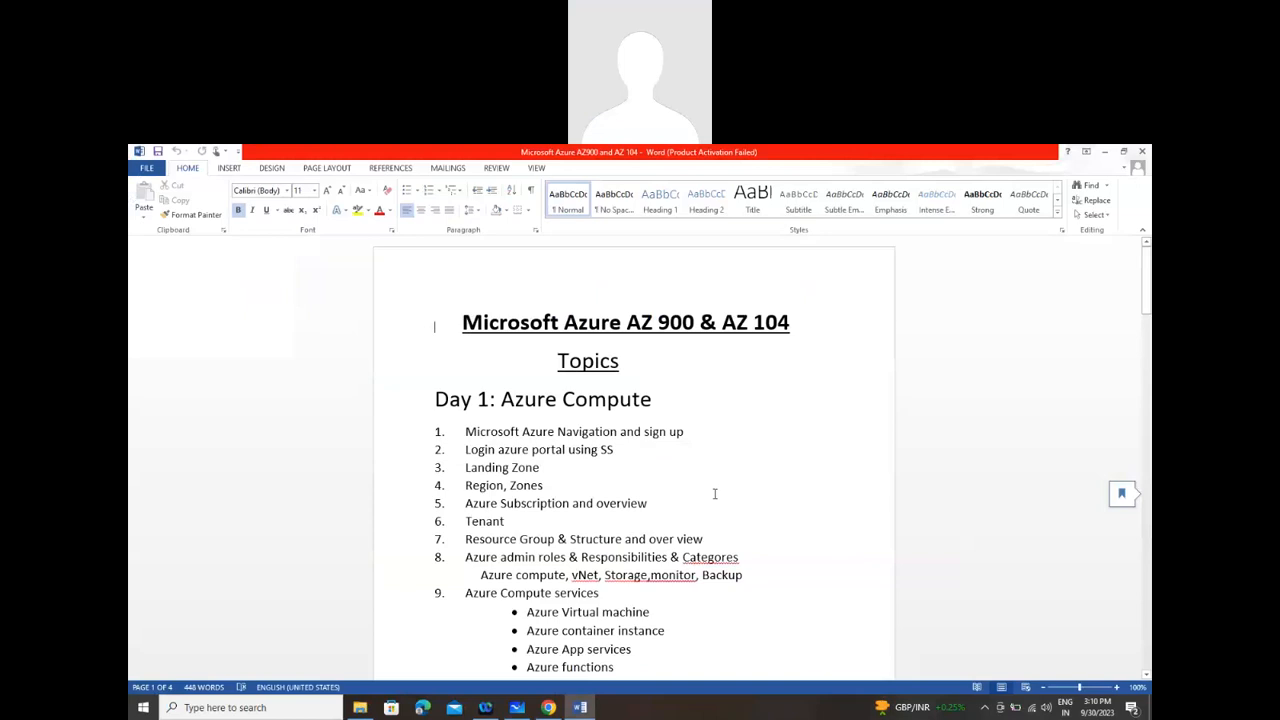
Scroll down through the Azure course topics document in Word
scroll(717, 489, down, 1)
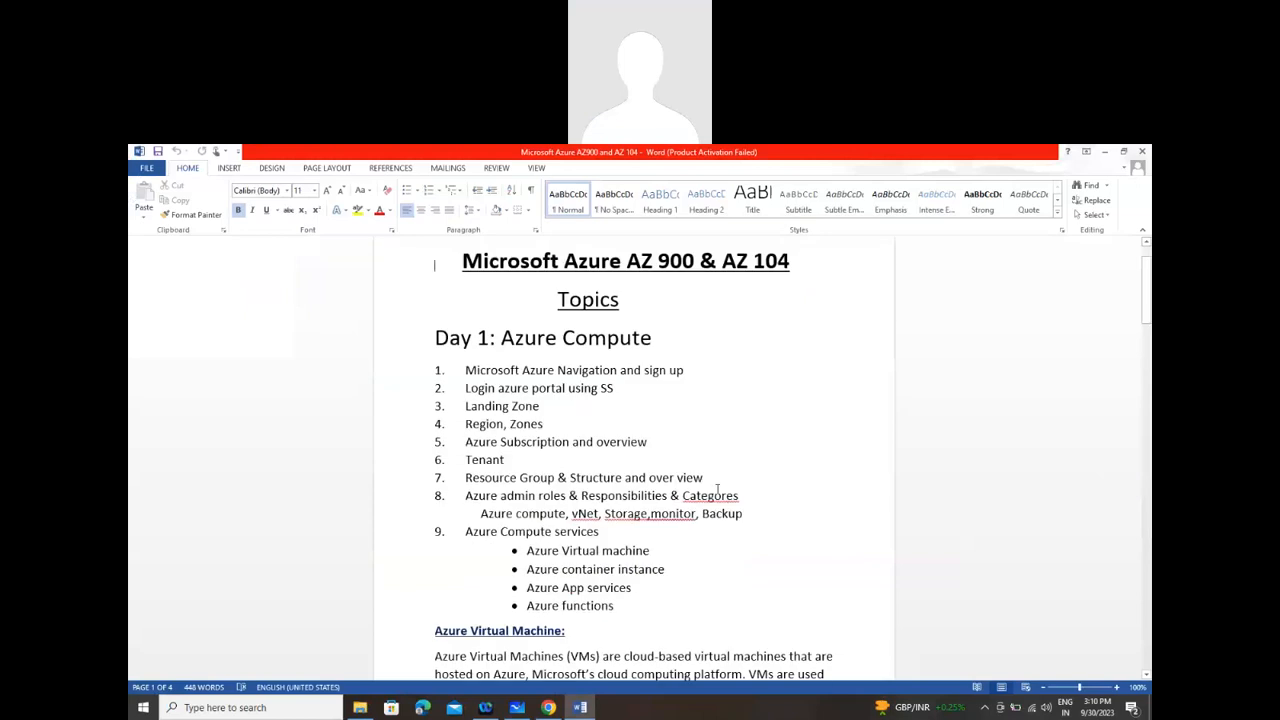
scroll(717, 489, down, 1)
scroll(717, 487, down, 1)
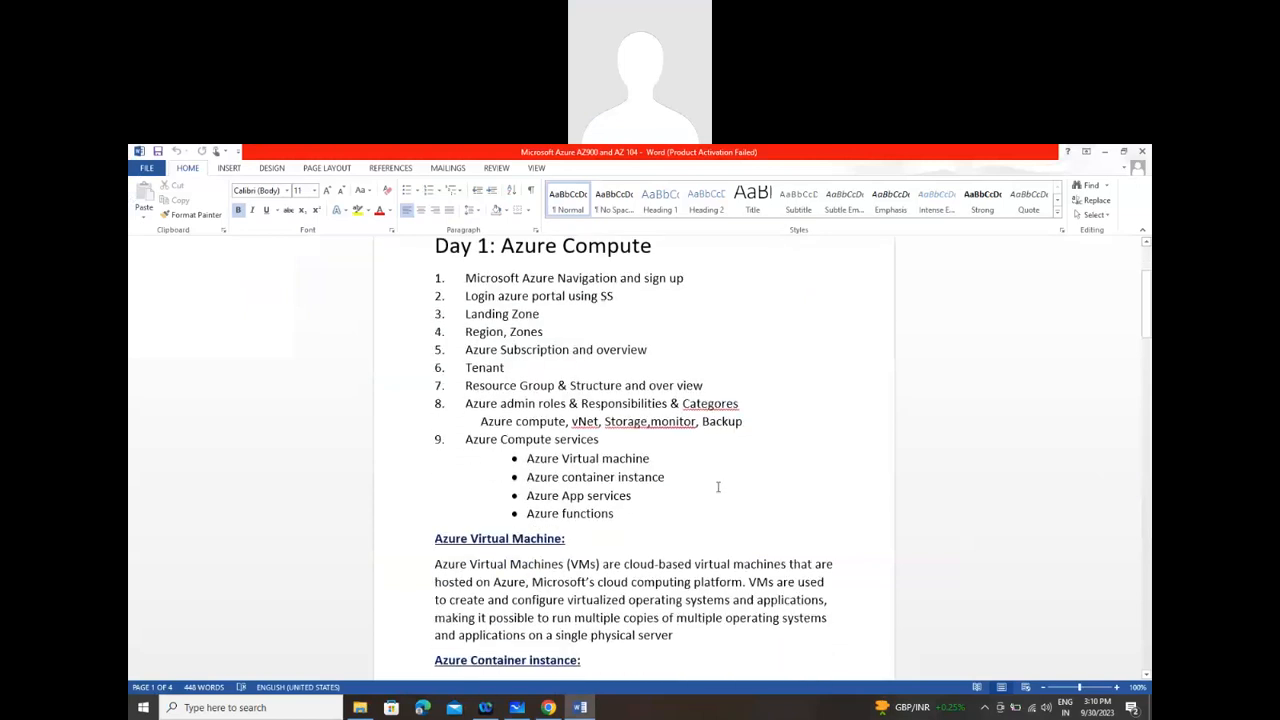
scroll(717, 487, down, 2)
scroll(717, 487, down, 3)
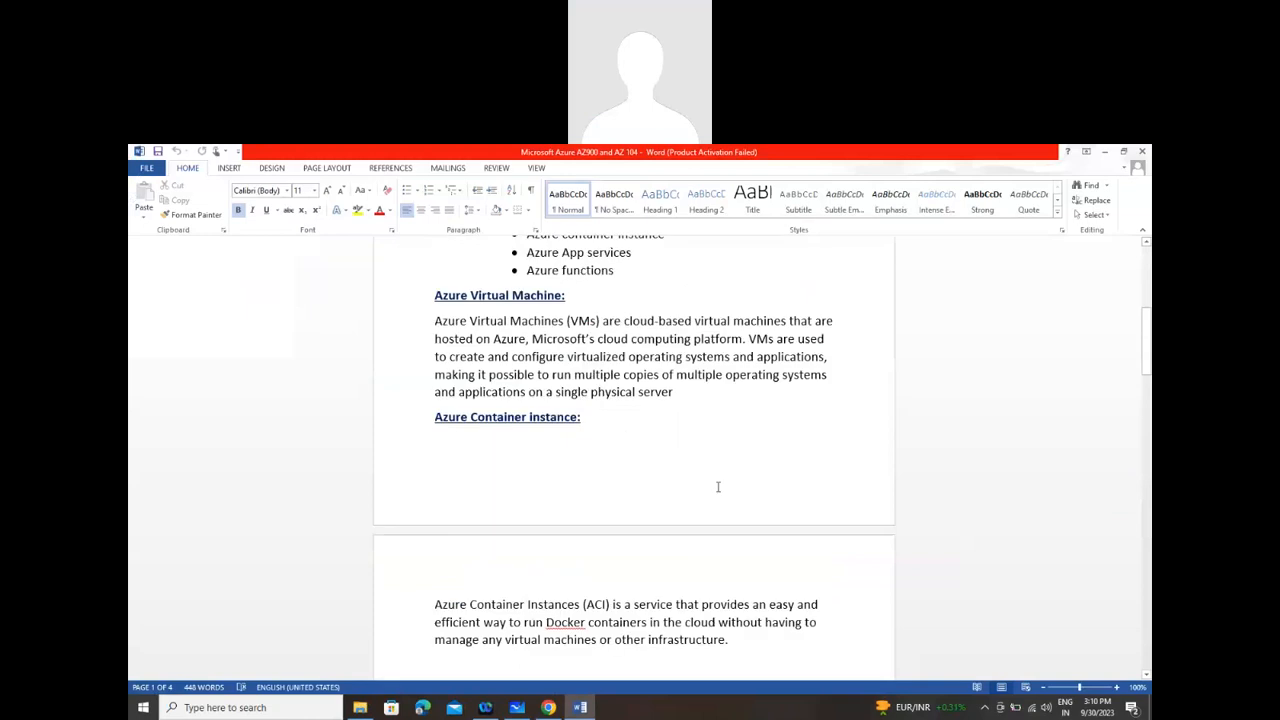
scroll(717, 487, down, 10)
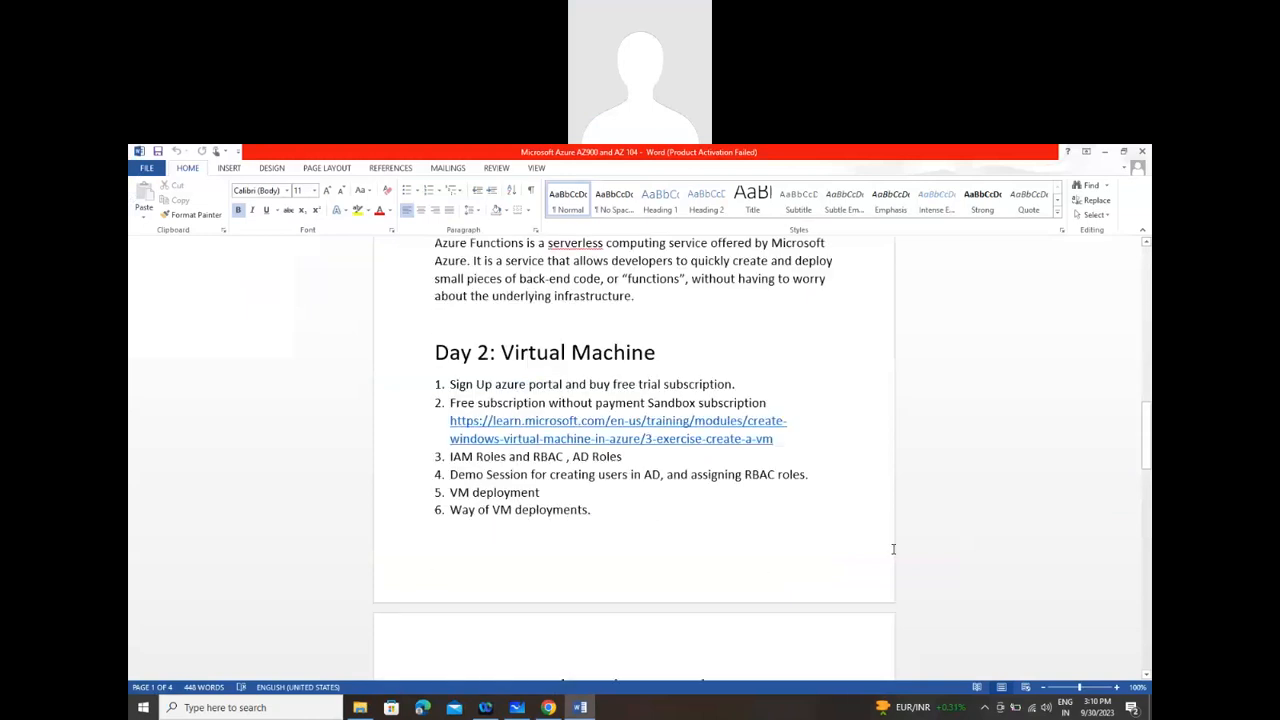
Zoom the page from 100% to 130% and read on to the Day 3 and Day 4 outlines
click(1116, 688)
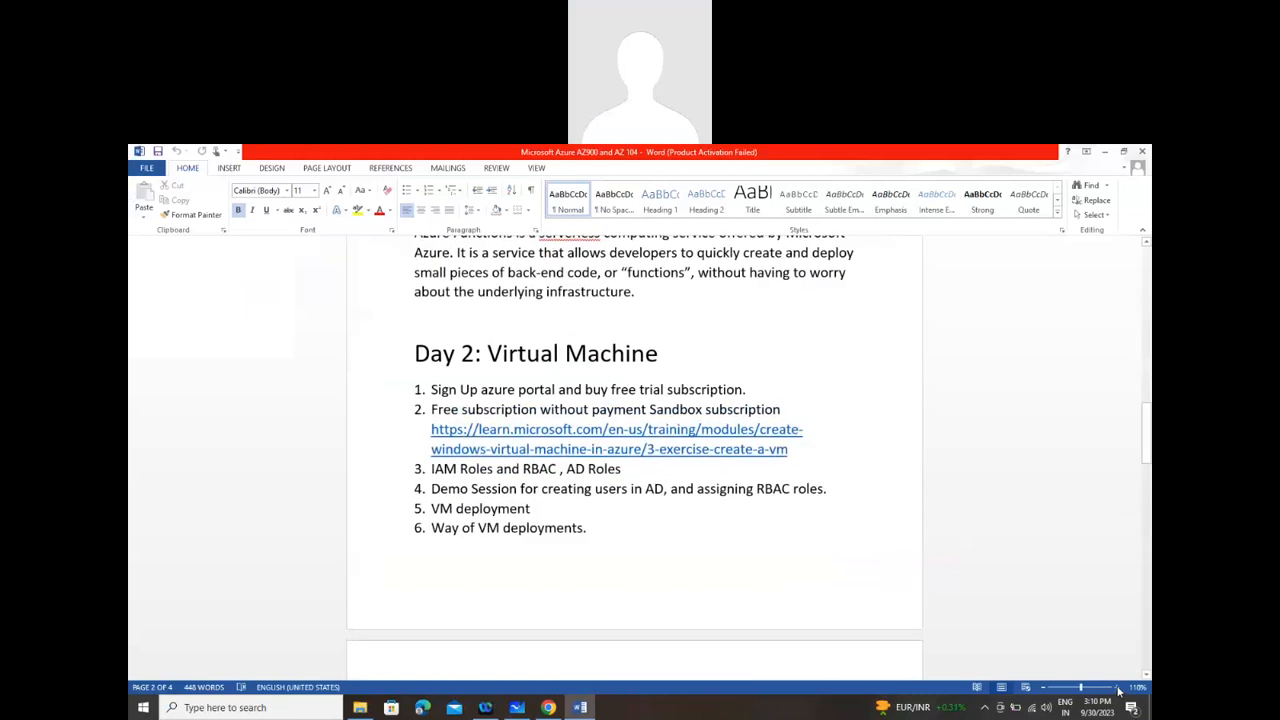
click(1117, 688)
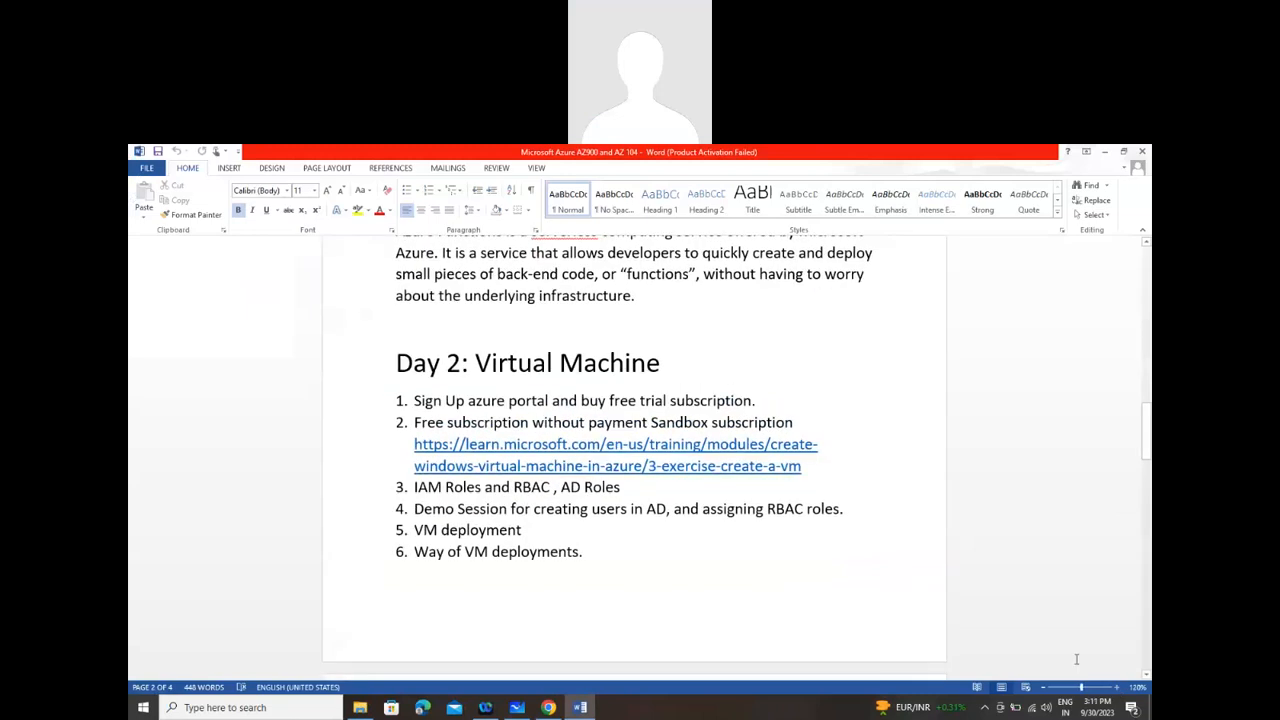
click(1117, 688)
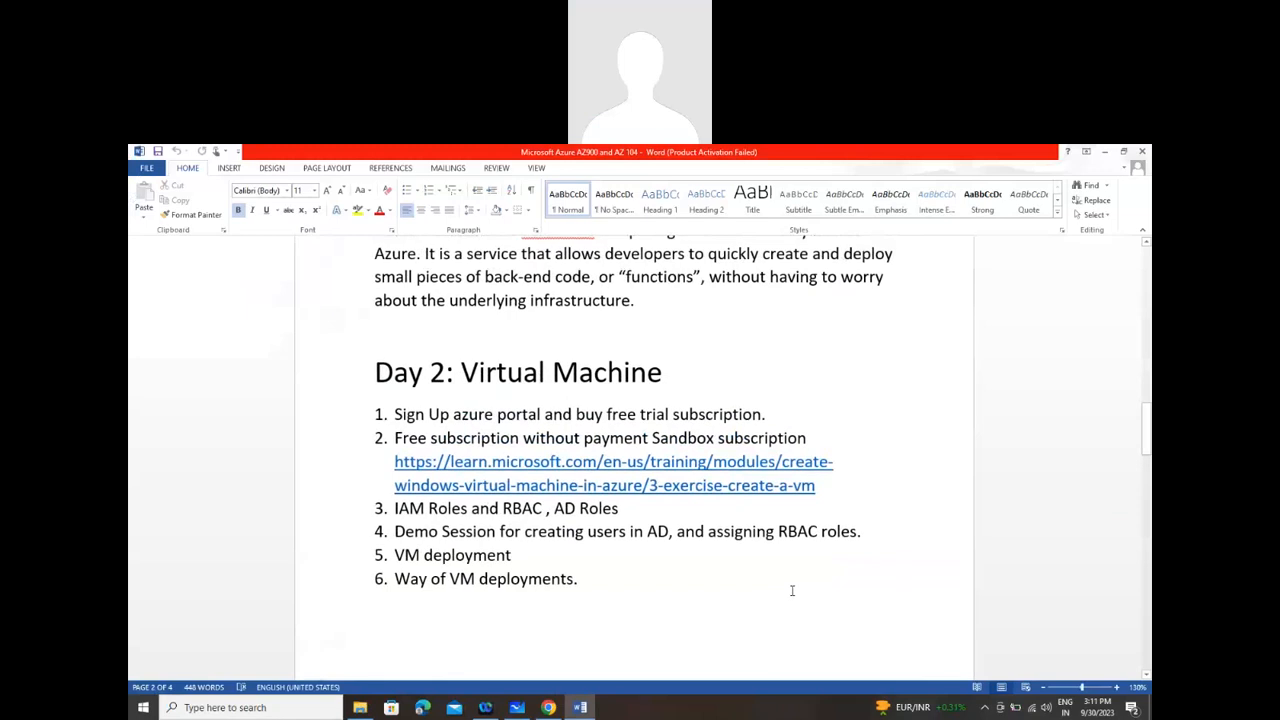
scroll(792, 591, down, 3)
scroll(795, 583, down, 1)
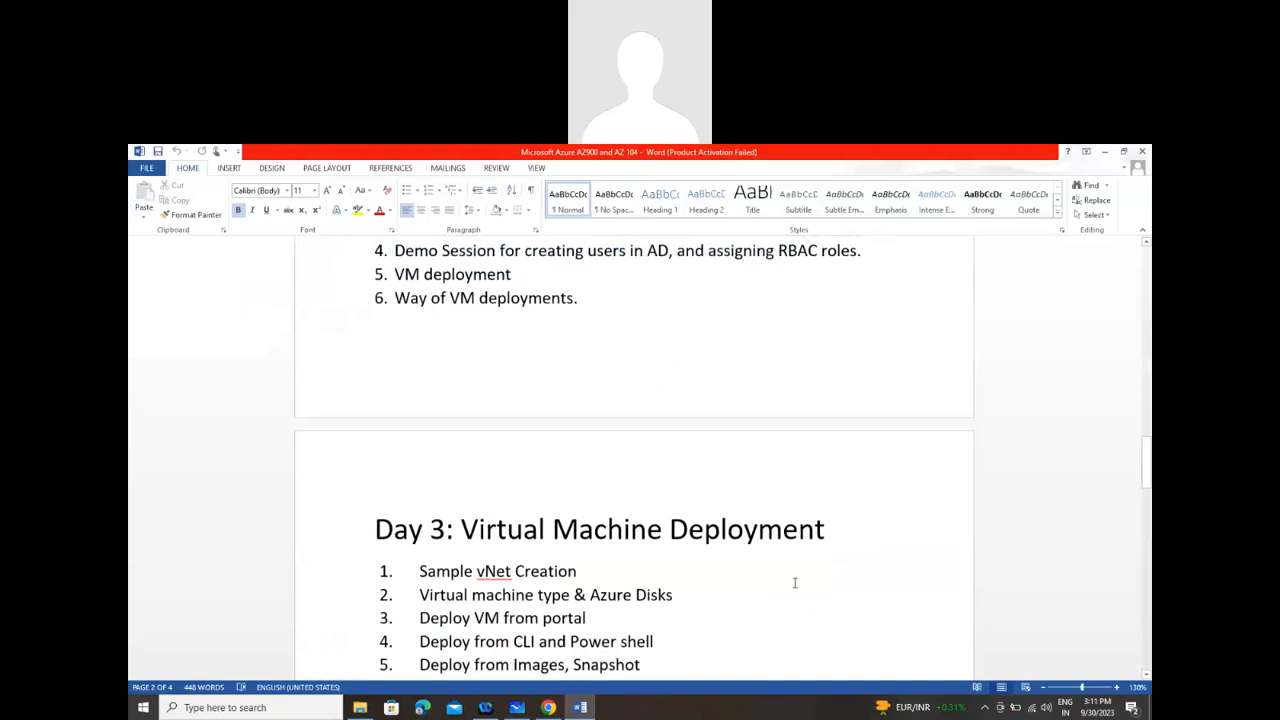
scroll(795, 583, down, 3)
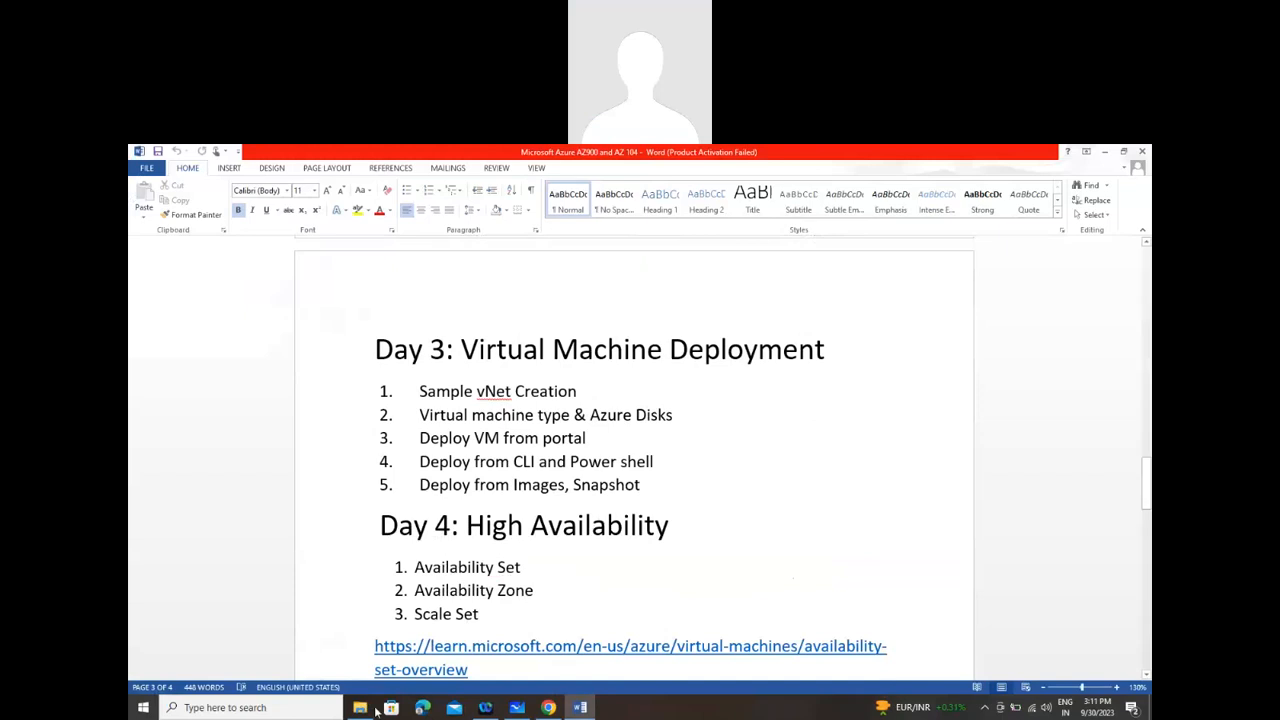
Switch to File Explorer and open the Day2 notes file in the MS Azure Training Demo folder
key(alt+Tab)
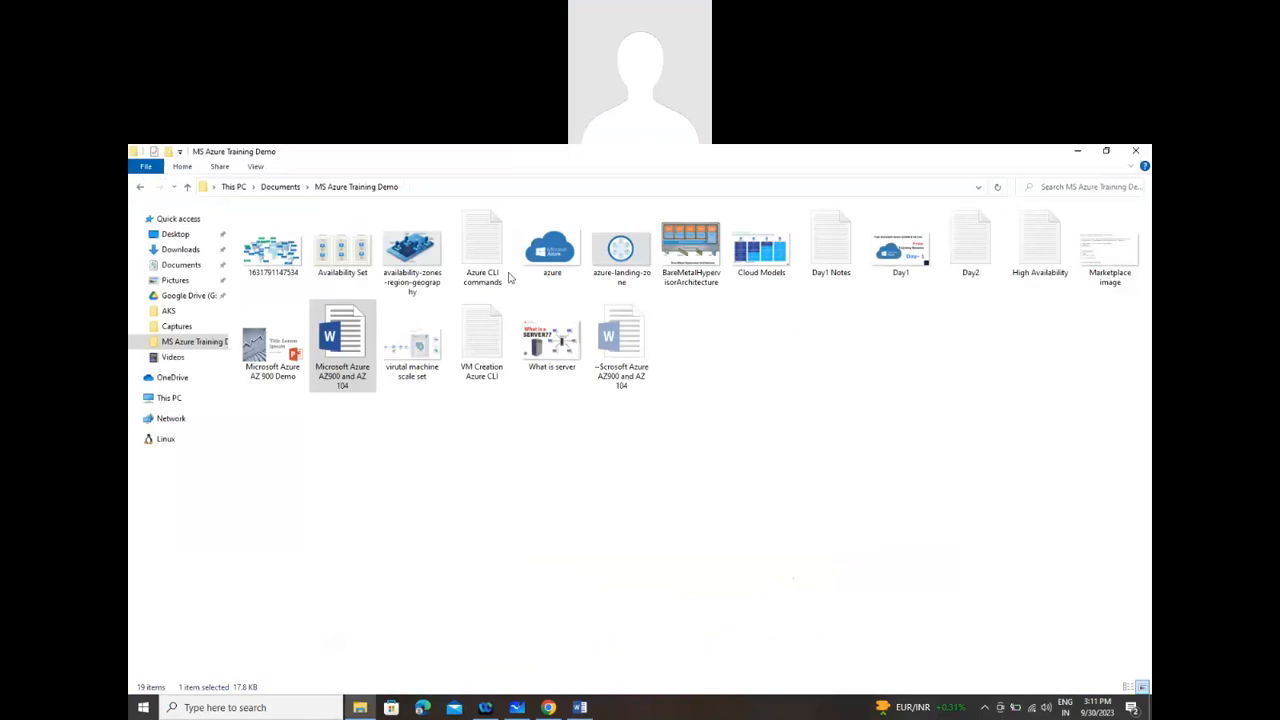
click(506, 270)
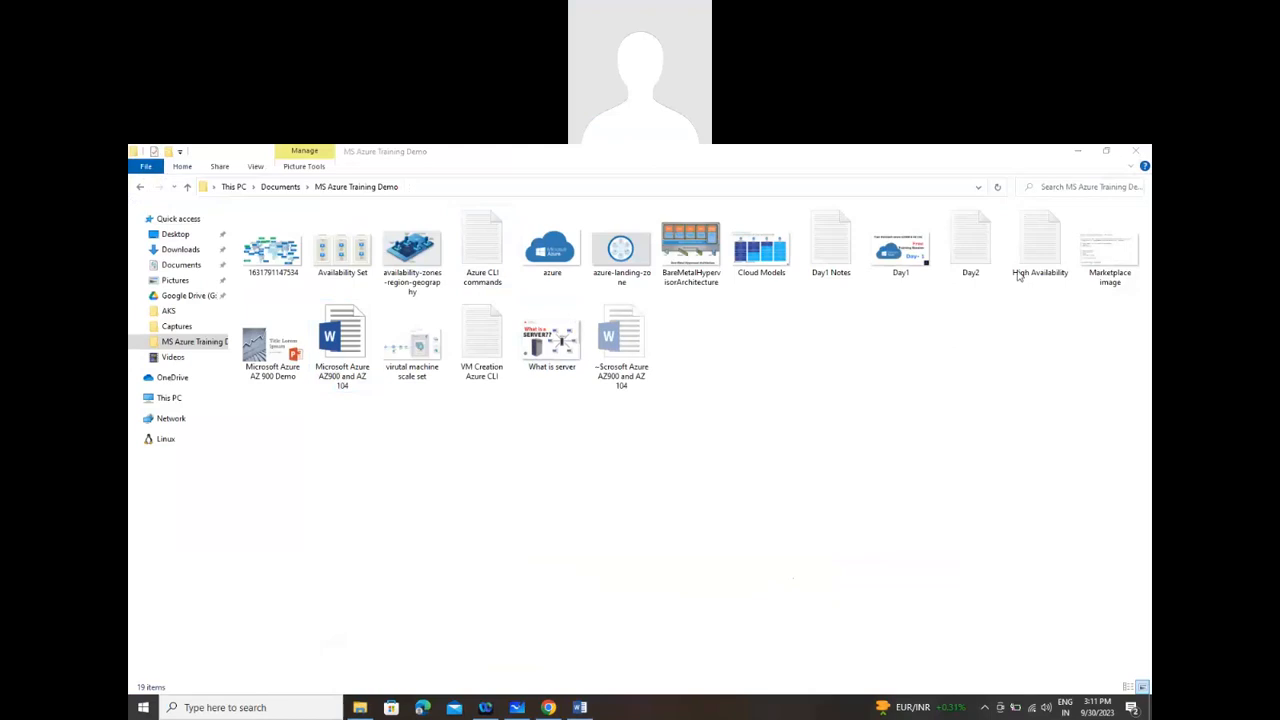
double_click(975, 258)
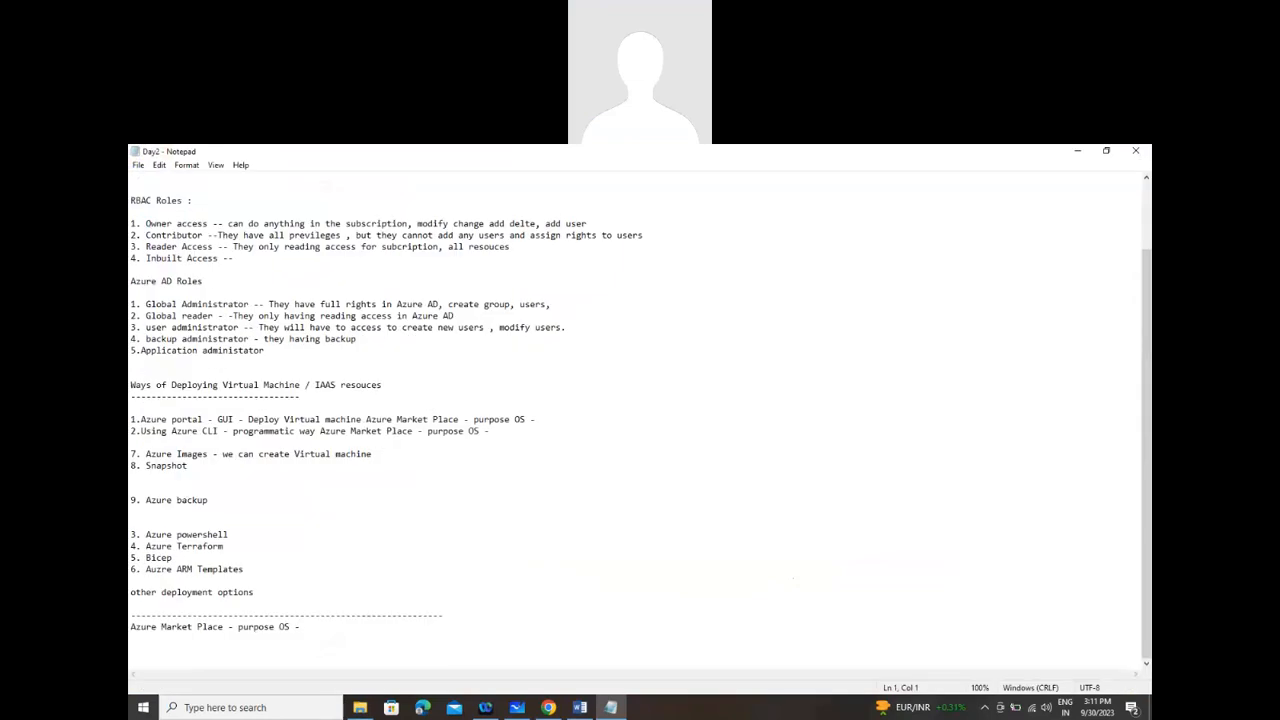
Highlight the Azure portal, Azure CLI, Azure Images and Snapshot lines one by one
drag(131, 420, 253, 416)
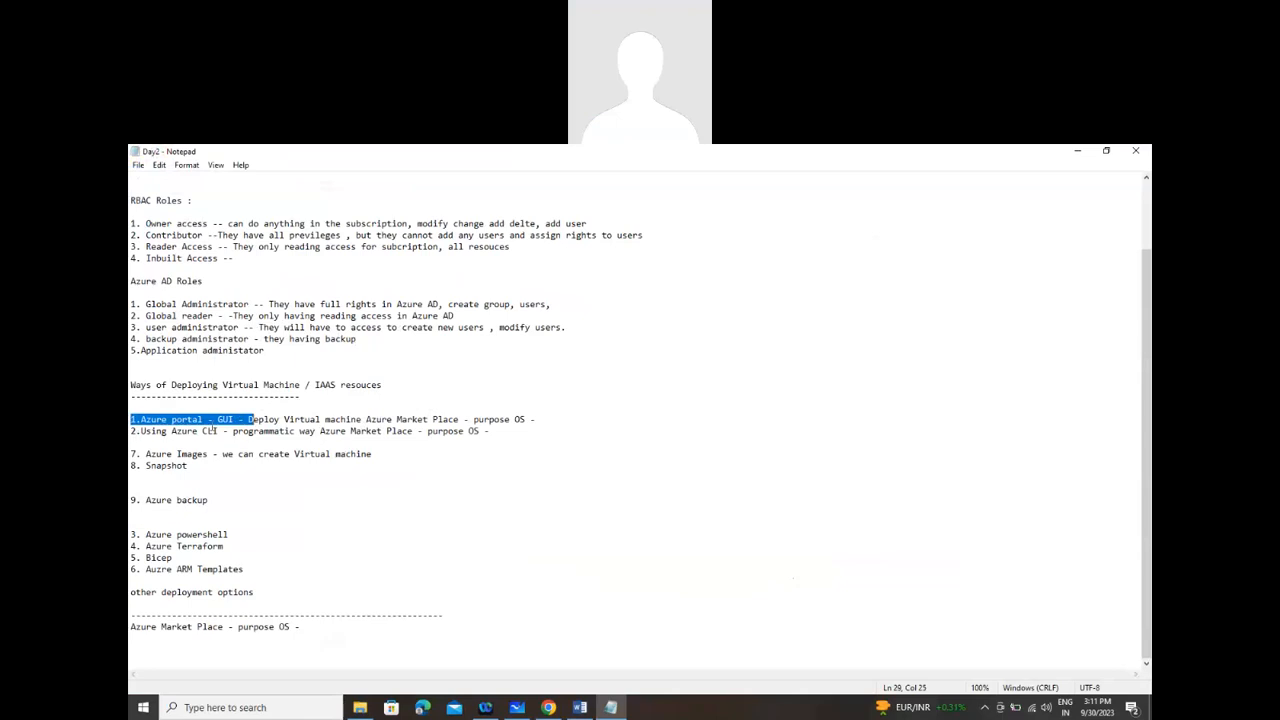
drag(135, 431, 215, 430)
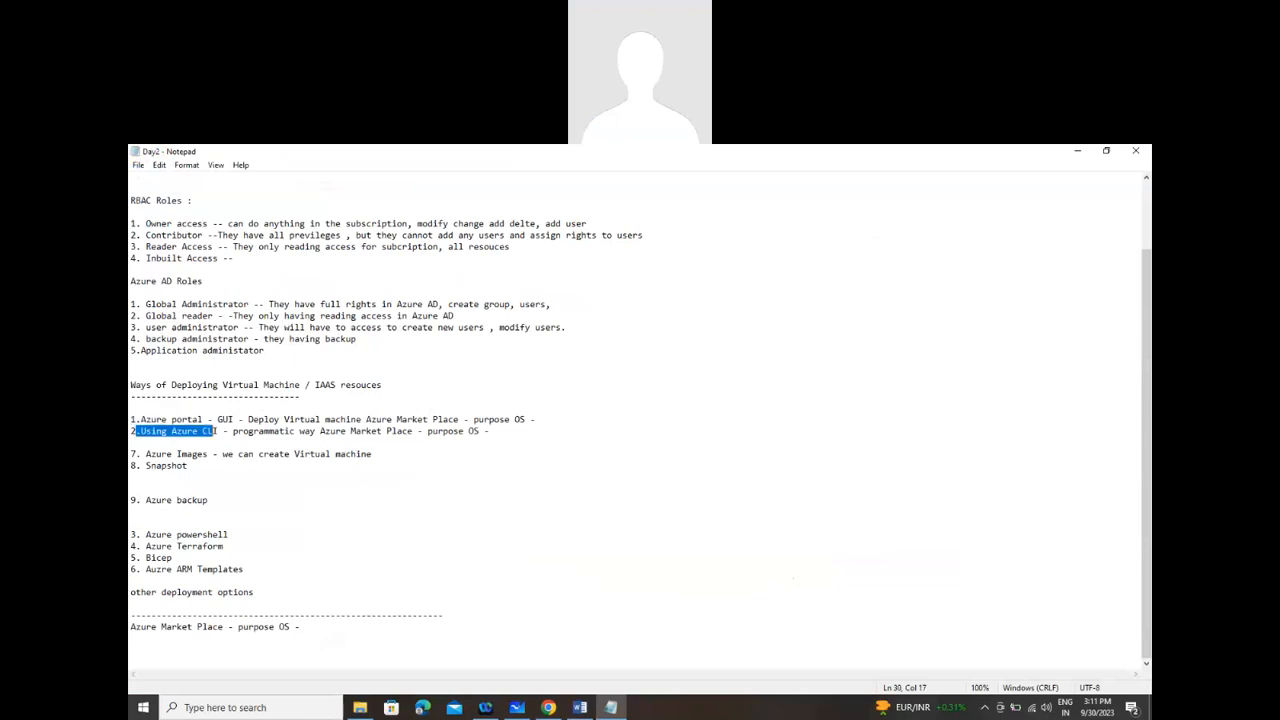
drag(131, 454, 214, 454)
drag(131, 466, 210, 466)
Select the whole block of deployment ways from Azure portal through Snapshot
click(203, 466)
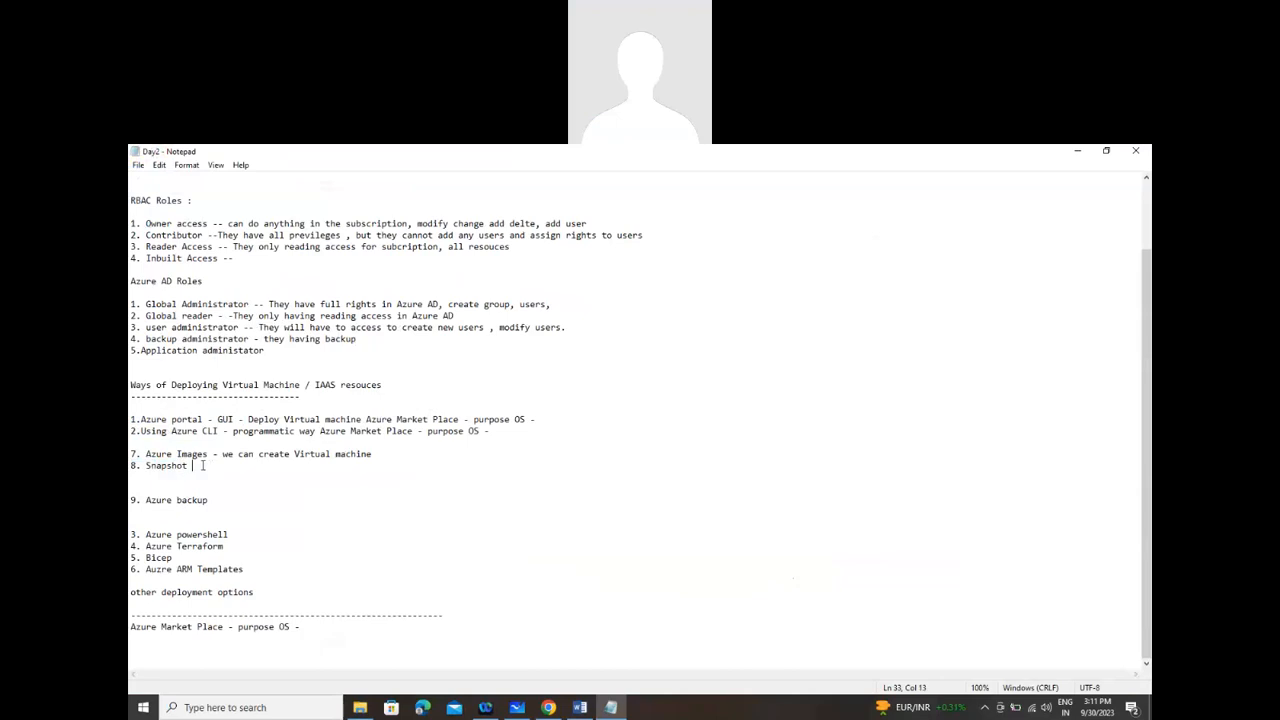
key(shift+Up)
key(shift+Up)
key(shift+Up)
key(shift+Up)
key(shift+Home)
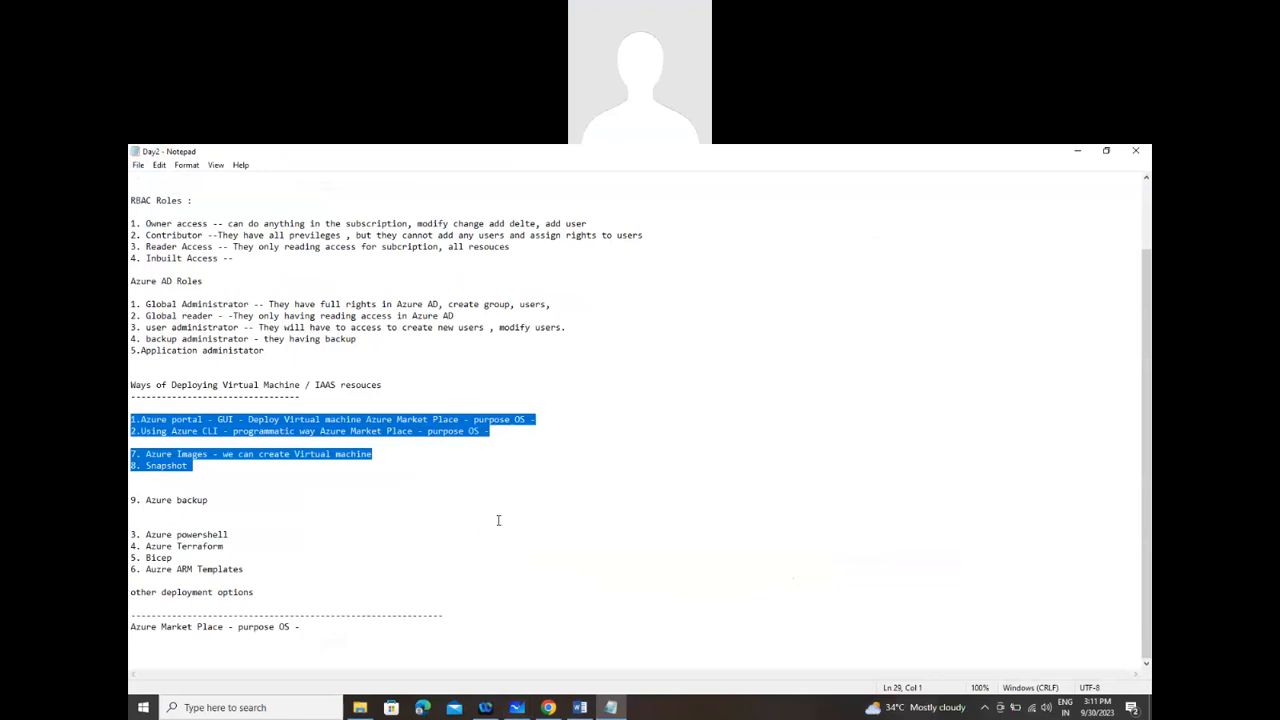
click(522, 708)
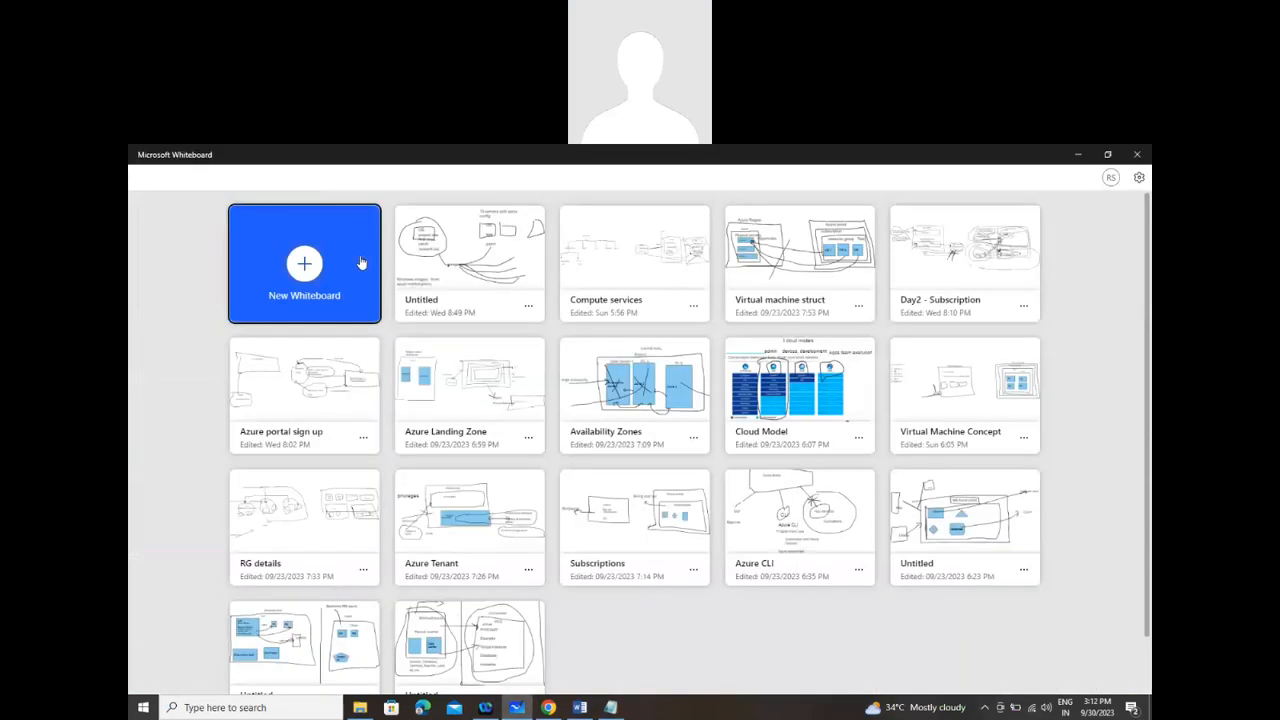
Create a new whiteboard that starts from a blank canvas
click(359, 256)
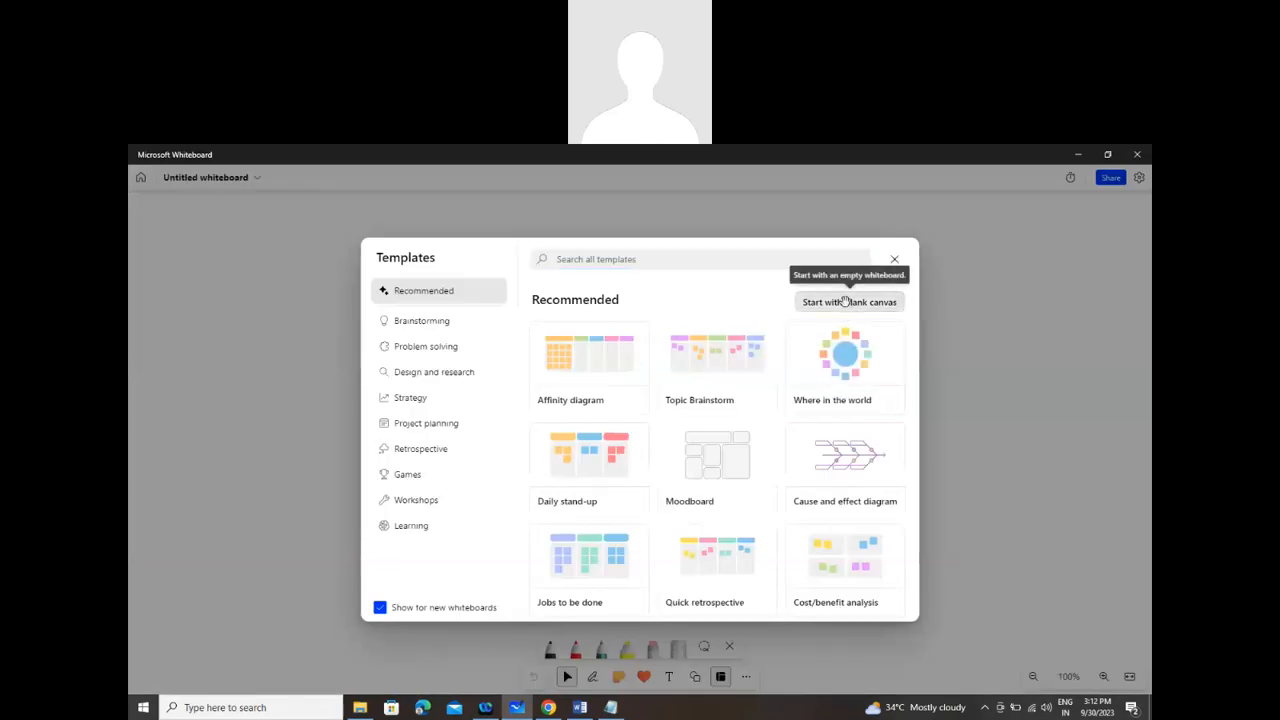
click(848, 304)
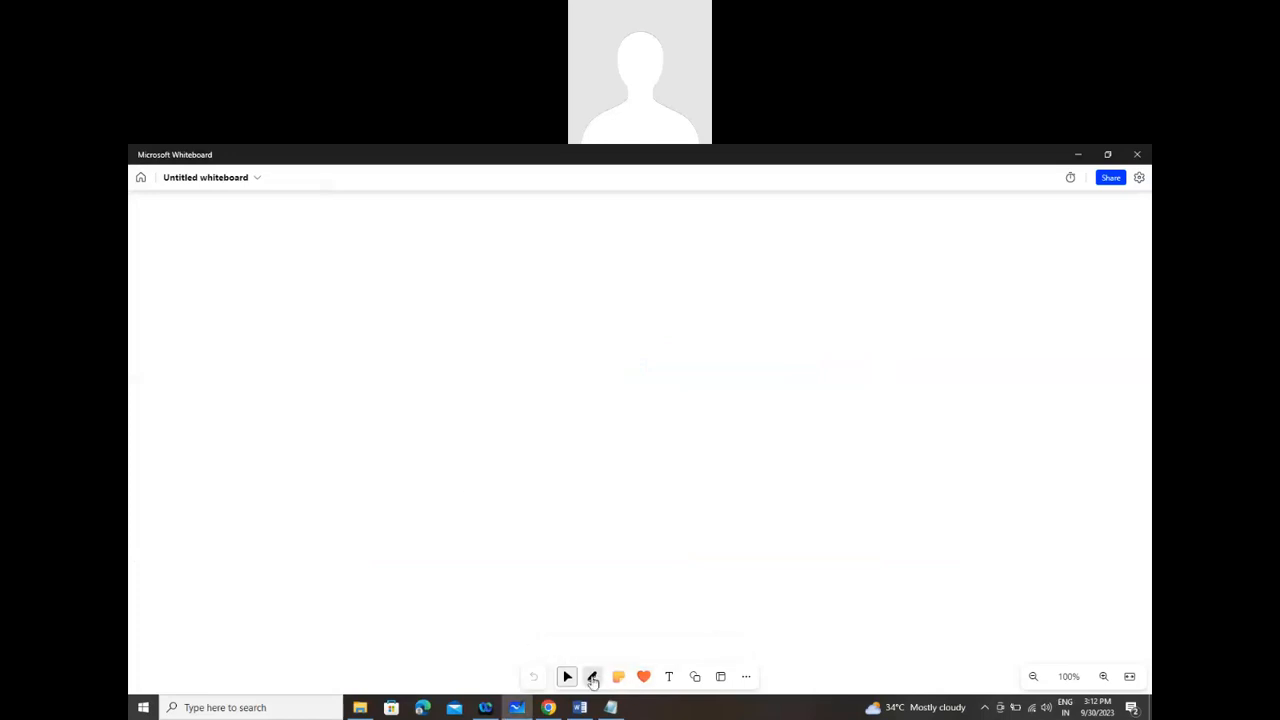
Add a 'subscription' text label near the top centre of the canvas
click(592, 676)
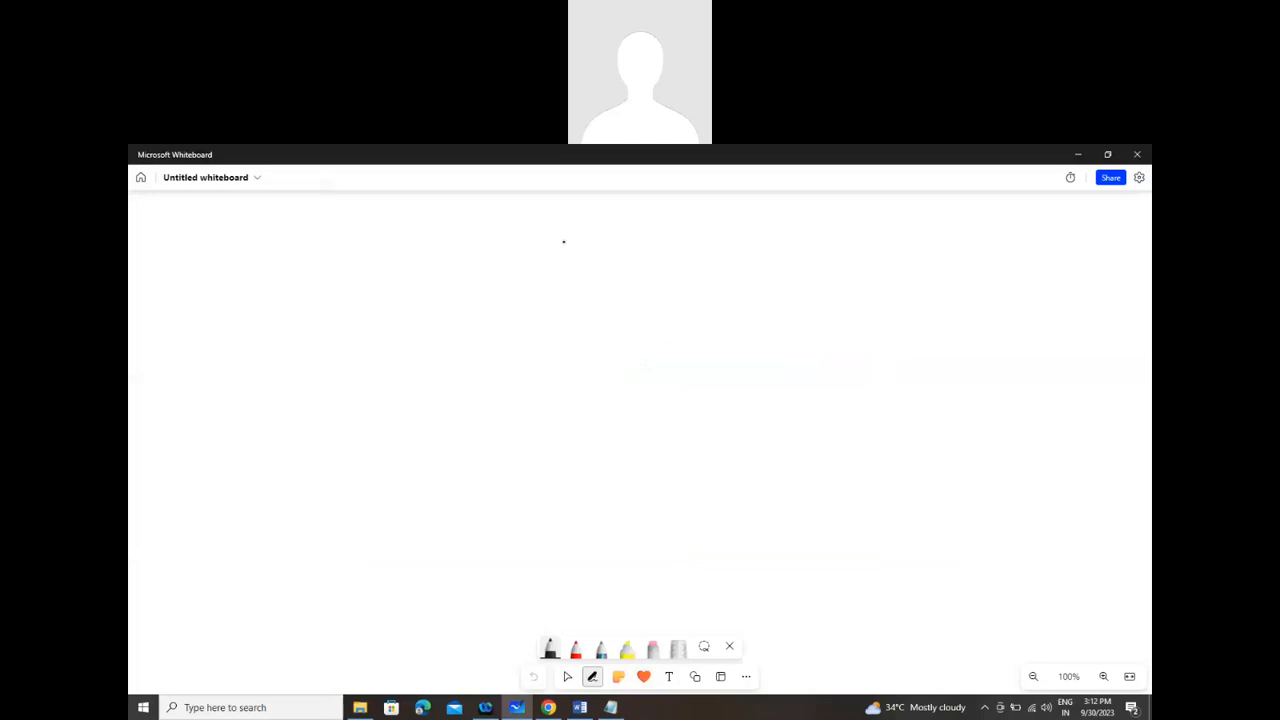
click(669, 676)
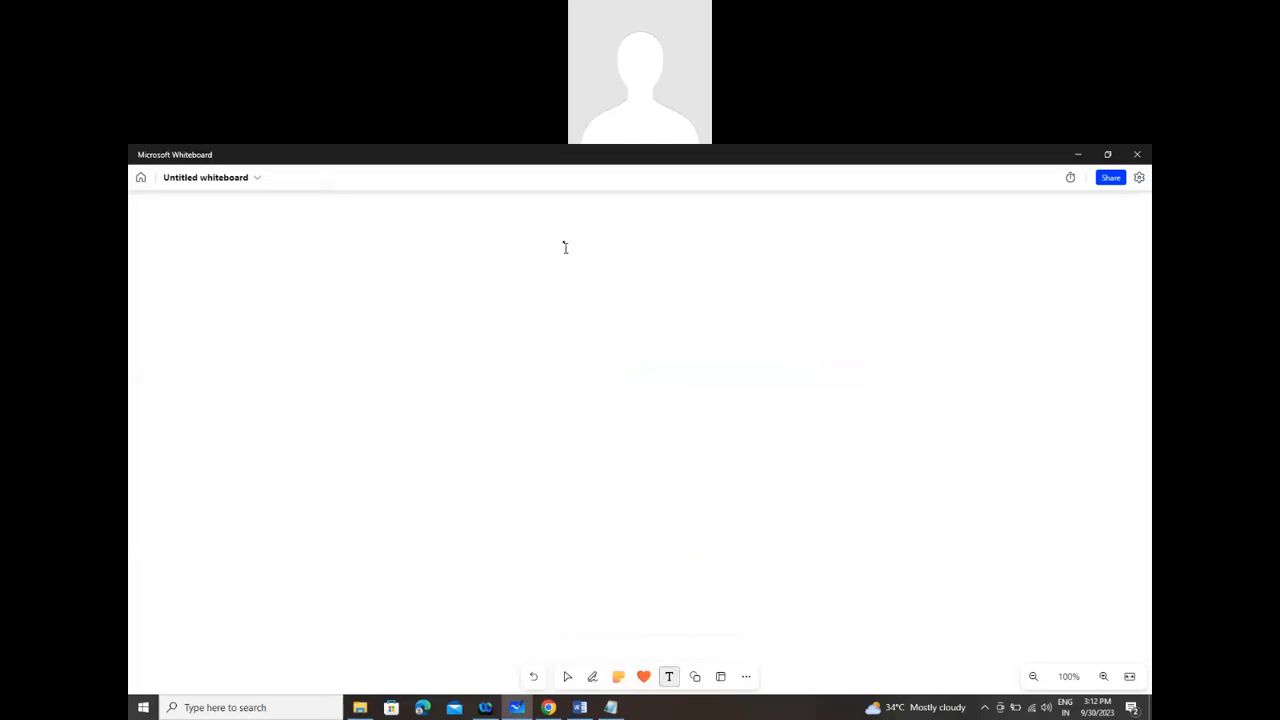
click(565, 246)
text(subscrip)
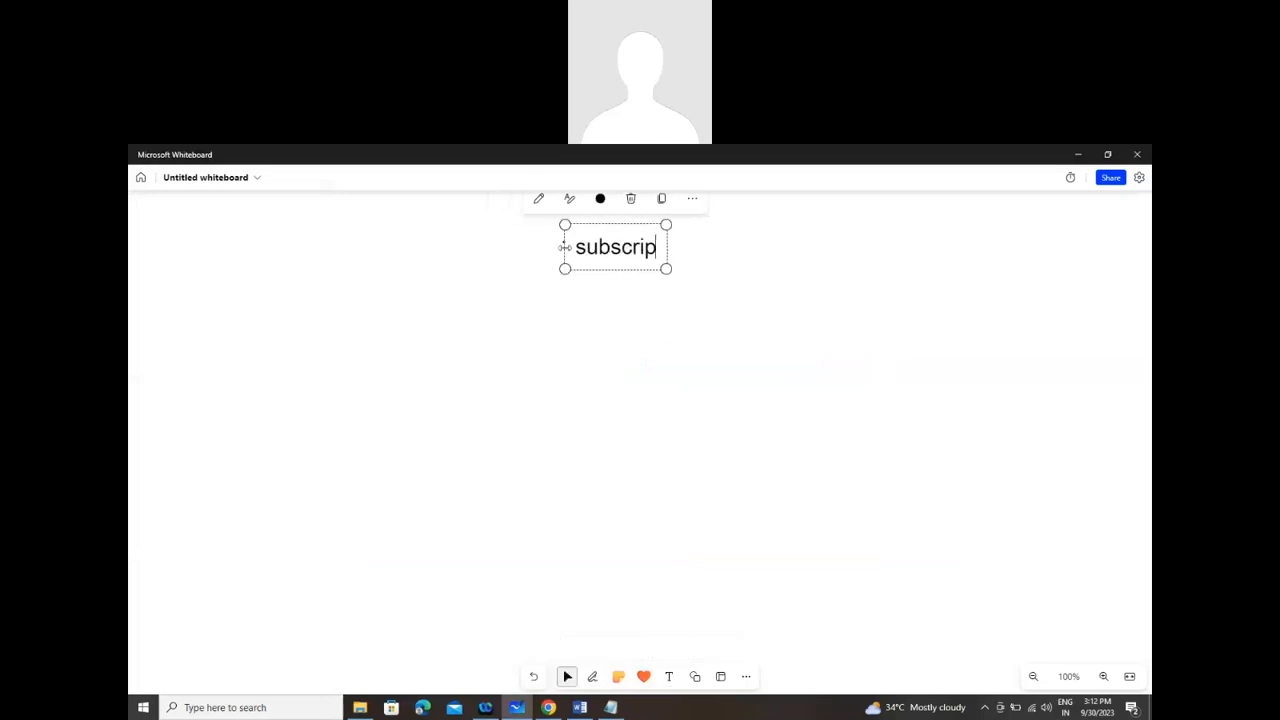
text(tion)
click(740, 368)
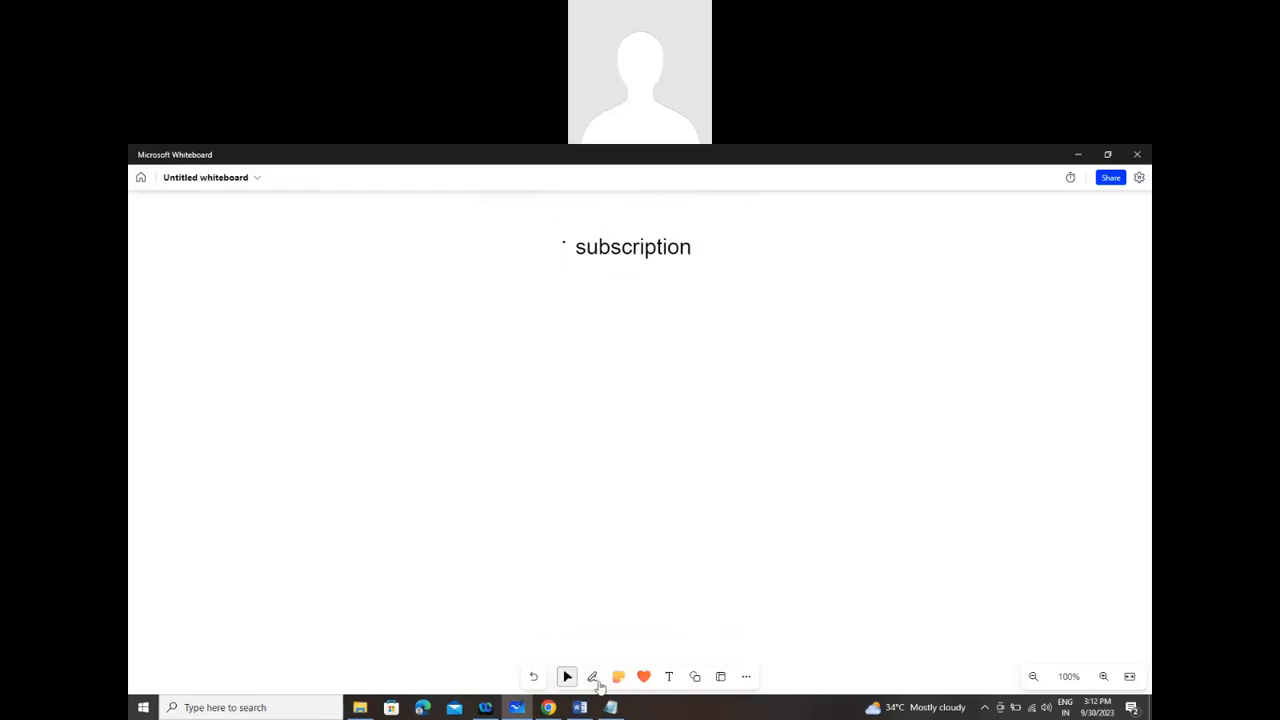
Draw a connector down-left from subscription and label its end 'Resource Group'
click(592, 677)
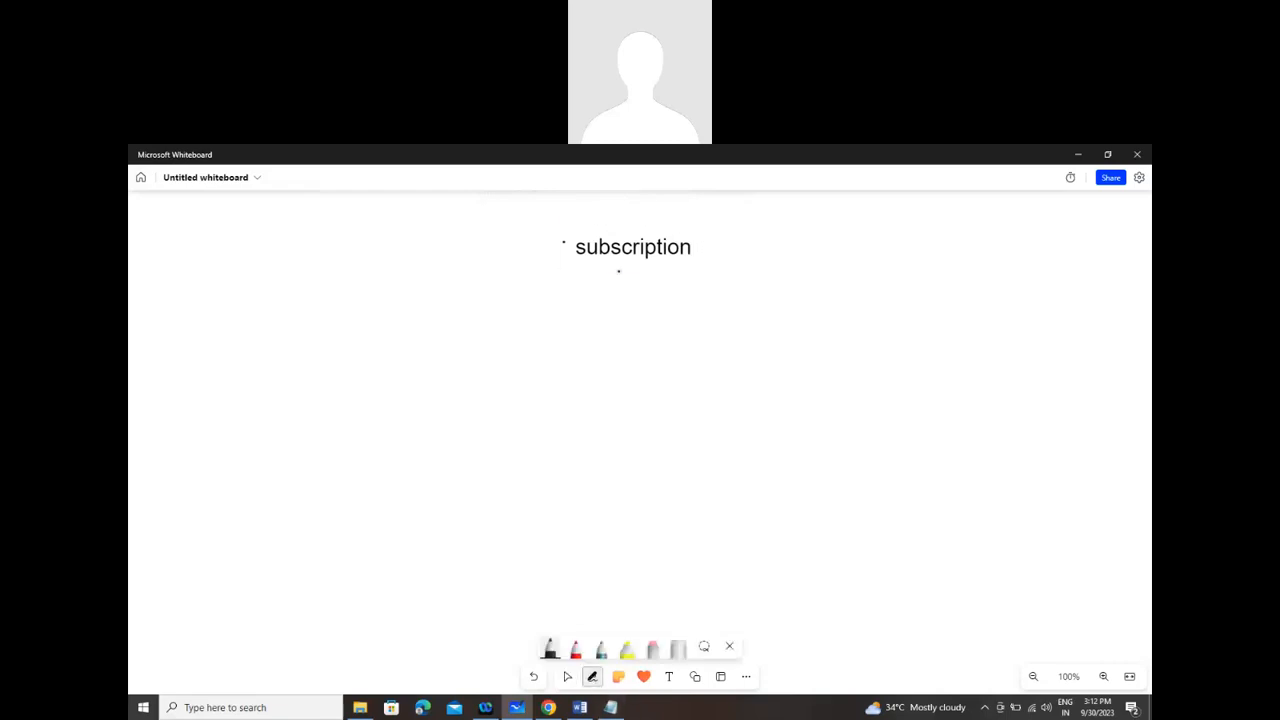
mouse_move(620, 262)
mouse_down()
mouse_move(394, 371)
mouse_move(391, 462)
mouse_up()
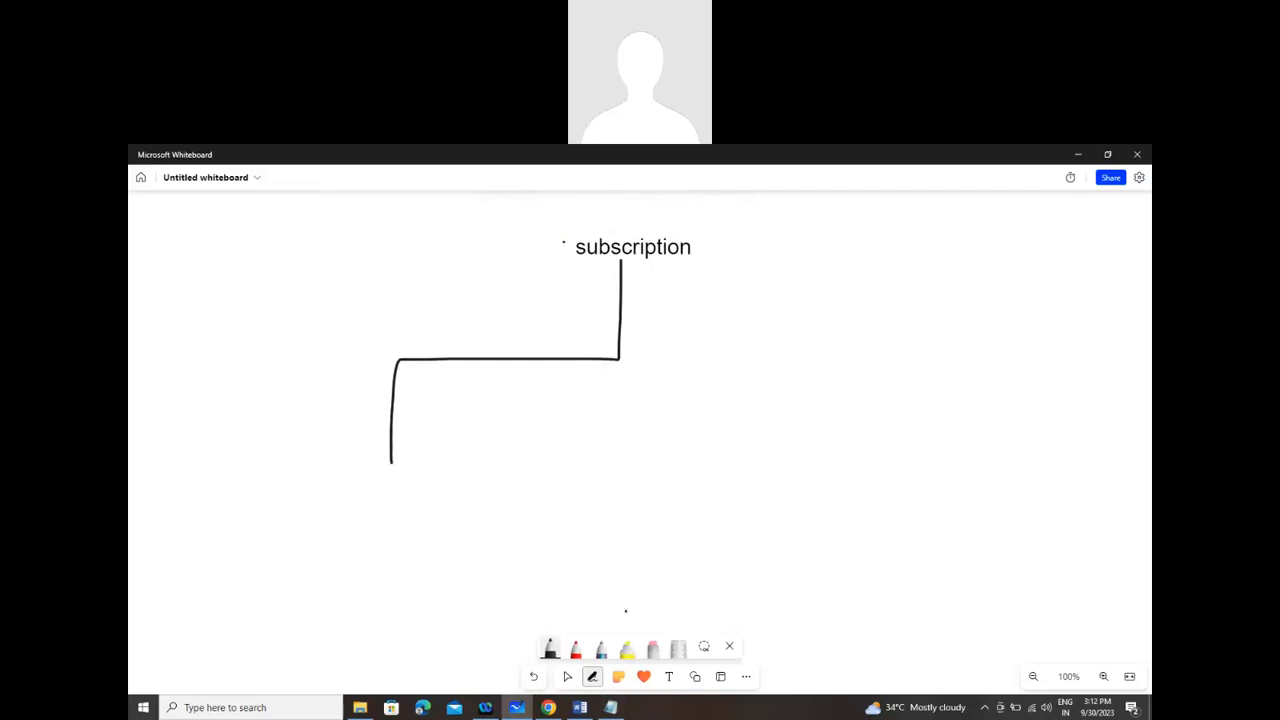
scroll(628, 605, down, 1)
click(669, 677)
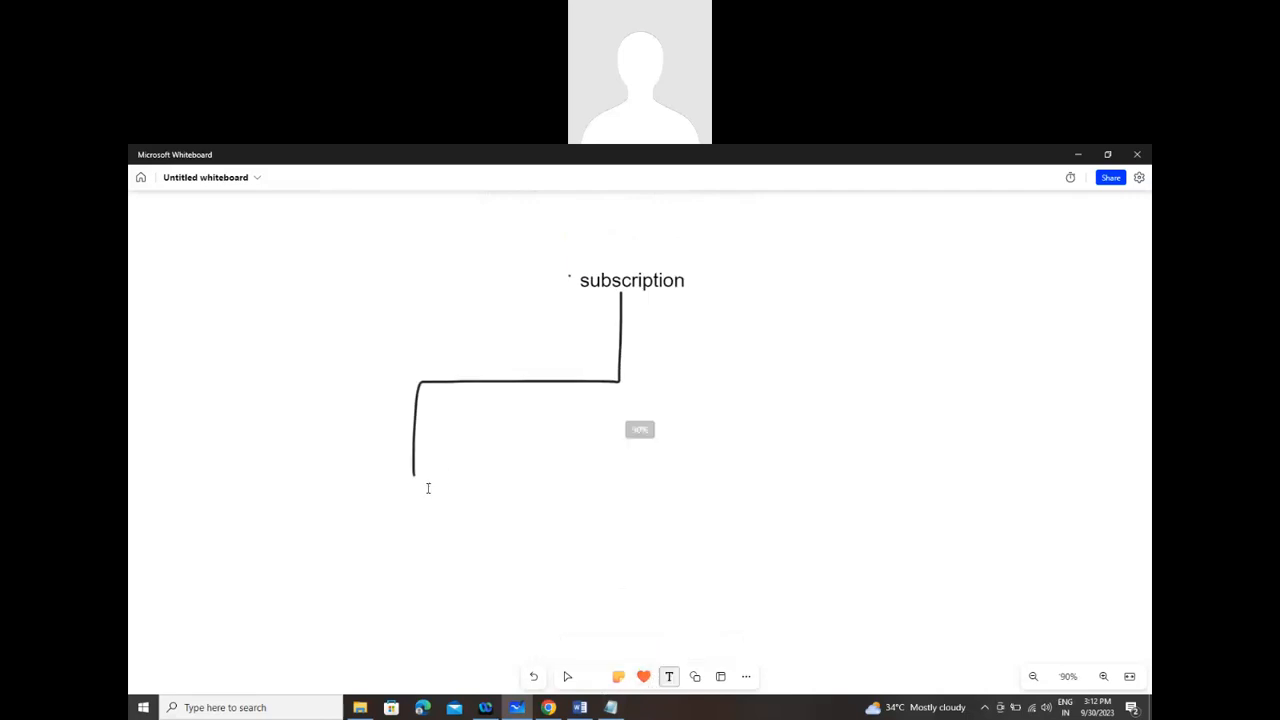
click(399, 485)
text(Resour)
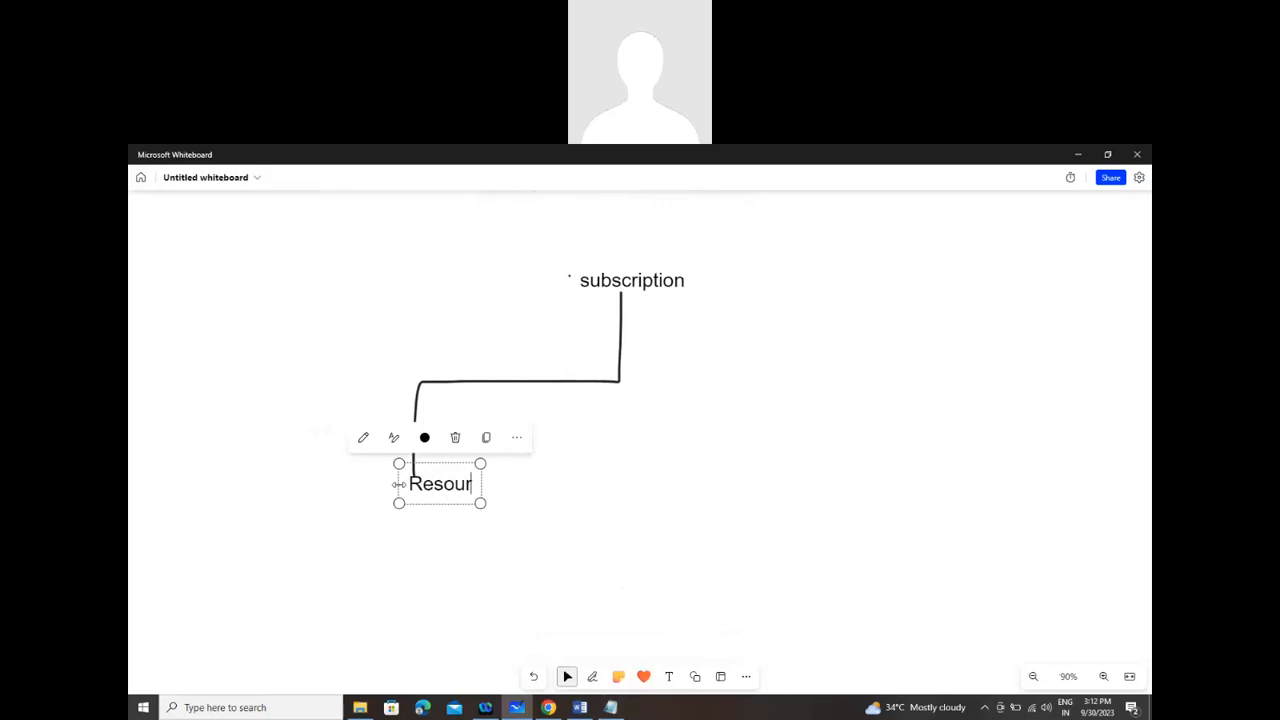
text(ce Group)
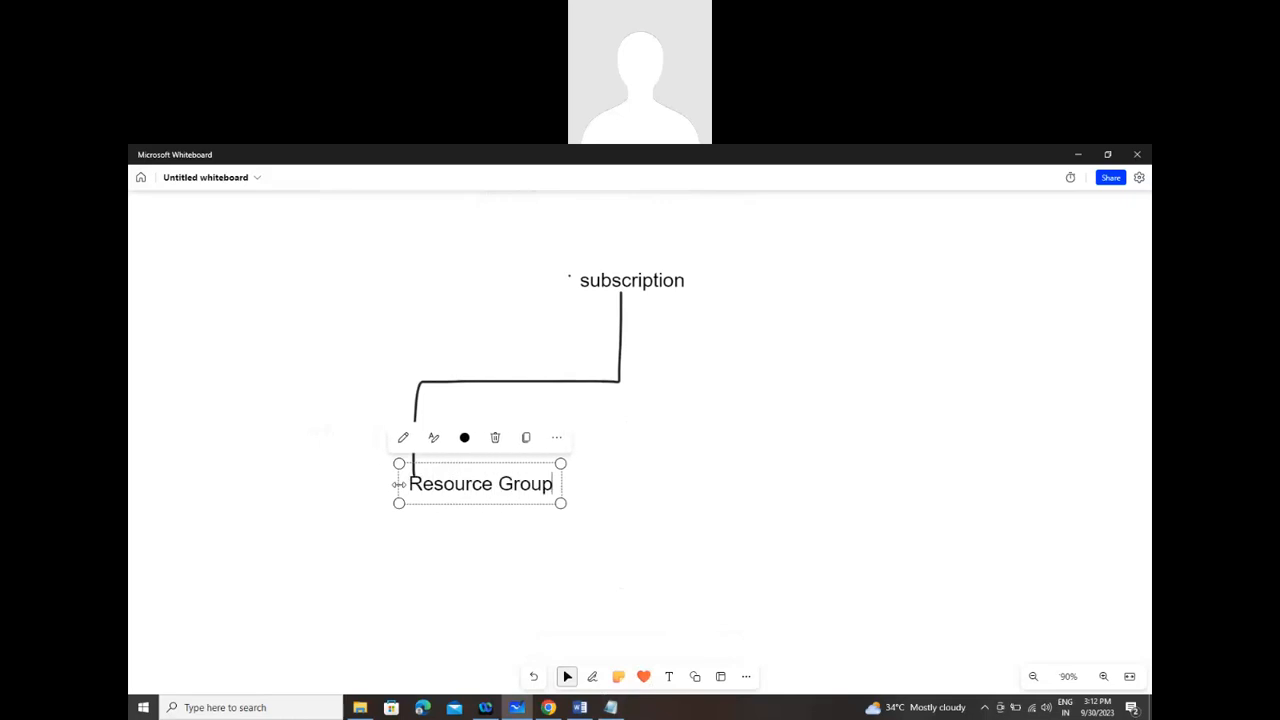
click(654, 500)
Pen-draw the left, top and right sides of a box below Resource Group
scroll(577, 529, down, 2)
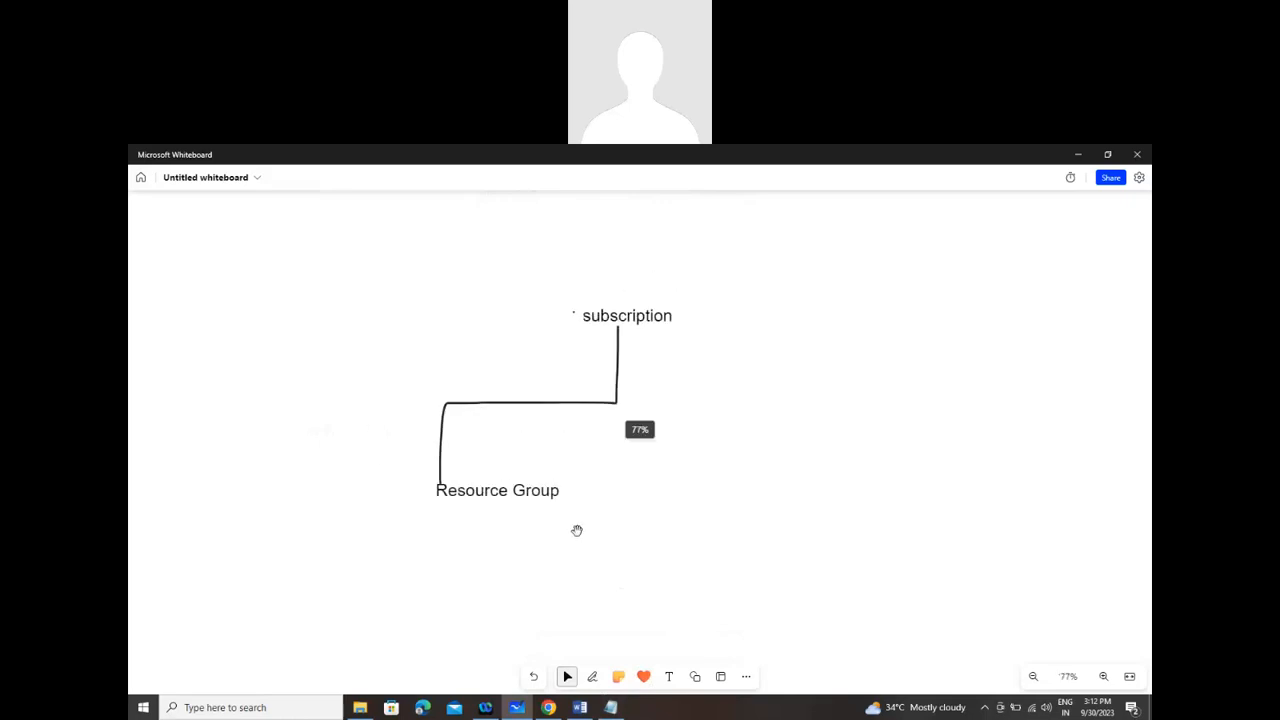
click(592, 676)
scroll(488, 530, down, 2)
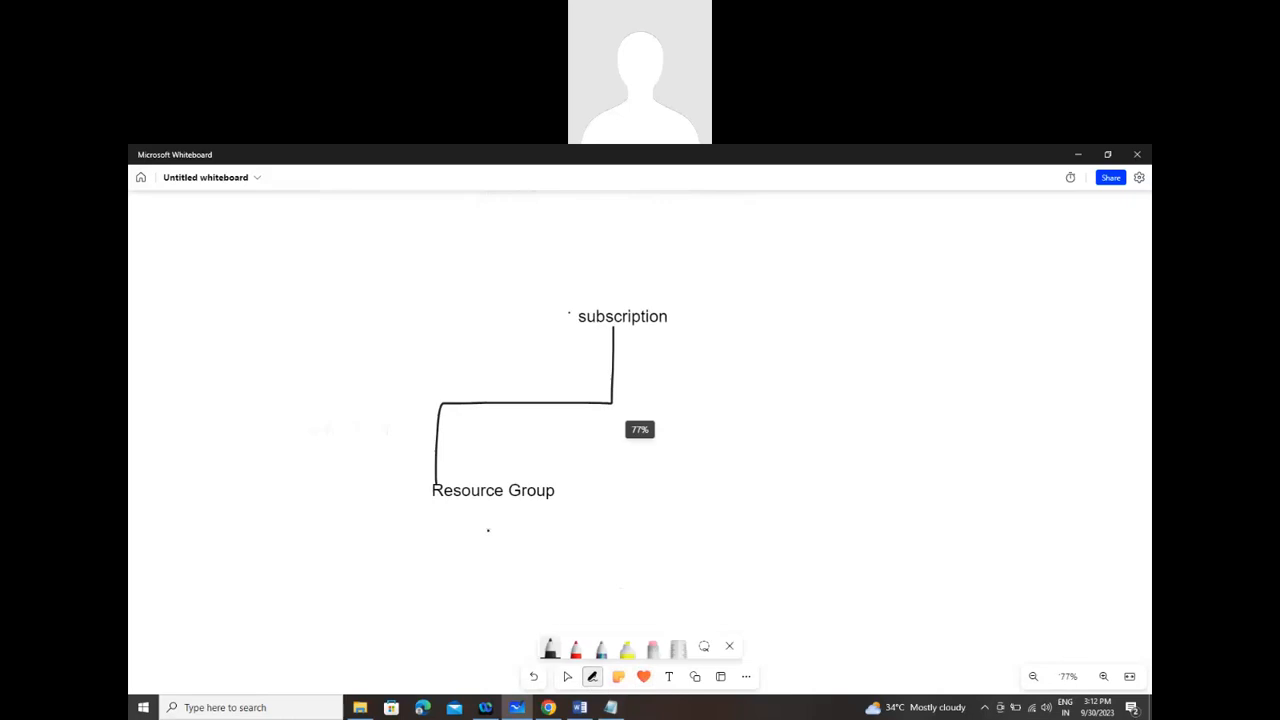
scroll(489, 530, up, 2)
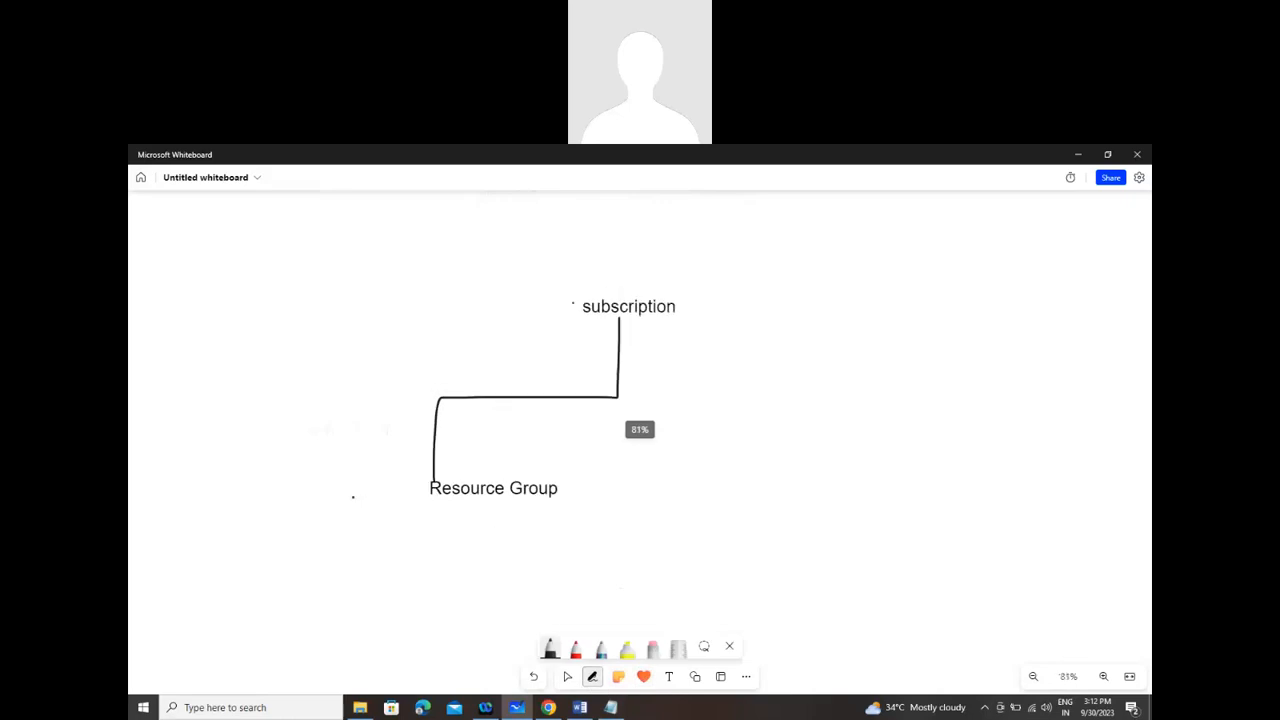
drag(352, 498, 349, 656)
mouse_move(352, 497)
mouse_down()
mouse_move(643, 504)
mouse_move(650, 695)
mouse_up()
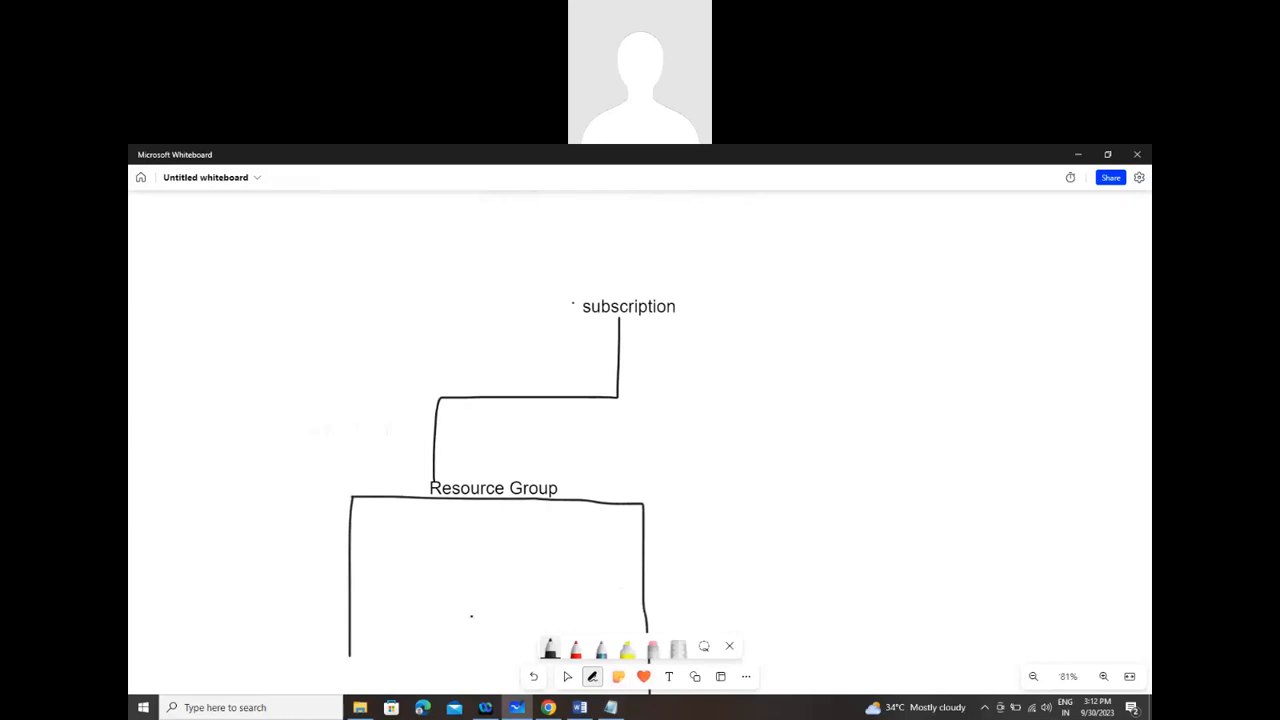
scroll(440, 598, down, 3)
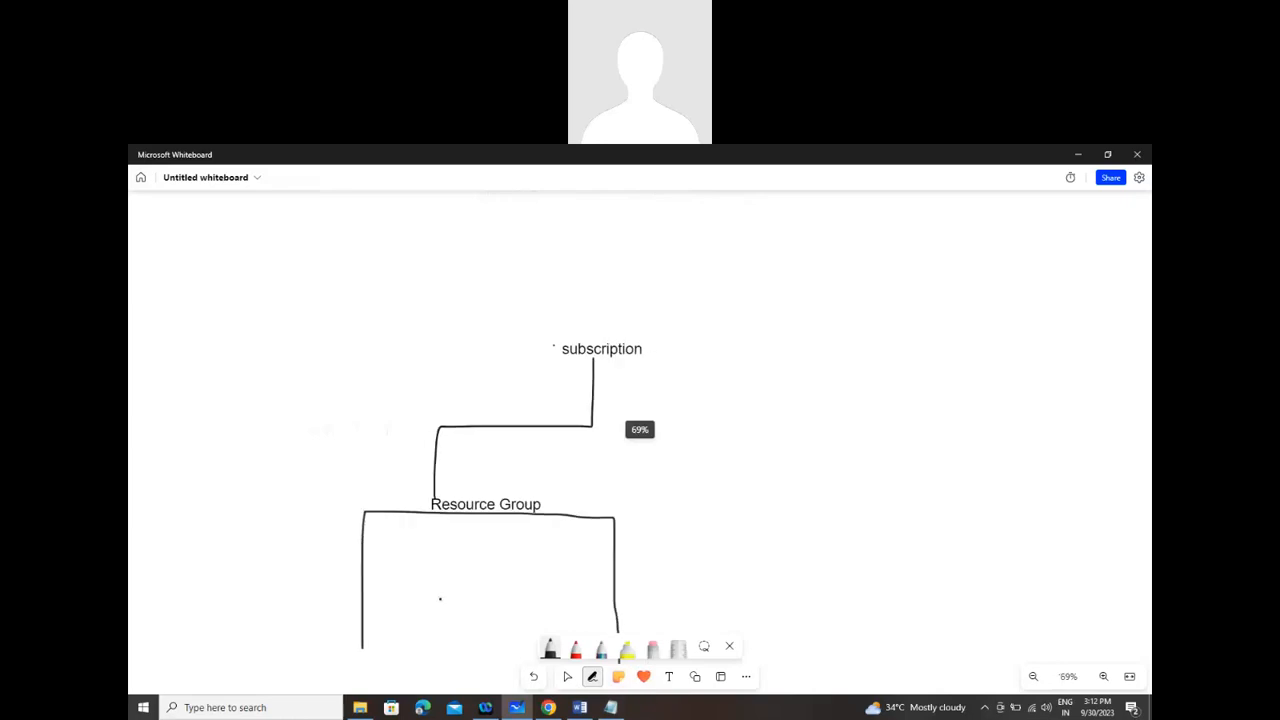
click(567, 677)
scroll(662, 320, down, 5)
scroll(651, 352, up, 3)
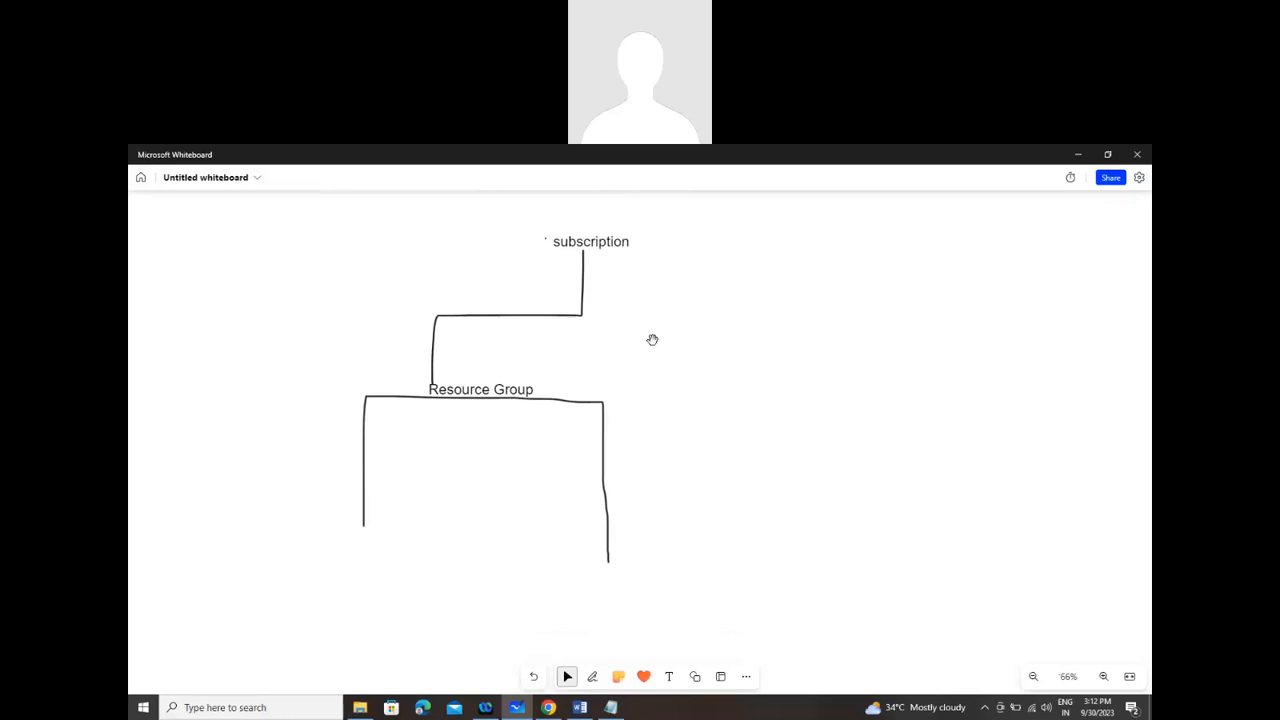
scroll(652, 335, down, 1)
Draw the bottom and closing edges of the box under Resource Group
click(592, 677)
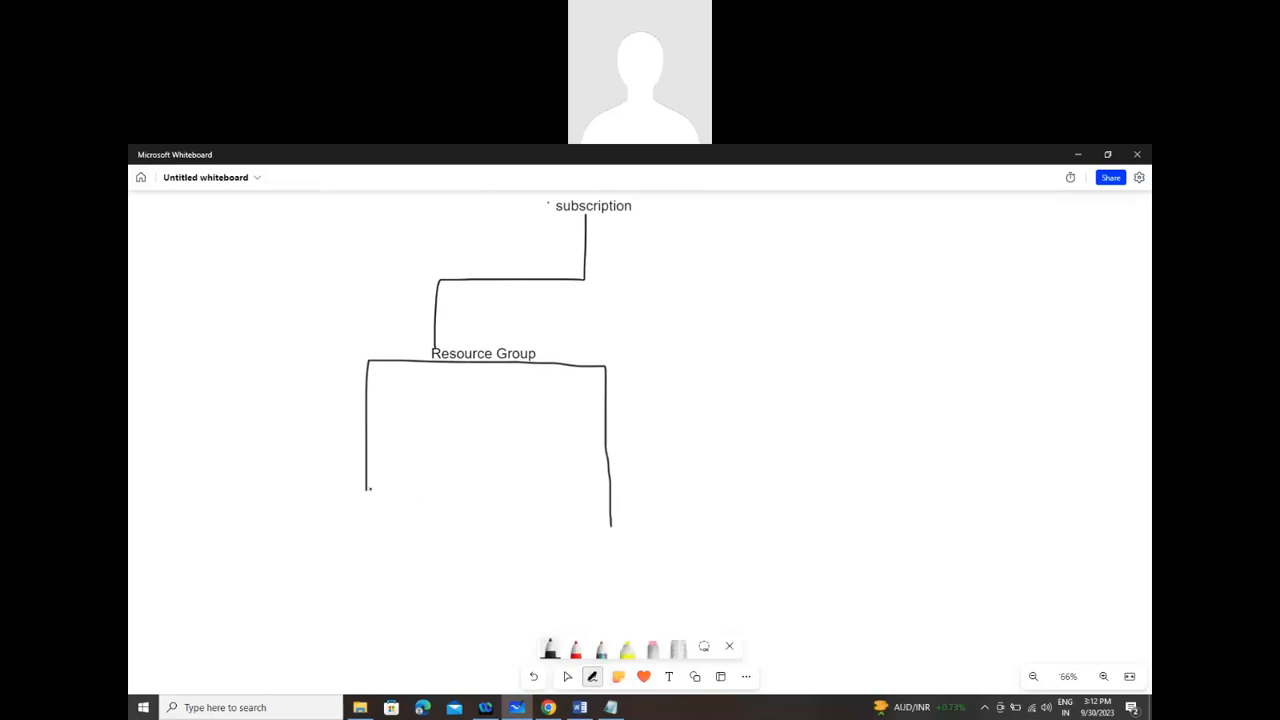
mouse_move(365, 486)
mouse_down()
mouse_move(364, 608)
mouse_move(616, 613)
mouse_up()
drag(615, 562, 611, 518)
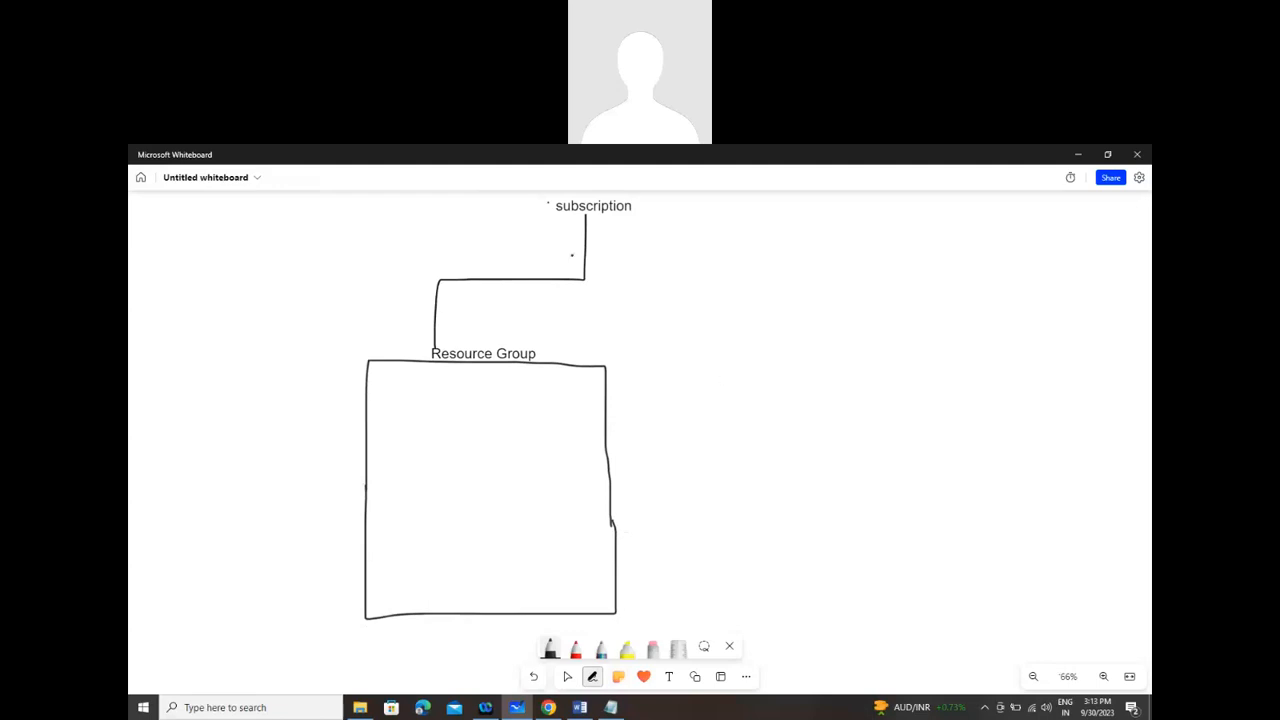
Draw a second branch right from subscription ending in a new rectangle
mouse_move(586, 276)
mouse_down()
mouse_move(852, 297)
mouse_move(853, 337)
mouse_up()
drag(744, 362, 744, 607)
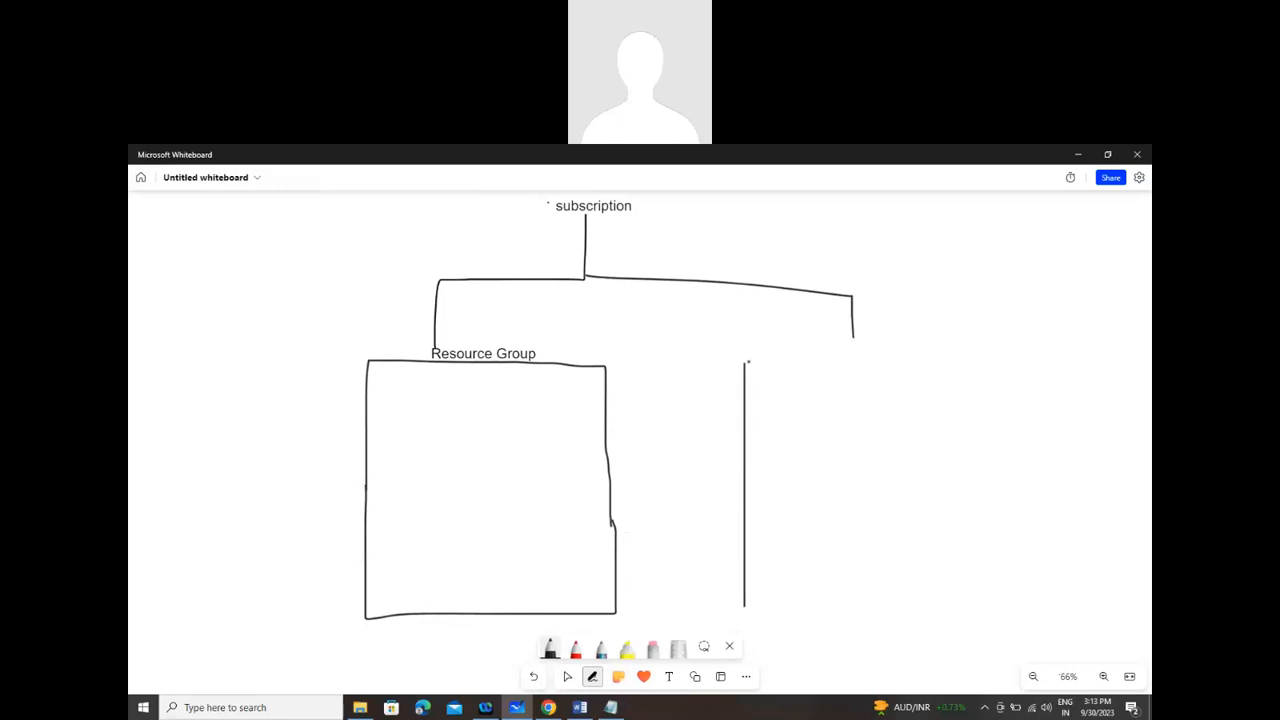
mouse_move(744, 366)
mouse_down()
mouse_move(1063, 354)
mouse_move(1080, 597)
mouse_move(736, 604)
mouse_up()
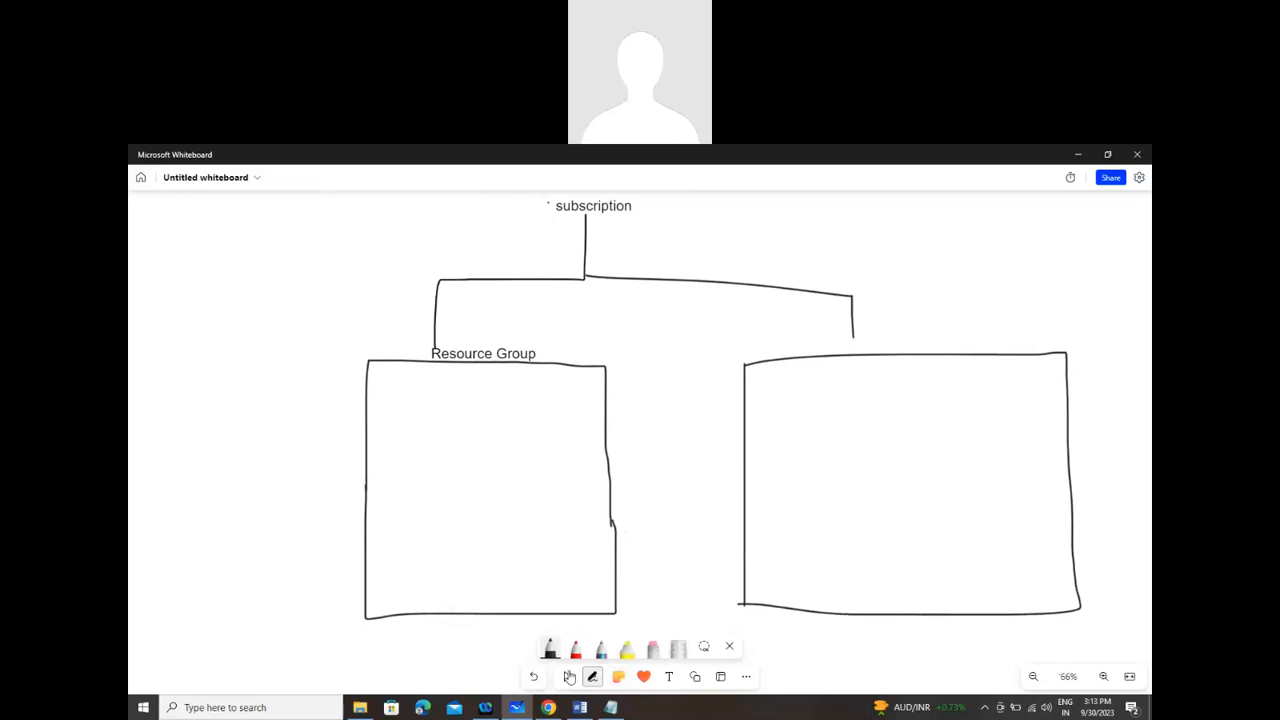
click(667, 677)
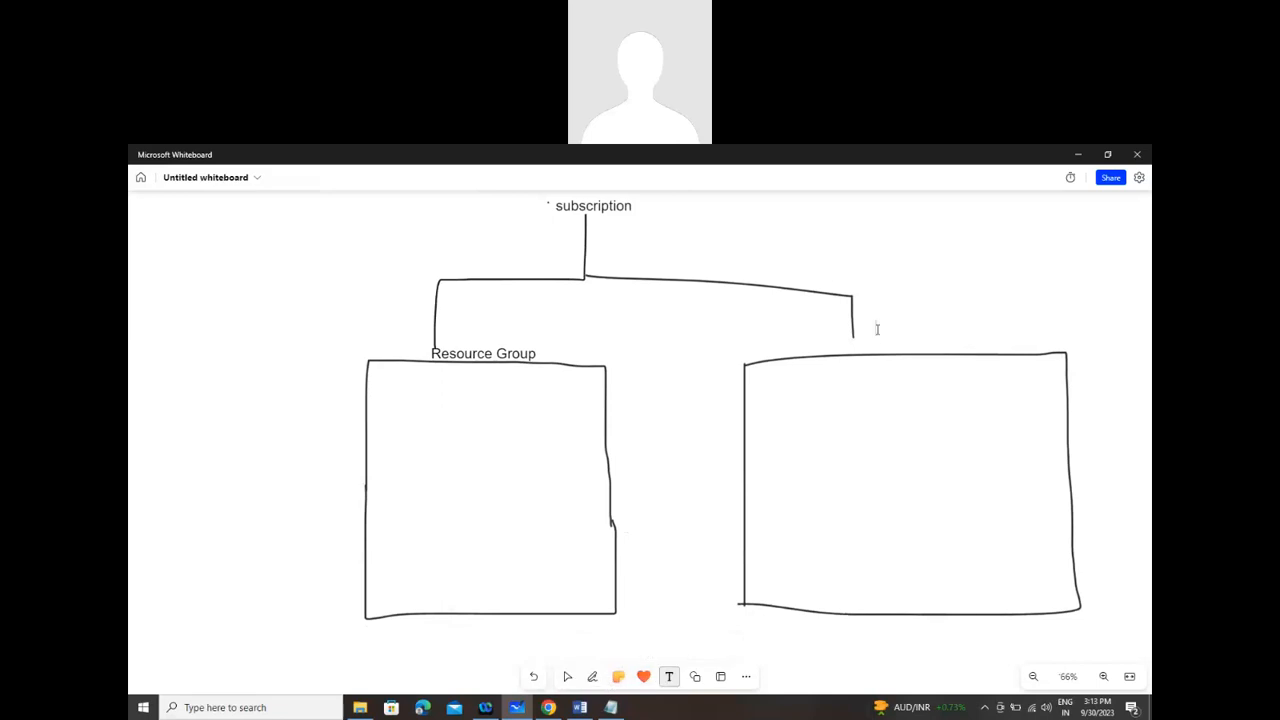
click(877, 329)
Type 'Resource group' above the right-hand box, correcting the typos
text(tre)
key(BackSpace)
key(BackSpace)
key(BackSpace)
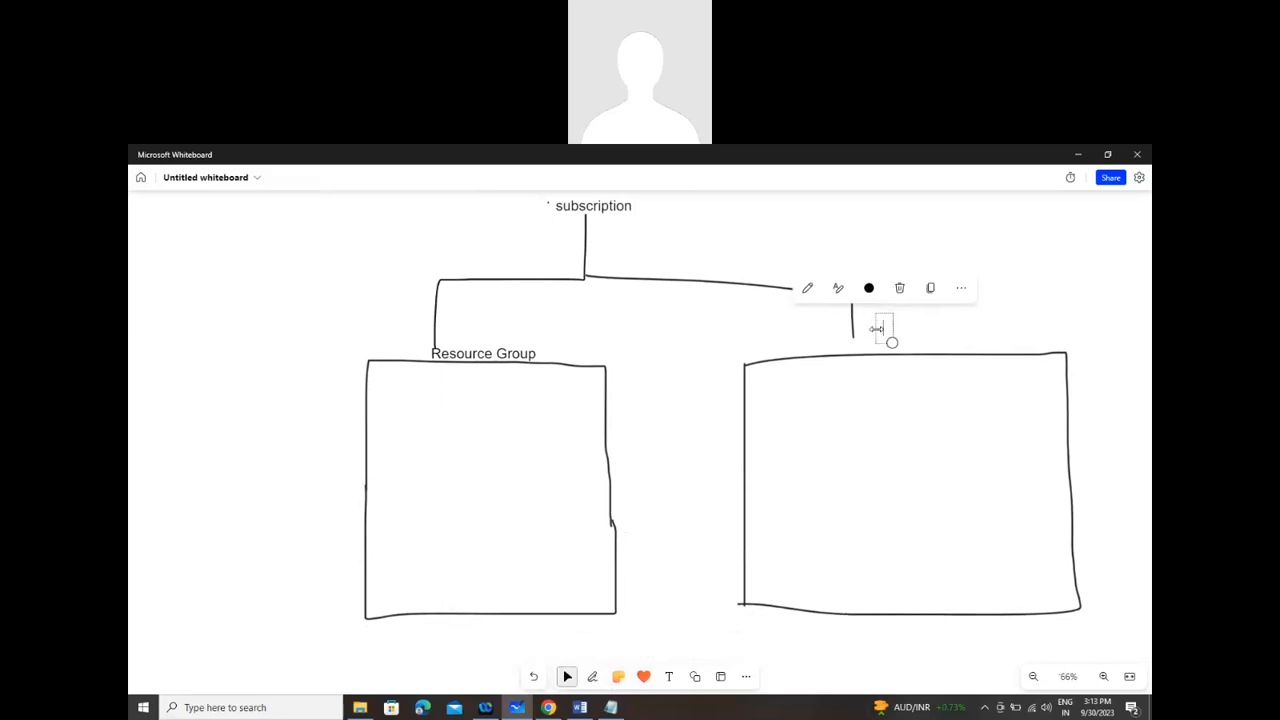
text(Resource vrou)
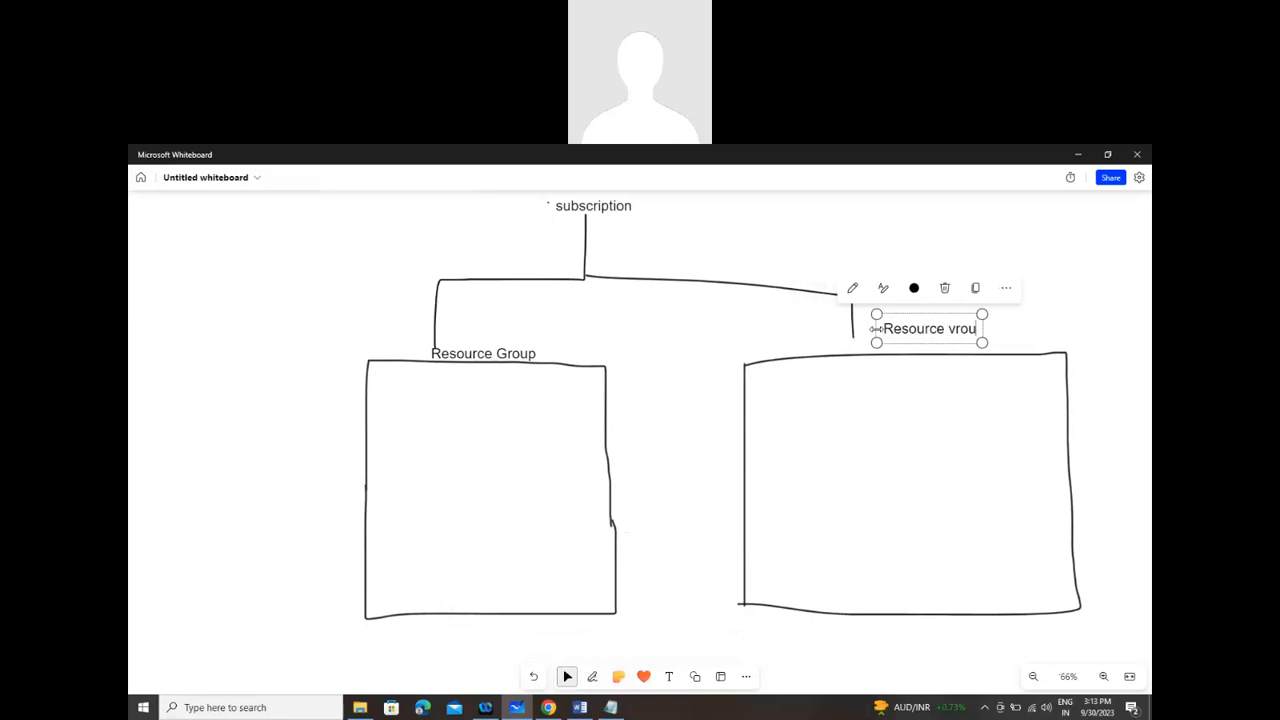
key(BackSpace)
key(BackSpace)
key(BackSpace)
key(BackSpace)
text(group)
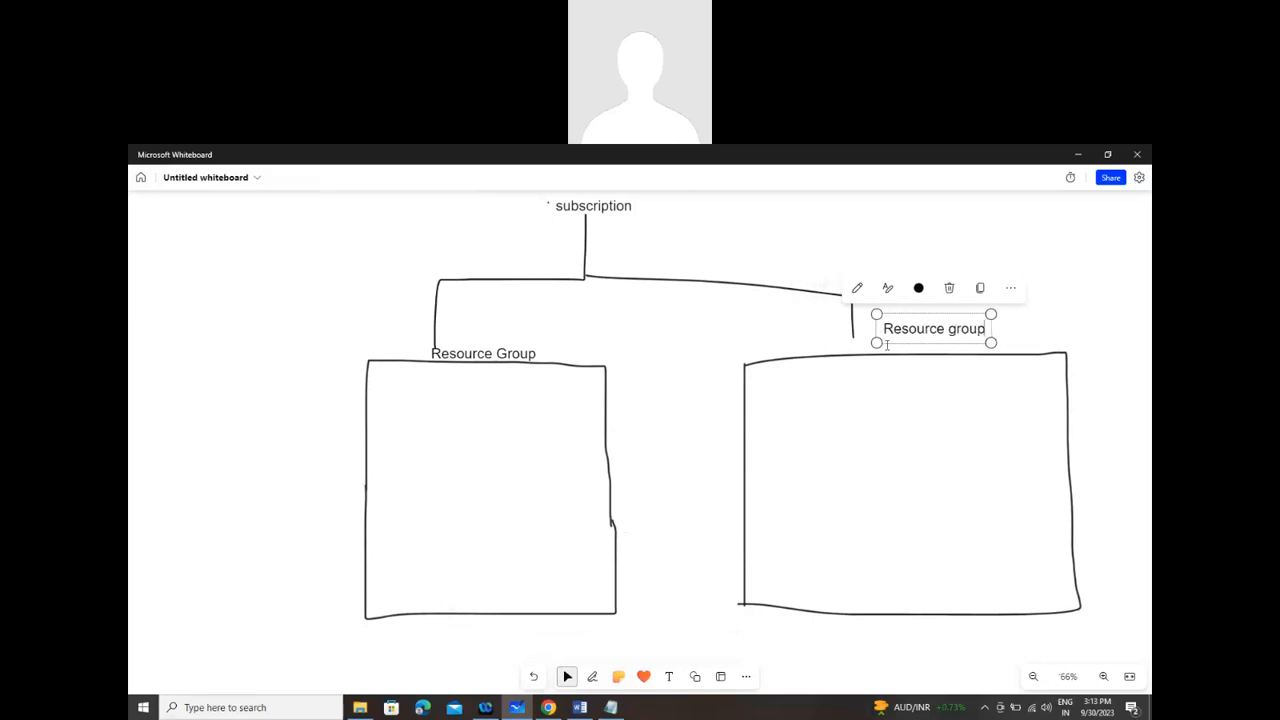
click(826, 397)
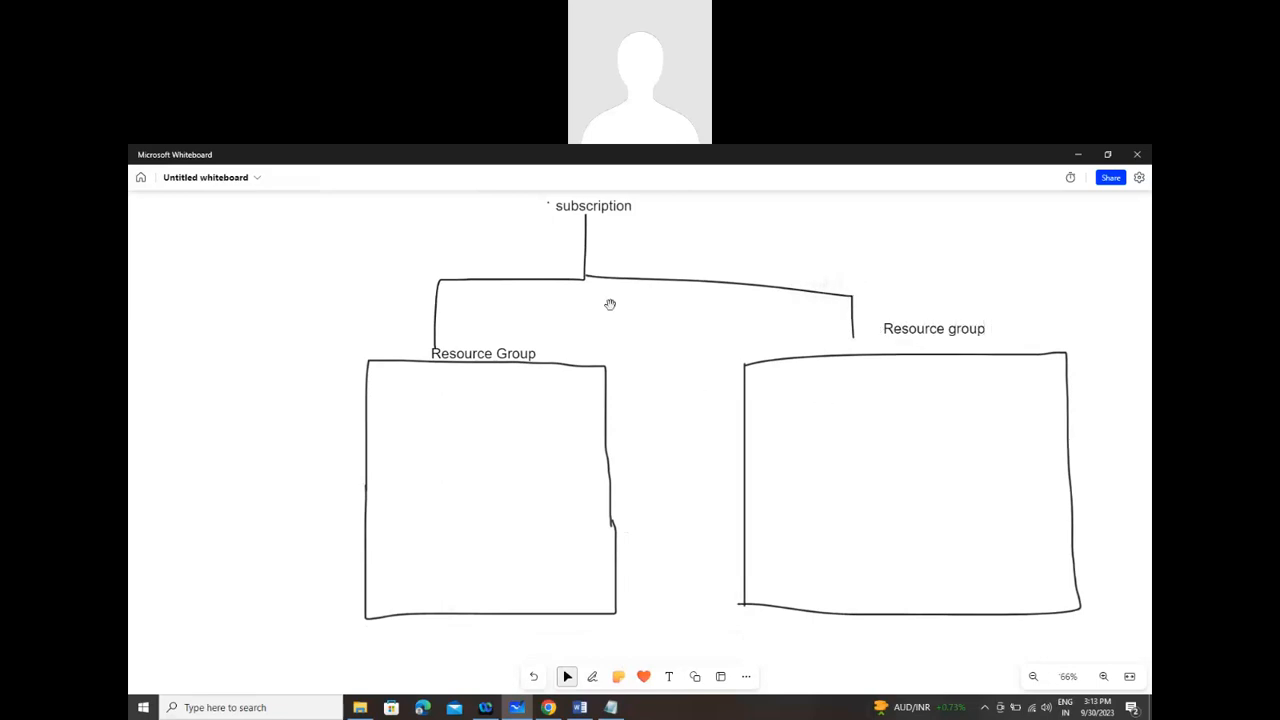
scroll(622, 310, down, 1)
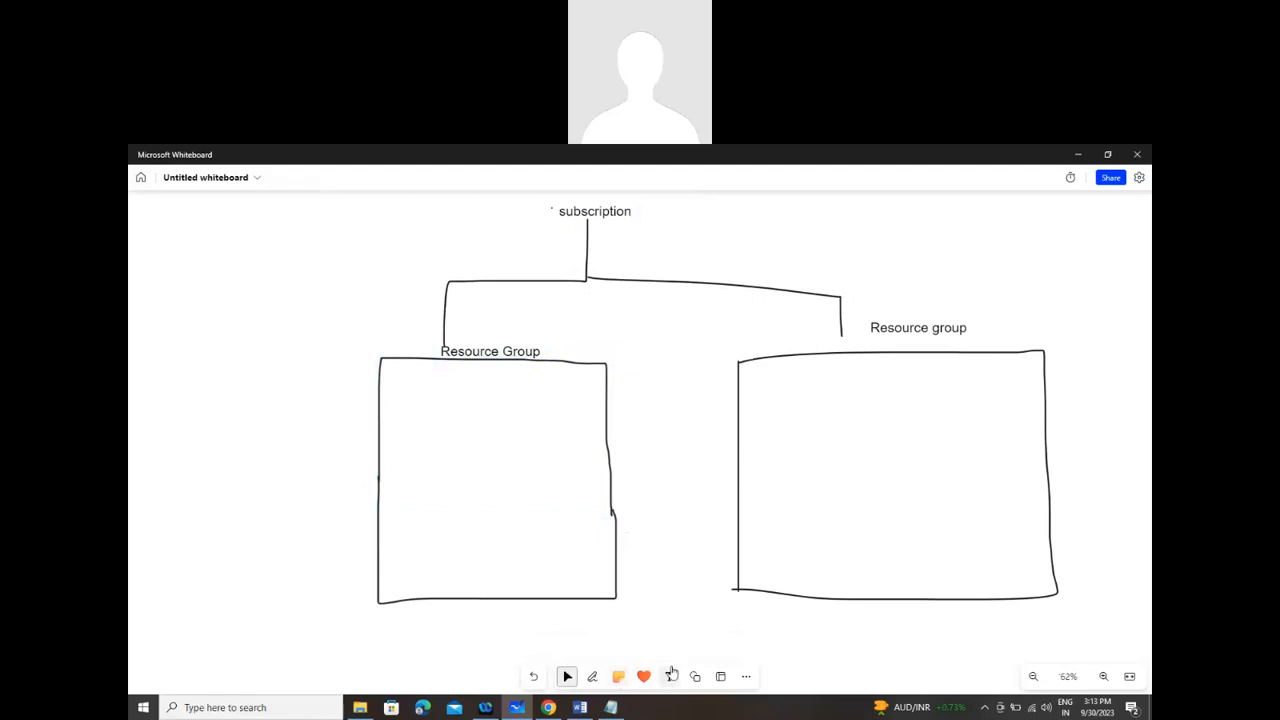
Pen-draw a smaller rectangle inside the left Resource Group box
click(592, 676)
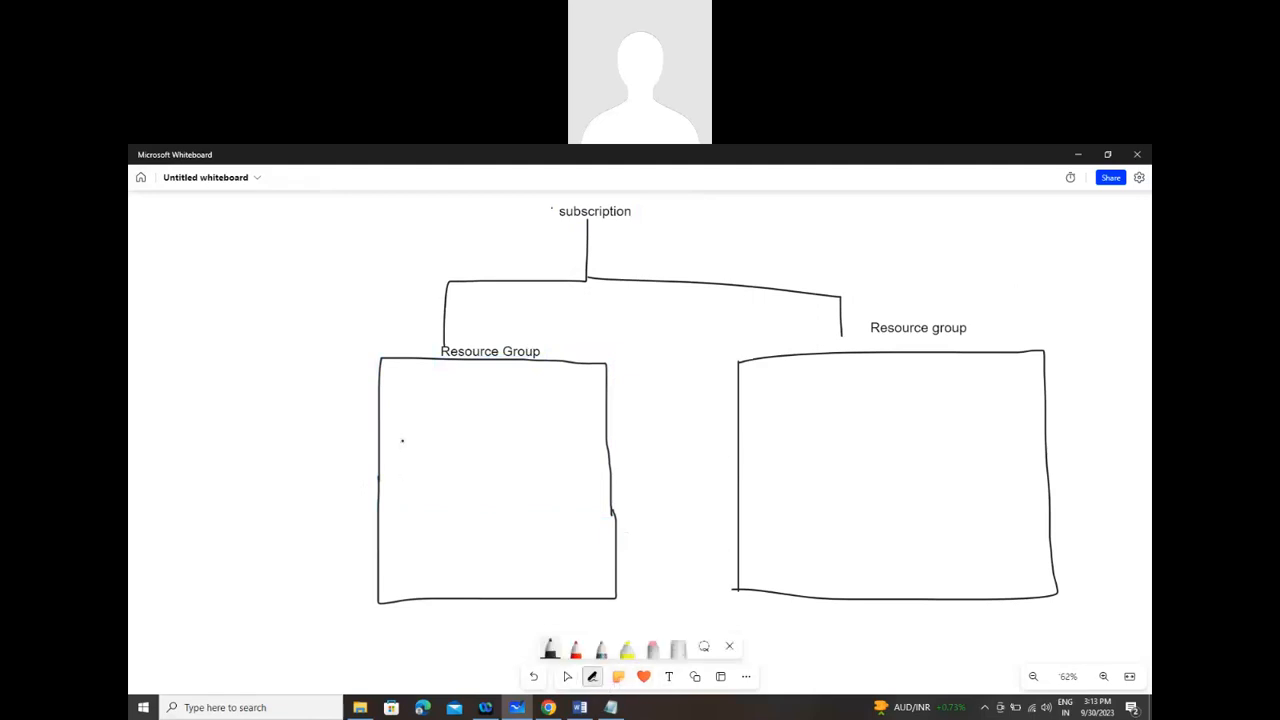
mouse_move(400, 464)
mouse_down()
mouse_move(405, 564)
mouse_move(566, 574)
mouse_move(585, 560)
mouse_move(590, 444)
mouse_up()
drag(506, 440, 400, 443)
Label the inner rectangle 'VM'
click(669, 678)
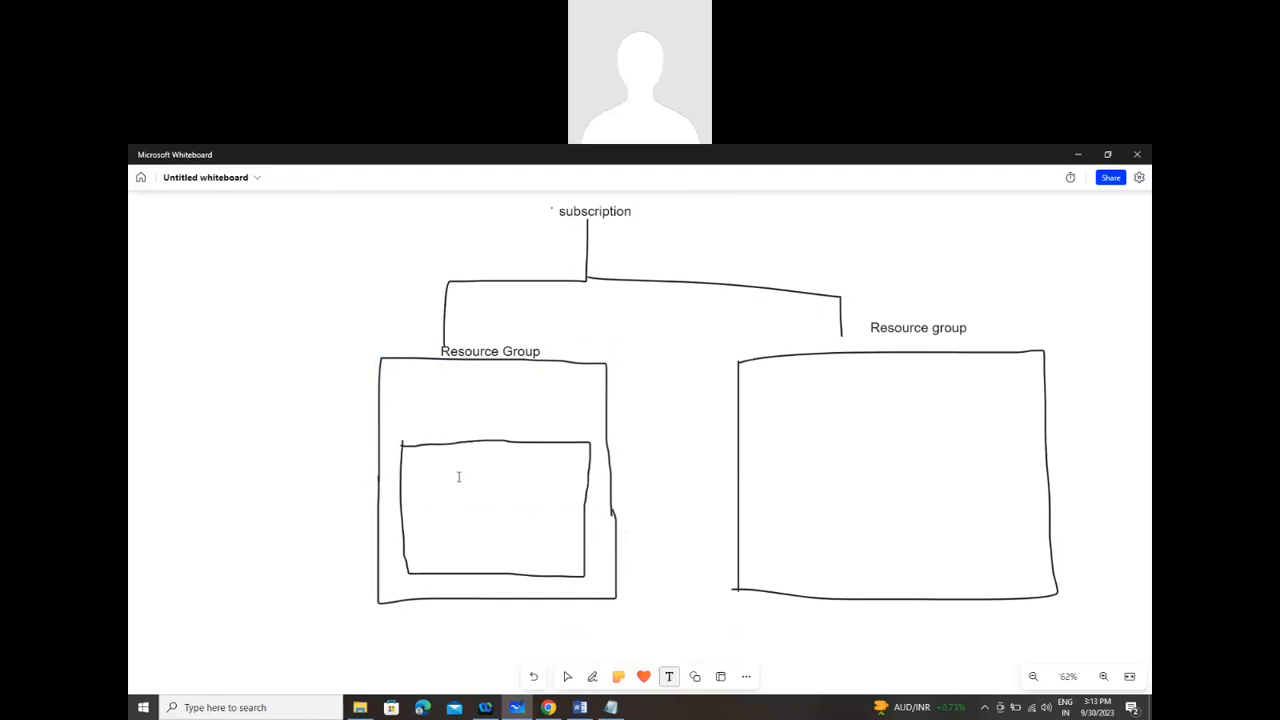
click(443, 473)
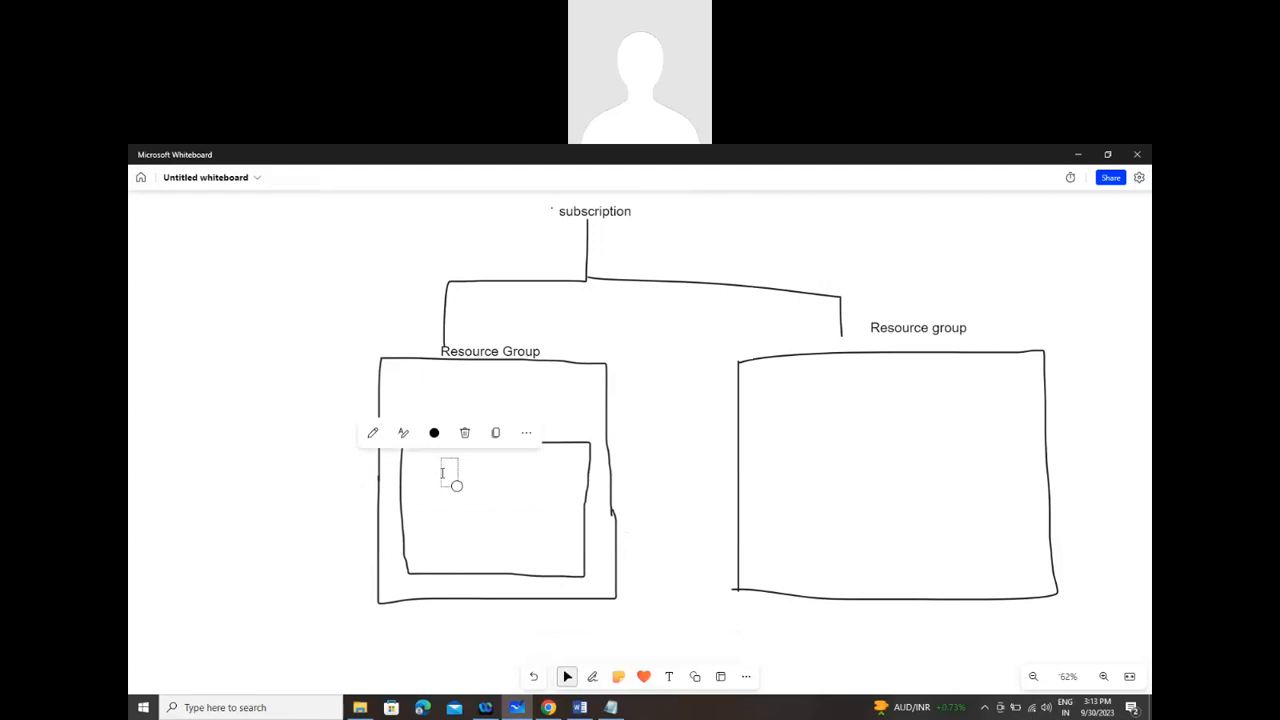
text(VM)
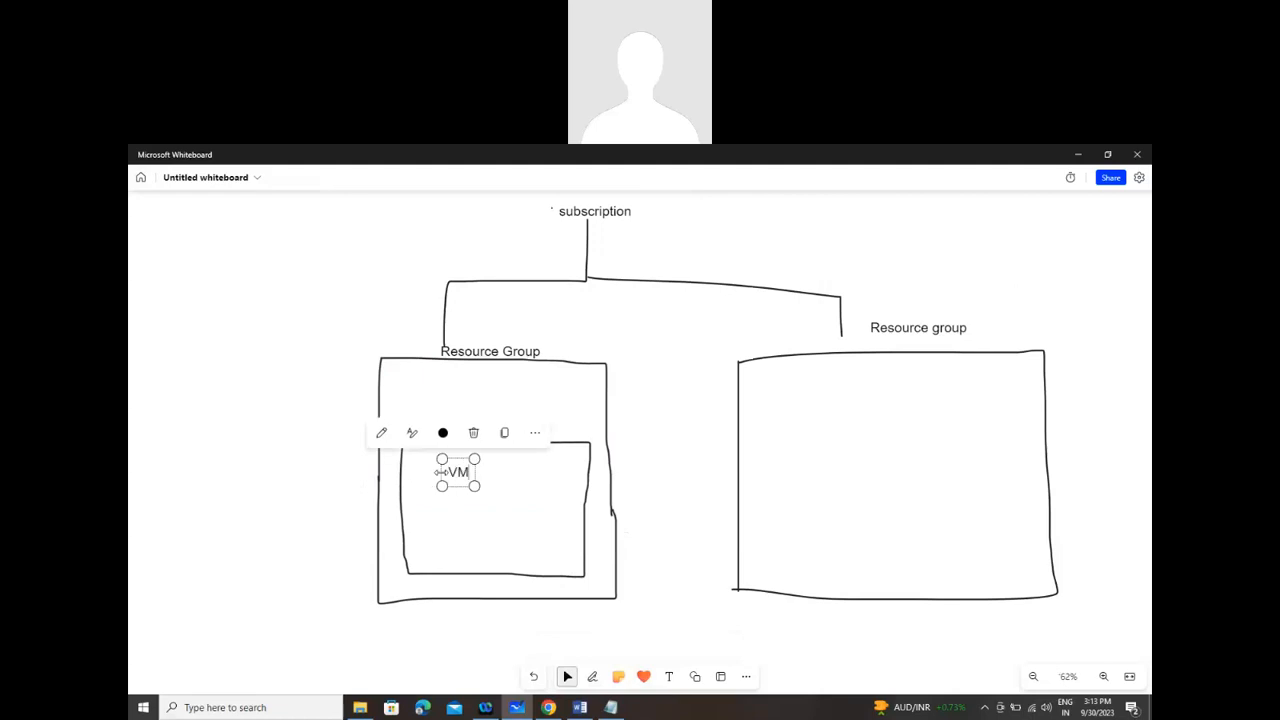
click(486, 522)
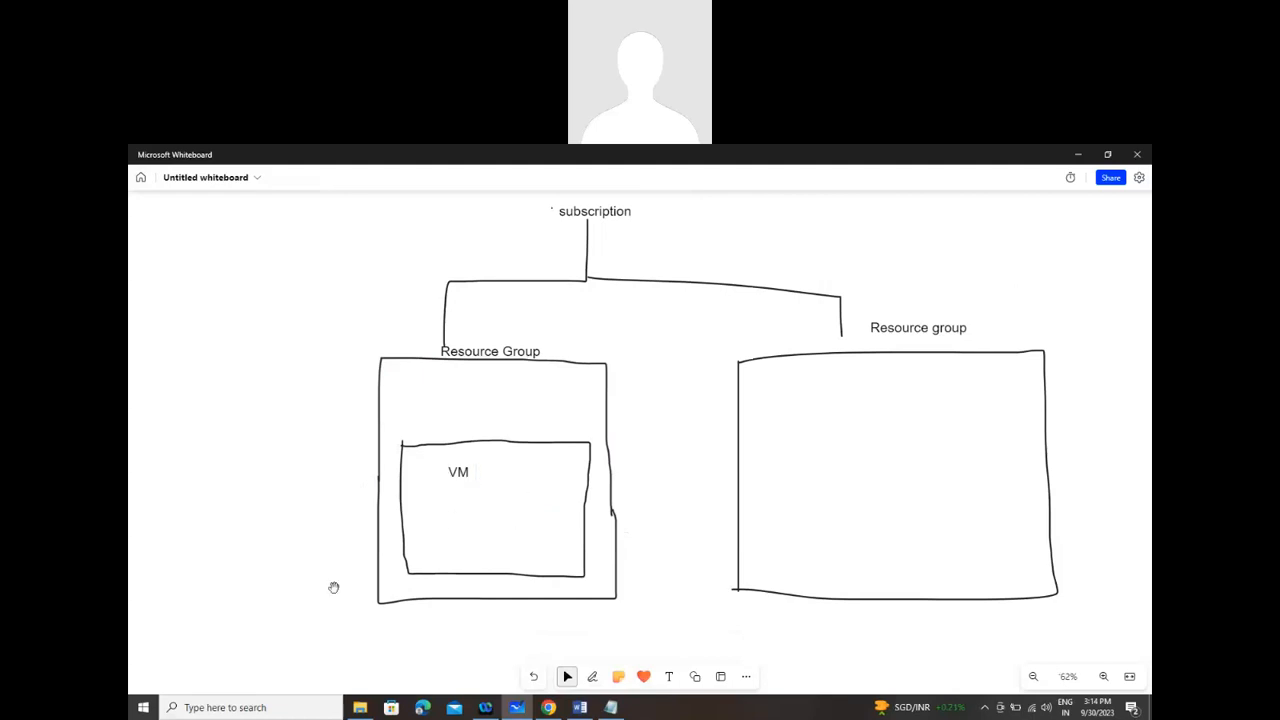
Draw a box around the VM box and add an enlarged 'vNet' label at its top
click(595, 677)
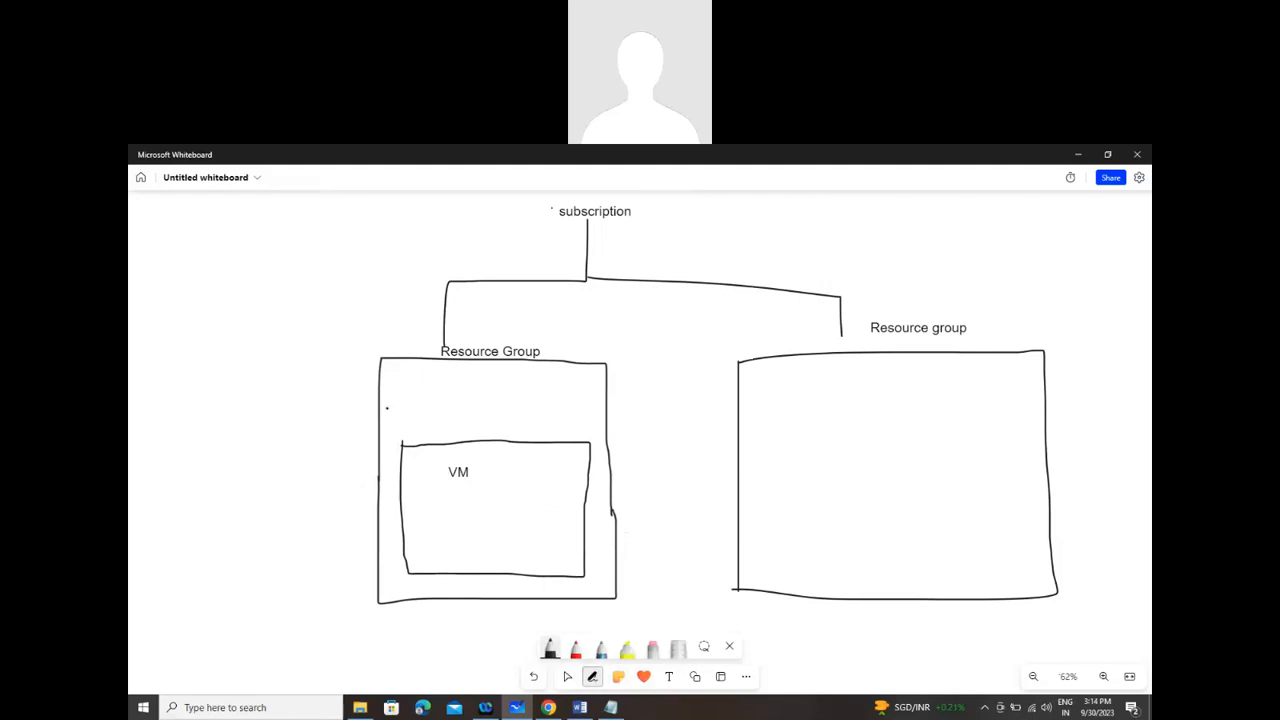
mouse_move(387, 395)
mouse_down()
mouse_move(385, 576)
mouse_move(400, 596)
mouse_move(601, 602)
mouse_move(615, 396)
mouse_move(408, 378)
mouse_move(386, 398)
mouse_up()
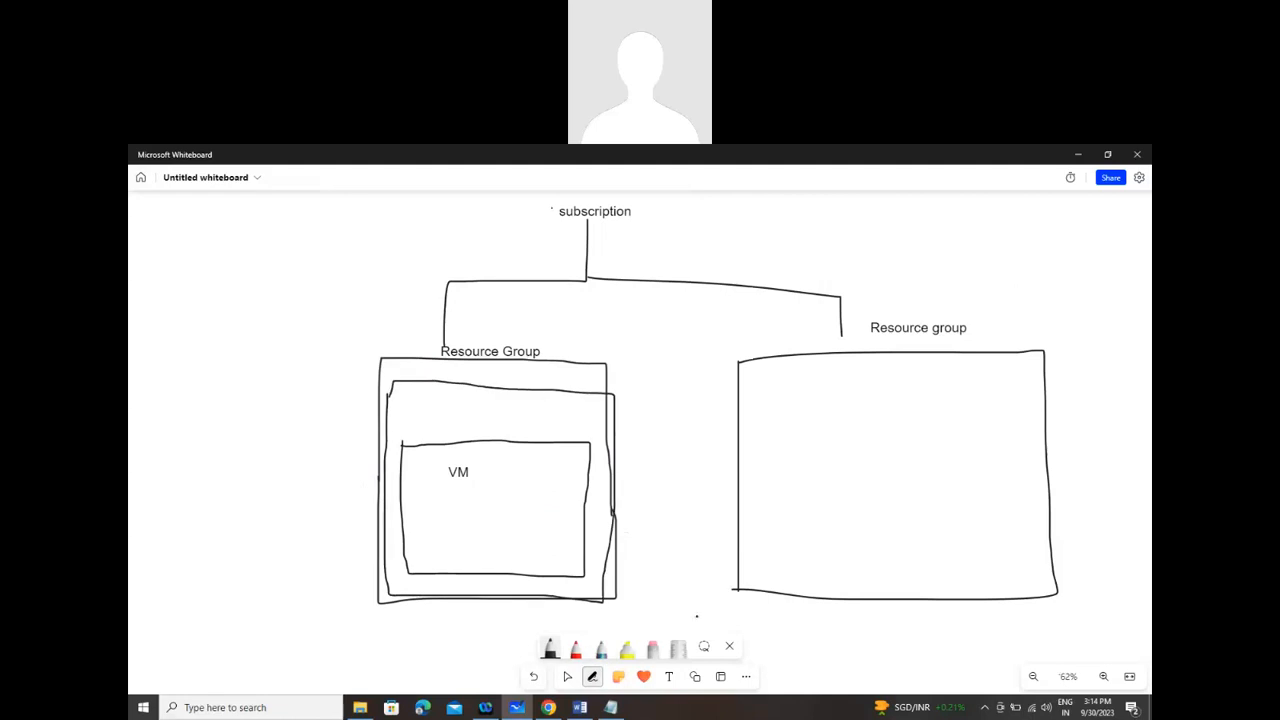
click(567, 676)
click(493, 397)
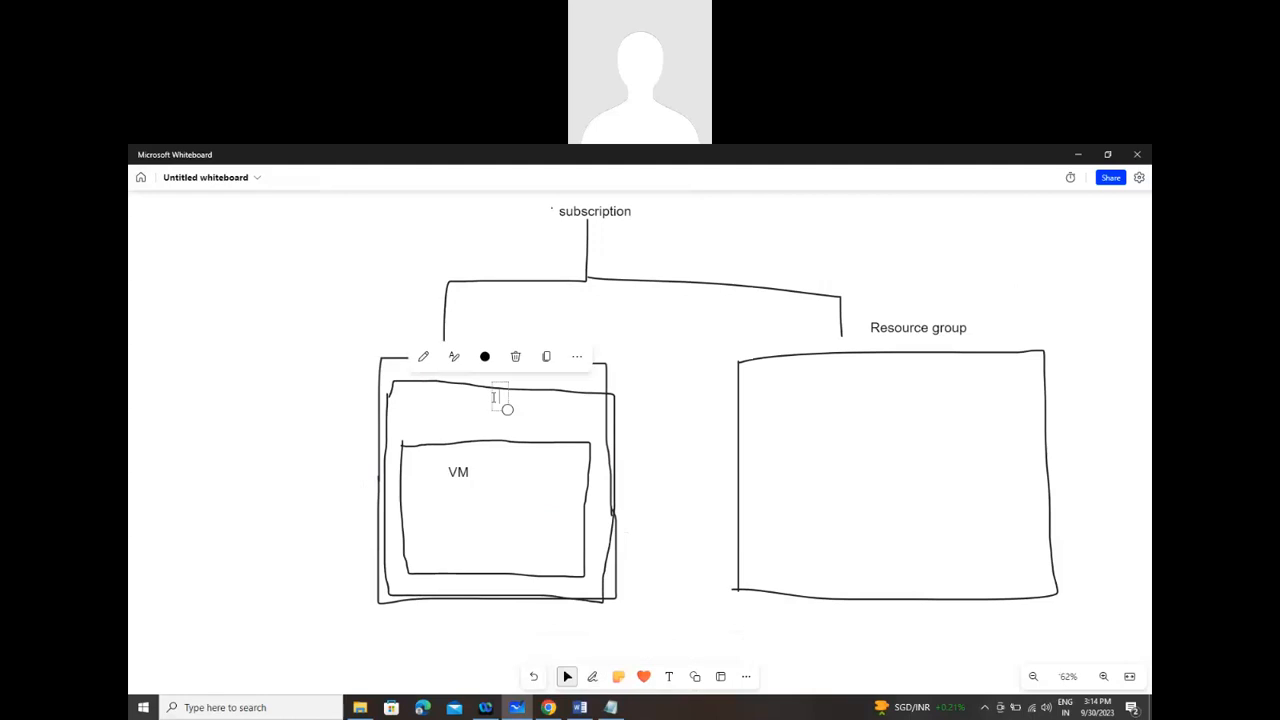
text(VM)
text(et)
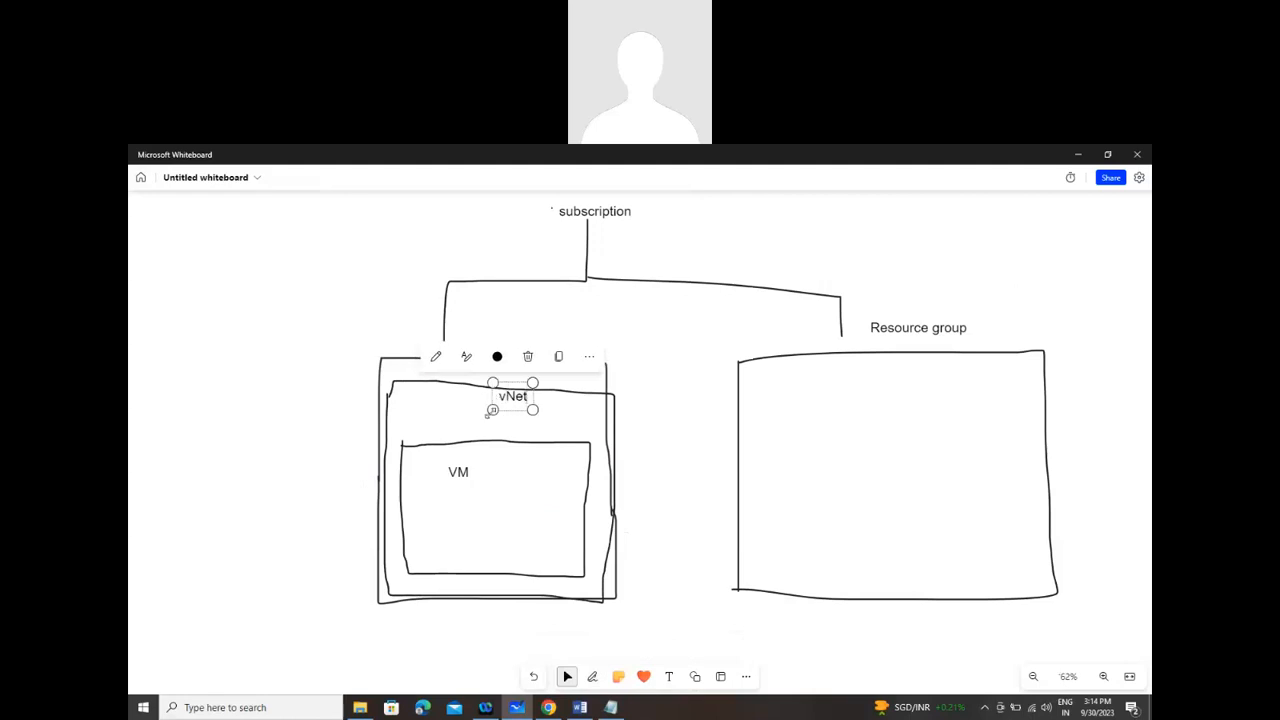
drag(491, 410, 486, 414)
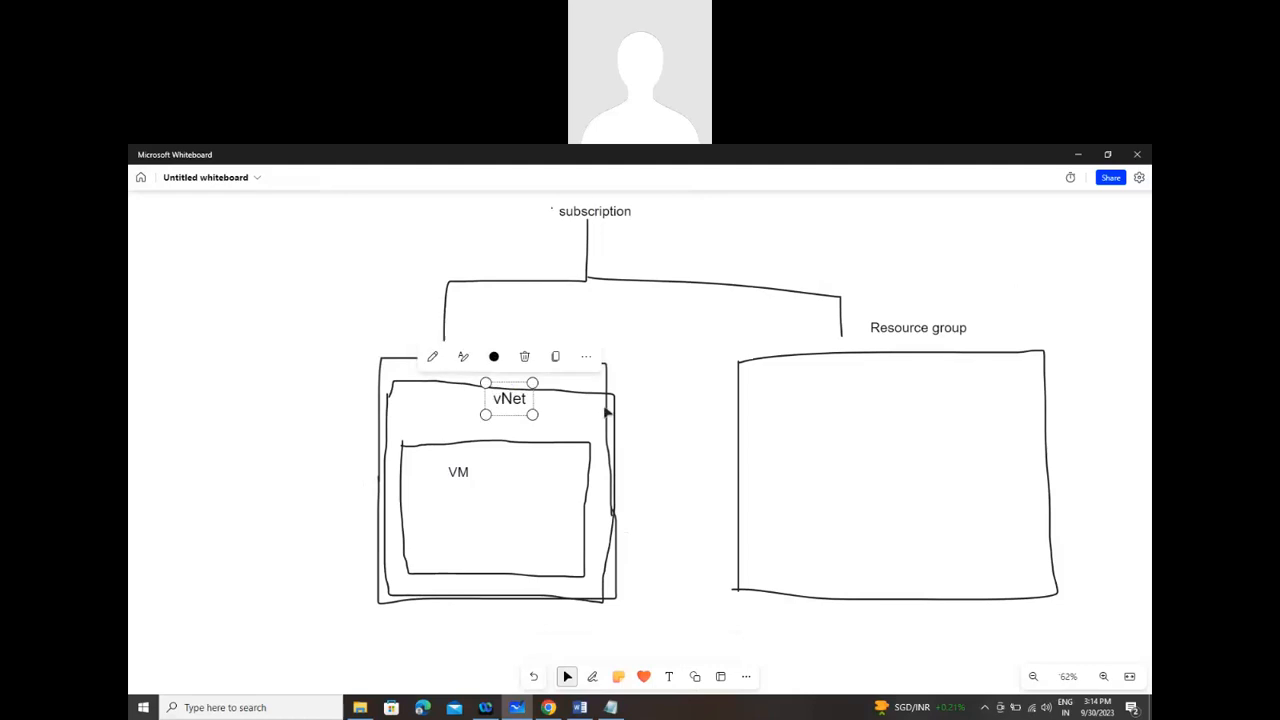
click(584, 404)
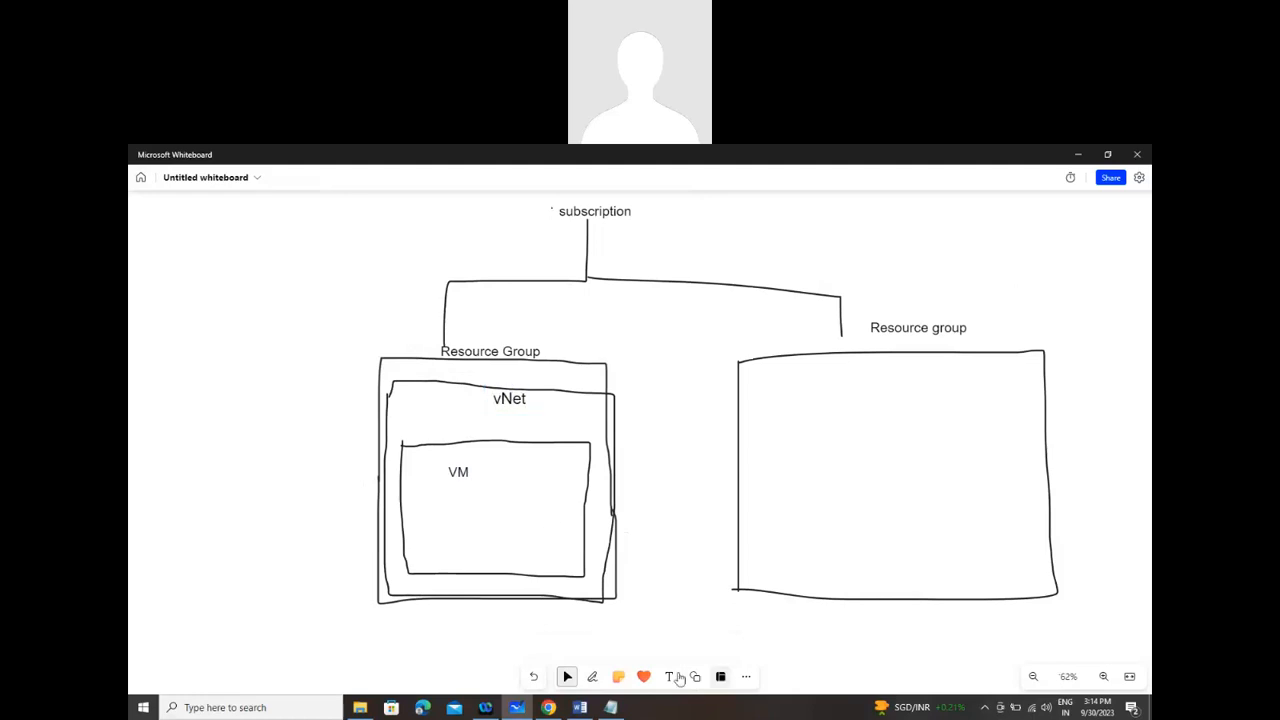
Draw a curved arrow into the left Resource Group box and label it 'IP Address'
click(592, 676)
mouse_move(158, 620)
mouse_down()
mouse_move(306, 514)
mouse_move(378, 489)
mouse_up()
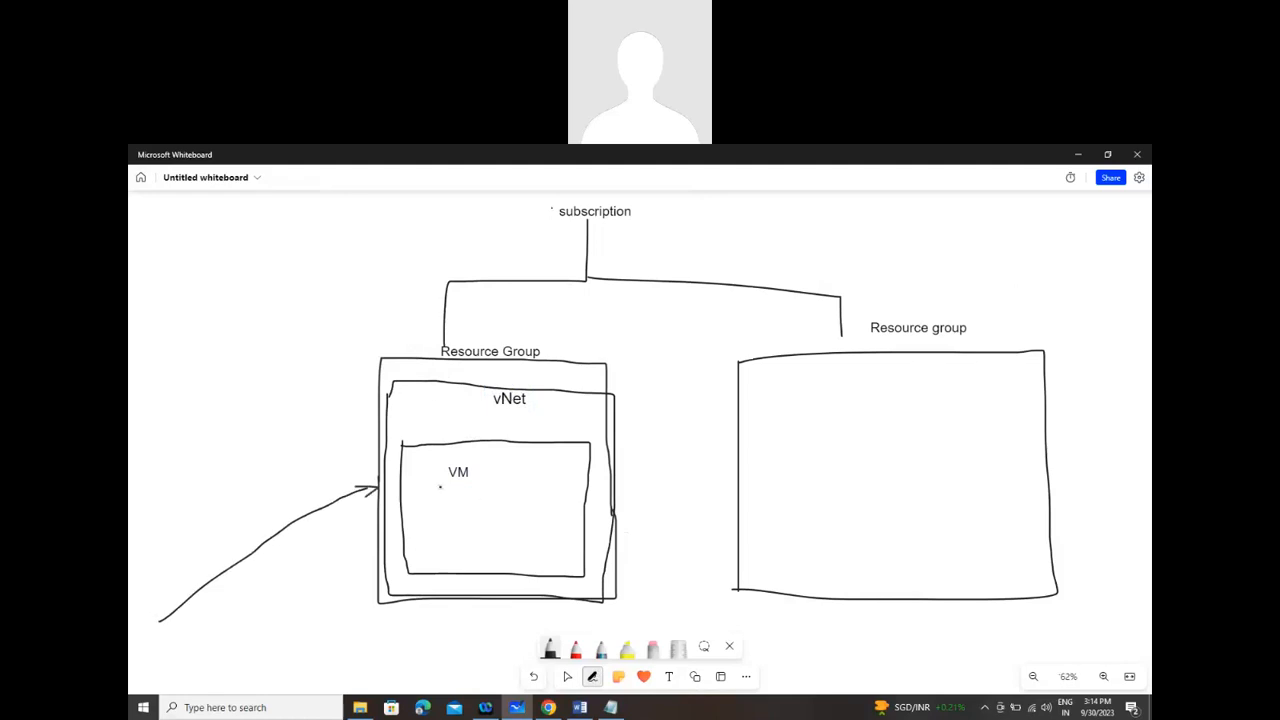
click(669, 676)
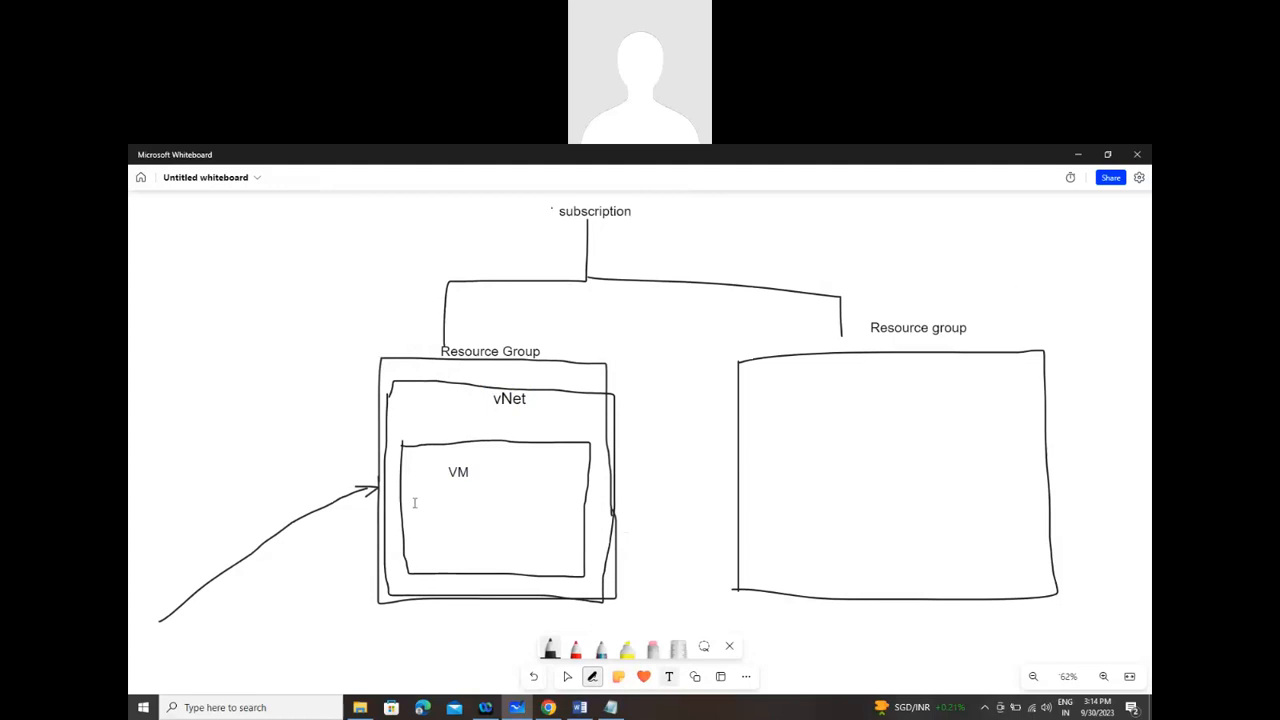
click(262, 503)
text(p)
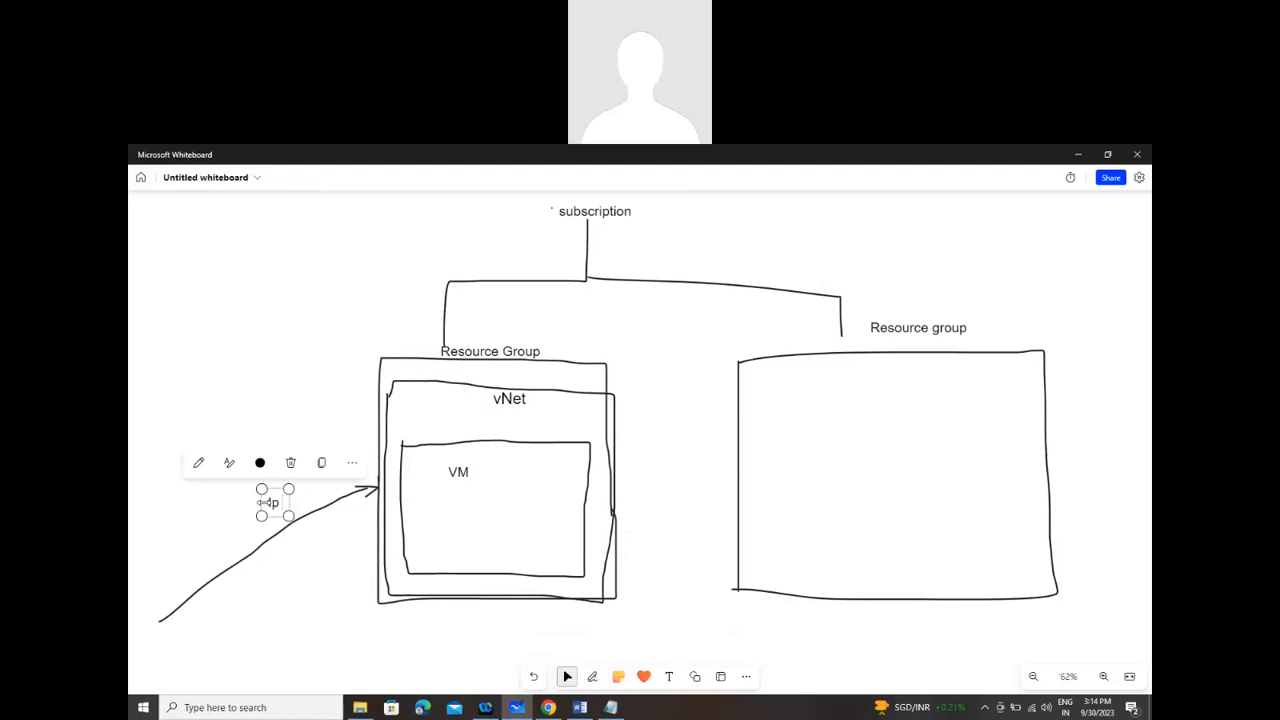
key(BackSpace)
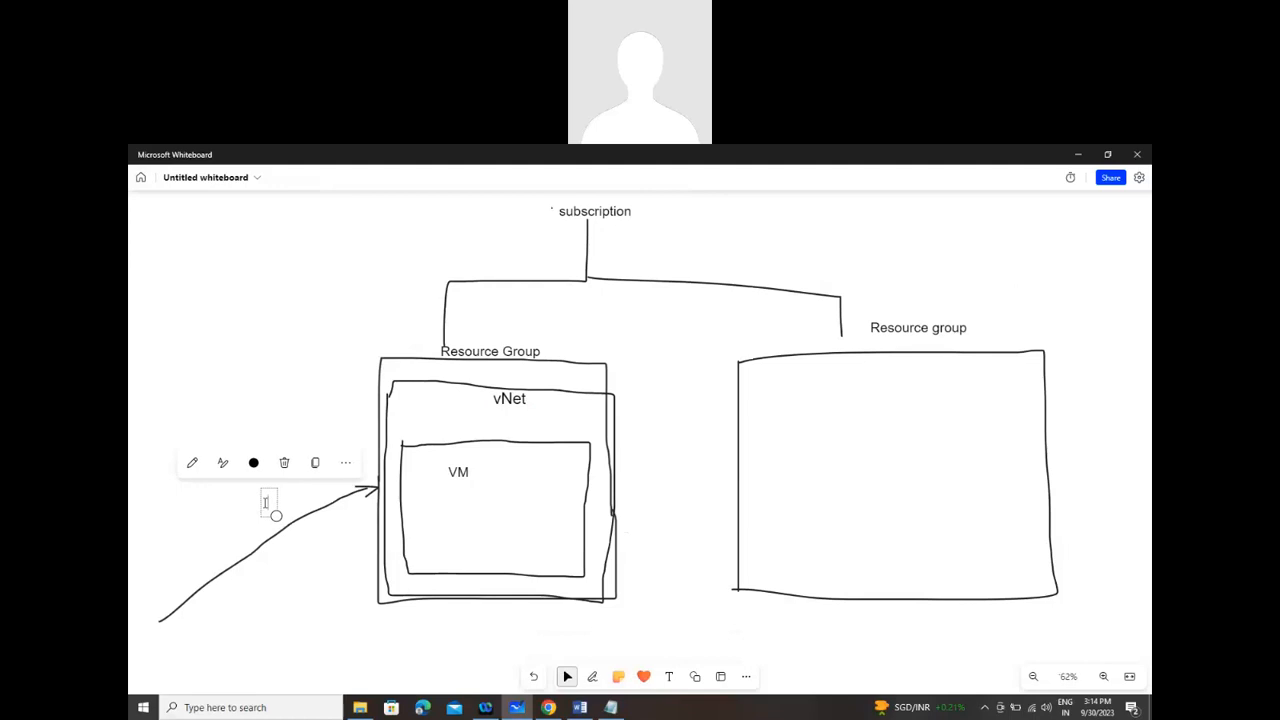
text(IP Address)
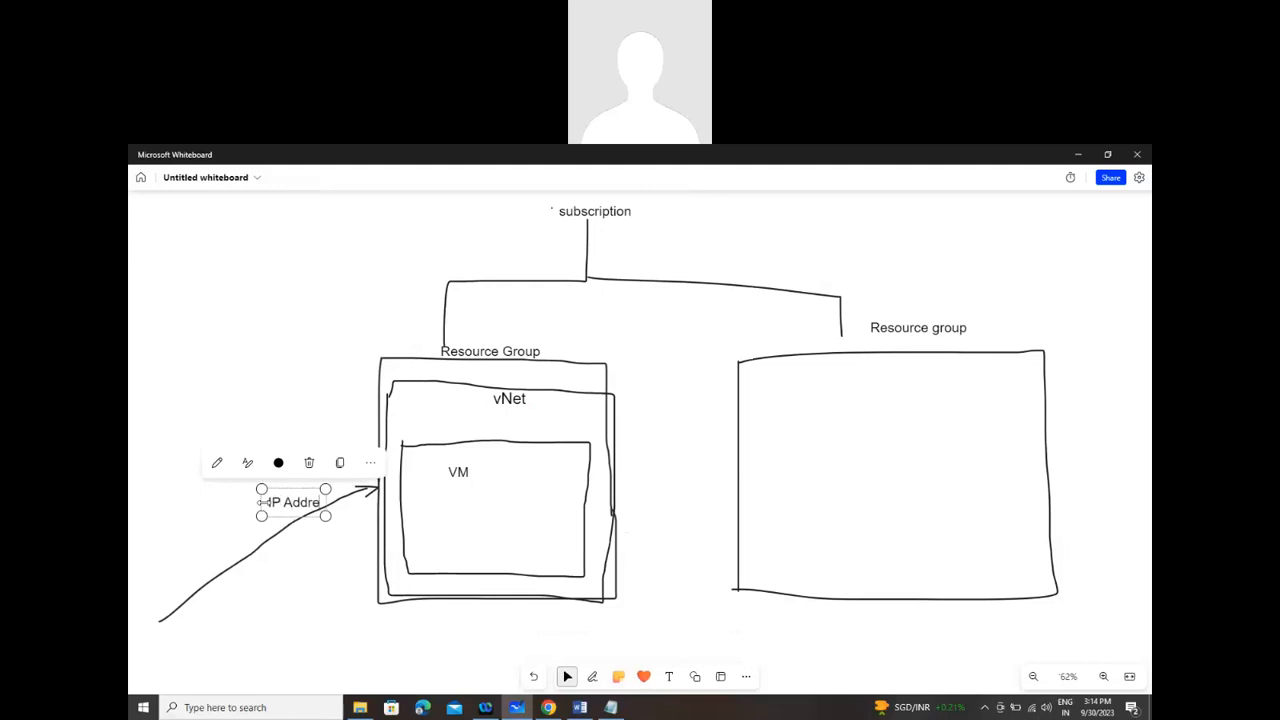
click(432, 457)
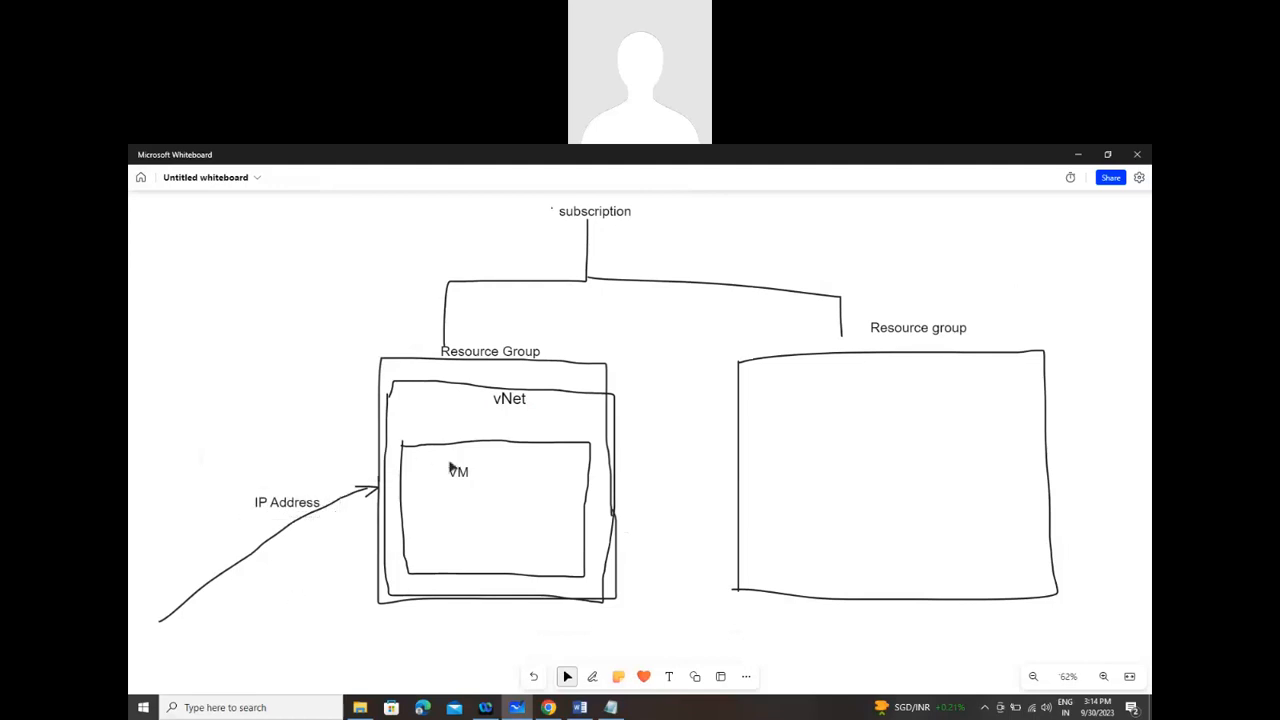
click(672, 684)
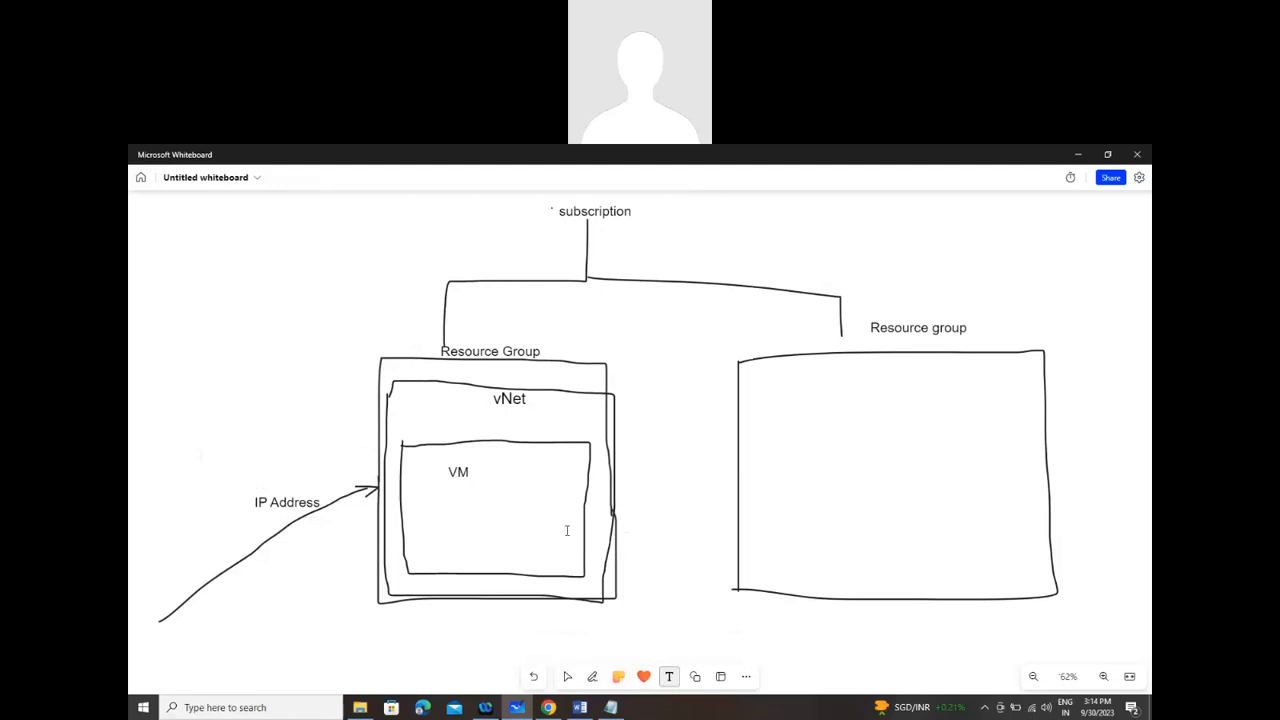
Start a text list in the VM box: VmName, OS type, OS Drive, Data Disk, Network Interface
click(481, 462)
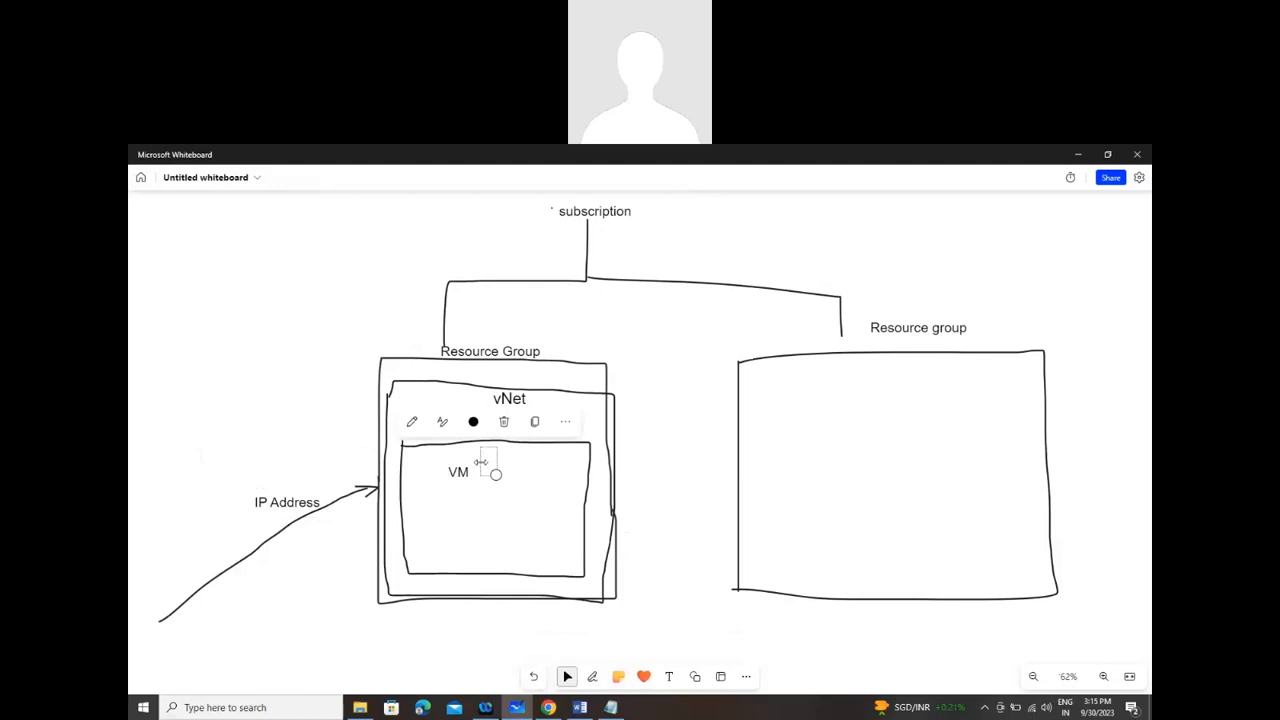
text(VmName )
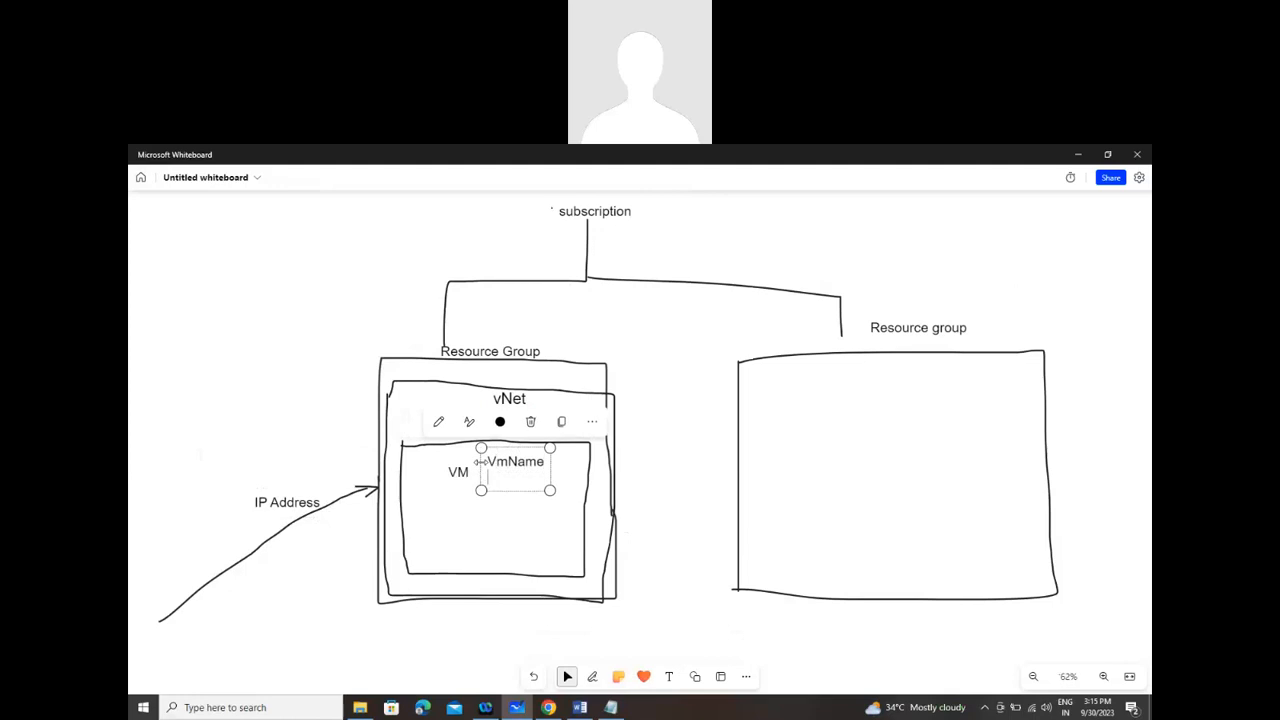
text(OS type)
key(Return)
text(OS Drive)
key(Return)
text(Data Disk)
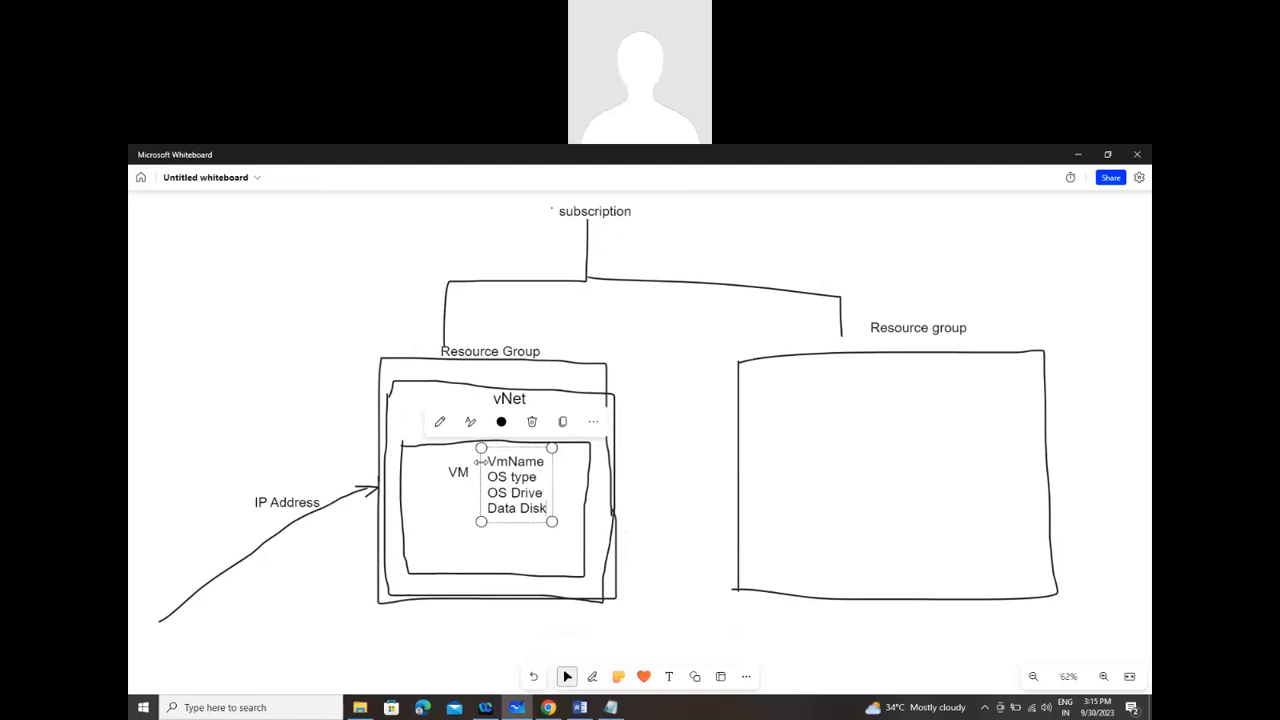
key(Return)
text(Network Interface)
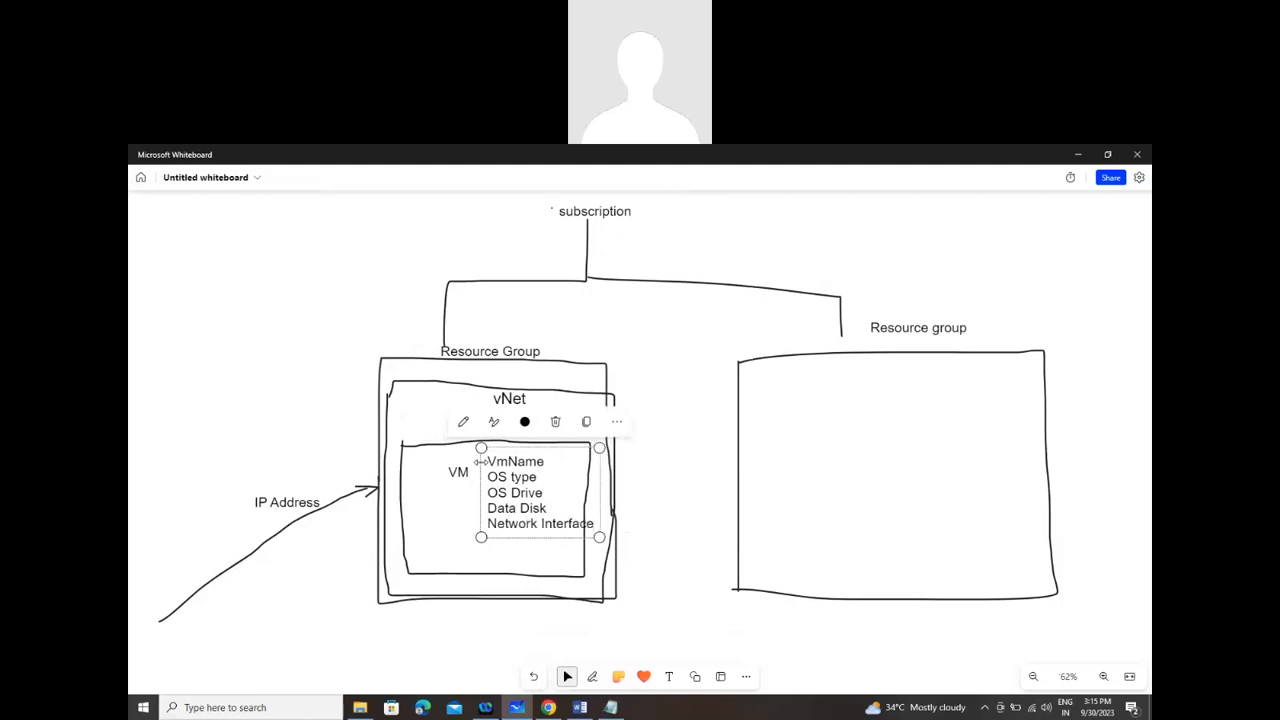
Finish the list with 'Card' and 'Size', then enlarge the text box
mouse_move(481, 536)
mouse_down()
mouse_move(457, 535)
mouse_move(482, 536)
mouse_up()
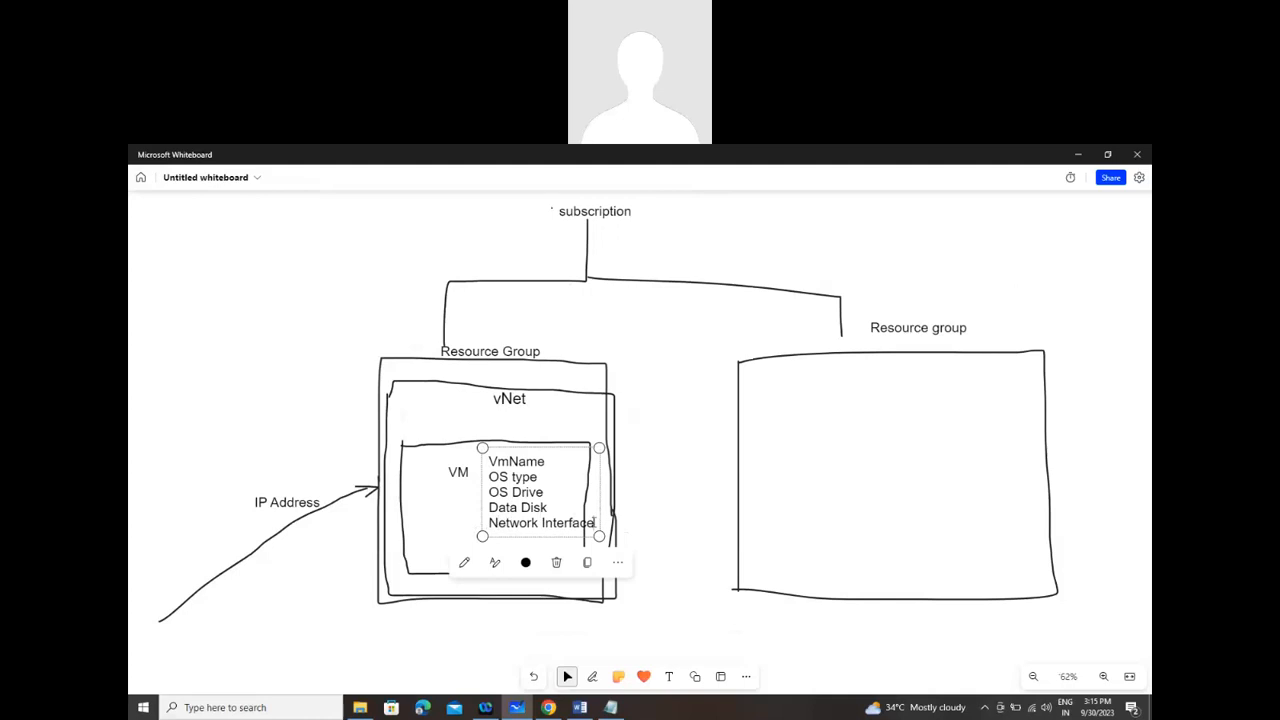
key(Return)
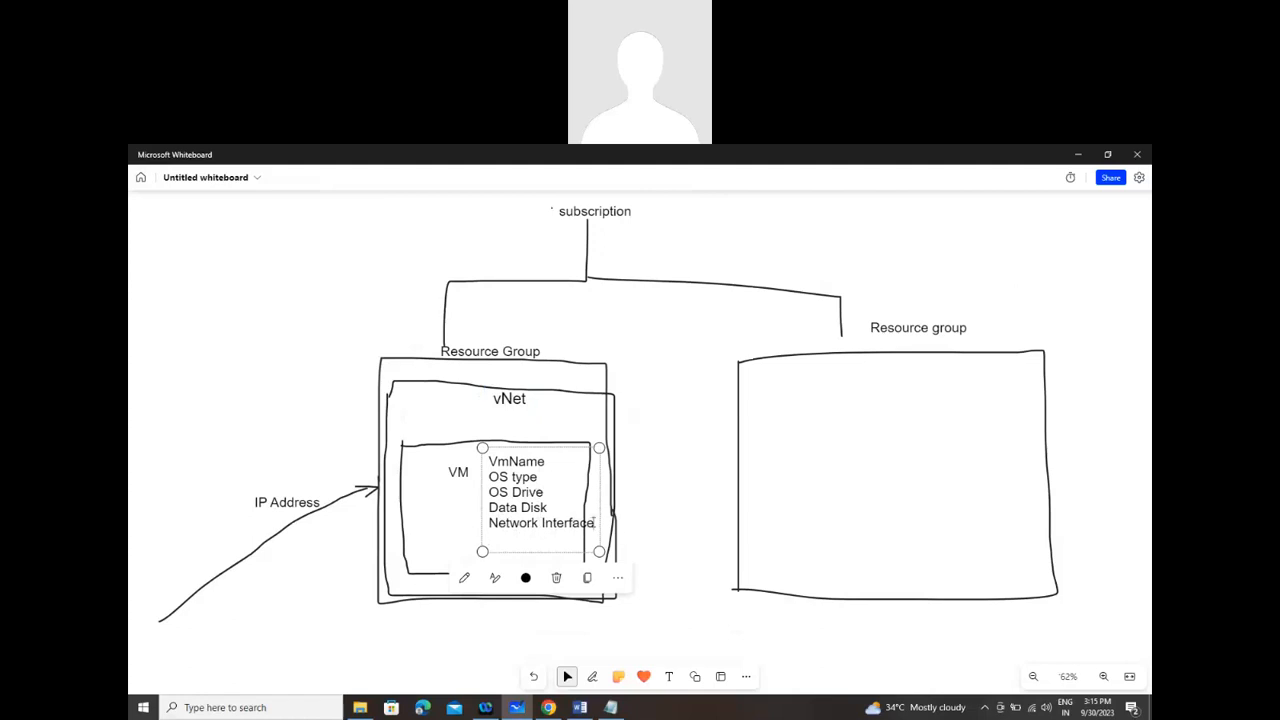
text(Card)
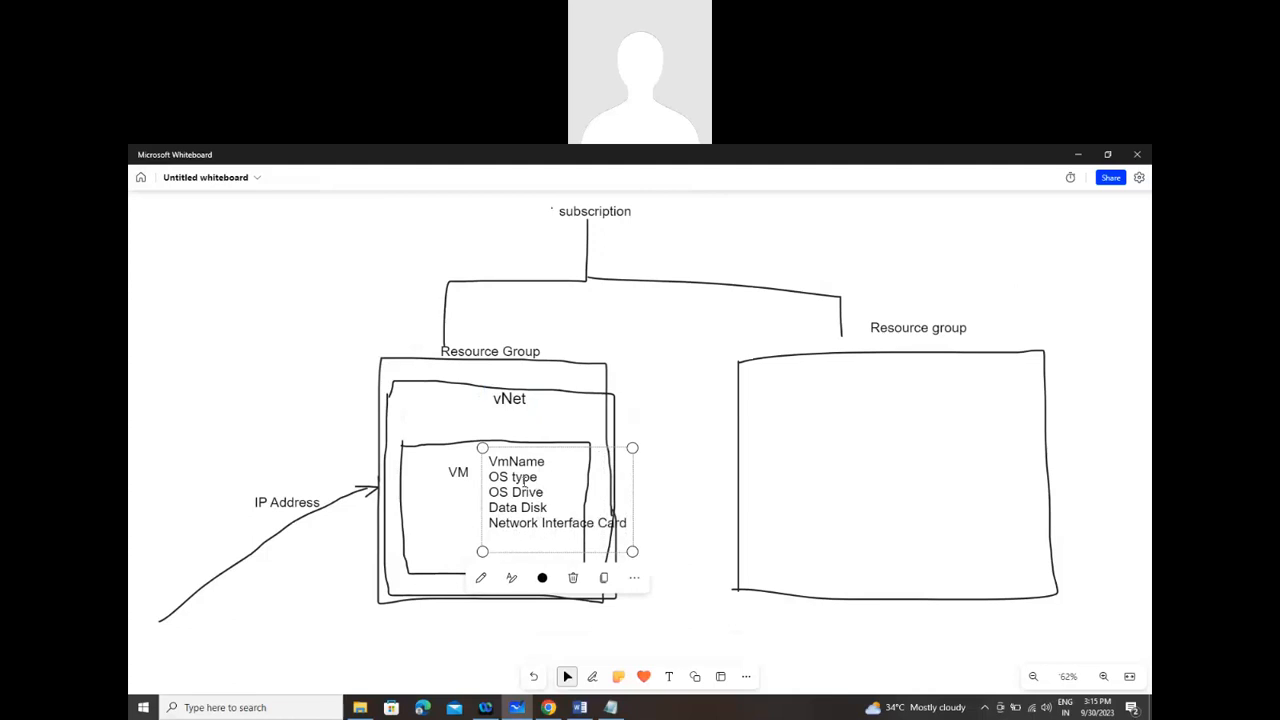
key(Return)
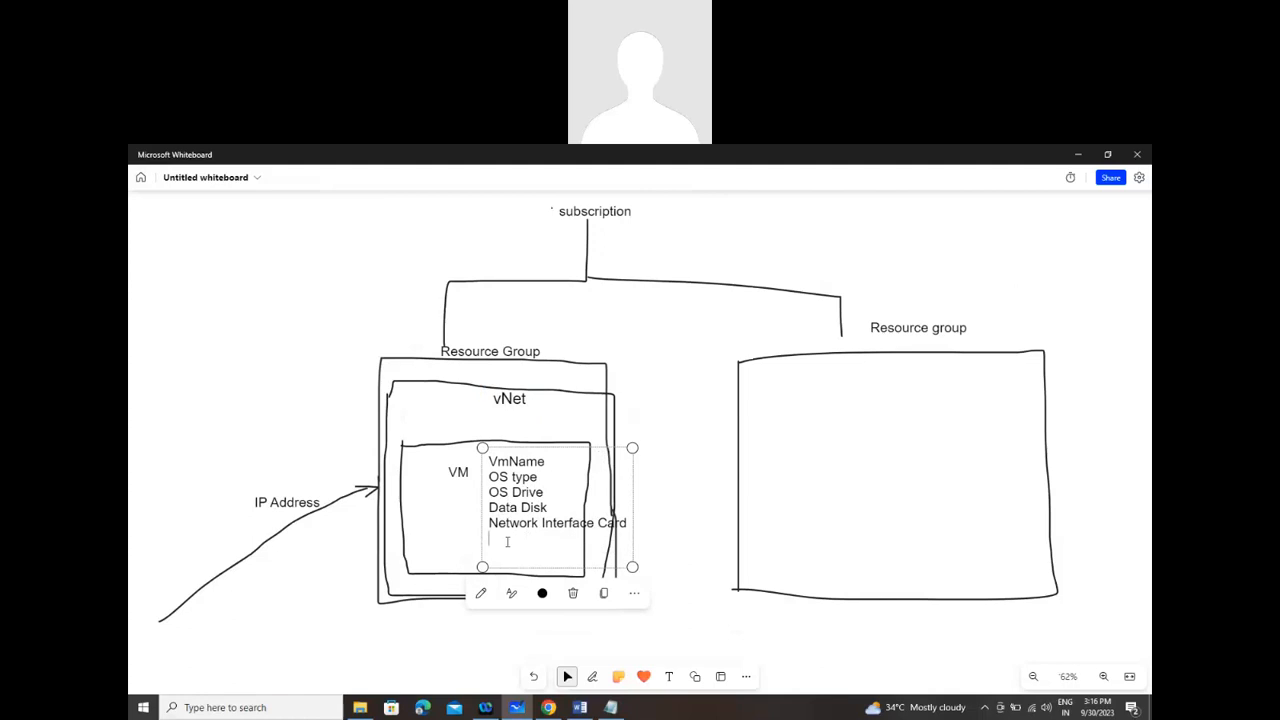
text(Z)
key(BackSpace)
text(Sz)
key(BackSpace)
text(ize)
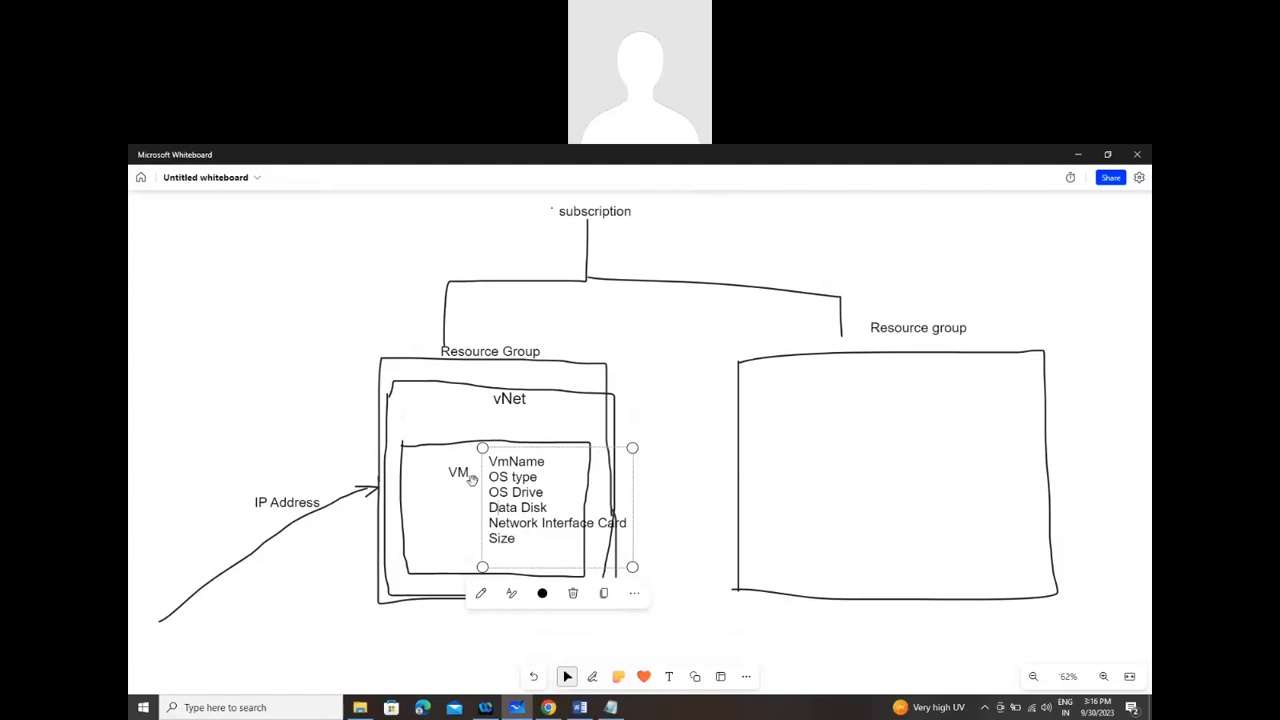
drag(482, 448, 466, 446)
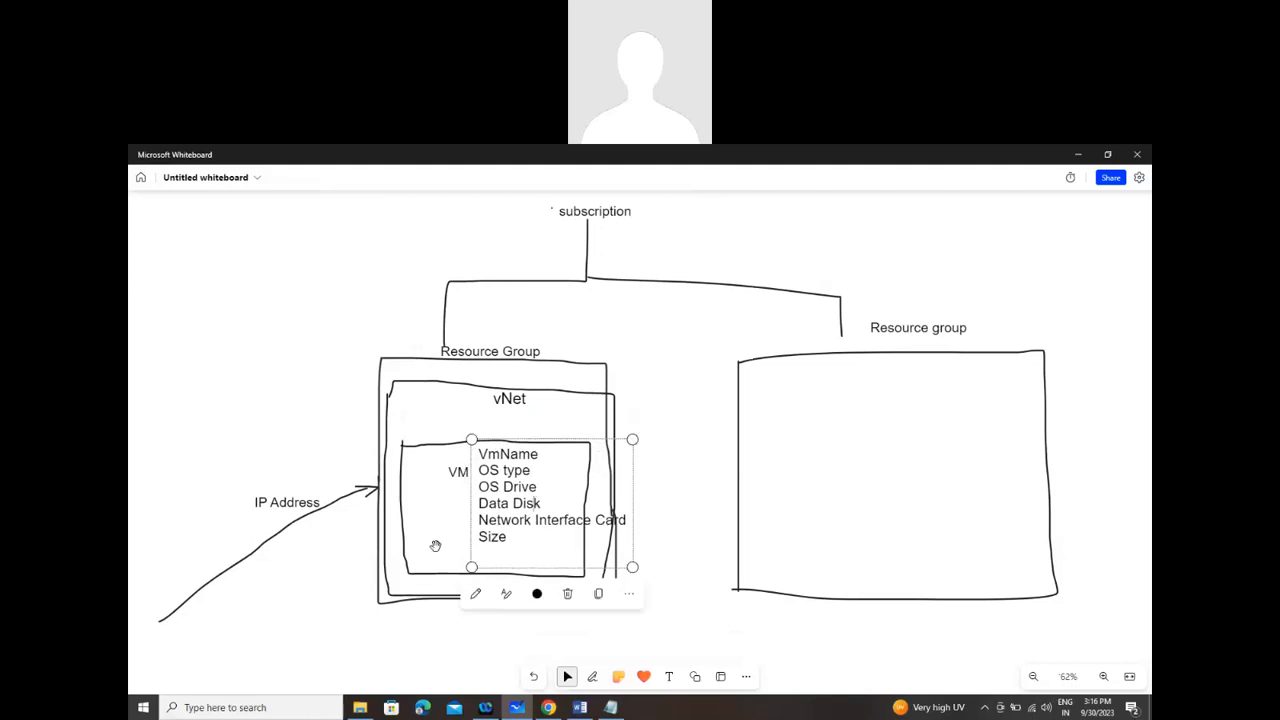
click(495, 550)
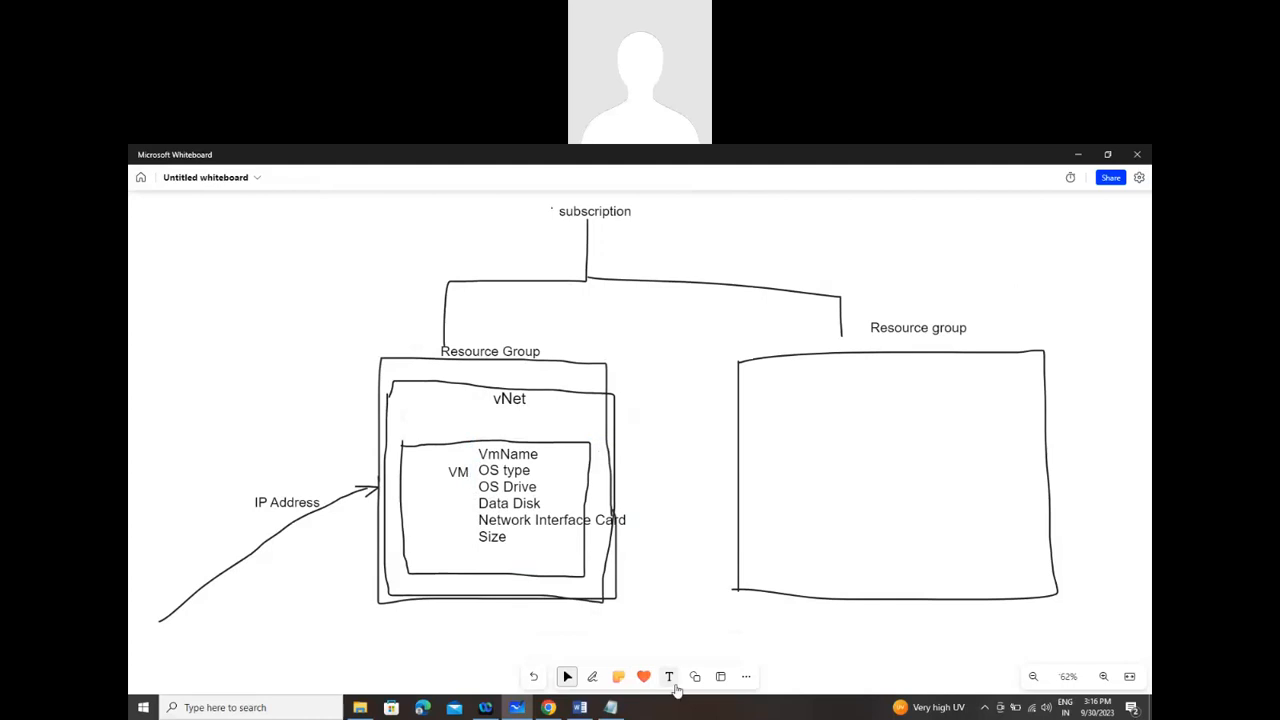
Add a 'Dev' label above the left Resource Group box
click(669, 676)
click(480, 331)
text(Dev)
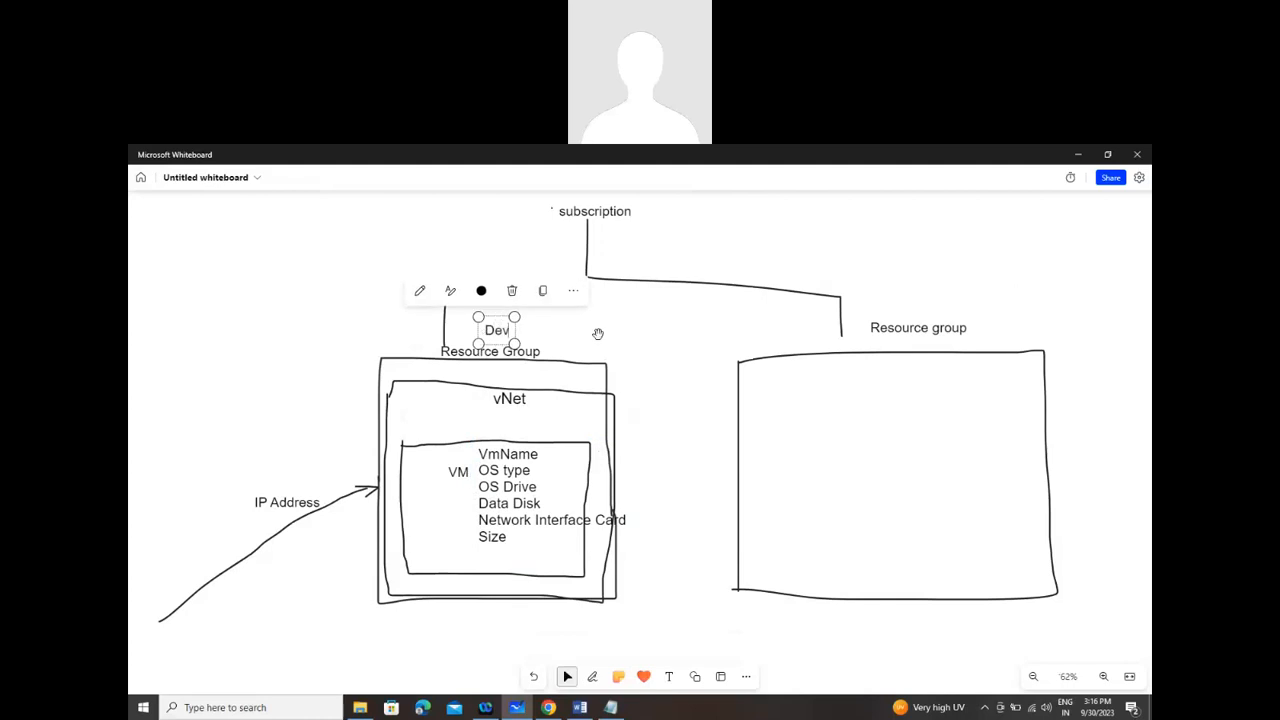
click(675, 345)
Add a 'prod' label above the right Resource group box
click(670, 677)
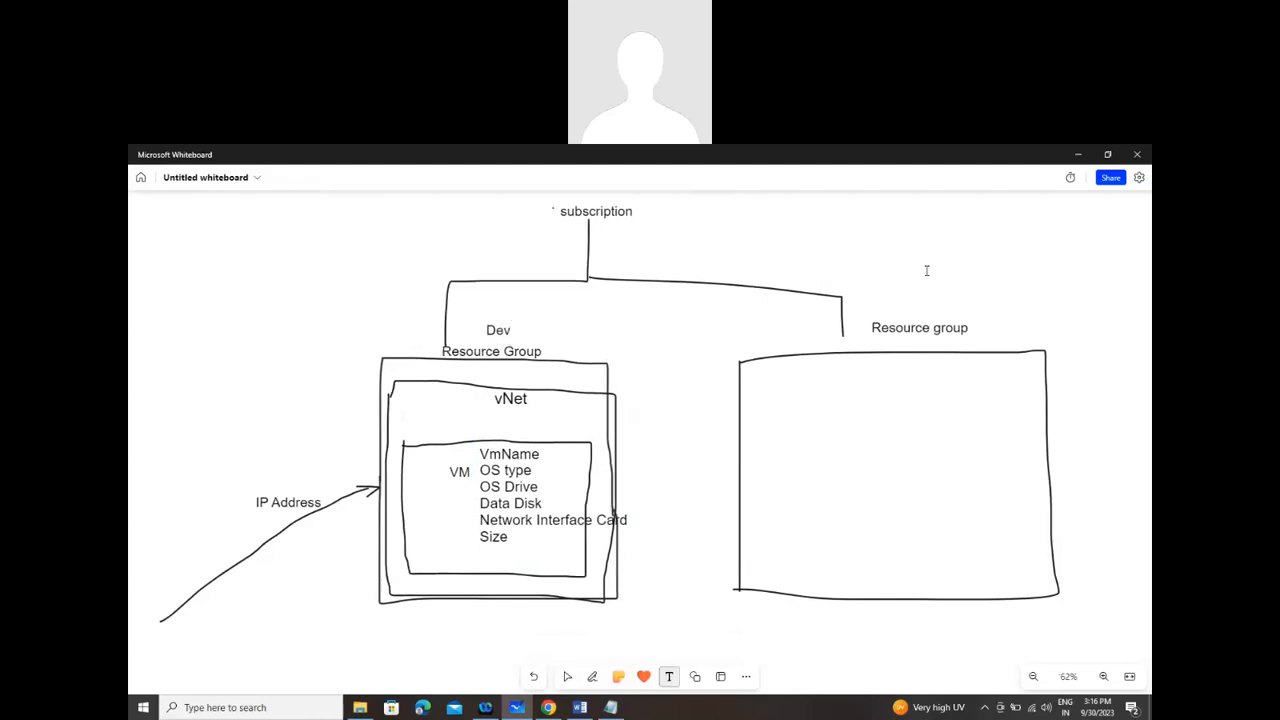
click(928, 300)
text(prod)
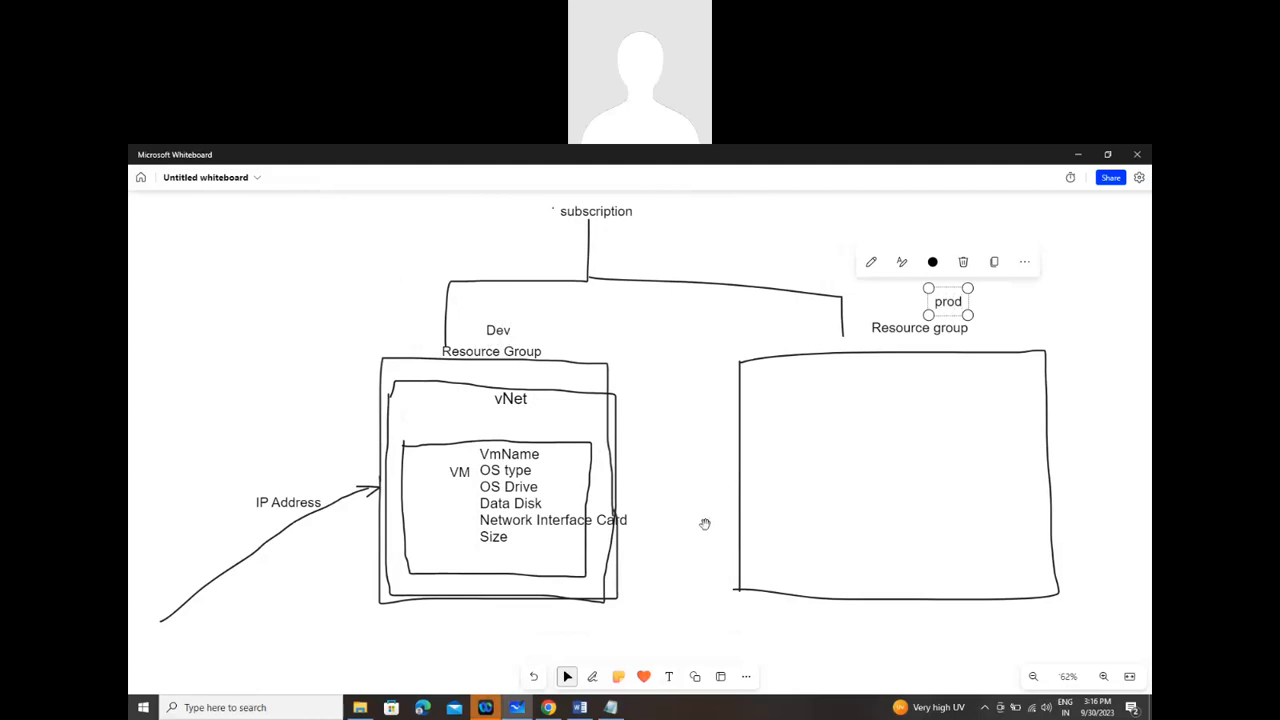
Pan the board and draw a rectangle to the right of the prod group
drag(706, 523, 257, 537)
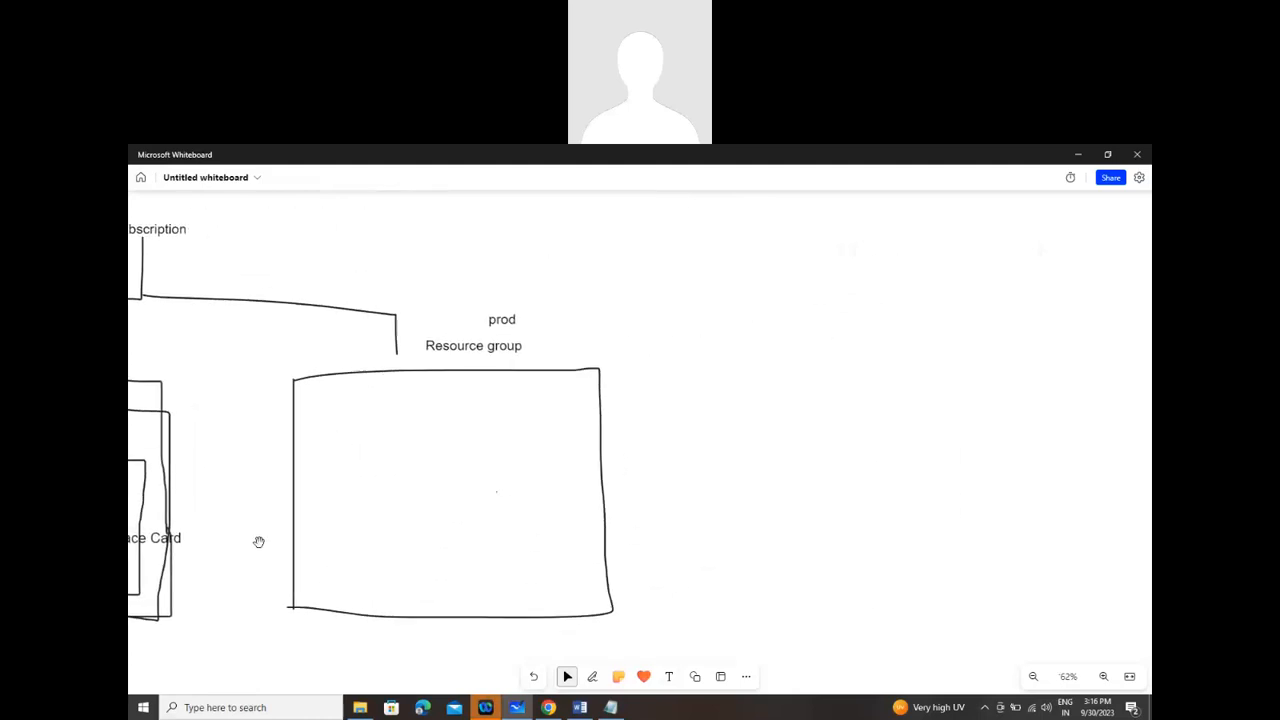
click(592, 677)
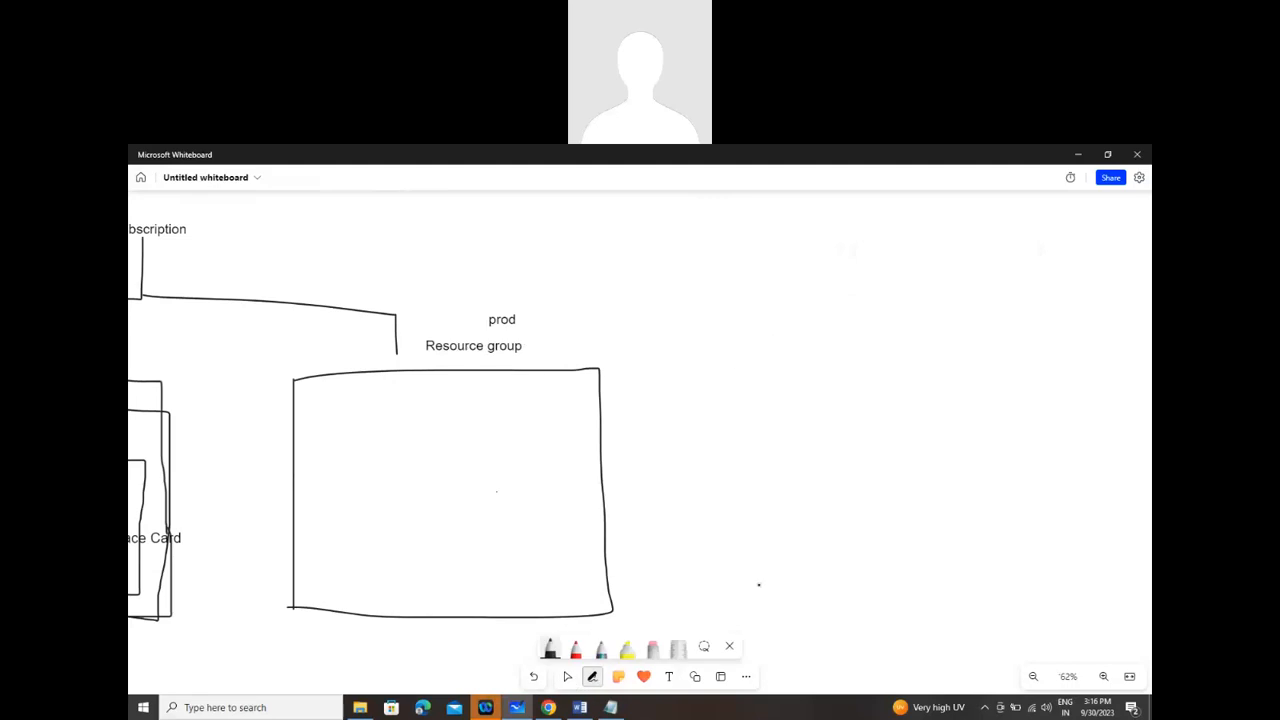
mouse_move(774, 342)
mouse_down()
mouse_move(1060, 586)
mouse_move(1086, 354)
mouse_move(840, 277)
mouse_move(776, 284)
mouse_move(770, 380)
mouse_up()
Title the new rectangle 'Virtual machine'
click(669, 676)
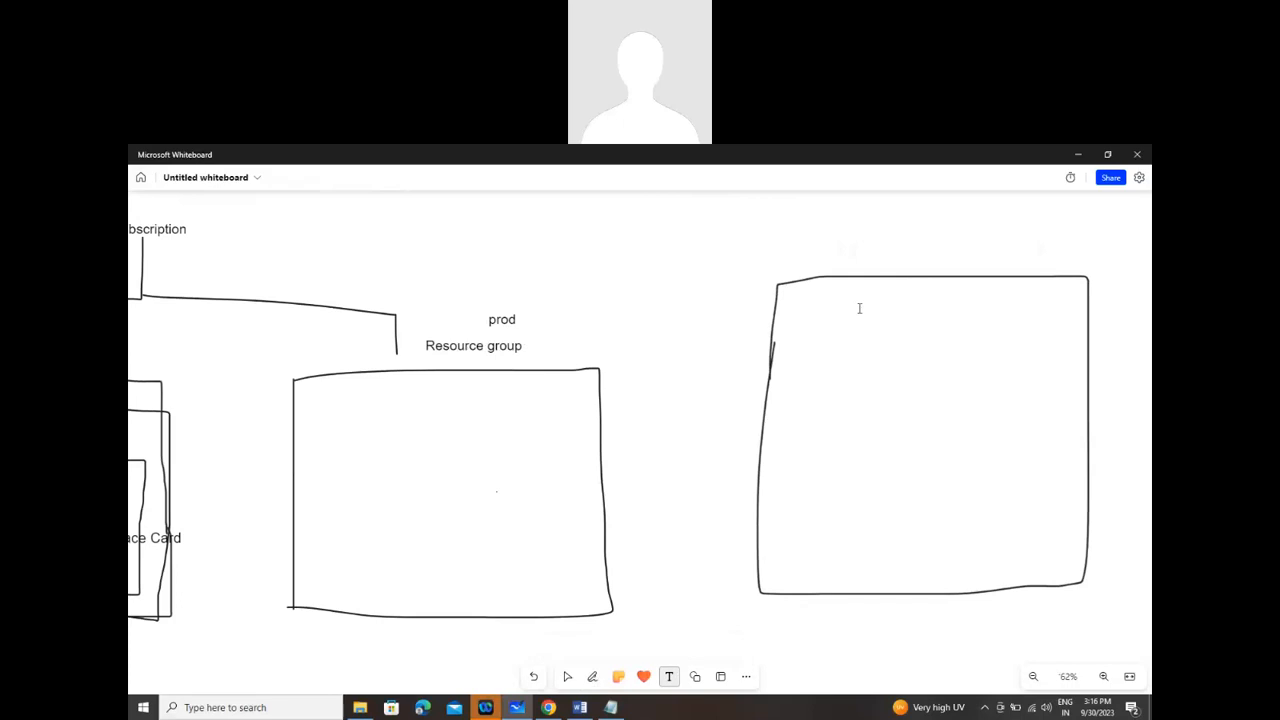
click(885, 291)
text(V)
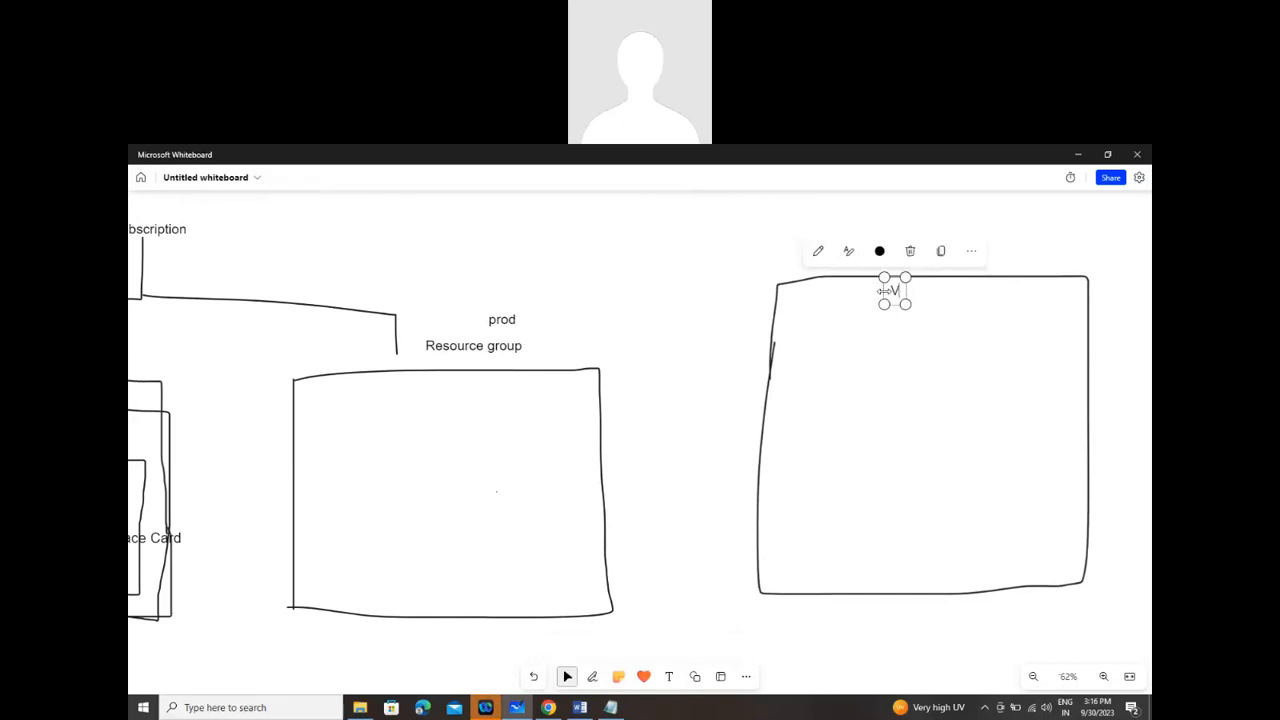
text(irtual machirtual mahin)
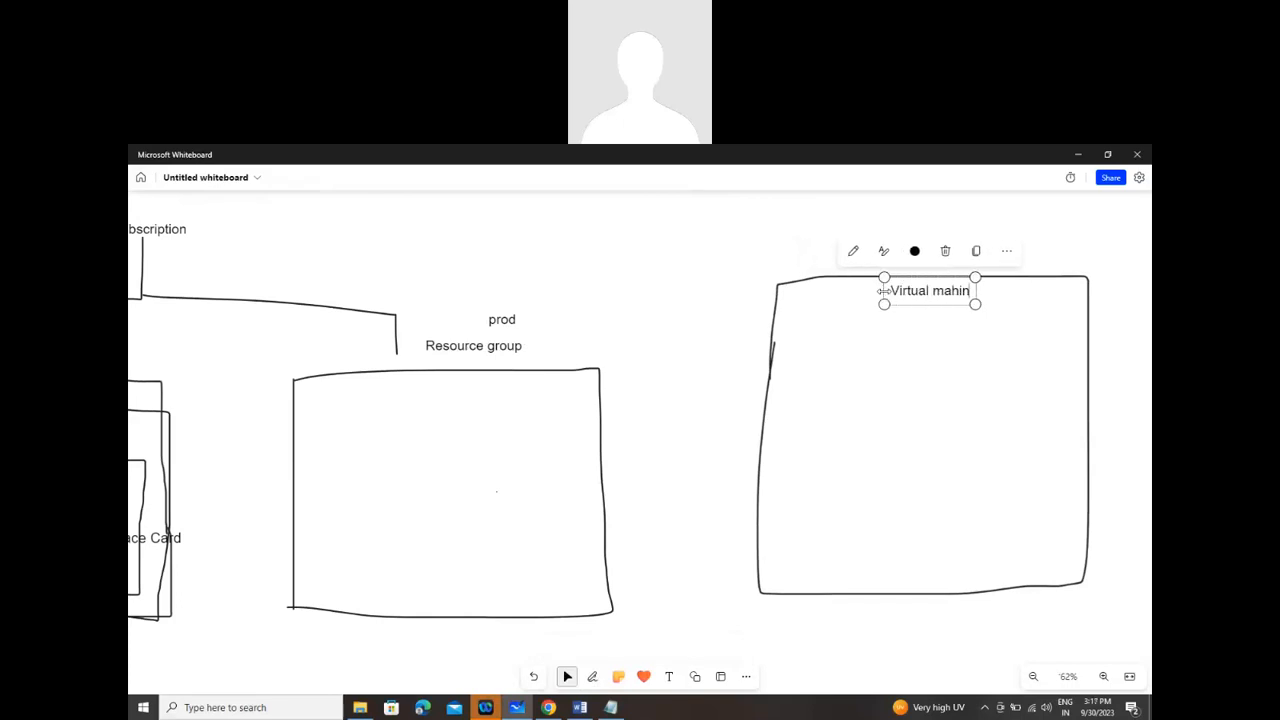
key(BackSpace)
key(BackSpace)
text(chine)
click(929, 389)
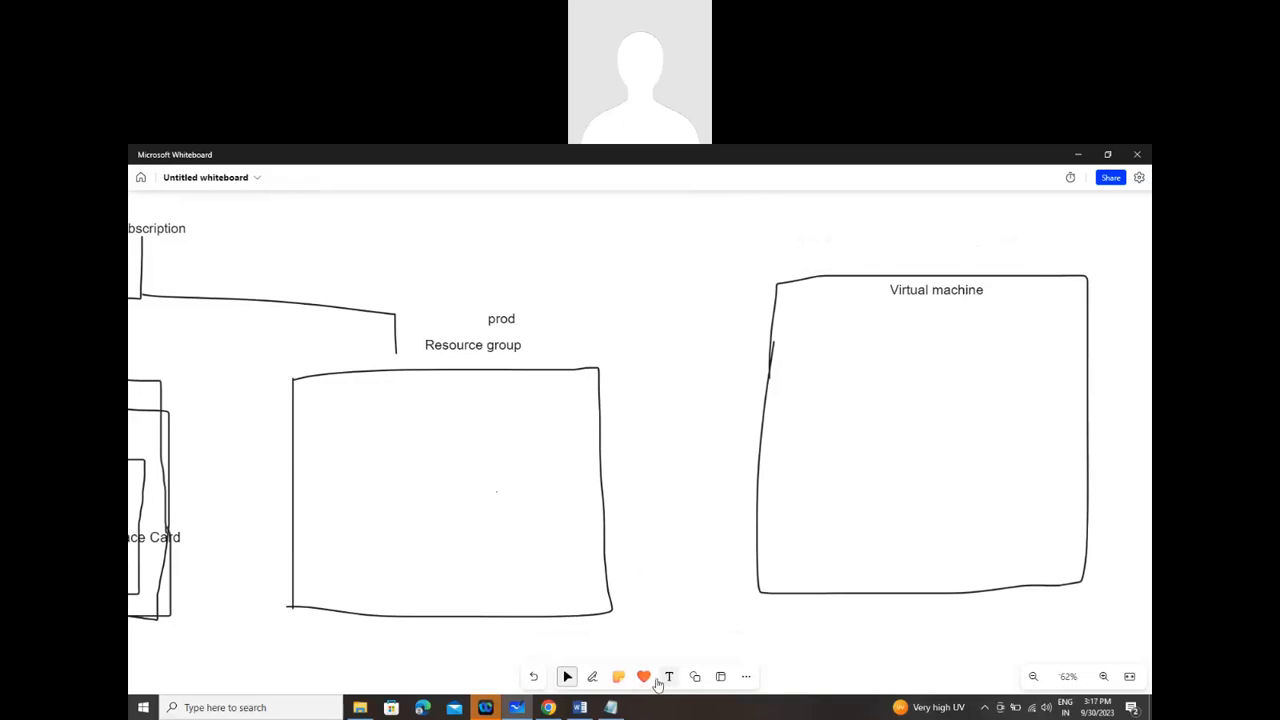
Sketch a user figure with an arrow pointing into the Virtual machine box
click(592, 677)
mouse_move(641, 222)
mouse_down()
mouse_move(585, 275)
mouse_move(624, 224)
mouse_up()
mouse_move(620, 272)
mouse_down()
mouse_move(616, 310)
mouse_move(591, 298)
mouse_move(774, 306)
mouse_up()
drag(775, 292, 774, 311)
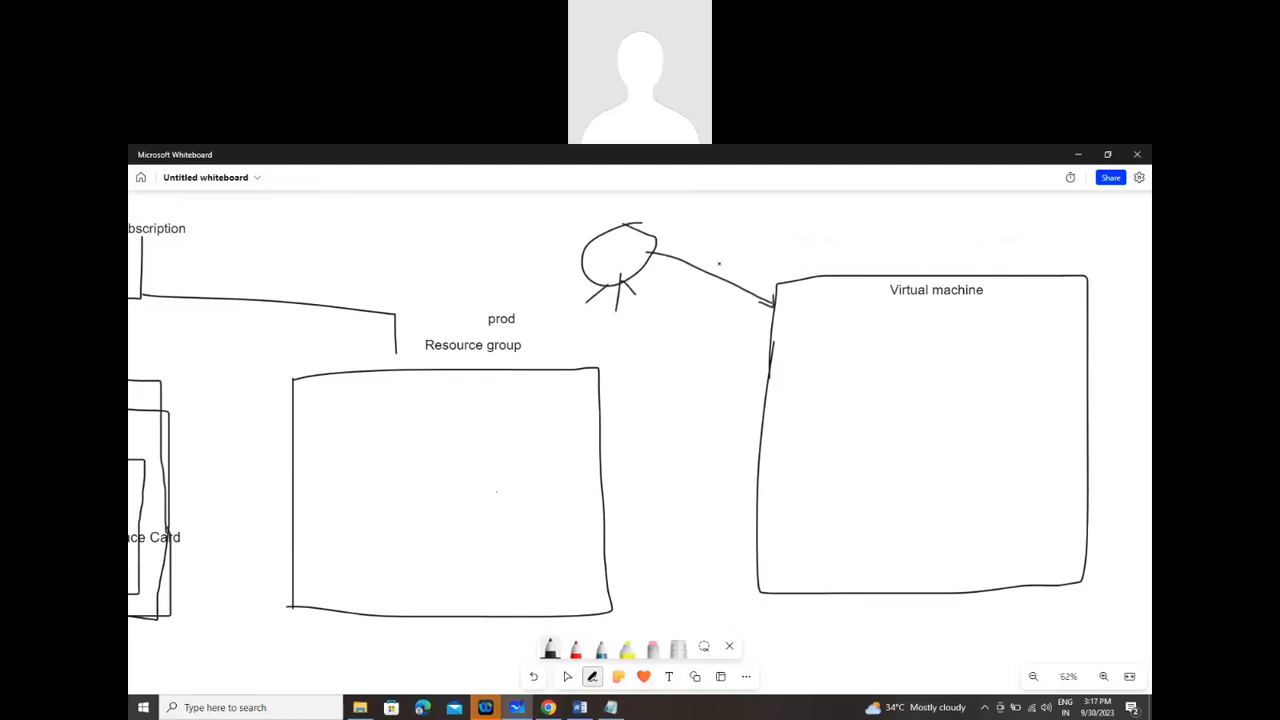
Label the sketched figure 'ourside user'
click(669, 676)
click(553, 245)
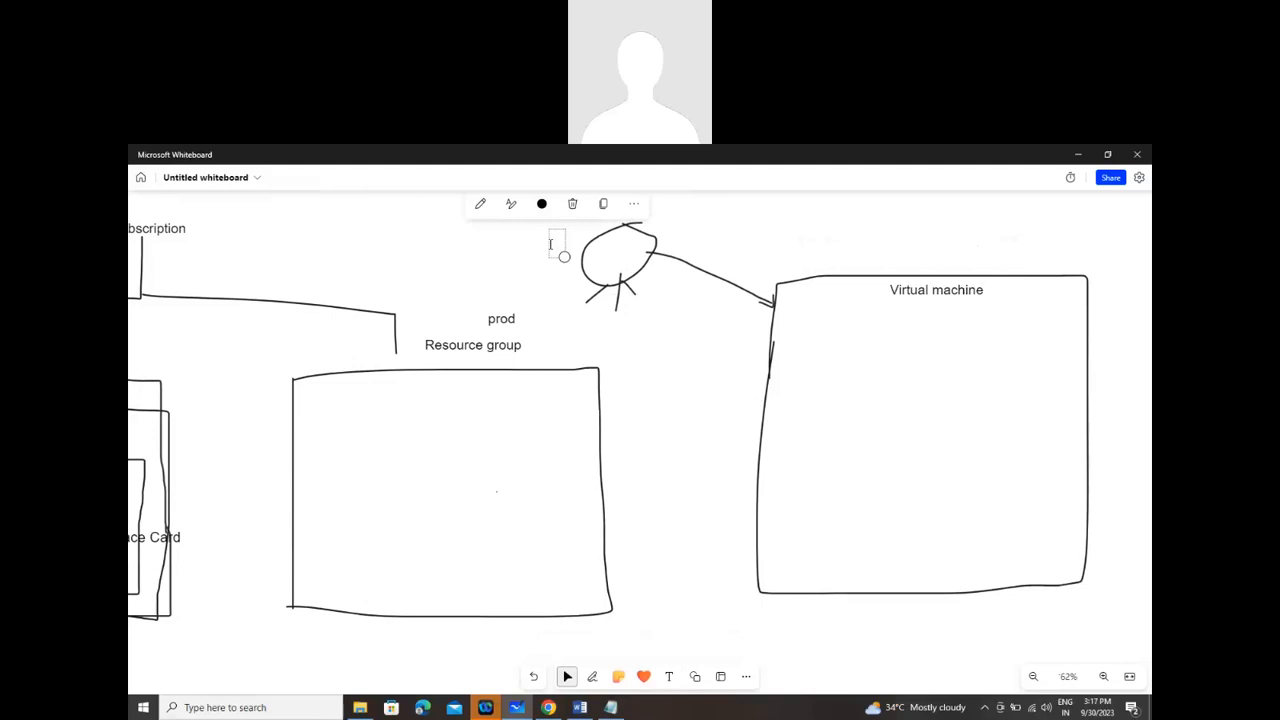
text(oursi)
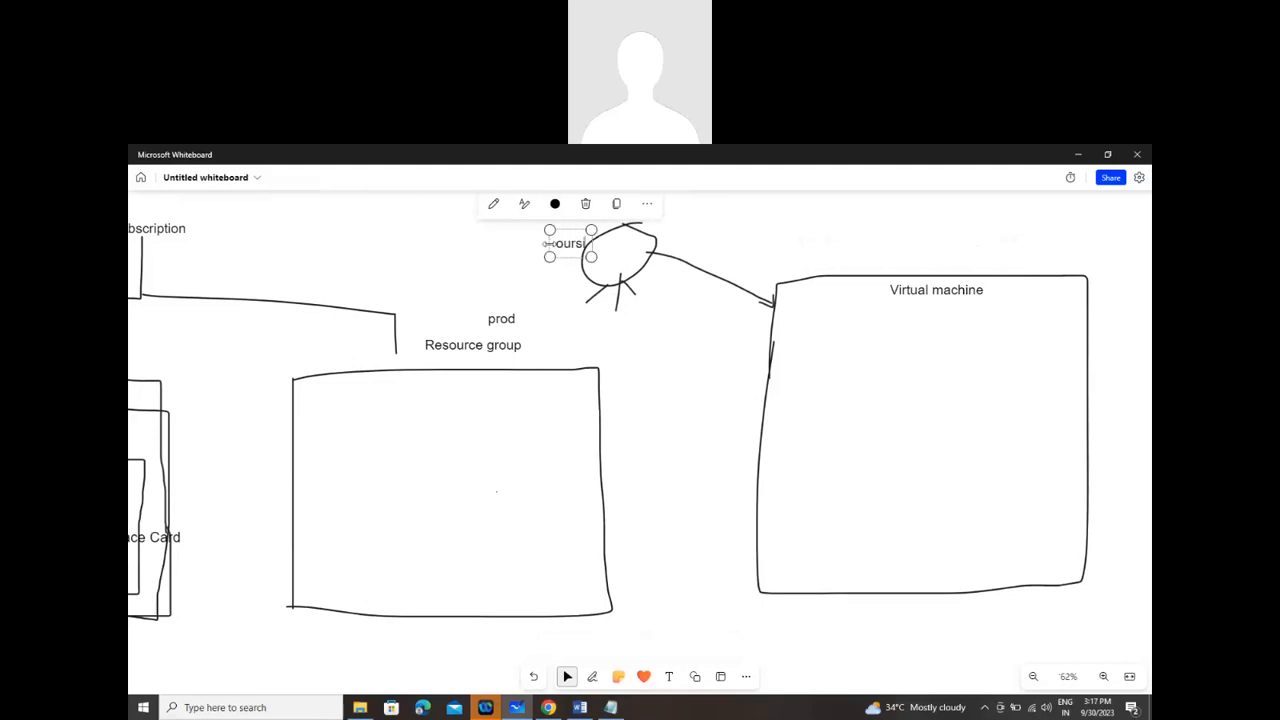
text(de user)
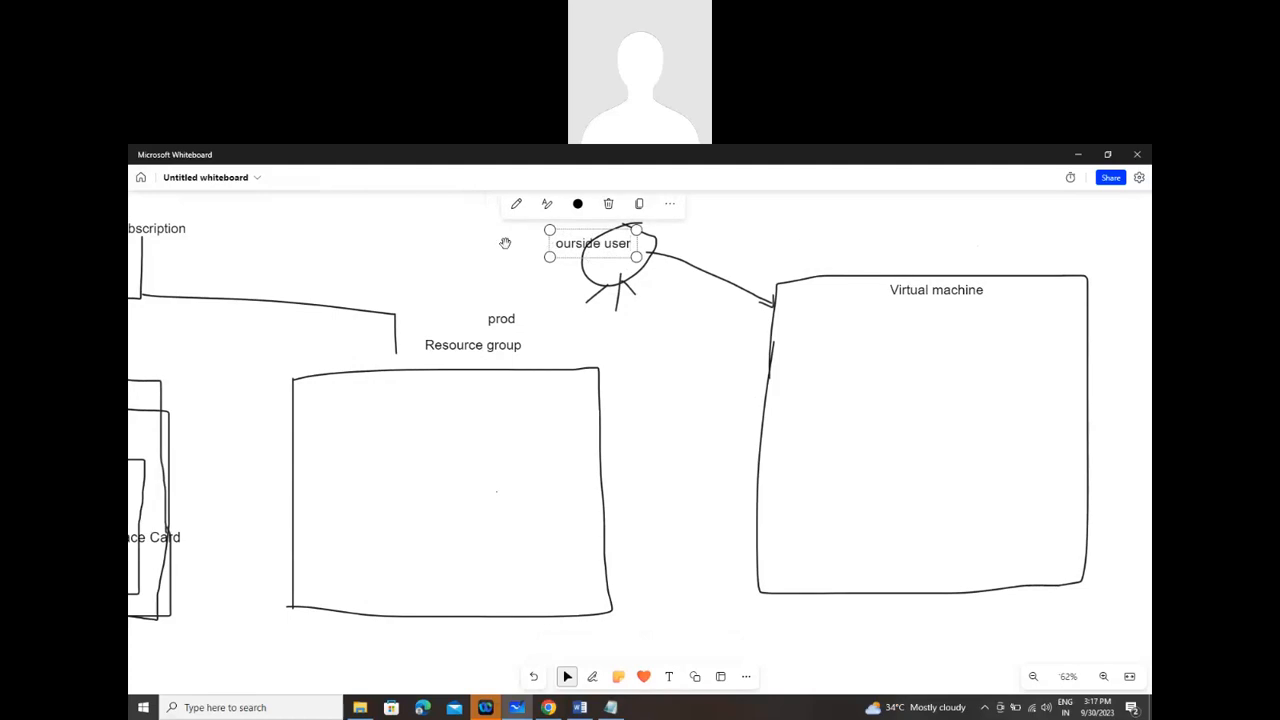
click(762, 307)
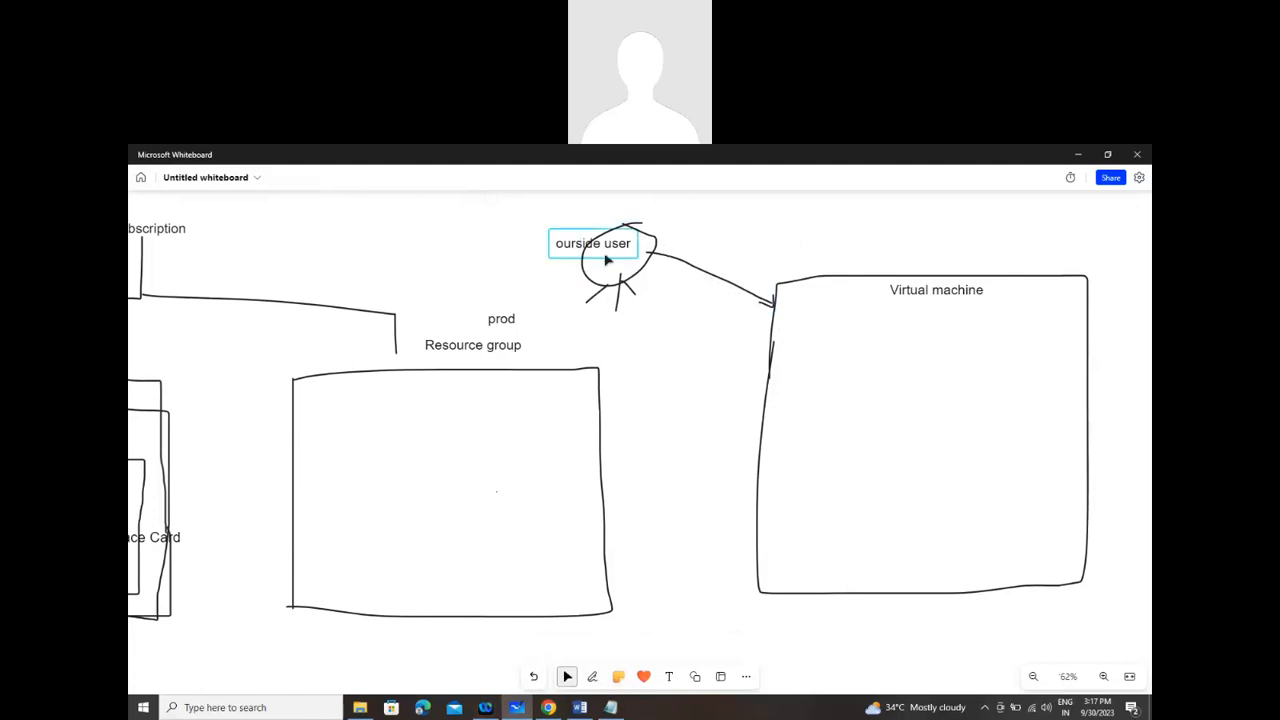
Draw an inner box labelled 'vNet', then undo it
click(592, 676)
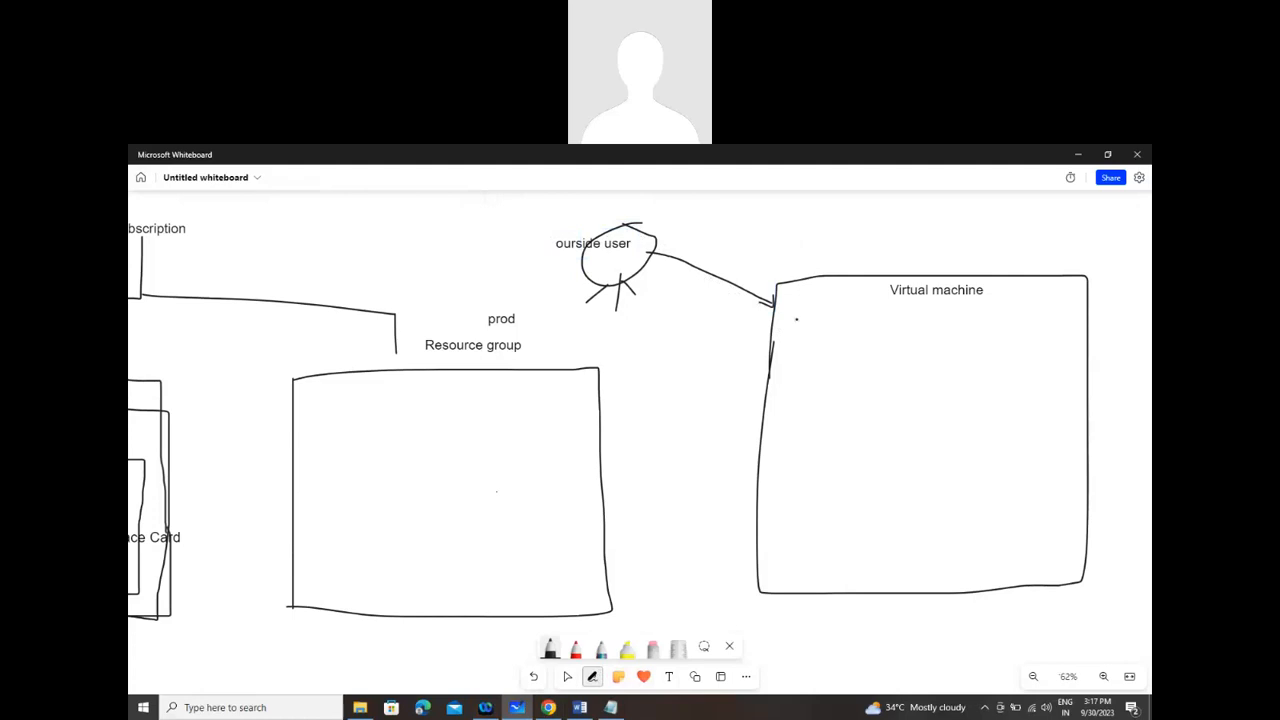
mouse_move(796, 316)
mouse_down()
mouse_move(799, 512)
mouse_move(866, 555)
mouse_move(1062, 560)
mouse_up()
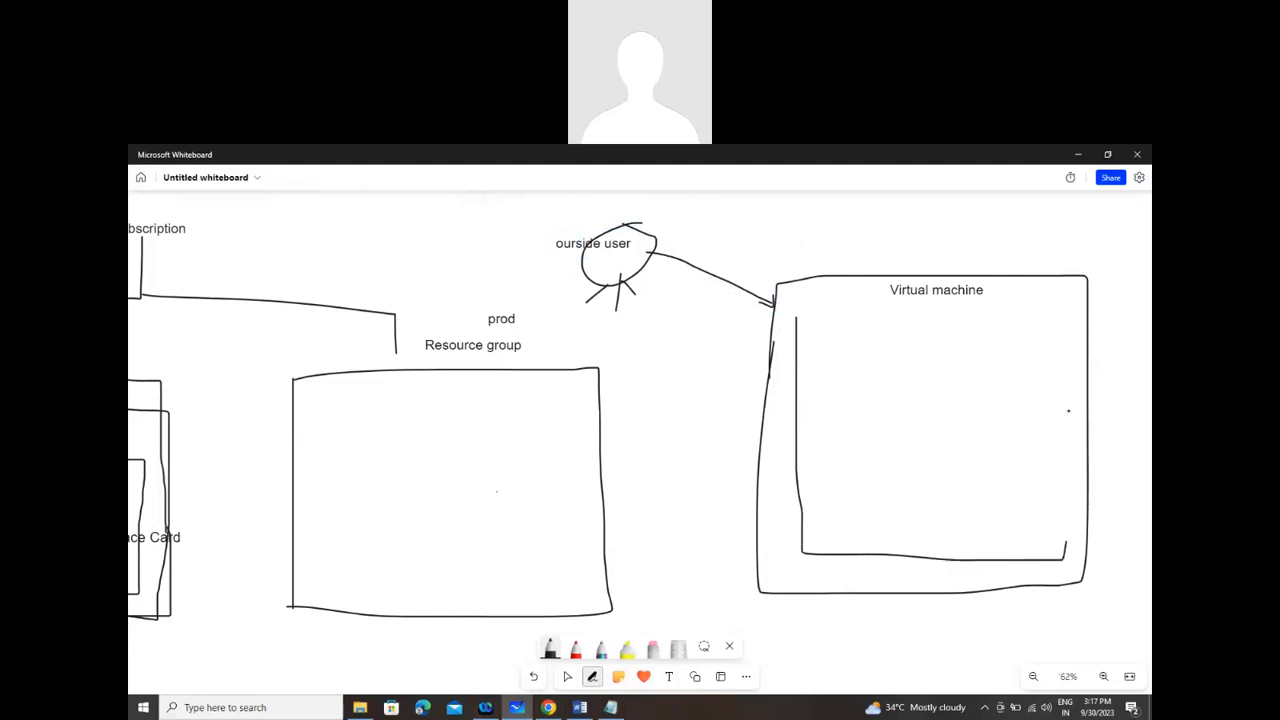
mouse_move(1068, 410)
mouse_down()
mouse_move(1061, 317)
mouse_move(791, 320)
mouse_up()
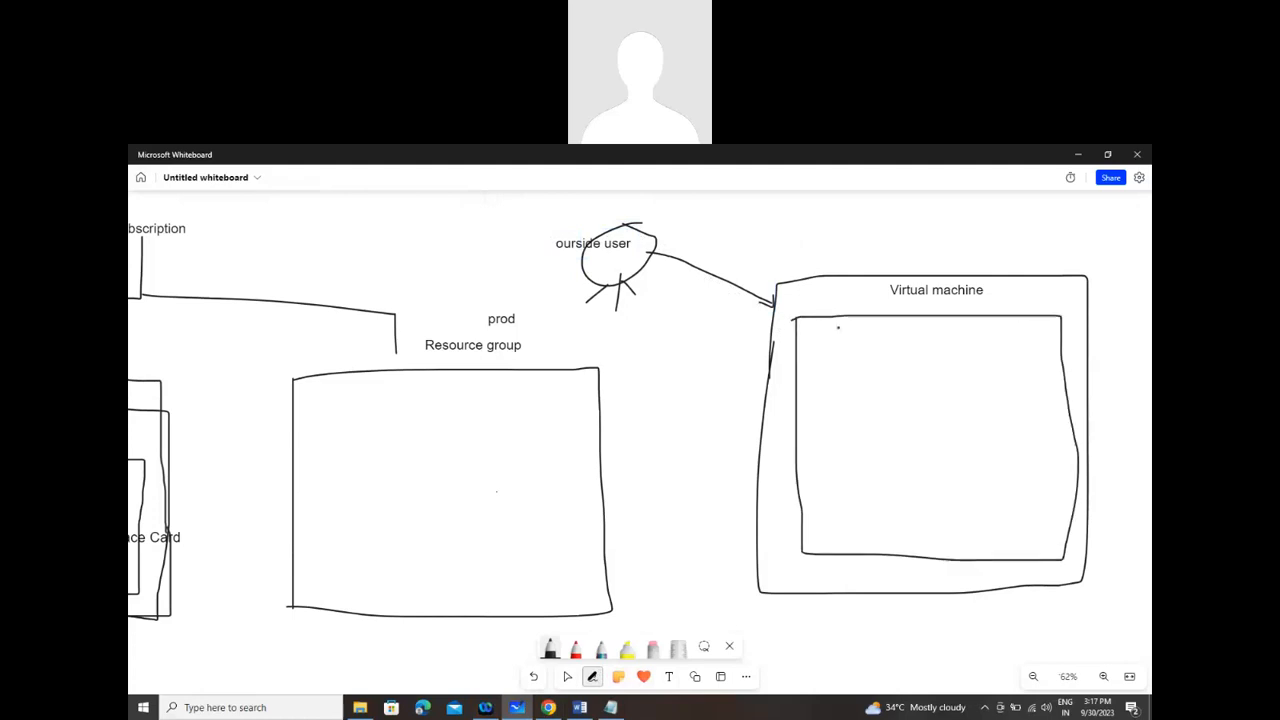
click(669, 676)
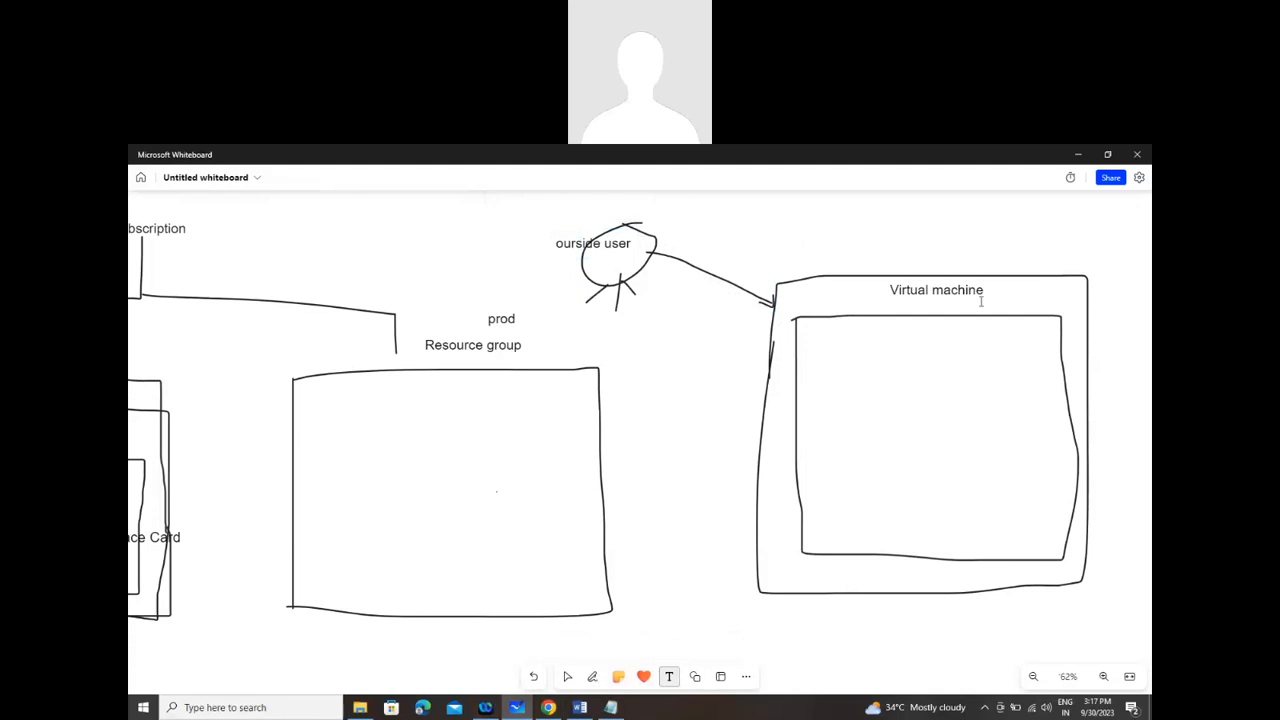
click(981, 311)
text(vNet)
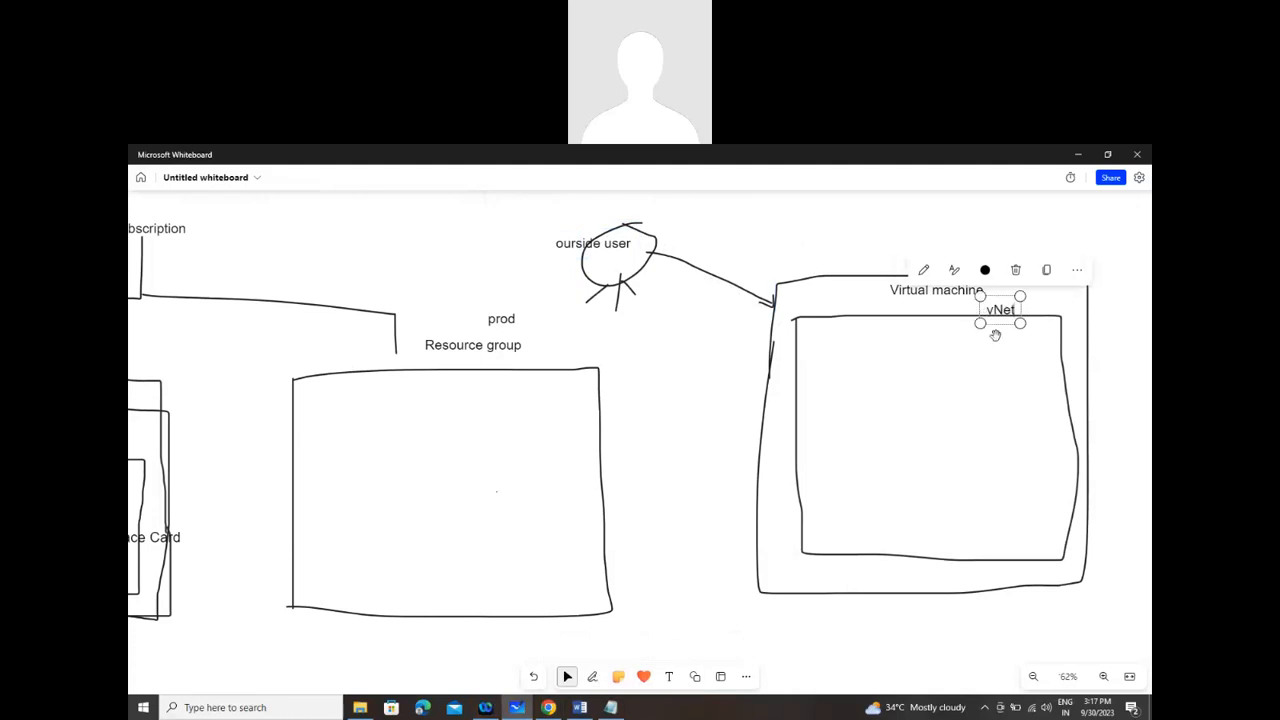
click(995, 335)
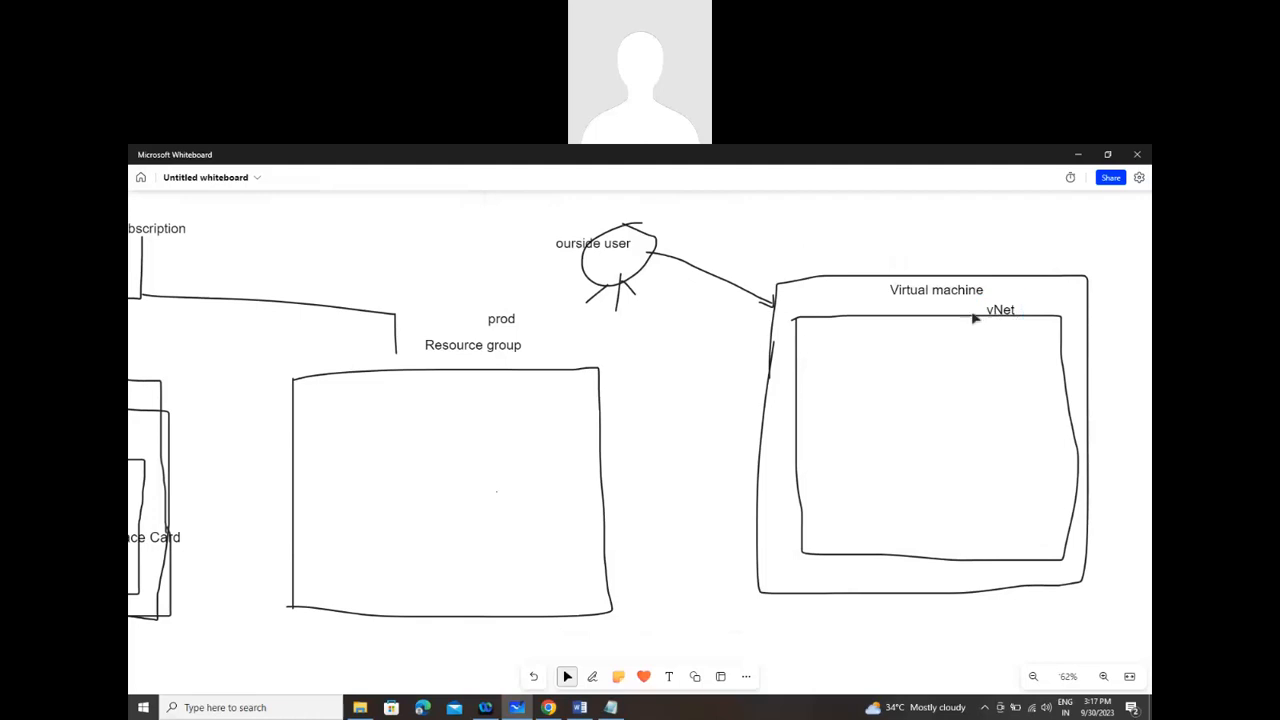
key(ctrl+z)
key(ctrl+z)
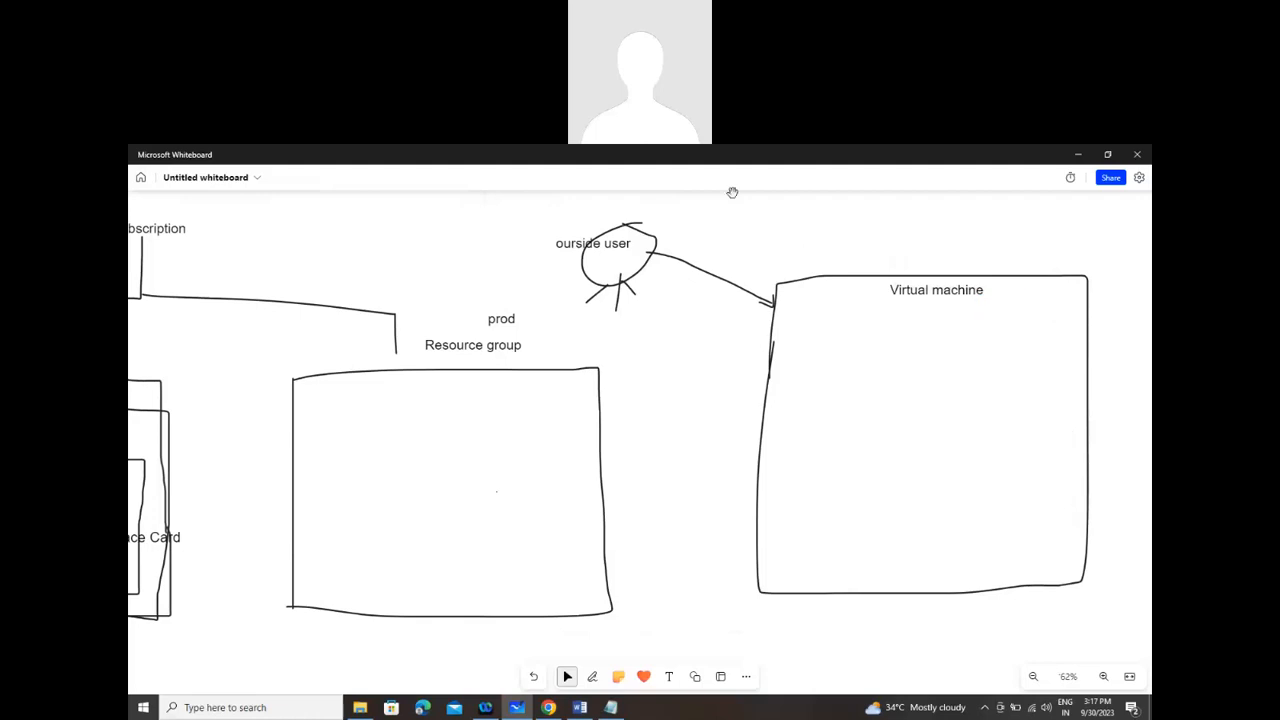
Draw a large boundary around the Virtual machine box and label it 'vNet'
click(592, 677)
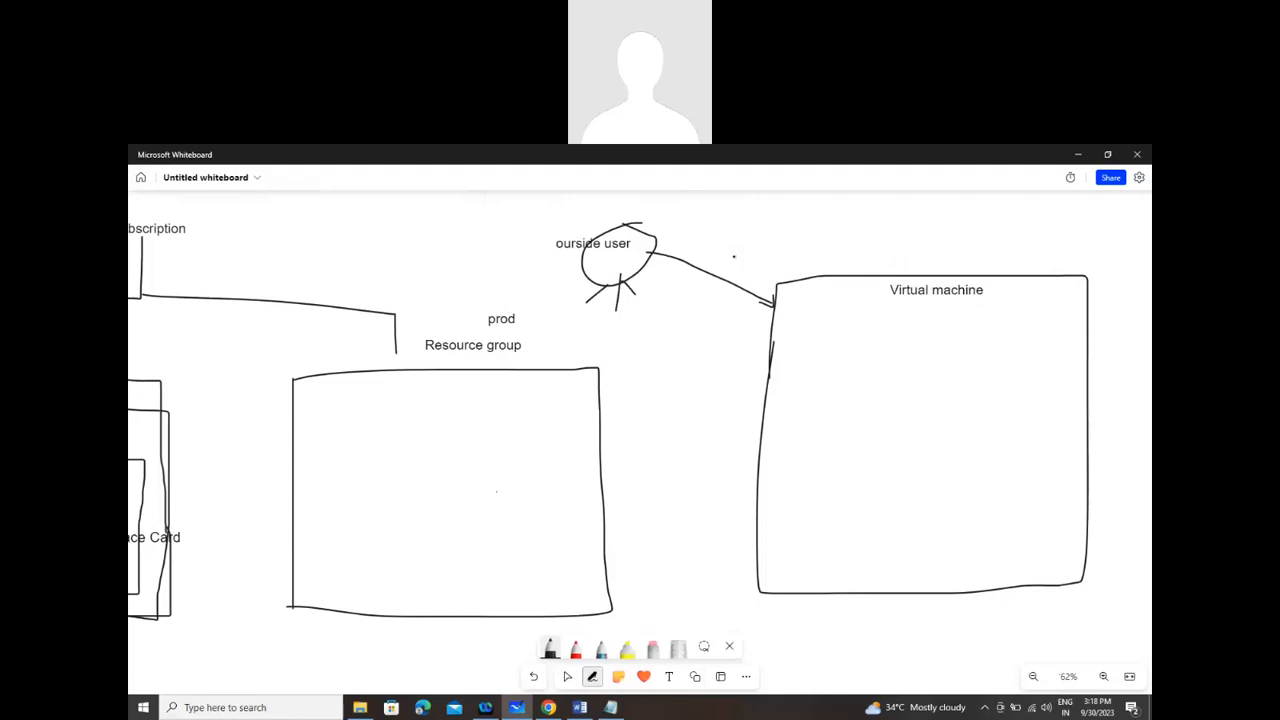
mouse_move(734, 257)
mouse_down()
mouse_move(708, 515)
mouse_move(750, 630)
mouse_move(1150, 604)
mouse_move(1143, 266)
mouse_move(776, 238)
mouse_move(733, 260)
mouse_up()
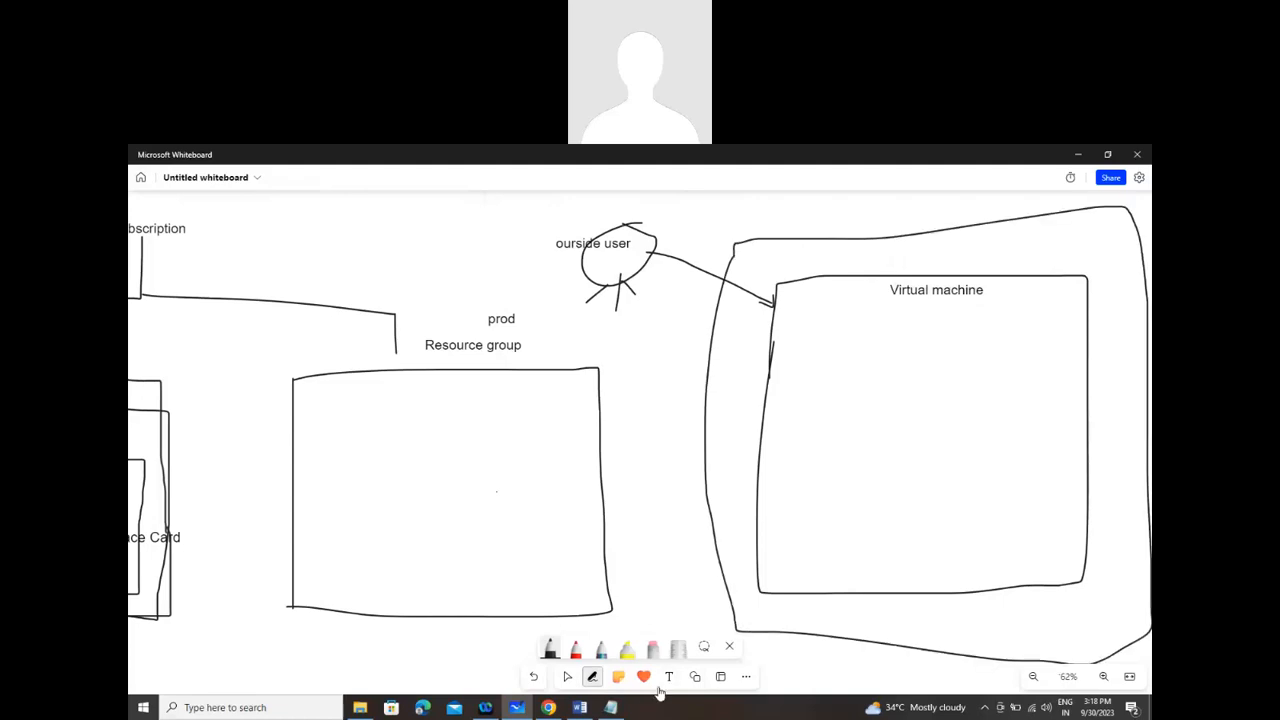
click(669, 676)
click(938, 242)
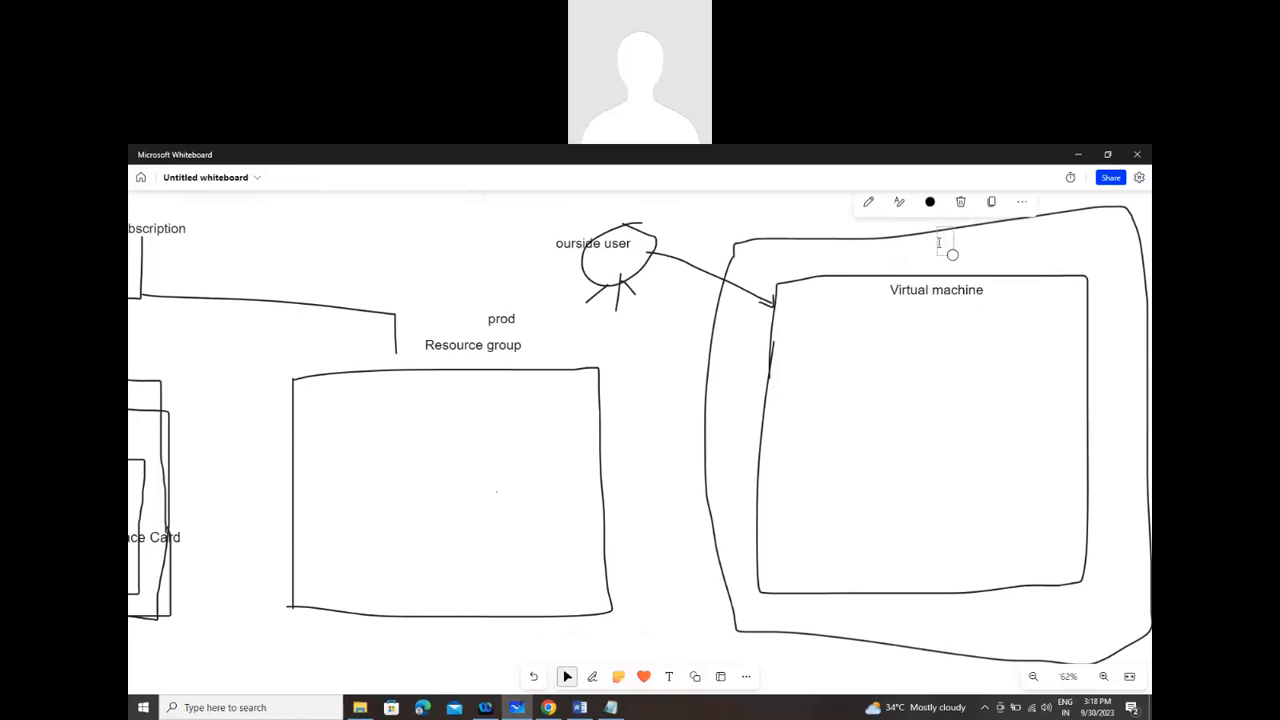
text(vNet)
click(1011, 451)
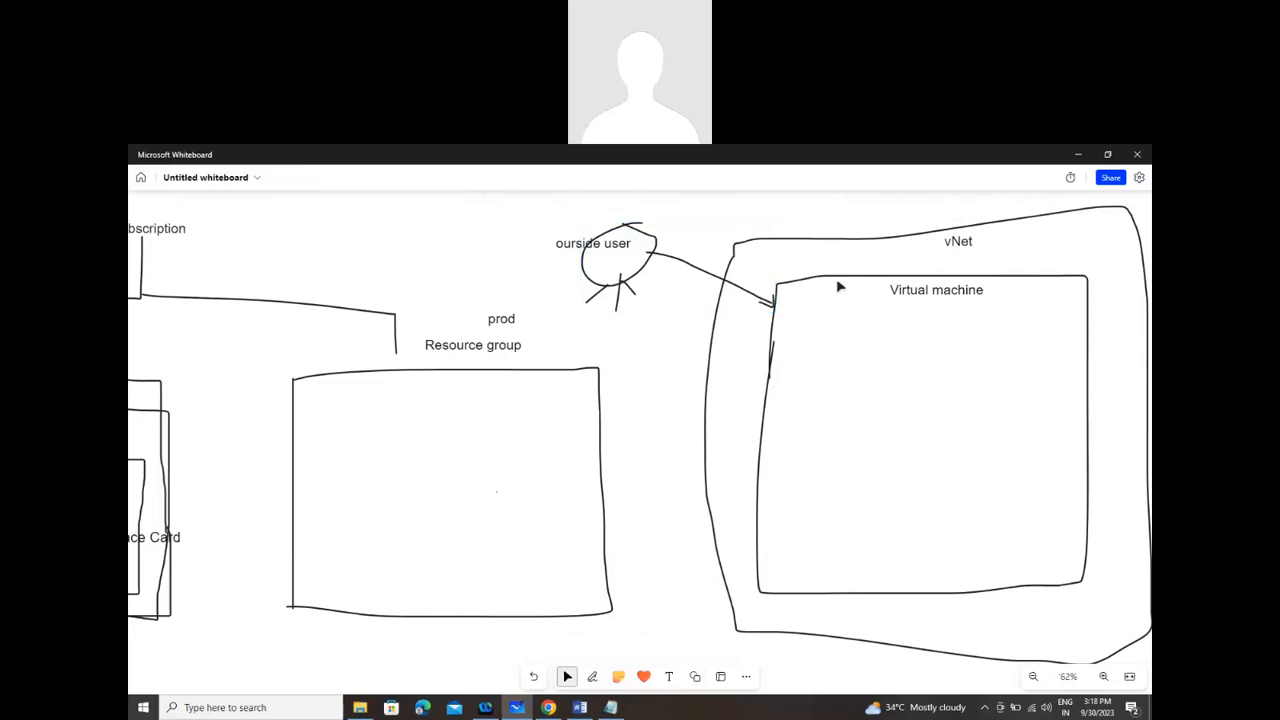
Place a 'Public IP' label beside the user's arrow and enlarge it
click(669, 676)
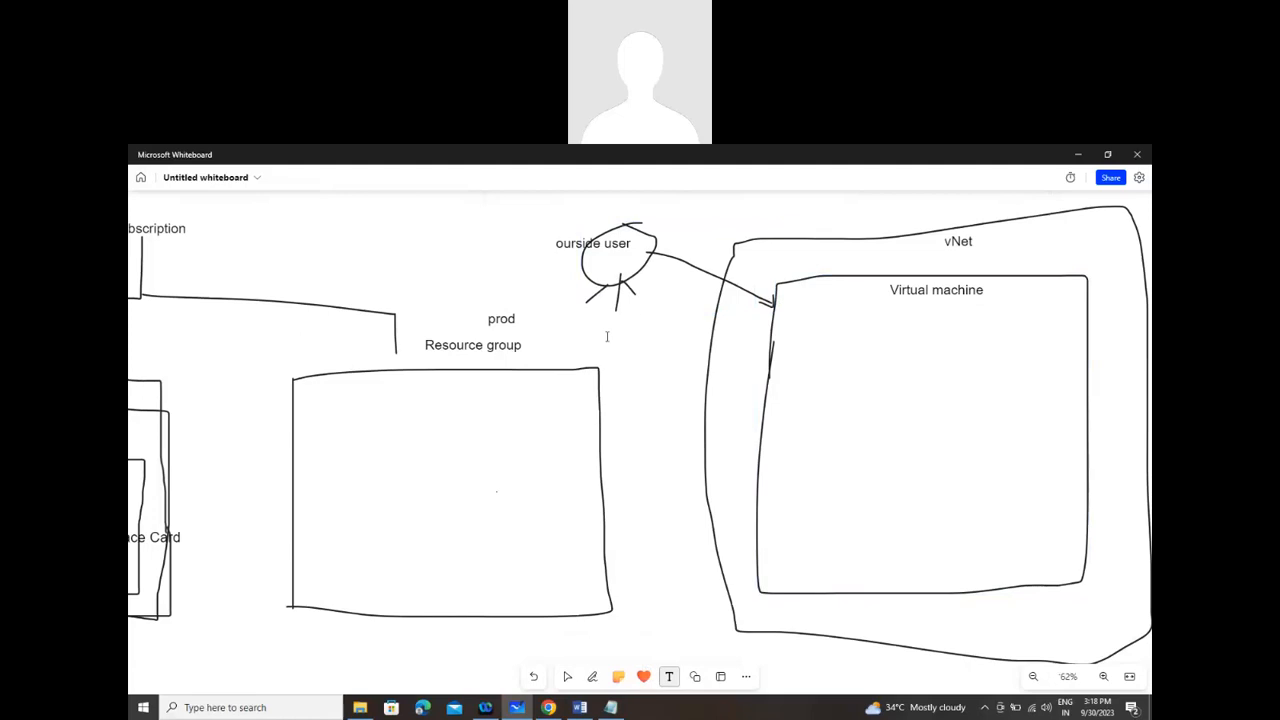
click(661, 300)
text(PO)
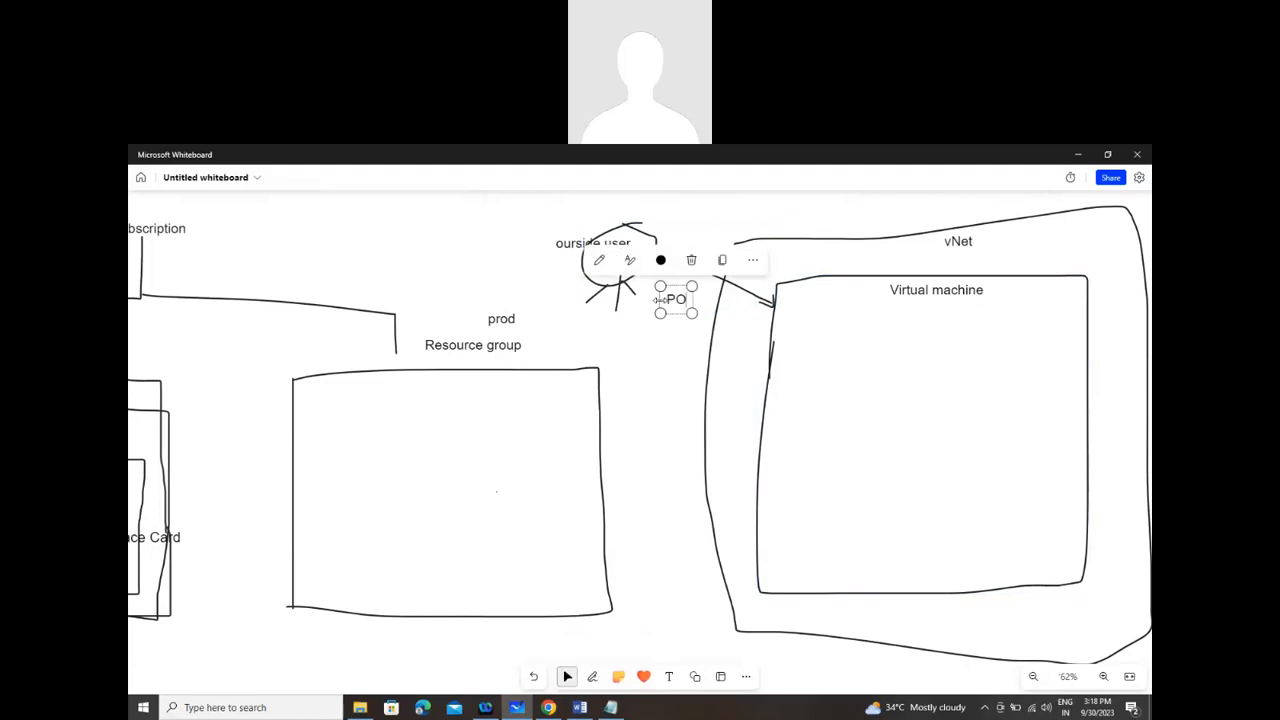
key(BackSpace)
key(BackSpace)
text(Pubcli)
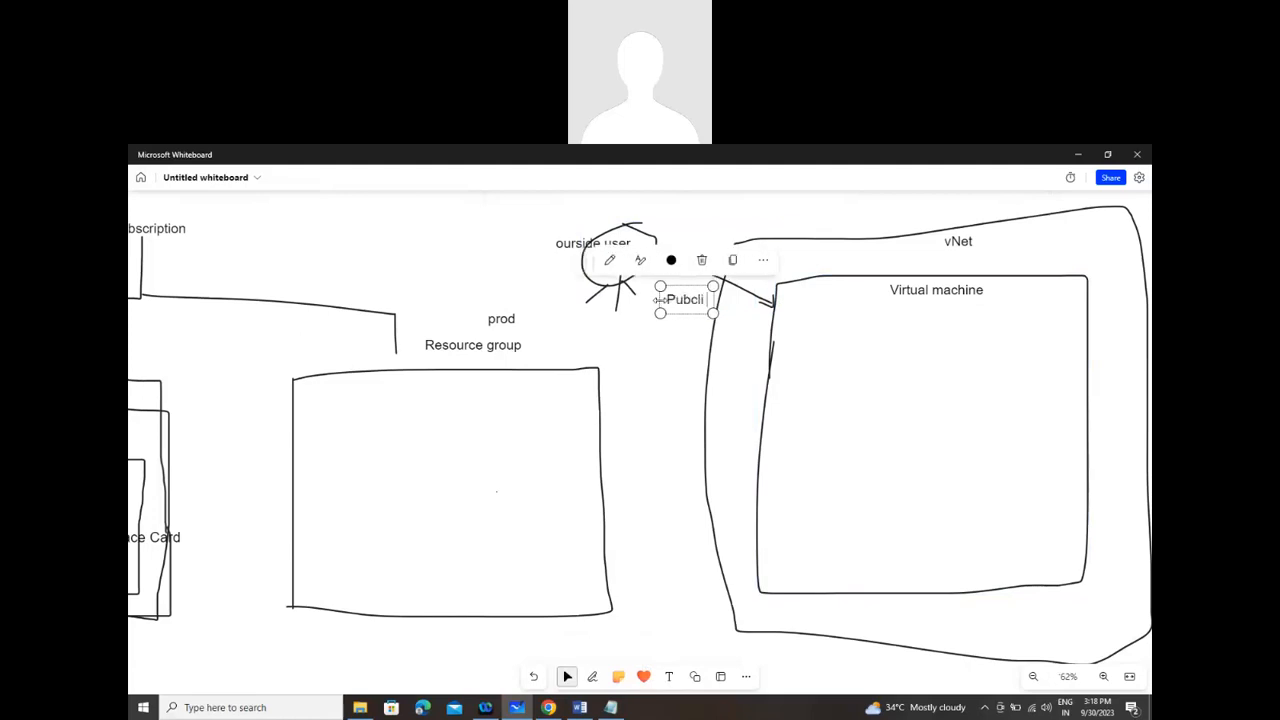
key(BackSpace)
key(BackSpace)
key(BackSpace)
text(lic IP)
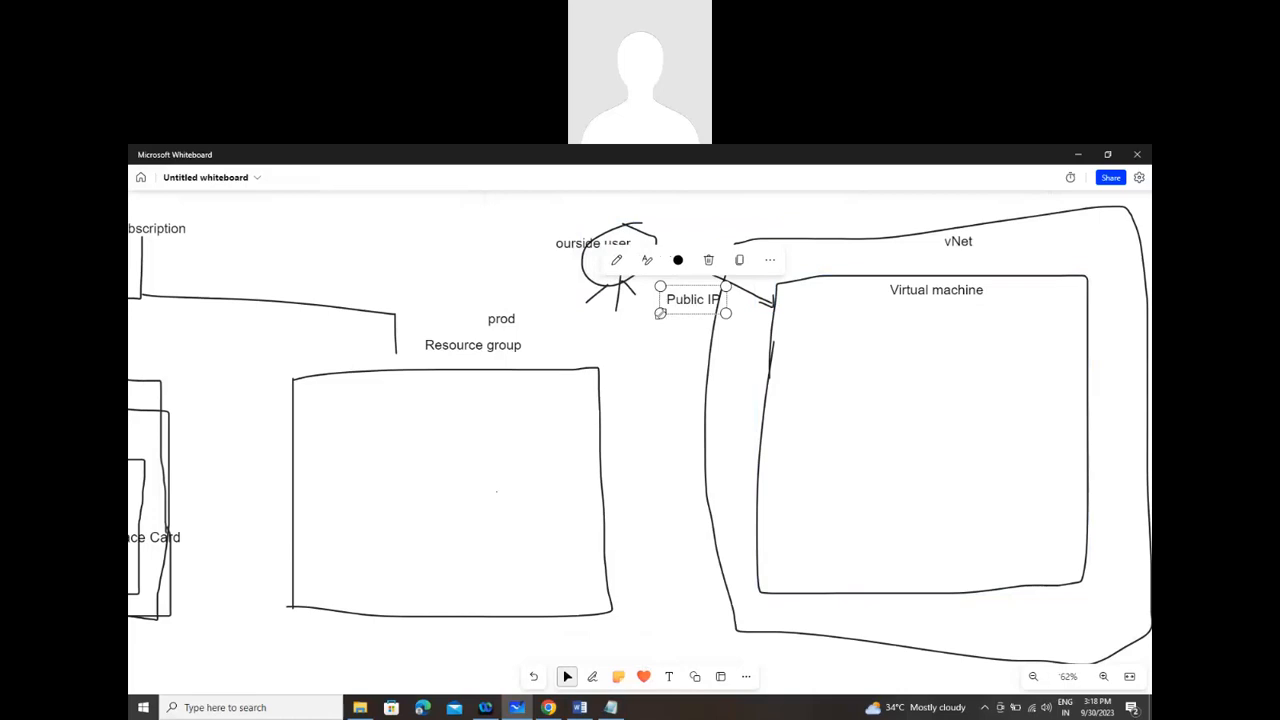
drag(660, 313, 645, 322)
click(763, 282)
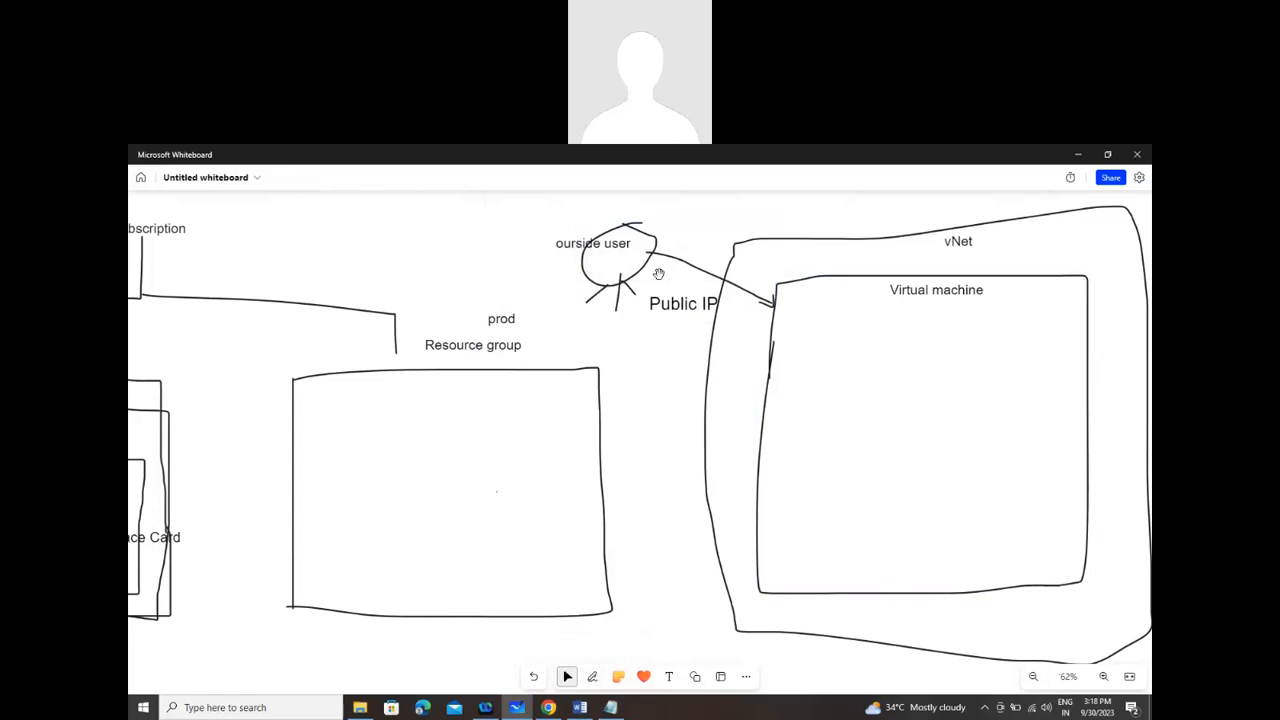
Add a 'Private IP' label at the Virtual machine's left edge
click(592, 677)
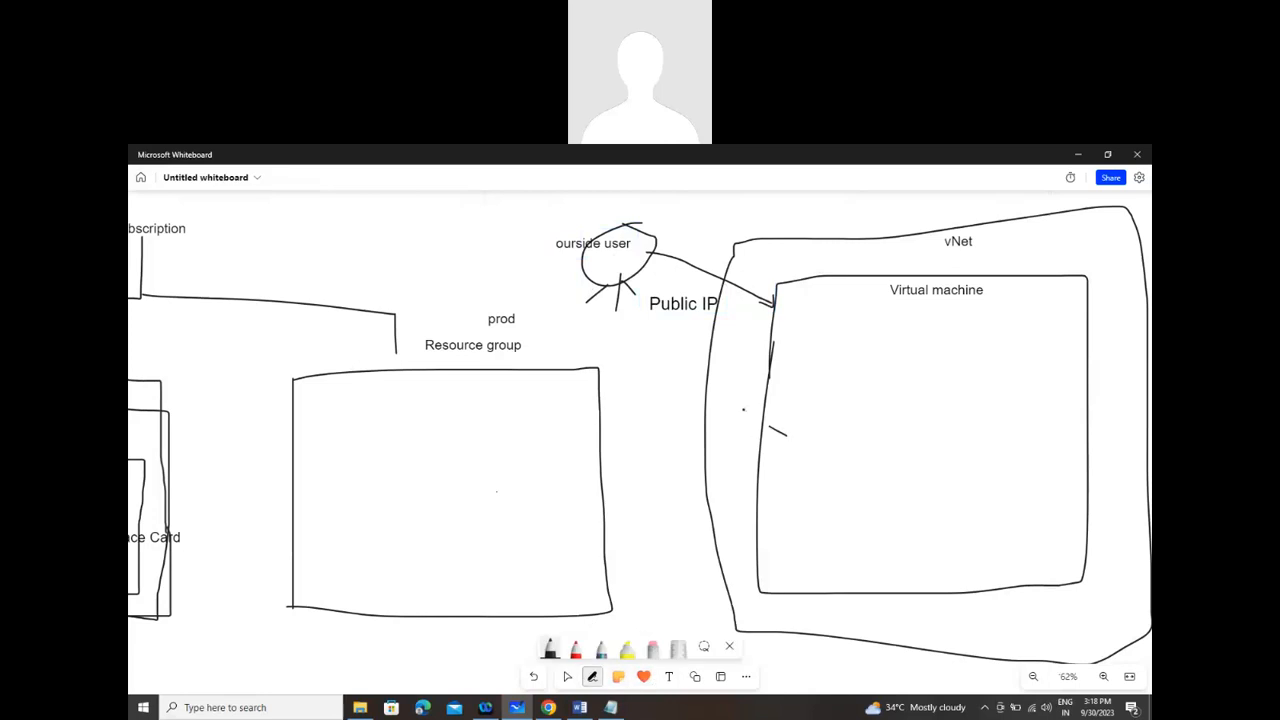
click(669, 676)
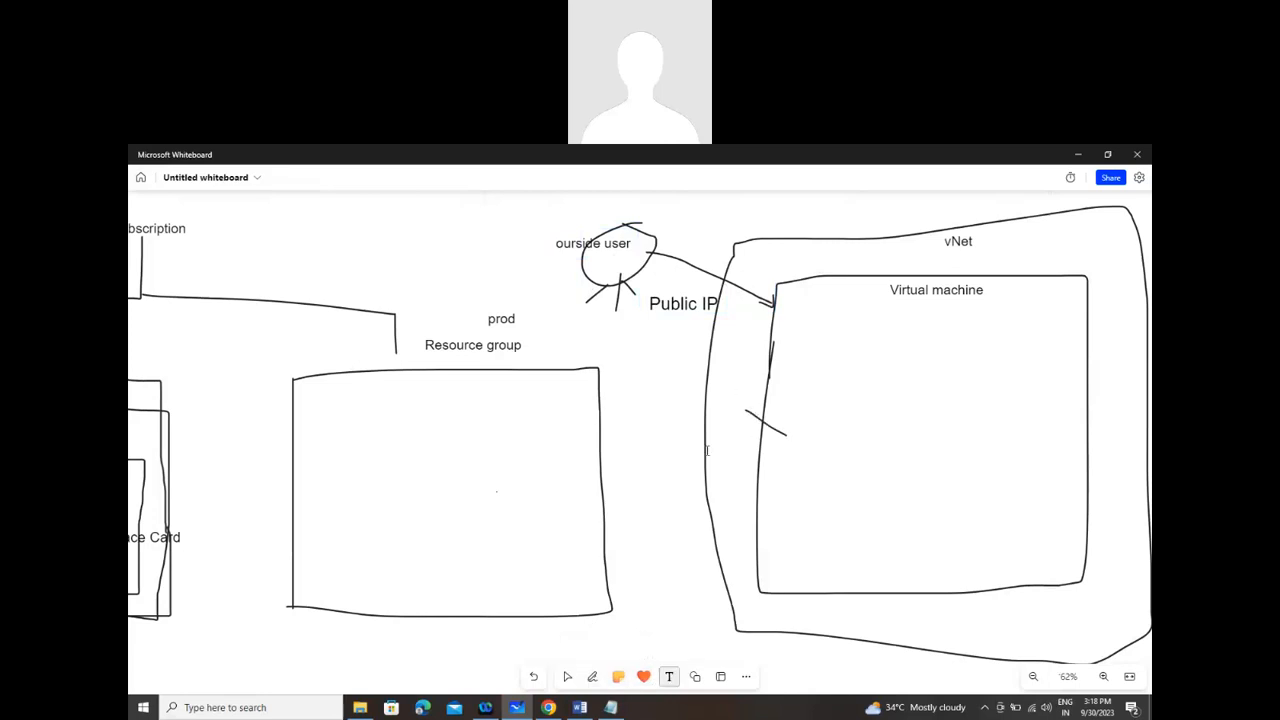
click(707, 404)
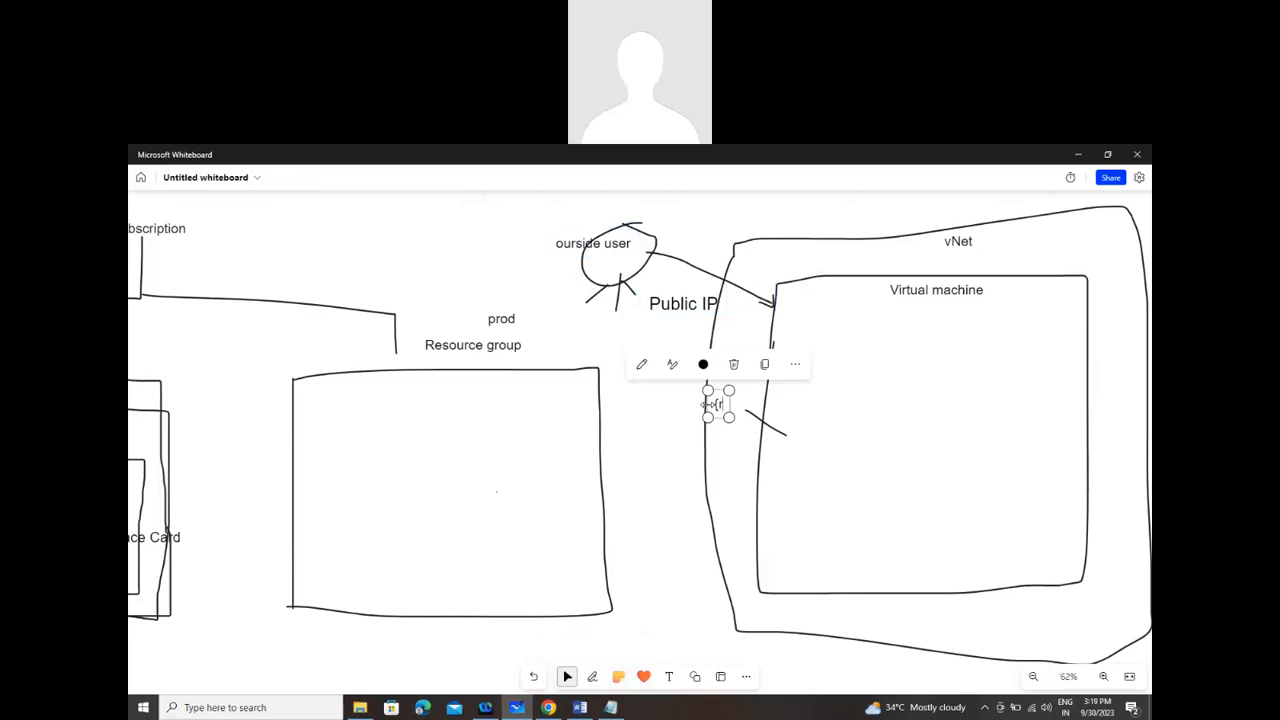
text(Private IP)
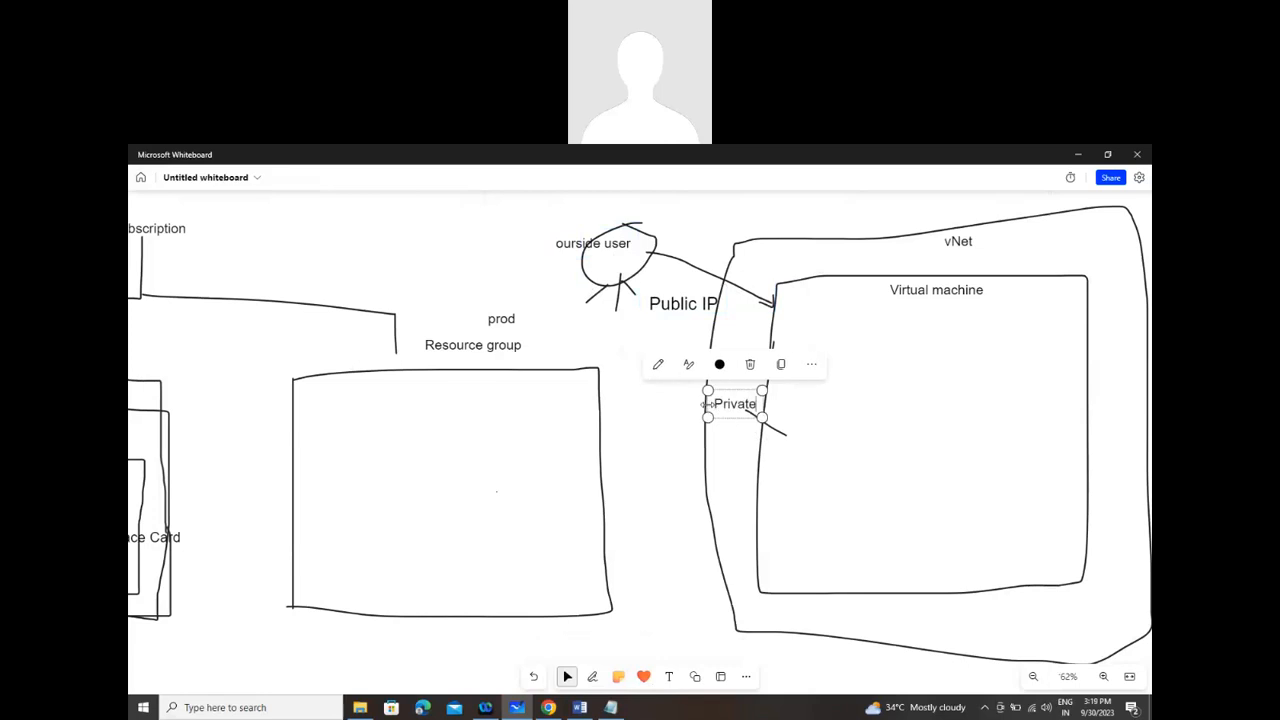
click(733, 481)
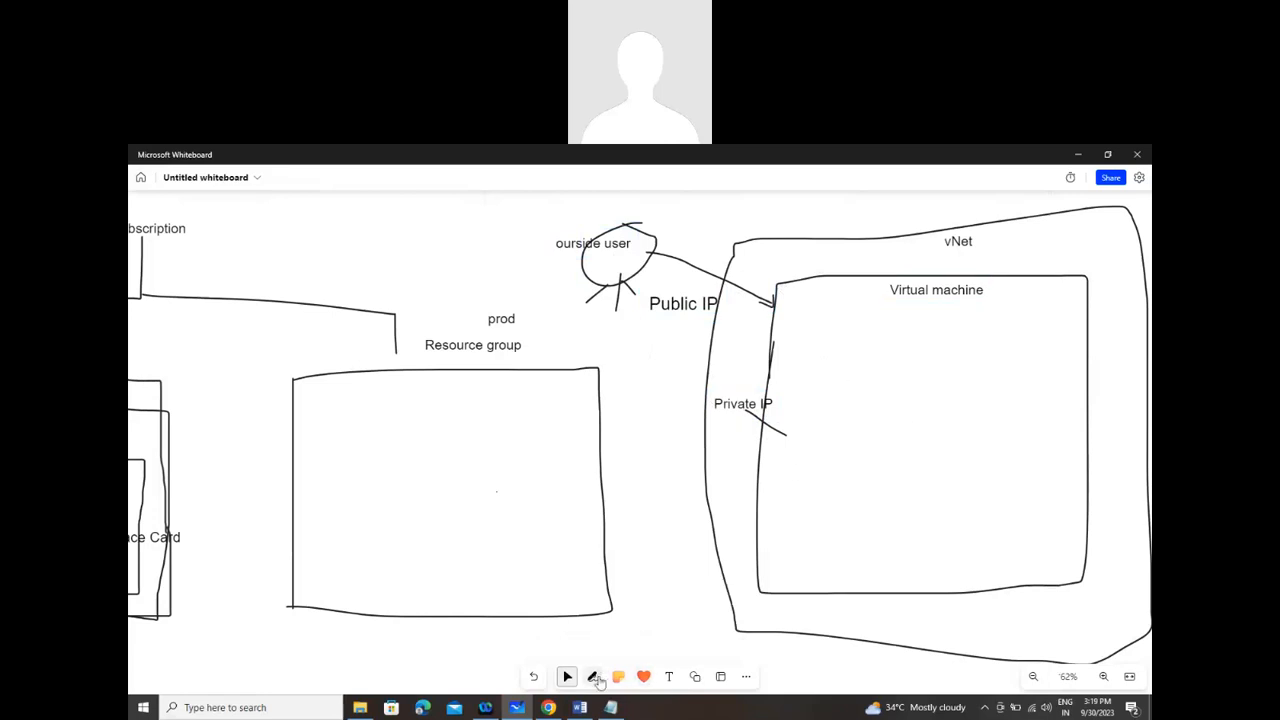
Add an 'RDP : 3389' label inside the Virtual machine box
click(669, 676)
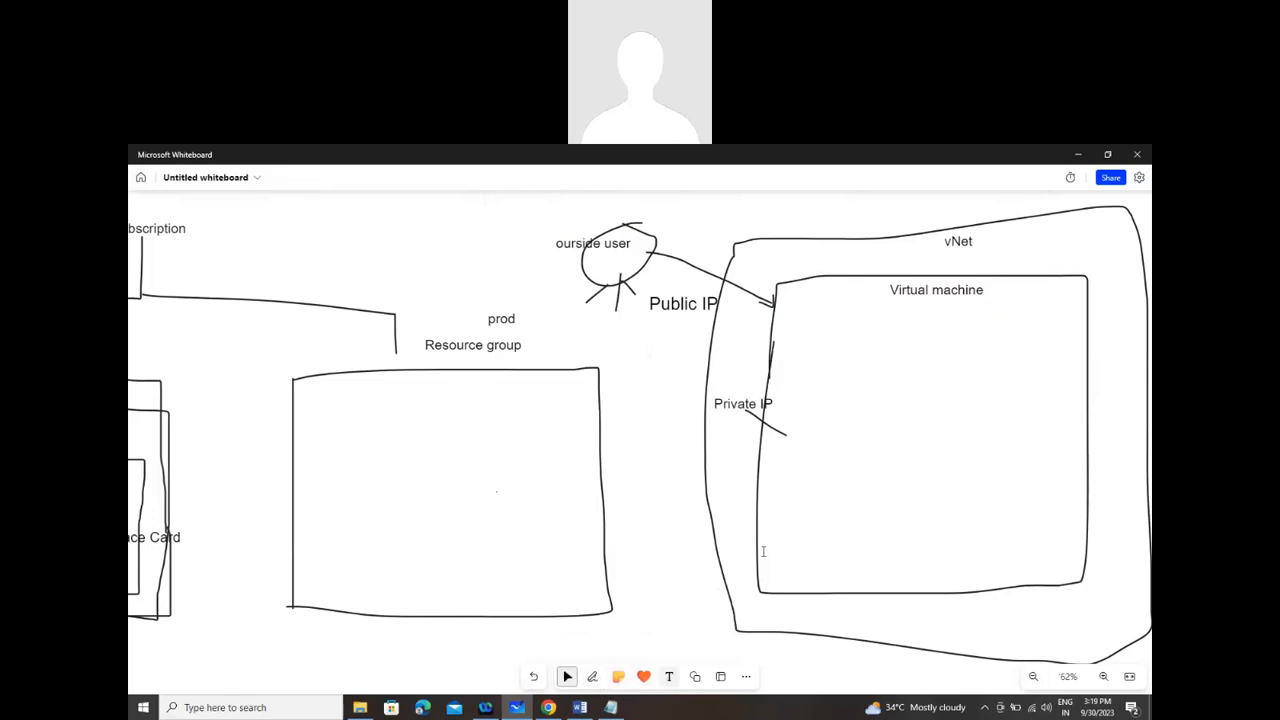
click(851, 440)
text(RDP)
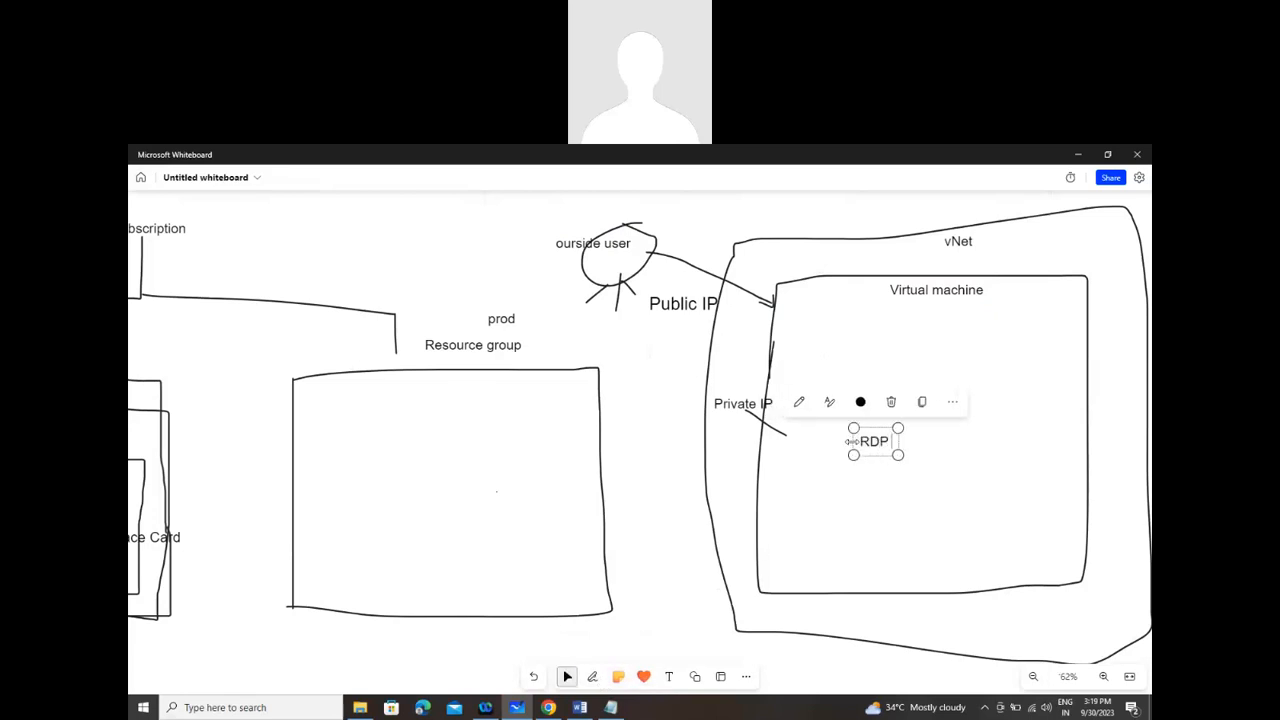
text( : 3389)
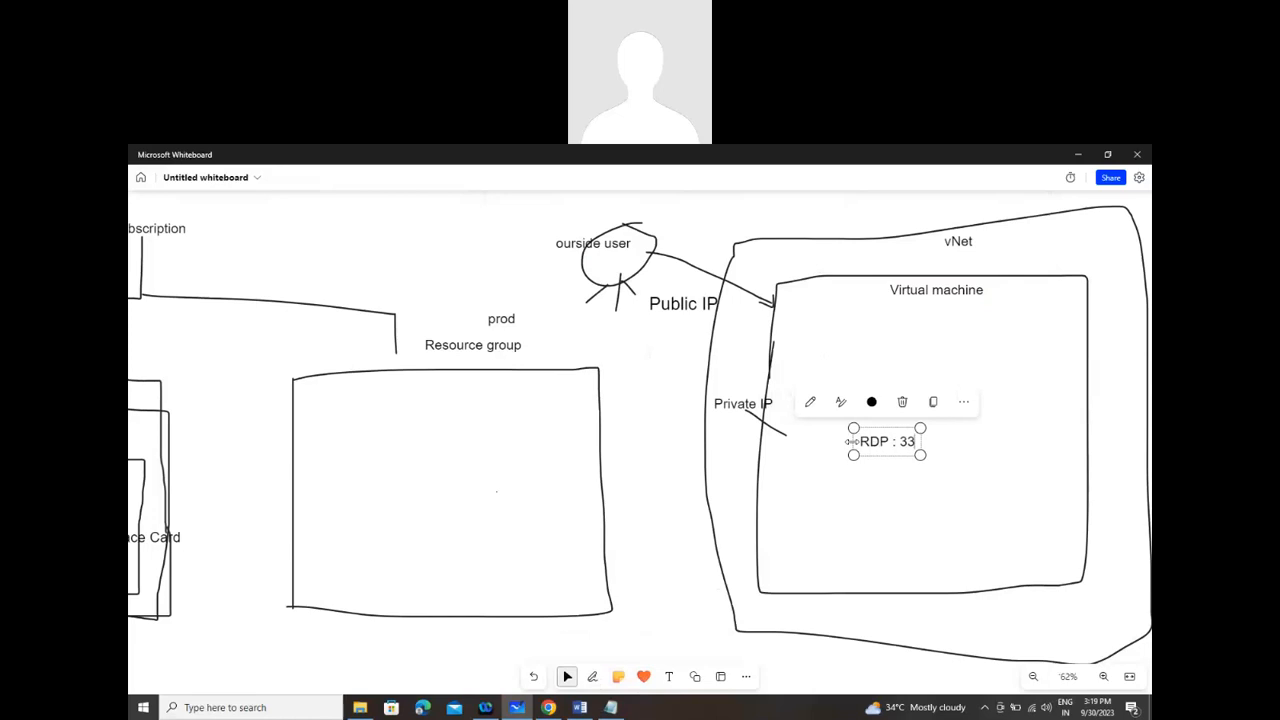
click(834, 466)
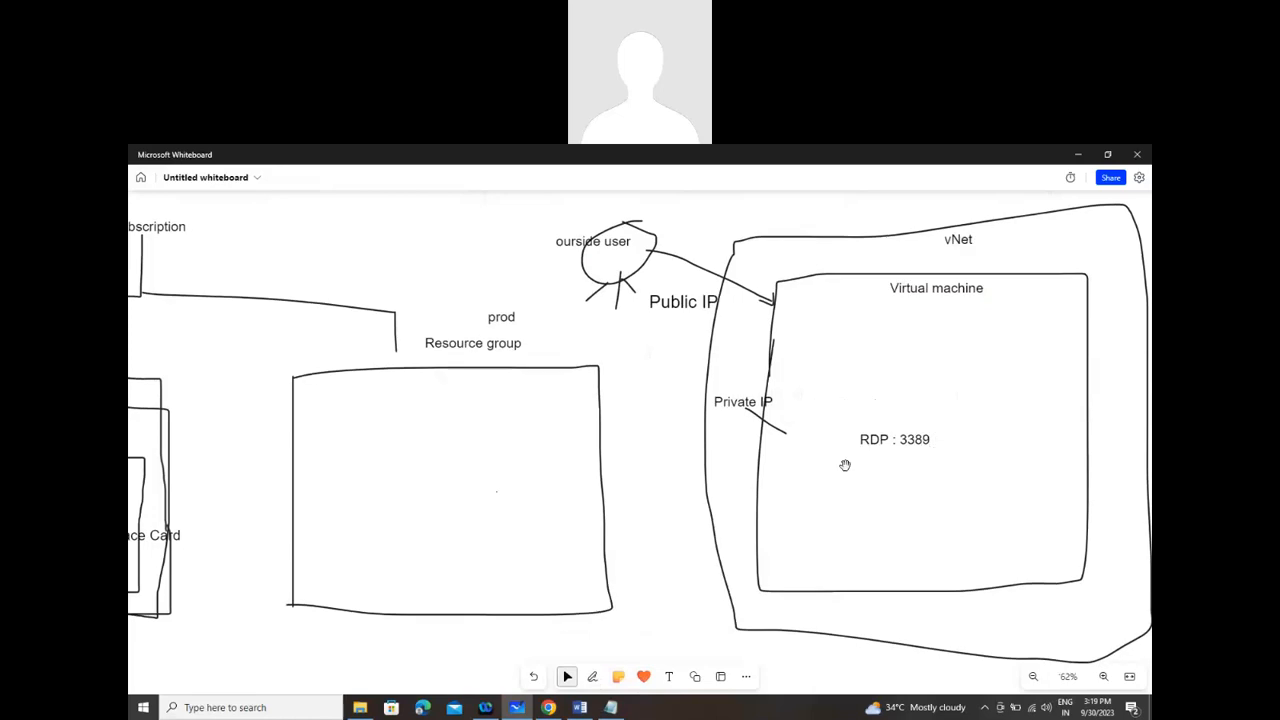
key(super+r)
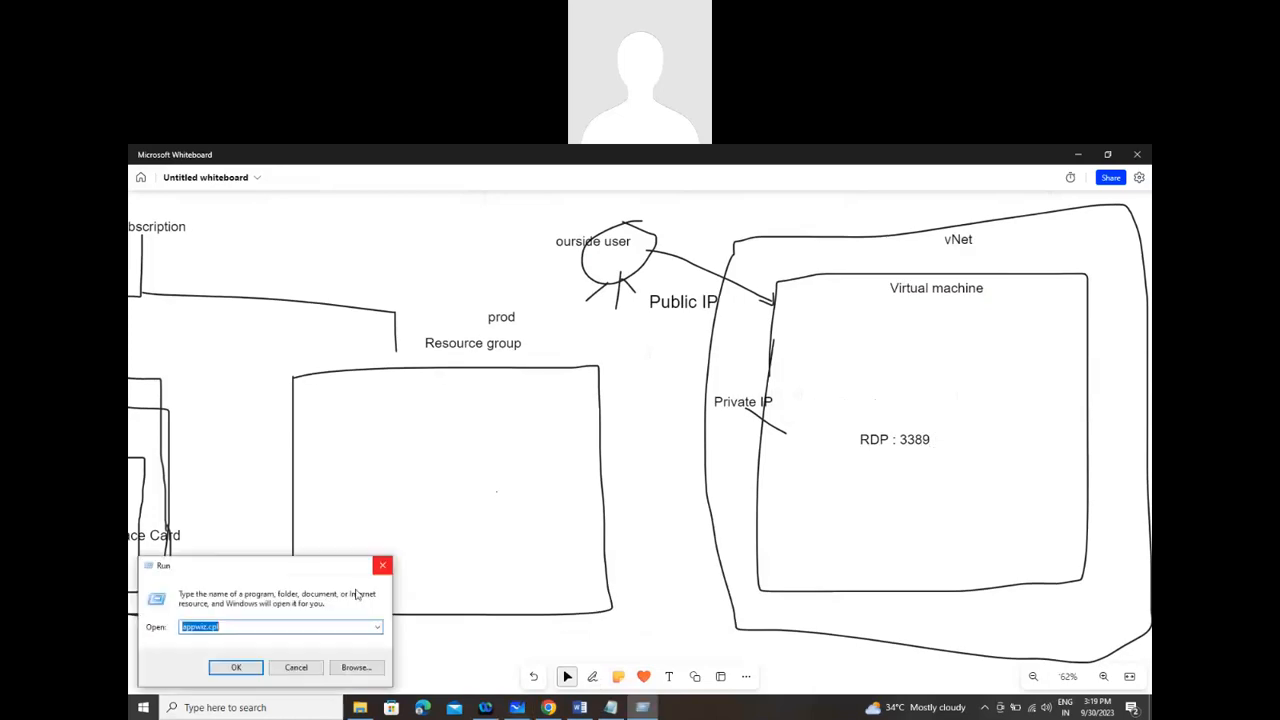
Launch Remote Desktop Connection via mstsc or Start search and move it over the diagram
text(mstsc)
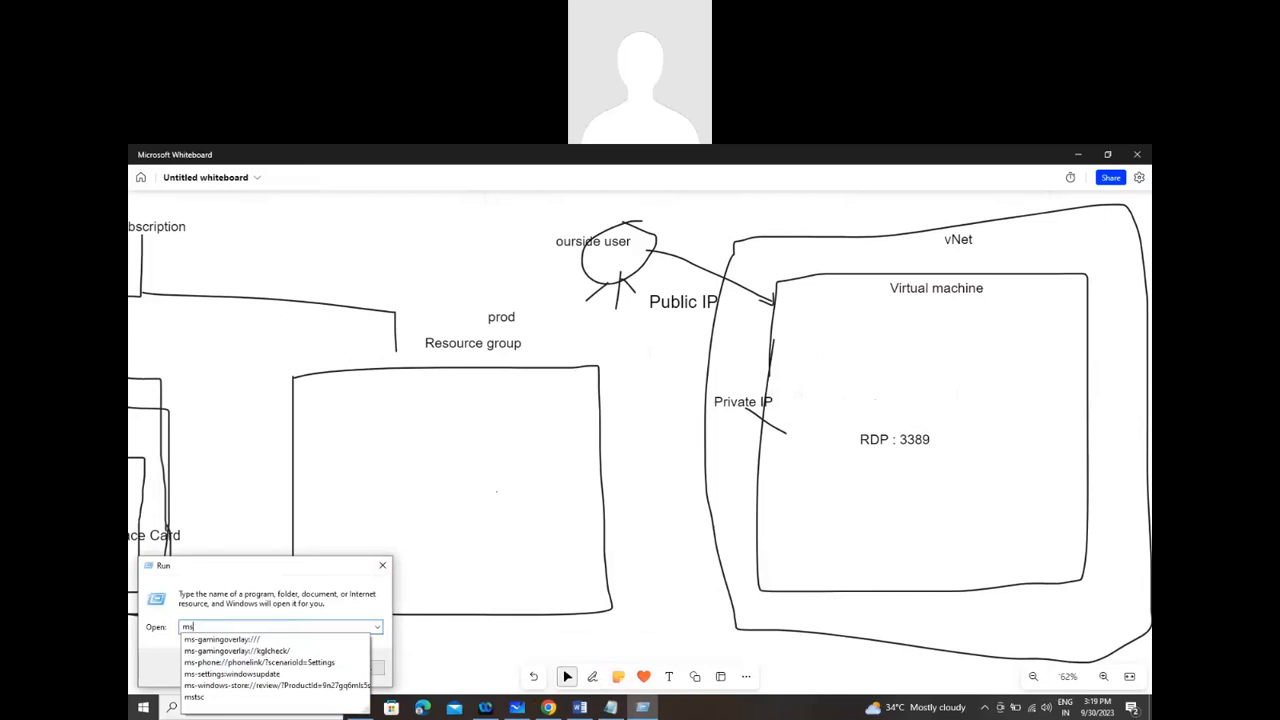
key(Return)
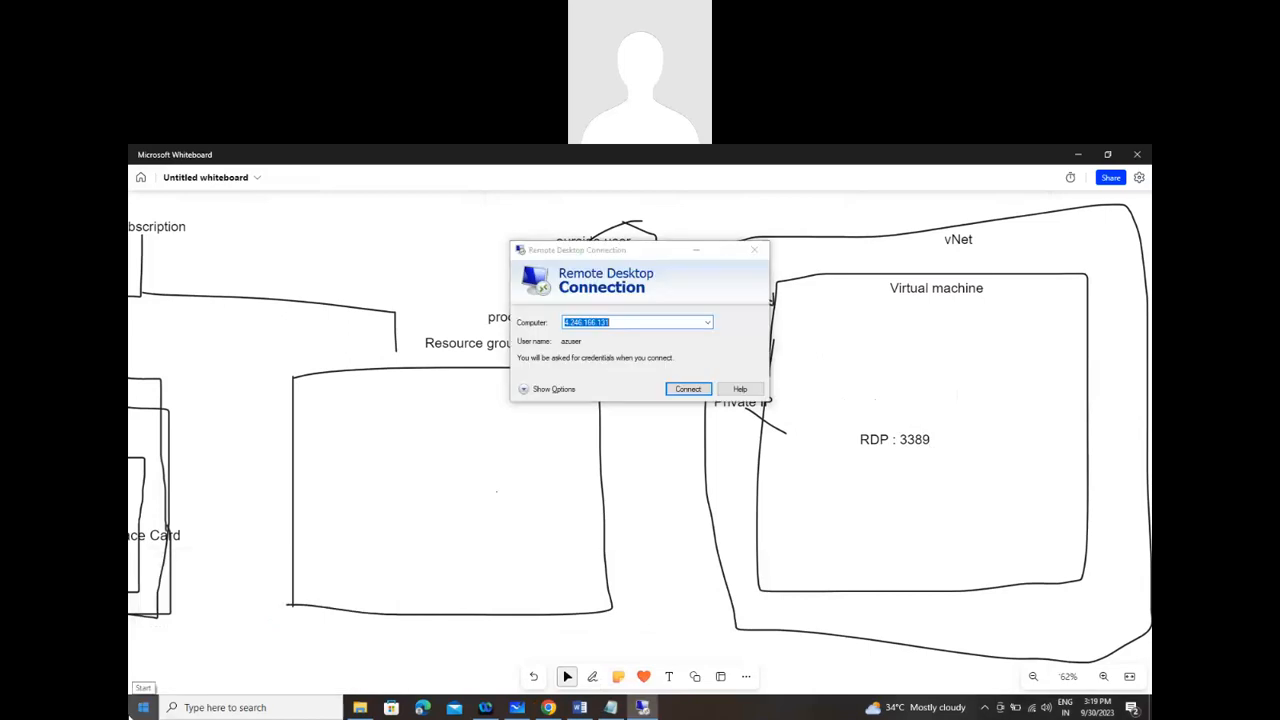
click(141, 706)
text(r)
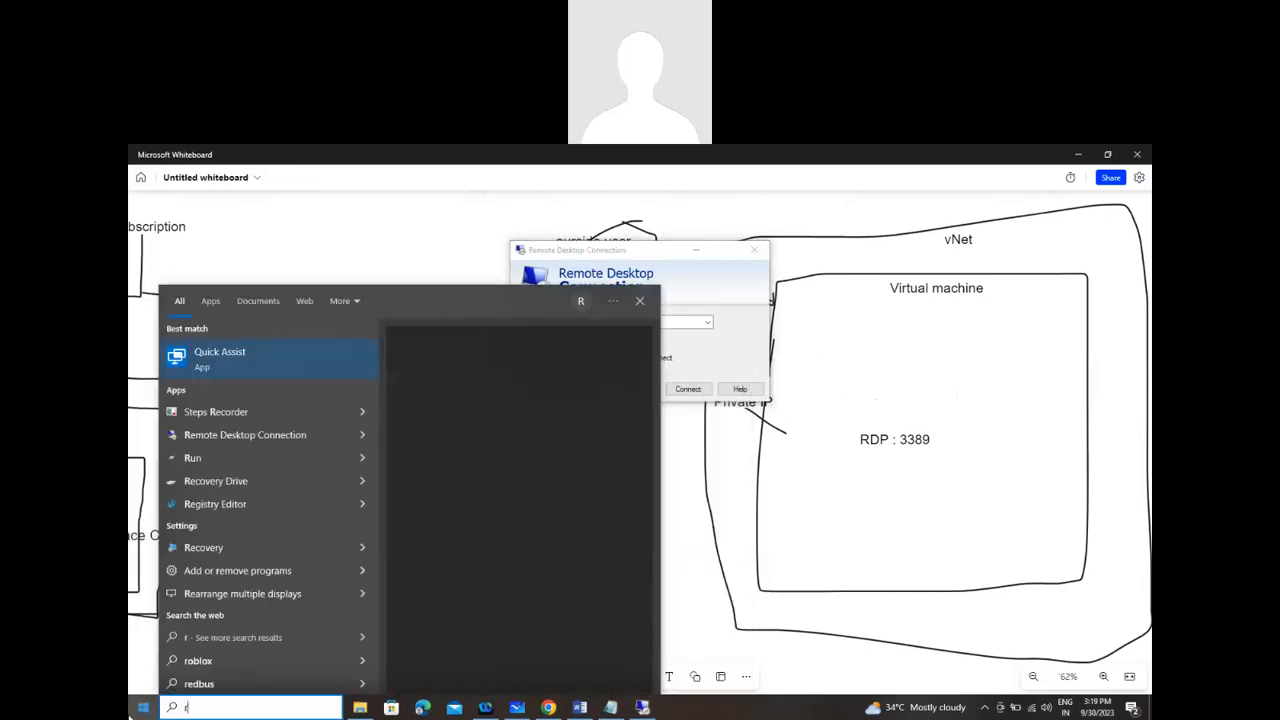
text(emote)
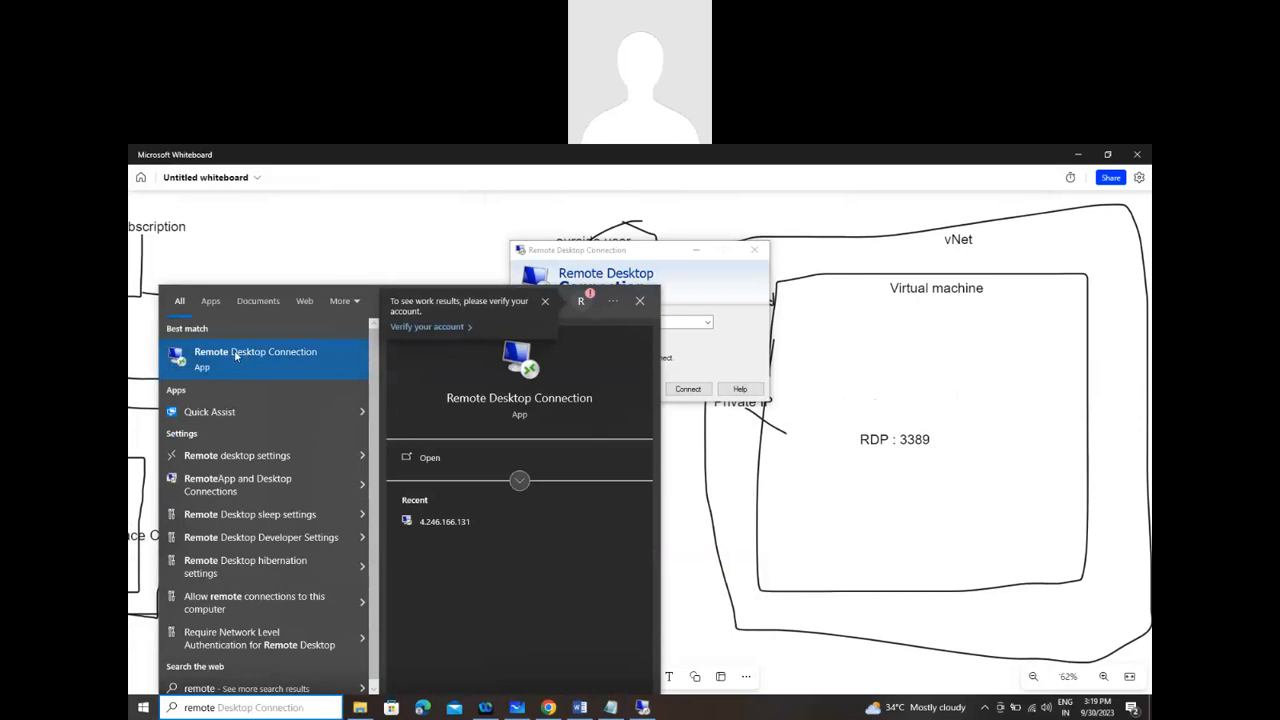
click(596, 251)
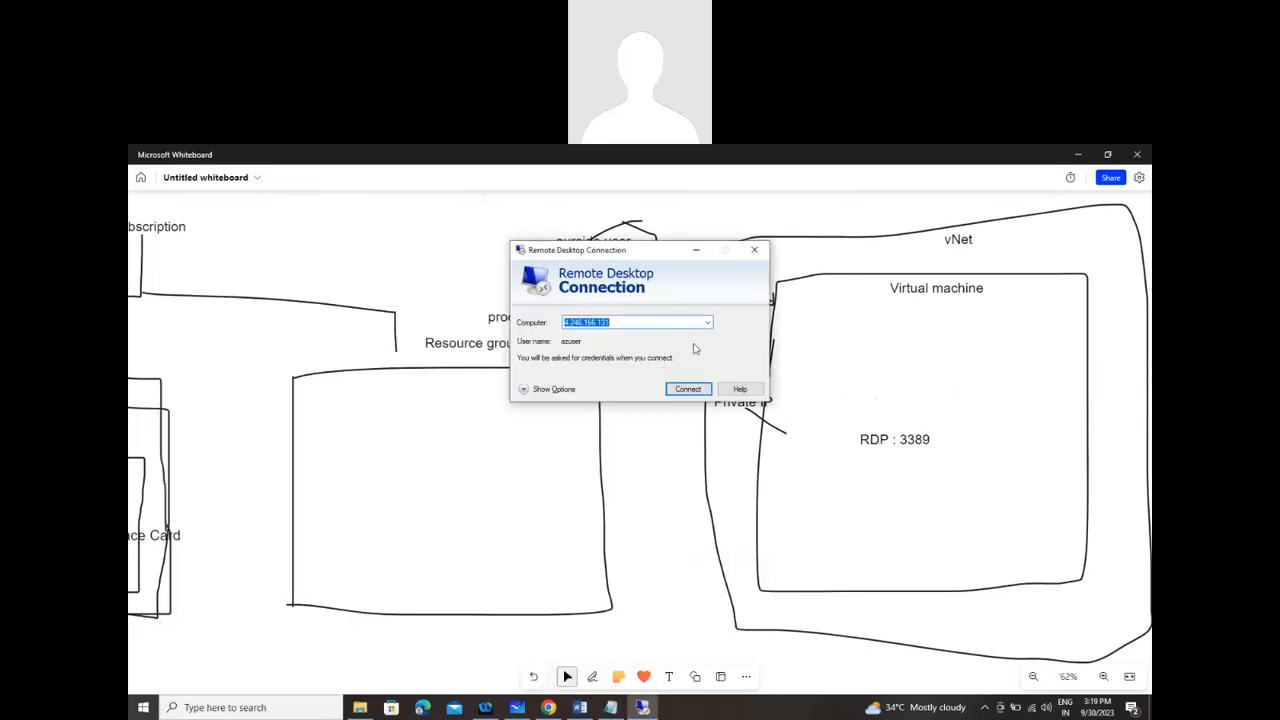
drag(615, 253, 468, 298)
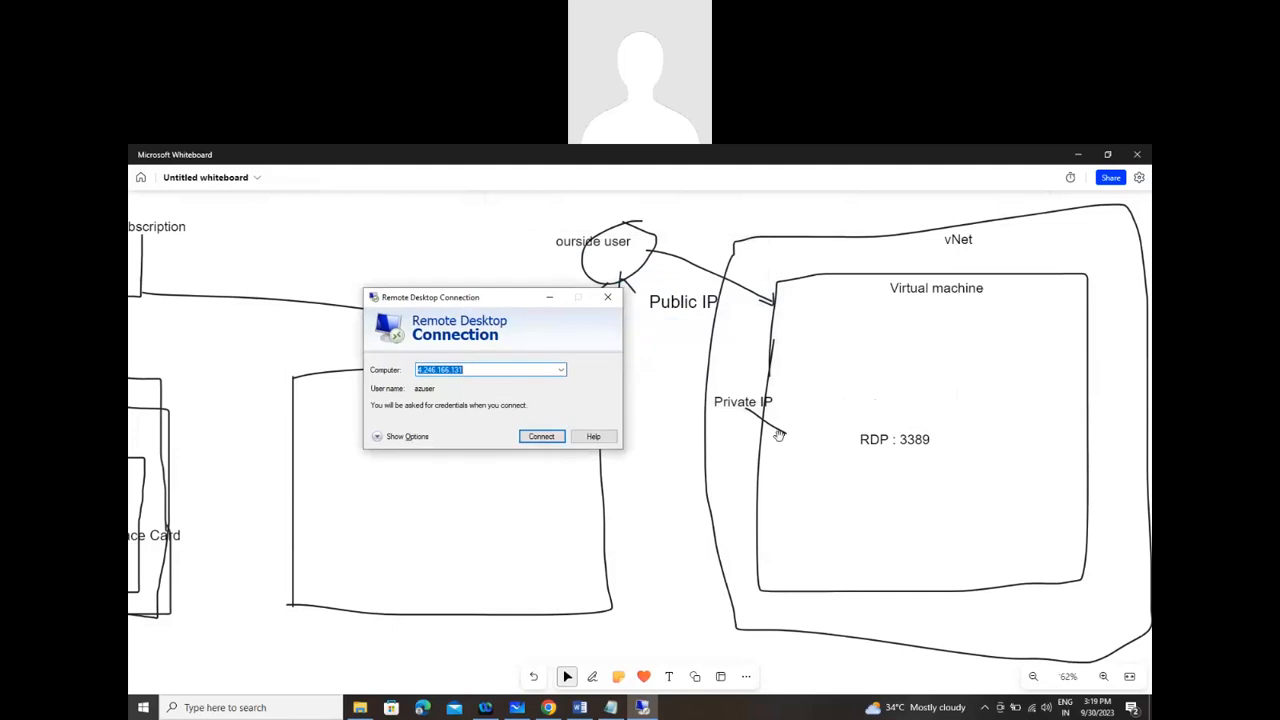
Set the Computer field to 4.246.166.131 from the saved address list
click(478, 371)
key(BackSpace)
key(BackSpace)
key(BackSpace)
key(BackSpace)
key(BackSpace)
key(BackSpace)
key(BackSpace)
key(BackSpace)
key(BackSpace)
key(BackSpace)
key(BackSpace)
key(BackSpace)
text(1)
click(559, 372)
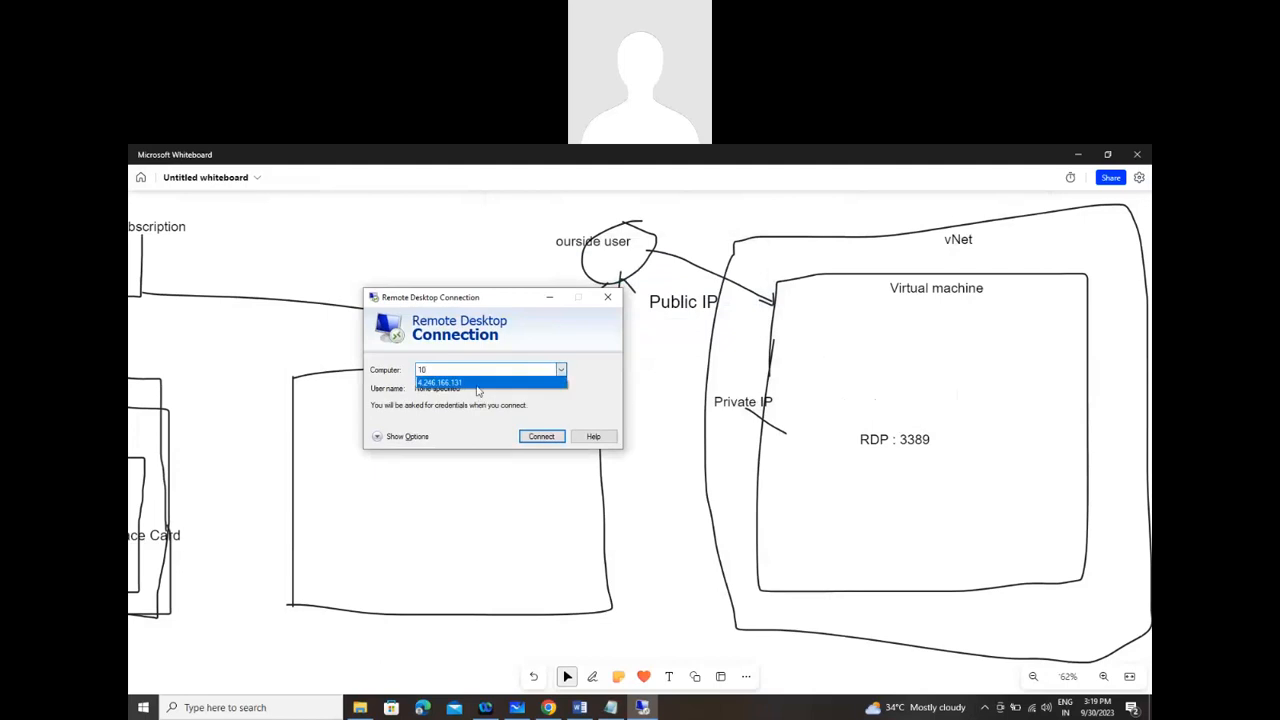
click(476, 390)
click(480, 370)
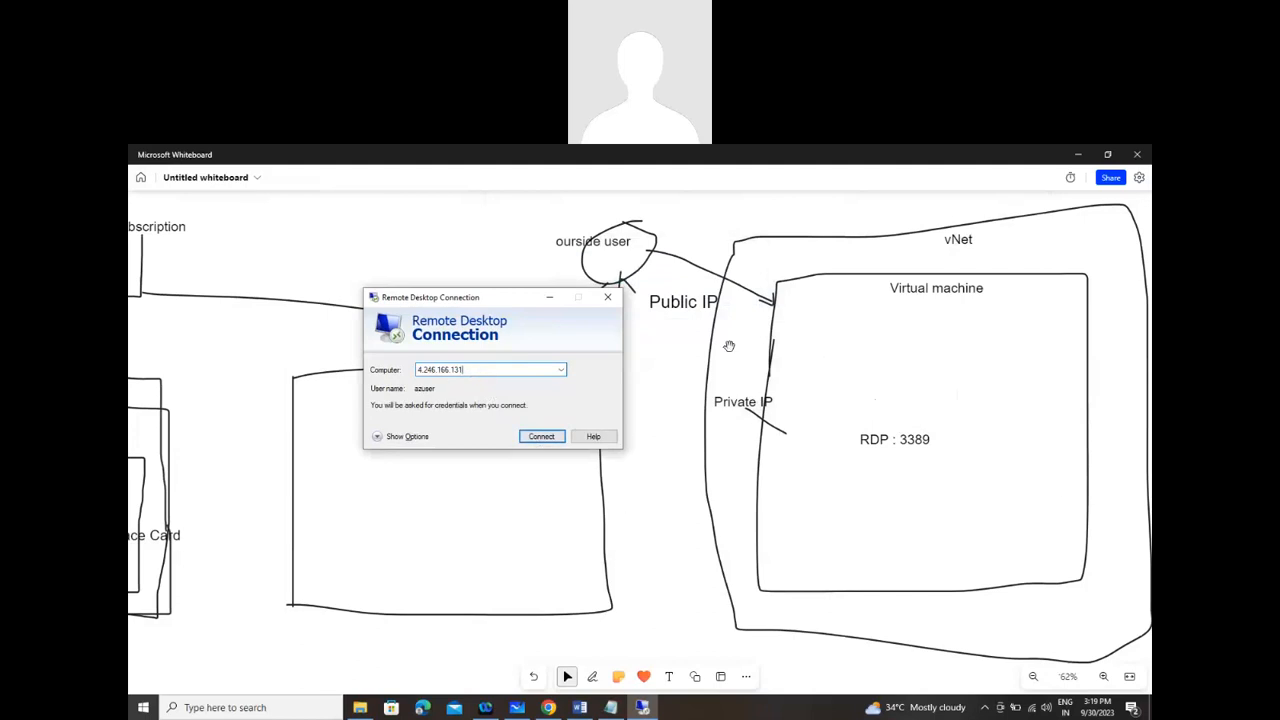
Copy 4.246.166.131 from the Computer field and paste it onto the whiteboard
drag(475, 372, 432, 369)
click(645, 330)
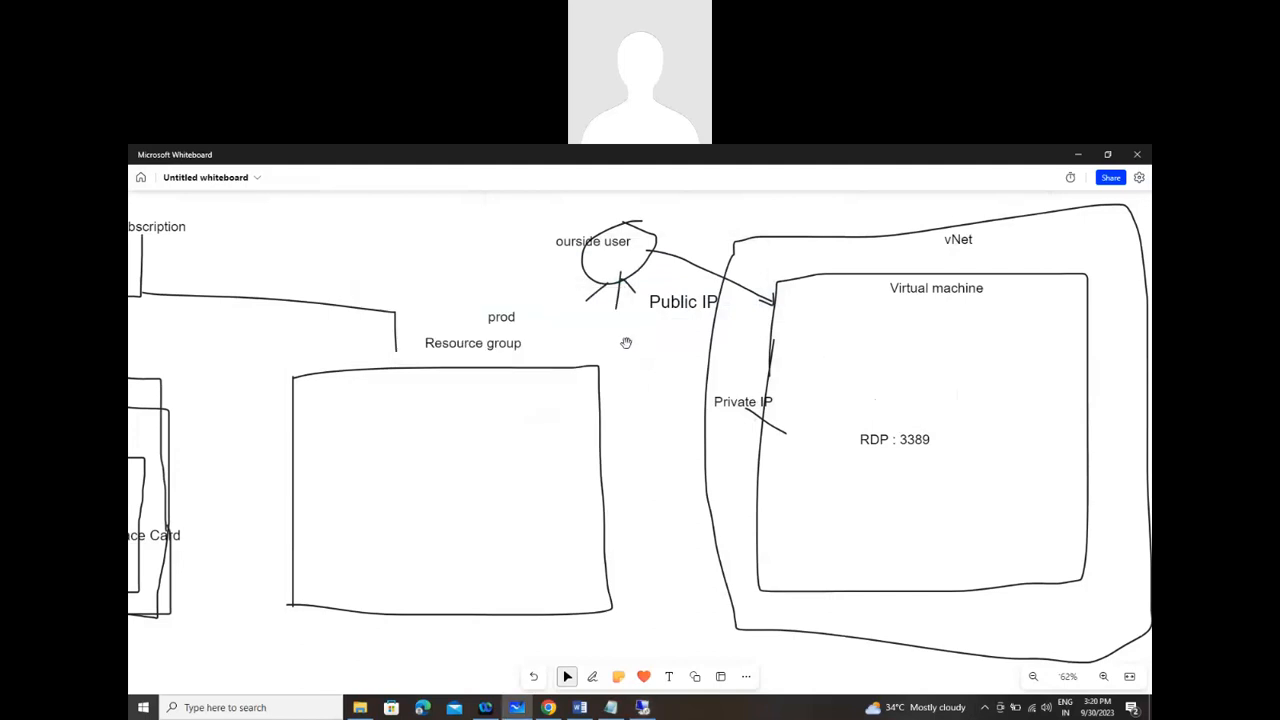
right_click(639, 372)
click(701, 413)
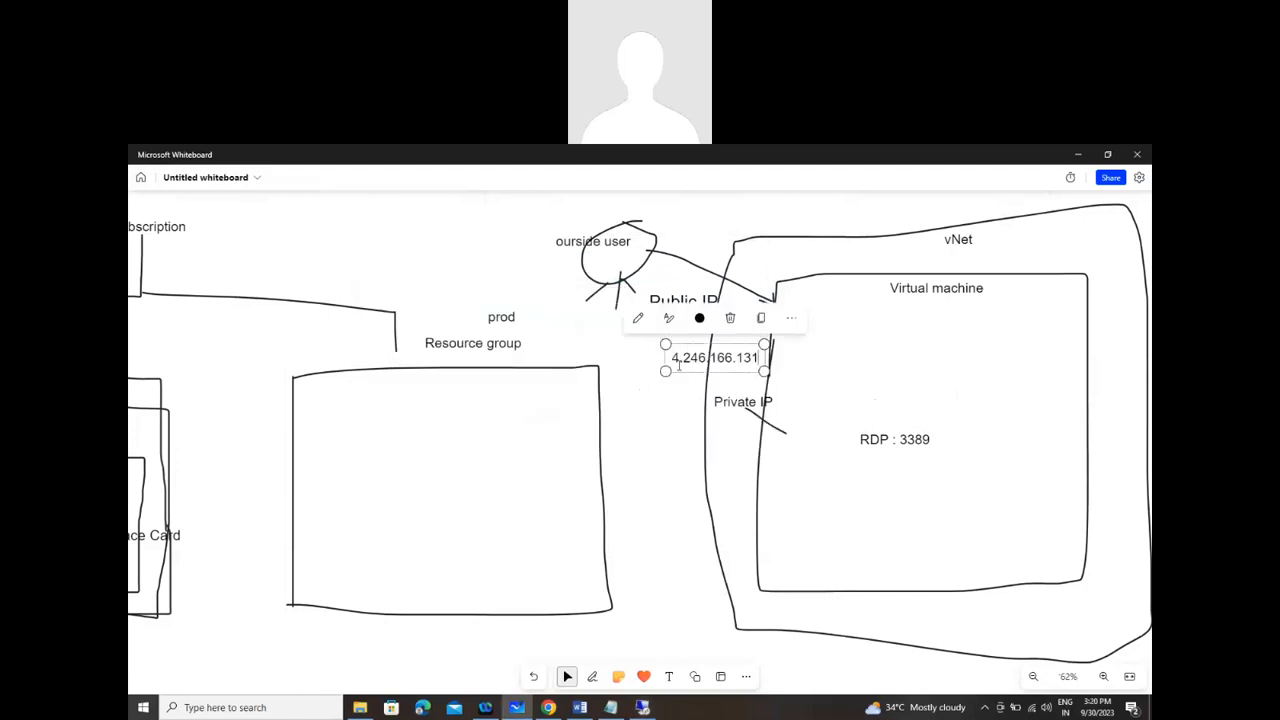
drag(691, 376, 692, 371)
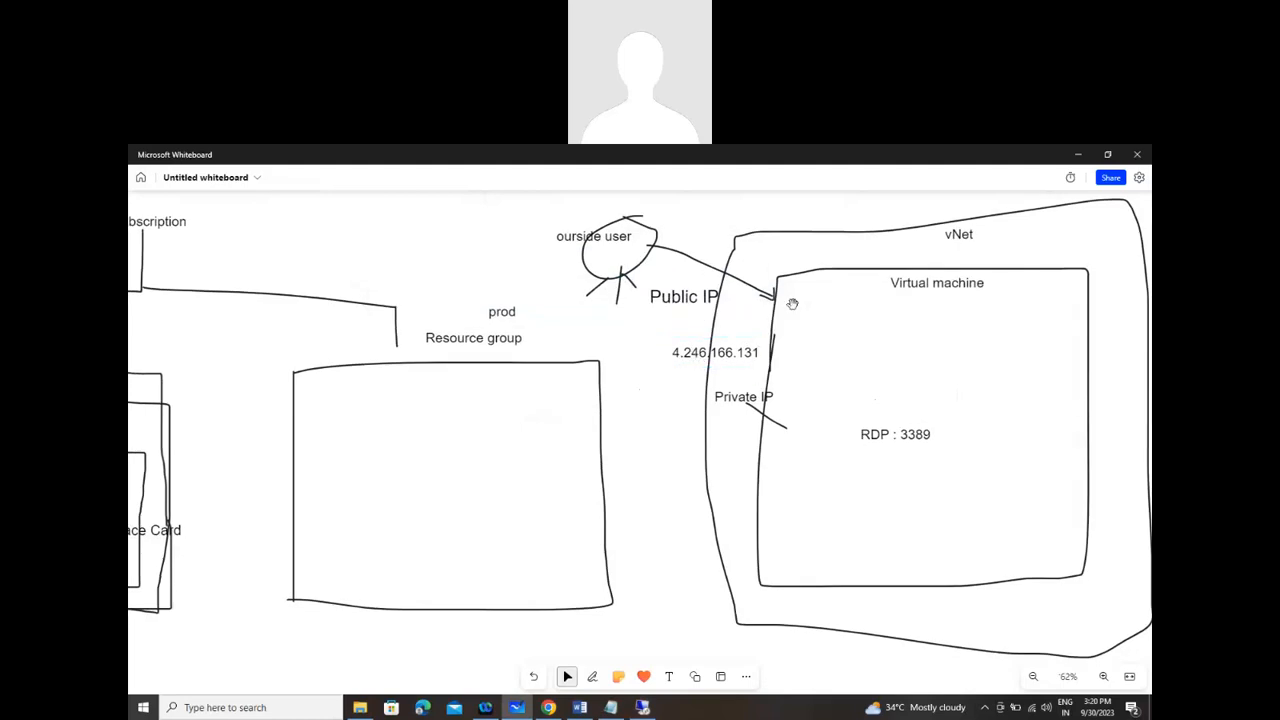
click(744, 356)
drag(744, 356, 696, 344)
Position the IP text under Public IP and append ' : 3389' to it
click(900, 440)
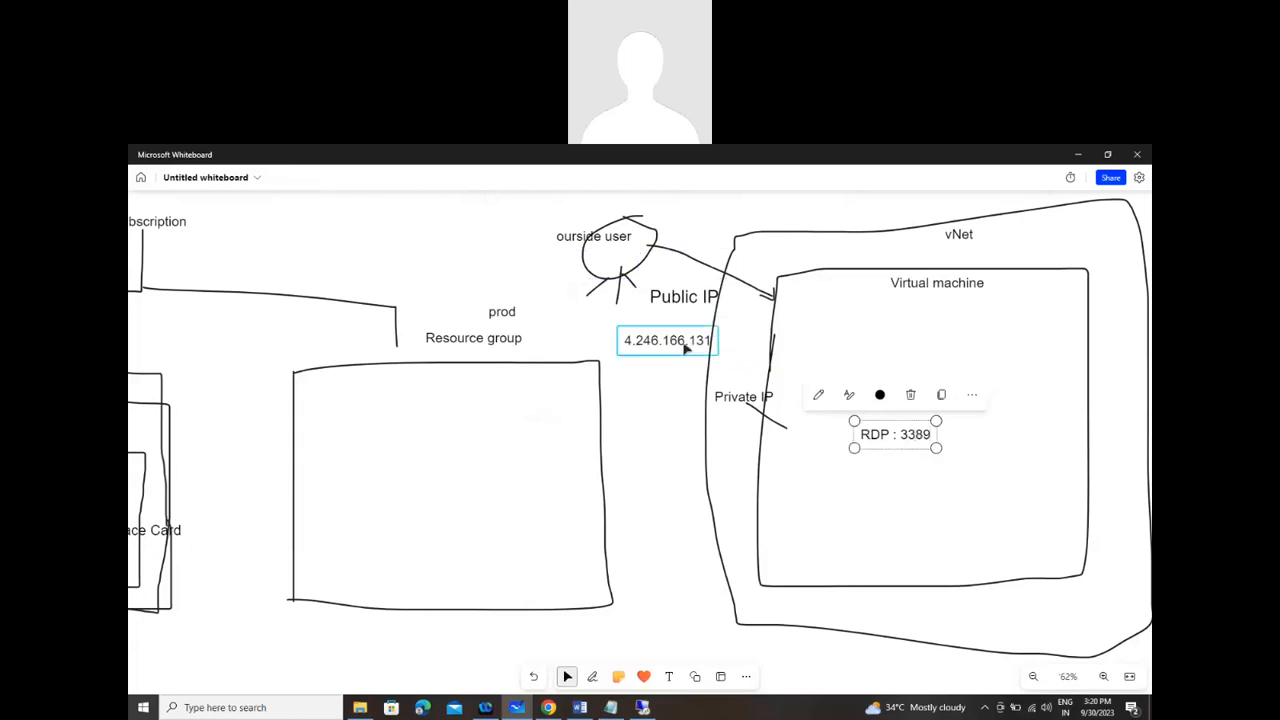
drag(688, 350, 654, 347)
click(878, 433)
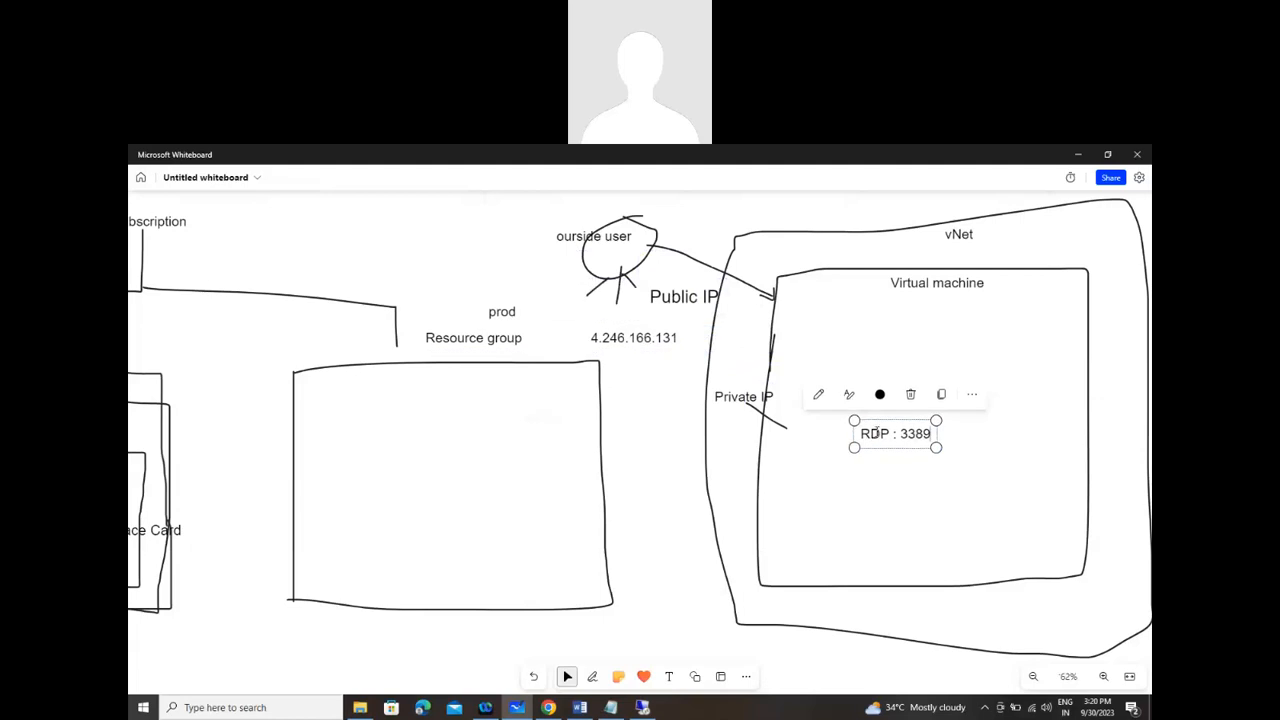
double_click(877, 435)
click(670, 336)
text(:)
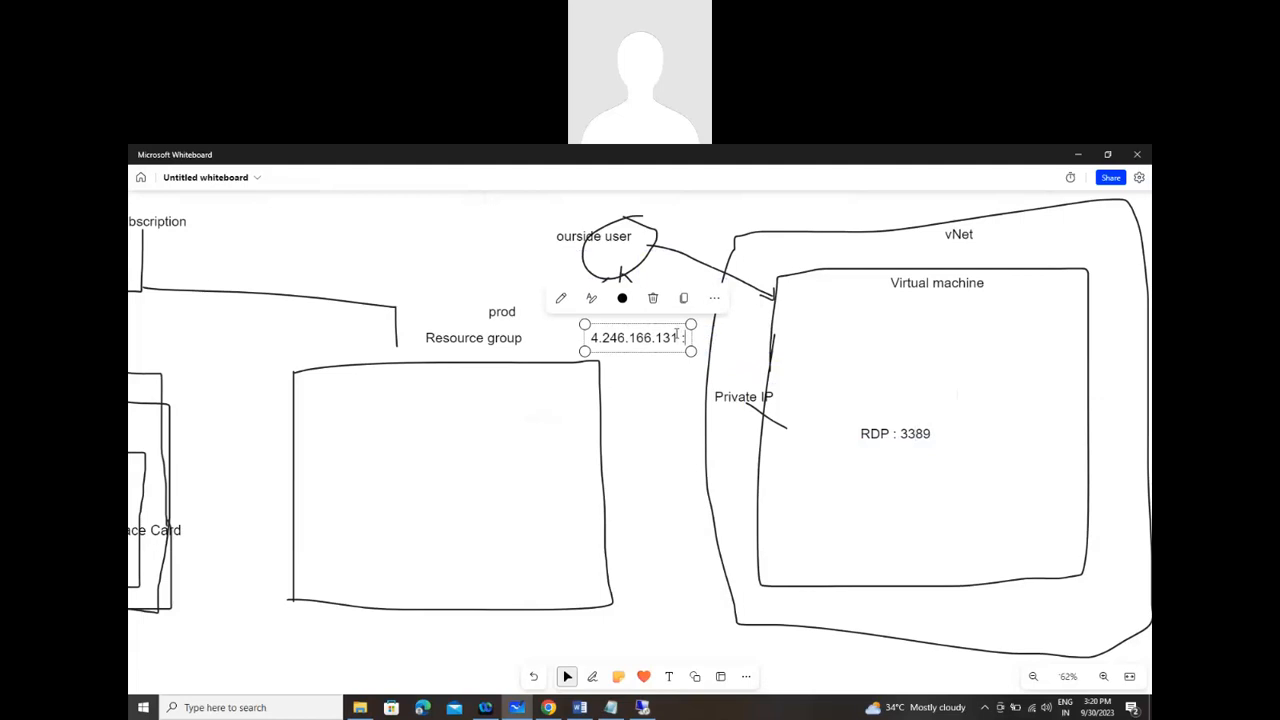
text( 33)
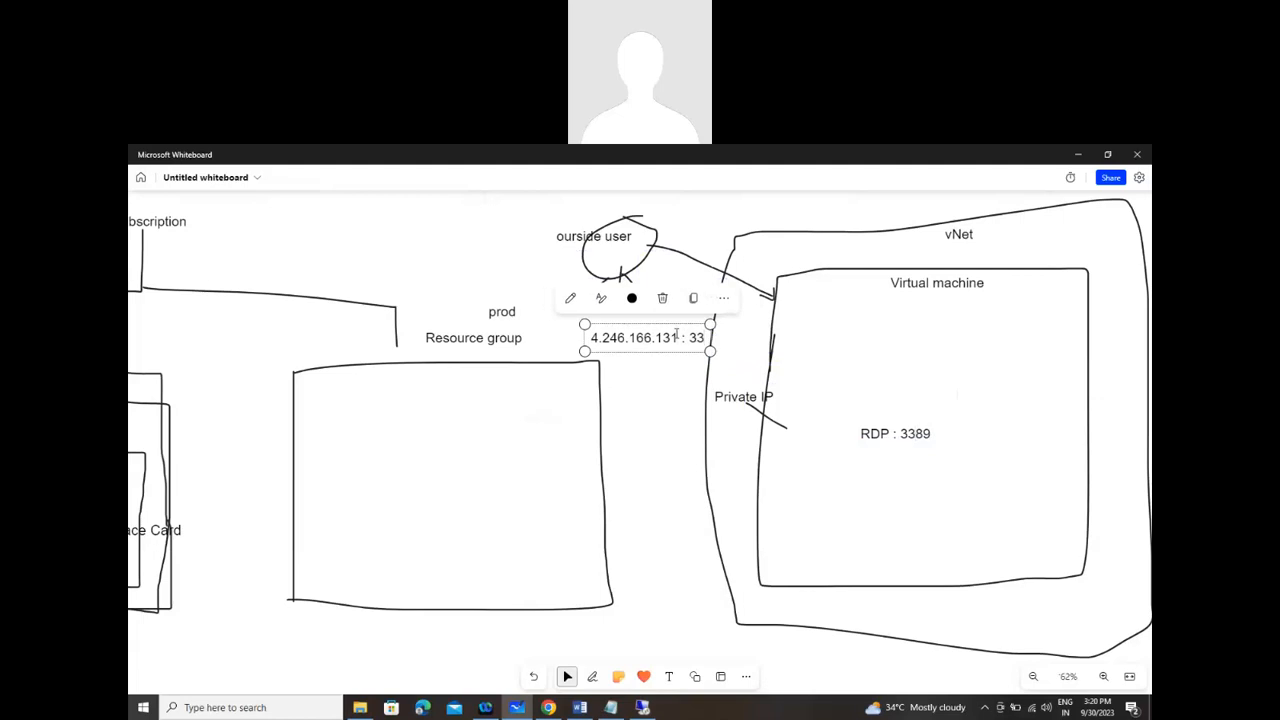
text(89)
click(660, 428)
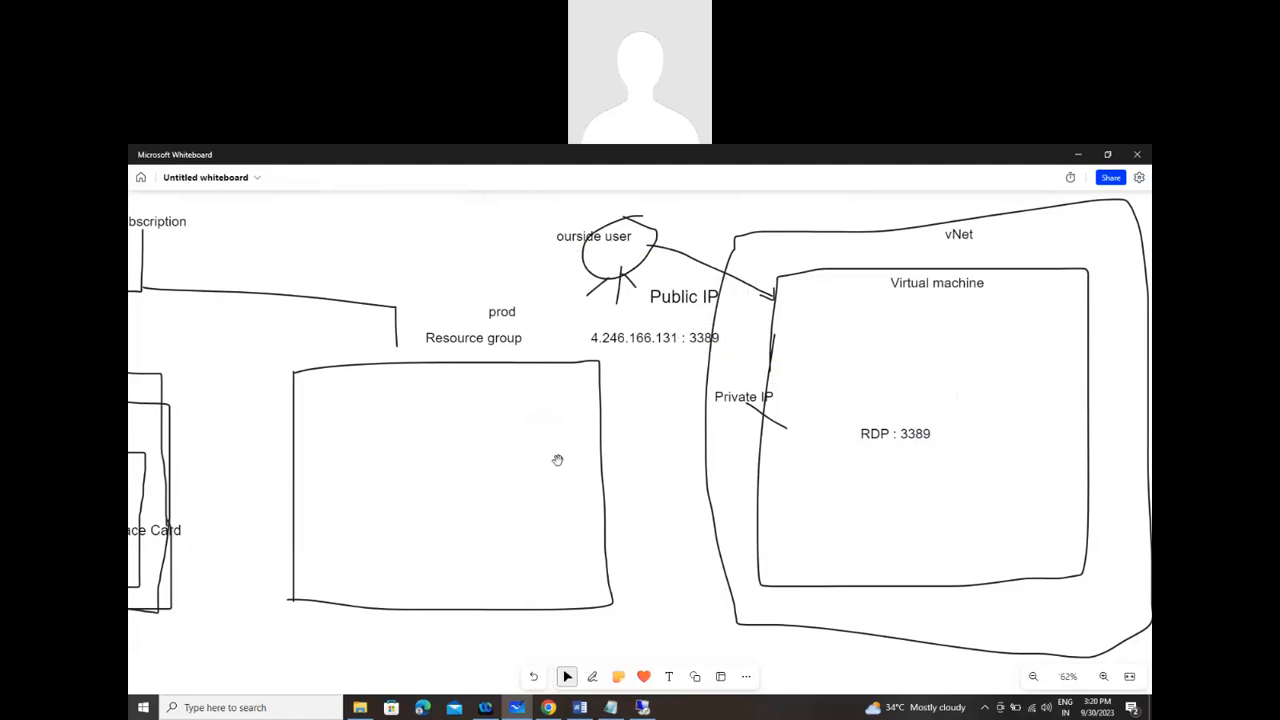
Change the RDP computer address to 4.246.166.131:3389, then bring the whiteboard forward
click(642, 707)
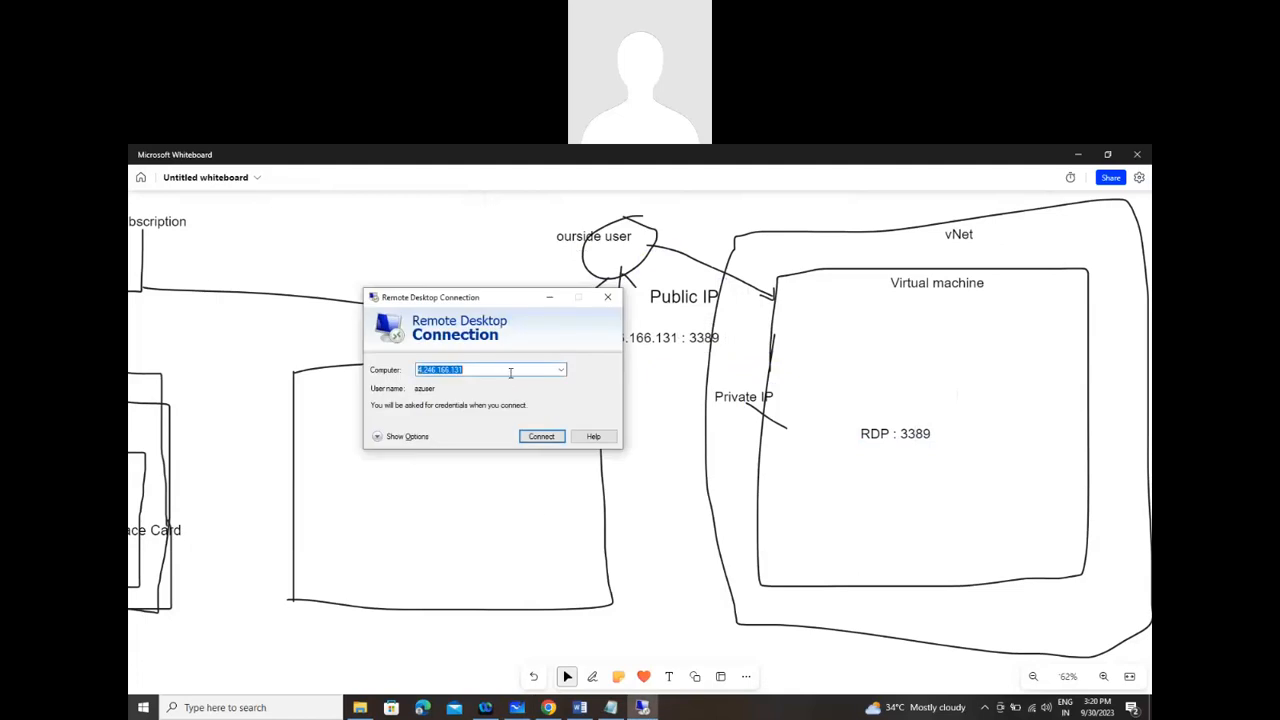
click(510, 372)
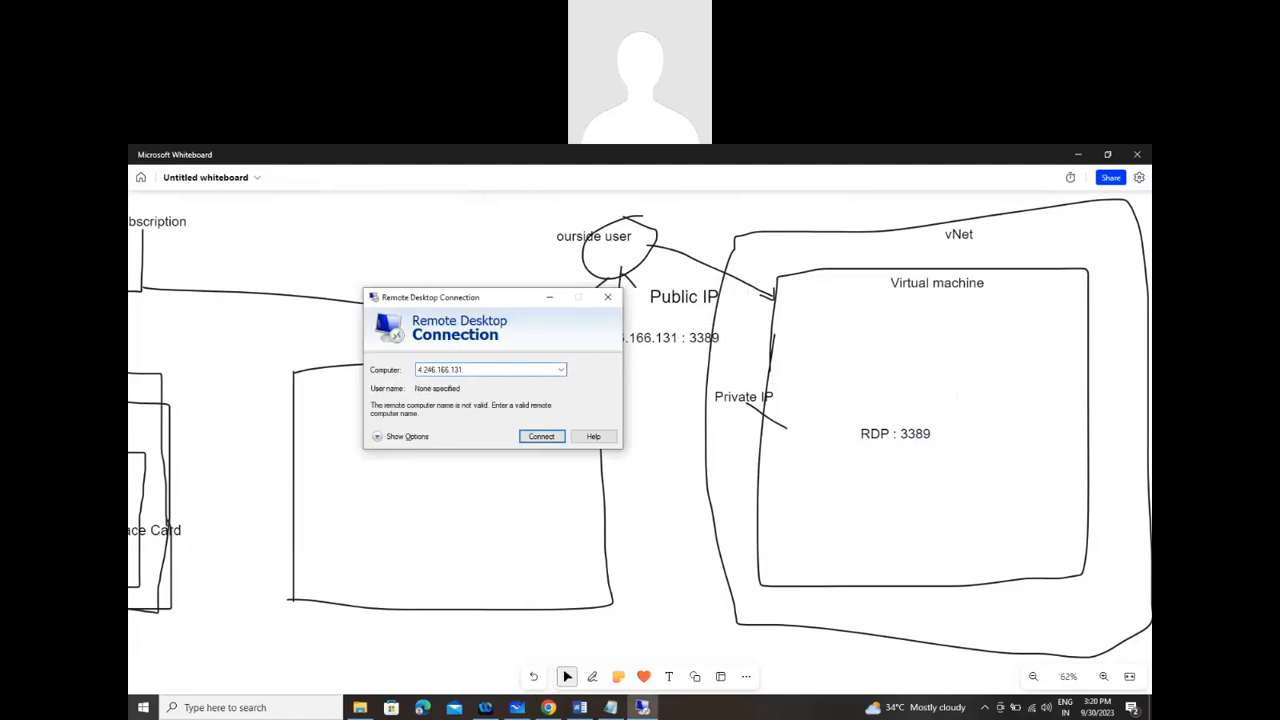
text(3389)
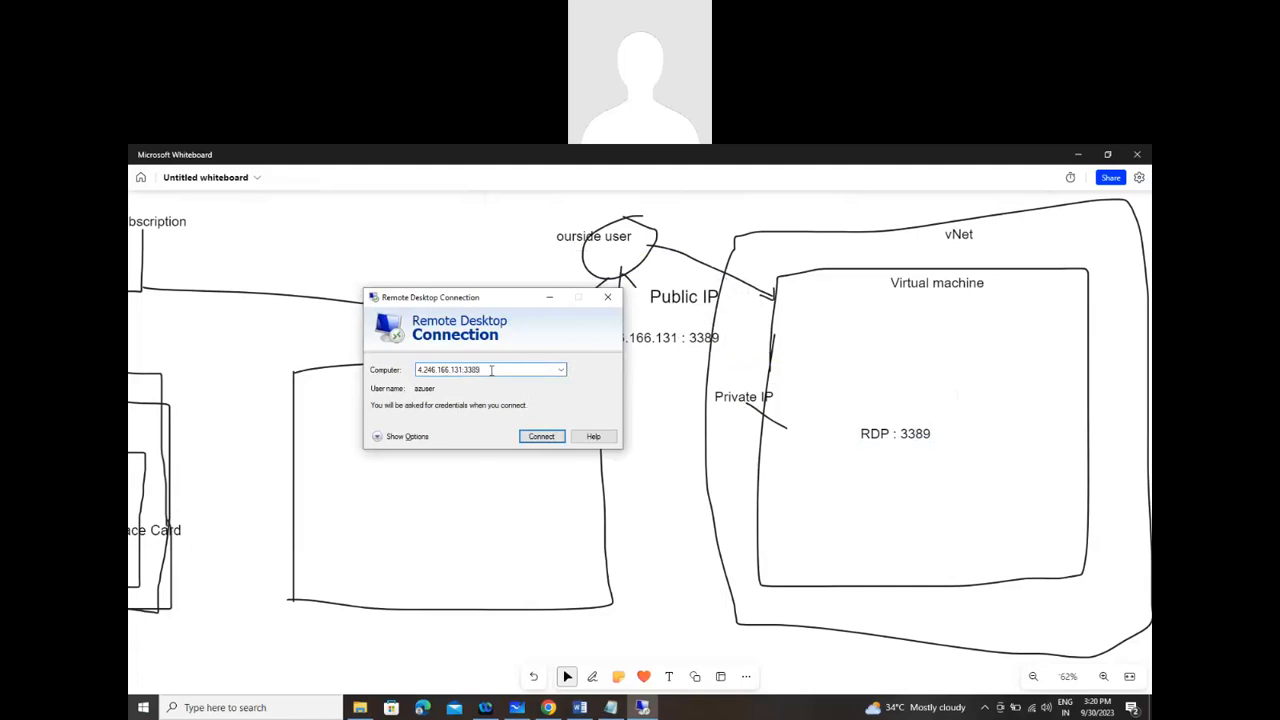
drag(491, 370, 463, 369)
drag(529, 302, 464, 295)
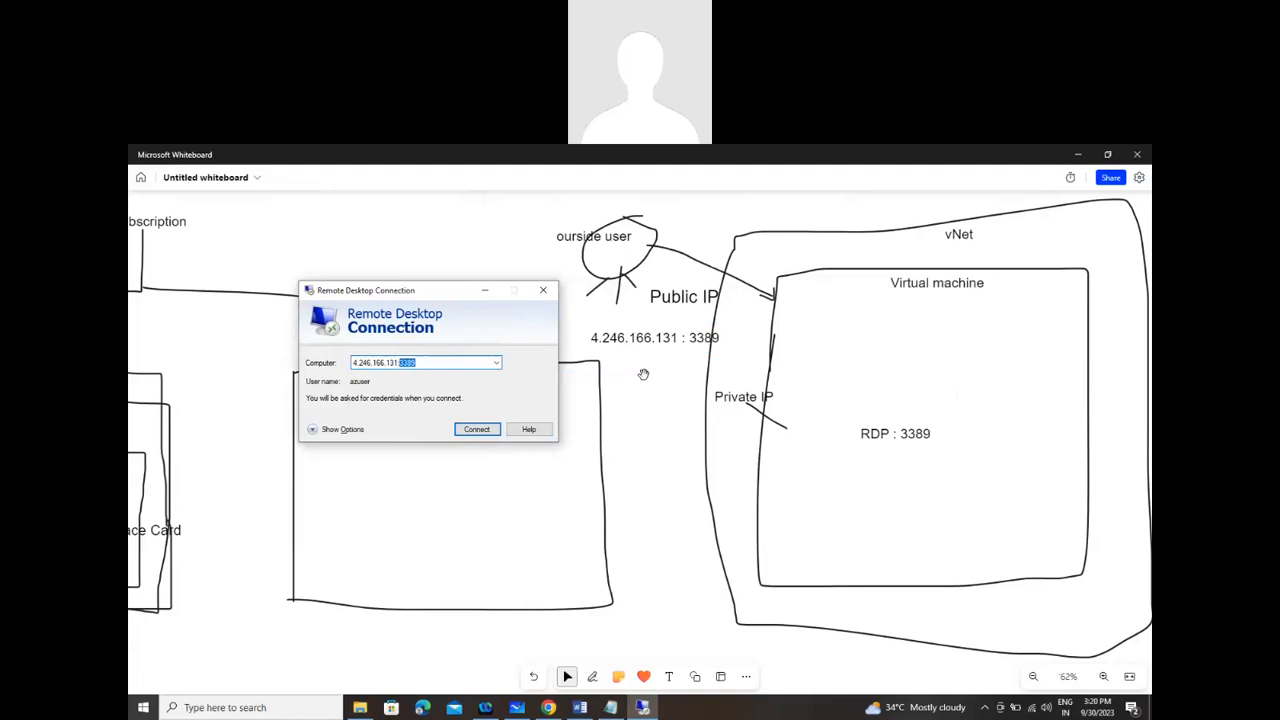
click(616, 350)
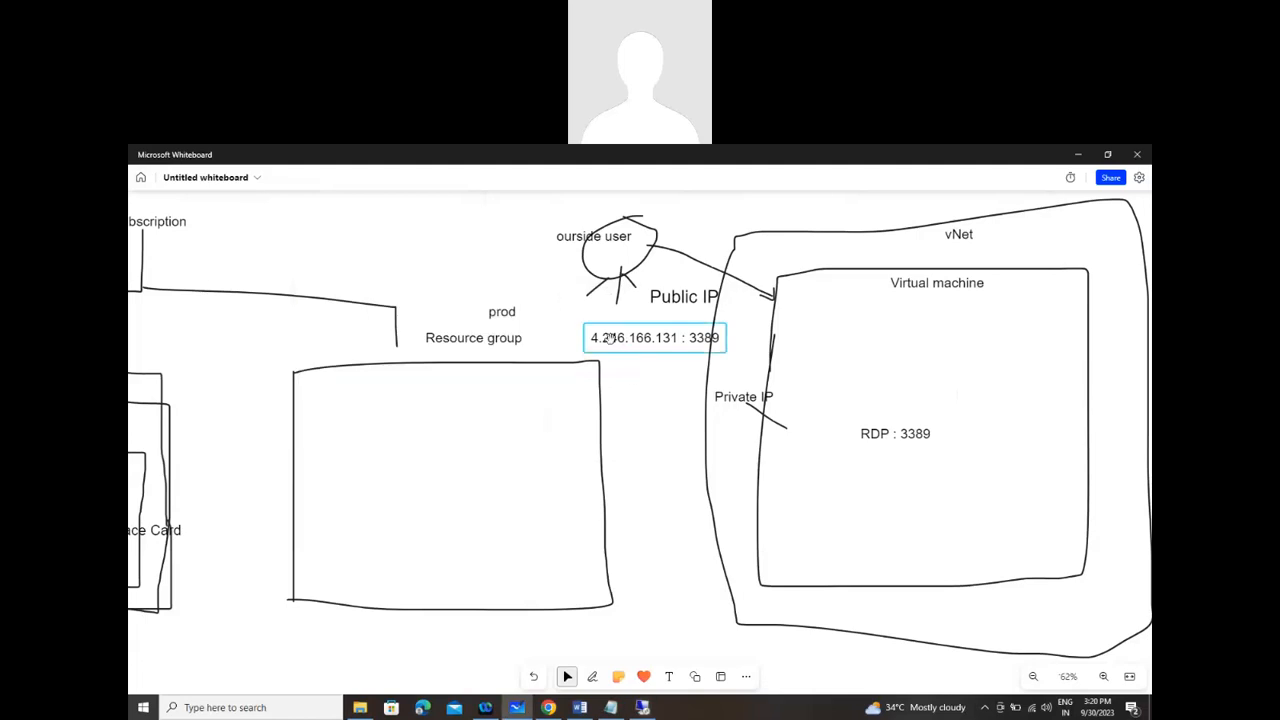
Draw a small stick figure with the pen inside the vNet beside the virtual machine
click(610, 339)
click(643, 386)
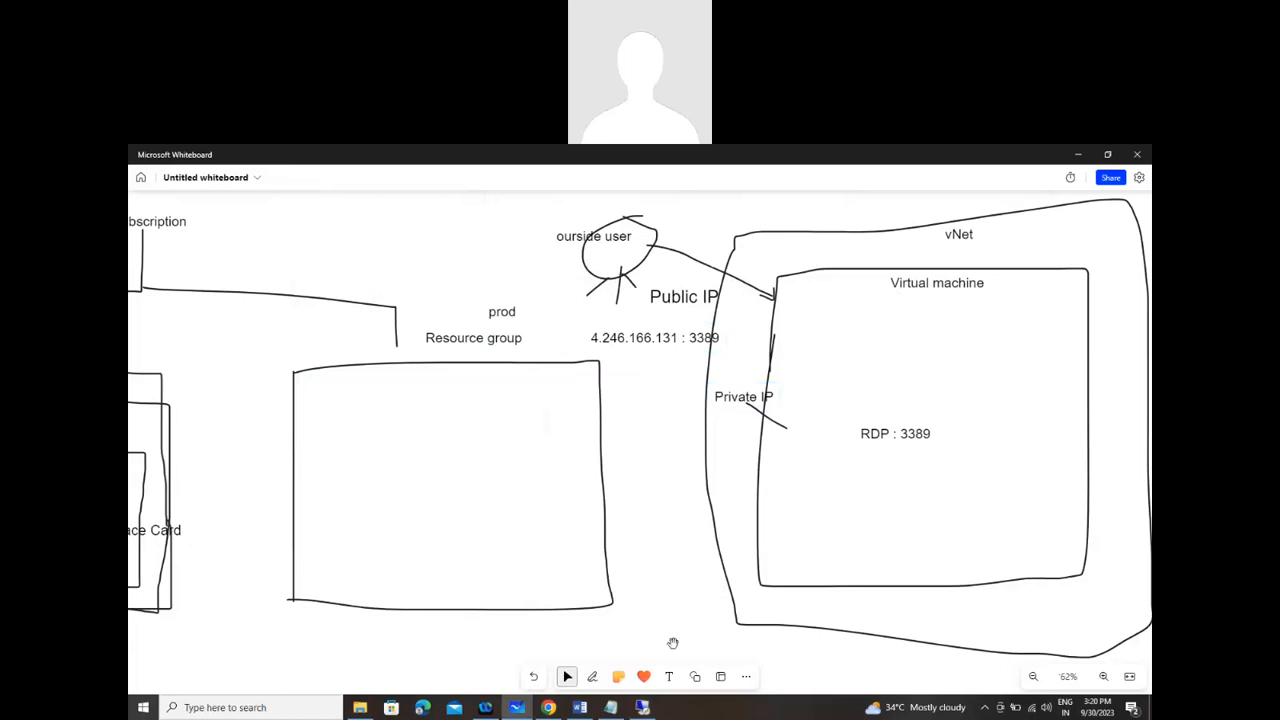
click(593, 679)
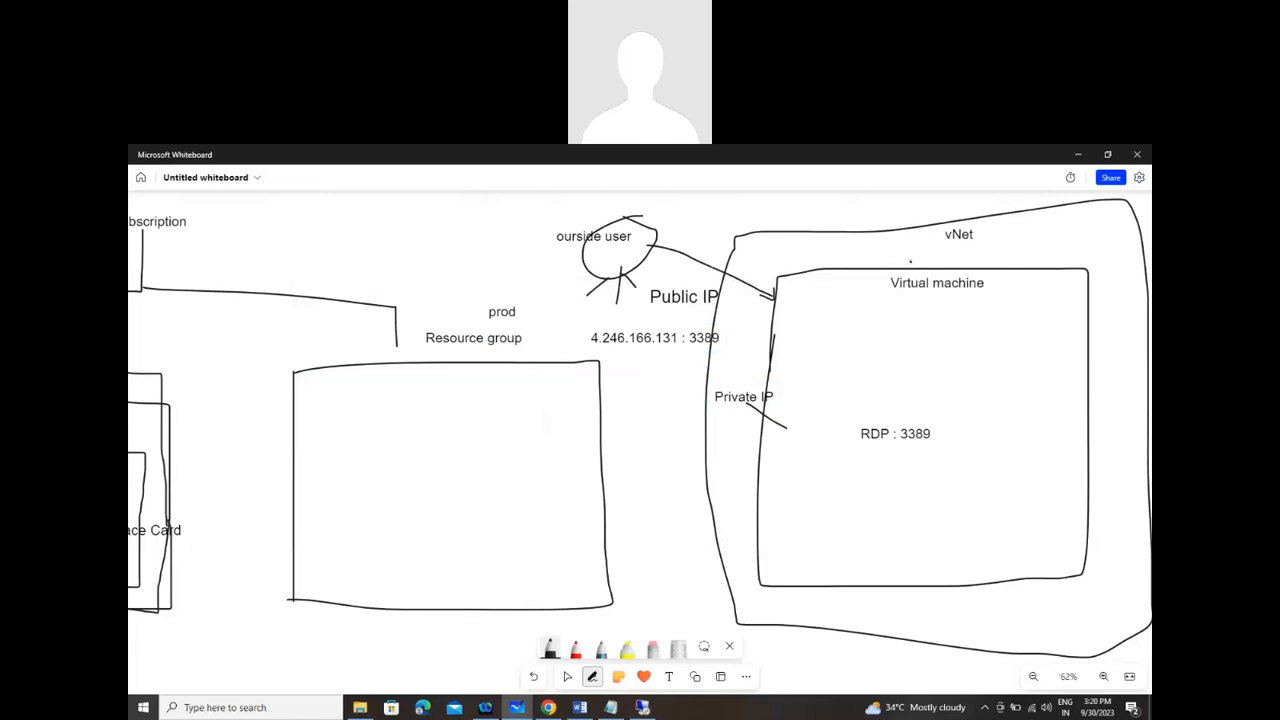
mouse_move(718, 447)
mouse_down()
mouse_move(710, 468)
mouse_move(732, 447)
mouse_move(724, 506)
mouse_move(736, 515)
mouse_move(755, 408)
mouse_move(808, 442)
mouse_up()
Add a 'Private IP' text label beside the stick figure
click(669, 676)
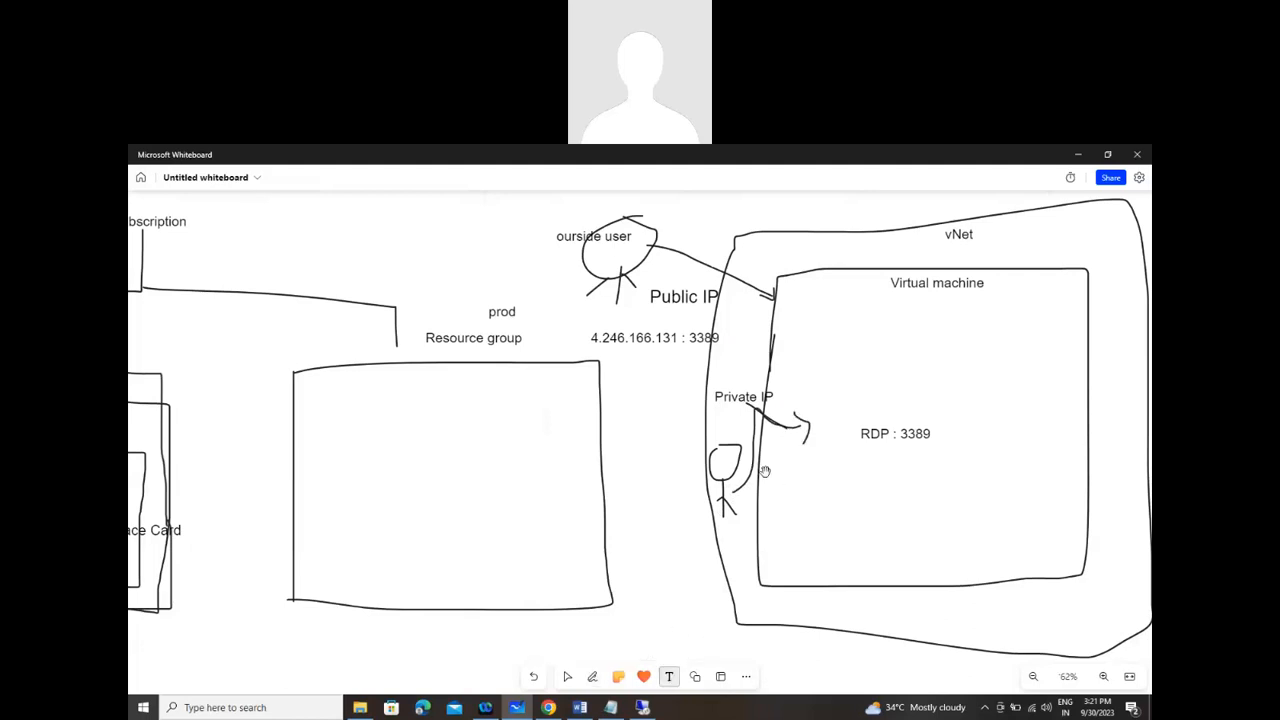
click(764, 471)
text(Prov)
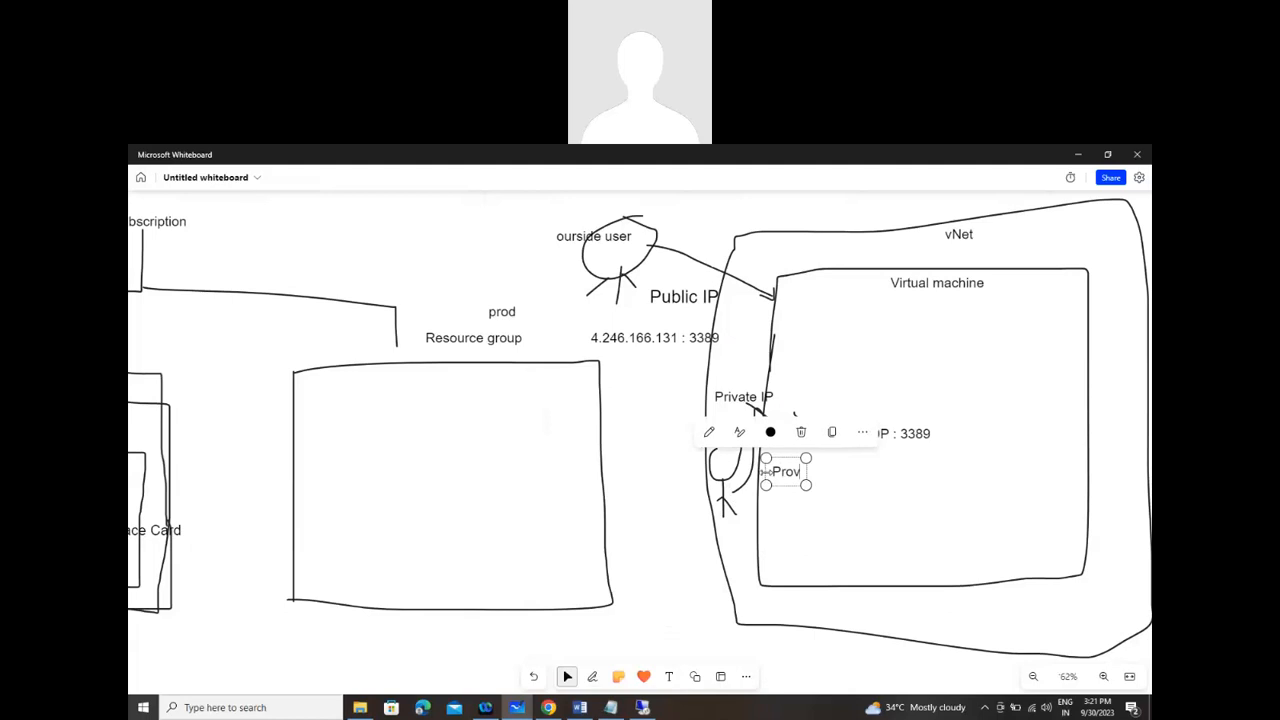
key(BackSpace)
key(BackSpace)
text(ivate IP)
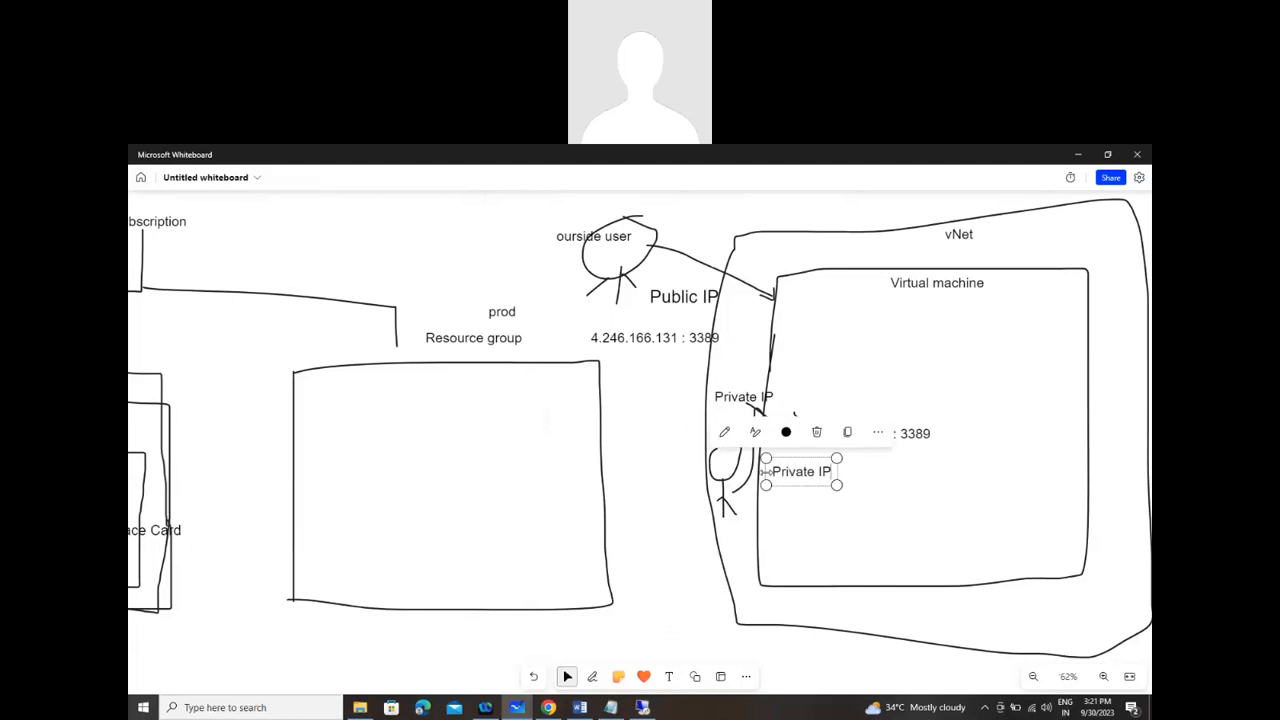
click(879, 554)
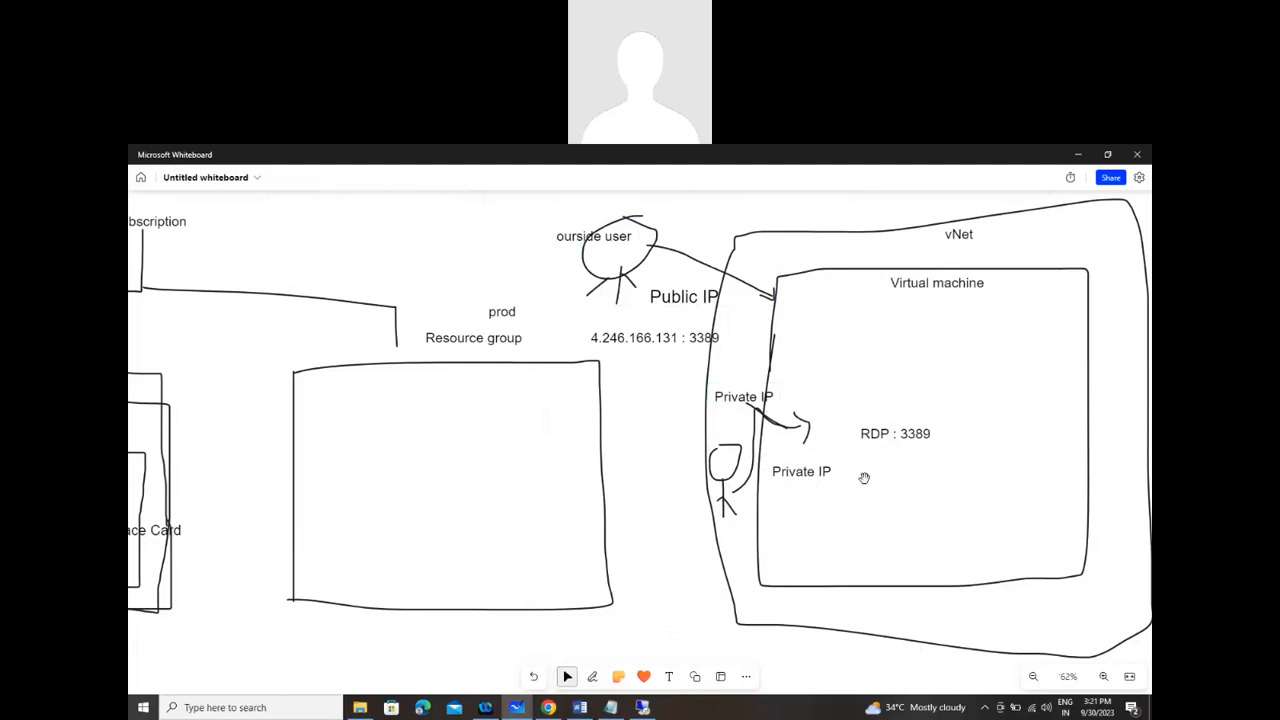
Ink X marks over the Public IP arrow and the Private IP link, then return to Select
scroll(857, 471, down, 1)
scroll(848, 468, up, 1)
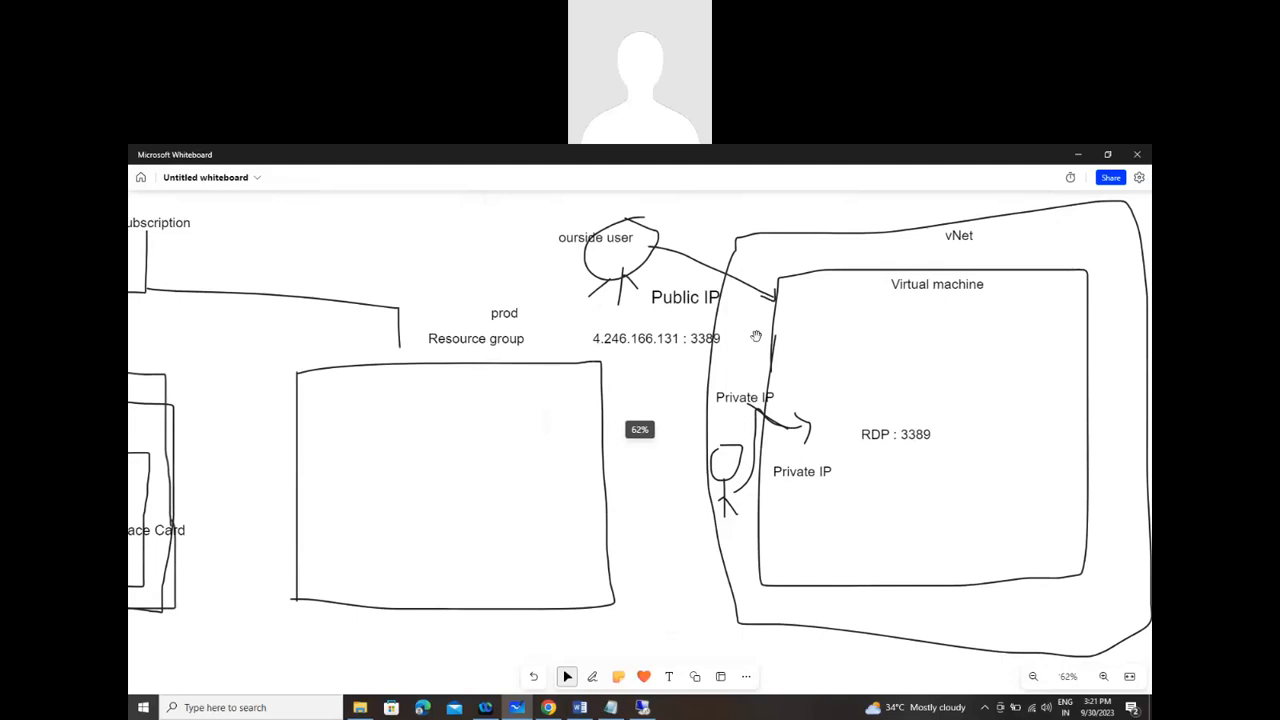
scroll(756, 280, down, 1)
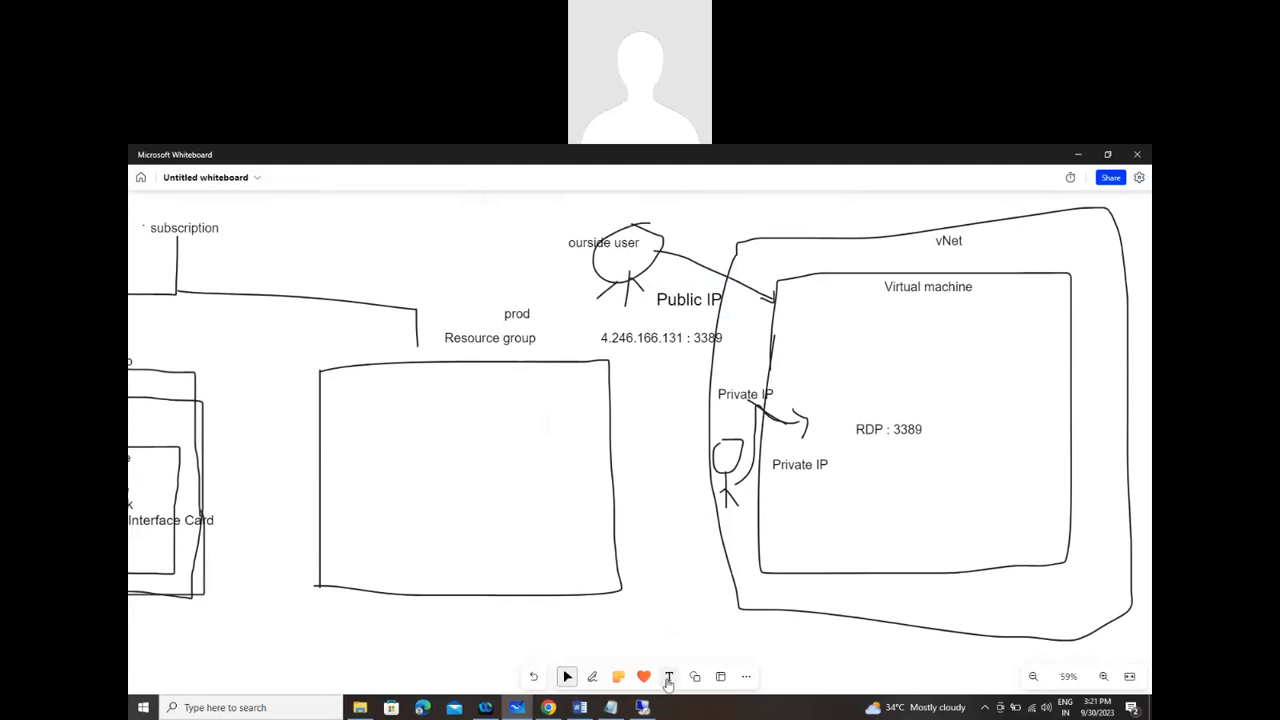
click(592, 677)
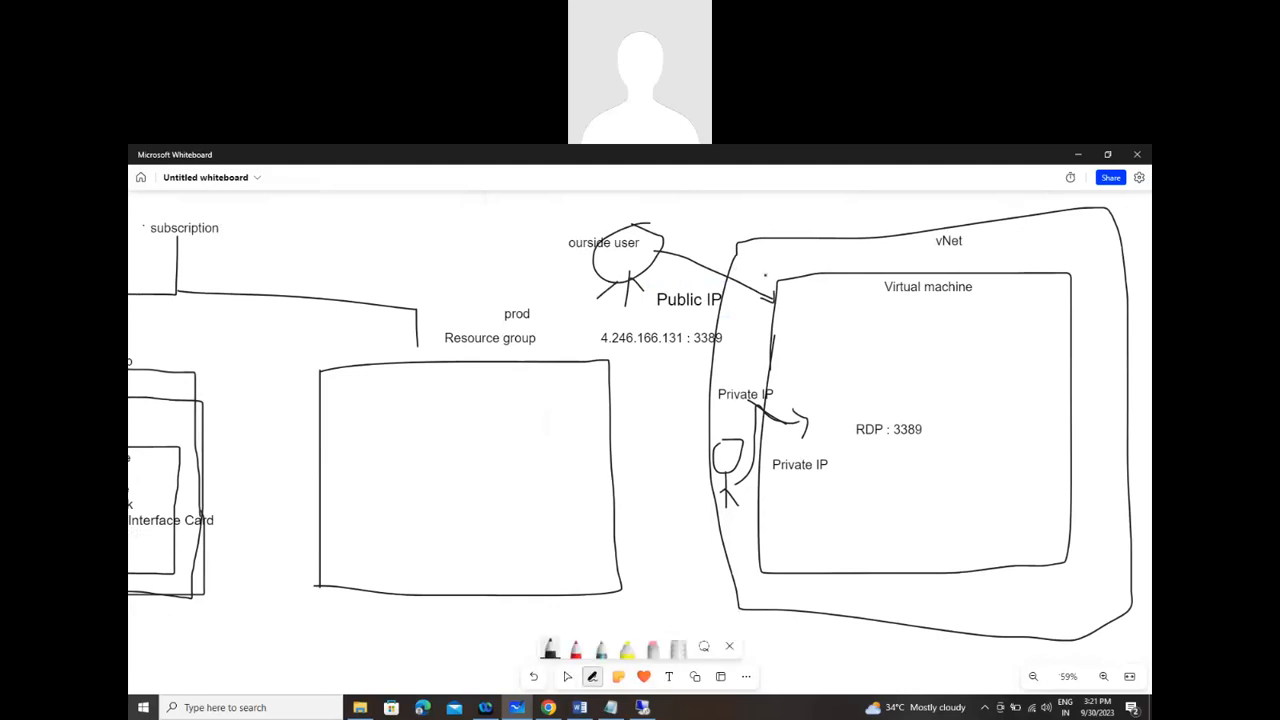
mouse_move(765, 276)
mouse_down()
mouse_move(724, 326)
mouse_move(758, 298)
mouse_up()
drag(727, 416, 784, 404)
drag(731, 397, 782, 430)
scroll(778, 479, down, 3)
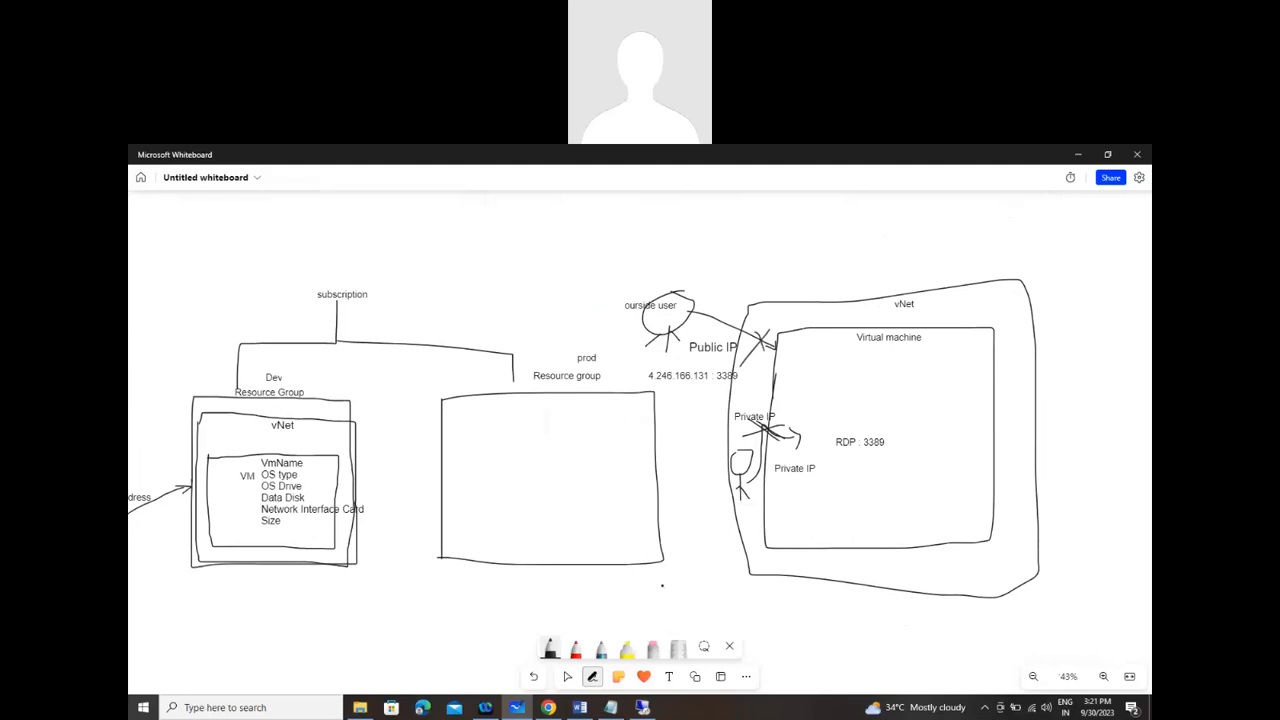
click(729, 646)
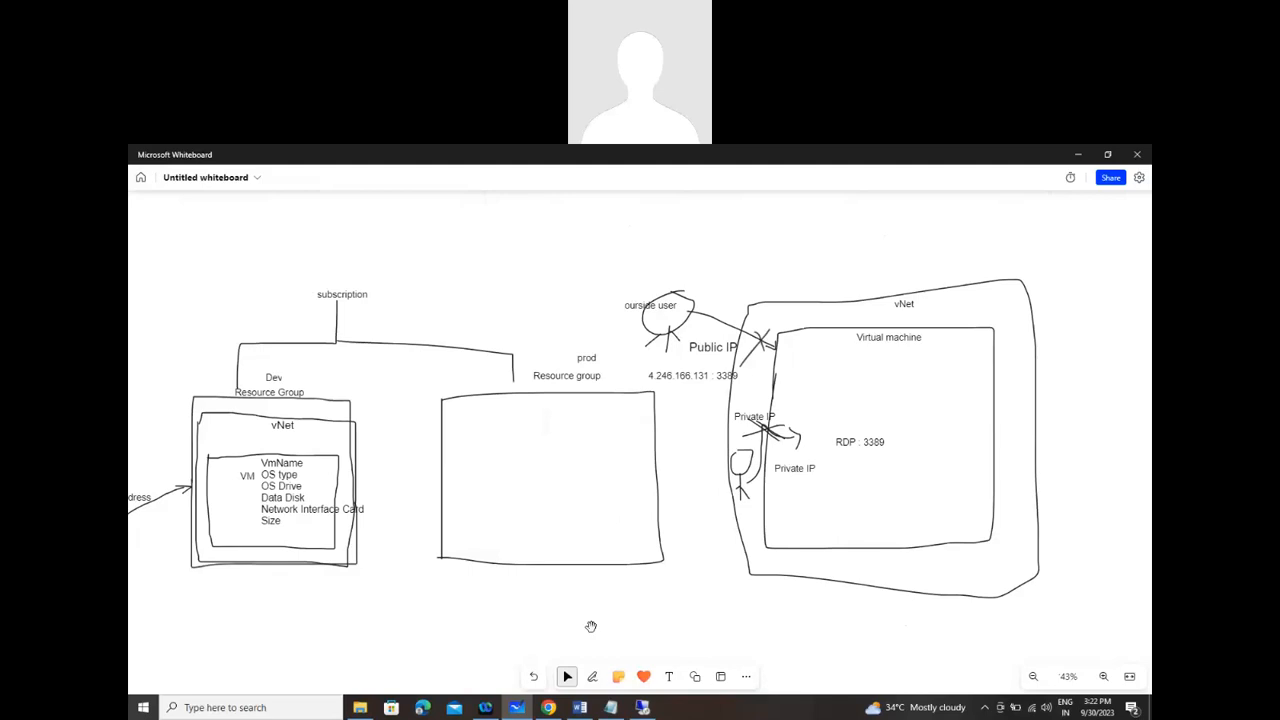
mouse_move(618, 711)
Insert a blank line after the Azure portal item in Day2 notes, then return to the browser
click(612, 707)
click(426, 556)
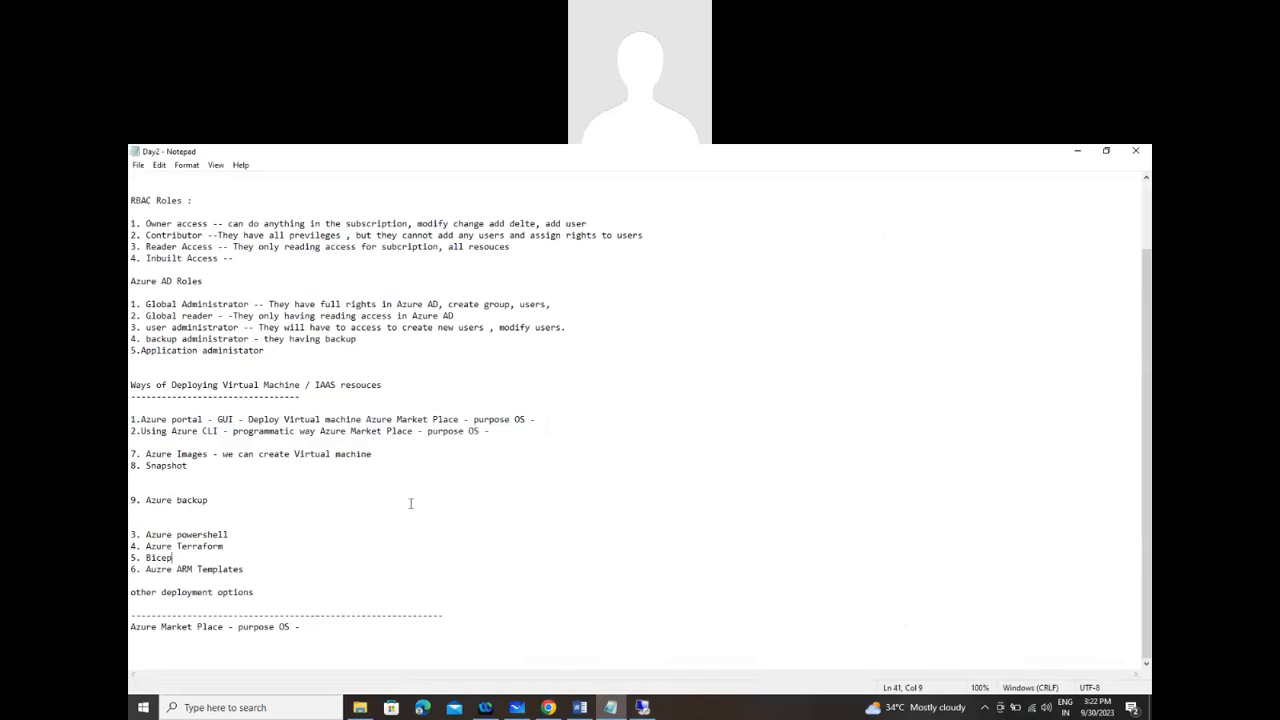
drag(131, 419, 540, 423)
click(551, 422)
key(Return)
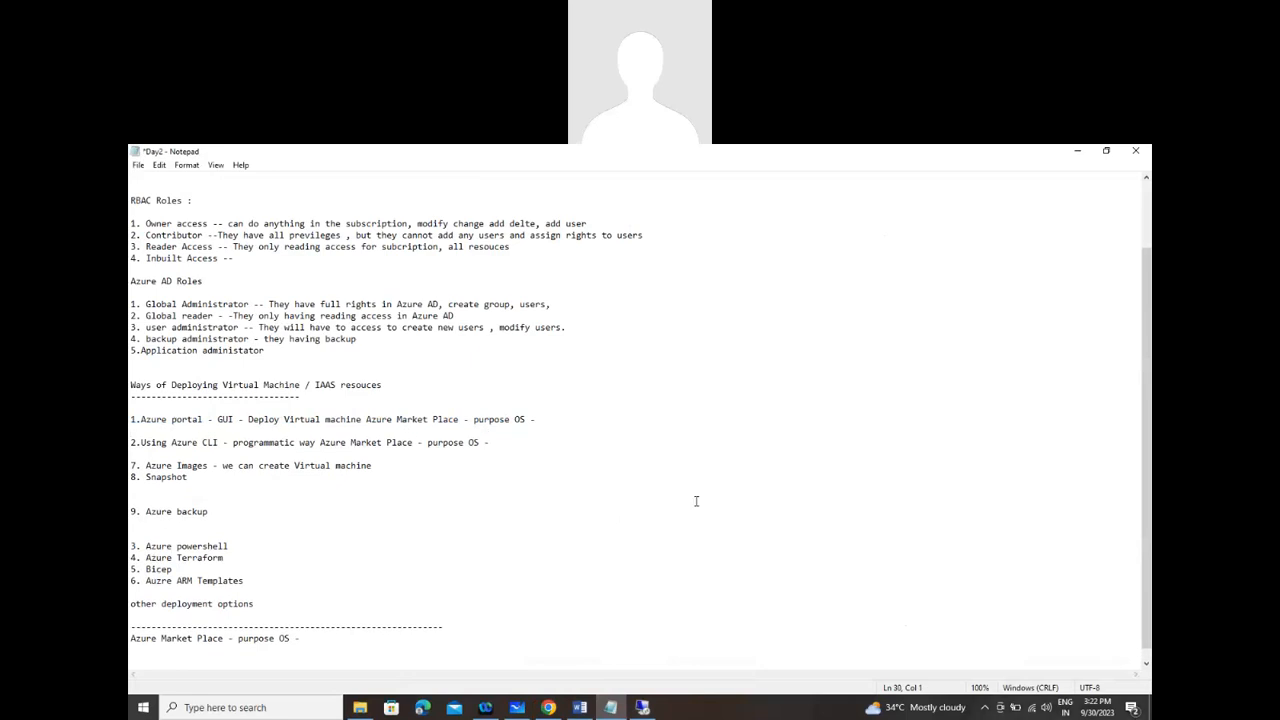
click(548, 707)
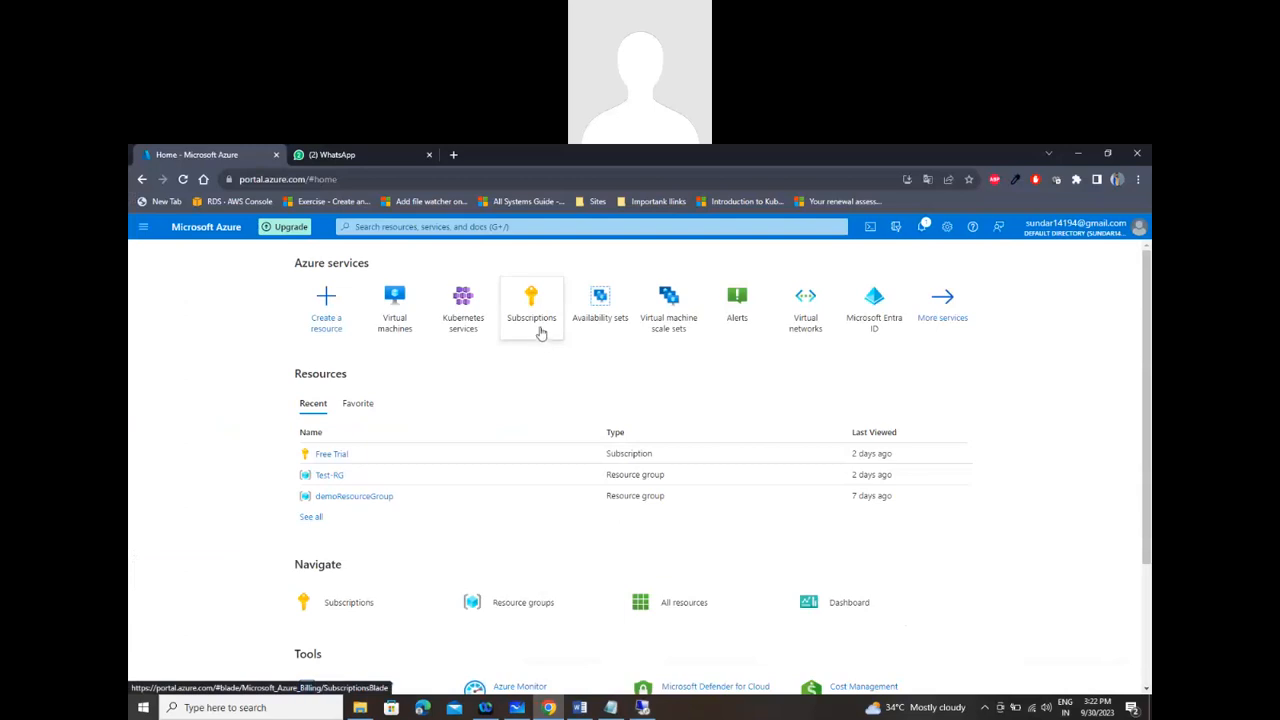
Try a portal search for 'virtua', then use the portal menu to reach Create a resource
mouse_move(540, 311)
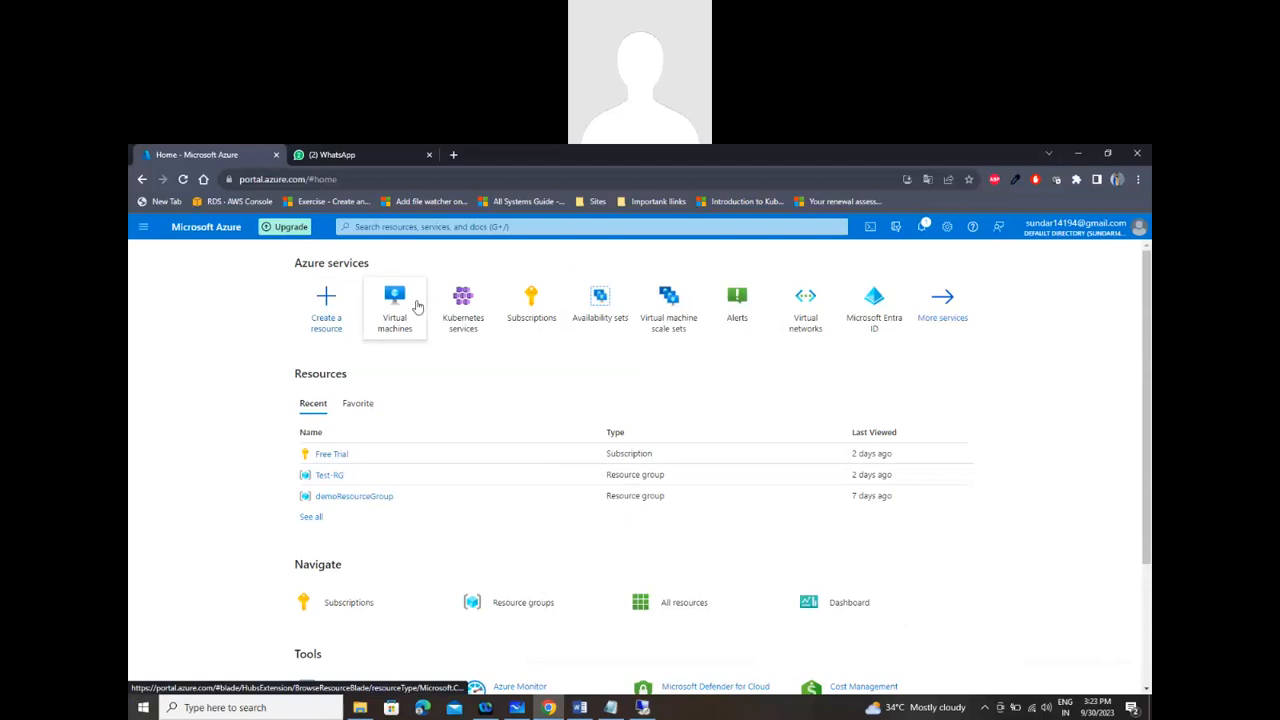
mouse_move(417, 305)
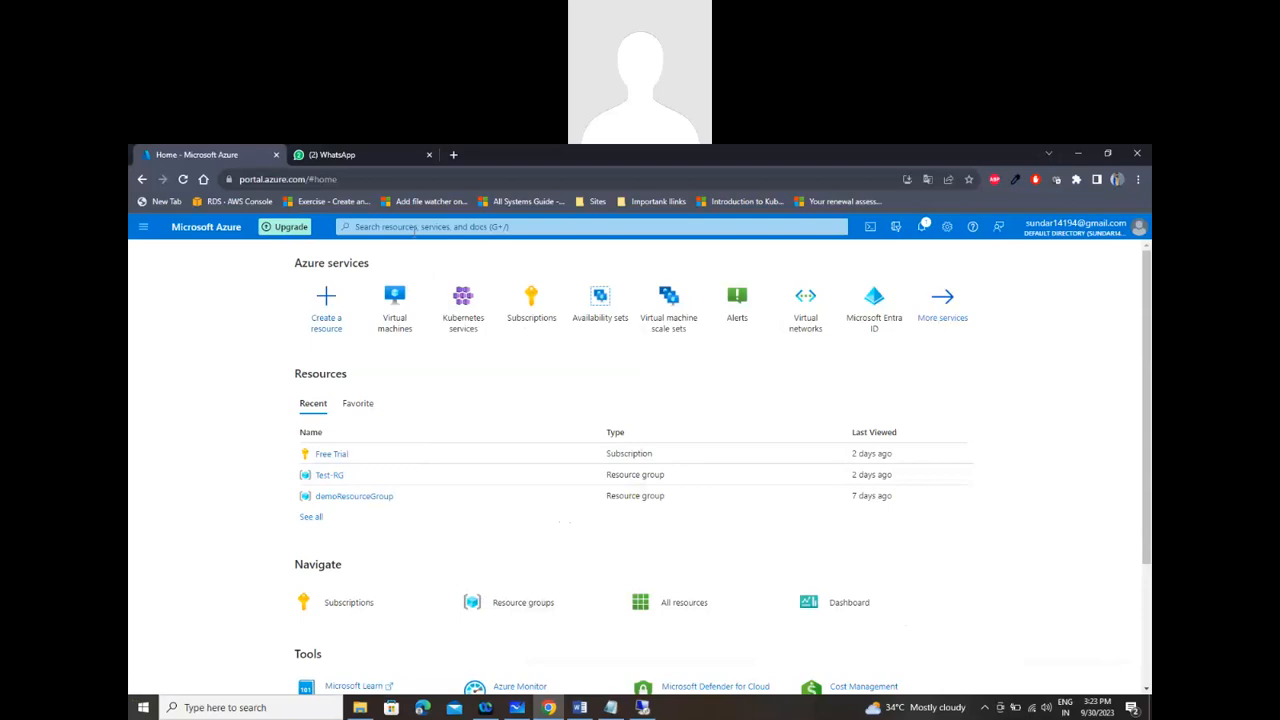
click(417, 227)
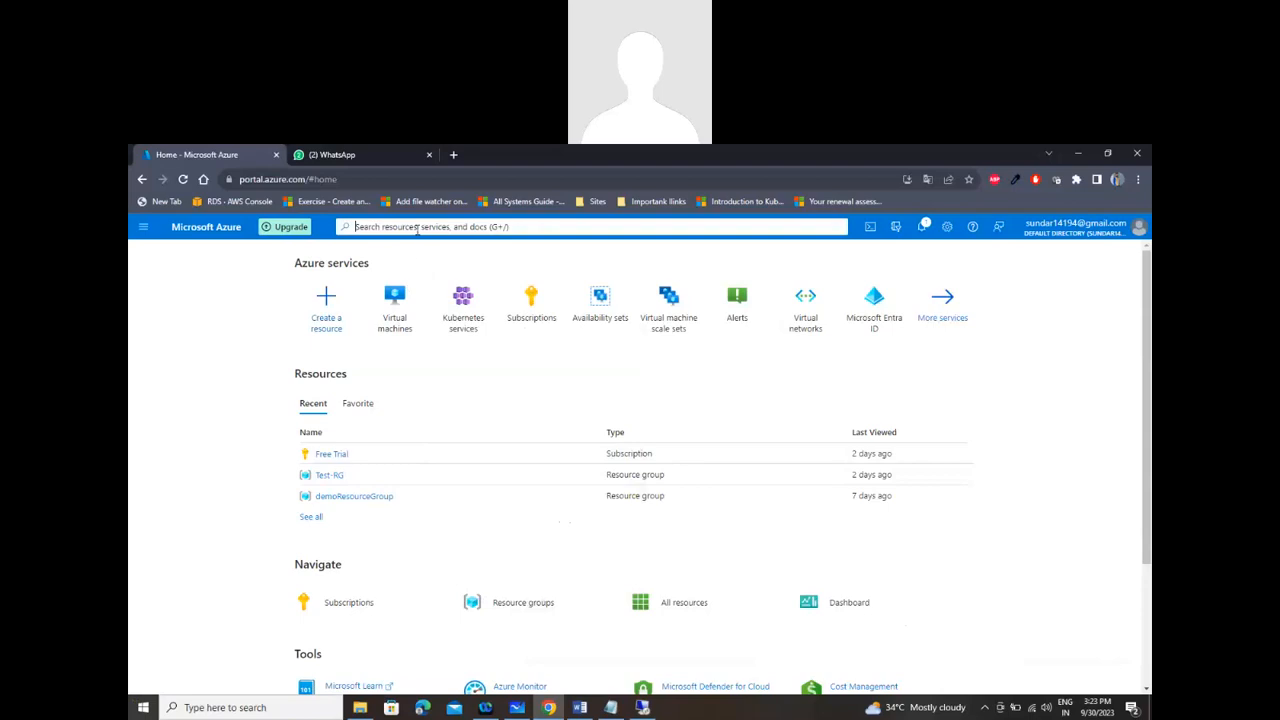
text(virtual)
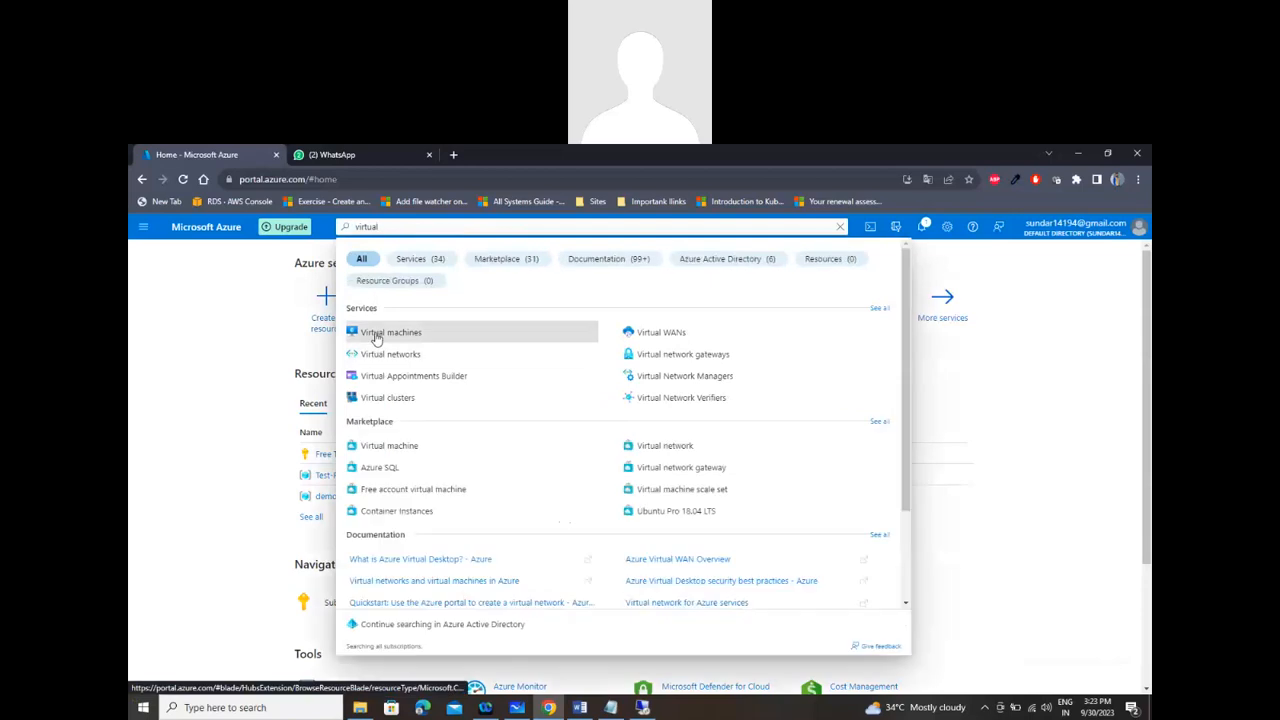
click(233, 336)
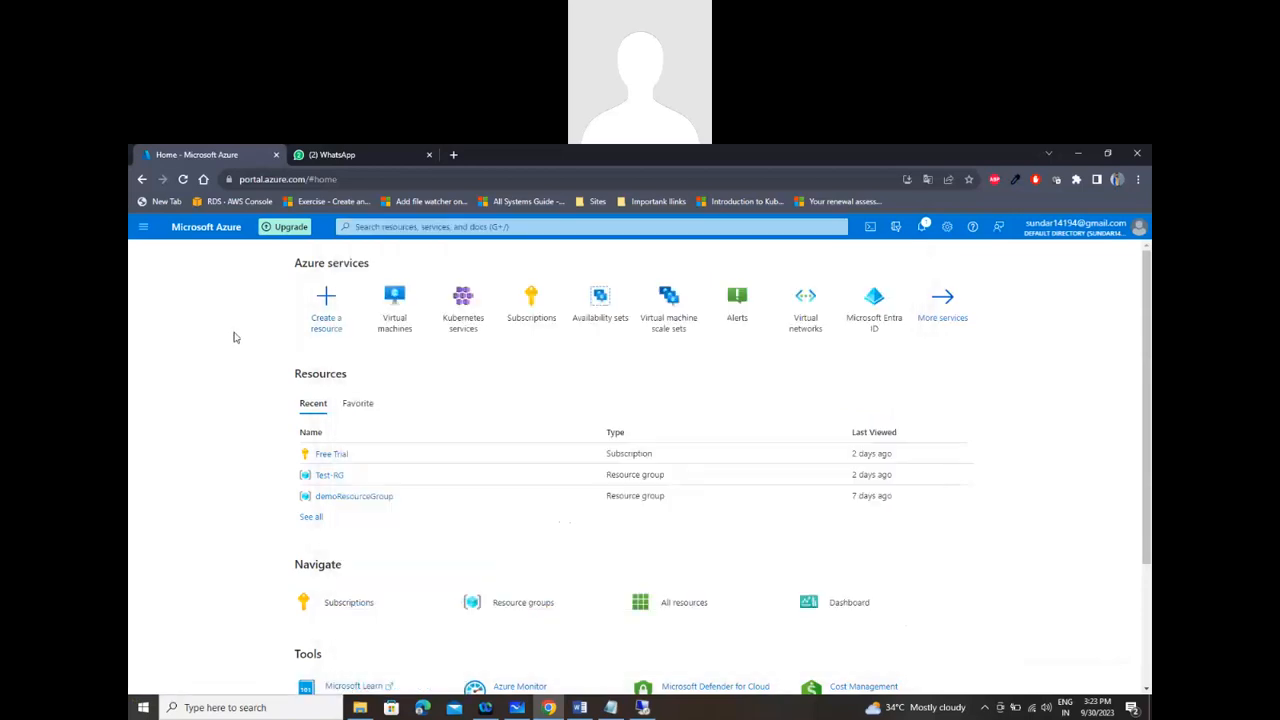
click(143, 229)
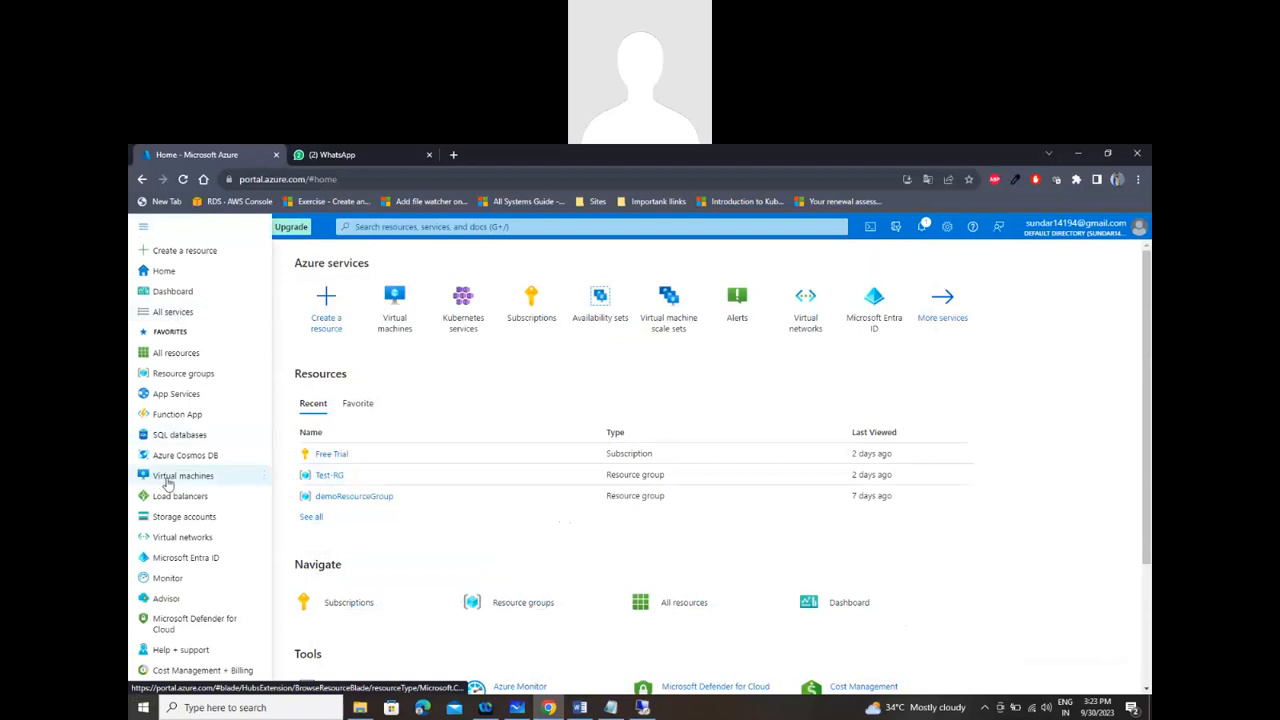
mouse_move(178, 484)
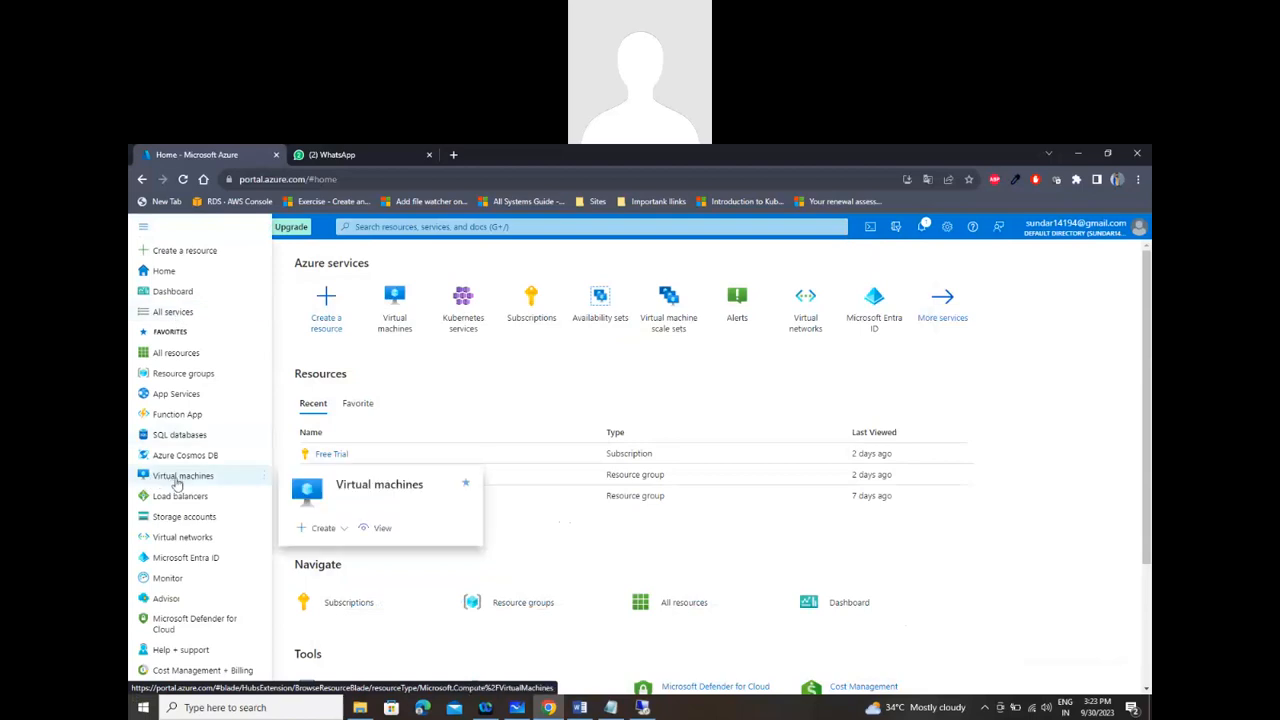
click(181, 256)
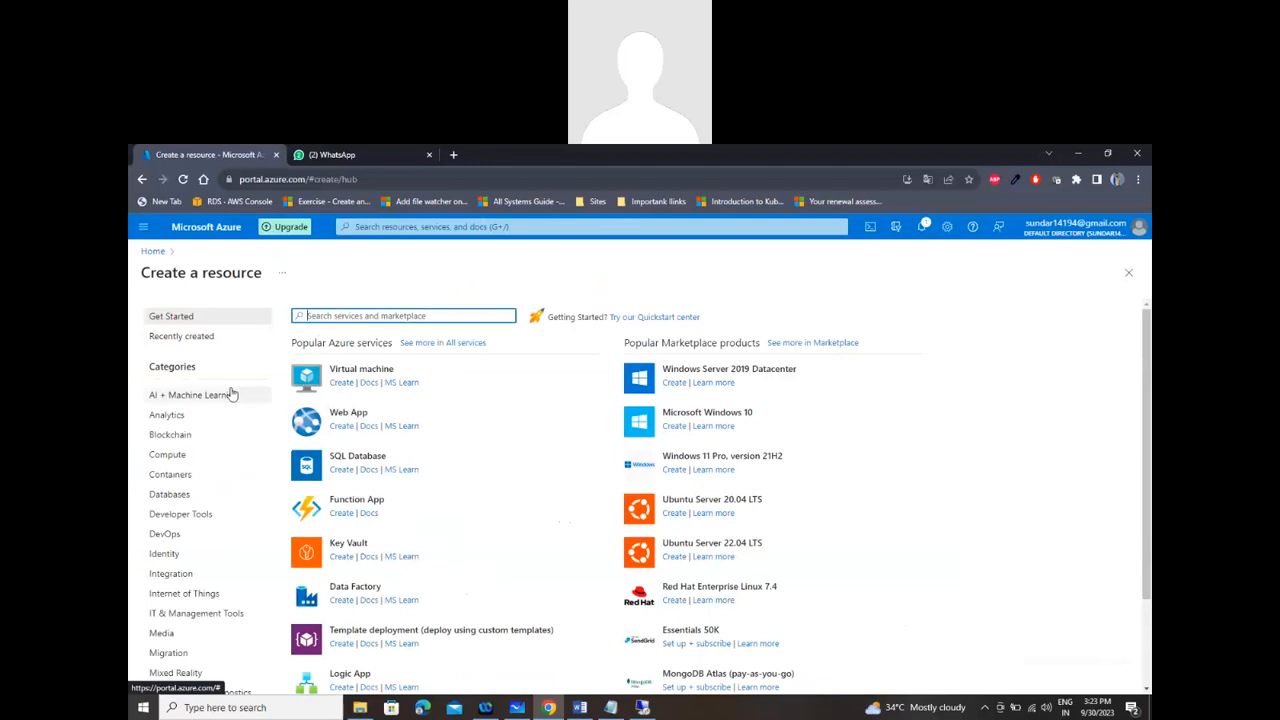
Show the Compute category's resources on the Create a resource page
click(168, 460)
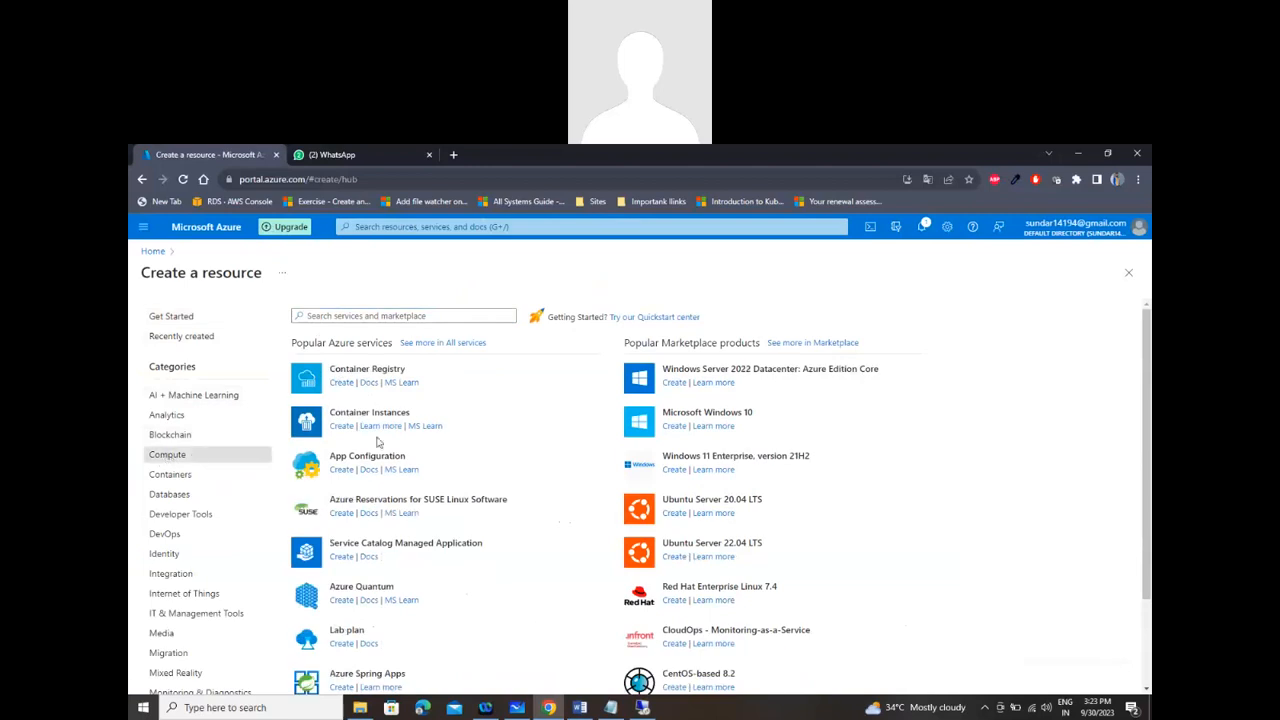
scroll(549, 440, down, 2)
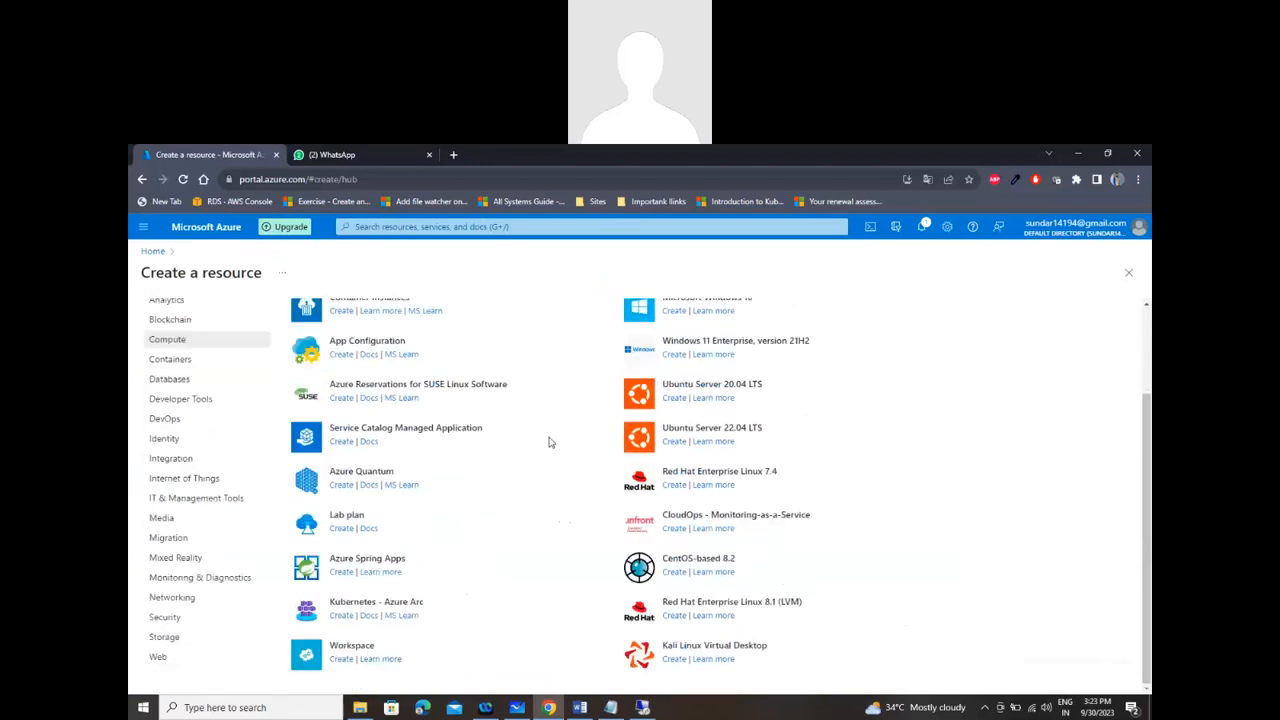
scroll(549, 445, up, 2)
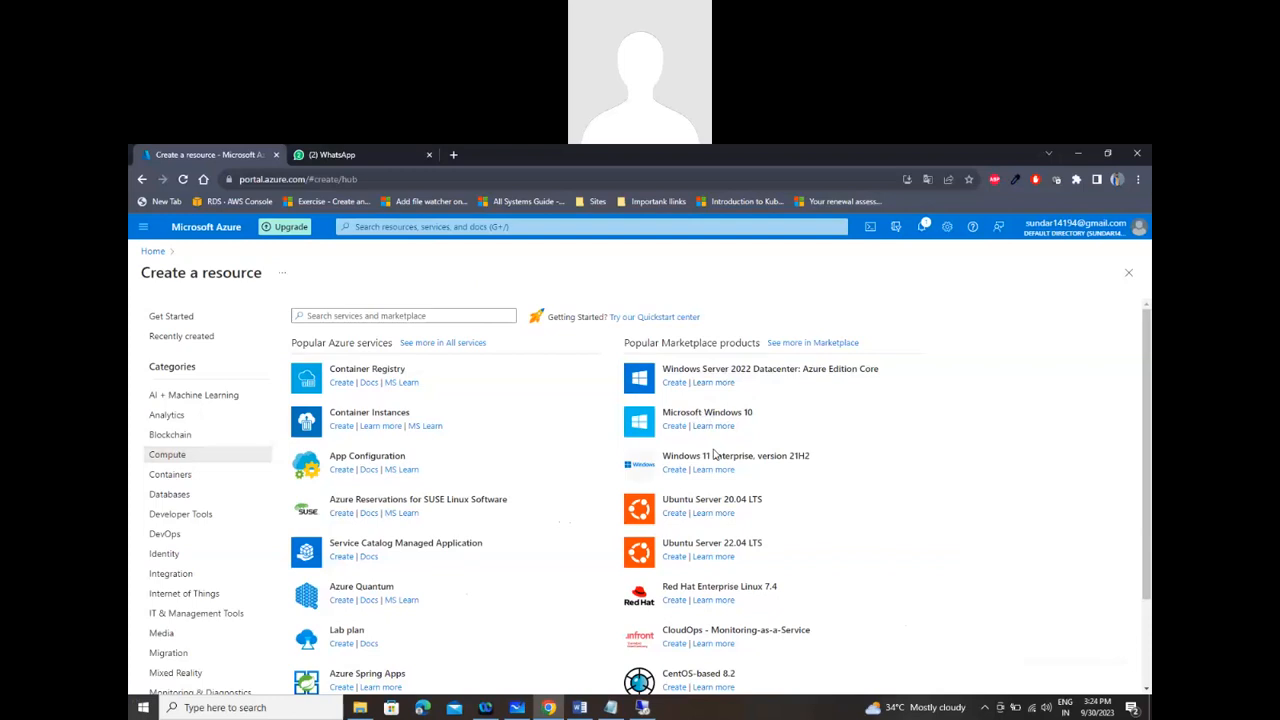
scroll(457, 443, down, 3)
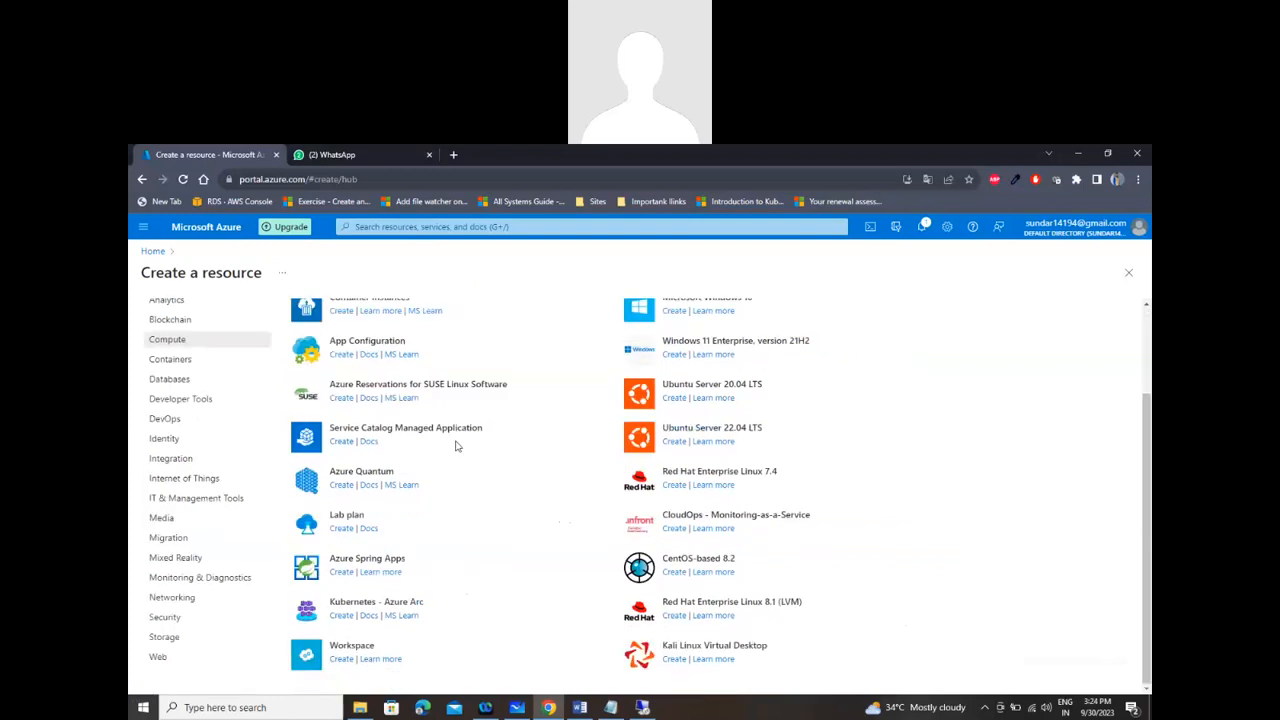
scroll(600, 485, up, 3)
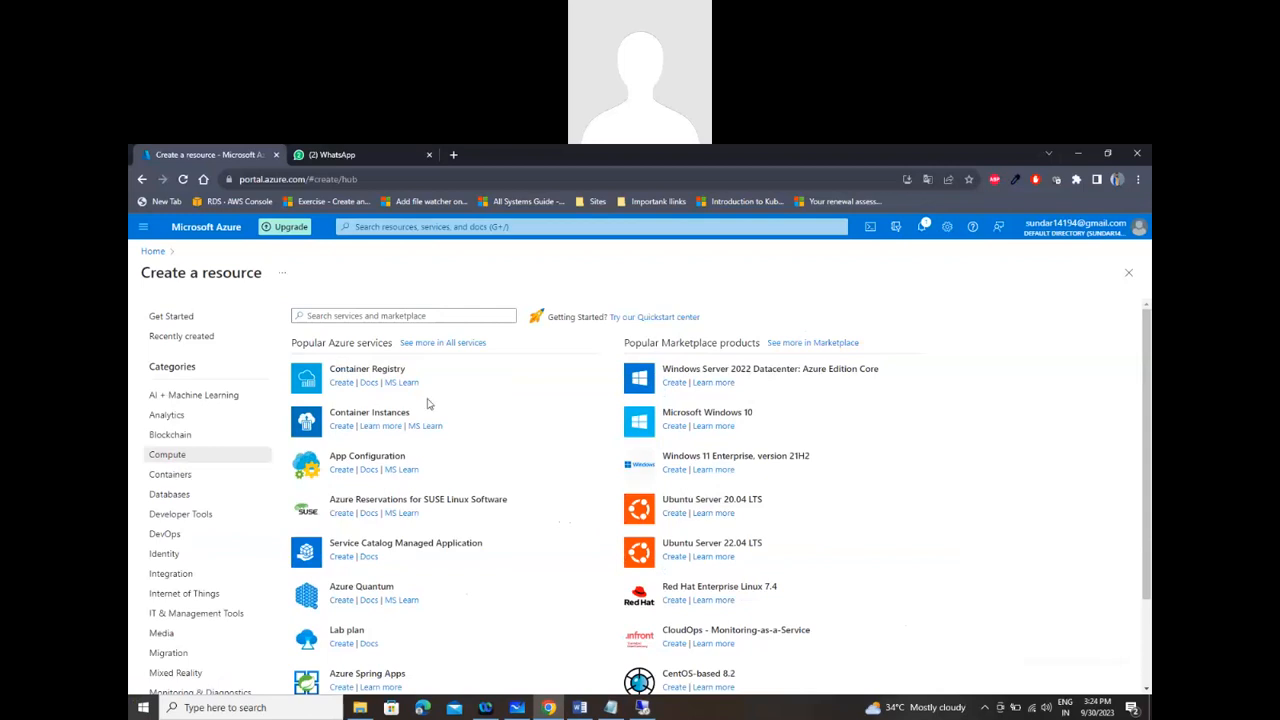
Focus the services and marketplace search and highlight the Popular Marketplace products heading
click(322, 318)
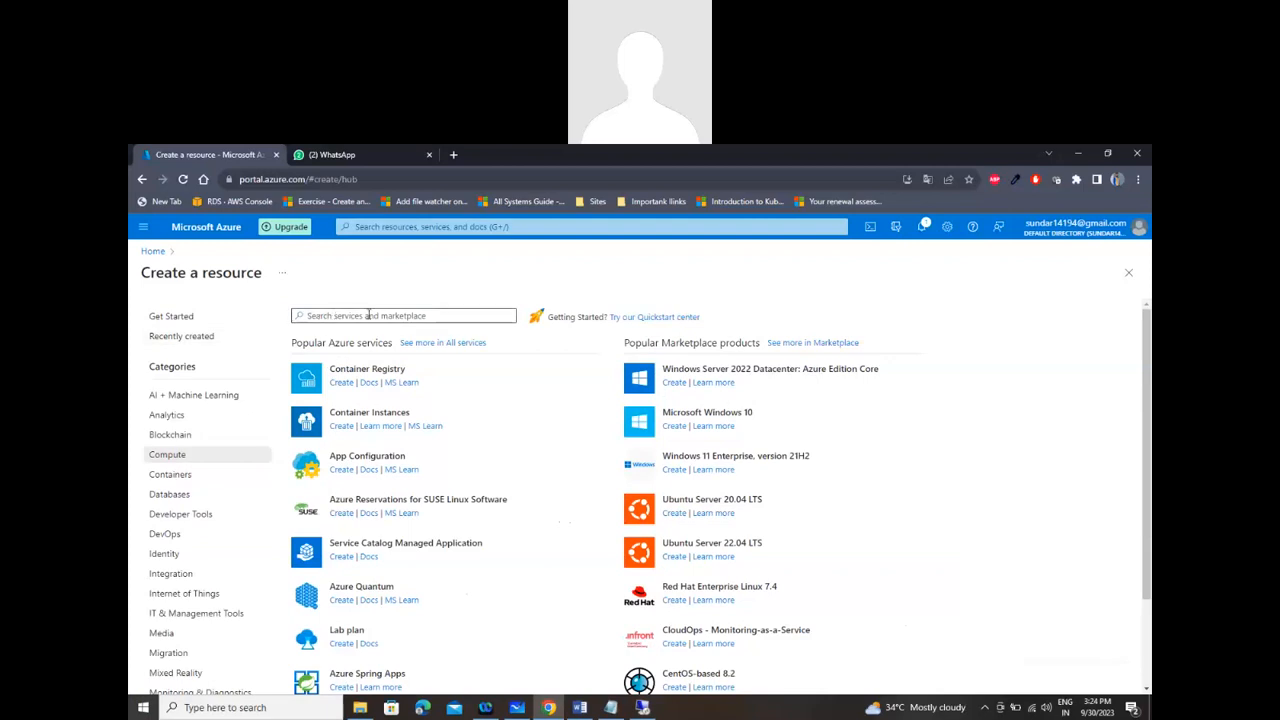
click(449, 316)
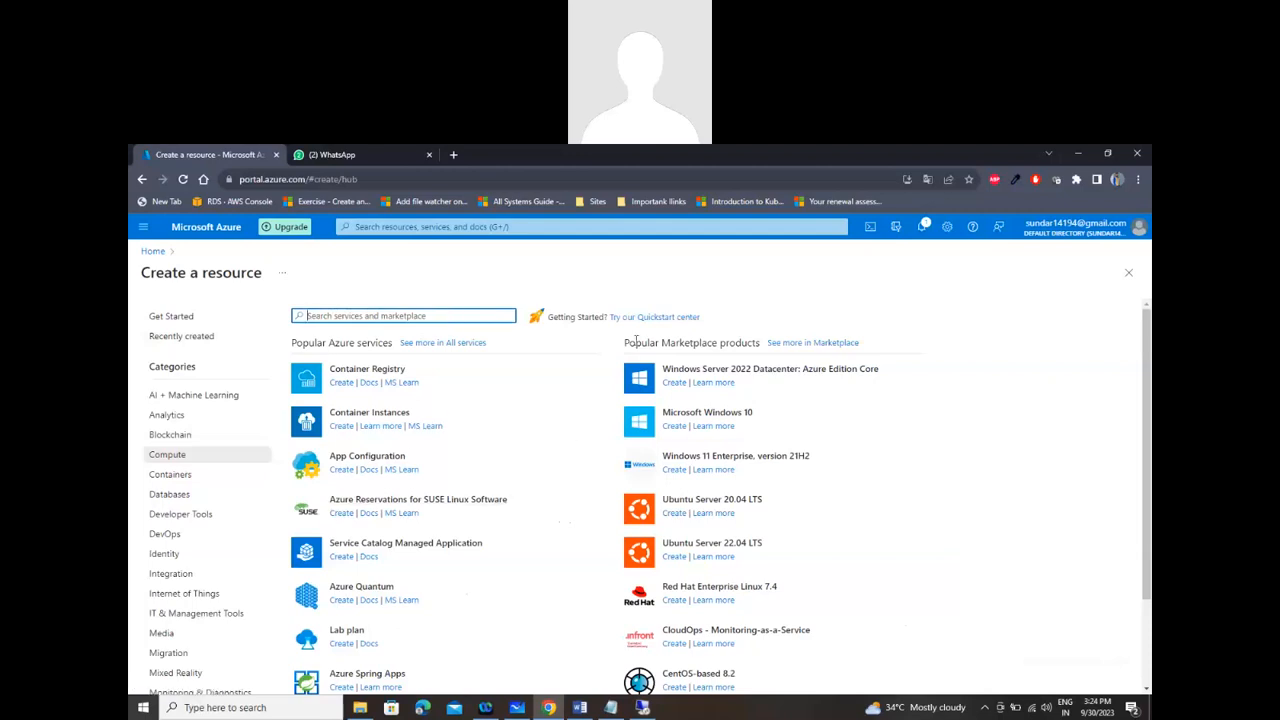
drag(624, 343, 750, 353)
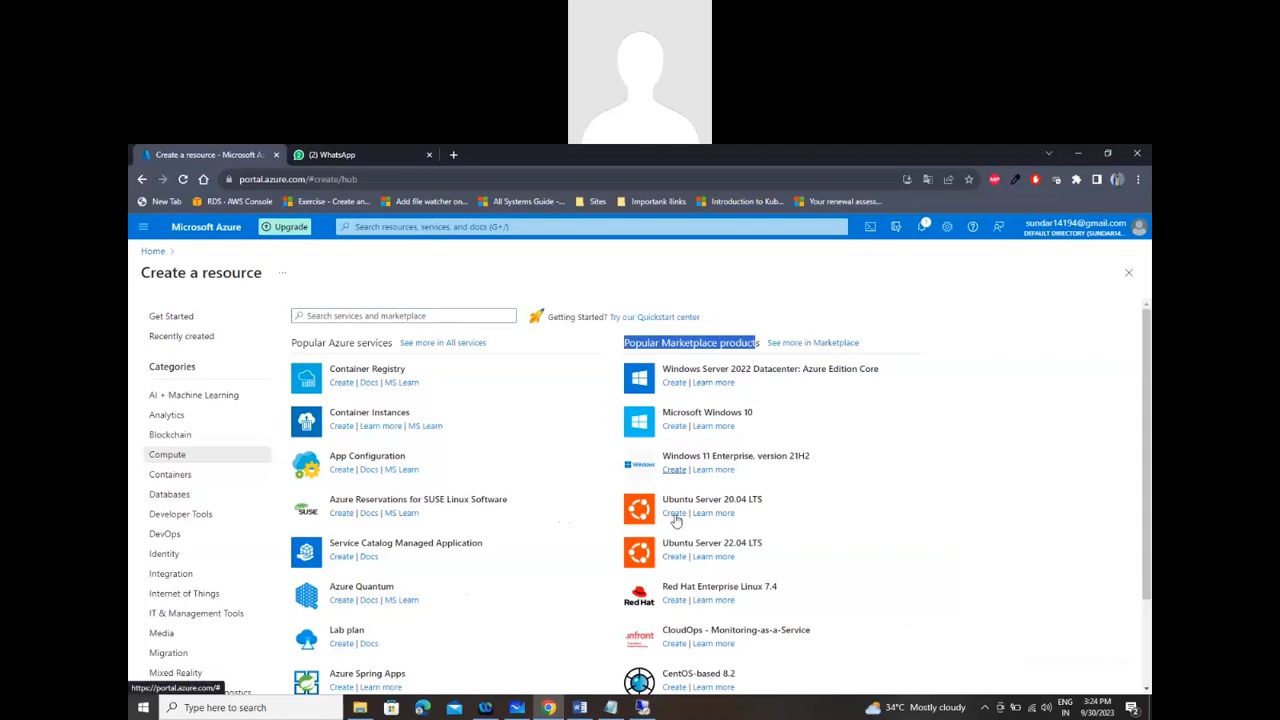
scroll(677, 530, down, 1)
scroll(677, 535, up, 1)
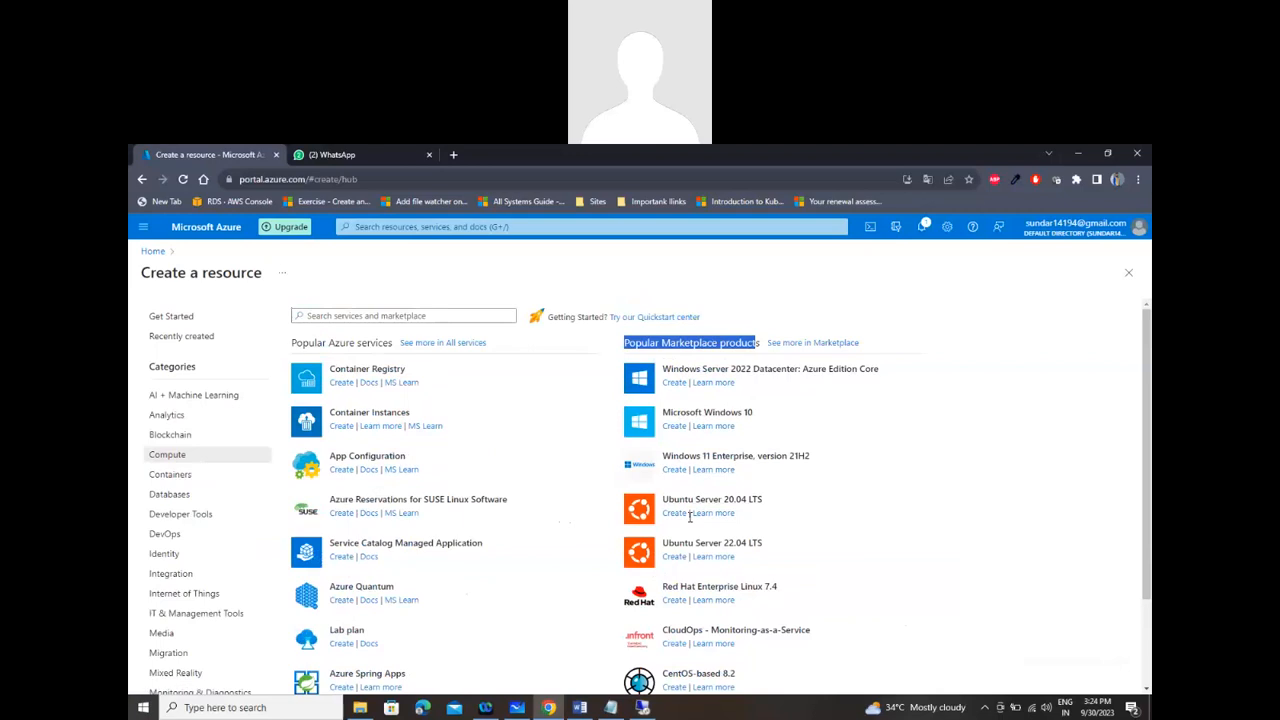
Open the full Marketplace, dismiss the Private Offers notice, and search for 'Fed'
click(786, 345)
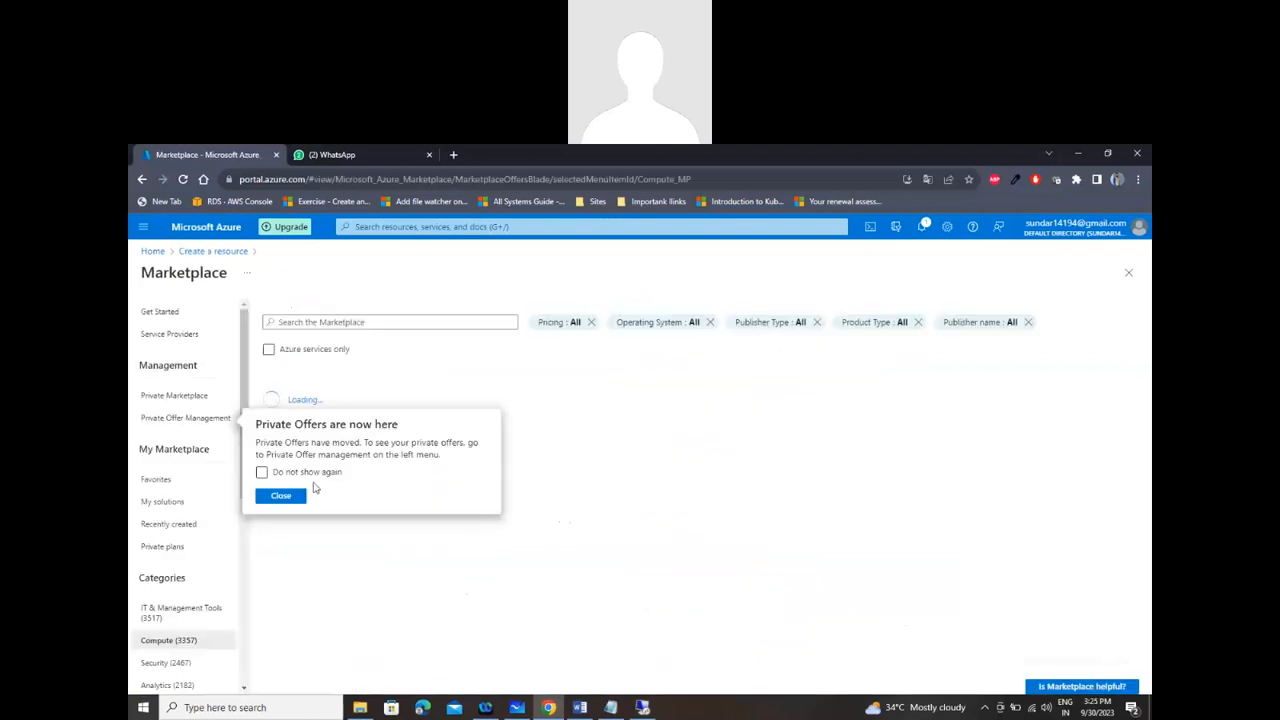
click(281, 497)
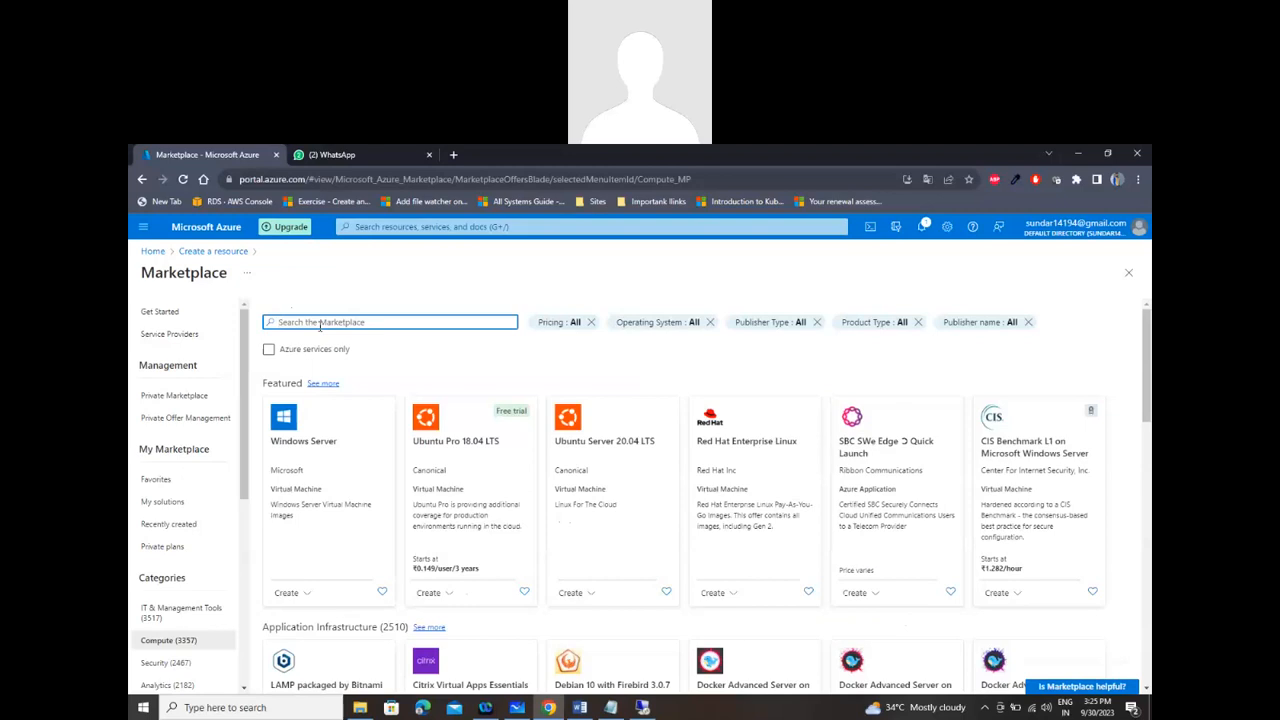
text(Fed)
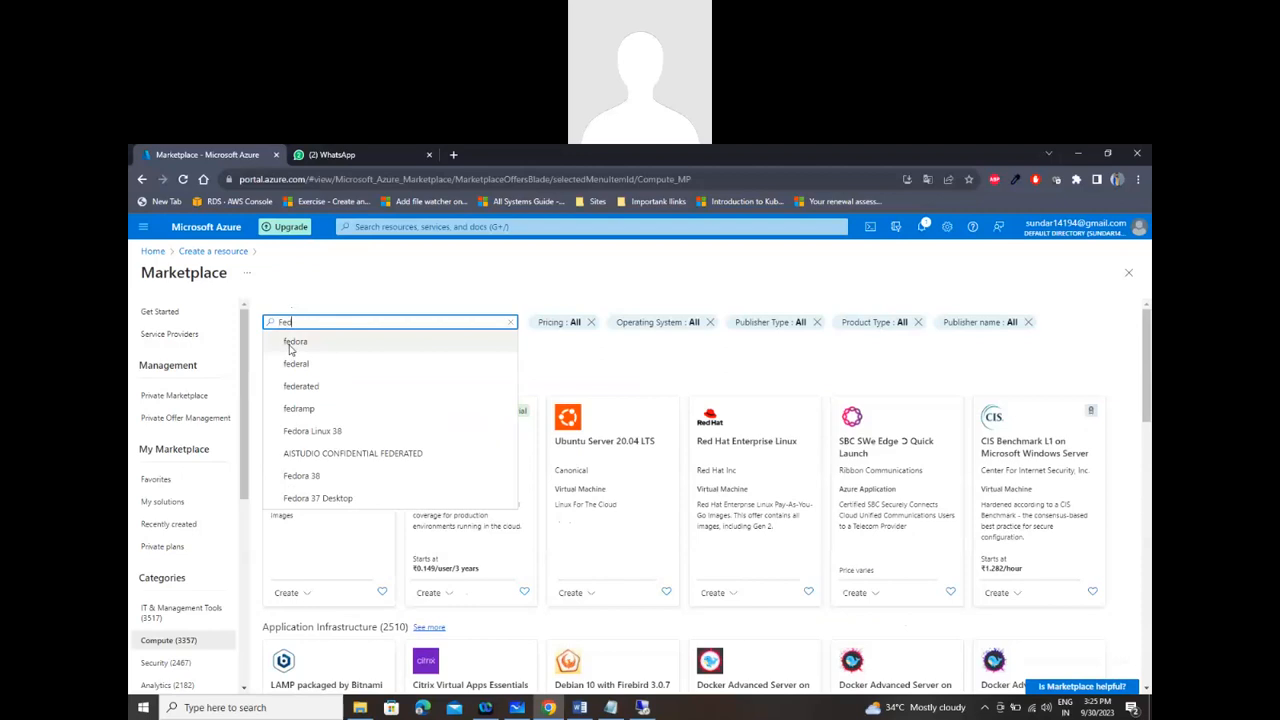
click(292, 343)
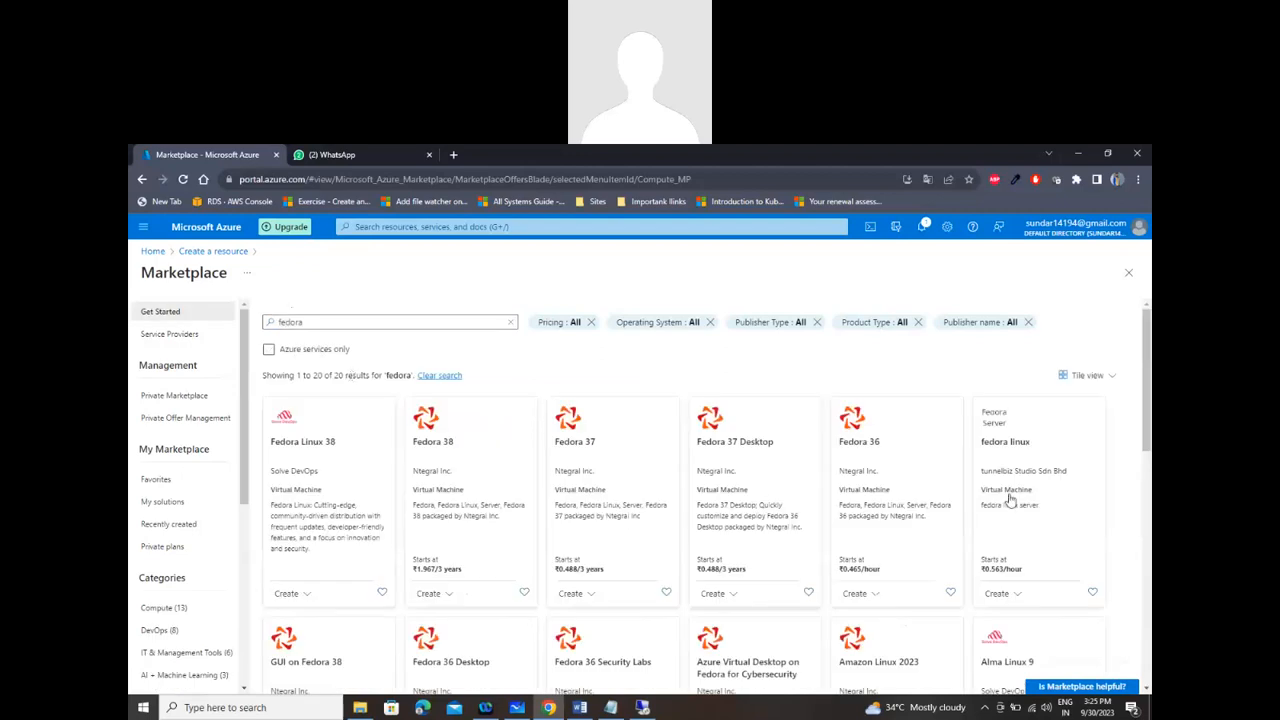
scroll(692, 486, down, 2)
scroll(331, 343, up, 2)
Clear the search, search 'data' instead, and pick the database suggestion
click(513, 322)
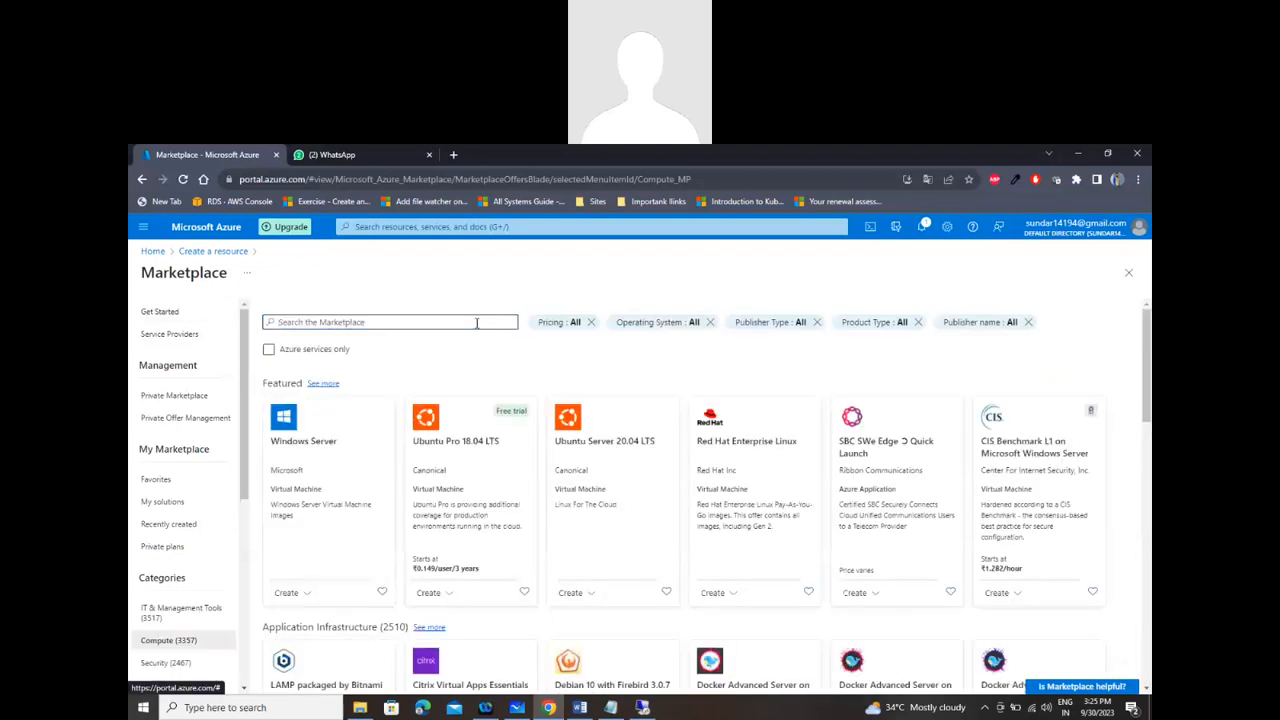
click(477, 323)
text(data)
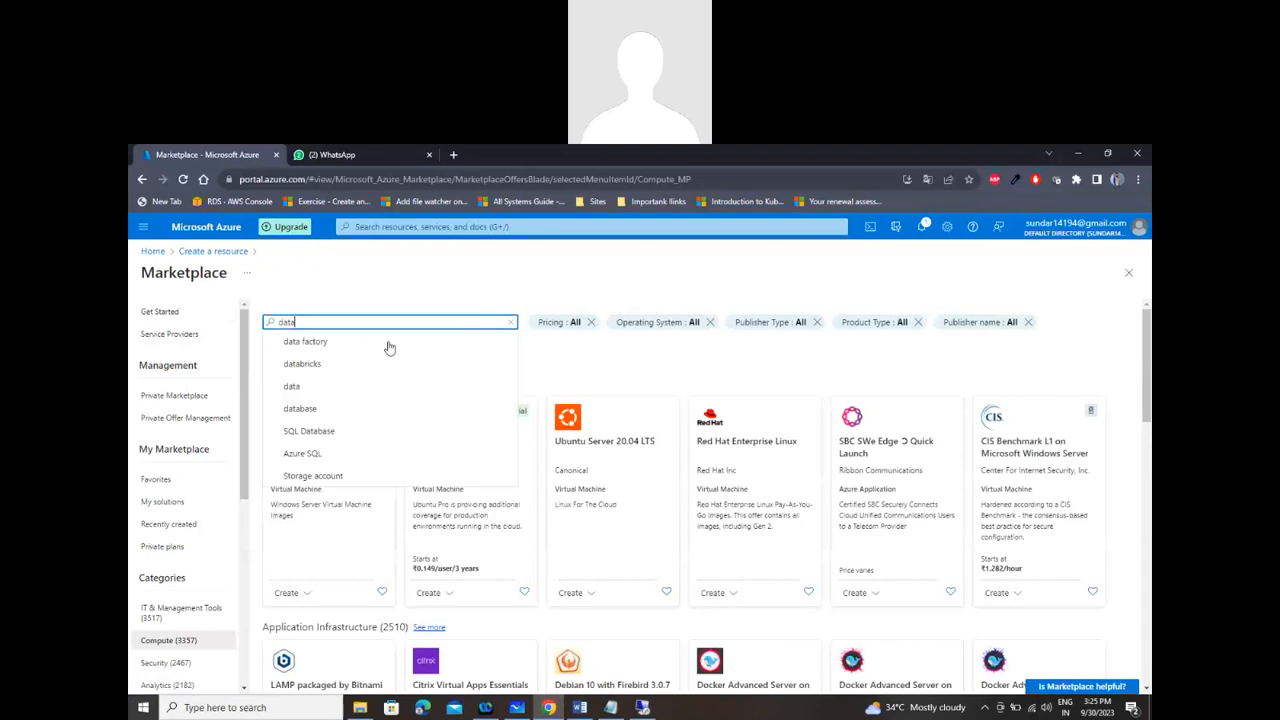
click(307, 410)
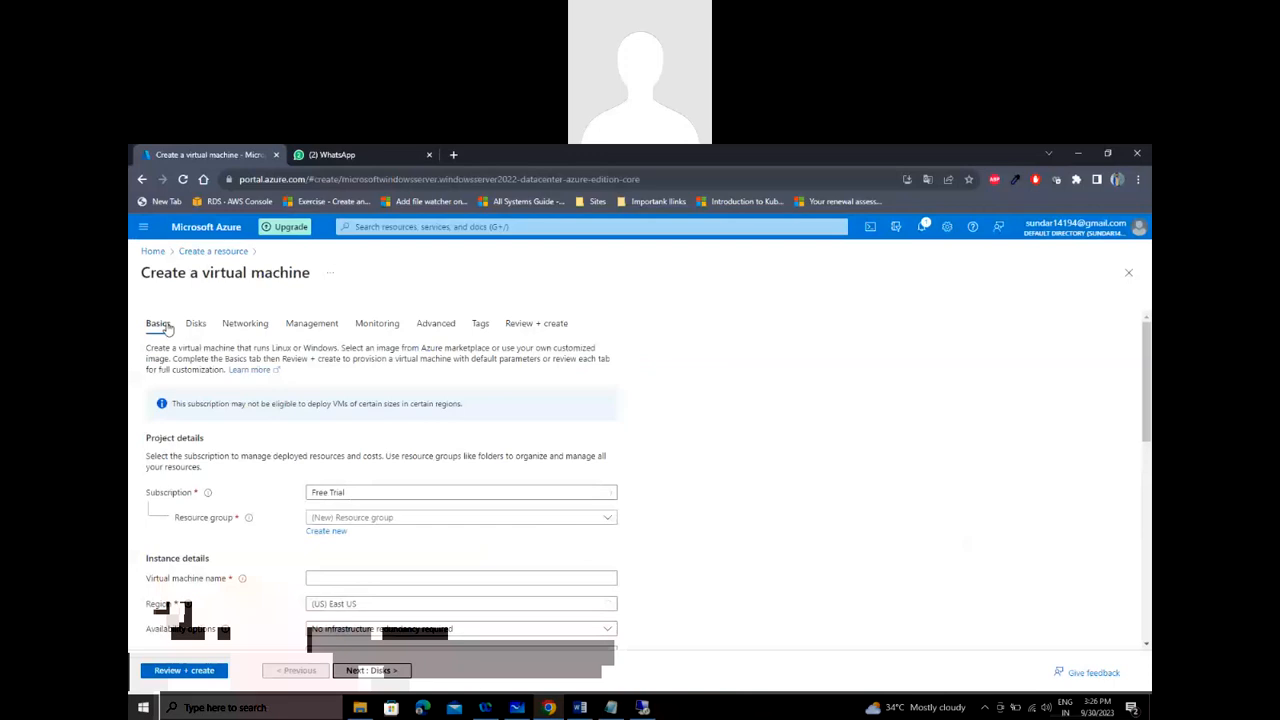
Go back to the Azure home page via the Home breadcrumb
drag(140, 272, 332, 289)
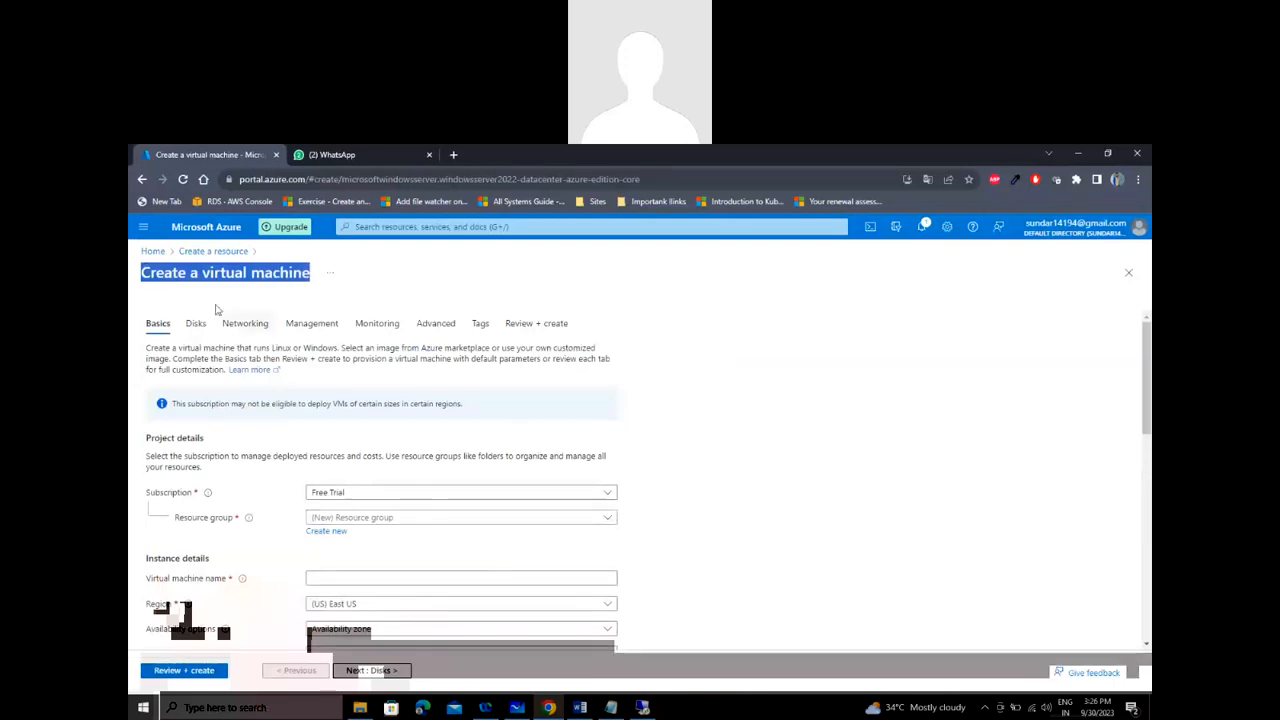
click(150, 253)
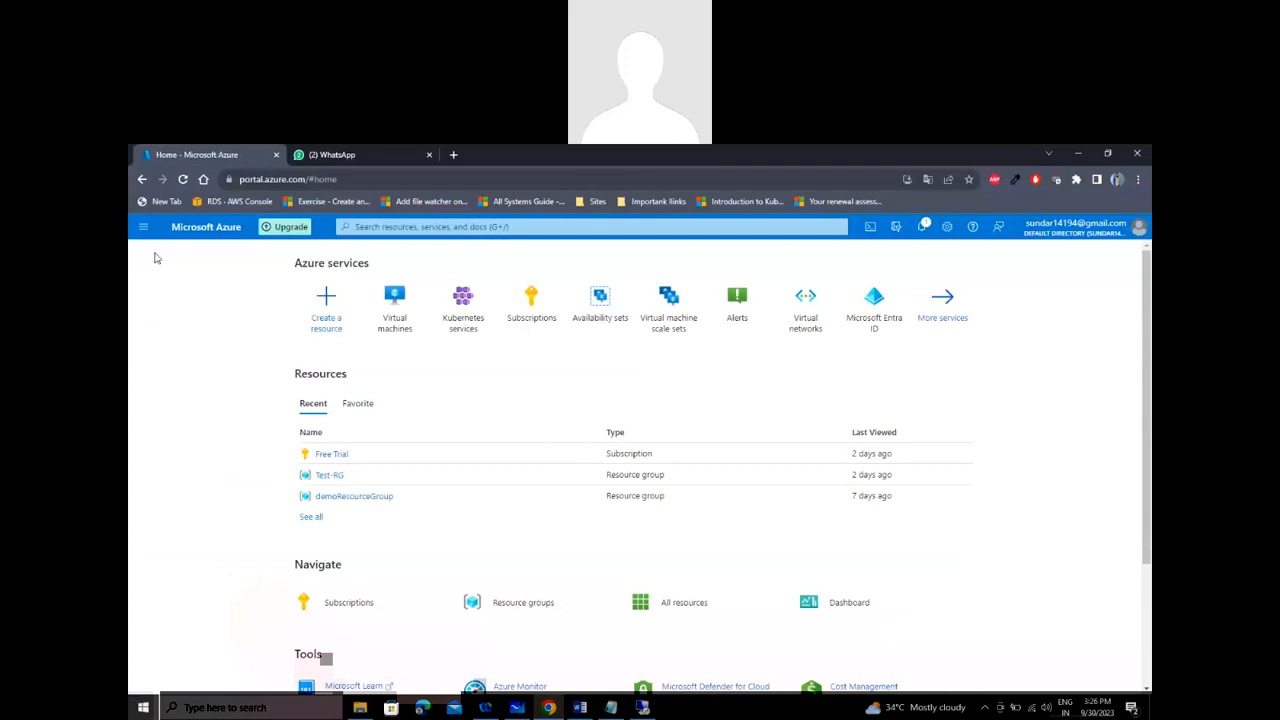
Search 'vir' and open the Virtual machines service
click(448, 226)
text(v)
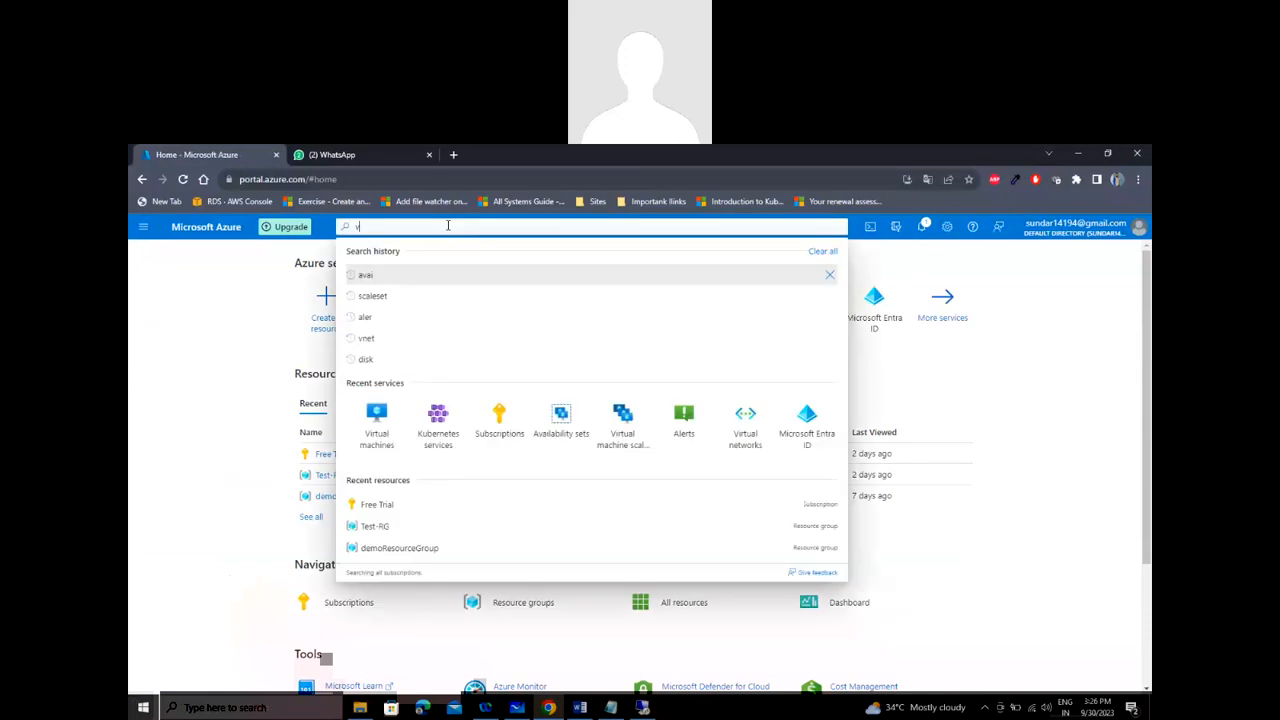
text(ir)
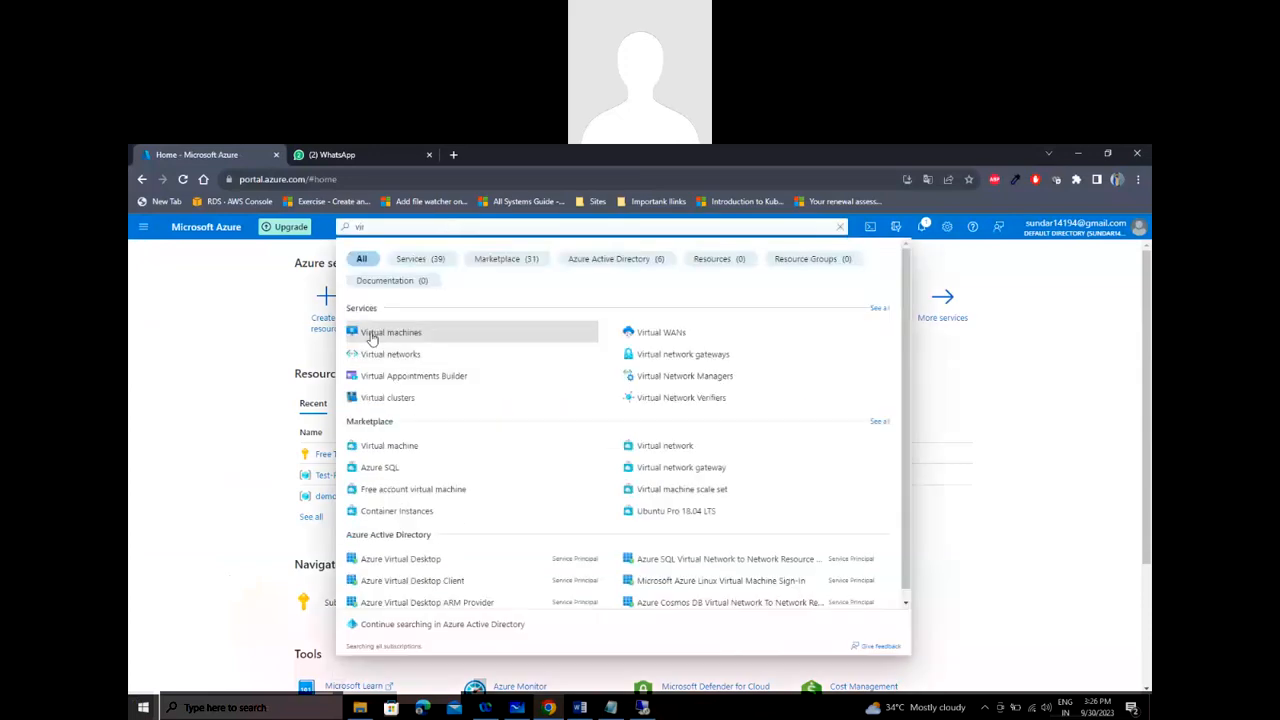
click(372, 335)
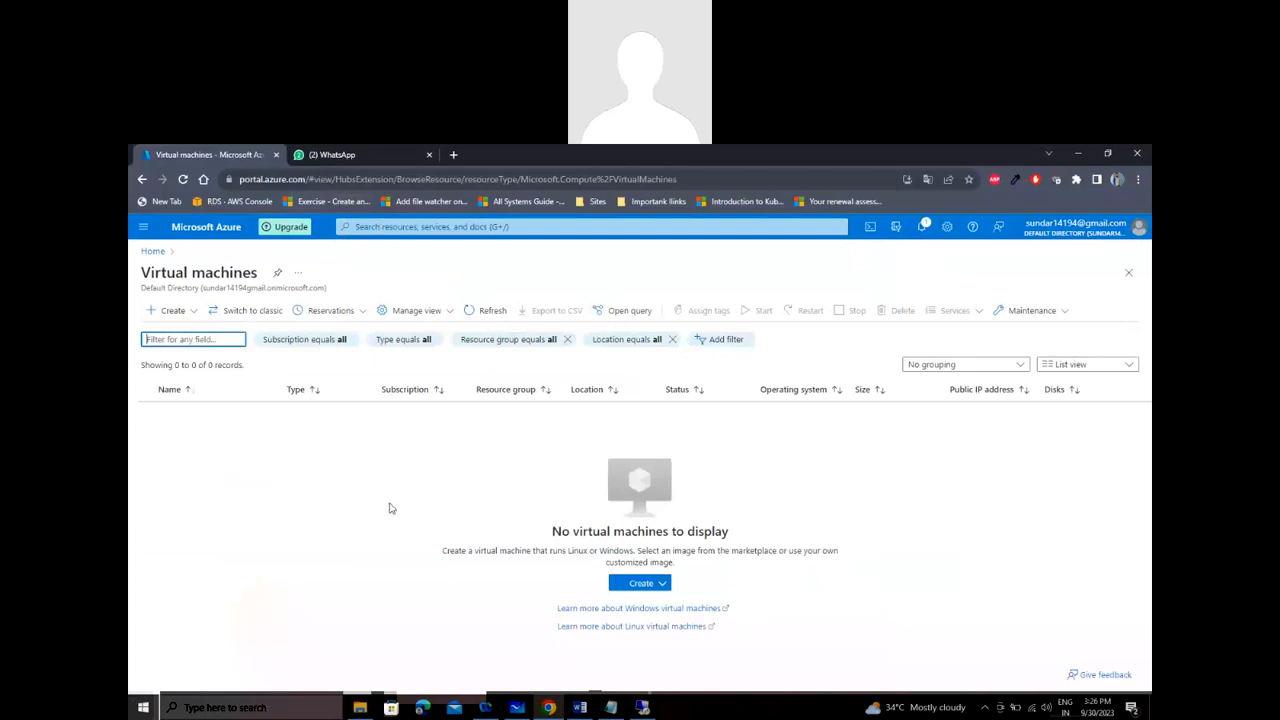
Show the Create options for a new virtual machine on the empty page
drag(559, 536, 730, 531)
click(660, 585)
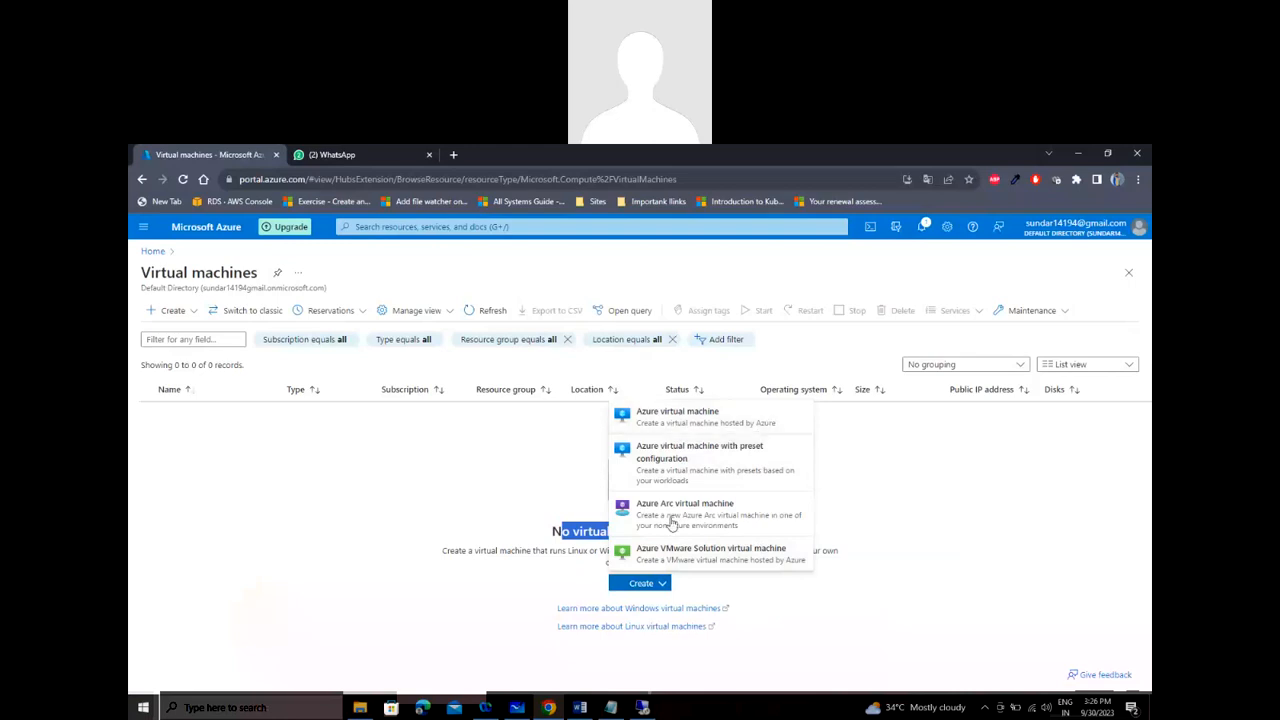
click(528, 482)
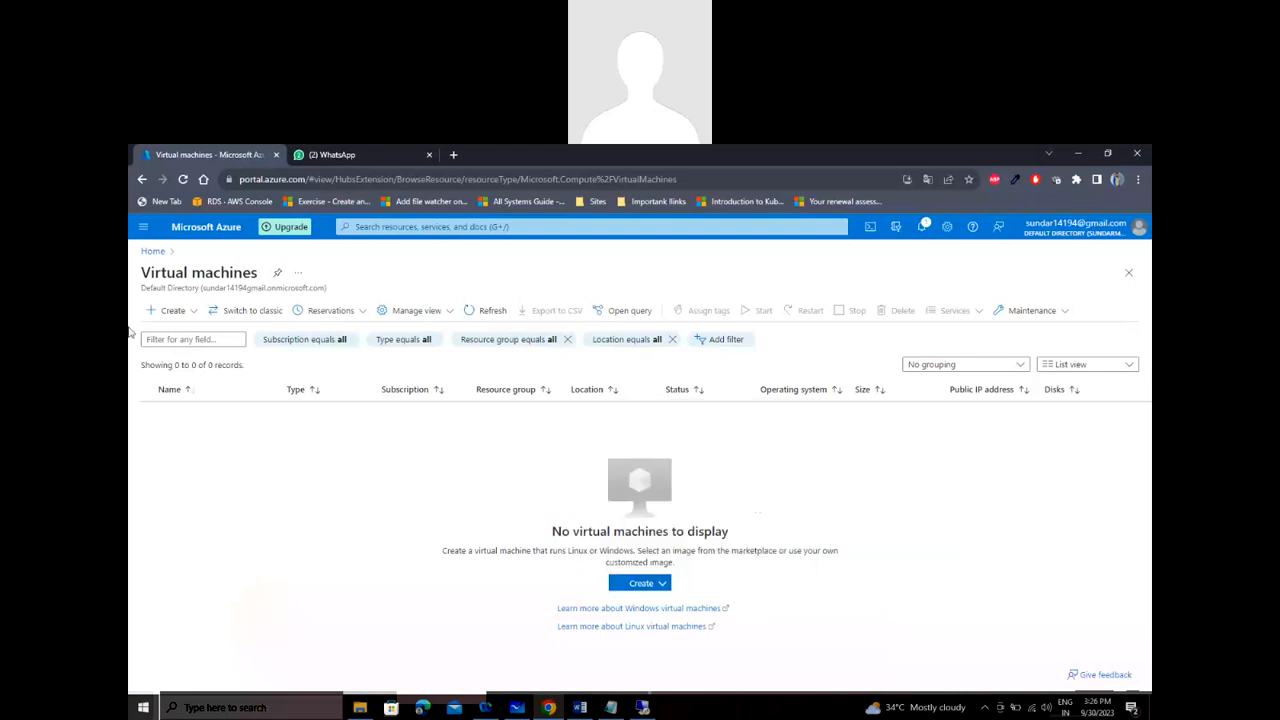
click(192, 318)
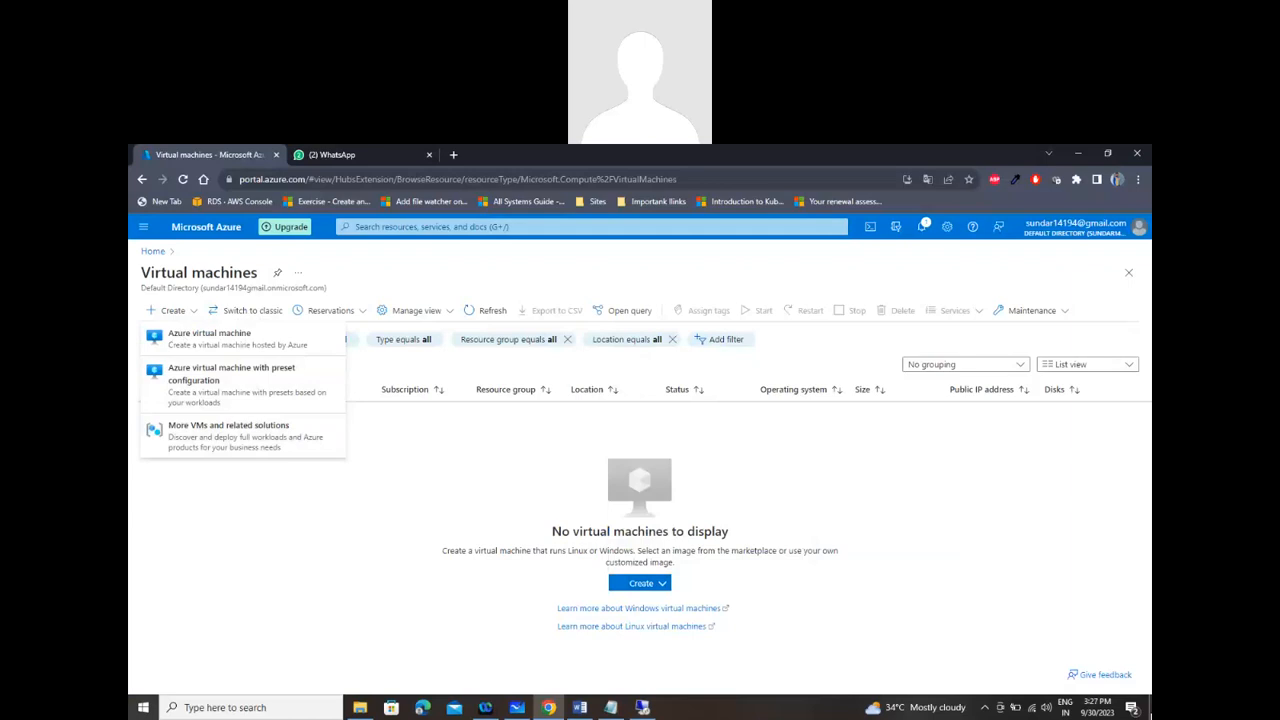
Start an Azure virtual machine and scroll through the Basics tab
click(199, 339)
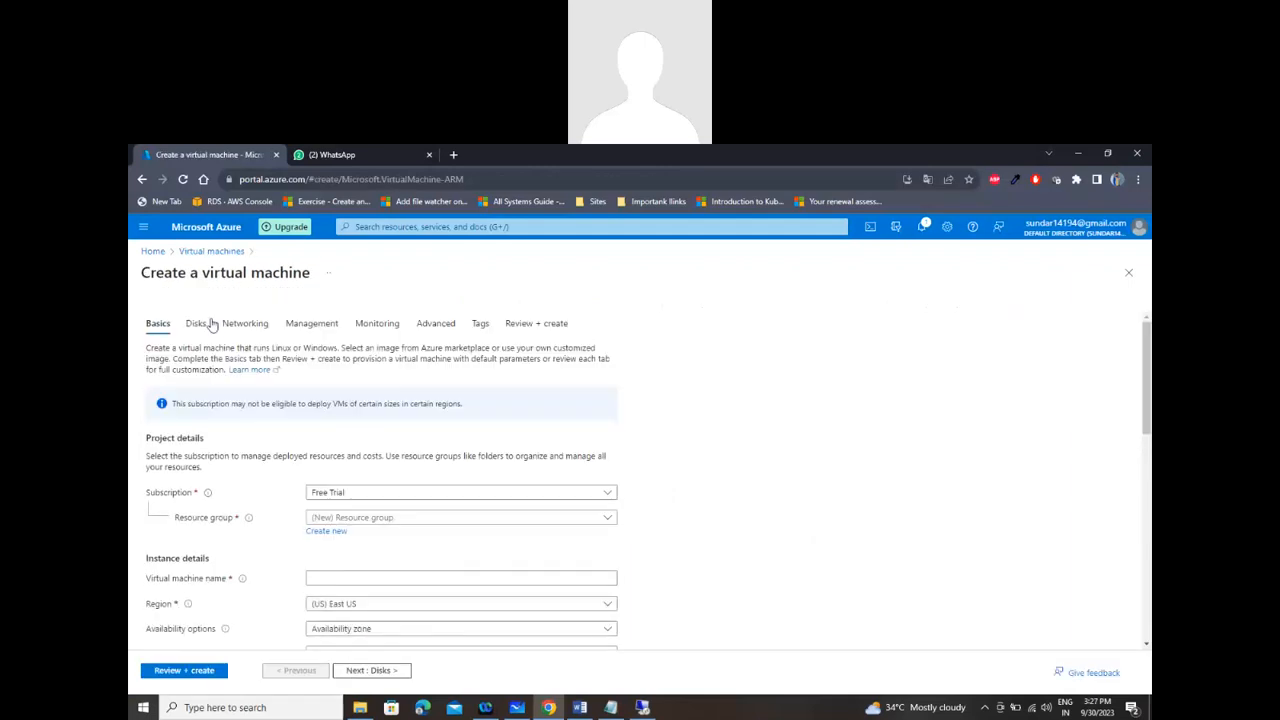
scroll(217, 324, down, 1)
scroll(180, 330, up, 1)
scroll(251, 390, down, 1)
scroll(251, 390, up, 1)
scroll(158, 339, down, 2)
scroll(158, 339, up, 2)
scroll(285, 402, down, 4)
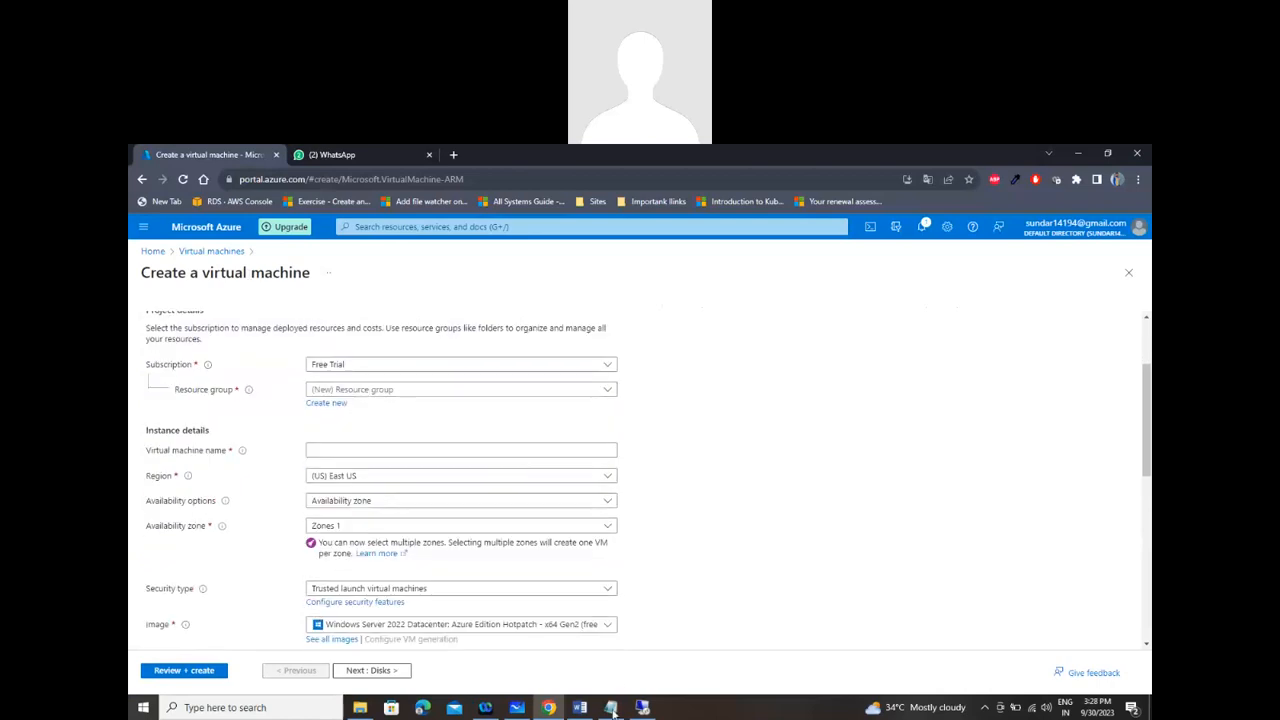
Glance at the Whiteboard diagram, then return to the VM form
click(516, 707)
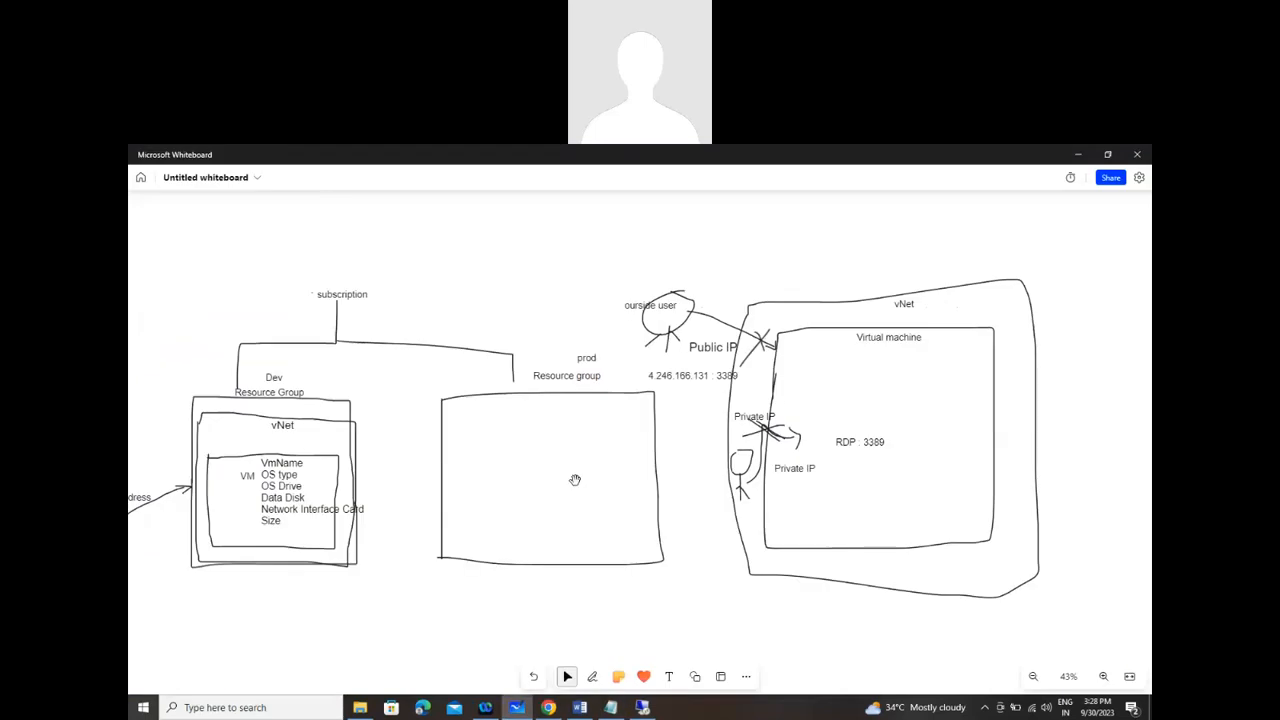
scroll(575, 480, up, 5)
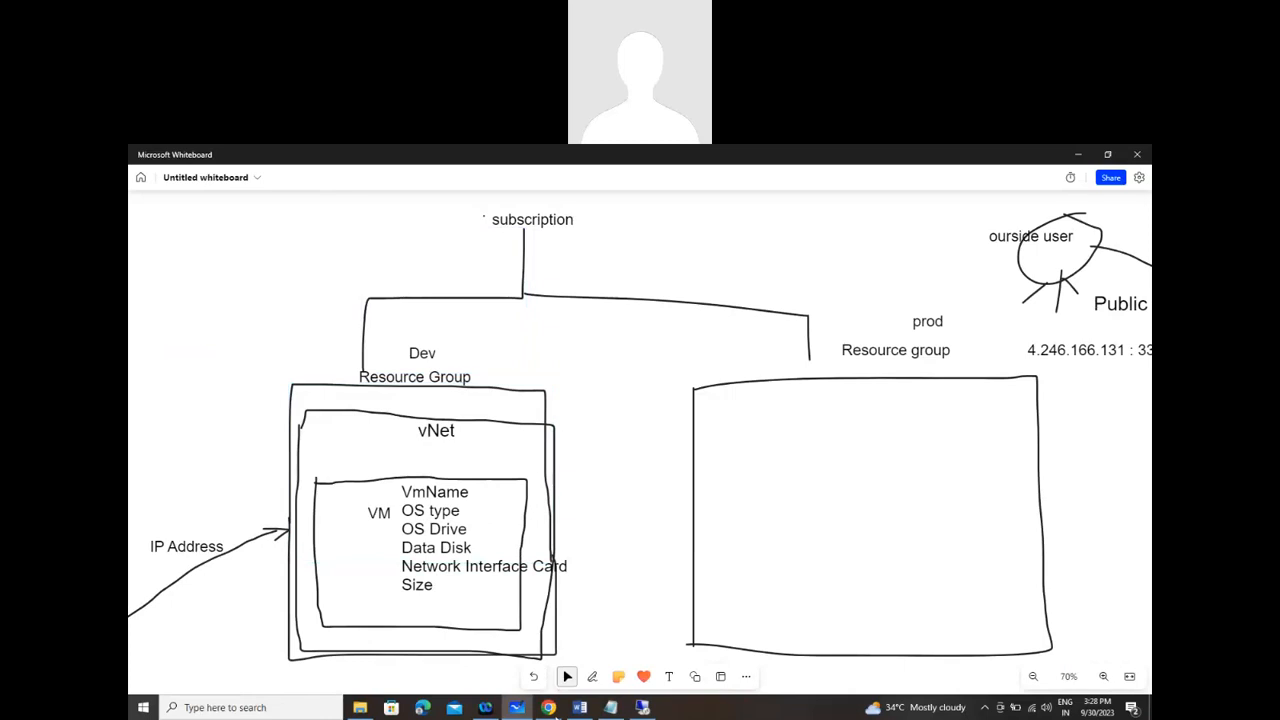
click(548, 707)
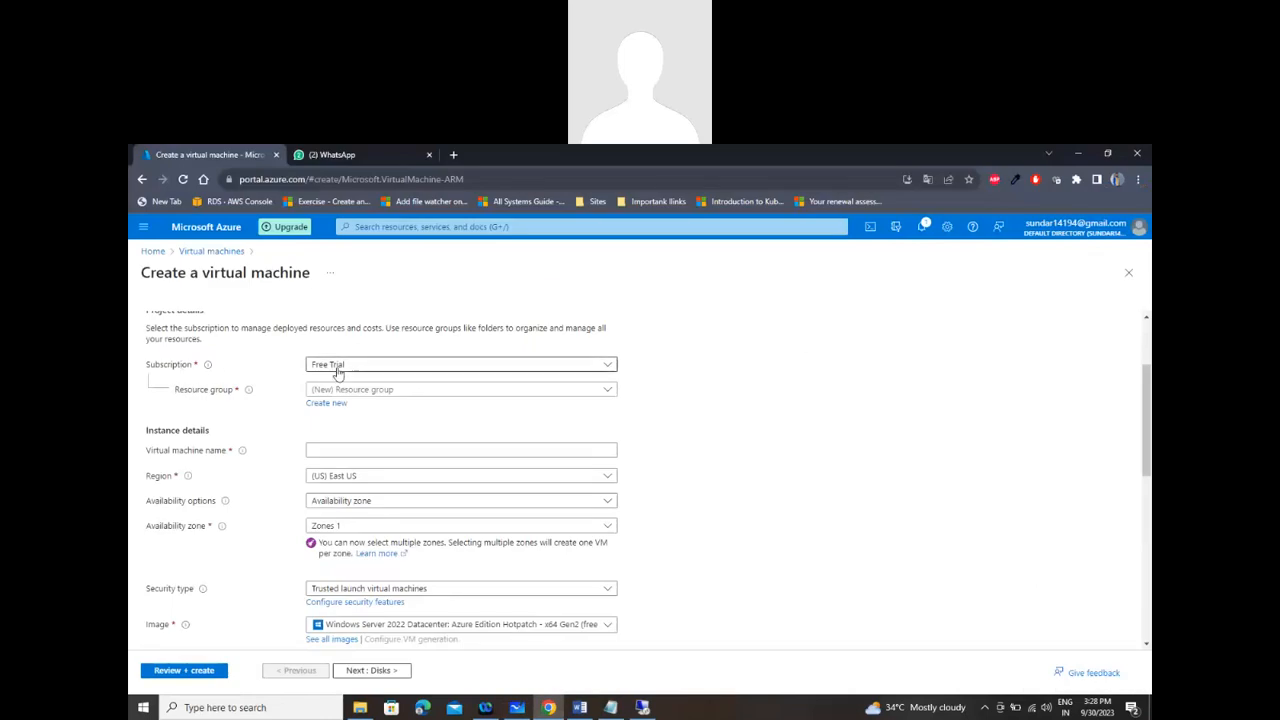
Keep the Free Trial subscription and create the new resource group VMDeploy-RG
click(348, 375)
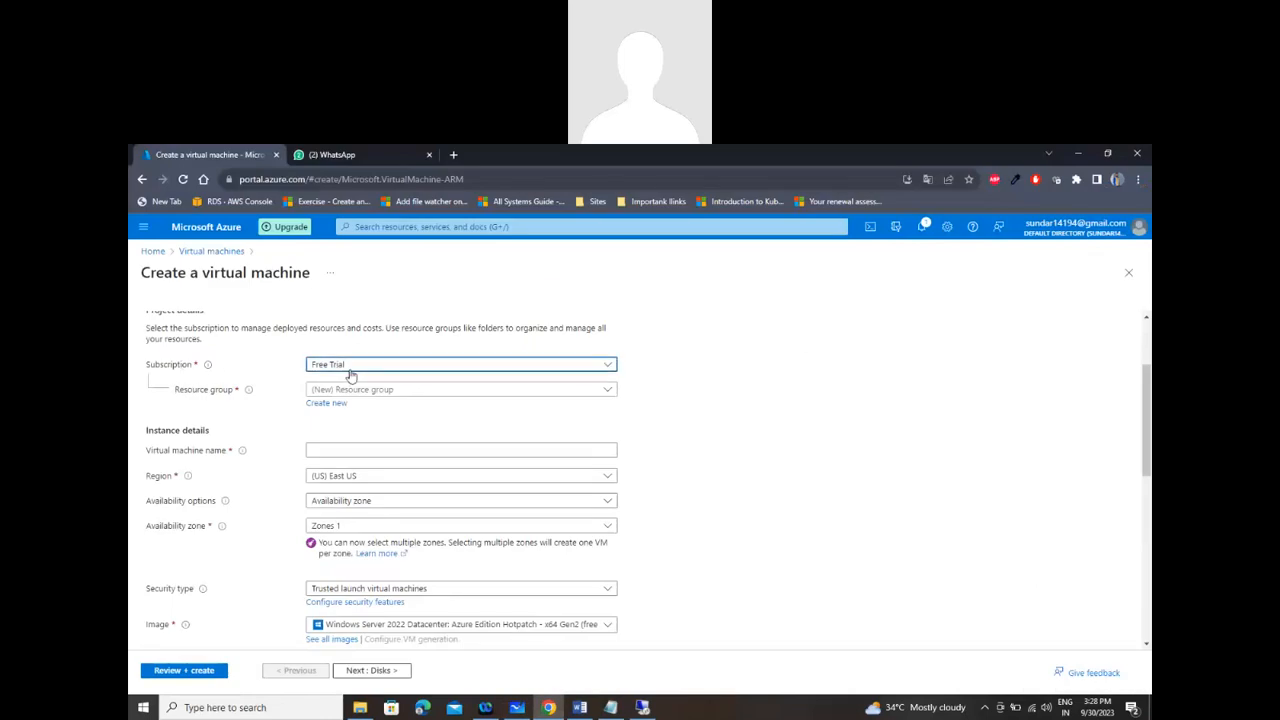
click(350, 373)
click(395, 394)
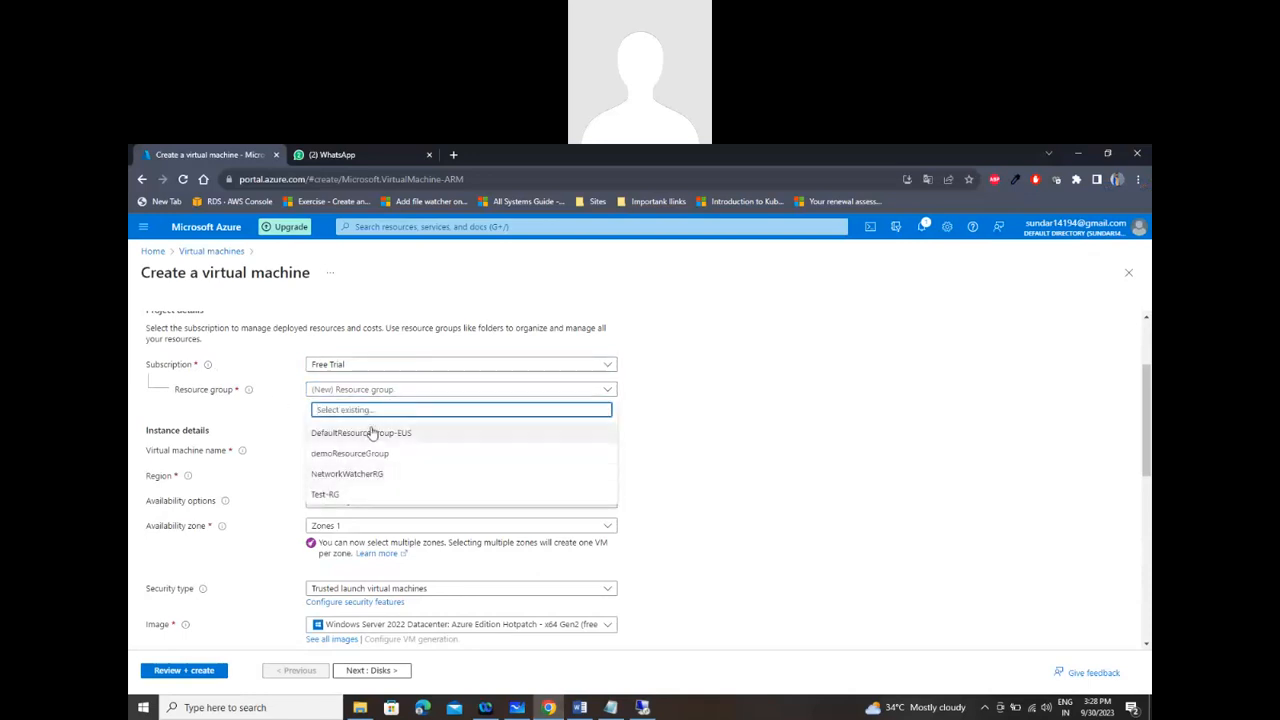
click(265, 407)
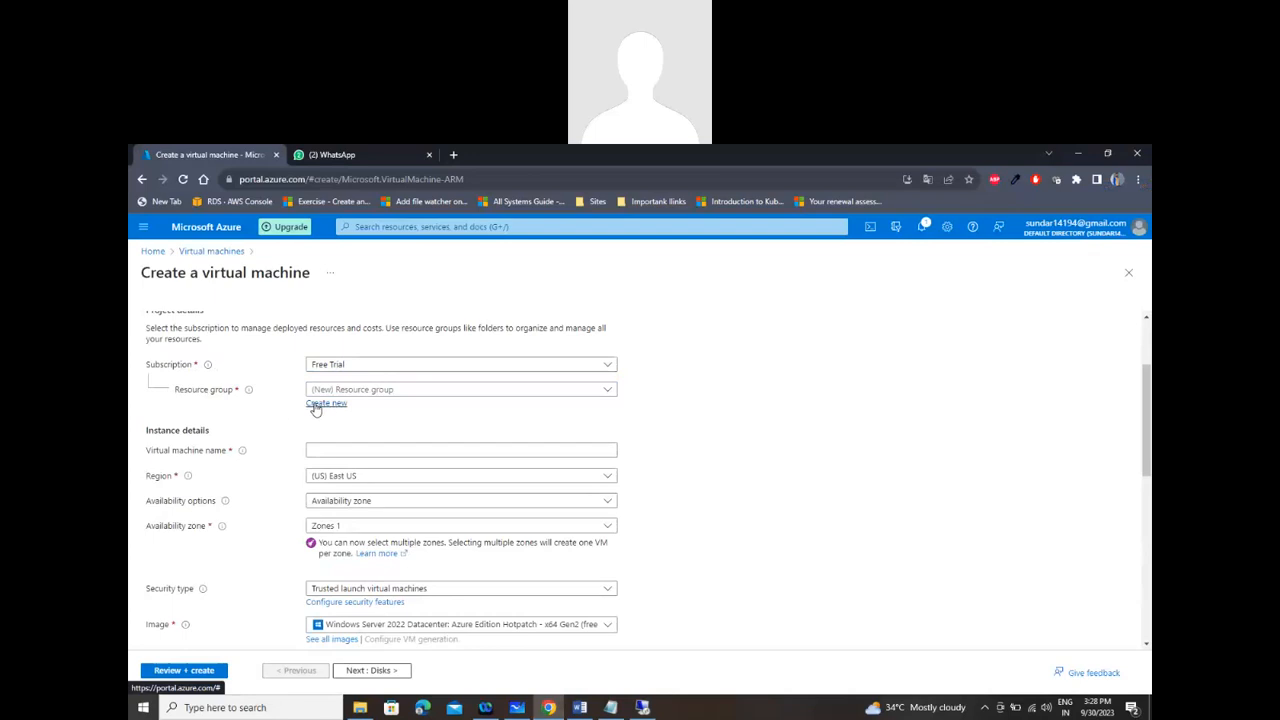
click(316, 405)
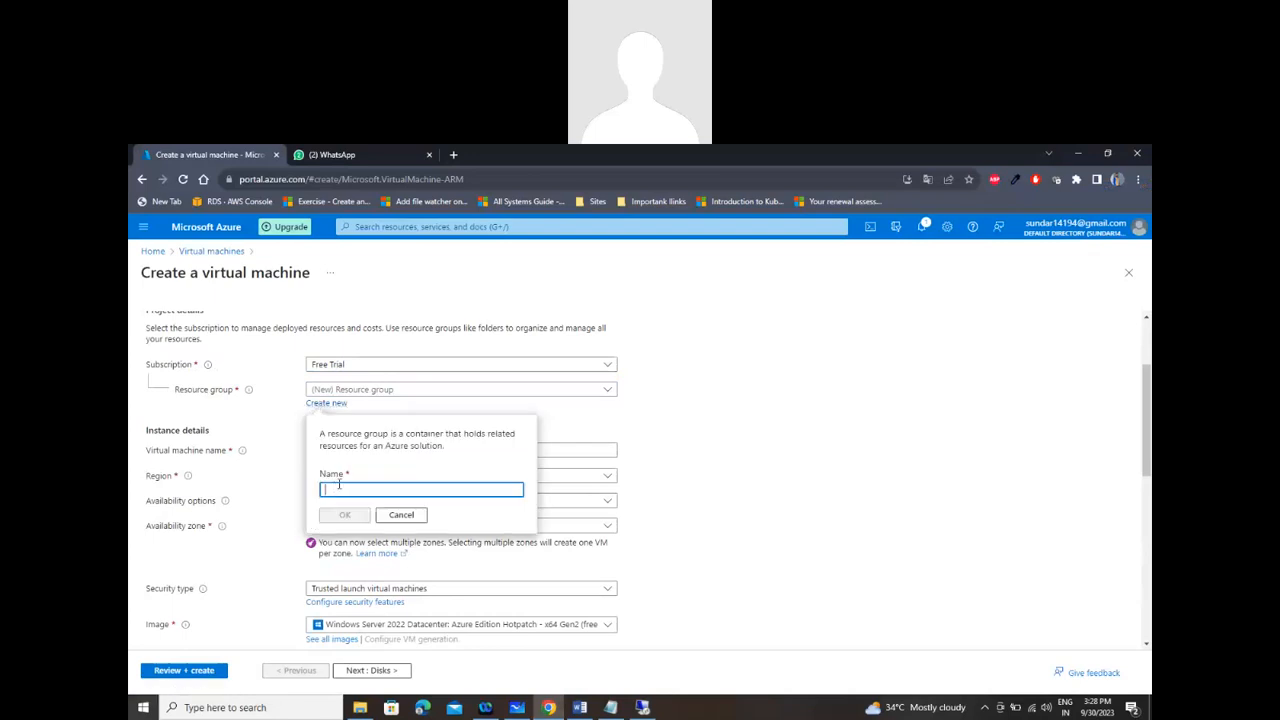
text(VM)
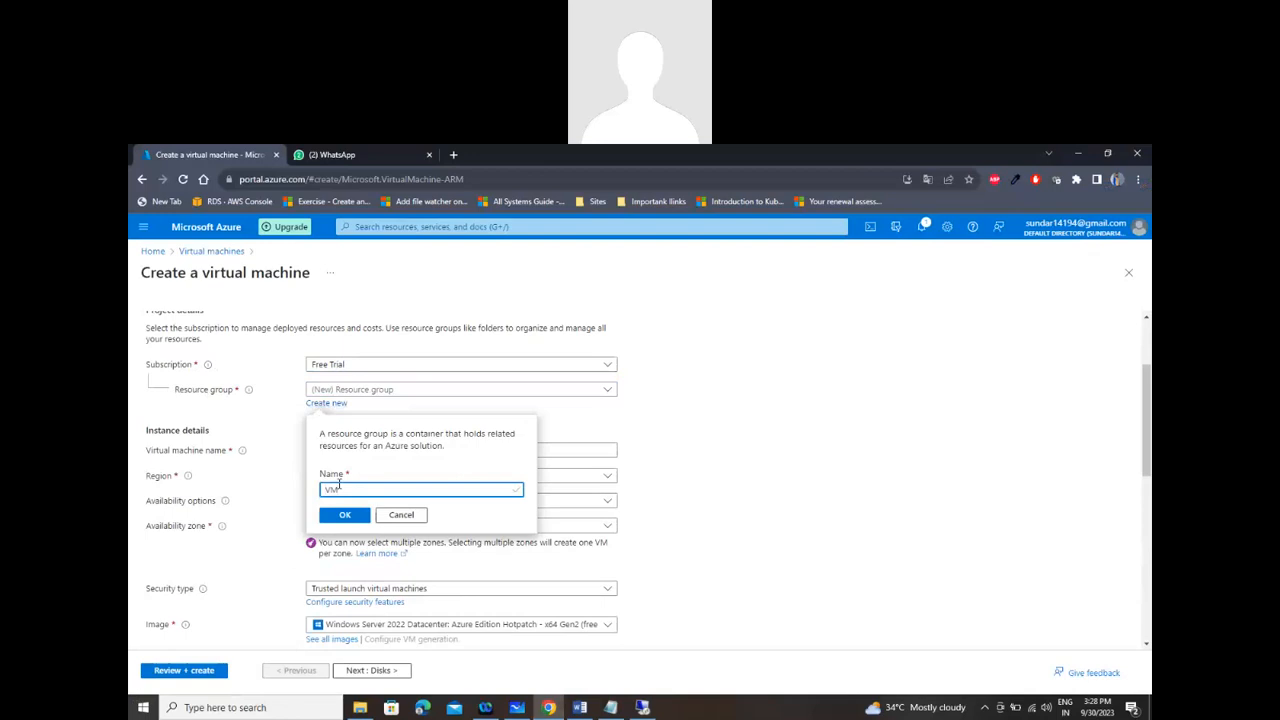
text(deploy-RG)
click(345, 516)
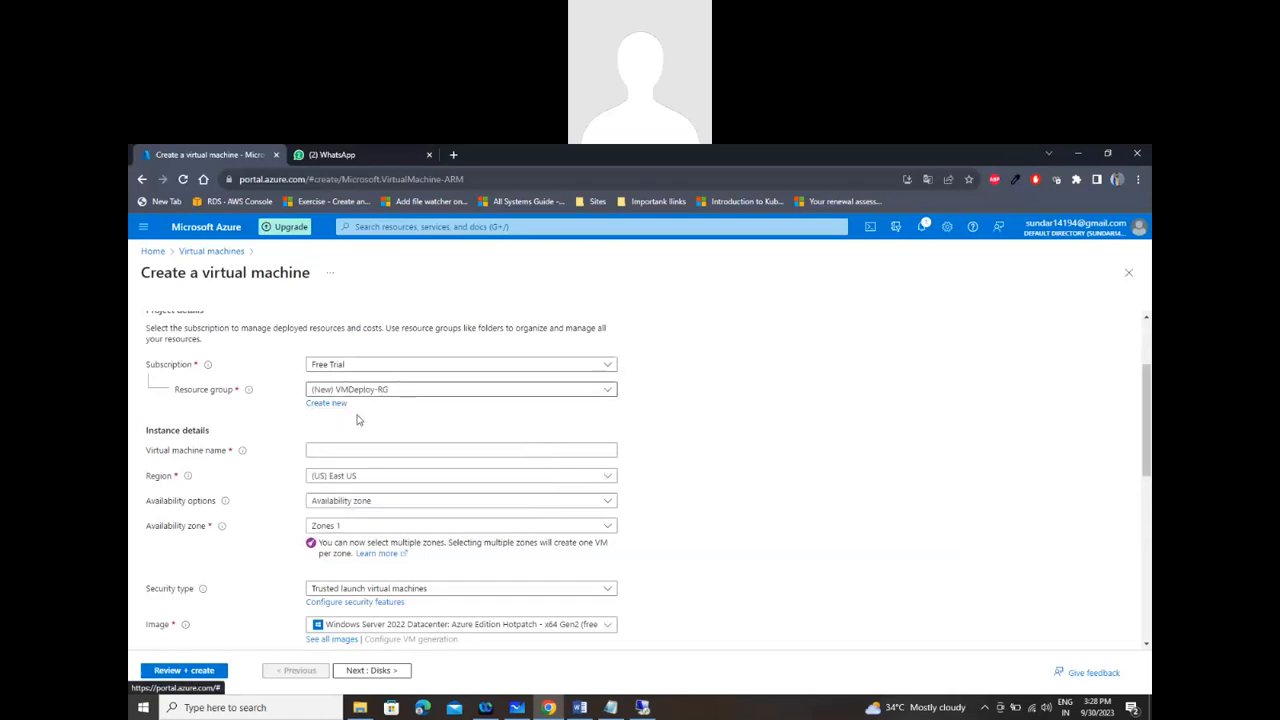
scroll(355, 420, down, 1)
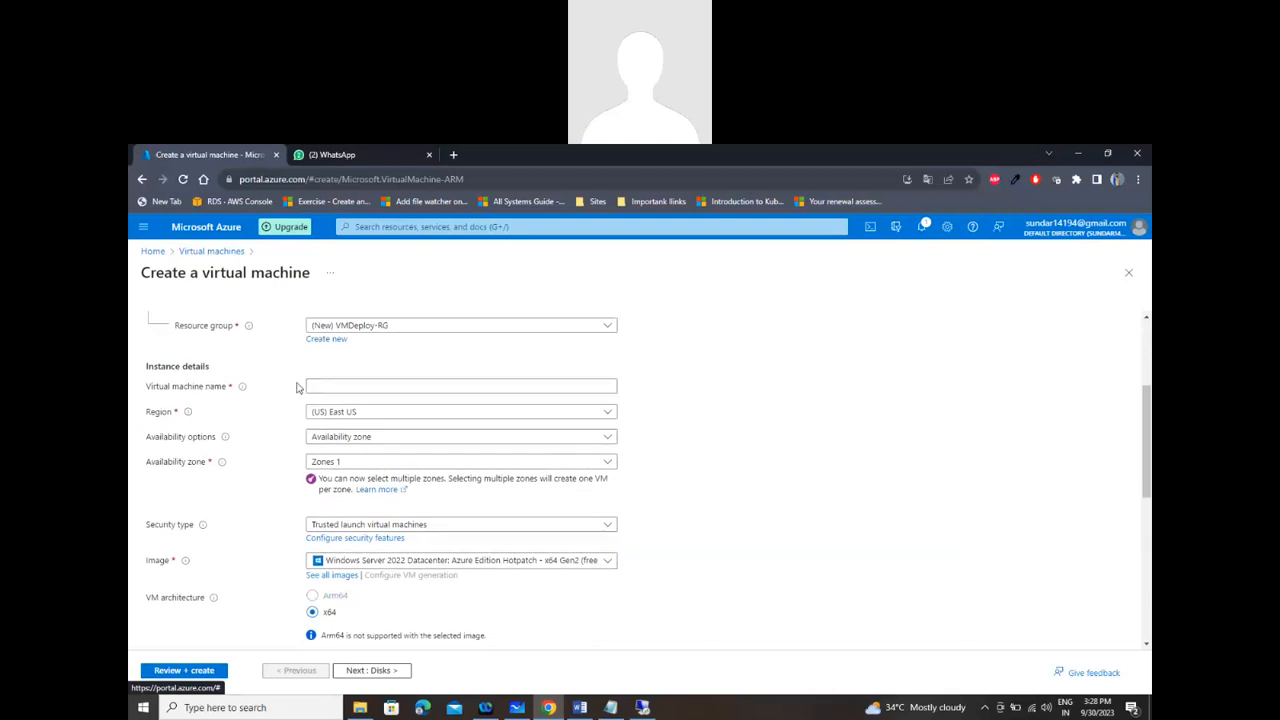
Enter Winserver2022 as the virtual machine name, removing the stray characters typed after it
click(359, 386)
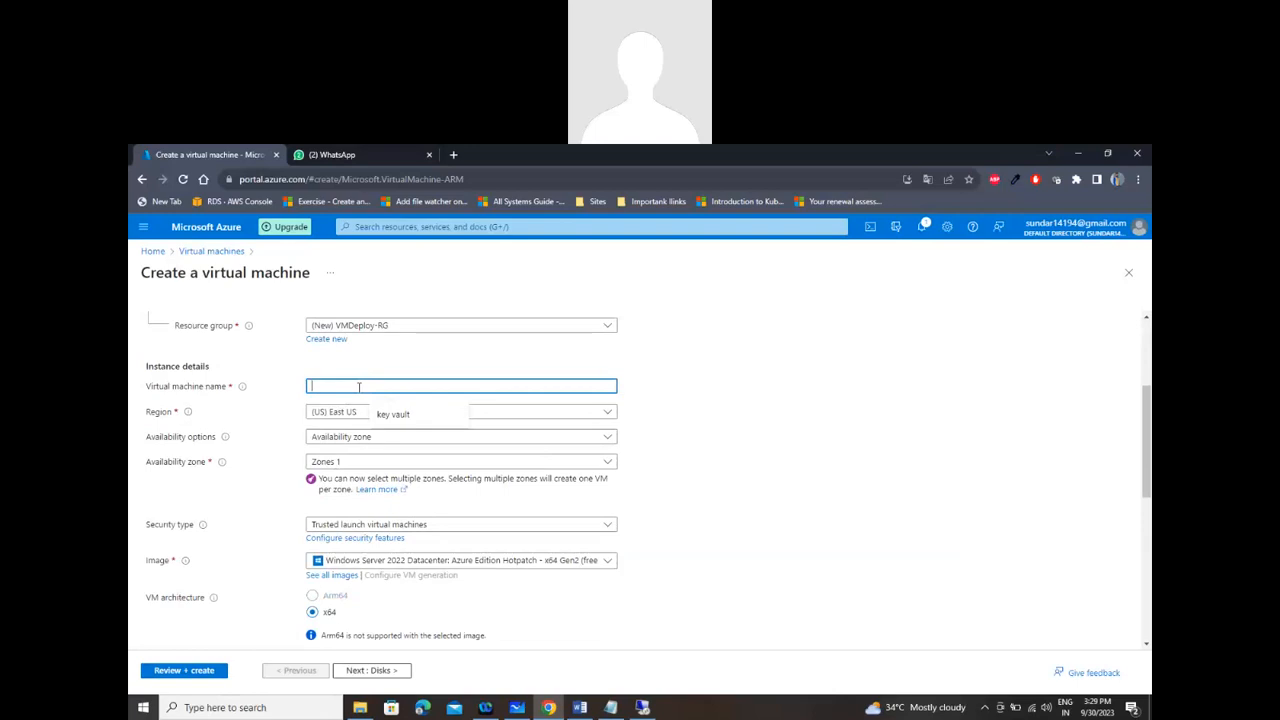
text(Winserver2022)
text(khjskfhkhskfd)
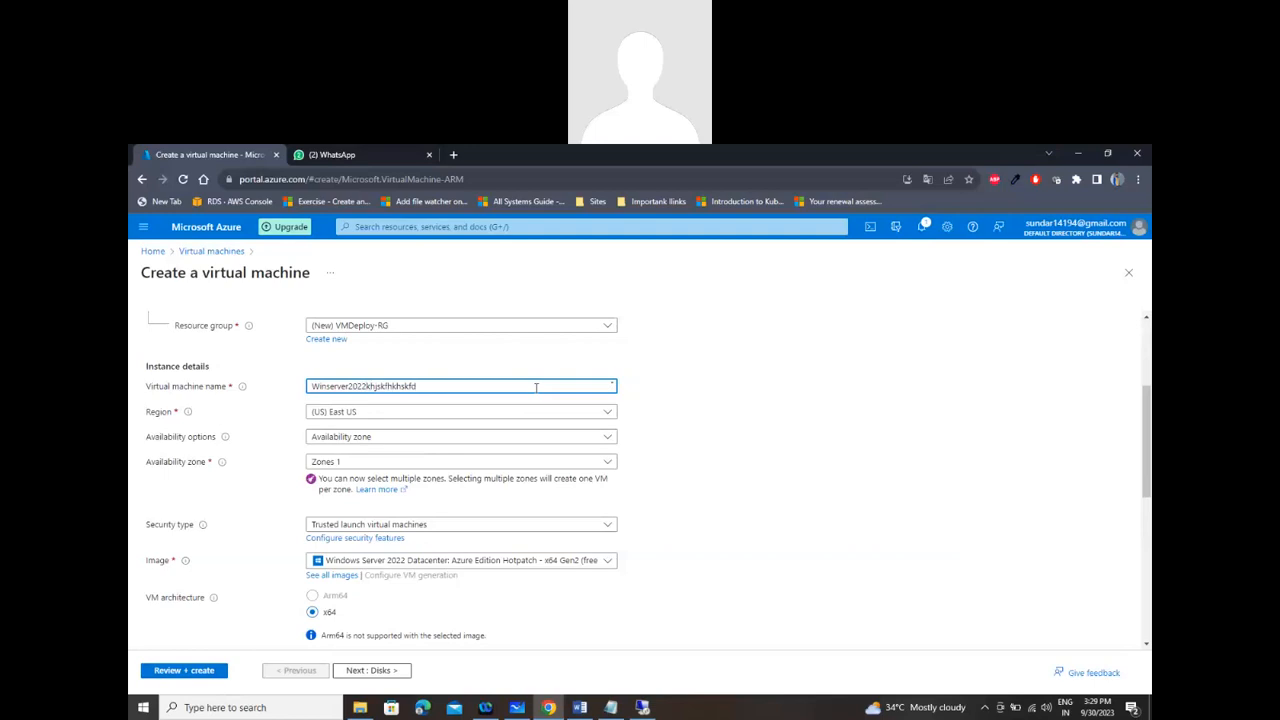
click(660, 418)
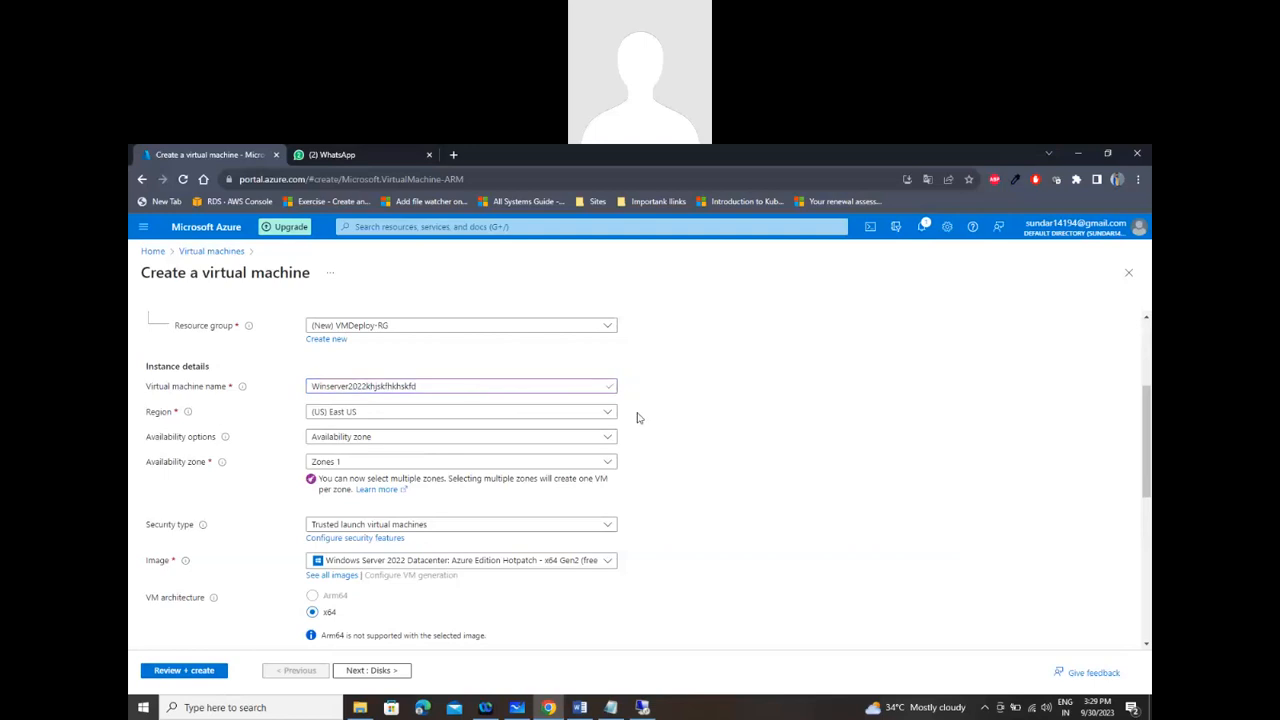
click(489, 383)
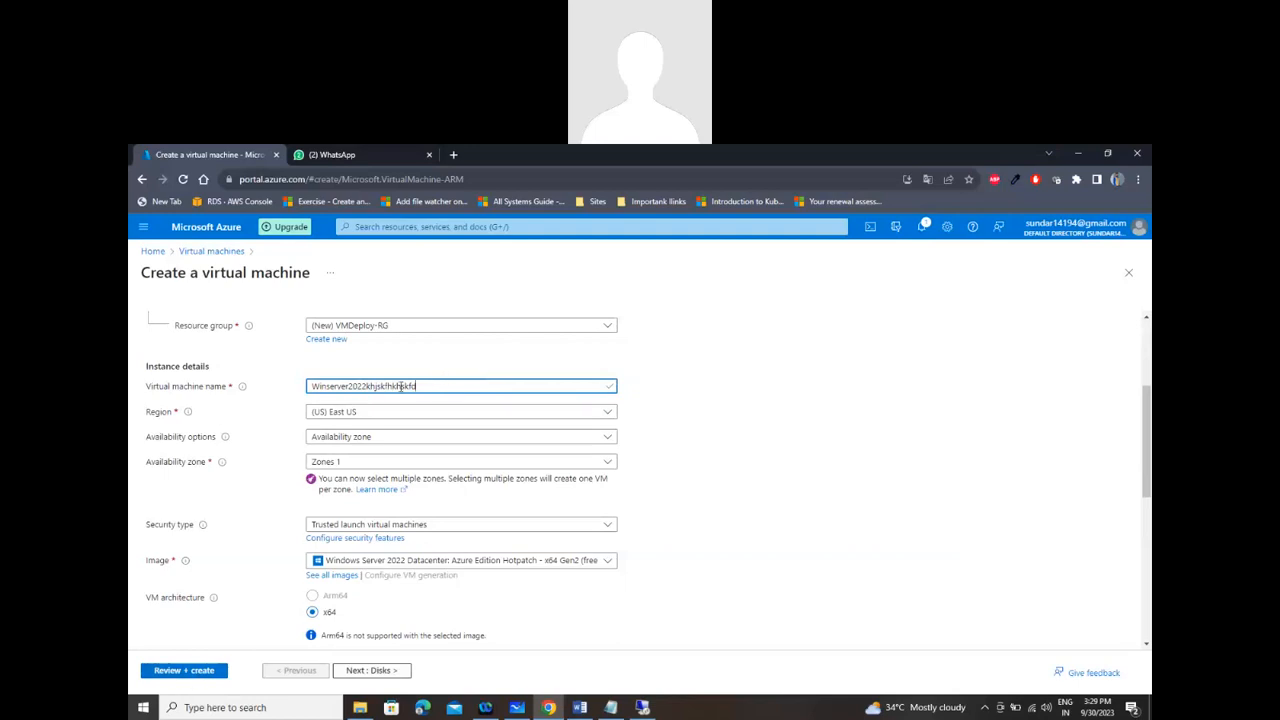
drag(416, 386, 366, 386)
key(BackSpace)
mouse_move(246, 392)
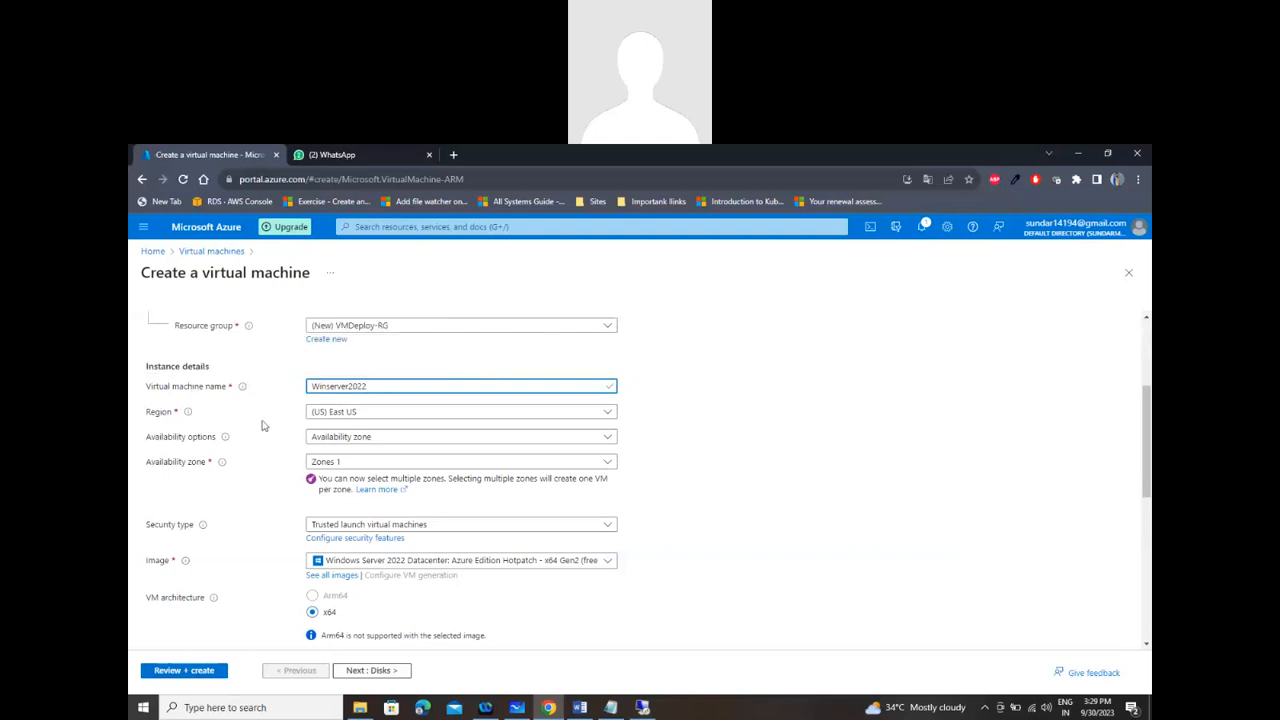
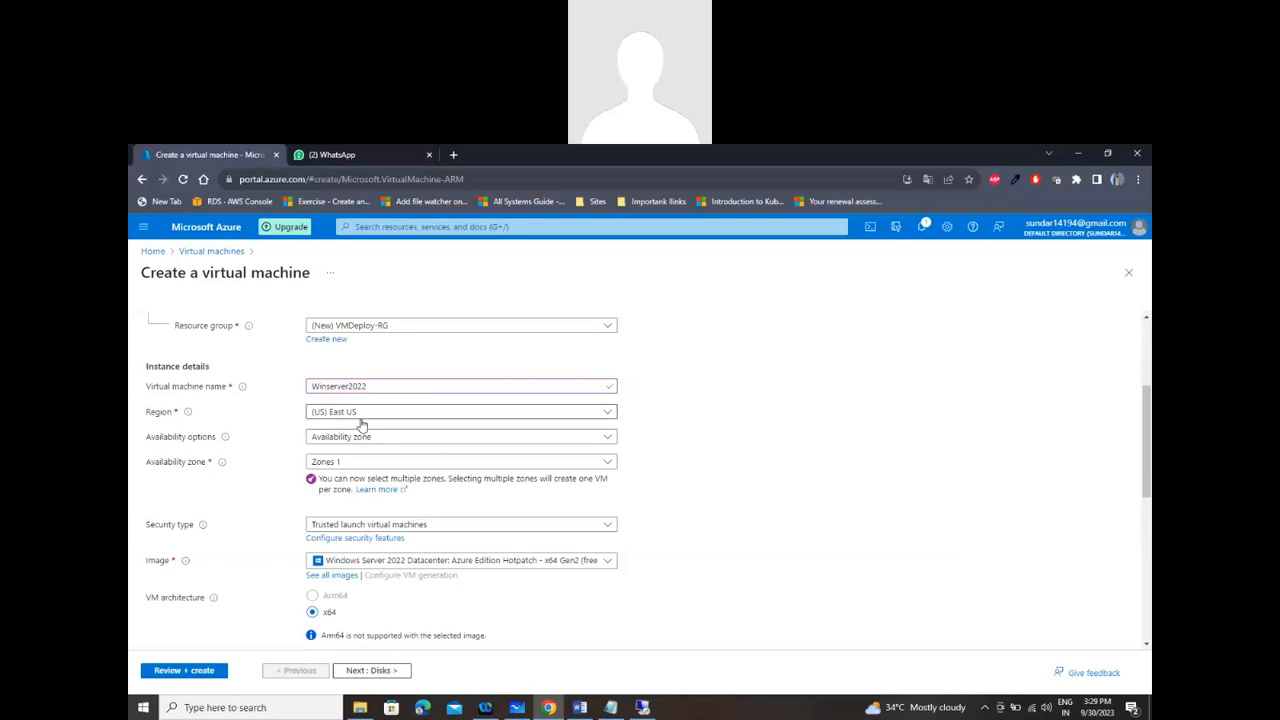
Keep (US) East US as the VM region
click(386, 412)
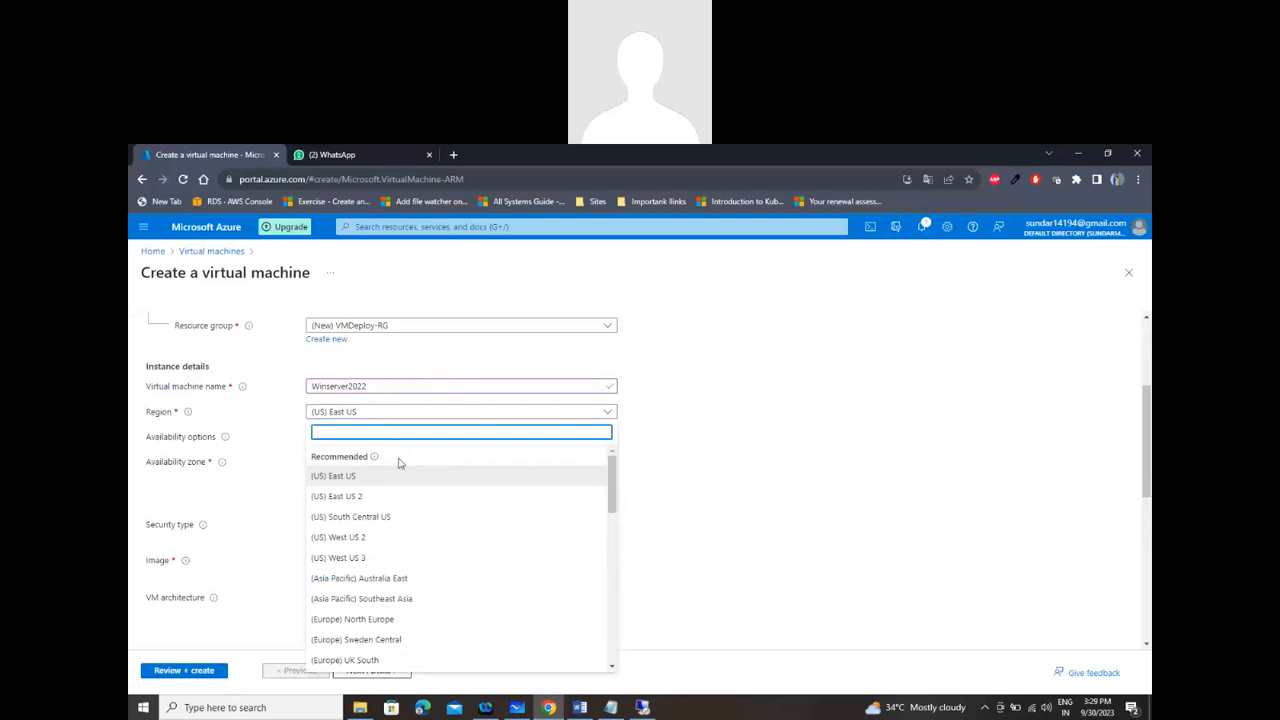
scroll(398, 465, down, 2)
scroll(398, 467, up, 2)
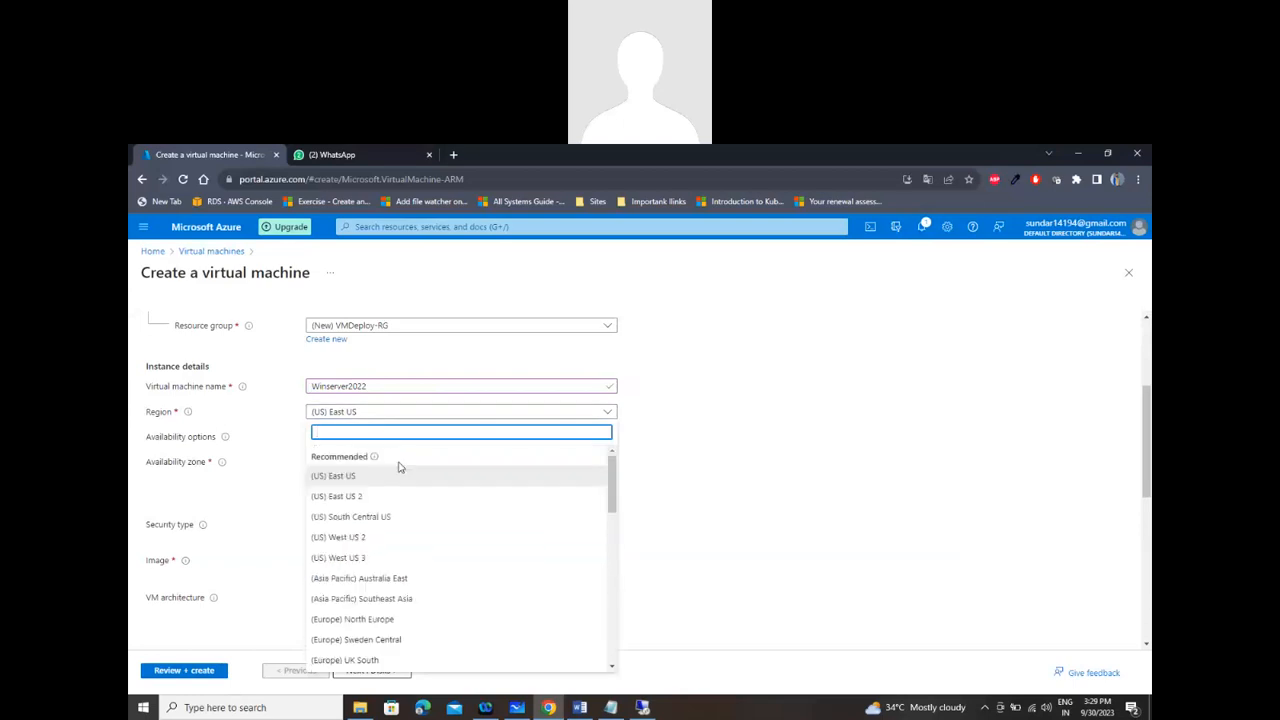
click(338, 481)
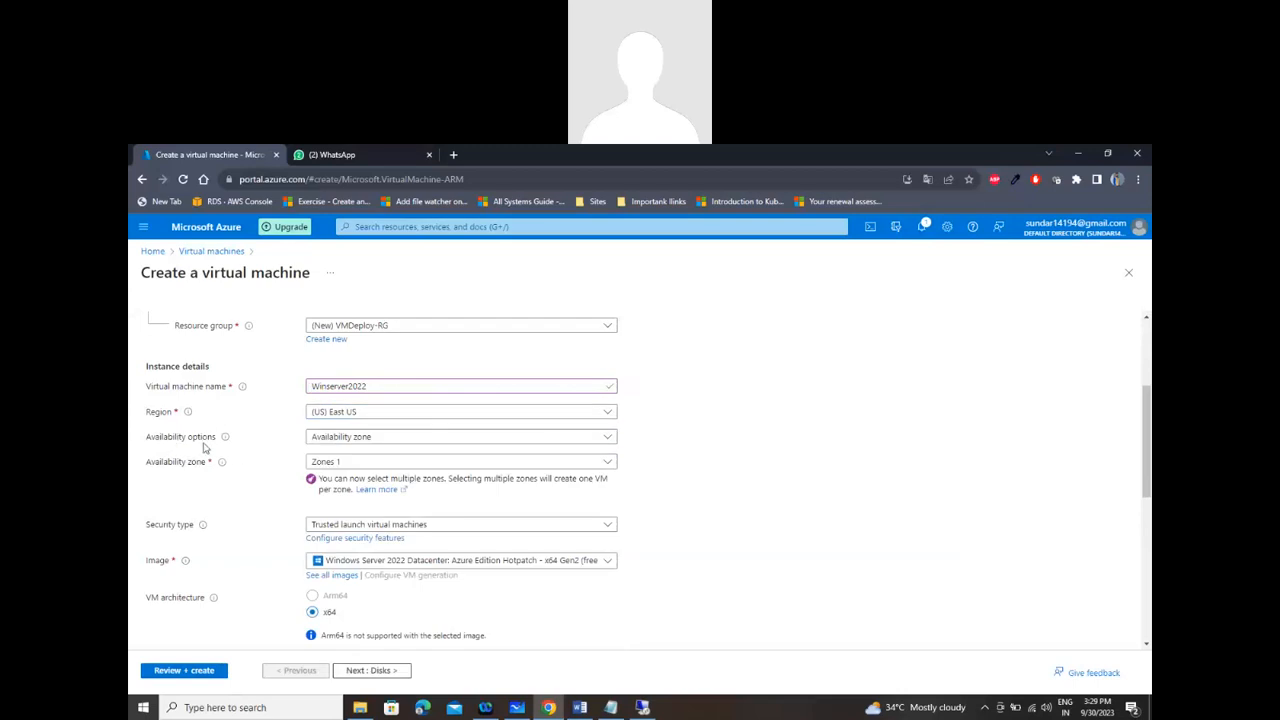
Set availability options to 'No infrastructure redundancy required'
click(357, 444)
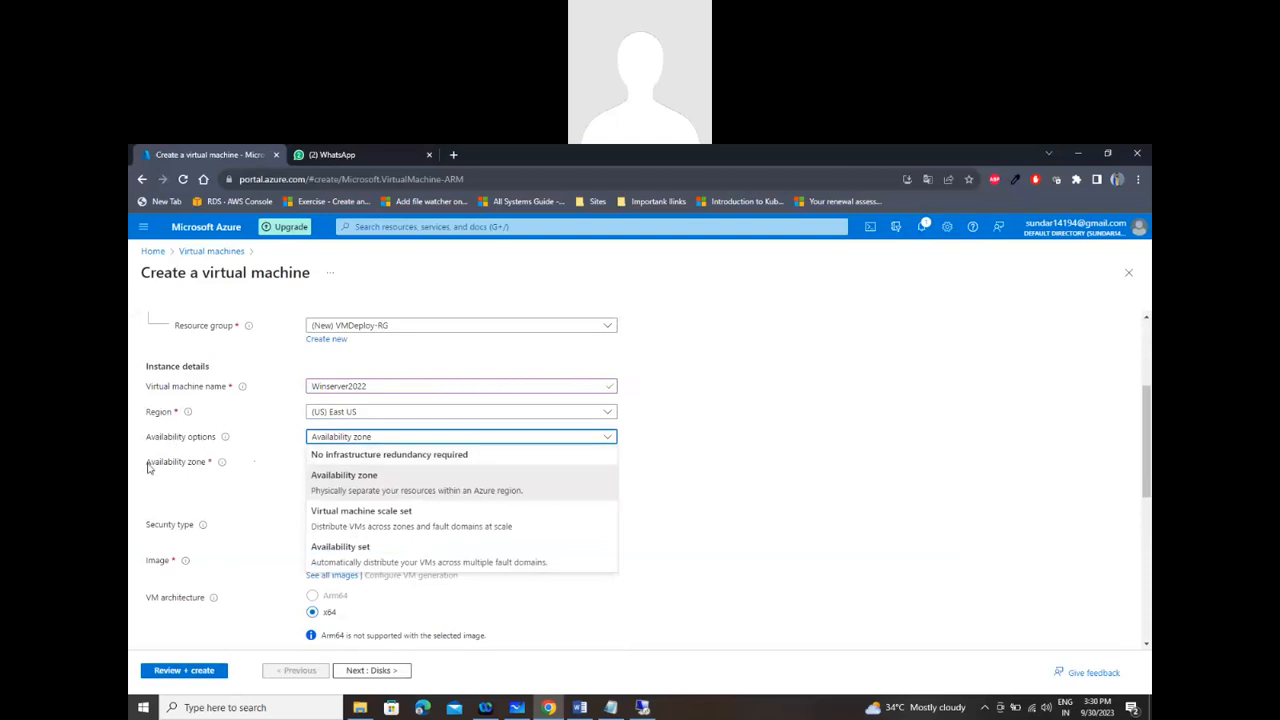
click(386, 457)
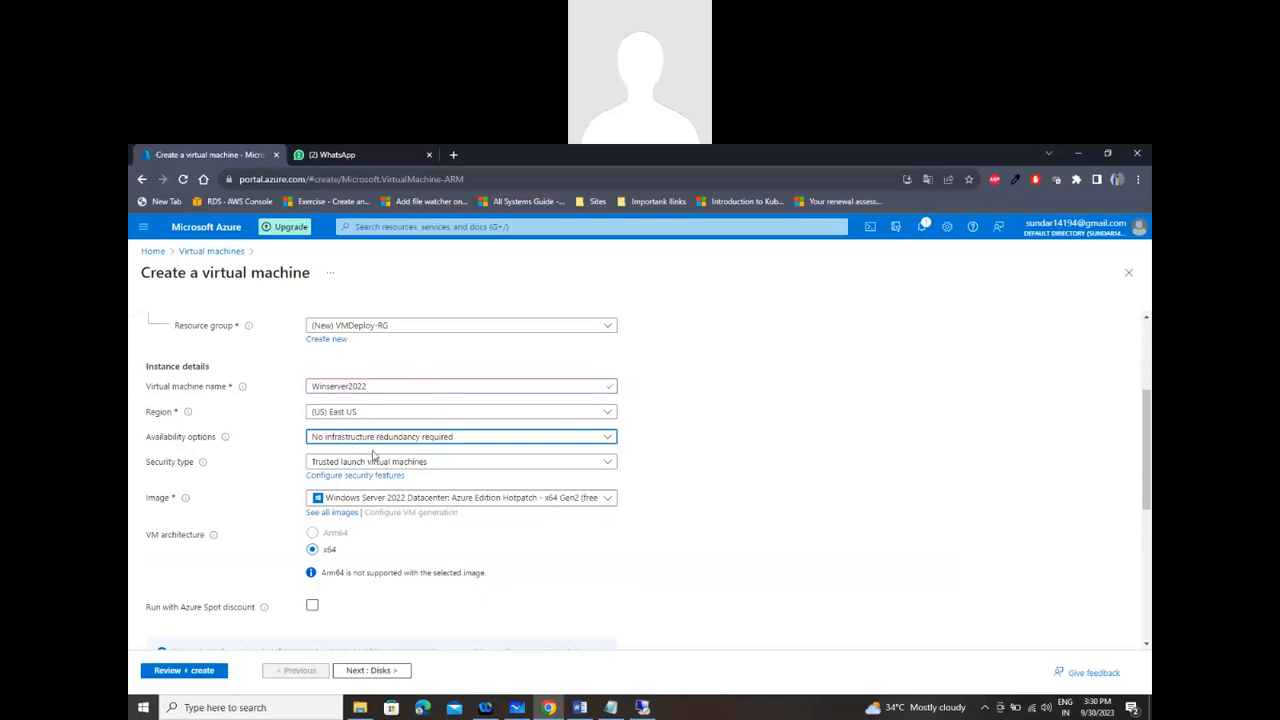
mouse_move(210, 469)
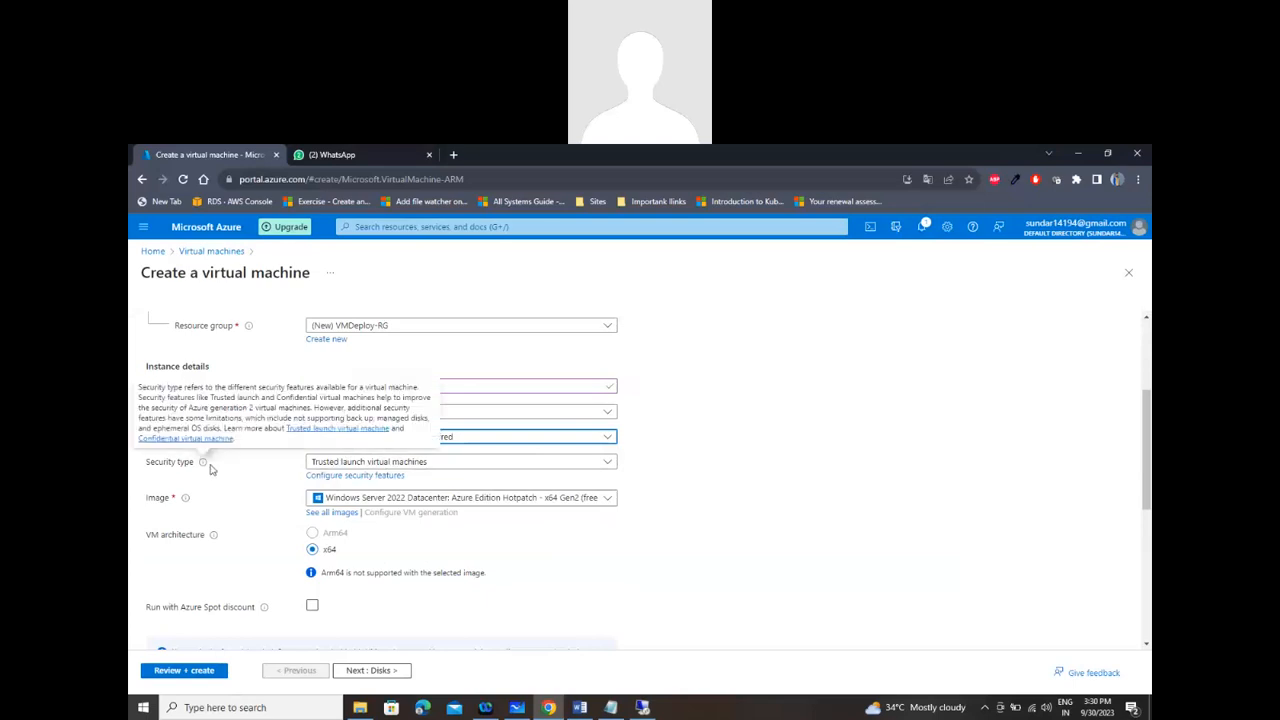
click(417, 467)
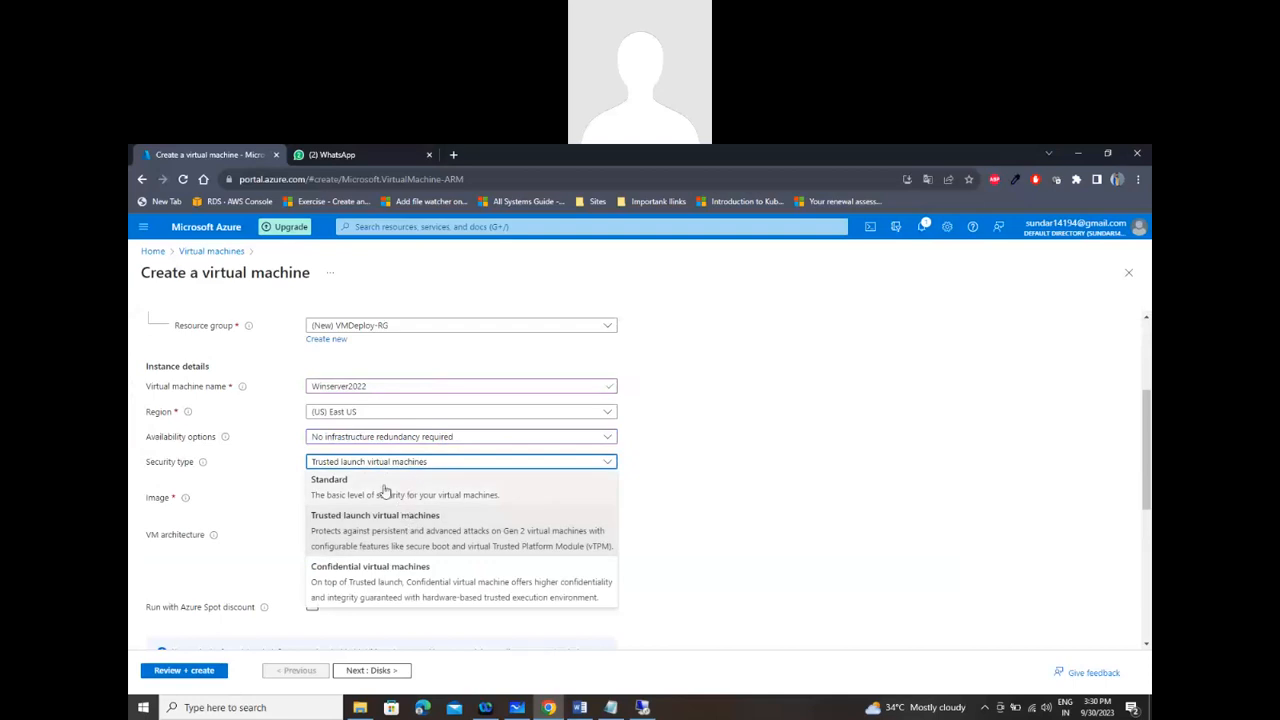
Change the security type from Trusted launch to Standard
click(384, 490)
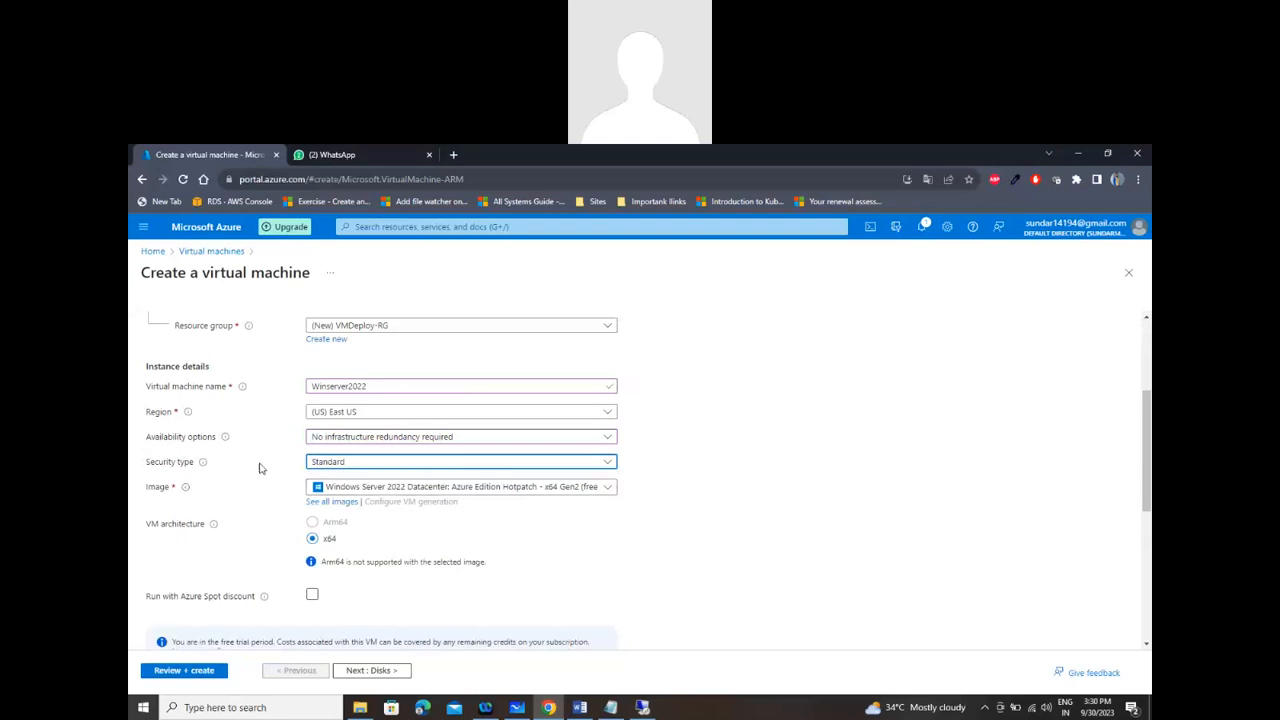
scroll(259, 462, down, 2)
scroll(259, 462, up, 2)
Pick Windows Server 2022 Datacenter: Azure Edition - x64 Gen2 from the image list
click(368, 490)
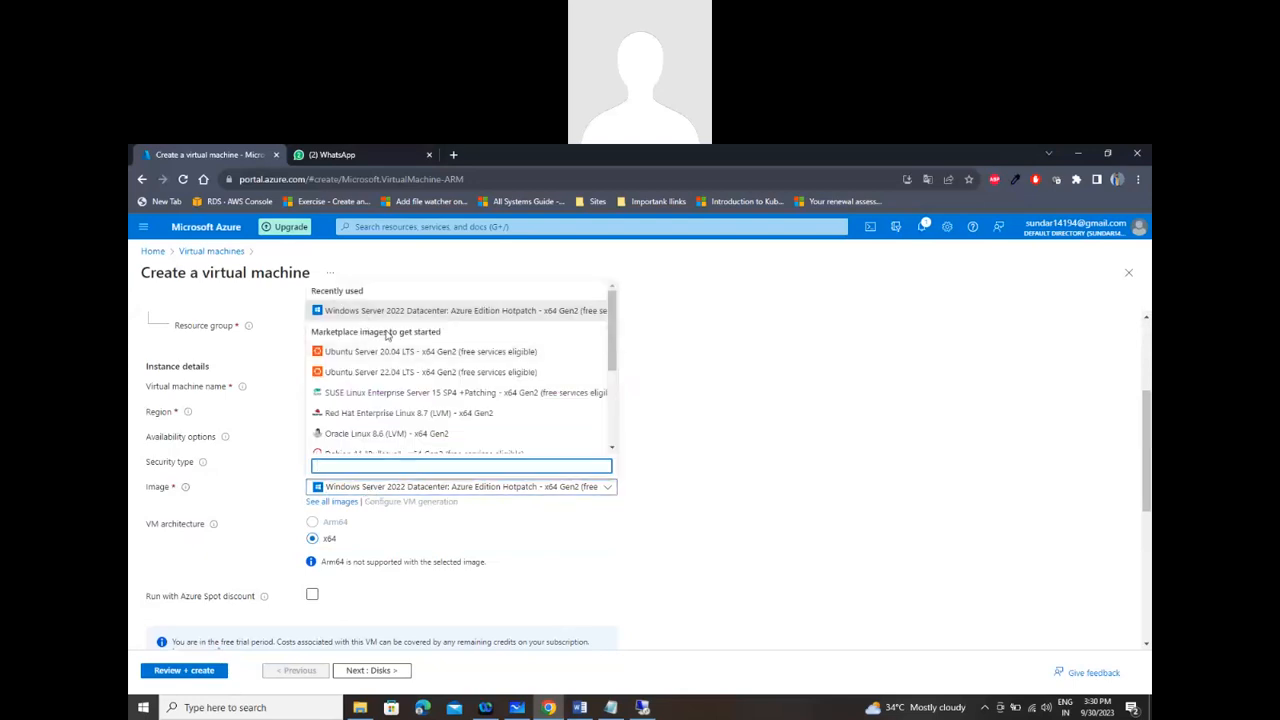
scroll(388, 350, down, 3)
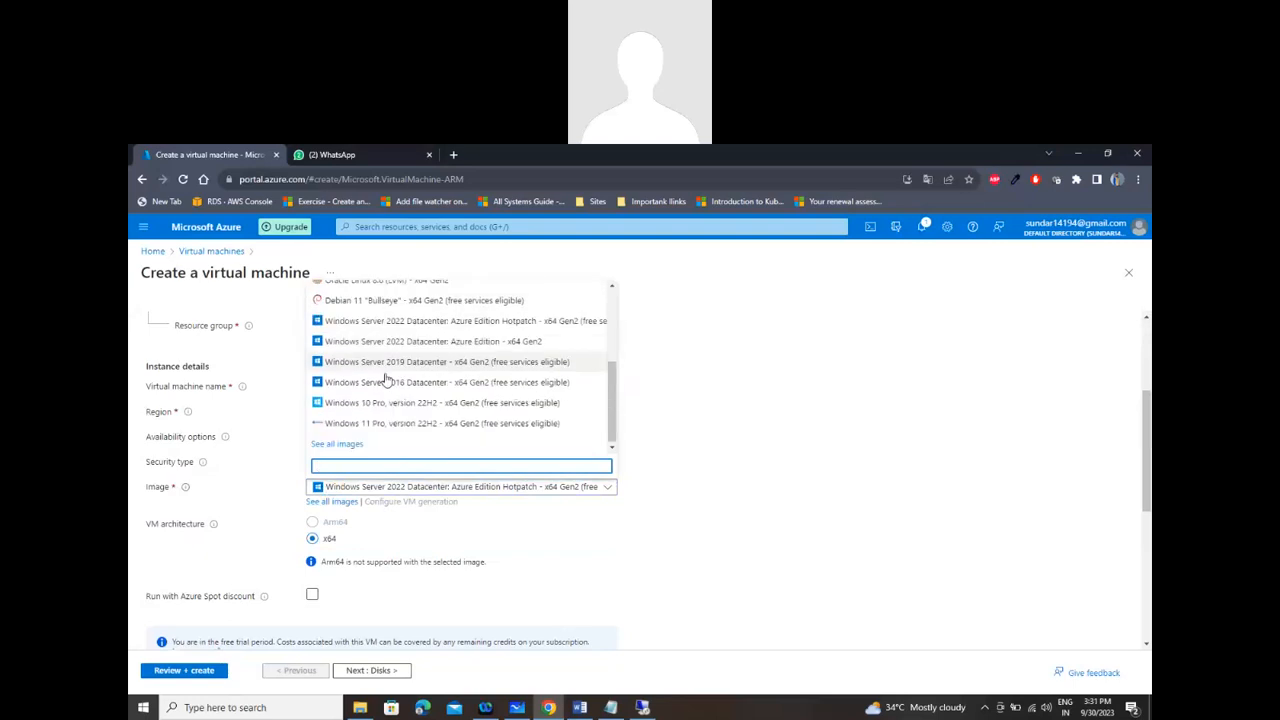
scroll(385, 360, up, 3)
scroll(380, 370, down, 3)
scroll(378, 378, up, 3)
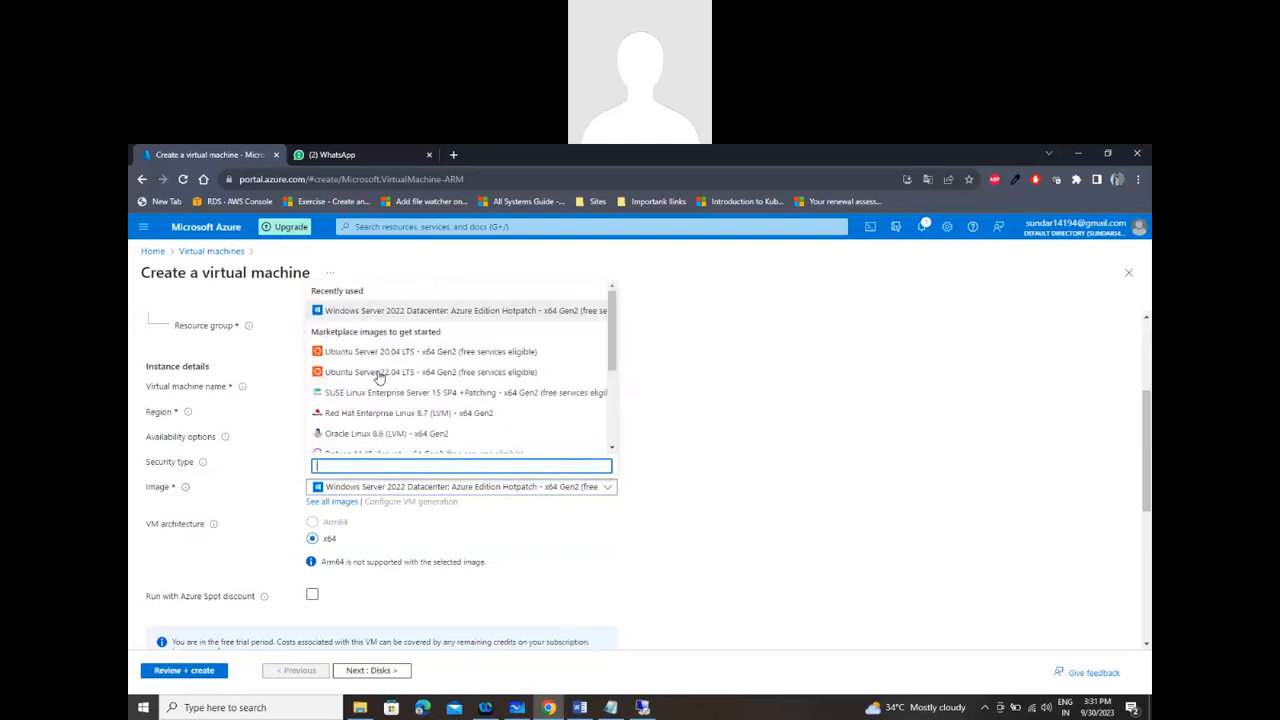
scroll(360, 380, down, 3)
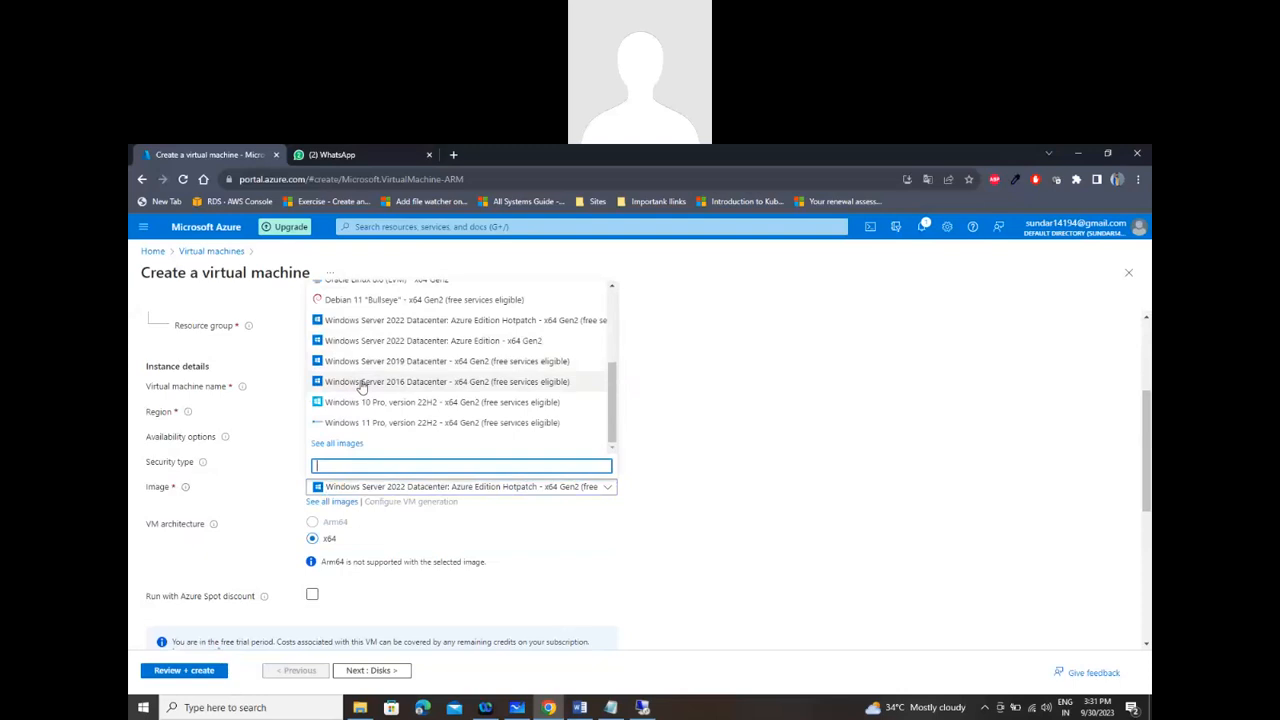
scroll(371, 387, up, 1)
scroll(368, 387, down, 1)
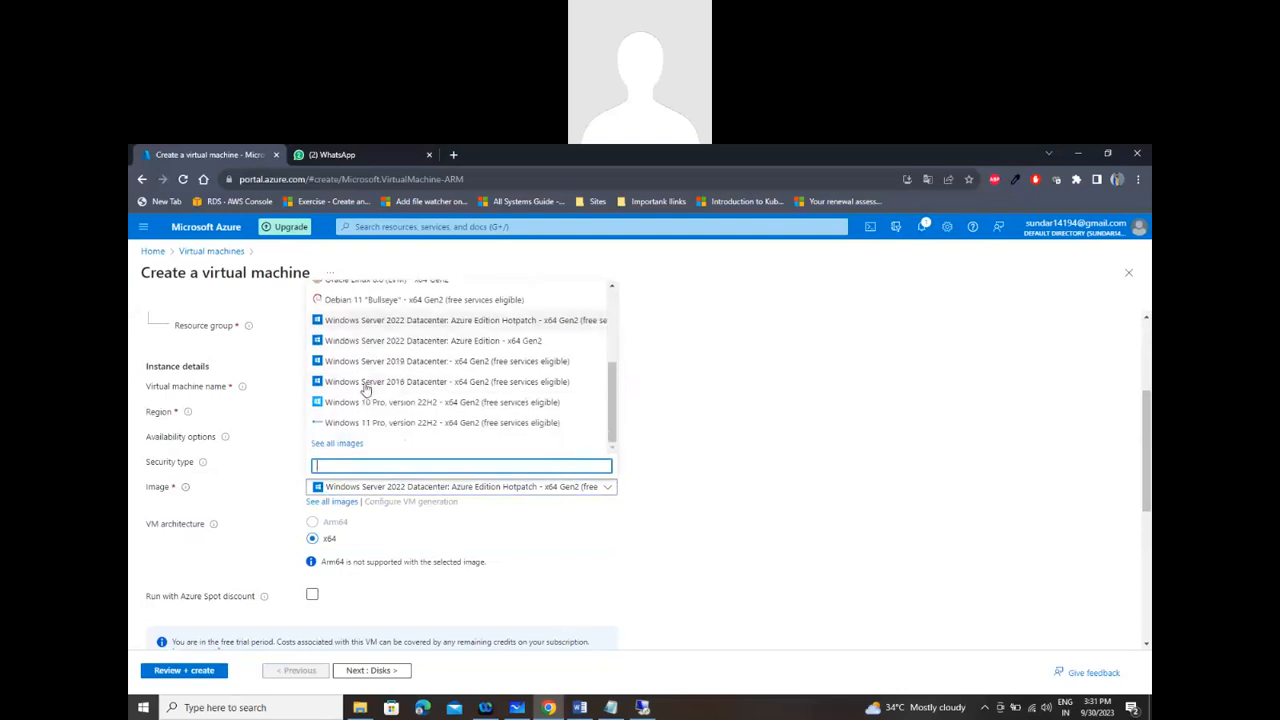
scroll(380, 345, up, 3)
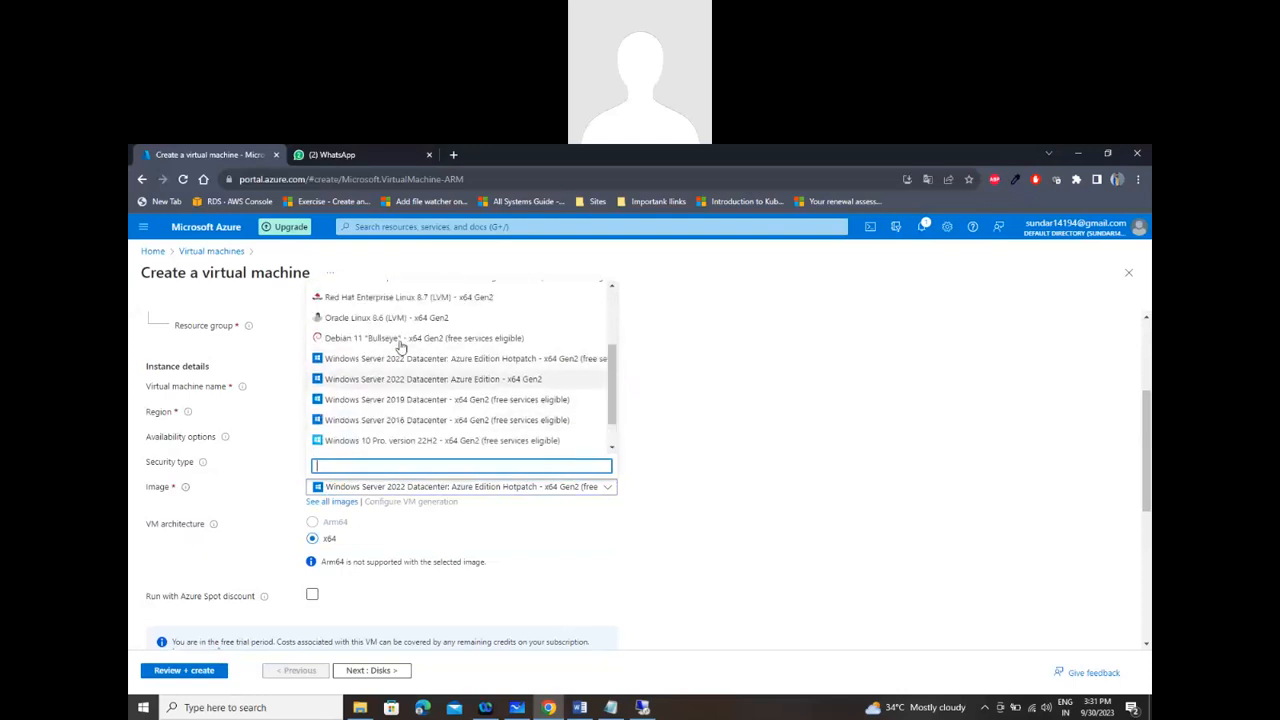
scroll(376, 345, down, 3)
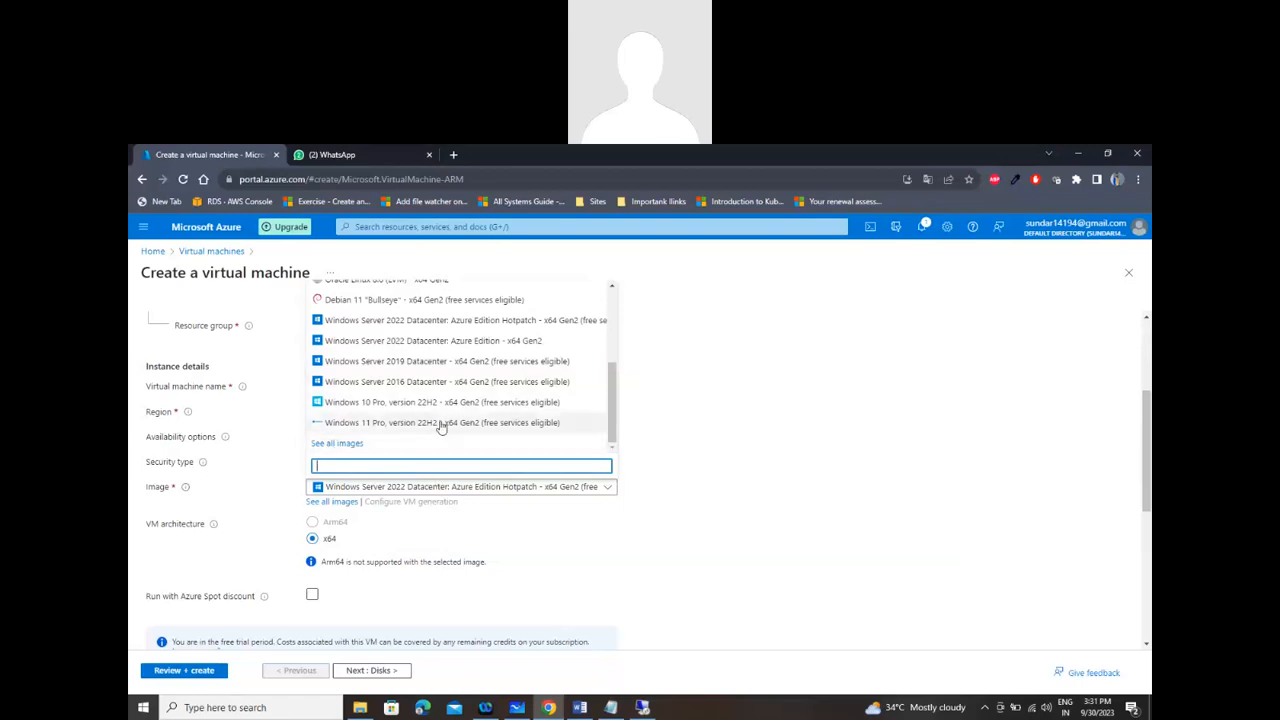
scroll(440, 428, up, 2)
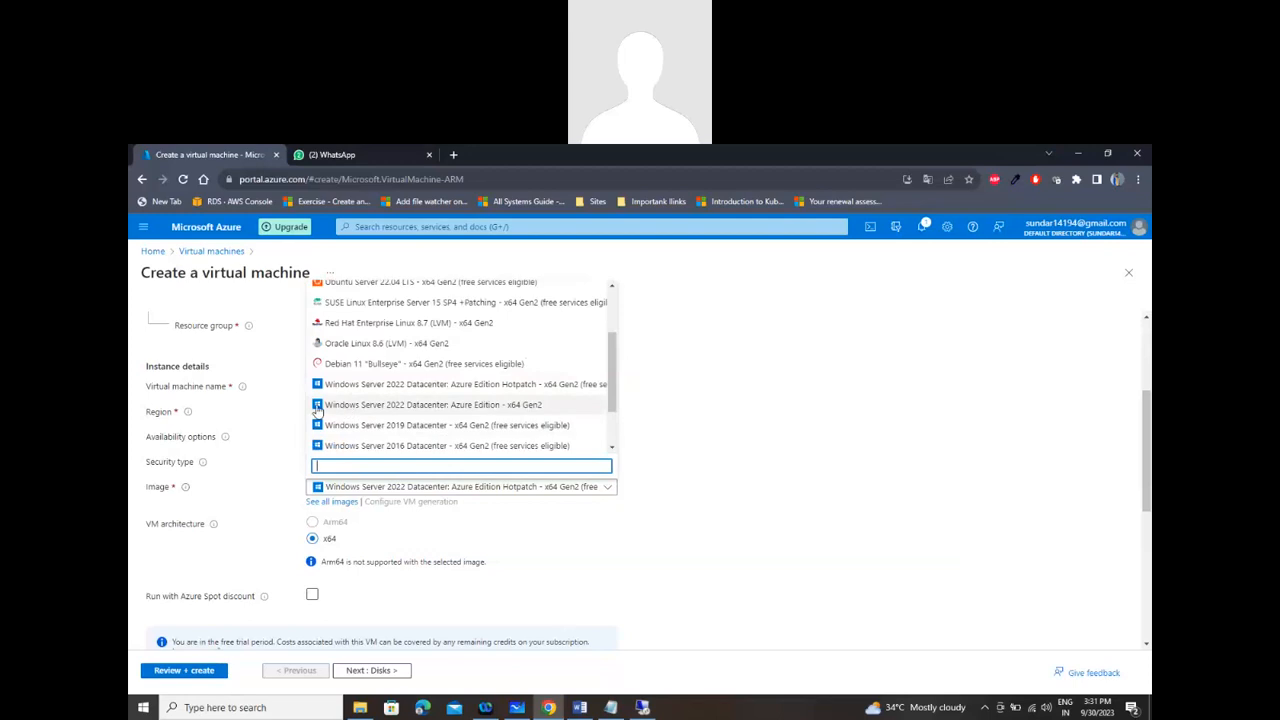
click(395, 406)
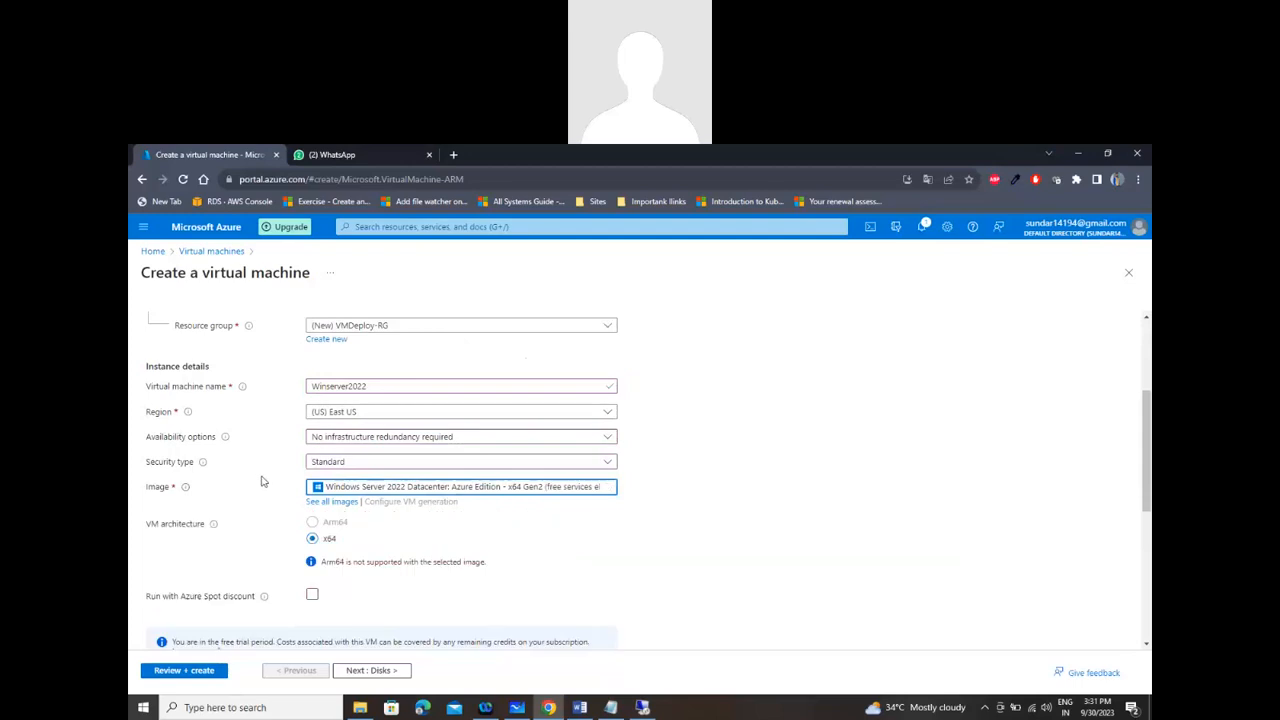
scroll(277, 475, down, 1)
scroll(286, 474, up, 1)
Review the image choices and VM architecture setting without changing them
scroll(410, 492, down, 1)
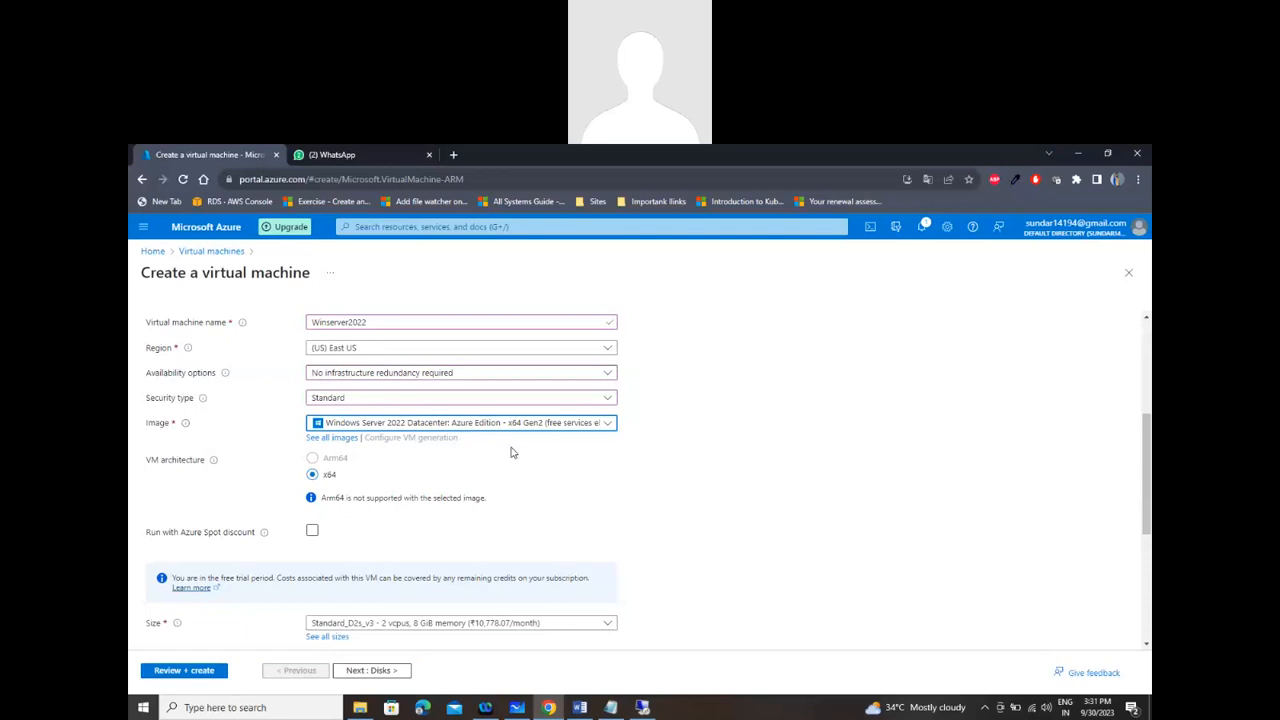
scroll(511, 453, up, 1)
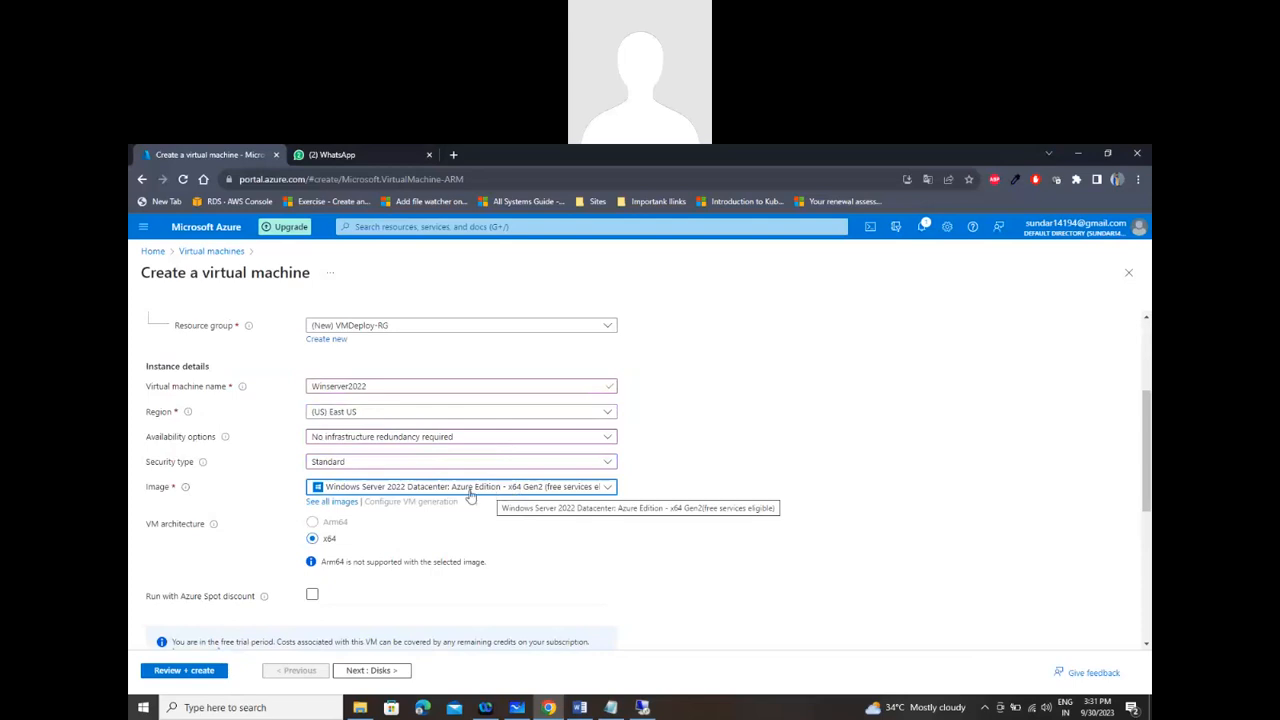
scroll(467, 467, down, 1)
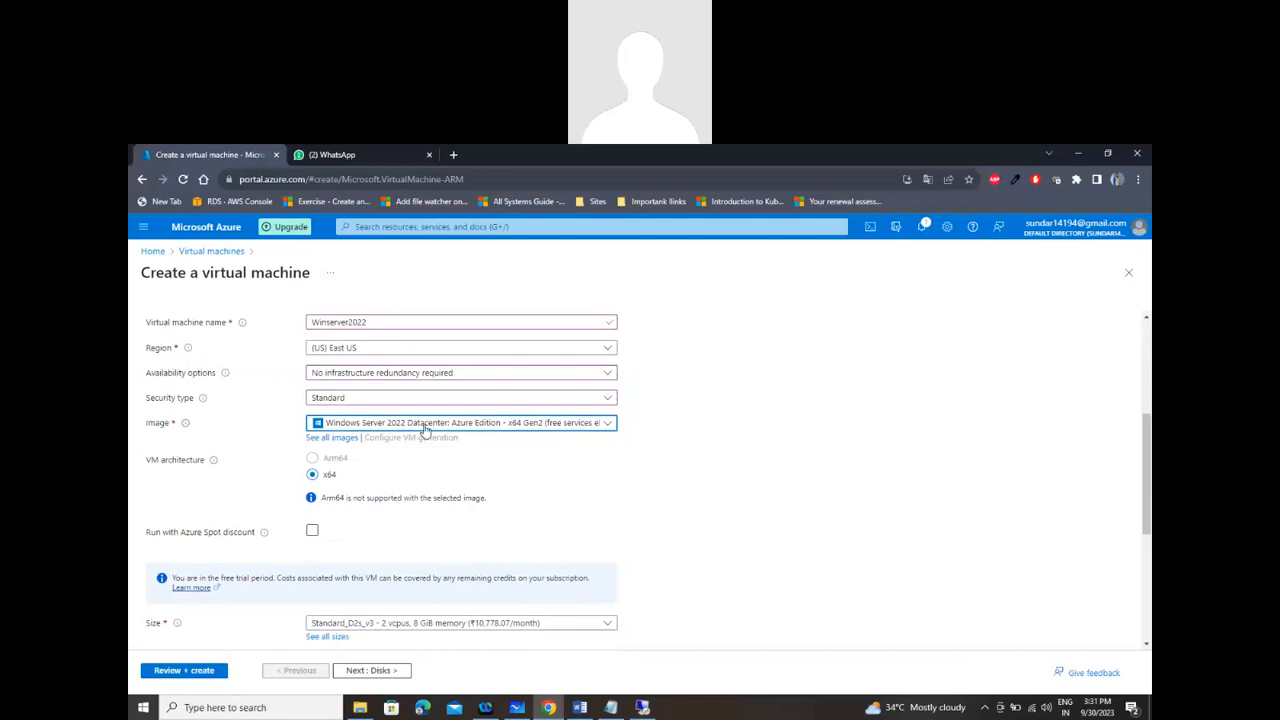
click(432, 425)
click(437, 428)
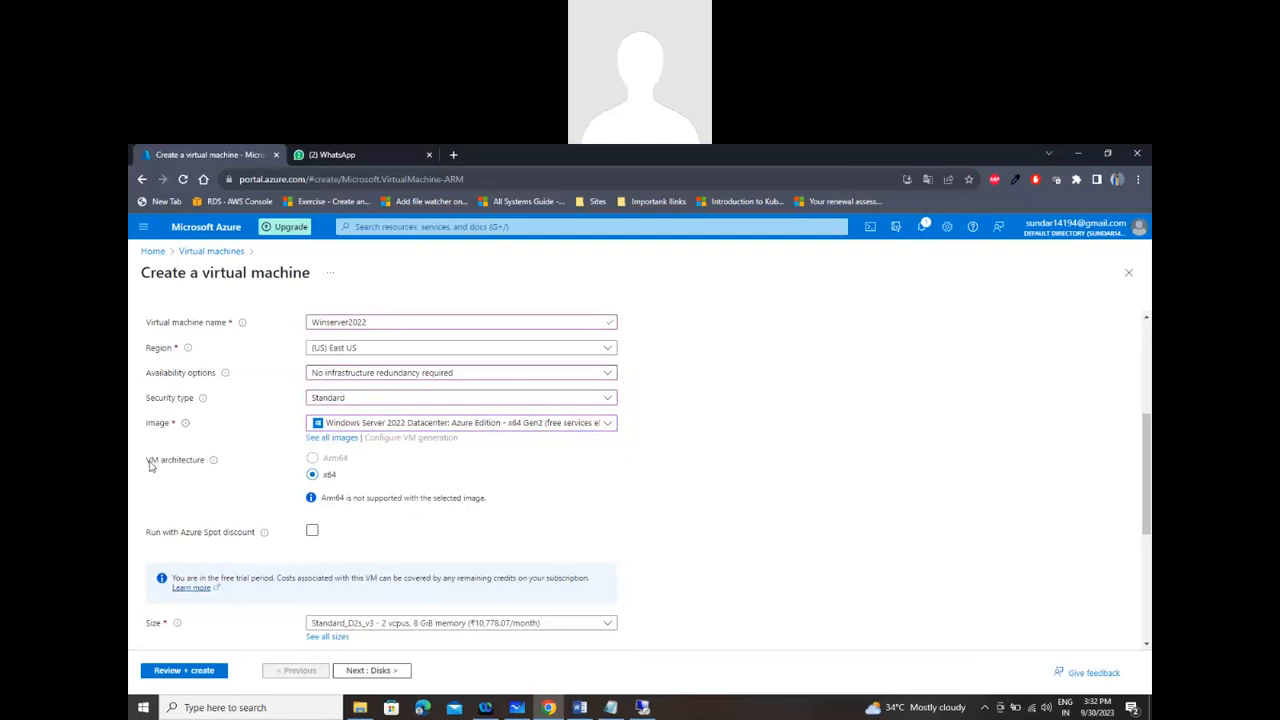
drag(149, 465, 205, 465)
click(272, 463)
Tick and untick 'Run with Azure Spot discount', leave it off, and switch to Whiteboard
scroll(353, 483, down, 1)
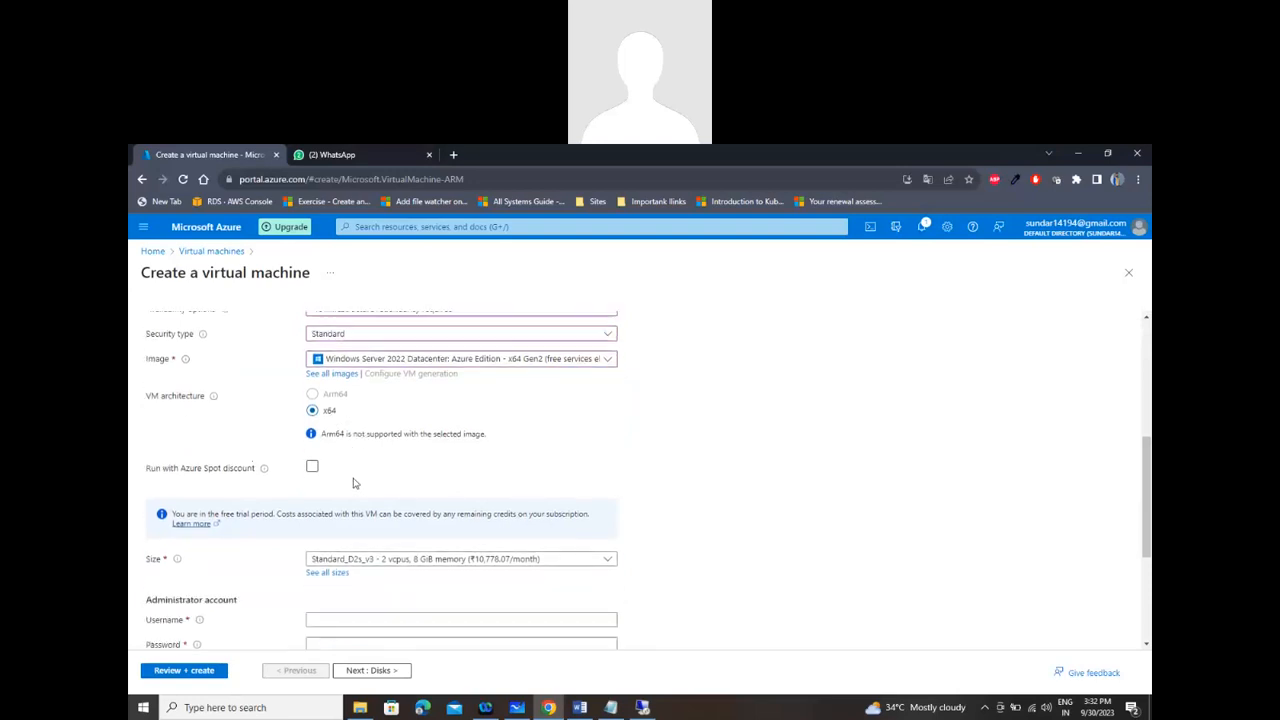
scroll(353, 483, up, 3)
scroll(330, 478, down, 3)
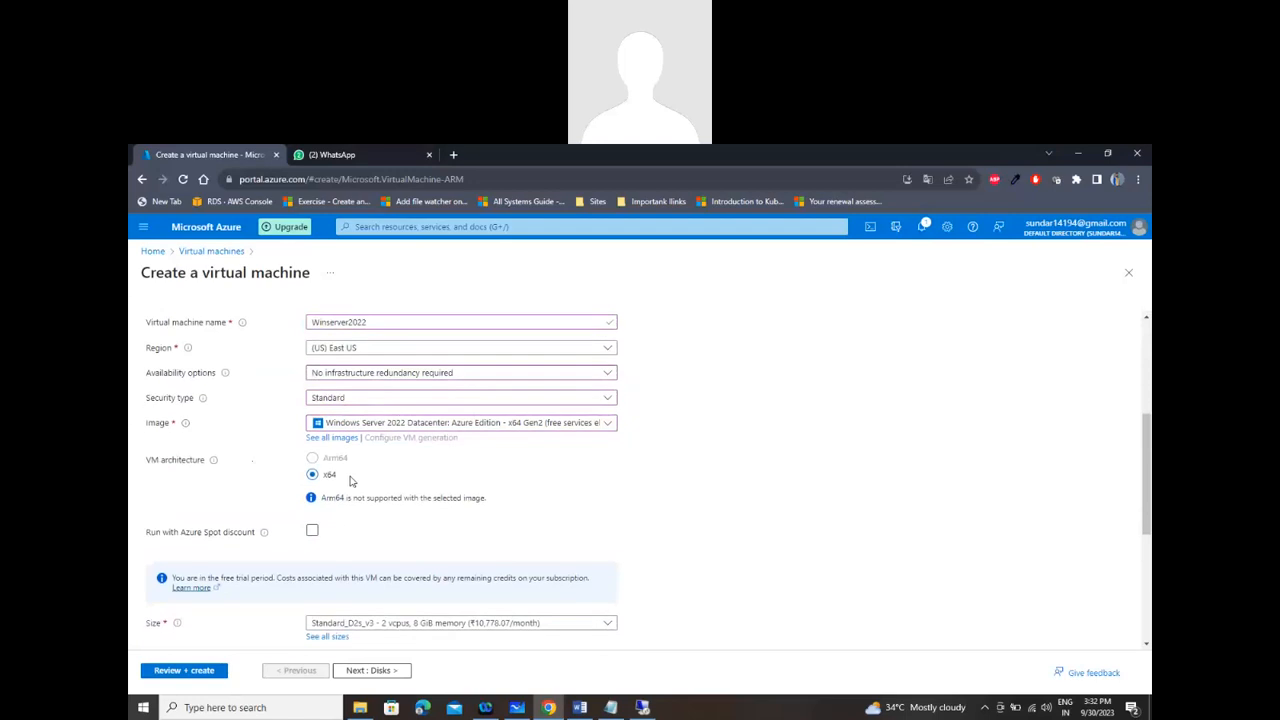
scroll(323, 476, down, 1)
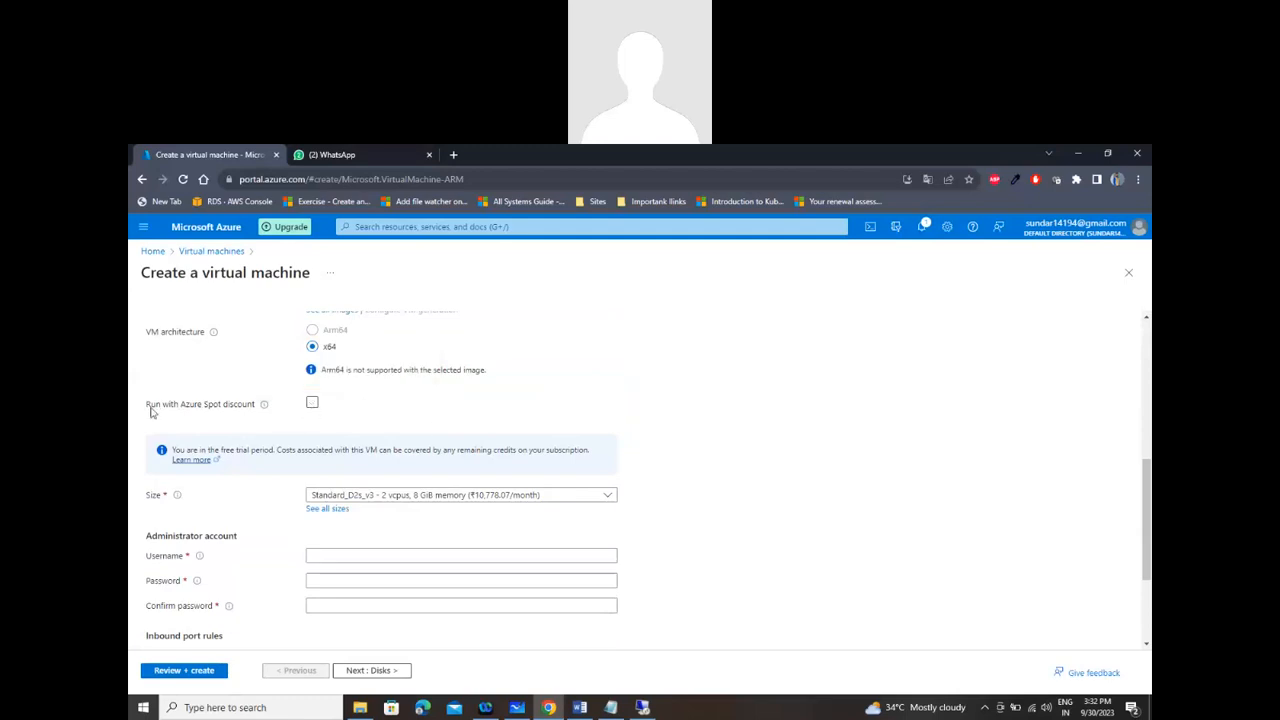
click(312, 402)
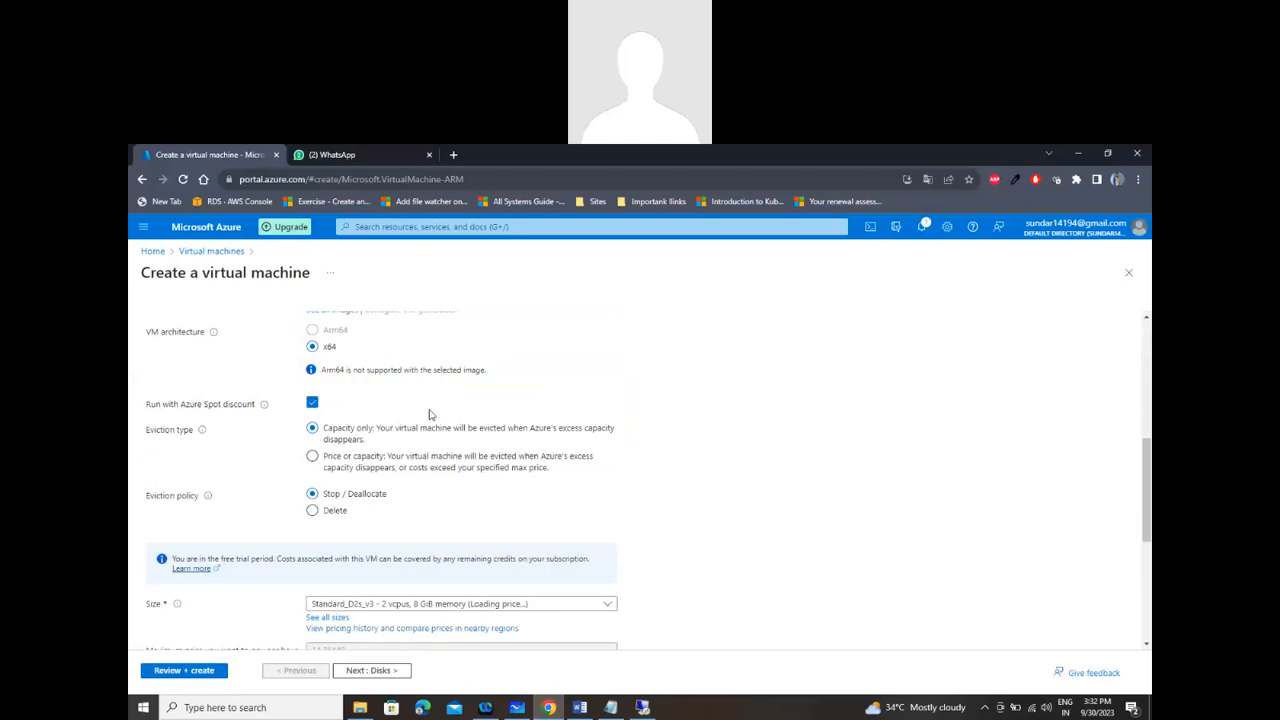
click(312, 402)
click(516, 707)
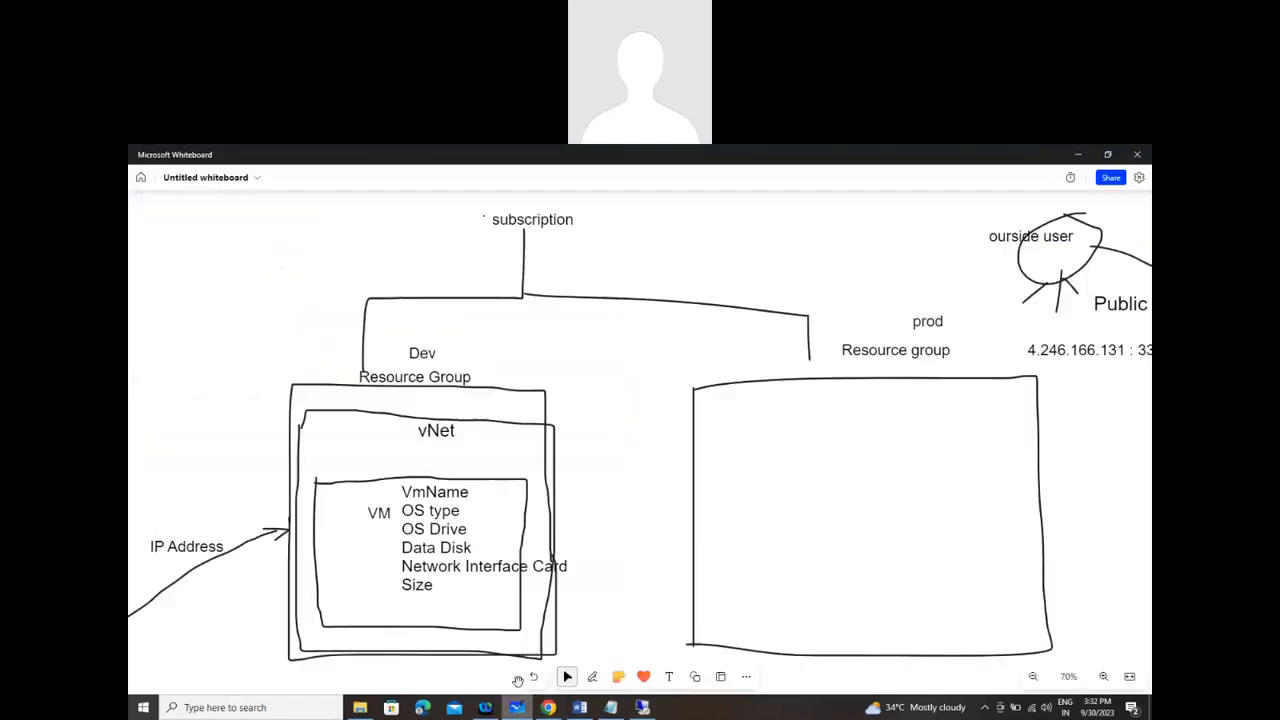
Clear blank board space and draw a line splitting into two branches
mouse_move(688, 554)
mouse_down()
mouse_move(272, 514)
mouse_move(784, 555)
mouse_up()
mouse_move(1111, 537)
mouse_down()
mouse_move(390, 457)
mouse_move(276, 471)
mouse_up()
drag(808, 404, 276, 440)
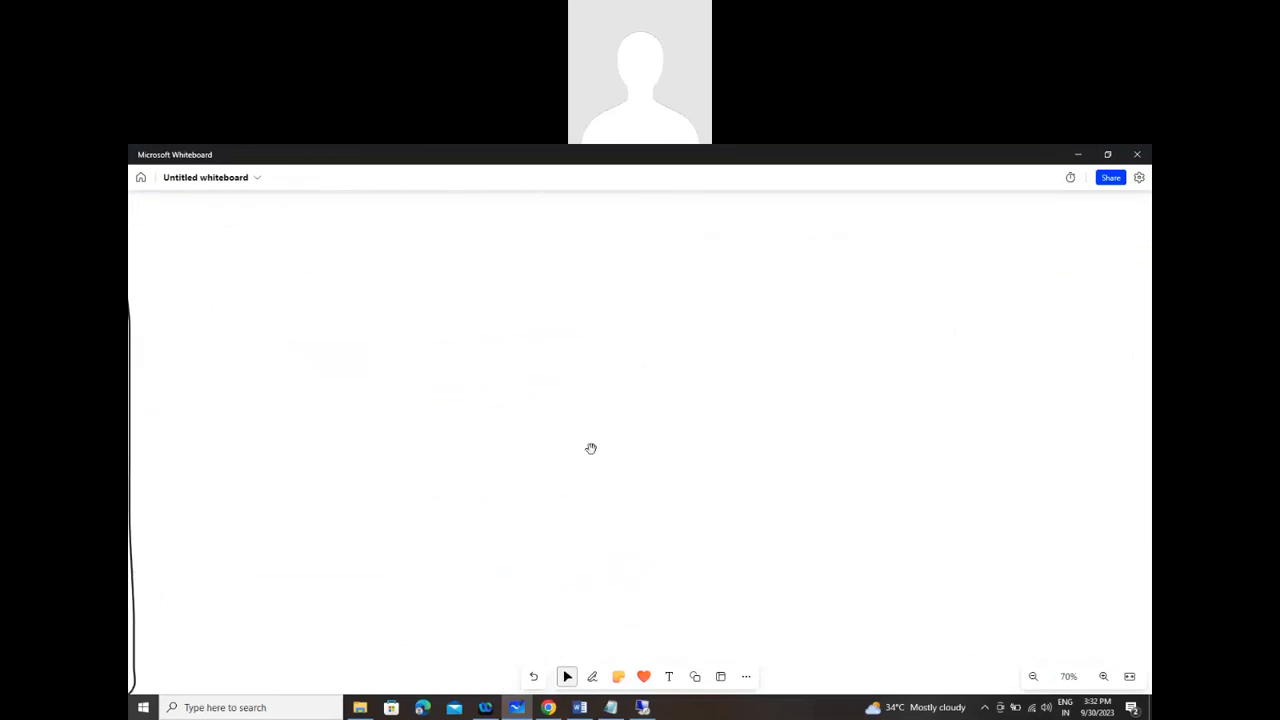
click(592, 676)
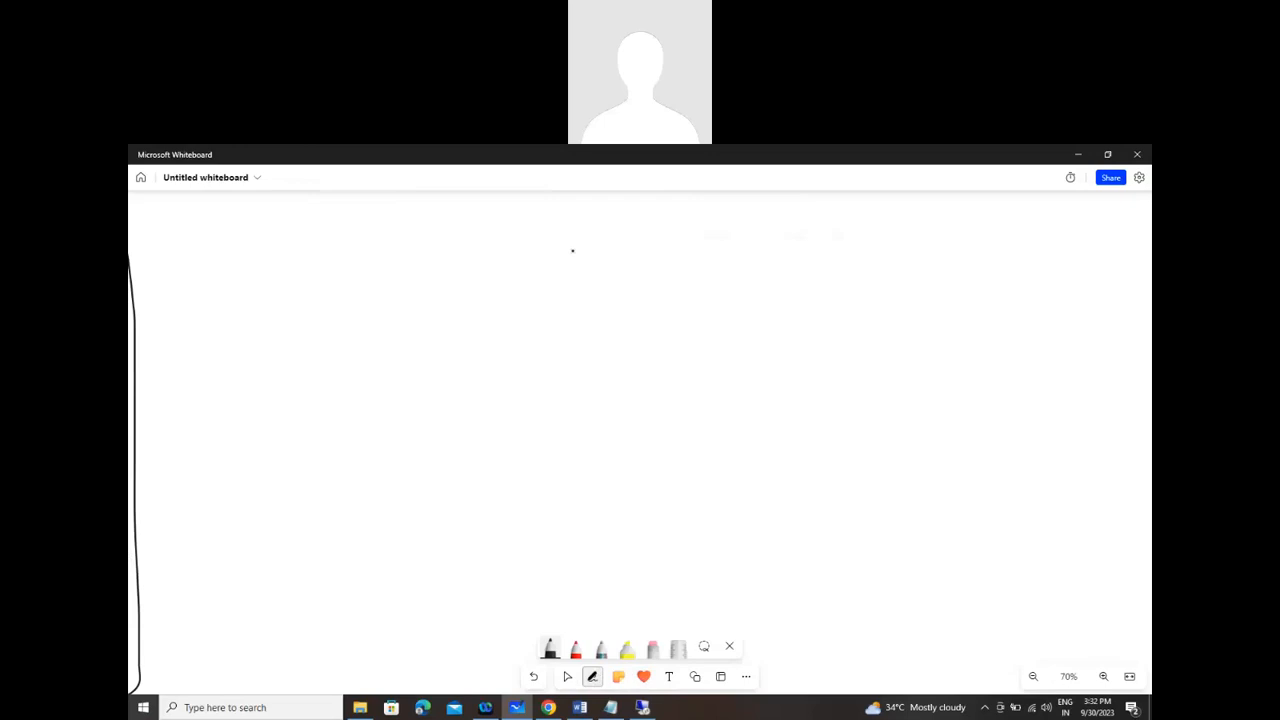
mouse_move(580, 350)
mouse_down()
mouse_move(414, 443)
mouse_move(403, 512)
mouse_up()
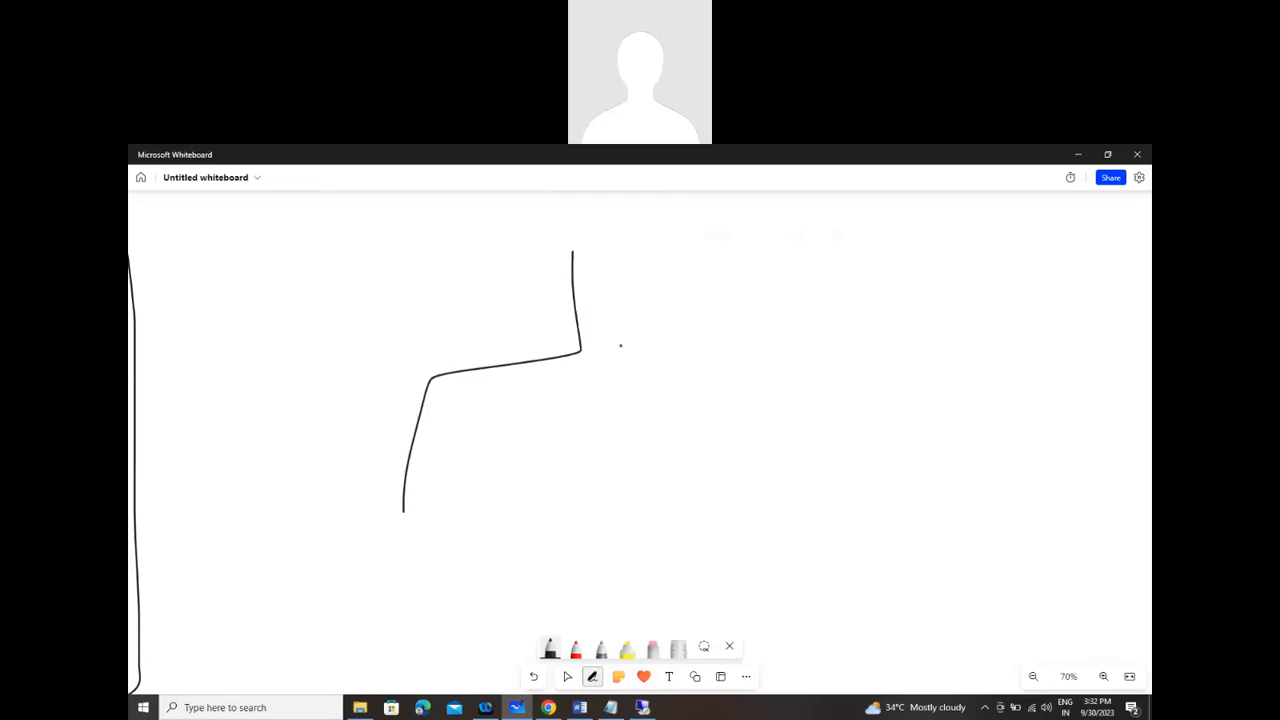
mouse_move(580, 350)
mouse_down()
mouse_move(749, 346)
mouse_move(792, 492)
mouse_up()
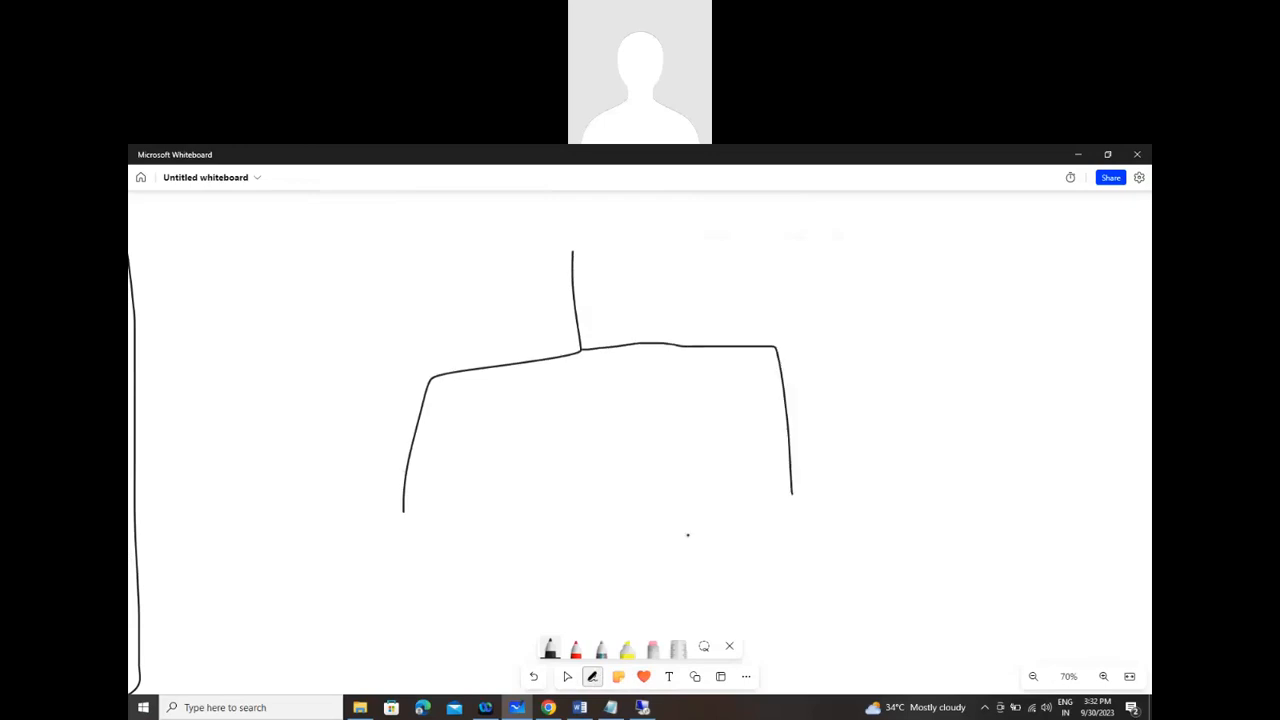
Title the branching diagram 'VM Types' above its top line
click(670, 677)
click(557, 230)
text(VM Types)
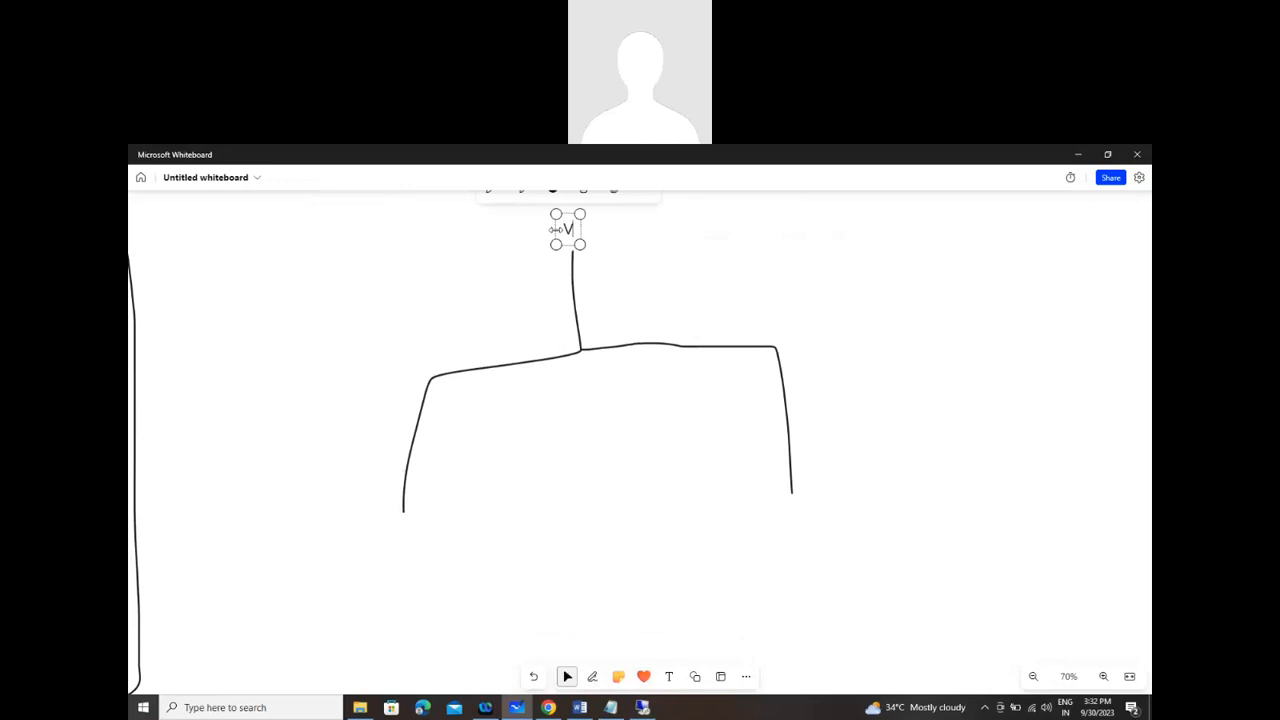
click(543, 455)
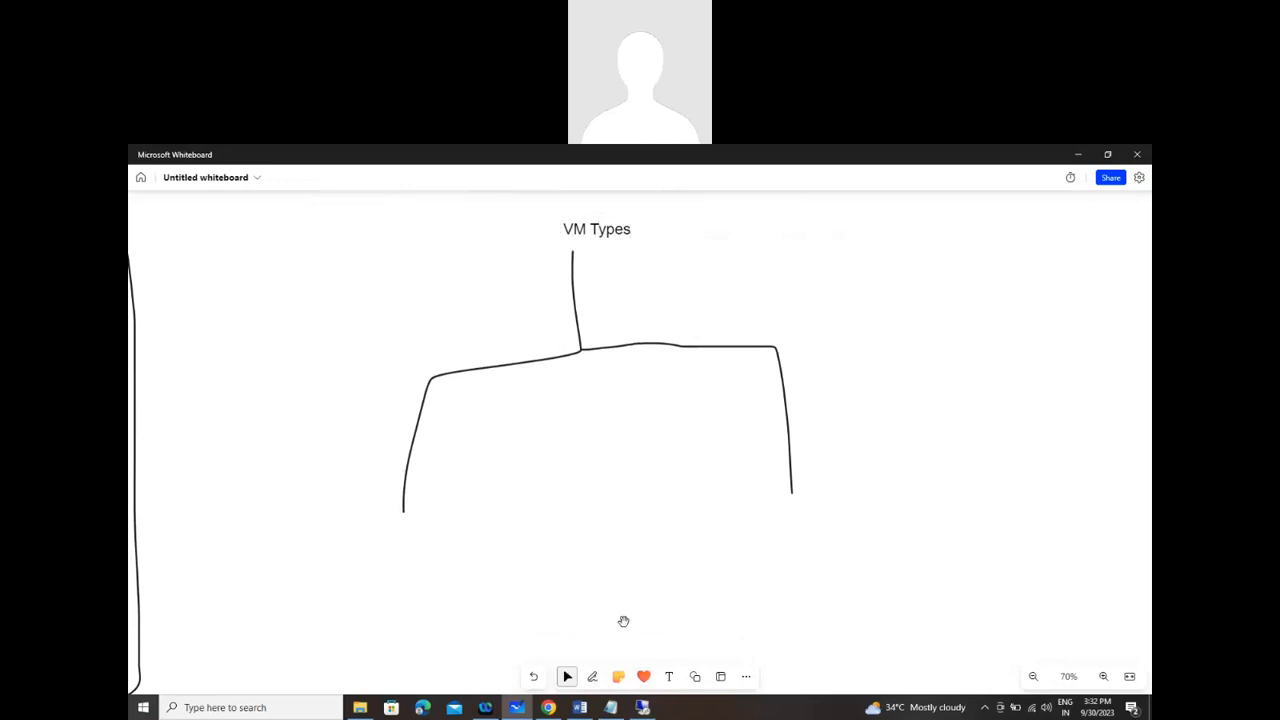
Draw loops under the left and right branches
click(612, 678)
click(592, 677)
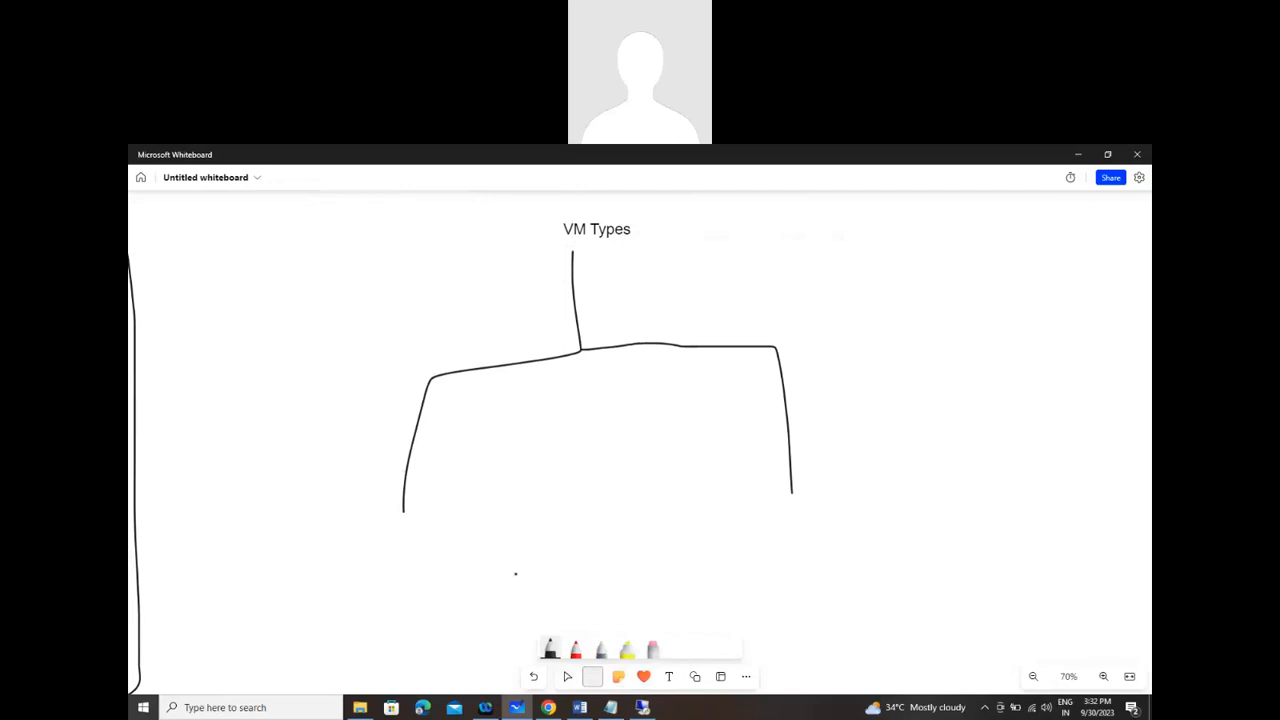
drag(475, 516, 535, 643)
drag(505, 535, 540, 640)
mouse_move(792, 472)
mouse_down()
mouse_move(778, 474)
mouse_move(1050, 575)
mouse_move(792, 498)
mouse_up()
Label the loops 'Spot instance' and 'Reserved or dedicated instance'
click(671, 678)
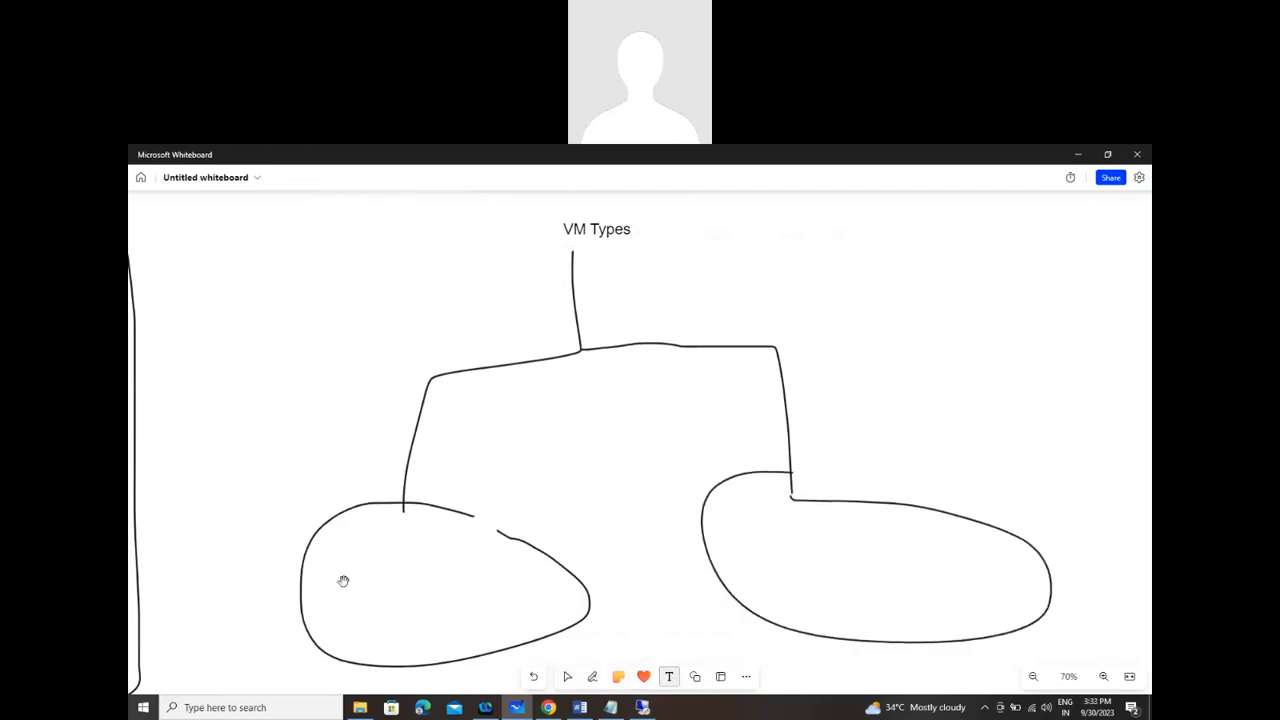
click(345, 582)
text(Spot)
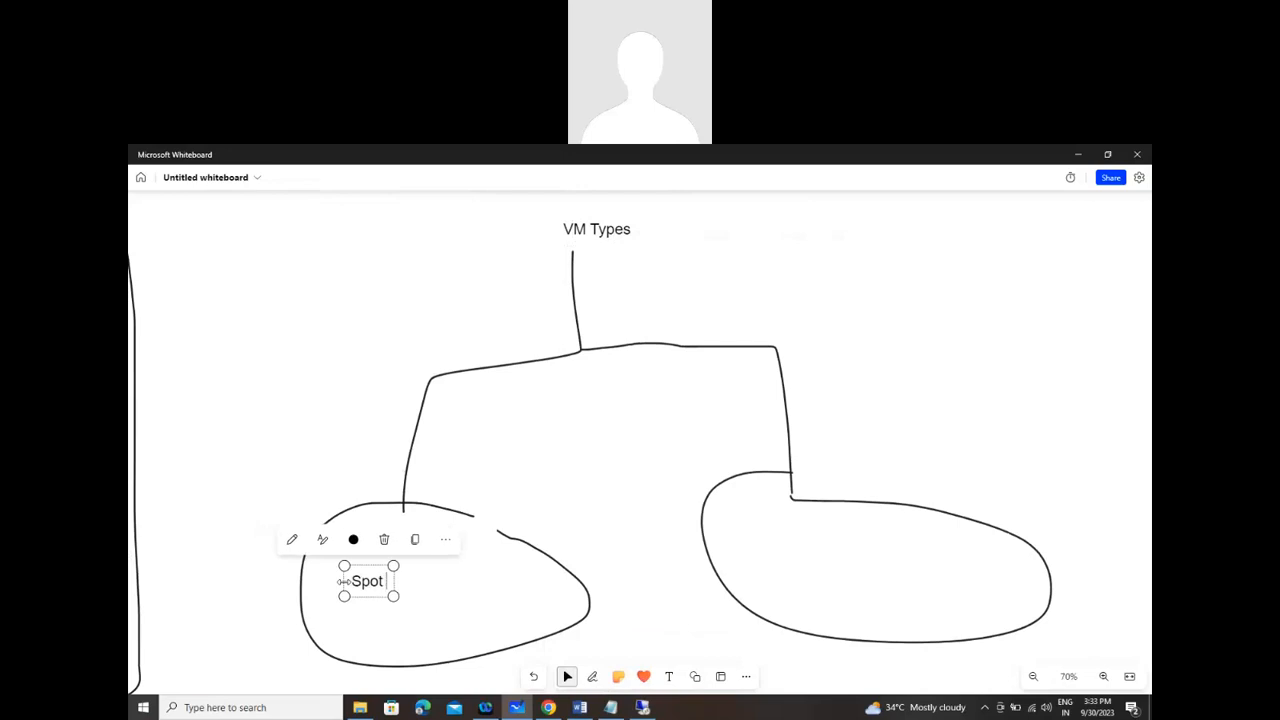
text( instance)
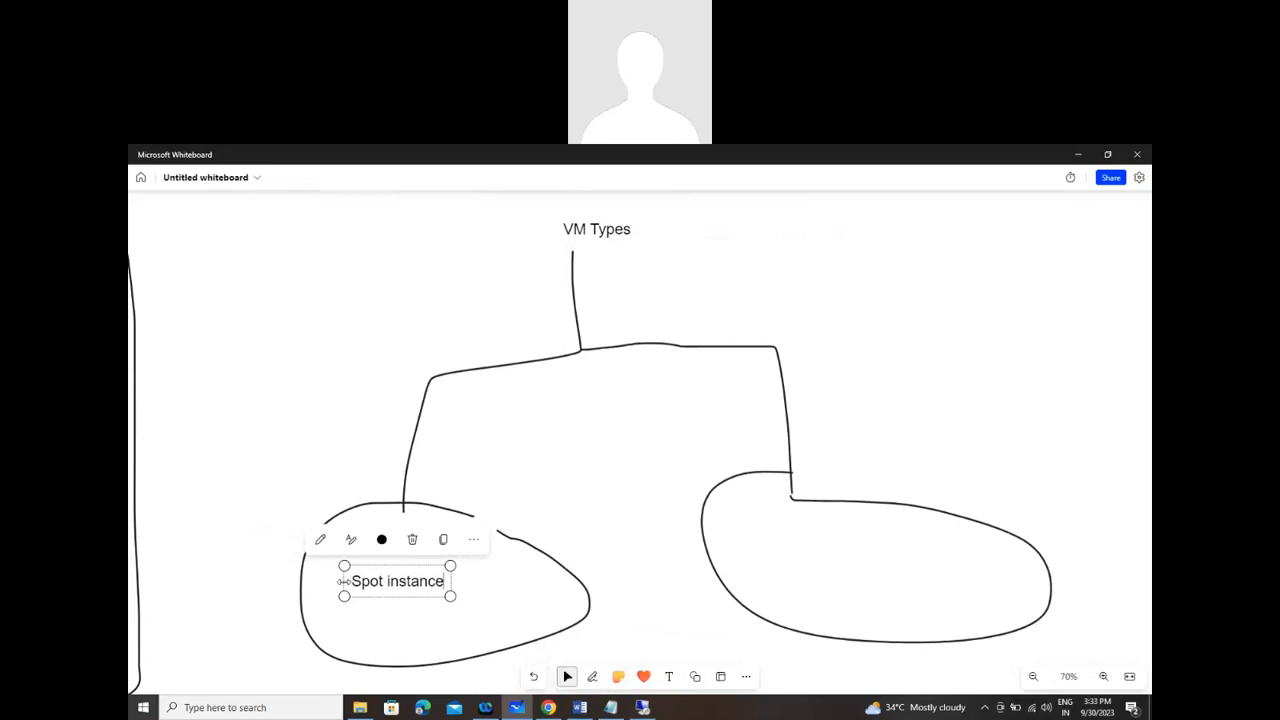
click(701, 605)
click(669, 677)
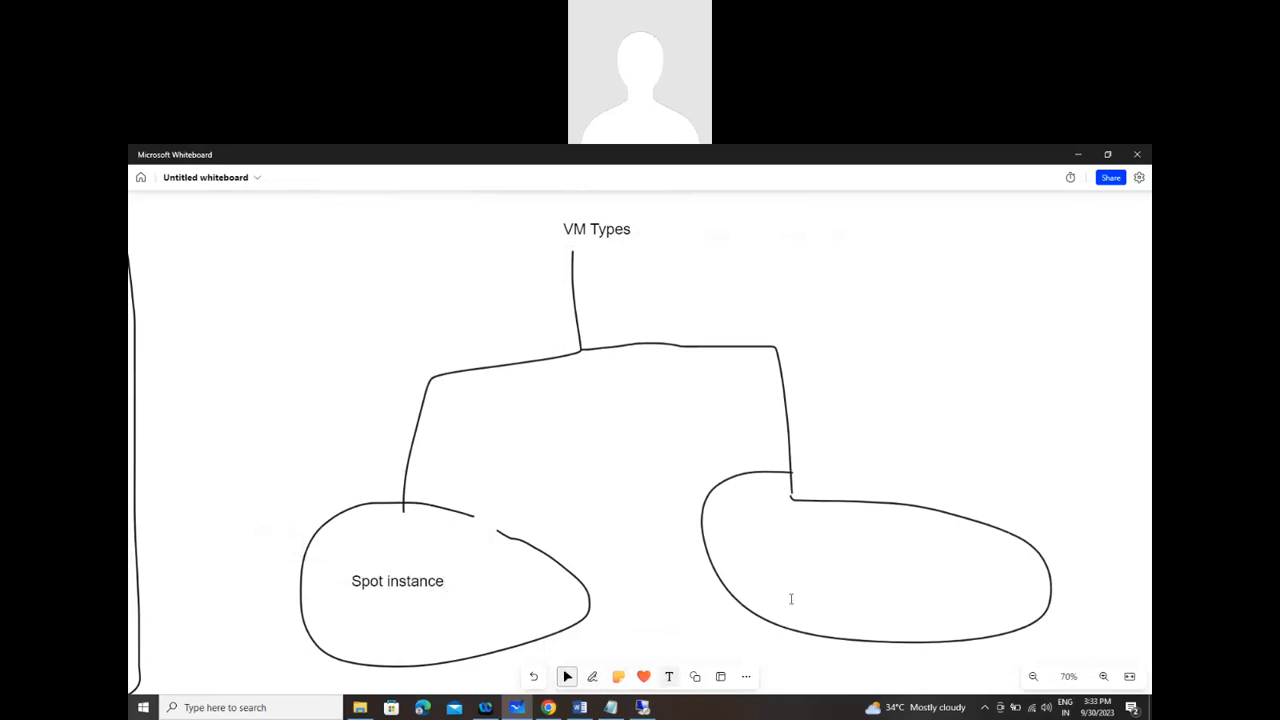
click(788, 565)
text(Re)
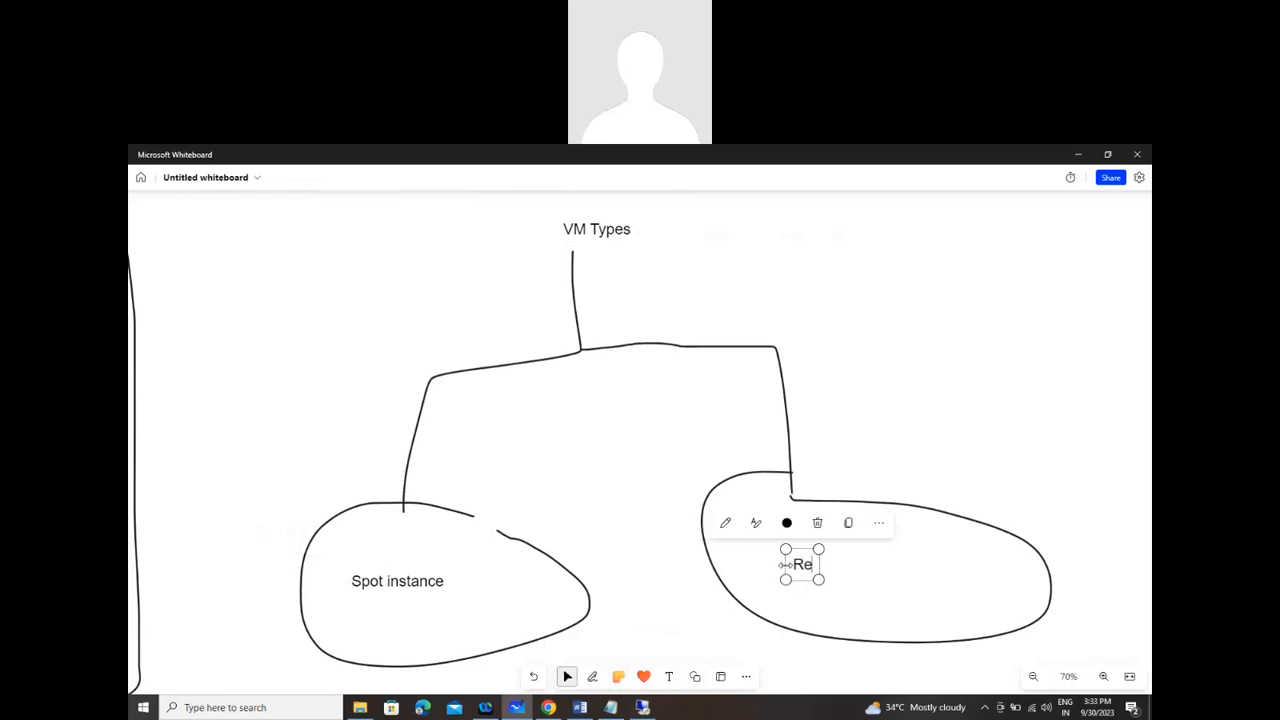
text(serve)
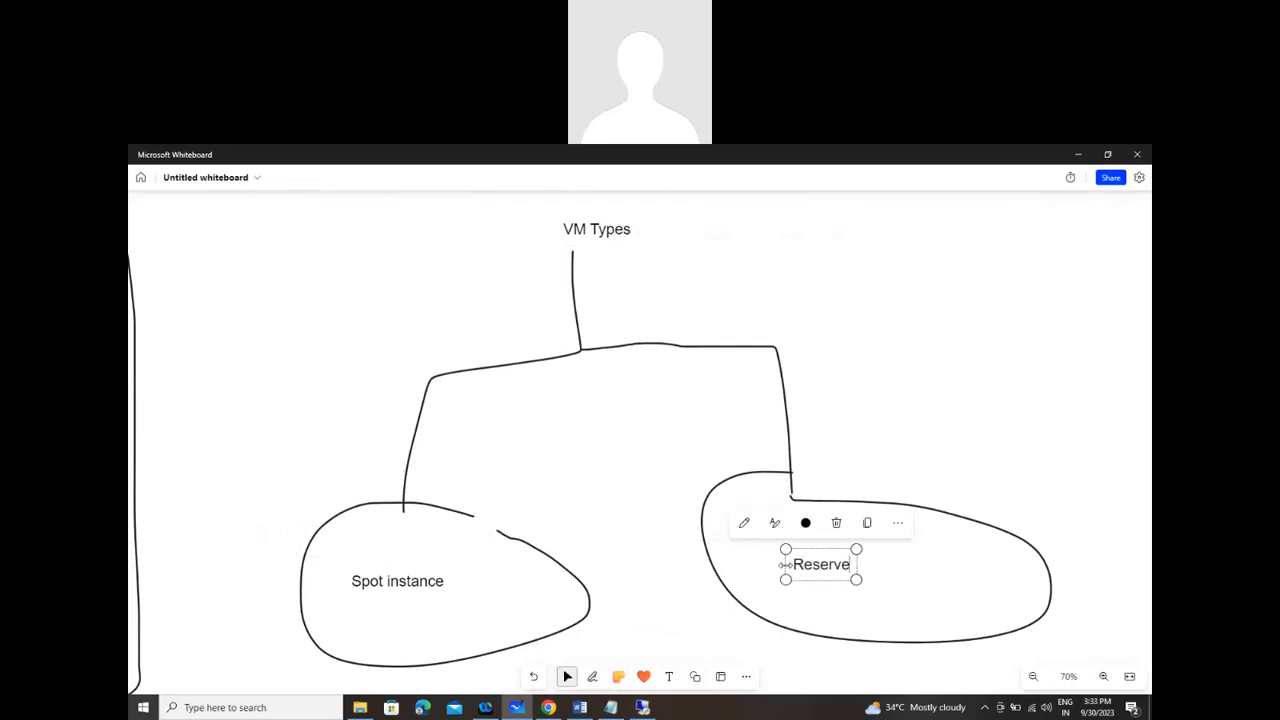
text(d or dedicat)
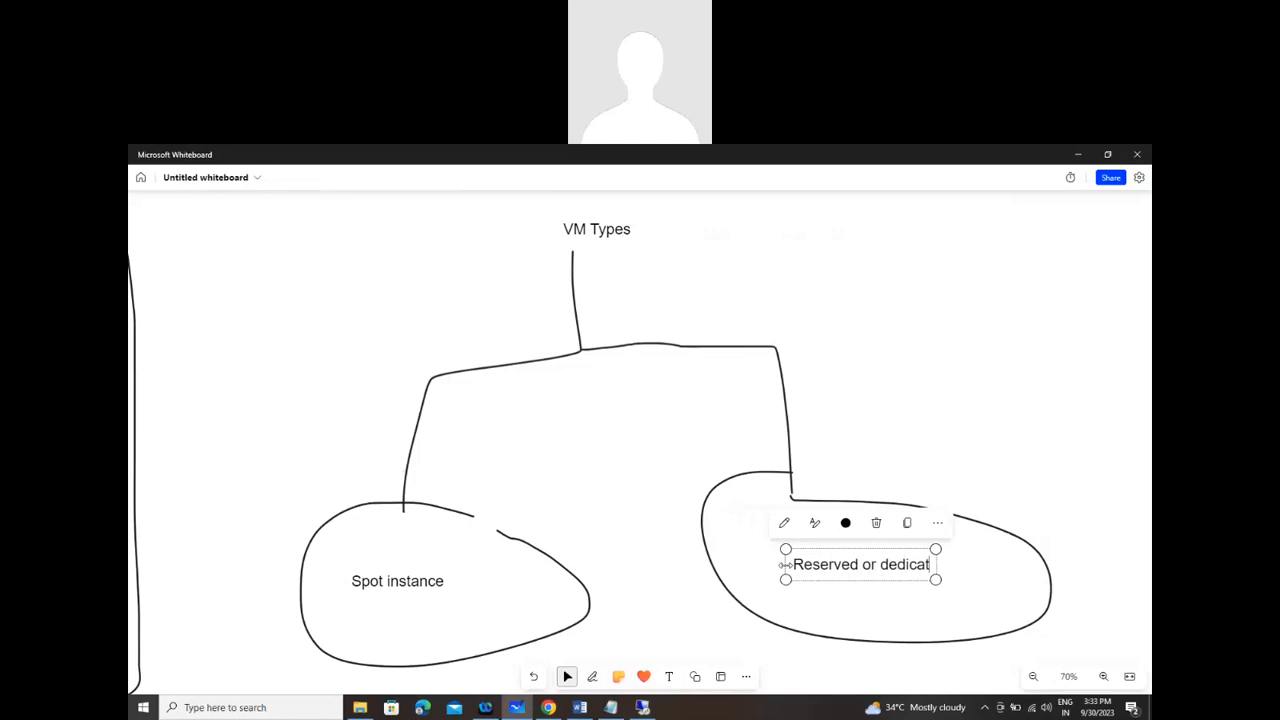
text(ed instance)
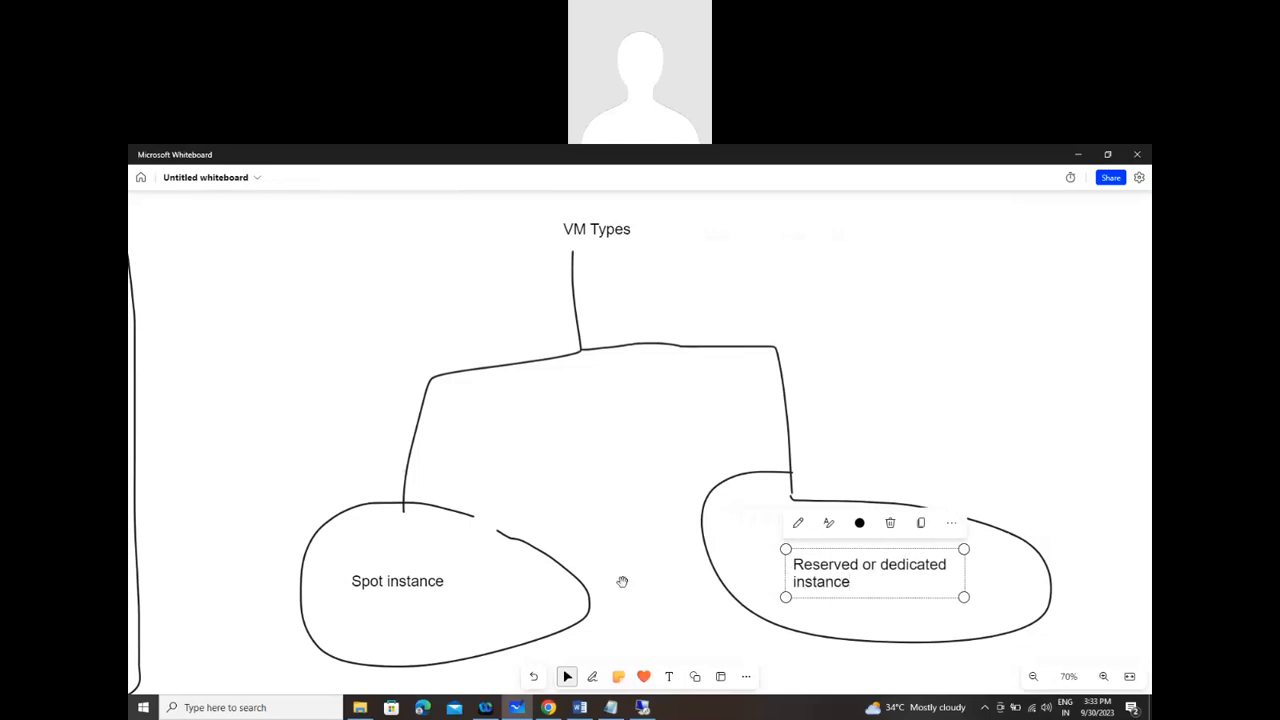
click(425, 598)
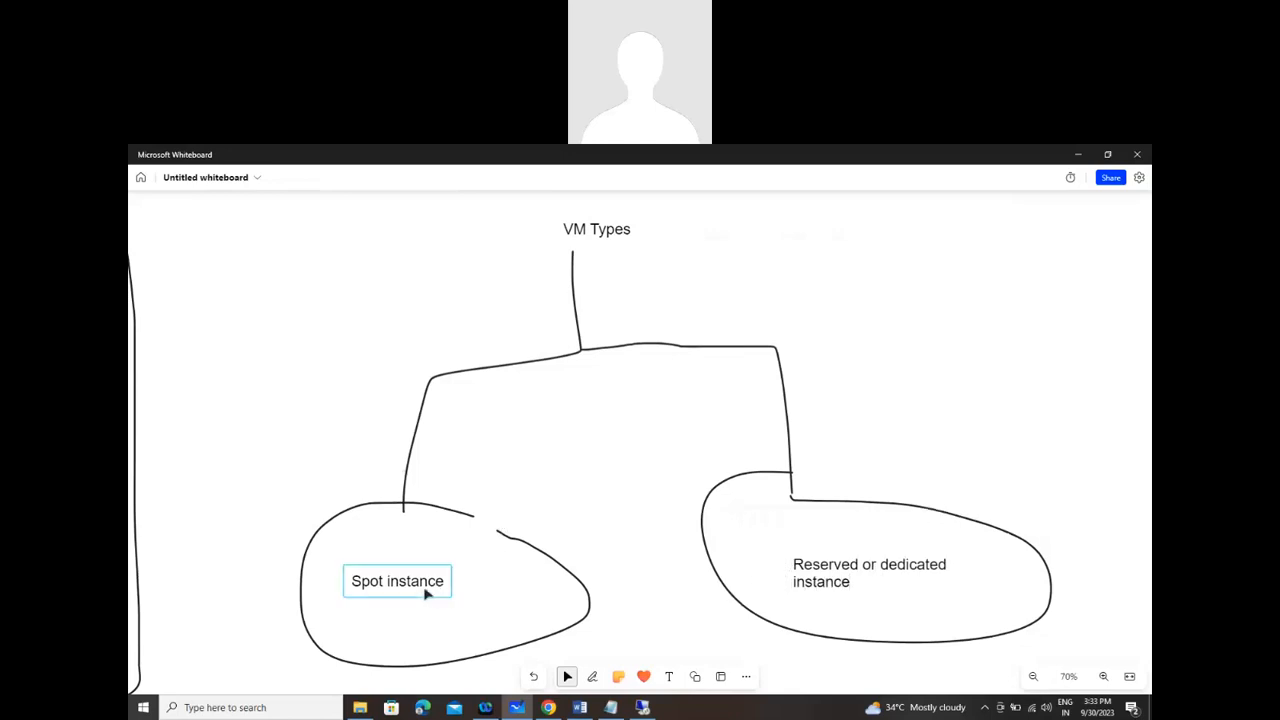
Add 'Spot vm' and '1 week' beneath the Spot instance label
click(354, 613)
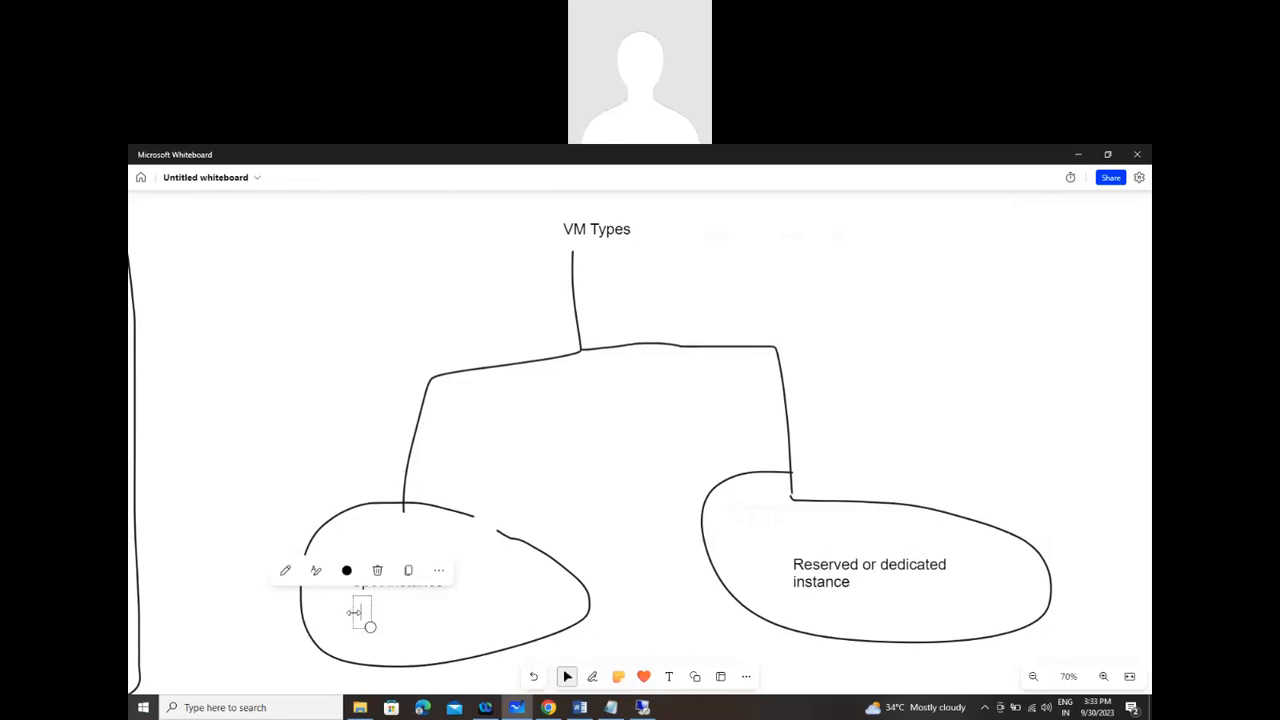
text(Spot vim)
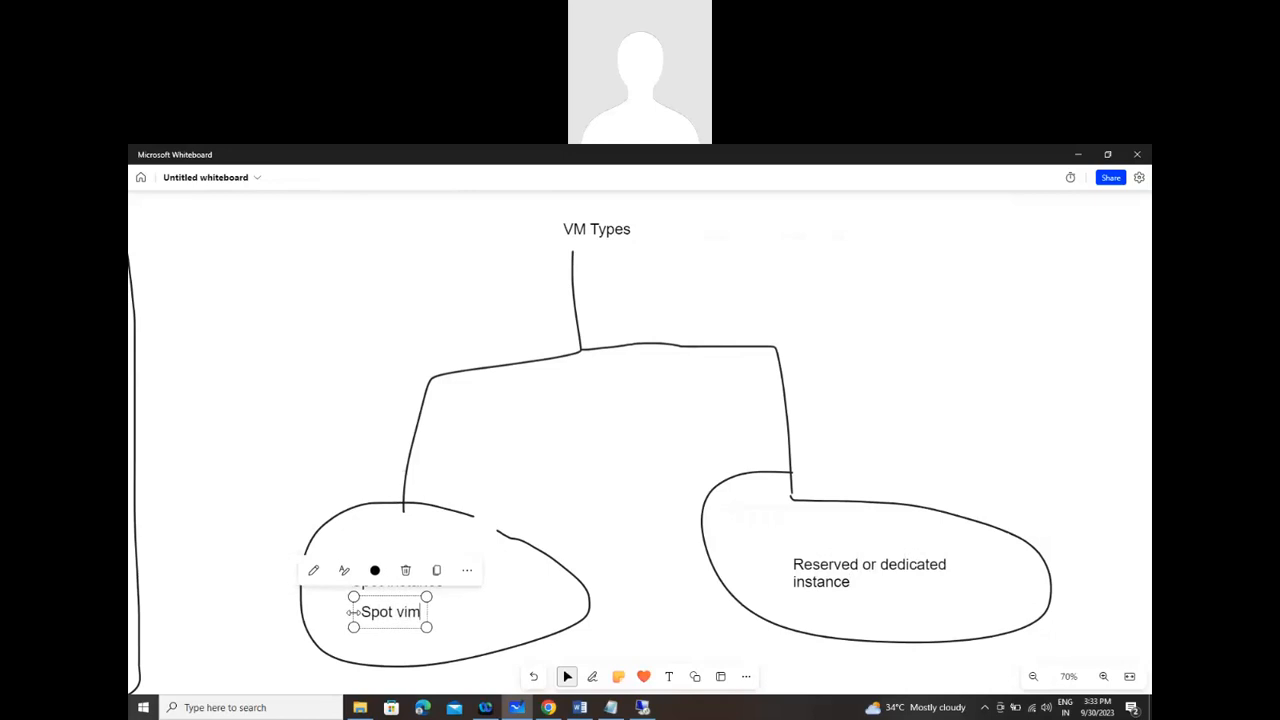
key(BackSpace)
key(BackSpace)
text(m)
click(353, 437)
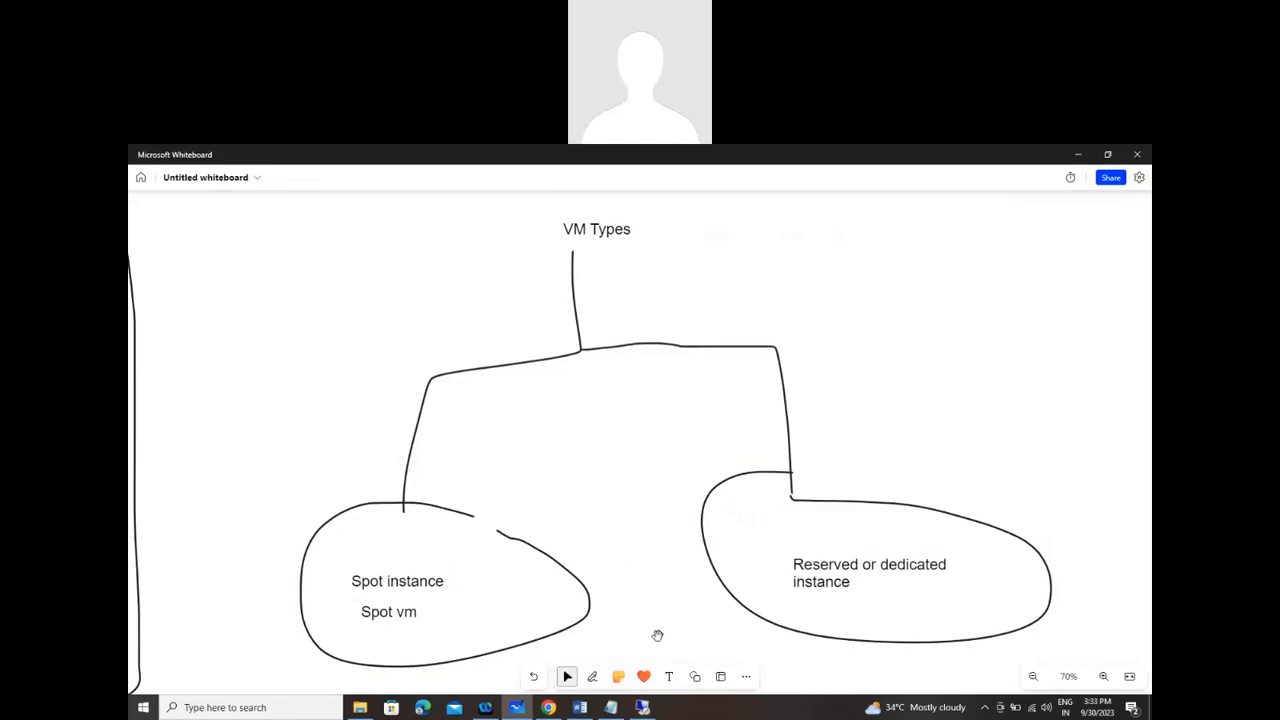
click(669, 676)
click(374, 637)
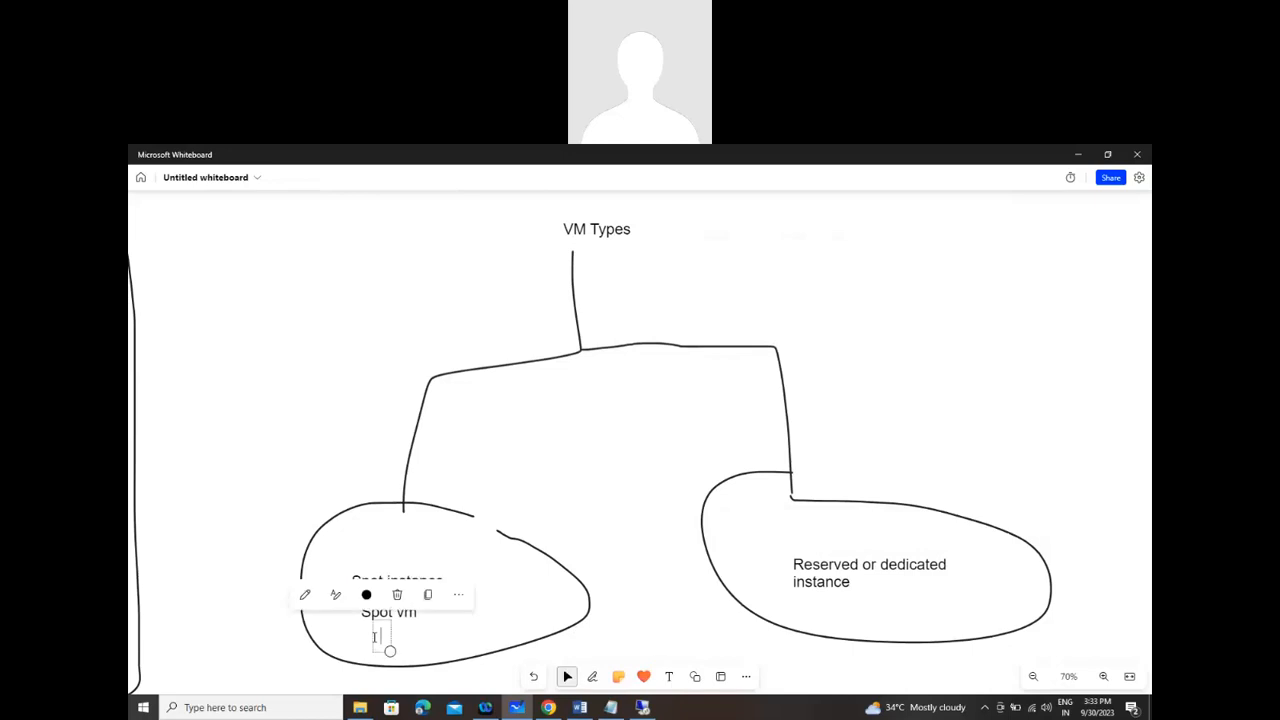
text(1 week)
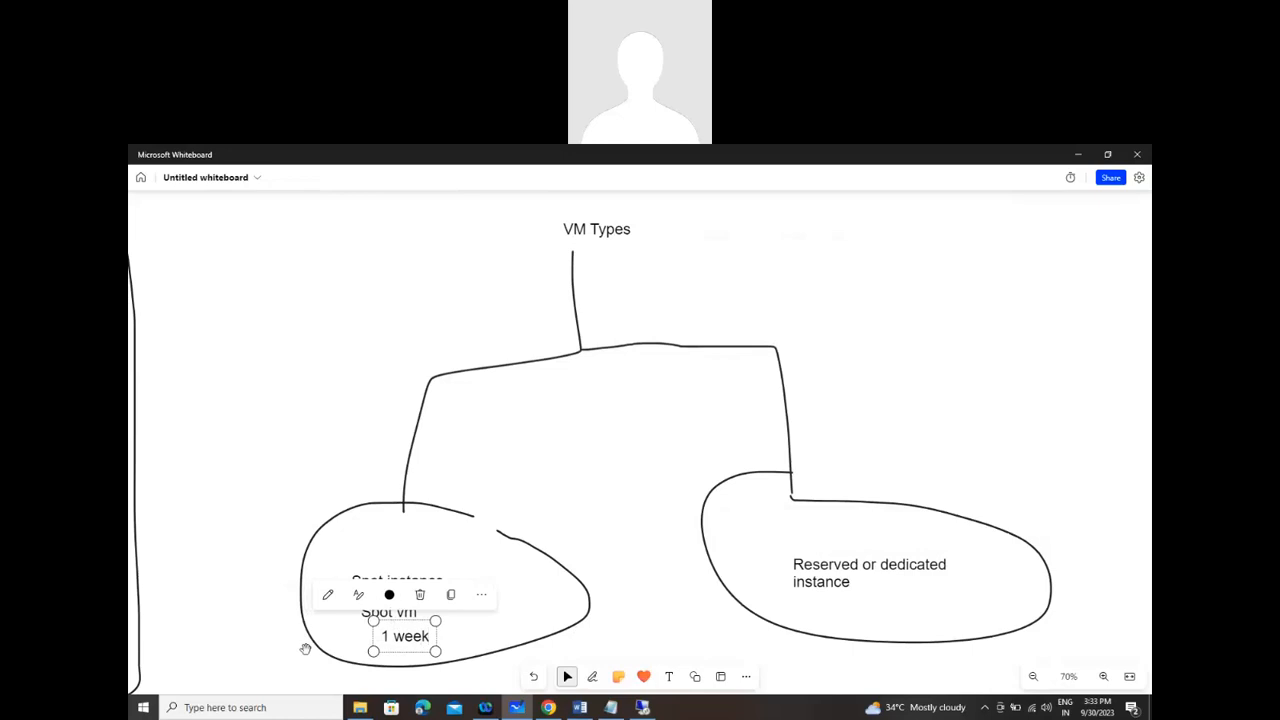
click(854, 571)
Add 'Long Term' under the Reserved or dedicated instance label
scroll(854, 571, down, 2)
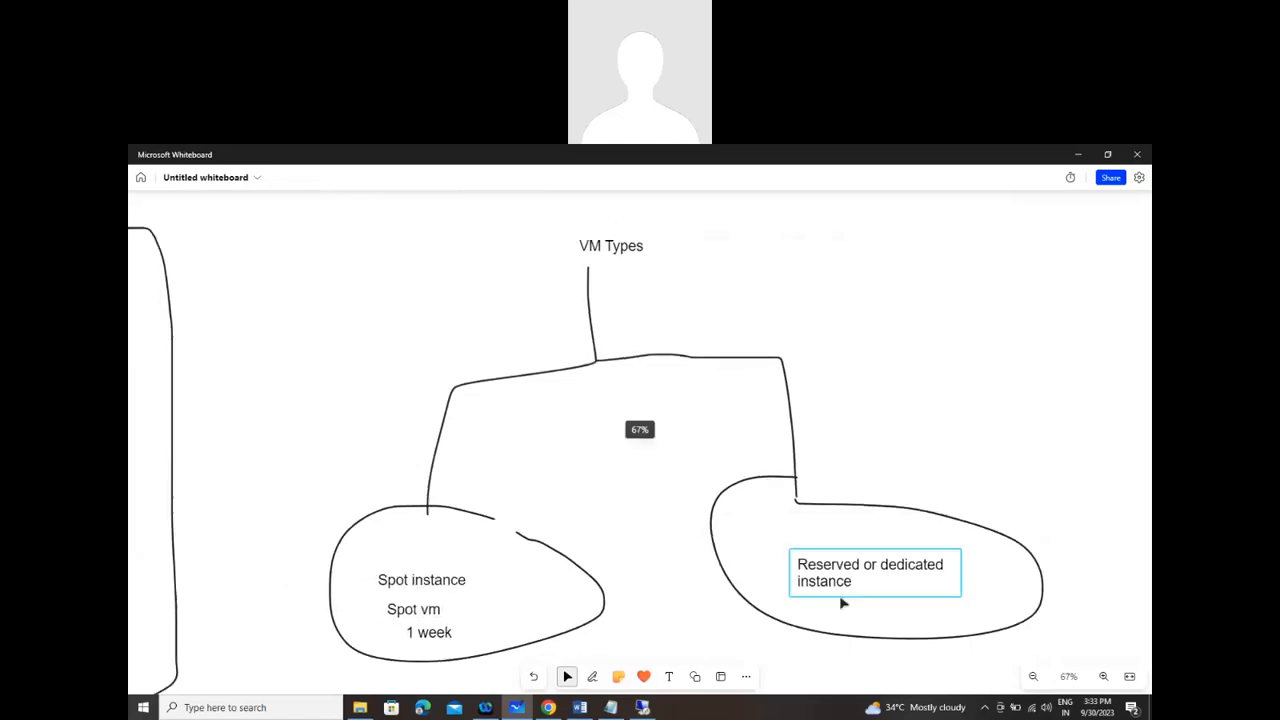
click(592, 677)
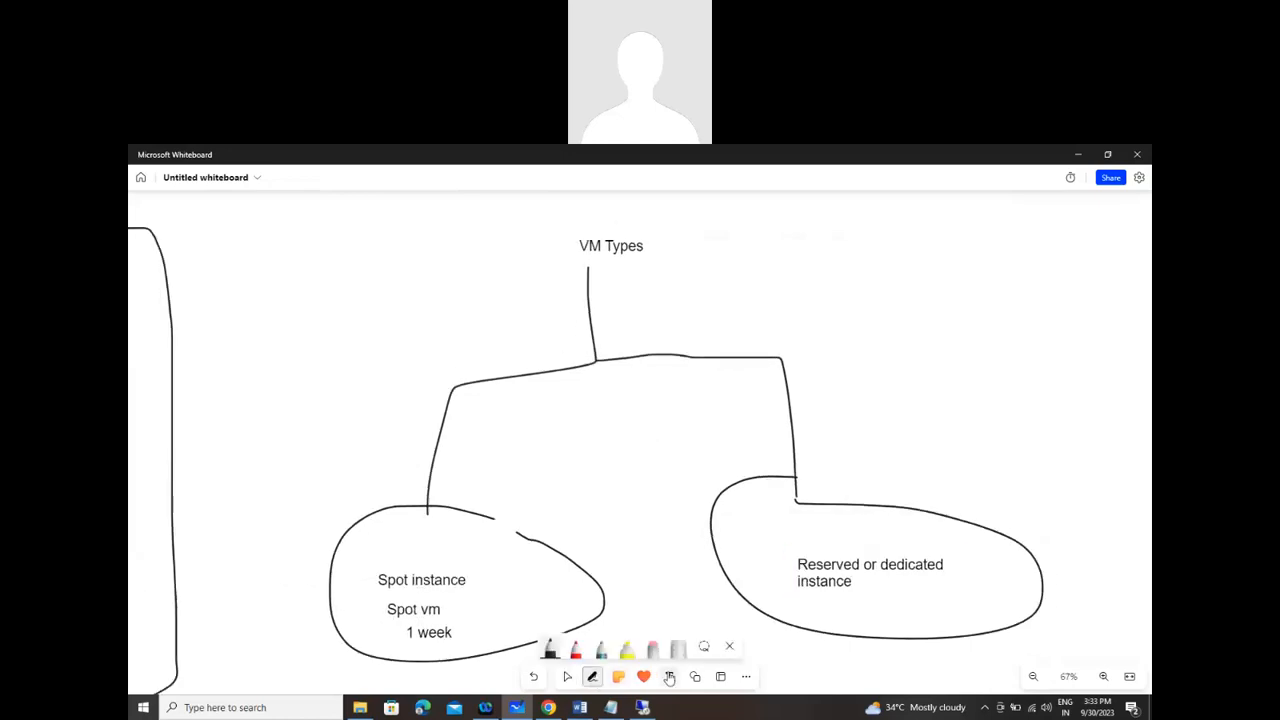
click(669, 677)
click(852, 605)
text(Long )
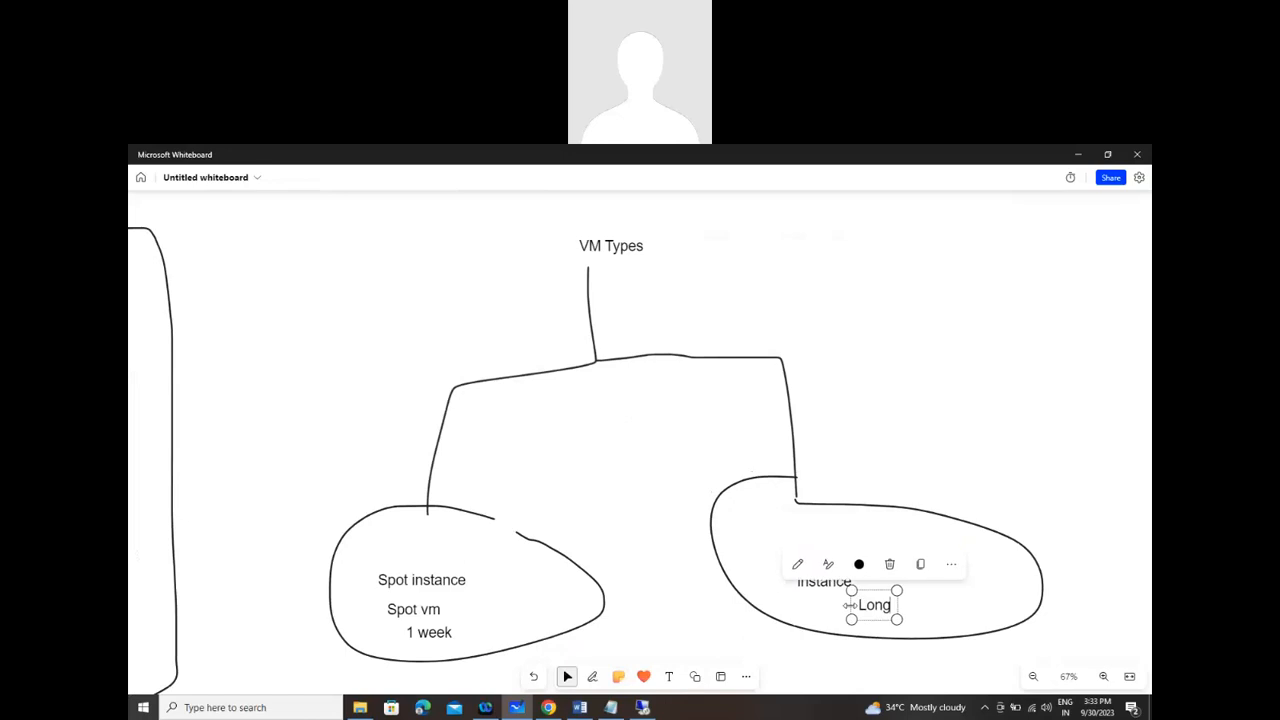
text(Ter)
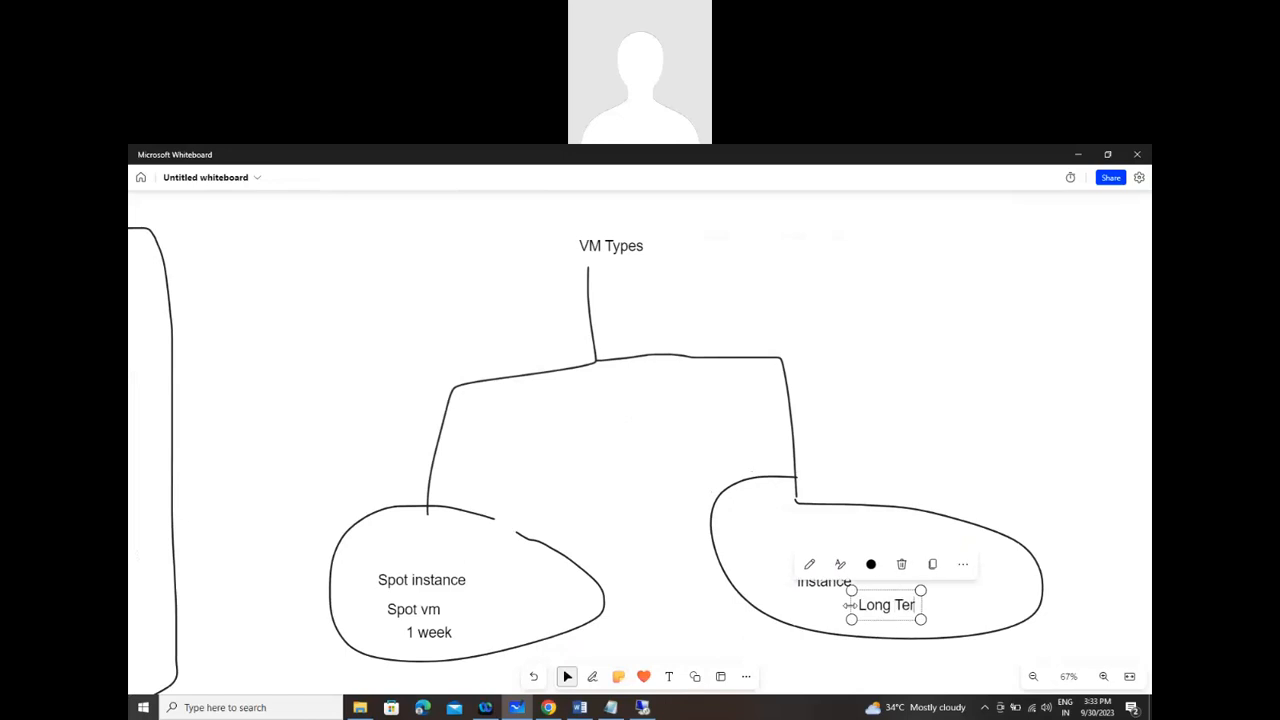
text(m)
click(760, 580)
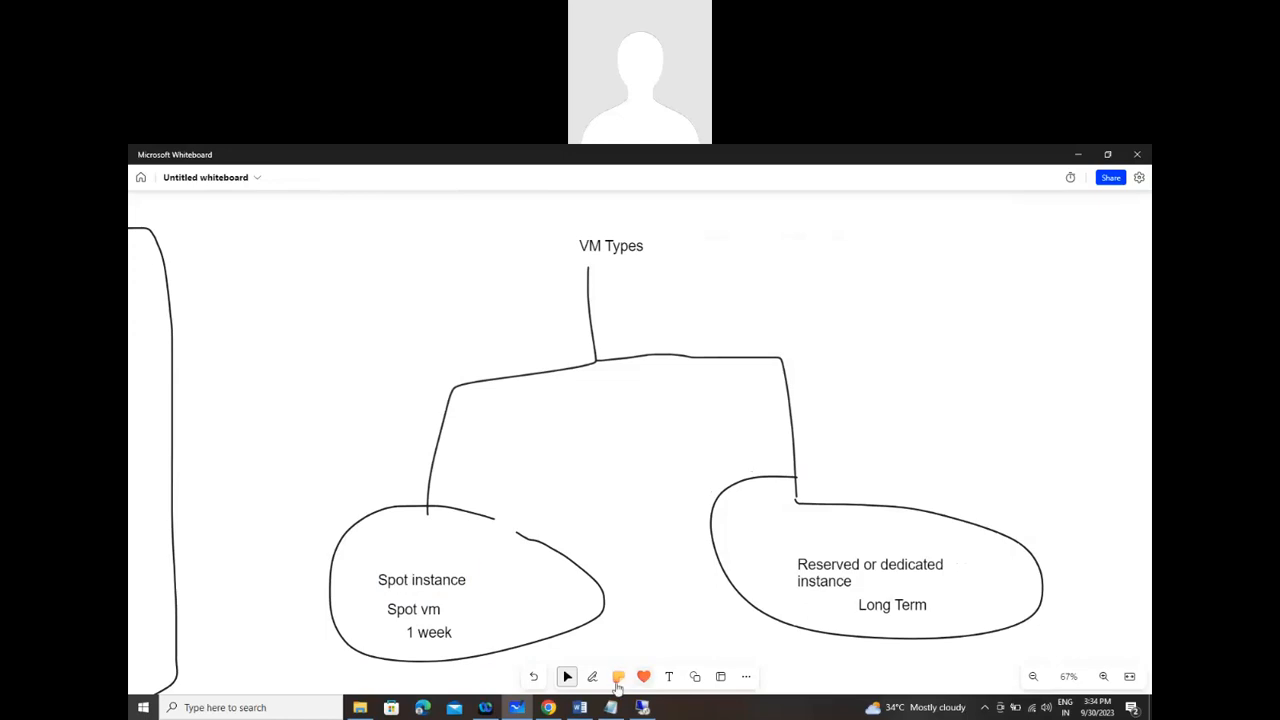
Note 'Less cost' above the Spot instance label
click(669, 676)
text(L)
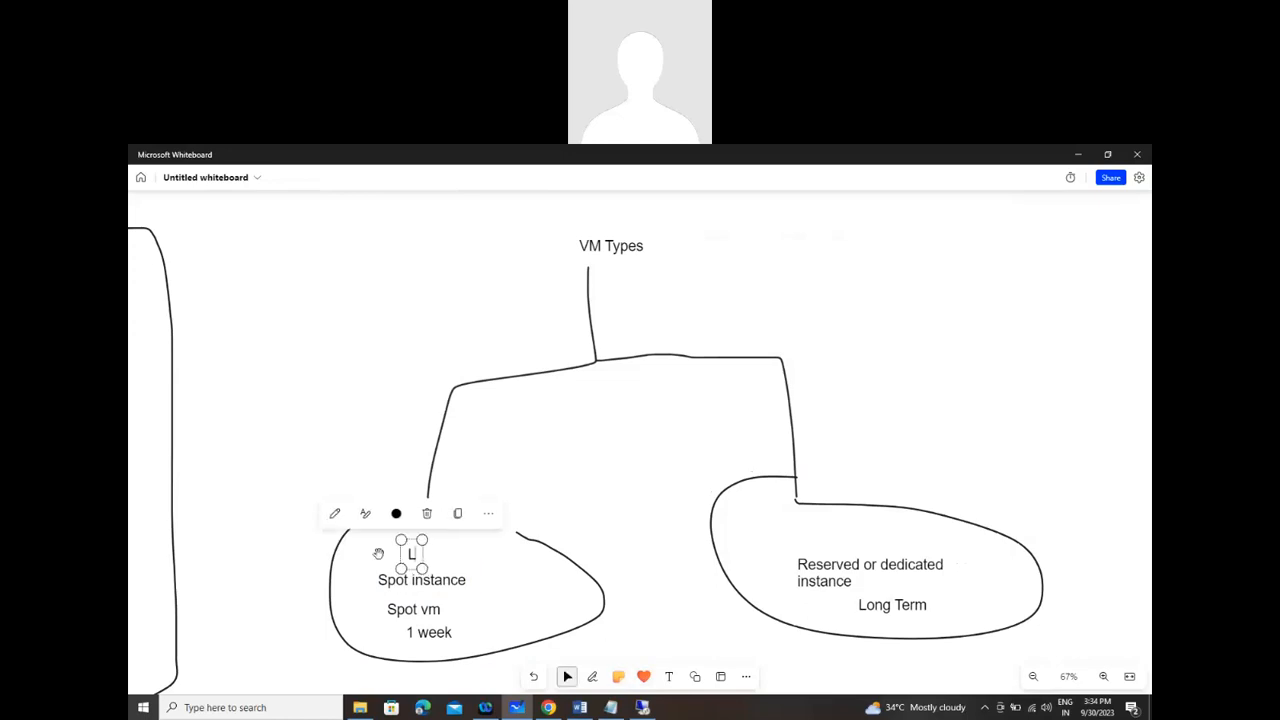
text(ess cost)
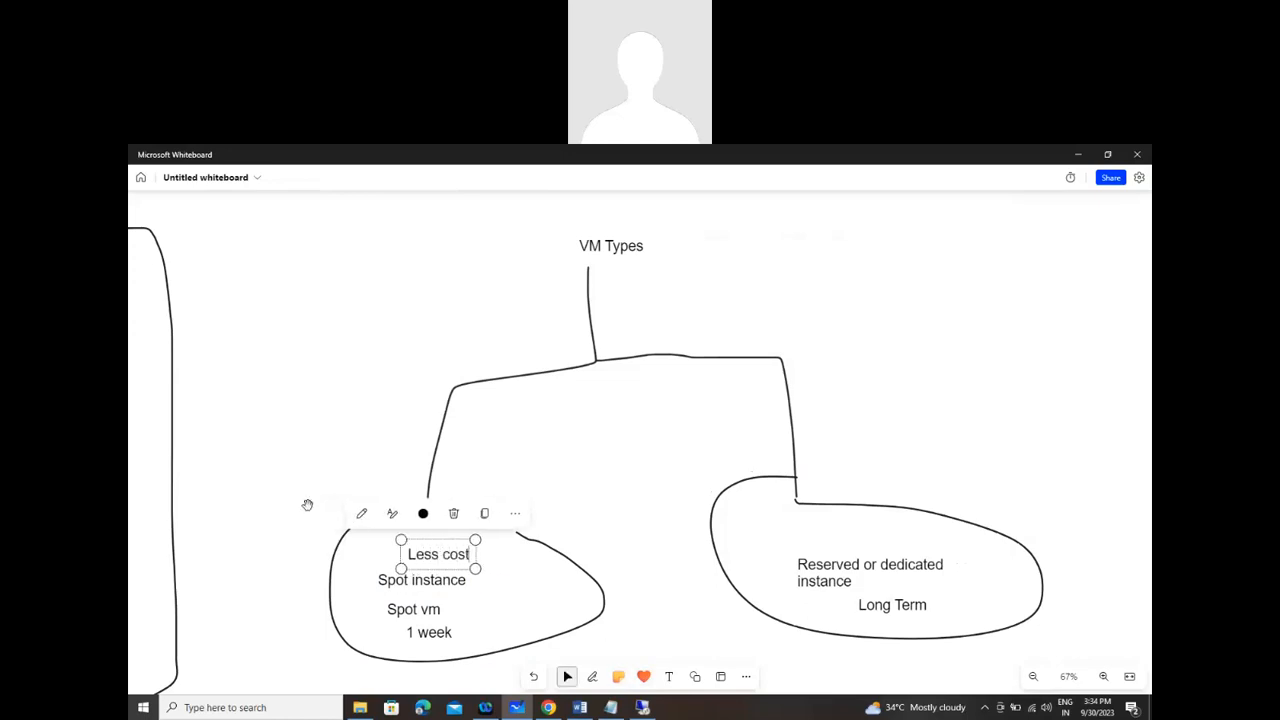
click(510, 606)
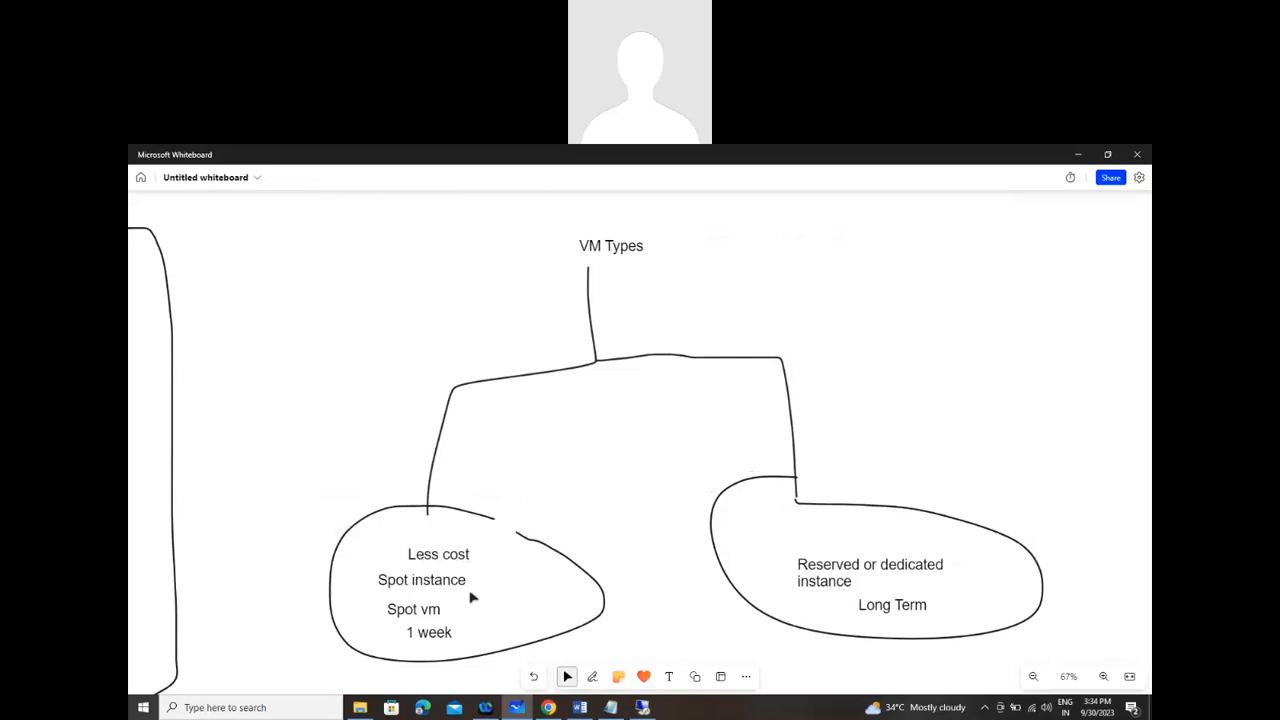
Note 'Little High cost' above the reserved instance label, then return to the Azure form
click(592, 676)
click(670, 677)
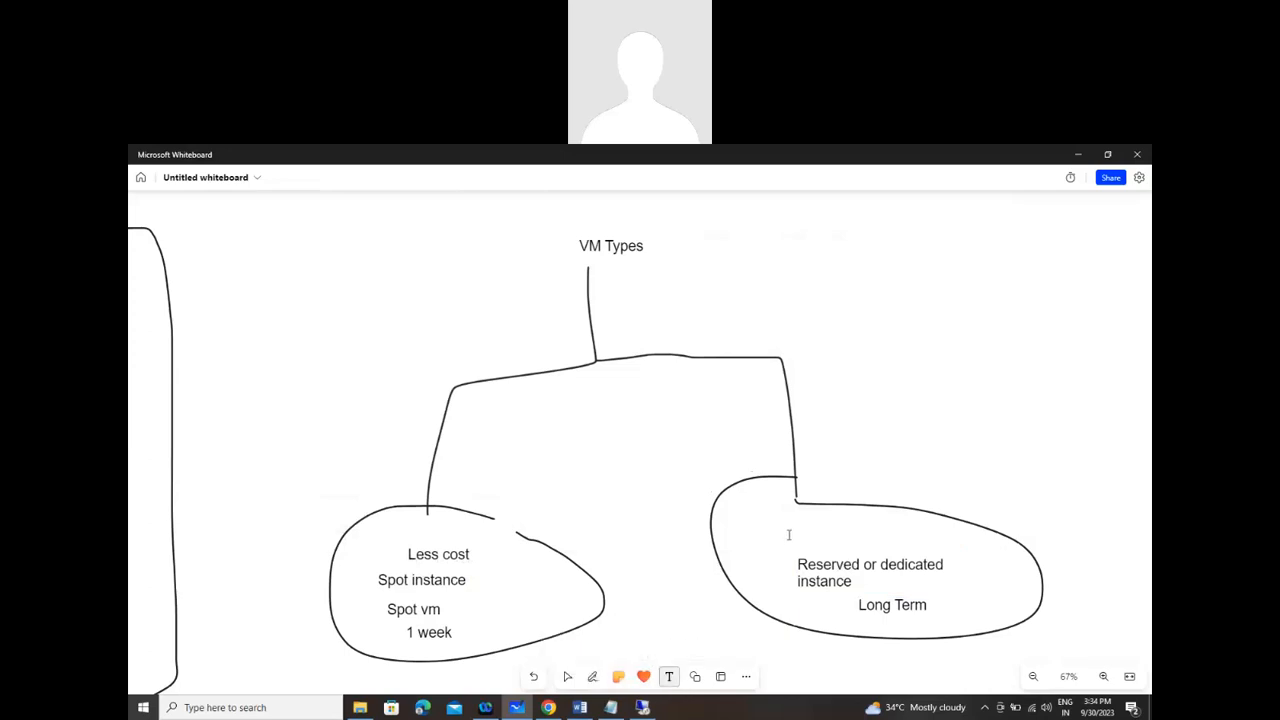
click(795, 533)
text(Little)
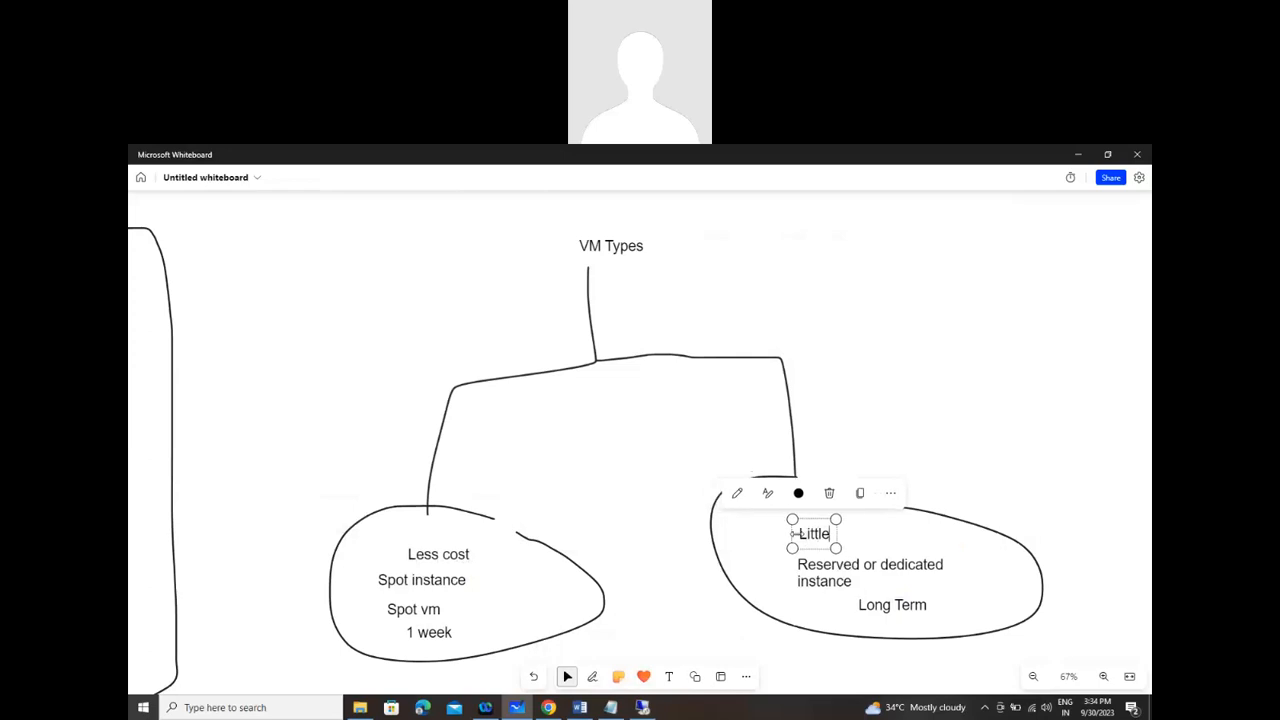
text( High cost)
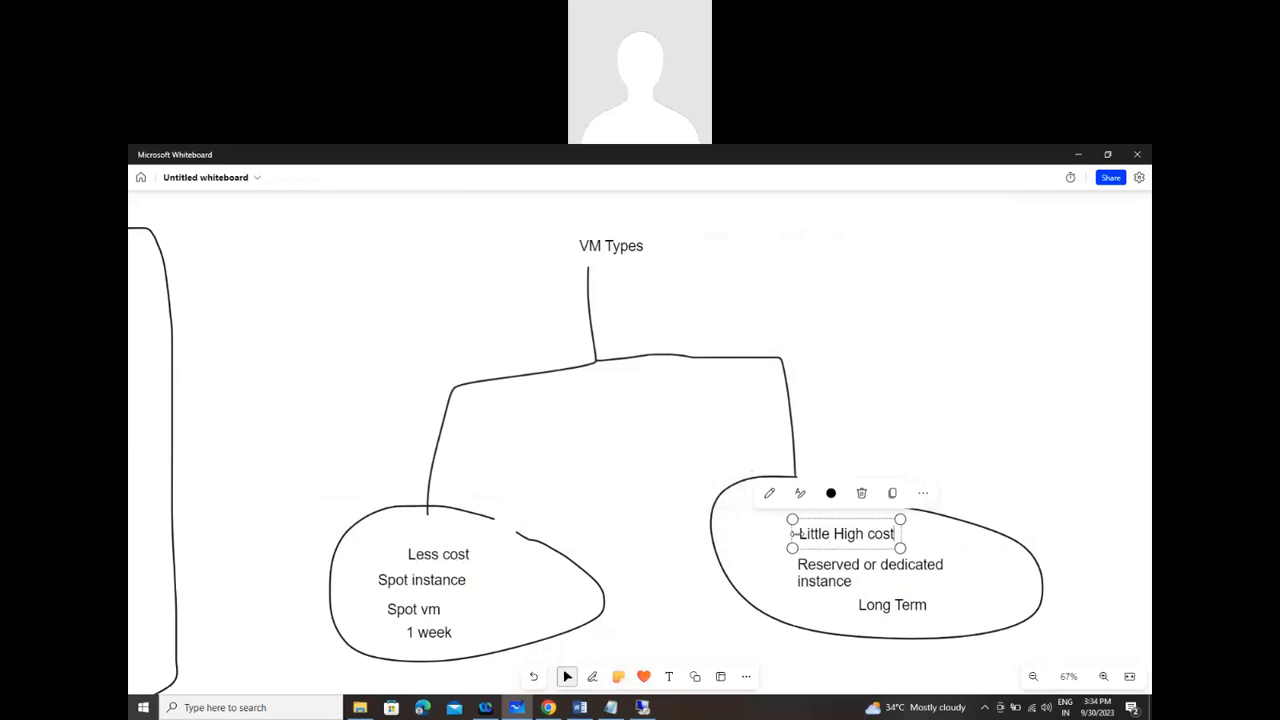
click(627, 507)
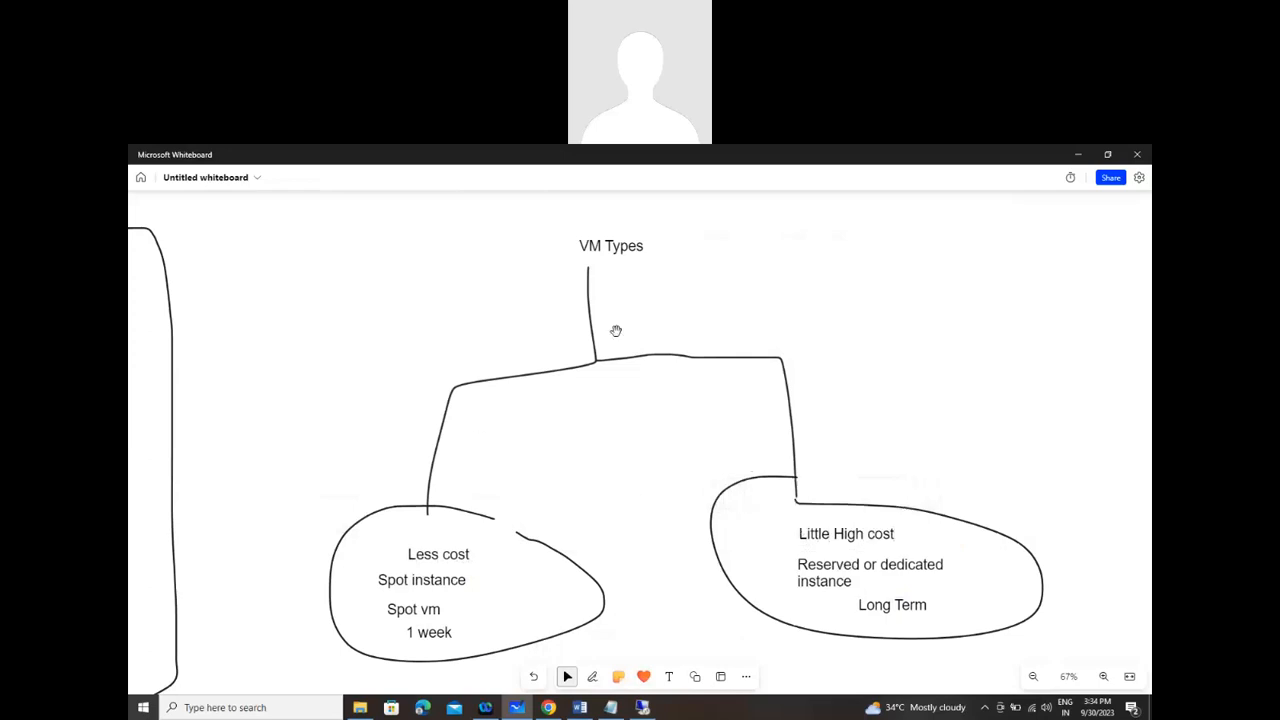
click(549, 707)
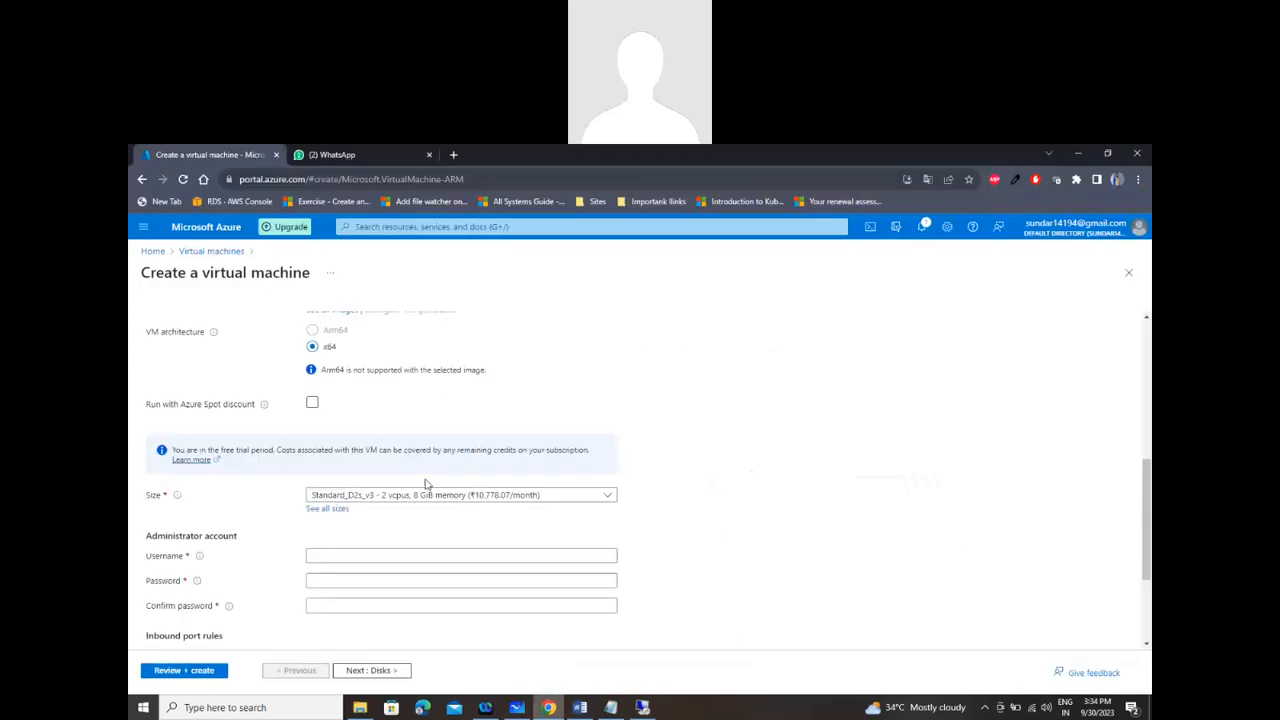
scroll(212, 490, up, 1)
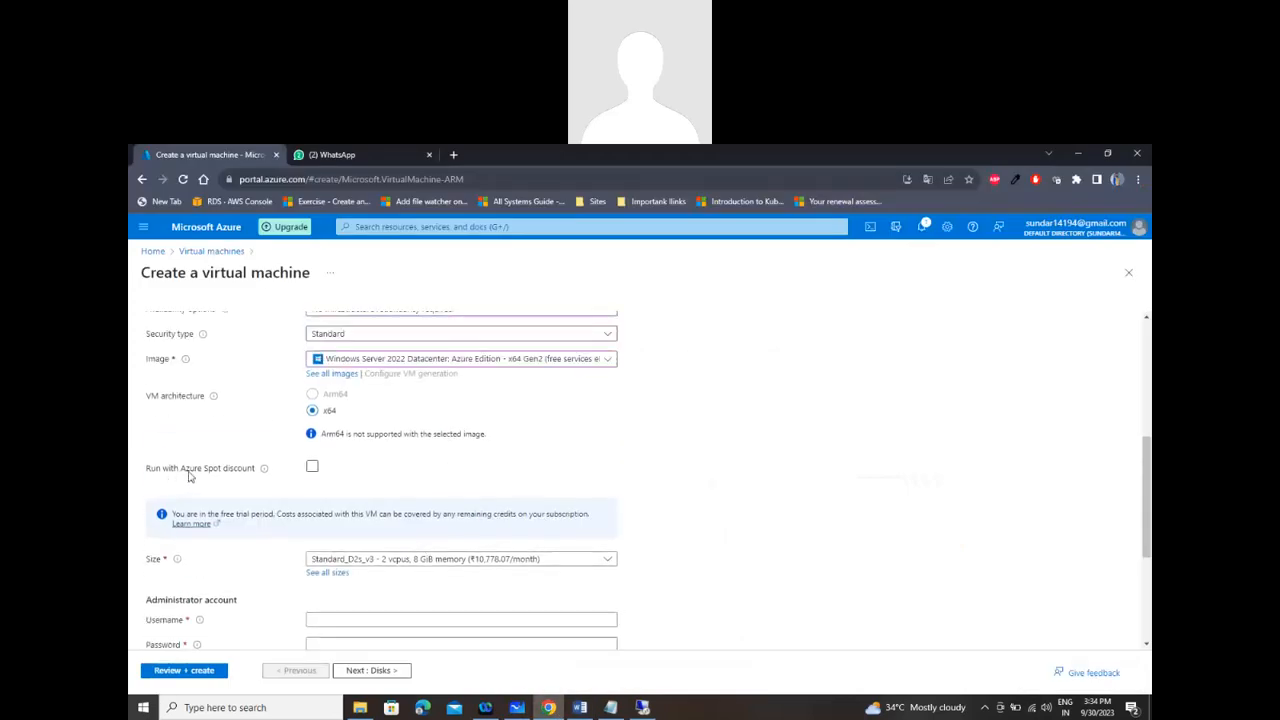
mouse_move(266, 475)
scroll(387, 426, up, 2)
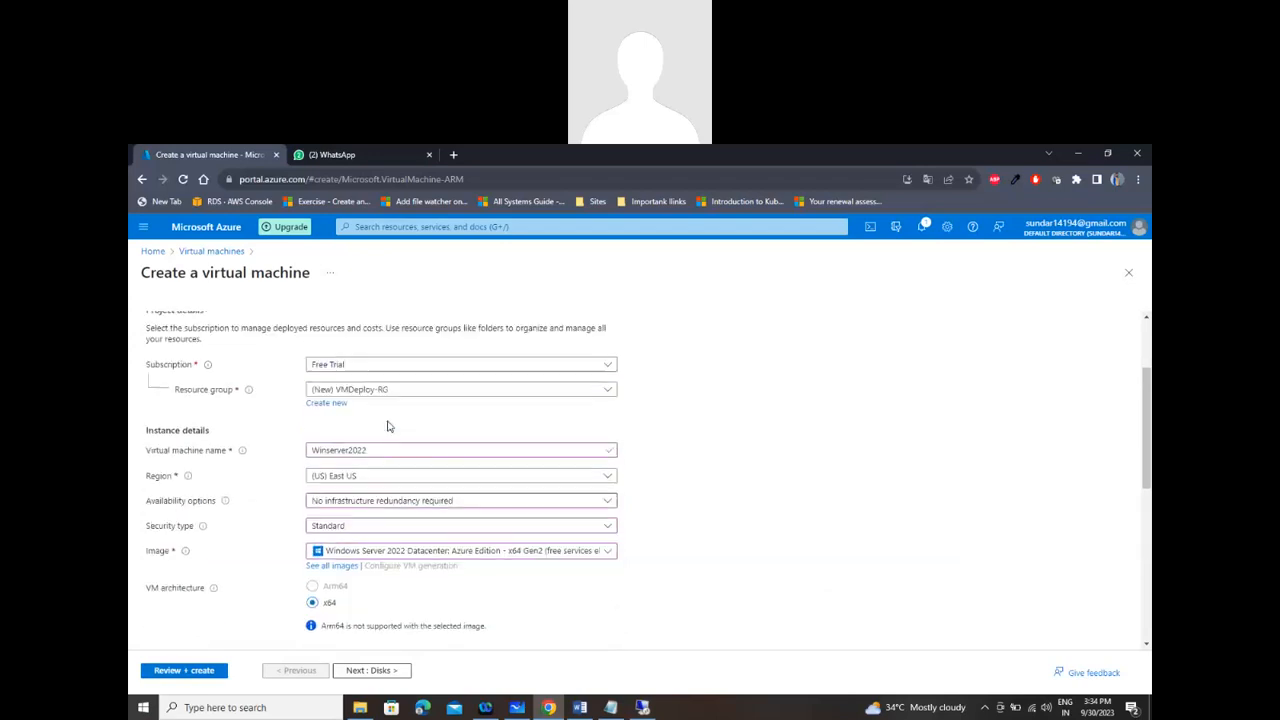
scroll(387, 426, down, 1)
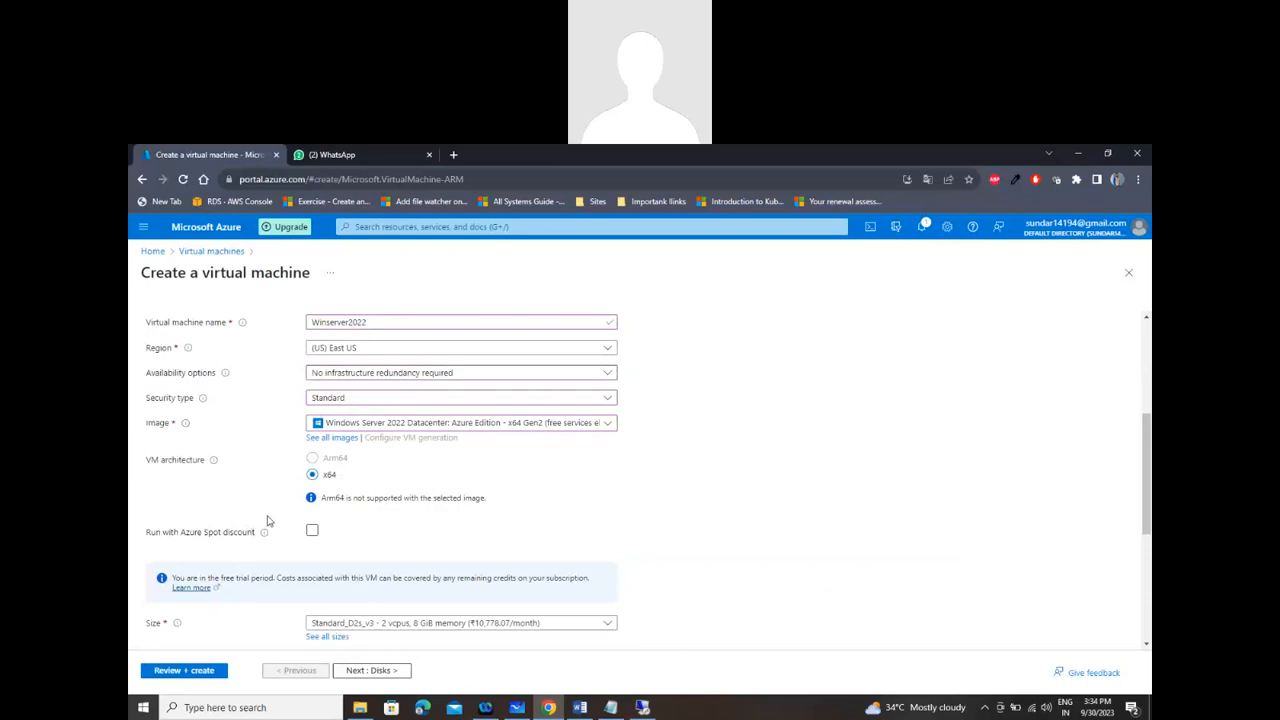
scroll(201, 545, down, 1)
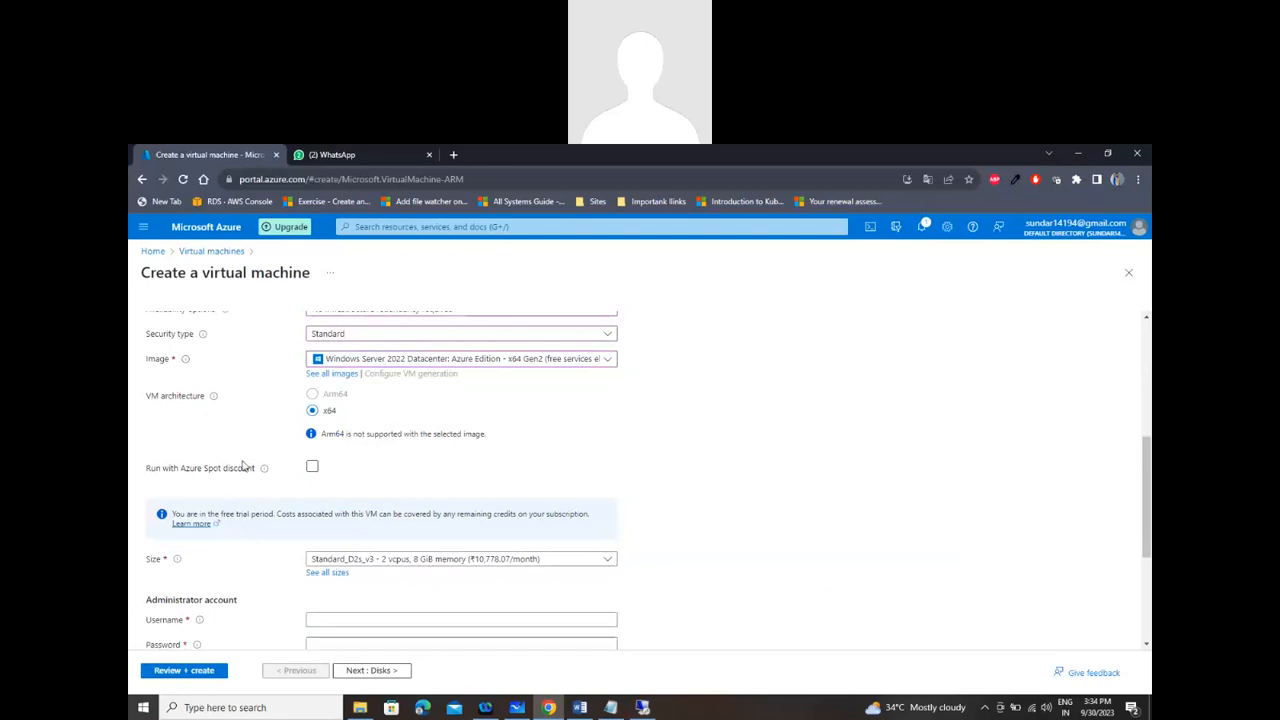
scroll(244, 466, down, 1)
scroll(264, 447, down, 1)
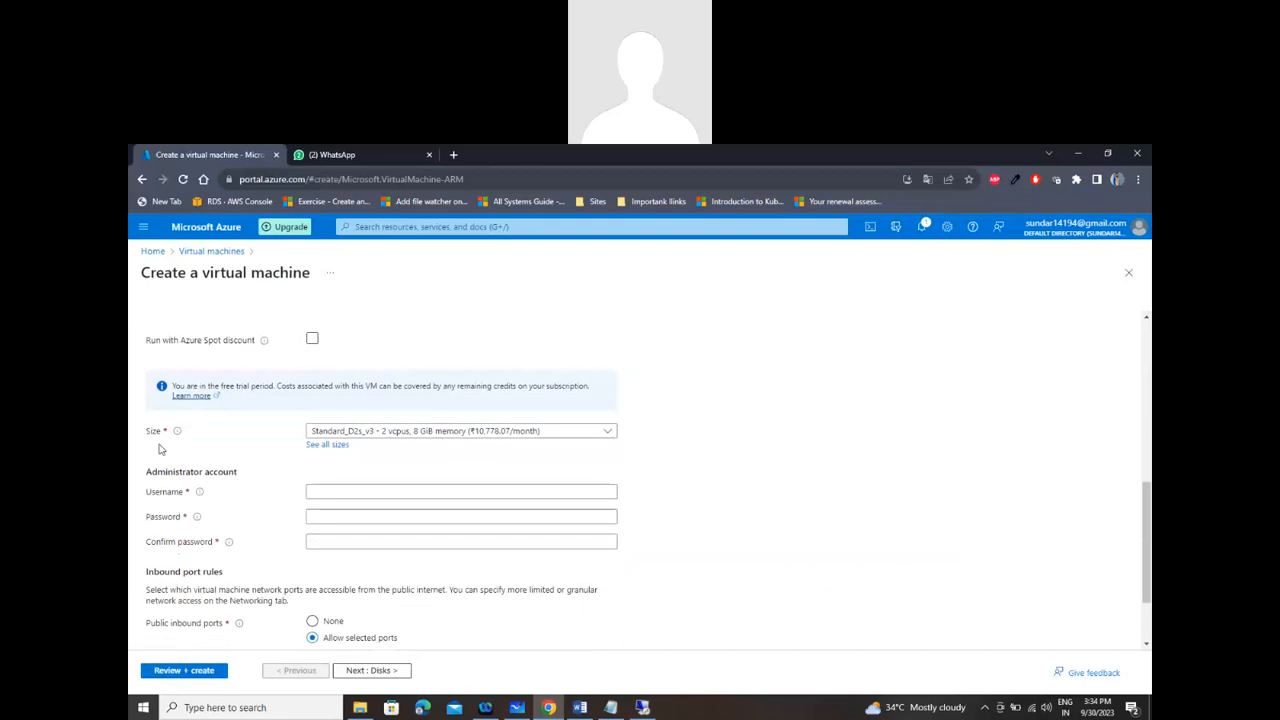
Bring up the Dev Resource Group's VM property list (VmName, OS type, Data Disk, NIC, Size) and shift it right
click(518, 707)
drag(531, 520, 1020, 448)
drag(487, 467, 1008, 479)
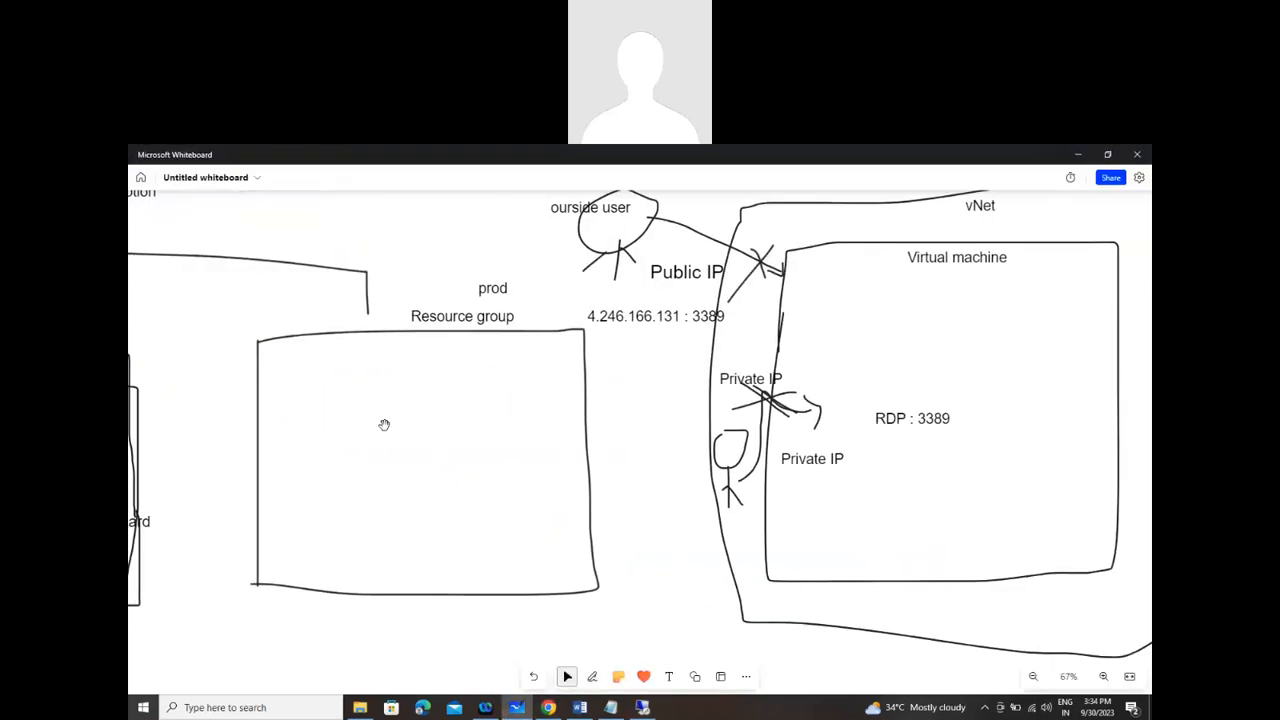
mouse_move(386, 426)
mouse_down()
mouse_move(929, 454)
mouse_move(880, 365)
mouse_up()
scroll(429, 403, up, 1)
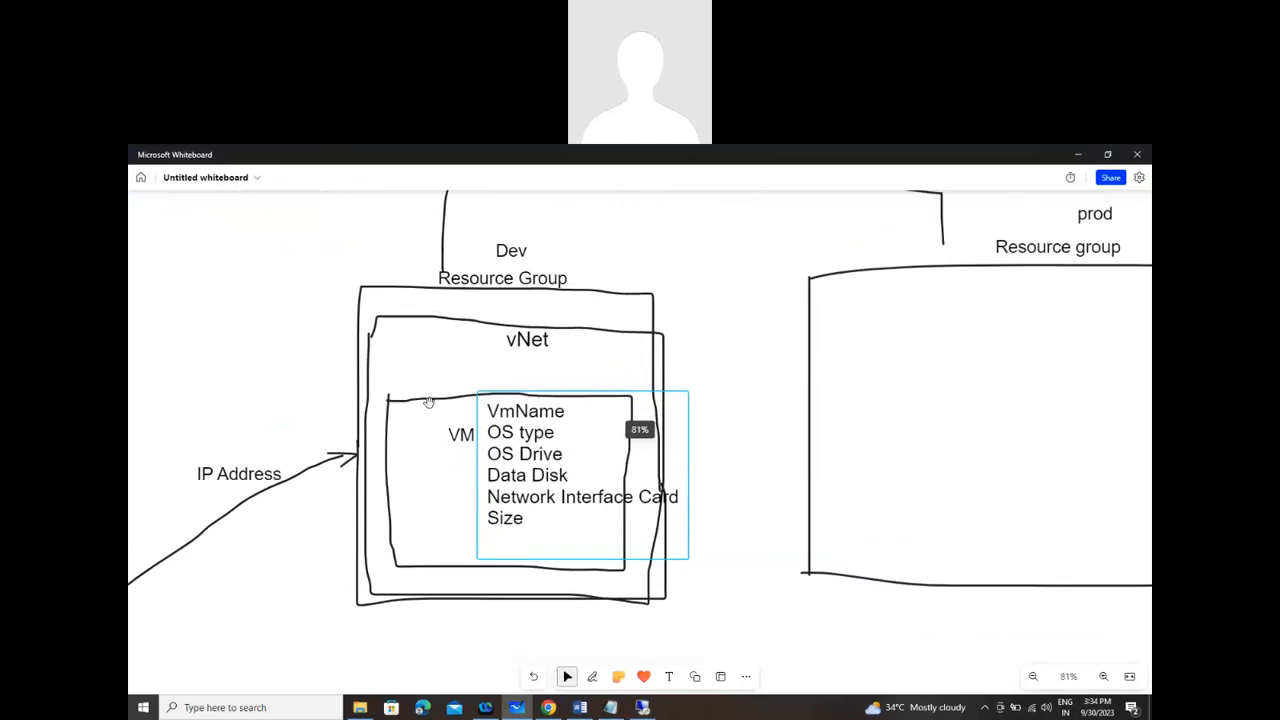
scroll(460, 420, up, 1)
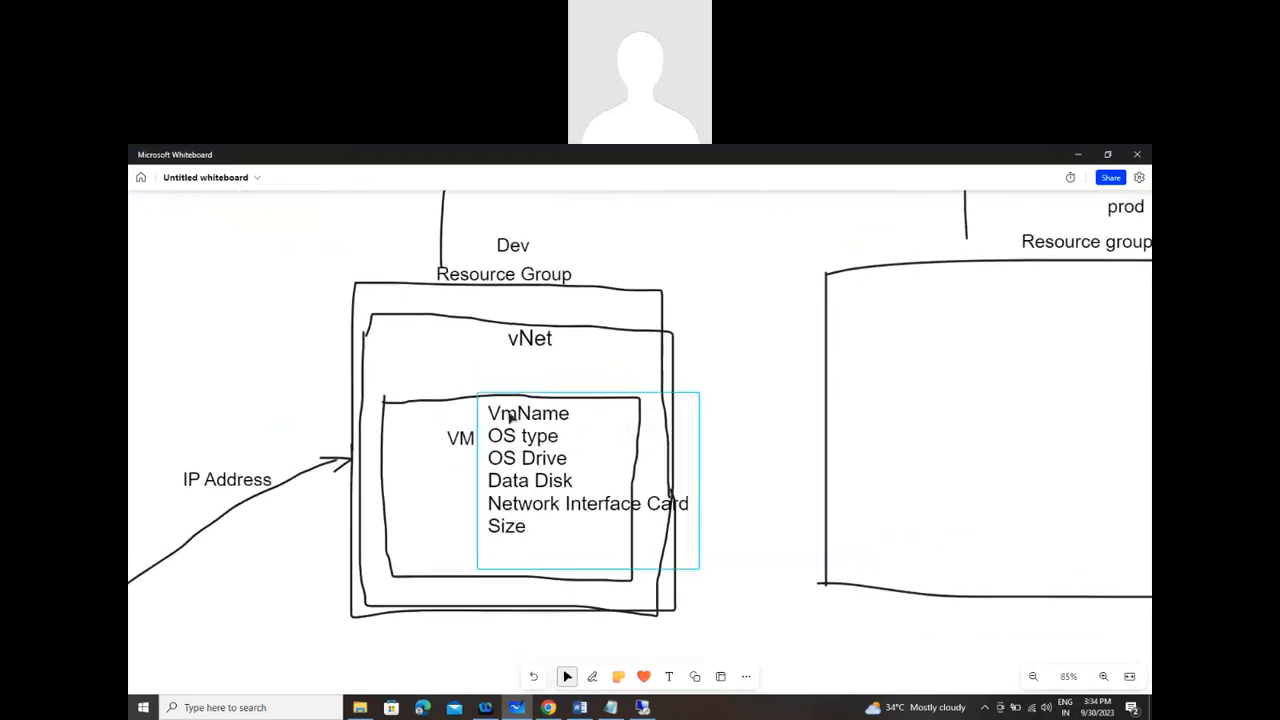
click(503, 524)
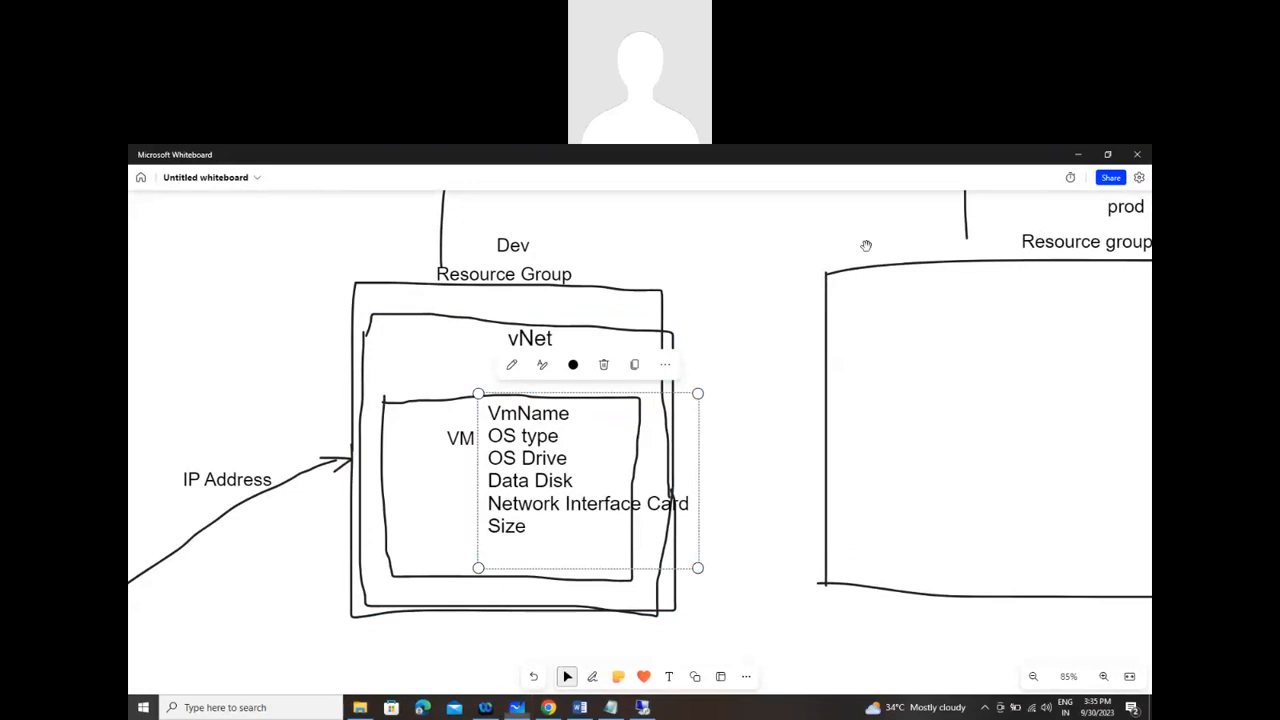
scroll(694, 430, down, 2)
scroll(652, 495, down, 1)
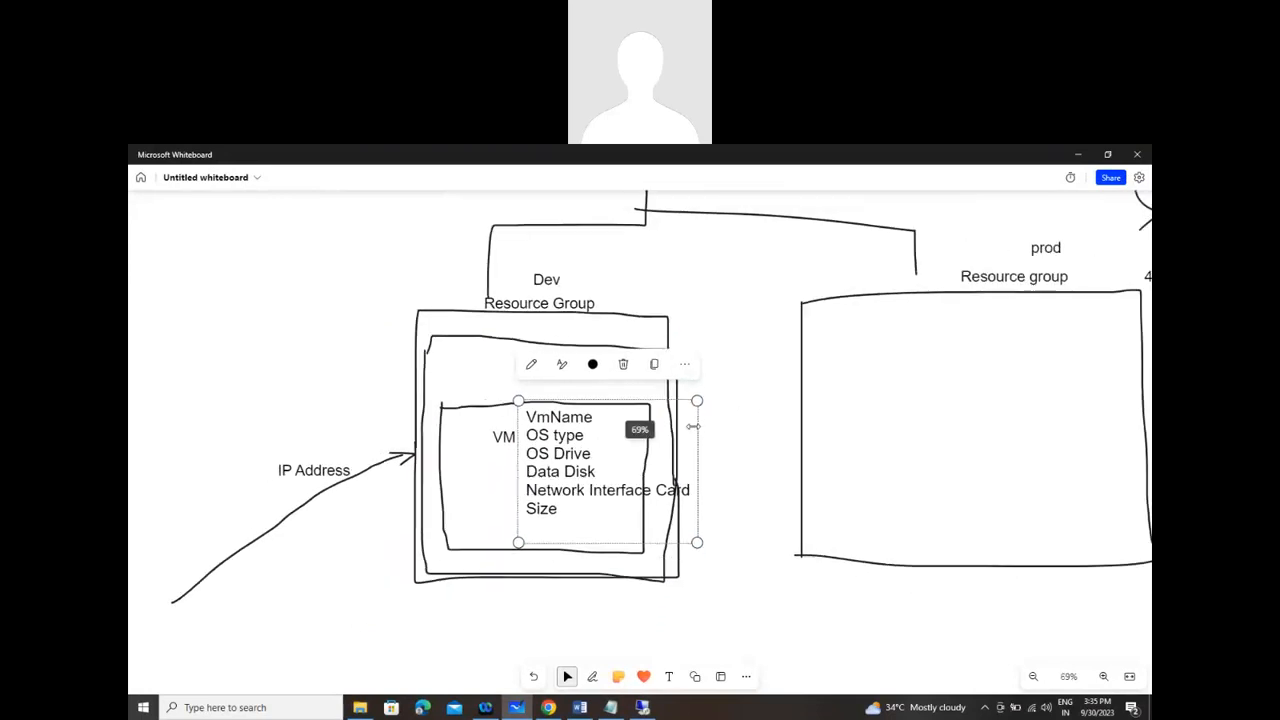
scroll(570, 541, down, 1)
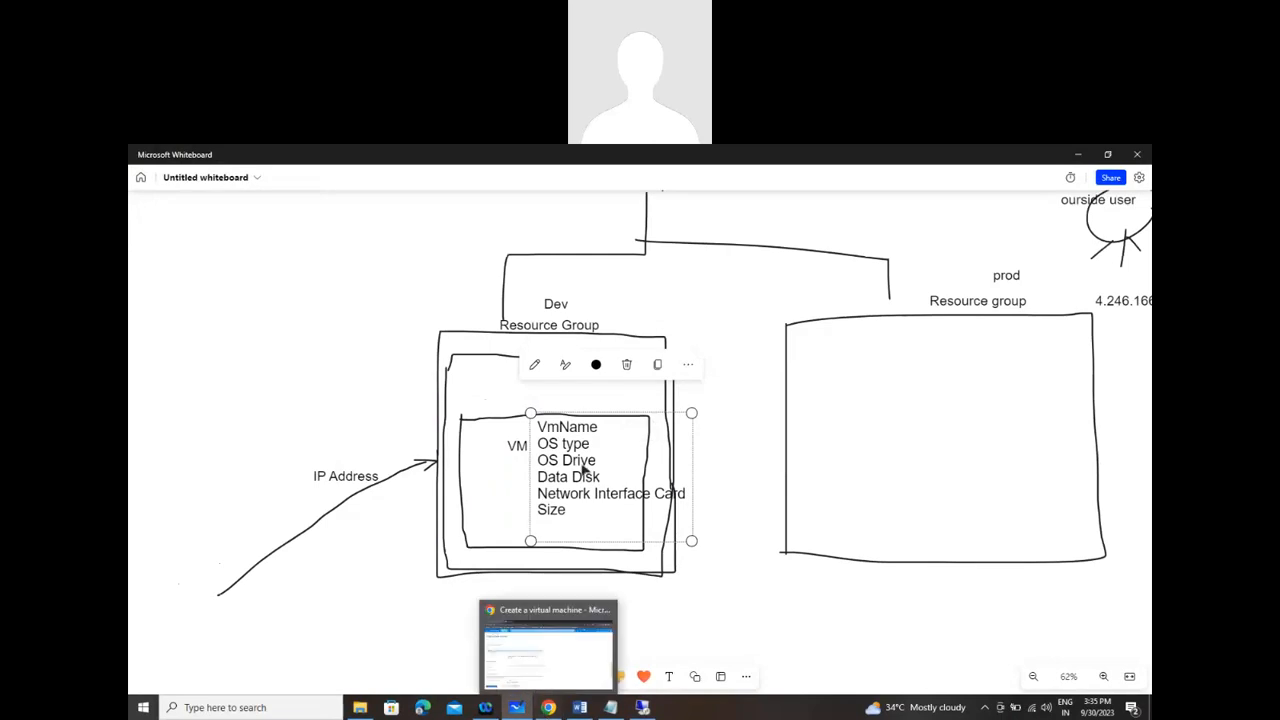
drag(541, 612, 929, 580)
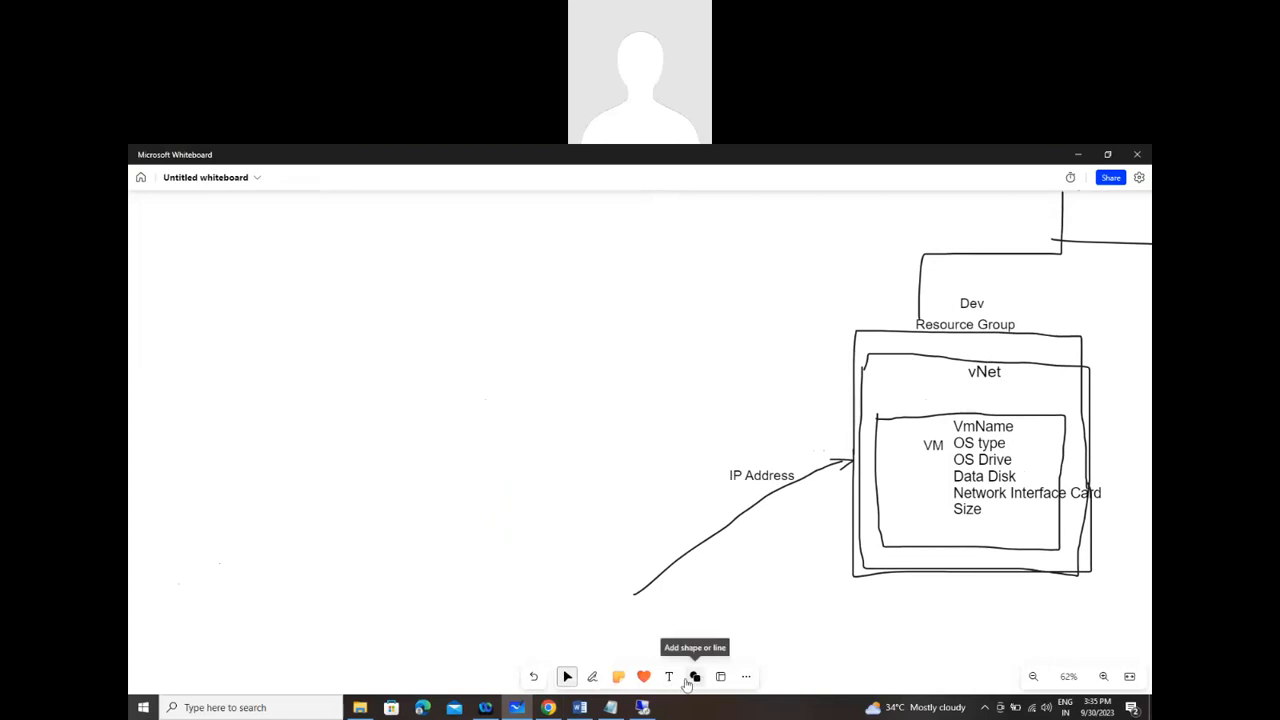
Draw a rectangle beside the Dev Resource Group diagram
click(592, 676)
drag(369, 518, 372, 343)
mouse_move(627, 491)
mouse_down()
mouse_move(618, 356)
mouse_move(394, 325)
mouse_up()
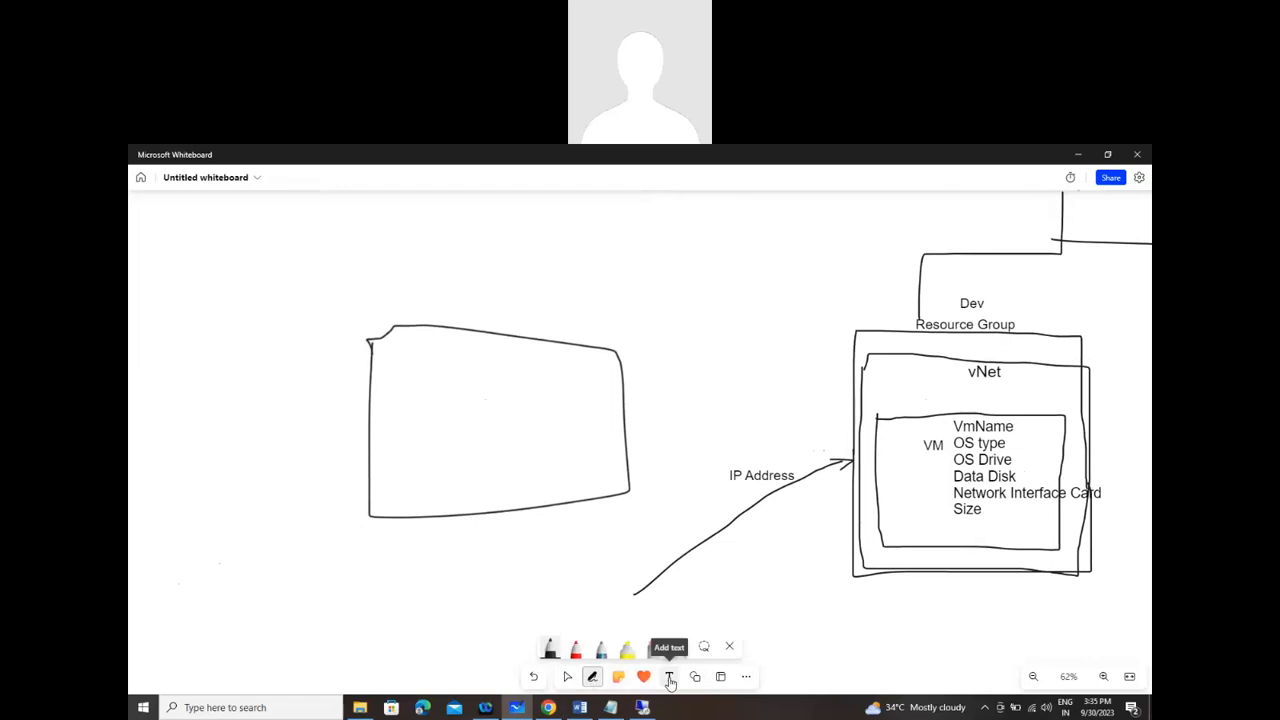
List 8GB RAM, 500HDD and intel i5 on separate lines inside the box, then return to Azure
click(670, 678)
click(439, 373)
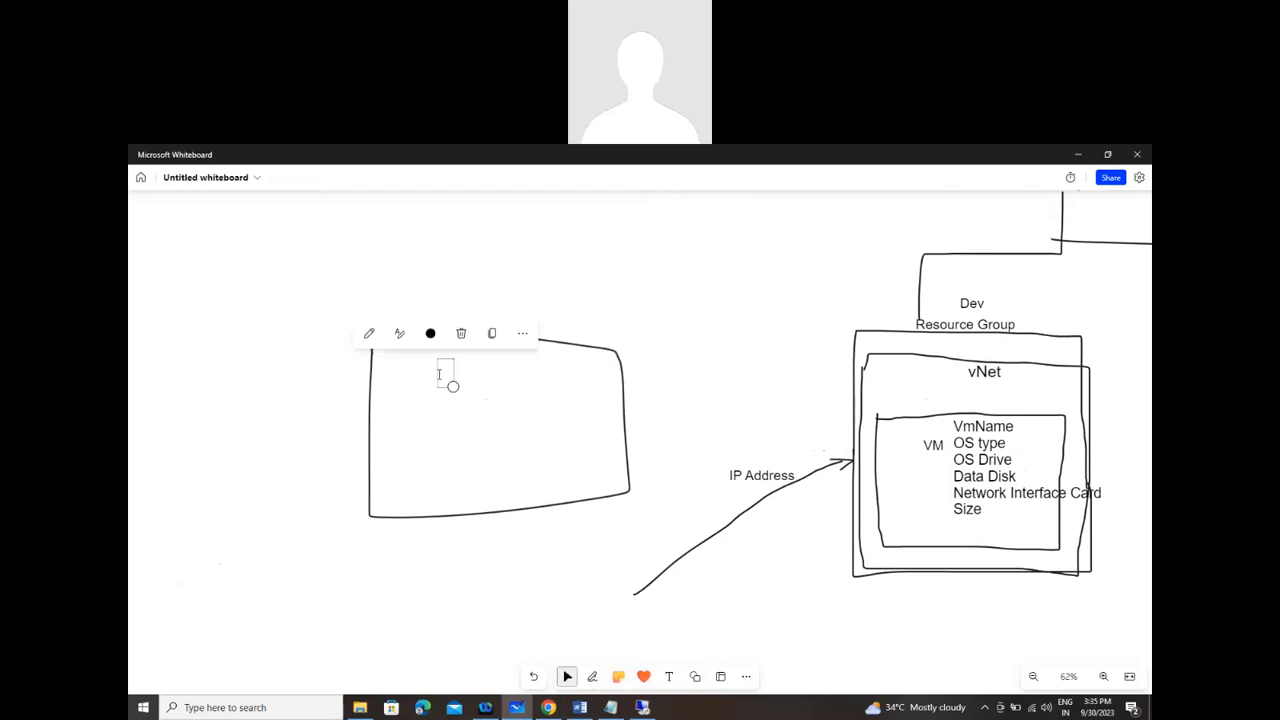
text(8GB)
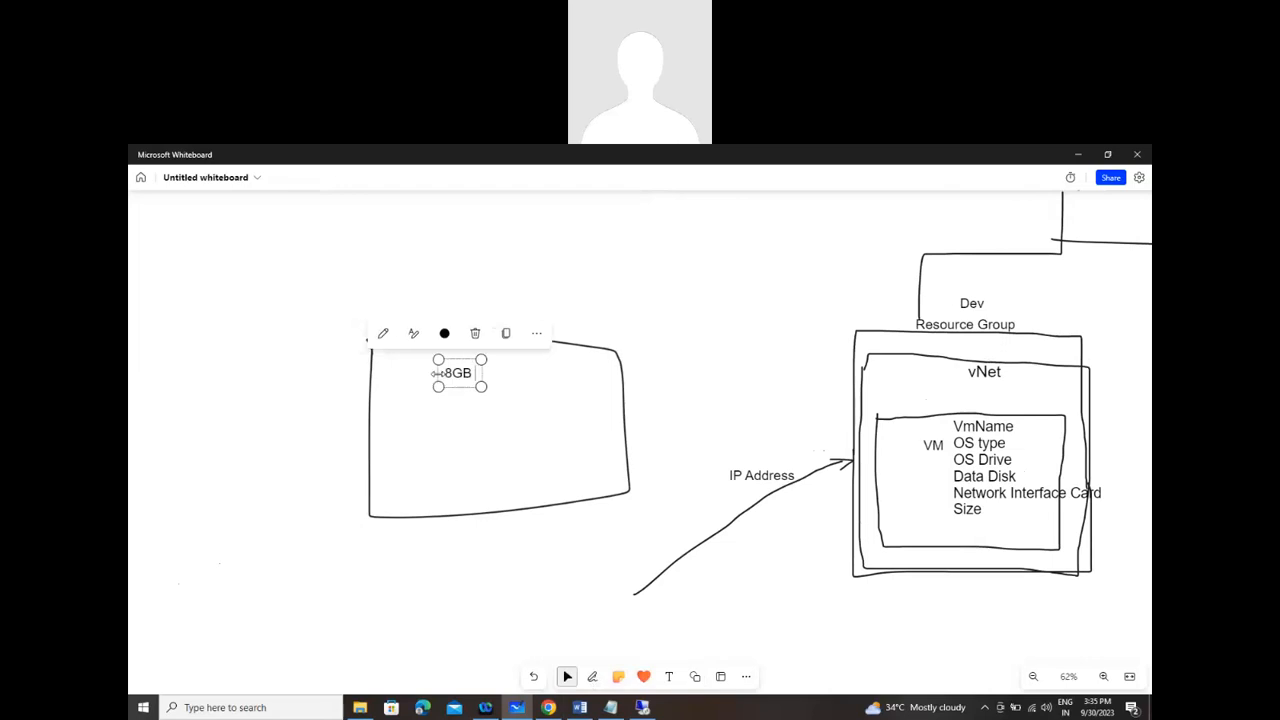
text( RAM)
key(Return)
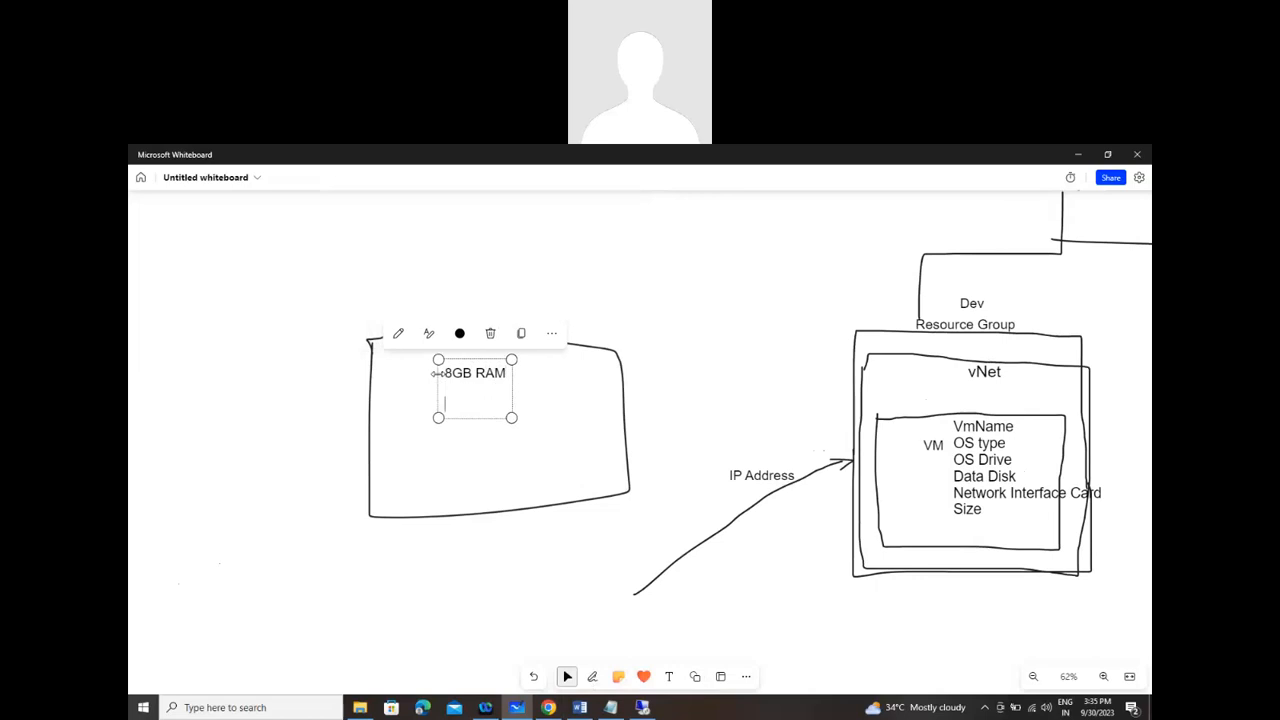
text(500HDD)
key(Return)
key(Return)
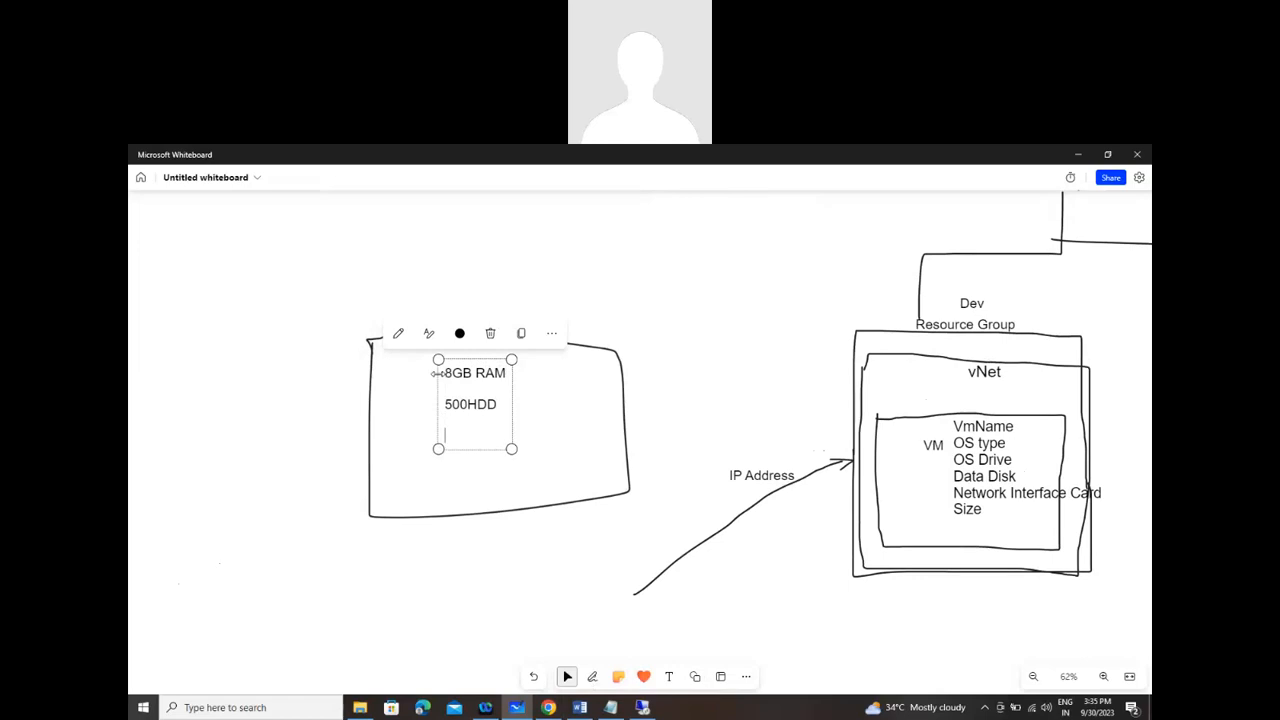
text(intel i5)
key(Return)
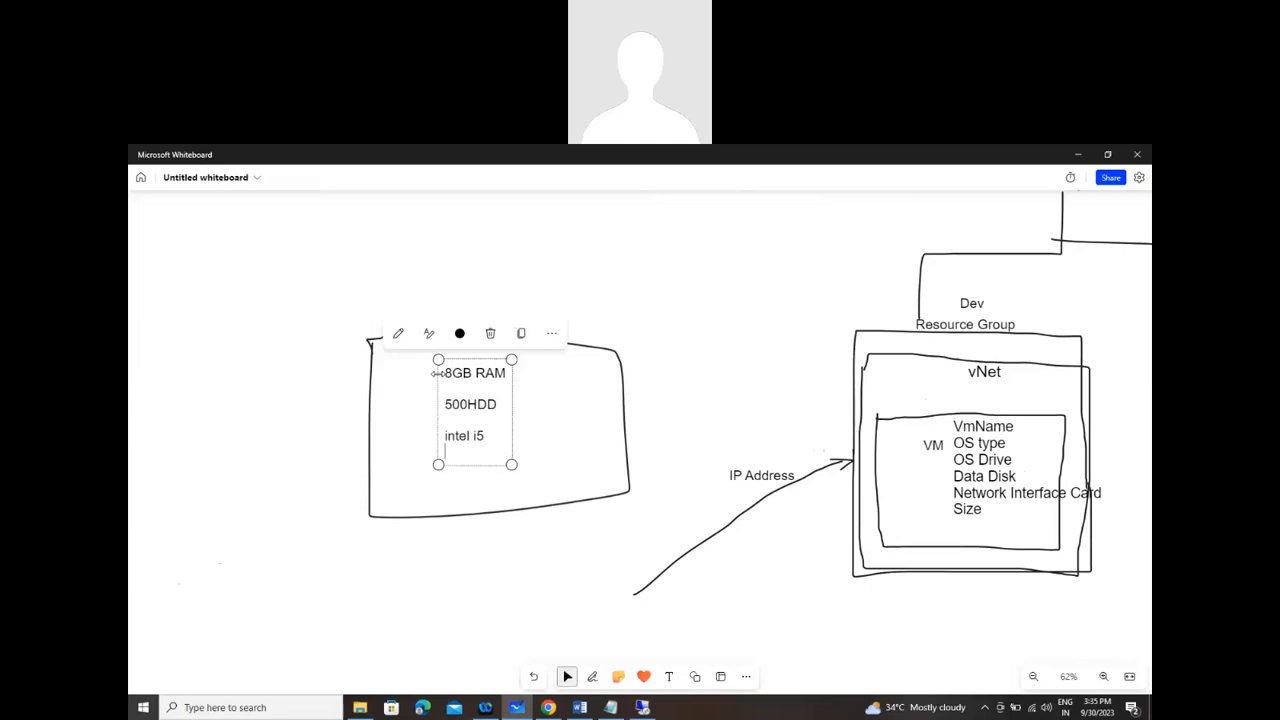
click(440, 495)
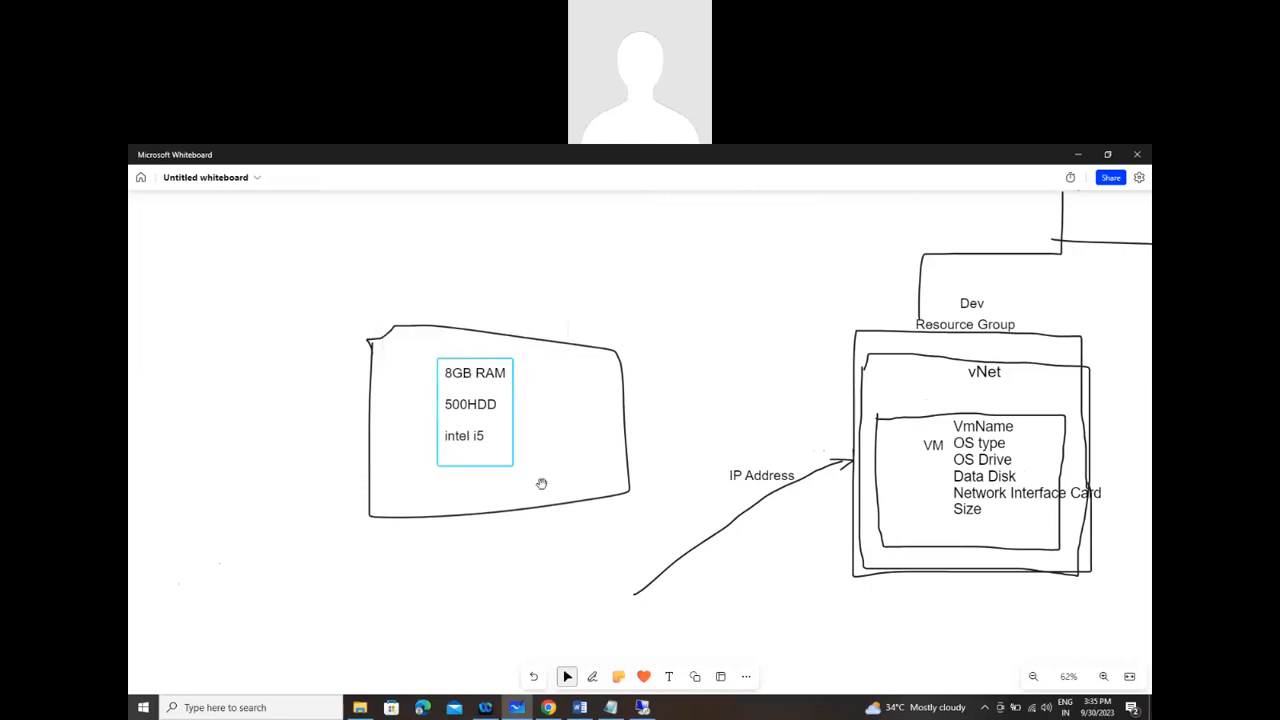
click(548, 707)
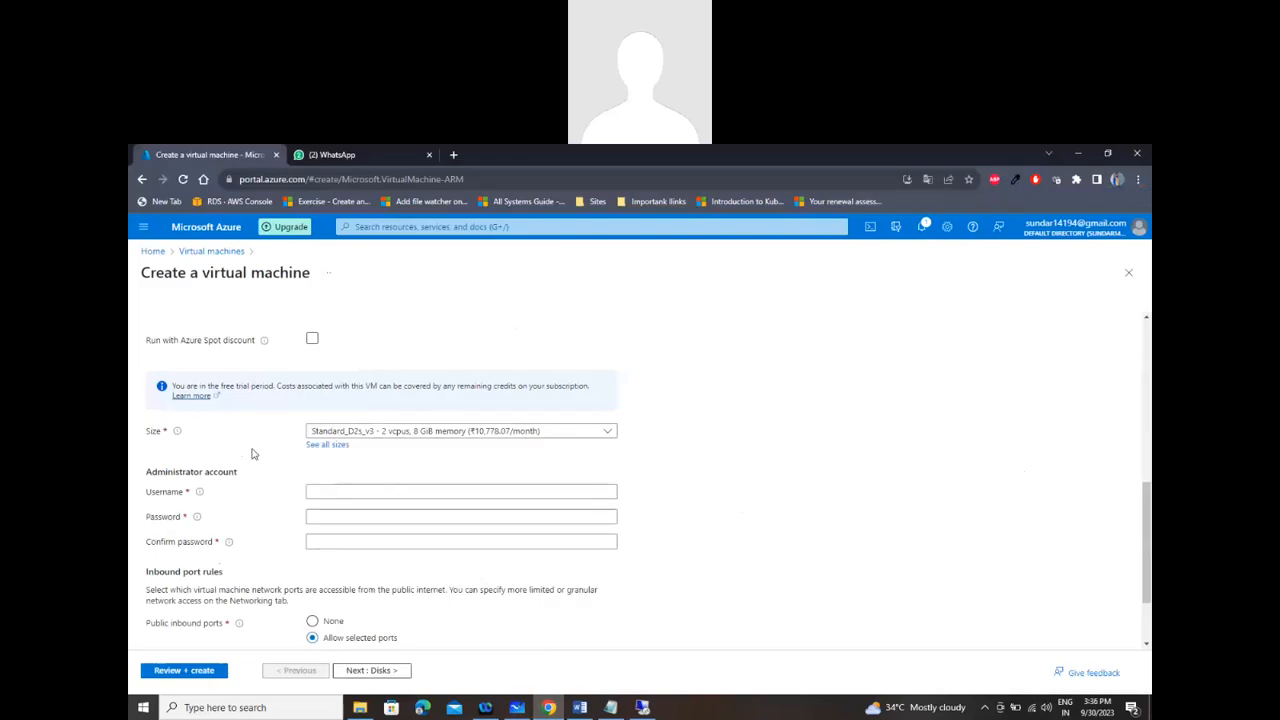
scroll(255, 455, up, 1)
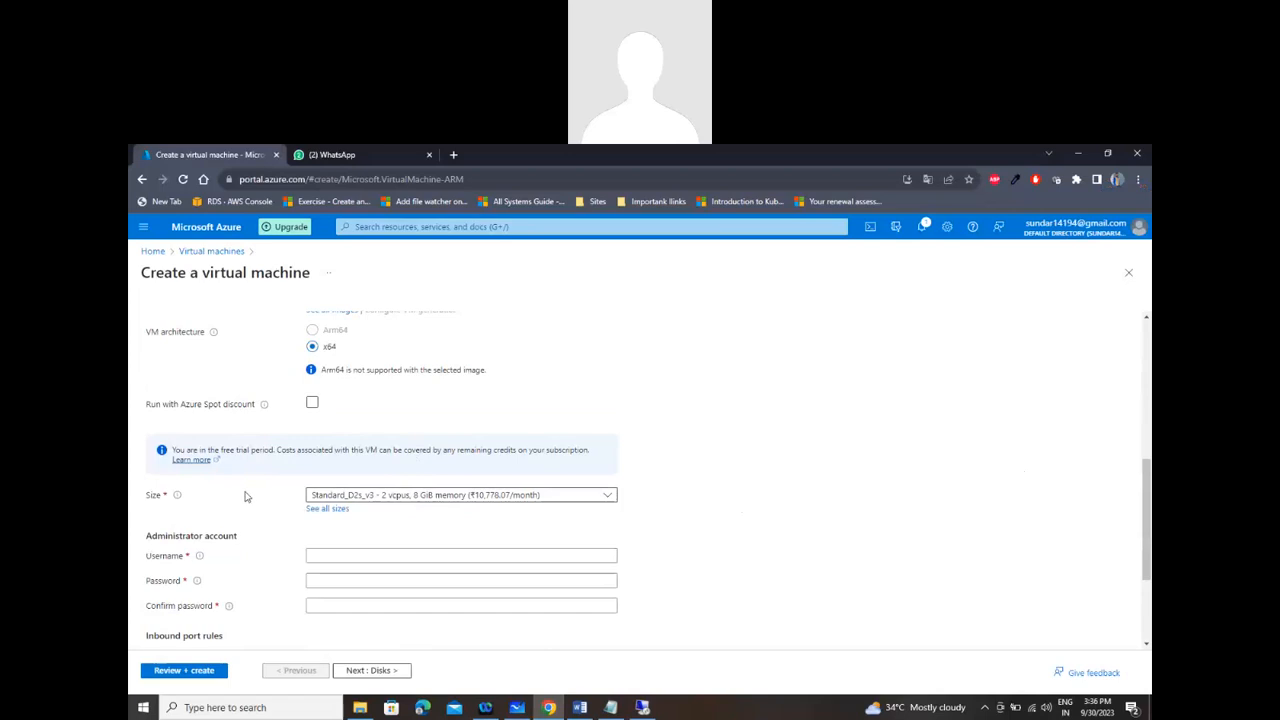
click(389, 503)
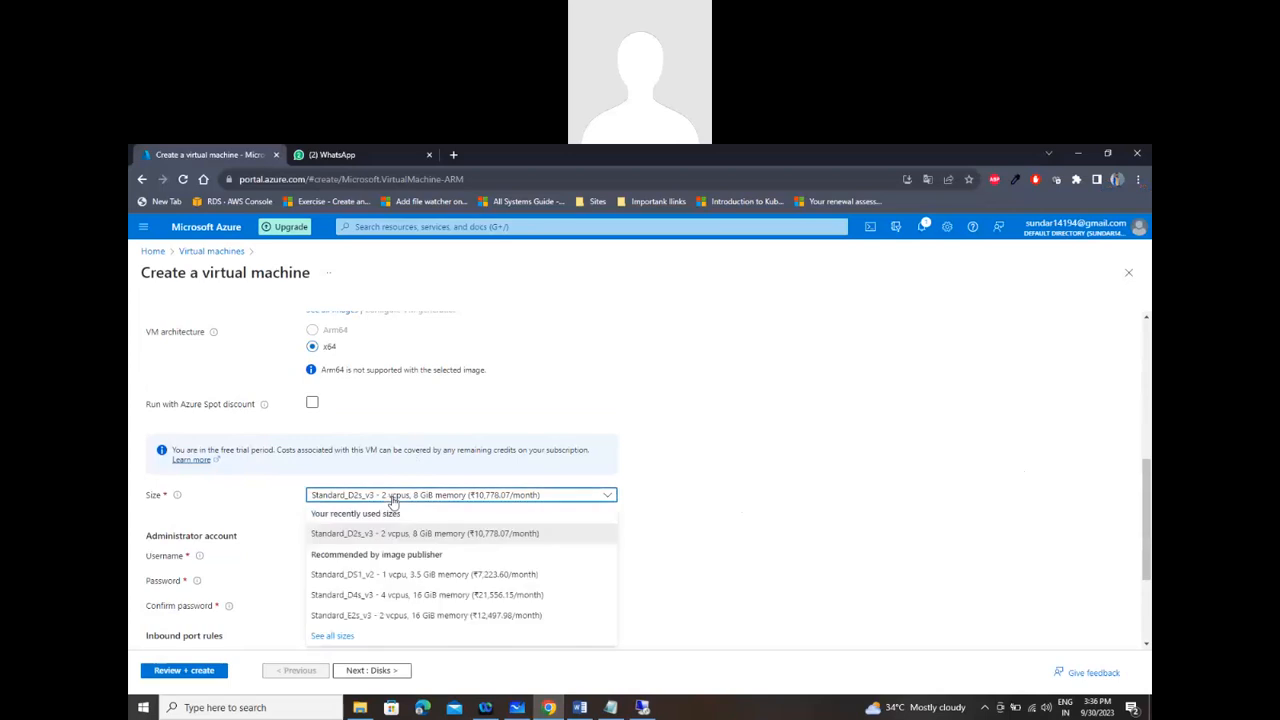
click(290, 488)
scroll(291, 480, down, 2)
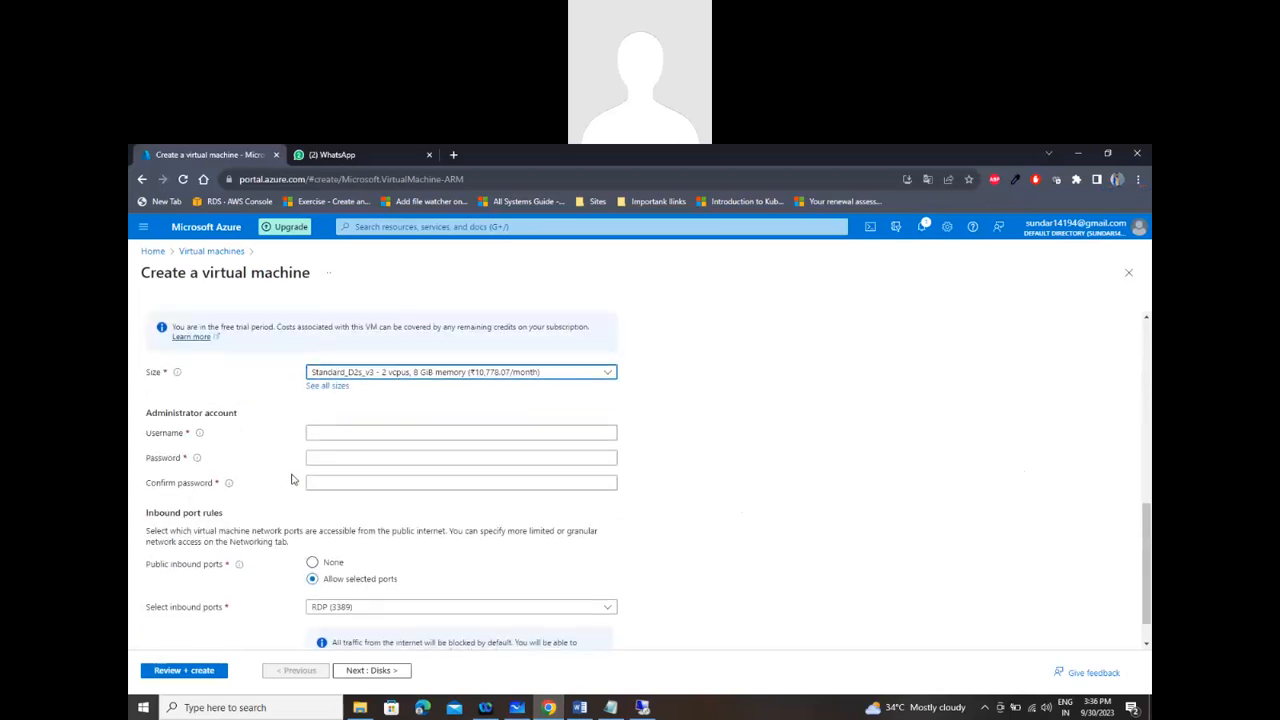
click(389, 370)
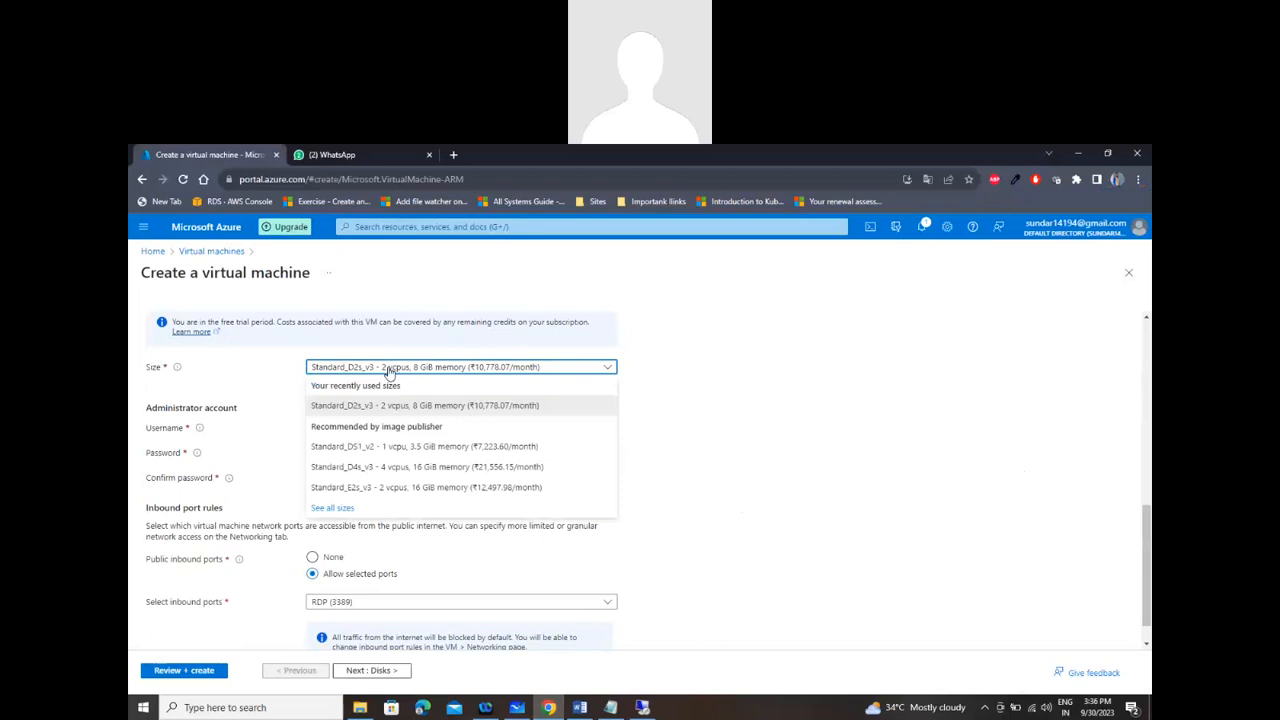
click(318, 368)
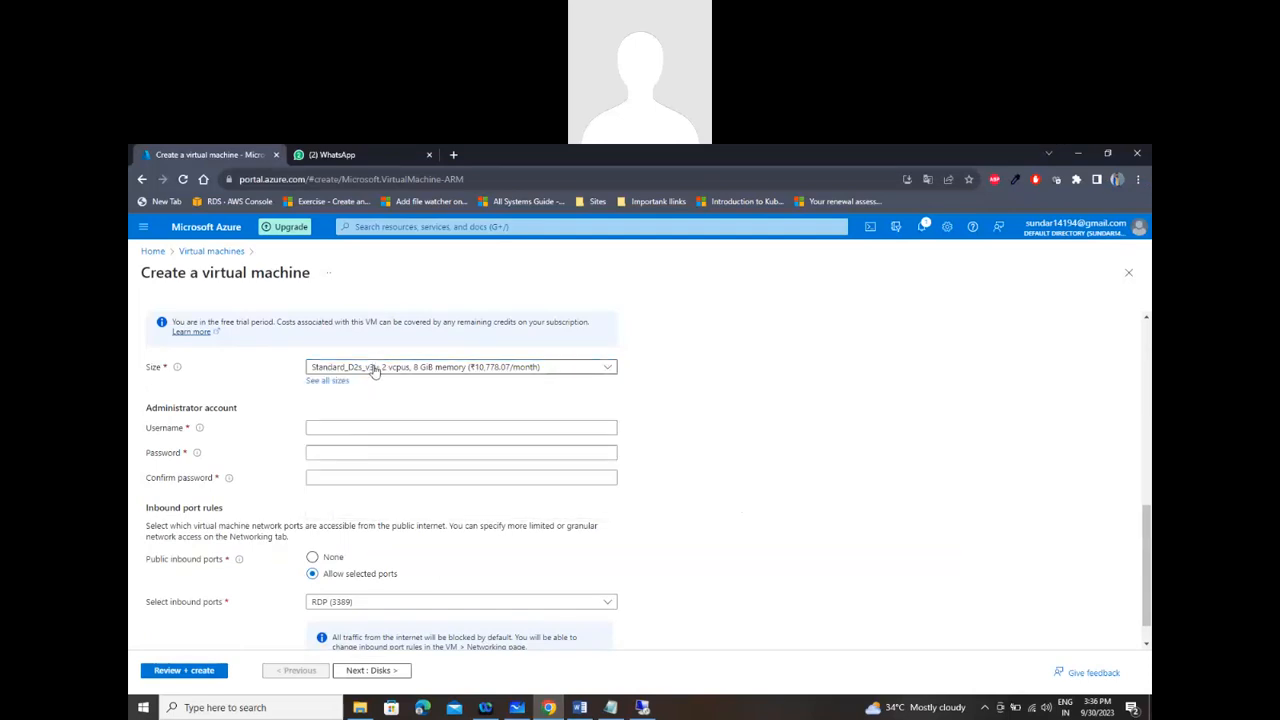
click(338, 369)
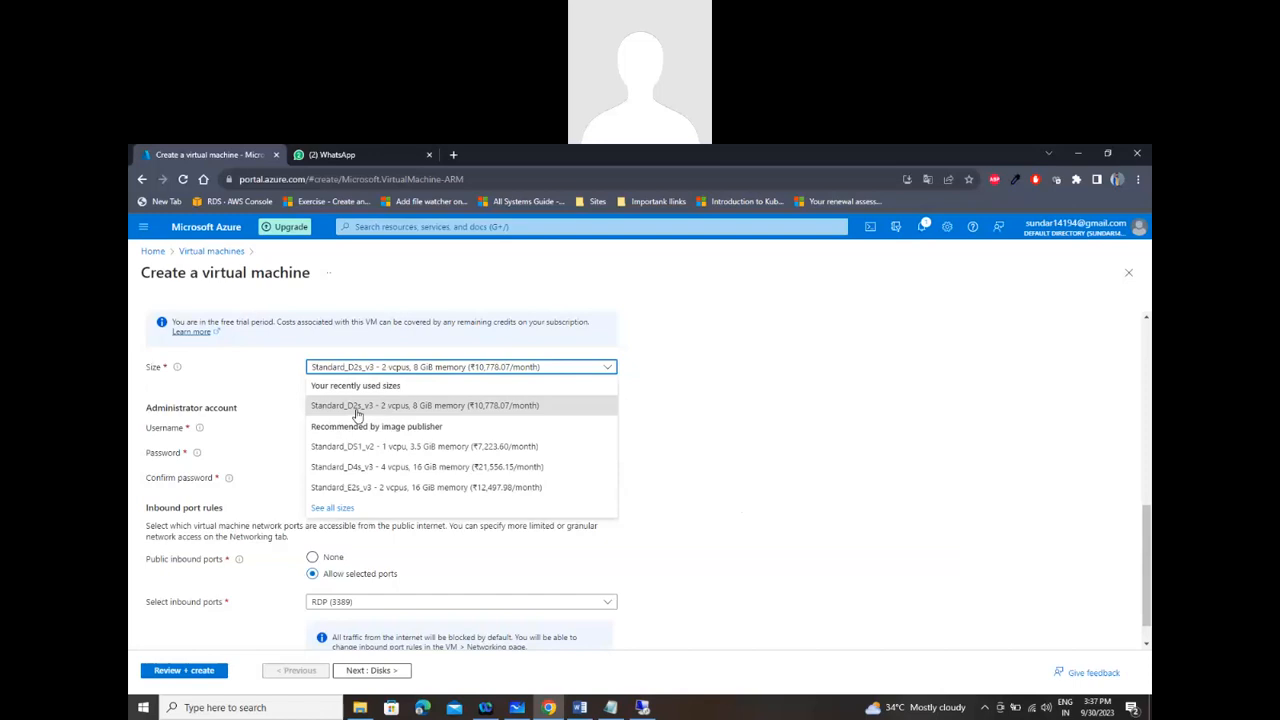
click(408, 410)
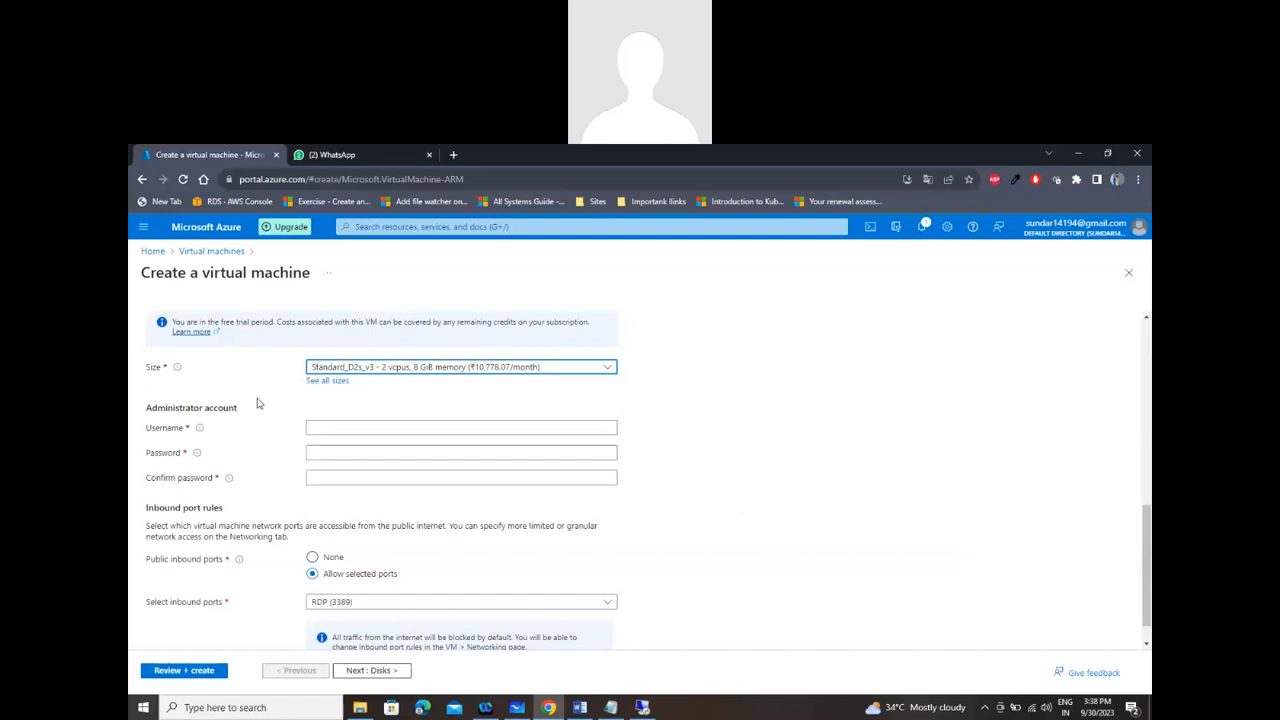
Scroll the Basics tab down to Administrator account and place the cursor in Username
scroll(267, 391, up, 2)
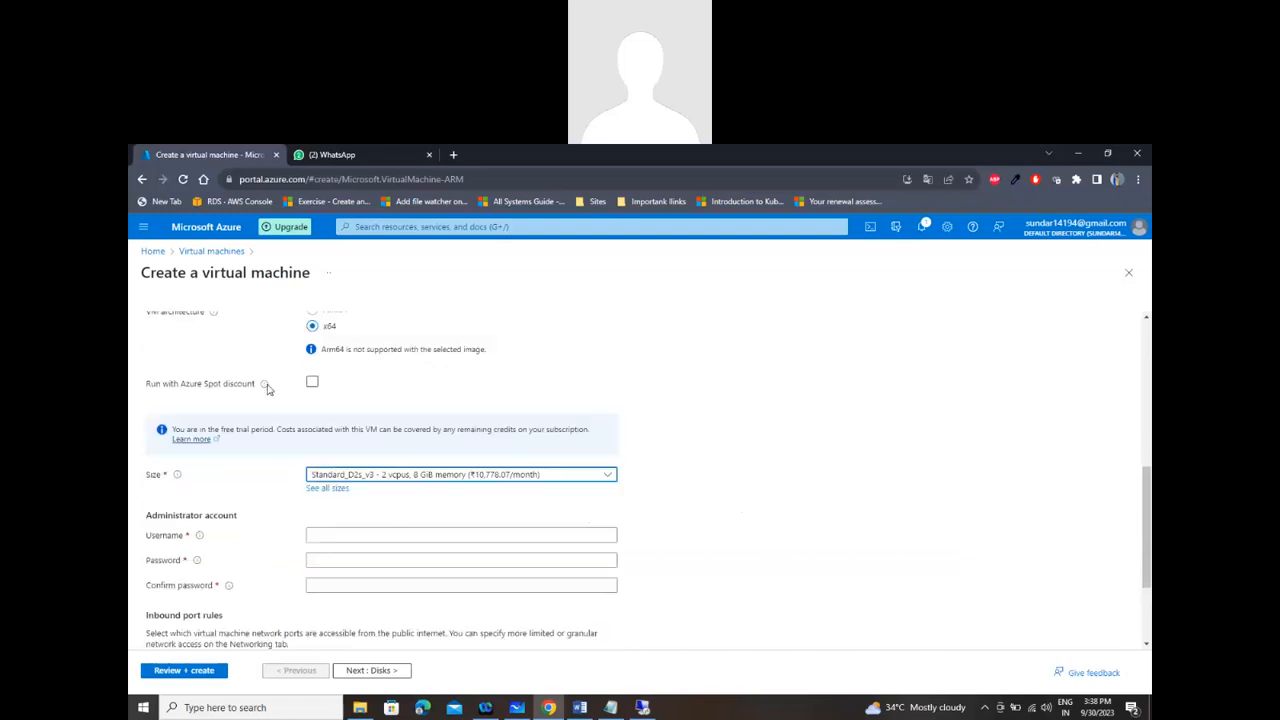
scroll(270, 395, up, 4)
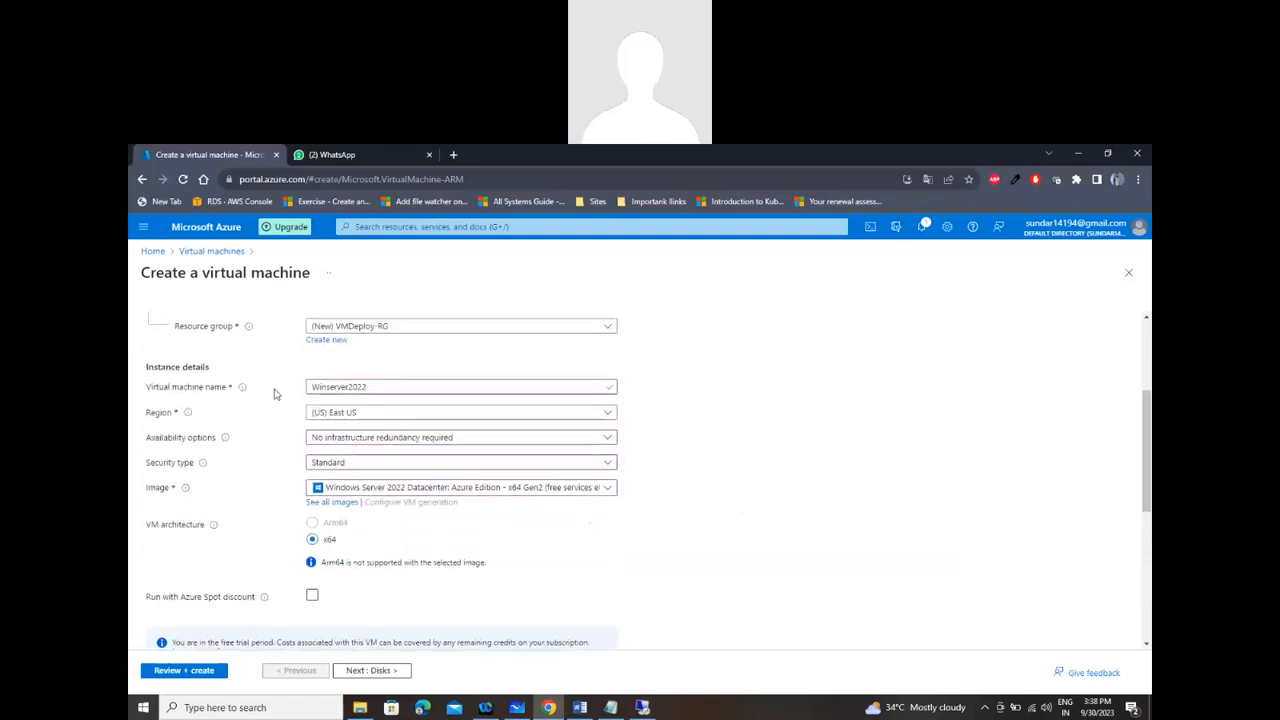
scroll(275, 398, down, 3)
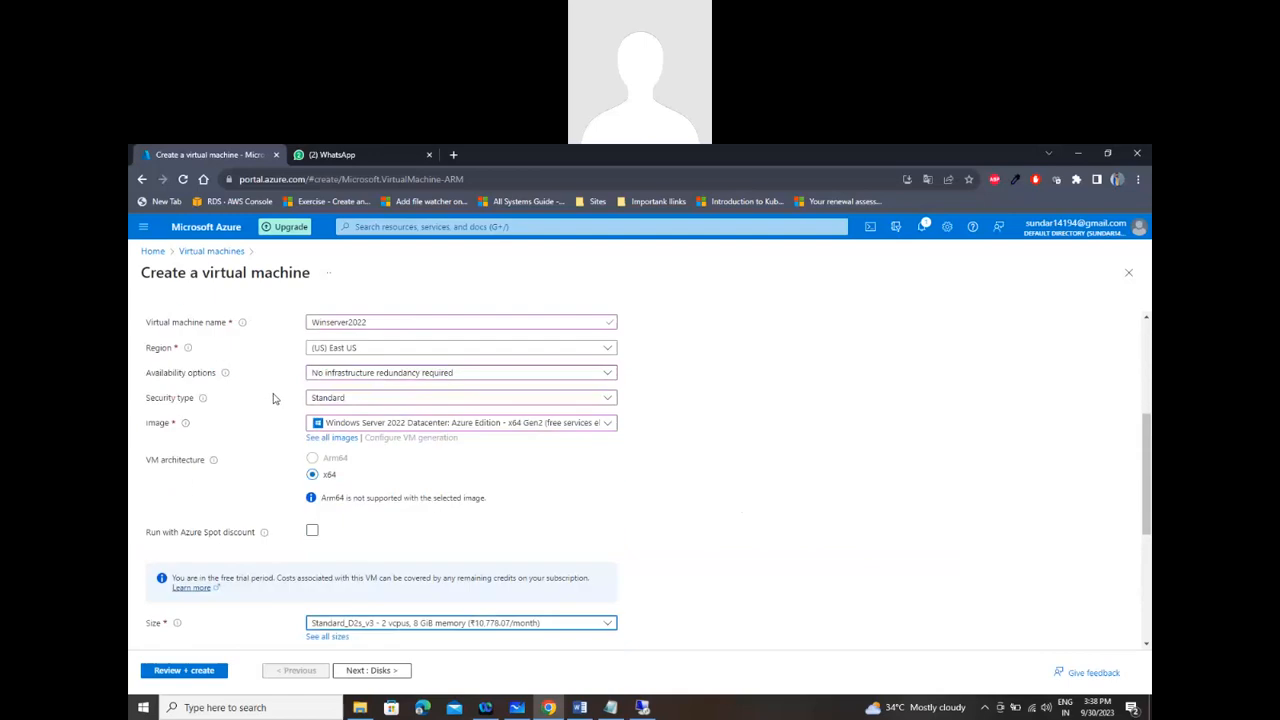
scroll(275, 399, down, 1)
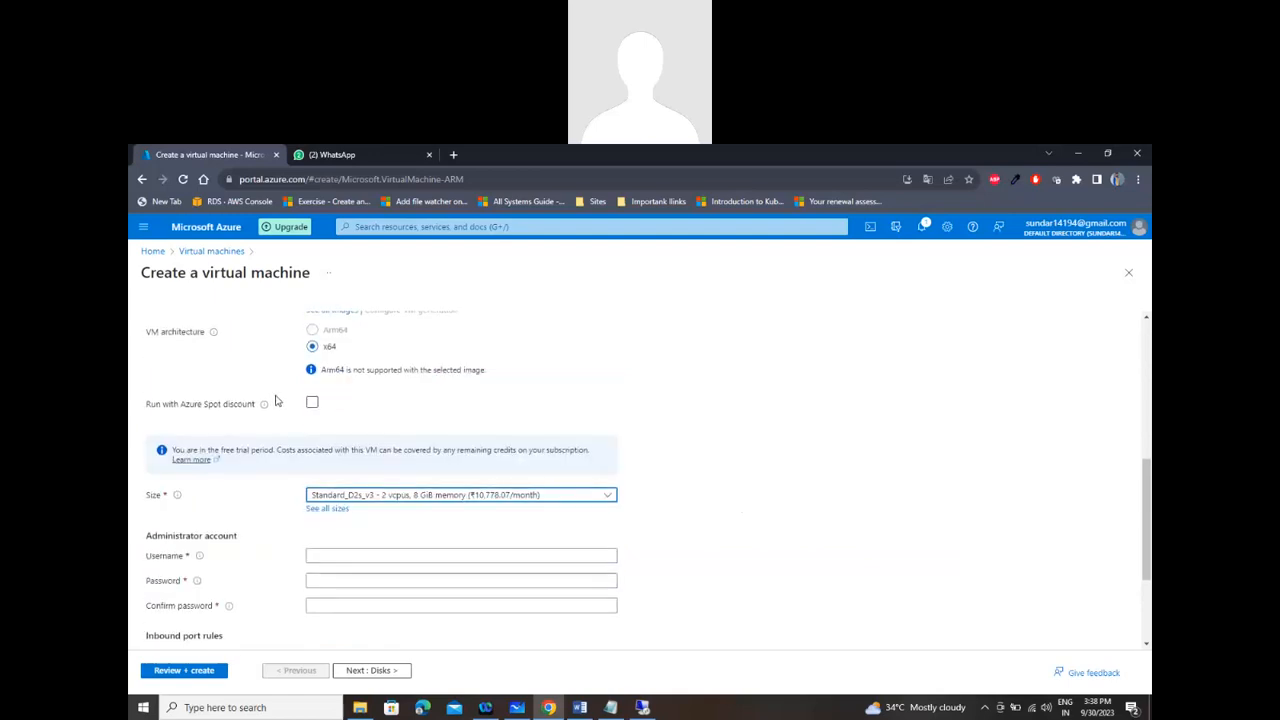
scroll(317, 472, down, 1)
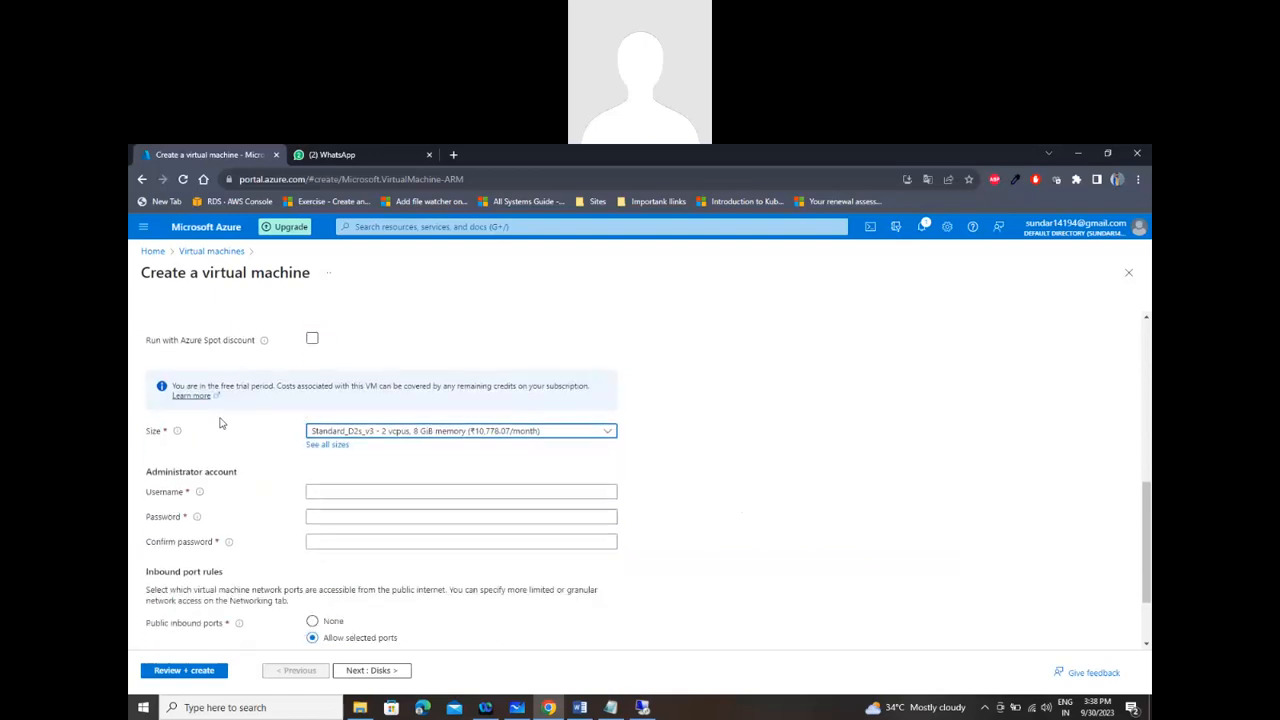
scroll(268, 494, down, 1)
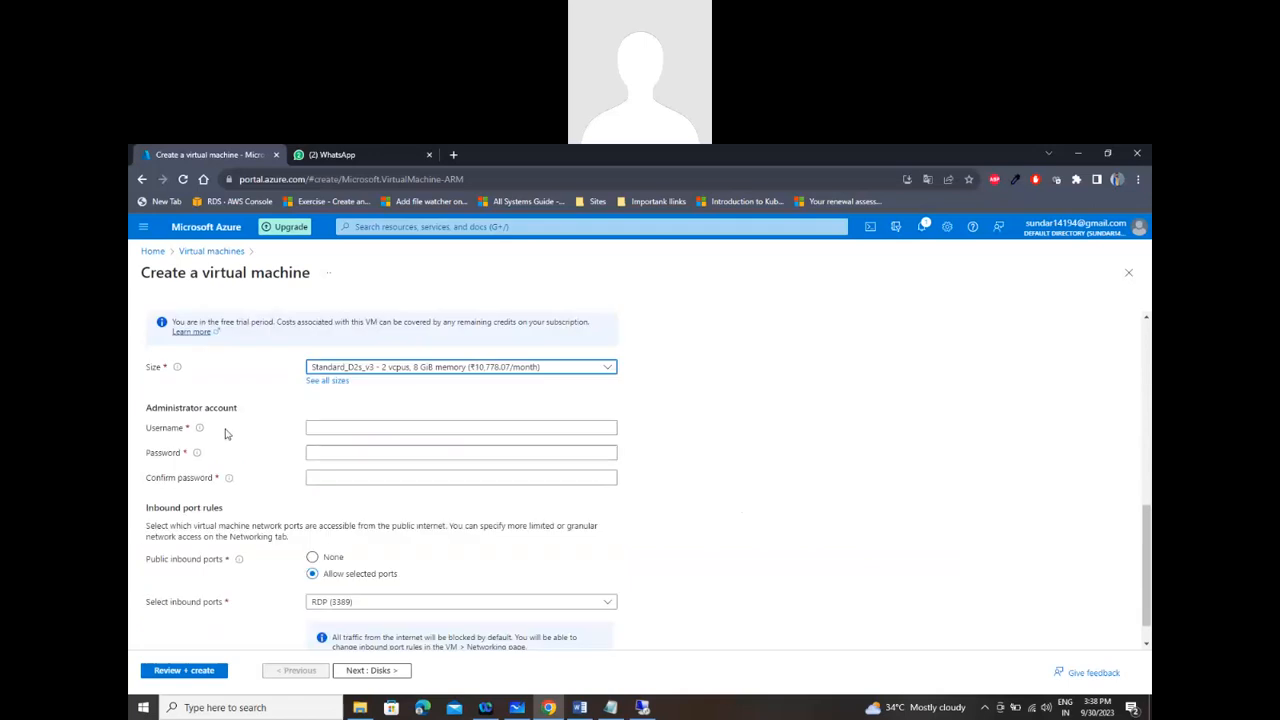
click(331, 428)
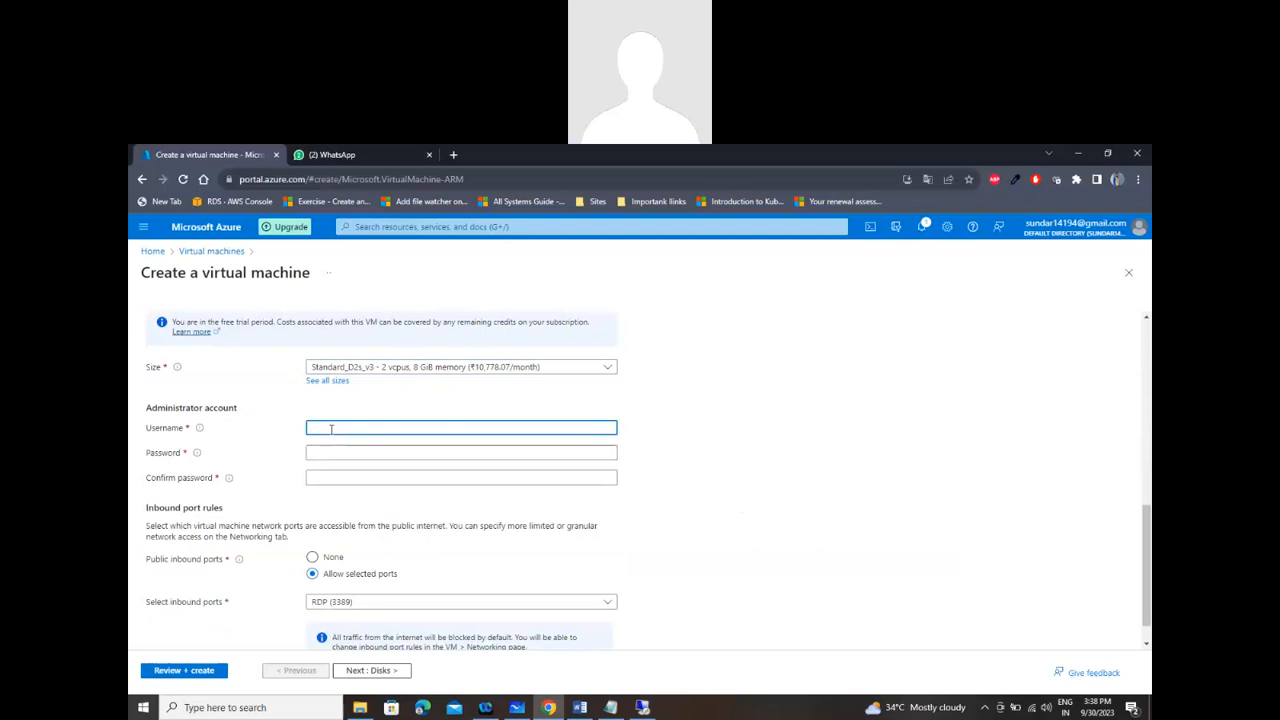
Enter the administrator username and the same password in Password and Confirm password
text(e)
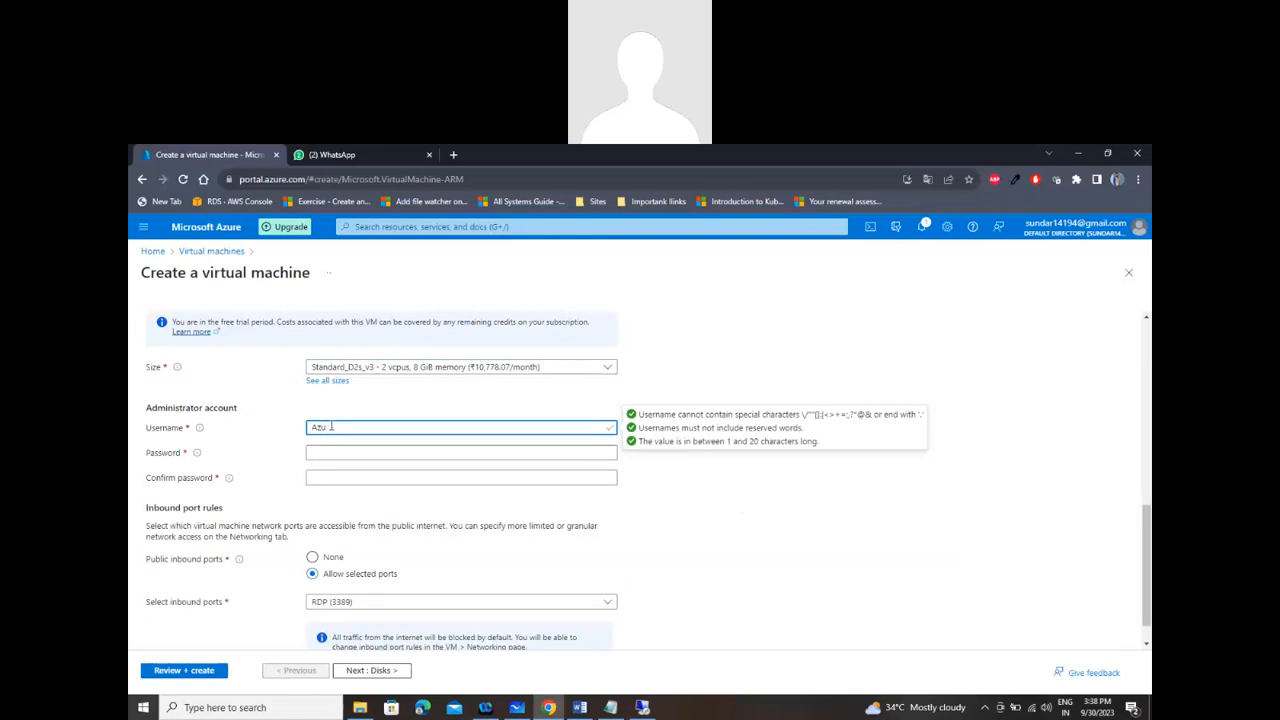
text(user)
click(340, 447)
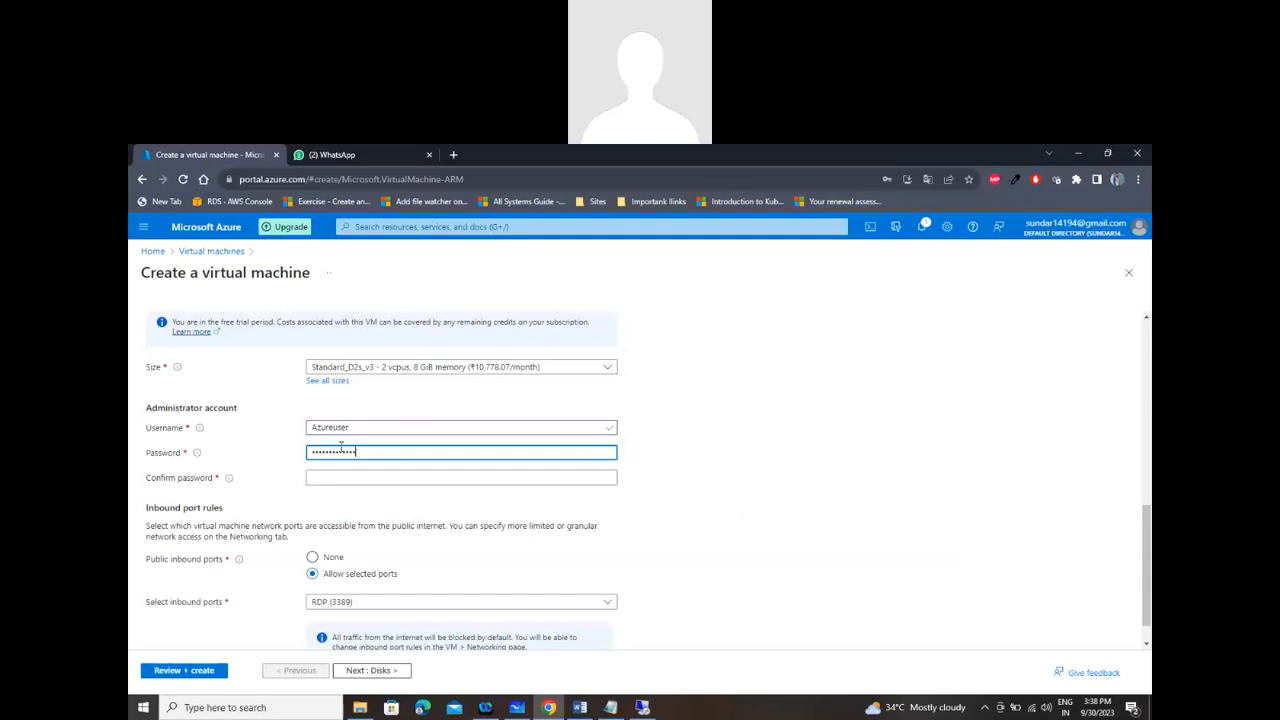
click(391, 474)
text(•)
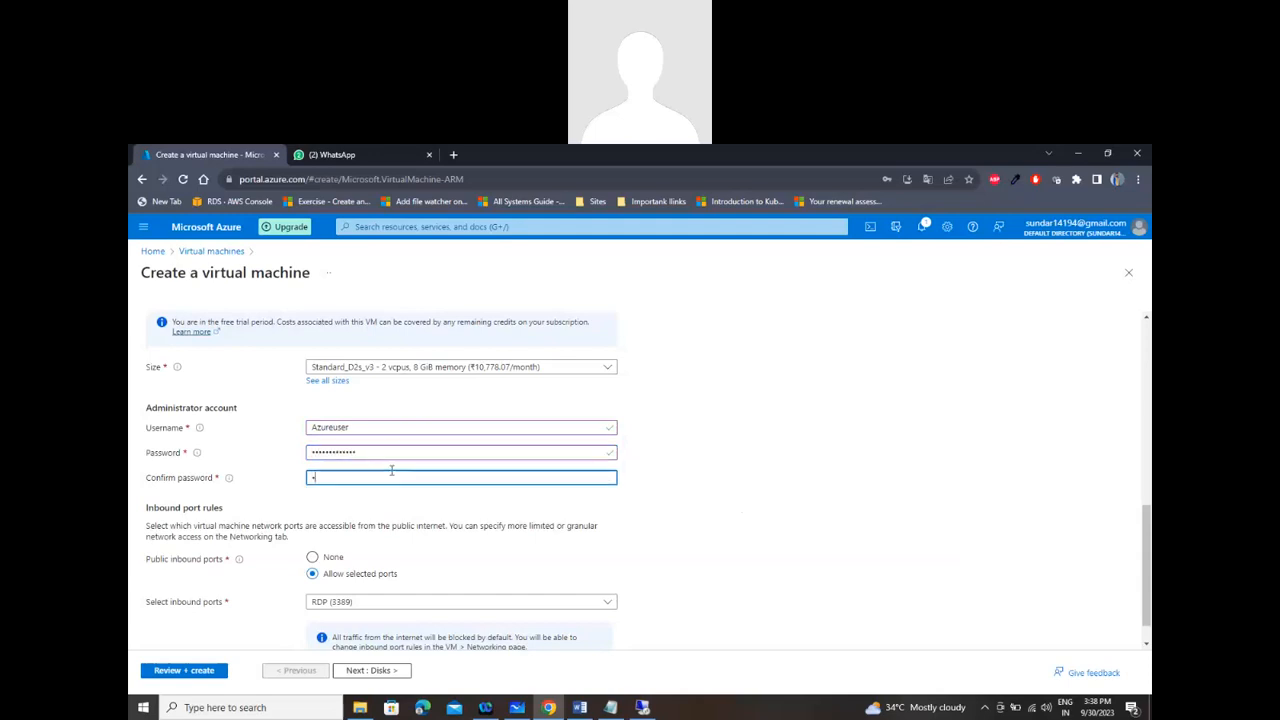
text(••••••••••)
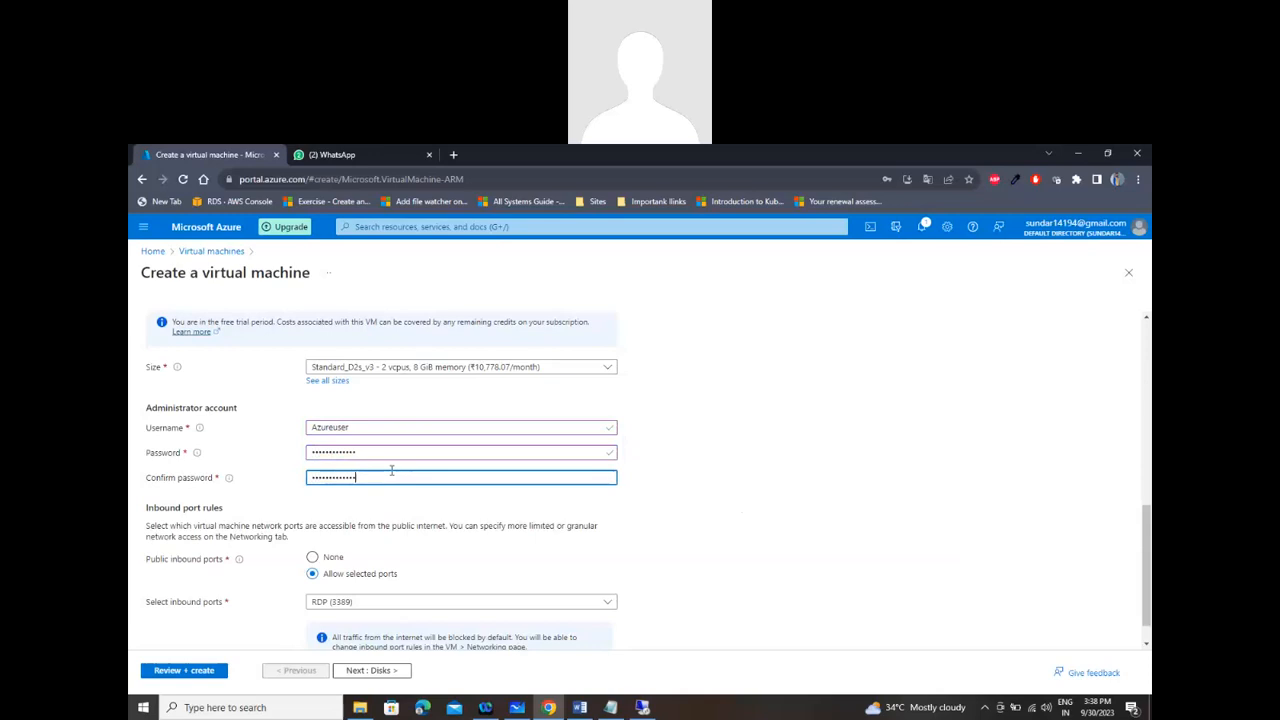
scroll(285, 510, down, 1)
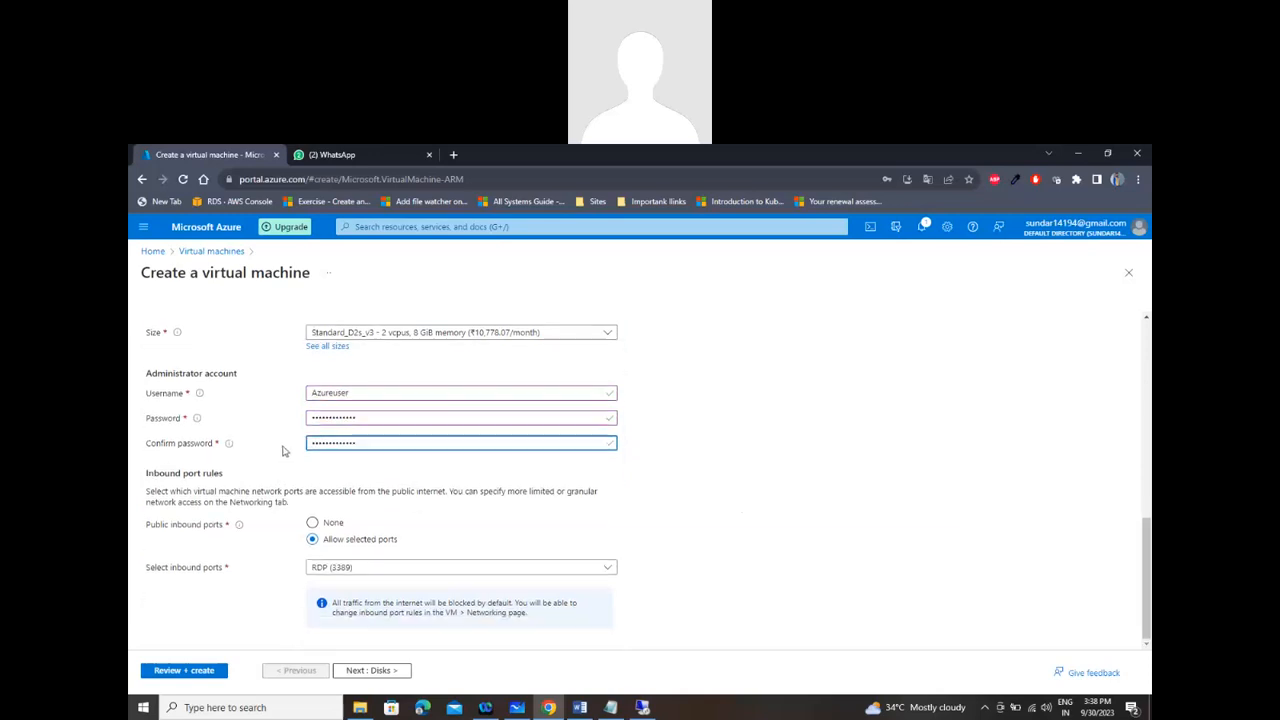
click(264, 437)
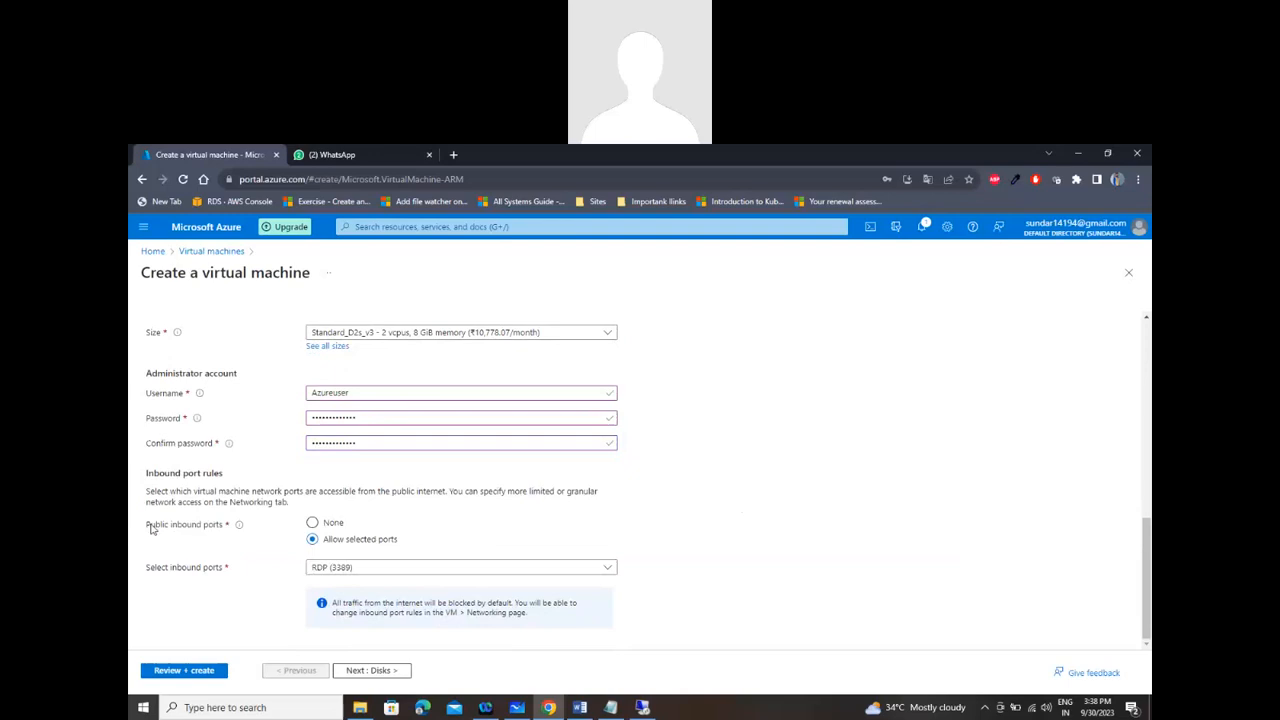
mouse_move(152, 530)
mouse_down()
mouse_move(177, 532)
mouse_move(138, 532)
mouse_up()
click(195, 534)
click(171, 528)
click(336, 572)
click(340, 572)
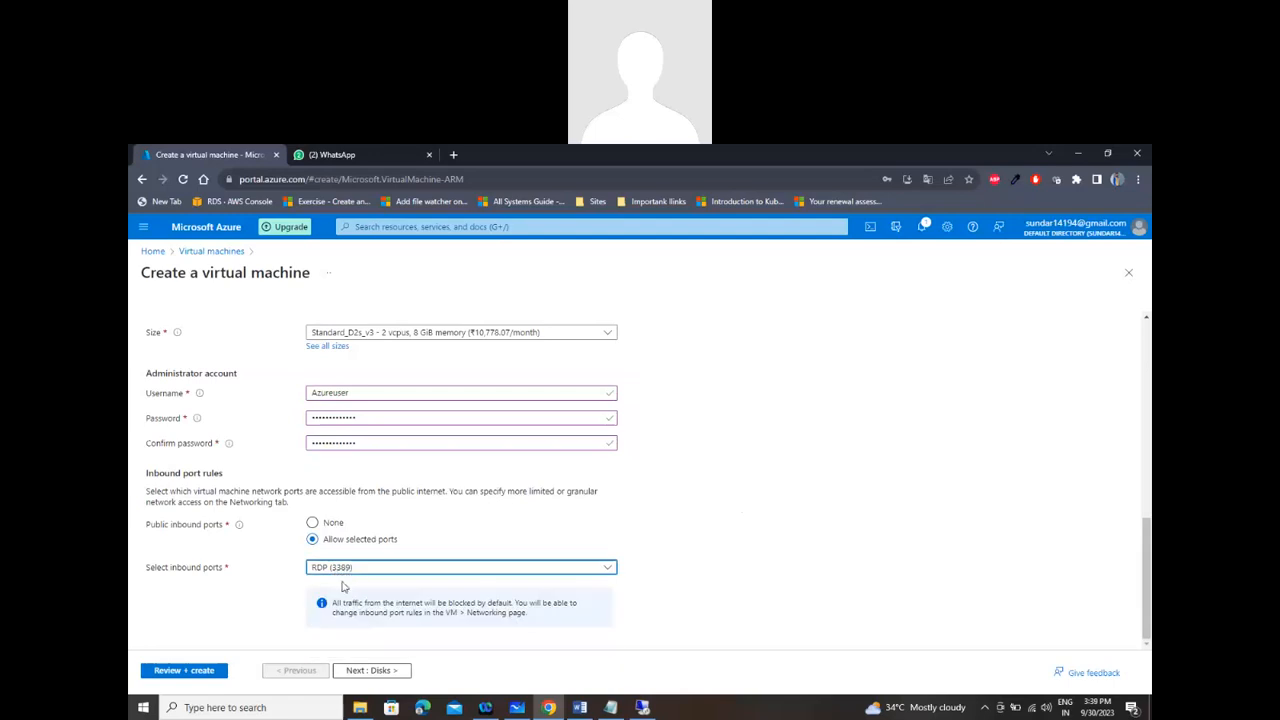
click(350, 568)
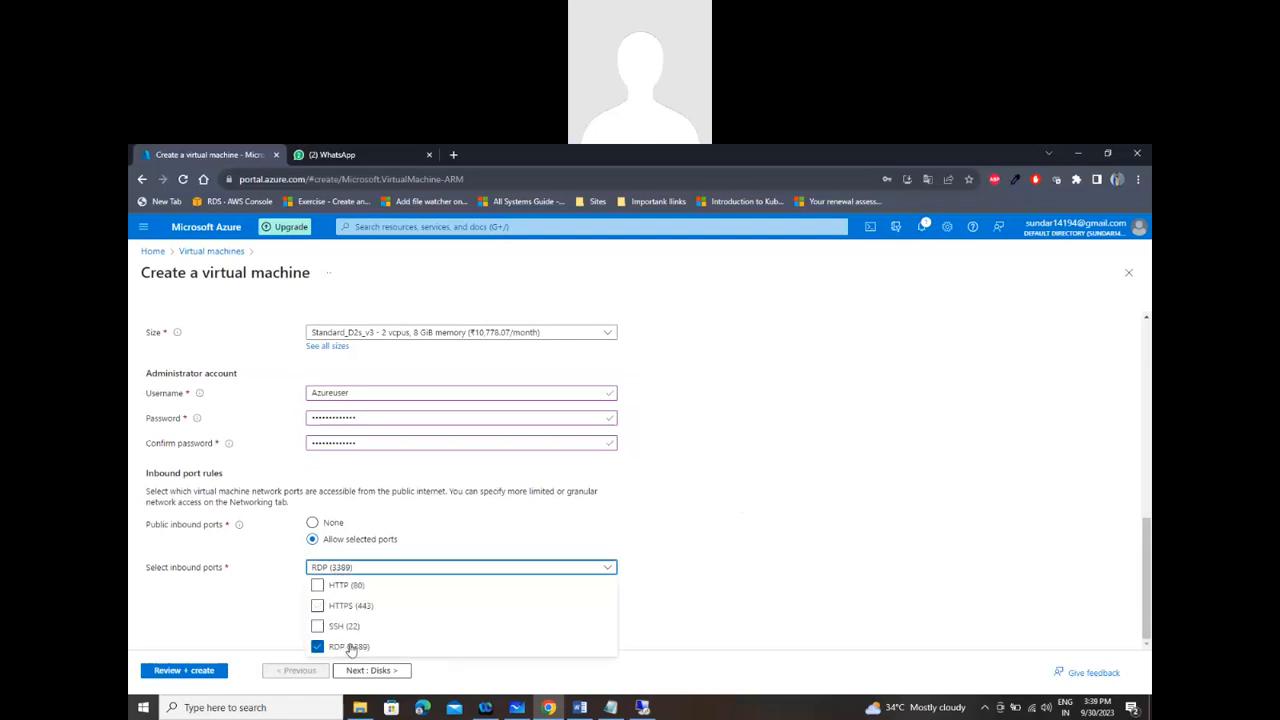
click(271, 557)
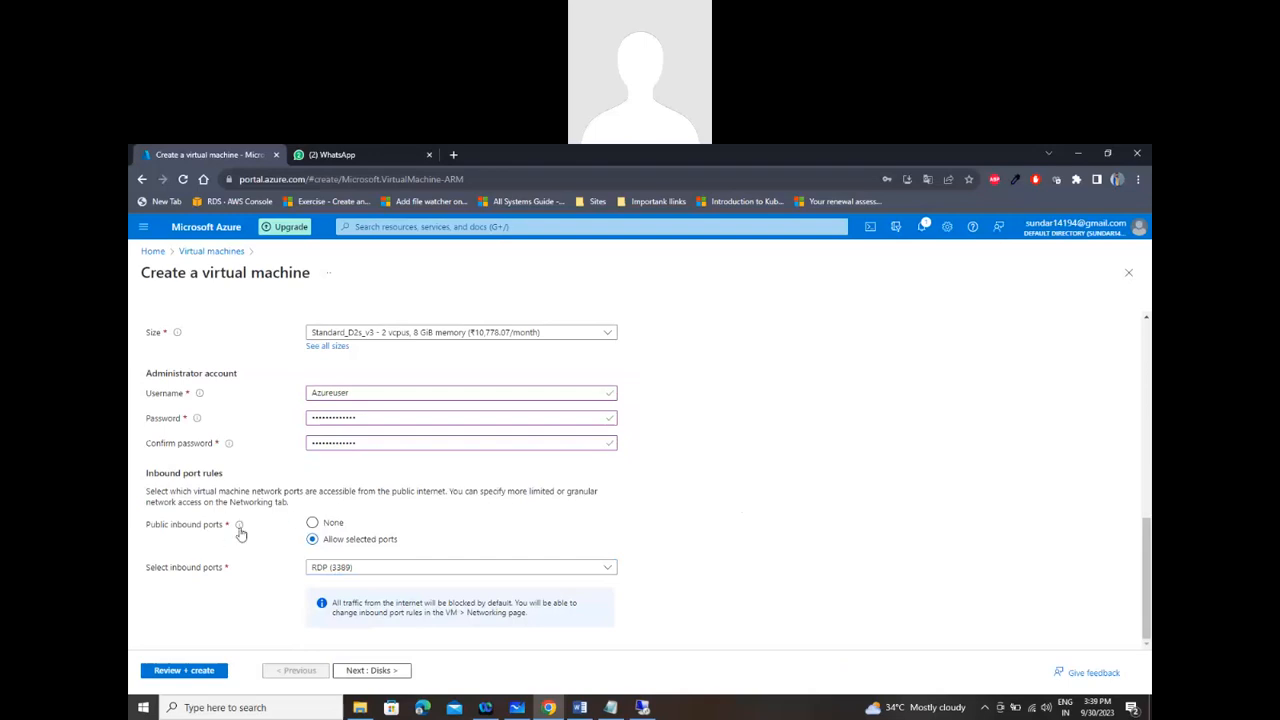
mouse_move(242, 529)
scroll(237, 391, up, 10)
scroll(195, 391, up, 1)
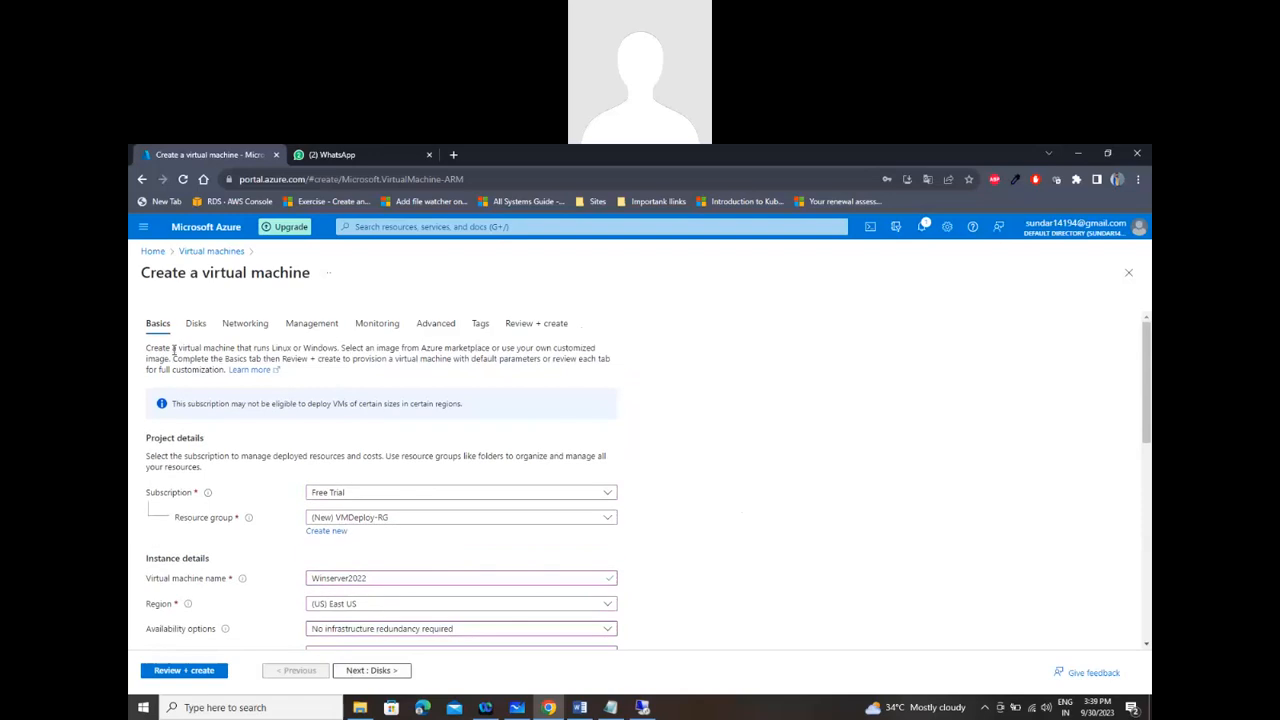
scroll(187, 423, down, 4)
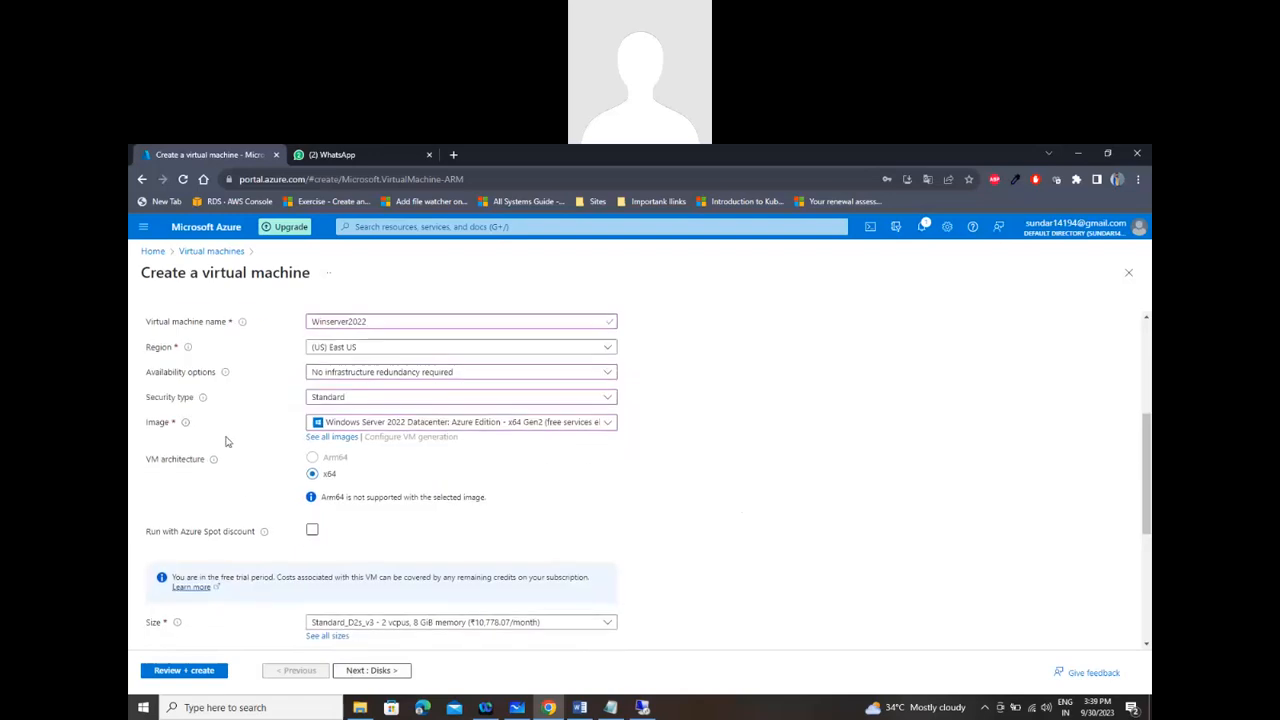
scroll(228, 432, up, 2)
scroll(229, 430, down, 5)
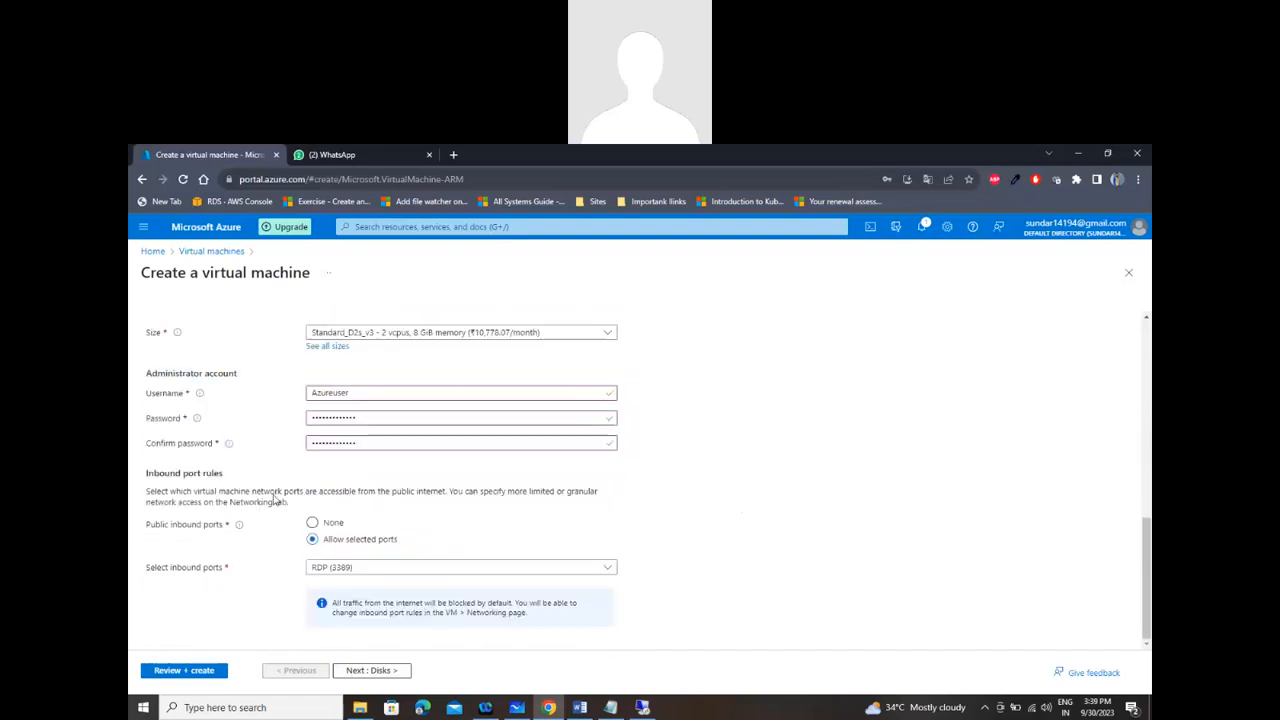
Advance to the Disks tab and highlight the VM disk encryption and OS disk sections
click(368, 671)
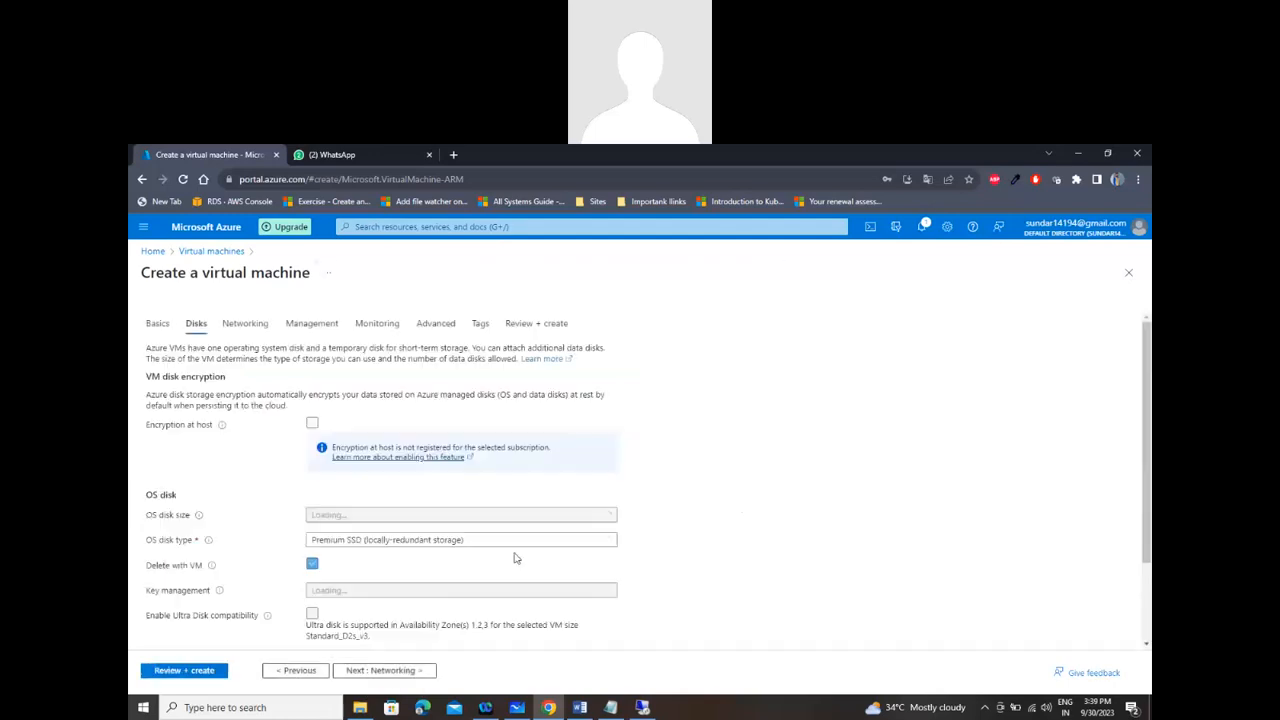
scroll(240, 449, down, 1)
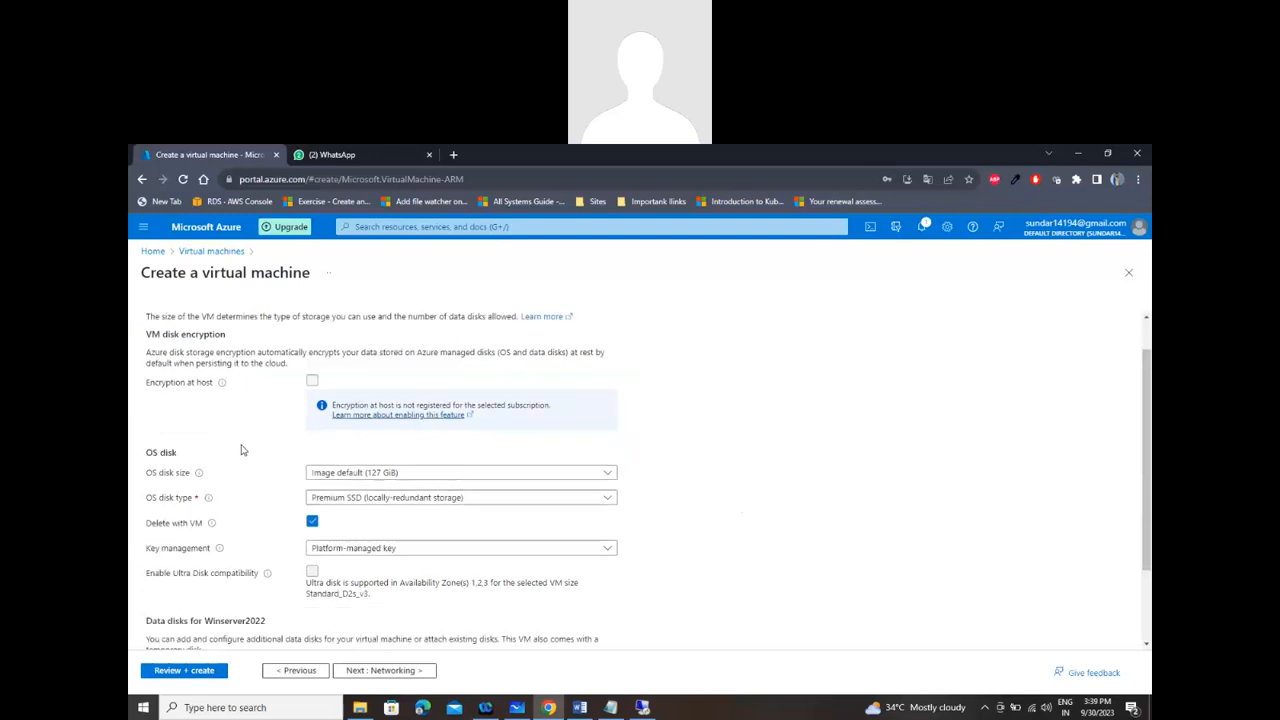
scroll(234, 446, up, 1)
drag(147, 377, 200, 377)
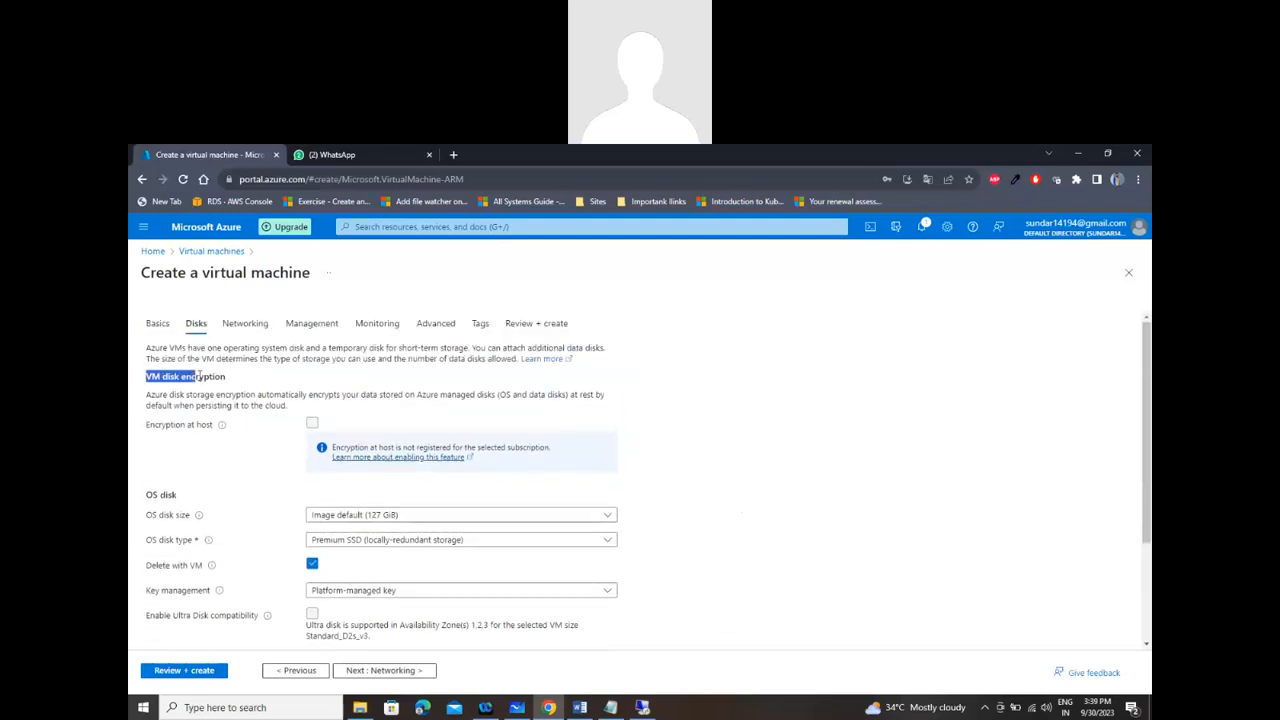
click(235, 384)
scroll(242, 398, down, 1)
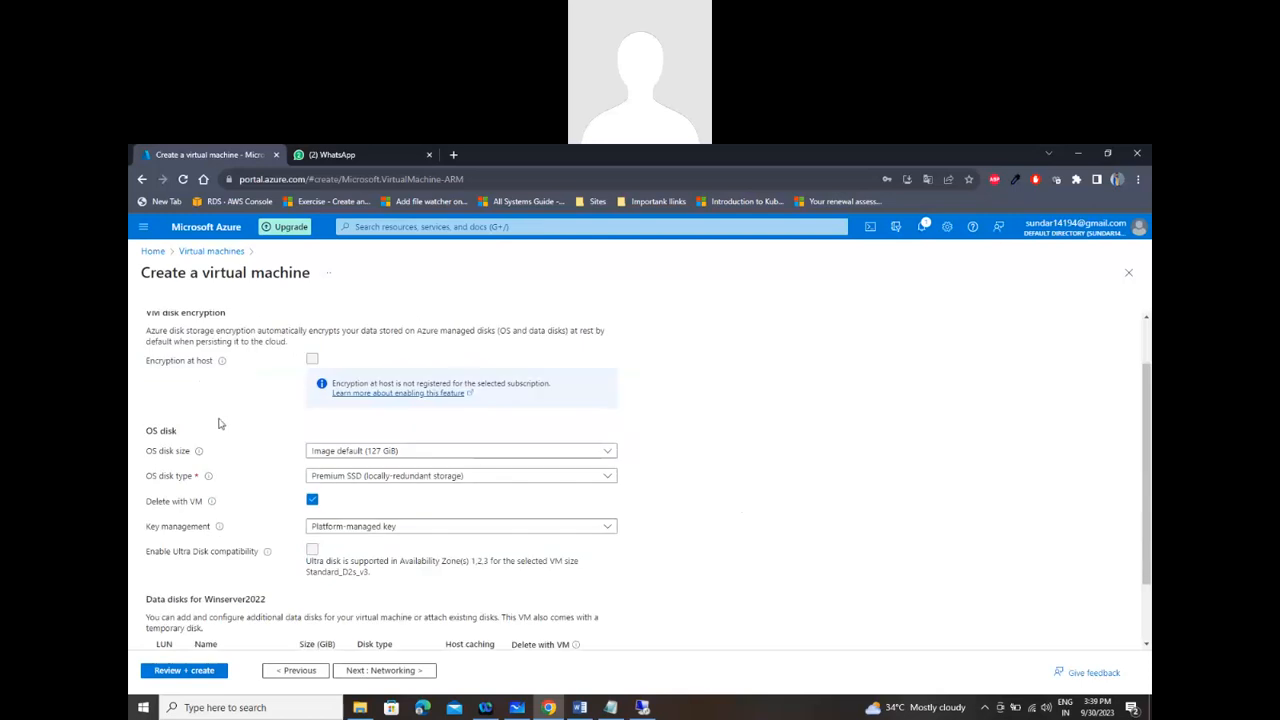
scroll(219, 417, up, 1)
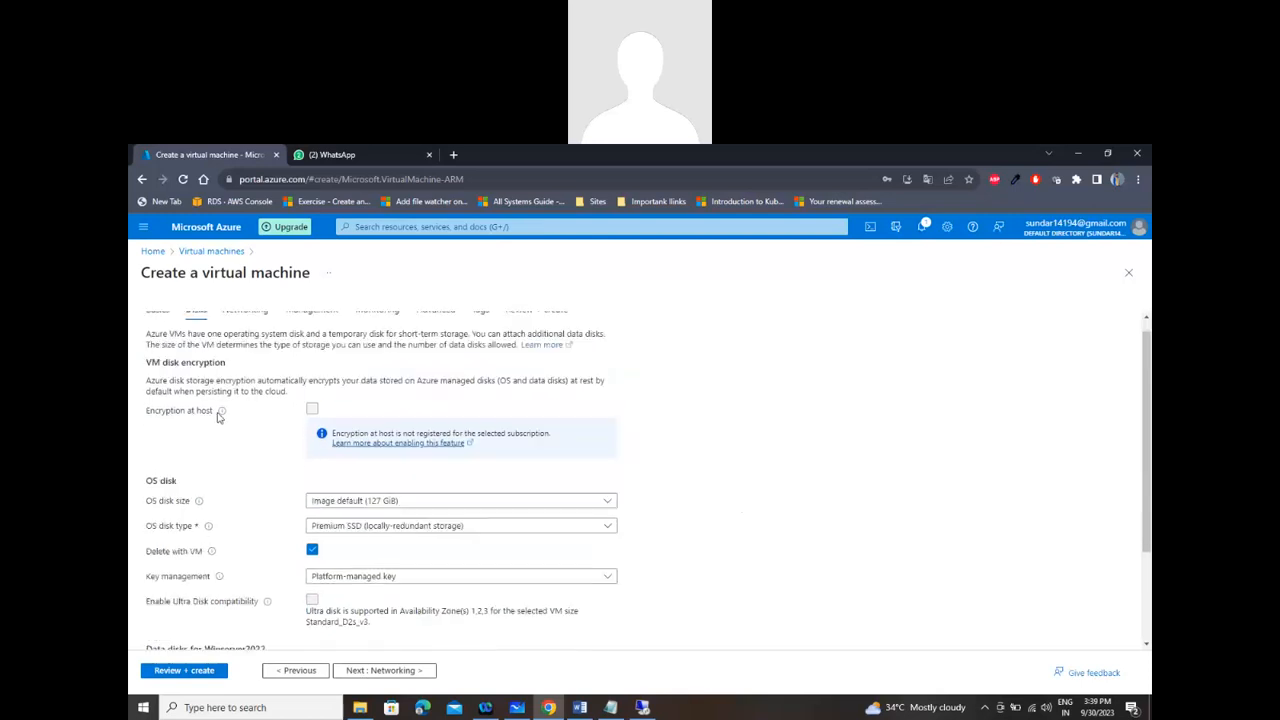
drag(146, 376, 247, 447)
scroll(247, 447, down, 2)
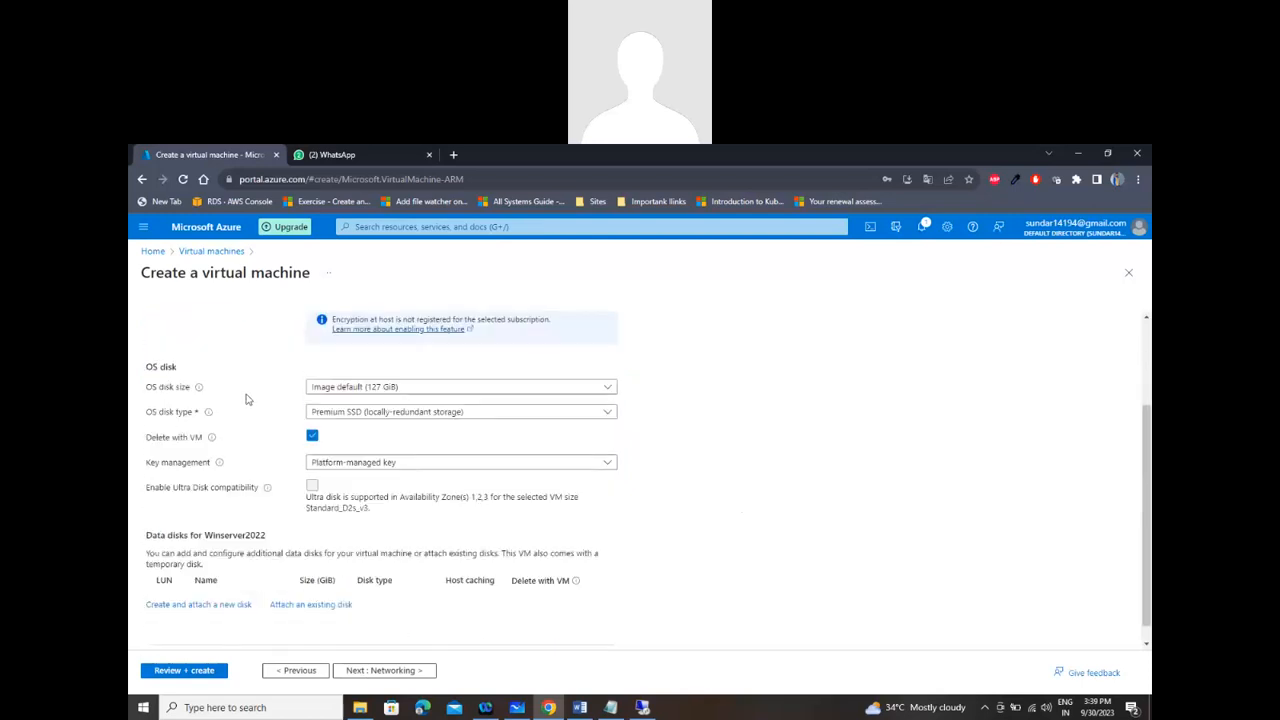
drag(146, 367, 186, 378)
click(518, 712)
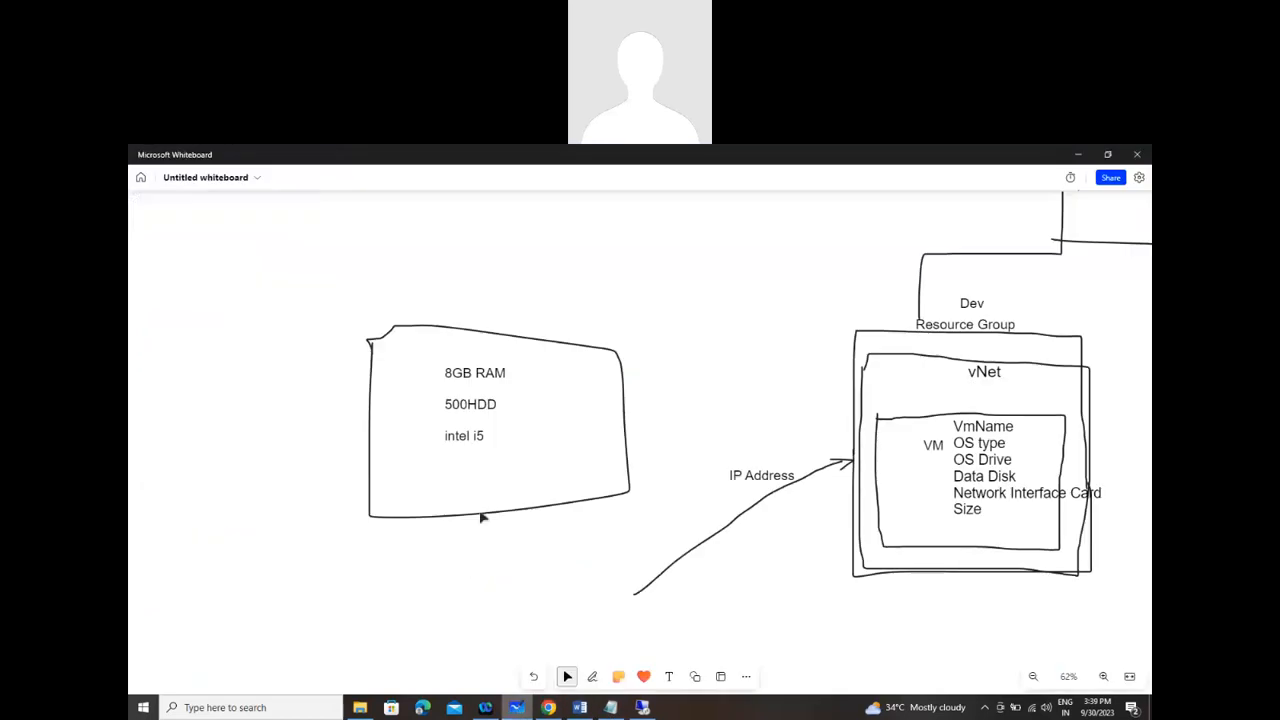
drag(694, 537, 300, 500)
click(606, 400)
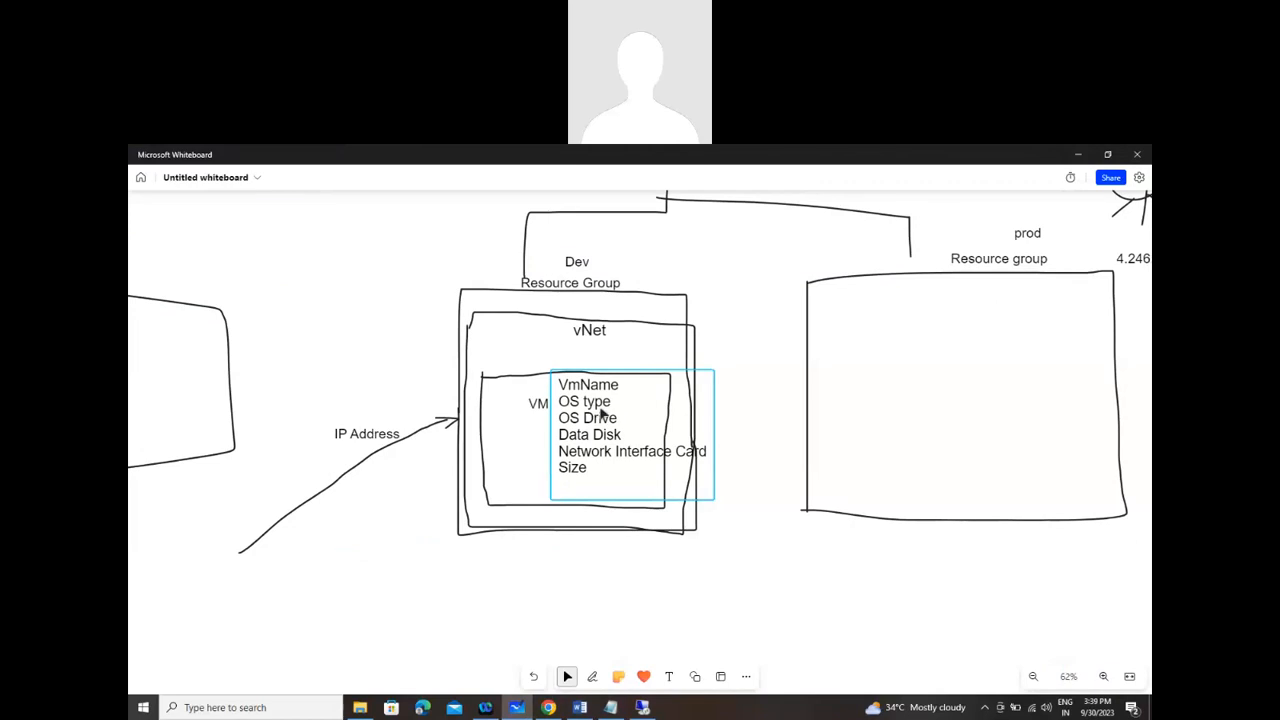
click(580, 445)
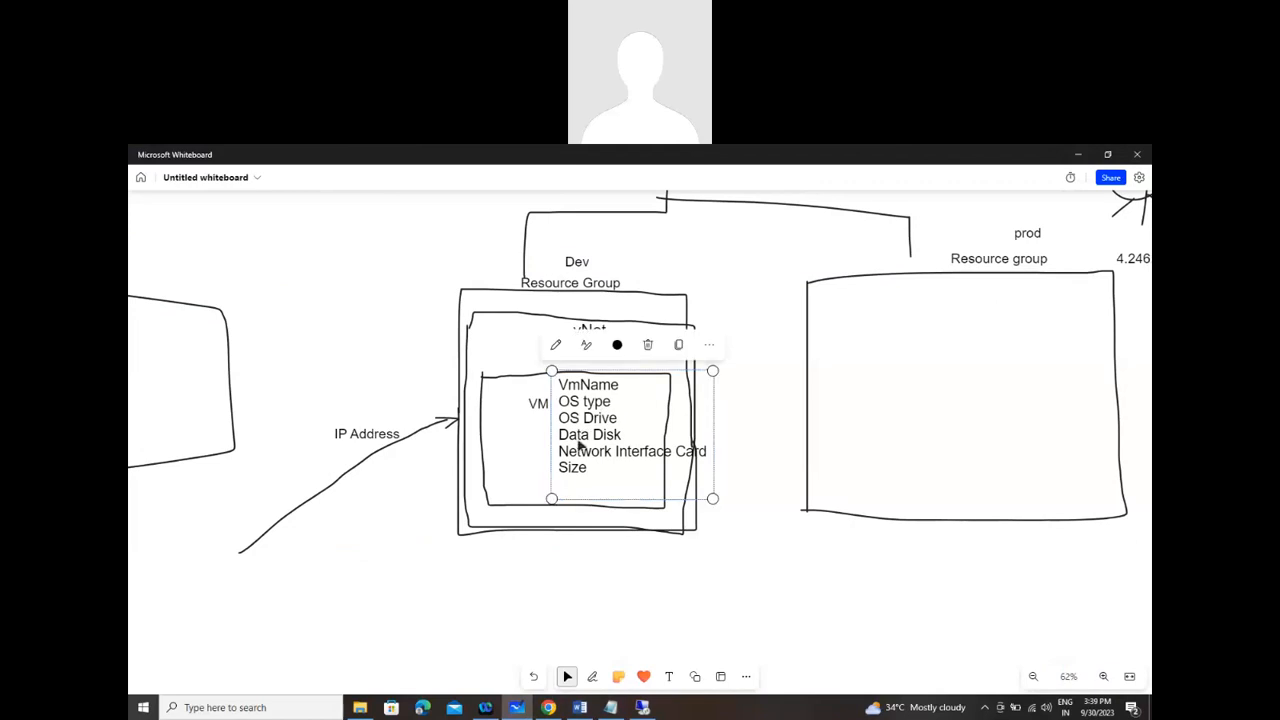
key(alt+Tab)
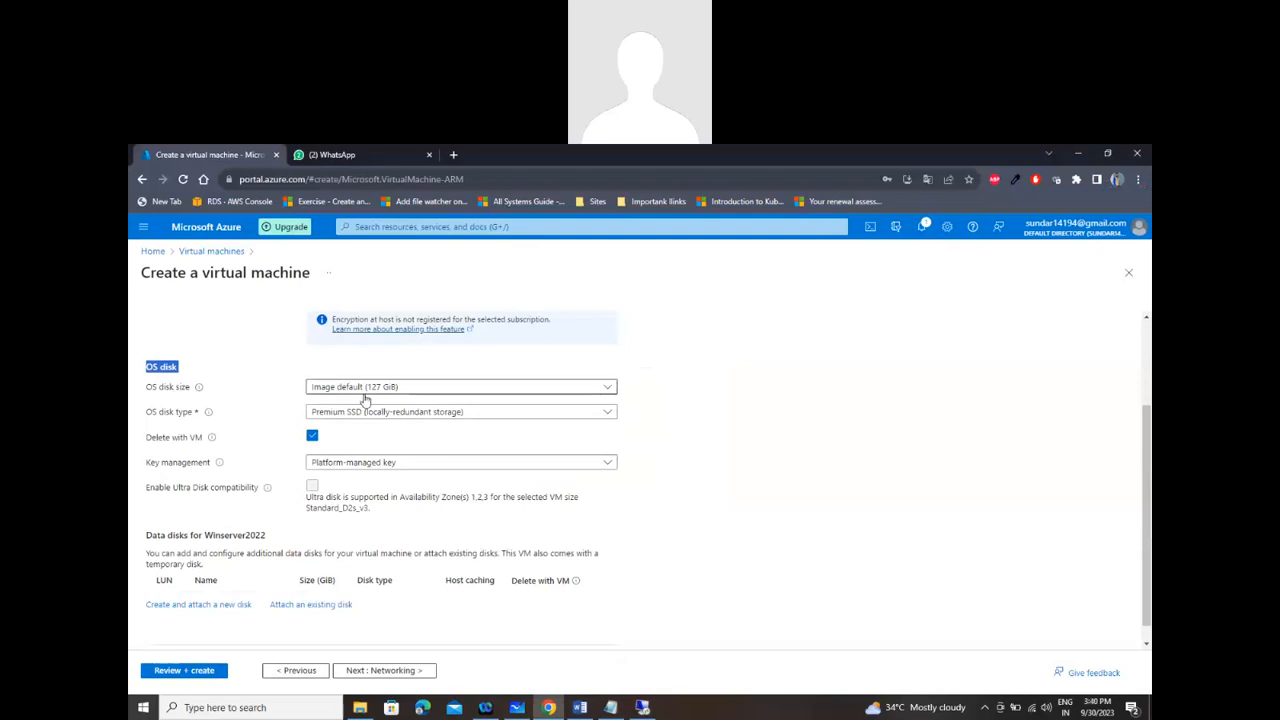
click(360, 708)
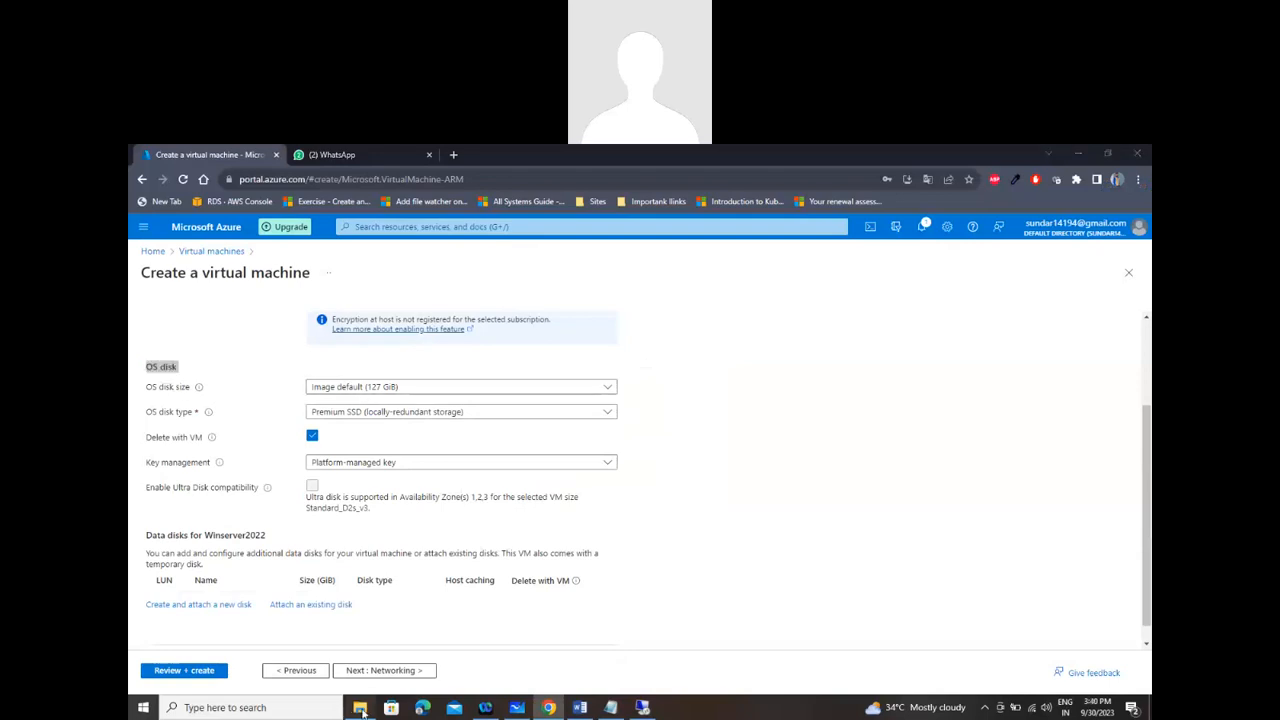
click(165, 398)
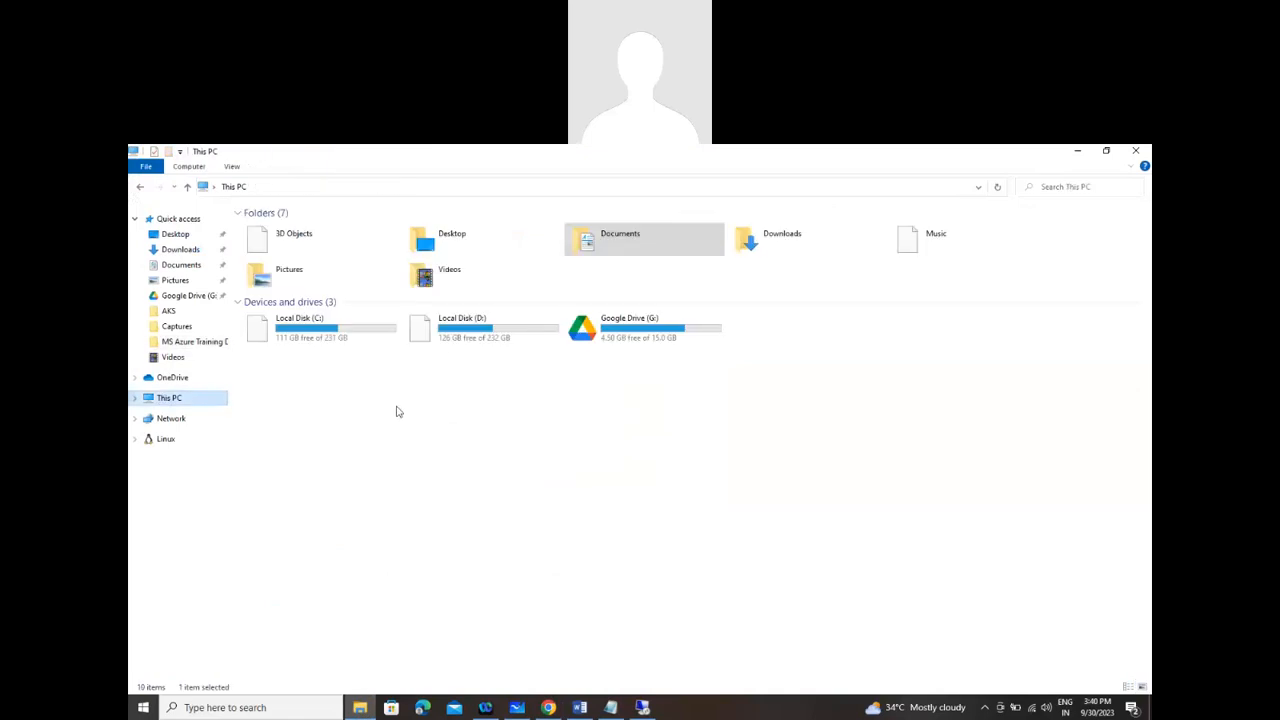
click(398, 411)
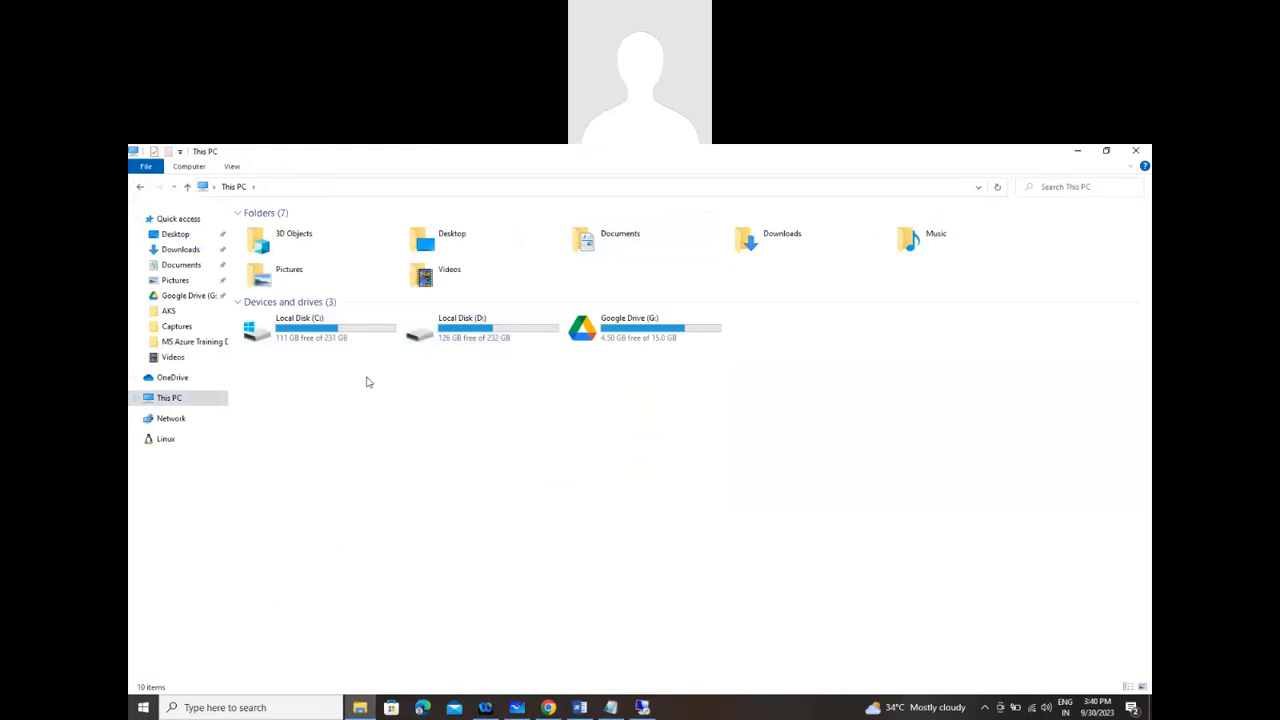
key(alt+Tab)
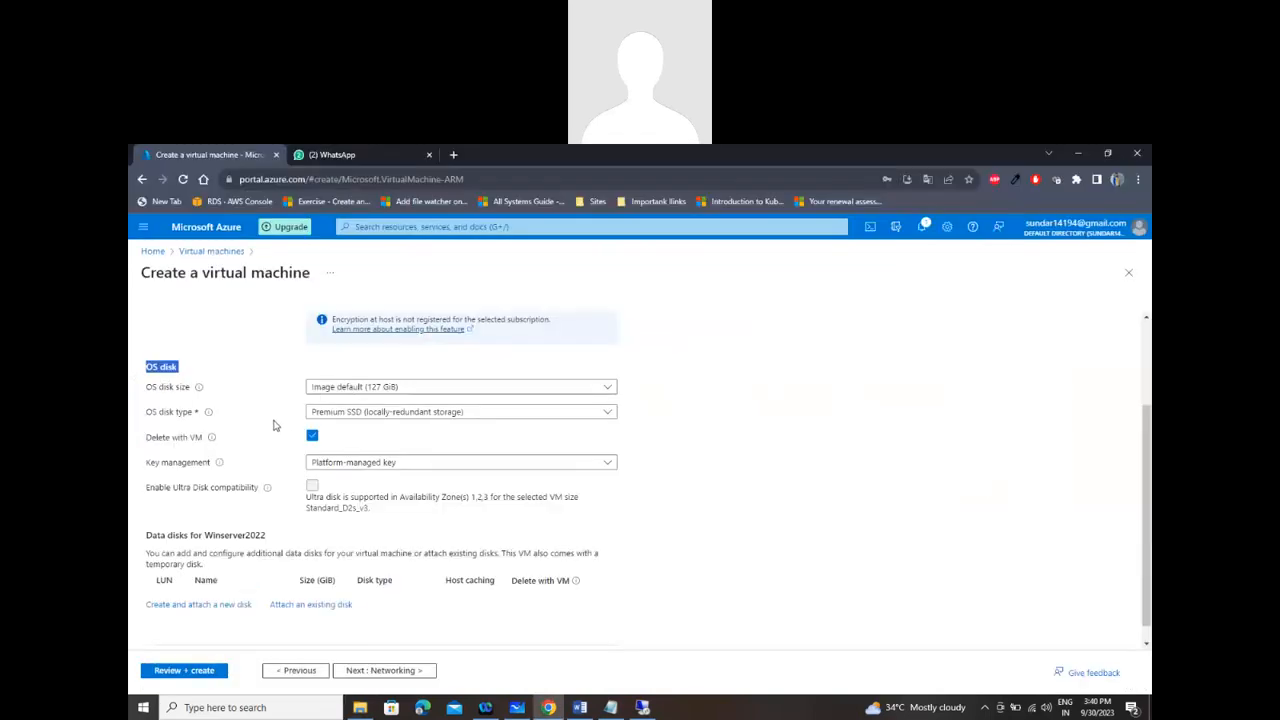
Leave the OS disk size at Image default (127 GiB), then switch to Whiteboard
click(345, 389)
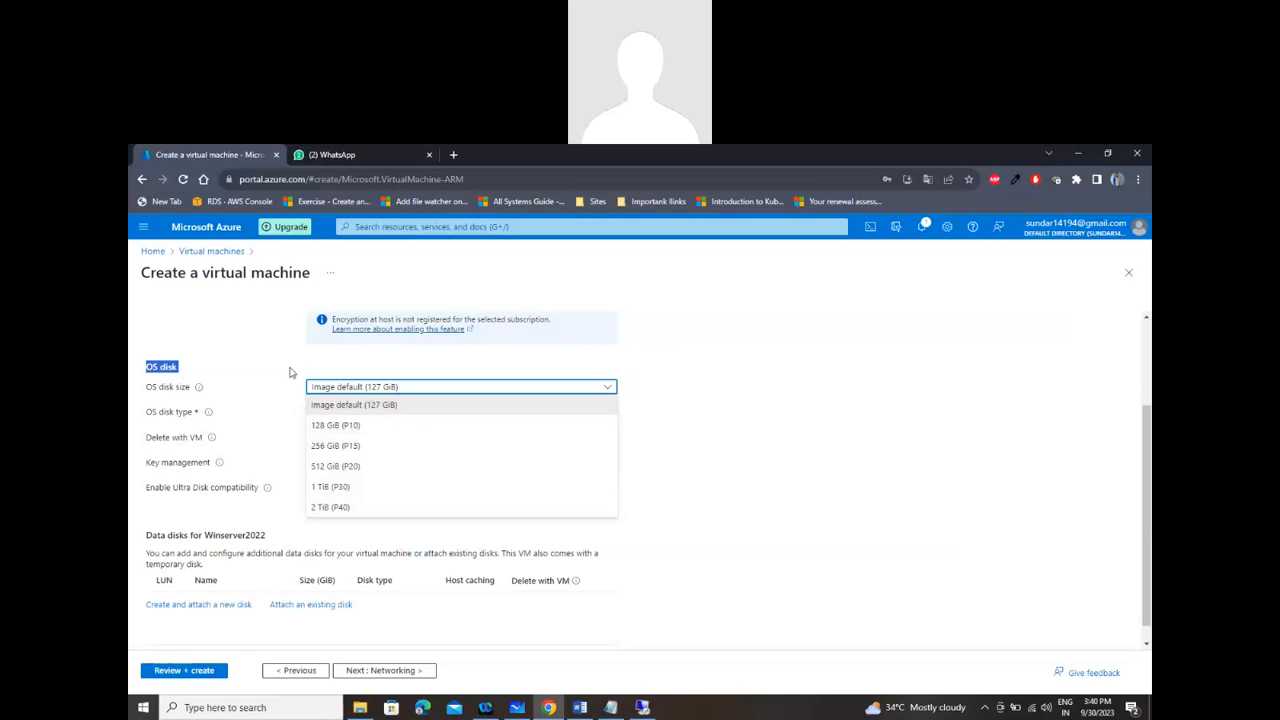
click(385, 392)
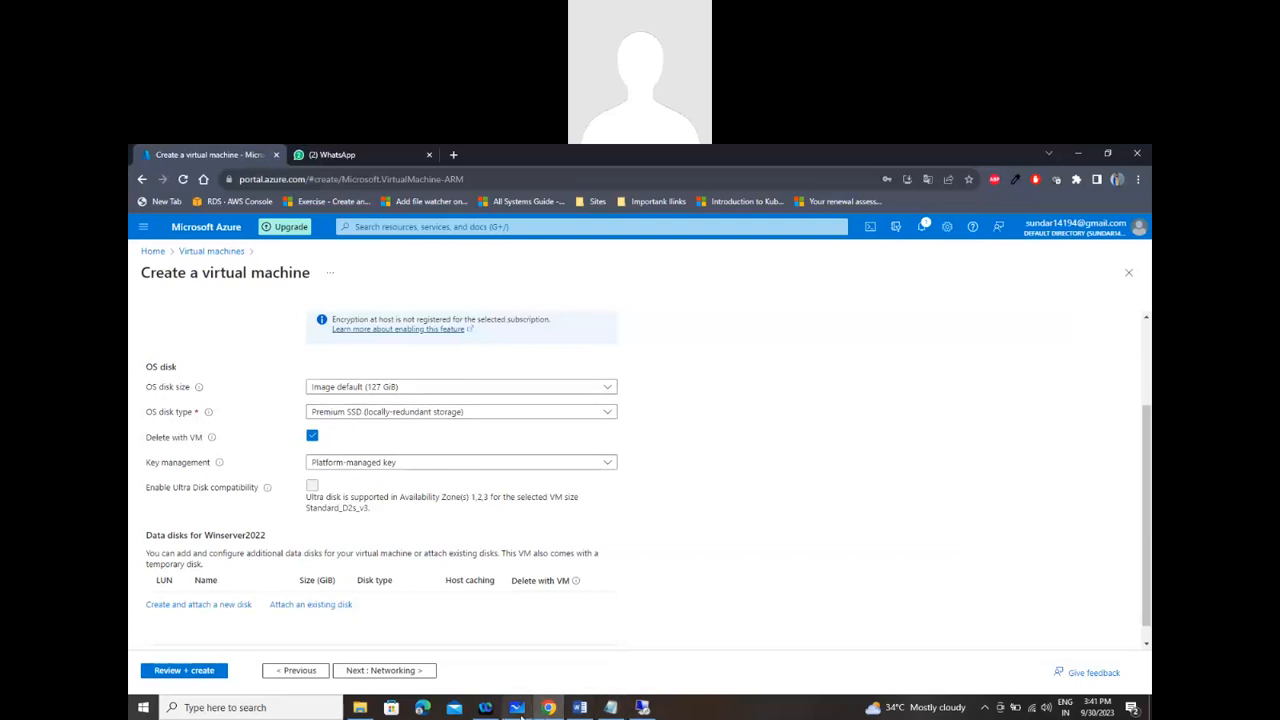
click(642, 707)
Draw three stacked boxes with the pen in empty canvas space
scroll(269, 616, right, 20)
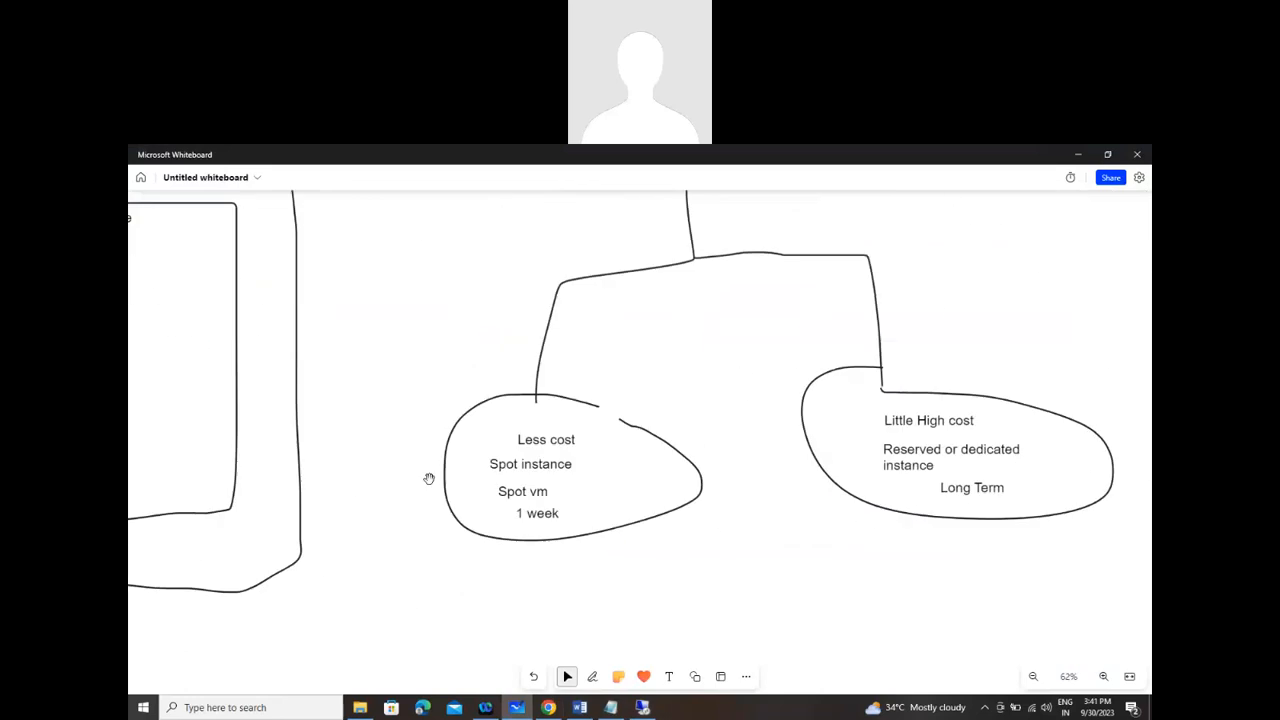
scroll(511, 497, left, 3)
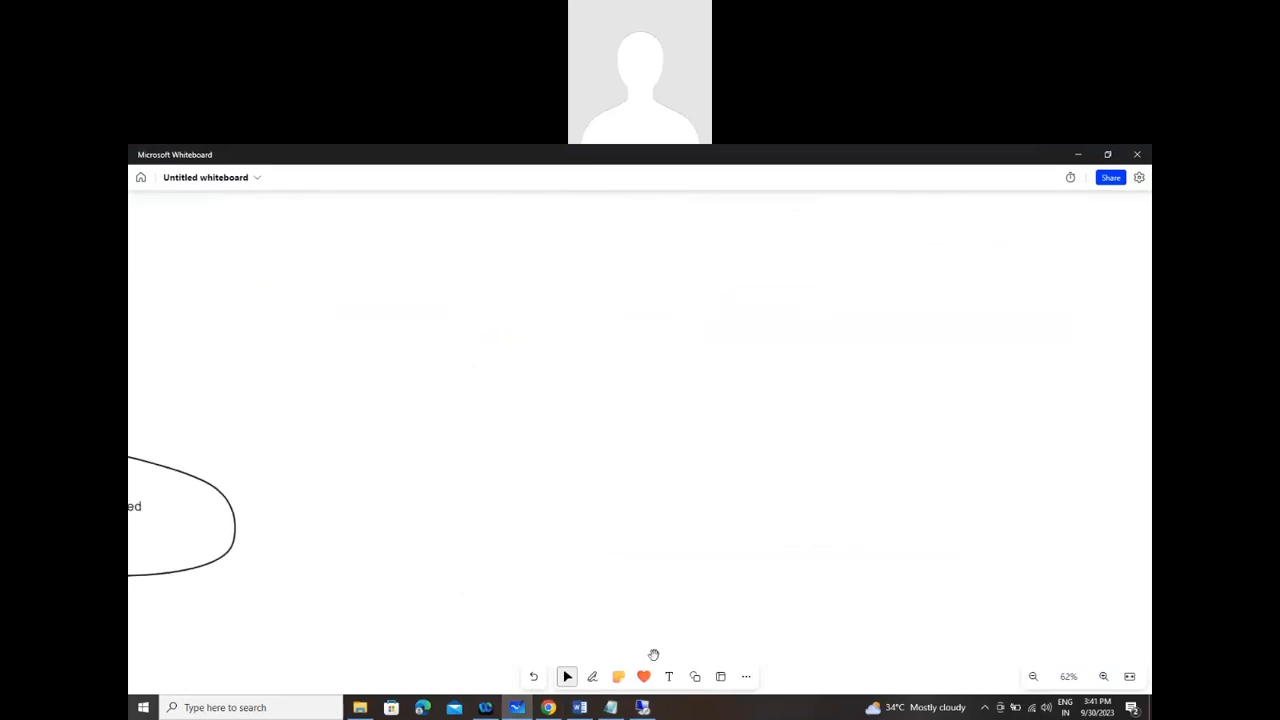
click(592, 676)
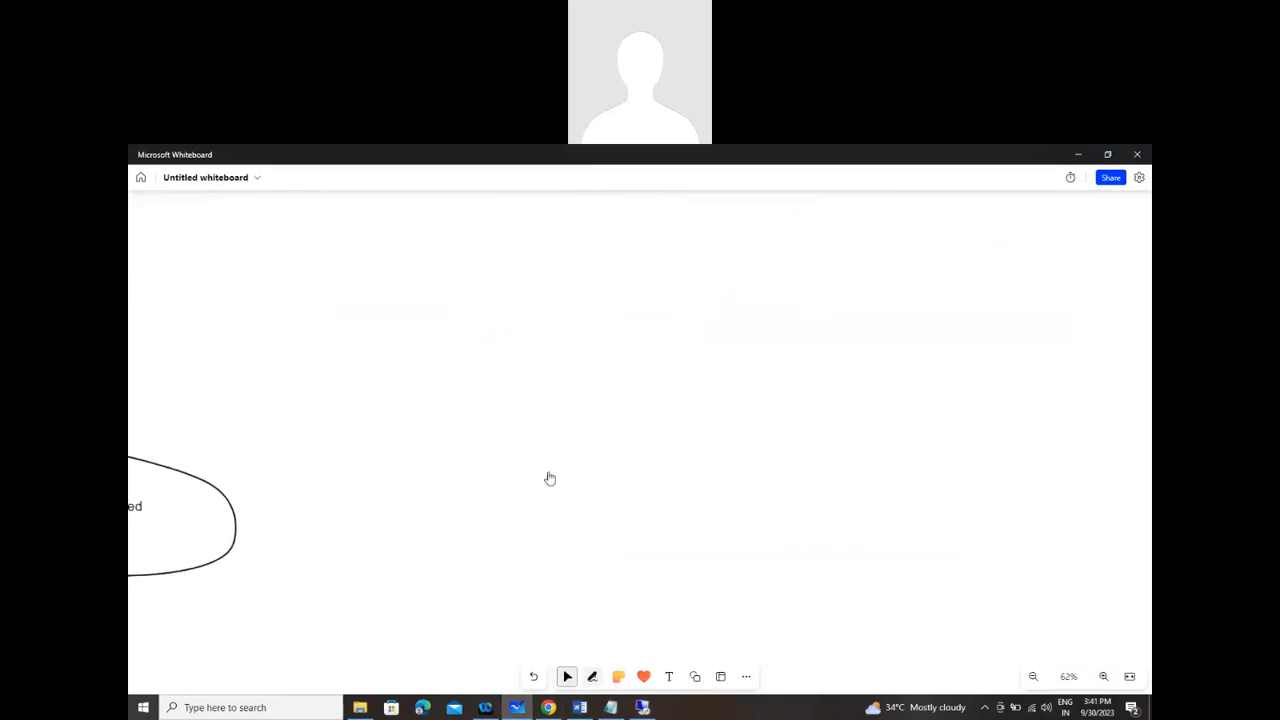
drag(515, 350, 592, 389)
mouse_move(697, 381)
mouse_down()
mouse_move(611, 331)
mouse_move(516, 350)
mouse_up()
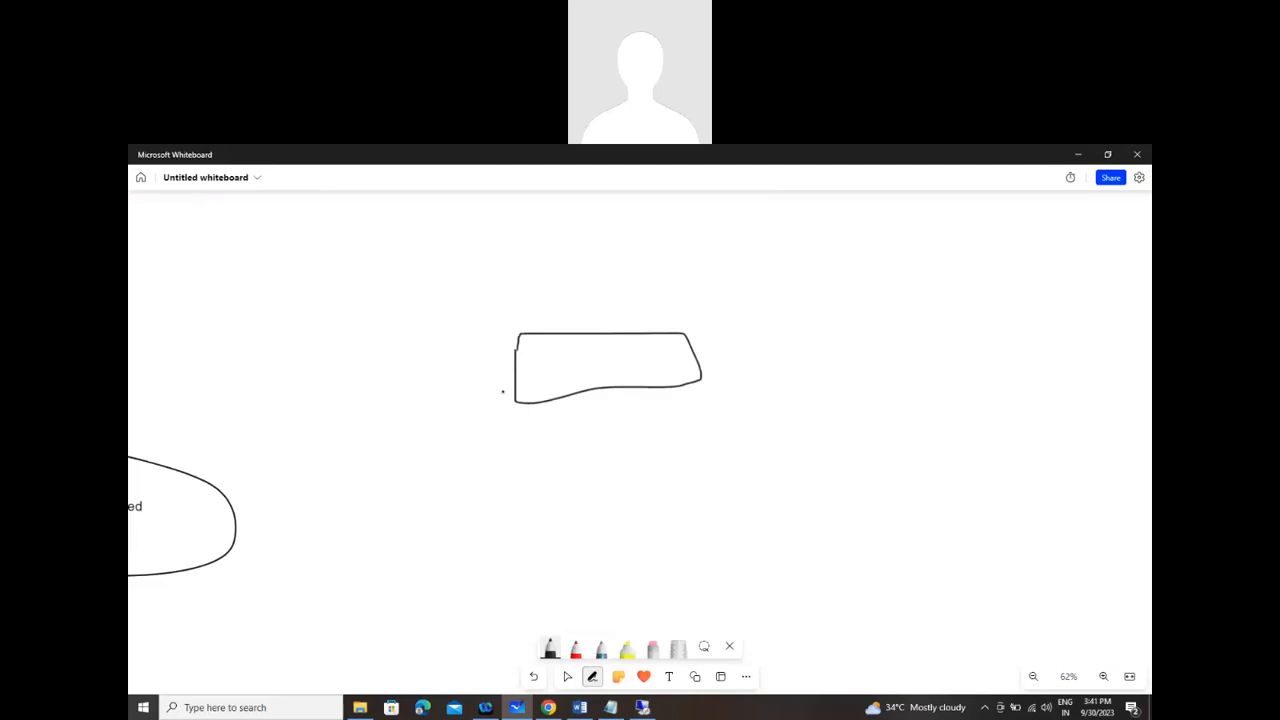
mouse_move(525, 436)
mouse_down()
mouse_move(746, 486)
mouse_move(746, 437)
mouse_move(518, 458)
mouse_up()
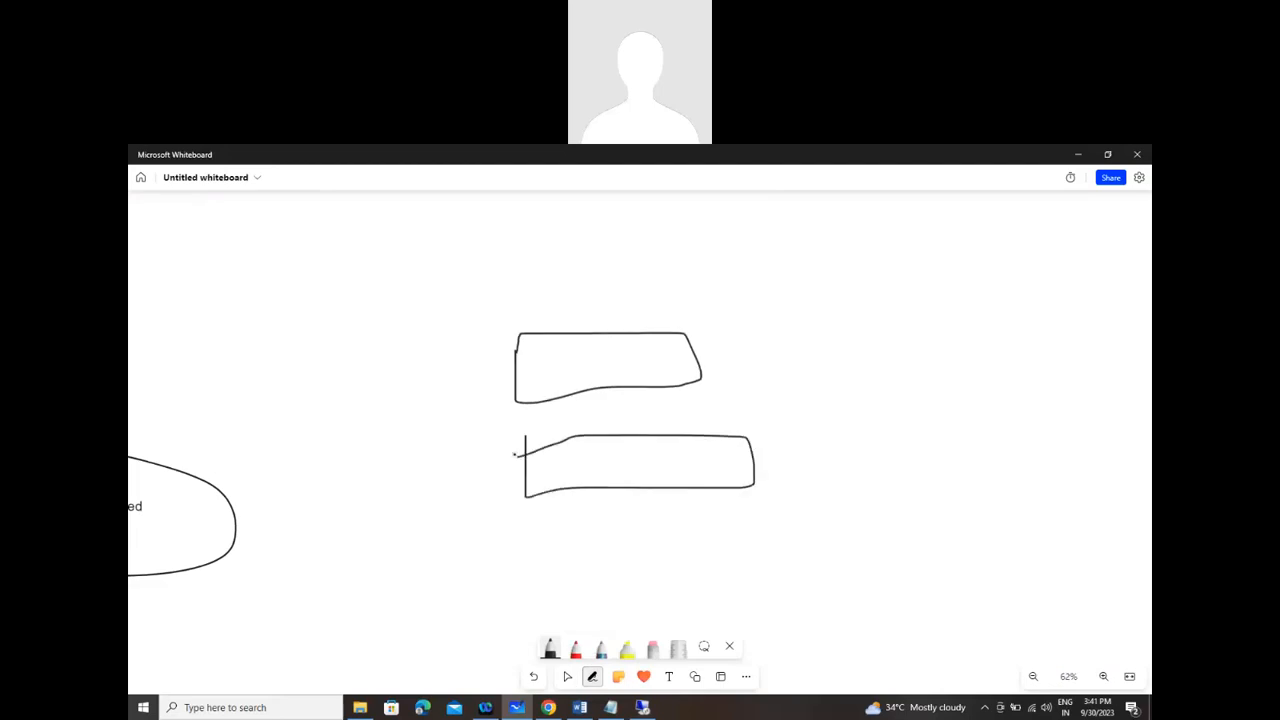
scroll(540, 517, down, 1)
mouse_move(540, 517)
mouse_down()
mouse_move(541, 572)
mouse_move(746, 557)
mouse_move(750, 518)
mouse_move(557, 512)
mouse_up()
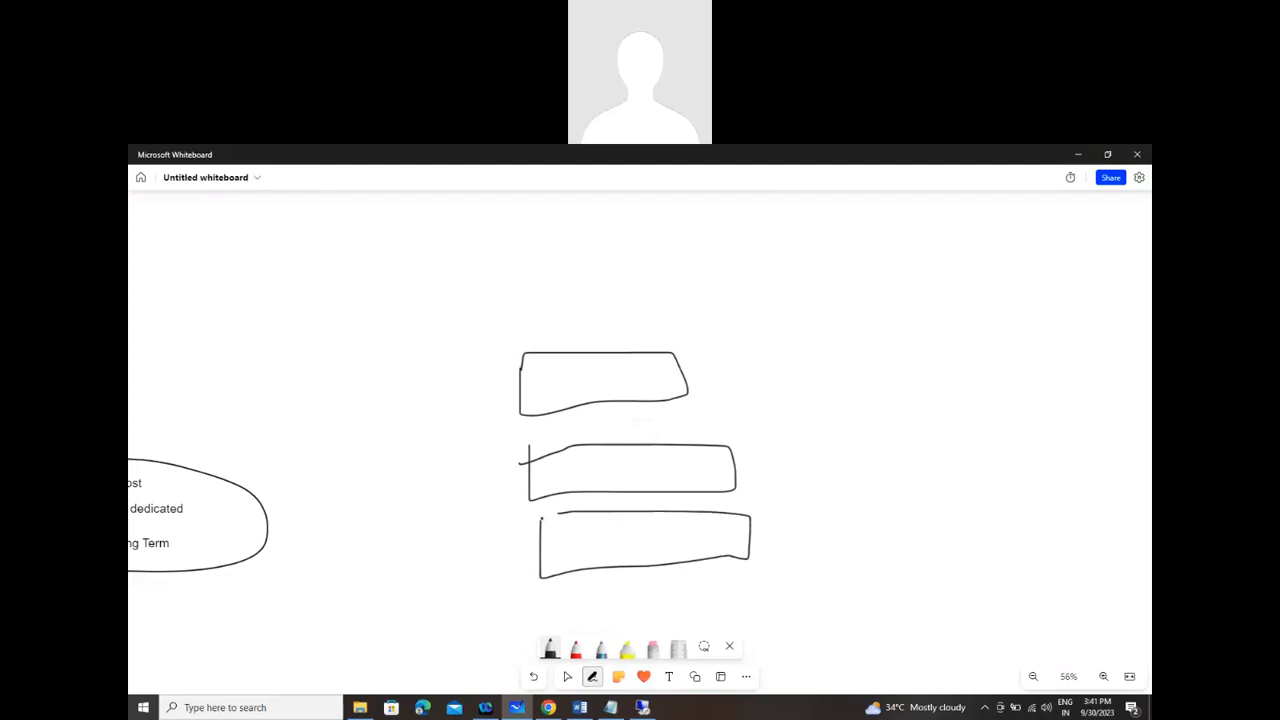
Label the first box HDD and the second box SSD
click(669, 681)
click(554, 384)
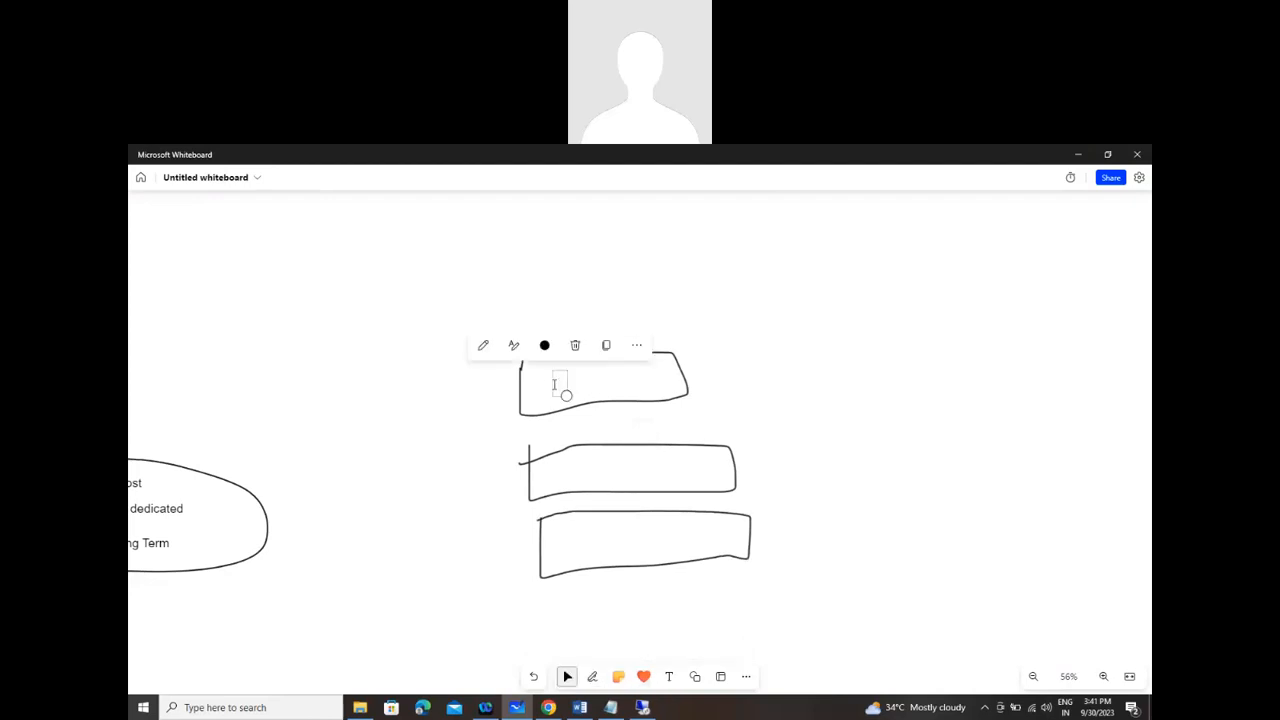
text(HDD)
click(583, 452)
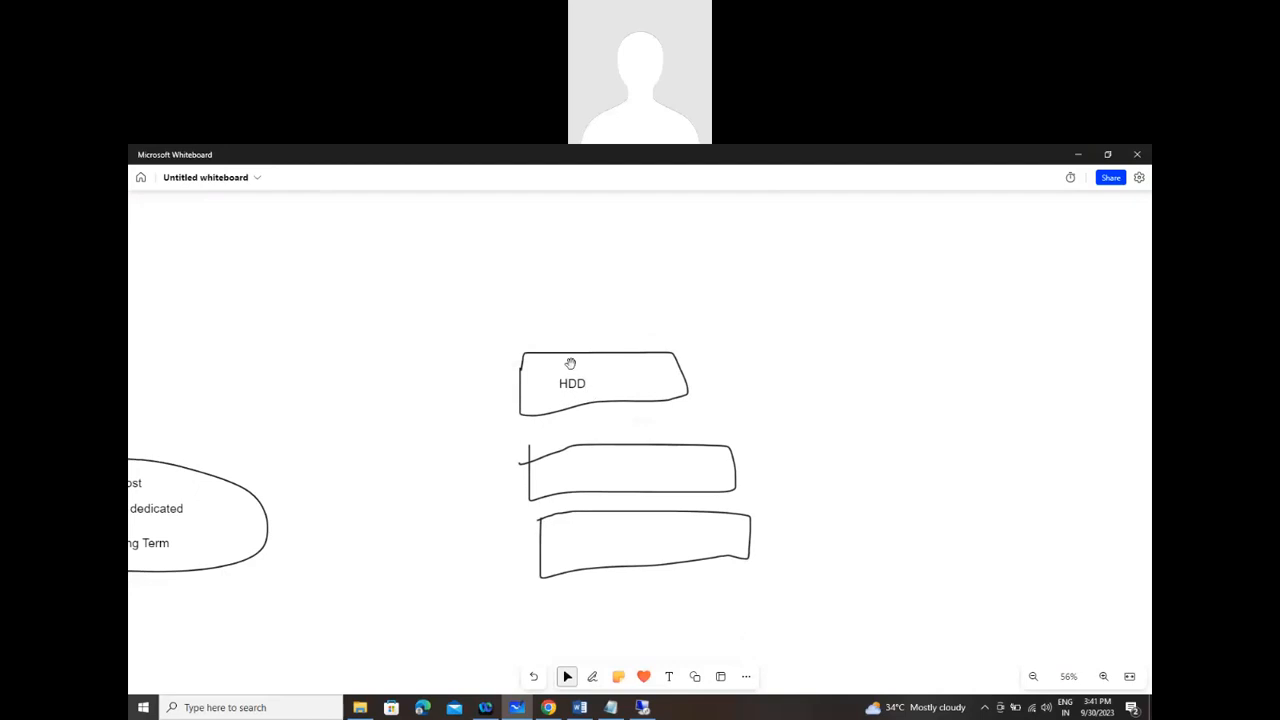
click(669, 678)
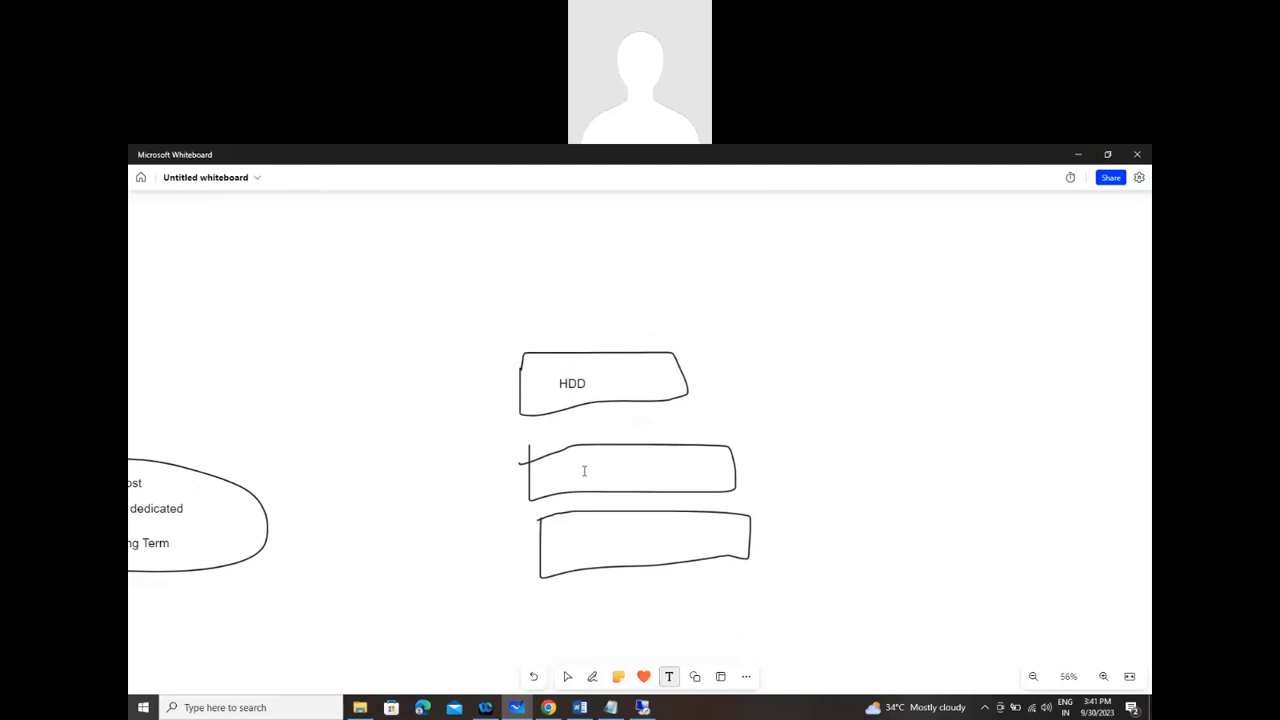
click(583, 471)
text(SSD)
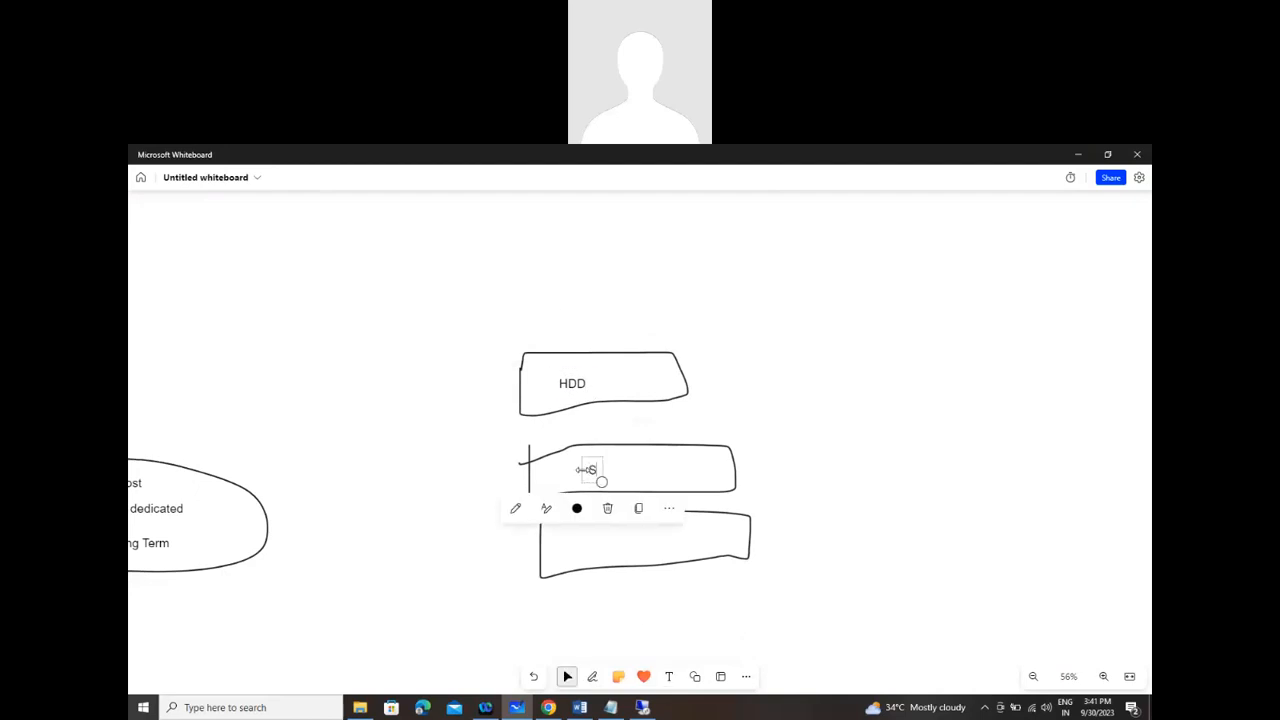
key(Escape)
click(602, 540)
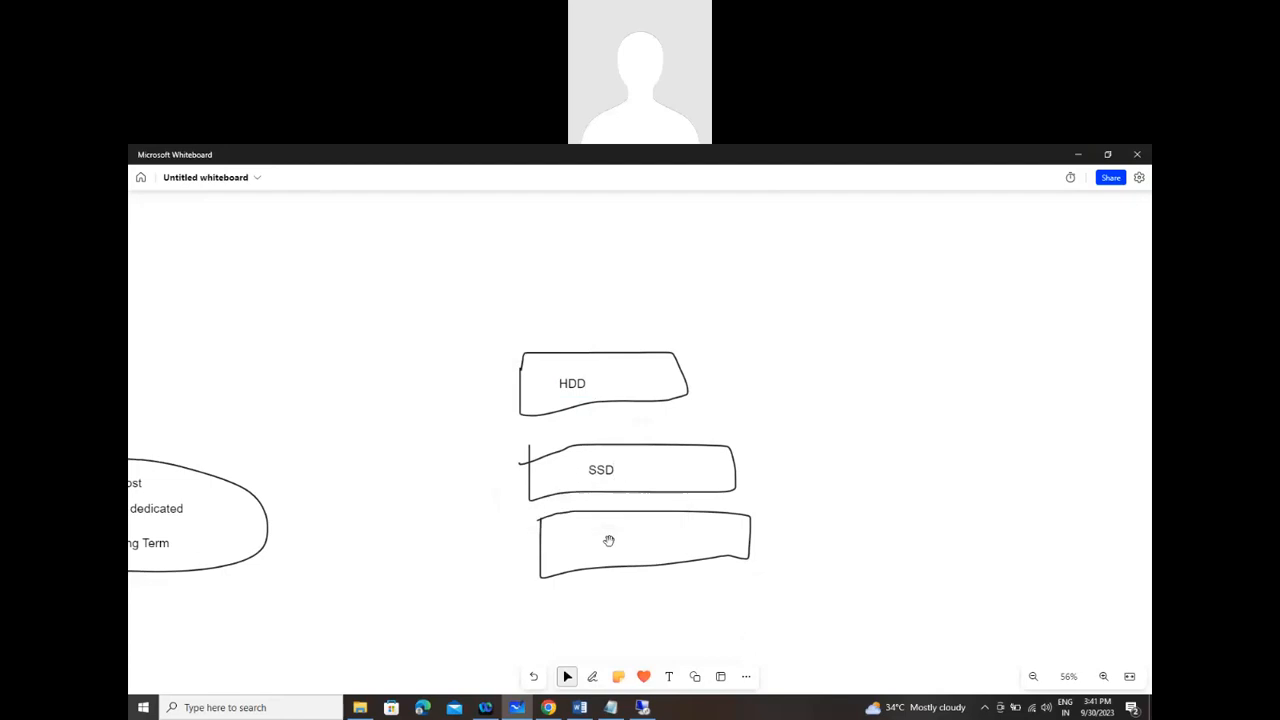
Label the third box Ultra SSD and nudge the HDD label slightly right
click(669, 677)
click(604, 537)
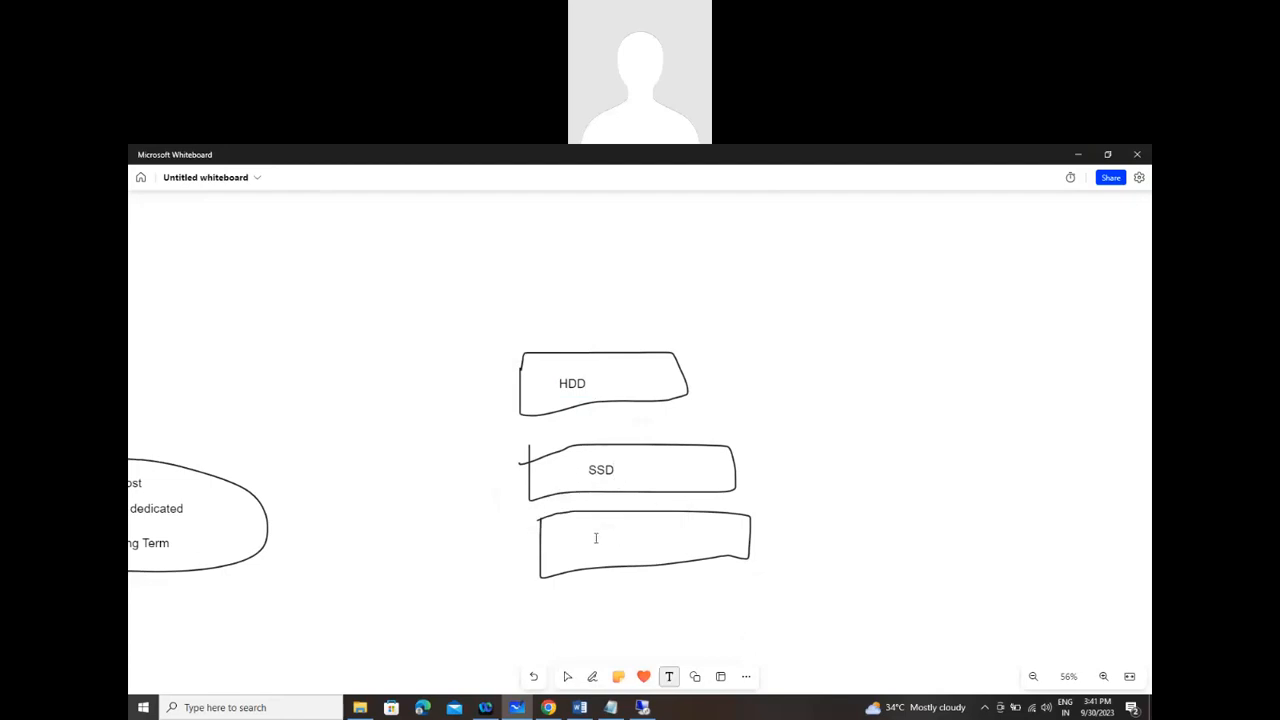
text(U)
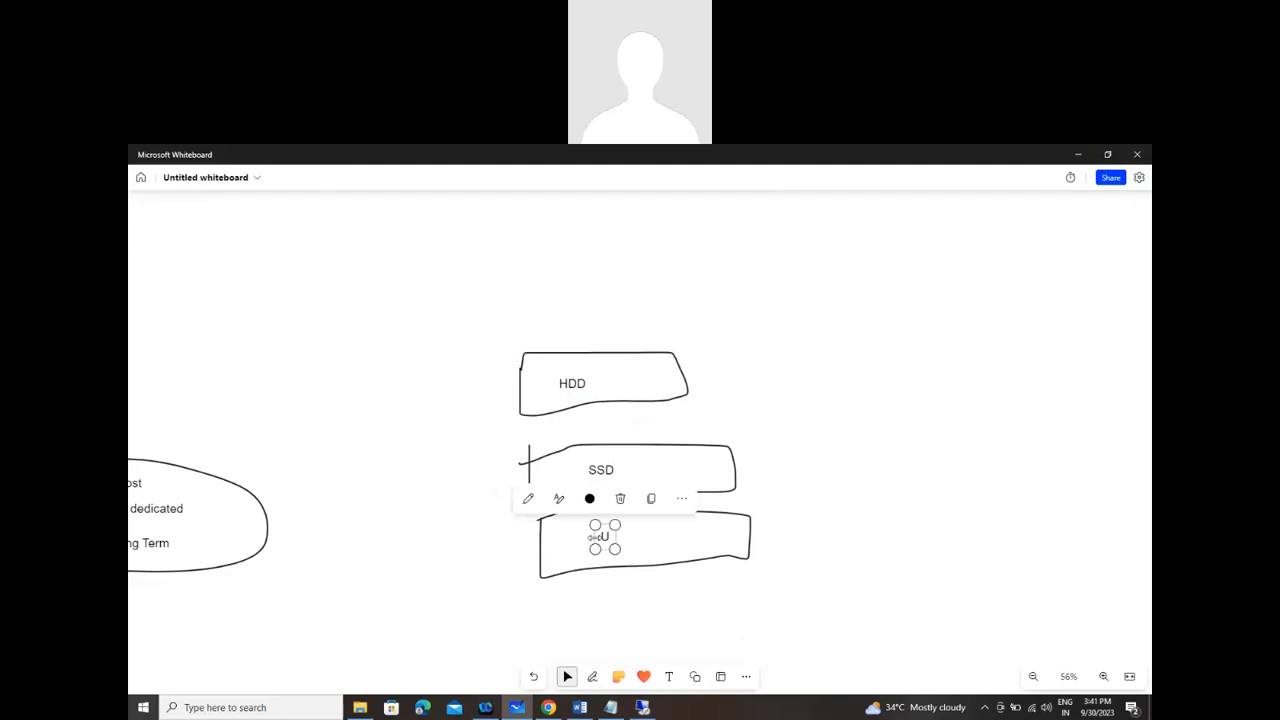
text(ltra SSD)
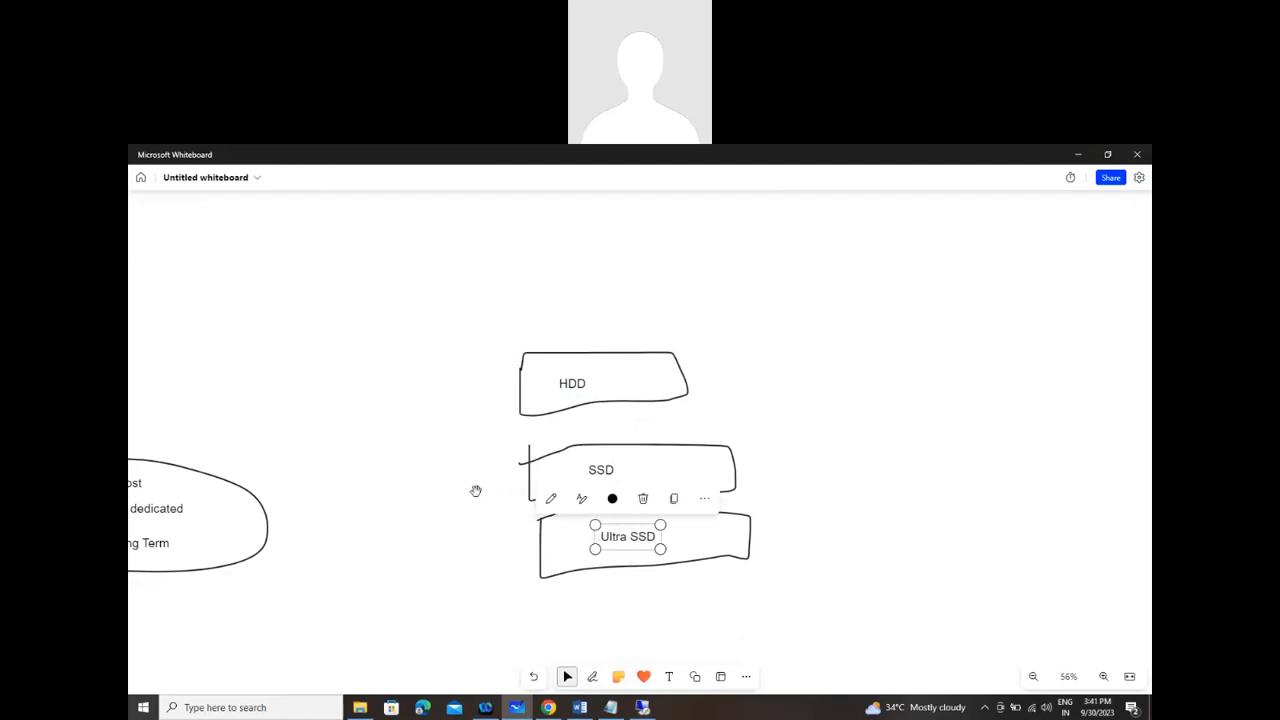
click(451, 341)
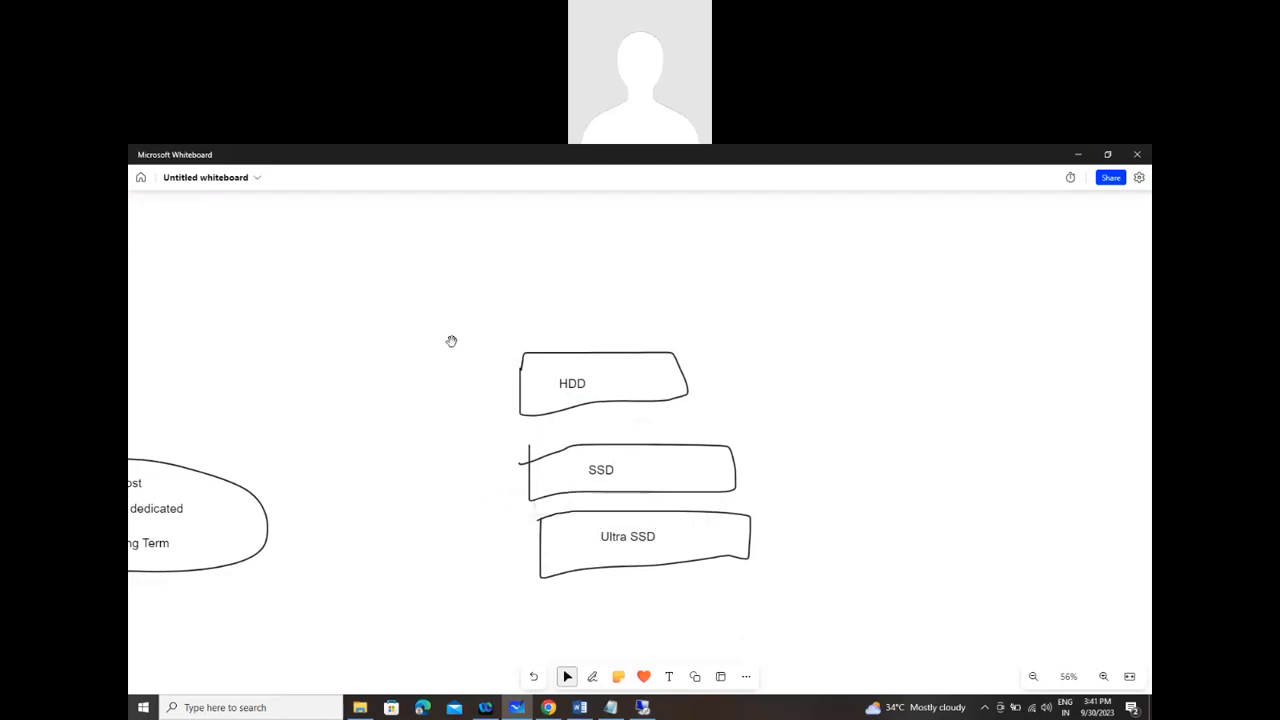
click(575, 388)
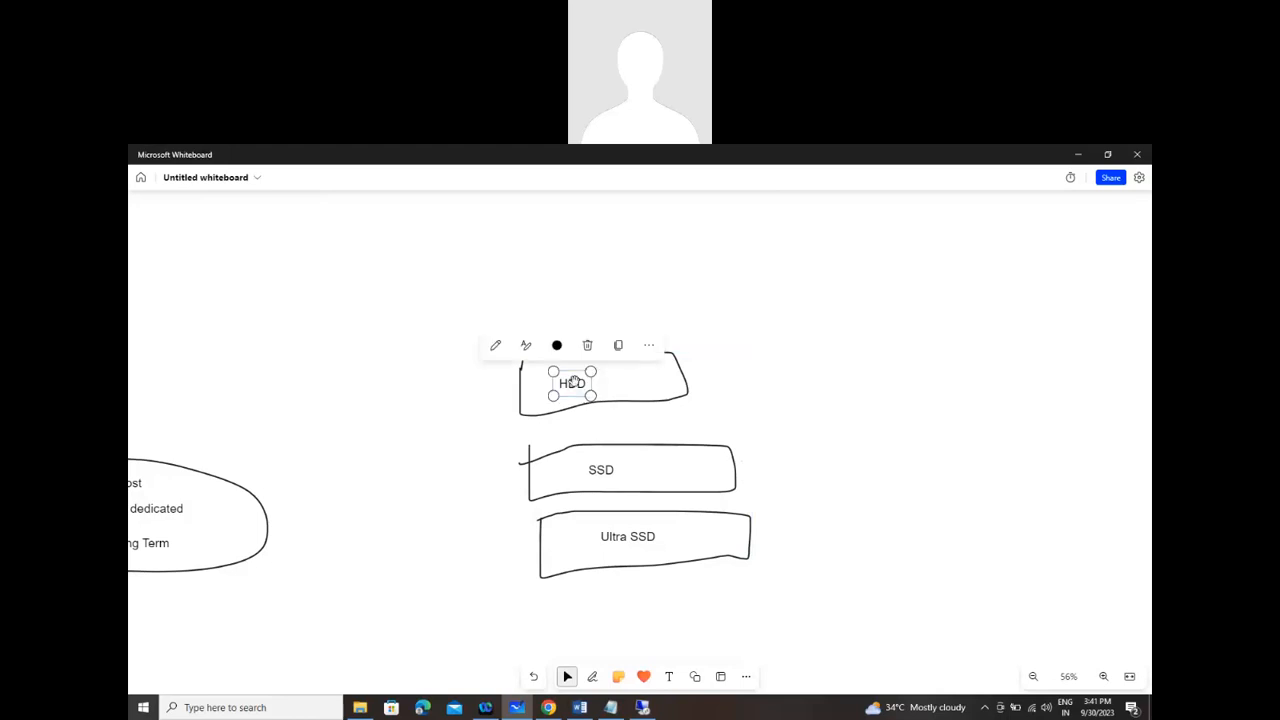
drag(575, 388, 578, 384)
click(624, 368)
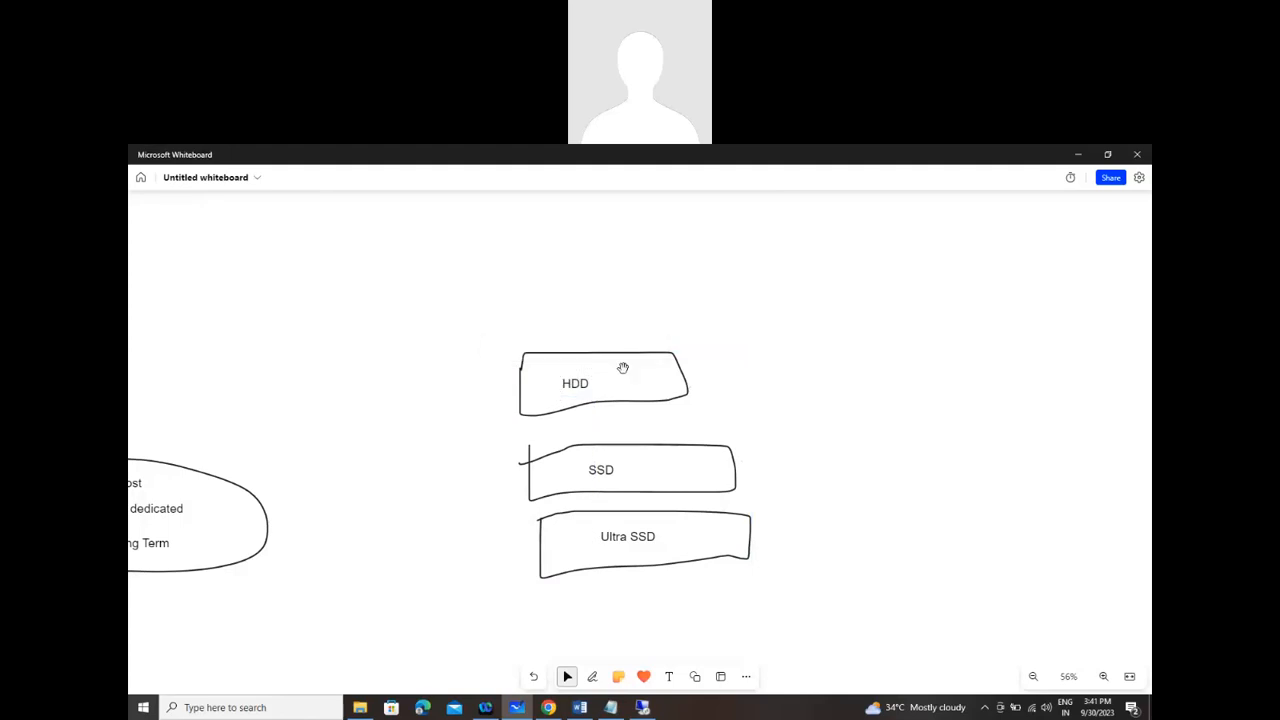
click(669, 677)
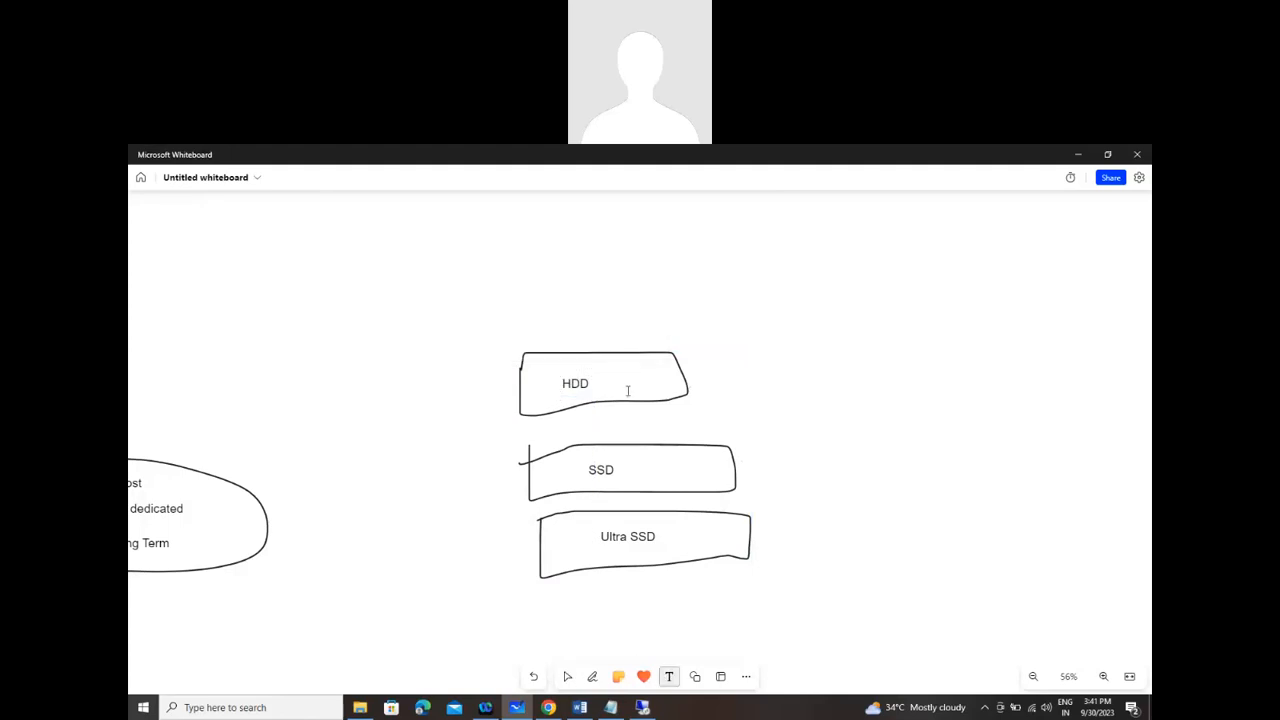
Write 'Medium' beside HDD in the top box and move HDD up level with it
click(610, 375)
text(Med)
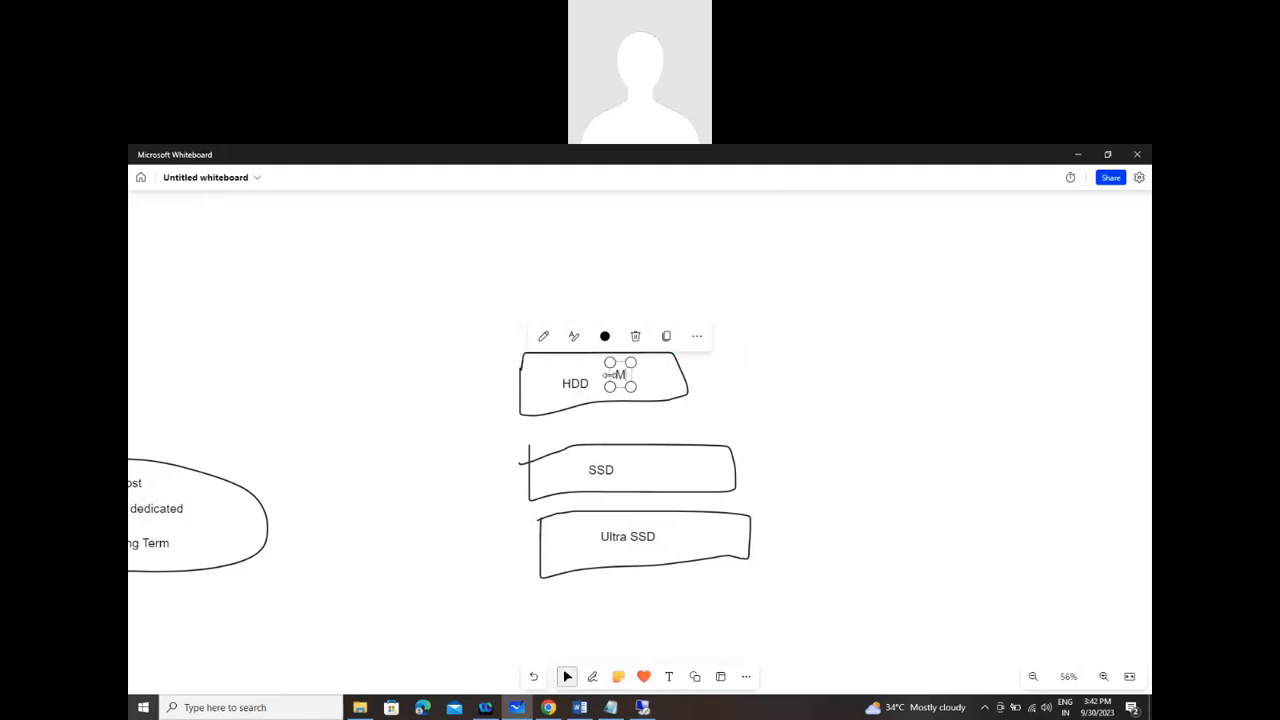
click(985, 446)
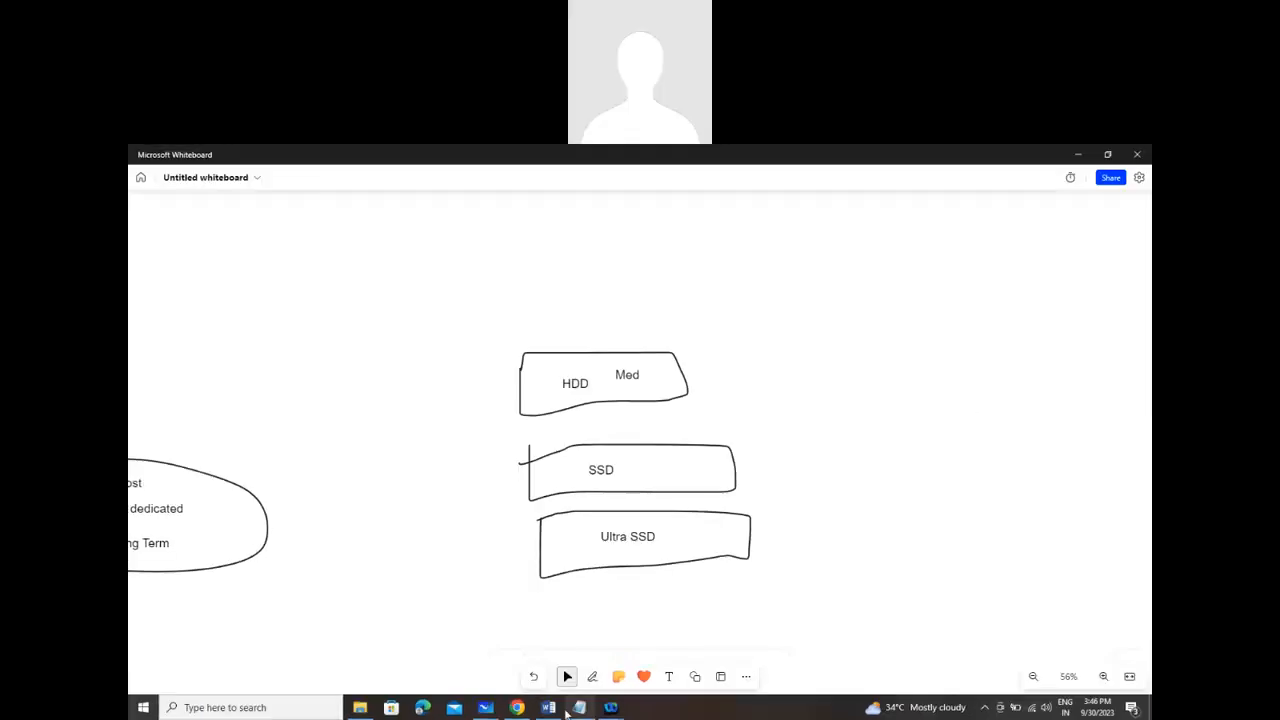
click(572, 580)
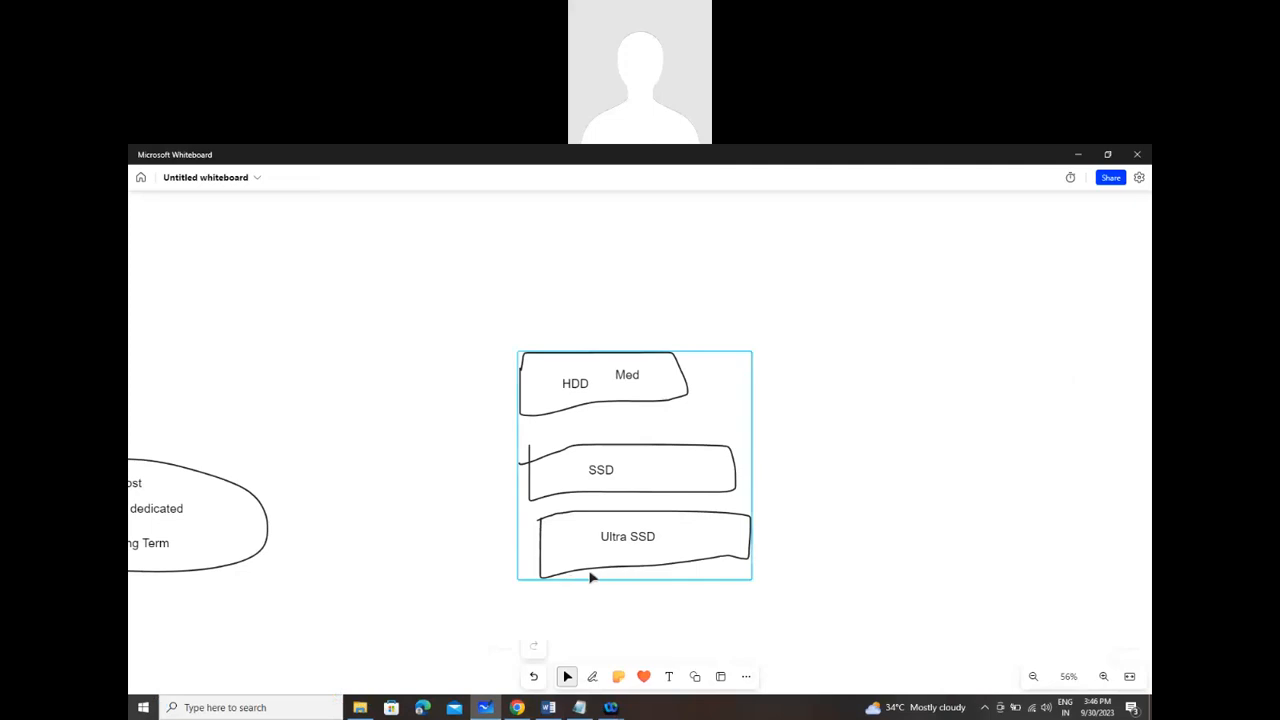
click(624, 410)
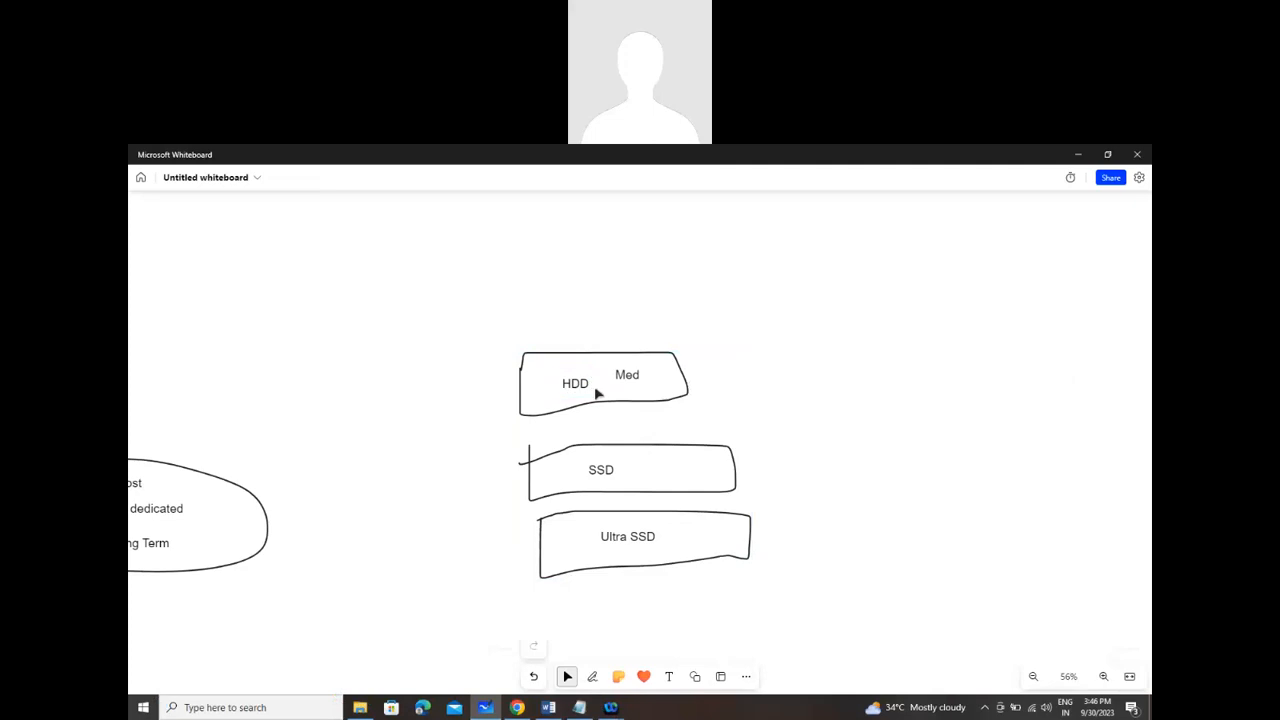
click(628, 381)
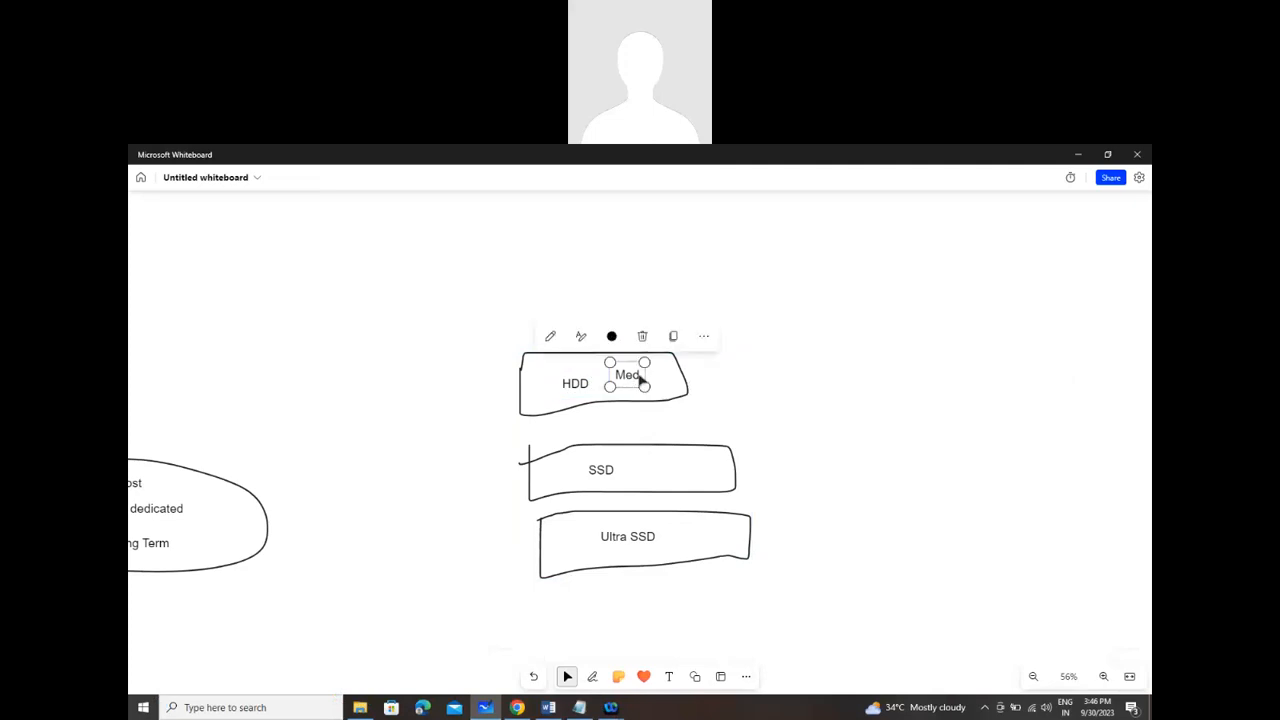
text(ium)
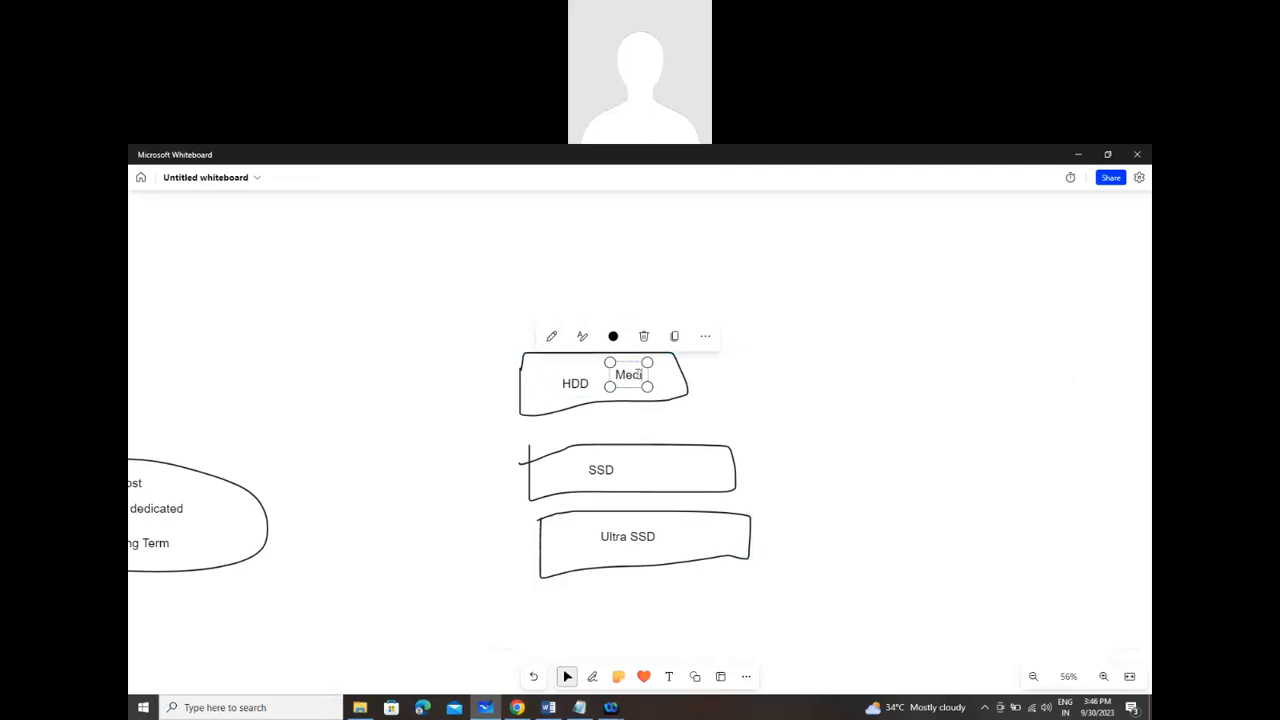
click(618, 416)
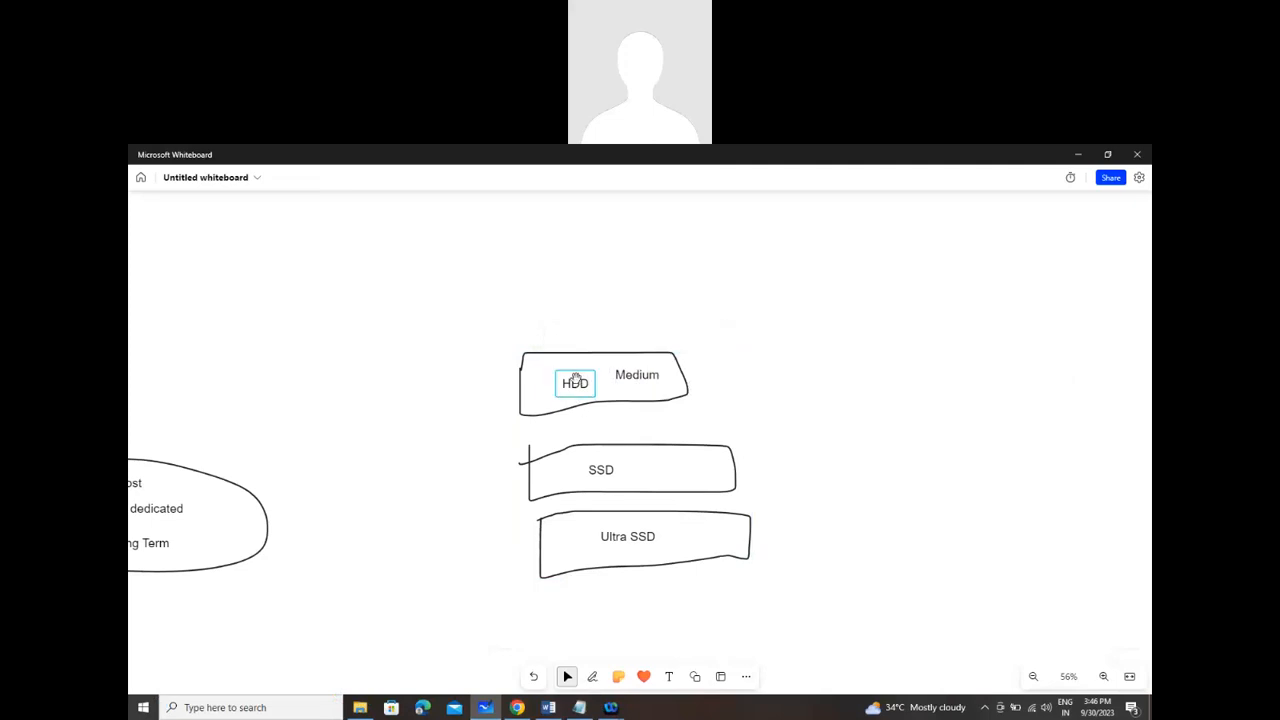
drag(580, 380, 575, 373)
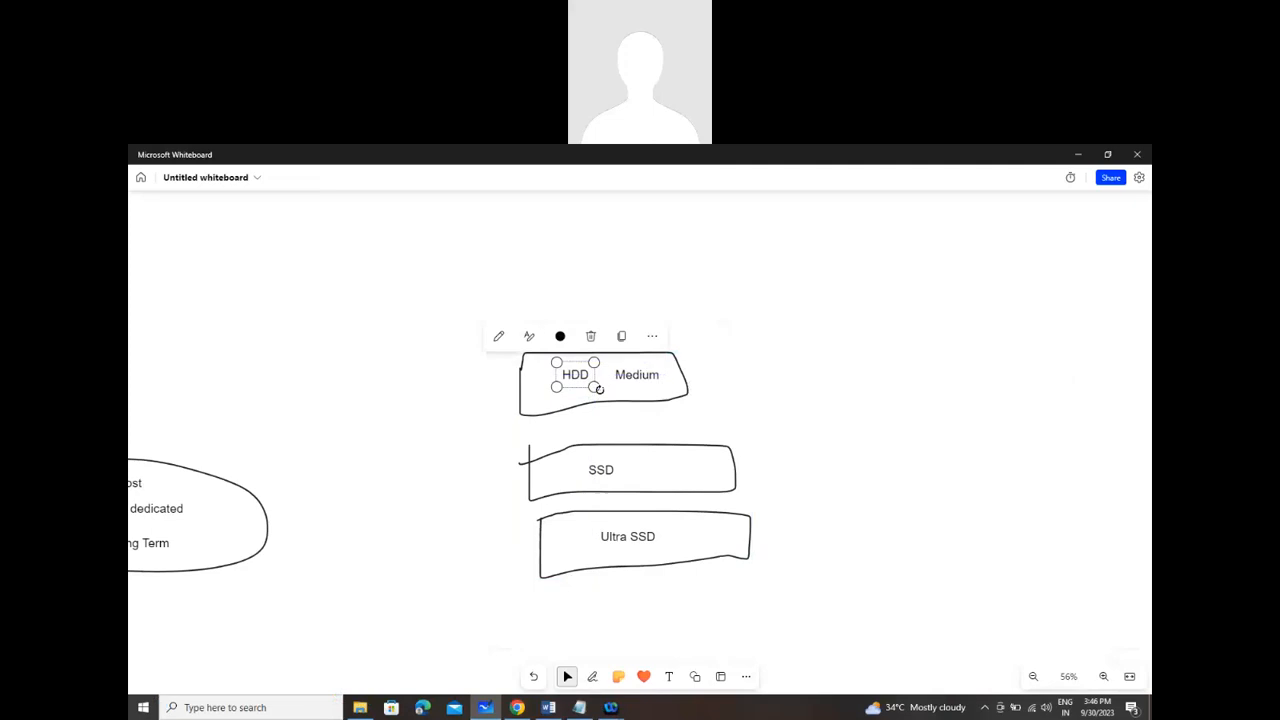
click(607, 478)
click(600, 385)
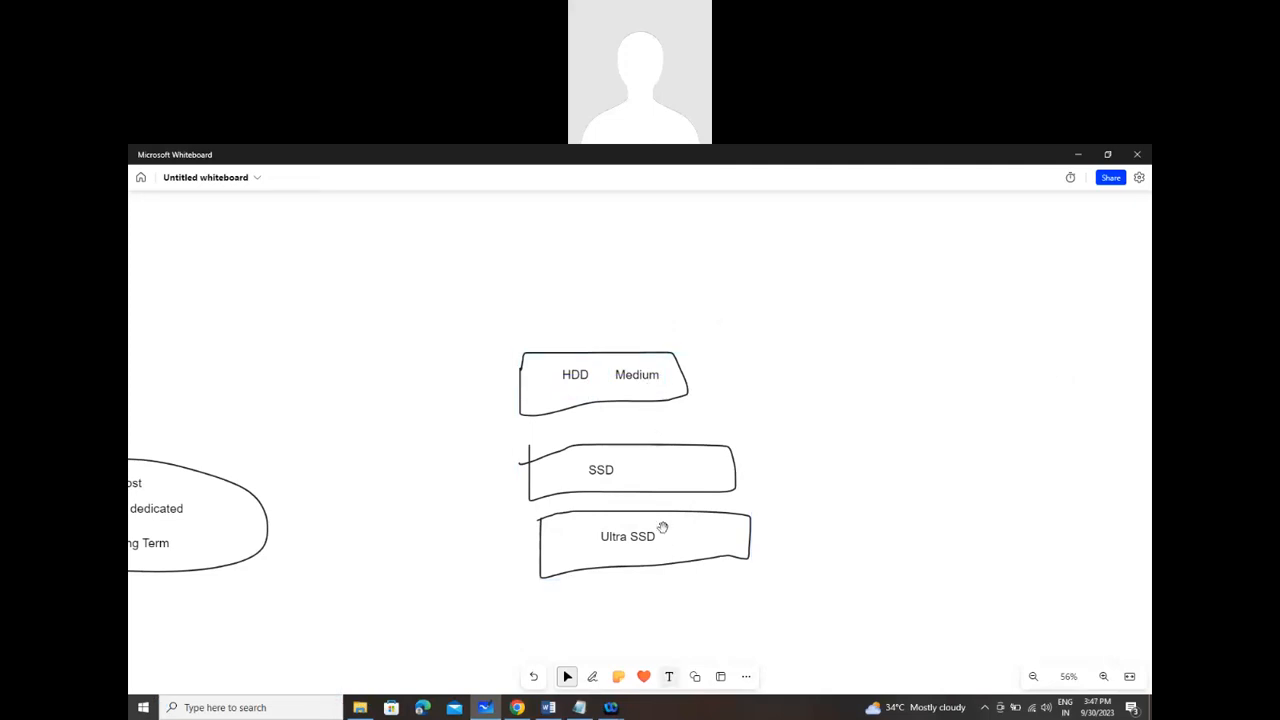
Add the label 'Performance good' inside the SSD box
click(669, 676)
click(649, 467)
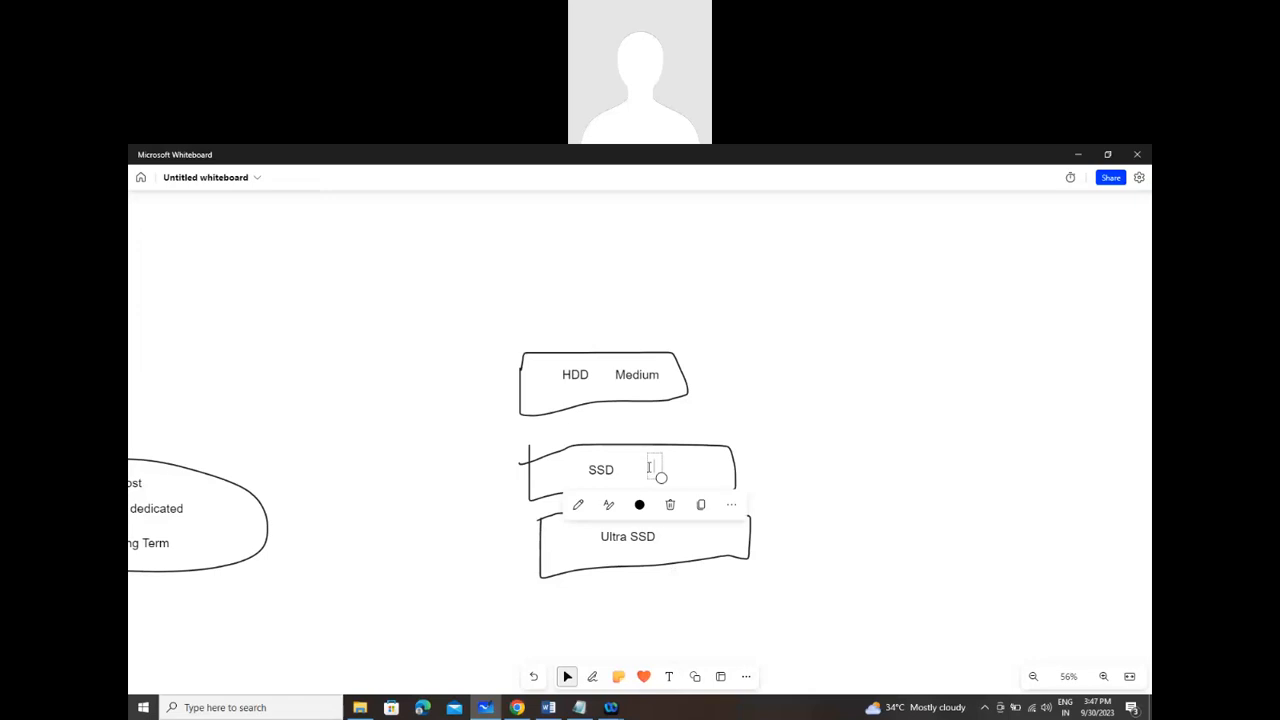
text(Performance good)
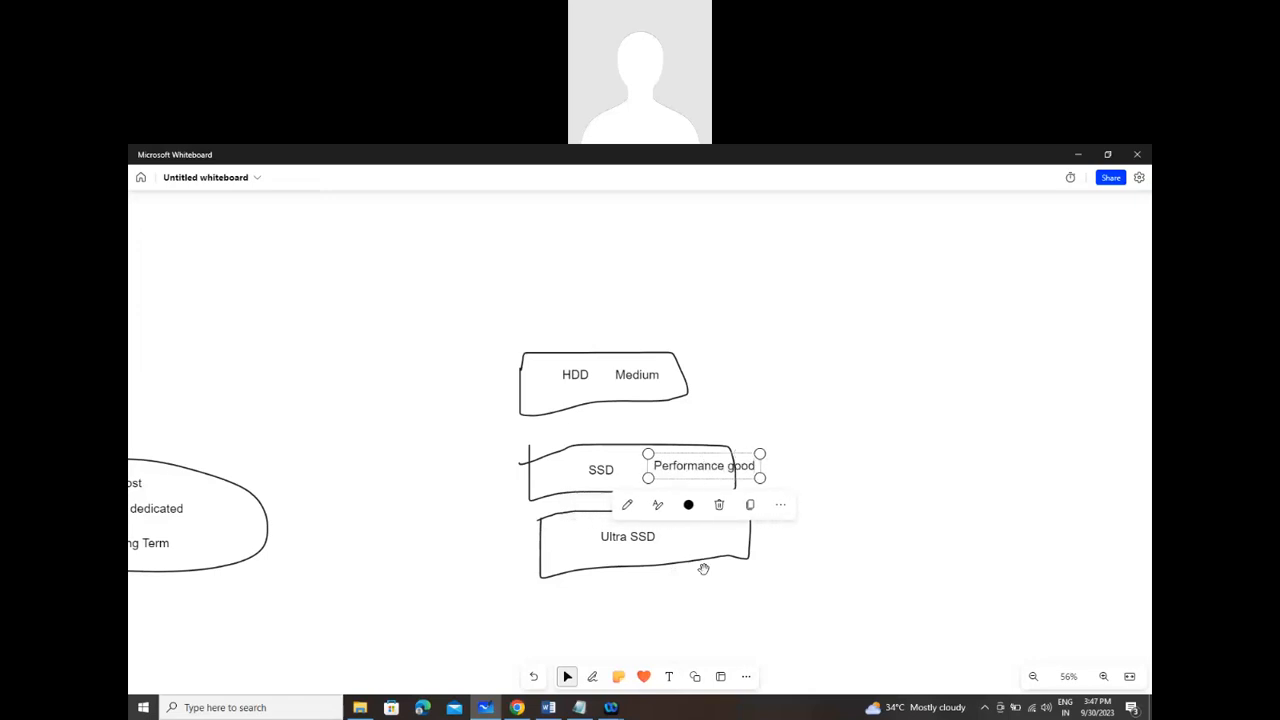
click(688, 530)
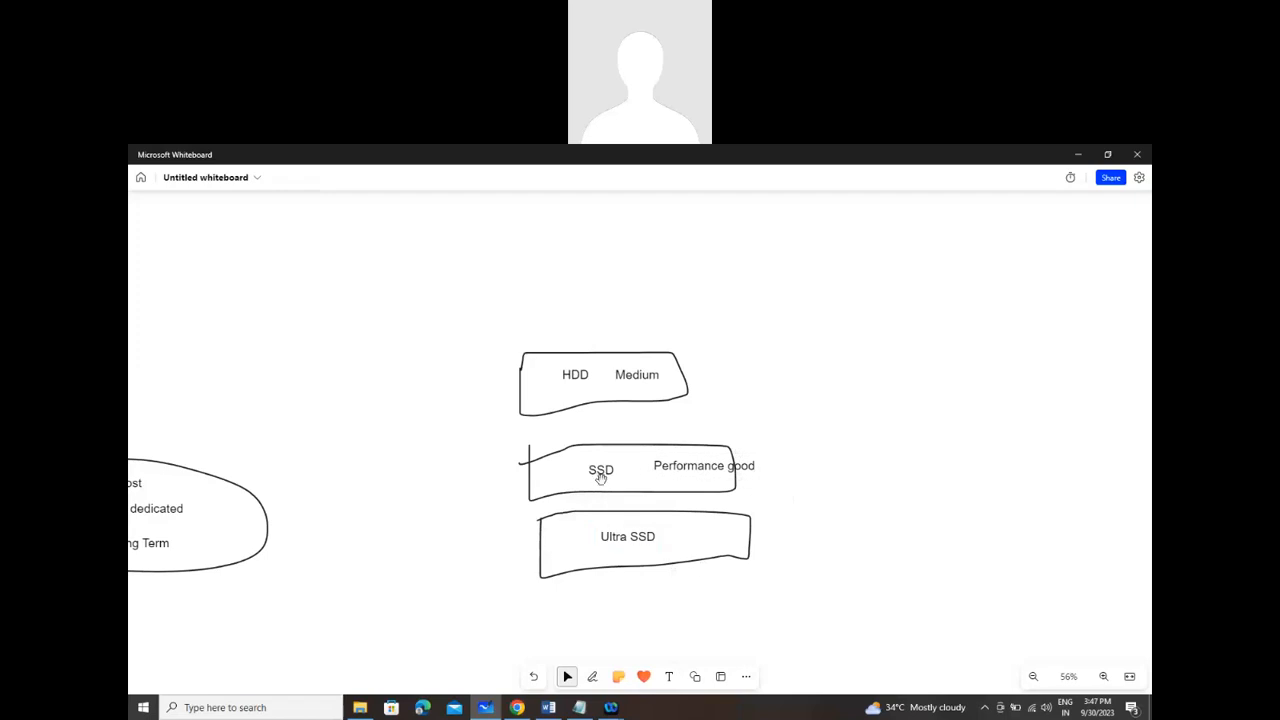
Add 'Very High performance' beside Ultra SSD, then return to the Azure VM form
click(669, 678)
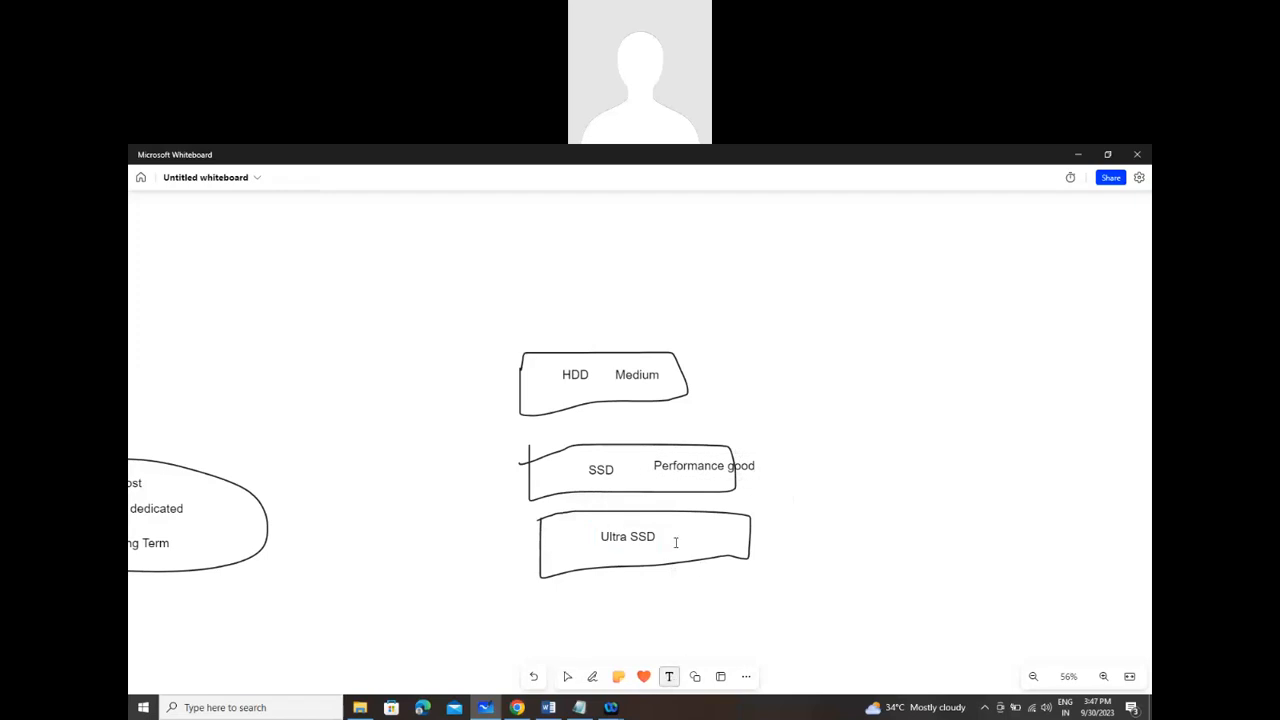
click(677, 540)
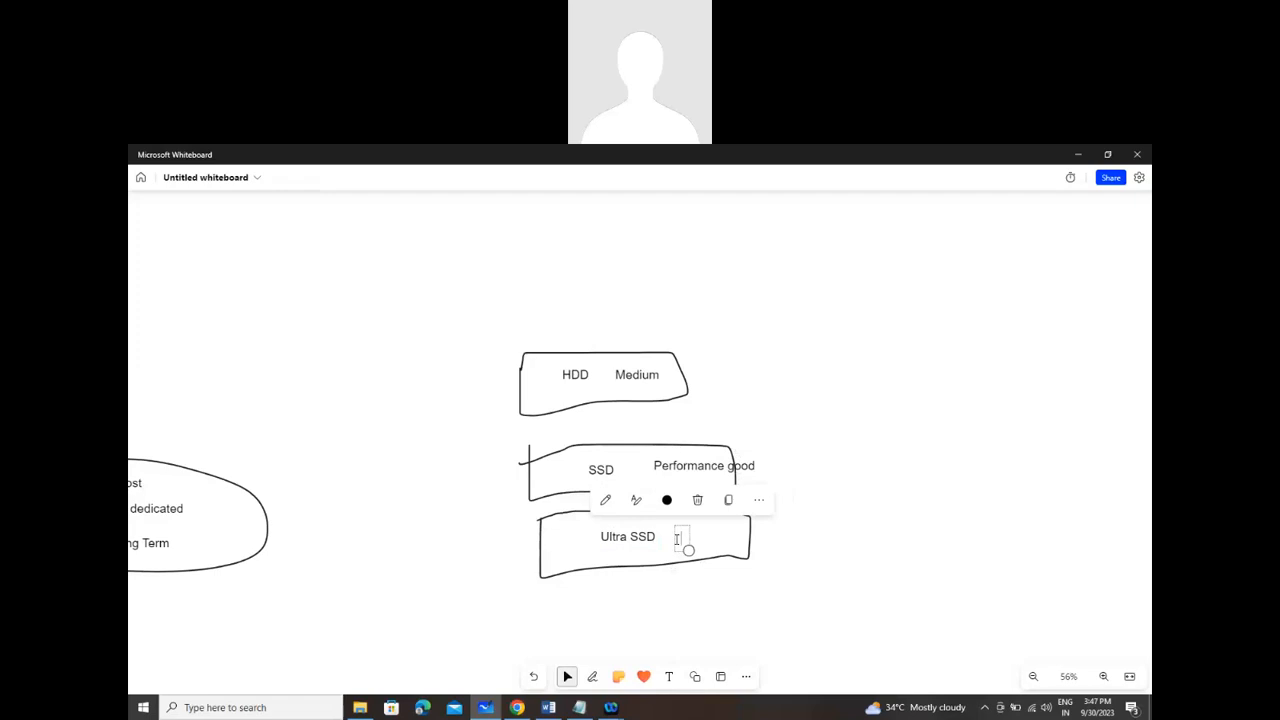
text(Very)
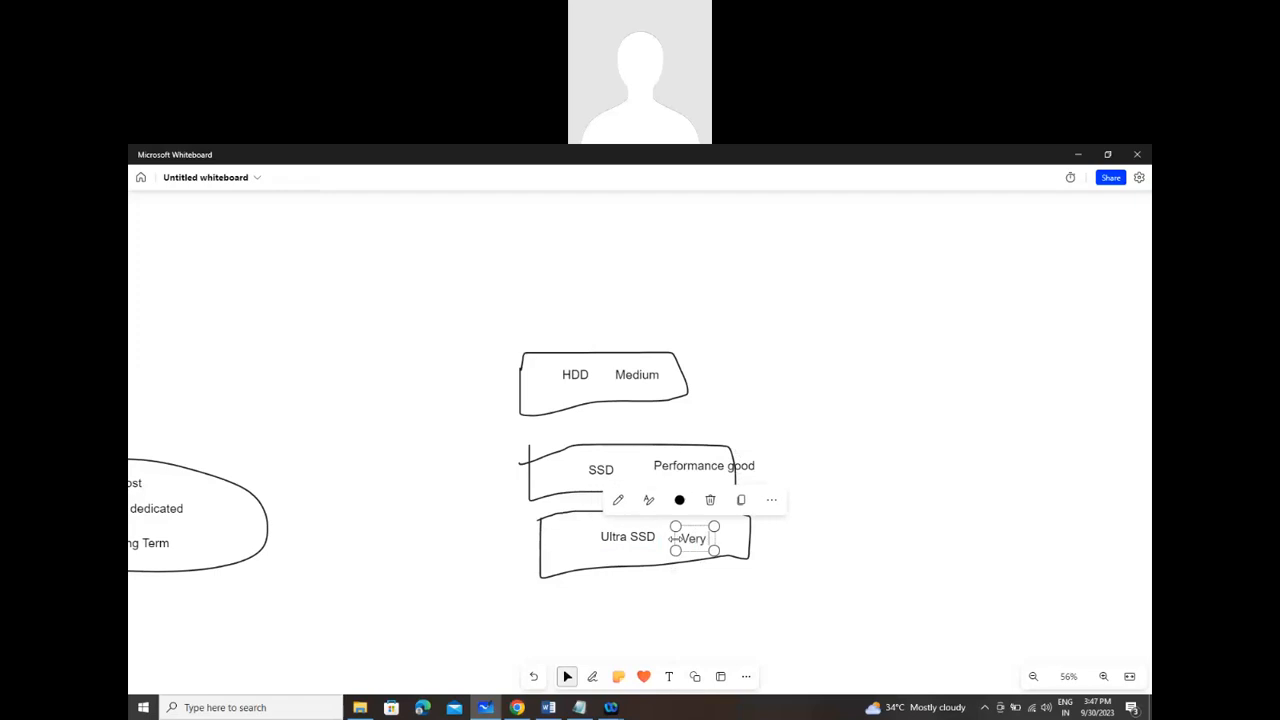
text( High performa)
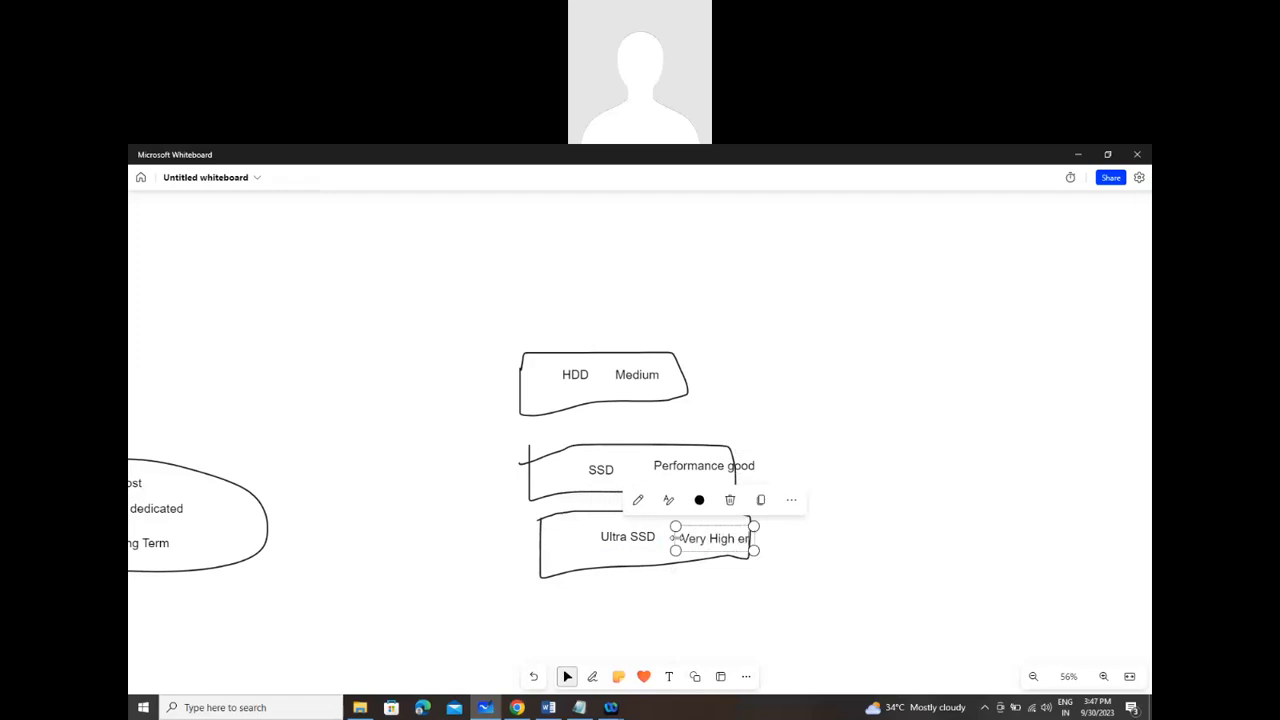
text(nce)
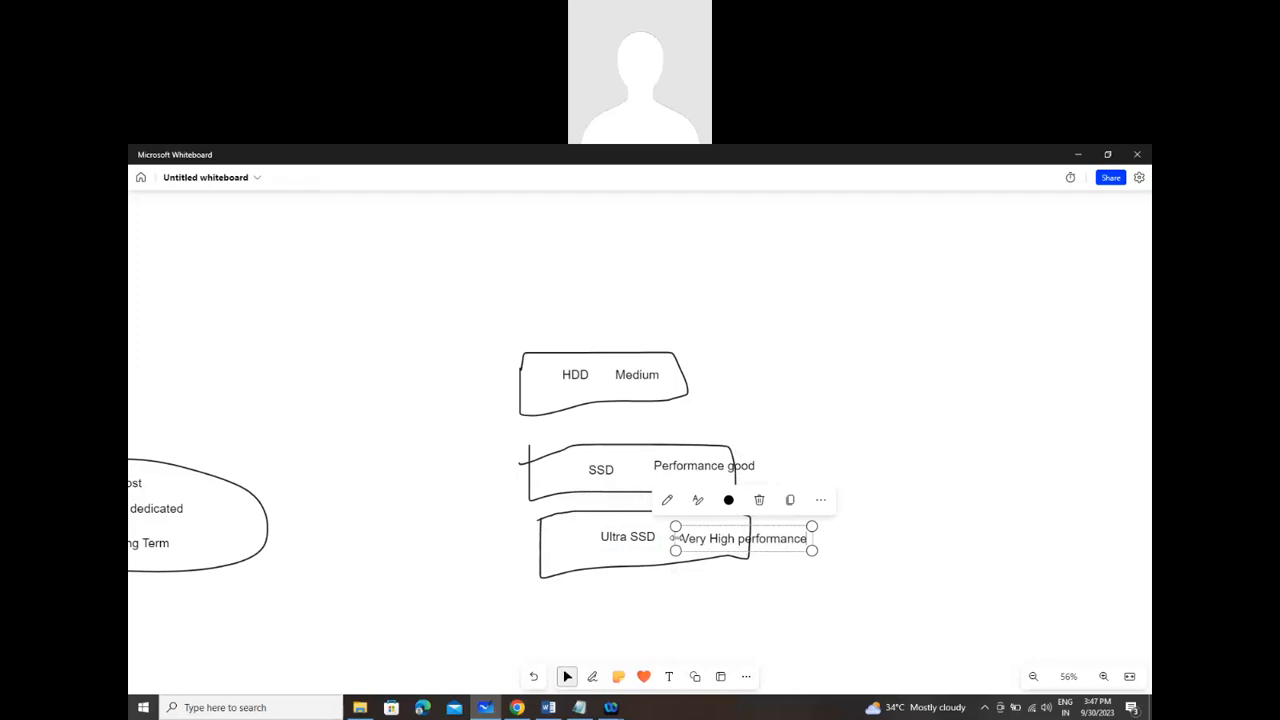
click(455, 467)
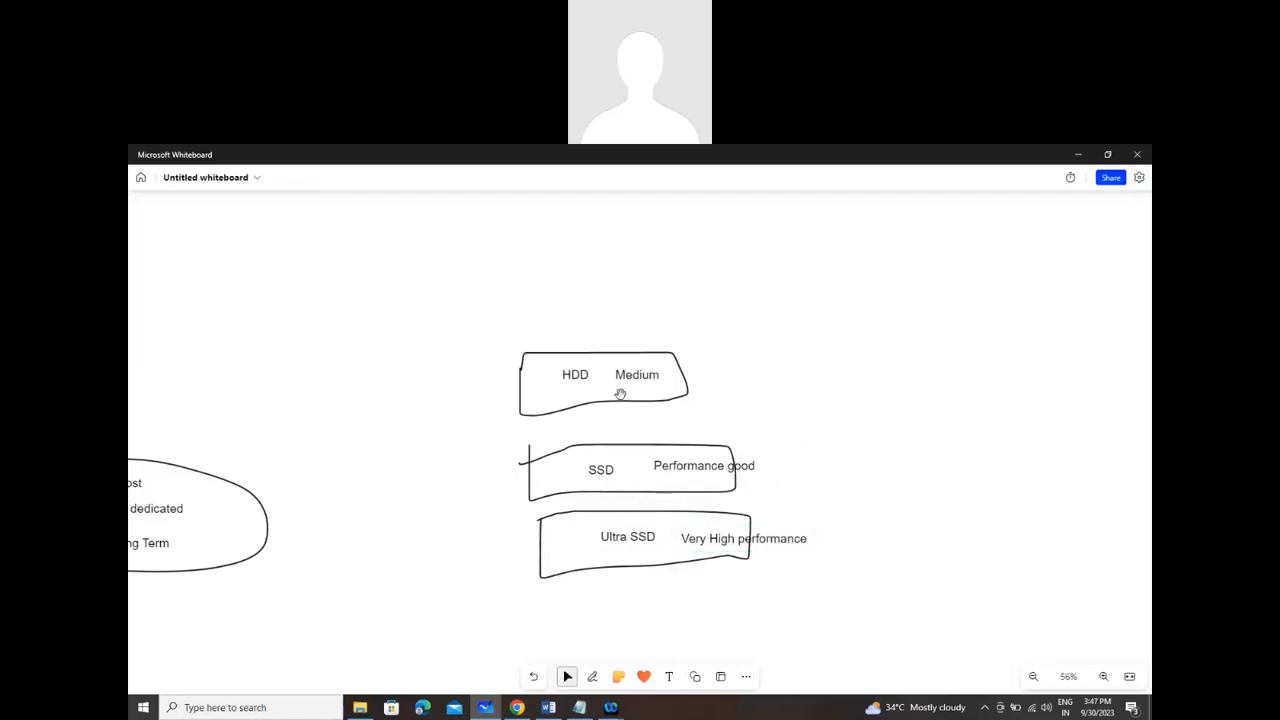
click(518, 704)
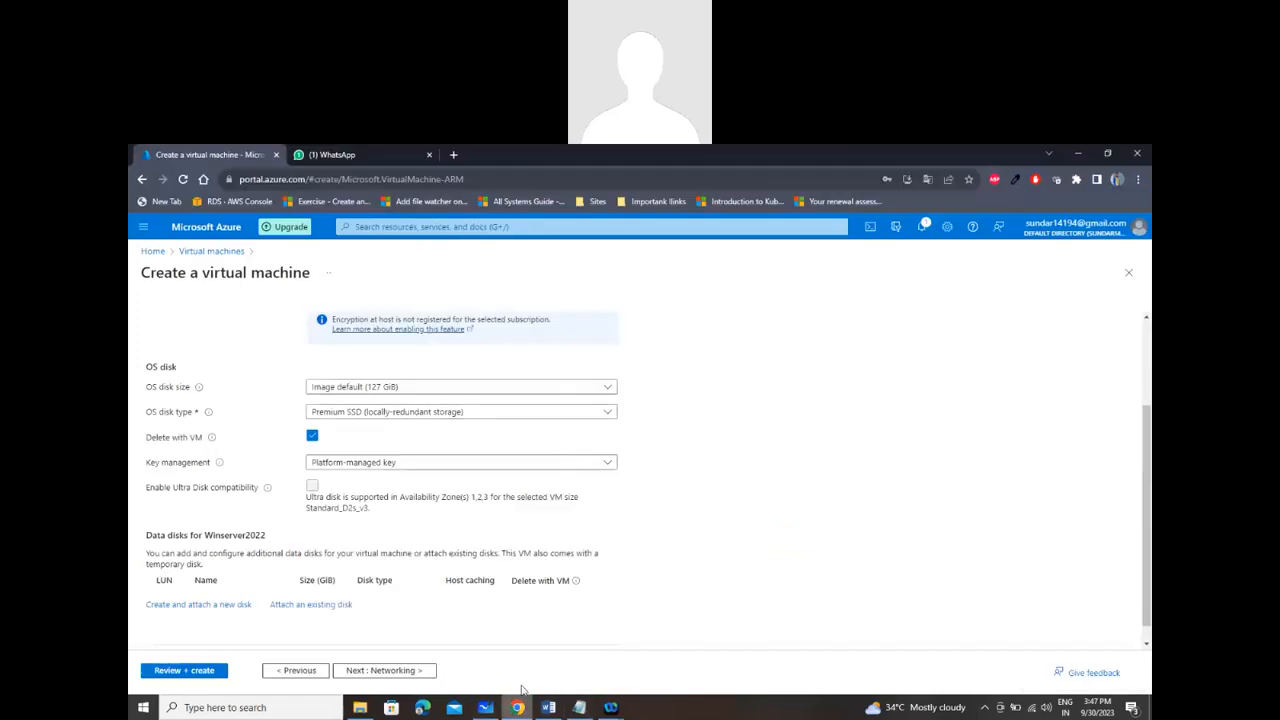
click(383, 414)
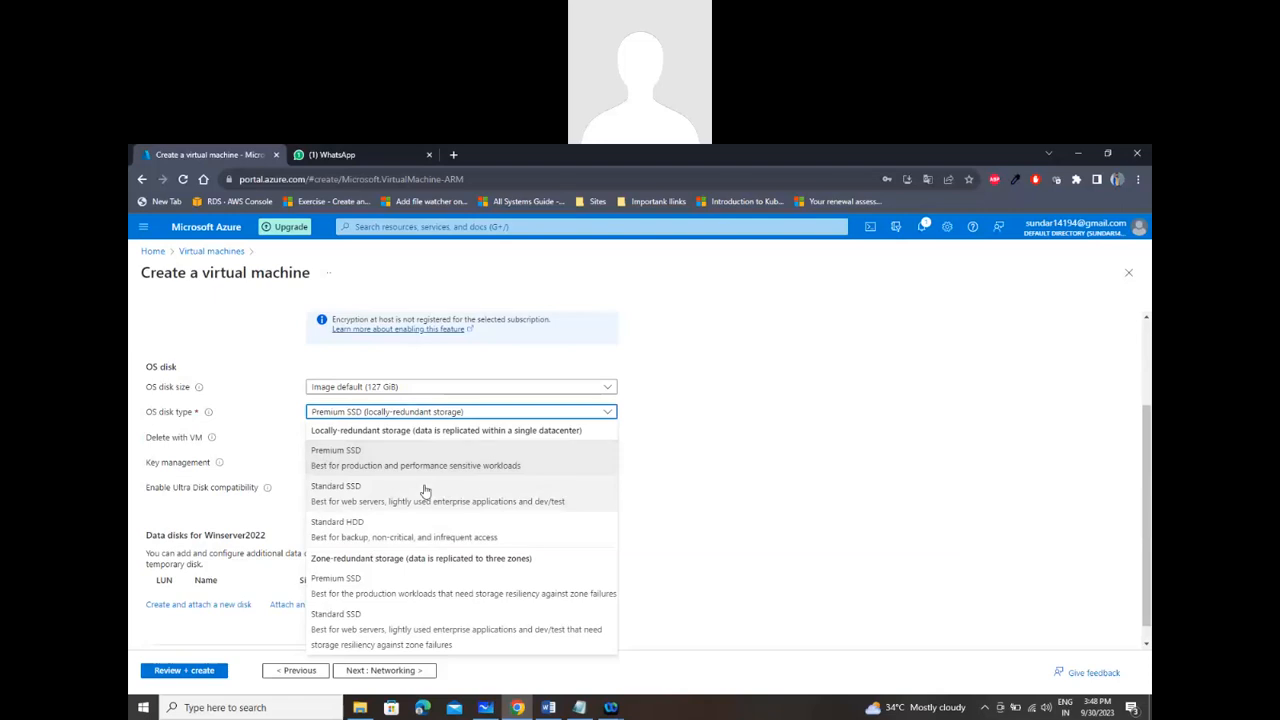
click(350, 460)
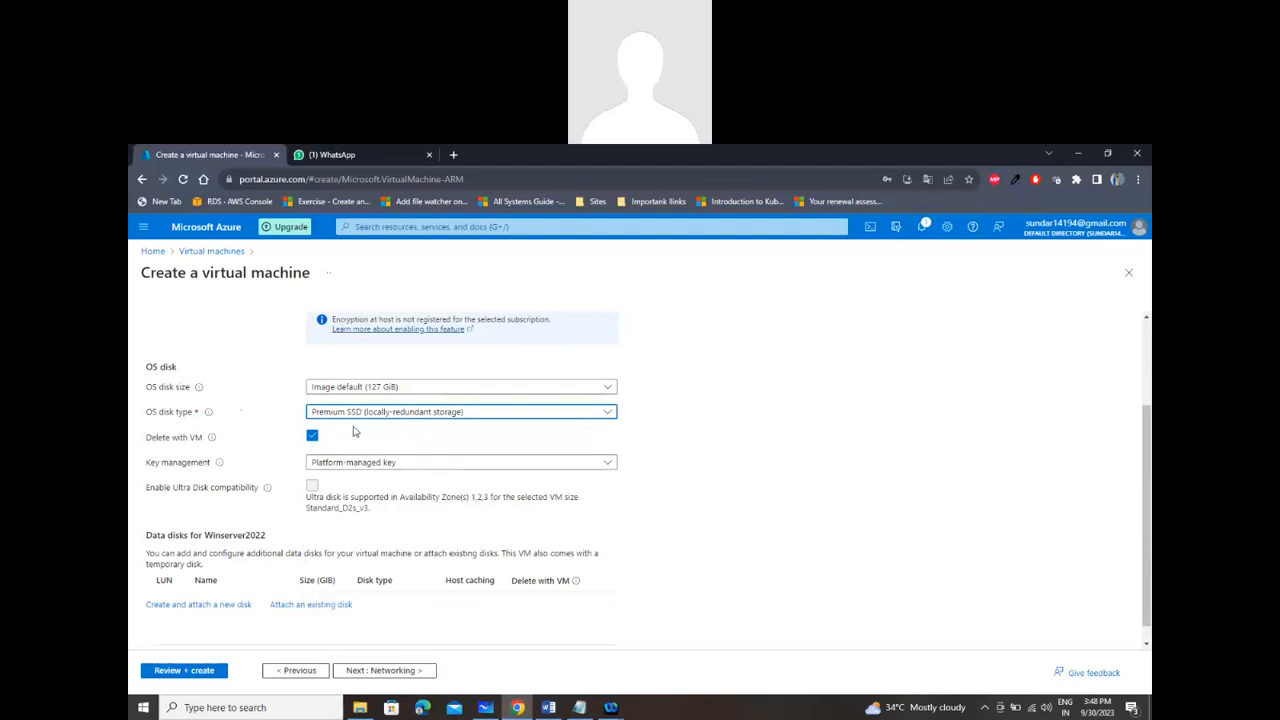
Toggle the OS disk's Delete with VM option off and back on
scroll(265, 425, down, 1)
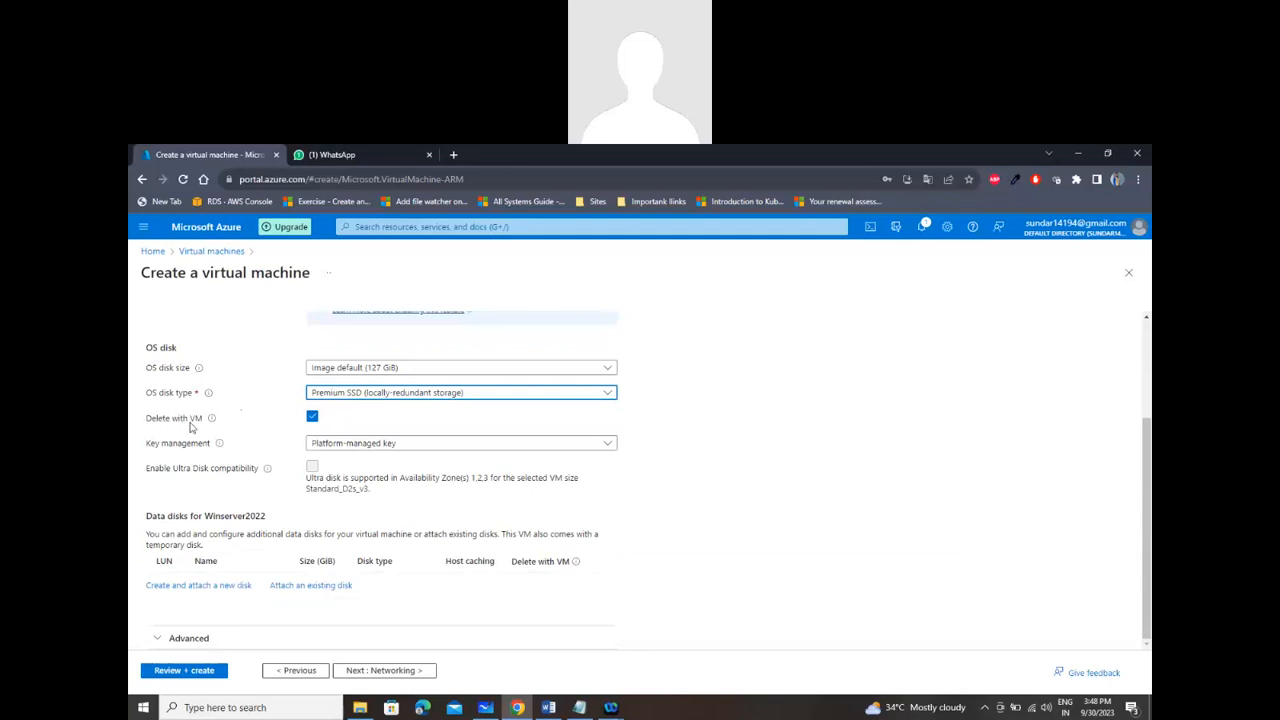
scroll(256, 422, up, 1)
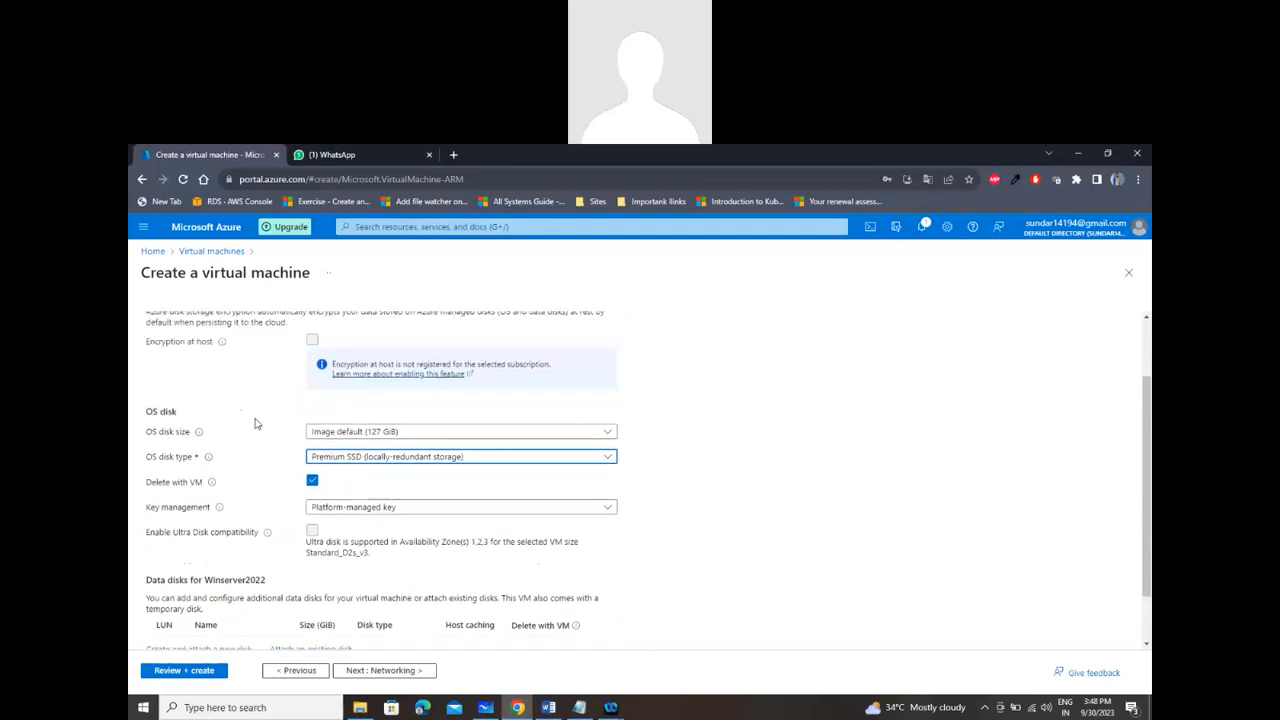
scroll(256, 422, down, 1)
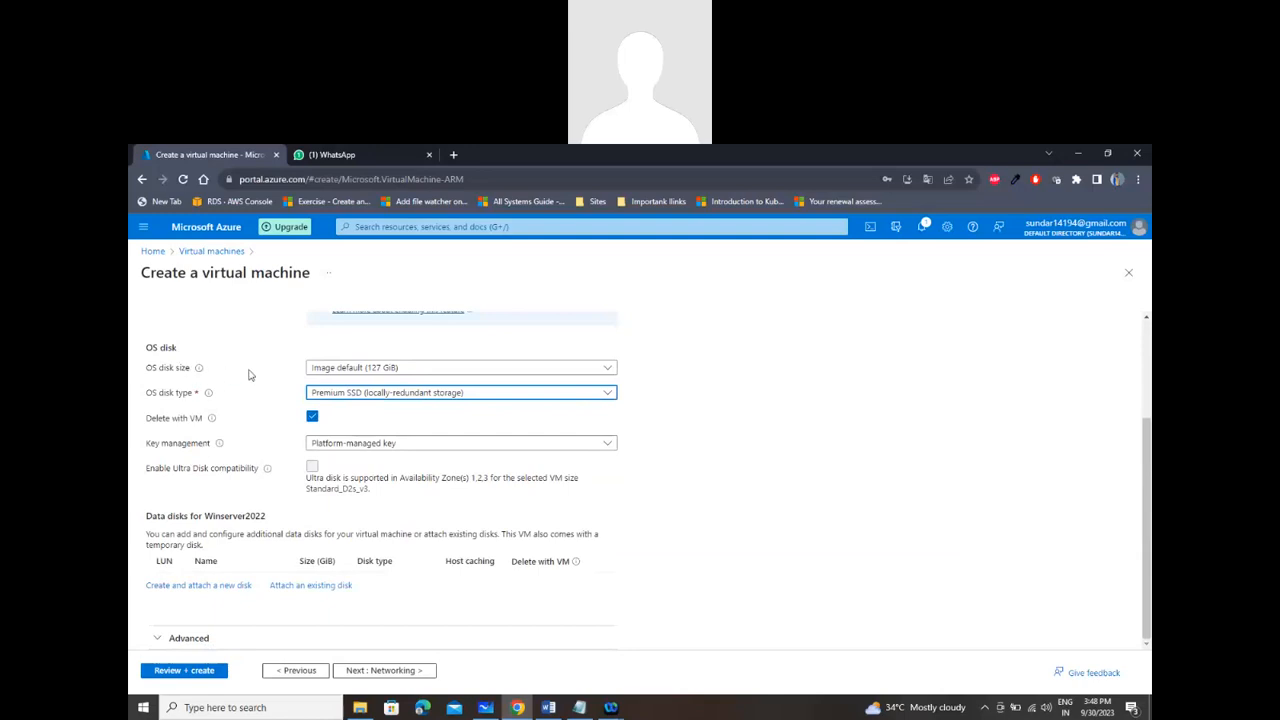
click(313, 418)
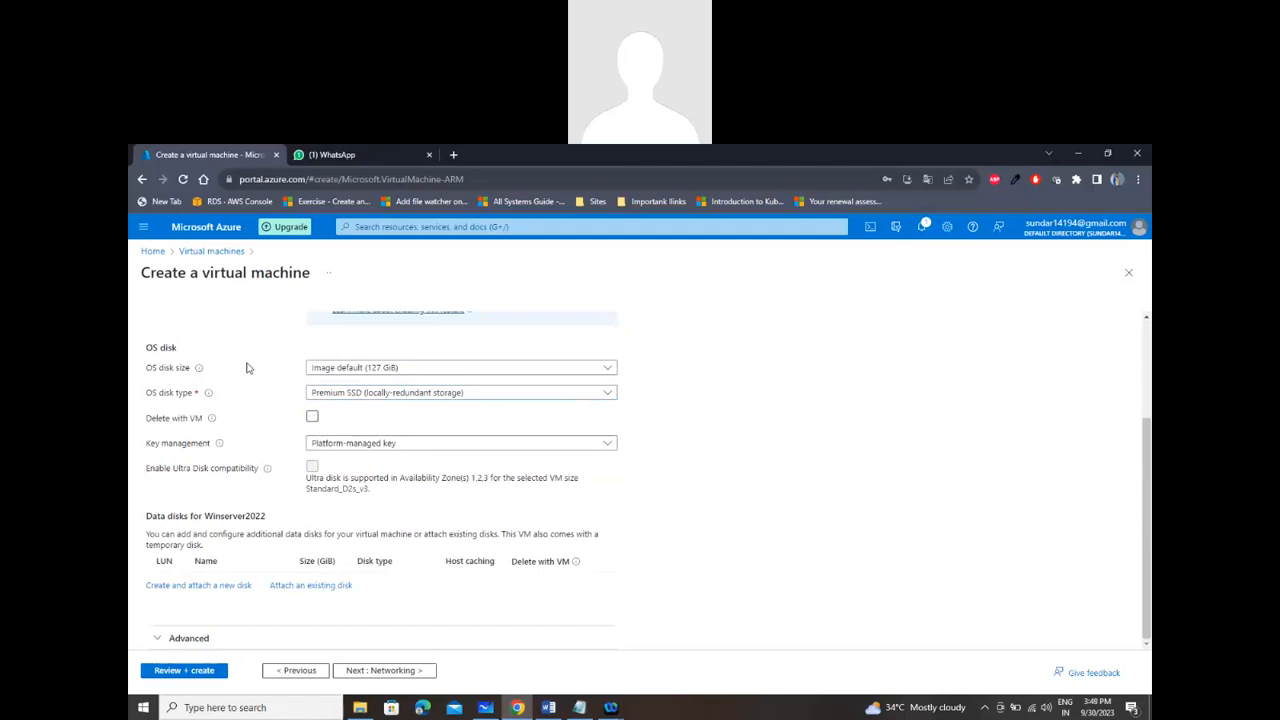
click(311, 420)
drag(157, 428, 326, 429)
click(349, 430)
Keep Key management at Platform-managed key, then return to the whiteboard
click(339, 447)
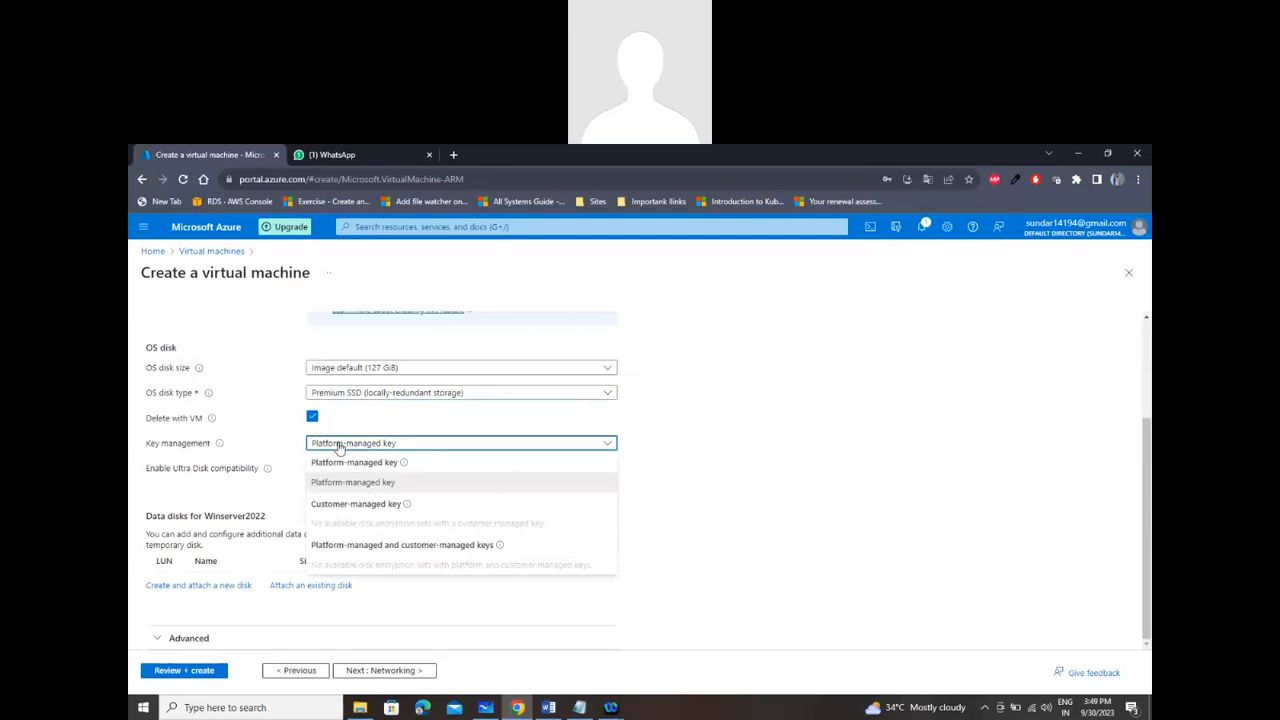
click(339, 447)
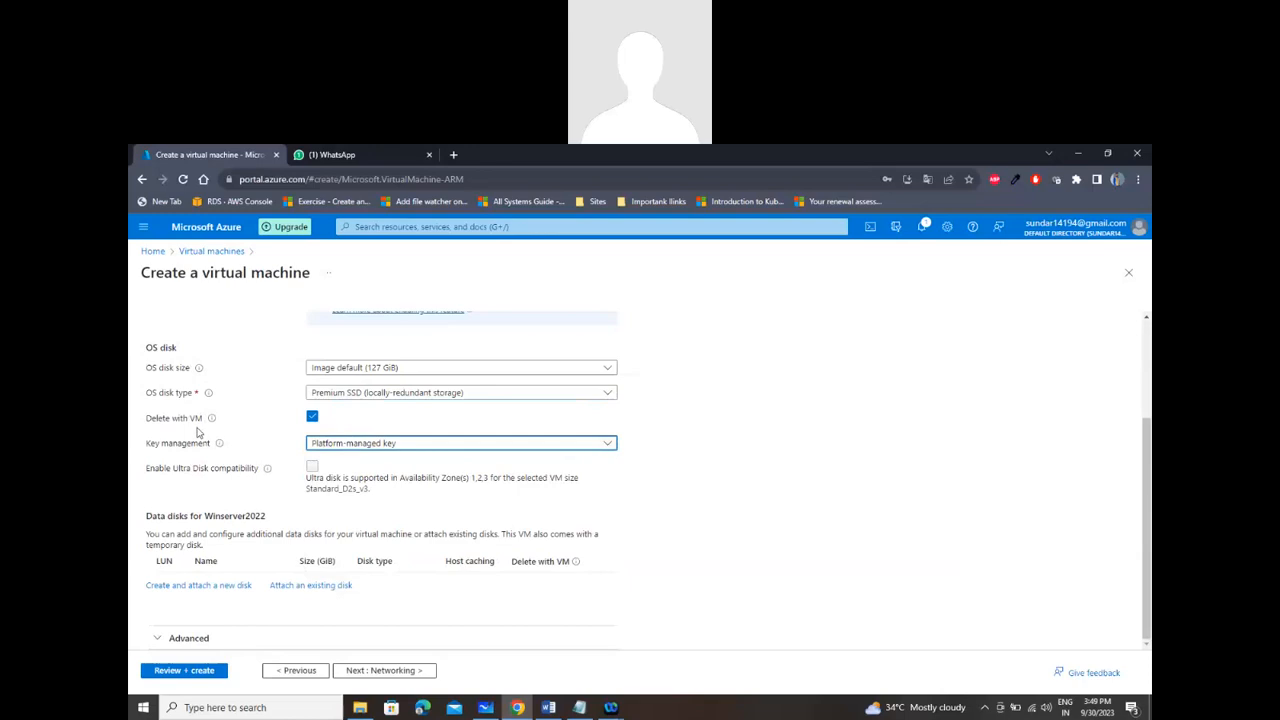
click(377, 449)
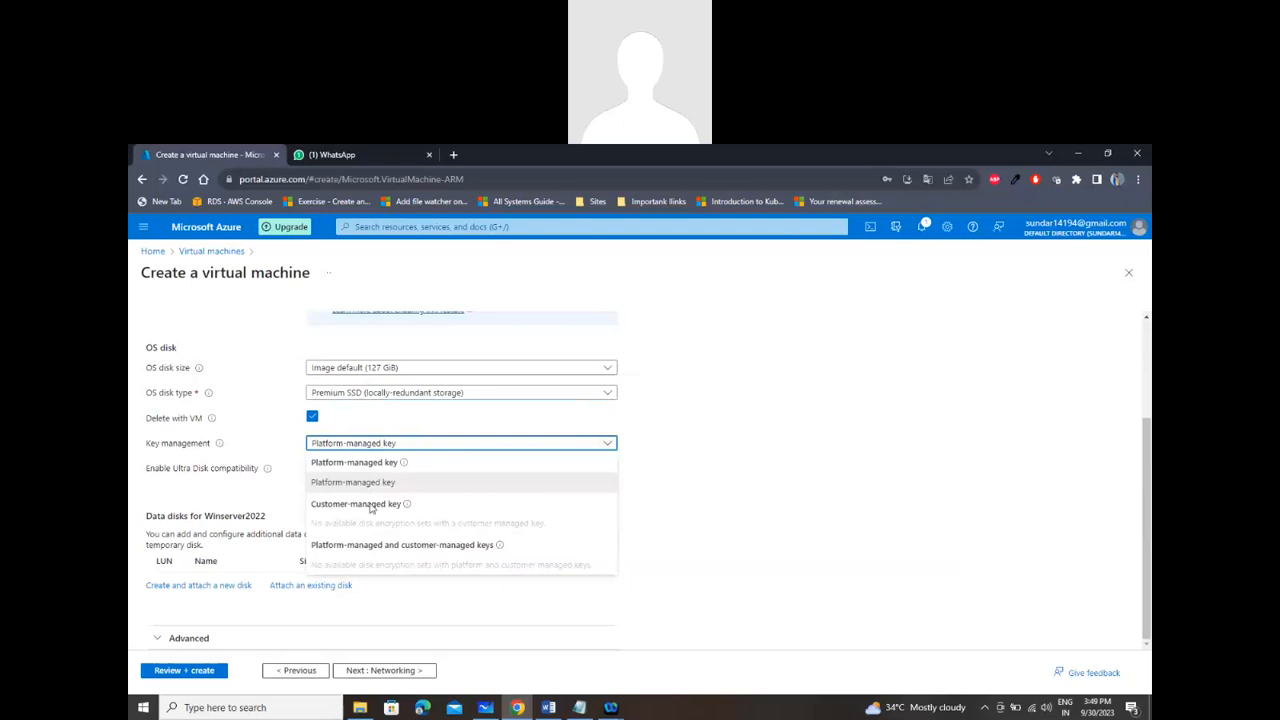
click(282, 420)
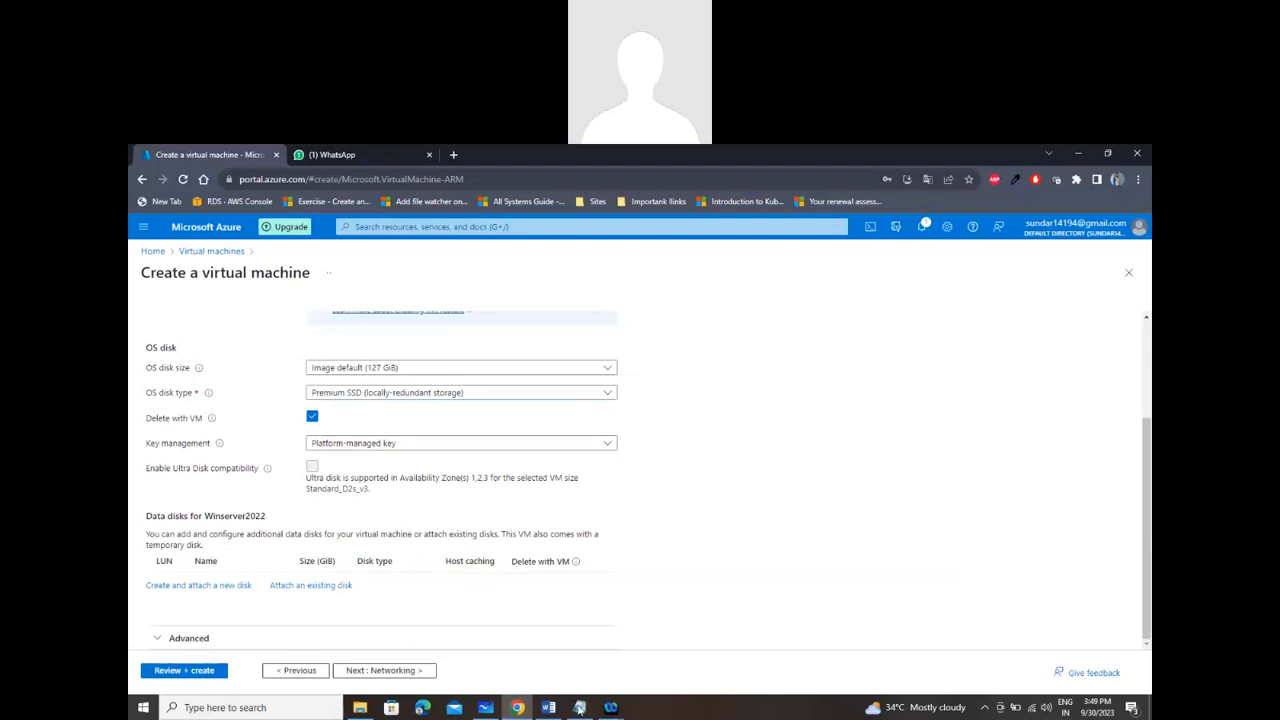
click(485, 708)
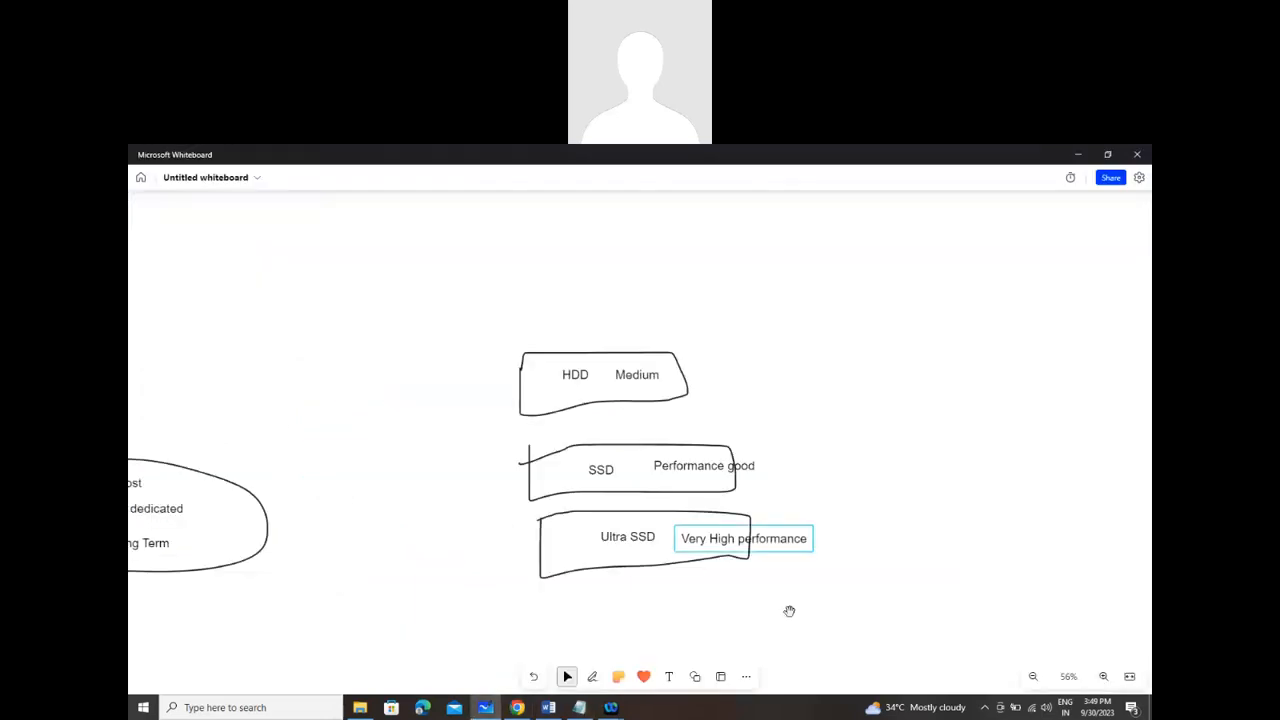
Draw a small shape in free board space and label it Vm
drag(789, 611, 321, 581)
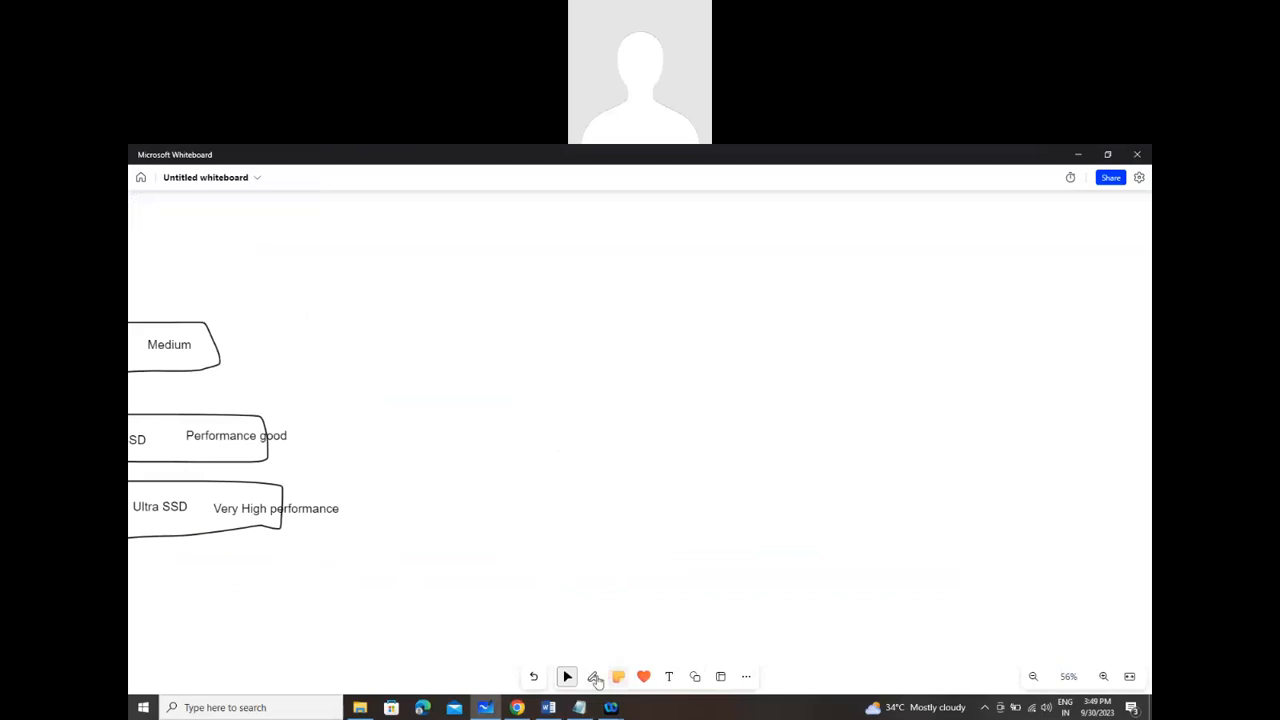
click(594, 677)
mouse_move(612, 416)
mouse_down()
mouse_move(612, 434)
mouse_move(723, 452)
mouse_move(616, 413)
mouse_up()
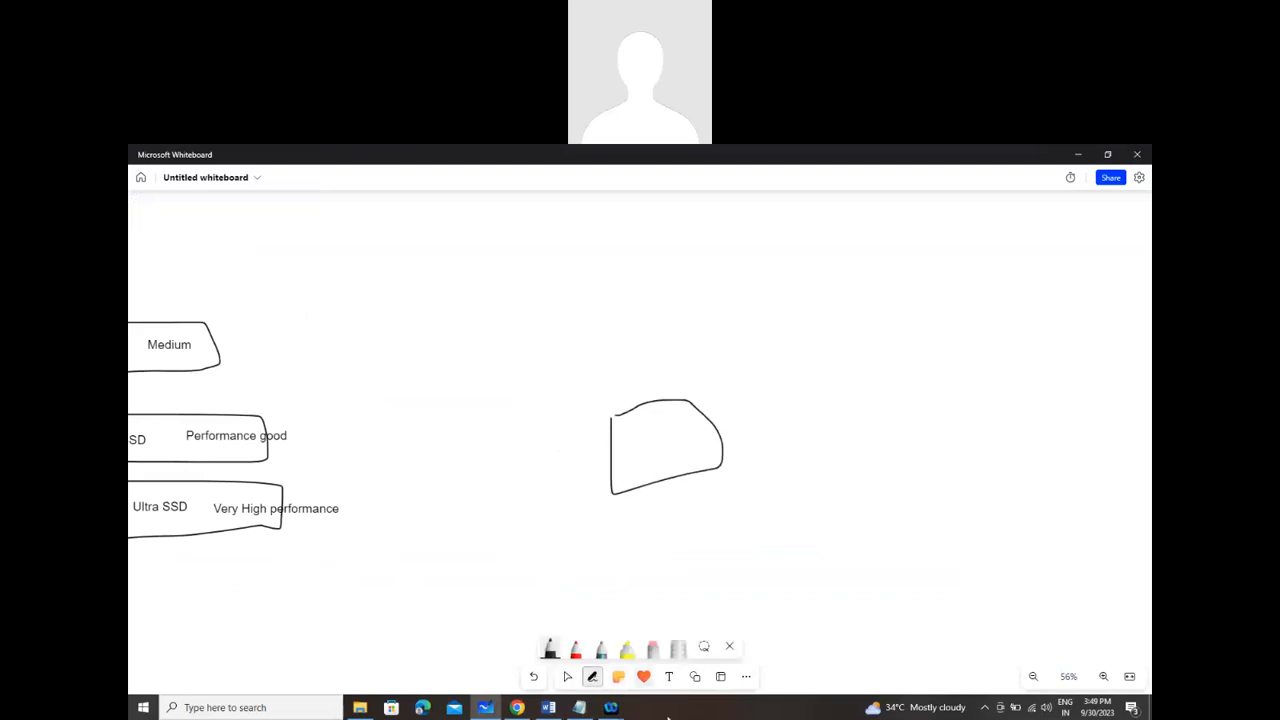
click(669, 677)
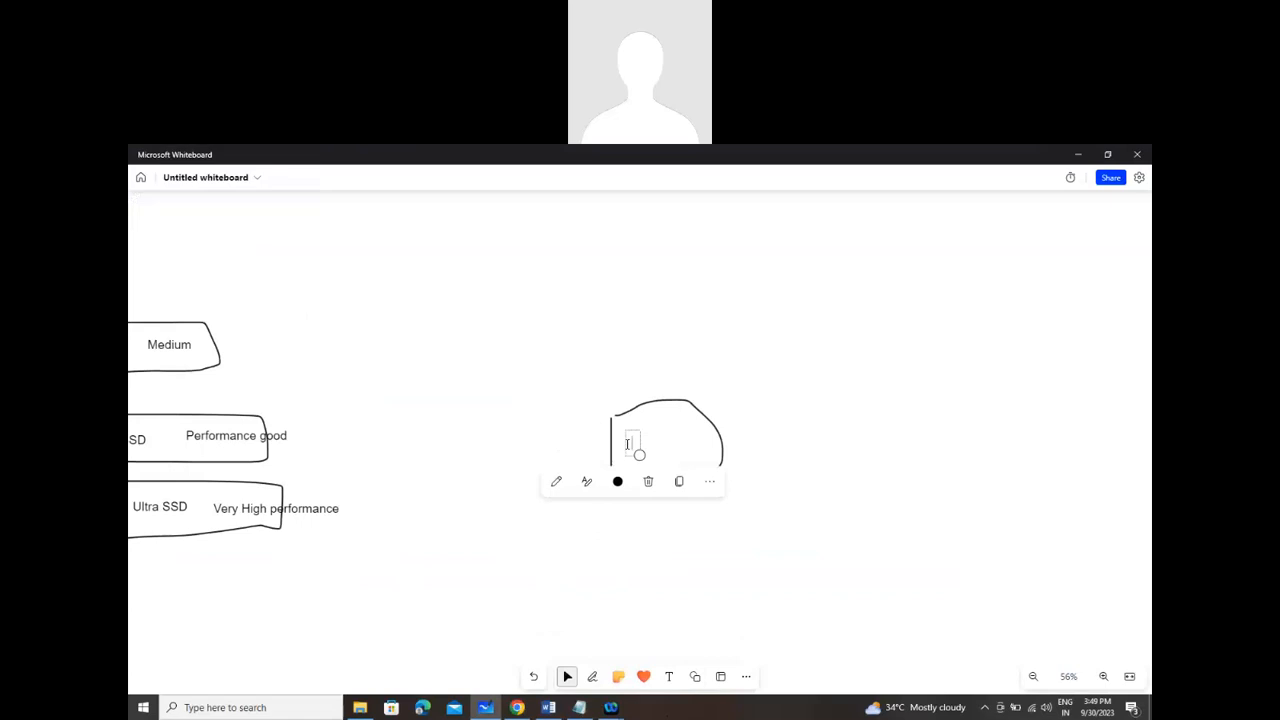
text(Vm)
click(620, 545)
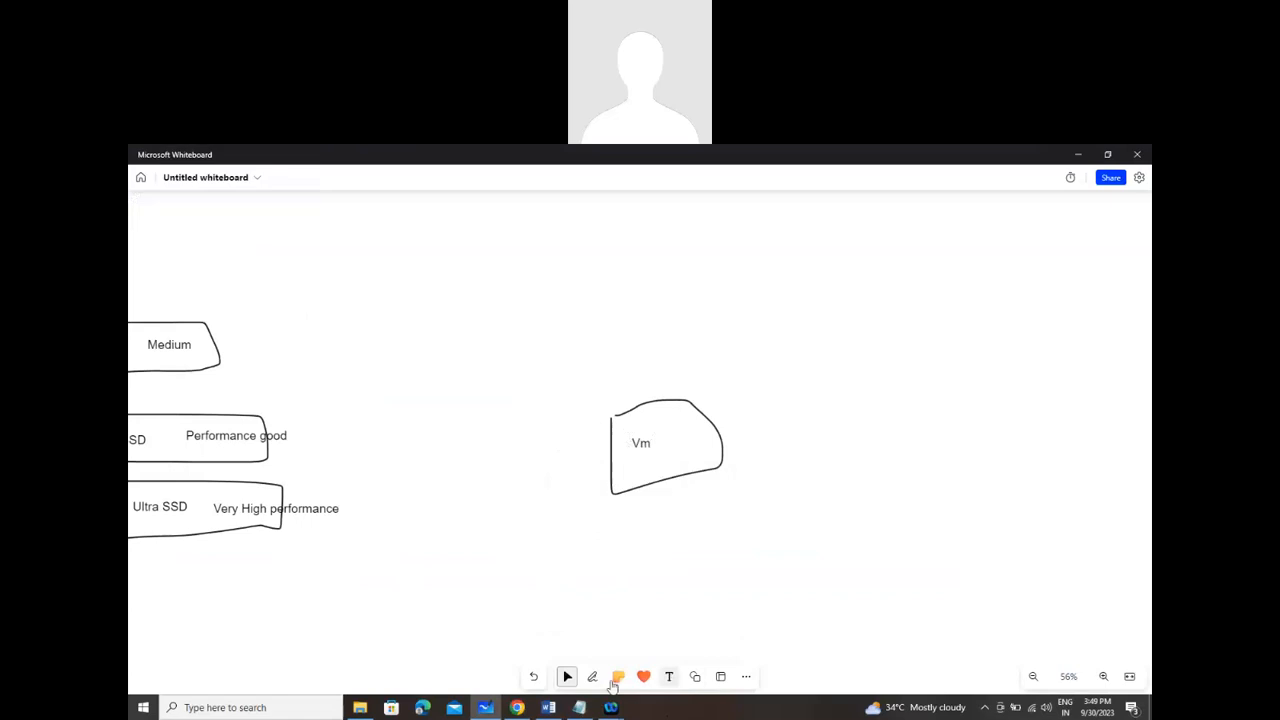
Enclose the Vm shape in a larger box labelled PMK
click(592, 677)
mouse_move(561, 370)
mouse_down()
mouse_move(574, 530)
mouse_move(760, 512)
mouse_up()
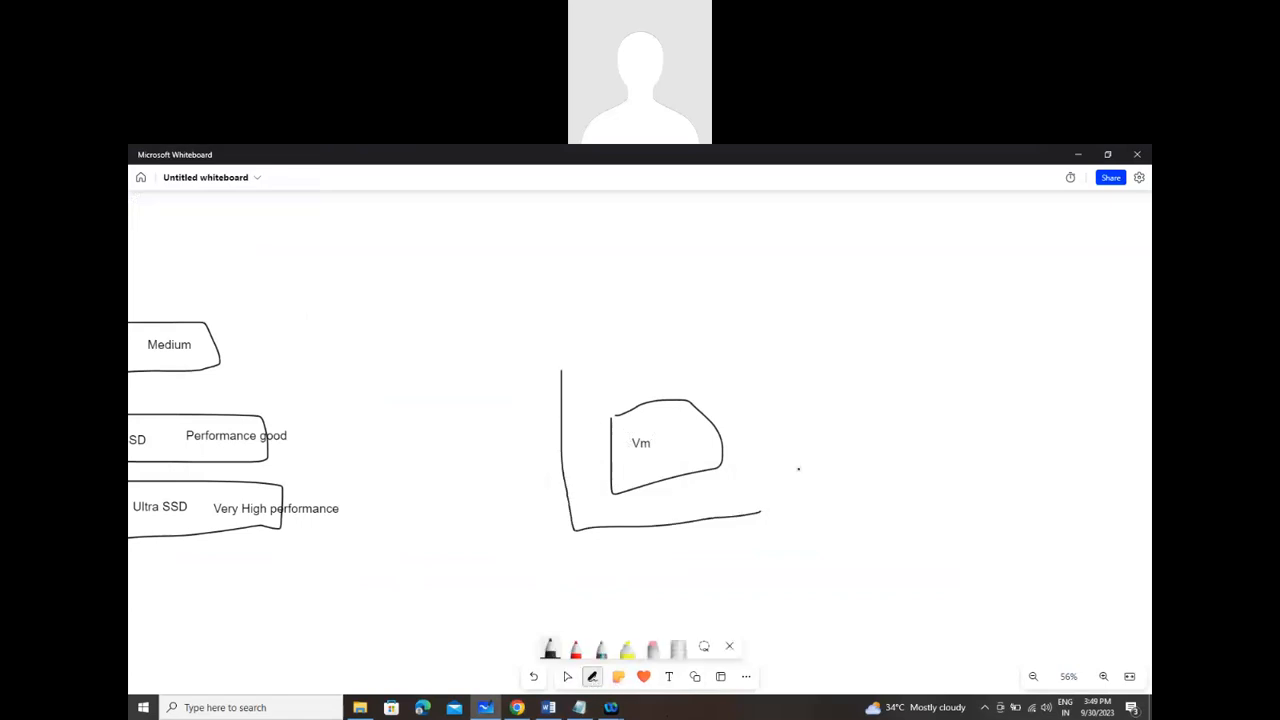
mouse_move(798, 469)
mouse_down()
mouse_move(760, 343)
mouse_move(566, 346)
mouse_move(562, 370)
mouse_up()
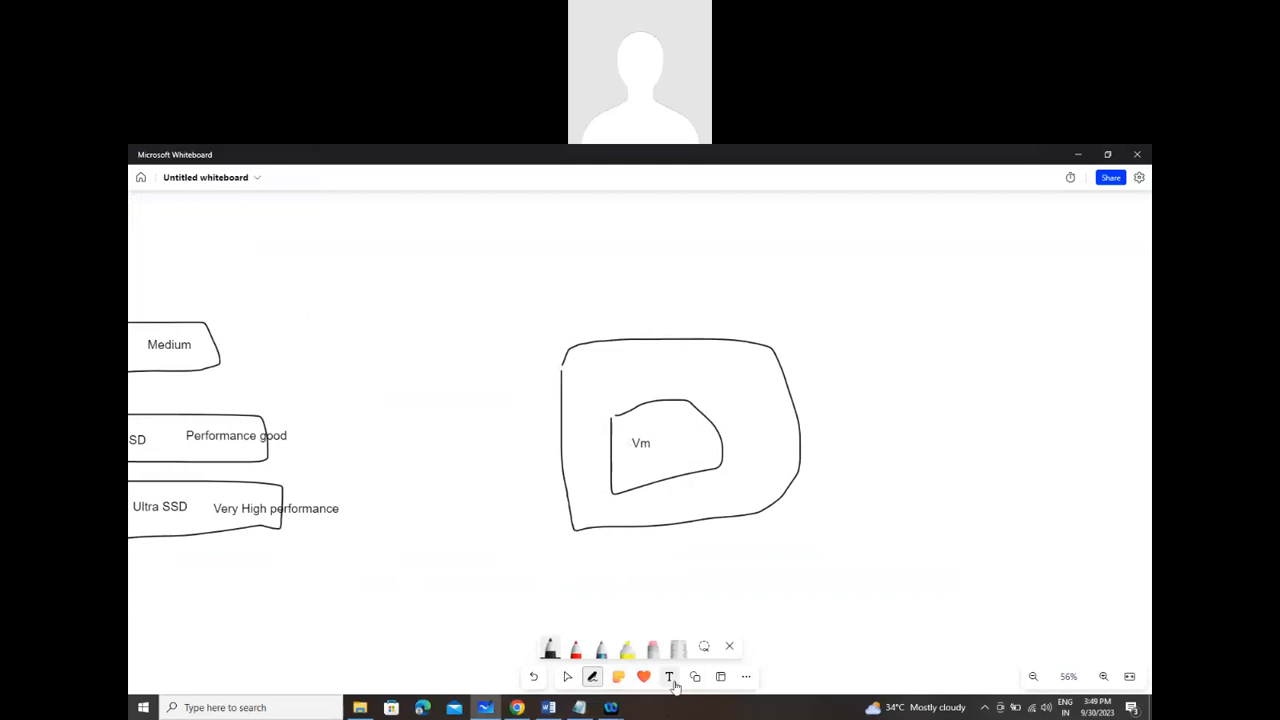
click(669, 677)
click(632, 372)
text(PMK)
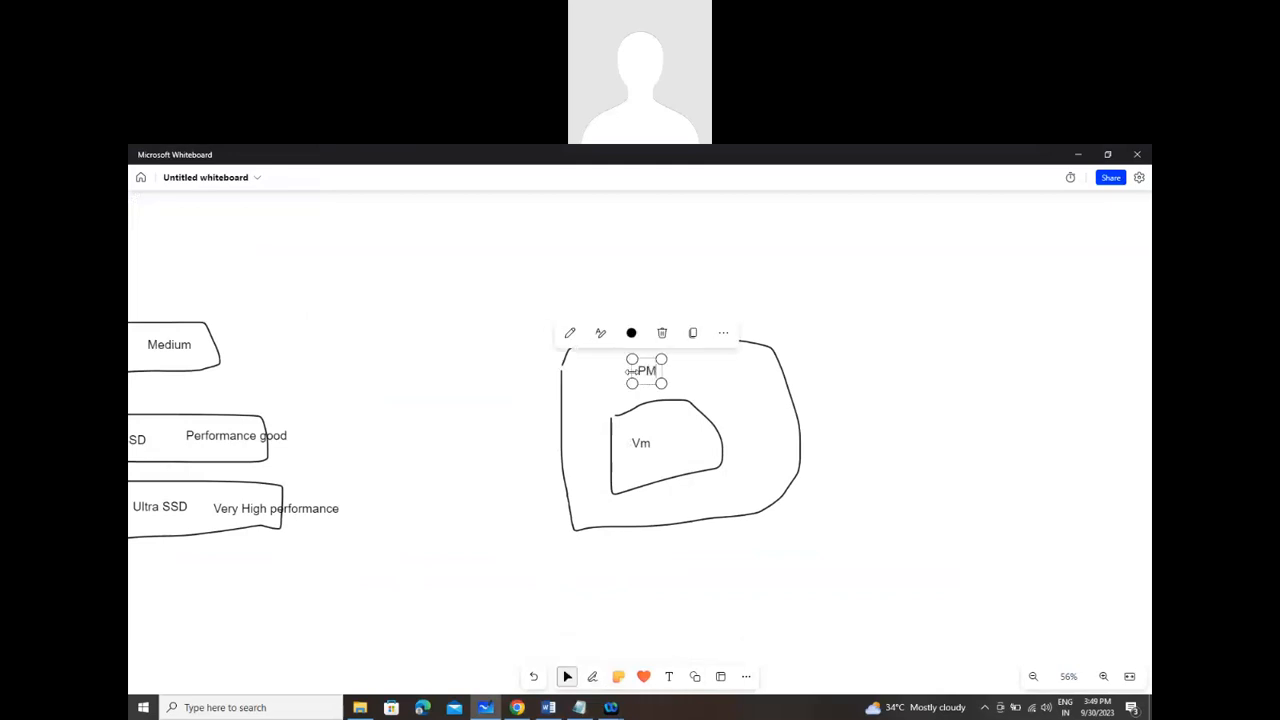
click(767, 470)
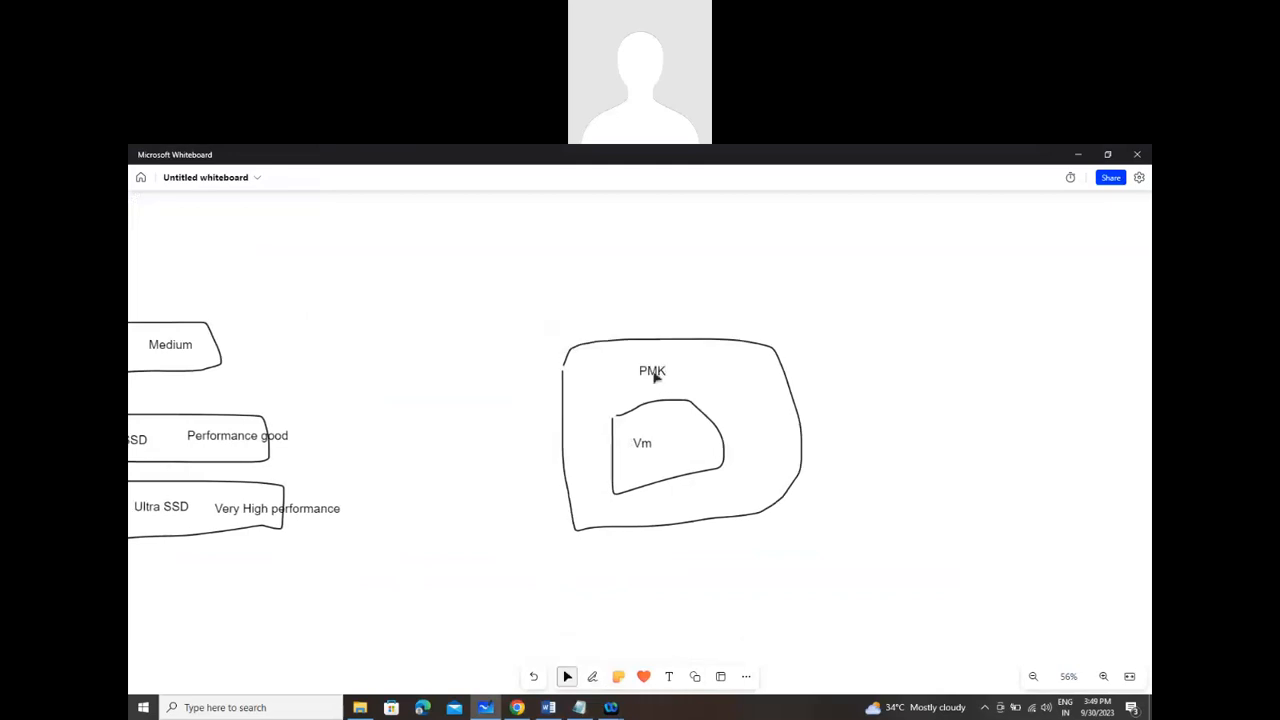
drag(655, 369, 650, 366)
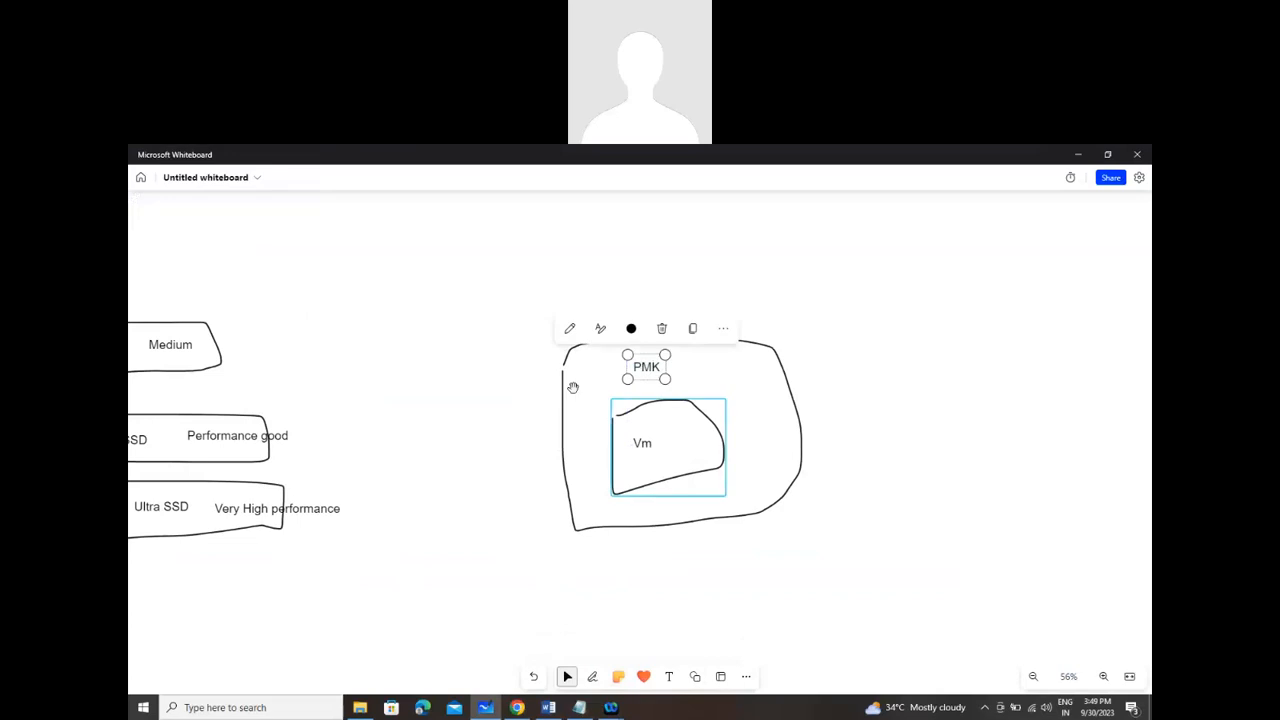
click(594, 603)
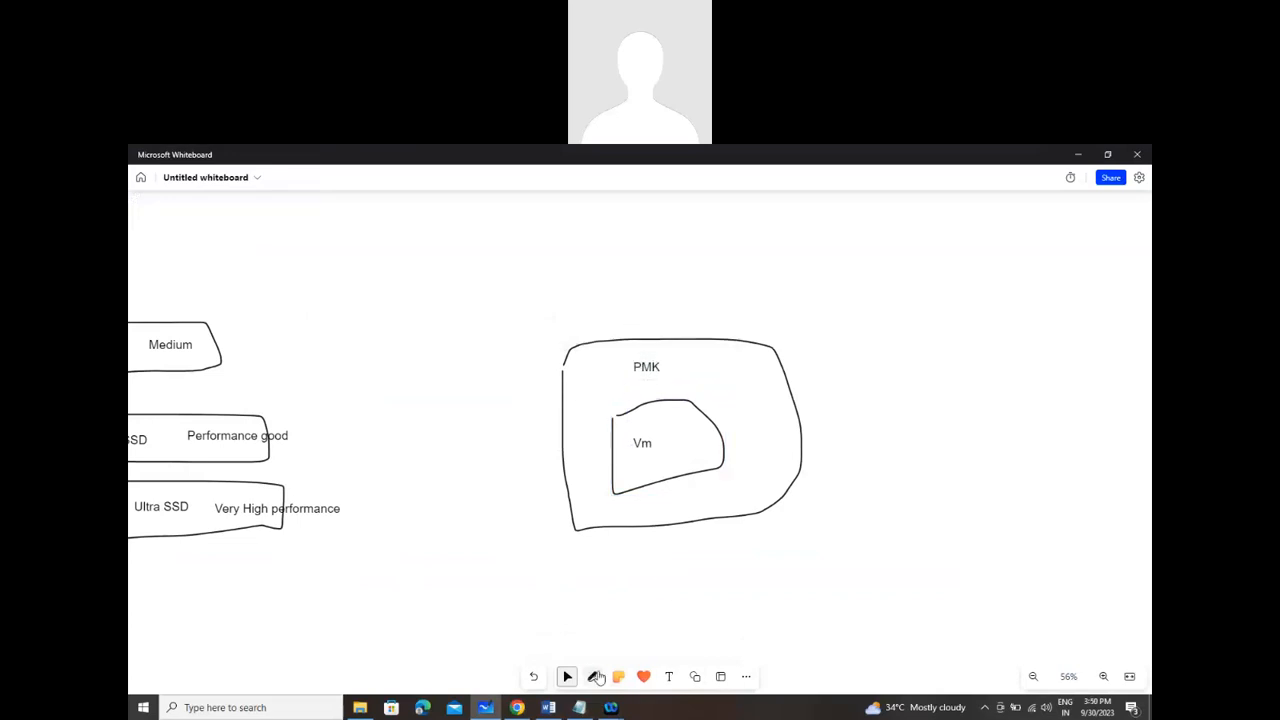
Draw a curved line down to PMK and label its top end Azure
click(592, 676)
drag(585, 303, 640, 368)
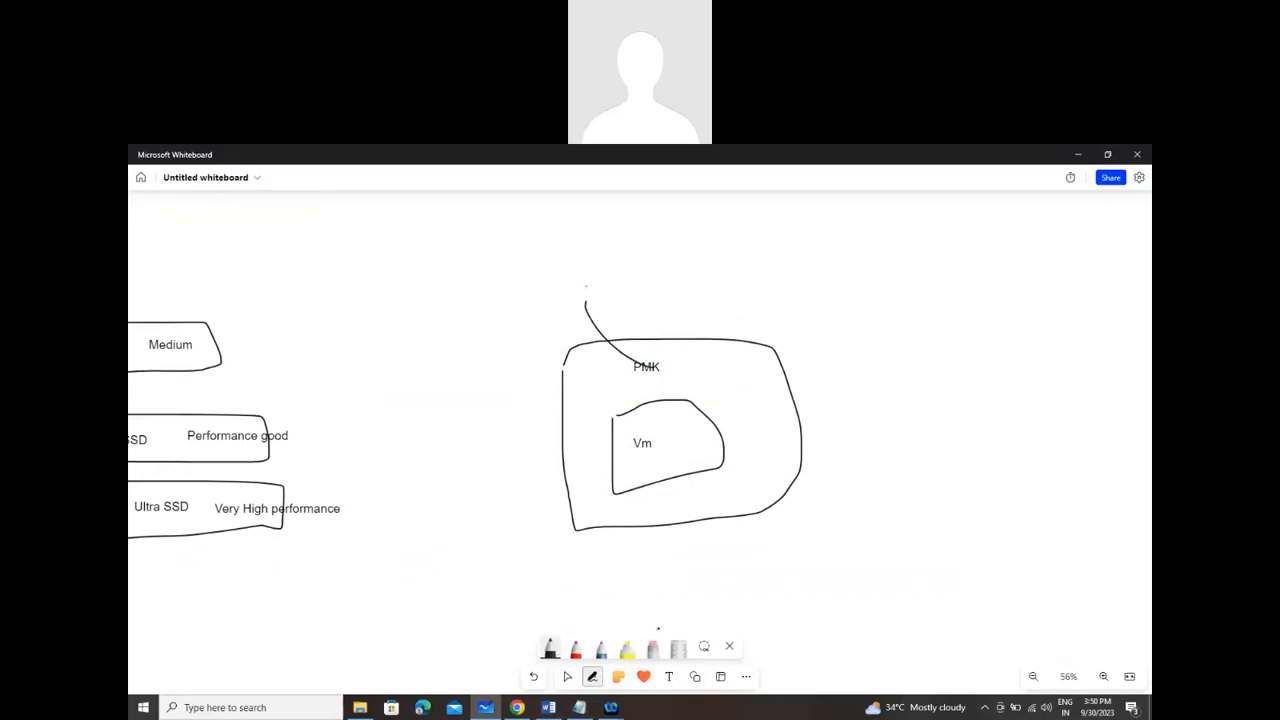
click(669, 676)
click(596, 293)
text(Azure)
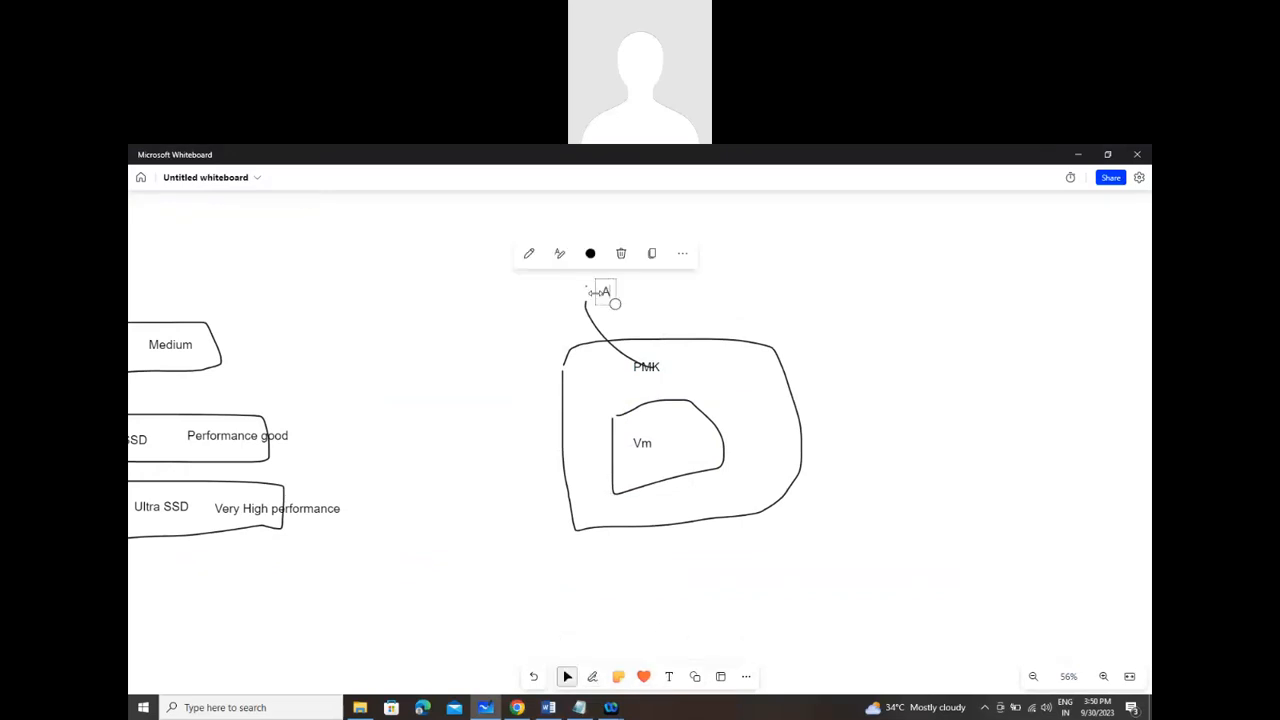
click(528, 357)
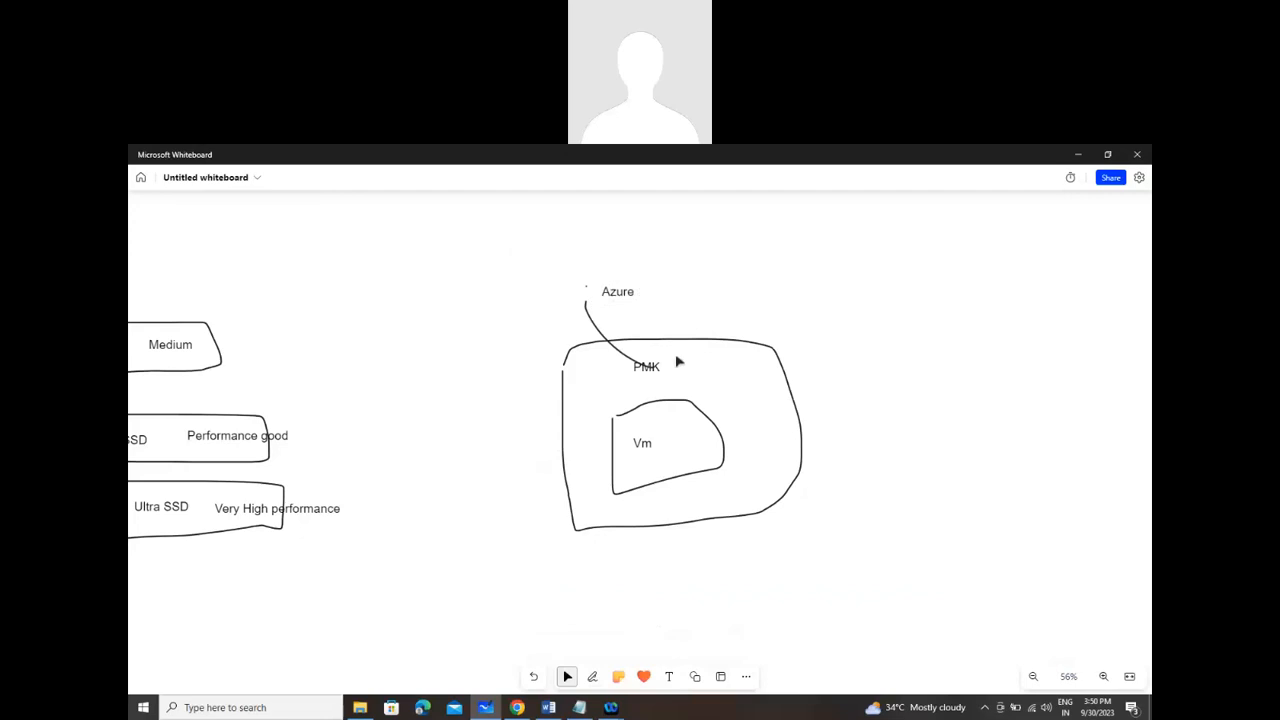
click(676, 350)
click(840, 392)
Add a CMK label to the right of the diagram
click(669, 677)
click(855, 311)
text(CMK)
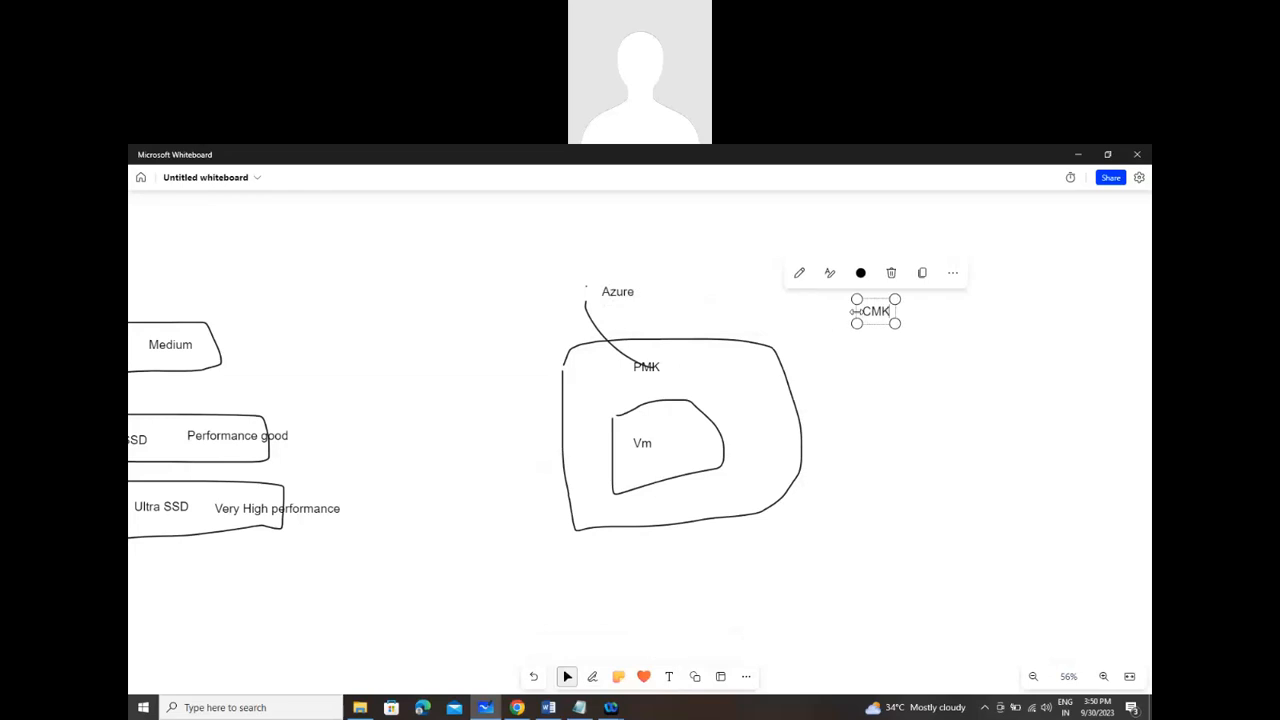
click(869, 399)
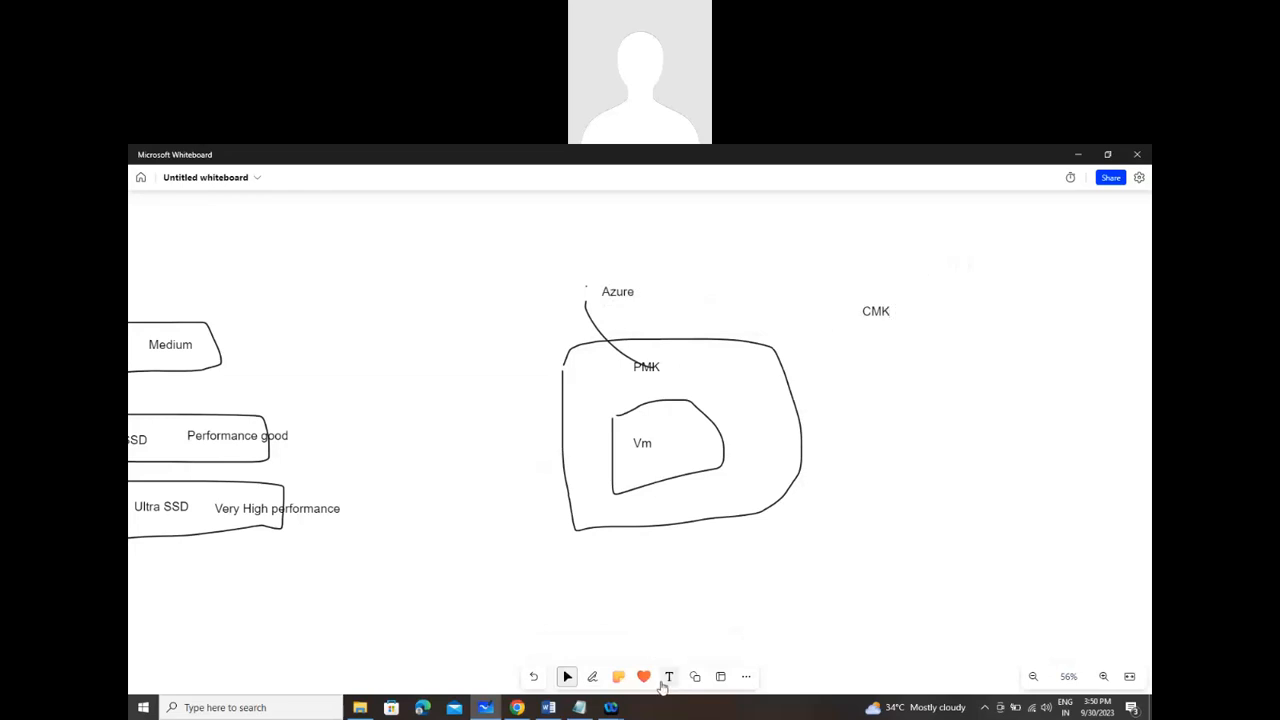
click(592, 677)
Draw a box under the CMK heading and label it CMK inside
mouse_move(834, 371)
mouse_down()
mouse_move(843, 463)
mouse_move(868, 465)
mouse_up()
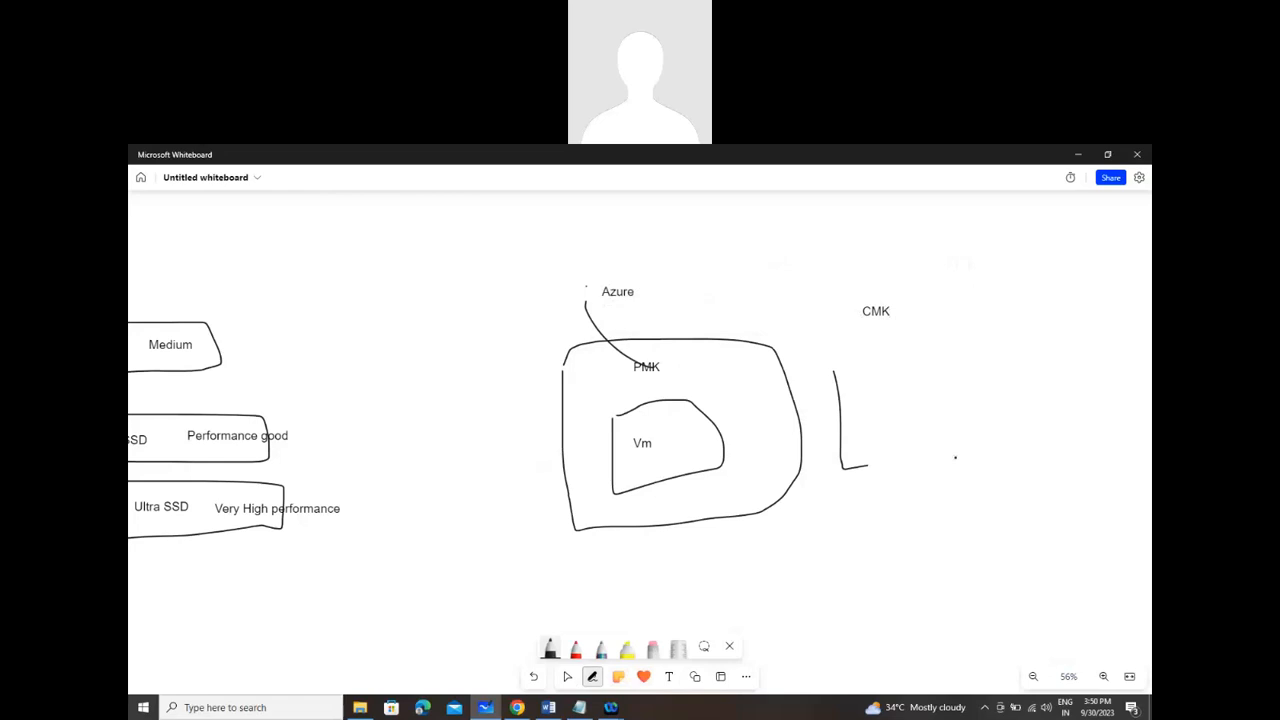
mouse_move(955, 457)
mouse_down()
mouse_move(923, 362)
mouse_move(846, 366)
mouse_move(858, 518)
mouse_move(990, 486)
mouse_move(1001, 340)
mouse_up()
drag(898, 337, 817, 345)
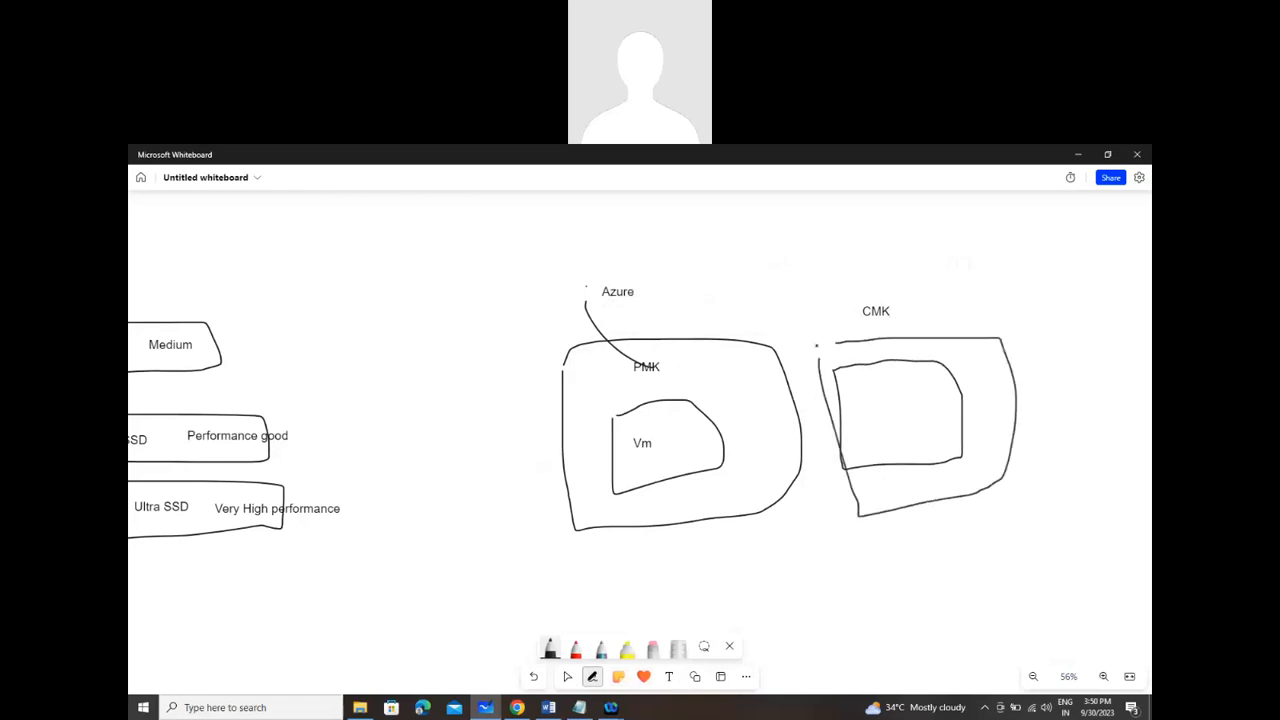
click(669, 676)
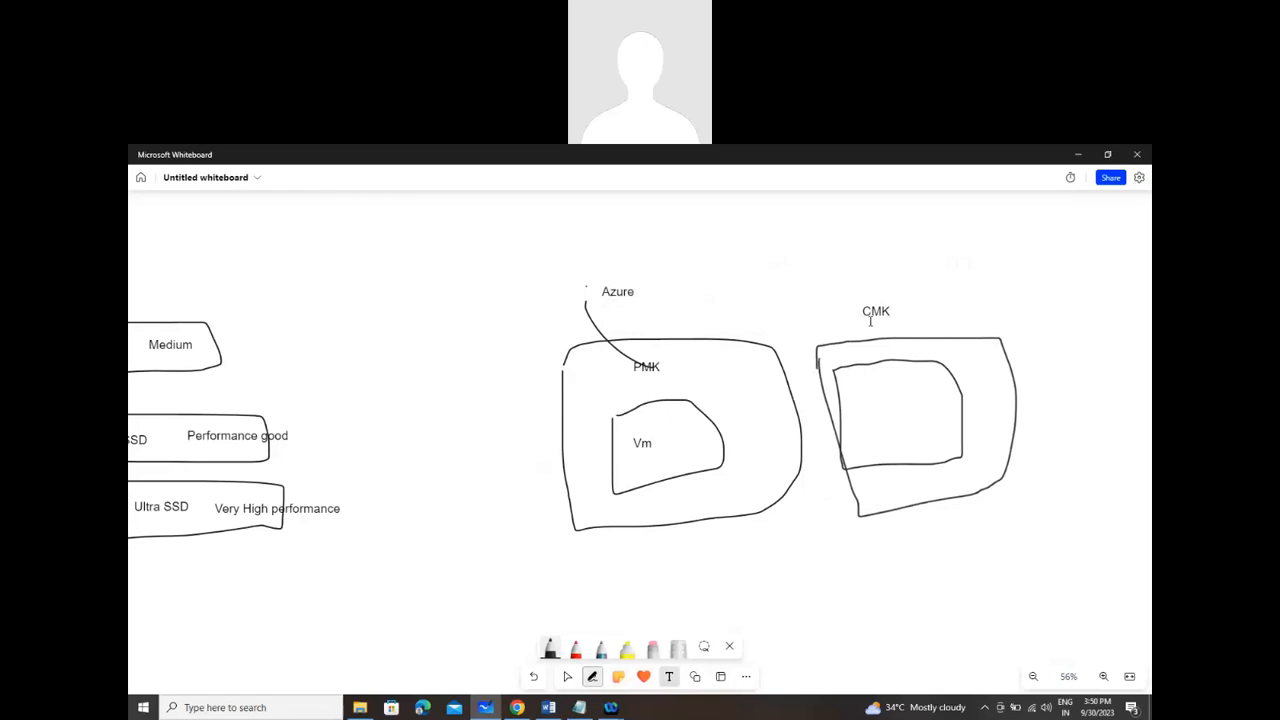
click(886, 351)
text(CMK)
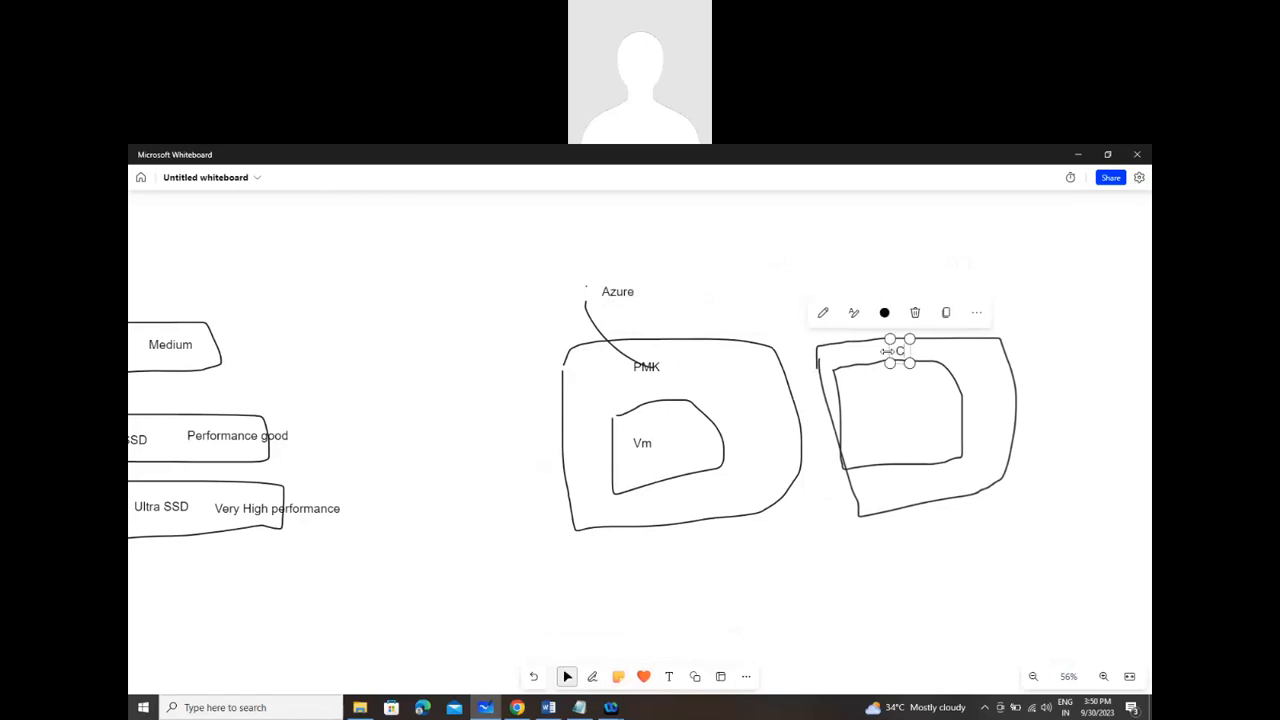
click(891, 407)
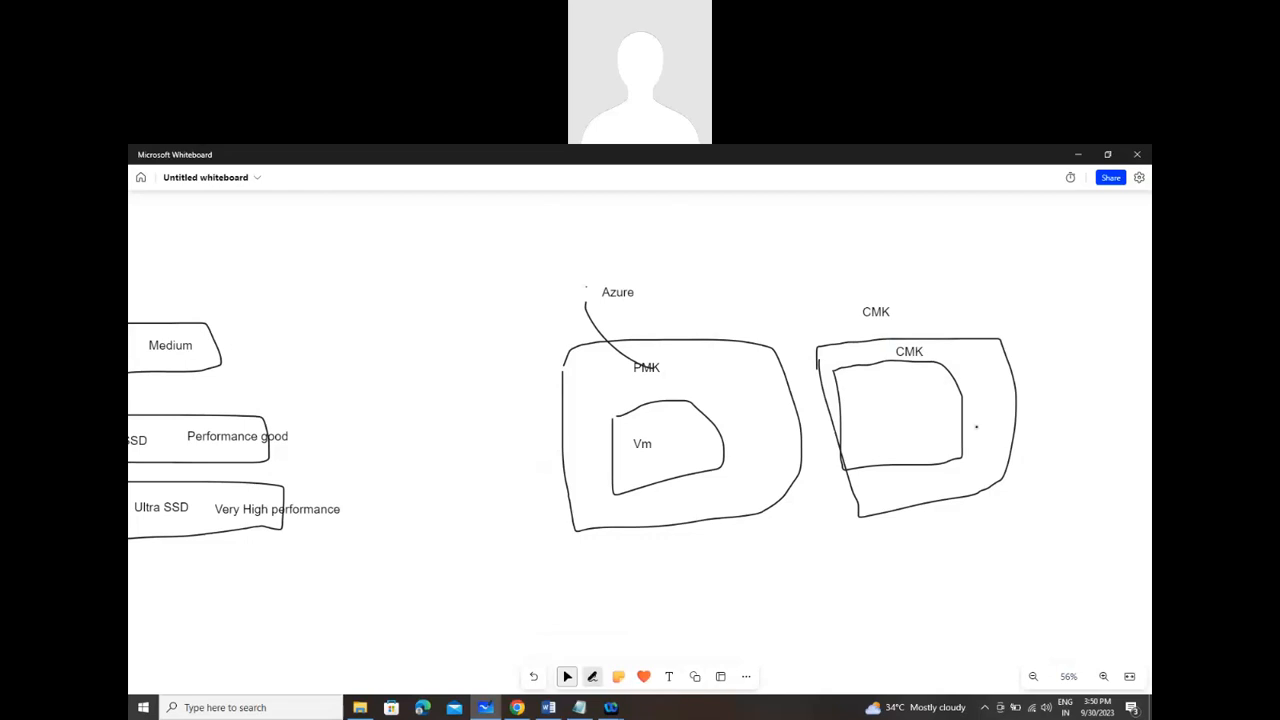
Add a two-line note 'Secret keys' / 'handing IAAS admin' beside the CMK box
click(592, 676)
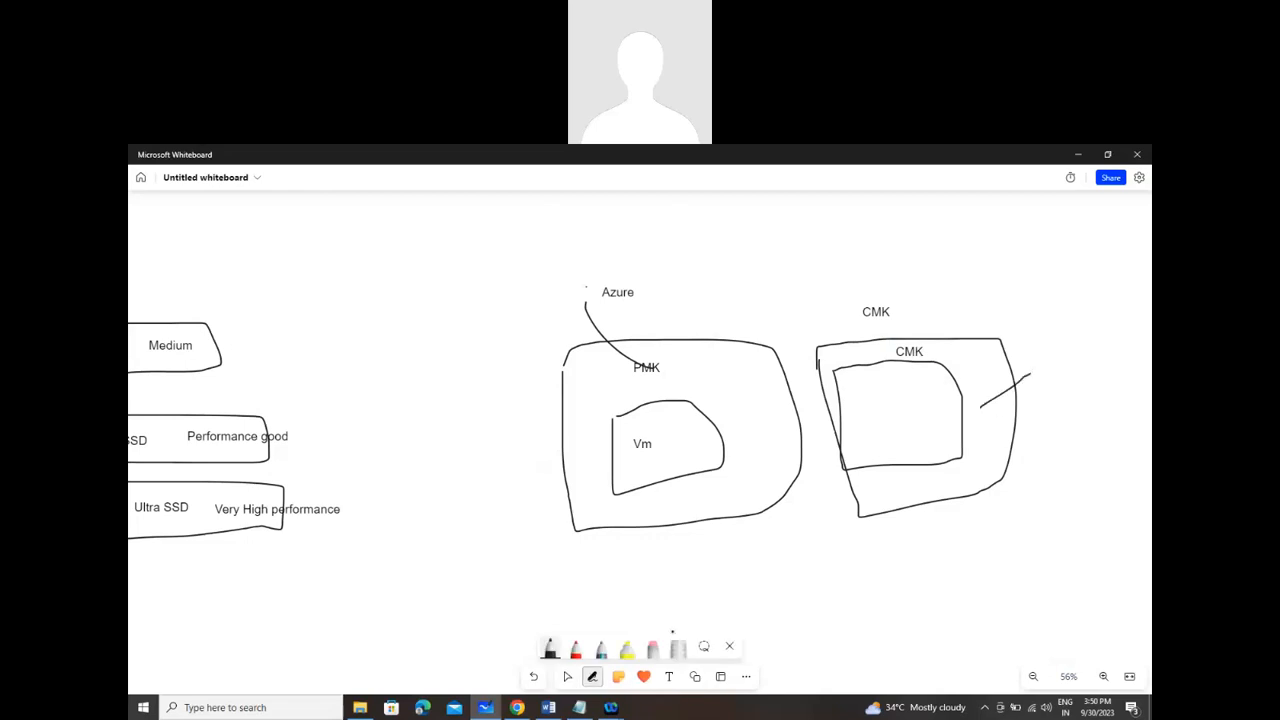
click(669, 676)
click(1041, 355)
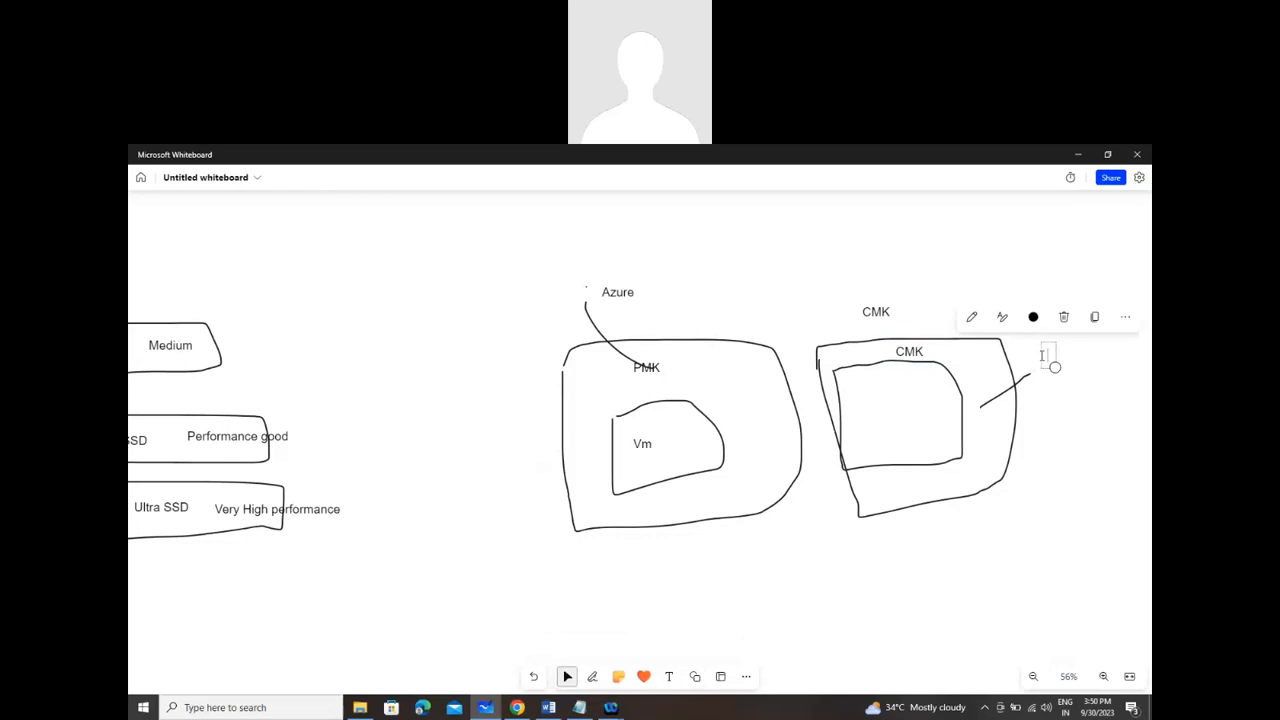
text(Secret kert)
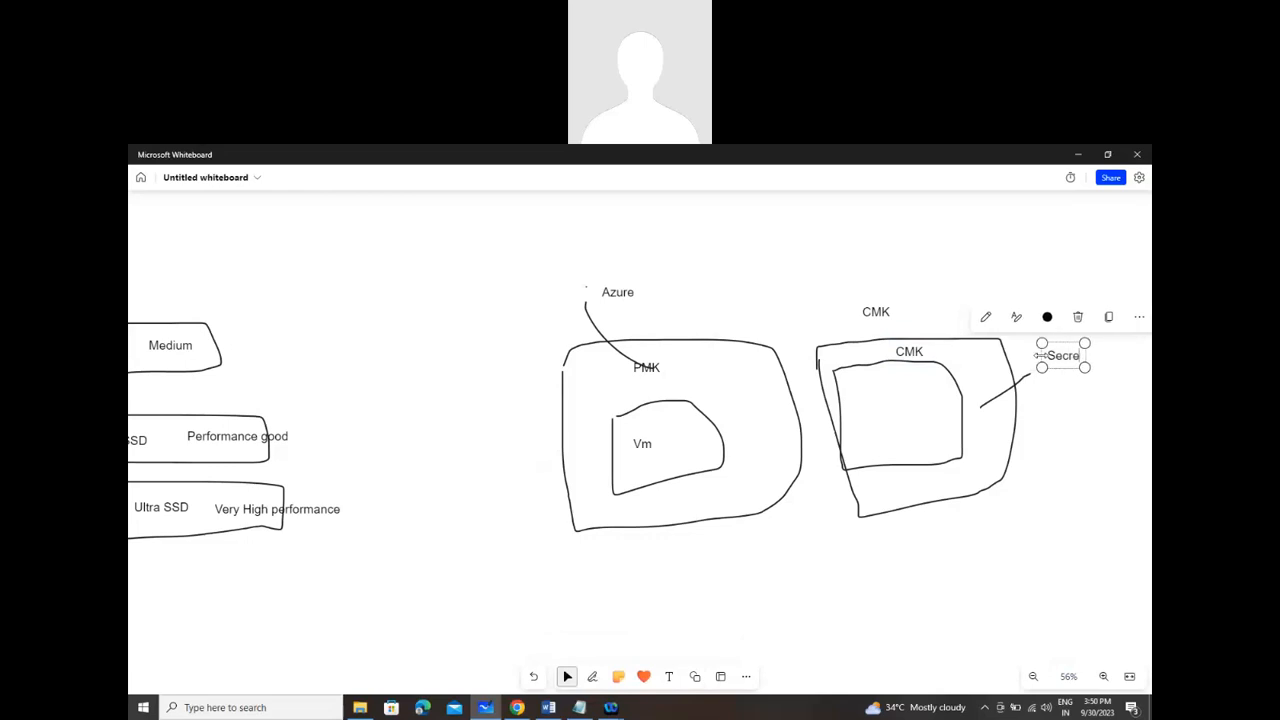
key(BackSpace)
key(BackSpace)
text(ys)
key(Return)
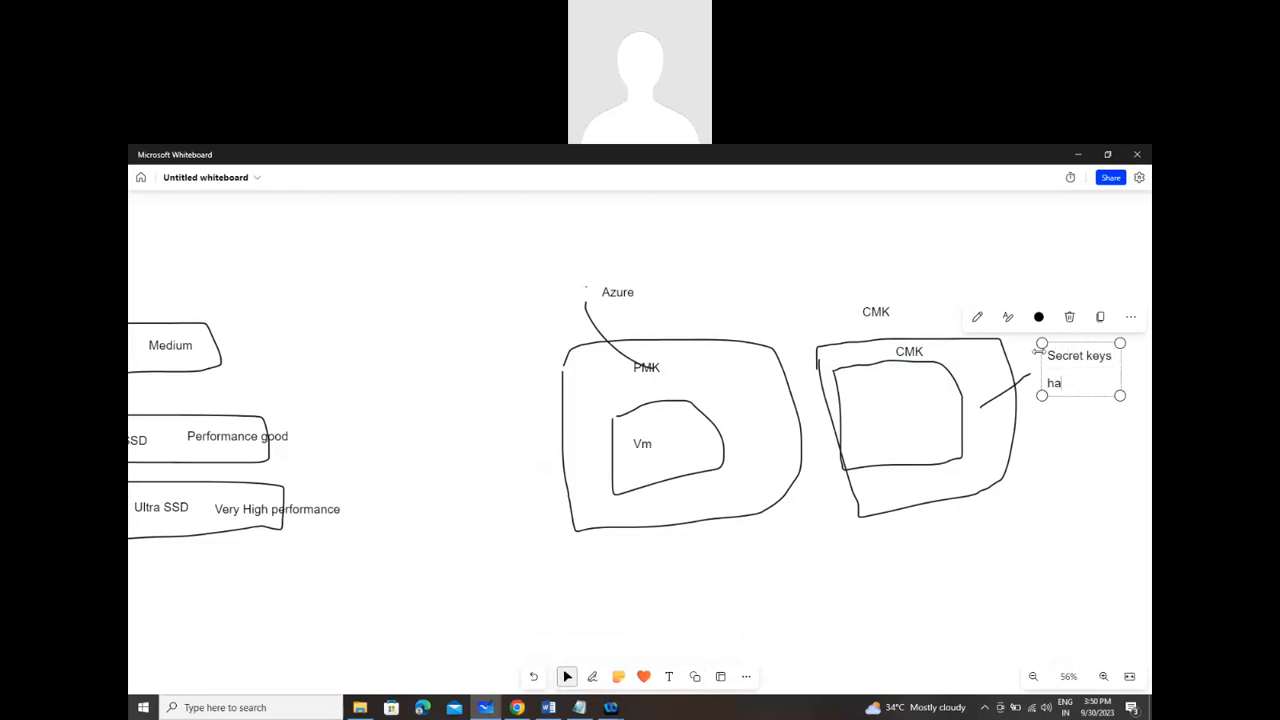
text(handing IAAS admi)
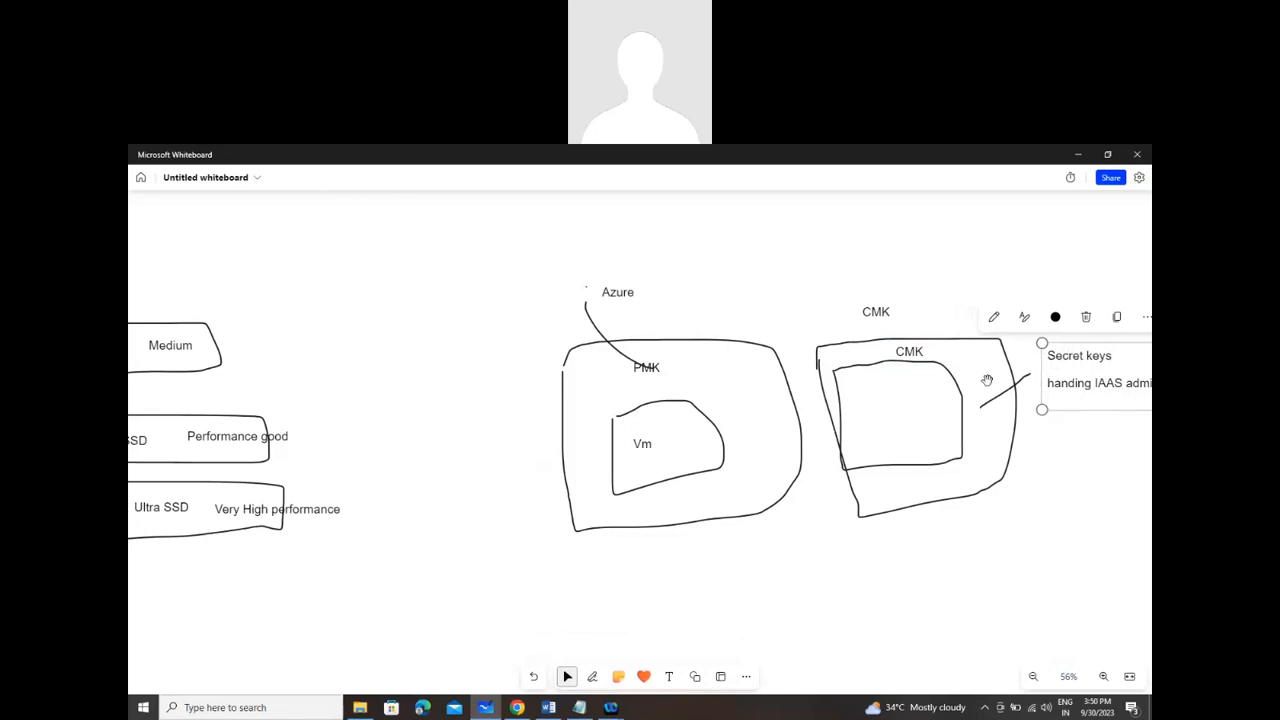
drag(1038, 360, 1027, 360)
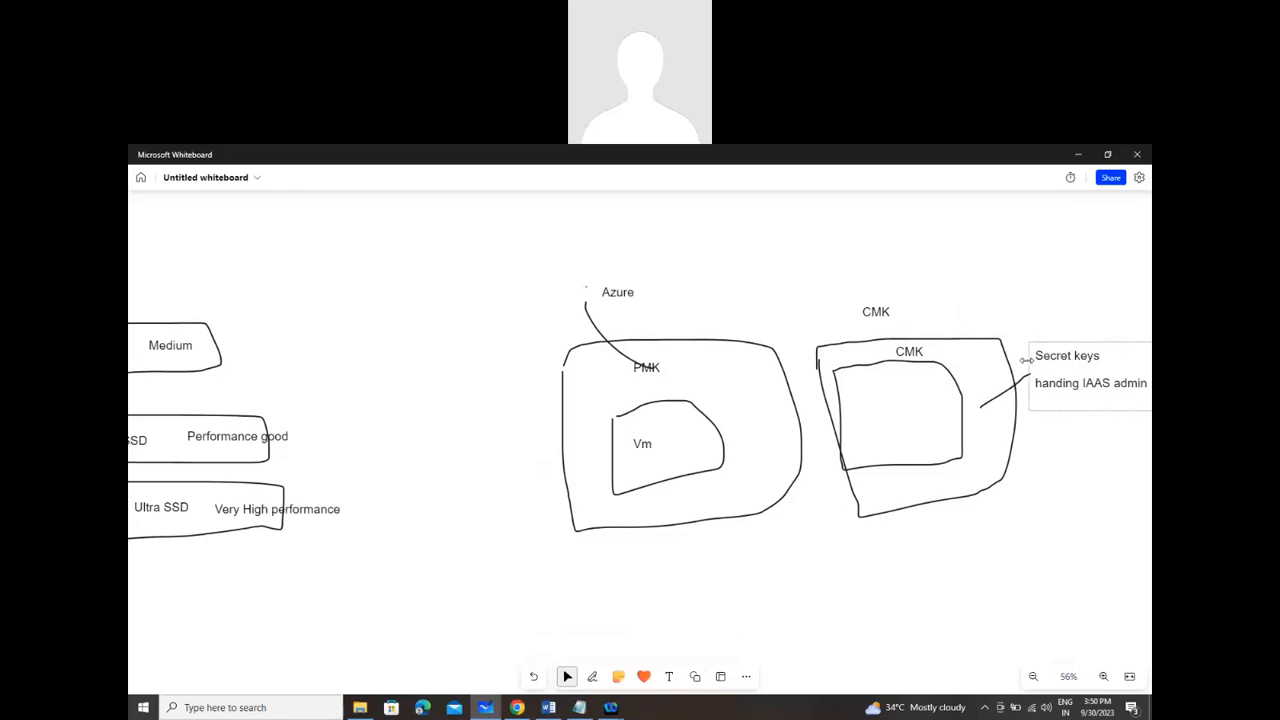
click(1075, 433)
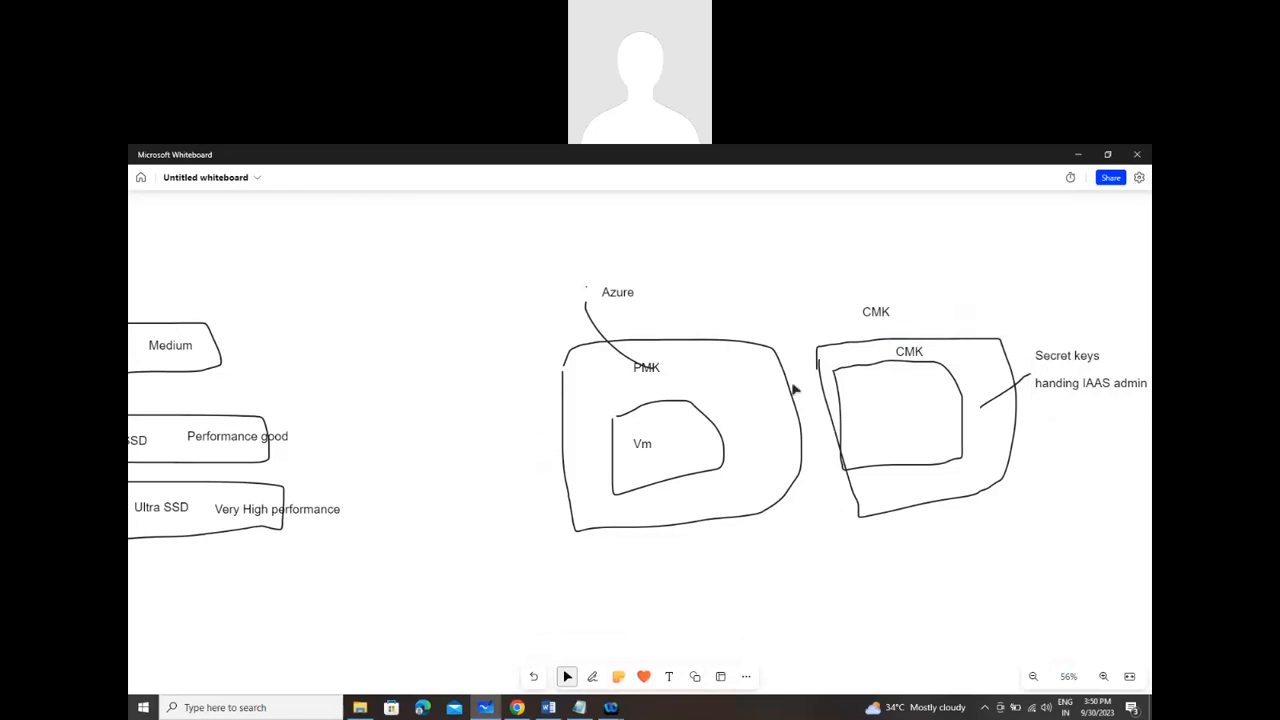
Return to the Azure Disks tab and scroll to the Data disks section for Winserver2022
click(517, 707)
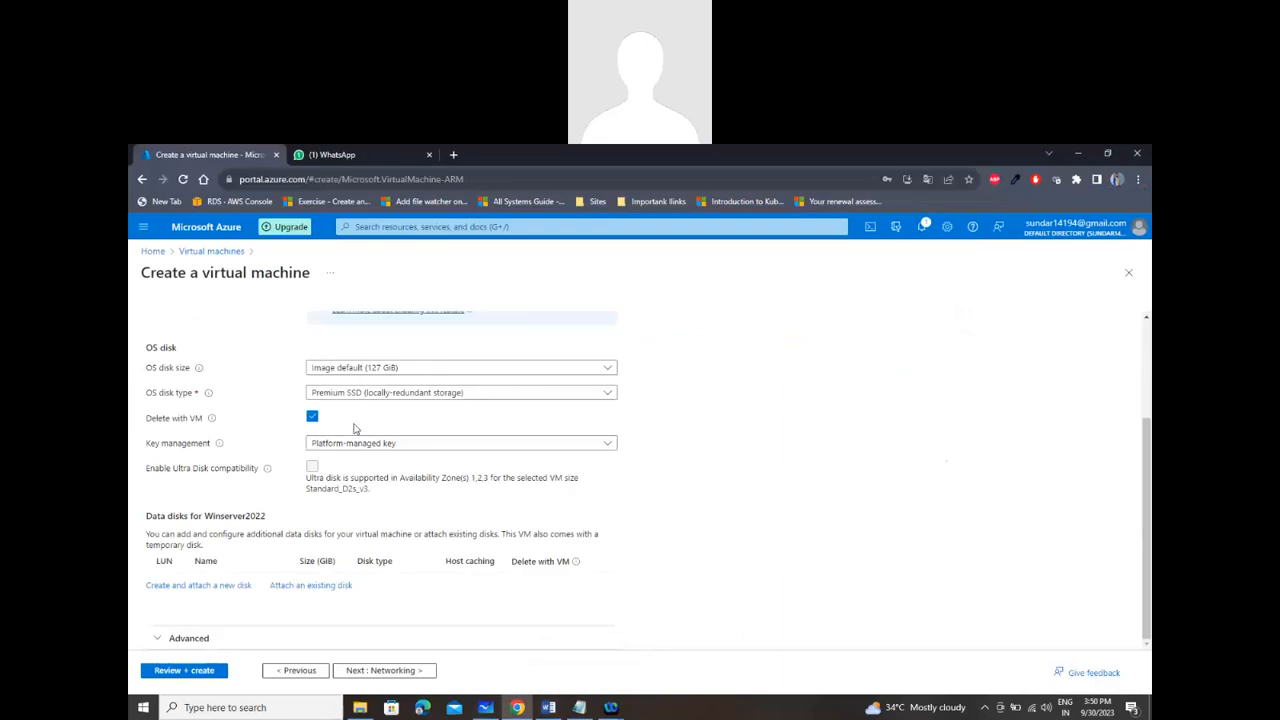
scroll(284, 426, up, 1)
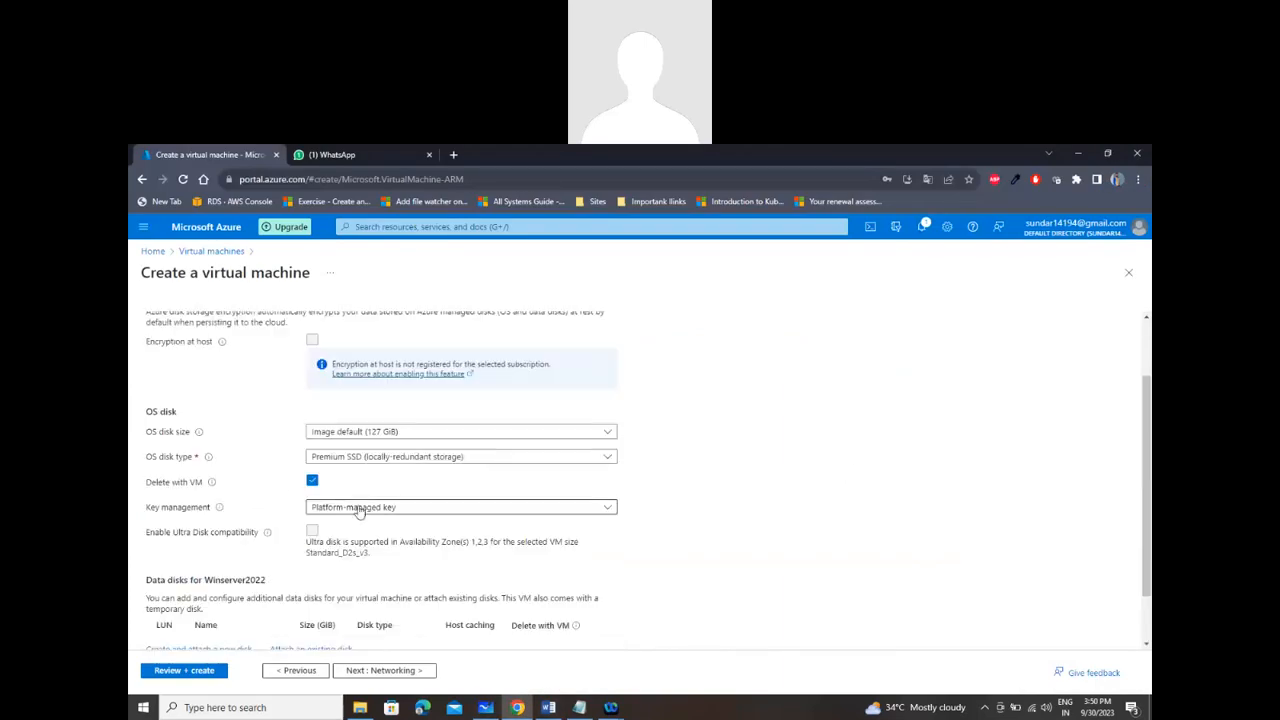
scroll(293, 487, down, 1)
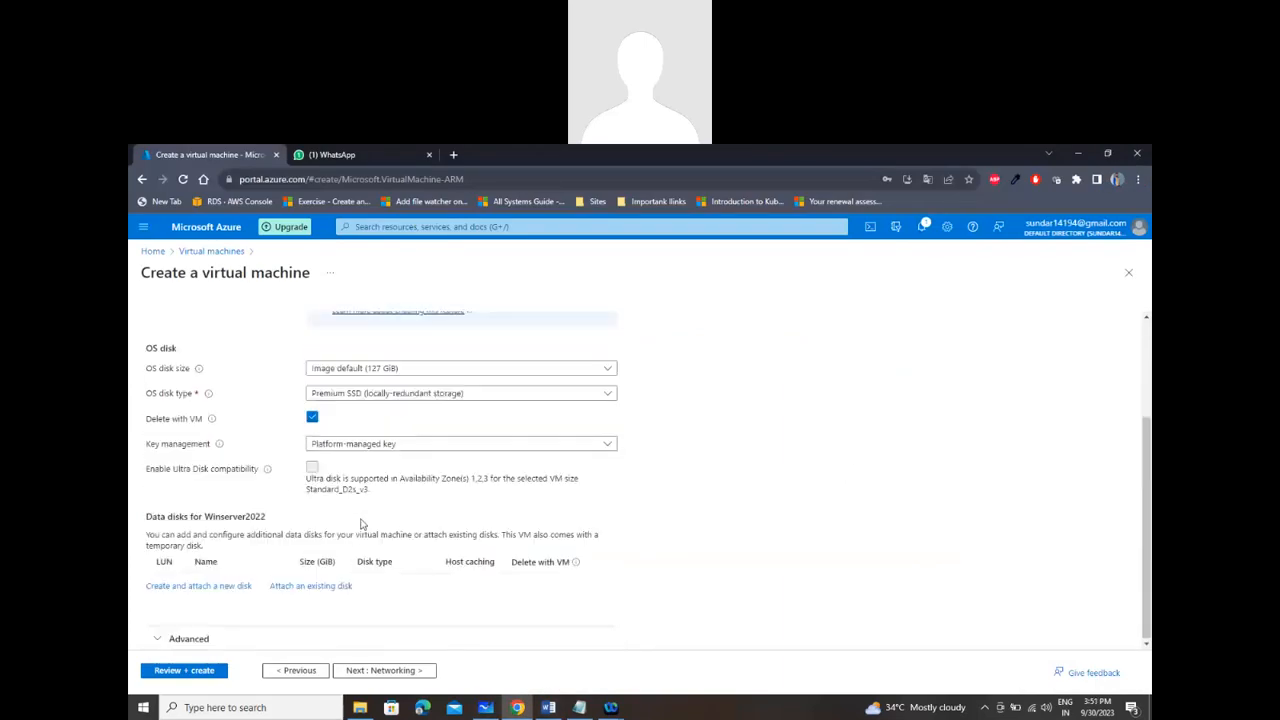
scroll(237, 451, up, 1)
scroll(215, 453, down, 1)
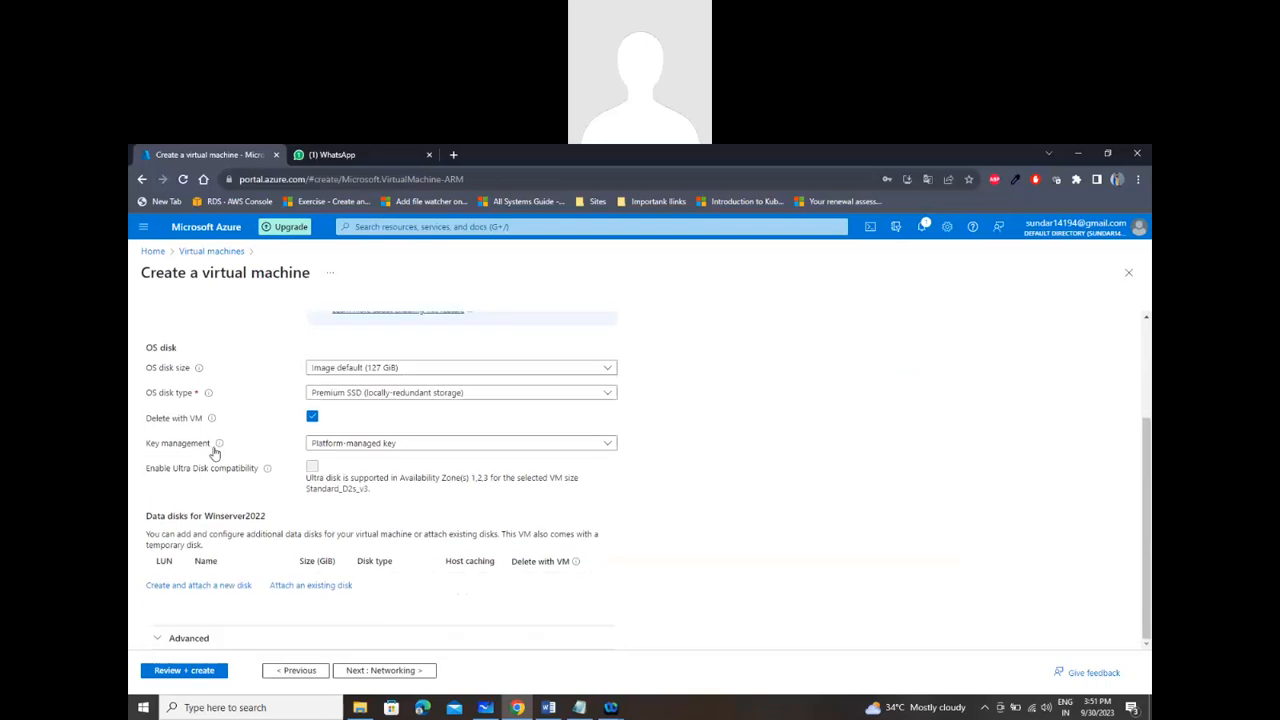
mouse_move(146, 516)
mouse_down()
mouse_move(273, 518)
mouse_move(146, 516)
mouse_up()
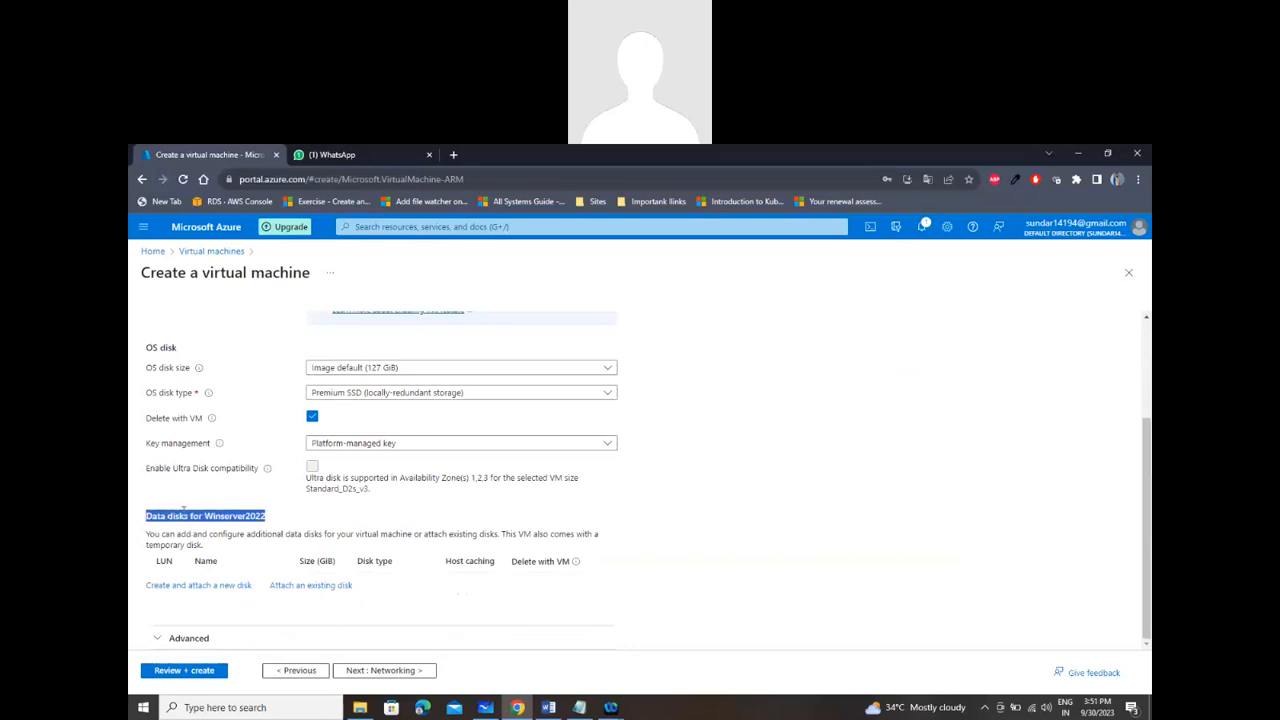
click(182, 511)
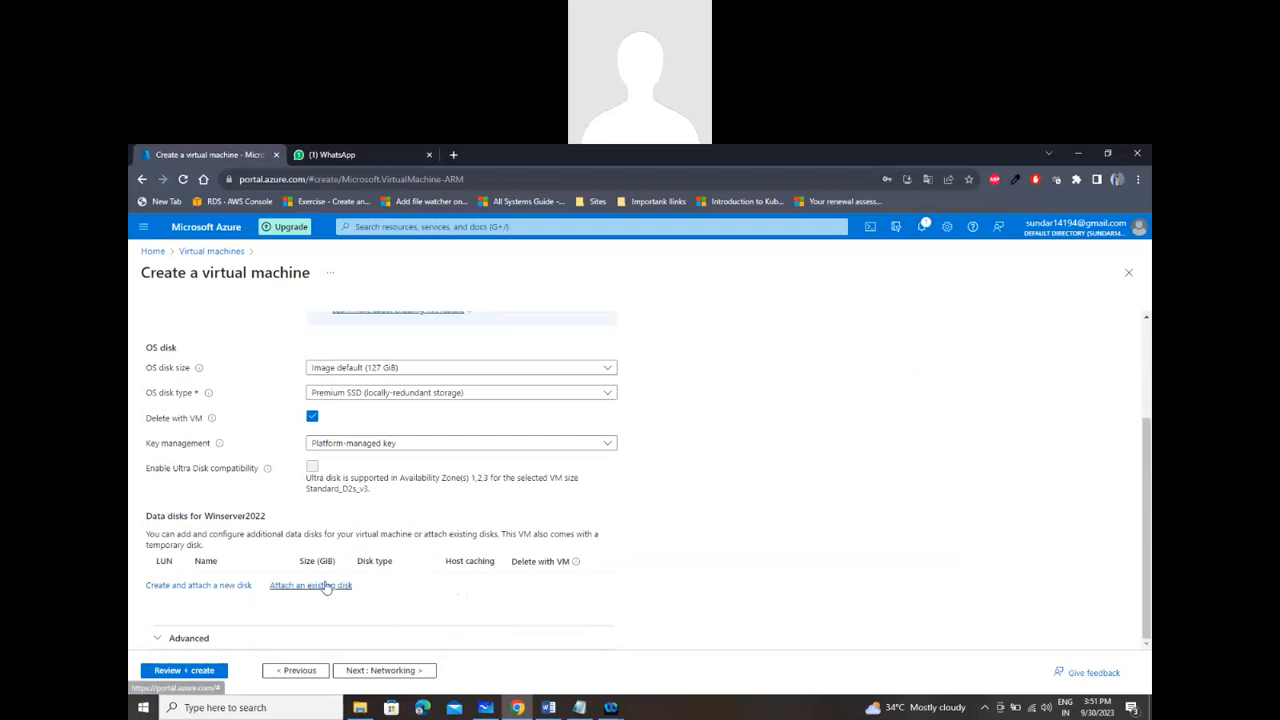
Start a new data disk, which defaults to Winserver2022_DataDisk_0, 1024 GiB Premium SSD LRS
click(190, 585)
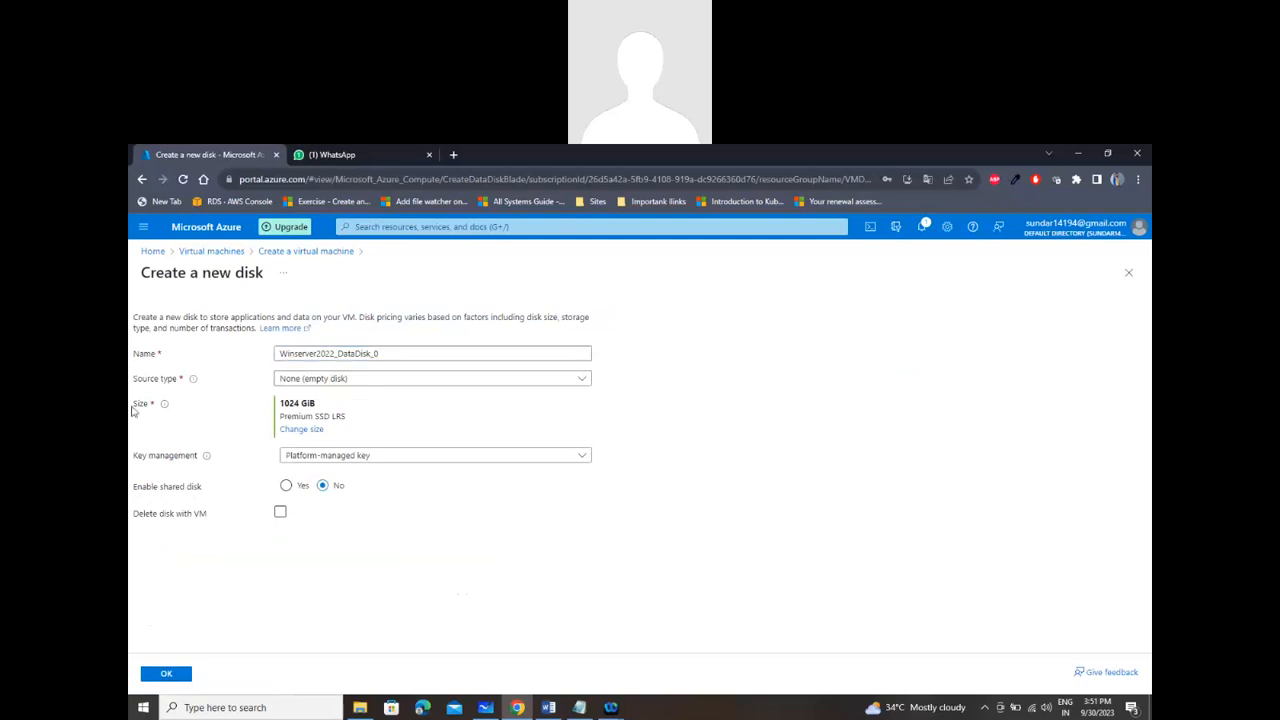
drag(133, 403, 385, 418)
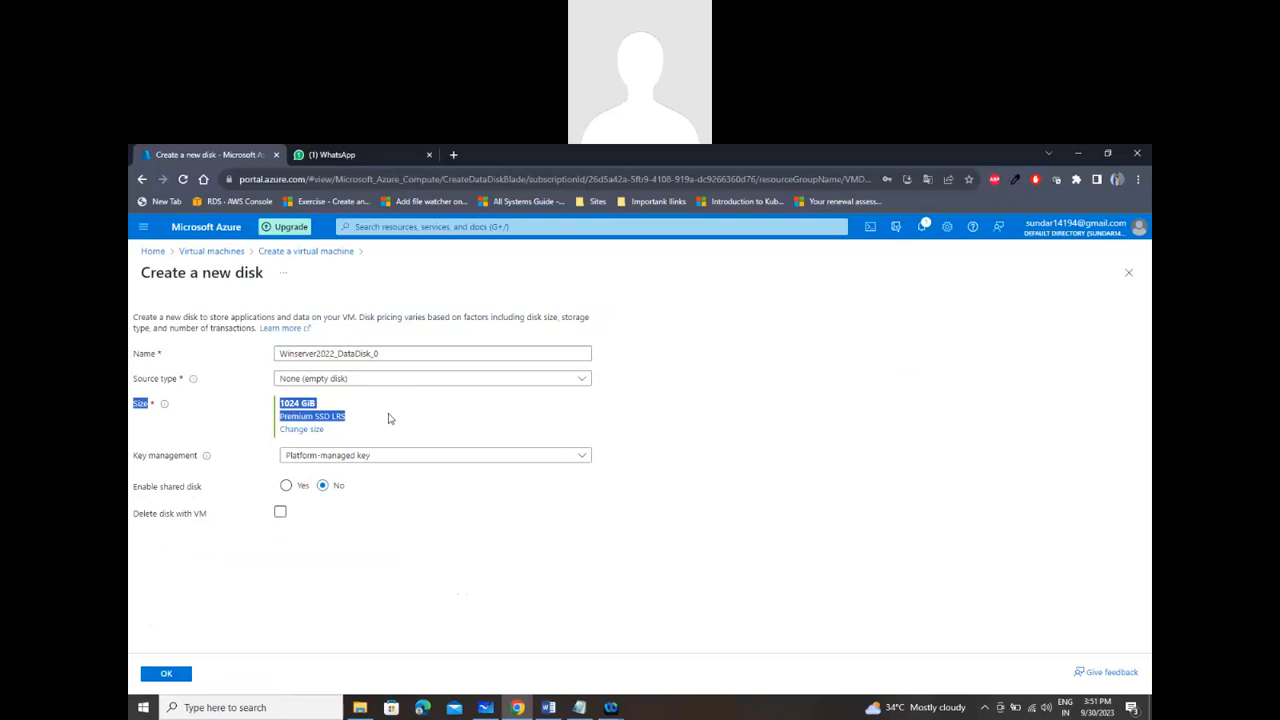
click(389, 418)
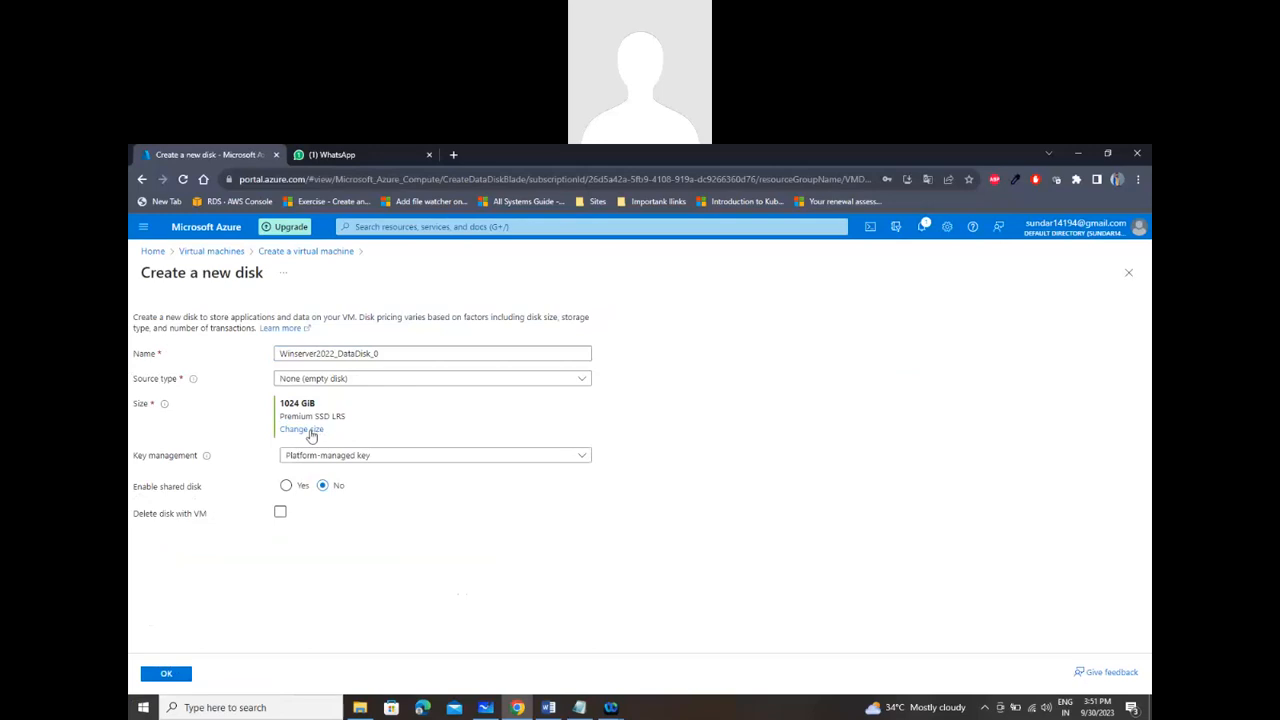
Open the disk size list and try a custom disk size of 128 GiB
click(310, 430)
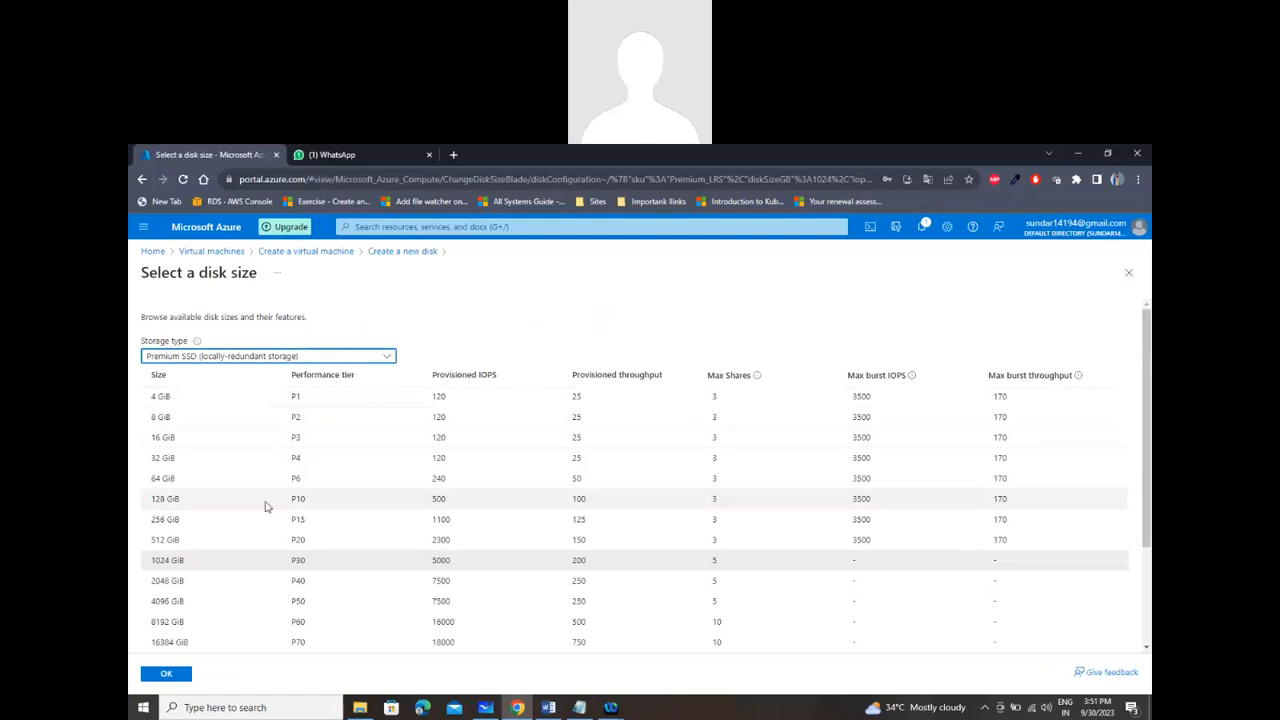
scroll(253, 499, down, 3)
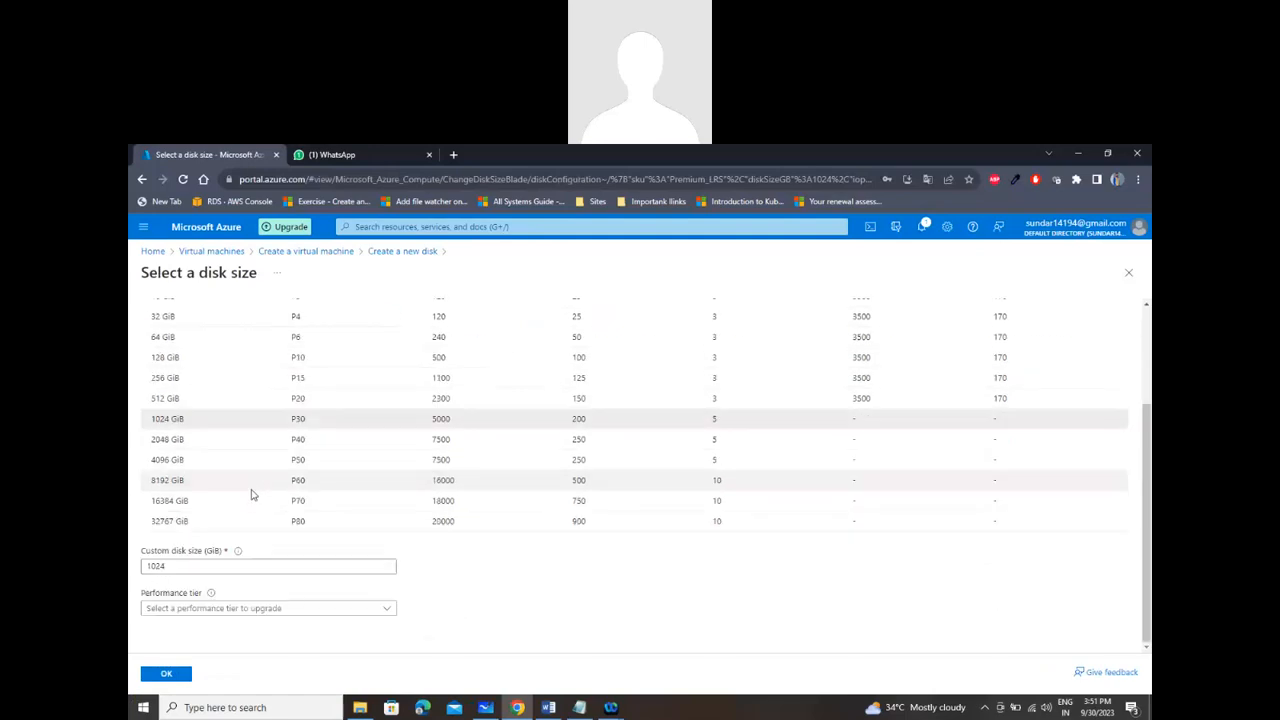
scroll(236, 480, up, 5)
scroll(190, 430, down, 1)
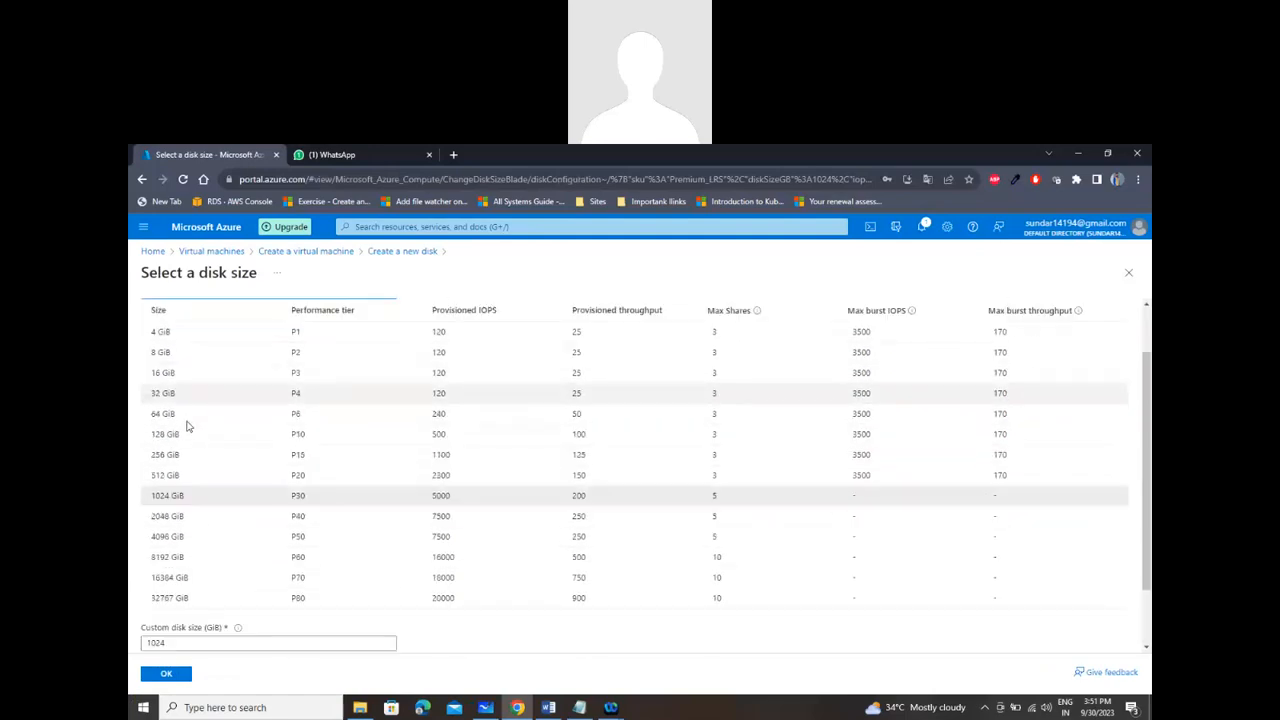
scroll(186, 426, up, 1)
scroll(187, 437, down, 4)
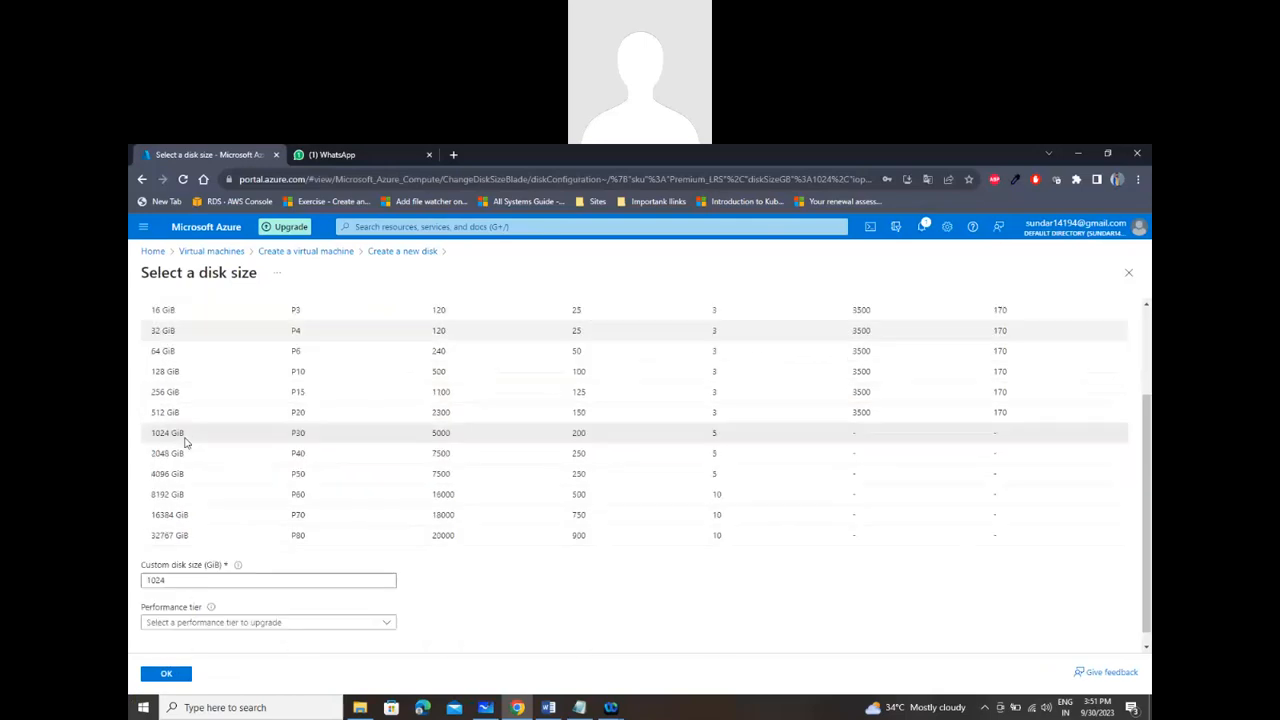
scroll(183, 415, up, 3)
scroll(183, 415, down, 3)
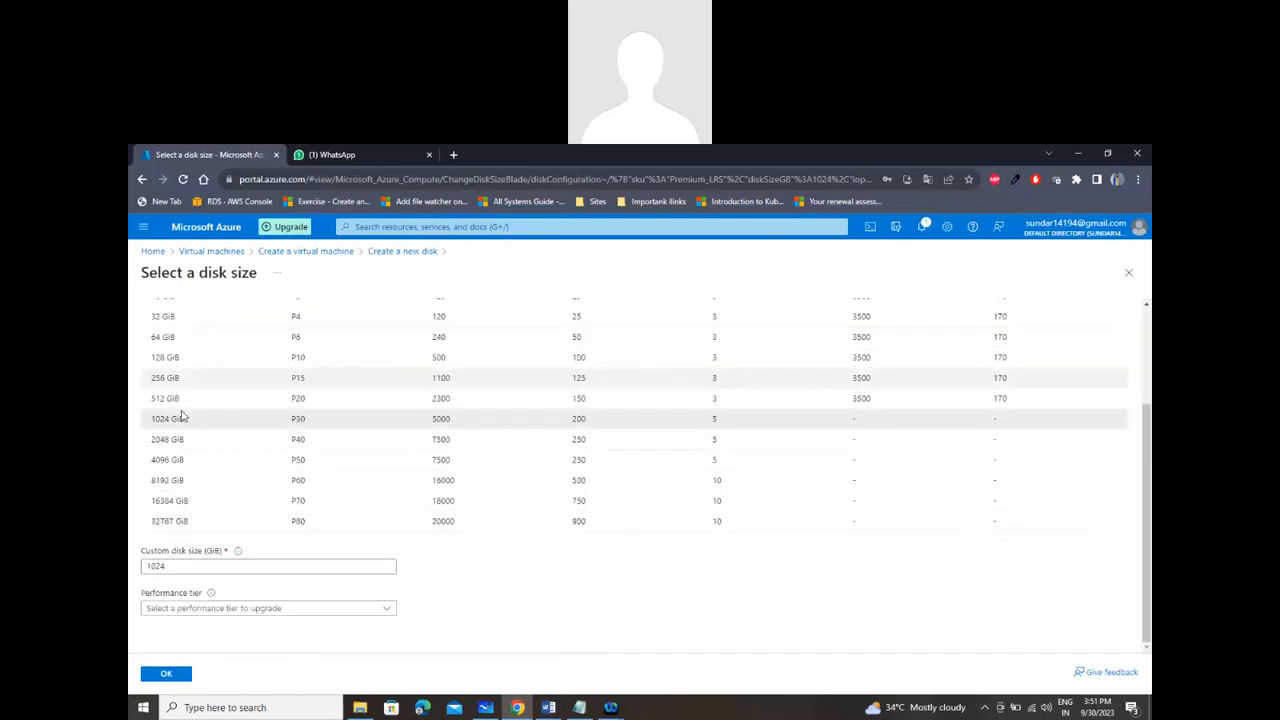
scroll(183, 412, up, 2)
scroll(183, 411, down, 2)
click(188, 567)
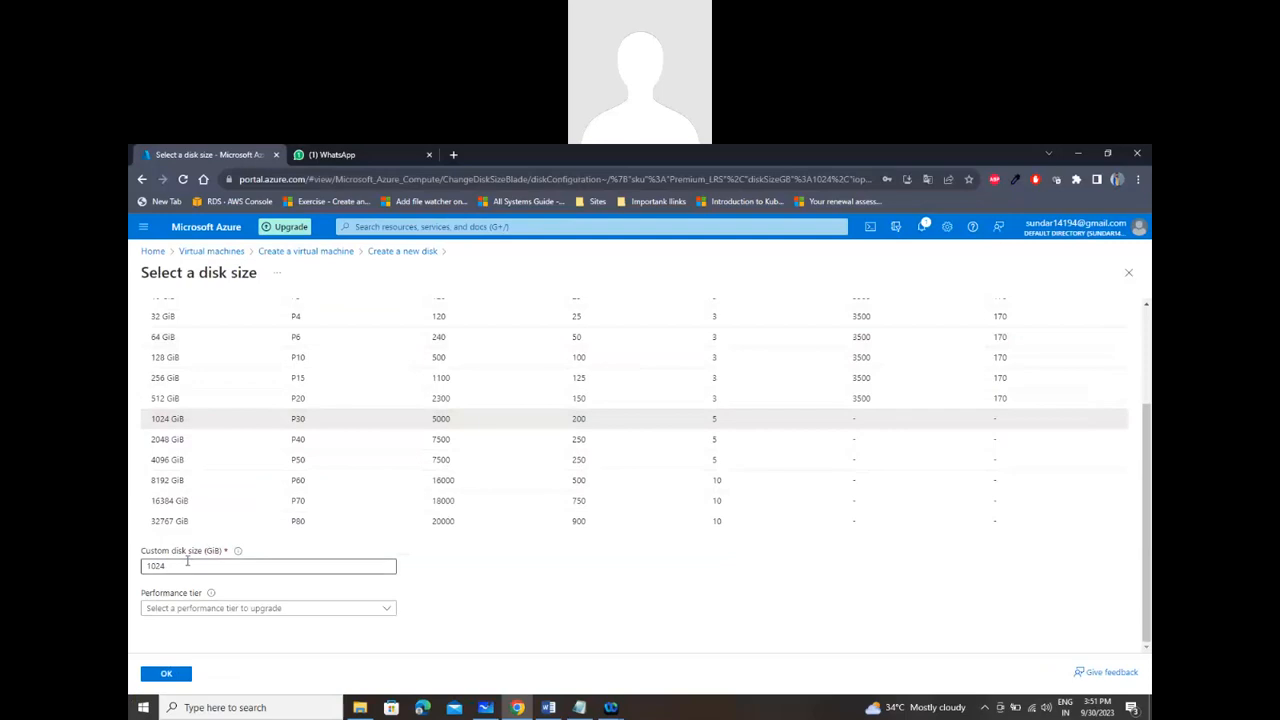
scroll(200, 491, up, 4)
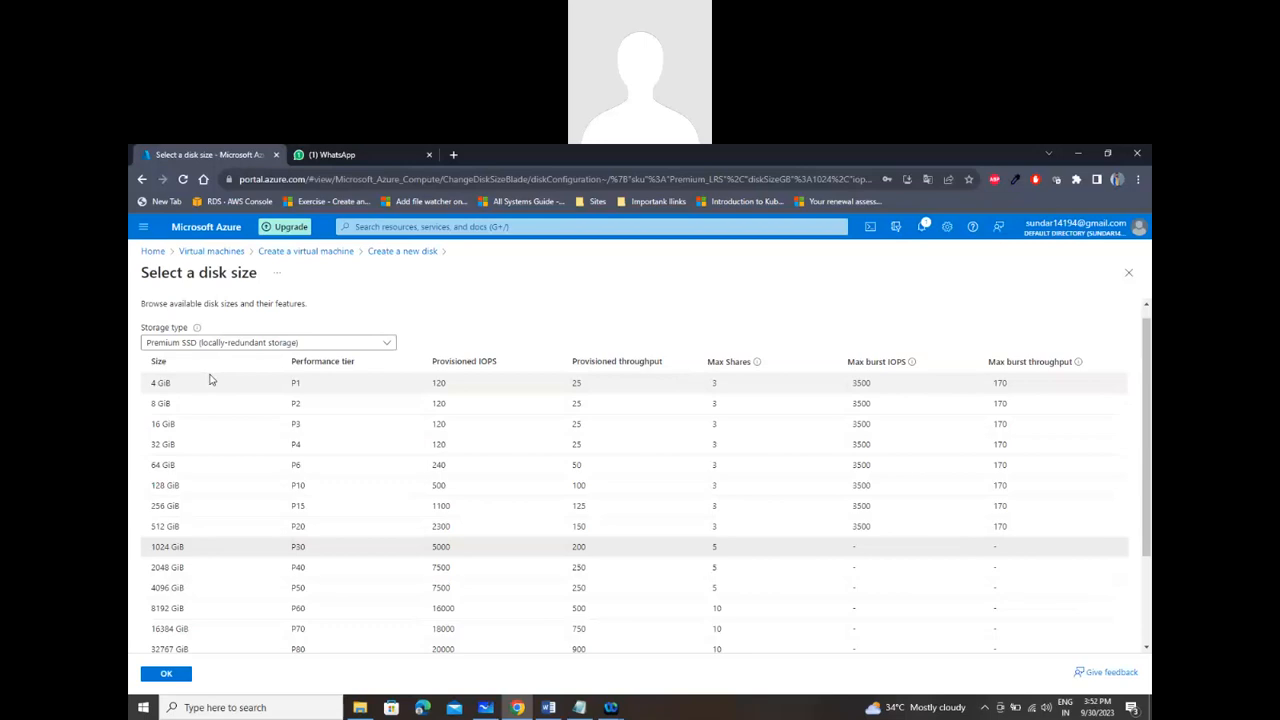
scroll(190, 480, down, 2)
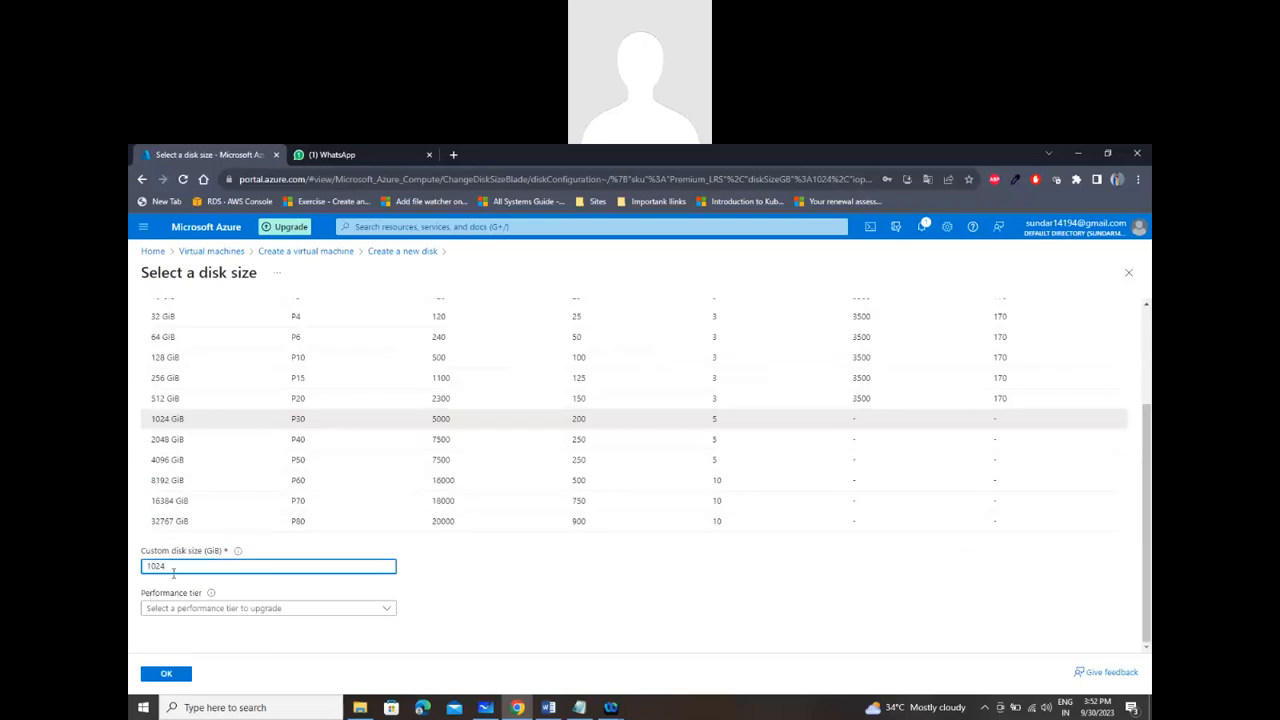
scroll(173, 570, up, 2)
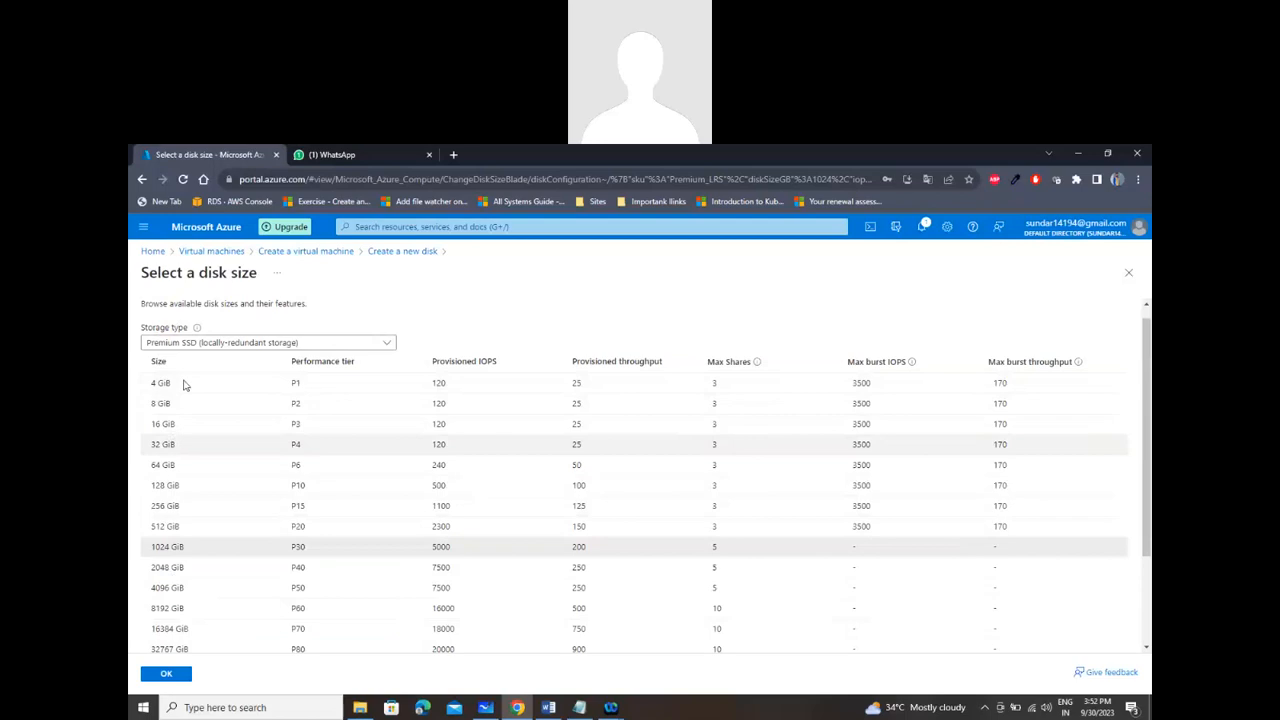
scroll(186, 410, down, 2)
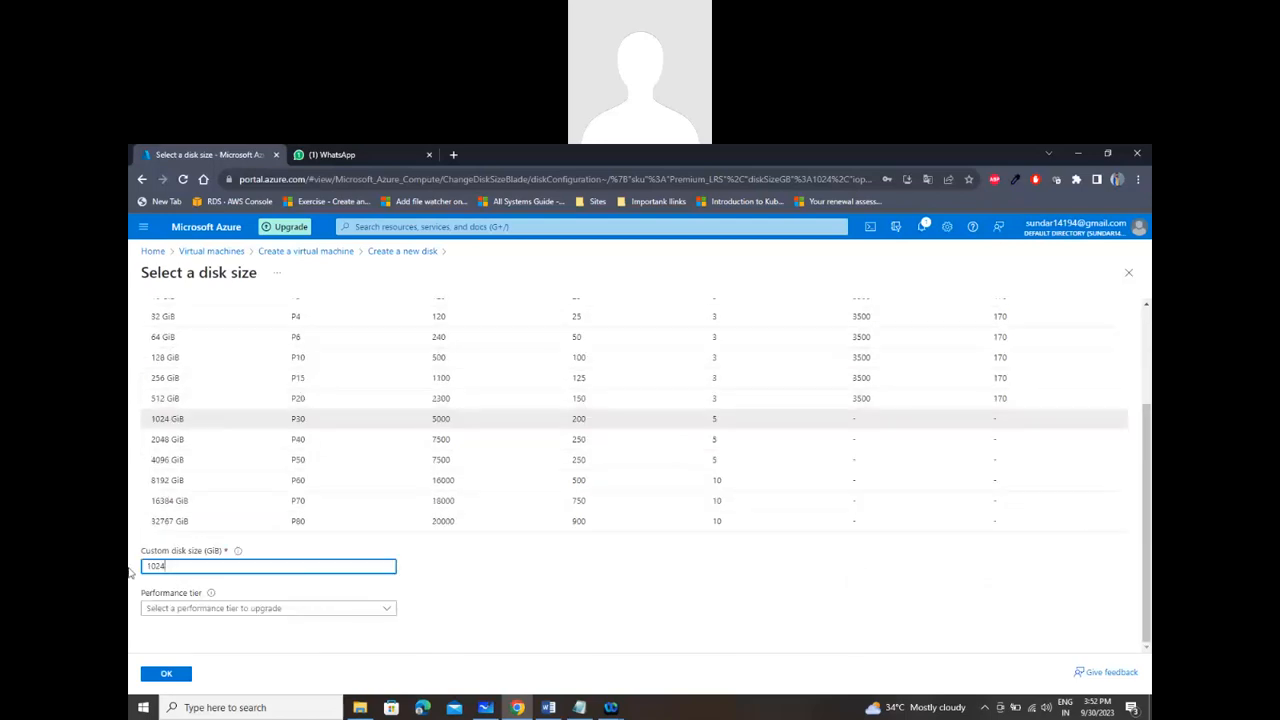
key(ctrl+a)
text(128)
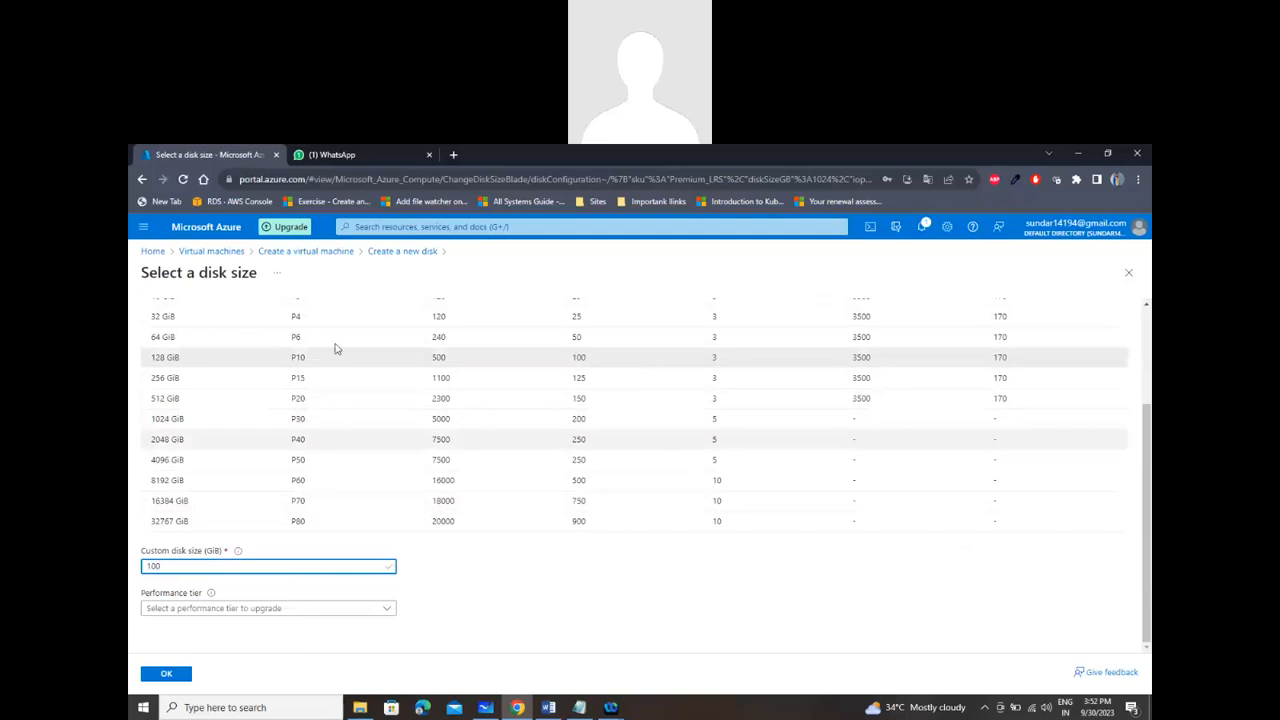
Change the custom disk size to 100 GiB and look over the performance tier list
scroll(337, 346, up, 2)
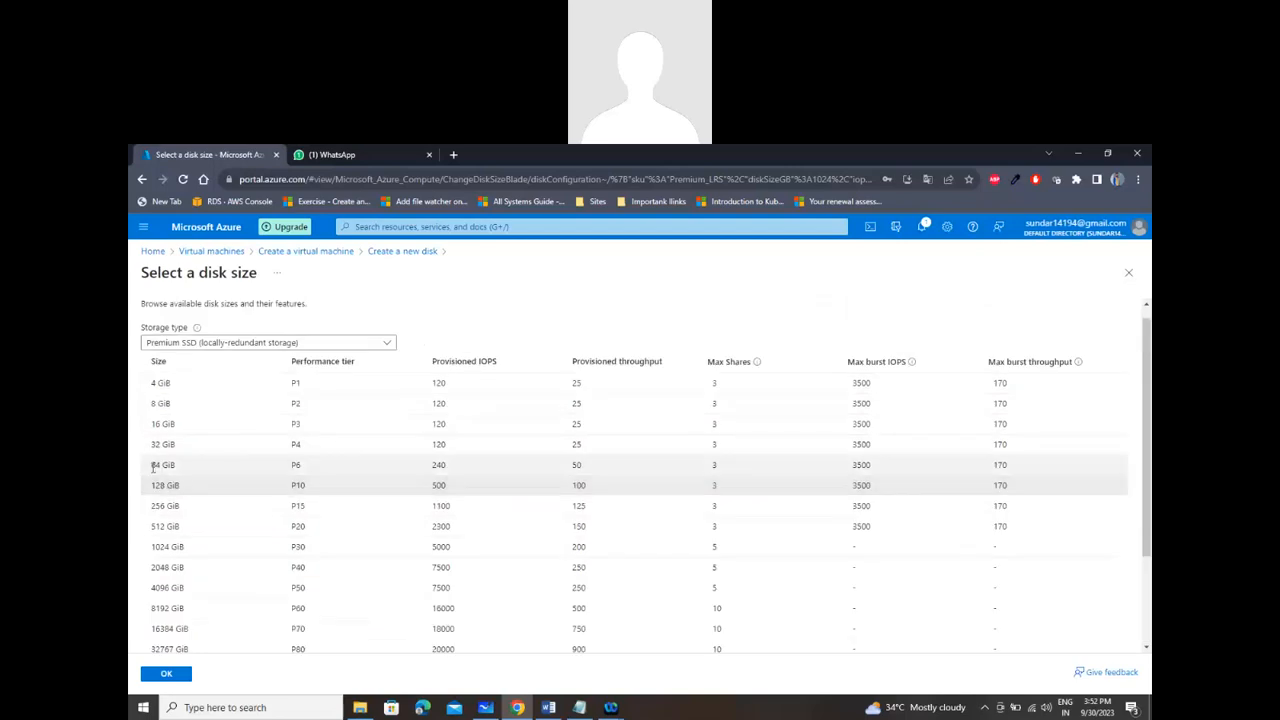
triple_click(153, 467)
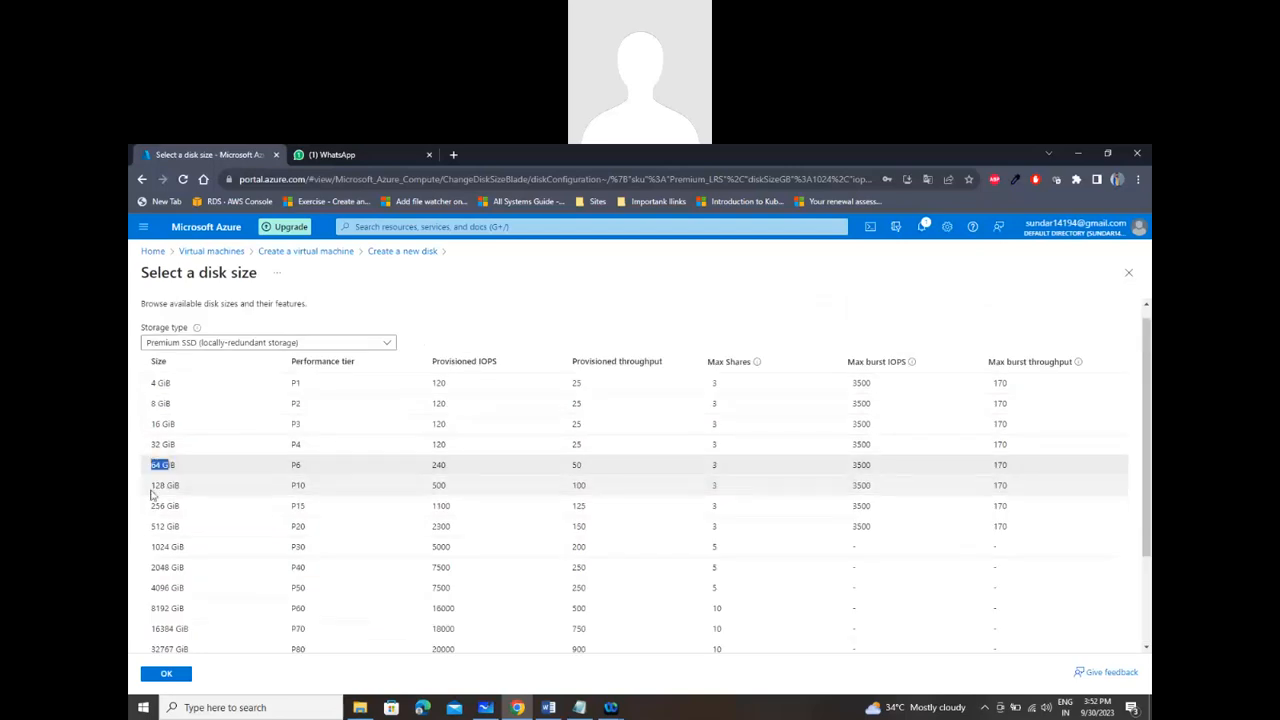
triple_click(170, 487)
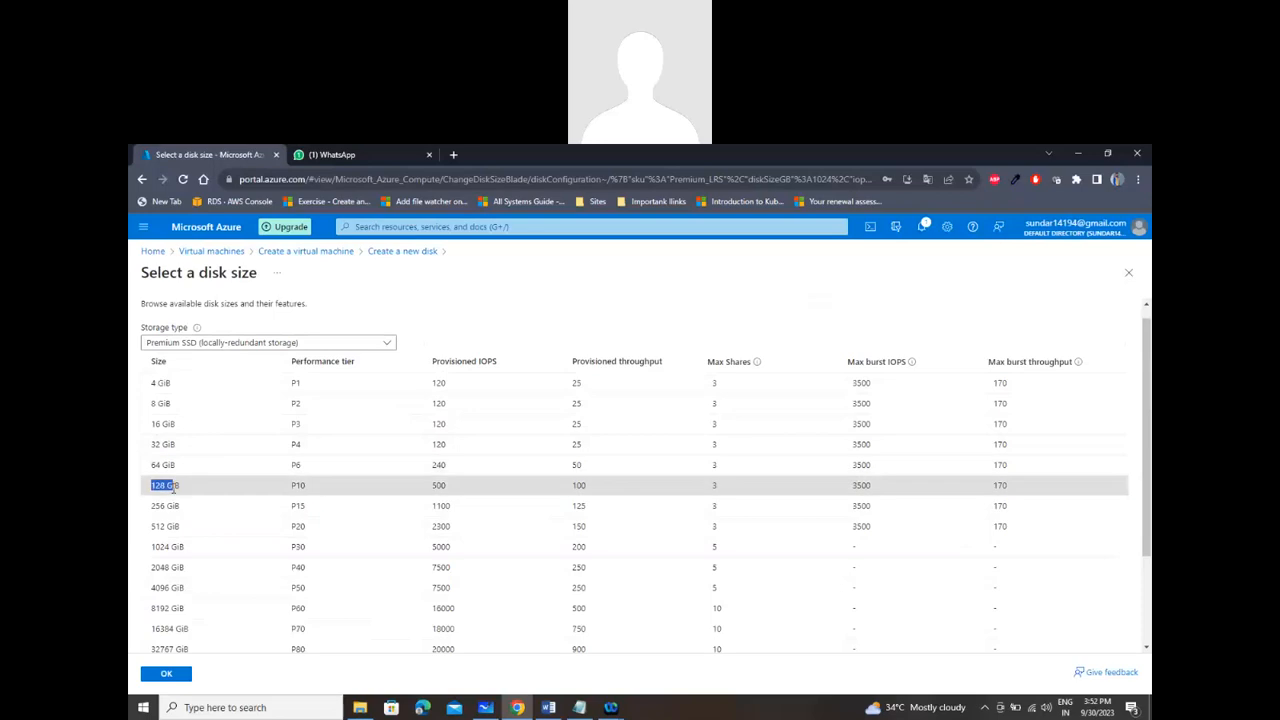
scroll(173, 490, down, 1)
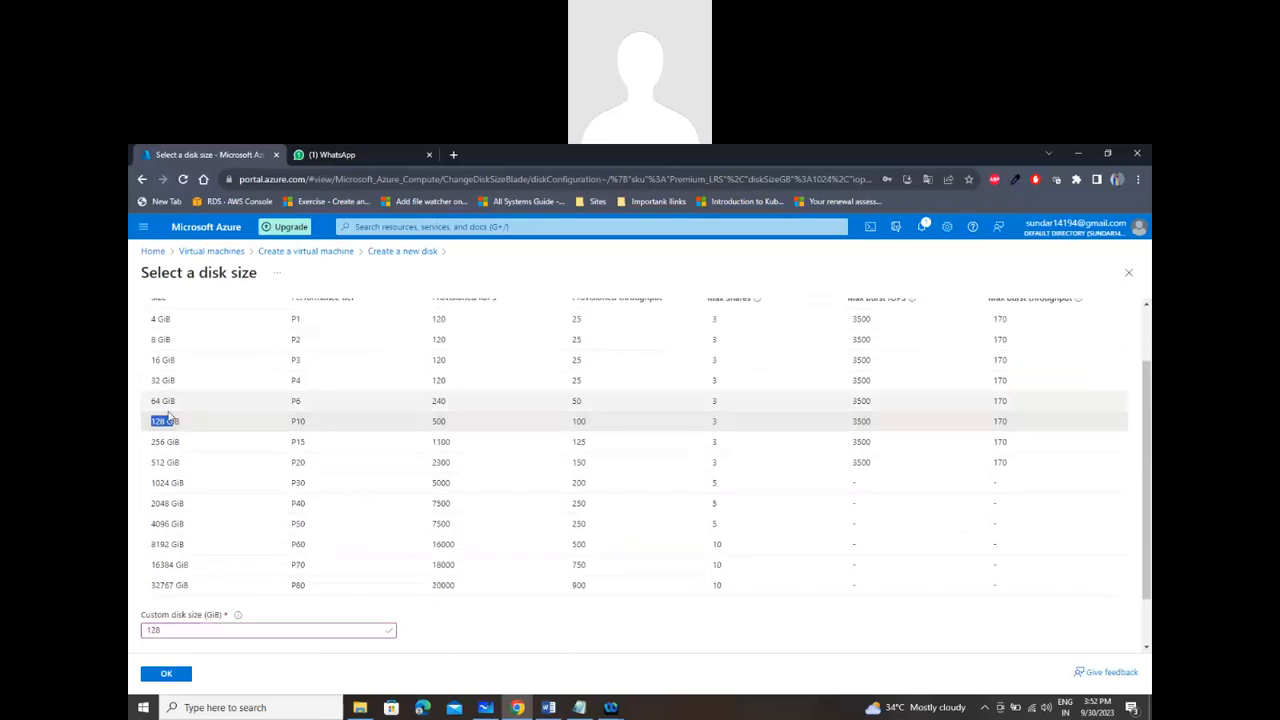
scroll(176, 420, down, 1)
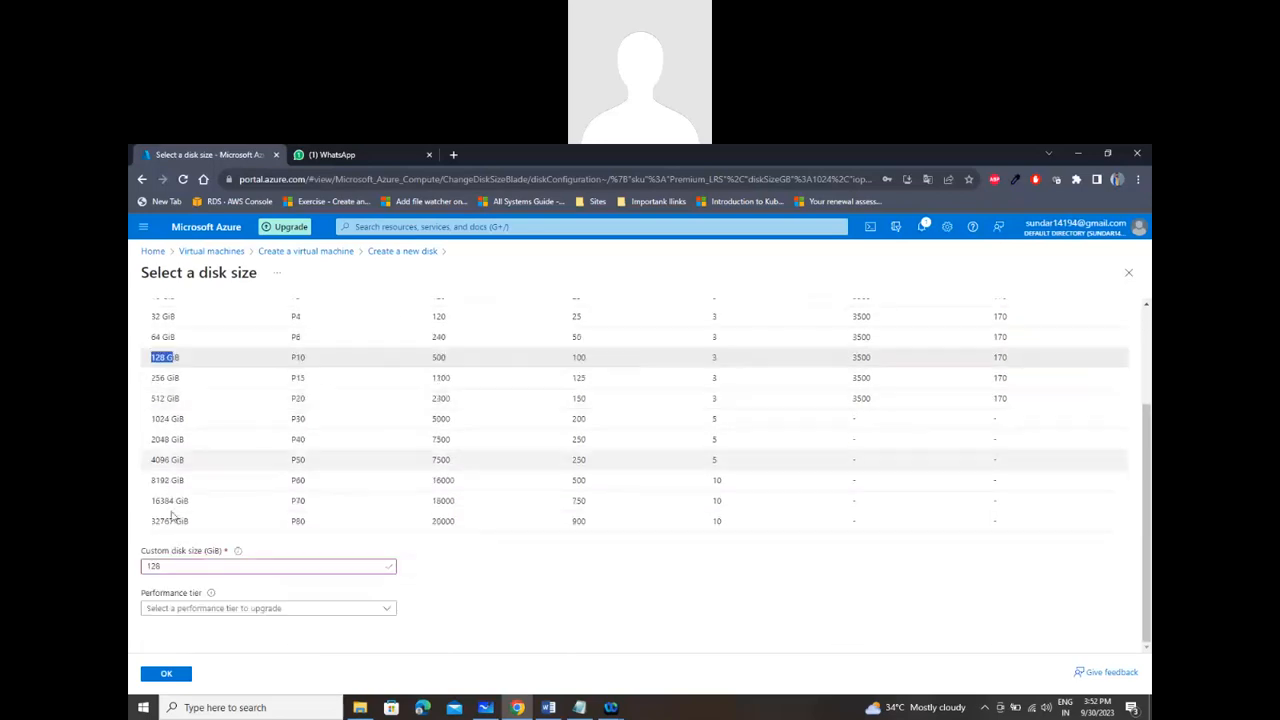
click(155, 565)
drag(147, 566, 137, 572)
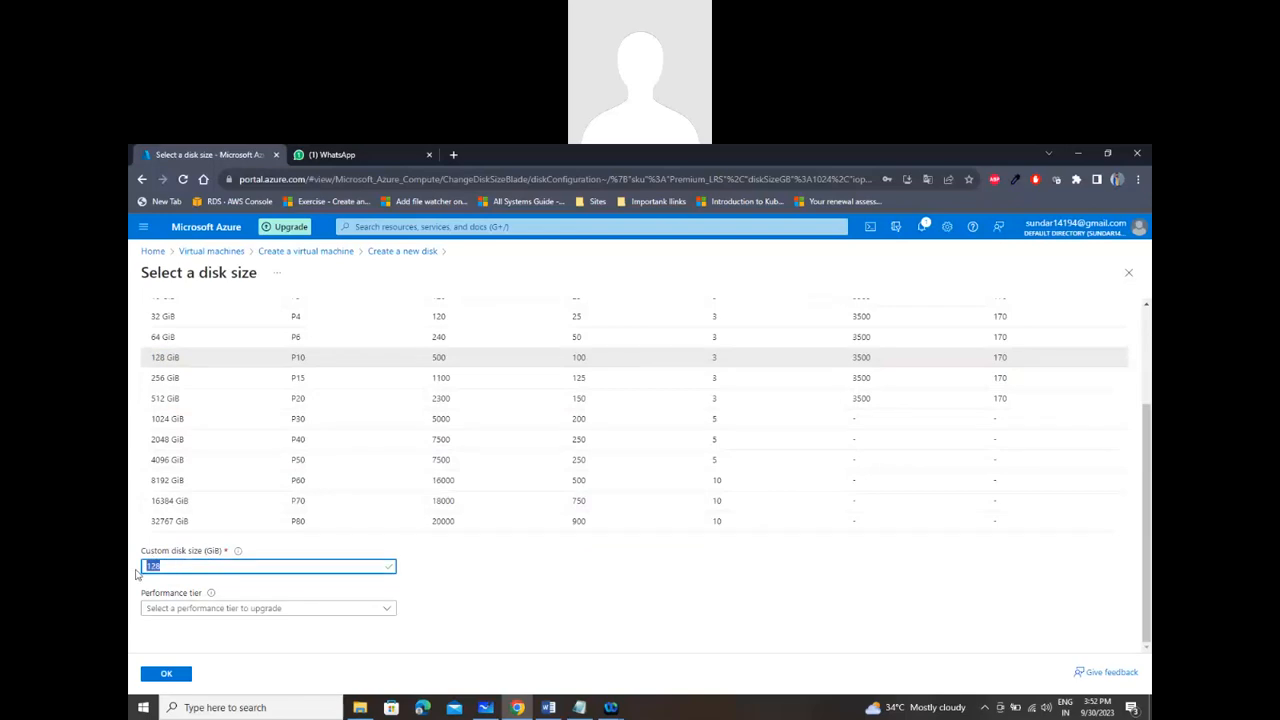
text(100)
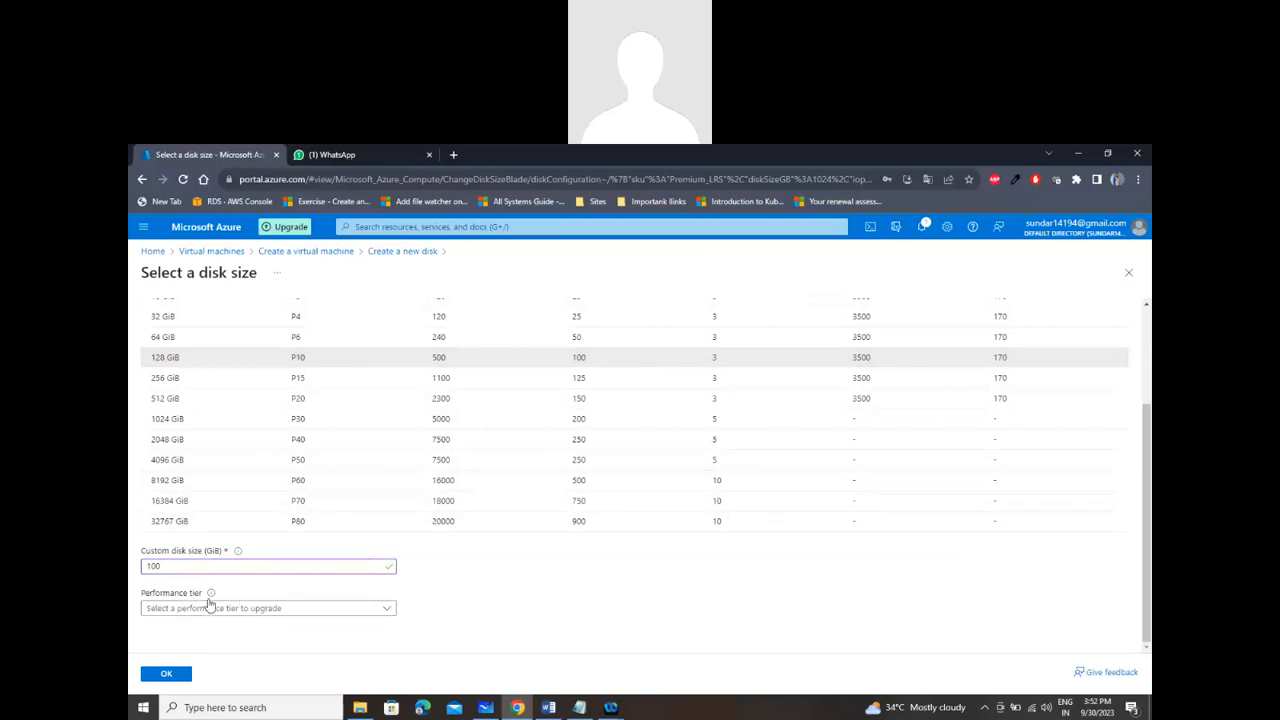
scroll(236, 598, up, 1)
scroll(210, 542, up, 2)
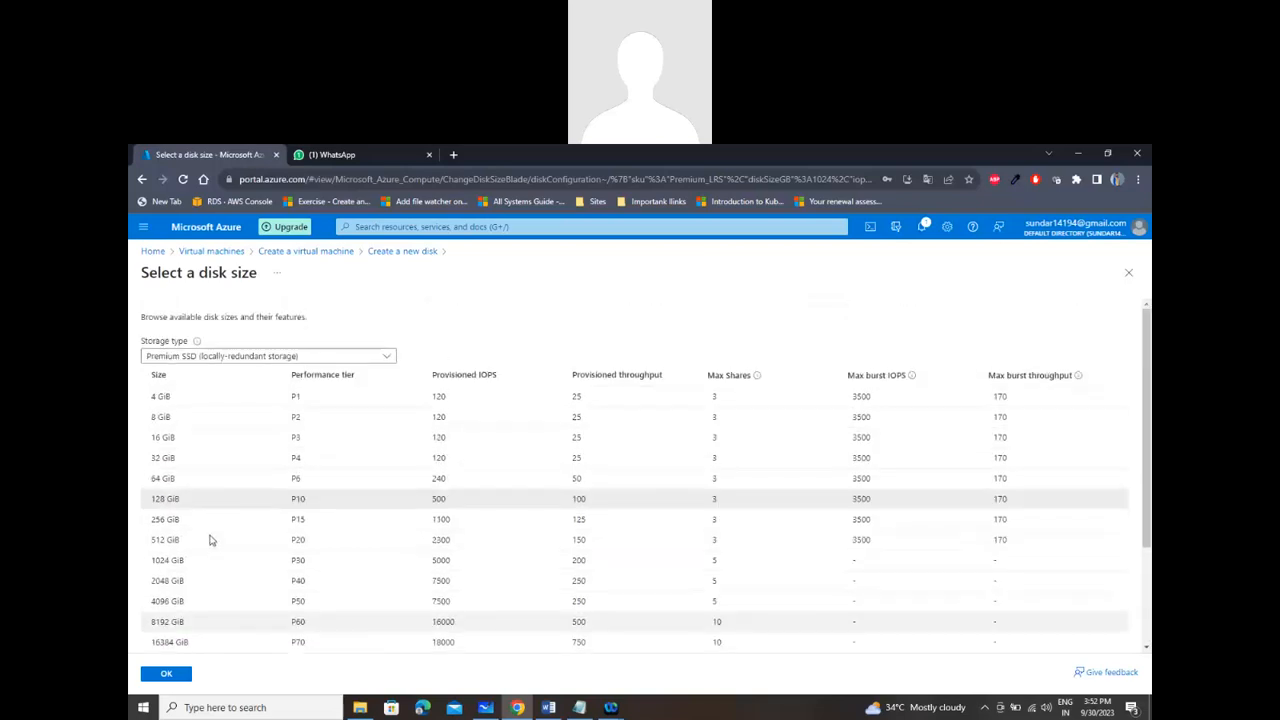
scroll(211, 541, down, 2)
click(214, 622)
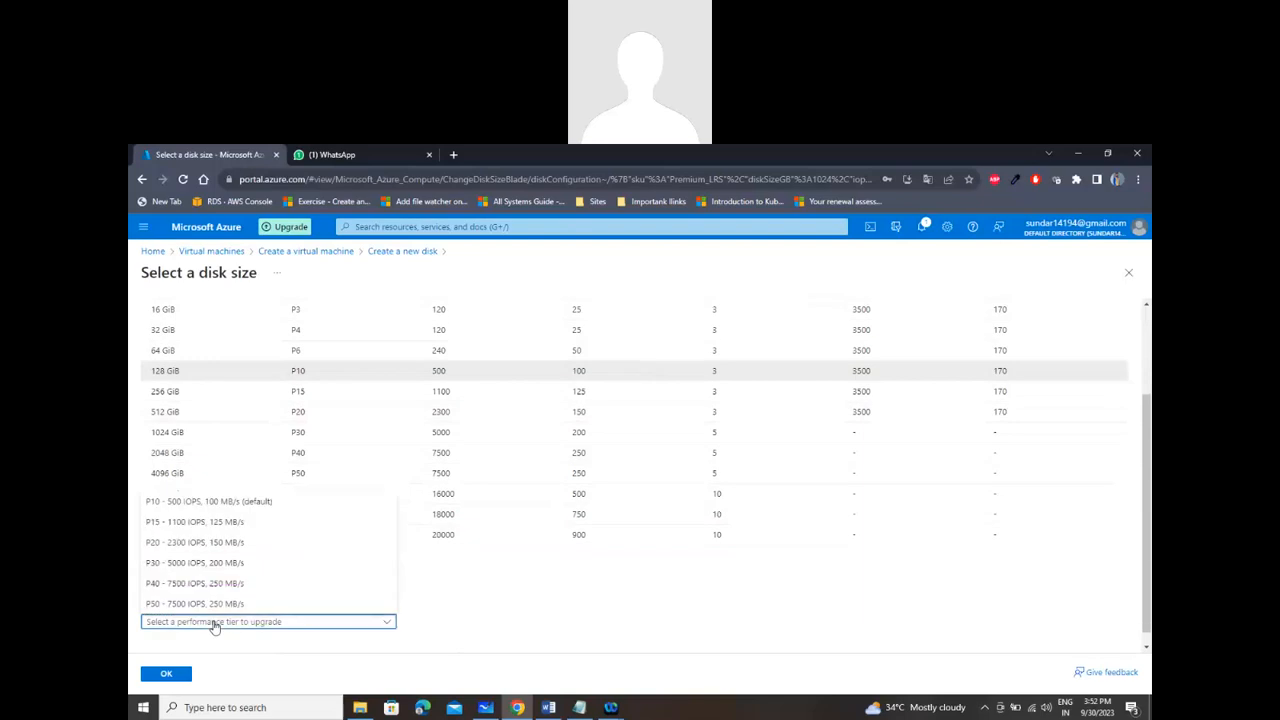
click(462, 610)
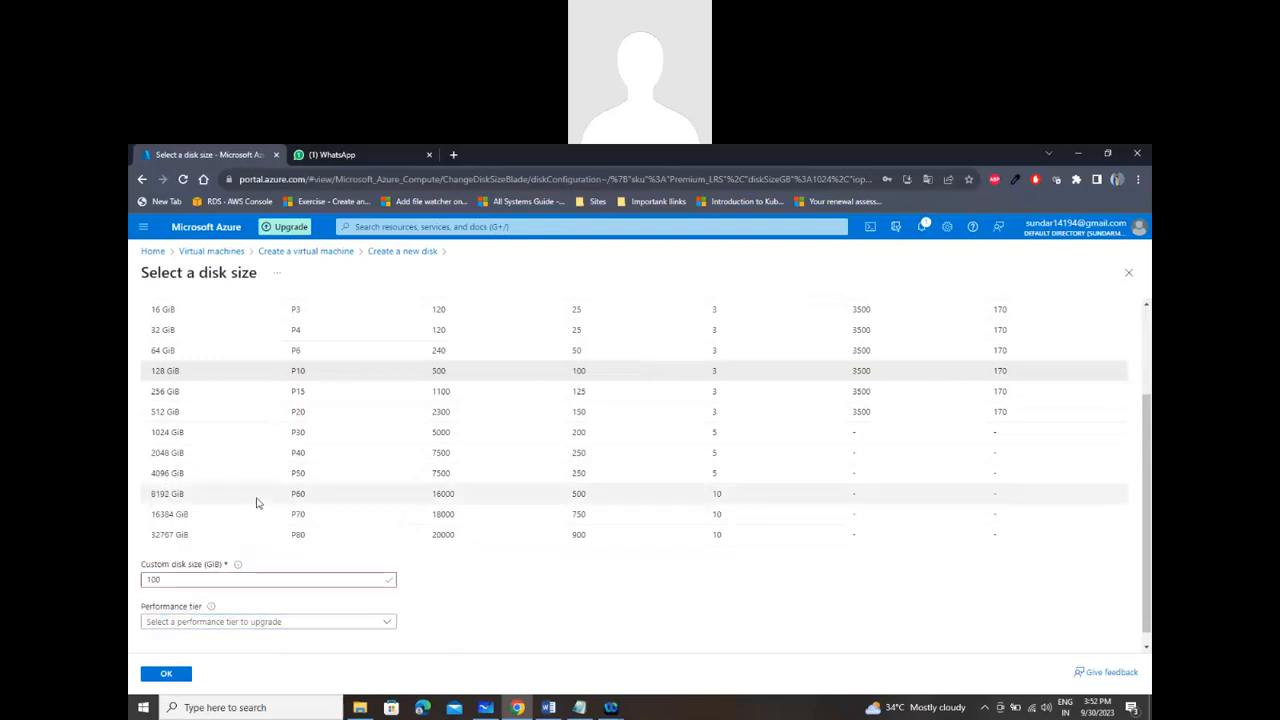
scroll(256, 503, up, 2)
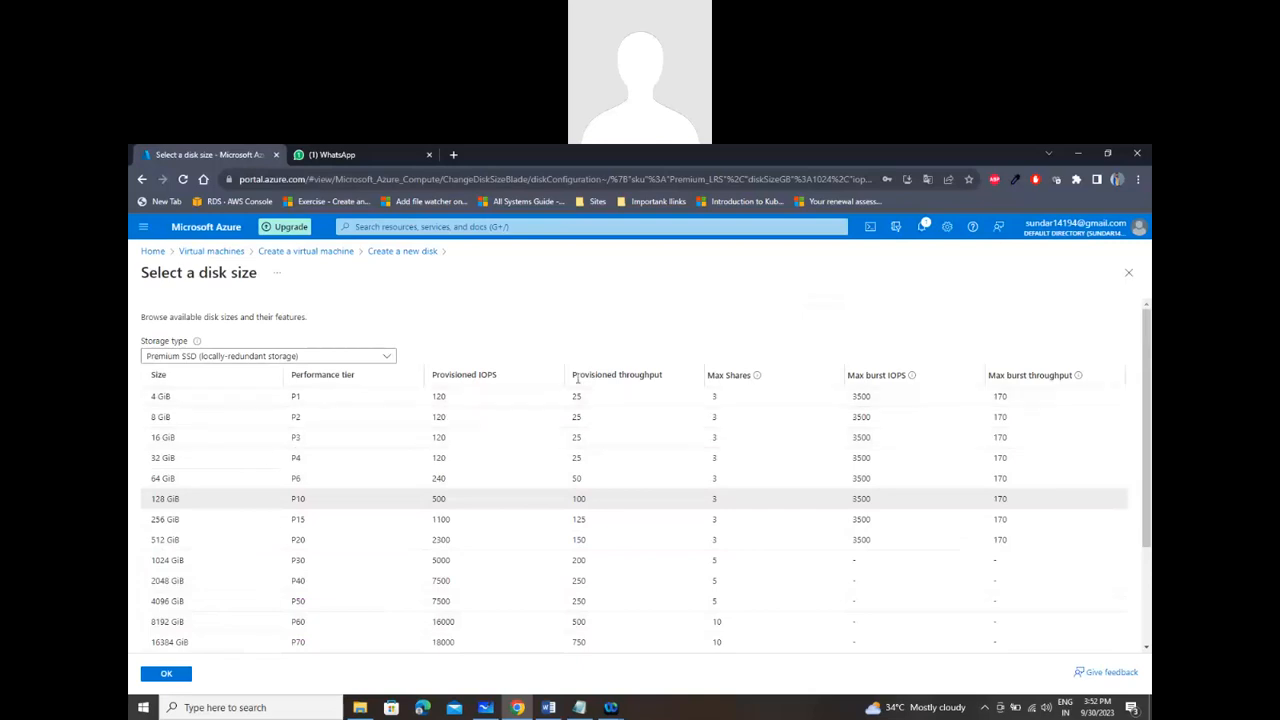
Compare the IOPS and throughput columns, re-enter 100 GiB, and keep the P10 performance tier
drag(573, 379, 674, 377)
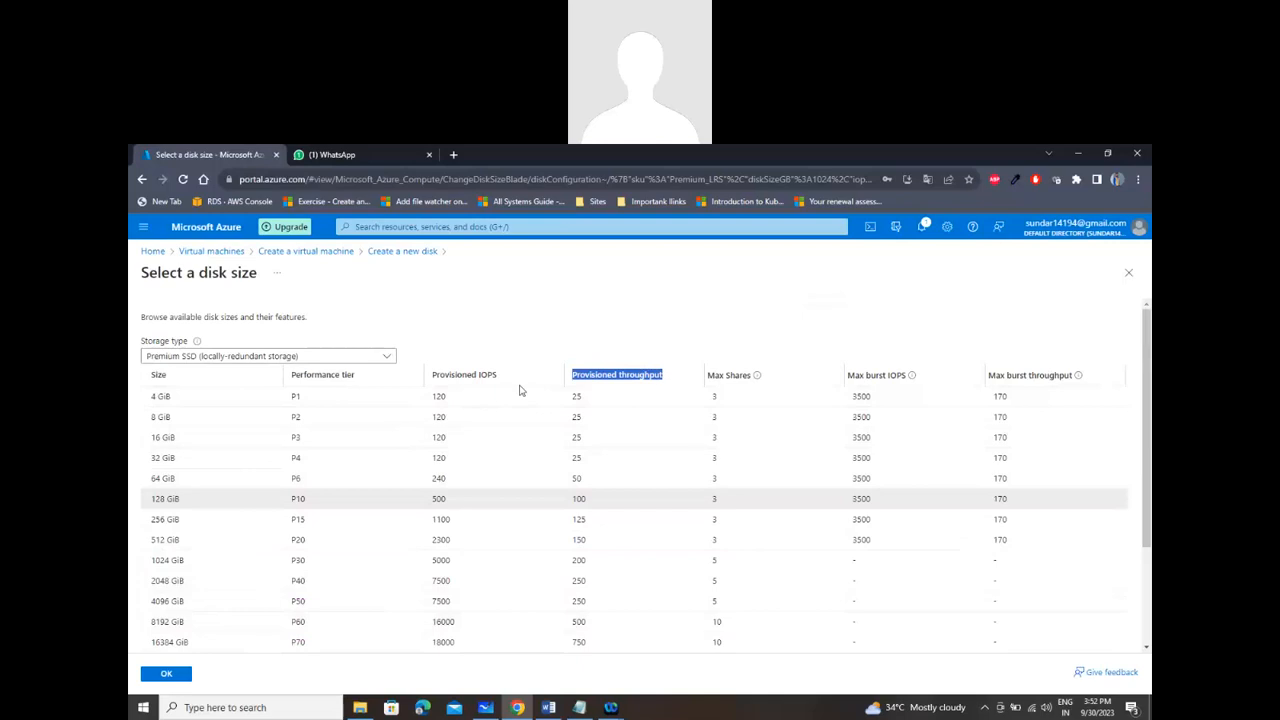
click(467, 377)
drag(434, 377, 476, 377)
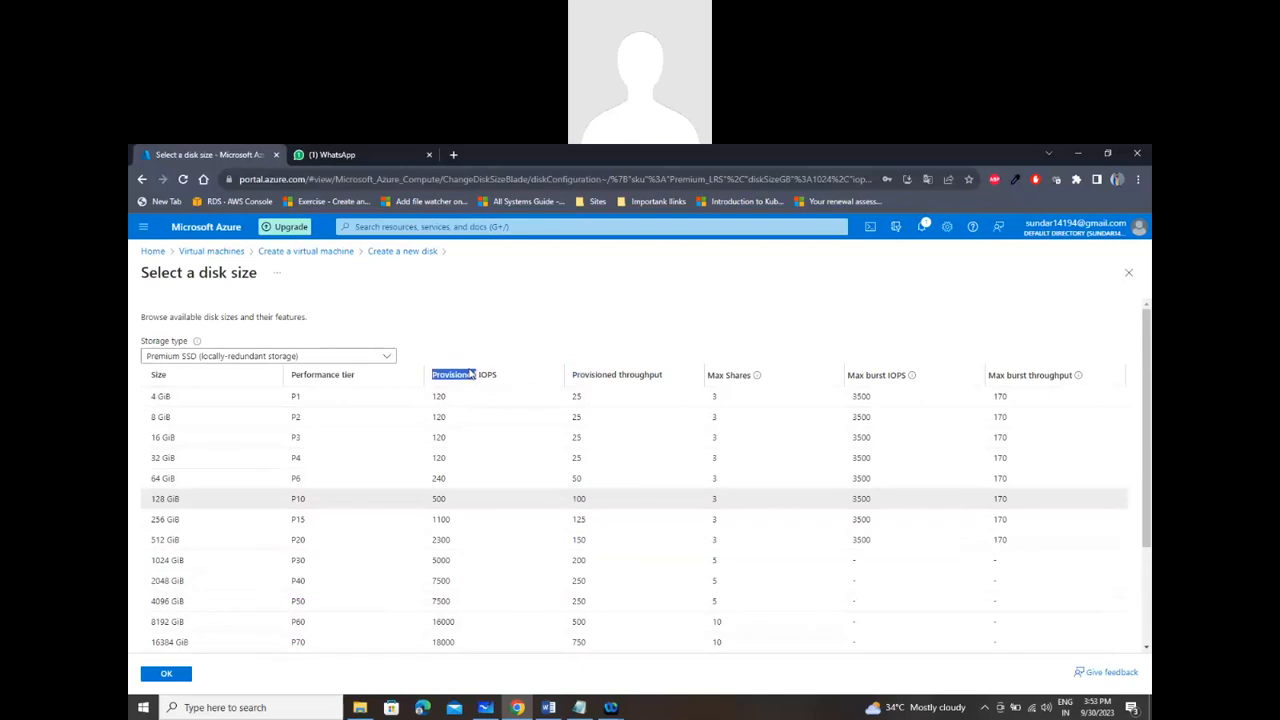
click(175, 480)
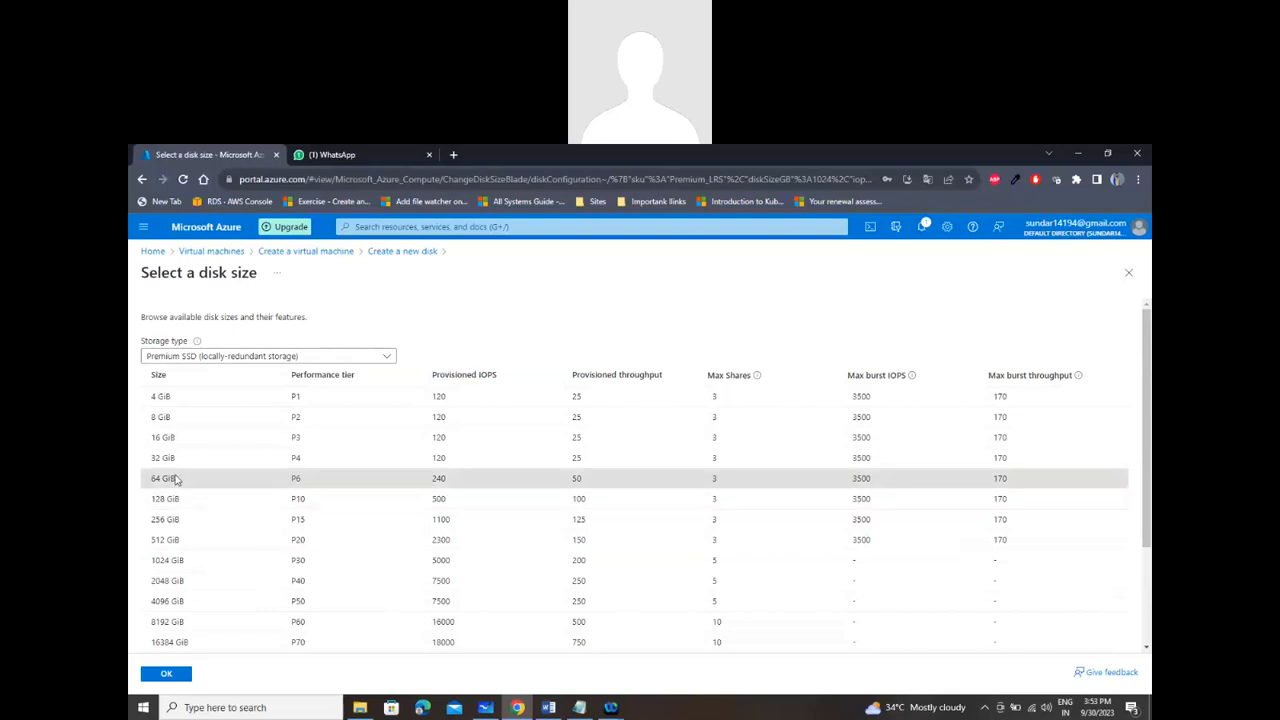
scroll(200, 598, down, 3)
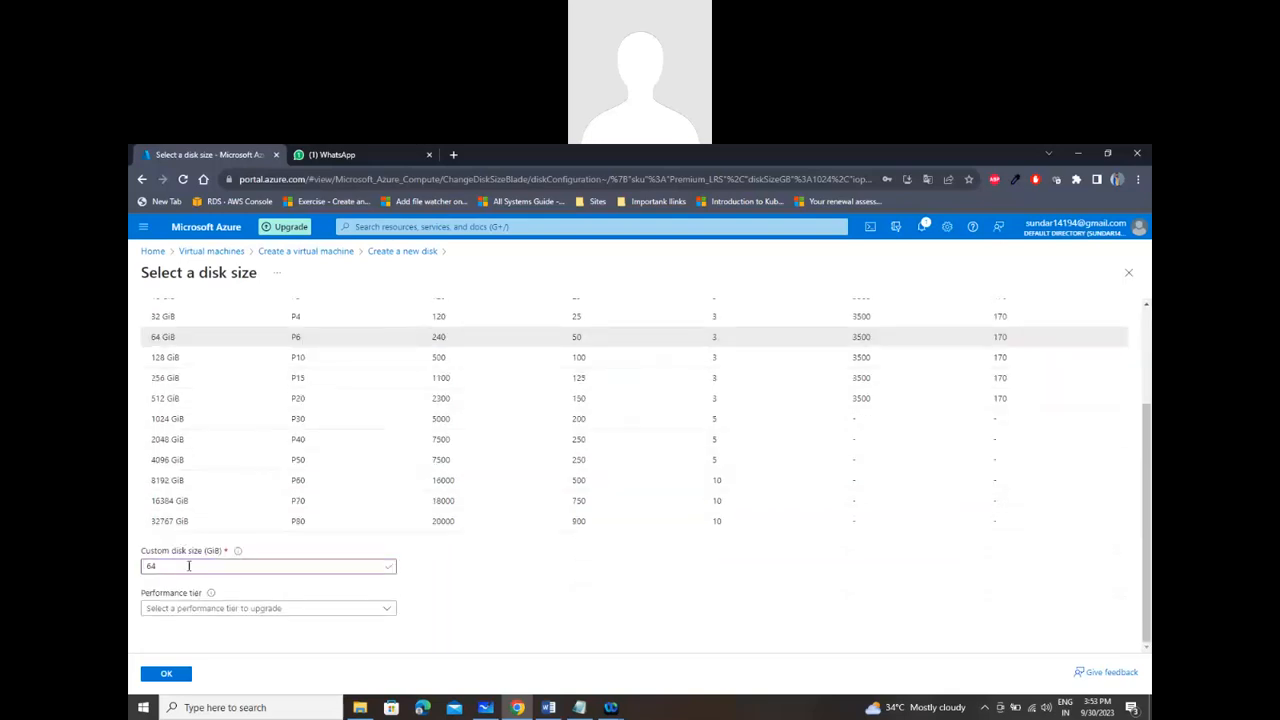
double_click(188, 566)
text(100)
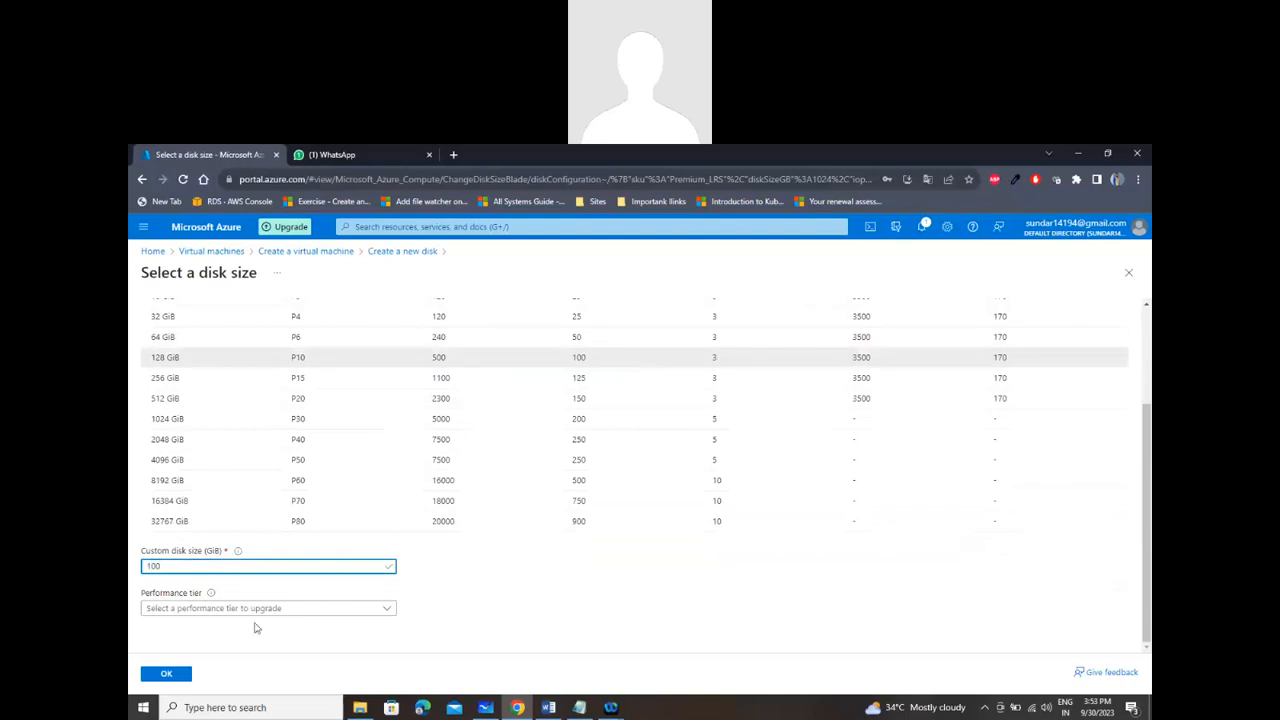
click(255, 610)
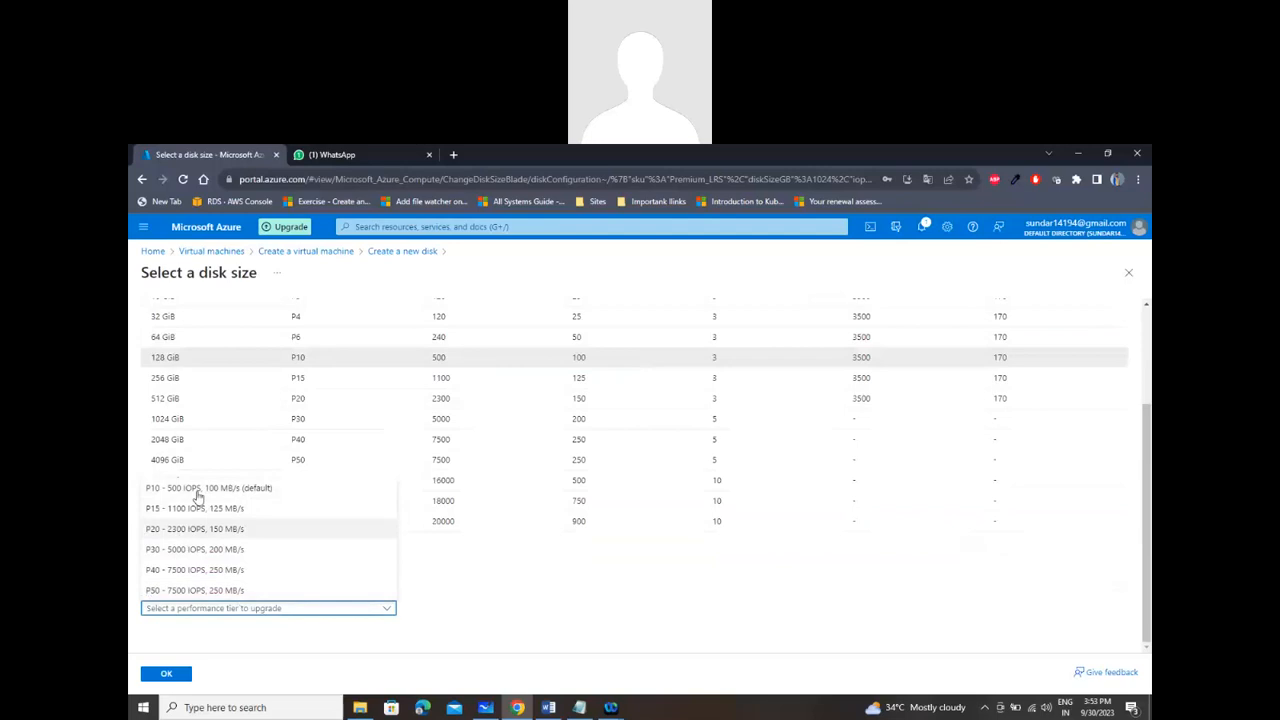
click(567, 618)
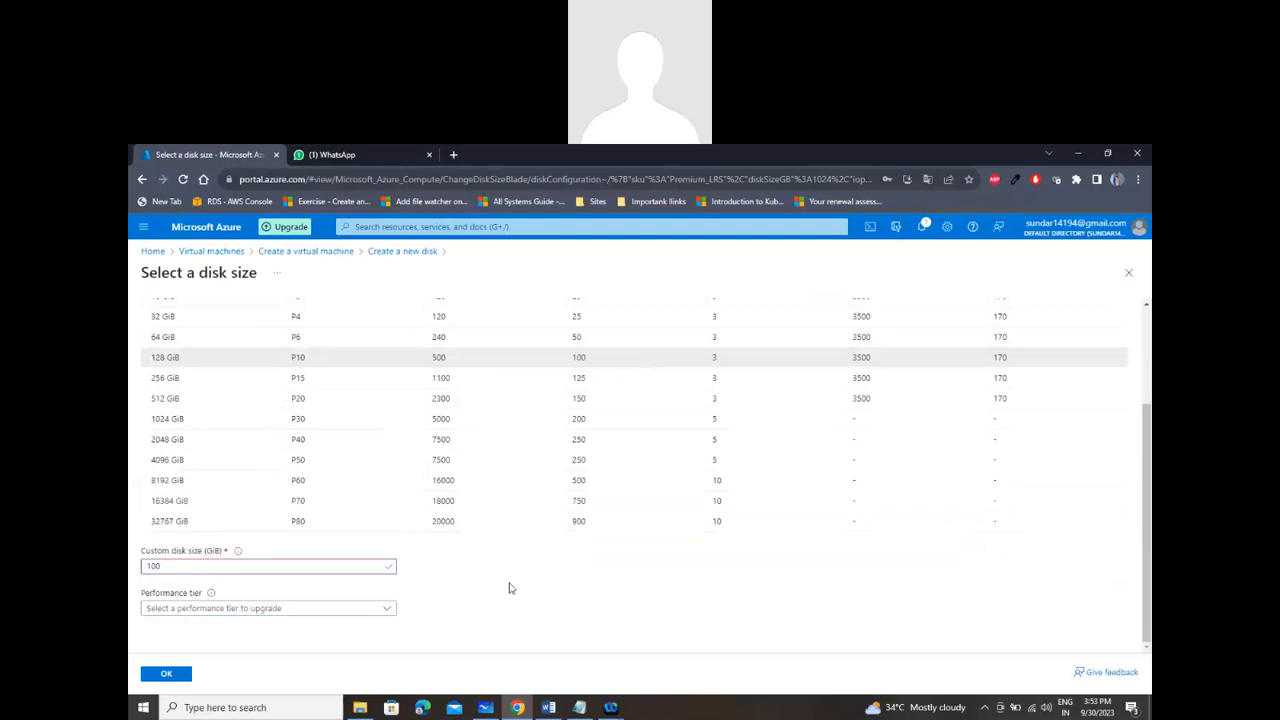
click(248, 607)
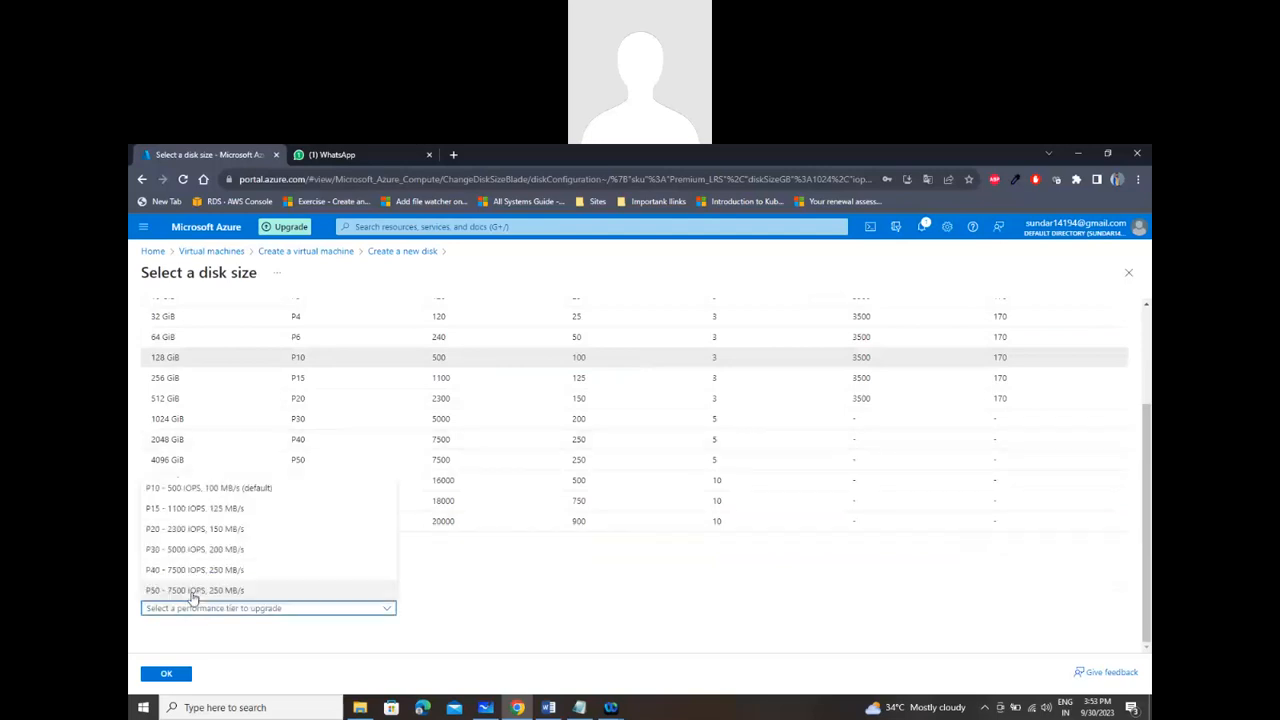
click(181, 491)
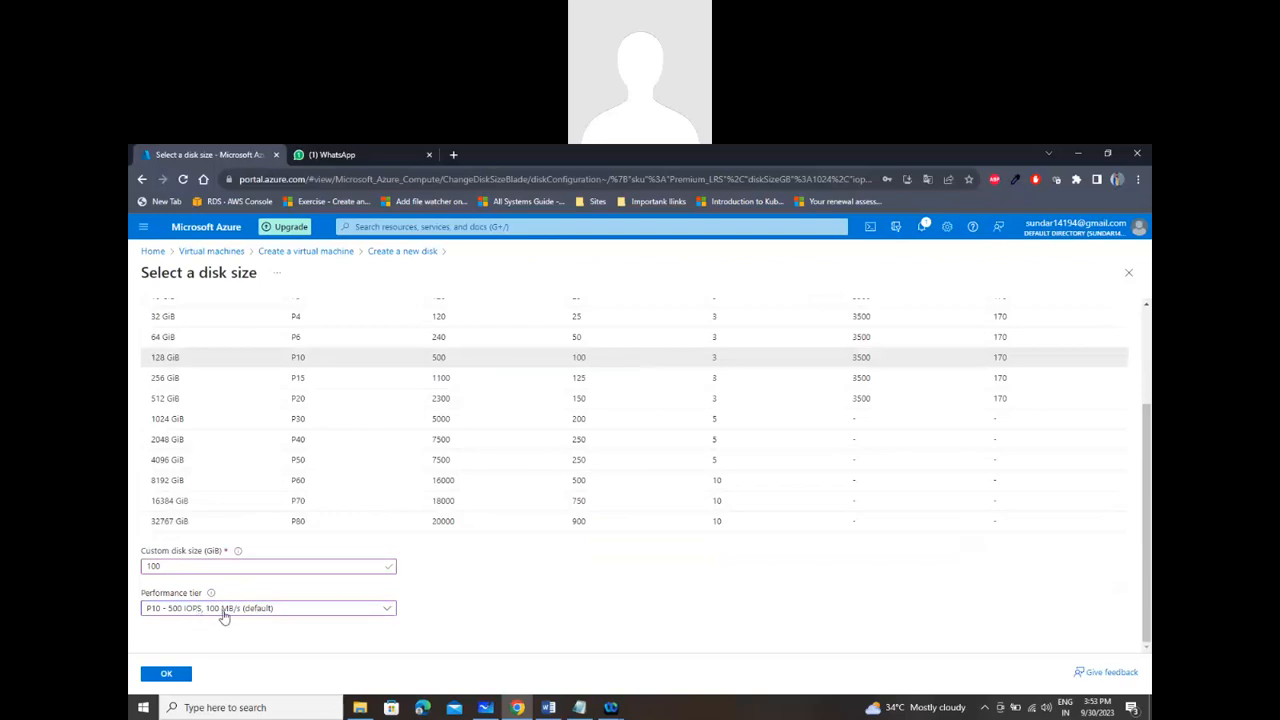
scroll(245, 615, up, 3)
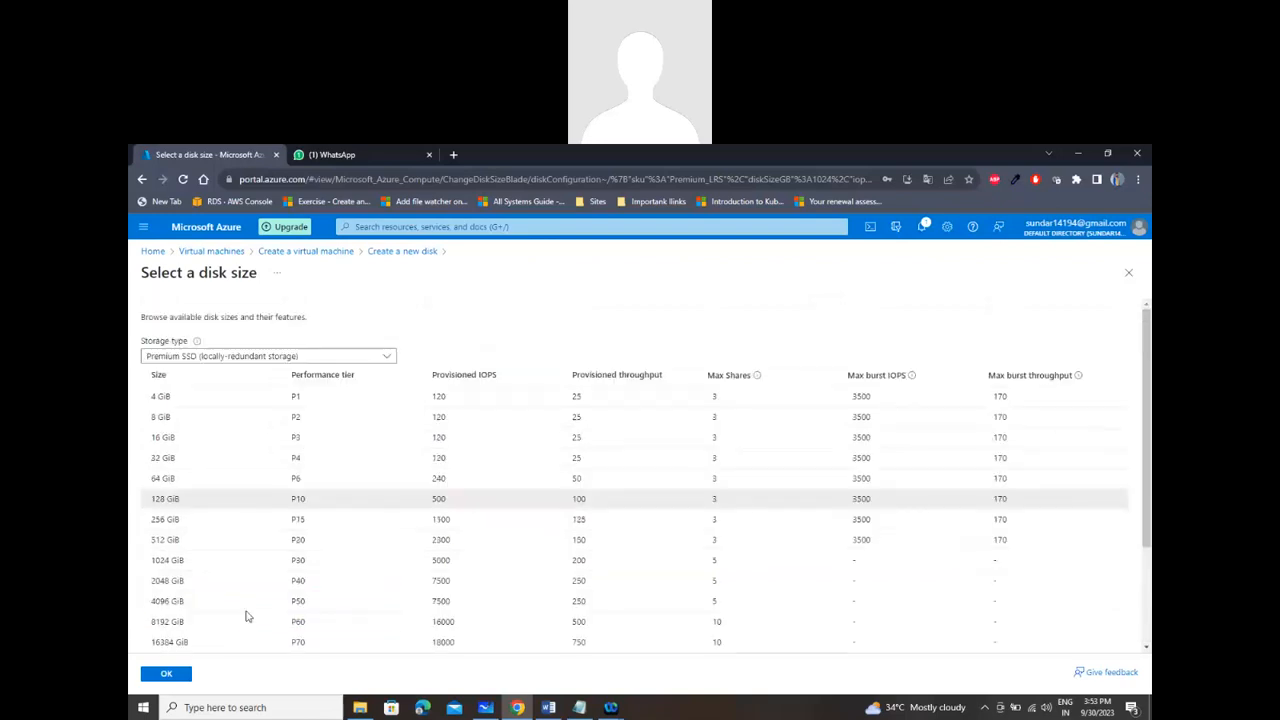
scroll(440, 520, down, 3)
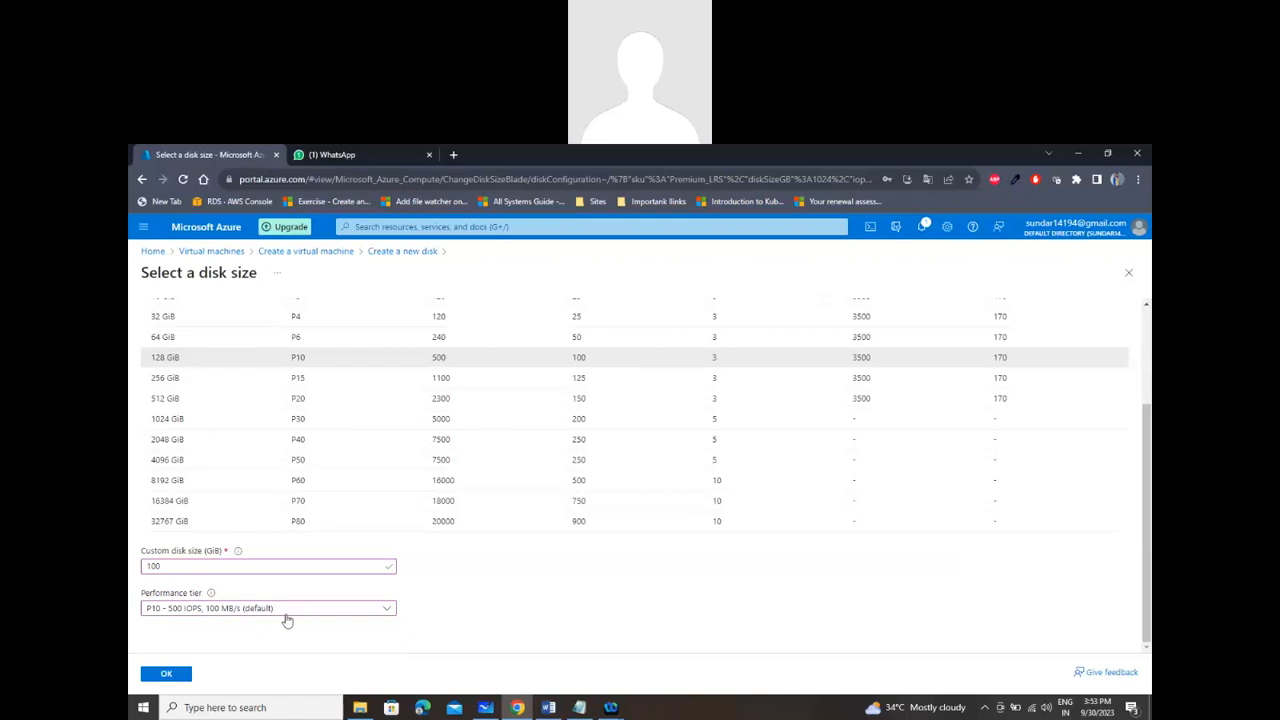
Confirm the 100 GiB size and attach Winserver2022_DataDisk_0 at LUN 0 with read-only caching
click(166, 673)
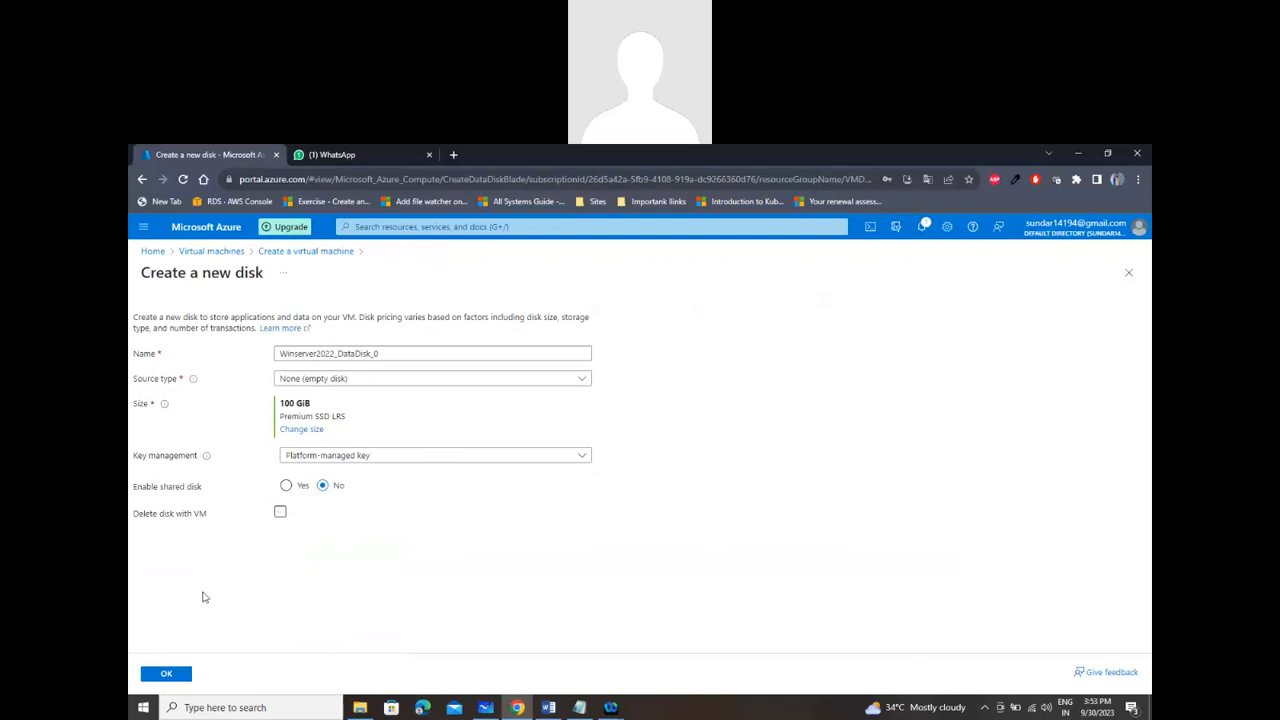
click(168, 674)
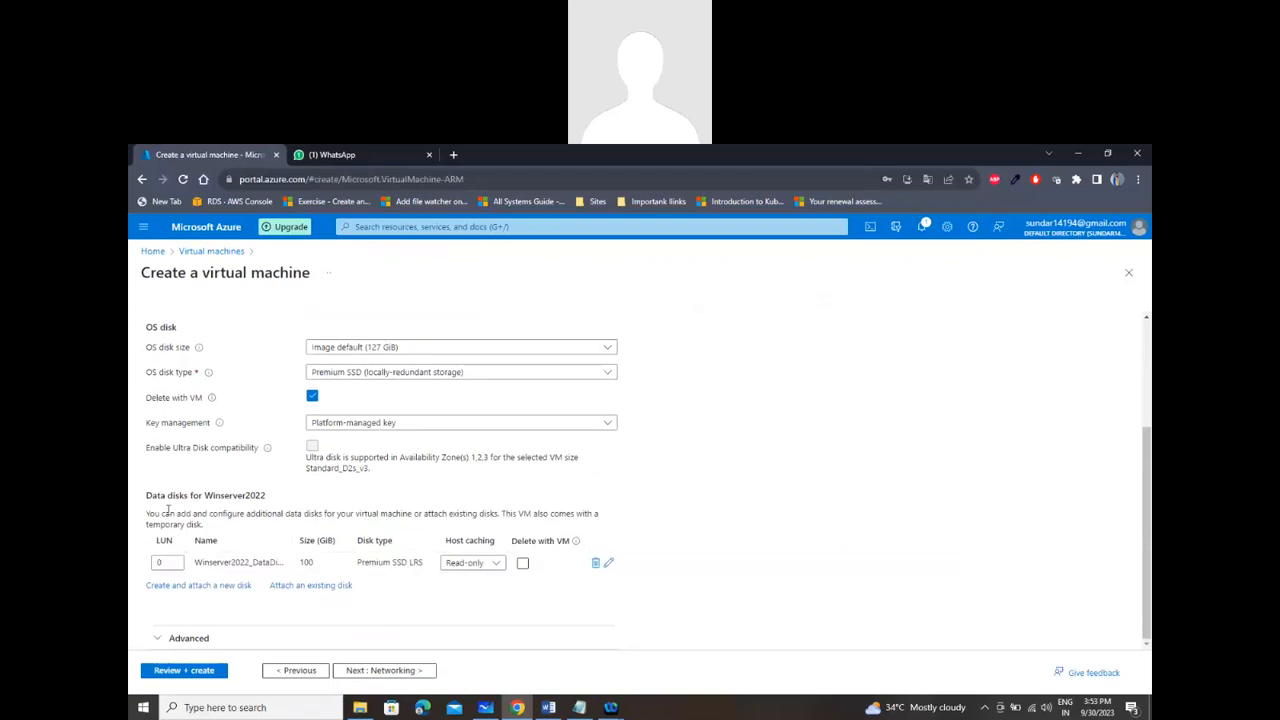
scroll(195, 458, up, 2)
scroll(195, 458, down, 2)
scroll(300, 500, up, 3)
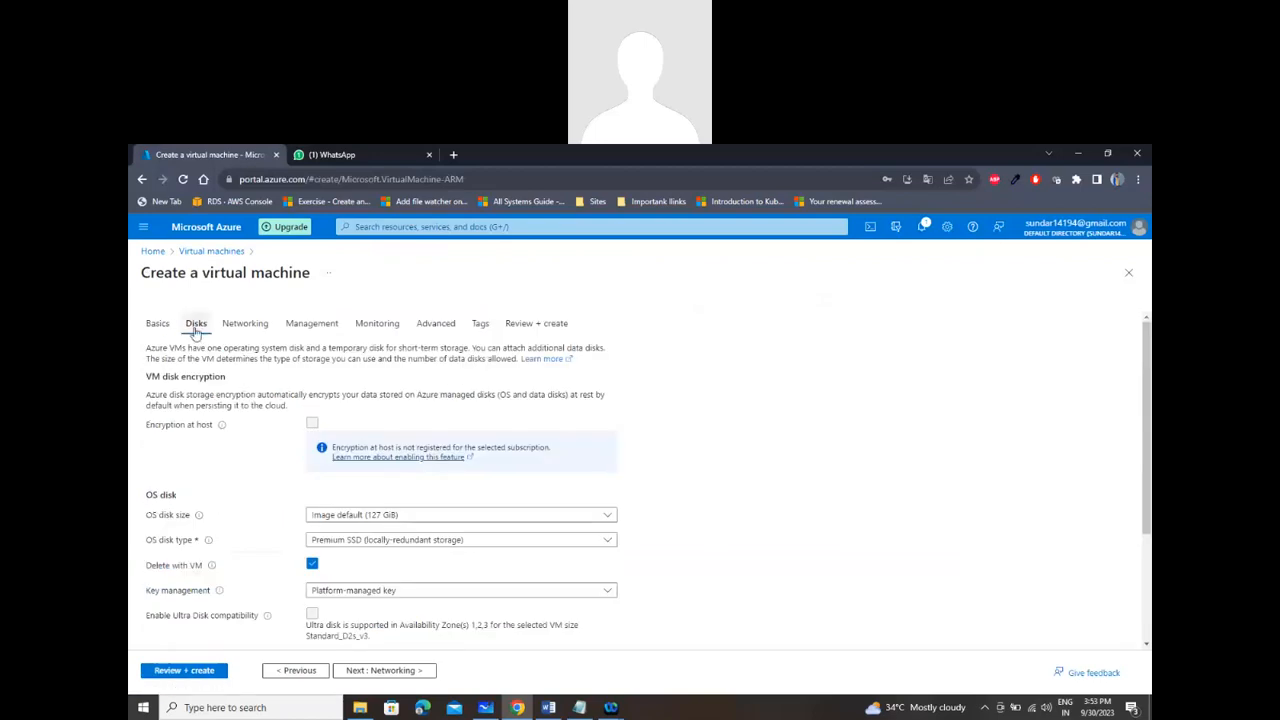
Advance to the Networking tab, which shows Winserver2022-vnet, subnet 10.0.0.0/24, and RDP 3389 allowed
click(390, 670)
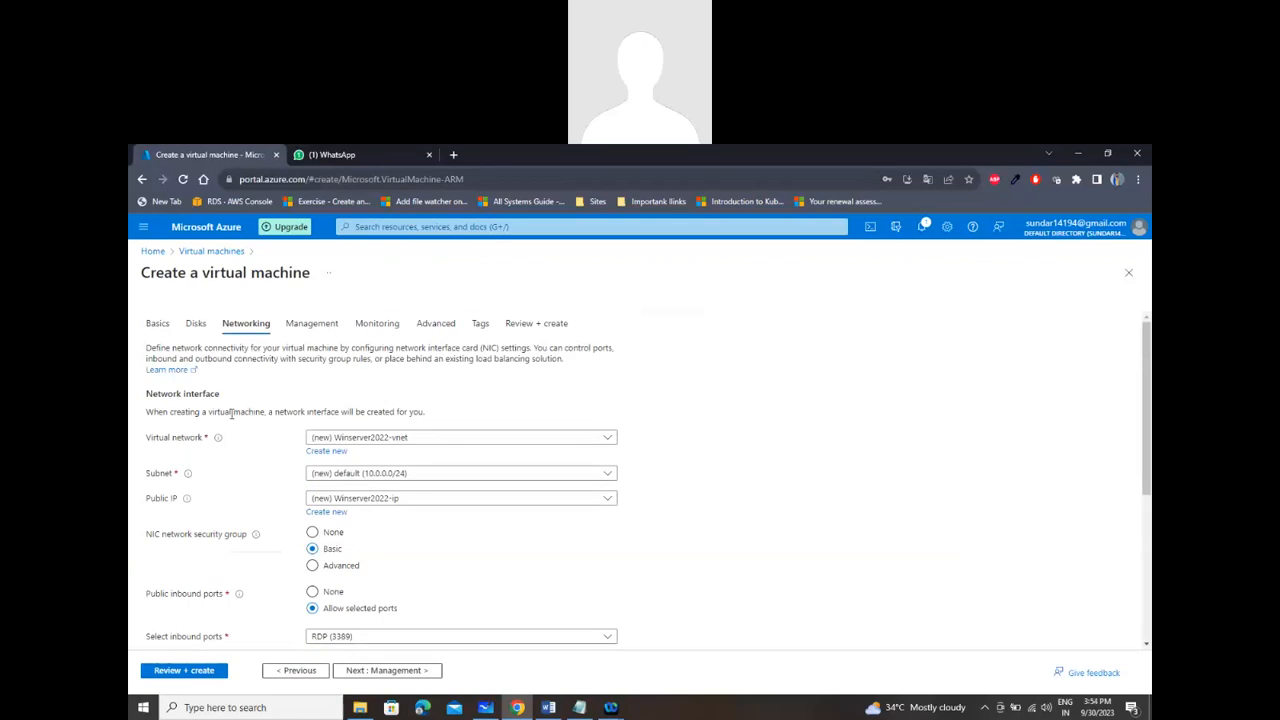
mouse_move(217, 438)
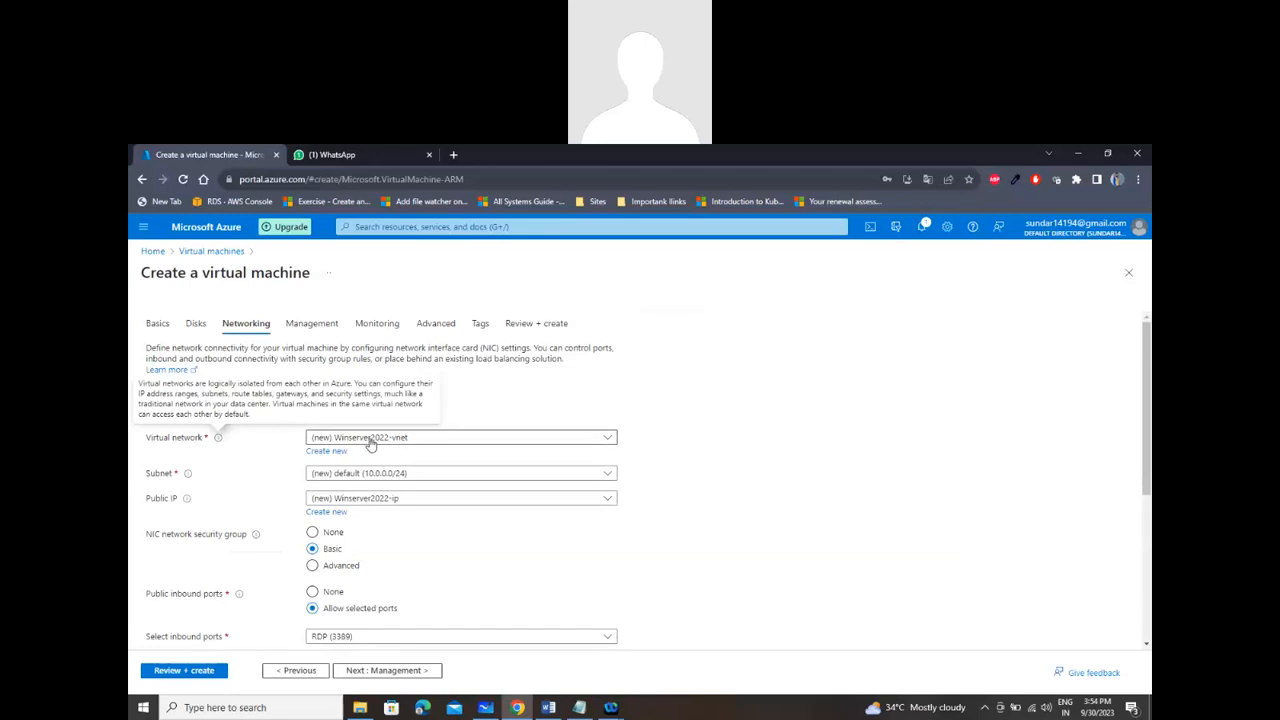
click(370, 440)
click(272, 443)
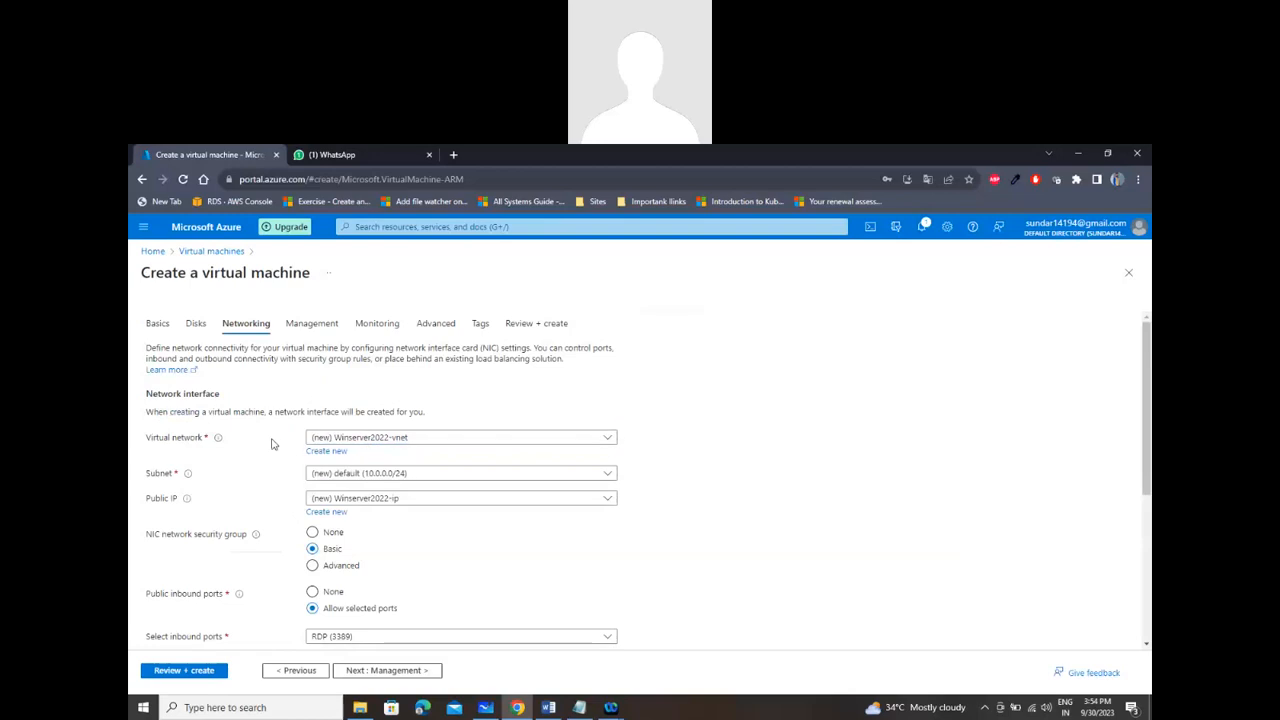
scroll(272, 443, down, 1)
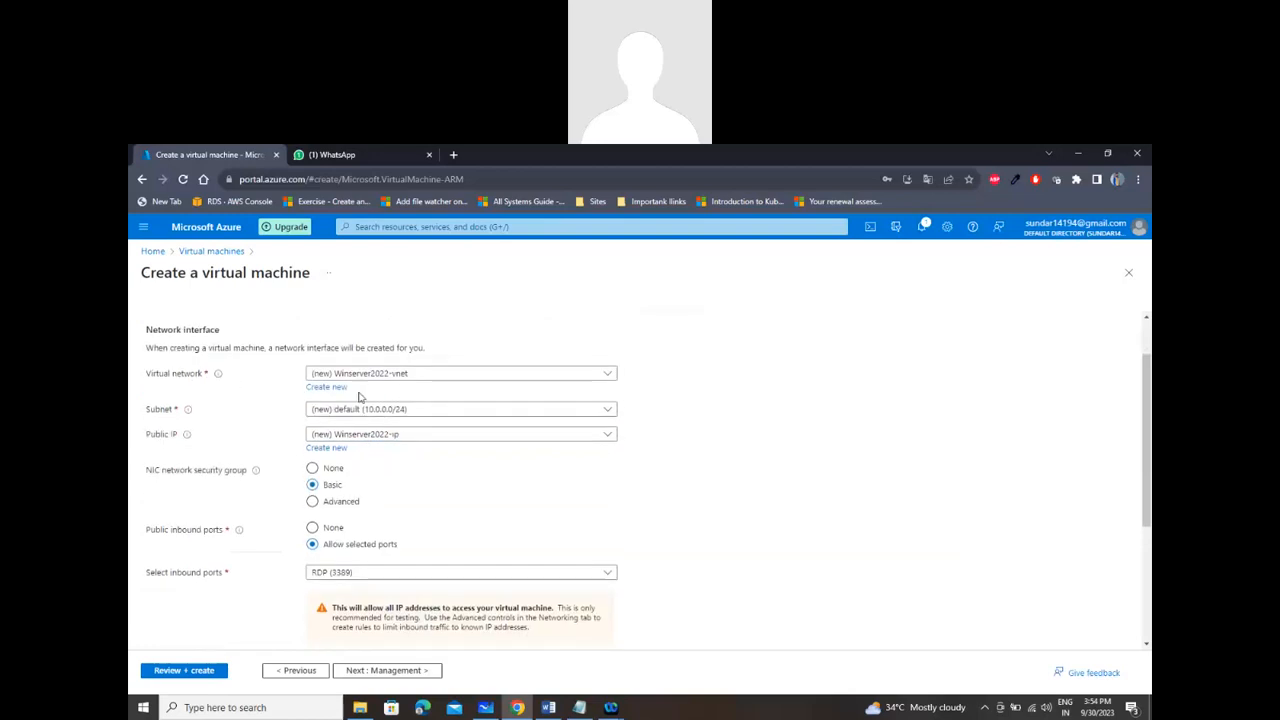
scroll(425, 456, up, 1)
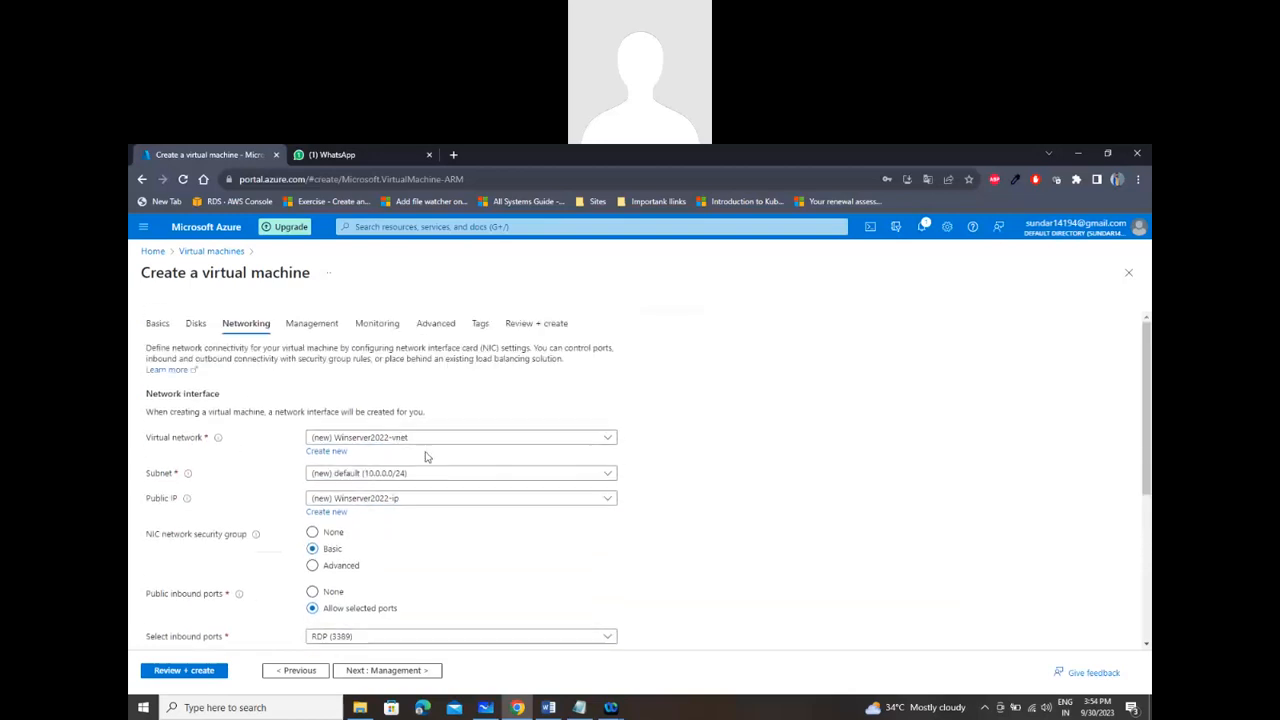
Review the virtual network choices, leaving (new) Winserver2022-vnet selected
click(428, 442)
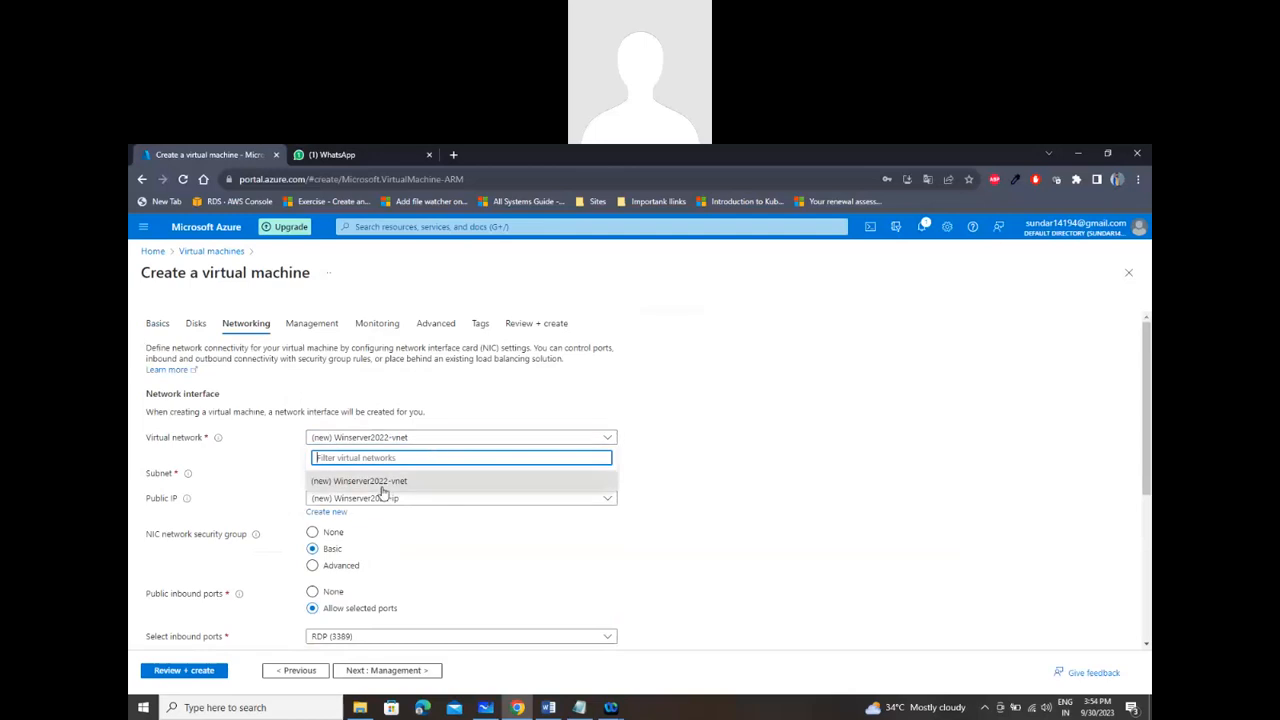
click(489, 421)
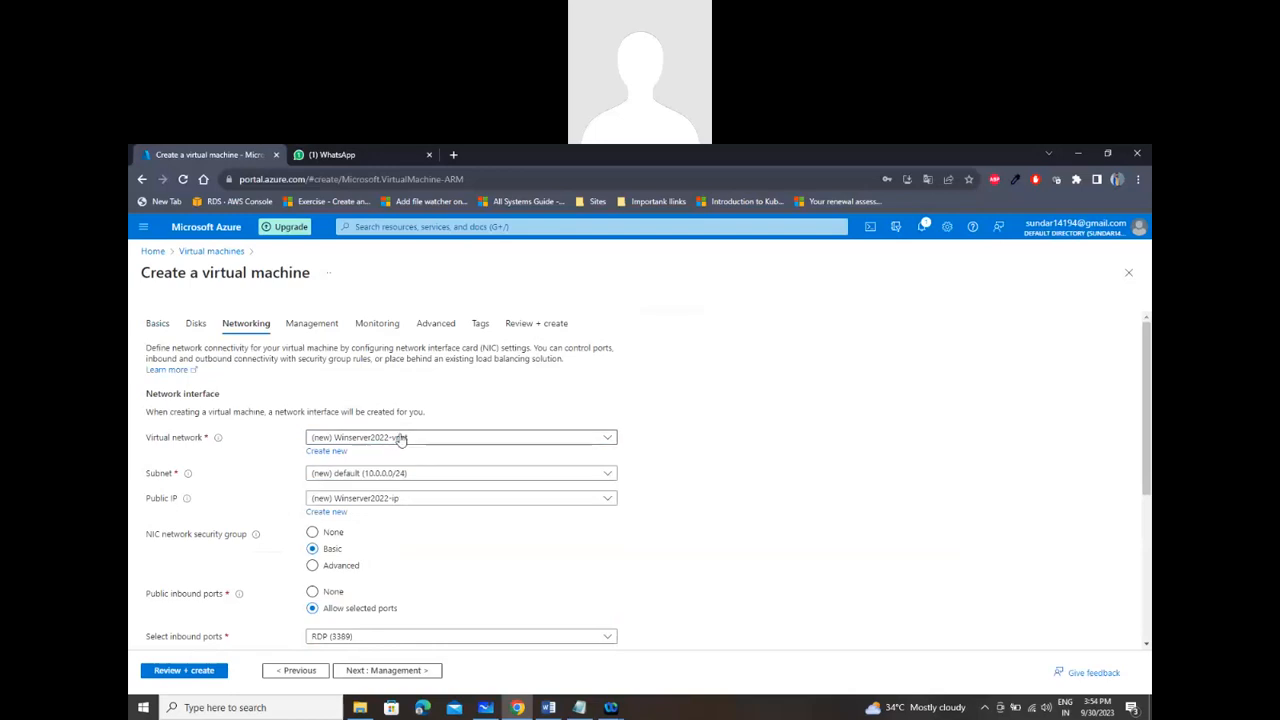
click(331, 442)
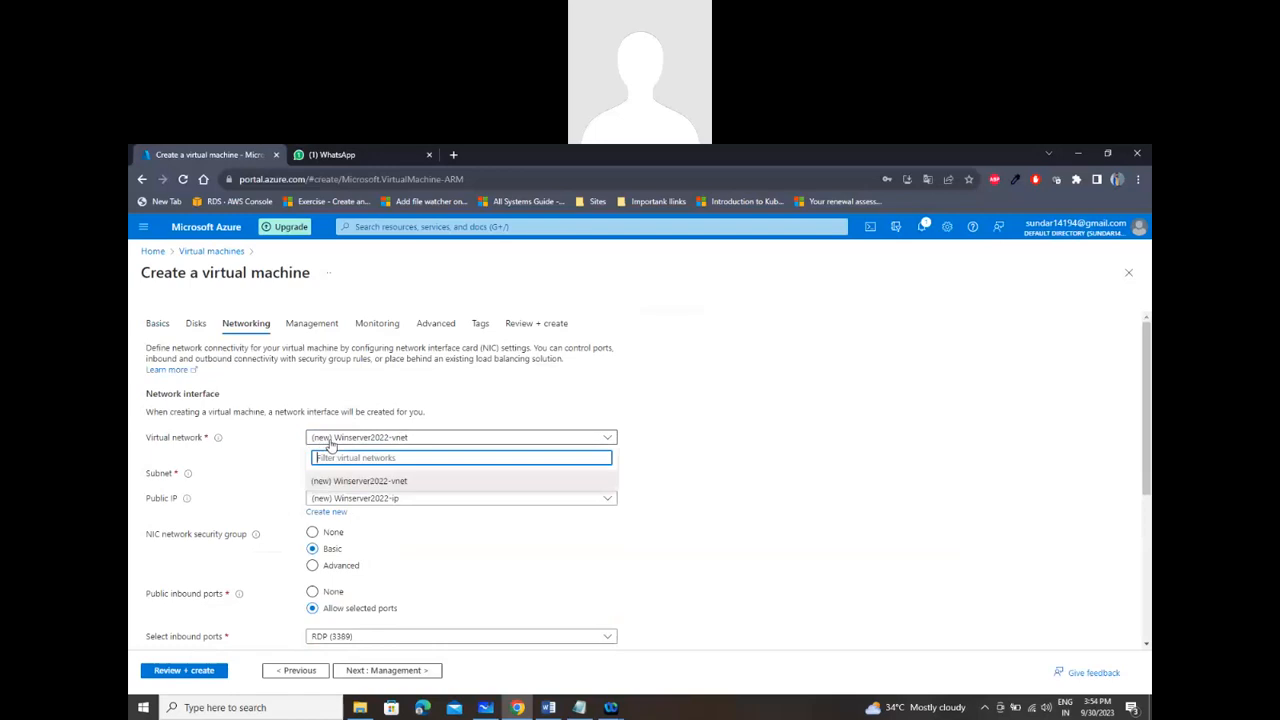
click(331, 442)
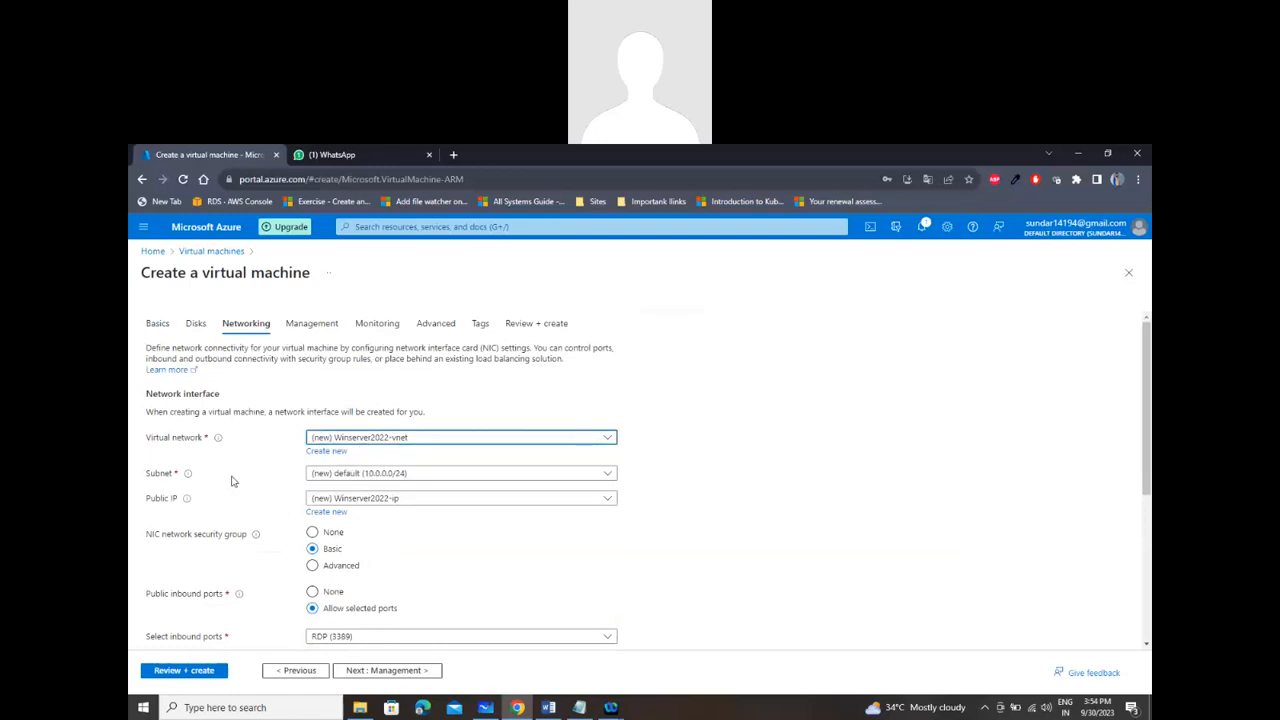
scroll(237, 481, down, 1)
scroll(221, 460, up, 1)
mouse_move(188, 500)
scroll(210, 488, down, 1)
scroll(250, 436, up, 1)
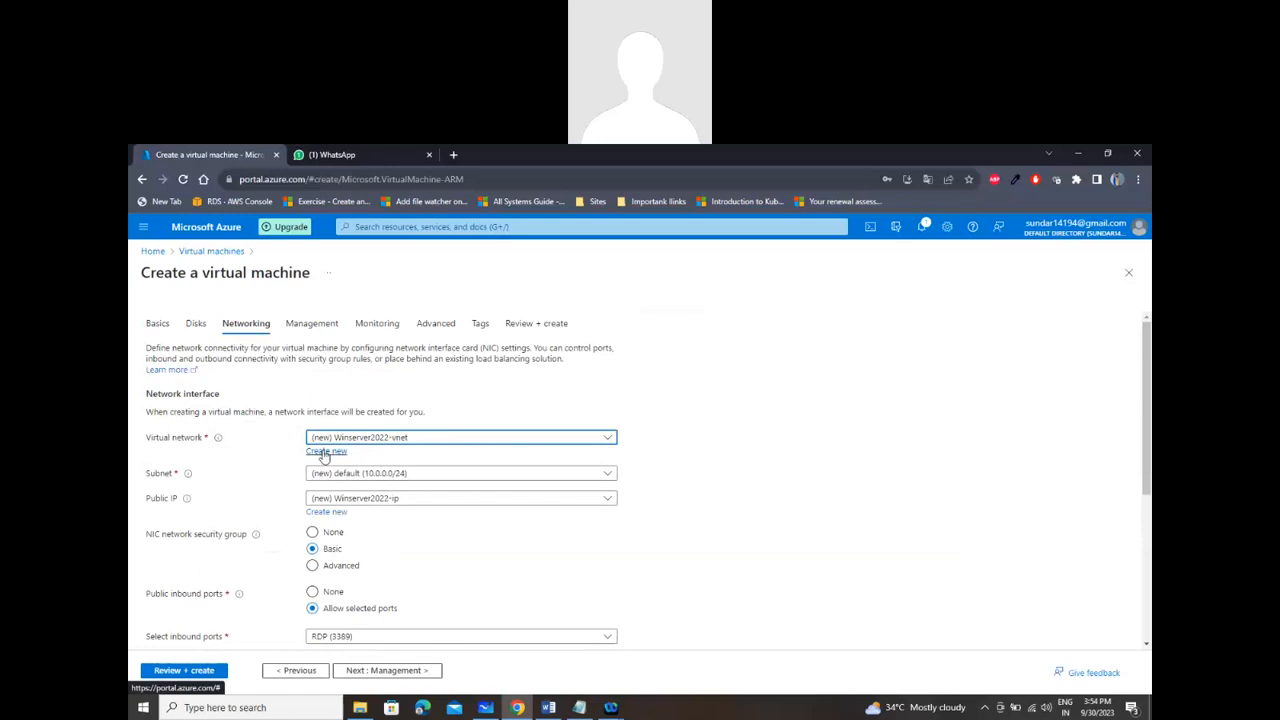
Open the Create virtual network panel, showing address space 10.0.0.0/16 and default subnet 10.0.0.0/24
click(325, 453)
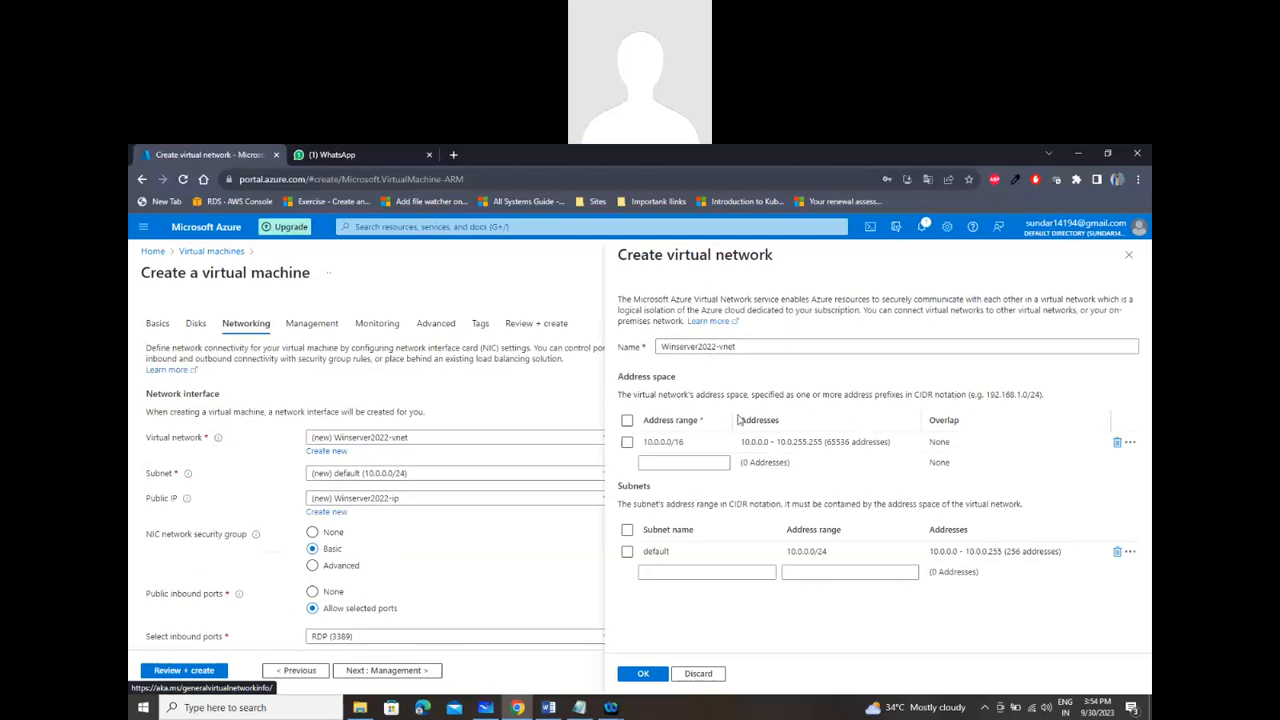
mouse_move(610, 707)
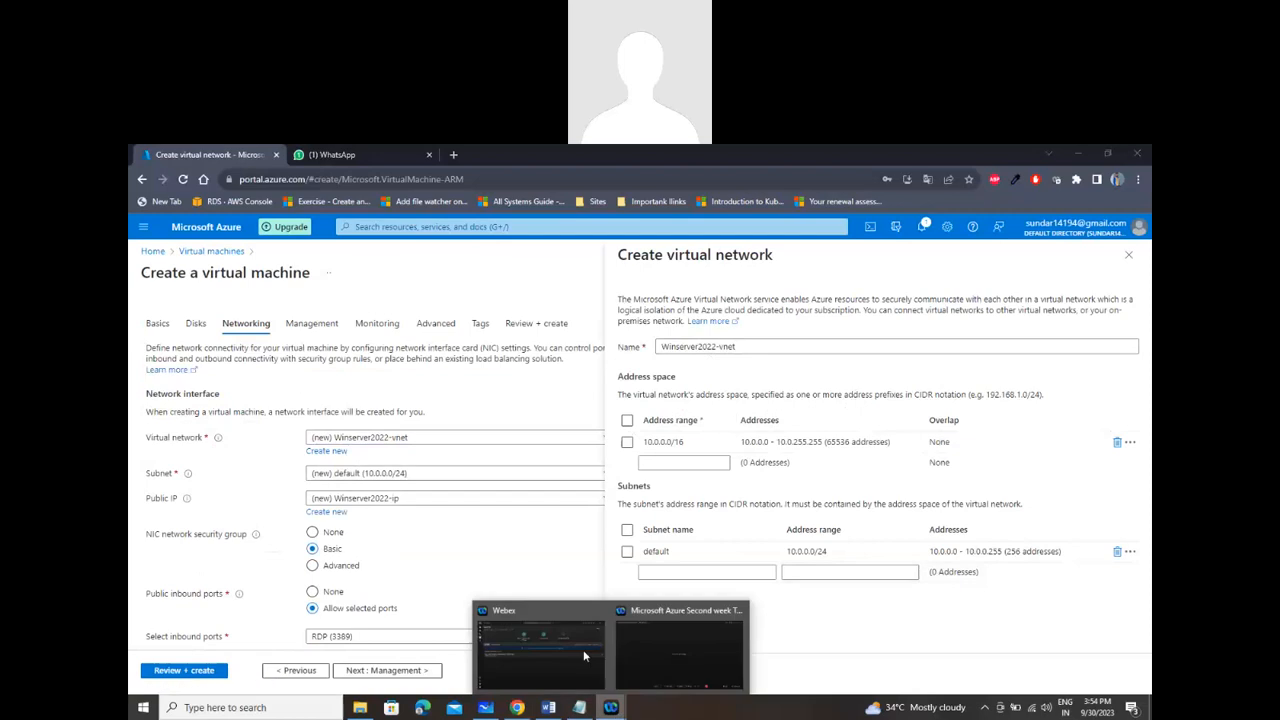
click(489, 711)
drag(471, 531, 1039, 545)
drag(454, 488, 968, 490)
drag(409, 466, 1040, 486)
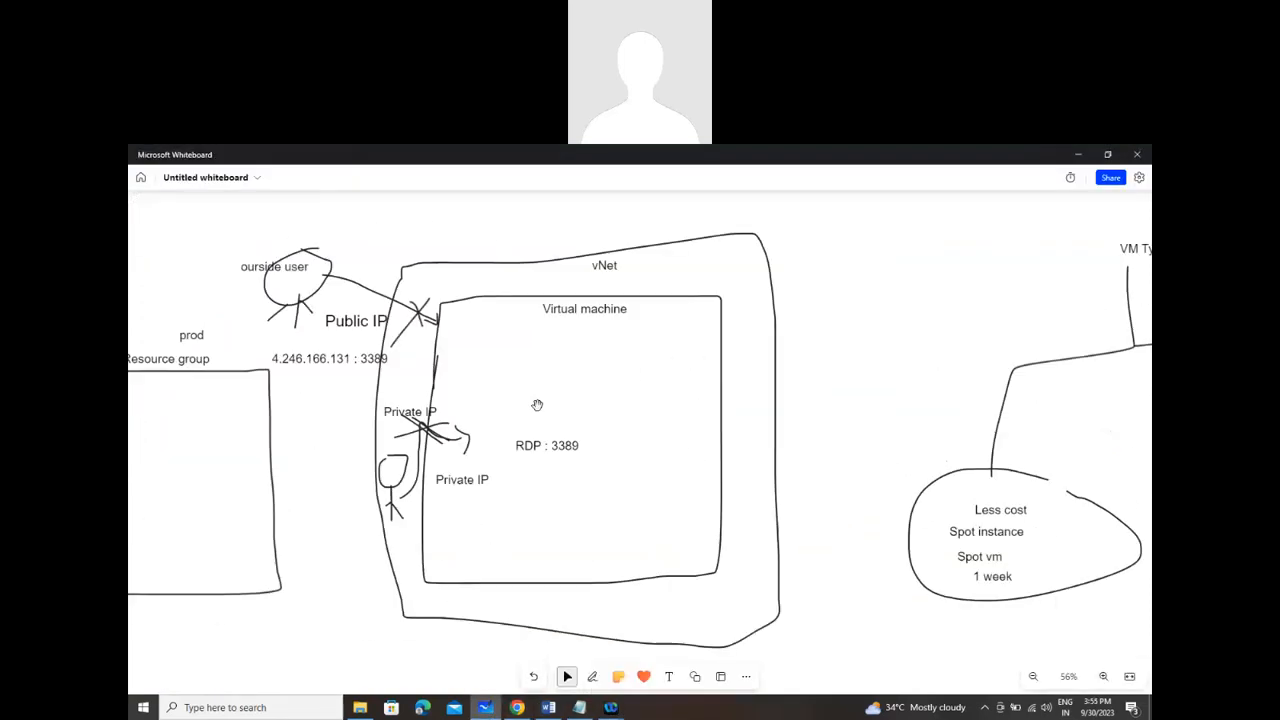
drag(537, 406, 891, 433)
drag(319, 466, 689, 466)
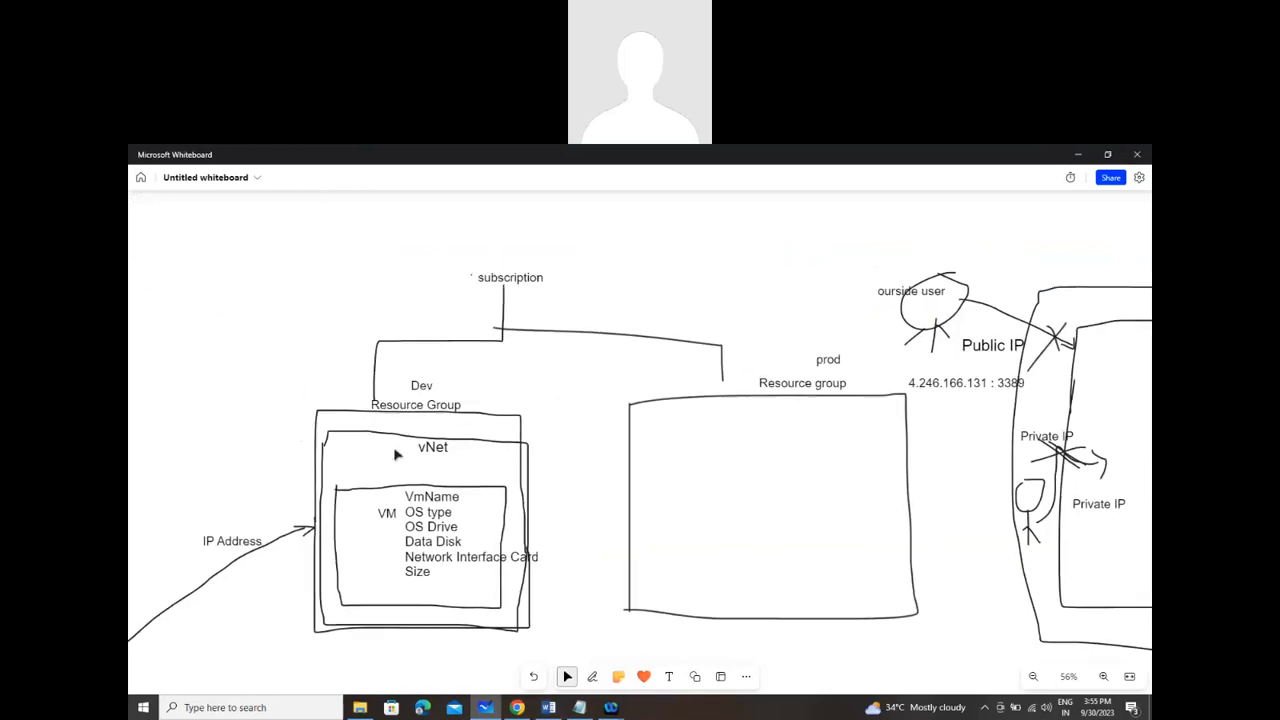
click(517, 707)
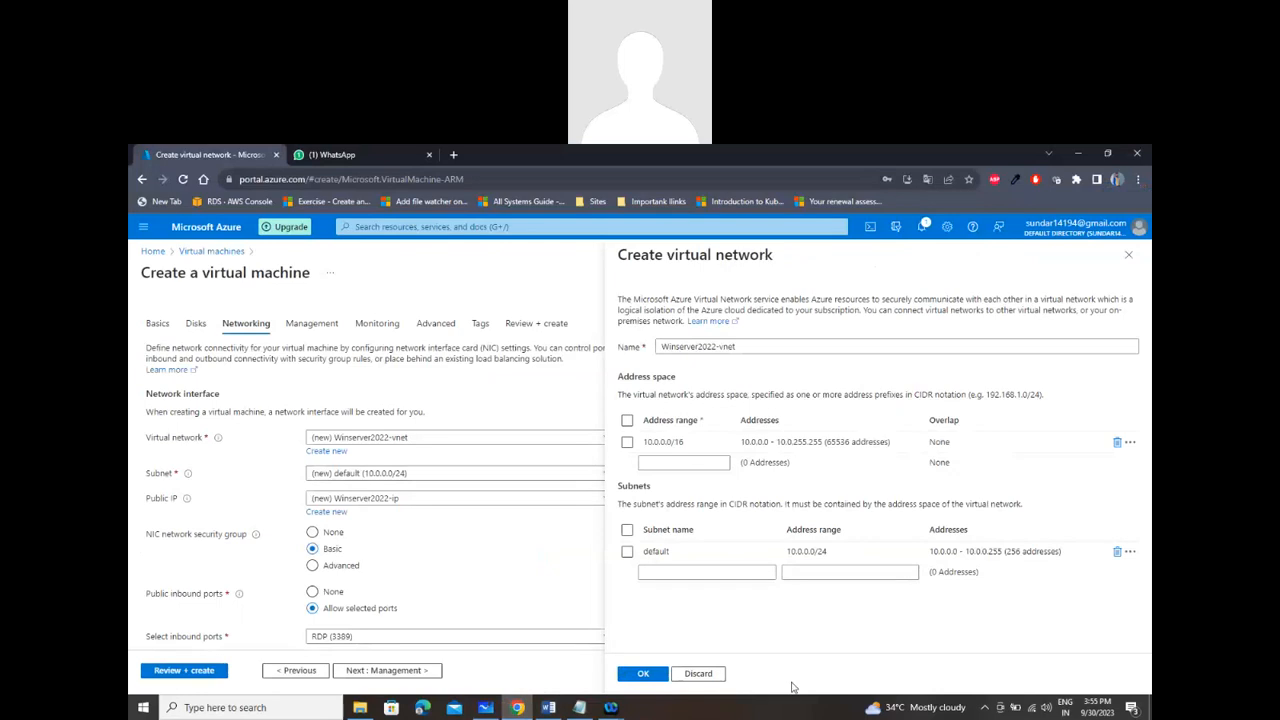
Discard the new virtual network, keeping Winserver2022-vnet with default subnet 10.0.0.0/24
click(699, 673)
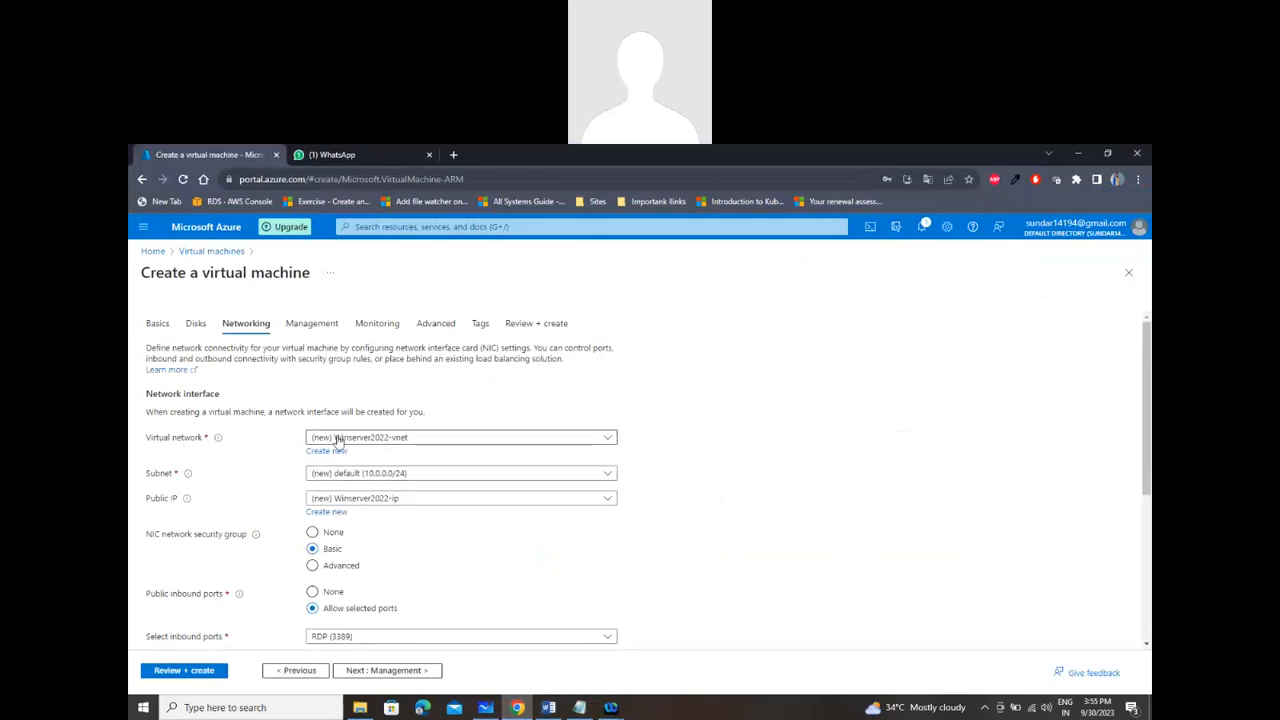
click(405, 440)
click(405, 440)
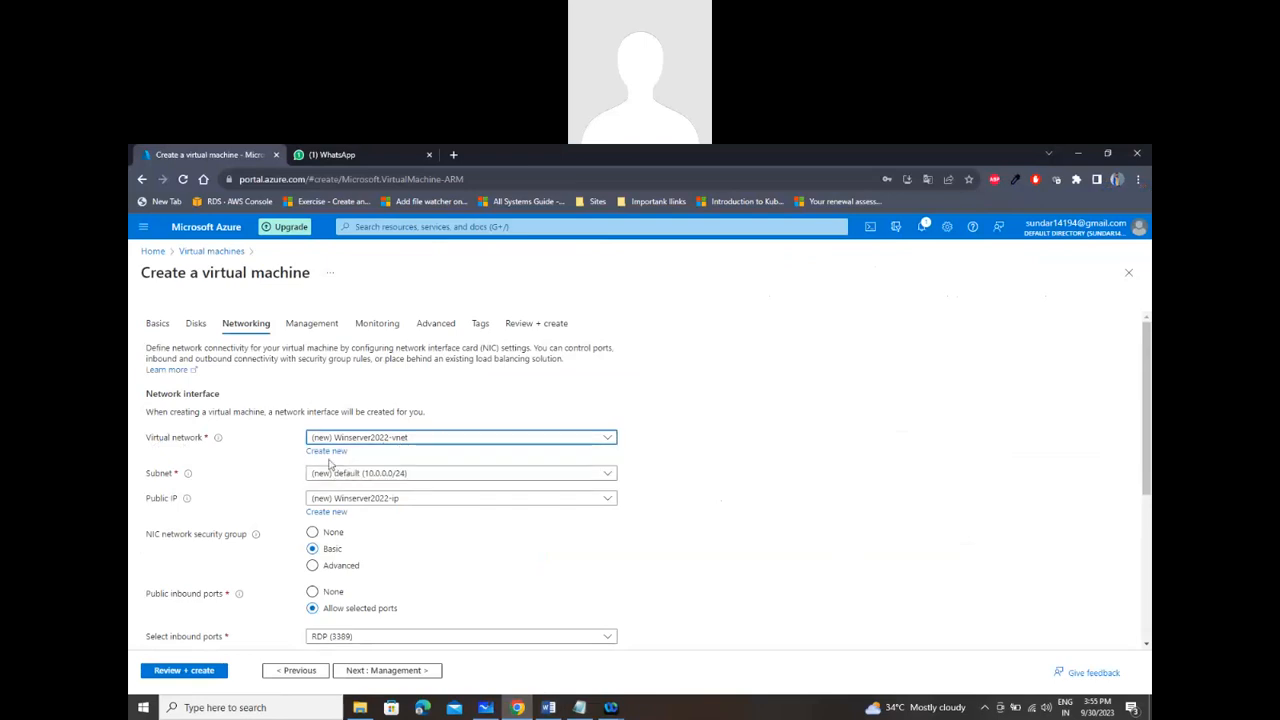
mouse_move(188, 474)
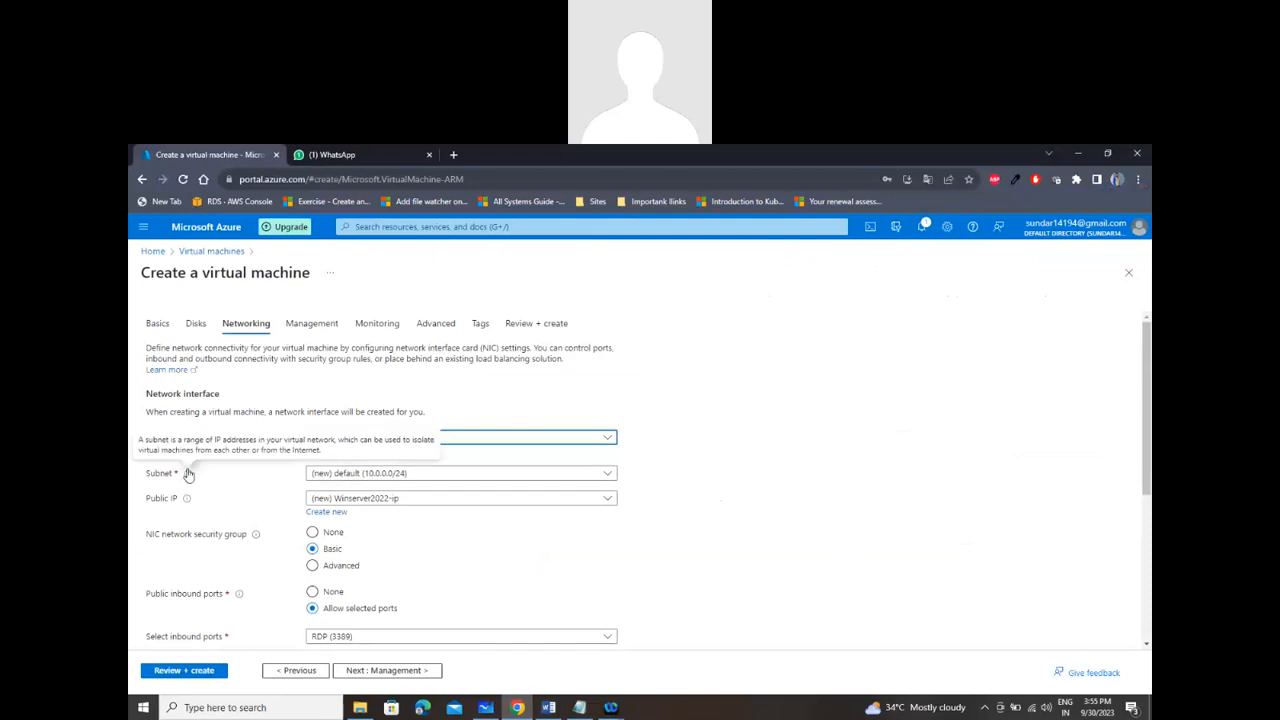
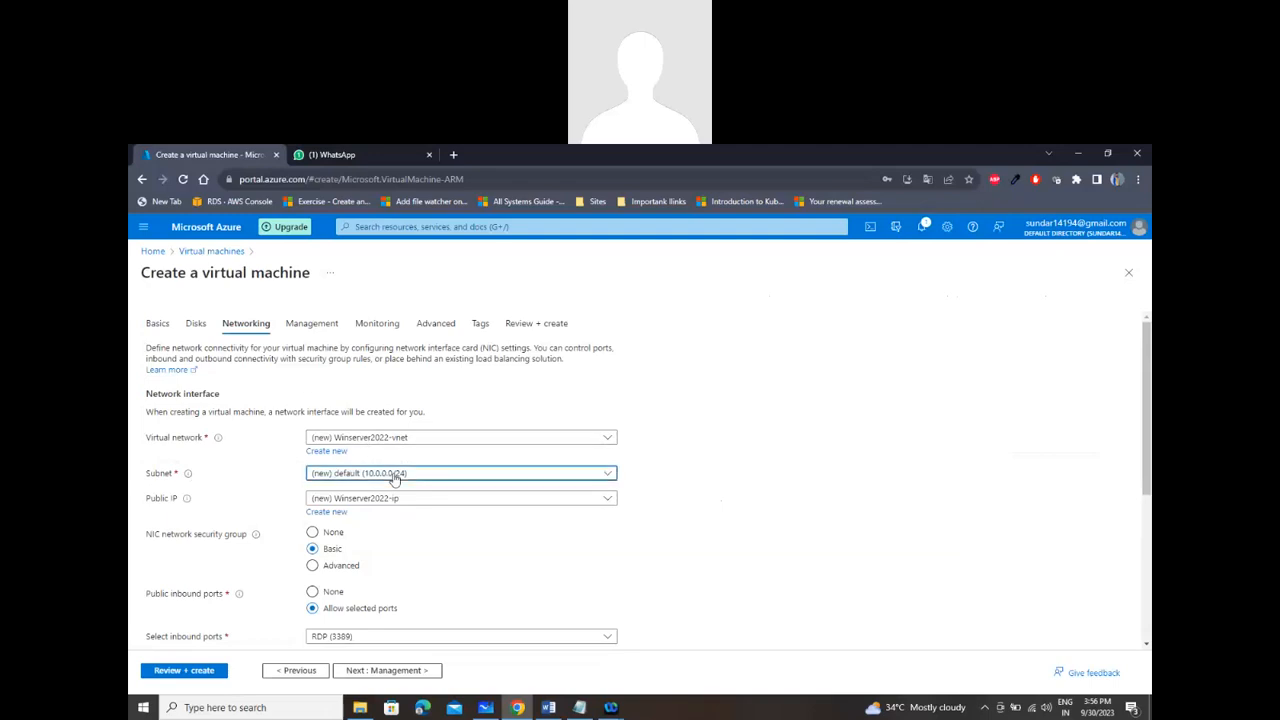
Keep the default 10.0.0.0/24 subnet and the new Winserver2022-ip public IP
click(395, 476)
click(385, 518)
scroll(288, 510, down, 1)
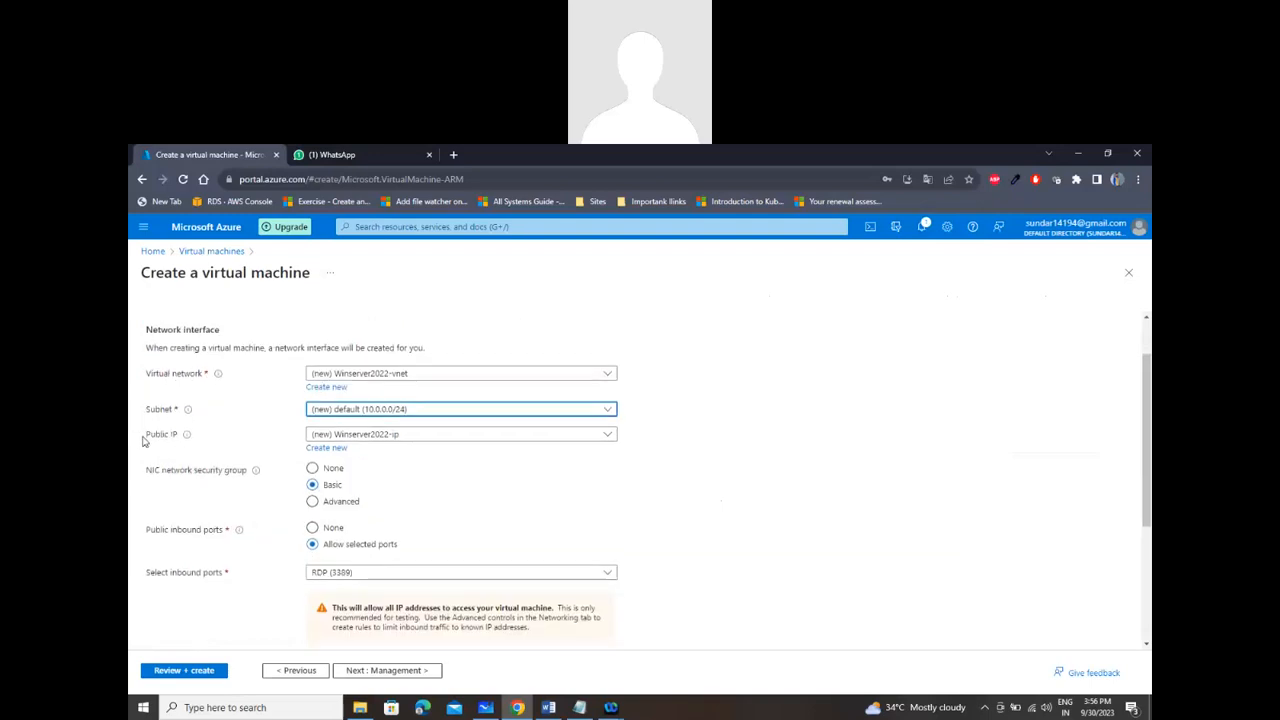
click(172, 438)
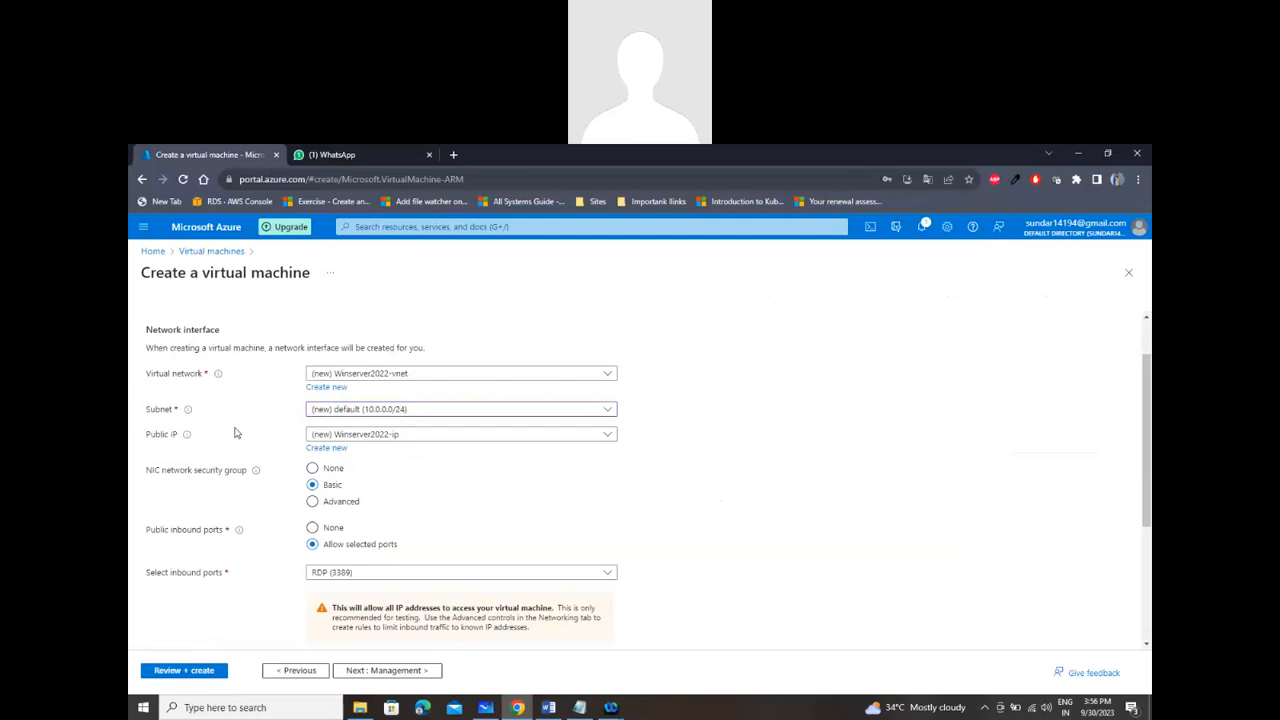
click(372, 436)
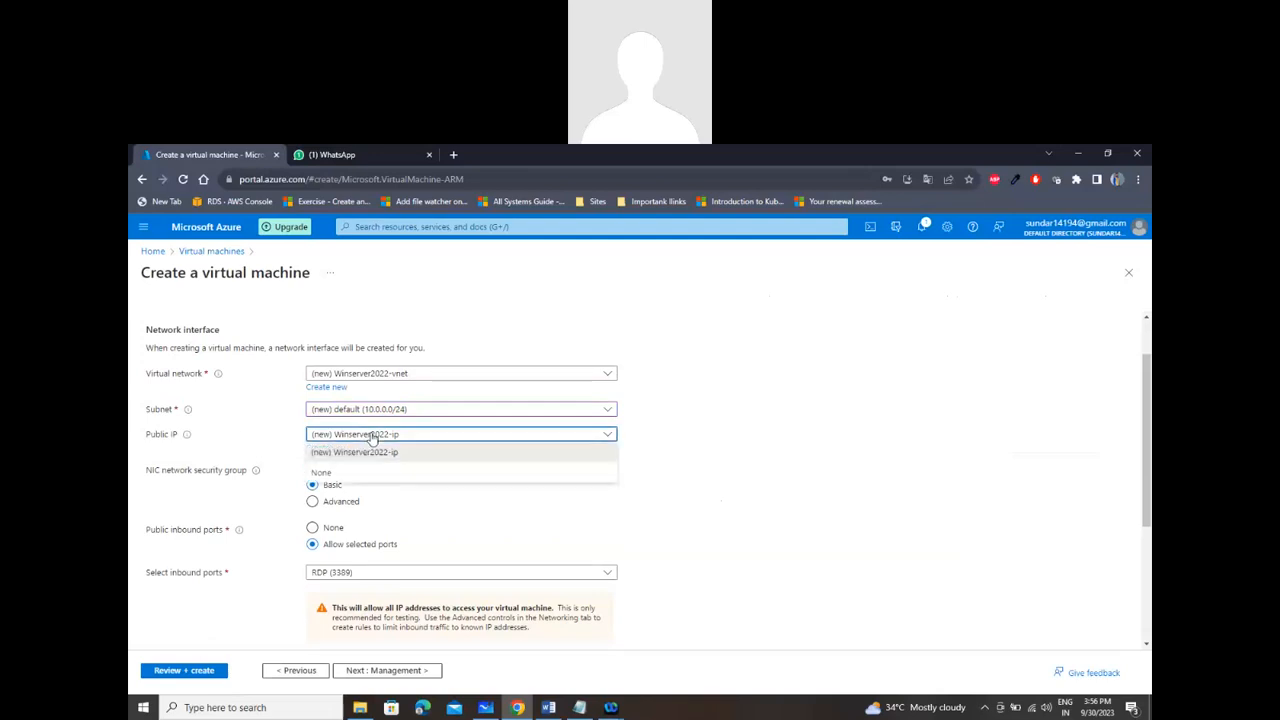
click(341, 456)
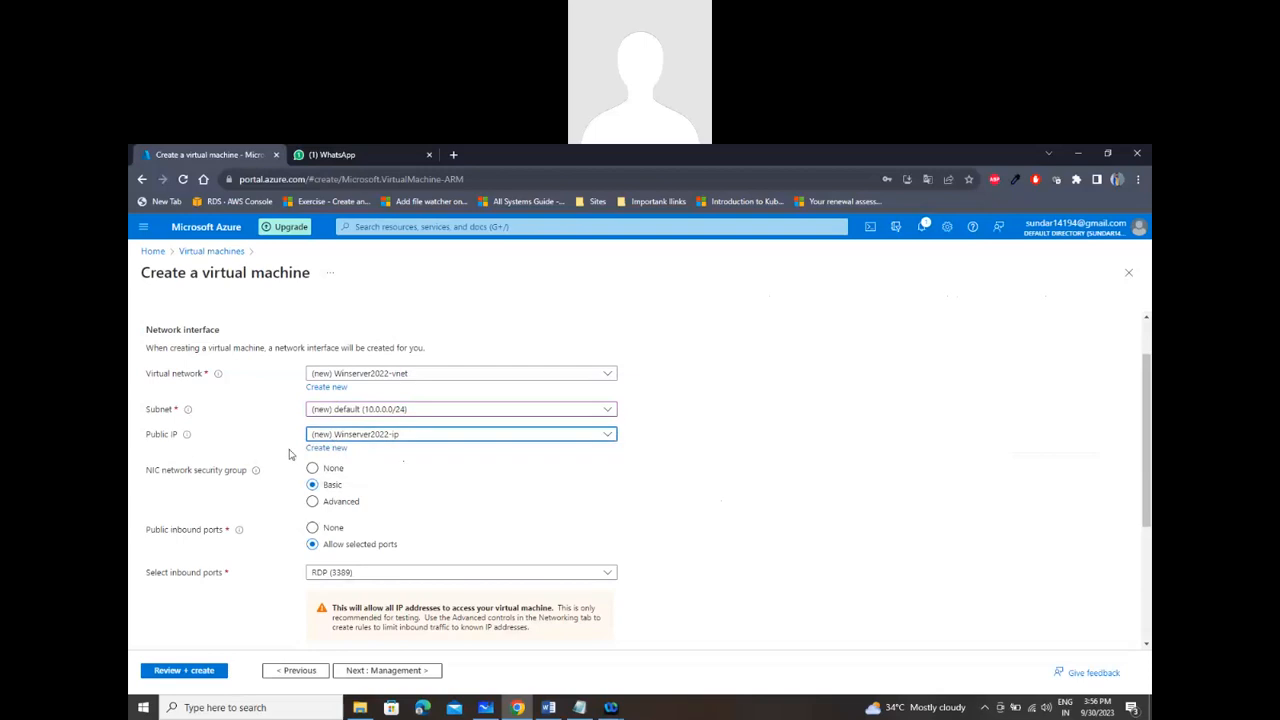
Glance back at the Basics settings, then return to the Networking settings
scroll(289, 455, down, 1)
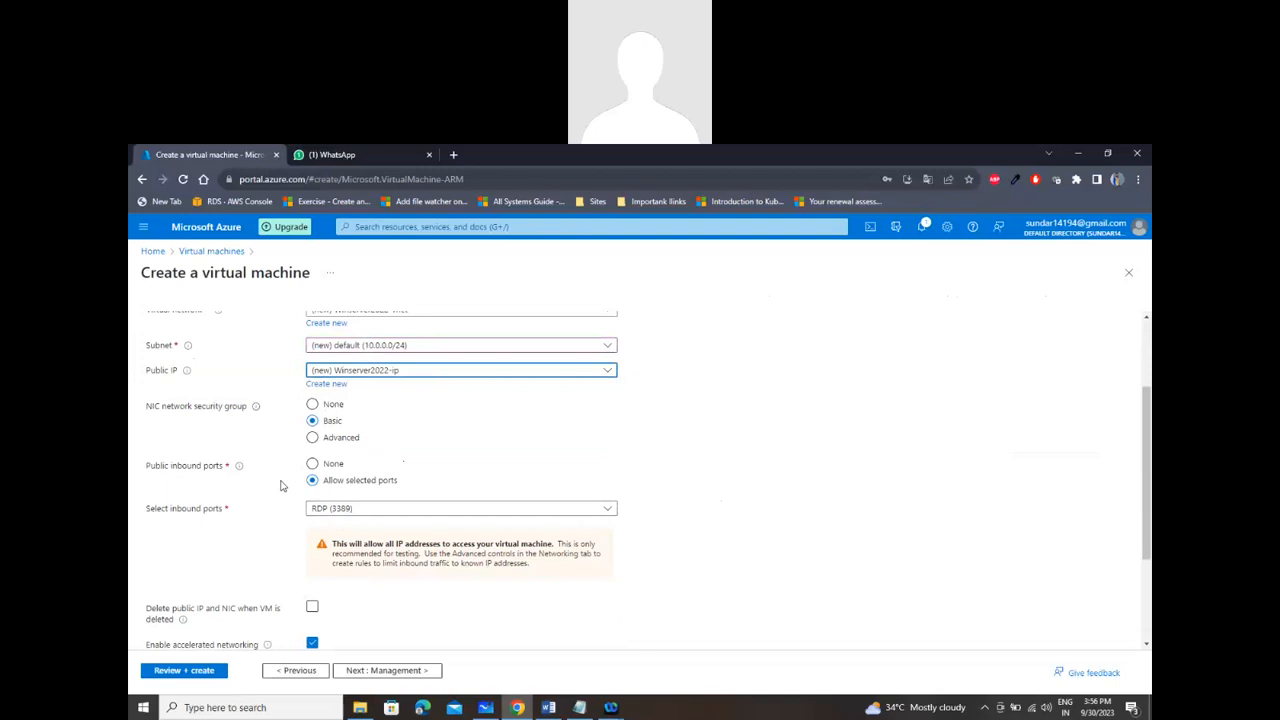
scroll(200, 400, up, 3)
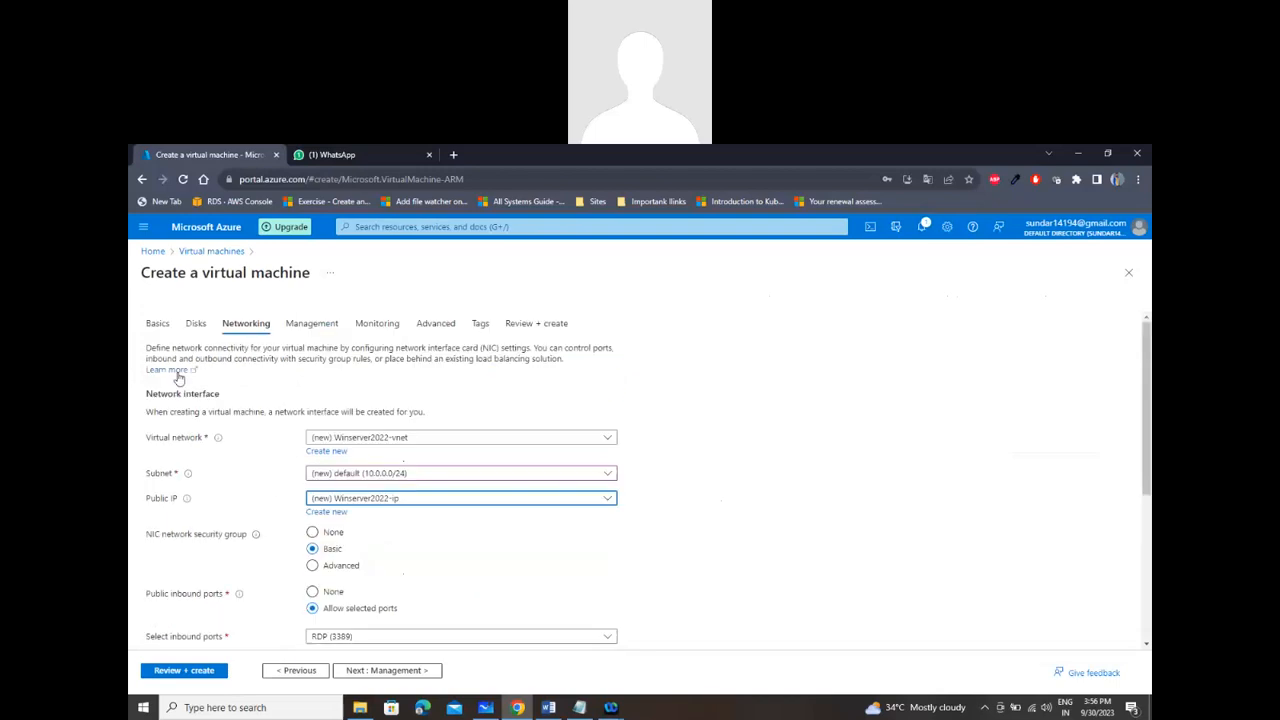
click(160, 326)
scroll(210, 457, down, 3)
scroll(210, 457, down, 5)
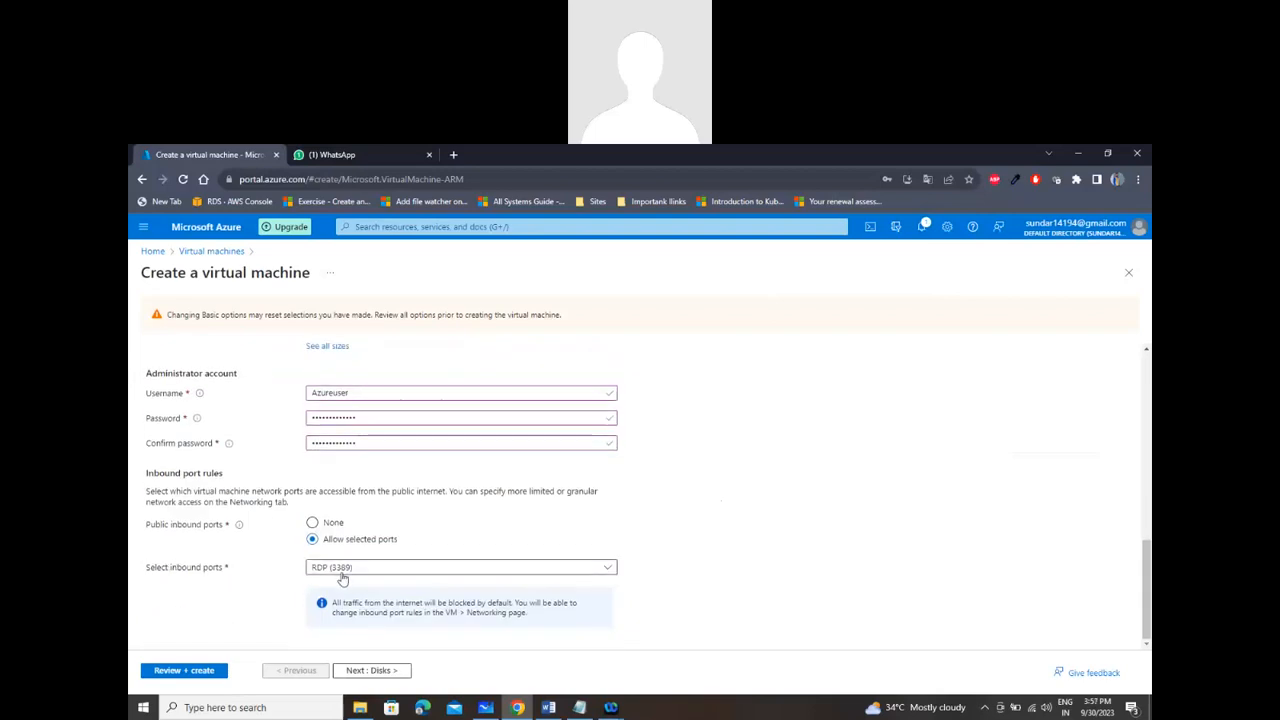
scroll(279, 453, up, 3)
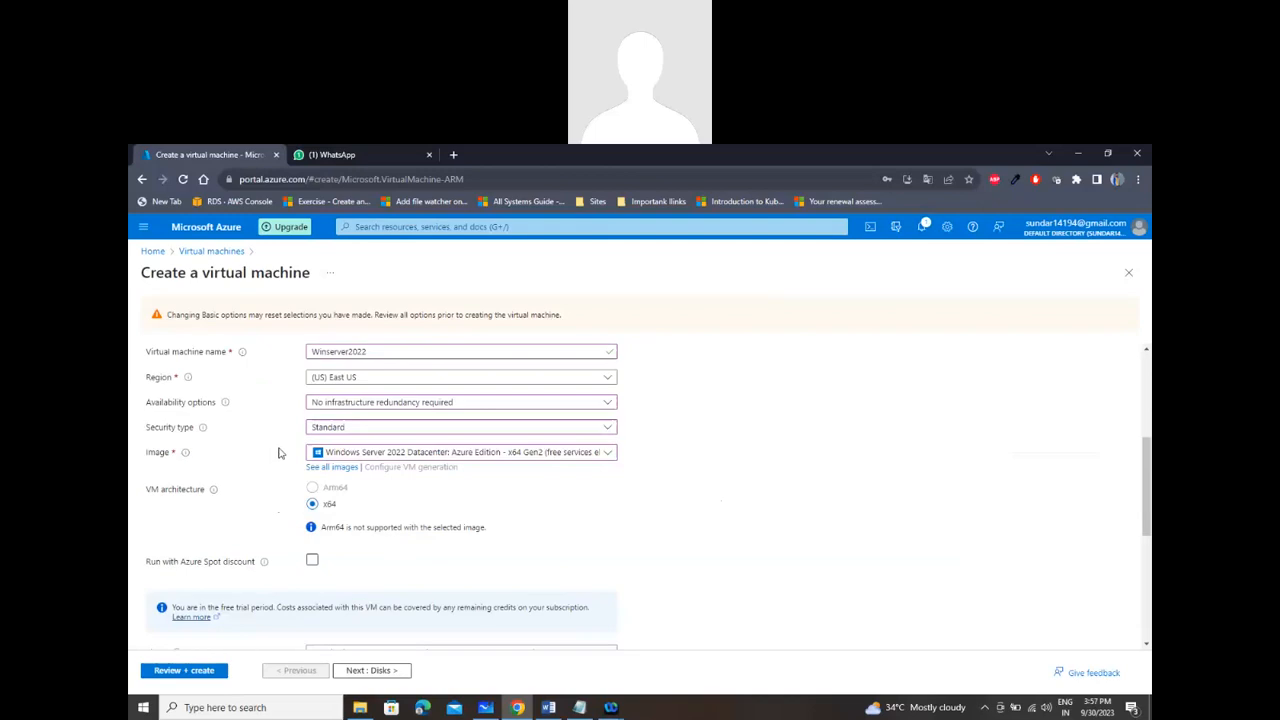
scroll(237, 366, up, 3)
click(245, 356)
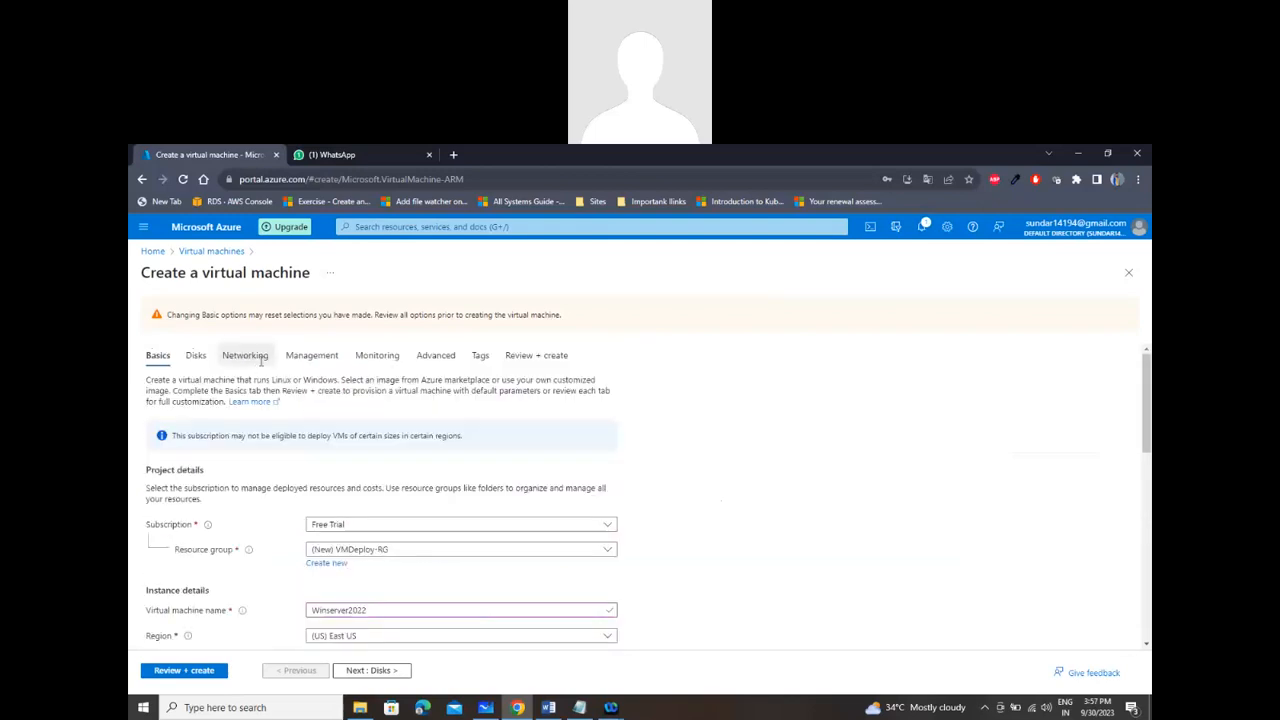
scroll(357, 400, down, 5)
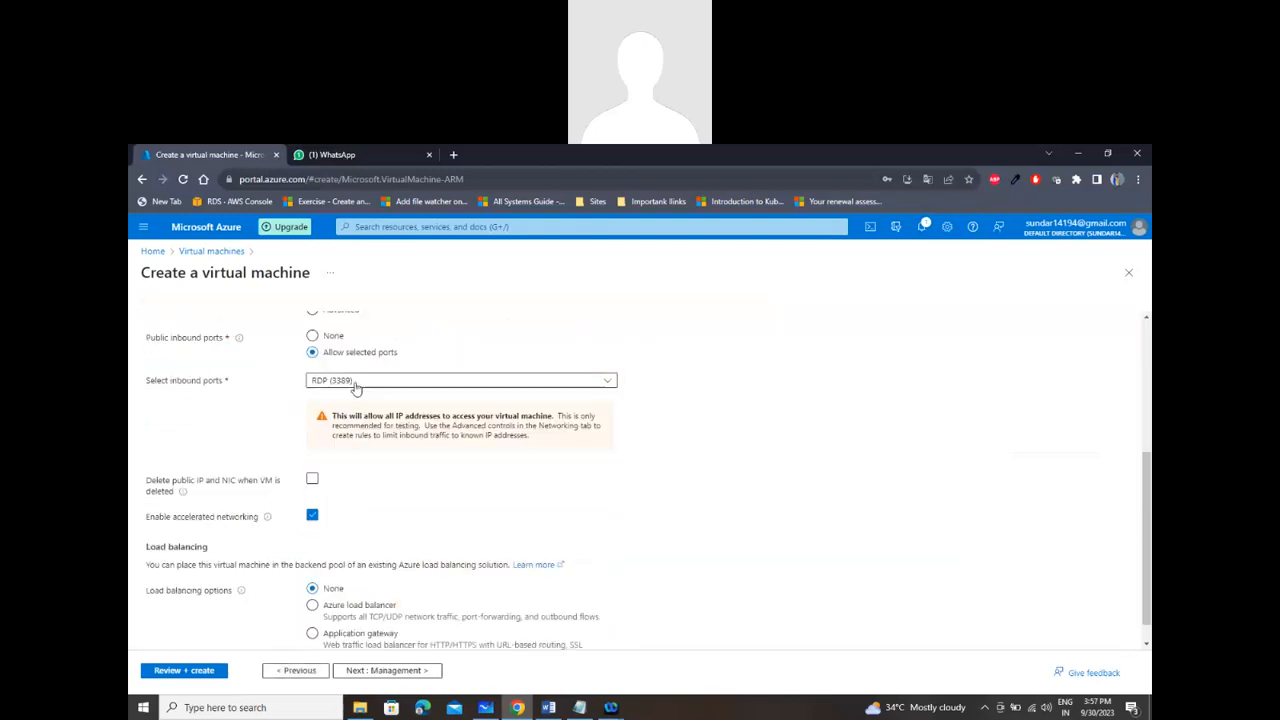
scroll(357, 390, up, 1)
scroll(380, 456, up, 2)
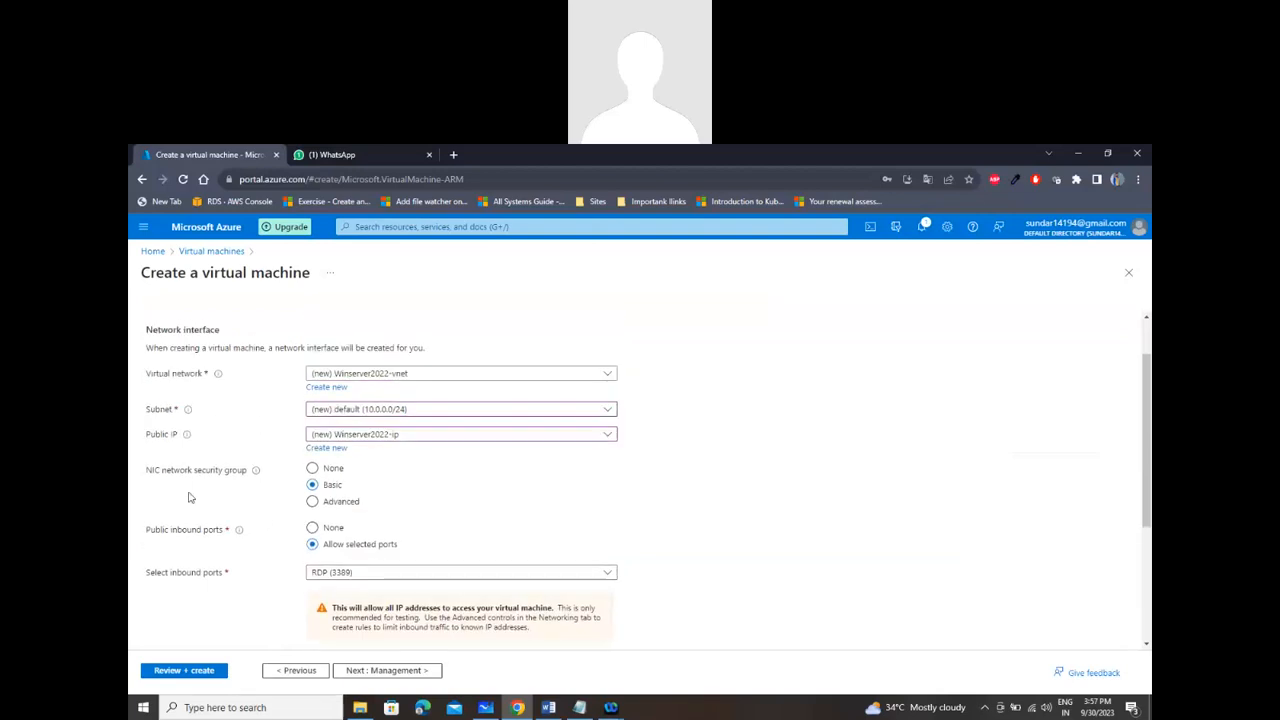
Highlight the NIC network security group wording, leaving accelerated networking turned off
drag(174, 481, 236, 482)
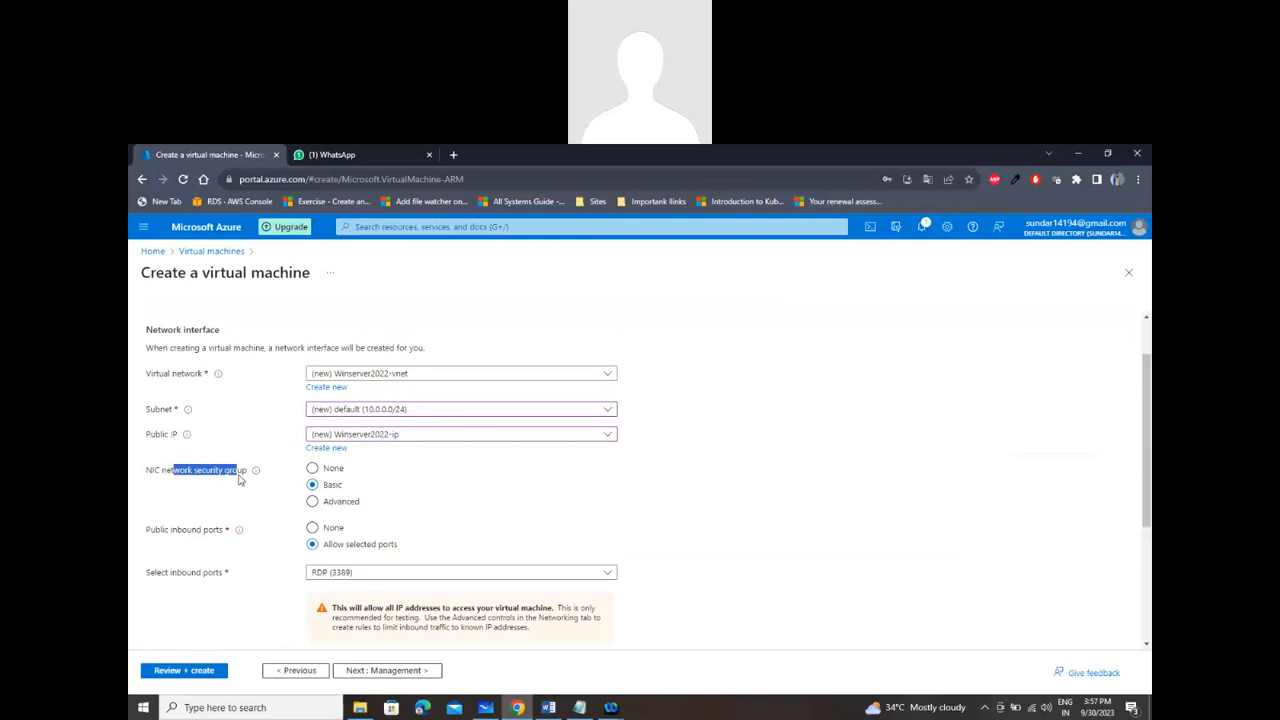
click(211, 486)
drag(167, 478, 250, 479)
click(211, 490)
drag(145, 476, 247, 472)
click(237, 482)
scroll(266, 452, down, 3)
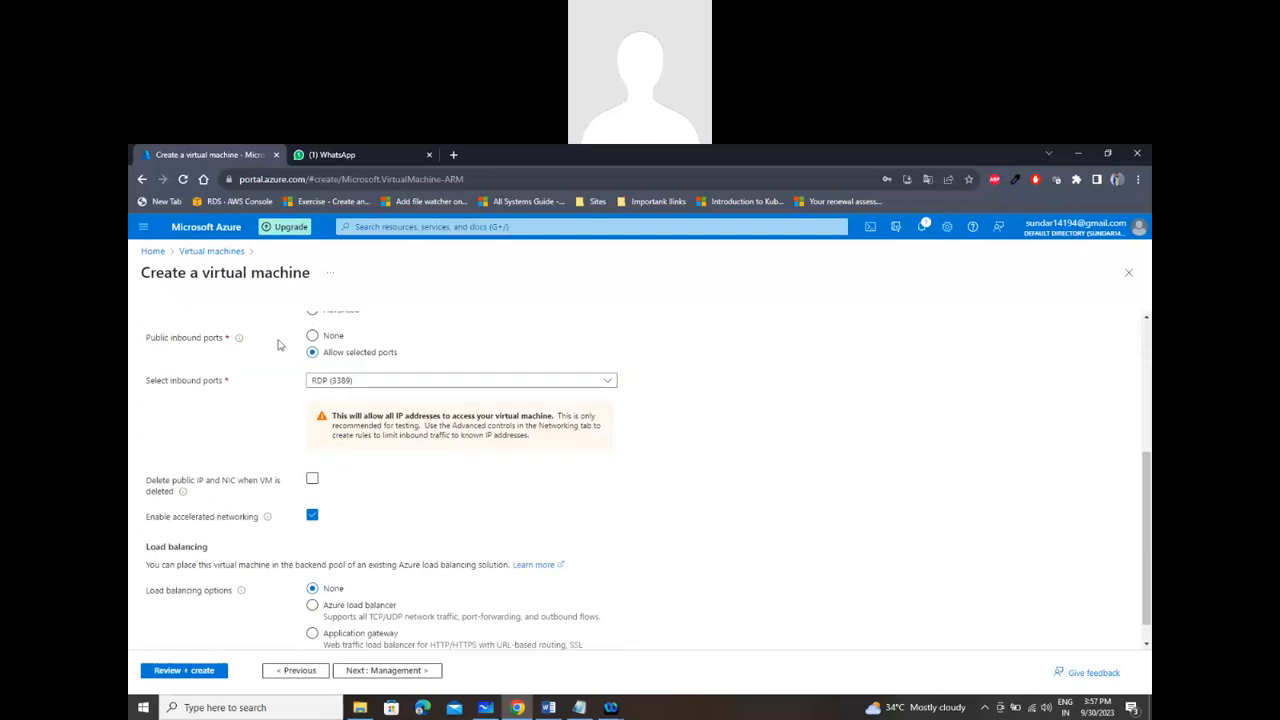
scroll(282, 410, up, 2)
scroll(282, 423, down, 2)
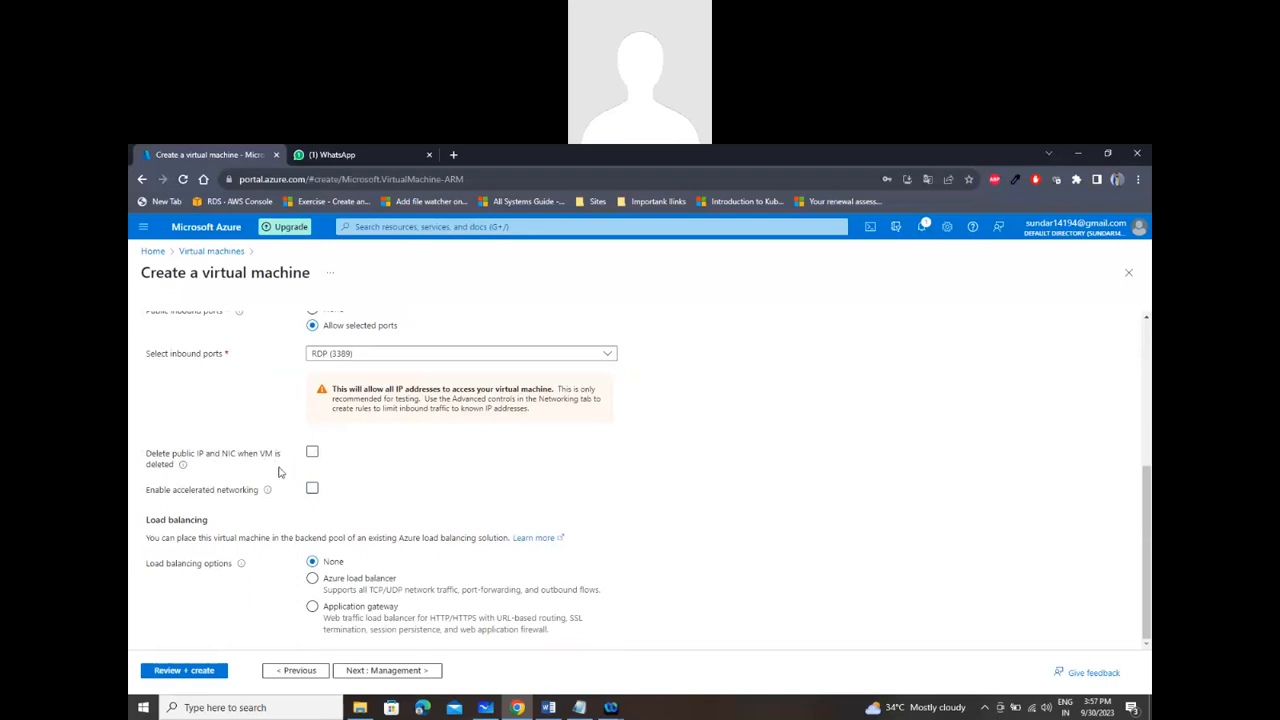
Have the public IP and NIC deleted when the VM is deleted
click(313, 454)
scroll(263, 430, up, 3)
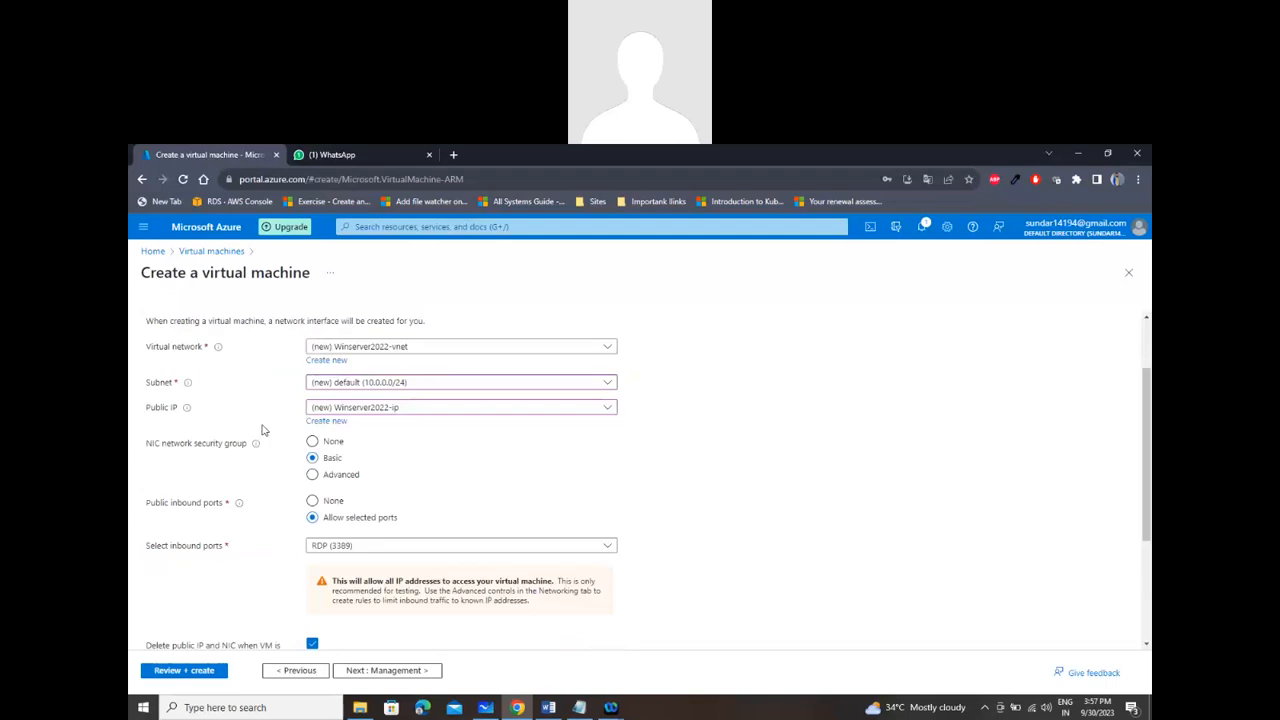
scroll(263, 430, down, 3)
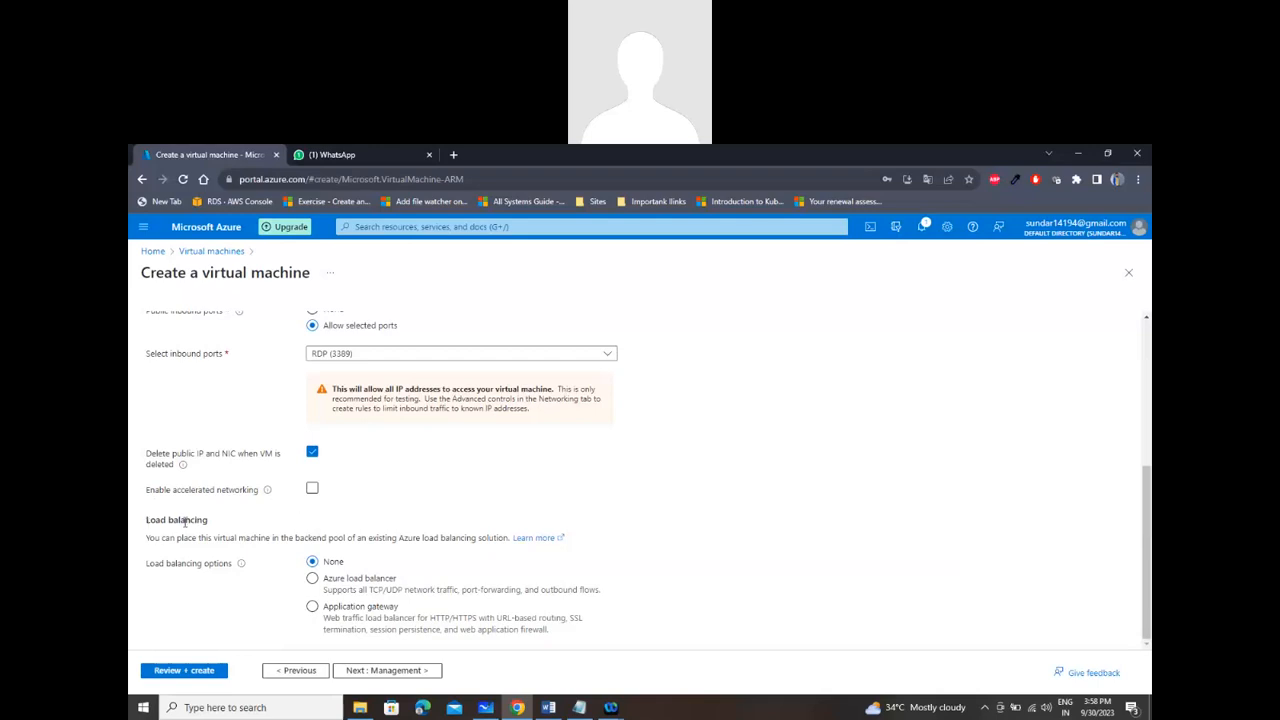
Review the Load balancing section, left at None, and proceed to Management
drag(145, 520, 257, 531)
scroll(225, 530, up, 2)
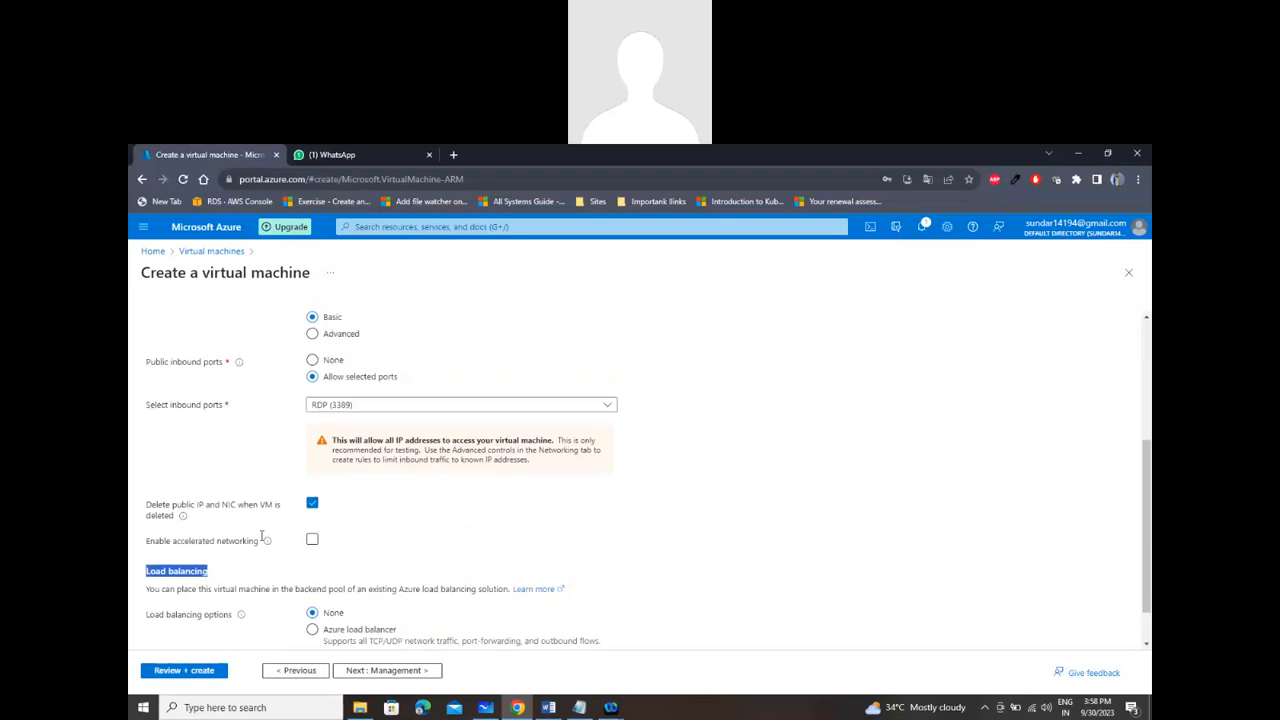
scroll(219, 539, down, 2)
click(160, 521)
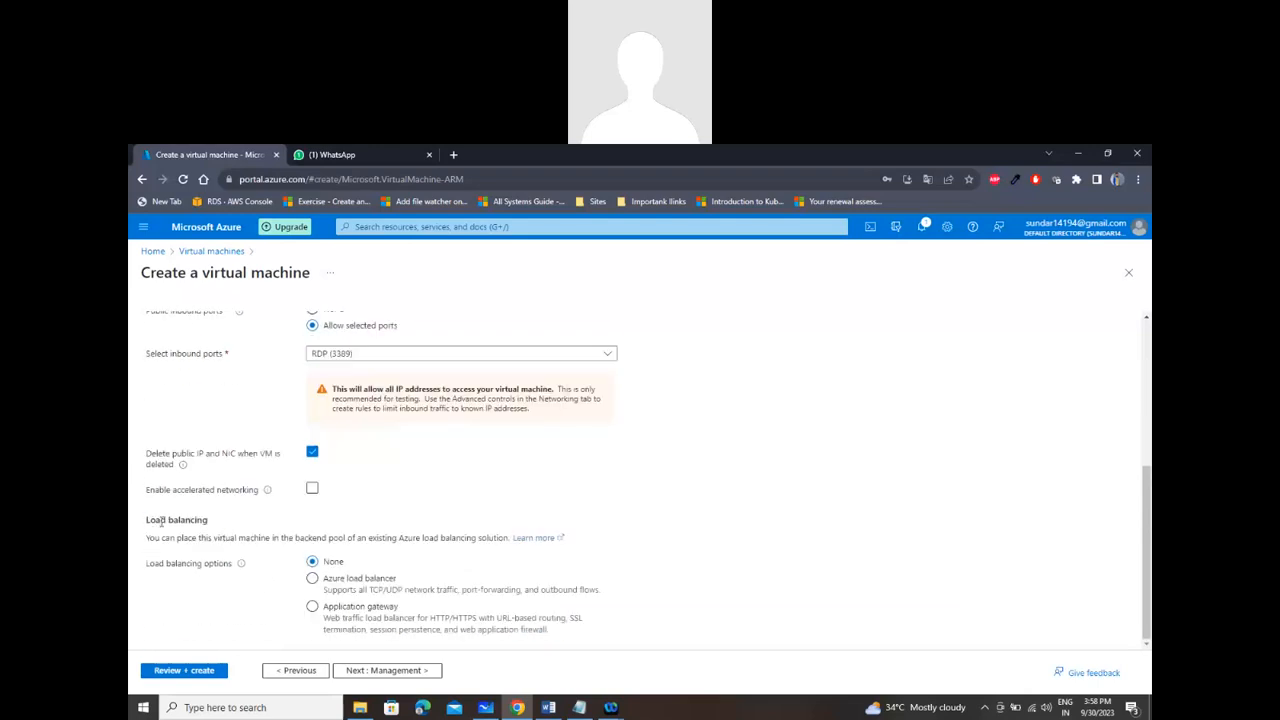
drag(156, 521, 244, 527)
scroll(243, 530, up, 2)
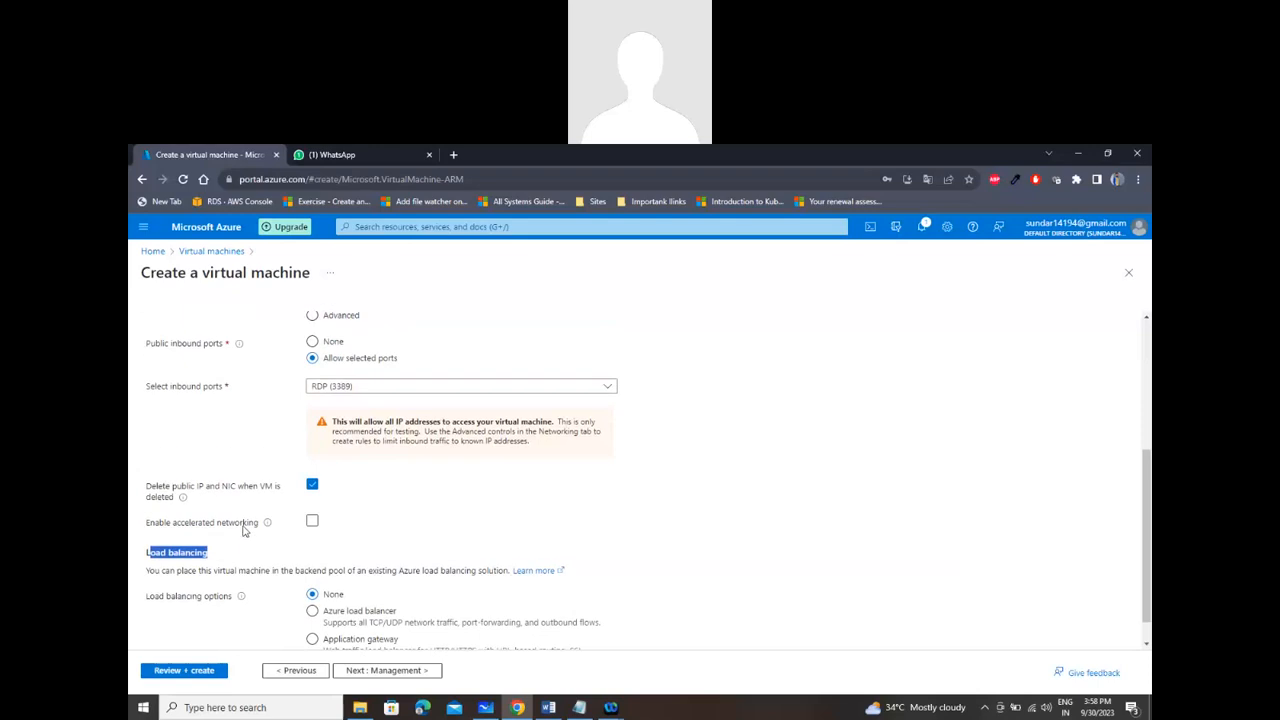
scroll(222, 532, up, 3)
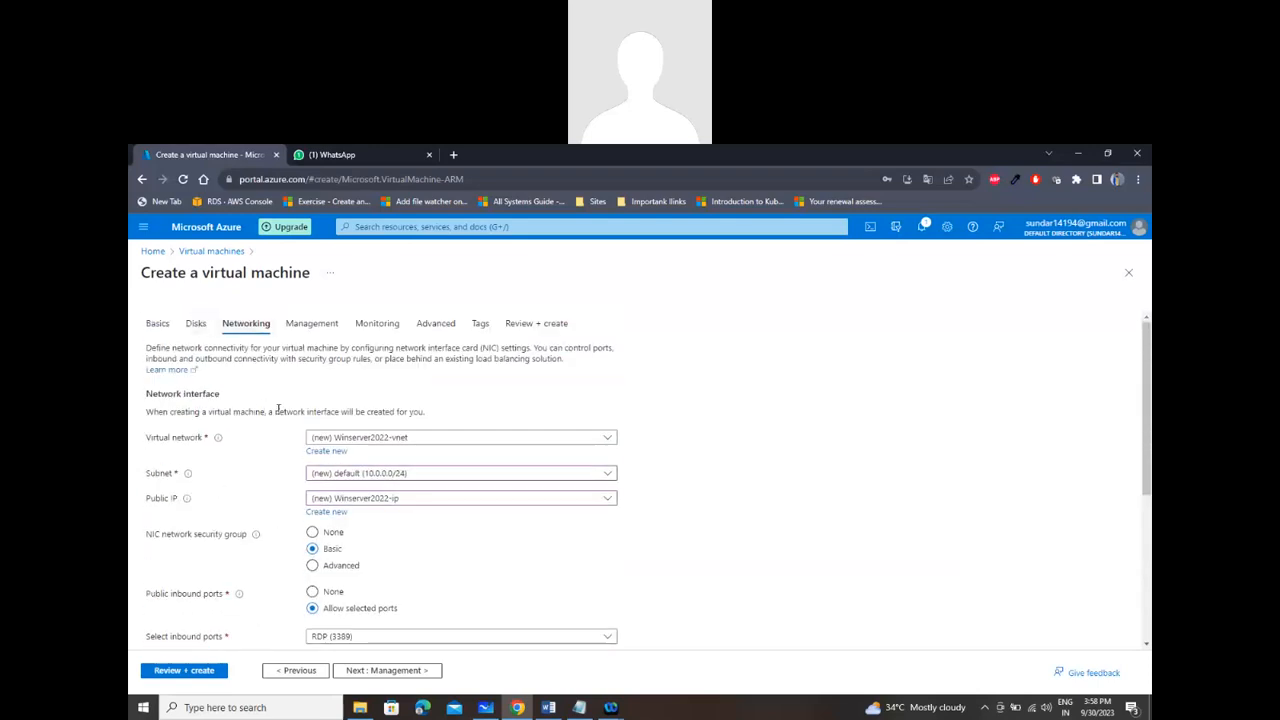
scroll(279, 424, down, 1)
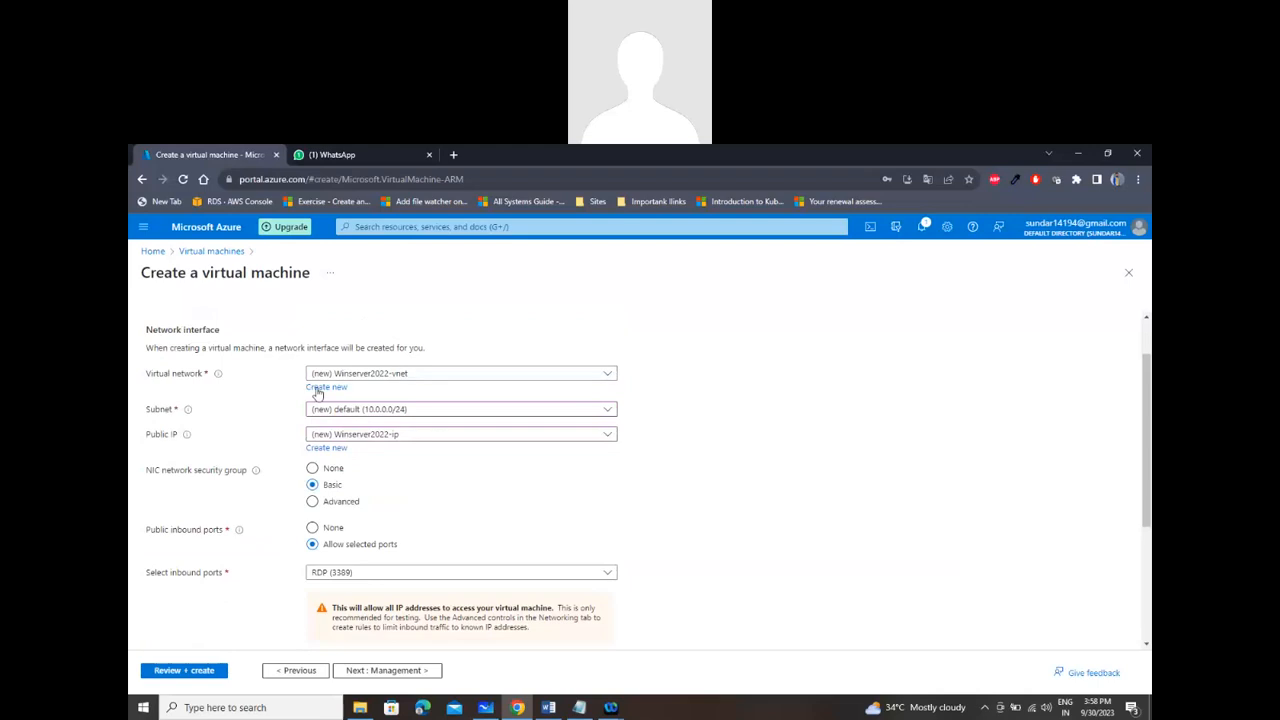
scroll(348, 508, down, 3)
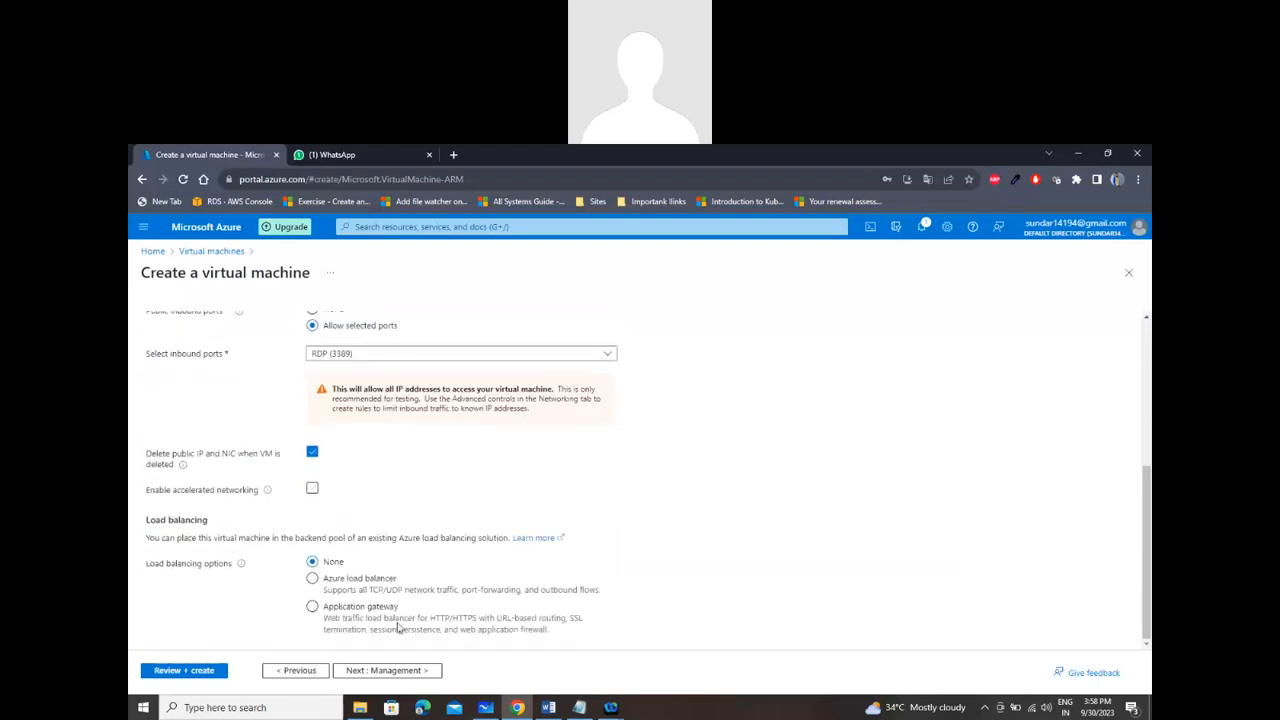
scroll(395, 640, up, 4)
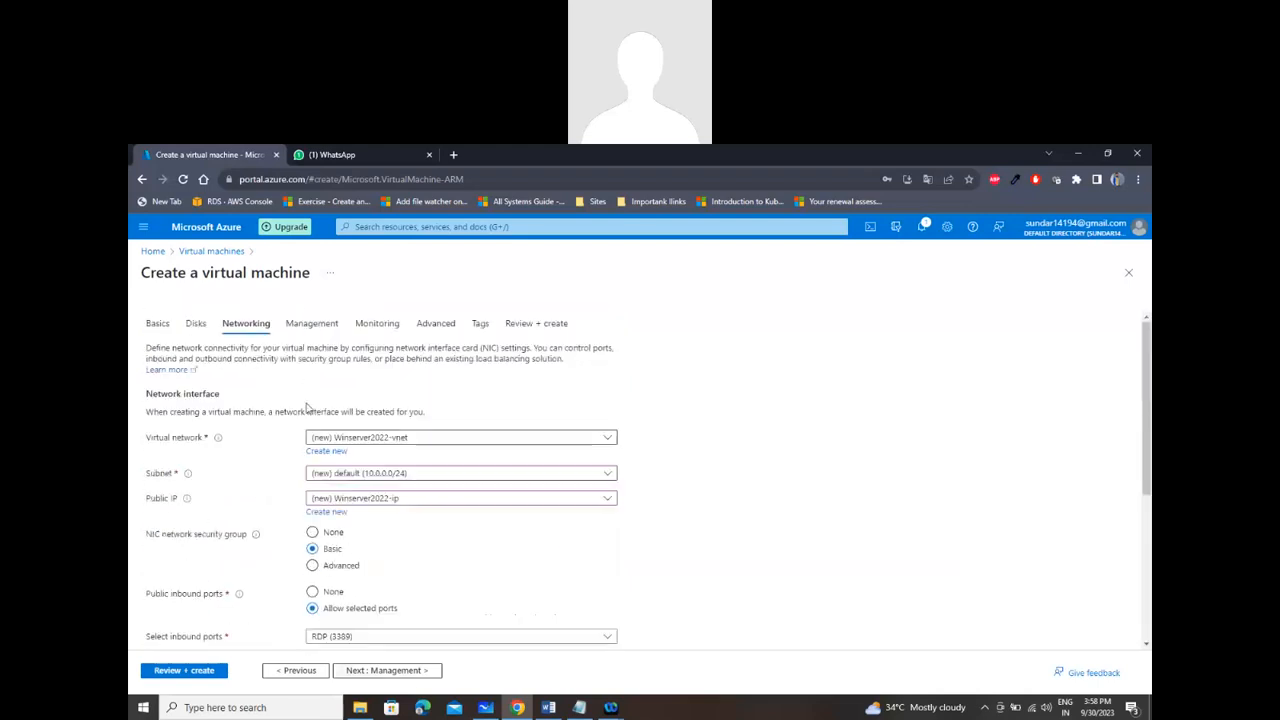
click(387, 670)
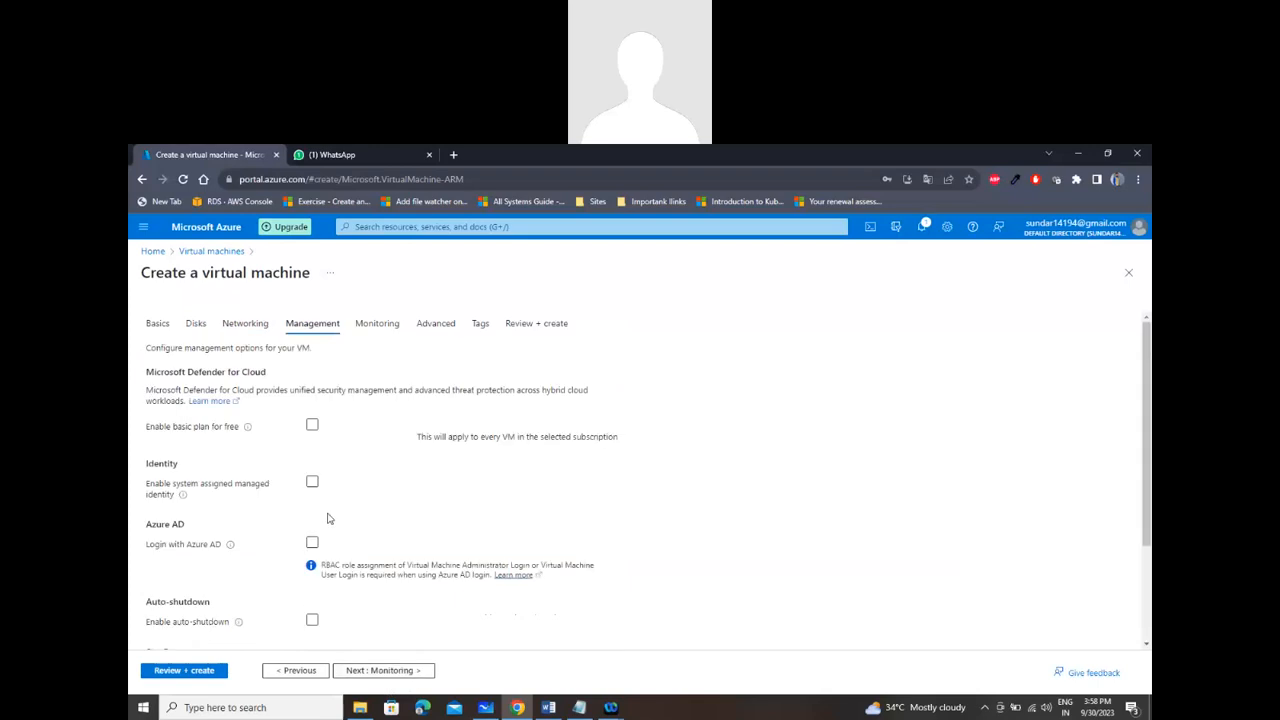
scroll(335, 453, down, 1)
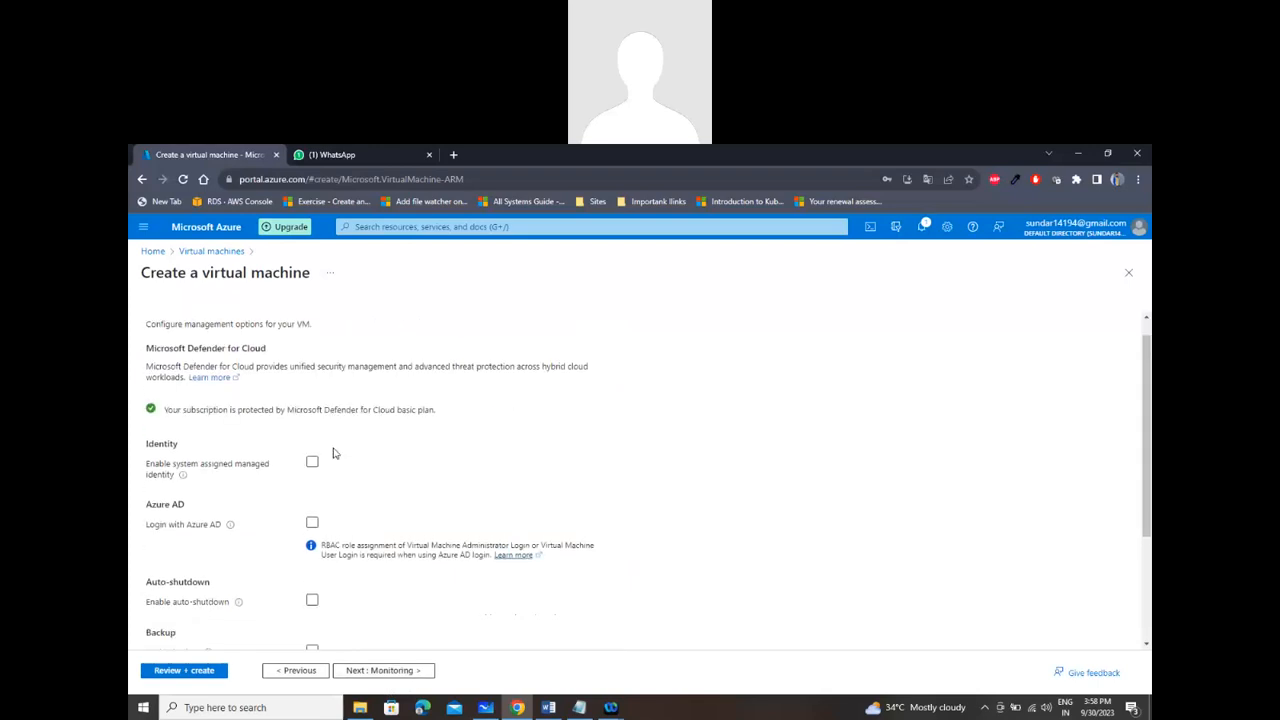
scroll(335, 452, up, 1)
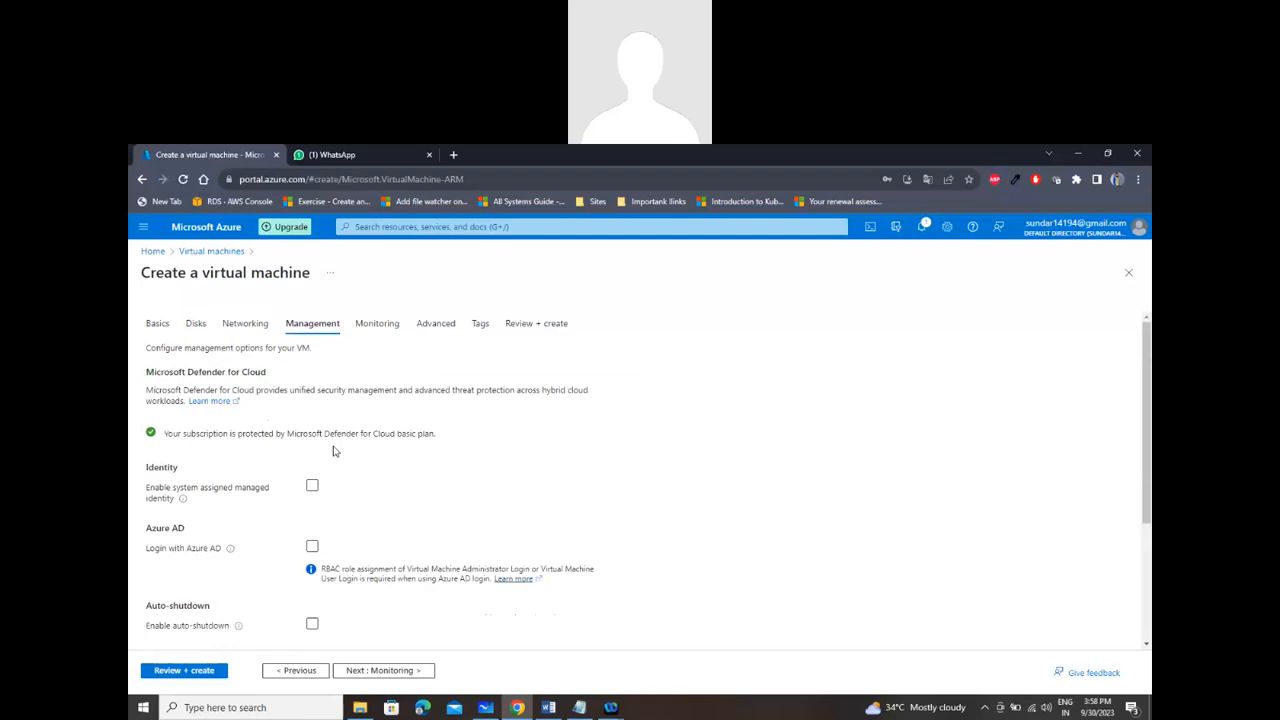
scroll(318, 445, down, 1)
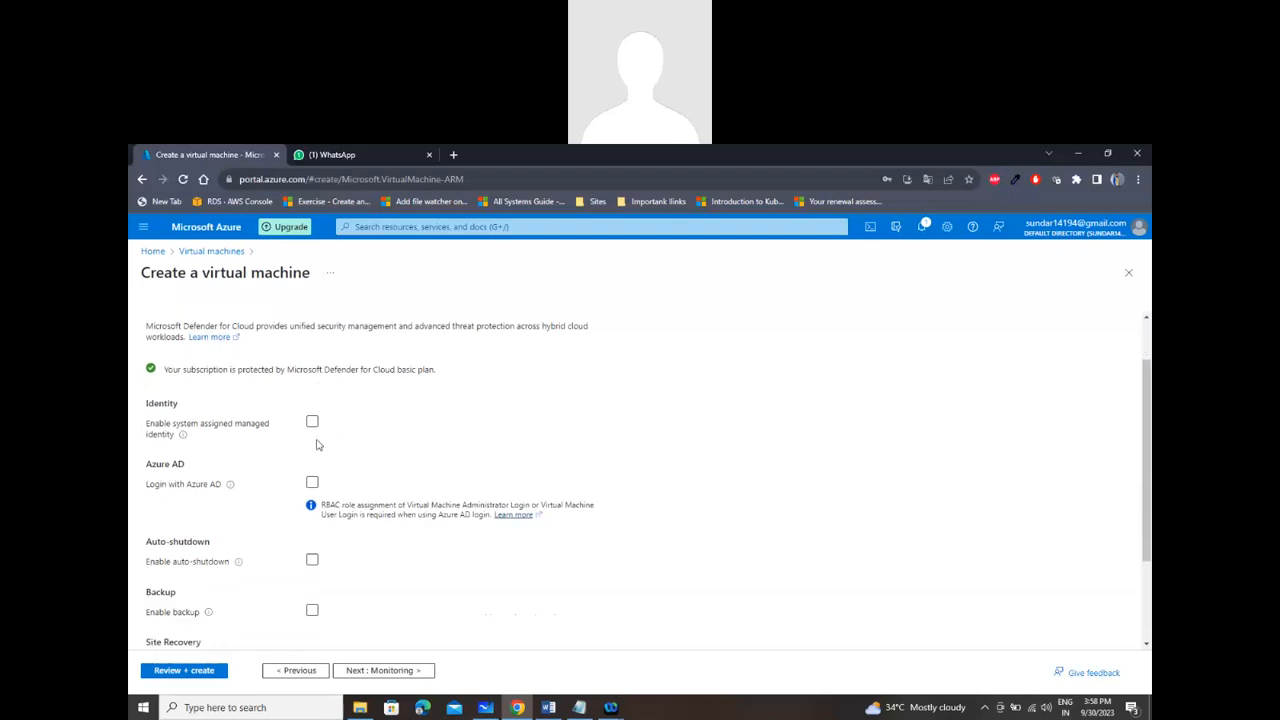
scroll(250, 432, down, 1)
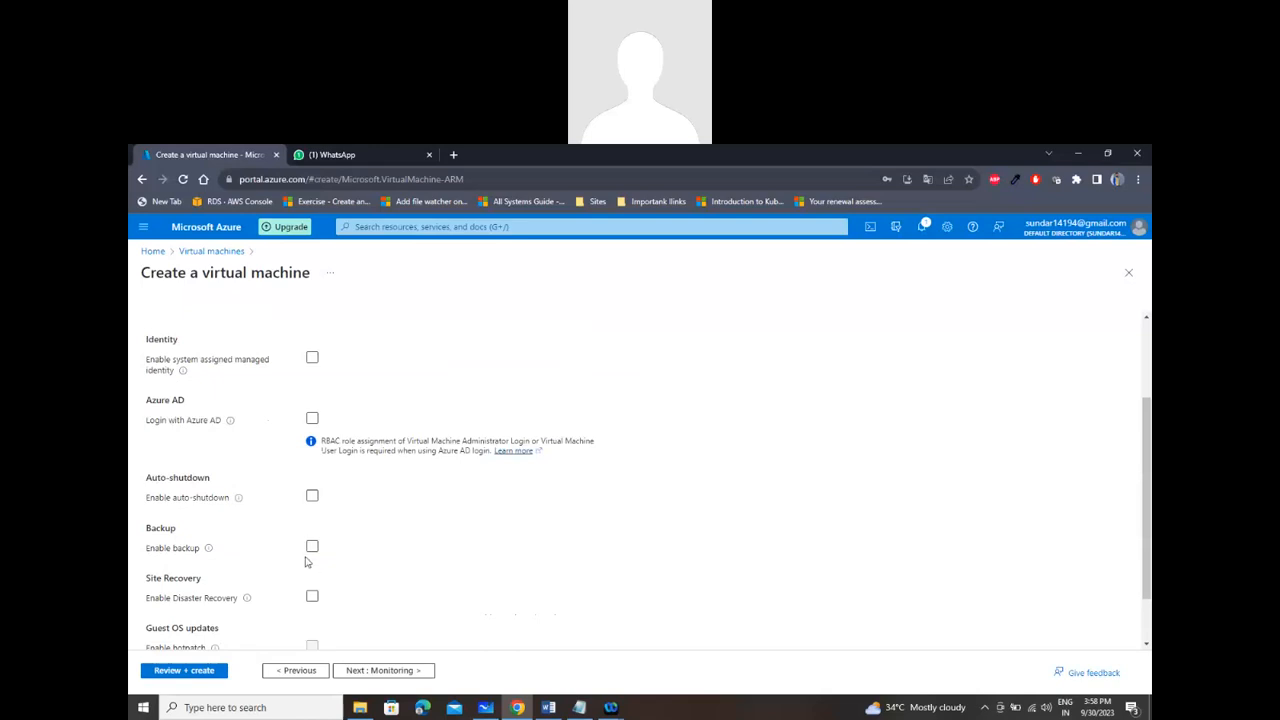
scroll(309, 566, down, 1)
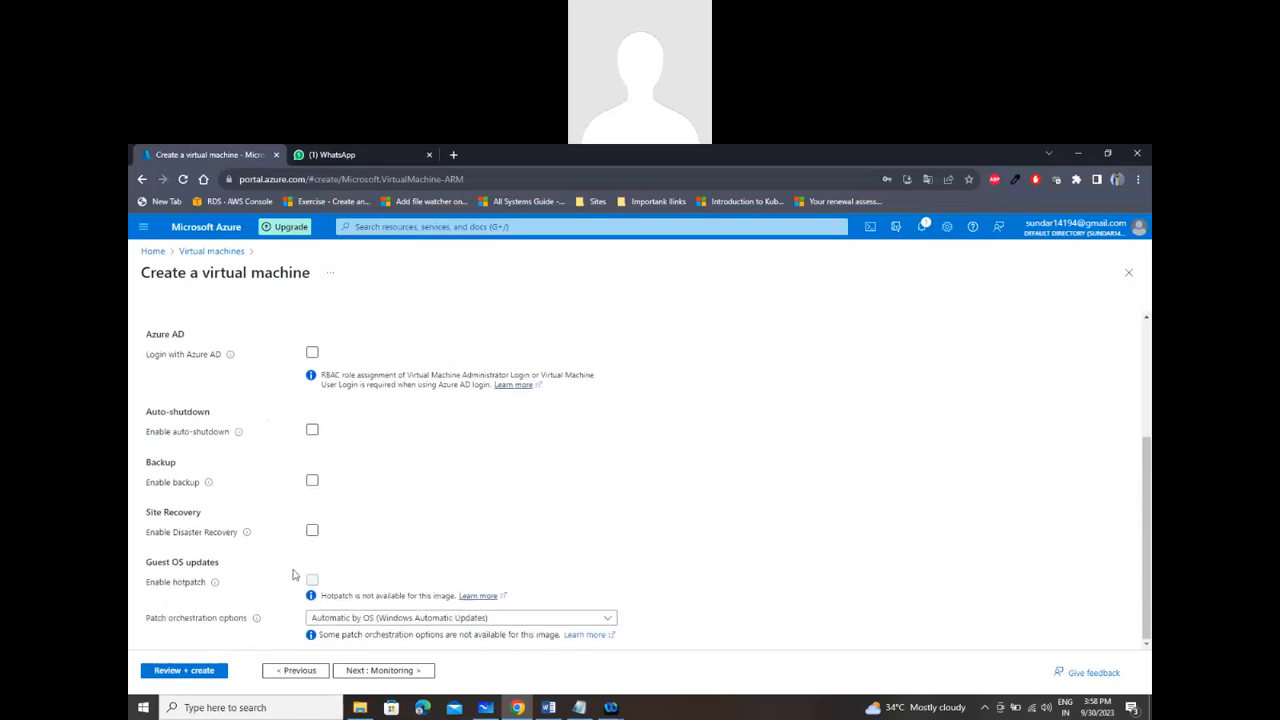
scroll(297, 566, up, 1)
scroll(295, 550, up, 2)
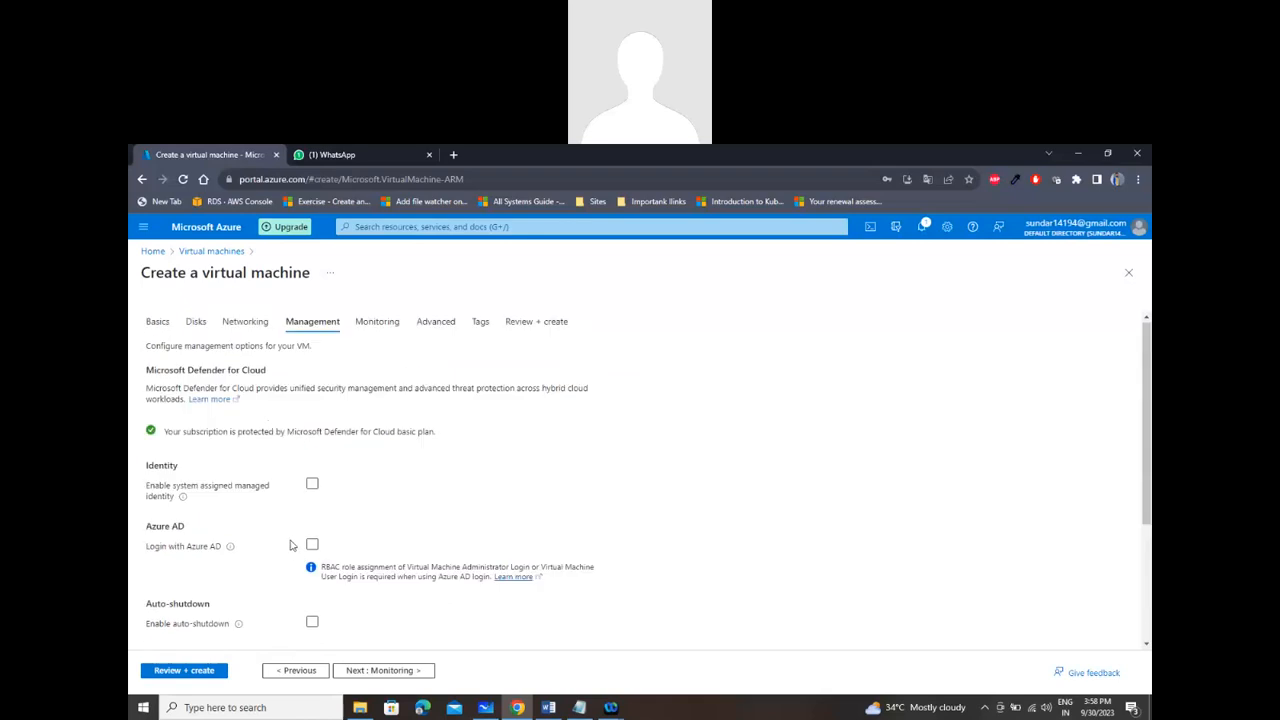
scroll(290, 540, down, 3)
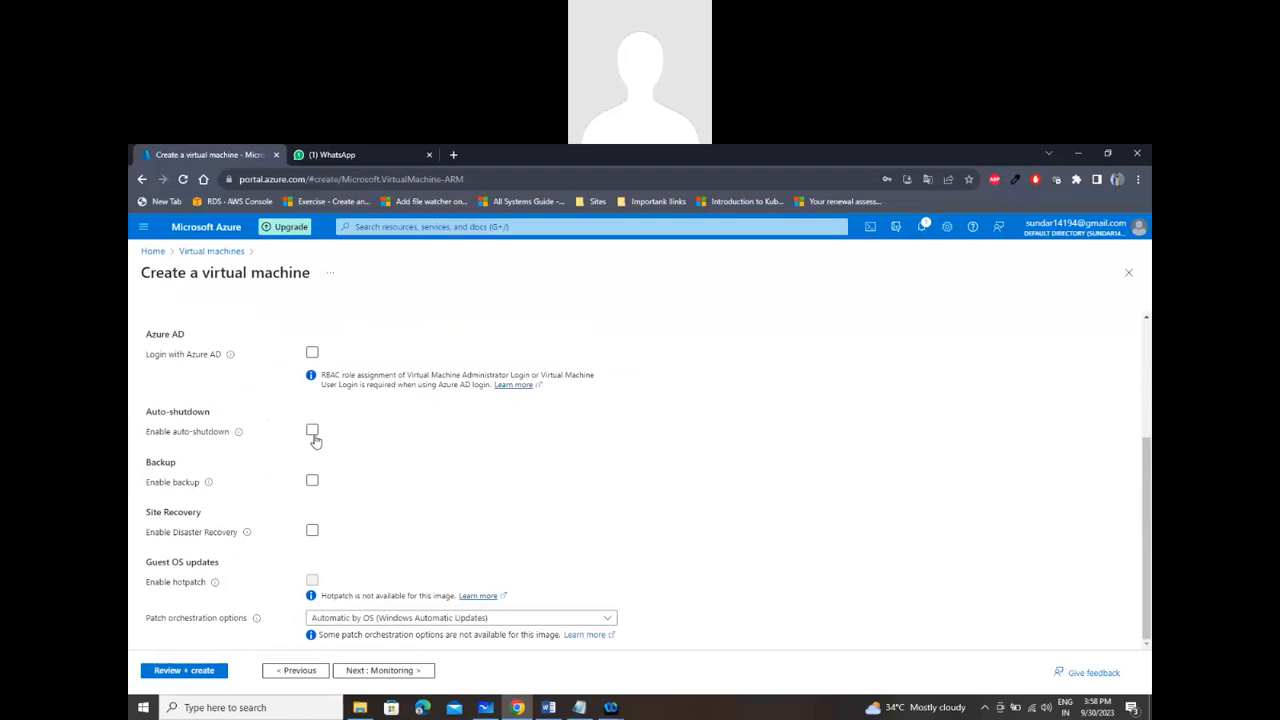
click(312, 433)
triple_click(185, 562)
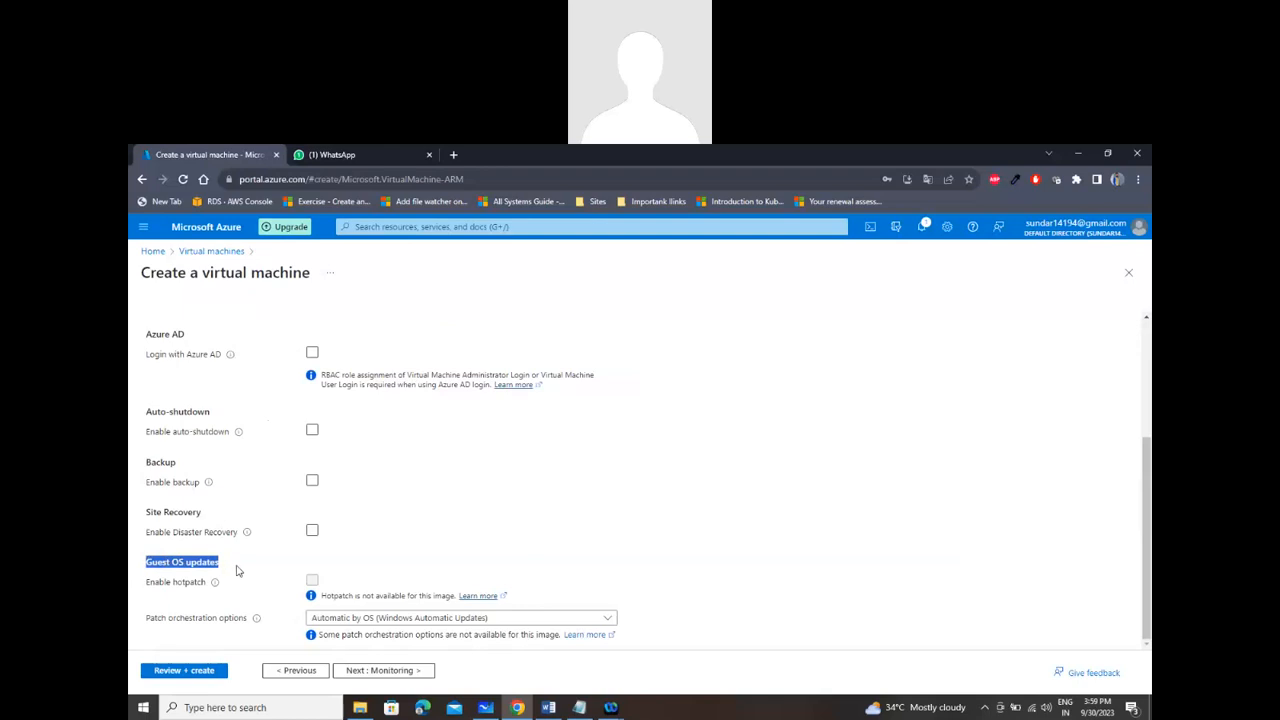
click(238, 570)
drag(140, 571, 149, 562)
click(281, 548)
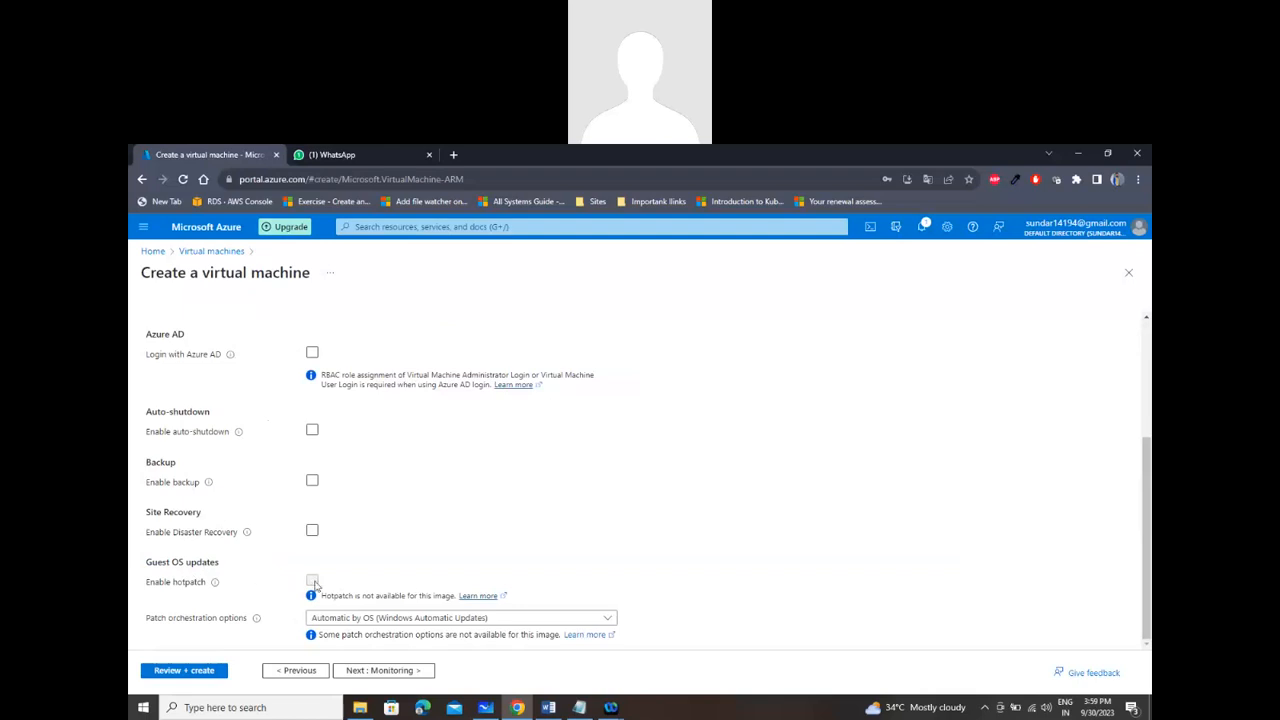
Try the patch orchestration choices, switching between Manual updates and Automatic by OS
click(381, 620)
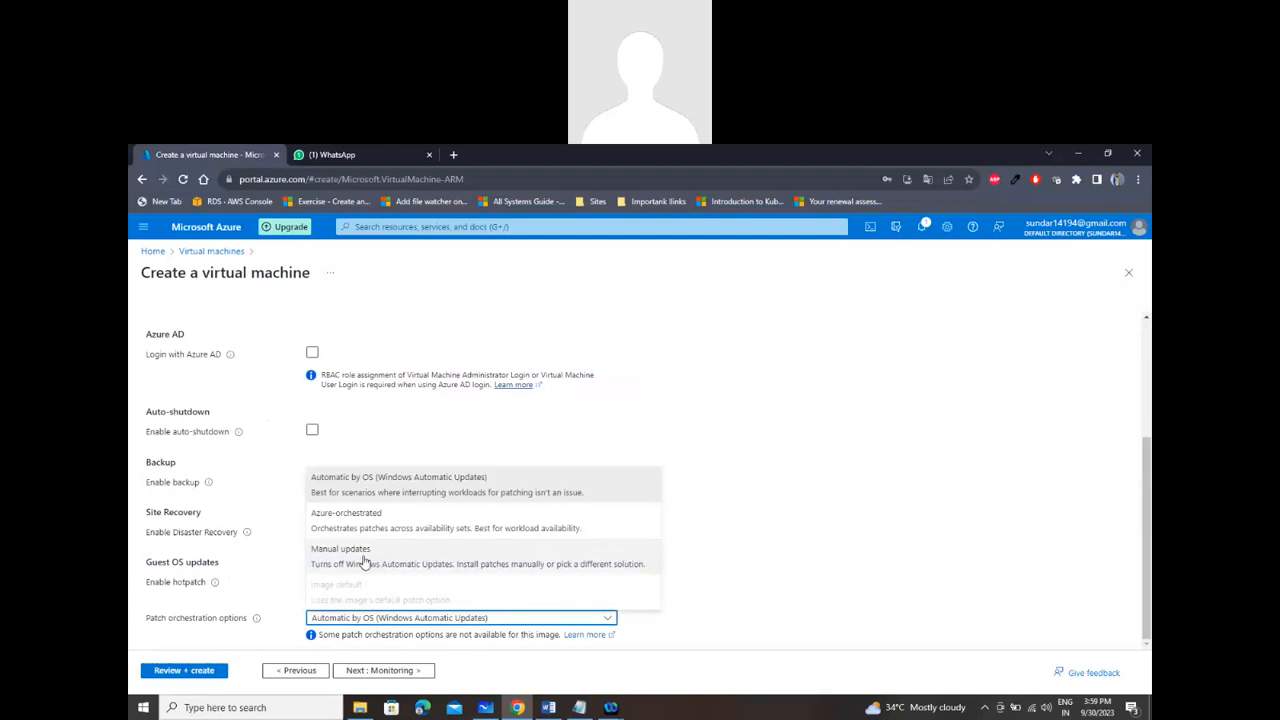
click(368, 566)
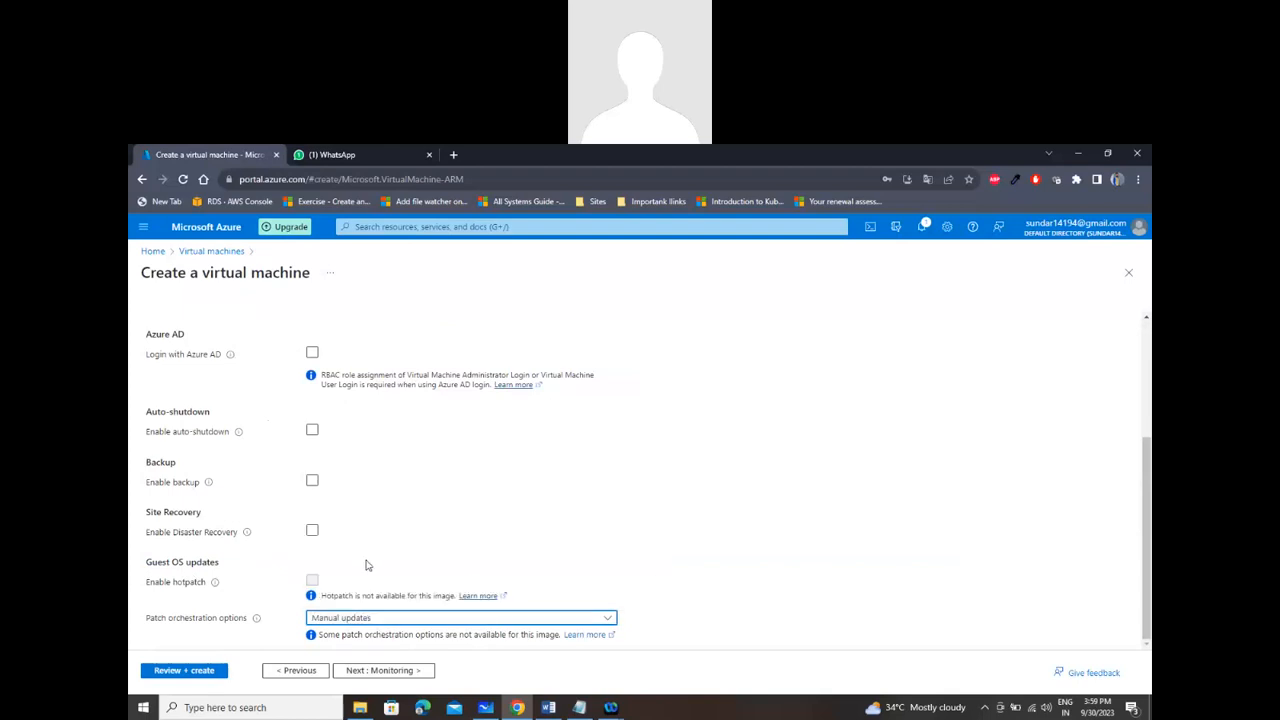
click(363, 625)
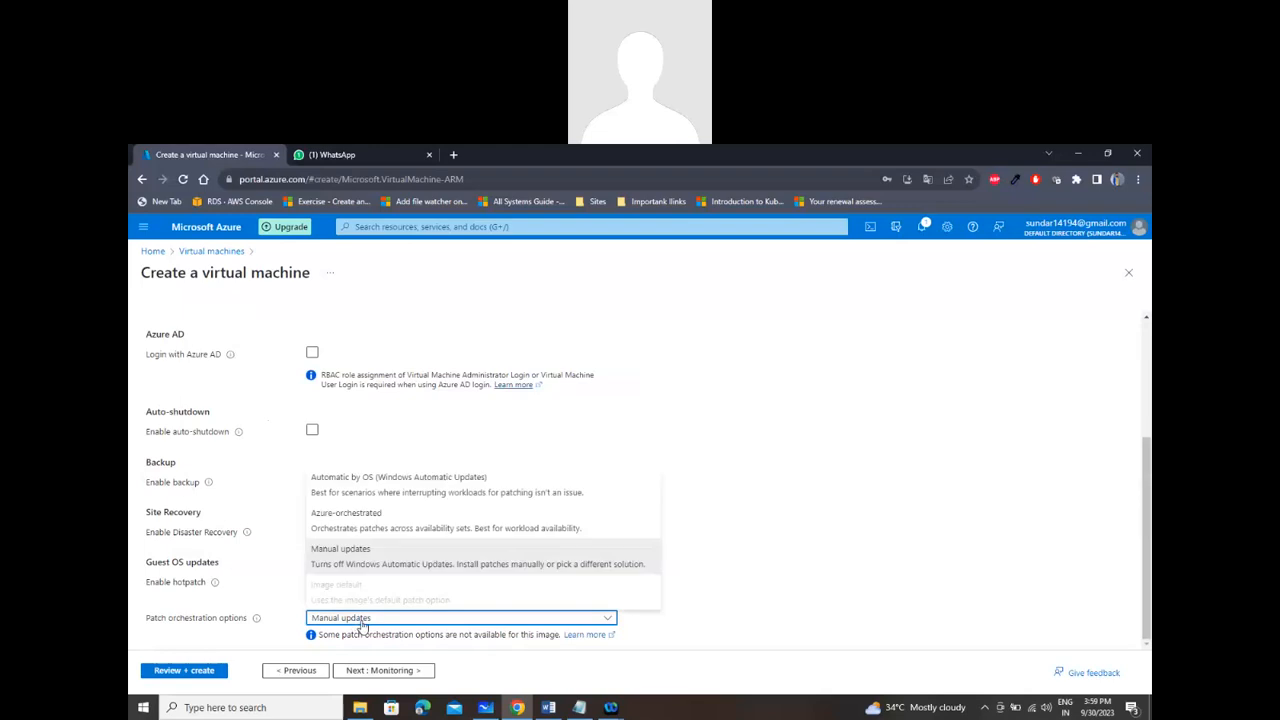
click(380, 492)
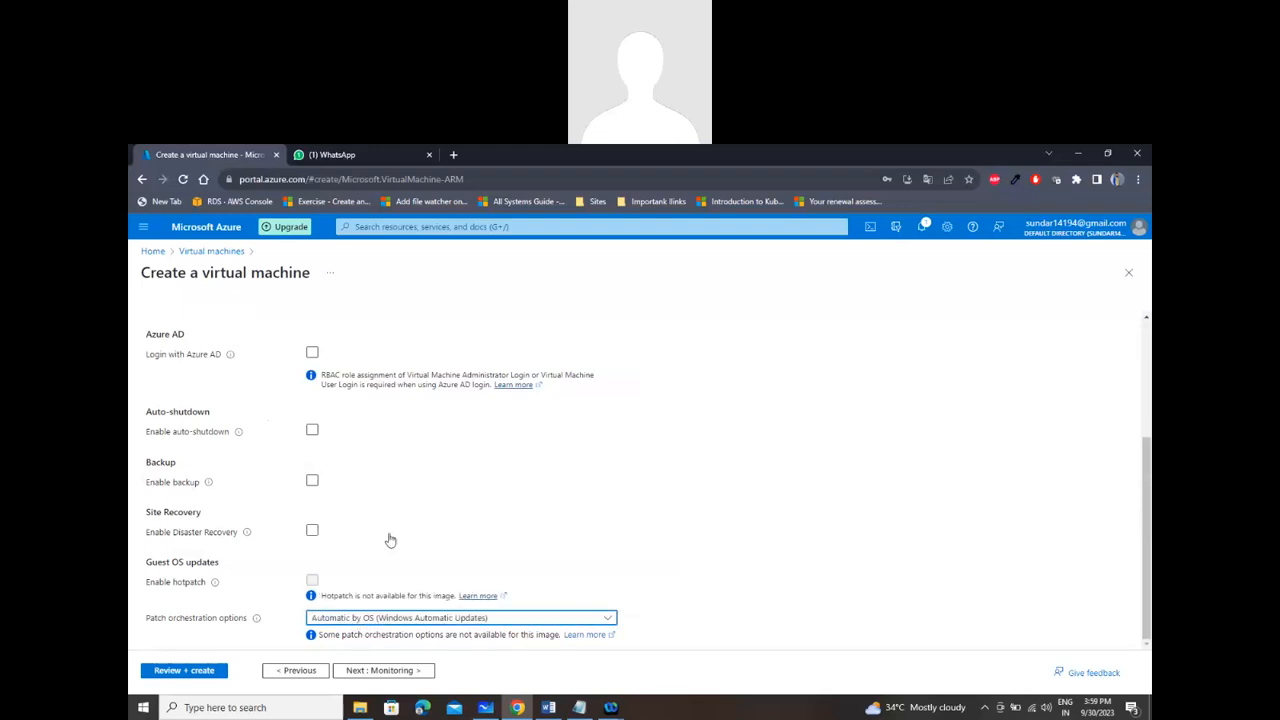
click(365, 620)
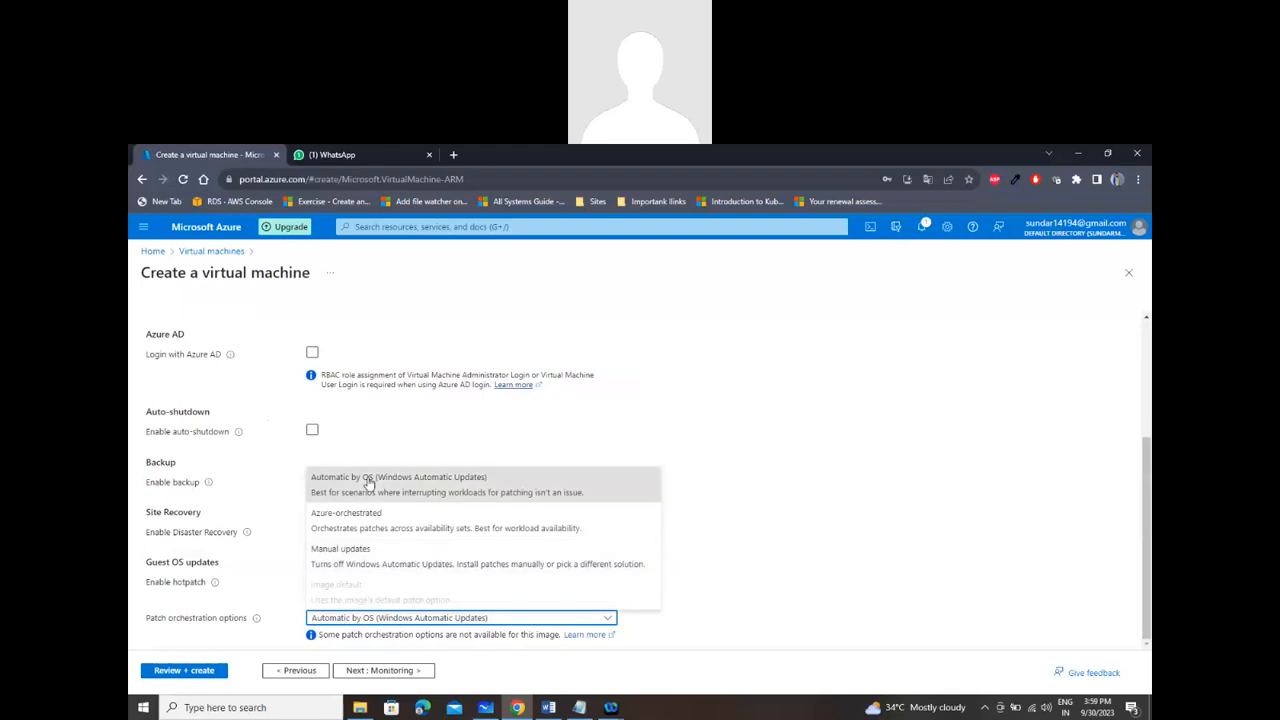
click(393, 431)
Turn off the VM's auto-shutdown and set patch orchestration to Manual updates
click(393, 431)
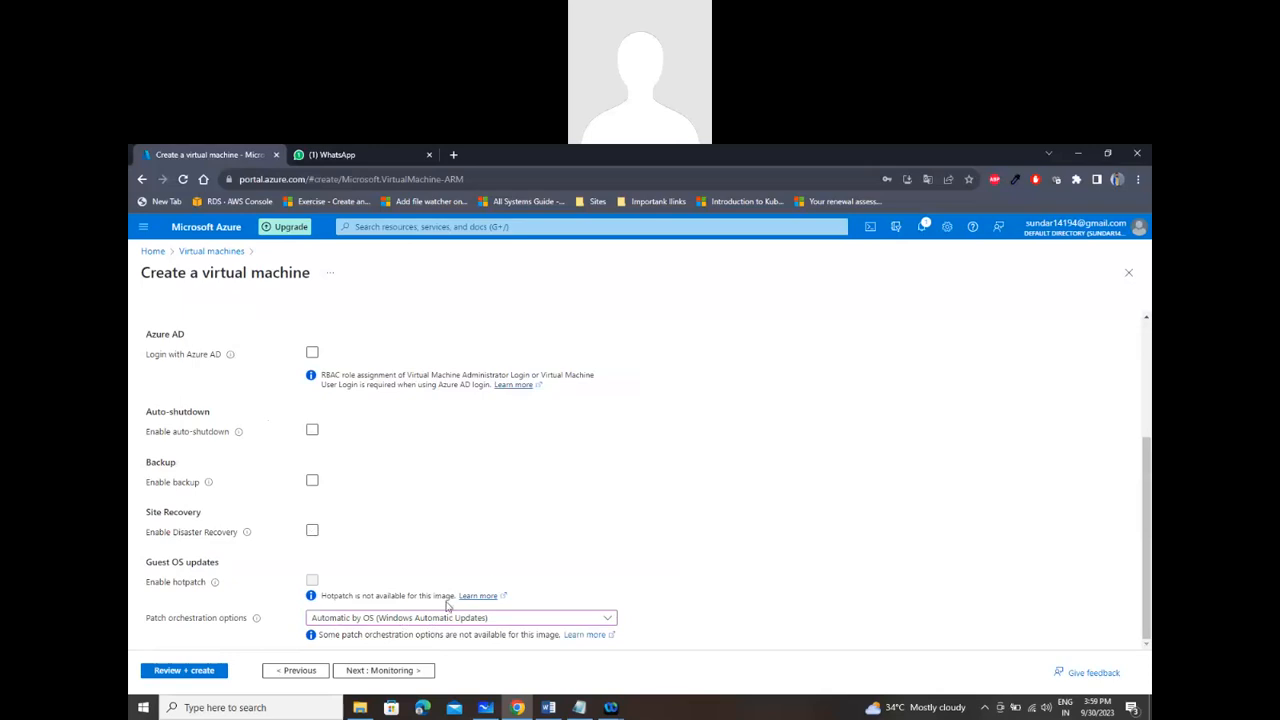
click(381, 618)
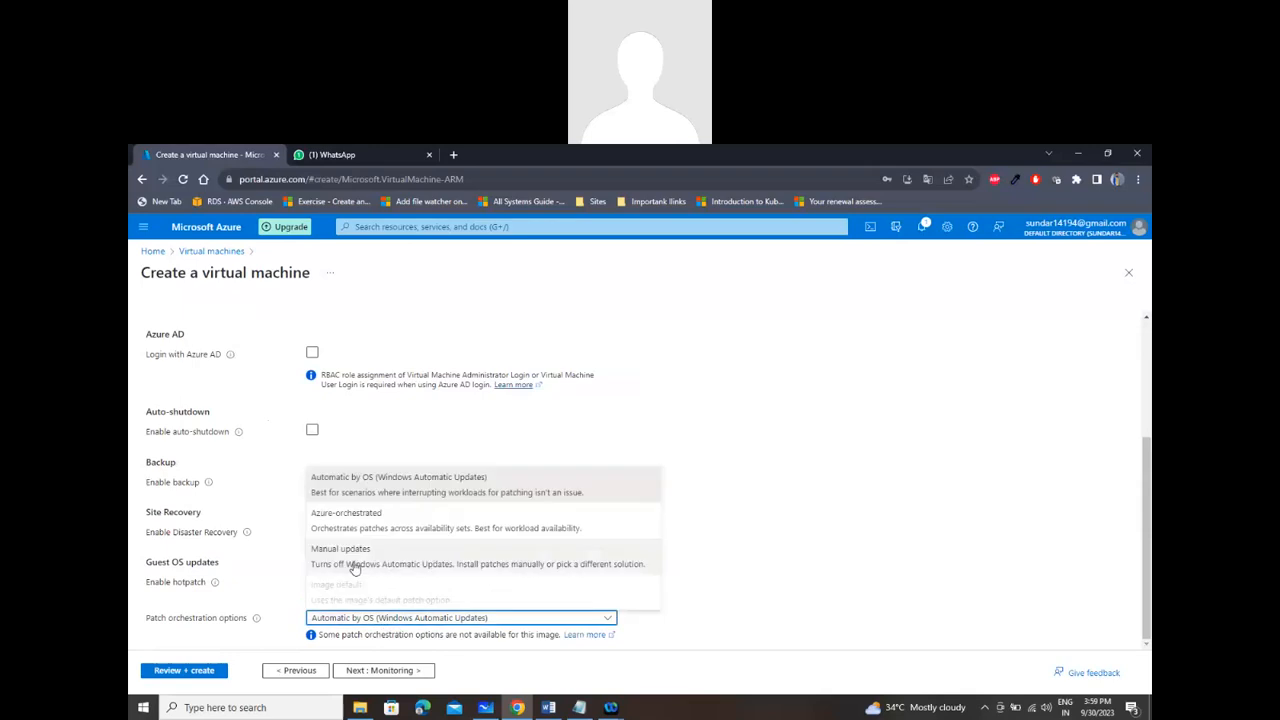
click(344, 564)
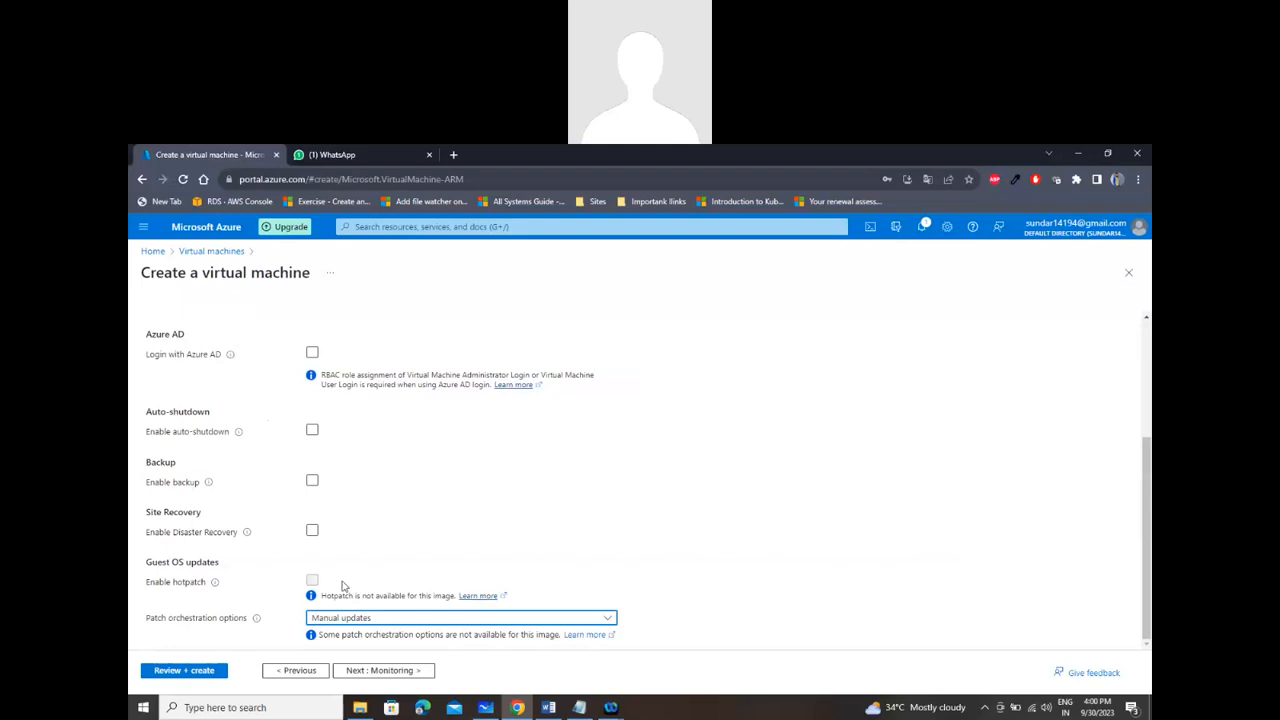
scroll(348, 505, up, 1)
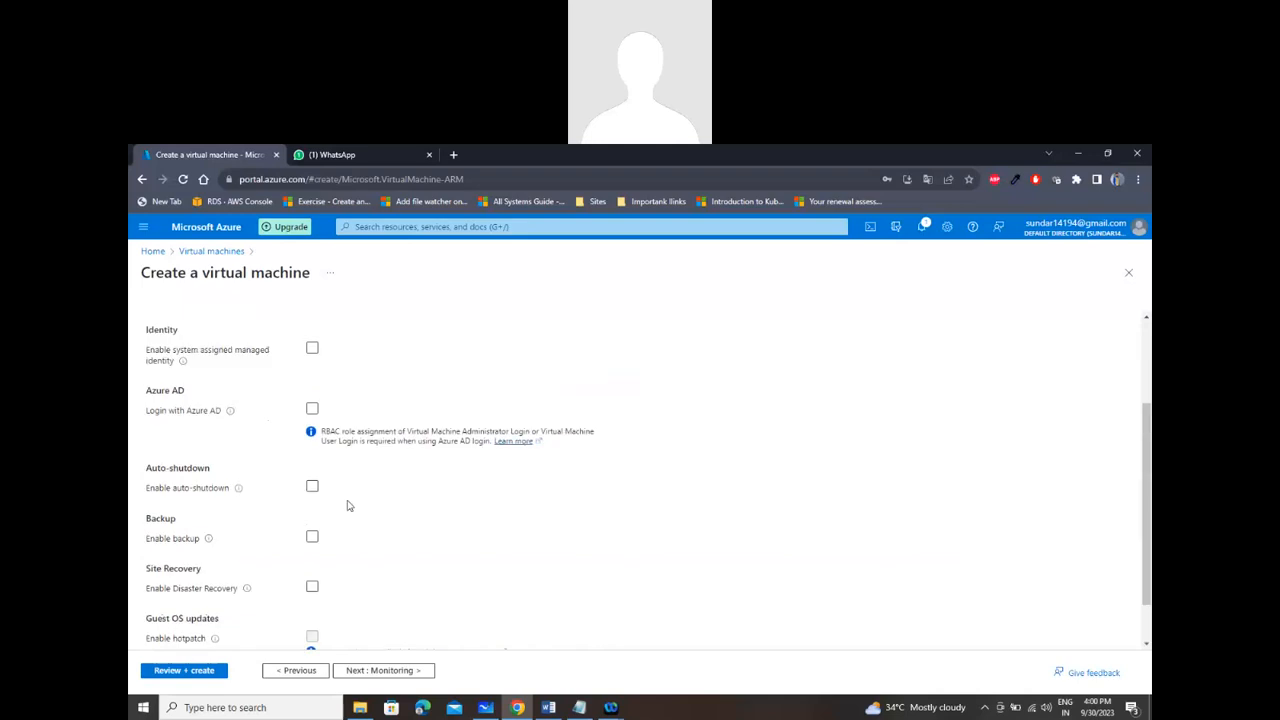
scroll(348, 505, up, 2)
scroll(394, 617, down, 3)
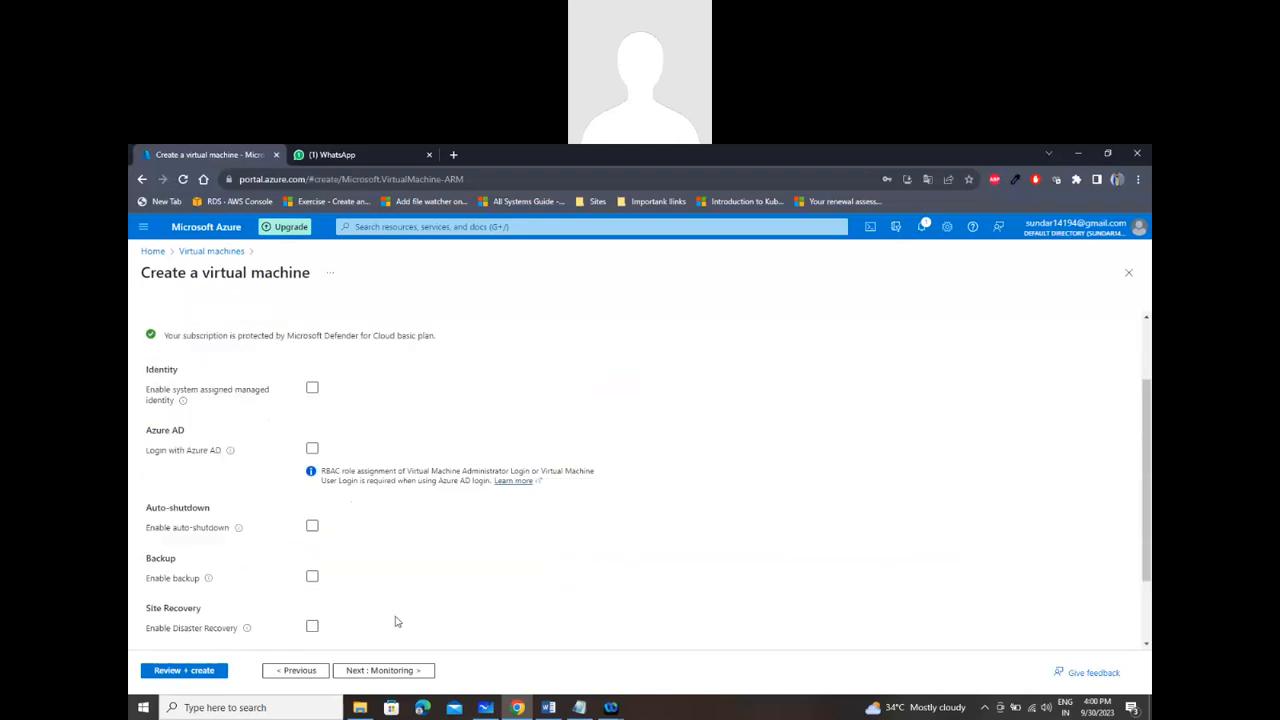
Move to Monitoring and toggle OS guest diagnostics, keeping managed-storage boot diagnostics
click(385, 670)
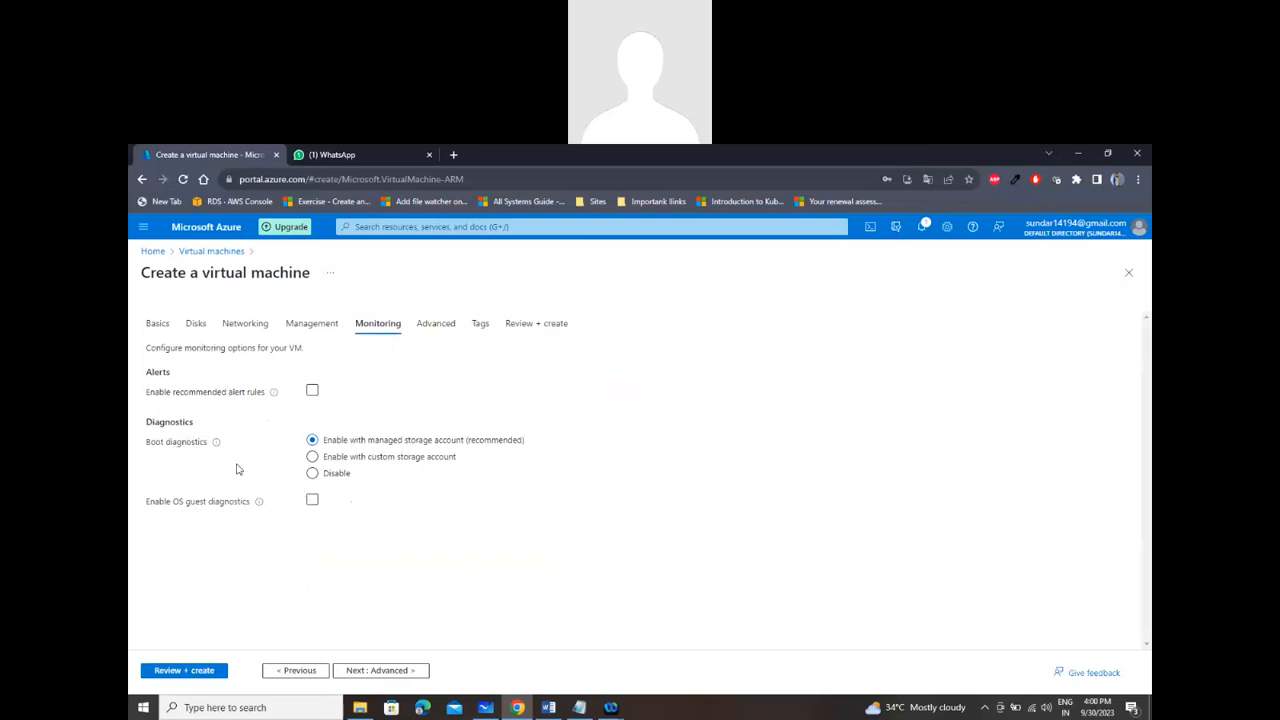
click(310, 499)
Move to the Advanced tab and scroll through the extensions options
click(402, 670)
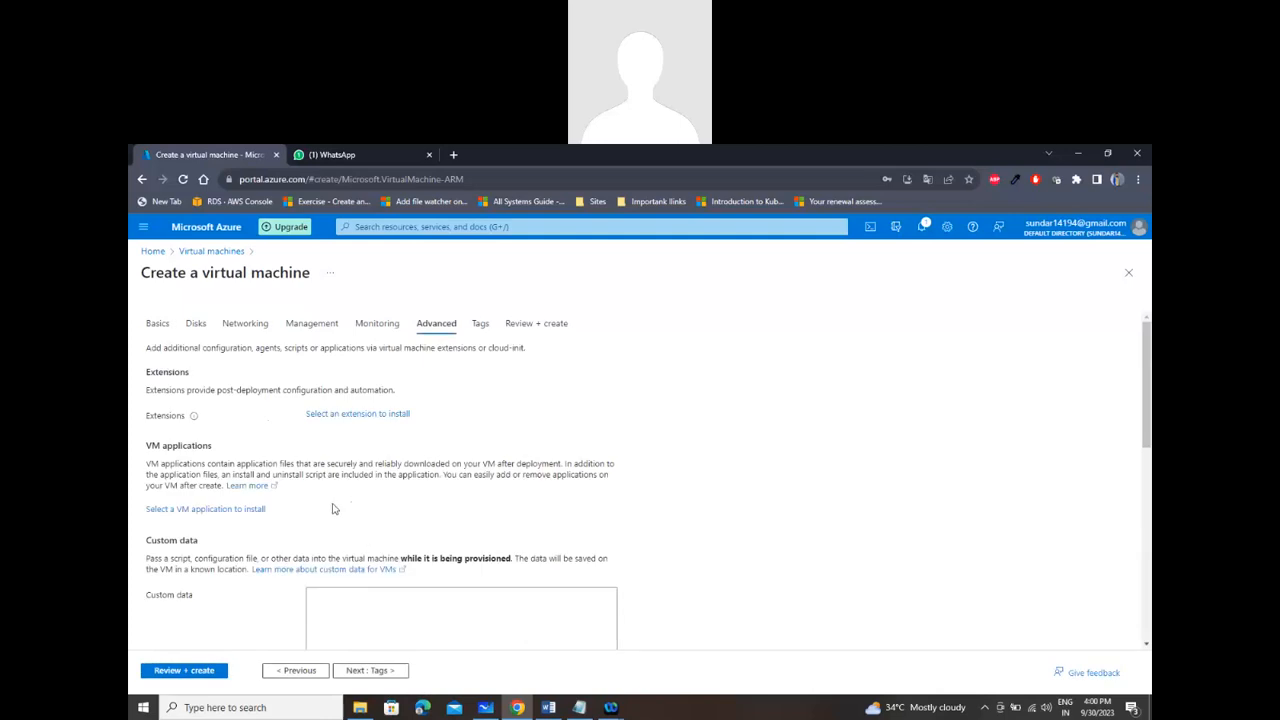
scroll(334, 509, down, 2)
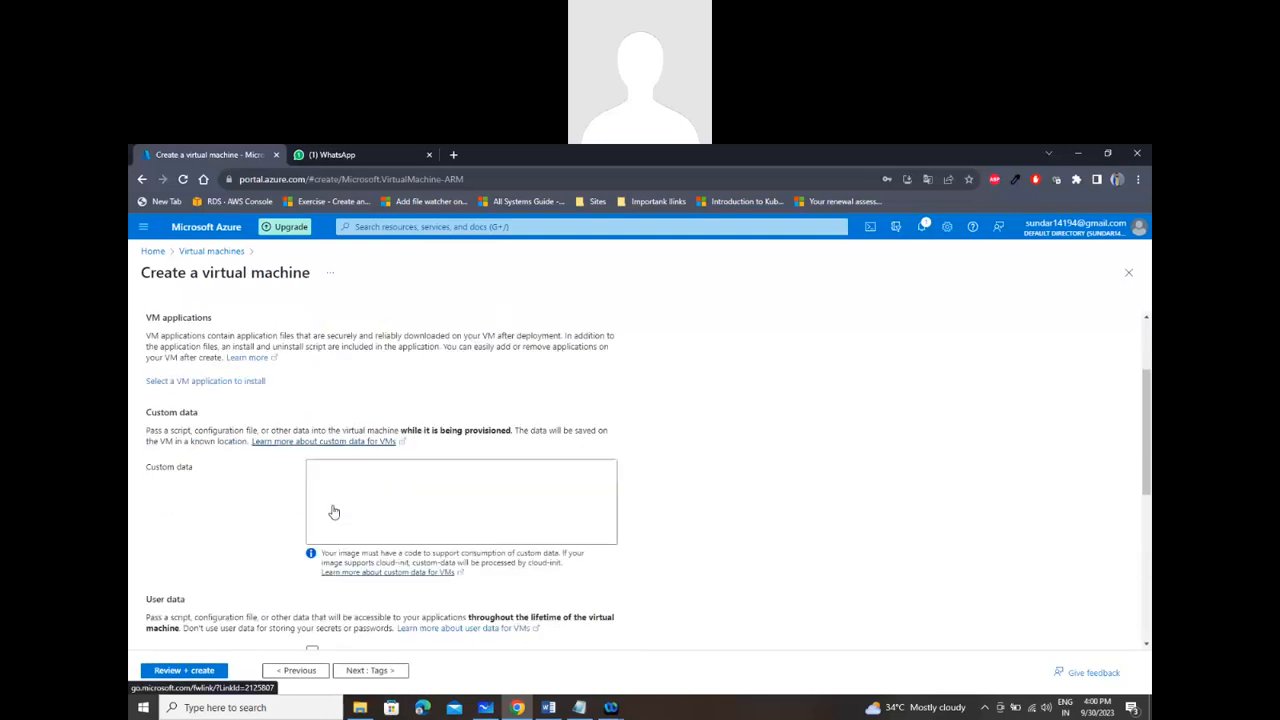
scroll(337, 500, down, 2)
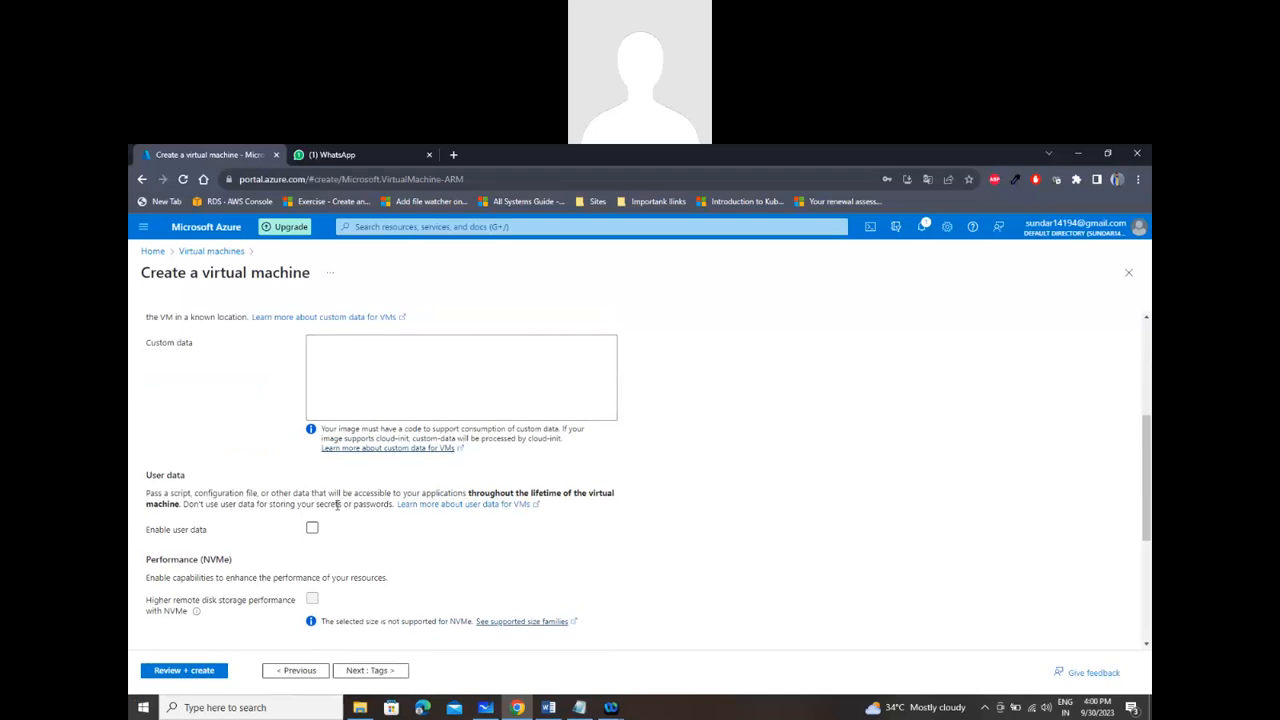
scroll(394, 455, up, 1)
Inspect the empty Custom data box and its description, leaving Advanced settings at defaults
click(394, 455)
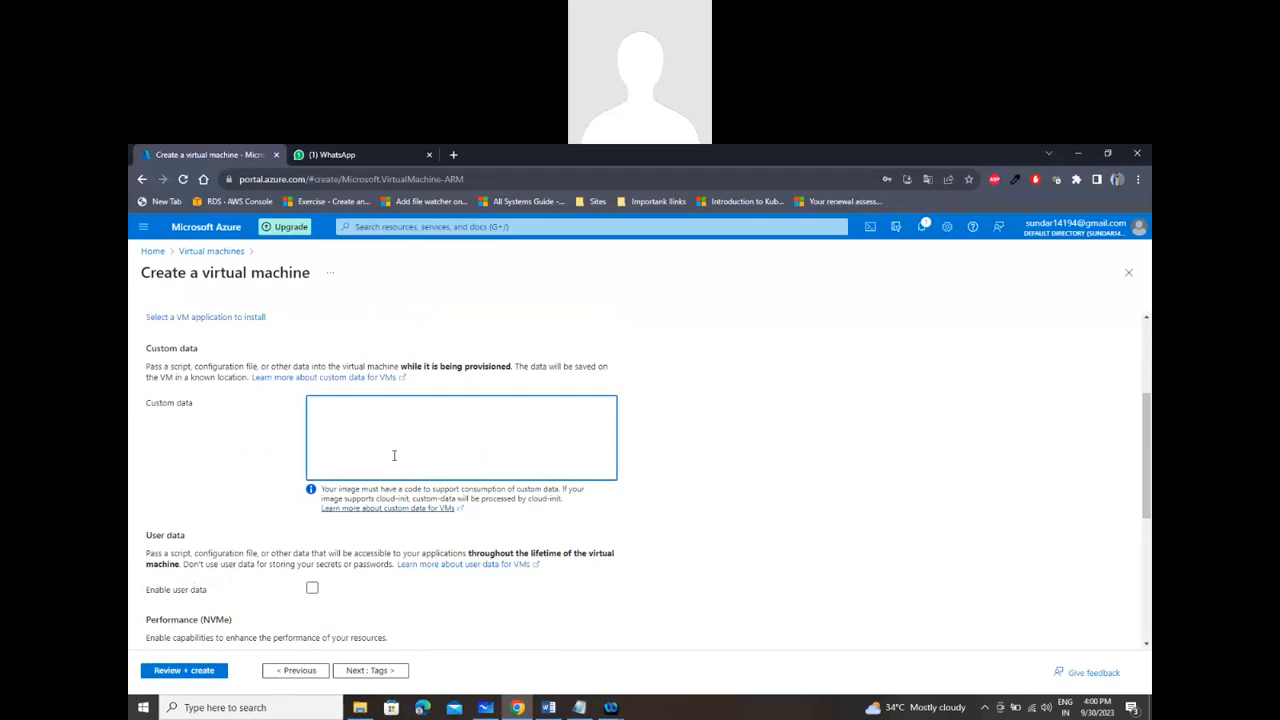
scroll(380, 451, up, 2)
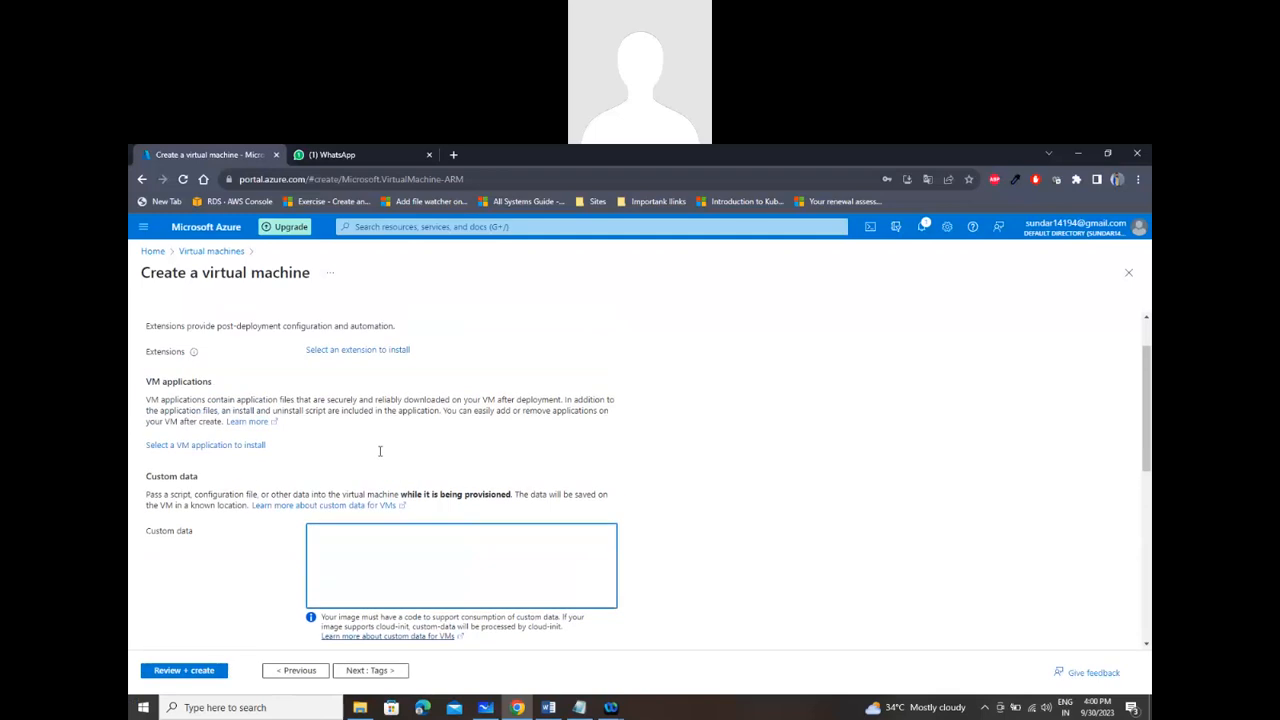
click(379, 528)
scroll(379, 522, down, 1)
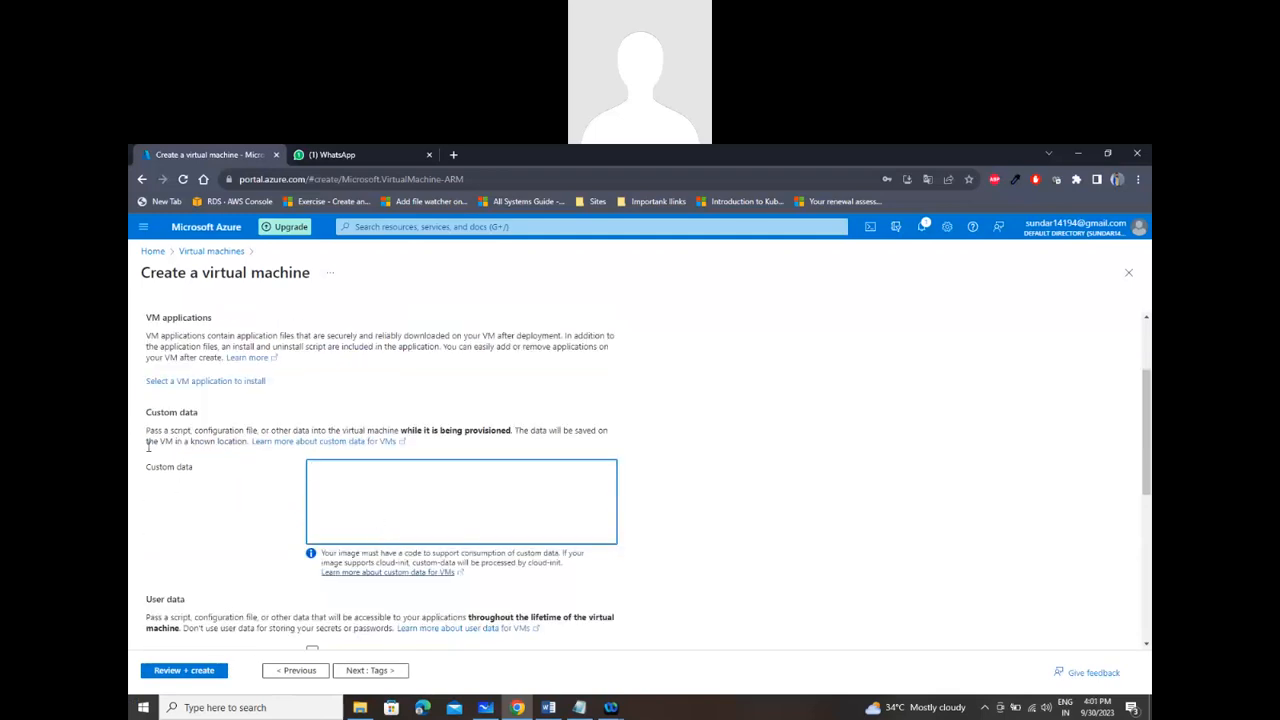
drag(145, 429, 357, 489)
click(357, 491)
scroll(300, 488, down, 2)
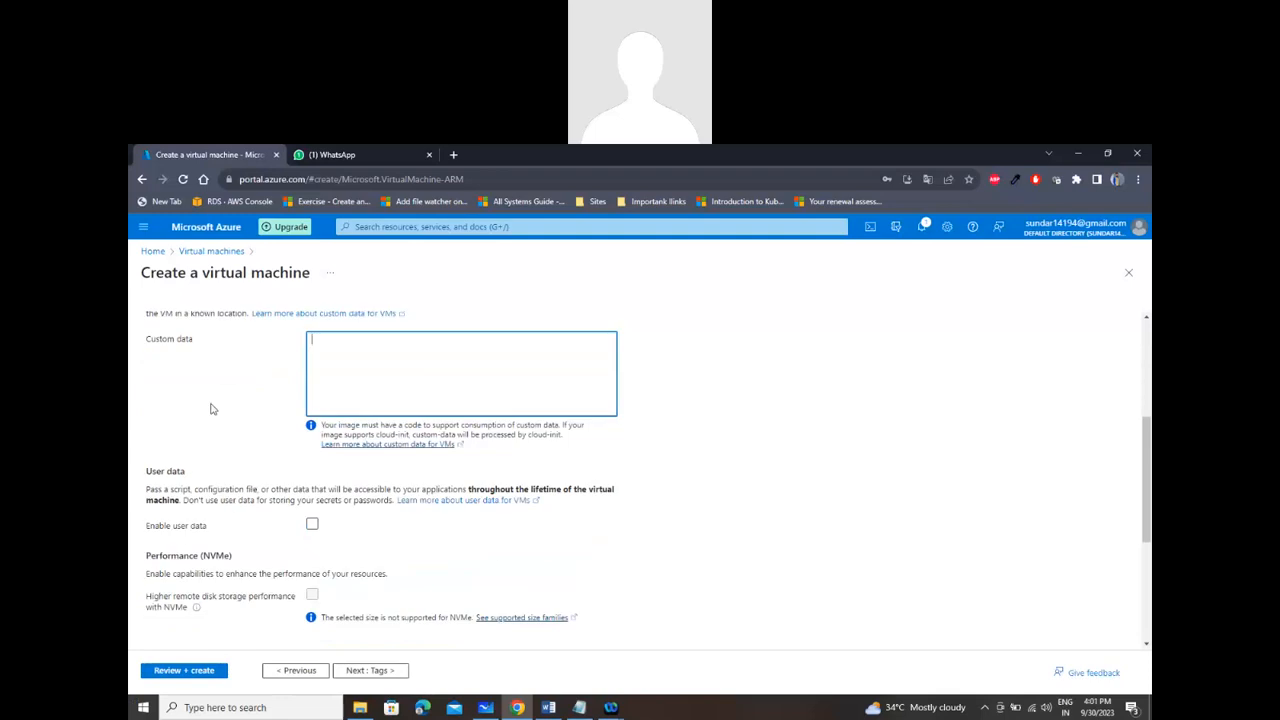
scroll(245, 412, down, 2)
scroll(232, 390, down, 2)
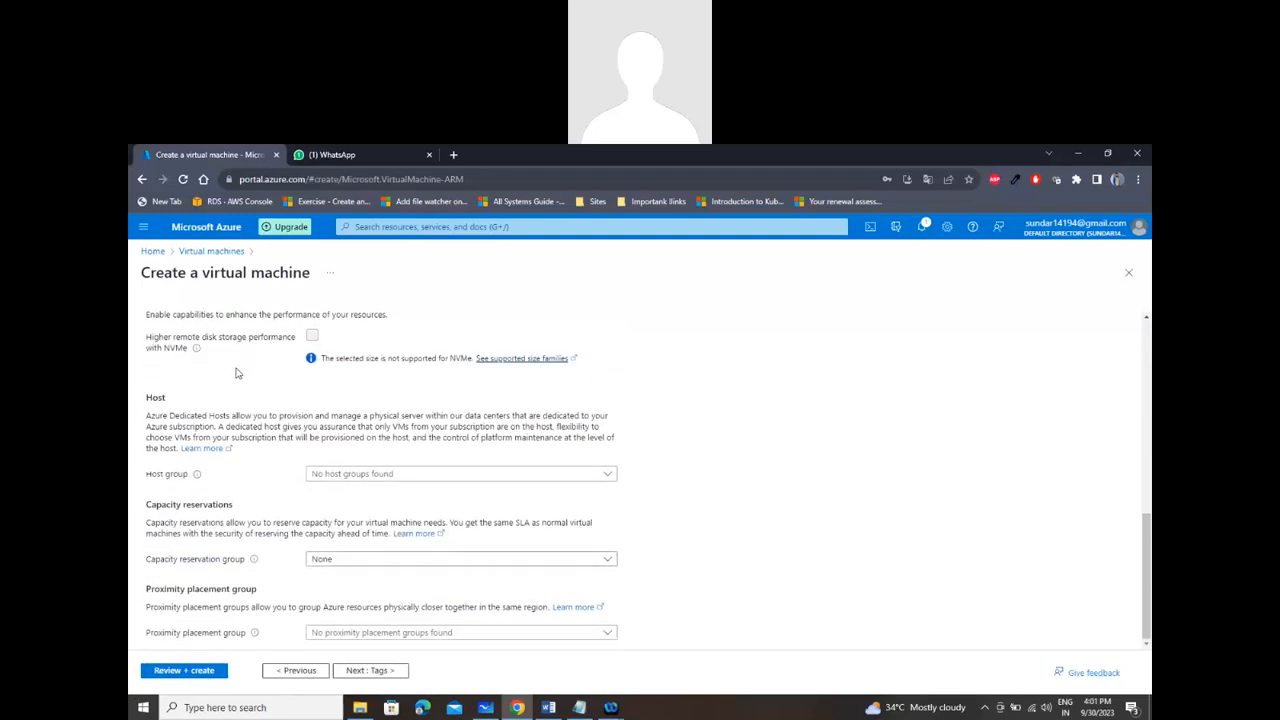
scroll(250, 360, up, 5)
scroll(200, 400, down, 5)
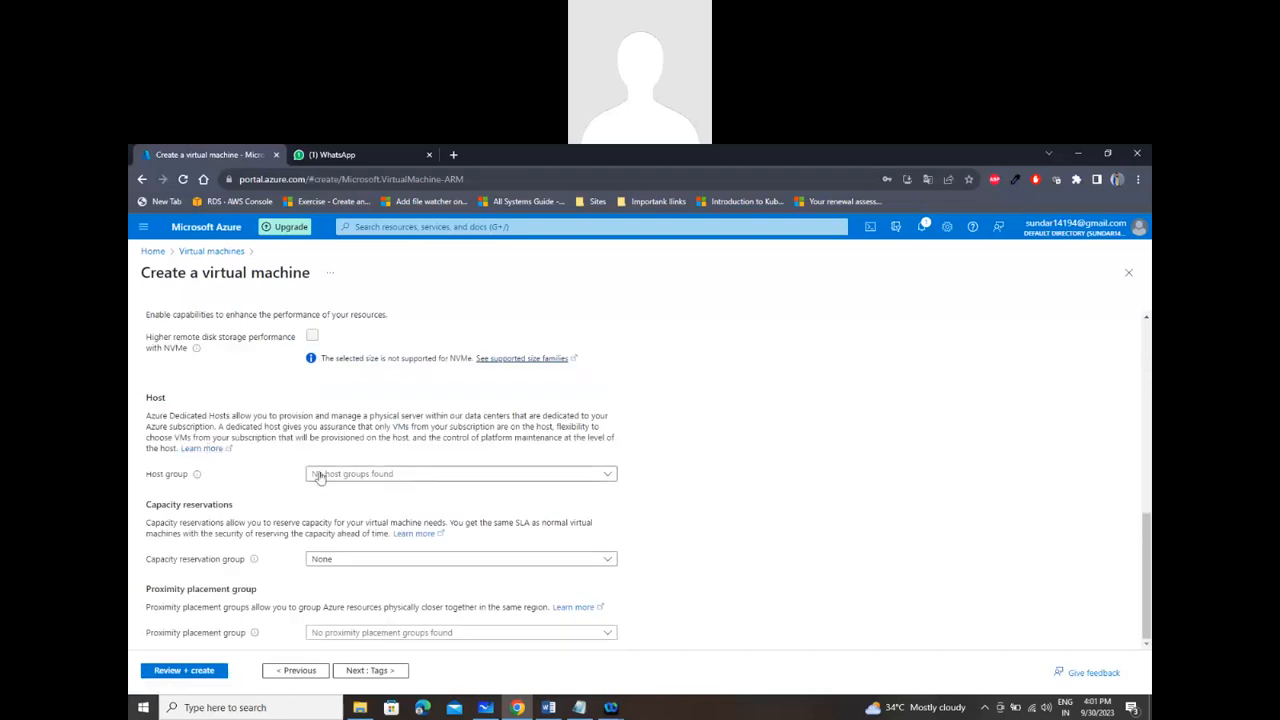
Add a tag named Dev with the value VM 1
click(372, 677)
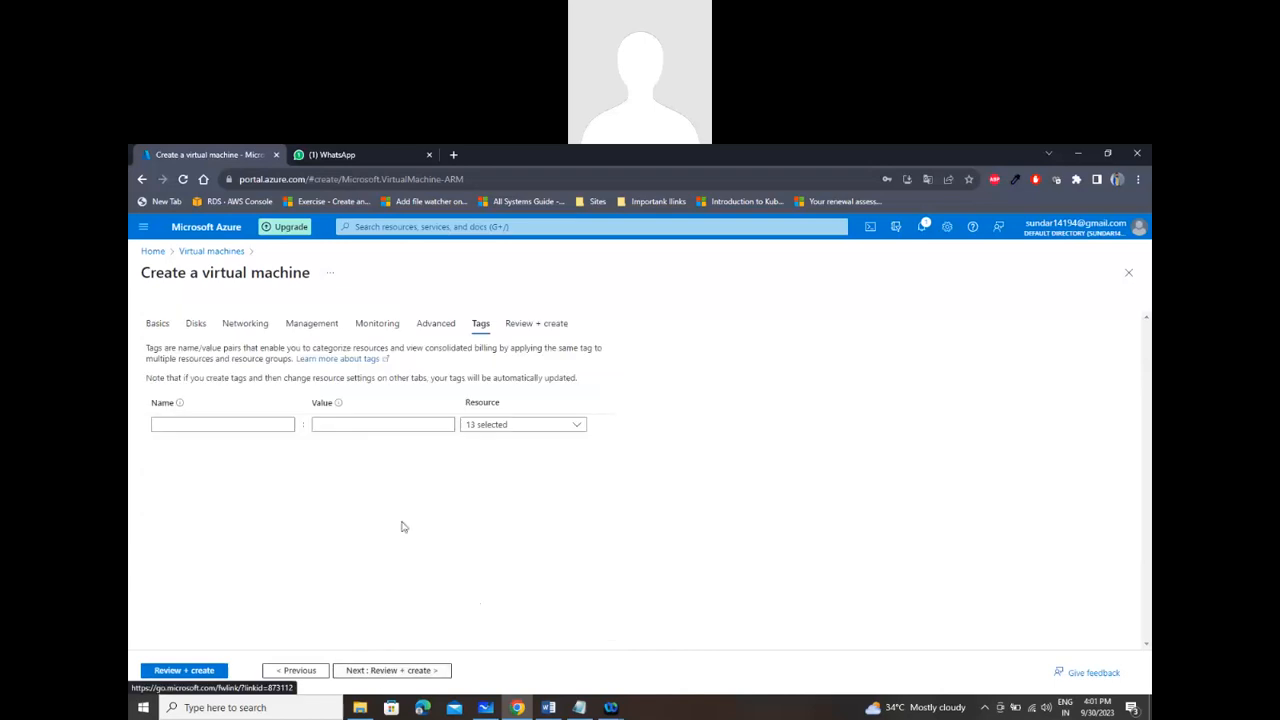
click(200, 423)
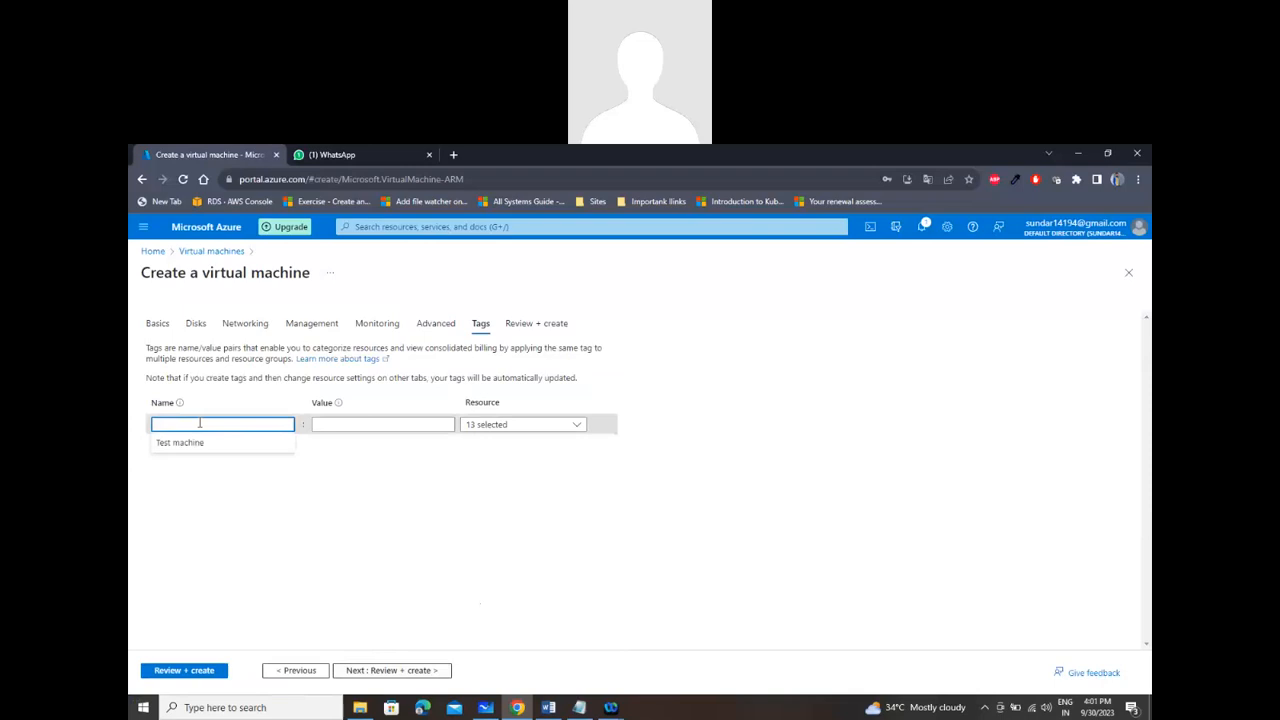
text(Dev)
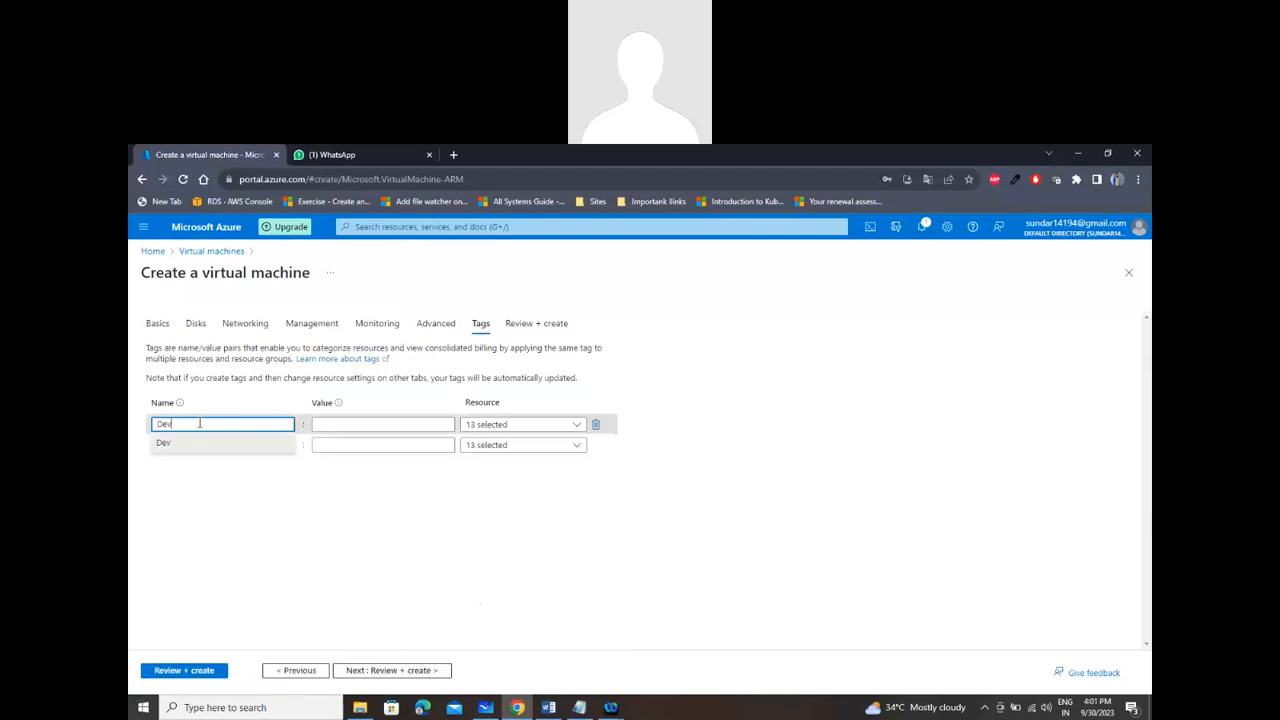
click(361, 424)
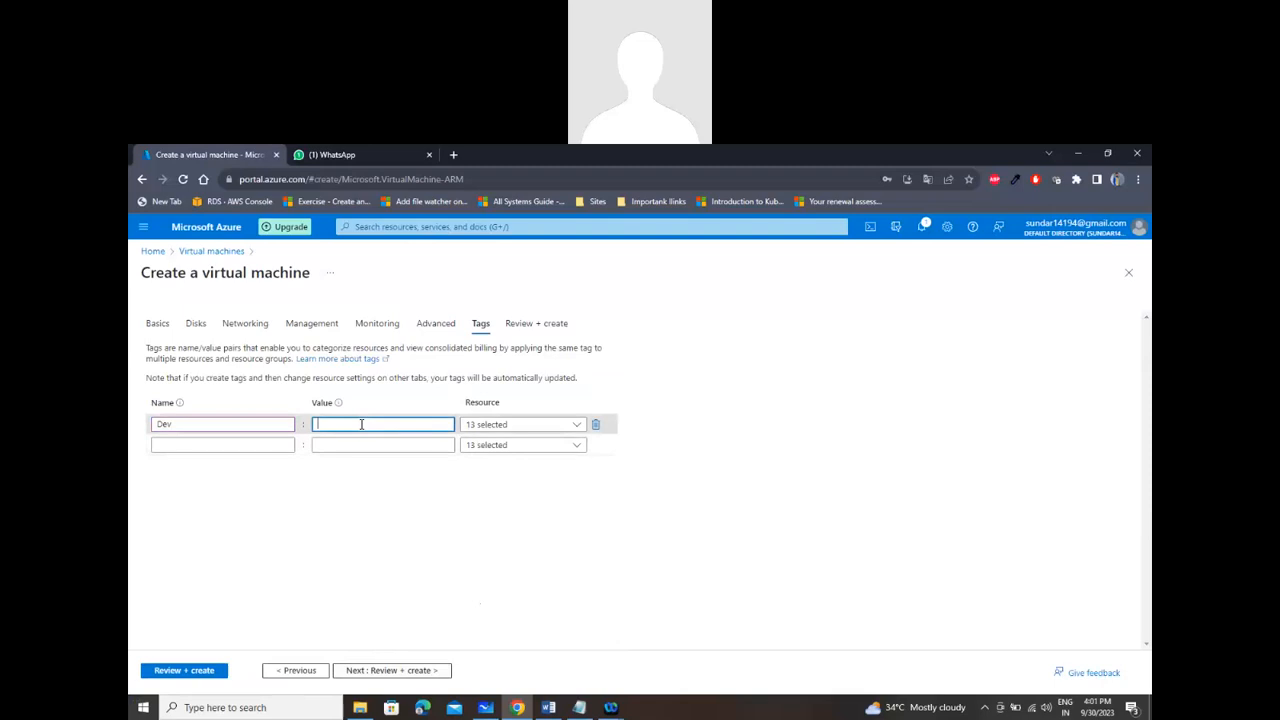
text(VM 1)
Limit the Dev tag's resource types to the virtual machine only
click(505, 425)
click(366, 478)
click(515, 424)
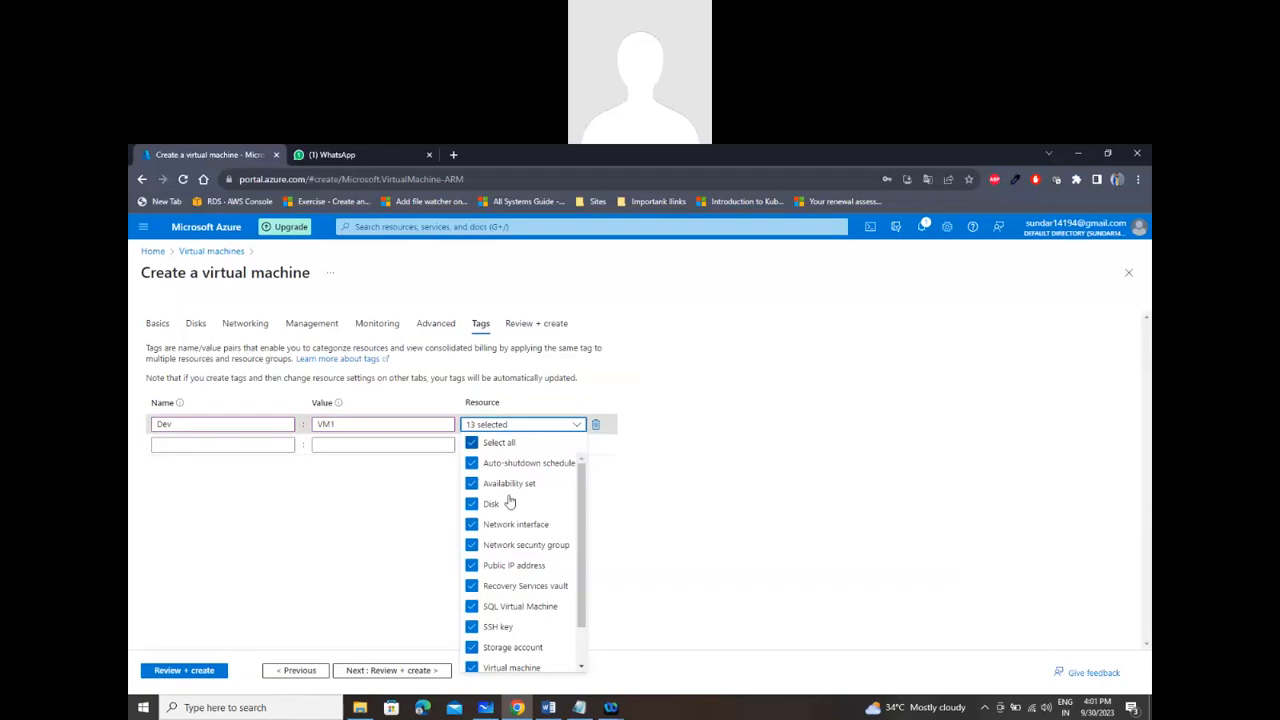
scroll(510, 501, down, 2)
scroll(510, 501, up, 2)
click(420, 488)
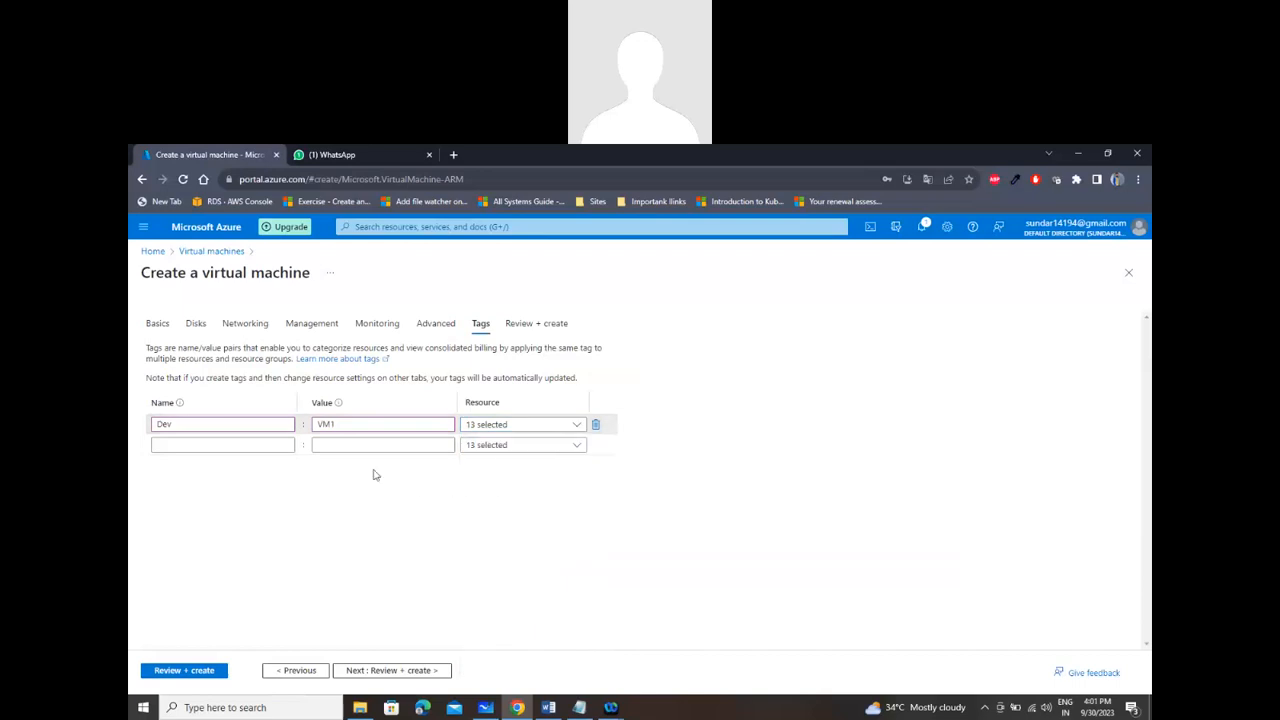
click(522, 429)
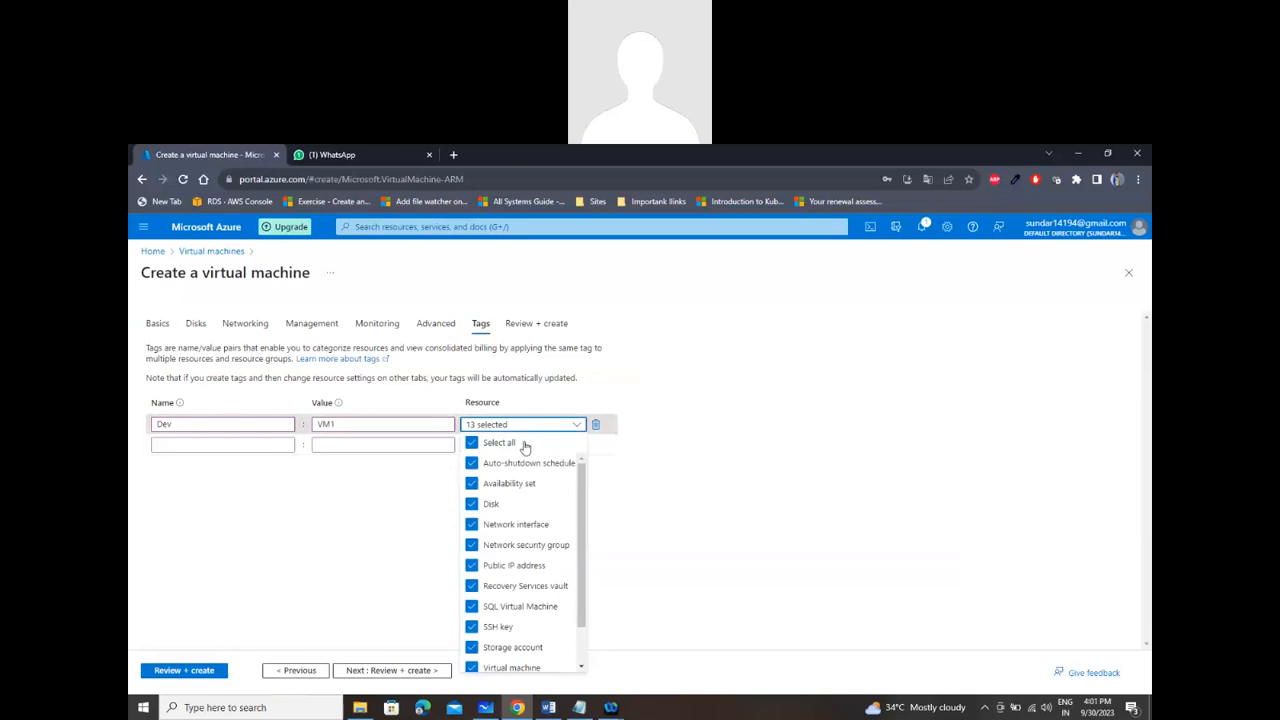
click(525, 445)
scroll(530, 600, down, 2)
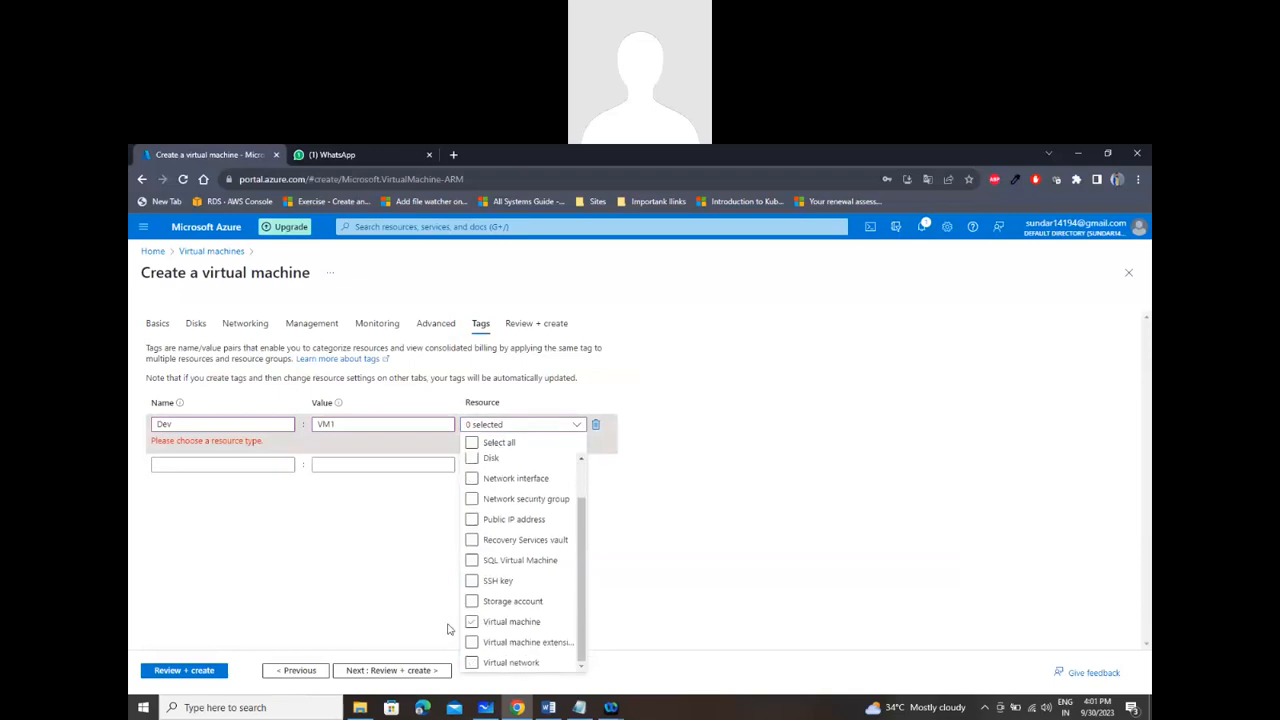
click(448, 628)
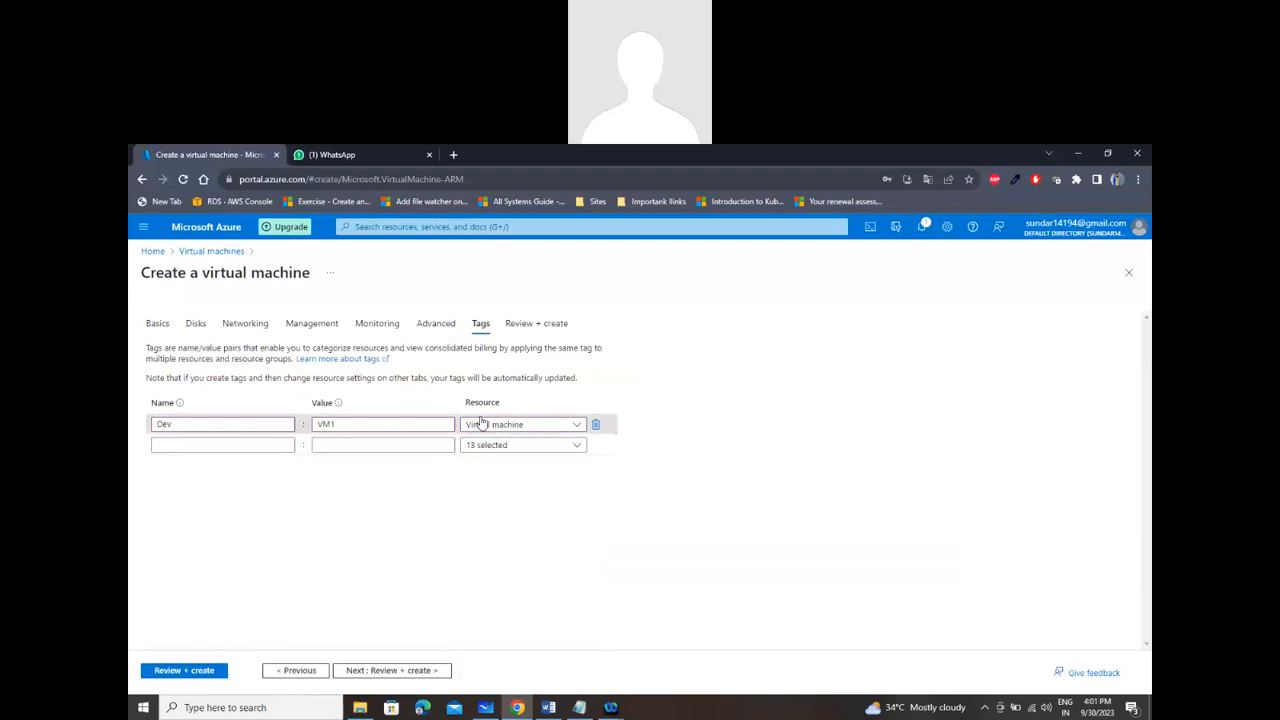
Reach the review page with validation passed and highlight the open RDP port warning
click(387, 674)
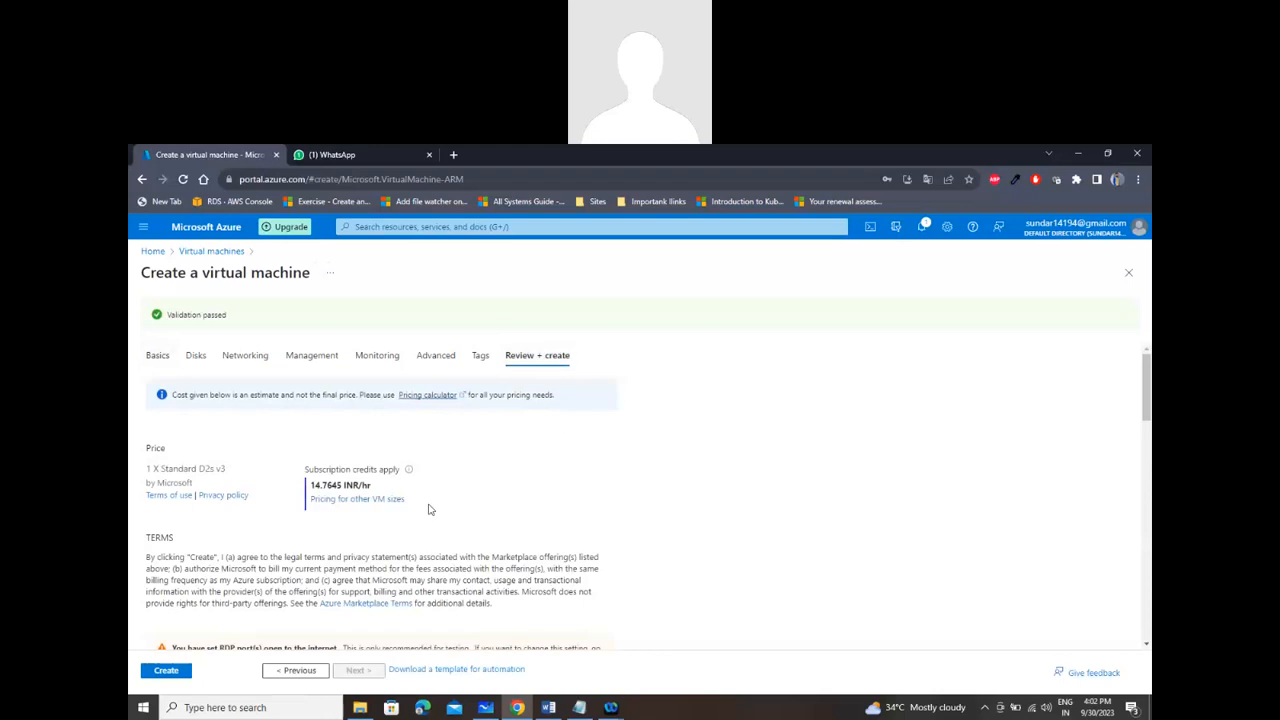
scroll(428, 510, down, 3)
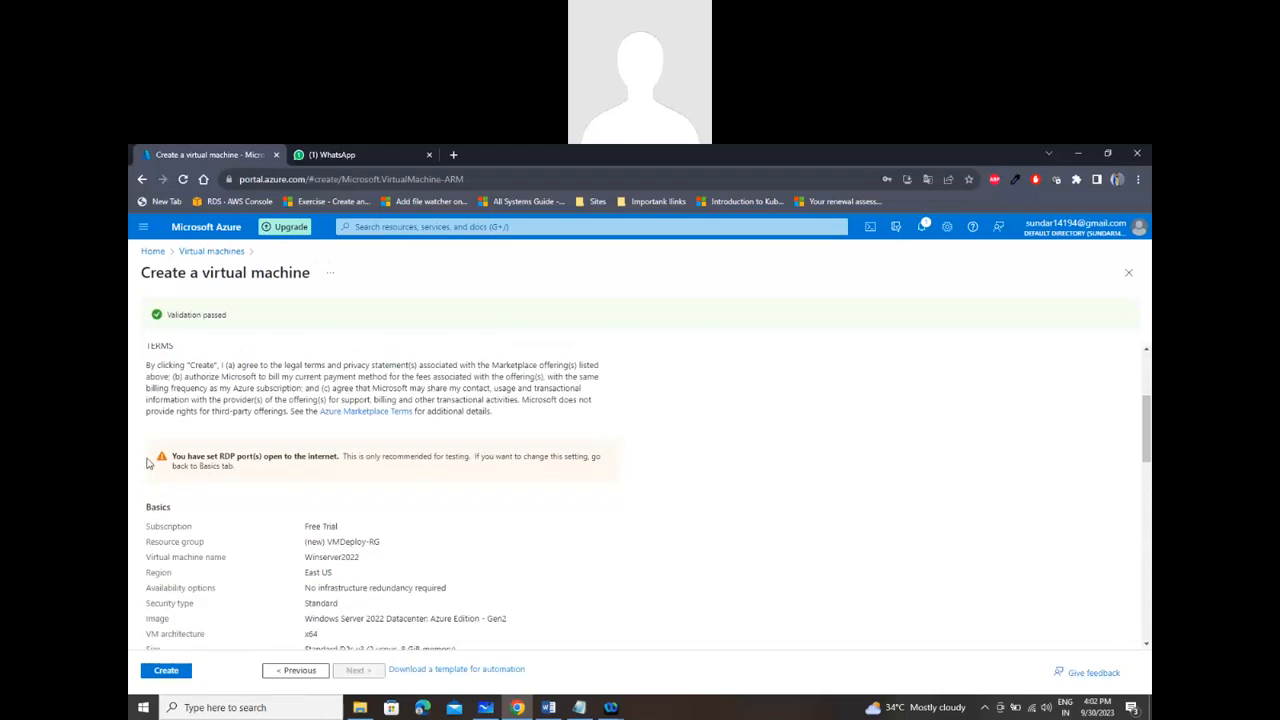
drag(170, 459, 354, 458)
click(152, 461)
click(322, 458)
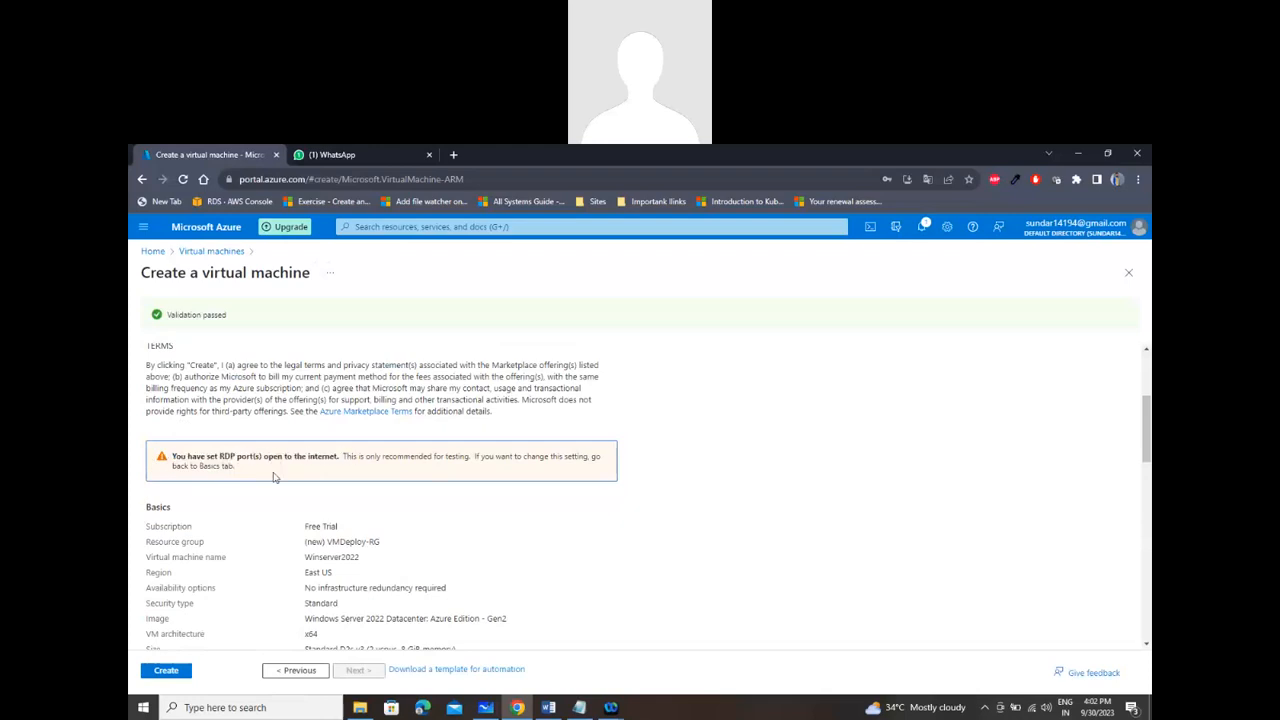
drag(246, 470, 166, 458)
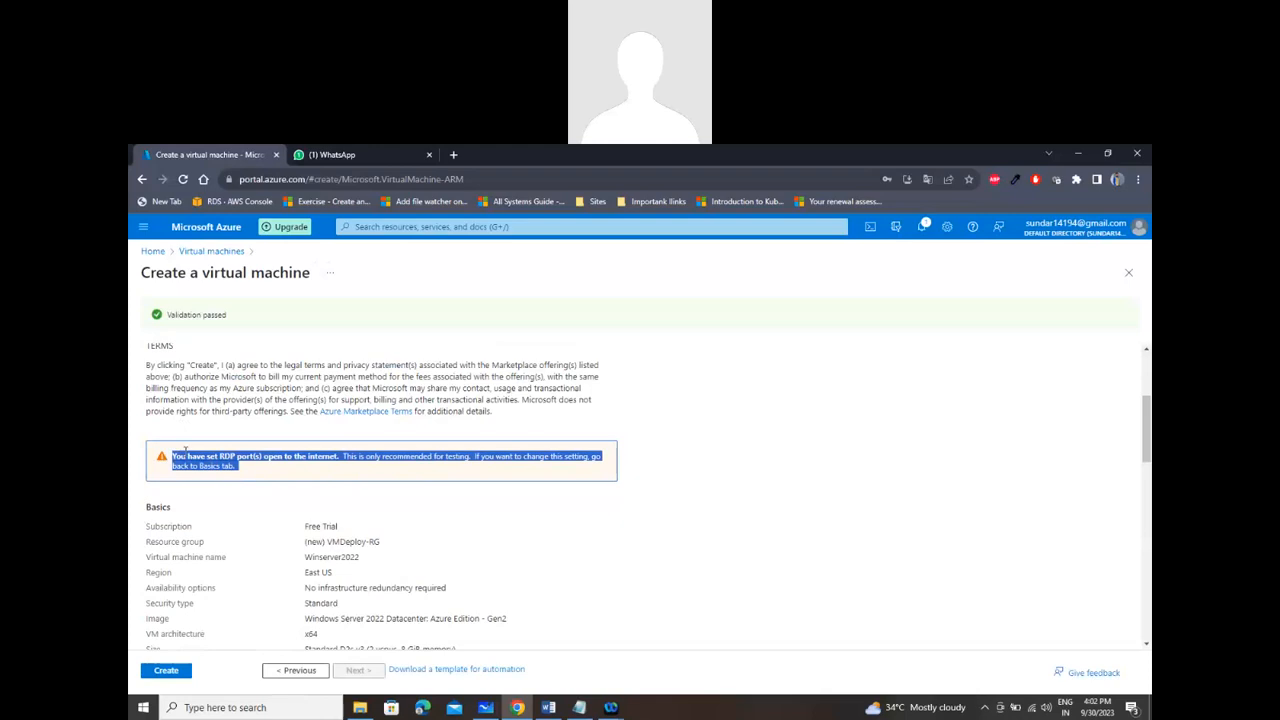
click(282, 486)
scroll(280, 482, down, 2)
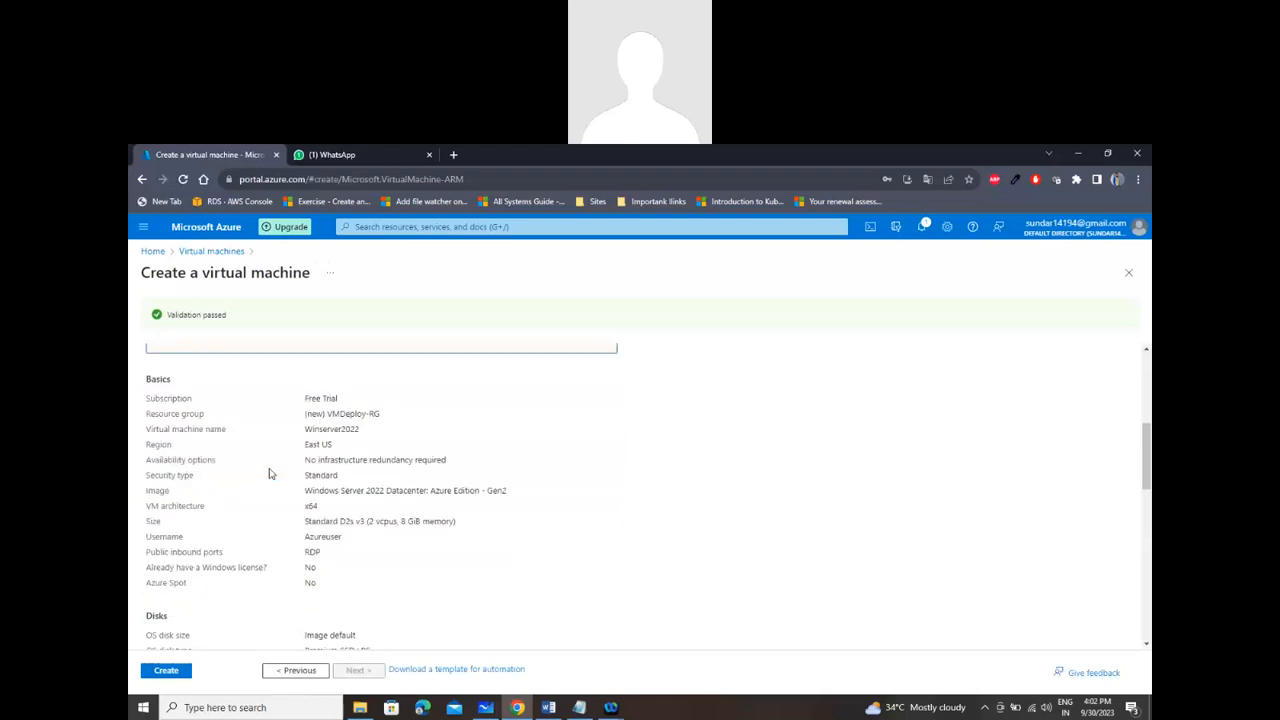
scroll(216, 467, up, 2)
triple_click(222, 466)
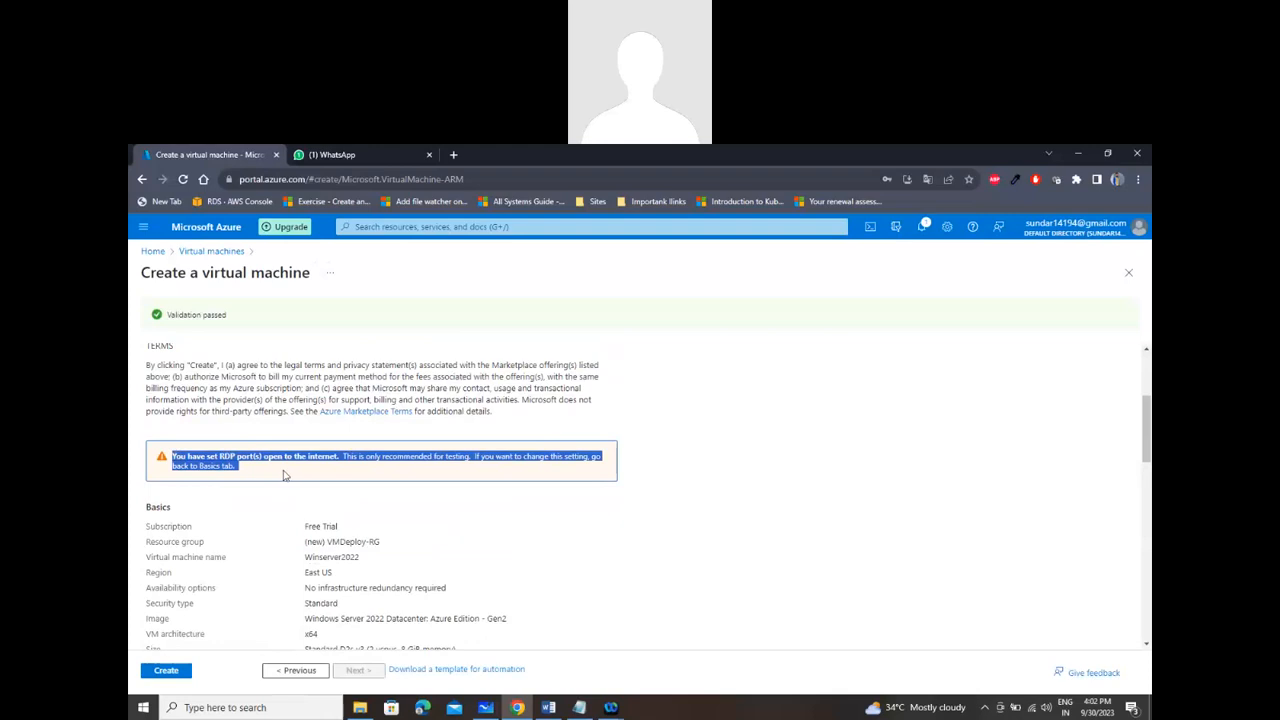
click(284, 476)
Highlight the RDP warning again and scroll through the summarised VM settings
scroll(275, 468, up, 2)
scroll(266, 458, down, 2)
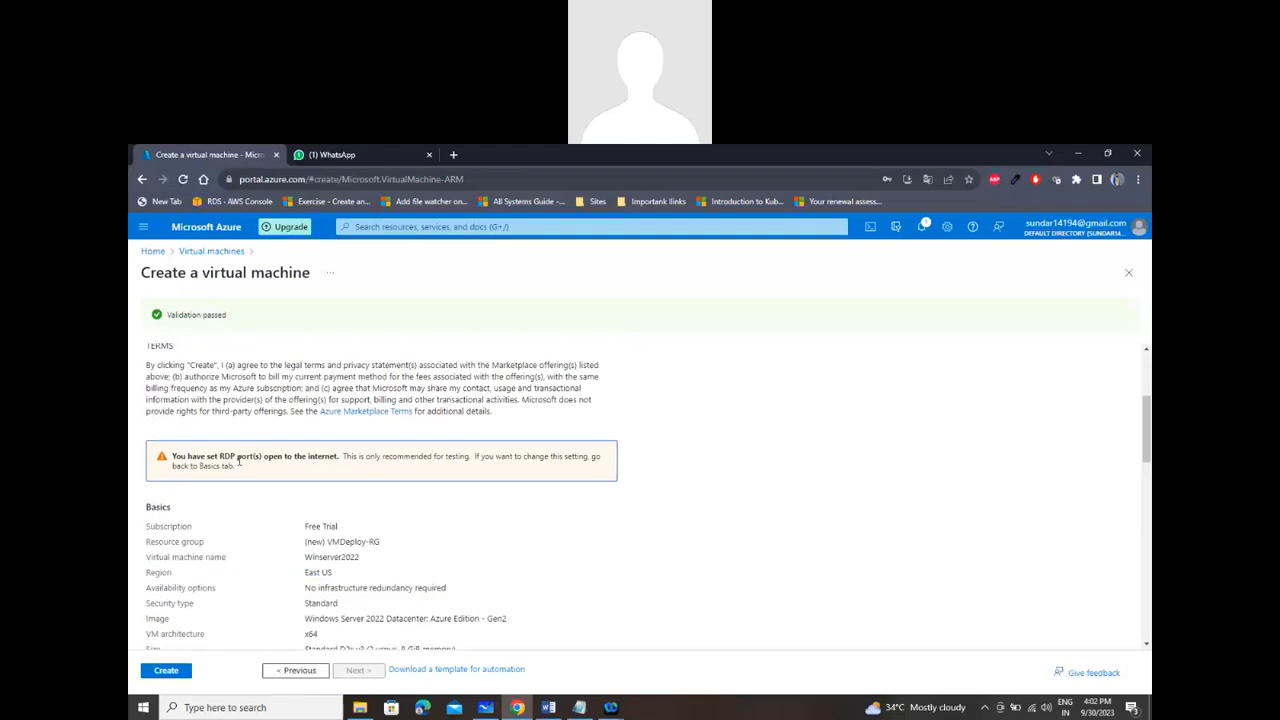
drag(234, 466, 166, 457)
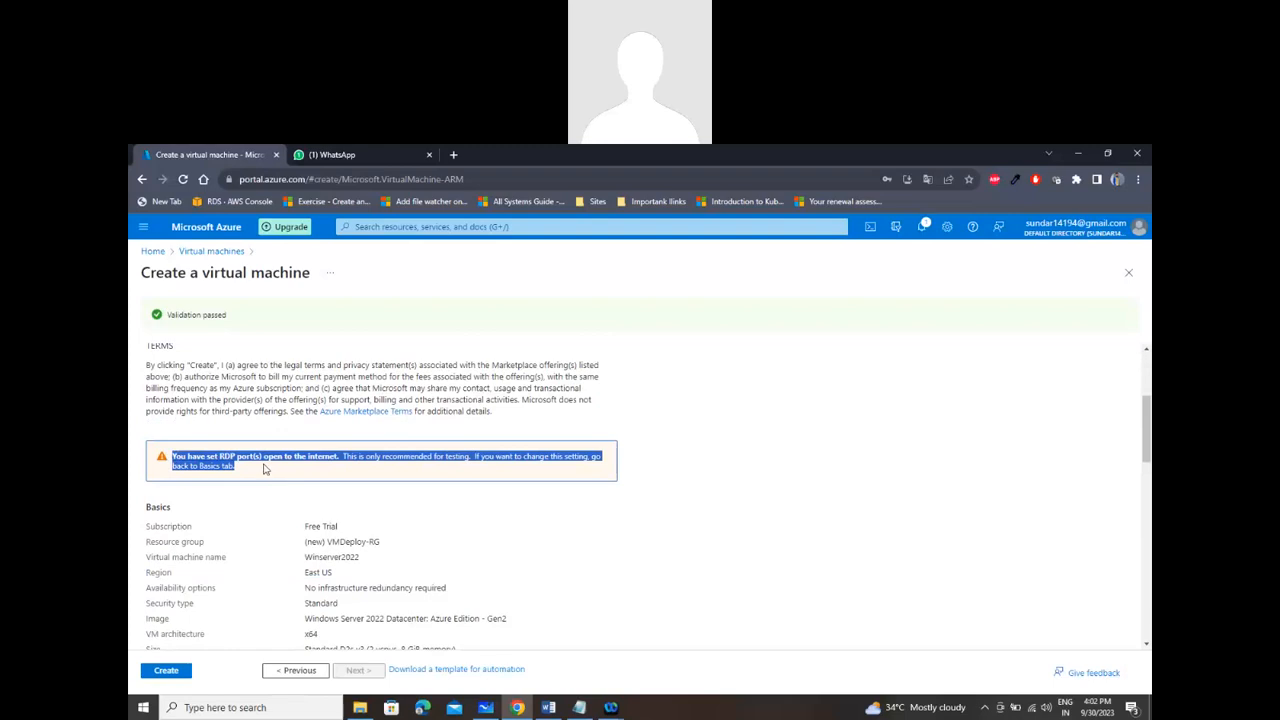
scroll(265, 469, down, 3)
drag(168, 315, 243, 318)
scroll(244, 410, down, 5)
scroll(243, 417, up, 3)
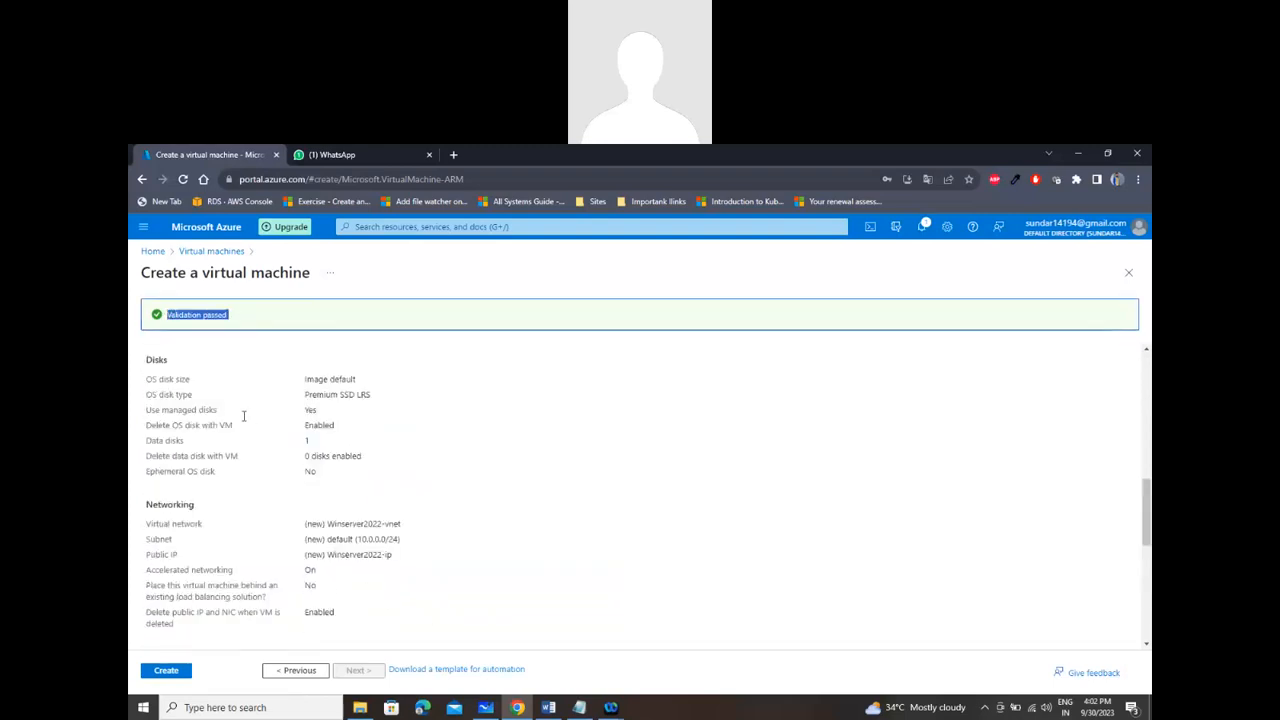
scroll(245, 421, down, 1)
scroll(243, 421, up, 5)
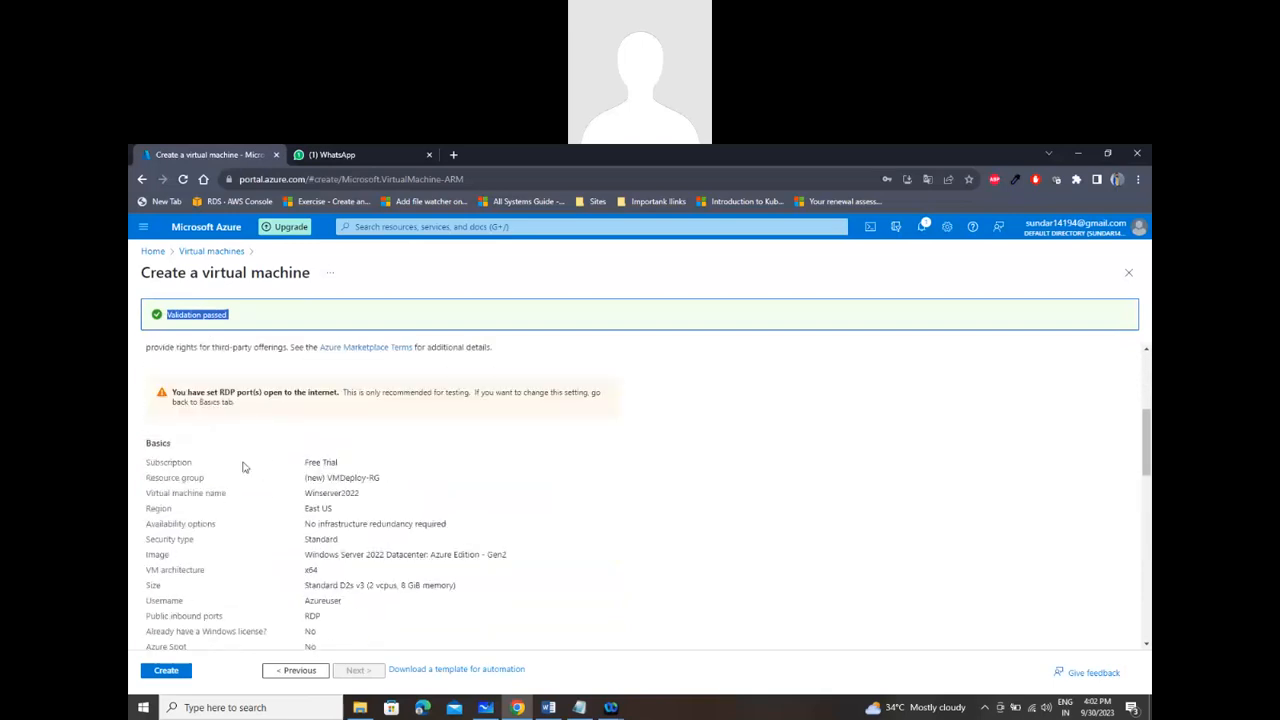
drag(243, 467, 344, 425)
scroll(262, 474, down, 1)
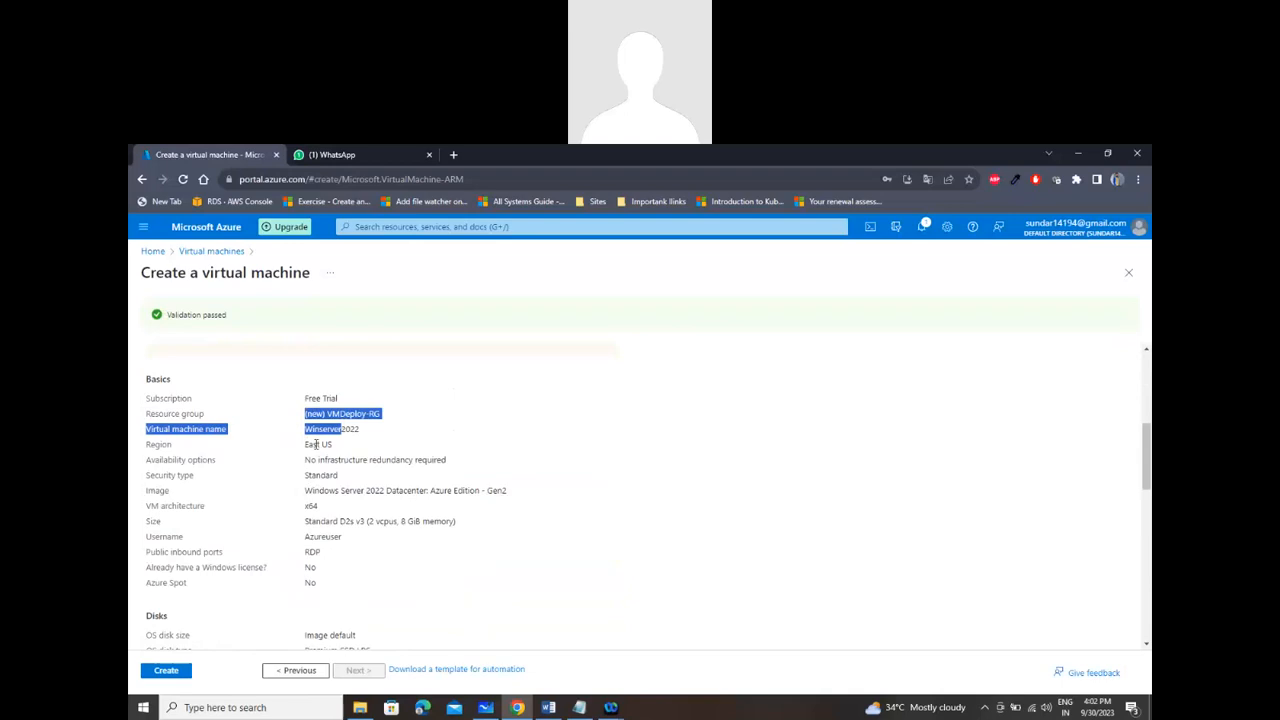
click(316, 443)
scroll(337, 505, down, 1)
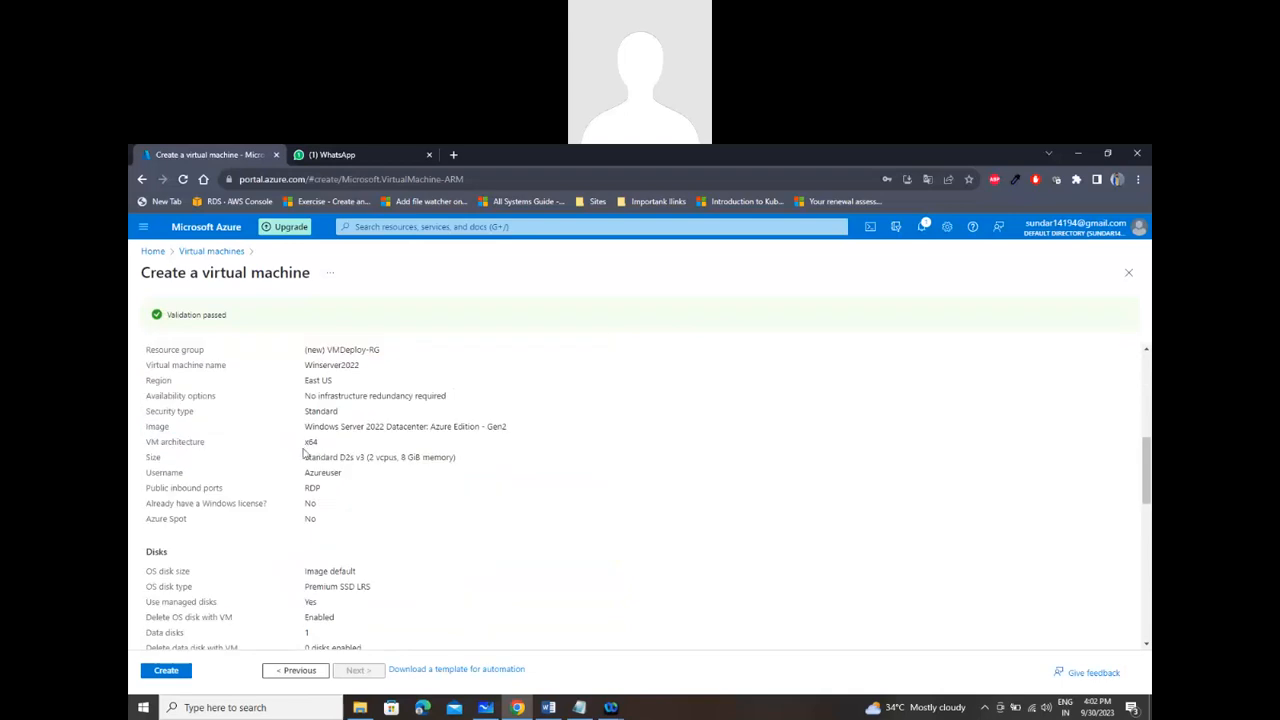
scroll(302, 455, down, 1)
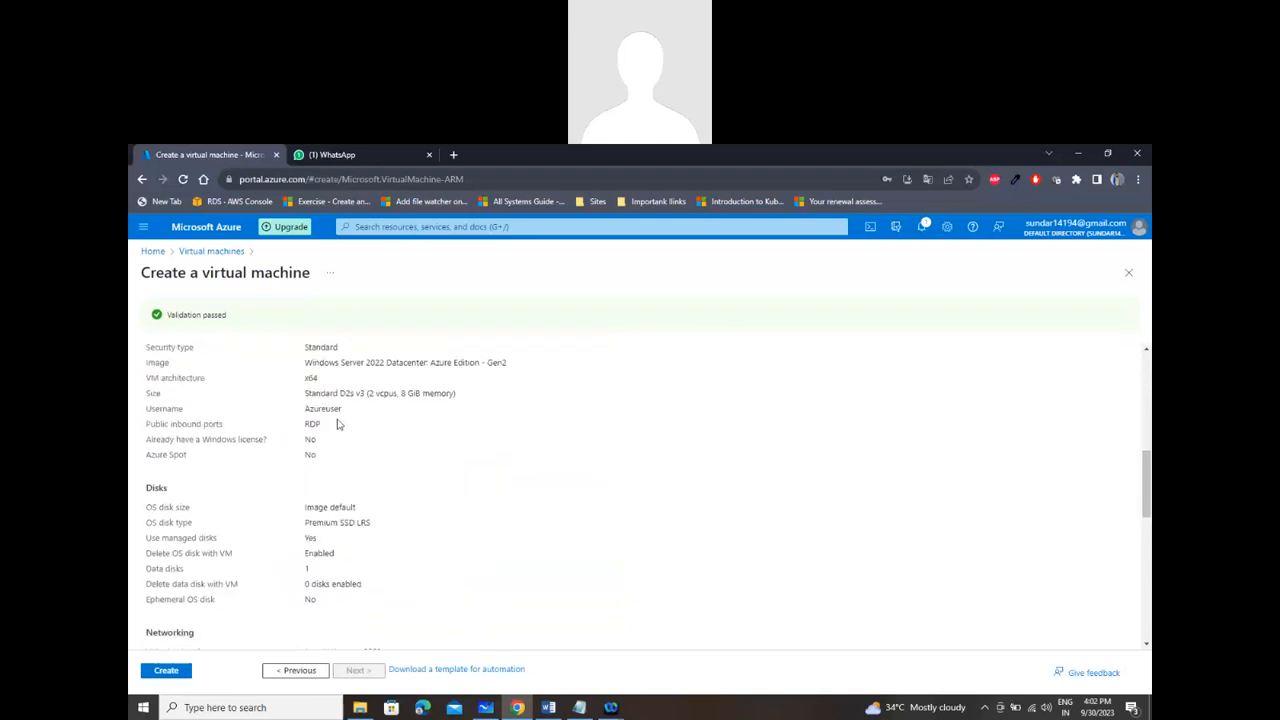
scroll(332, 445, down, 2)
scroll(328, 445, down, 7)
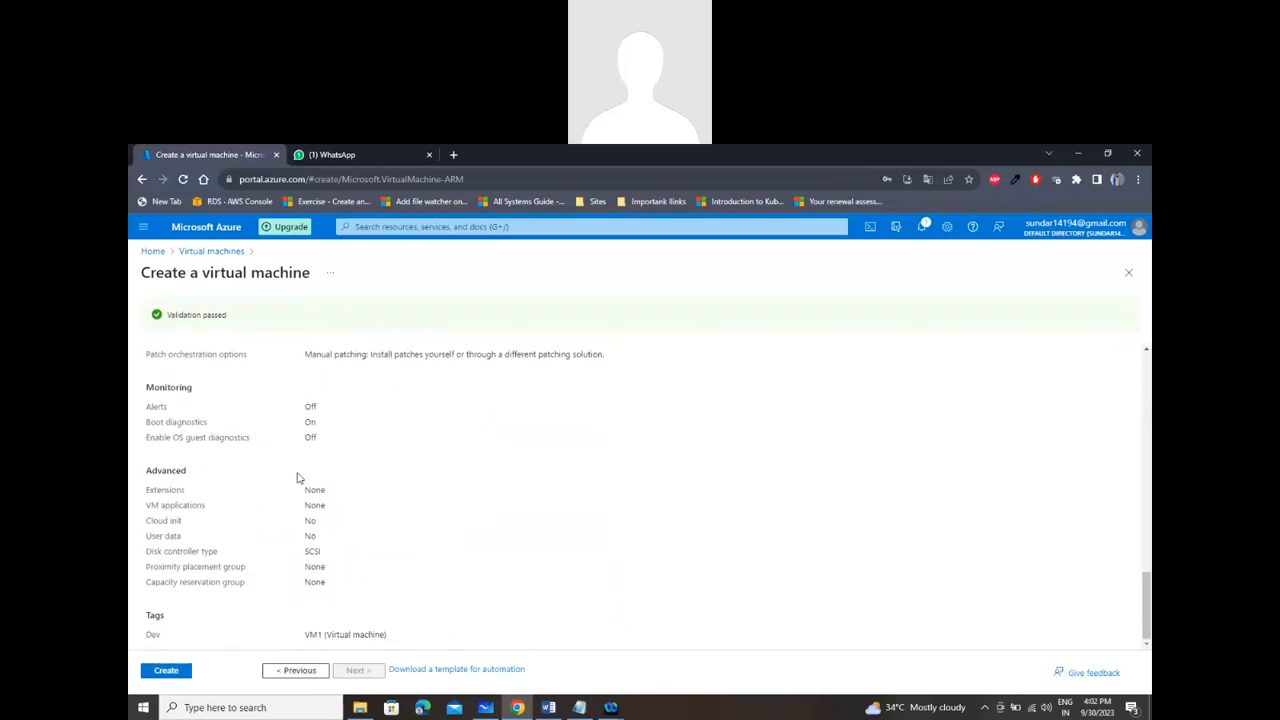
Create the Winserver2022 VM and check notifications showing the deployment in progress
click(180, 677)
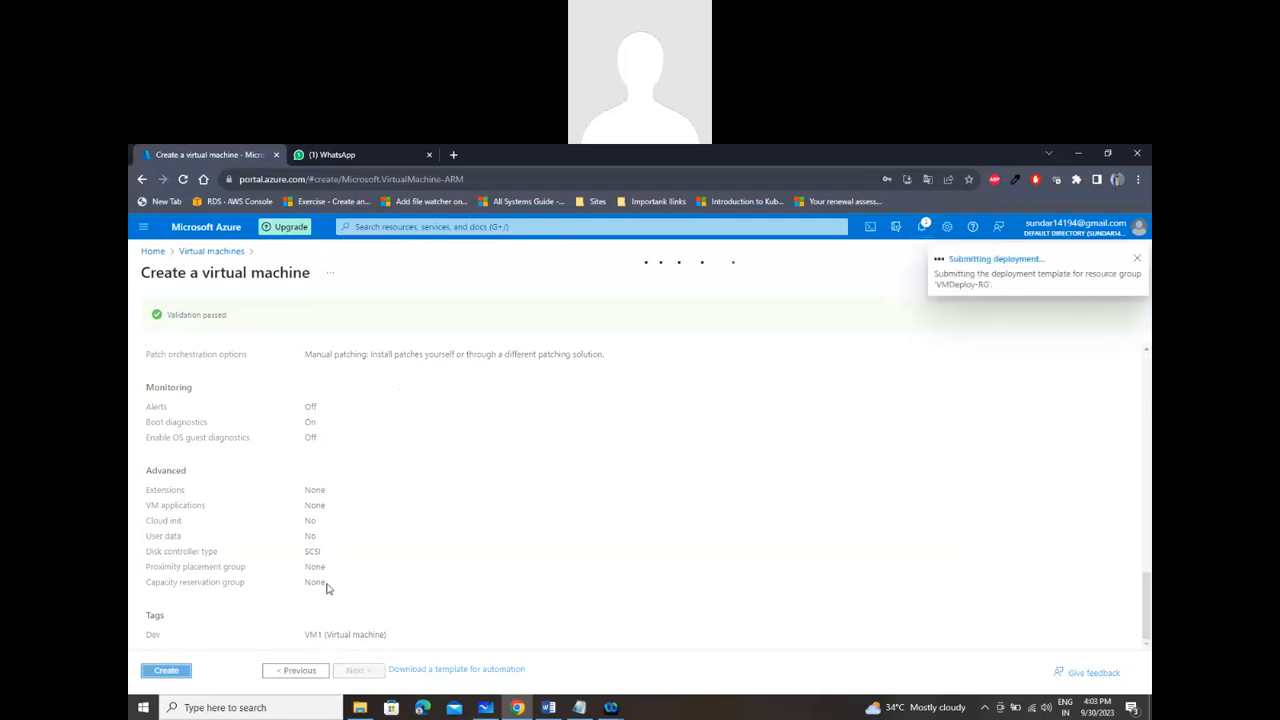
click(924, 228)
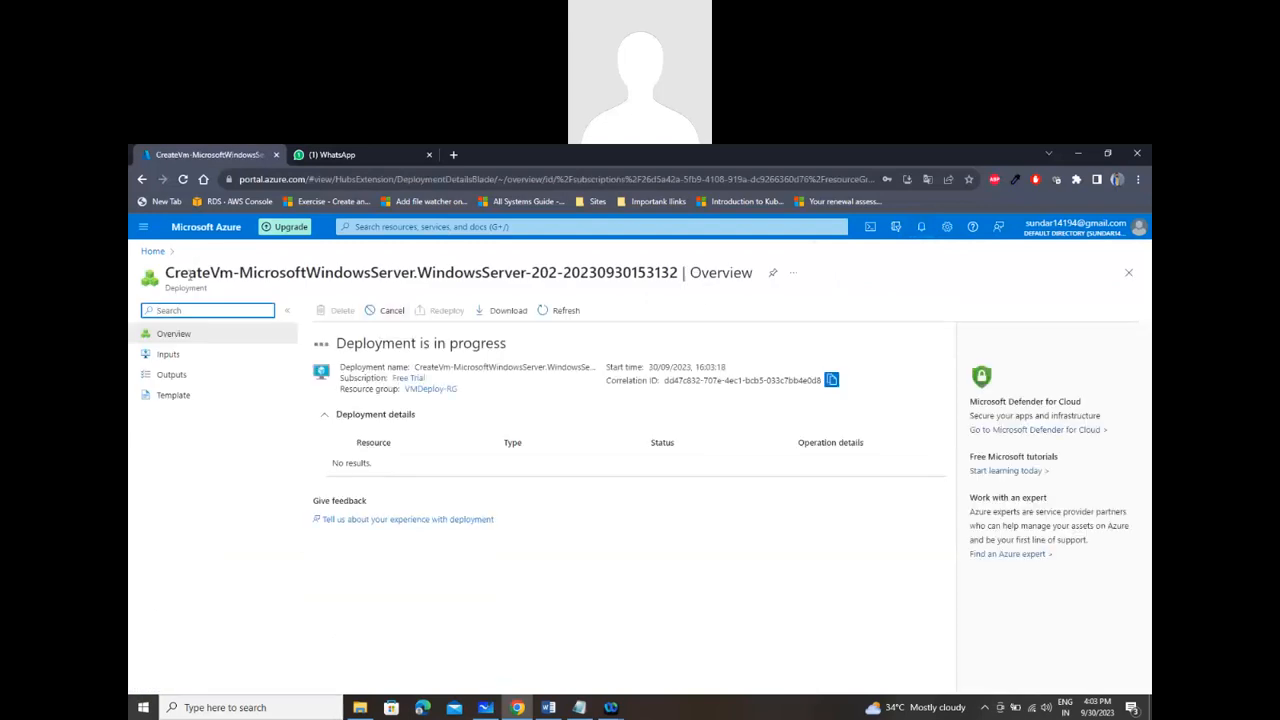
Refresh the deployment overview until complete, noting the Winserver2022-vnet and Winserver2022 resources
drag(190, 275, 300, 274)
click(334, 297)
drag(344, 341, 512, 344)
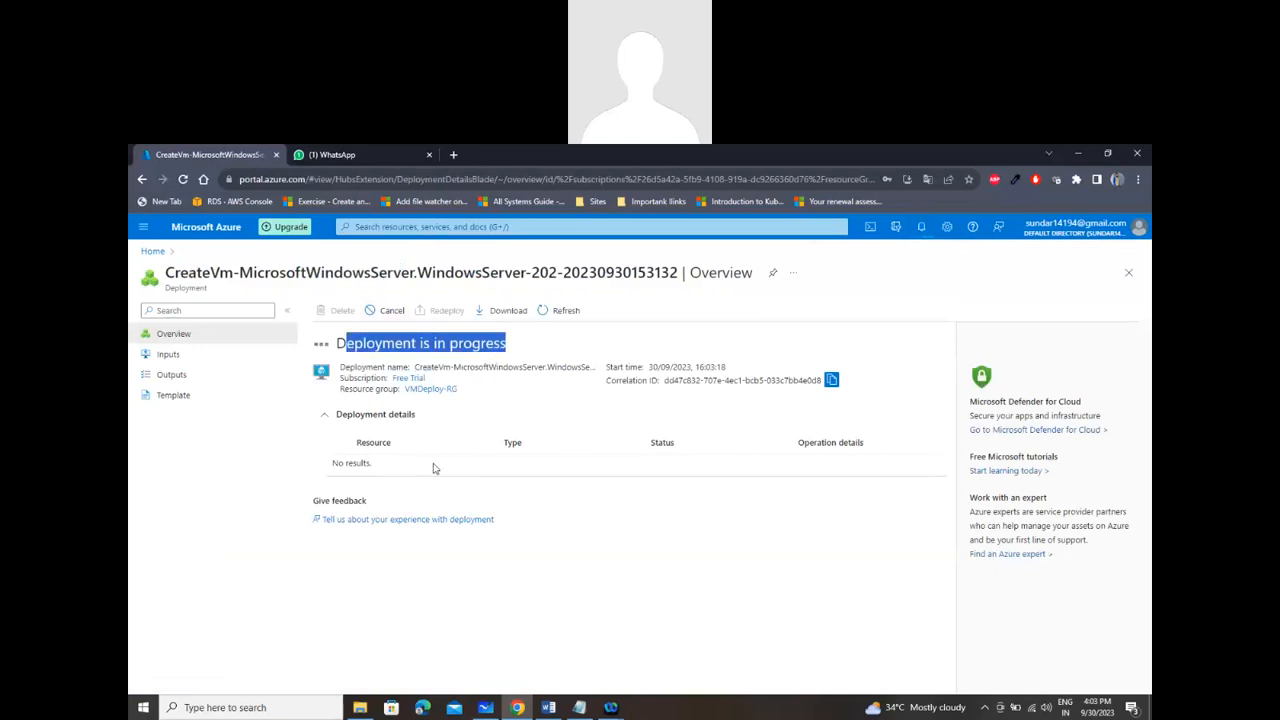
click(566, 322)
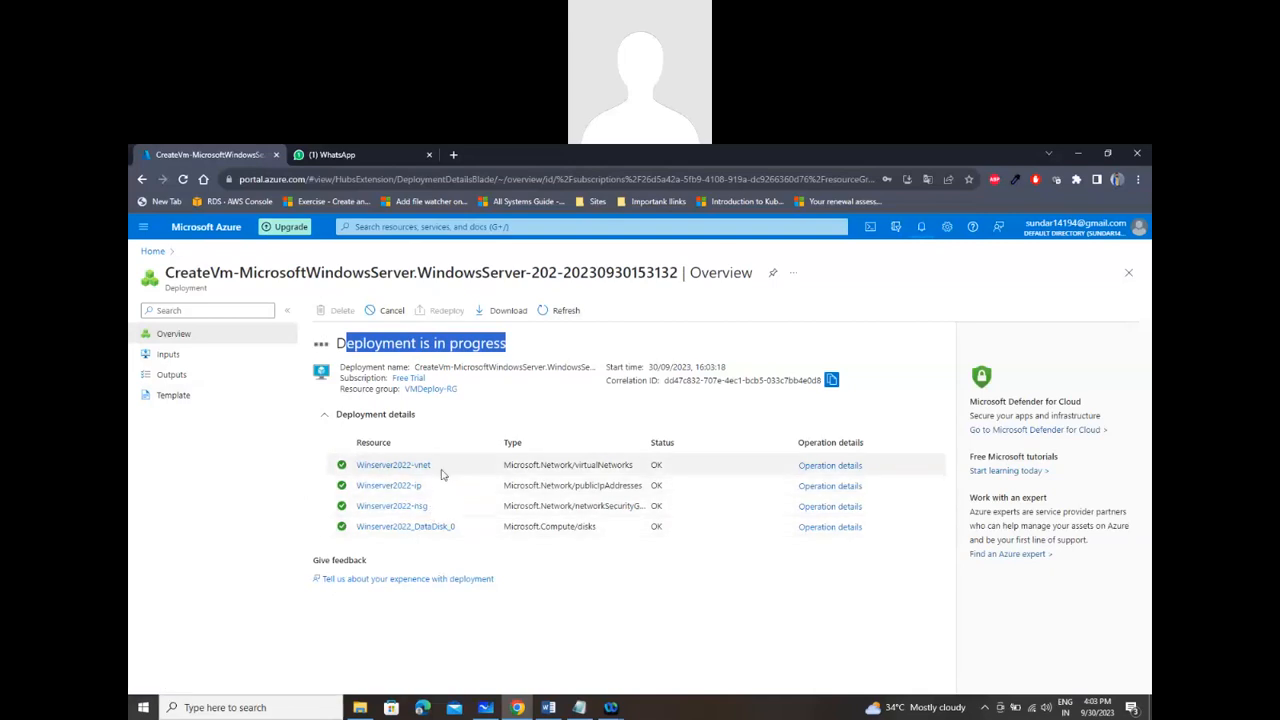
drag(440, 468, 372, 466)
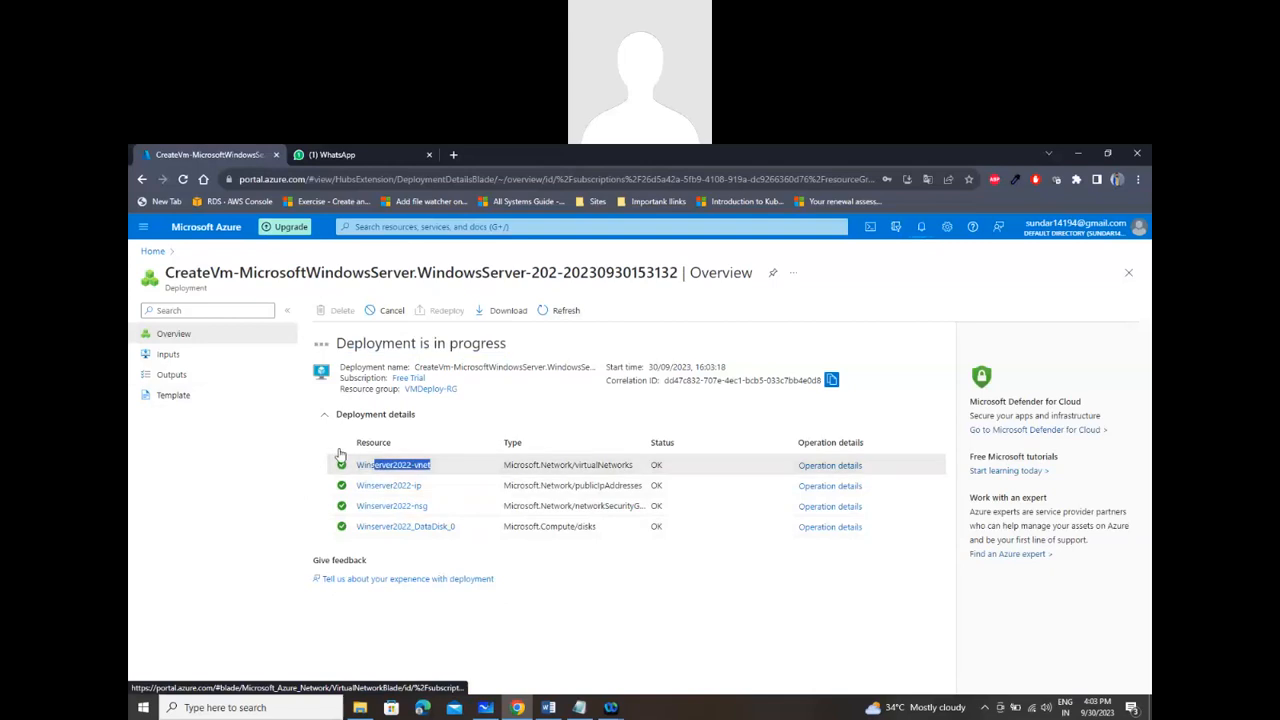
click(666, 560)
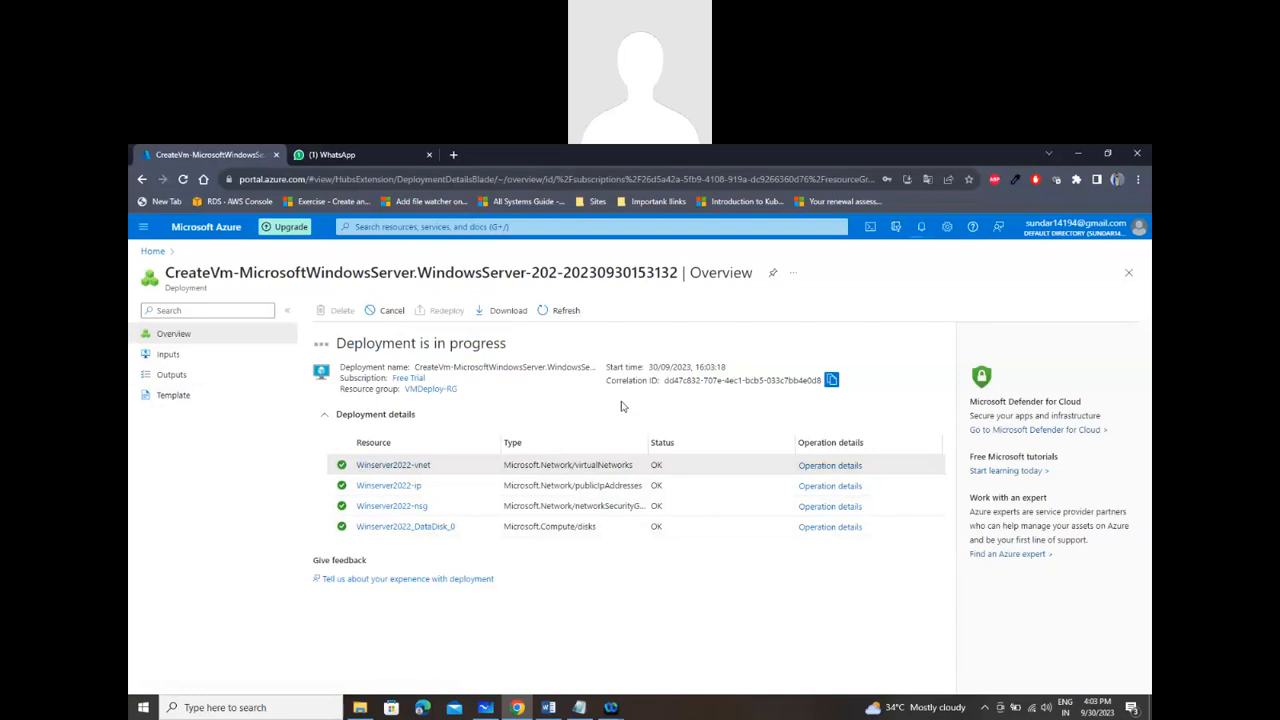
click(579, 314)
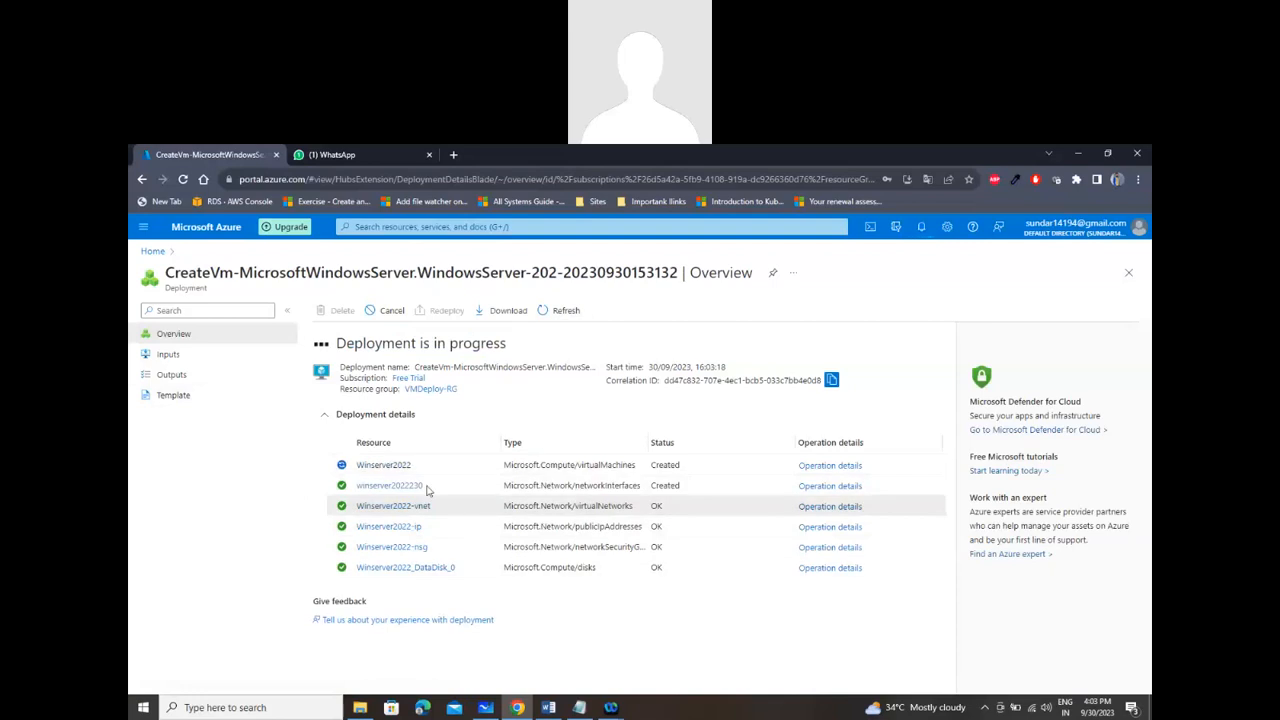
drag(412, 465, 357, 465)
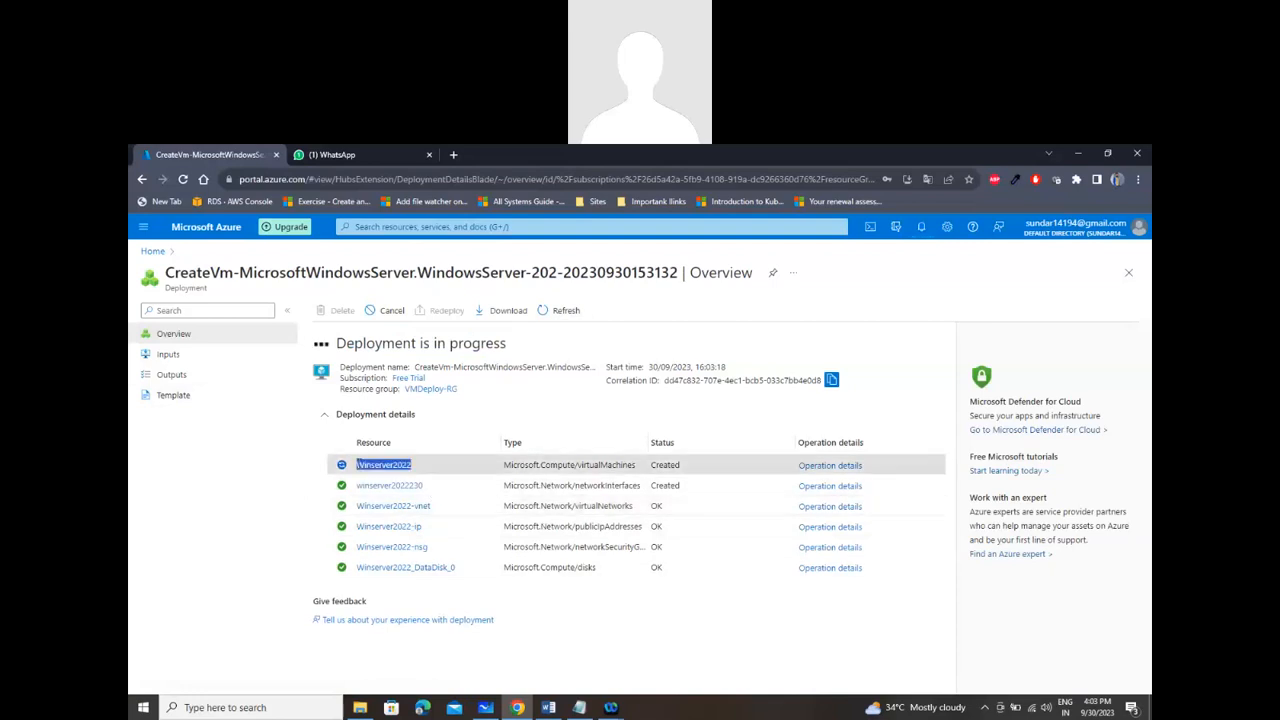
click(477, 468)
double_click(425, 468)
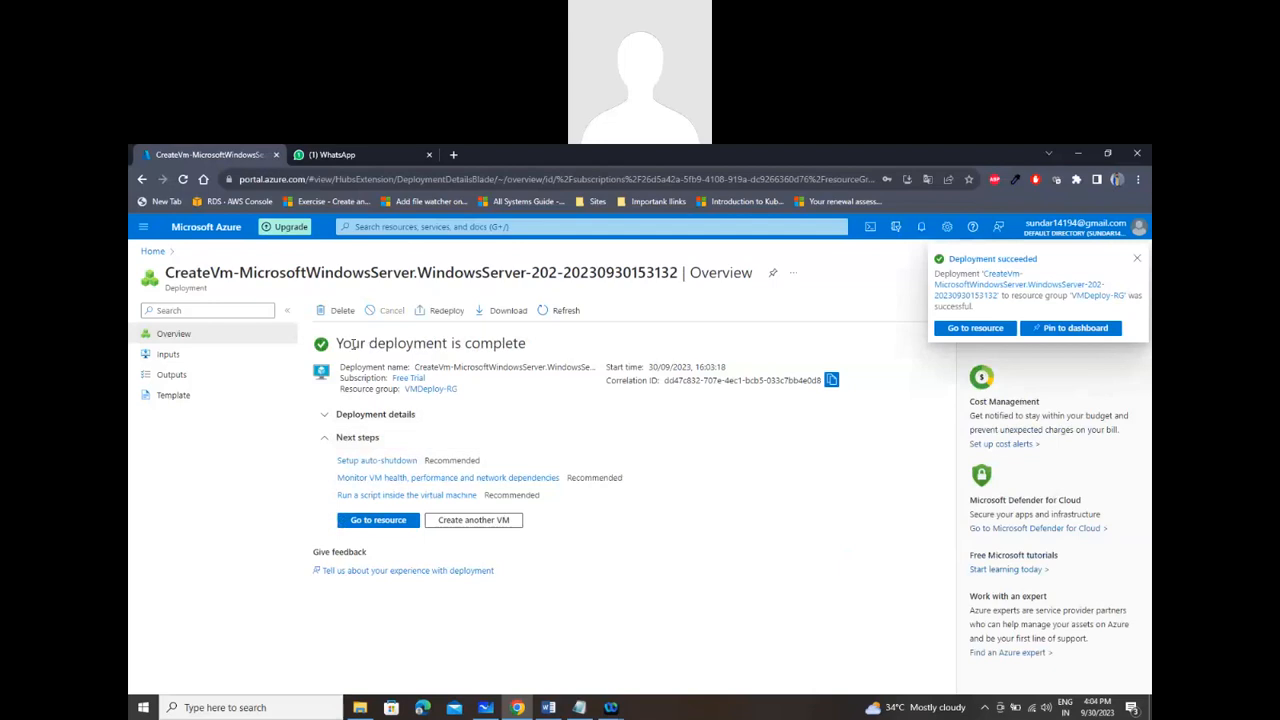
Open the Winserver2022 VM from the completed deployment, then go back to Home
drag(352, 344, 528, 343)
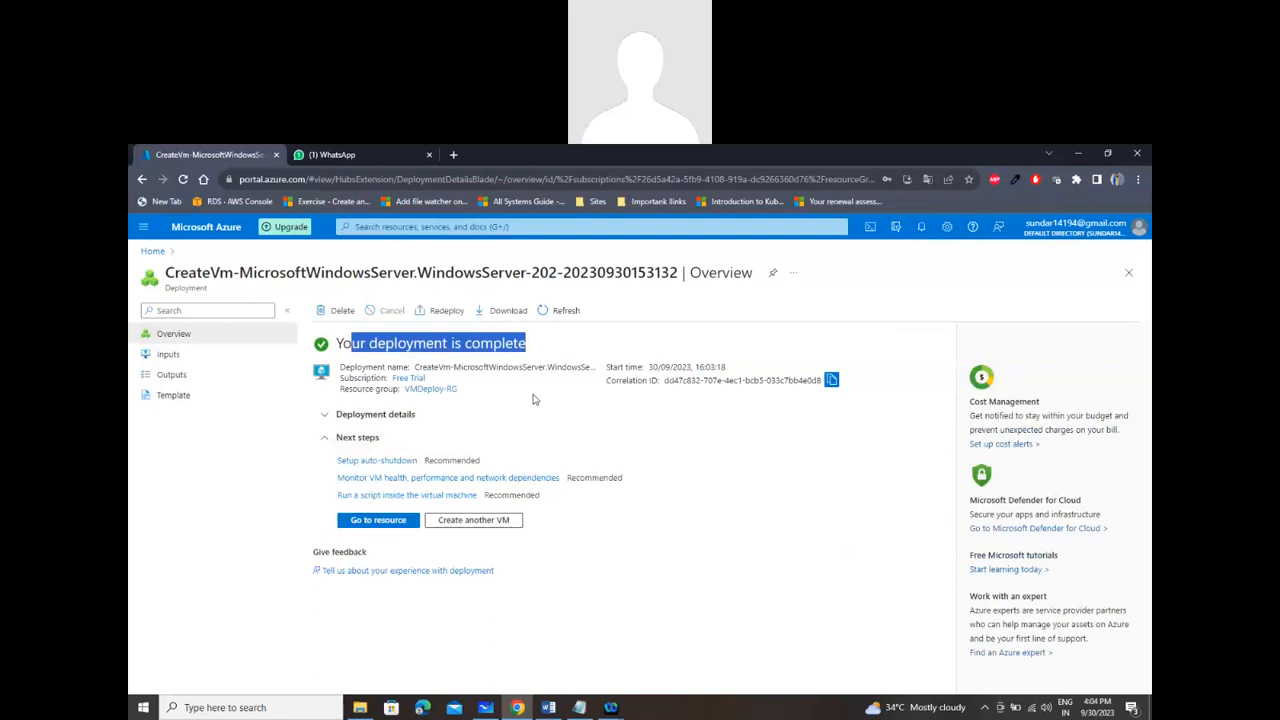
click(368, 522)
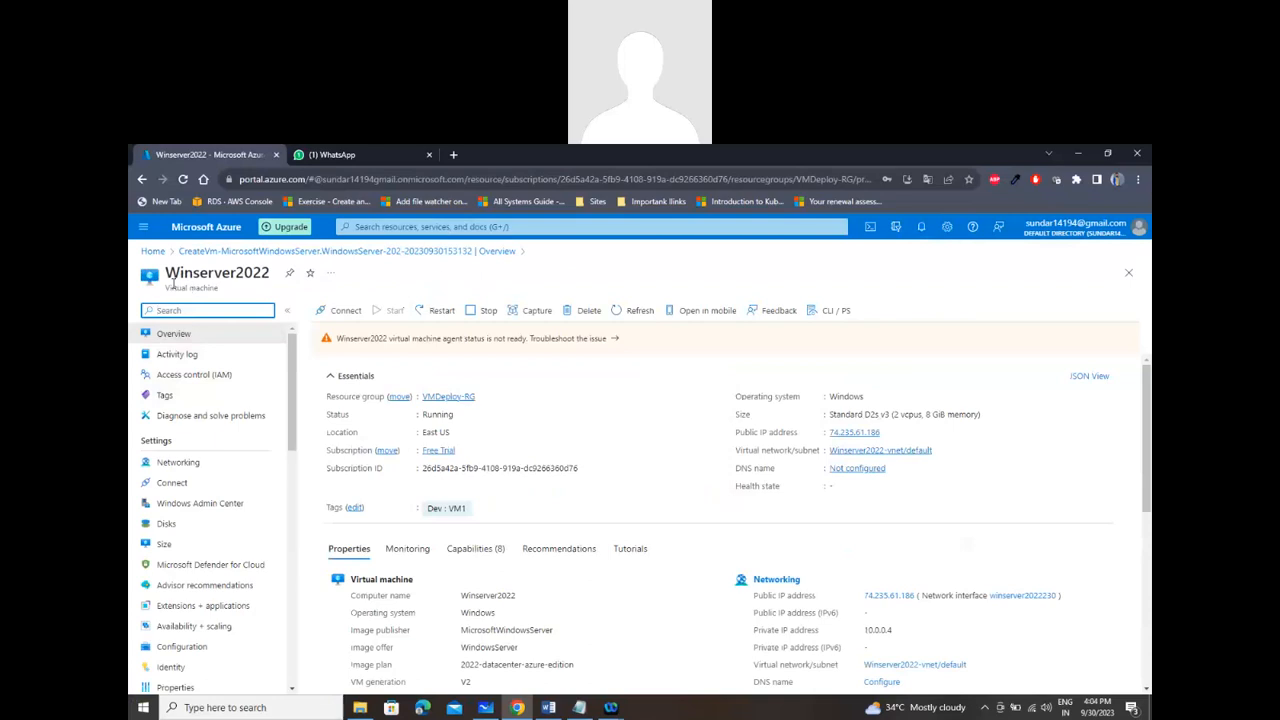
drag(166, 272, 249, 272)
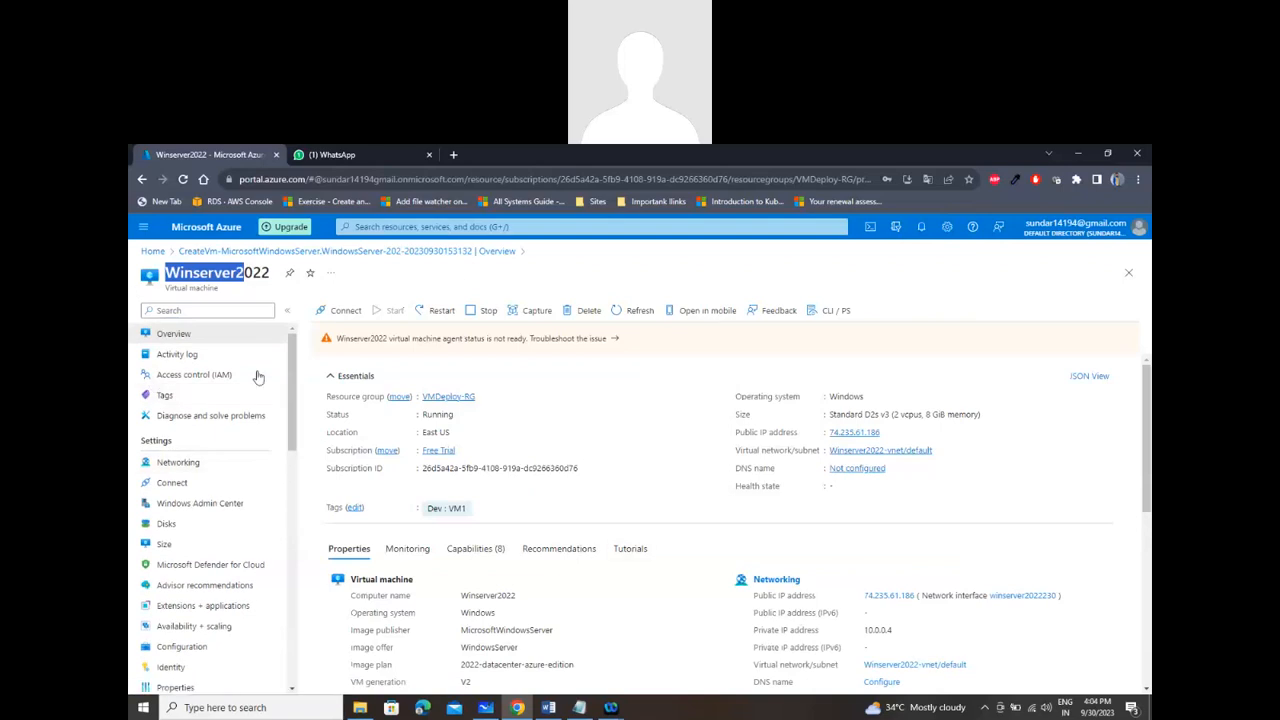
click(152, 250)
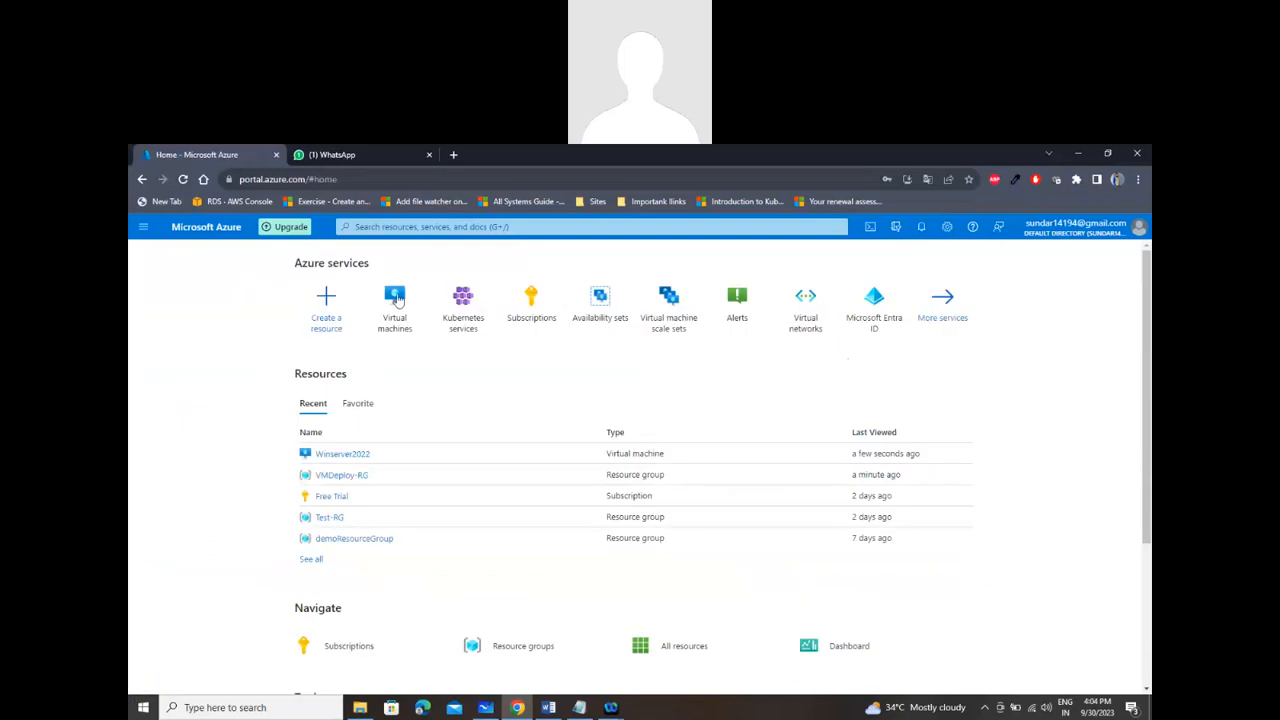
Search 'vir' to reach Virtual machines and open the Winserver2022 VM
click(375, 227)
text(vir)
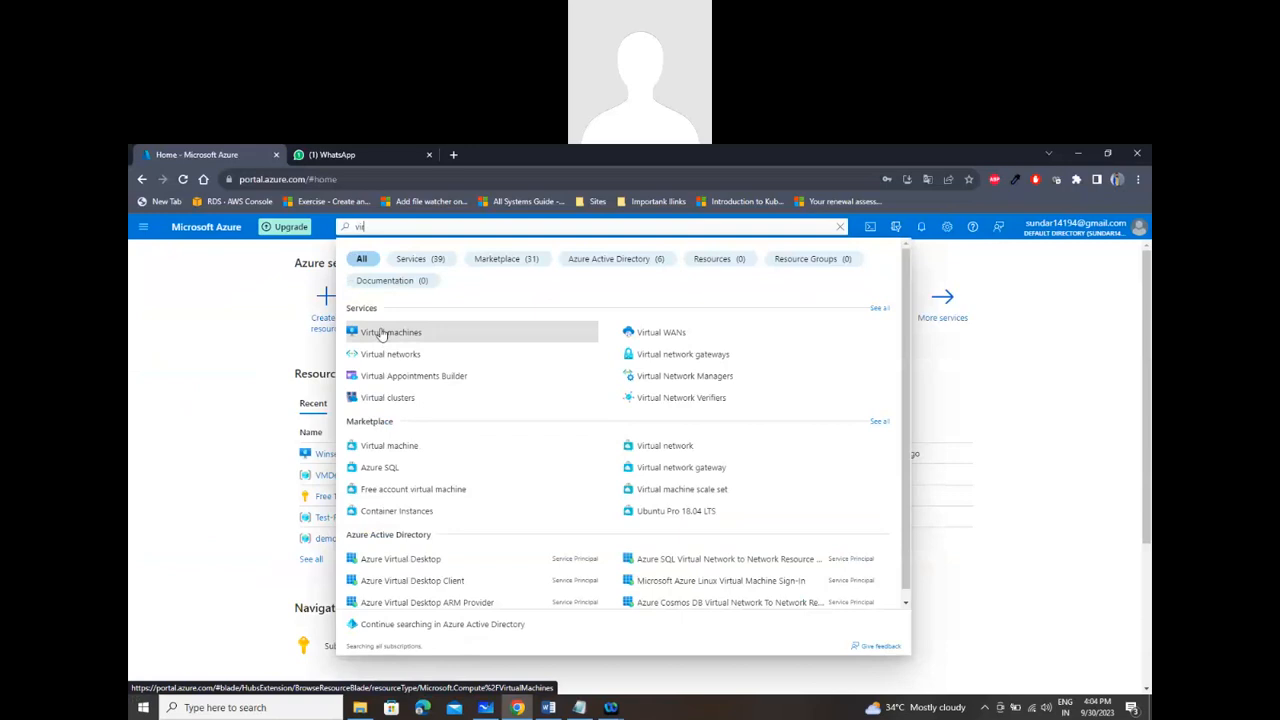
click(380, 334)
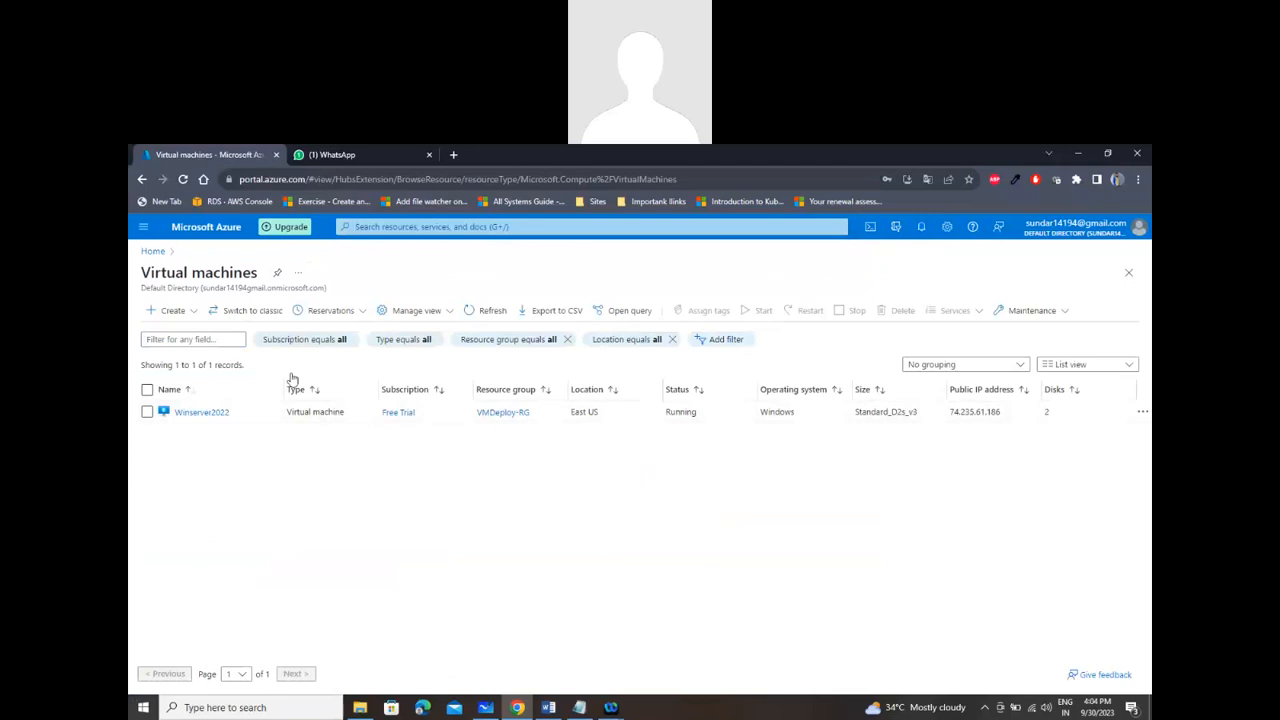
click(207, 418)
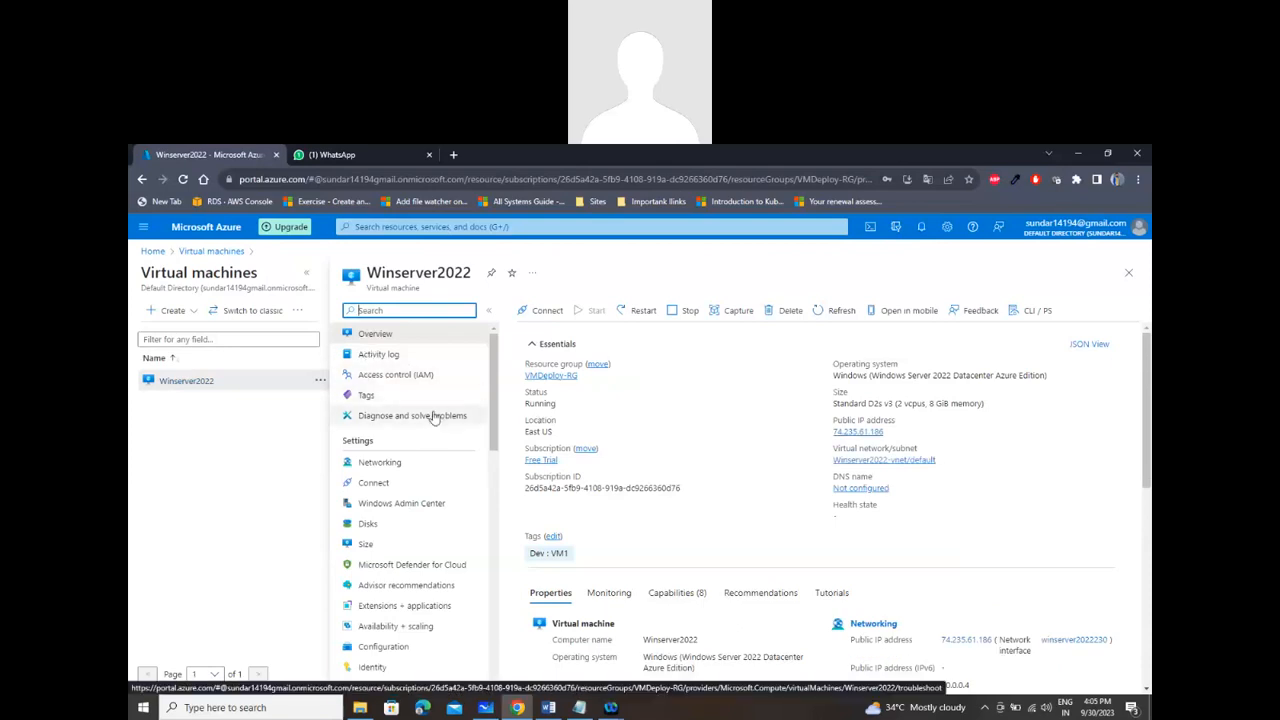
Look over the Winserver2022 overview, highlighting the VM size value
scroll(433, 417, down, 6)
scroll(429, 371, up, 6)
scroll(408, 391, down, 3)
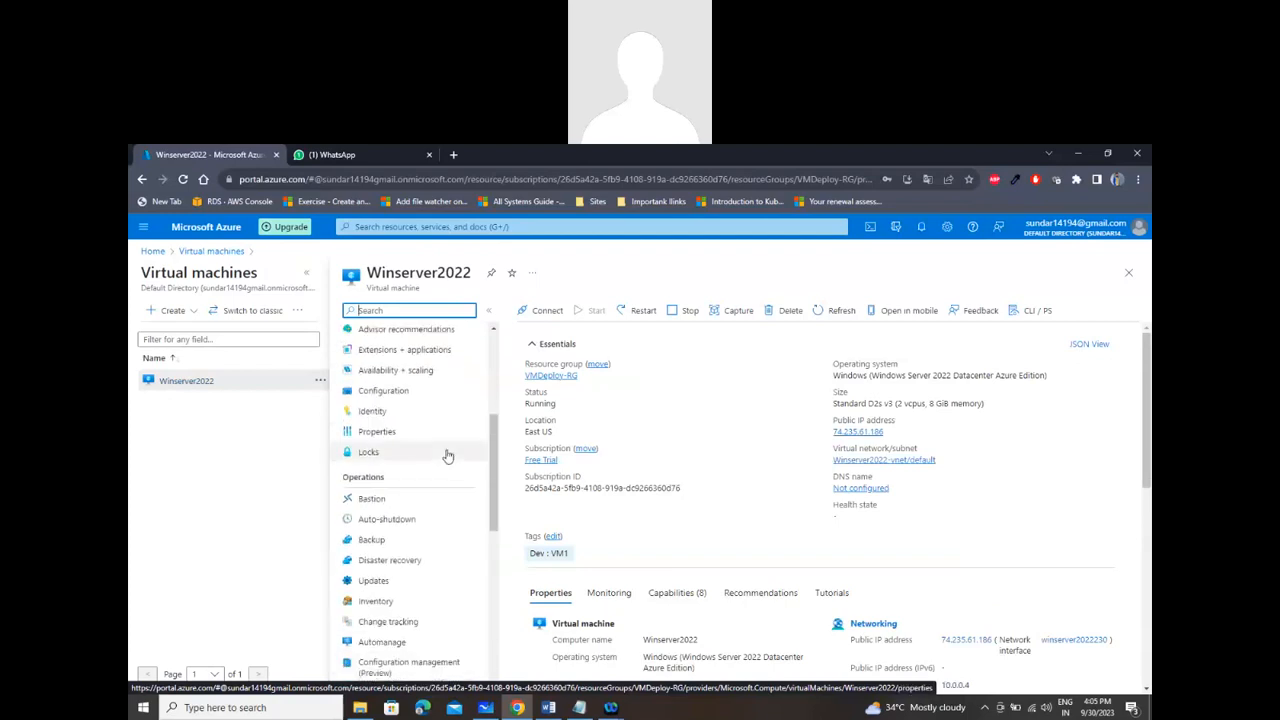
scroll(448, 456, up, 4)
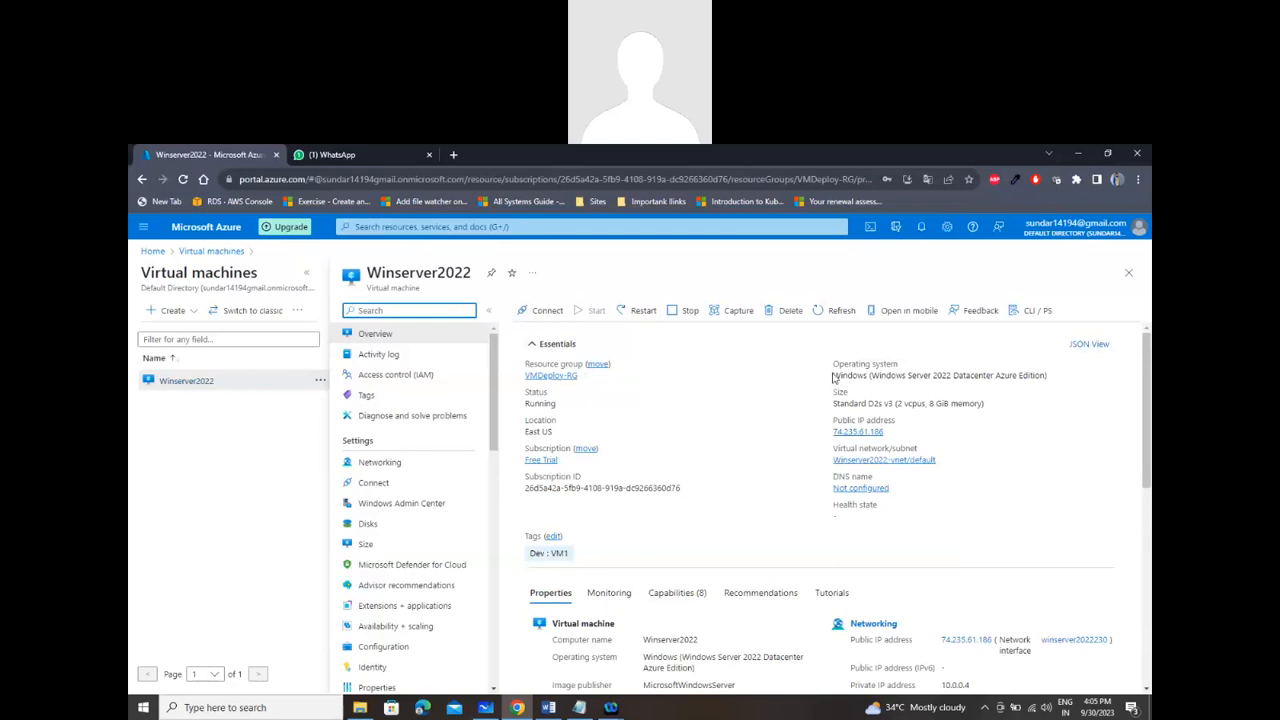
drag(832, 377, 934, 377)
drag(833, 403, 953, 403)
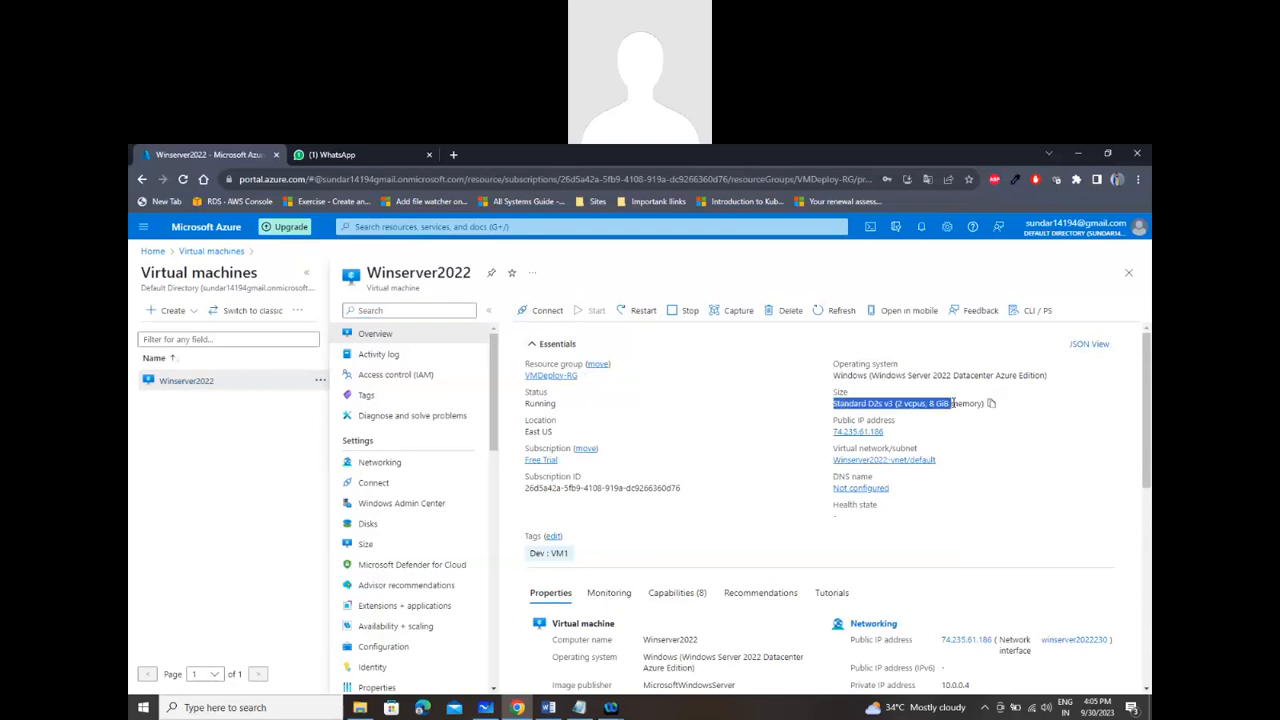
Copy the public IP address 74.235.61.186 to the clipboard with its copy icon
drag(832, 431, 908, 438)
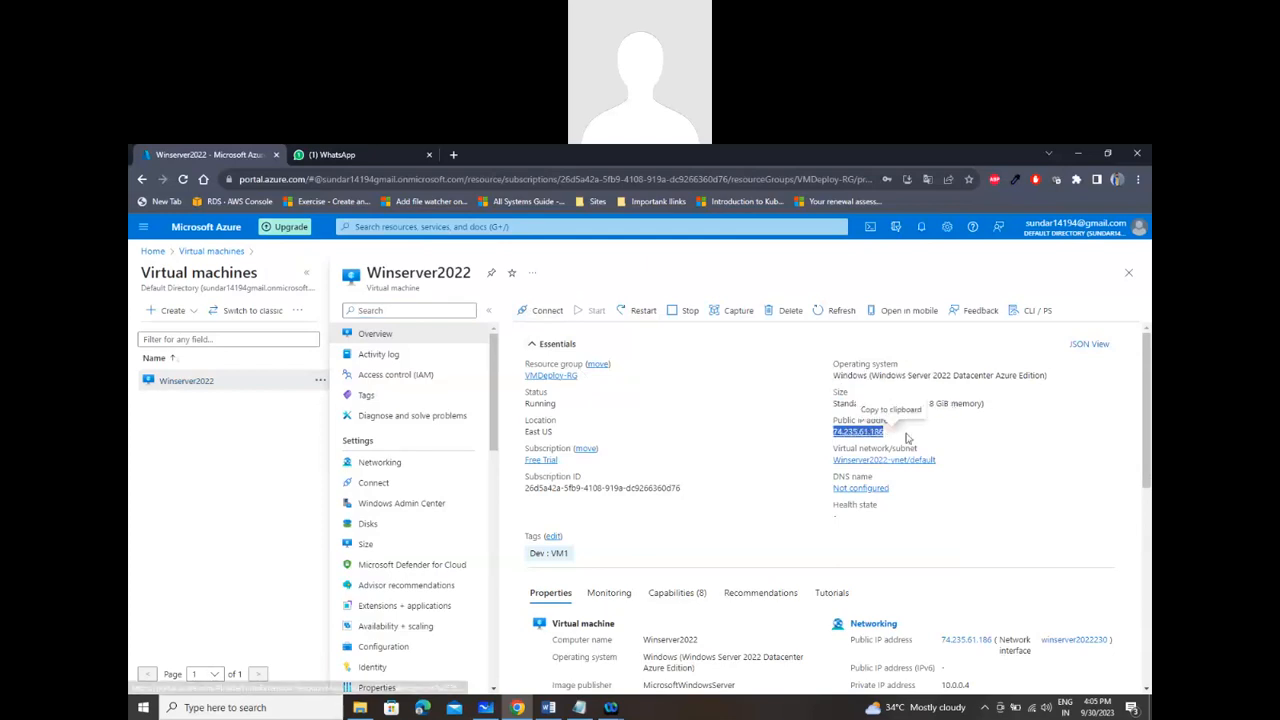
click(910, 437)
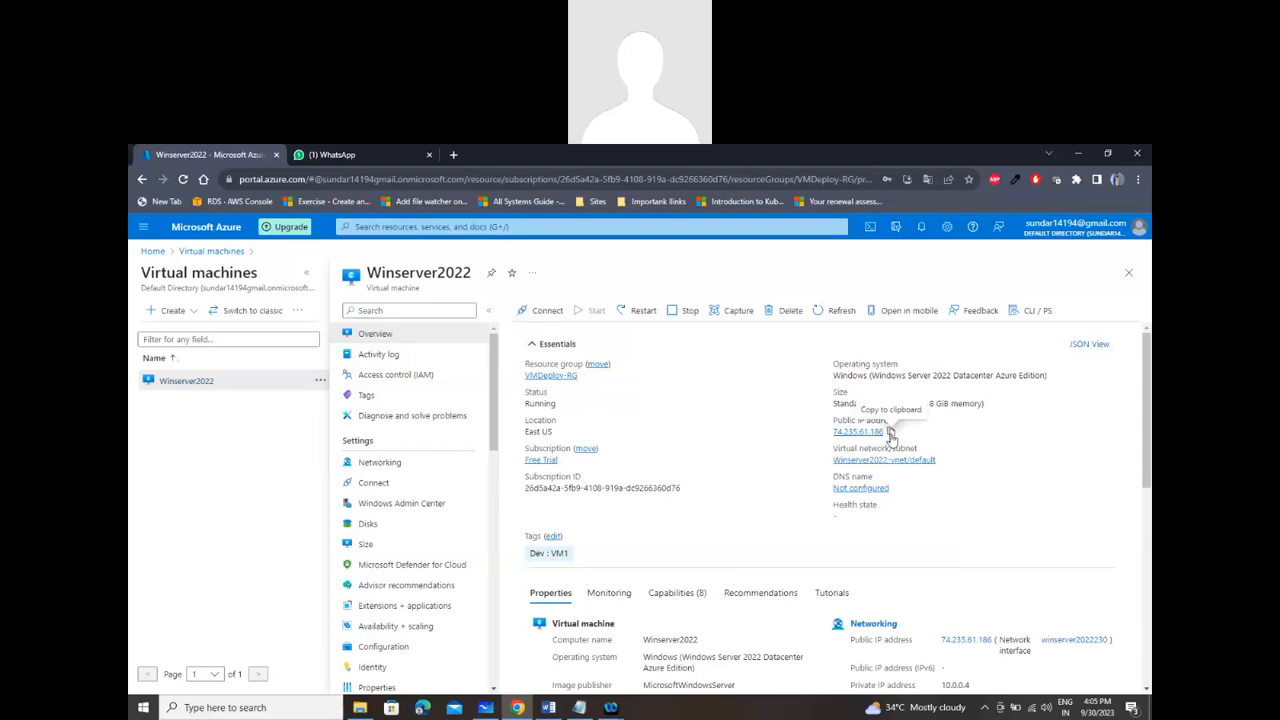
click(891, 434)
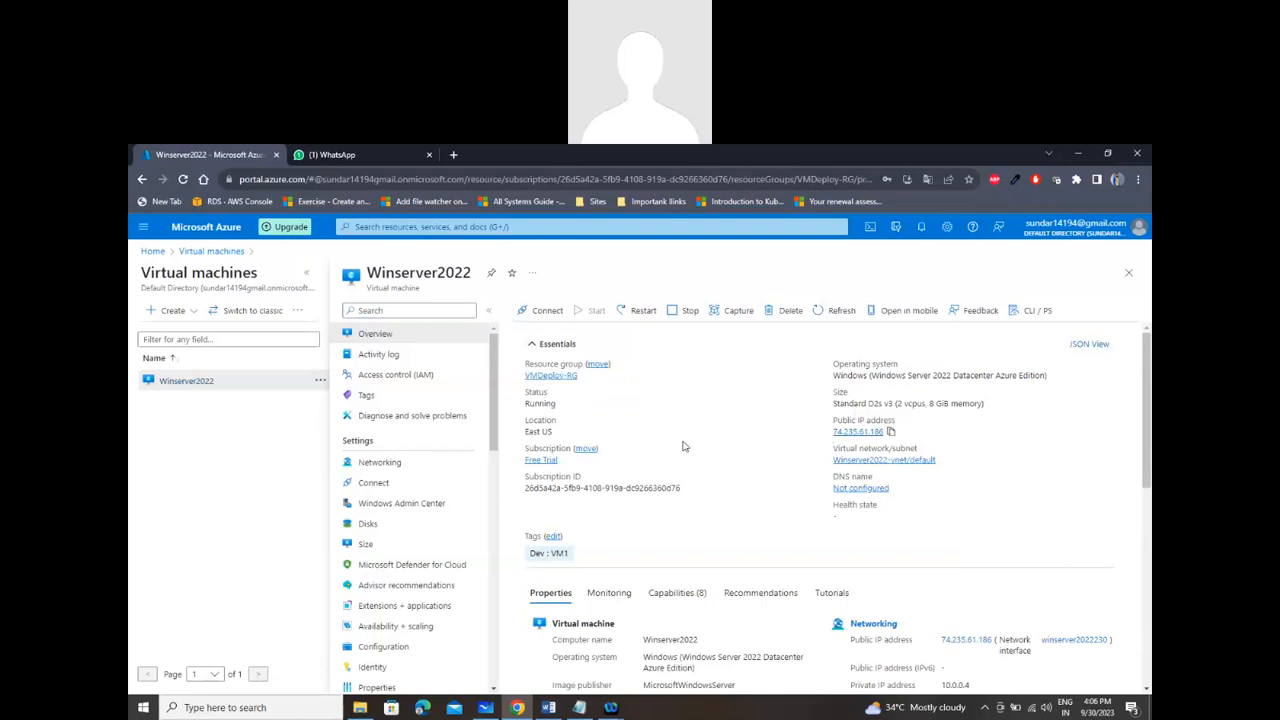
scroll(695, 440, down, 3)
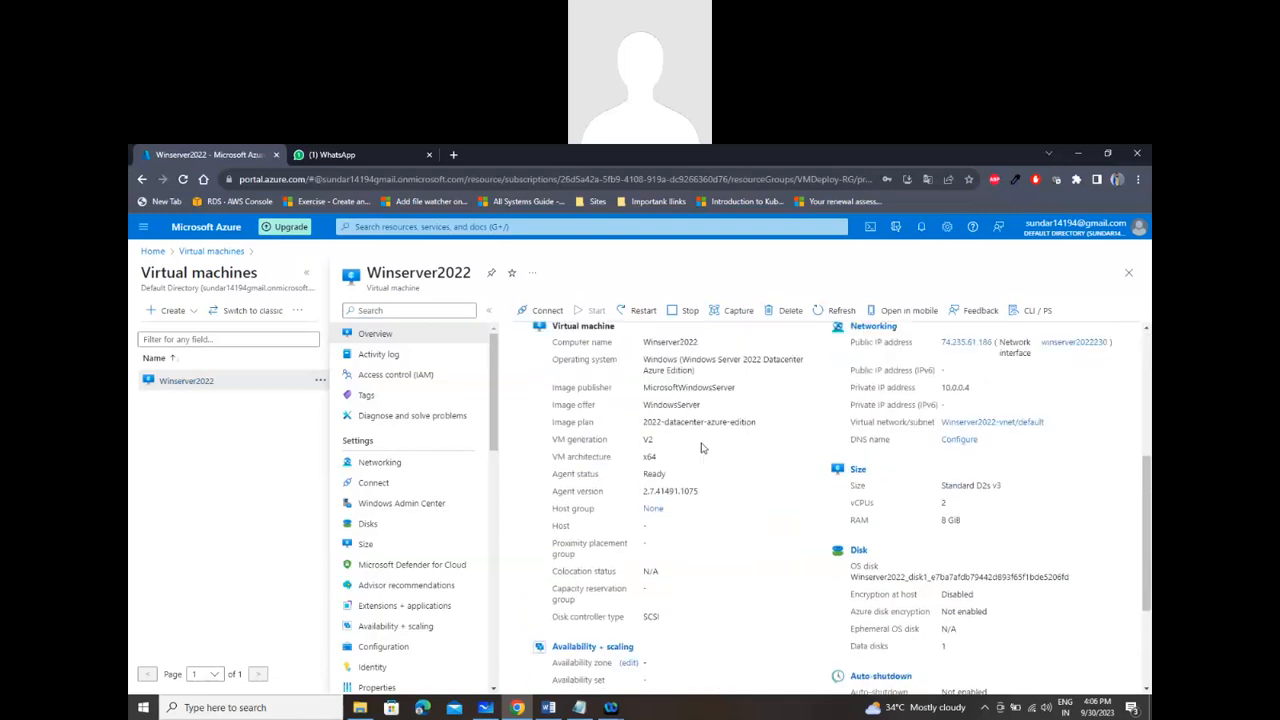
scroll(710, 428, up, 3)
scroll(718, 424, up, 1)
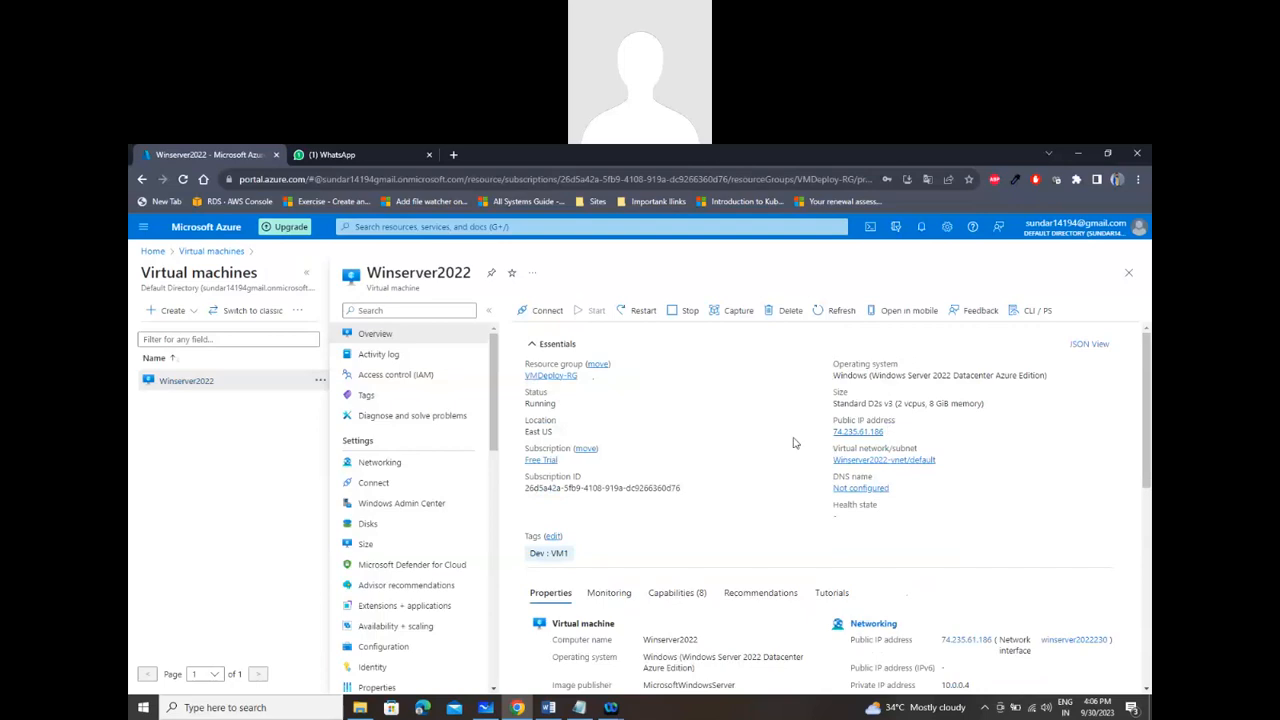
Launch Remote Desktop Connection via mstsc and connect to the pasted IP 74.235.61.186
key(super)
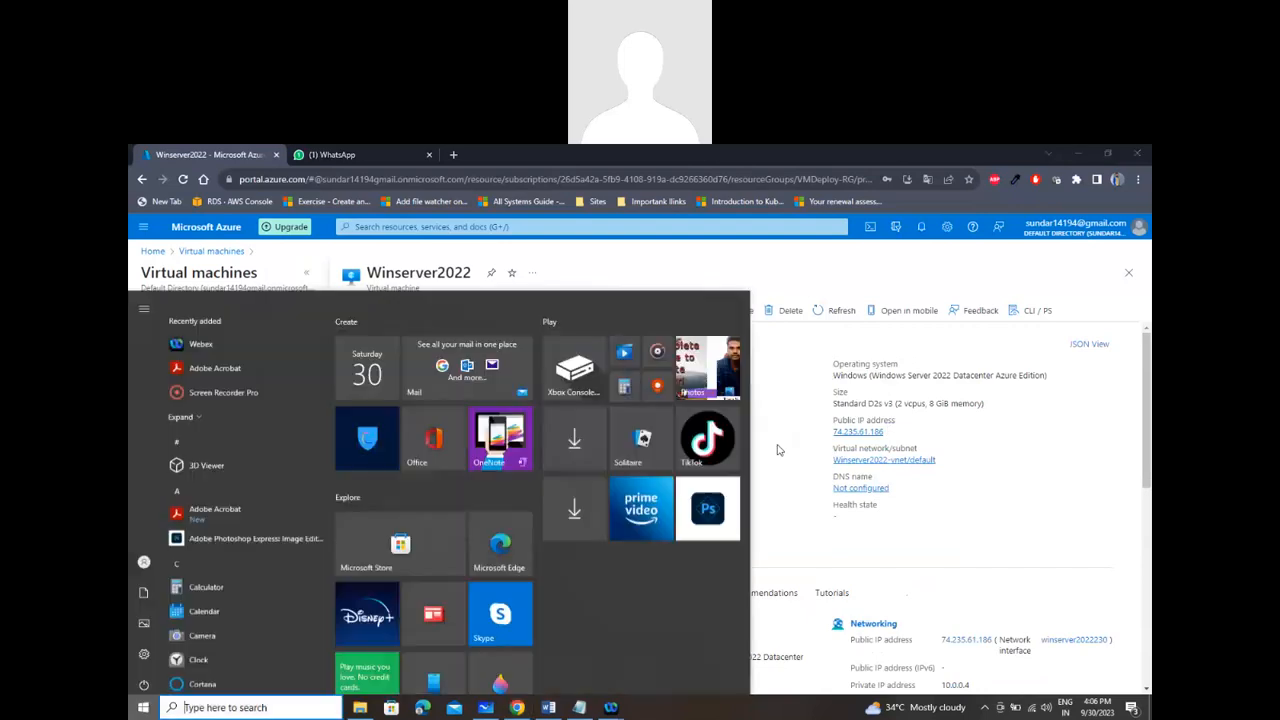
text(mstsc)
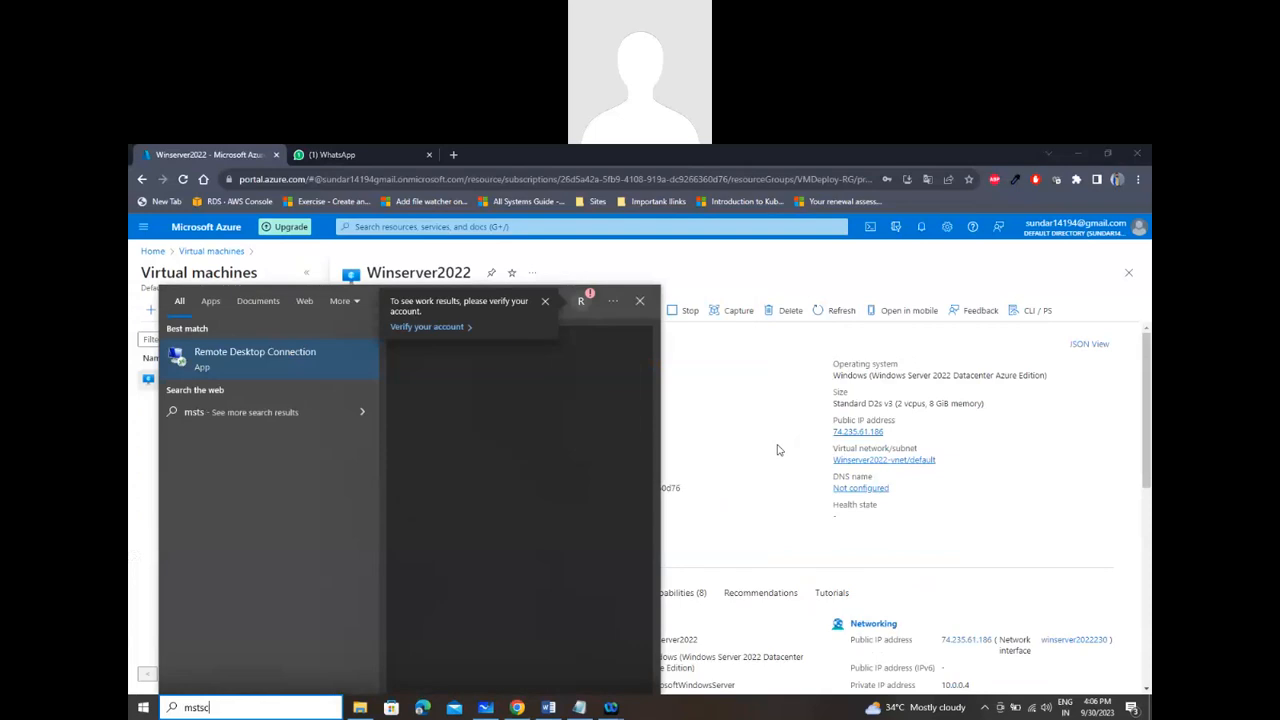
click(265, 358)
drag(620, 253, 670, 449)
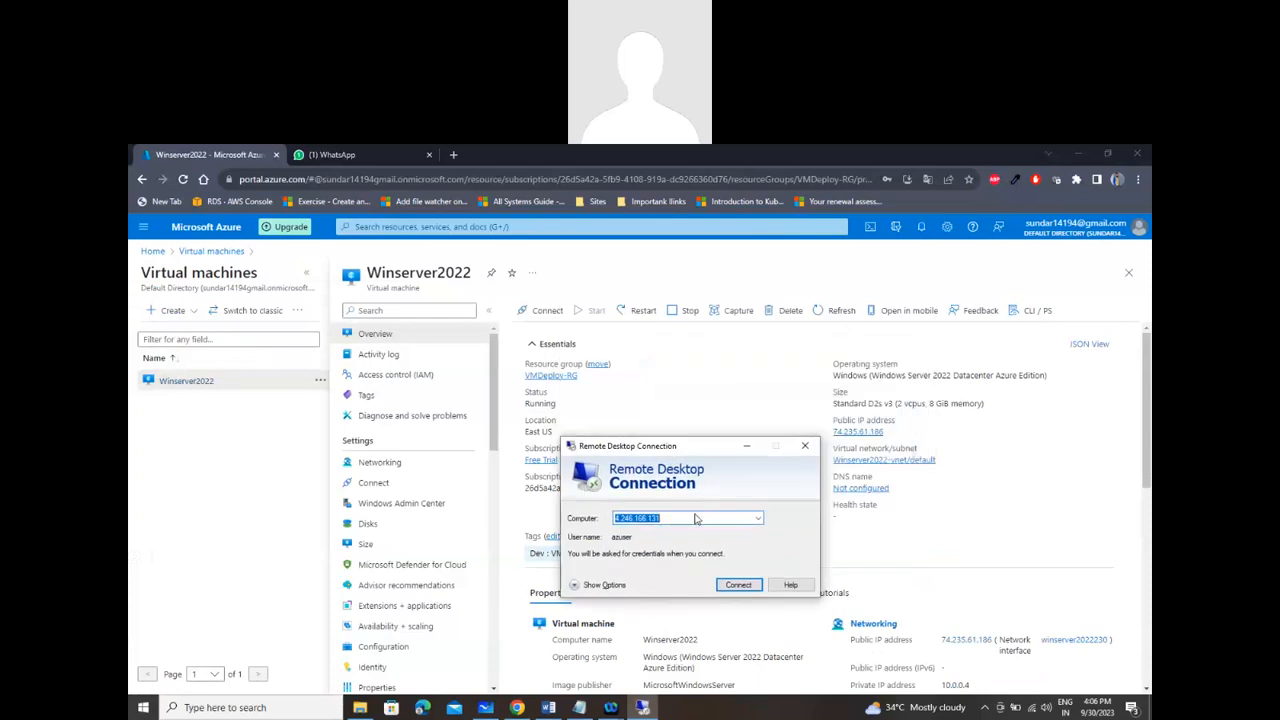
key(ctrl+v)
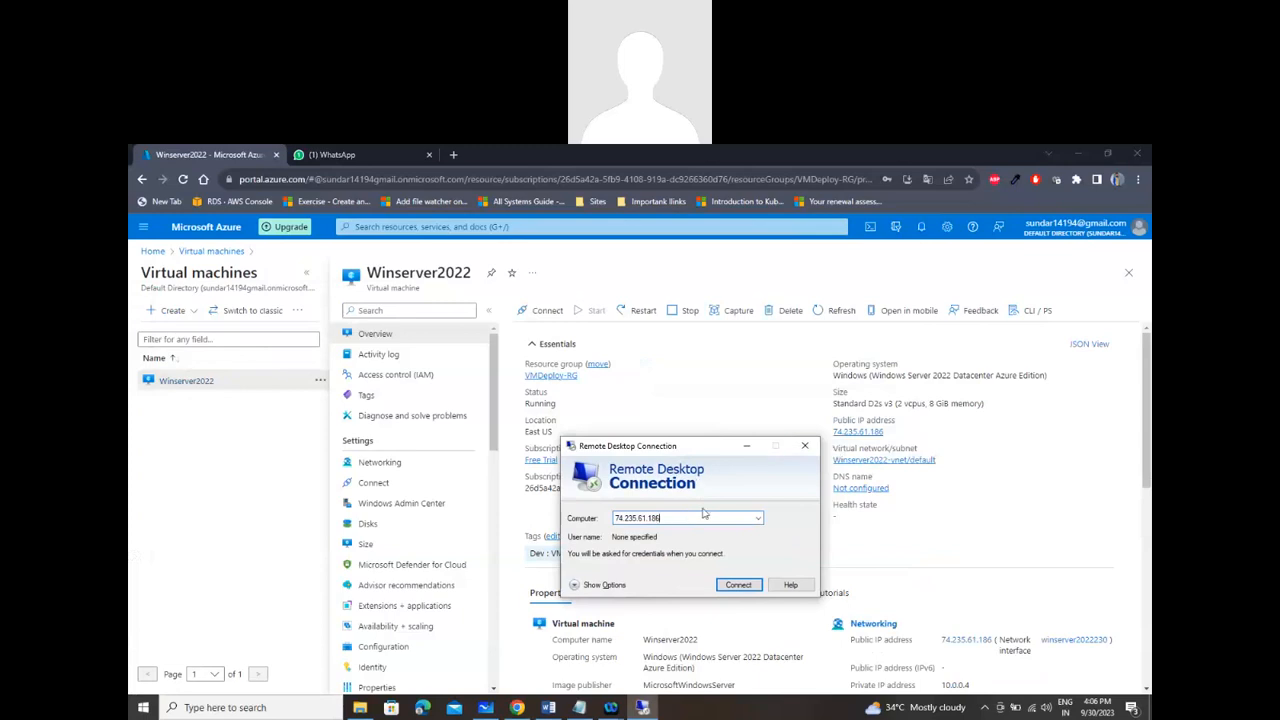
click(727, 587)
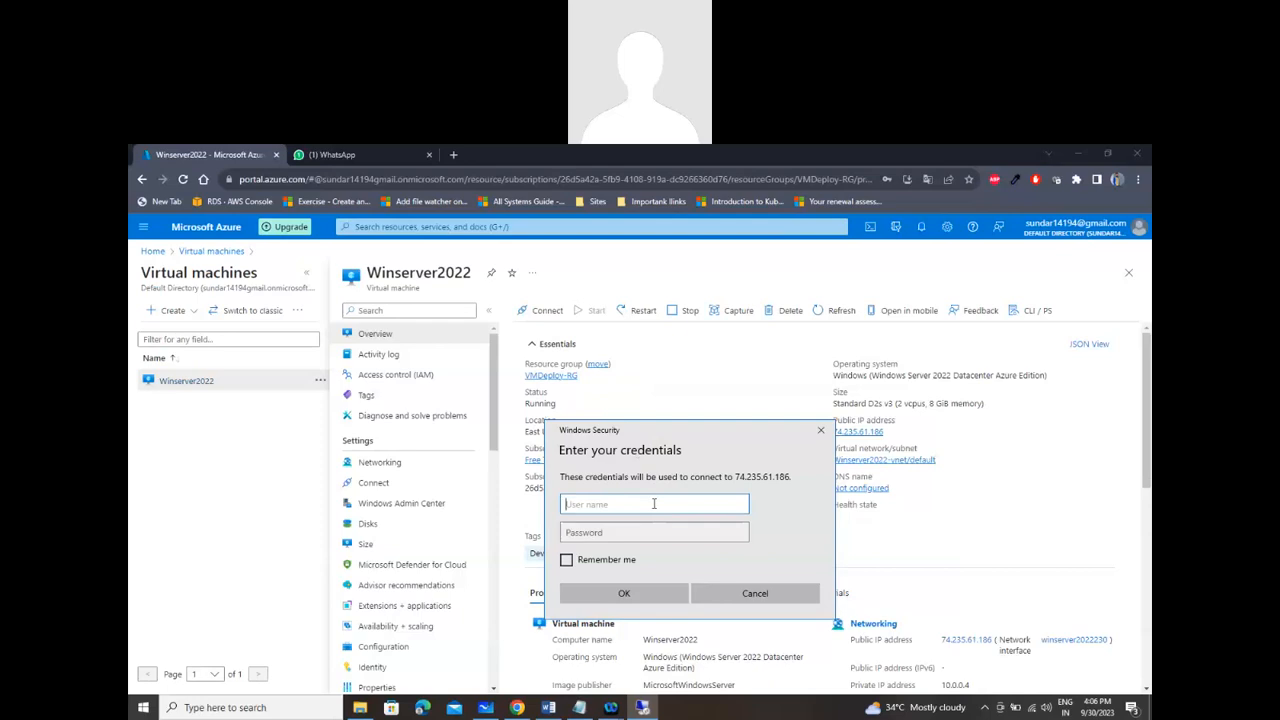
Sign in with the VM's admin user name and password, then accept the certificate warning
text(A)
key(BackSpace)
text(Azuse)
key(BackSpace)
key(BackSpace)
text(reuser)
key(Tab)
text(••••••••••)
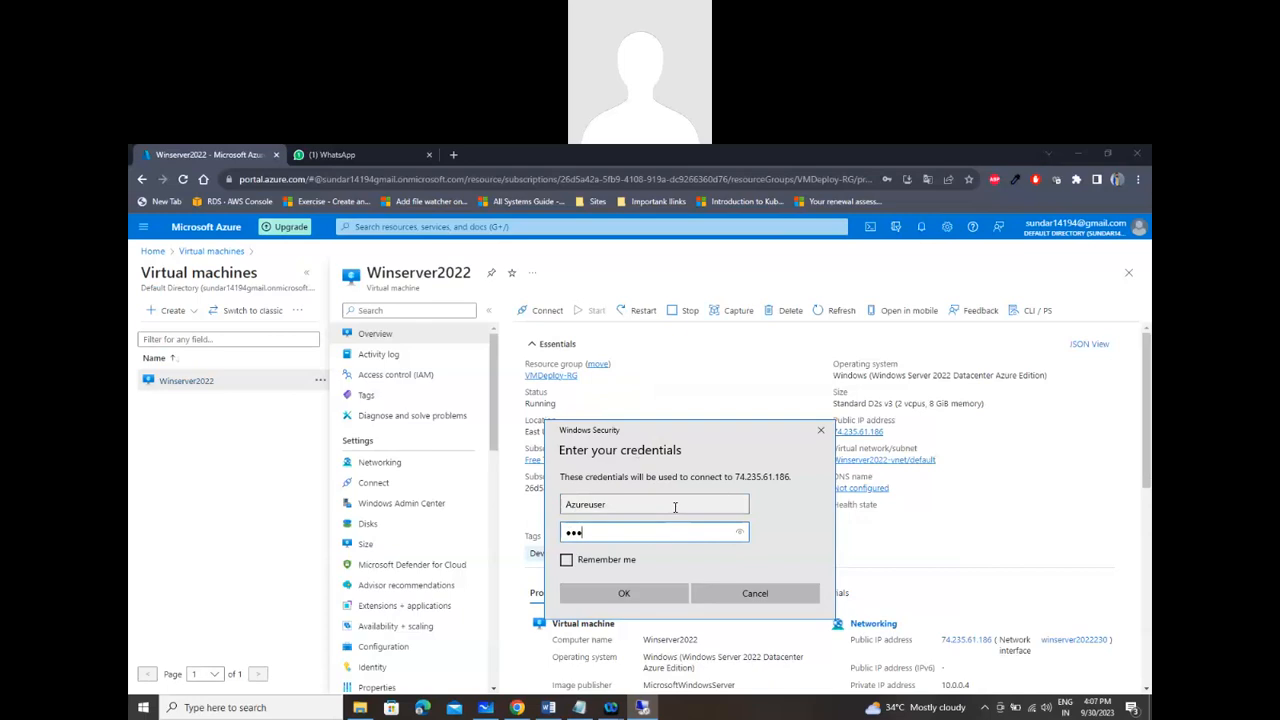
text(•••)
key(Return)
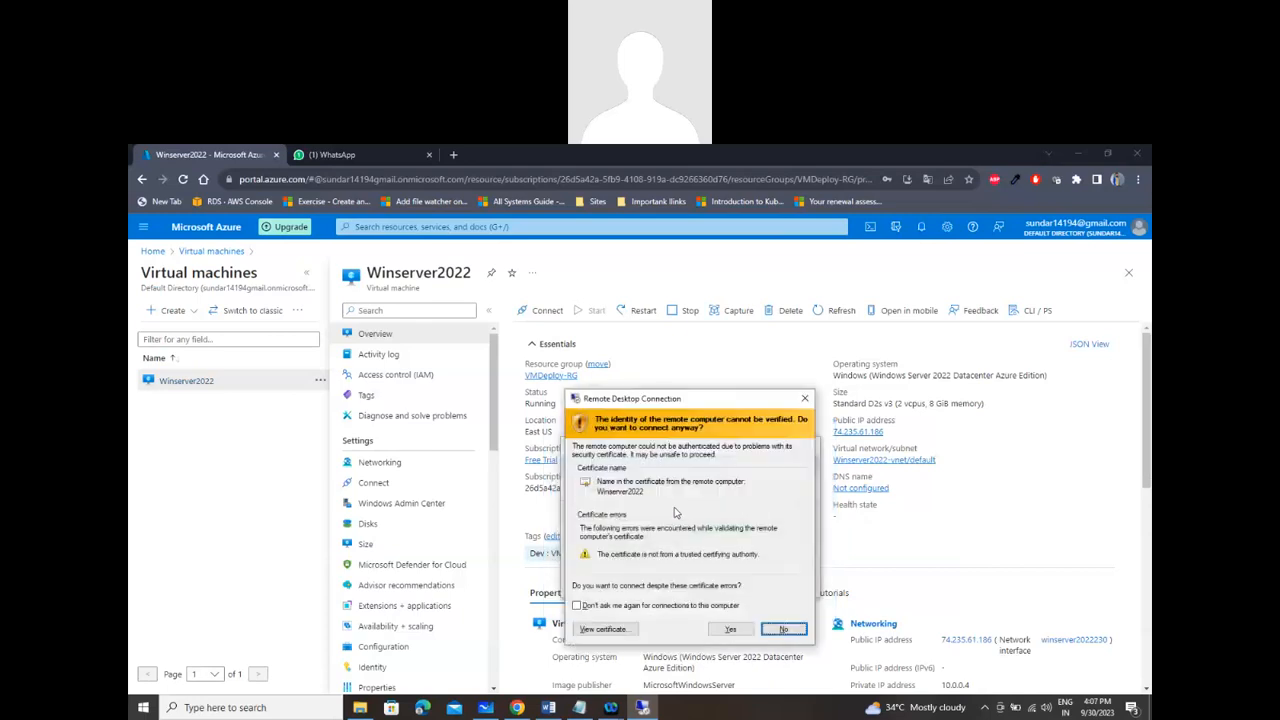
click(731, 629)
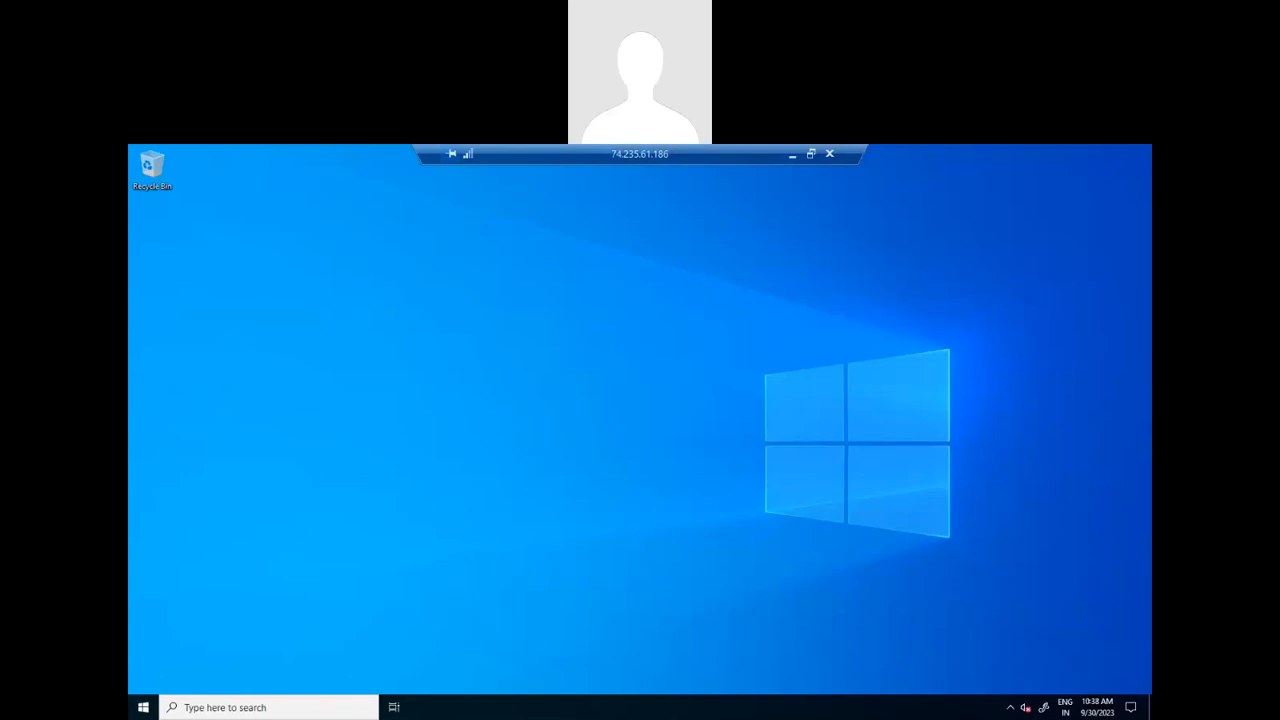
Open the remote server's Start menu, then minimize the session back to the portal
click(141, 708)
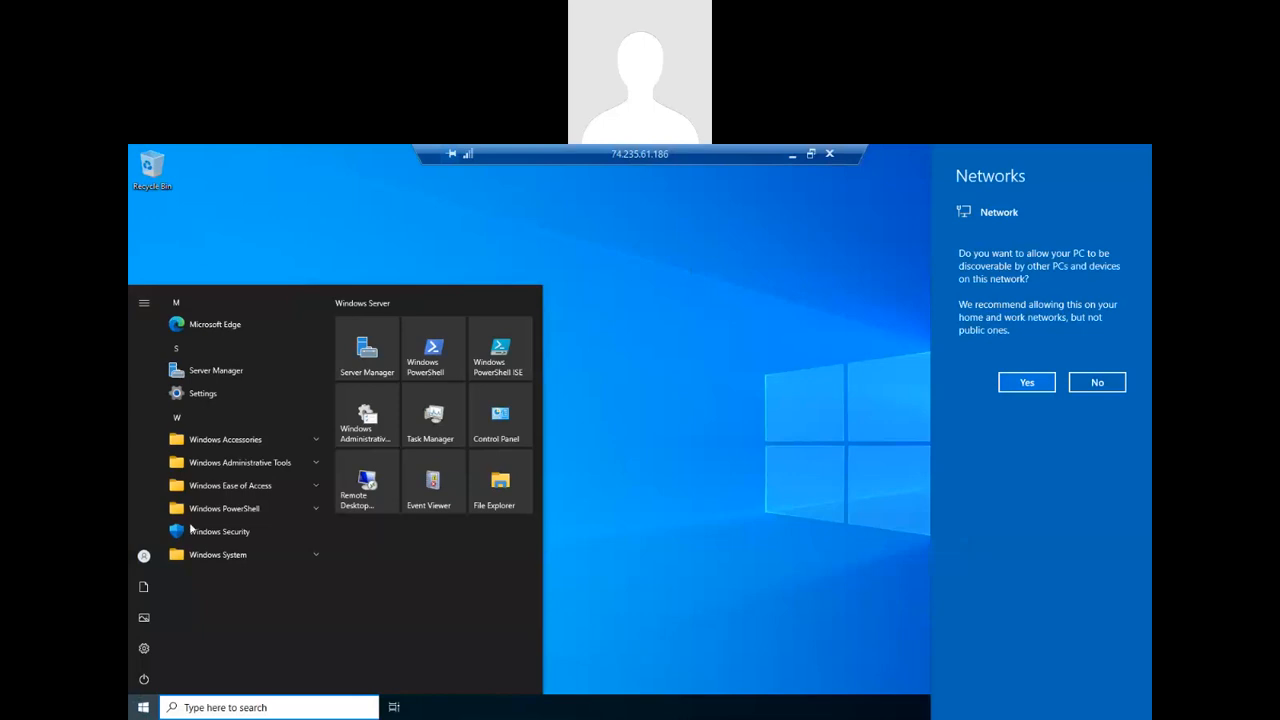
click(792, 155)
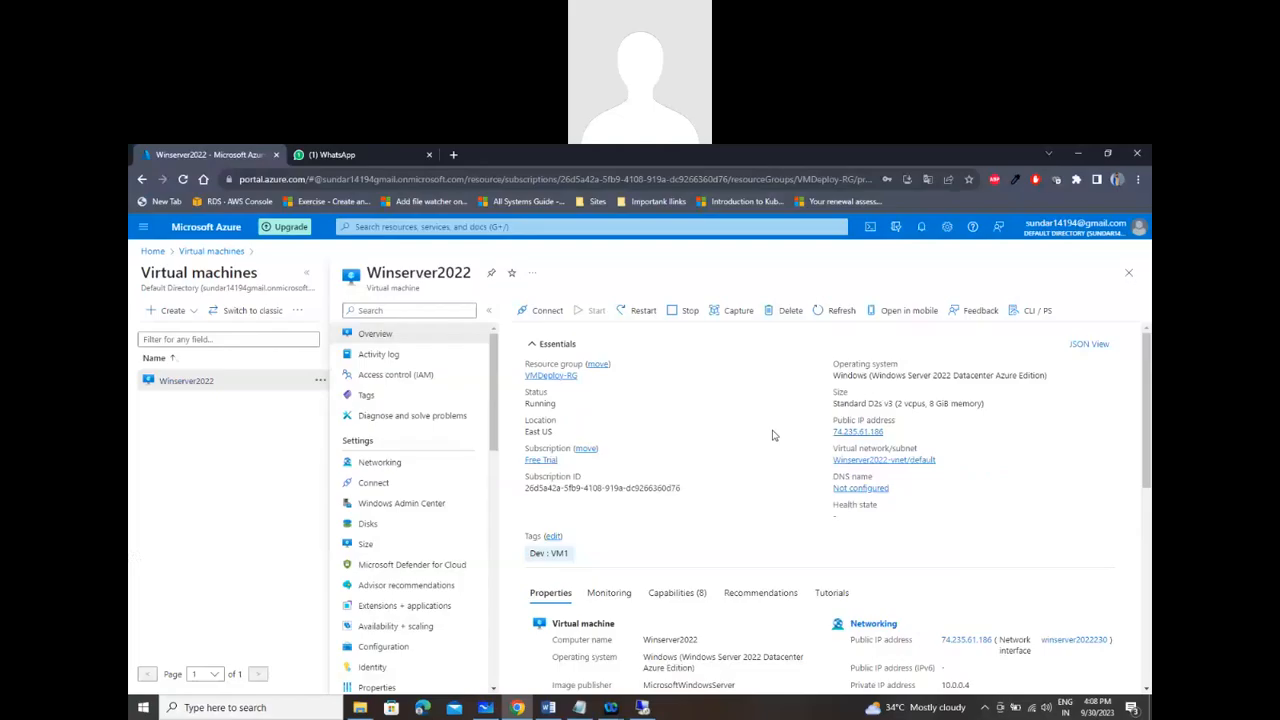
Scroll down to the overview's networking properties and highlight the public IP address row
scroll(755, 450, down, 1)
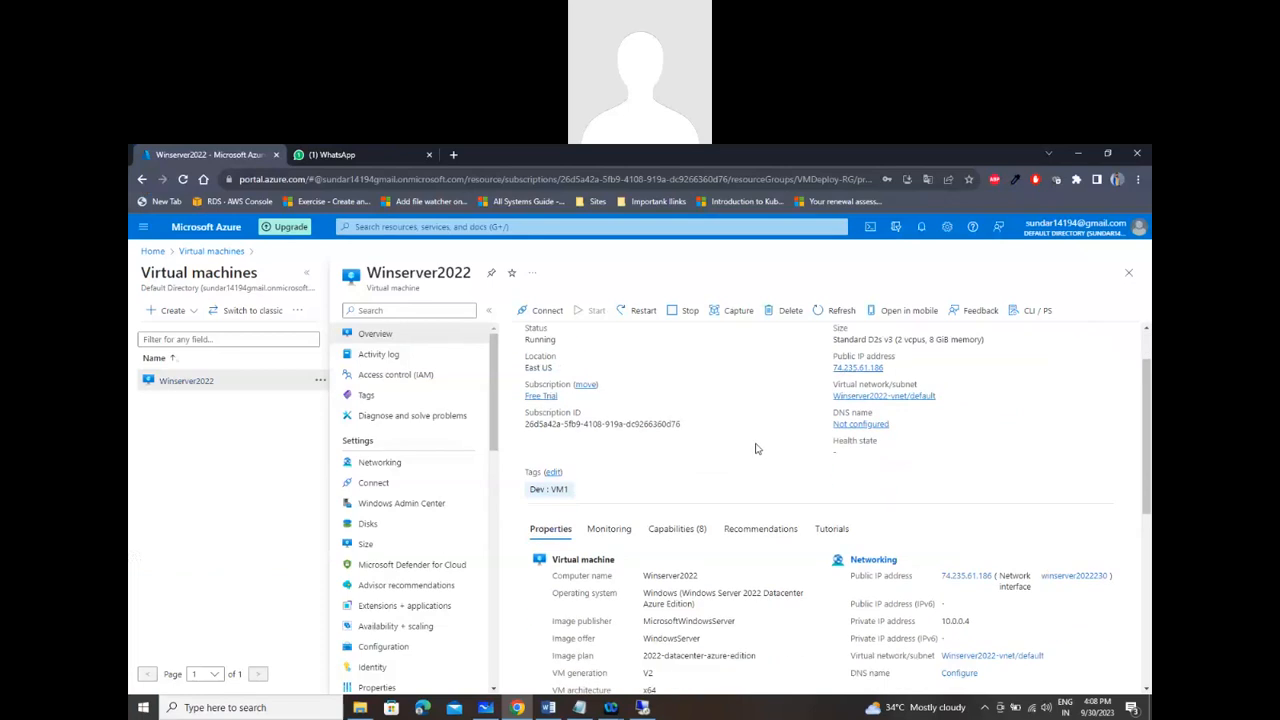
scroll(755, 450, down, 1)
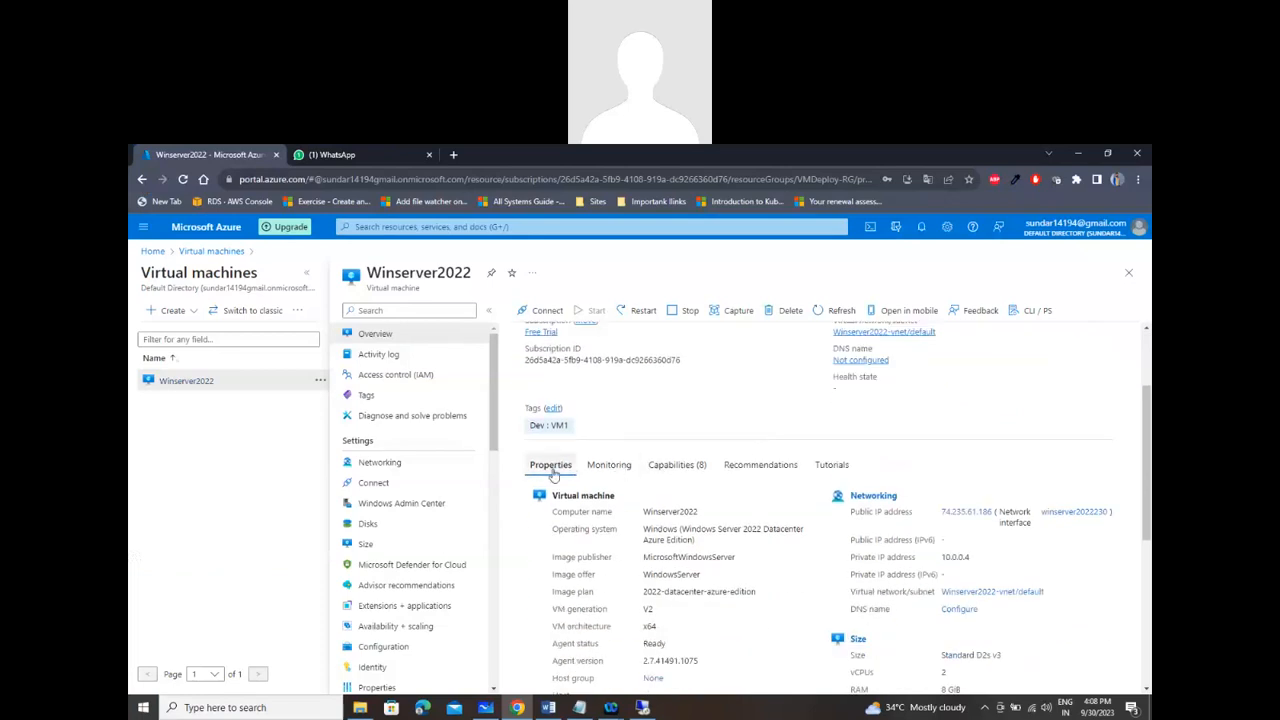
scroll(572, 476, down, 1)
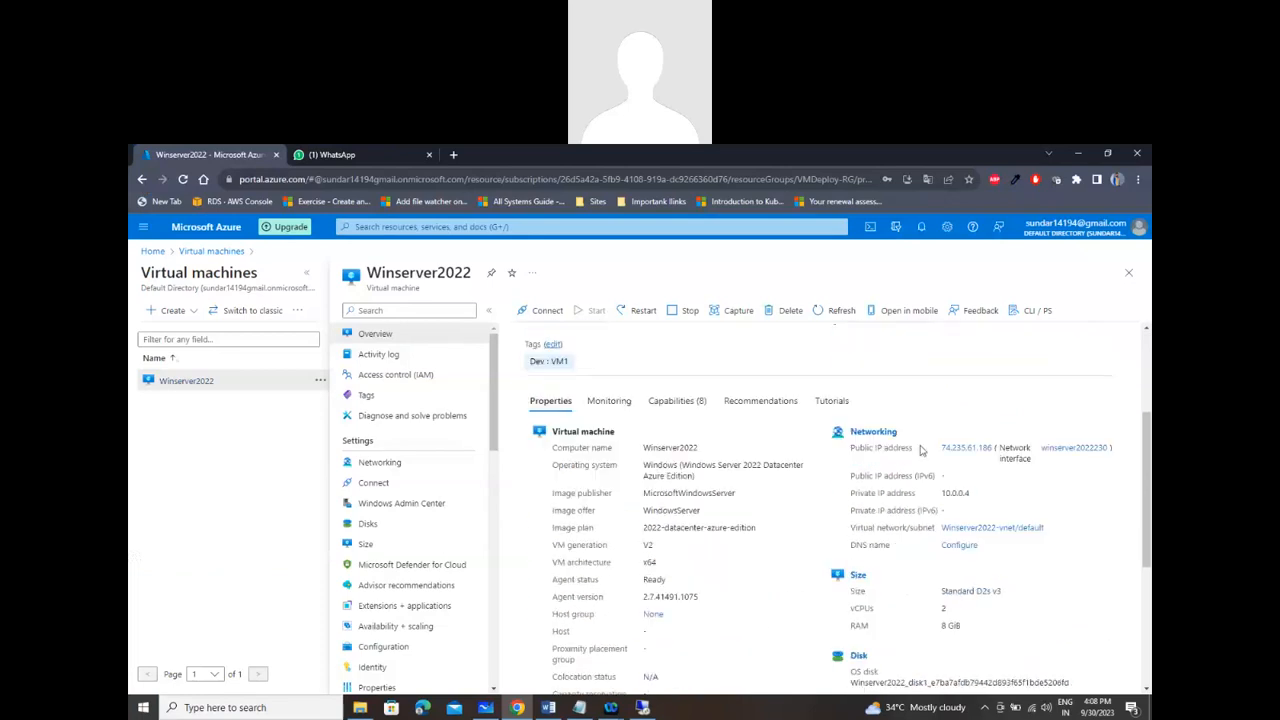
scroll(922, 450, down, 1)
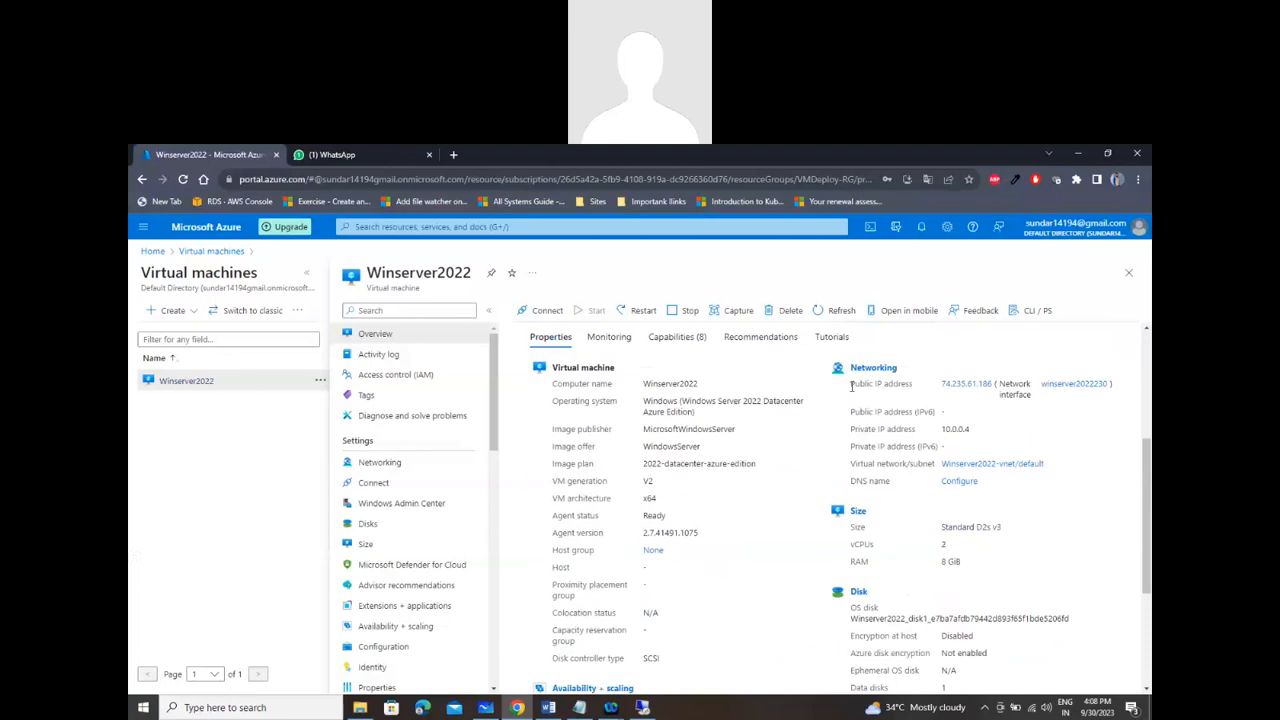
drag(852, 386, 943, 395)
mouse_move(849, 430)
mouse_down()
mouse_move(981, 435)
mouse_move(851, 431)
mouse_up()
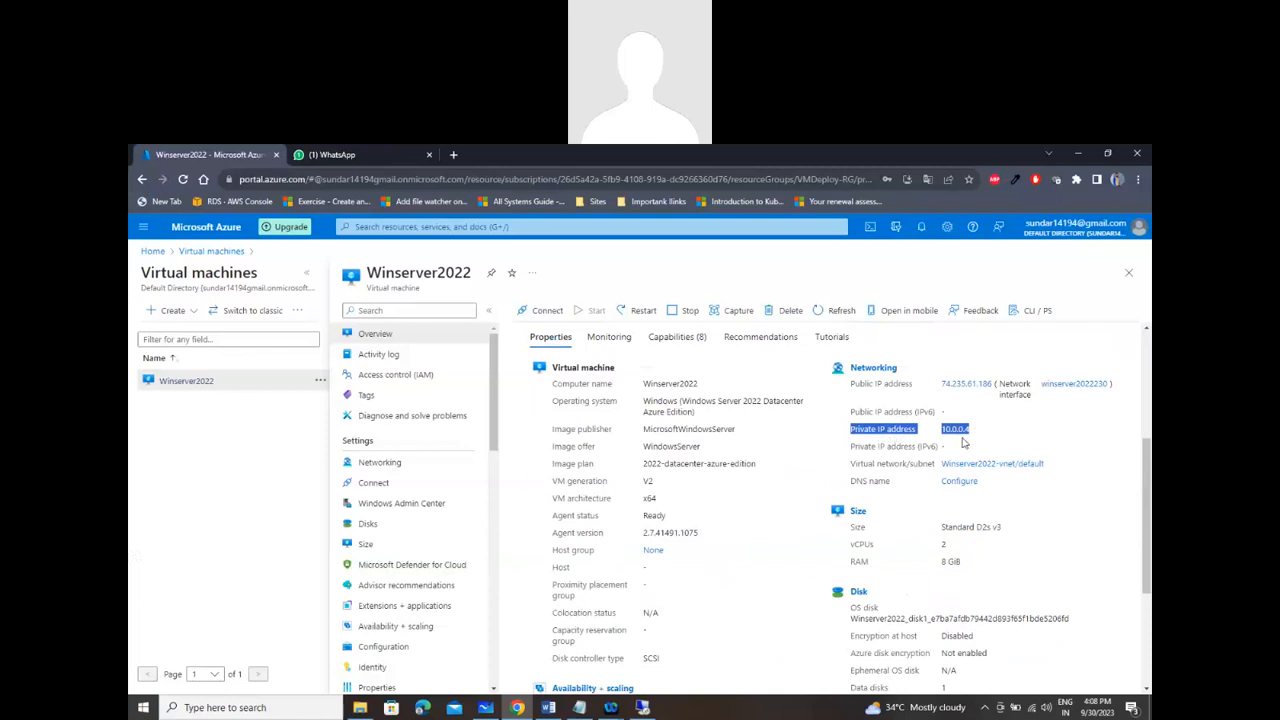
click(964, 442)
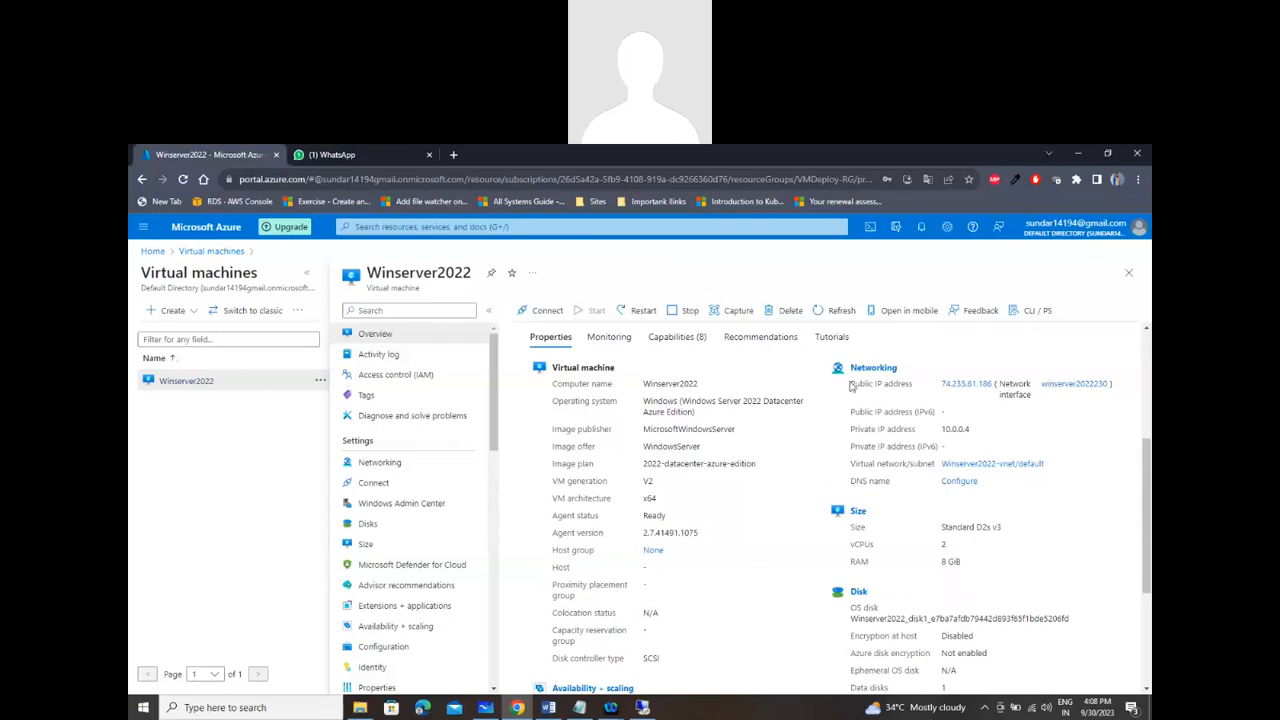
drag(851, 385, 939, 395)
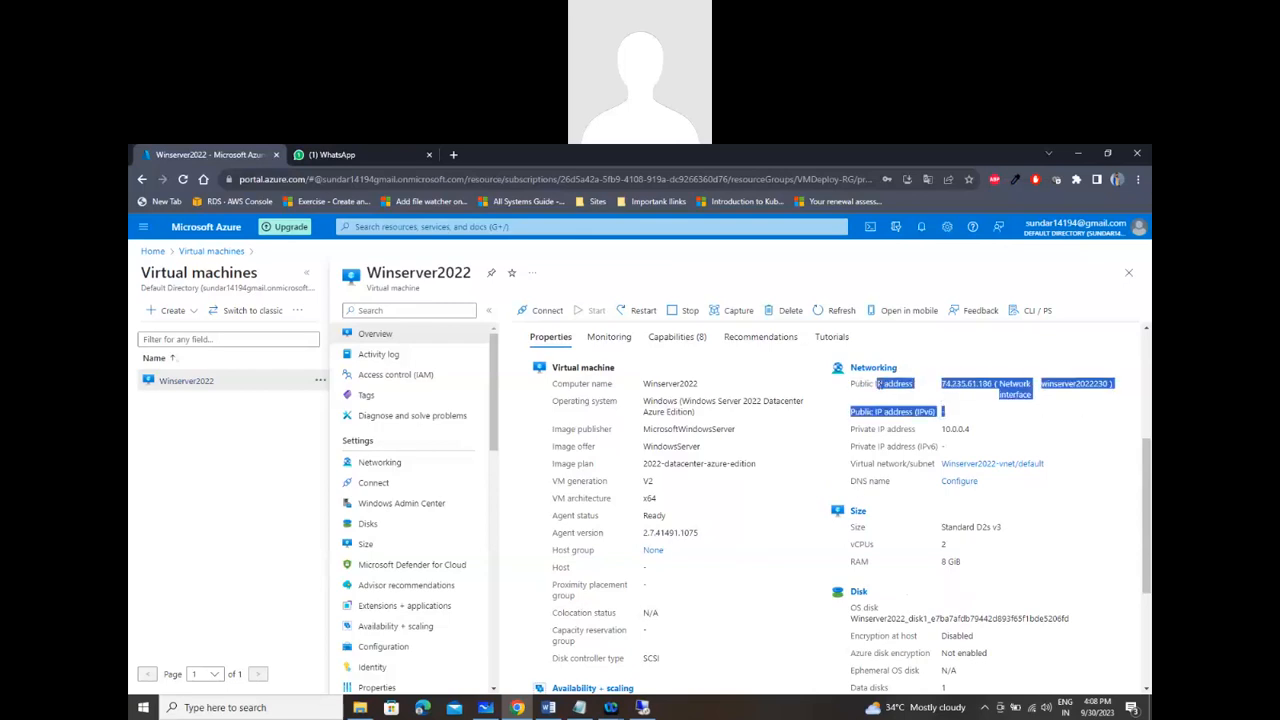
drag(849, 388, 988, 386)
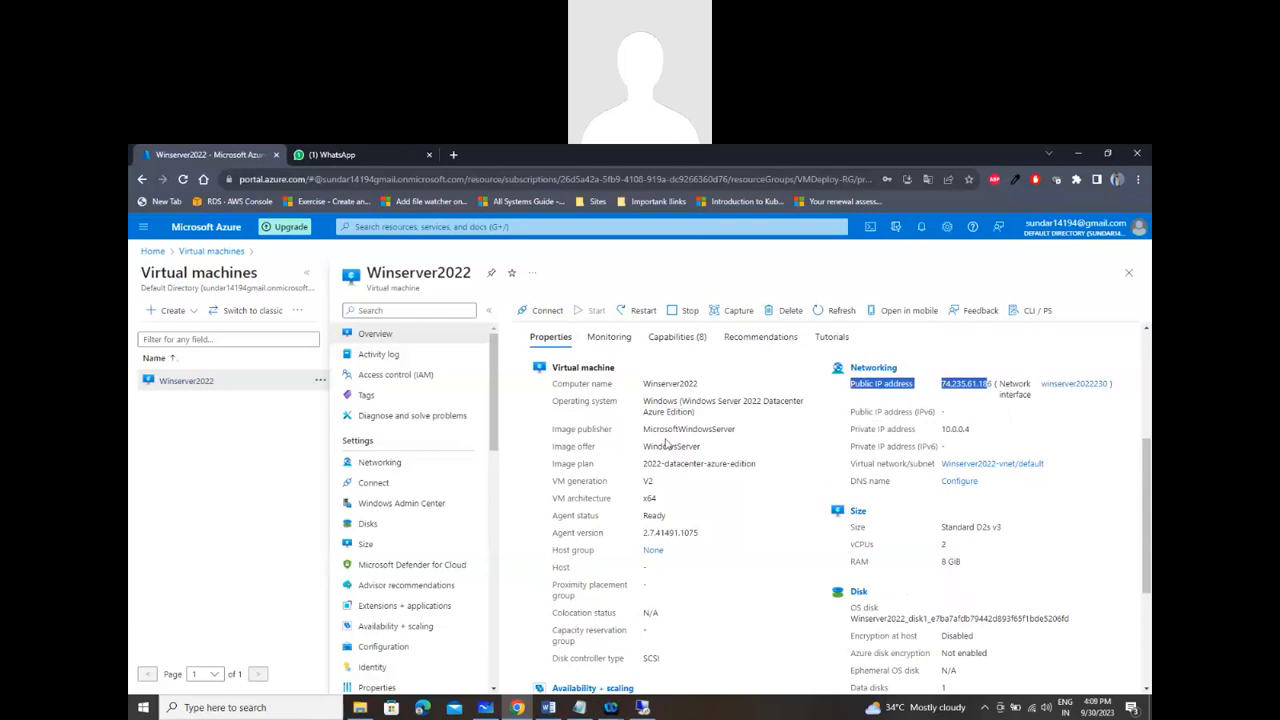
click(851, 390)
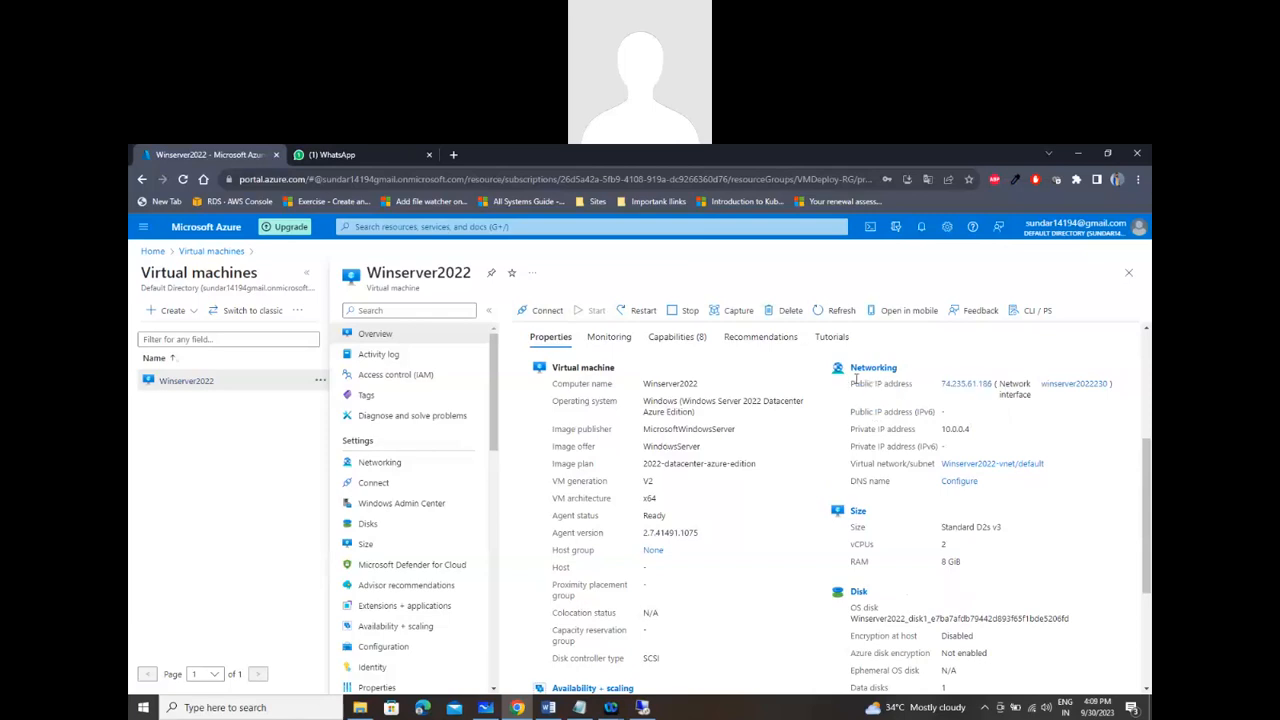
drag(852, 388, 1042, 391)
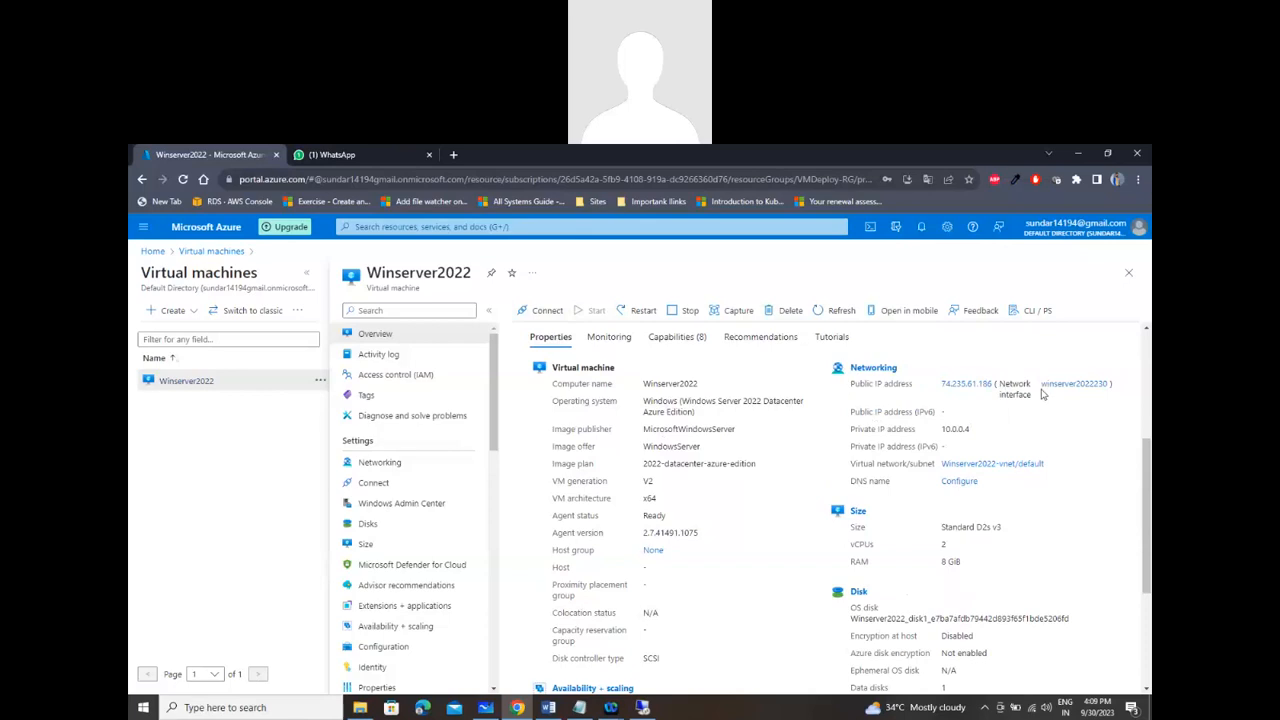
click(1108, 415)
scroll(958, 426, down, 1)
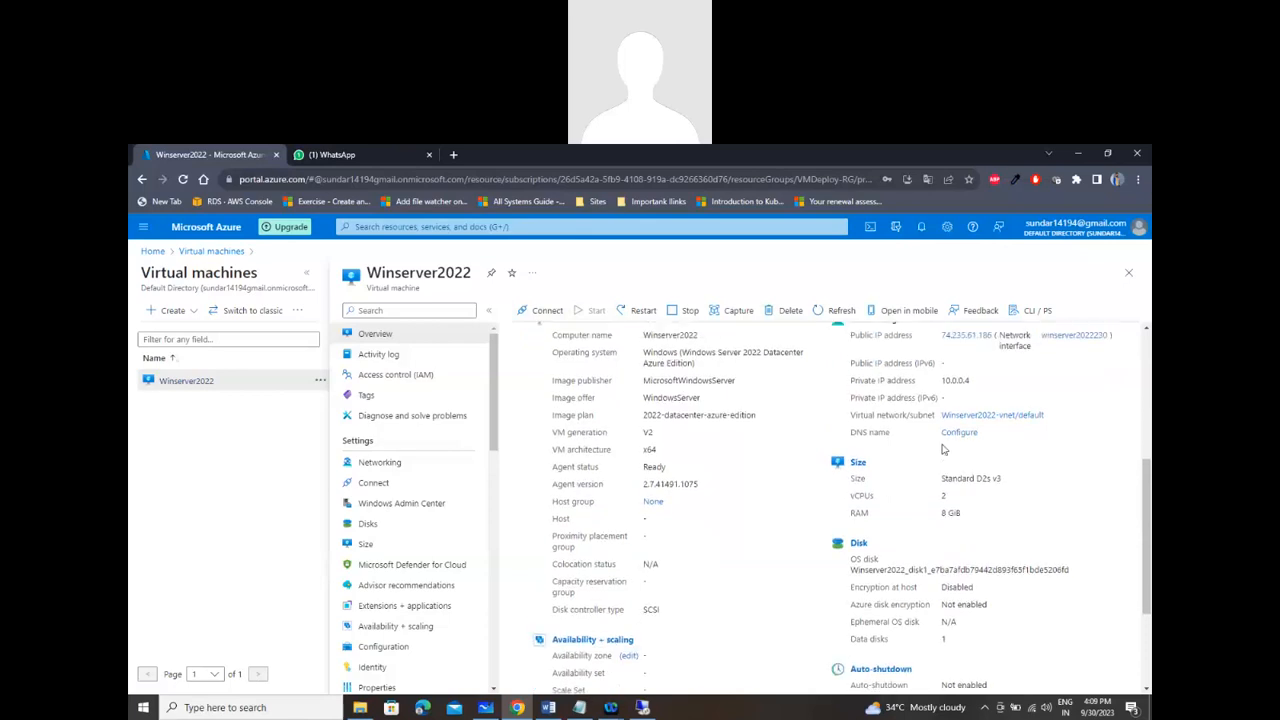
scroll(855, 505, up, 2)
Select the private IP address value 10.0.0.4 for copying
mouse_move(852, 493)
mouse_down()
mouse_move(997, 495)
mouse_move(847, 497)
mouse_up()
click(997, 495)
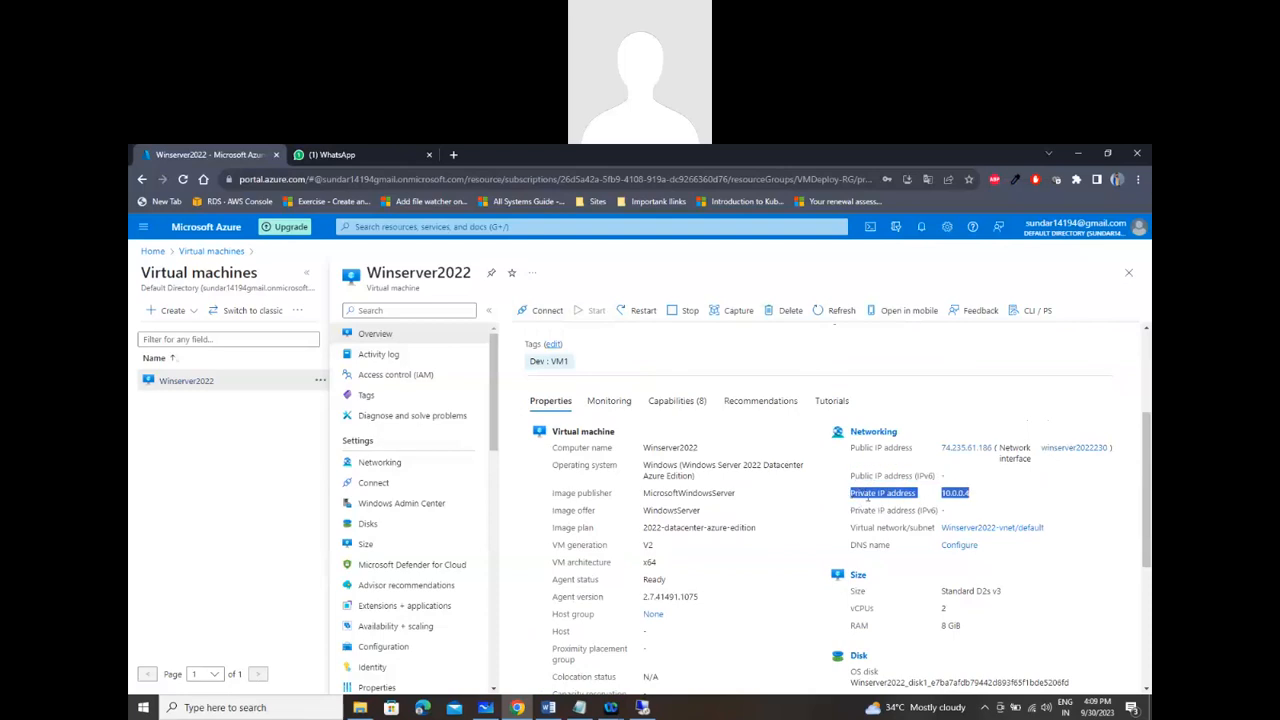
click(888, 507)
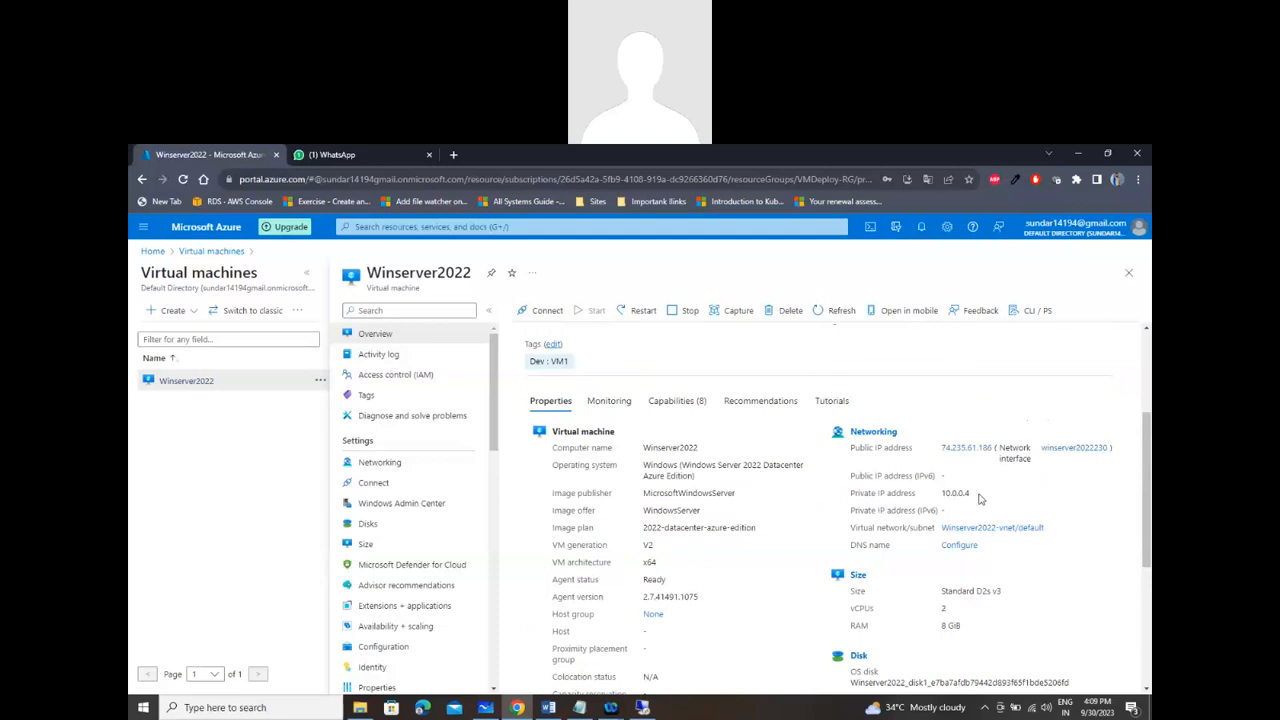
drag(981, 497, 946, 493)
drag(862, 480, 842, 497)
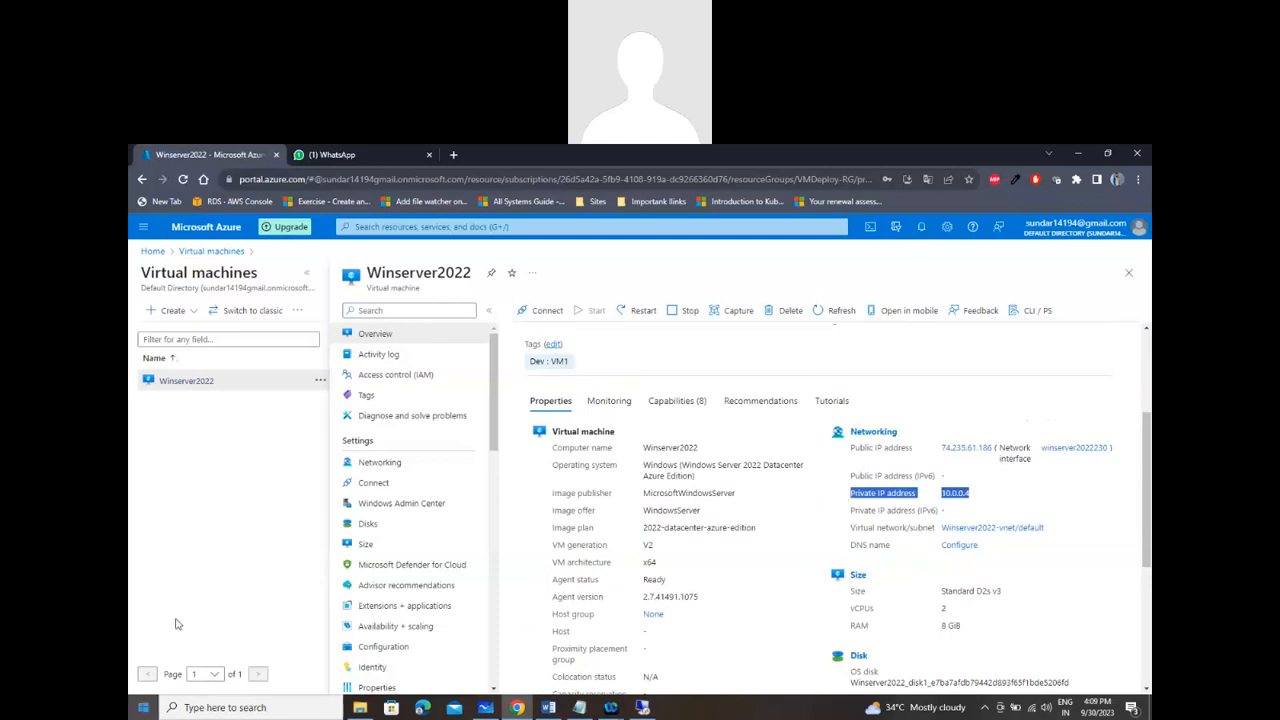
click(907, 493)
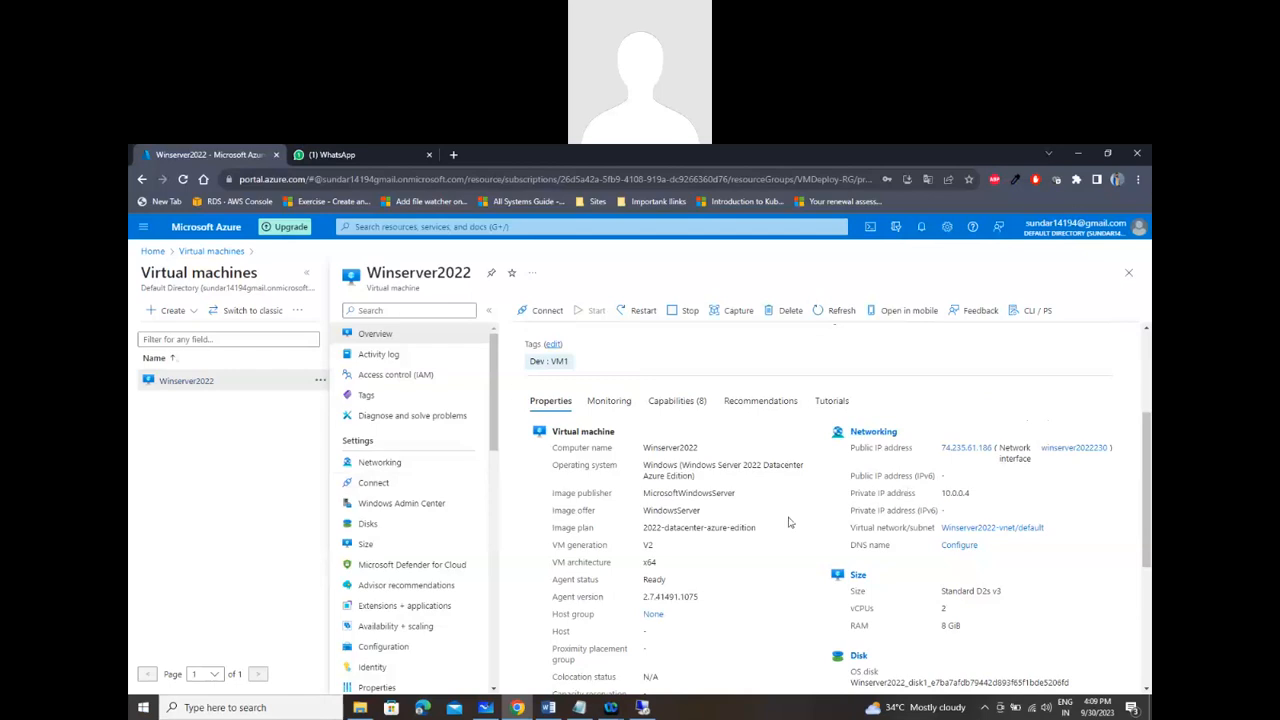
drag(970, 495, 943, 488)
click(941, 494)
drag(940, 493, 967, 488)
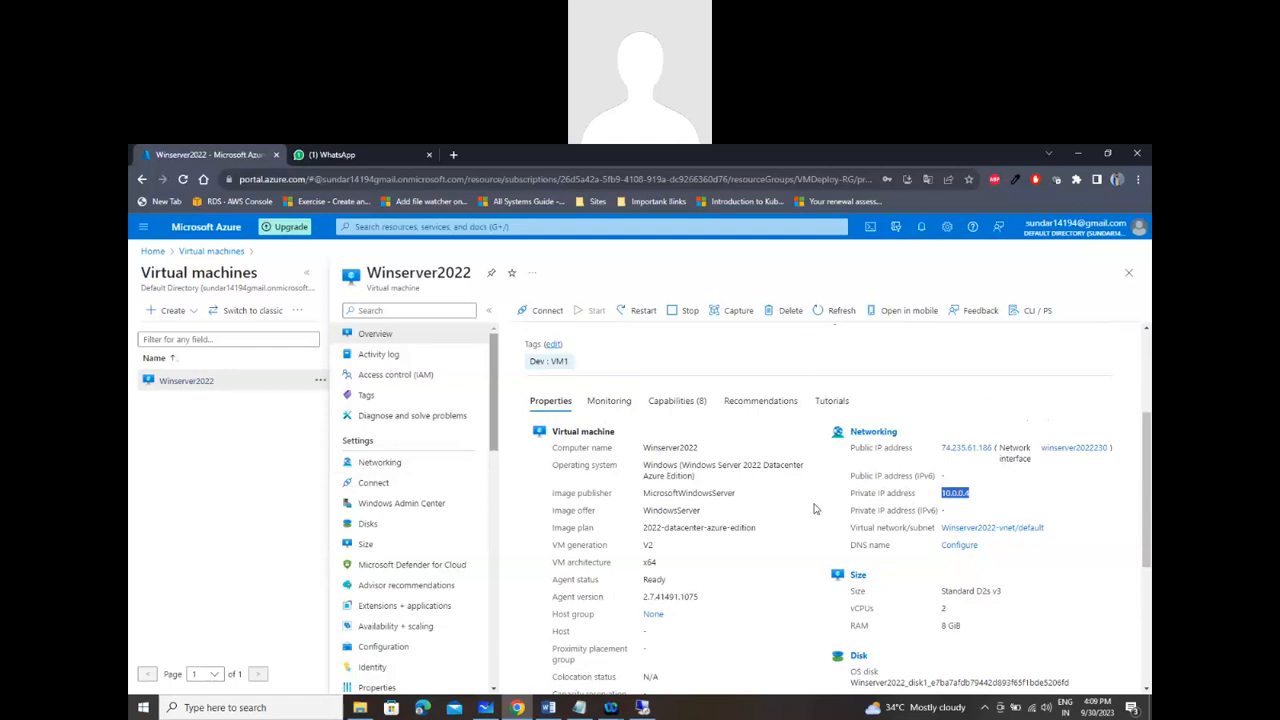
click(871, 492)
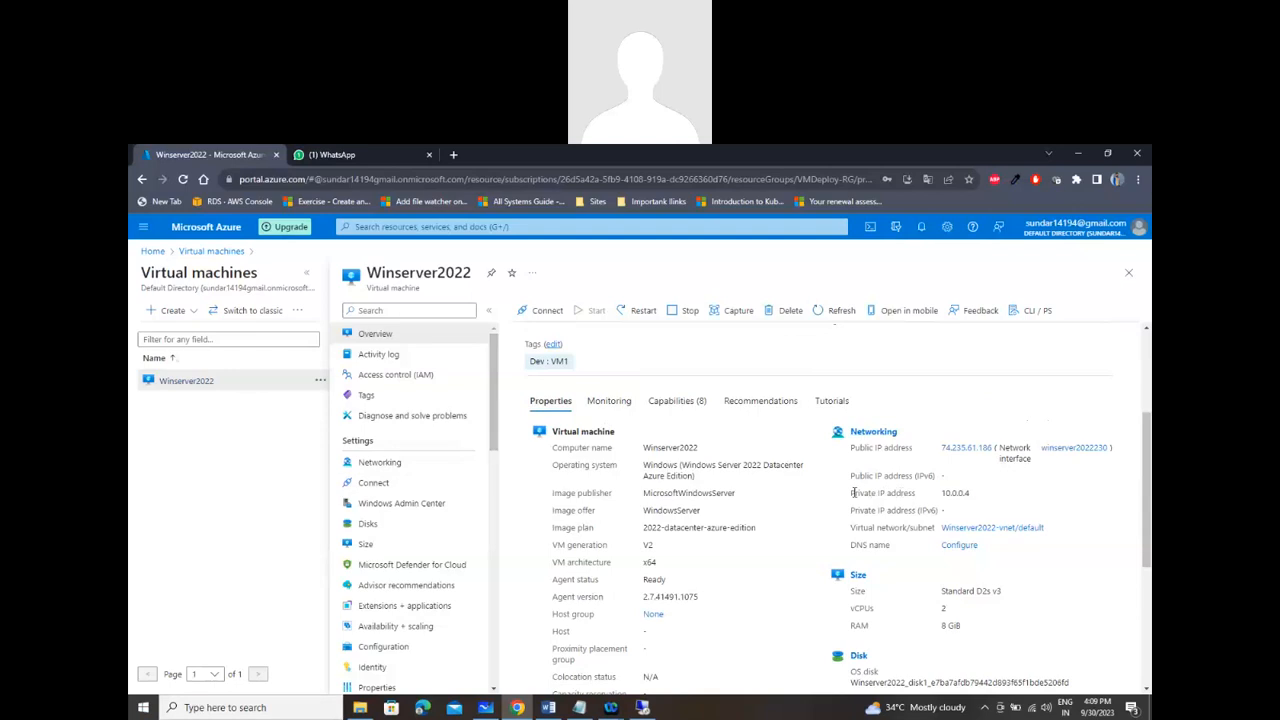
drag(852, 492, 953, 494)
click(955, 494)
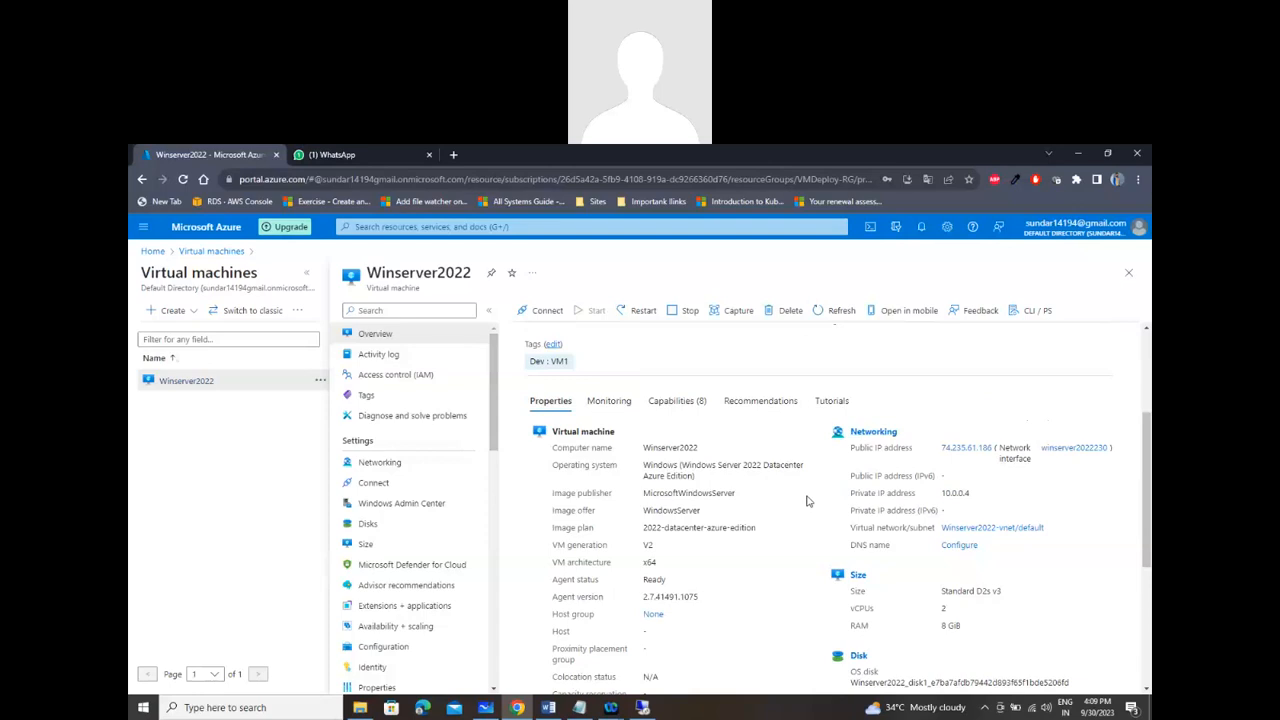
double_click(959, 493)
key(ctrl+c)
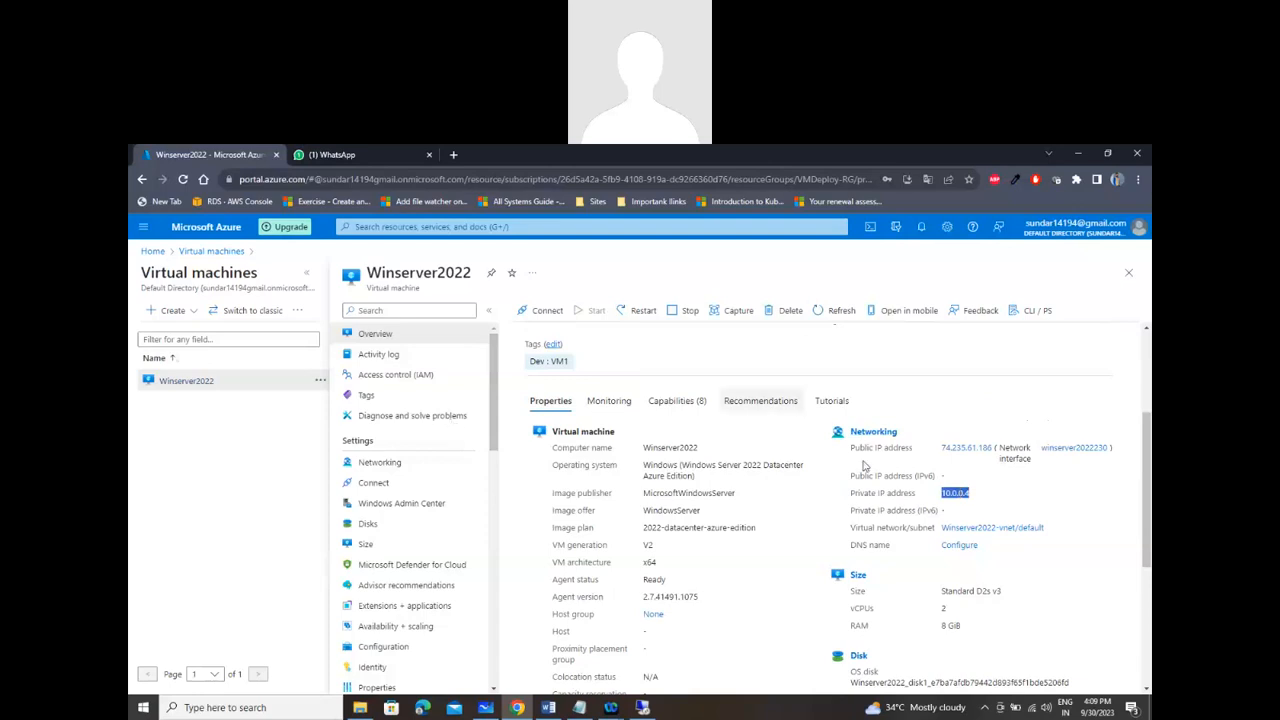
Run mstsc from Win+R, attempt a connection to 10.0.0.4, then cancel and minimise it
click(769, 516)
key(super+r)
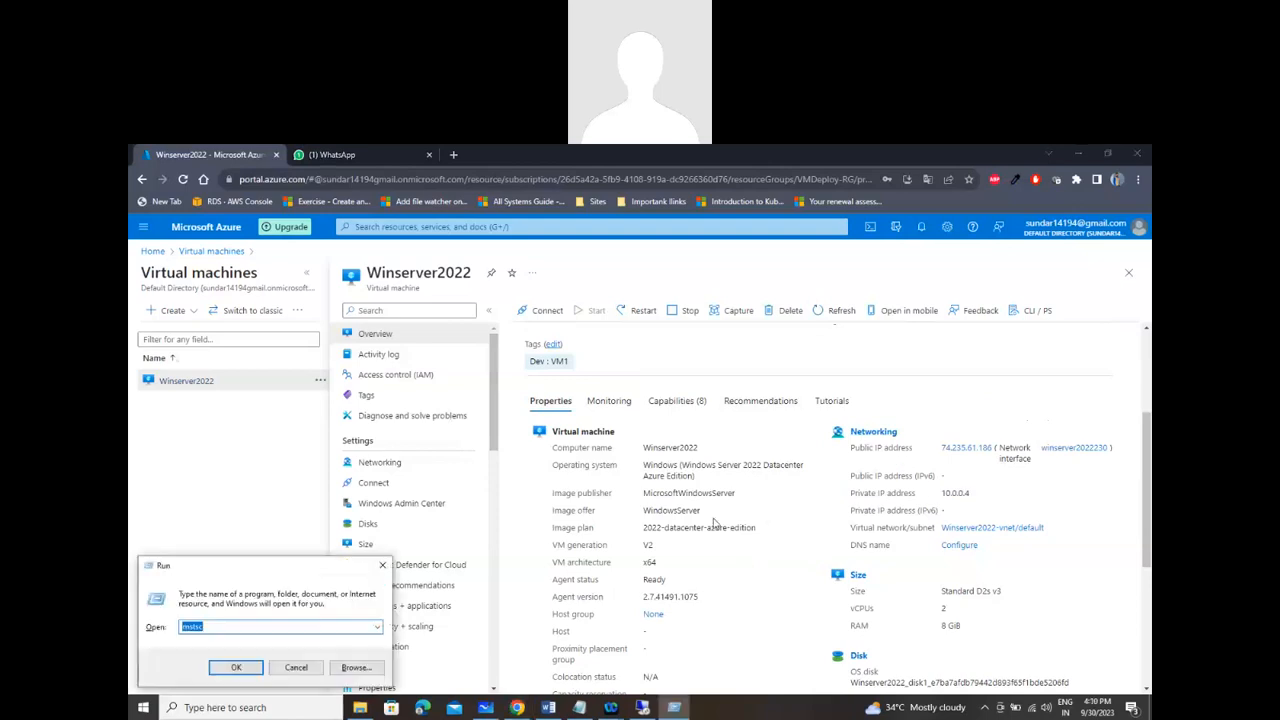
key(Return)
key(ctrl+v)
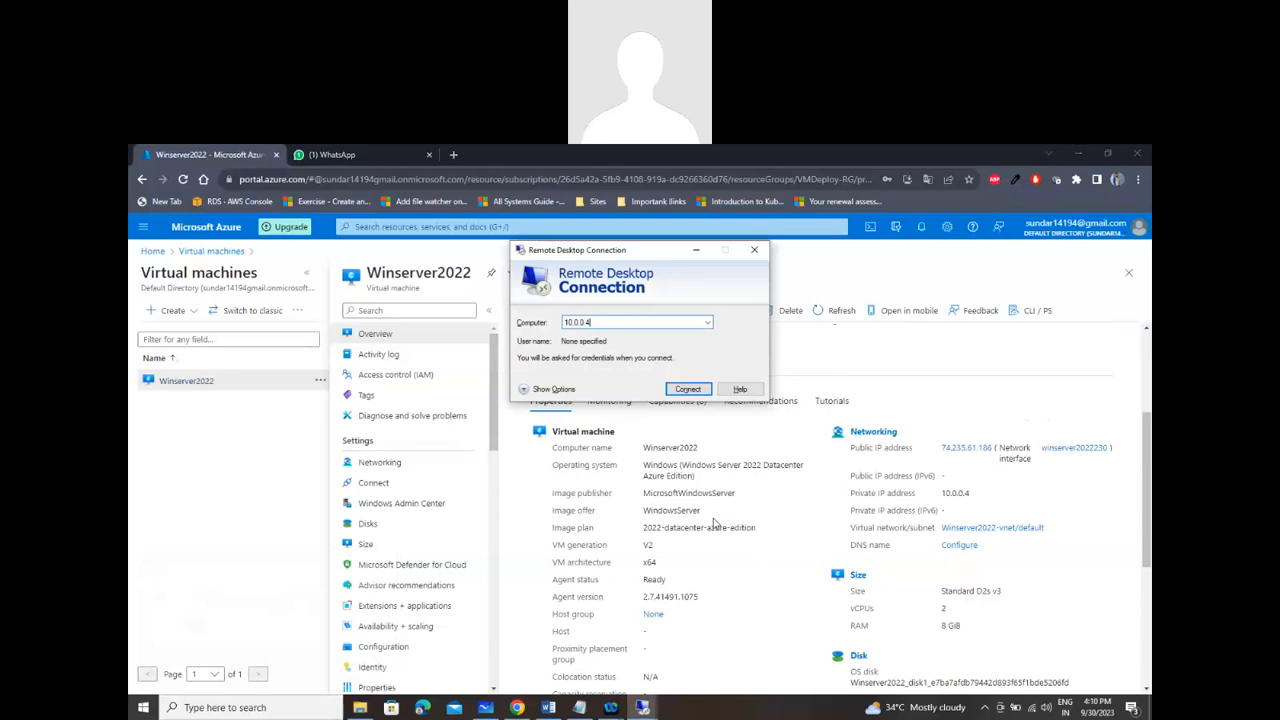
key(Return)
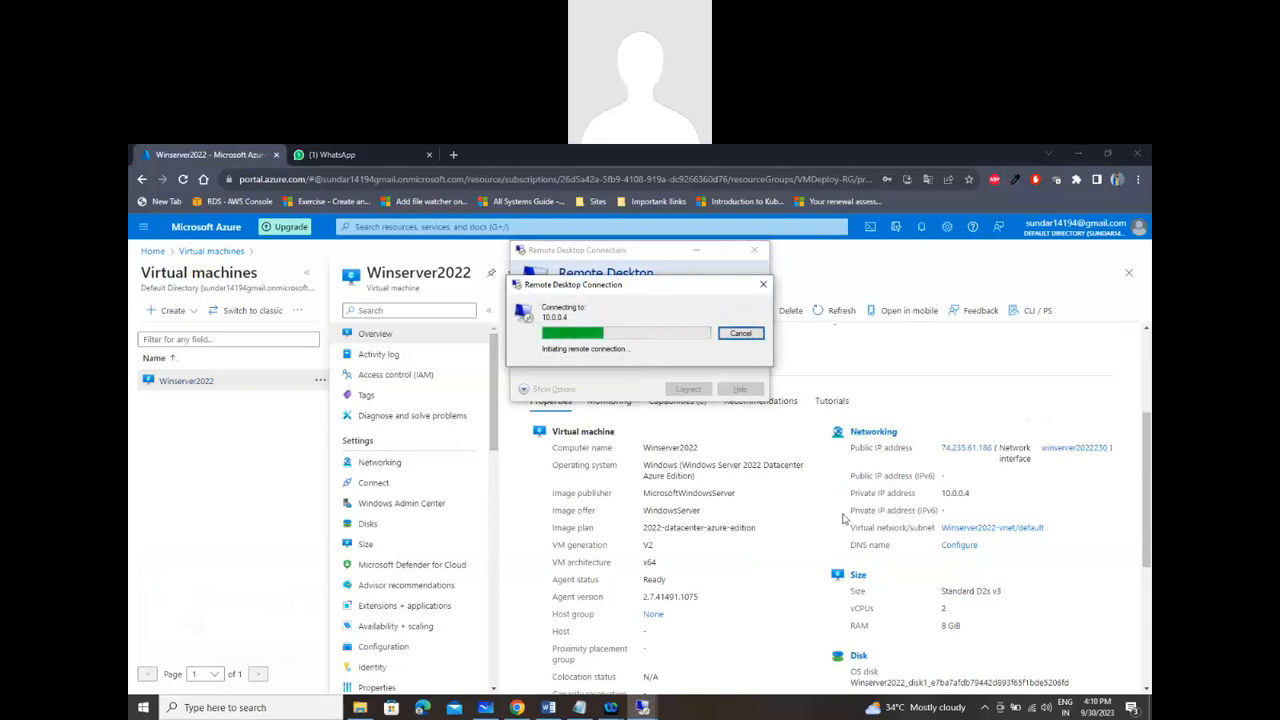
click(740, 333)
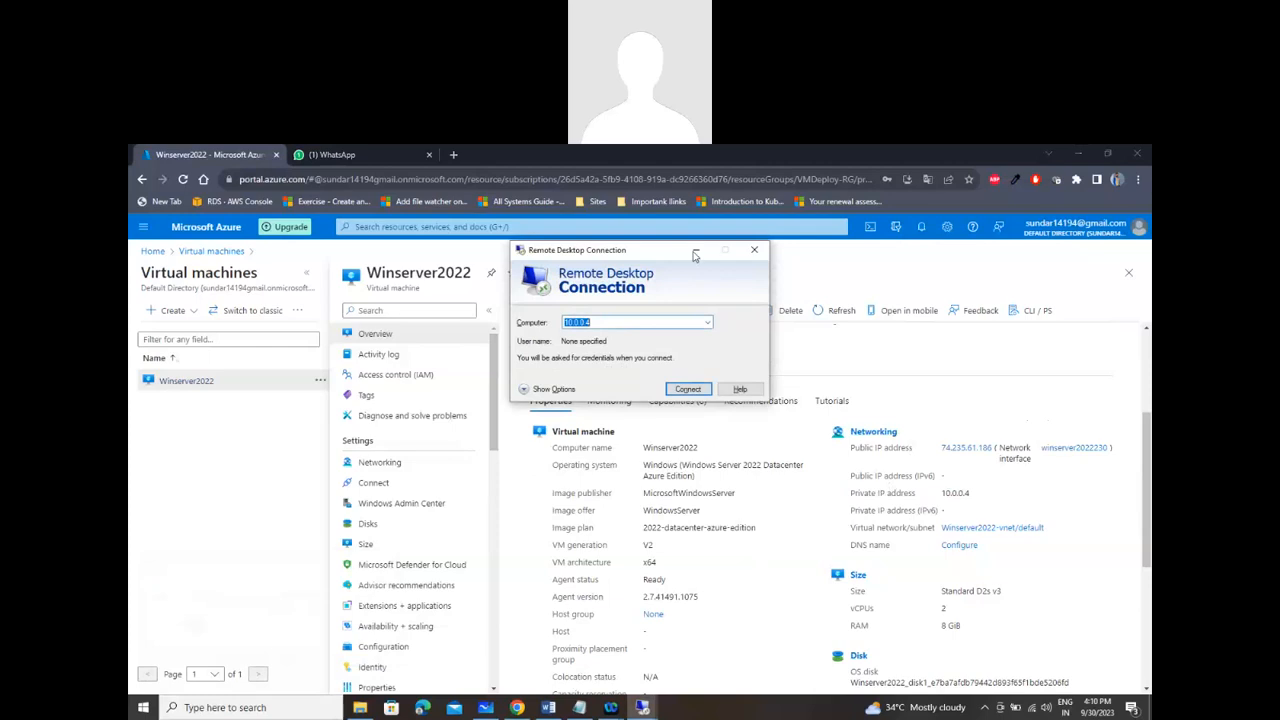
click(695, 251)
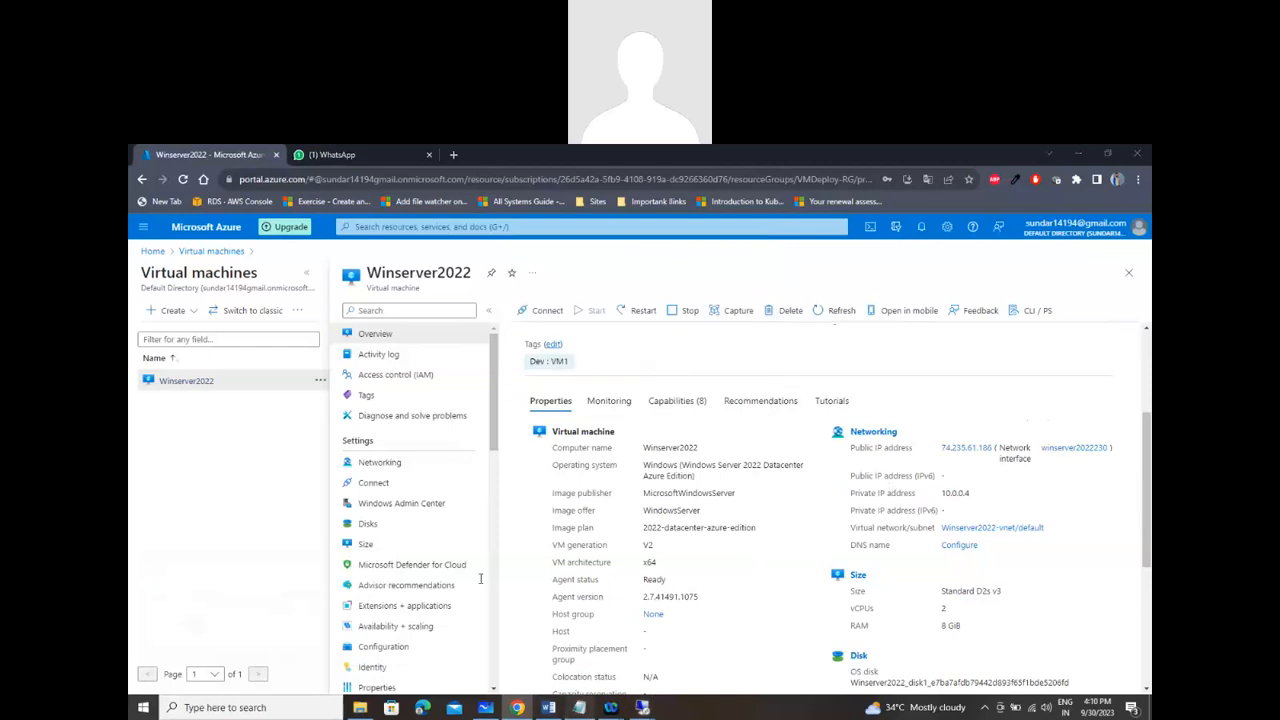
key(alt+Tab)
click(404, 487)
shift+click(579, 424)
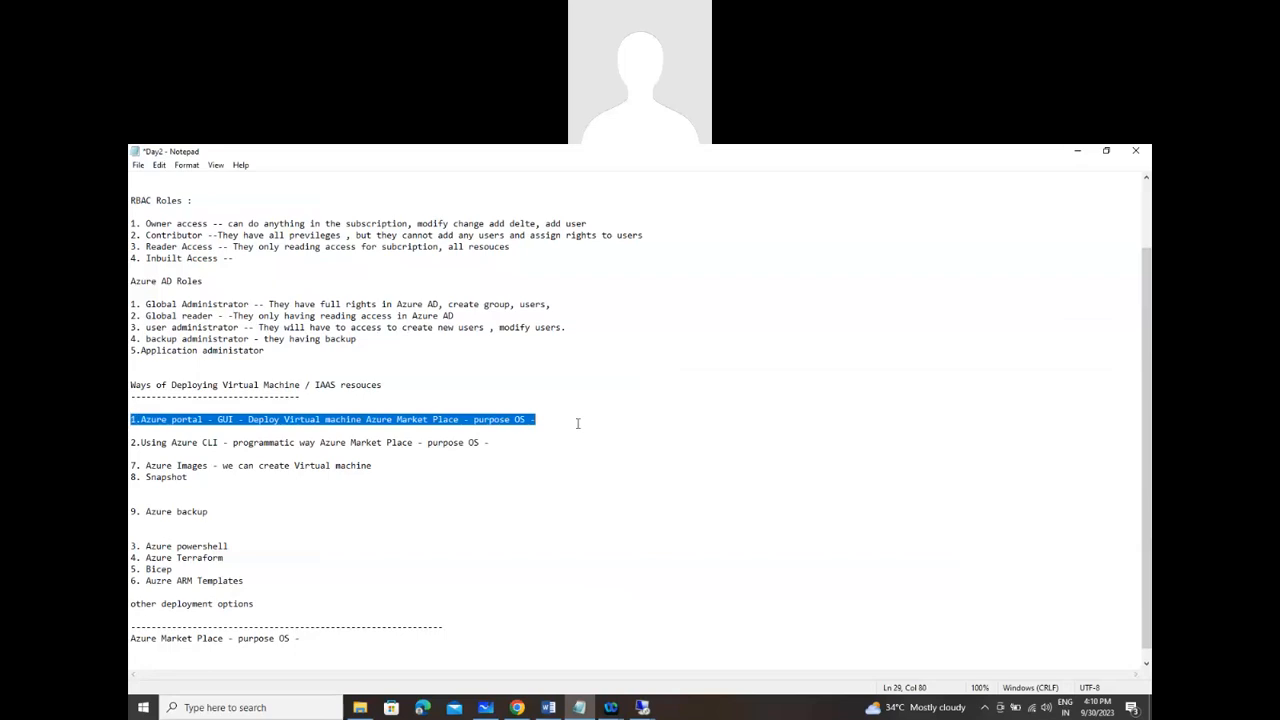
click(540, 442)
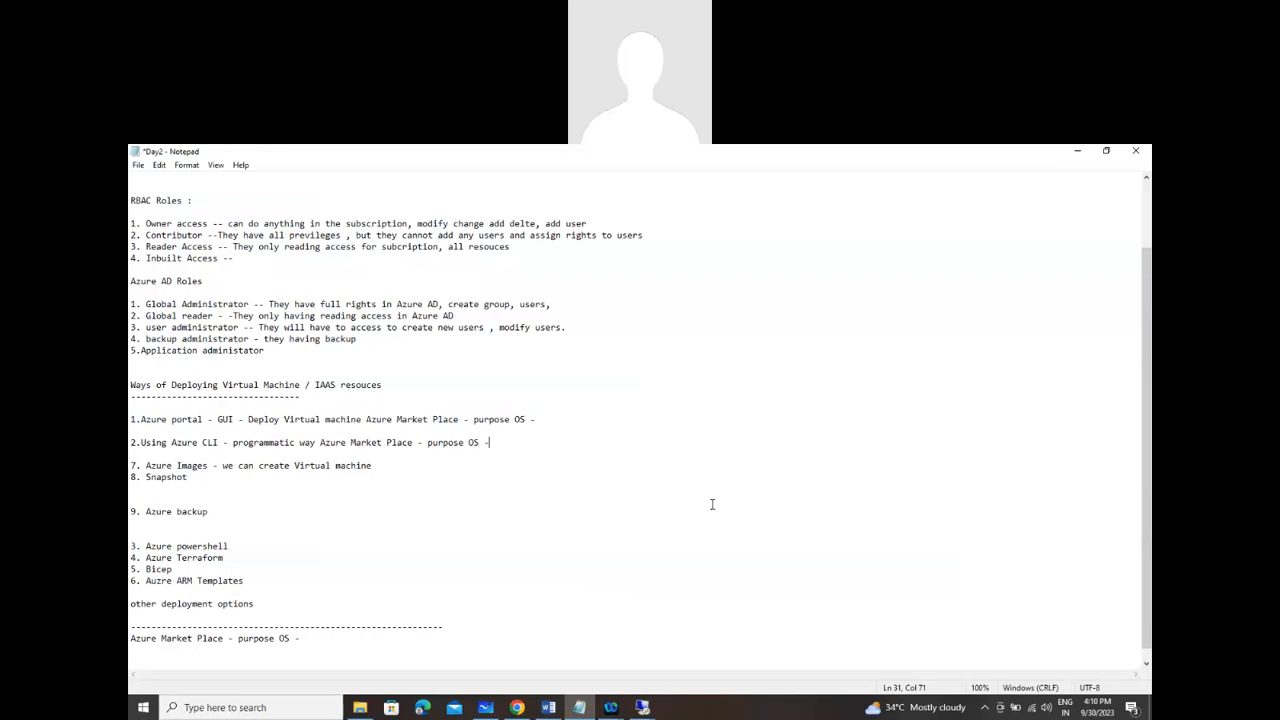
click(516, 707)
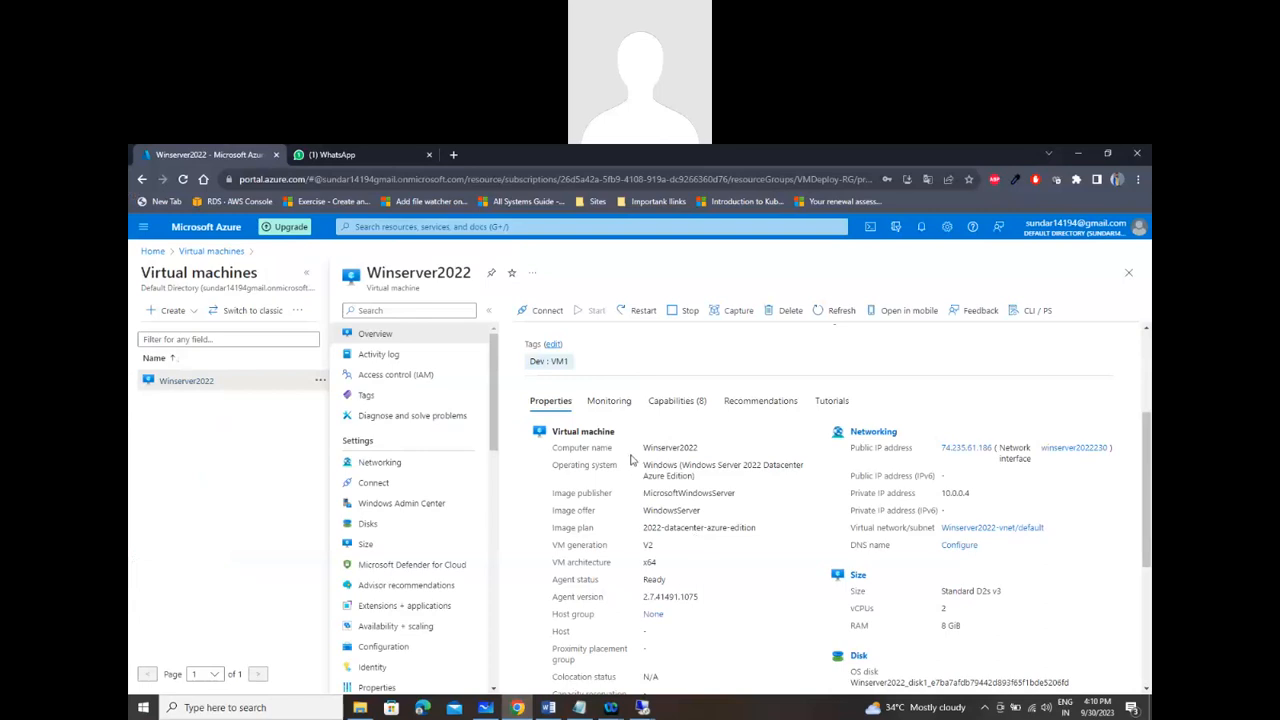
Skim the Create Azure virtual machine Basics form, then go back to the Virtual machines list
click(168, 316)
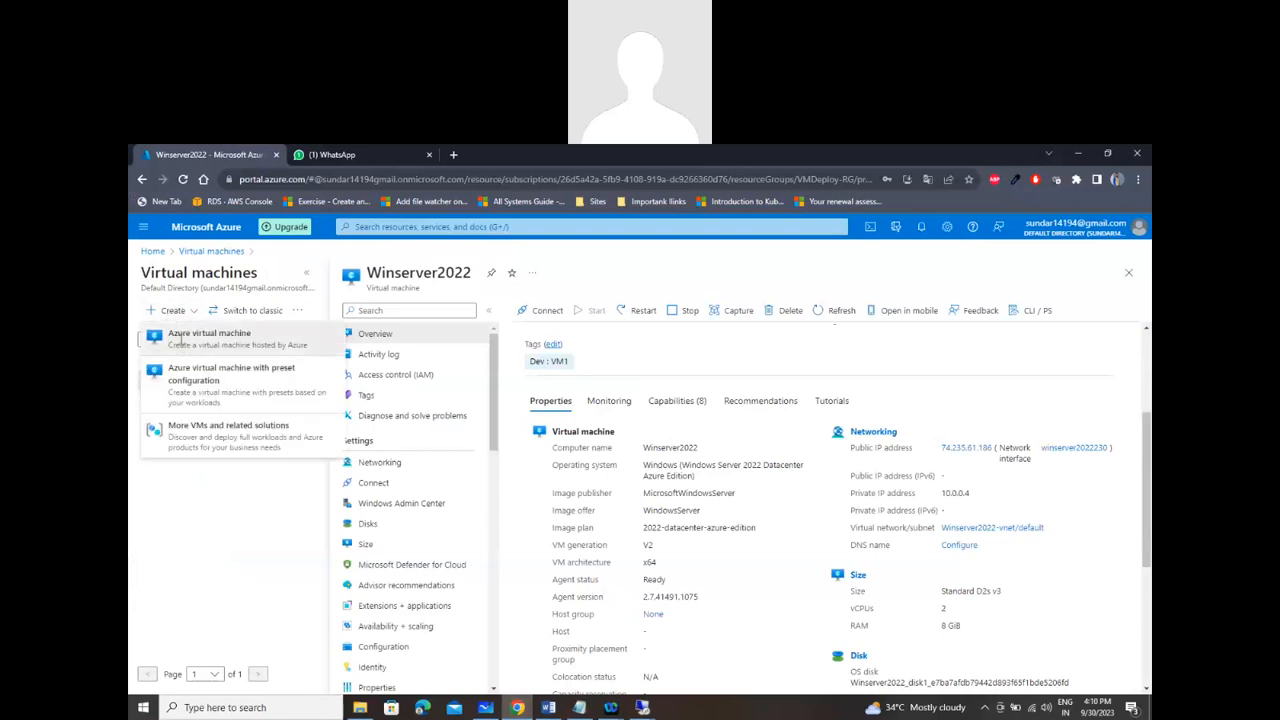
click(181, 339)
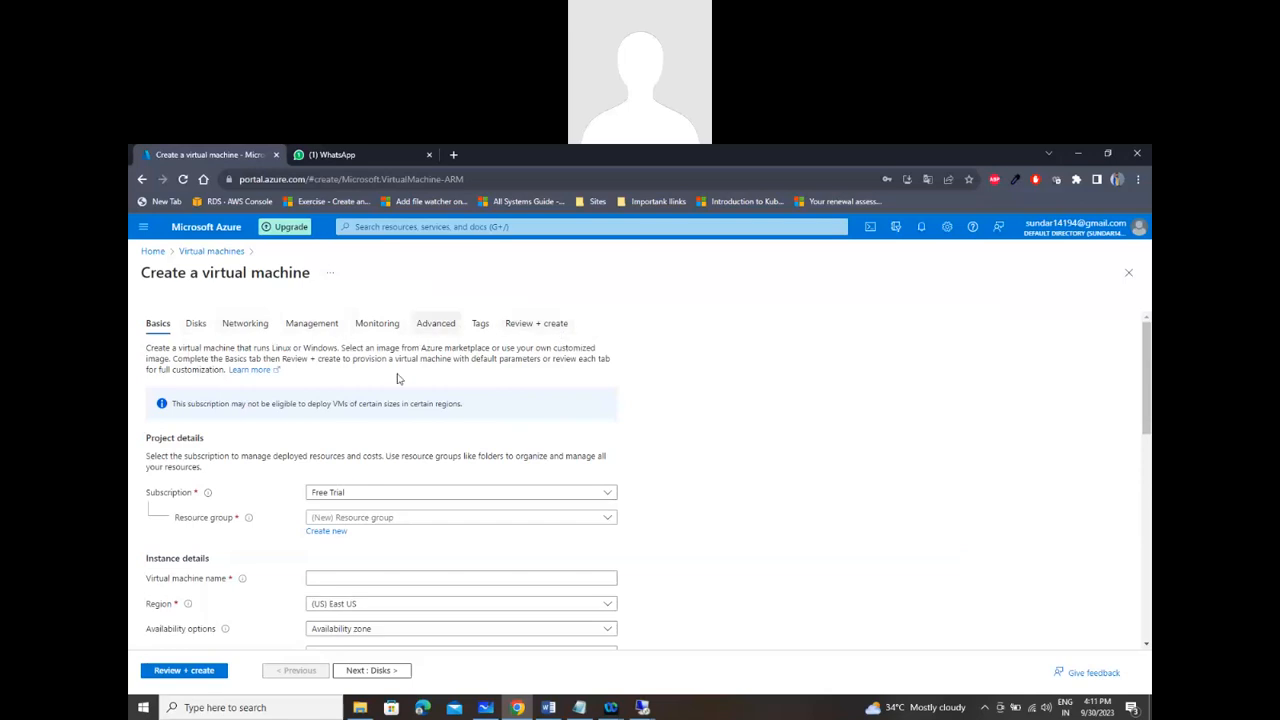
scroll(398, 378, down, 2)
scroll(396, 378, up, 2)
click(209, 252)
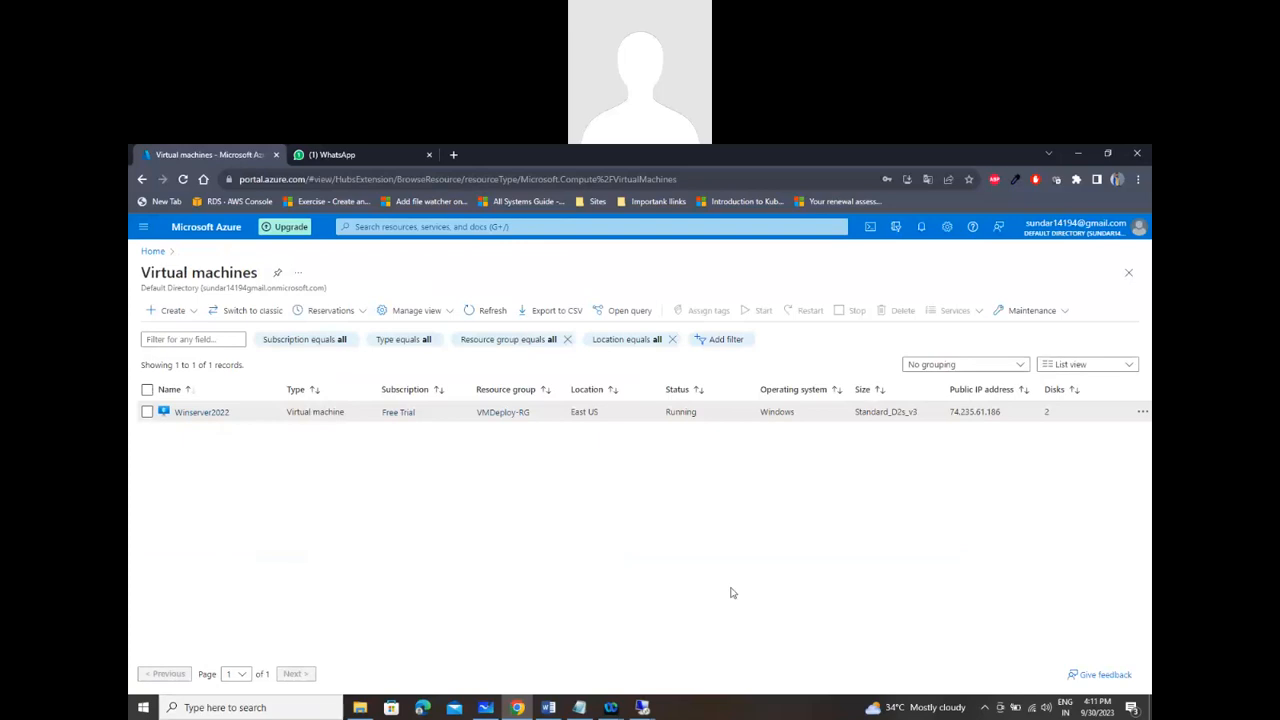
Switch to the Day2 notes and highlight the 'Using Azure CLI' line 31
click(589, 709)
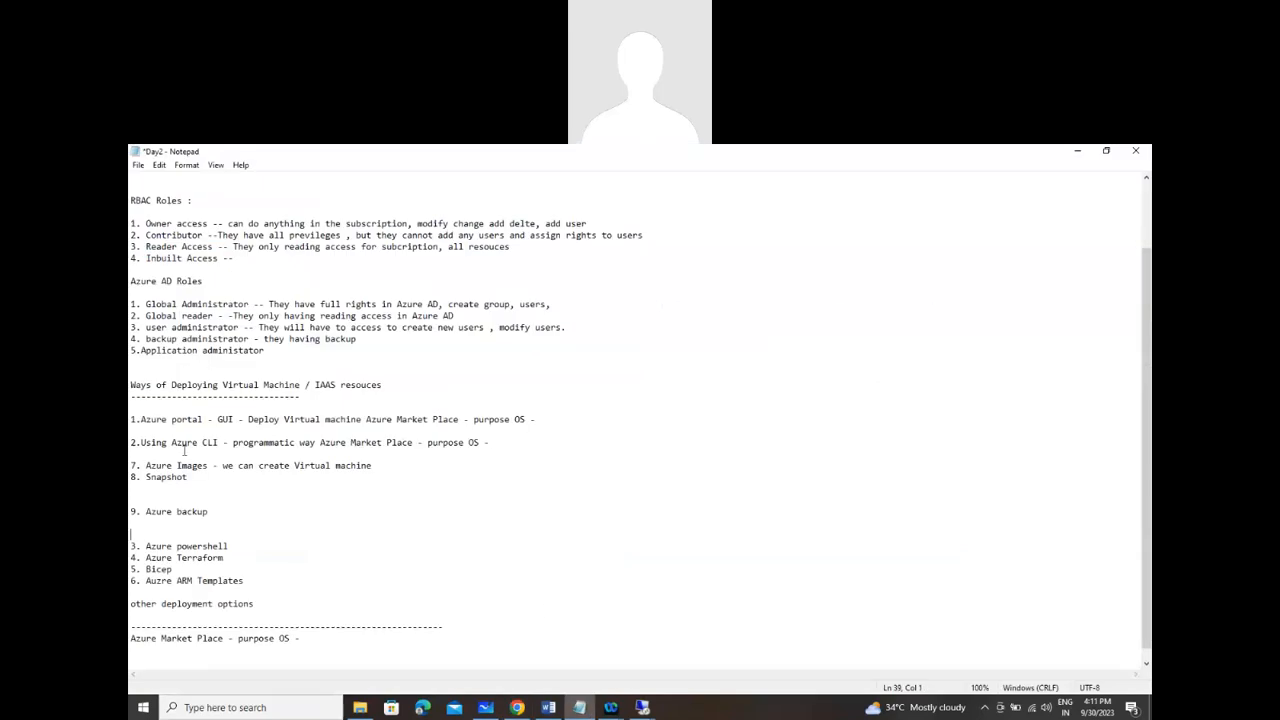
drag(131, 443, 279, 440)
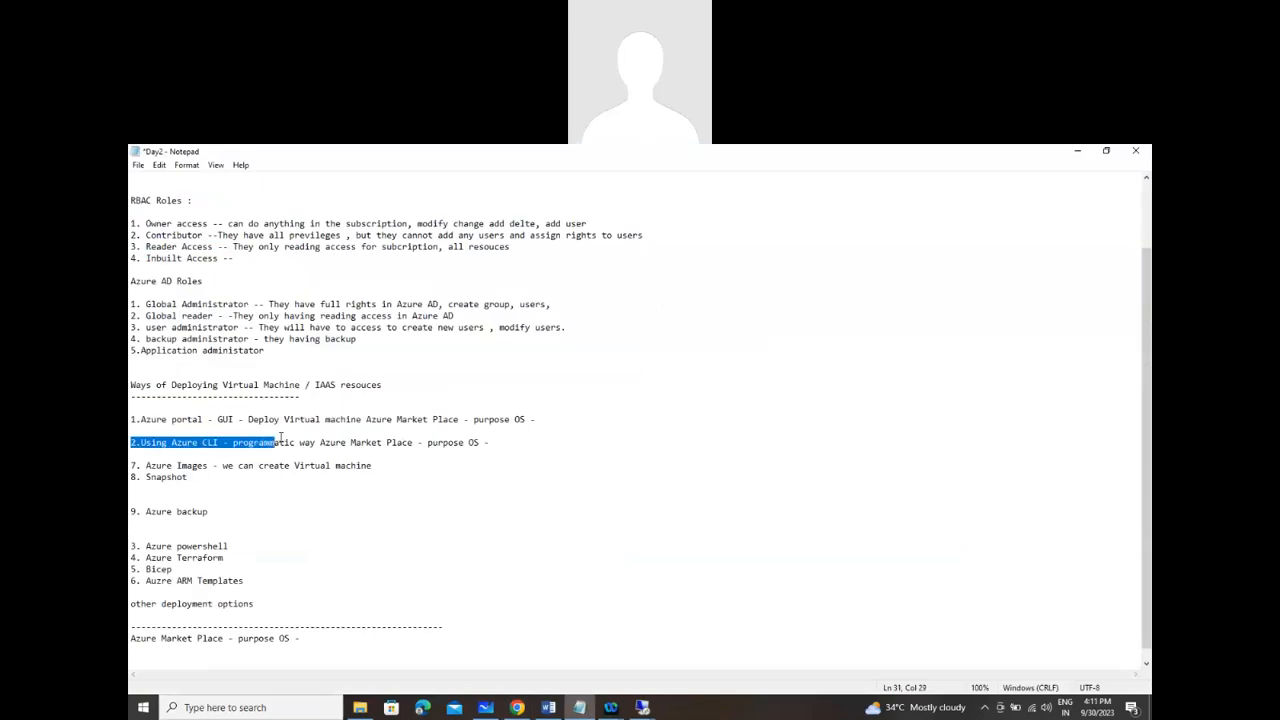
click(232, 451)
drag(141, 443, 480, 442)
click(413, 466)
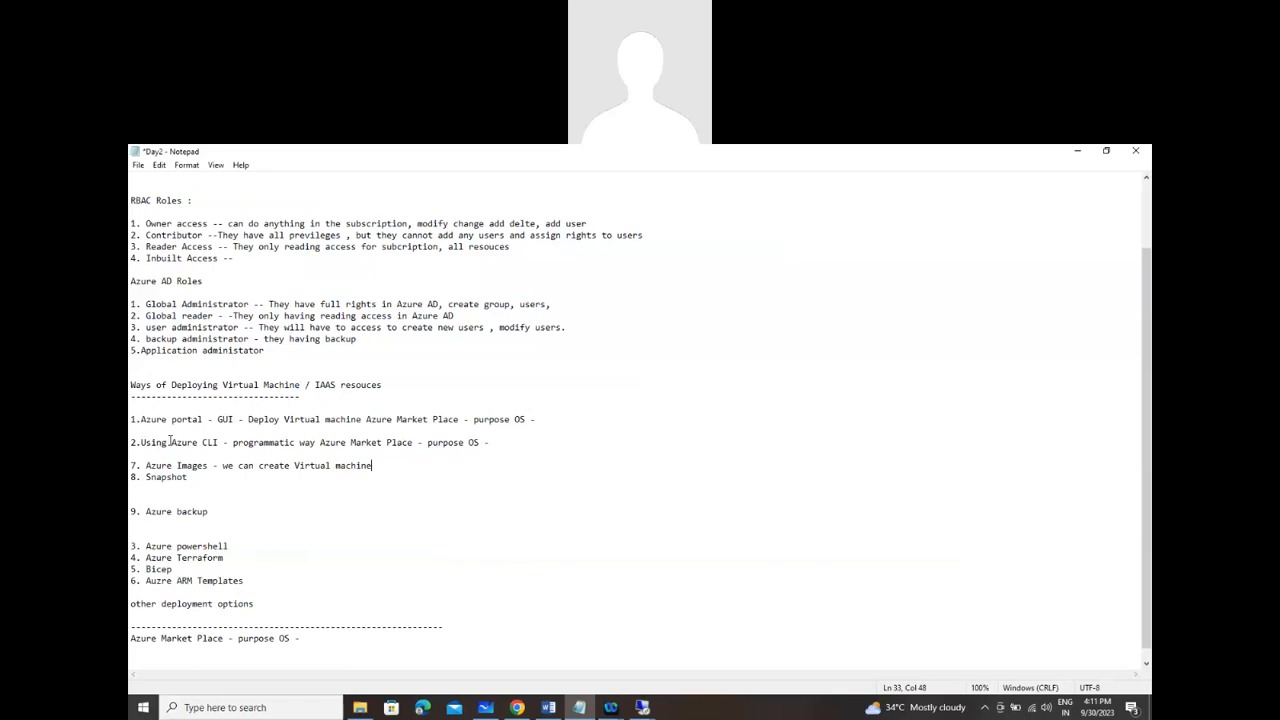
drag(130, 442, 224, 442)
click(247, 438)
click(224, 442)
Highlight the ARM Templates and Terraform items, then bring up the MS Azure Training Demo folder
drag(153, 580, 131, 580)
drag(244, 580, 251, 531)
click(251, 531)
drag(136, 443, 286, 443)
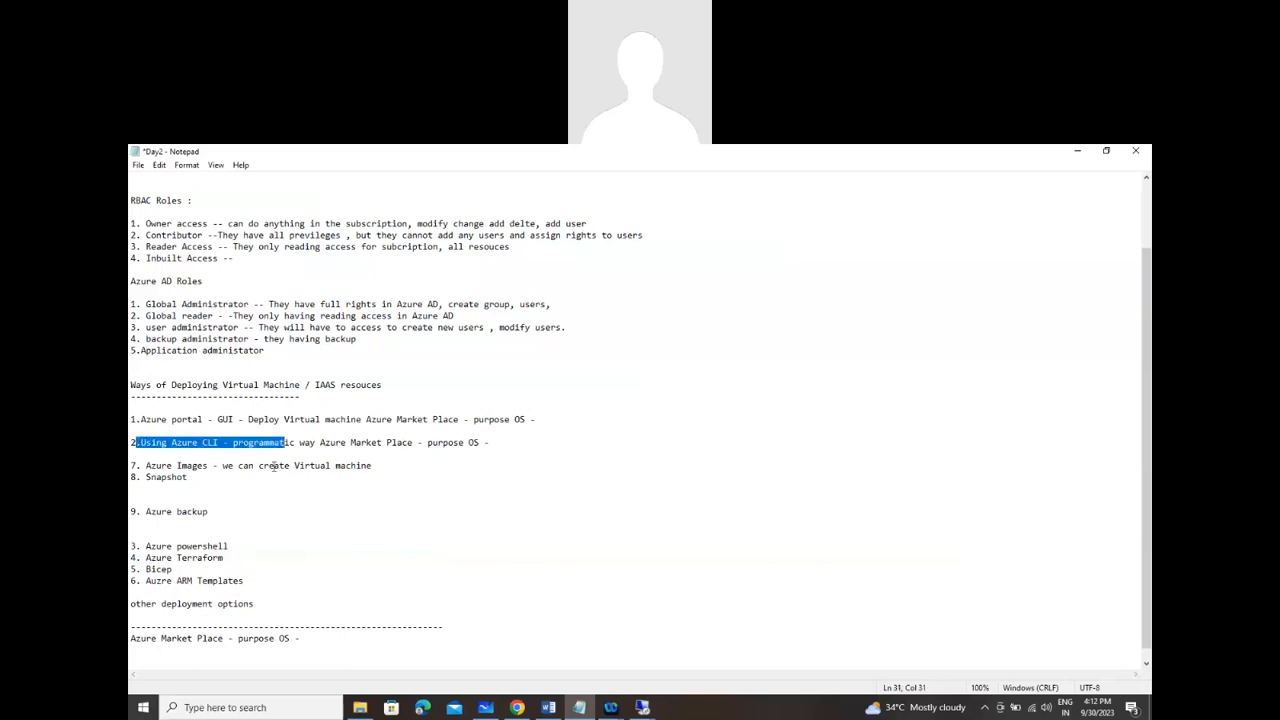
click(323, 466)
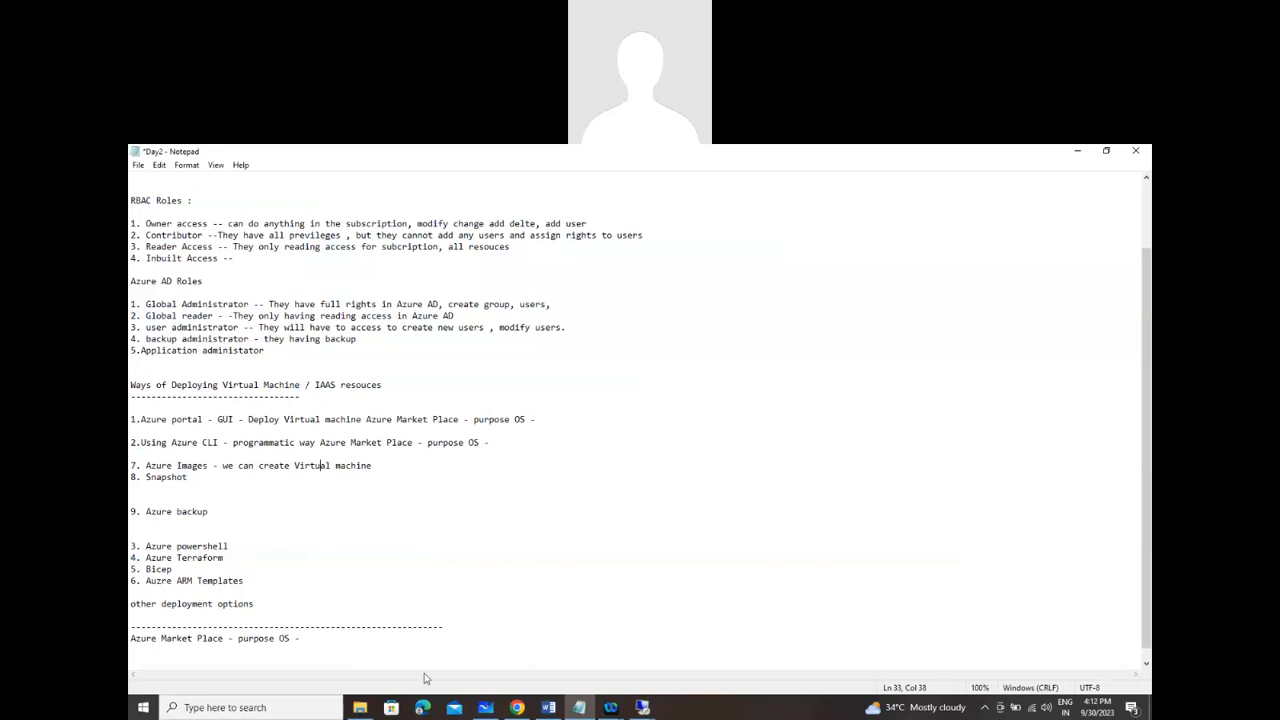
click(359, 707)
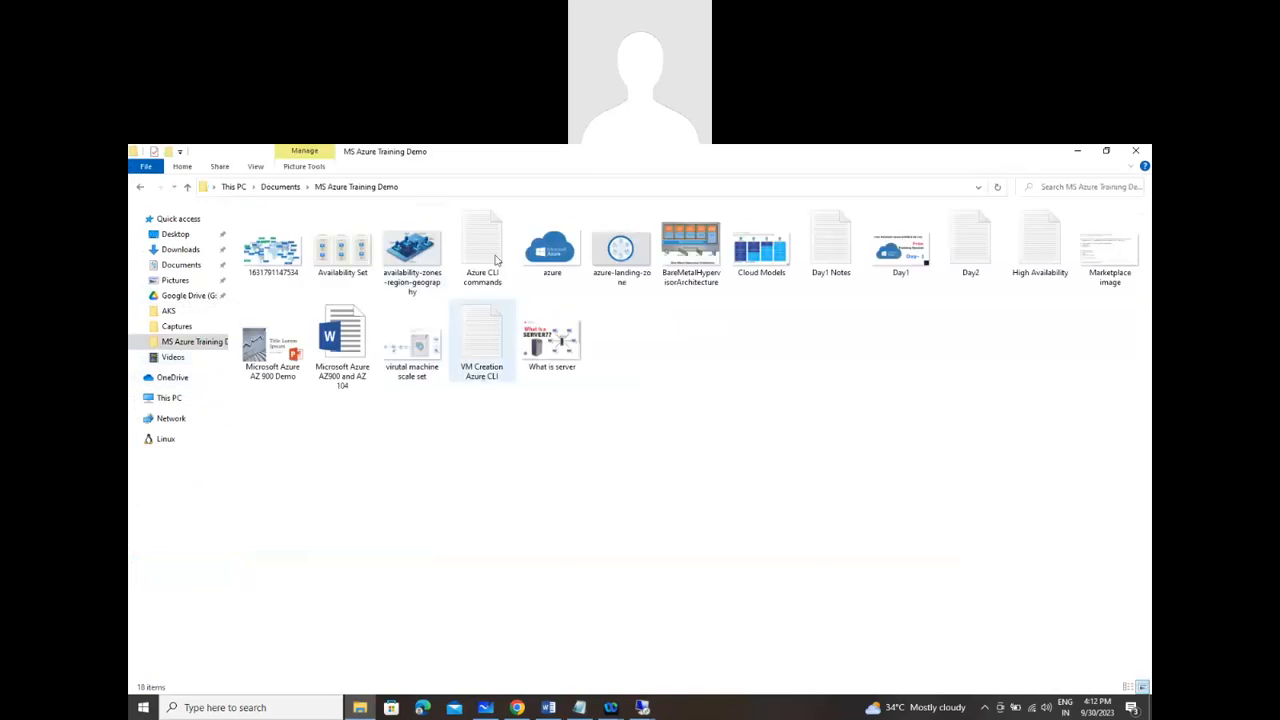
Open the 'VM Creation Azure CLI' notes maximised in Notepad, then return to Chrome
double_click(483, 352)
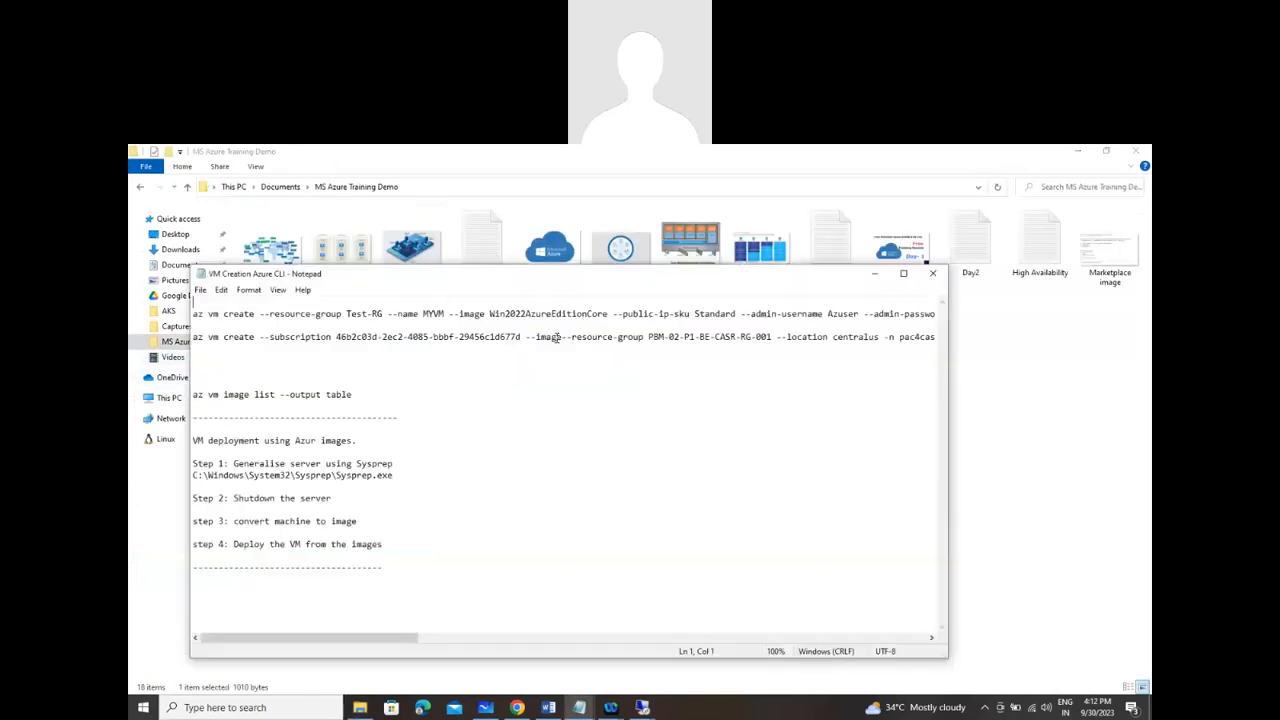
click(904, 274)
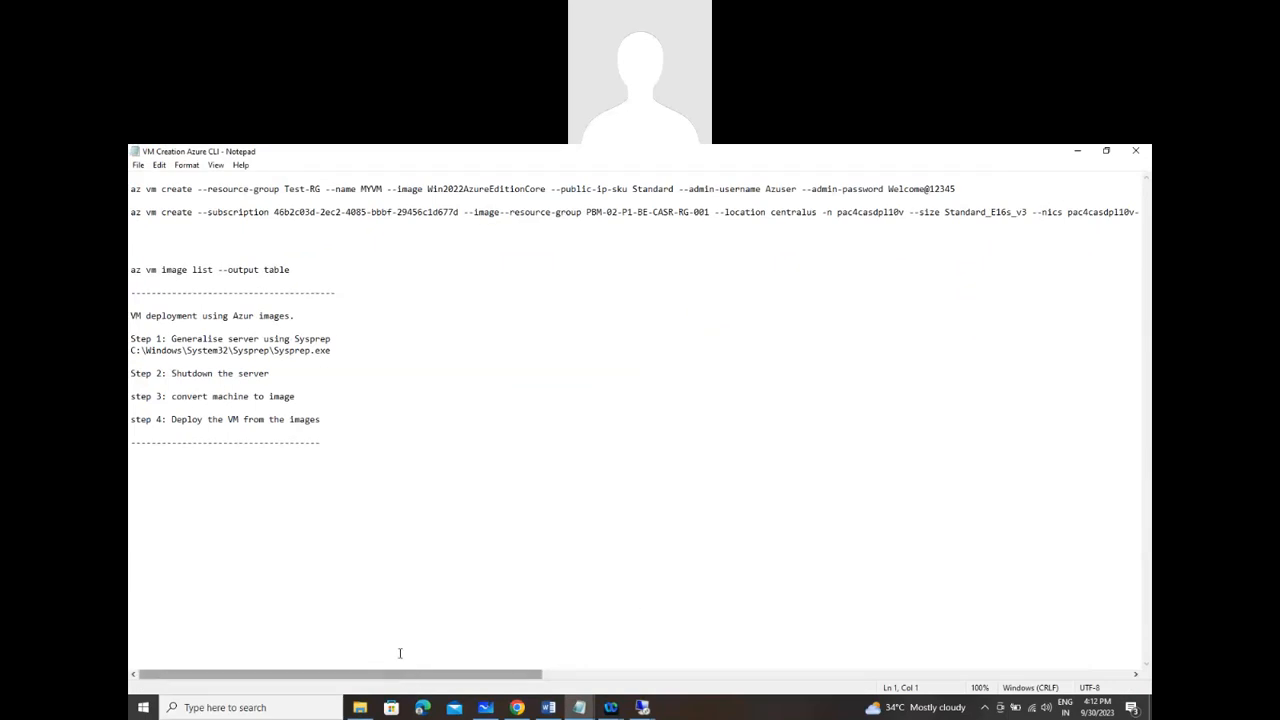
click(517, 707)
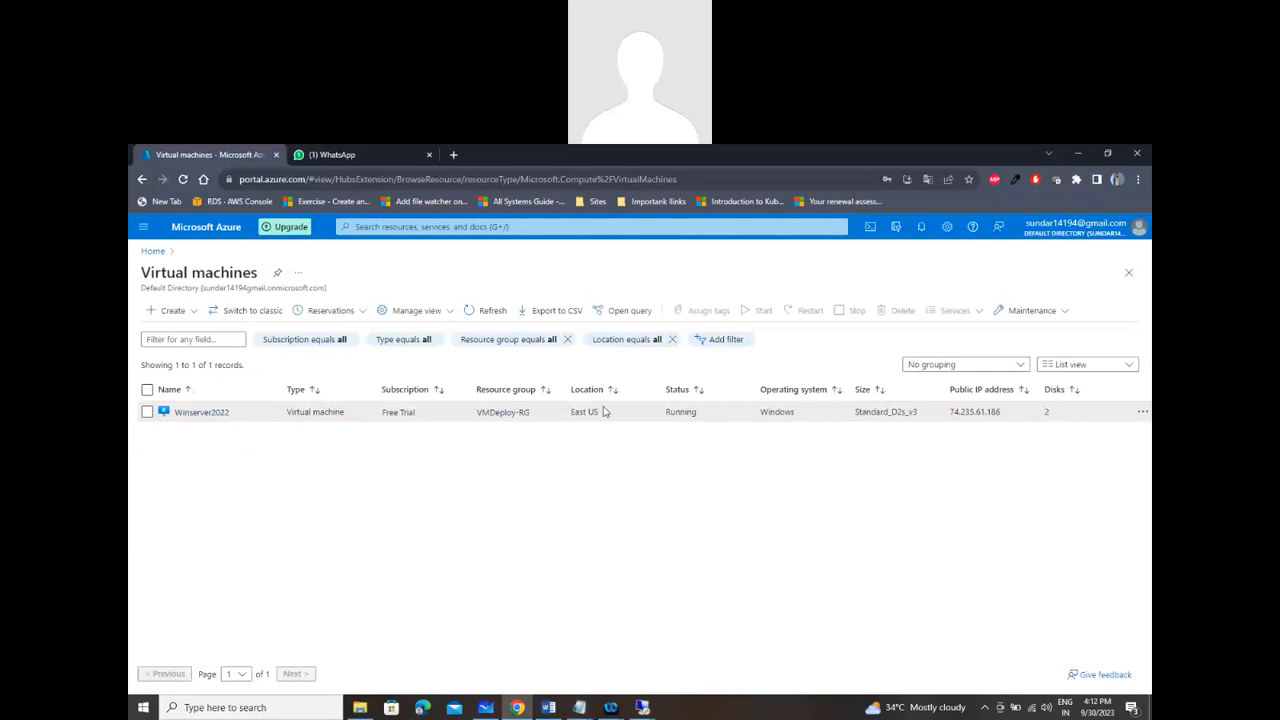
Search Google for 'Azure windows virtual machine deploy azure cli' and open Microsoft's Quickstart in a new tab
click(454, 155)
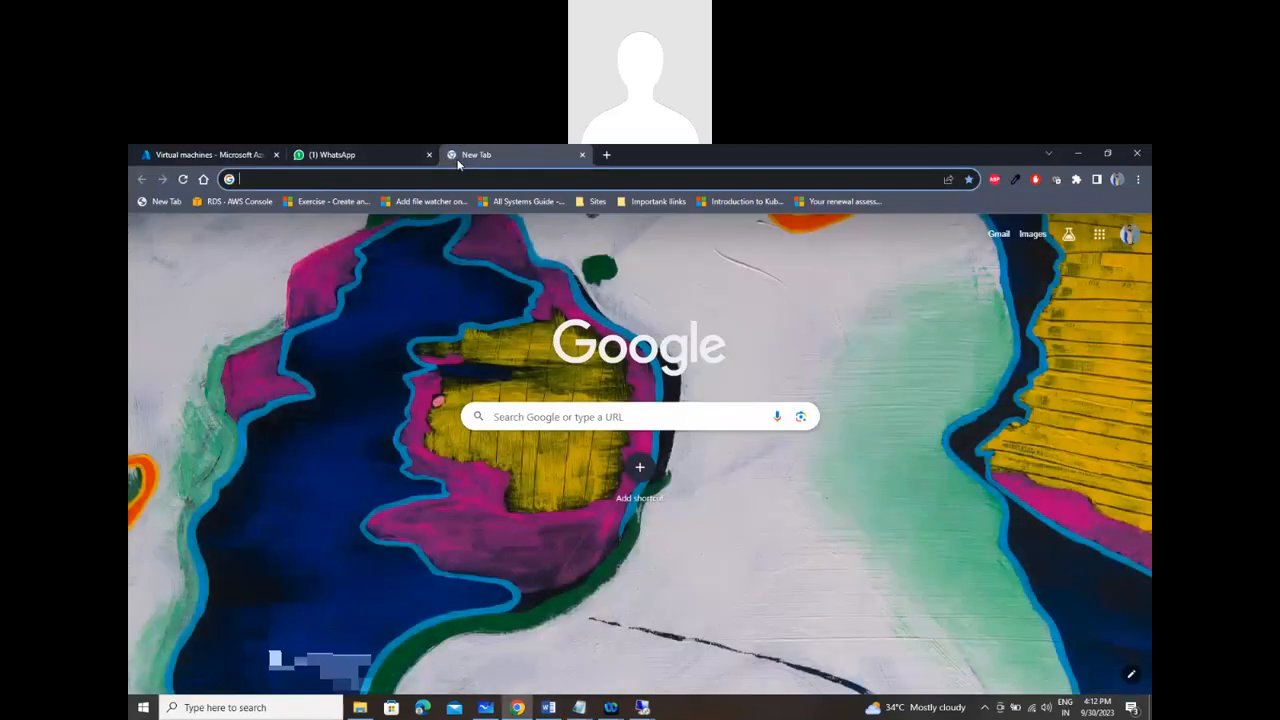
text(Azure windows)
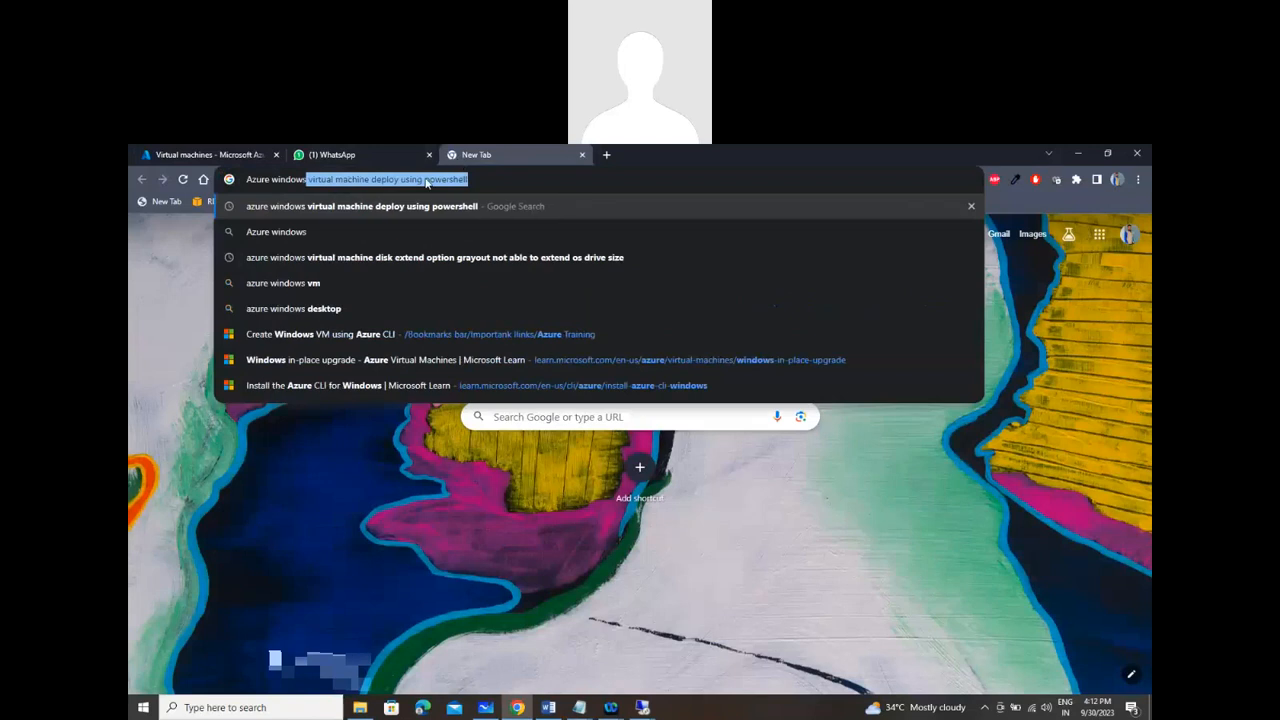
click(425, 181)
drag(403, 179, 517, 179)
key(BackSpace)
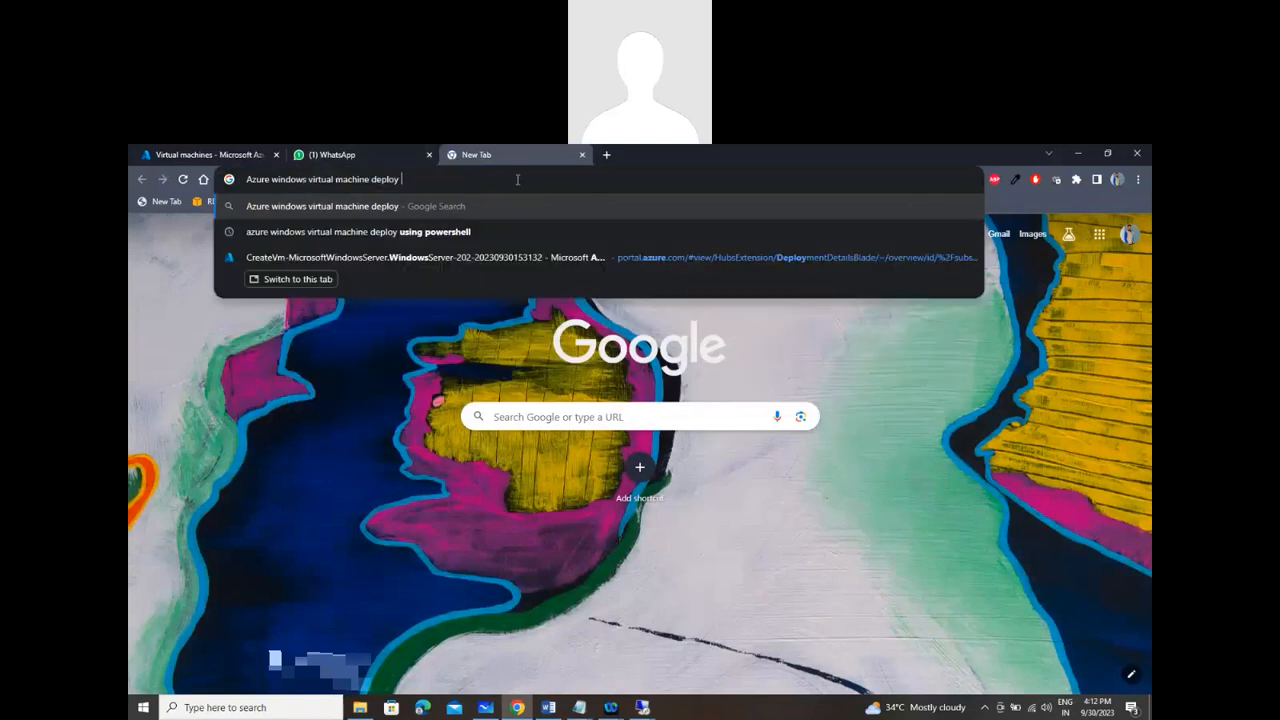
text(azure cli)
key(Return)
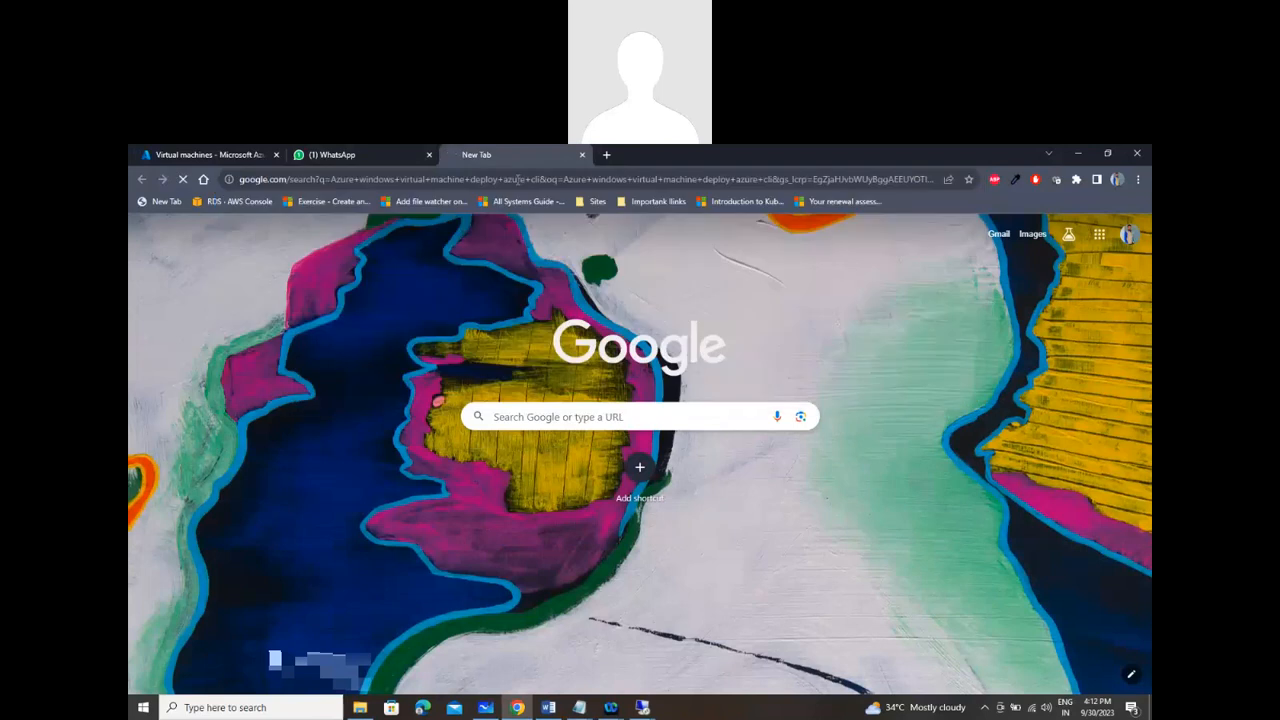
scroll(731, 570, down, 2)
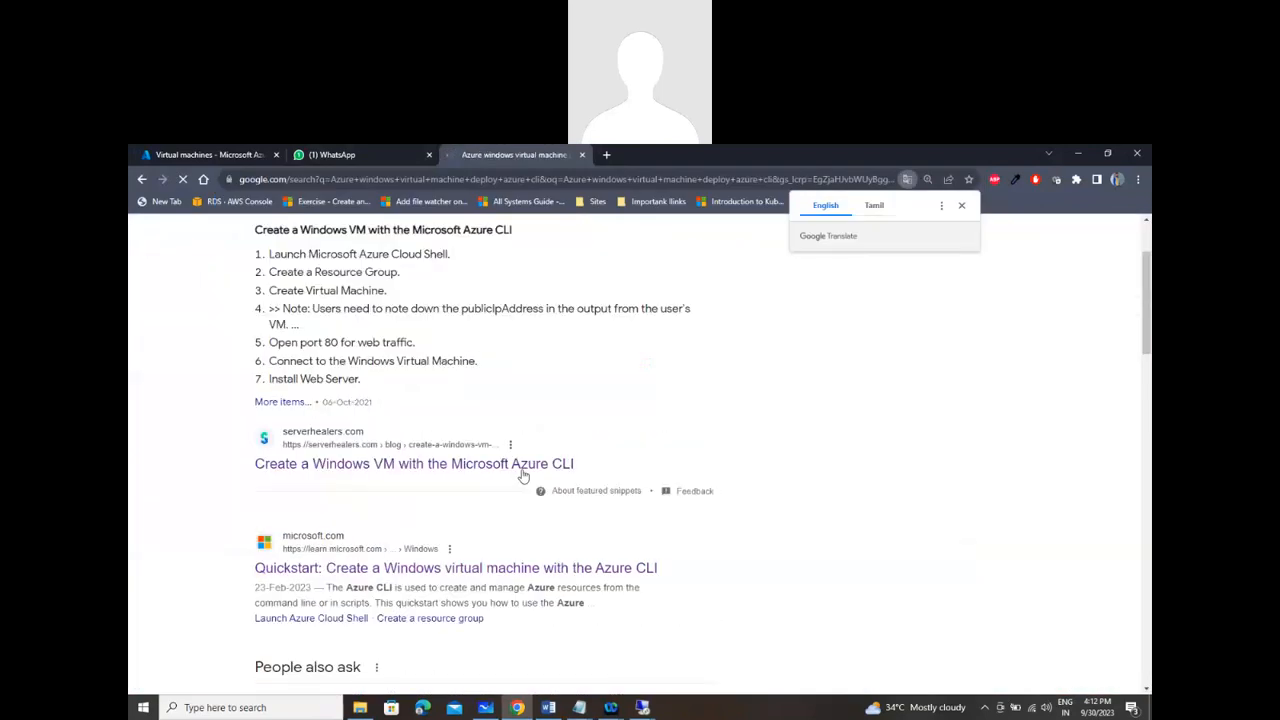
middle_click(406, 570)
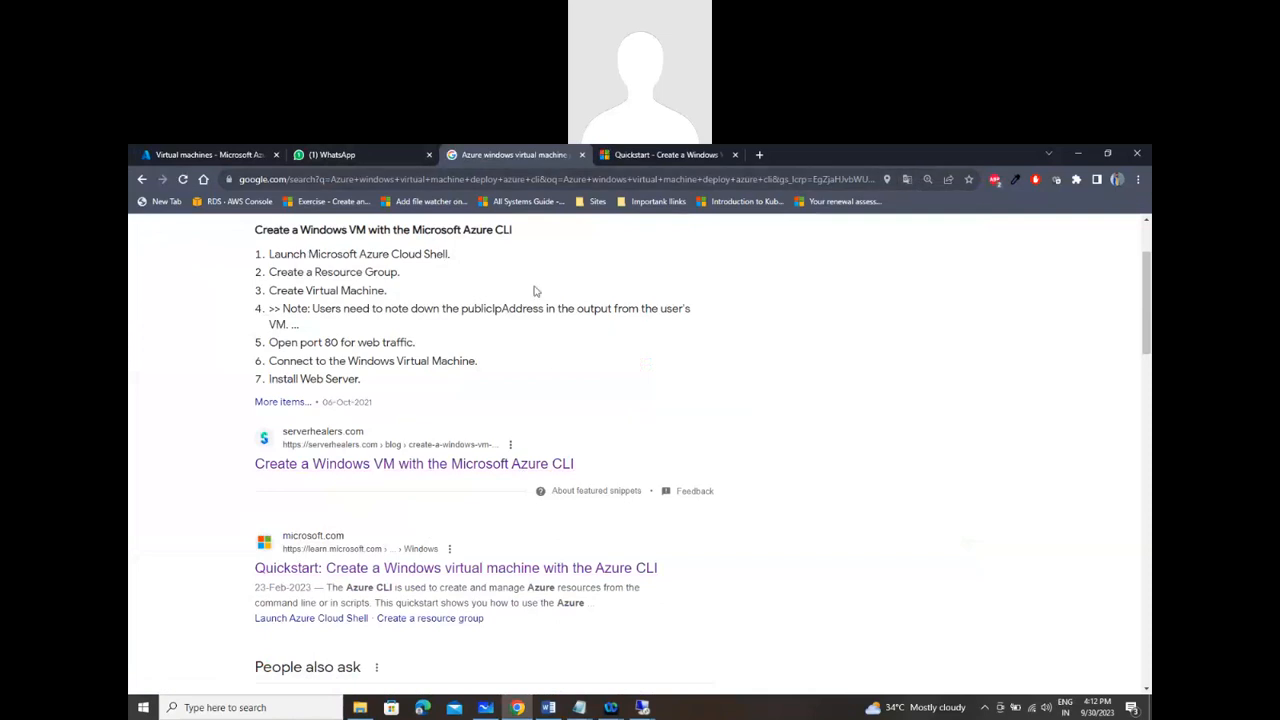
drag(485, 157, 496, 247)
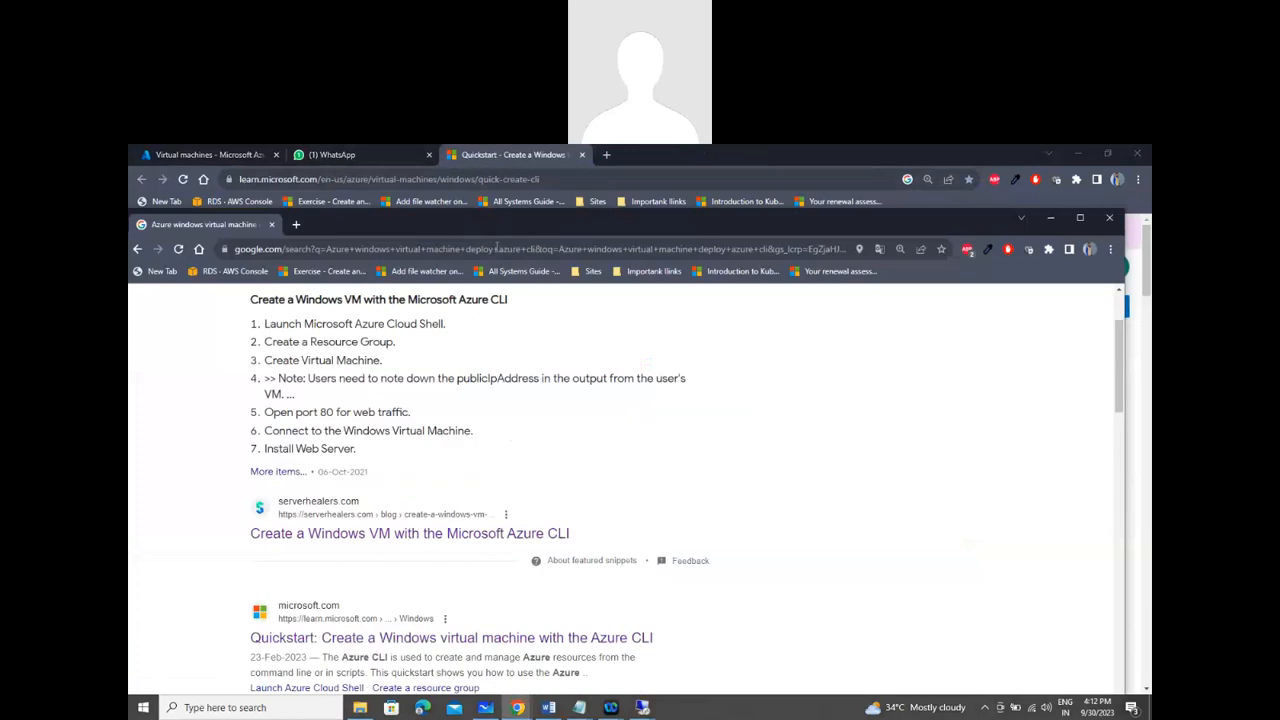
Bring the Quickstart article forward and review its 'Create a resource group' and 'Create virtual machine' examples
click(491, 157)
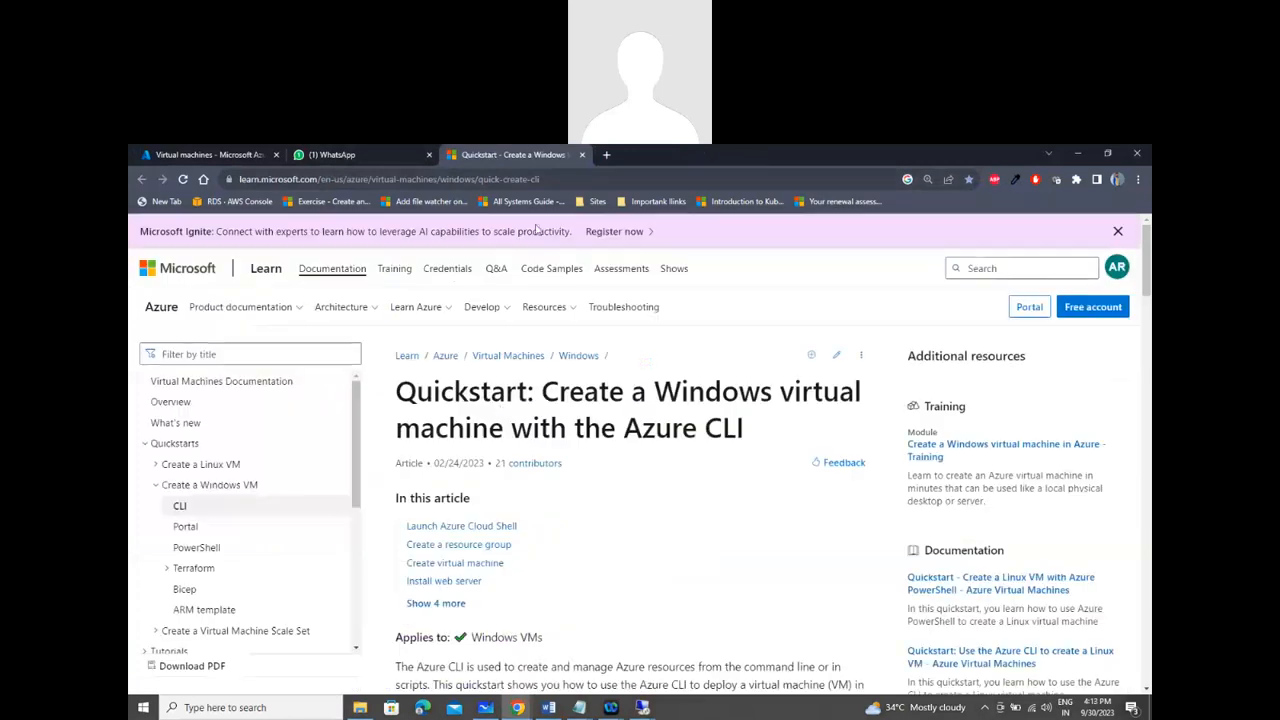
scroll(500, 410, down, 5)
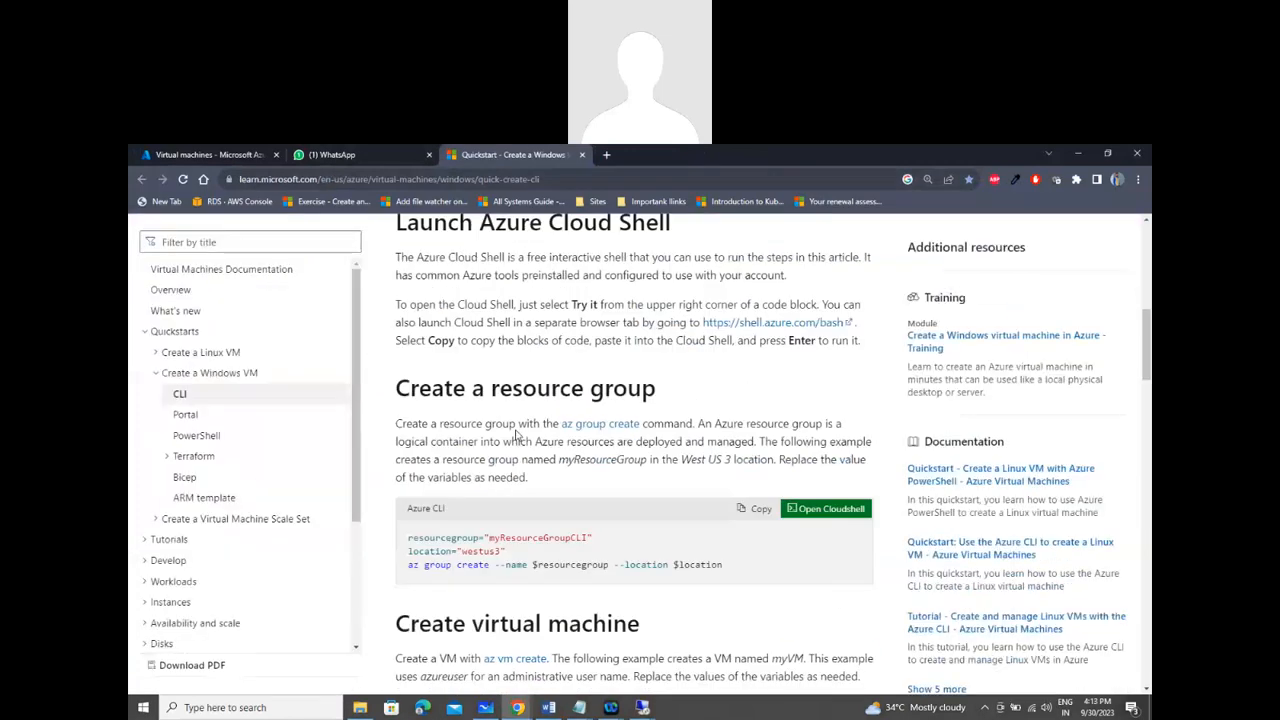
scroll(517, 437, down, 4)
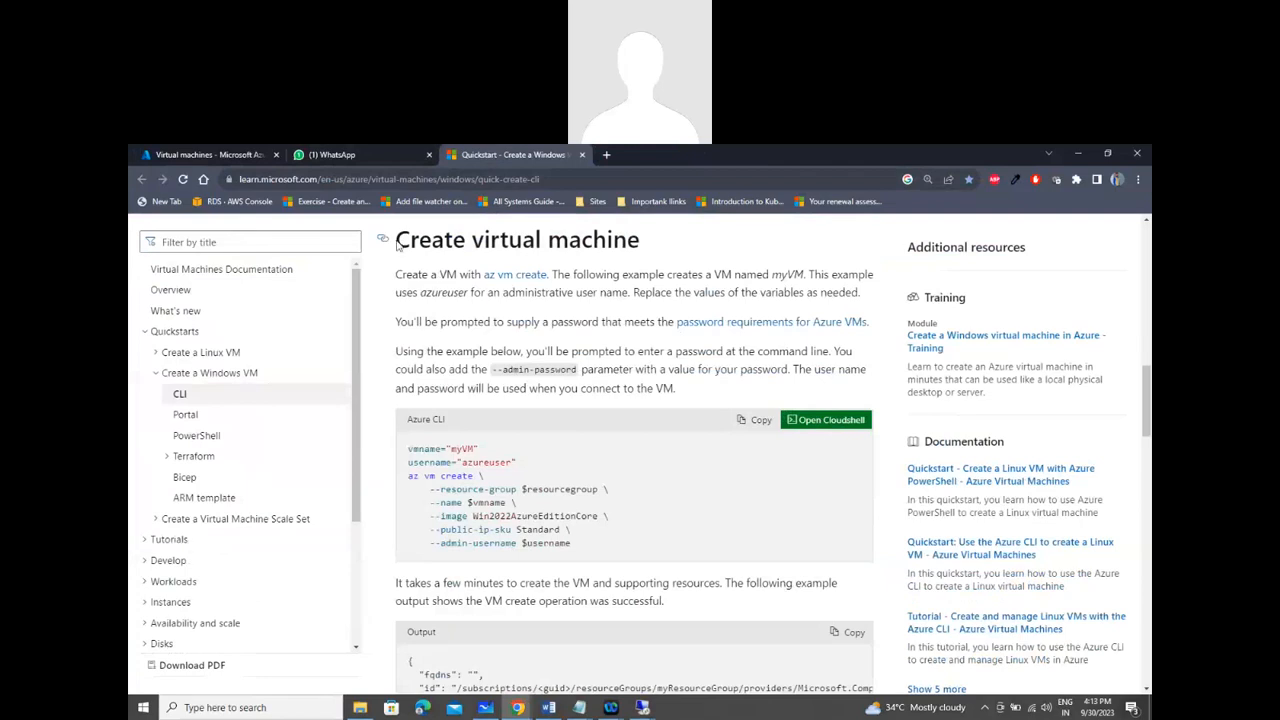
drag(540, 272, 505, 548)
click(421, 445)
scroll(505, 553, down, 6)
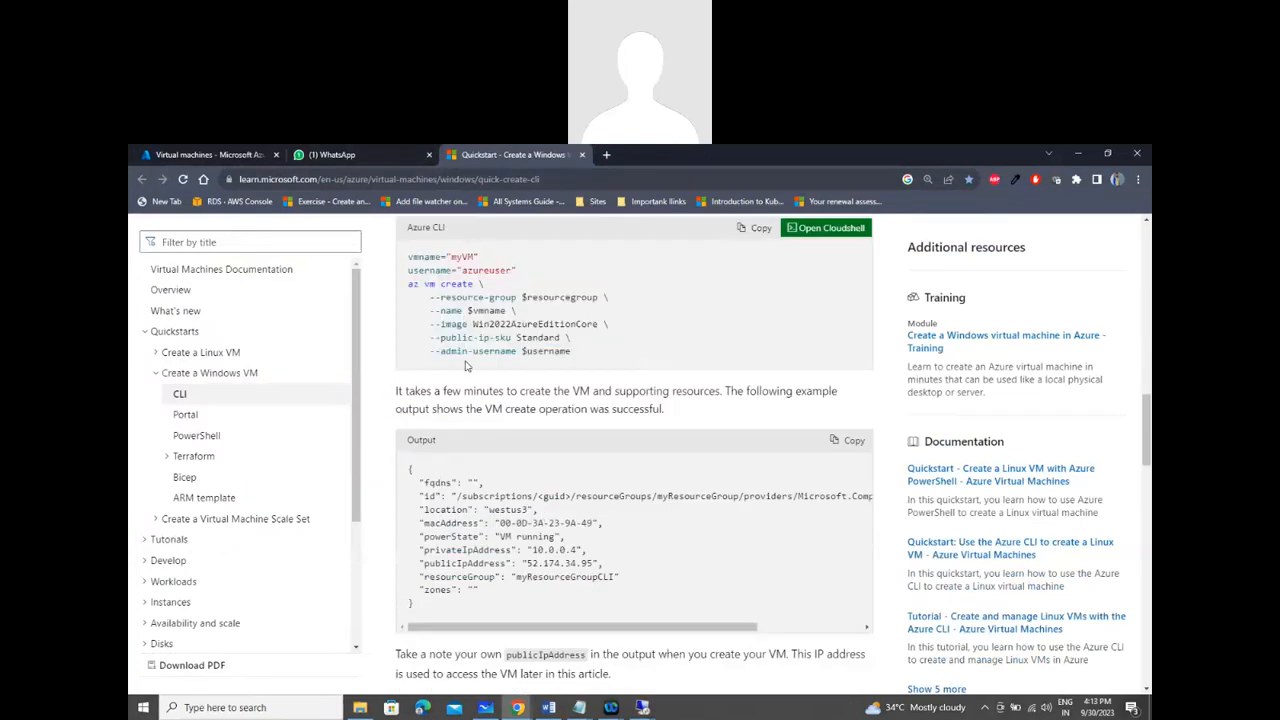
Highlight the VM example's variable lines, scroll back to the top, and return to the VM Creation notes
scroll(404, 375, up, 5)
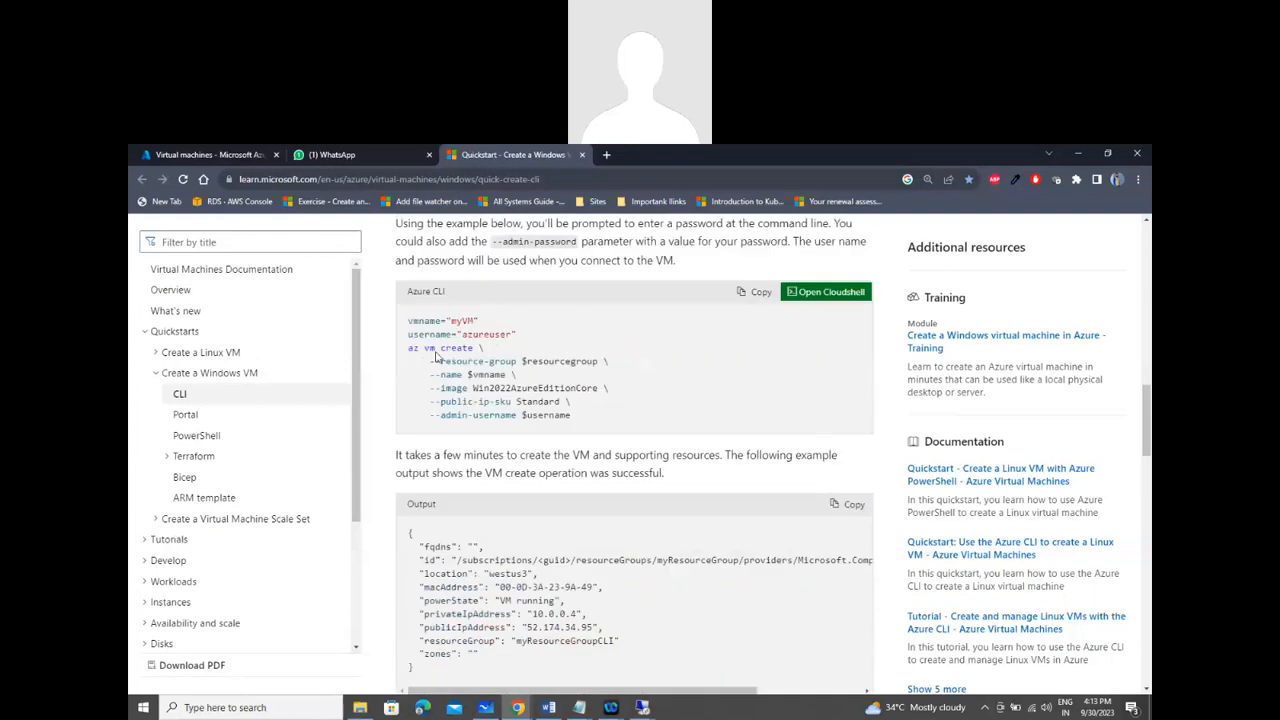
drag(409, 321, 619, 416)
scroll(619, 416, up, 4)
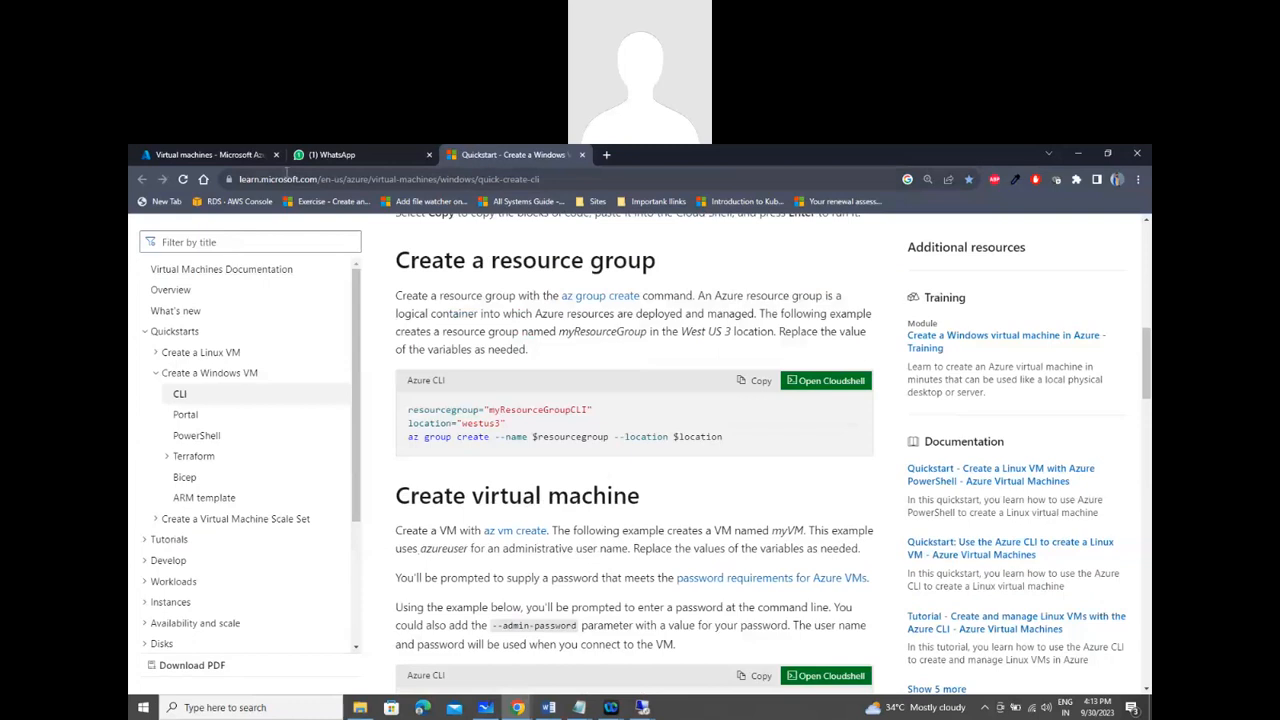
scroll(506, 369, up, 6)
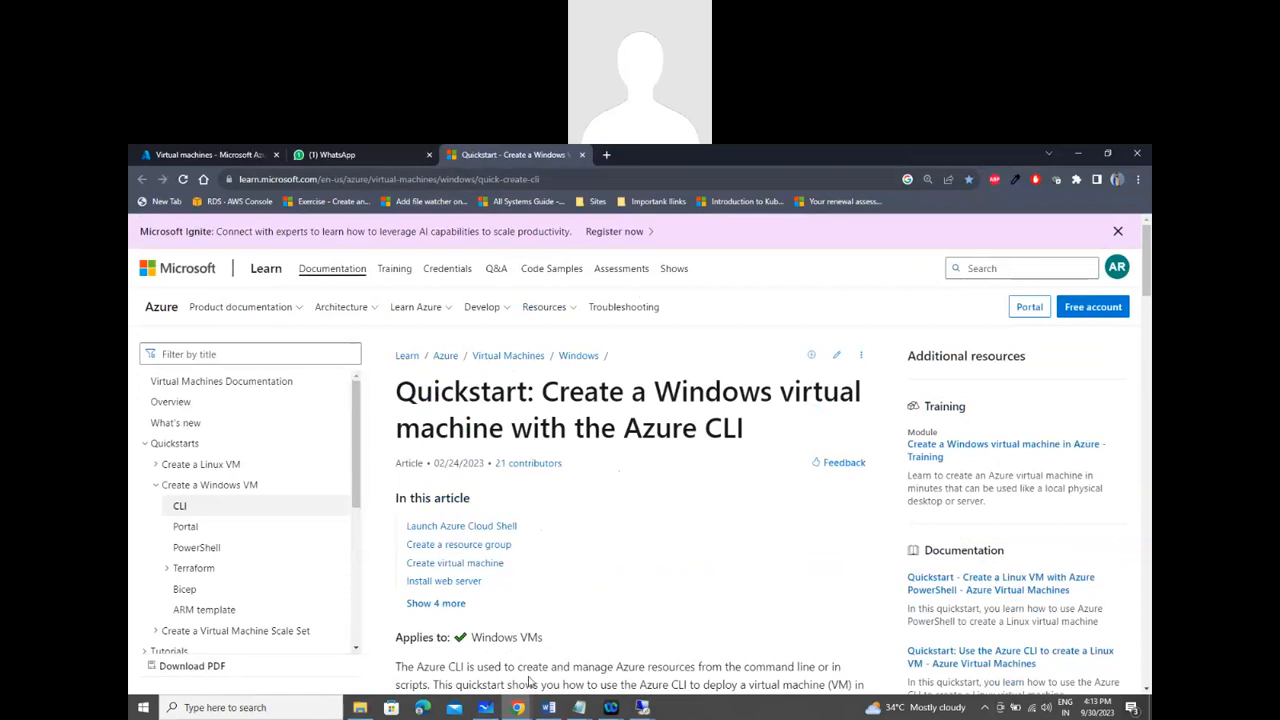
mouse_move(582, 708)
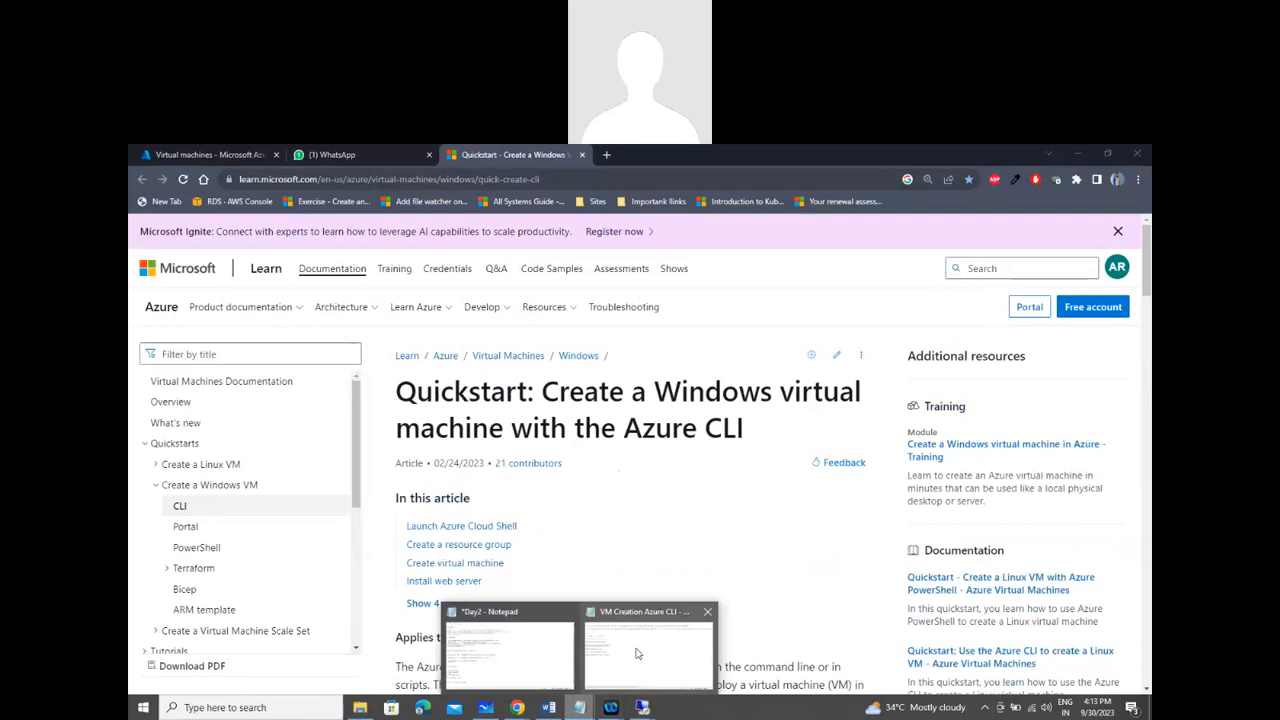
click(637, 653)
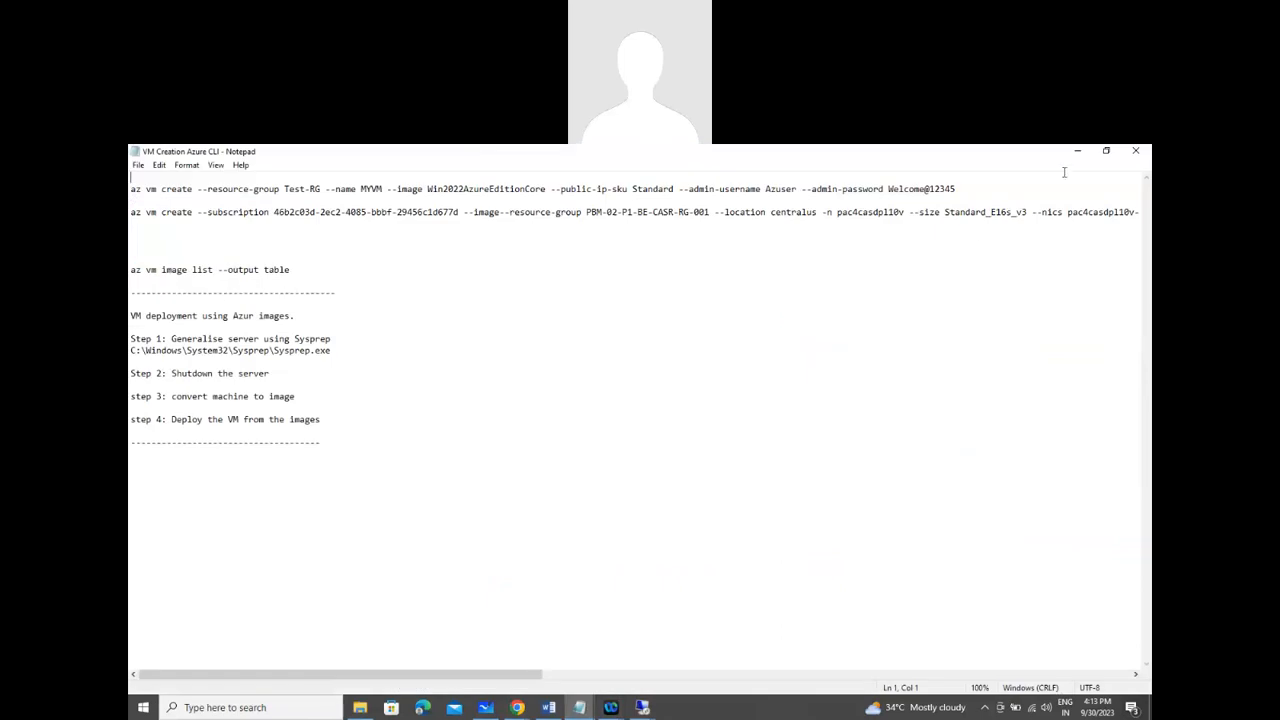
Maximize the VM Creation Azure CLI notes and zoom in on the two az vm create commands
drag(998, 157, 937, 272)
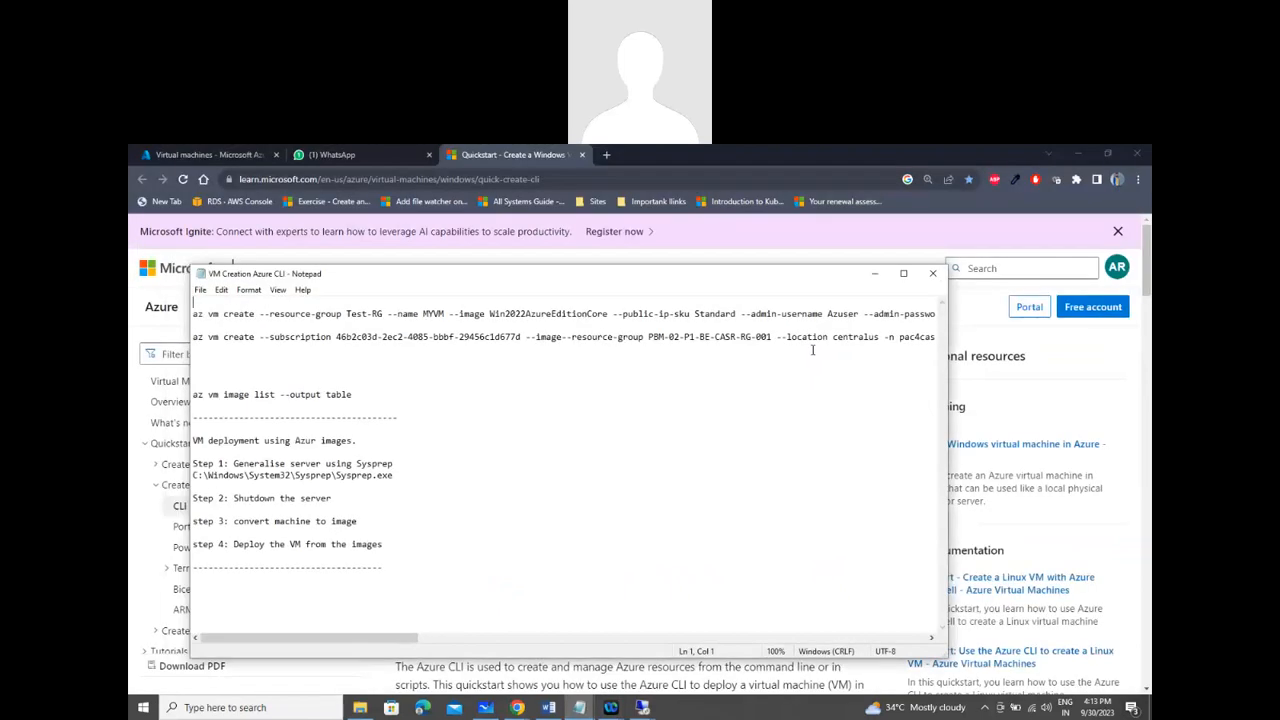
click(904, 273)
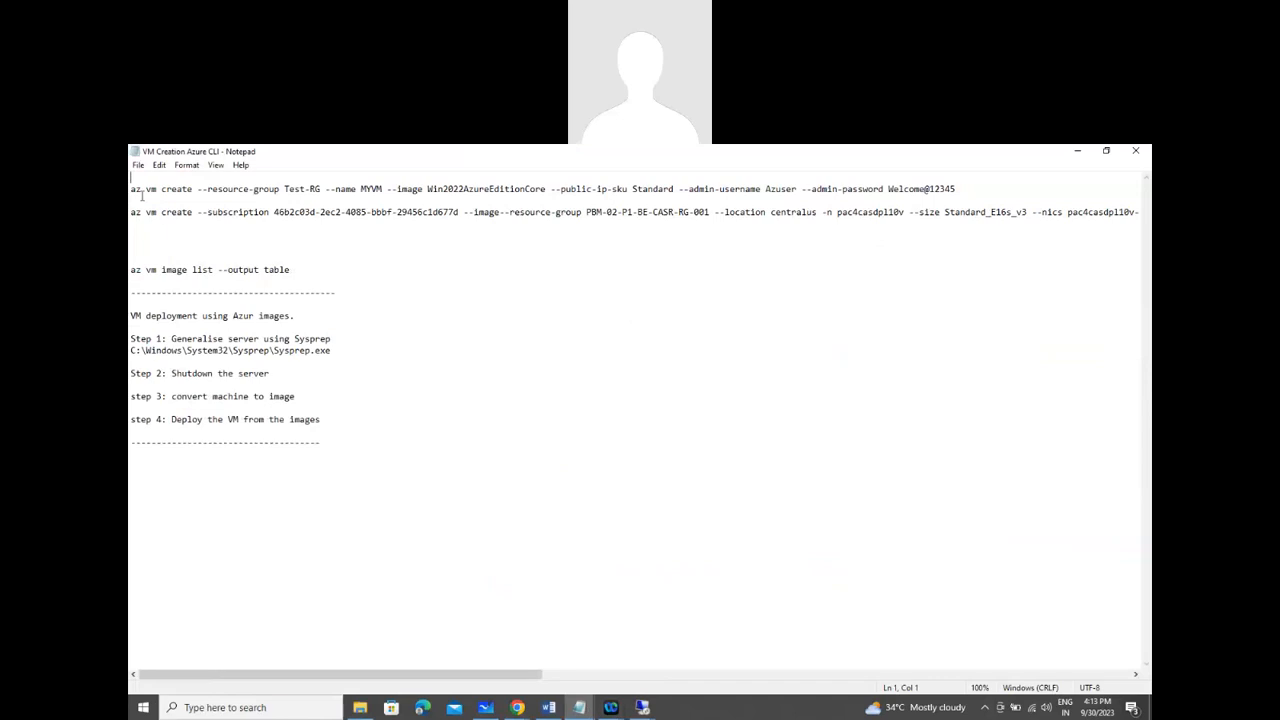
drag(132, 188, 349, 224)
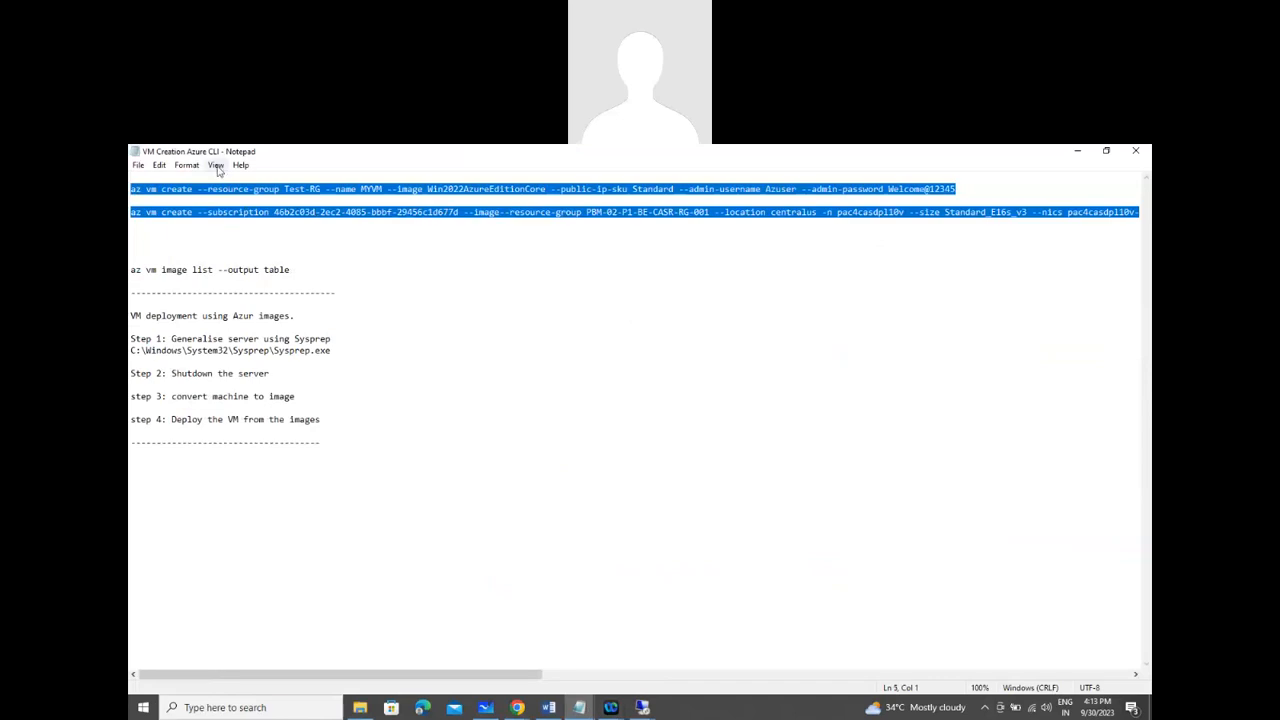
click(217, 167)
mouse_move(260, 180)
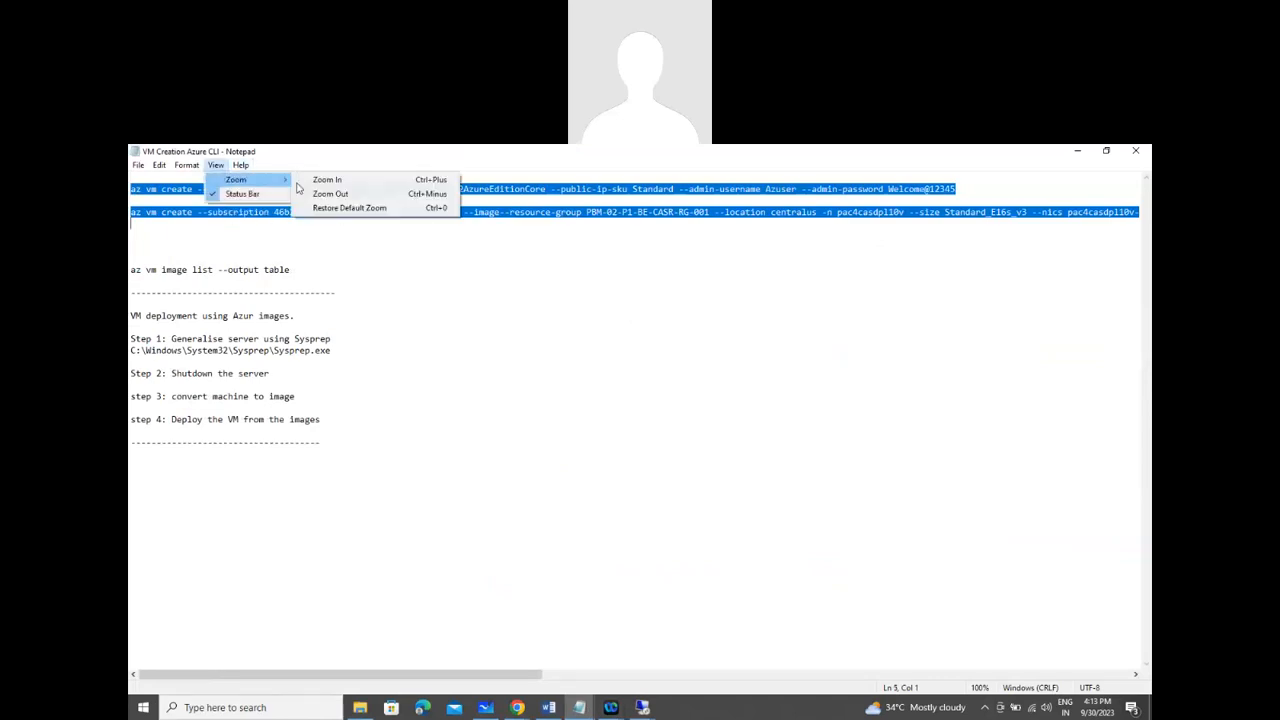
click(350, 181)
scroll(411, 318, up, 7)
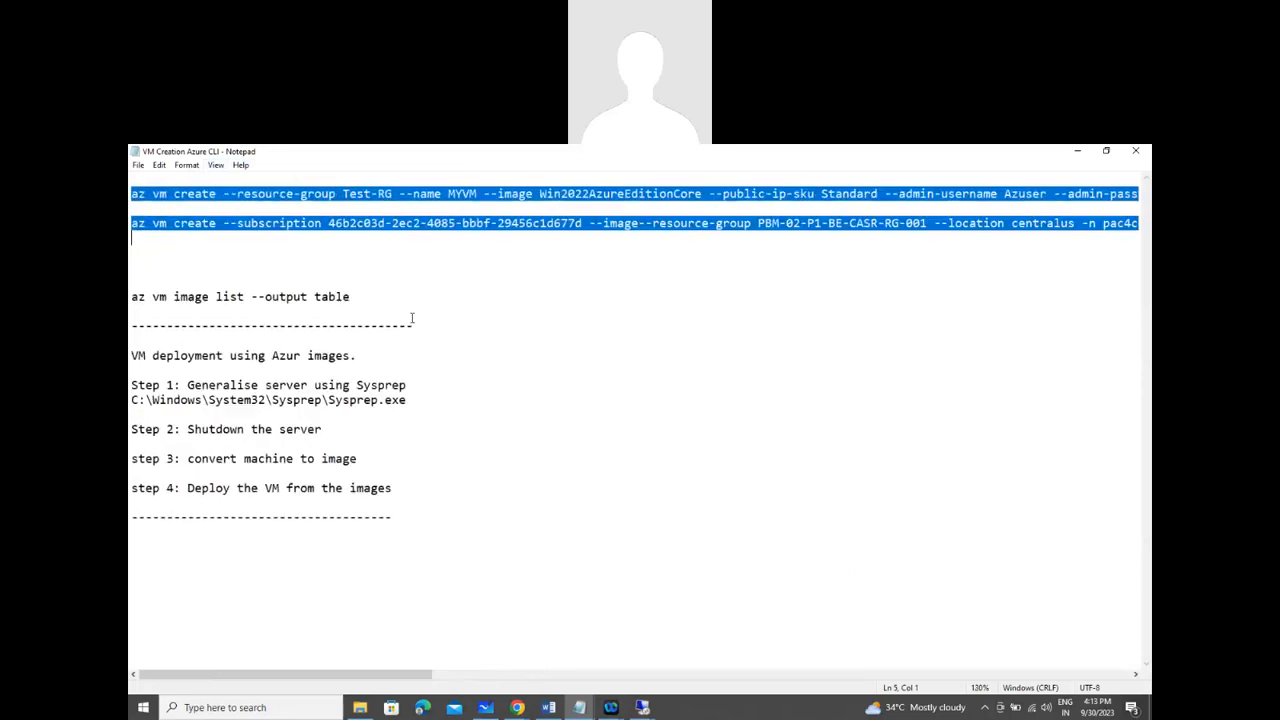
click(410, 320)
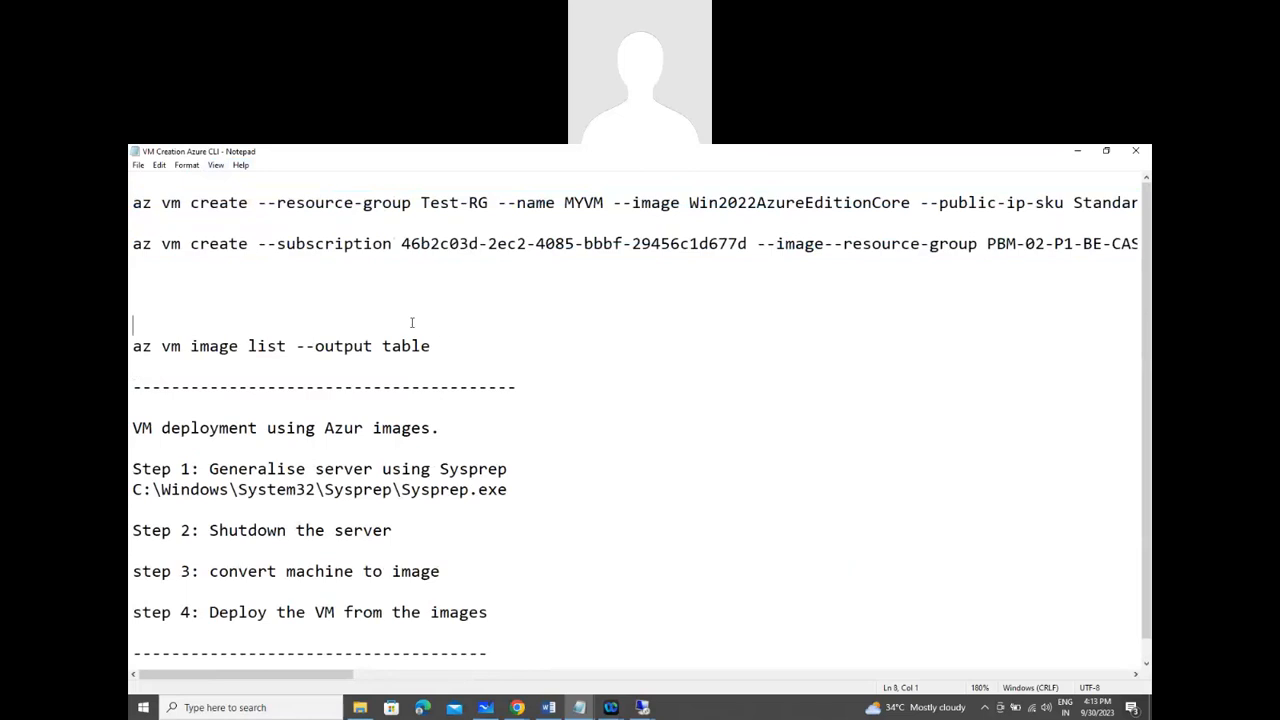
drag(134, 202, 152, 202)
drag(134, 244, 152, 244)
drag(134, 202, 605, 203)
click(181, 202)
click(437, 220)
click(566, 203)
drag(690, 203, 913, 203)
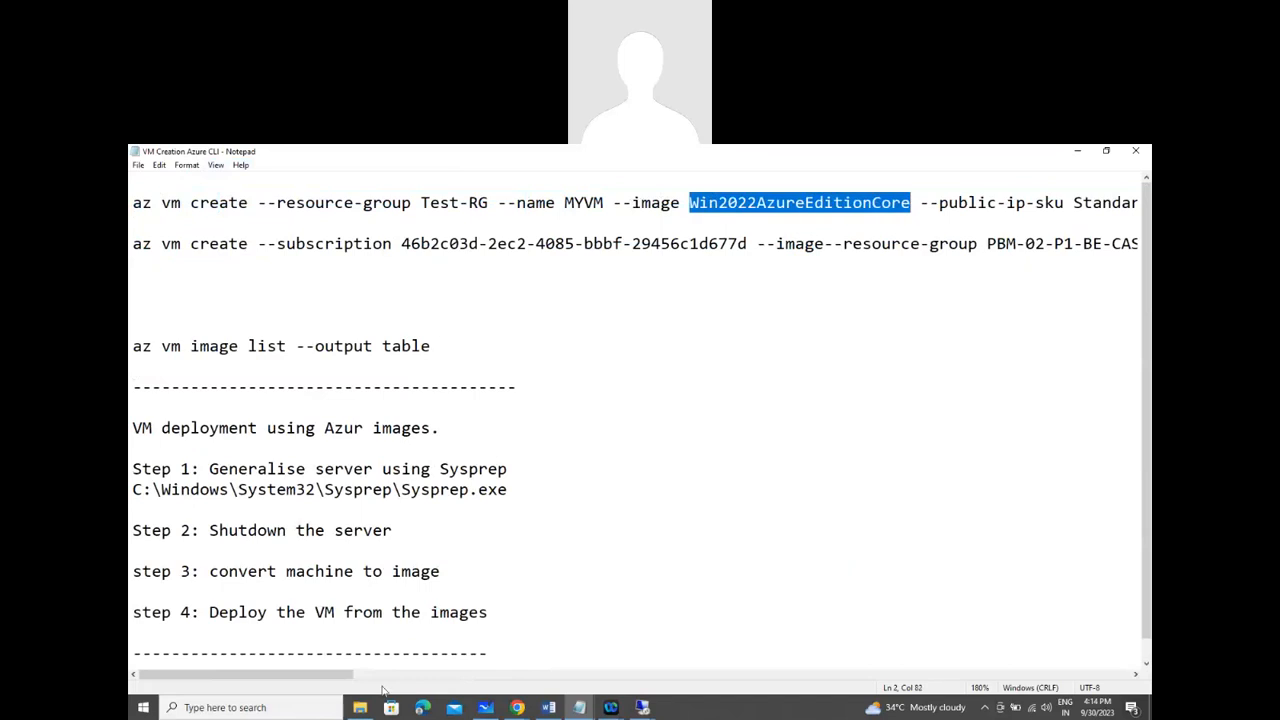
drag(345, 674, 500, 672)
drag(327, 203, 444, 203)
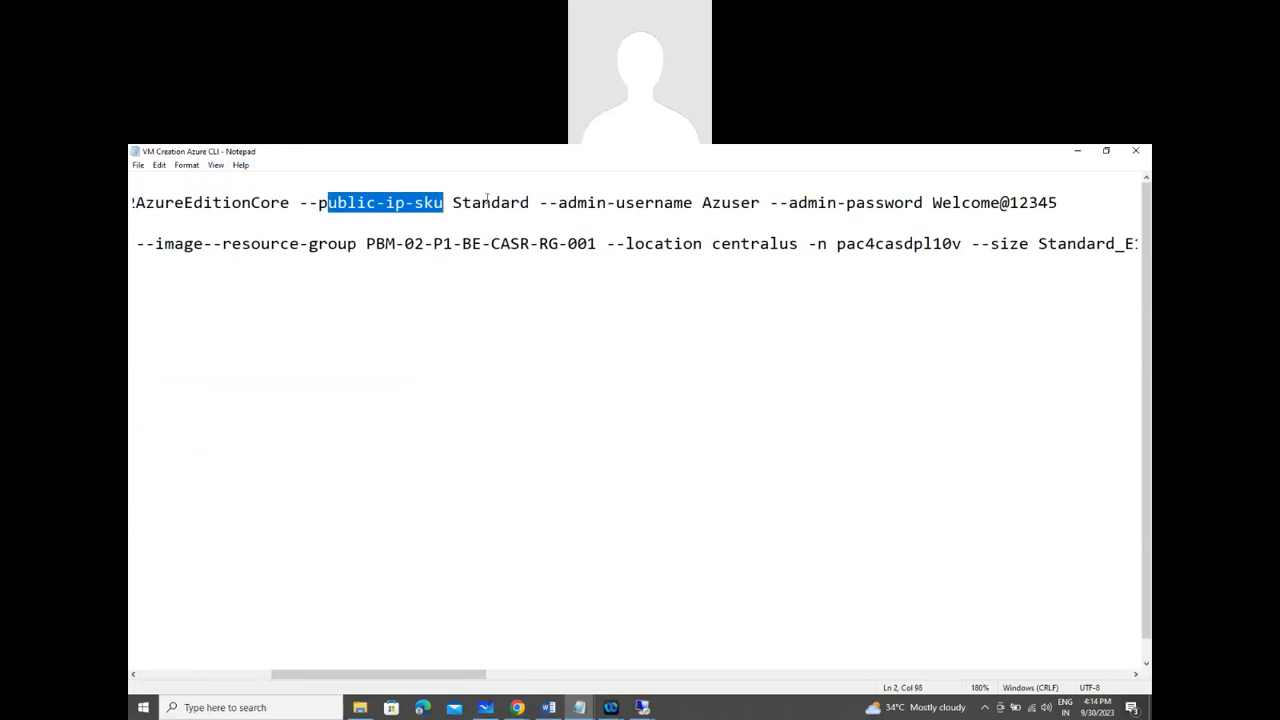
drag(530, 203, 309, 203)
click(602, 250)
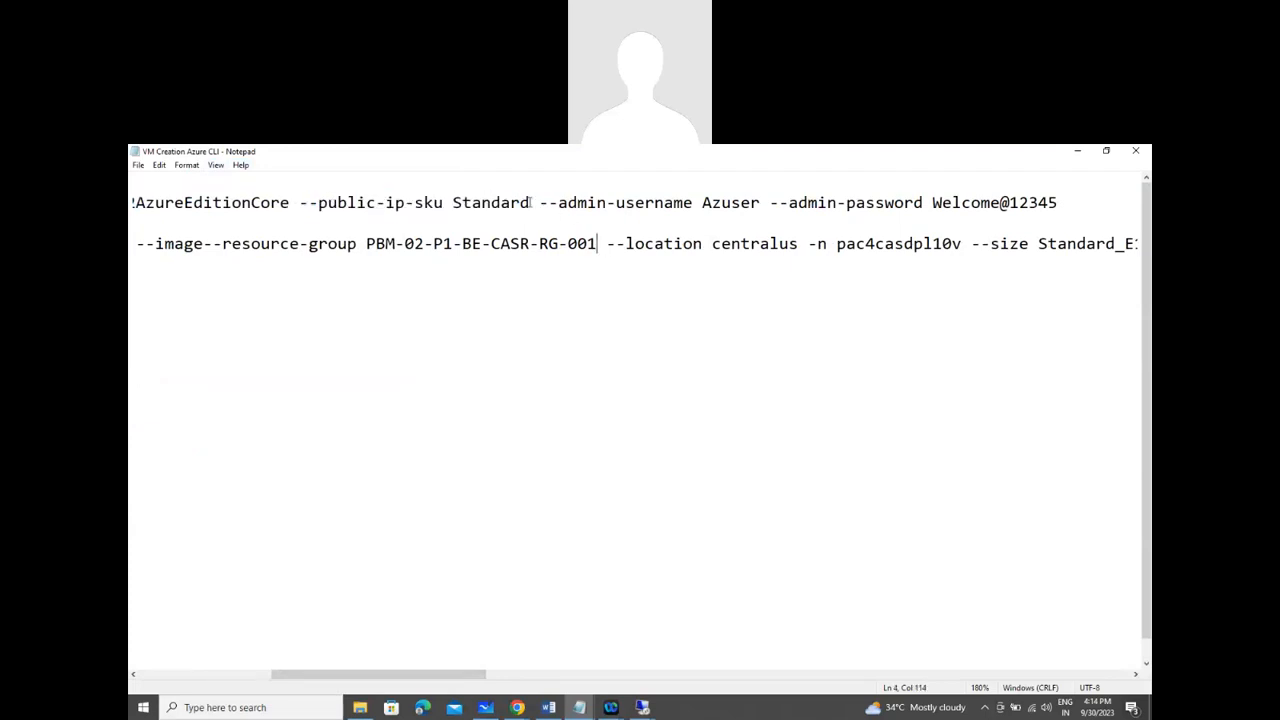
drag(549, 203, 1072, 188)
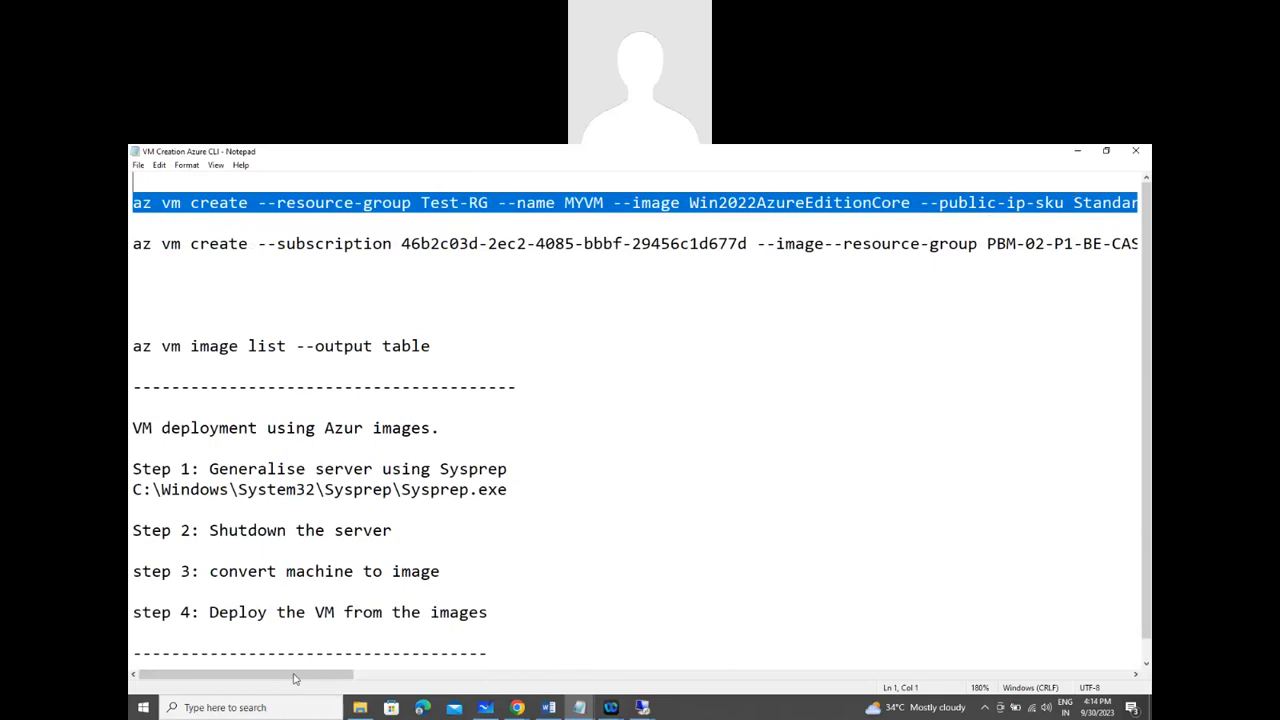
drag(296, 674, 520, 640)
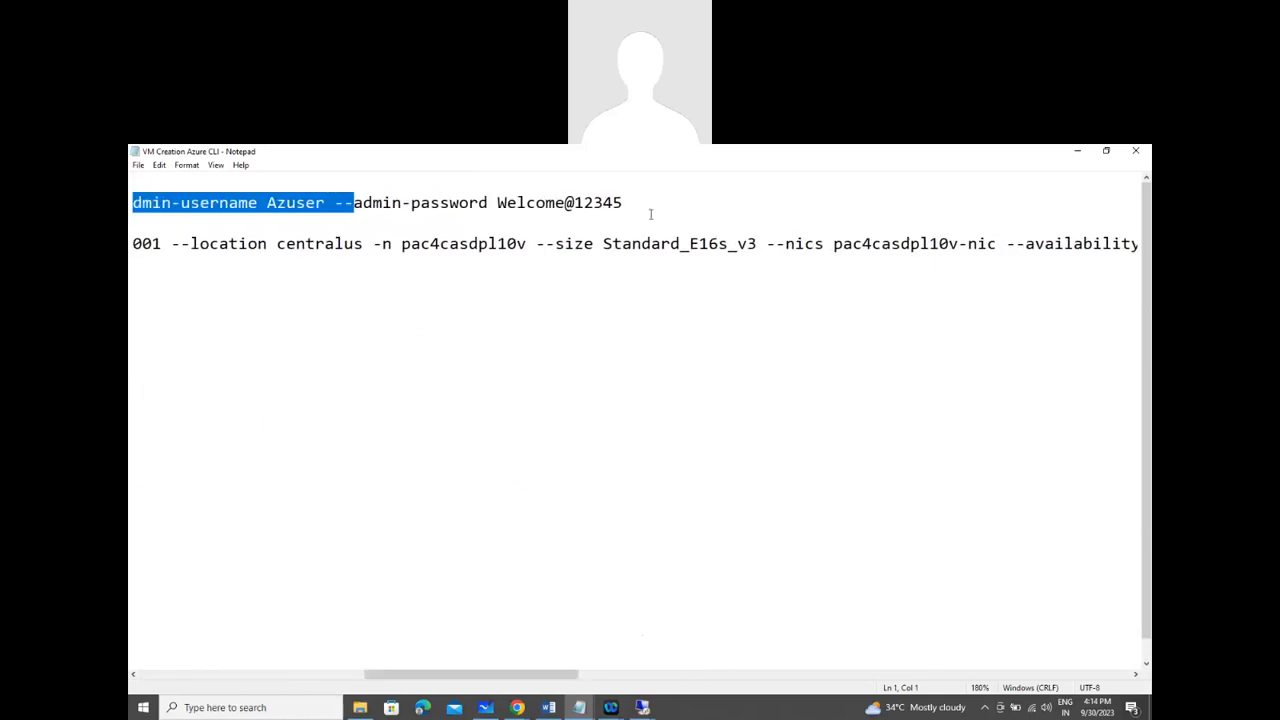
click(647, 203)
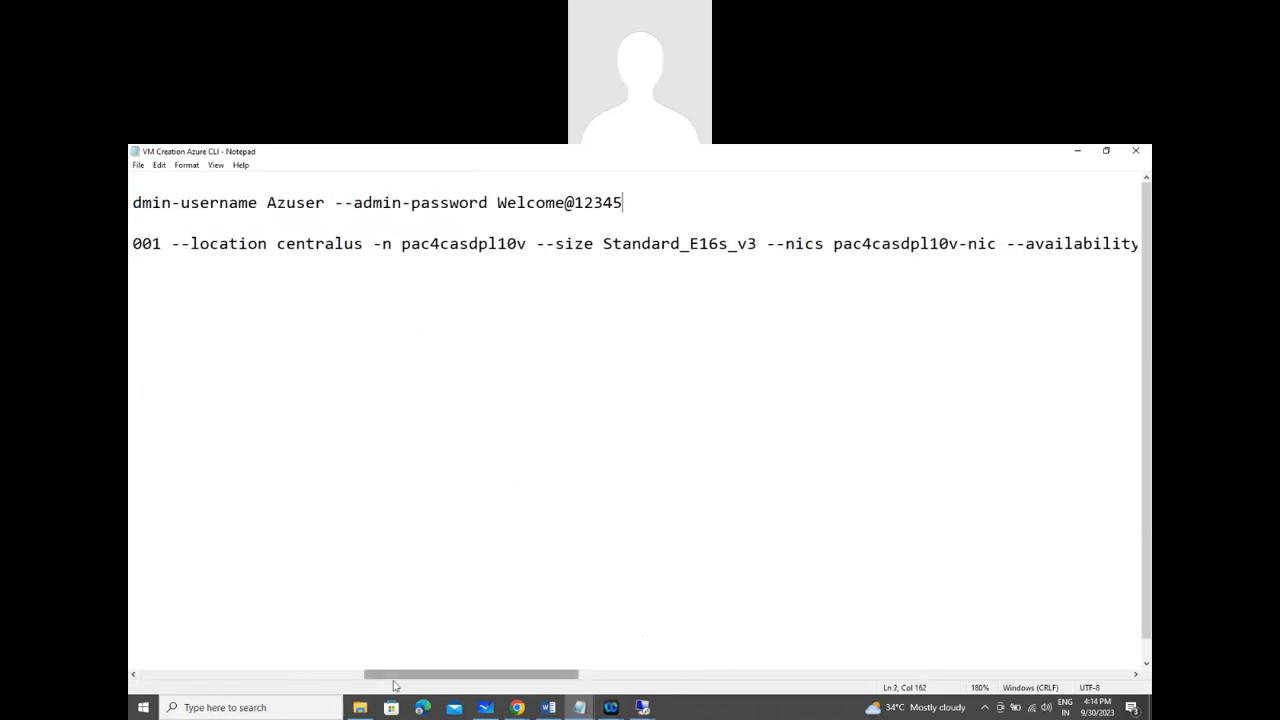
drag(397, 679, 168, 673)
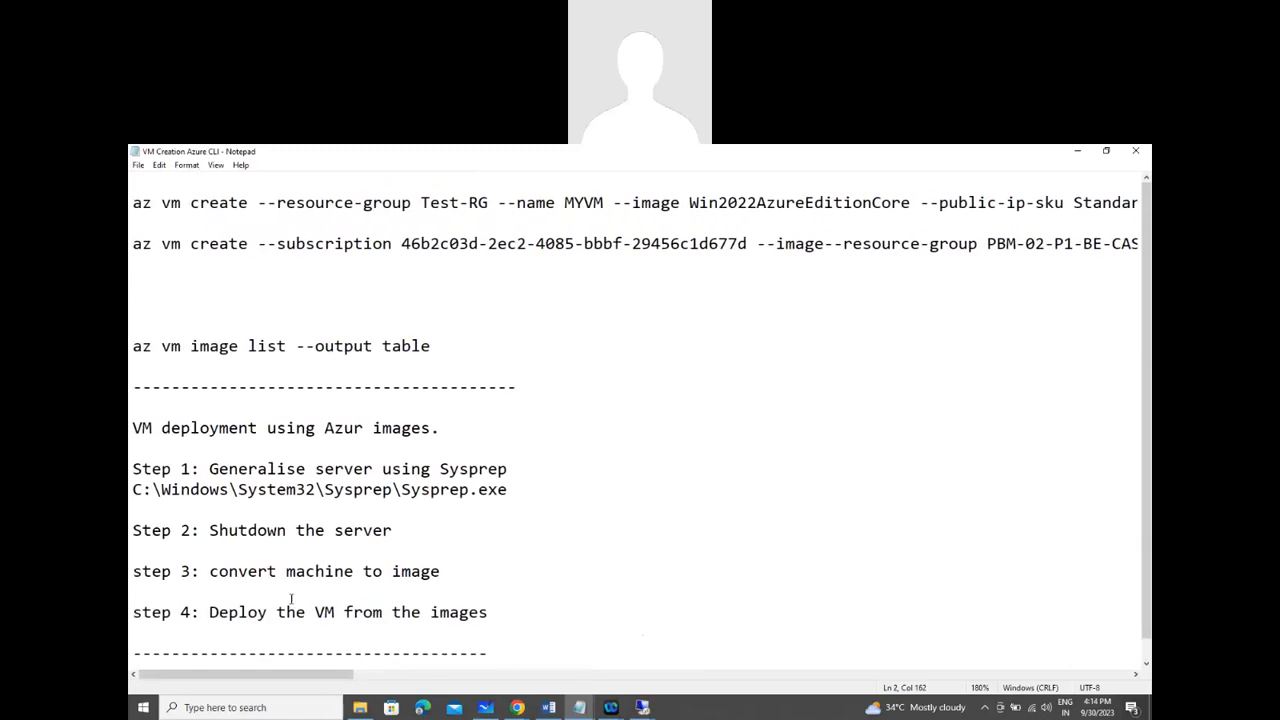
drag(279, 676, 454, 667)
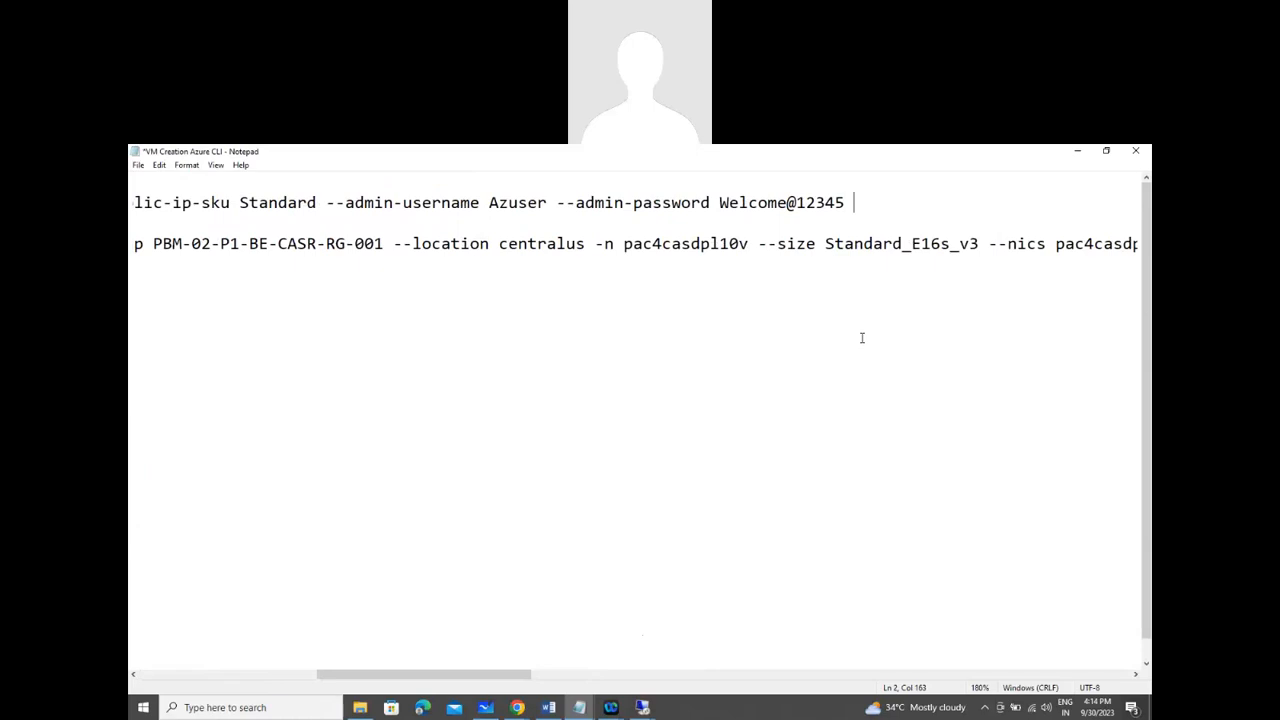
text(--vnet)
key(BackSpace)
key(BackSpace)
key(BackSpace)
key(BackSpace)
key(BackSpace)
key(BackSpace)
click(298, 676)
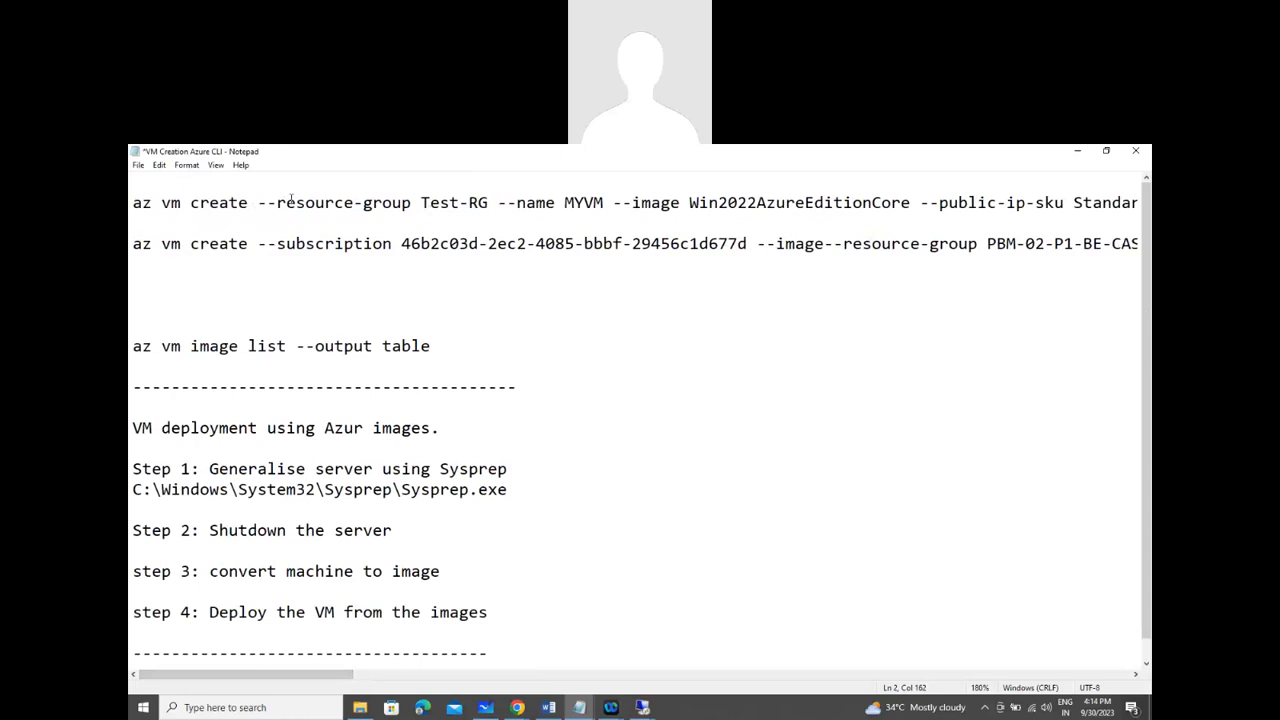
drag(133, 202, 1104, 202)
click(746, 262)
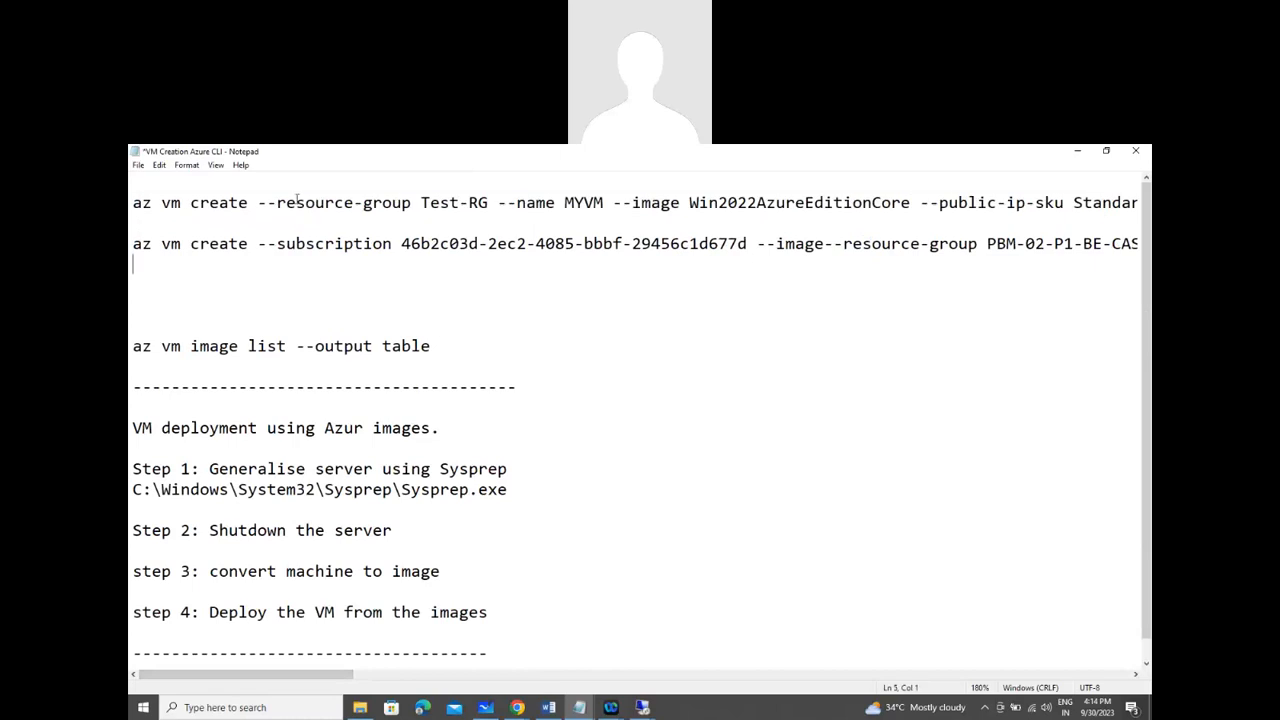
drag(424, 202, 489, 197)
click(427, 214)
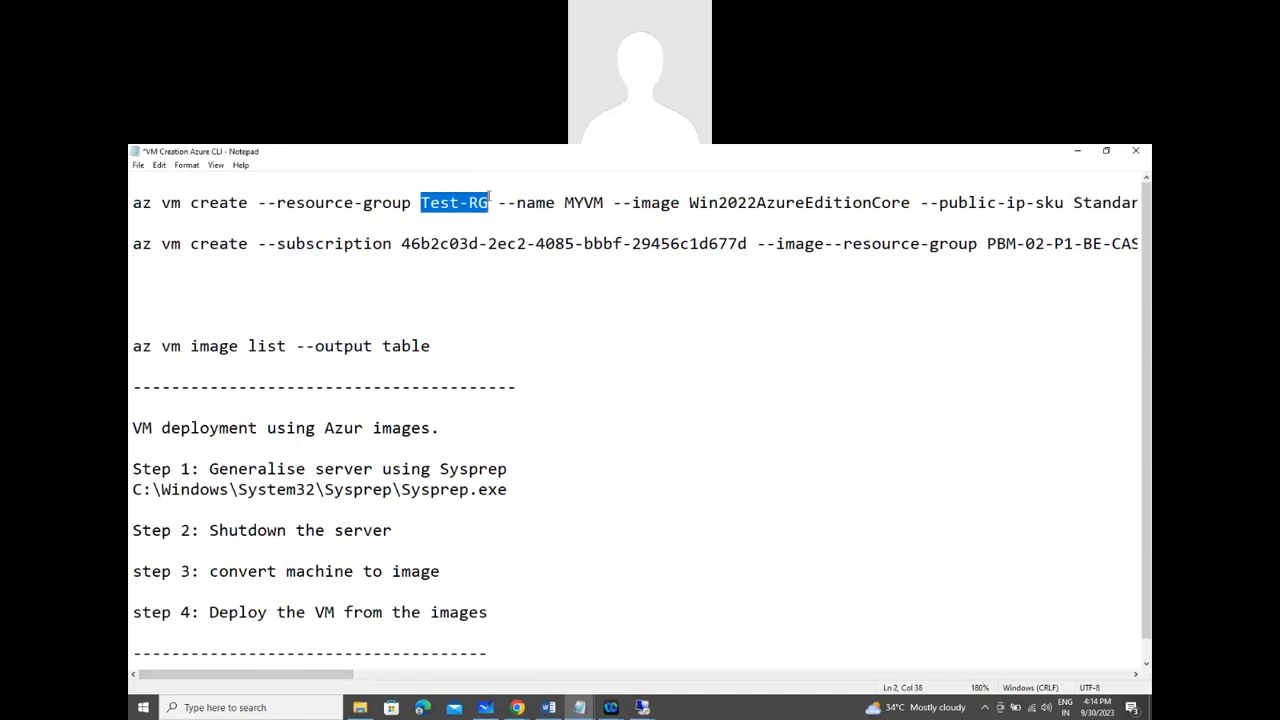
click(439, 218)
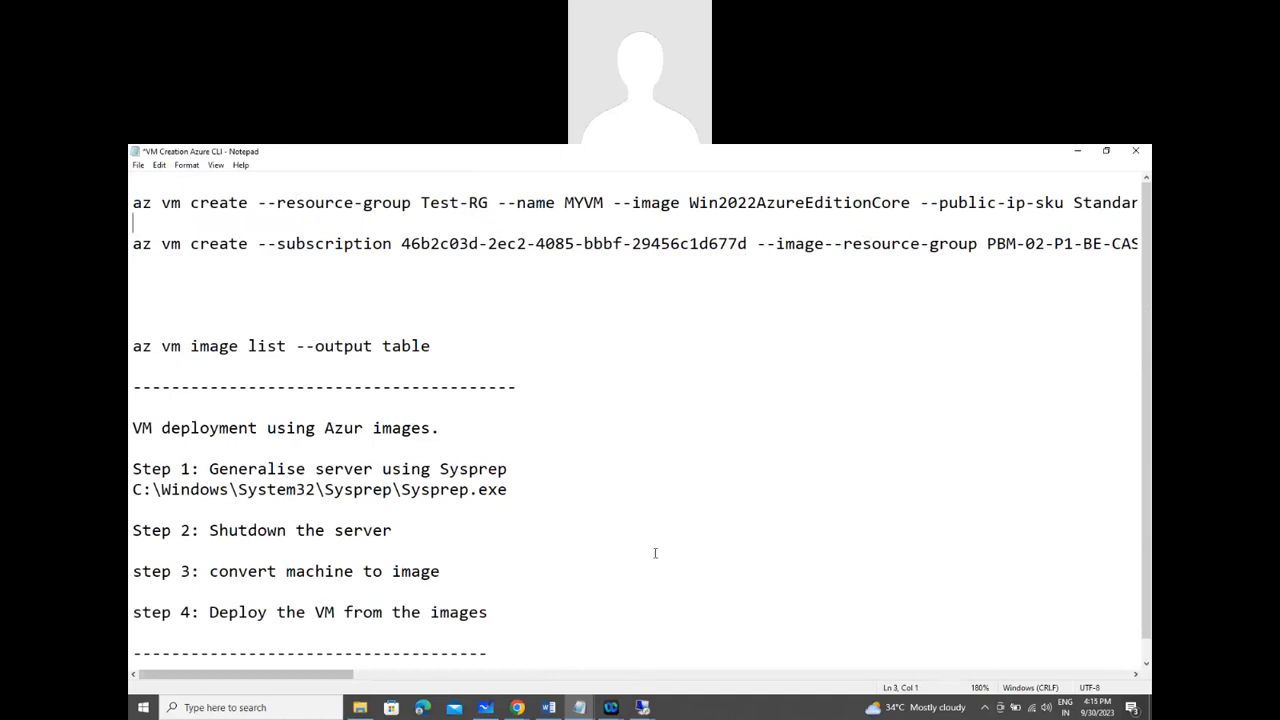
Launch a Command Prompt via Run (cmd) and move its window to the centre of the screen
key(super+r)
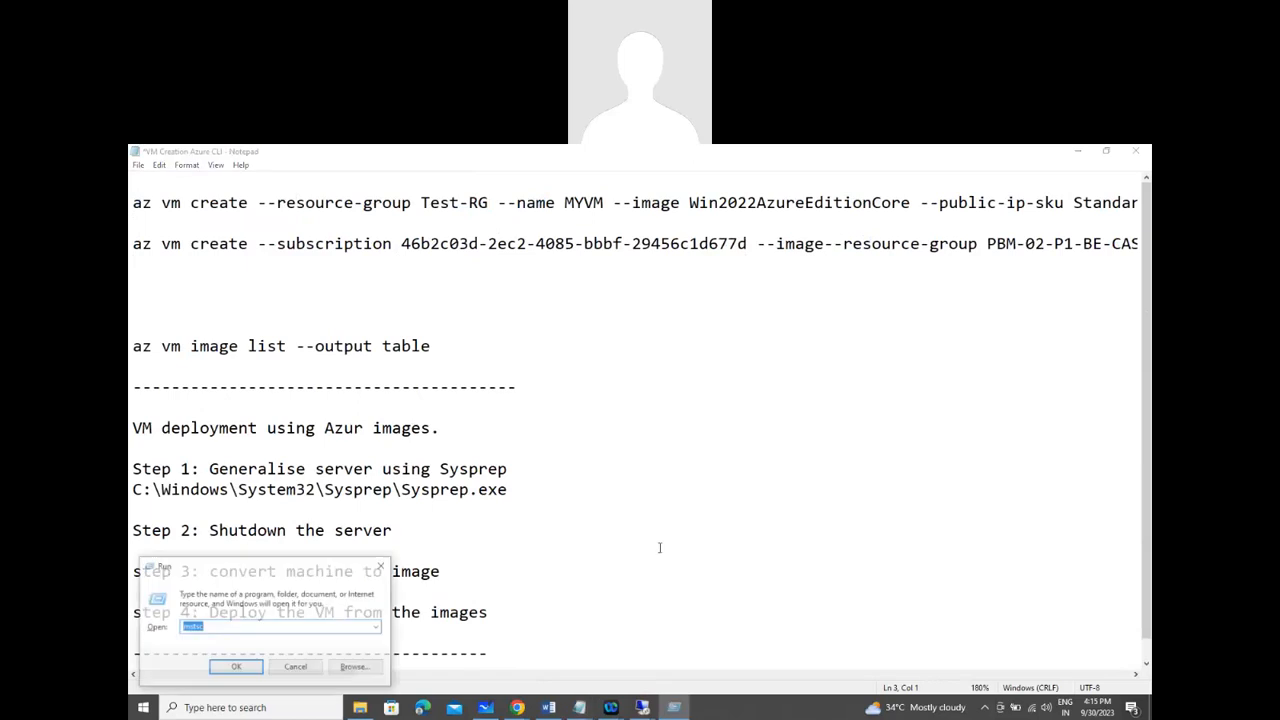
text(cmd)
key(Return)
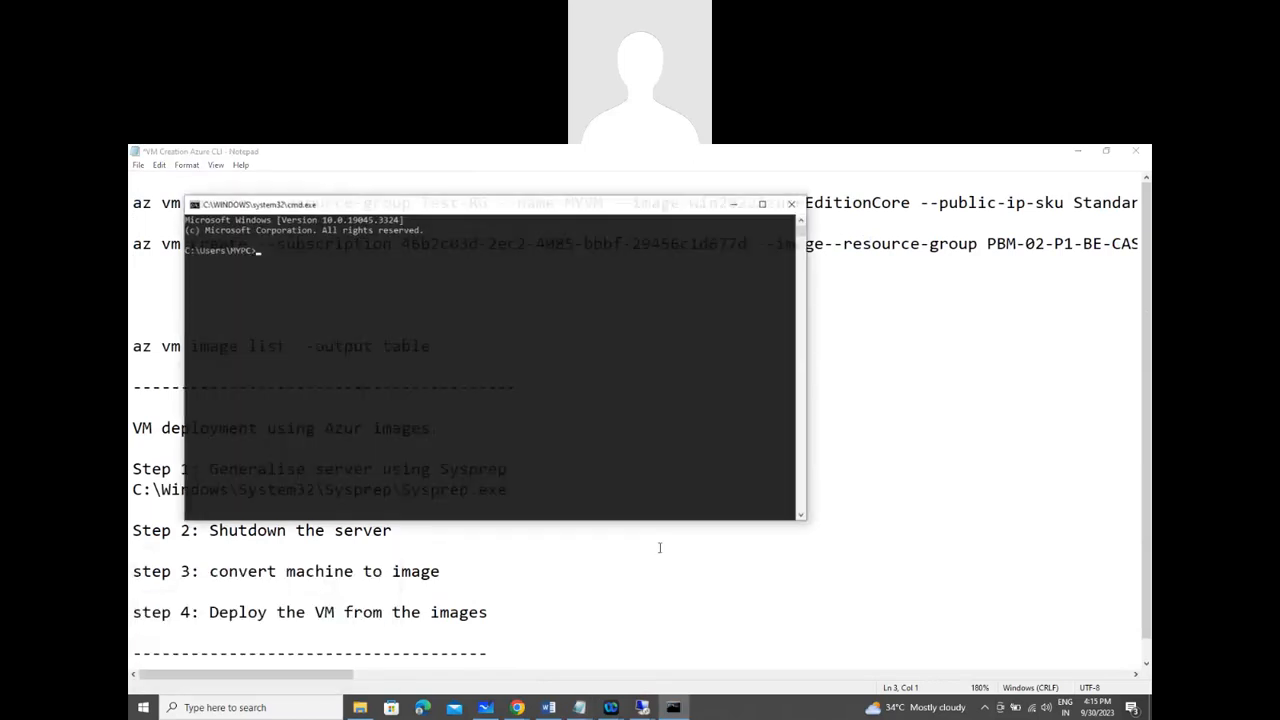
drag(601, 210, 696, 313)
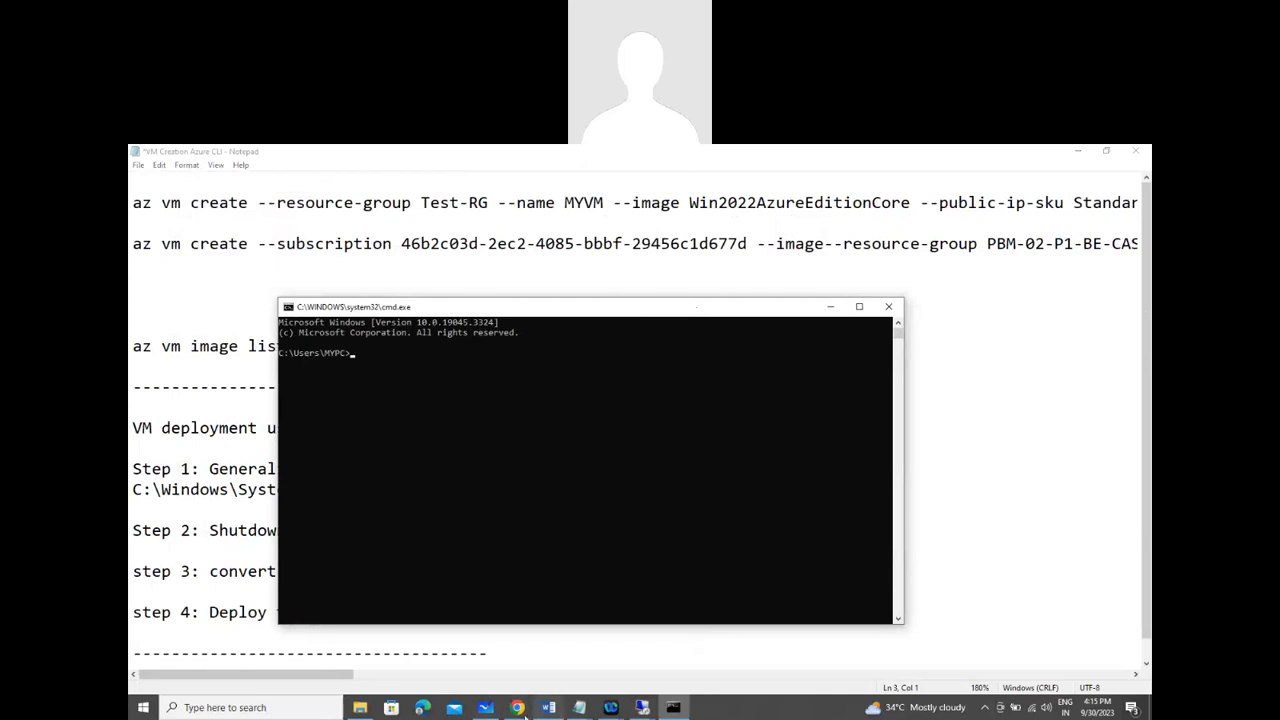
click(517, 707)
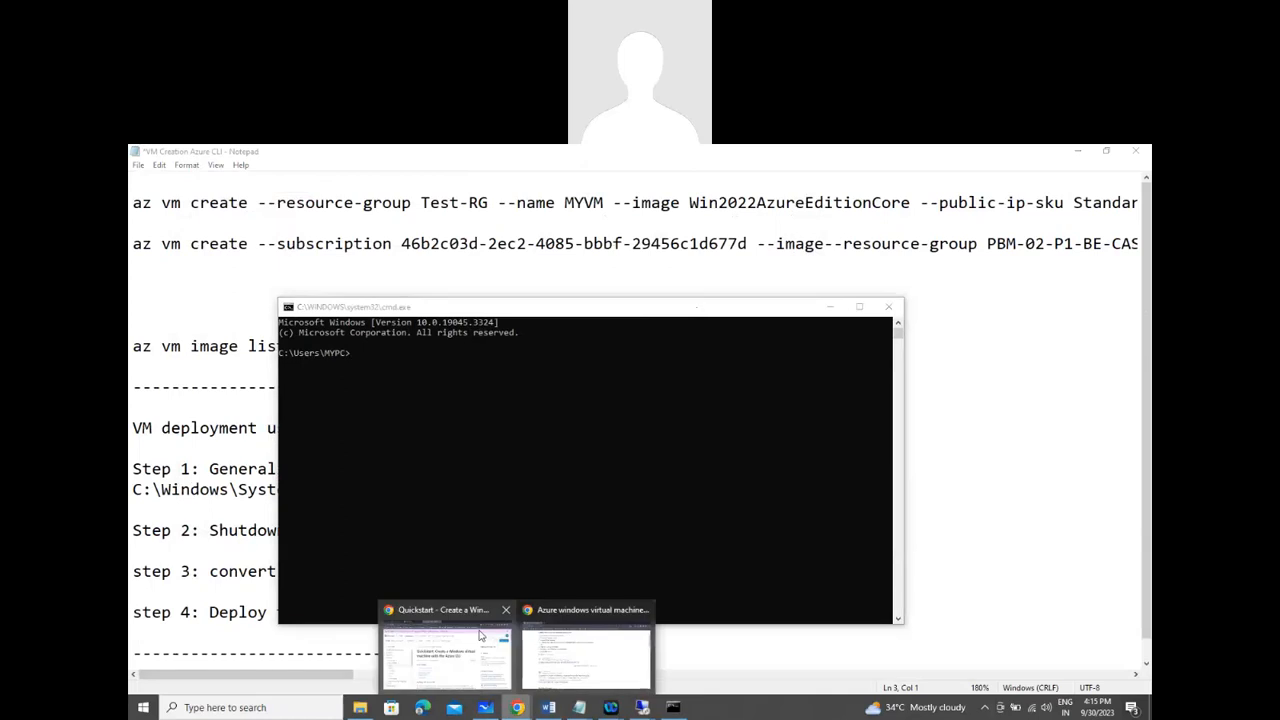
Search 'azure cli download for windows' and scroll Microsoft Learn's install guide to the 32/64-bit MSI installers
click(480, 635)
text(Azur ecli)
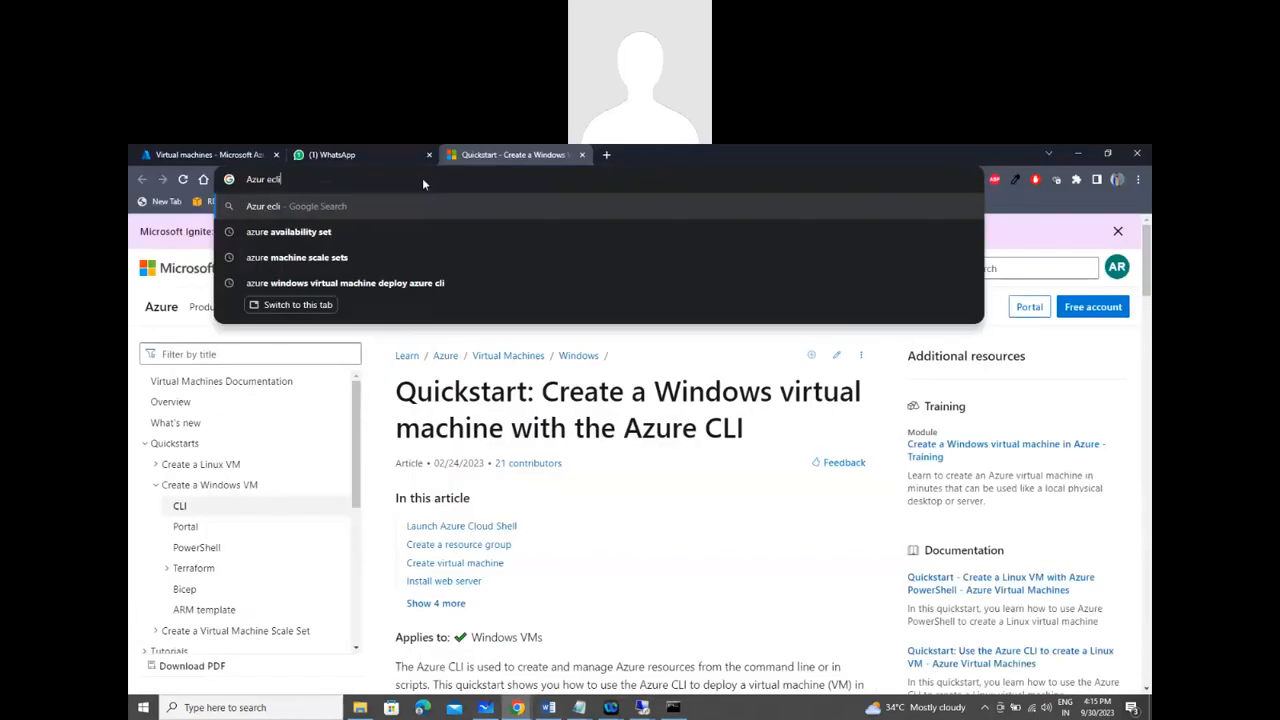
key(Down)
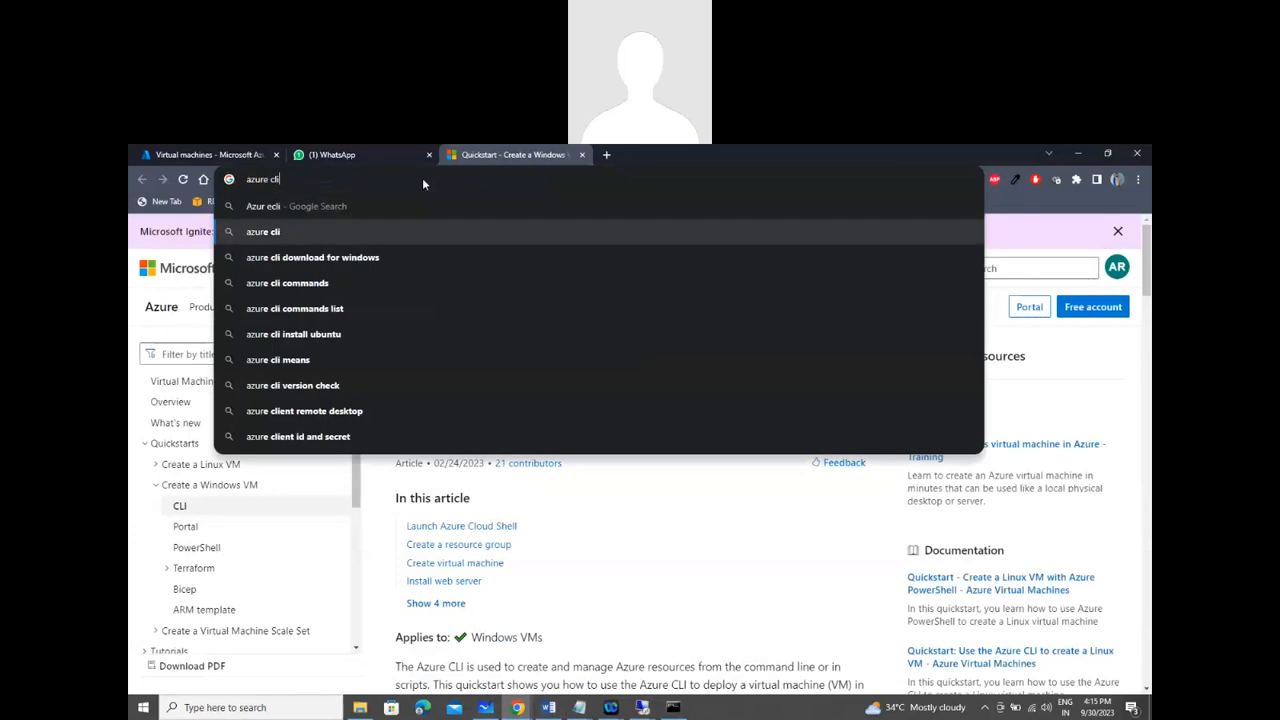
click(422, 257)
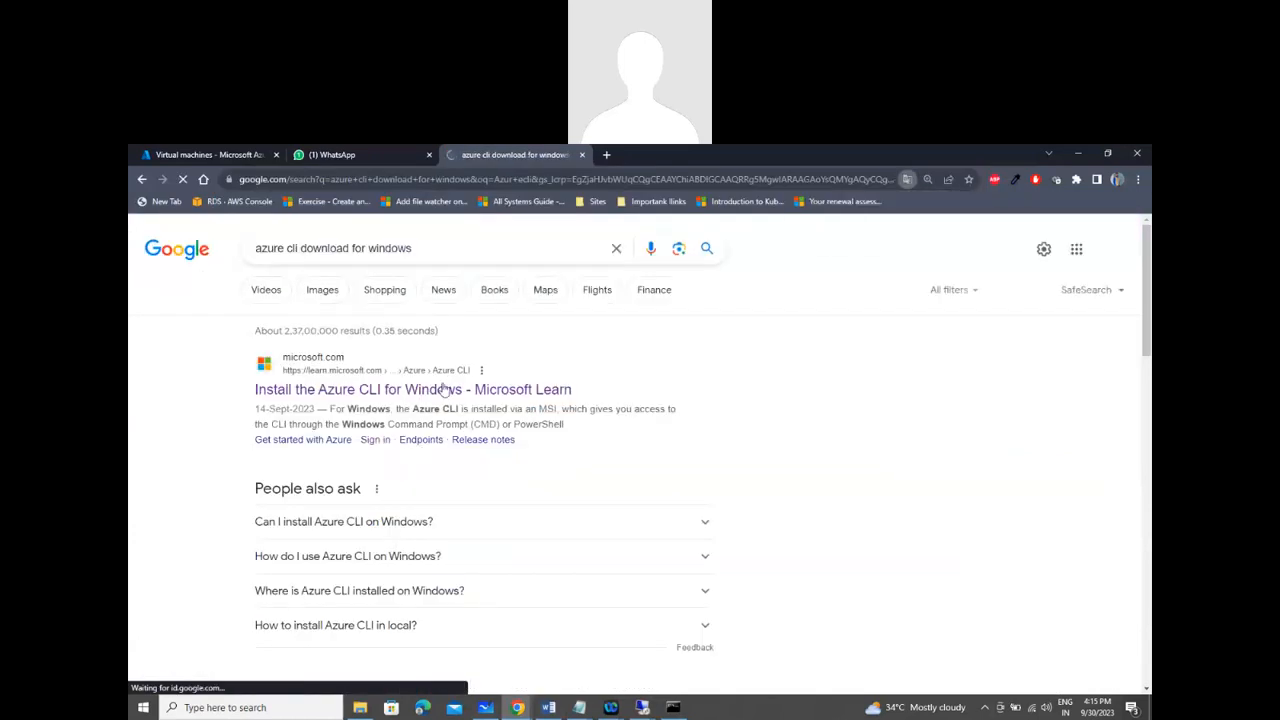
click(445, 390)
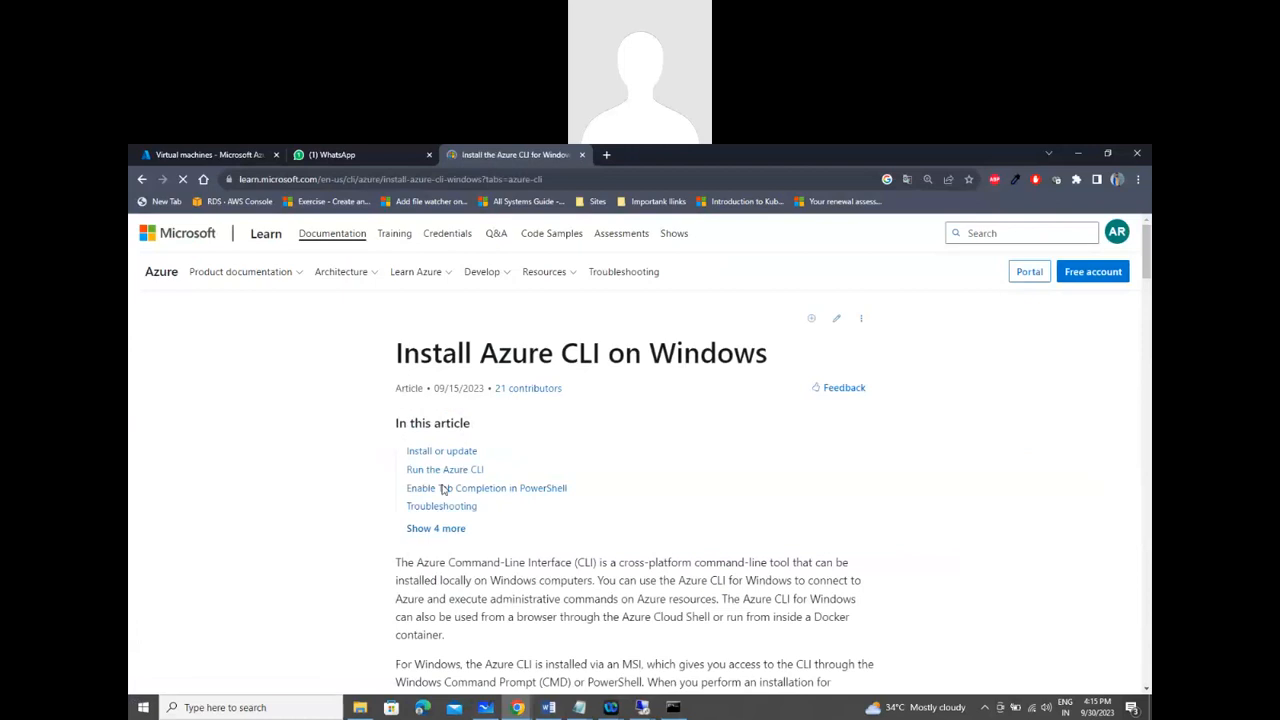
scroll(443, 486, down, 6)
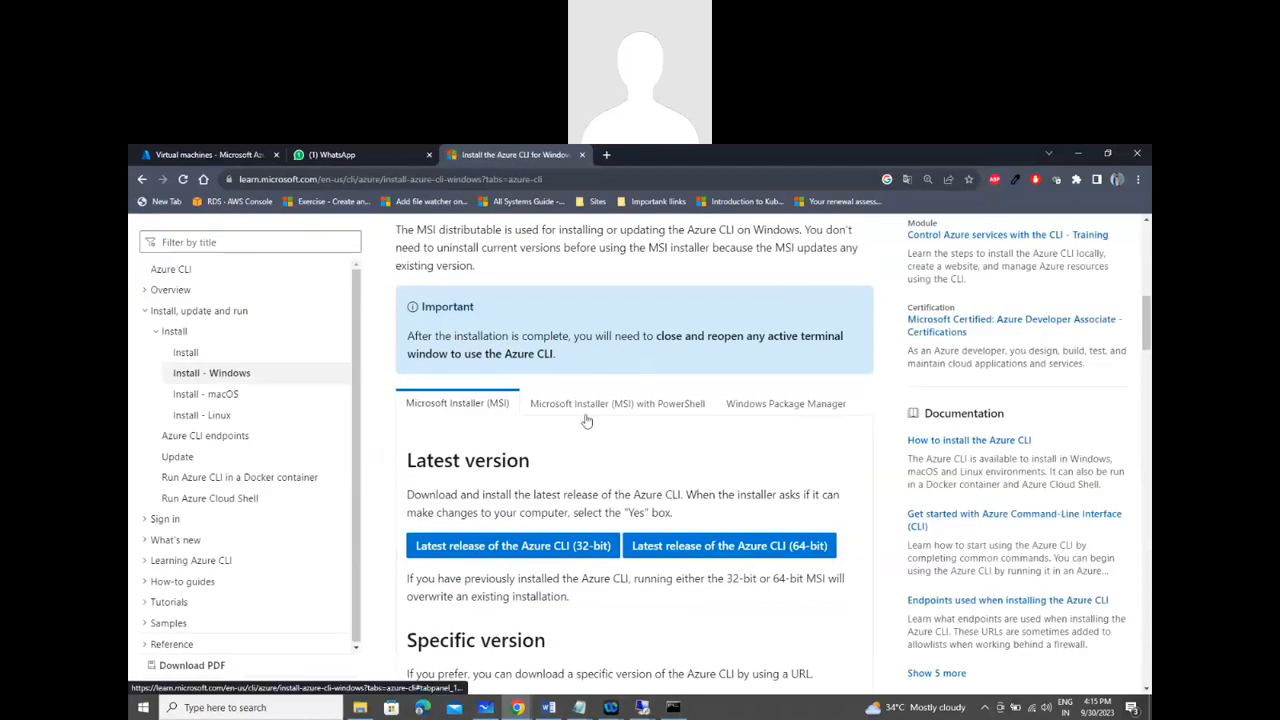
scroll(513, 535, down, 2)
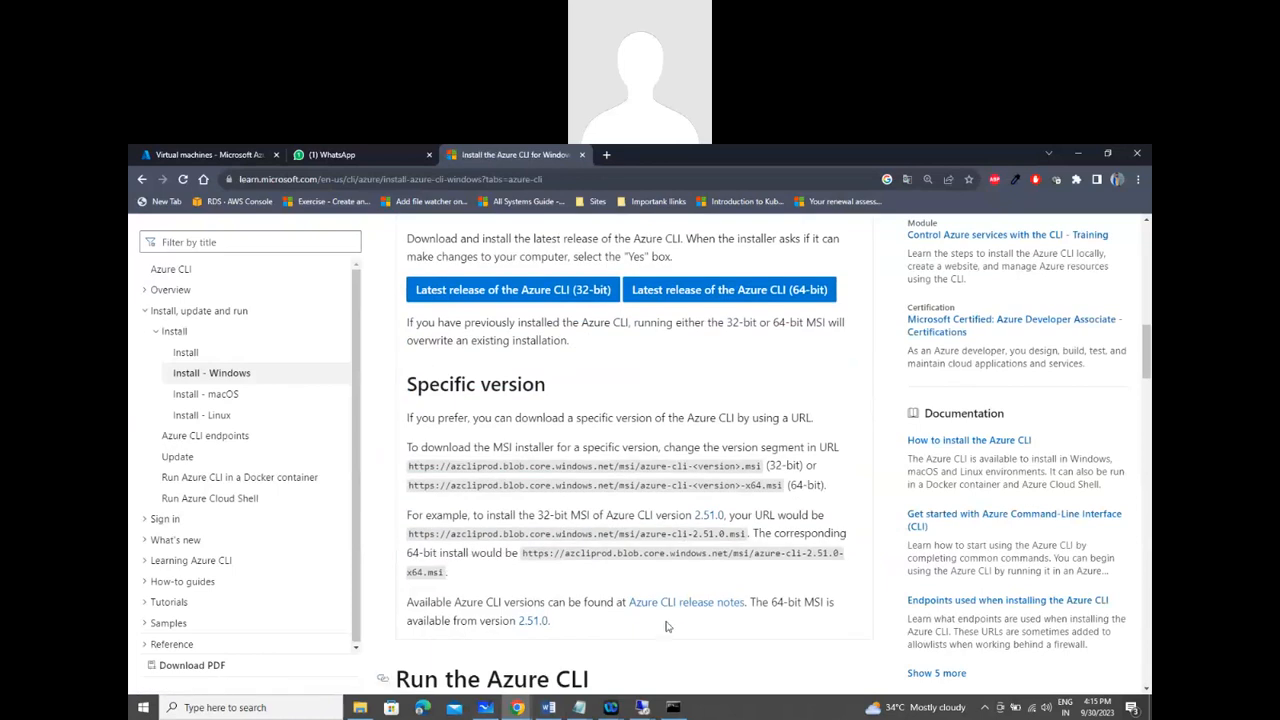
click(673, 707)
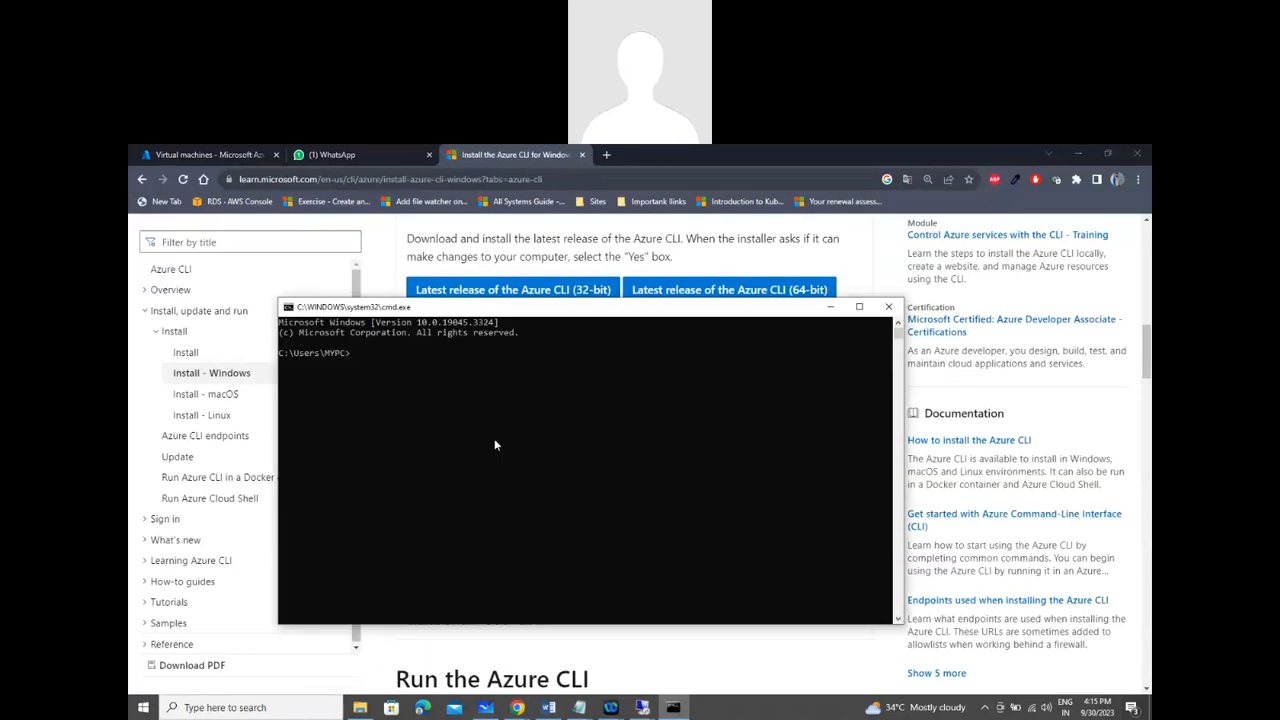
Run az version to confirm Azure CLI 2.37.0, then type the az login command
text(az version)
key(Return)
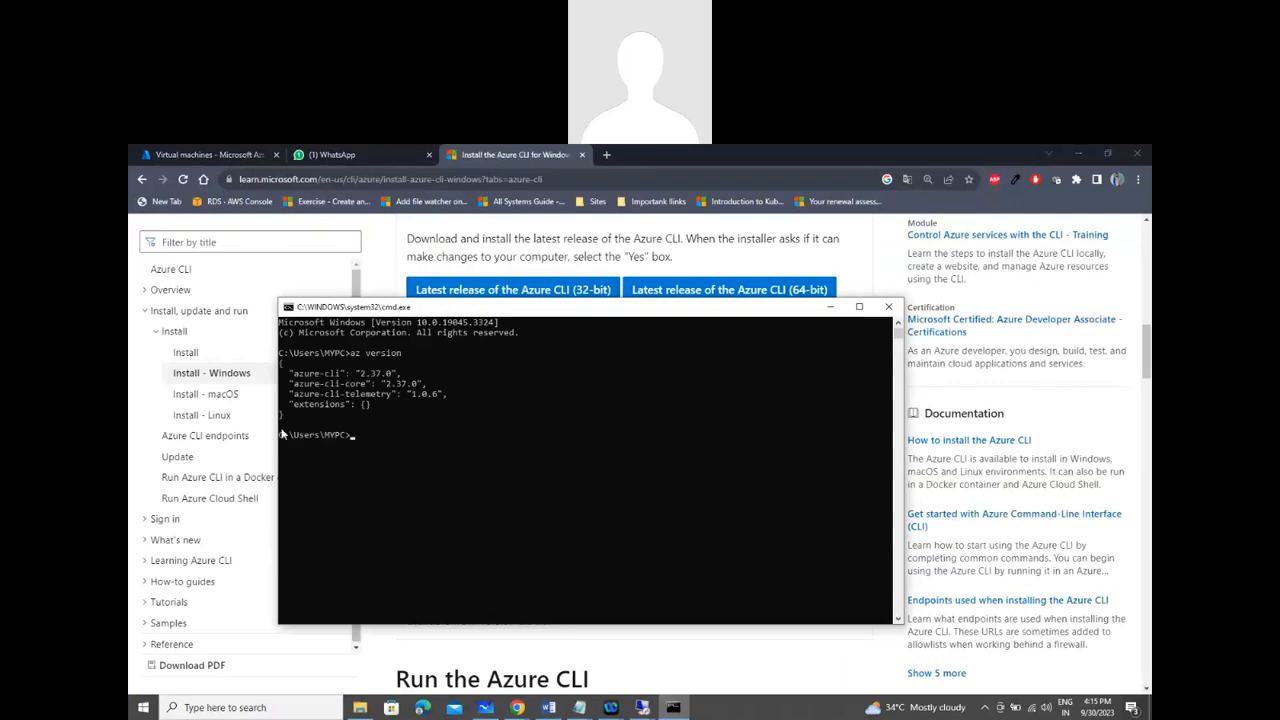
drag(352, 438, 310, 358)
click(321, 354)
drag(351, 434, 282, 355)
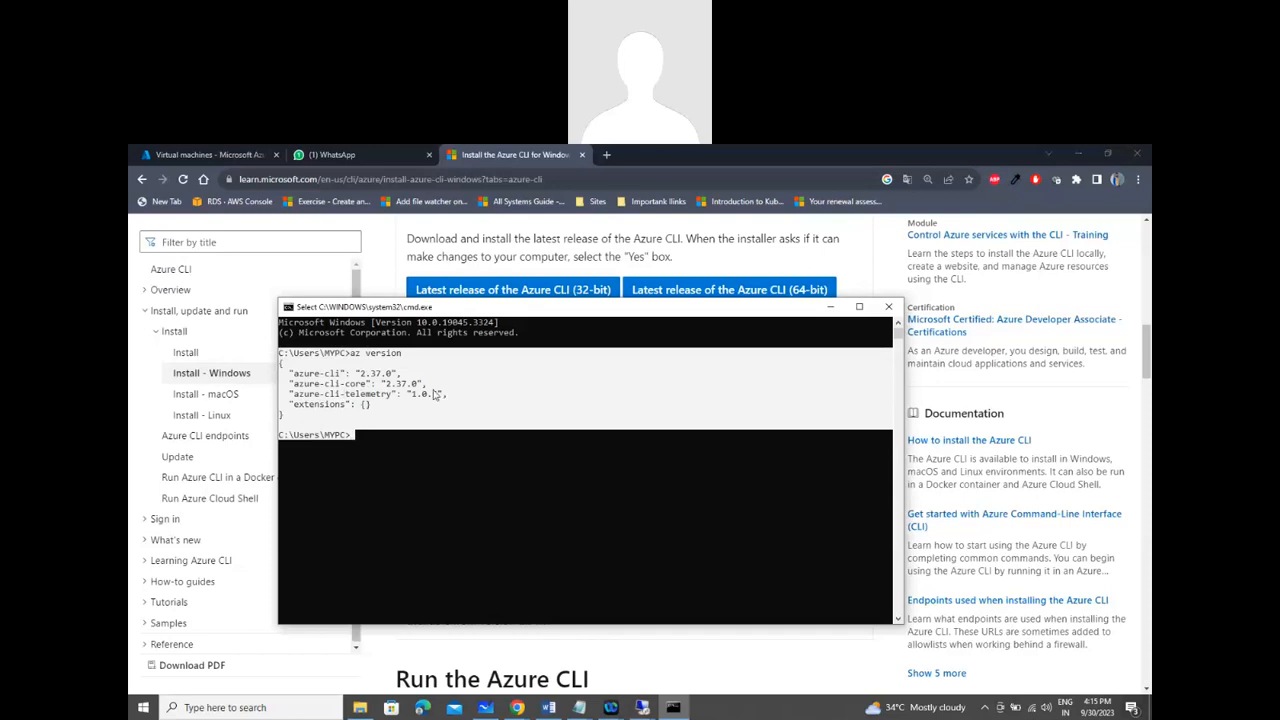
click(418, 415)
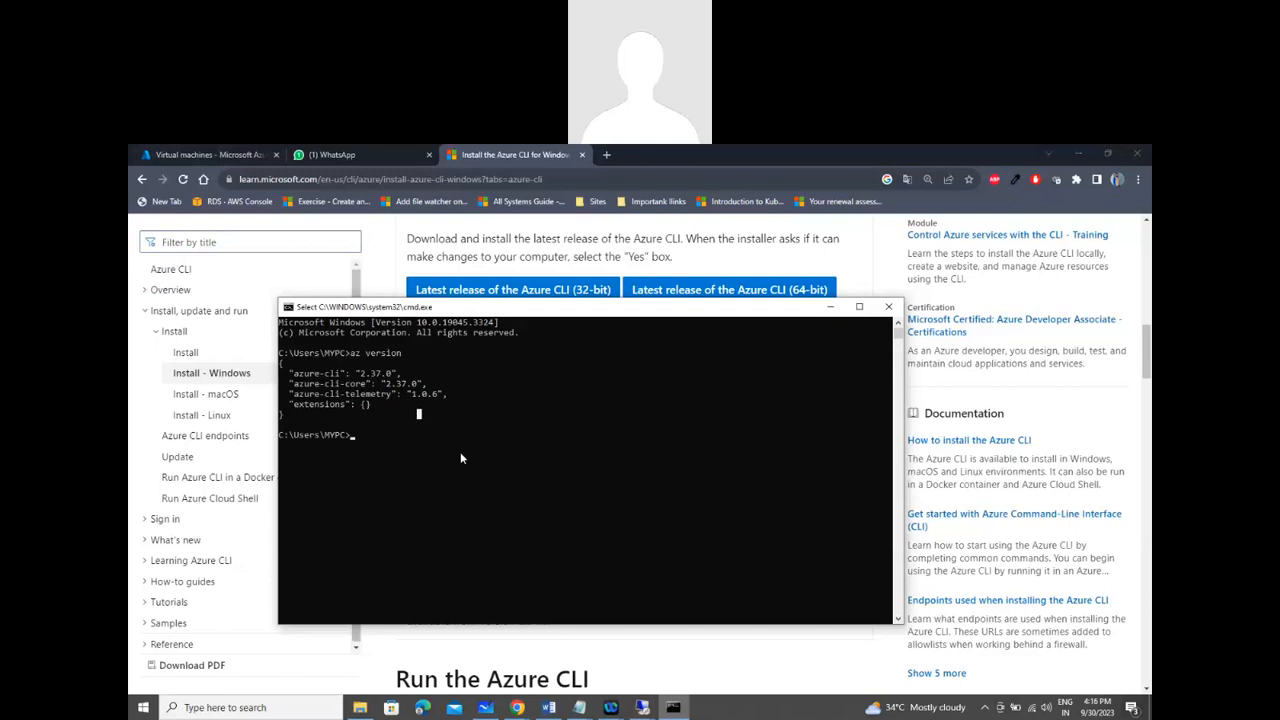
text(a)
text(az )
text(login)
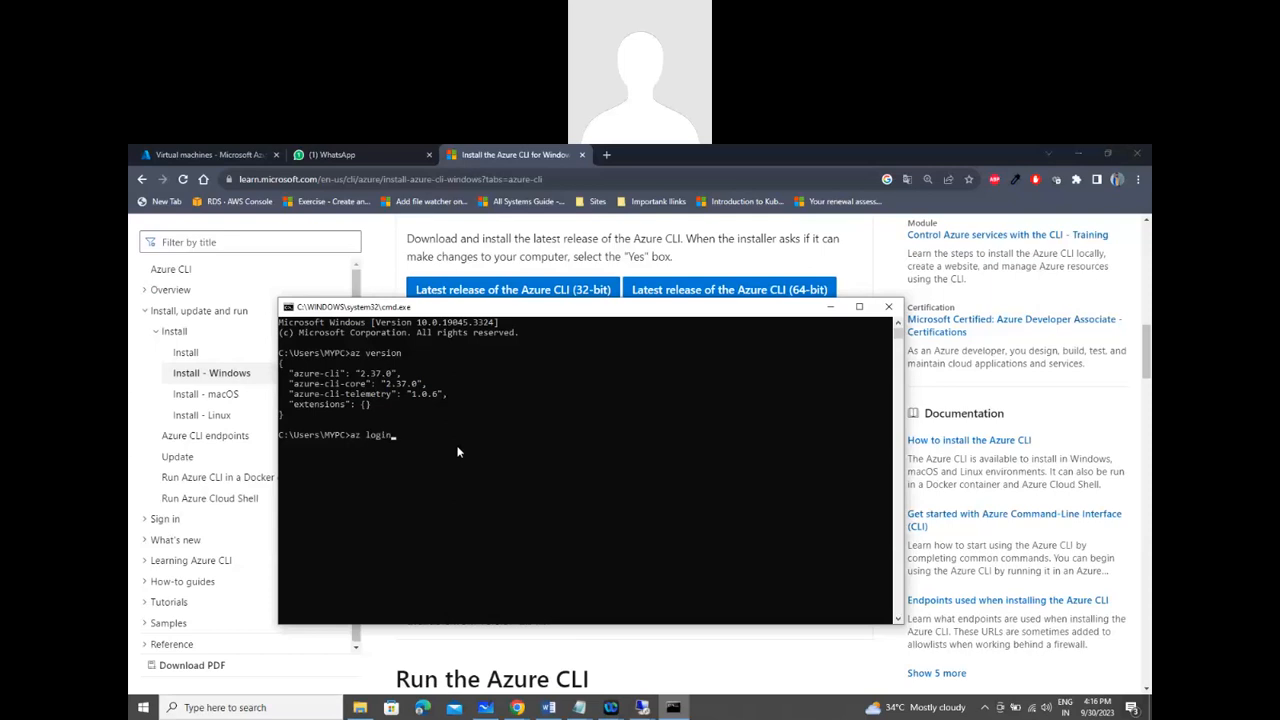
Run az login and pick your account in Edge until 'You have logged into Microsoft Azure!' appears
key(Return)
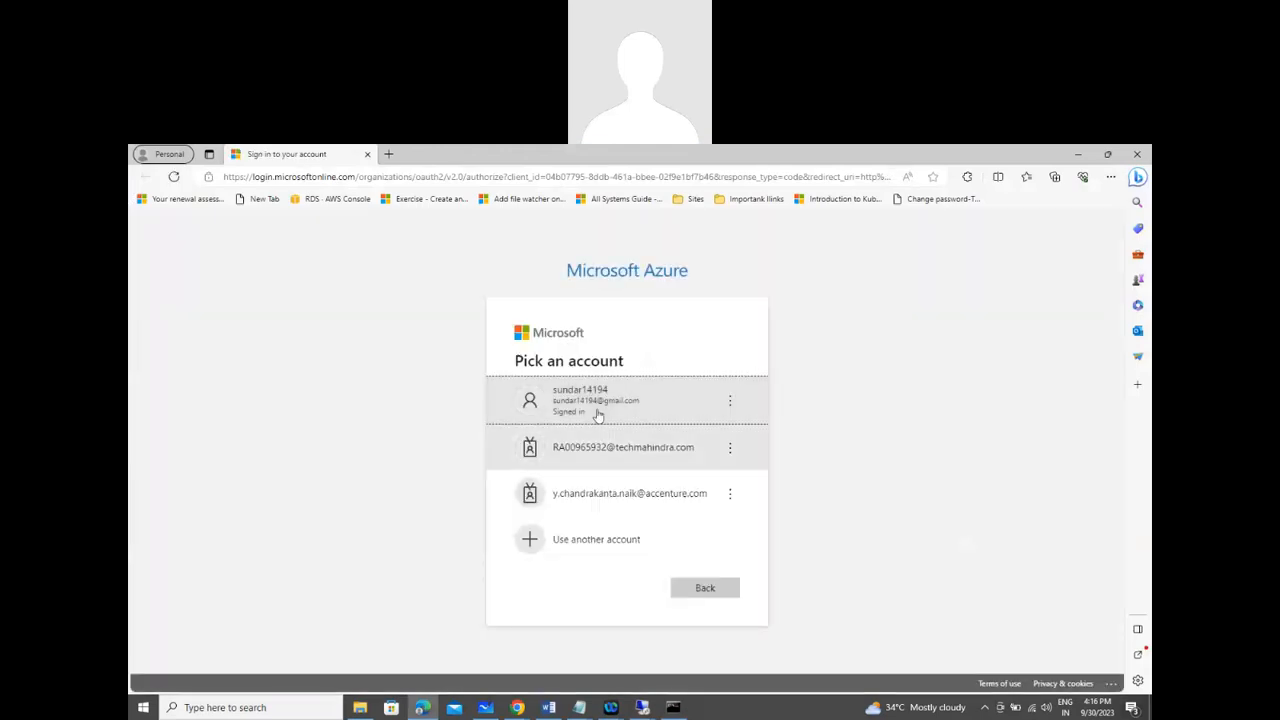
click(621, 400)
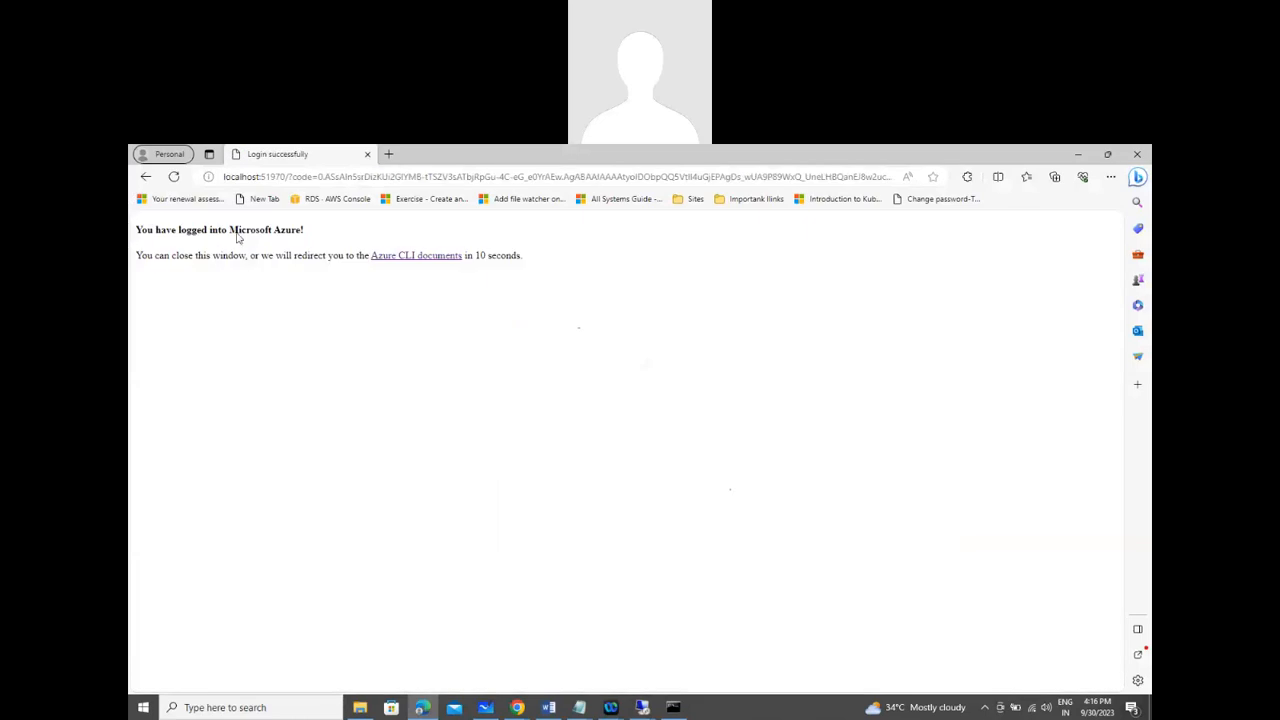
drag(323, 235, 135, 234)
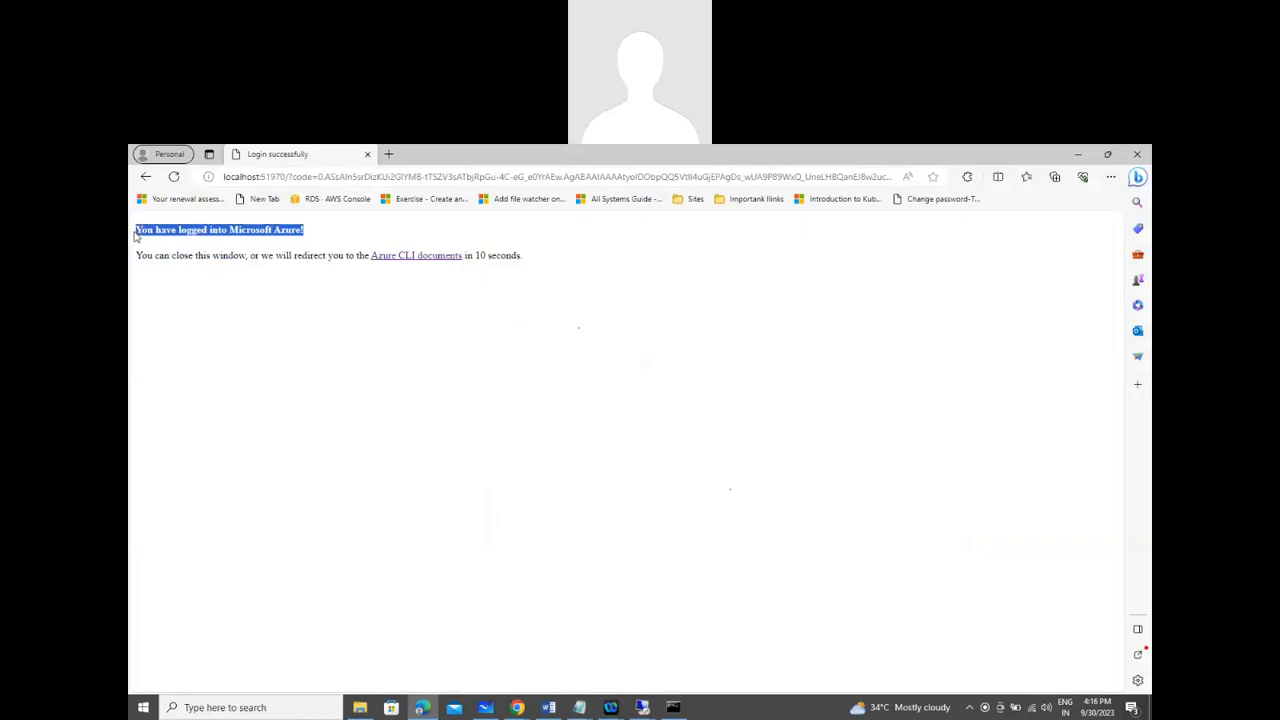
click(370, 220)
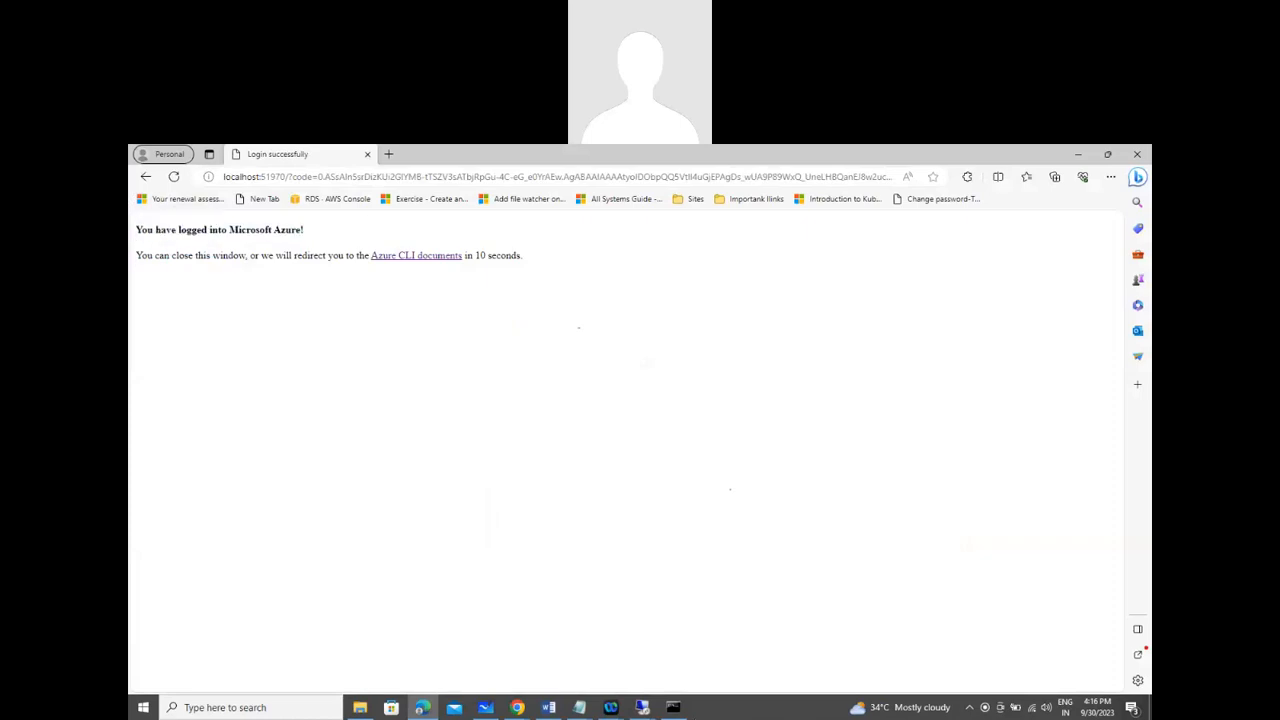
click(673, 707)
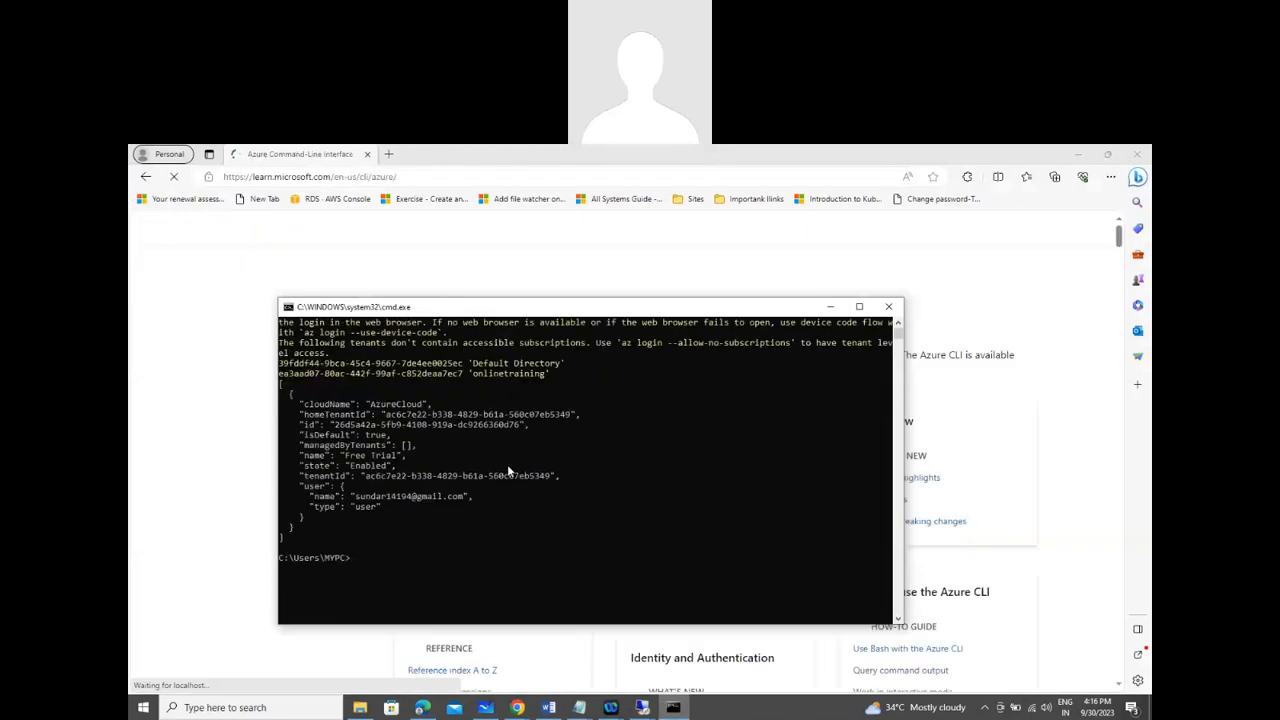
Maximize the console and highlight the Free Trial subscription's name, tenant and subscription id lines
key(super+Up)
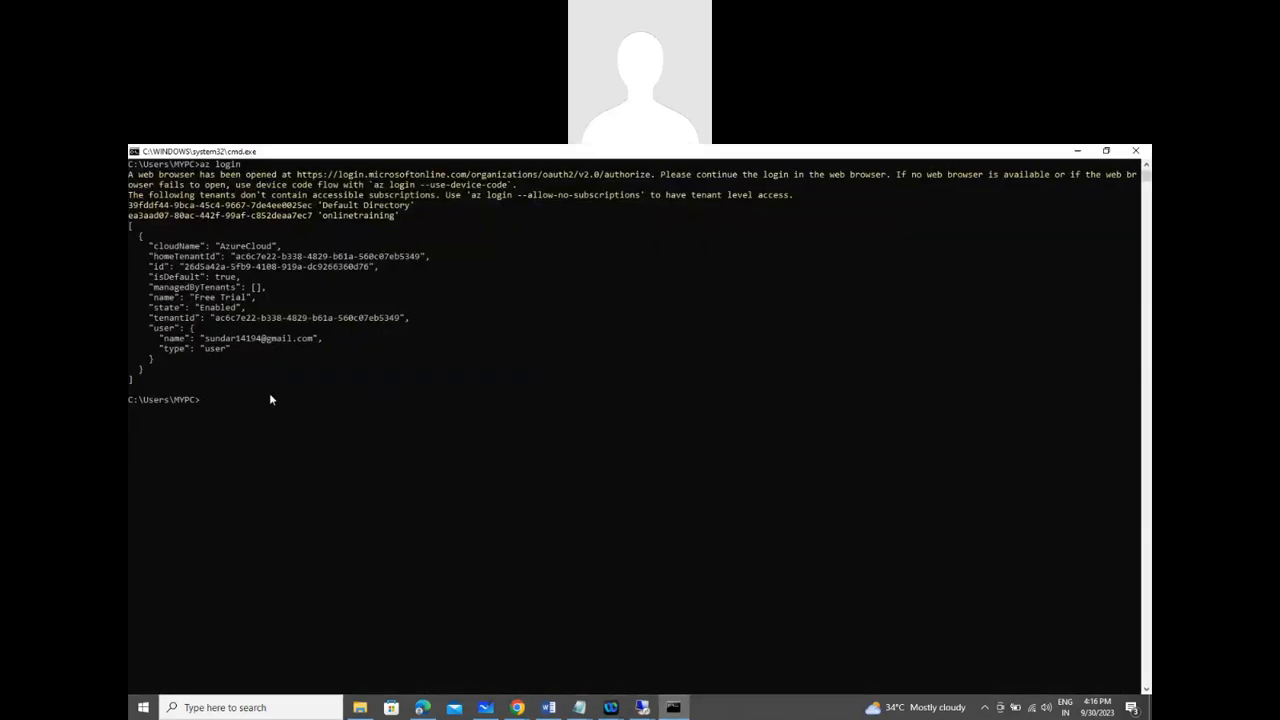
drag(133, 228, 151, 392)
click(248, 371)
click(155, 299)
click(166, 257)
drag(185, 267, 372, 268)
click(313, 325)
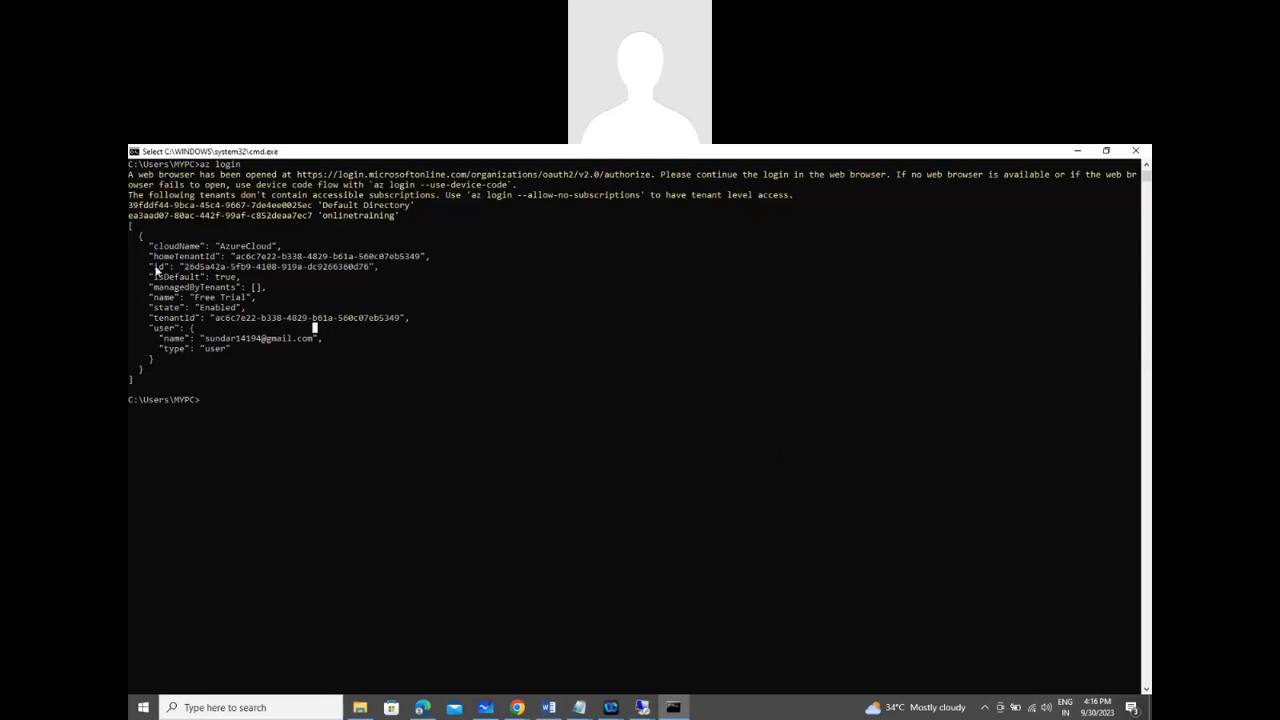
drag(152, 268, 368, 267)
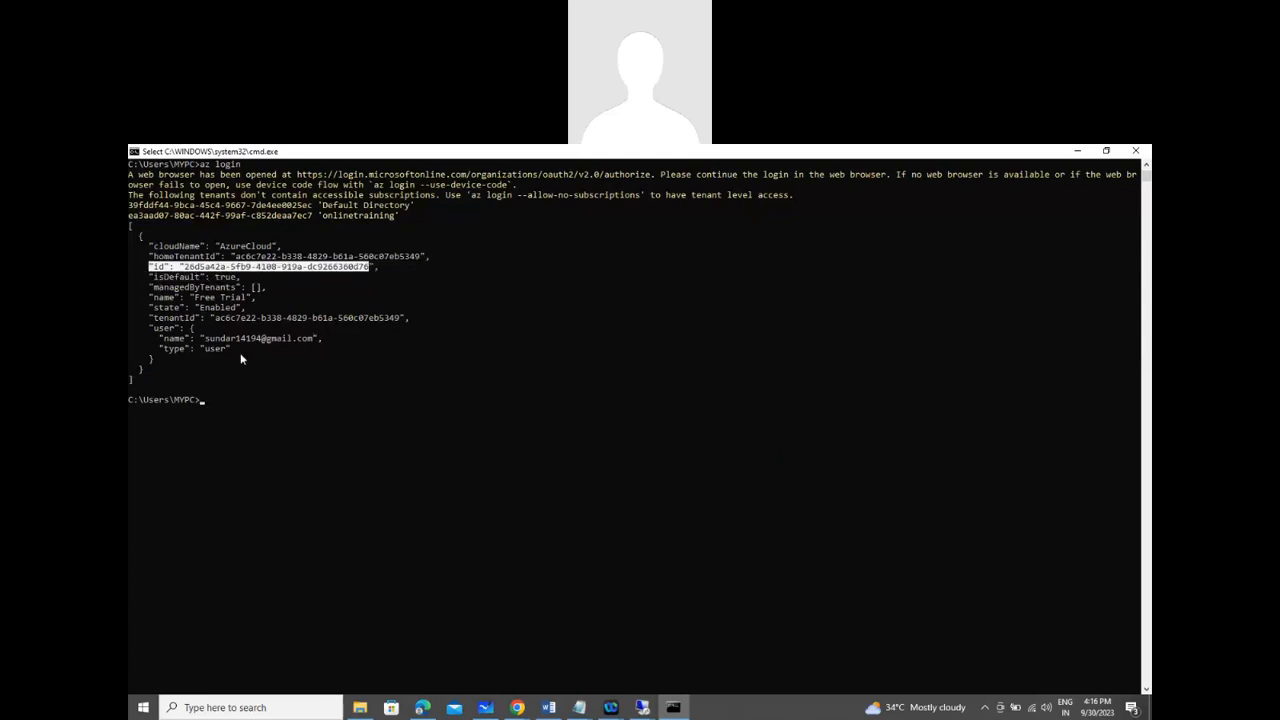
click(160, 418)
Run az account list and scroll through the Visual Studio Professional, CIO, Concierge and Free Trial subscriptions
drag(137, 304, 131, 226)
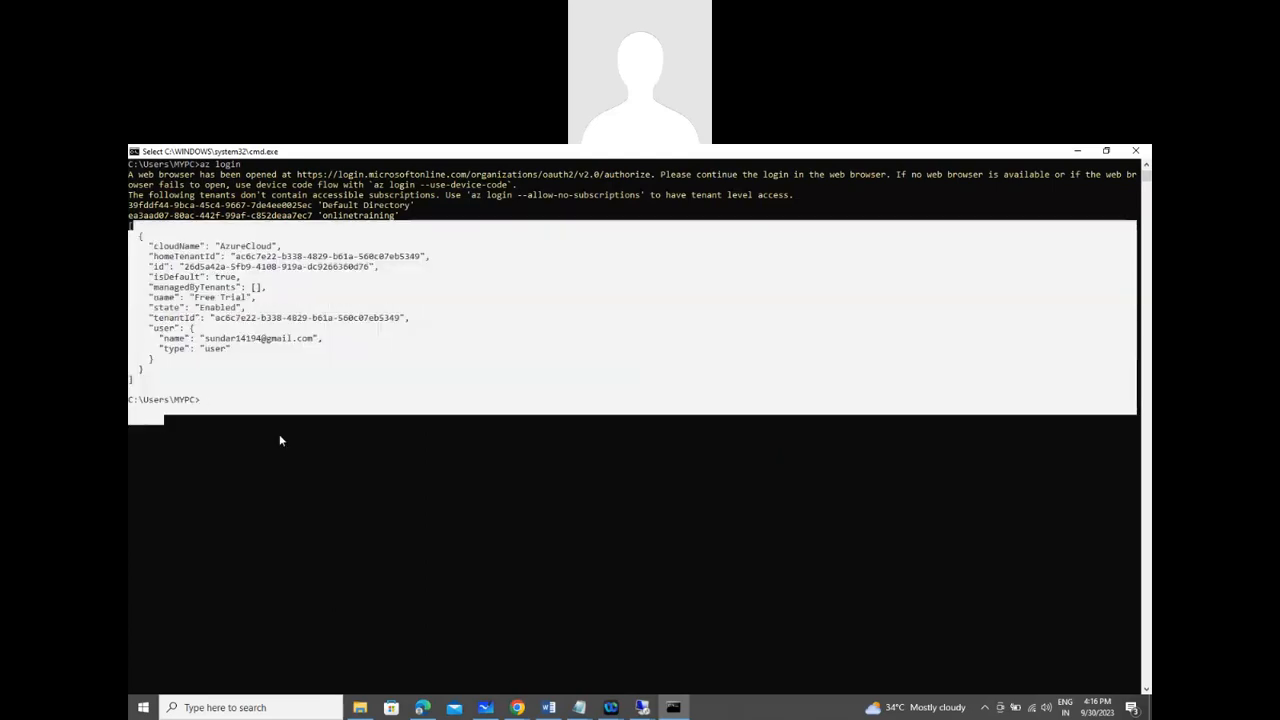
click(273, 389)
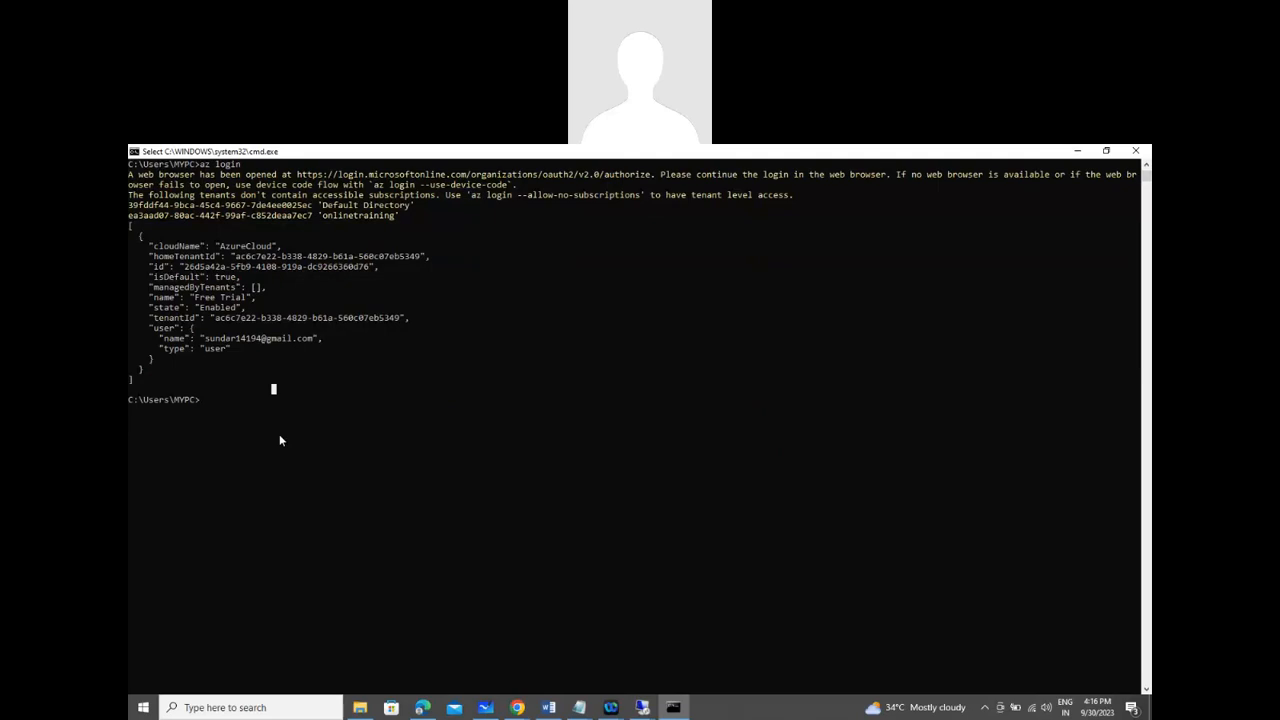
text(az account)
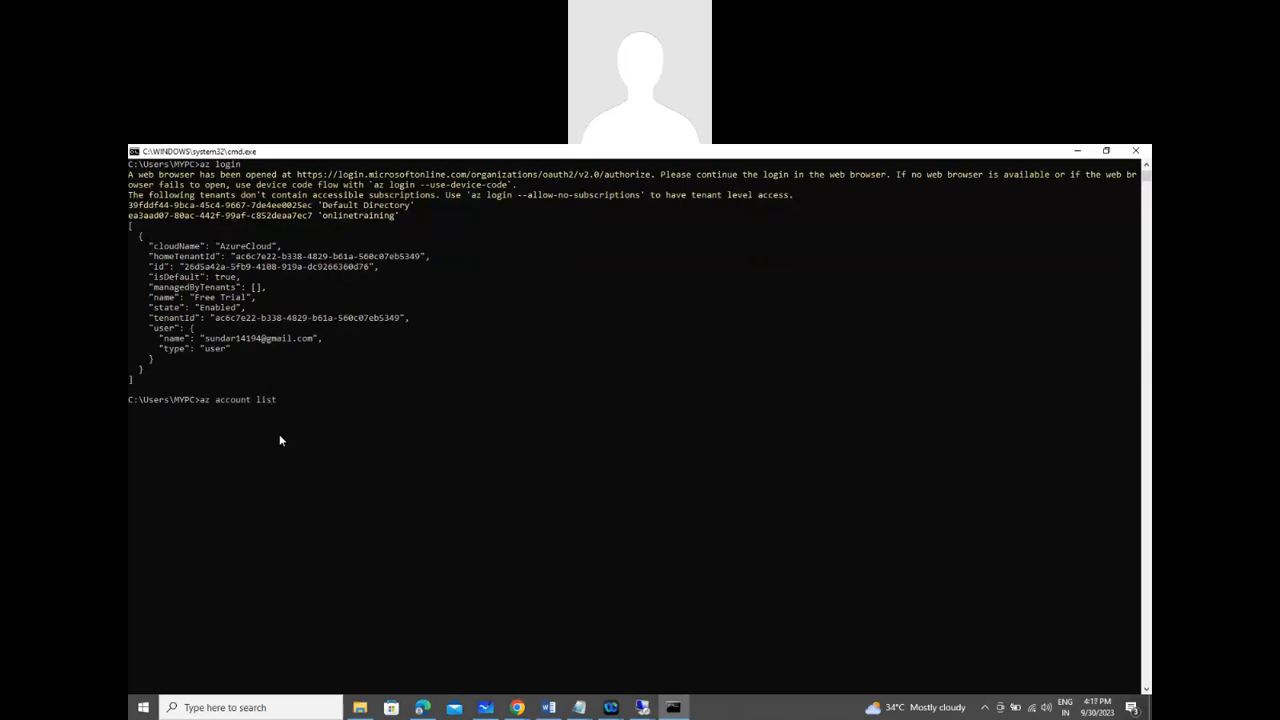
text( list)
key(Return)
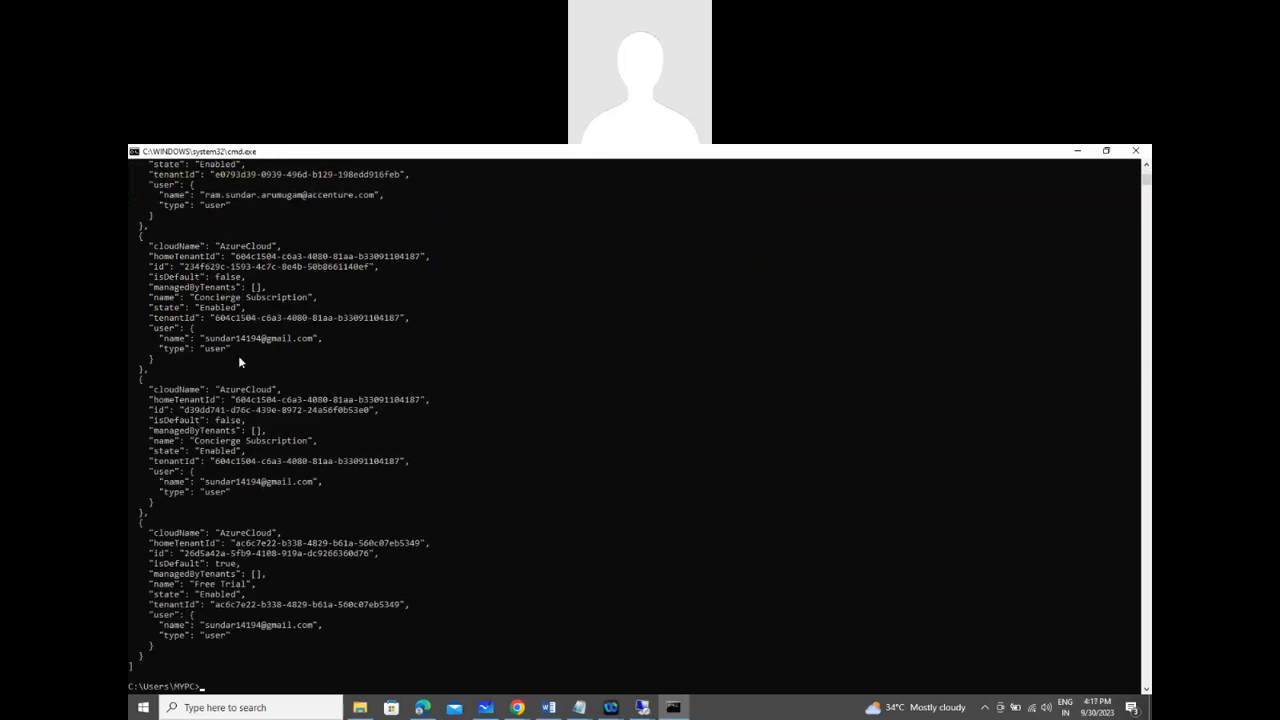
scroll(260, 258, up, 3)
scroll(260, 255, up, 10)
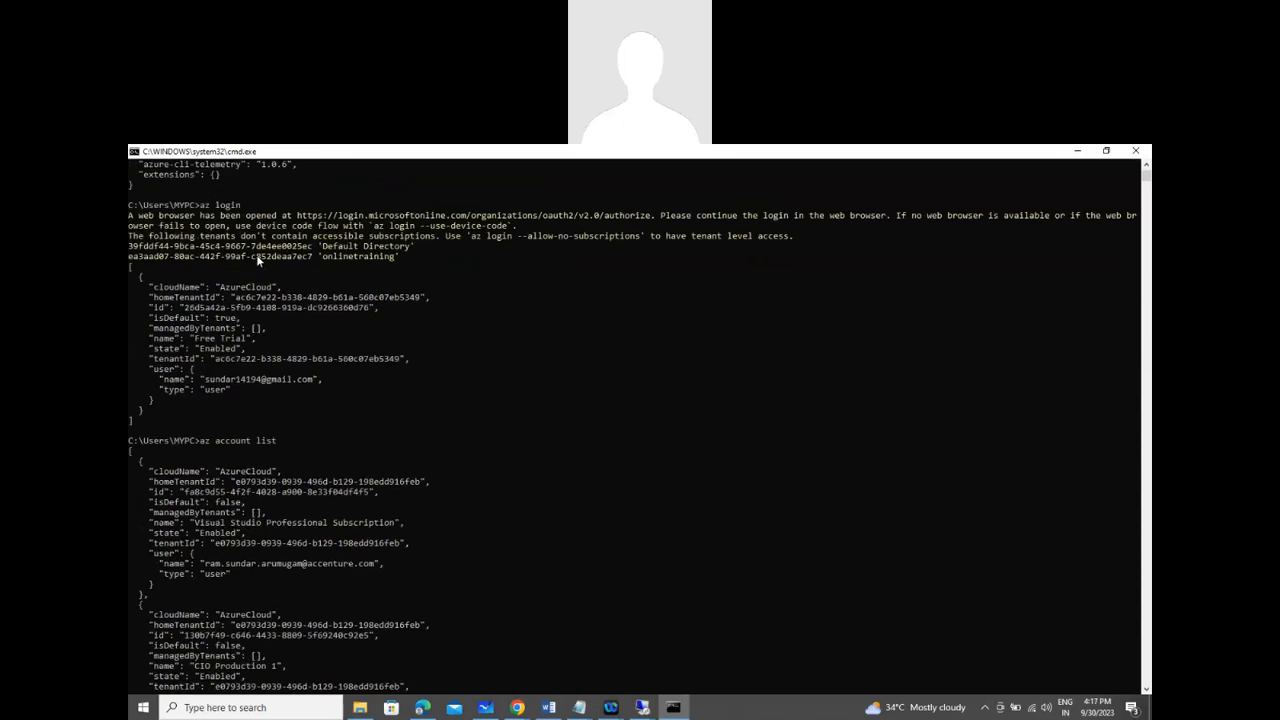
scroll(206, 314, down, 11)
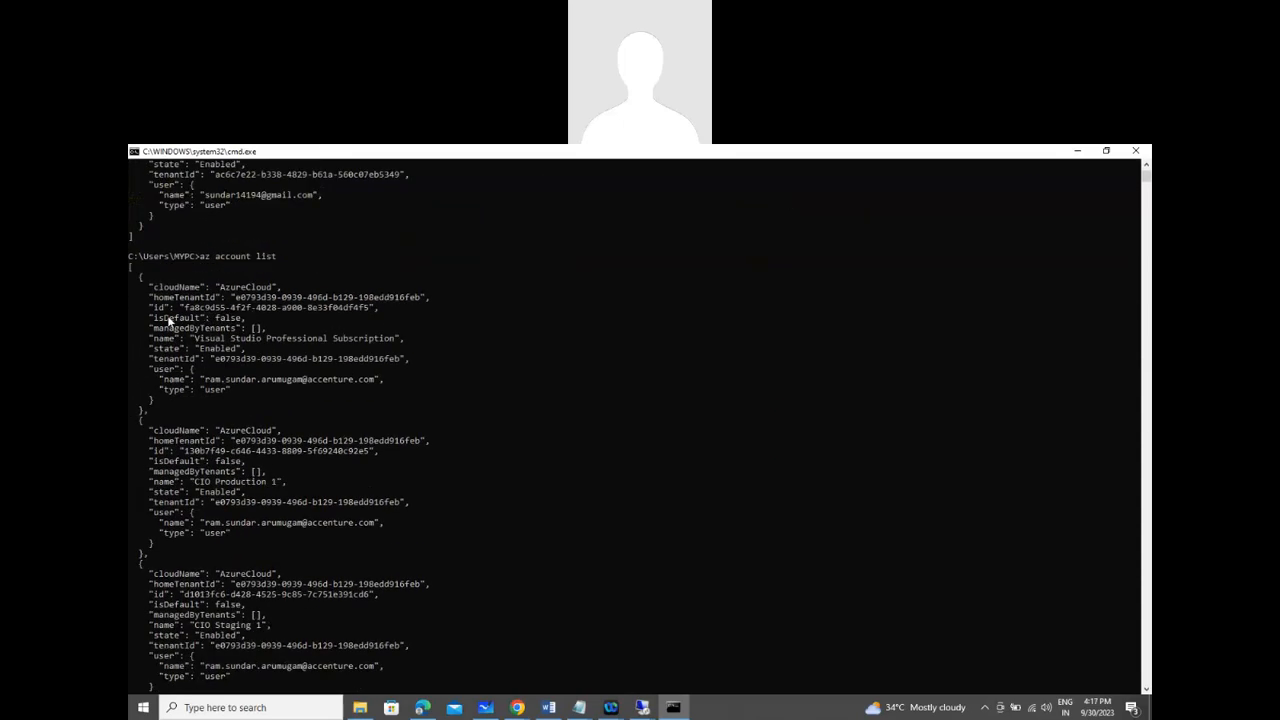
scroll(174, 305, down, 7)
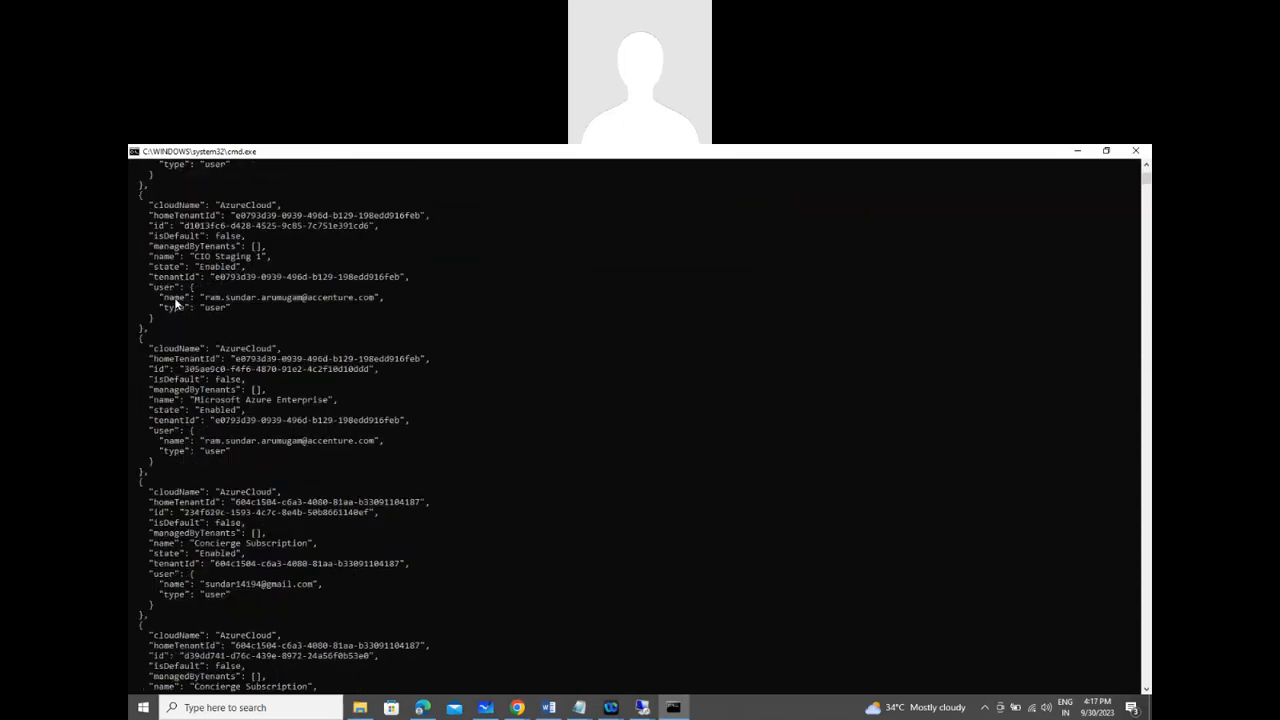
scroll(177, 303, down, 3)
scroll(178, 302, down, 7)
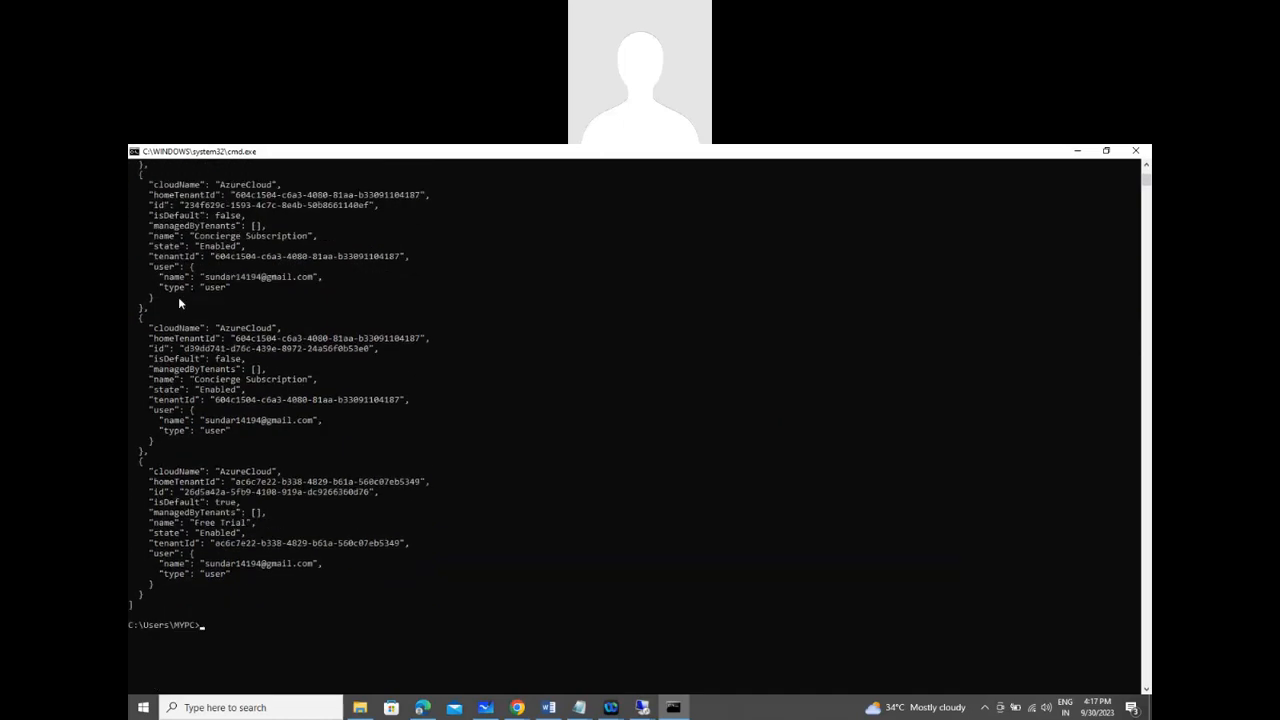
scroll(304, 384, down, 3)
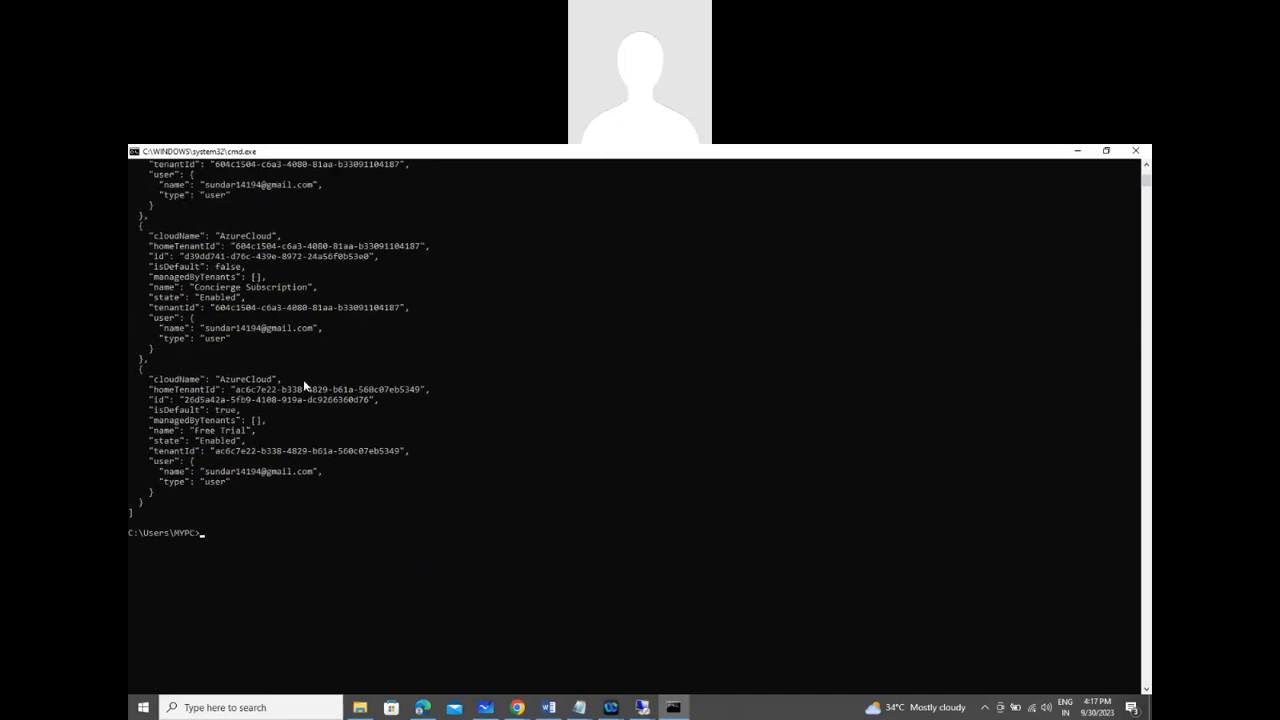
key(Up)
text(--output table)
key(Return)
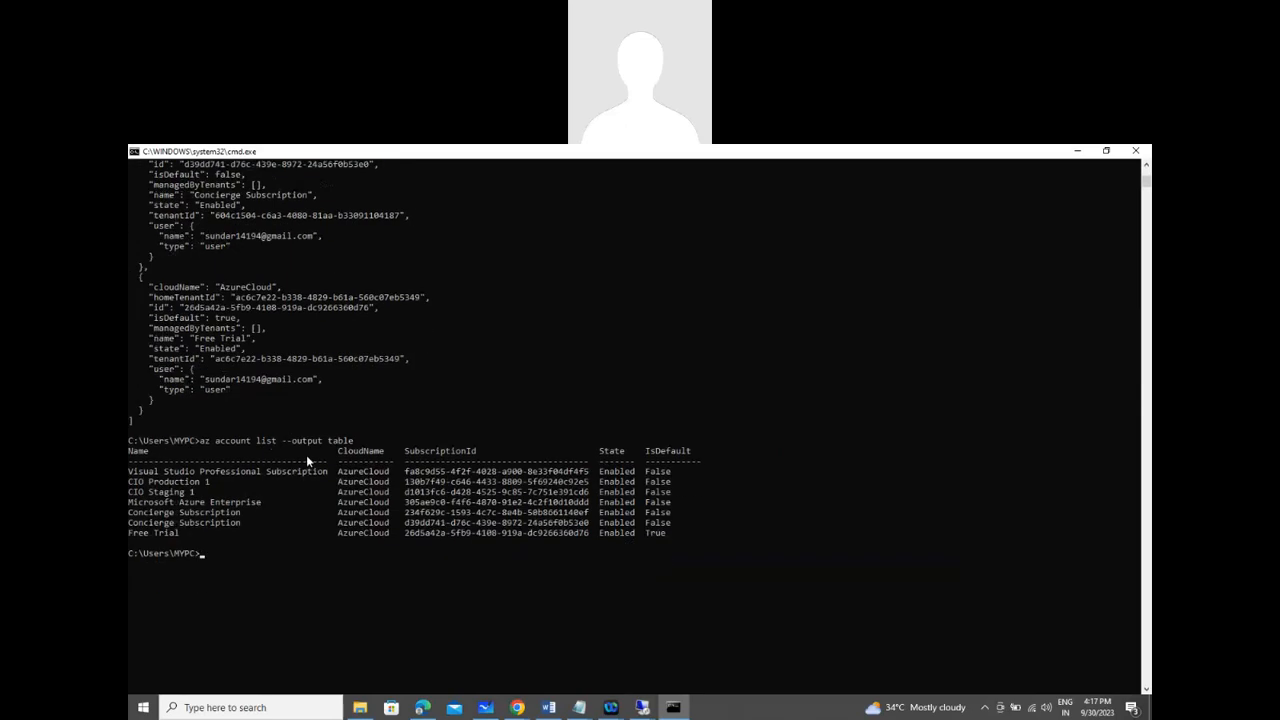
click(191, 512)
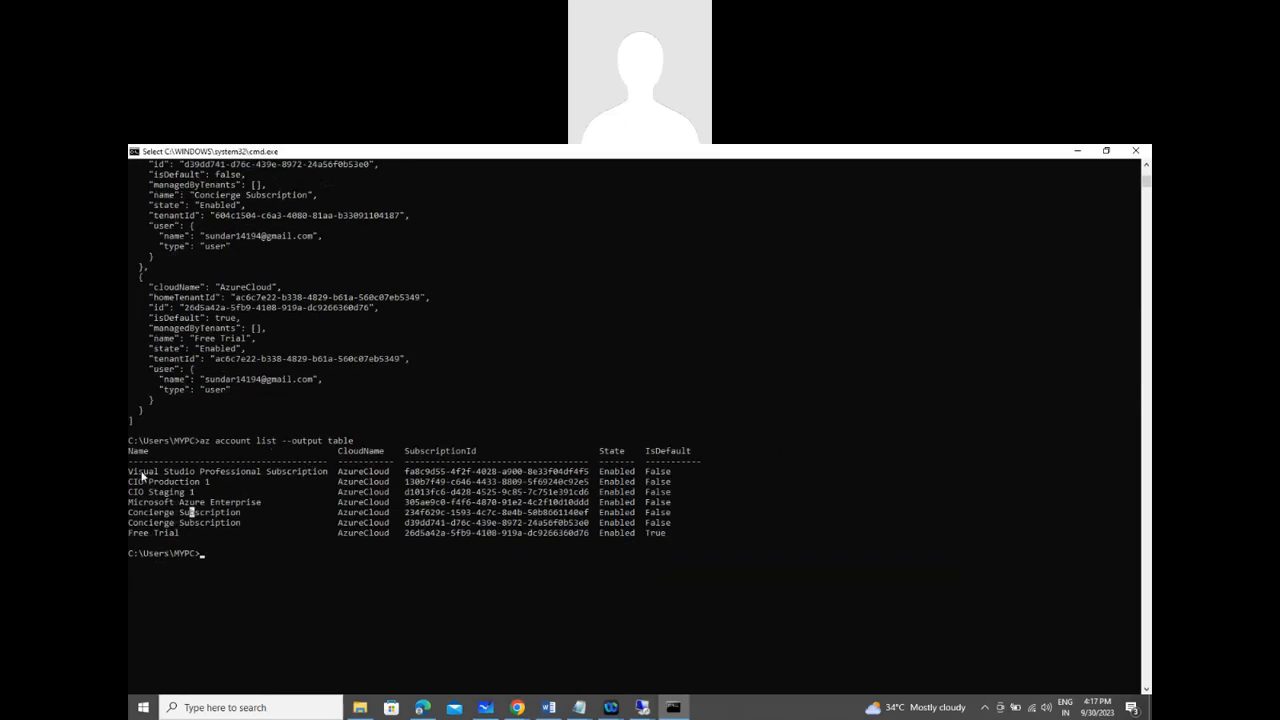
drag(142, 477, 680, 534)
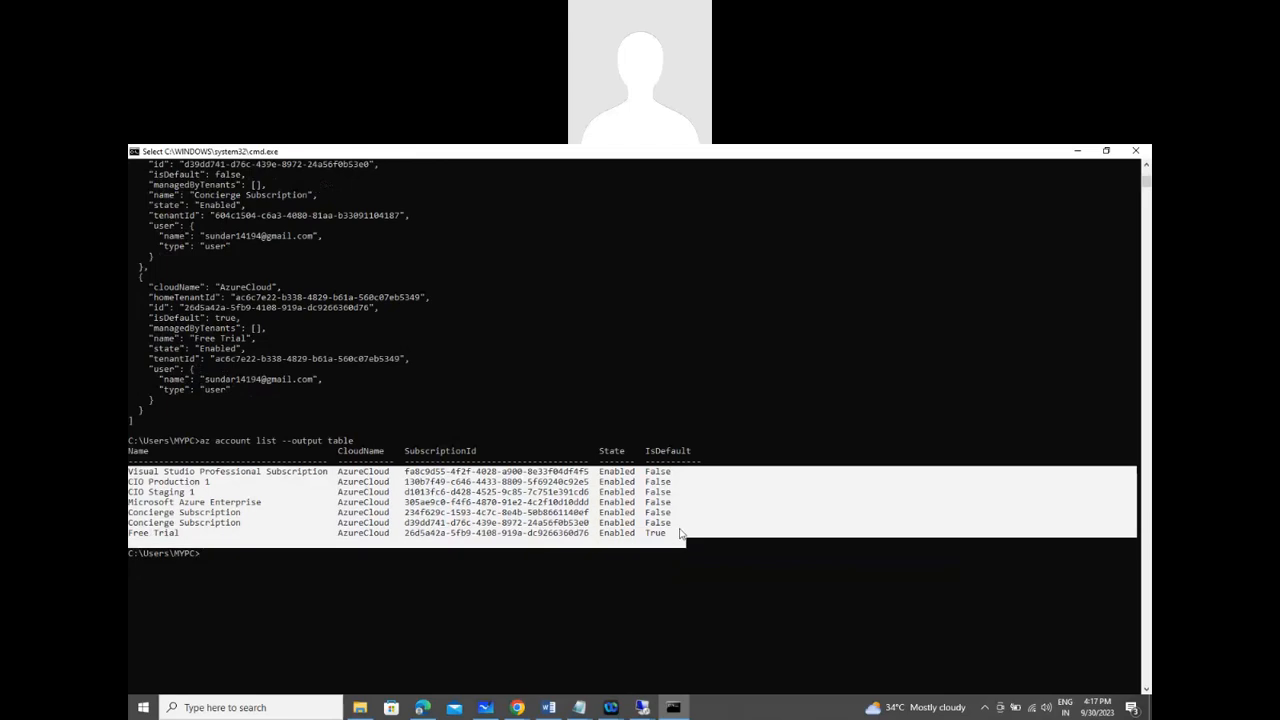
click(680, 534)
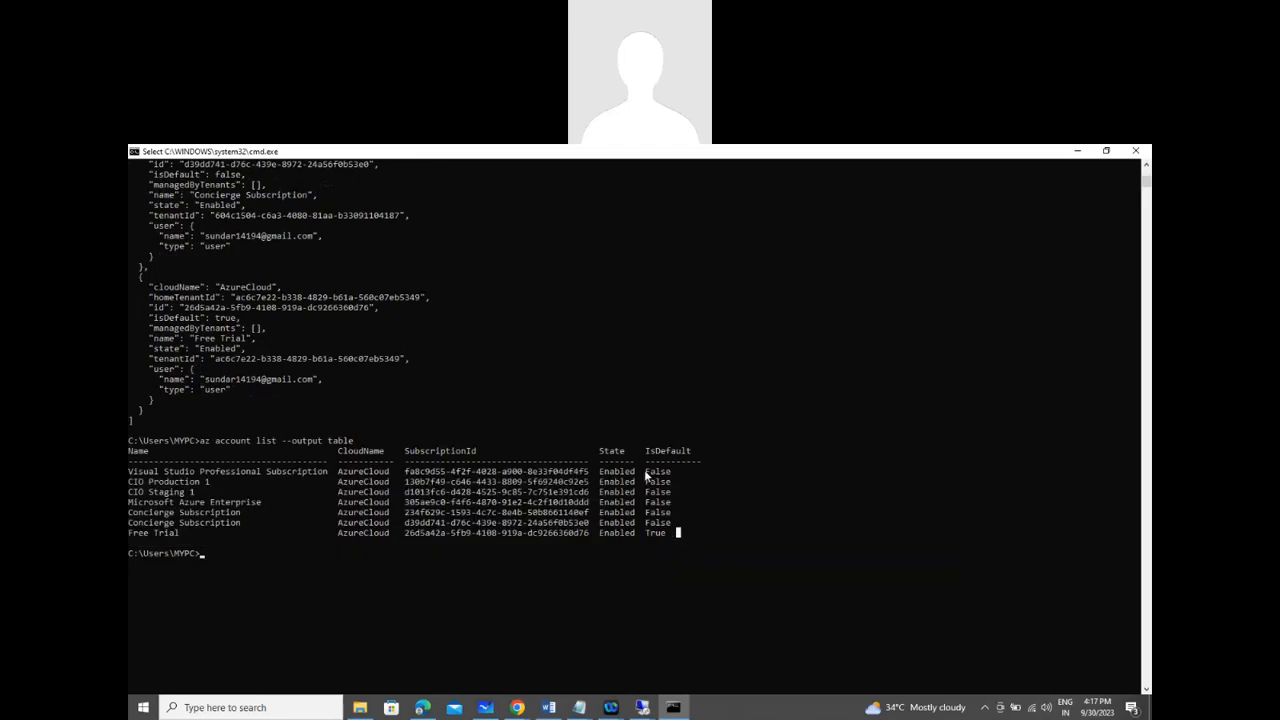
drag(645, 475, 130, 533)
scroll(172, 509, down, 2)
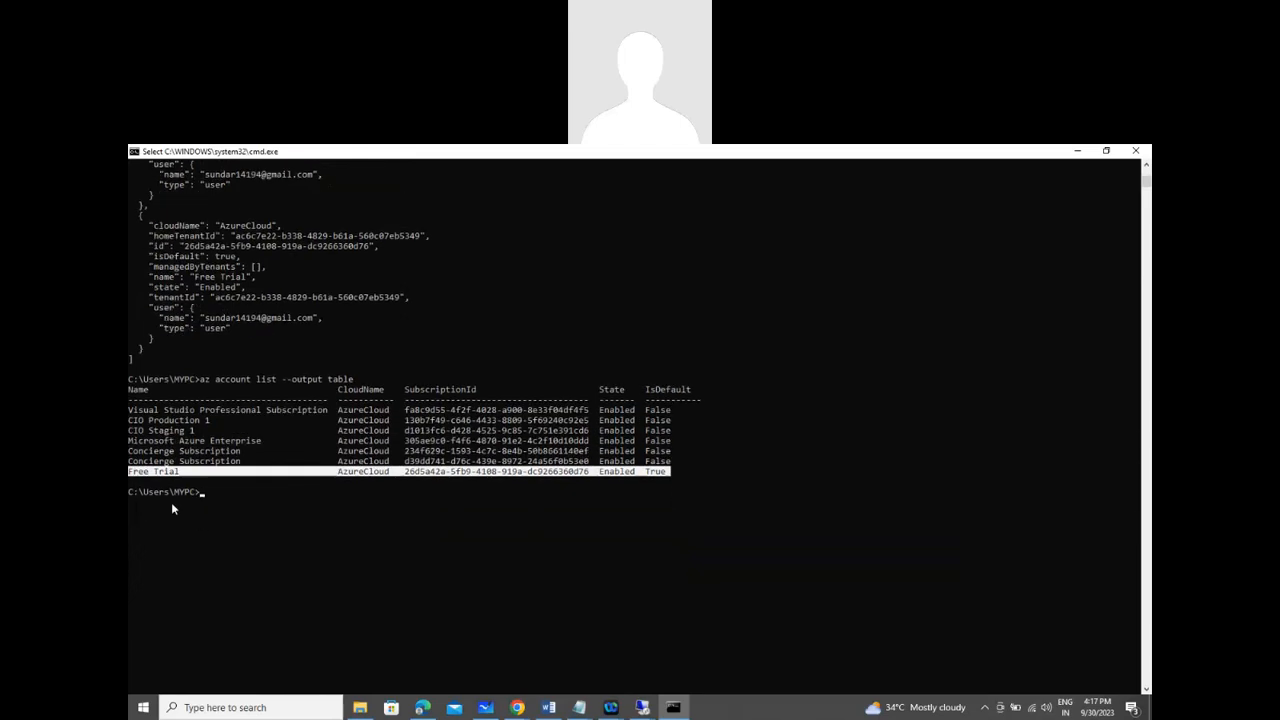
drag(130, 471, 667, 474)
click(631, 491)
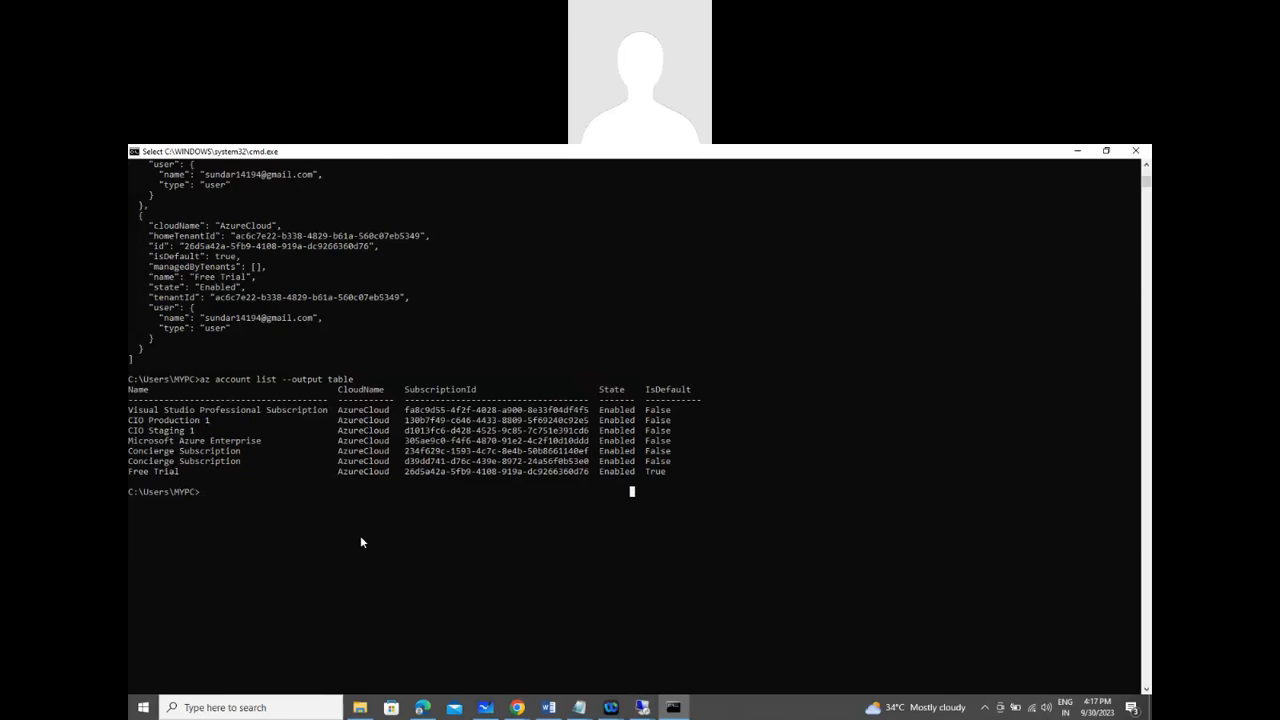
Run az group create --name AzureCLI-RG and inspect the error saying a location is required
key(Escape)
text(az group)
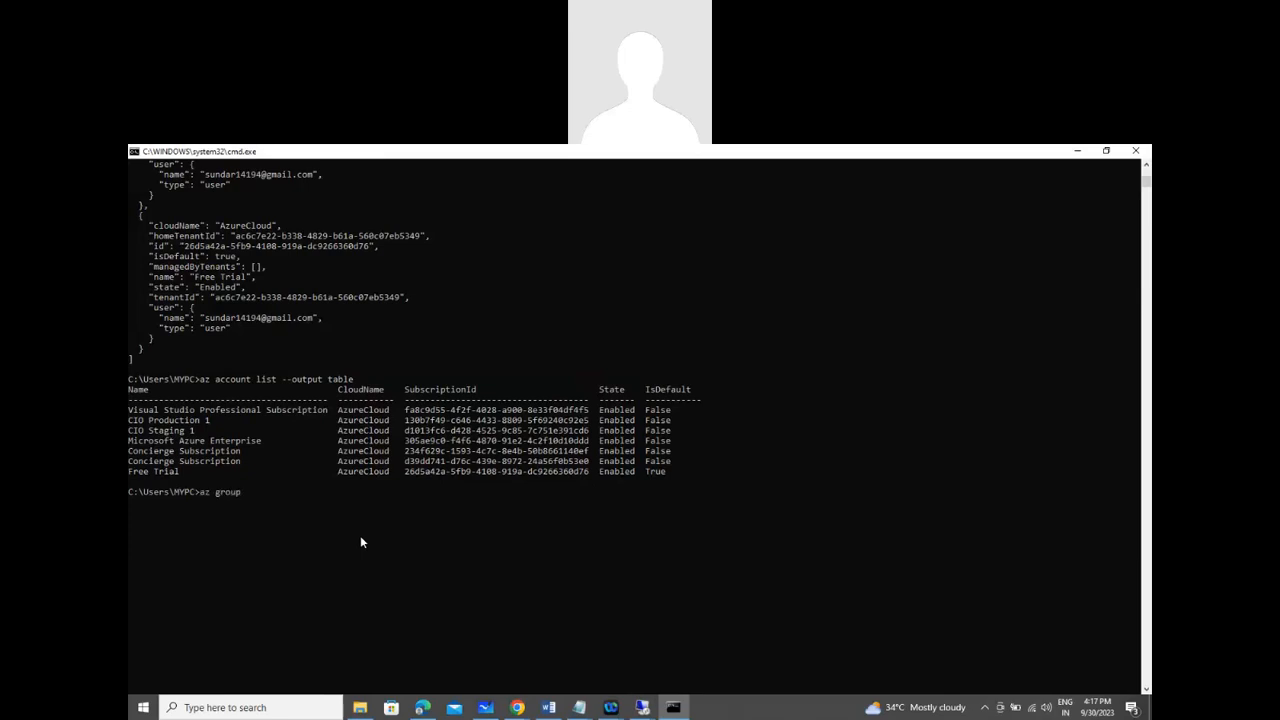
text( create --name)
key(BackSpace)
key(BackSpace)
text(AzureCLI-RG)
key(Return)
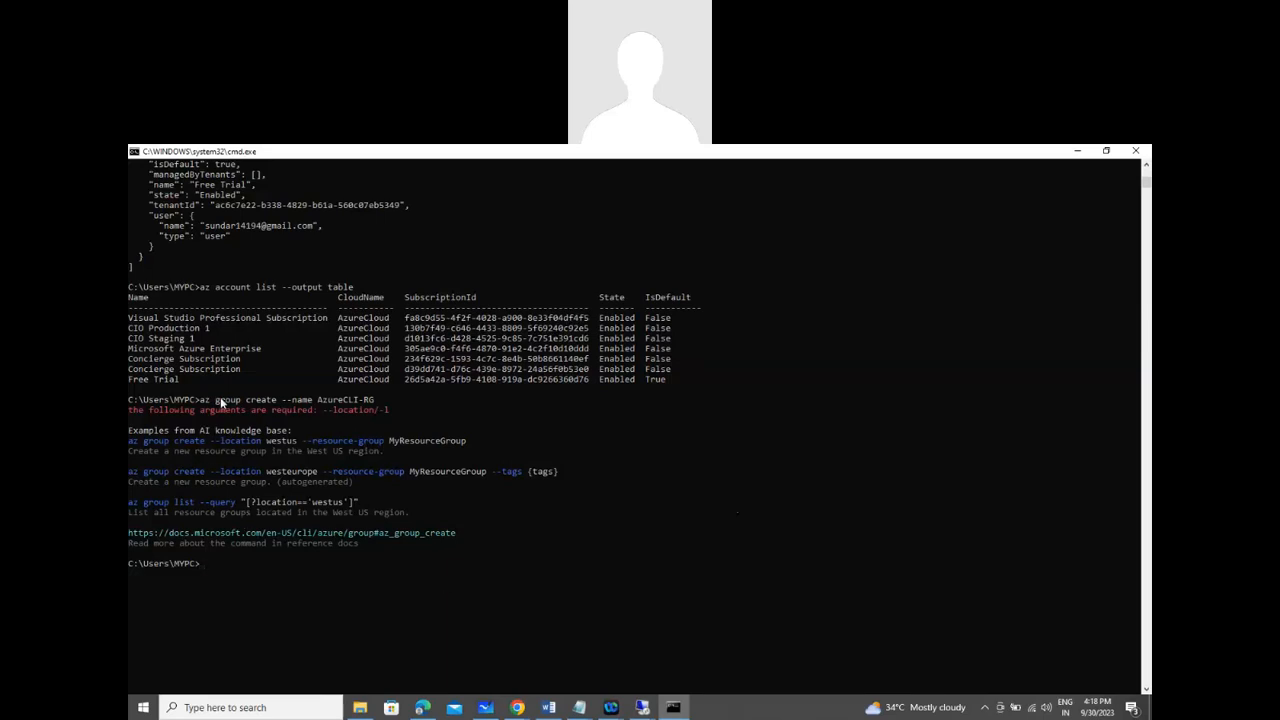
drag(220, 399, 360, 409)
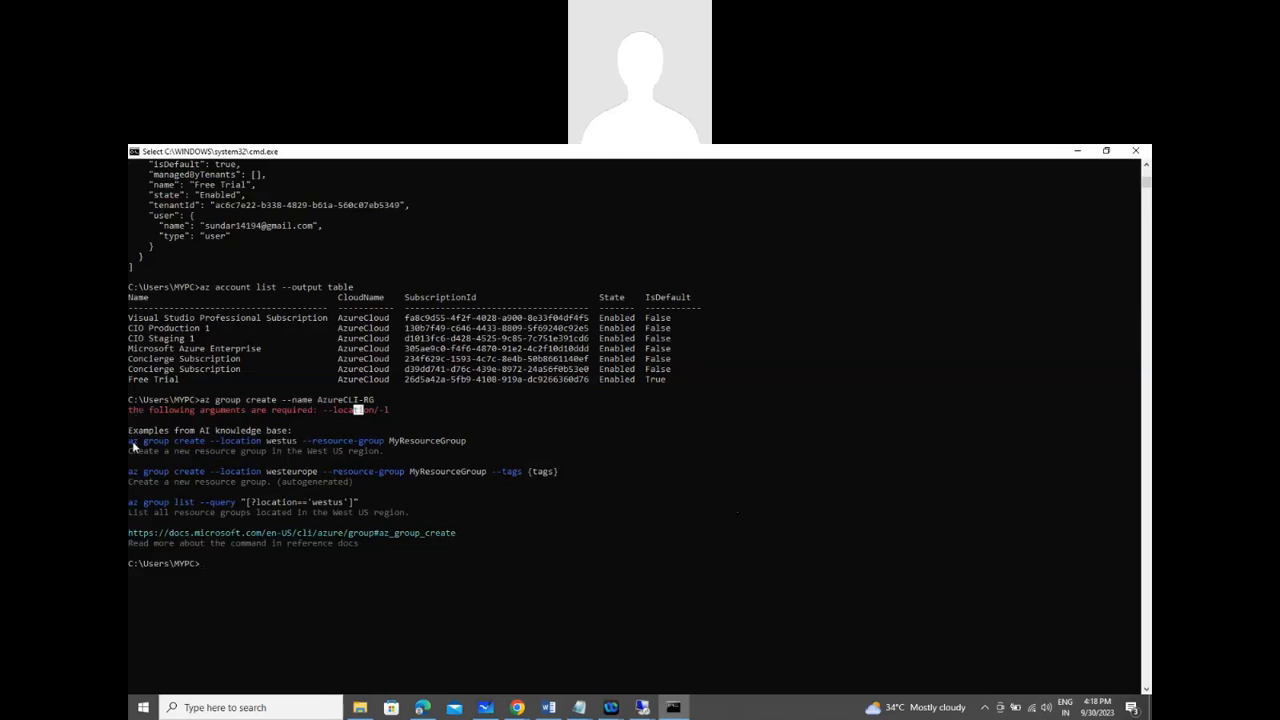
click(130, 440)
drag(130, 440, 165, 435)
click(248, 419)
drag(282, 440, 358, 441)
click(274, 559)
Edit the recalled command to az group create --resource-group AzureCLI-RG --location eastus
key(Up)
key(BackSpace)
key(BackSpace)
key(BackSpace)
key(BackSpace)
key(BackSpace)
key(BackSpace)
key(BackSpace)
key(BackSpace)
key(BackSpace)
key(BackSpace)
key(BackSpace)
key(BackSpace)
key(BackSpace)
key(BackSpace)
key(BackSpace)
key(BackSpace)
key(BackSpace)
key(BackSpace)
key(BackSpace)
key(BackSpace)
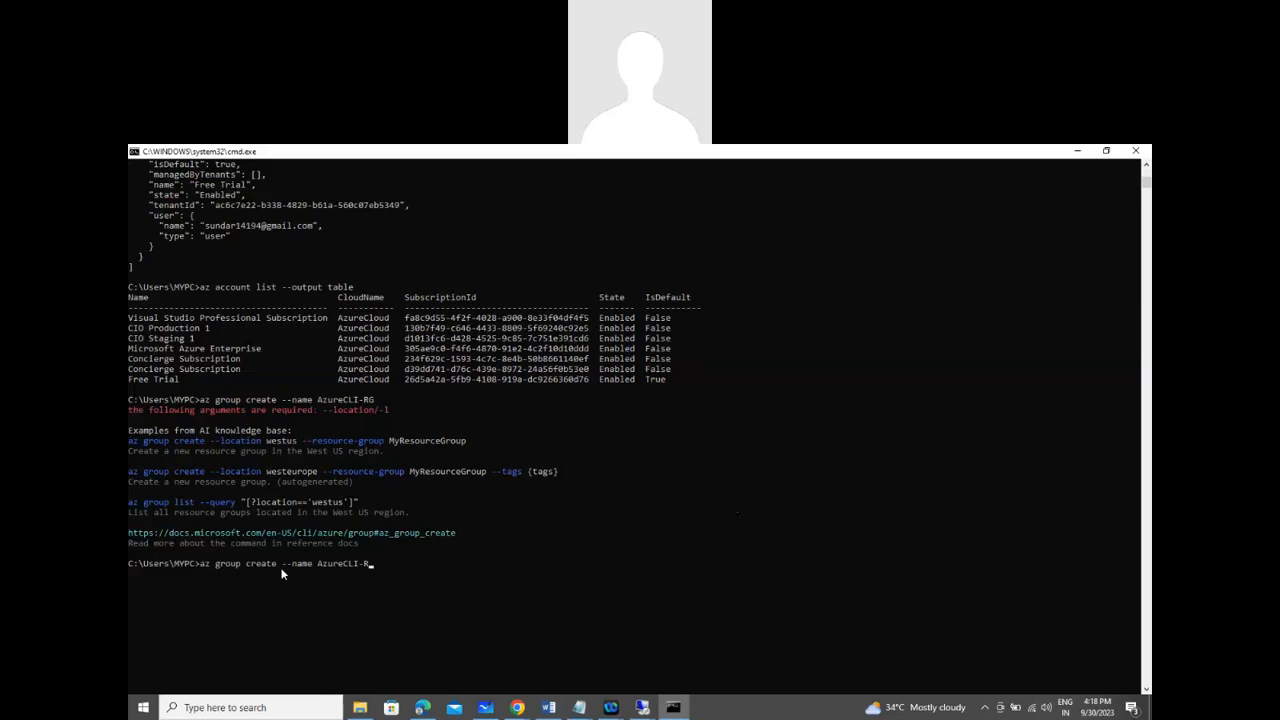
text(e --resource-group AzureCLI-RG --location)
text(eastus)
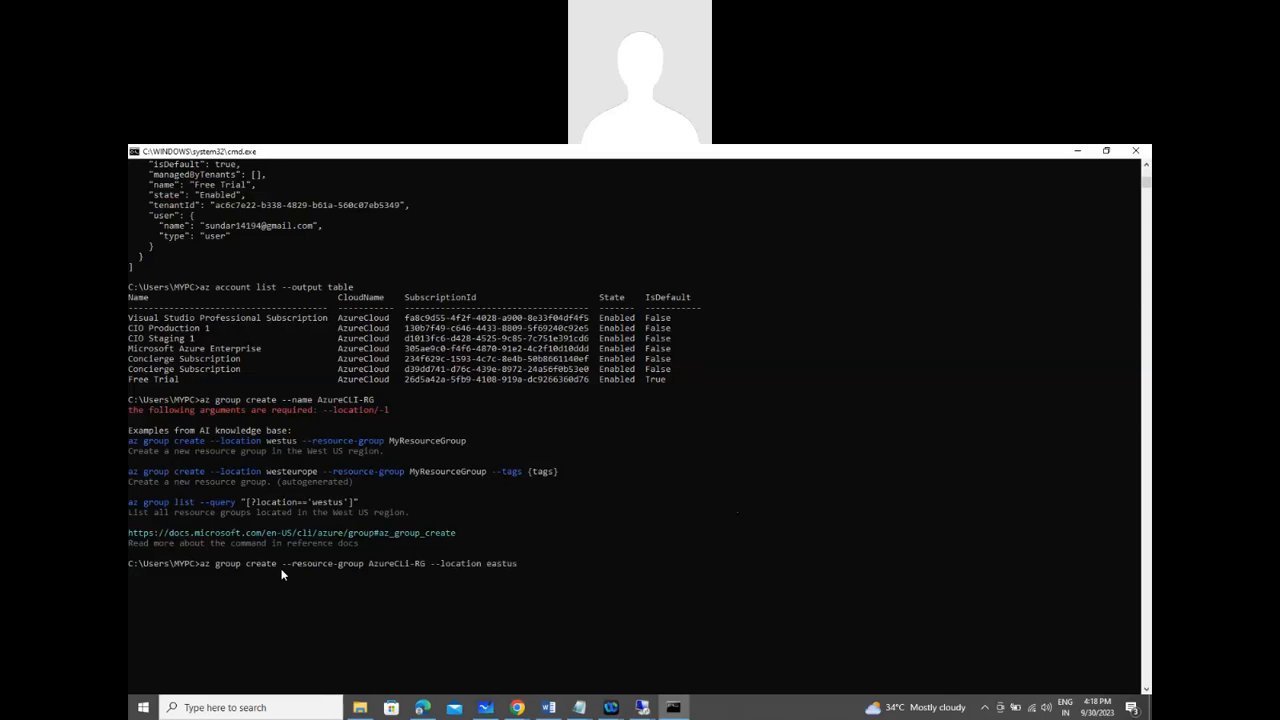
scroll(389, 564, down, 2)
Run the eastus create command and check the JSON shows AzureCLI-RG with provisioningState Succeeded
key(Return)
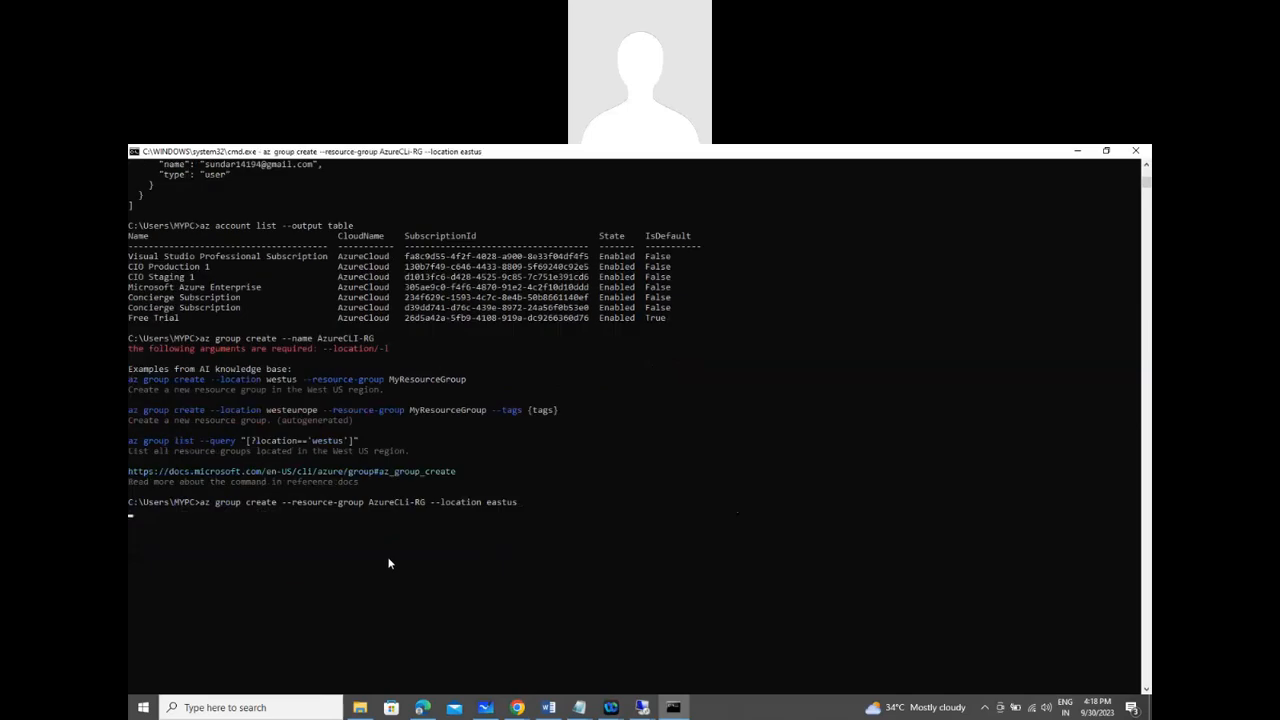
scroll(492, 532, down, 1)
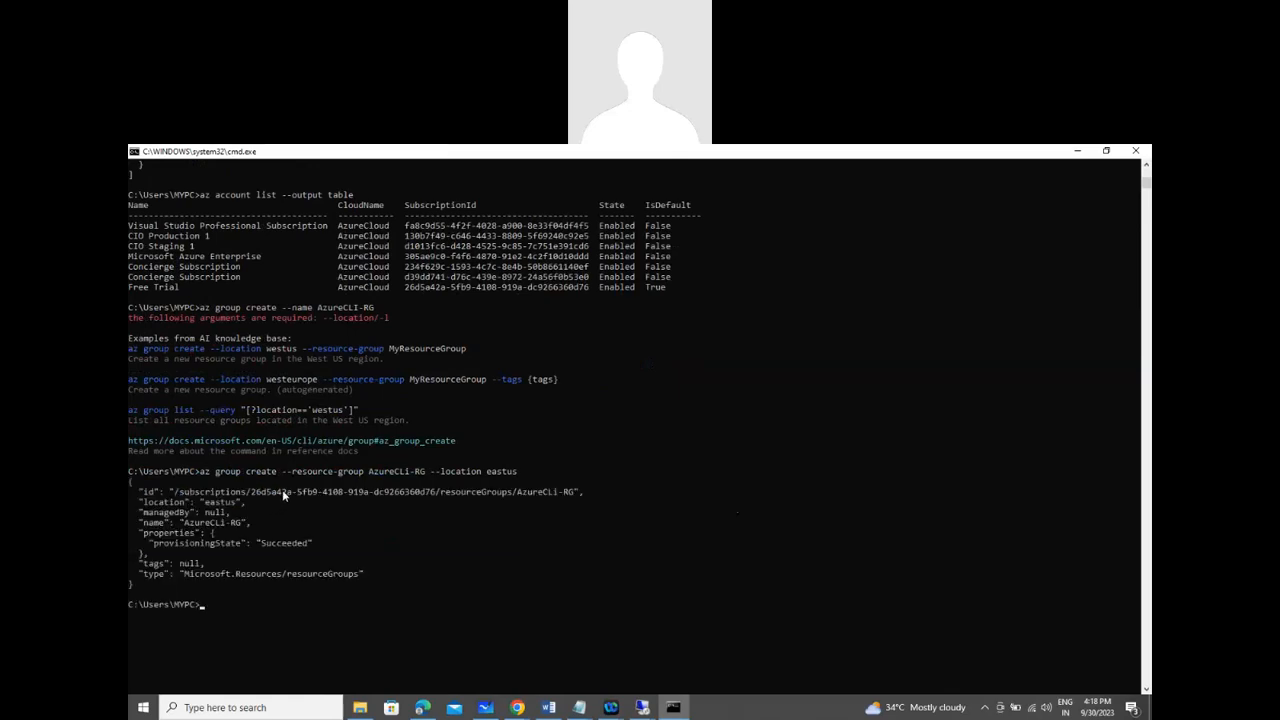
scroll(282, 489, down, 2)
scroll(280, 492, up, 1)
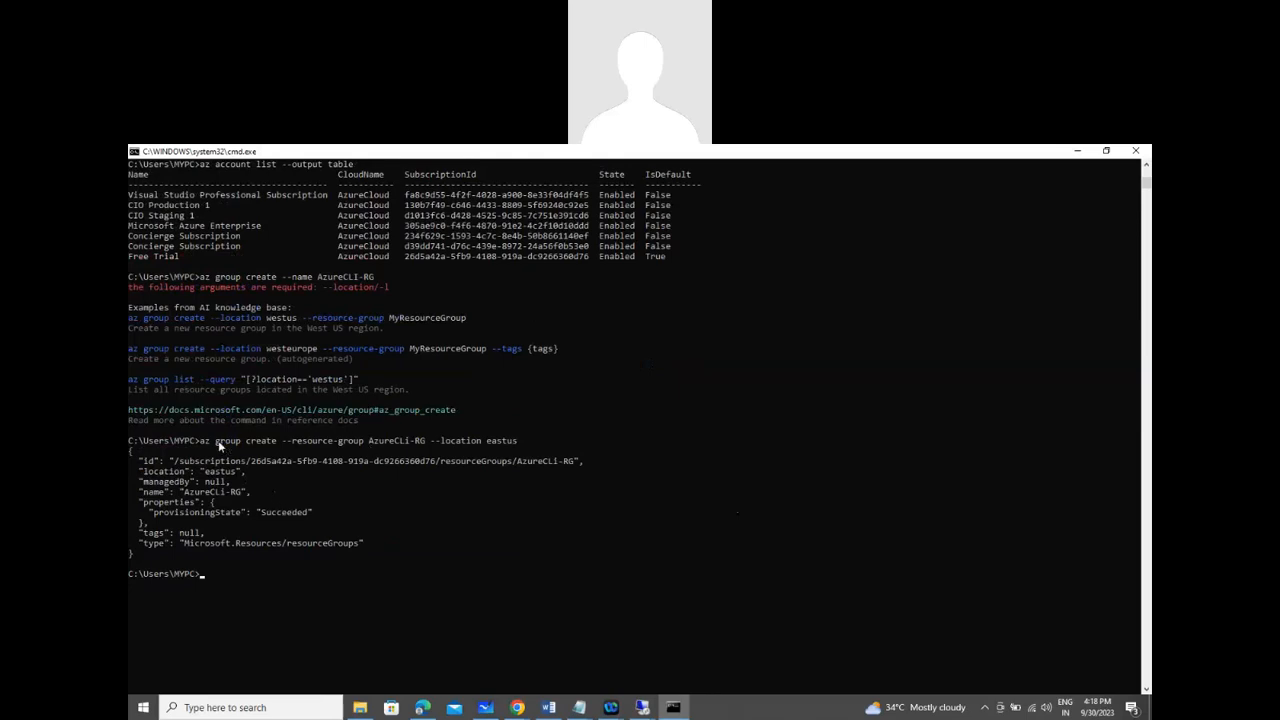
drag(204, 439, 488, 440)
click(387, 461)
click(300, 502)
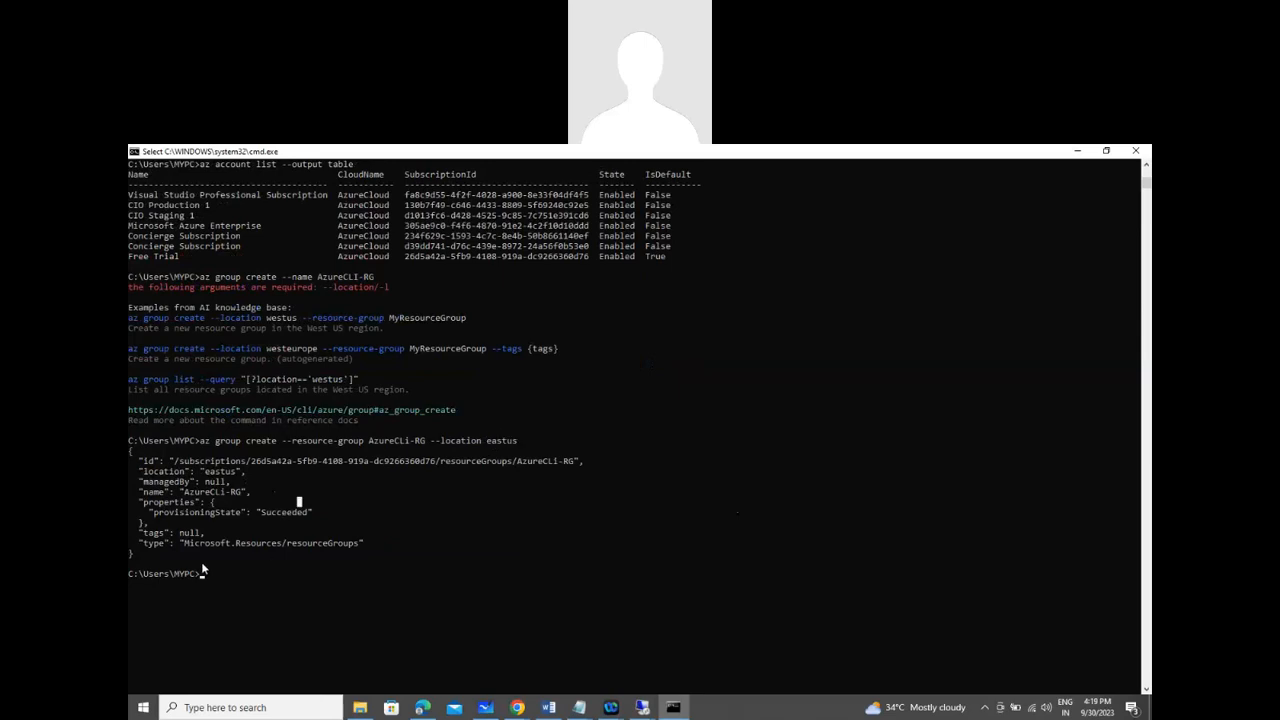
drag(204, 577, 129, 440)
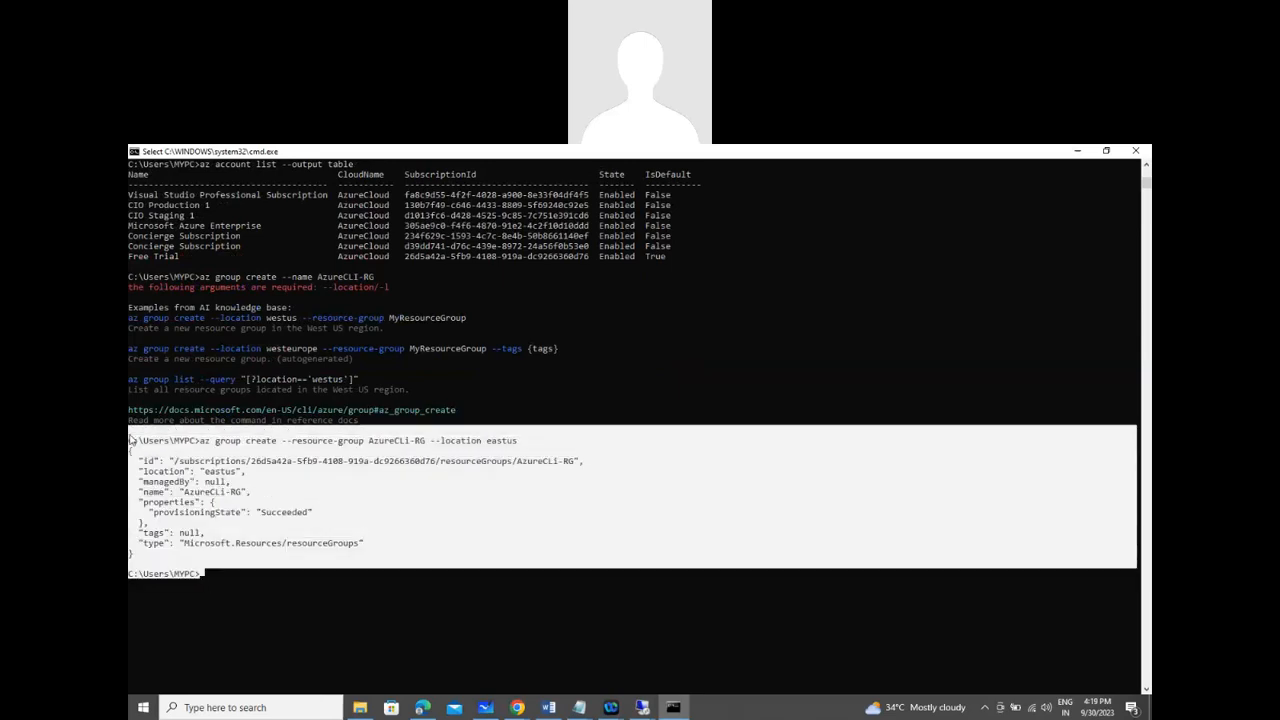
click(348, 492)
scroll(262, 488, down, 2)
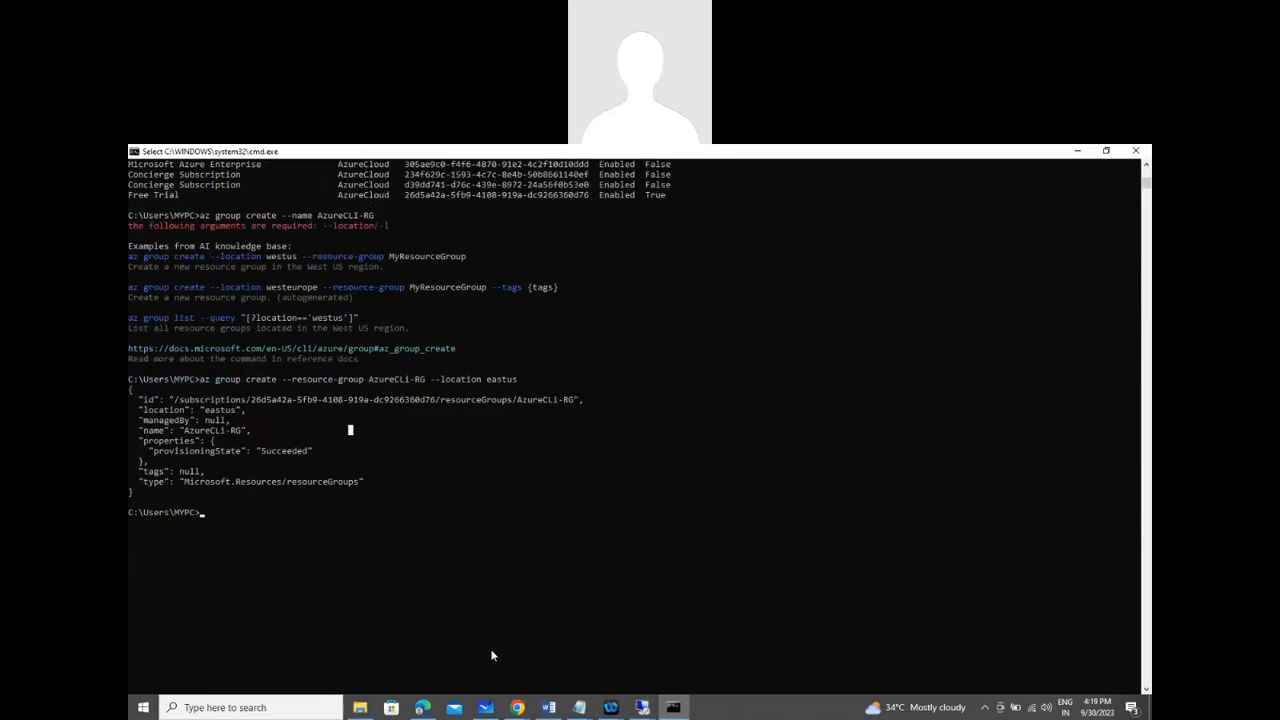
click(517, 707)
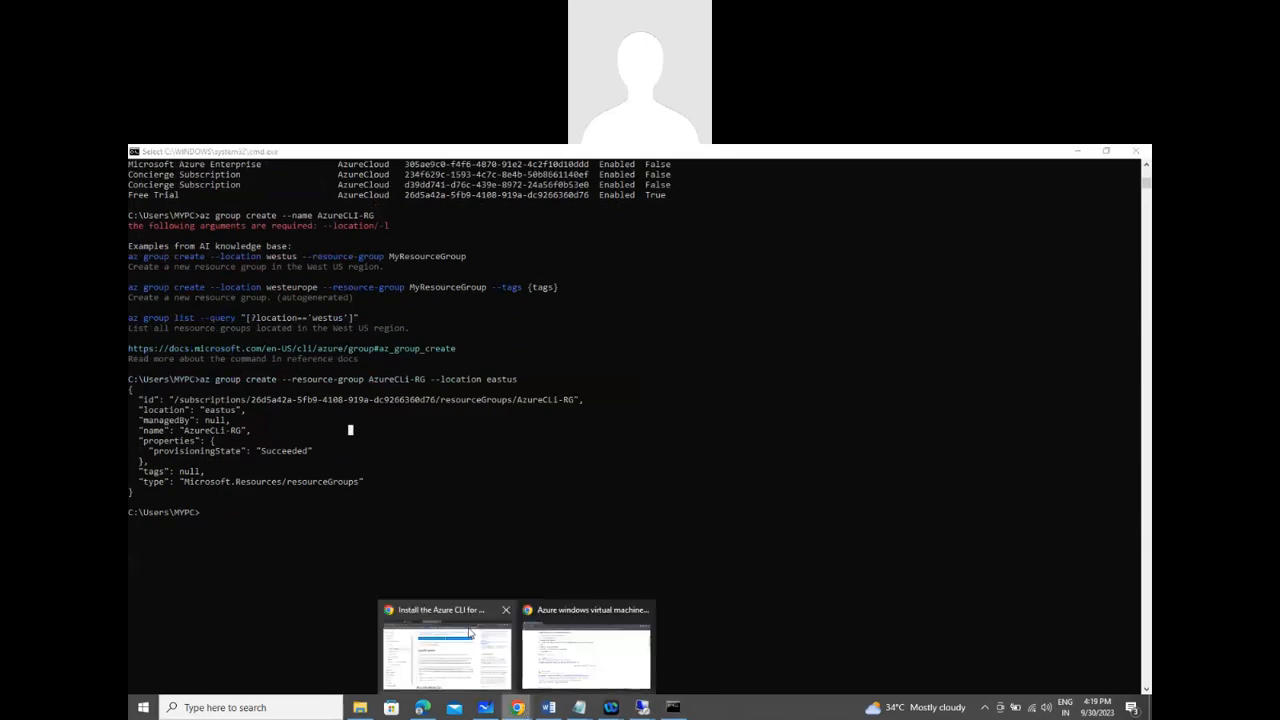
Verify AzureCLI-RG is listed in East US among six resource groups, then return to cmd.exe
click(469, 632)
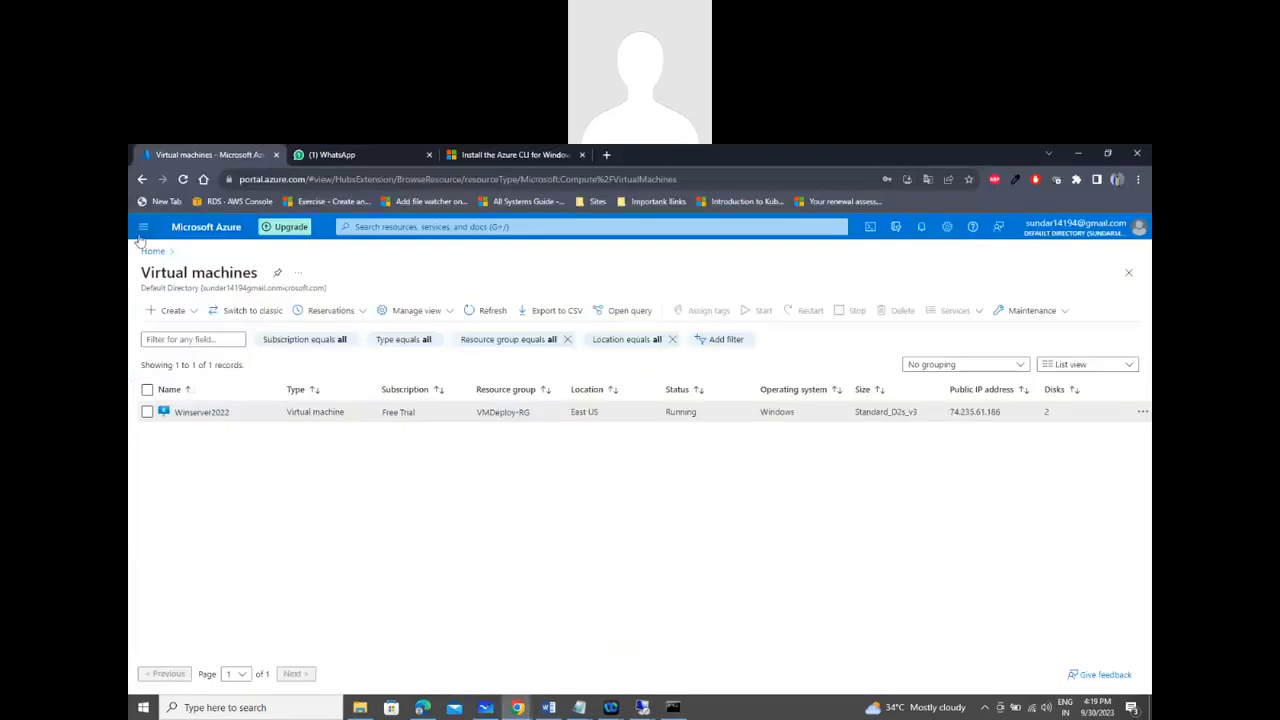
click(146, 246)
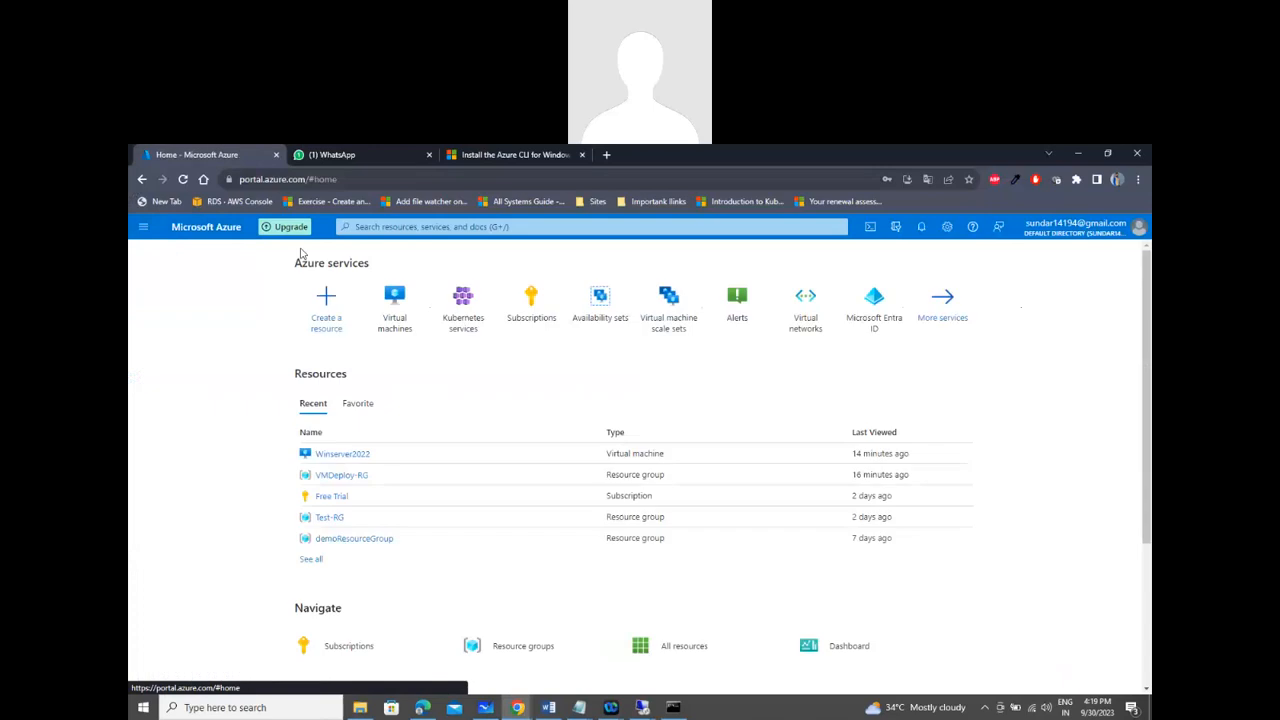
click(453, 226)
text(Resou)
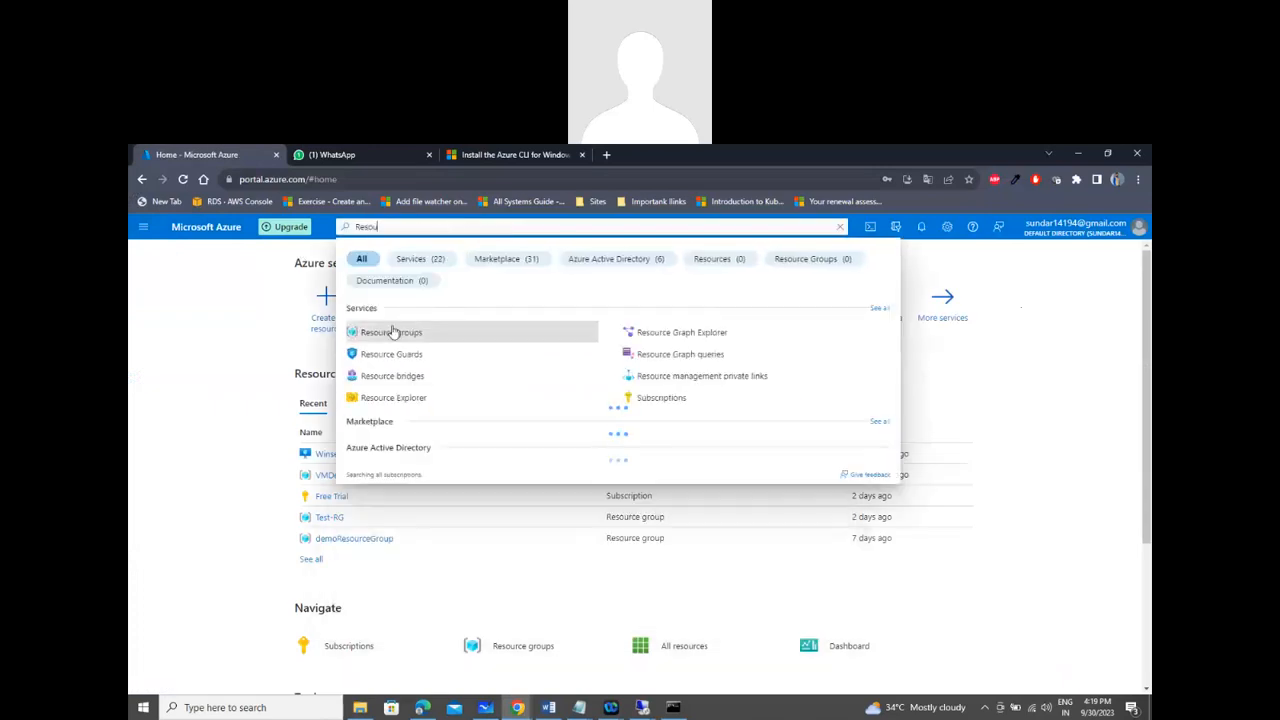
click(393, 333)
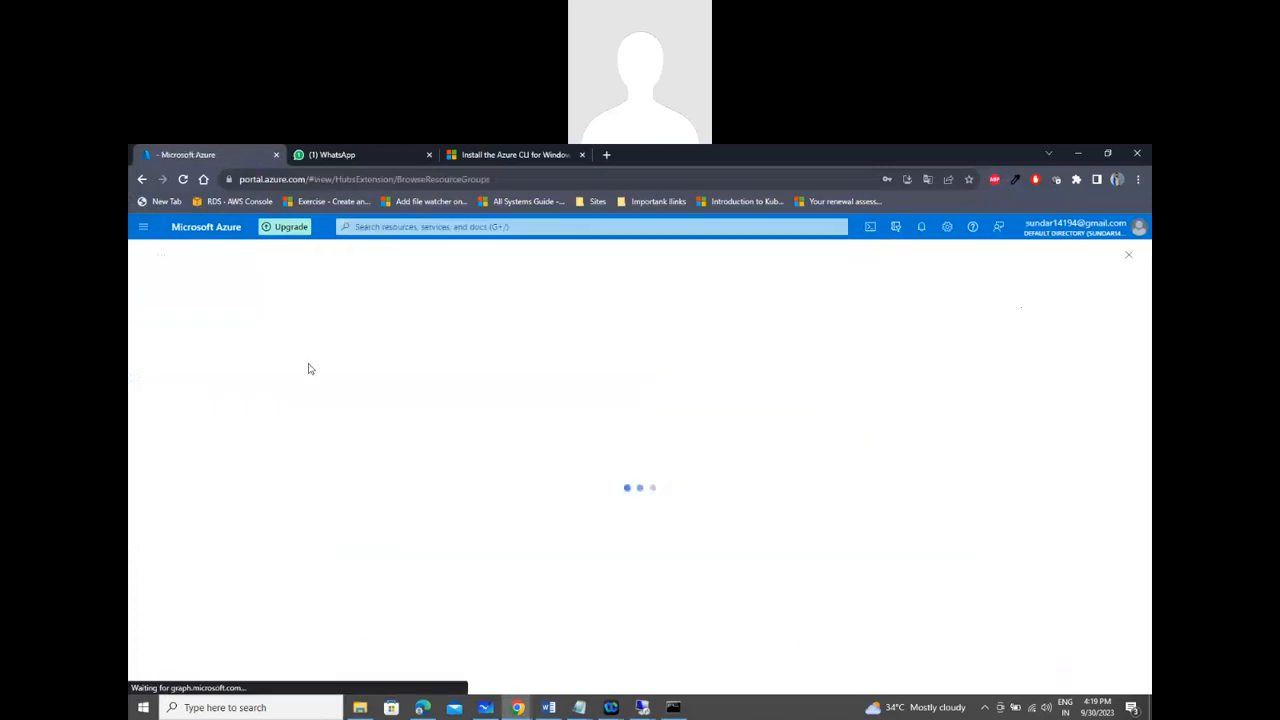
click(239, 561)
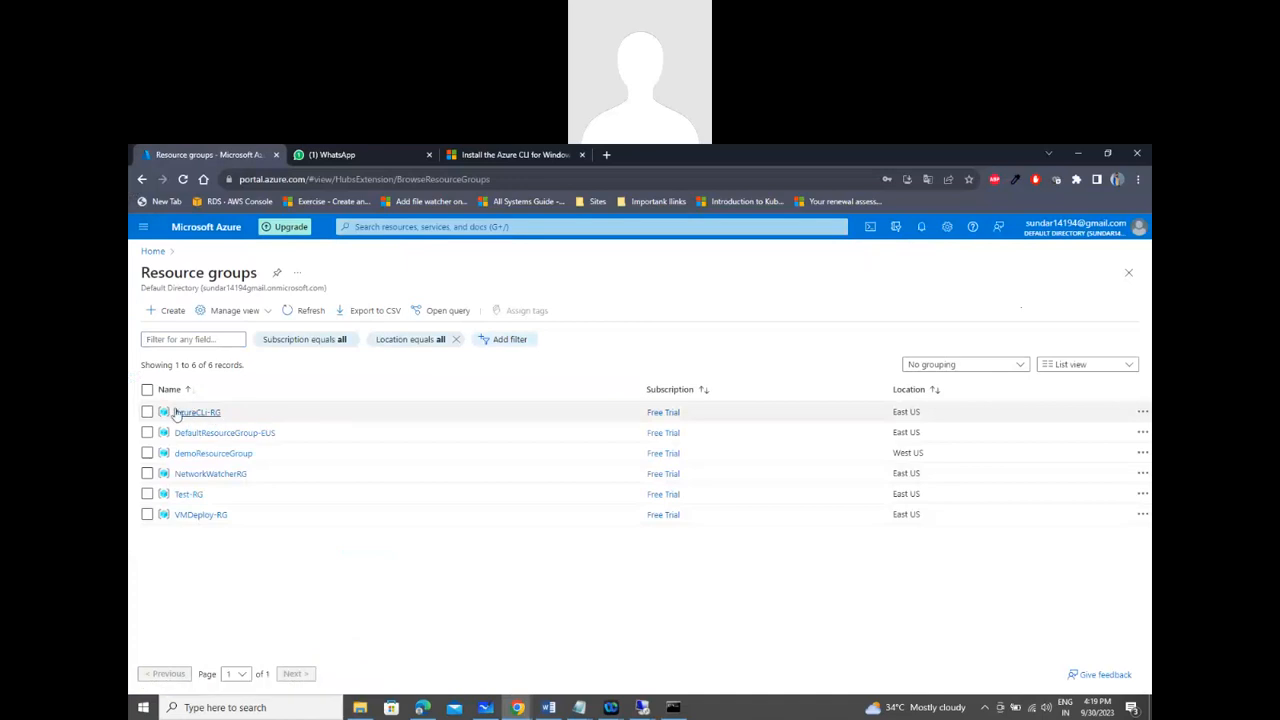
click(673, 707)
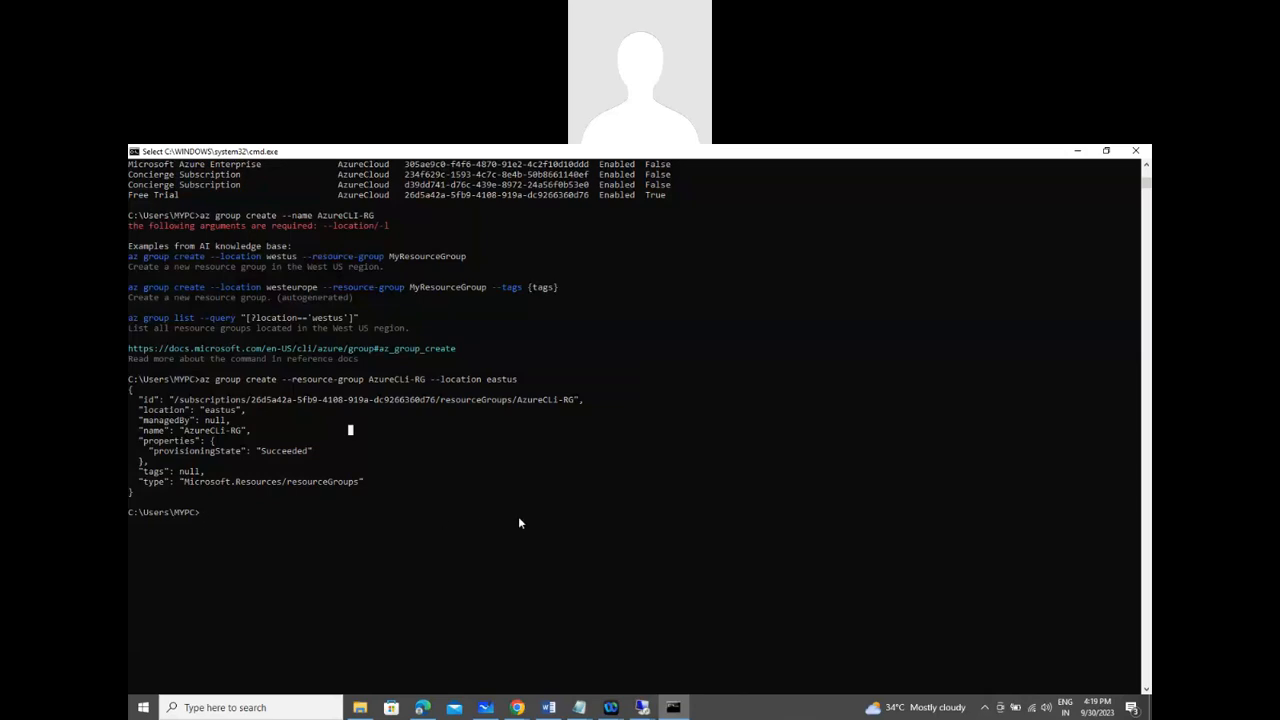
click(579, 707)
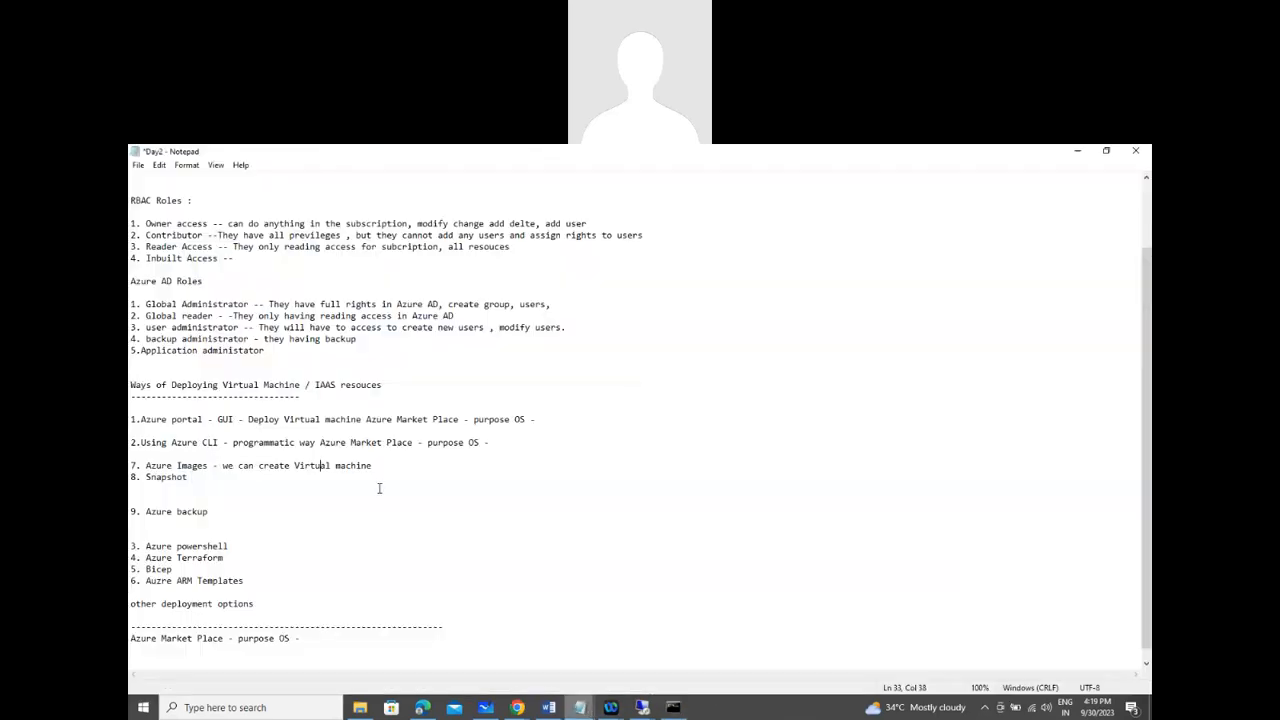
click(355, 479)
drag(141, 443, 494, 444)
click(584, 484)
key(alt+Tab)
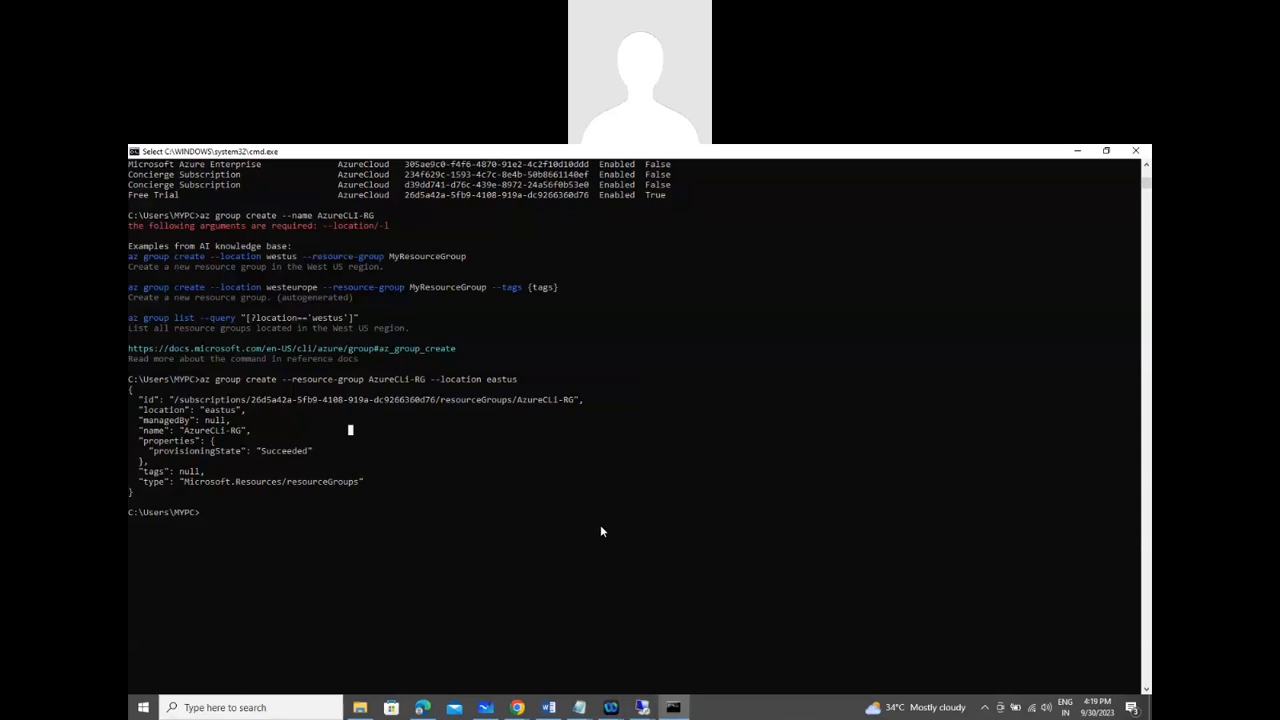
click(1075, 629)
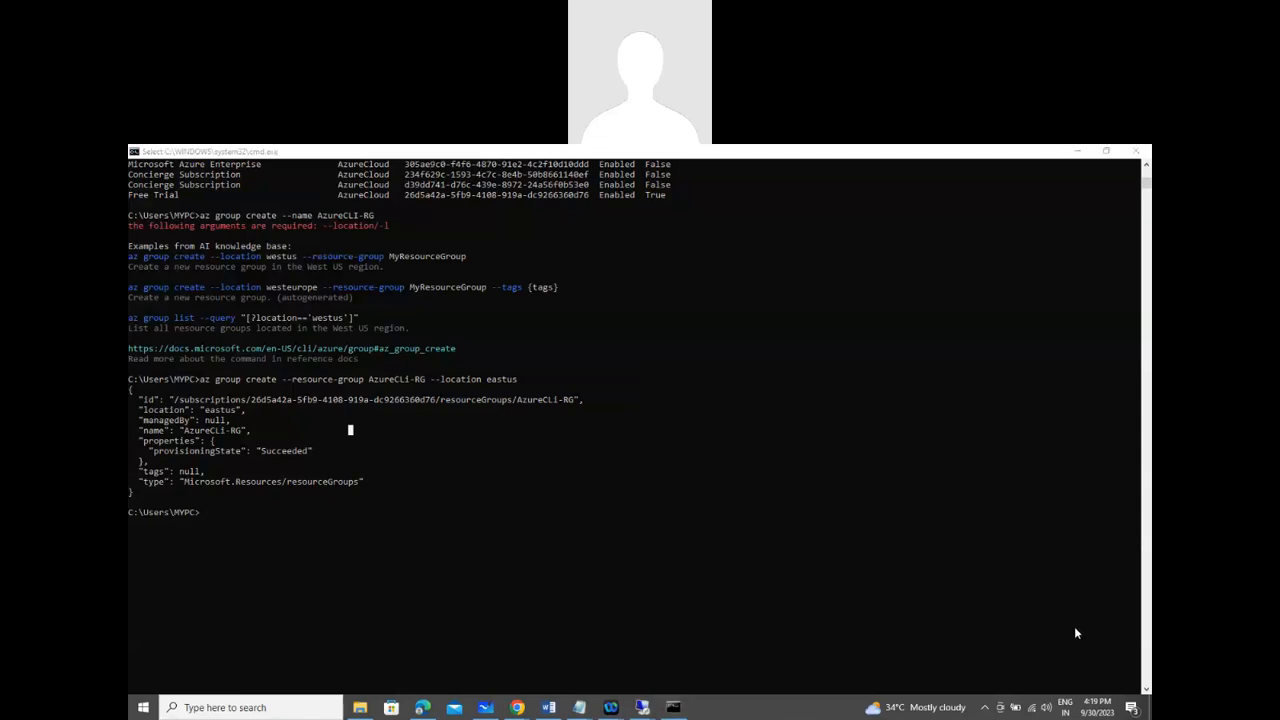
mouse_move(605, 707)
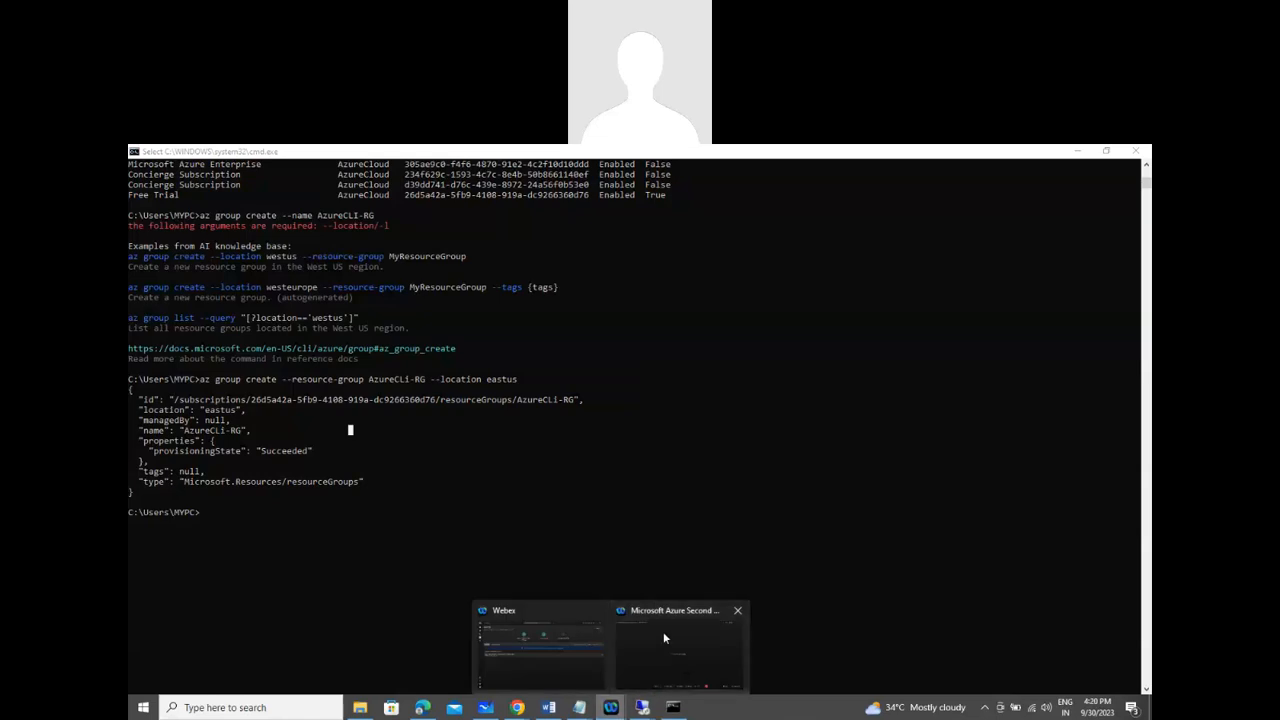
click(675, 395)
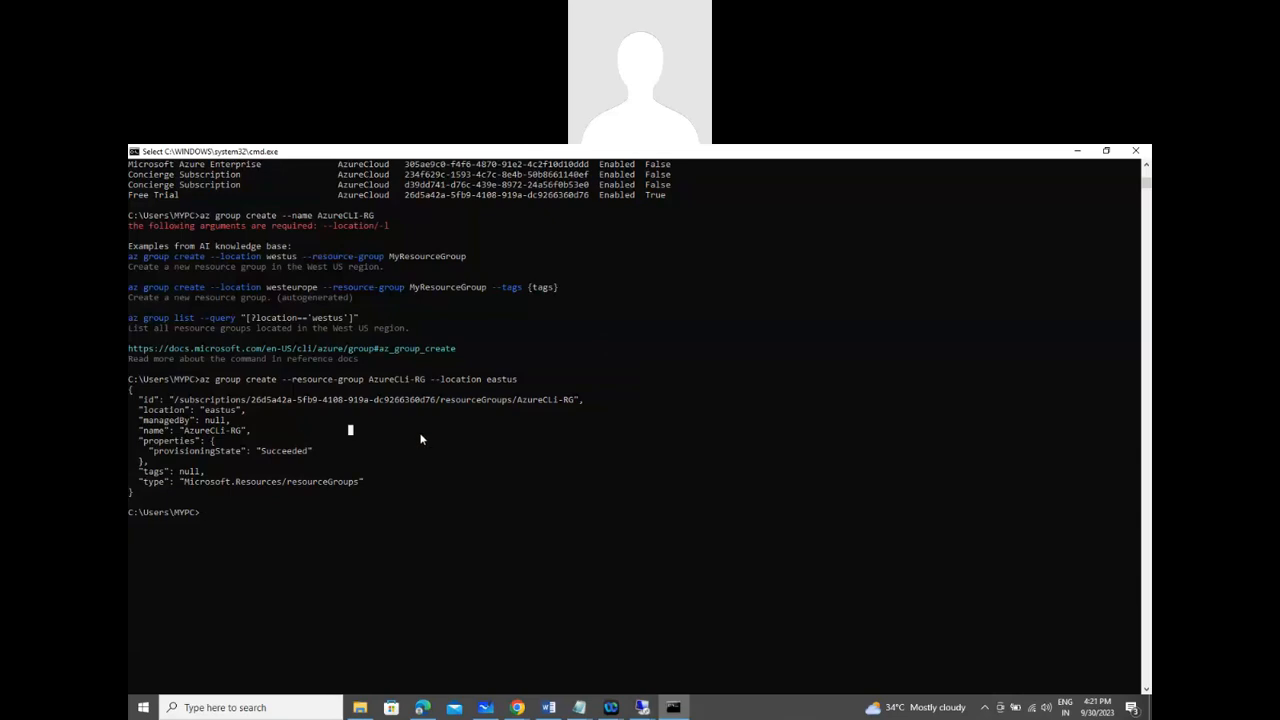
Switch from Command Prompt to the Azure portal Home page in Chrome
click(515, 710)
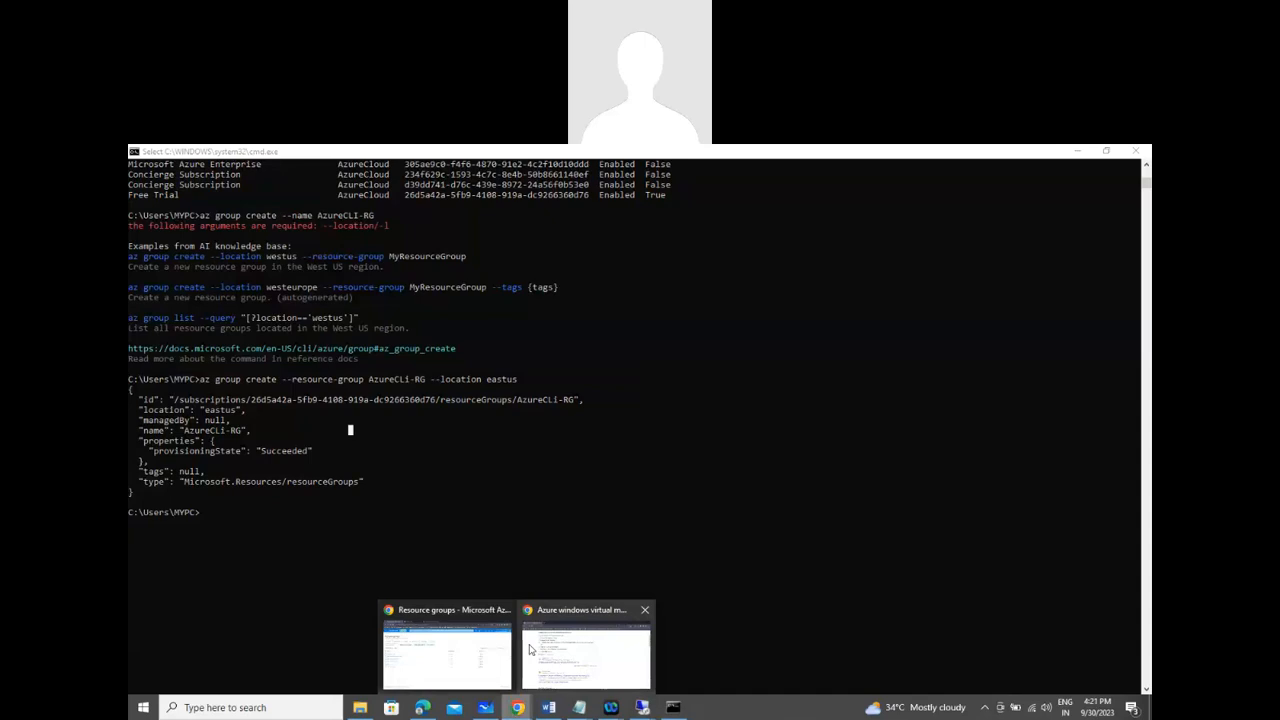
click(530, 650)
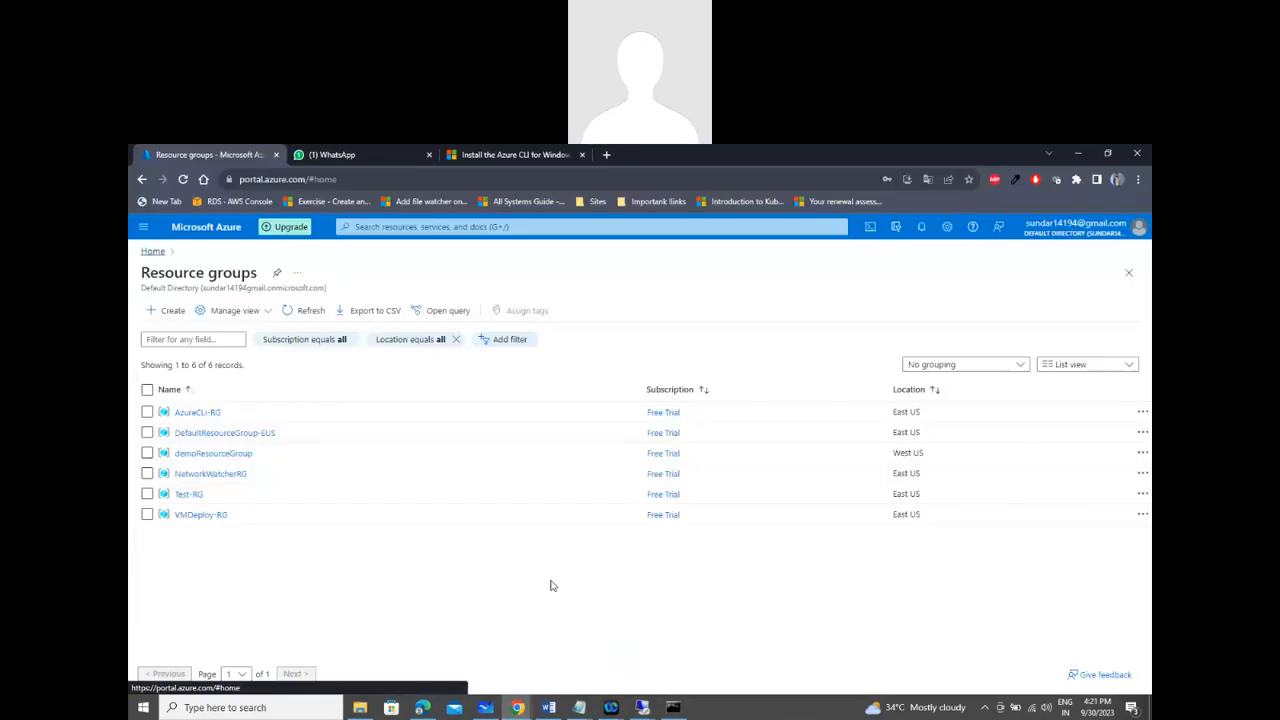
Pan the whiteboard past the vNet drawing to the VM Types spot versus reserved diagram
click(485, 707)
drag(621, 583, 363, 557)
mouse_move(864, 537)
mouse_down()
mouse_move(576, 517)
mouse_move(393, 539)
mouse_up()
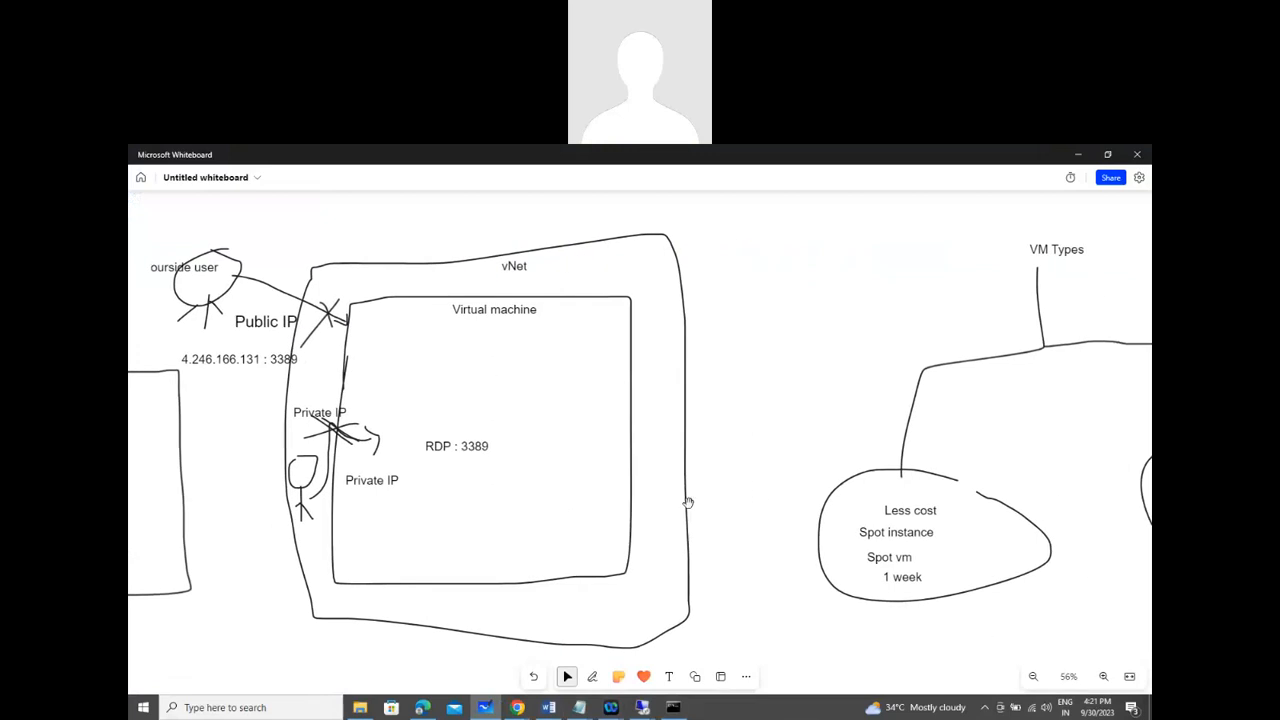
drag(693, 513, 451, 503)
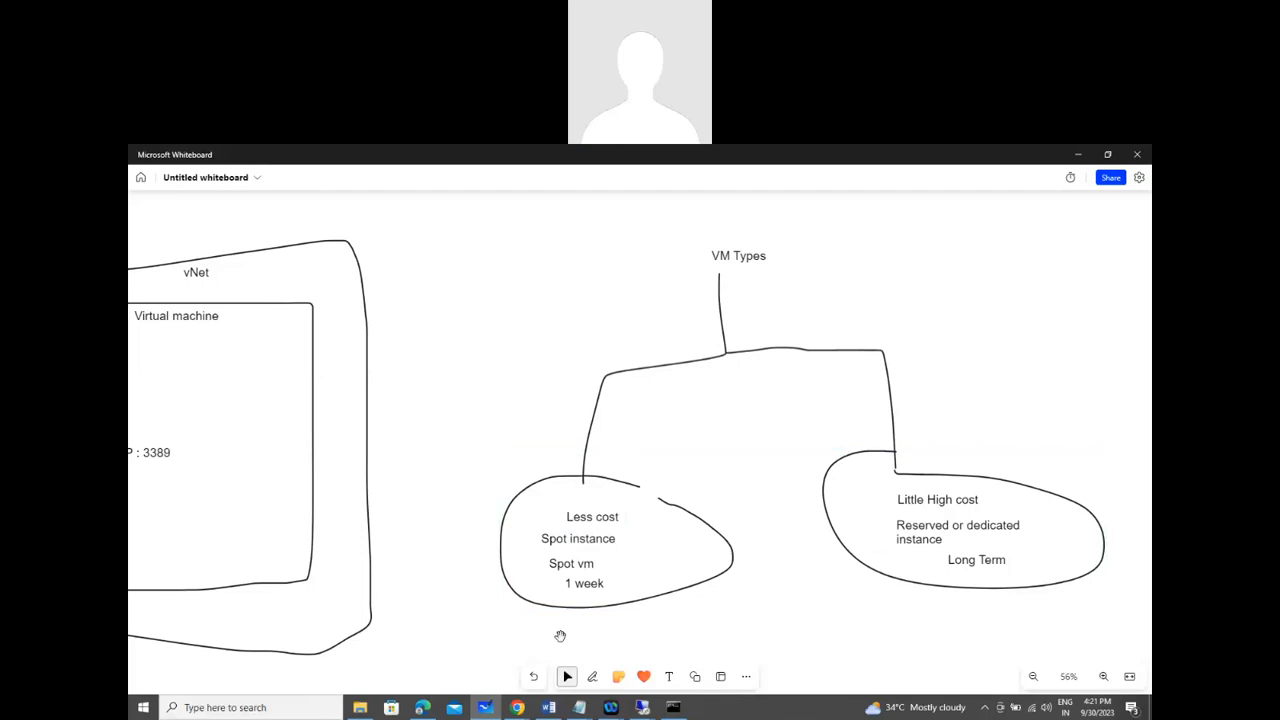
In the course outline, review the Day 3: Virtual Machine Deployment heading and Sample vNet Creation item
click(548, 707)
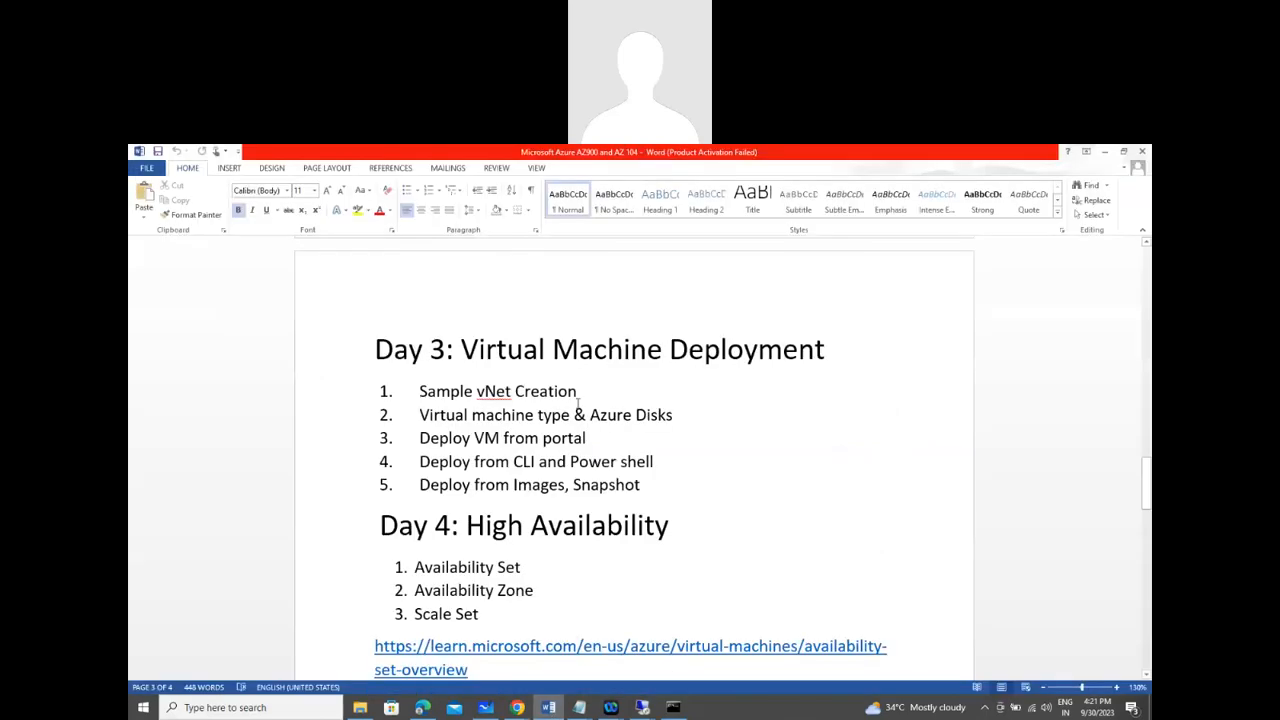
click(377, 346)
drag(377, 349, 548, 350)
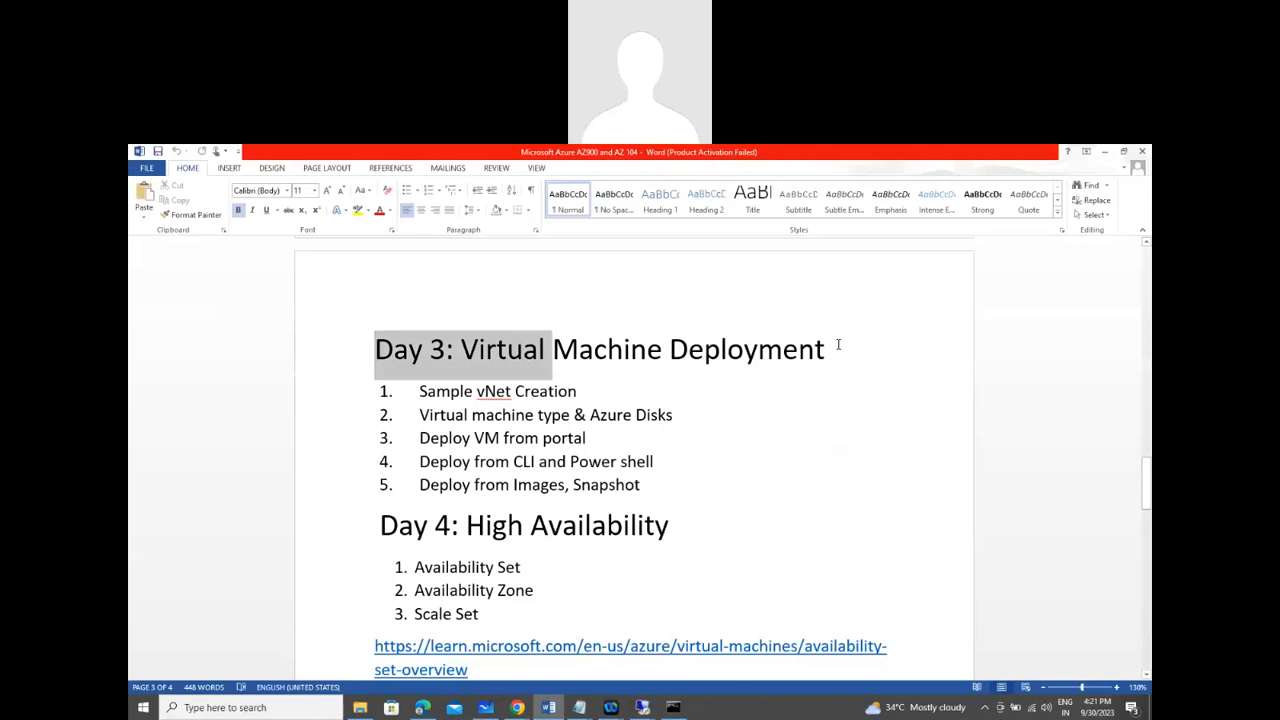
click(797, 349)
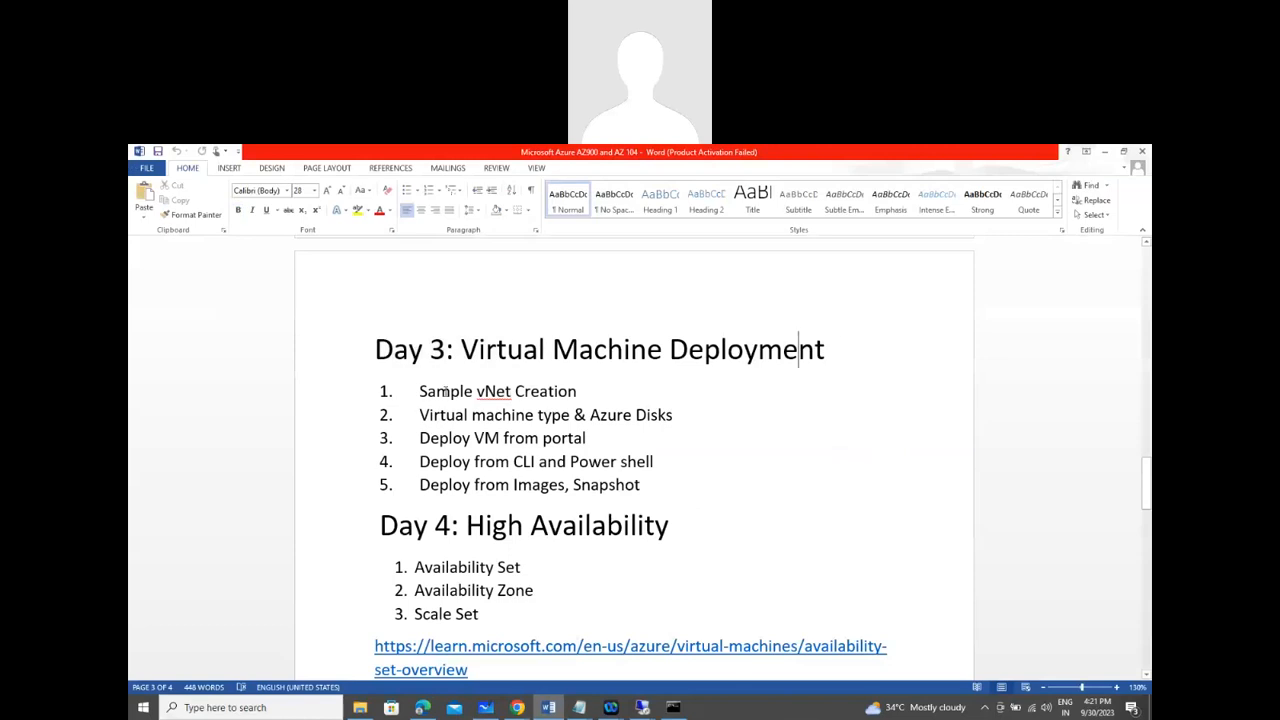
drag(416, 392, 588, 392)
click(533, 415)
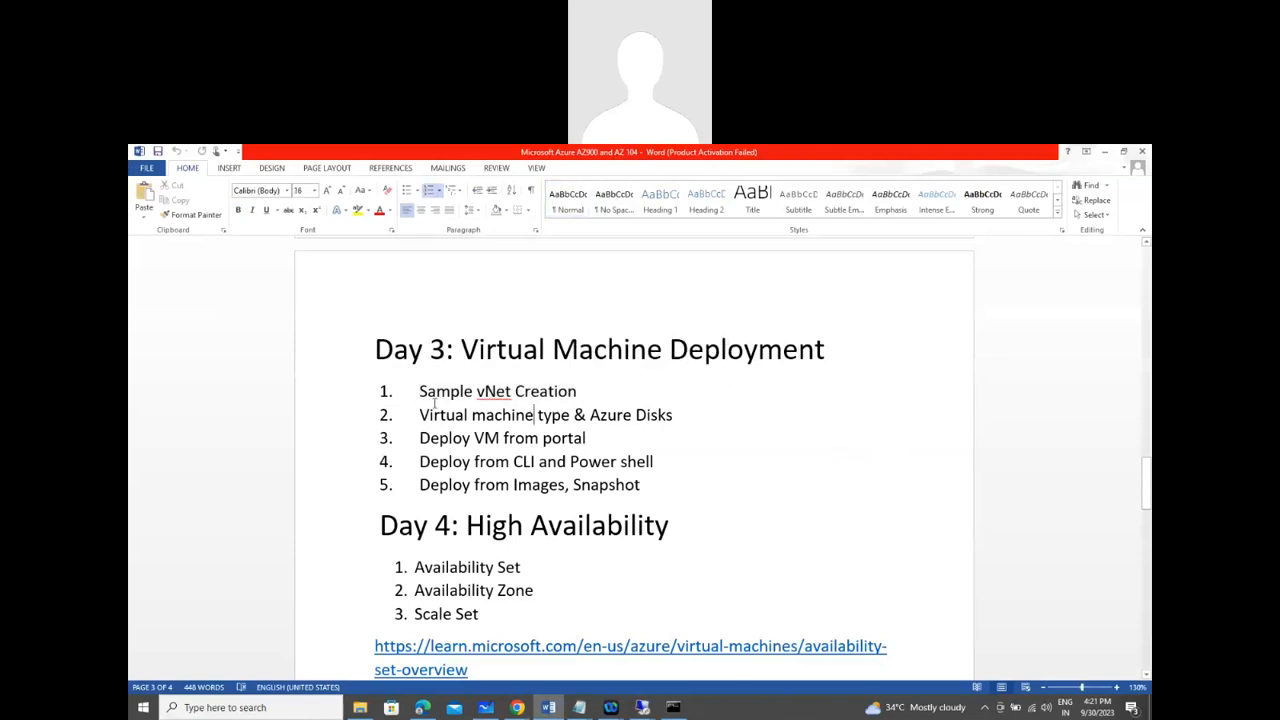
Review the Virtual machine type and Azure Disks topics in the second Day 3 item
drag(443, 415, 673, 418)
click(570, 415)
click(621, 410)
drag(420, 415, 572, 416)
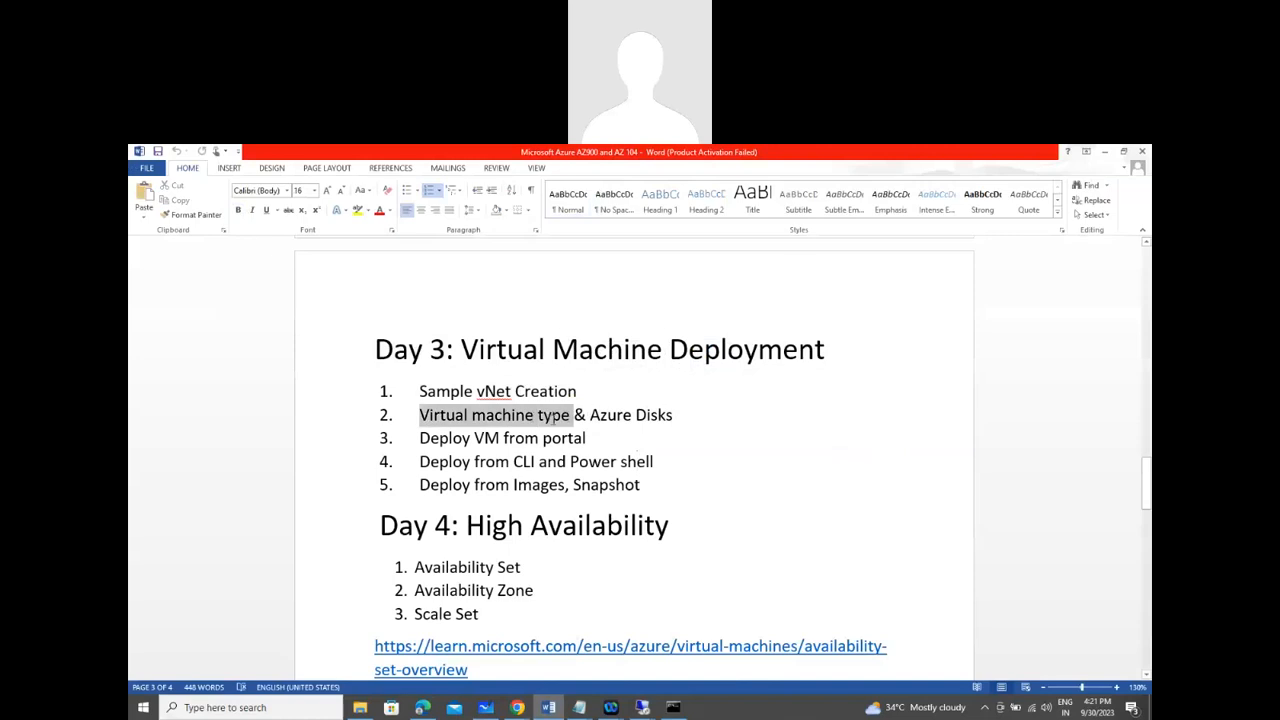
click(528, 418)
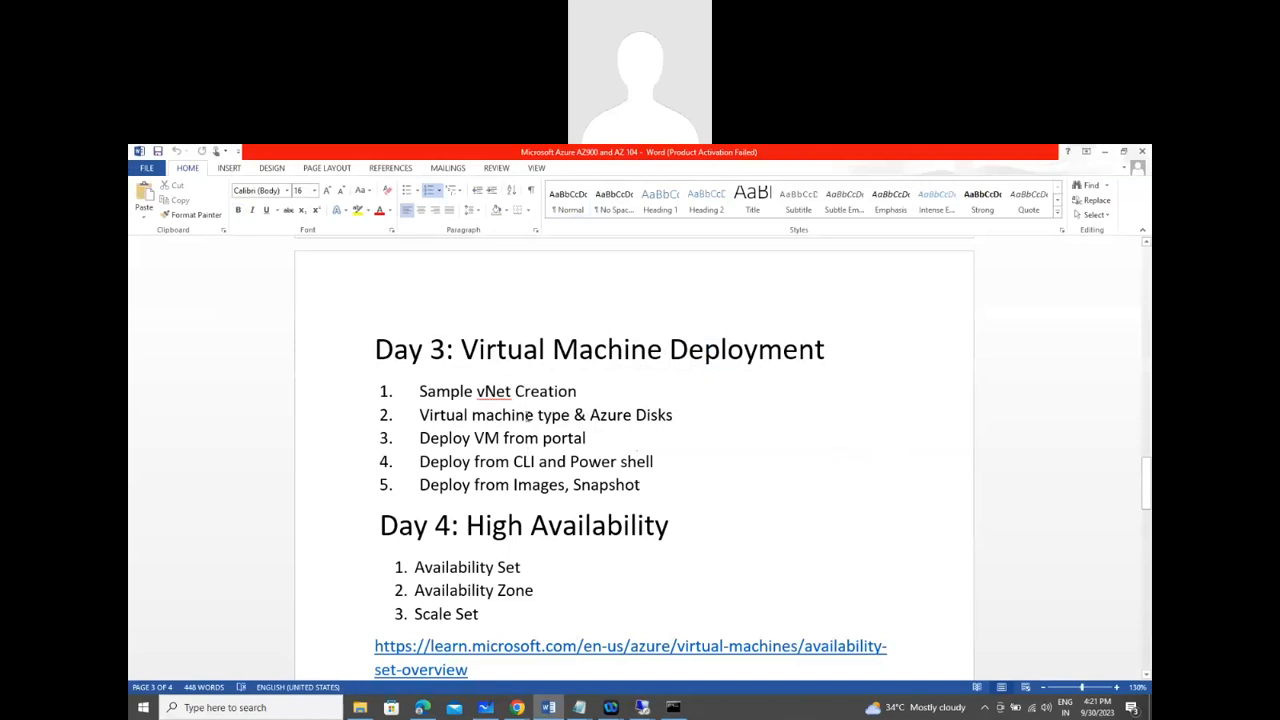
drag(591, 415, 679, 418)
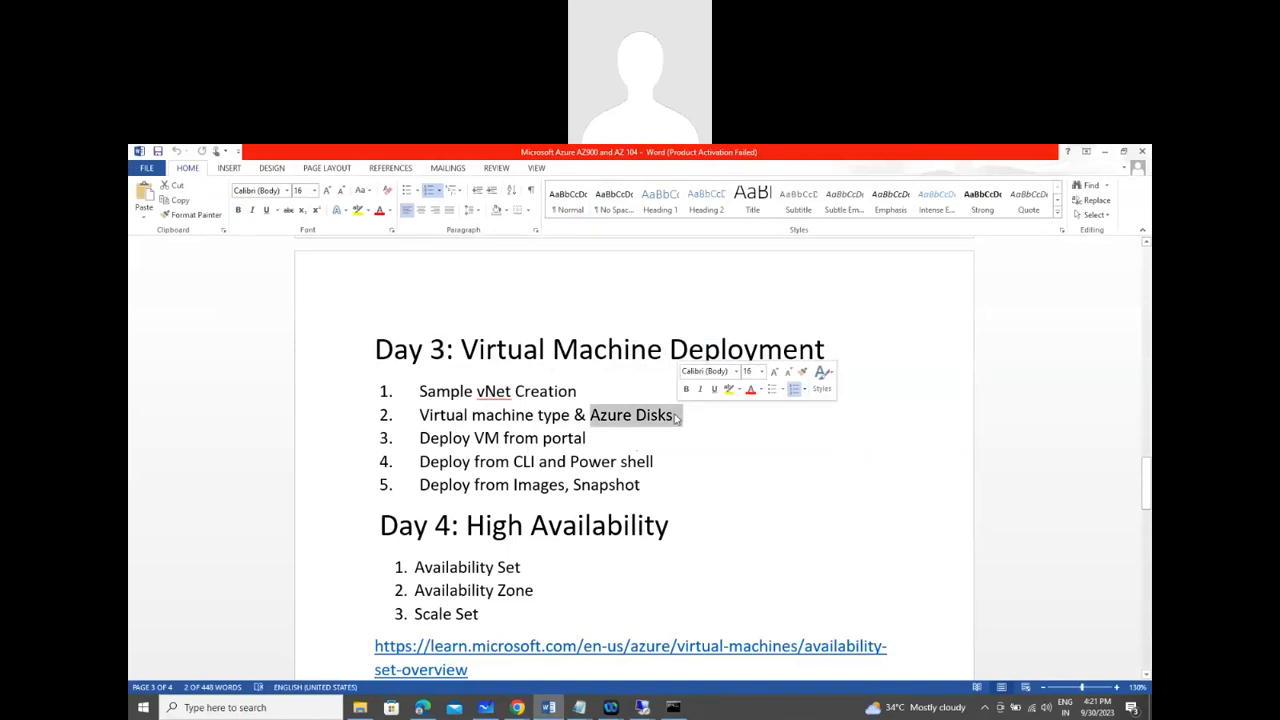
click(616, 402)
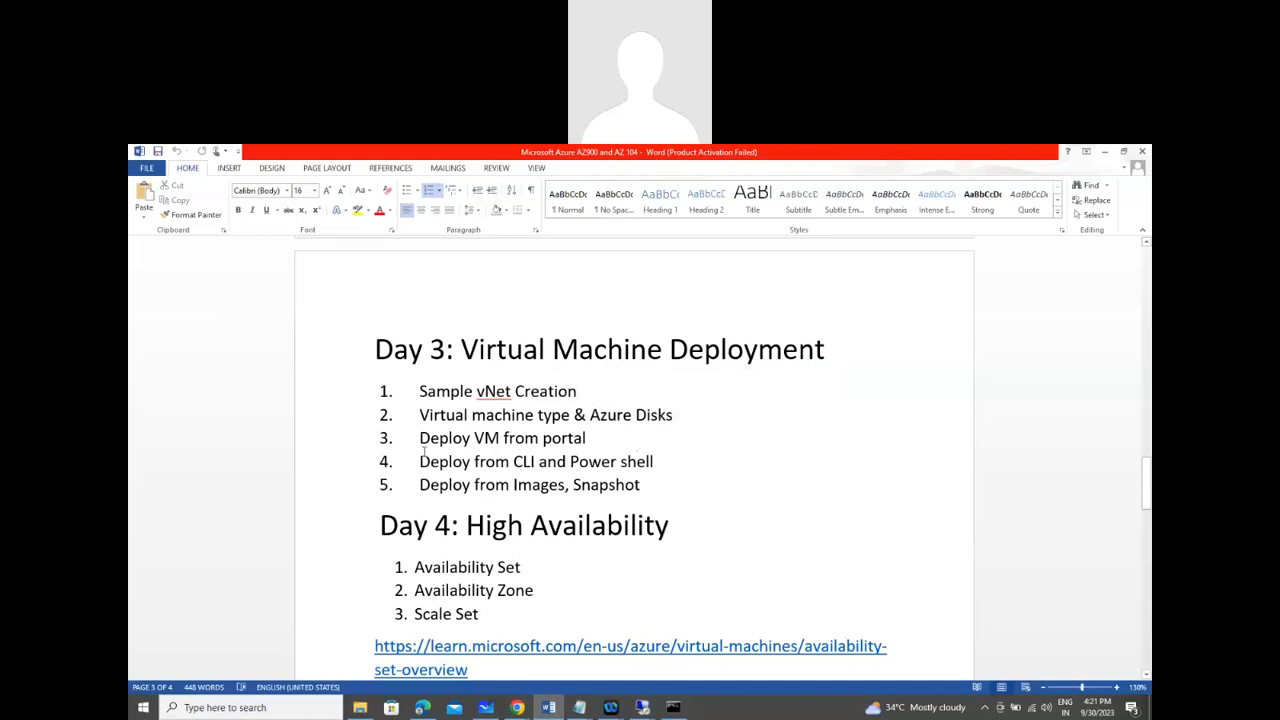
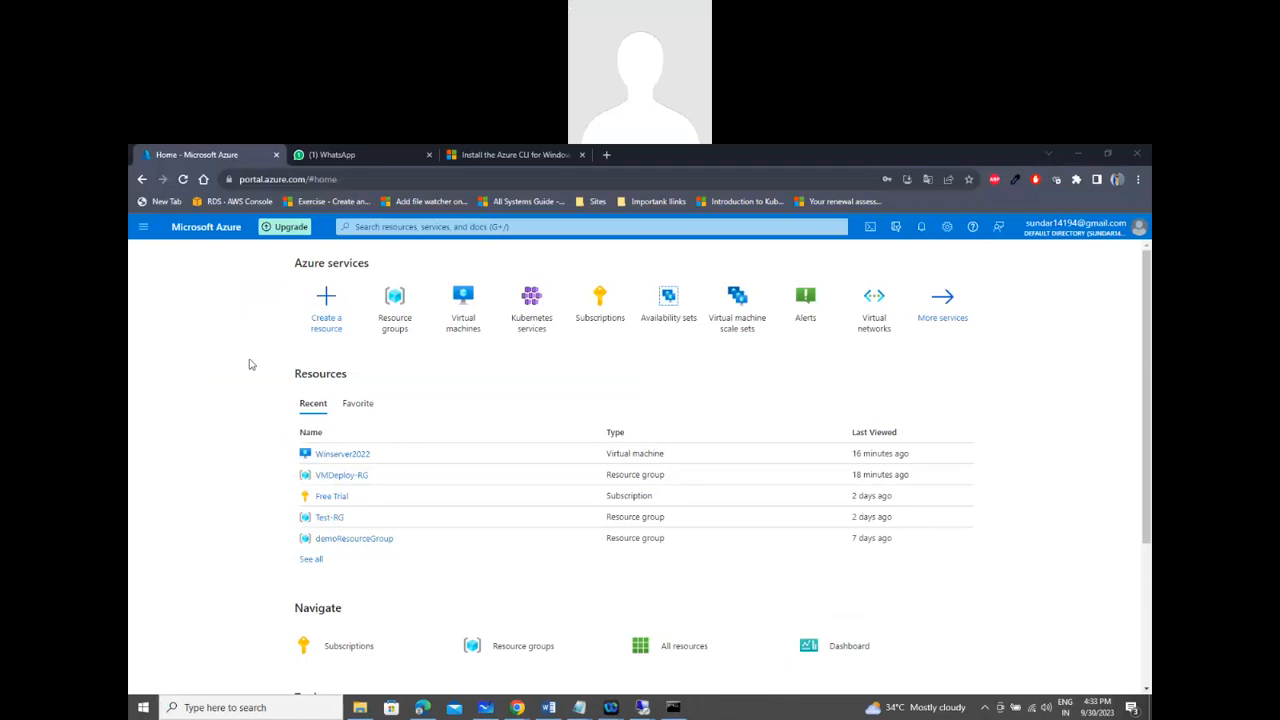
Open Microsoft Entra ID from the portal menu to view the Default Directory's 3 users, 1 group and 1 application
click(143, 229)
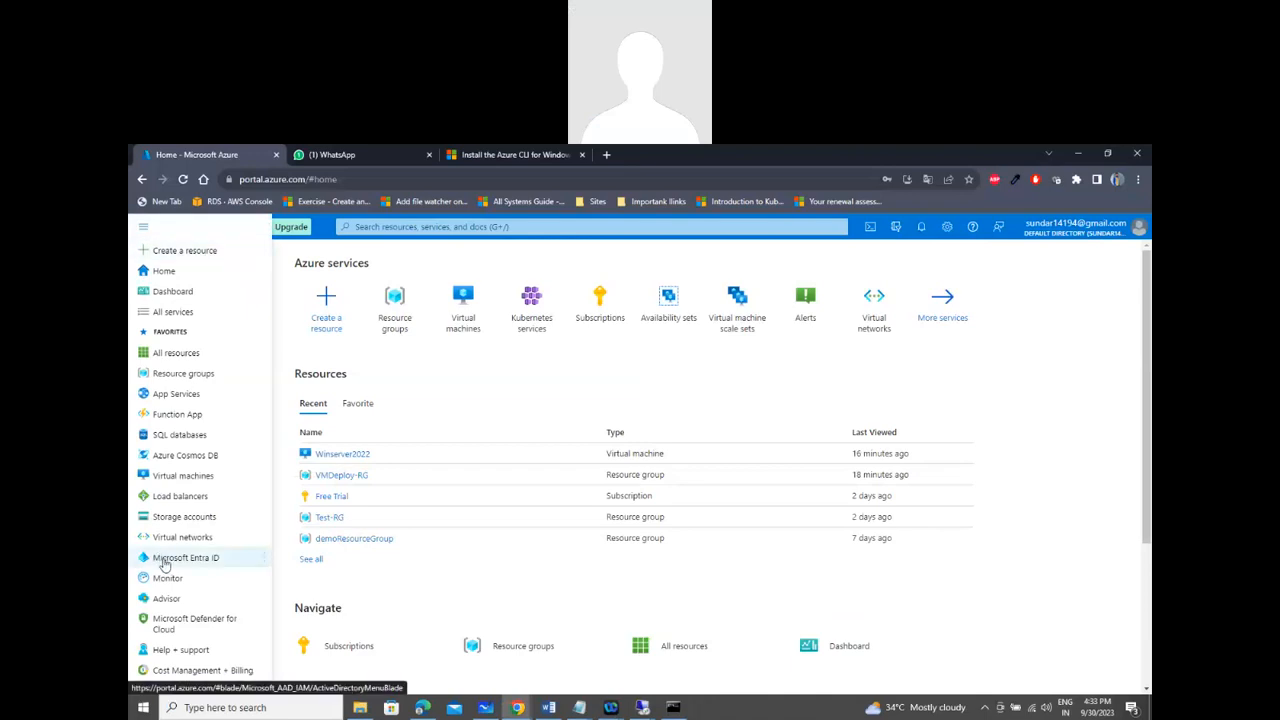
mouse_move(166, 565)
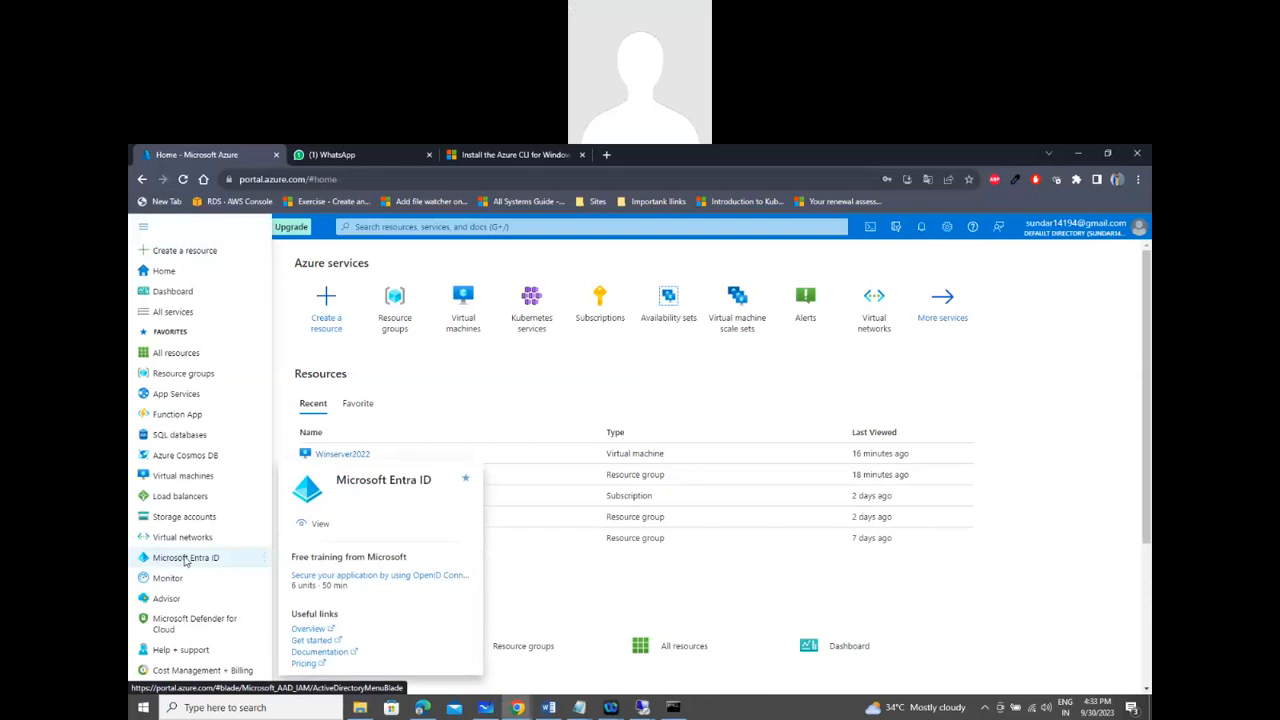
click(185, 559)
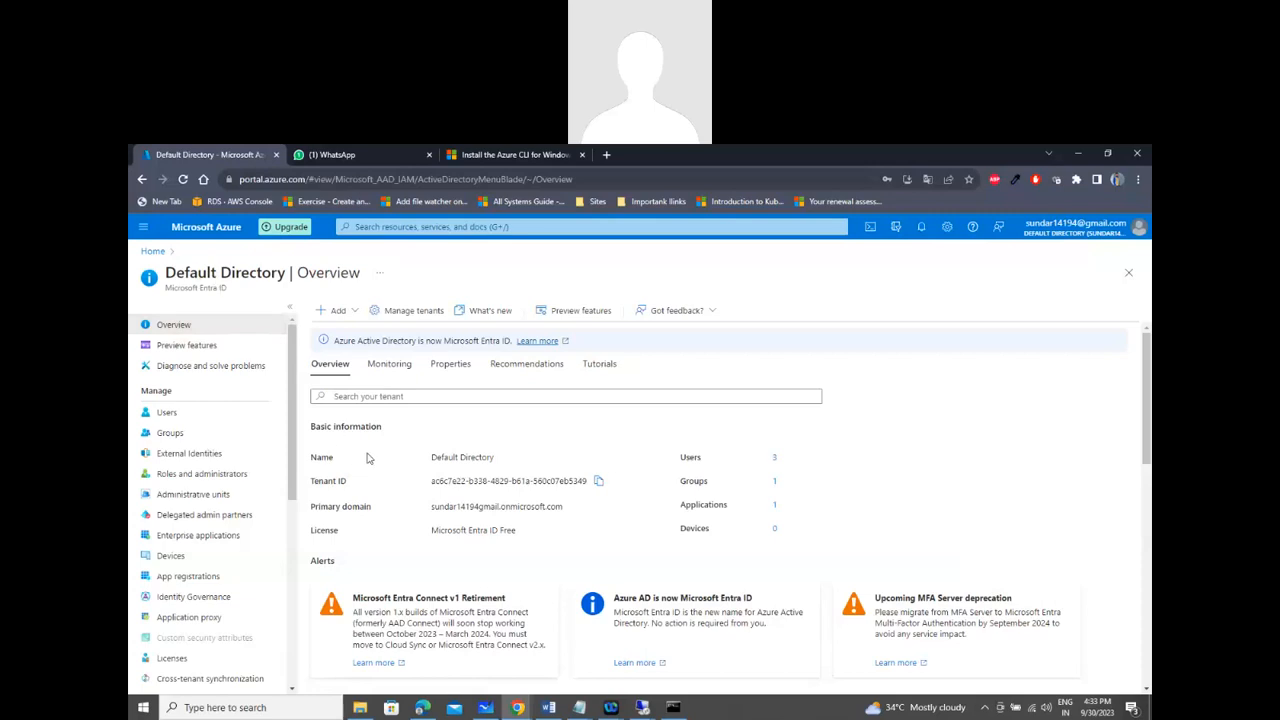
drag(428, 457, 518, 468)
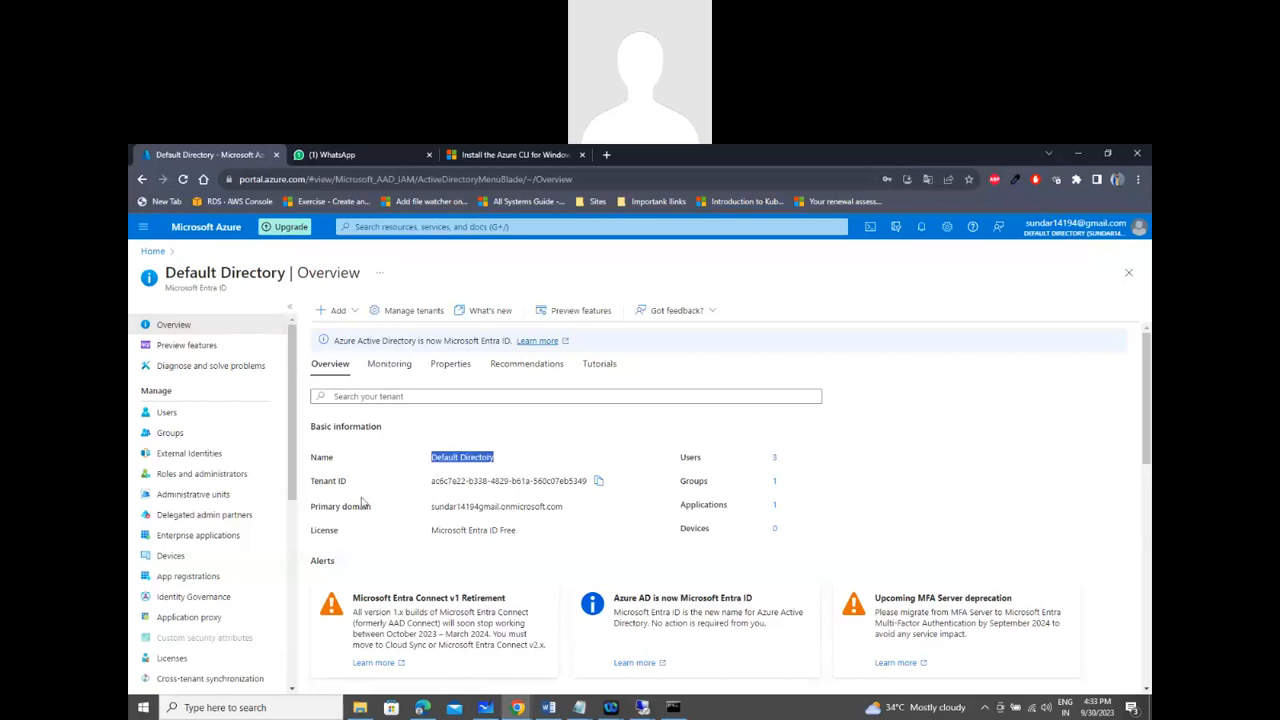
drag(310, 482, 353, 490)
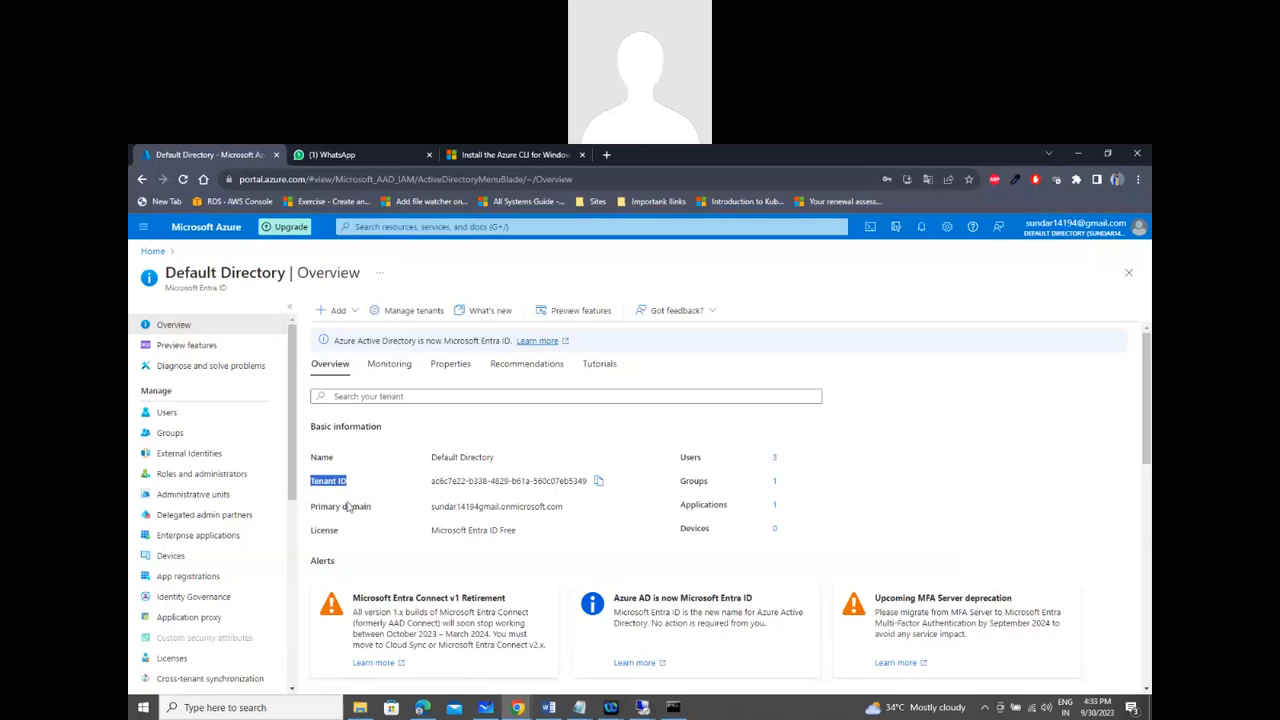
drag(312, 508, 458, 507)
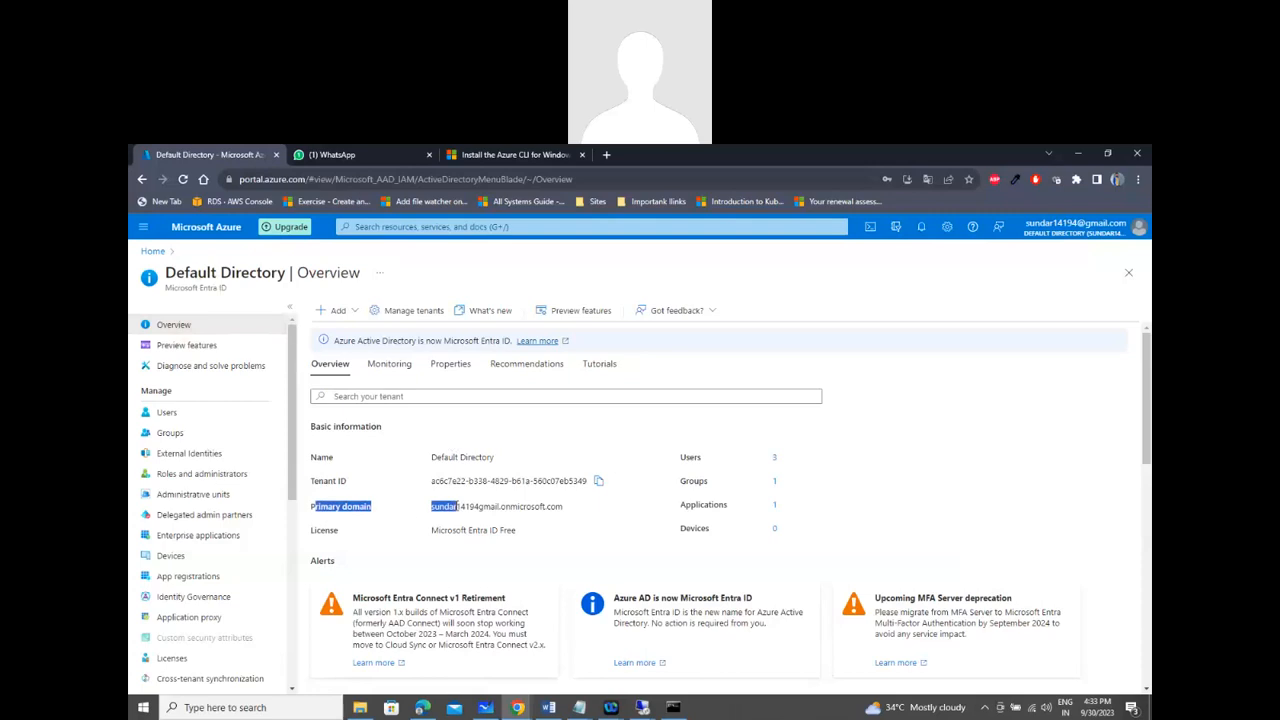
click(346, 518)
drag(311, 507, 550, 510)
click(565, 510)
click(437, 518)
scroll(423, 538, down, 1)
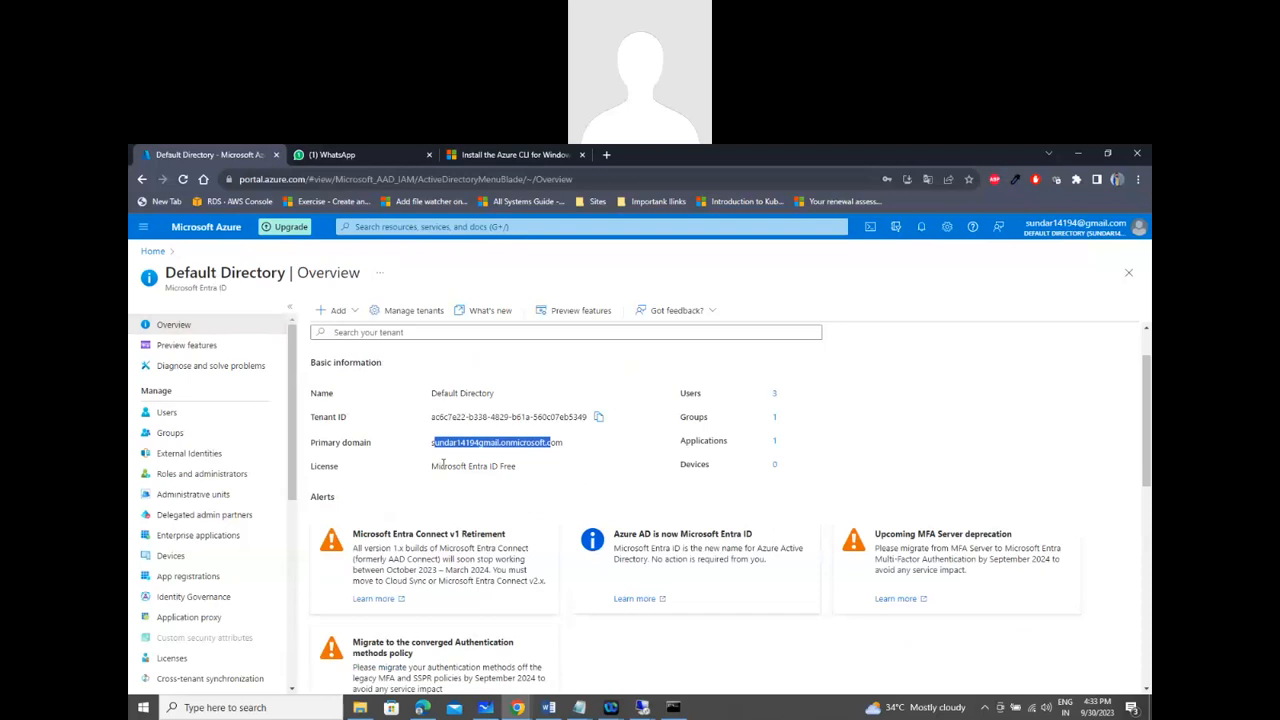
drag(440, 466, 510, 470)
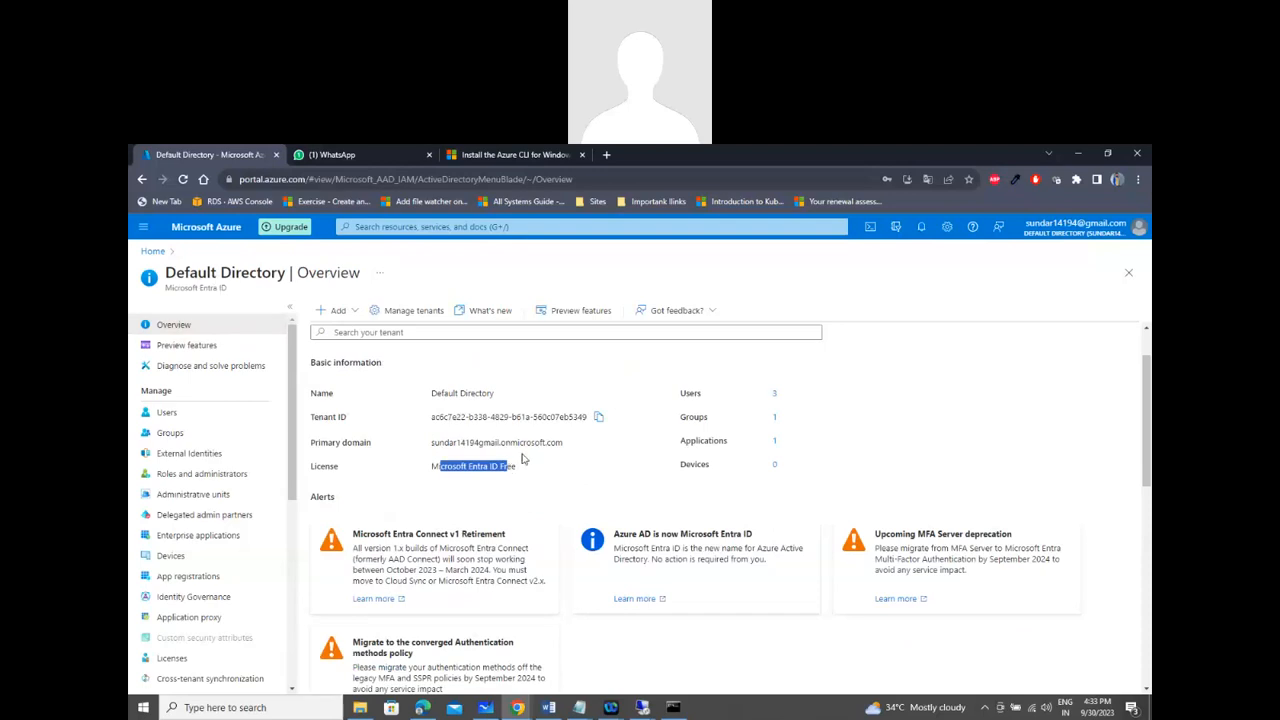
scroll(406, 443, up, 1)
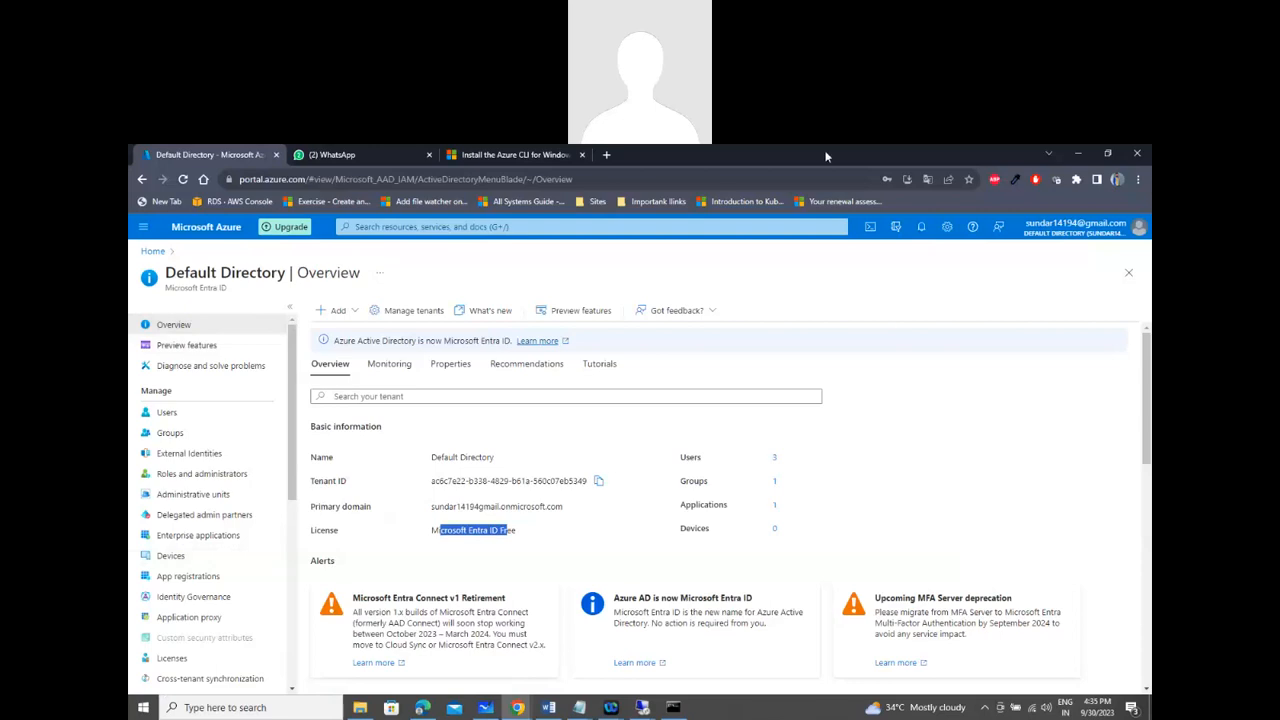
In a new tab, load the 'Create Windows VM using Azure CLI' bookmark from Important links
double_click(970, 153)
click(716, 212)
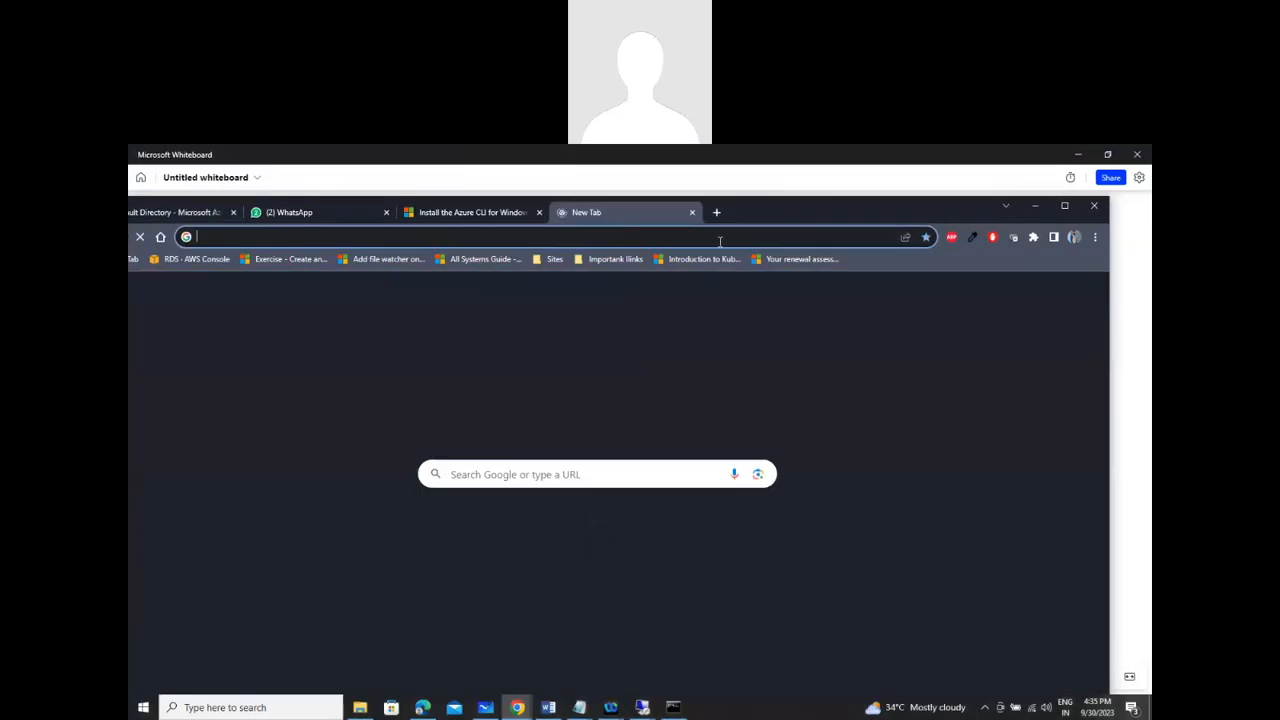
double_click(788, 210)
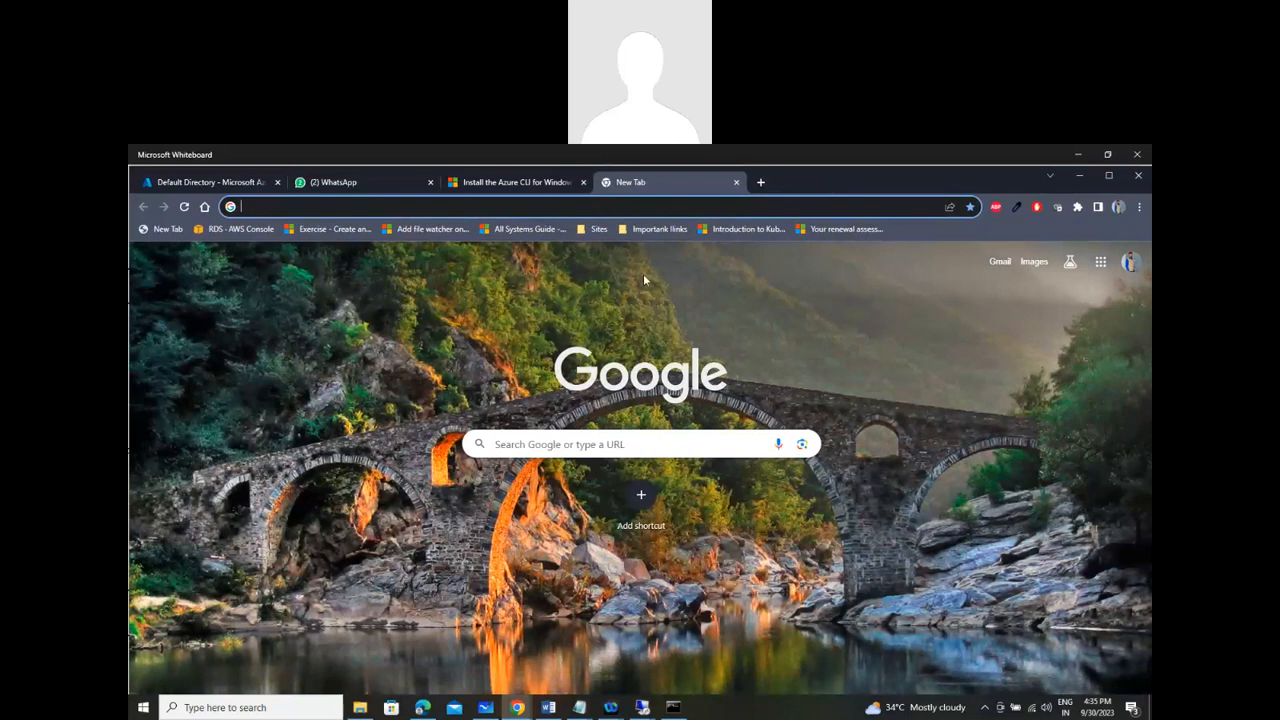
click(540, 205)
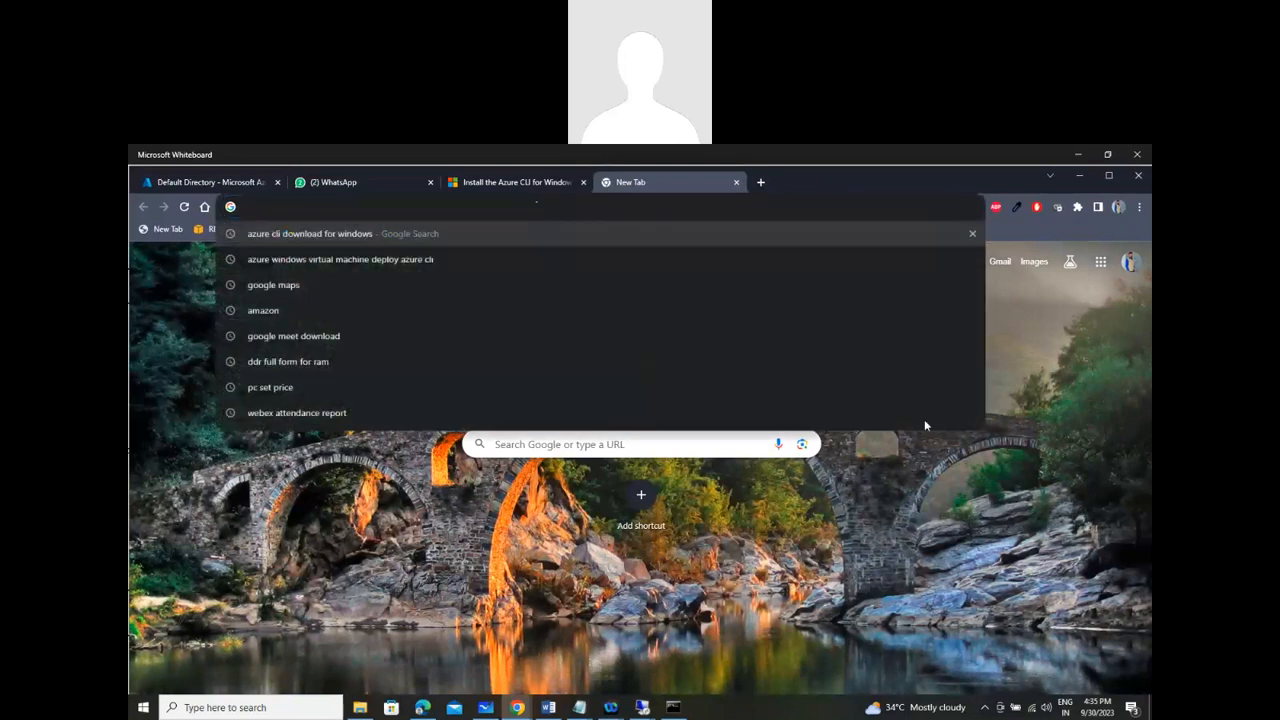
click(690, 302)
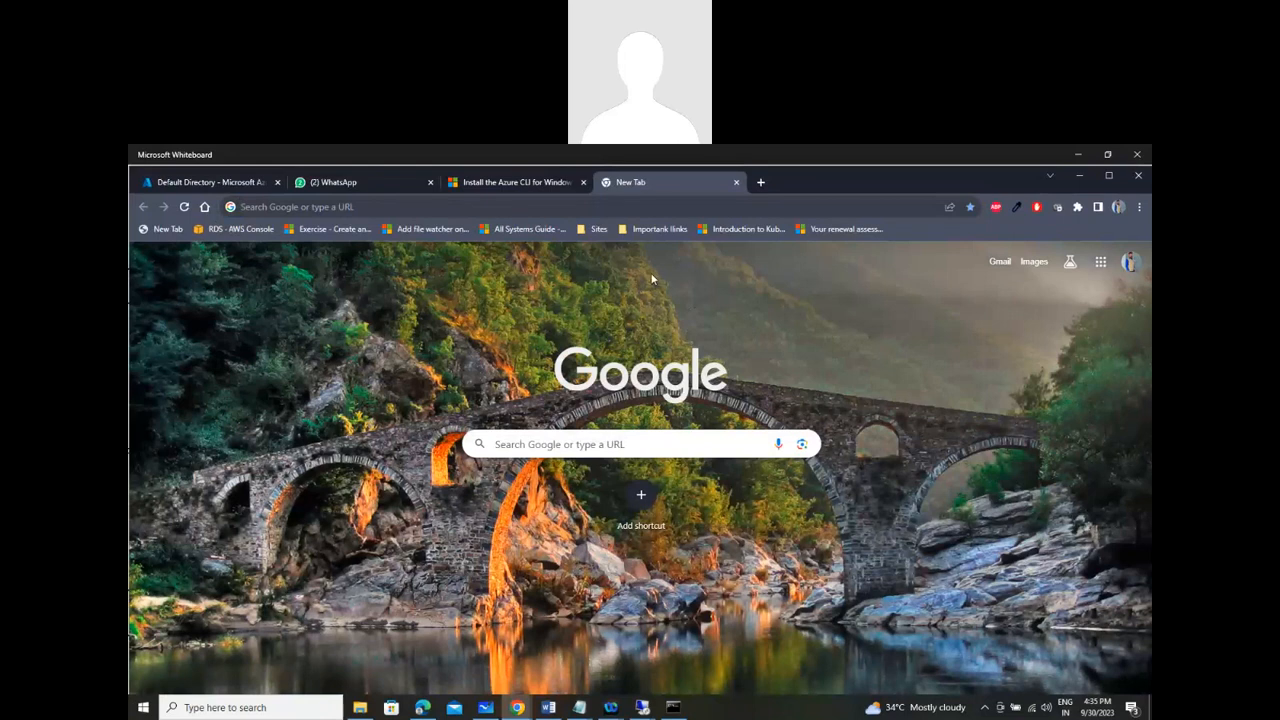
click(636, 231)
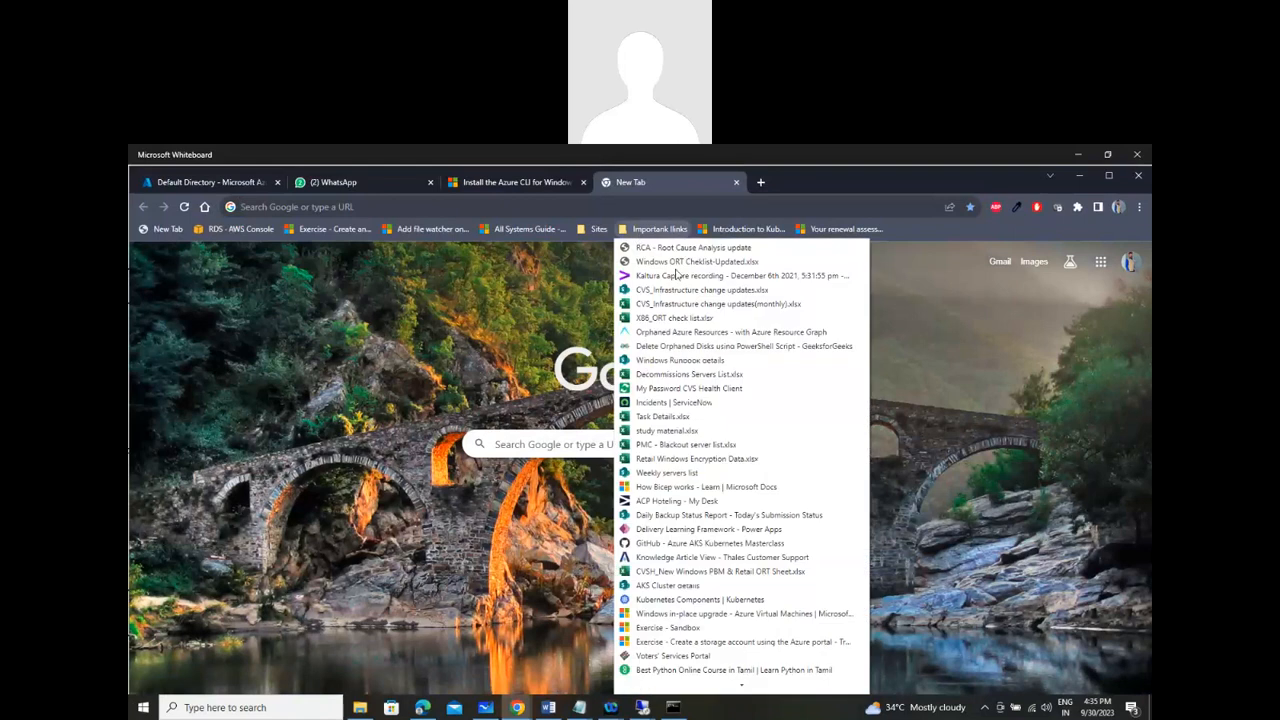
scroll(700, 430, down, 1)
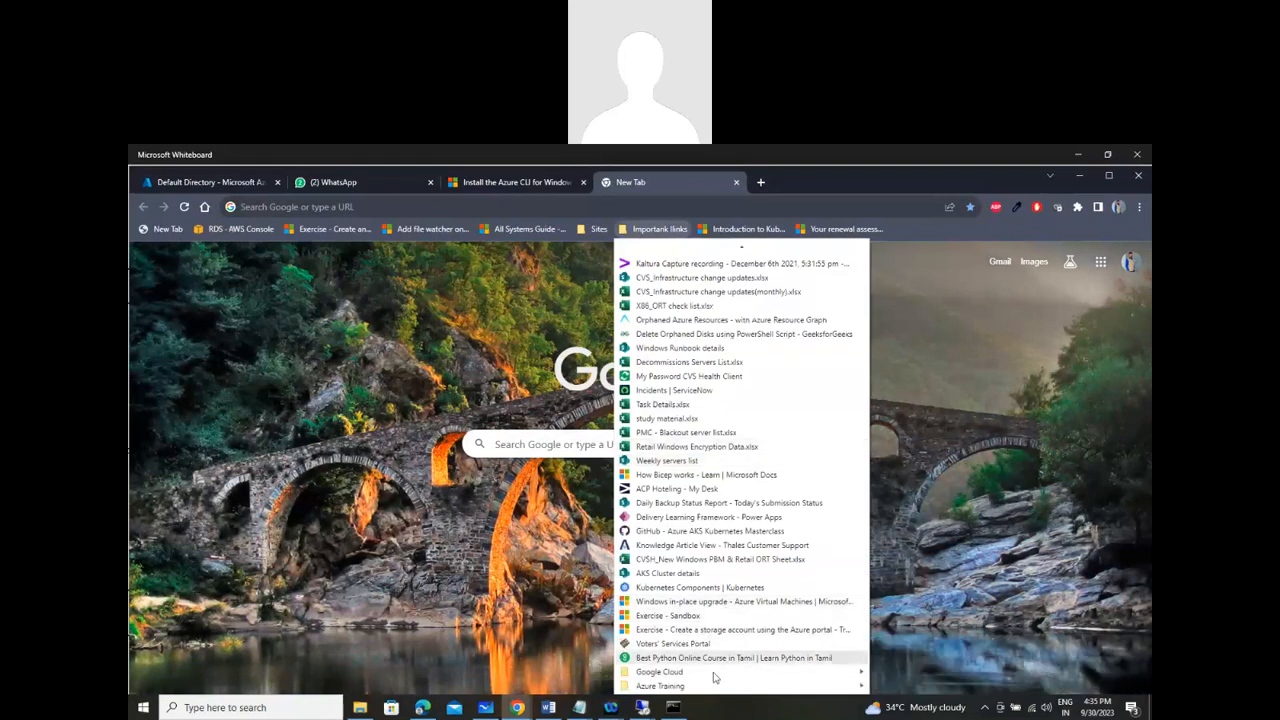
mouse_move(682, 688)
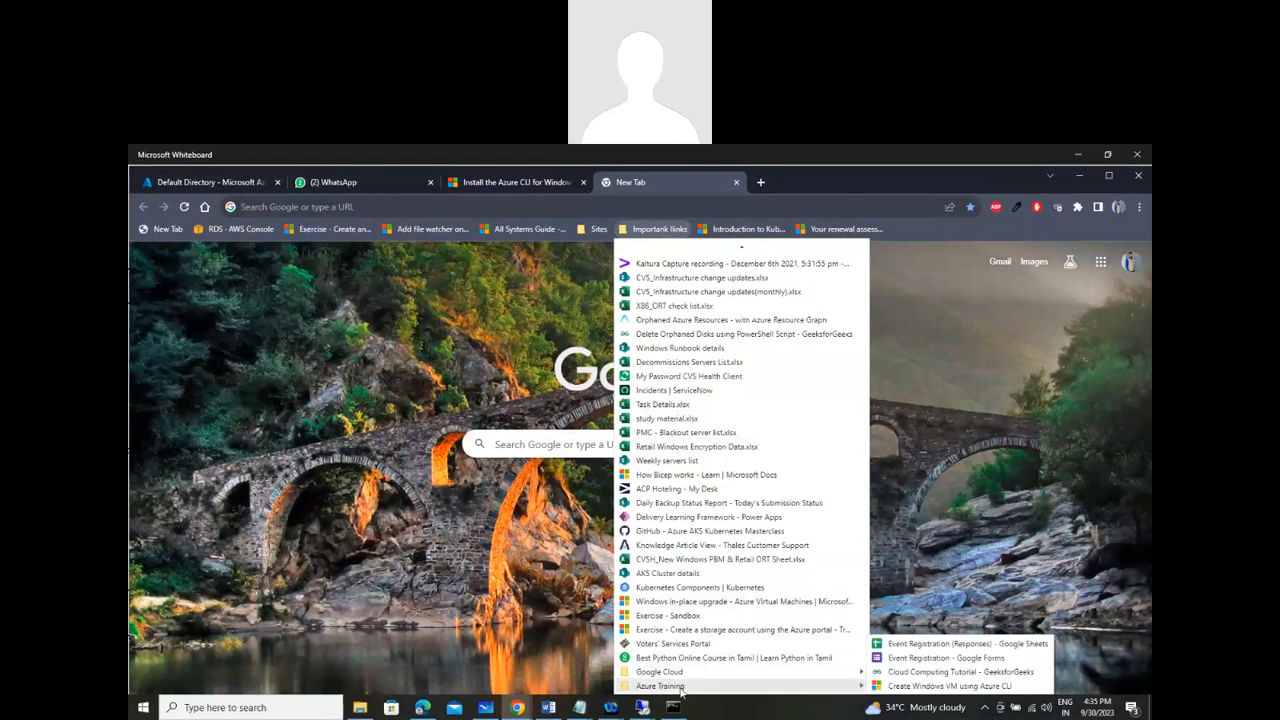
click(913, 686)
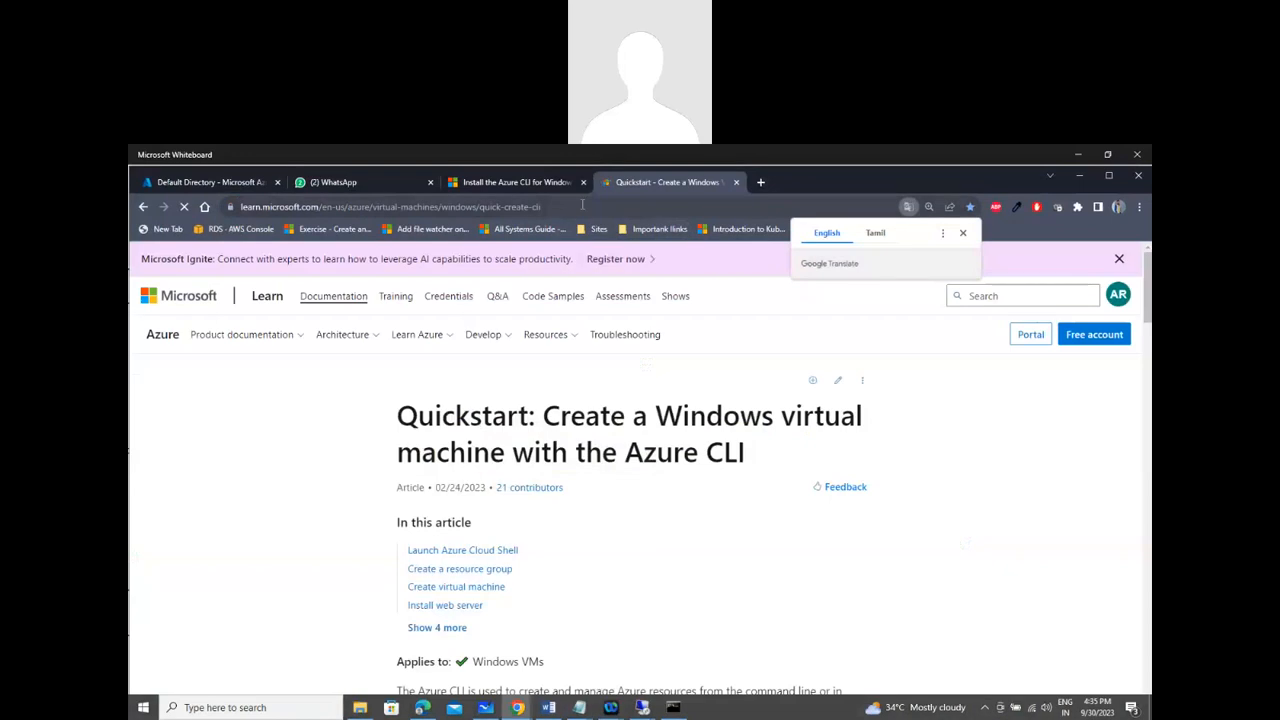
Skim the Azure CLI Windows VM quickstart, then close its tab to return to the Default Directory page
scroll(576, 358, down, 15)
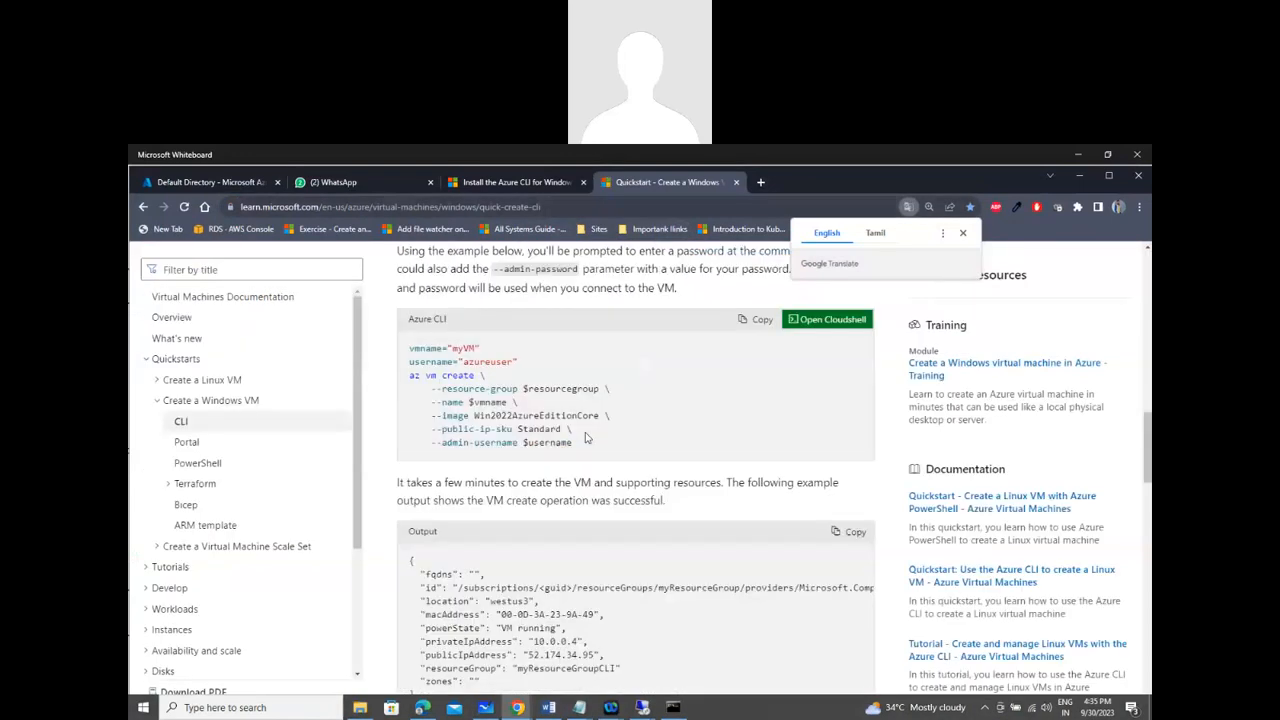
scroll(588, 425, down, 5)
scroll(588, 425, up, 20)
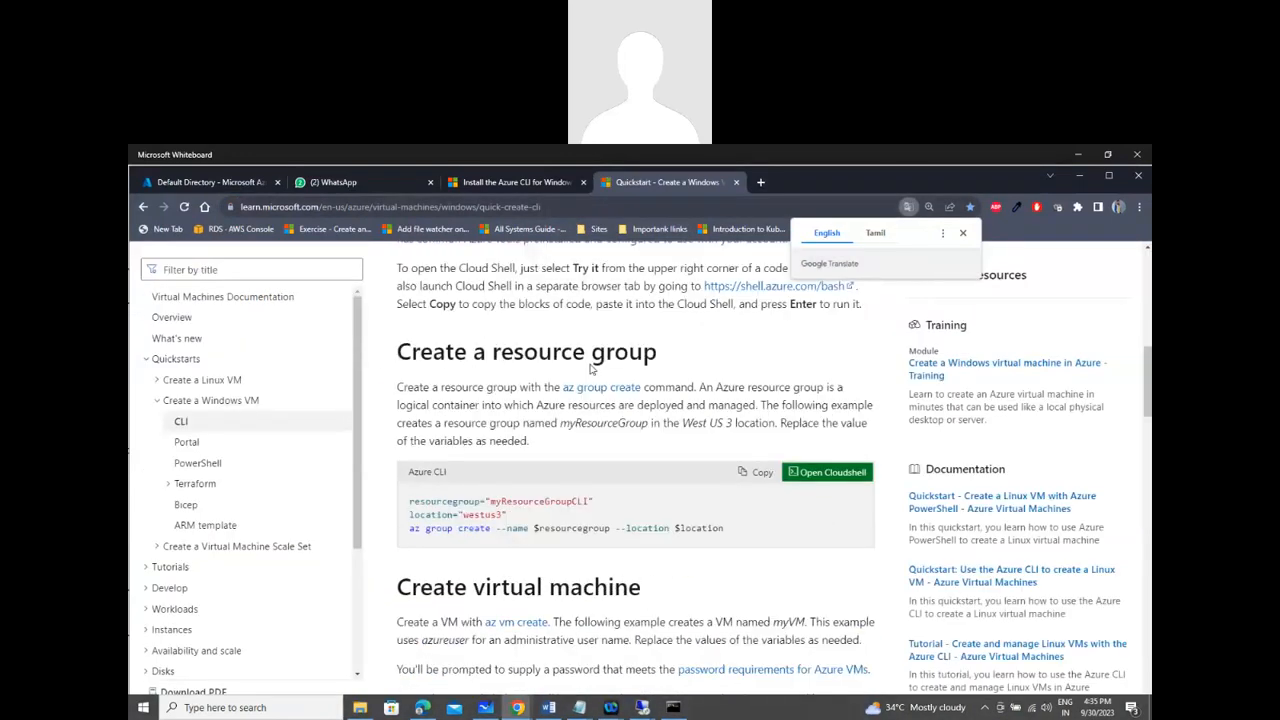
click(659, 230)
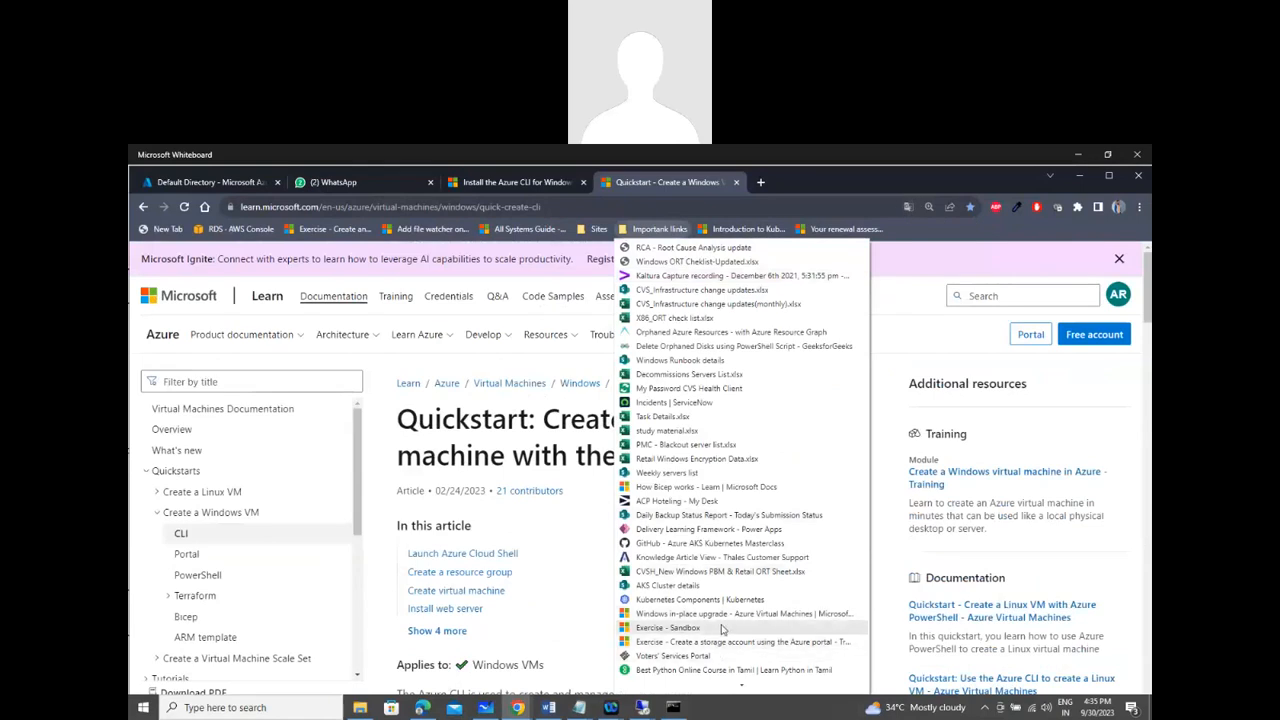
scroll(706, 661, down, 1)
scroll(688, 417, up, 1)
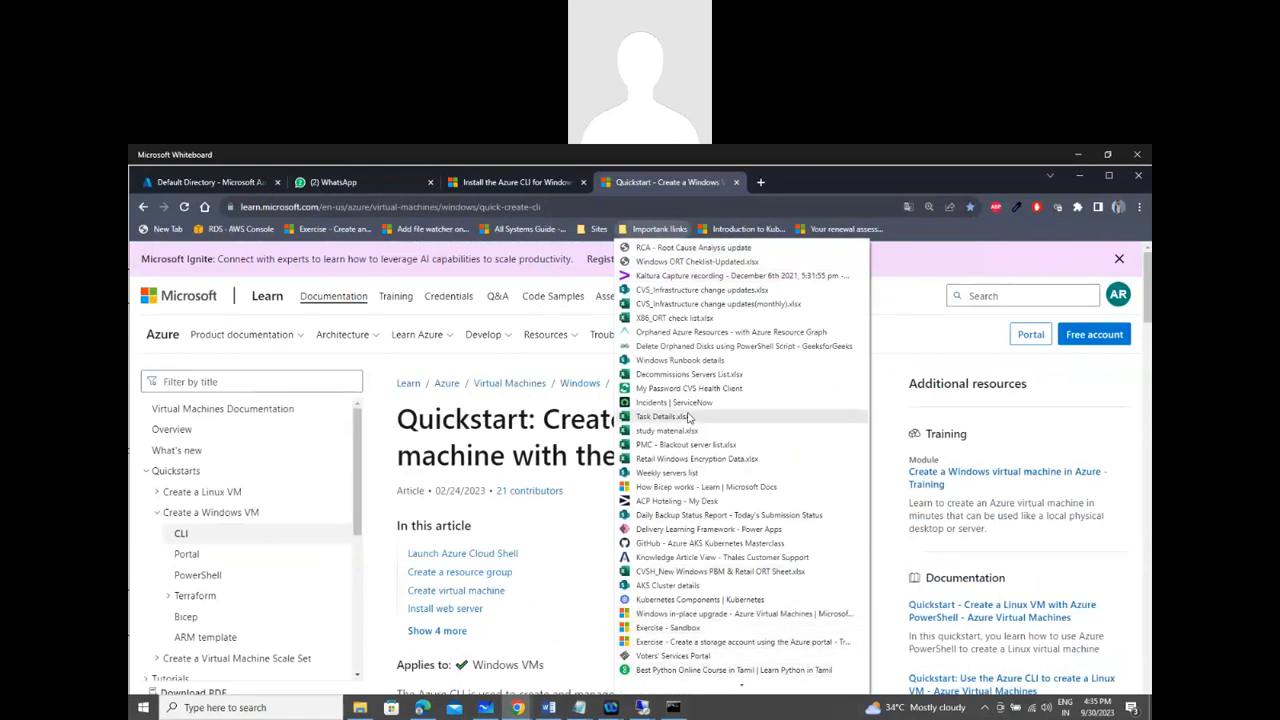
click(558, 208)
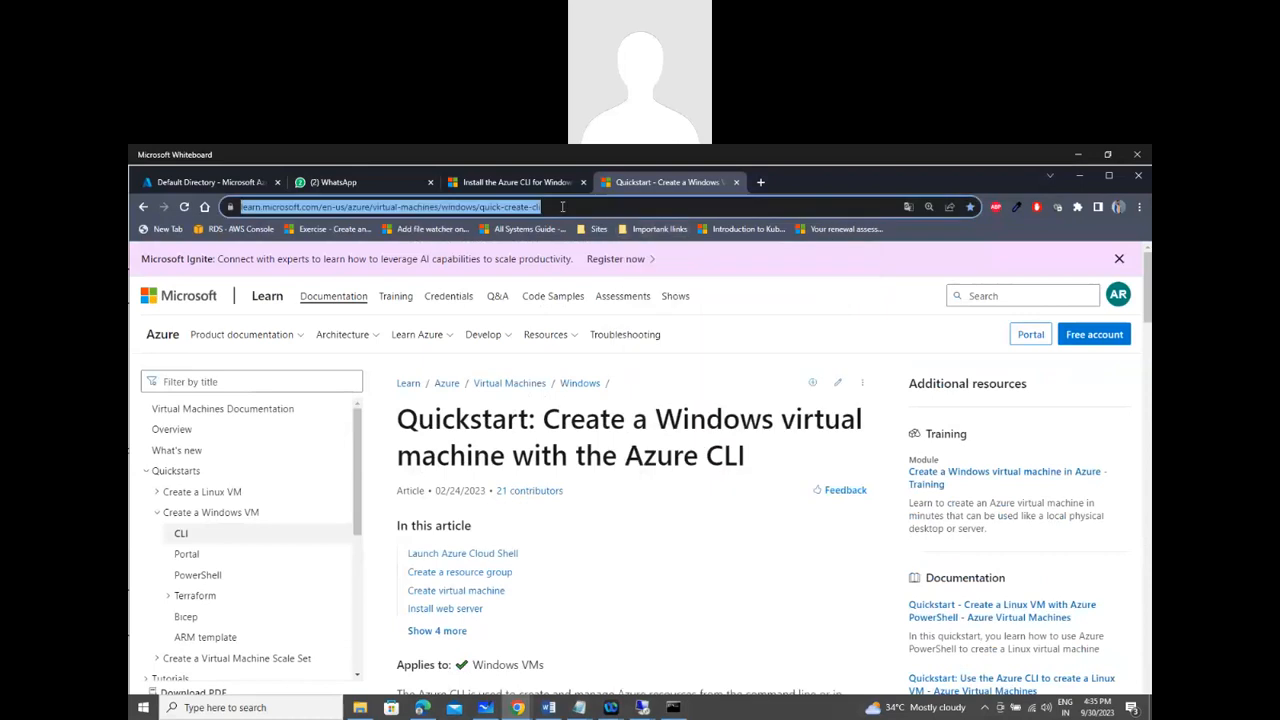
text(Azure)
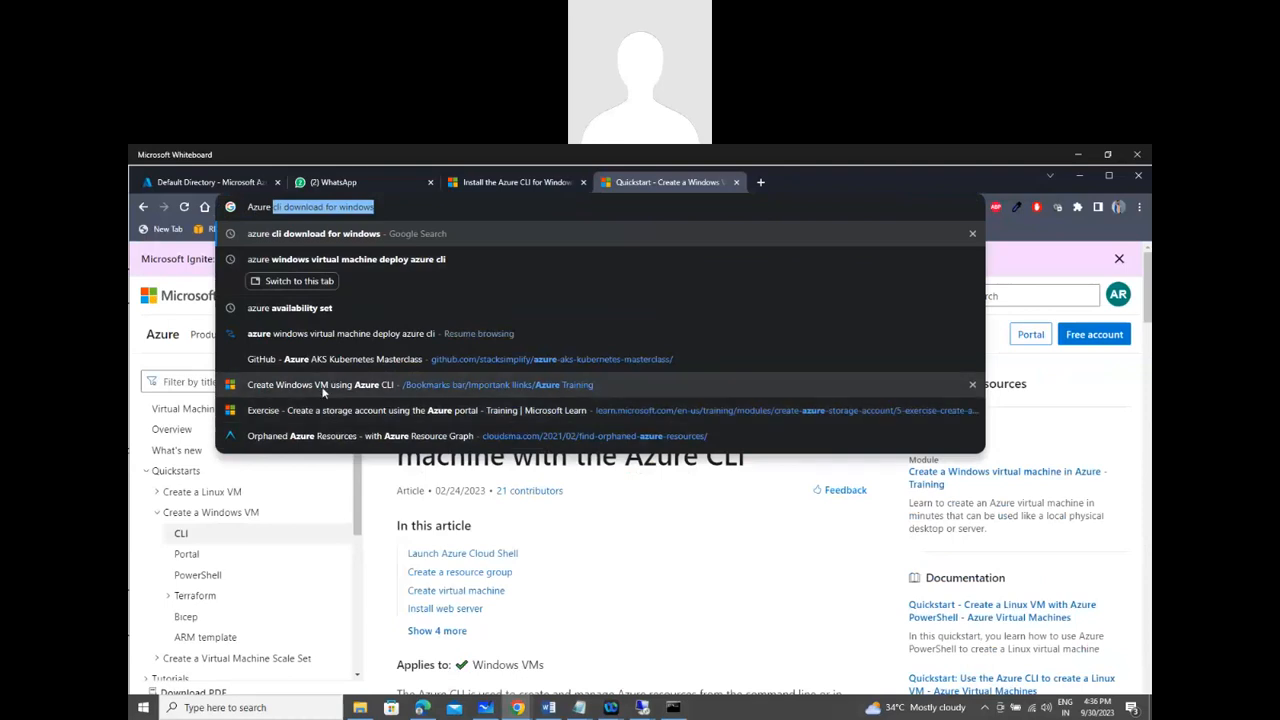
click(1068, 252)
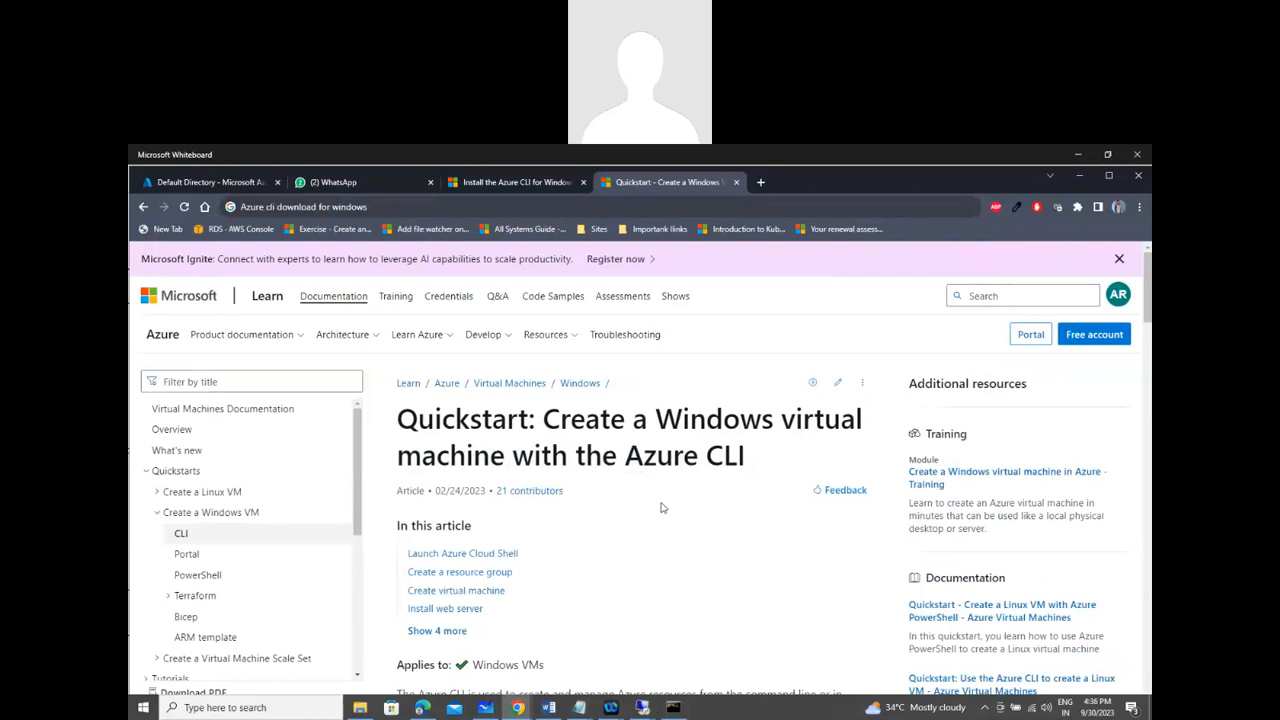
click(735, 186)
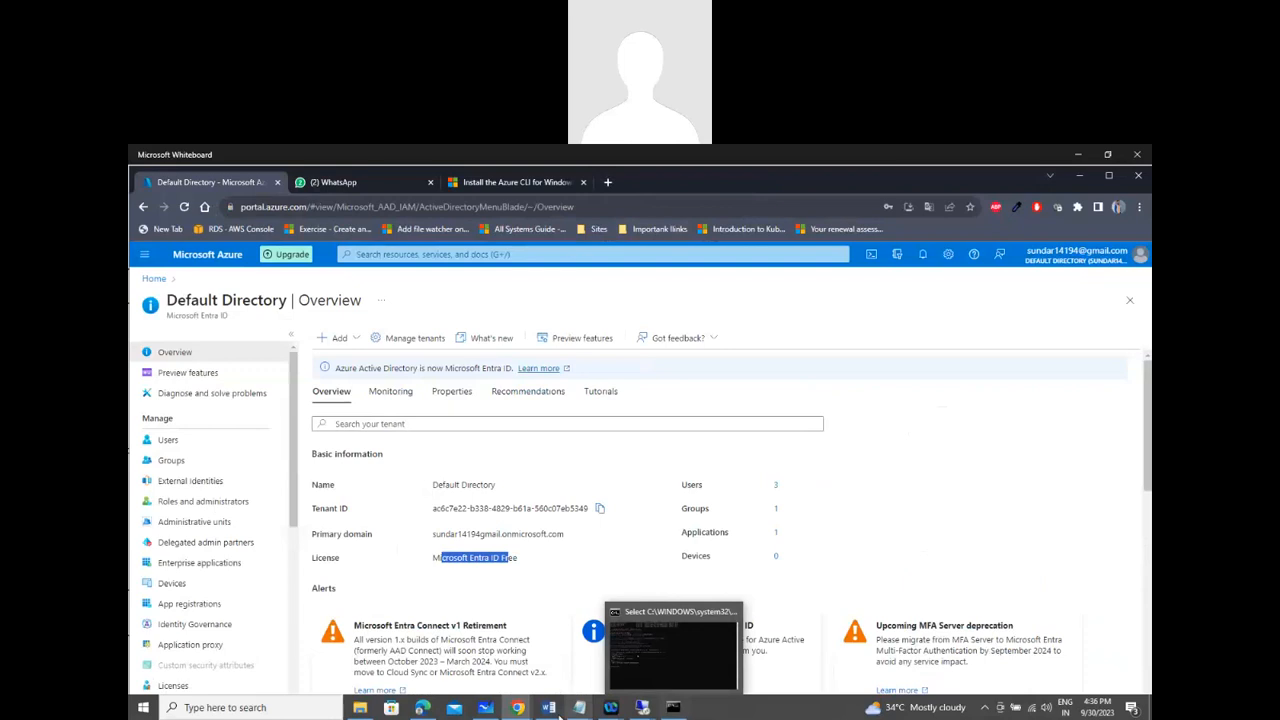
Bring up the 'VM Creation Azure CLI' notes and look over the Sysprep steps
click(579, 707)
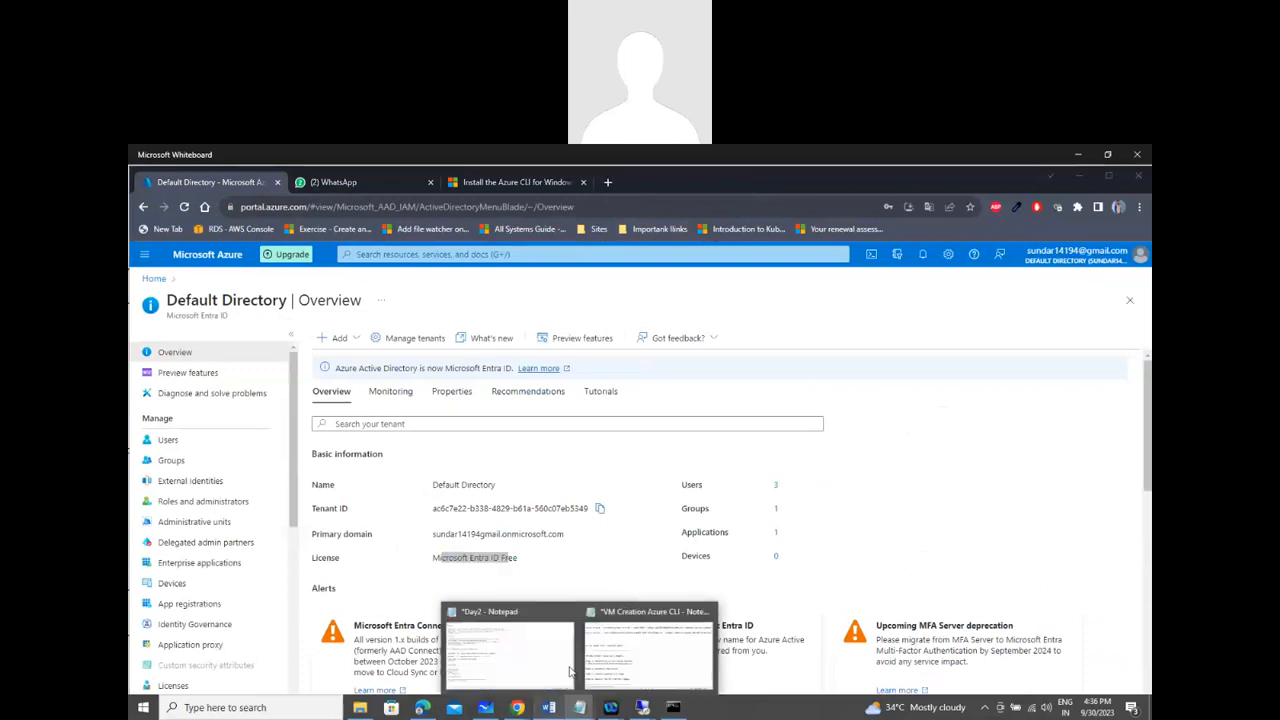
click(631, 663)
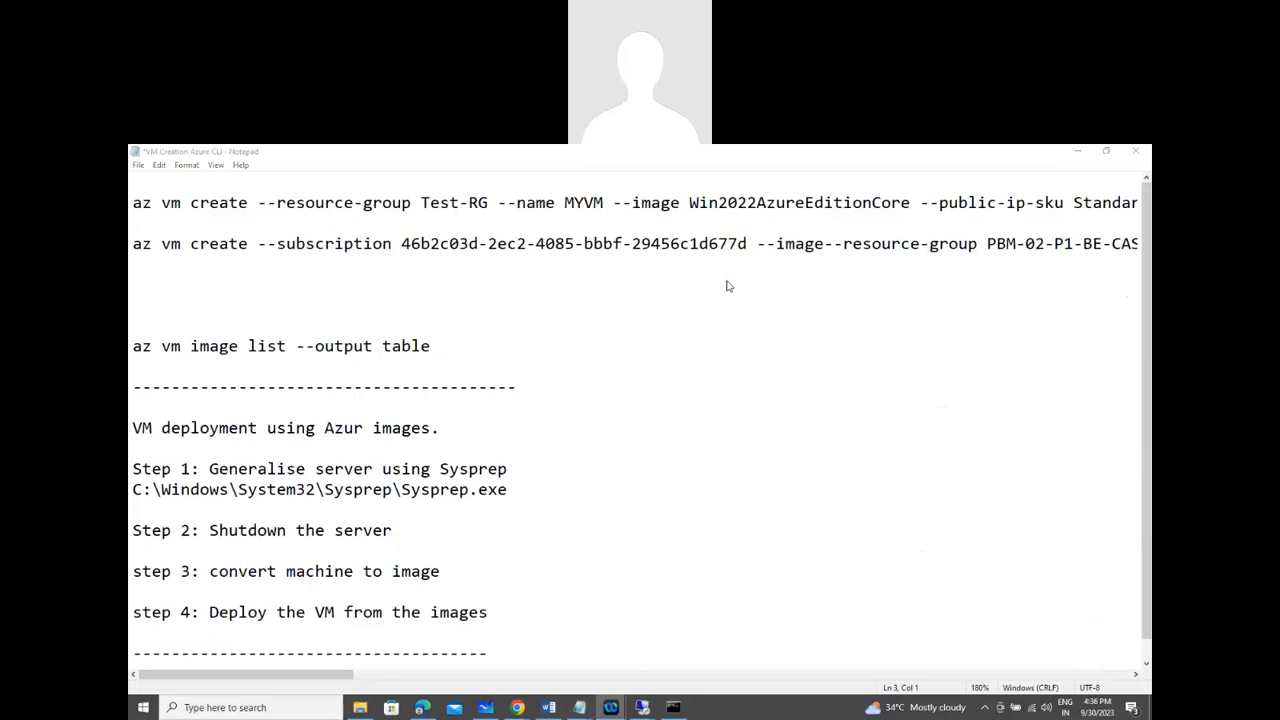
click(761, 277)
click(640, 451)
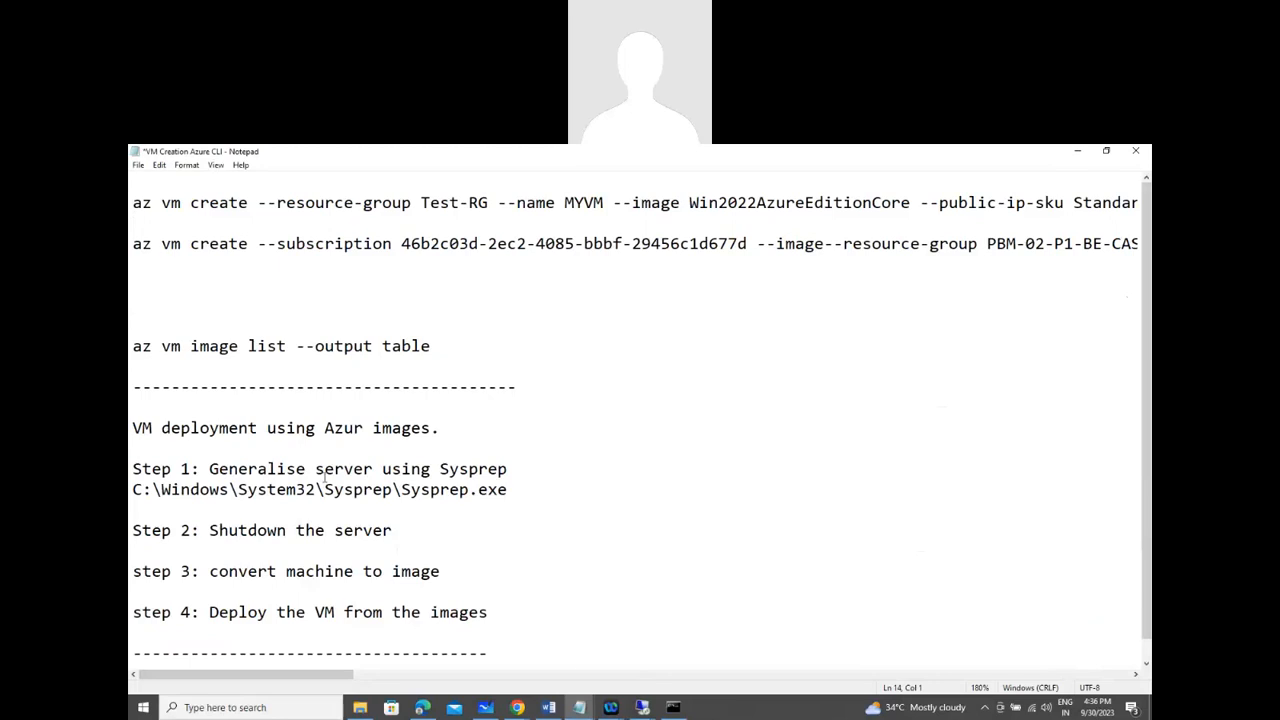
scroll(325, 478, down, 1)
scroll(327, 468, up, 1)
Switch from the notes to the Command Prompt showing AzureCLI-RG created in eastus
click(576, 710)
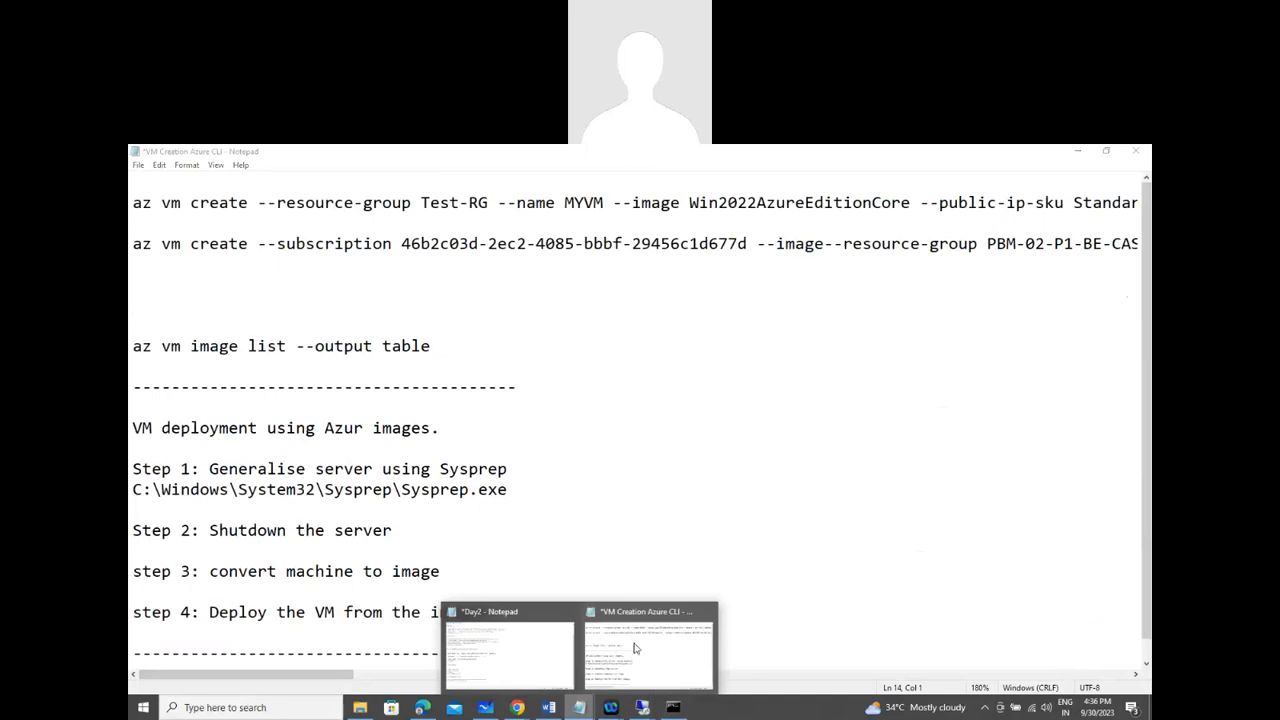
click(634, 649)
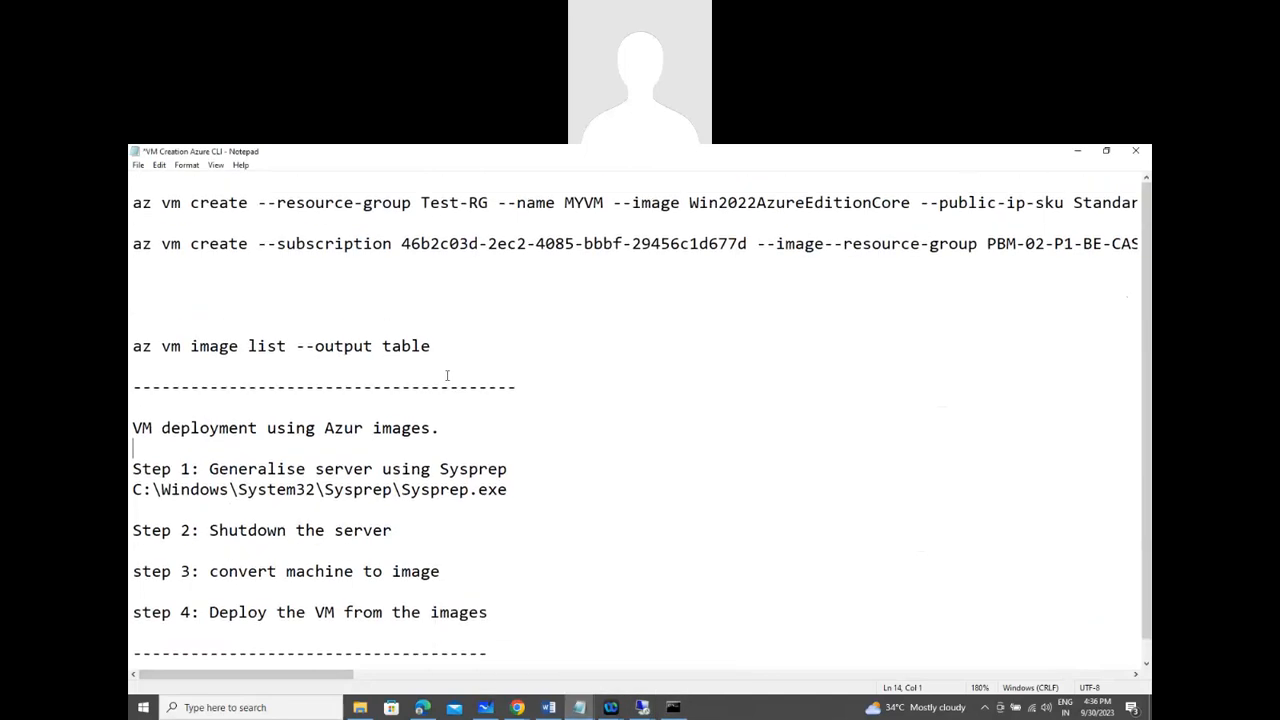
click(673, 708)
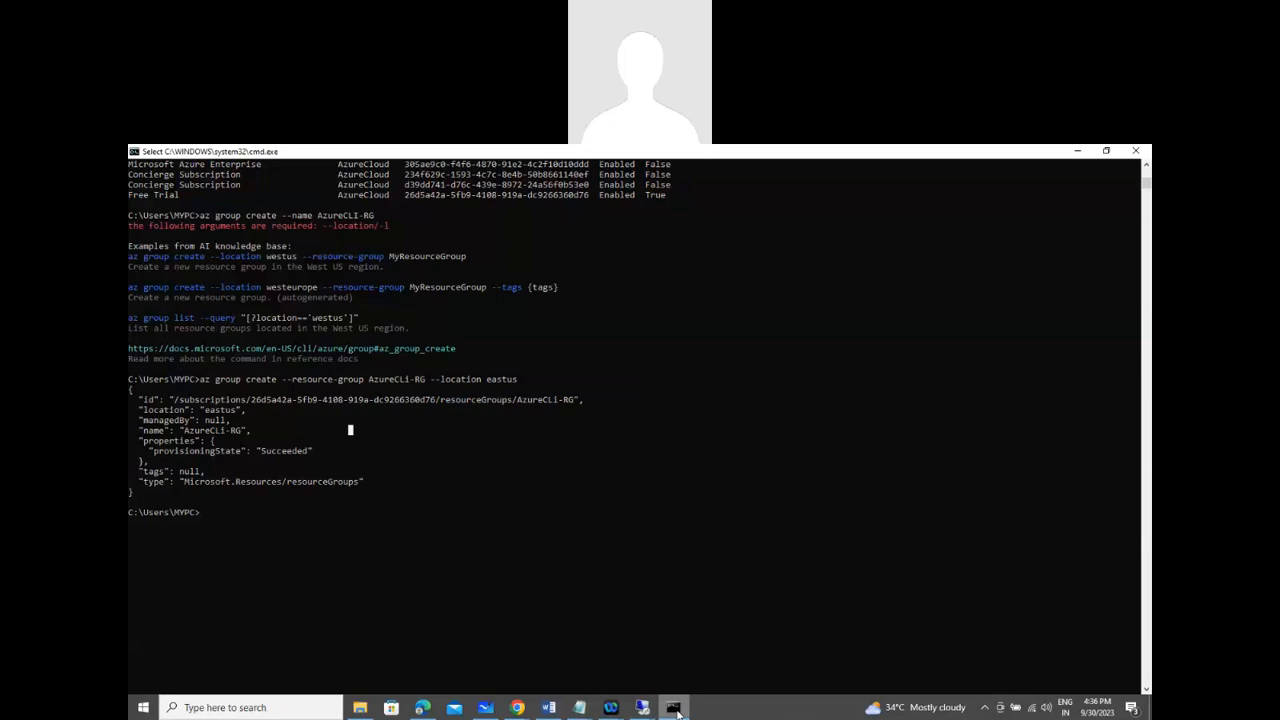
Start an az vm create command with --resource-group AzureCLi-RG, --location eastus and --name AzureCLi-VM
click(673, 708)
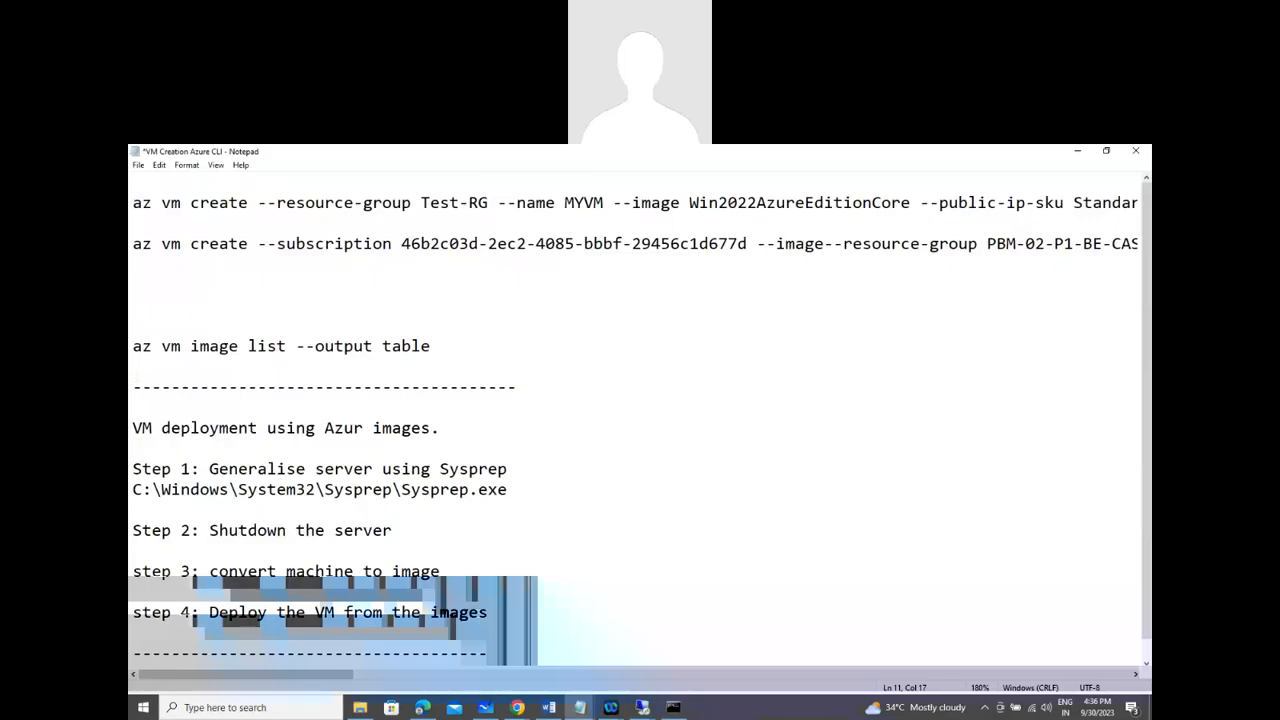
click(673, 708)
text(az)
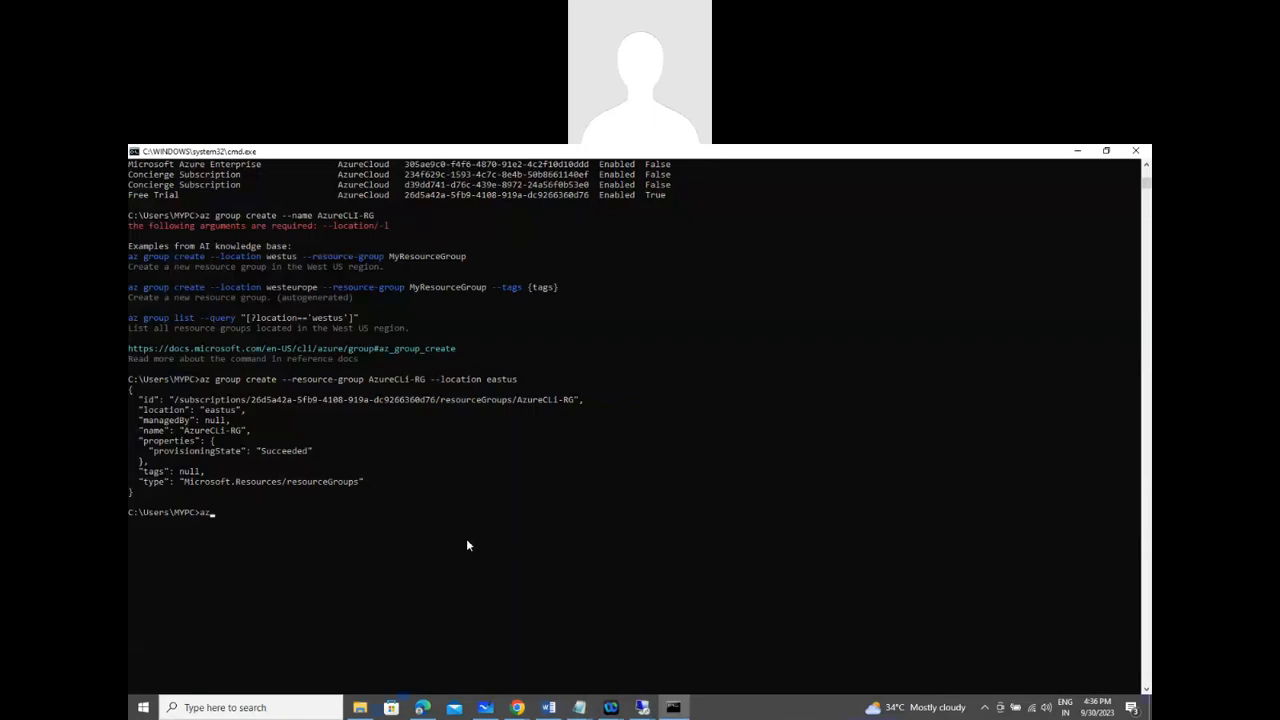
text( create vm)
key(alt+Tab)
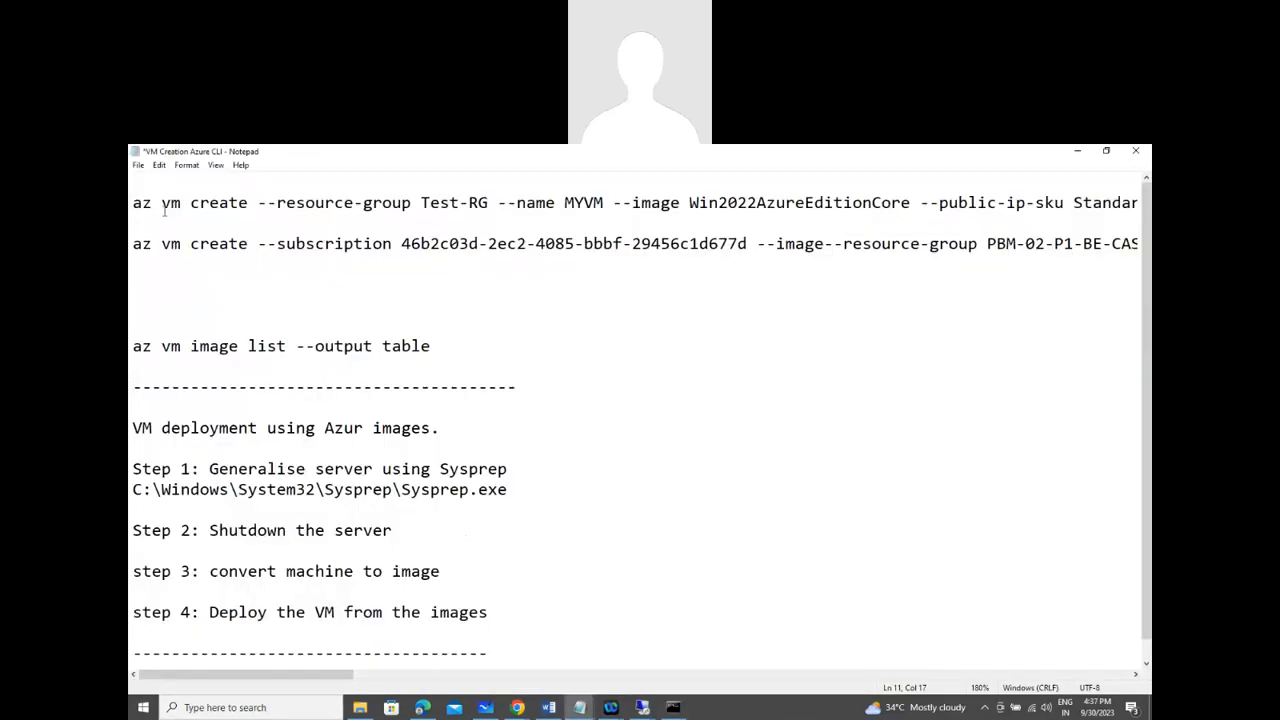
key(alt+Tab)
key(BackSpace)
key(BackSpace)
key(BackSpace)
key(BackSpace)
key(BackSpace)
key(BackSpace)
key(BackSpace)
key(BackSpace)
key(BackSpace)
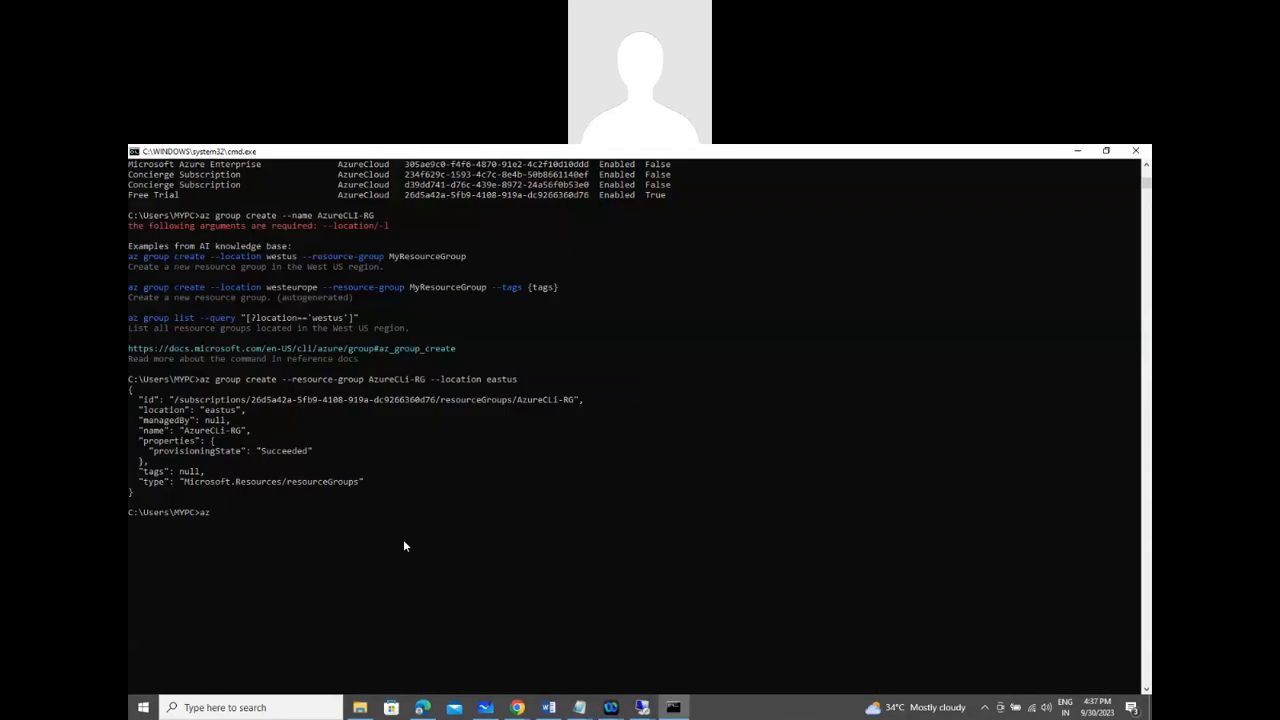
text(vm create --resource-group)
drag(369, 383, 422, 388)
key(super+c)
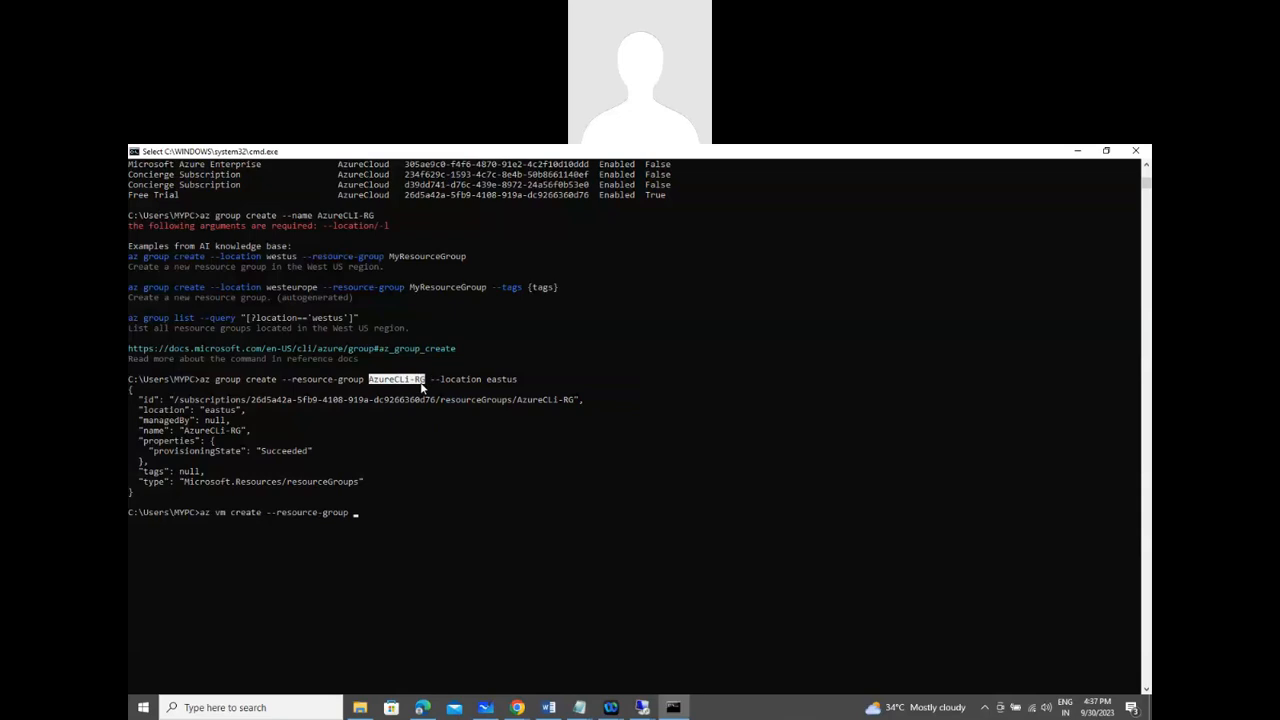
right_click(422, 388)
right_click(406, 523)
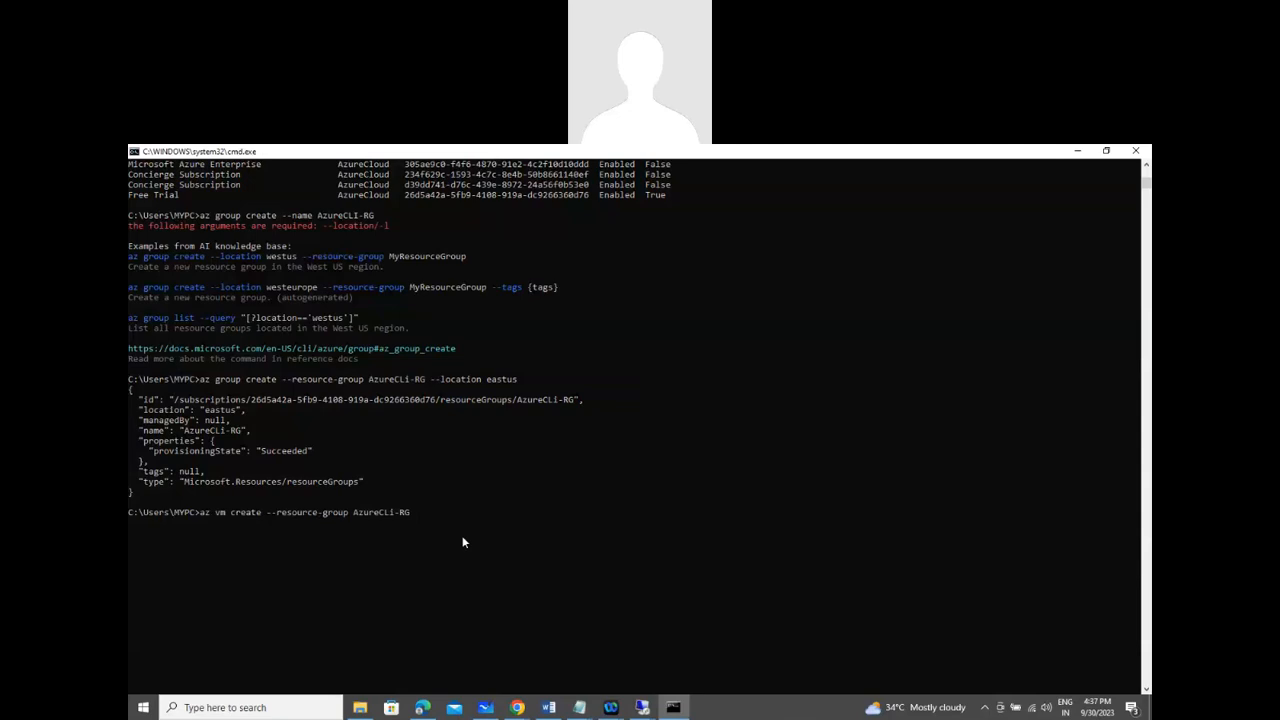
text(--location eastus)
text(--name AzureCLi-VM)
Add --image Win2022AzureEditionCore, copied from the notes, to the command
key(alt+Tab)
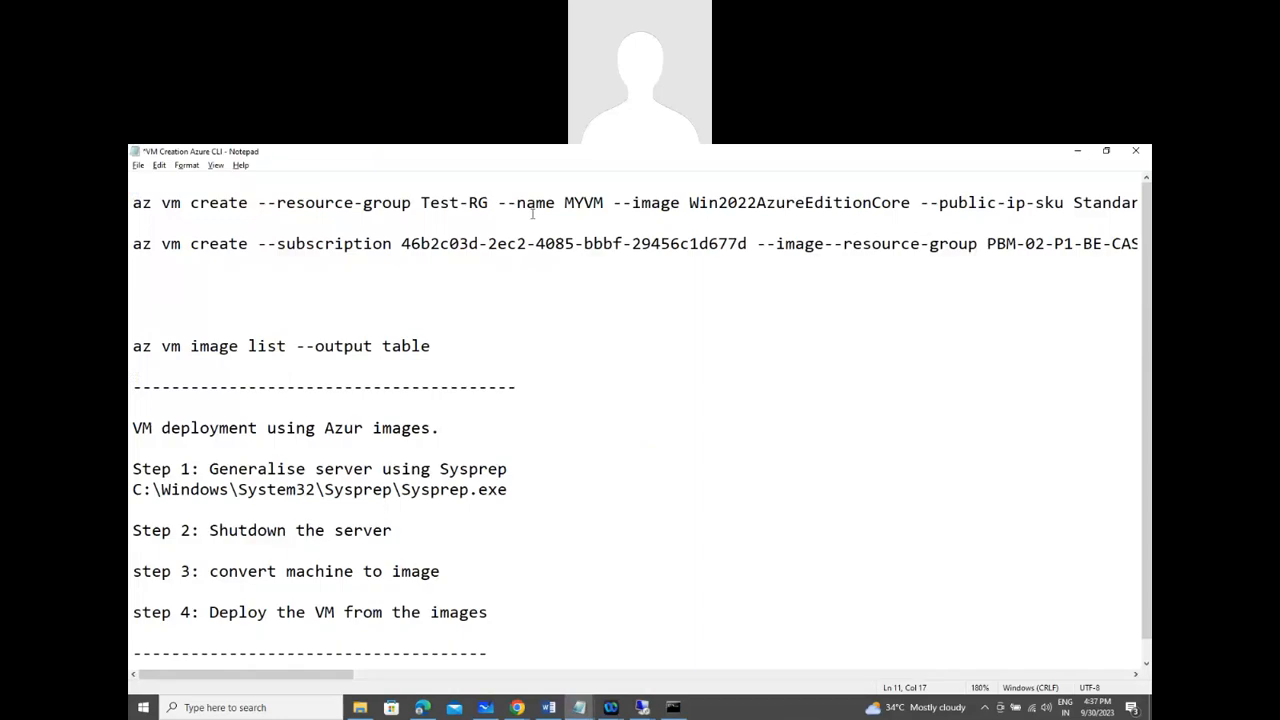
key(alt+Tab)
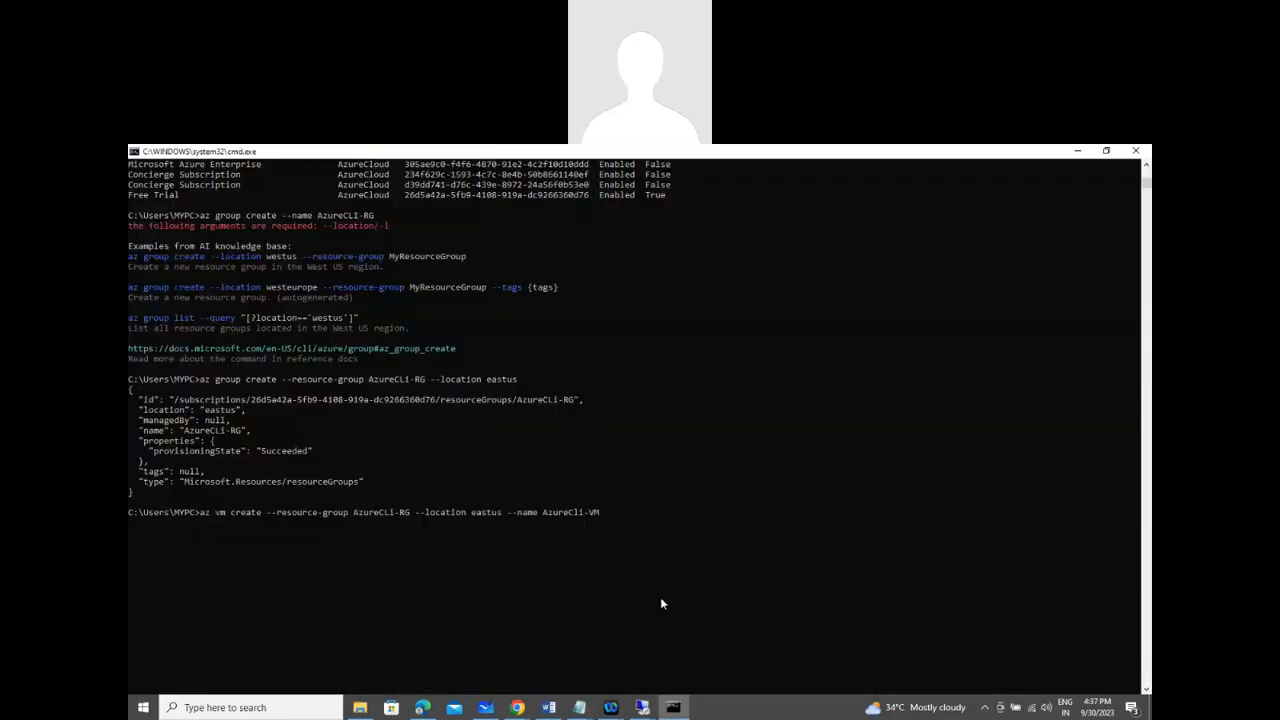
text(--image)
key(alt+Tab)
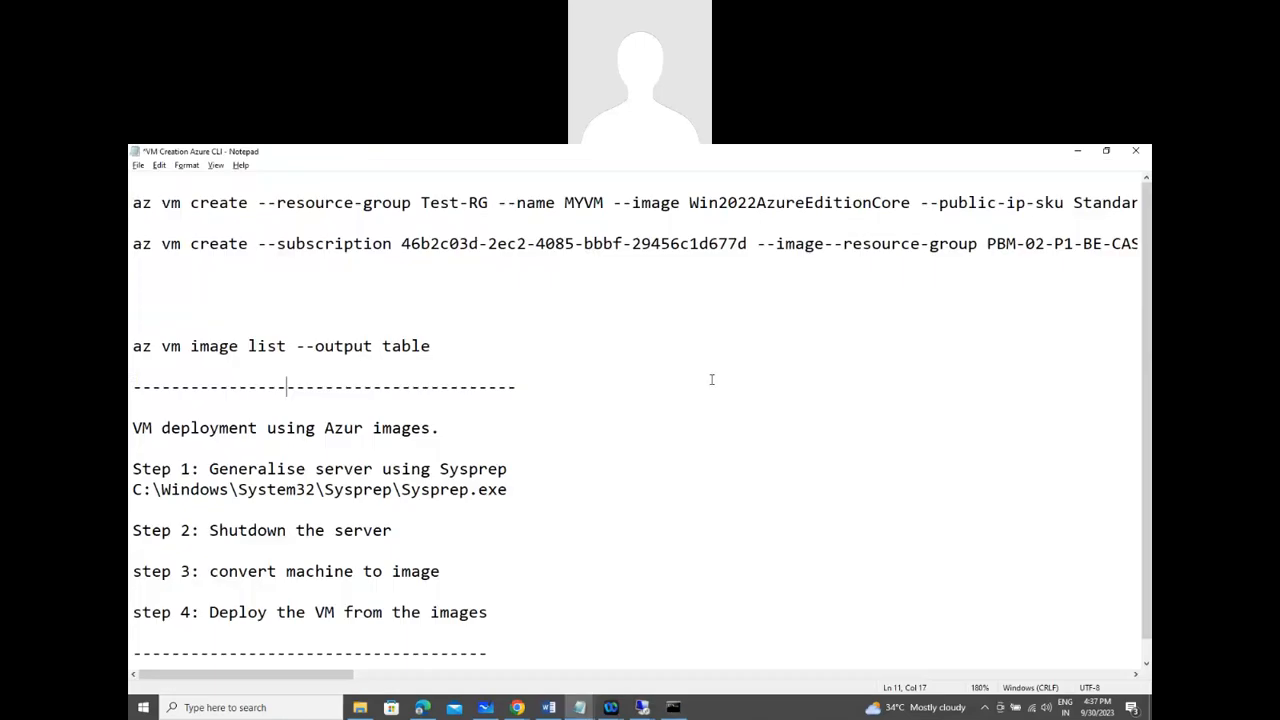
drag(689, 203, 911, 203)
key(ctrl+c)
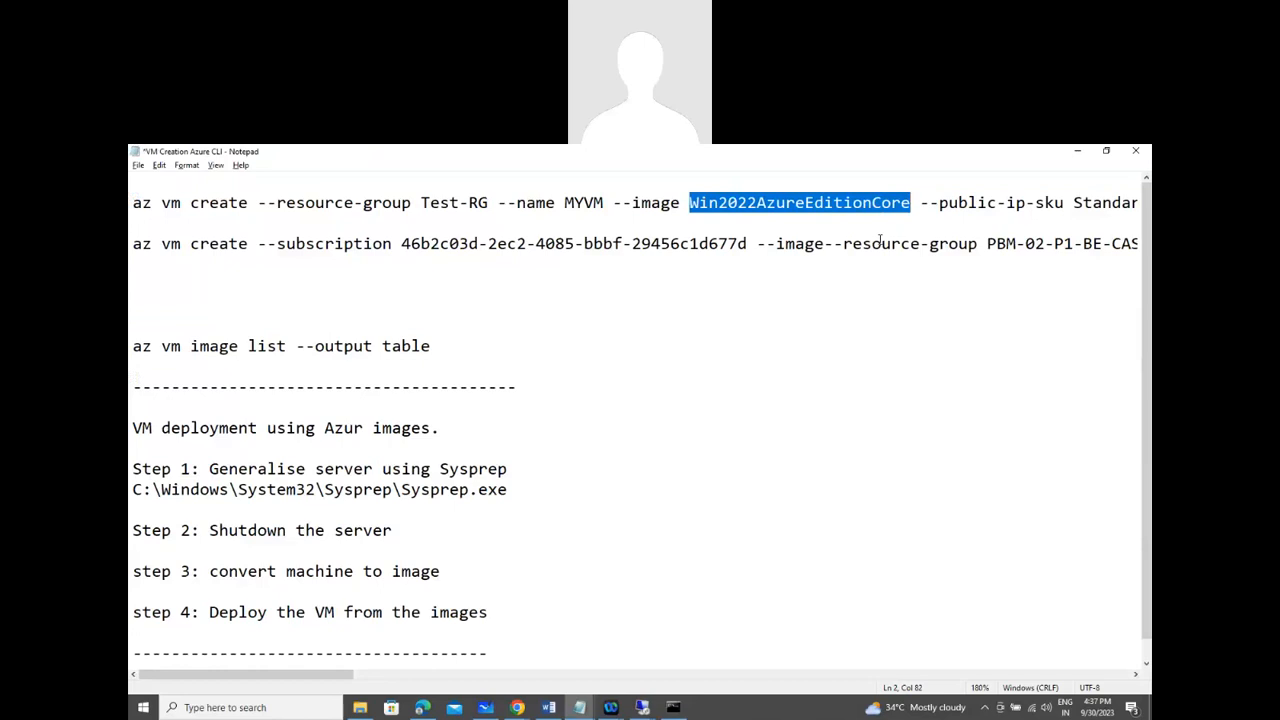
key(alt+Tab)
key(ctrl+v)
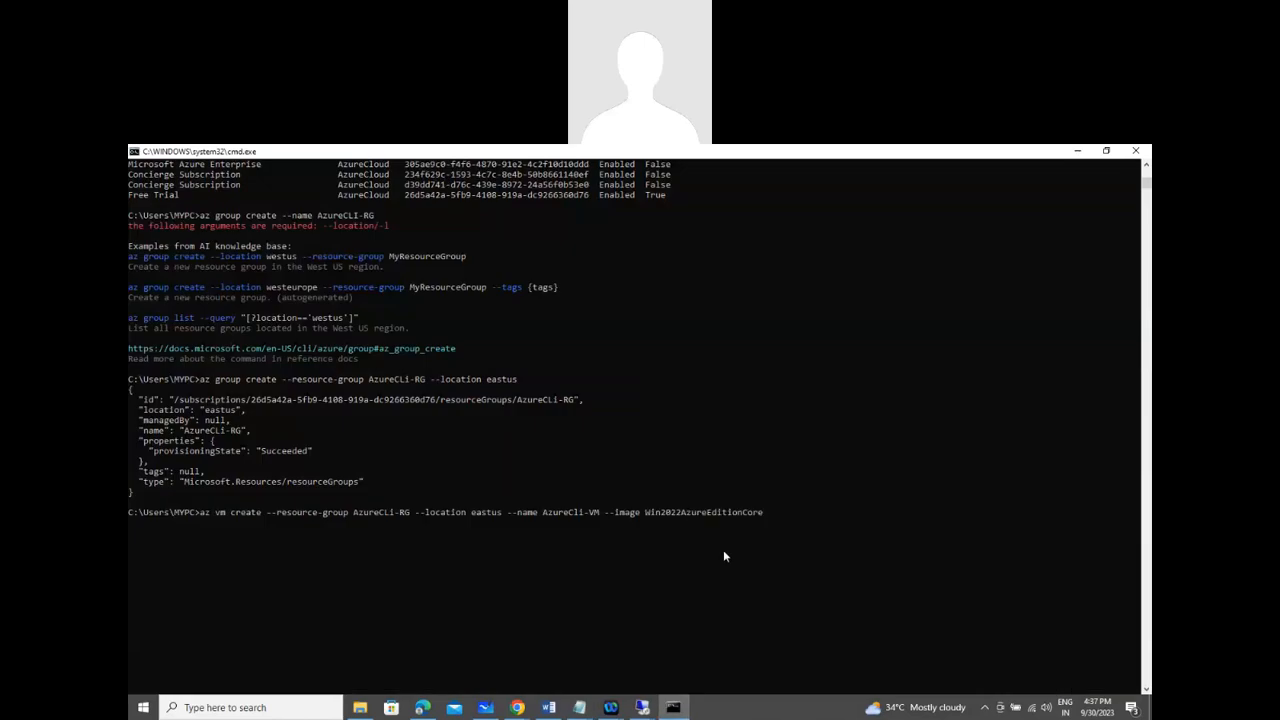
Append --public-ip-sku Standard plus admin name and password options, and run the command
key(alt+Tab)
drag(325, 674, 513, 674)
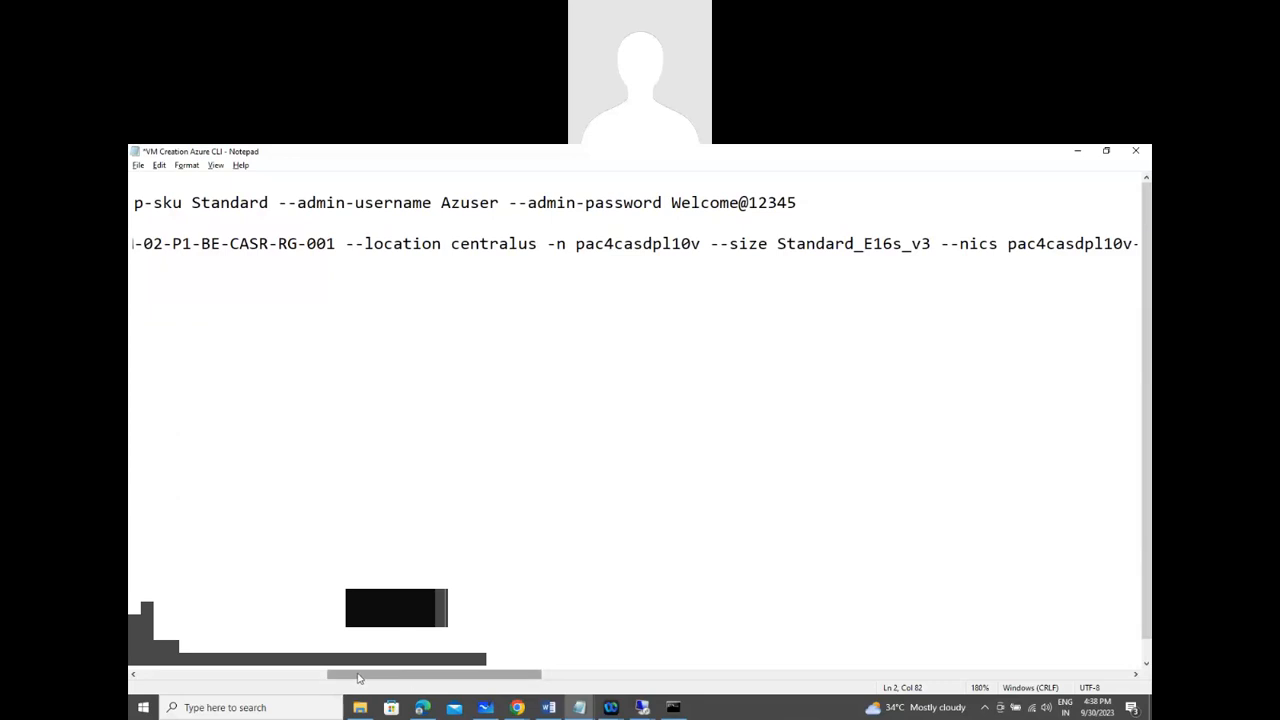
drag(358, 675, 302, 675)
drag(301, 203, 531, 192)
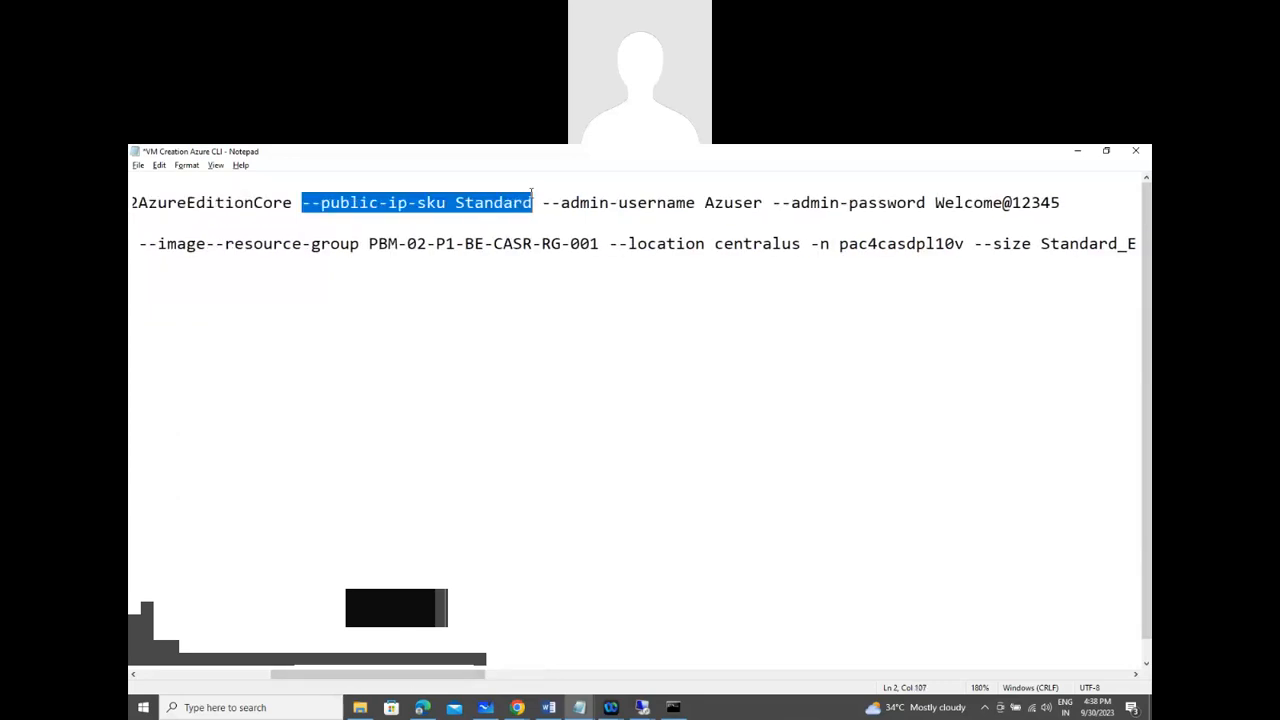
key(ctrl+c)
key(alt+Tab)
right_click(782, 546)
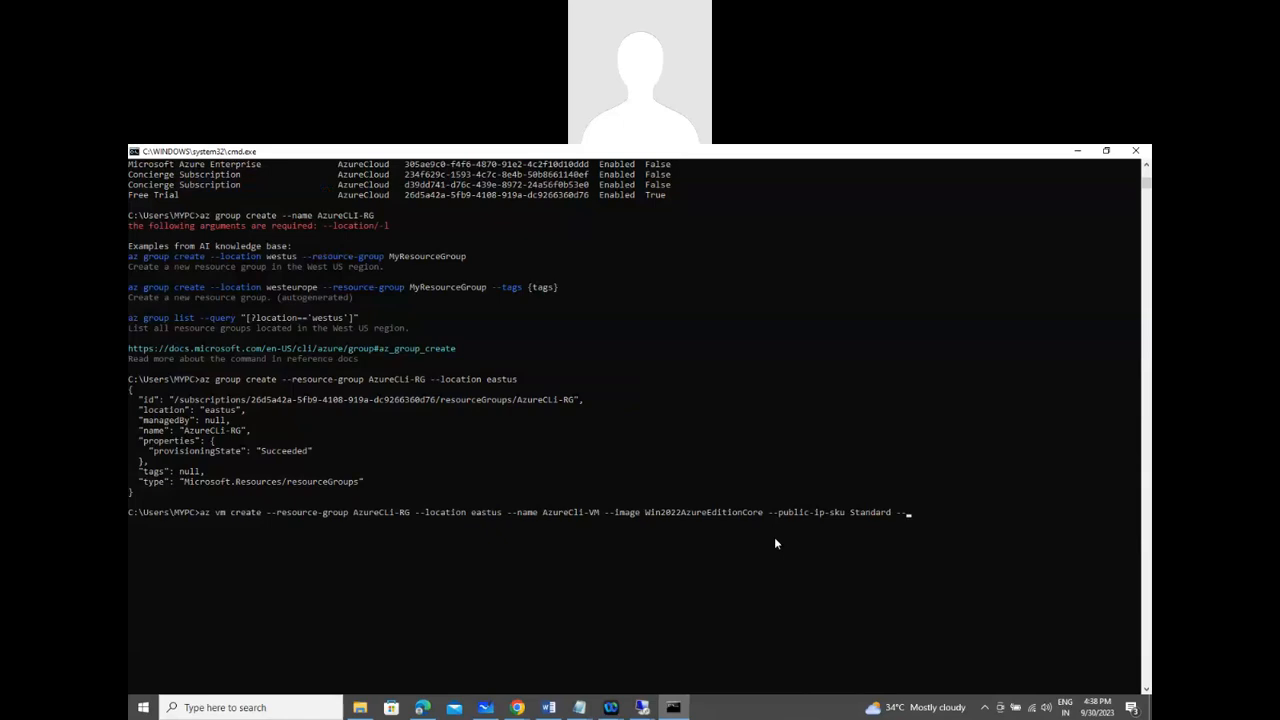
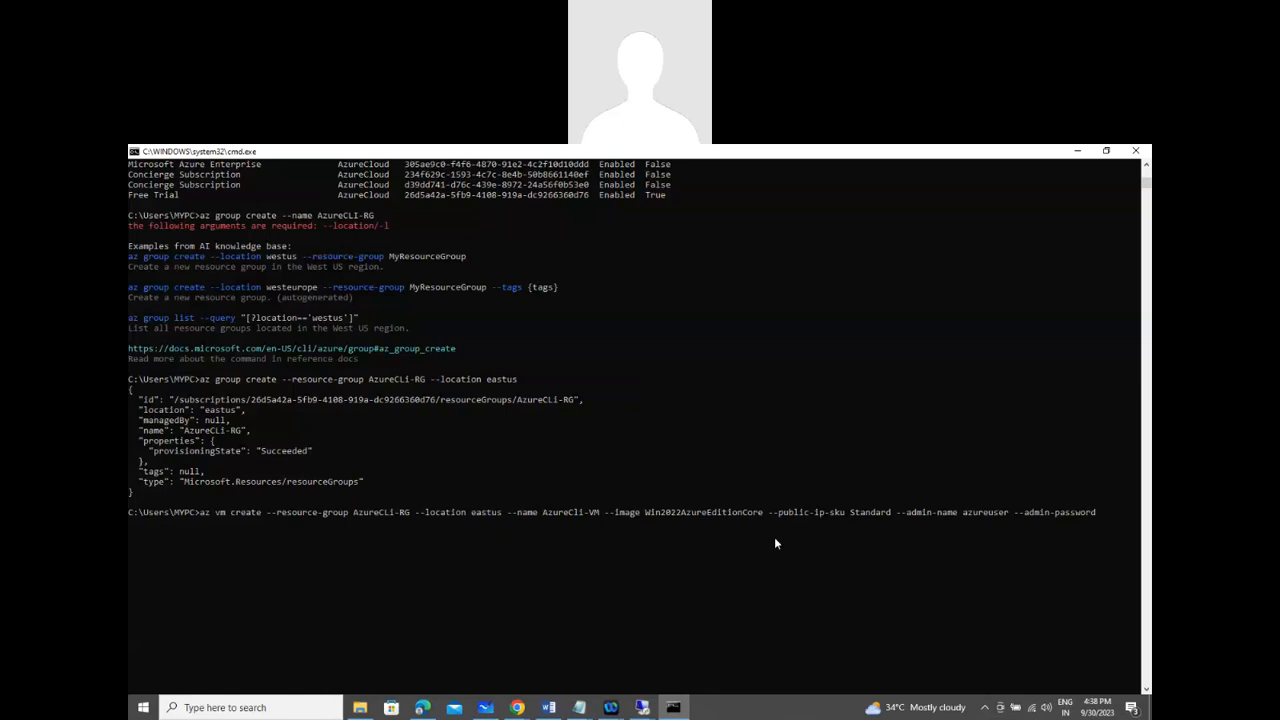
key(Return)
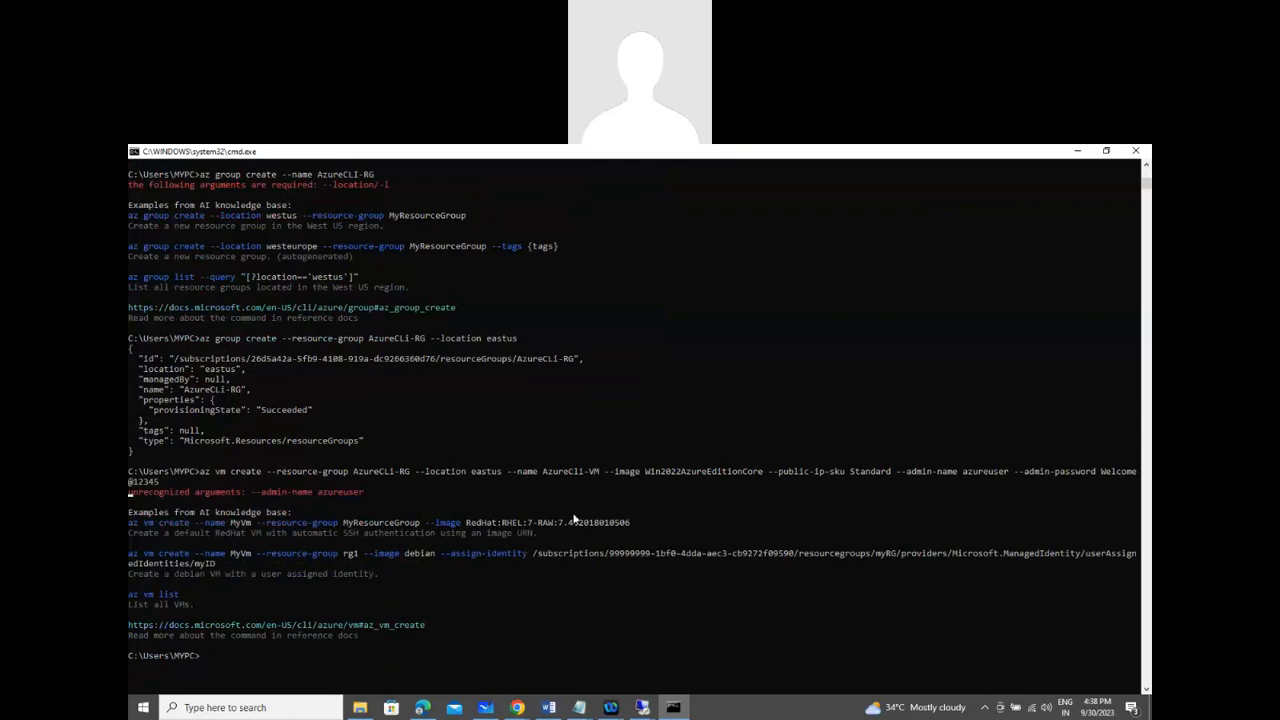
Recall the command, change --admin-name to --admin-username, and rerun it
key(alt+Tab)
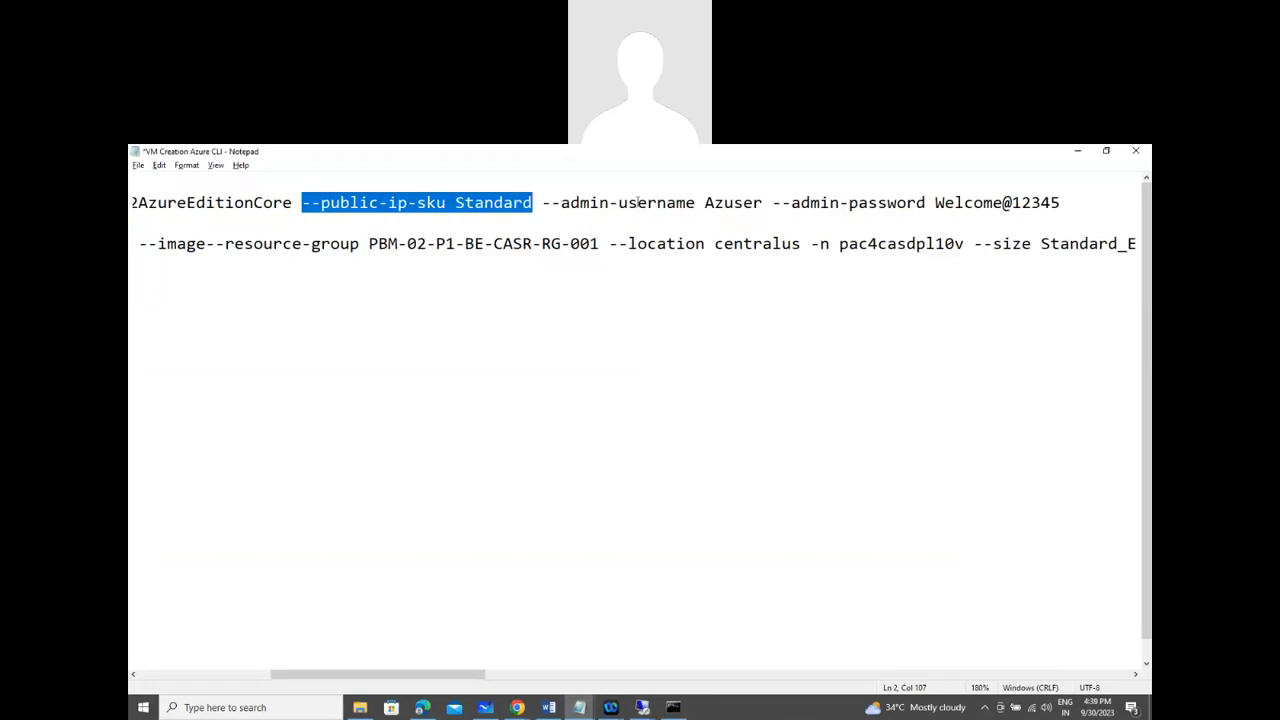
drag(550, 209, 694, 206)
key(alt+Tab)
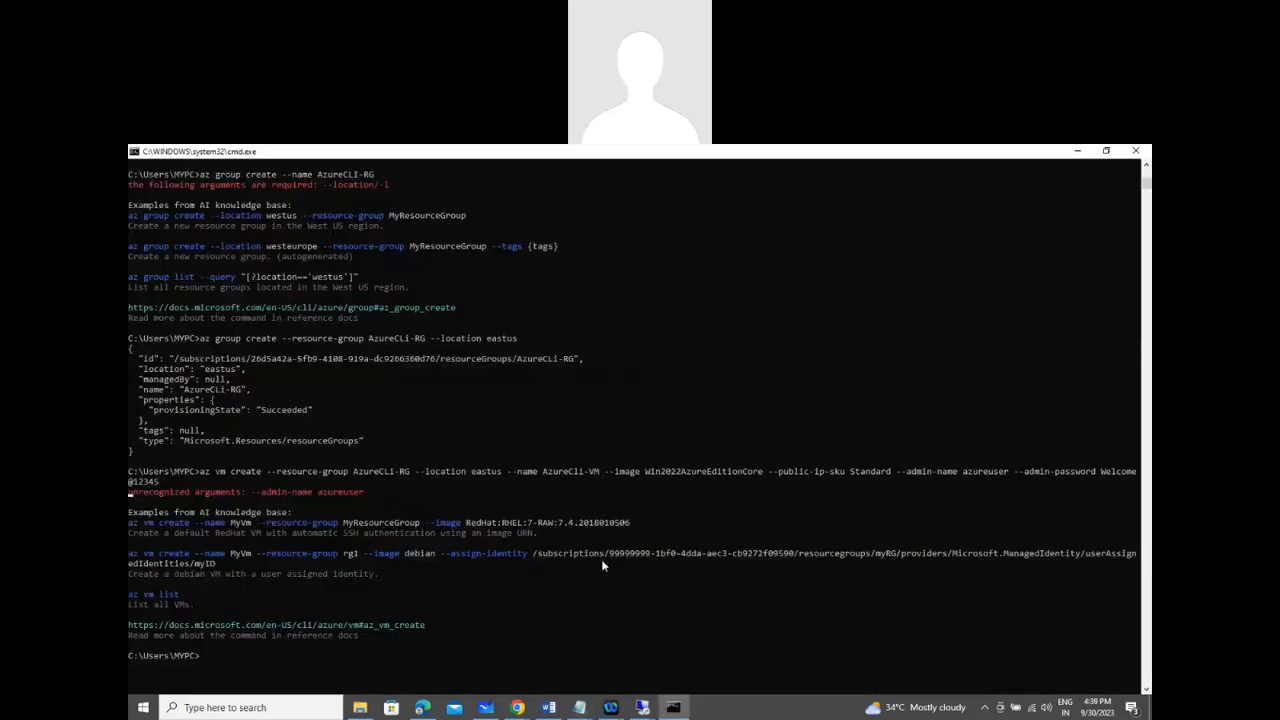
key(BackSpace)
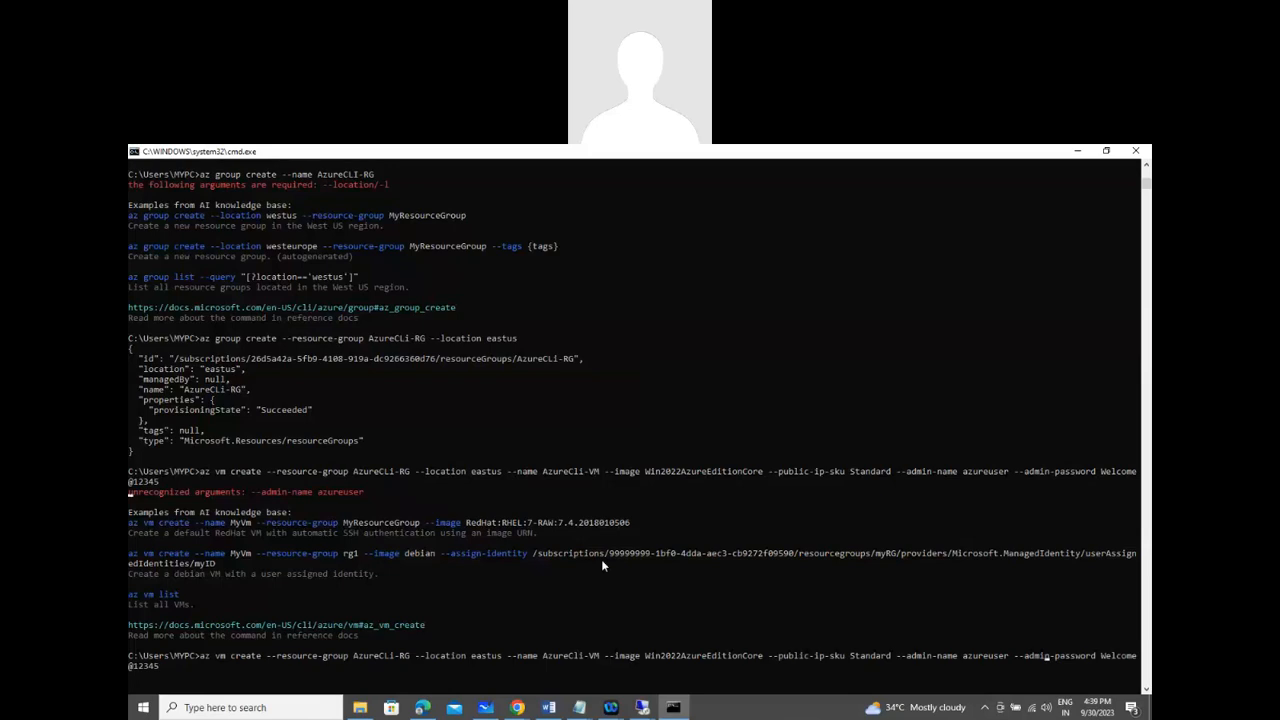
key(Left)
key(Left)
key(Left)
key(Right)
key(Right)
key(Right)
click(1093, 530)
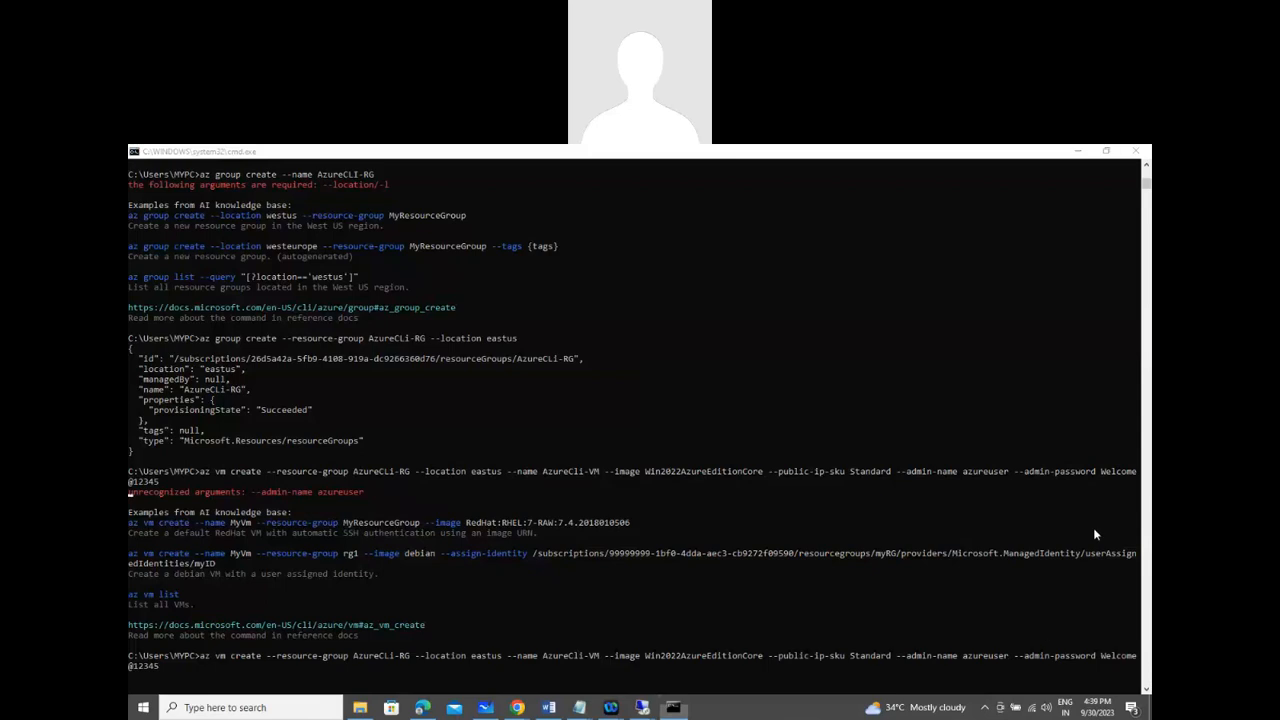
click(986, 667)
key(Left)
key(Left)
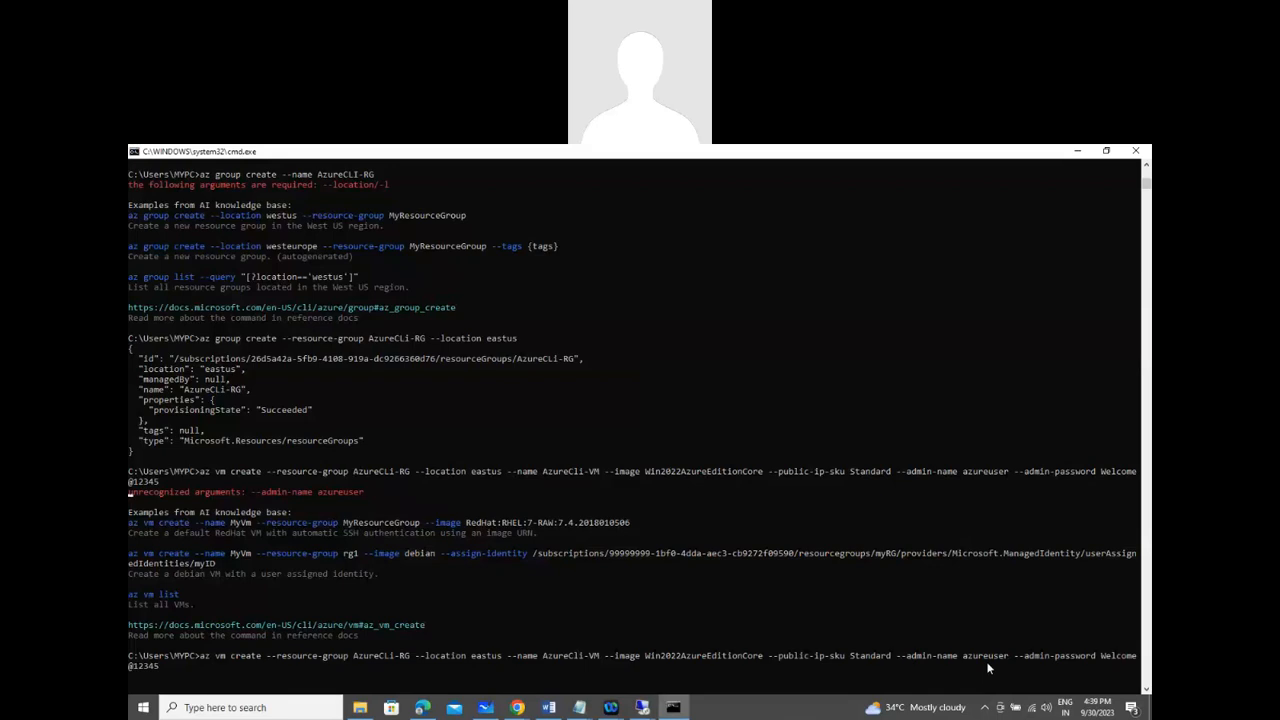
key(Right)
key(Right)
key(Right)
key(BackSpace)
key(BackSpace)
key(BackSpace)
key(BackSpace)
text(usernam)
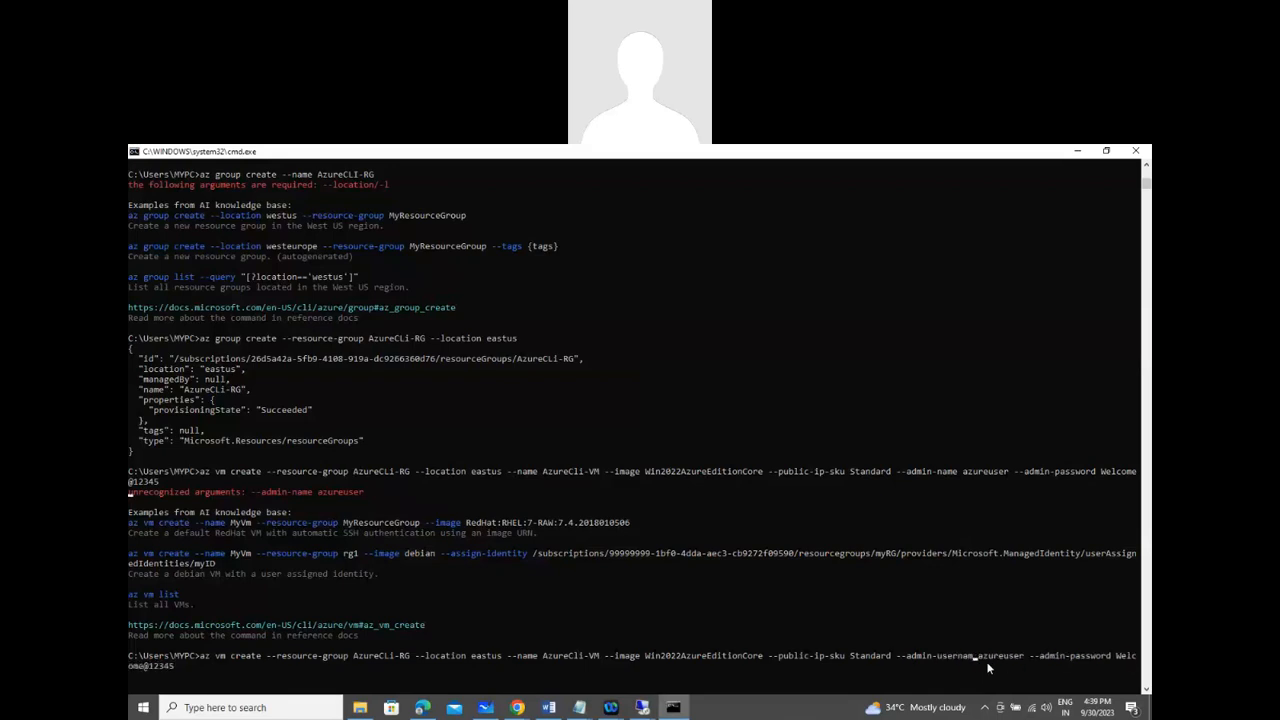
text(e)
key(Return)
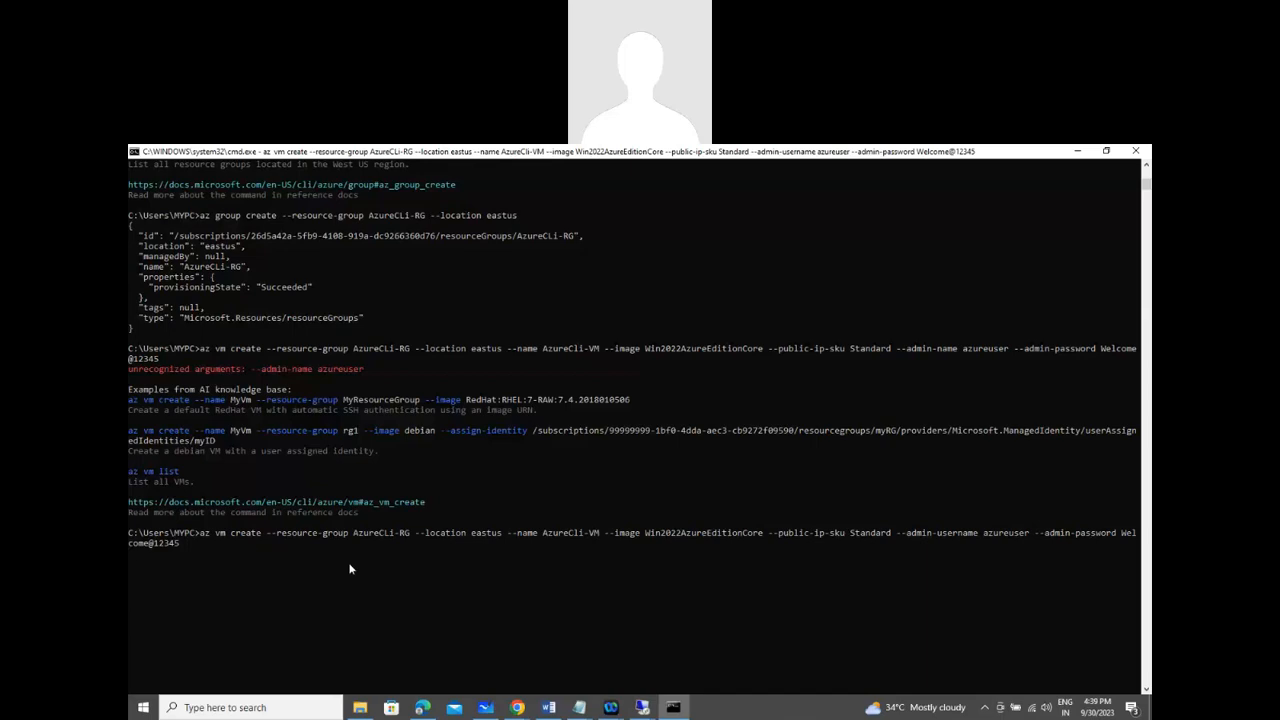
Scroll and select text in the Command Prompt output while the deployment runs
scroll(370, 580, down, 1)
scroll(370, 580, up, 1)
scroll(370, 580, down, 1)
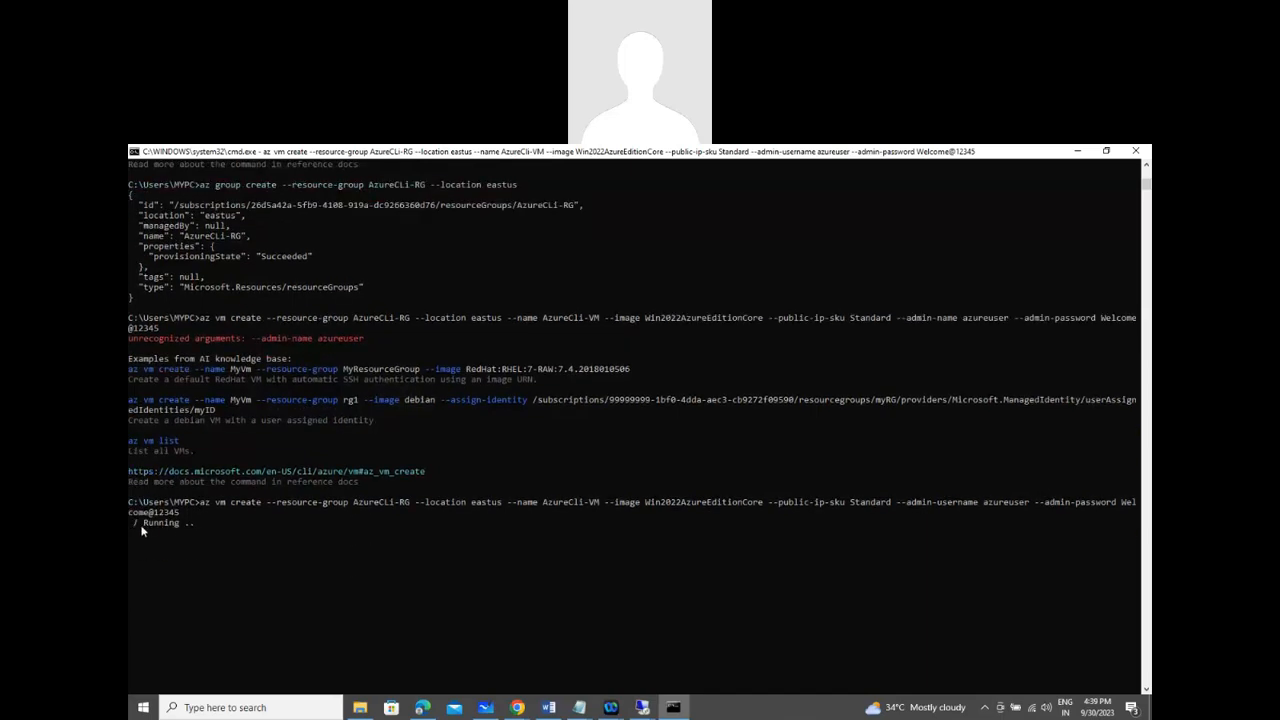
drag(131, 523, 186, 524)
click(222, 562)
click(238, 543)
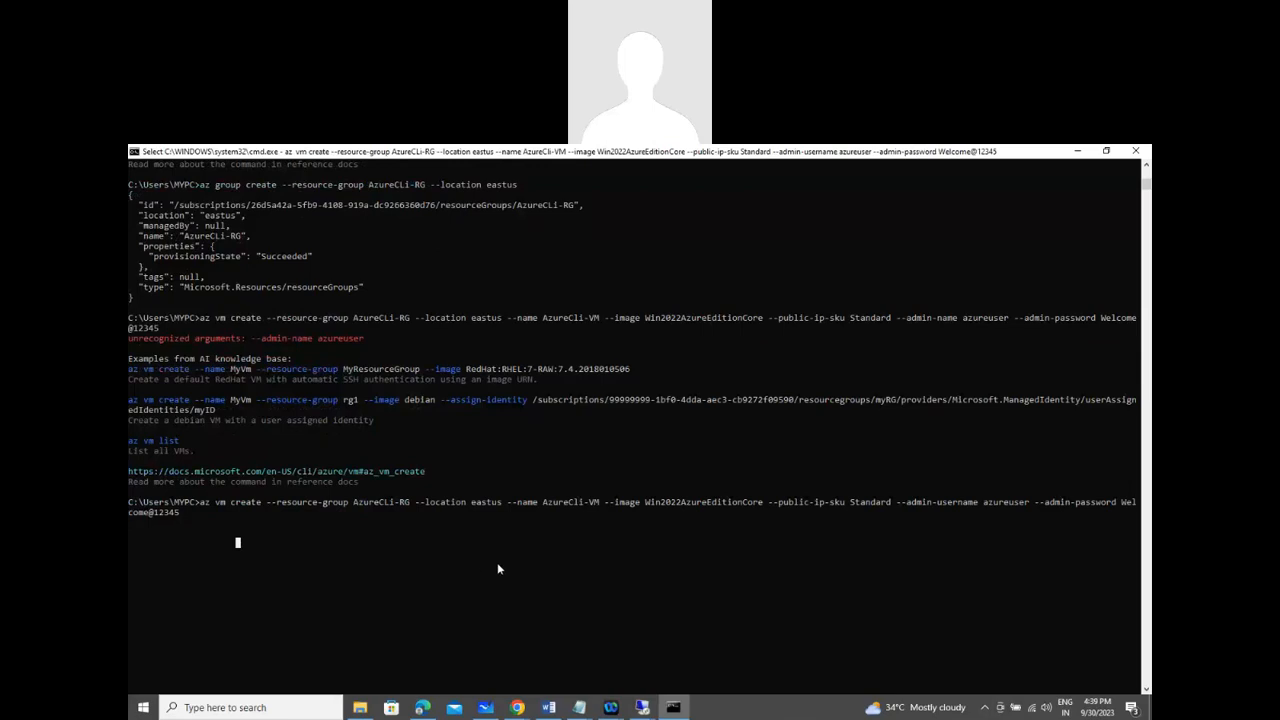
Open the Deployments list of the AzureCLi-RG resource group in the portal
mouse_move(514, 707)
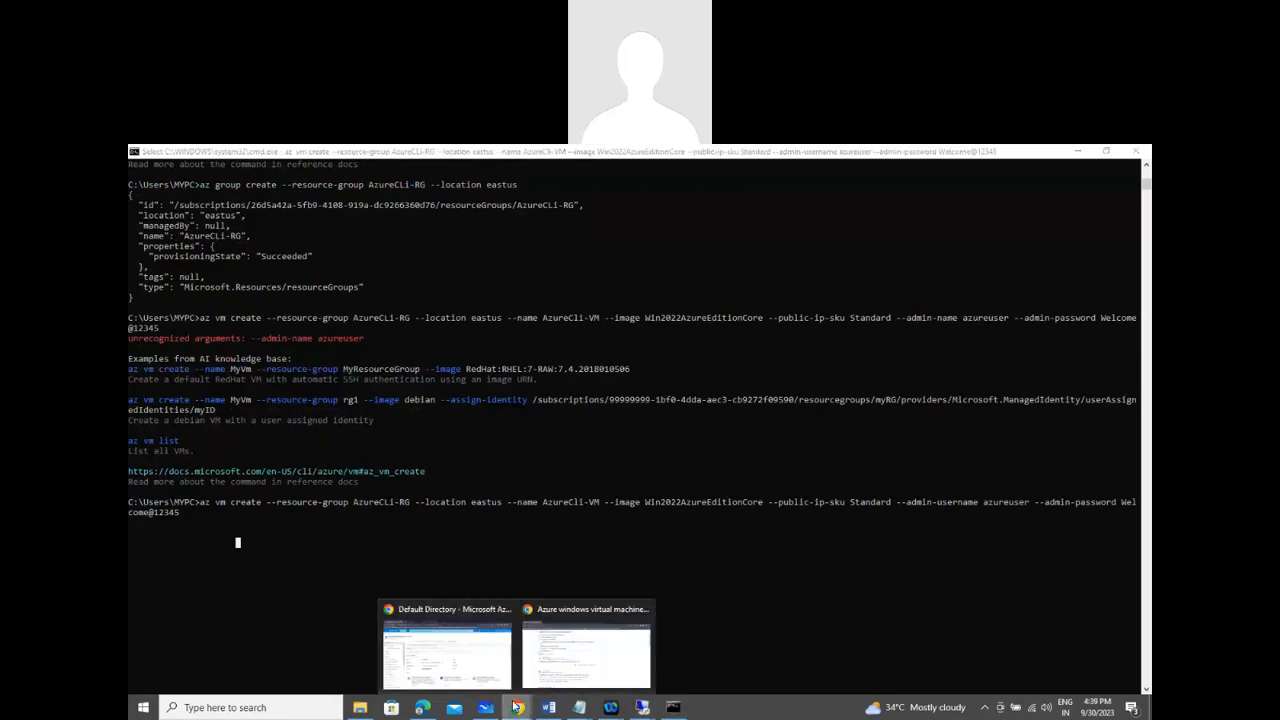
click(447, 652)
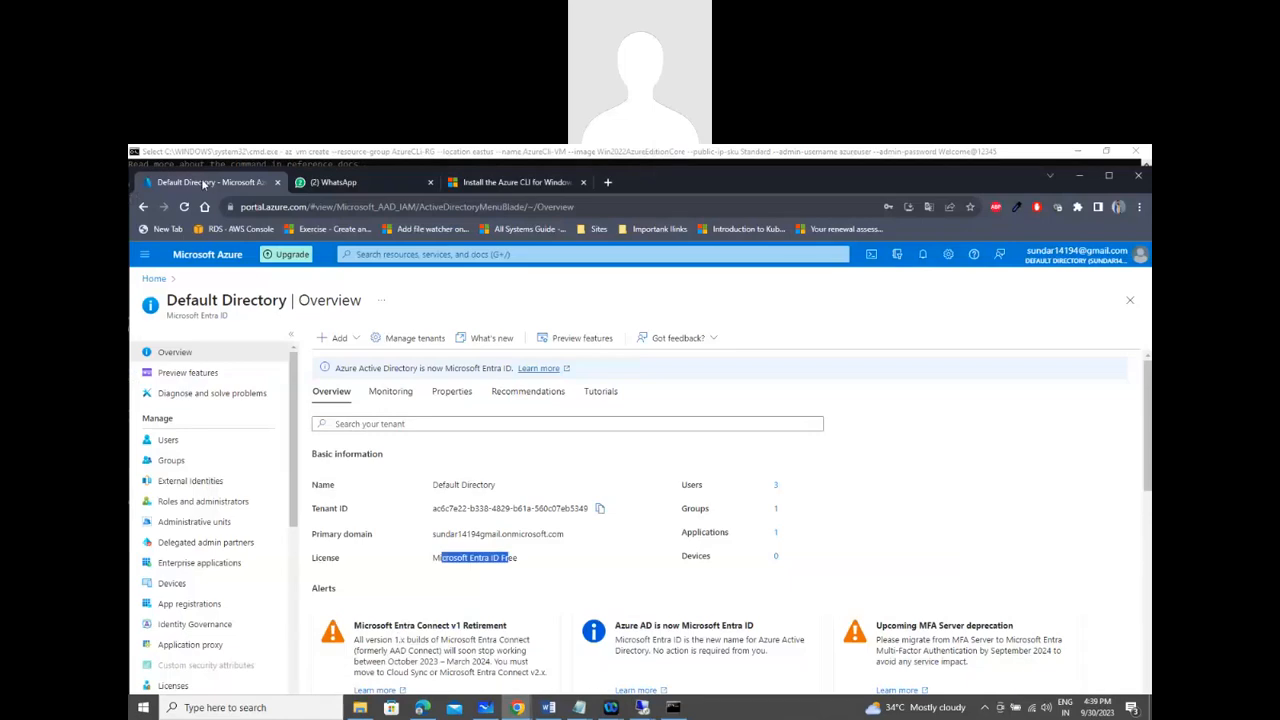
click(153, 278)
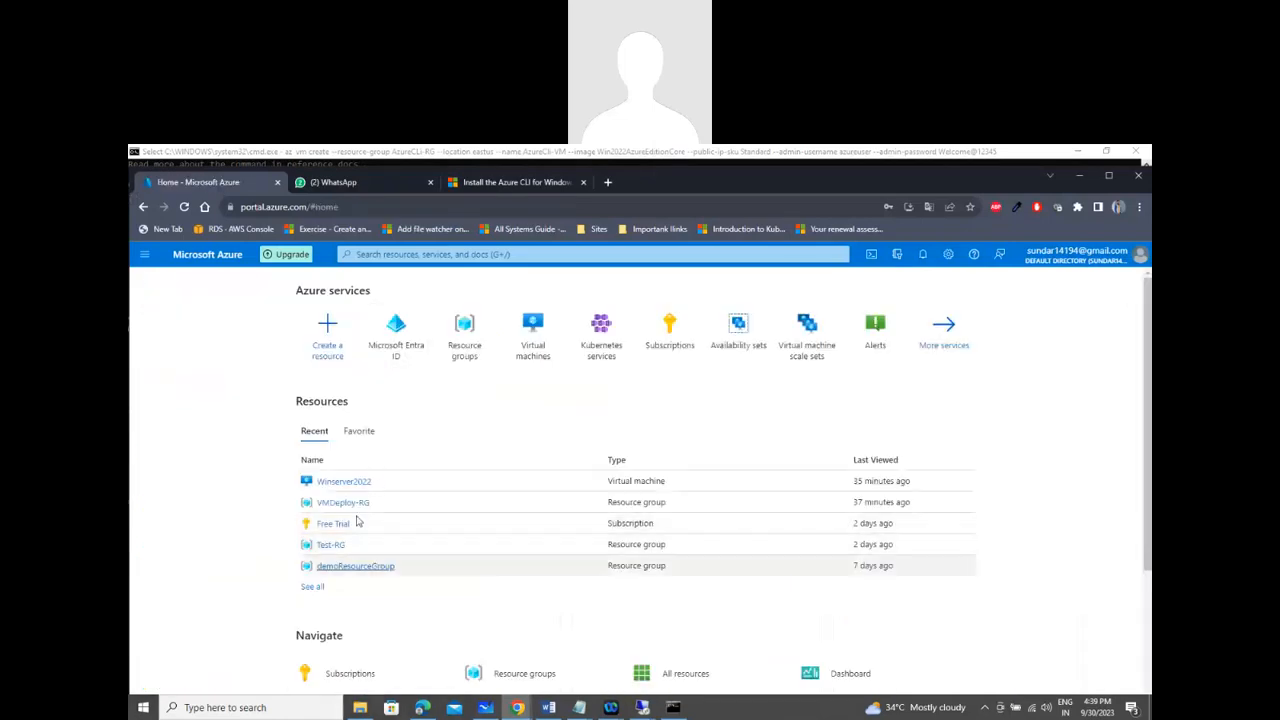
click(460, 343)
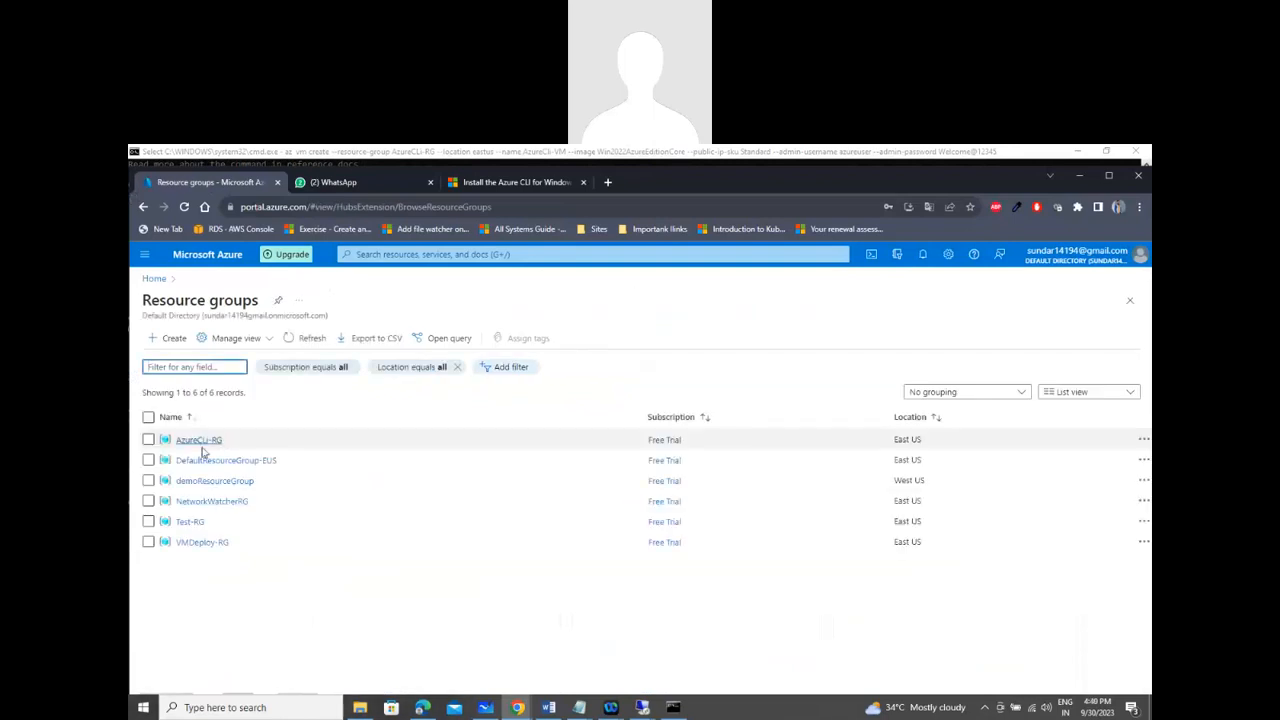
click(199, 441)
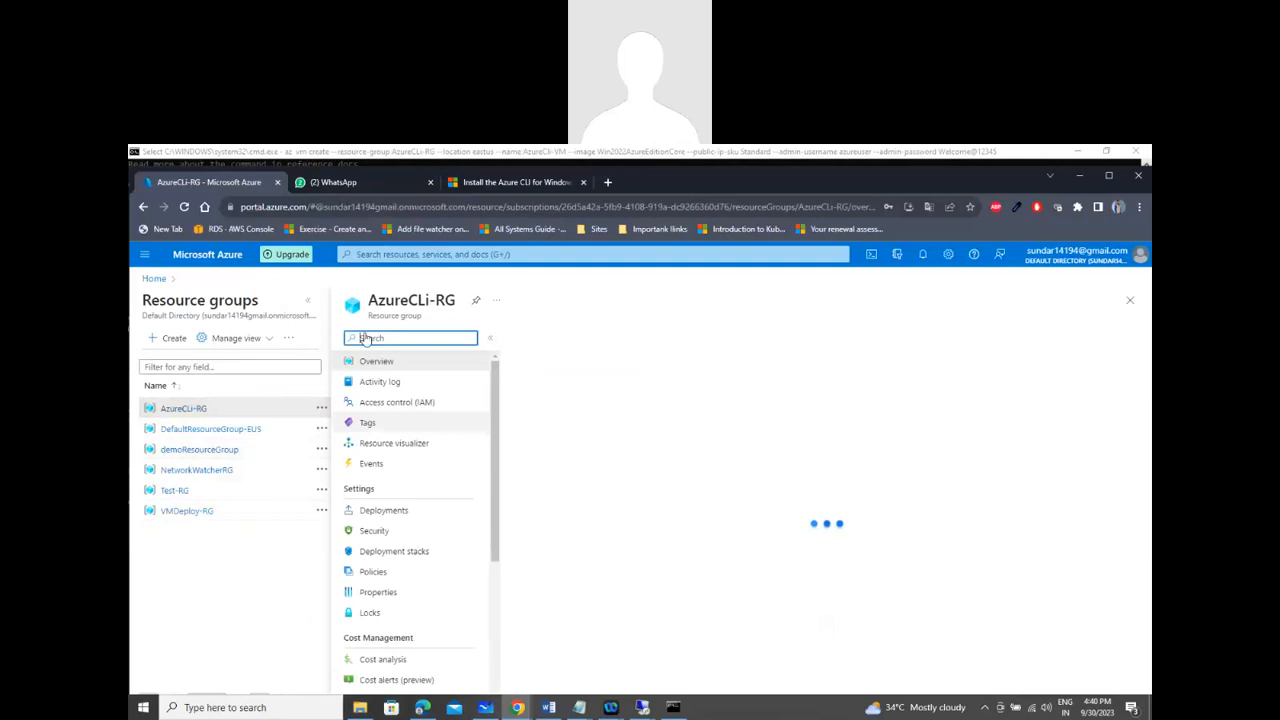
click(384, 511)
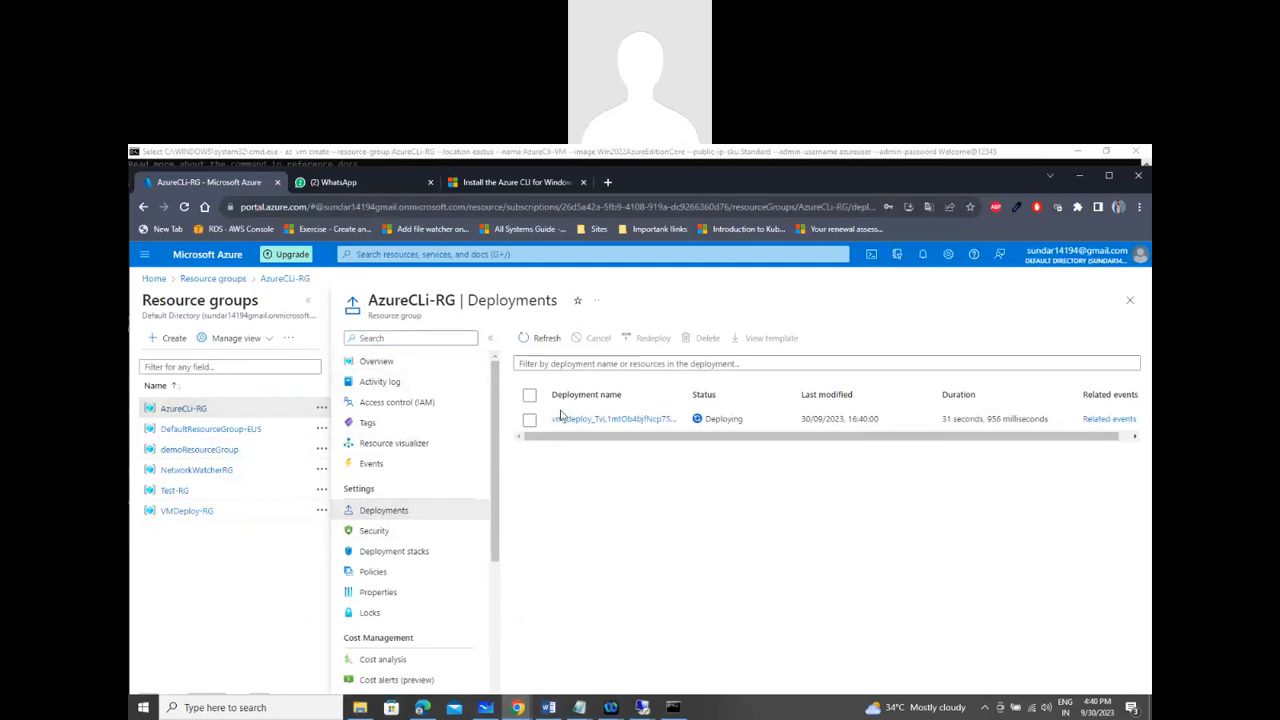
drag(683, 394, 730, 388)
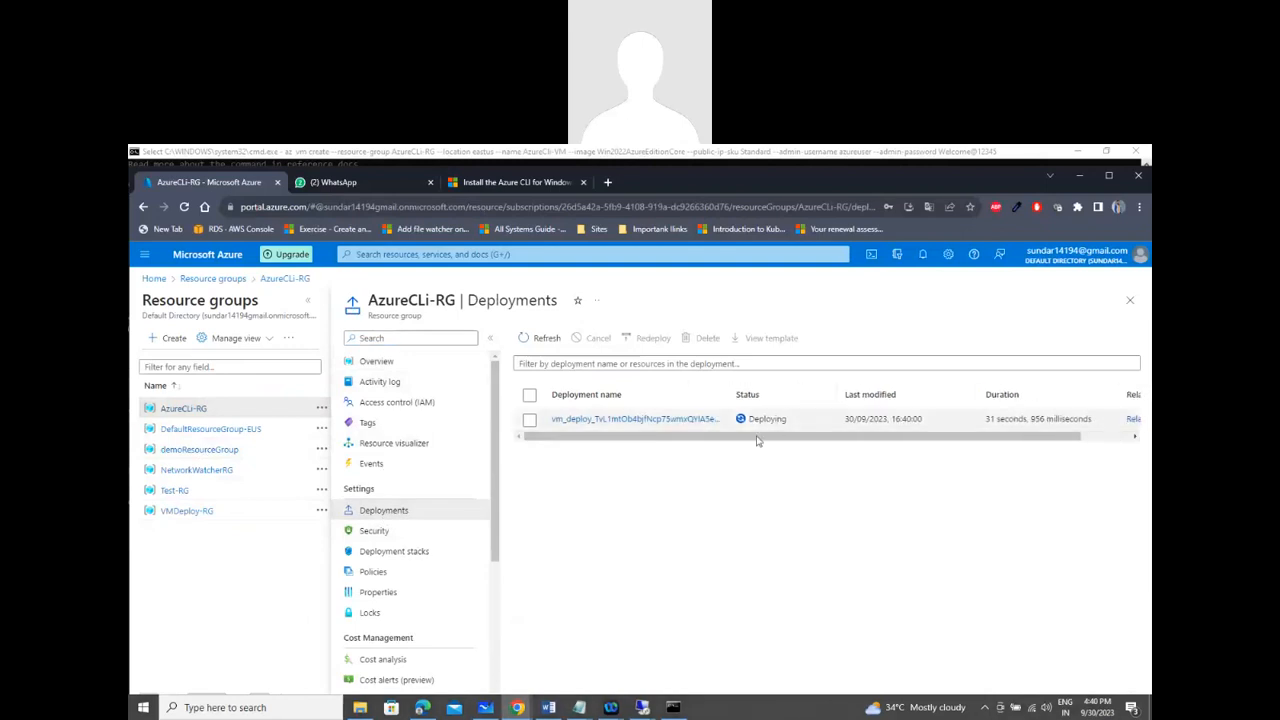
Open the running VM deployment and refresh it until it reports complete
click(585, 420)
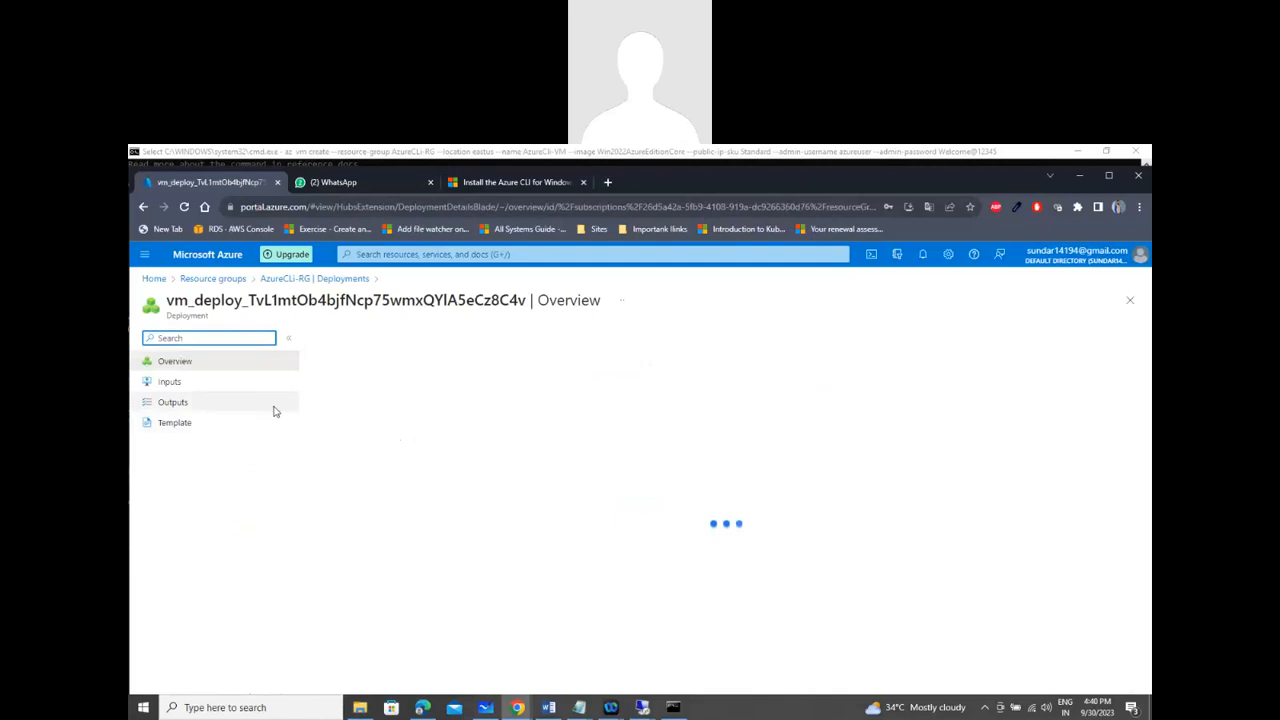
click(673, 707)
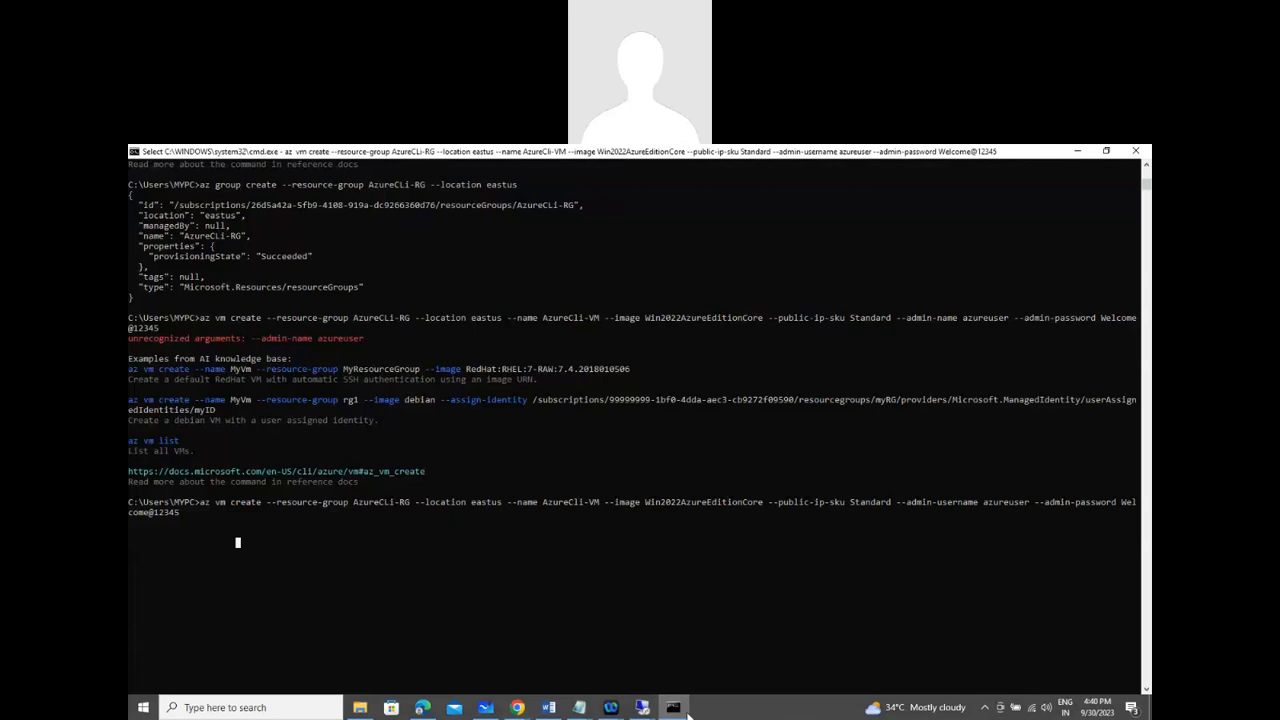
click(686, 714)
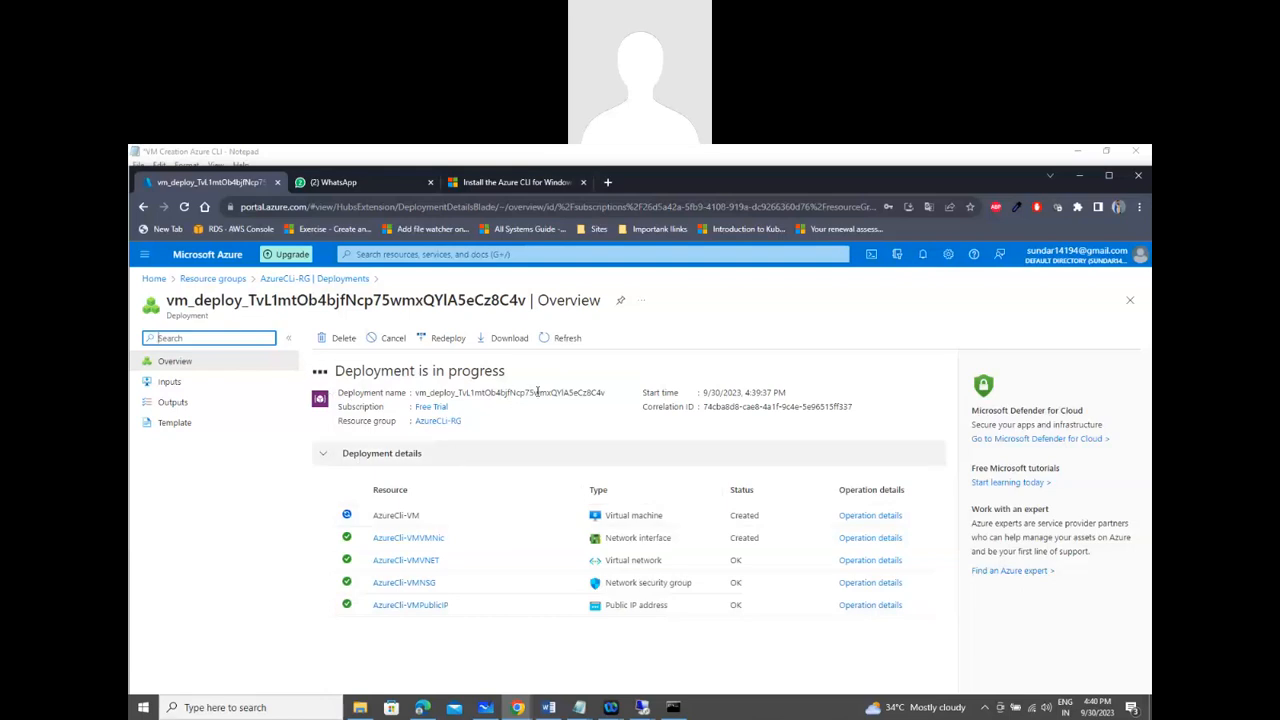
click(571, 348)
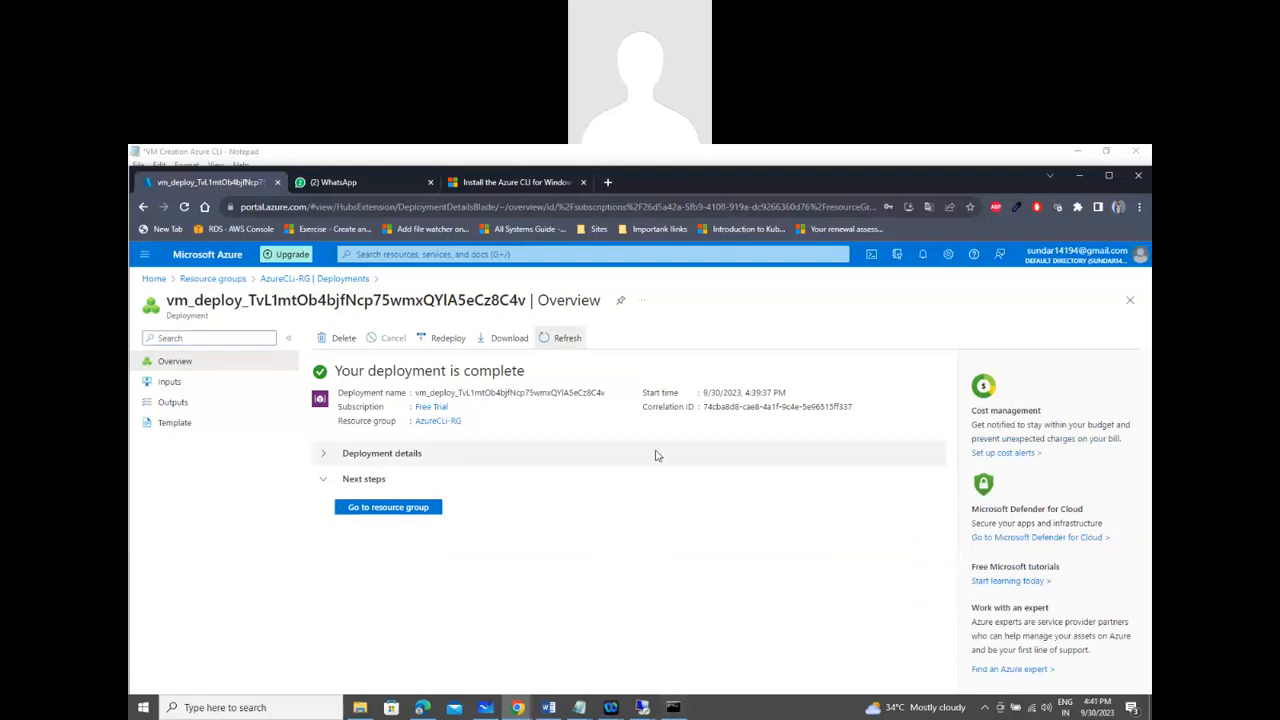
Check the Command Prompt for the finished VM creation output
click(675, 708)
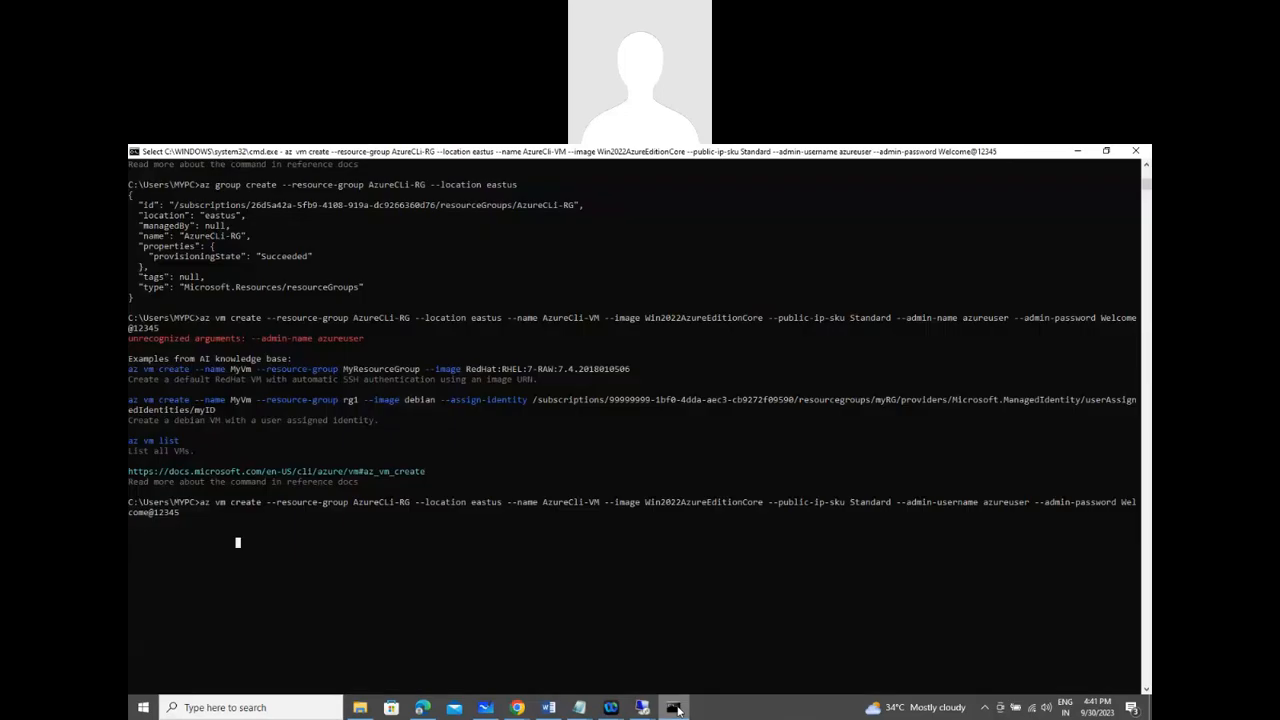
click(675, 708)
mouse_move(675, 708)
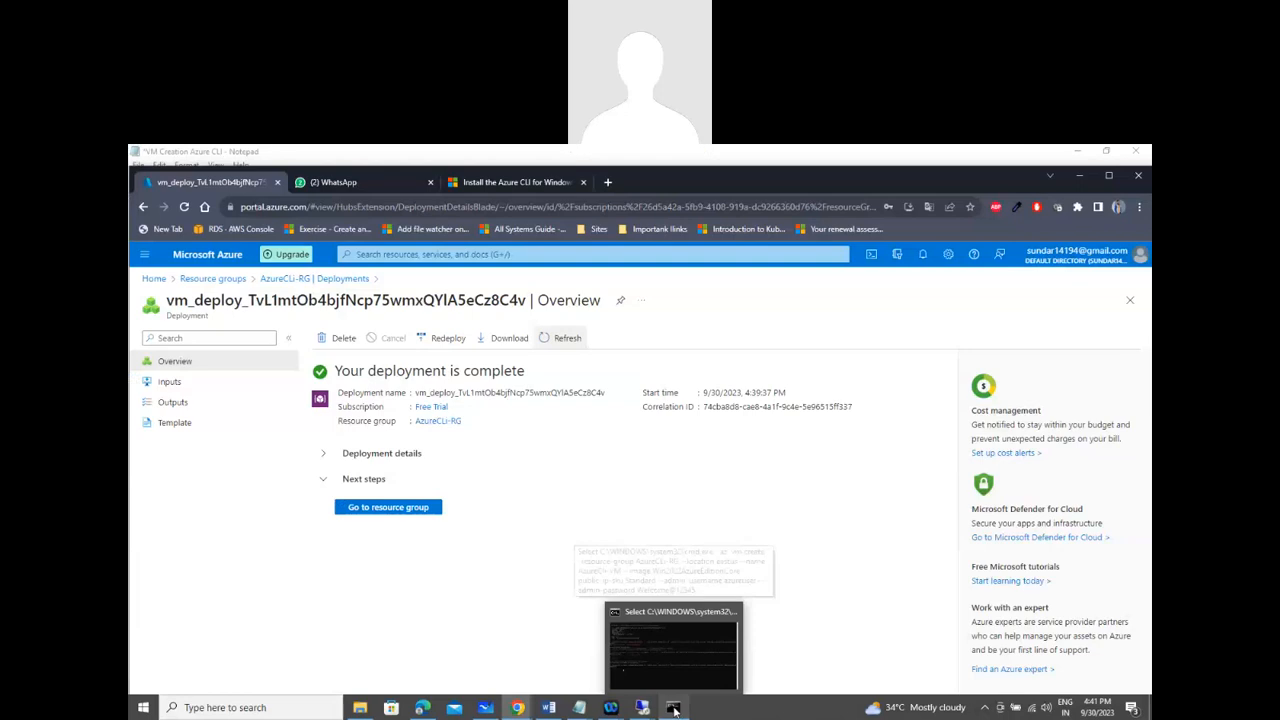
click(675, 708)
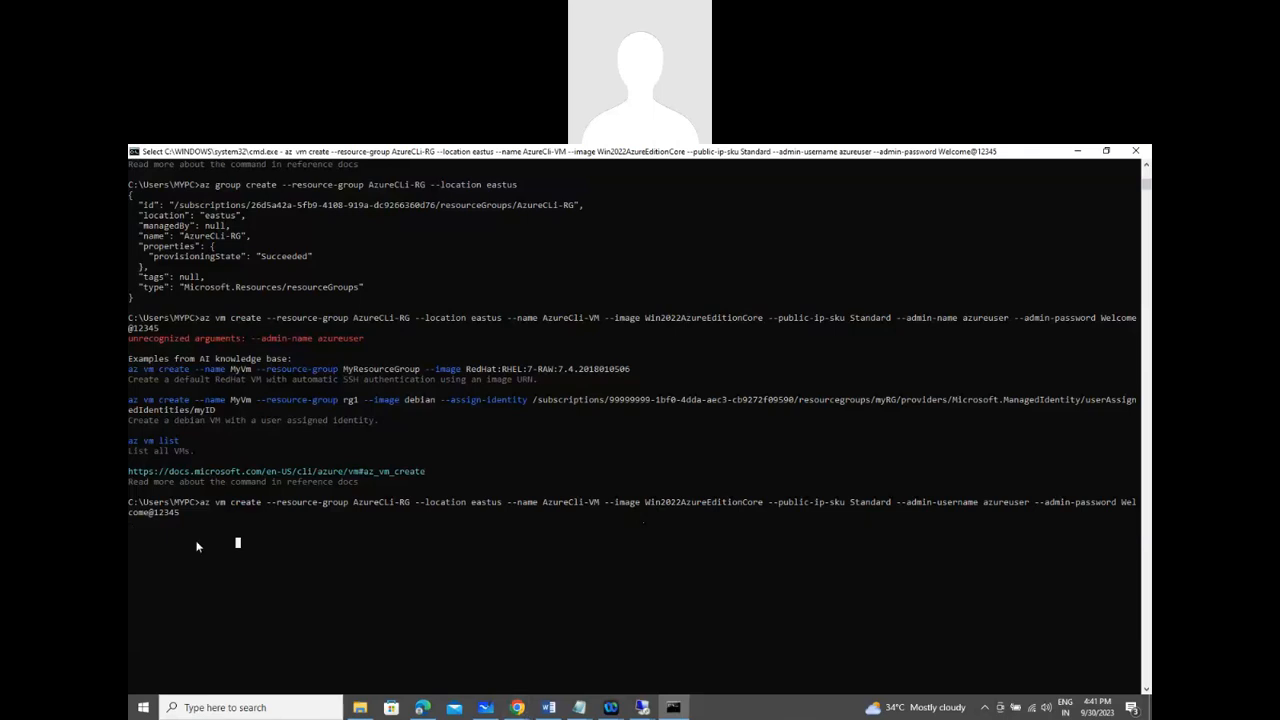
Open AzureCli-VM from Virtual machines and select its public IP 52.188.76.128
click(518, 709)
click(465, 645)
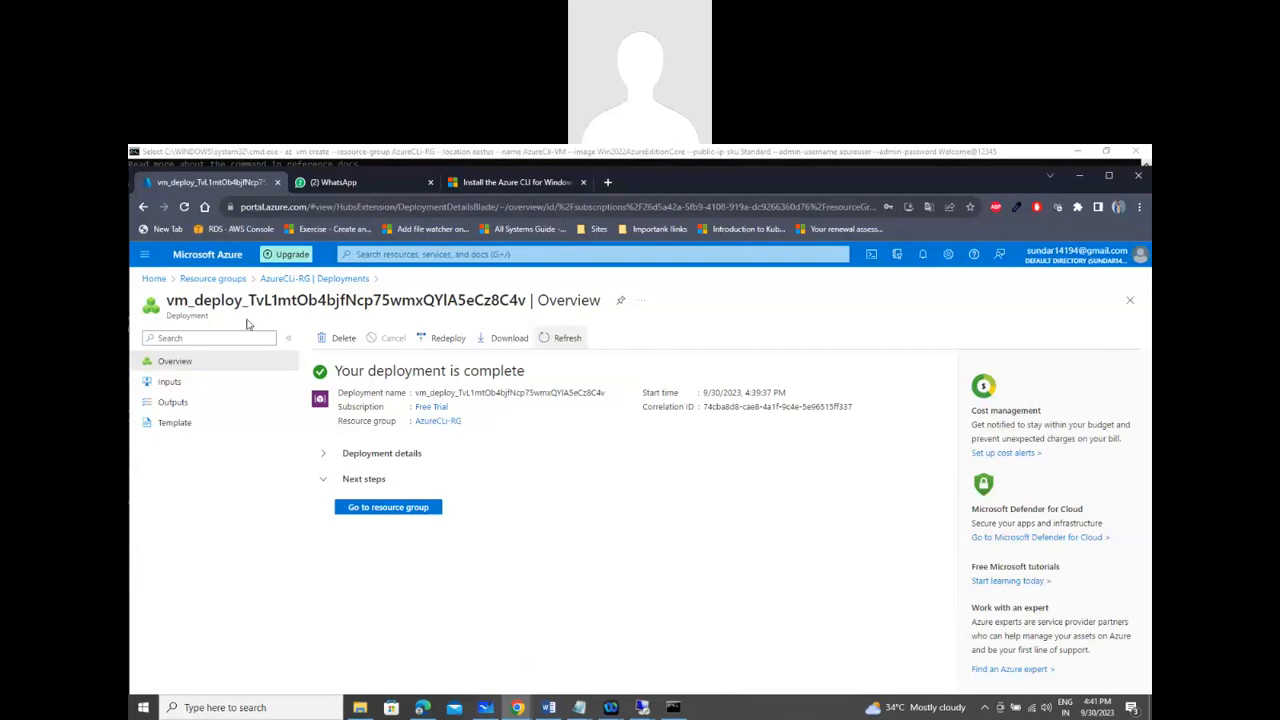
click(154, 279)
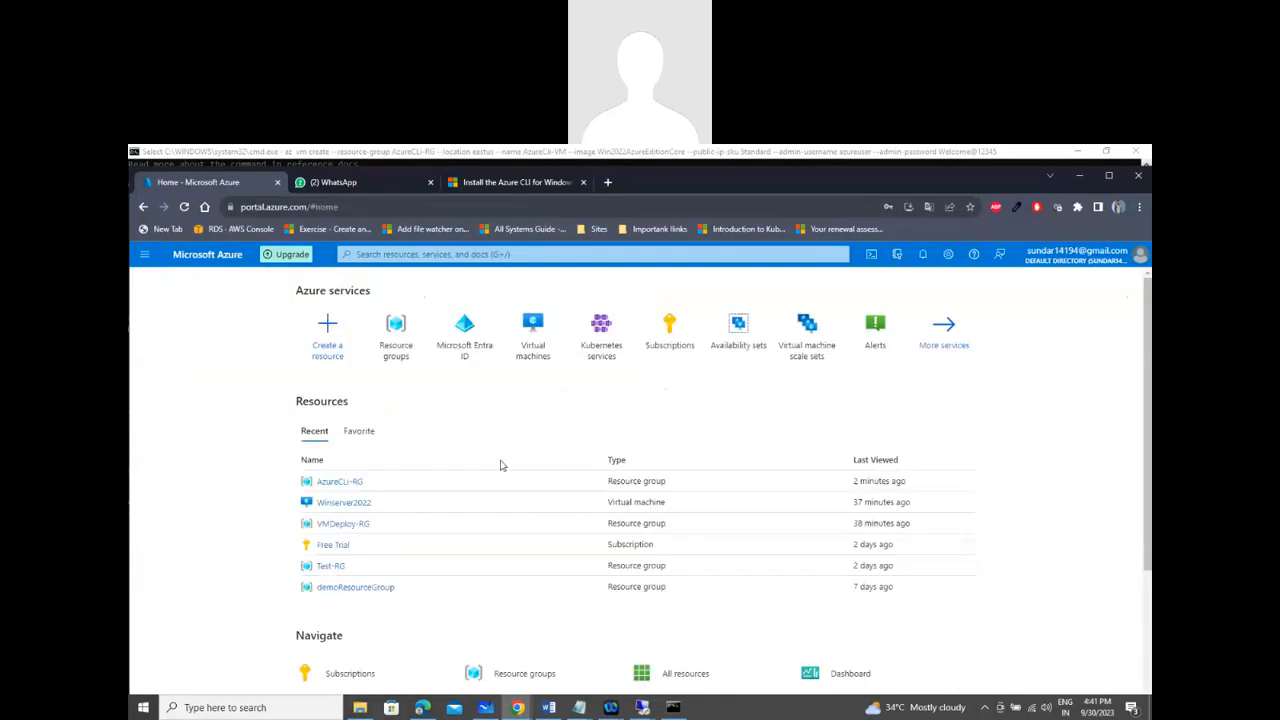
click(533, 340)
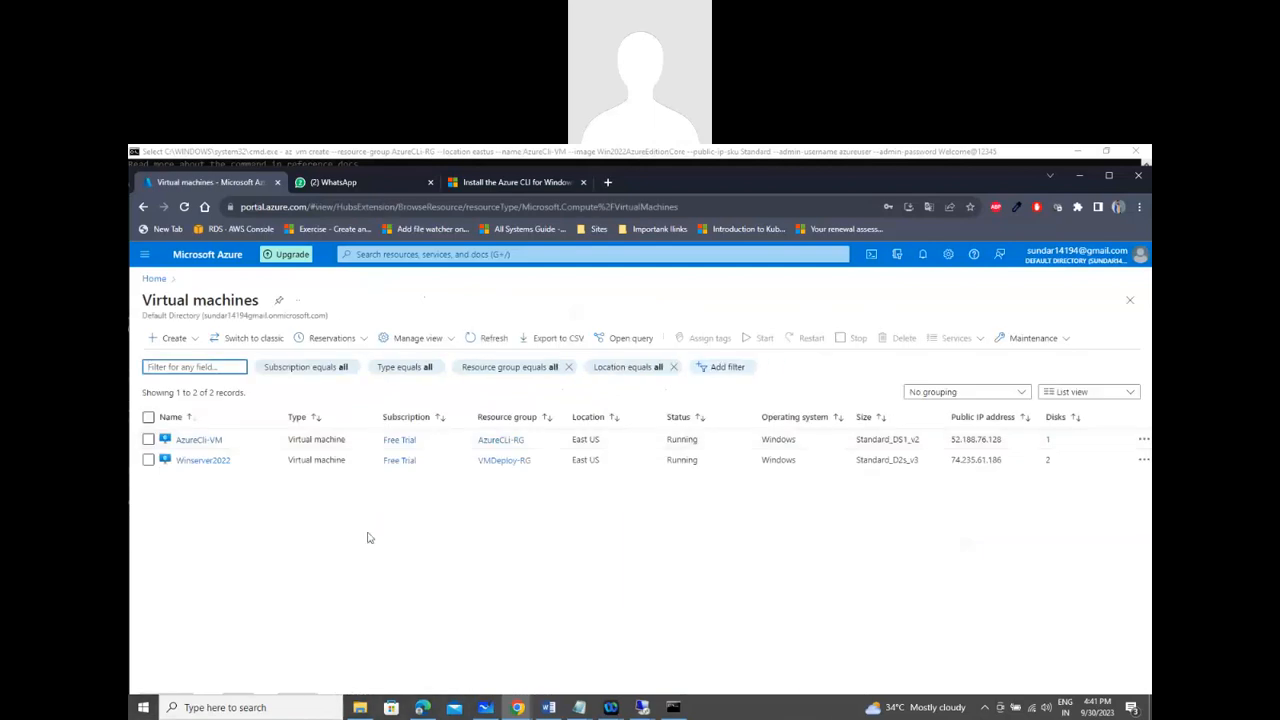
click(210, 445)
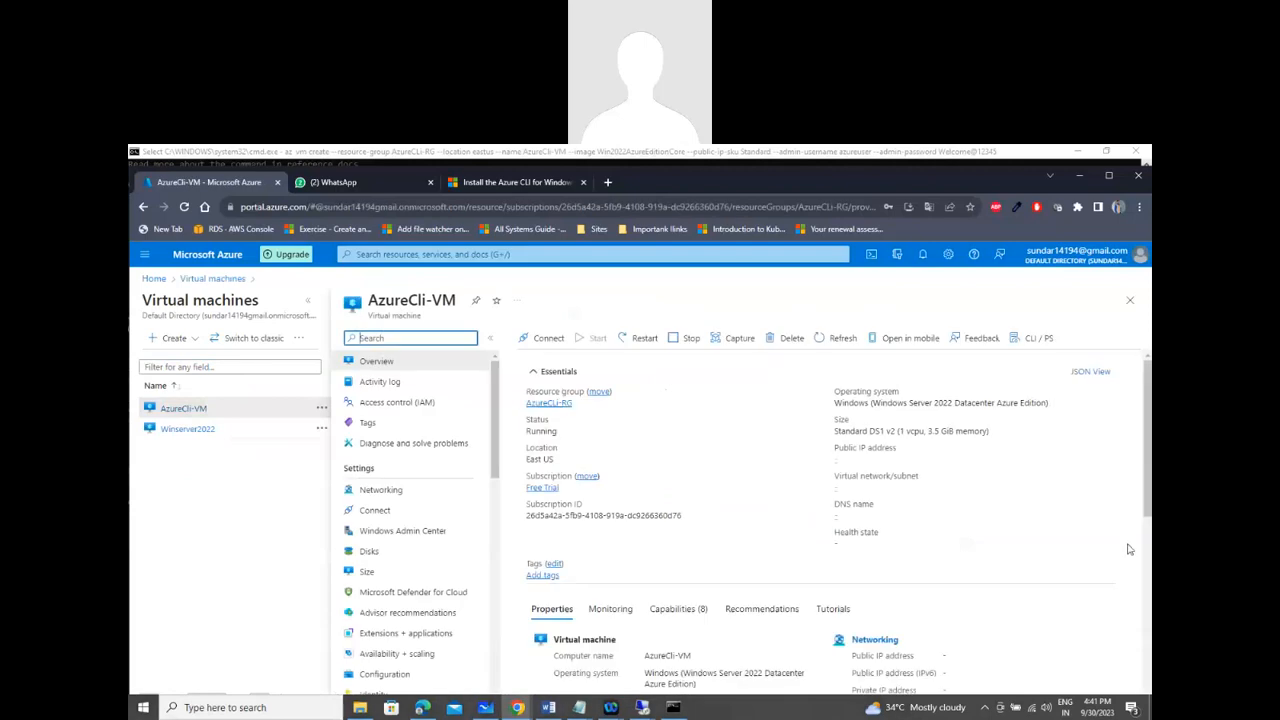
scroll(856, 474, down, 1)
scroll(856, 474, down, 3)
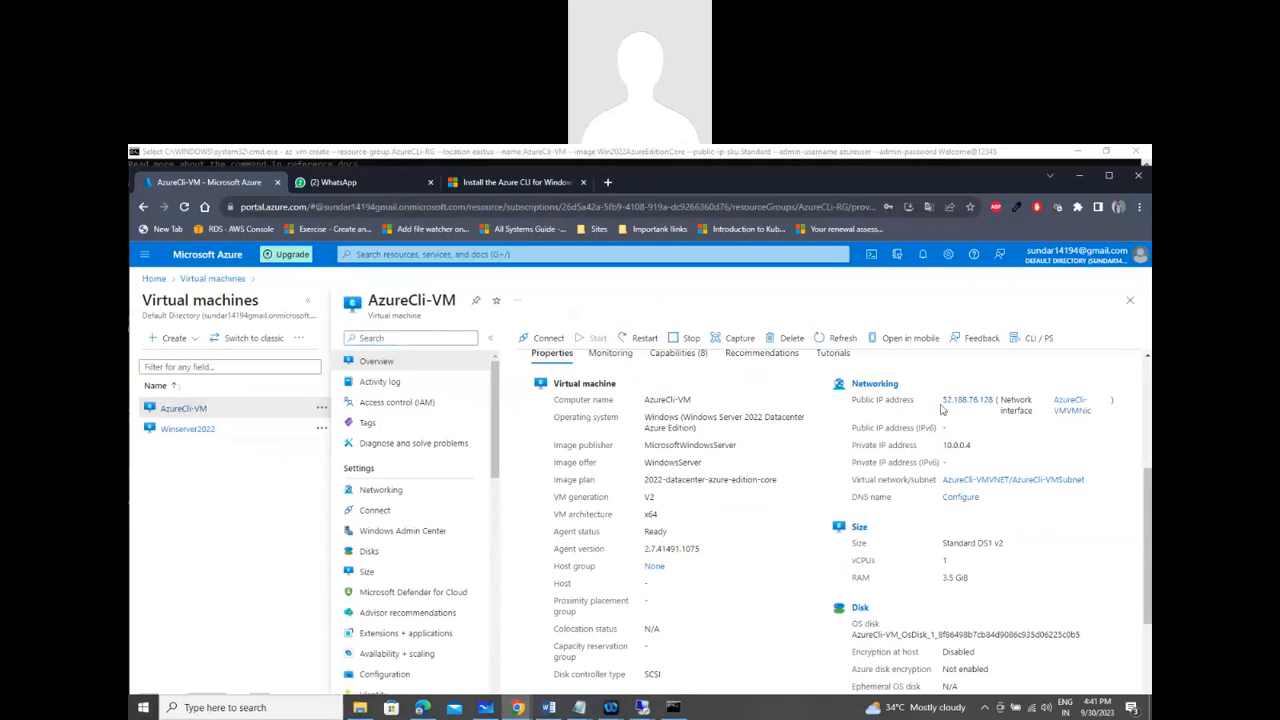
drag(942, 401, 994, 401)
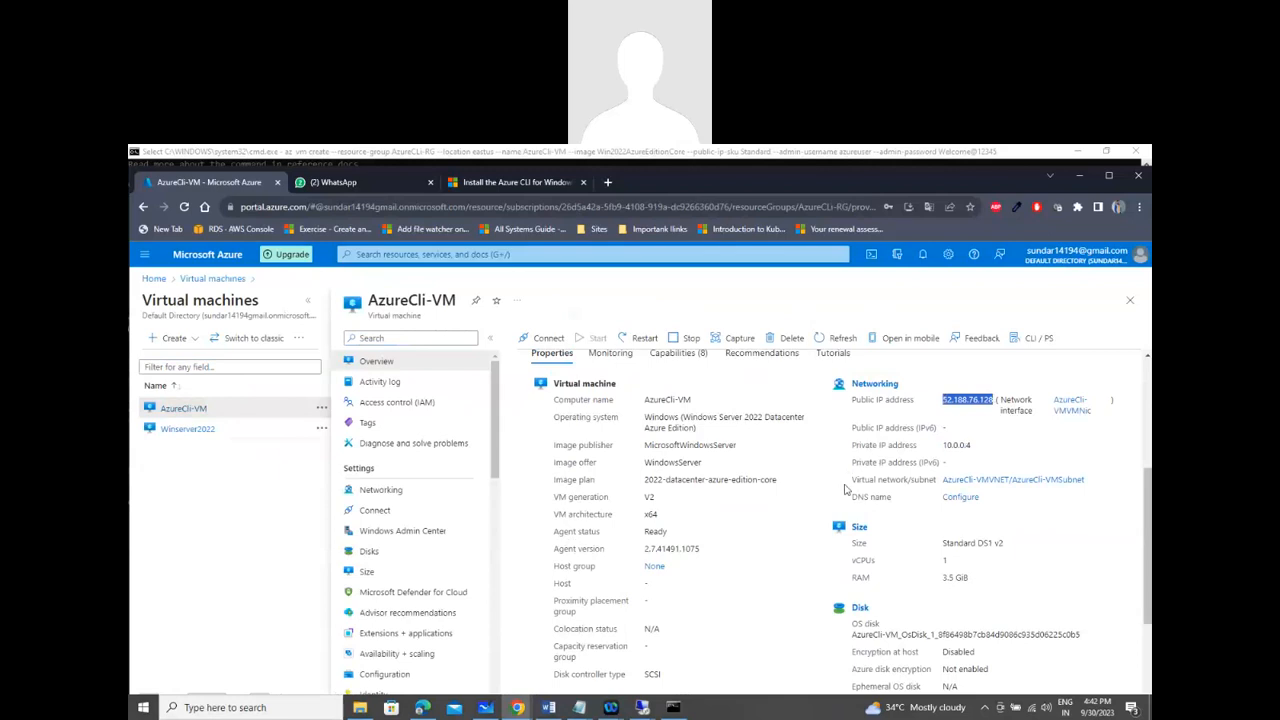
Launch Remote Desktop Connection with mstsc and connect to 52.188.76.128
key(super+r)
text(mst)
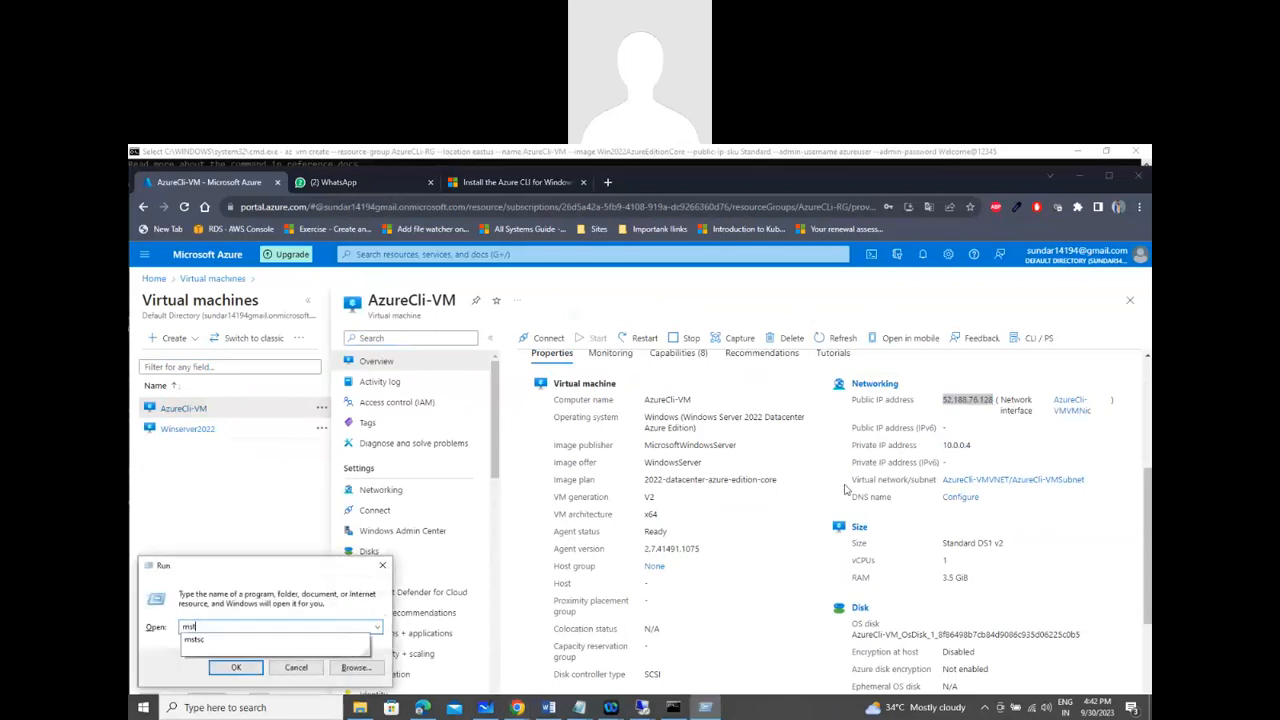
text(sc)
key(Return)
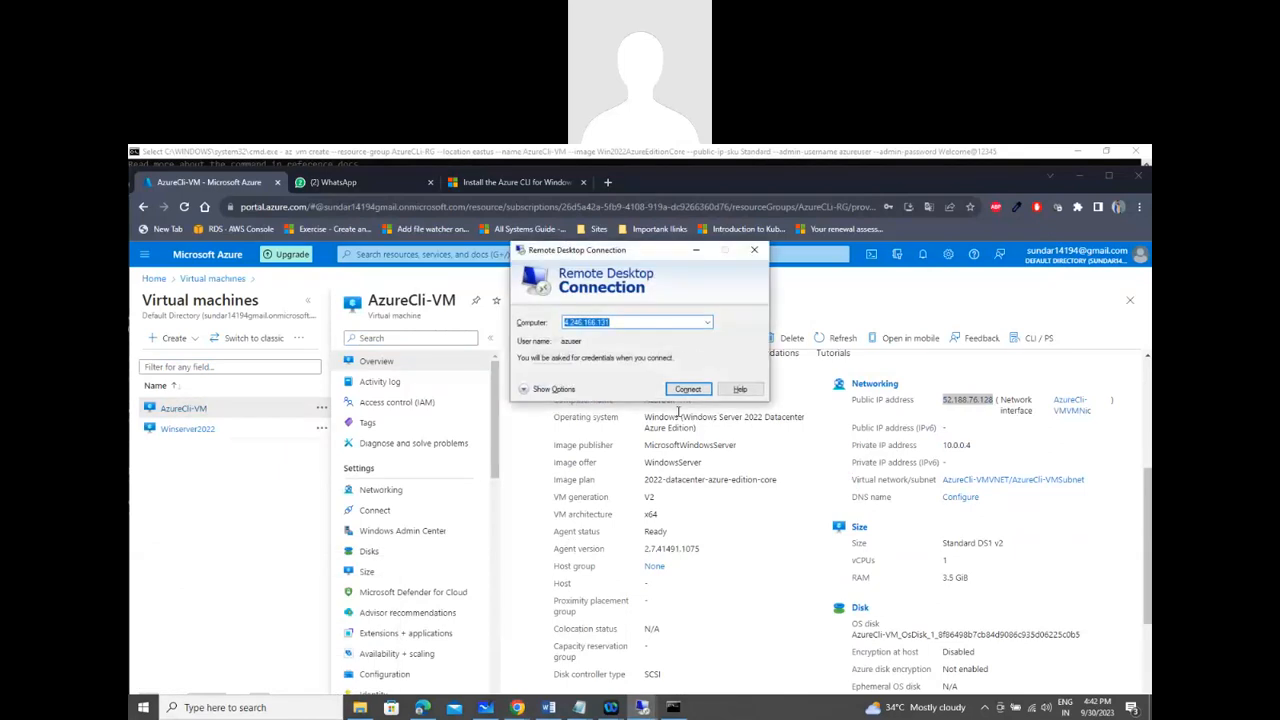
click(670, 322)
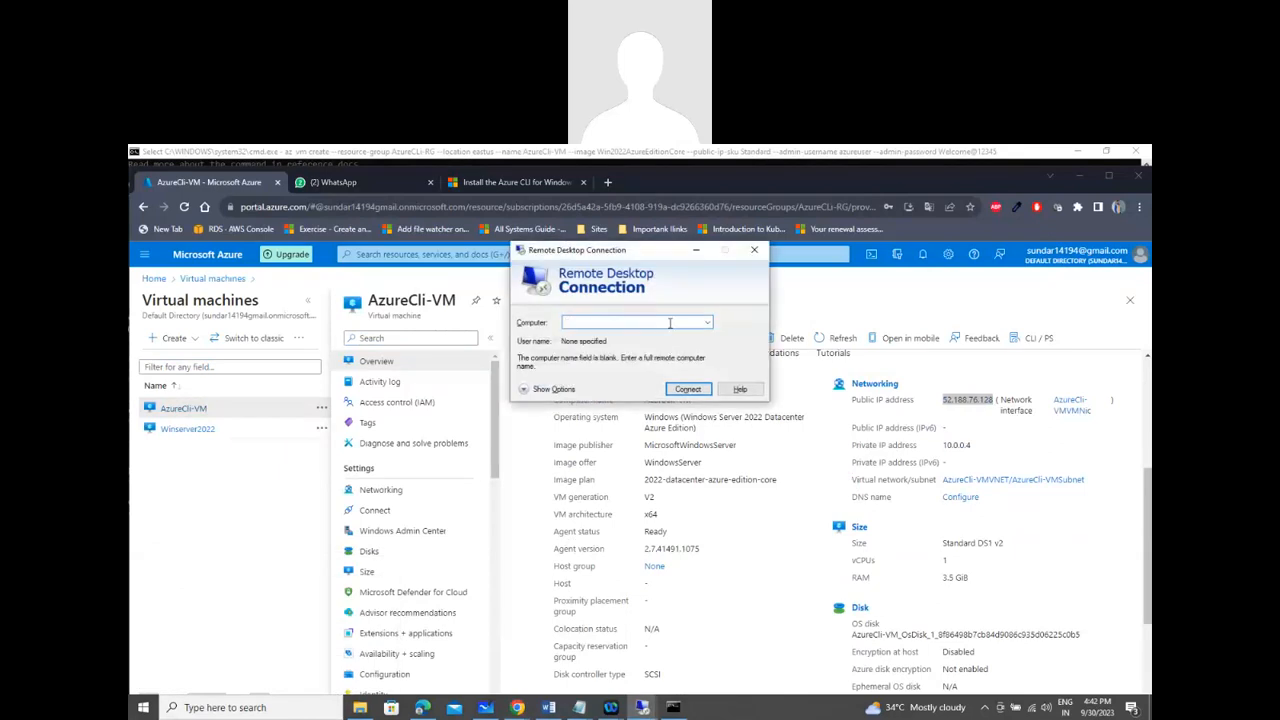
text(52)
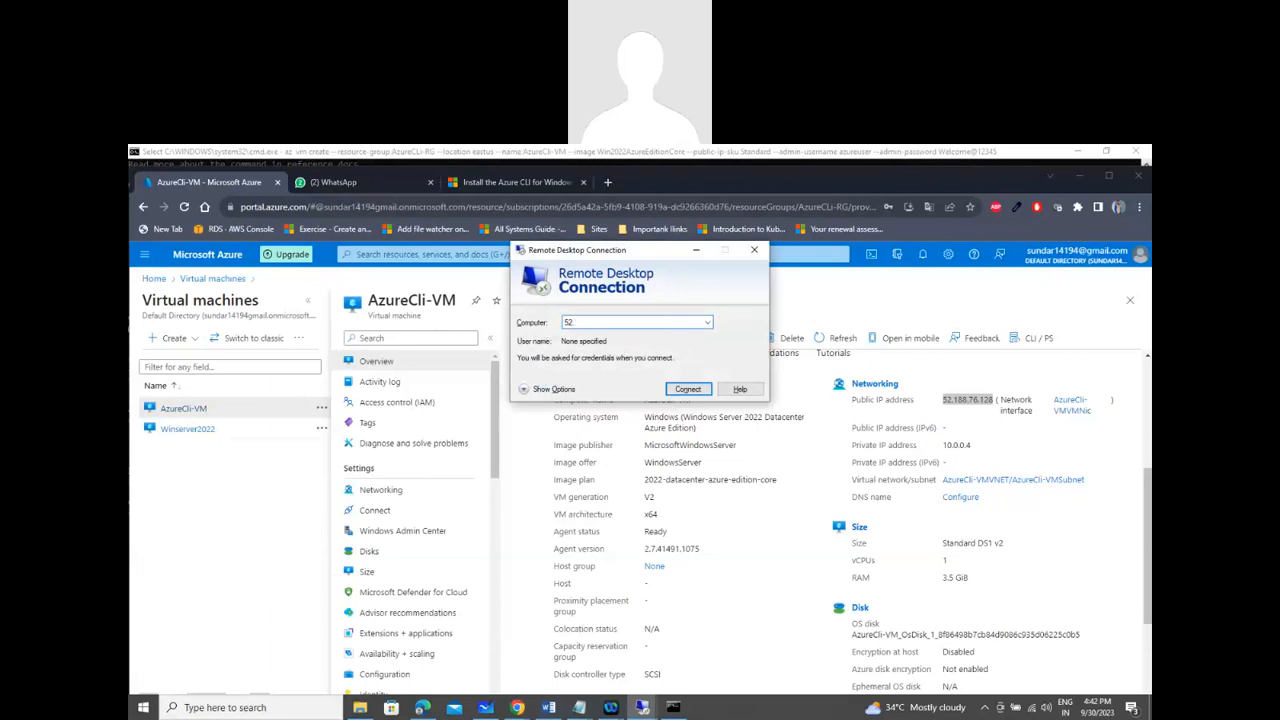
text(.188.76.128)
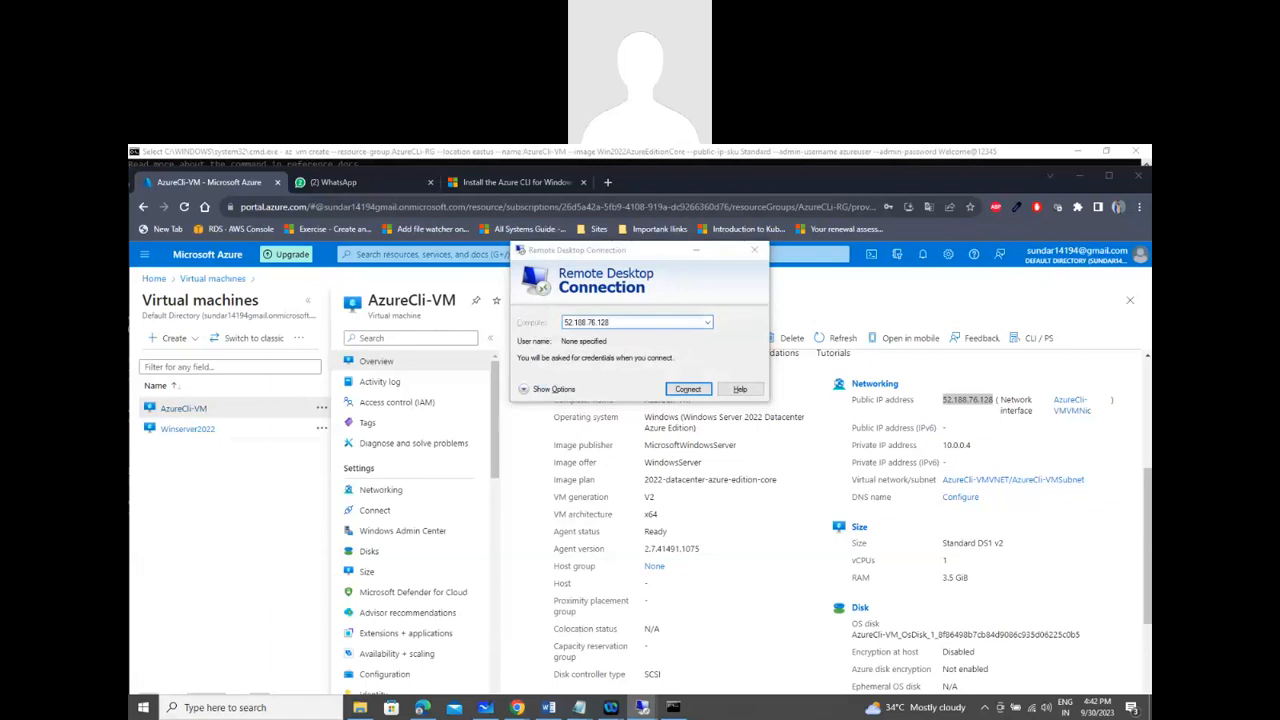
key(Return)
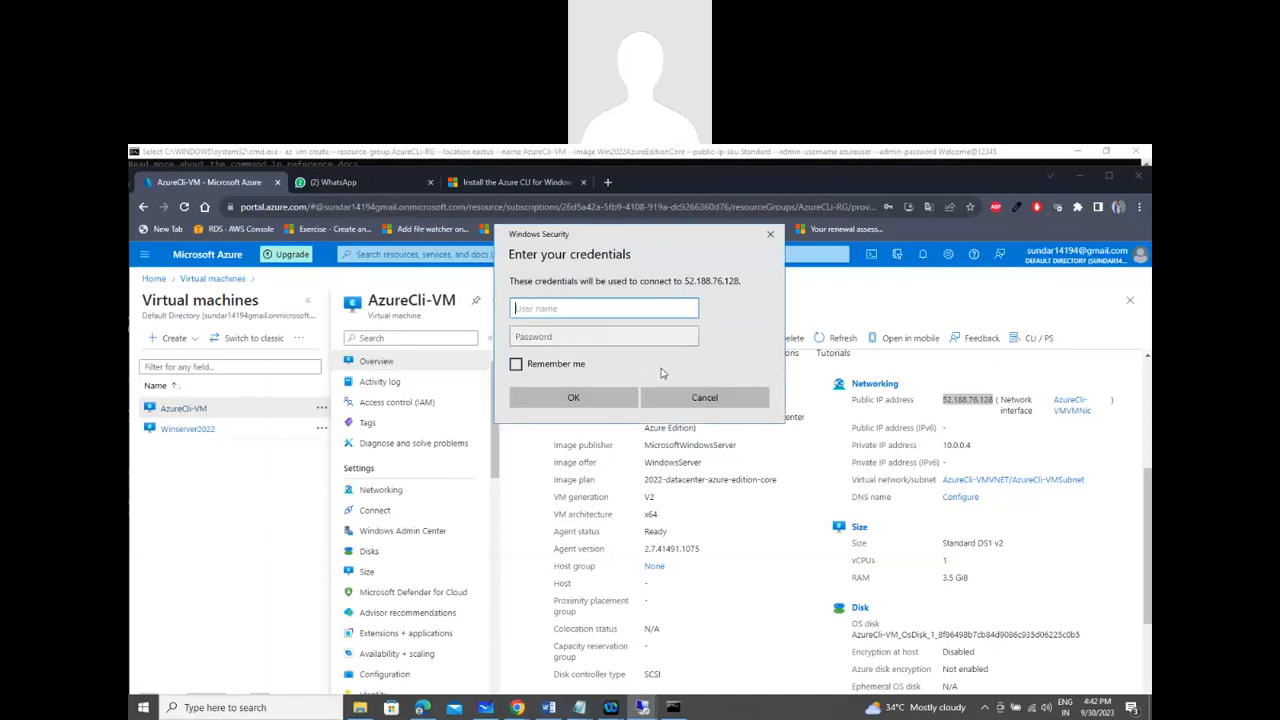
Sign in with the VM's admin user name and password, accepting the certificate warning
key(Tab)
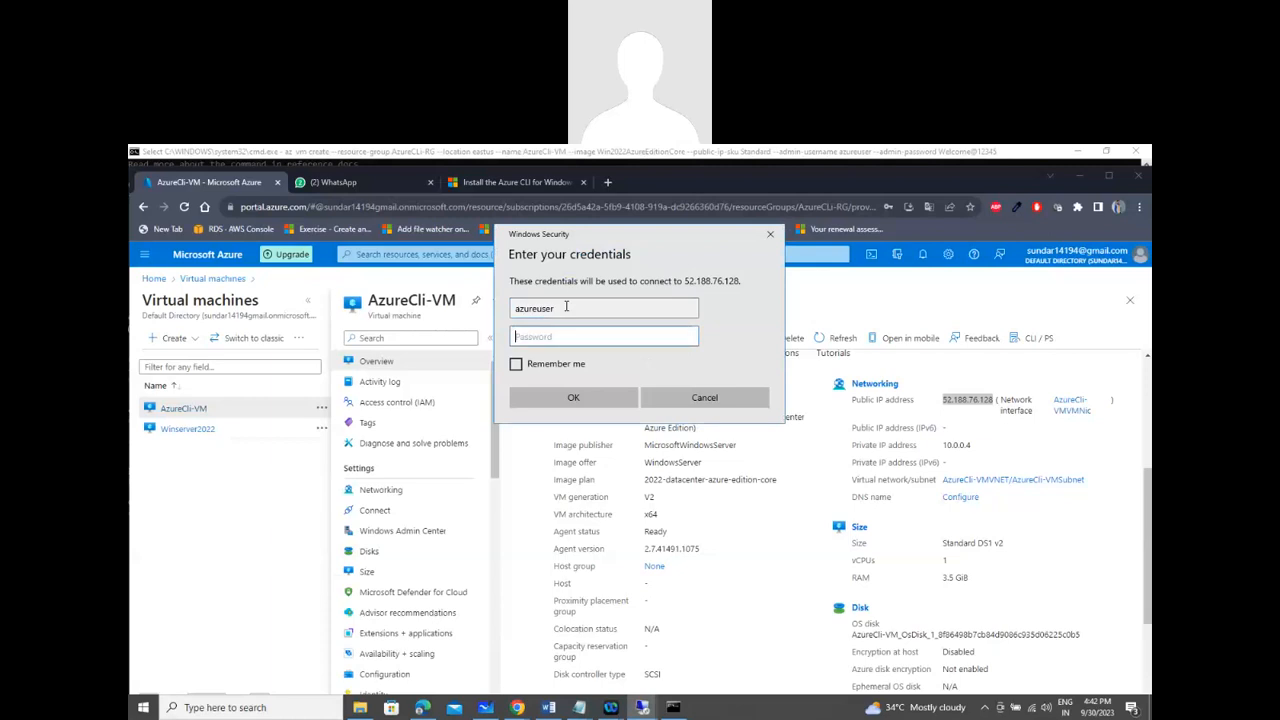
key(Return)
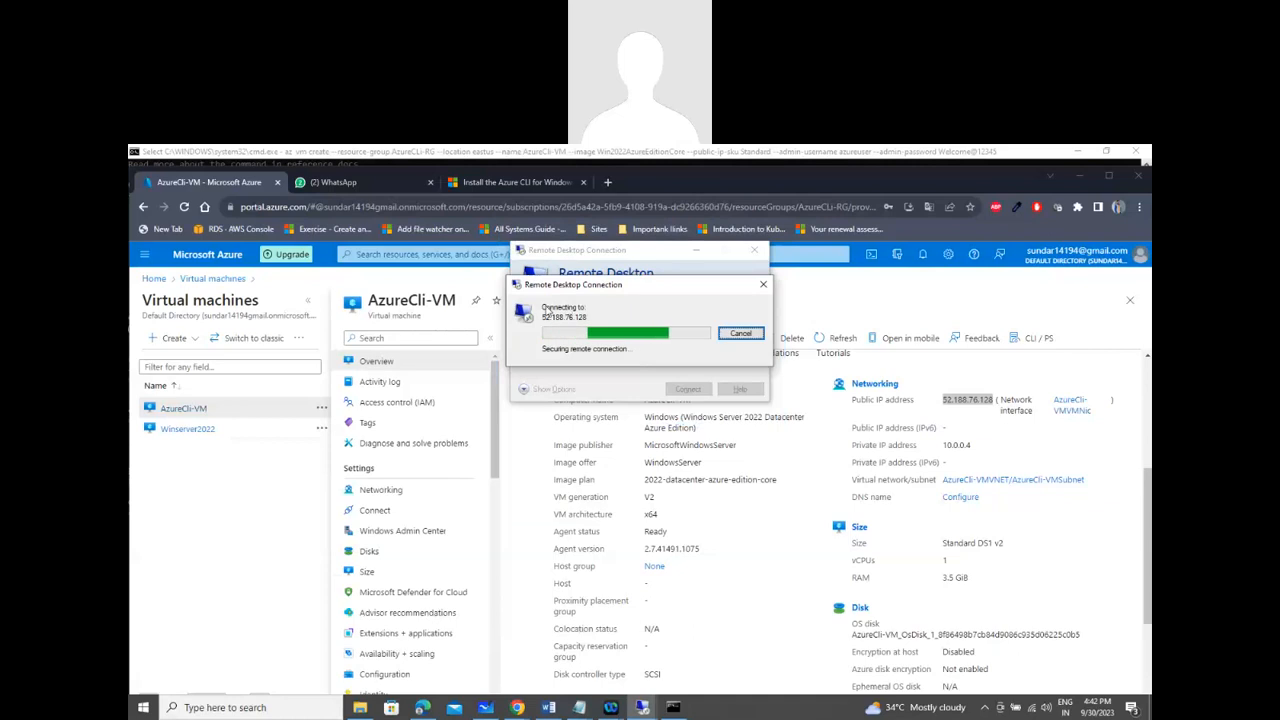
click(679, 433)
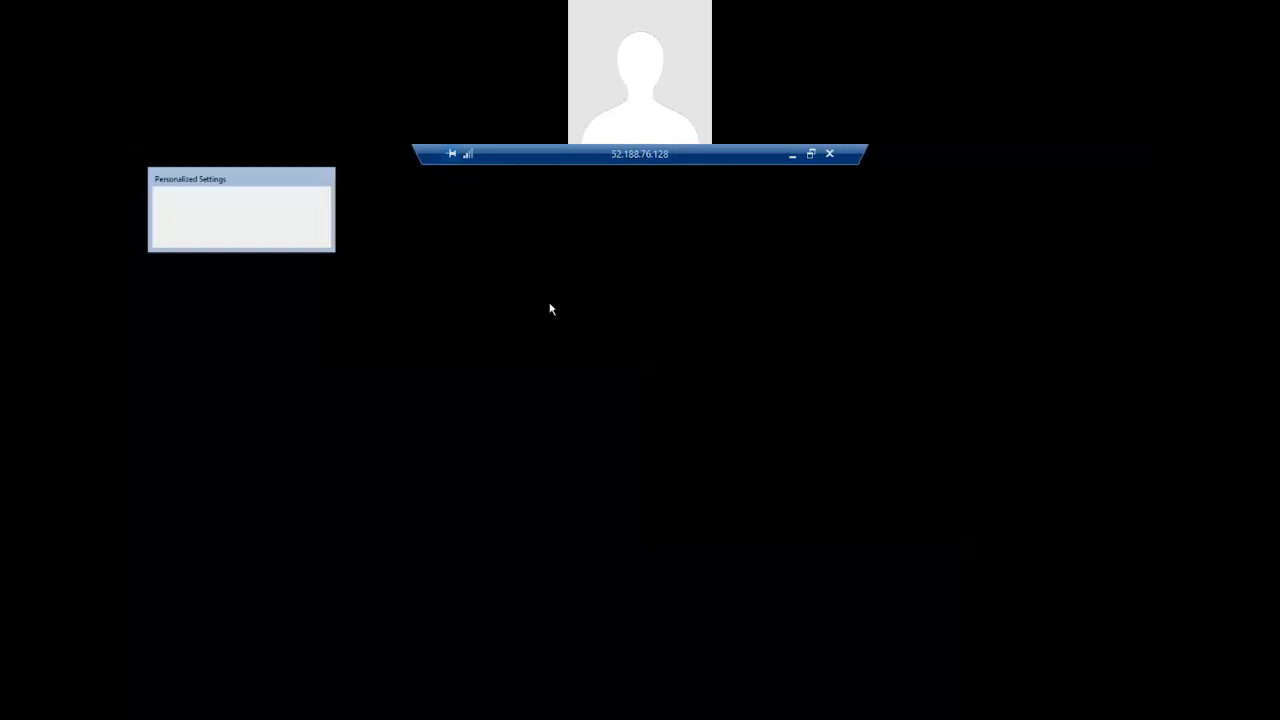
Minimise the remote session and switch between the Azure portal and remote desktop windows
click(793, 154)
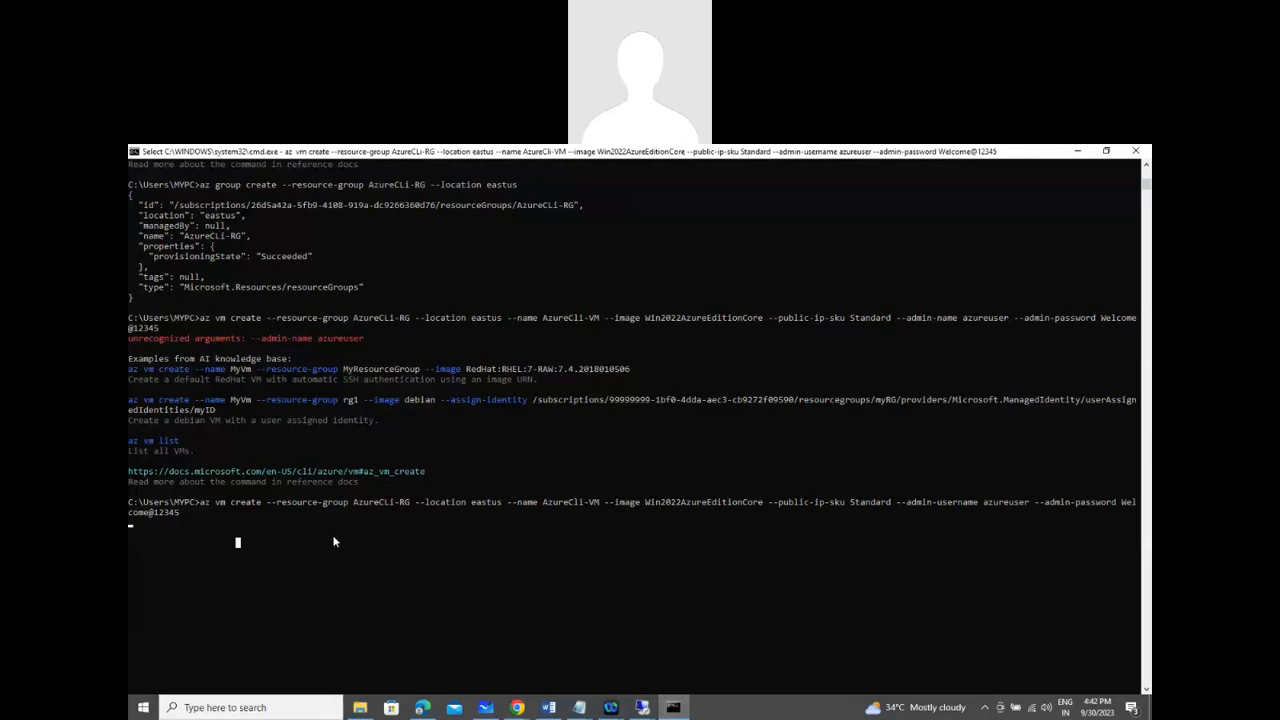
scroll(334, 541, down, 1)
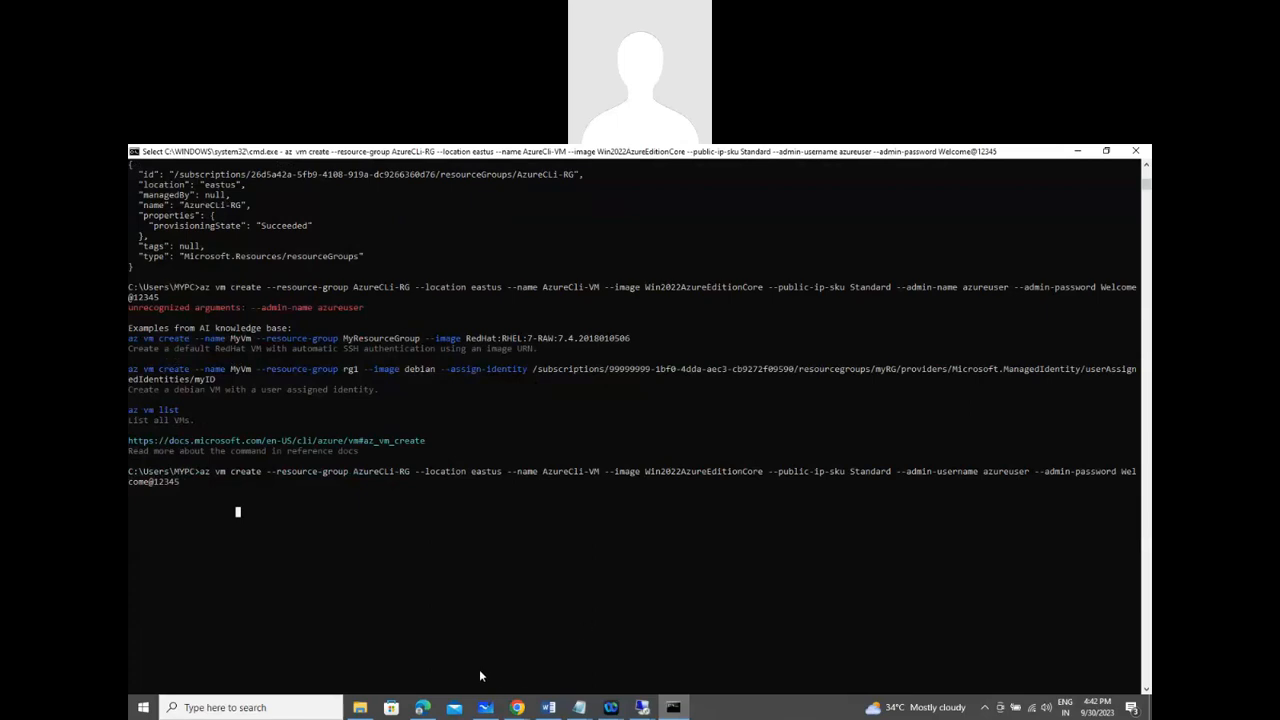
click(519, 708)
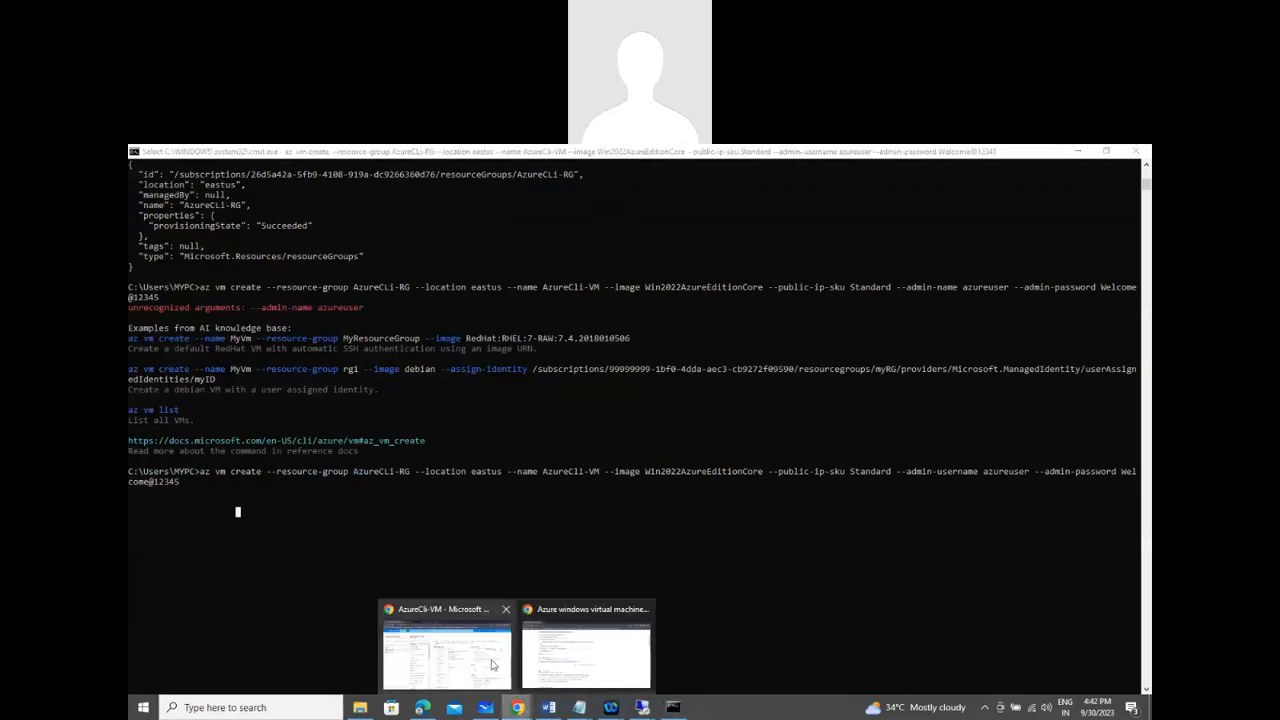
click(492, 665)
click(642, 708)
Briefly restore the remote session, then check the local console with the VM creation output
click(757, 663)
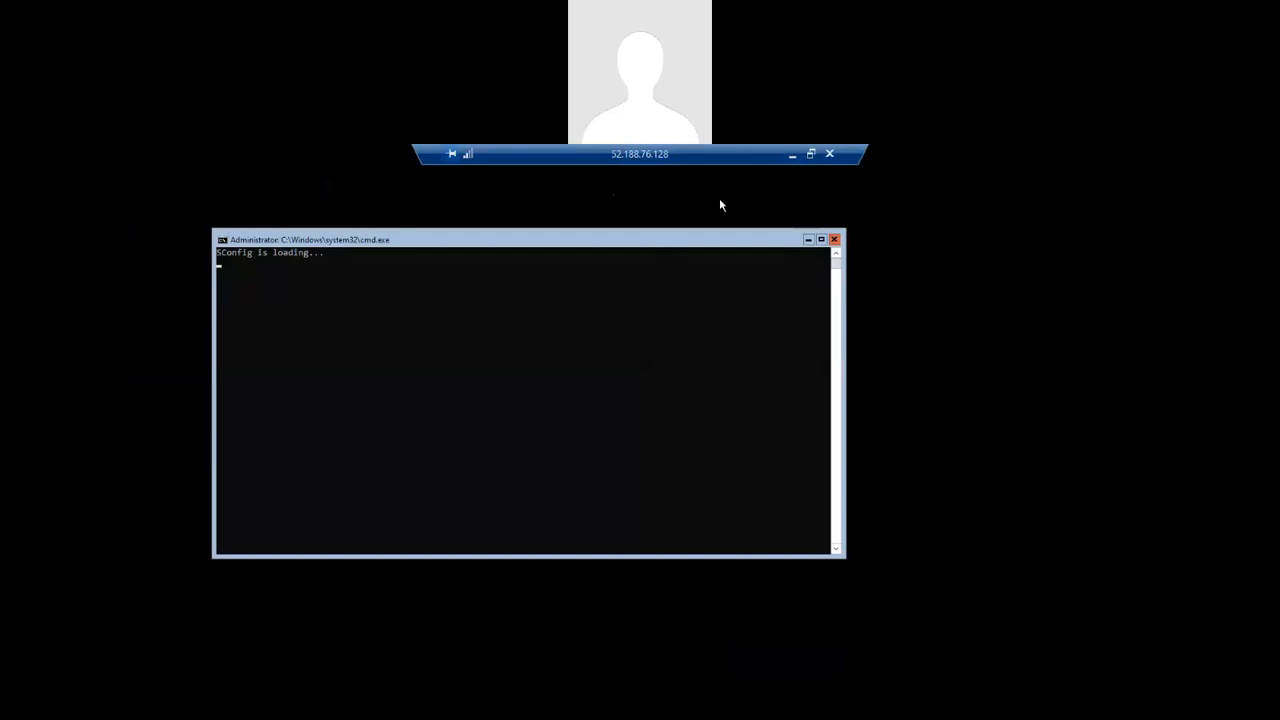
click(792, 156)
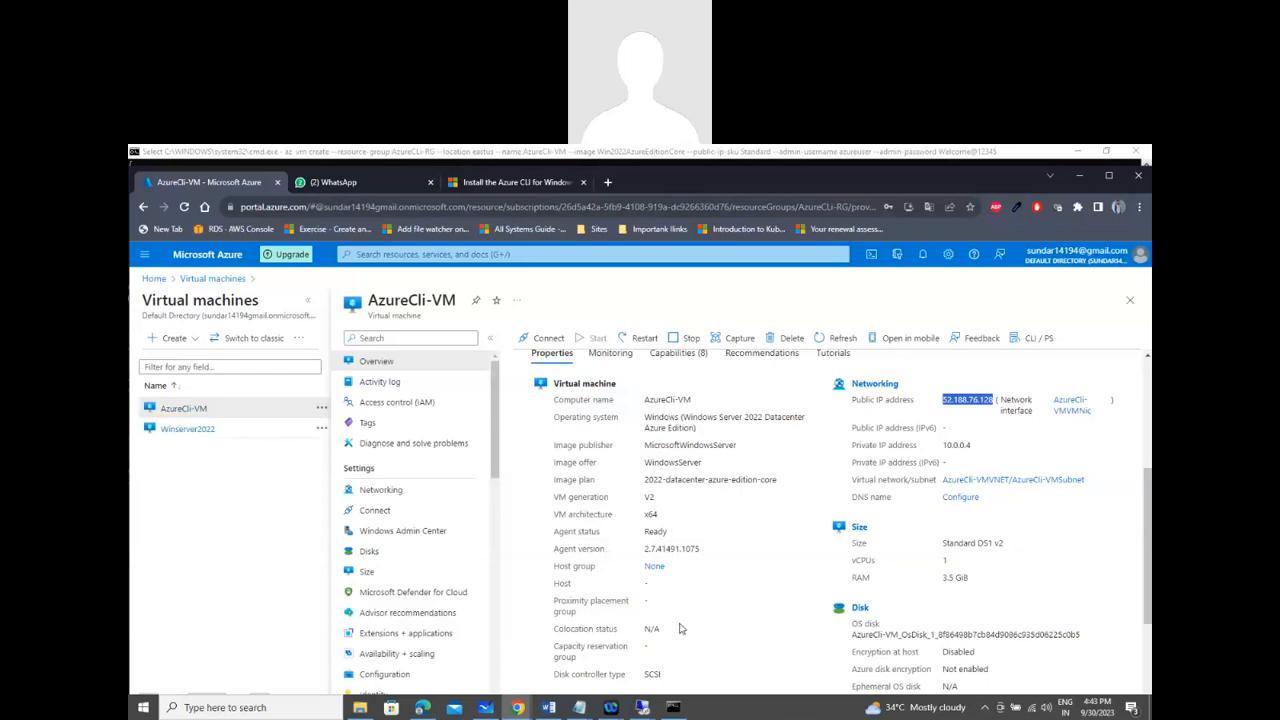
click(676, 709)
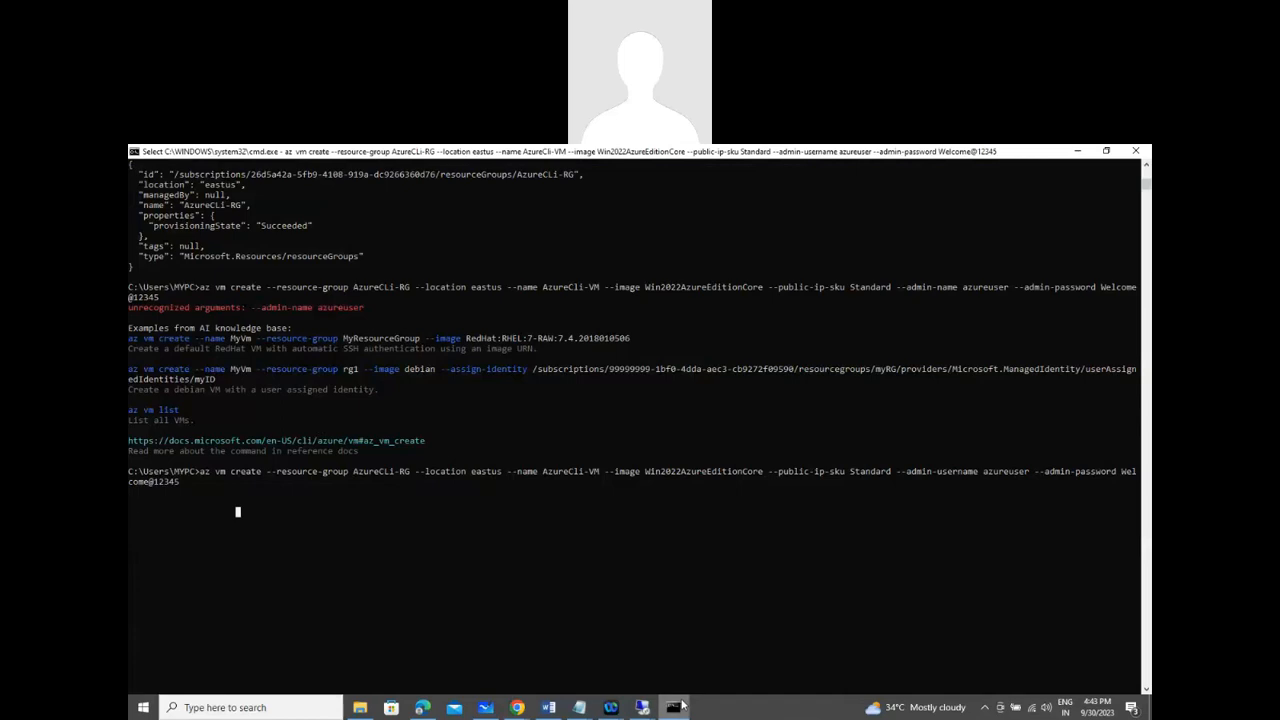
click(678, 707)
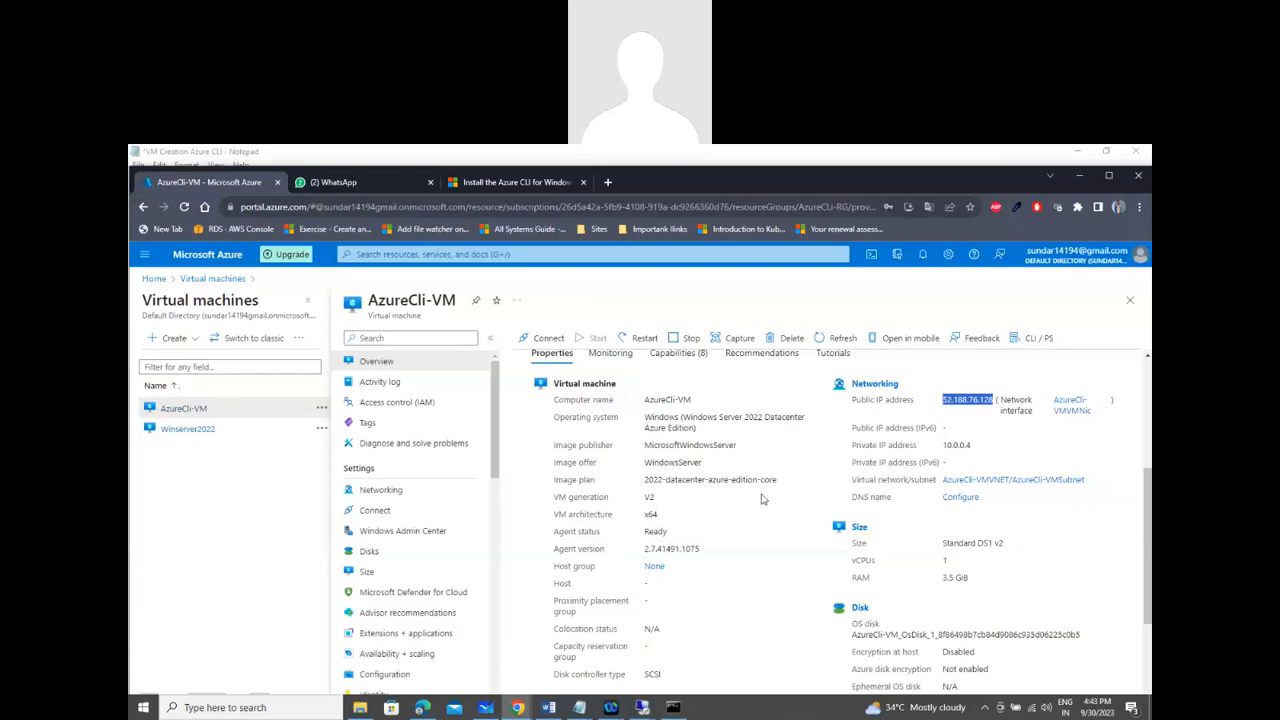
click(684, 709)
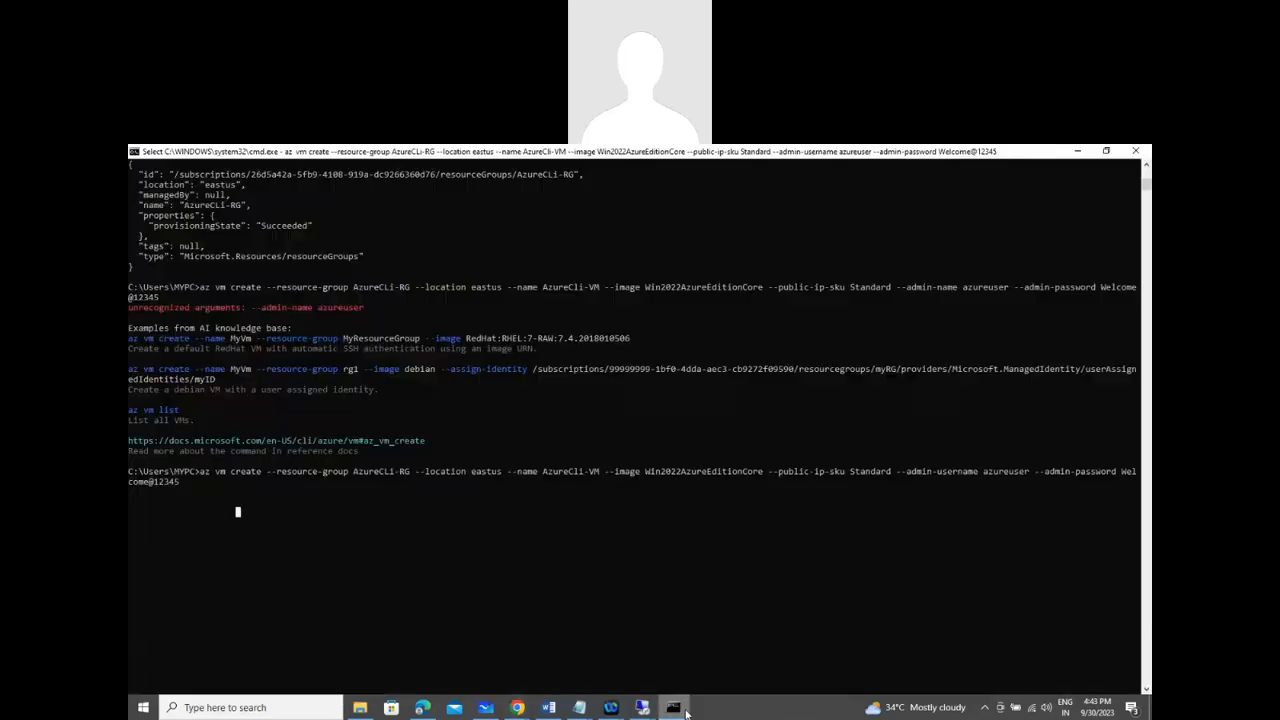
click(684, 709)
Reopen the VM session, close and relaunch its SConfig console, then minimise the session
mouse_move(642, 707)
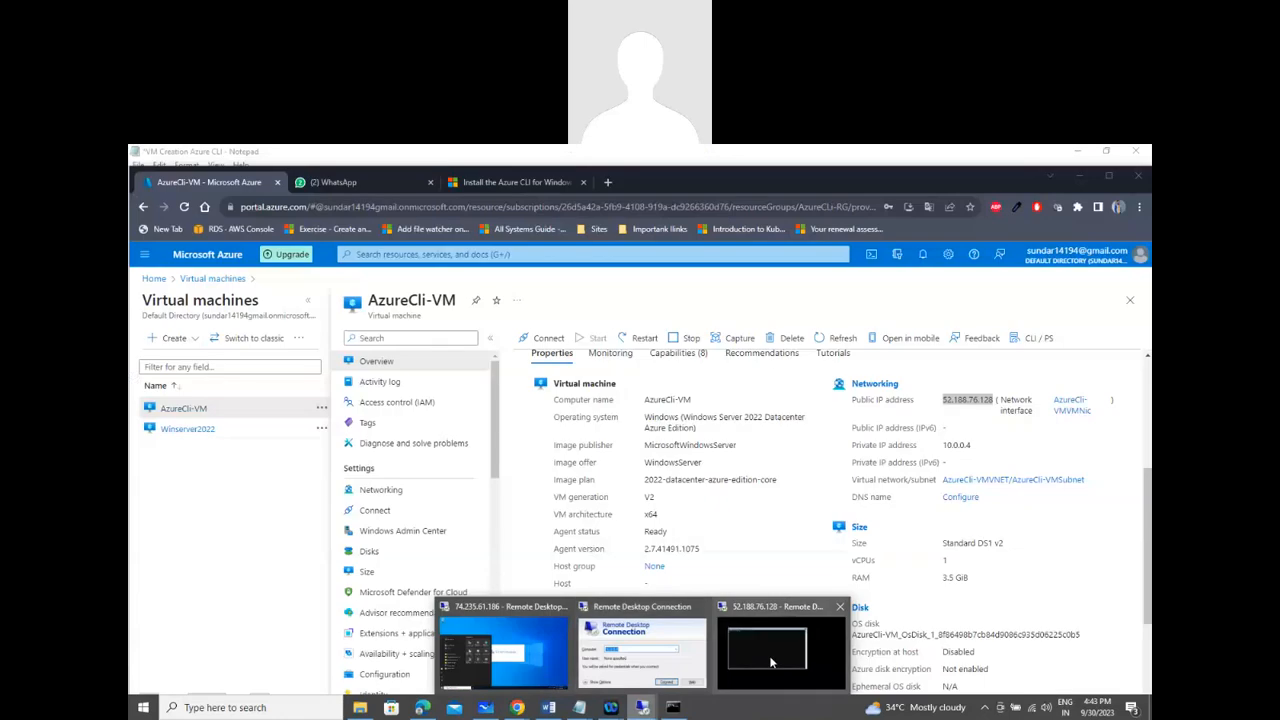
click(771, 662)
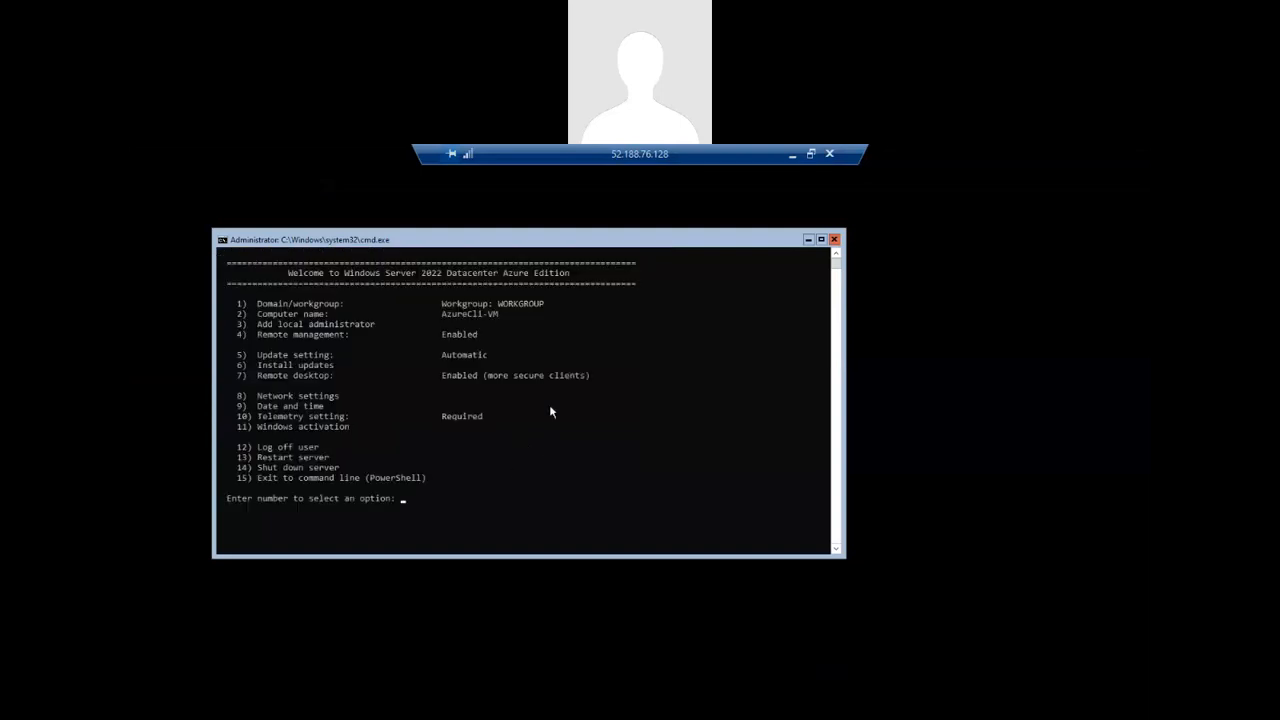
click(834, 241)
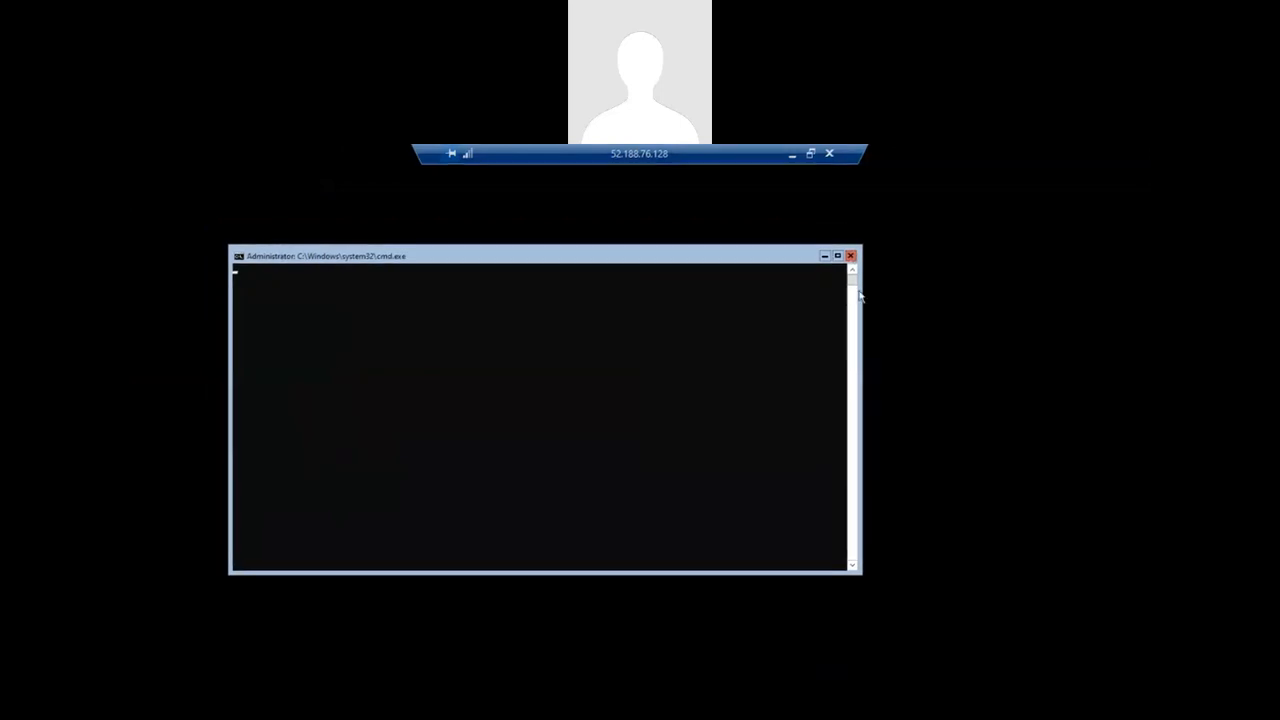
click(851, 256)
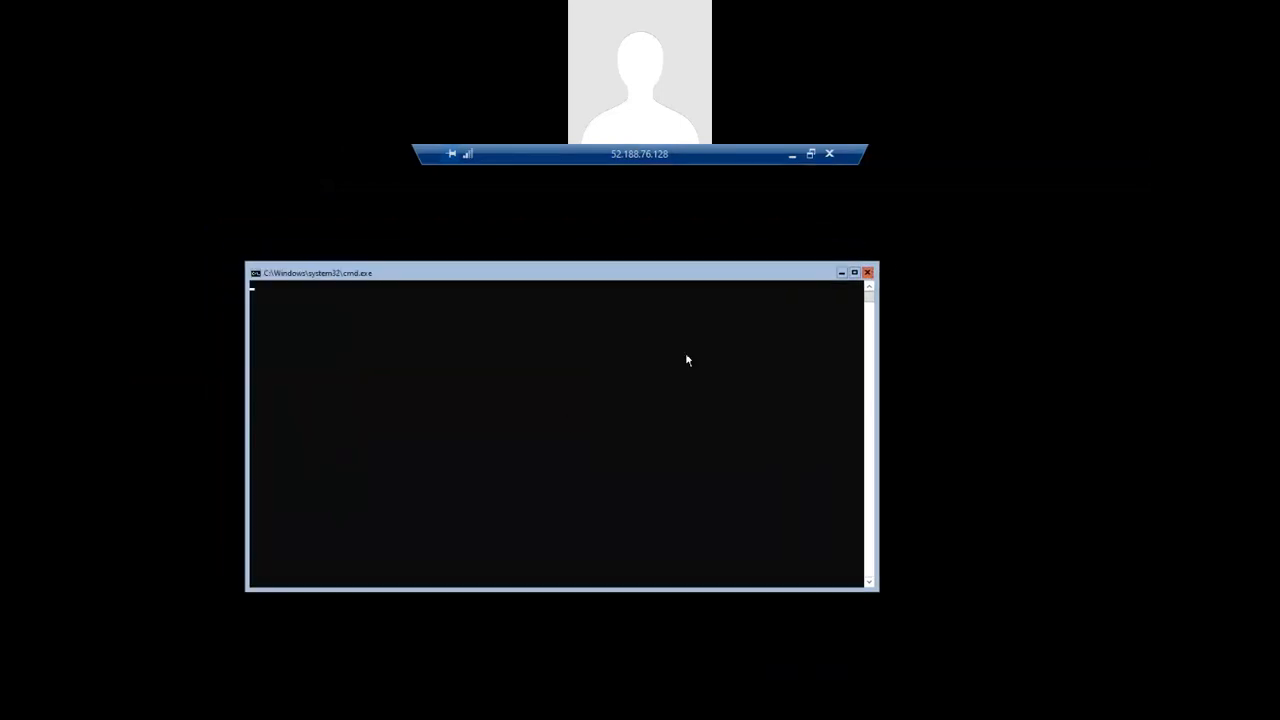
click(437, 388)
click(792, 155)
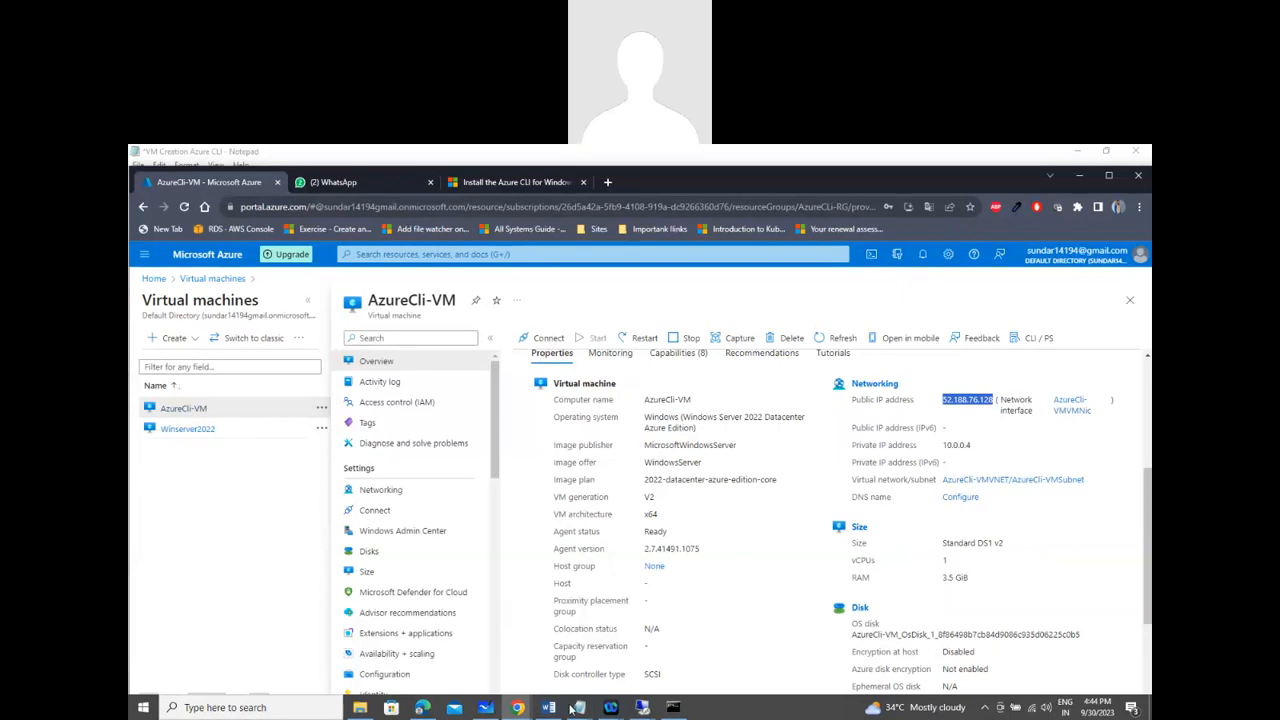
Highlight the '2.Using Azure CLI' line in the Day2 notes, then return to the az vm create output
mouse_move(570, 708)
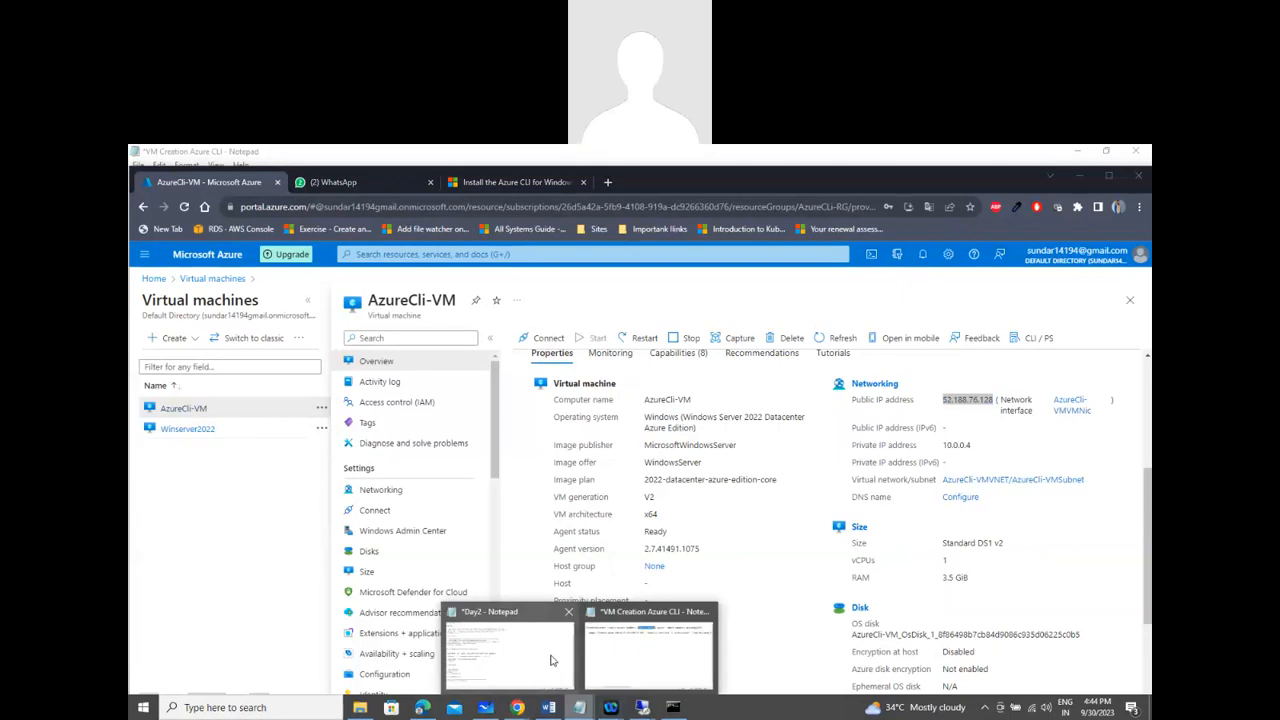
click(550, 660)
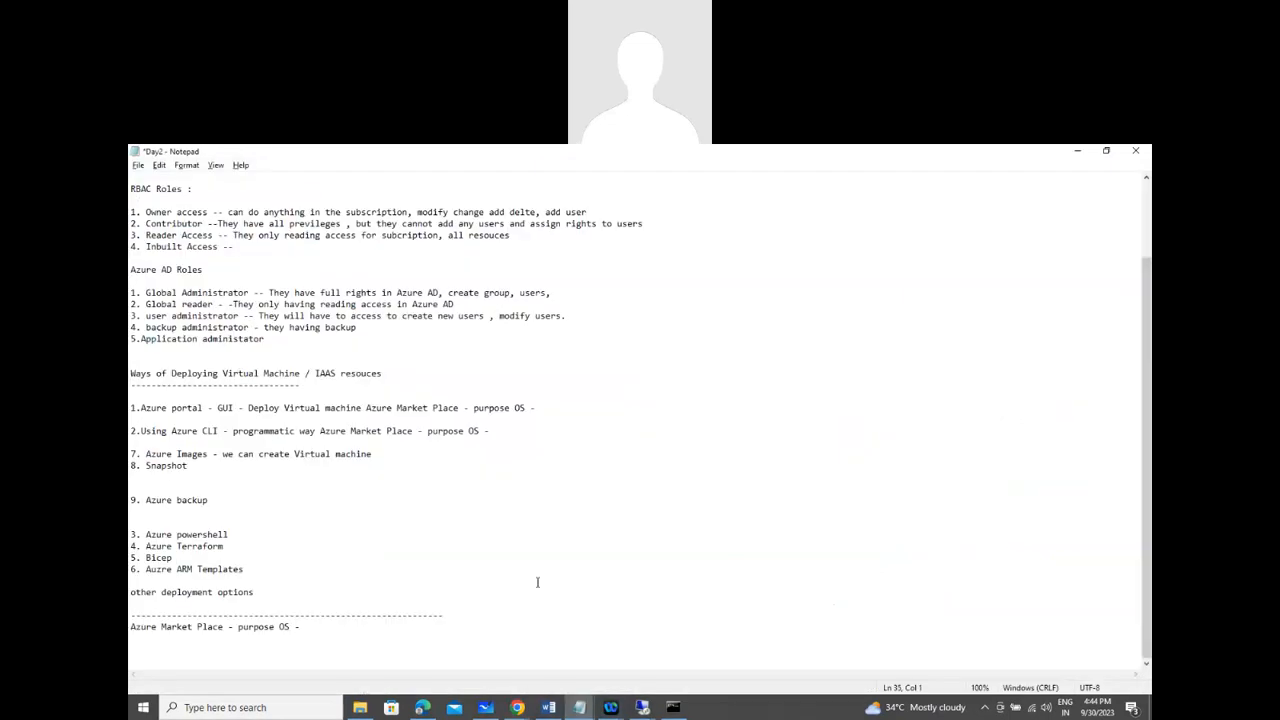
click(673, 707)
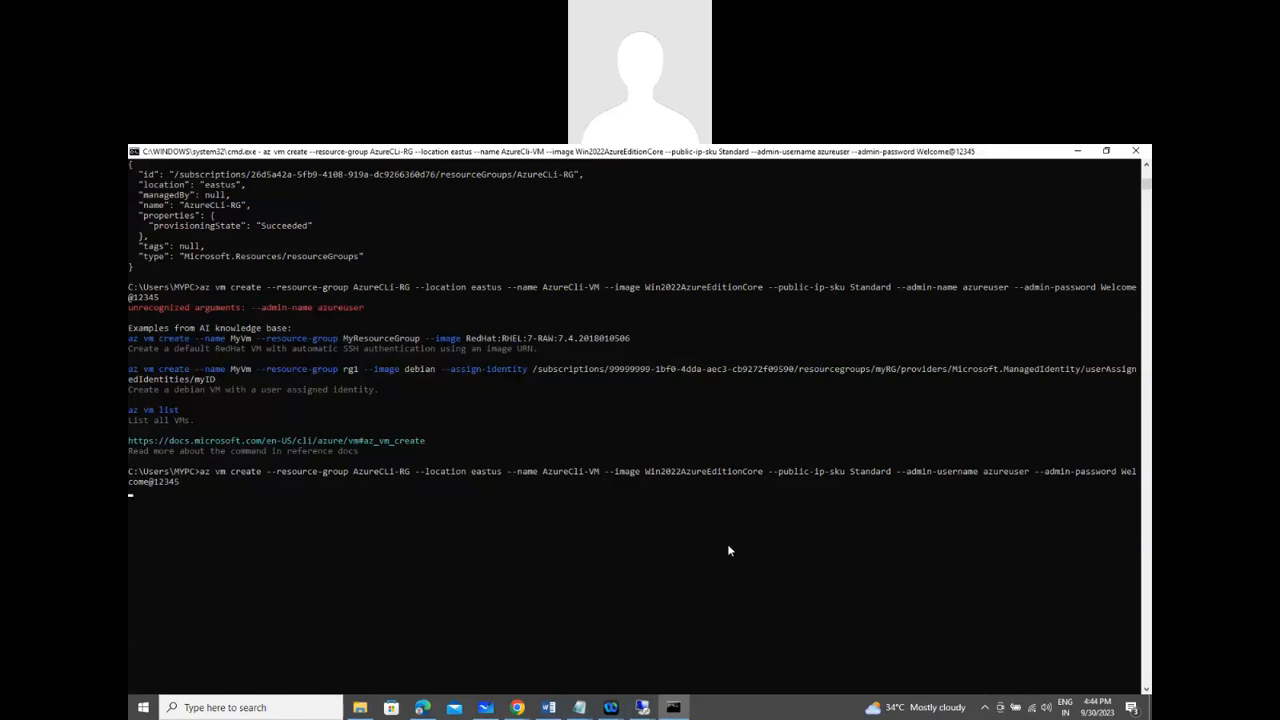
key(alt+Tab)
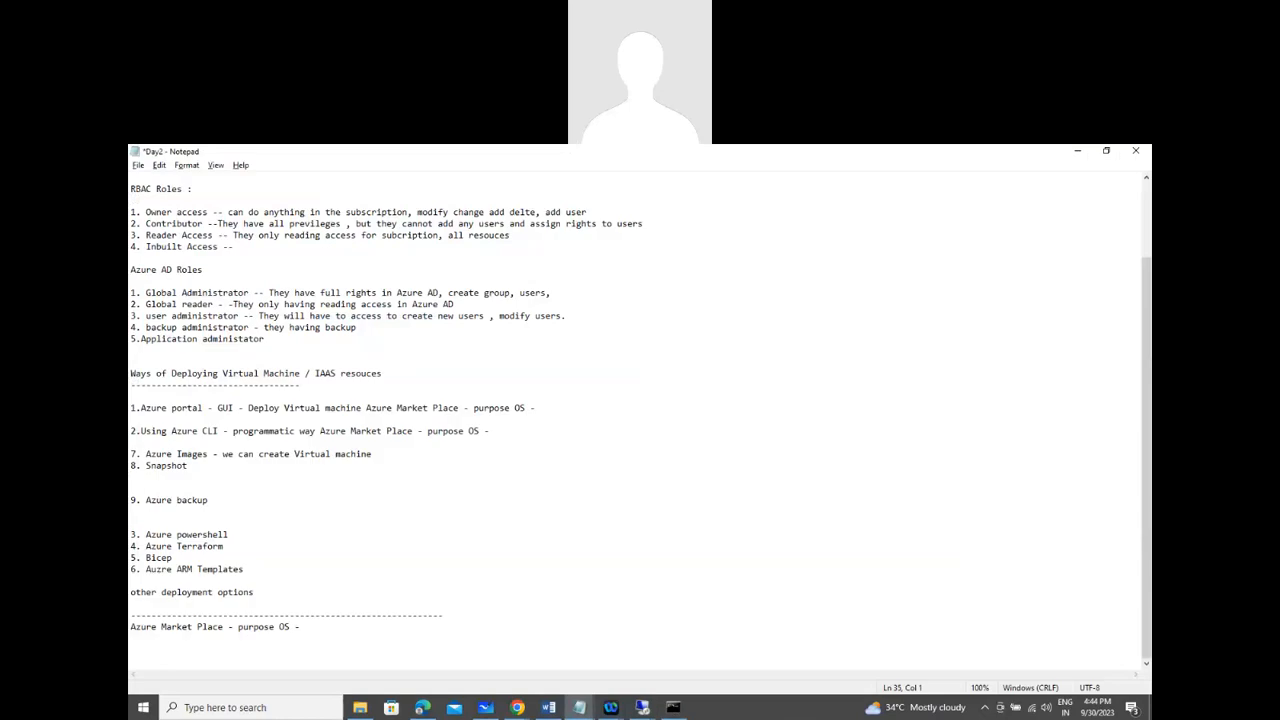
drag(131, 431, 499, 438)
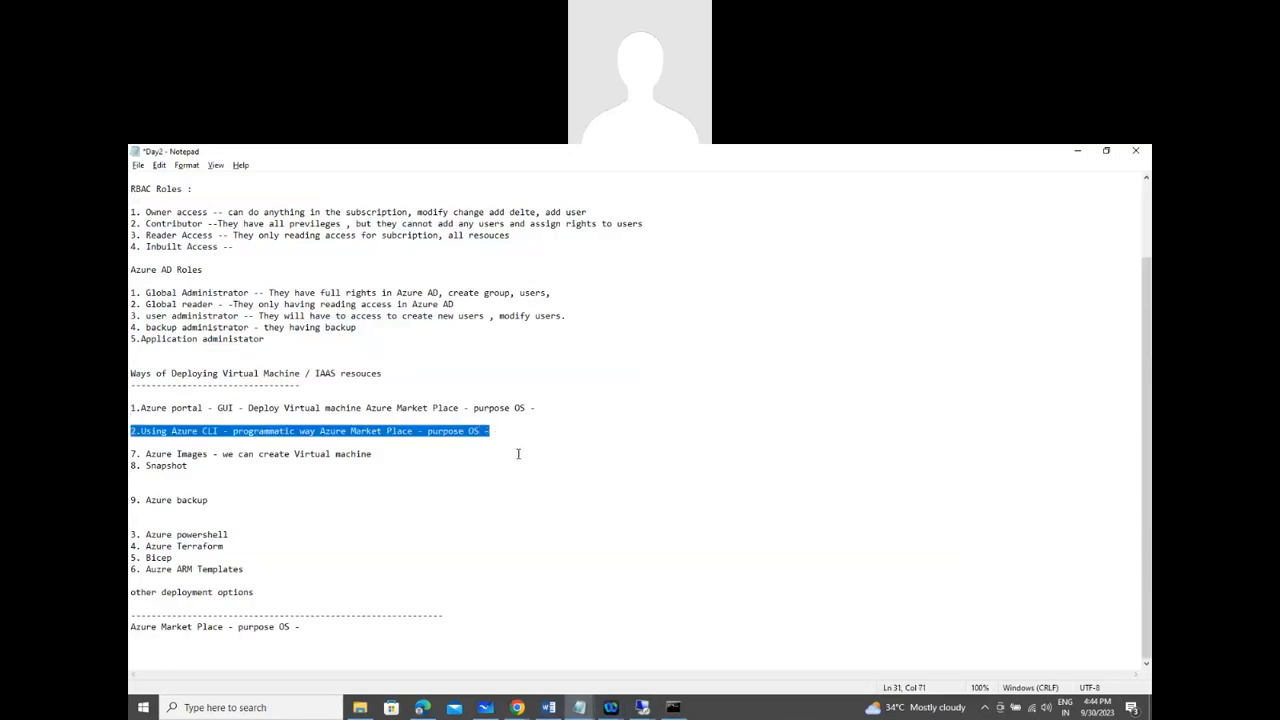
click(518, 453)
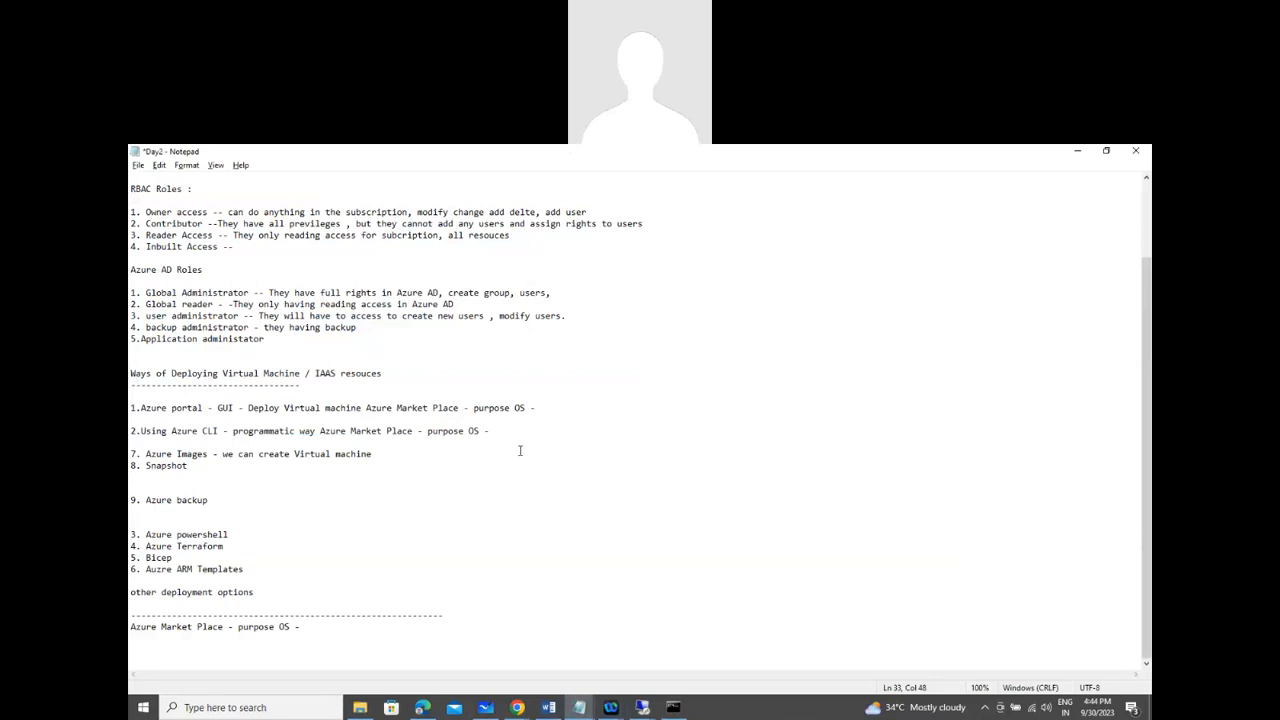
key(alt+Tab)
scroll(302, 536, down, 3)
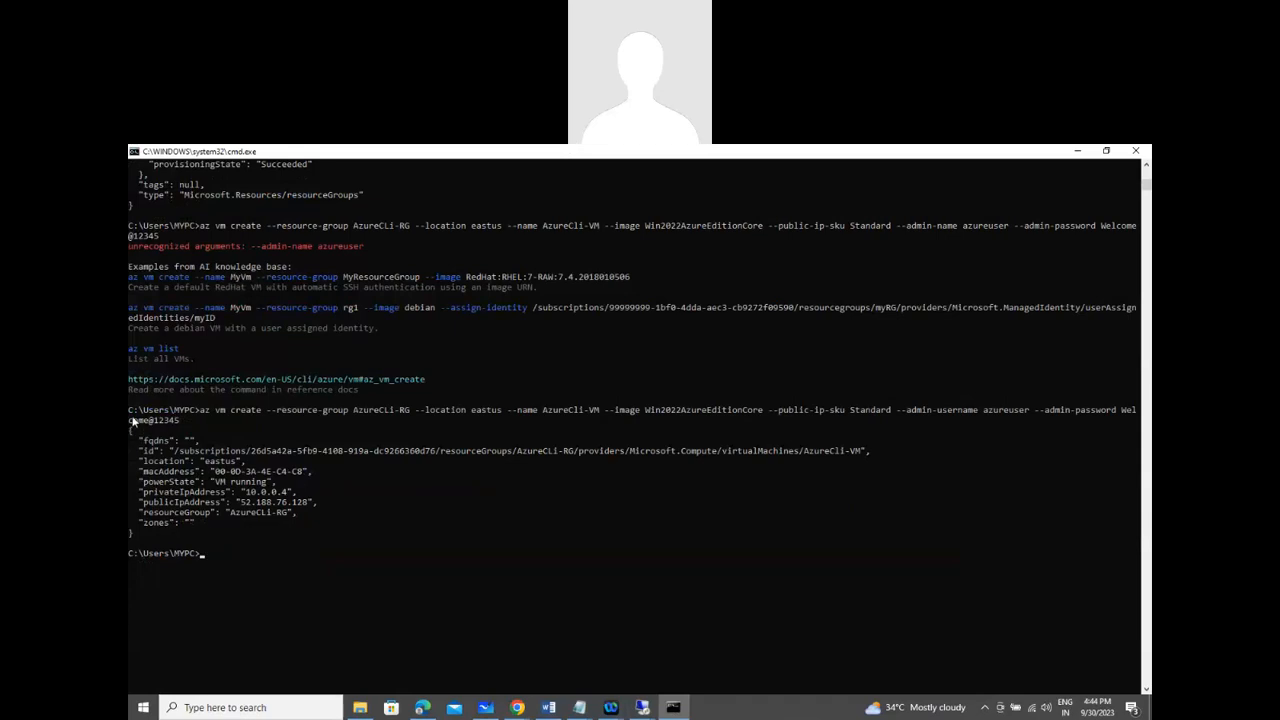
drag(130, 420, 316, 532)
click(316, 532)
drag(130, 421, 866, 455)
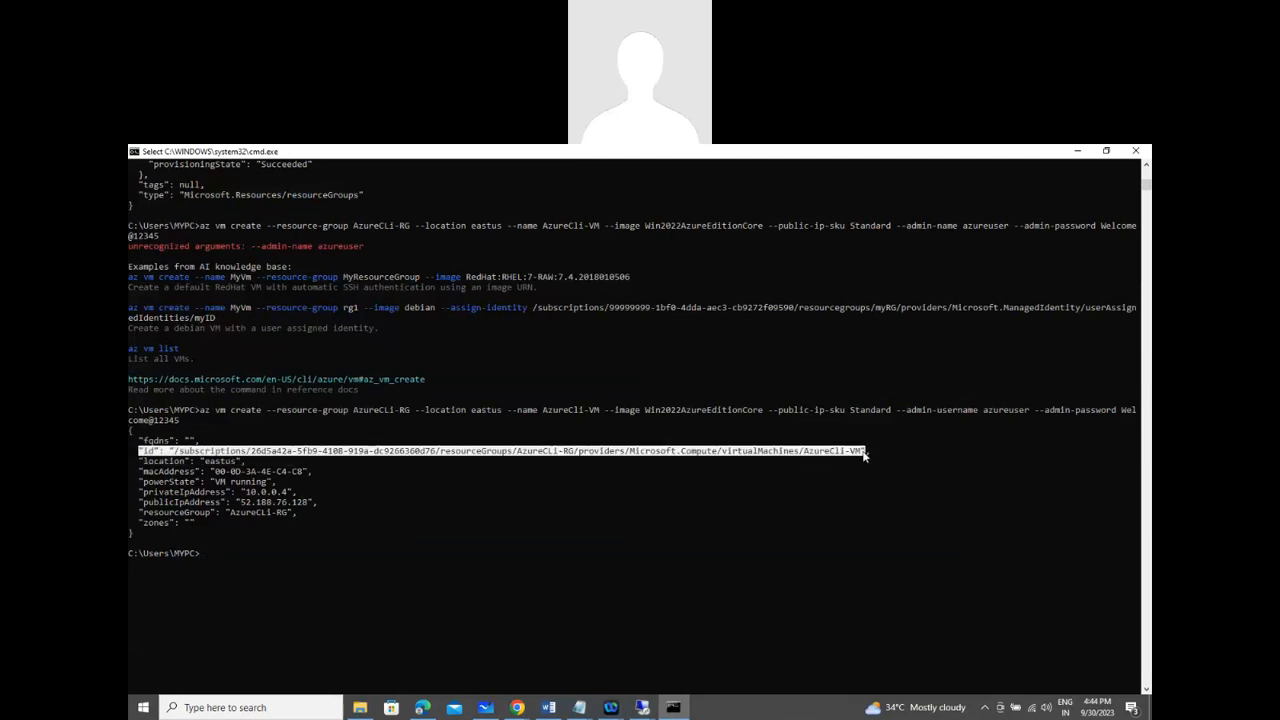
click(130, 402)
drag(140, 468, 277, 476)
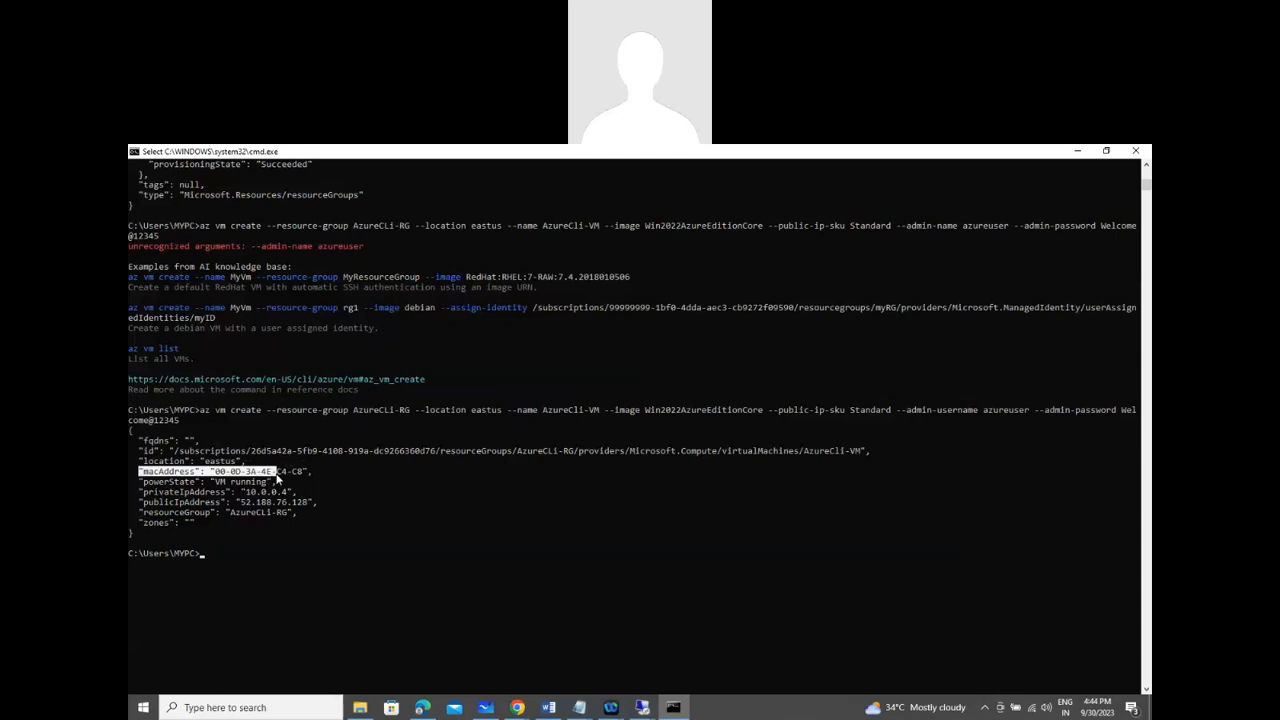
drag(140, 491, 291, 504)
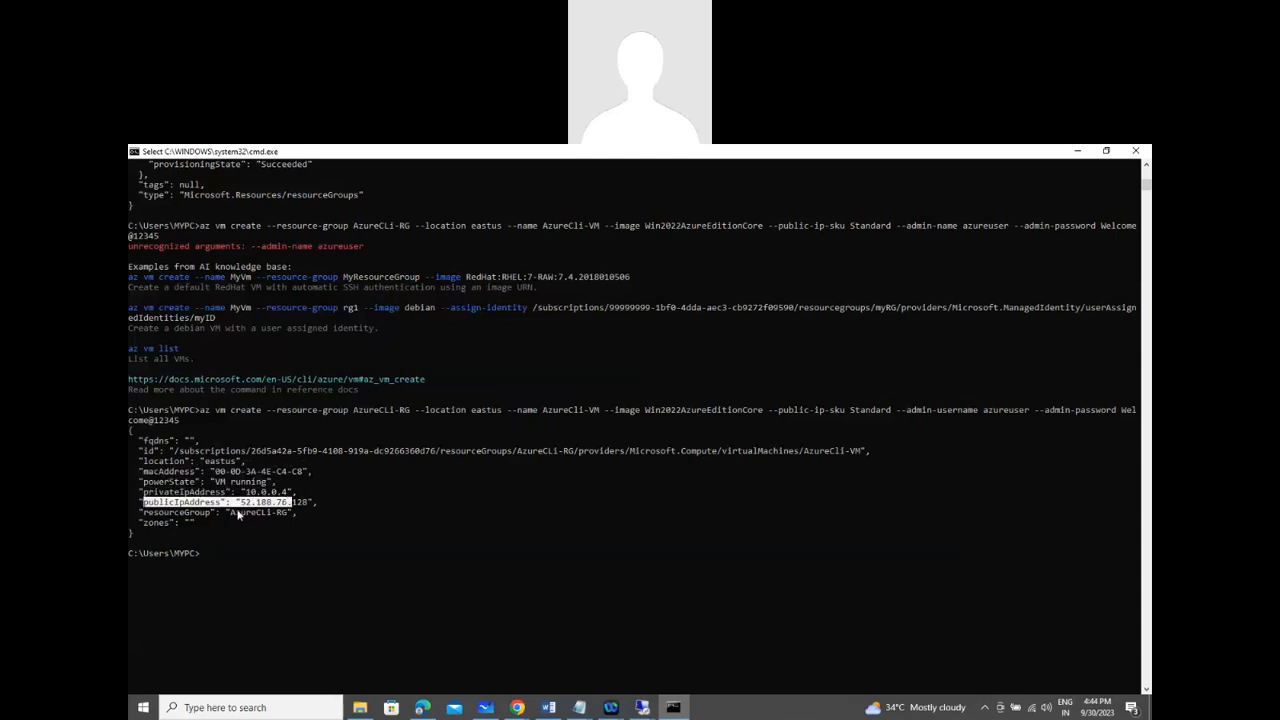
drag(143, 512, 250, 514)
scroll(164, 538, up, 4)
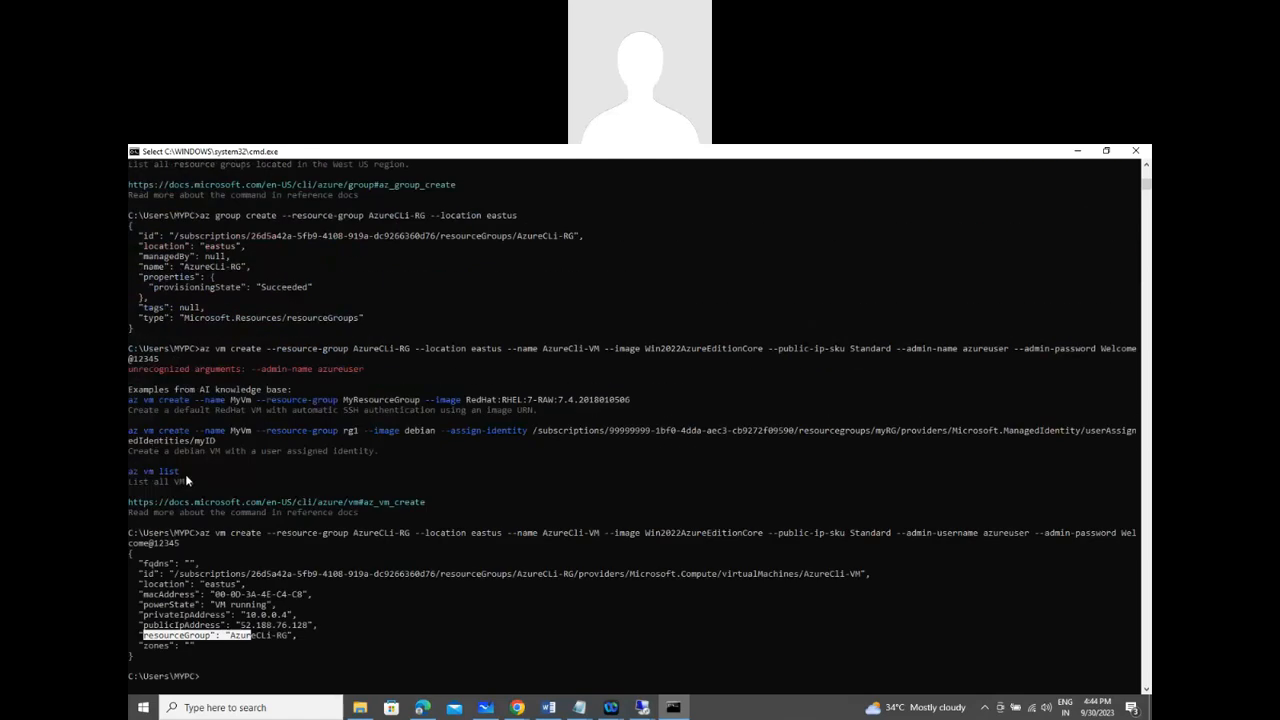
scroll(185, 474, down, 6)
key(alt+Tab)
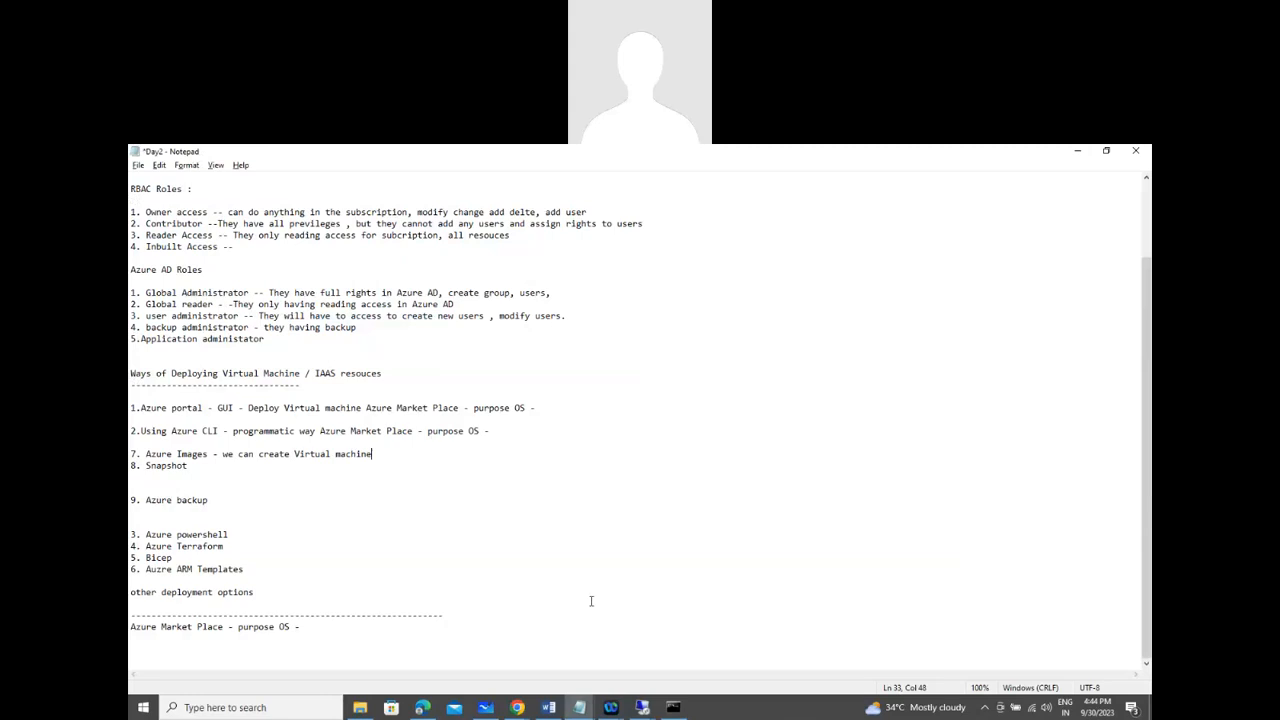
key(alt+Tab)
Bring the Azure portal forward and look over the Winserver2022 VM details
mouse_move(517, 707)
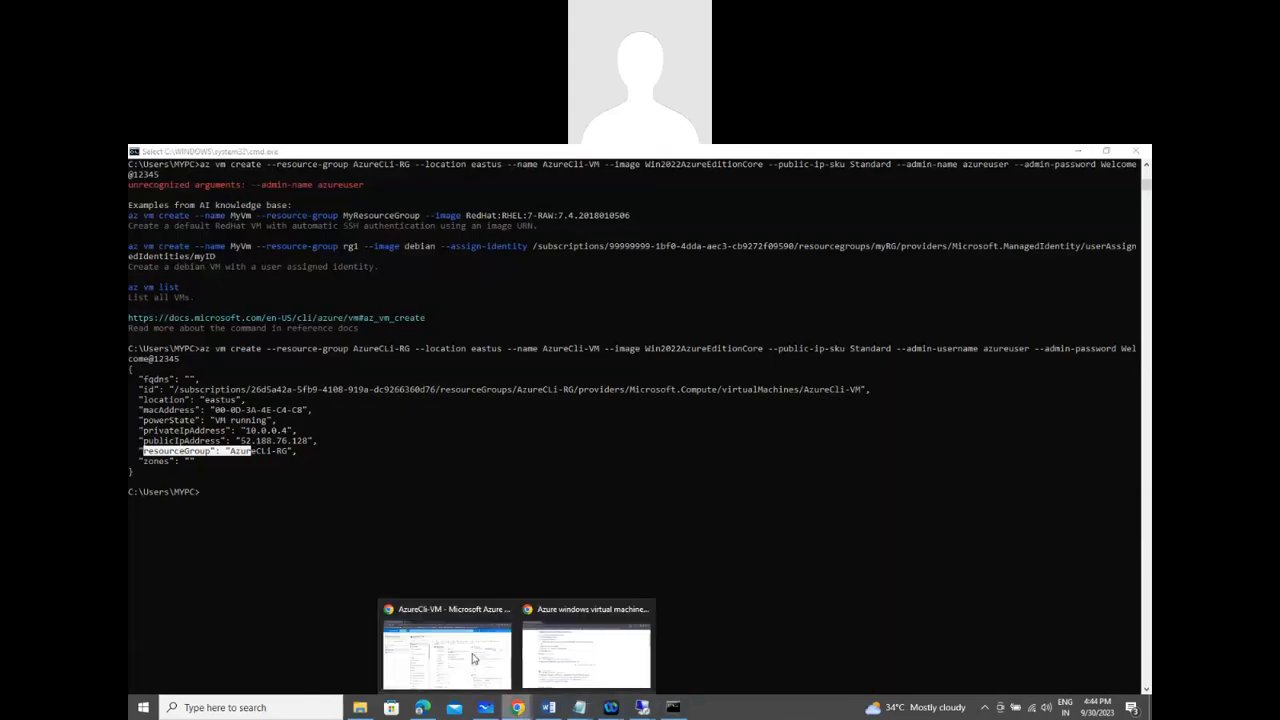
click(474, 658)
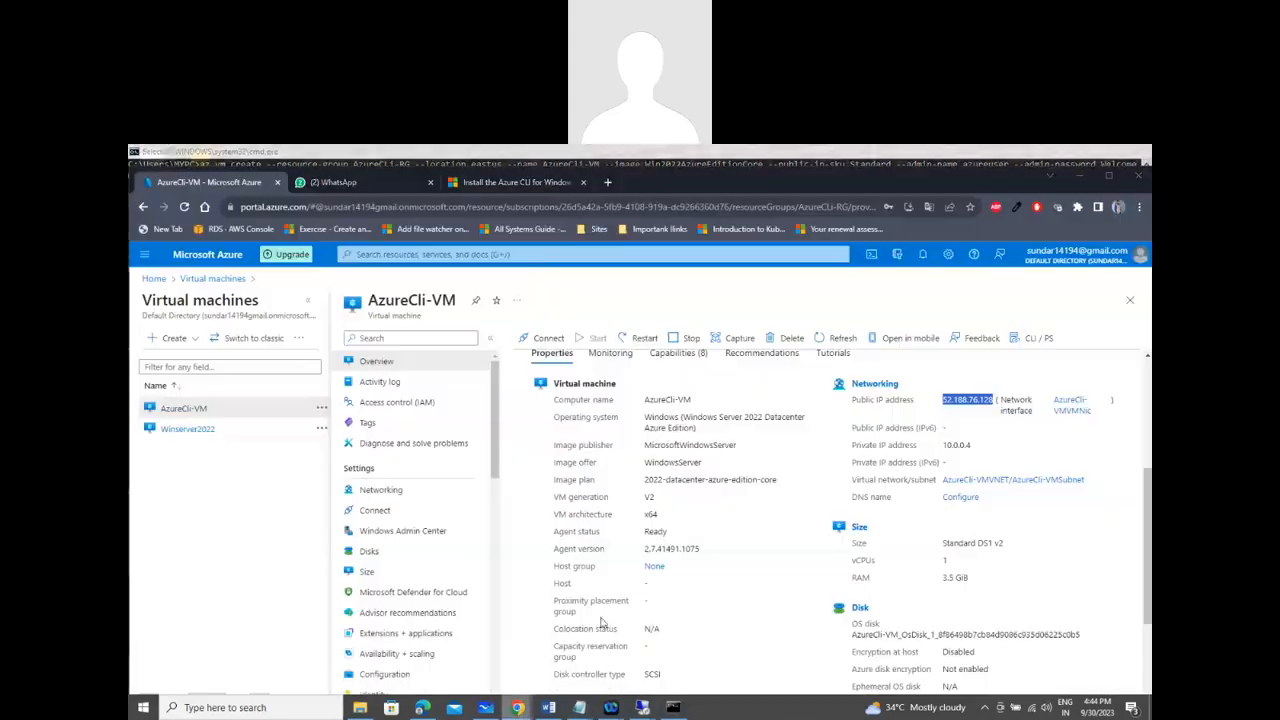
click(193, 430)
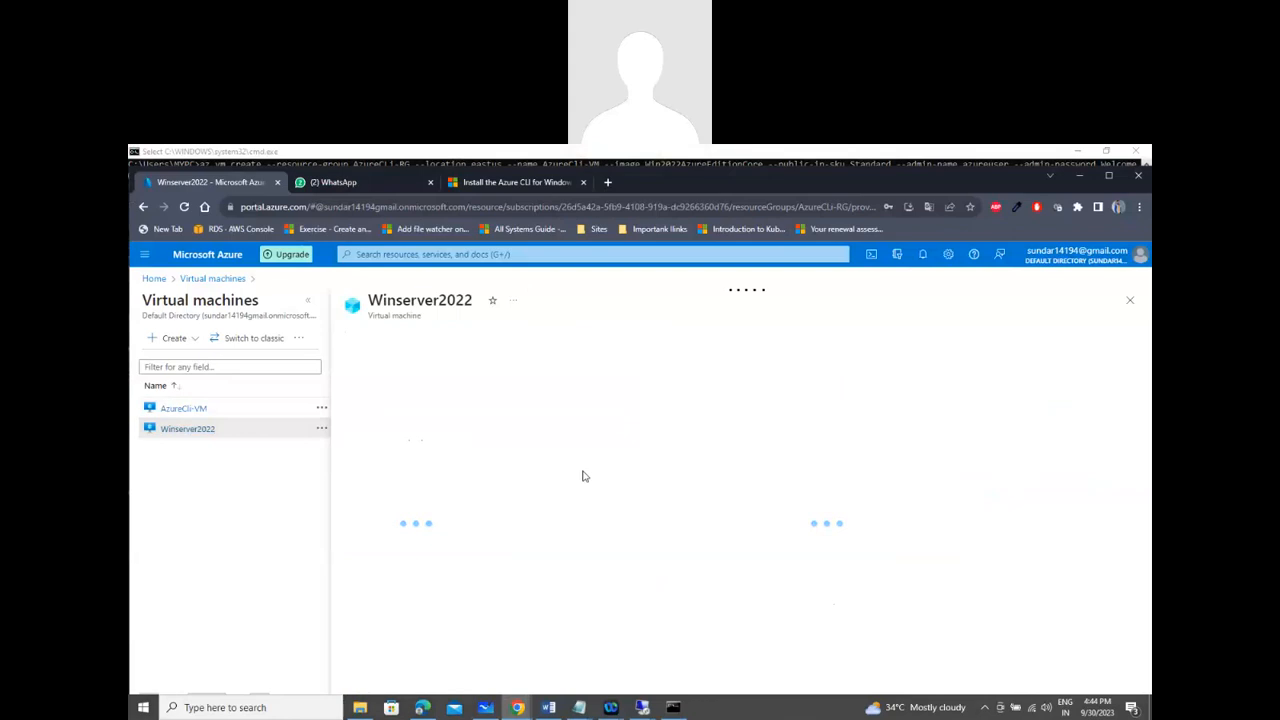
scroll(585, 476, down, 3)
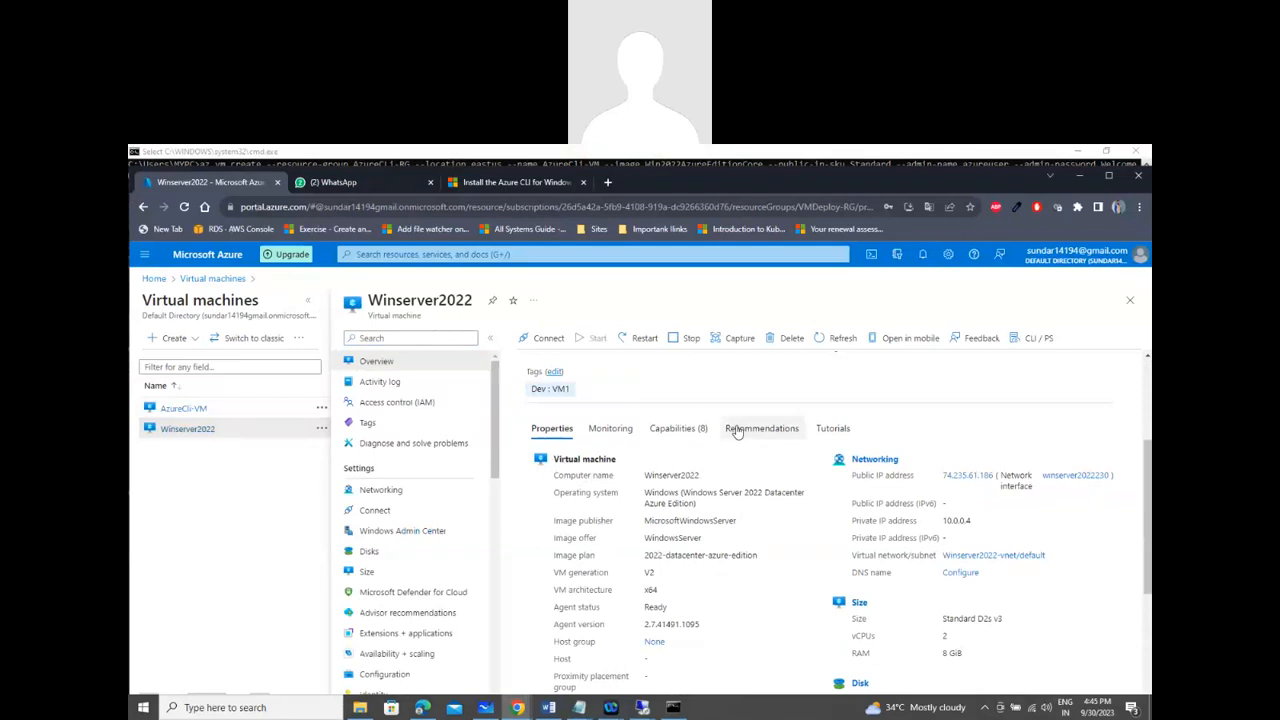
scroll(656, 428, up, 1)
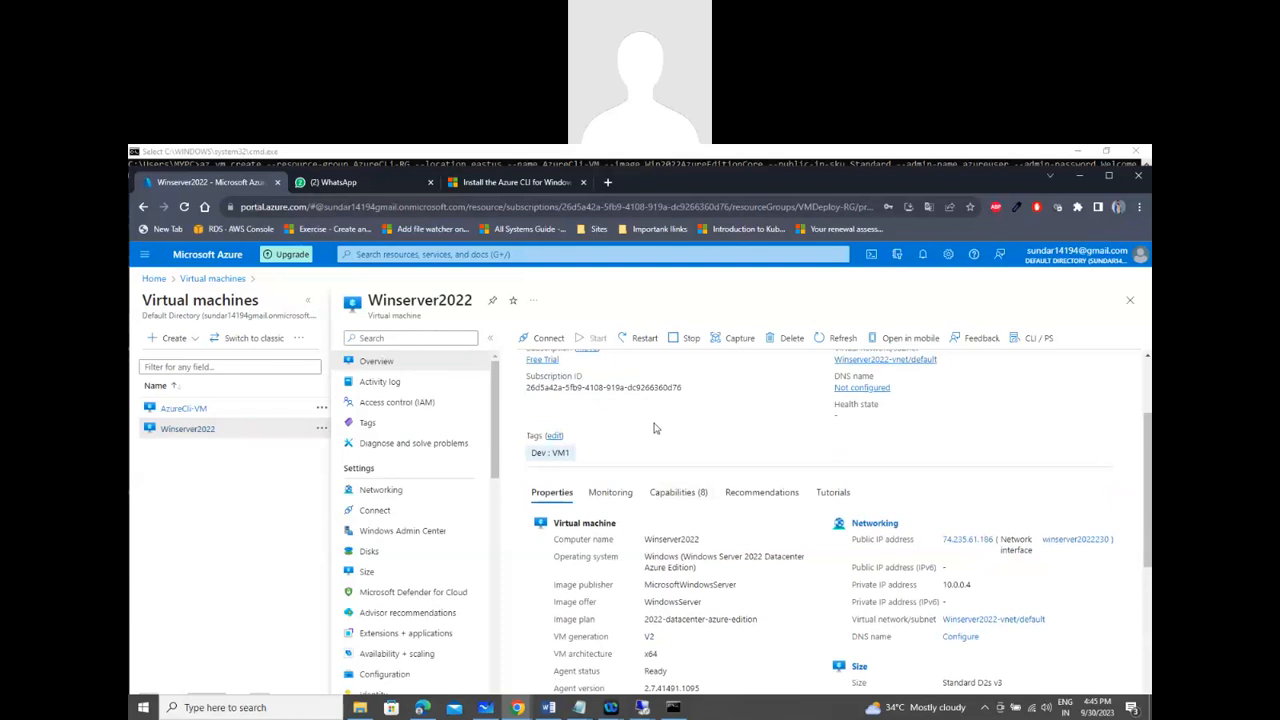
Open AzureCli-VM's overview, copy its resource group name, and scroll through Essentials and Properties
click(180, 408)
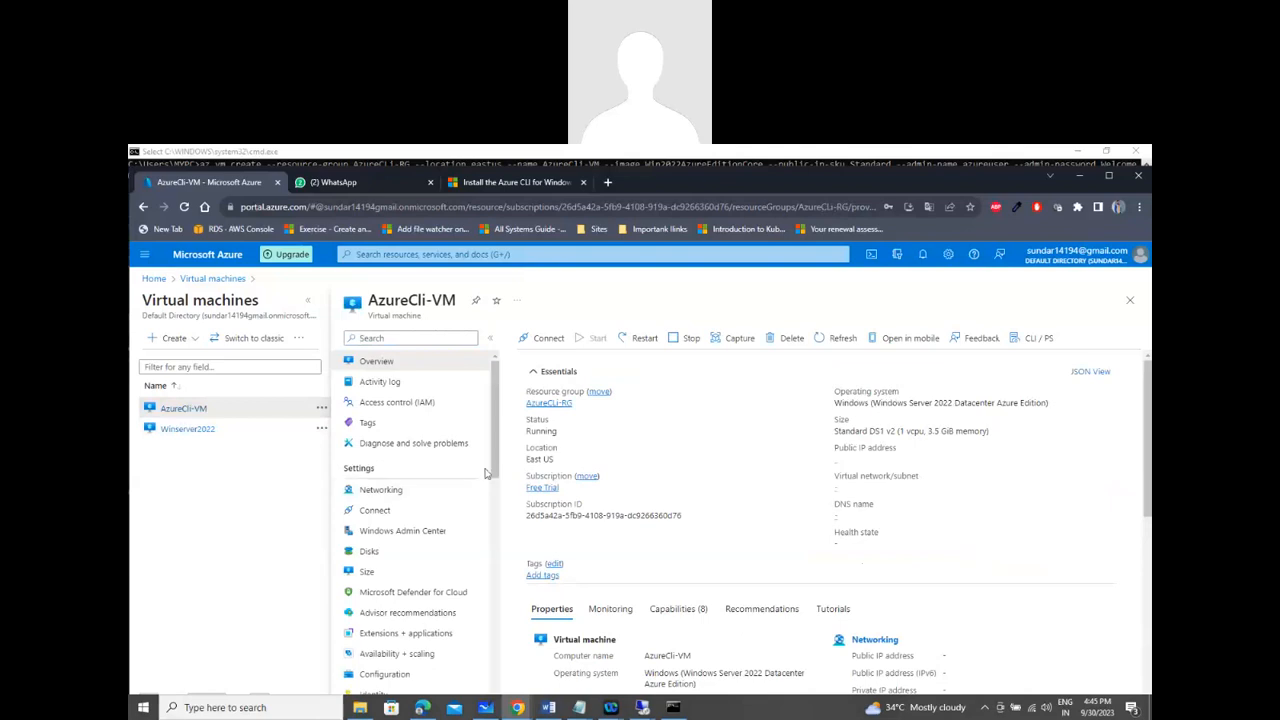
scroll(495, 470, down, 1)
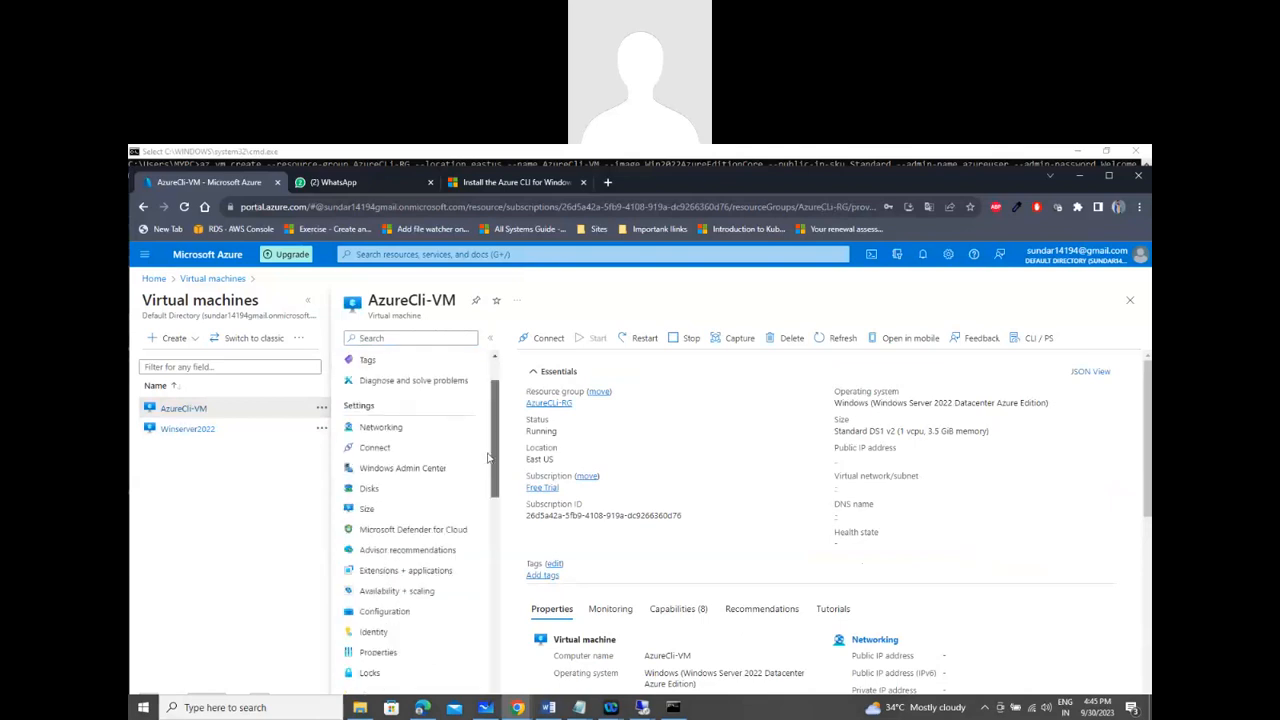
scroll(481, 420, up, 1)
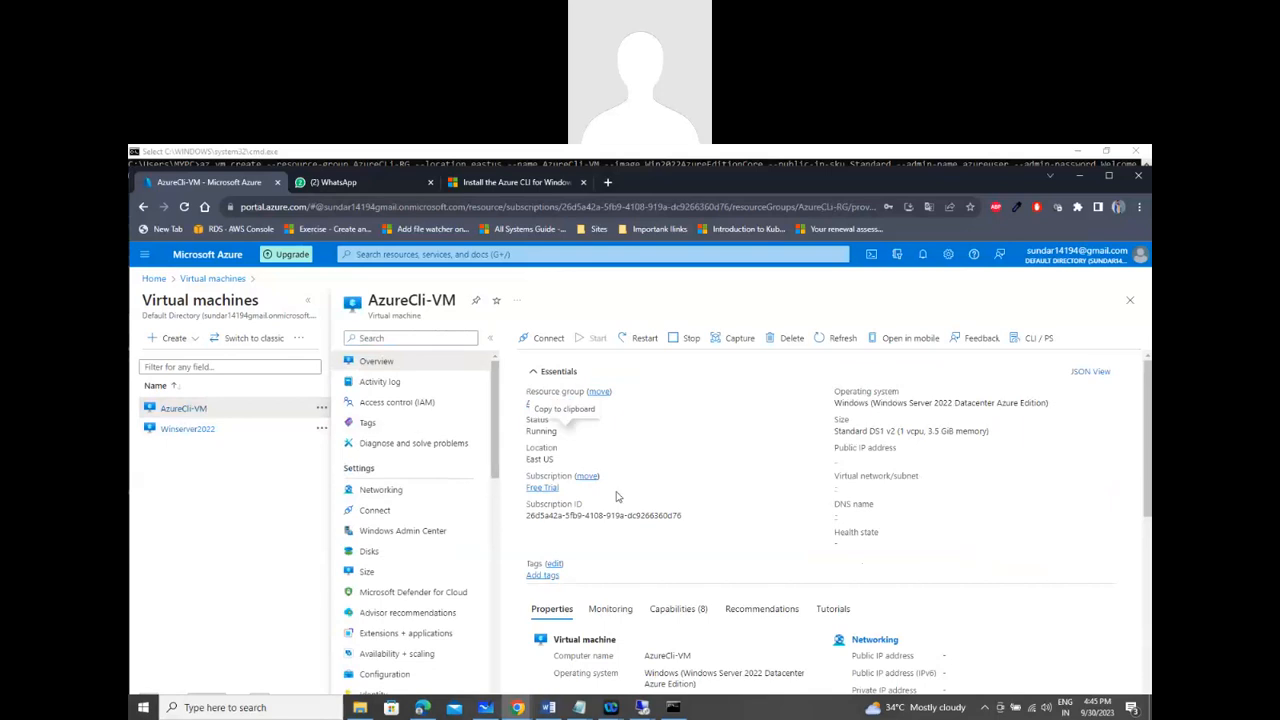
click(687, 513)
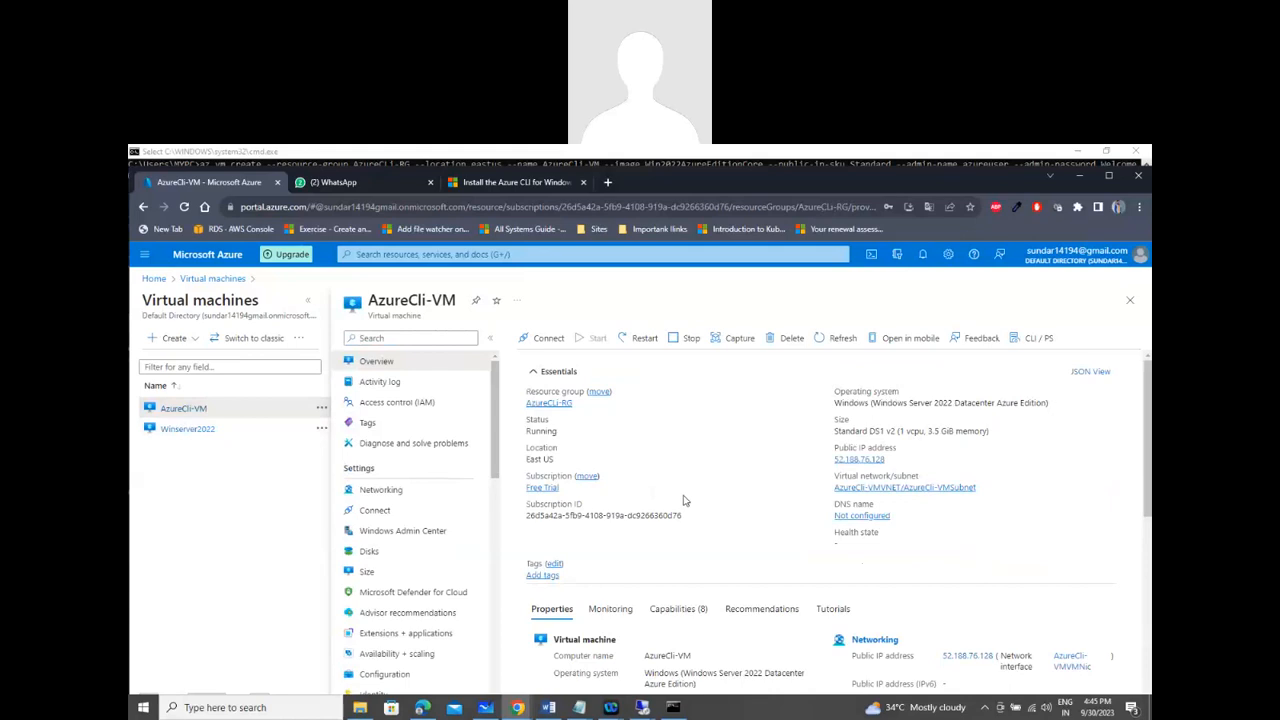
scroll(684, 500, down, 3)
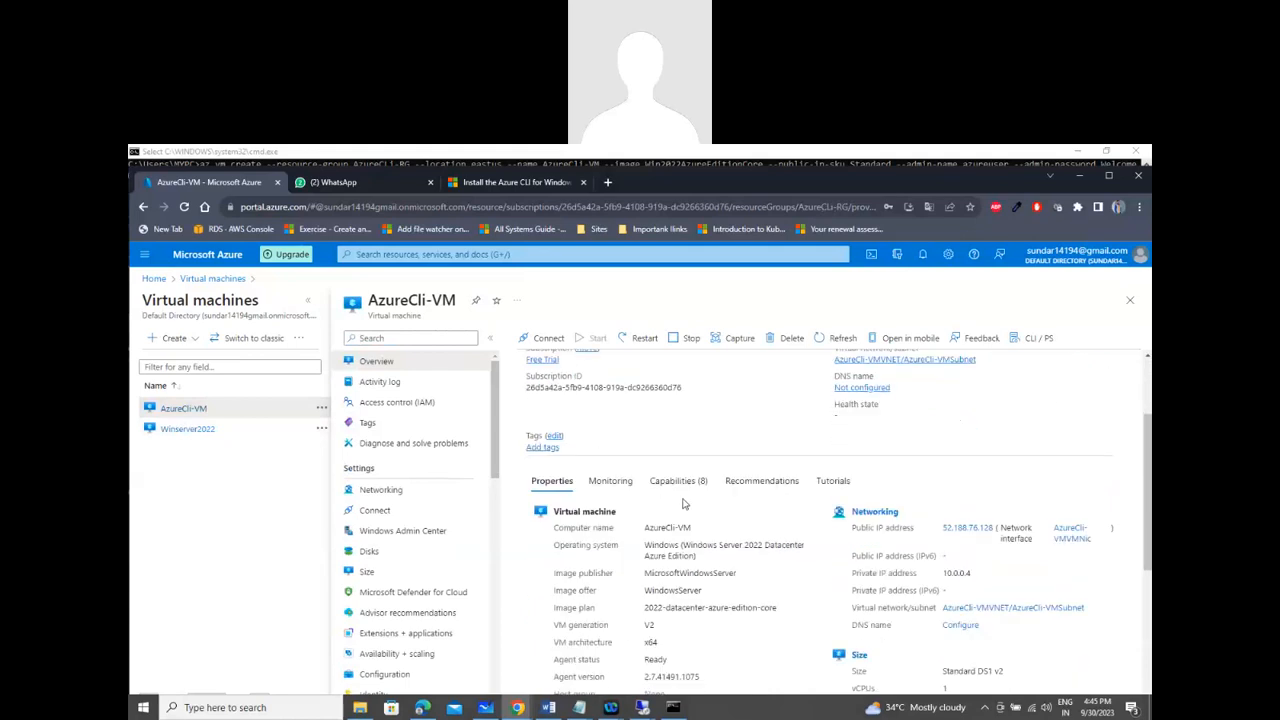
scroll(684, 503, up, 3)
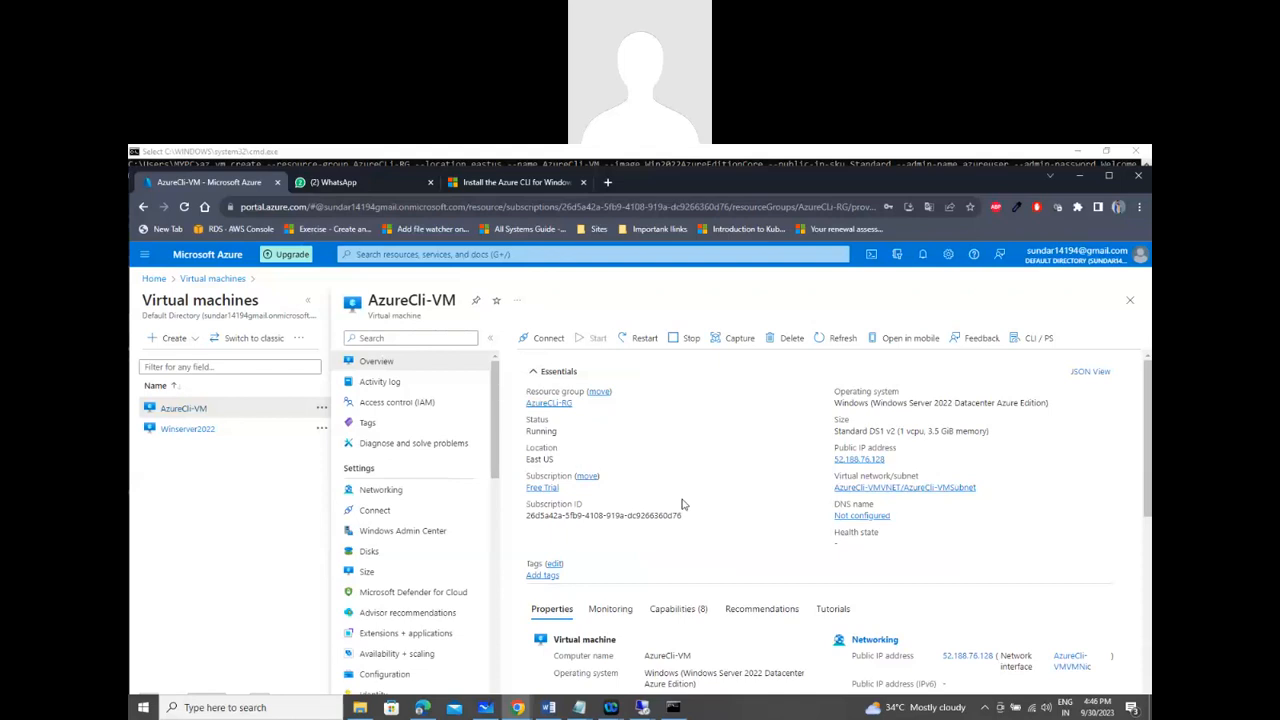
scroll(725, 467, down, 1)
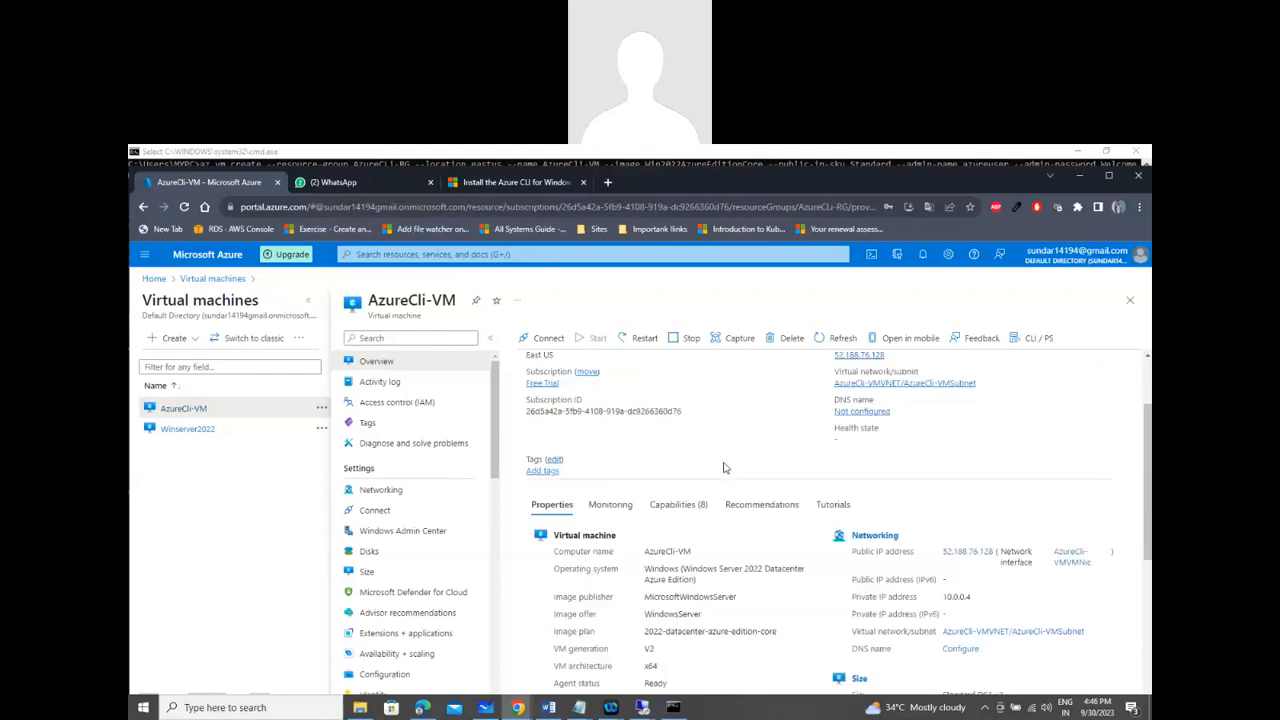
scroll(725, 467, up, 1)
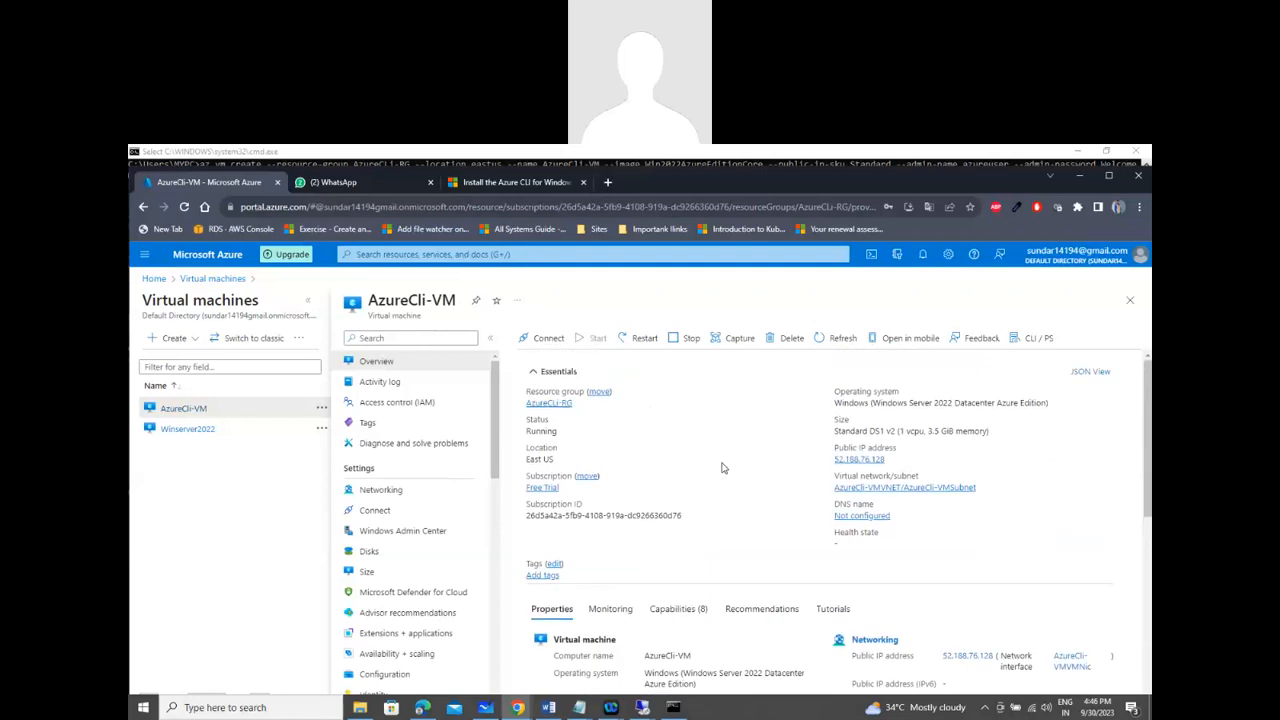
Review the Networking inbound port rules for AzureCli-VM, then for Winserver2022
click(401, 492)
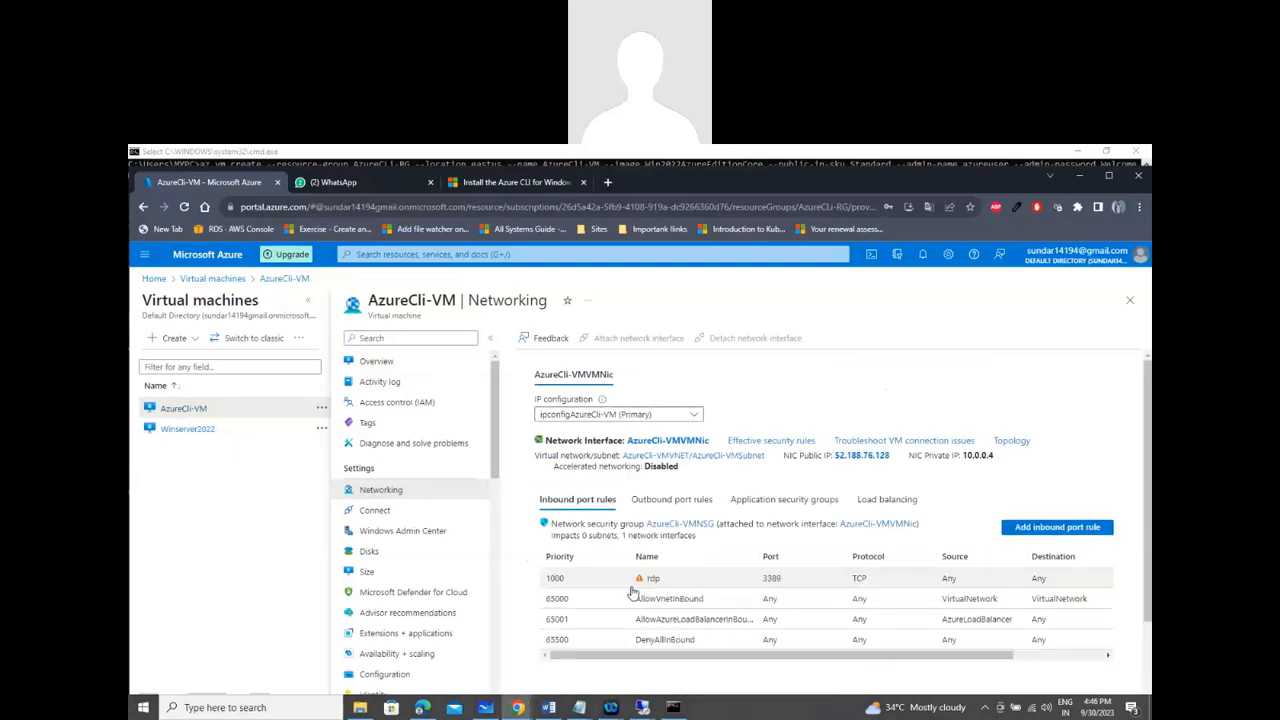
scroll(632, 593, down, 2)
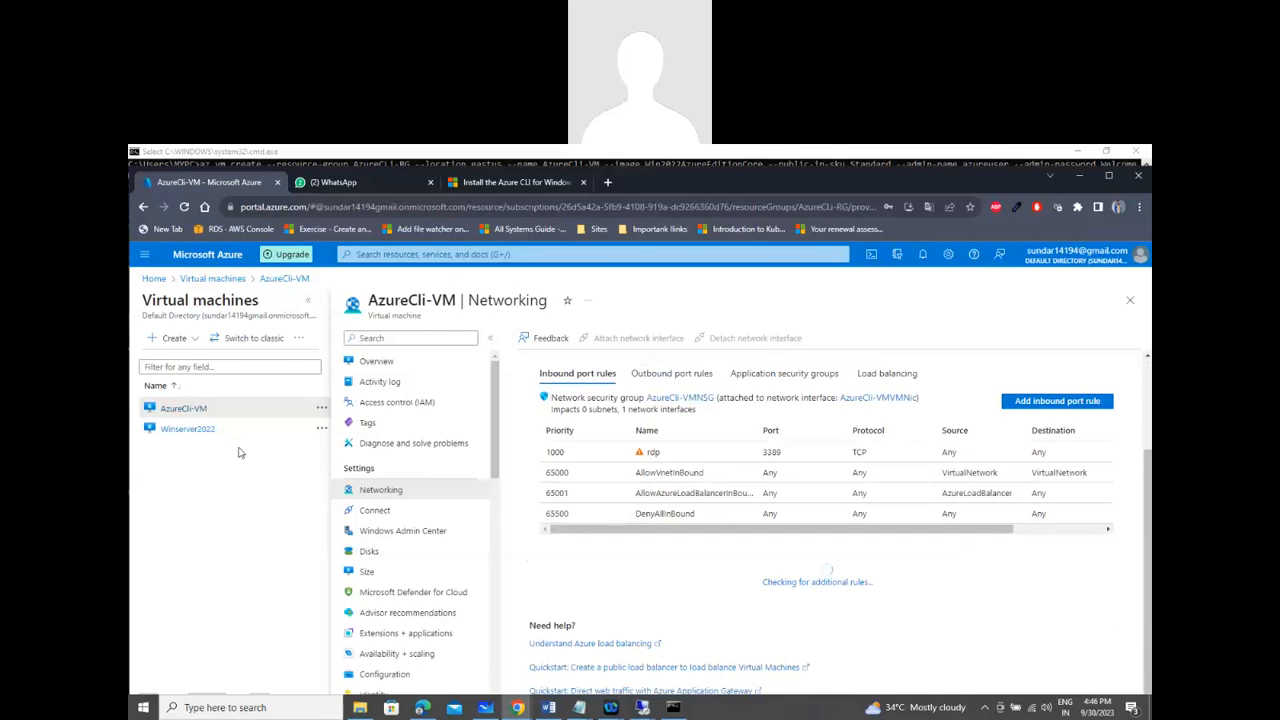
click(190, 429)
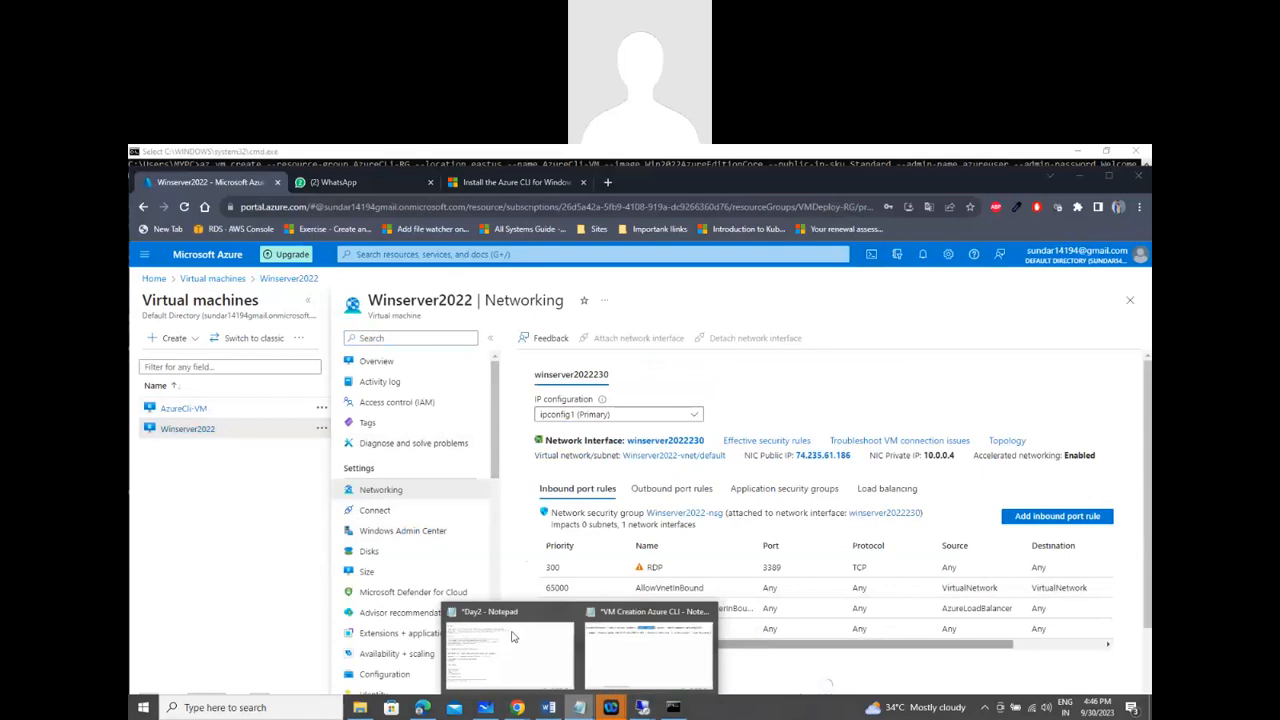
Bring the Day2 notes forward and highlight the Azure Images line
click(579, 707)
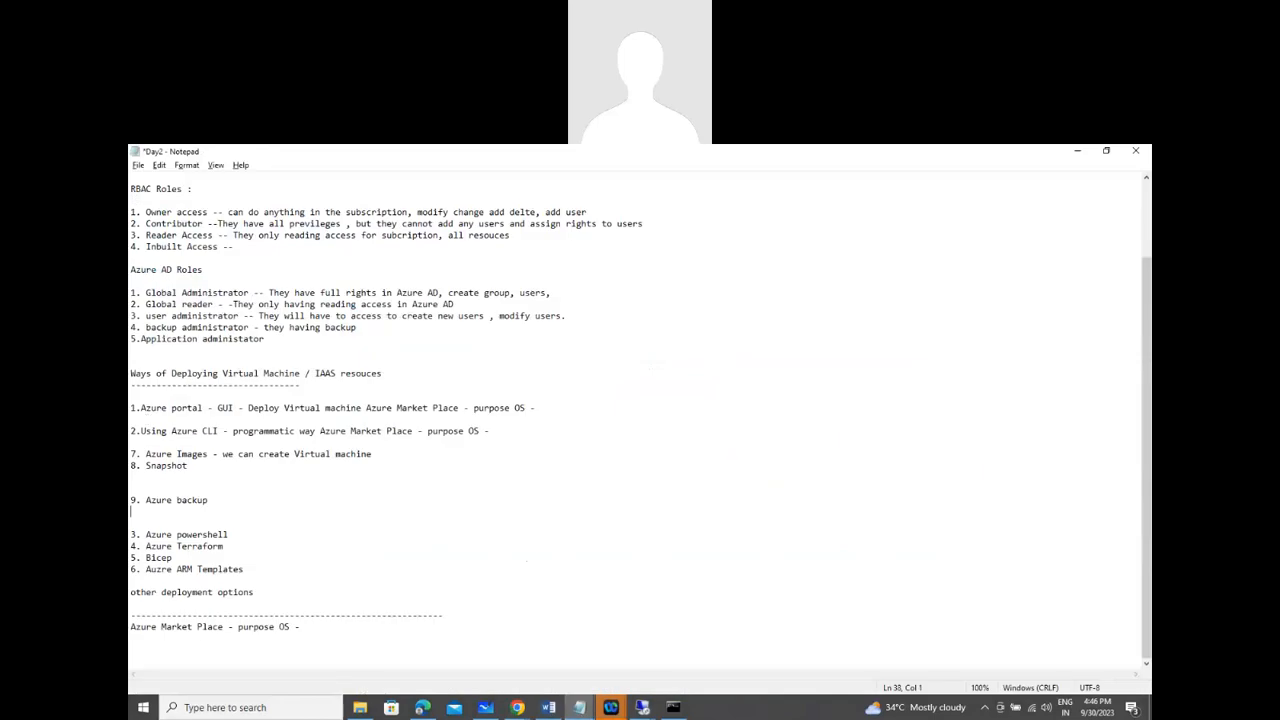
drag(130, 454, 131, 408)
click(350, 431)
Rename the current whiteboard to 'Azure compute virutal machine'
click(485, 707)
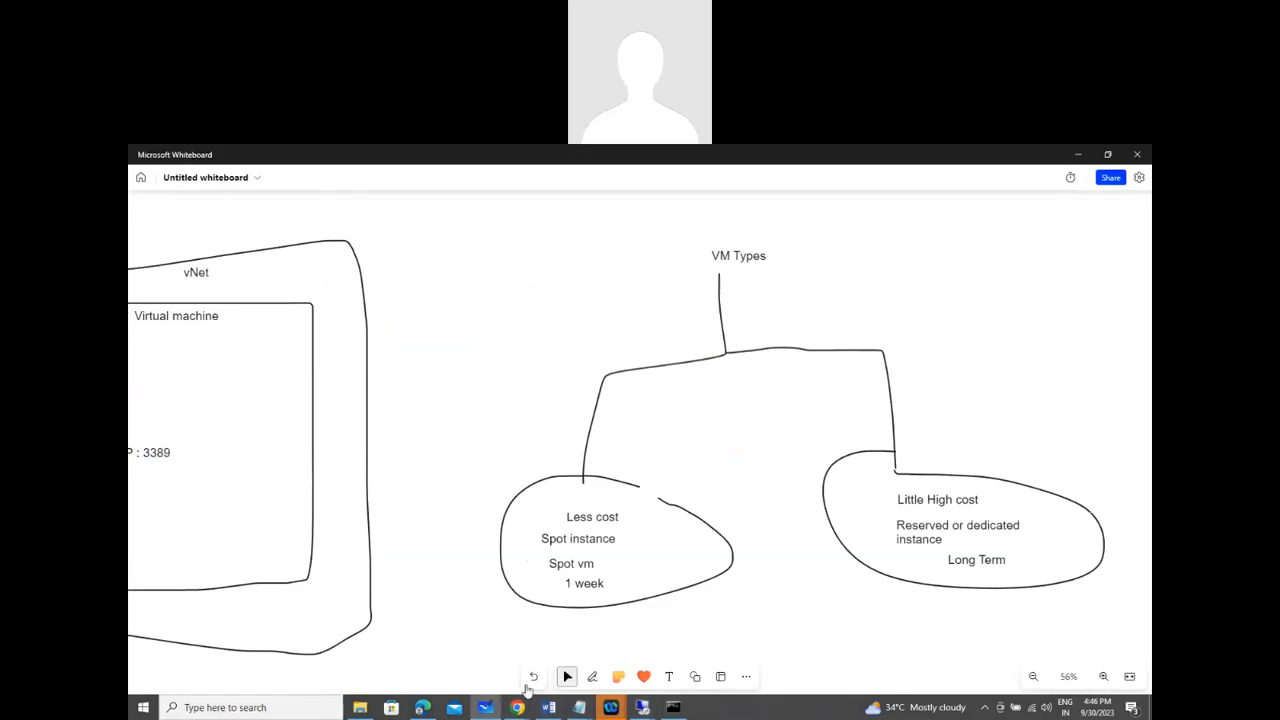
drag(359, 341, 667, 437)
click(224, 185)
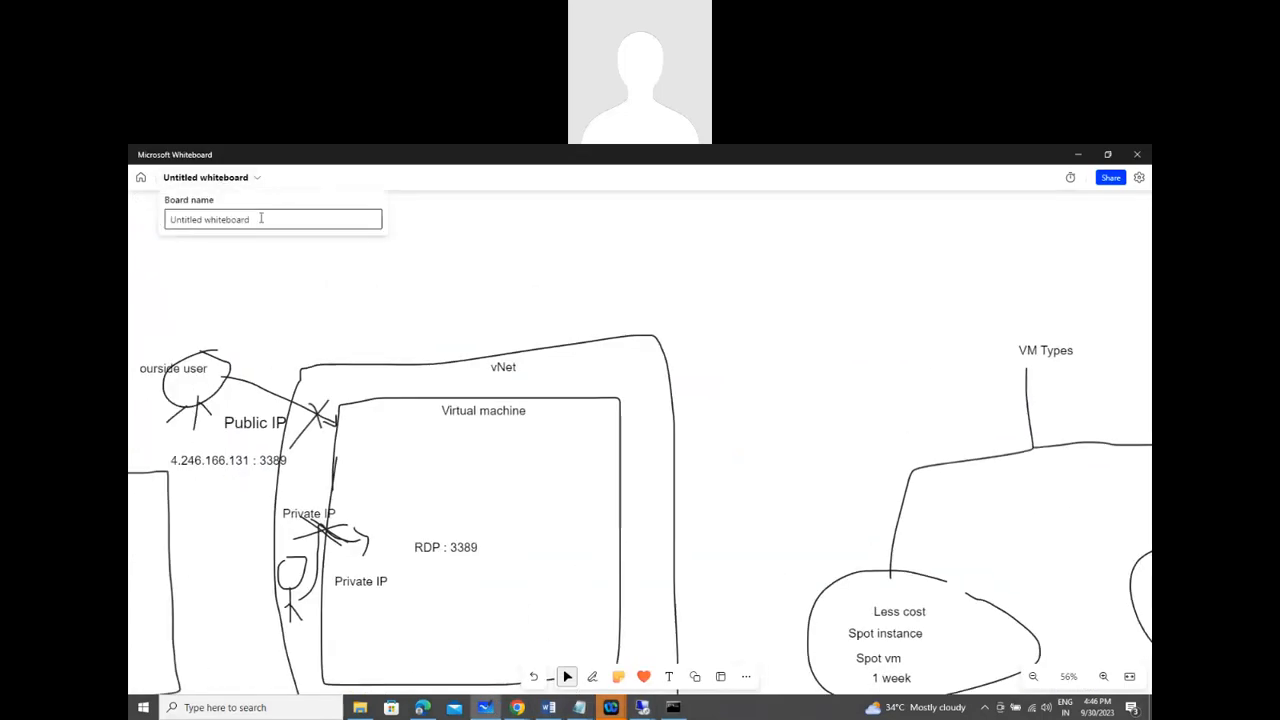
text(Azure com)
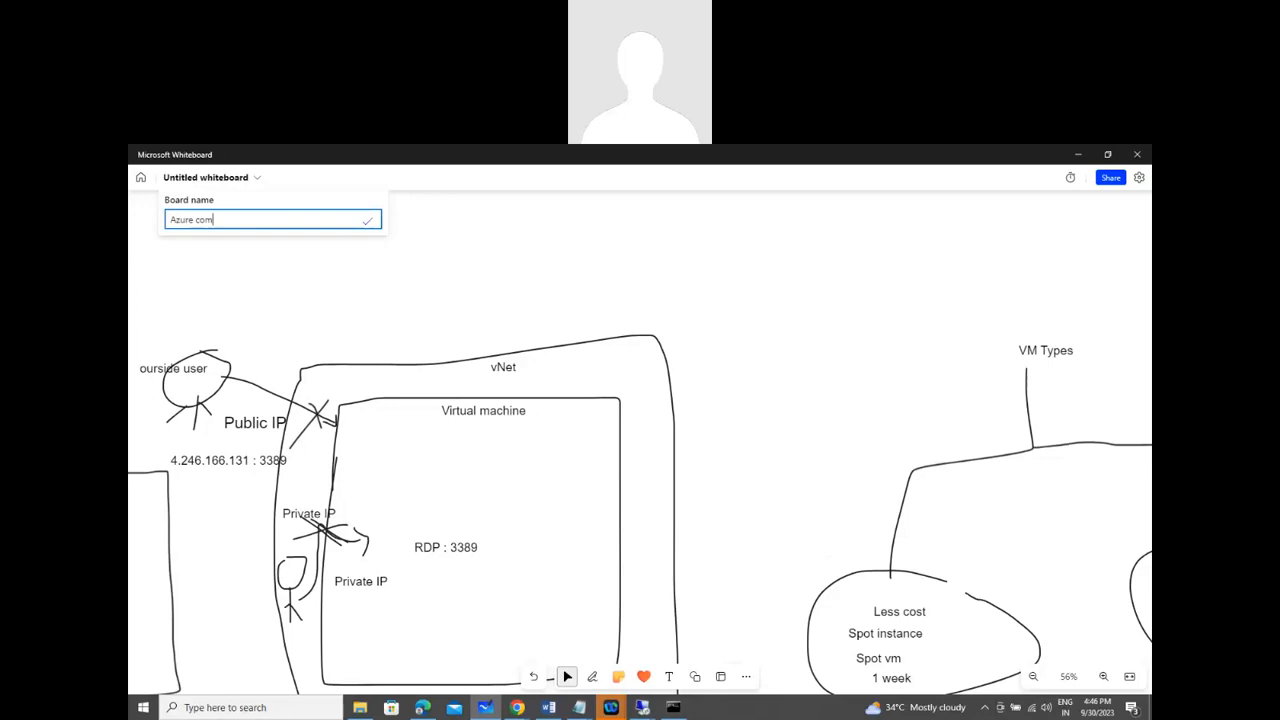
text(pute virutal machine)
click(367, 221)
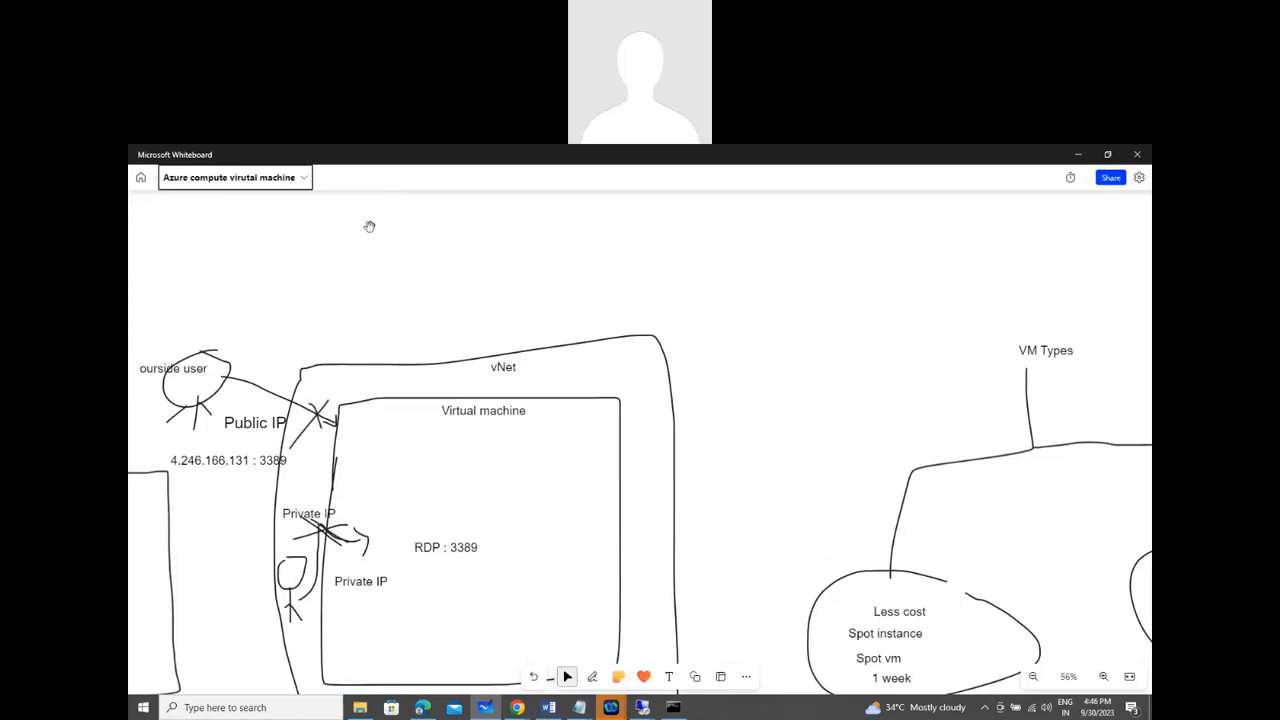
Create a new whiteboard from the board gallery
click(138, 177)
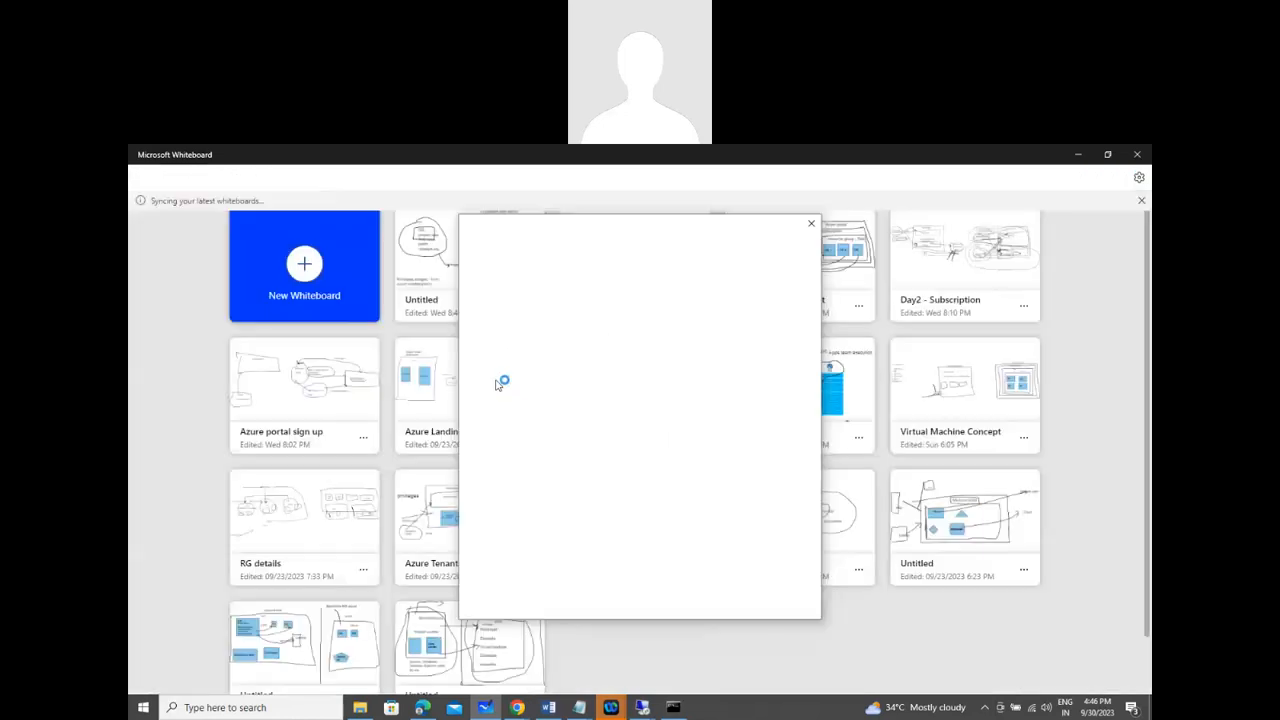
click(350, 285)
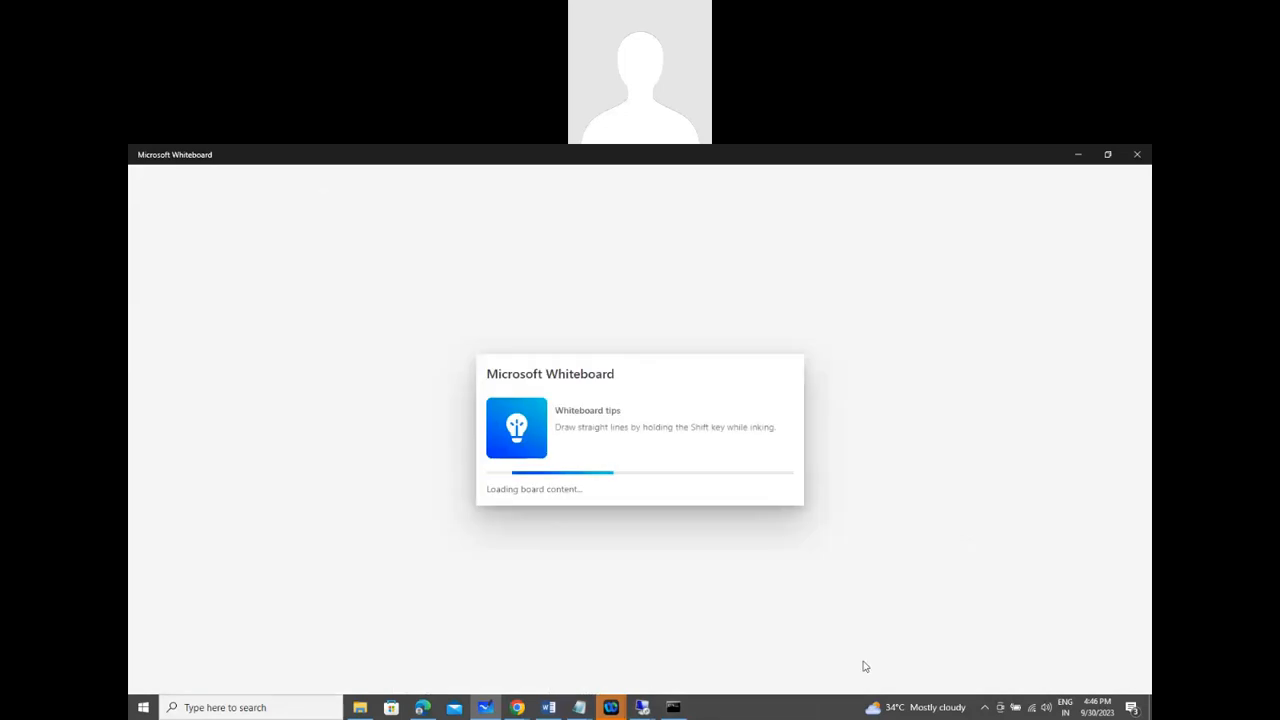
click(580, 708)
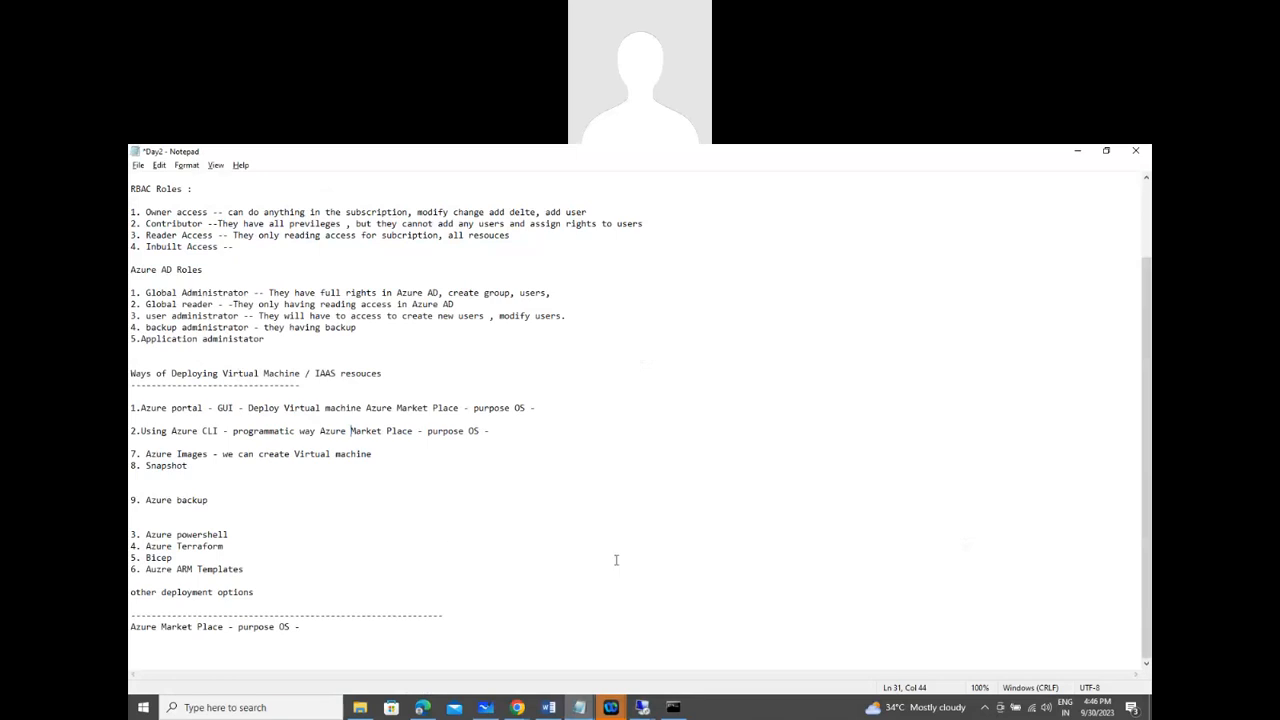
click(487, 708)
On a blank canvas, draw a rectangle labelled 'VM'
click(852, 304)
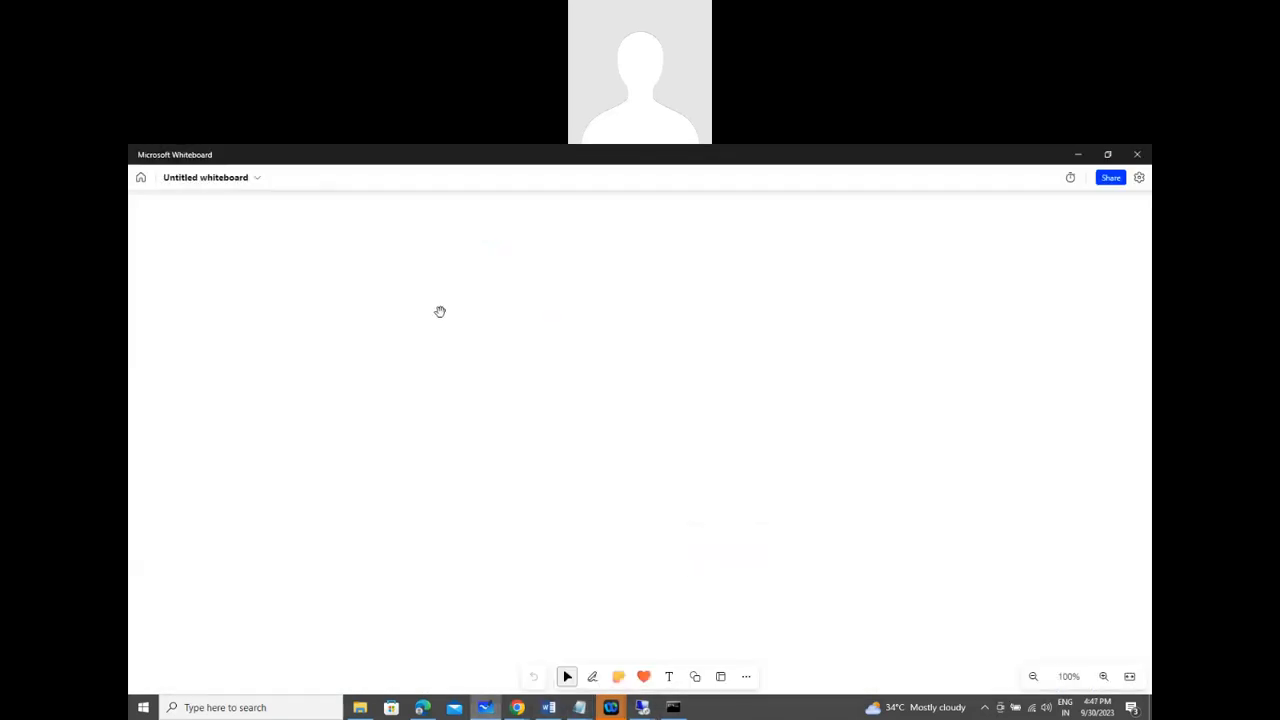
click(592, 676)
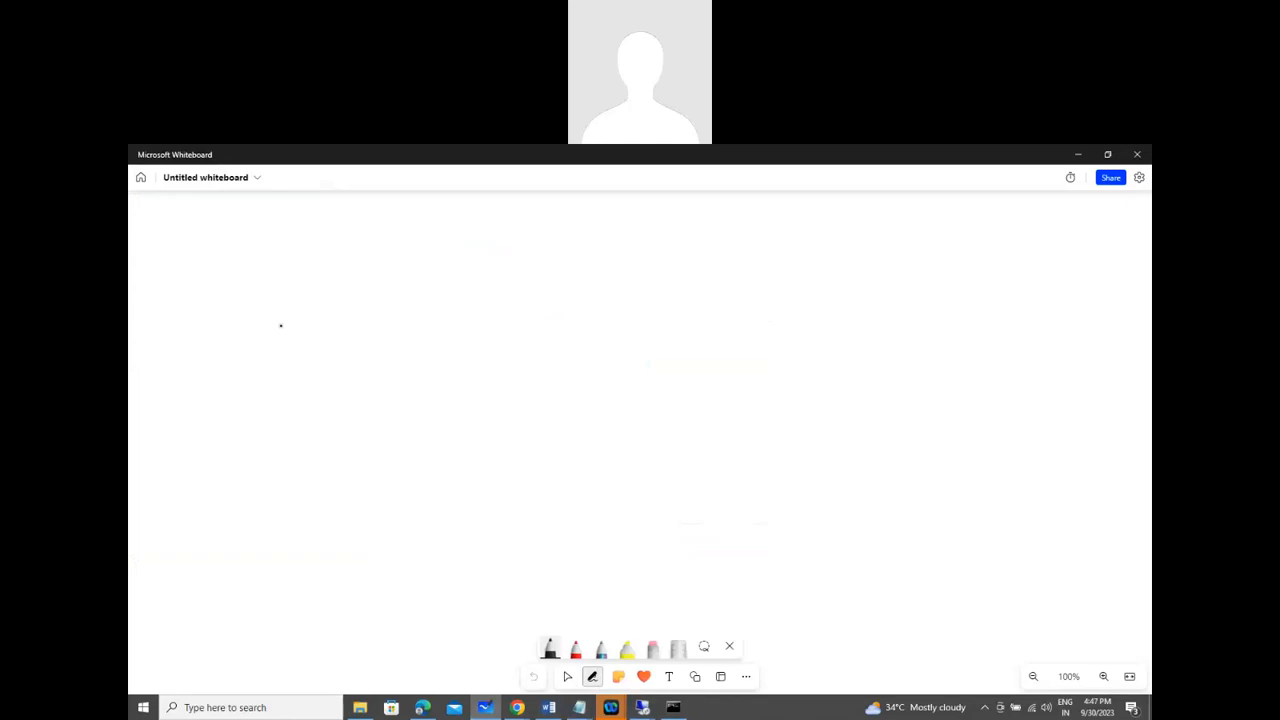
mouse_move(281, 322)
mouse_down()
mouse_move(265, 460)
mouse_move(514, 480)
mouse_move(497, 326)
mouse_move(306, 309)
mouse_move(283, 321)
mouse_up()
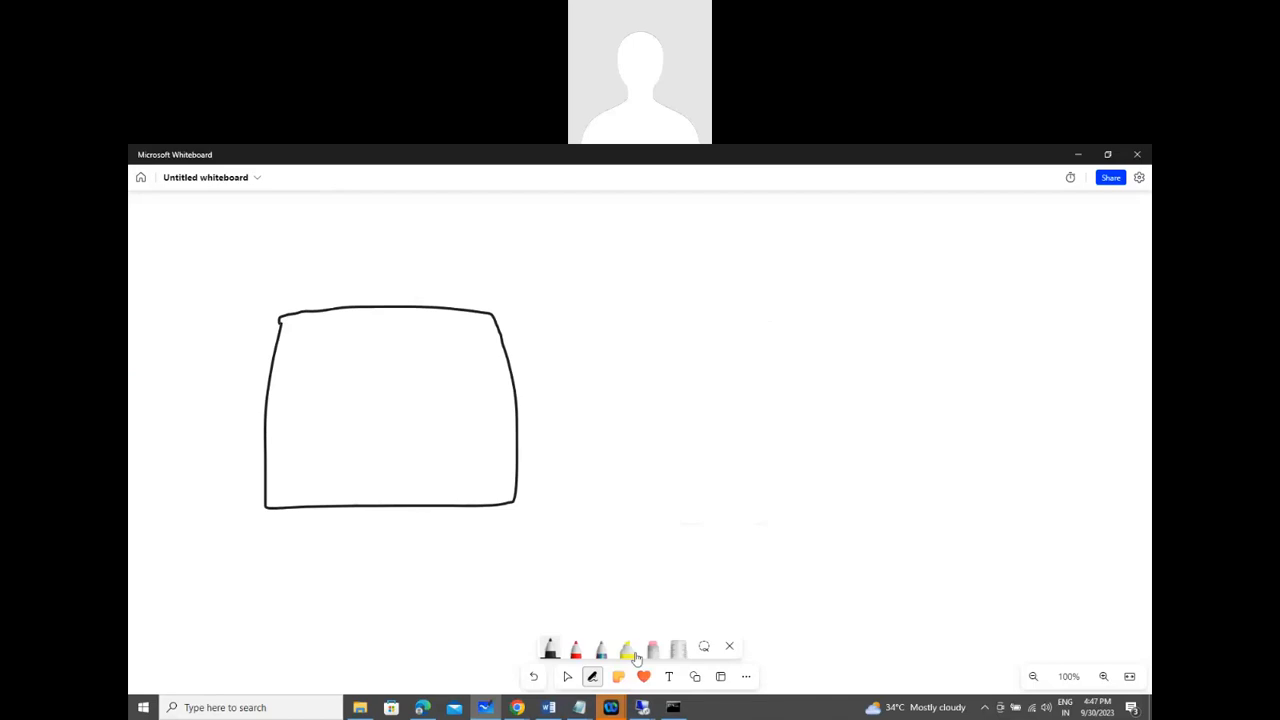
click(669, 676)
click(330, 360)
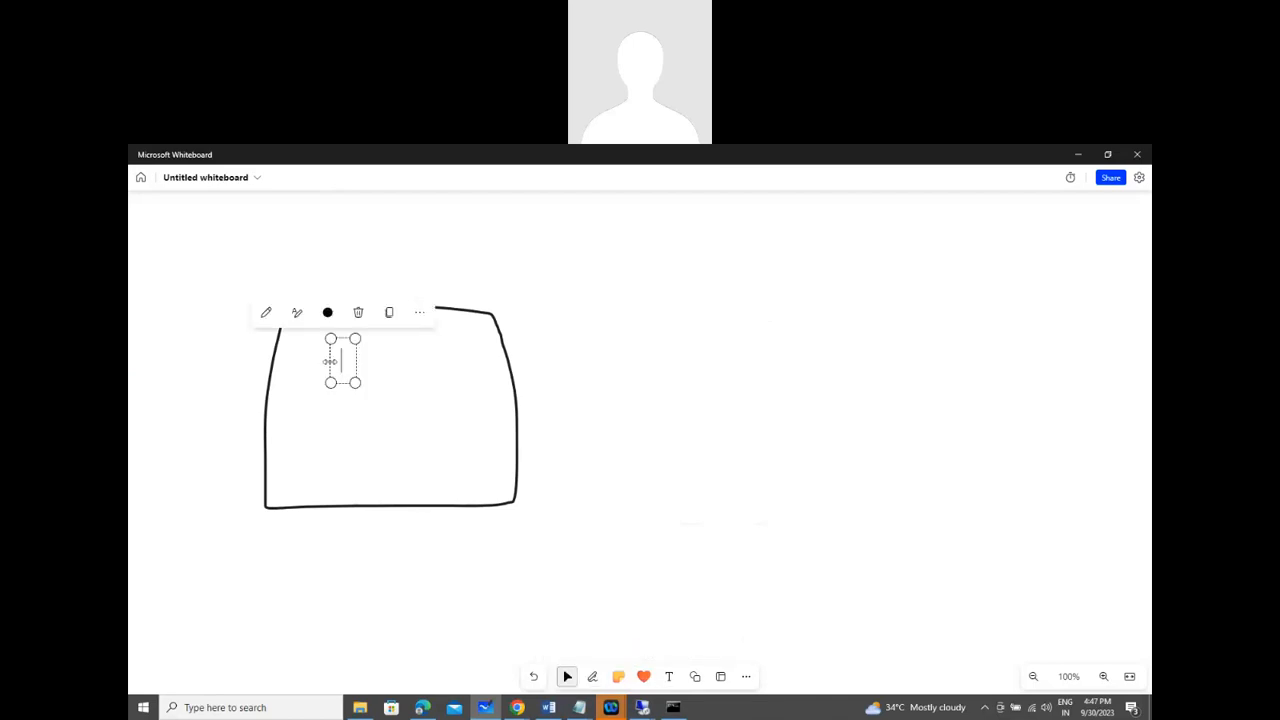
text(VM)
click(338, 446)
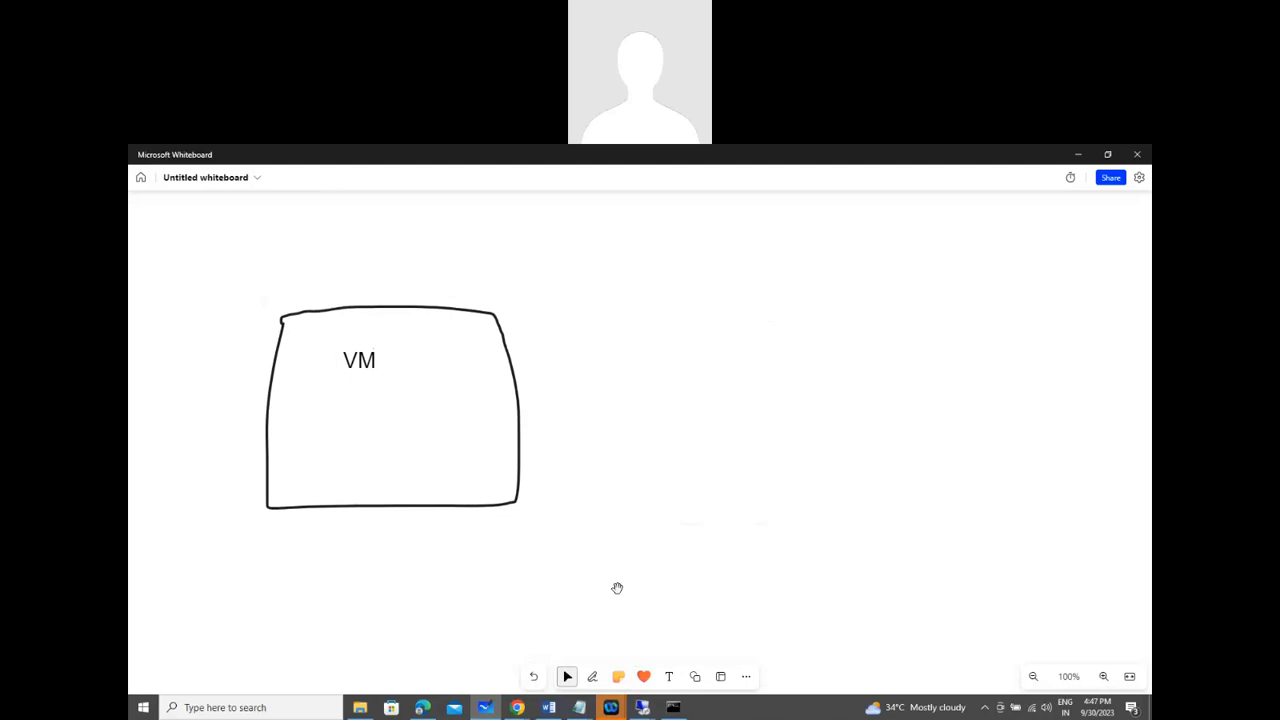
Circle the VM box and draw an arrow to a new 'Images' label
click(592, 677)
mouse_move(337, 268)
mouse_down()
mouse_move(203, 371)
mouse_move(506, 543)
mouse_move(366, 269)
mouse_move(336, 268)
mouse_up()
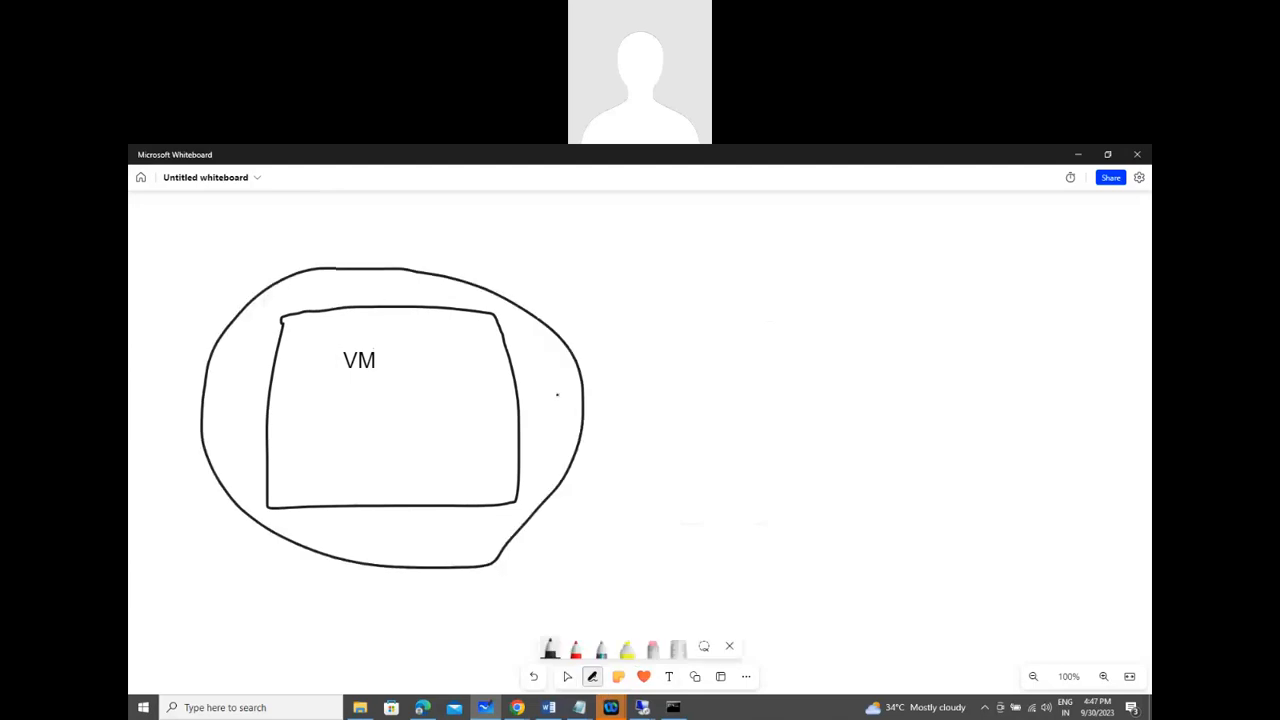
mouse_move(556, 395)
mouse_down()
mouse_move(598, 390)
mouse_move(603, 403)
mouse_up()
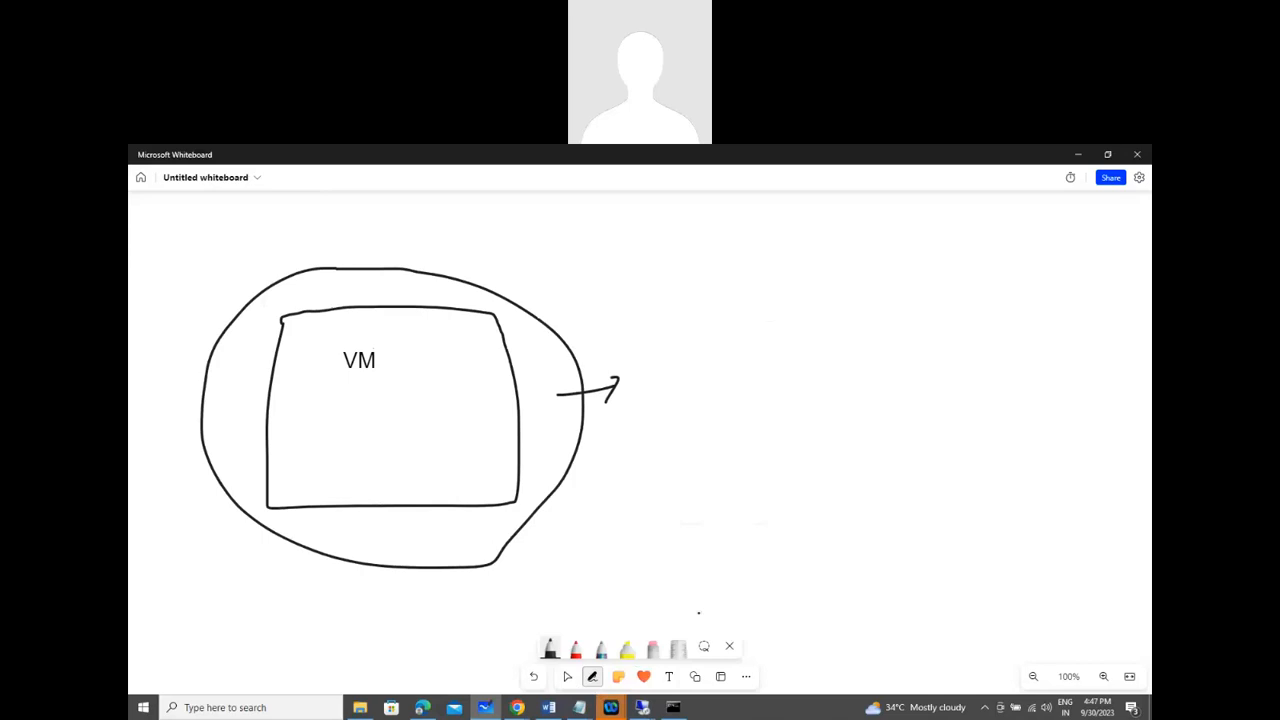
click(669, 677)
click(636, 365)
text(Im)
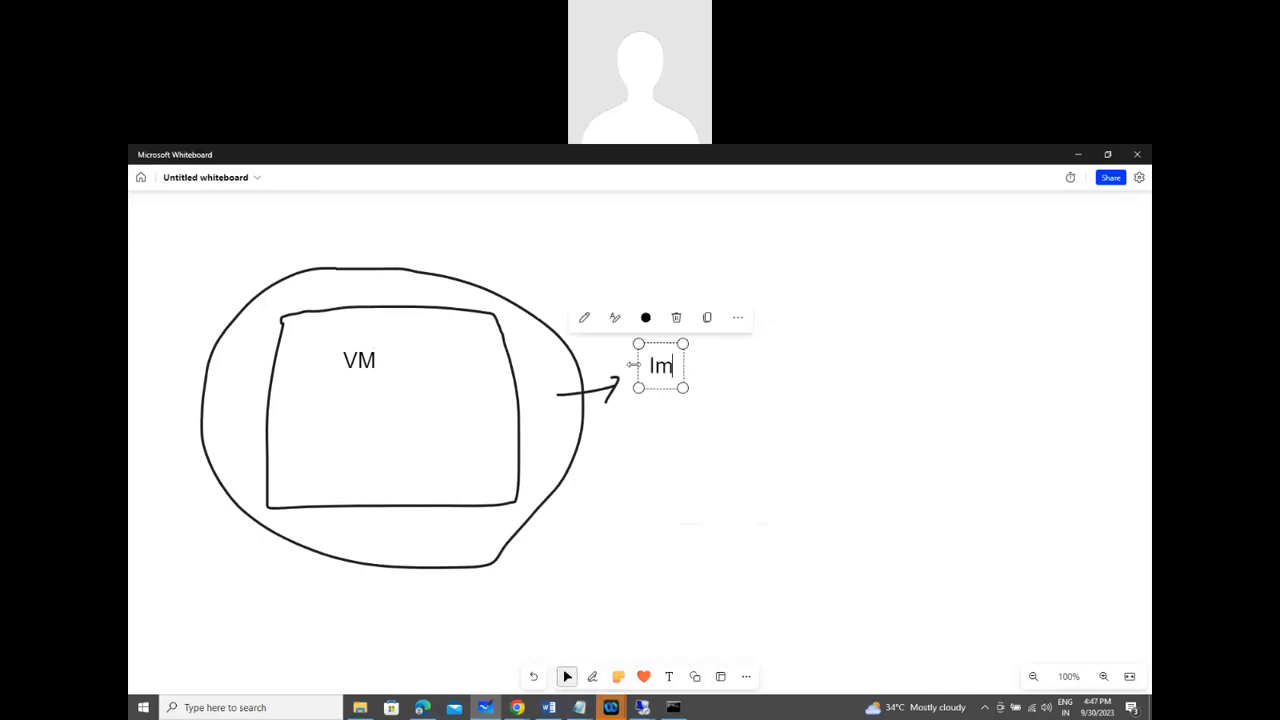
text(ages)
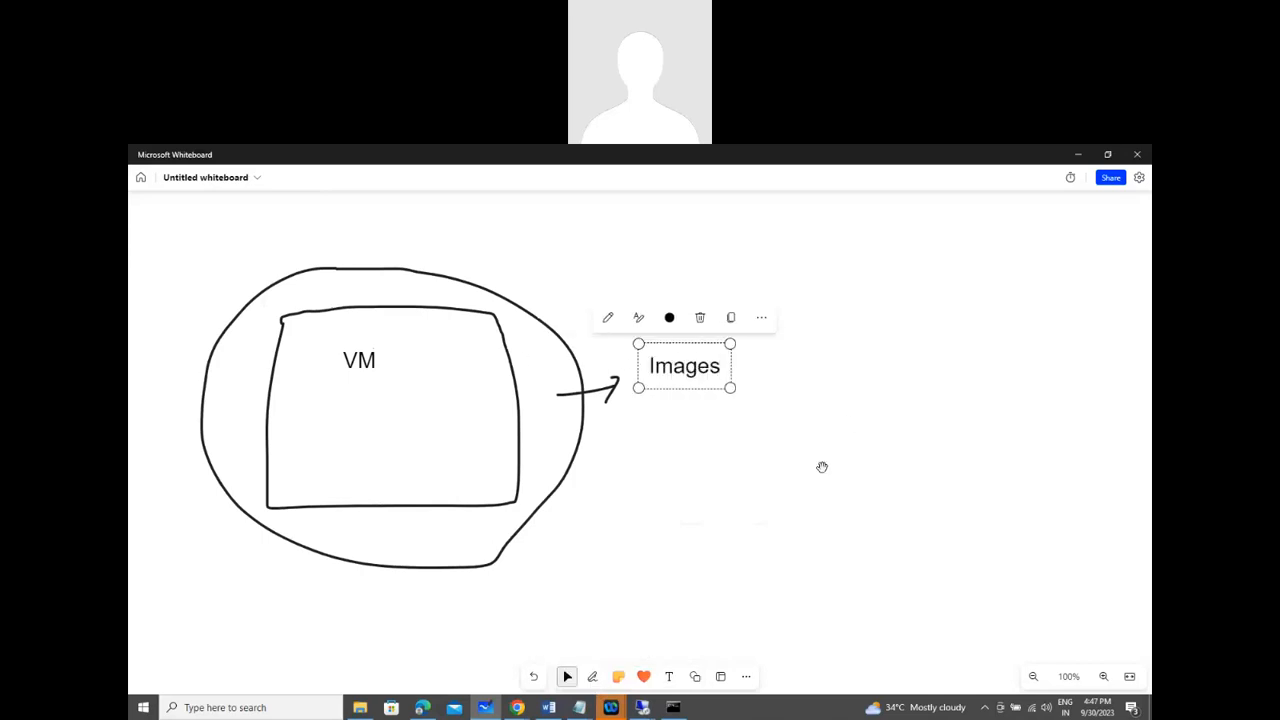
click(777, 471)
Draw three branches out of Images and label the upper one 'Vm1'
click(592, 677)
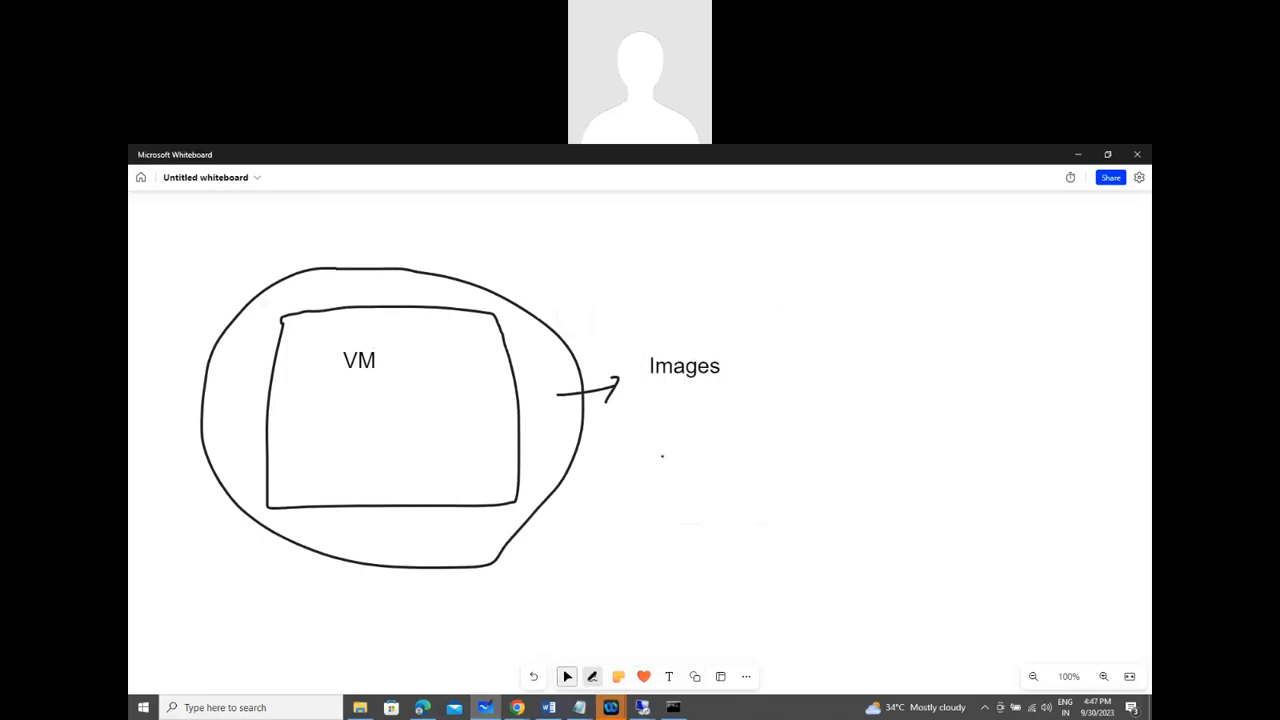
drag(713, 392, 818, 520)
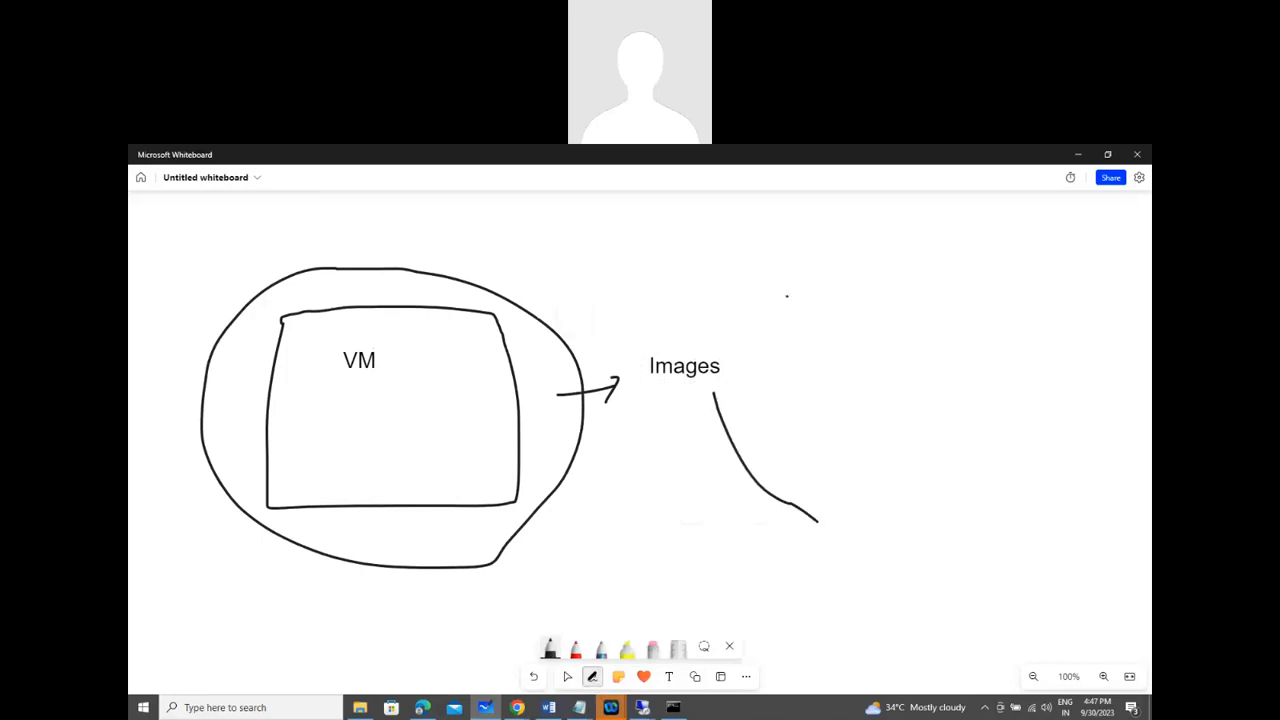
drag(734, 362, 850, 291)
mouse_move(754, 384)
mouse_down()
mouse_move(826, 404)
mouse_move(889, 400)
mouse_up()
click(669, 677)
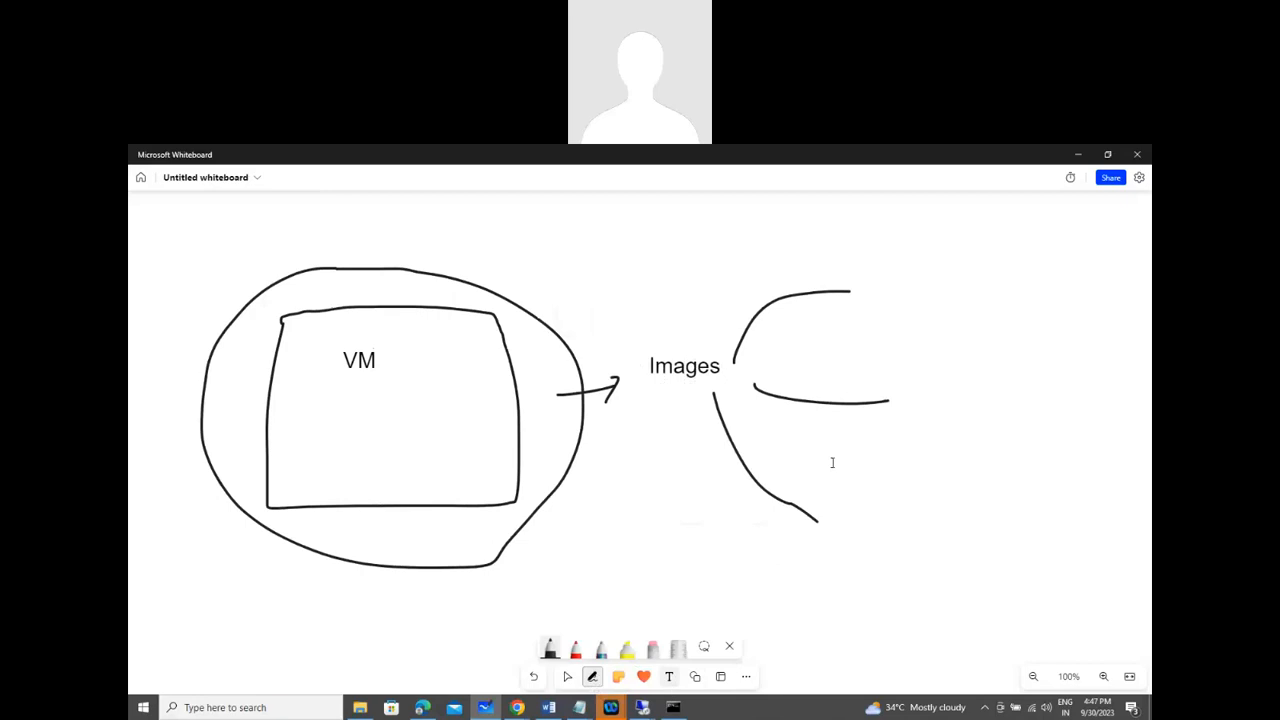
click(866, 285)
text(Vm)
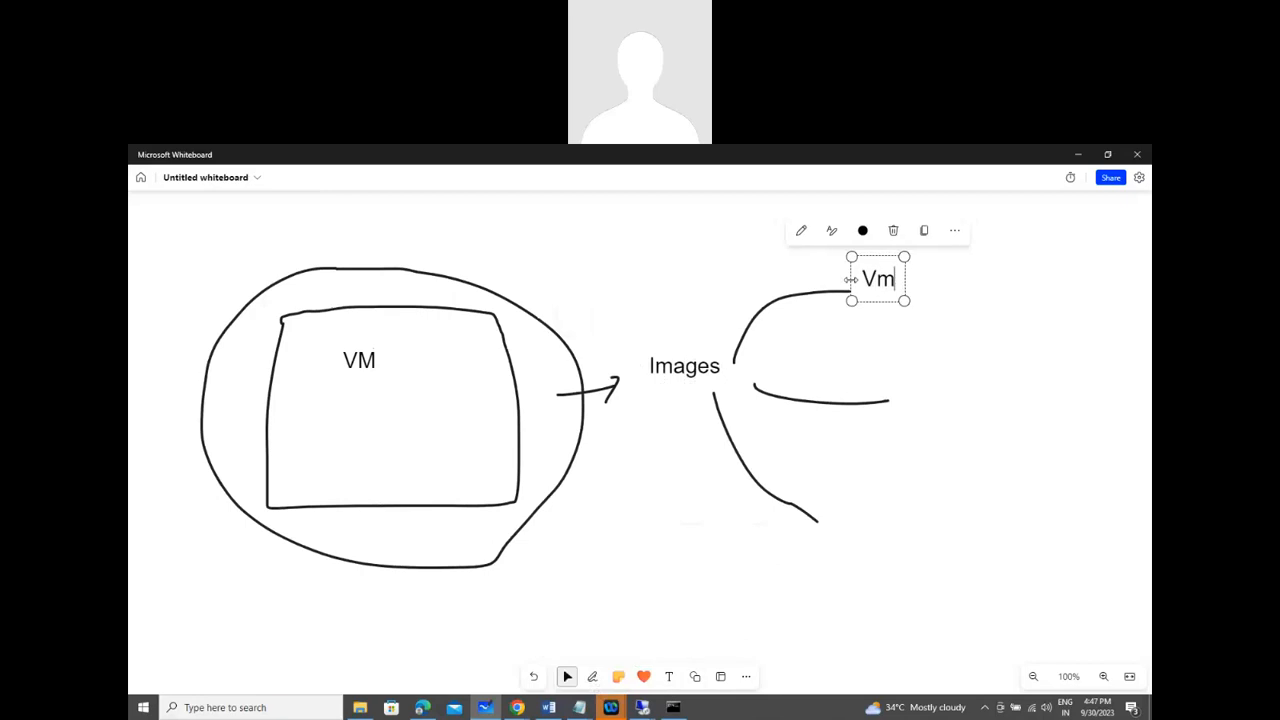
text(s)
key(BackSpace)
text(1)
click(900, 393)
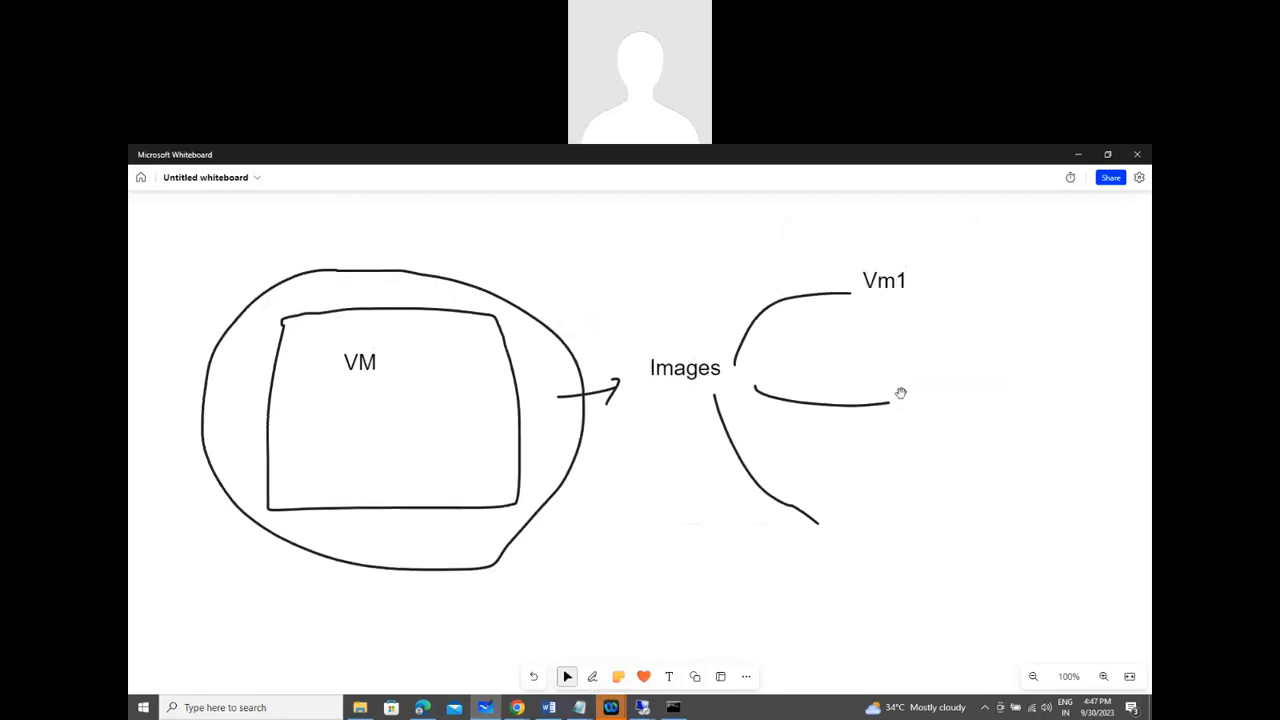
Label the middle branch 'vm2' and the lower branch 'vm3'
right_click(900, 393)
click(914, 431)
text(vm)
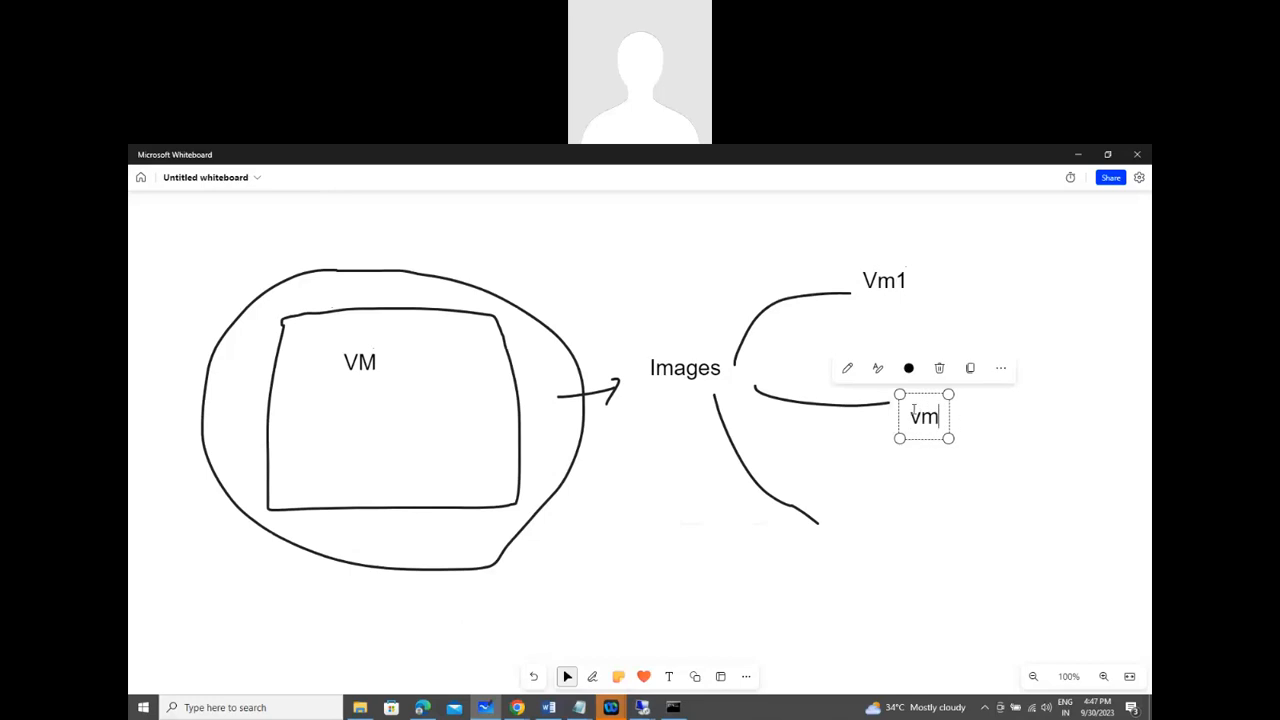
text(2)
click(805, 535)
right_click(846, 520)
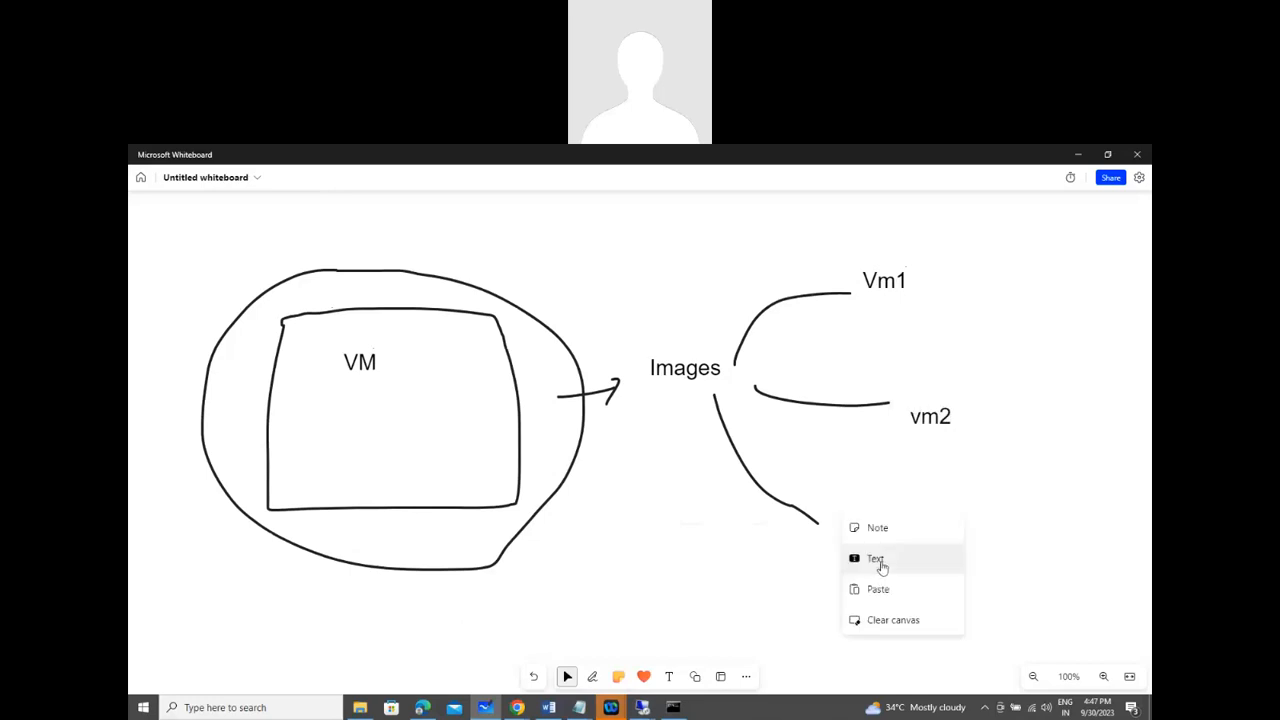
click(866, 556)
text(vm3)
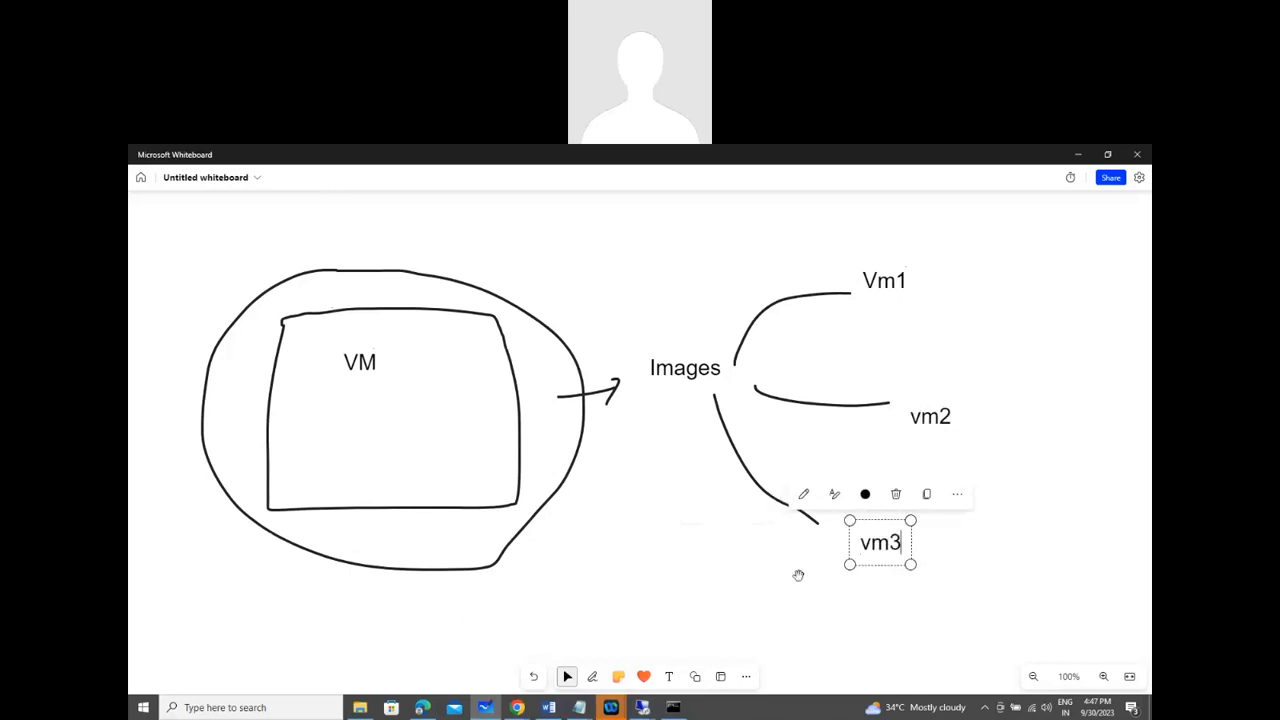
click(1085, 522)
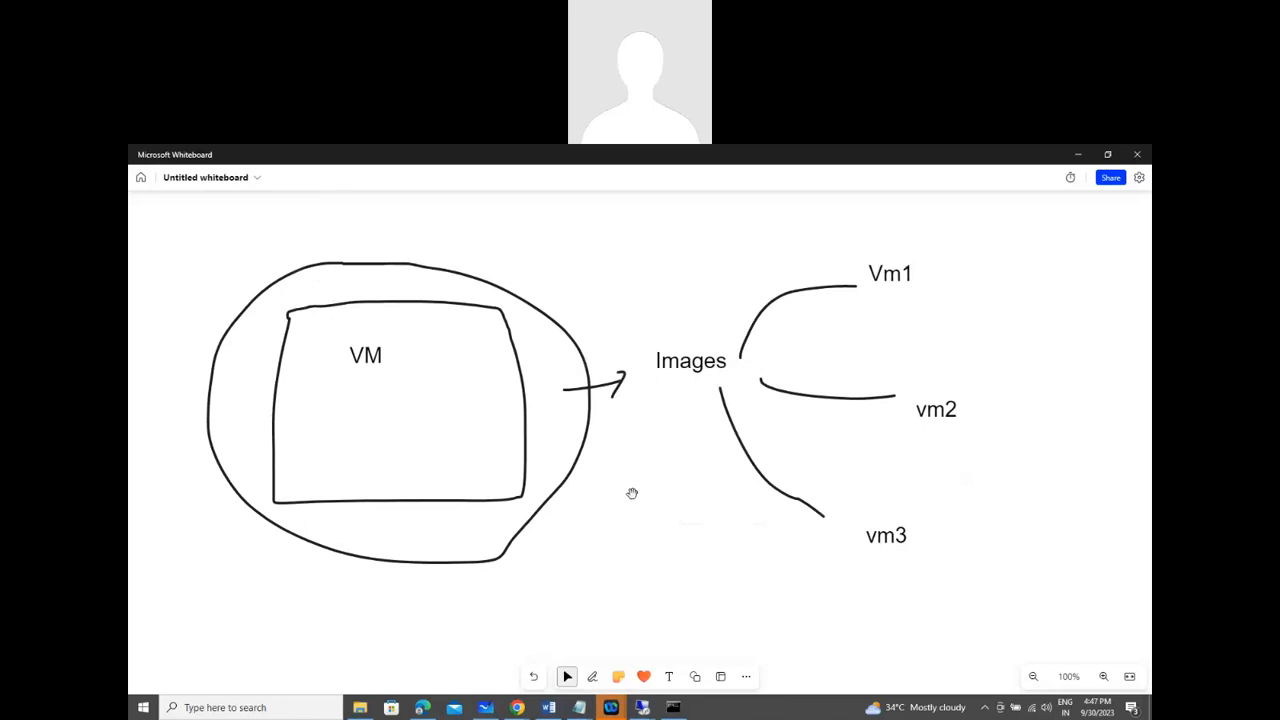
Below the diagram, add a 'Flipkart 10 VM' label with a line extending from it
mouse_move(628, 458)
mouse_down()
mouse_move(651, 314)
mouse_move(646, 246)
mouse_move(614, 354)
mouse_move(620, 369)
mouse_move(655, 259)
mouse_up()
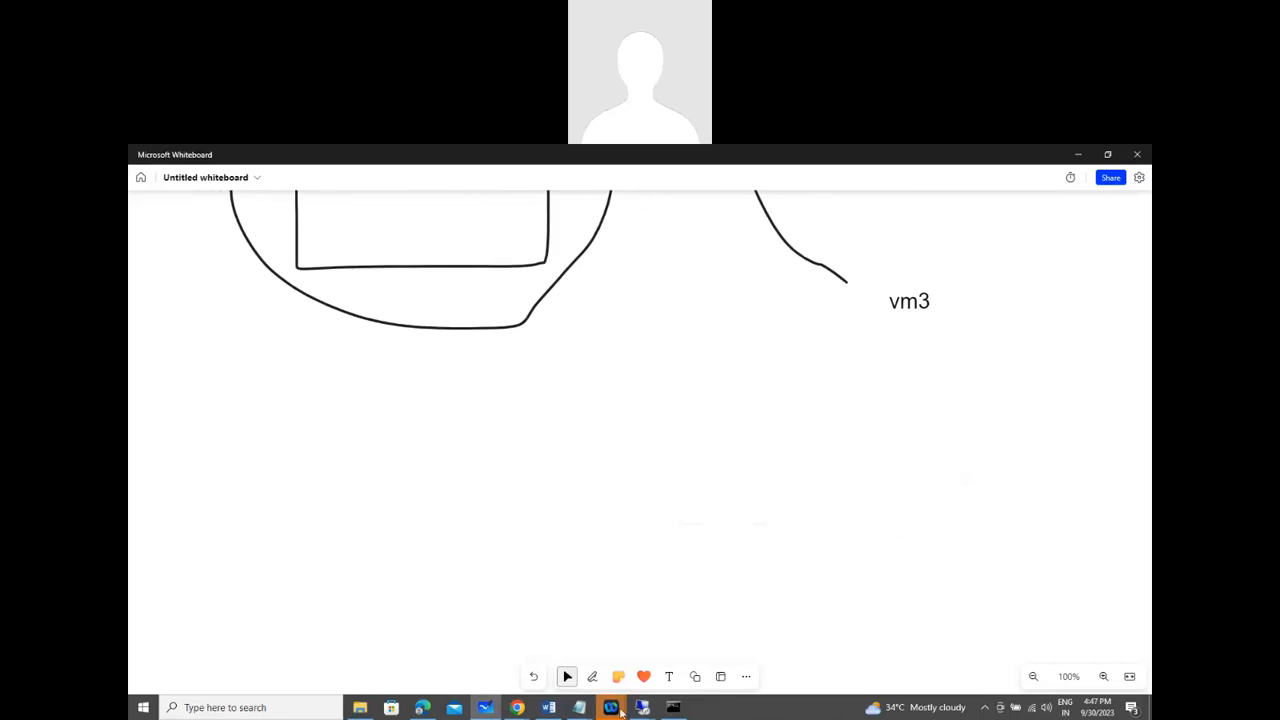
click(673, 677)
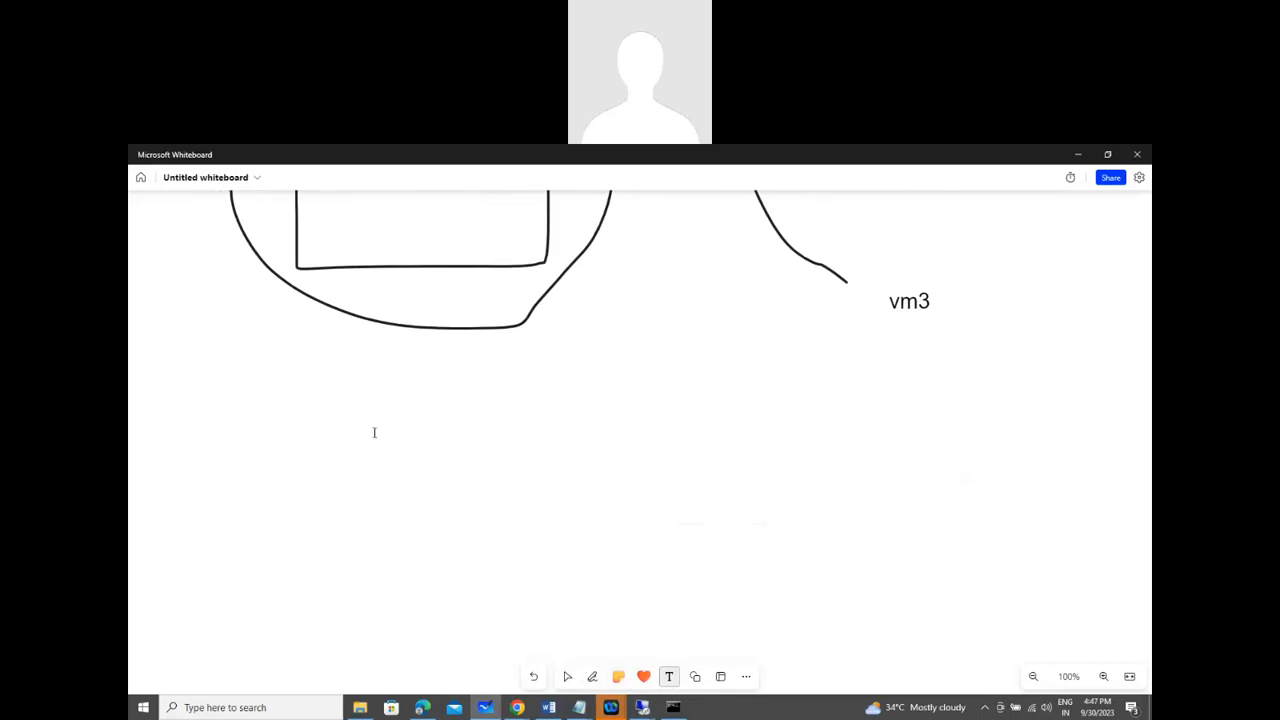
click(374, 431)
text(F)
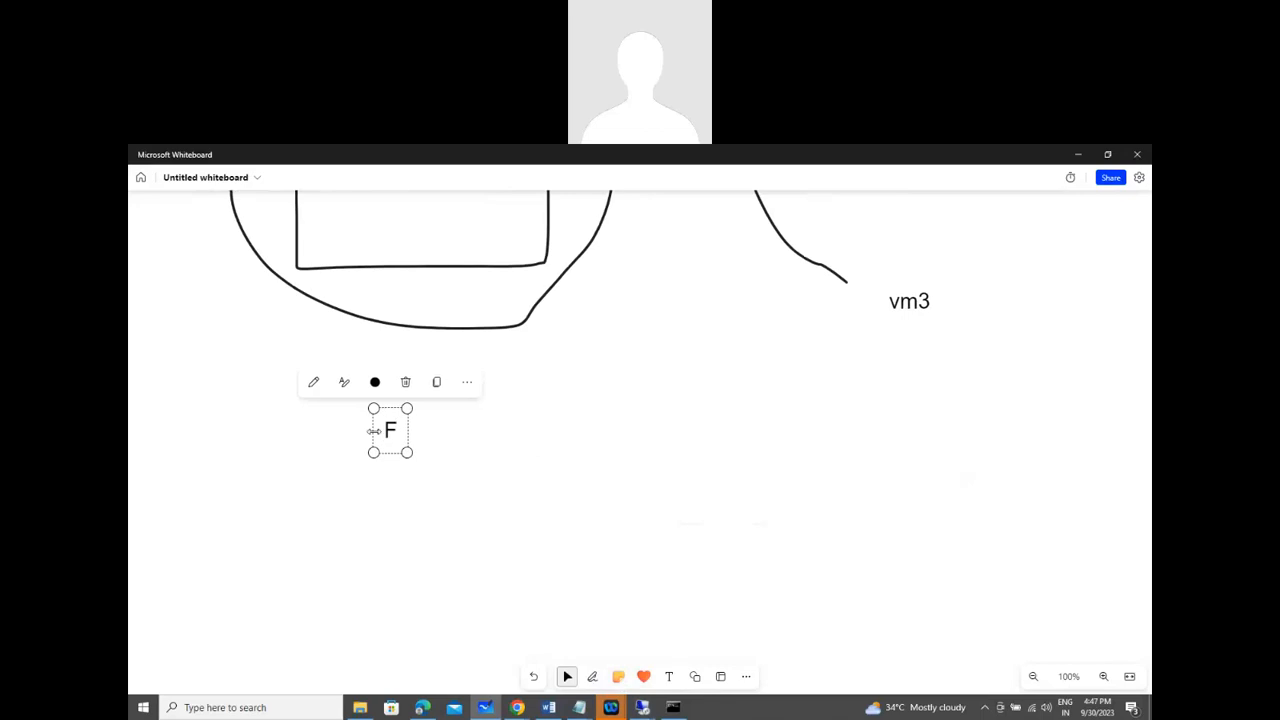
text(lipka)
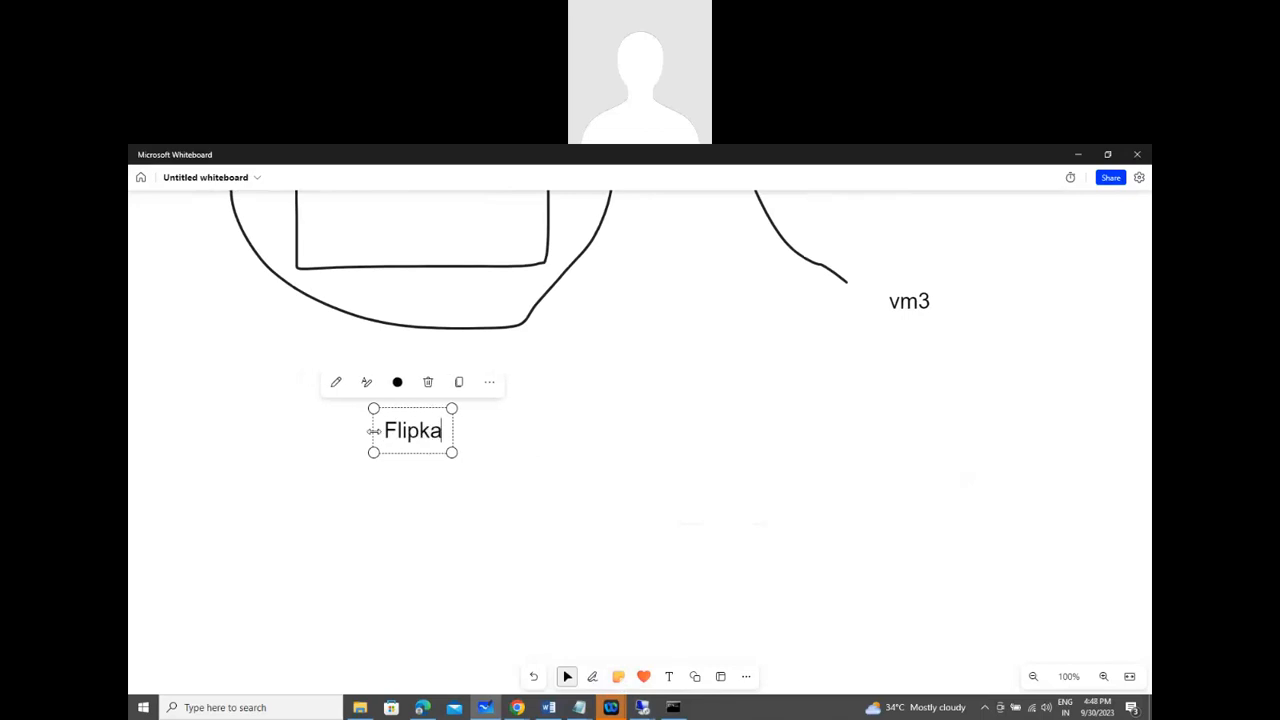
text(rt 10)
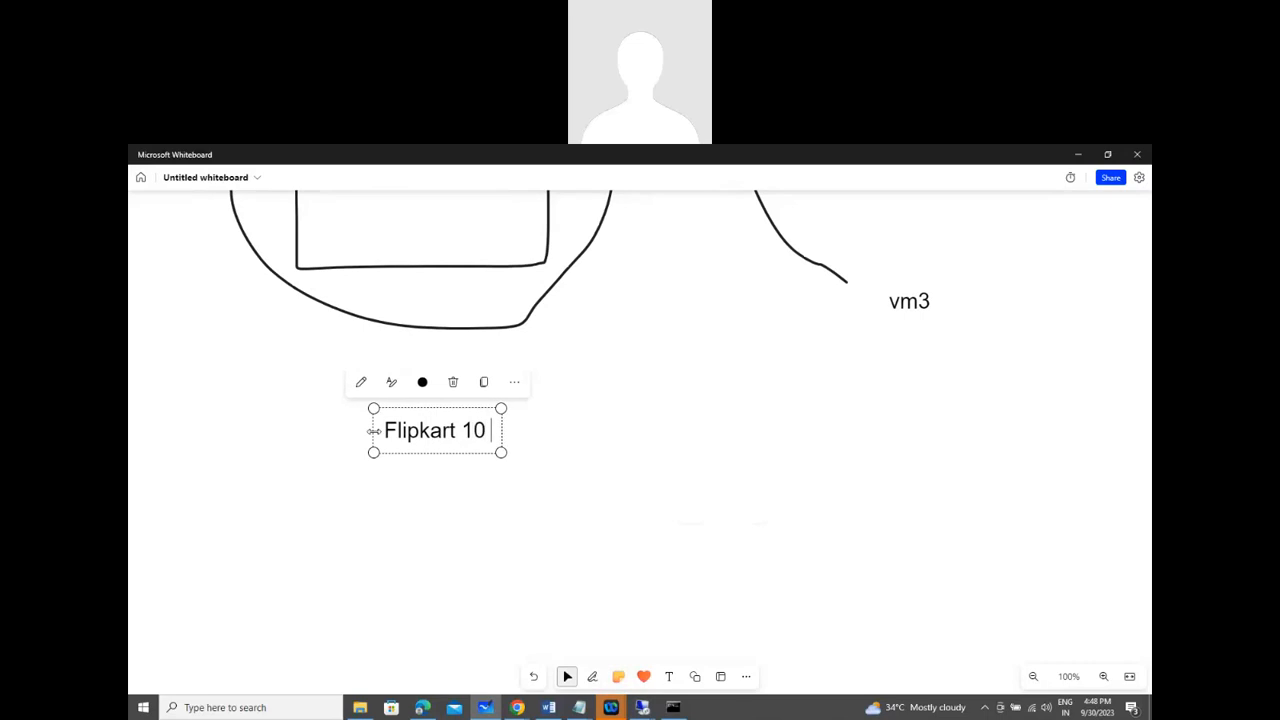
text( Vm)
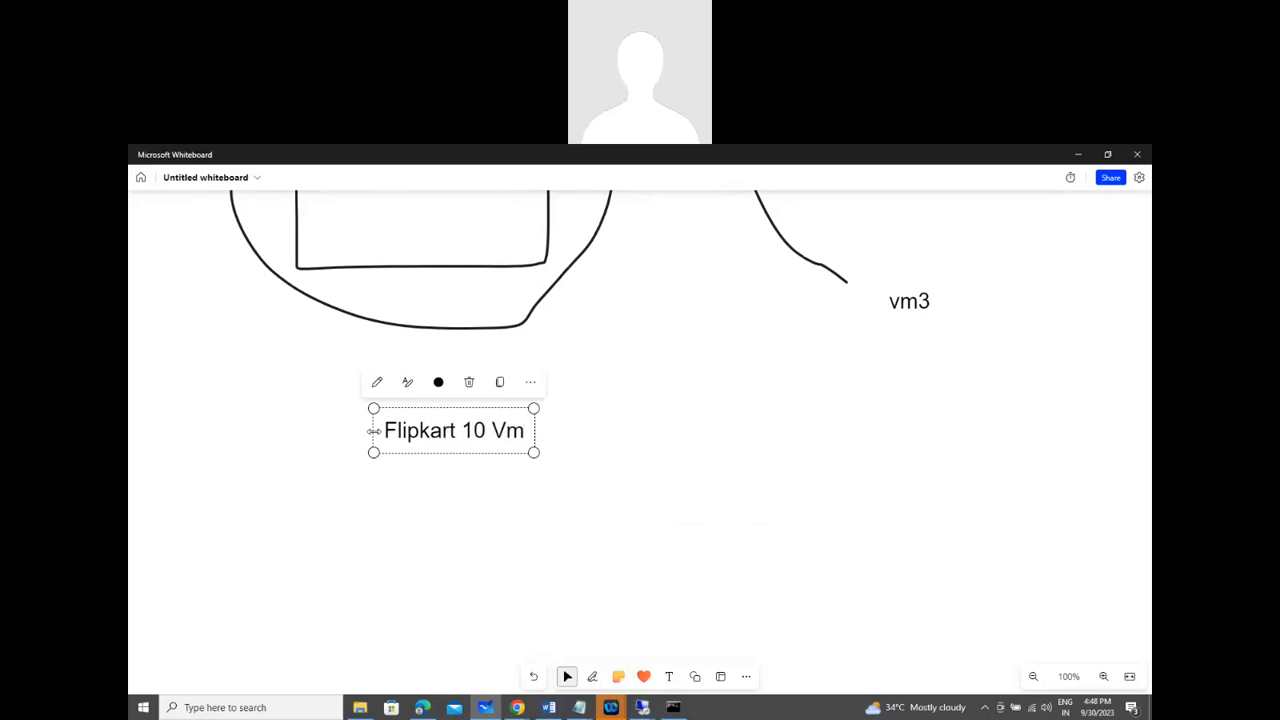
key(BackSpace)
text(M)
click(555, 442)
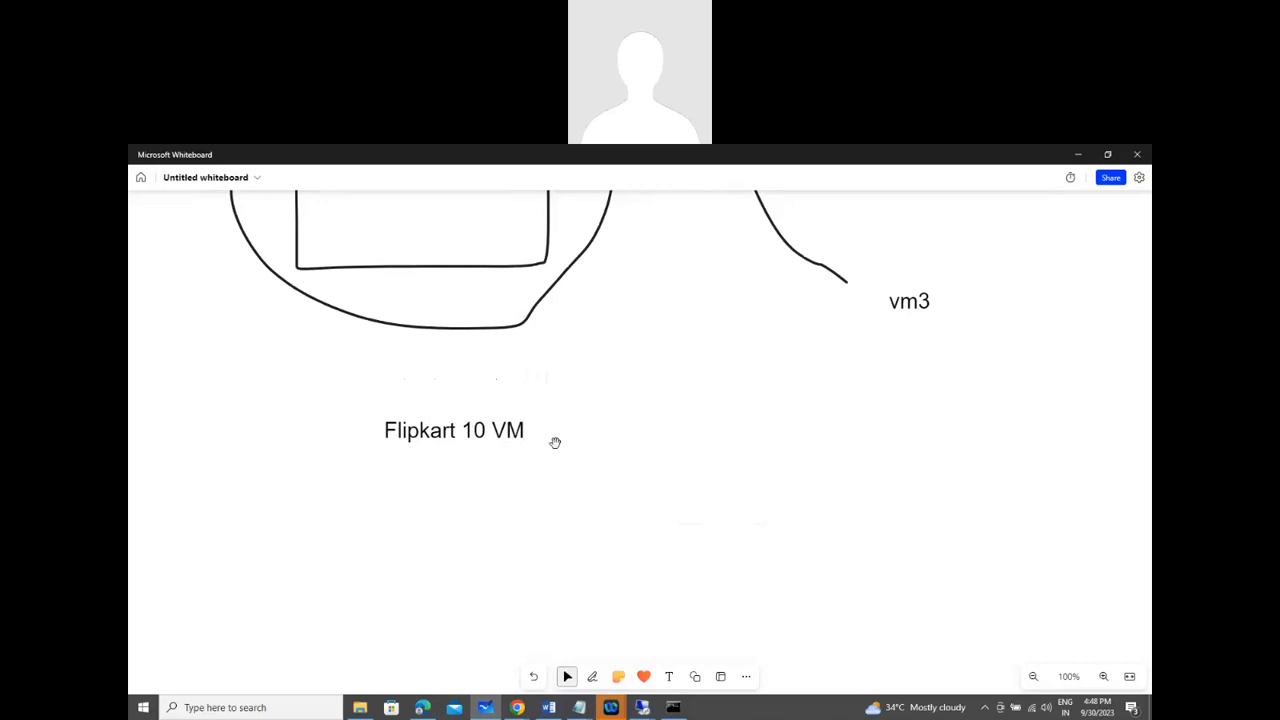
click(669, 676)
click(592, 676)
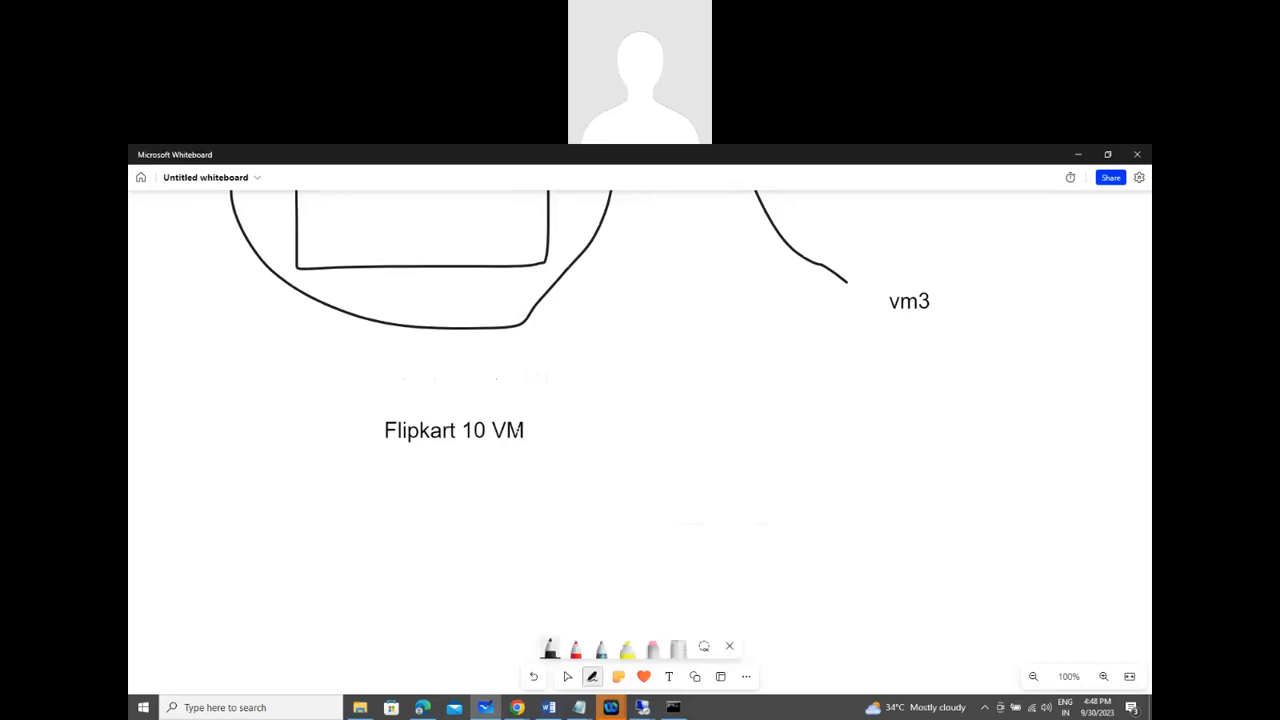
drag(614, 435, 520, 429)
Start a note at the line's end headed 'similar config'
click(669, 676)
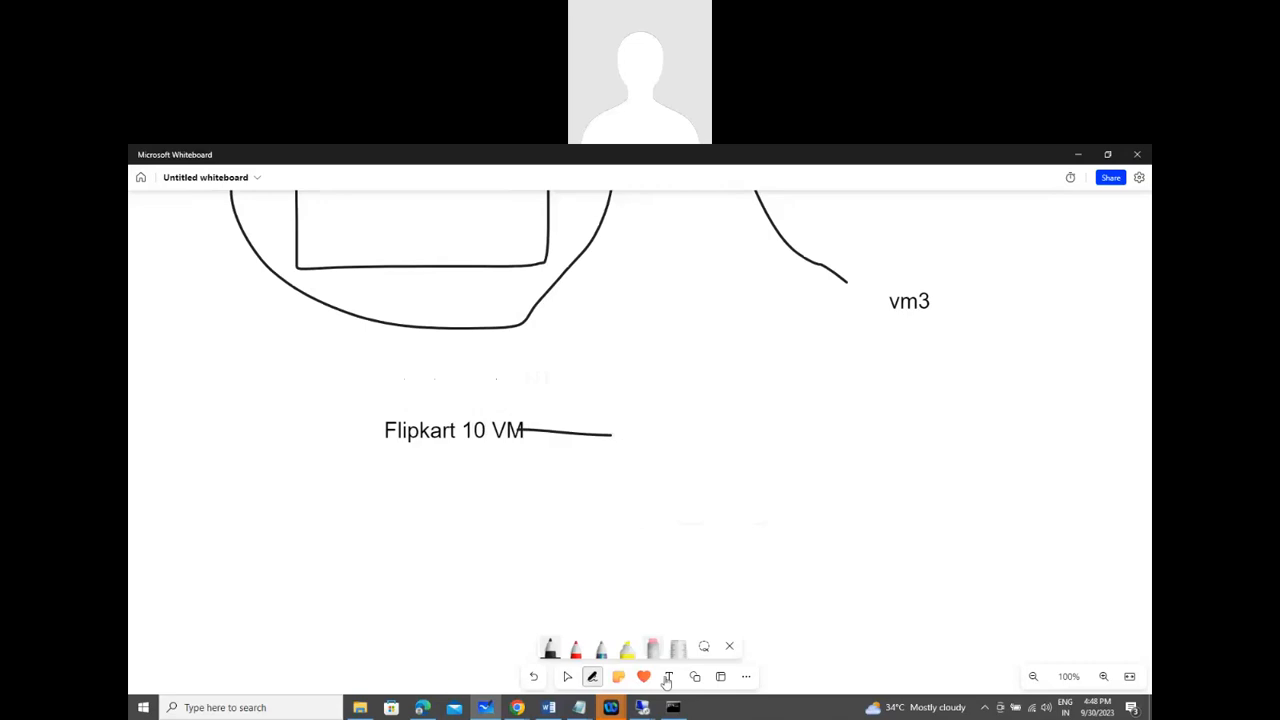
click(636, 436)
text(similart co)
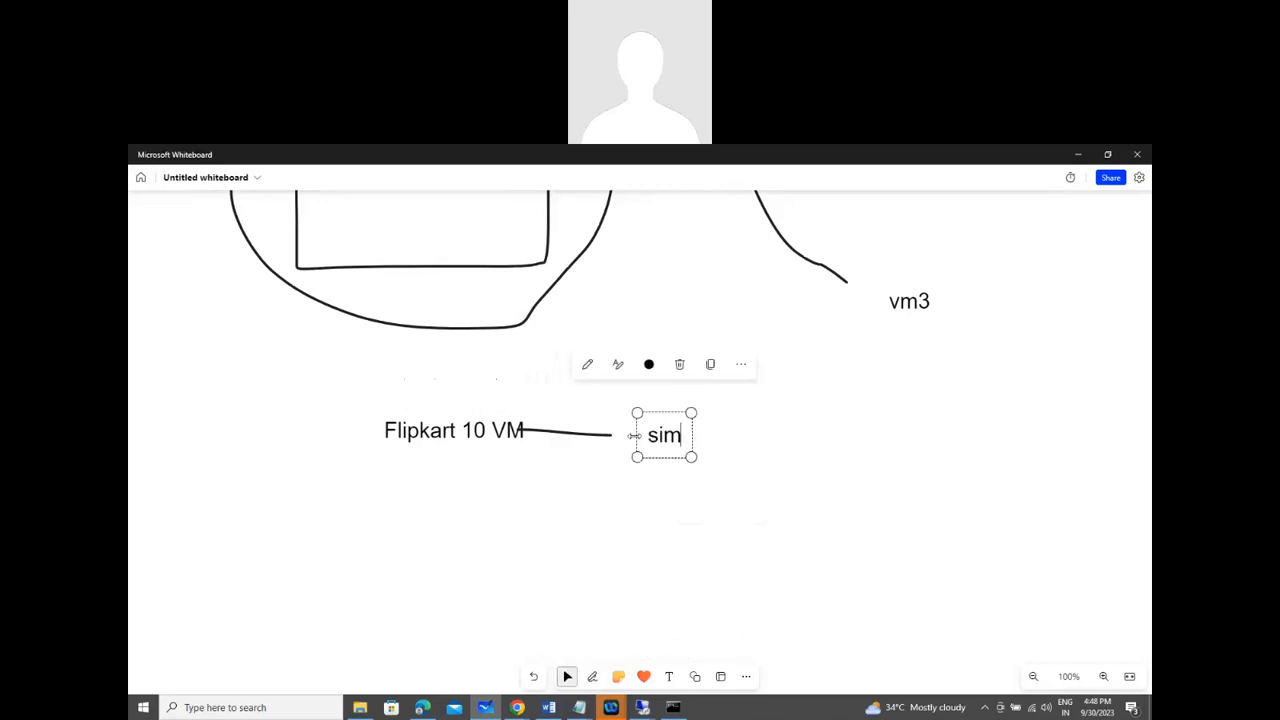
key(BackSpace)
key(BackSpace)
key(BackSpace)
key(BackSpace)
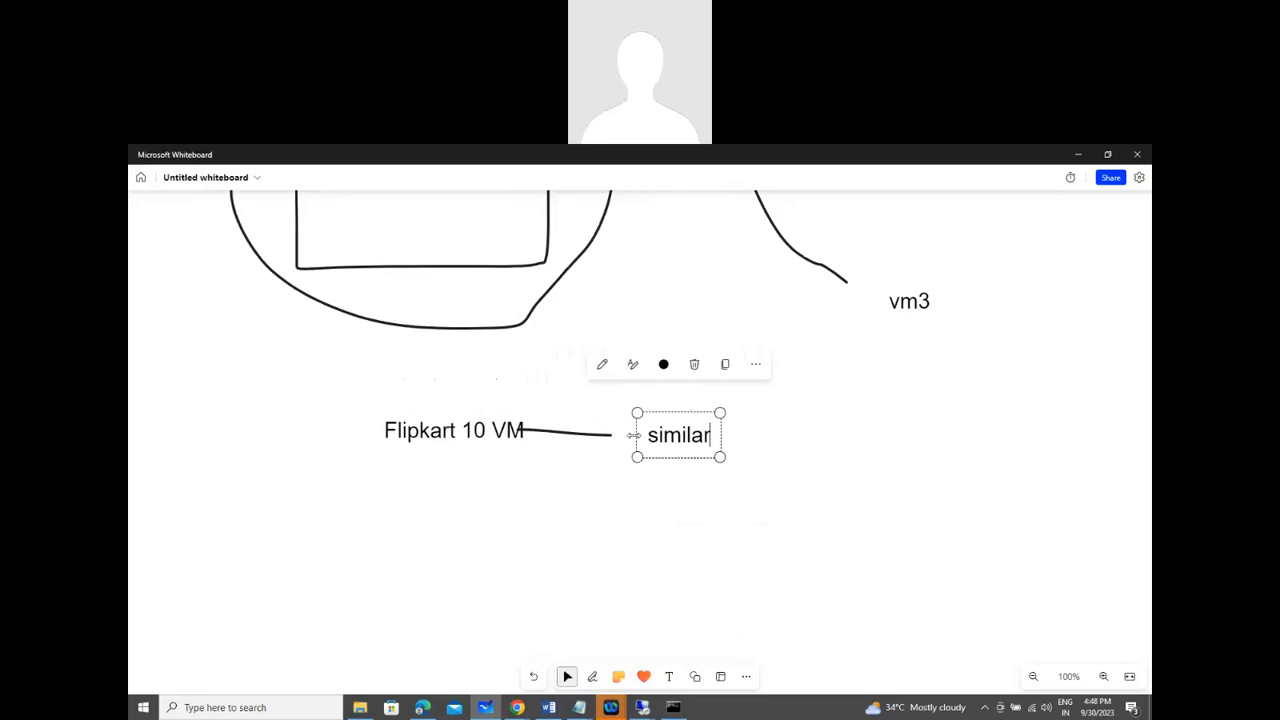
text(coinf)
key(BackSpace)
key(BackSpace)
key(BackSpace)
text(nfig)
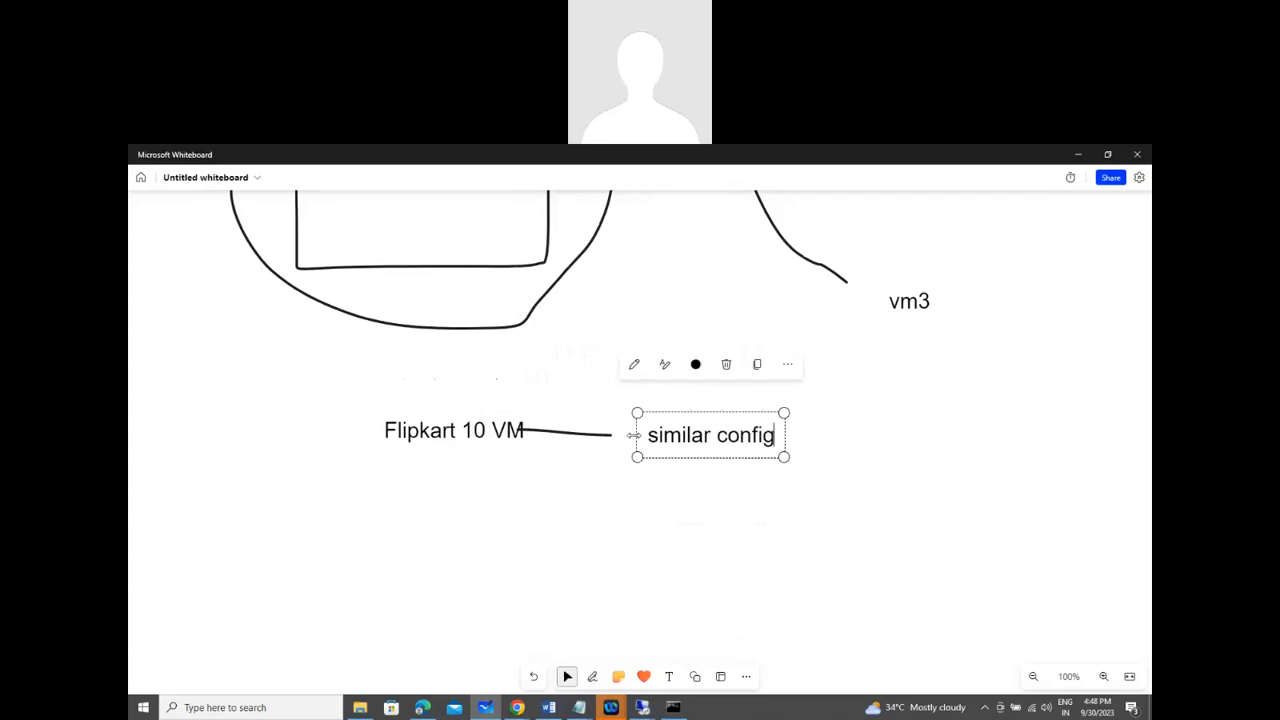
List 2vcpu, 8GiB RAM, 1 os disk, 2 data disk and Flipkart applications in the note
key(Return)
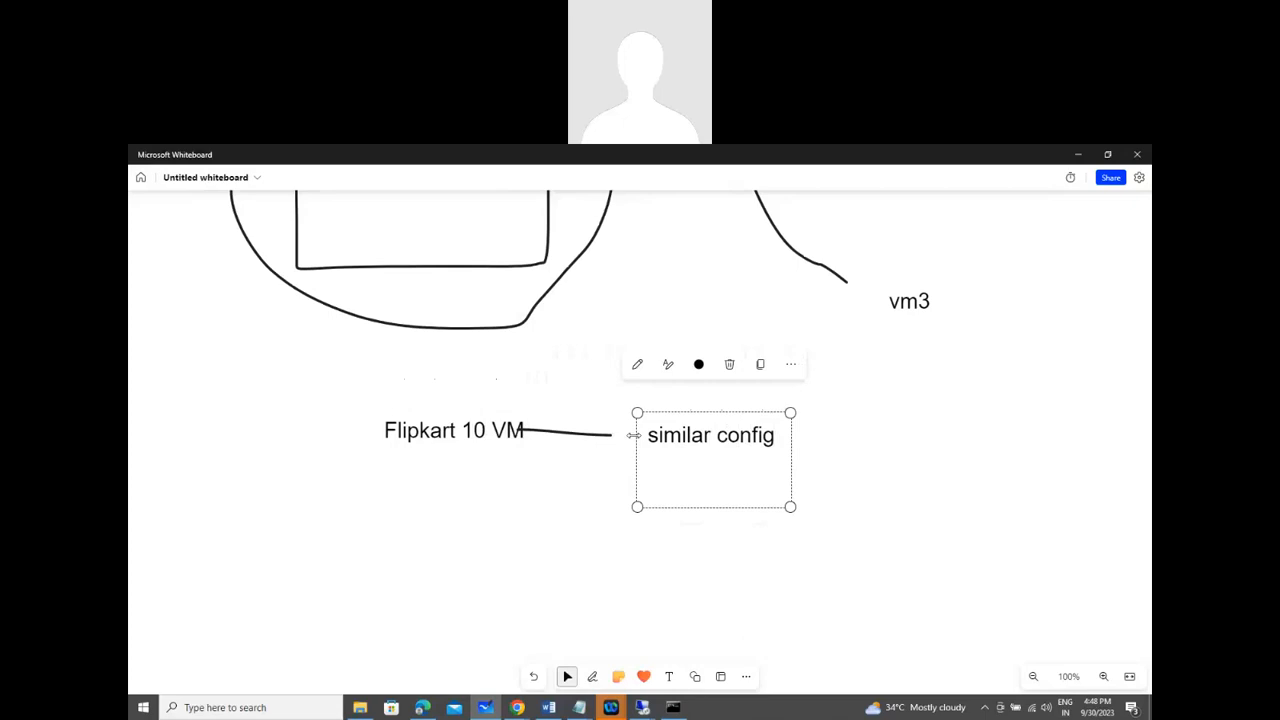
text(2vcpu)
key(Return)
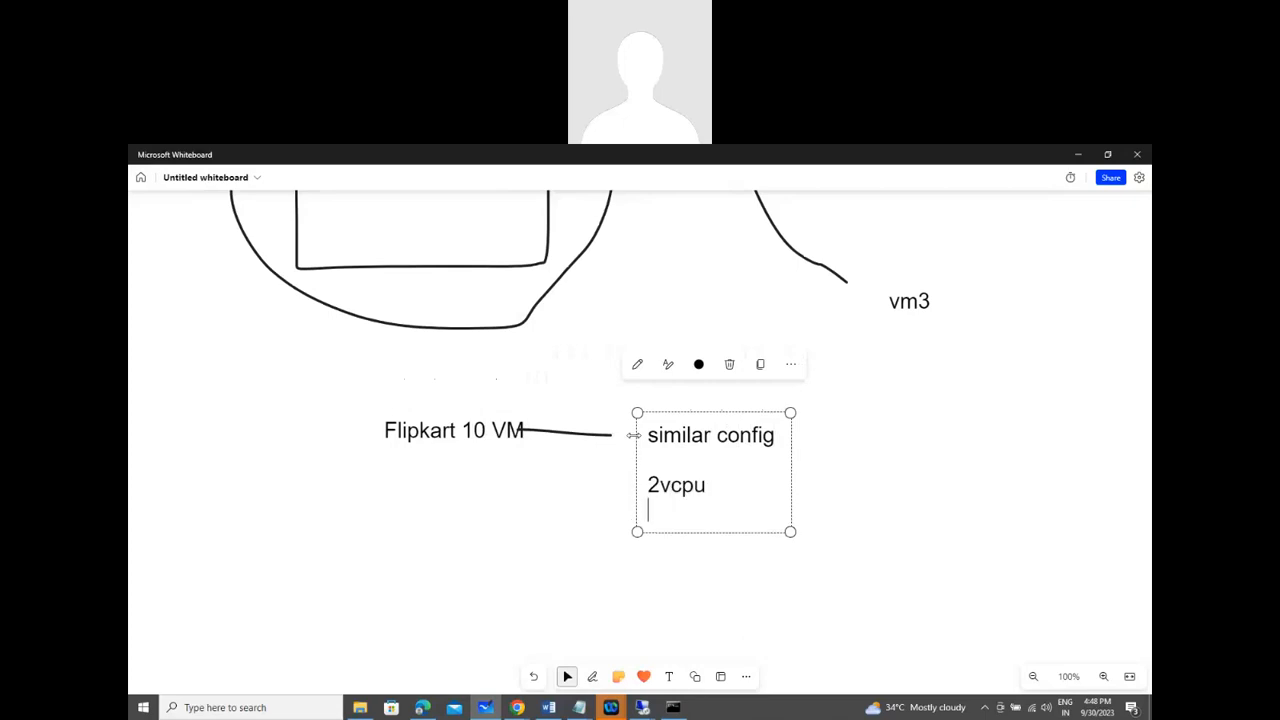
text(9)
key(BackSpace)
text(8GiB R)
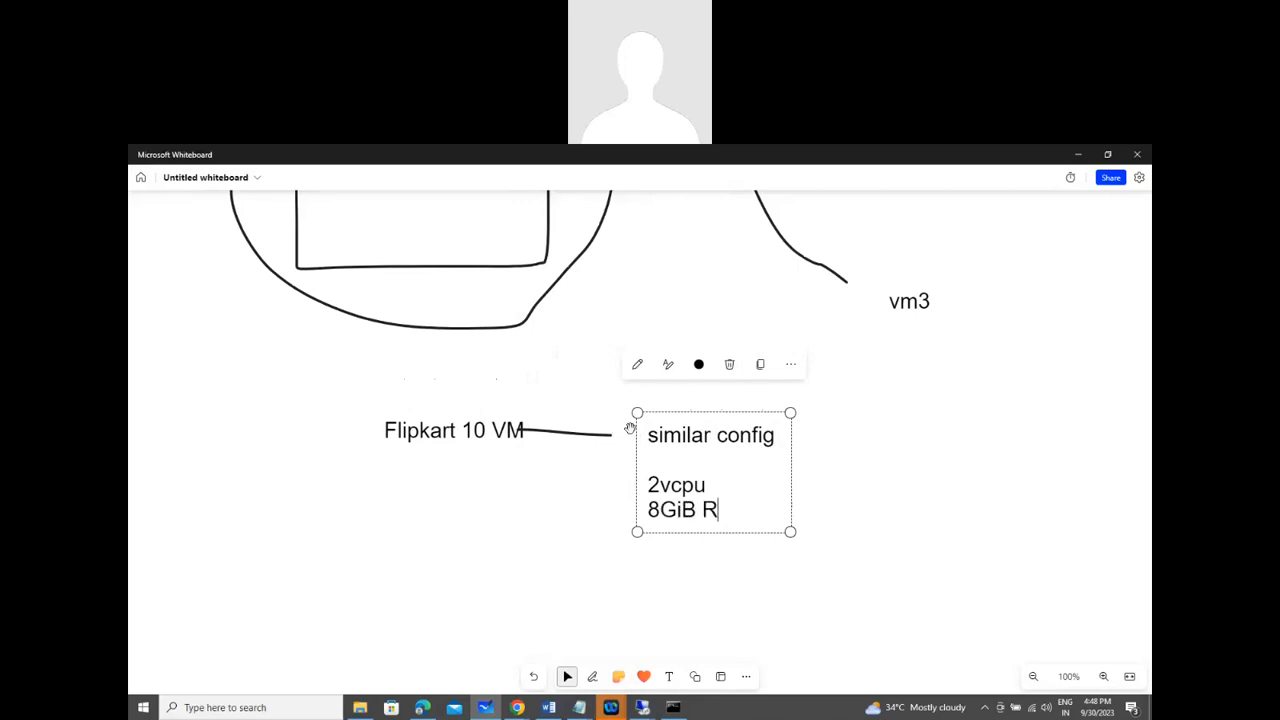
text(AM)
key(Return)
text(1 os )
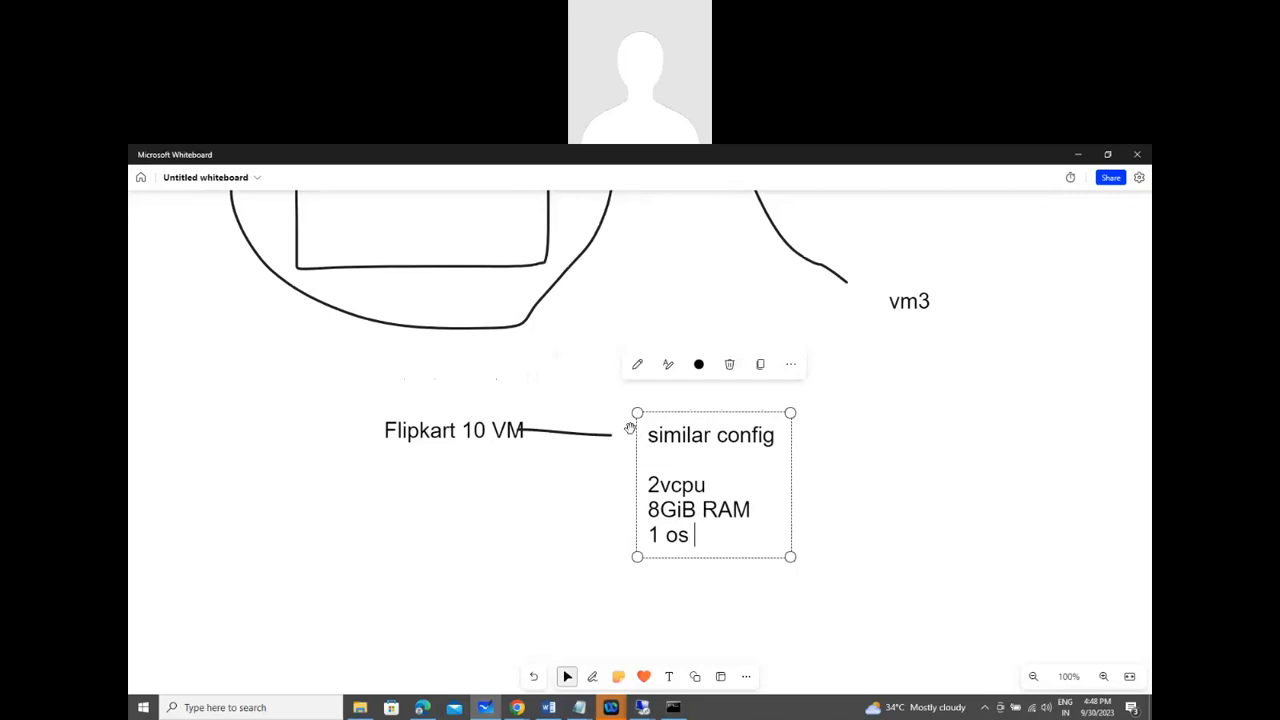
text(disk)
key(Return)
text(2 )
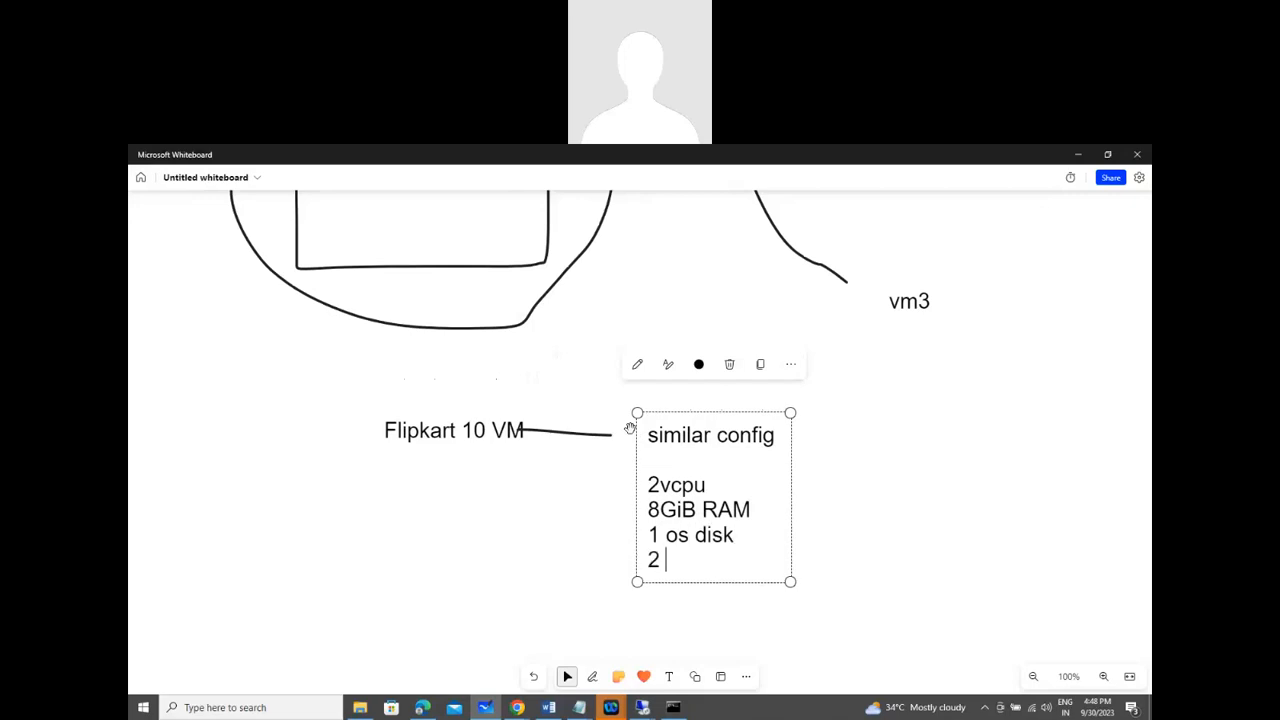
text(data disk)
key(Return)
scroll(656, 428, down, 1)
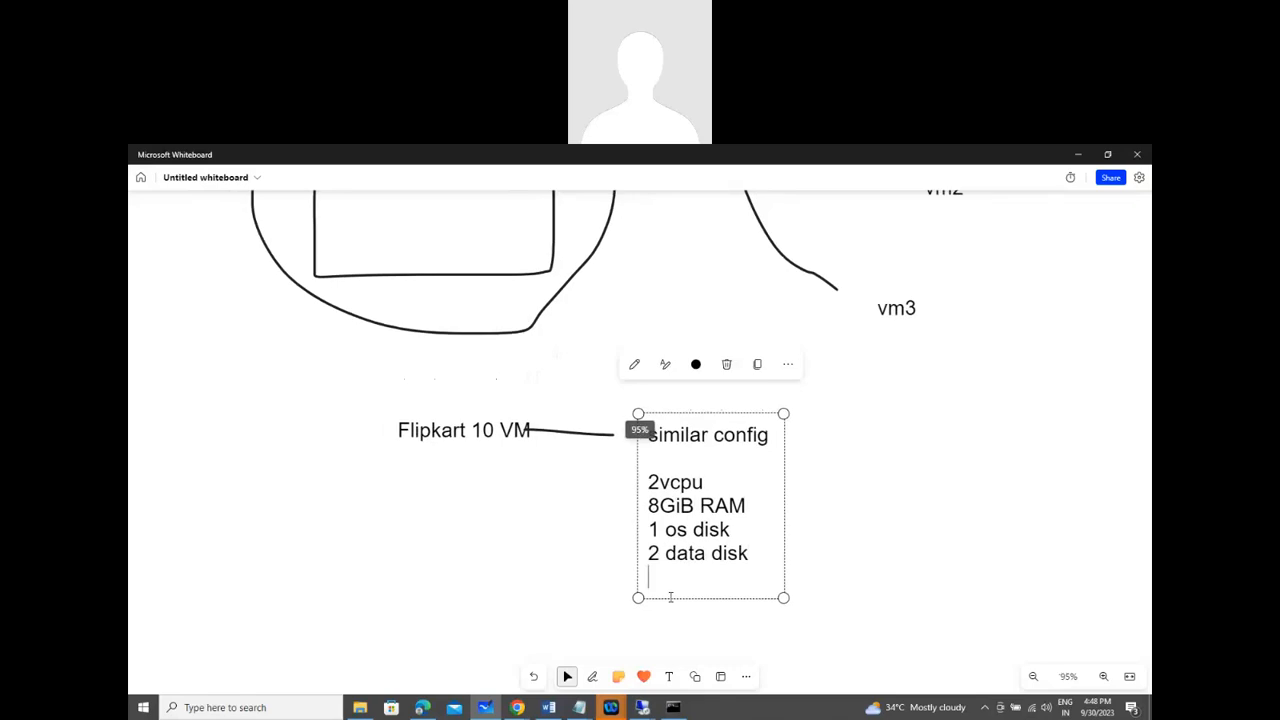
text(Fl)
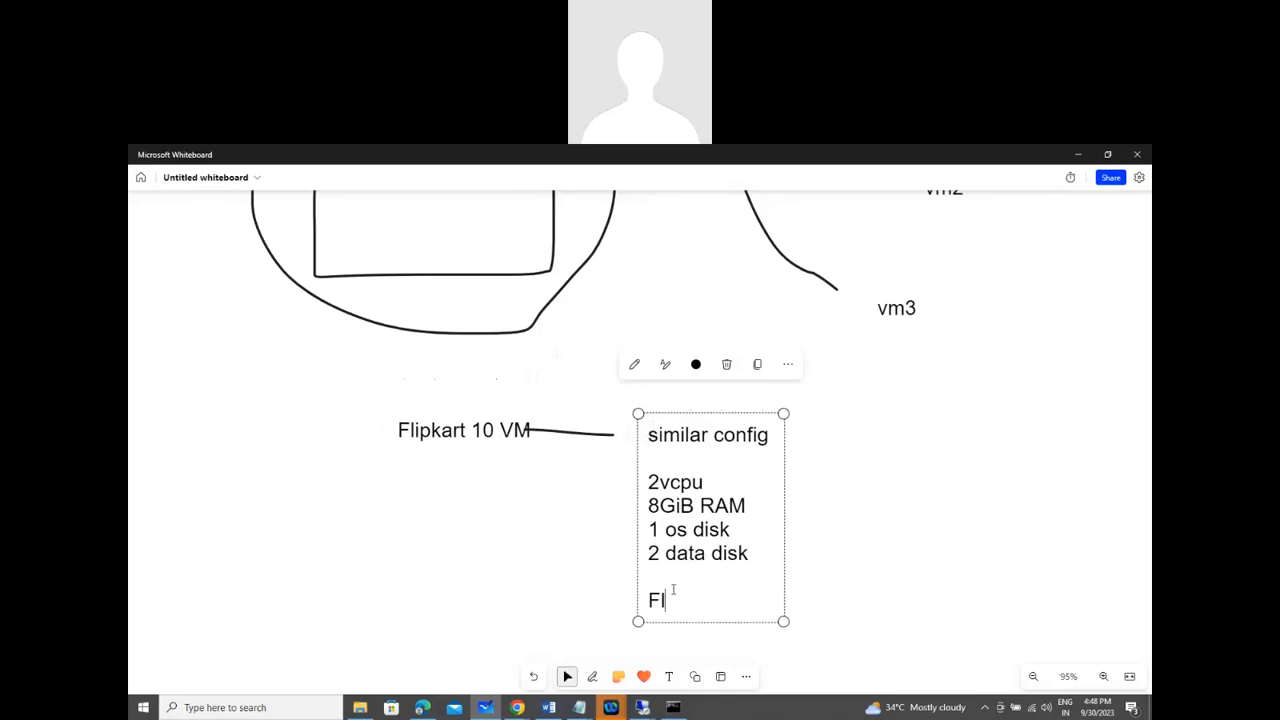
text(ipkart applications)
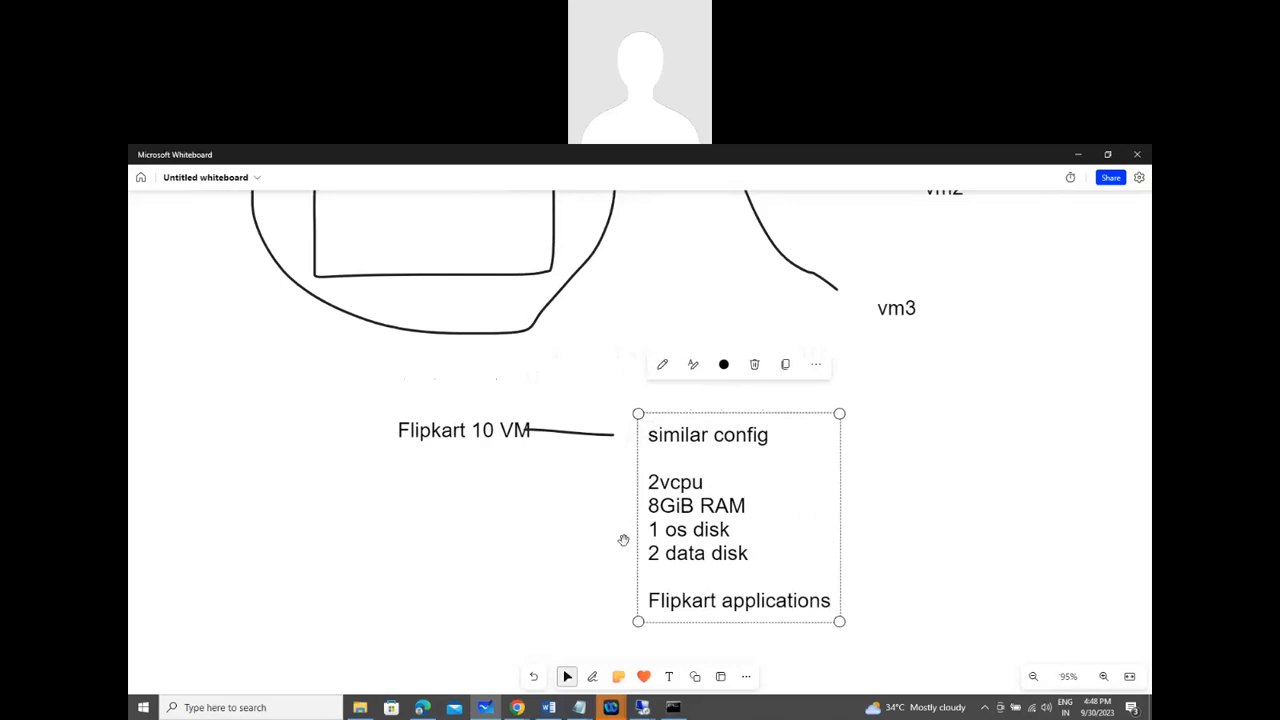
click(508, 457)
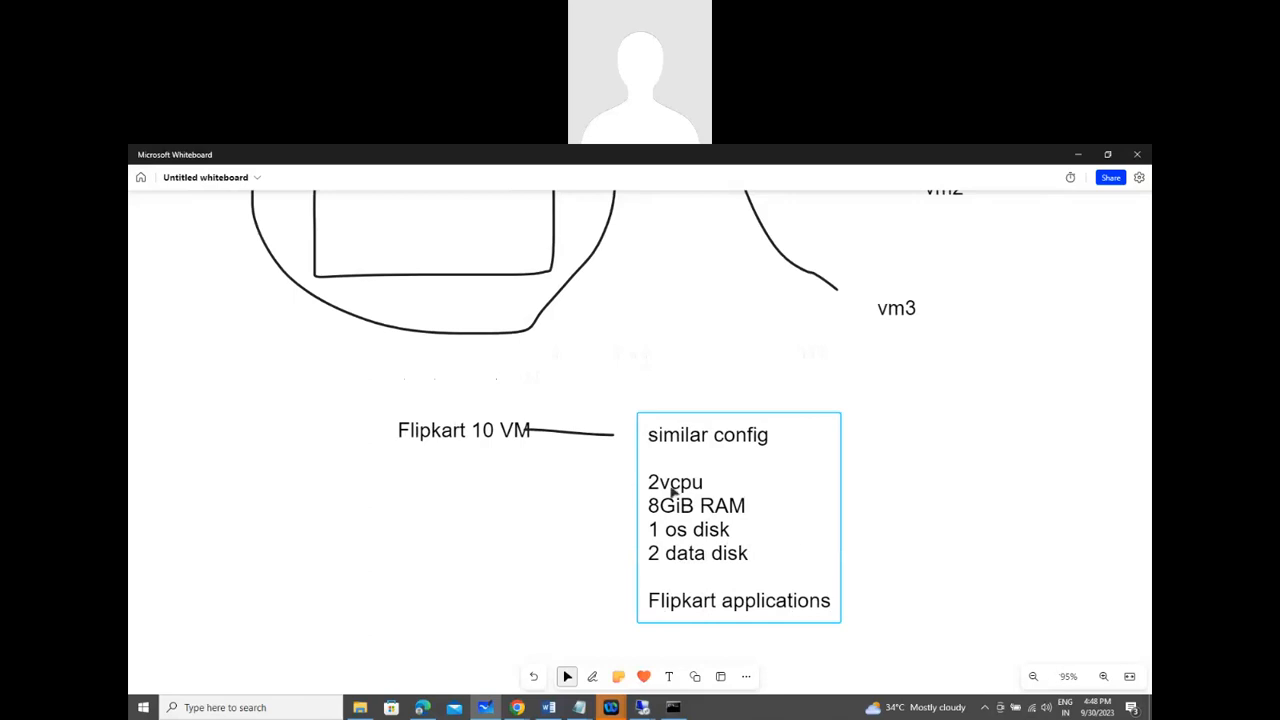
scroll(675, 488, down, 1)
scroll(675, 488, down, 2)
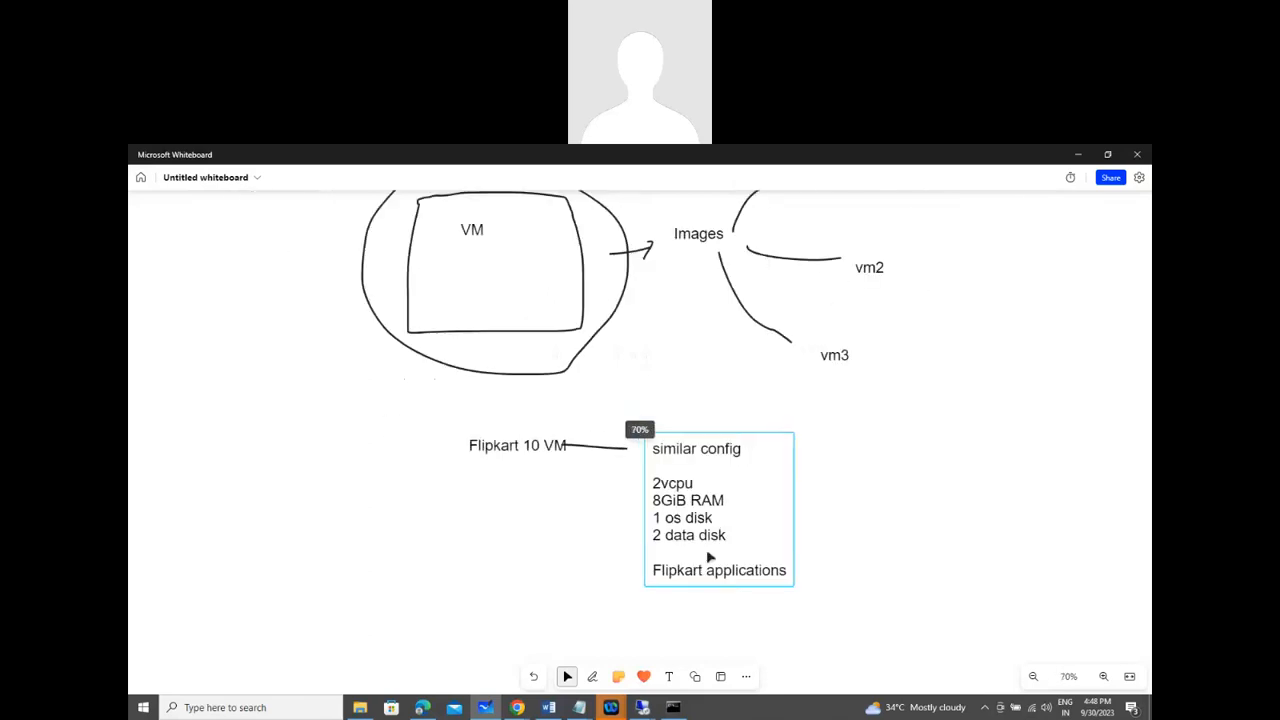
Sketch four machine shapes in a row below the config note
scroll(556, 504, down, 1)
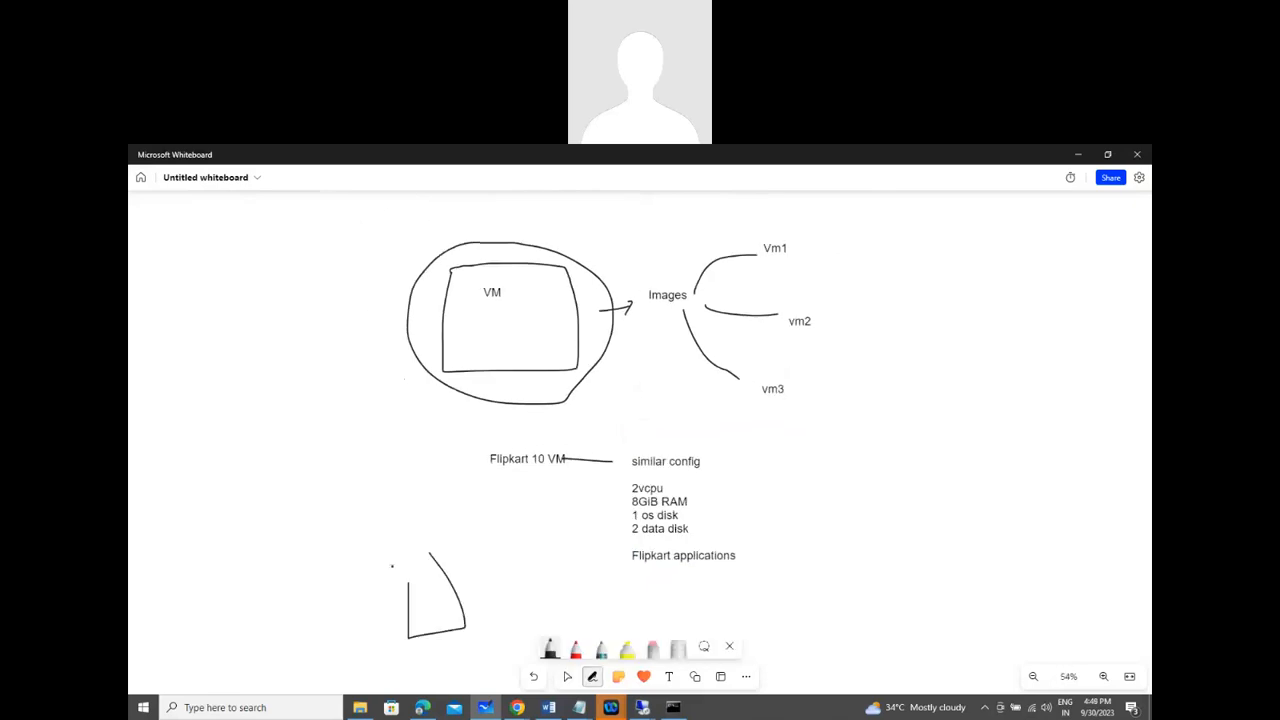
drag(392, 566, 405, 601)
drag(523, 570, 527, 564)
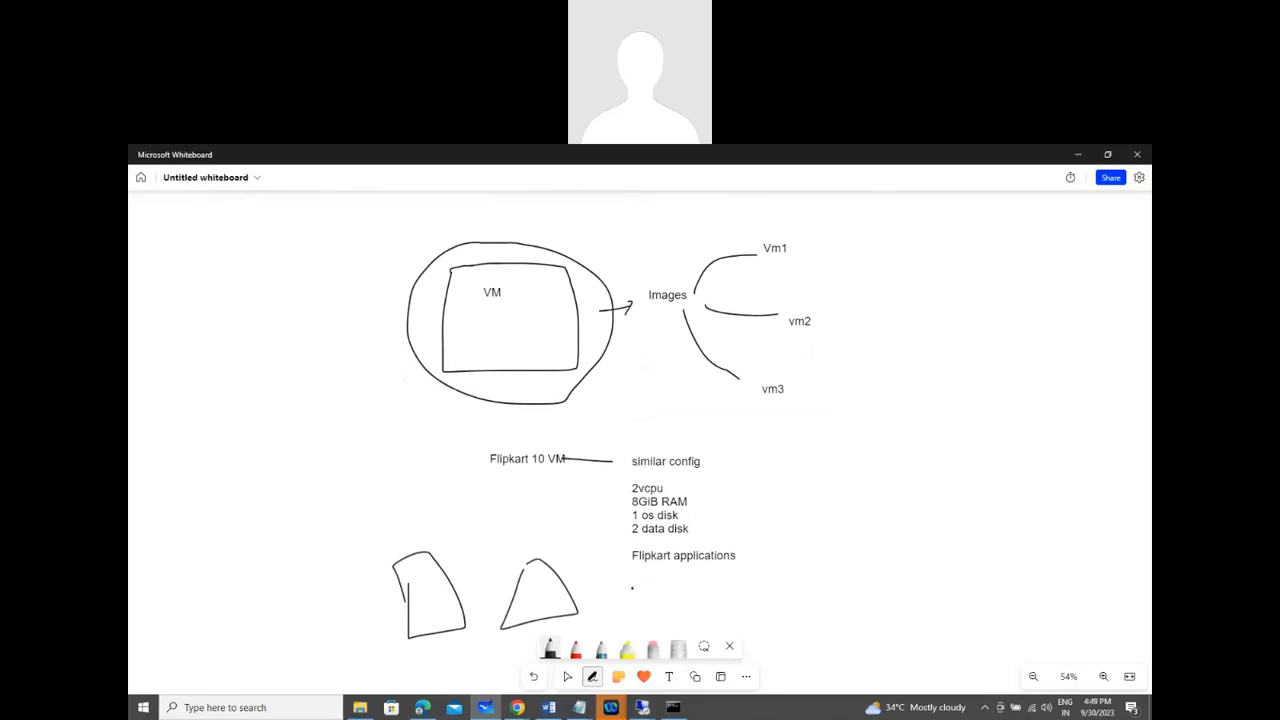
drag(632, 584, 630, 590)
mouse_move(730, 576)
mouse_down()
mouse_move(712, 604)
mouse_move(778, 568)
mouse_move(733, 582)
mouse_up()
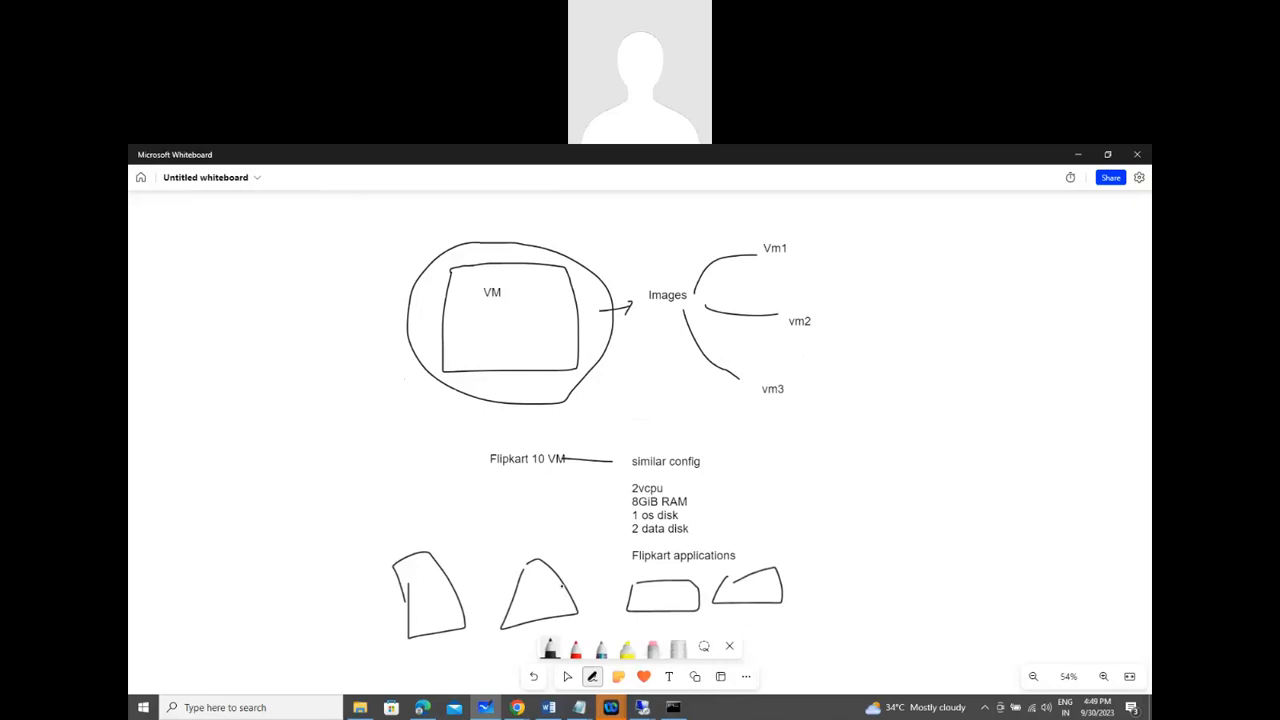
Draw curved connectors from 'Flipkart applications' down to the machine shapes
mouse_move(646, 554)
mouse_down()
mouse_move(515, 517)
mouse_move(433, 564)
mouse_up()
drag(664, 557, 552, 577)
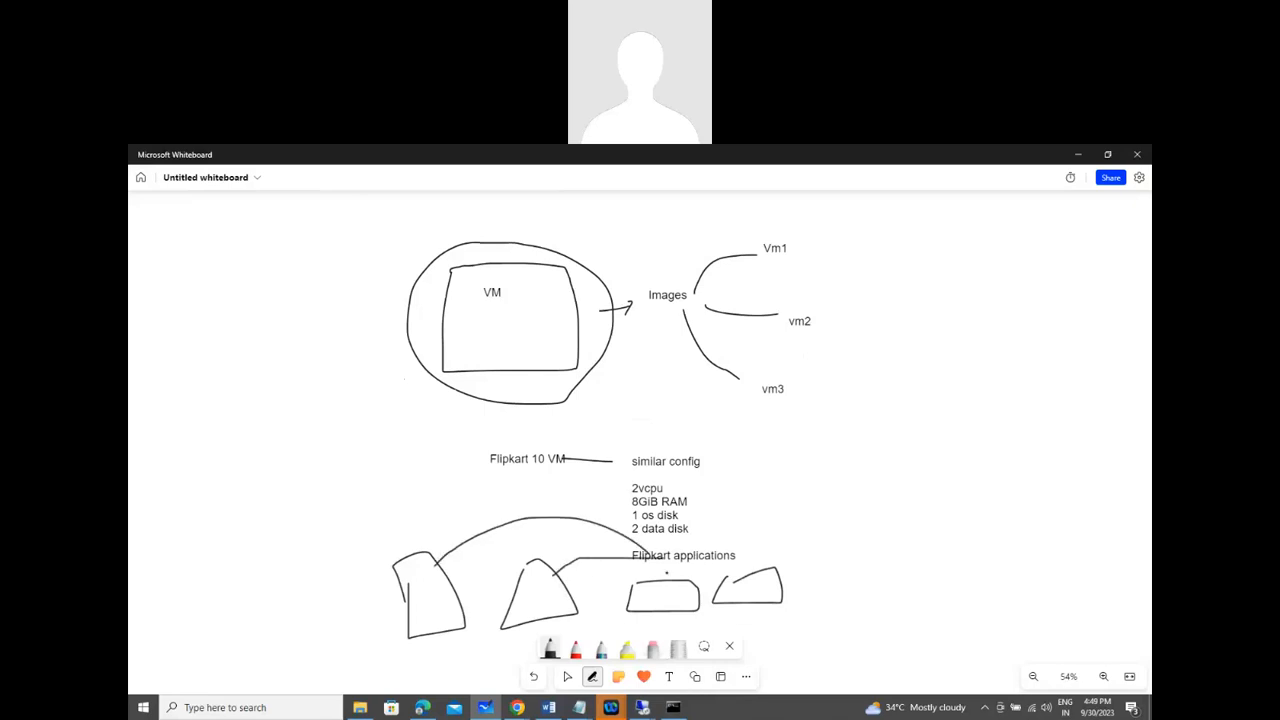
drag(717, 561, 740, 578)
click(729, 646)
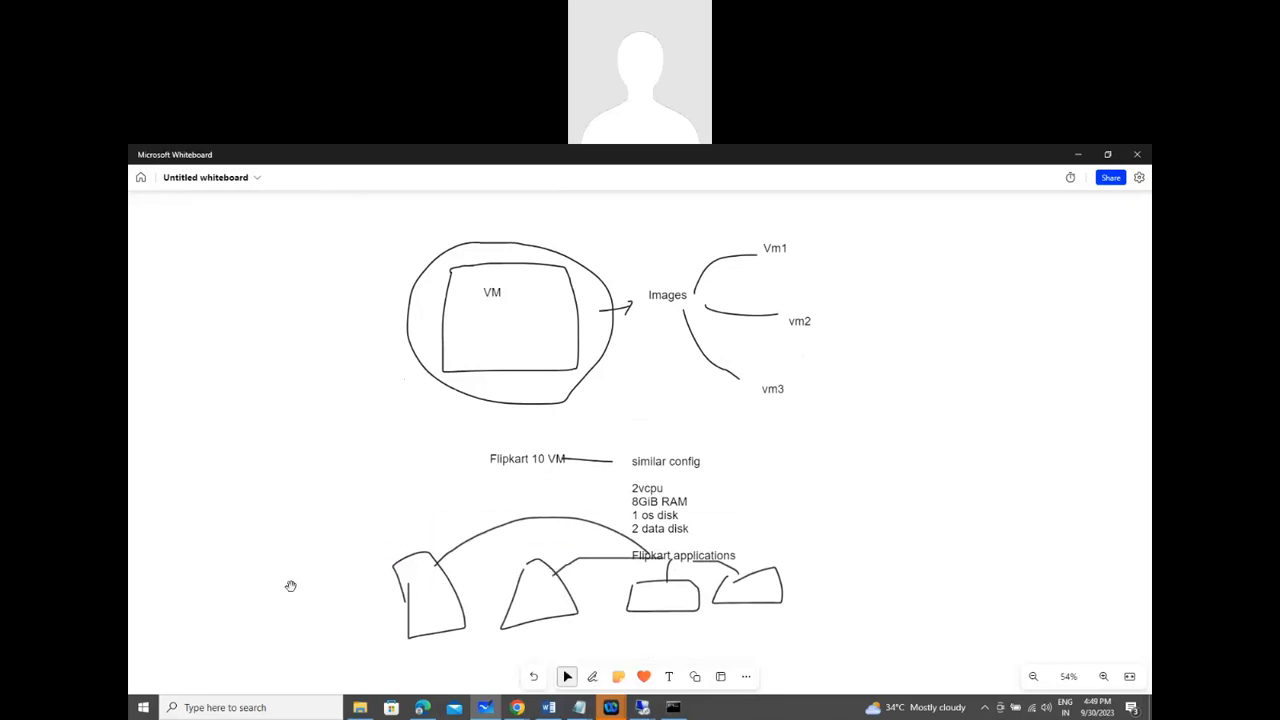
click(669, 676)
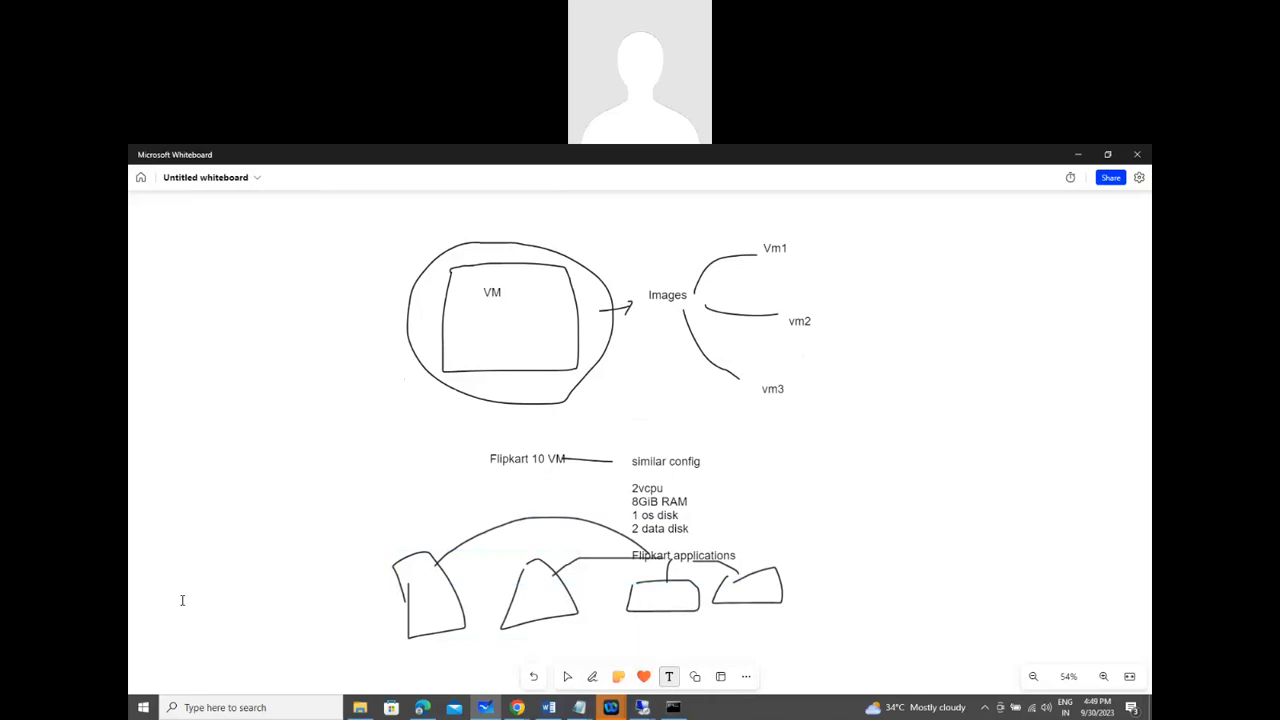
Add a '12hours' label to the left of the four machine shapes
click(182, 600)
text(12hours)
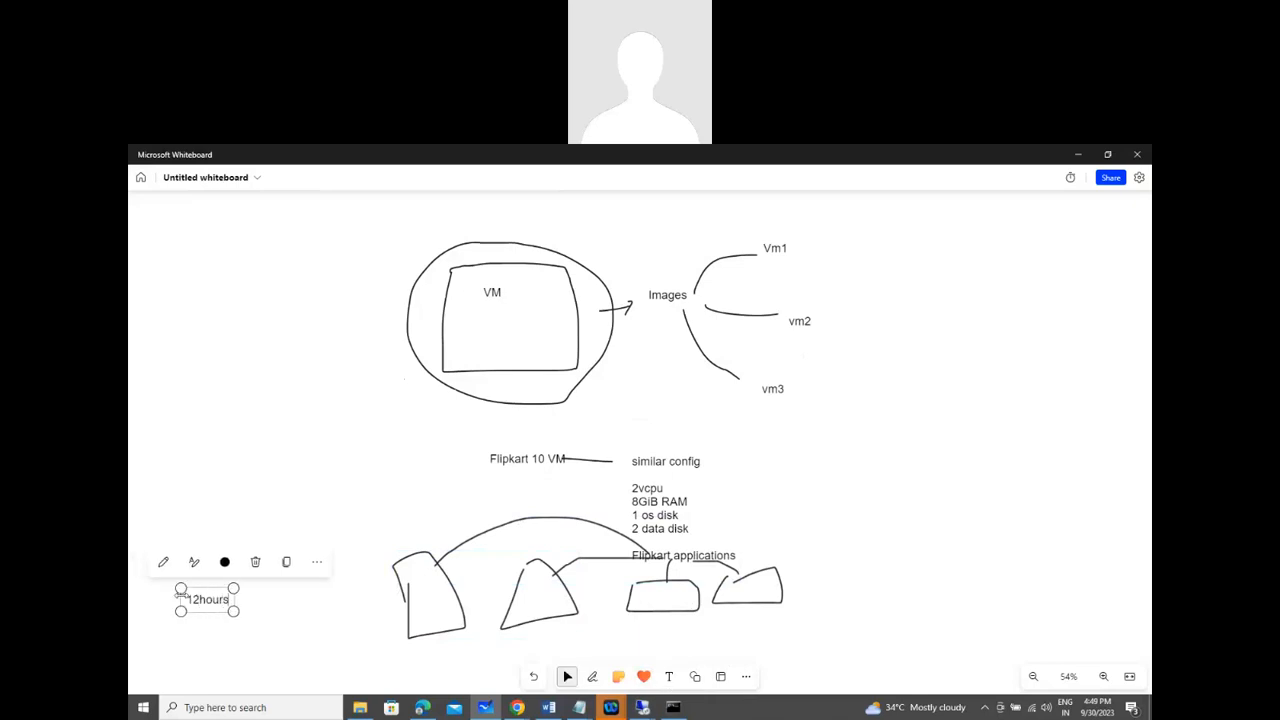
click(147, 585)
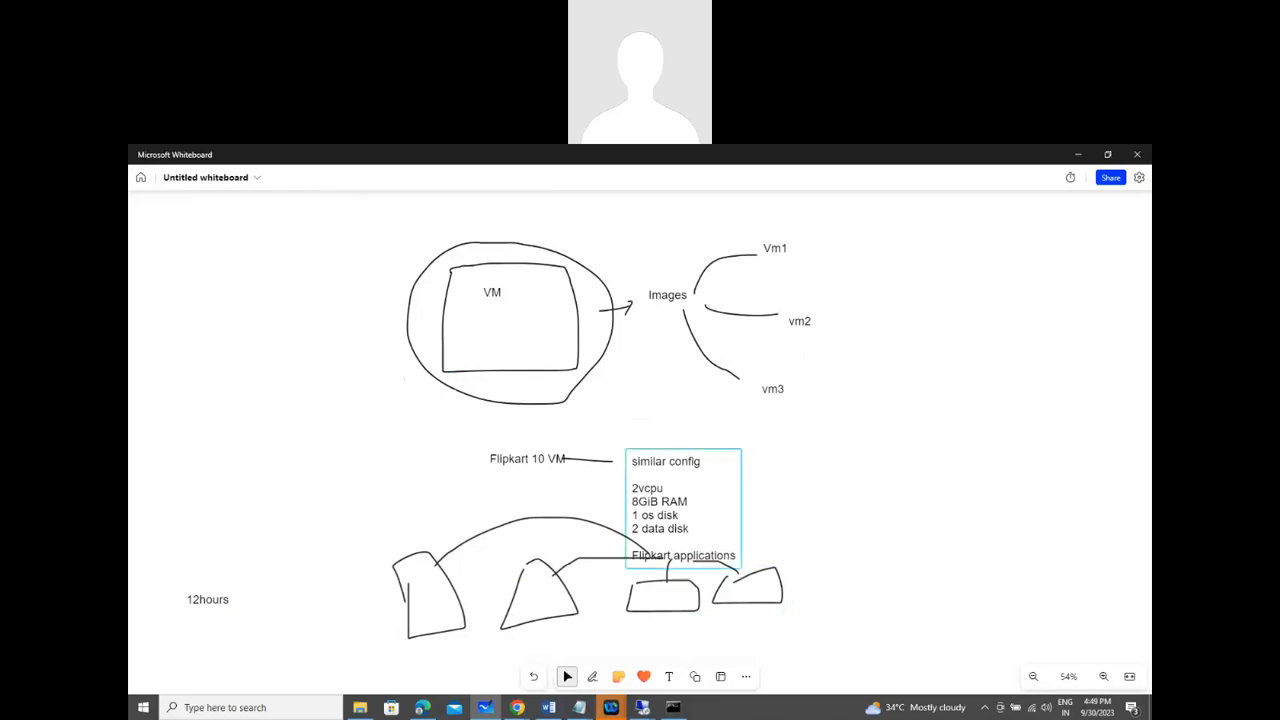
scroll(659, 318, up, 1)
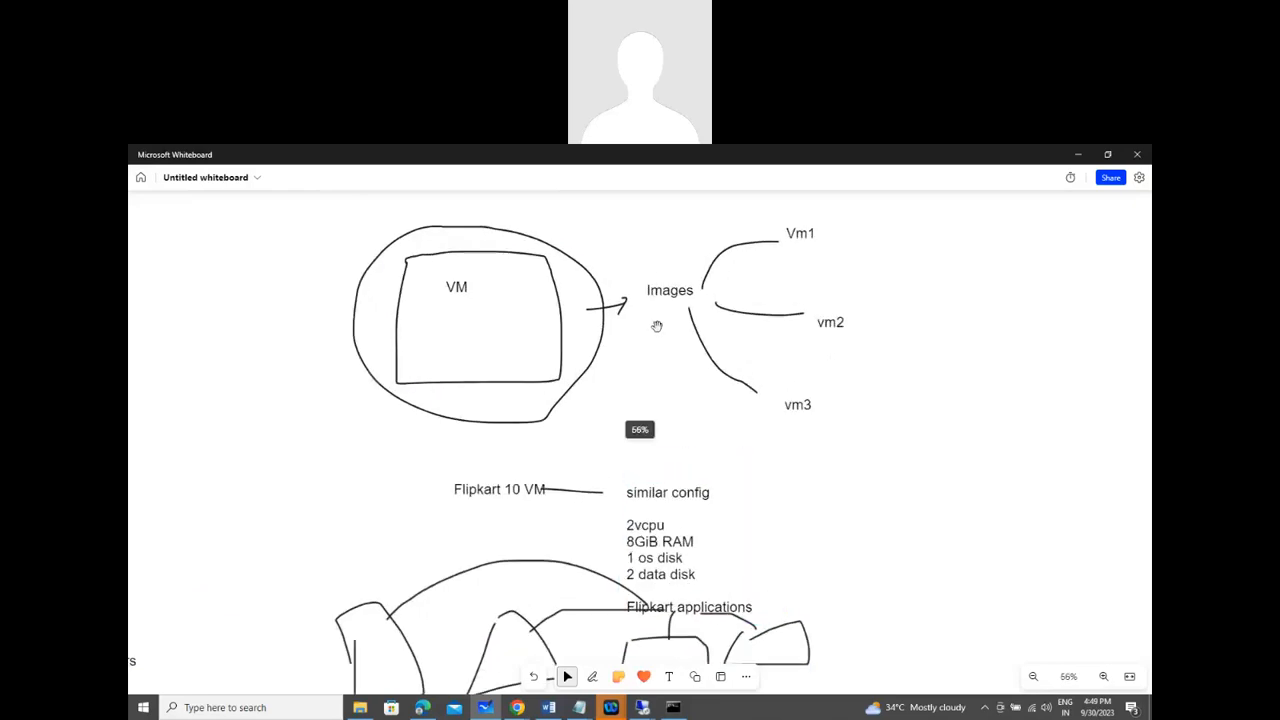
scroll(657, 326, down, 2)
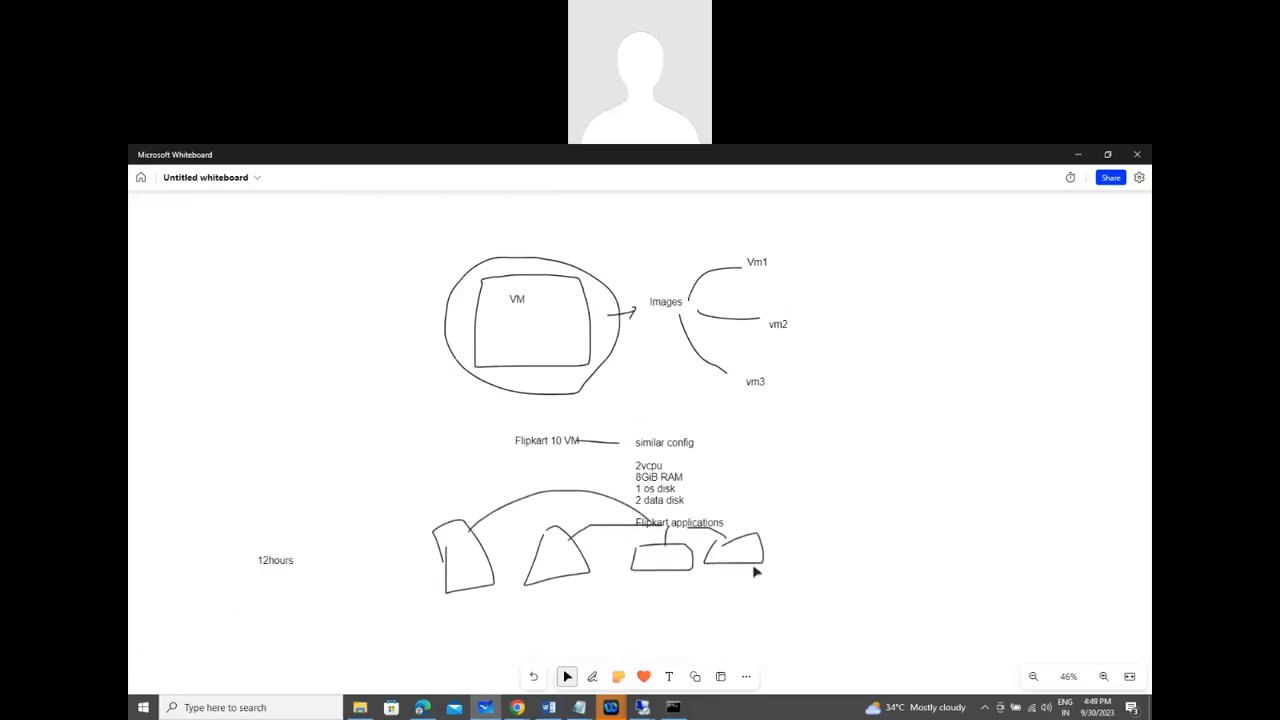
Recentre the diagram and add 'Flipkart application' inside the VM box beneath 'VM'
drag(609, 403, 426, 373)
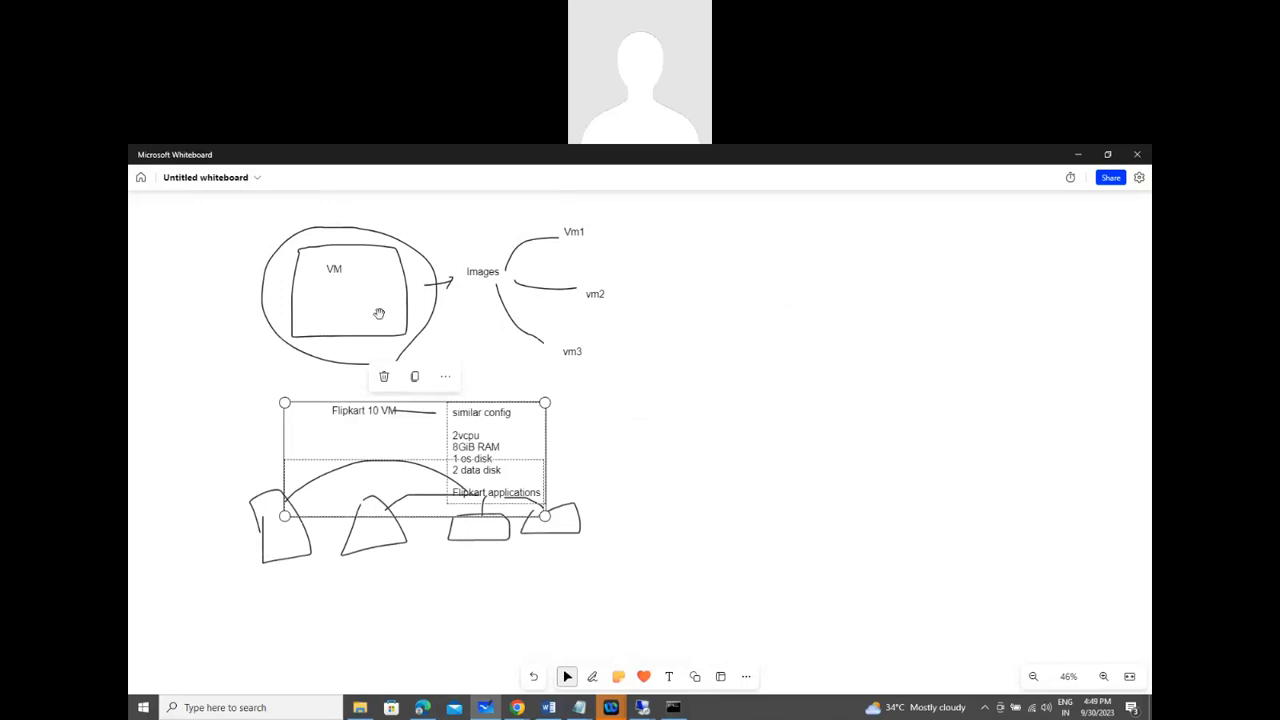
drag(379, 314, 593, 428)
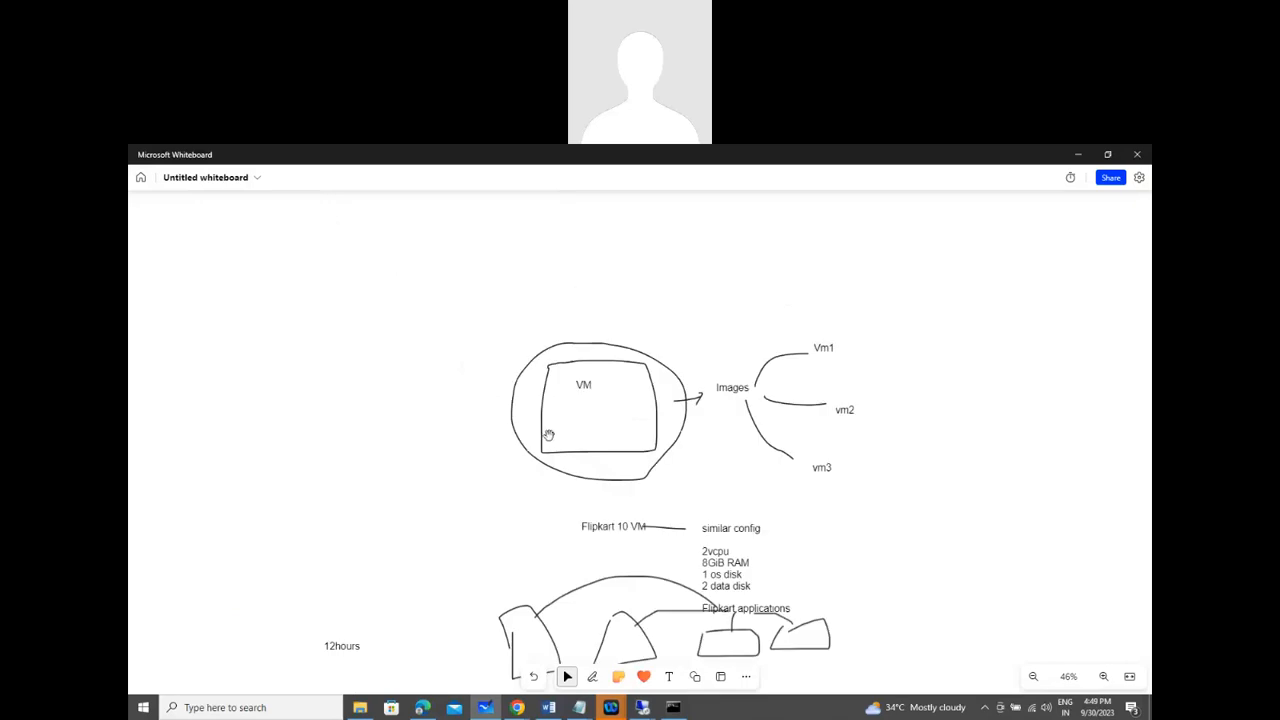
click(580, 430)
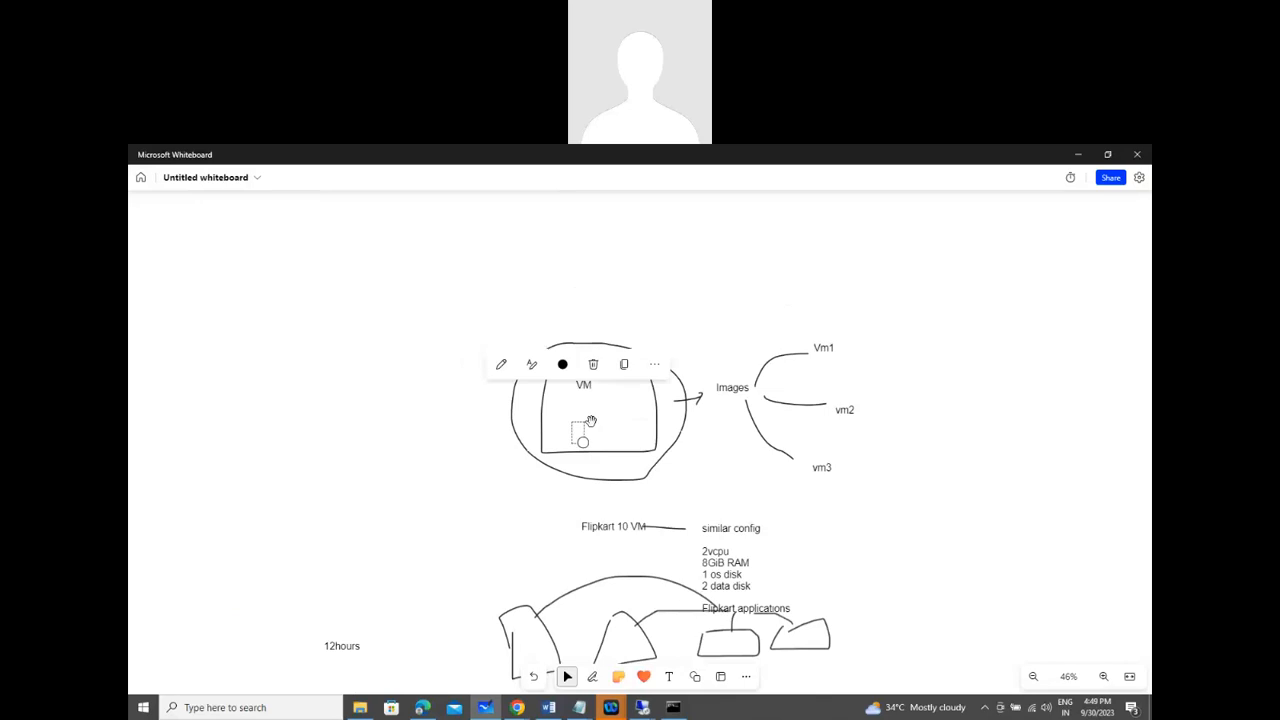
text(Flipkart application)
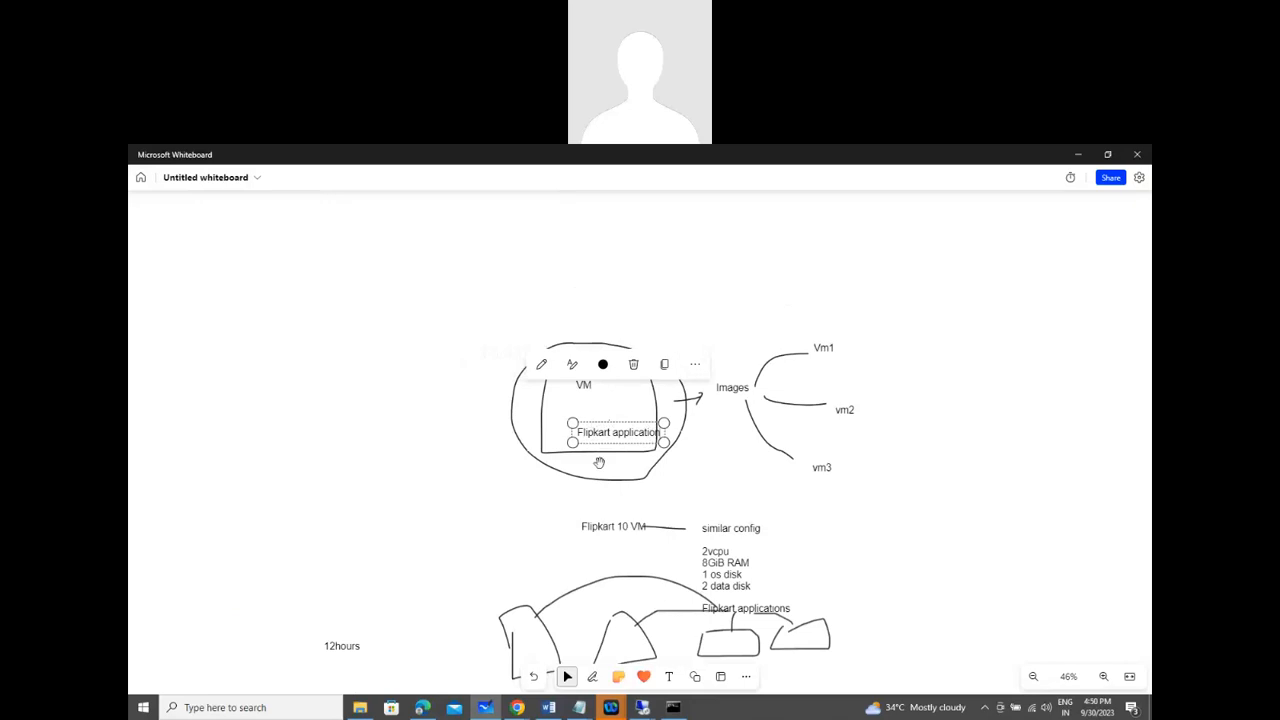
click(591, 397)
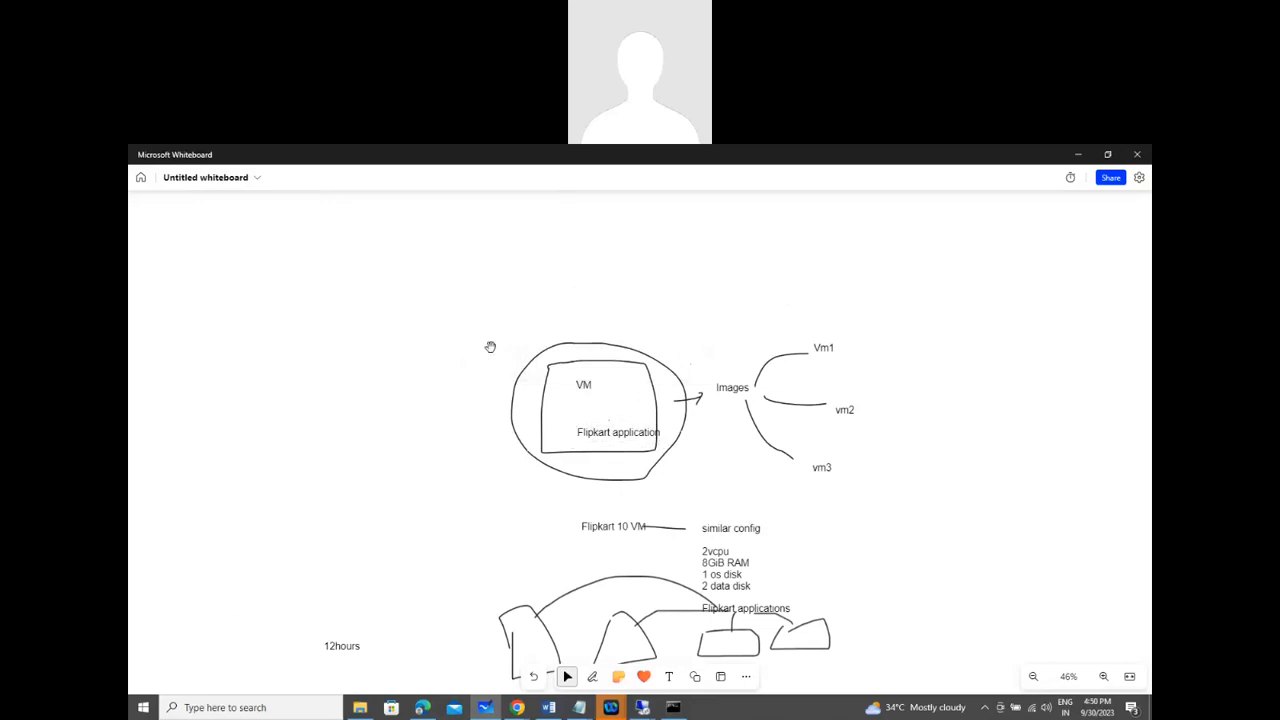
Add an 'ISO' text label just above the Images label
click(722, 392)
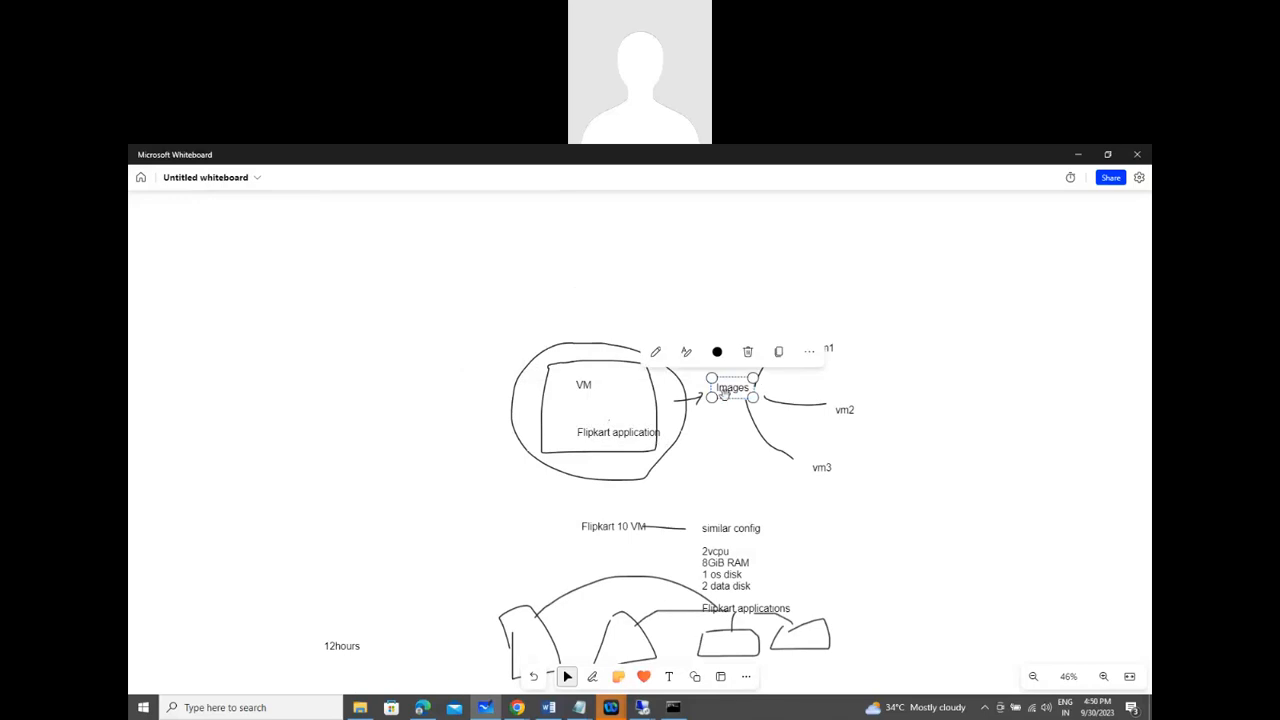
click(729, 398)
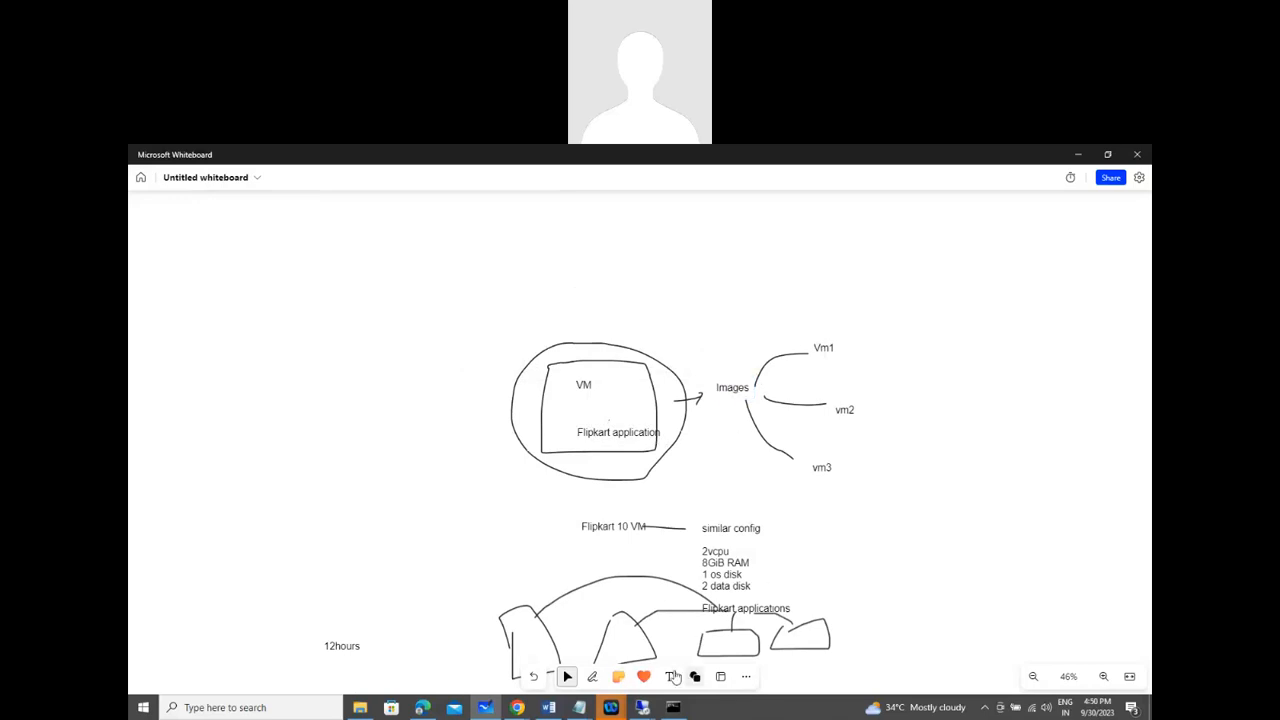
click(669, 676)
click(704, 320)
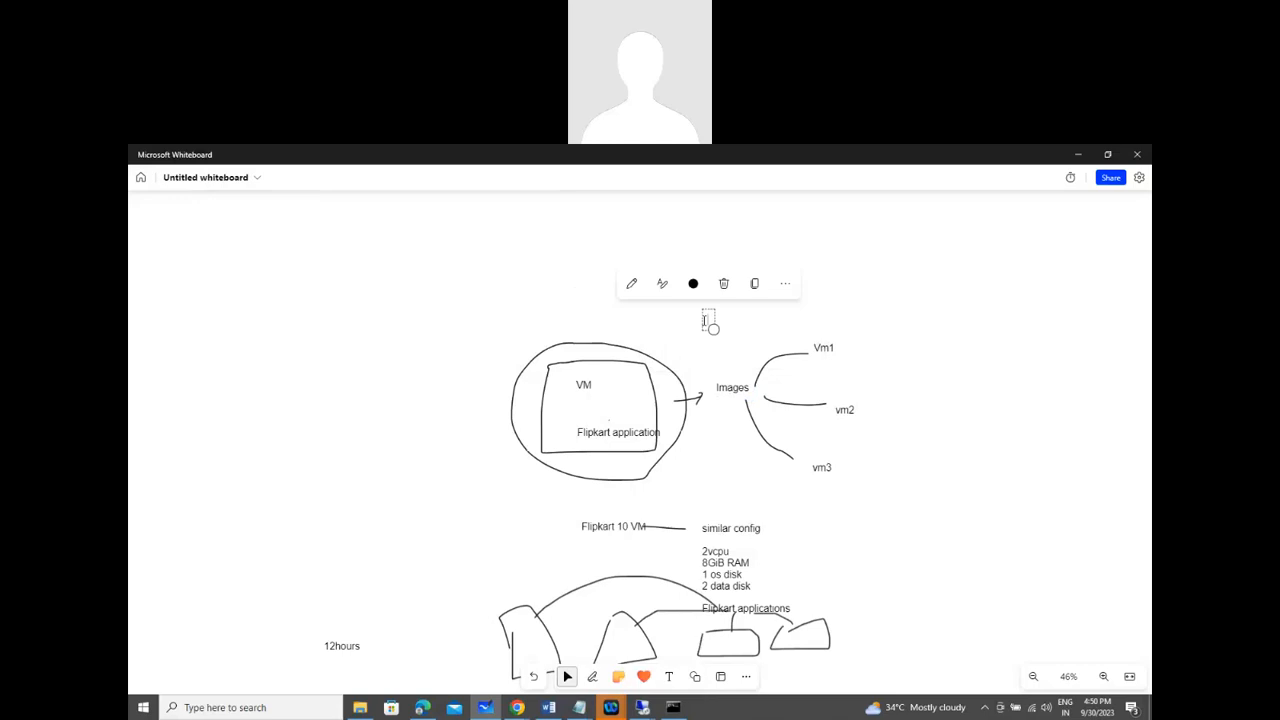
text(ISO)
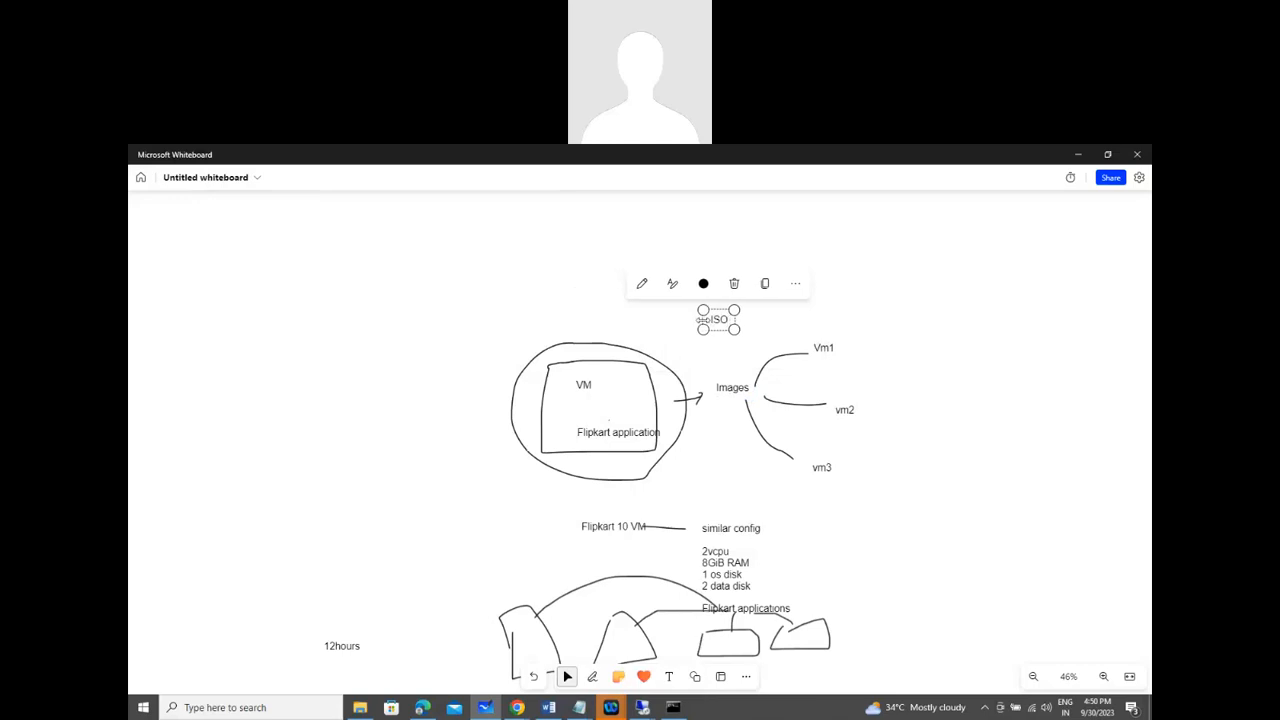
key(Return)
click(592, 346)
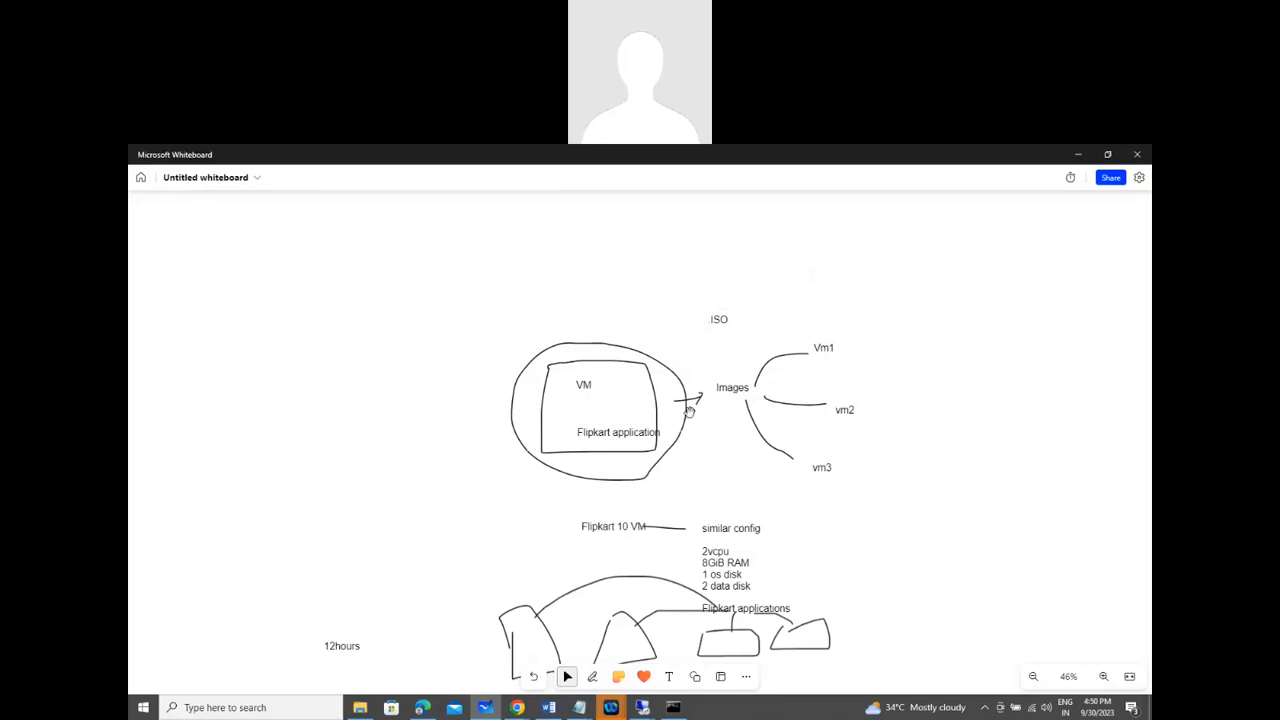
Select the ISO label to check its placement and adjust the zoom
click(728, 332)
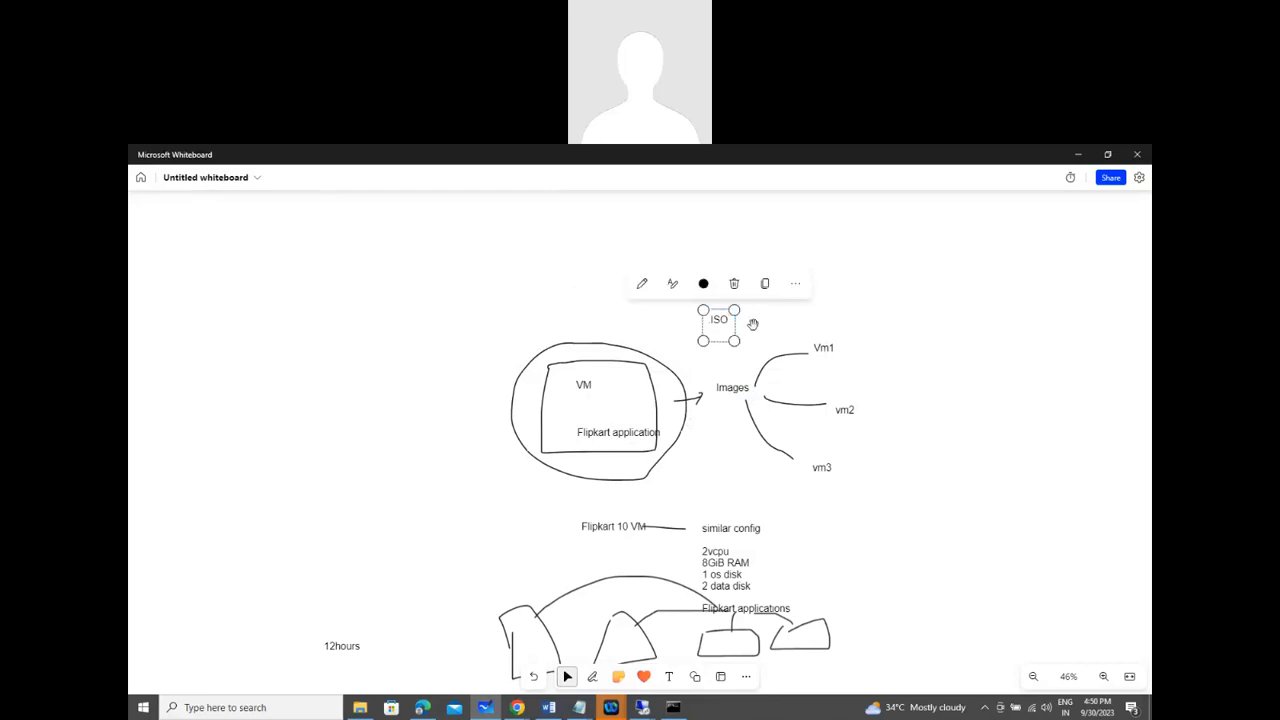
click(749, 322)
click(724, 322)
scroll(820, 380, down, 1)
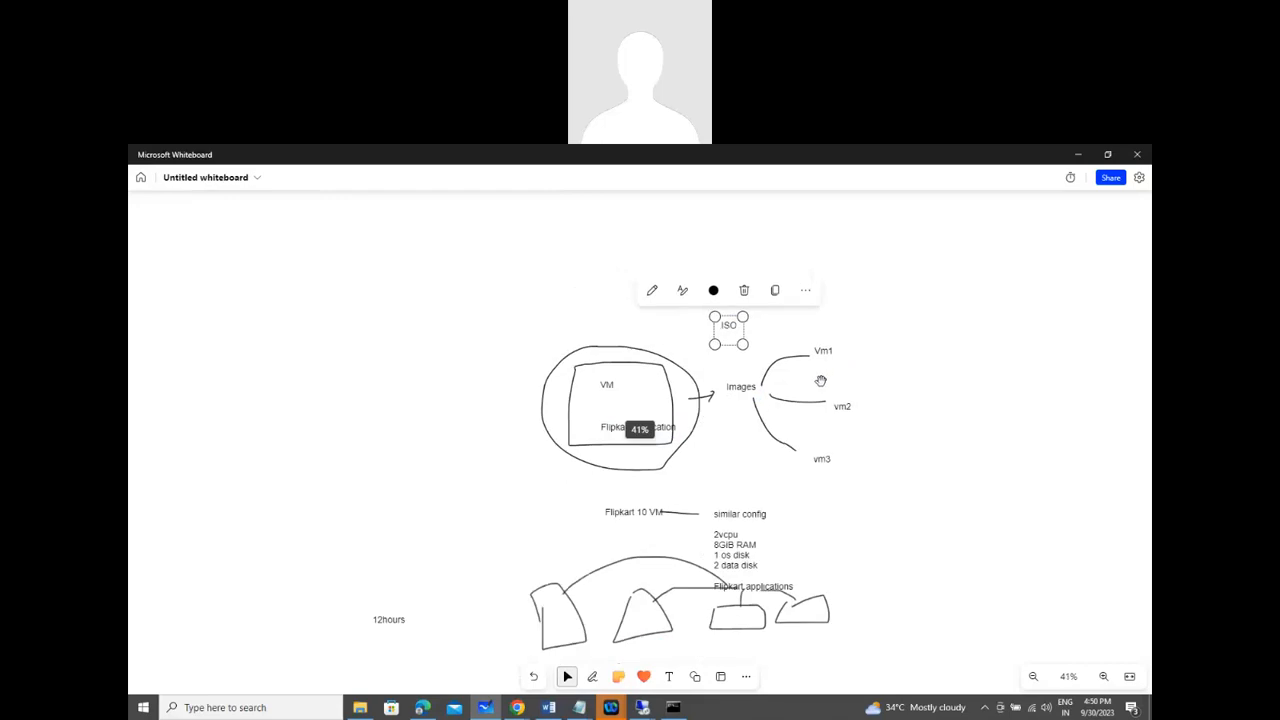
scroll(820, 380, up, 2)
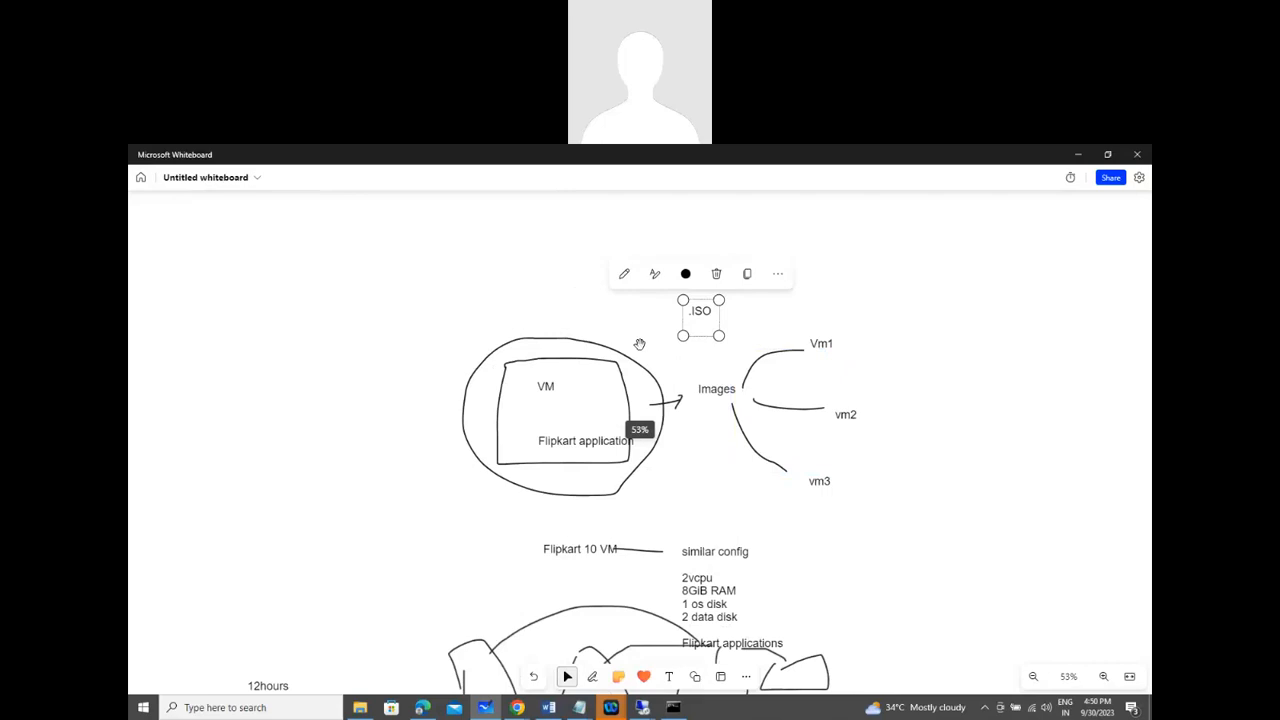
scroll(639, 344, down, 1)
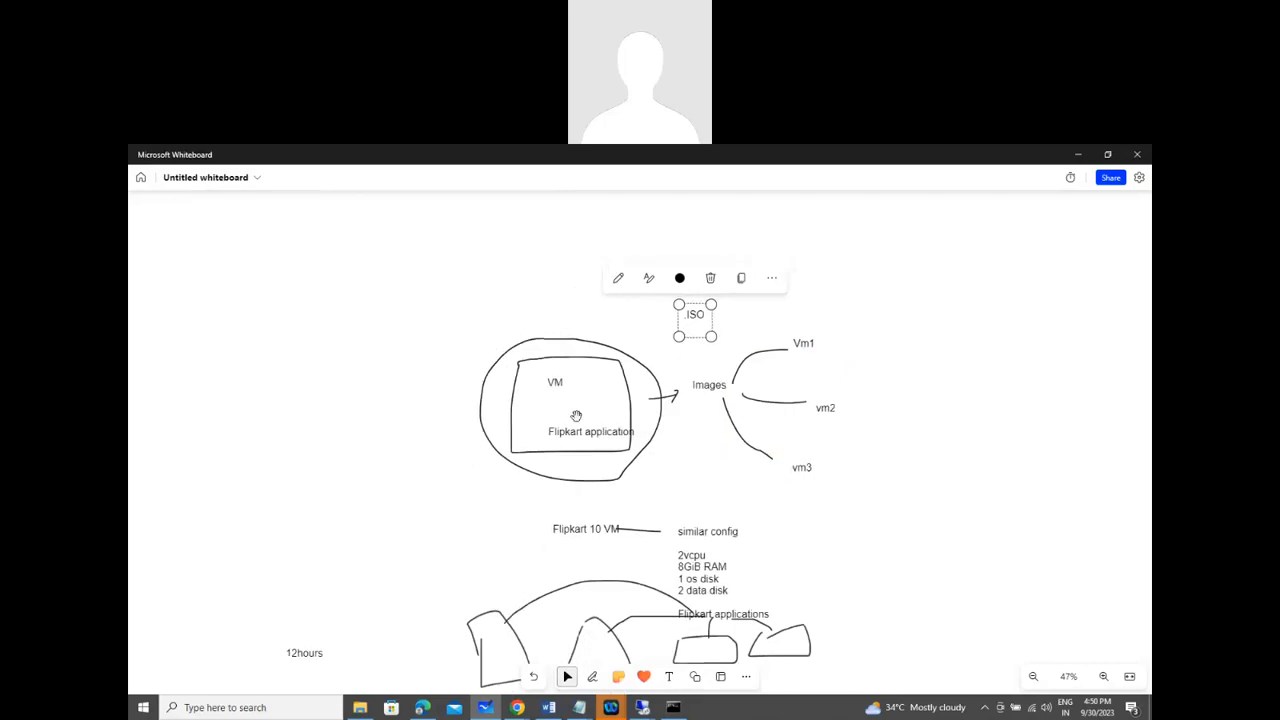
Draw curved arrows rising from the VM circle toward ISO with the pen
click(592, 677)
drag(463, 416, 455, 352)
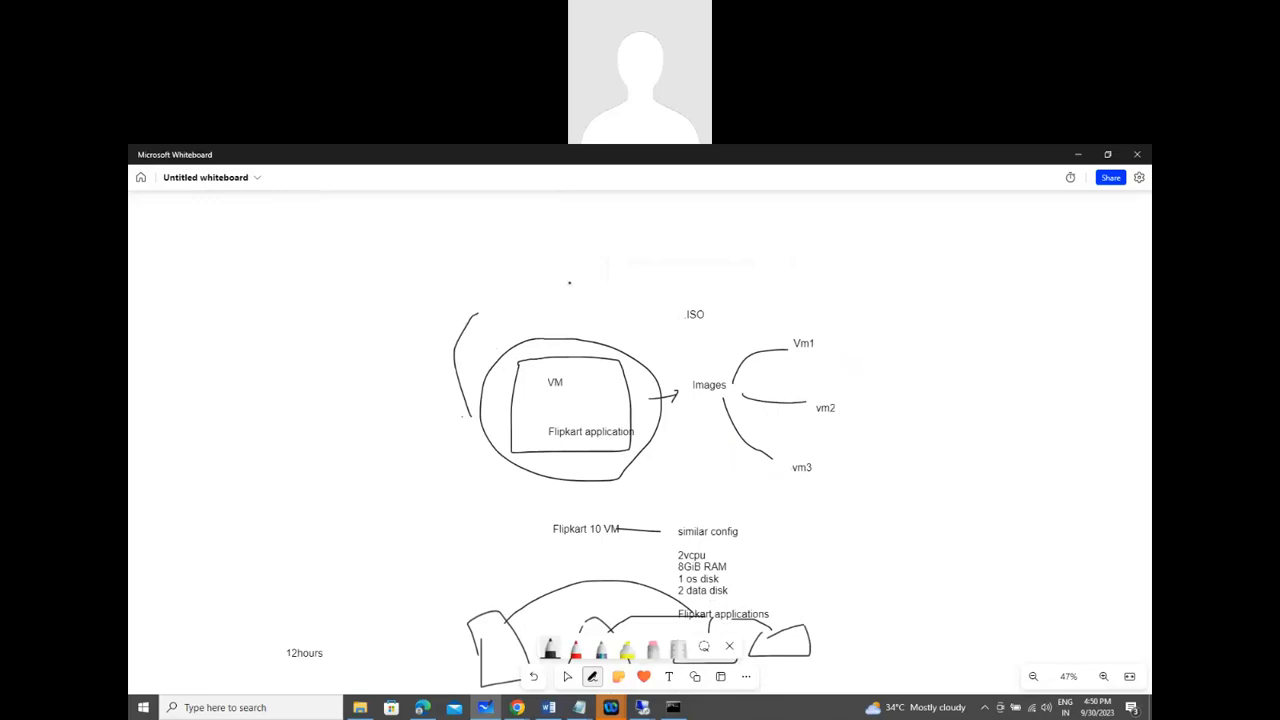
drag(570, 283, 670, 290)
Label the arrow path above the circle 'VM Generalize'
click(669, 677)
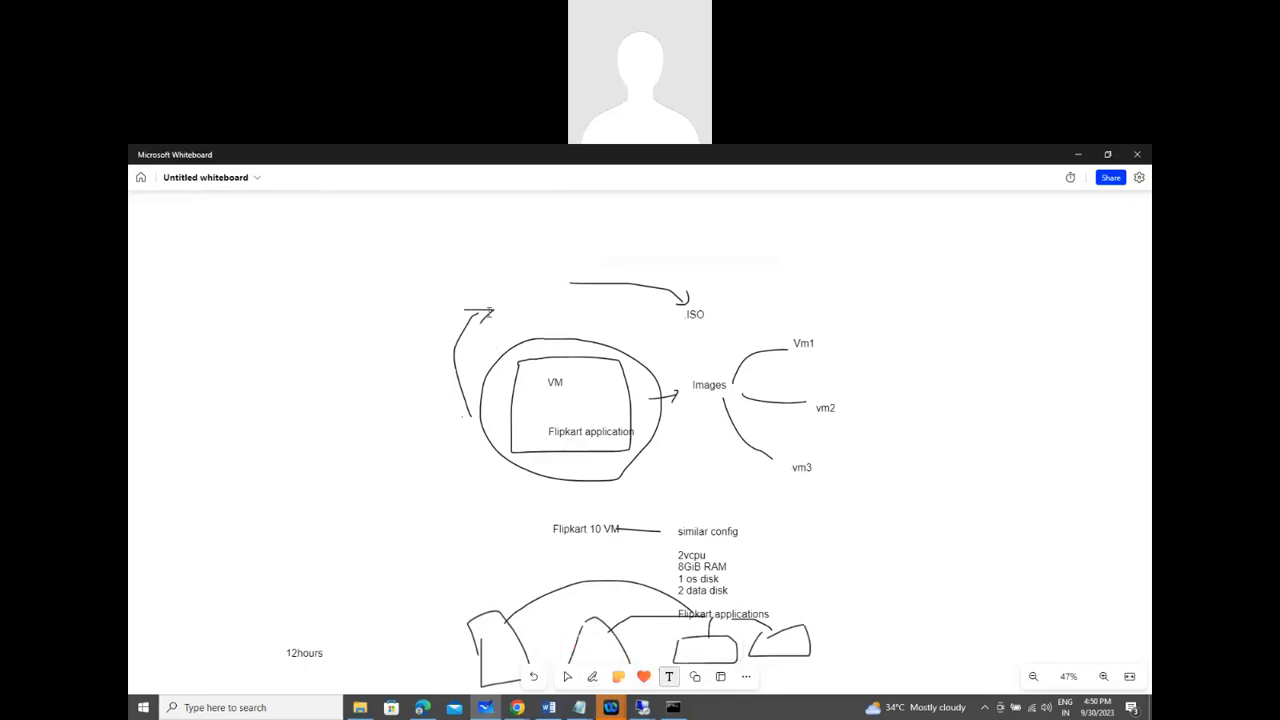
click(493, 298)
text(VM)
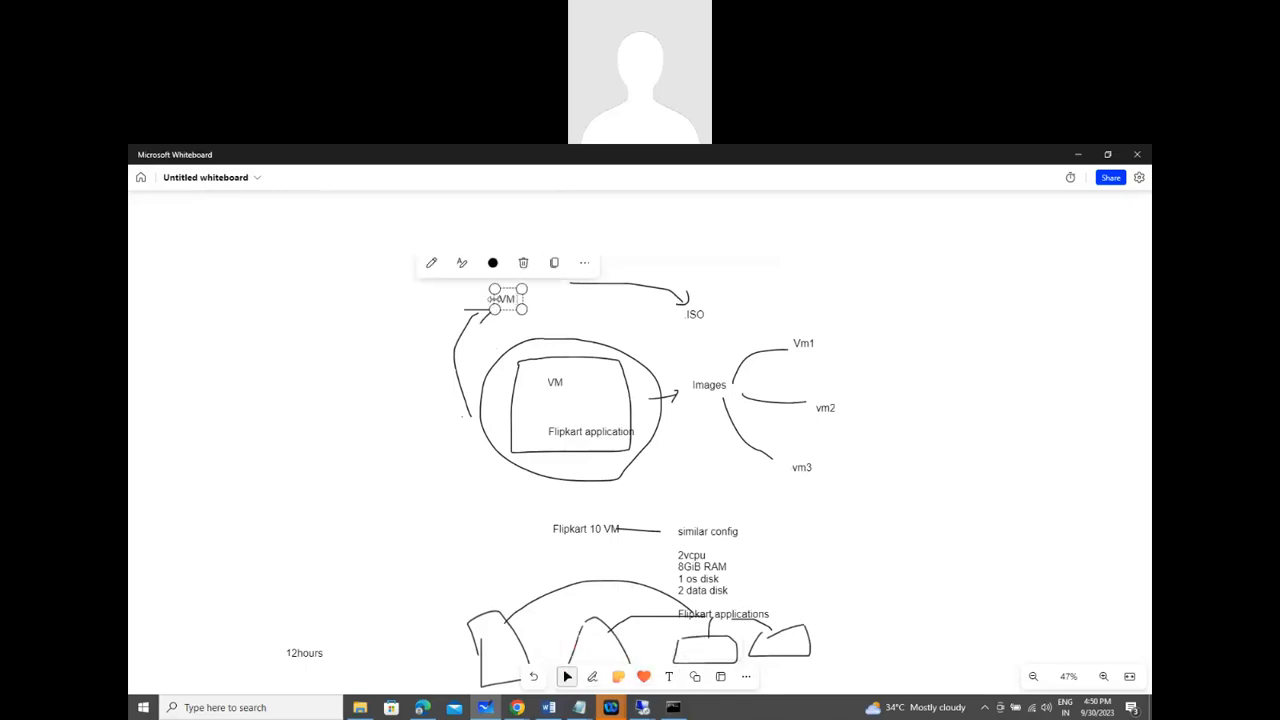
text( Generalize)
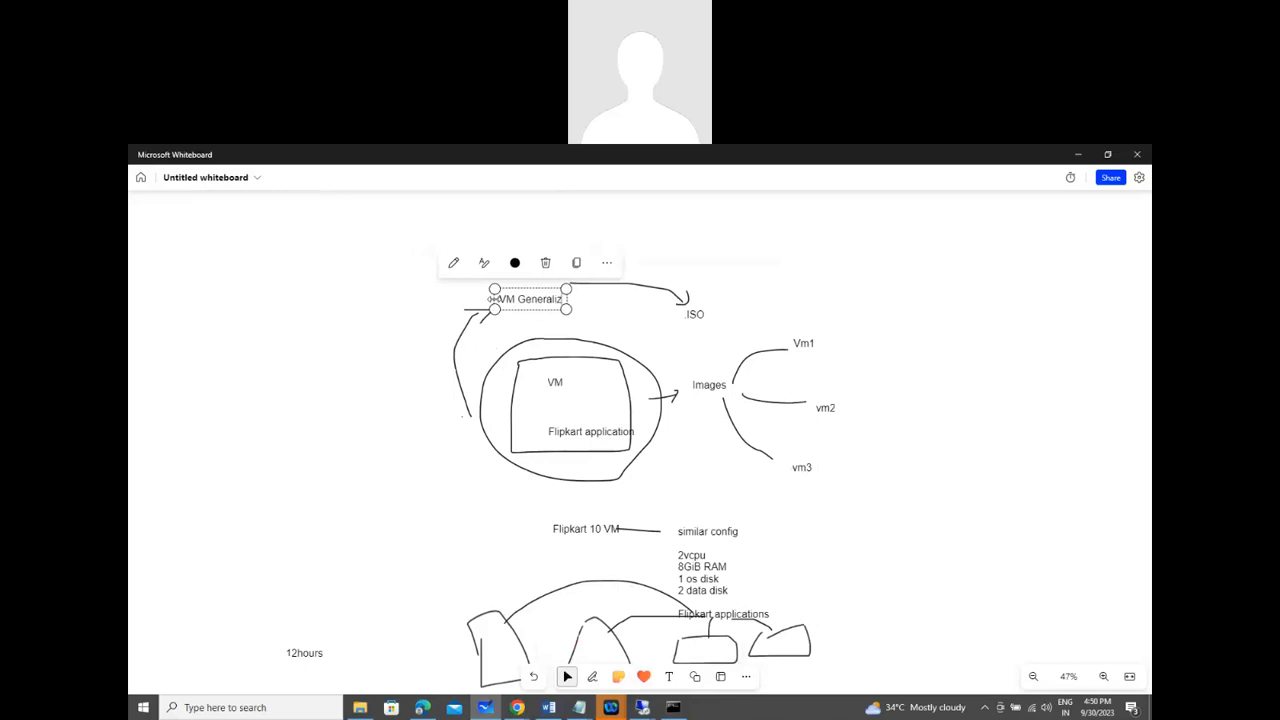
click(630, 309)
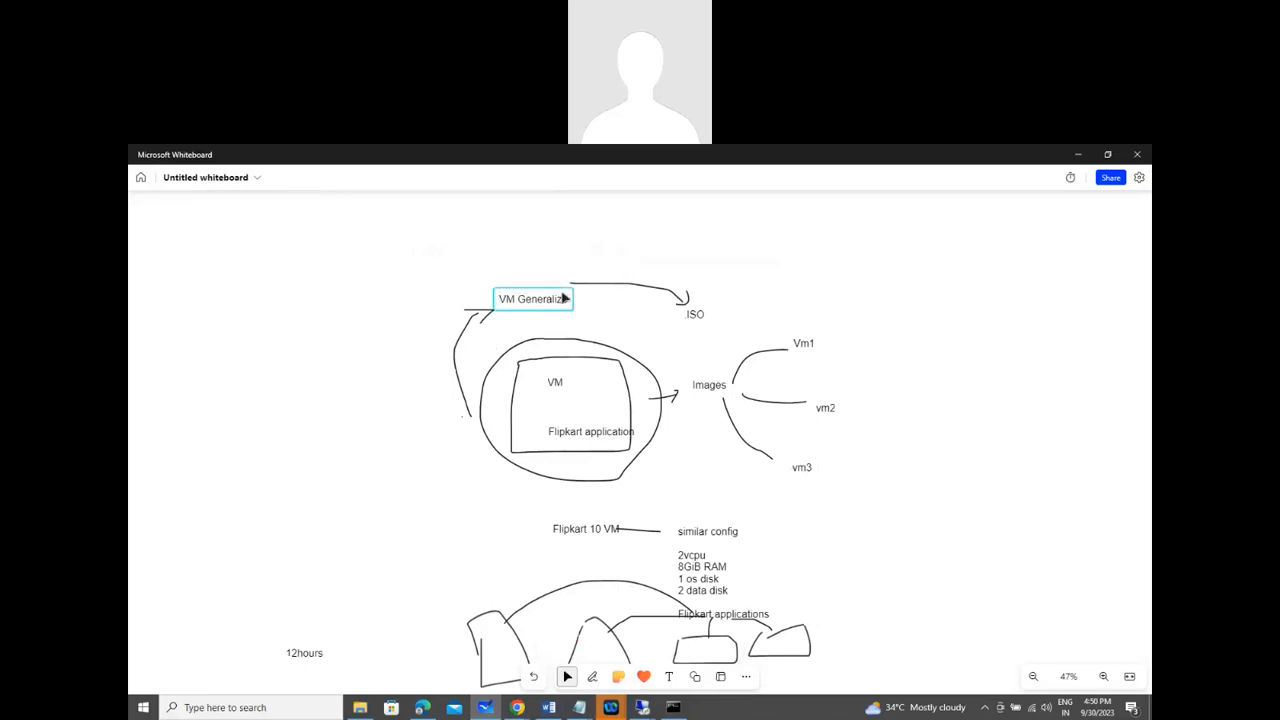
Add an 'Azure CLi' label beneath VM inside the box
click(669, 676)
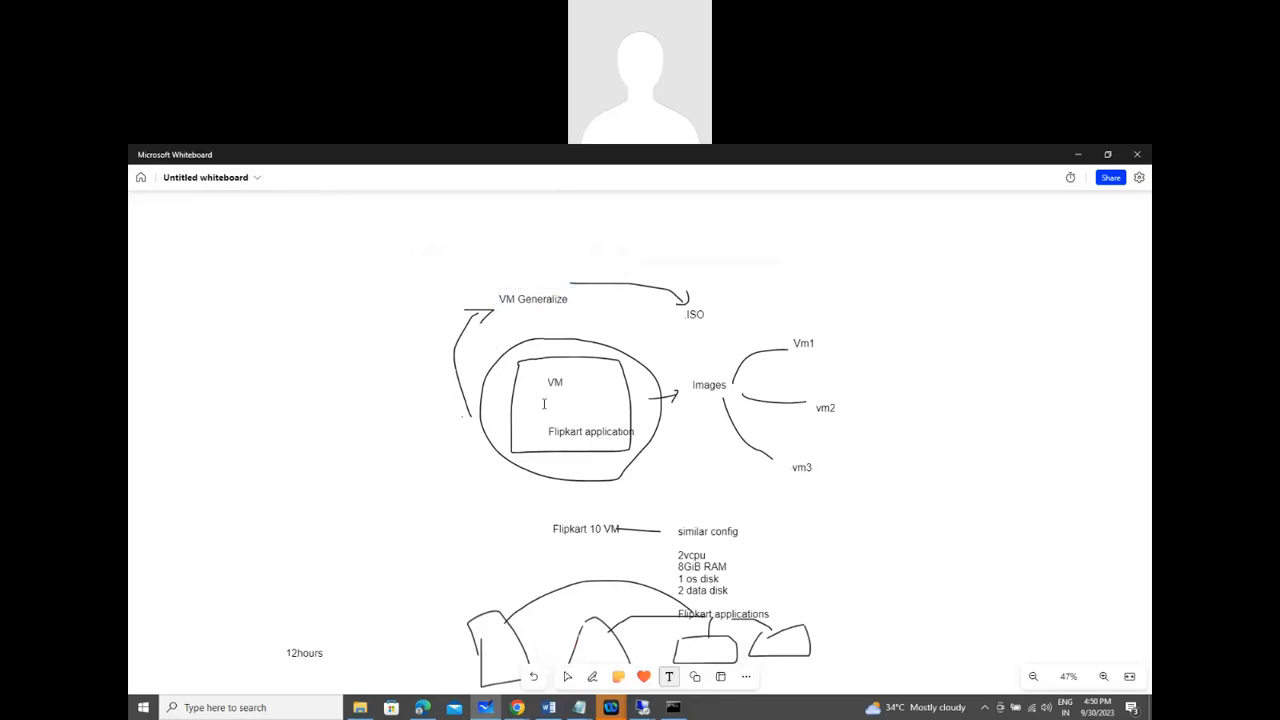
click(533, 398)
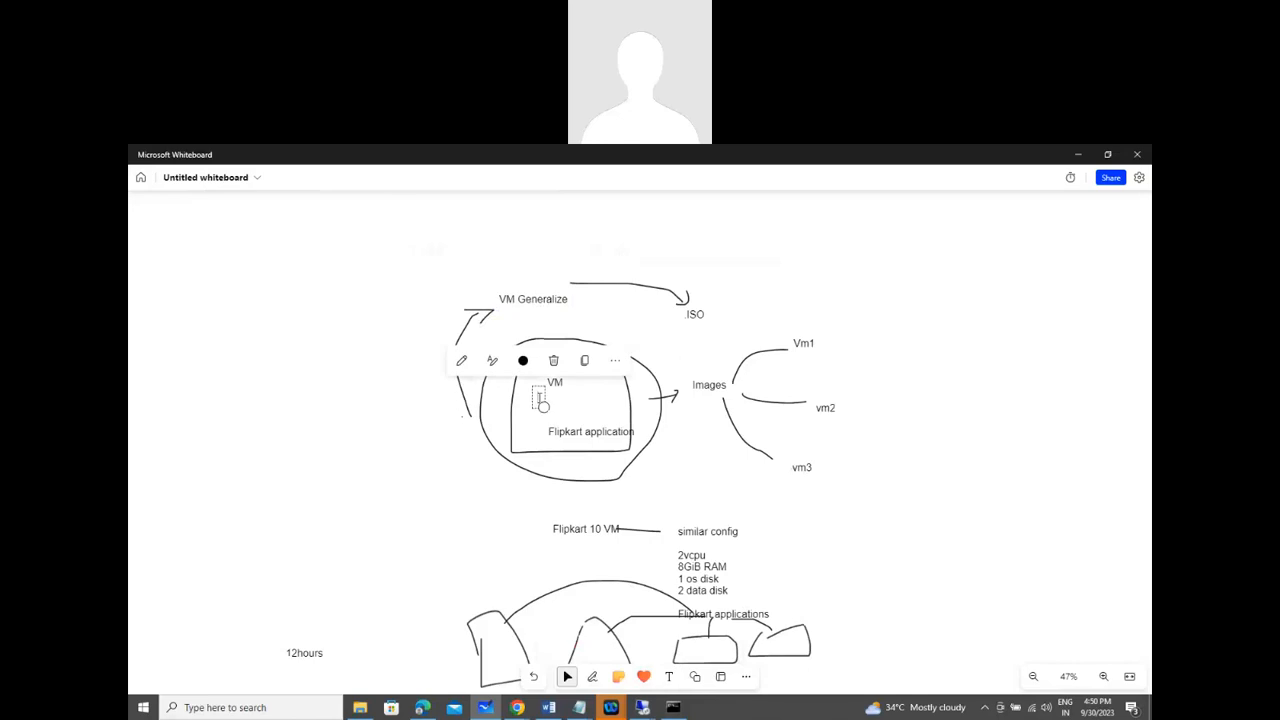
text(Azure LC)
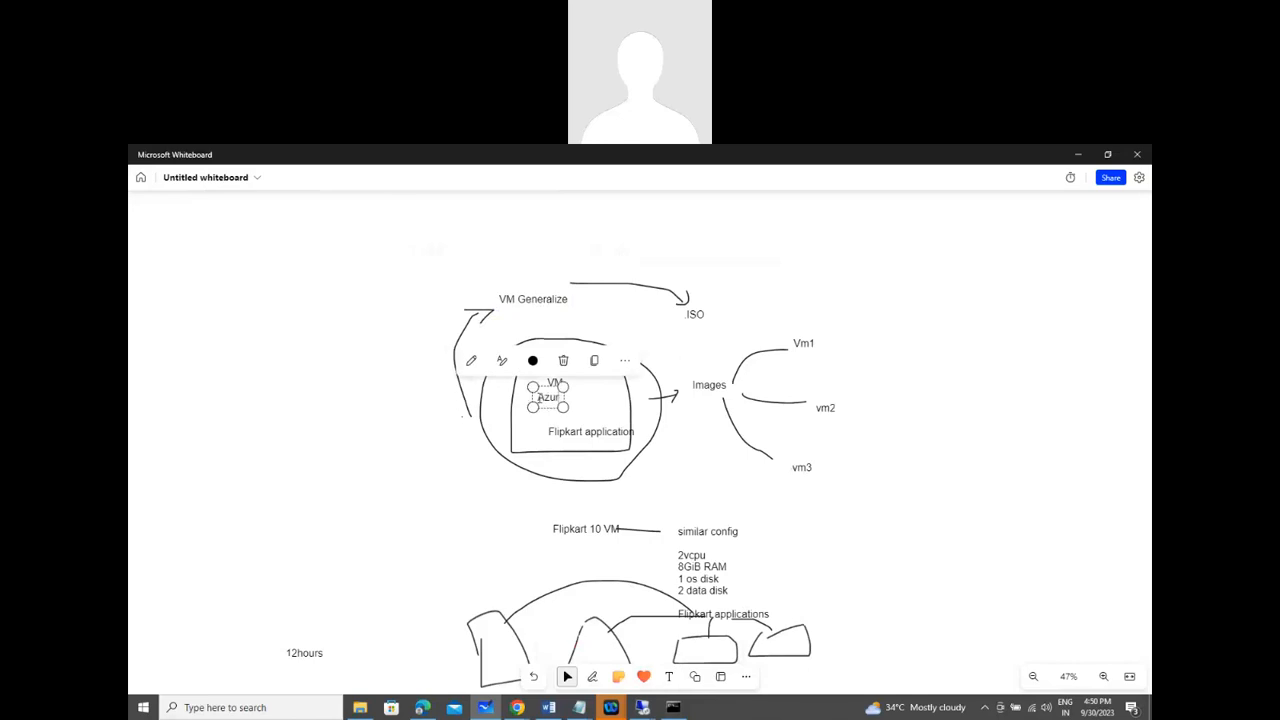
key(BackSpace)
key(BackSpace)
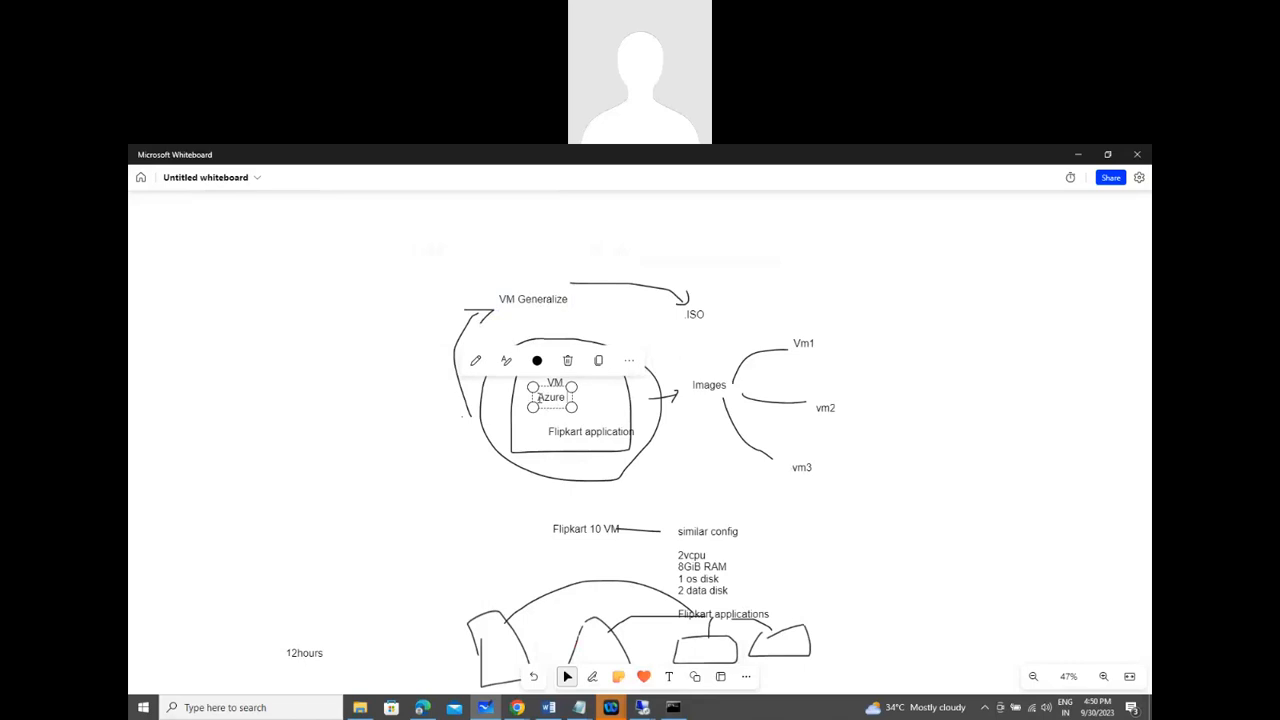
text(AZ)
key(BackSpace)
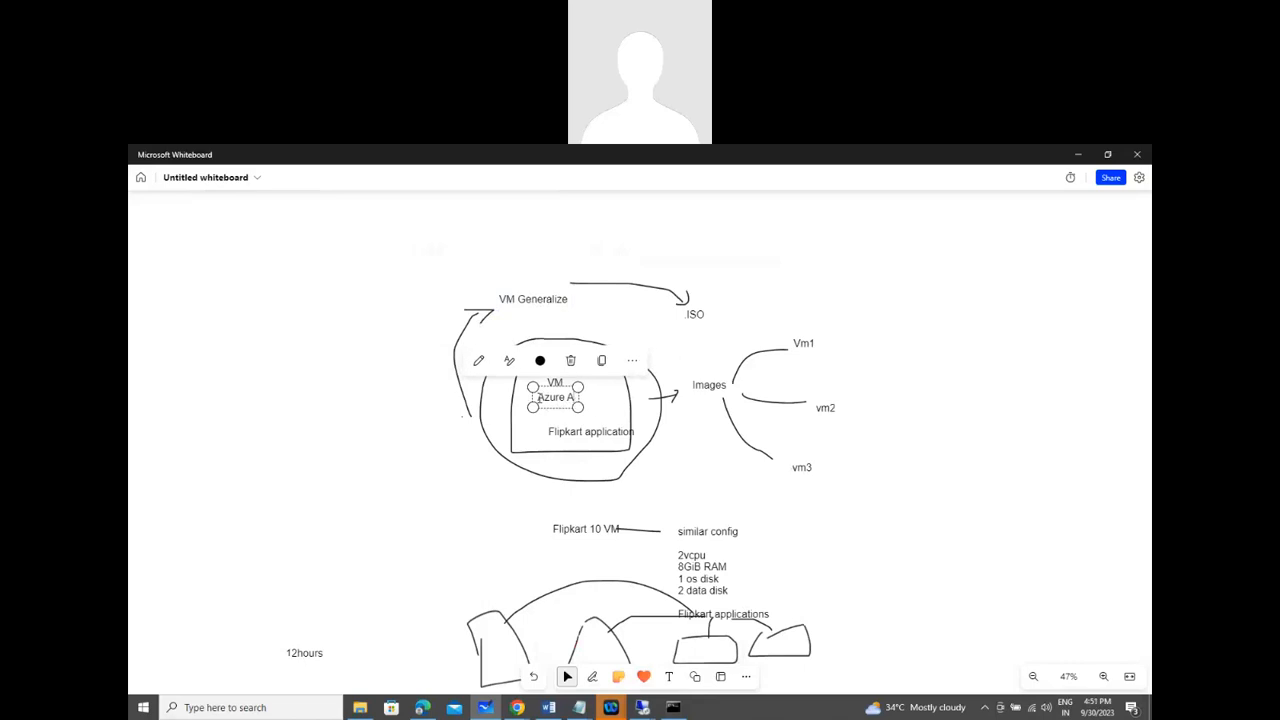
key(BackSpace)
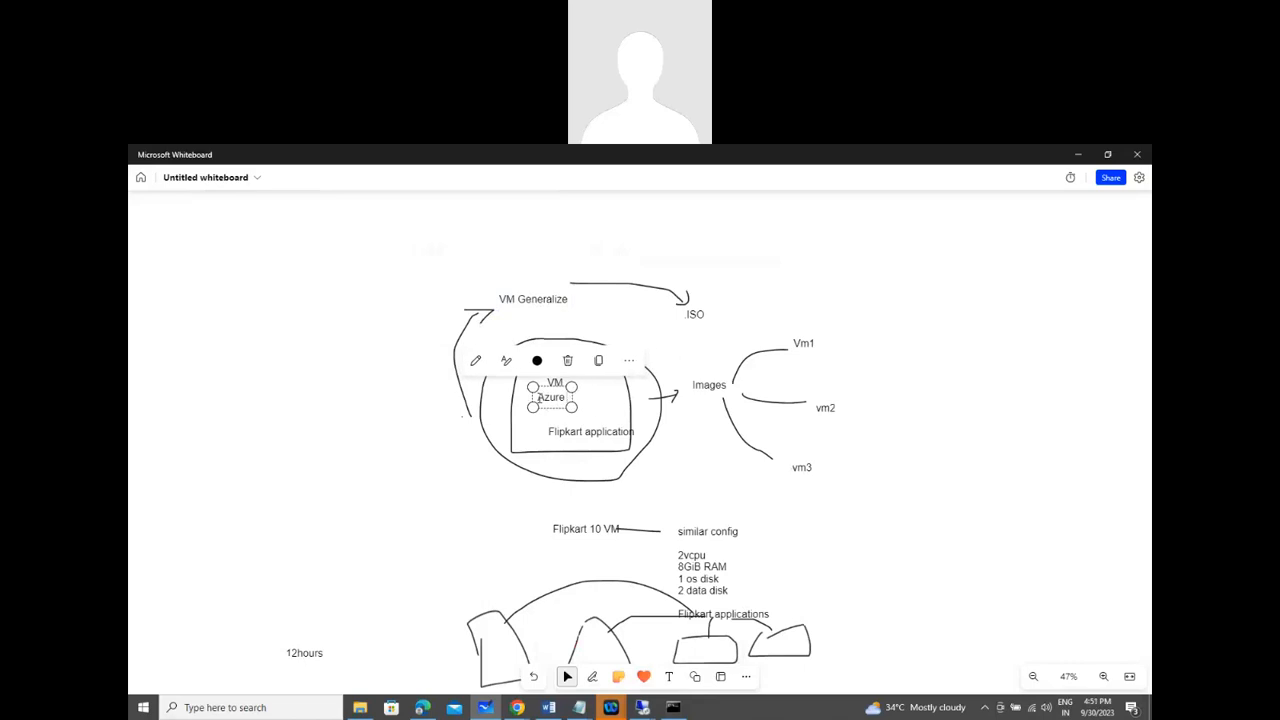
text(CLi)
click(467, 460)
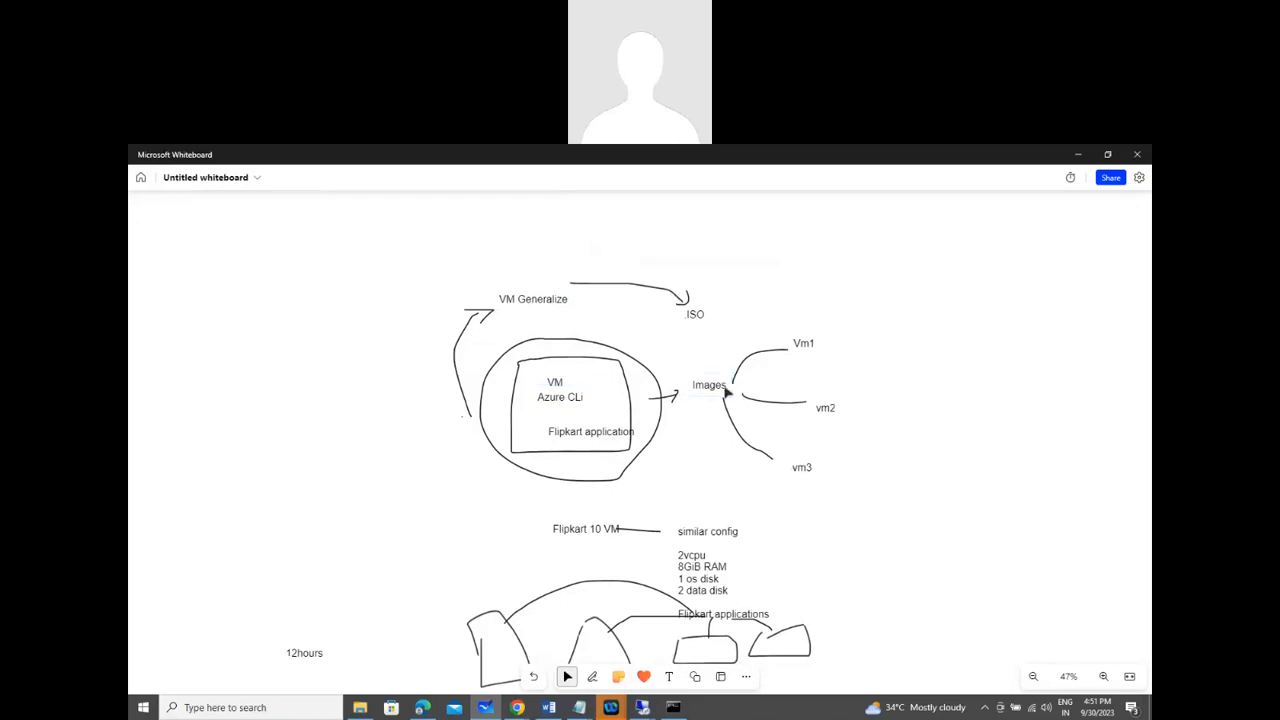
Add an 'Azure CLI' text label beside Vm1
click(669, 676)
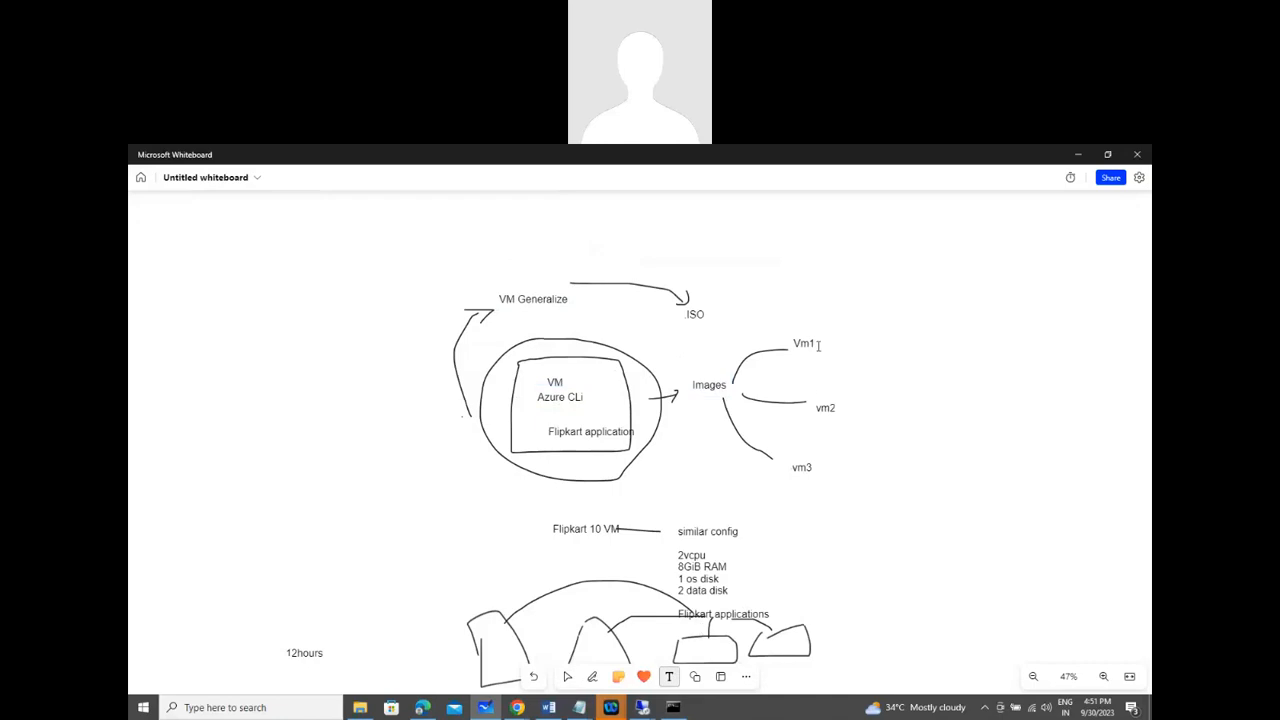
click(818, 342)
text(Azure Cli)
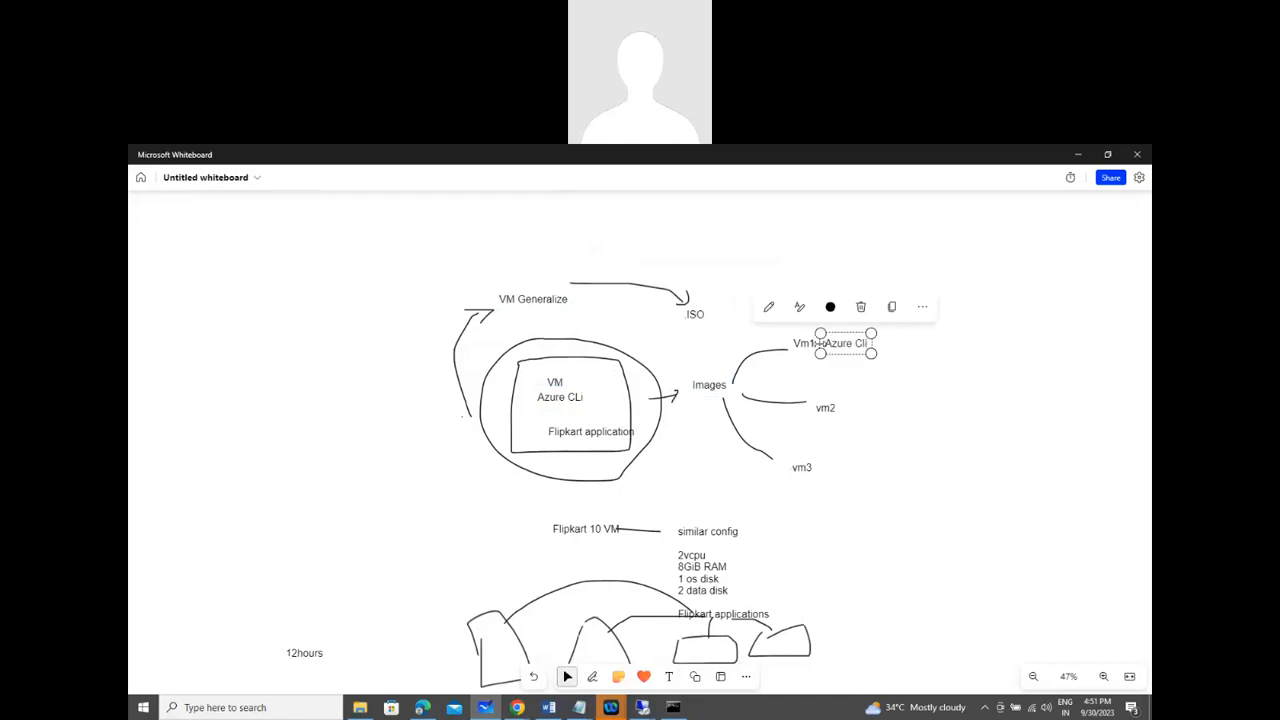
key(BackSpace)
text(I)
Add a second 'Azure CLI' label beside vm2
right_click(864, 410)
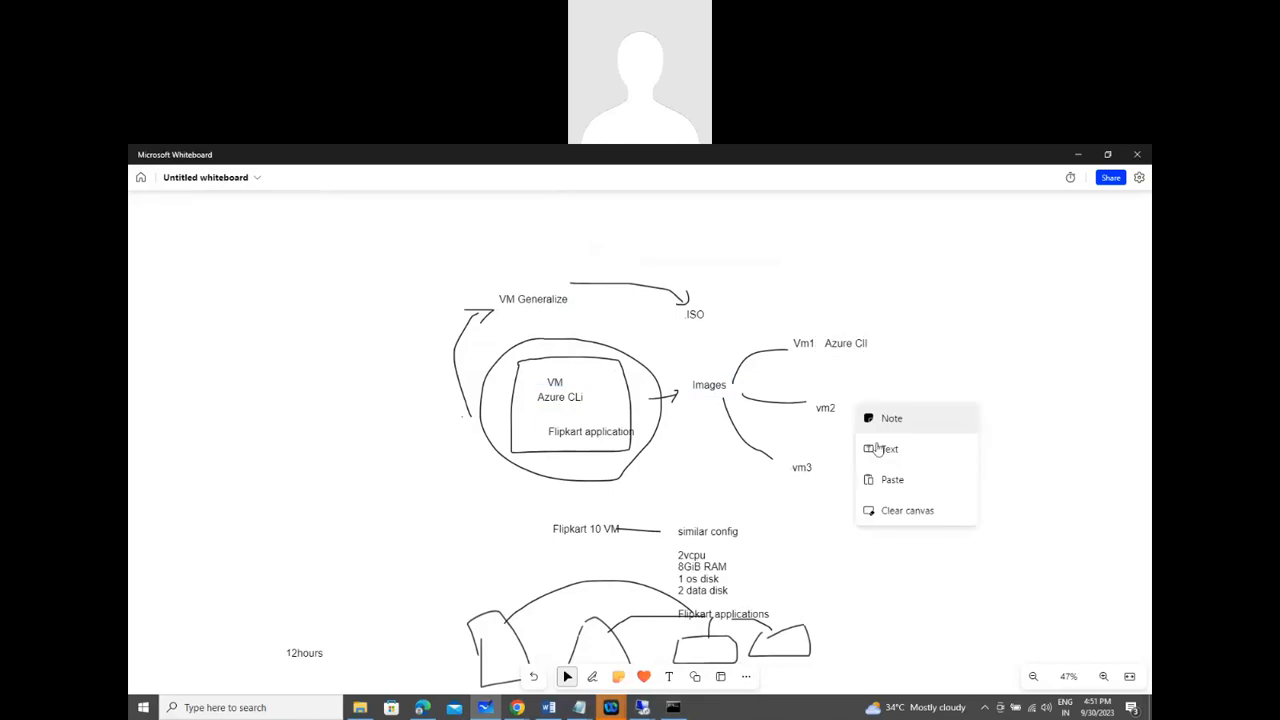
click(883, 445)
text(Azure)
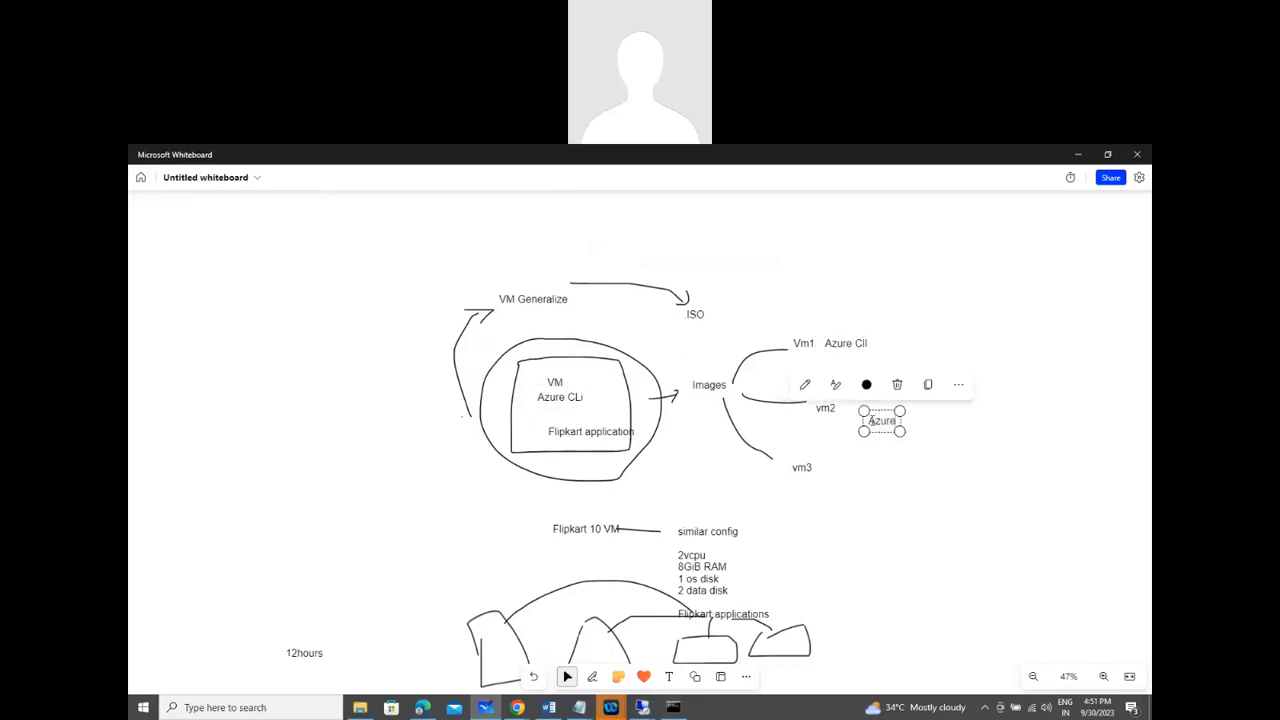
text( CLI)
click(912, 470)
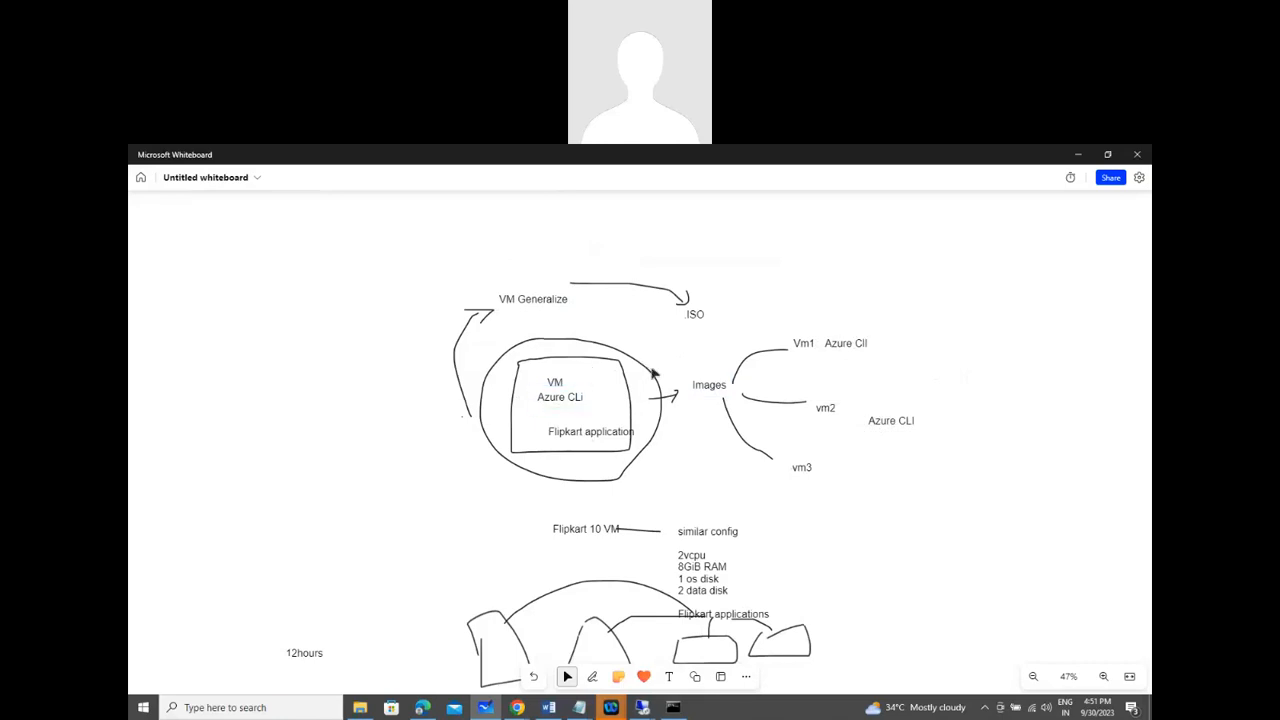
Select the VM circle and rectangle strokes, then the VM Generalize text
click(651, 373)
click(621, 371)
click(561, 362)
click(561, 362)
click(530, 376)
click(566, 301)
Zoom and pan the board left to reveal empty space beside the diagram
scroll(703, 316, down, 2)
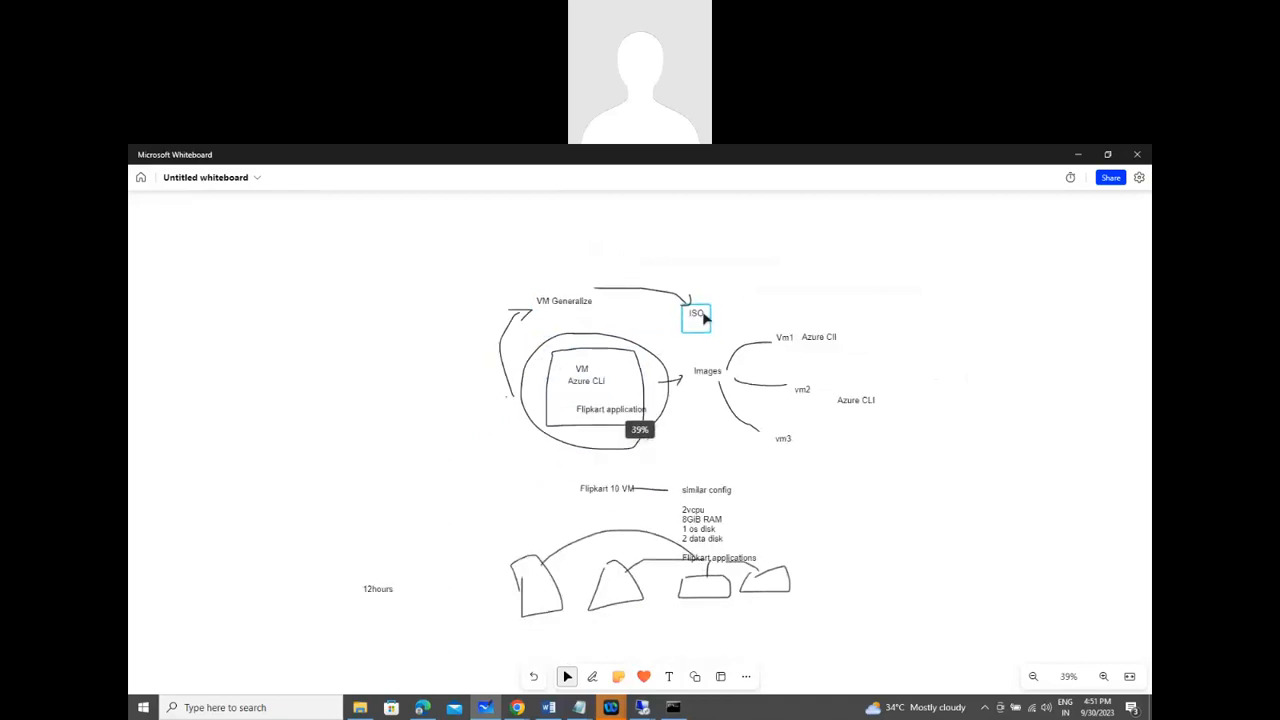
scroll(703, 316, up, 1)
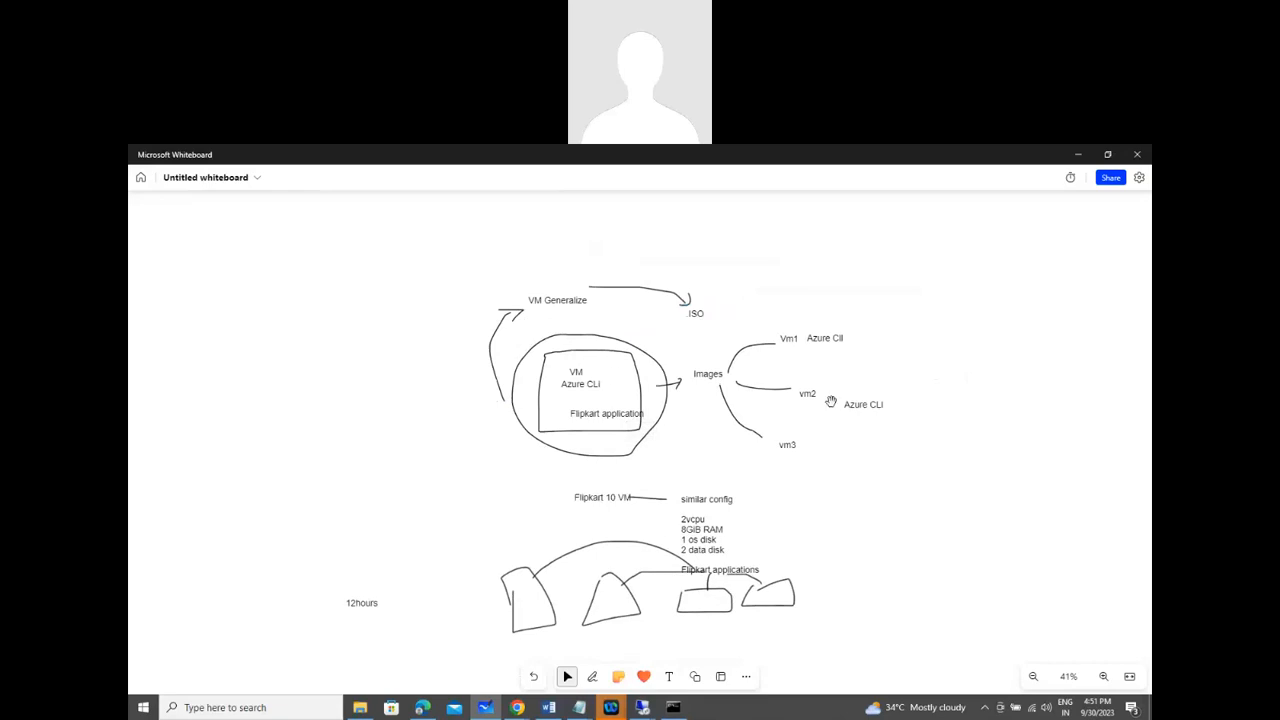
scroll(831, 401, up, 1)
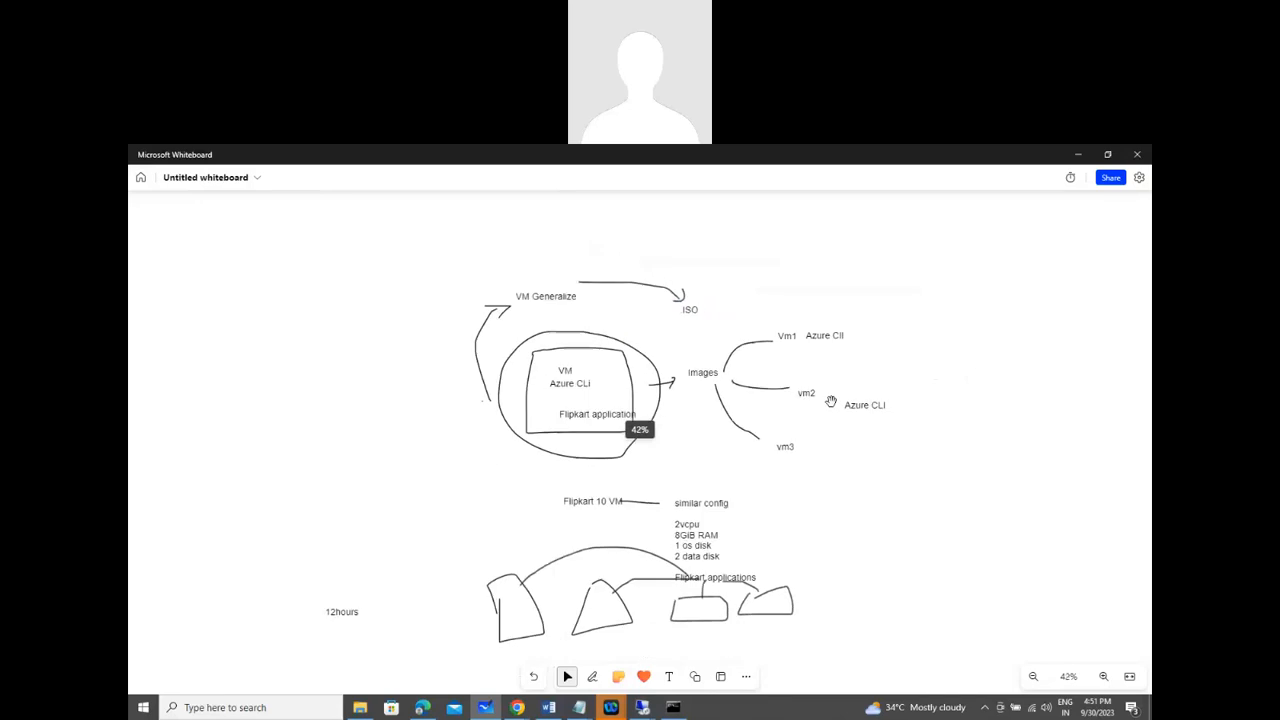
scroll(831, 401, down, 2)
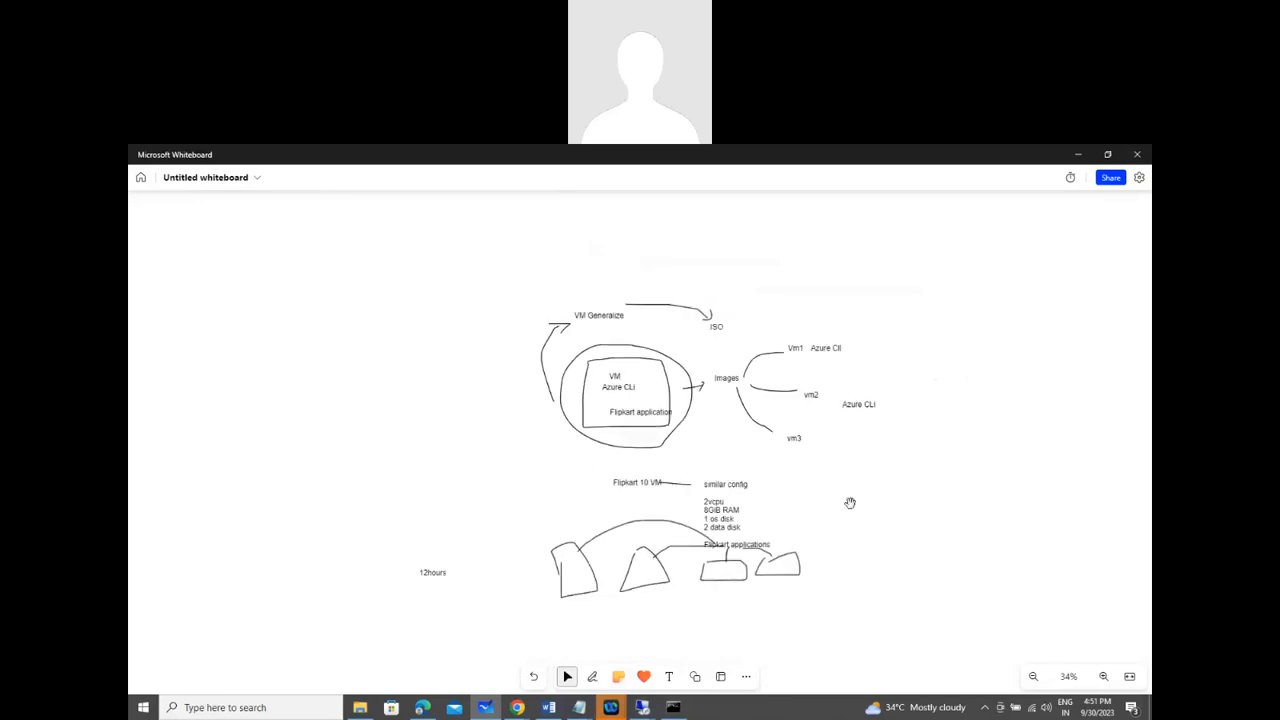
mouse_move(812, 429)
mouse_down()
mouse_move(803, 409)
mouse_move(718, 400)
mouse_up()
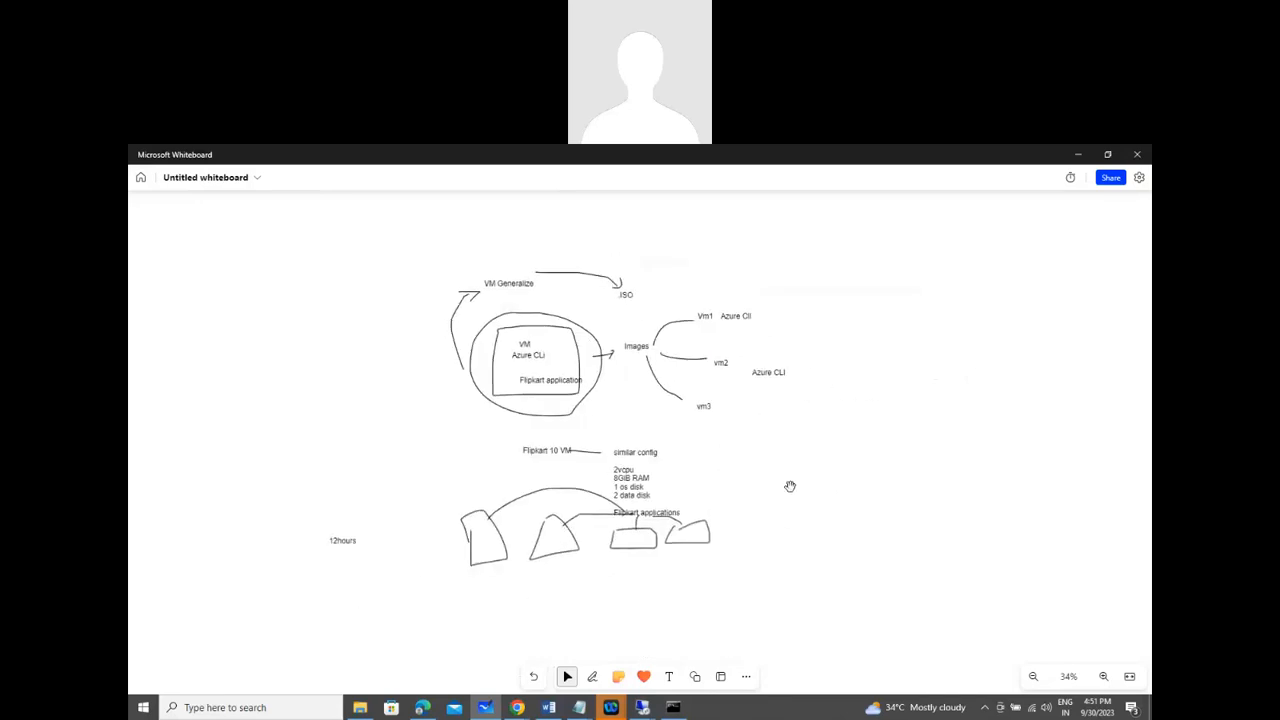
scroll(790, 486, up, 1)
scroll(790, 486, down, 1)
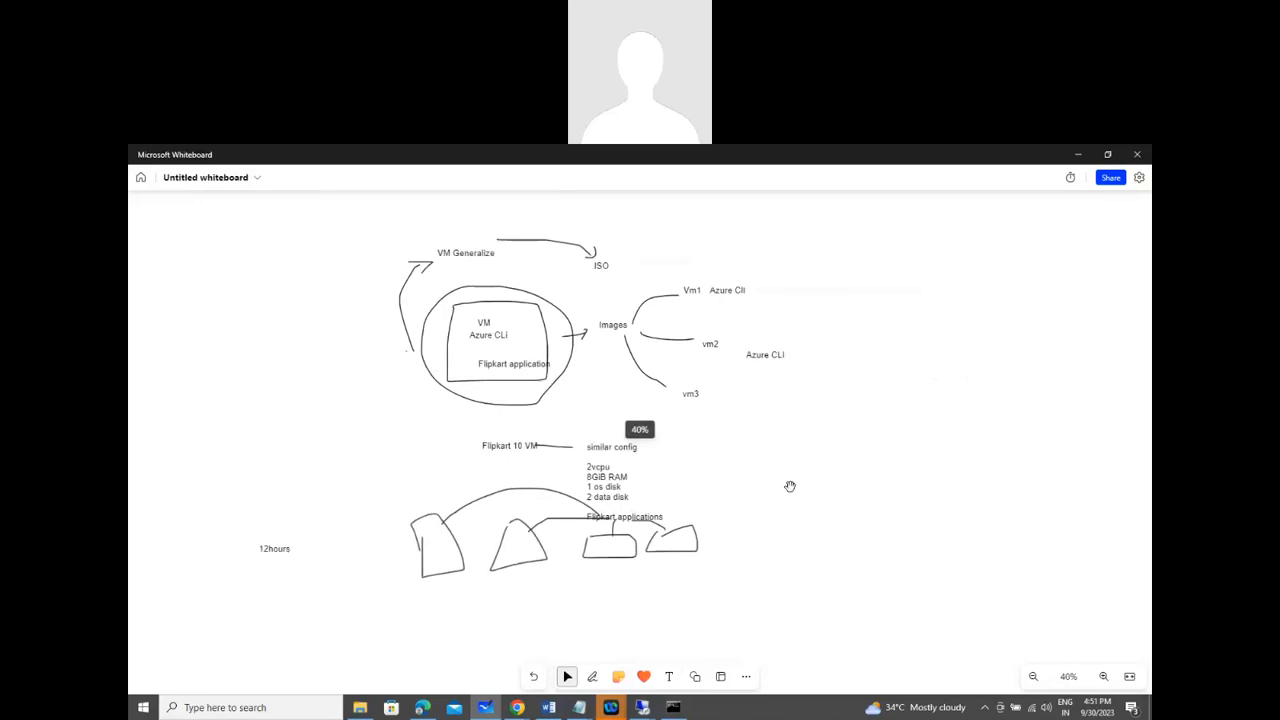
scroll(788, 486, up, 1)
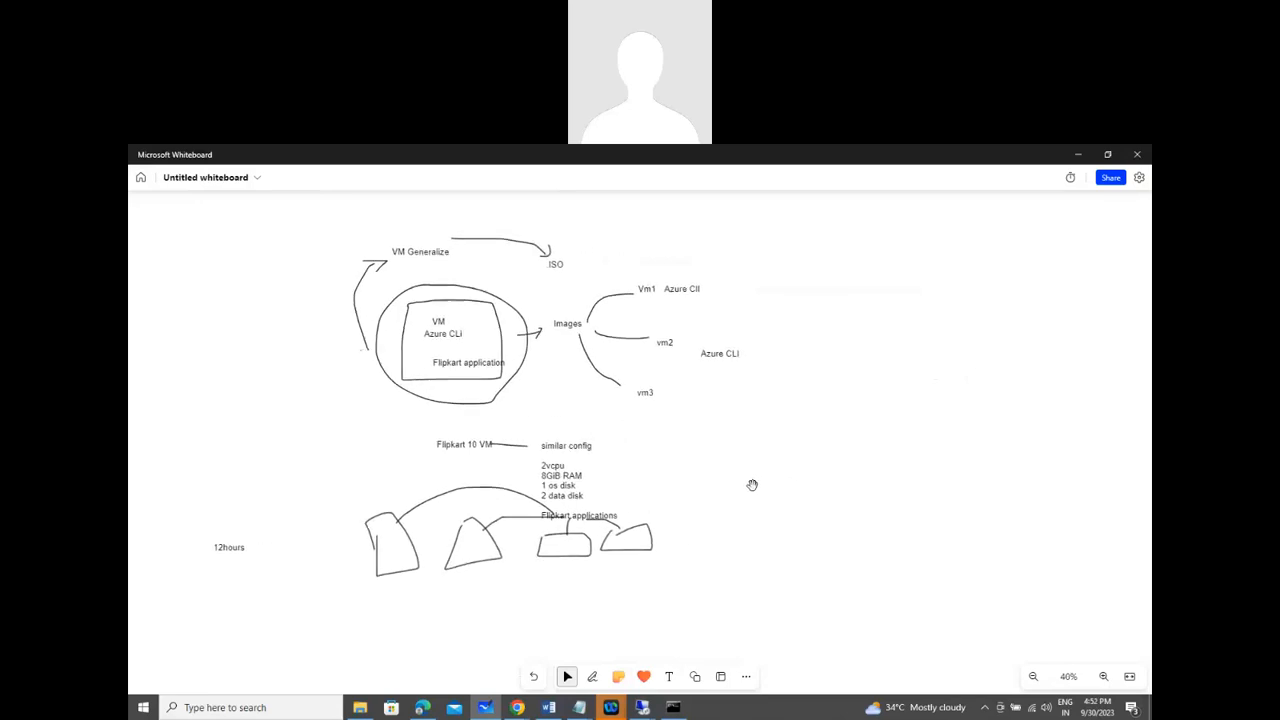
drag(752, 485, 538, 479)
drag(800, 474, 518, 462)
Sketch a box in the empty space and label it 'VM'
click(592, 676)
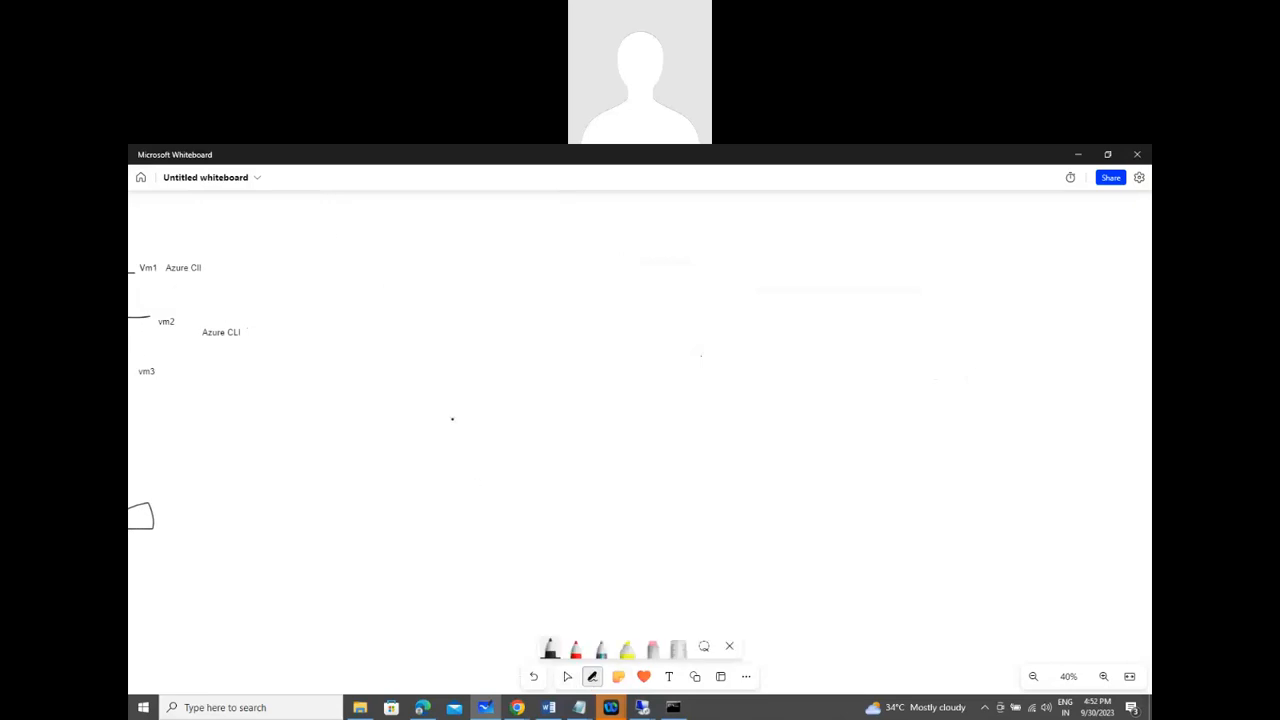
mouse_move(453, 408)
mouse_down()
mouse_move(447, 522)
mouse_move(613, 513)
mouse_move(616, 396)
mouse_move(463, 391)
mouse_up()
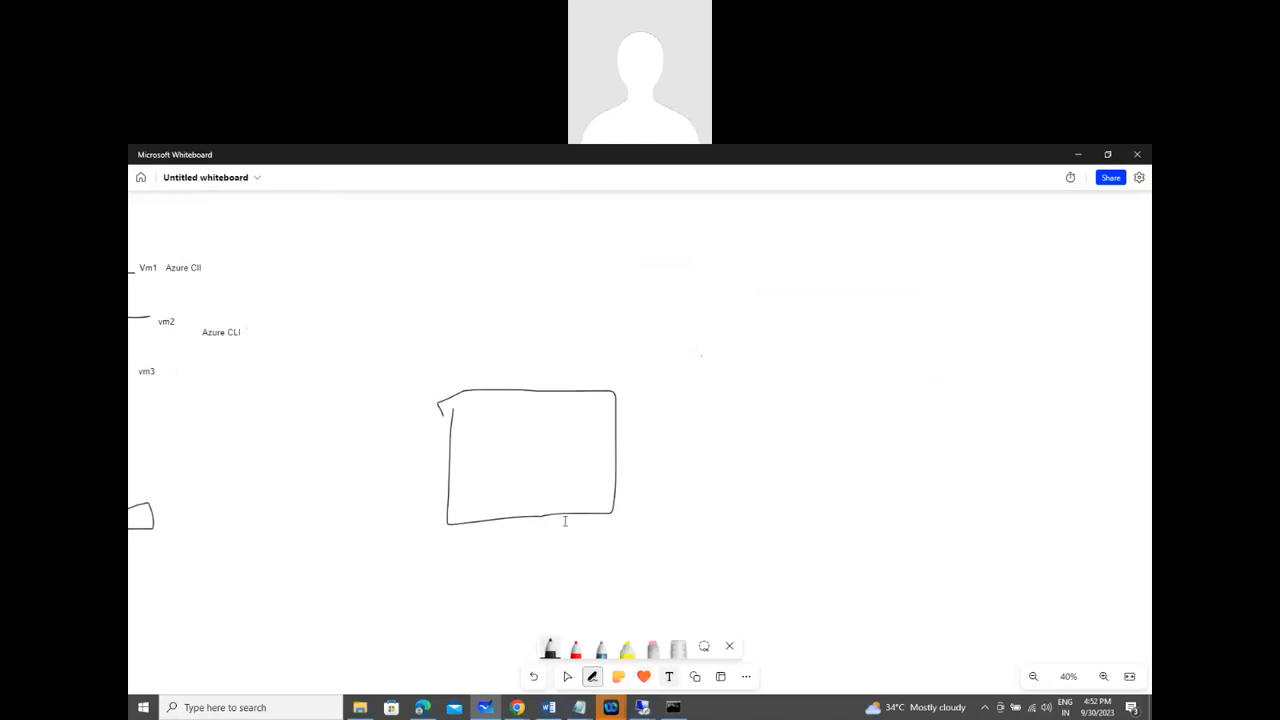
click(669, 676)
click(504, 420)
text(VM)
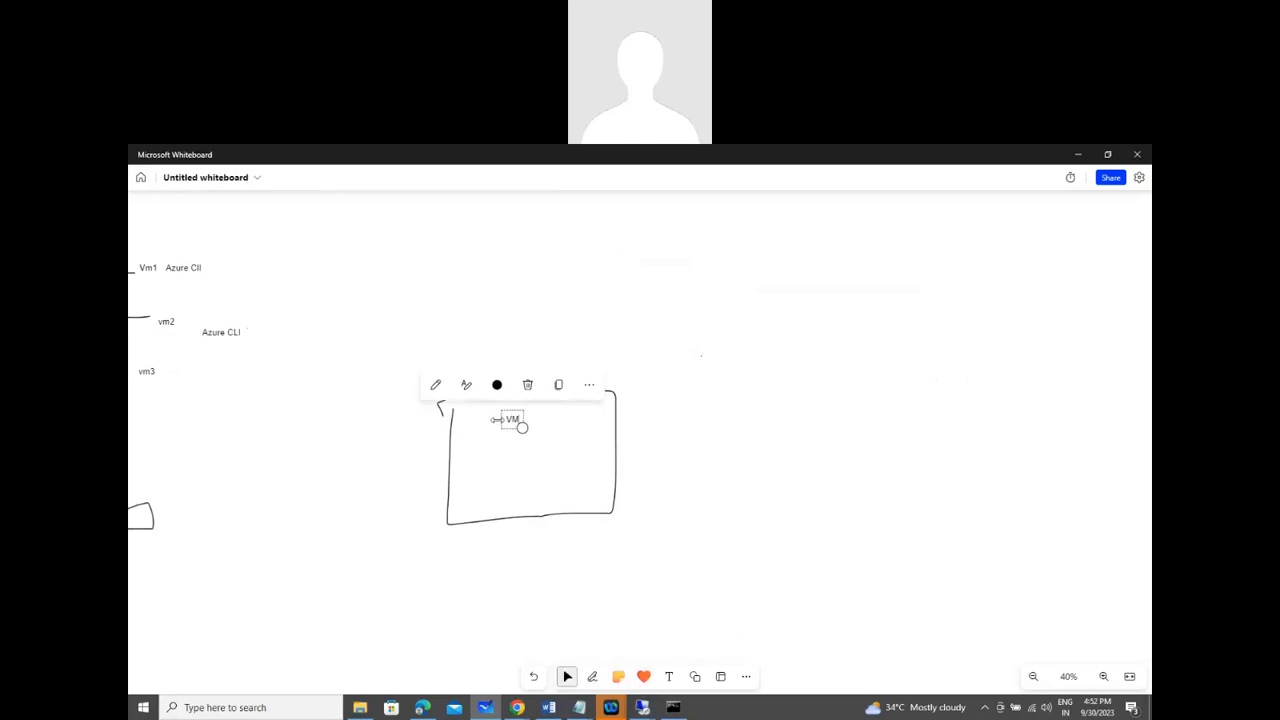
key(Escape)
click(489, 471)
Add an 'Azure Test Vm' label centred below VM inside the box
right_click(468, 465)
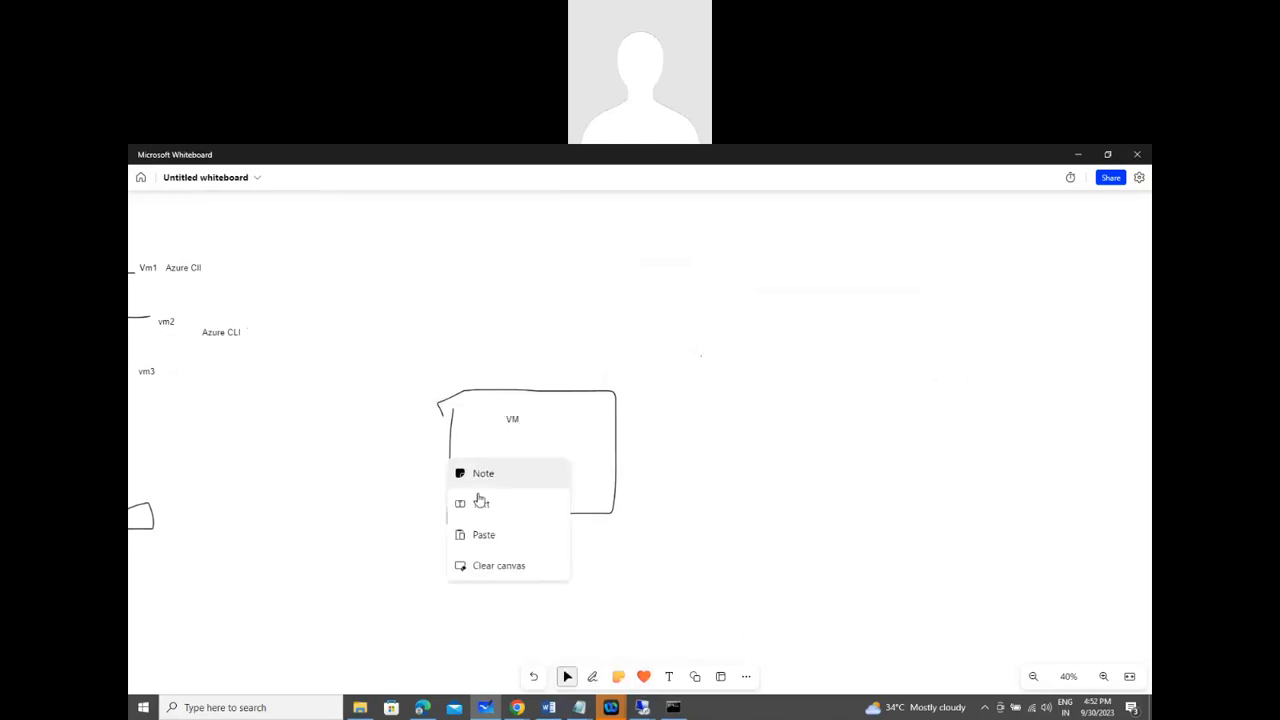
click(480, 503)
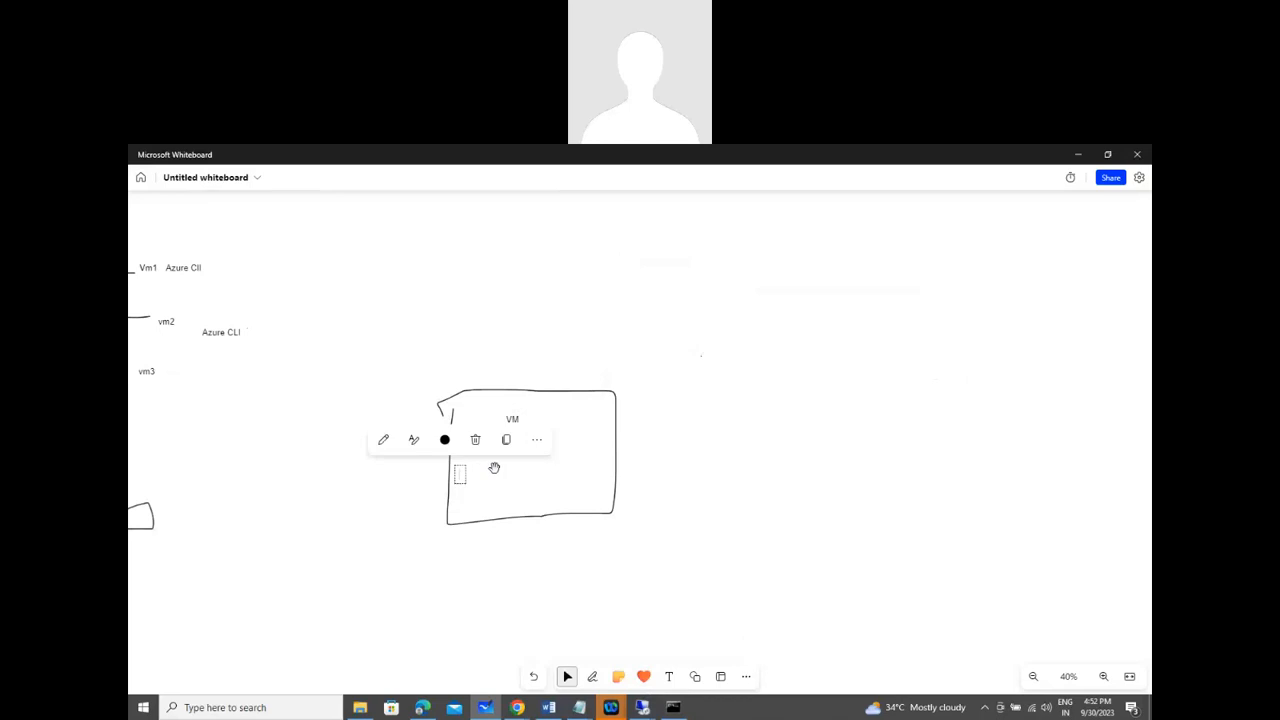
text(Azure)
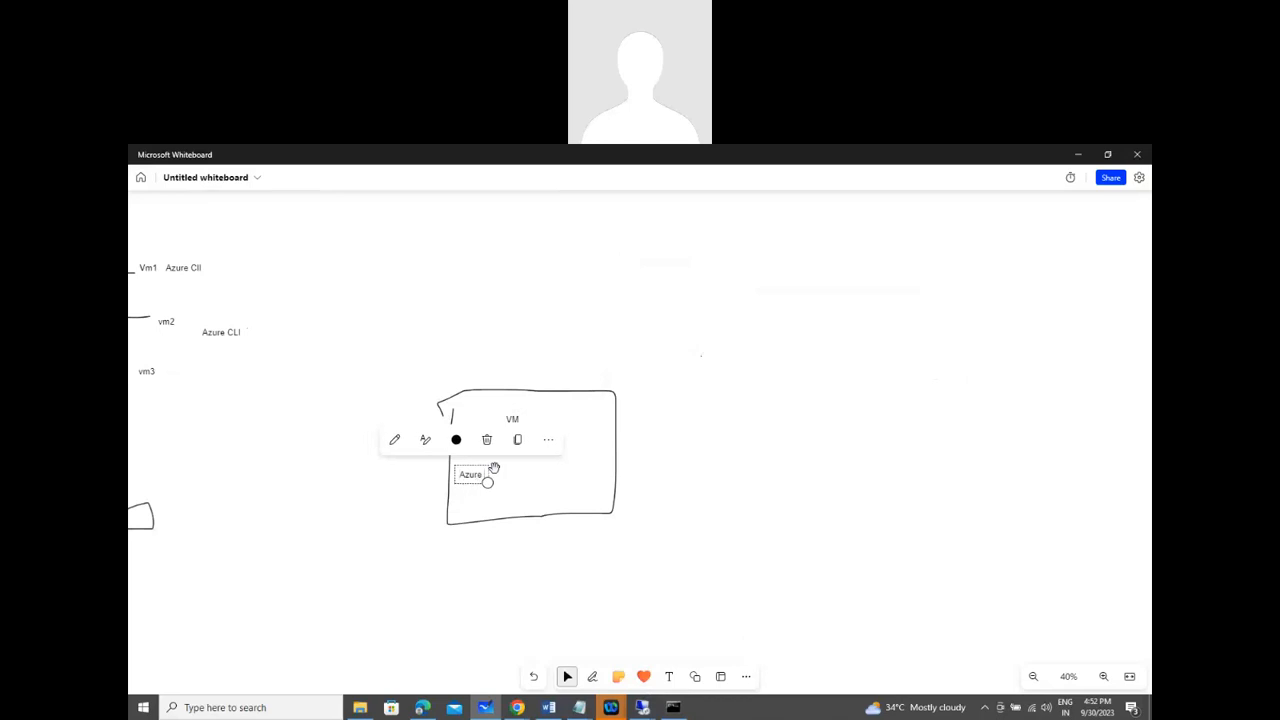
text( Dev VM)
key(BackSpace)
key(BackSpace)
key(BackSpace)
key(BackSpace)
key(BackSpace)
key(BackSpace)
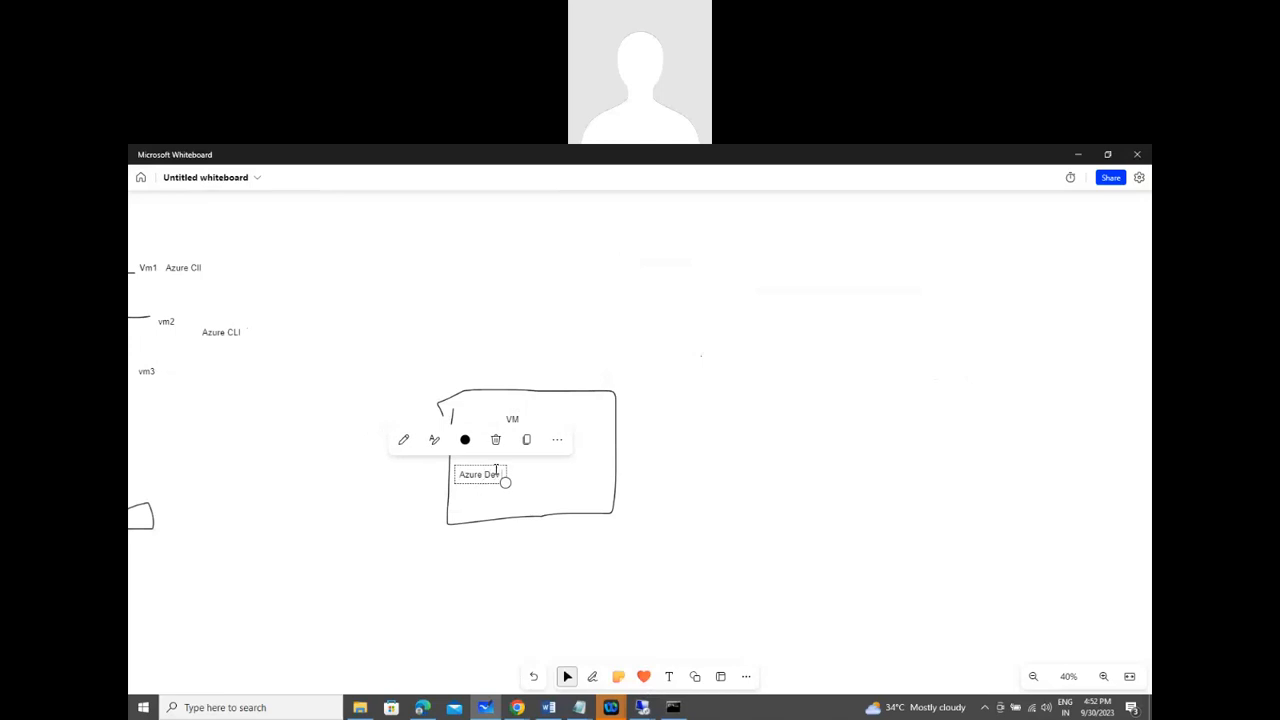
text(Test Vm)
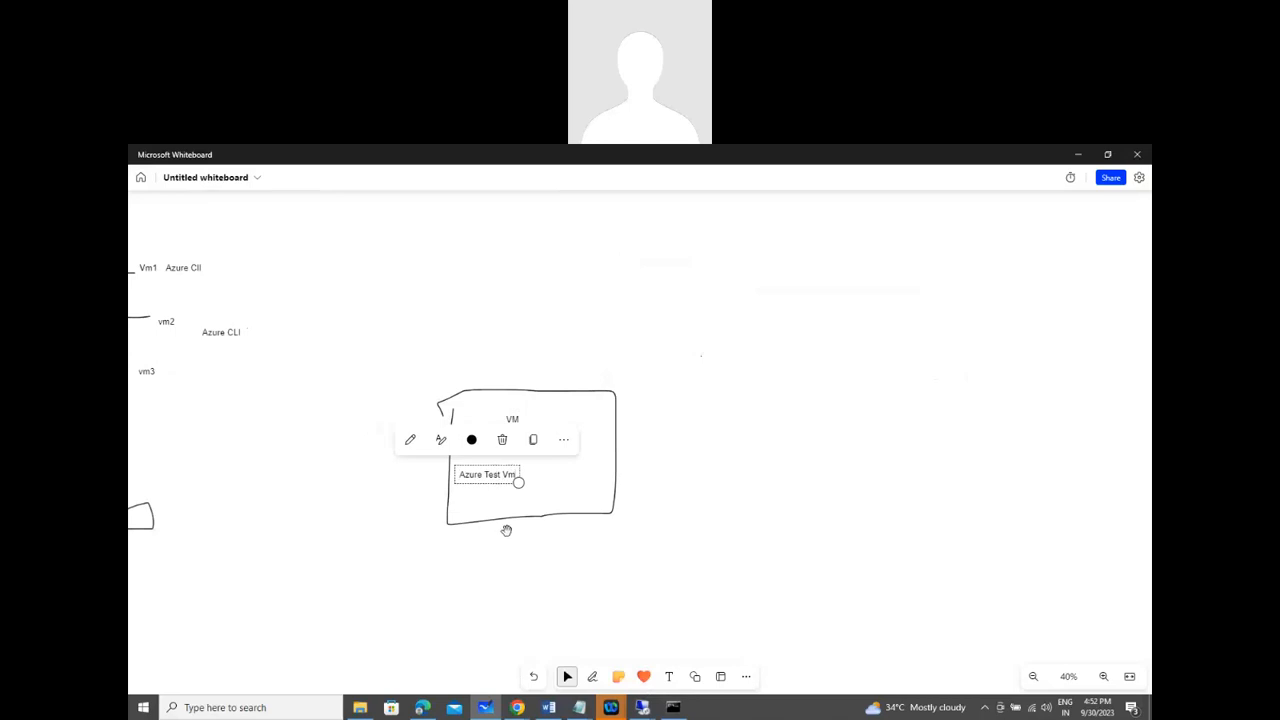
click(508, 510)
click(507, 482)
drag(515, 474, 532, 462)
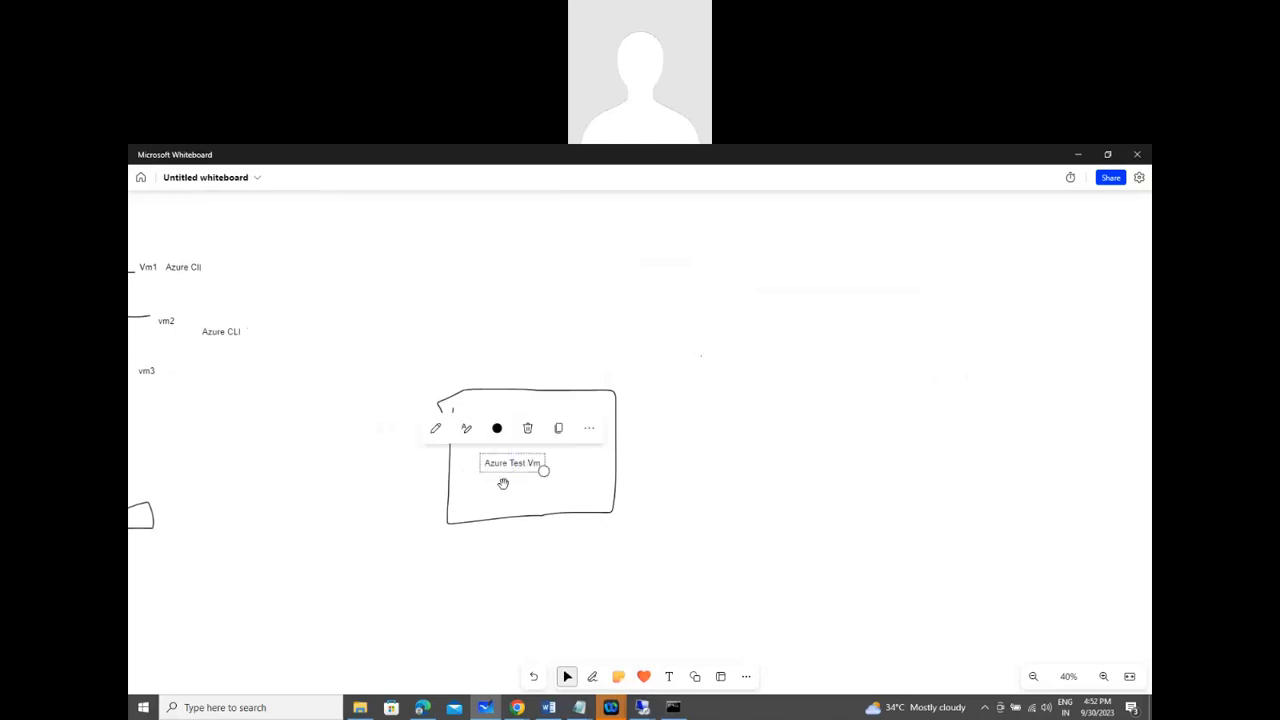
click(505, 484)
Add a 'Facebook' label under Azure Test Vm
click(671, 677)
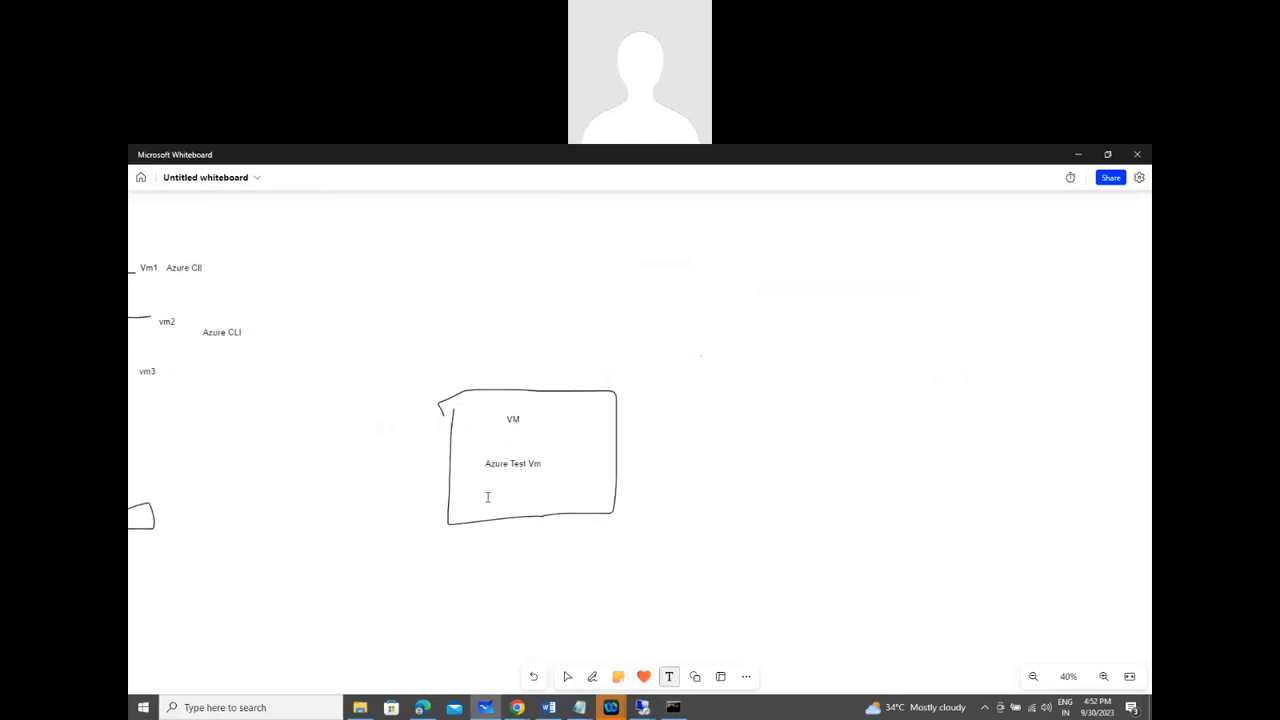
click(488, 497)
text(Face)
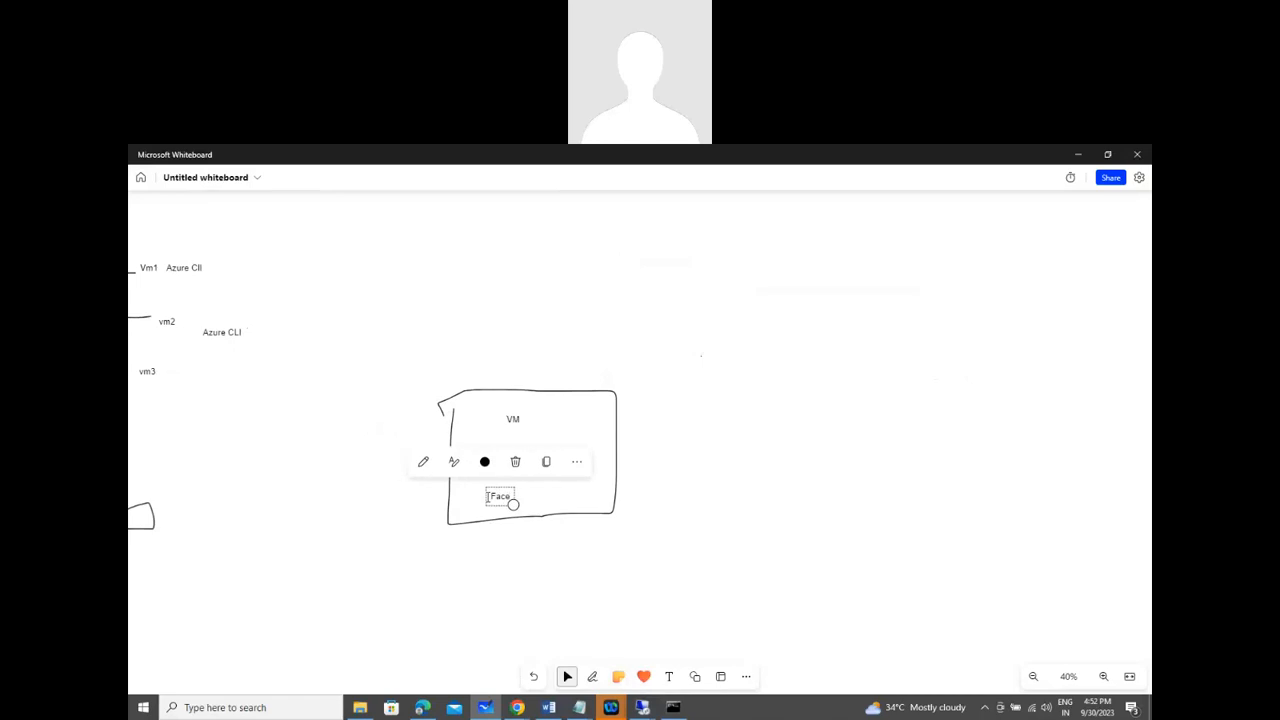
text(book)
scroll(447, 520, up, 1)
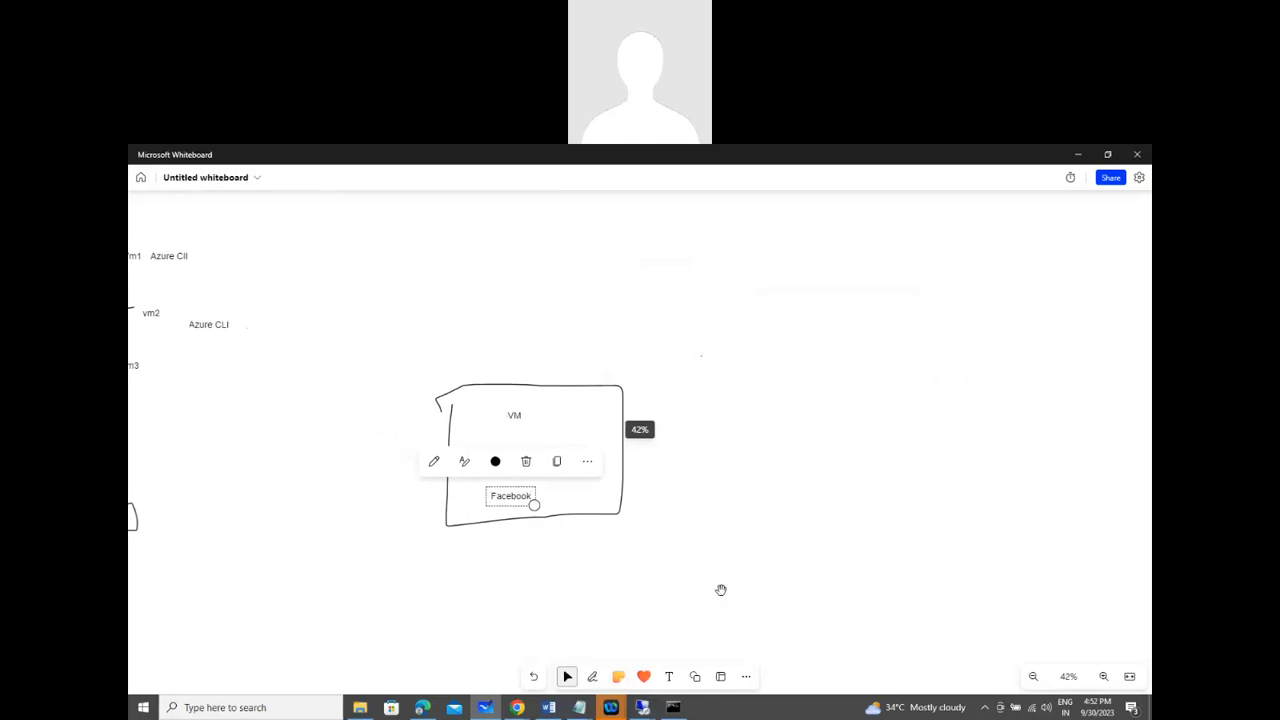
click(700, 562)
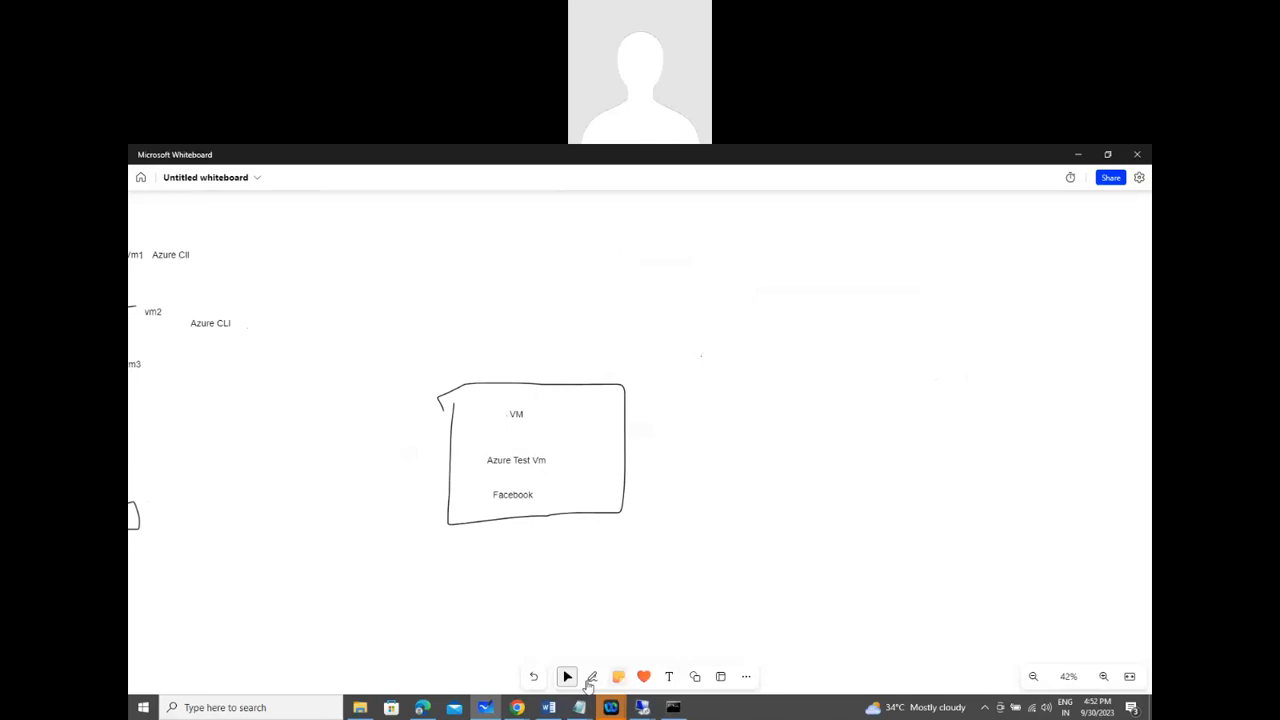
click(592, 677)
Draw a line from the box to a circled 'IMages' label
drag(609, 445, 728, 445)
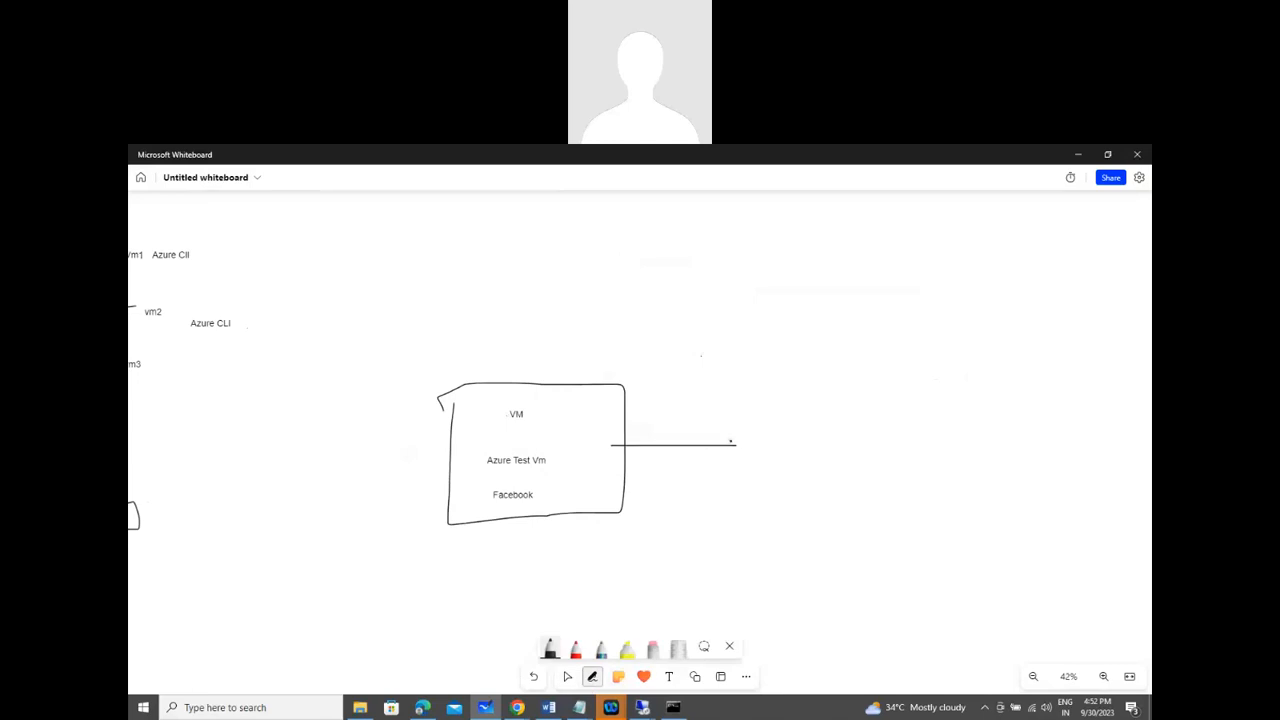
click(669, 677)
click(740, 440)
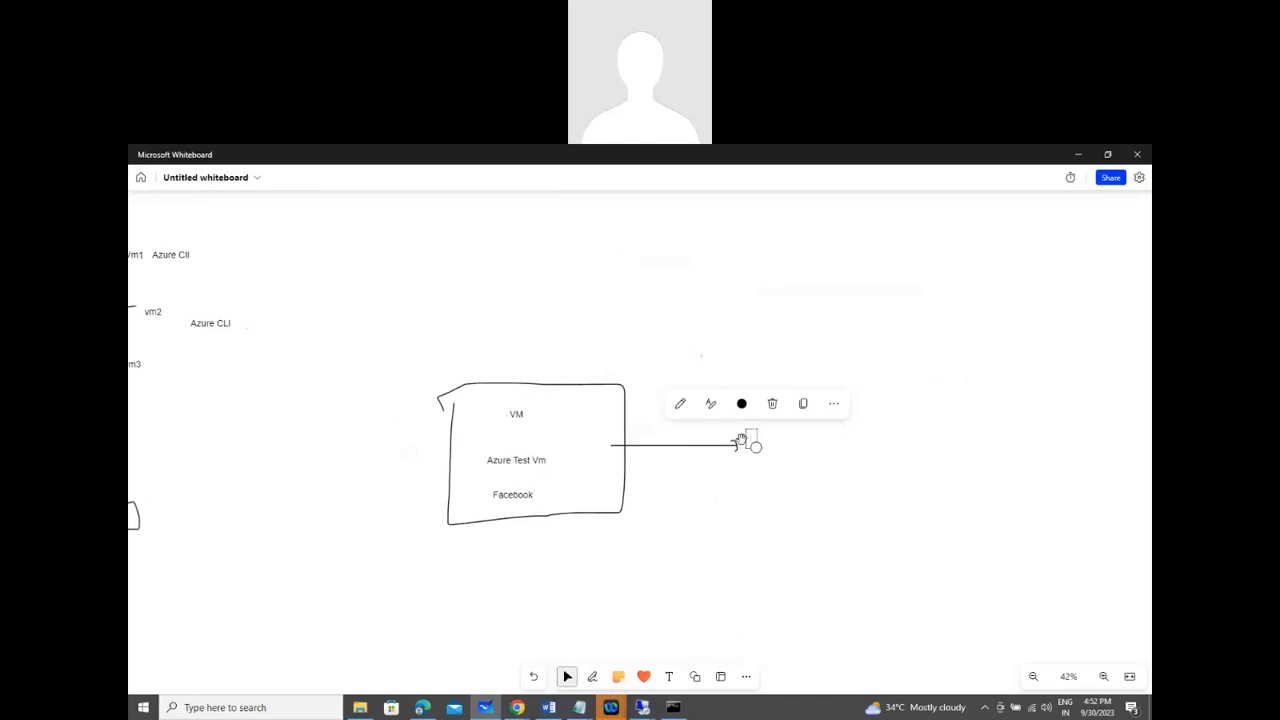
text(IMages)
click(725, 501)
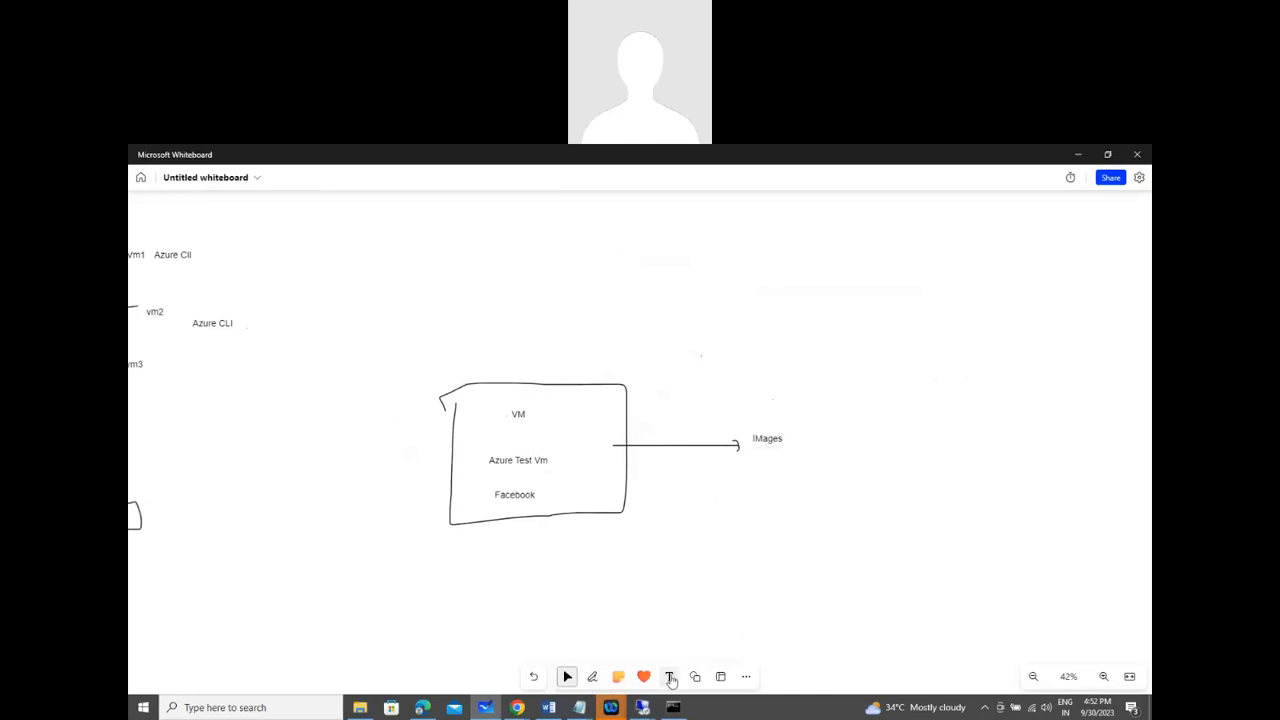
click(592, 677)
mouse_move(754, 384)
mouse_down()
mouse_move(719, 457)
mouse_move(810, 406)
mouse_move(734, 392)
mouse_up()
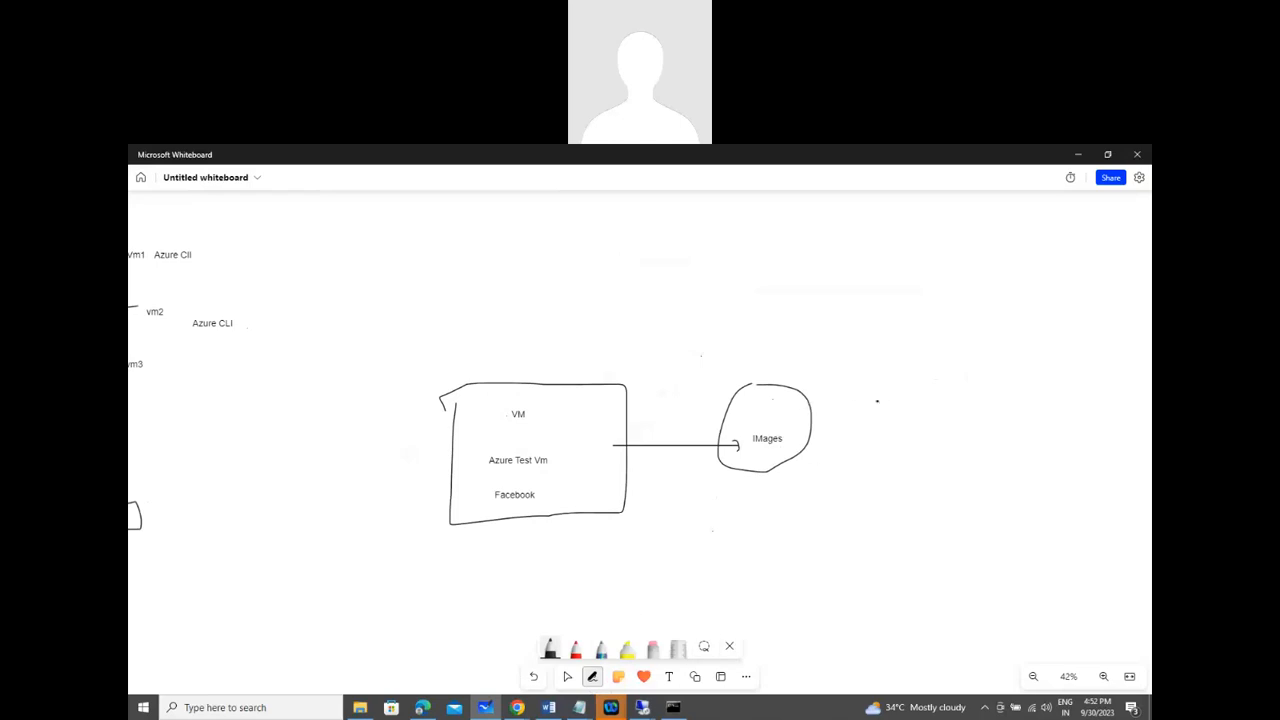
Draw three branch arrows from IMages ending in four ovals
drag(804, 408, 886, 400)
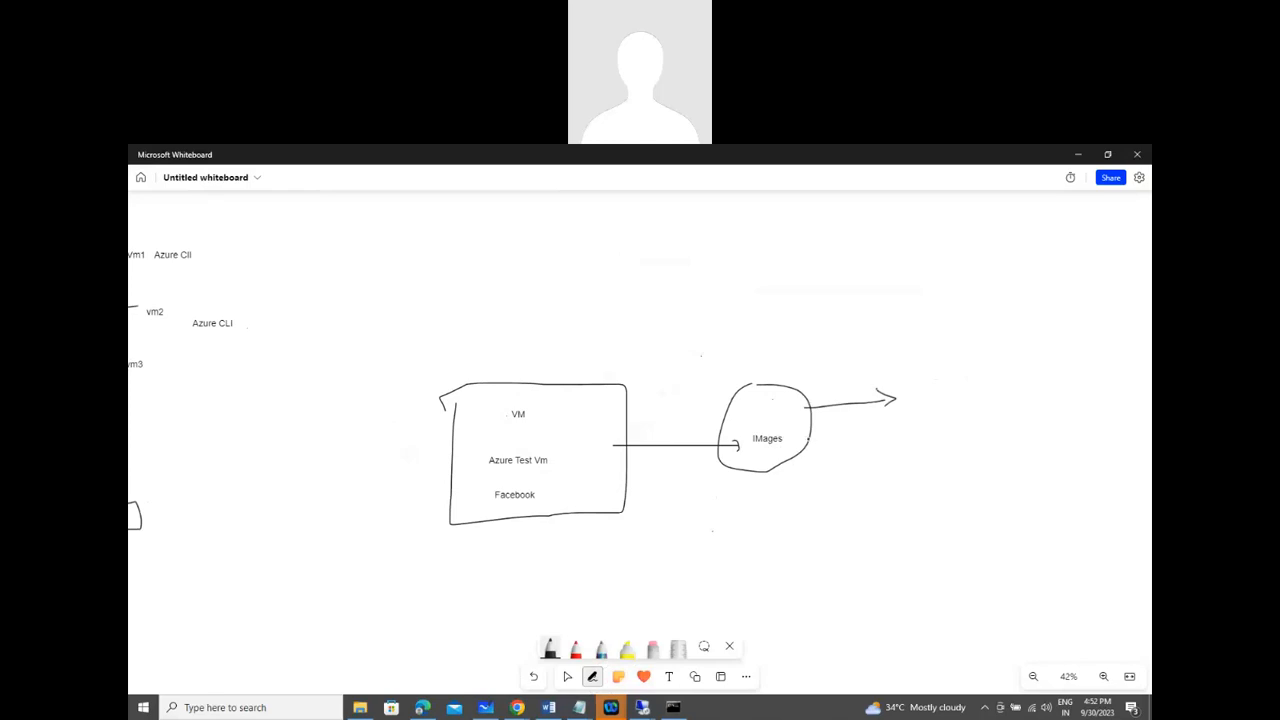
drag(808, 438, 887, 438)
drag(796, 443, 886, 493)
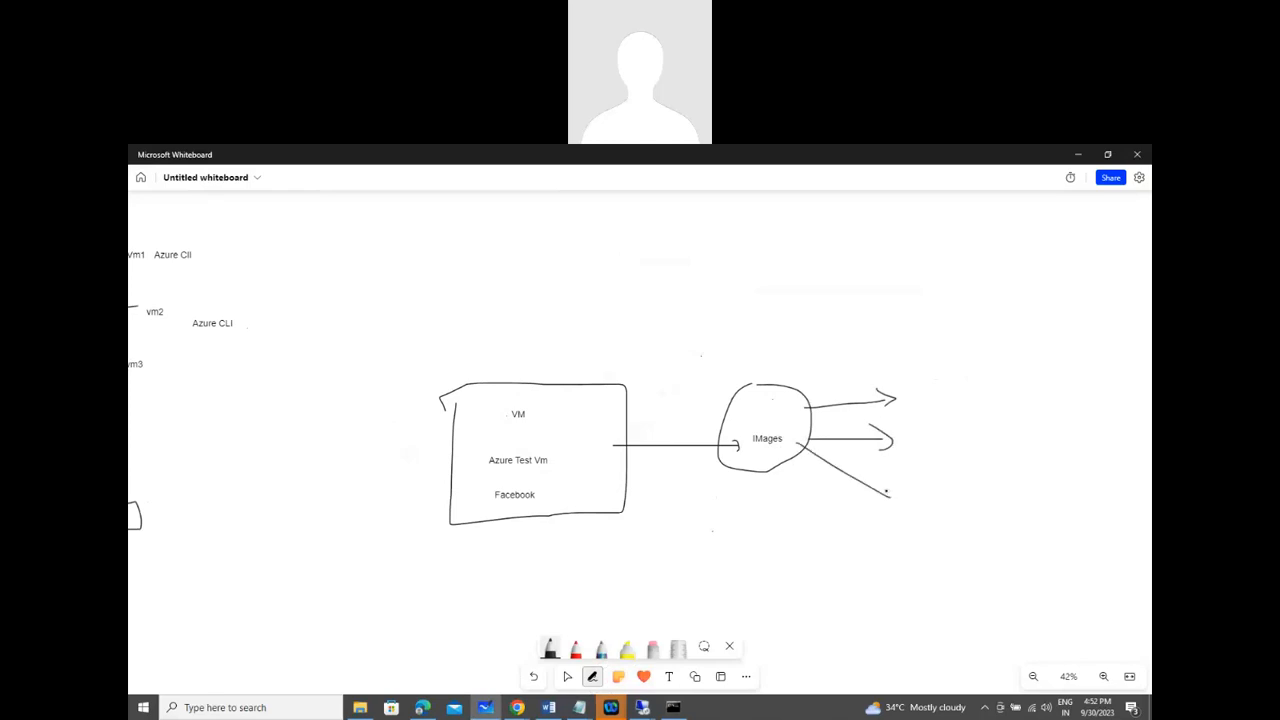
click(669, 676)
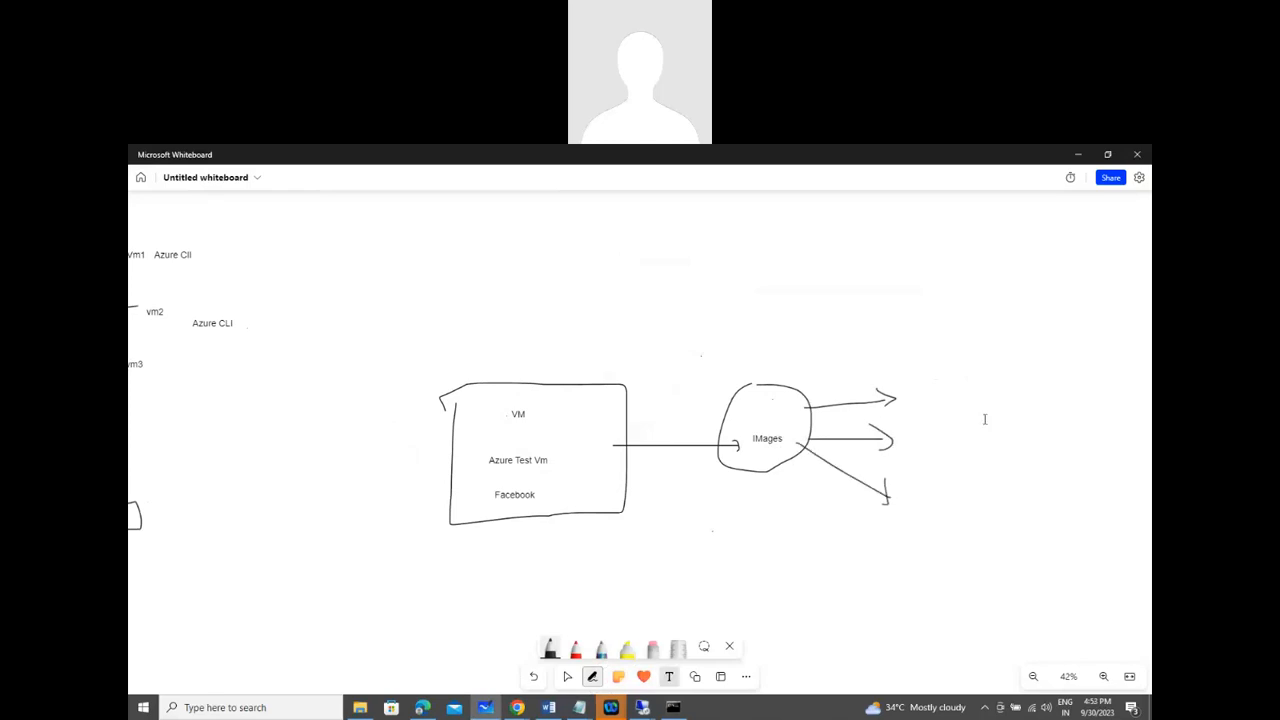
click(905, 390)
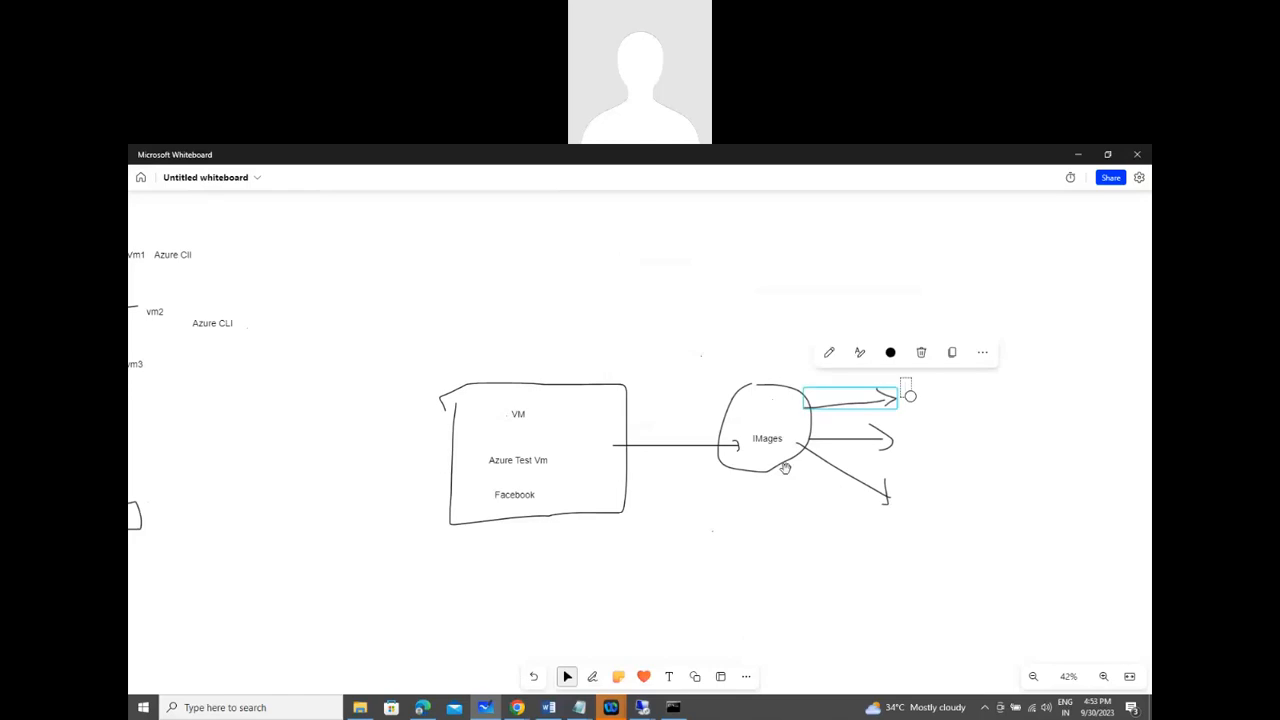
click(780, 566)
click(592, 676)
mouse_move(940, 371)
mouse_down()
mouse_move(888, 386)
mouse_move(965, 400)
mouse_up()
mouse_move(952, 480)
mouse_down()
mouse_move(893, 452)
mouse_move(940, 498)
mouse_up()
mouse_move(840, 553)
mouse_down()
mouse_move(834, 586)
mouse_move(858, 556)
mouse_up()
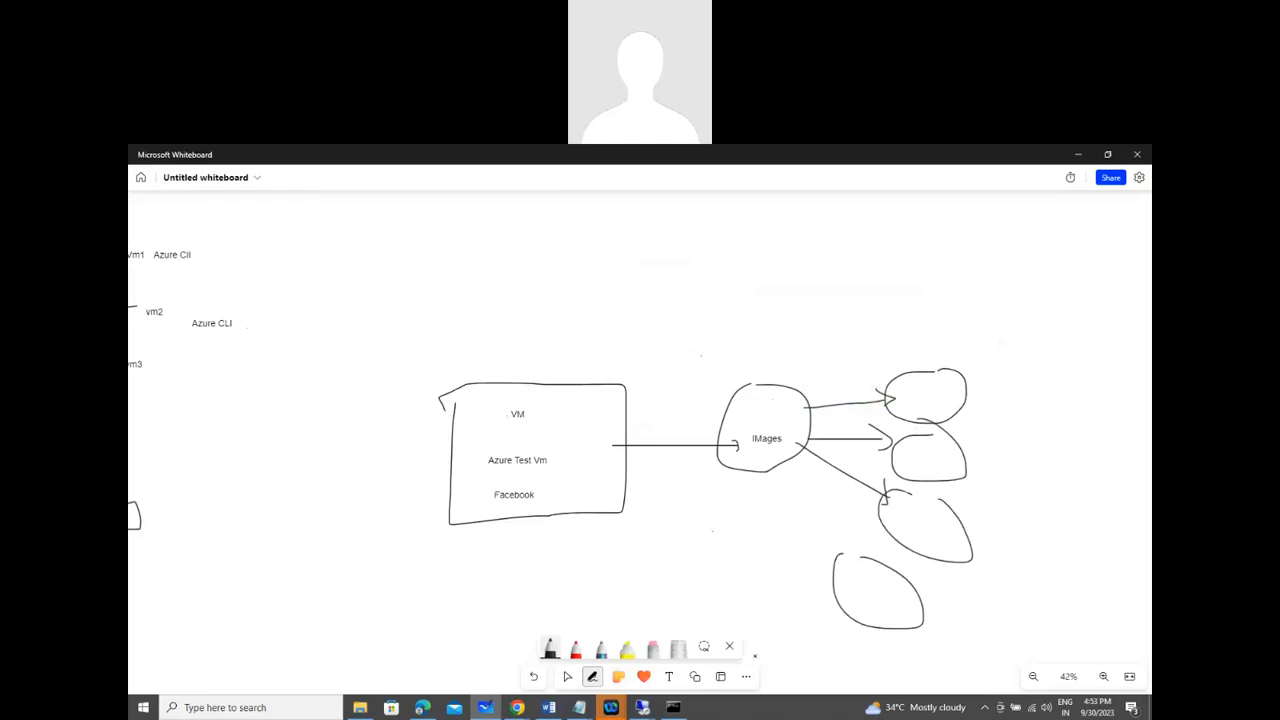
click(671, 677)
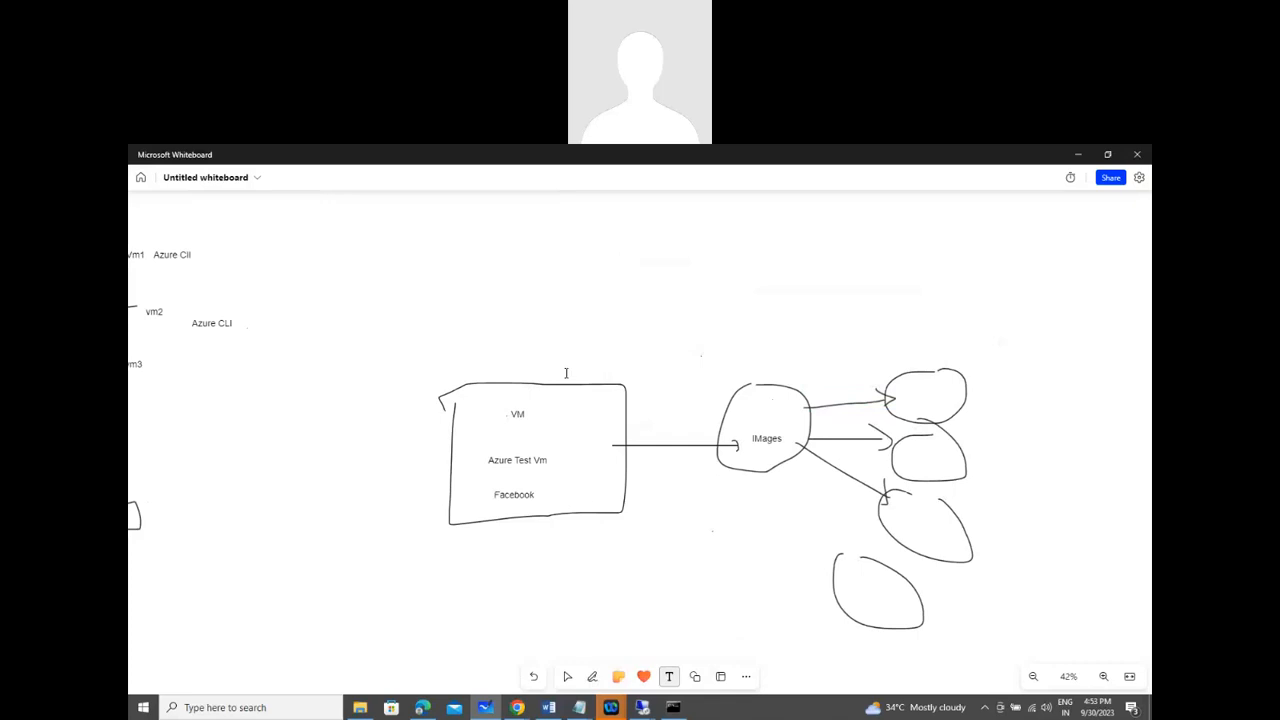
click(972, 383)
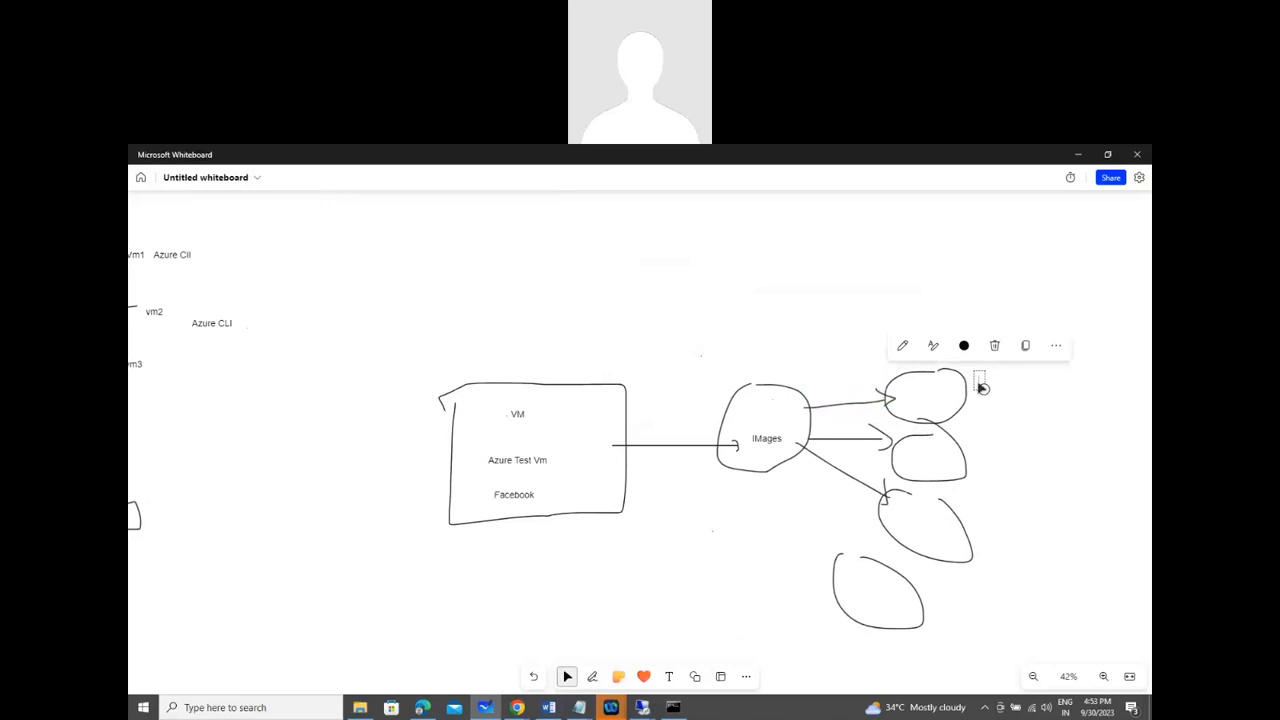
On the remote server, launch a command prompt via Run with 'cmd'
mouse_move(642, 705)
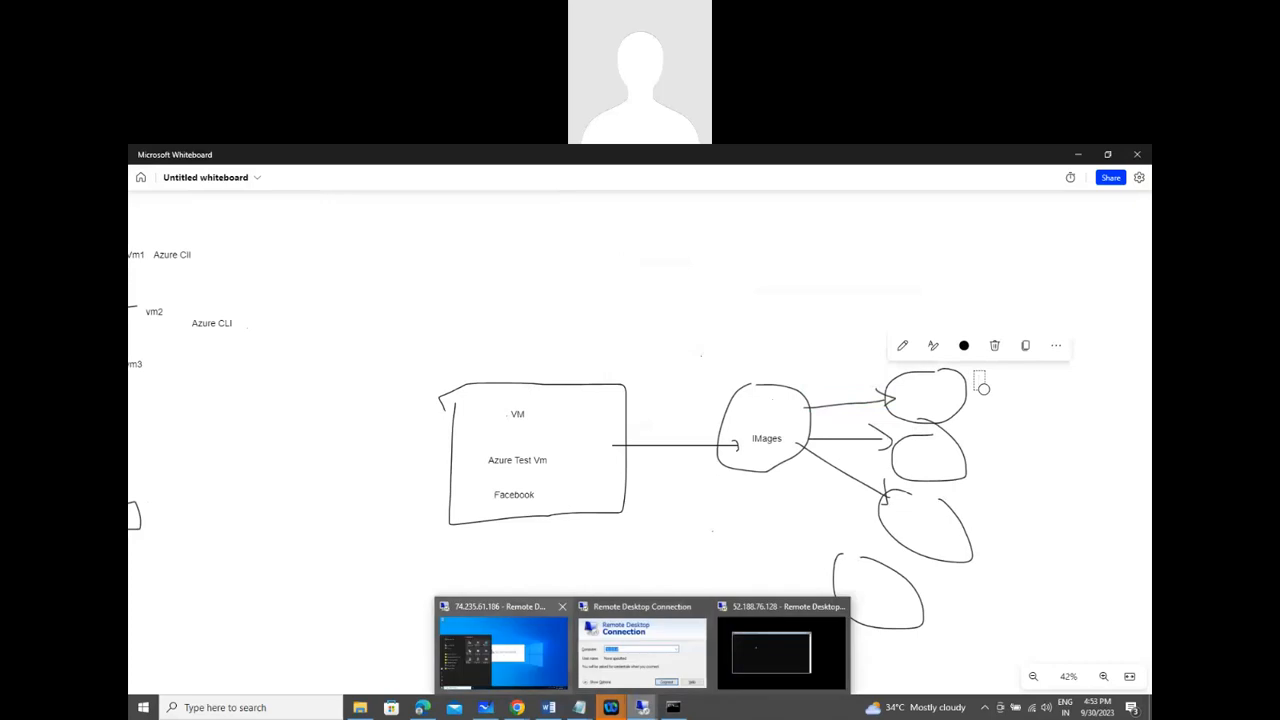
click(500, 650)
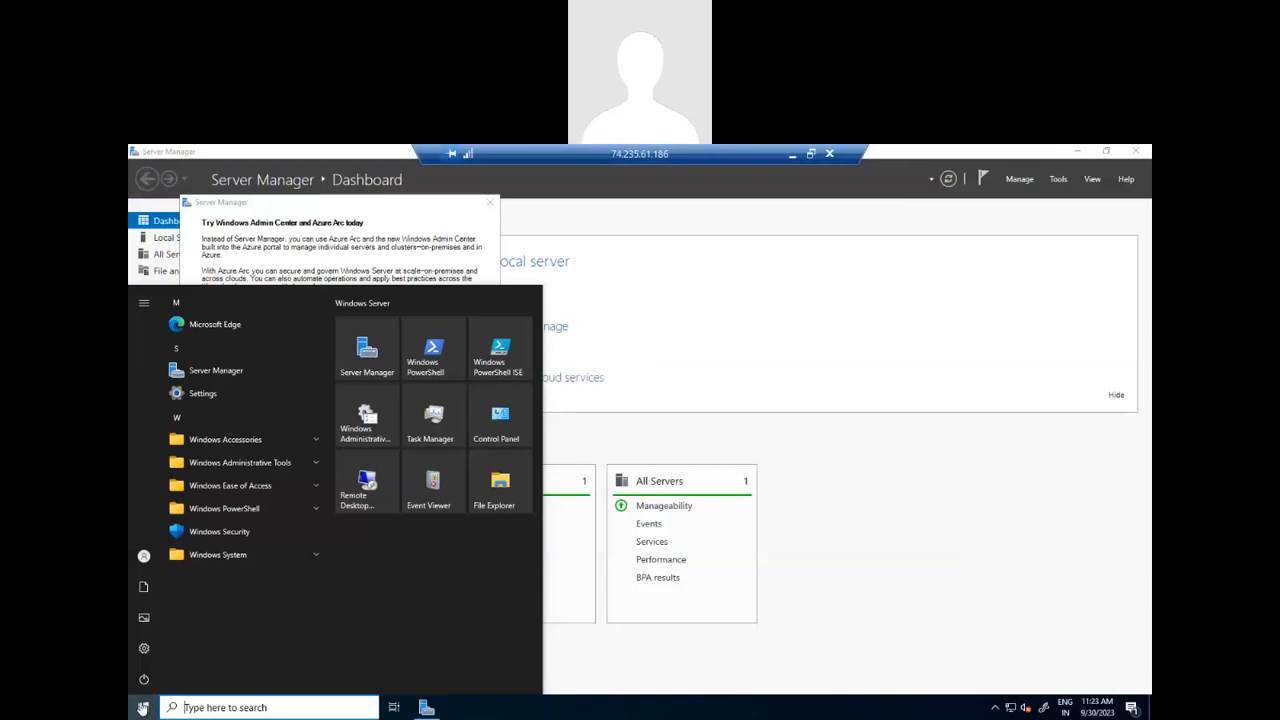
right_click(142, 707)
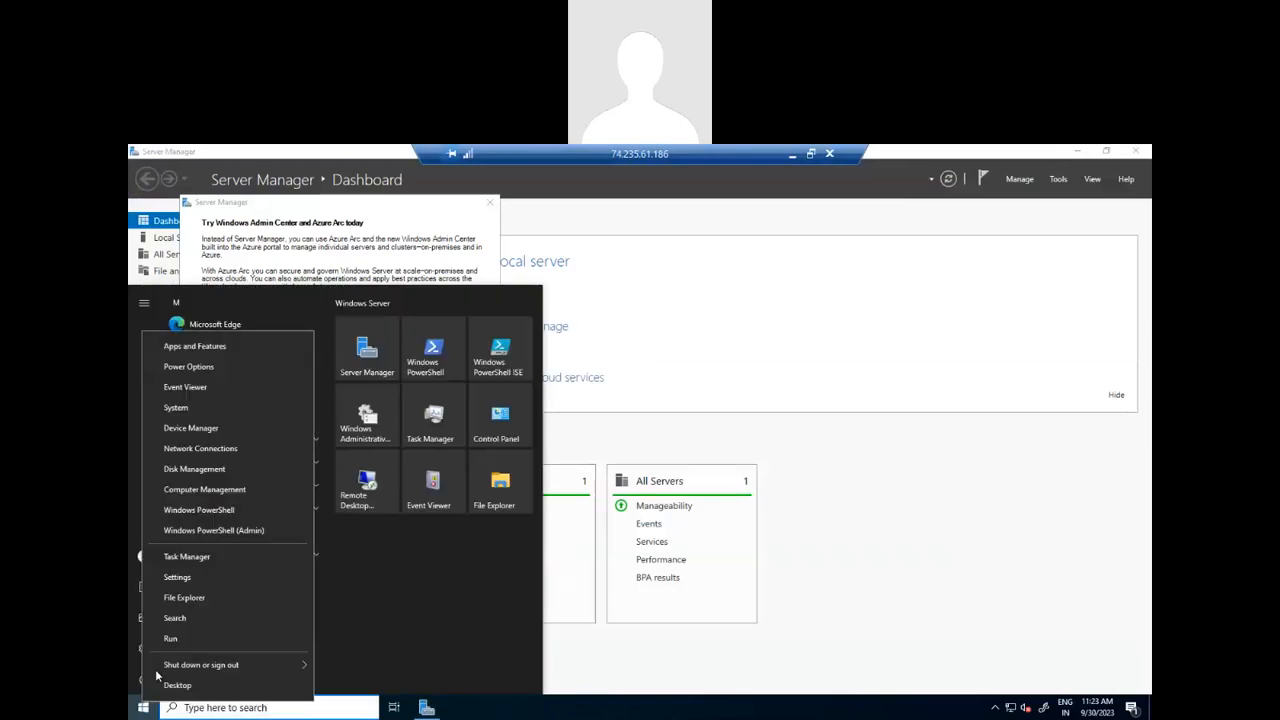
click(172, 638)
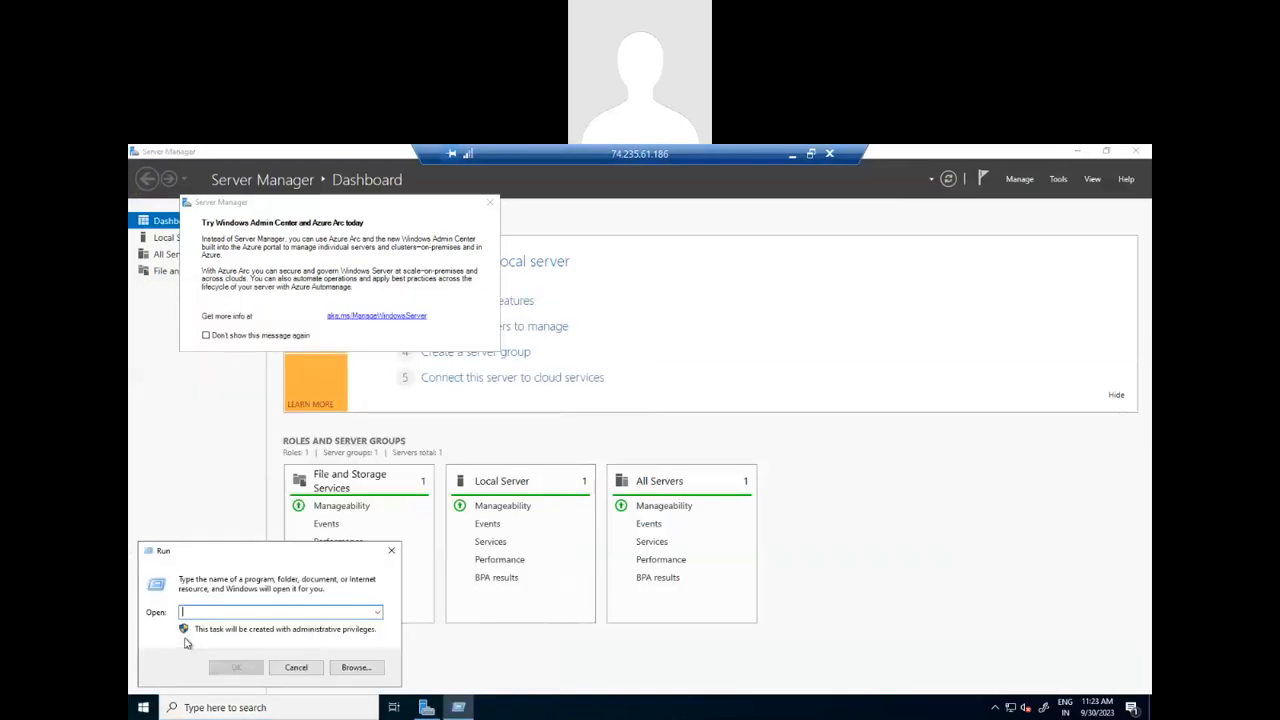
text(cmd)
key(Return)
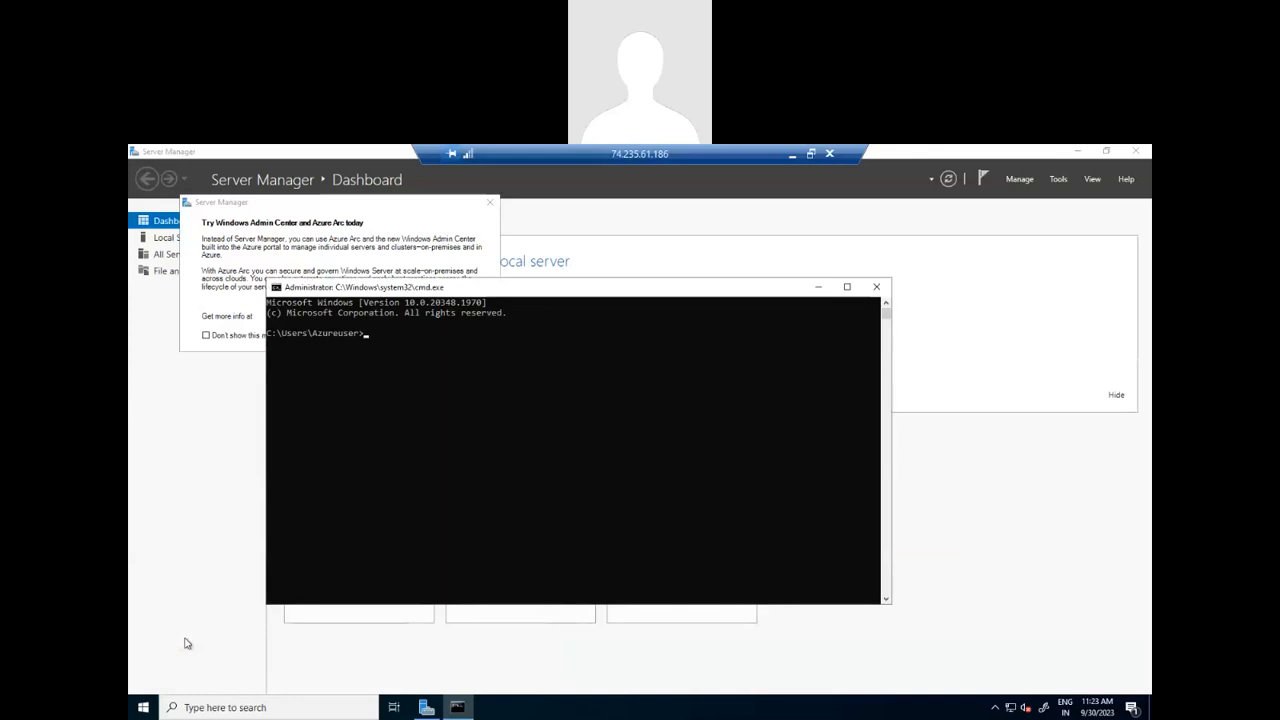
Run 'hostname' and highlight the returned name Winserver2022
text(hostname)
key(Return)
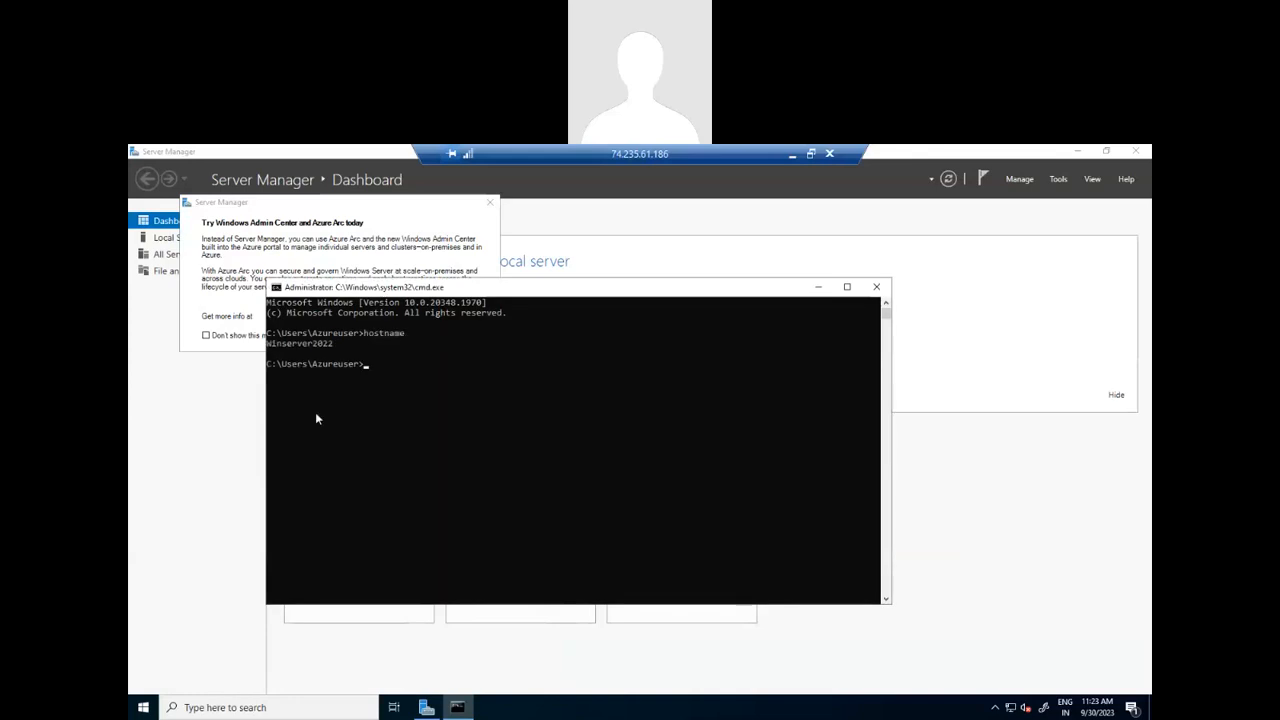
click(286, 345)
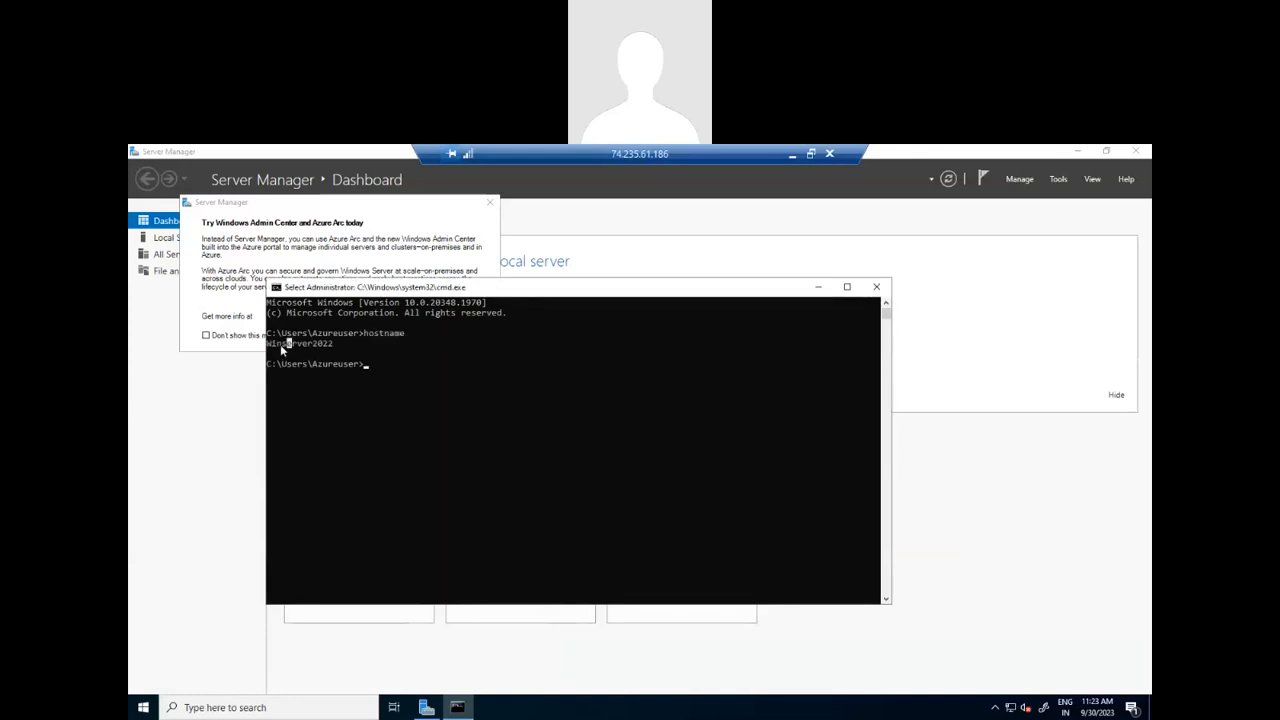
click(280, 344)
double_click(294, 345)
click(292, 353)
Back on the whiteboard, label the top oval 'Azure Test VM' and circle the VM box
click(792, 160)
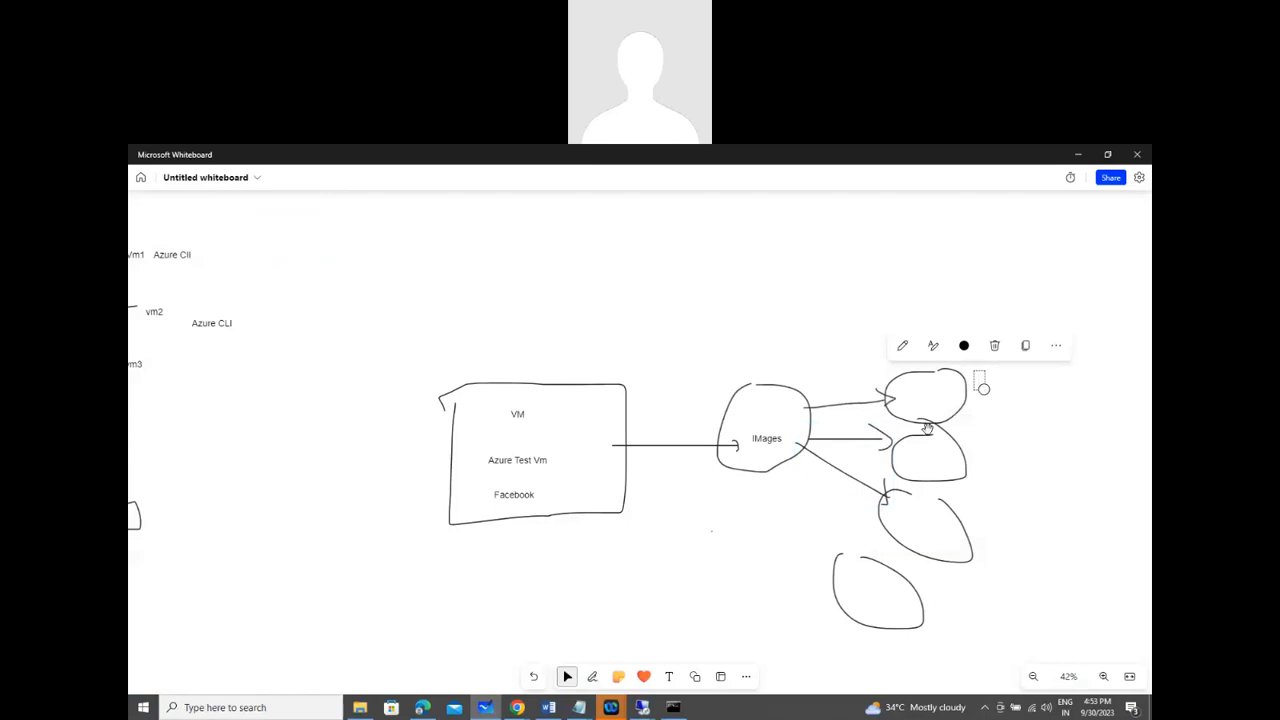
click(960, 380)
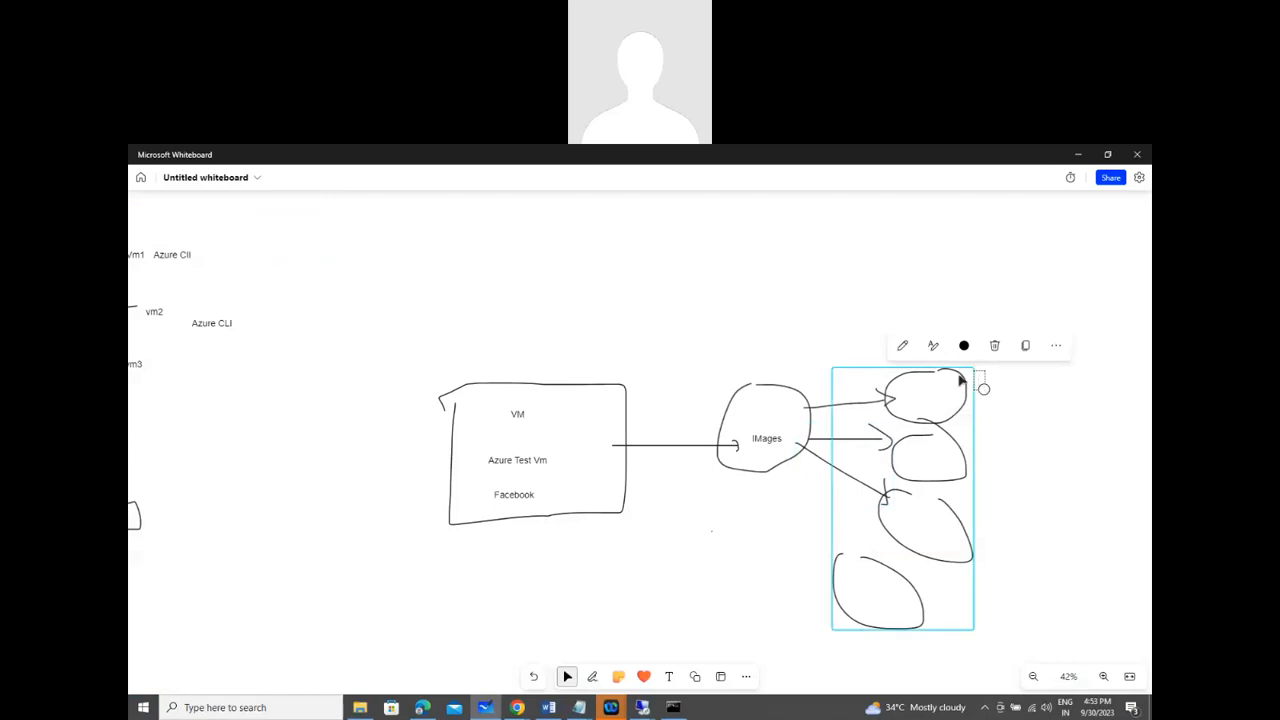
click(977, 382)
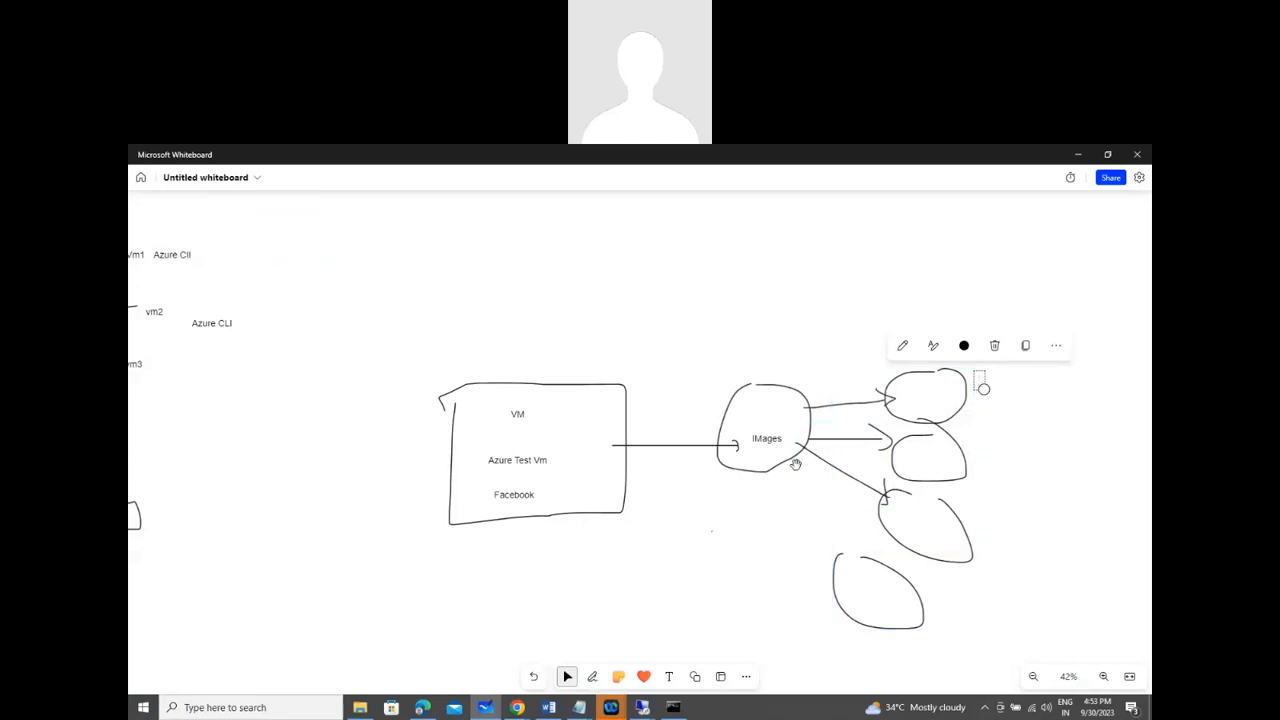
mouse_move(642, 706)
text(Azure Test)
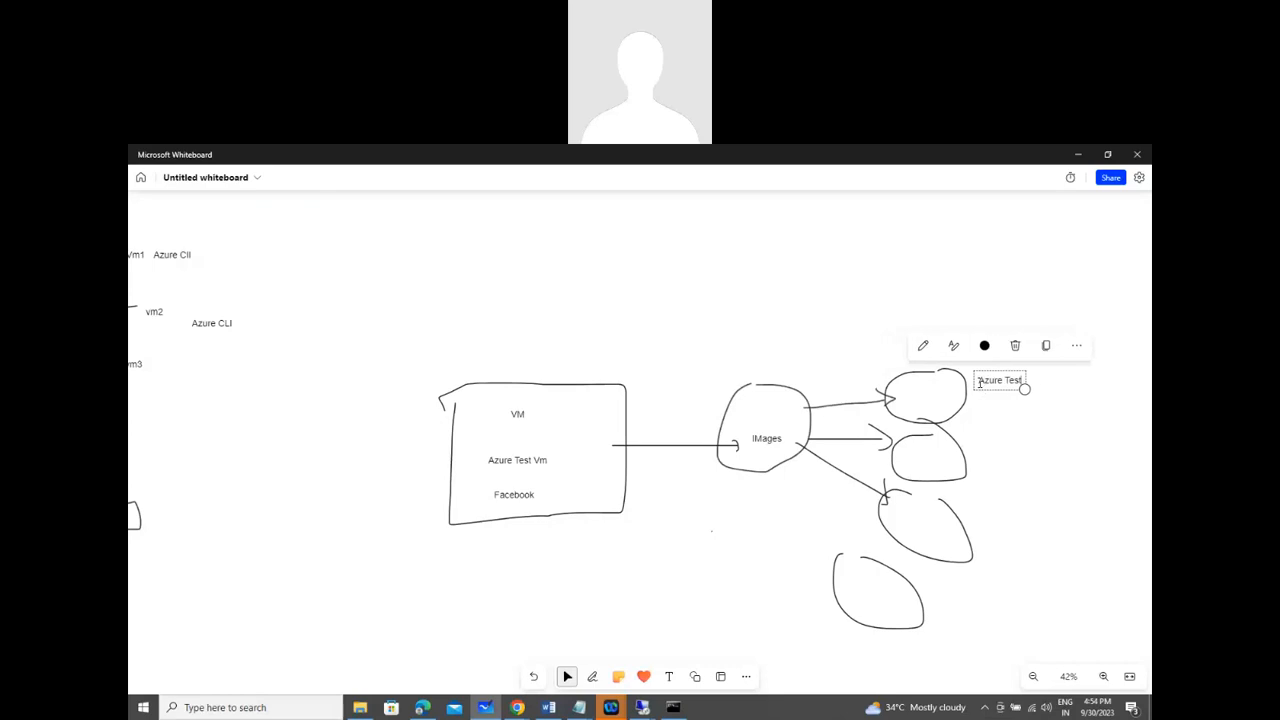
text( VM)
drag(1047, 452, 1062, 453)
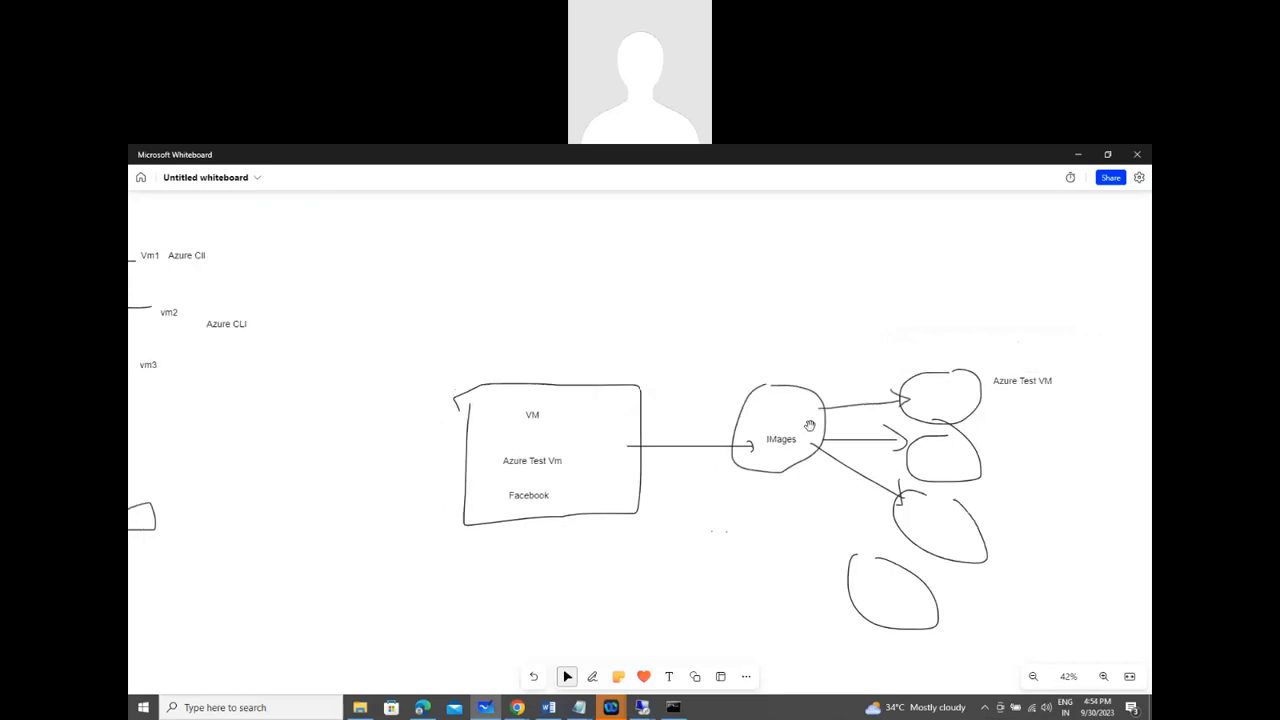
drag(727, 485, 666, 486)
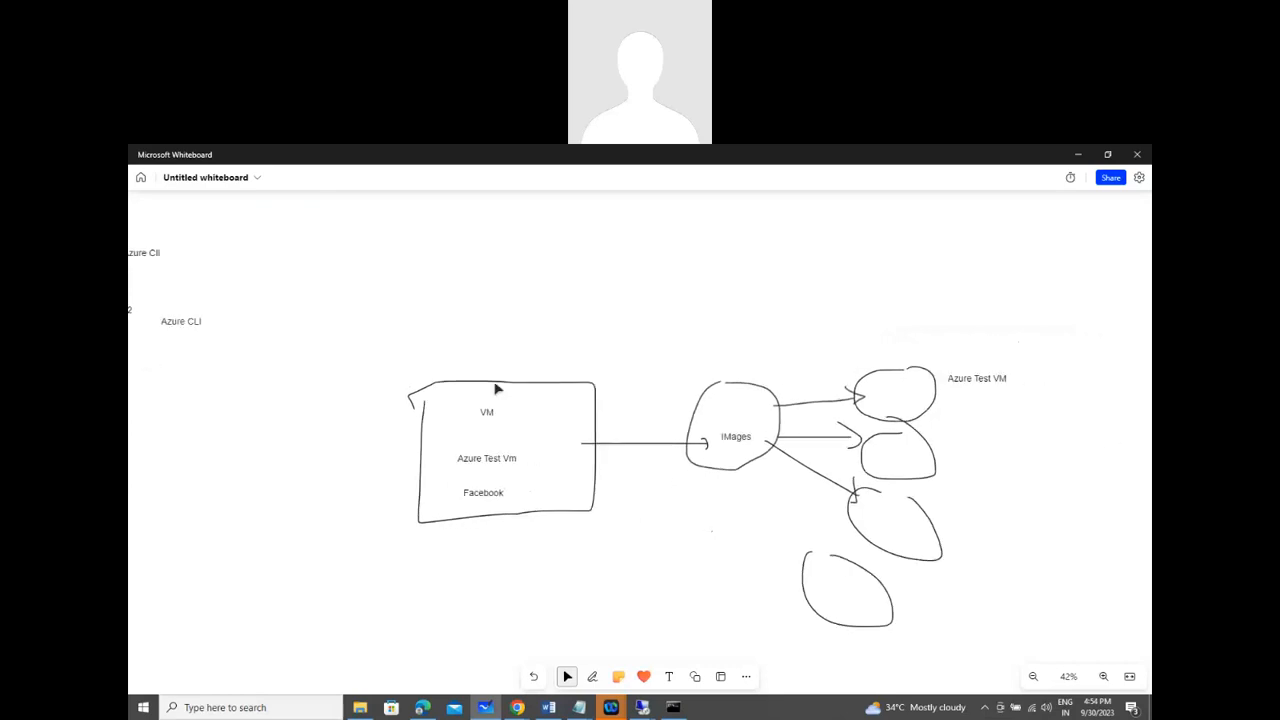
click(592, 676)
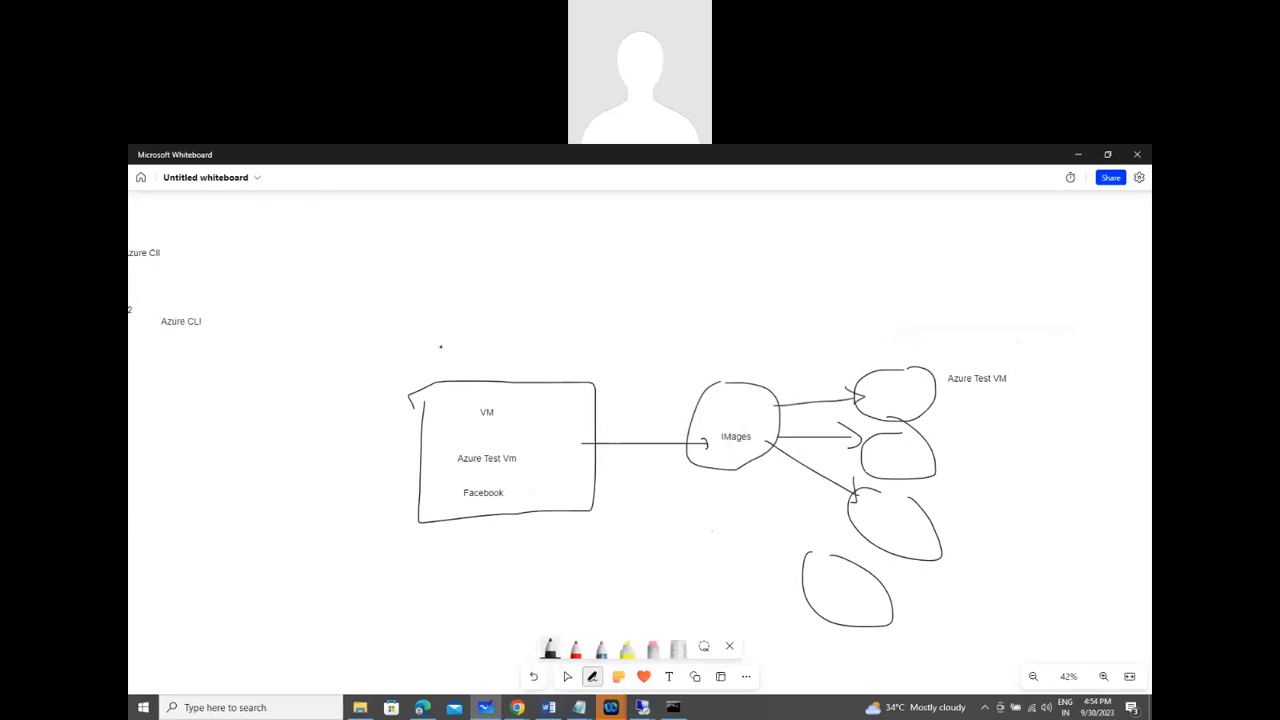
mouse_move(440, 346)
mouse_down()
mouse_move(455, 524)
mouse_move(595, 490)
mouse_move(448, 344)
mouse_move(432, 345)
mouse_up()
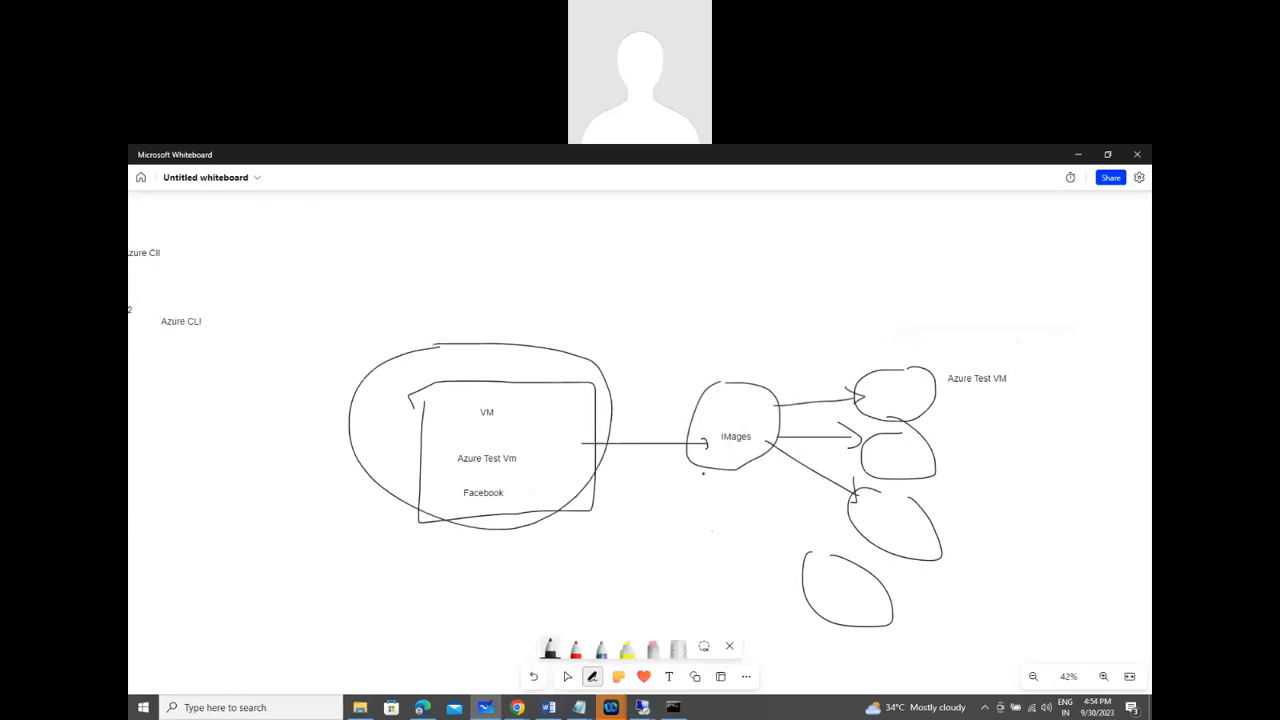
Label the second oval 'Azure Test Vm' and the third 'Test Vm'
click(669, 676)
click(950, 449)
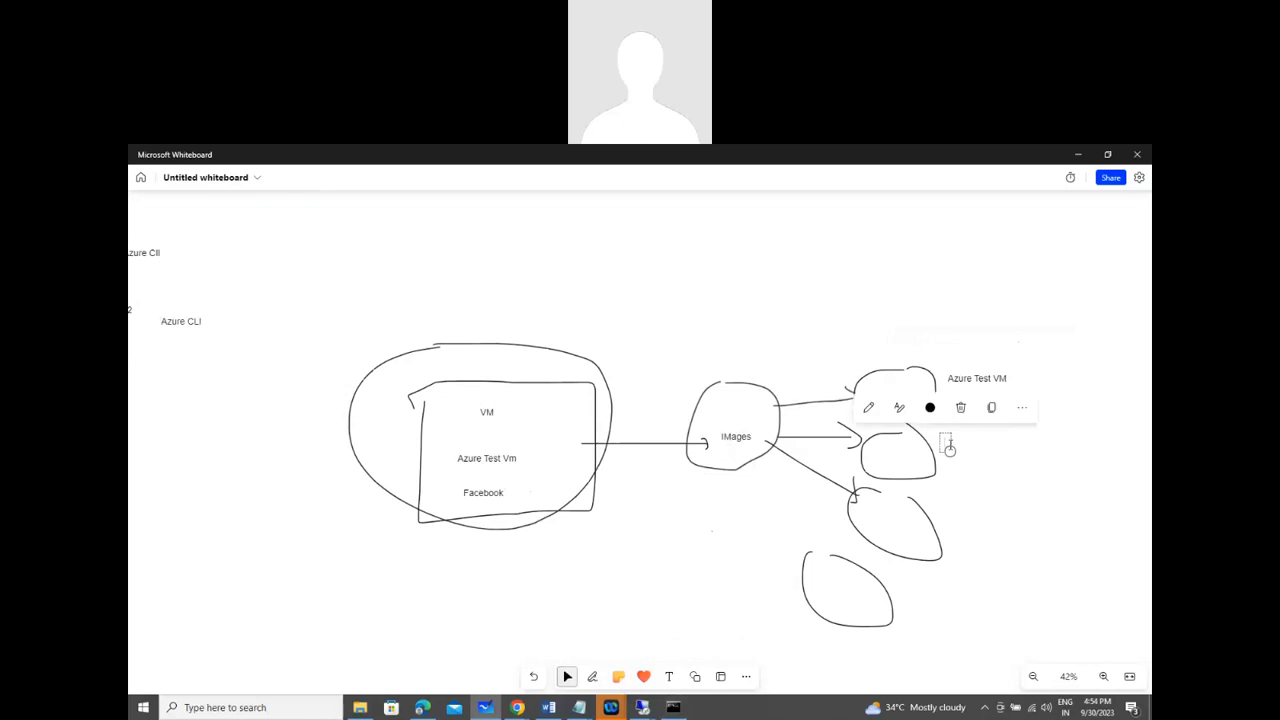
text(Azure Test Vm)
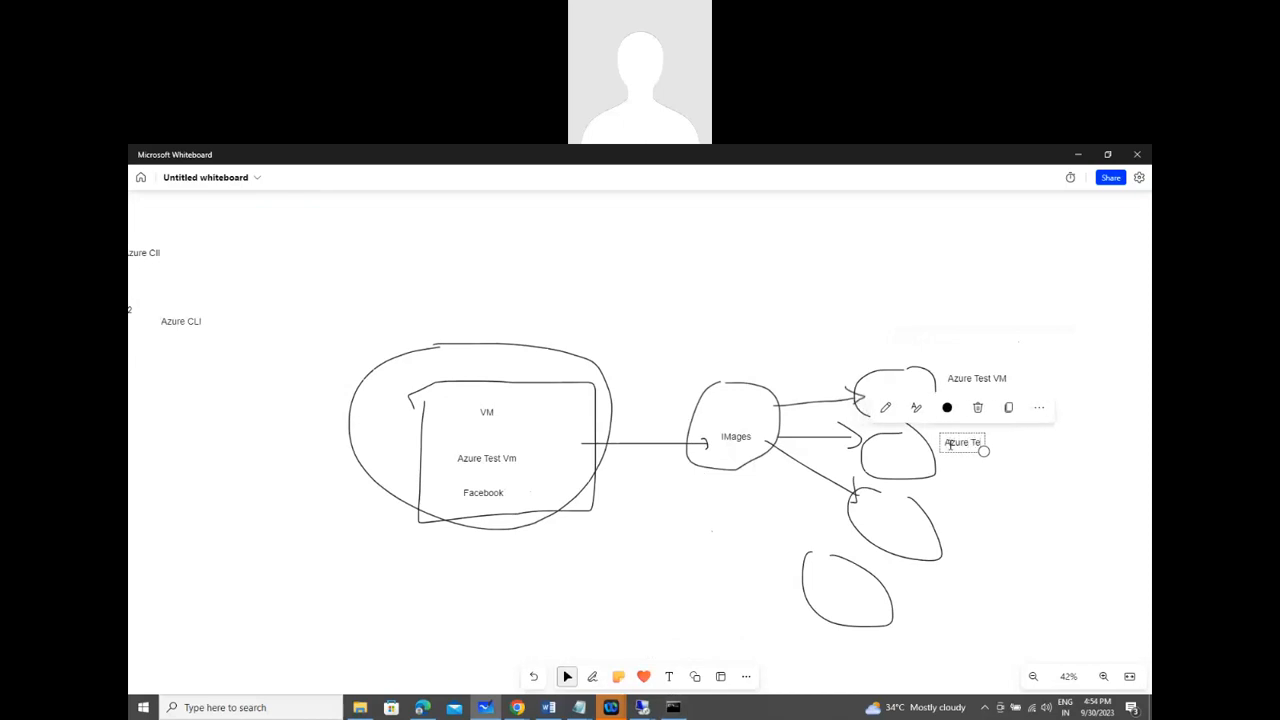
click(958, 501)
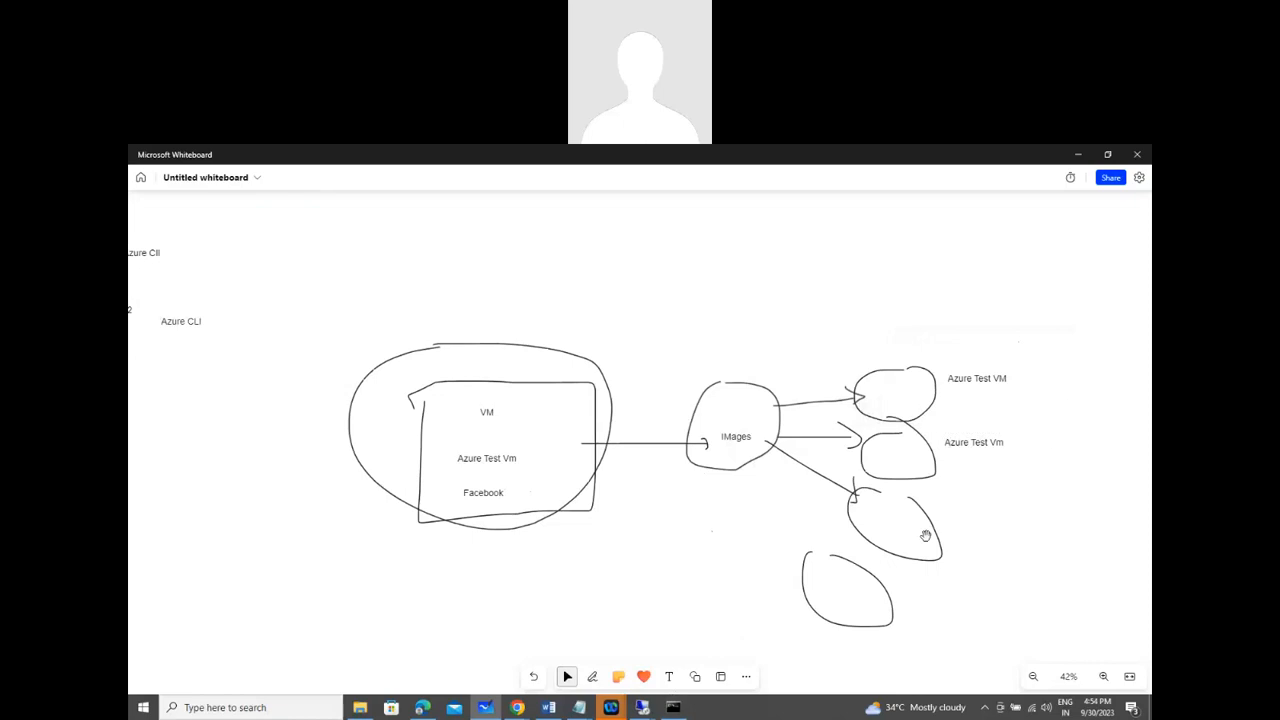
click(669, 677)
click(951, 528)
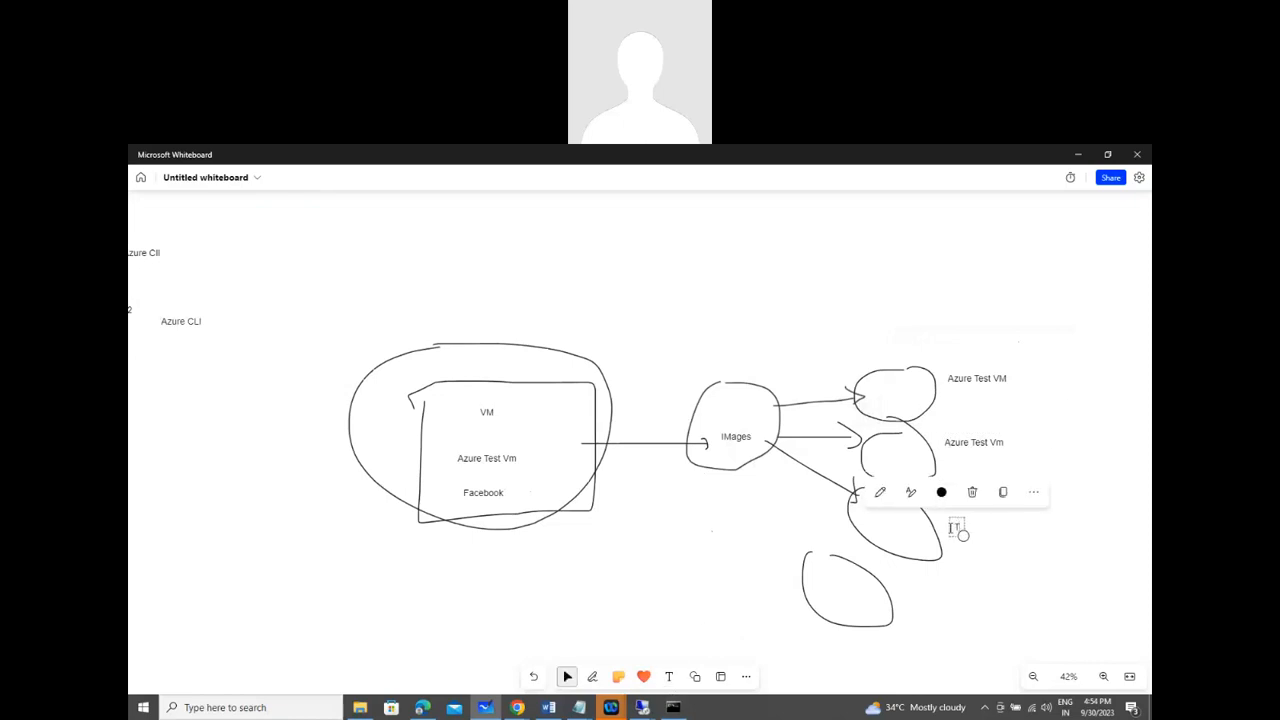
text(Test Vm)
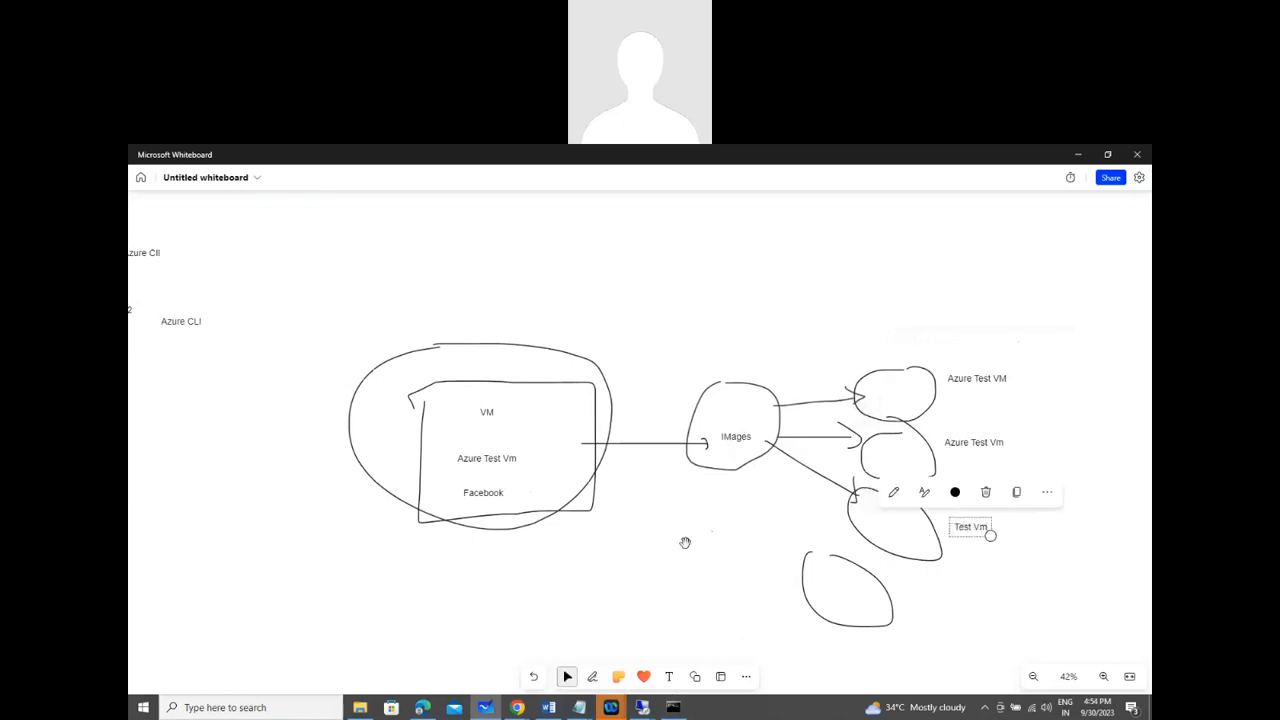
click(730, 502)
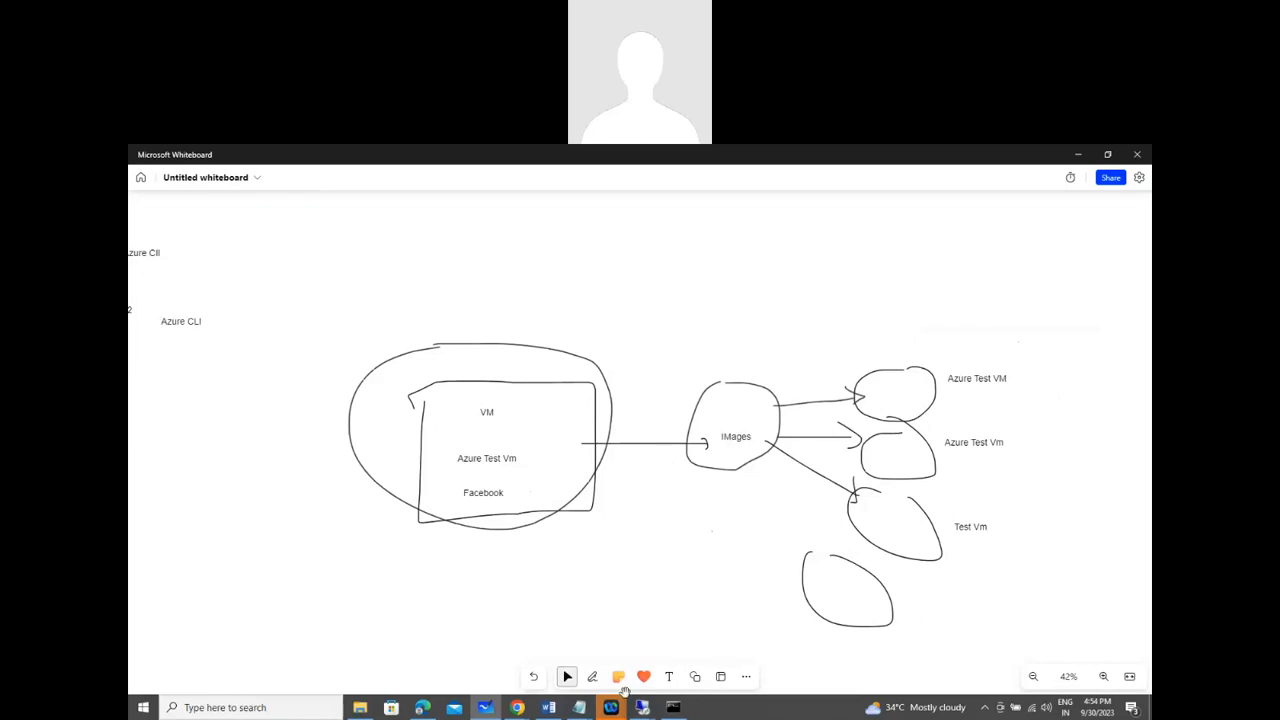
Add a 'VMSS ID' label inside the VM box under VM
click(669, 679)
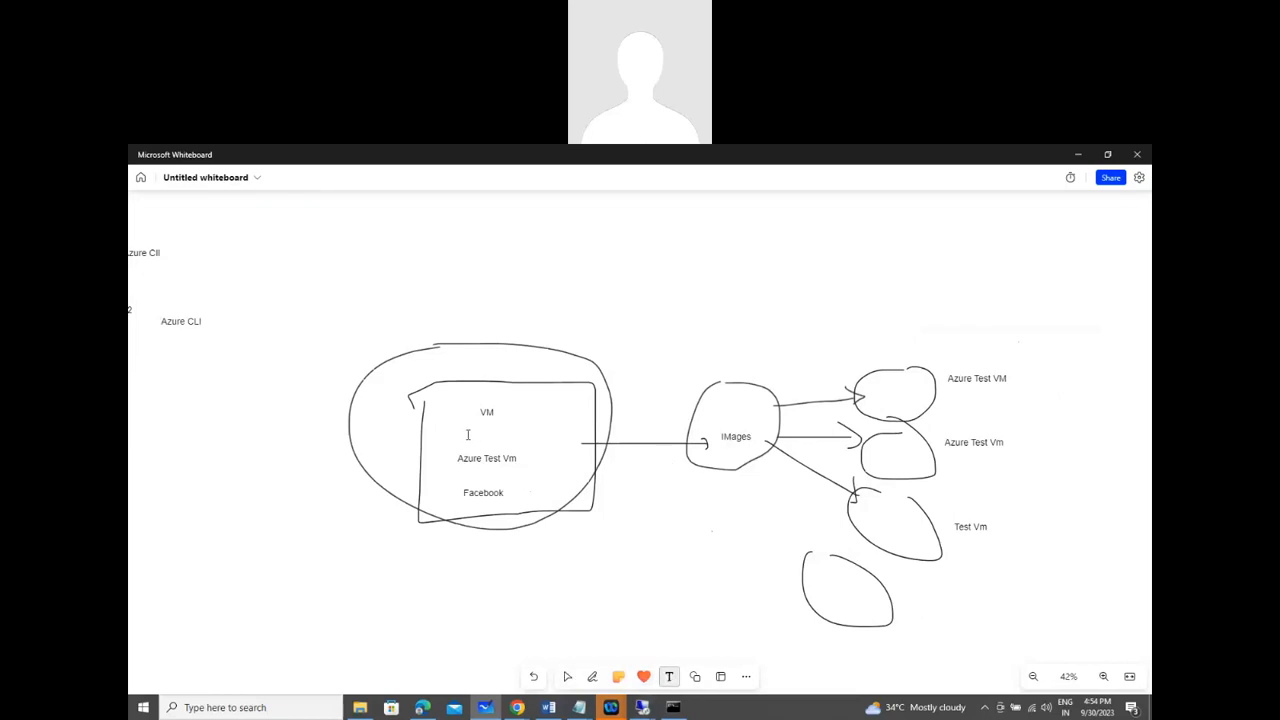
click(469, 436)
text(VMM)
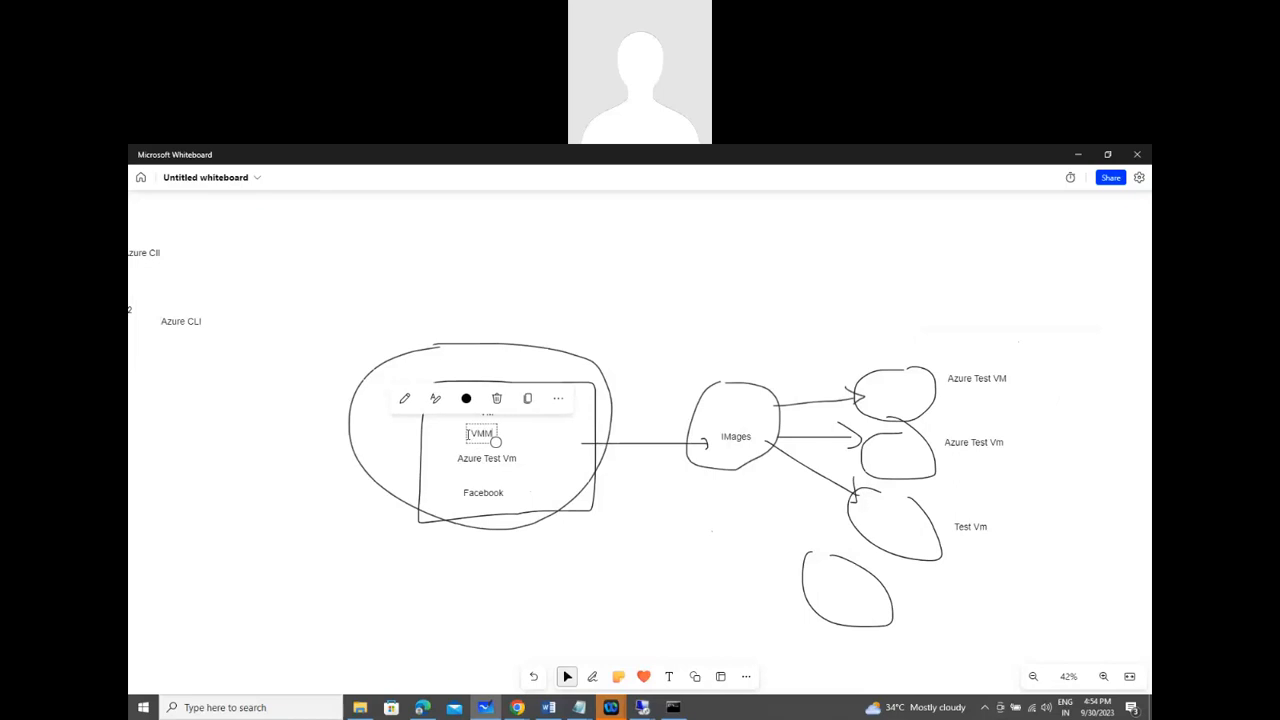
key(BackSpace)
text(SS)
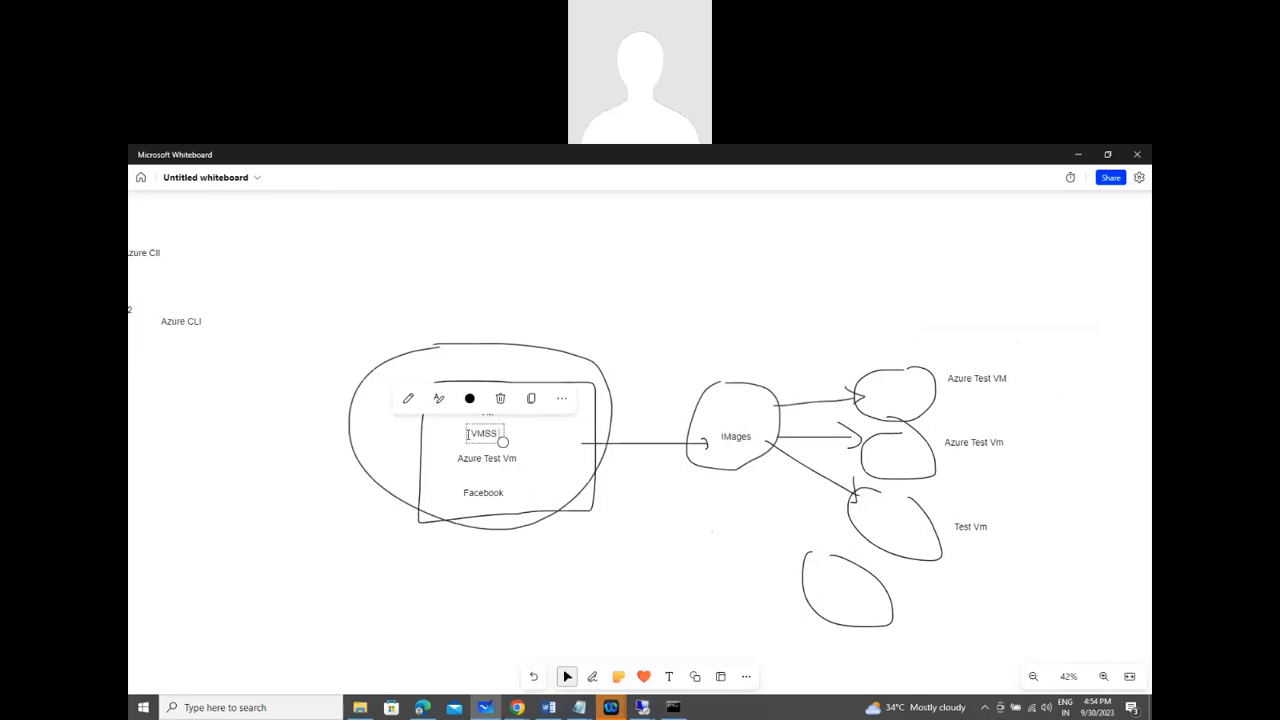
text( ID)
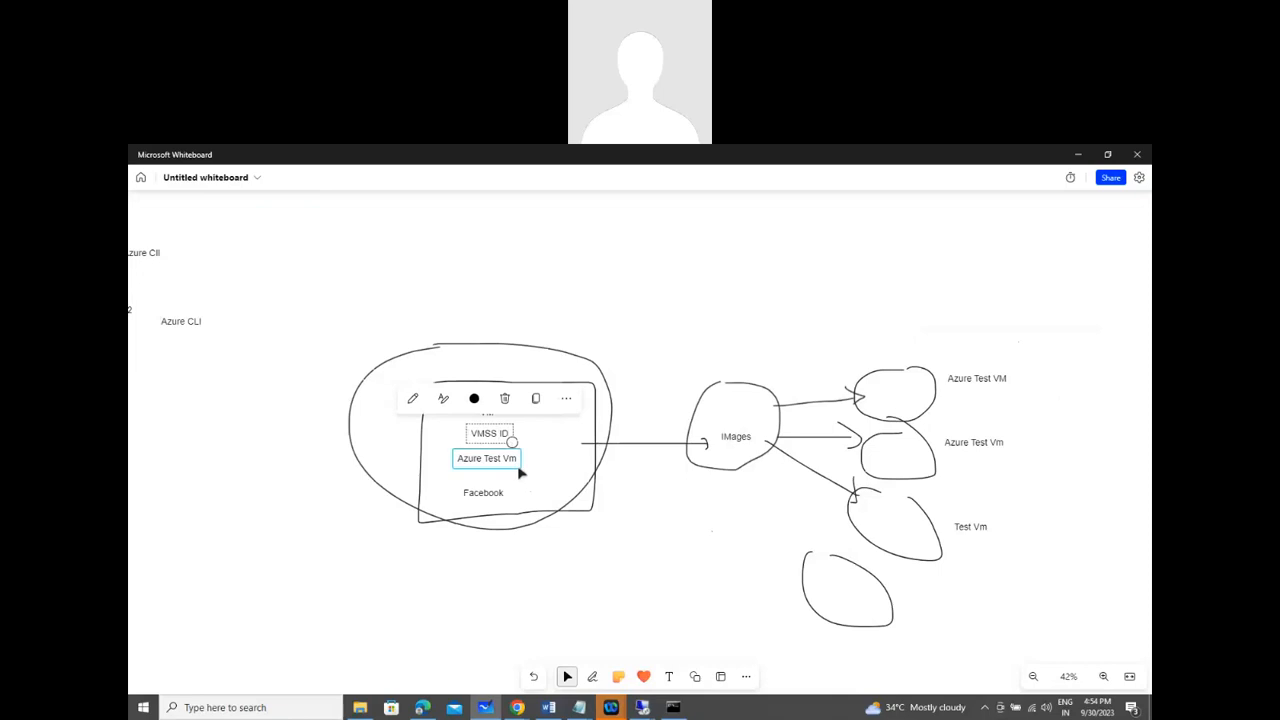
key(Escape)
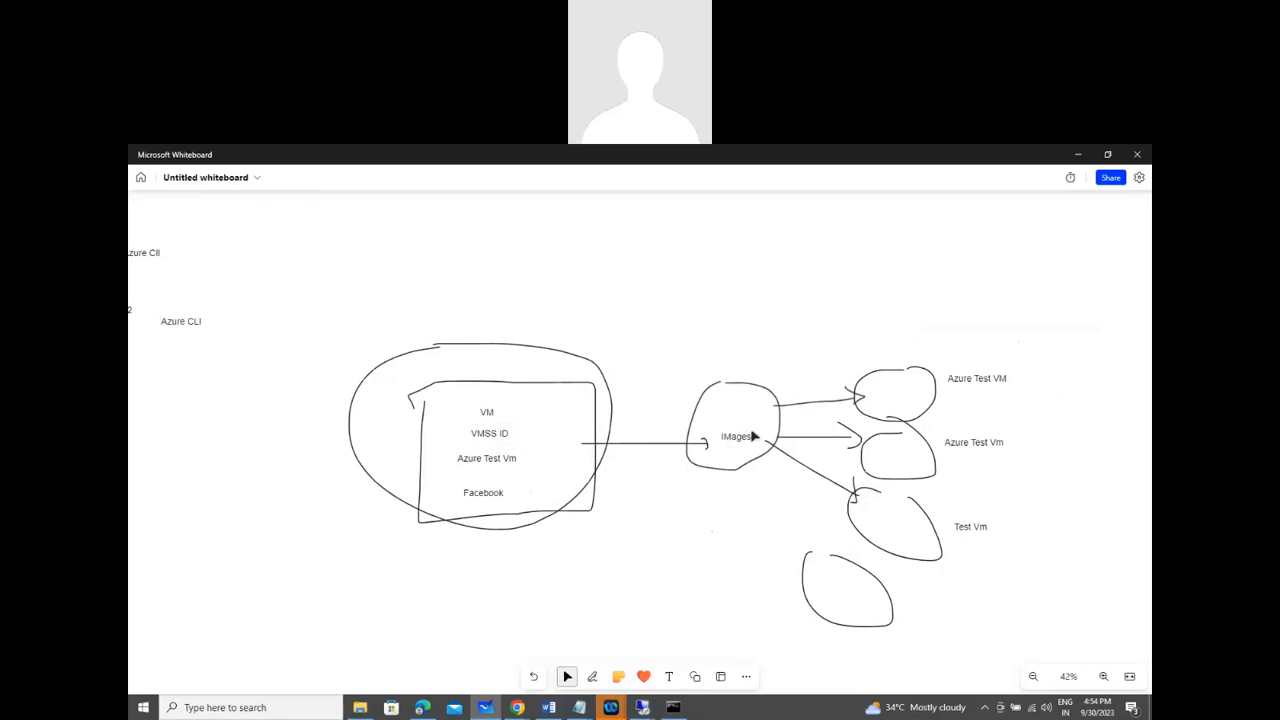
Write 'VM ID' inside the top circle beside Azure Test VM
click(669, 676)
click(883, 400)
text(VM)
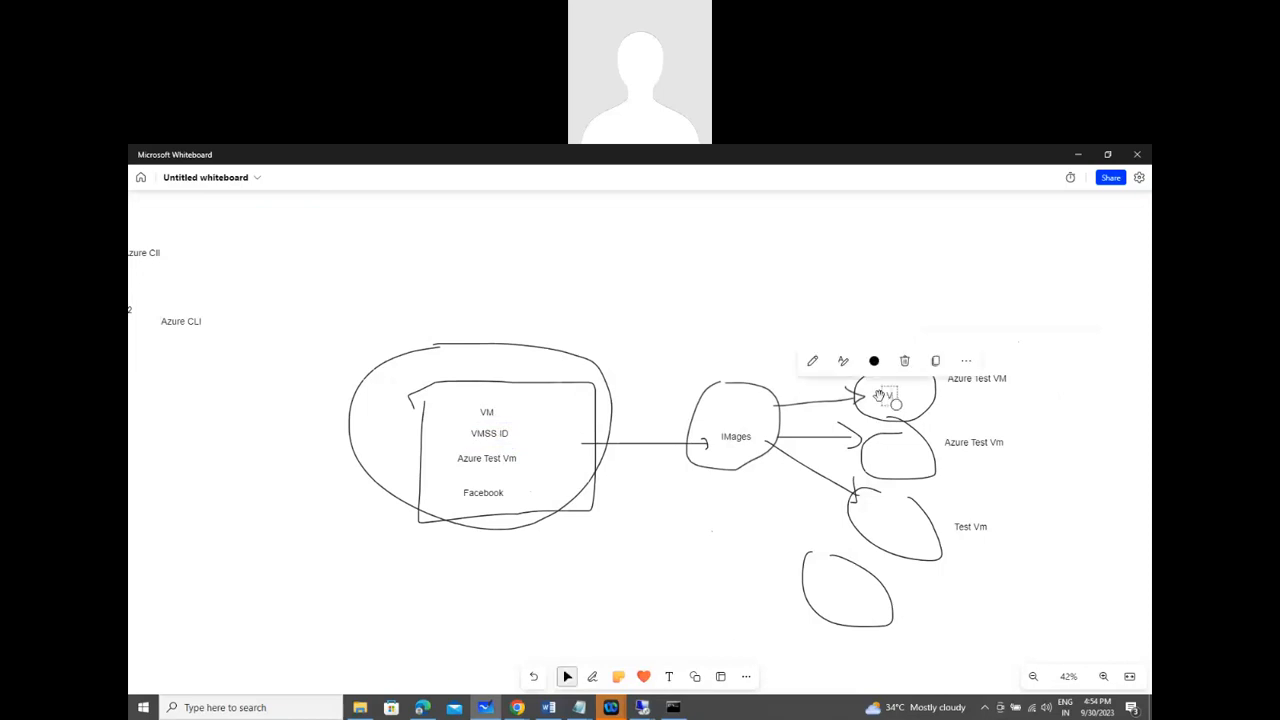
text( ID)
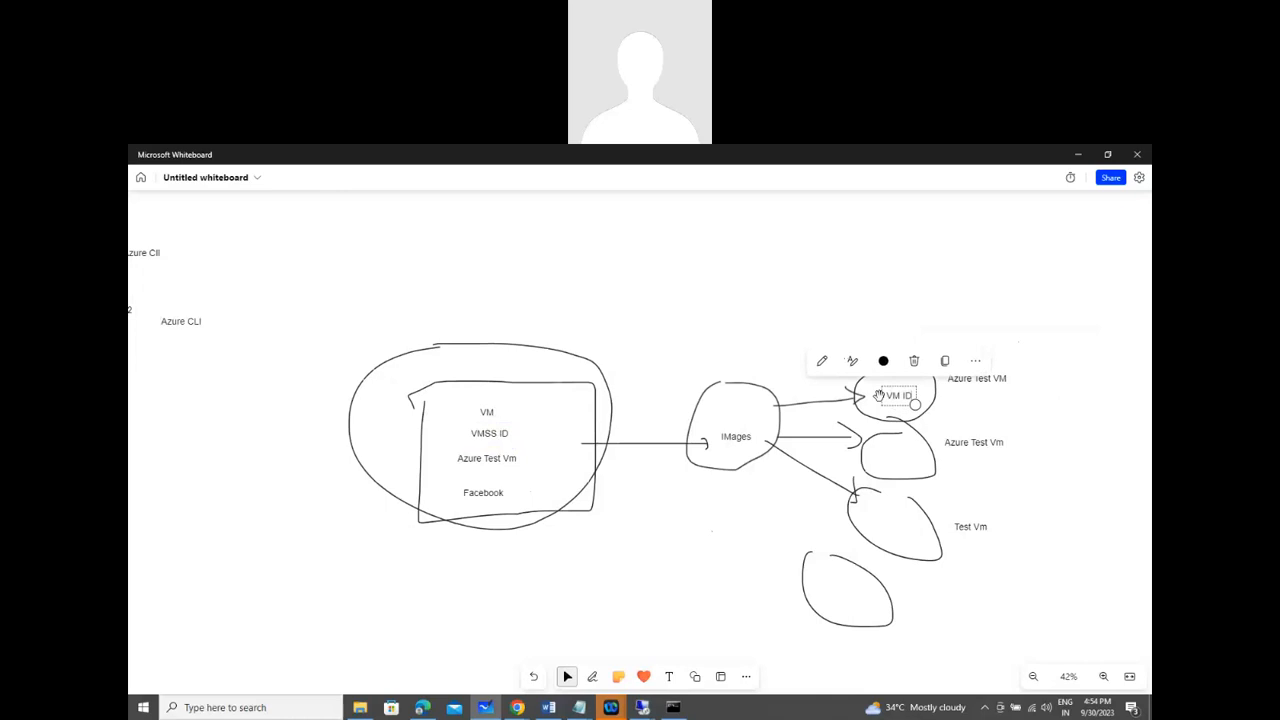
click(883, 465)
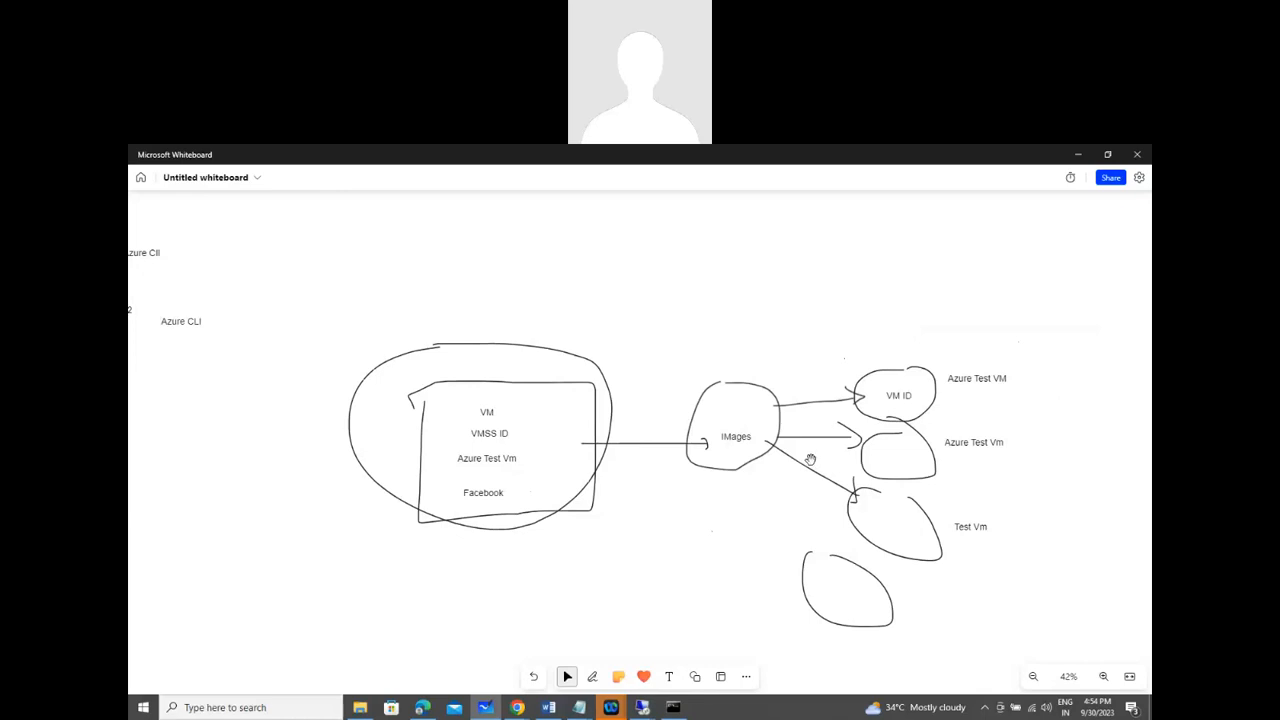
click(862, 440)
click(622, 448)
Draw a curve up from the VM circle to a 'VM Generalize Vm' label
click(592, 676)
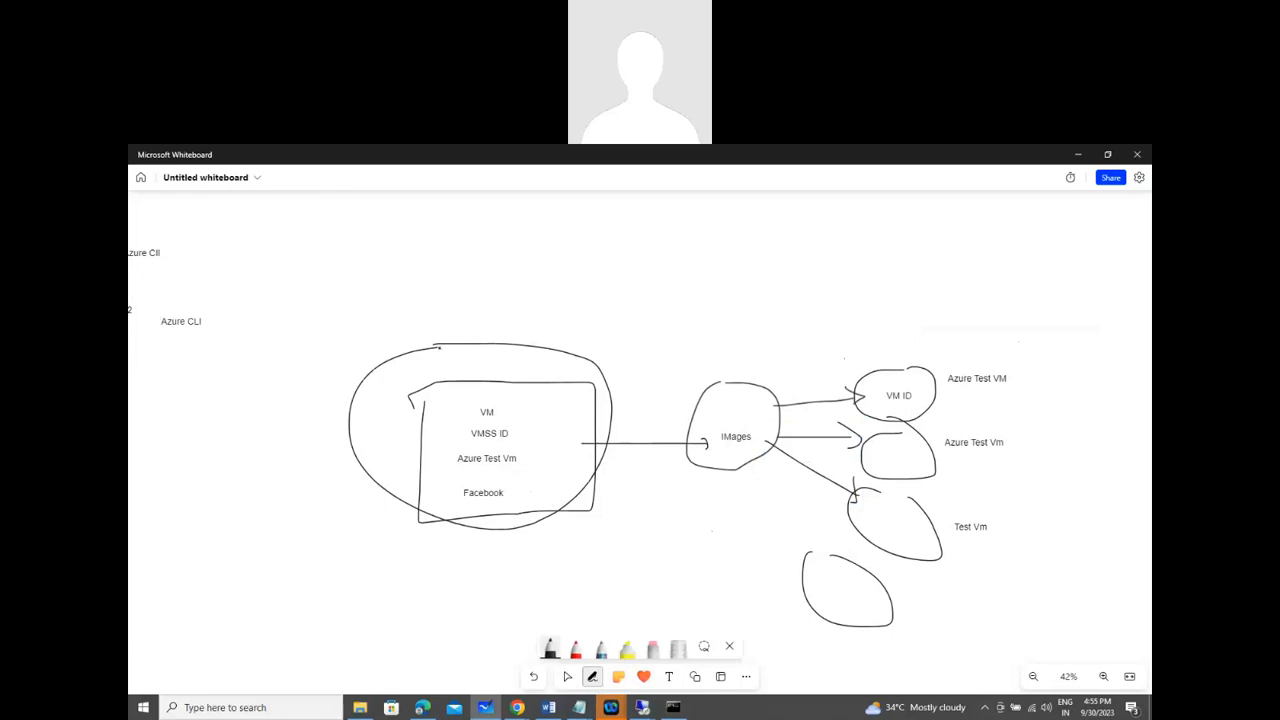
drag(440, 358, 552, 290)
click(669, 676)
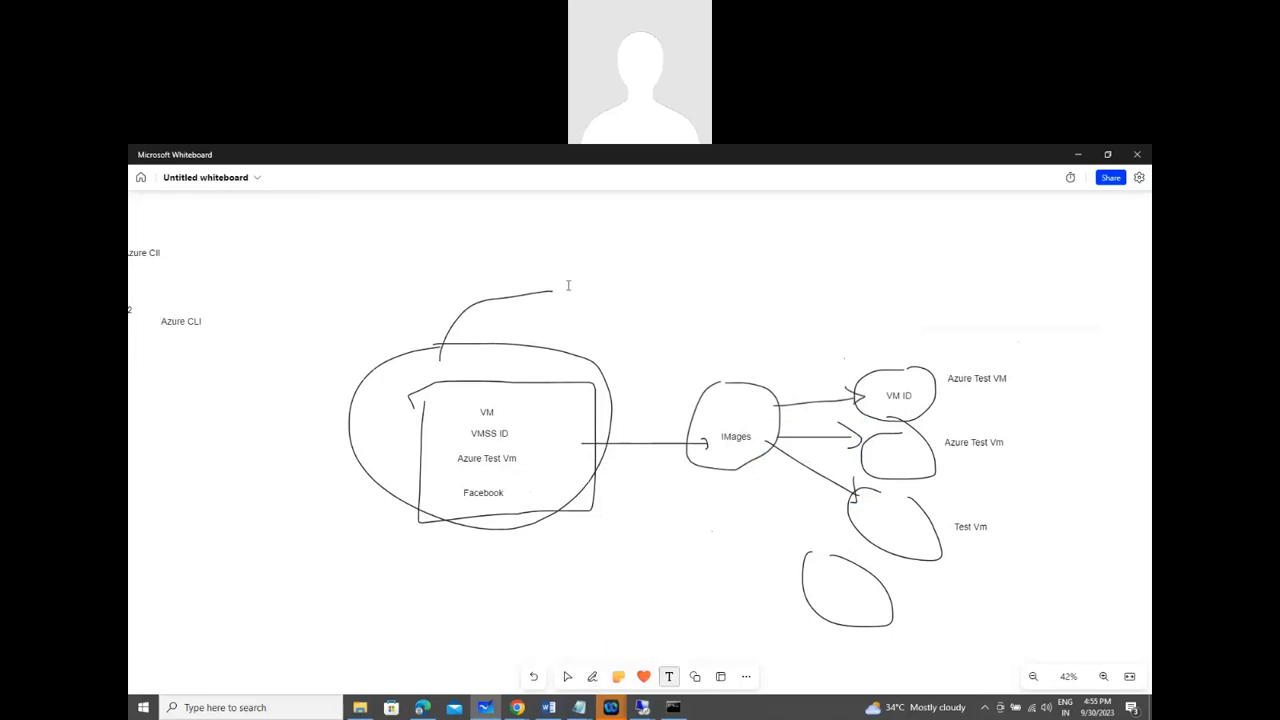
click(575, 286)
text(VM G)
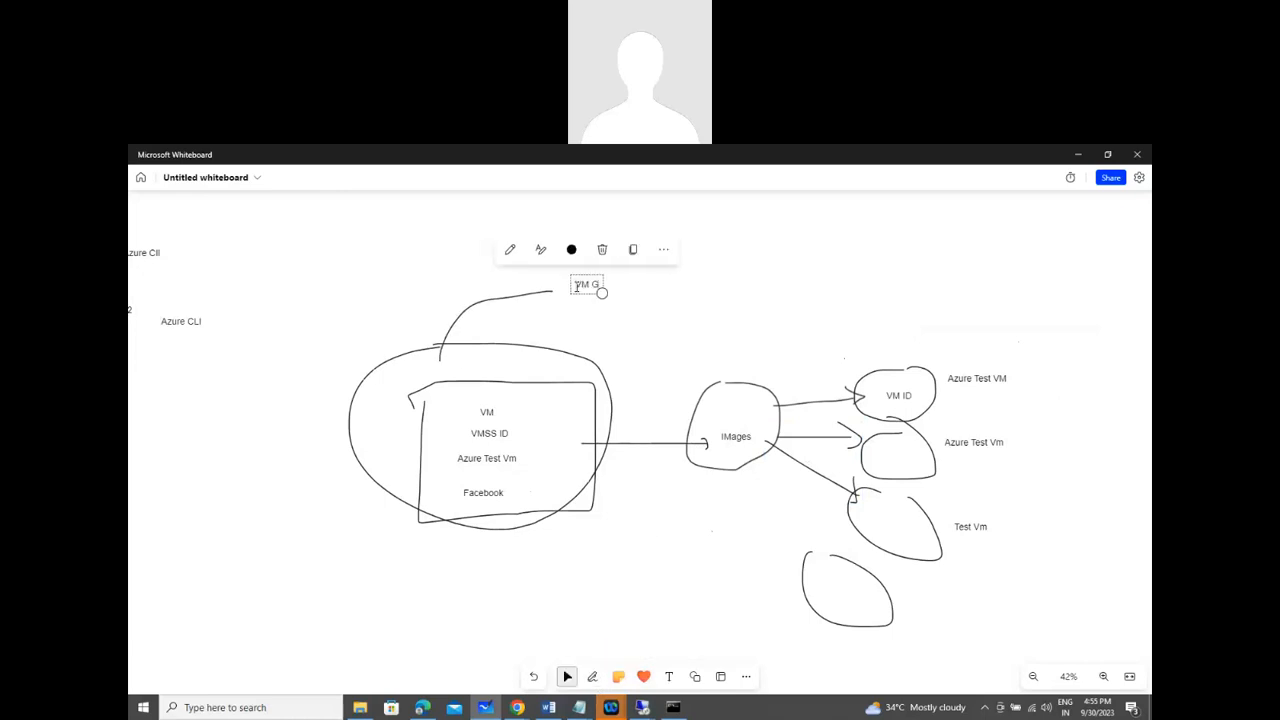
text(eneralize Vm)
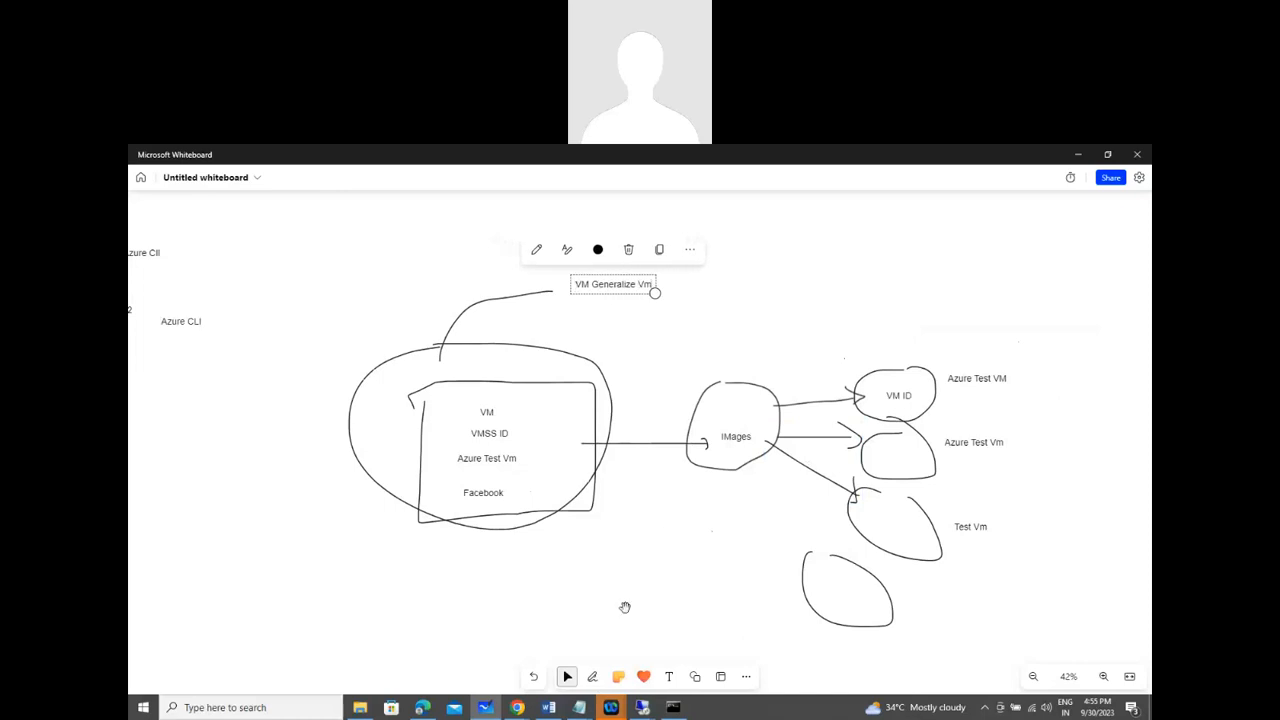
click(625, 607)
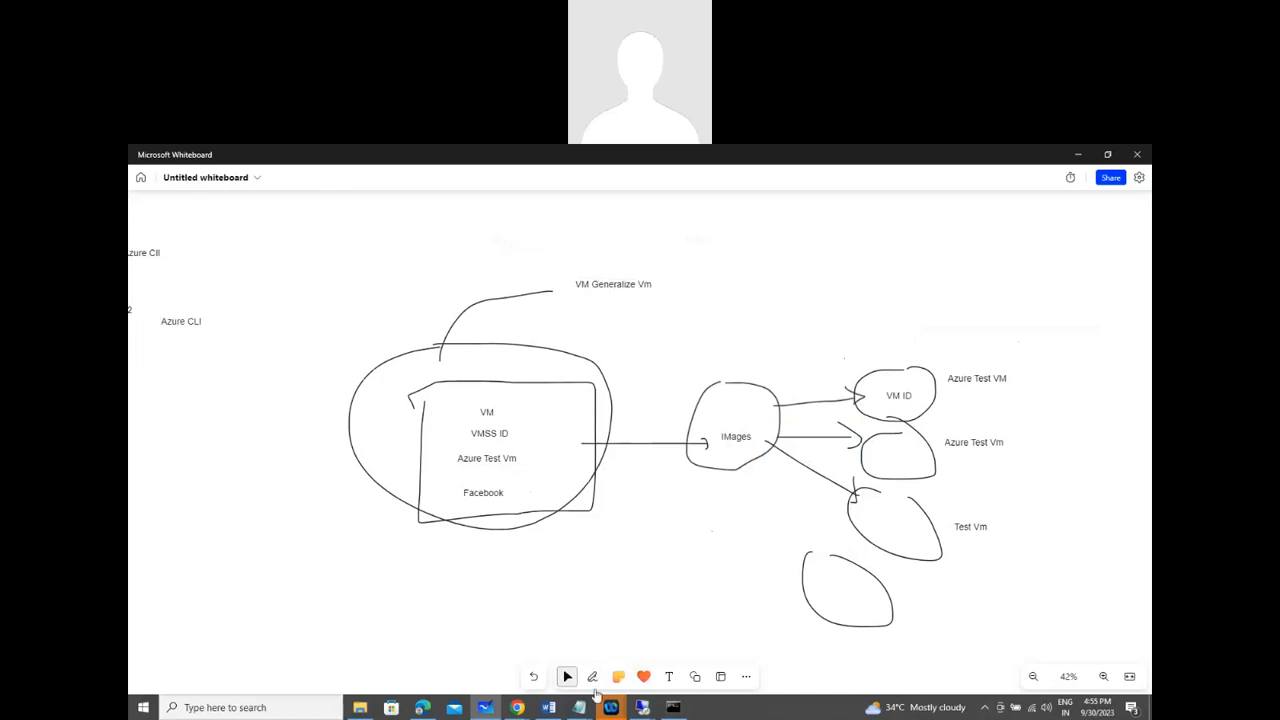
Draw arrows from VM Generalize Vm to VM ID and Images, and from Images to the bottom circle
click(592, 676)
drag(658, 290, 877, 372)
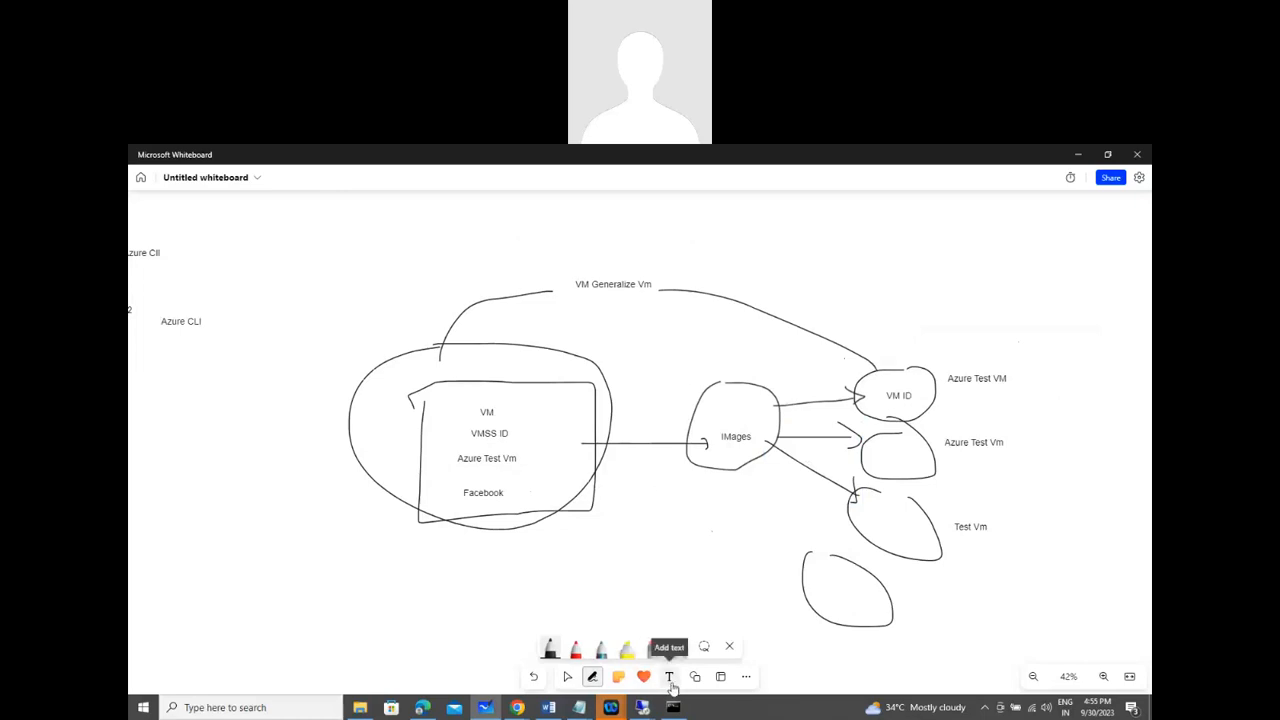
drag(850, 362, 888, 359)
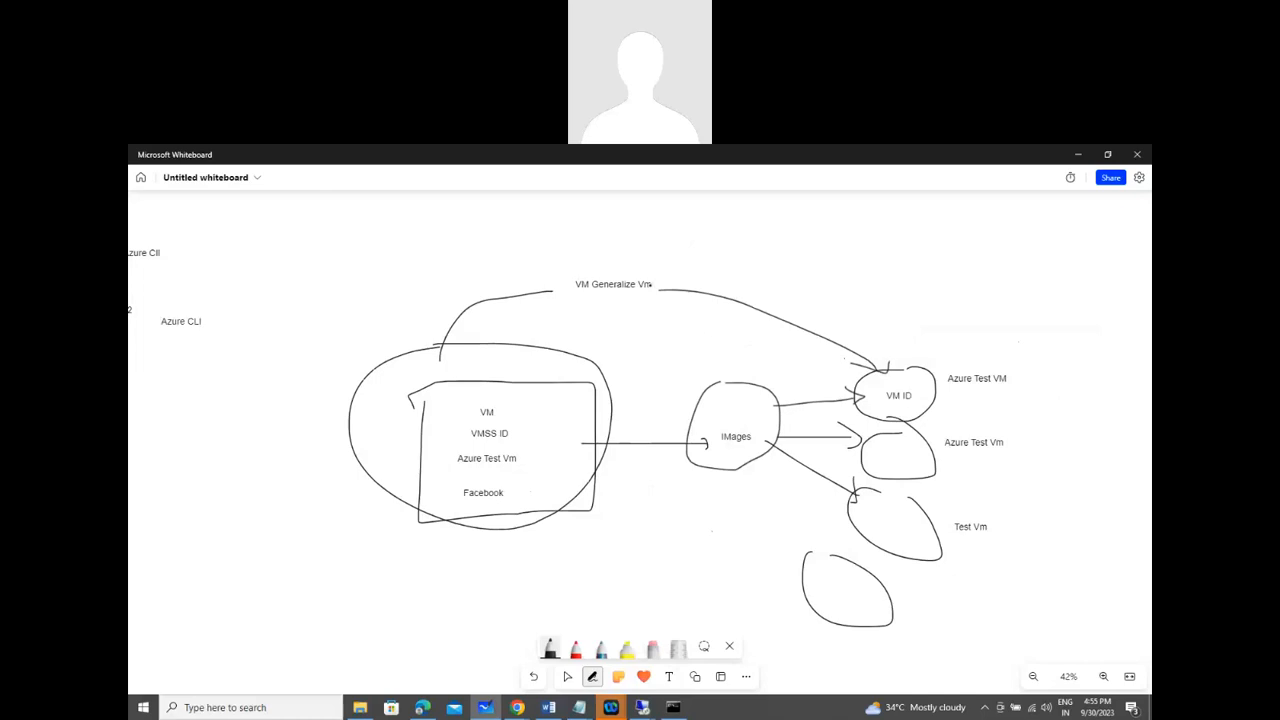
mouse_move(652, 285)
mouse_down()
mouse_move(708, 350)
mouse_move(718, 390)
mouse_move(738, 369)
mouse_move(860, 380)
mouse_move(836, 396)
mouse_move(856, 466)
mouse_up()
drag(740, 462, 775, 535)
mouse_move(767, 545)
mouse_down()
mouse_move(822, 572)
mouse_move(827, 545)
mouse_up()
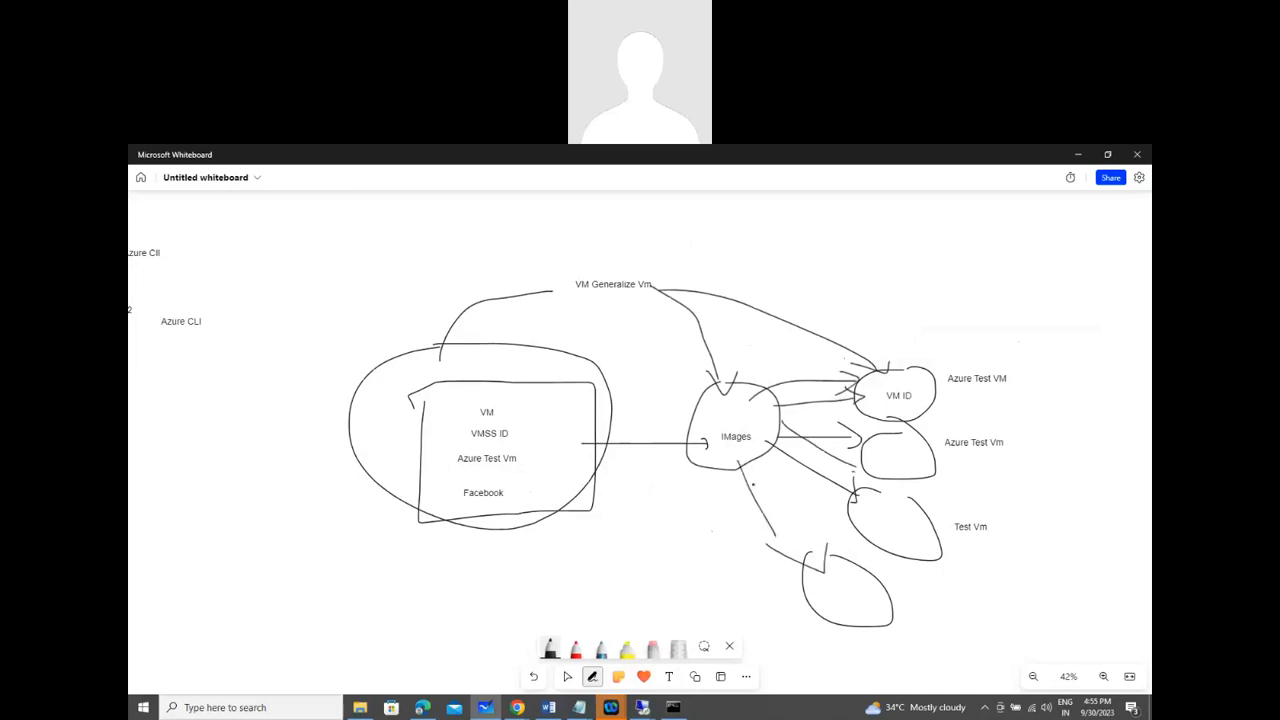
click(729, 646)
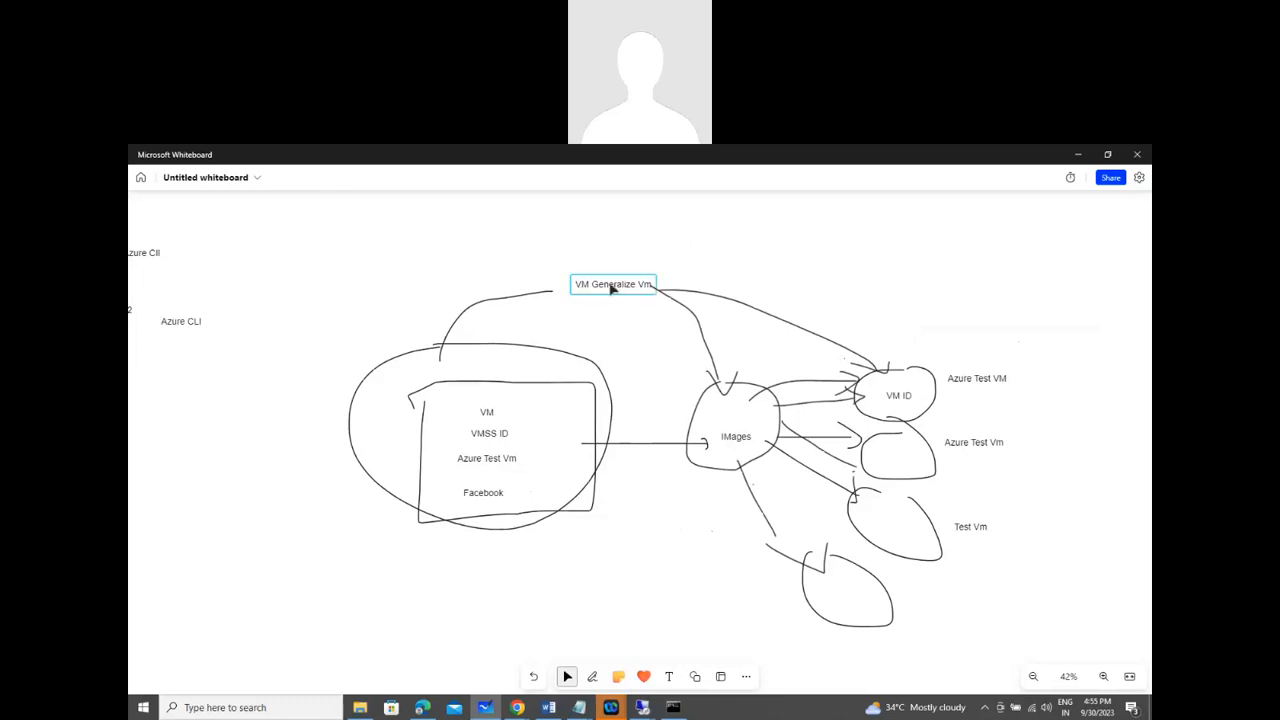
mouse_move(579, 707)
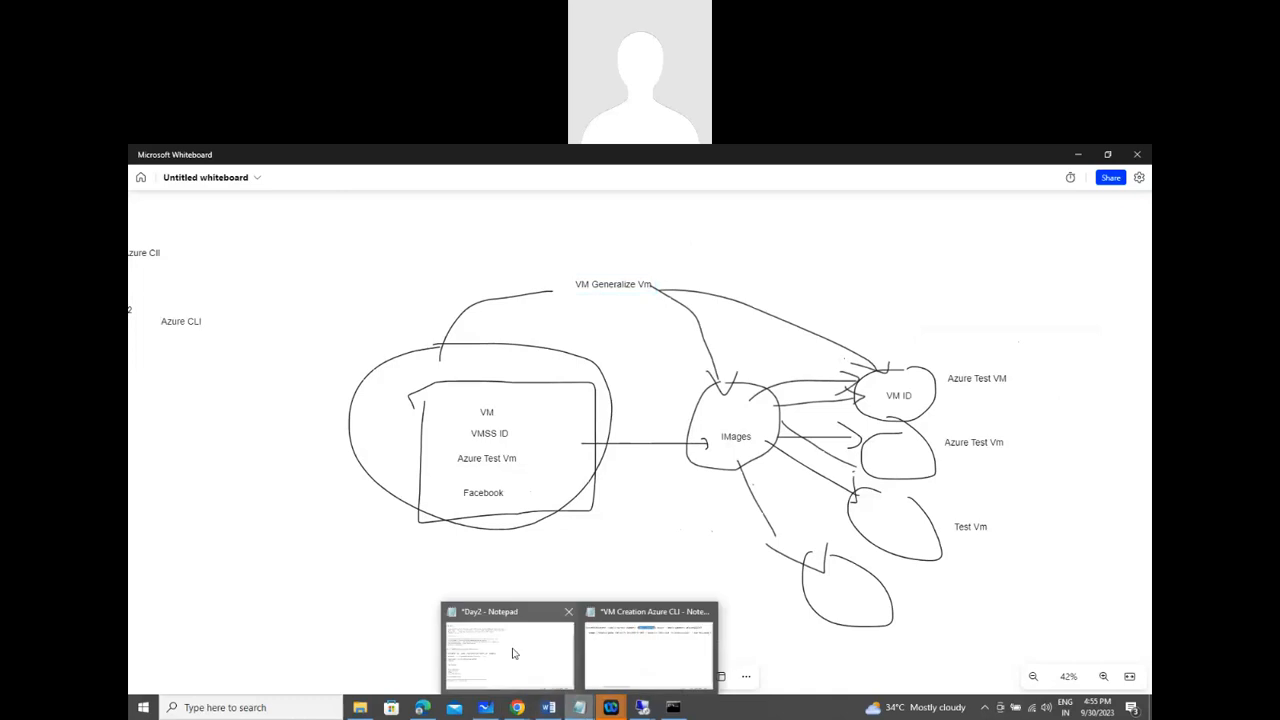
In the VM Creation Azure CLI notes, select the C:\Windows\System32\Sysprep\Sysprep.exe path under Step 1
click(650, 650)
scroll(277, 441, left, 10)
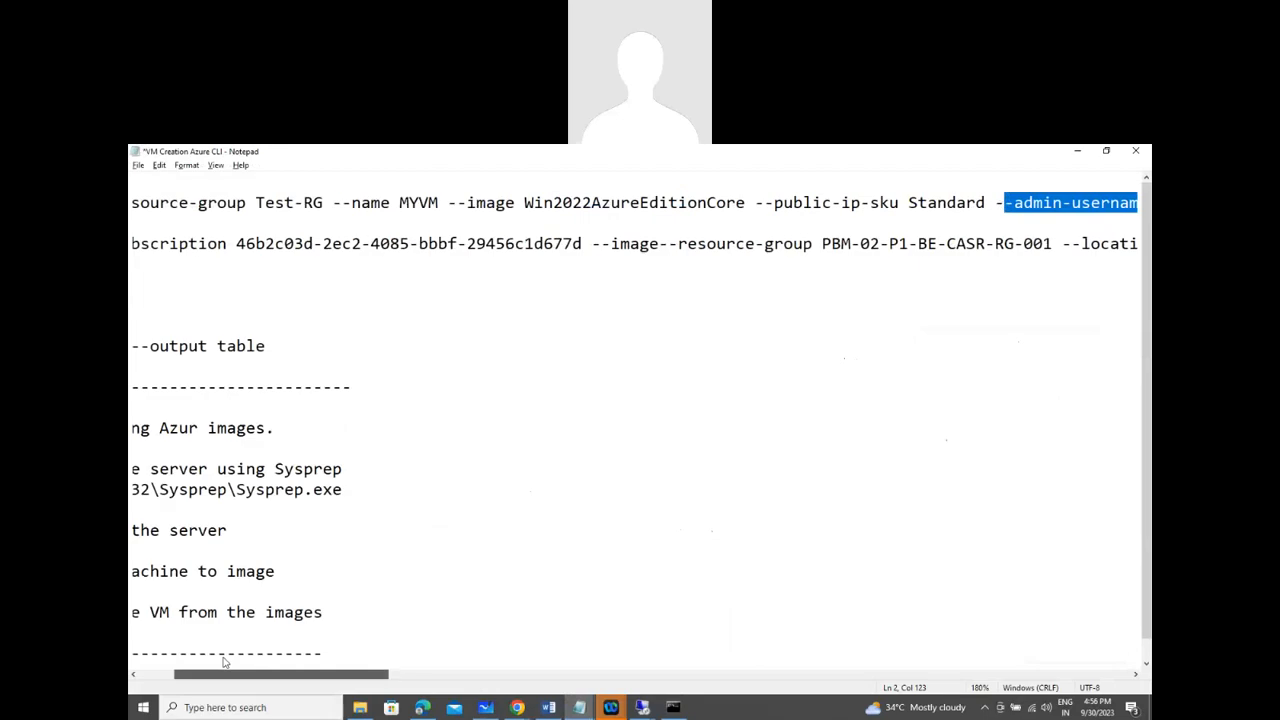
scroll(277, 441, down, 3)
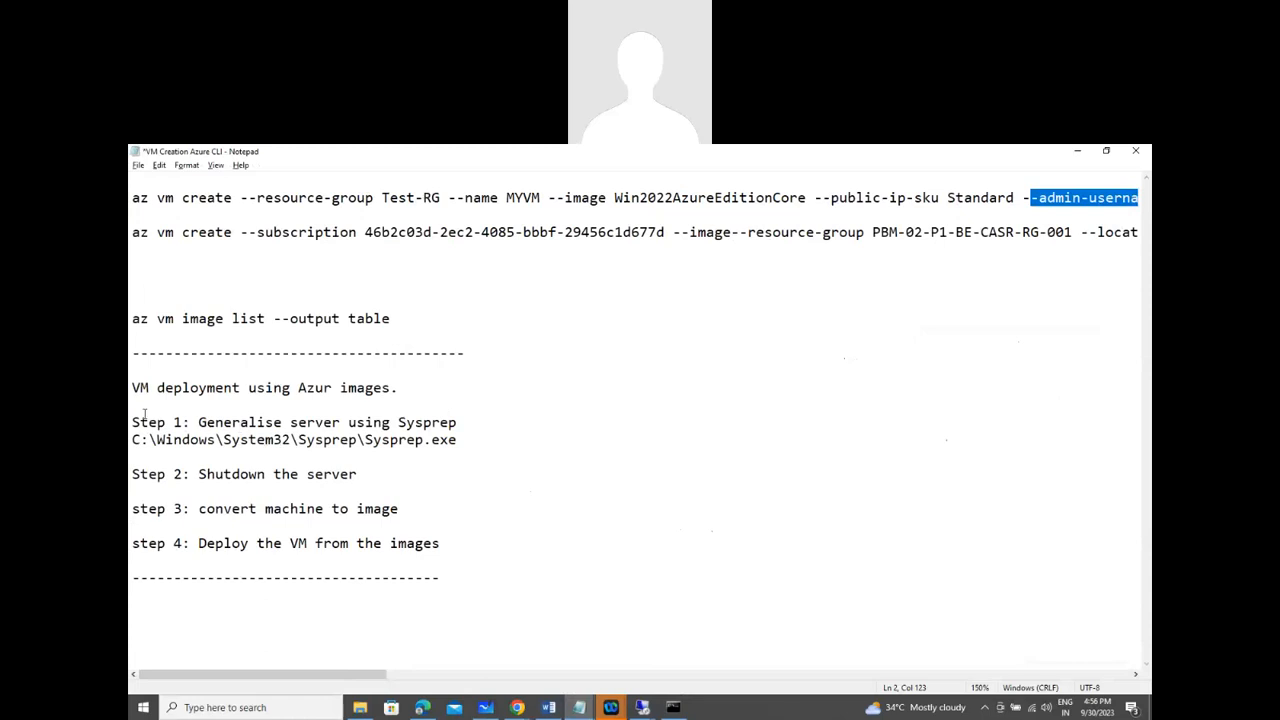
drag(132, 440, 458, 440)
key(ctrl+c)
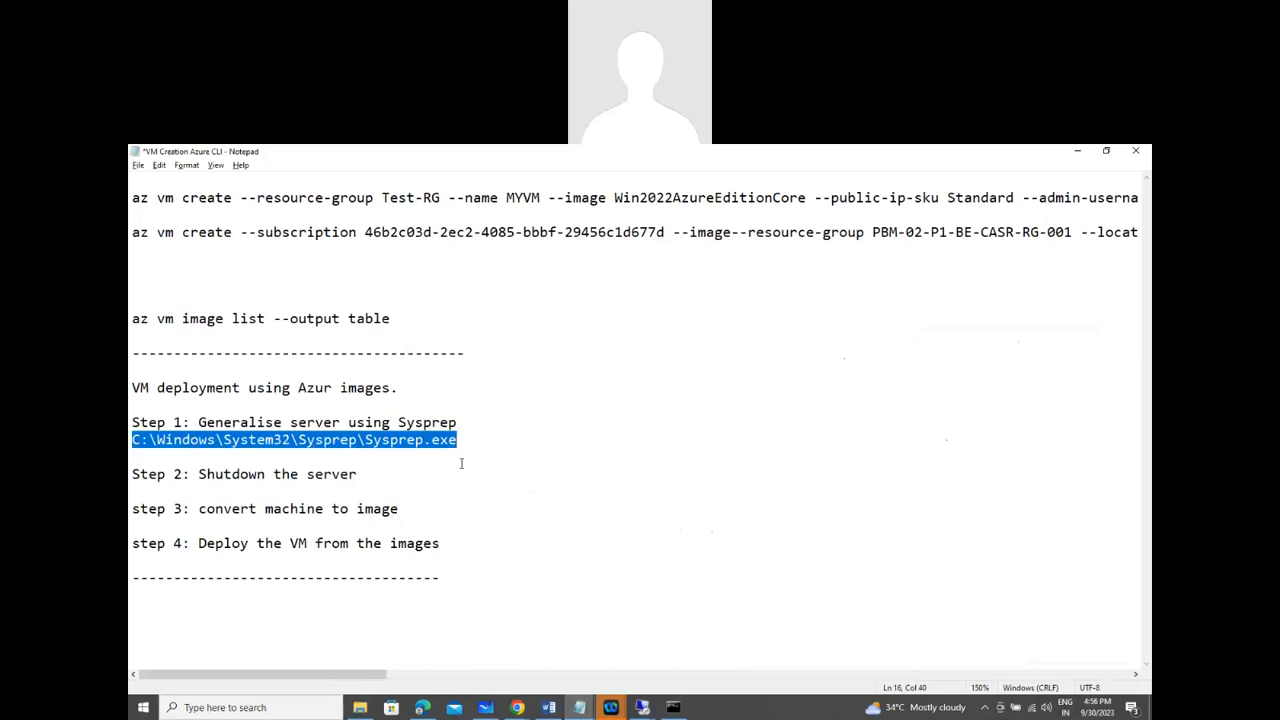
click(644, 706)
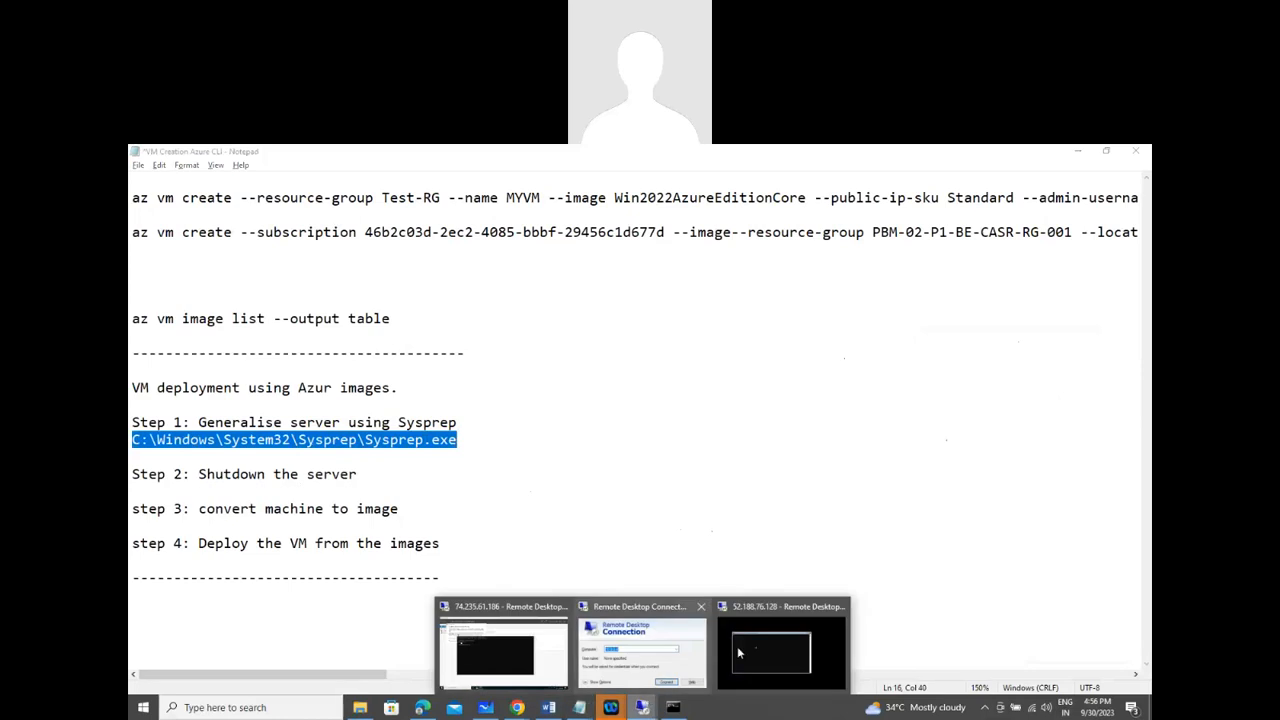
In the remote server session, run the pasted Sysprep.exe path, then close the System Preparation Tool
click(492, 655)
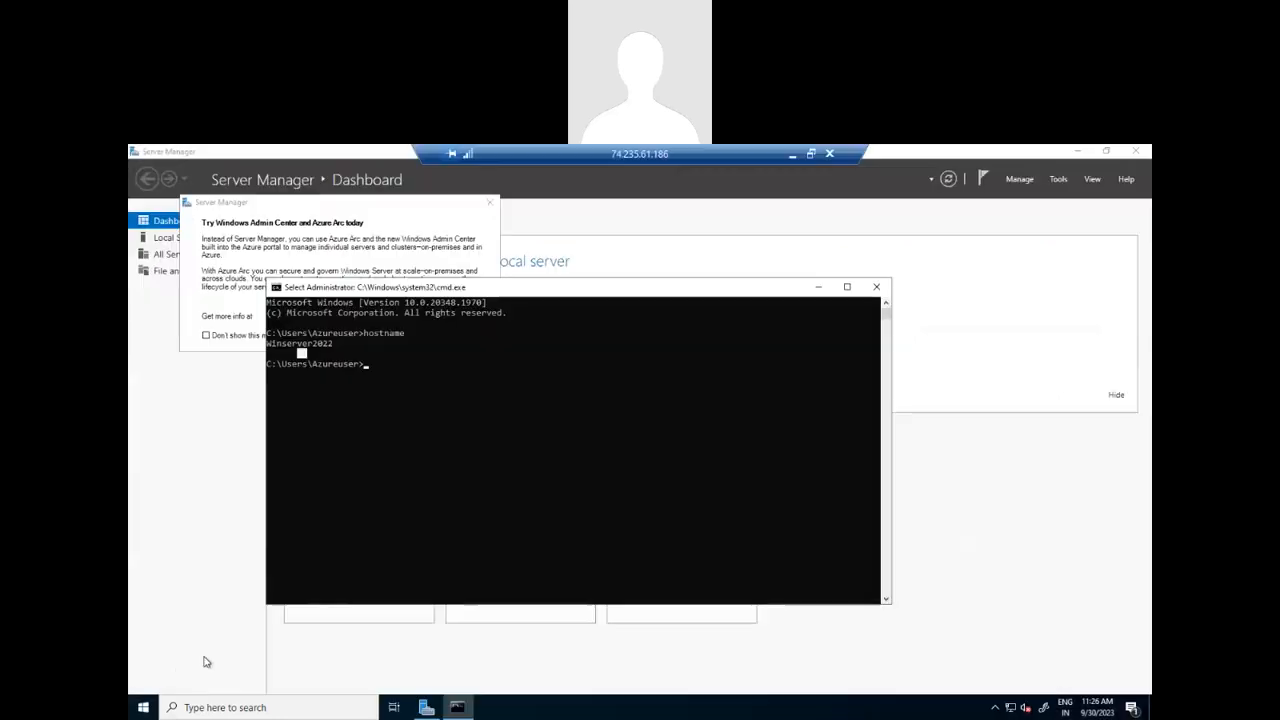
right_click(143, 707)
click(173, 653)
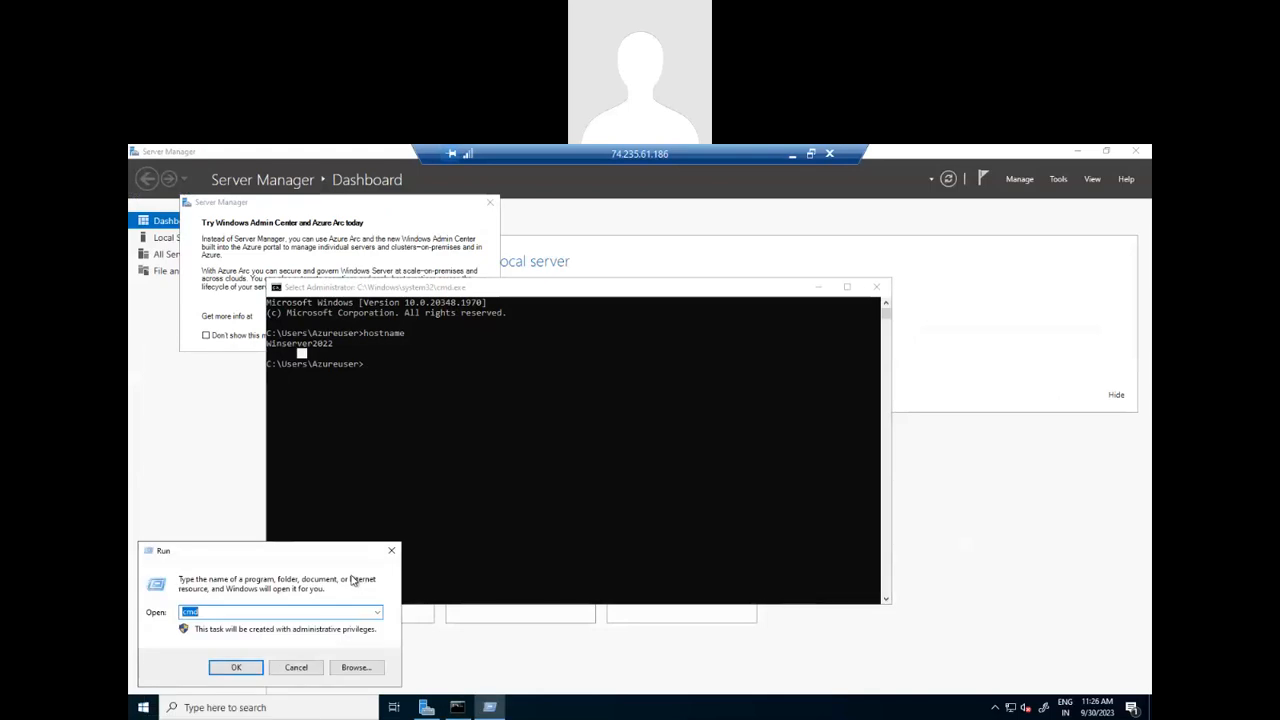
key(ctrl+v)
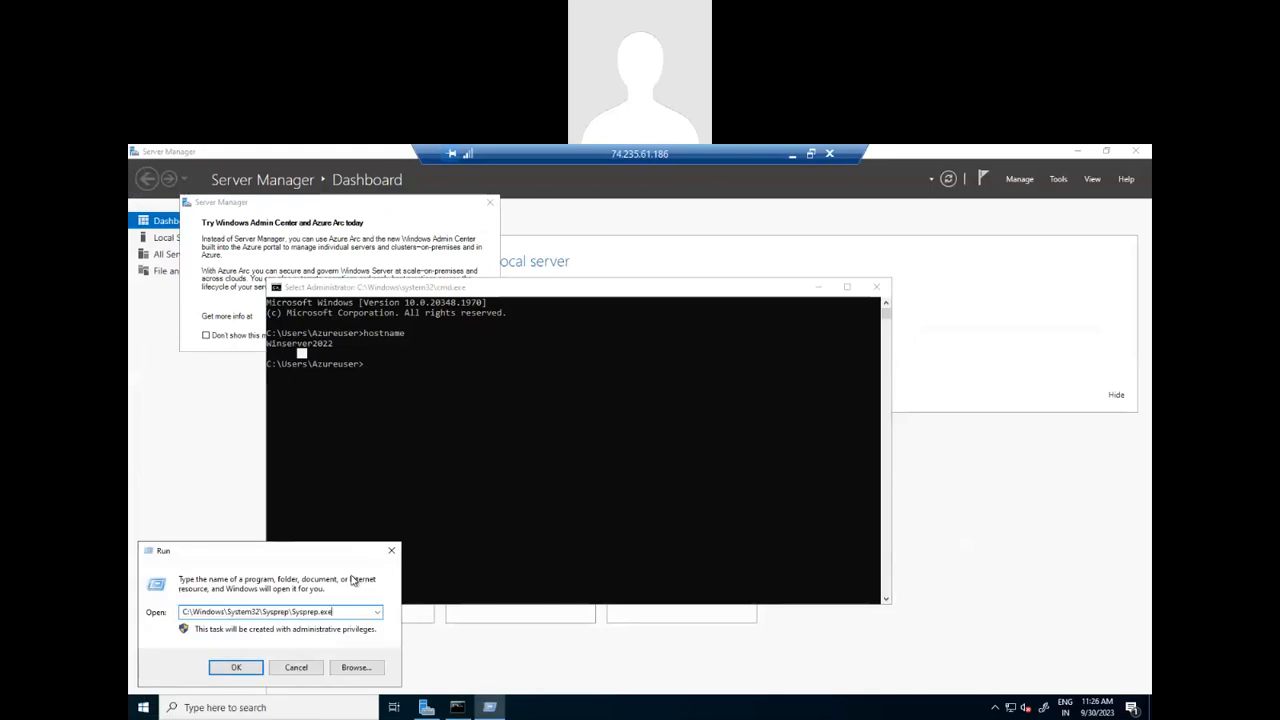
key(Return)
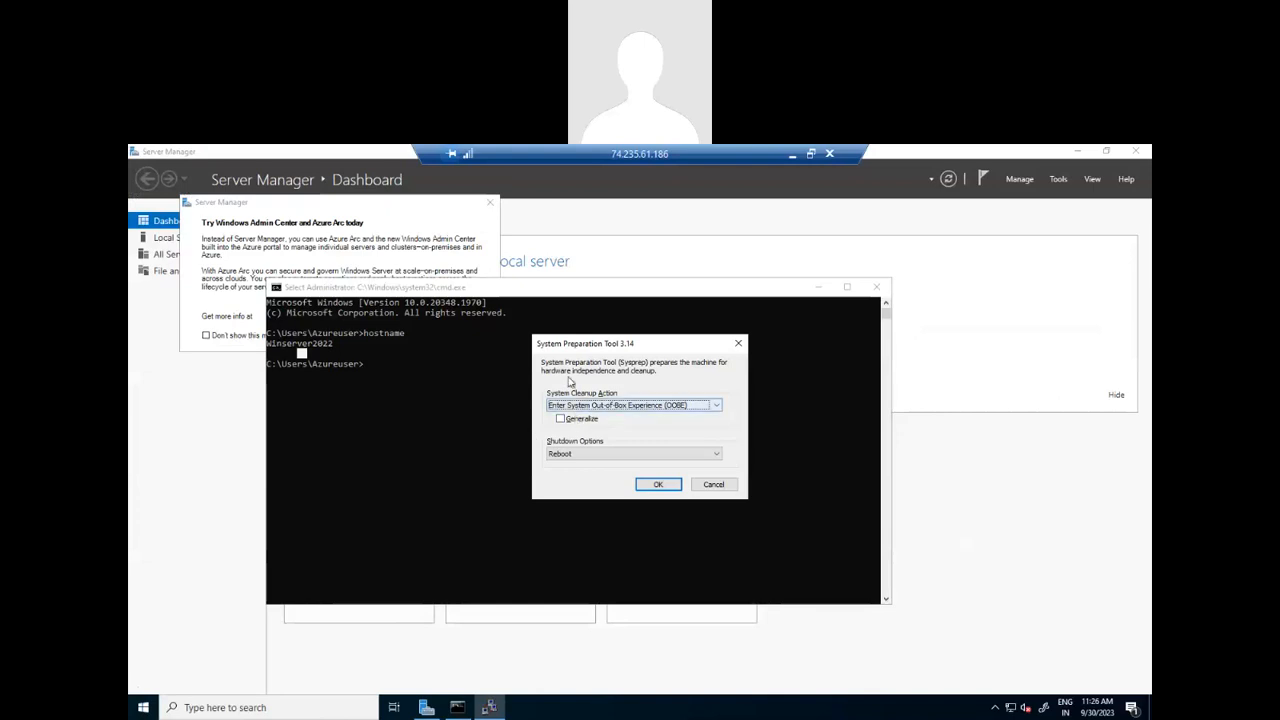
click(722, 485)
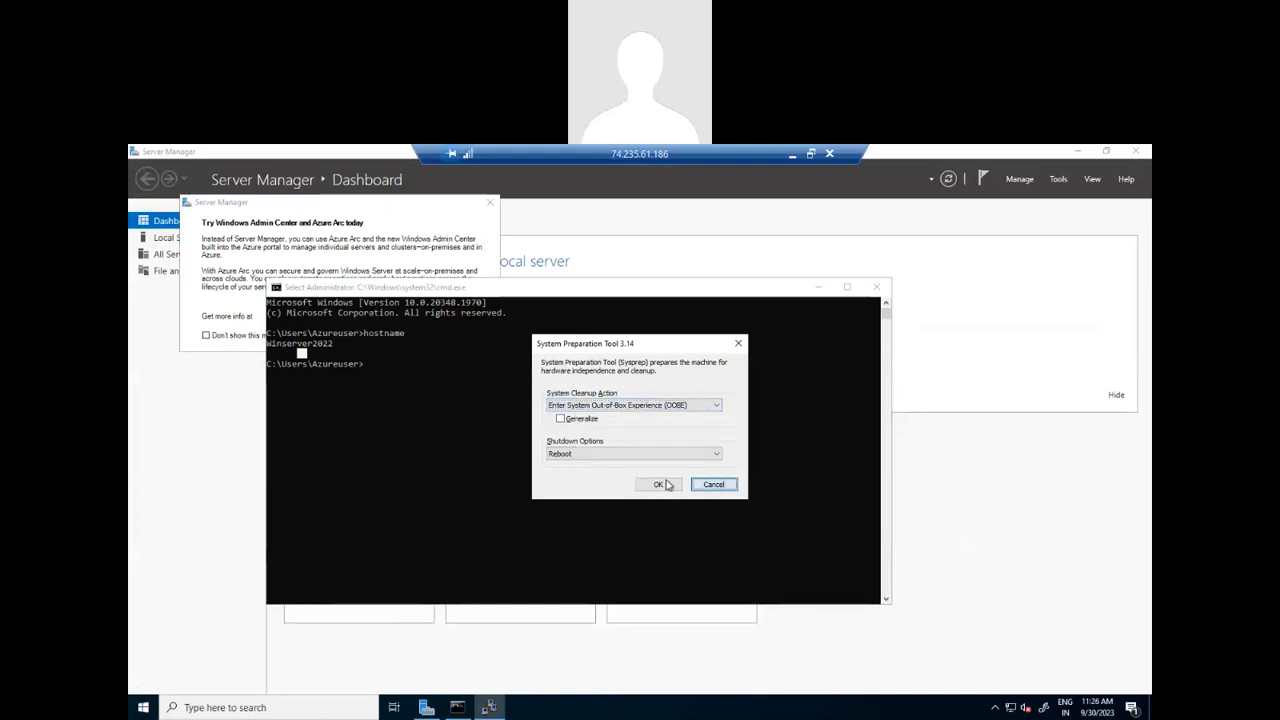
click(668, 485)
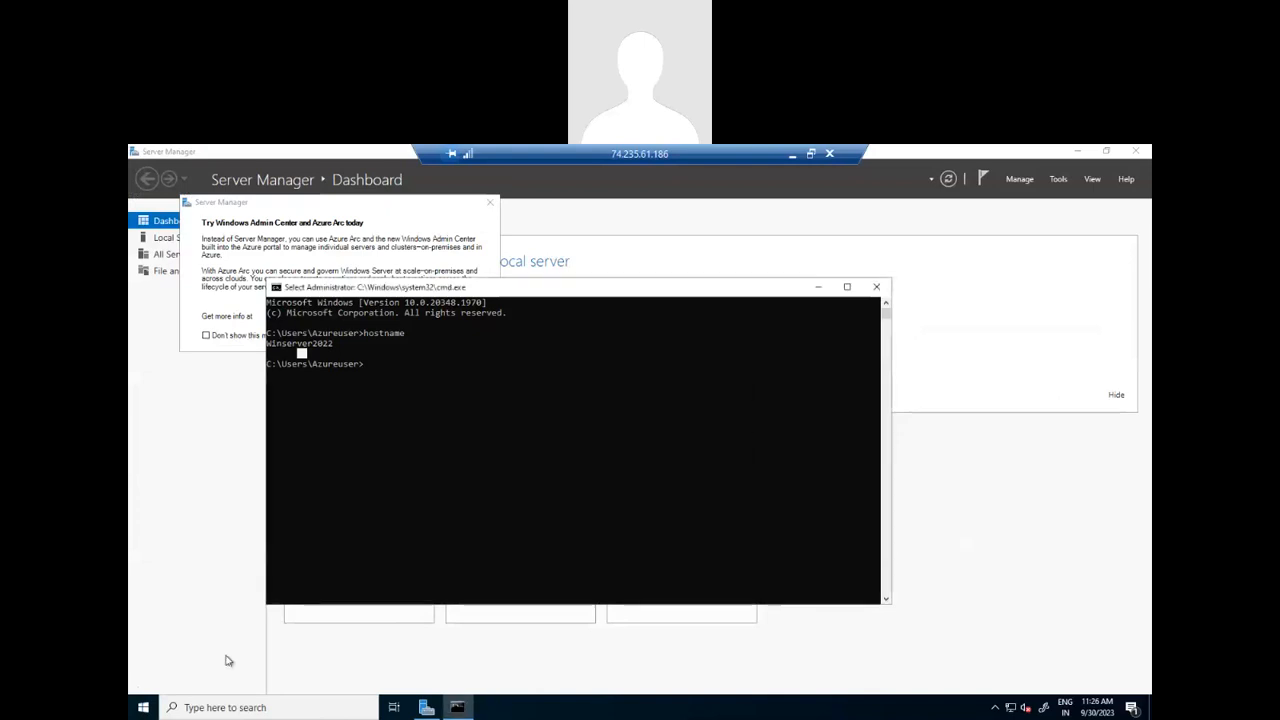
Trim the Run path to the Sysprep folder, open it and launch sysprep
right_click(148, 706)
click(198, 644)
click(337, 611)
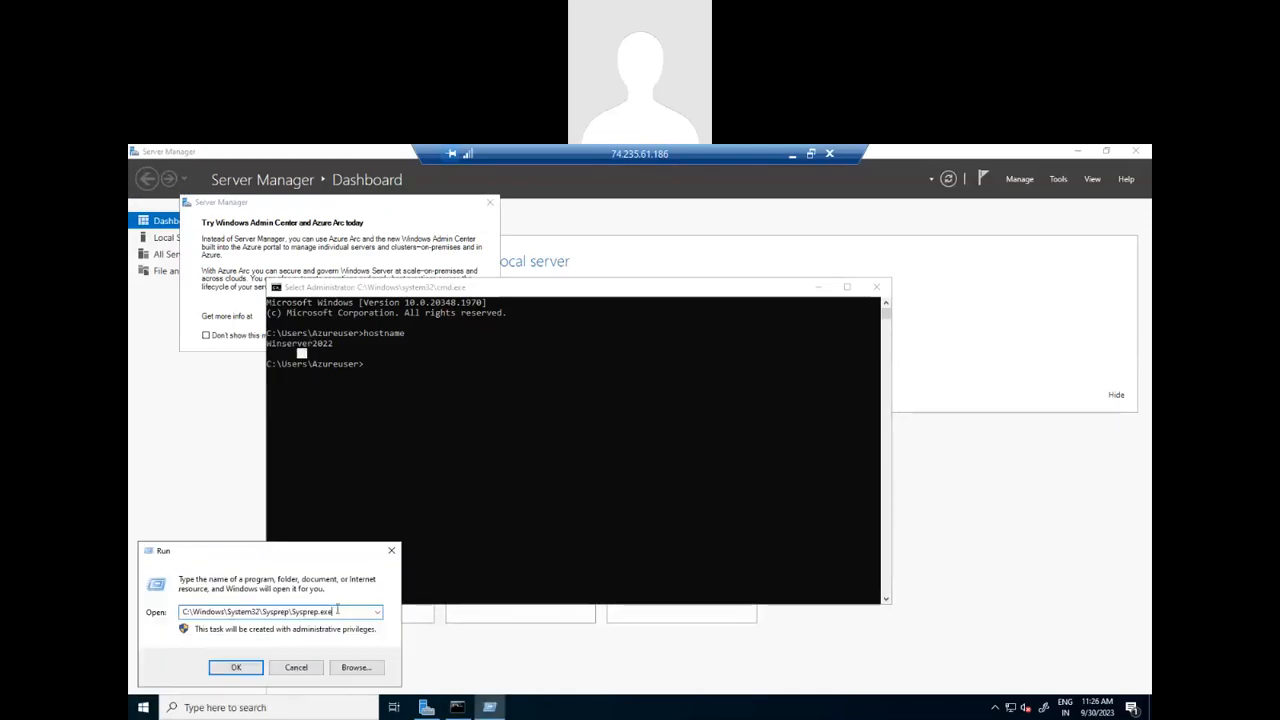
double_click(310, 611)
key(BackSpace)
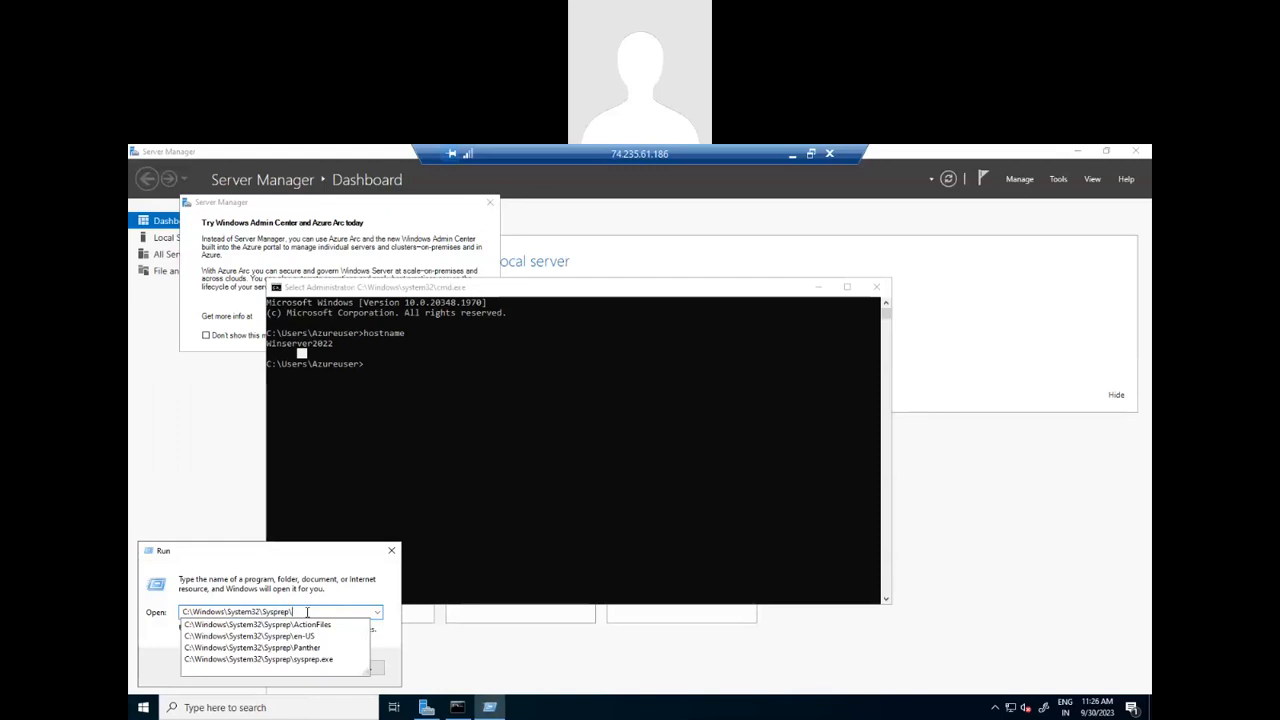
key(Return)
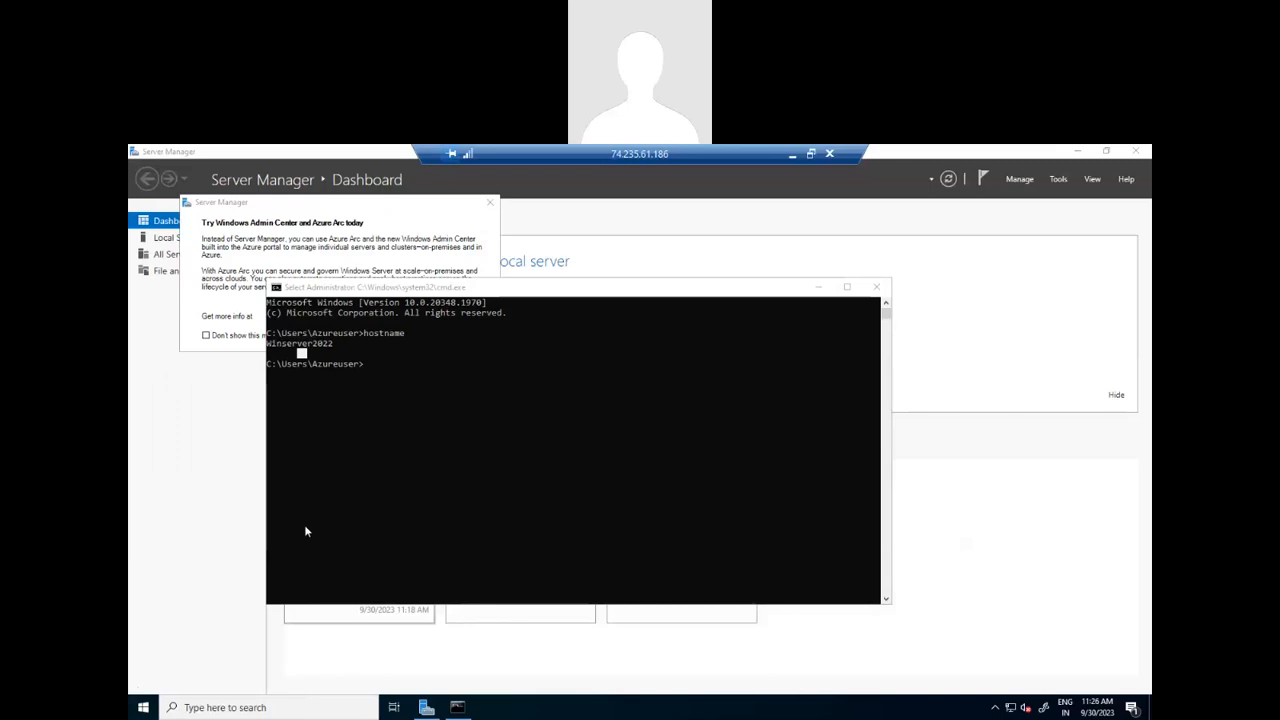
click(445, 362)
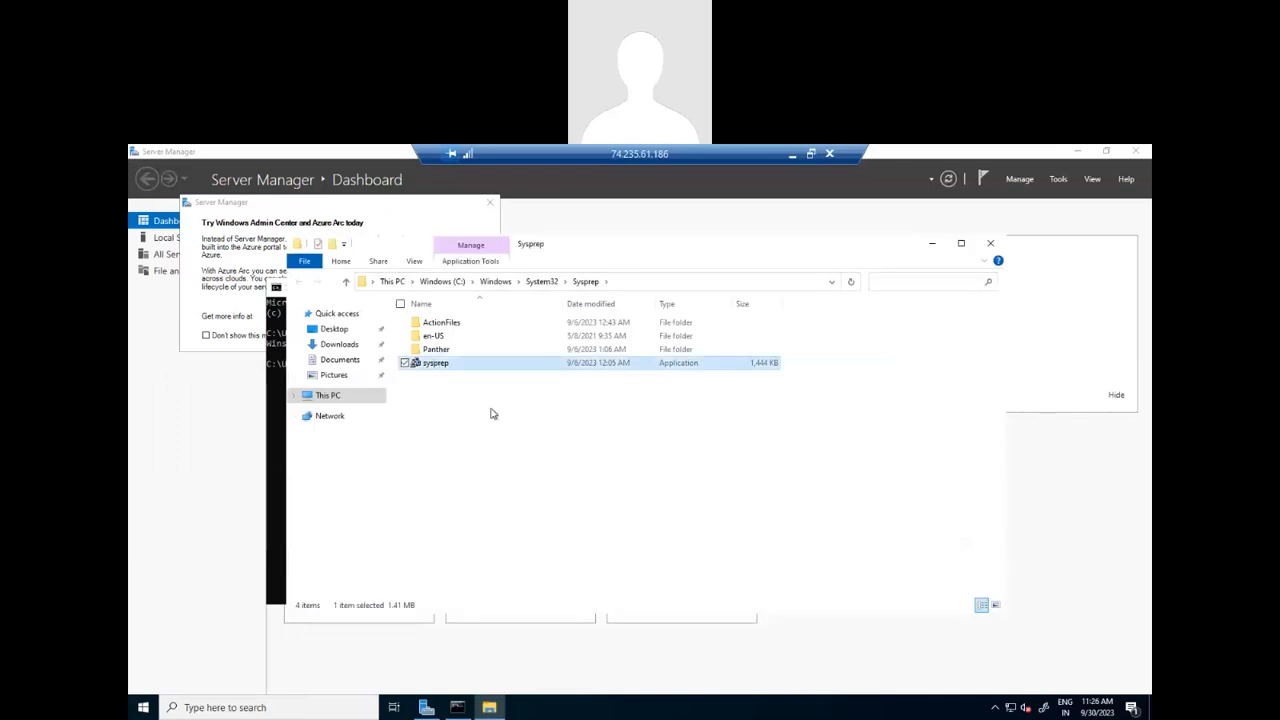
double_click(437, 365)
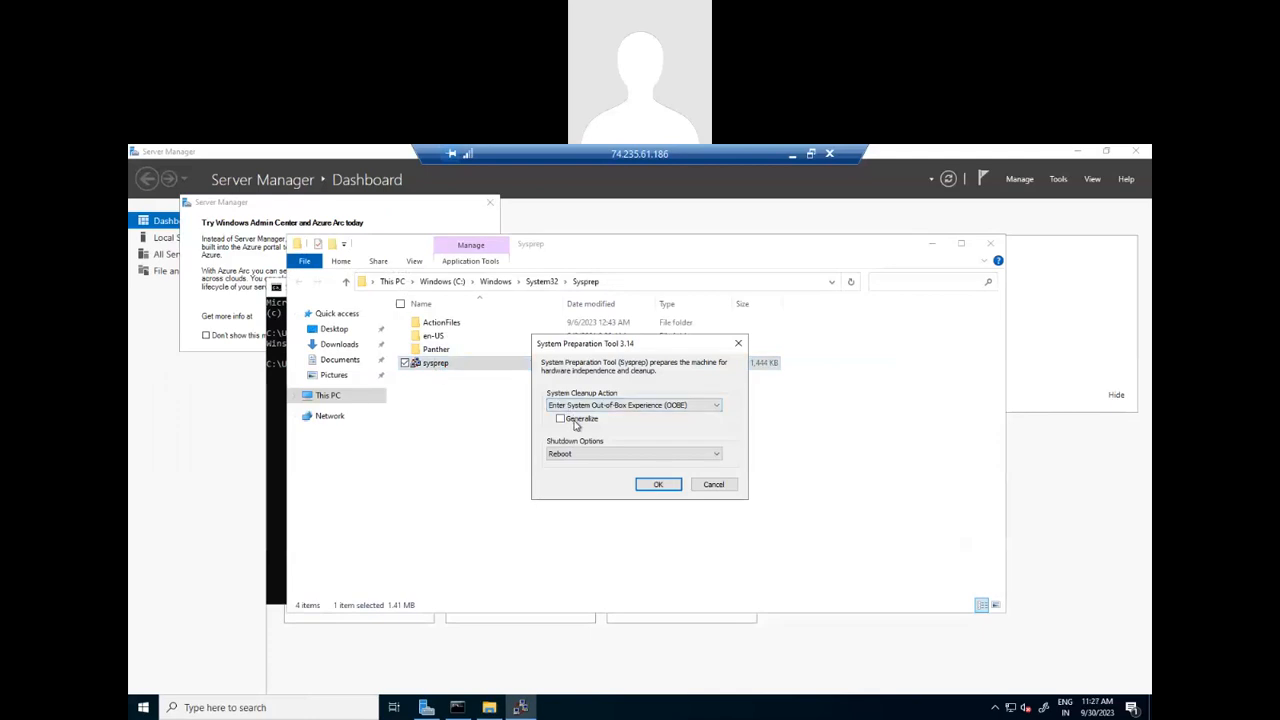
Start Sysprep with Generalize ticked and Shutdown Options set to Shutdown
click(574, 424)
click(581, 454)
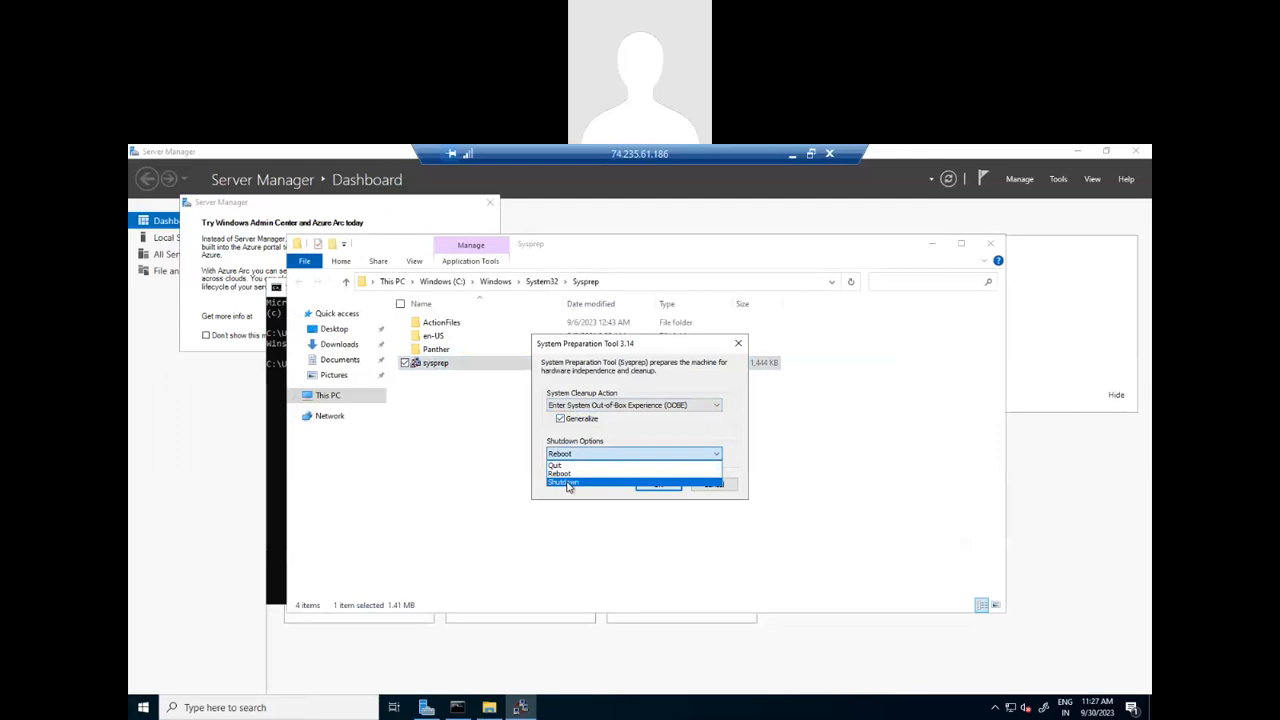
click(568, 484)
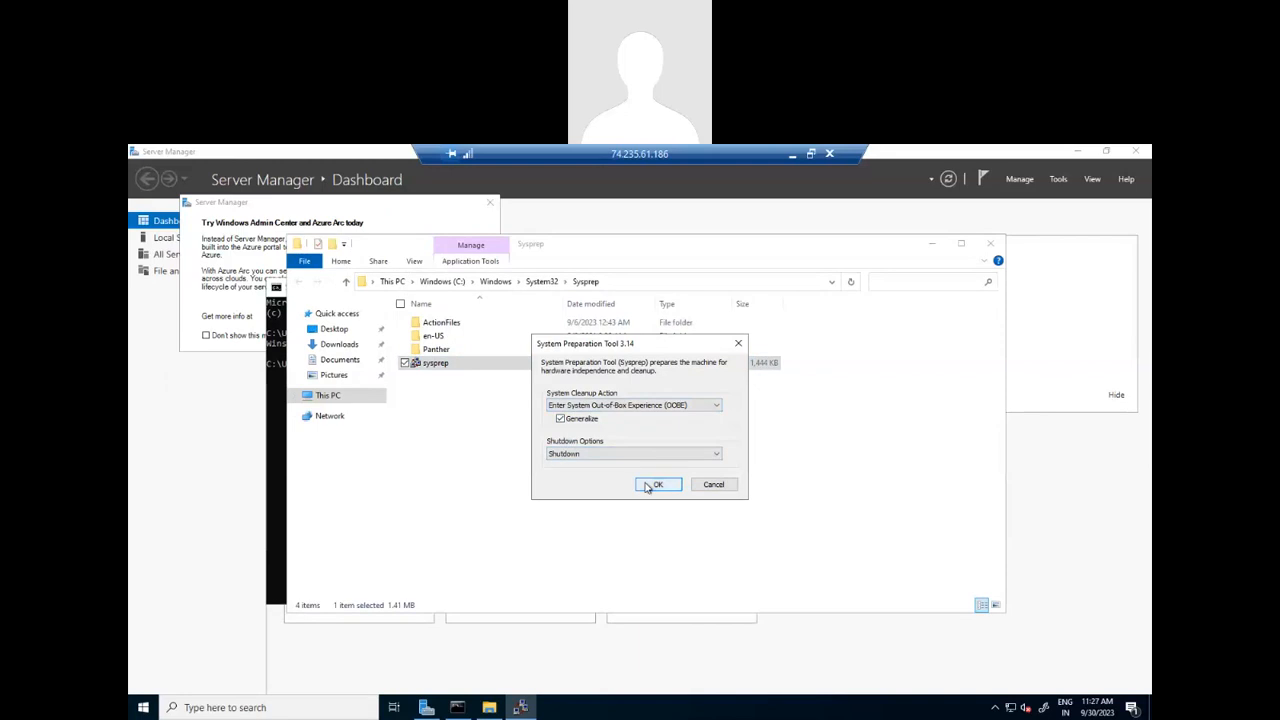
click(656, 484)
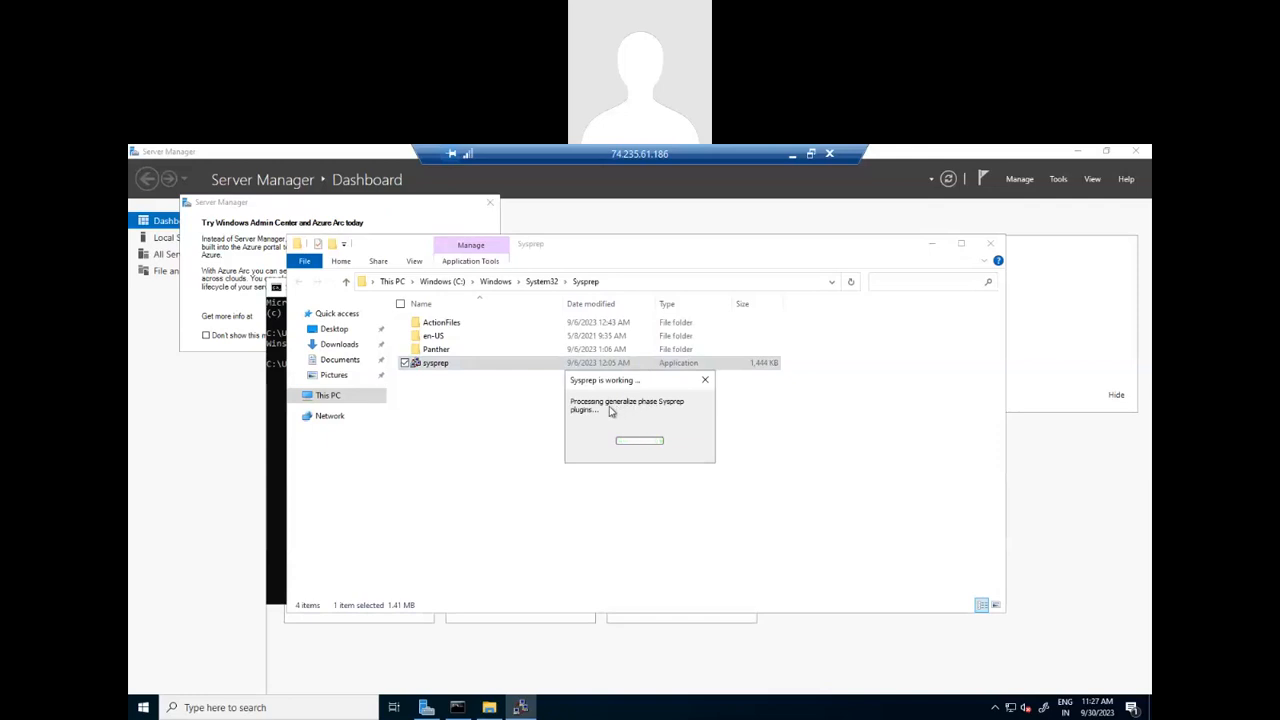
Minimise the remote server session, return to it and acknowledge the session-ended message
click(789, 156)
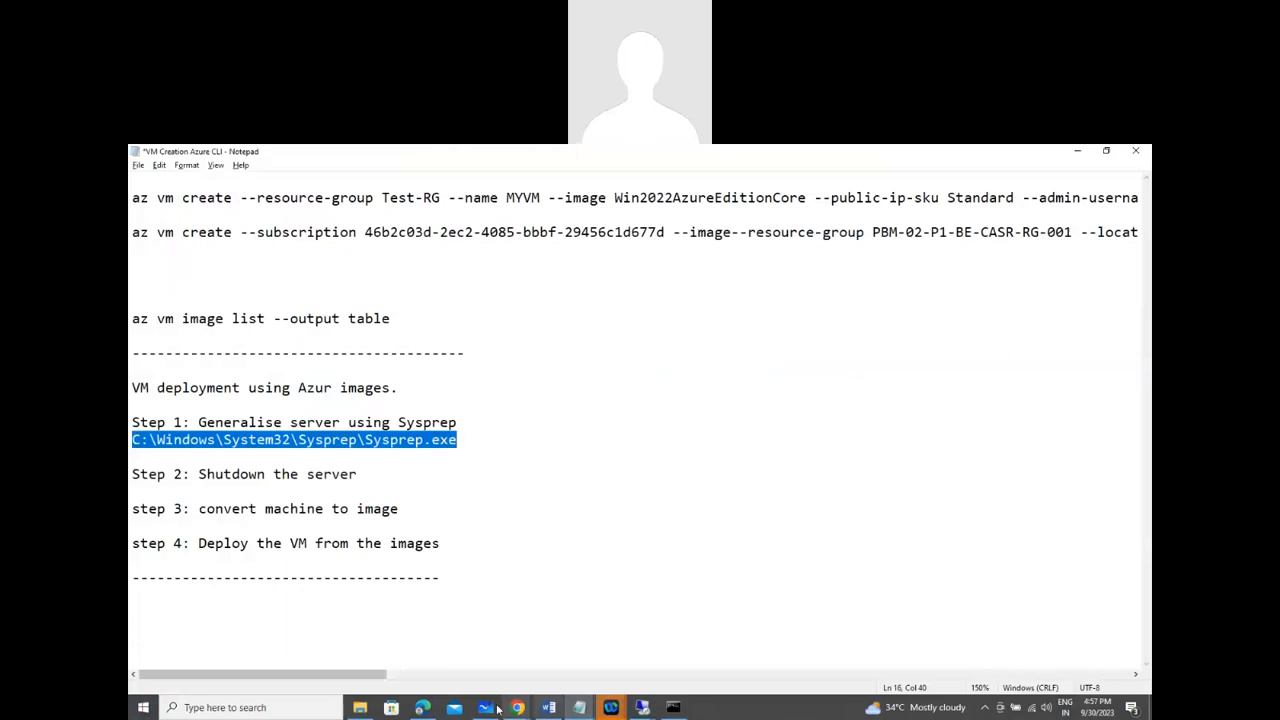
click(485, 707)
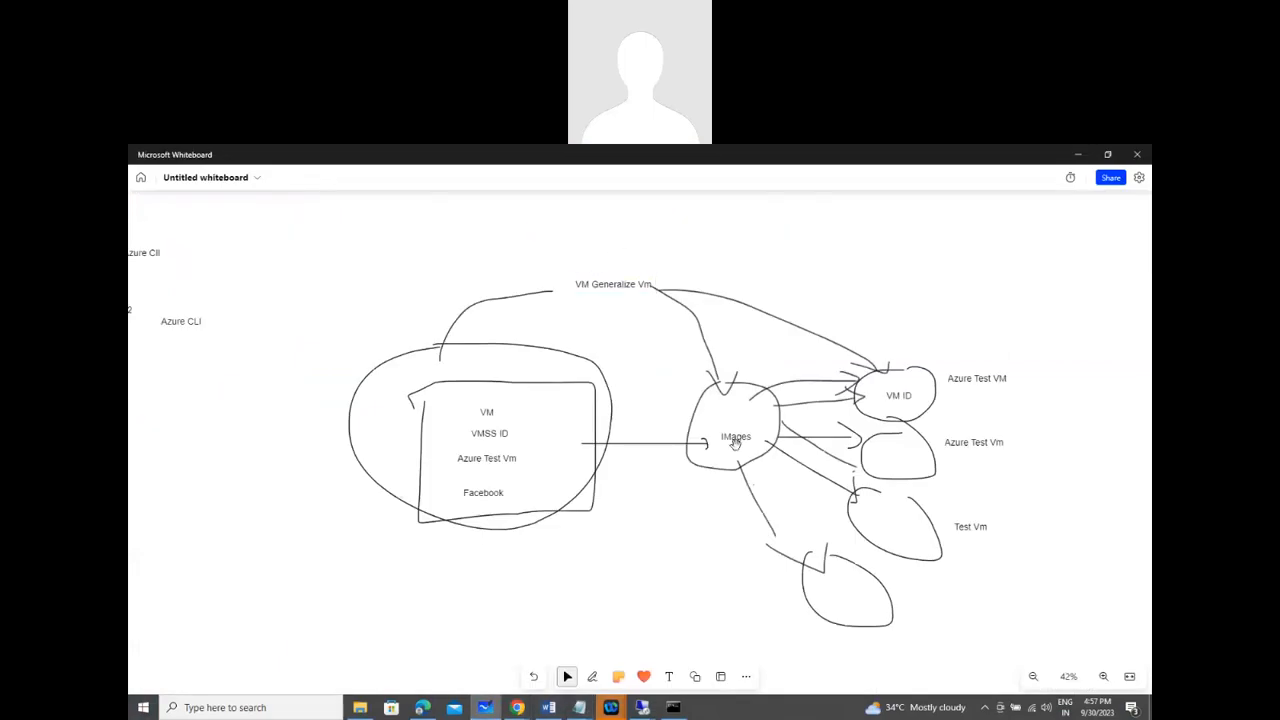
mouse_move(642, 707)
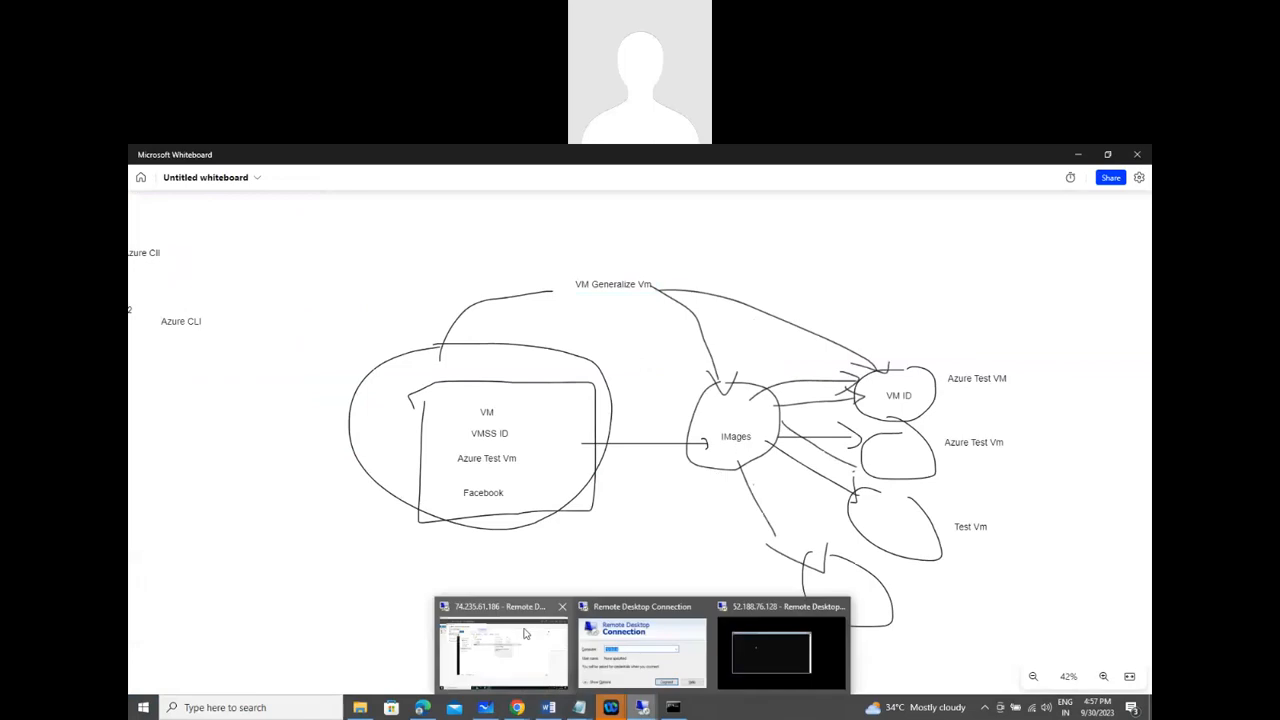
click(524, 633)
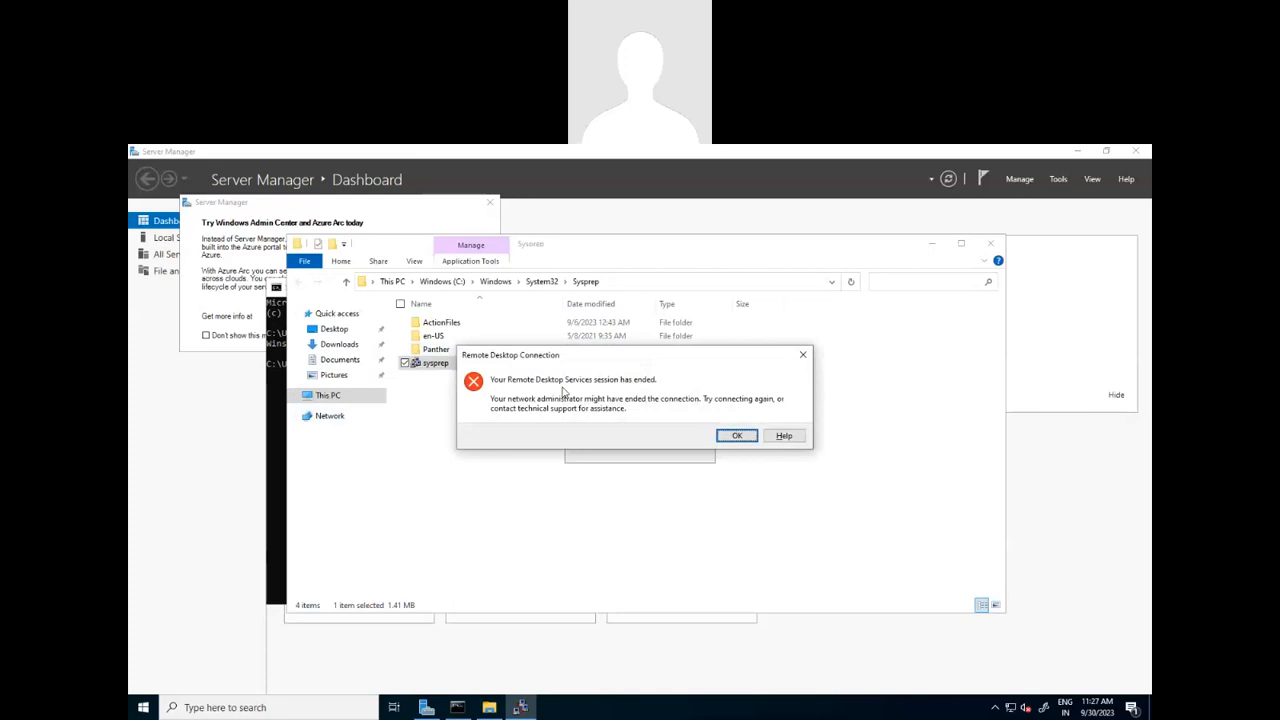
click(735, 436)
Bring up the 74.235.61.186 connection window and minimise it
mouse_move(641, 707)
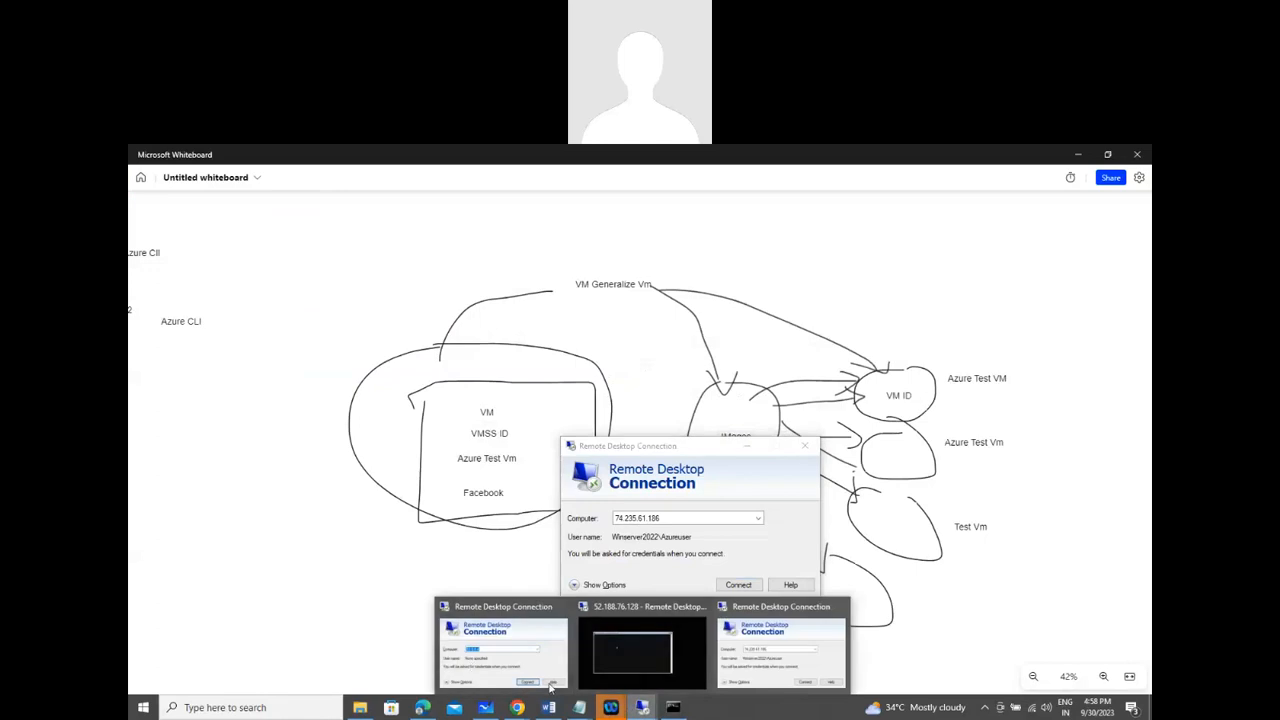
click(473, 667)
click(677, 518)
click(727, 518)
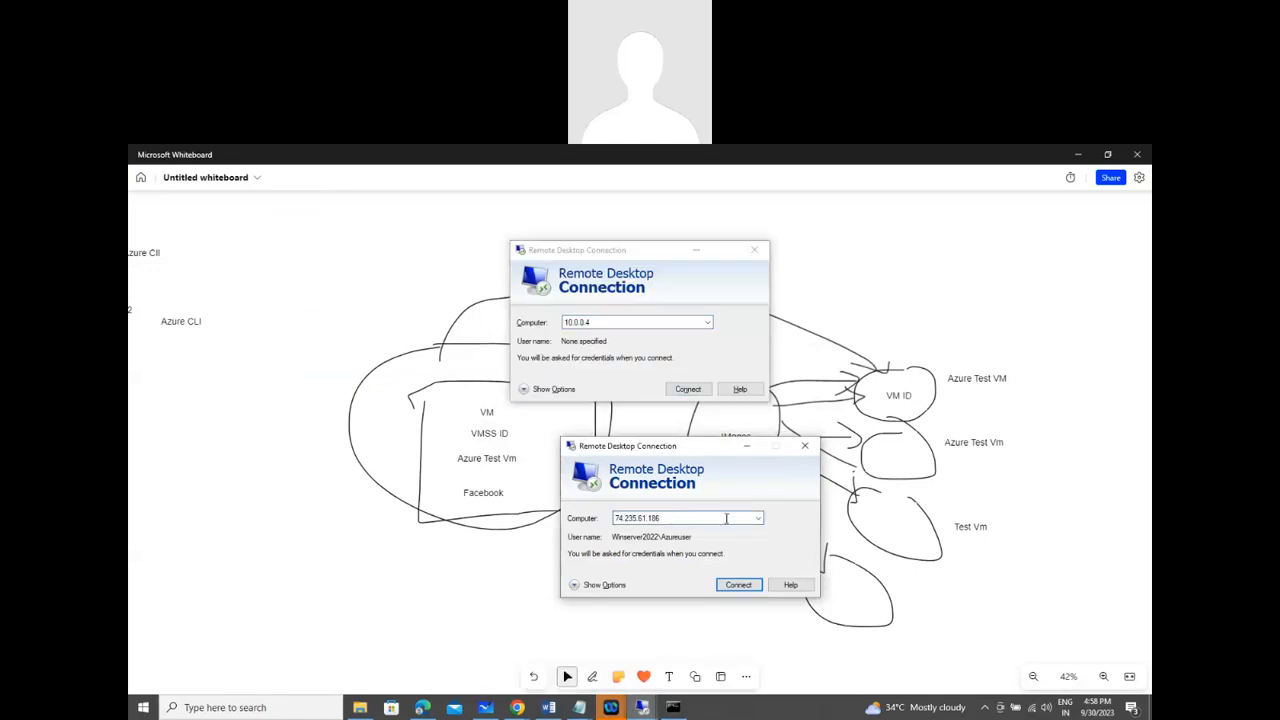
click(747, 446)
Refresh the Winserver2022 Overview page, then stop the VM and confirm with Yes
mouse_move(517, 707)
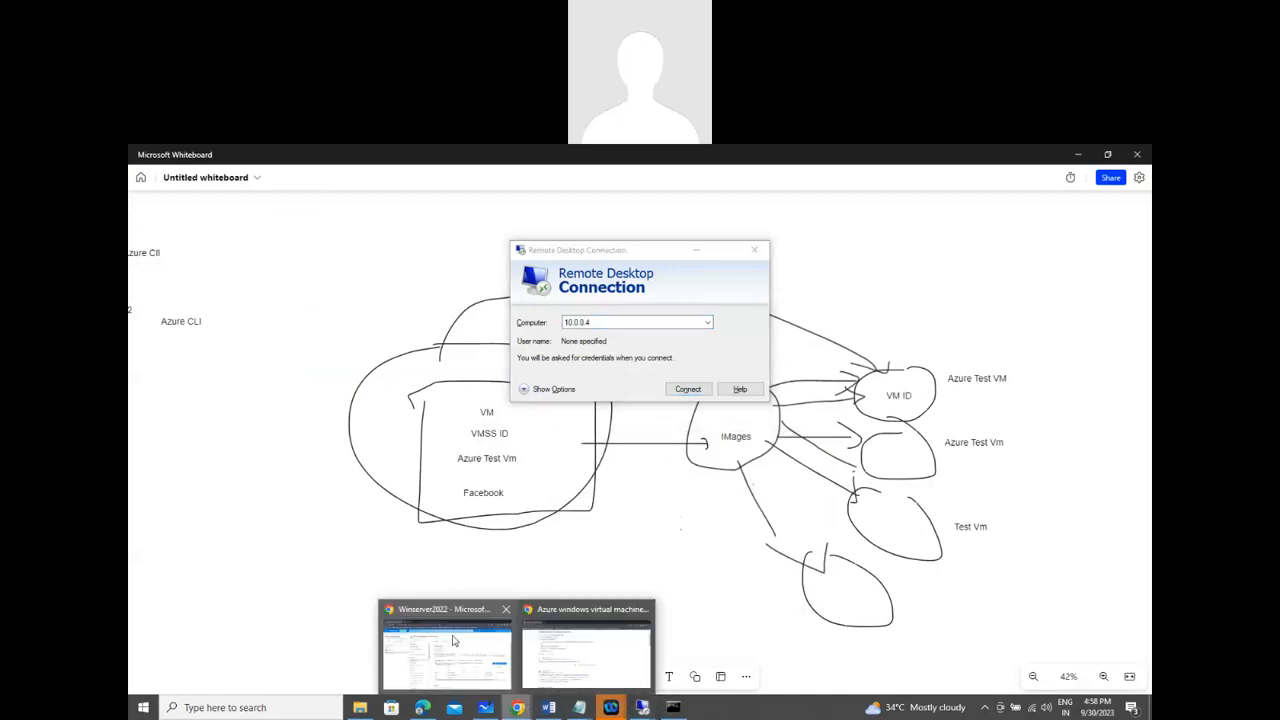
click(453, 641)
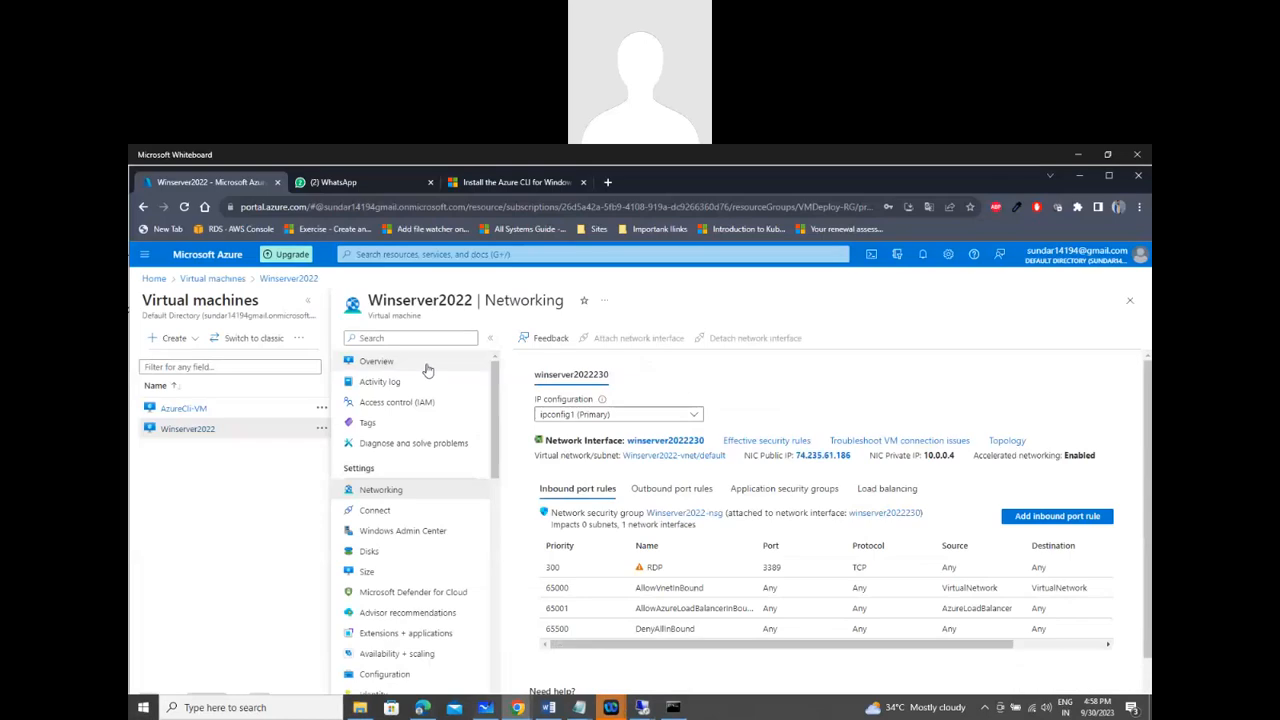
click(426, 369)
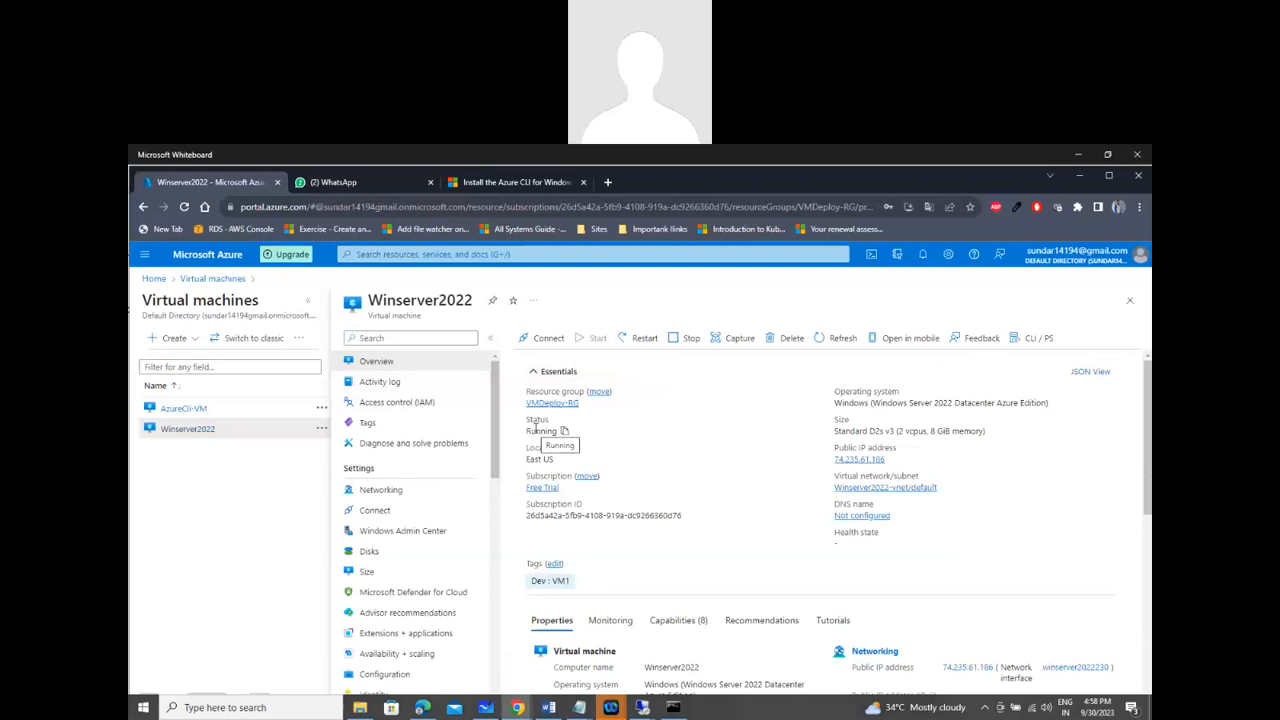
click(836, 338)
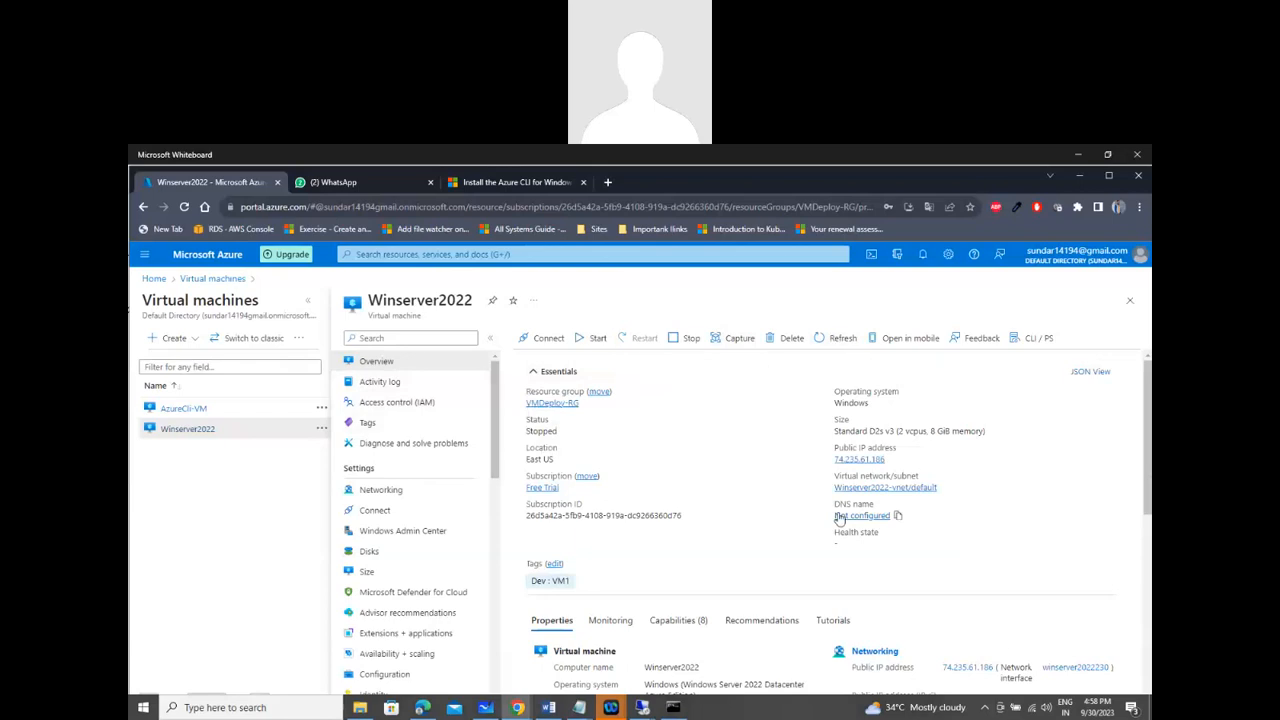
click(688, 342)
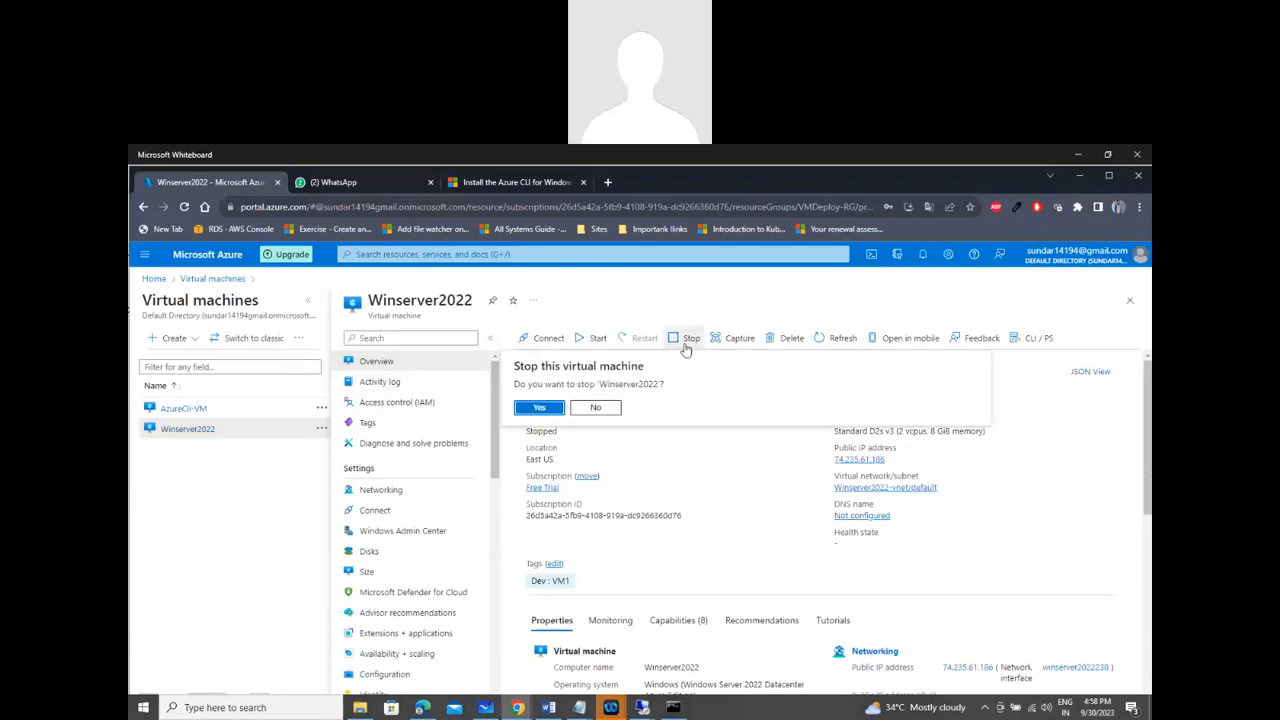
click(549, 410)
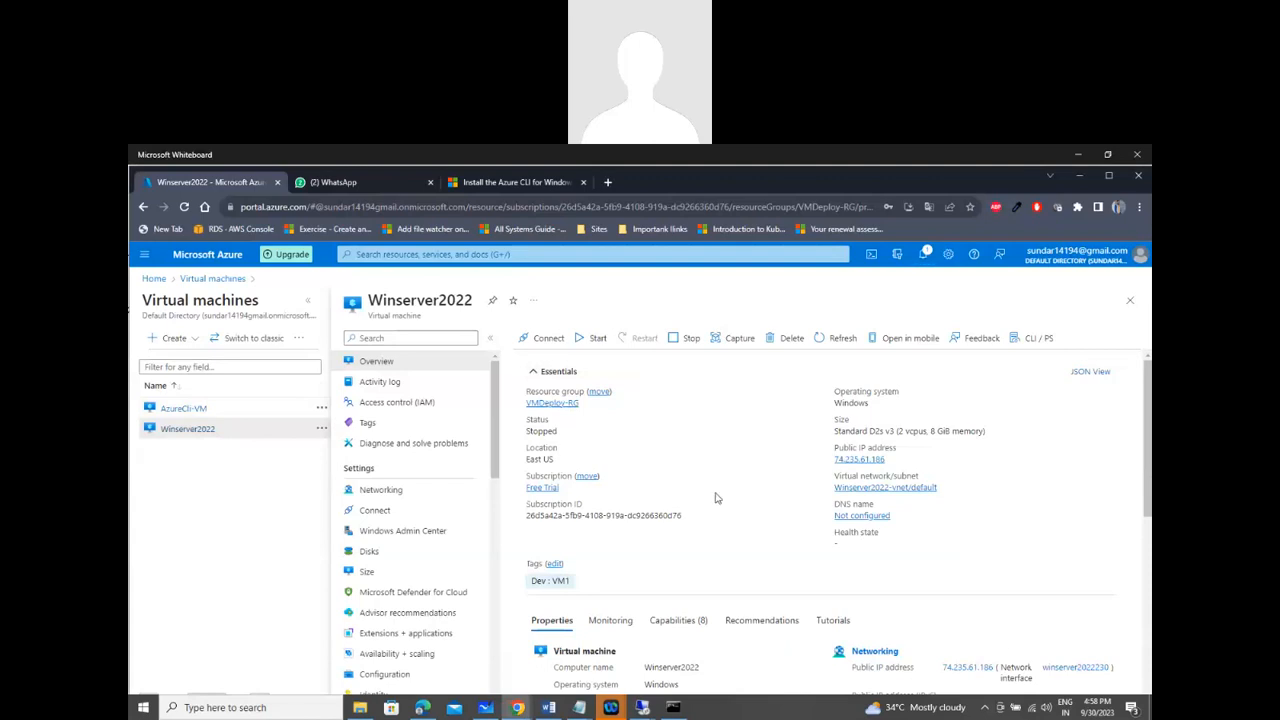
Repeatedly check notifications until Winserver2022 reports Stopped (deallocated)
click(924, 256)
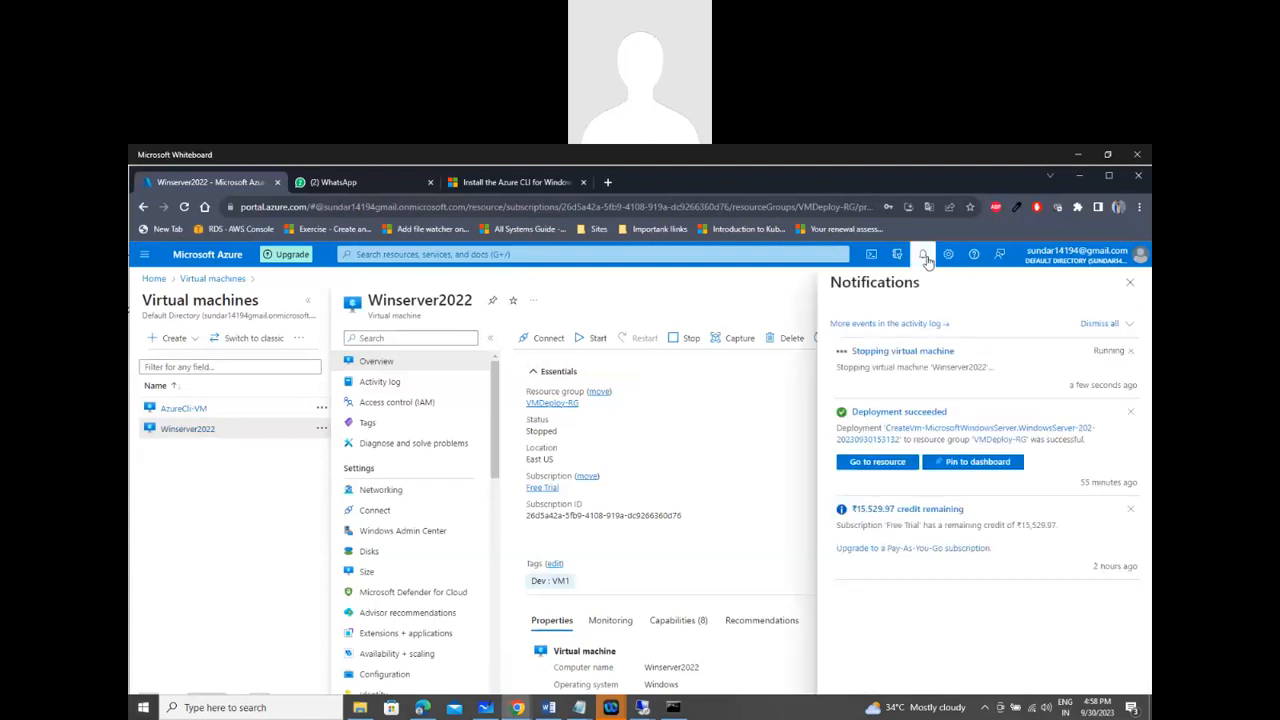
click(925, 258)
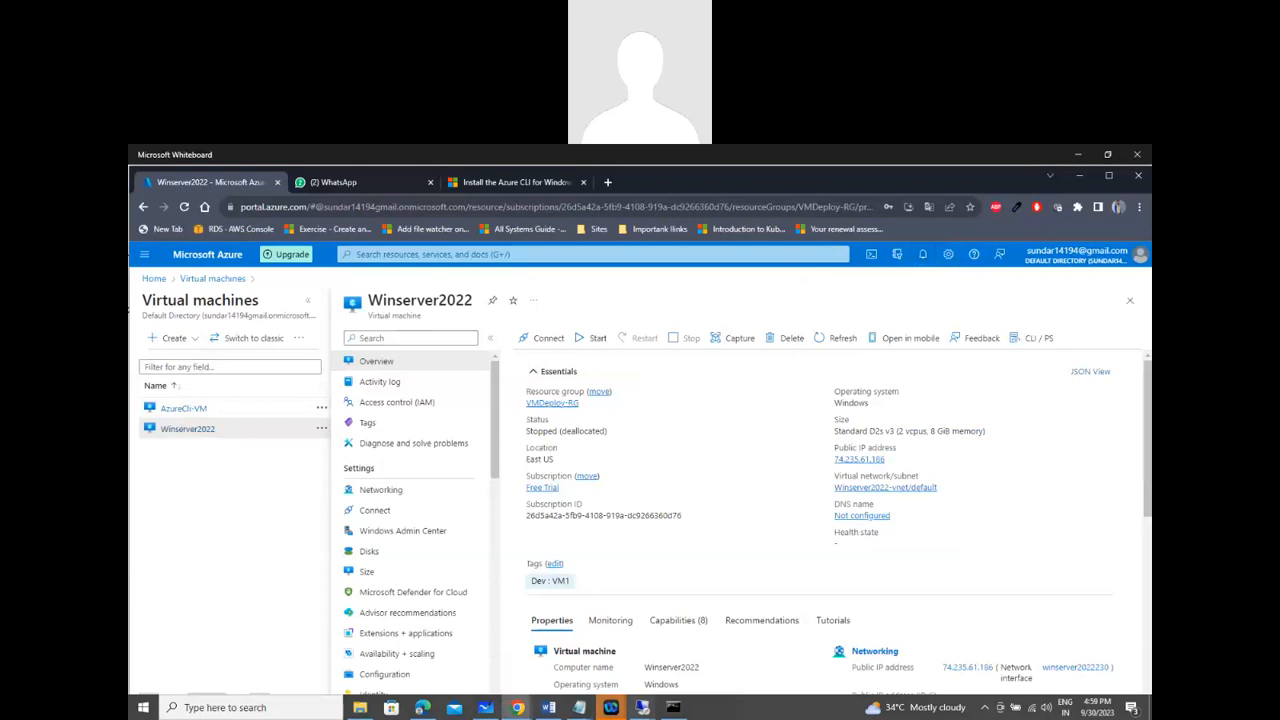
mouse_move(579, 707)
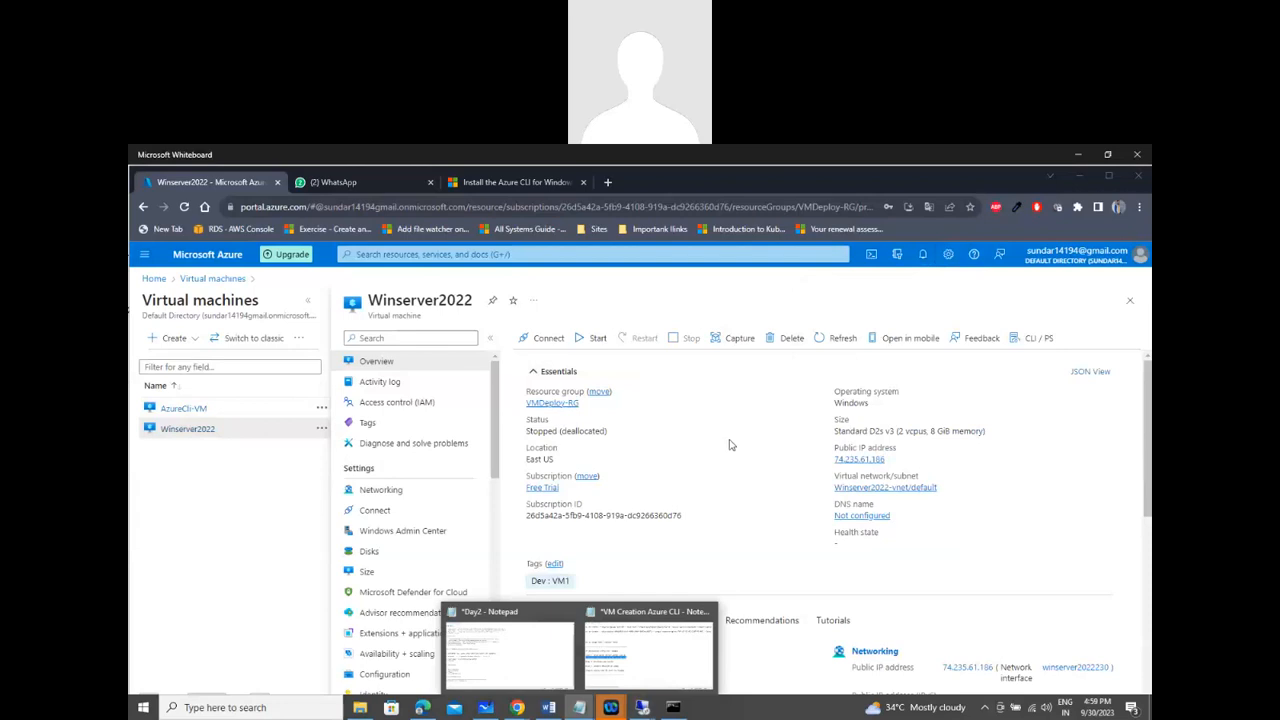
click(923, 256)
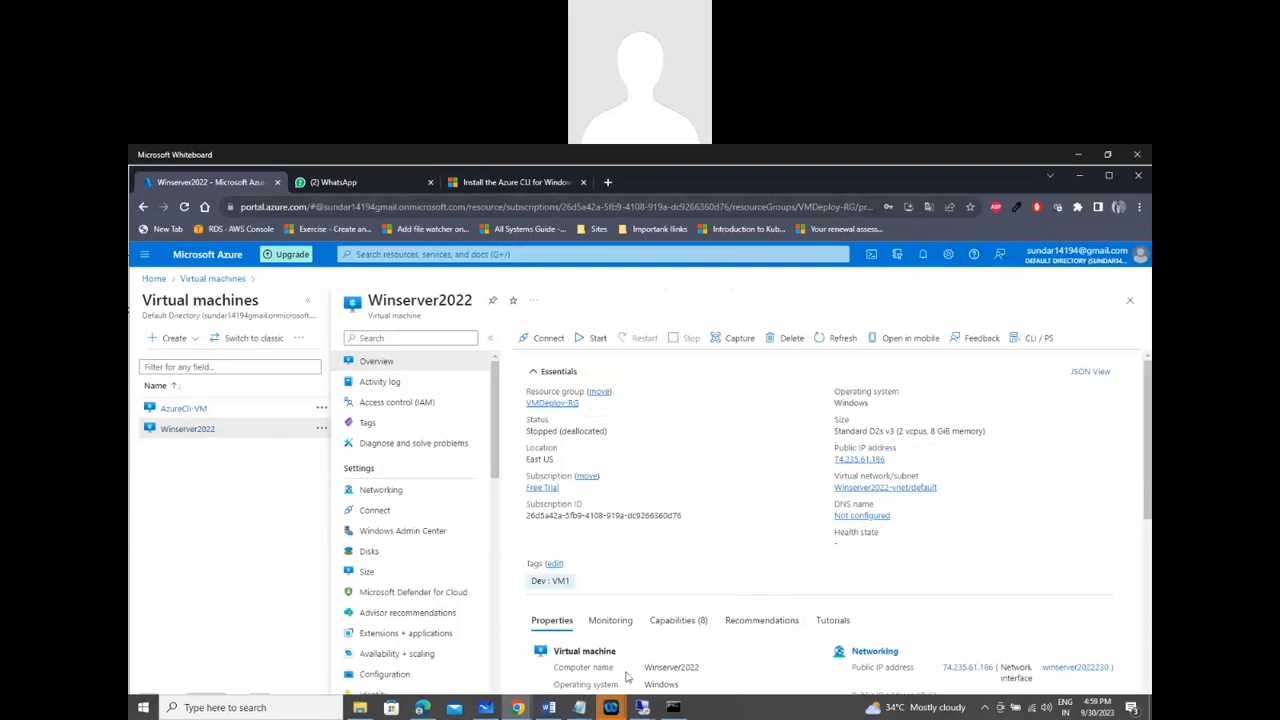
mouse_move(617, 707)
click(925, 256)
click(929, 260)
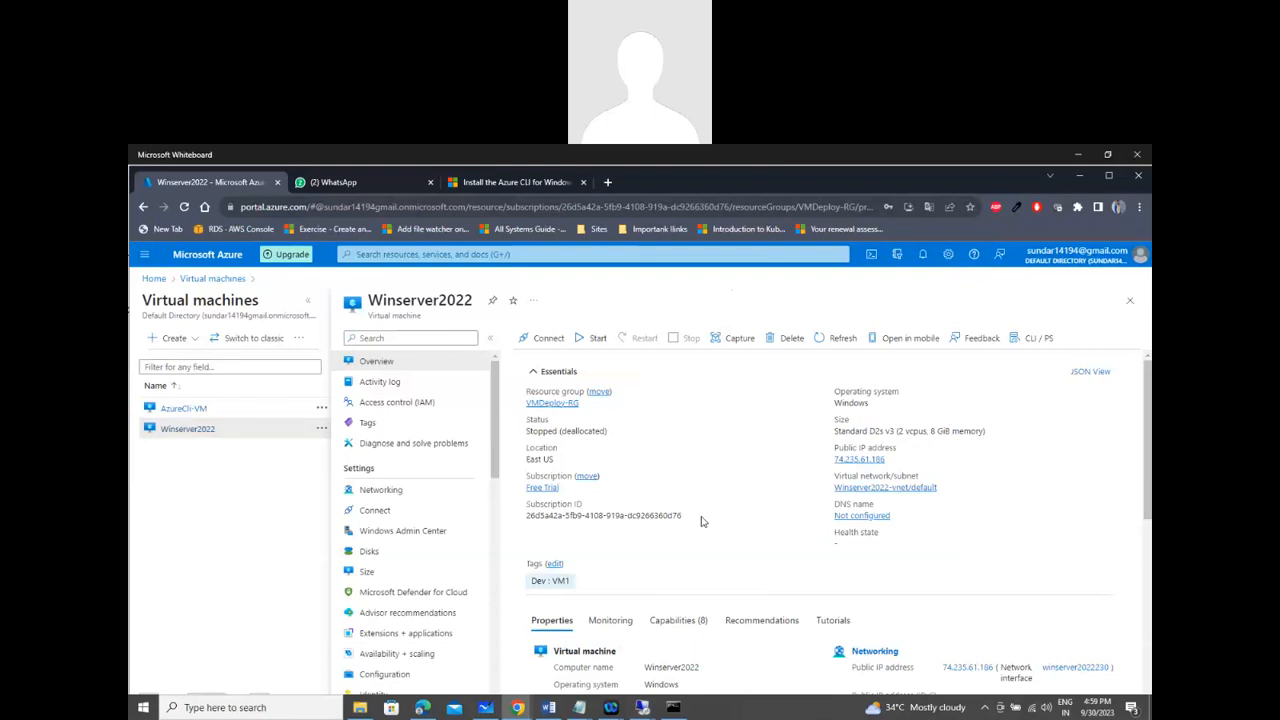
click(918, 257)
click(920, 256)
Start capturing Winserver2022 and choose 'No, capture only a managed image'
click(740, 340)
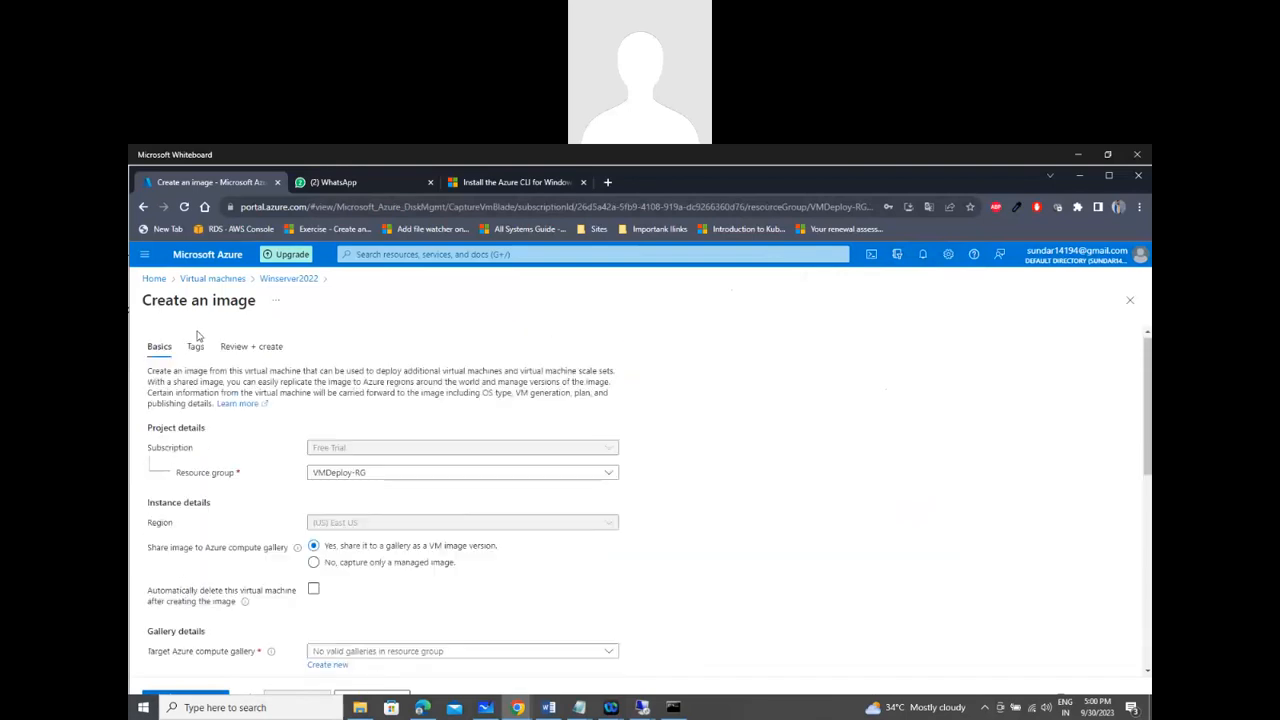
scroll(350, 457, down, 1)
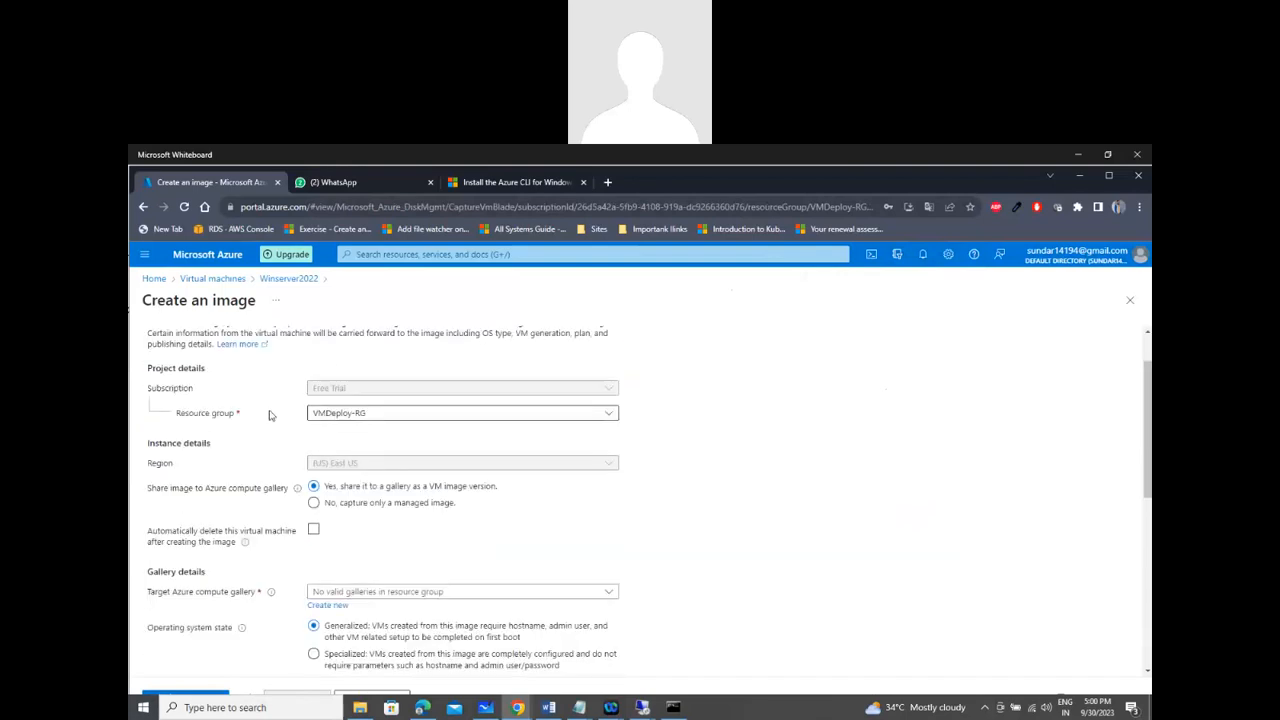
scroll(409, 423, down, 2)
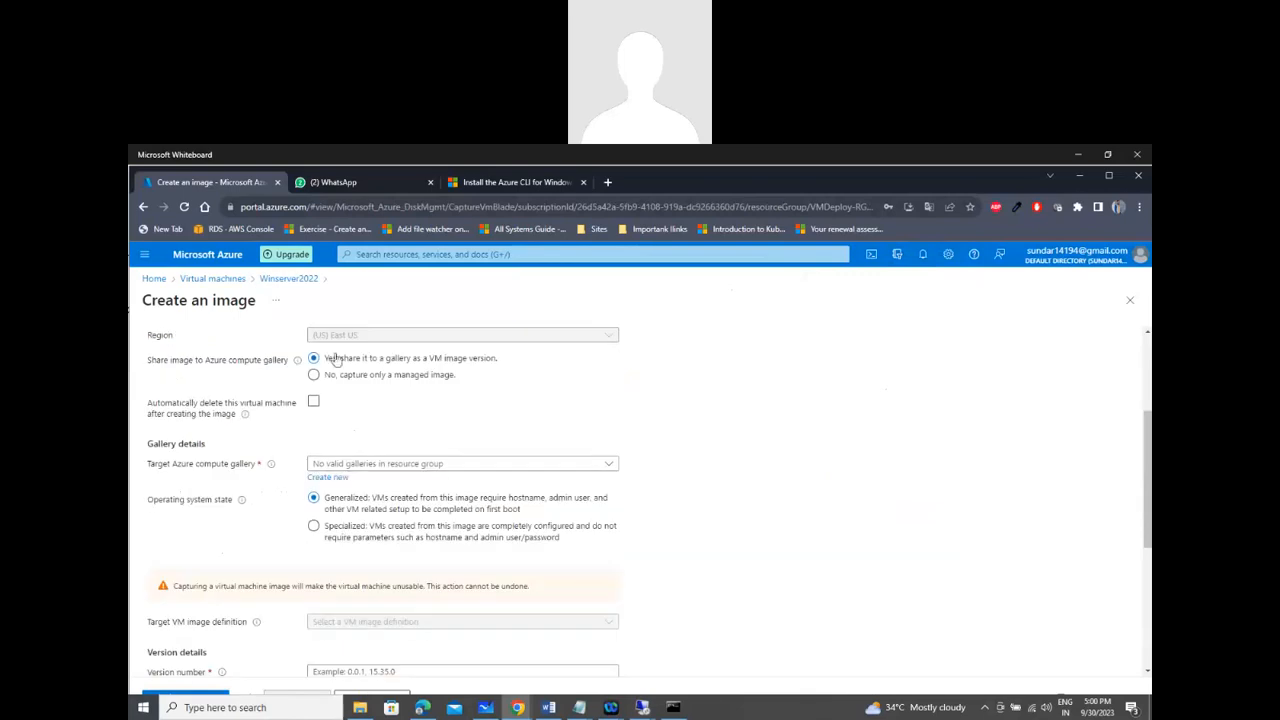
scroll(507, 420, up, 1)
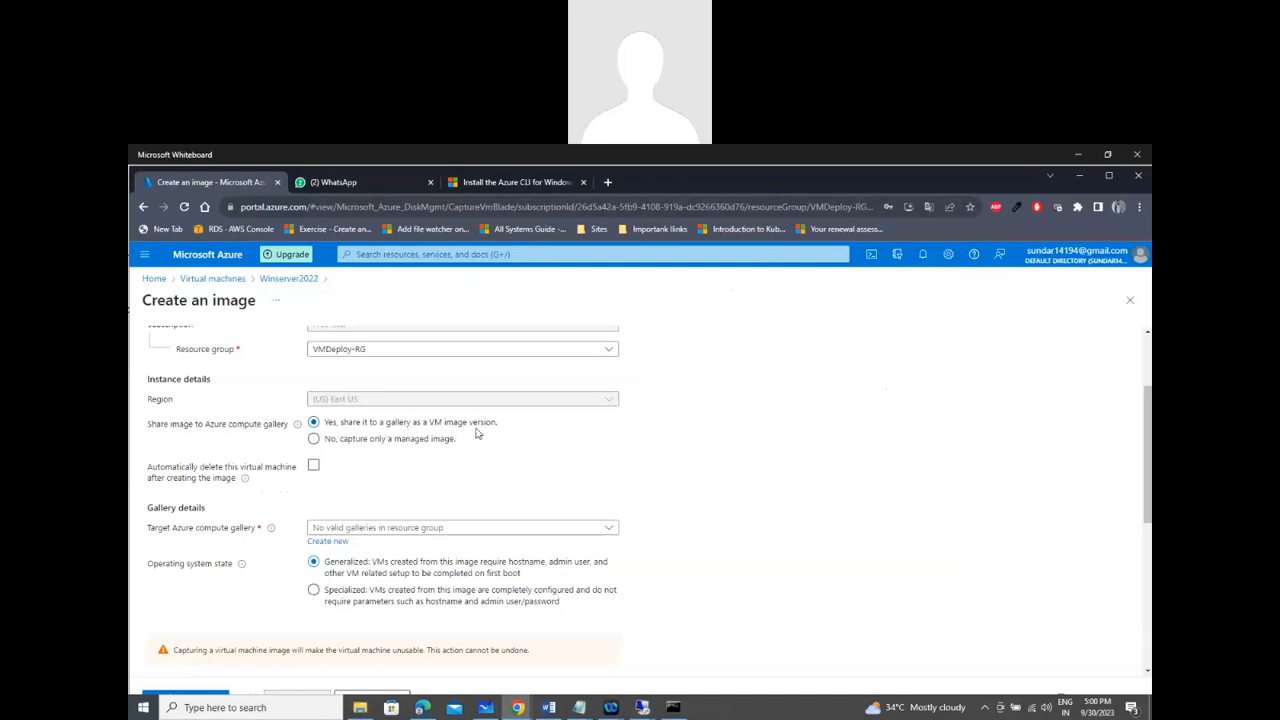
click(381, 444)
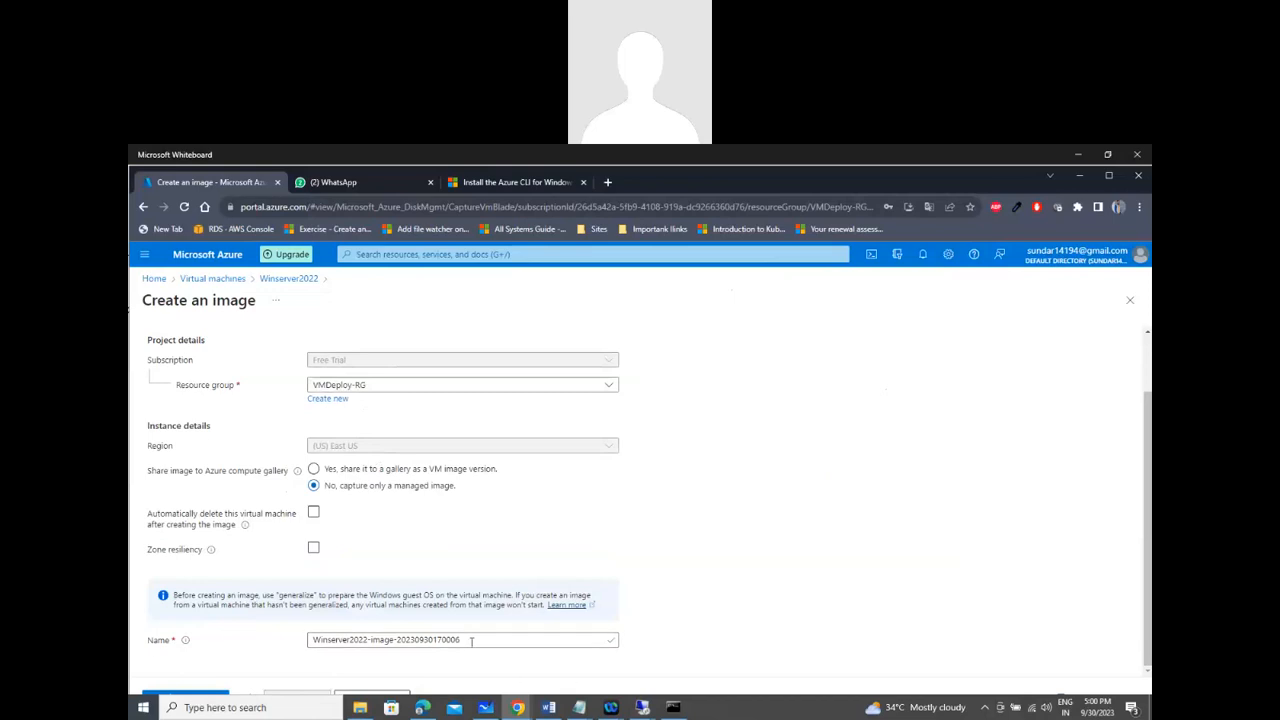
Replace the timestamp ending of the image name to make it Winserver2022-image-EASTUS-DEV
drag(460, 640, 300, 640)
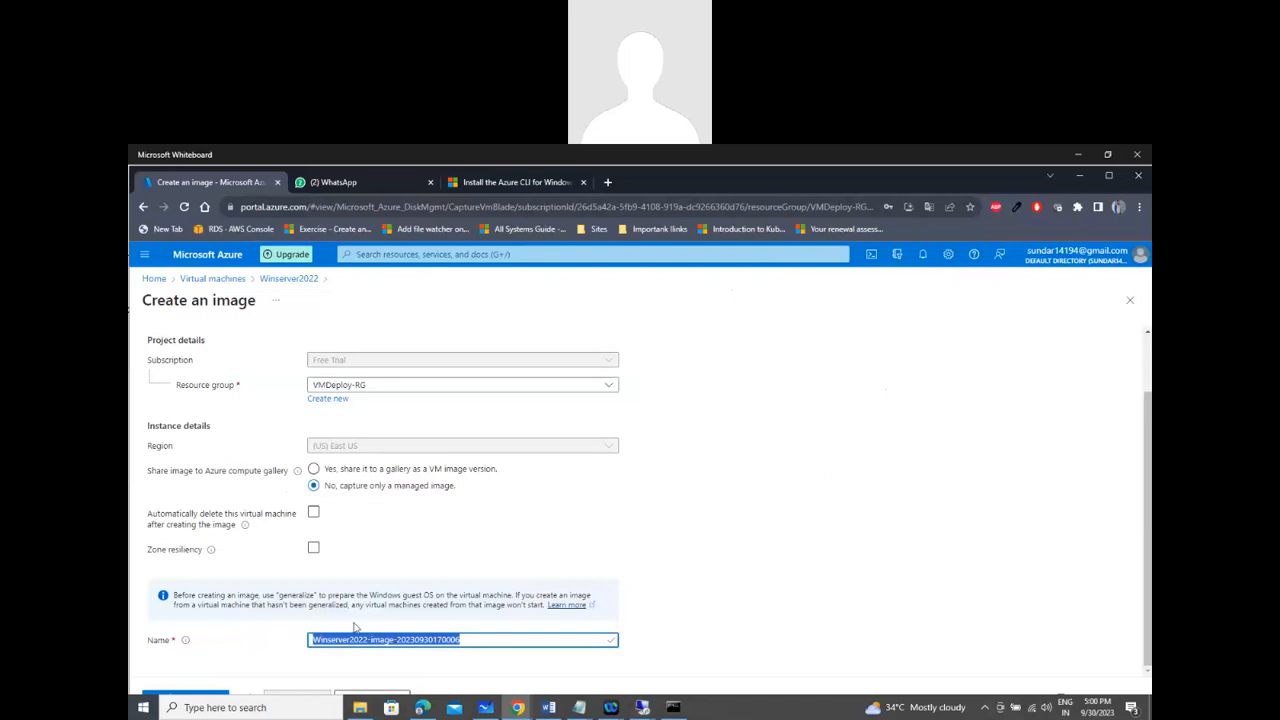
click(384, 644)
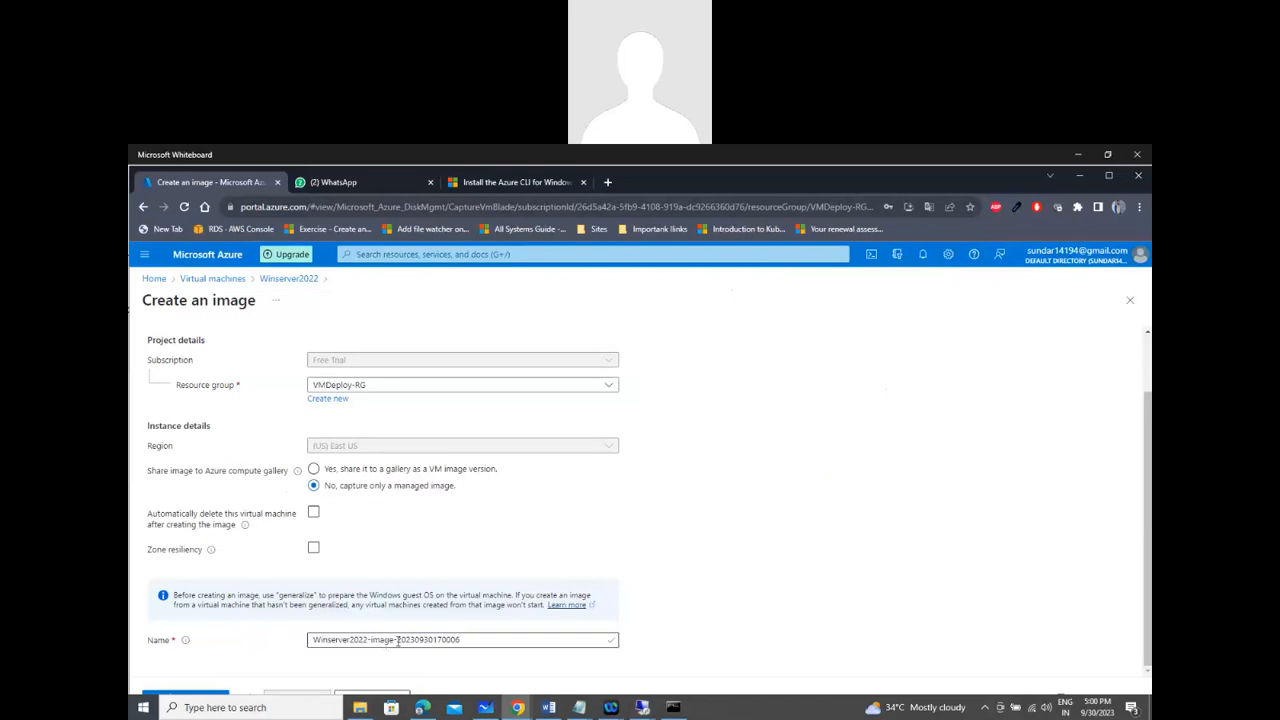
drag(398, 643, 494, 640)
text(EASTUS)
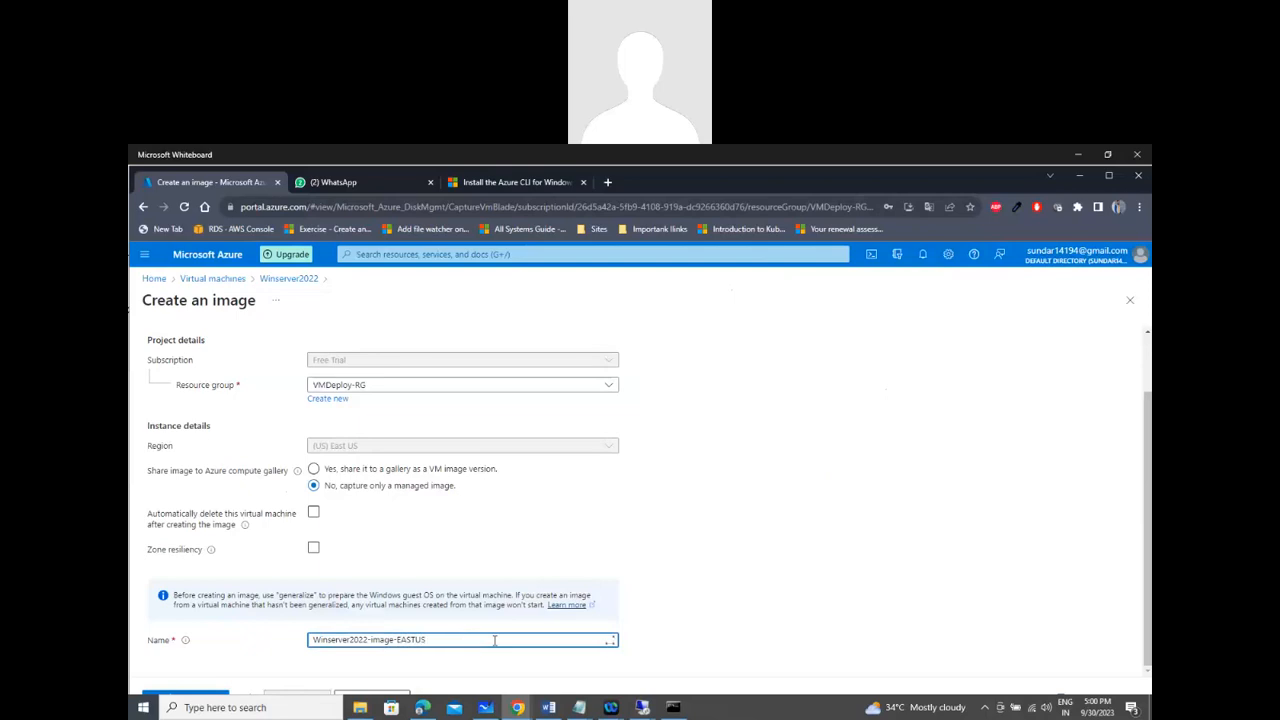
text(-DEV)
click(313, 511)
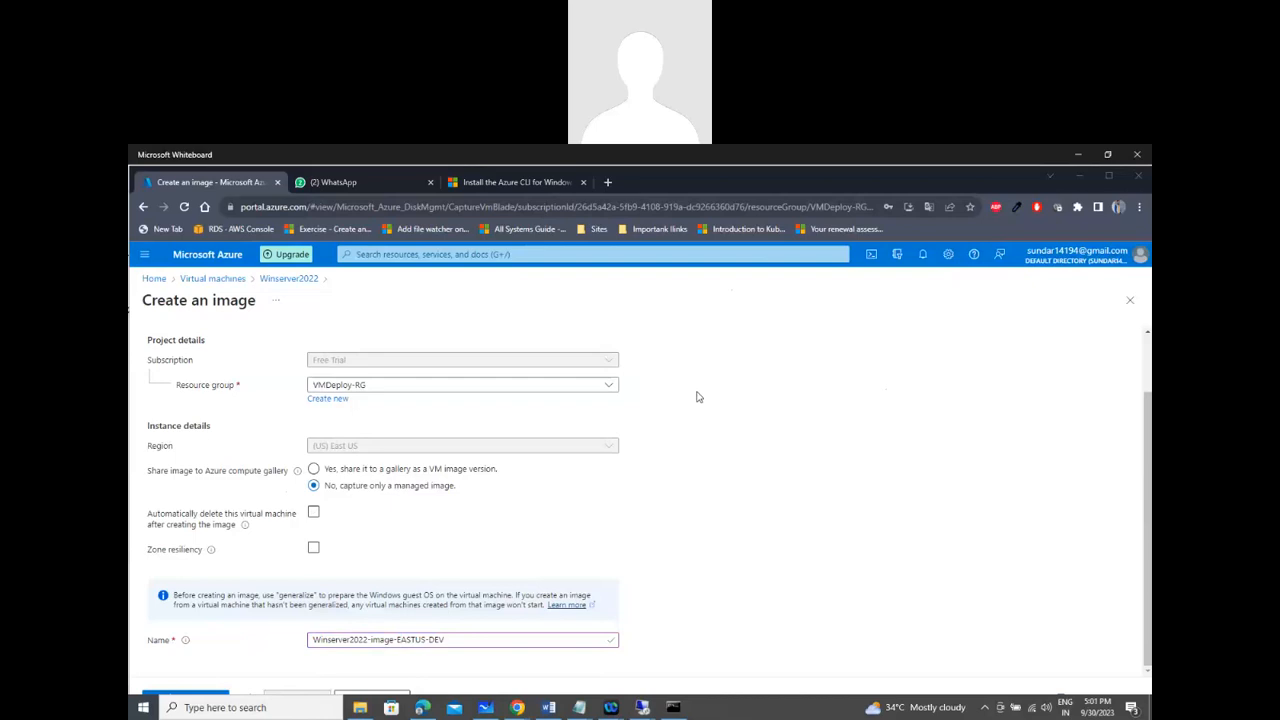
click(886, 595)
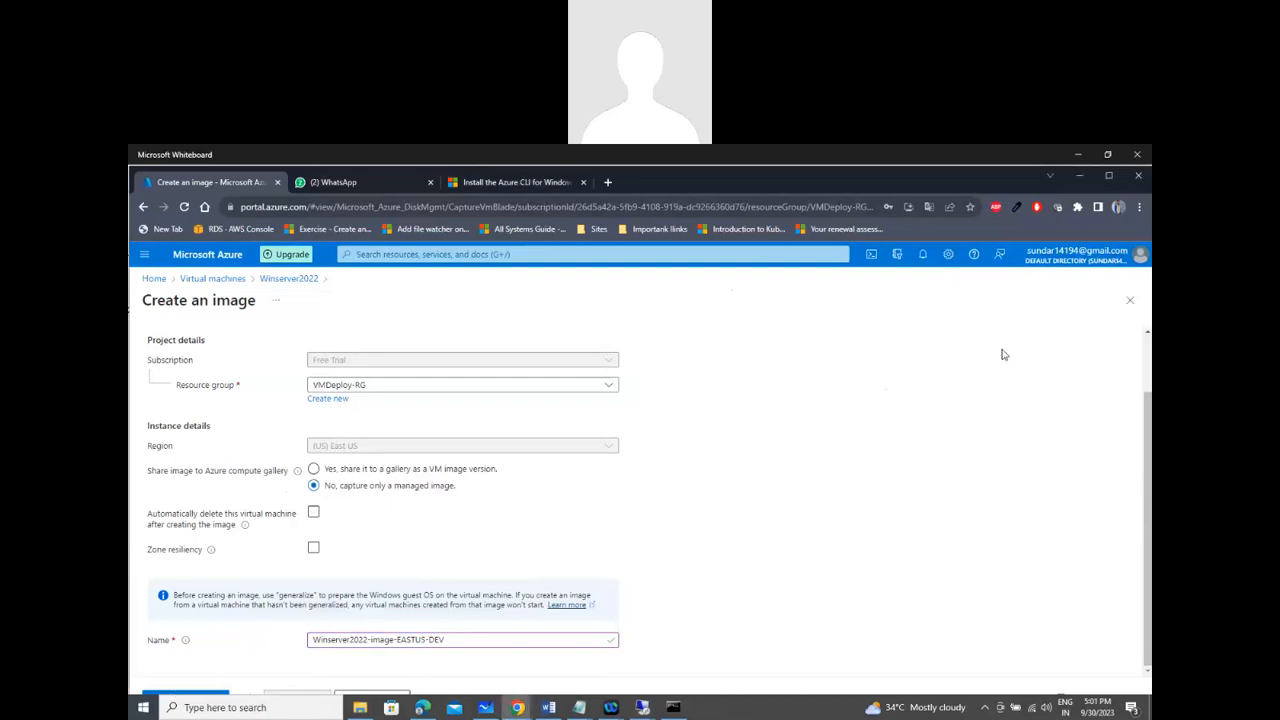
double_click(756, 184)
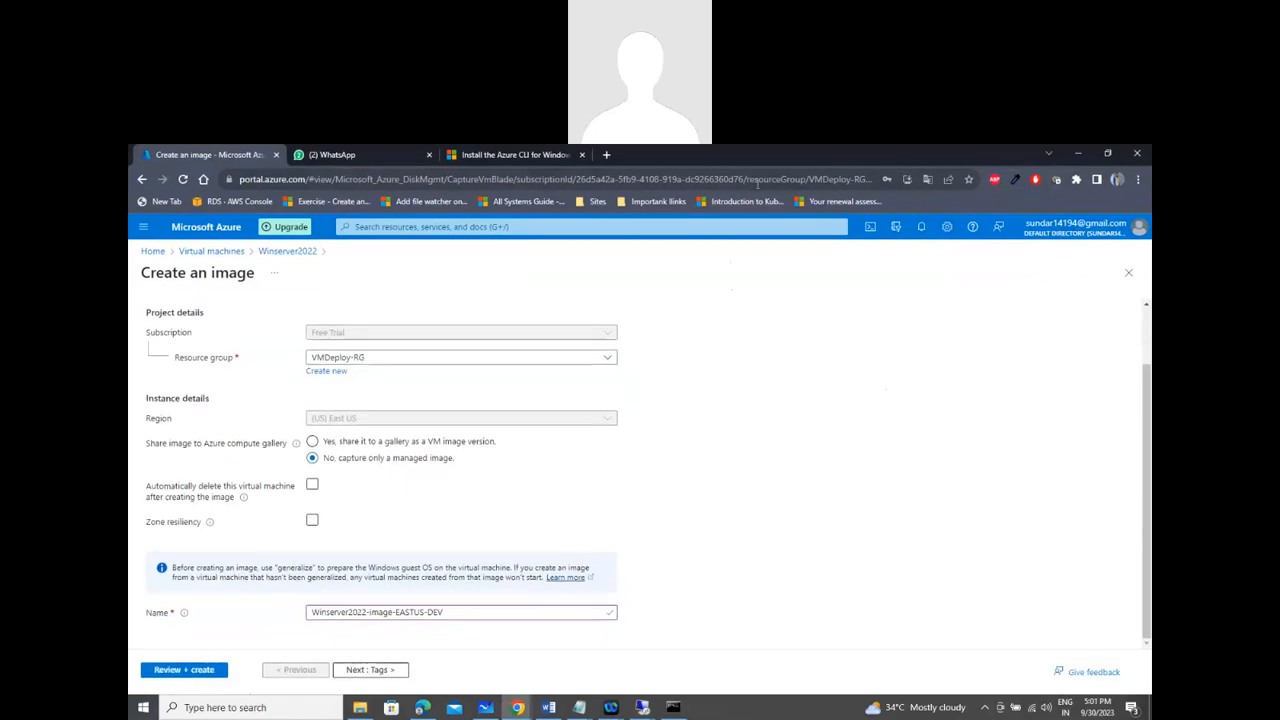
Review and create the Winserver2022-image-EASTUS-DEV image, refreshing until the resource shows
click(180, 671)
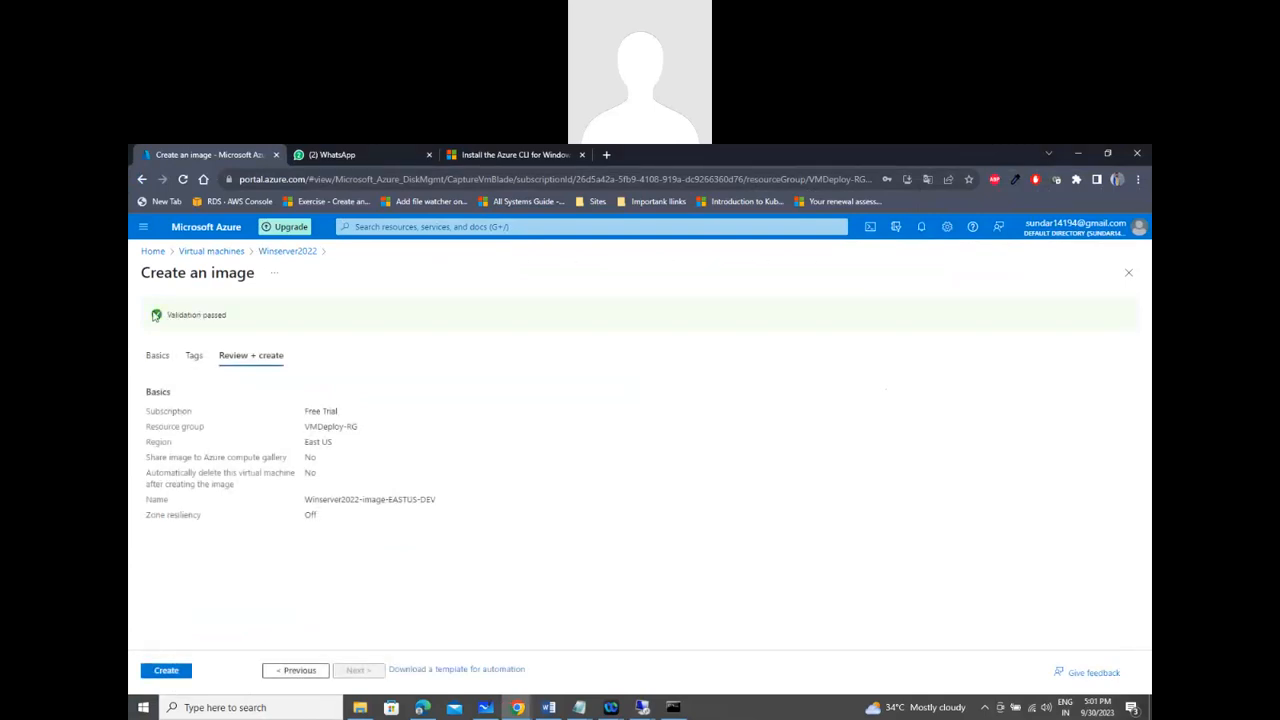
triple_click(226, 313)
click(160, 668)
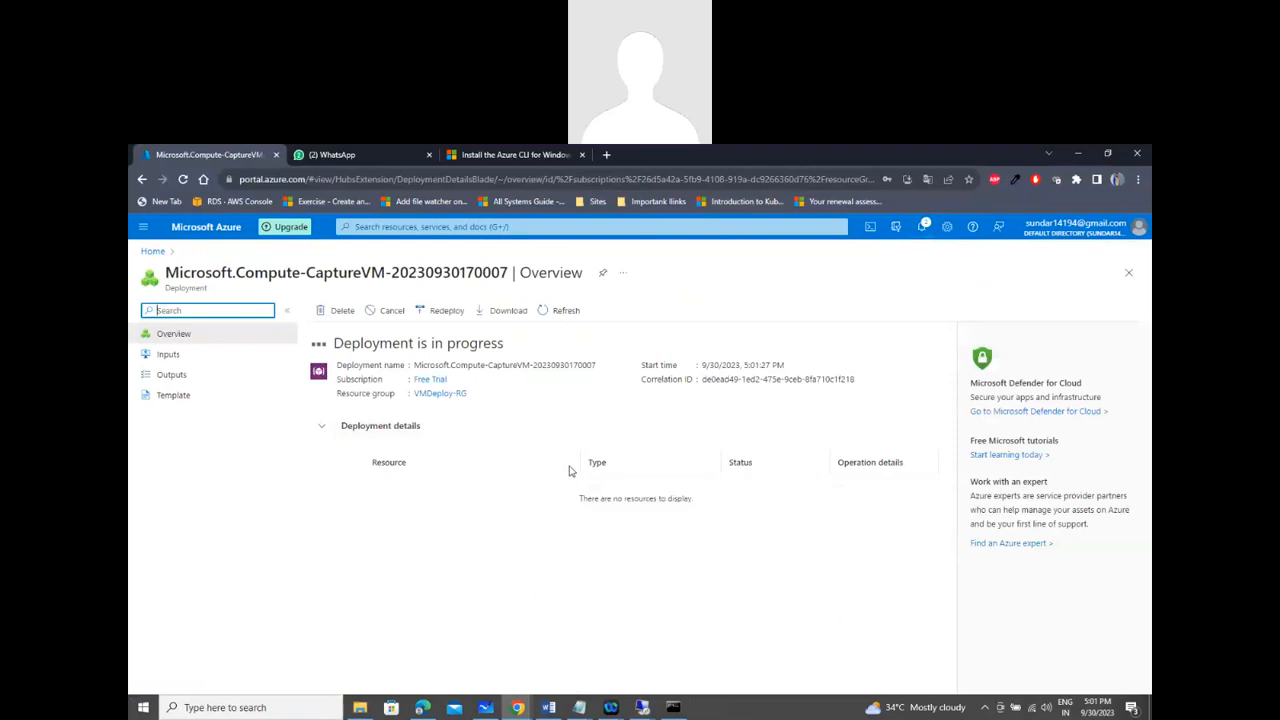
click(552, 315)
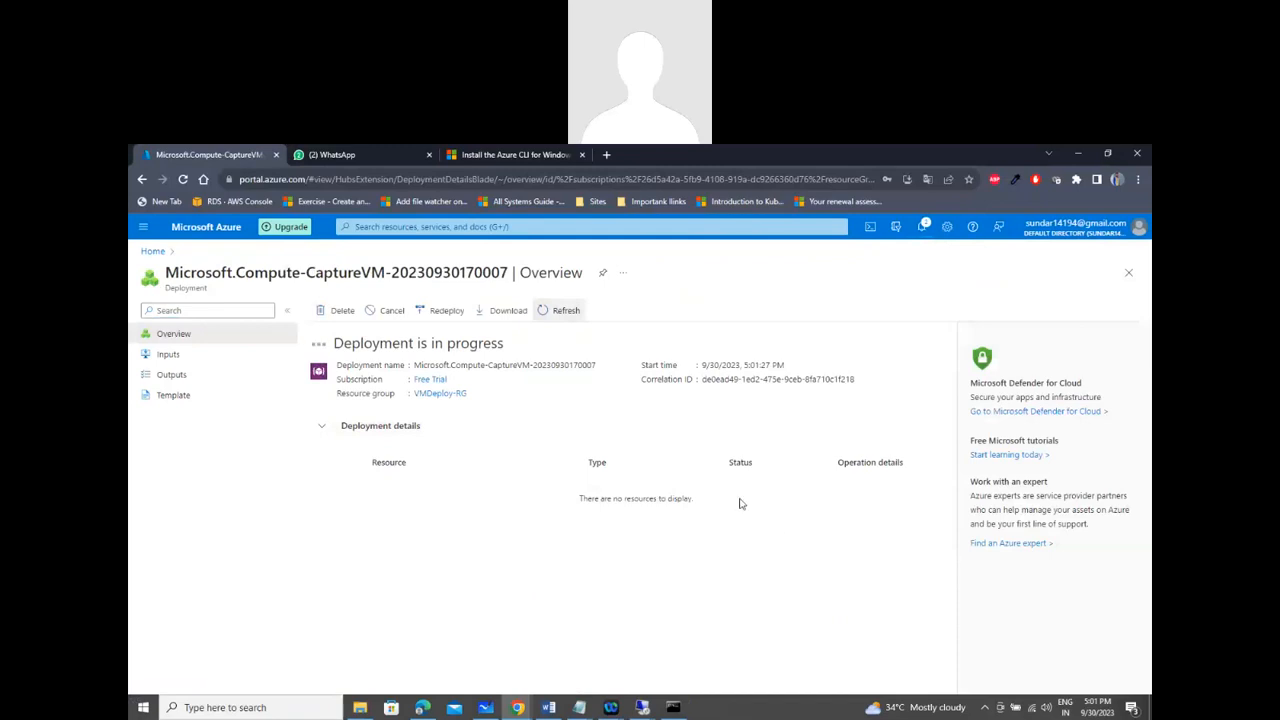
click(566, 311)
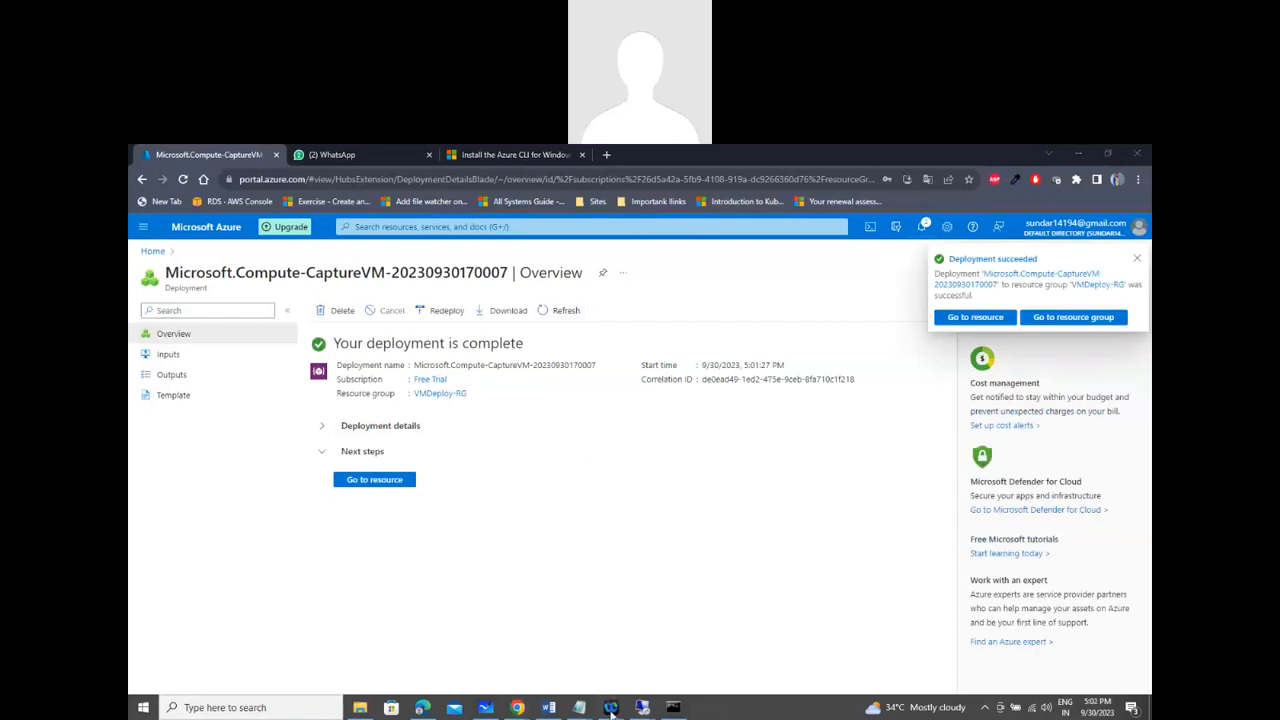
Wait for the Microsoft.Compute-CaptureVM deployment to report 'Your deployment is complete'
mouse_move(611, 710)
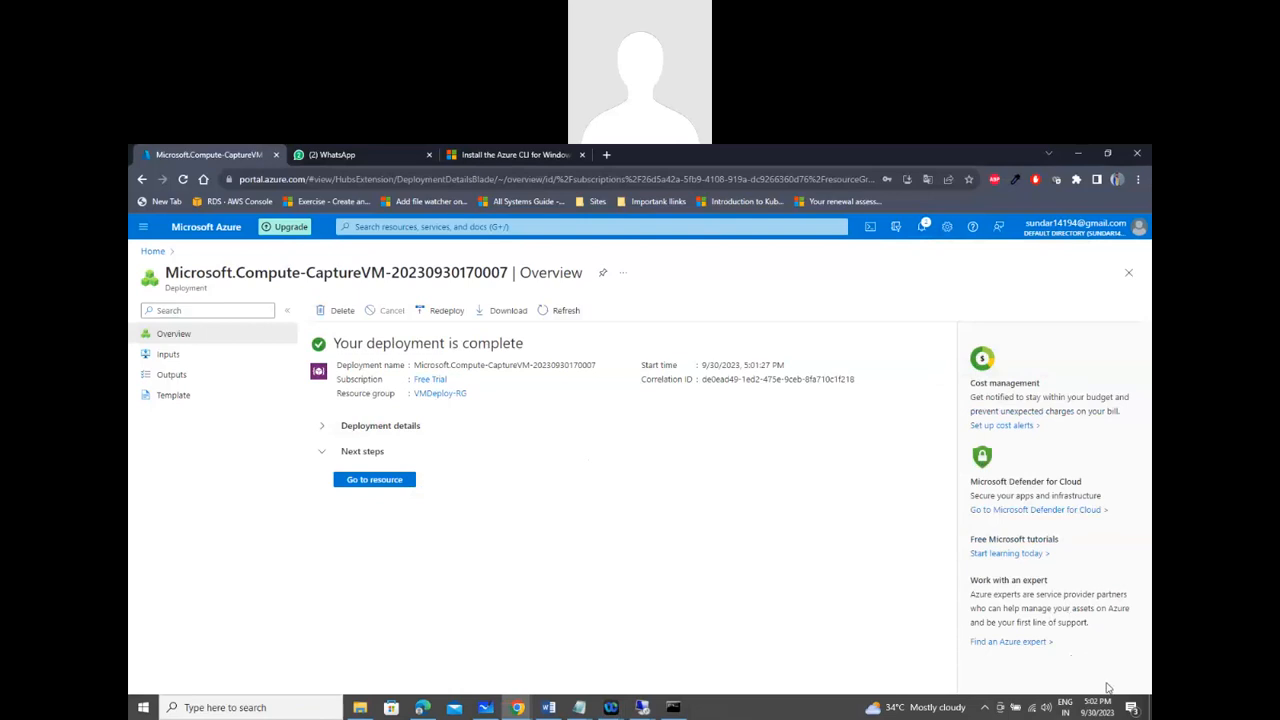
click(1060, 603)
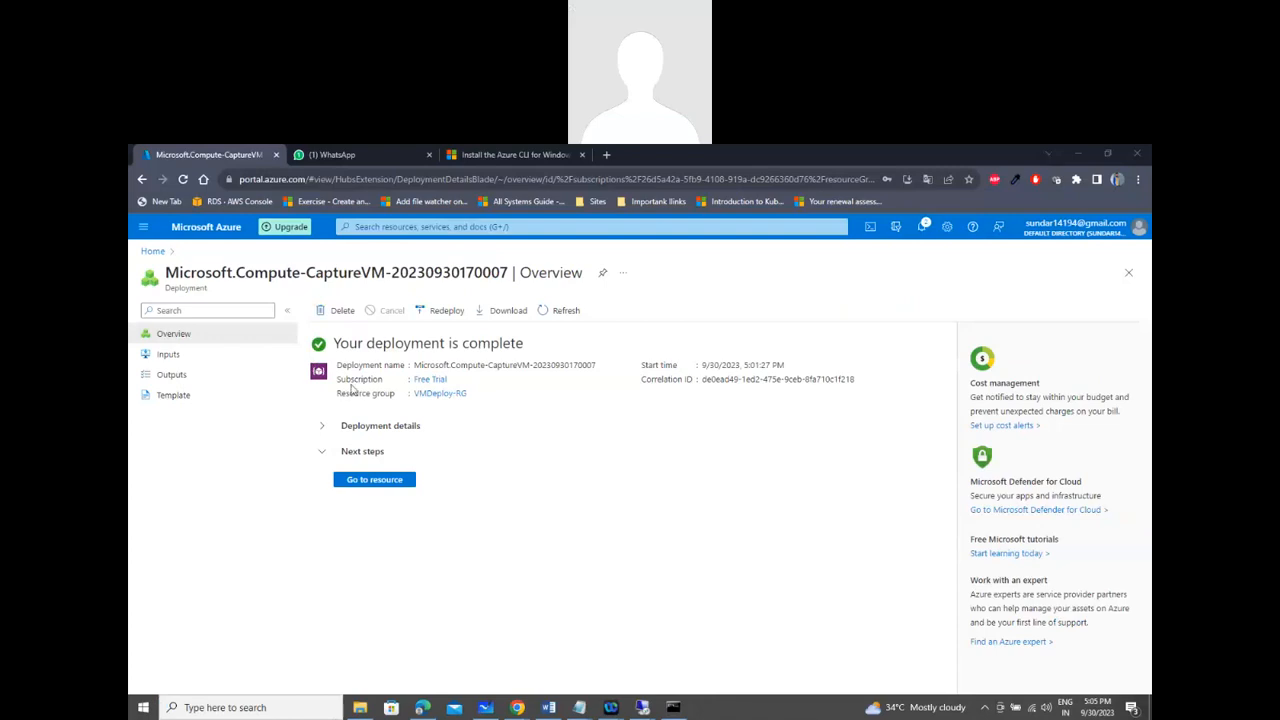
Go to Home and open the Images list by searching 'image'
click(158, 252)
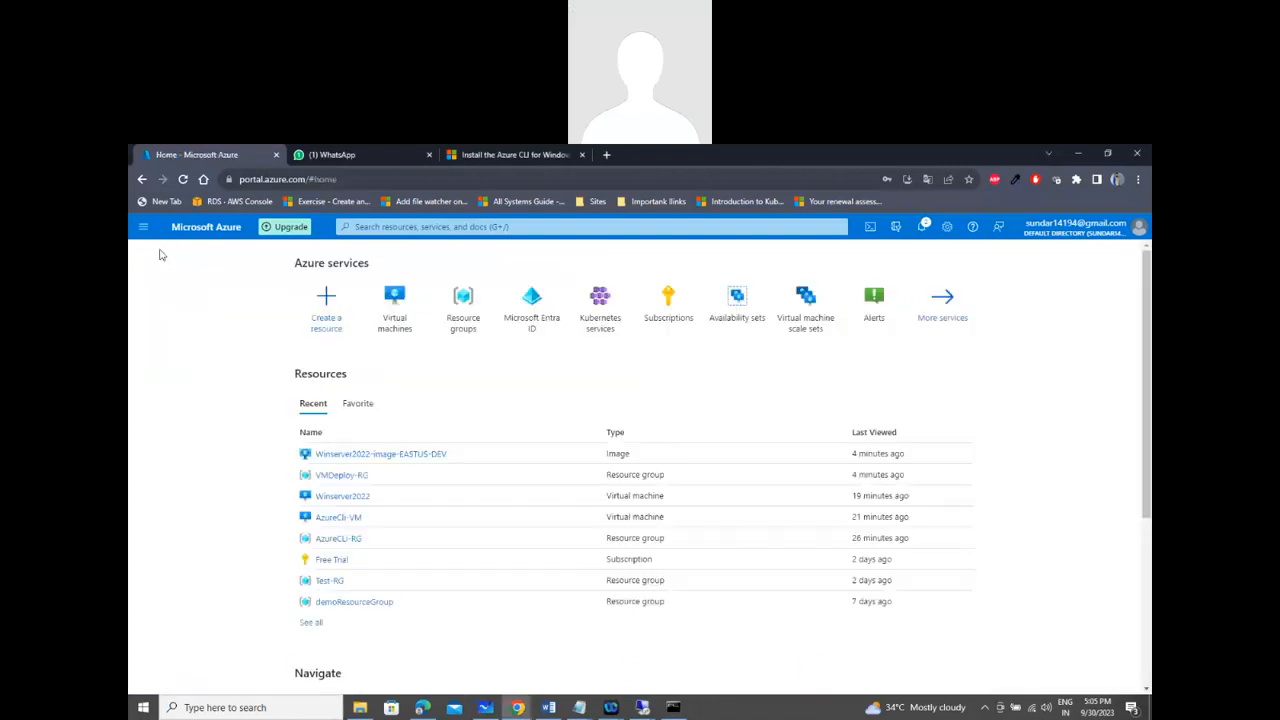
click(502, 228)
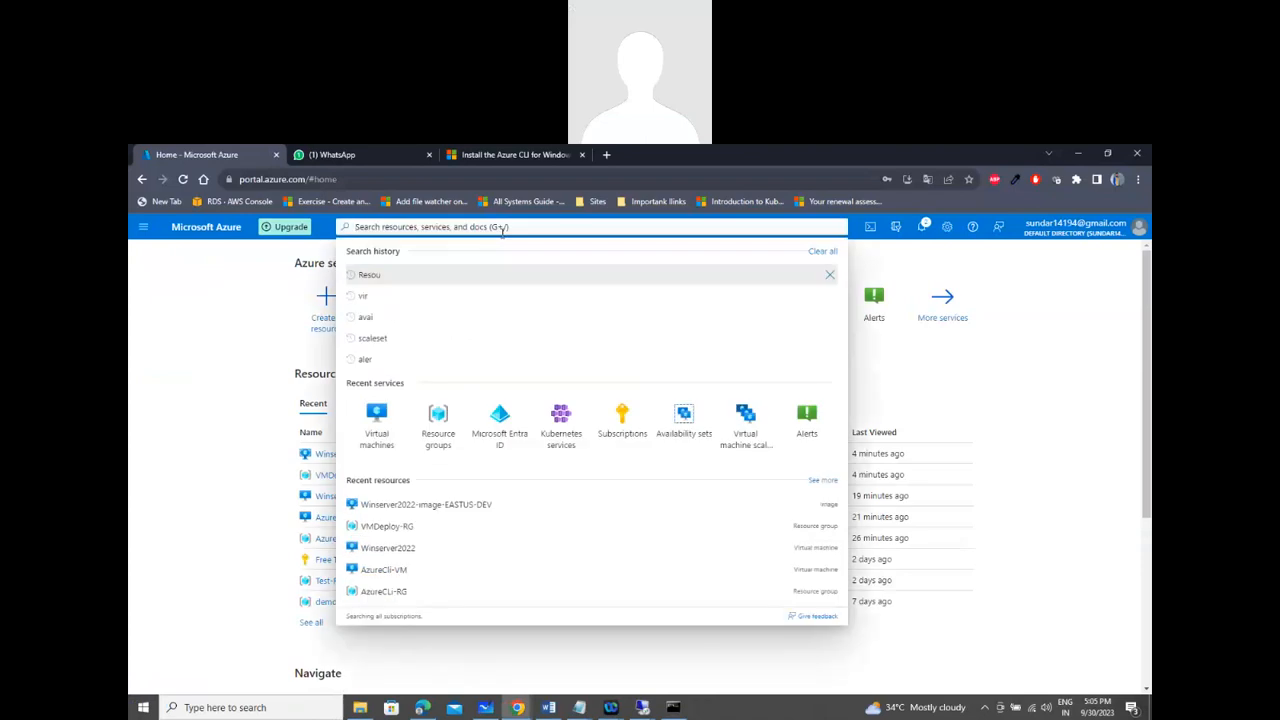
text(image)
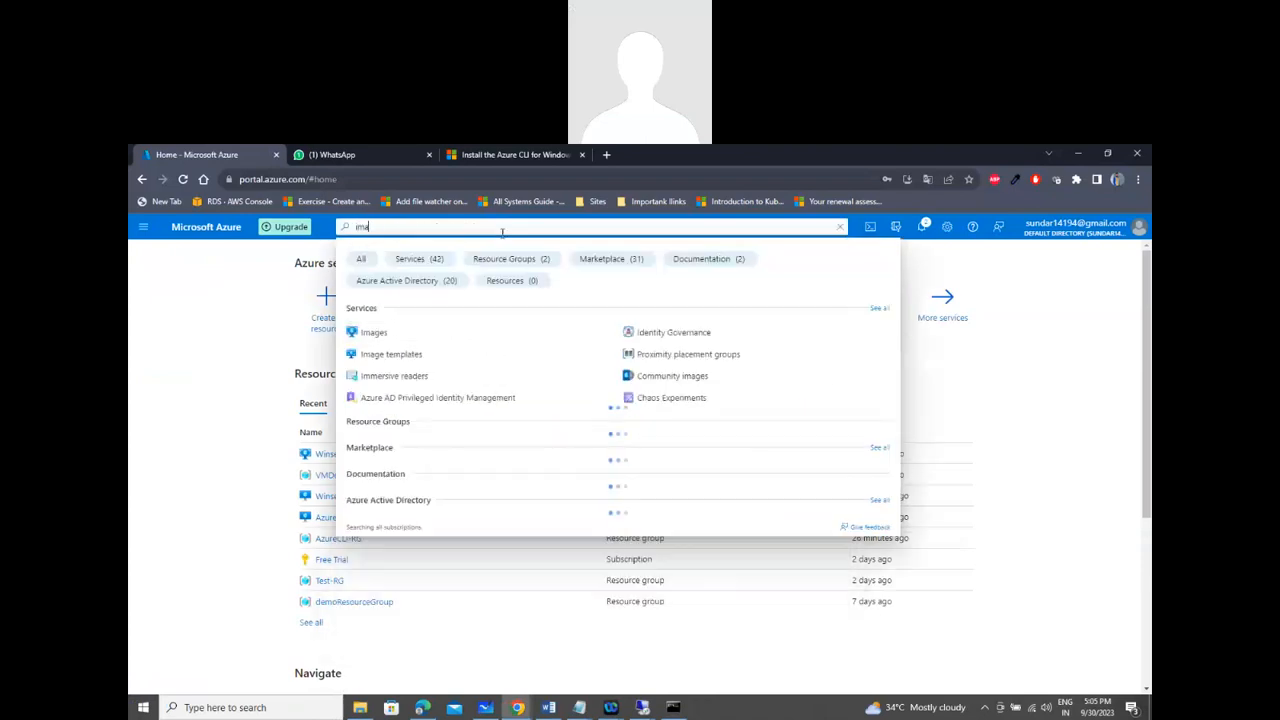
click(373, 333)
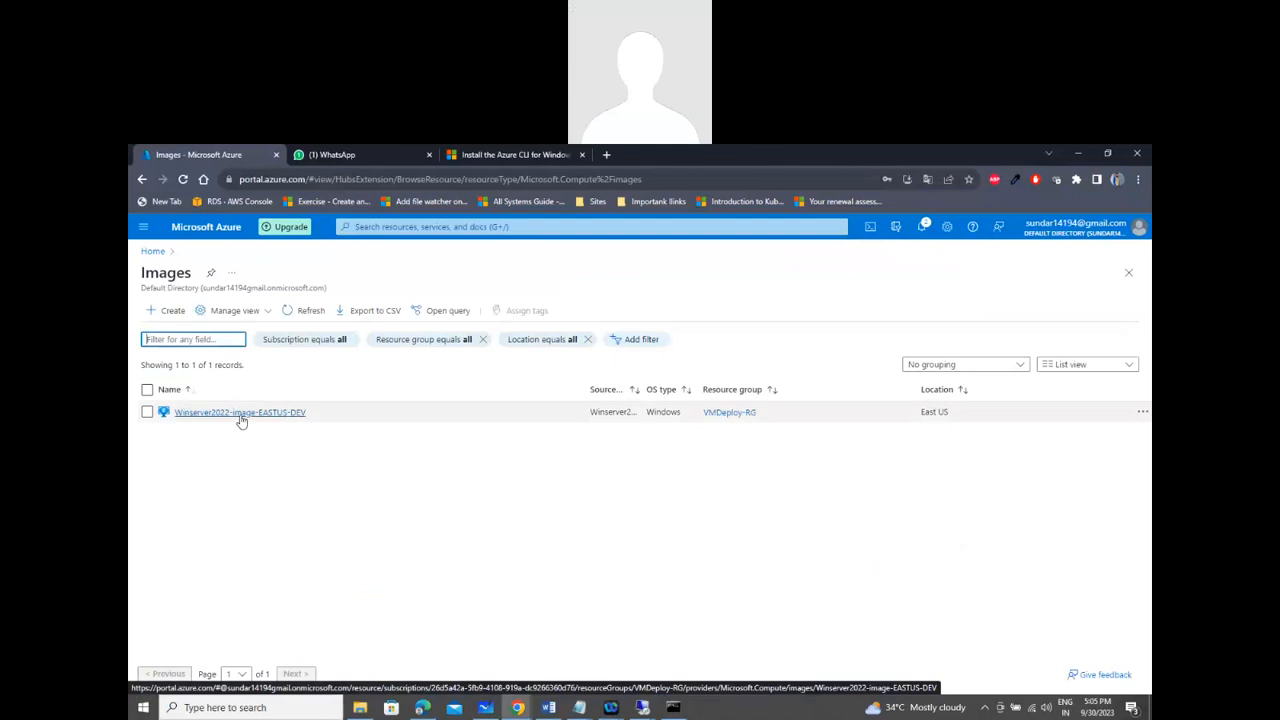
Widen the Source virtual machine column and open Winserver2022-image-EASTUS-DEV
mouse_move(587, 391)
mouse_down()
mouse_move(446, 380)
mouse_move(599, 393)
mouse_up()
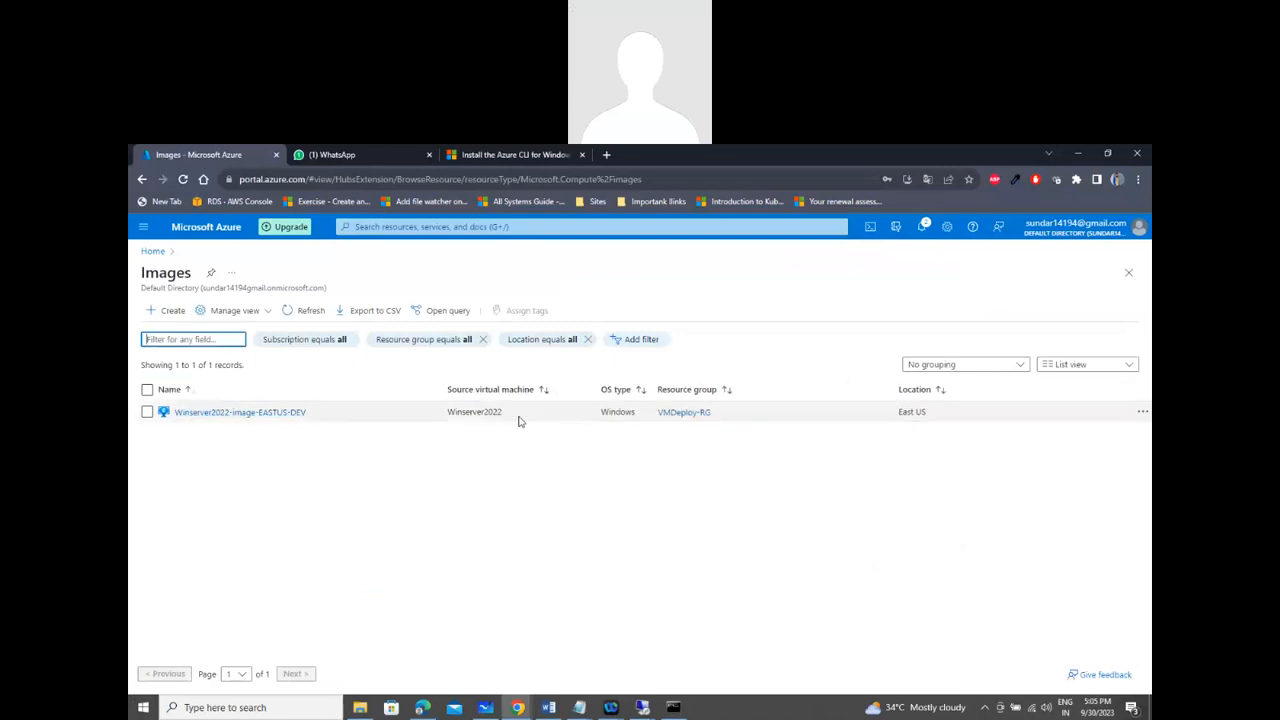
drag(449, 412, 523, 467)
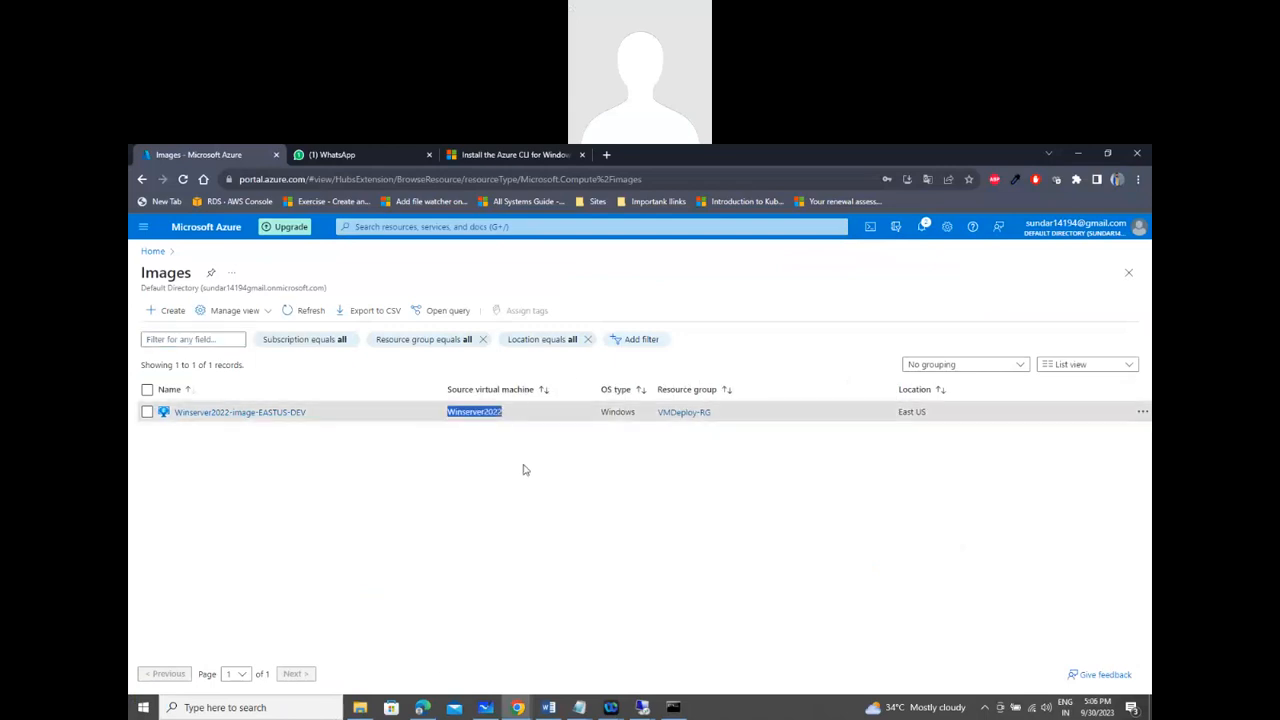
click(523, 467)
double_click(448, 410)
click(488, 477)
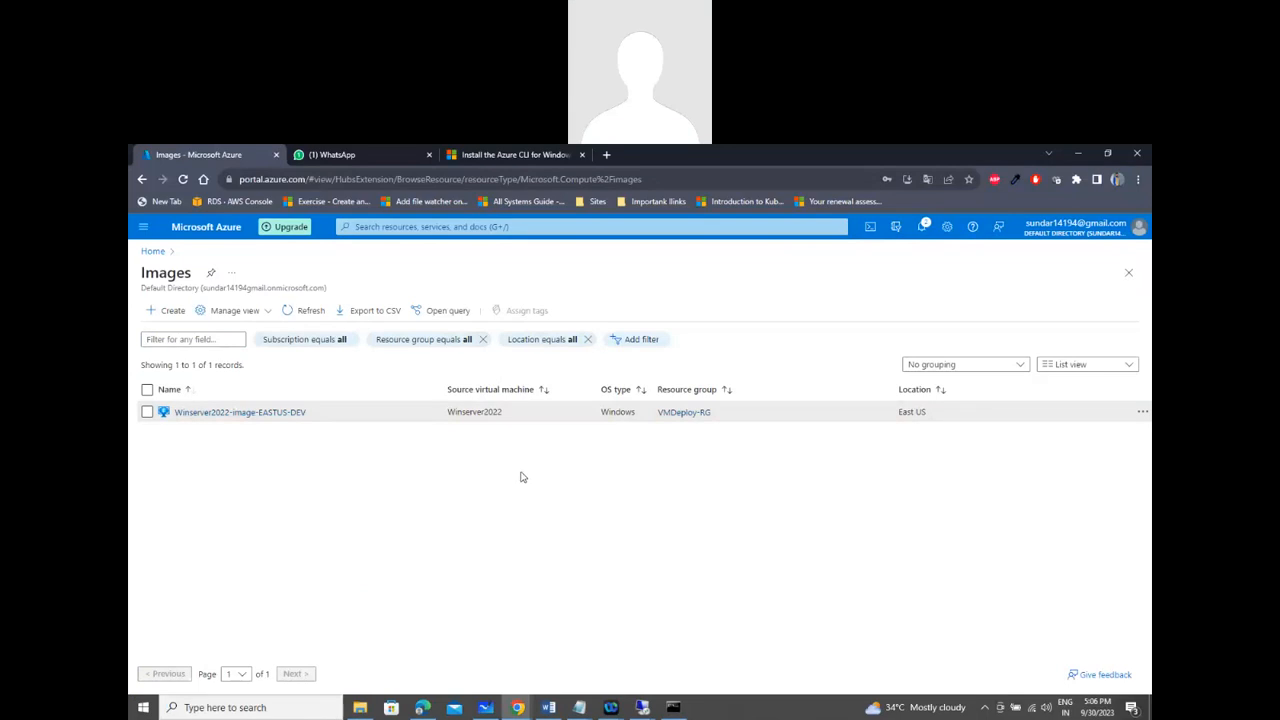
click(228, 414)
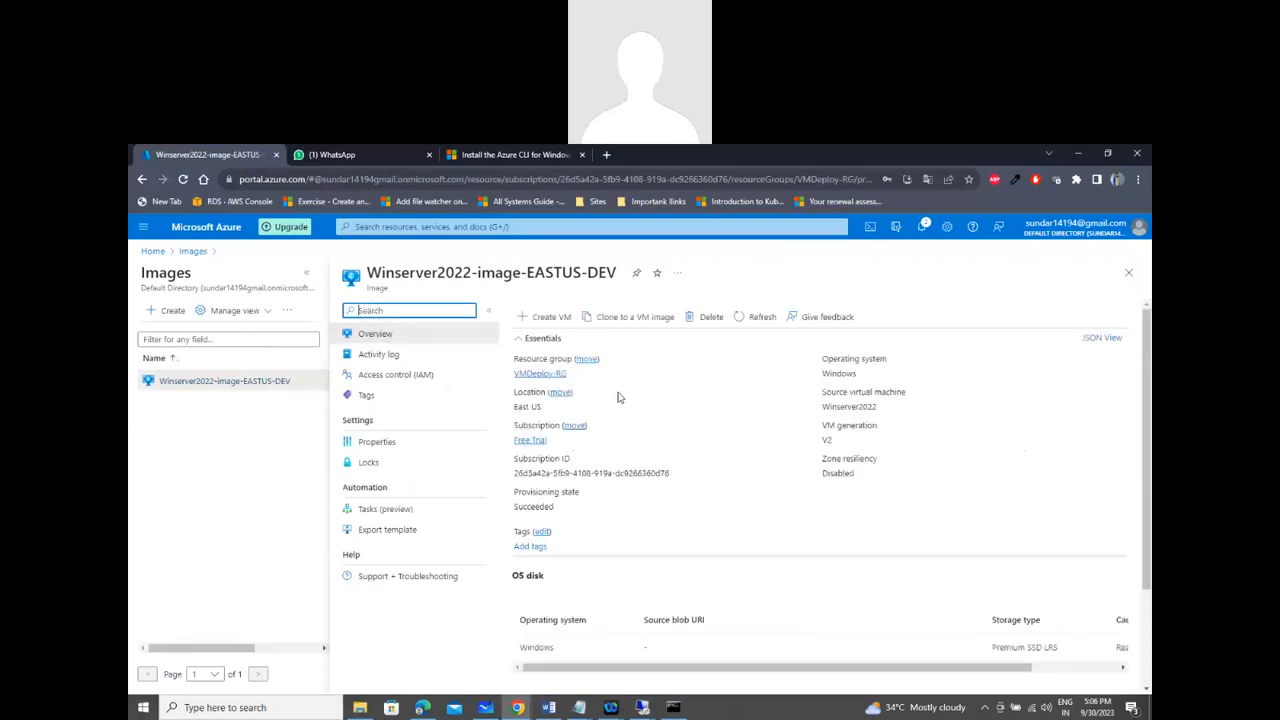
Start a new VM from the image and name it Deployedfromimage
click(538, 318)
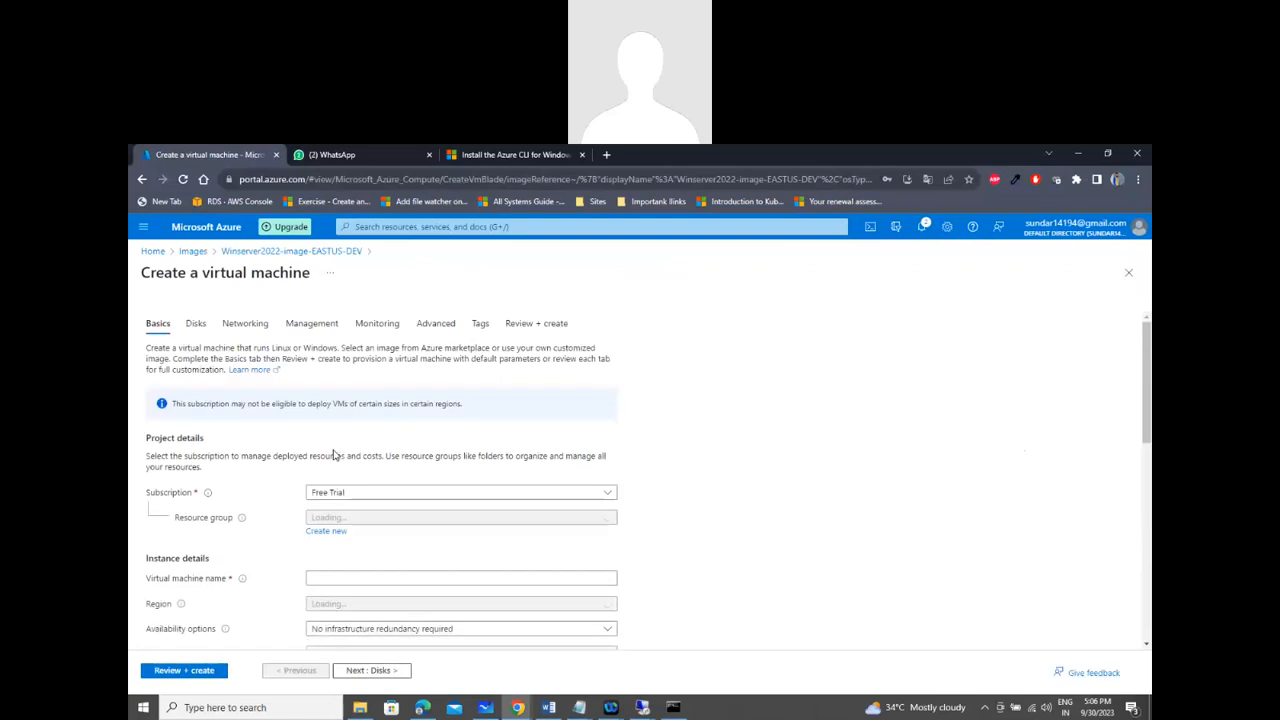
scroll(334, 455, down, 2)
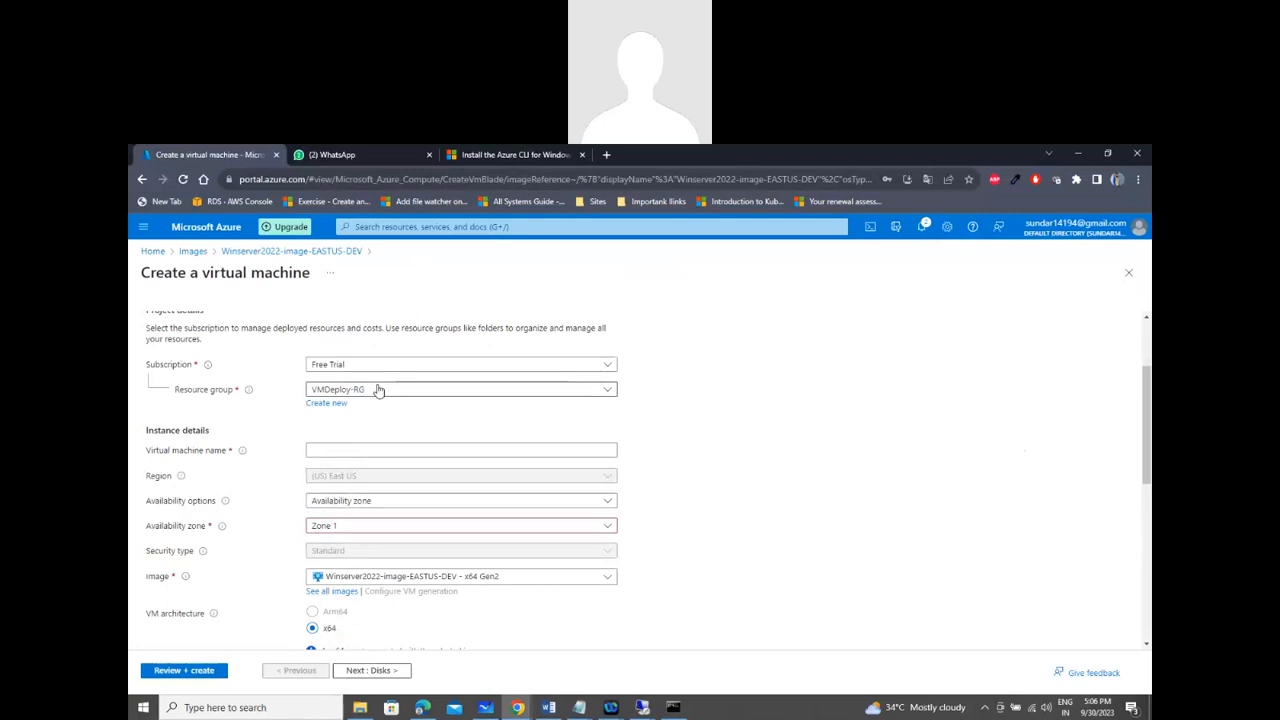
scroll(380, 408, down, 1)
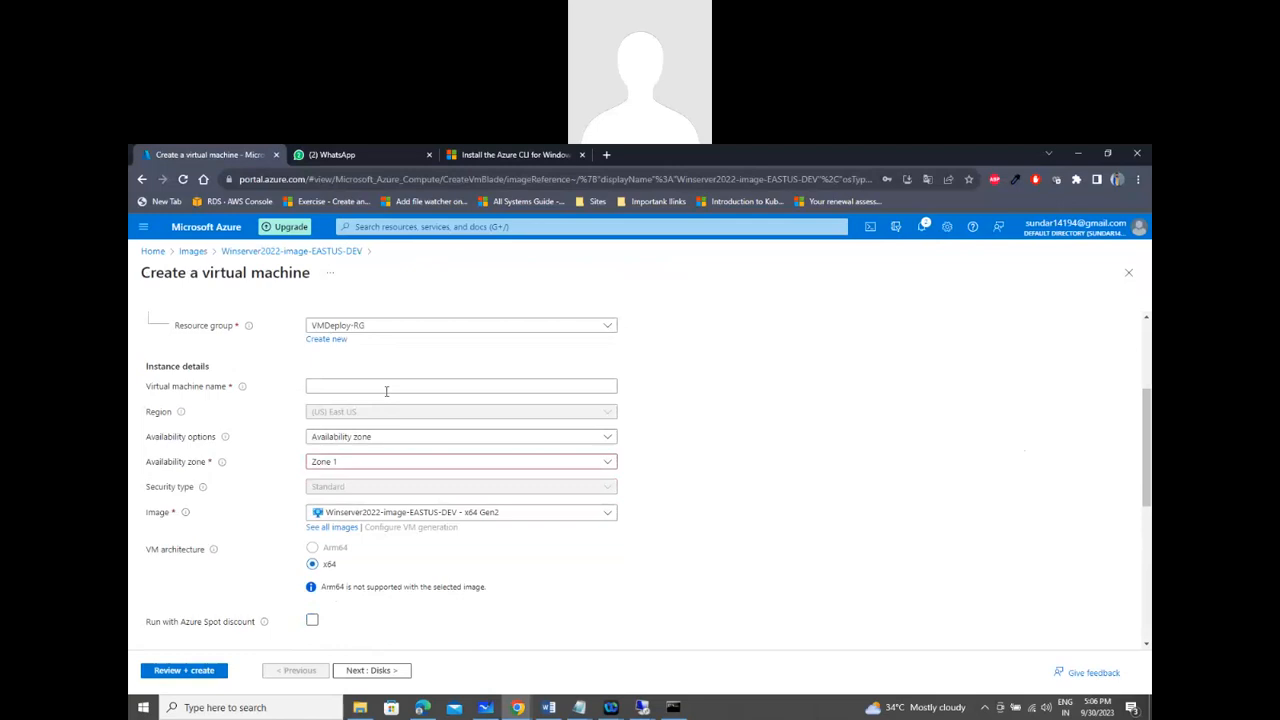
double_click(160, 386)
click(320, 385)
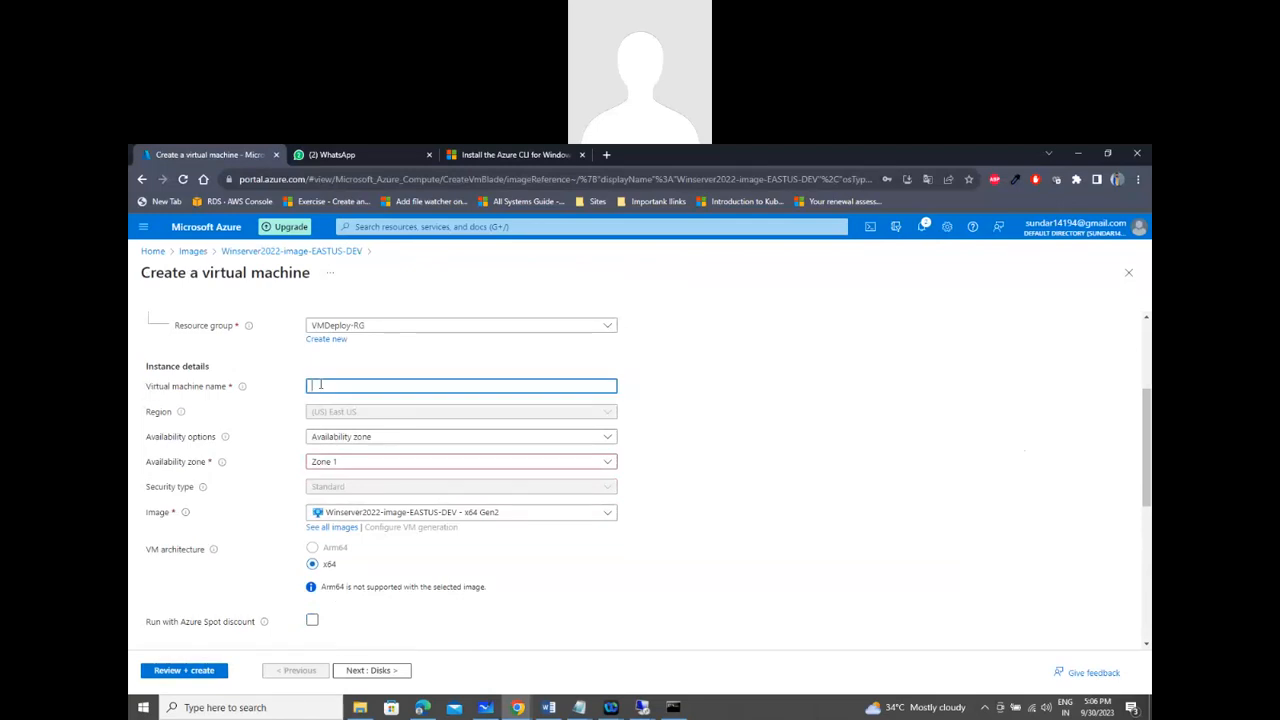
text(Deployedfrom)
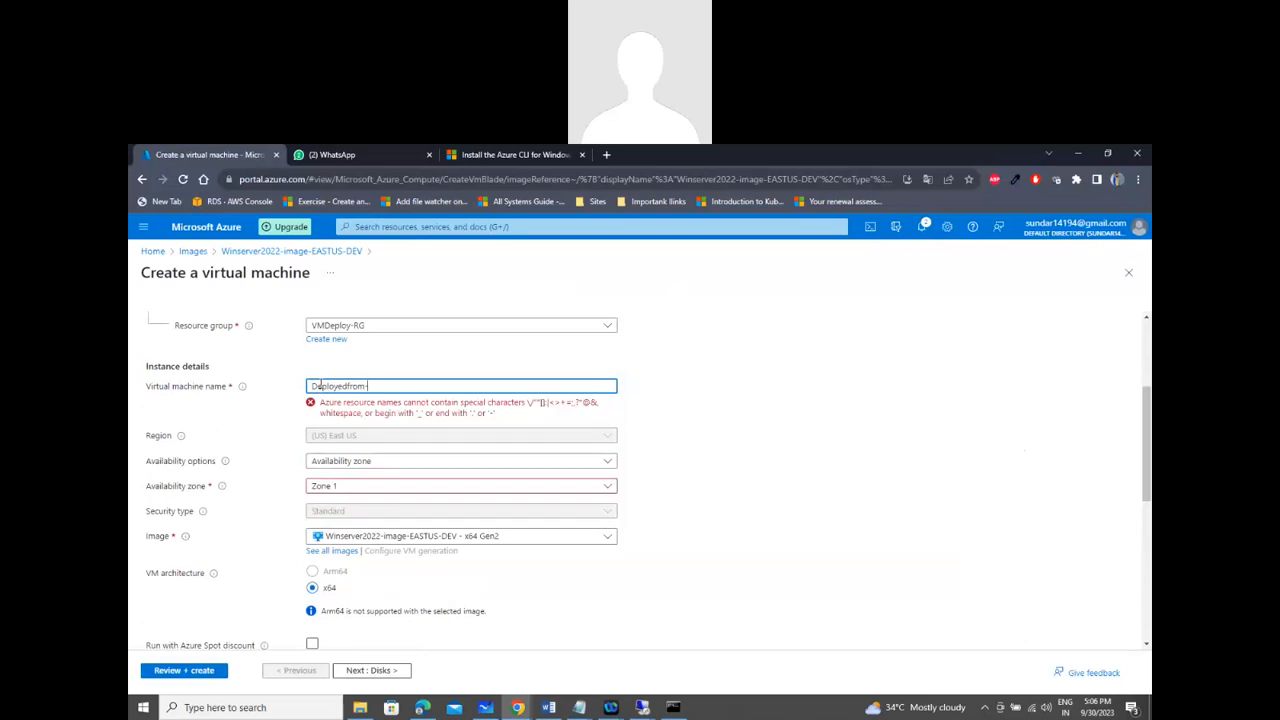
text(image)
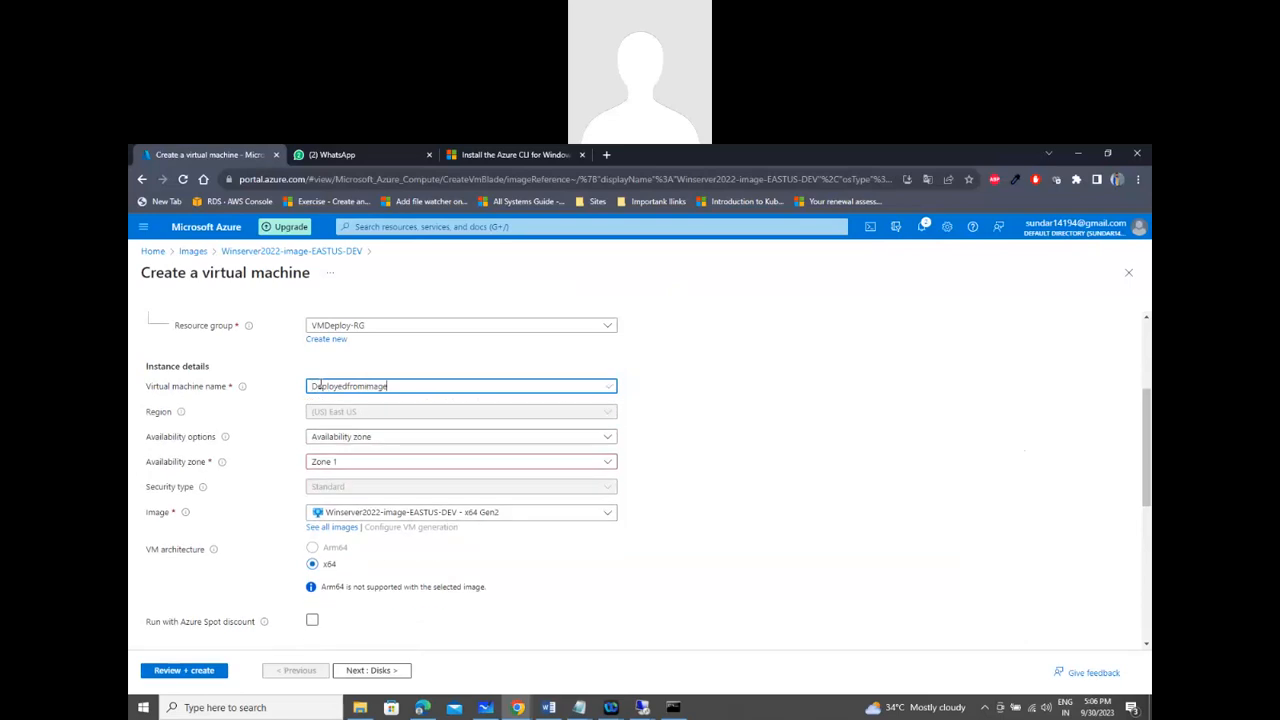
click(683, 404)
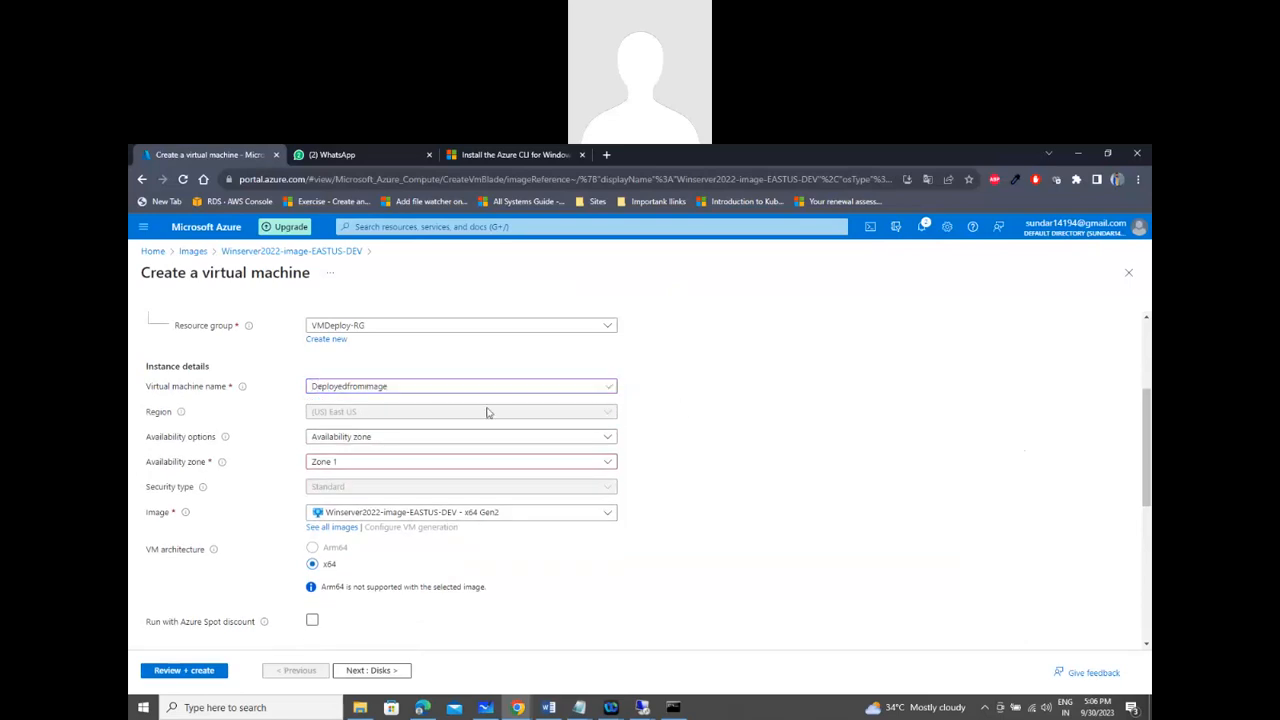
Set Availability options to 'No infrastructure redundancy required'
click(358, 441)
click(360, 452)
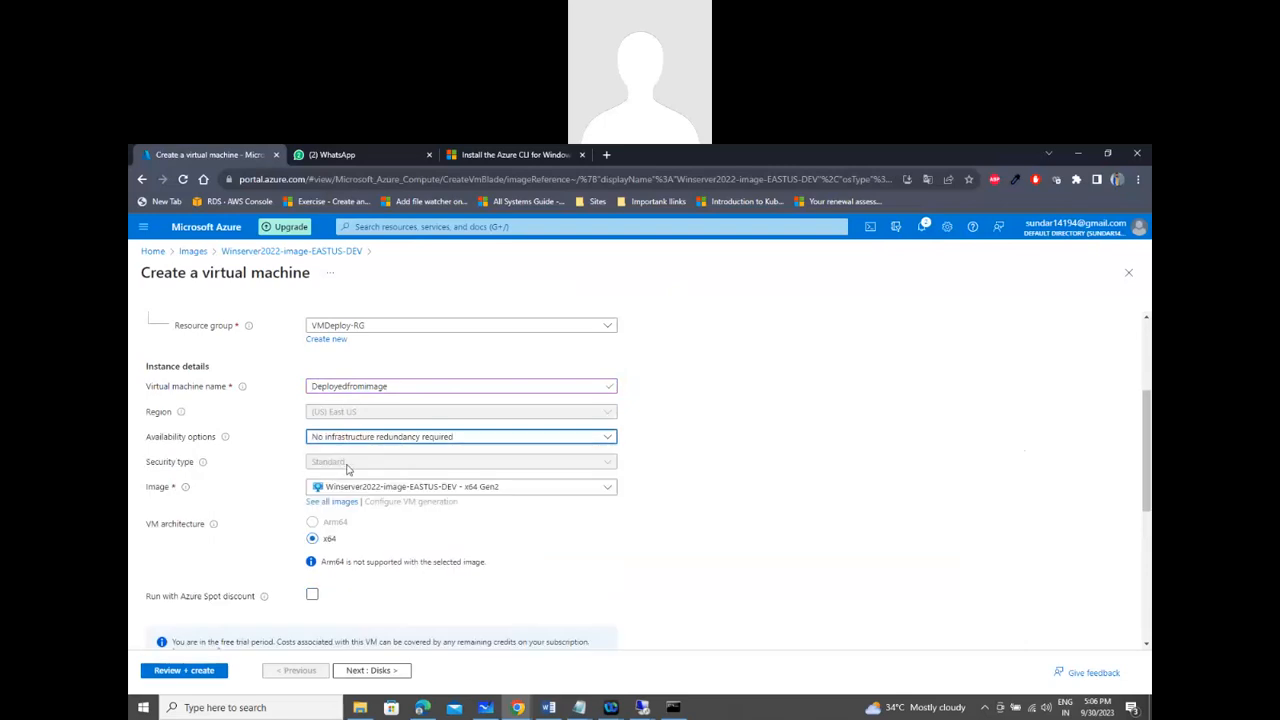
scroll(200, 492, down, 1)
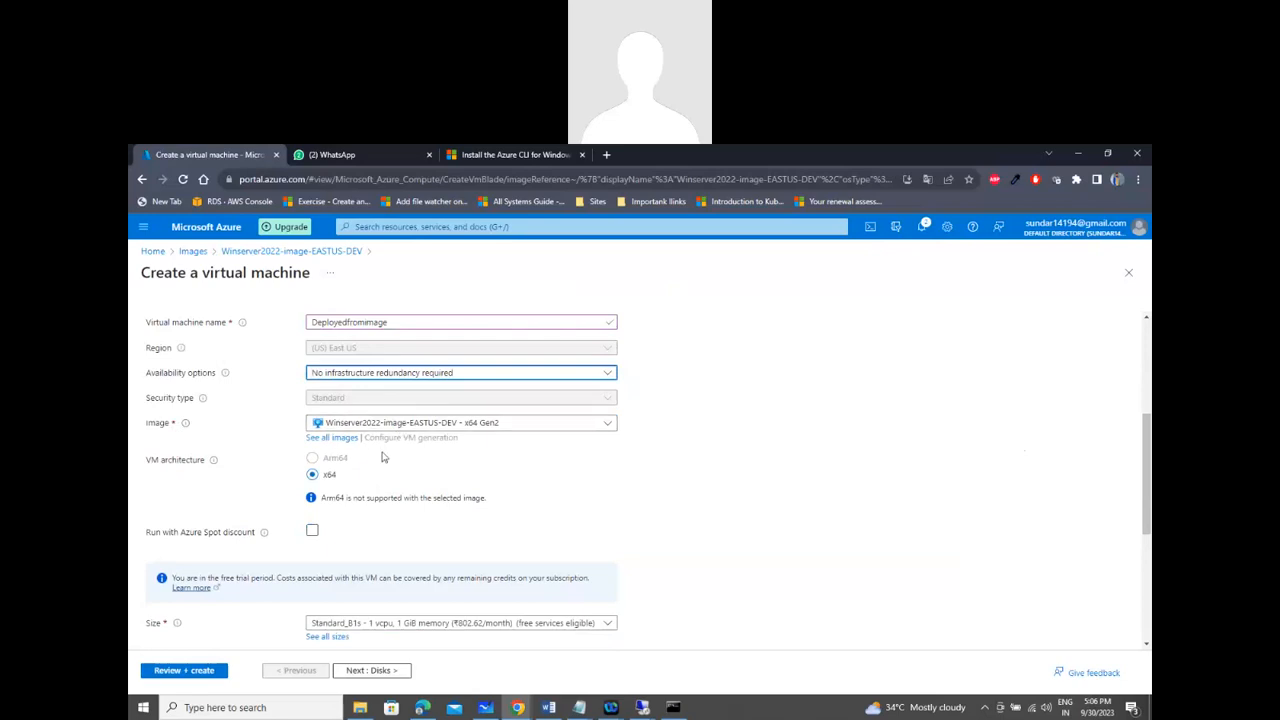
scroll(365, 456, down, 1)
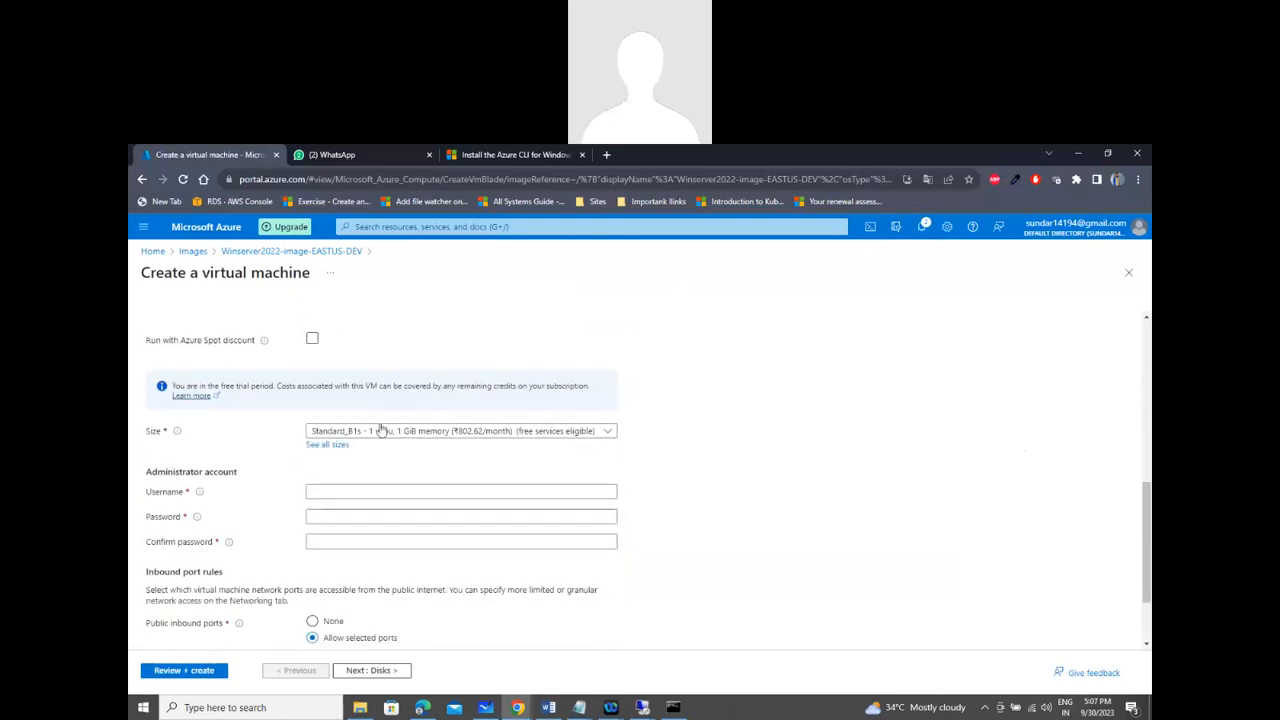
scroll(380, 425, down, 2)
Enter administrator username azureuser and start typing the account password
scroll(391, 429, down, 1)
click(389, 427)
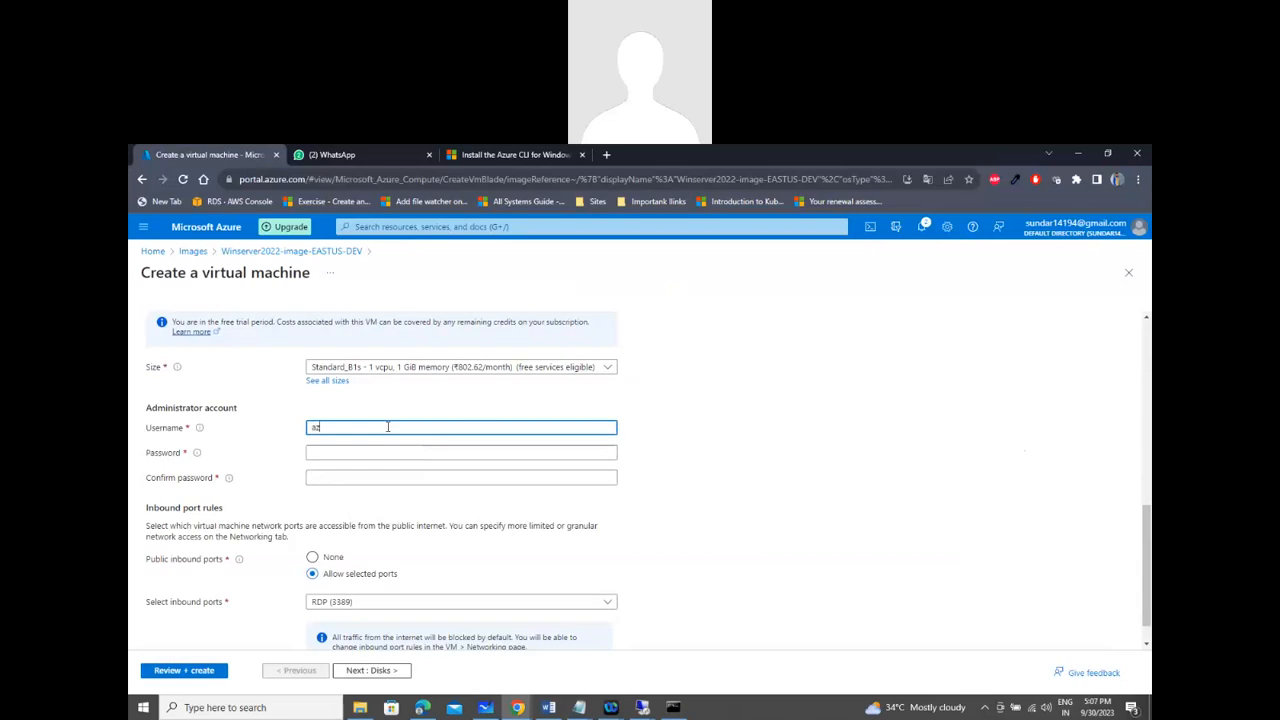
text(azureuser)
key(Tab)
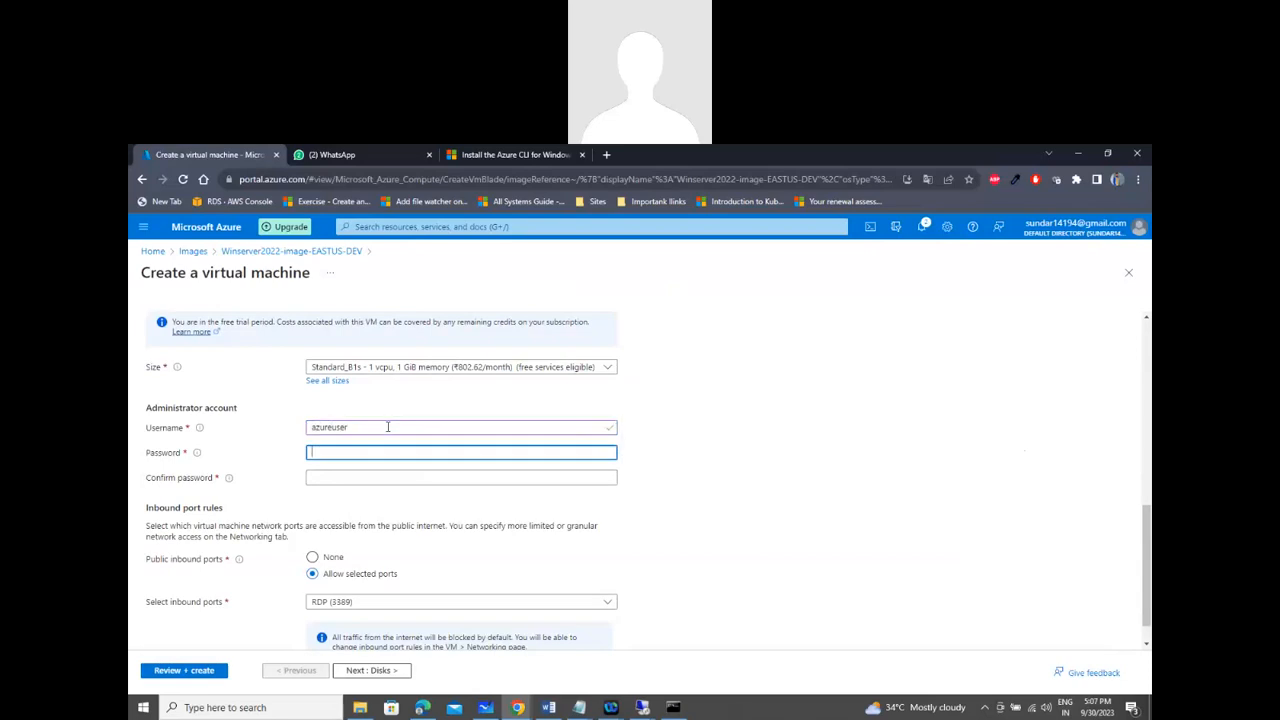
text(P)
click(428, 368)
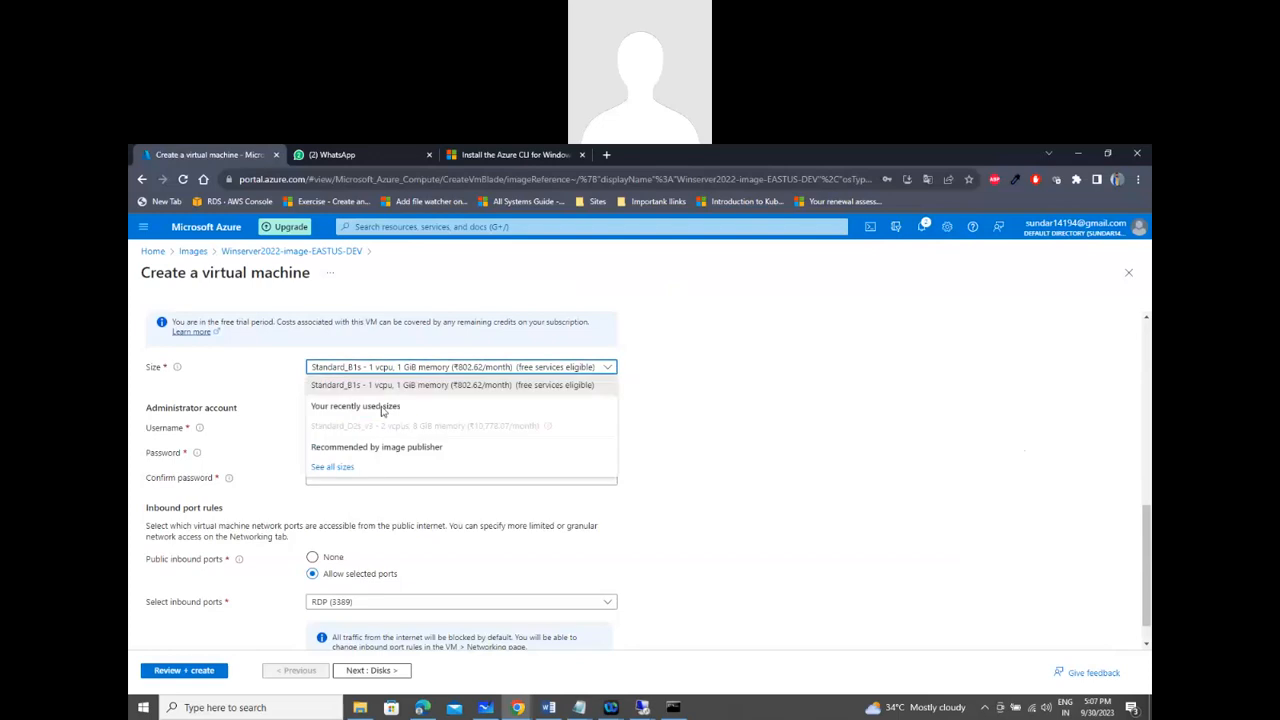
Browse all VM size series and keep Standard_B1s (1 vcpu, 1 GiB) as the size
click(333, 467)
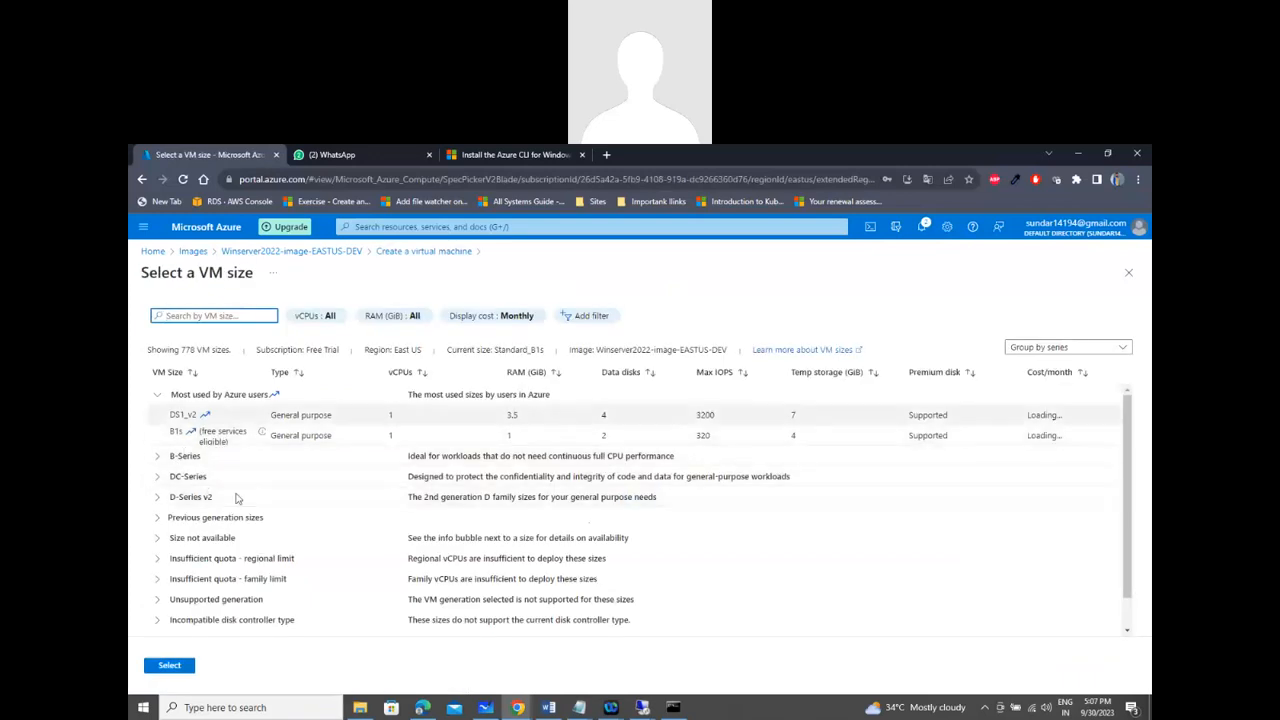
click(157, 497)
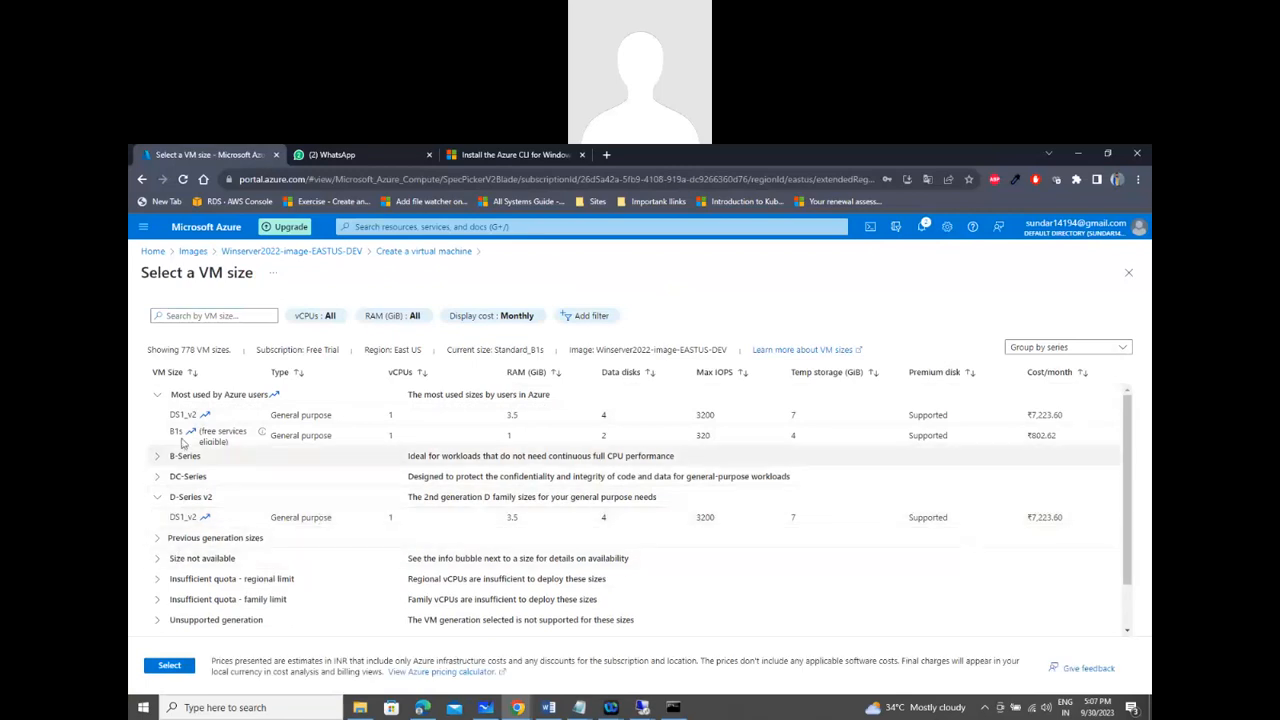
scroll(175, 480, down, 2)
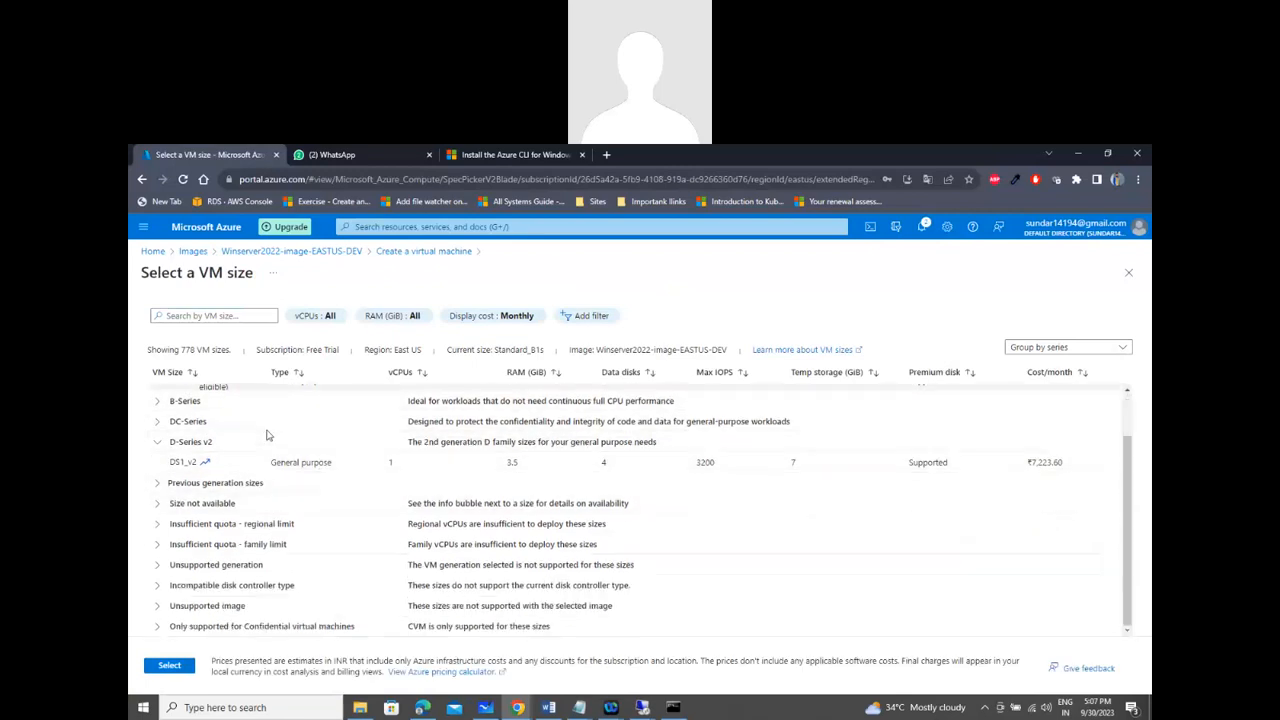
click(157, 505)
click(157, 484)
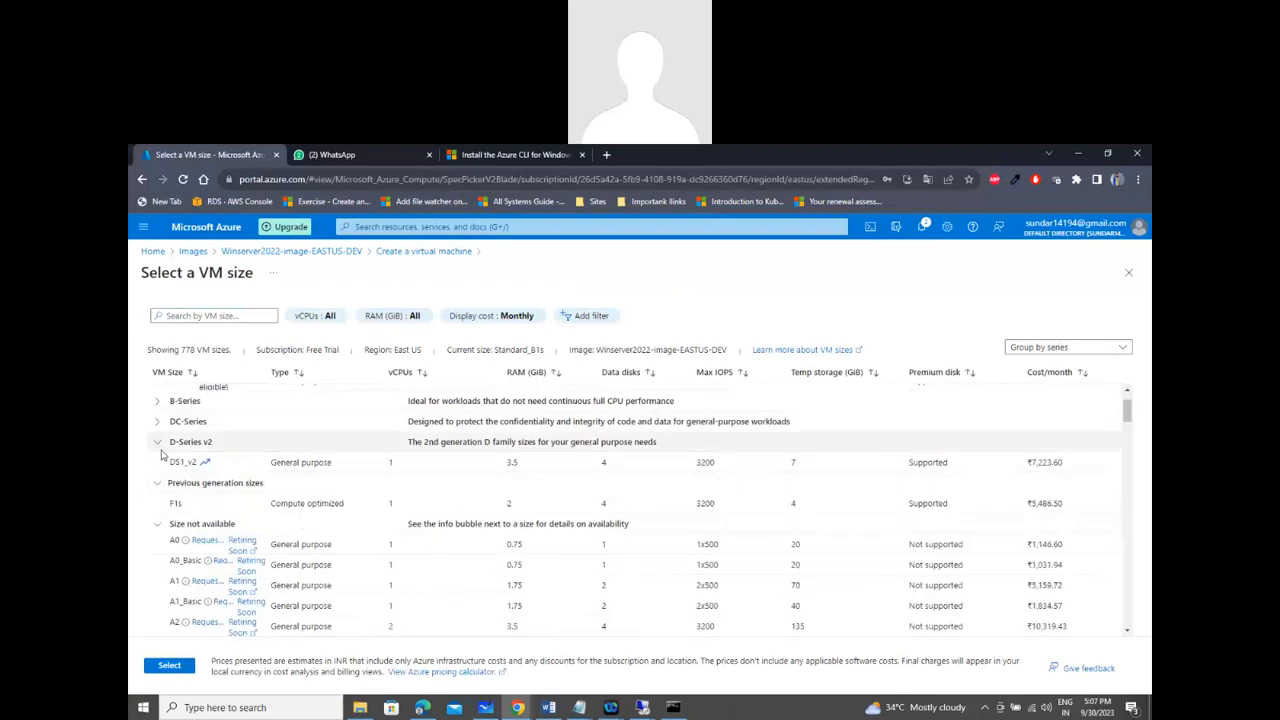
click(157, 442)
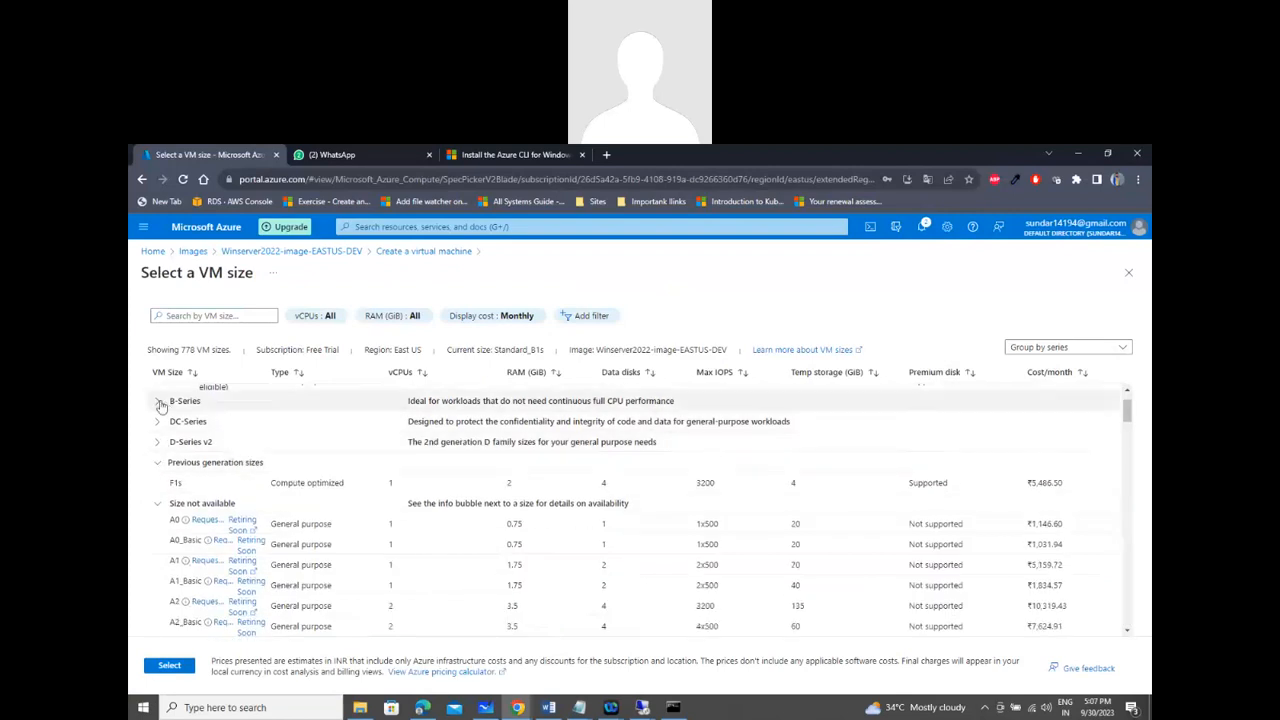
click(157, 402)
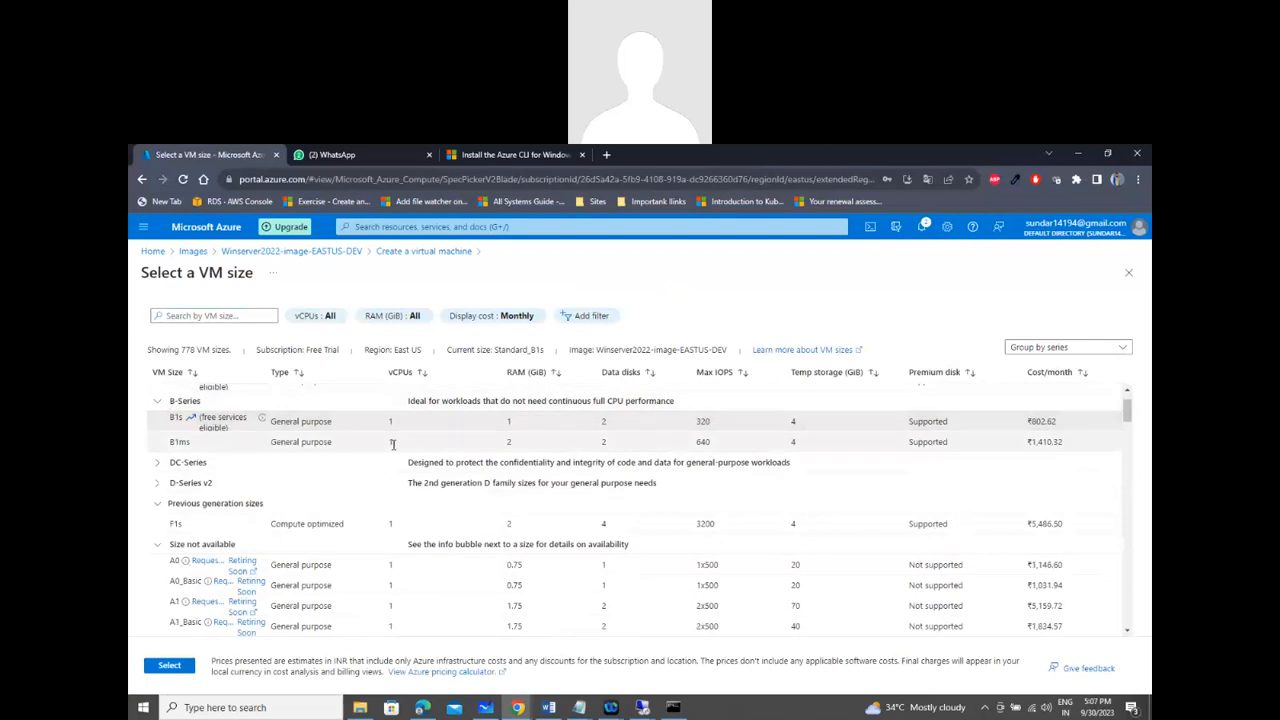
click(157, 401)
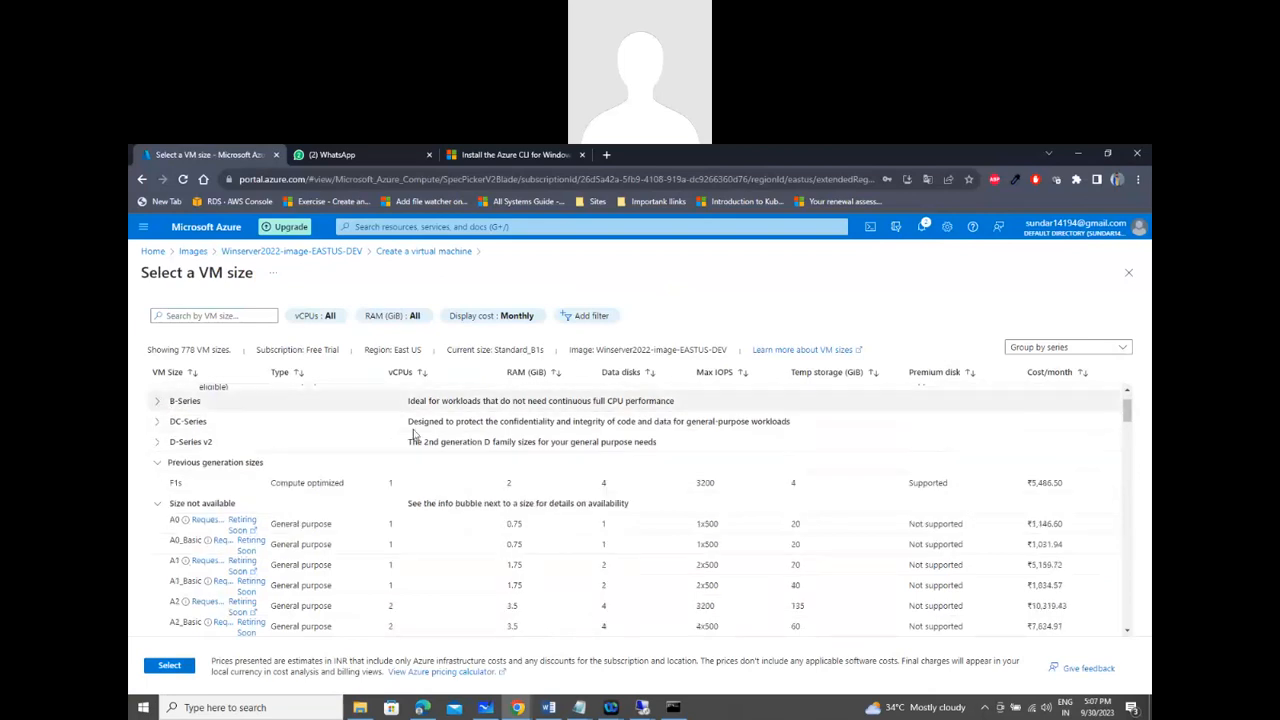
click(157, 401)
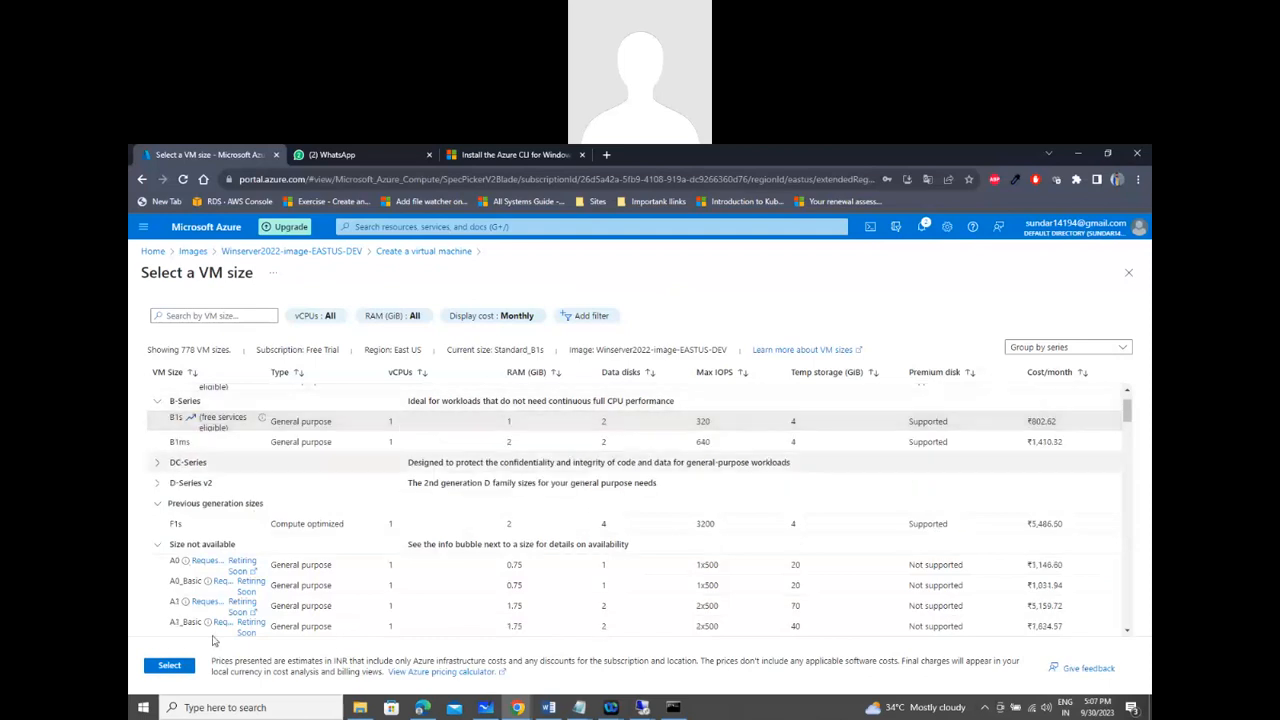
click(172, 668)
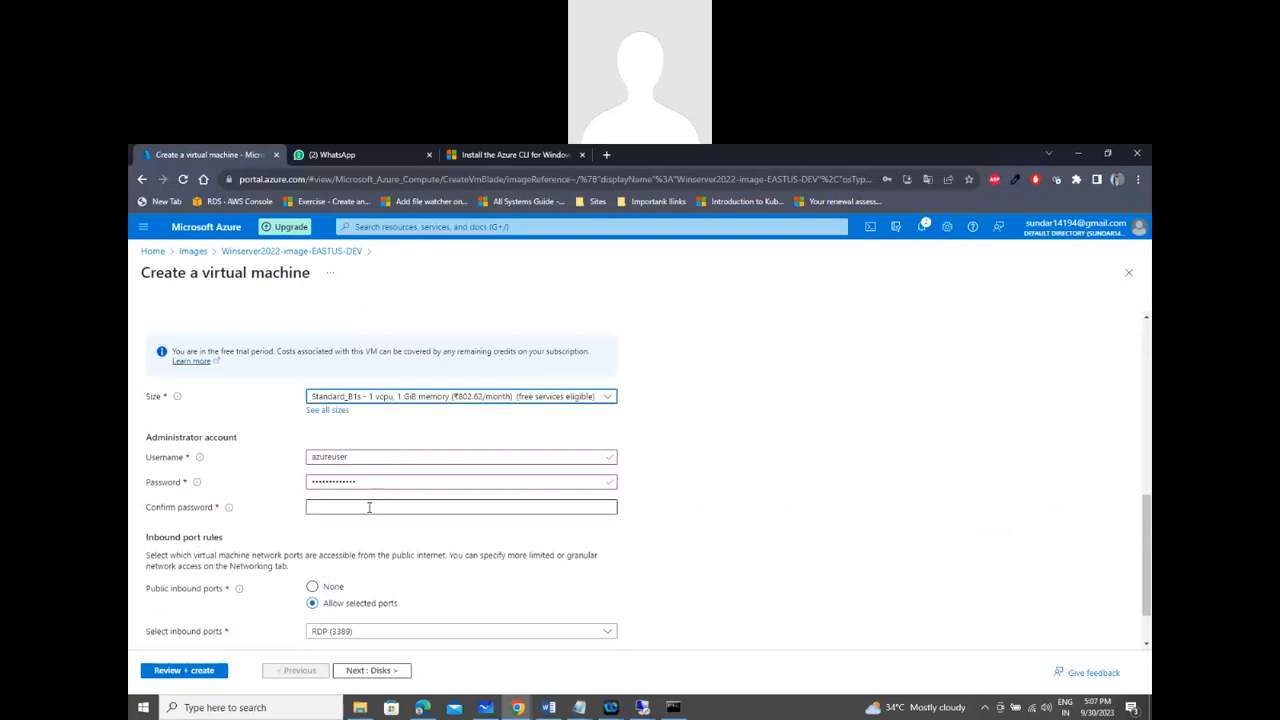
click(366, 507)
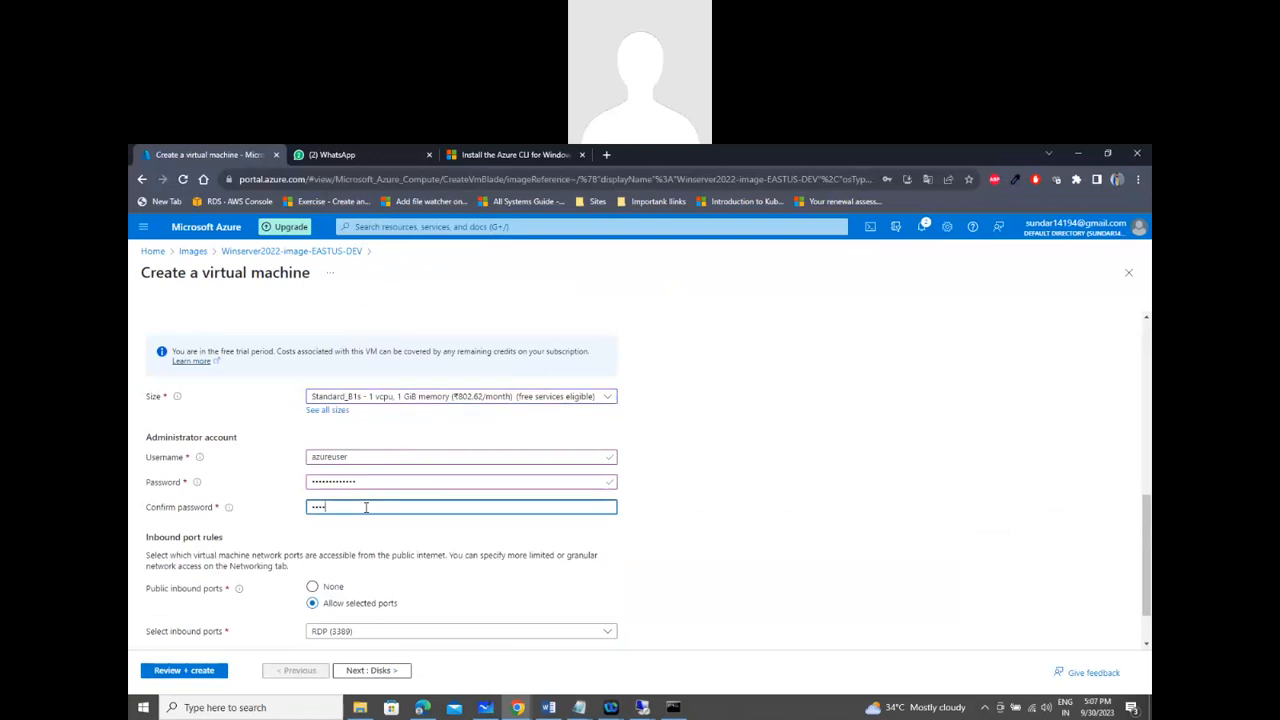
key(BackSpace)
key(BackSpace)
key(BackSpace)
key(BackSpace)
click(276, 410)
scroll(274, 410, up, 2)
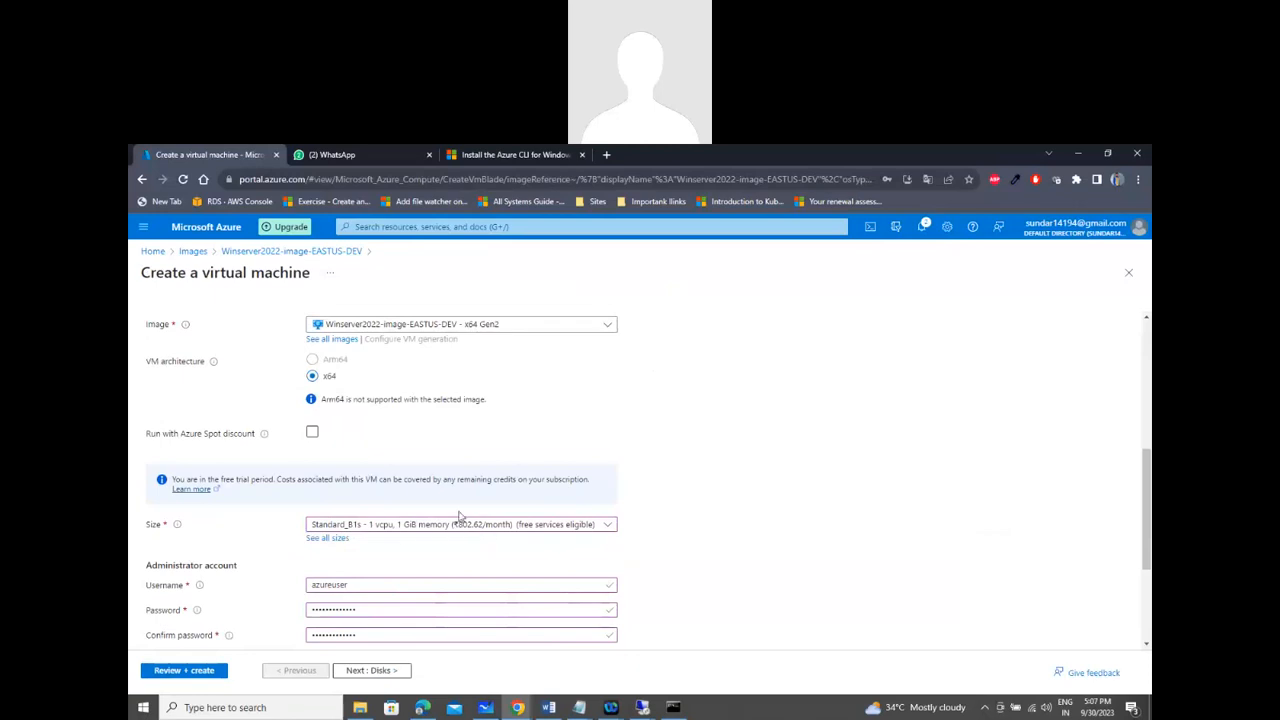
scroll(444, 515, down, 1)
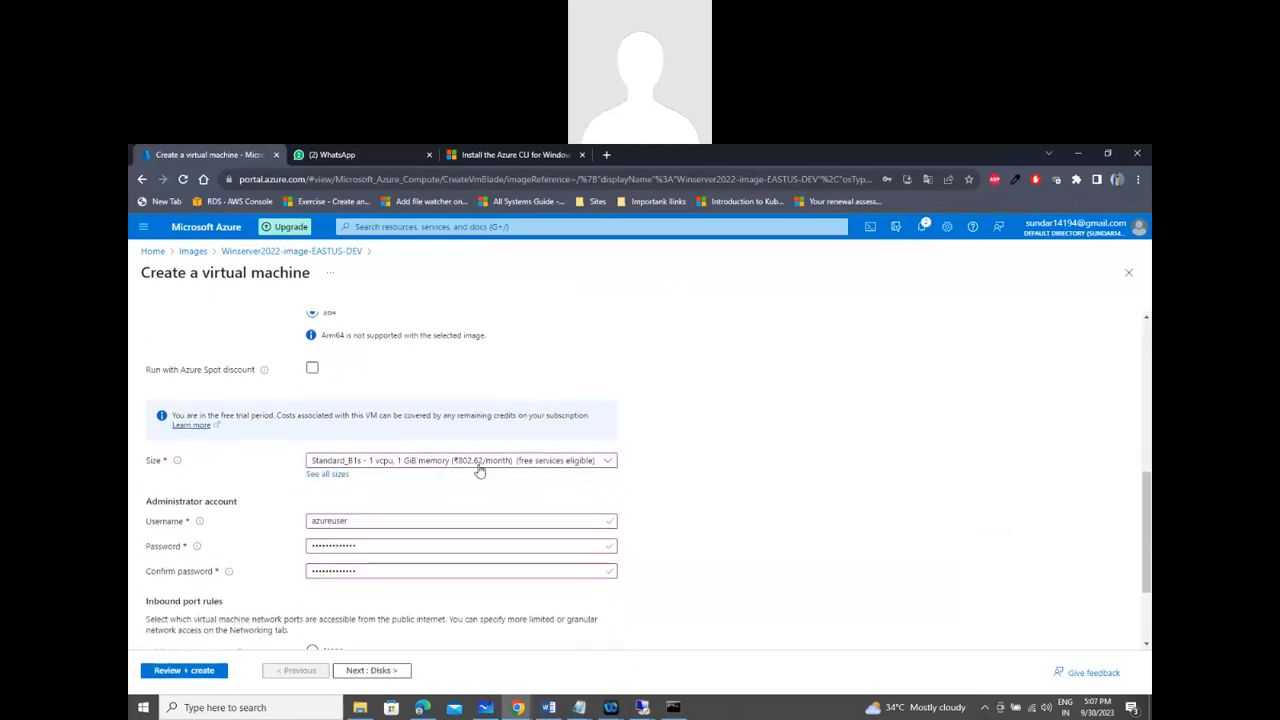
click(479, 468)
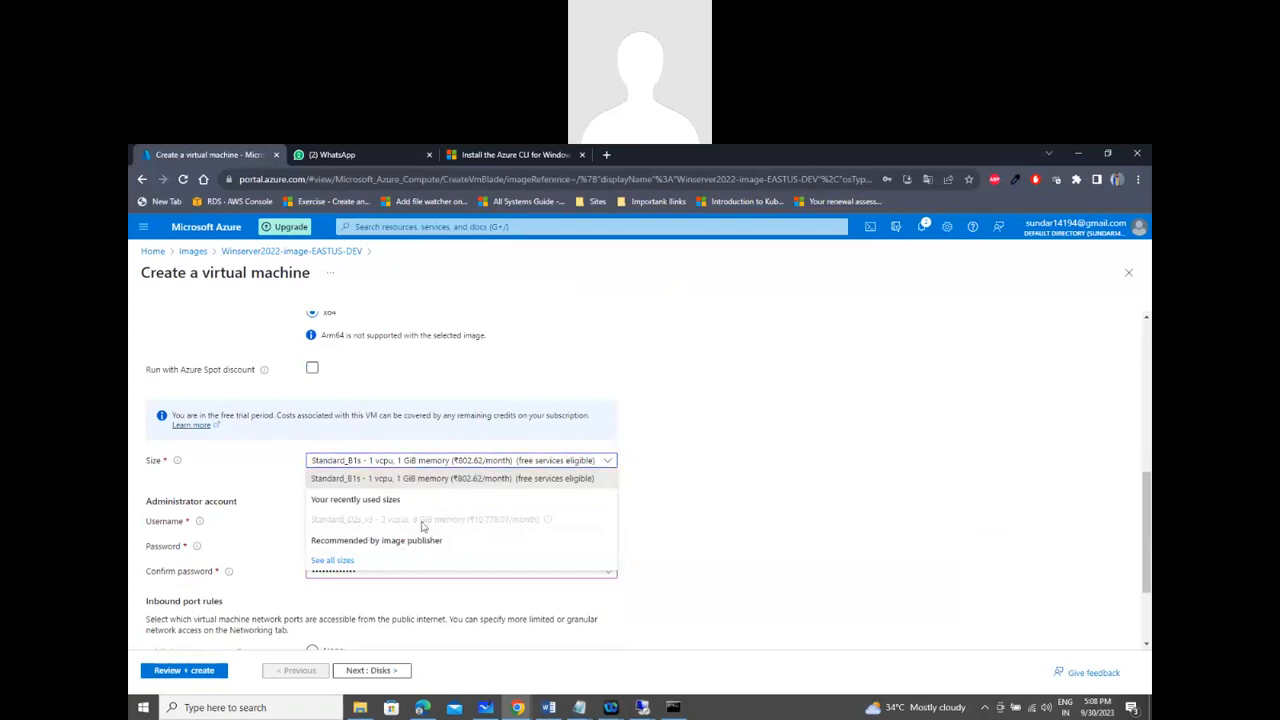
click(268, 492)
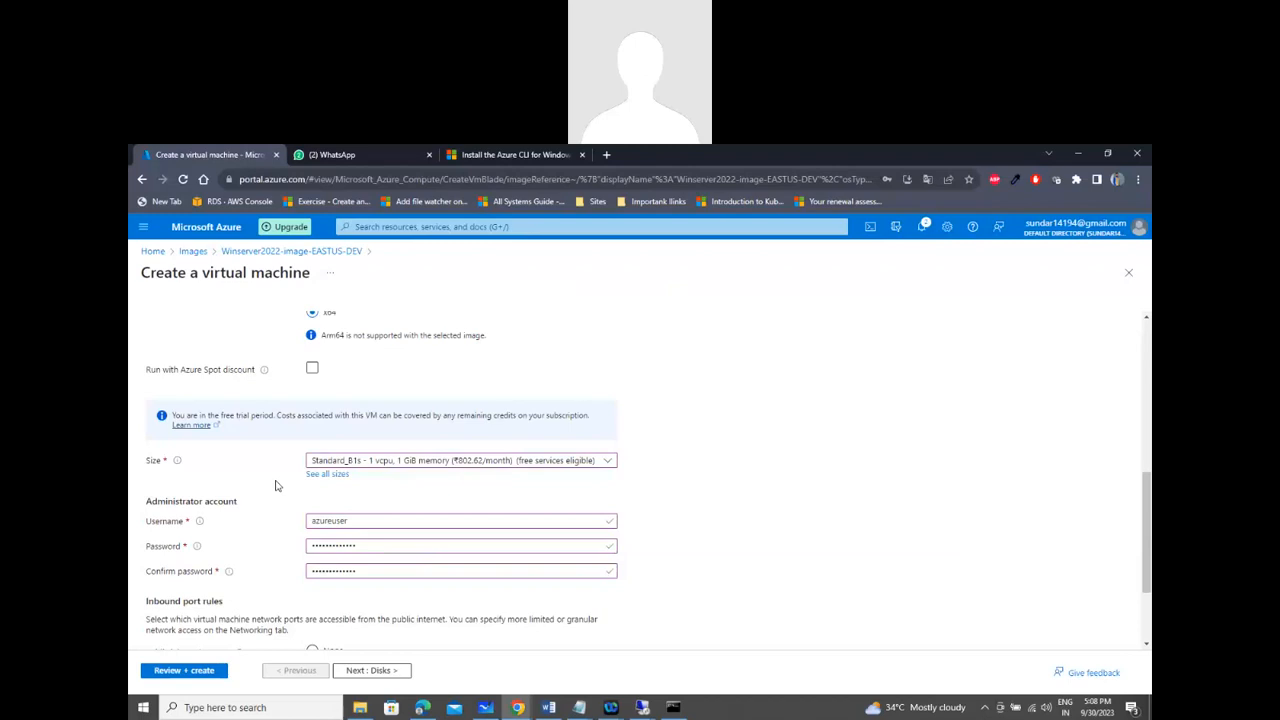
scroll(277, 486, down, 3)
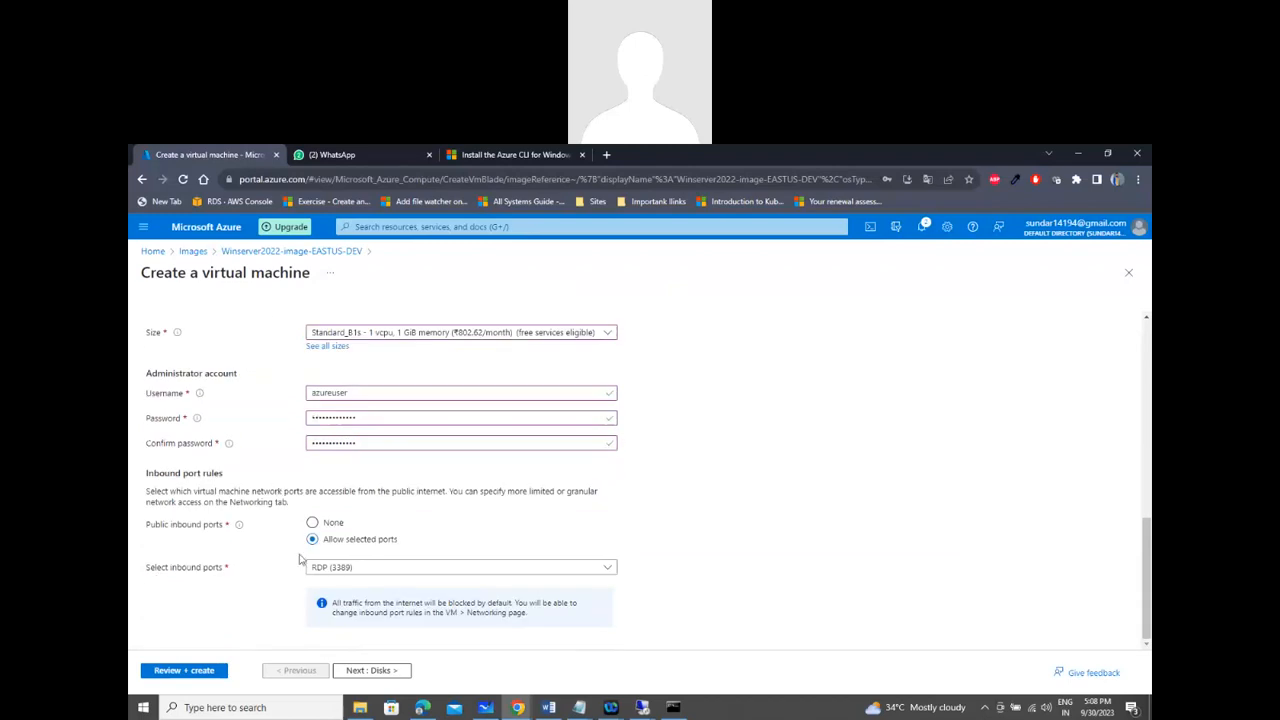
Move to Disks and review the default disk settings for Deployedfromimage
click(404, 670)
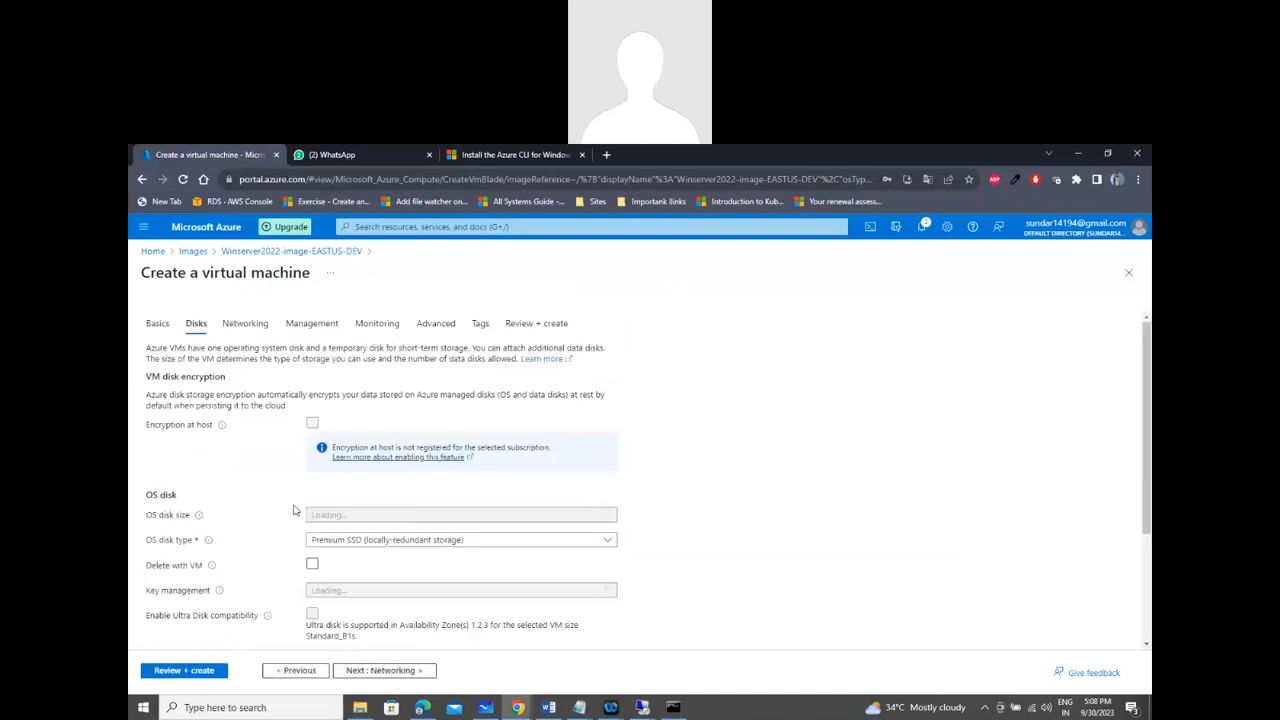
scroll(294, 512, down, 2)
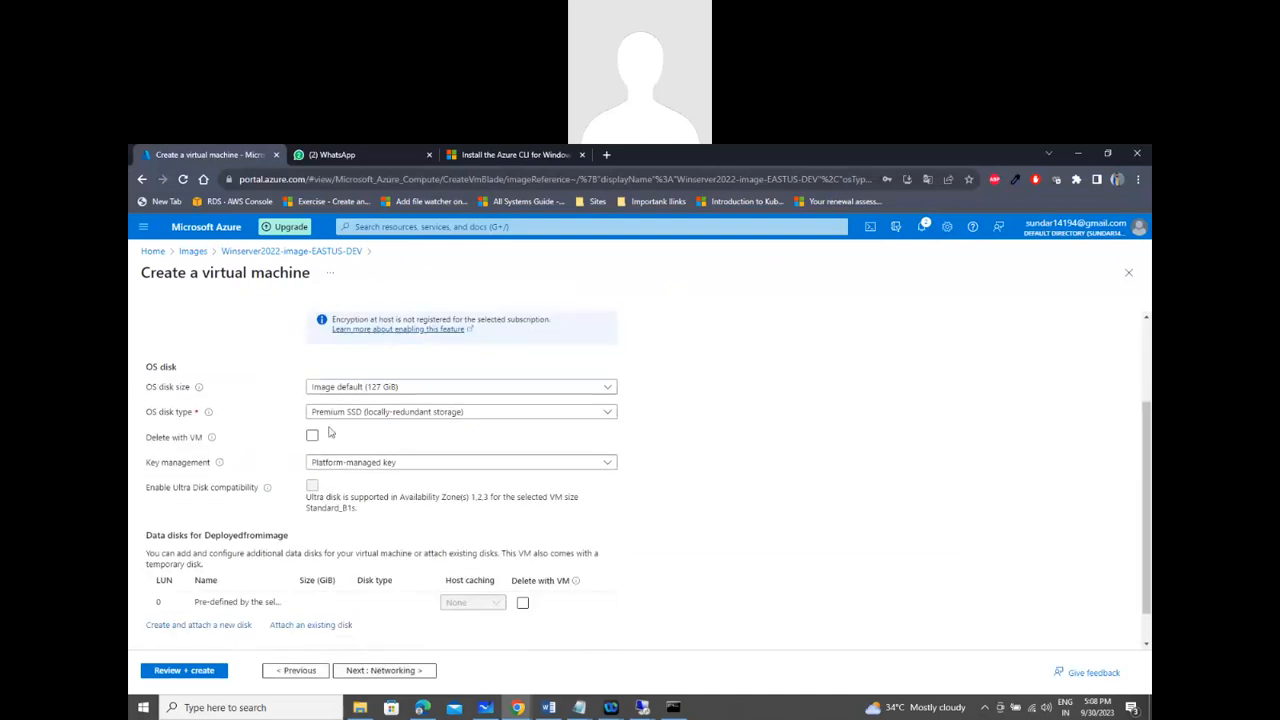
scroll(325, 449, down, 1)
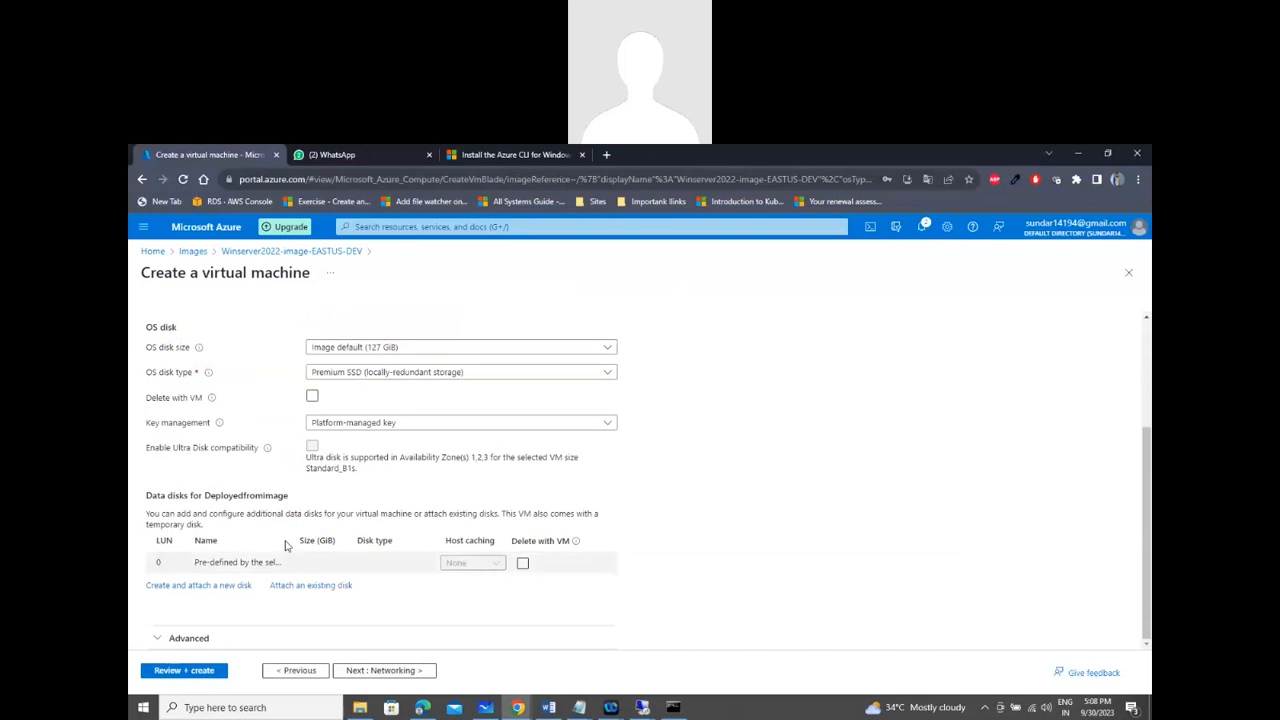
drag(291, 540, 324, 541)
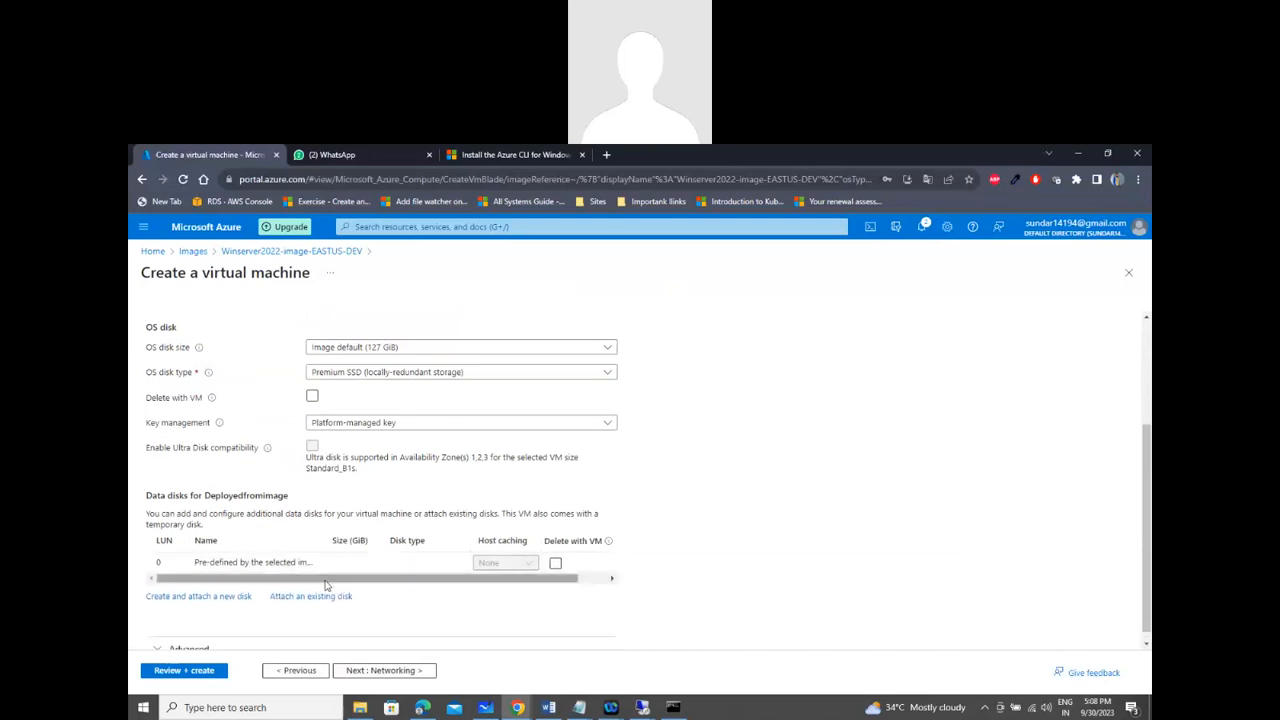
scroll(297, 523, up, 3)
scroll(268, 433, down, 4)
scroll(345, 540, up, 4)
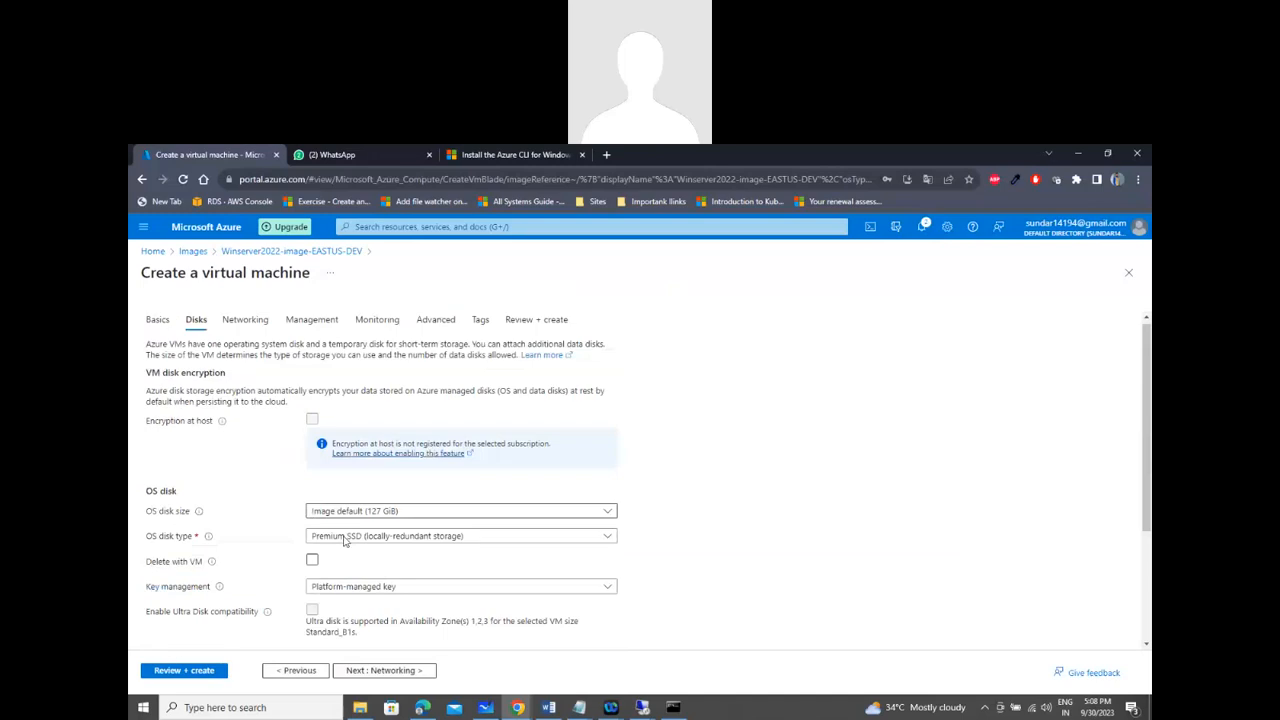
scroll(345, 540, down, 4)
Accept the default networking, management, monitoring, advanced and tag settings and reach the review page
click(373, 669)
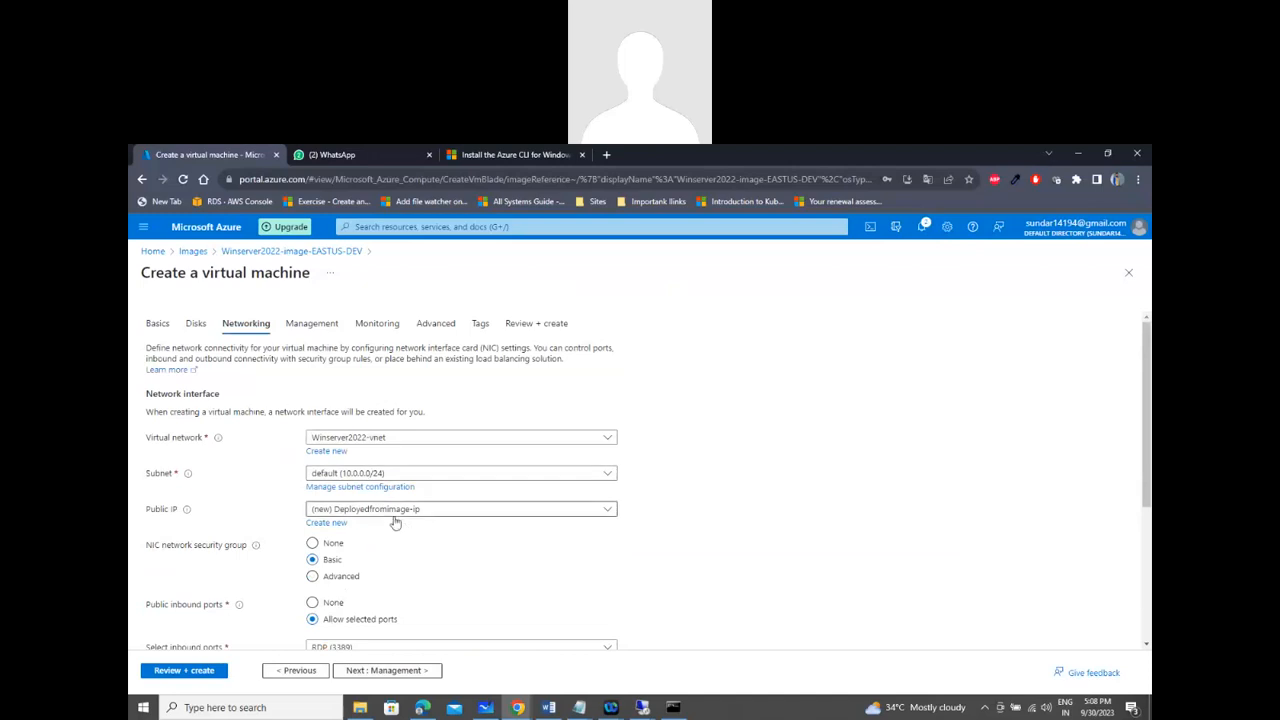
scroll(395, 522, down, 3)
scroll(395, 525, down, 1)
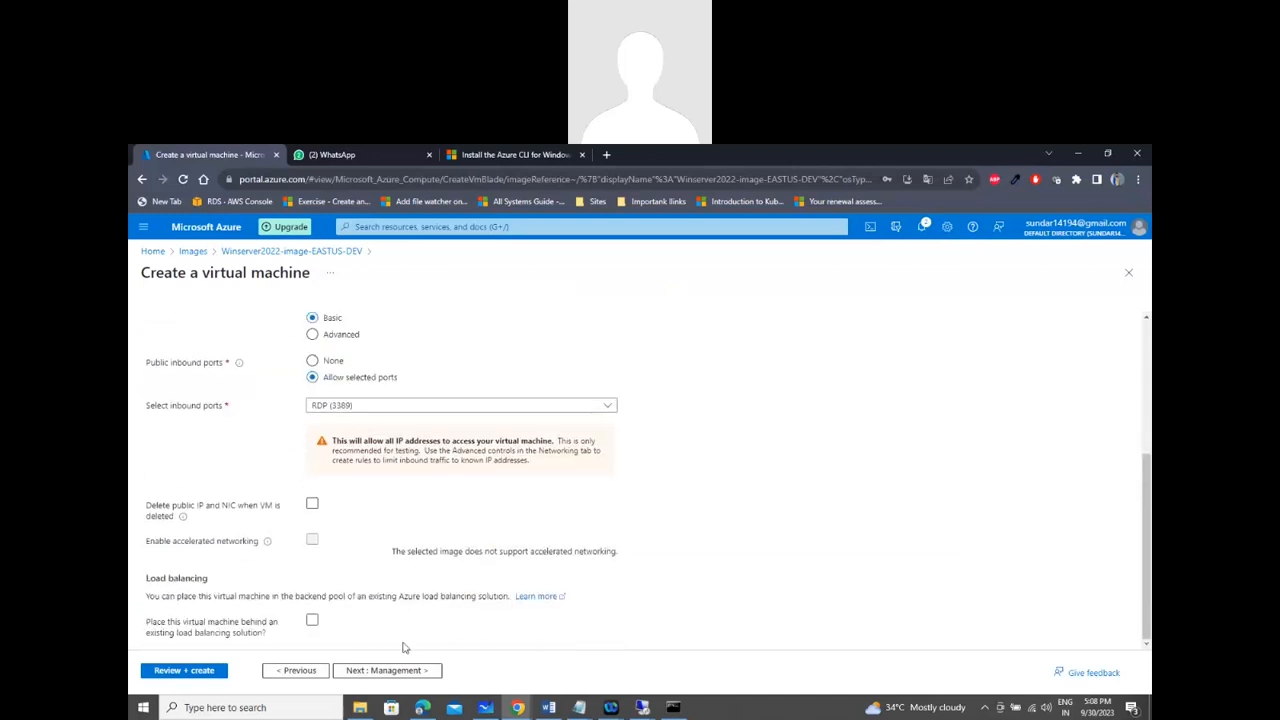
click(390, 671)
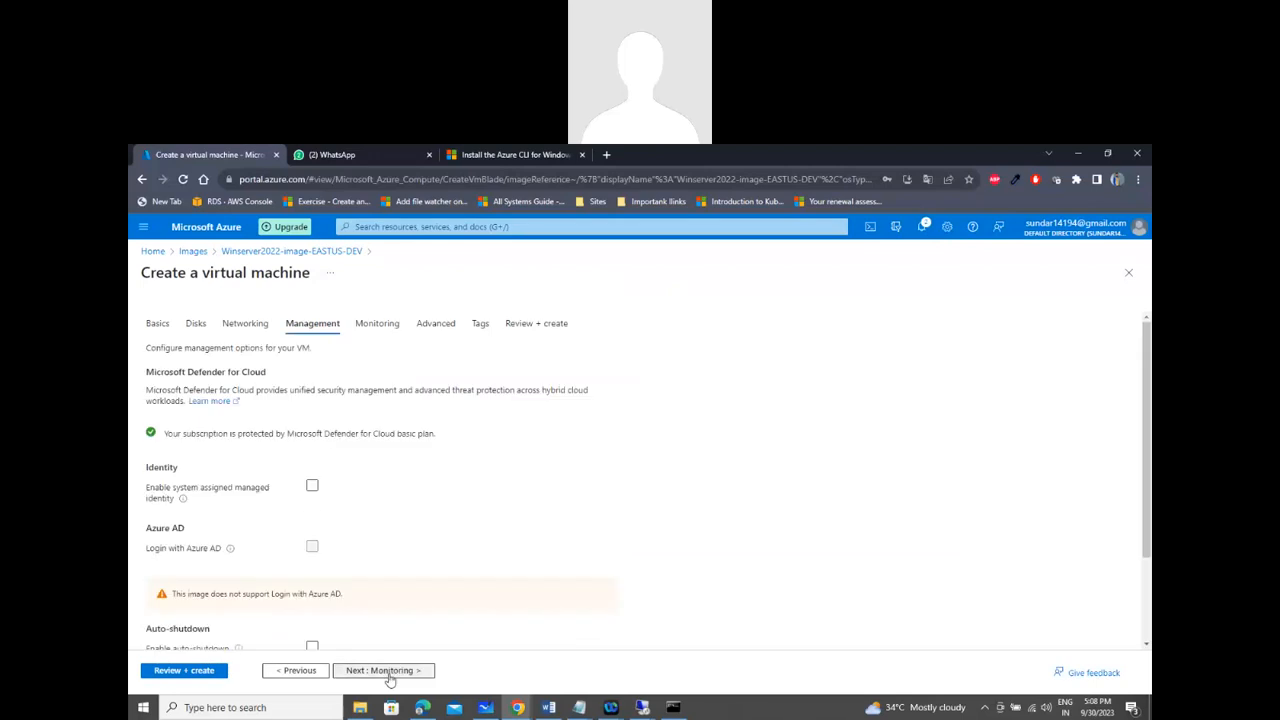
click(389, 673)
click(389, 673)
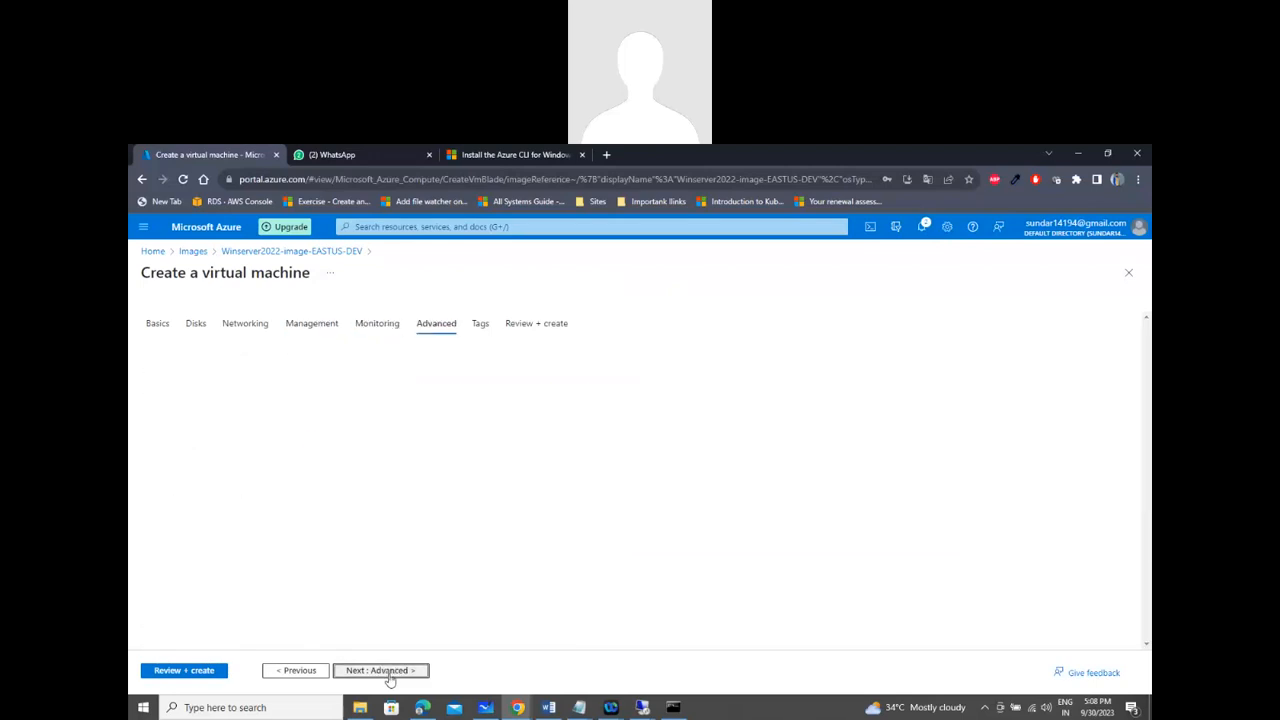
click(389, 673)
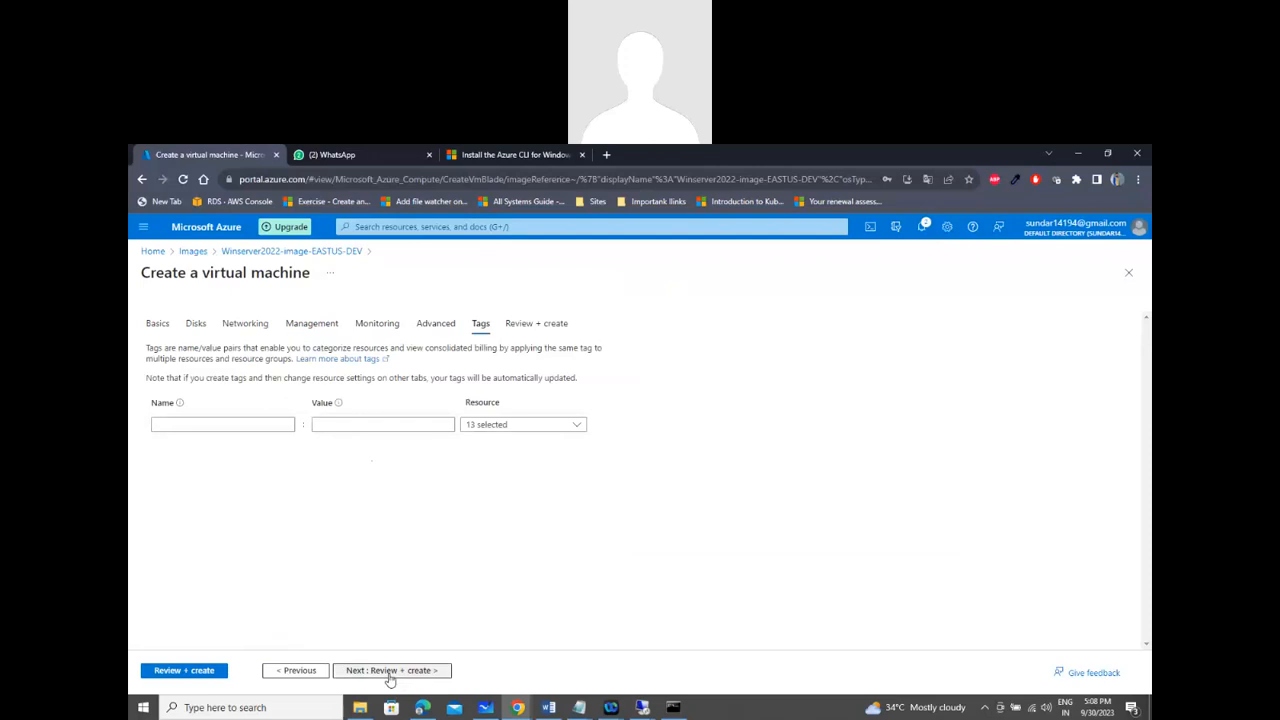
click(389, 673)
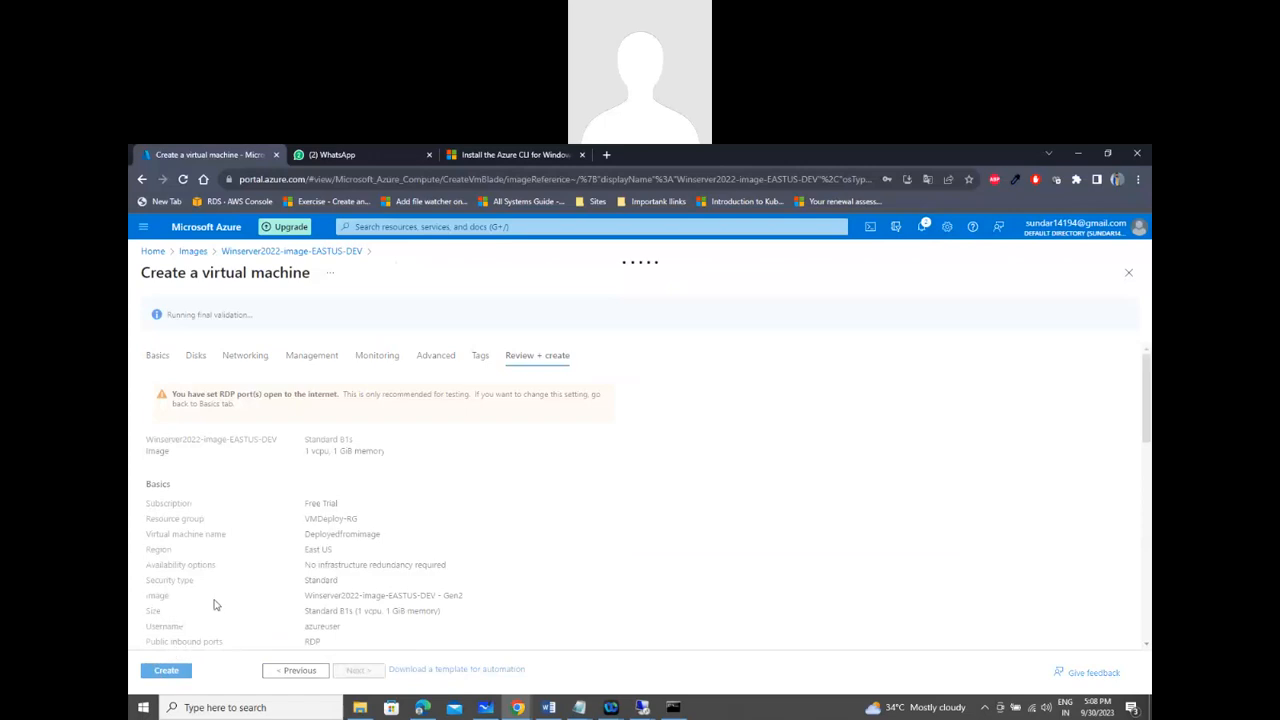
Create Deployedfromimage and refresh the deployment until its public IP, NSG and NIC appear
click(157, 673)
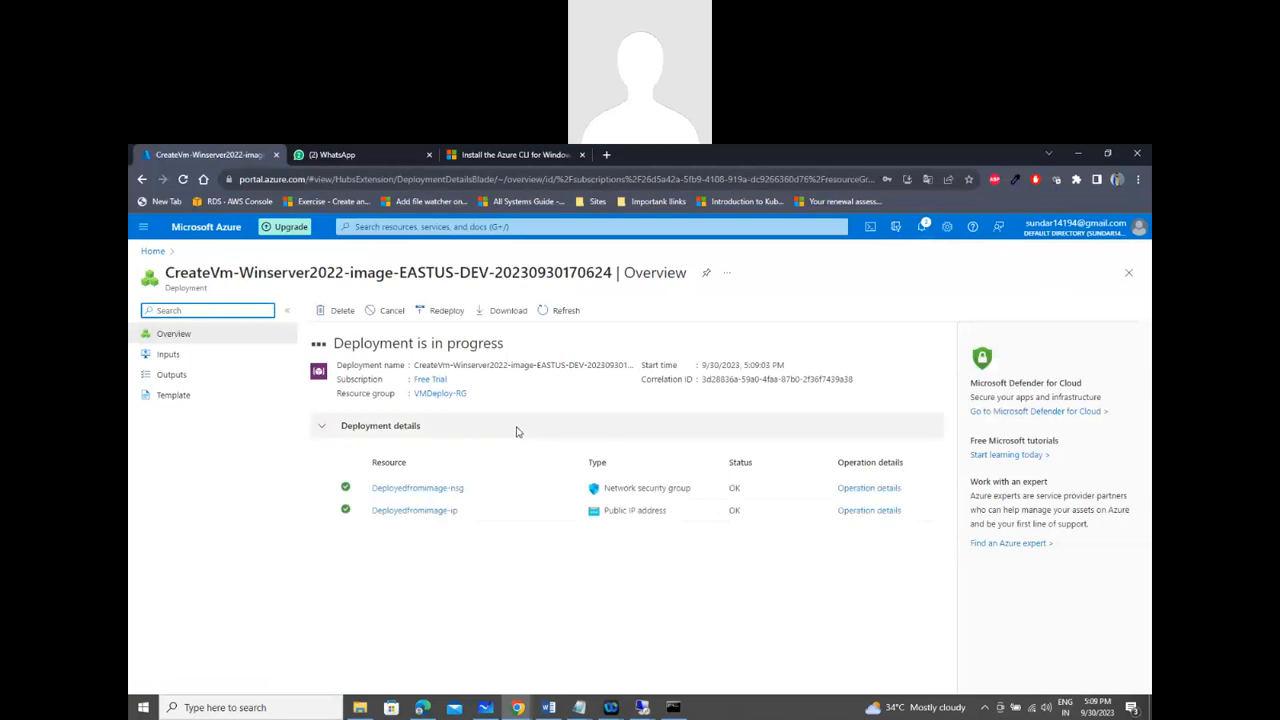
click(572, 312)
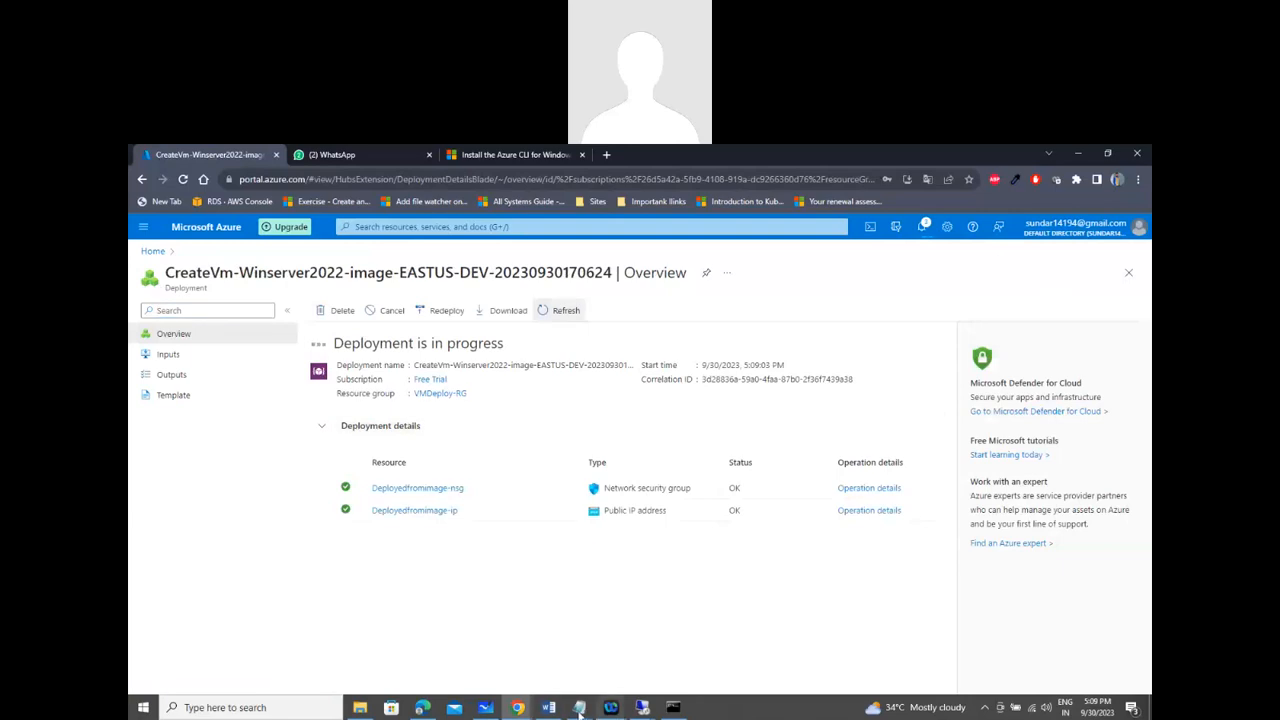
mouse_move(580, 708)
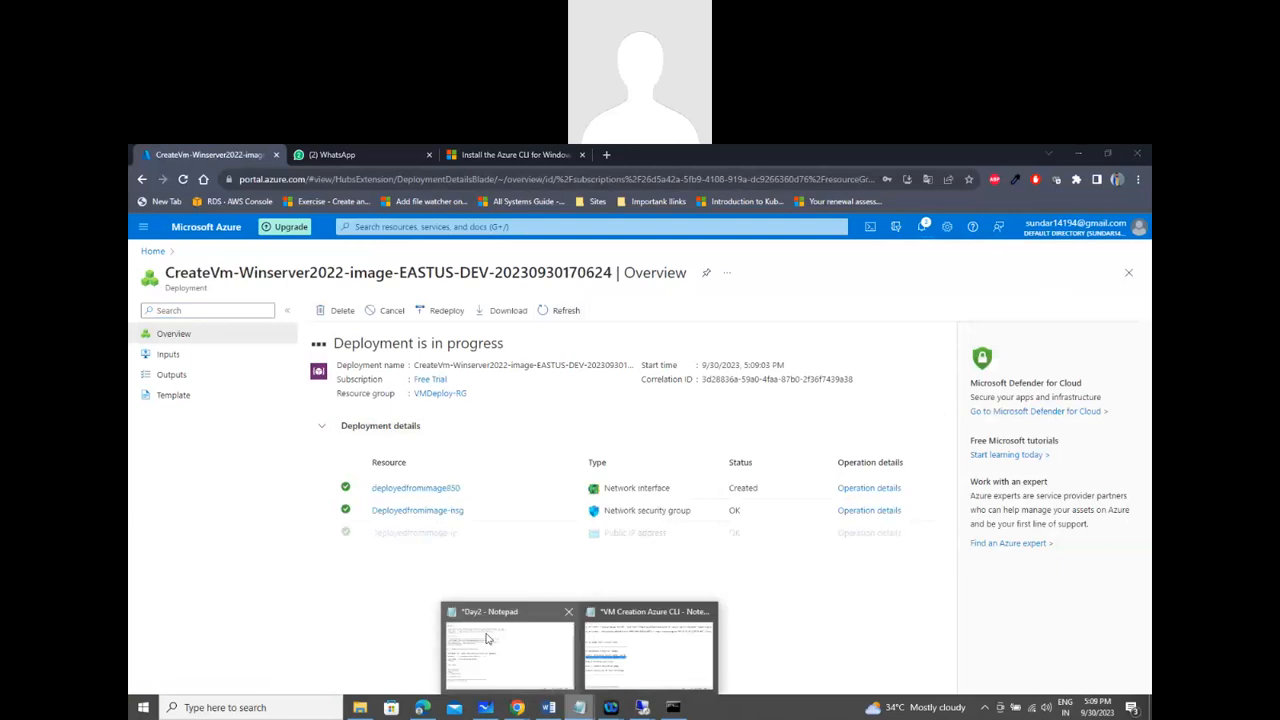
Bring up the Day2 notes, add blank lines before 8. Snapshot, and highlight the first three methods
click(488, 638)
click(390, 462)
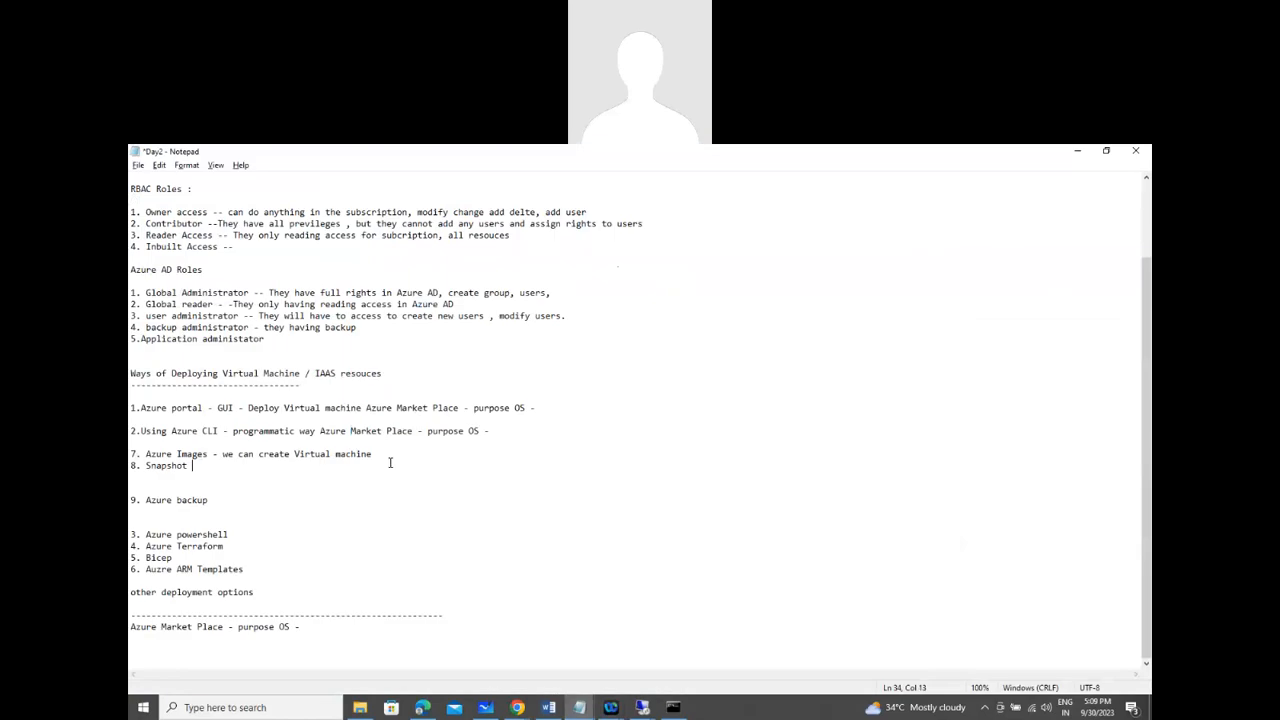
key(Return)
key(Return)
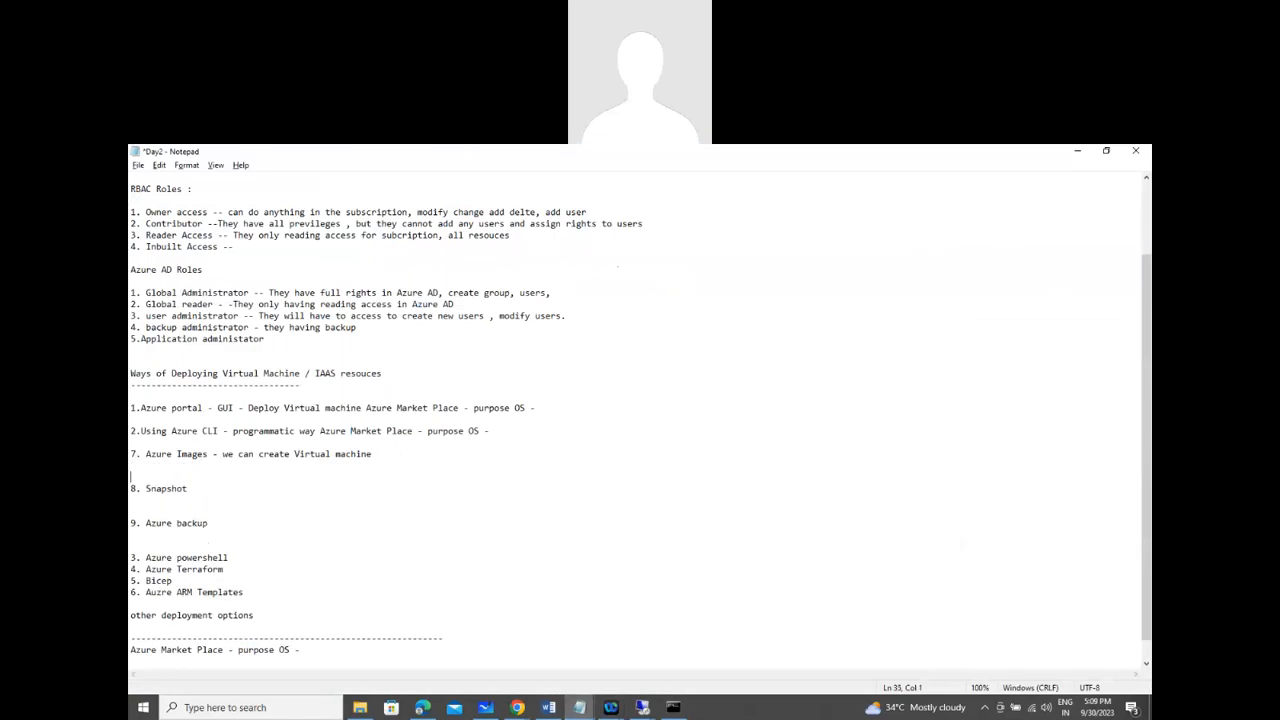
drag(372, 454, 132, 409)
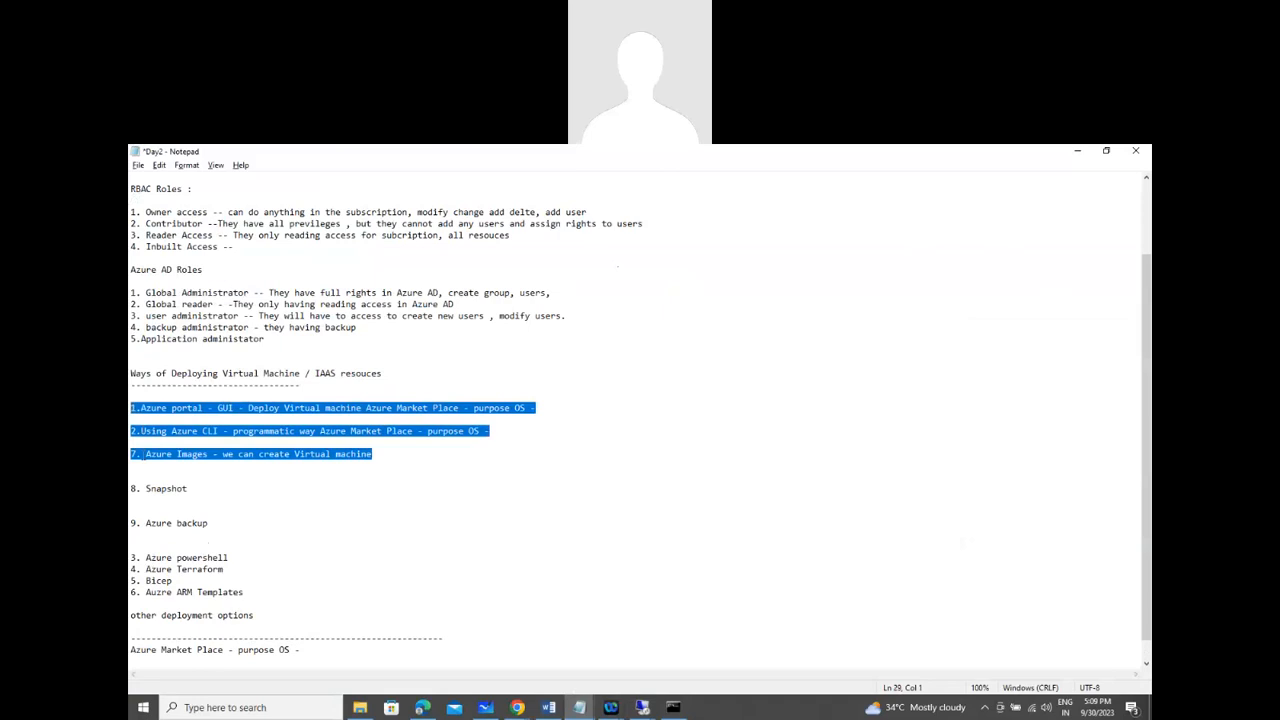
click(141, 432)
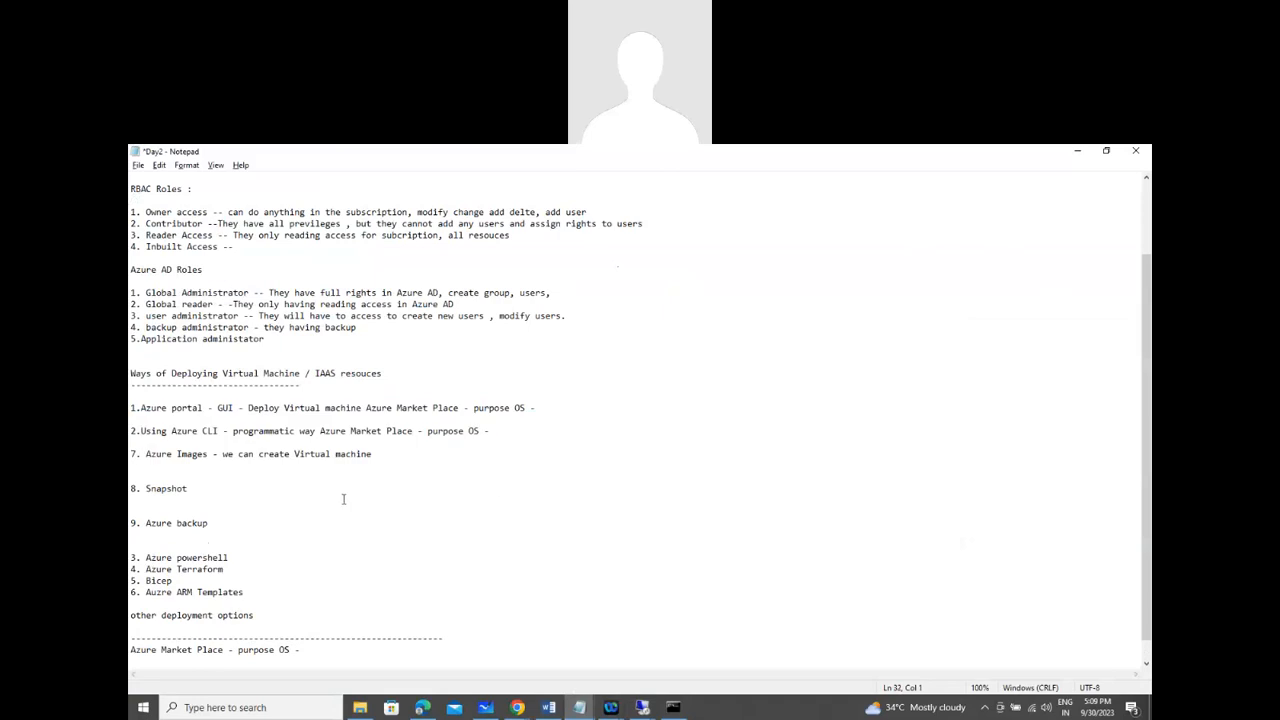
Highlight the 7. Azure Images line, briefly check the Azure deployment, and return to the notes
drag(132, 454, 225, 454)
click(367, 448)
triple_click(378, 458)
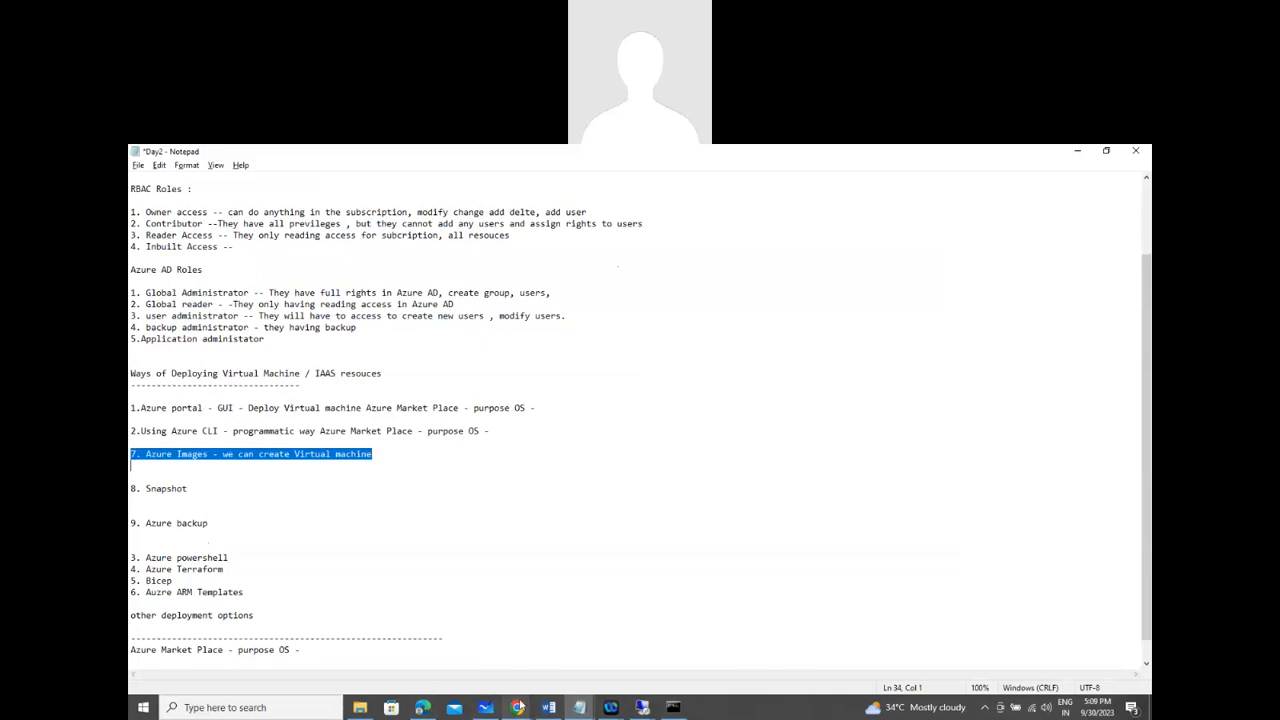
mouse_move(517, 707)
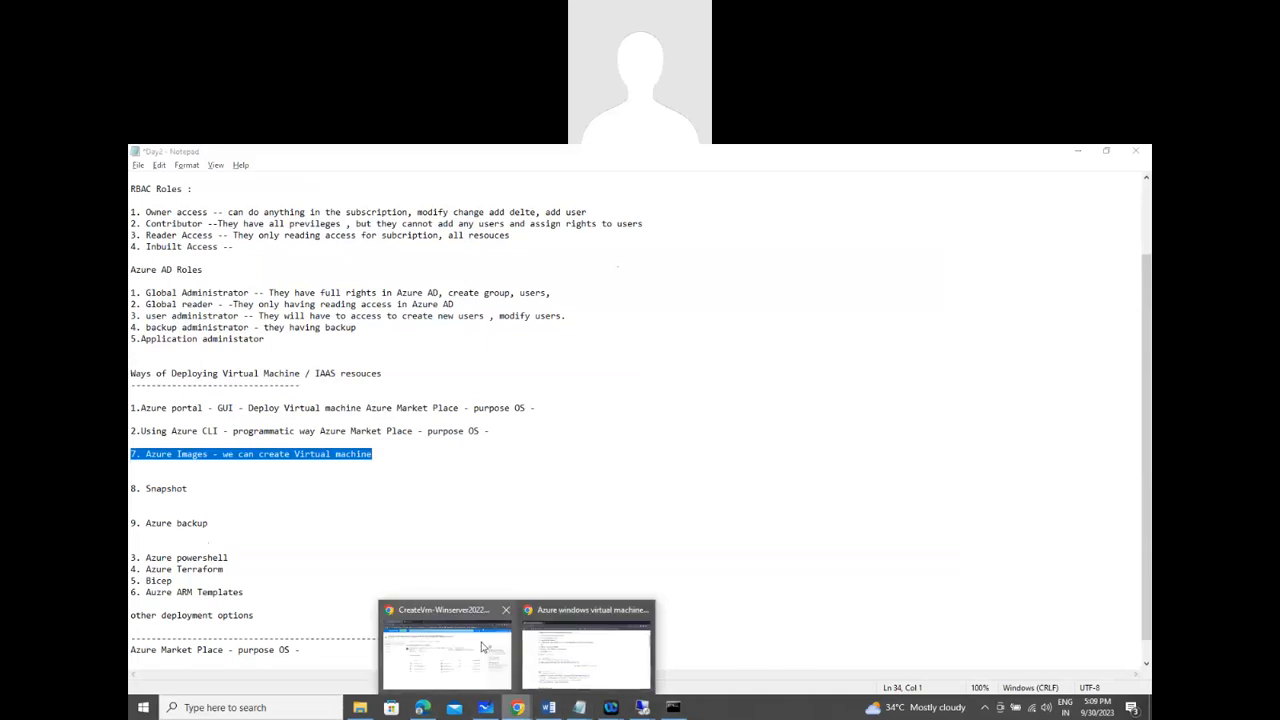
click(483, 647)
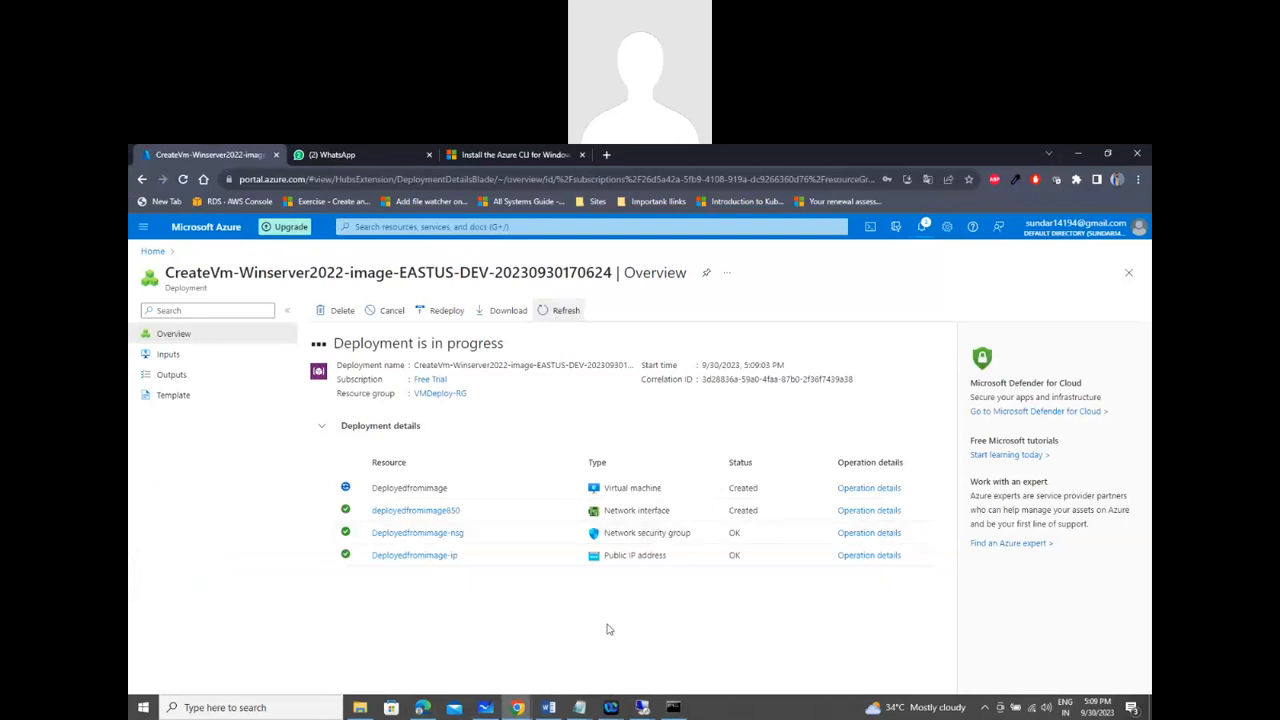
click(541, 648)
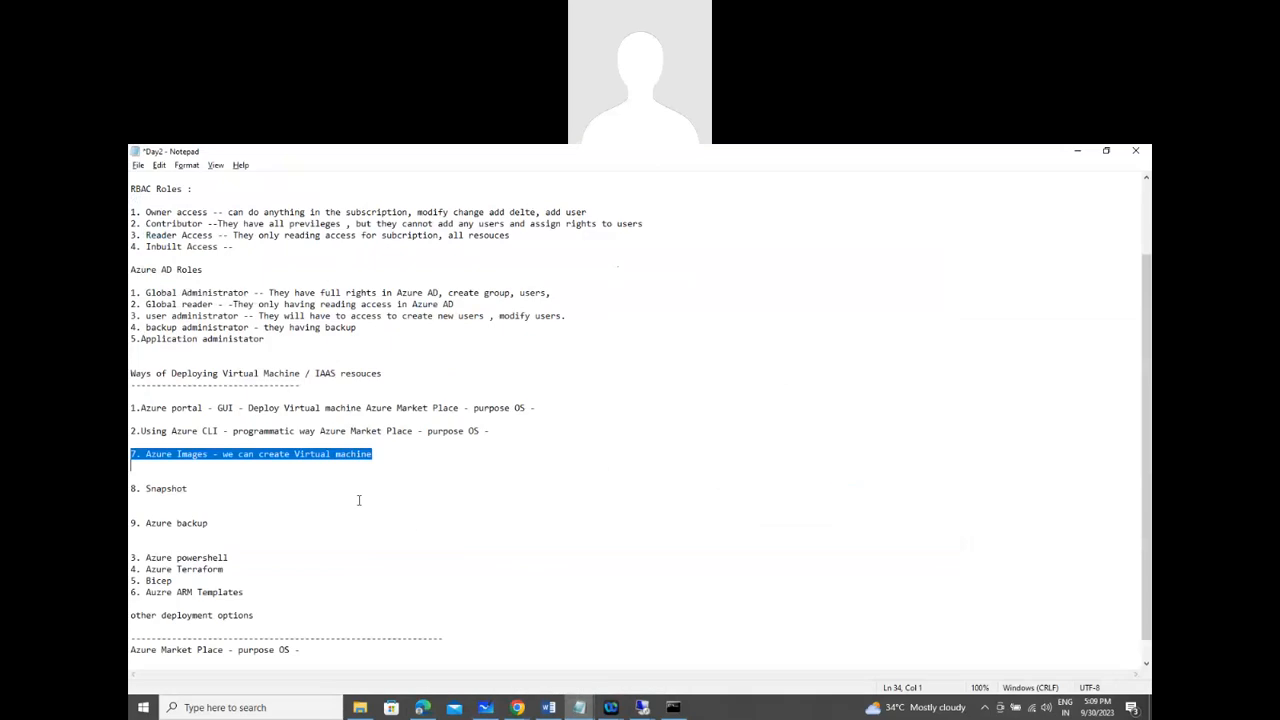
Point out the 8. Snapshot and 9. Azure backup entries in the notes
scroll(360, 500, down, 1)
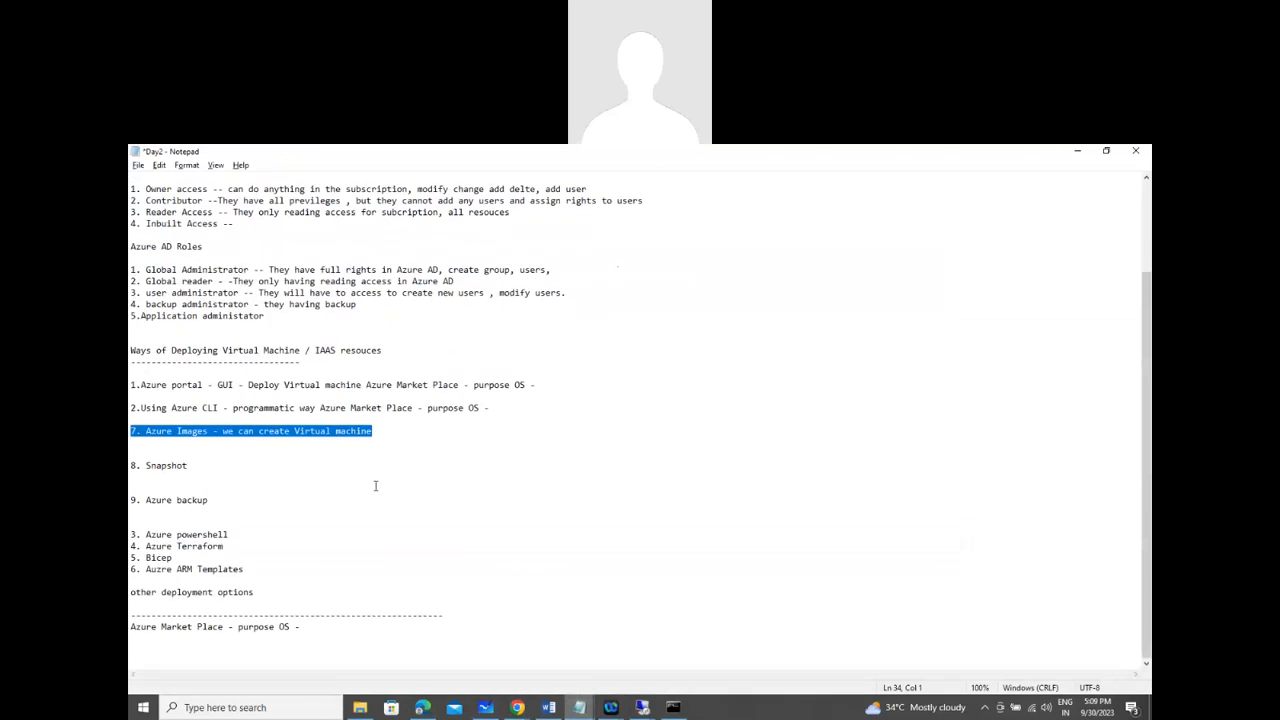
drag(132, 500, 190, 511)
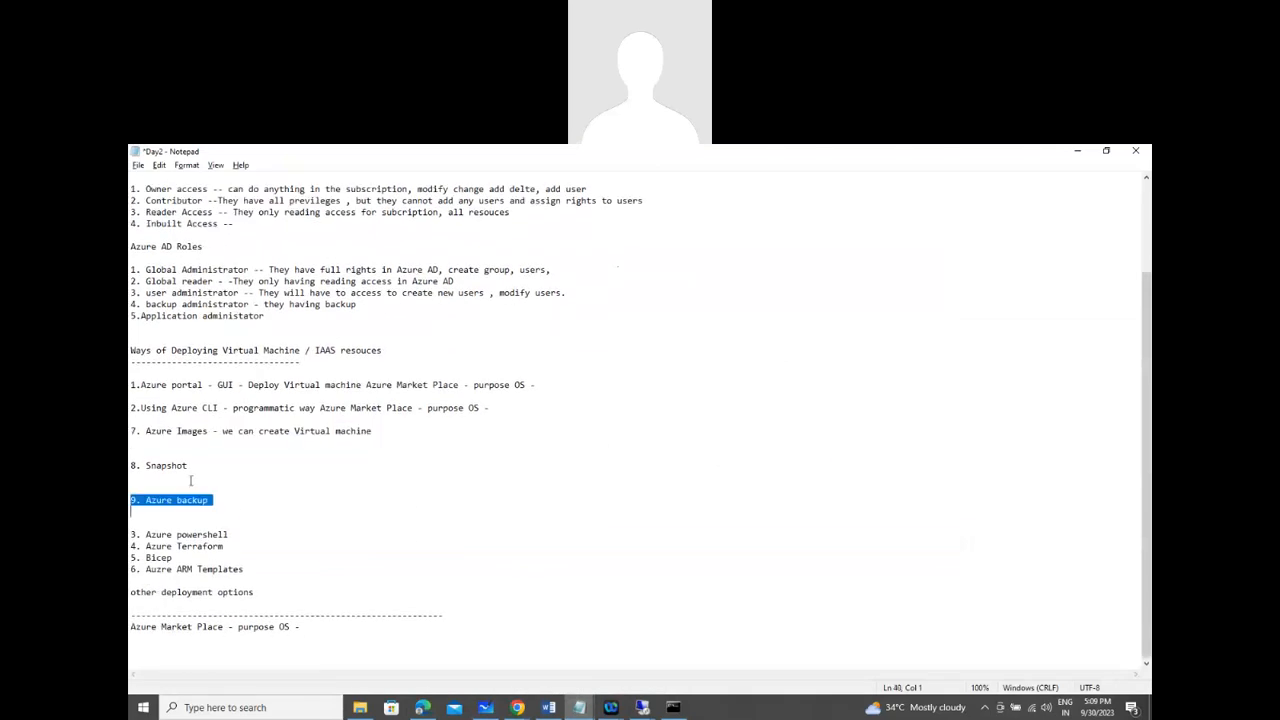
drag(141, 466, 190, 490)
click(356, 505)
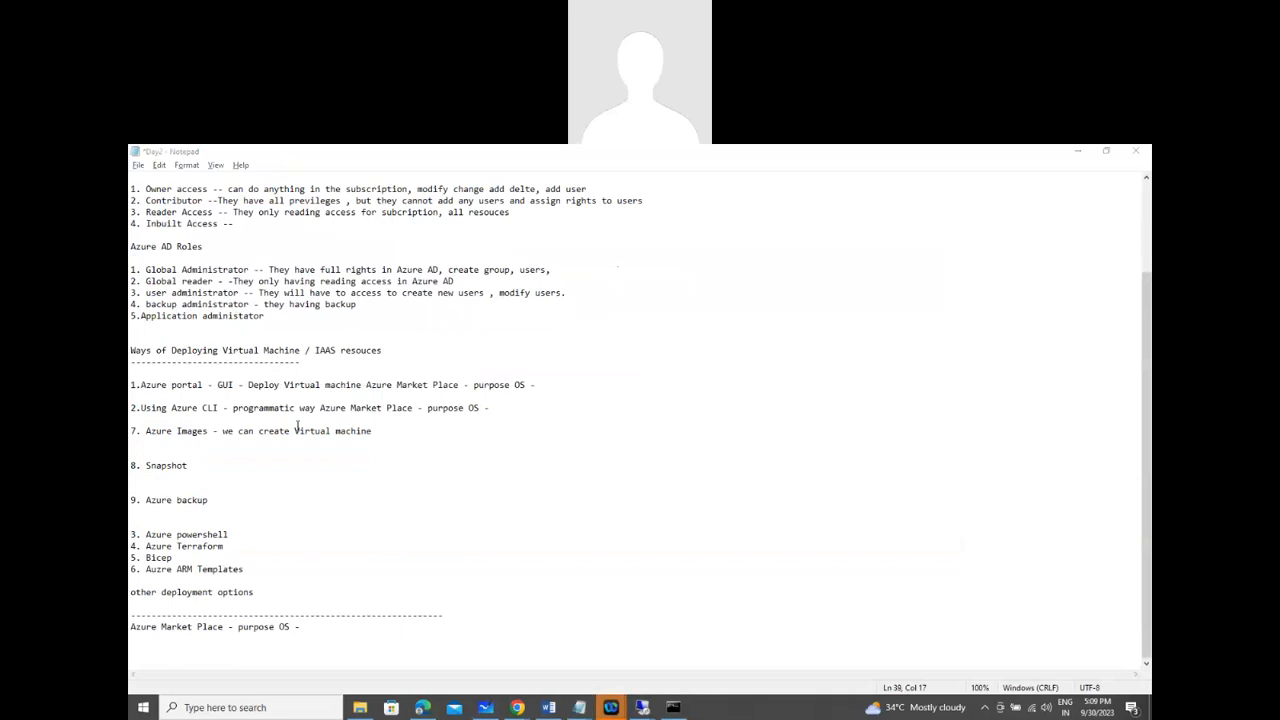
click(348, 505)
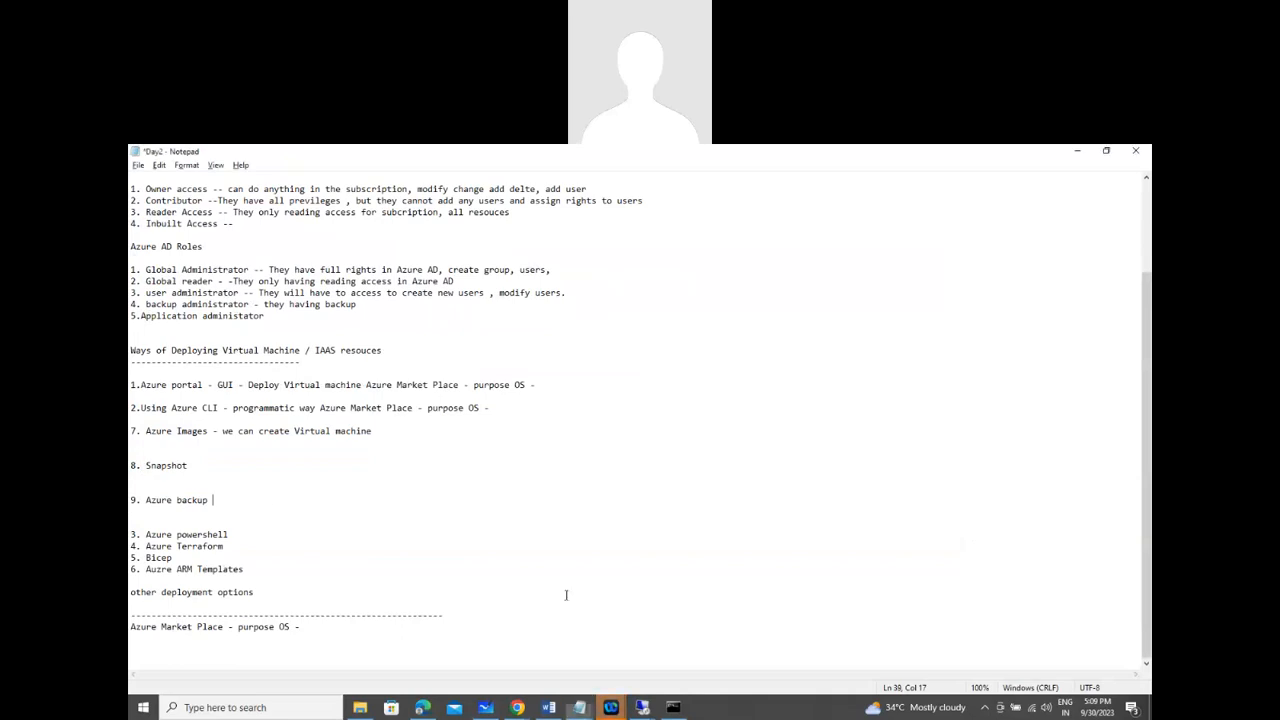
In the Word outline, highlight the Power shell and Deploy from Images items
click(549, 707)
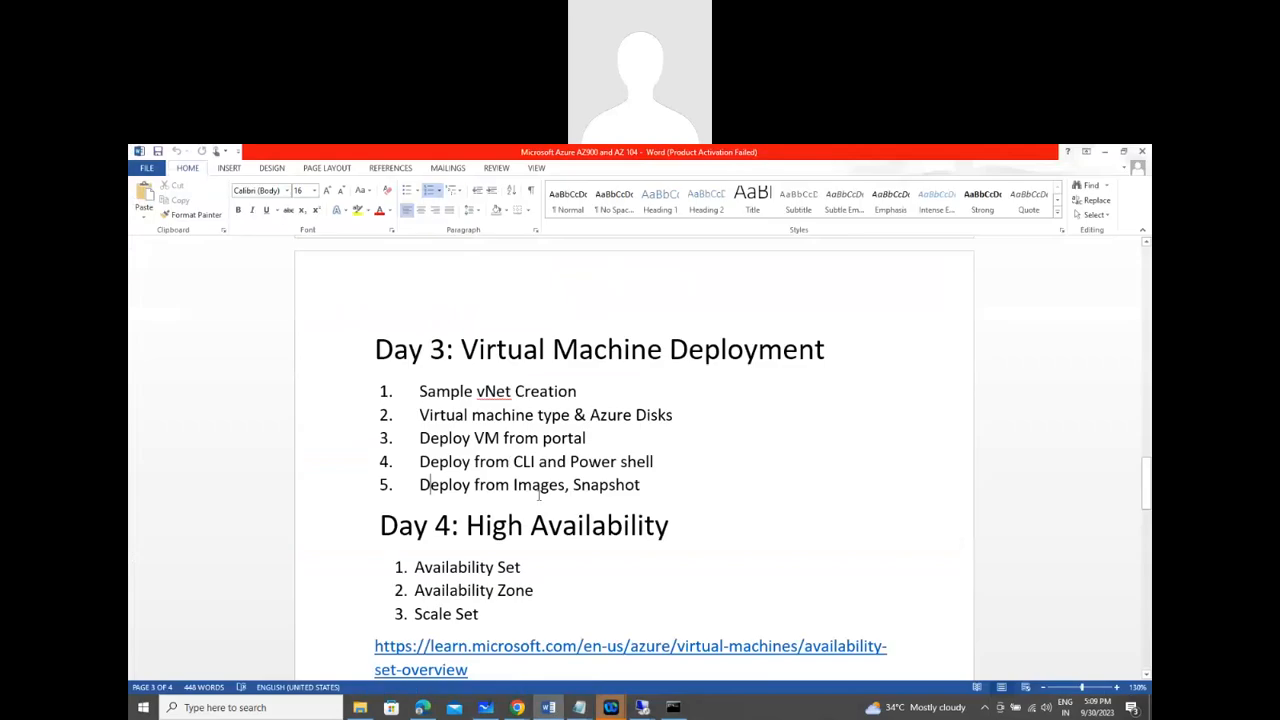
click(483, 436)
drag(410, 460, 655, 461)
click(601, 461)
drag(661, 462, 570, 461)
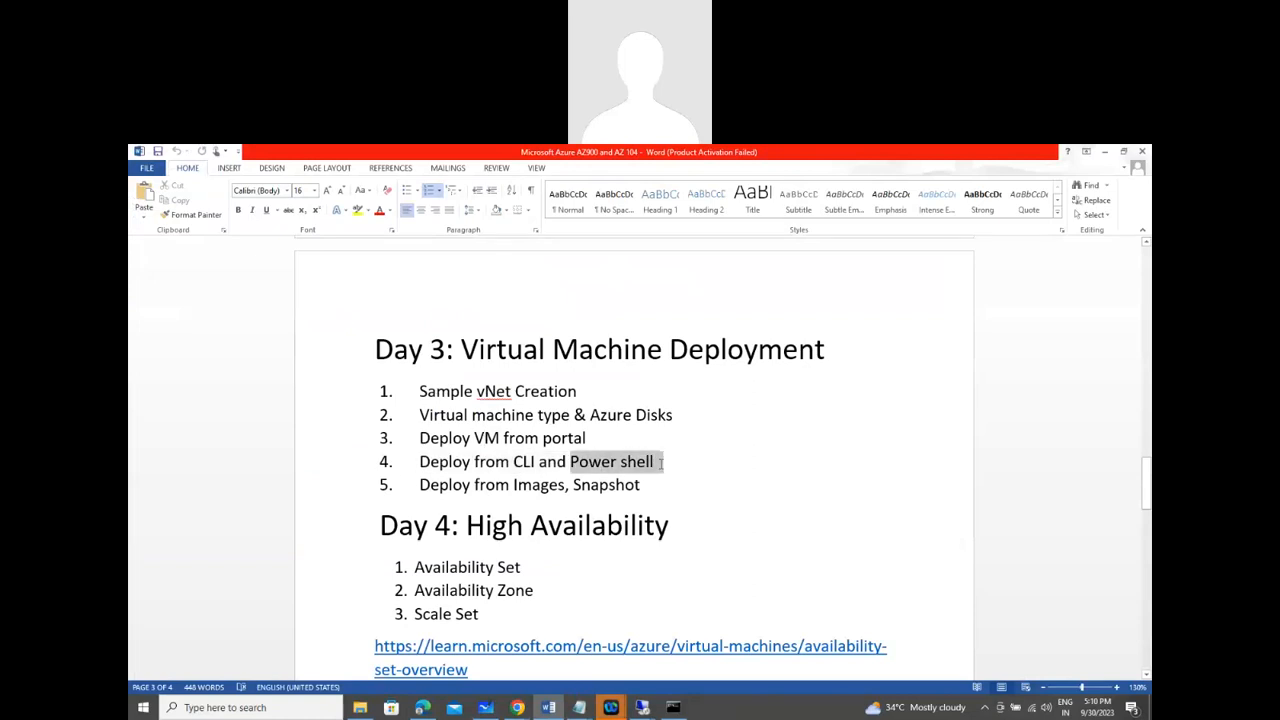
click(533, 484)
drag(420, 482, 541, 484)
click(524, 461)
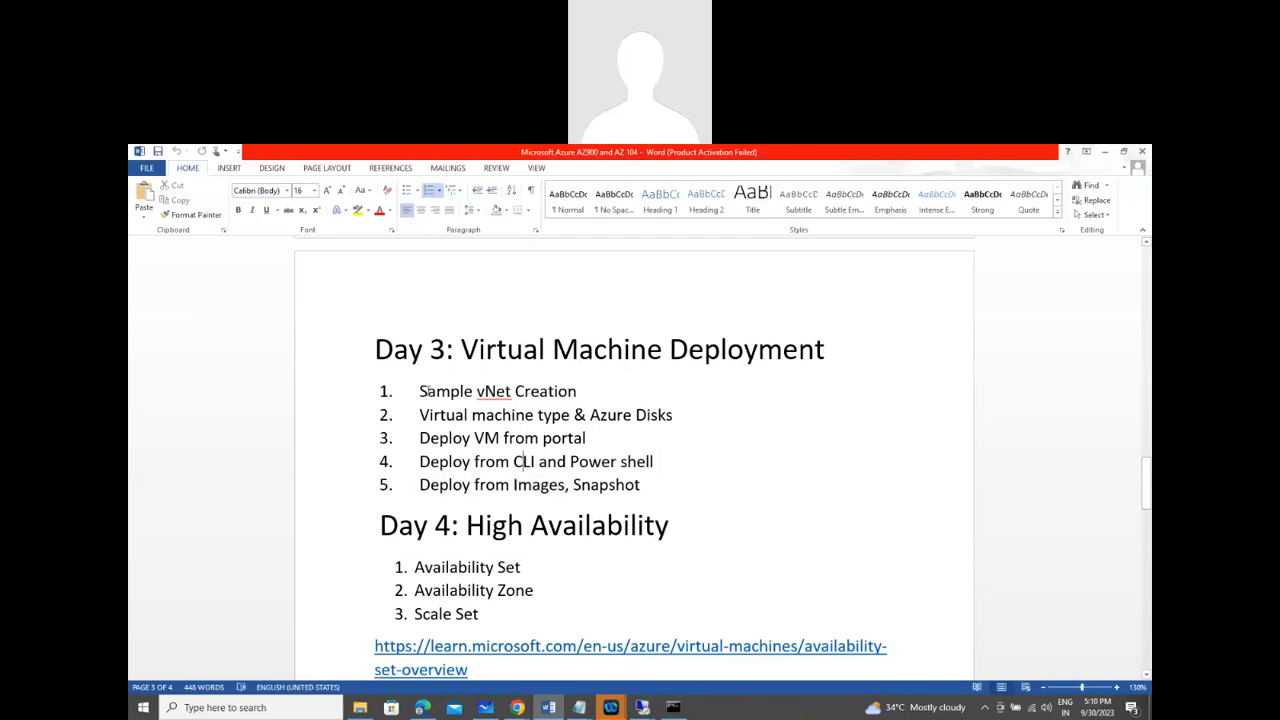
Scroll through the Day 3 outline, then return to the Azure deployment overview
scroll(519, 458, down, 2)
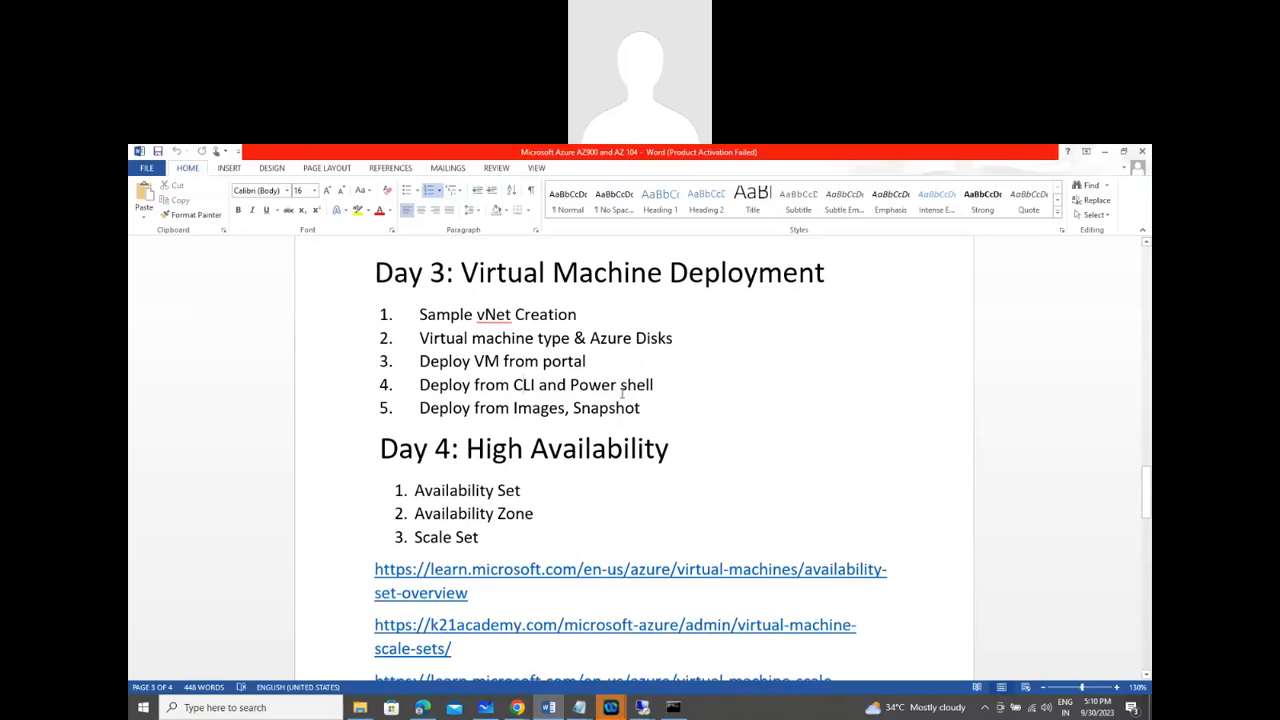
scroll(623, 393, down, 5)
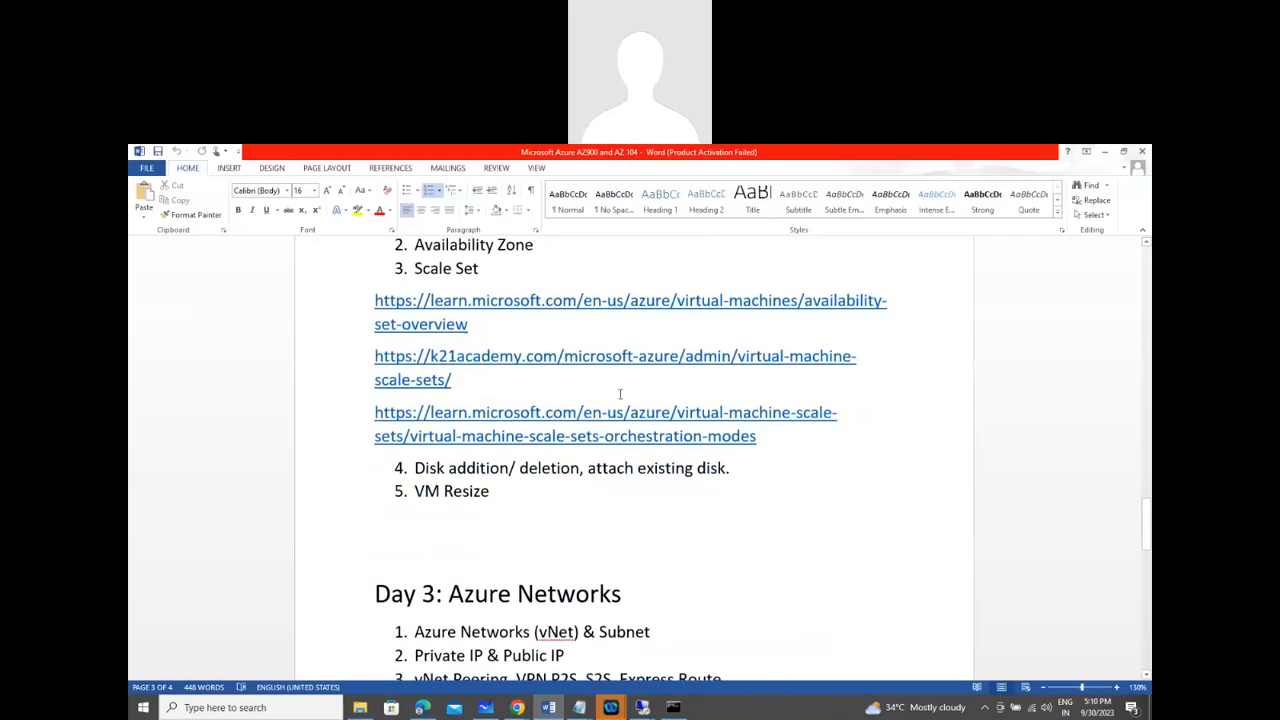
scroll(620, 394, up, 3)
scroll(620, 394, up, 1)
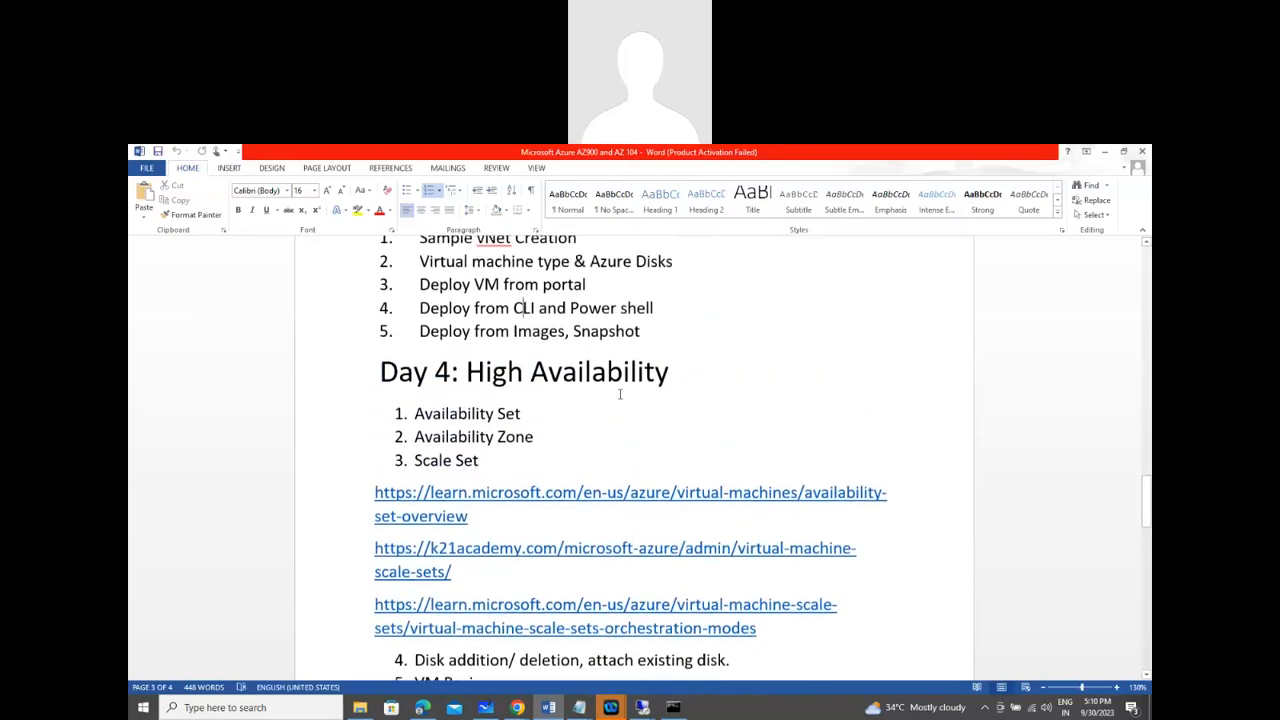
scroll(620, 394, up, 1)
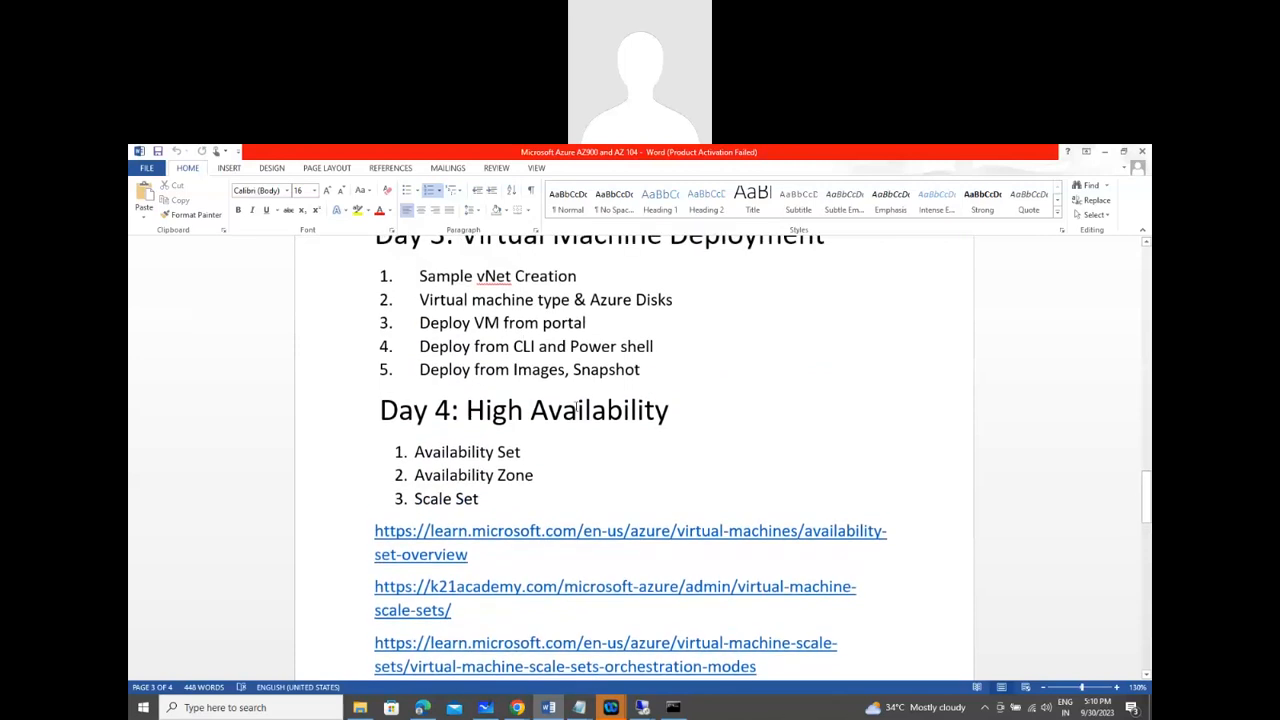
mouse_move(520, 705)
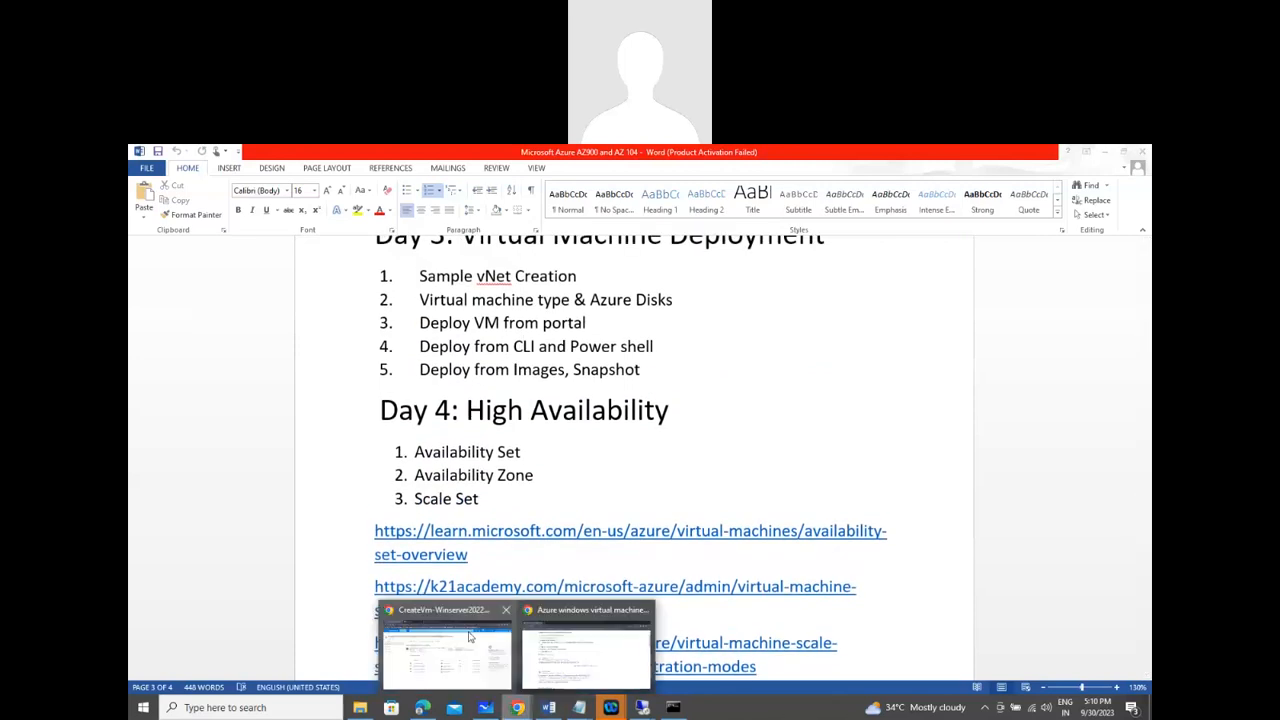
click(469, 637)
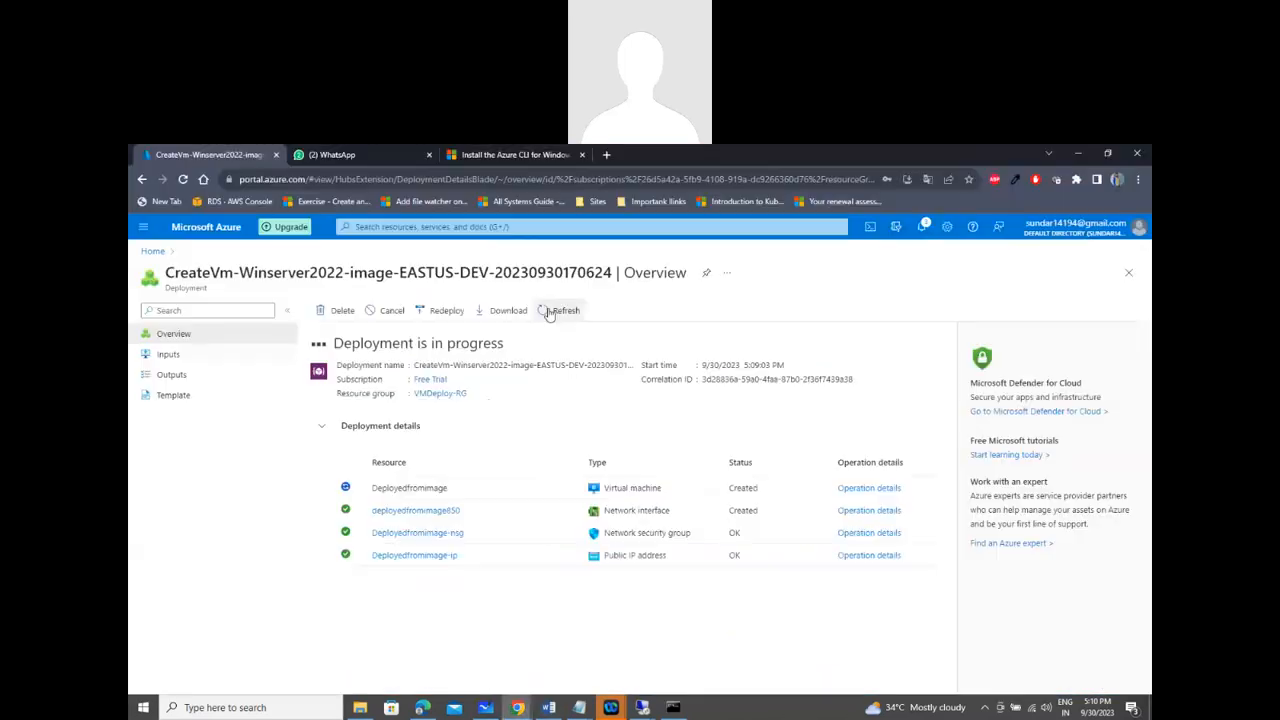
Go to Virtual machines and browse the Winserver2022 VM's menu
click(152, 251)
click(464, 320)
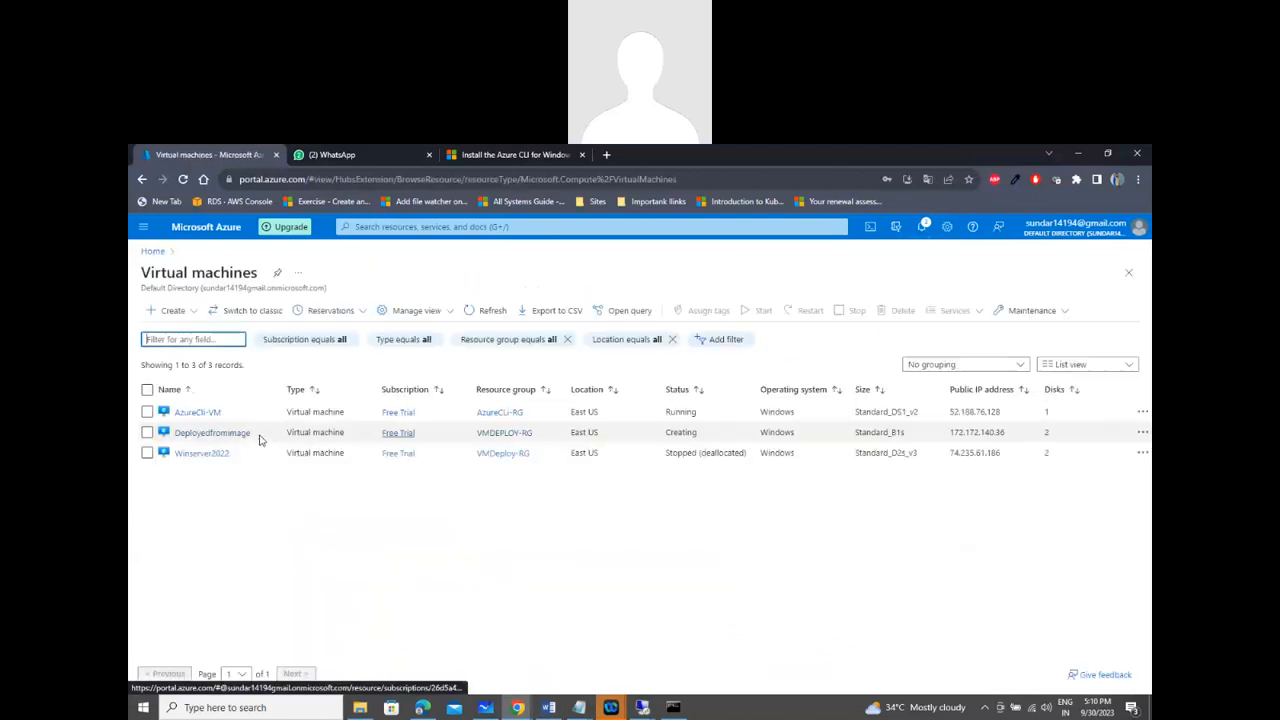
click(201, 453)
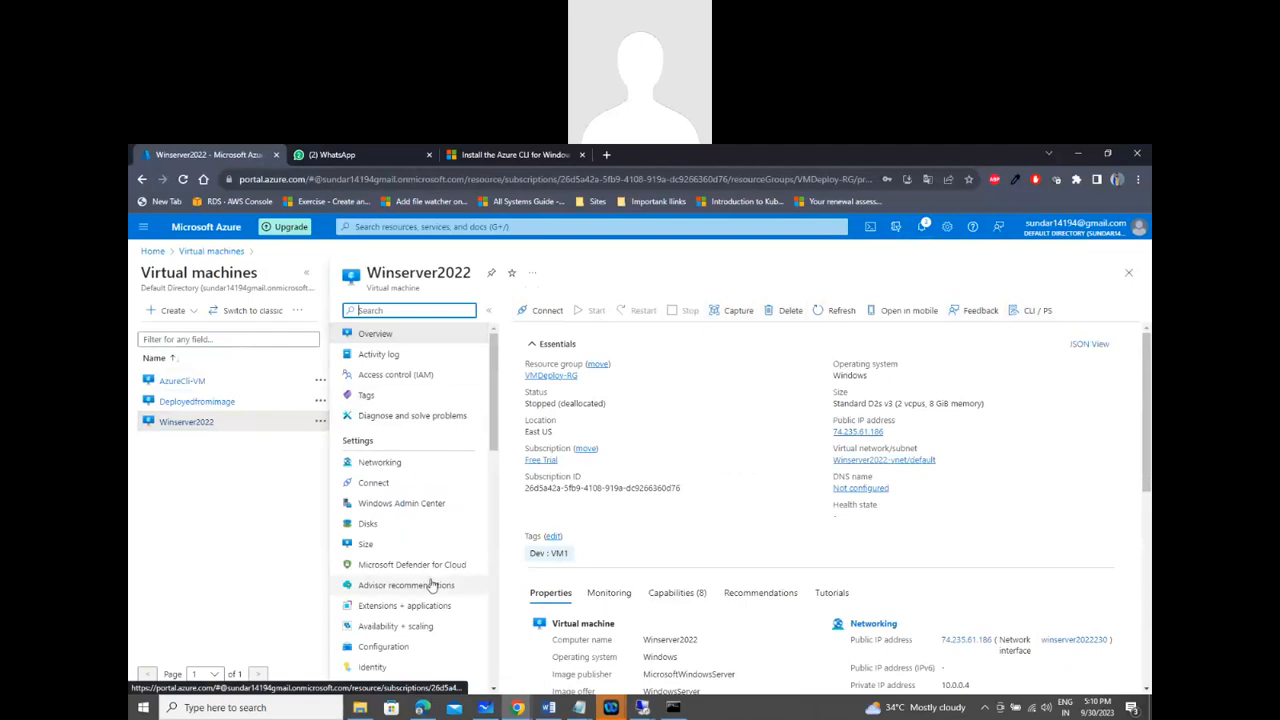
scroll(435, 580, down, 1)
scroll(430, 520, down, 3)
scroll(409, 450, up, 1)
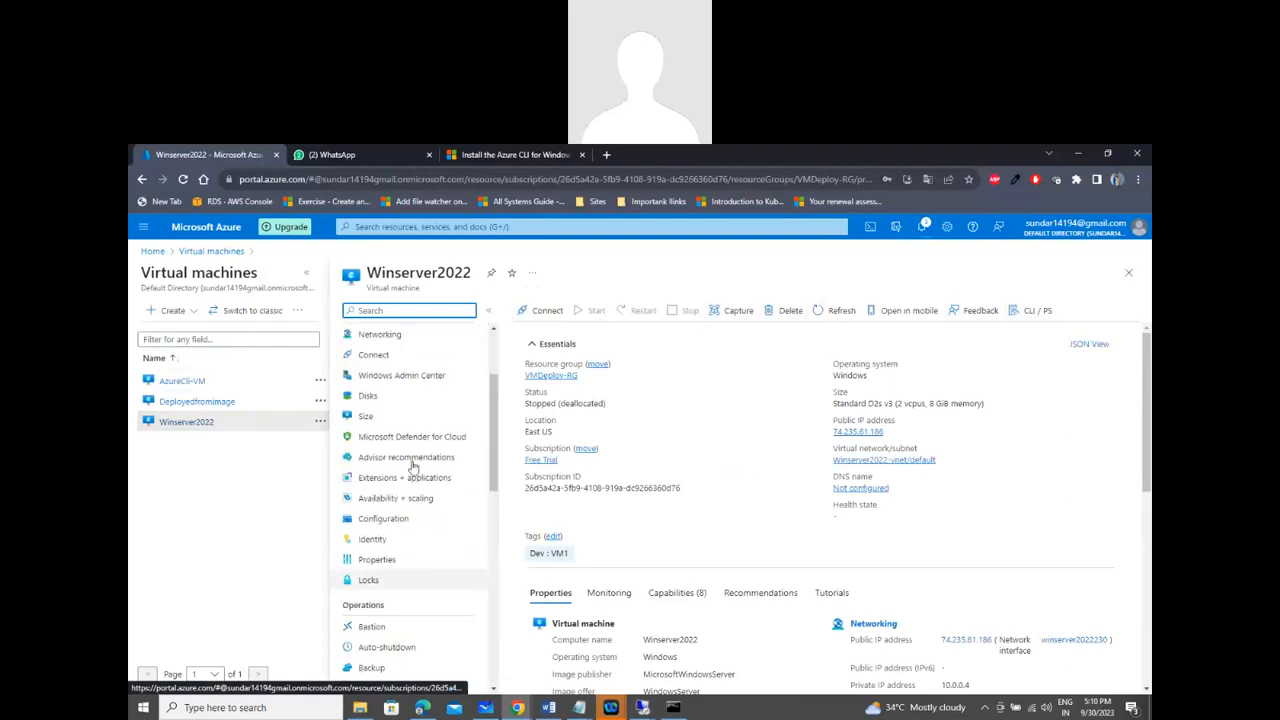
scroll(409, 451, down, 3)
scroll(405, 366, down, 5)
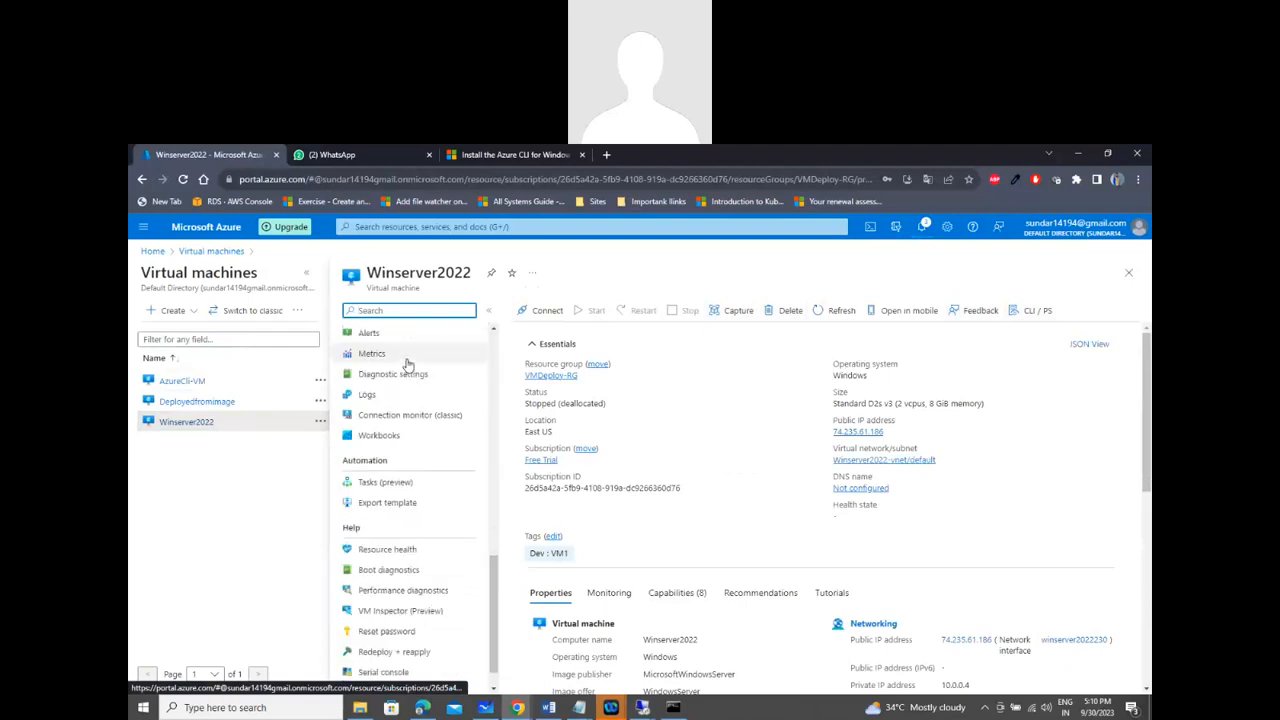
scroll(408, 362, up, 10)
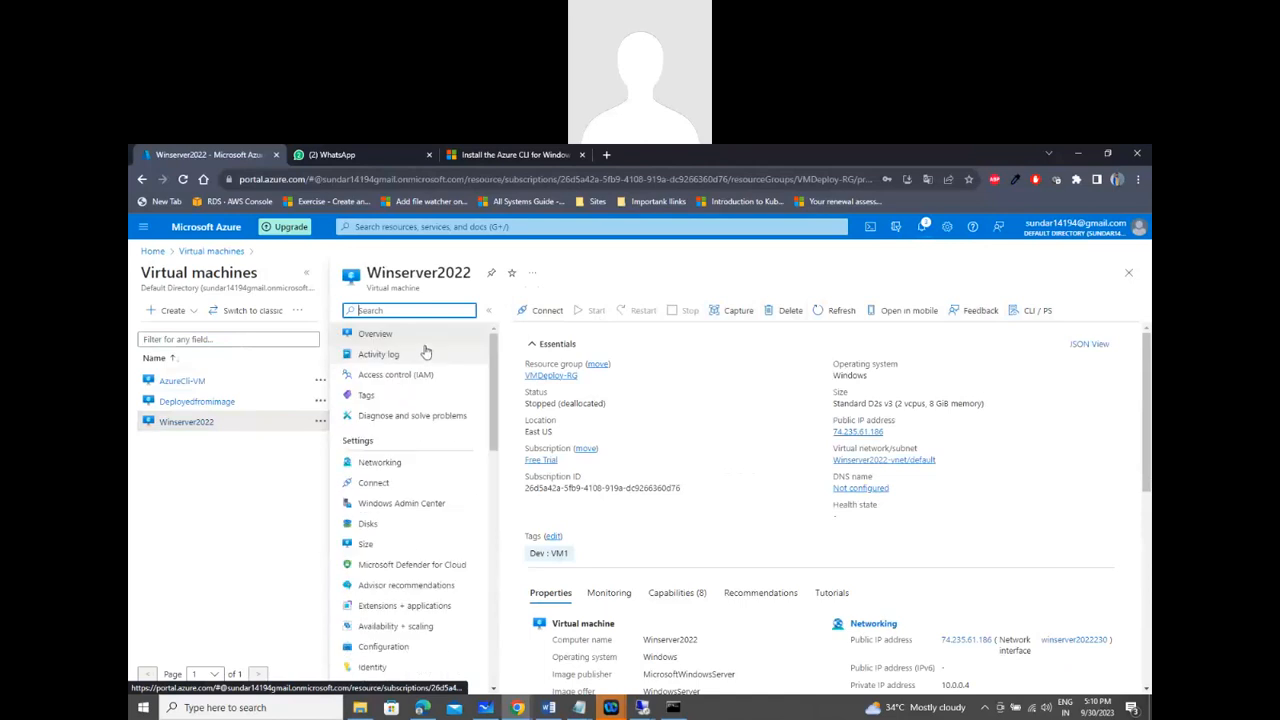
scroll(420, 355, down, 4)
scroll(422, 354, down, 4)
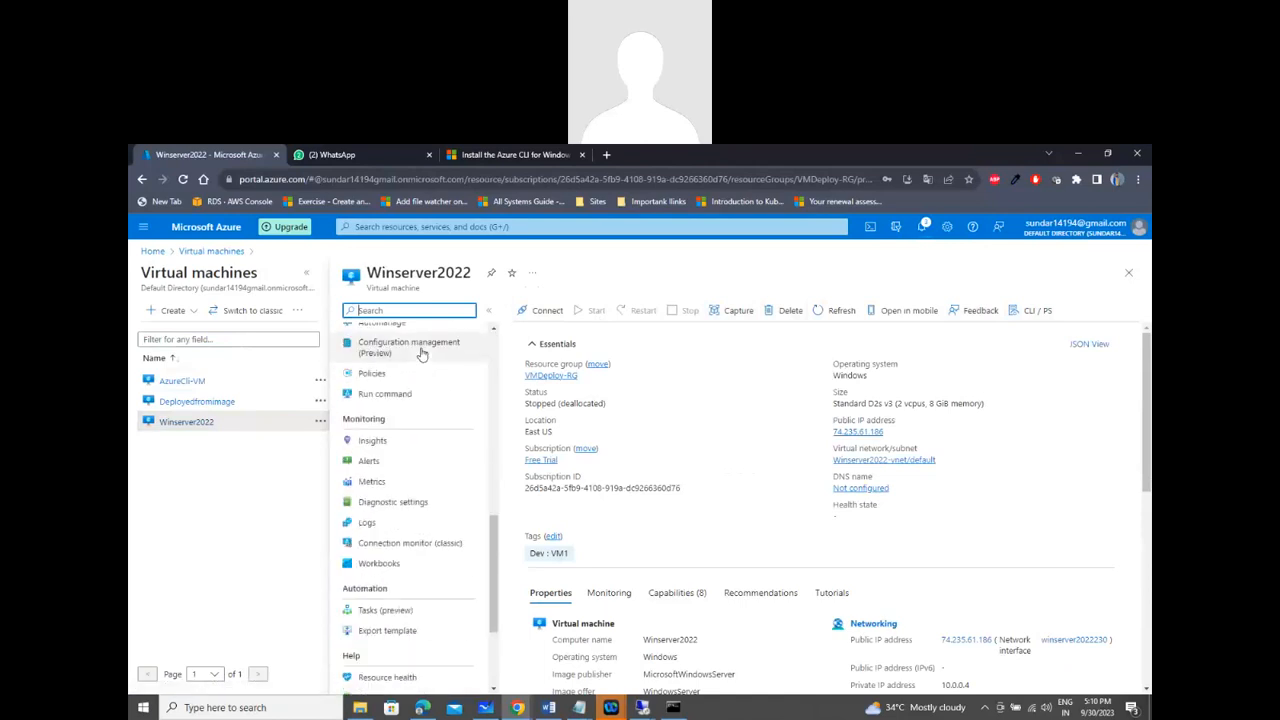
scroll(422, 352, down, 3)
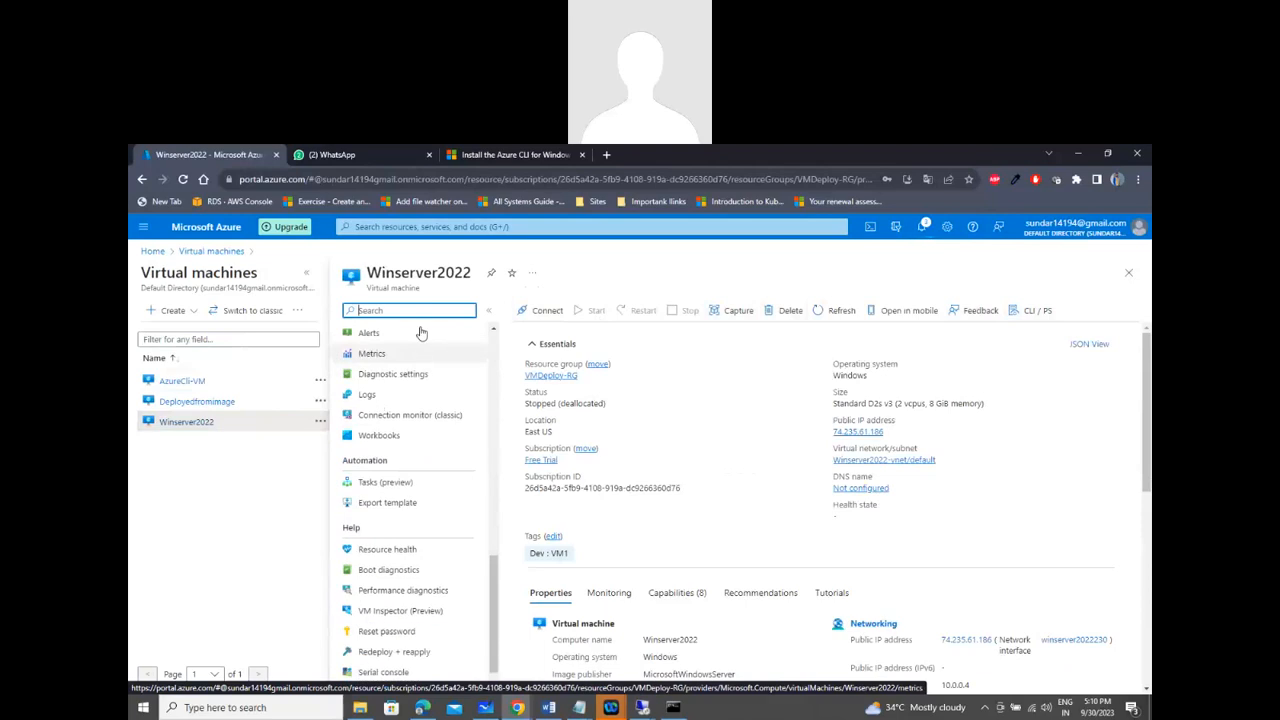
scroll(428, 508, down, 1)
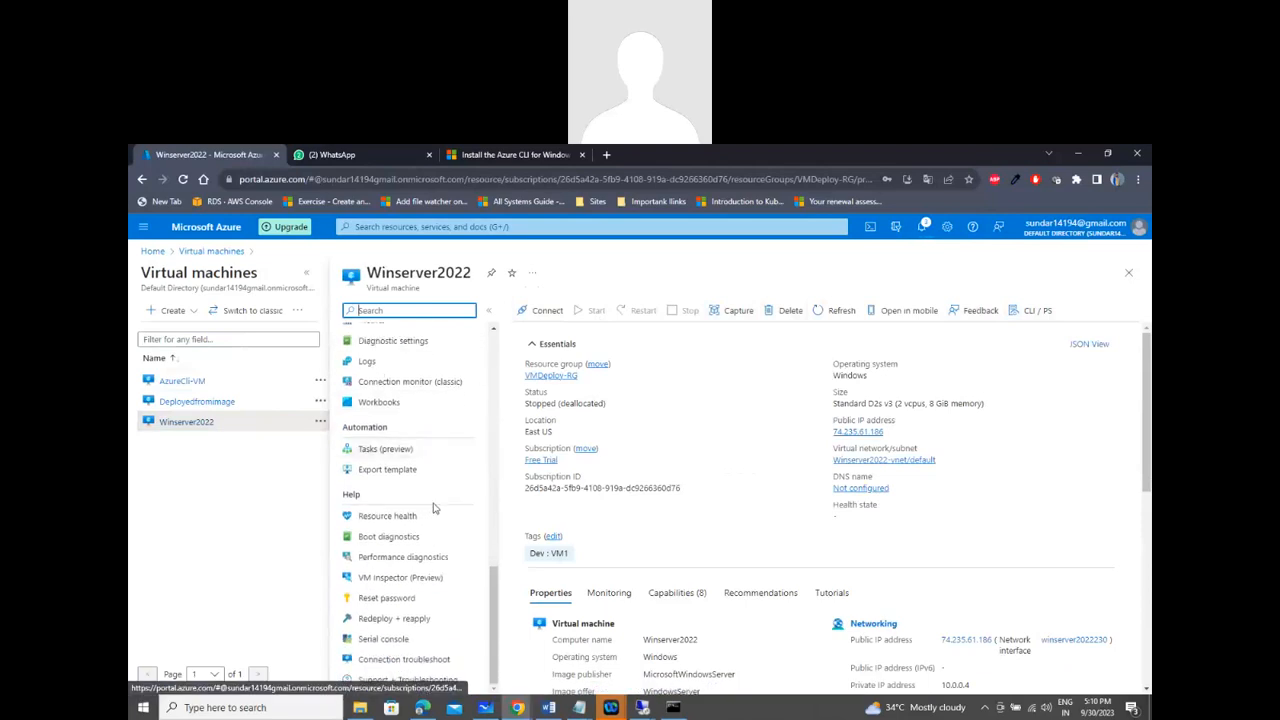
Open Deployedfromimage's overview, showing it Running with the agent-not-ready warning
click(197, 403)
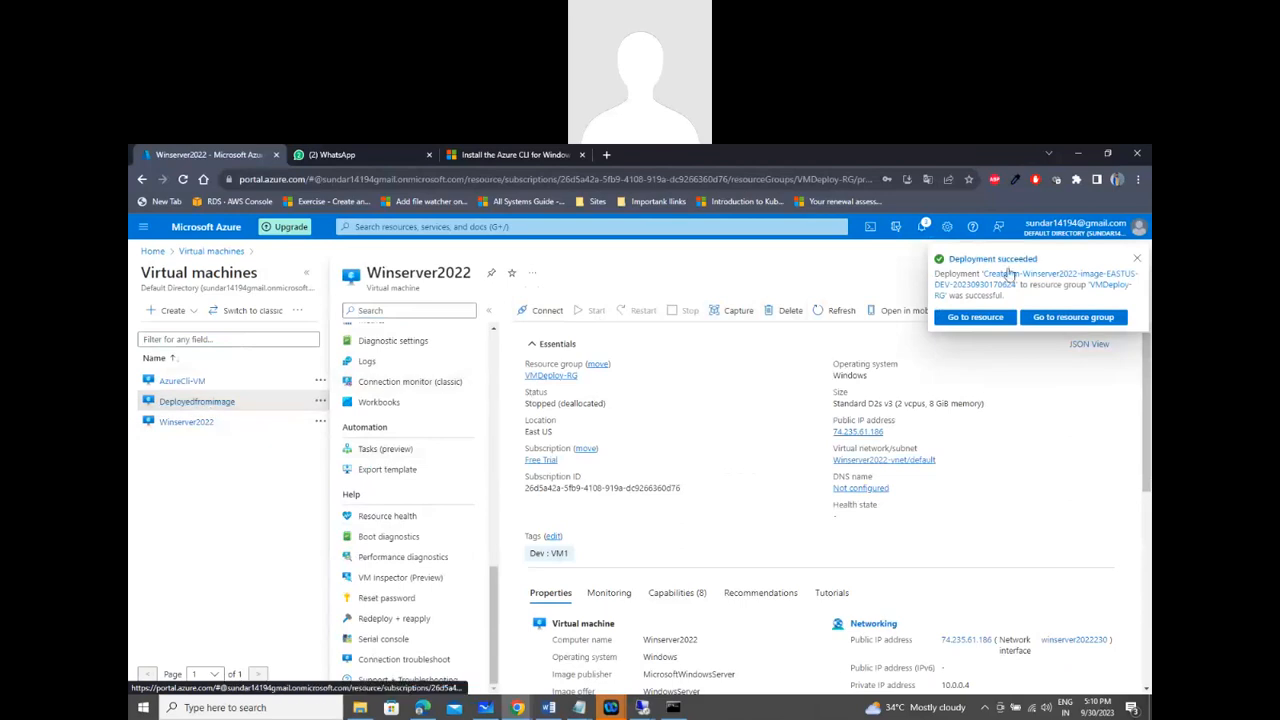
click(197, 405)
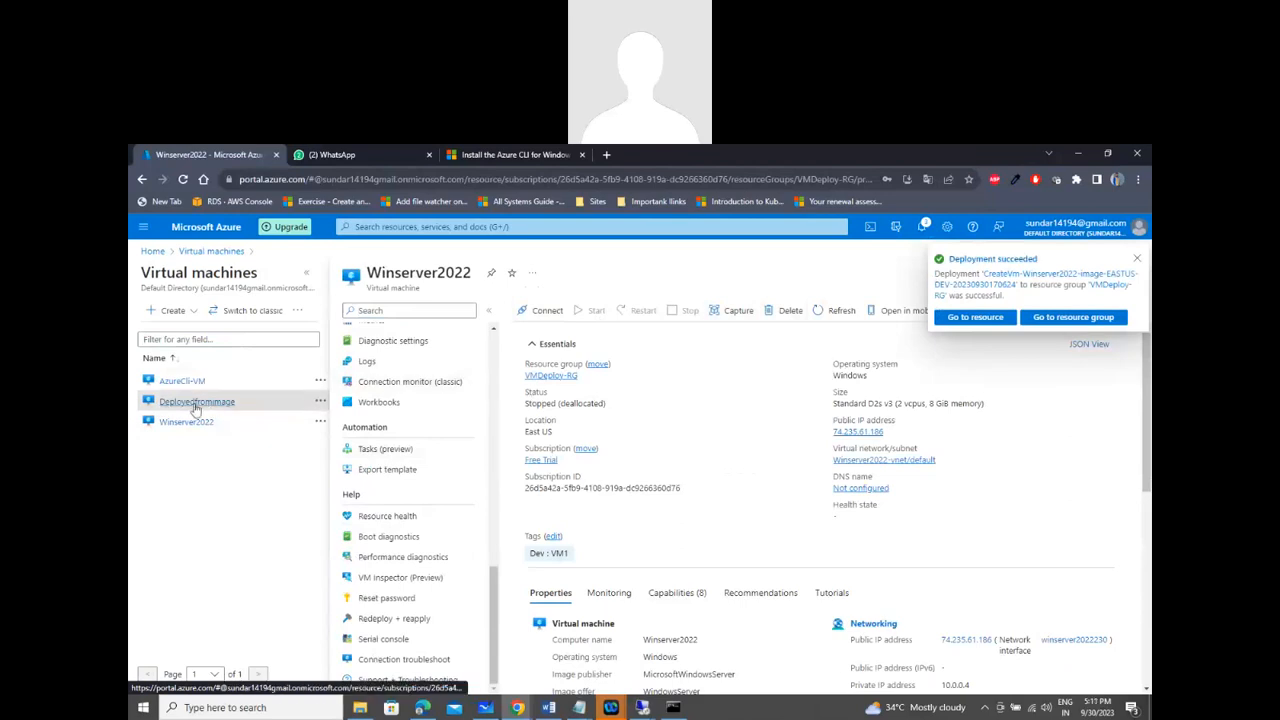
click(495, 433)
drag(495, 433, 513, 339)
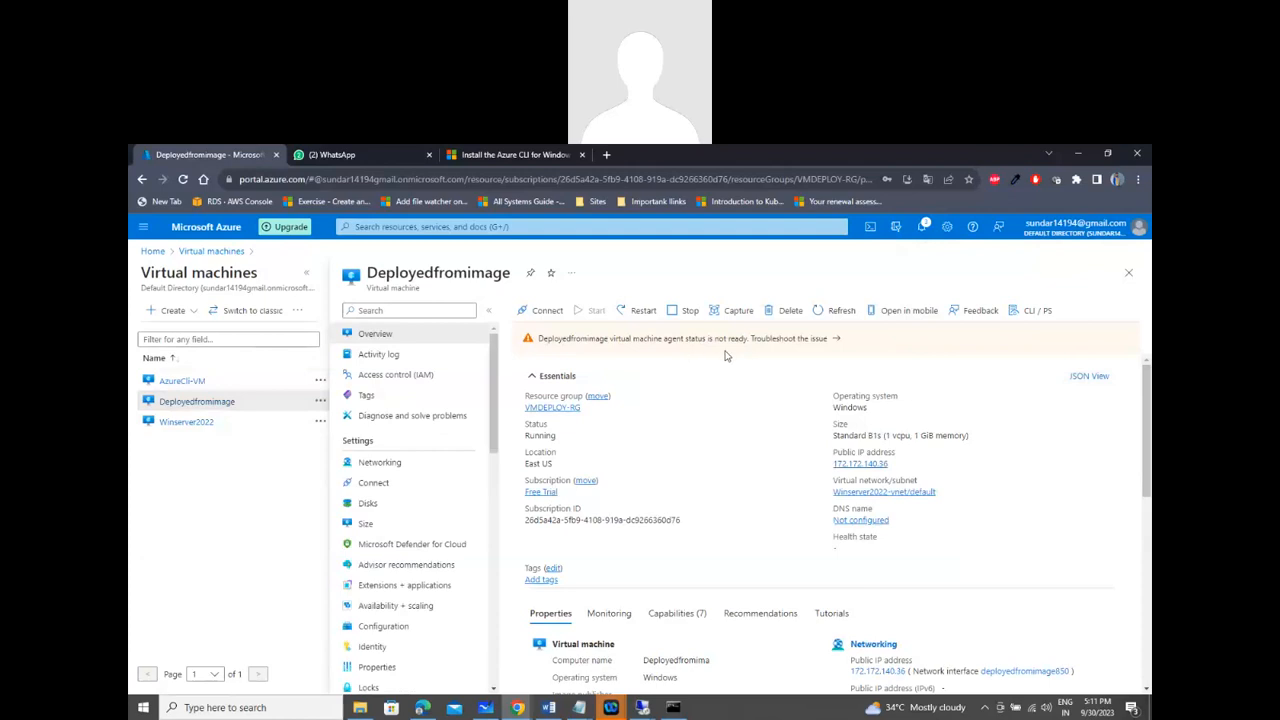
scroll(737, 400, down, 2)
scroll(640, 390, up, 2)
In Whiteboard, draw a dome and three boxes down the right side
click(487, 707)
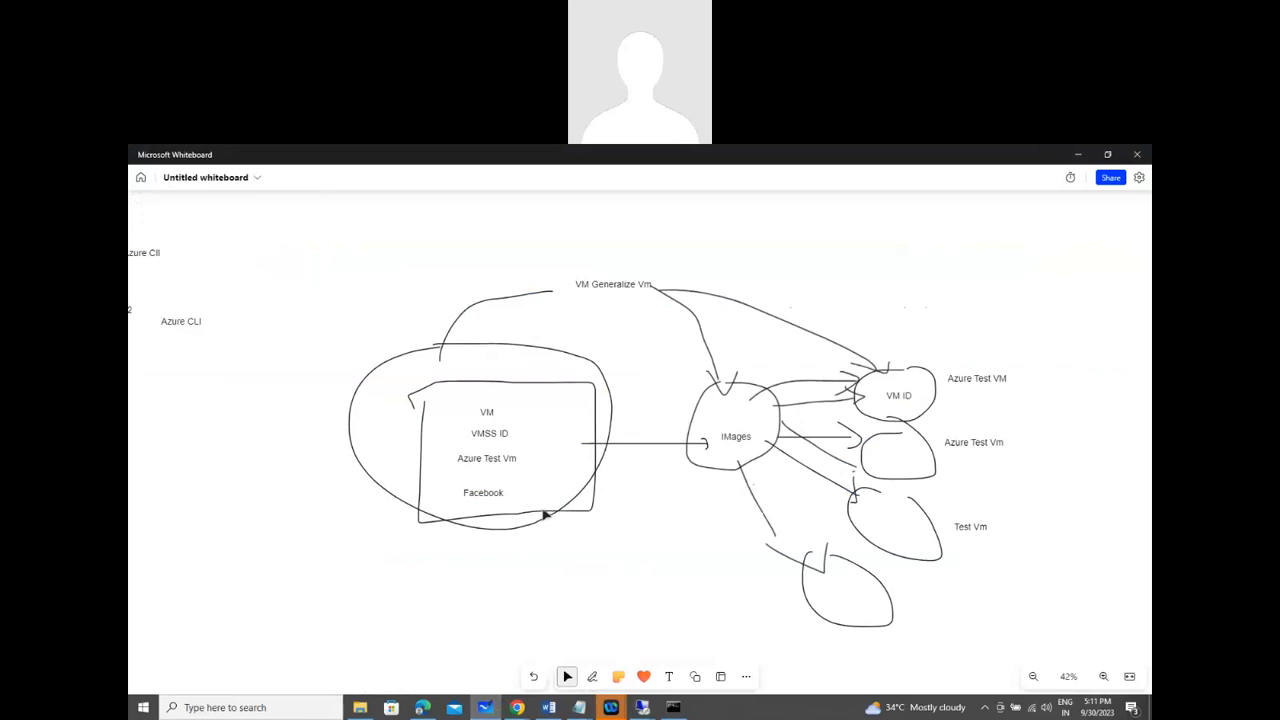
scroll(548, 513, down, 1)
scroll(516, 507, down, 4)
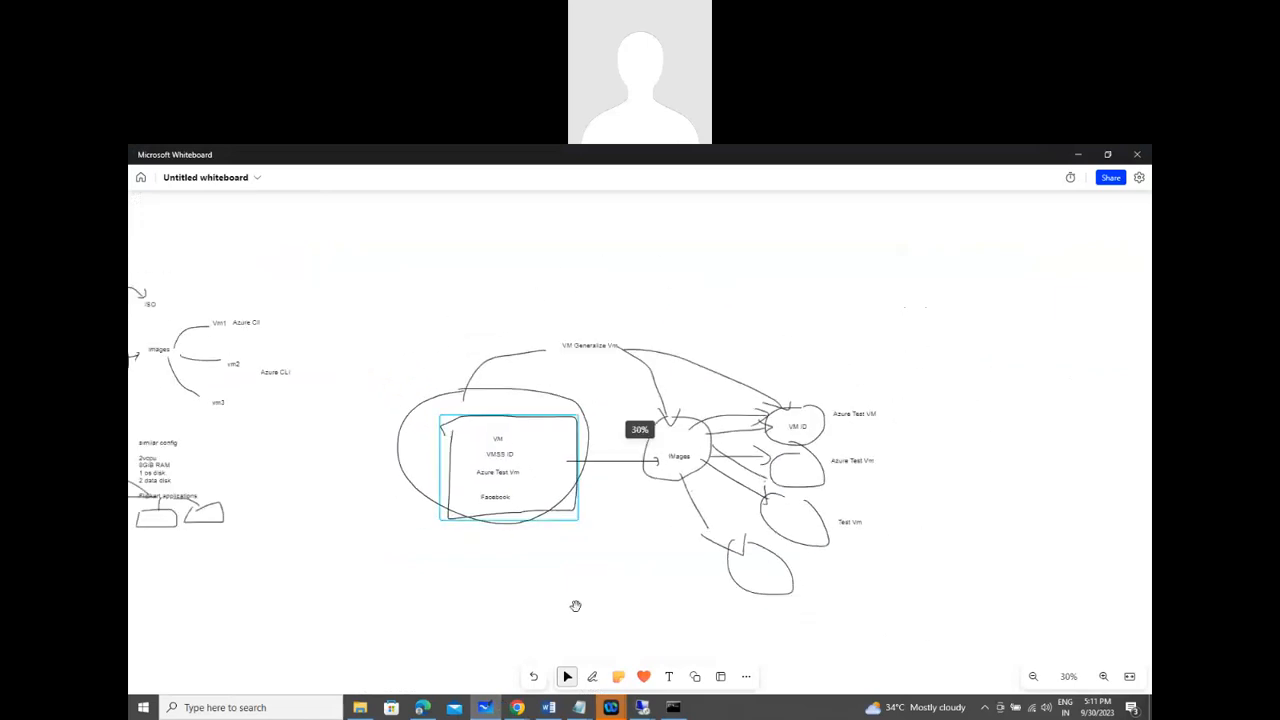
mouse_move(868, 278)
mouse_down()
mouse_move(862, 330)
mouse_move(956, 266)
mouse_move(884, 266)
mouse_up()
mouse_move(897, 348)
mouse_down()
mouse_move(1024, 372)
mouse_move(902, 348)
mouse_up()
drag(897, 414, 897, 456)
mouse_move(997, 452)
mouse_down()
mouse_move(1024, 418)
mouse_move(900, 415)
mouse_up()
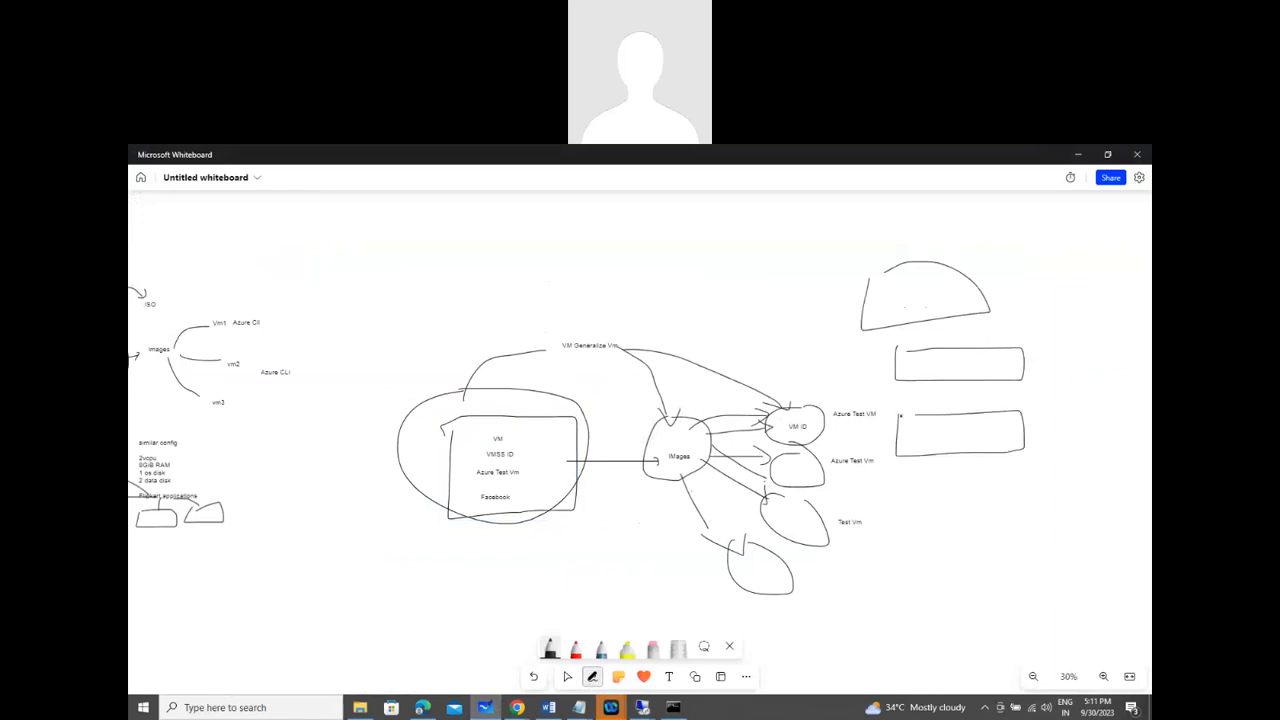
mouse_move(898, 478)
mouse_down()
mouse_move(890, 506)
mouse_move(1056, 512)
mouse_move(880, 488)
mouse_up()
key(Escape)
Label the dome 'Azure agent' and the upper rectangle 'Azure Guest agent'
click(886, 292)
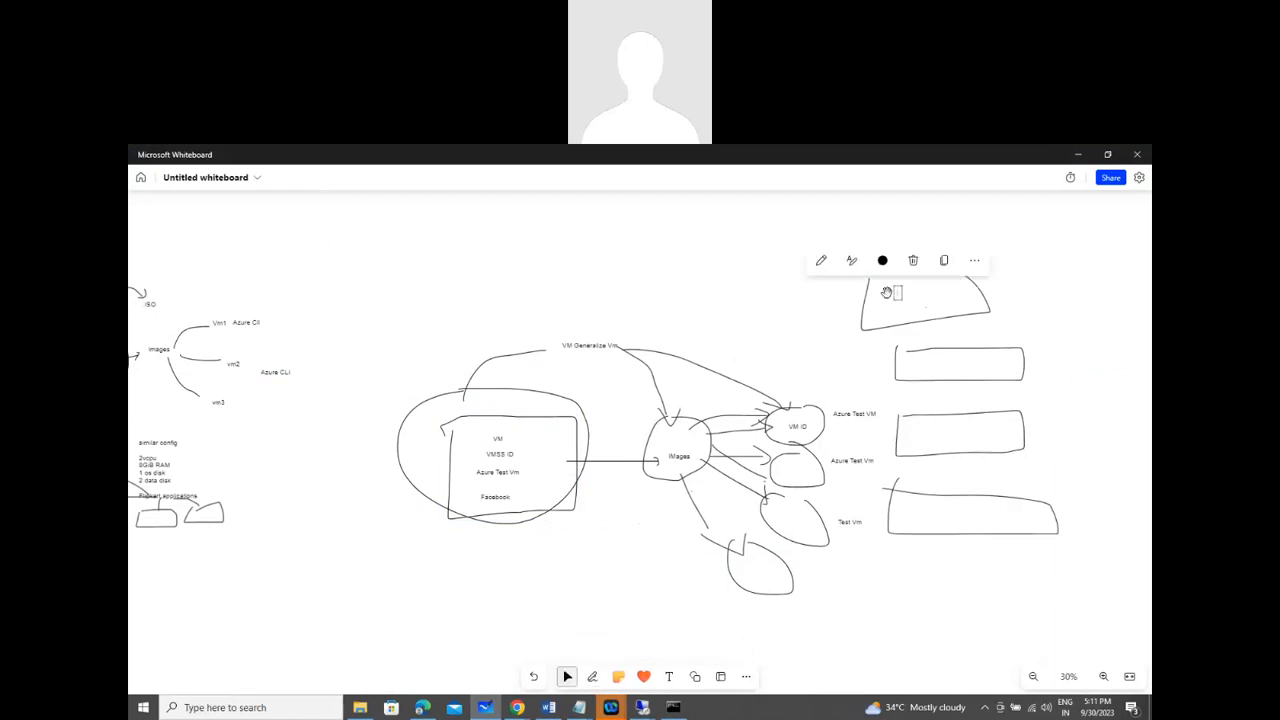
text(Azure agent)
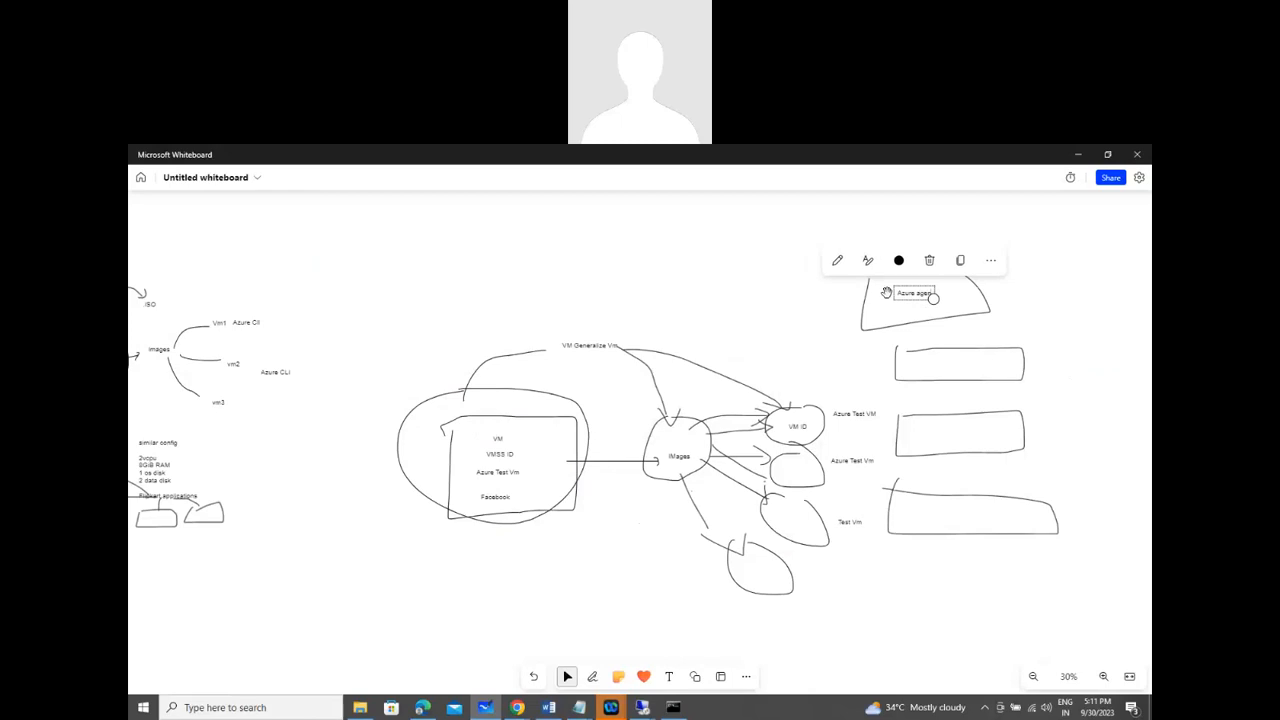
click(921, 364)
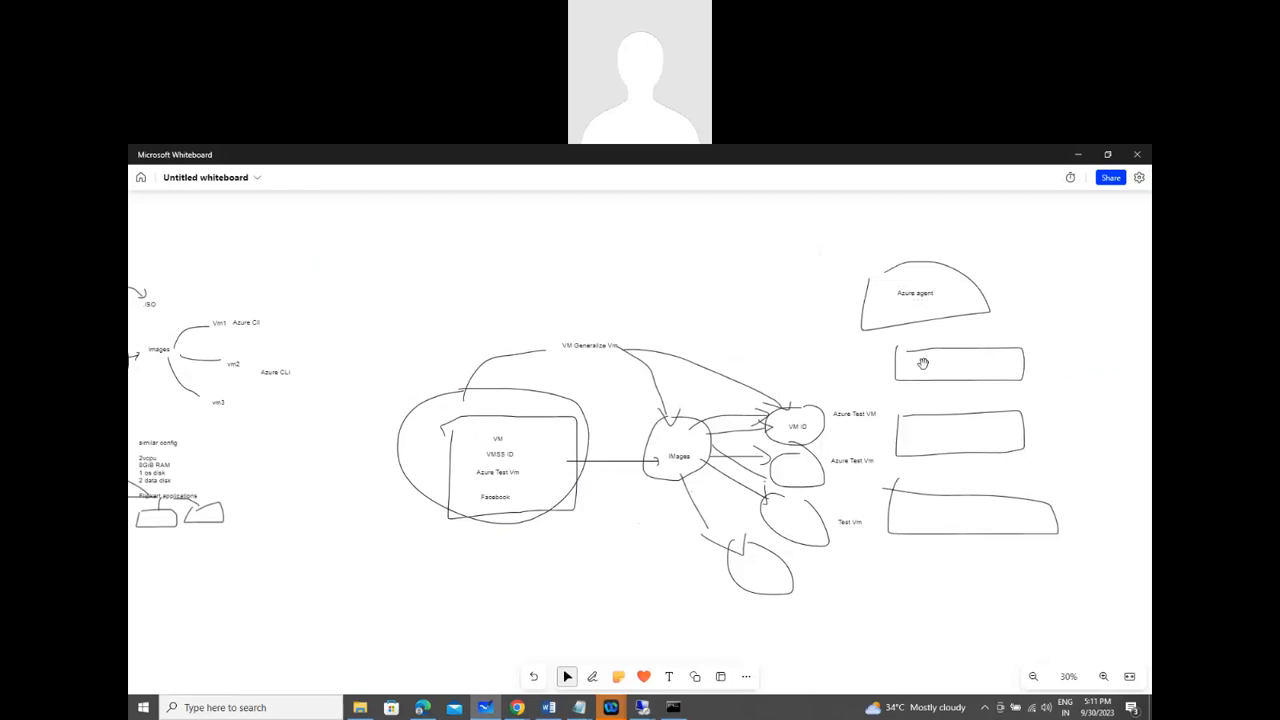
right_click(919, 361)
click(933, 366)
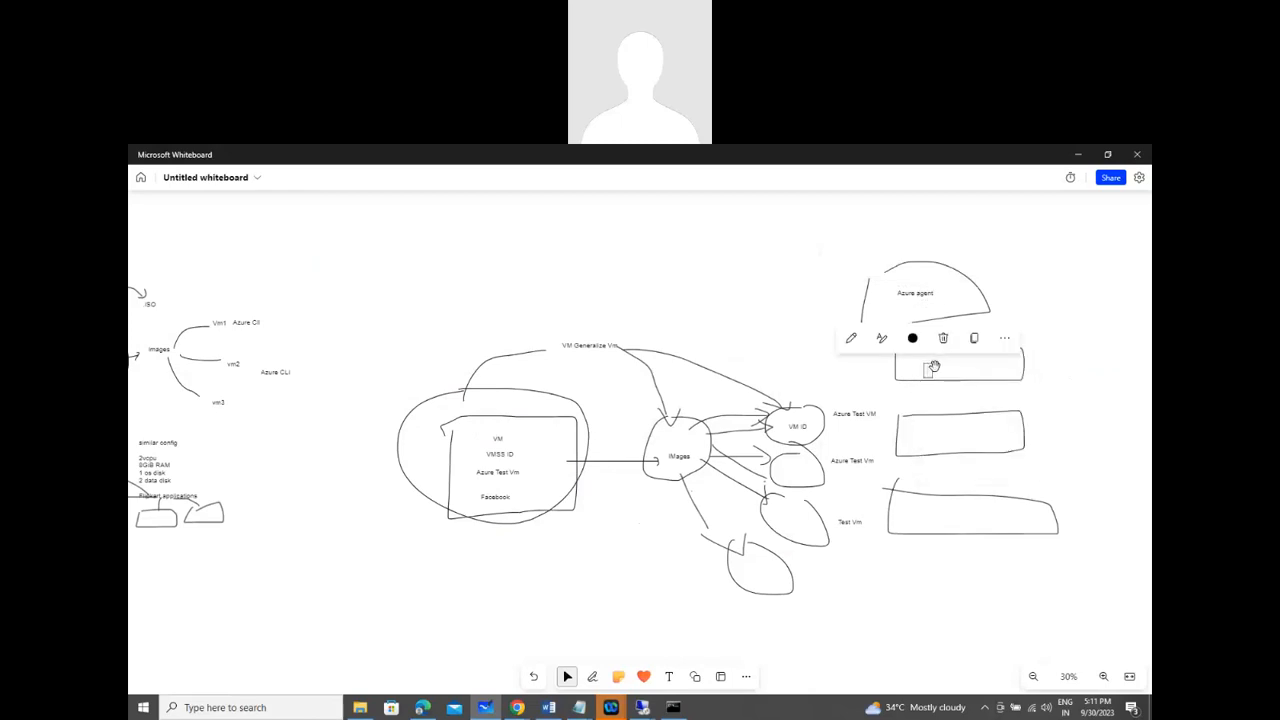
text(Azure)
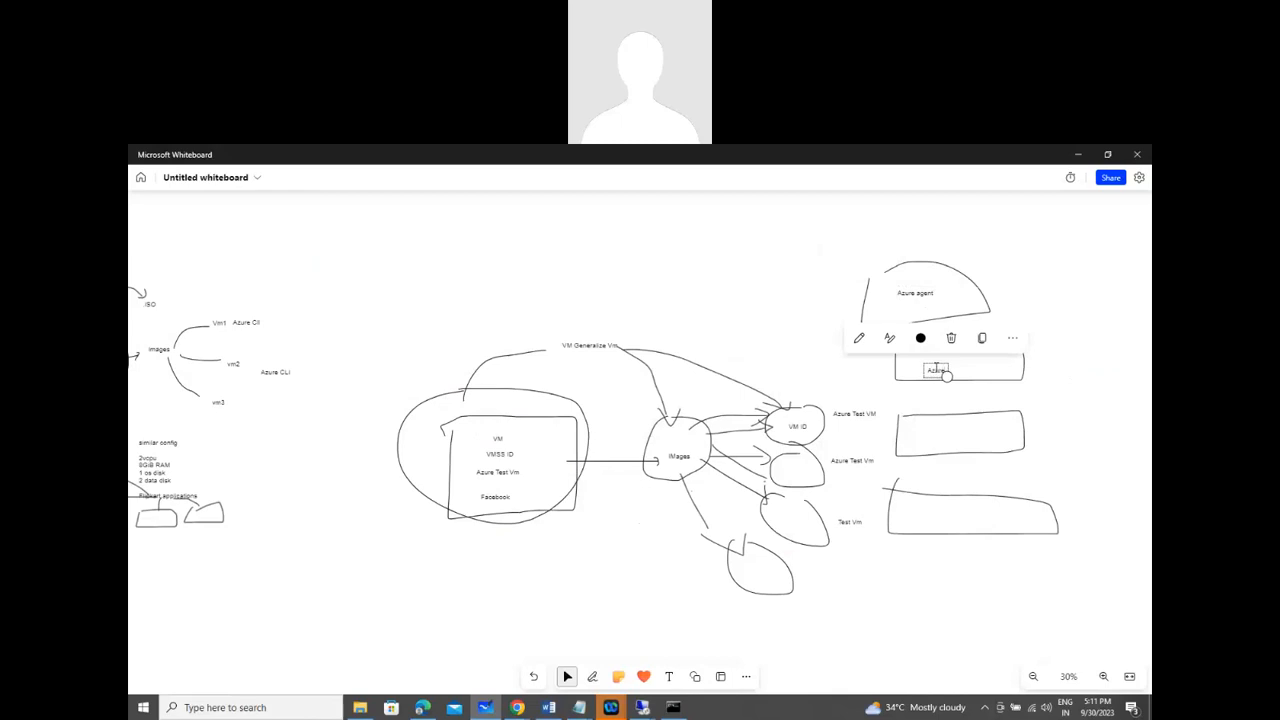
text( Guest)
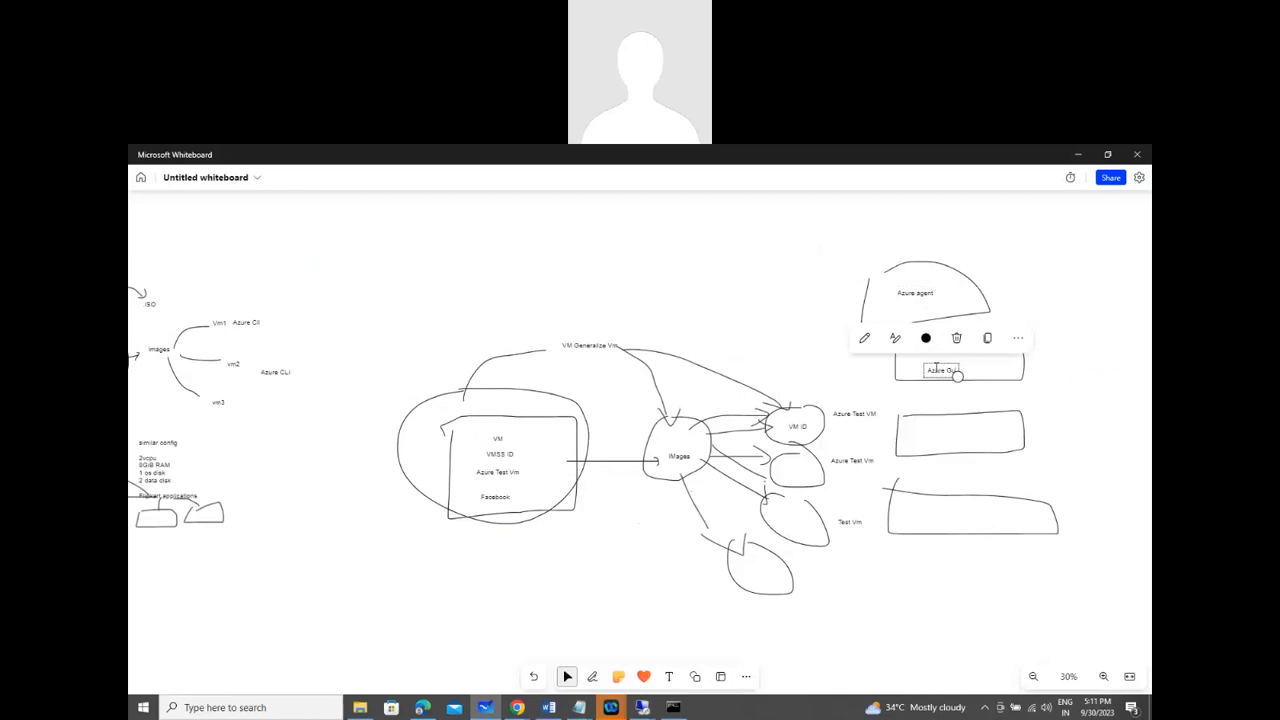
text( agent)
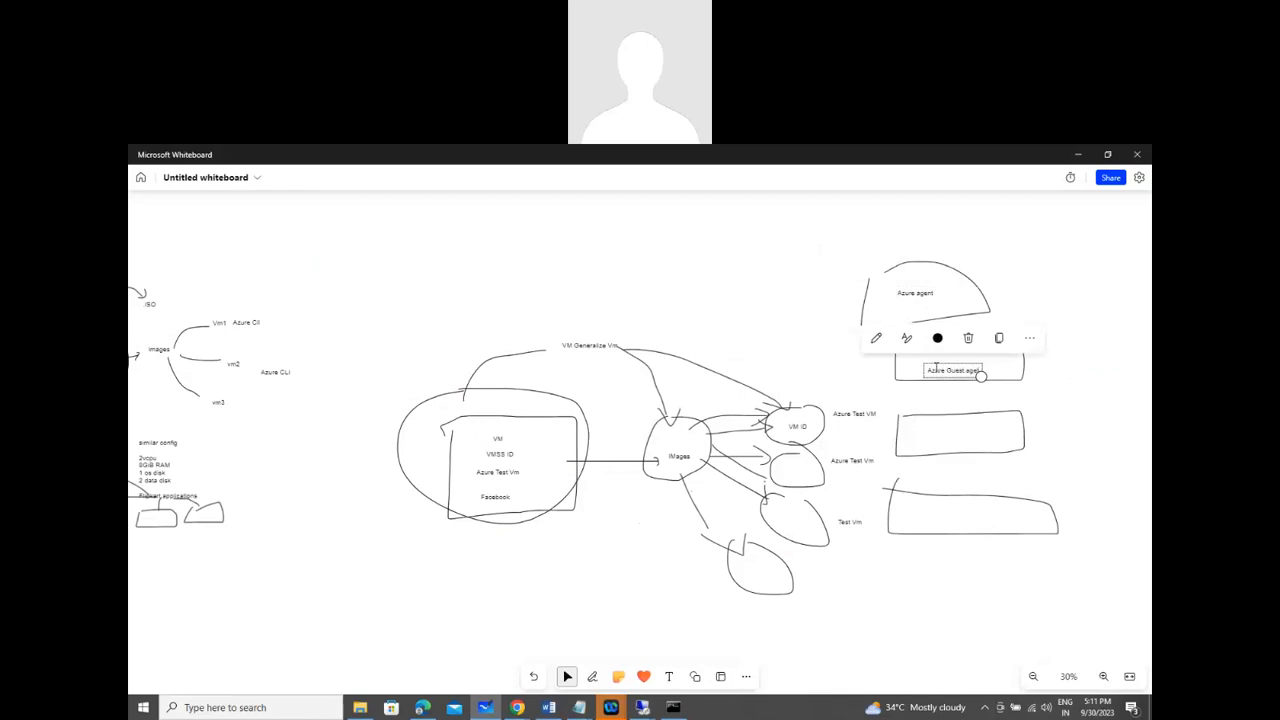
drag(944, 440, 954, 434)
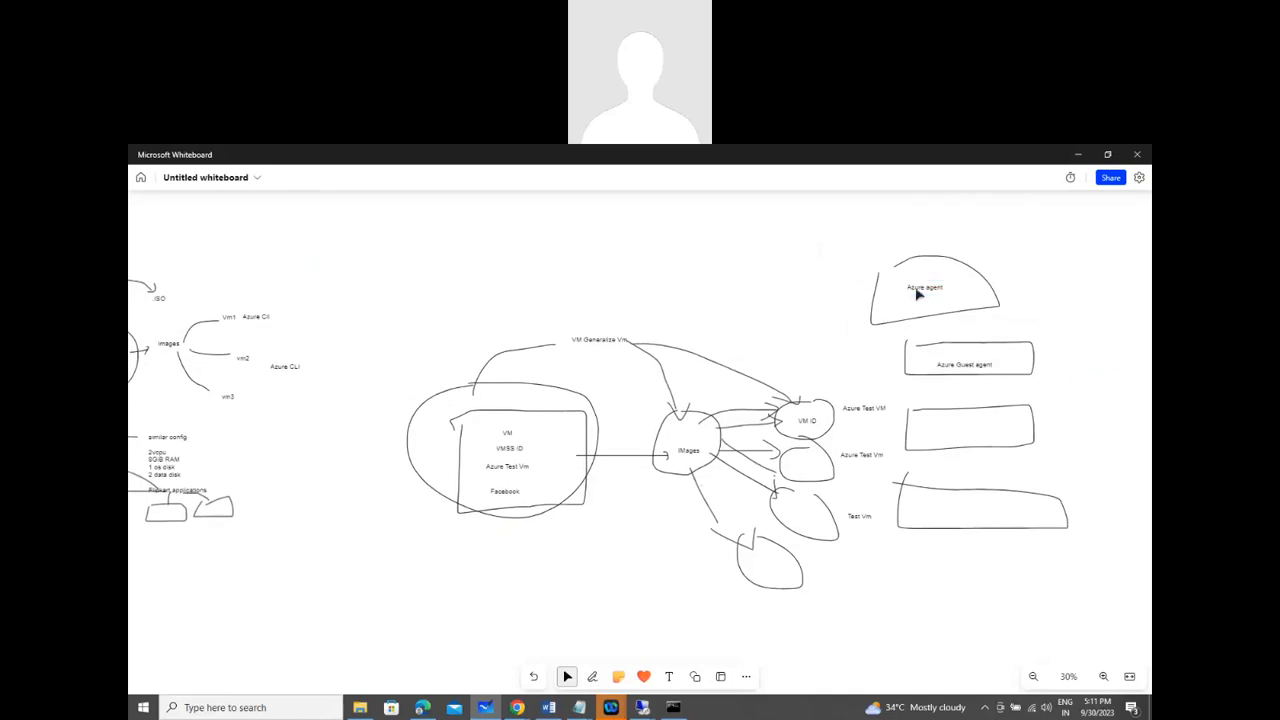
click(918, 289)
click(940, 441)
Draw a top box and connect it to the Azure agent, Azure Guest agent and VM boxes
click(592, 677)
mouse_move(543, 220)
mouse_down()
mouse_move(536, 287)
mouse_move(588, 291)
mouse_up()
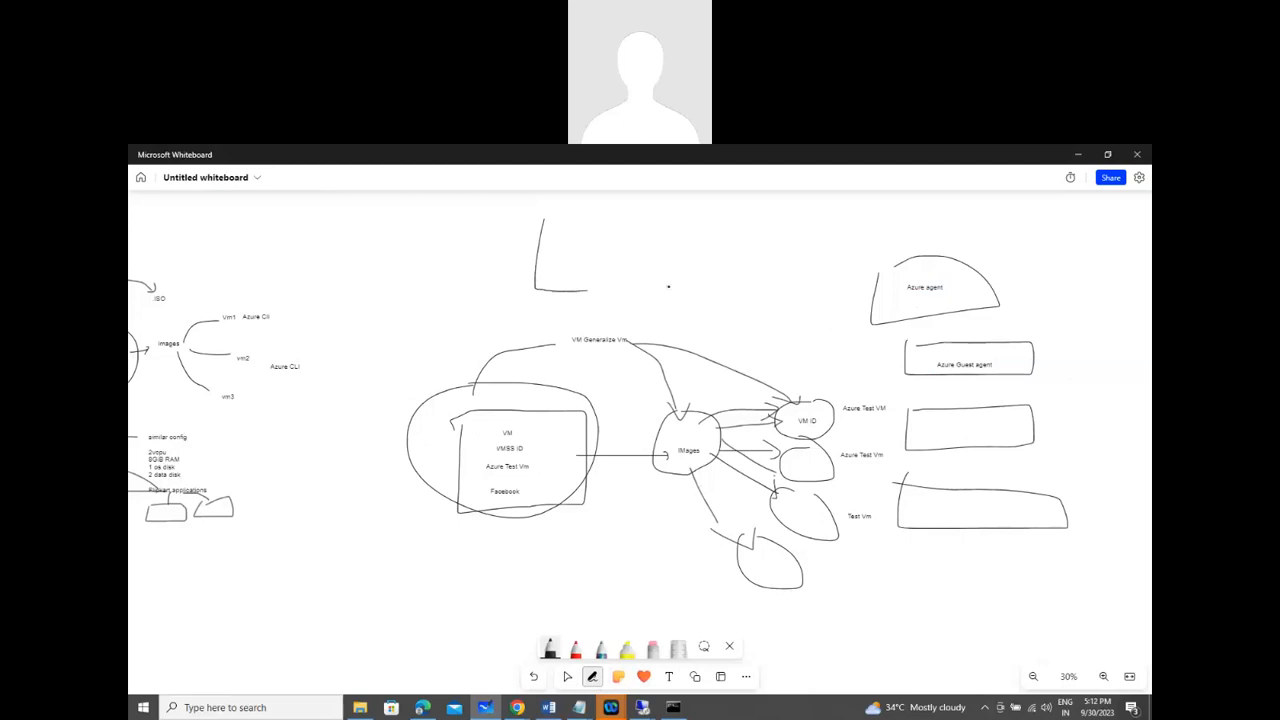
mouse_move(668, 286)
mouse_down()
mouse_move(706, 262)
mouse_move(643, 206)
mouse_move(565, 202)
mouse_move(540, 218)
mouse_up()
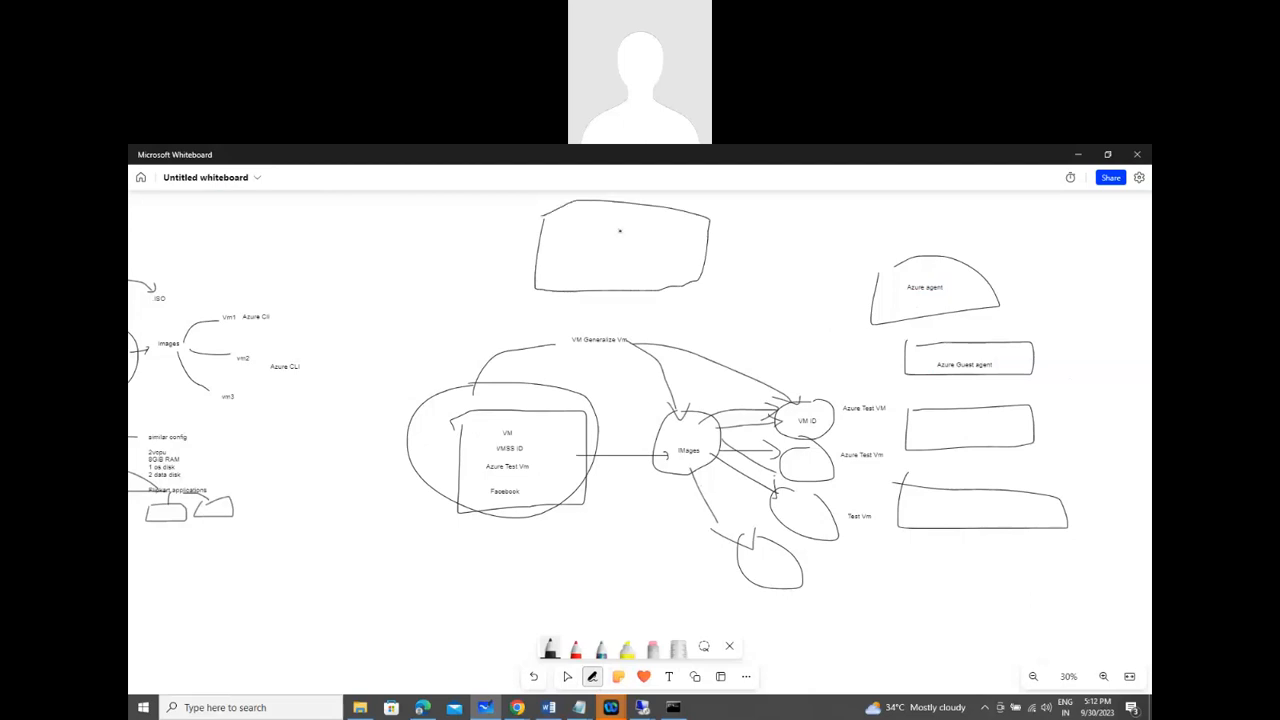
drag(676, 237, 876, 280)
drag(668, 270, 912, 350)
mouse_move(655, 284)
mouse_down()
mouse_move(910, 394)
mouse_move(932, 420)
mouse_up()
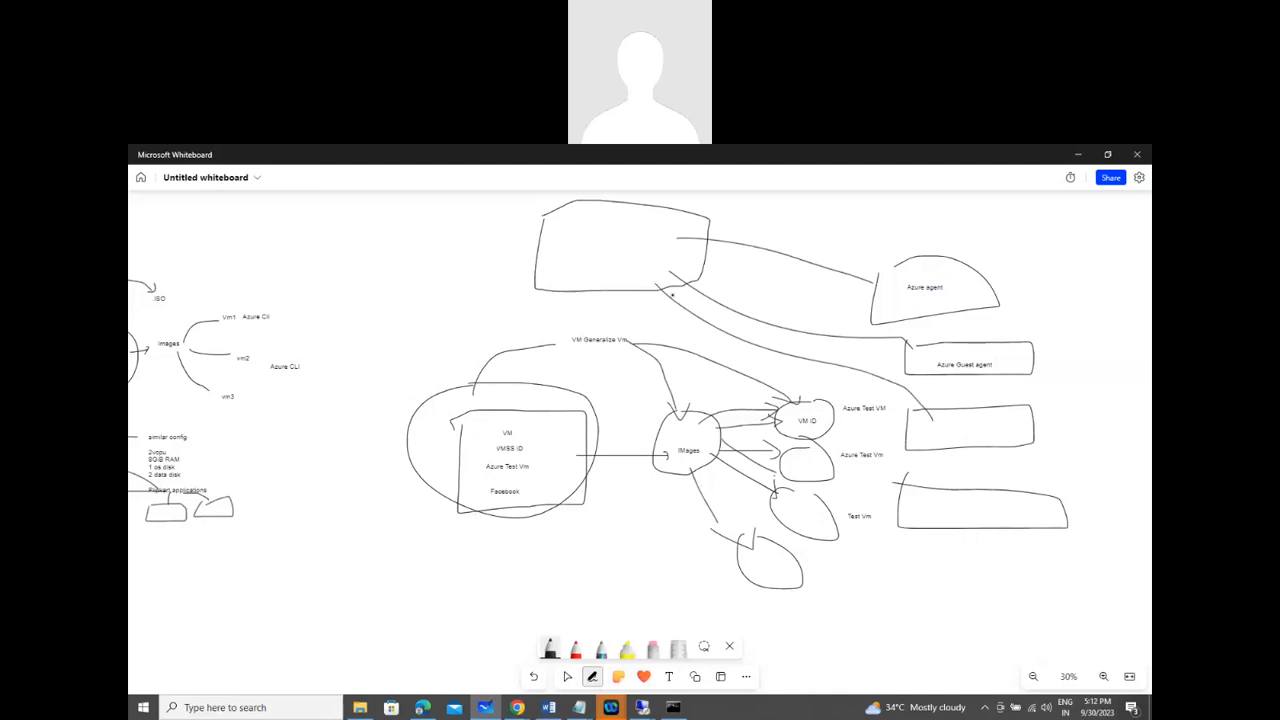
mouse_move(658, 290)
mouse_down()
mouse_move(846, 470)
mouse_move(900, 500)
mouse_up()
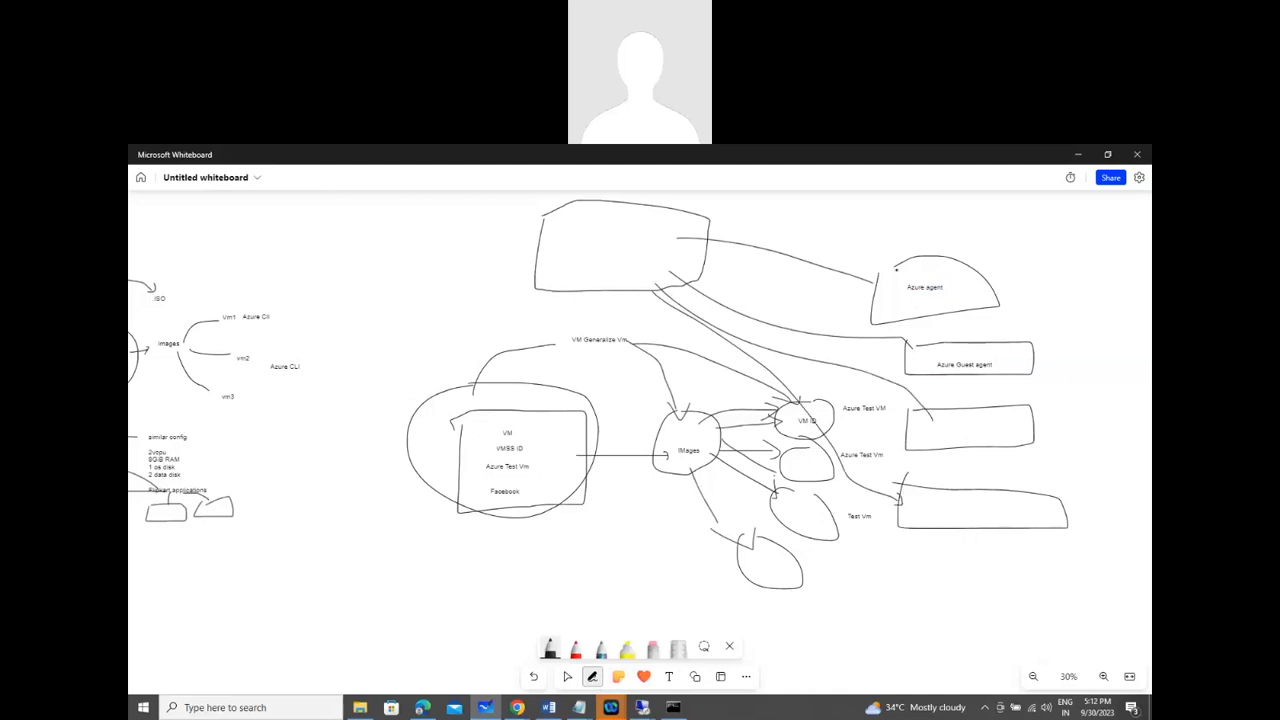
Circle the Azure agent label and draw a curve back to the top box
mouse_move(896, 268)
mouse_down()
mouse_move(900, 302)
mouse_move(954, 284)
mouse_move(902, 263)
mouse_up()
mouse_move(933, 296)
mouse_down()
mouse_move(950, 294)
mouse_move(912, 279)
mouse_up()
mouse_move(928, 294)
mouse_down()
mouse_move(674, 241)
mouse_move(700, 258)
mouse_up()
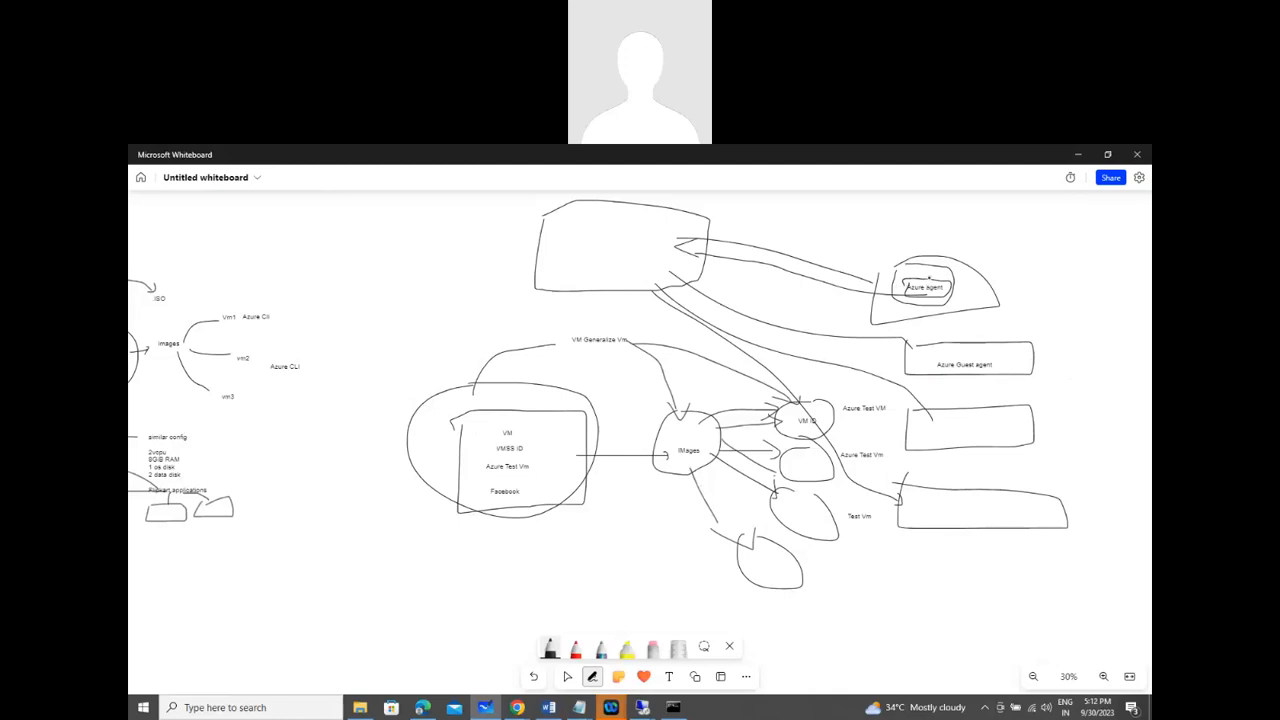
mouse_move(925, 276)
mouse_down()
mouse_move(898, 288)
mouse_move(938, 307)
mouse_move(942, 276)
mouse_up()
mouse_move(940, 287)
mouse_down()
mouse_move(992, 294)
mouse_move(1015, 271)
mouse_up()
Add a '2.41' text note beside Azure agent, then return to the Azure portal
click(669, 676)
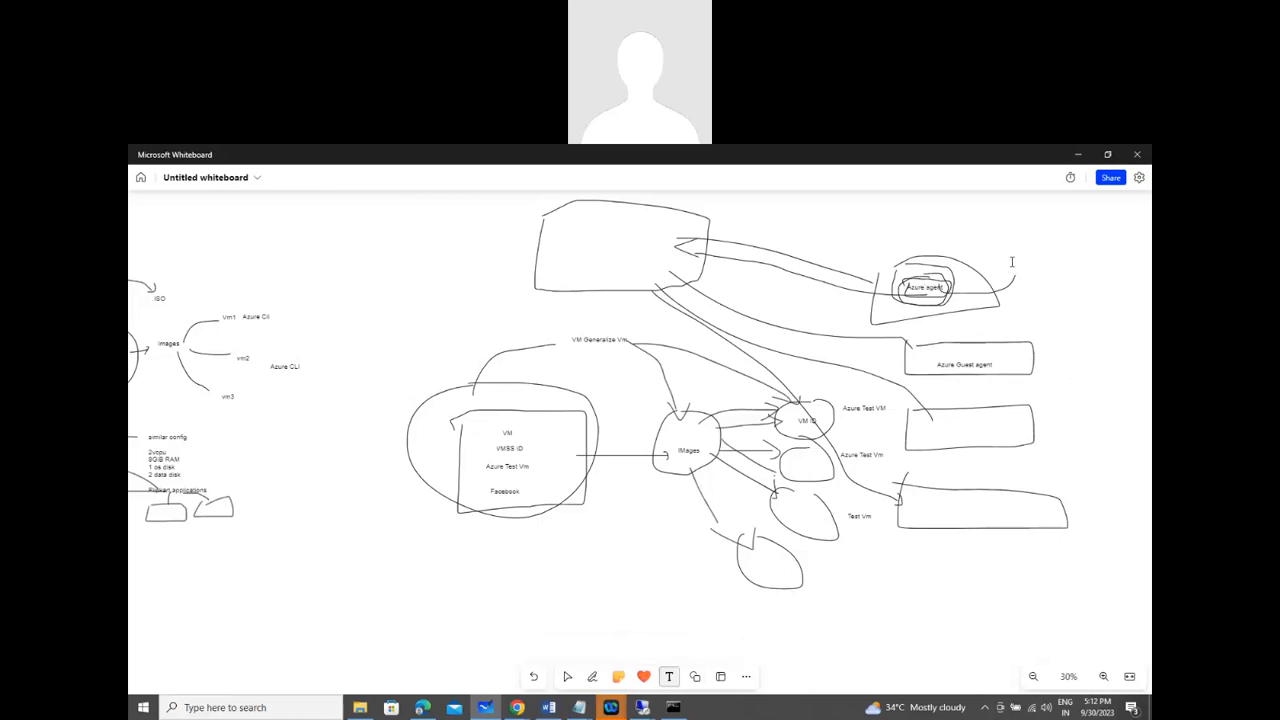
click(1012, 262)
text(2.41)
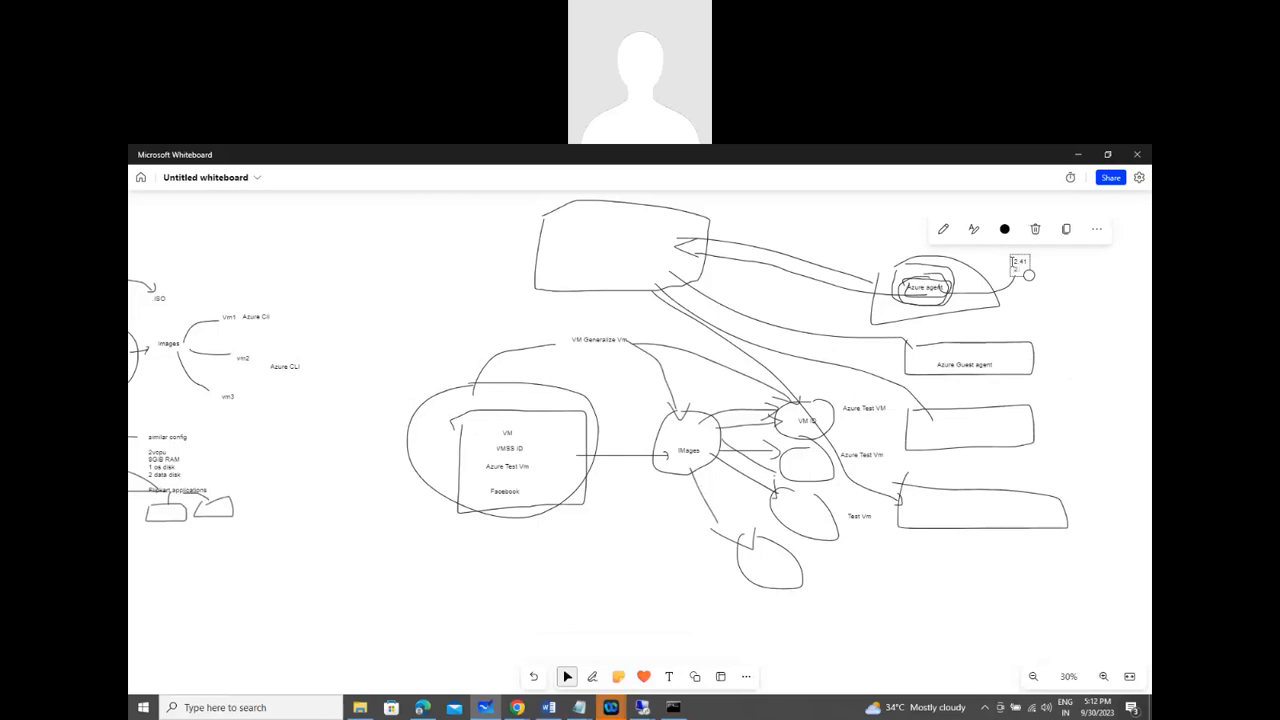
click(1040, 275)
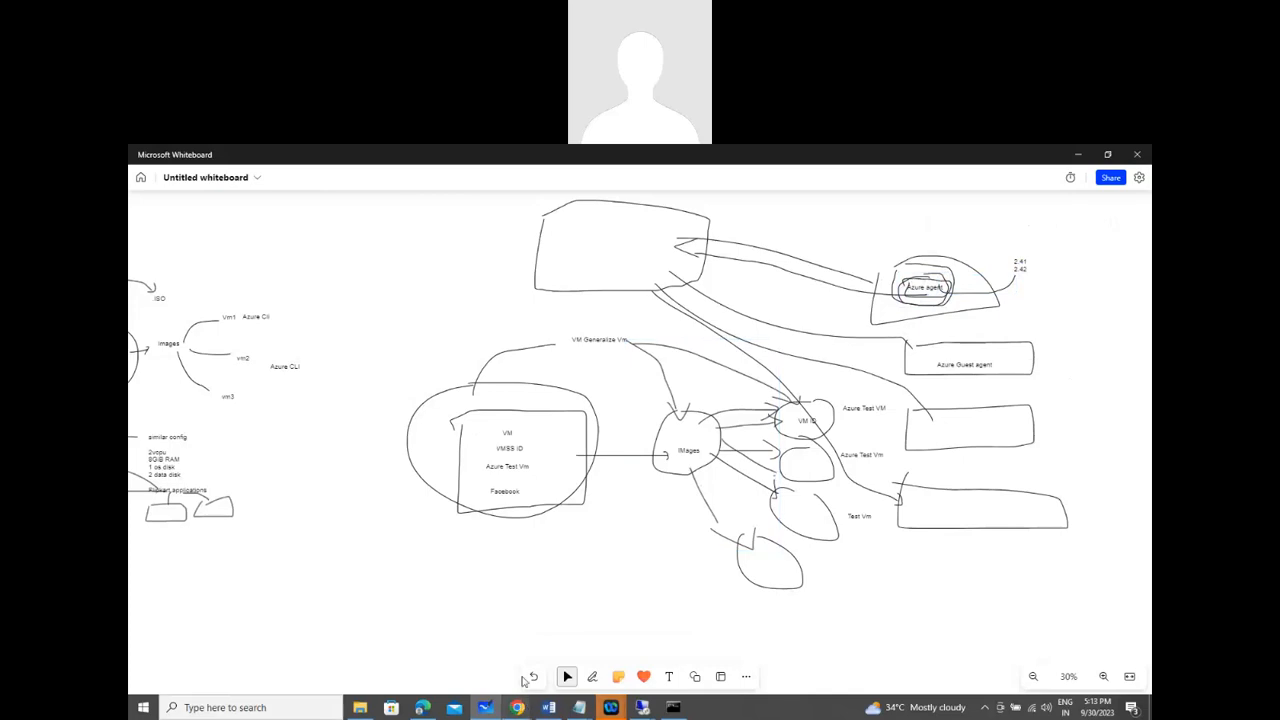
mouse_move(518, 706)
click(479, 654)
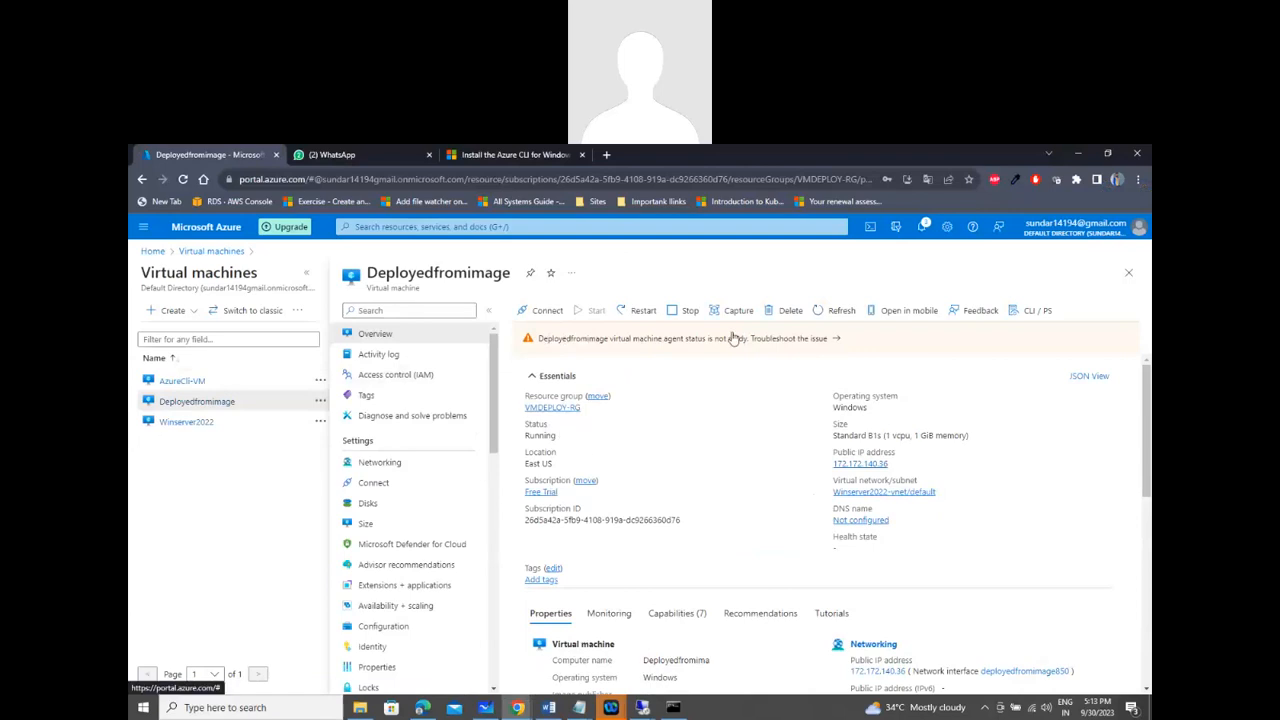
Refresh the Deployedfromimage overview and reload the page so agent status shows Ready
click(840, 312)
click(842, 312)
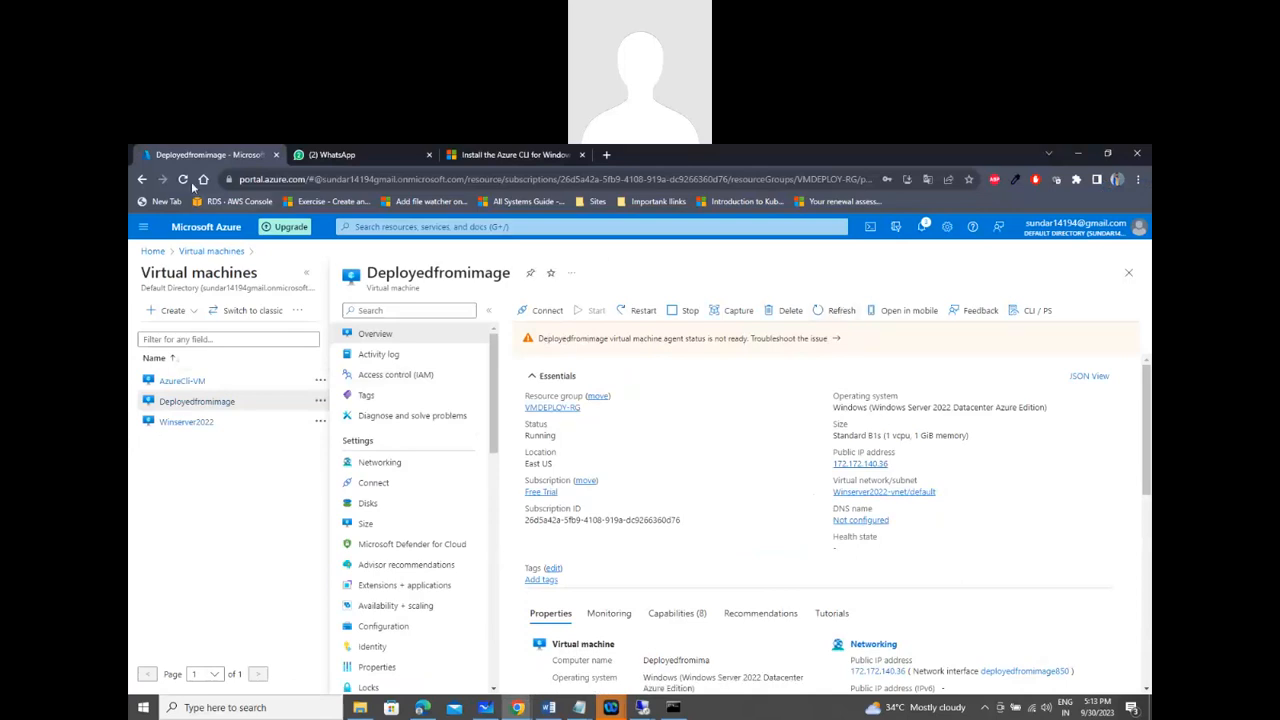
click(184, 180)
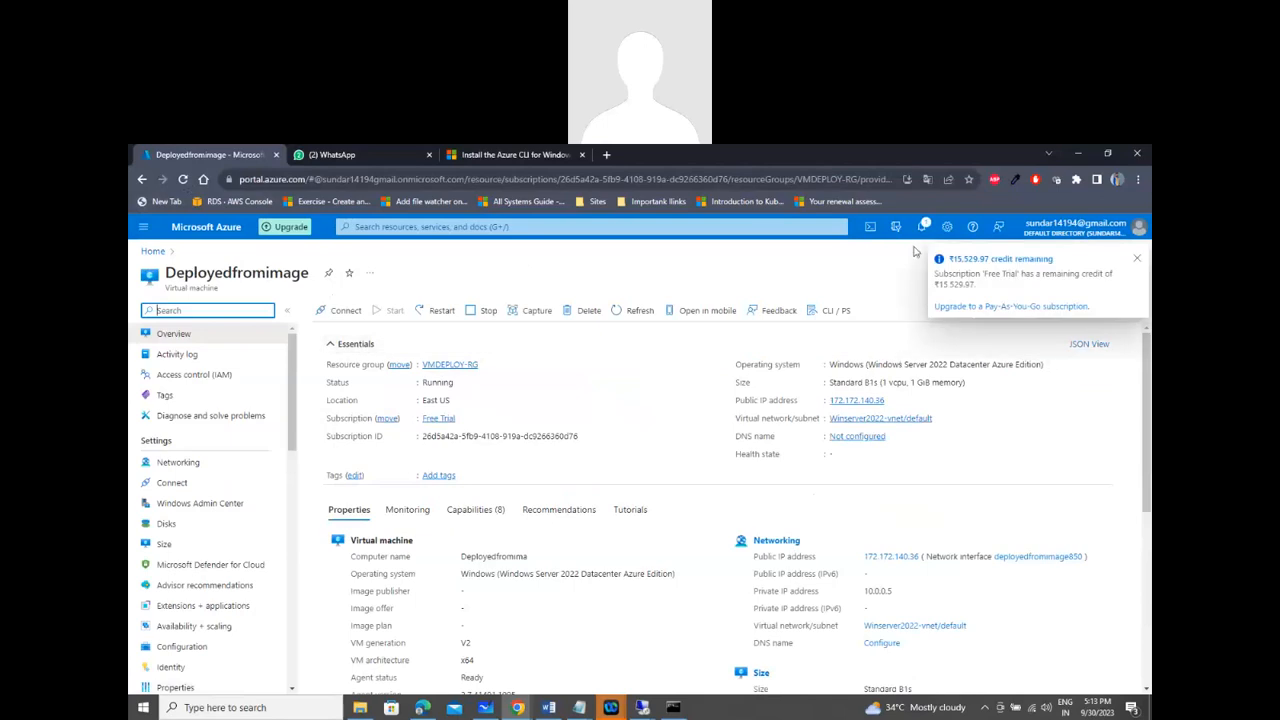
Scroll the Properties and highlight VM generation V2 and the agent version 2.7.41491.1095 row
scroll(630, 495, down, 1)
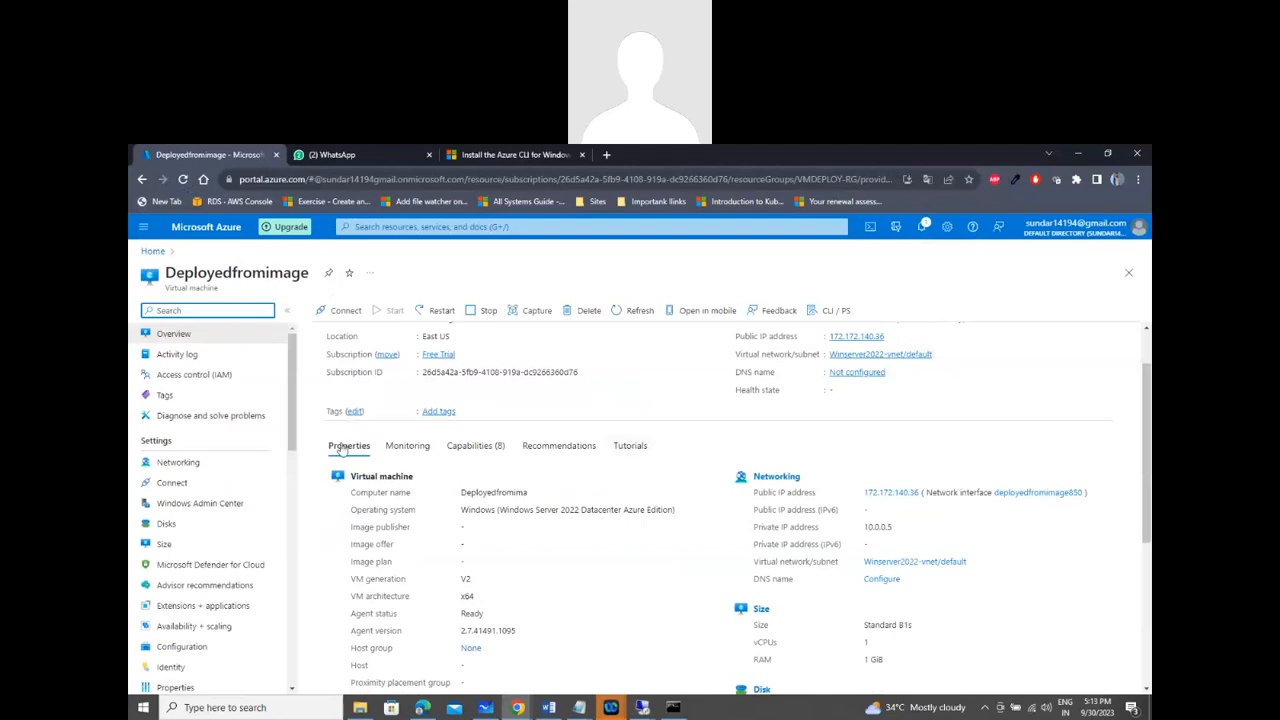
scroll(349, 449, down, 1)
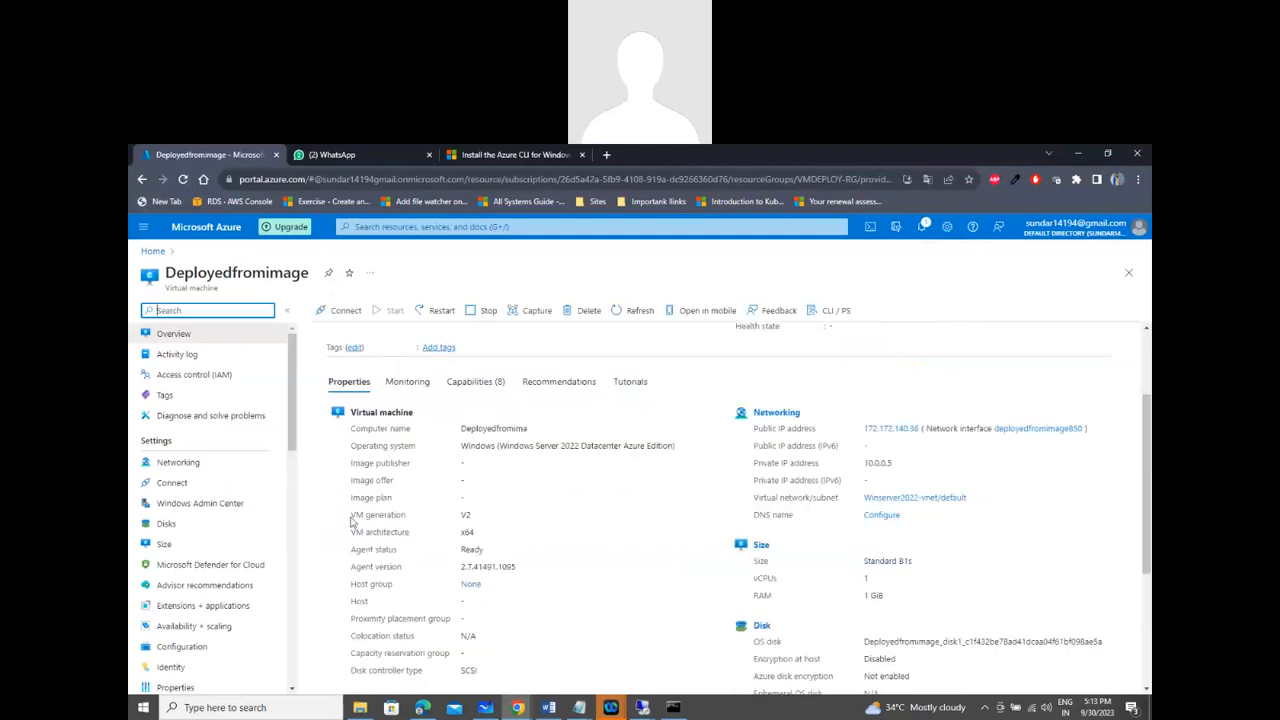
drag(350, 515, 482, 519)
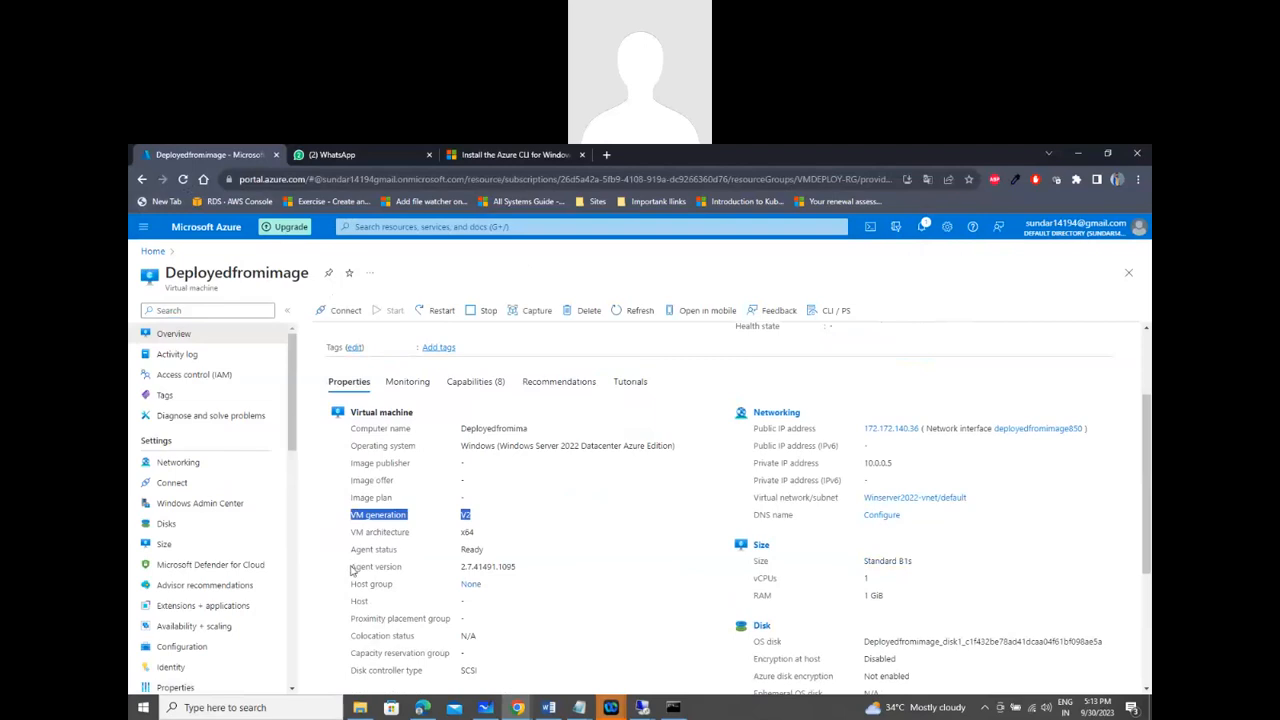
drag(351, 568, 510, 566)
scroll(510, 566, down, 2)
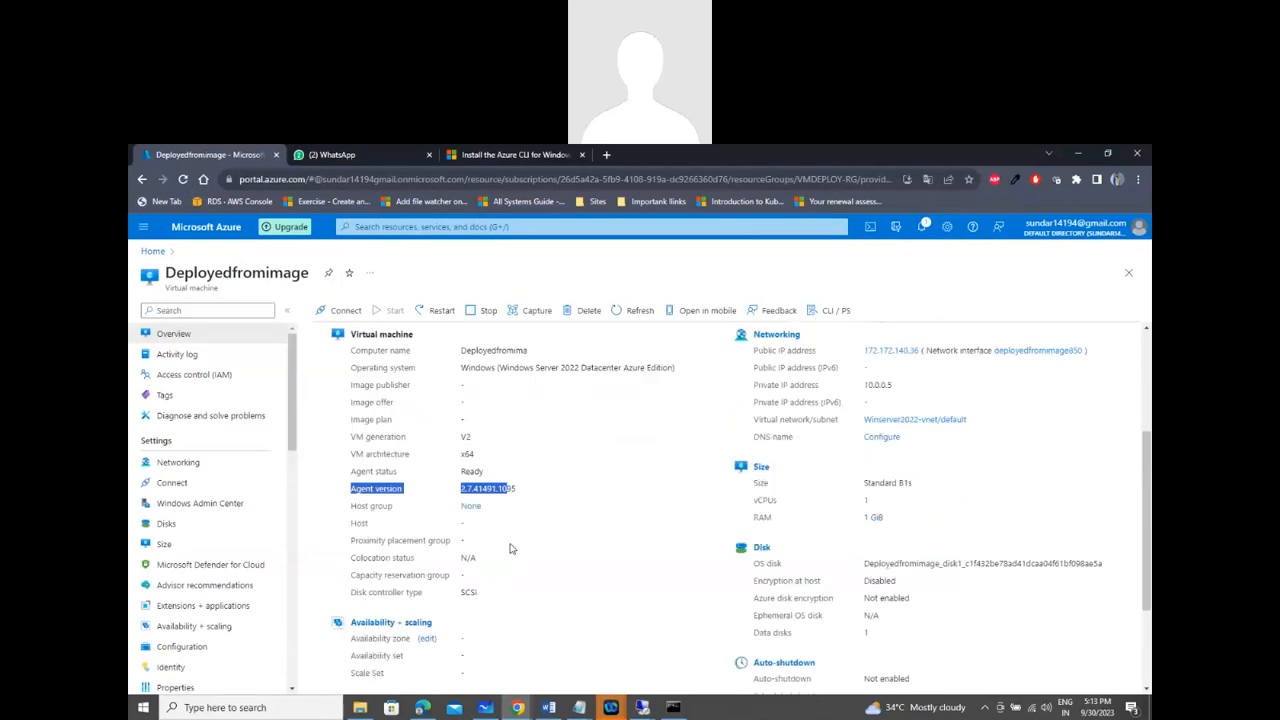
click(388, 450)
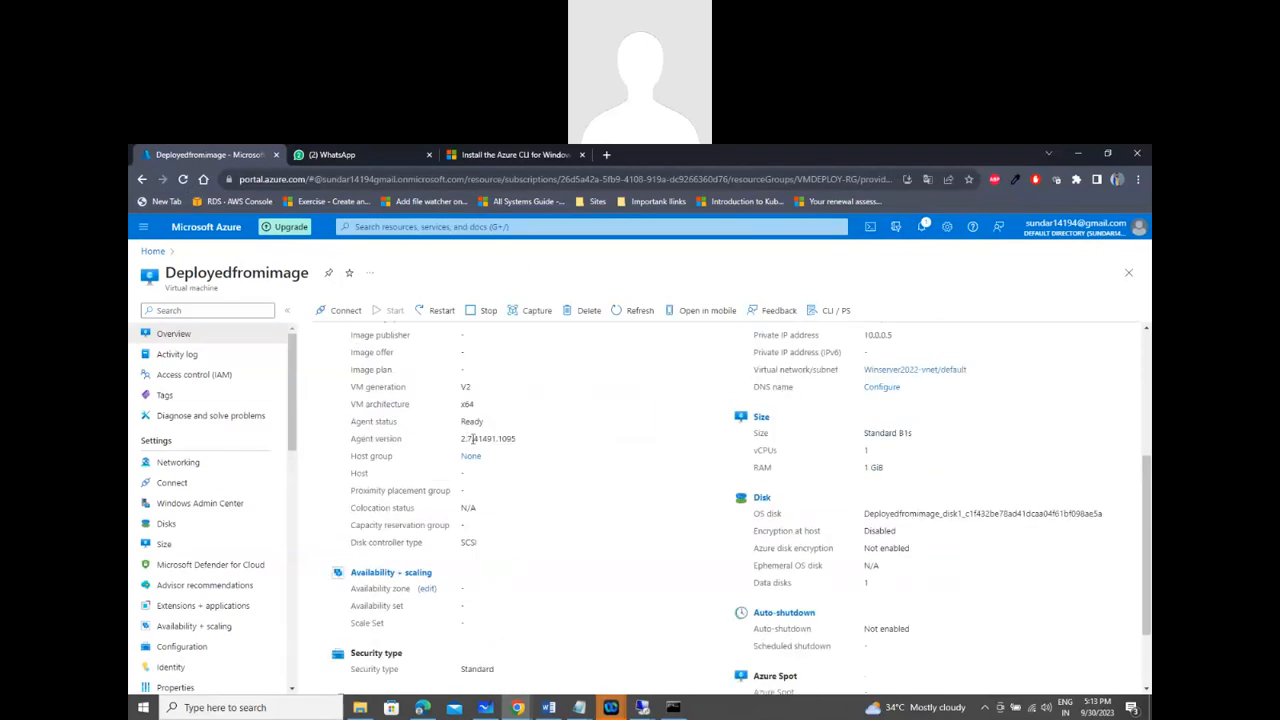
Highlight the Agent status value Ready
drag(477, 439, 492, 439)
drag(352, 441, 488, 428)
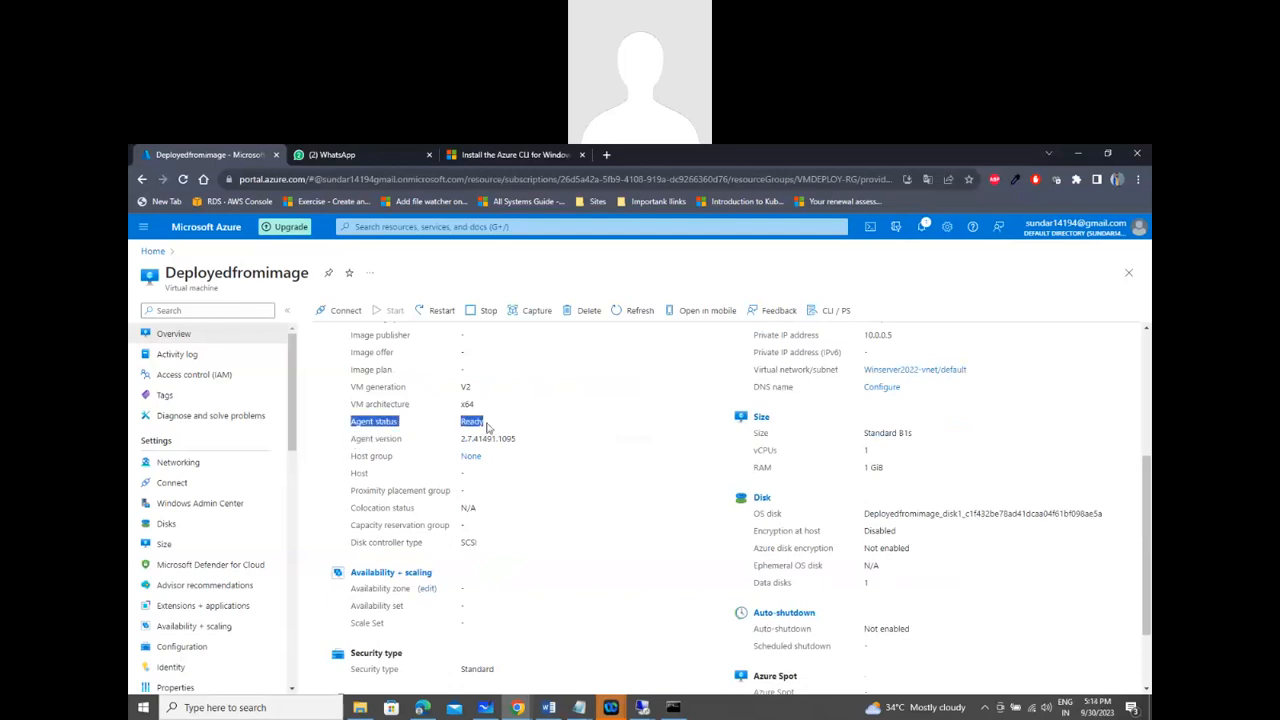
click(350, 427)
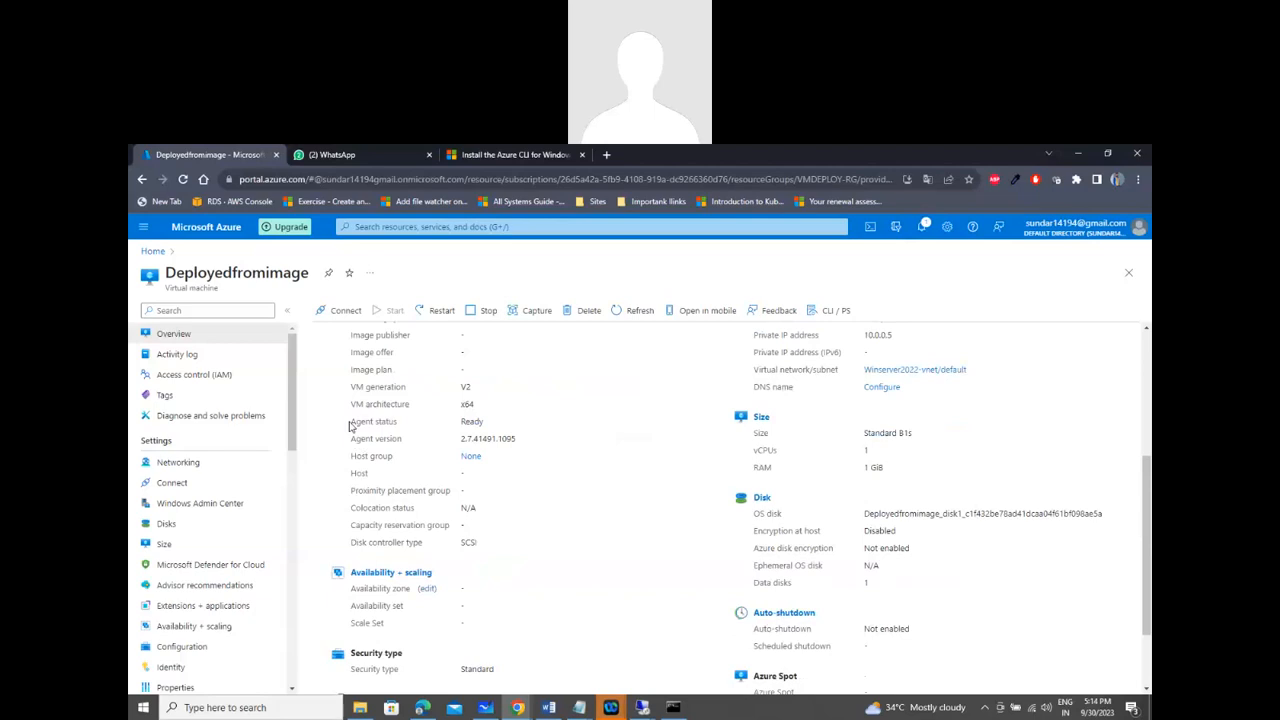
drag(350, 427, 511, 423)
click(487, 428)
double_click(455, 428)
click(498, 415)
Select the public IP address 172.172.140.36 under Networking
scroll(460, 407, up, 5)
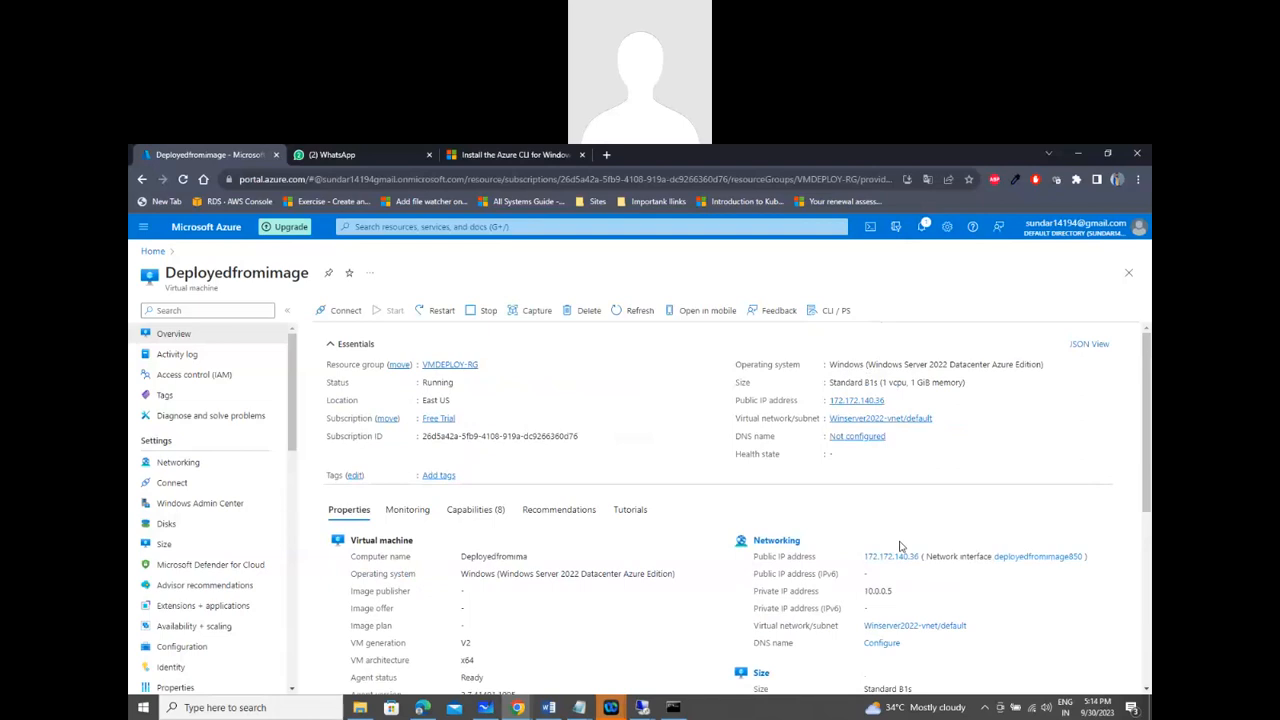
scroll(900, 547, down, 1)
drag(865, 492, 920, 492)
key(ctrl+c)
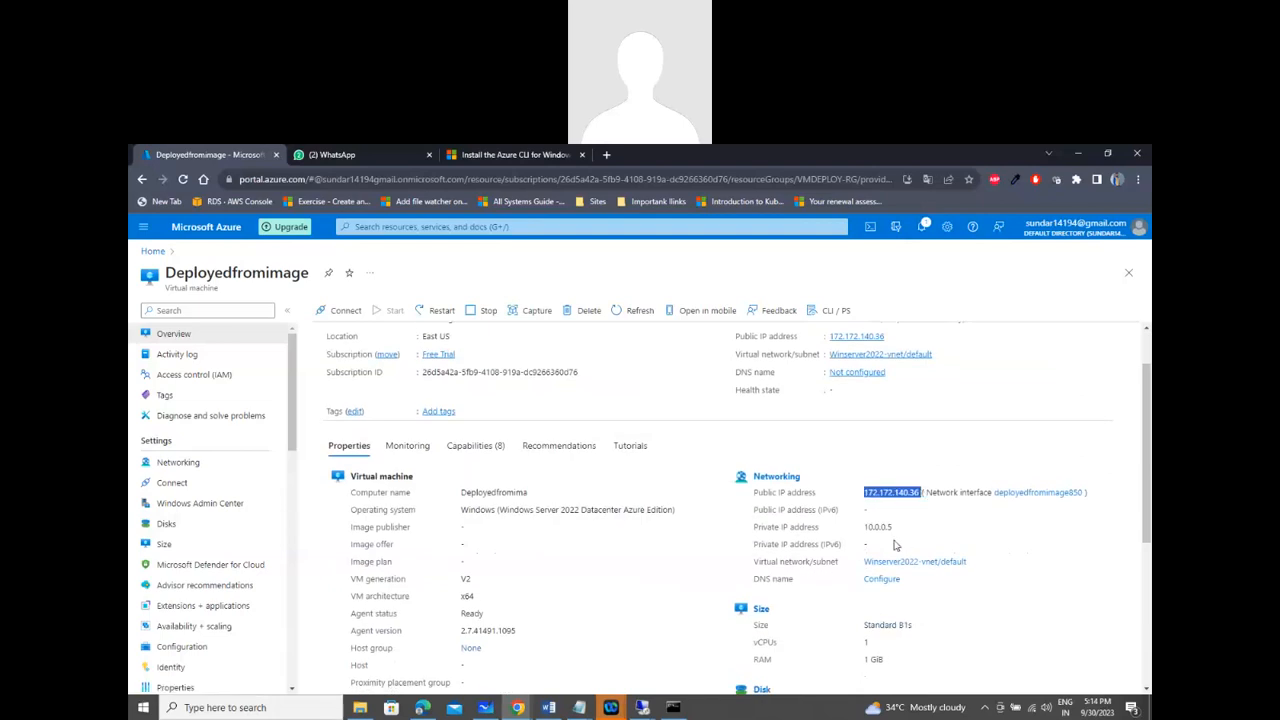
Copy the new VM's public IP address 172.172.140.36 from its public IP page
click(642, 707)
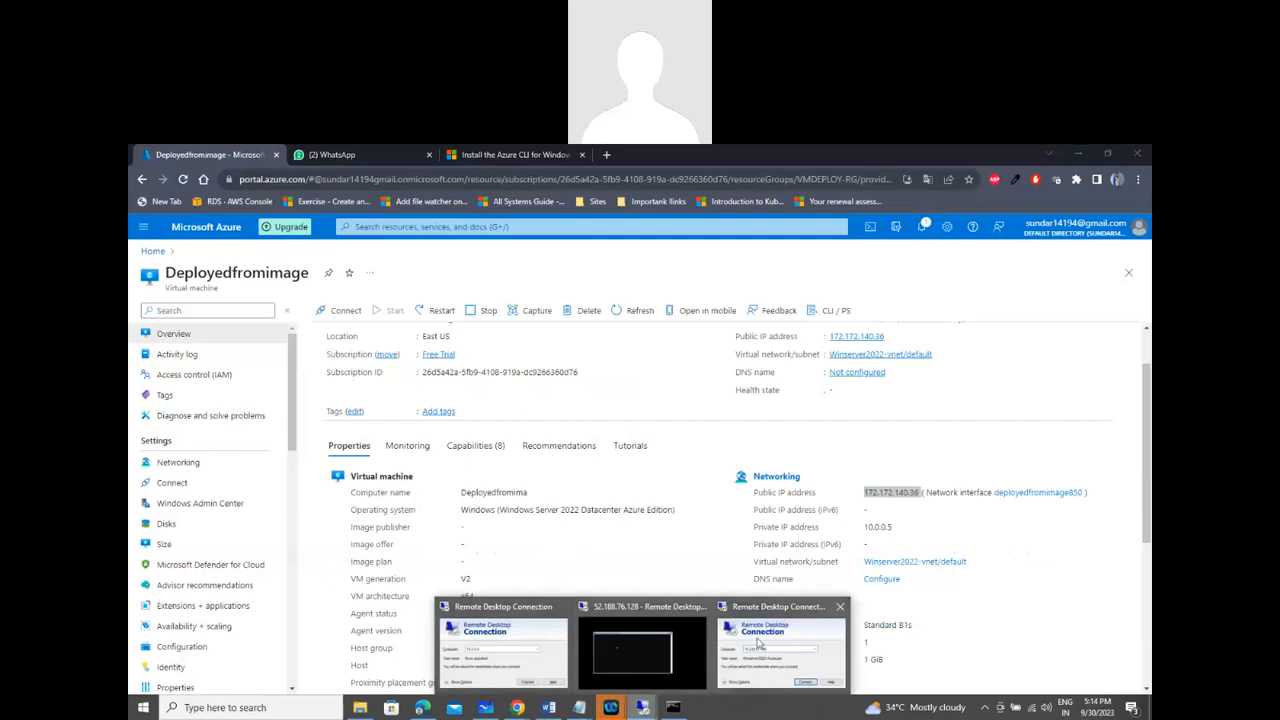
click(758, 643)
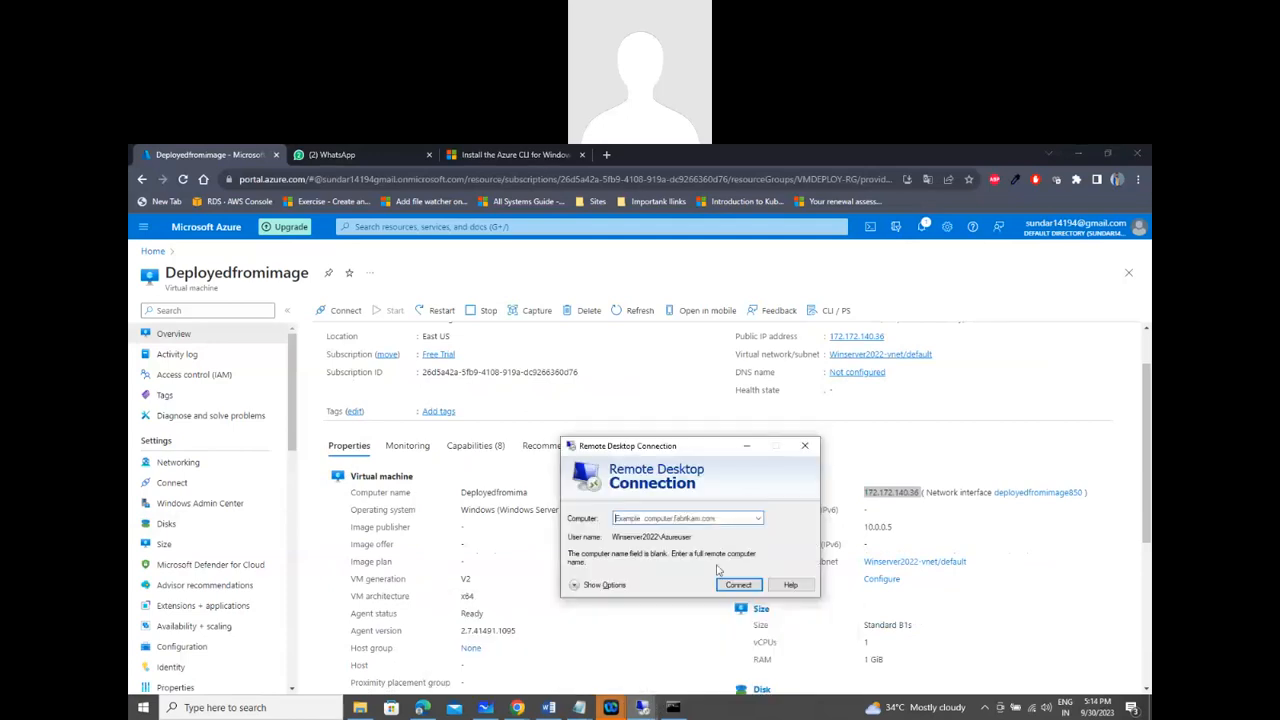
click(889, 492)
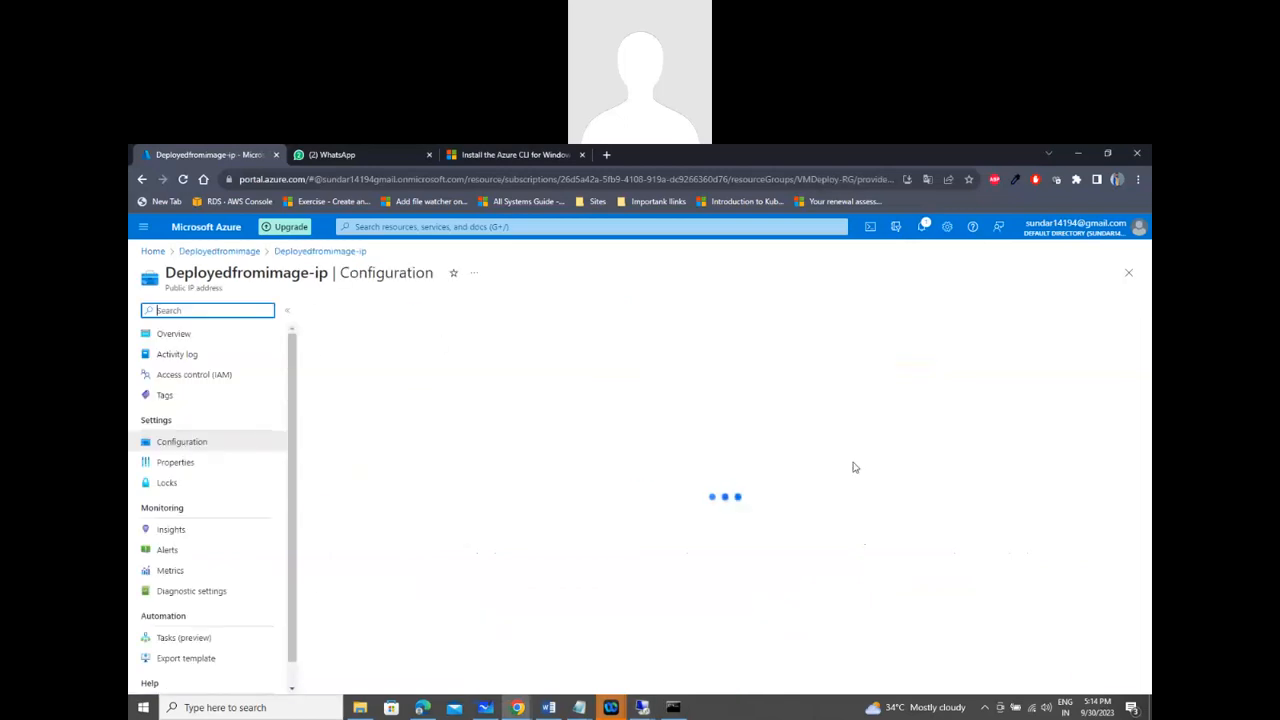
double_click(337, 387)
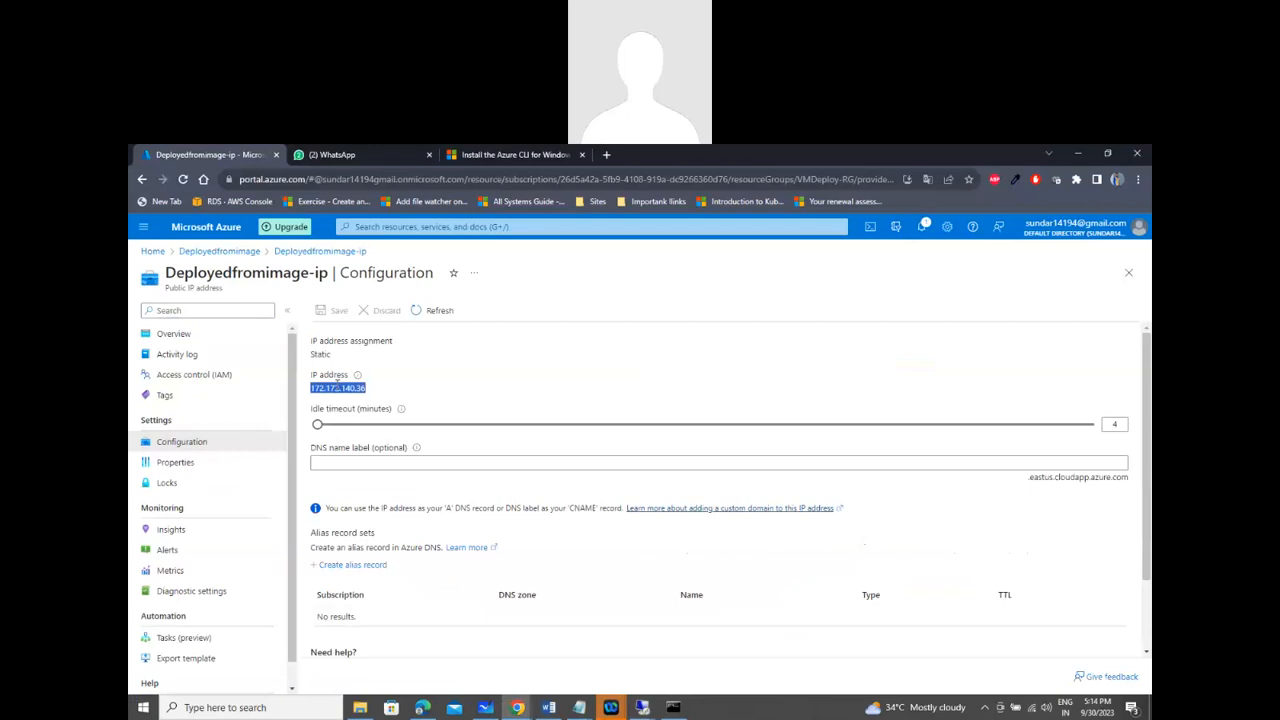
click(161, 253)
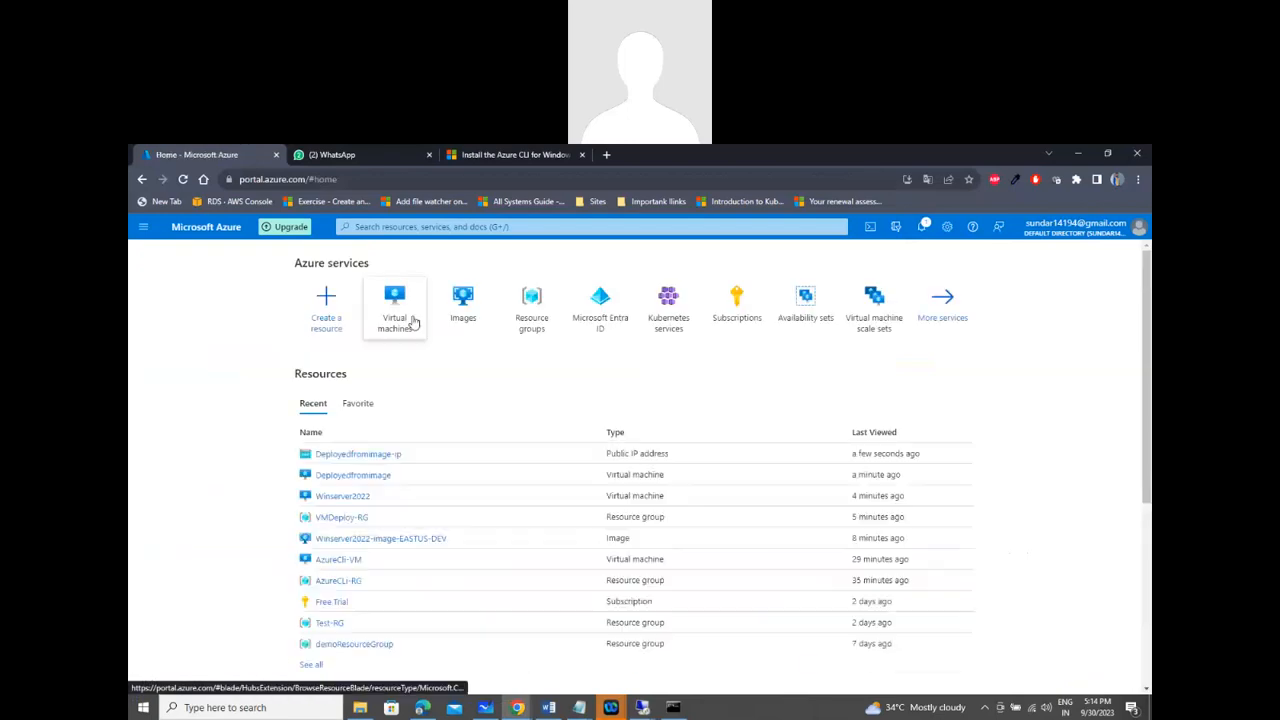
click(412, 320)
Connect Remote Desktop to 172.172.140.36, entering the account password and accepting the certificate
mouse_move(642, 707)
click(763, 653)
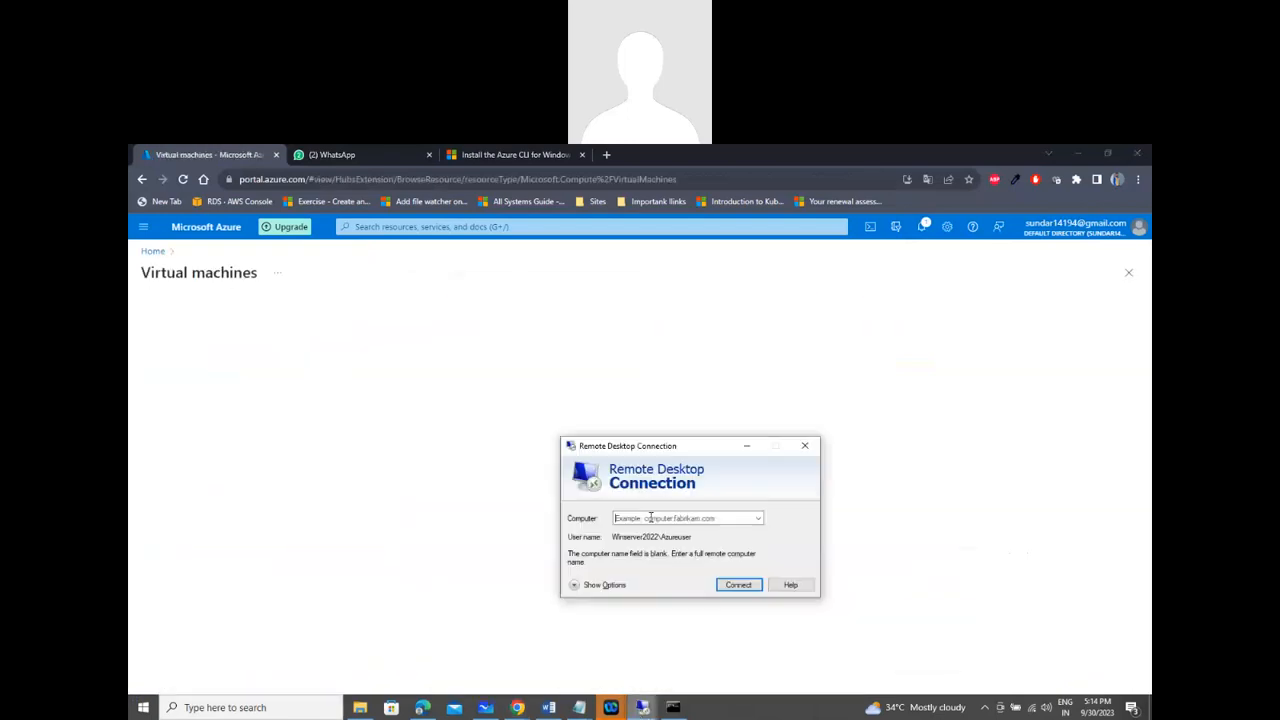
key(ctrl+v)
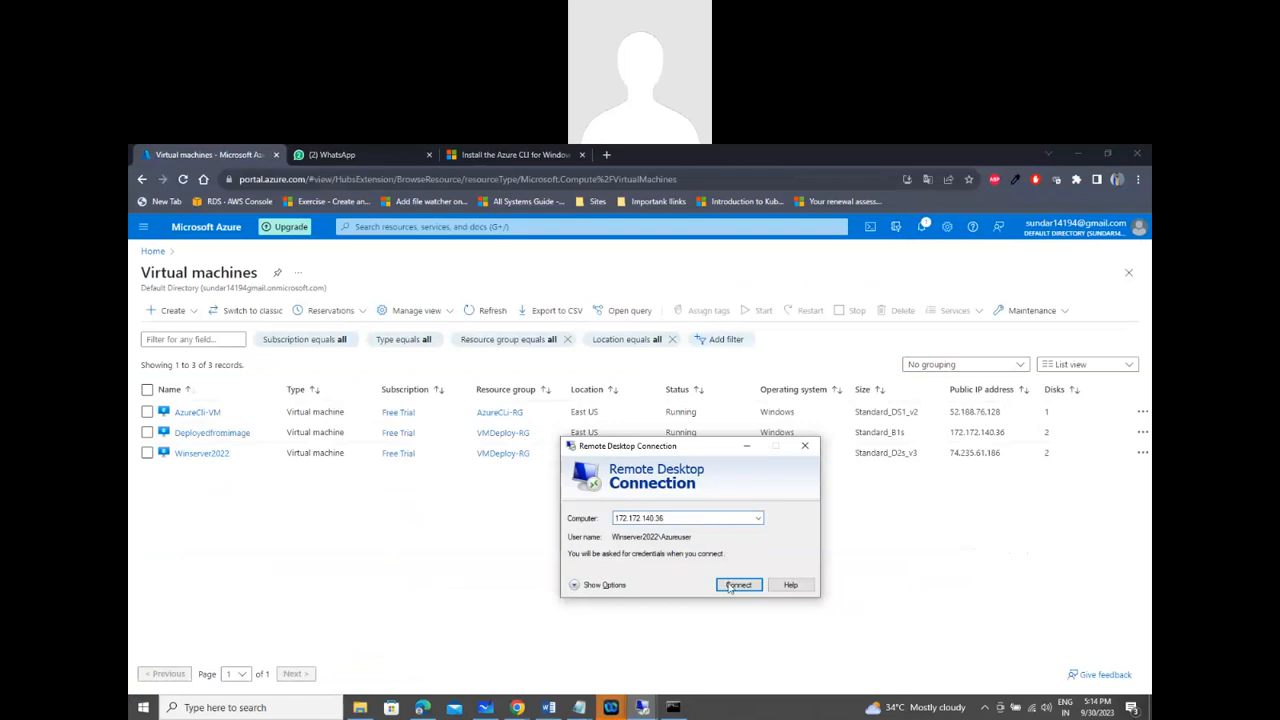
click(737, 585)
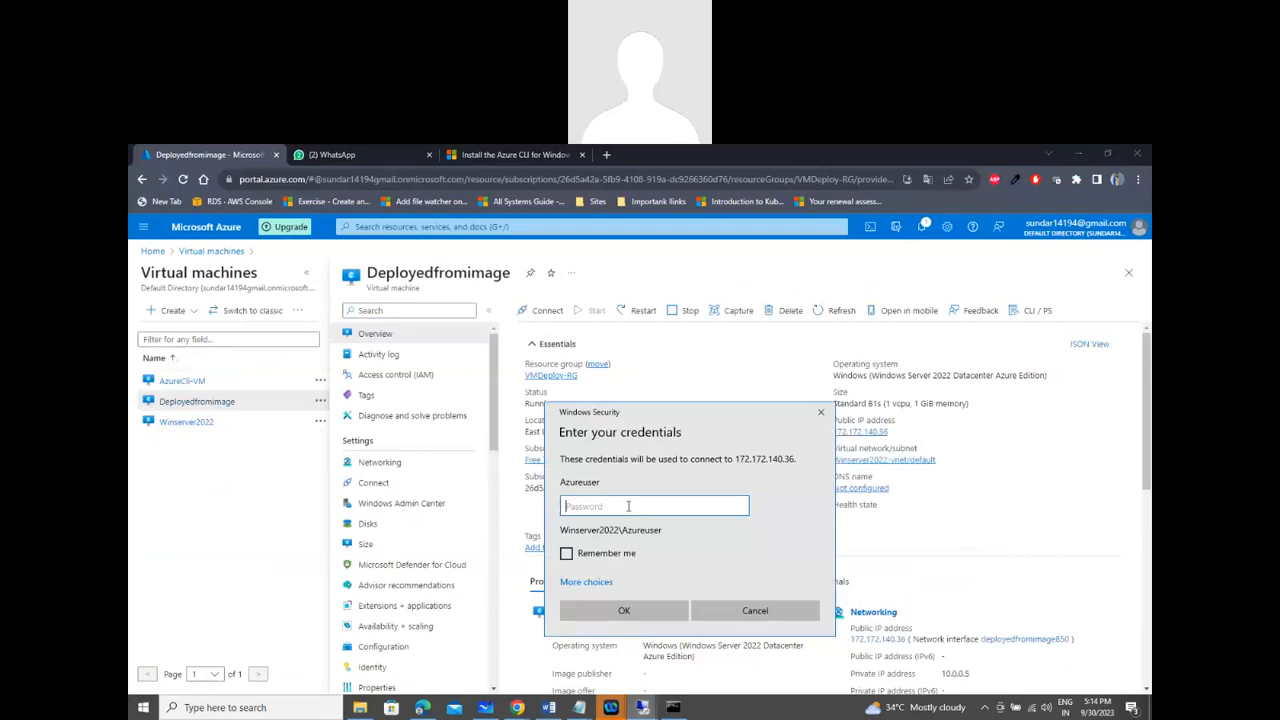
text(••••••••••••••)
key(Return)
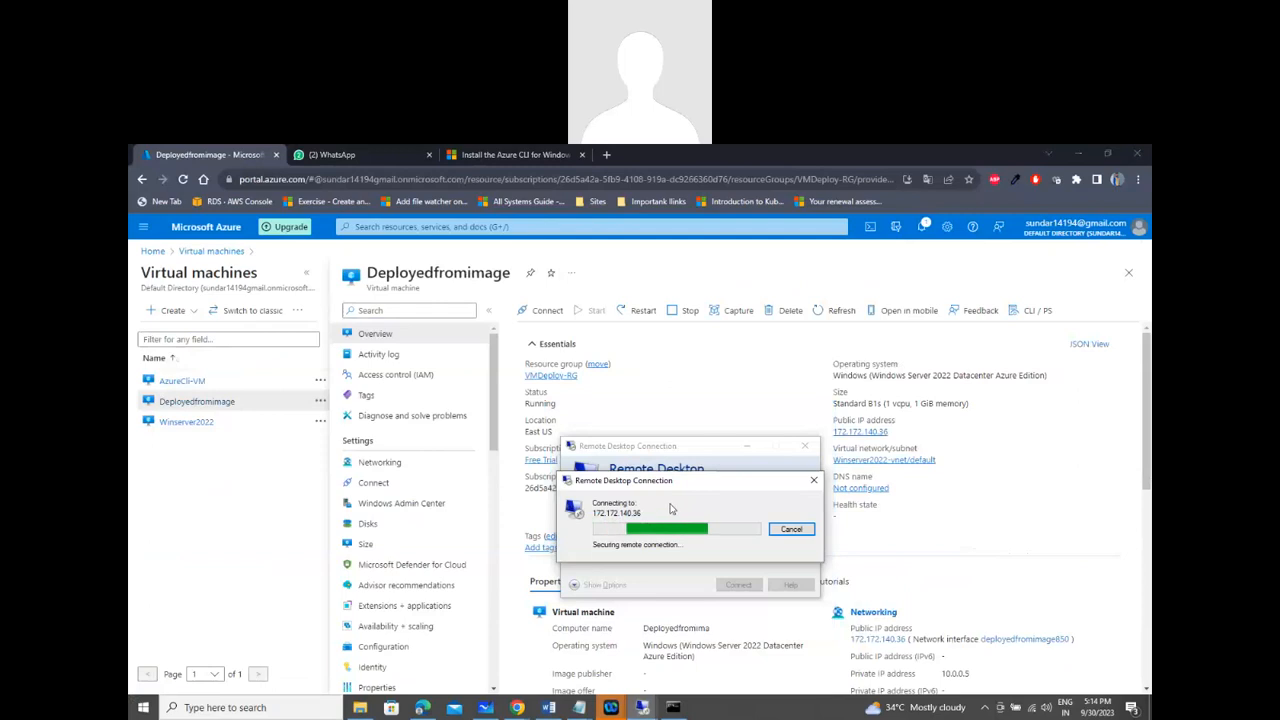
click(742, 634)
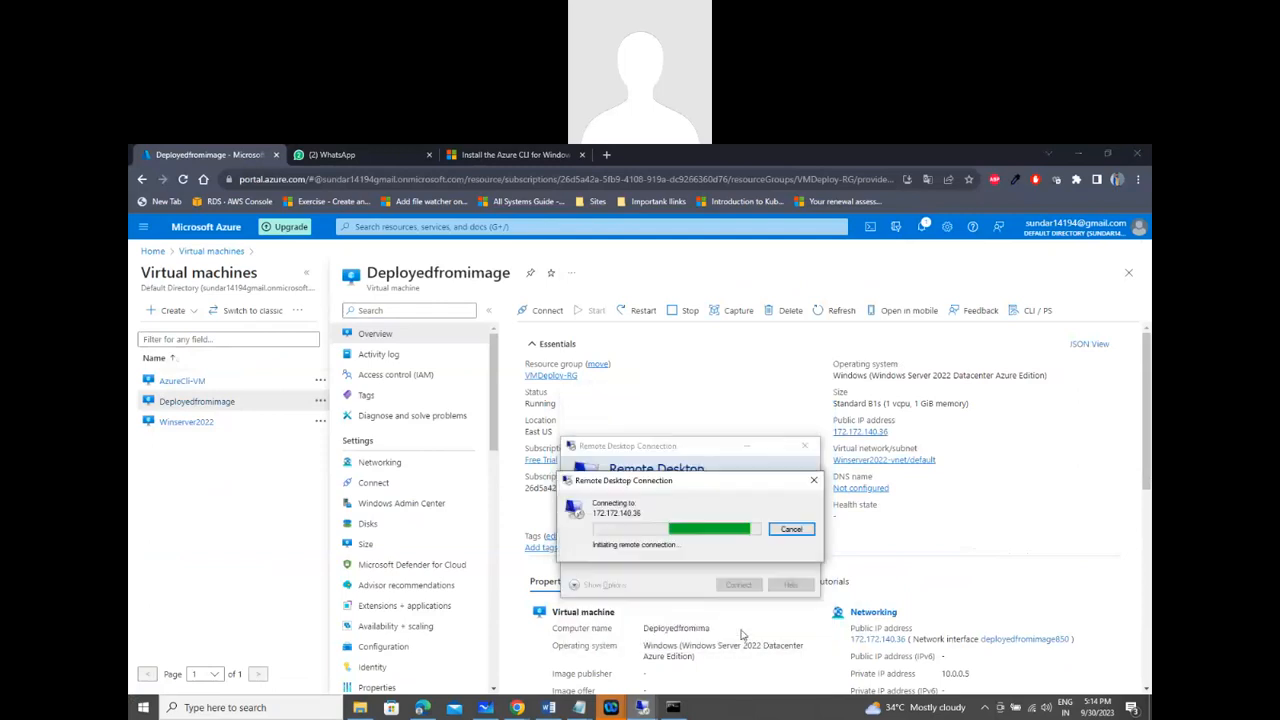
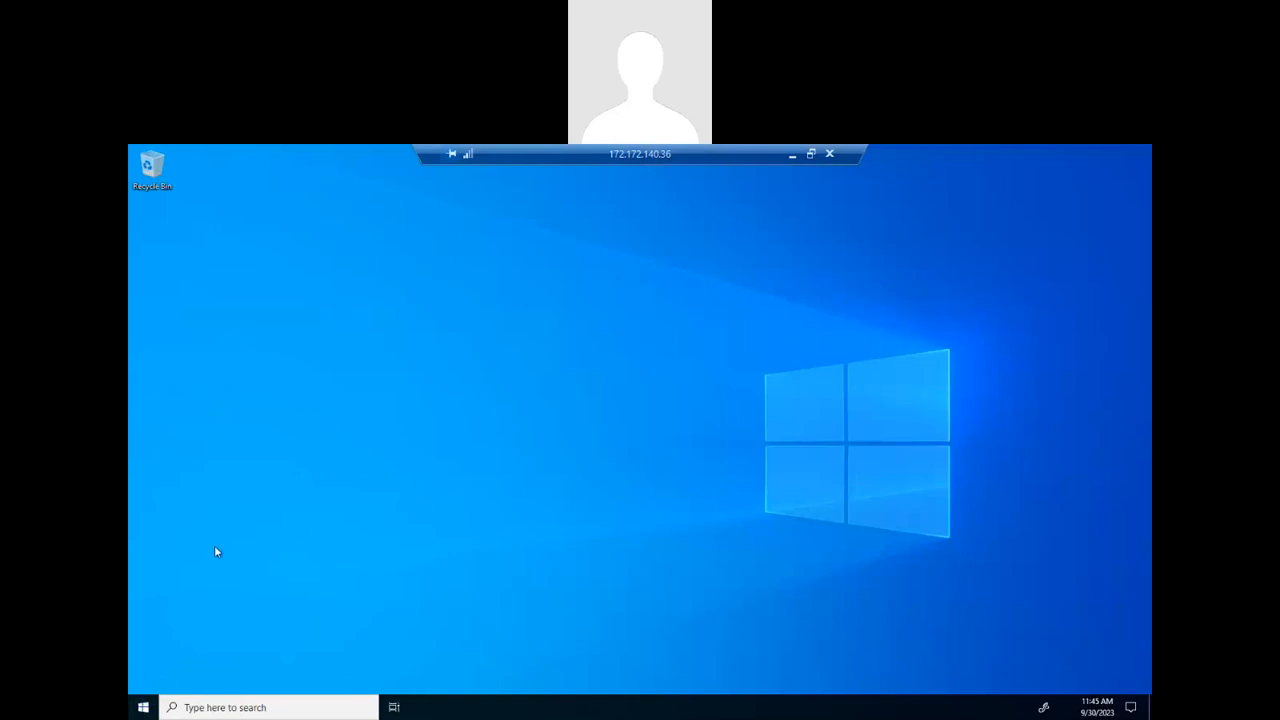
Launch cmd from the Start menu's Run box to get an administrator Command Prompt on the remote server
right_click(143, 707)
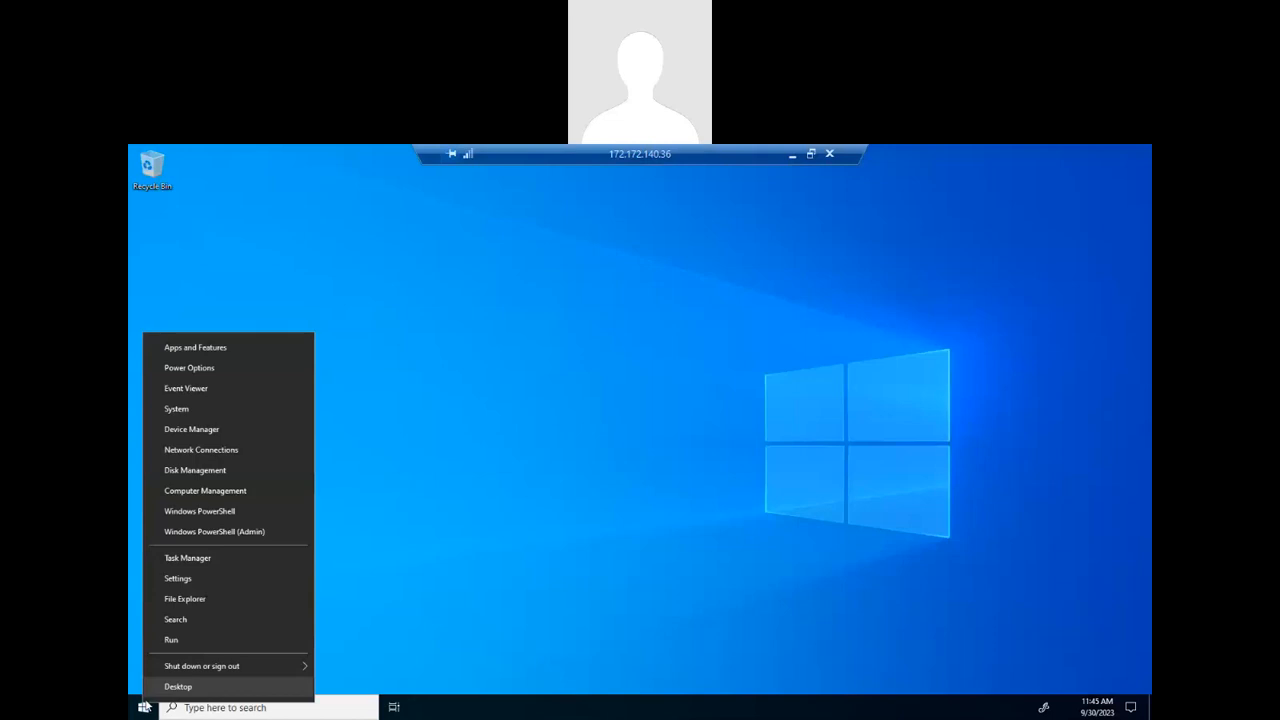
click(210, 639)
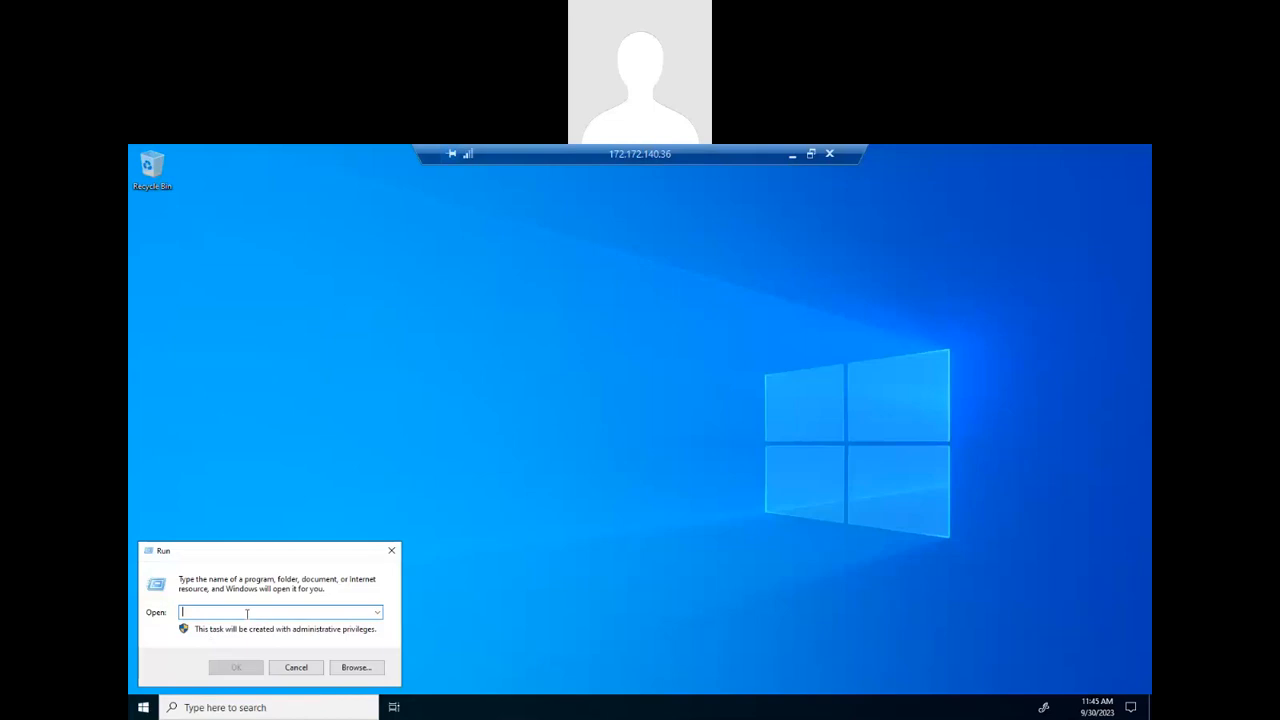
text(cmd)
key(BackSpace)
key(BackSpace)
key(BackSpace)
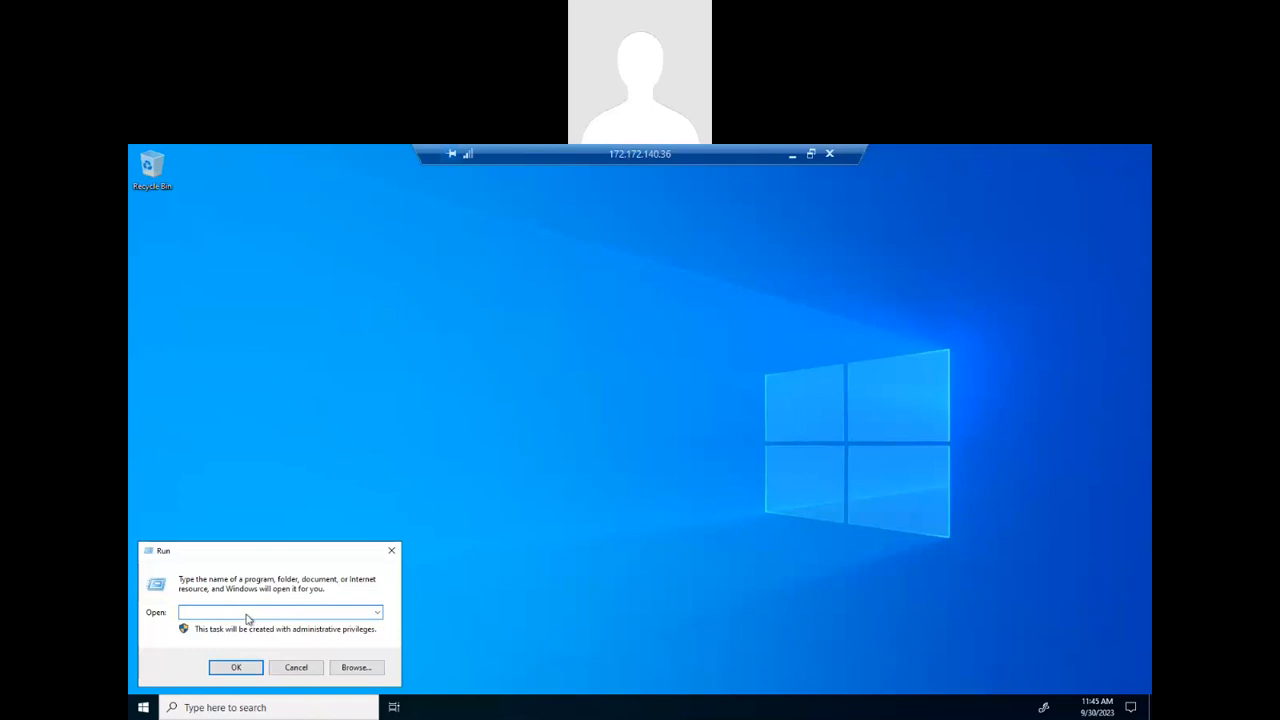
key(Escape)
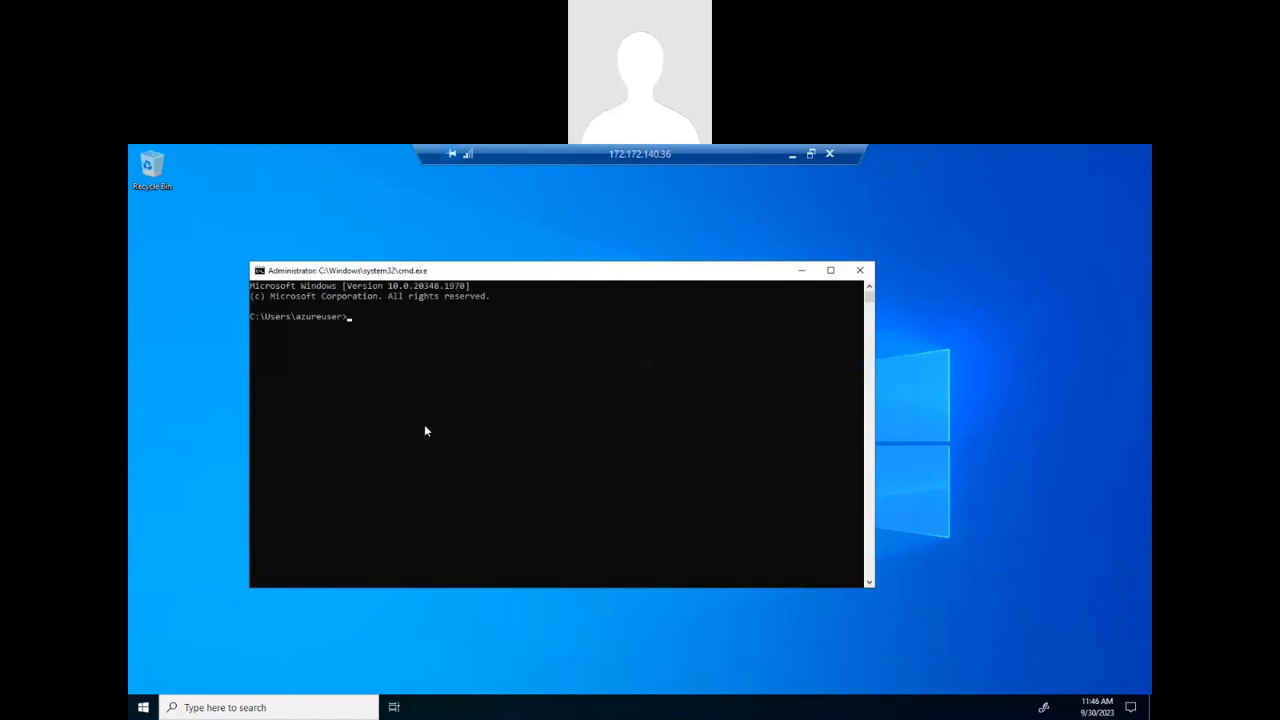
Run hostname in the remote Command Prompt
text(hostname)
key(Return)
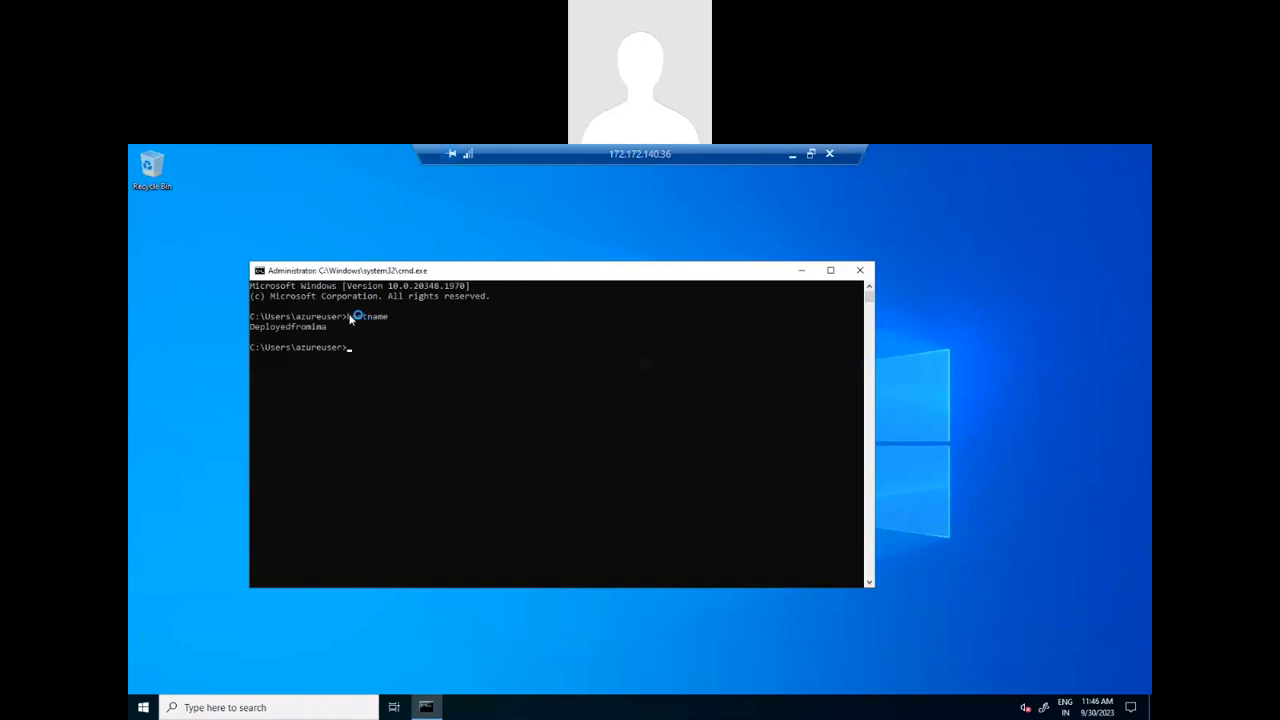
drag(347, 316, 383, 317)
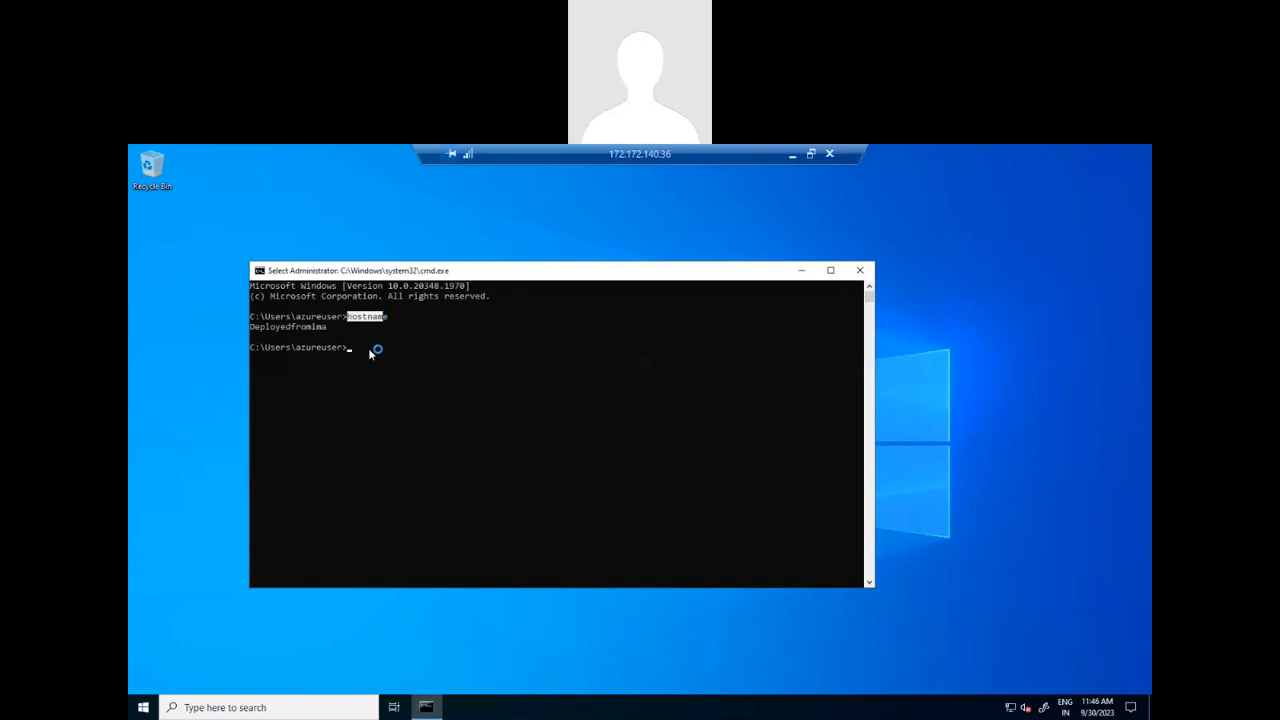
click(379, 348)
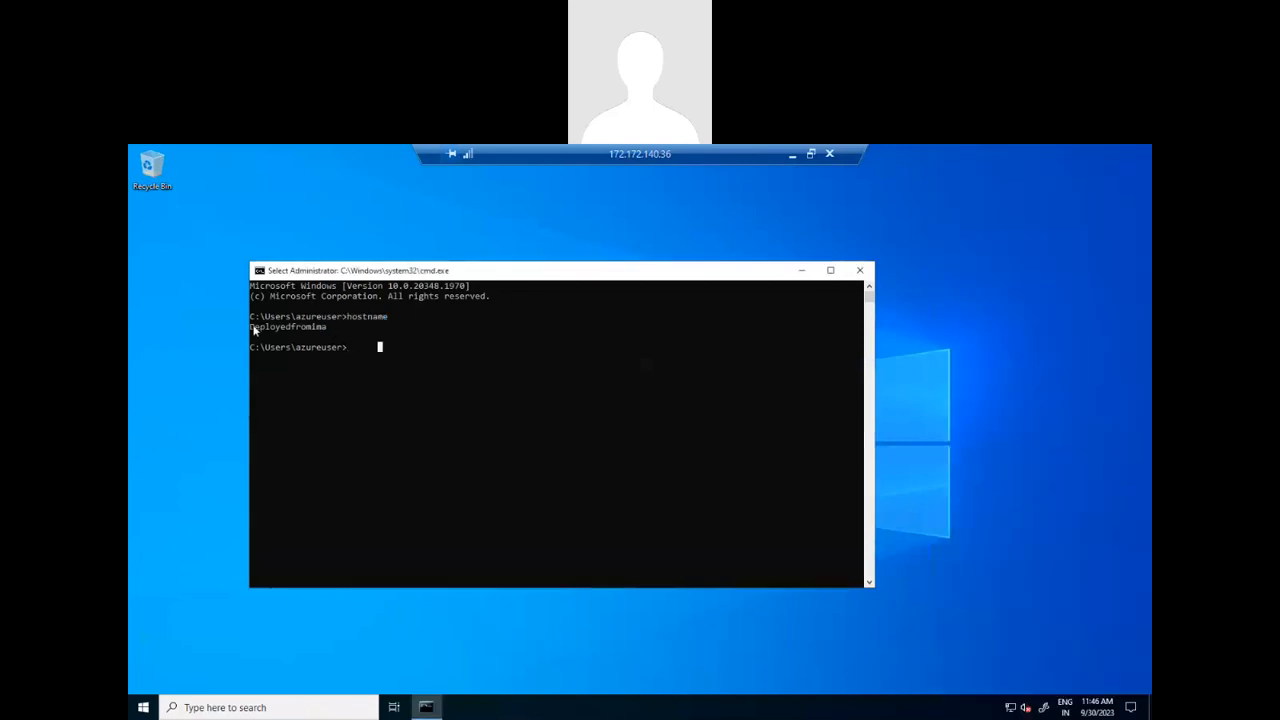
Select the returned hostname Deployedfromima, then minimize the remote session to reveal the portal
mouse_move(251, 327)
mouse_down()
mouse_move(345, 331)
mouse_move(251, 327)
mouse_up()
drag(360, 327, 264, 334)
click(278, 328)
drag(298, 332, 324, 332)
click(364, 326)
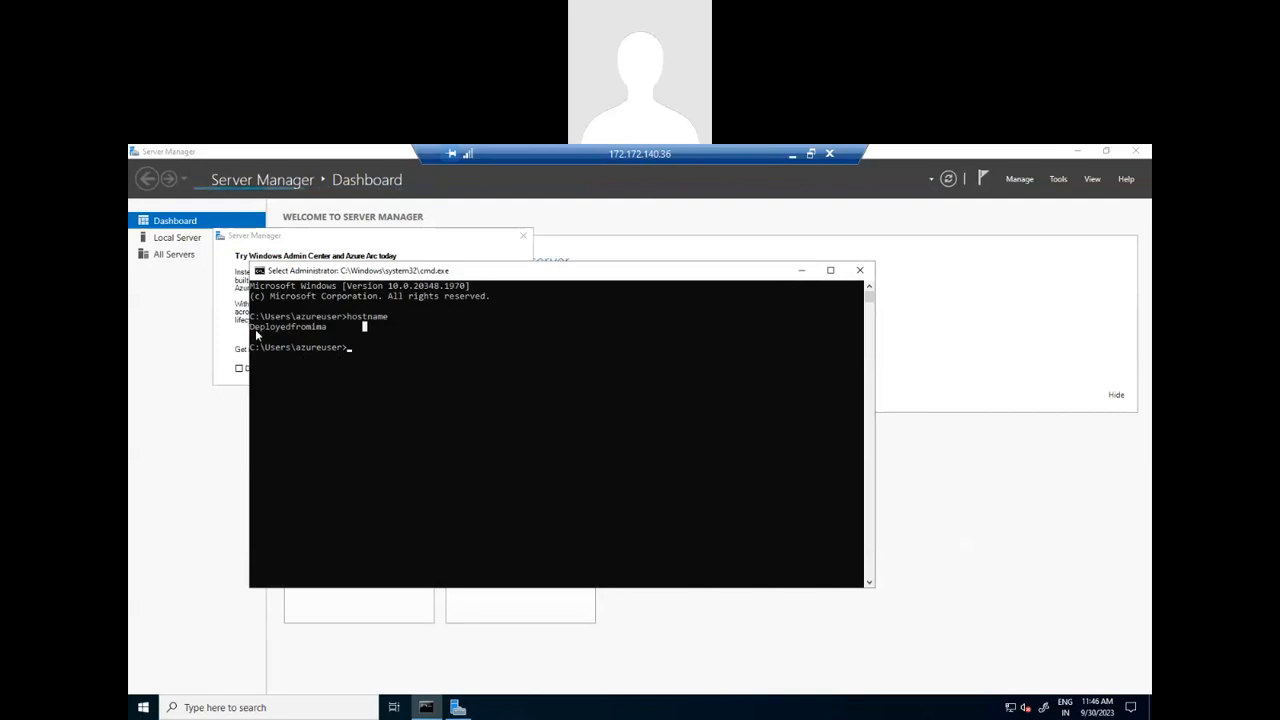
double_click(310, 325)
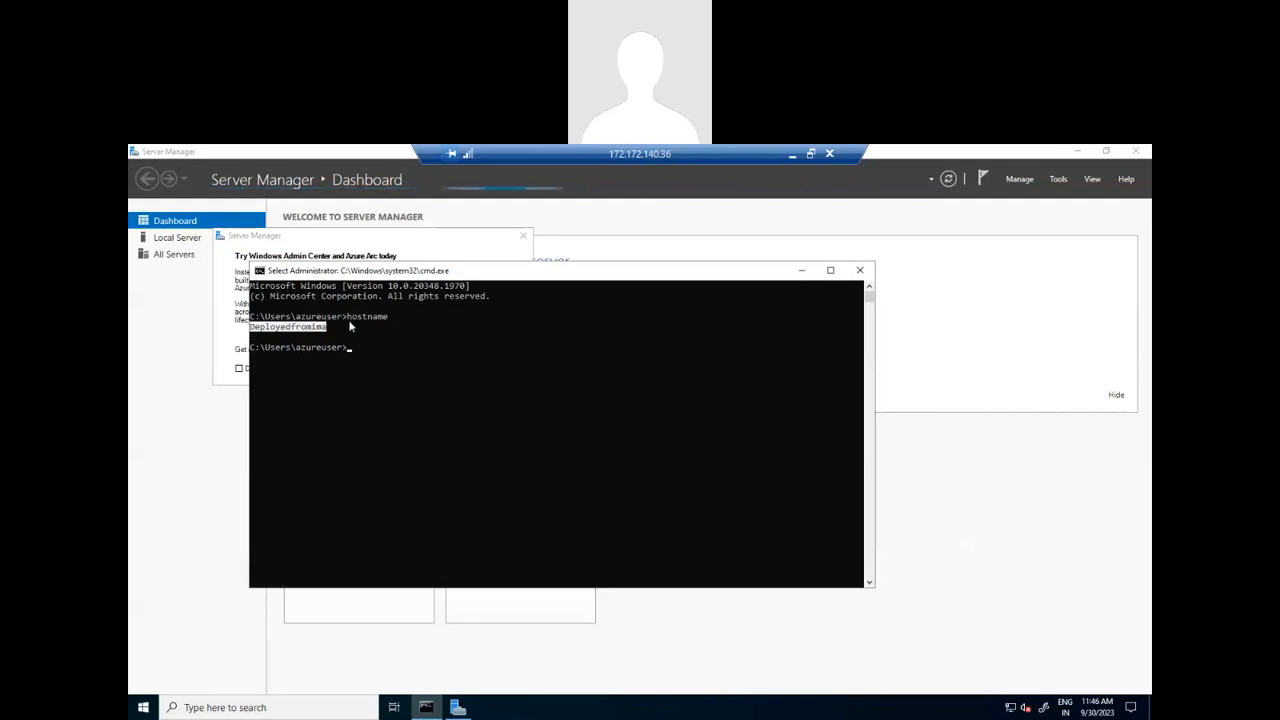
click(792, 158)
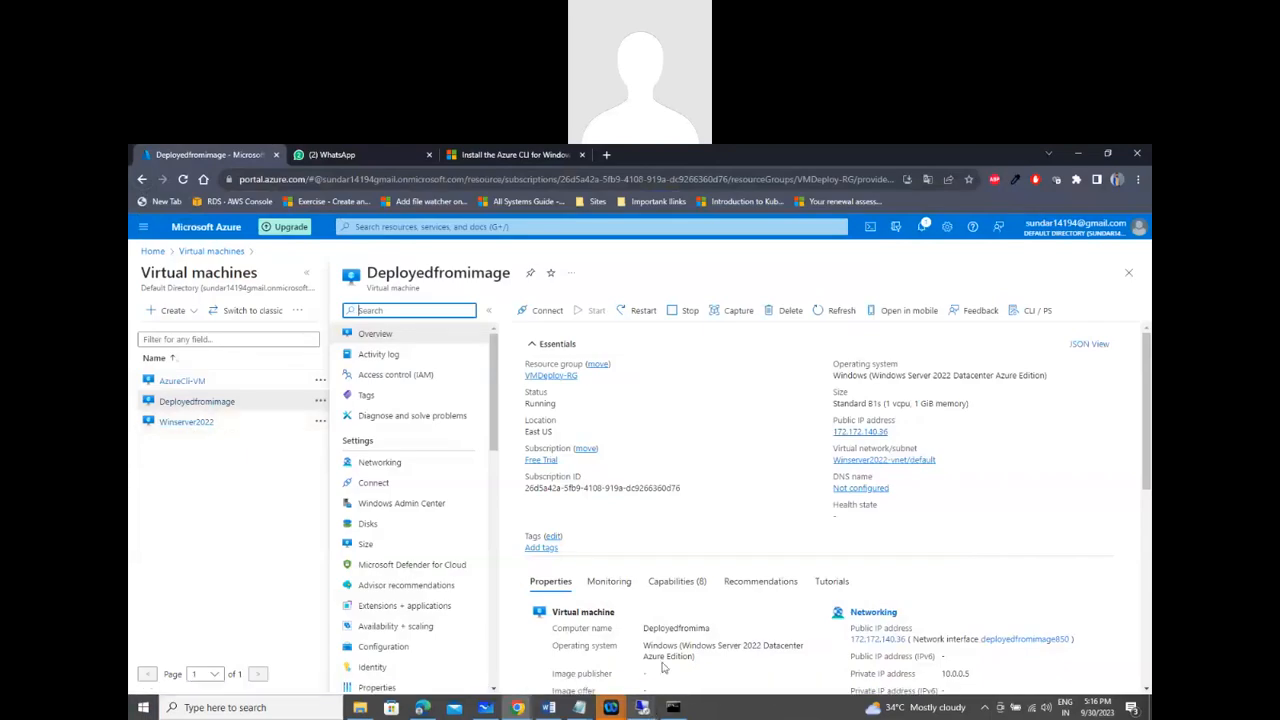
click(642, 707)
click(771, 652)
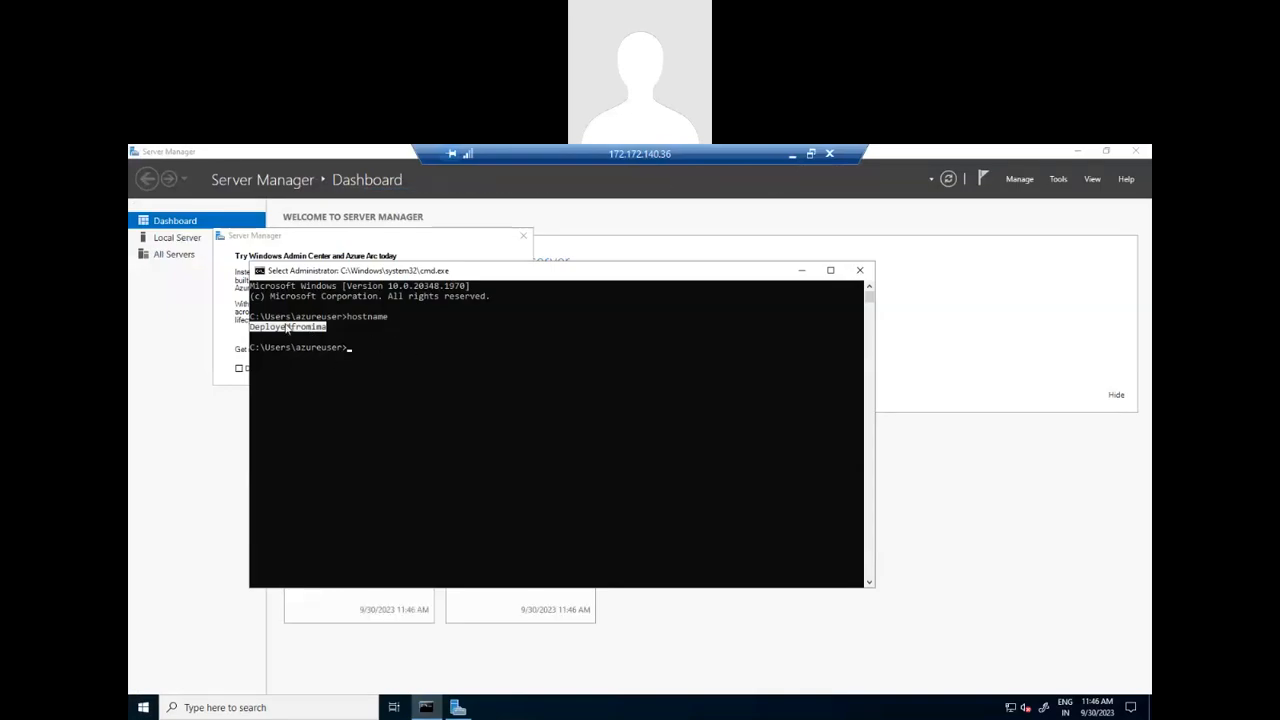
click(791, 155)
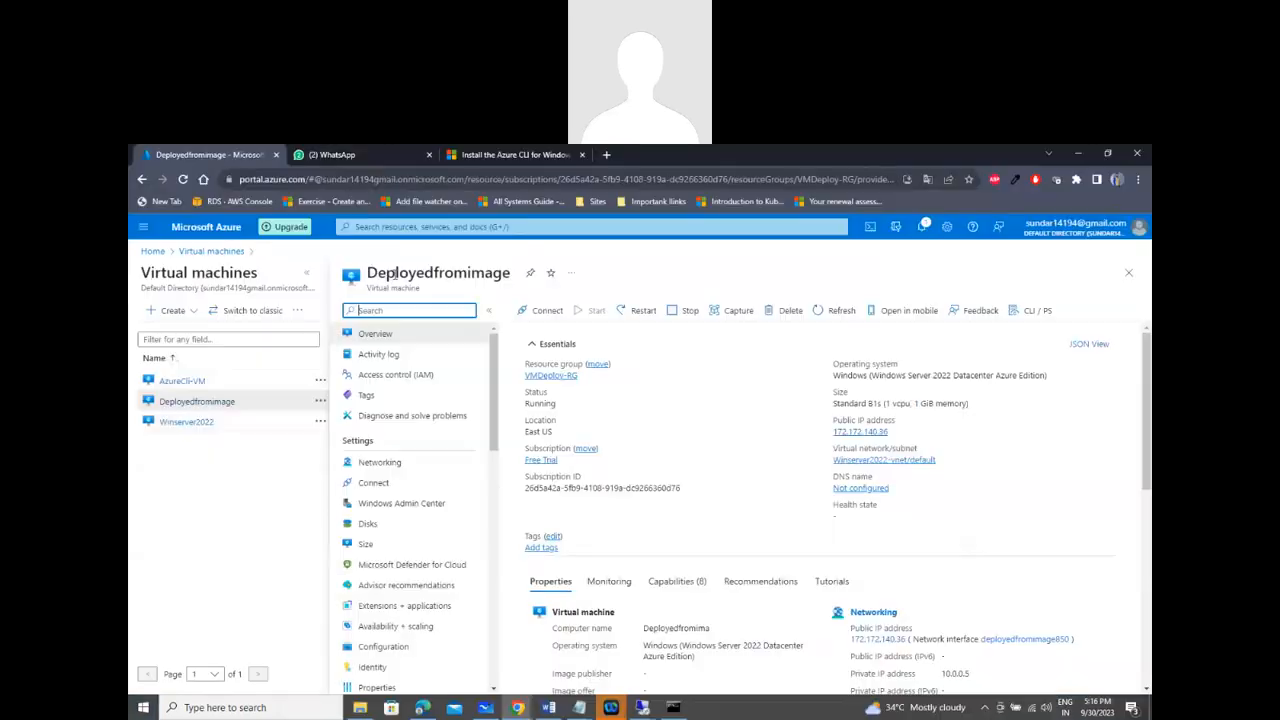
drag(368, 272, 484, 273)
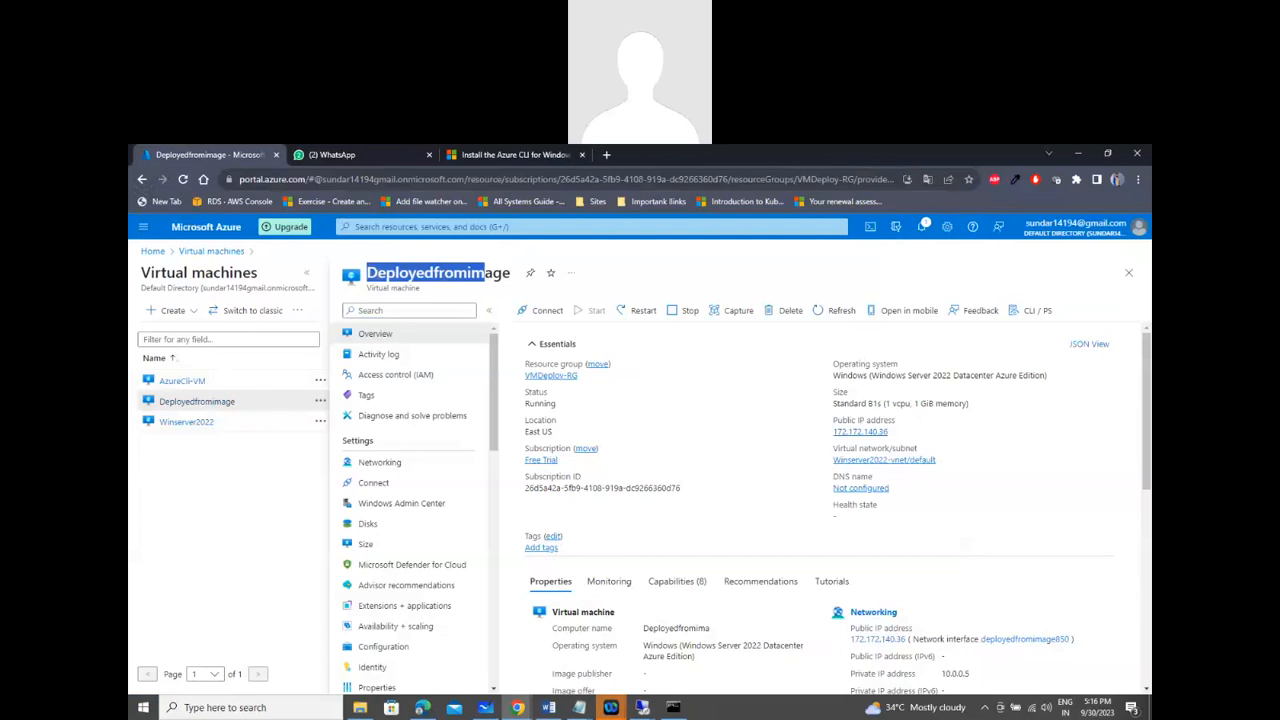
click(420, 272)
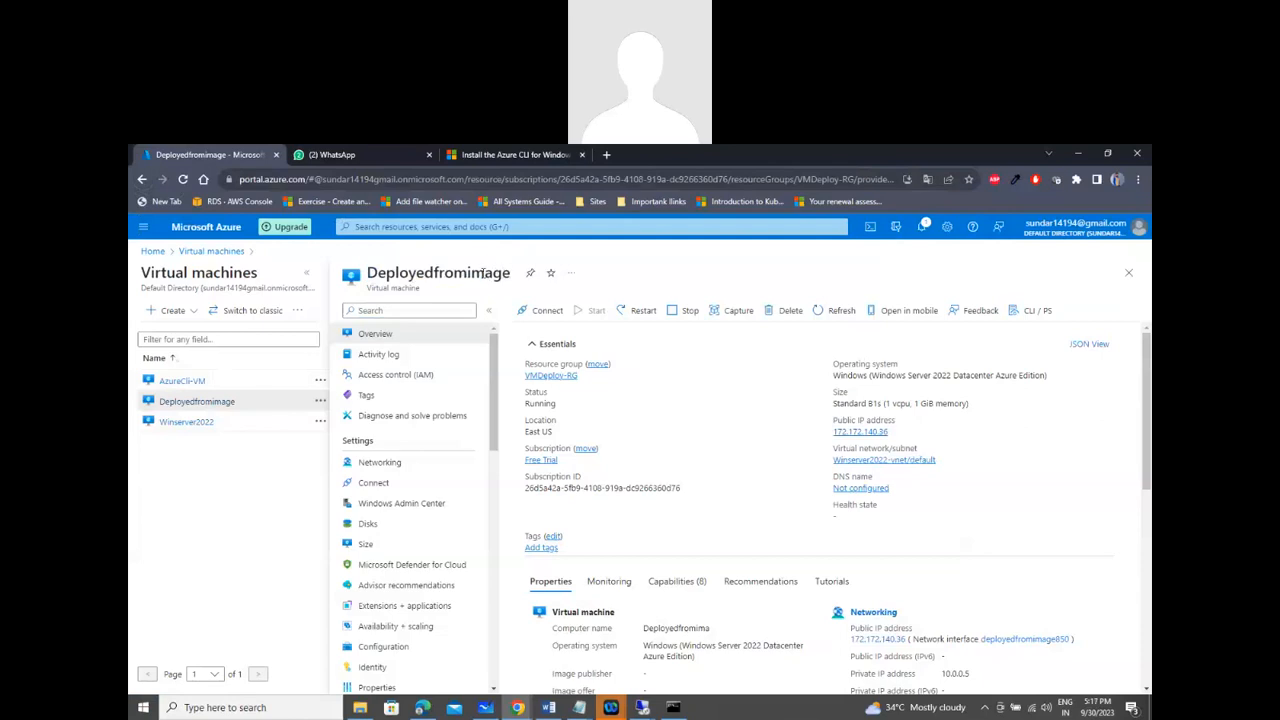
drag(510, 272, 398, 272)
mouse_move(645, 708)
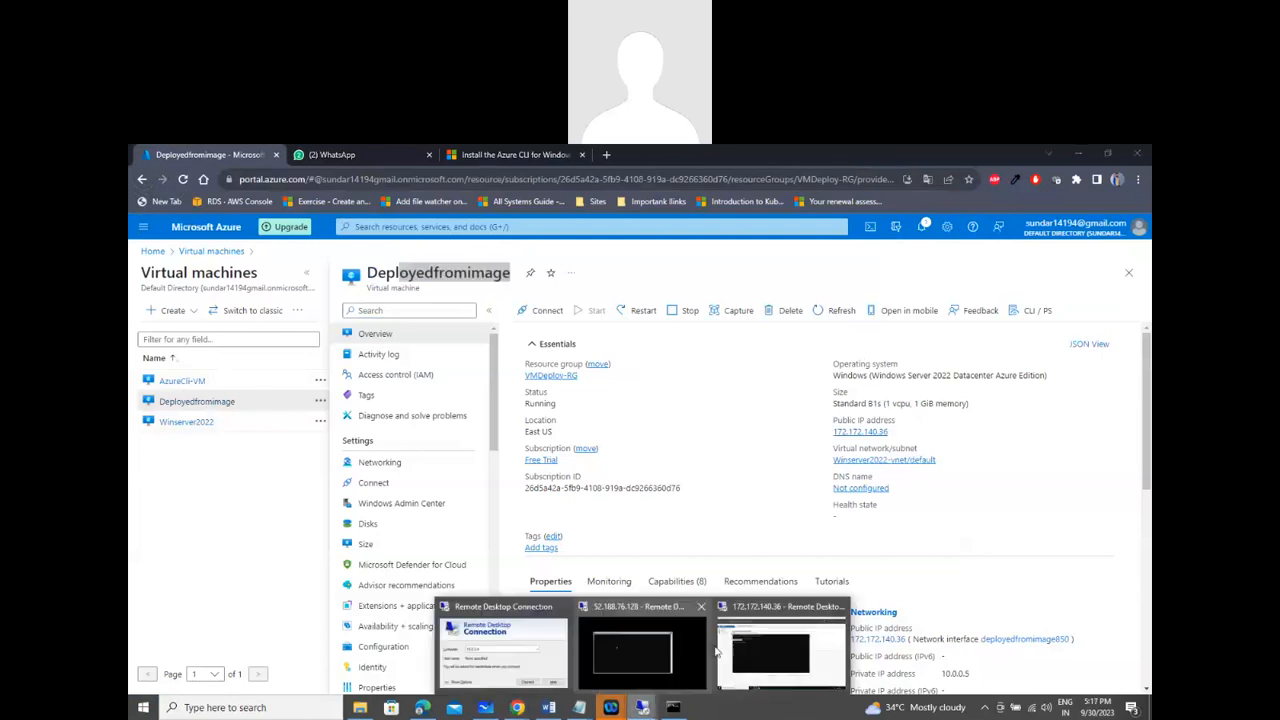
click(738, 650)
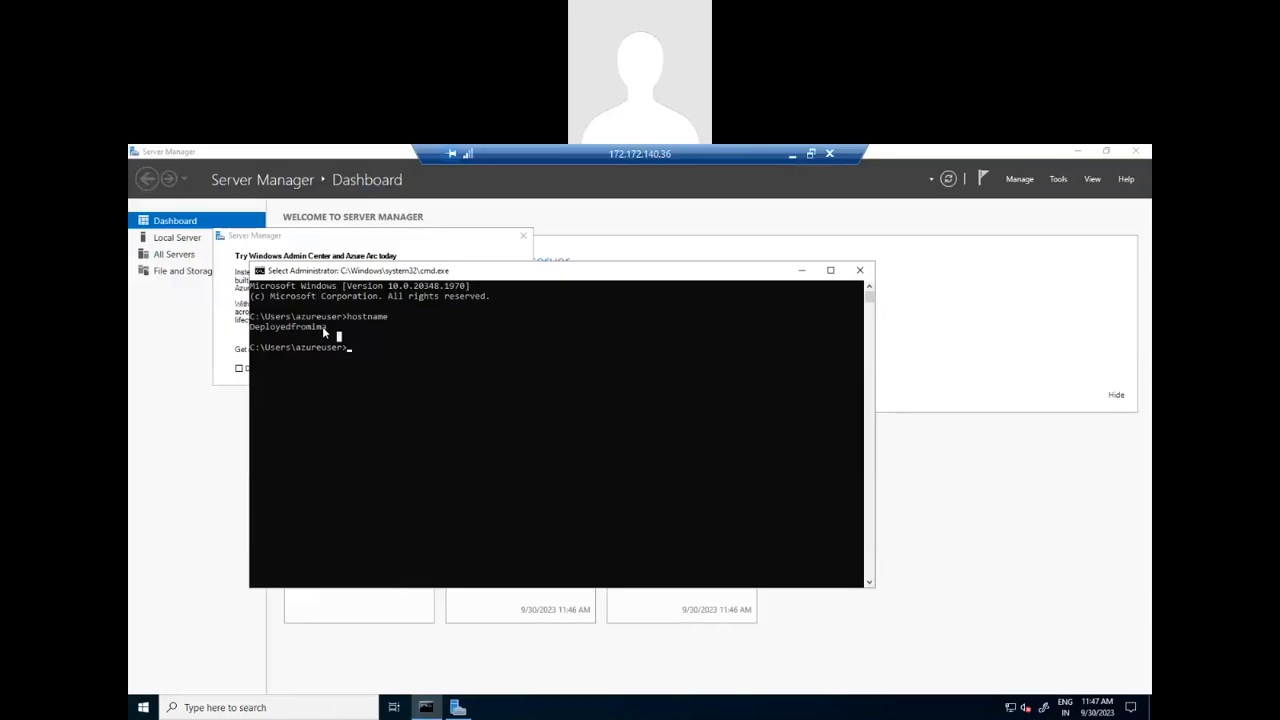
drag(327, 328, 250, 335)
click(791, 156)
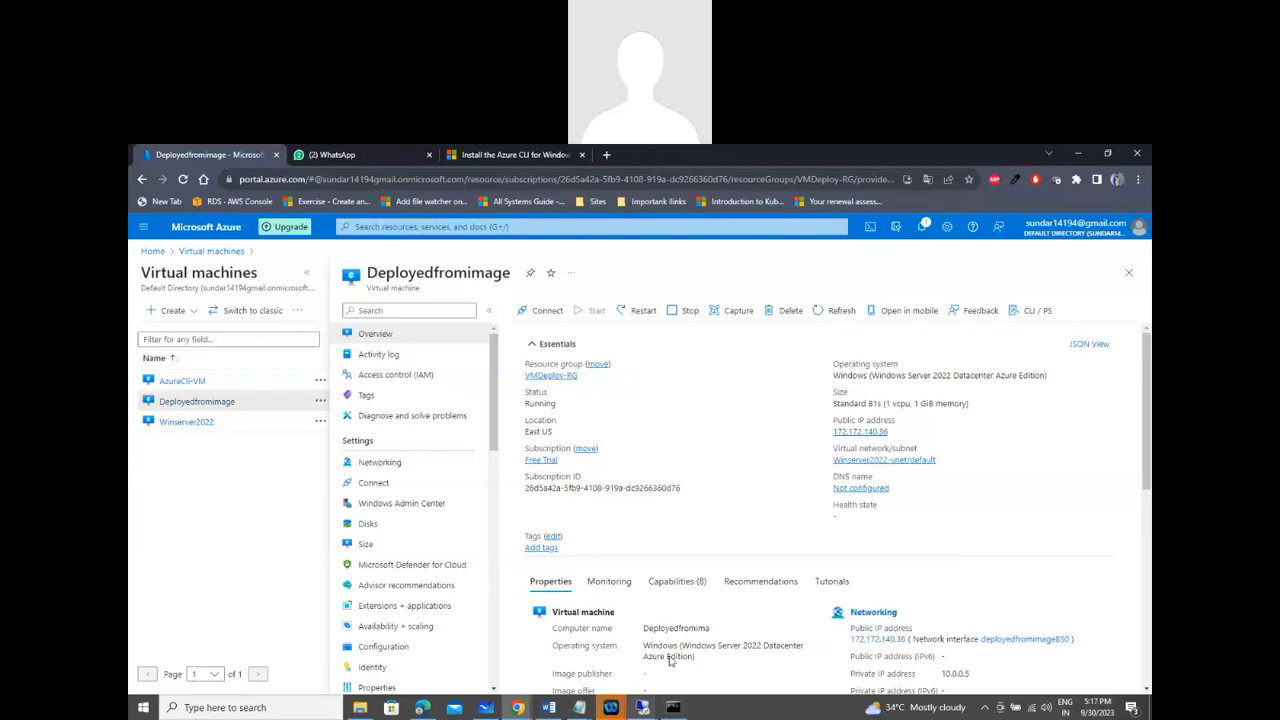
click(642, 707)
click(749, 637)
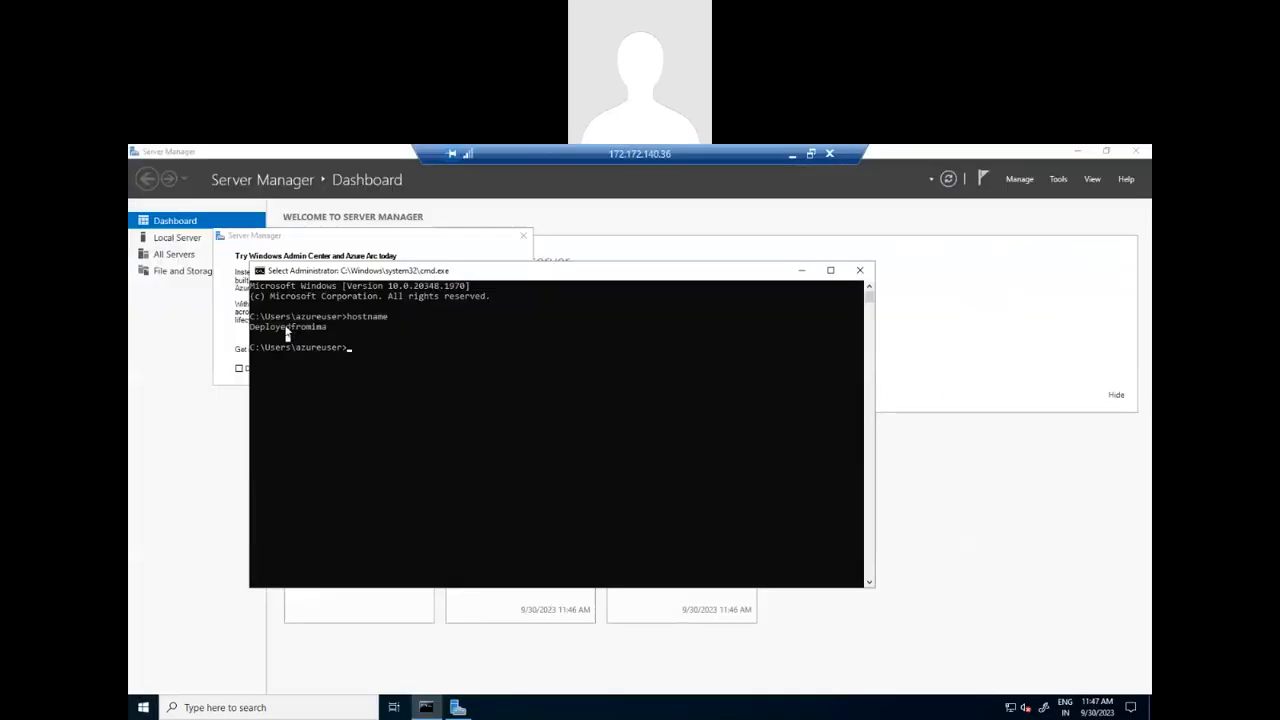
drag(332, 327, 258, 330)
right_click(258, 336)
click(211, 465)
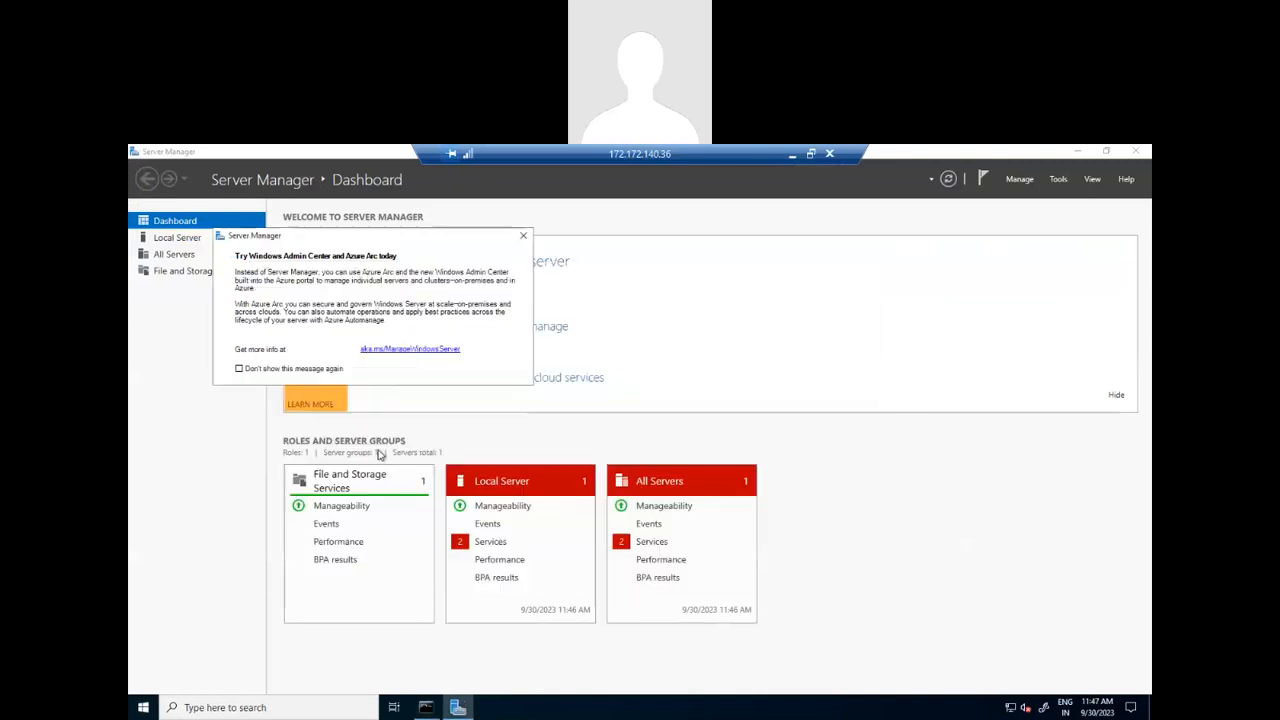
click(793, 158)
mouse_move(524, 656)
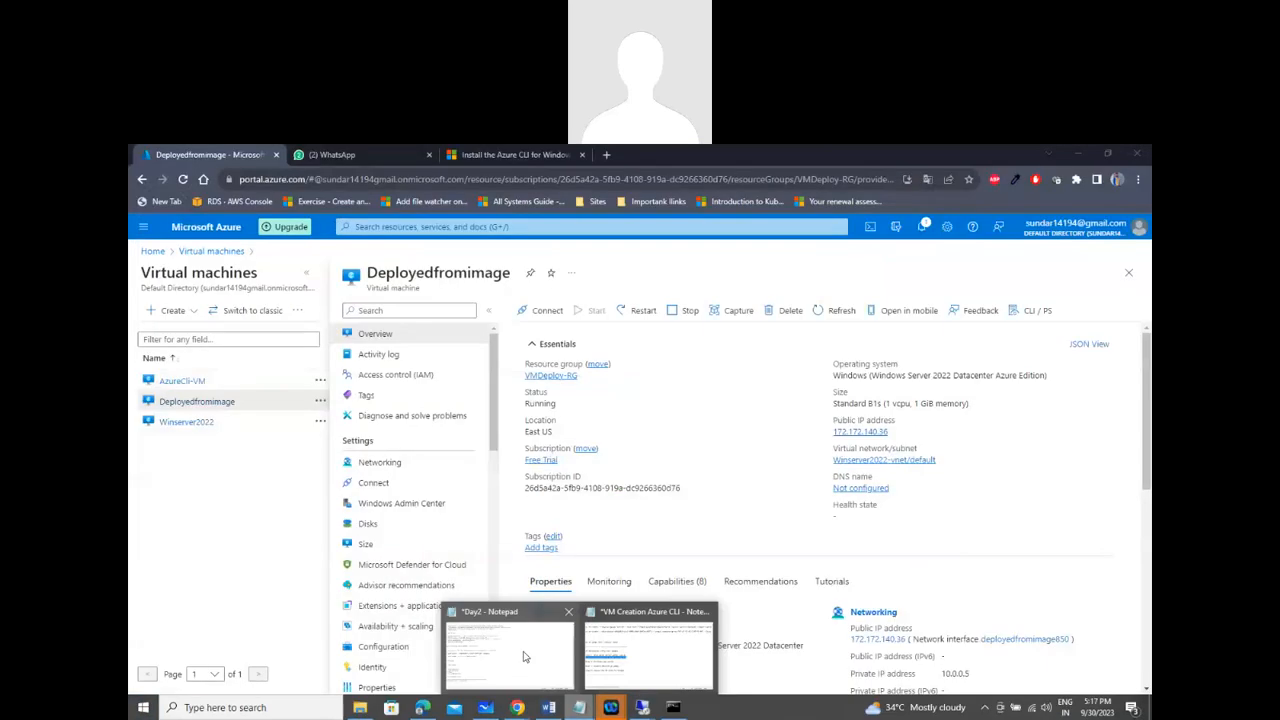
Highlight the '7. Azure Images' line in the Day2 notes, then bring up the Word course outline
click(525, 657)
mouse_move(131, 432)
mouse_down()
mouse_move(450, 435)
mouse_move(213, 413)
mouse_move(143, 432)
mouse_up()
click(232, 432)
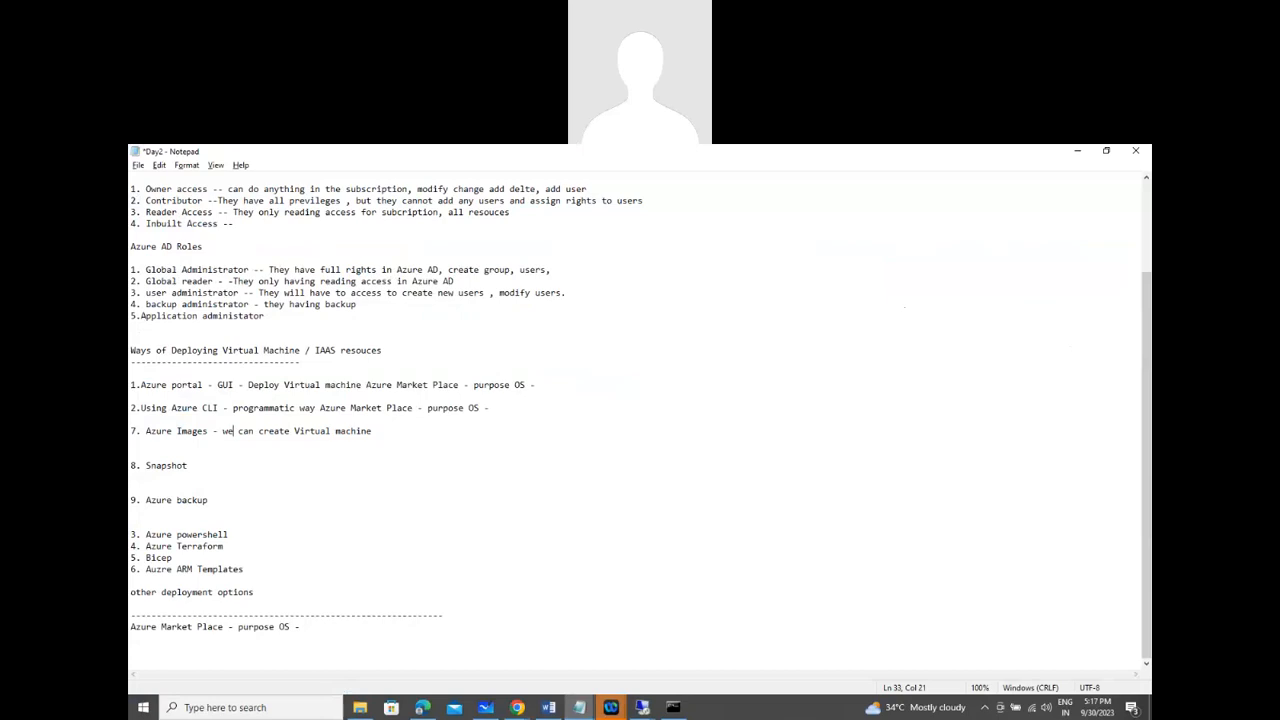
triple_click(357, 431)
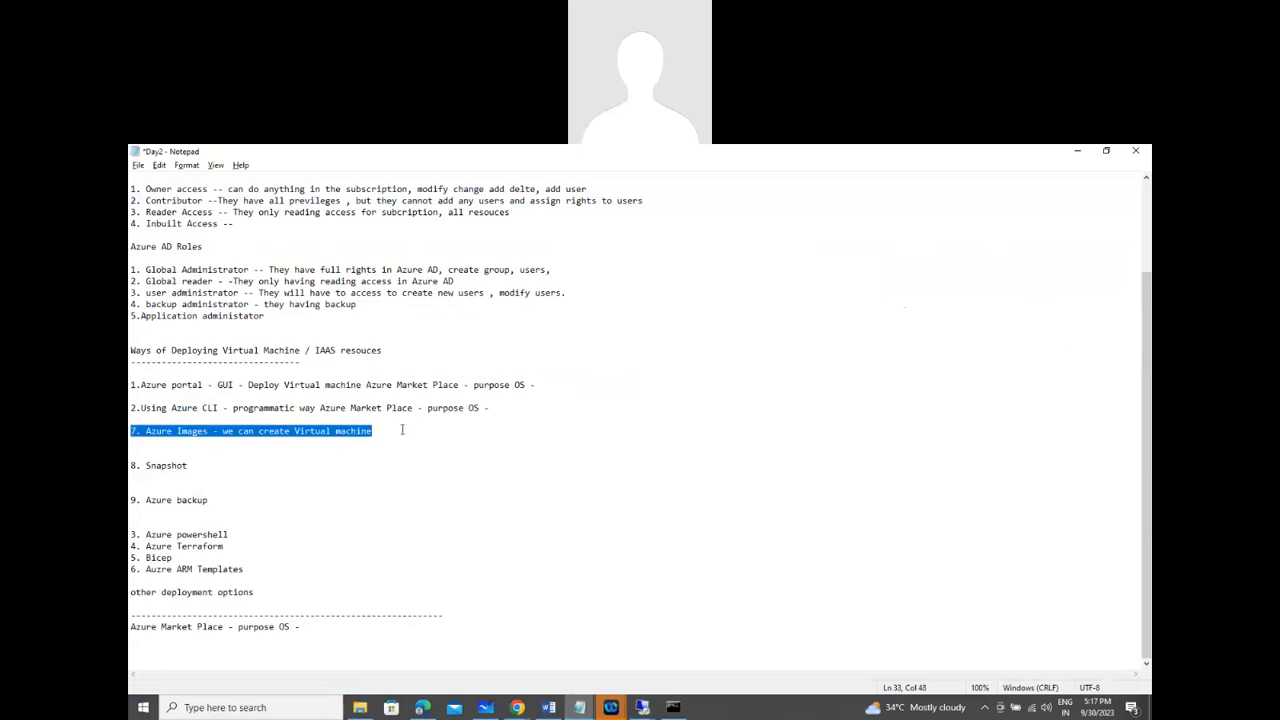
click(311, 450)
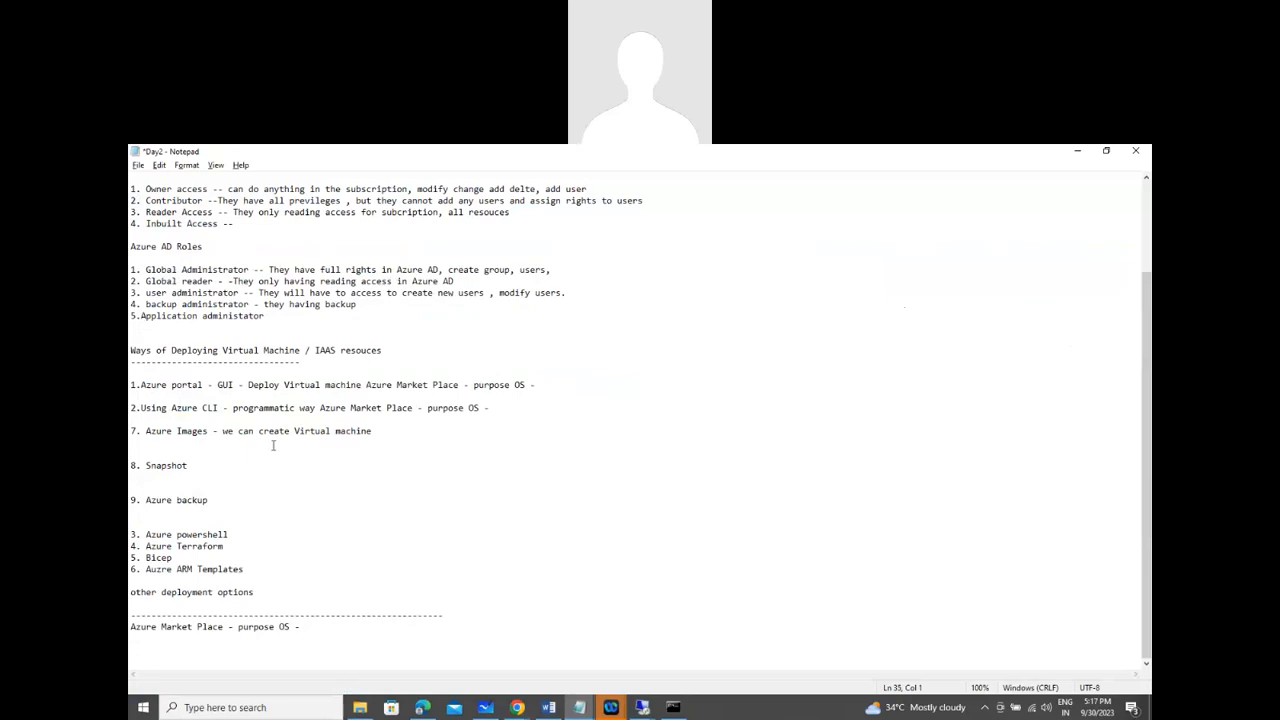
scroll(283, 440, up, 4)
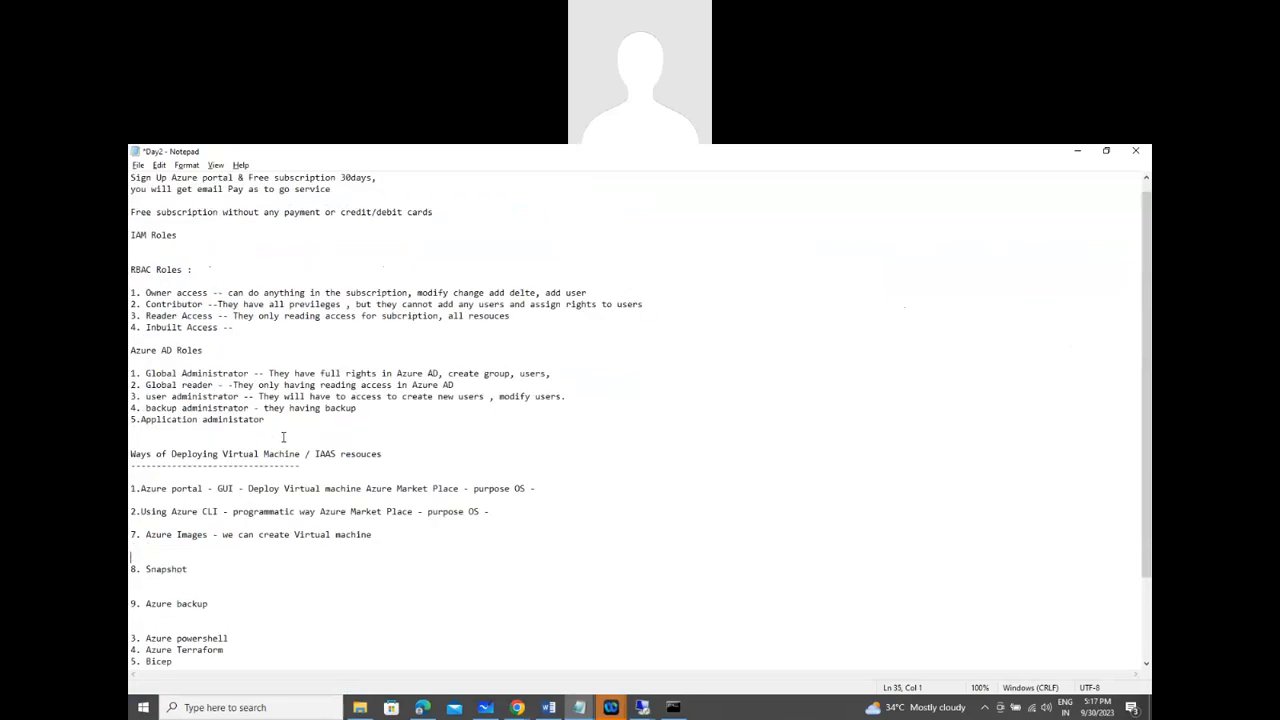
scroll(260, 438, down, 4)
drag(132, 431, 396, 431)
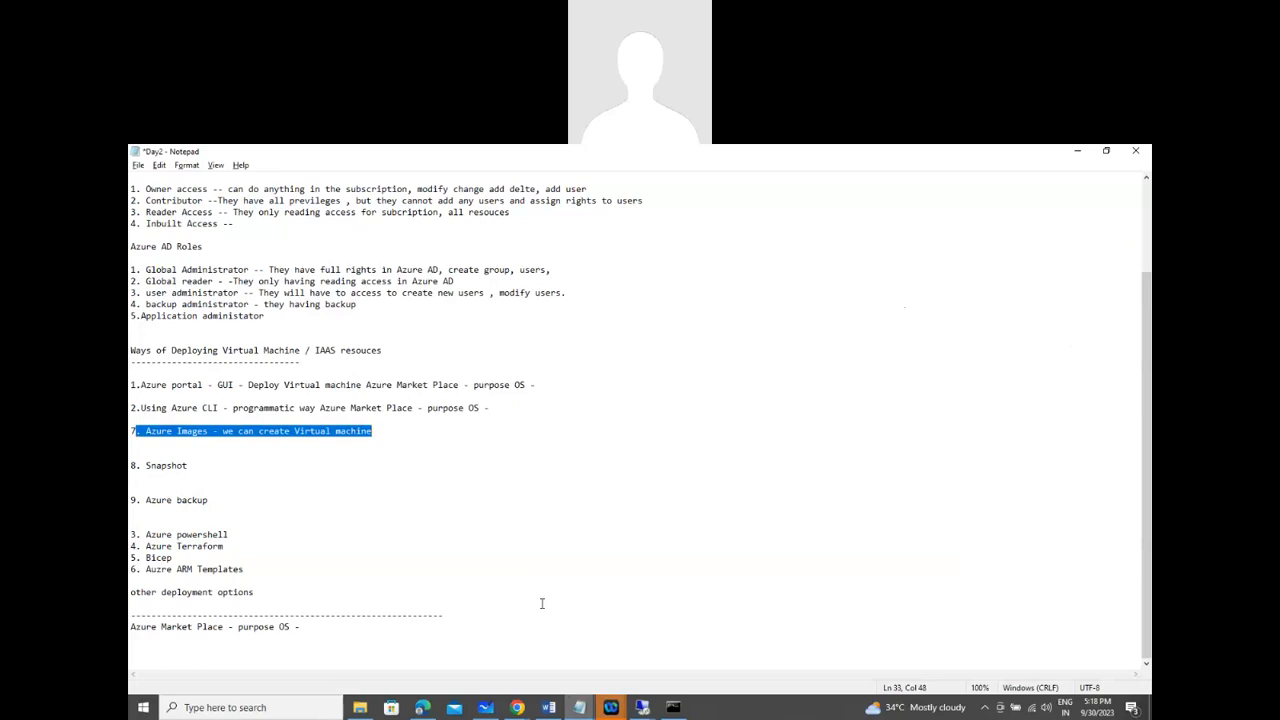
click(548, 707)
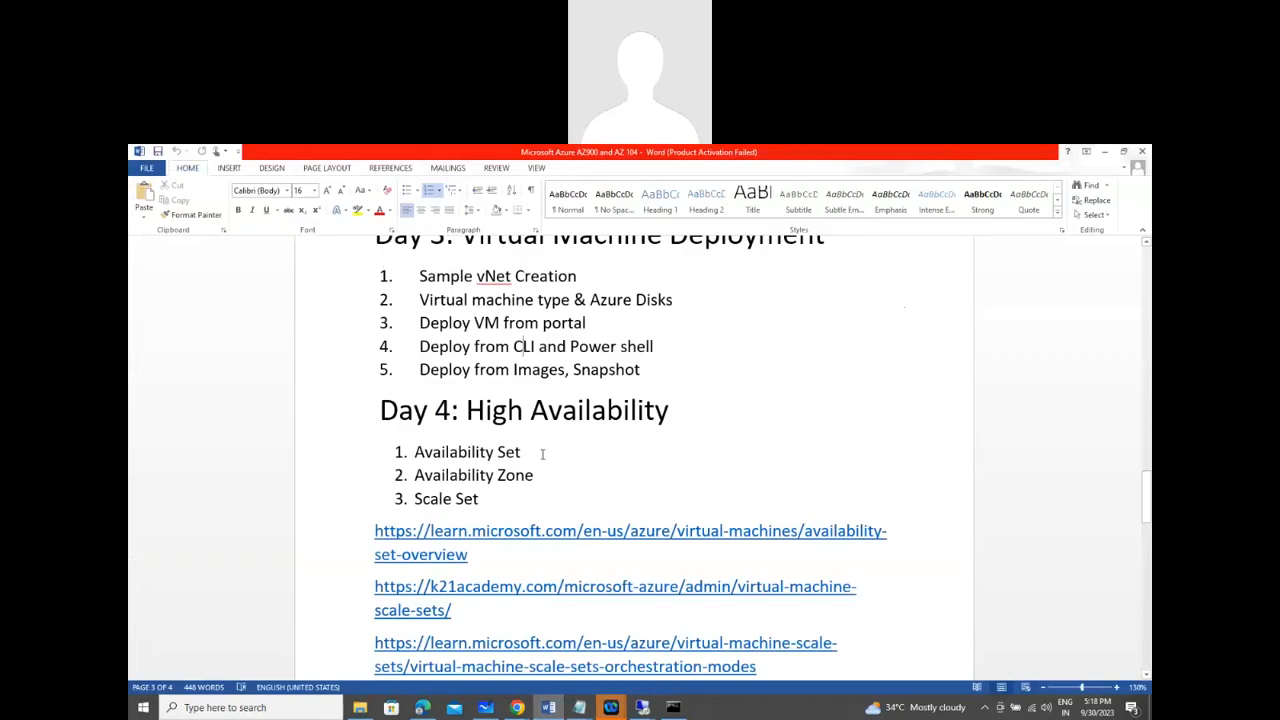
scroll(543, 455, up, 2)
scroll(547, 460, down, 2)
scroll(579, 462, down, 1)
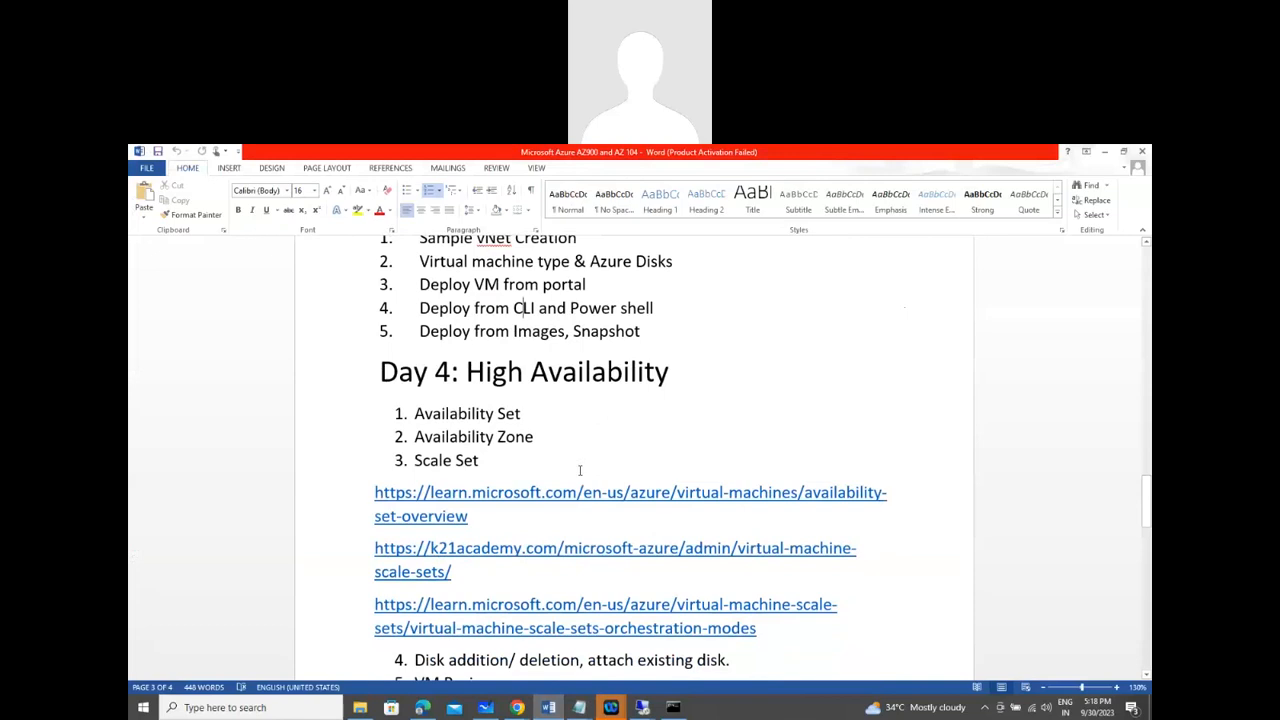
scroll(579, 470, down, 4)
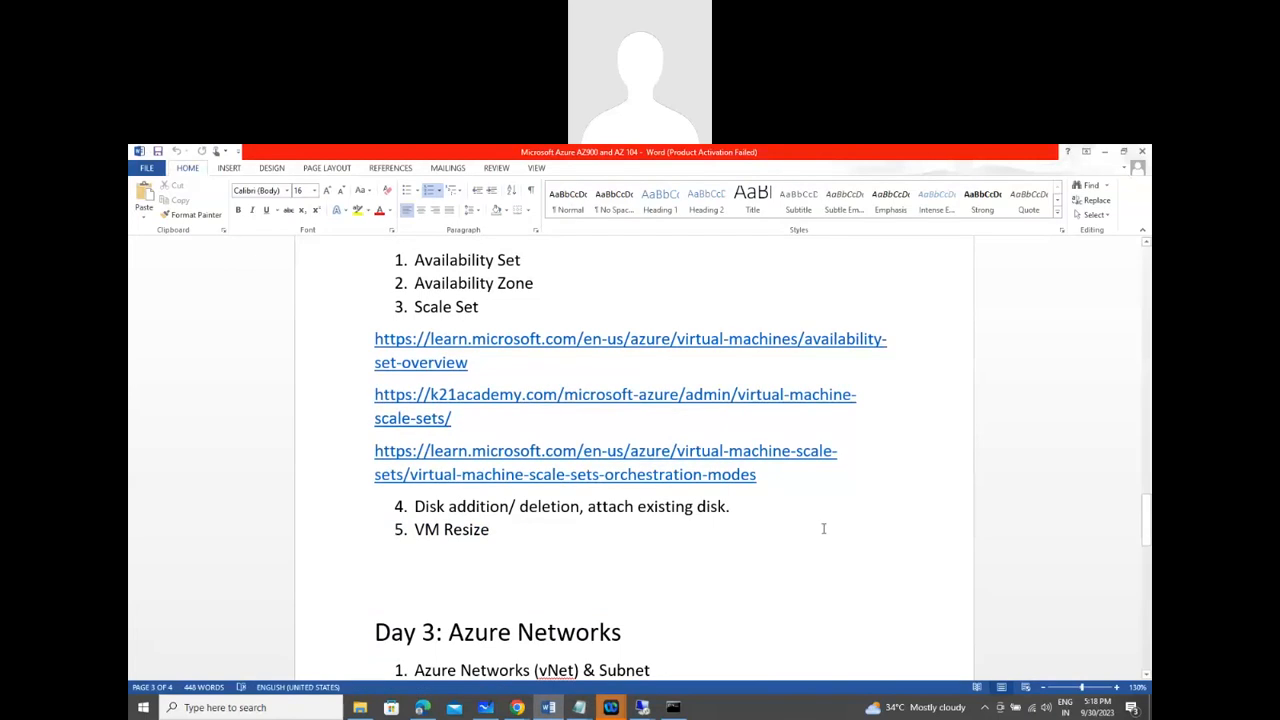
scroll(823, 528, up, 8)
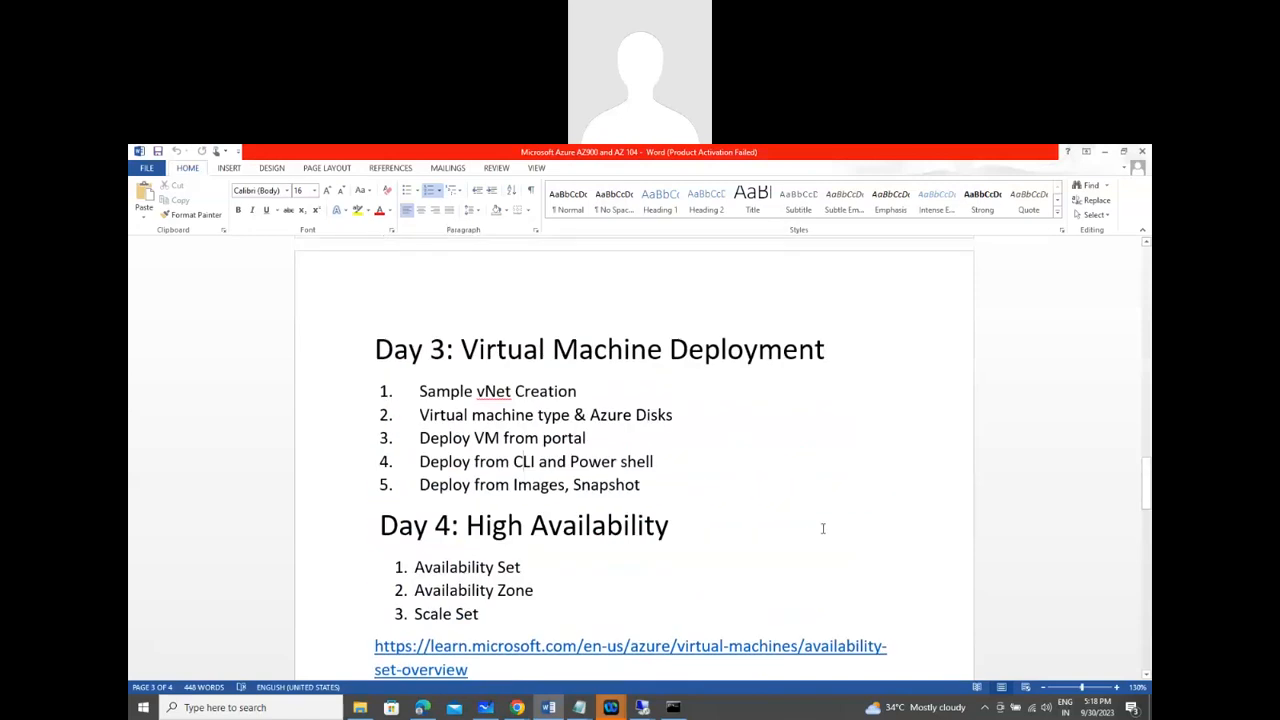
mouse_move(580, 707)
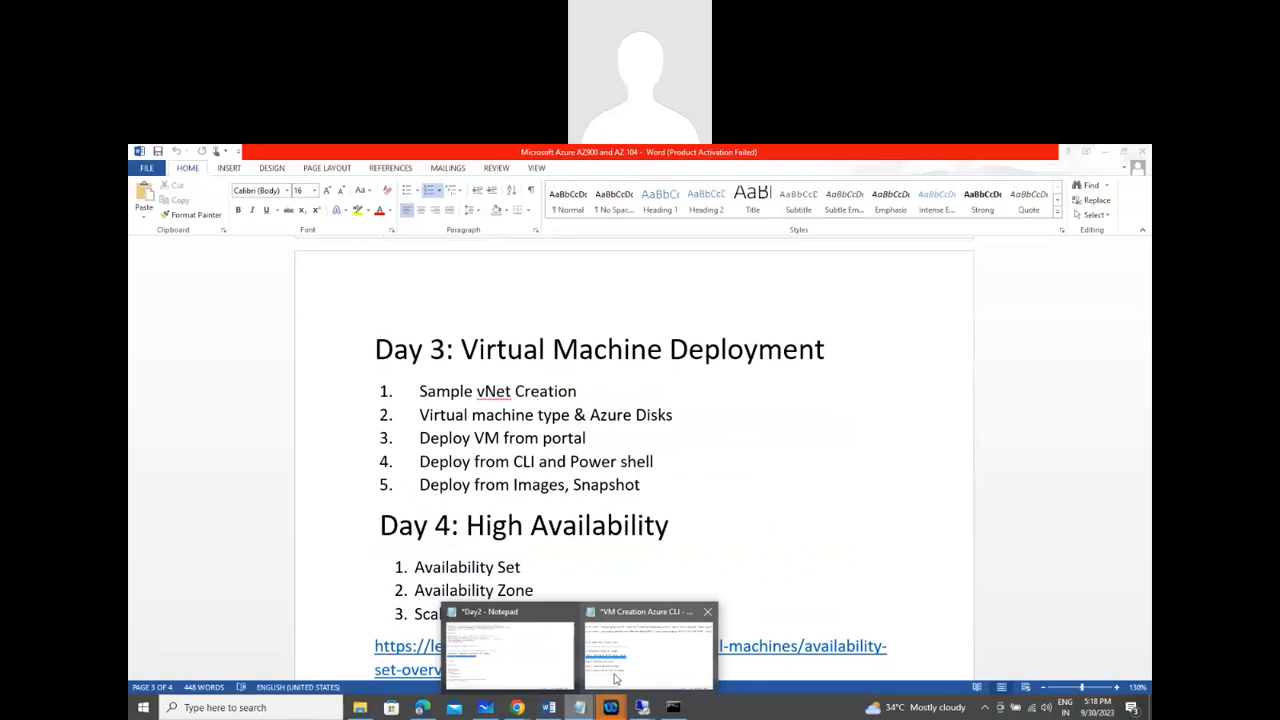
Select the 'az vm image list --output table' line in the VM Creation Azure CLI notes
click(615, 679)
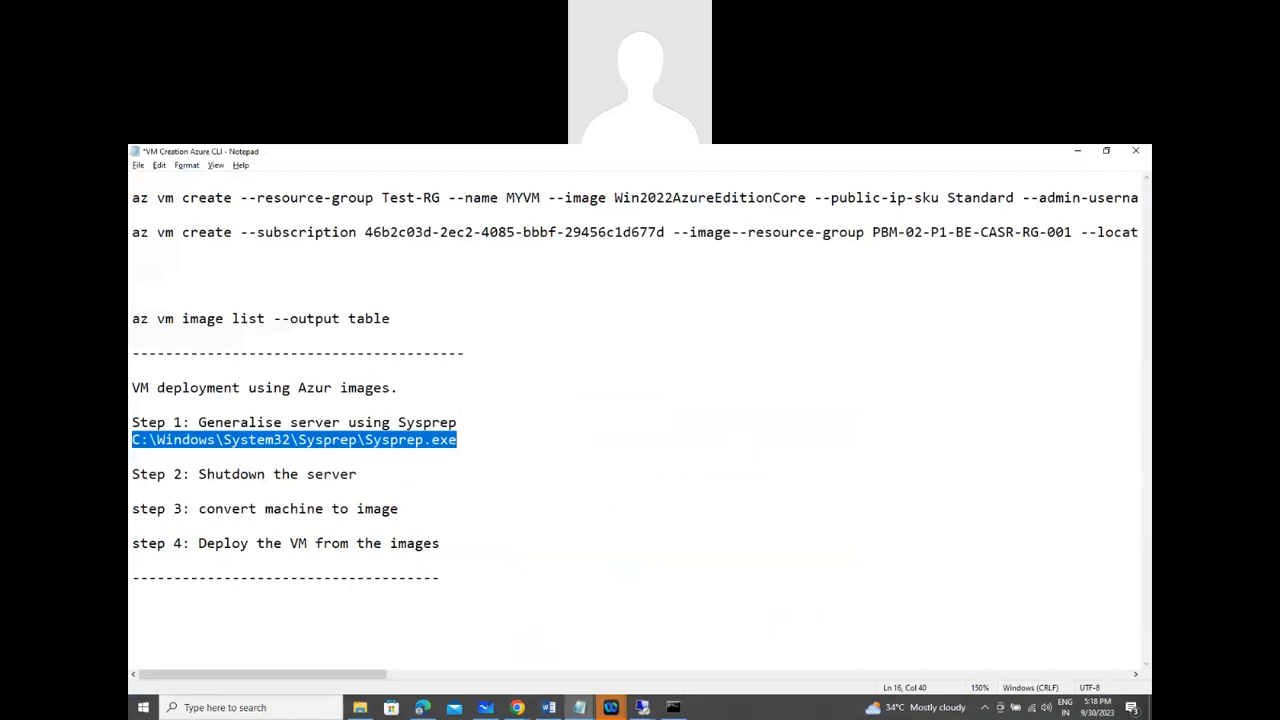
mouse_move(133, 318)
mouse_down()
mouse_move(422, 318)
mouse_move(133, 334)
mouse_move(133, 318)
mouse_up()
click(422, 318)
click(358, 312)
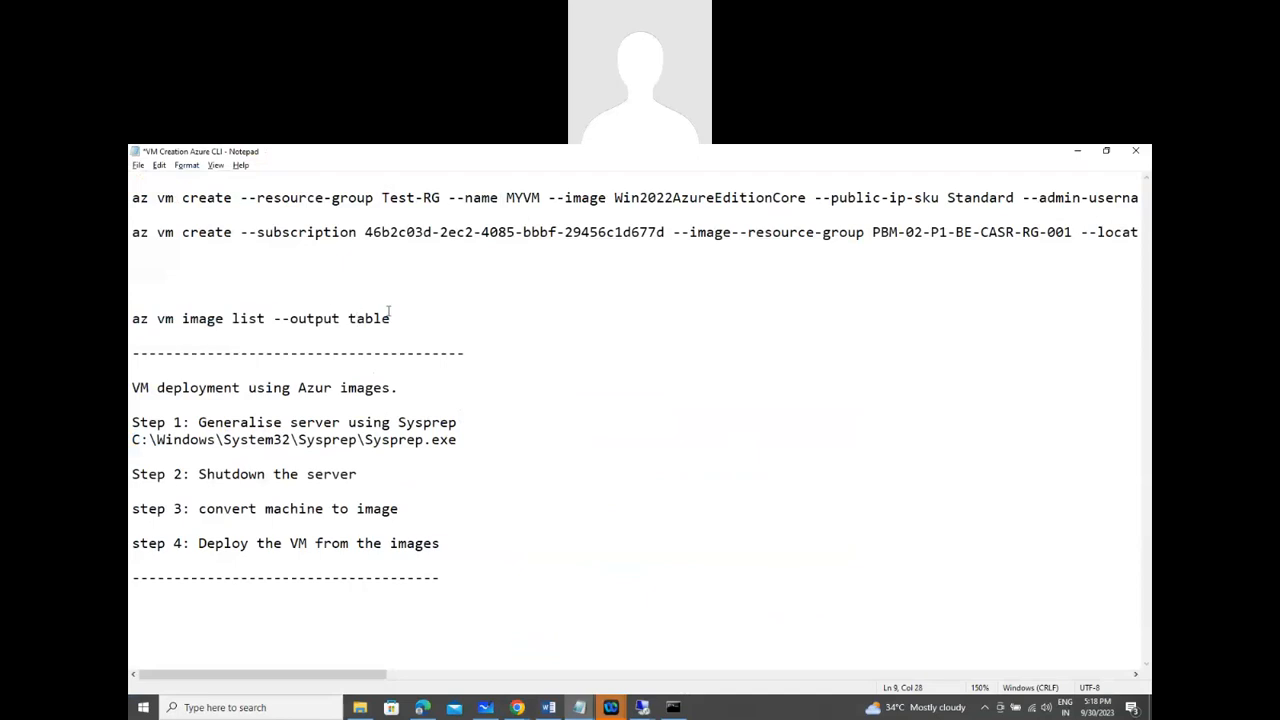
drag(382, 318, 132, 318)
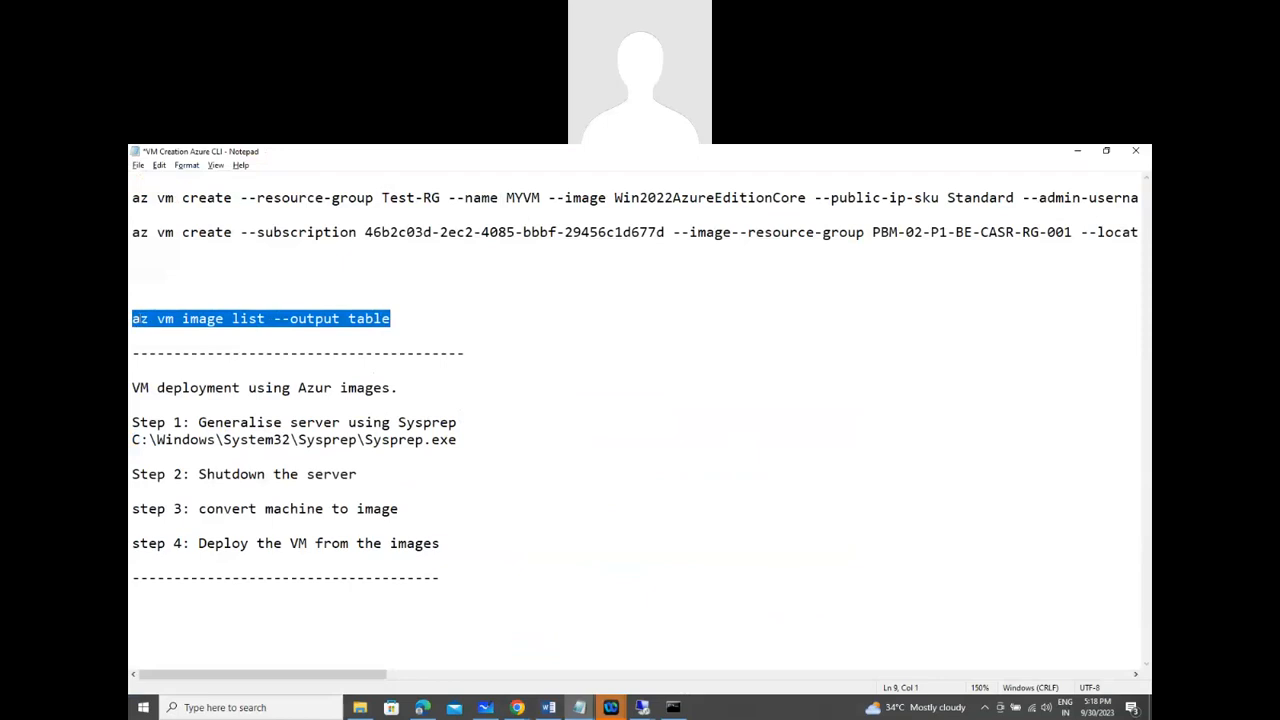
click(408, 320)
drag(418, 320, 132, 318)
click(151, 286)
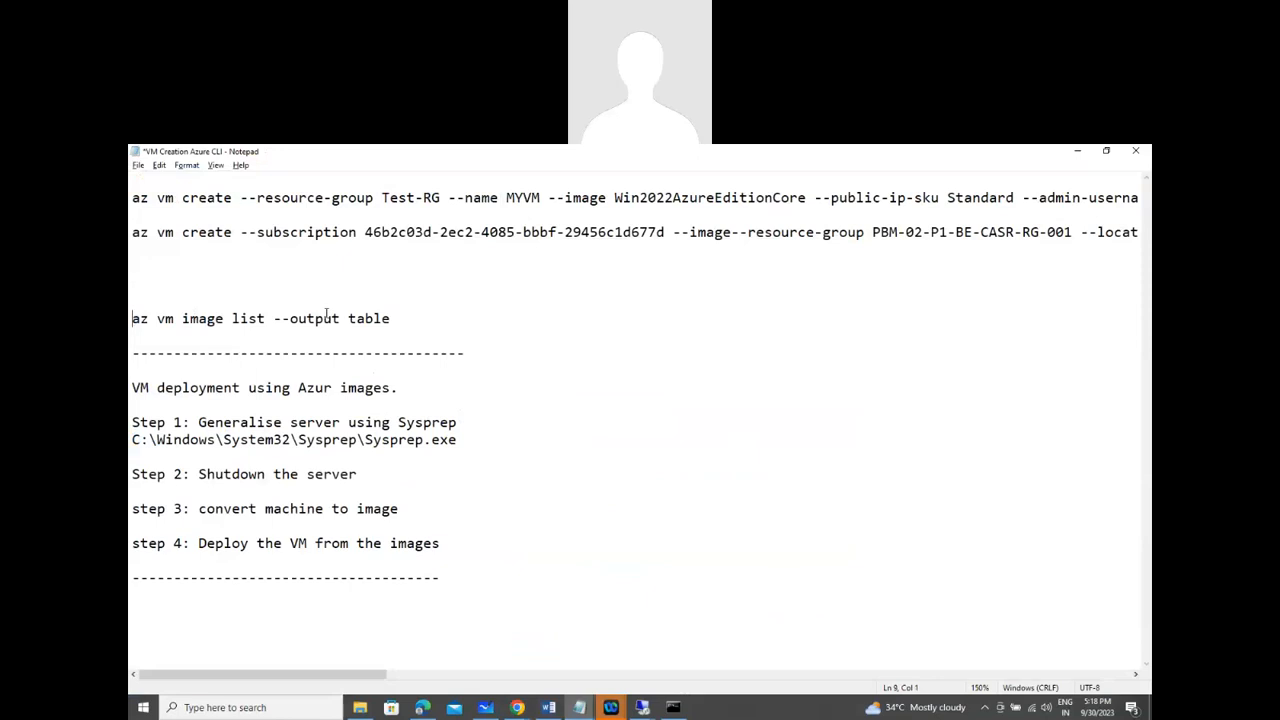
drag(326, 314, 395, 314)
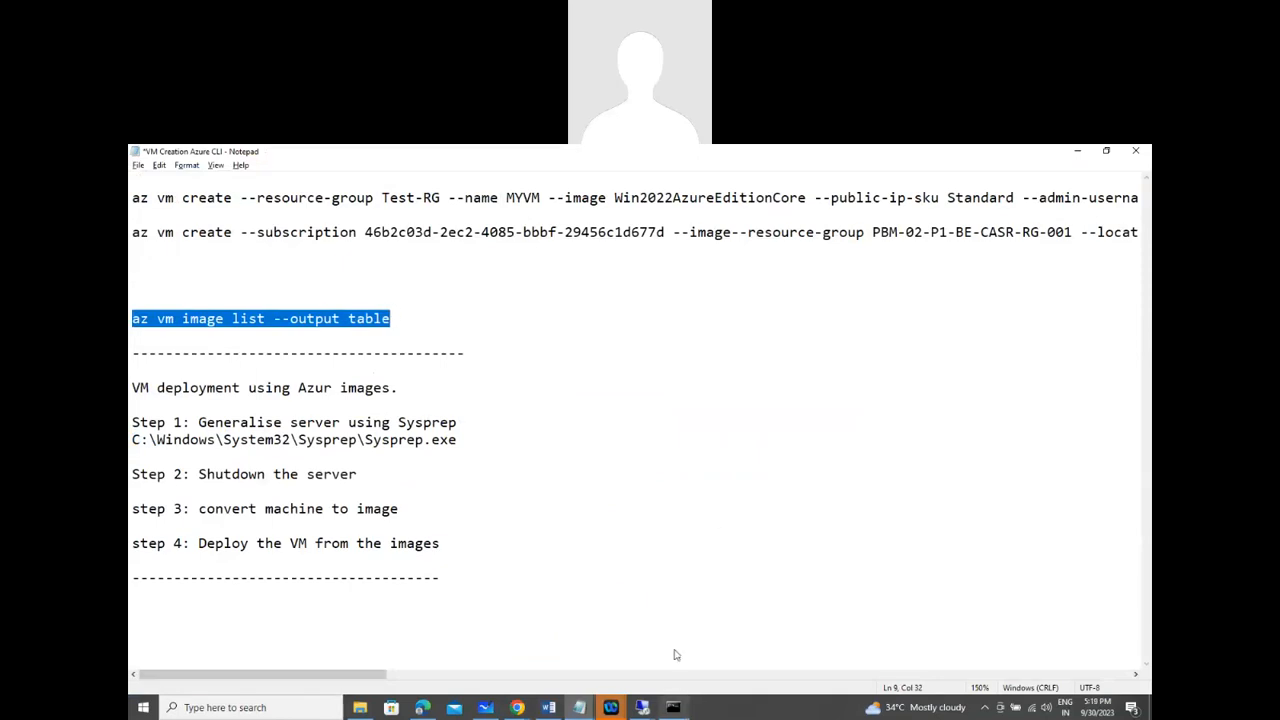
click(673, 707)
Clear a wrong paste and copy the az vm image list command from the notes again
key(ctrl+c)
key(ctrl+v)
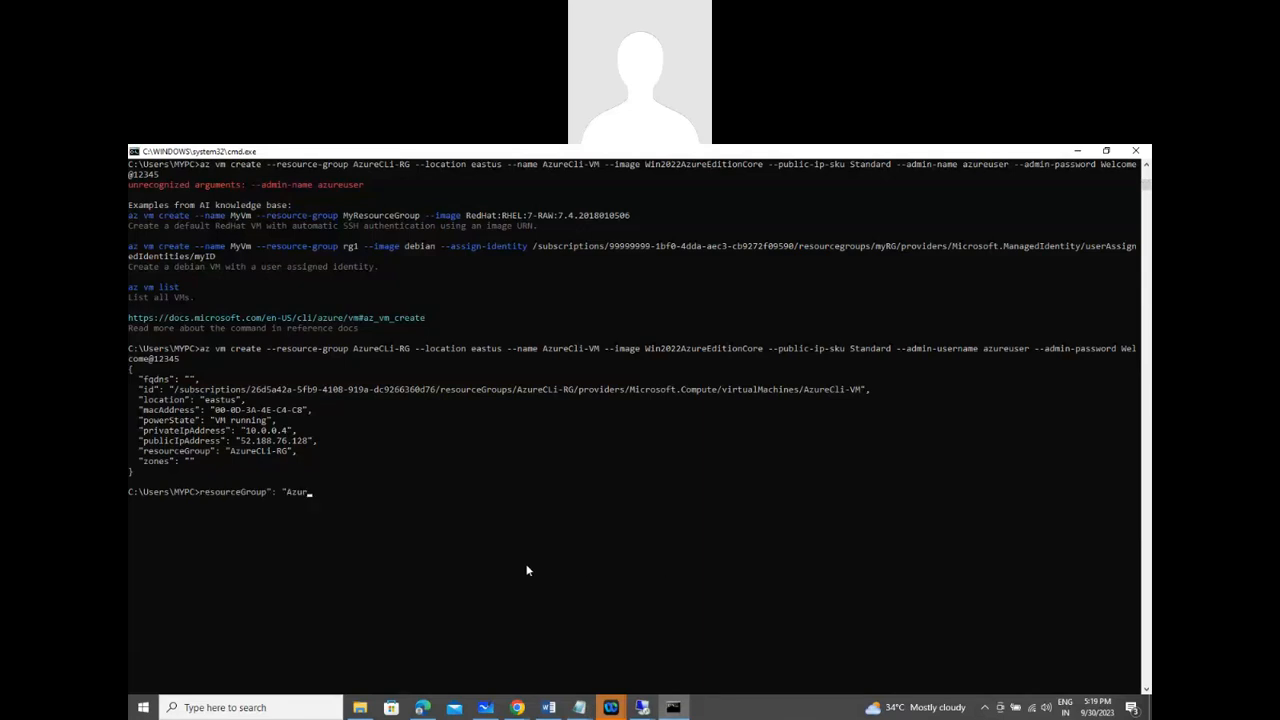
key(BackSpace)
key(BackSpace)
key(BackSpace)
key(BackSpace)
key(BackSpace)
key(BackSpace)
key(BackSpace)
key(BackSpace)
key(BackSpace)
key(BackSpace)
key(BackSpace)
key(BackSpace)
key(BackSpace)
key(BackSpace)
key(BackSpace)
key(BackSpace)
key(BackSpace)
key(BackSpace)
key(BackSpace)
key(BackSpace)
key(alt+Tab)
drag(392, 320, 132, 321)
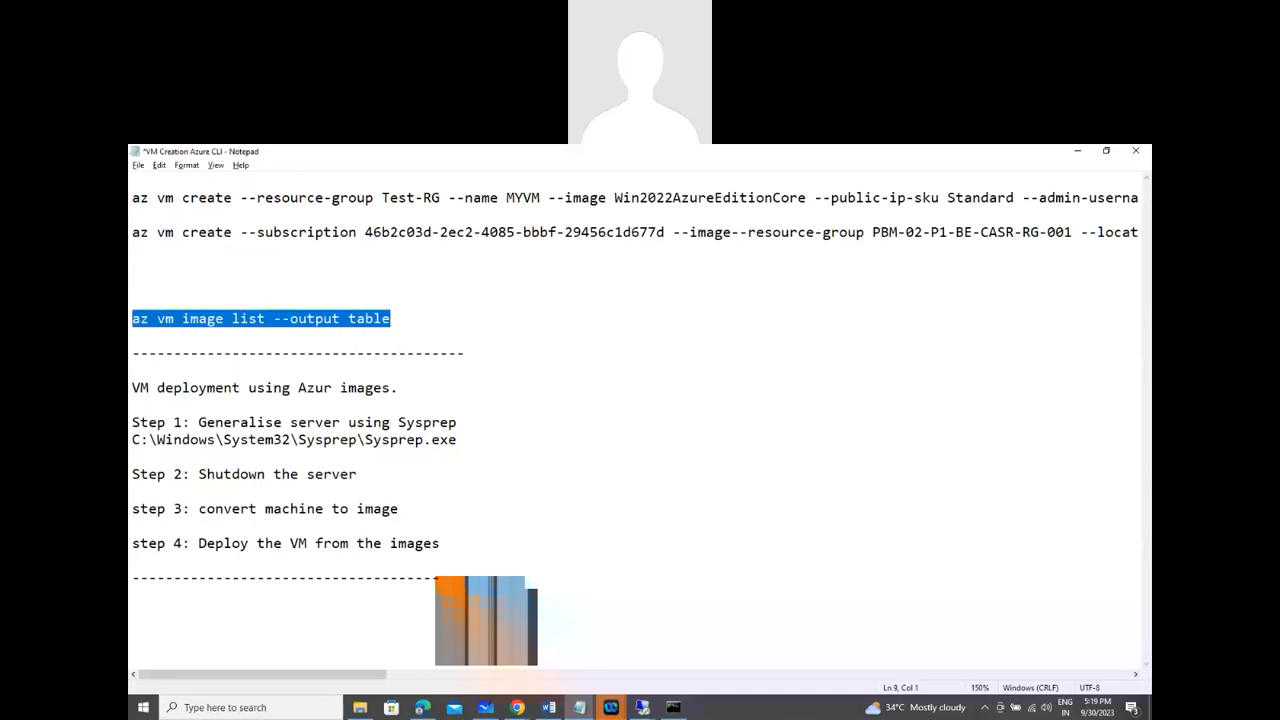
key(alt+Tab)
Paste and run 'az vm image list --output table', scrolling through the returned image table
right_click(486, 574)
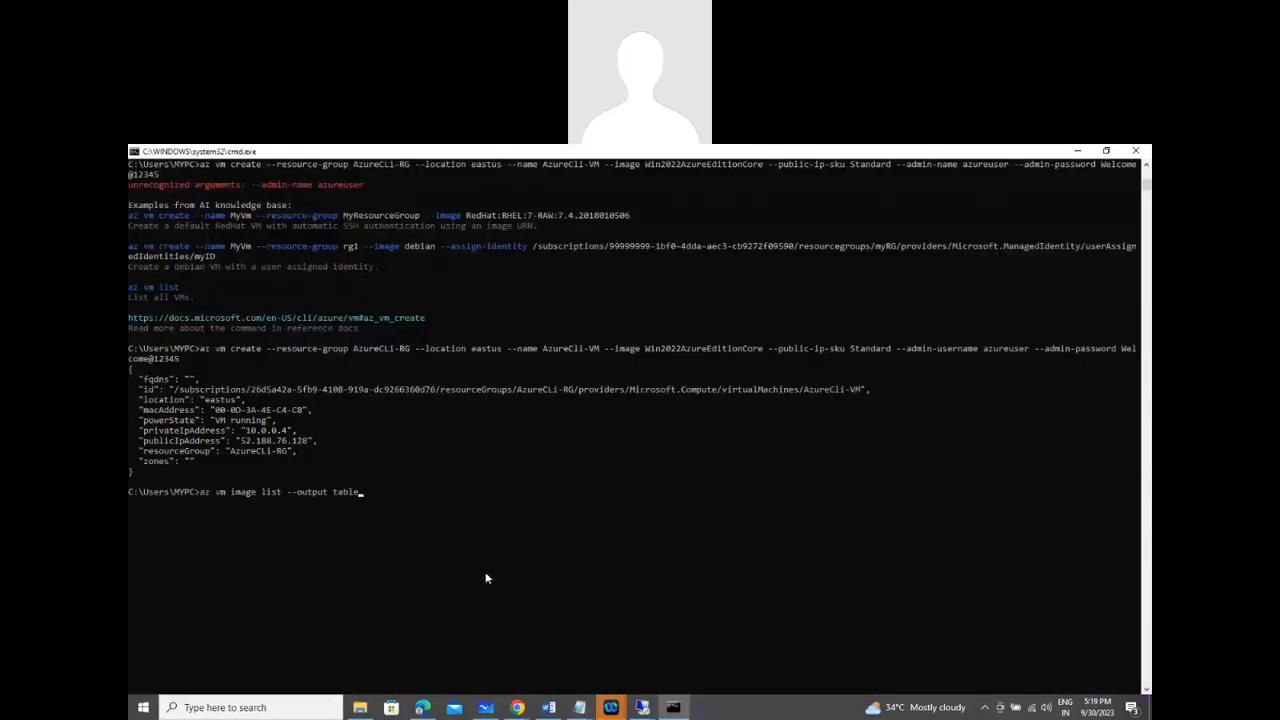
key(Return)
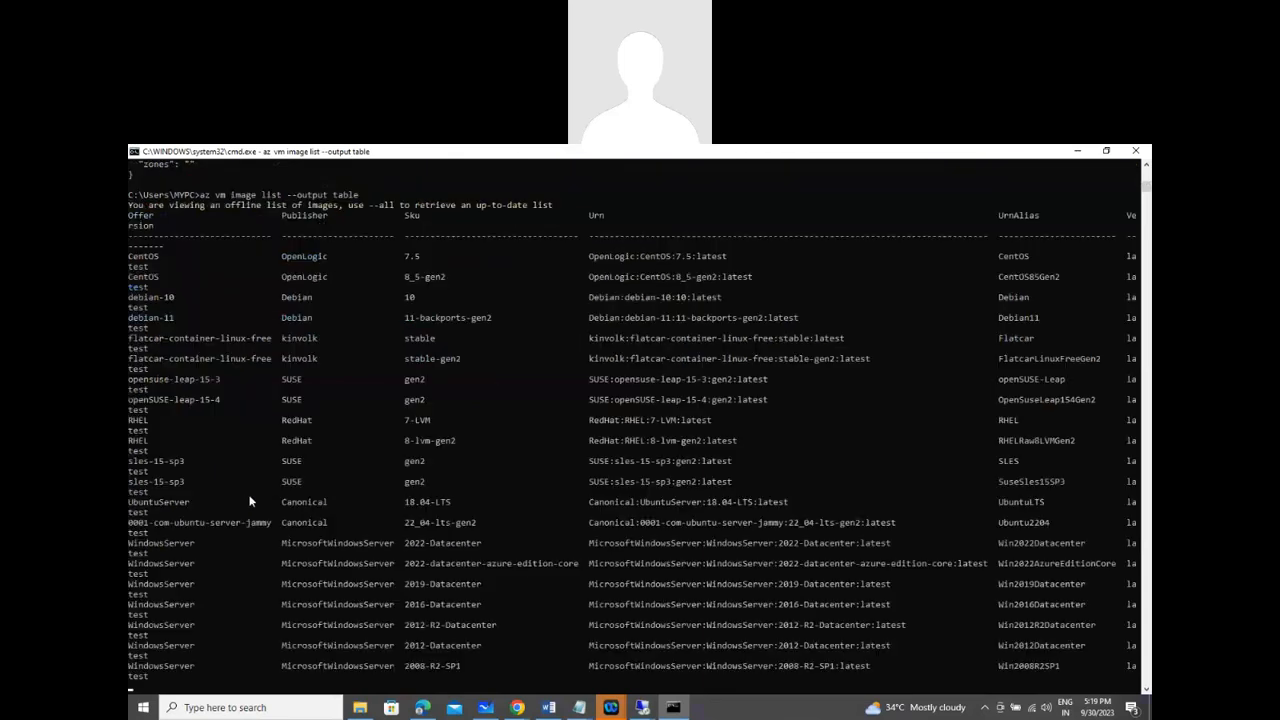
scroll(301, 420, up, 8)
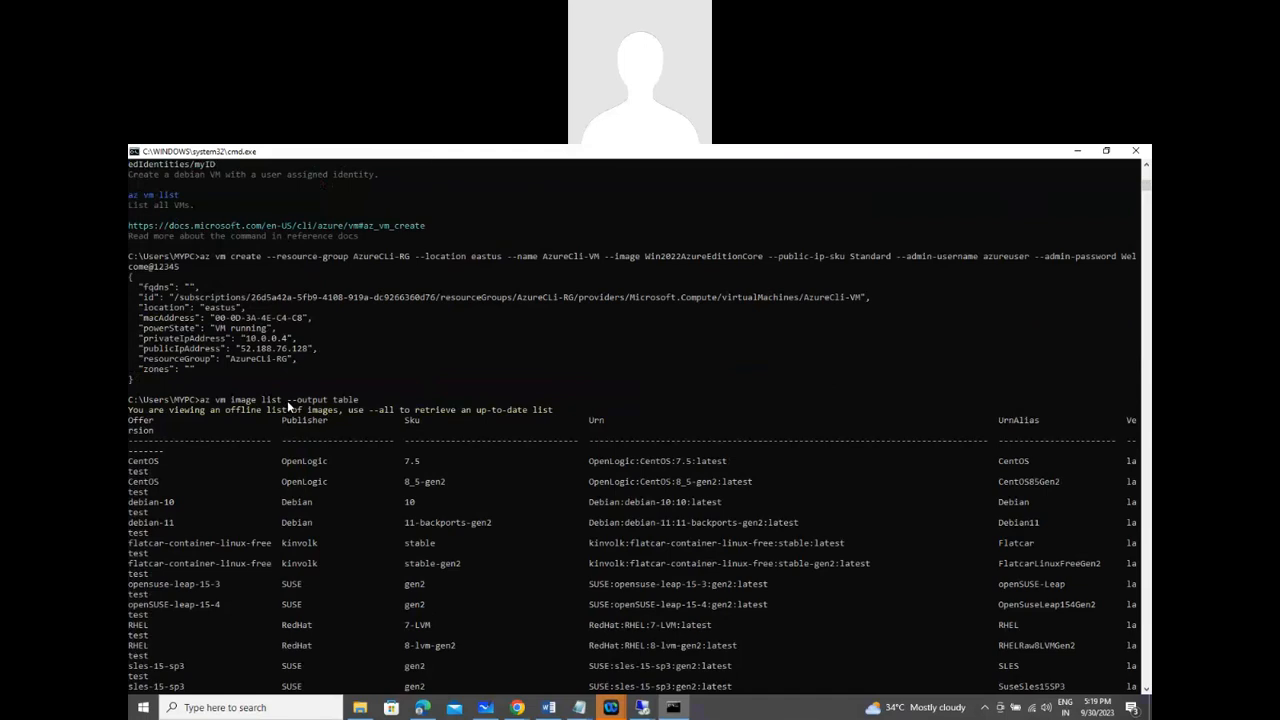
scroll(288, 400, down, 9)
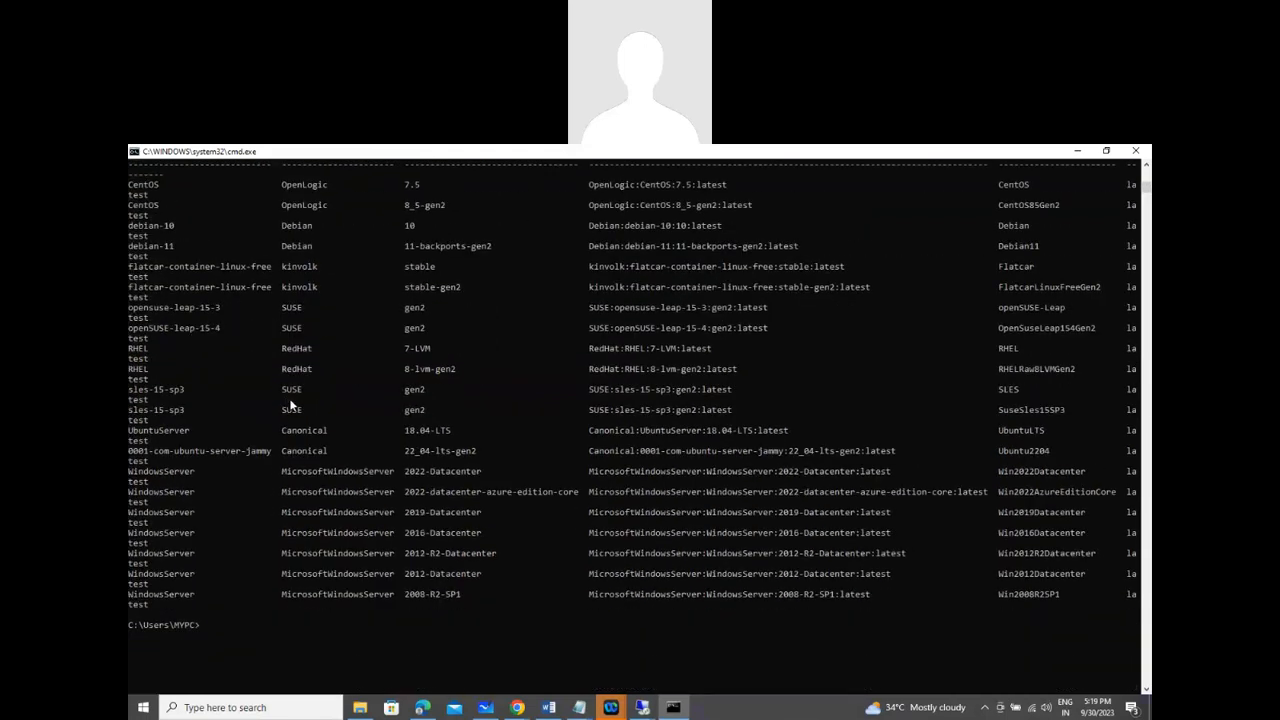
scroll(921, 200, up, 3)
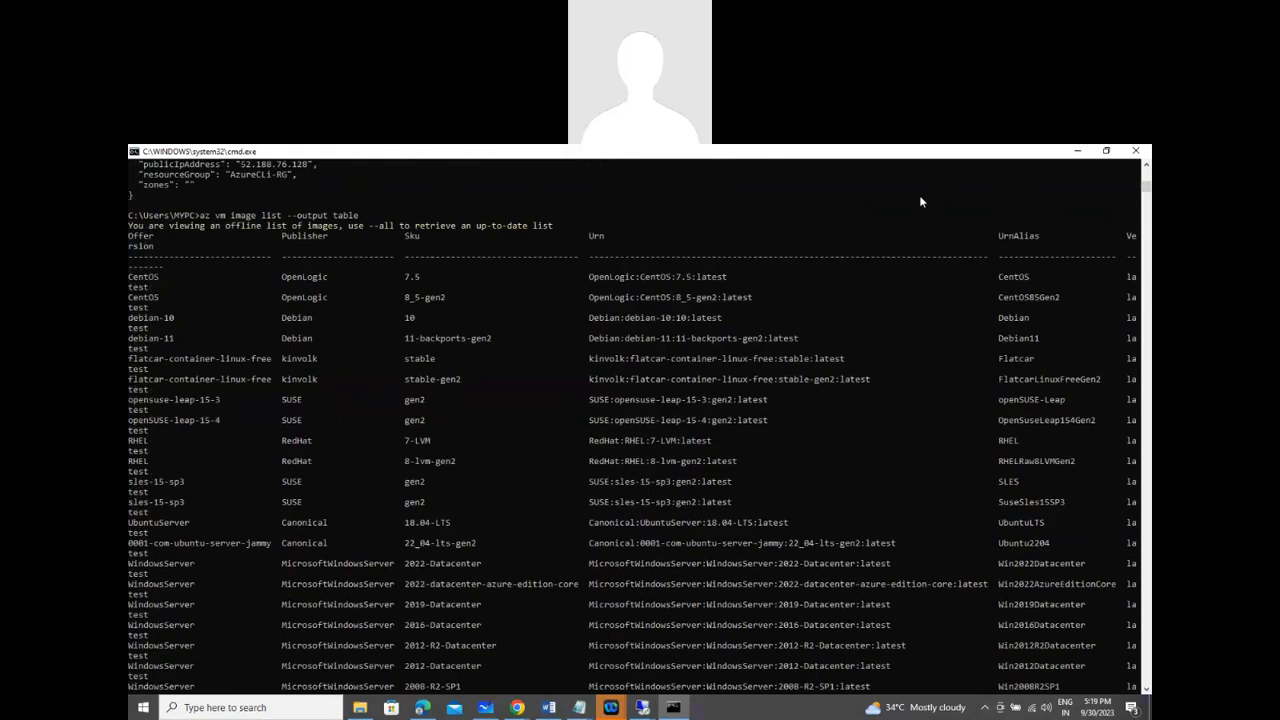
scroll(918, 197, up, 3)
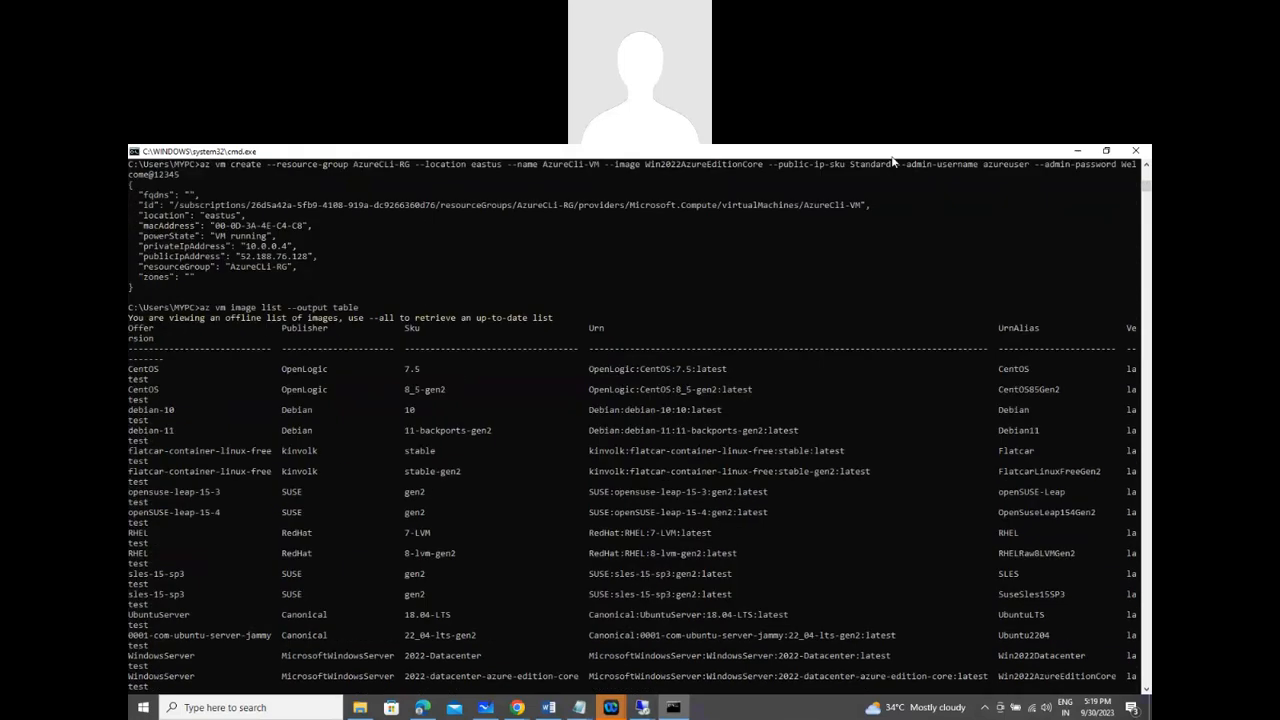
Scroll through the image table while resizing the console window
double_click(893, 152)
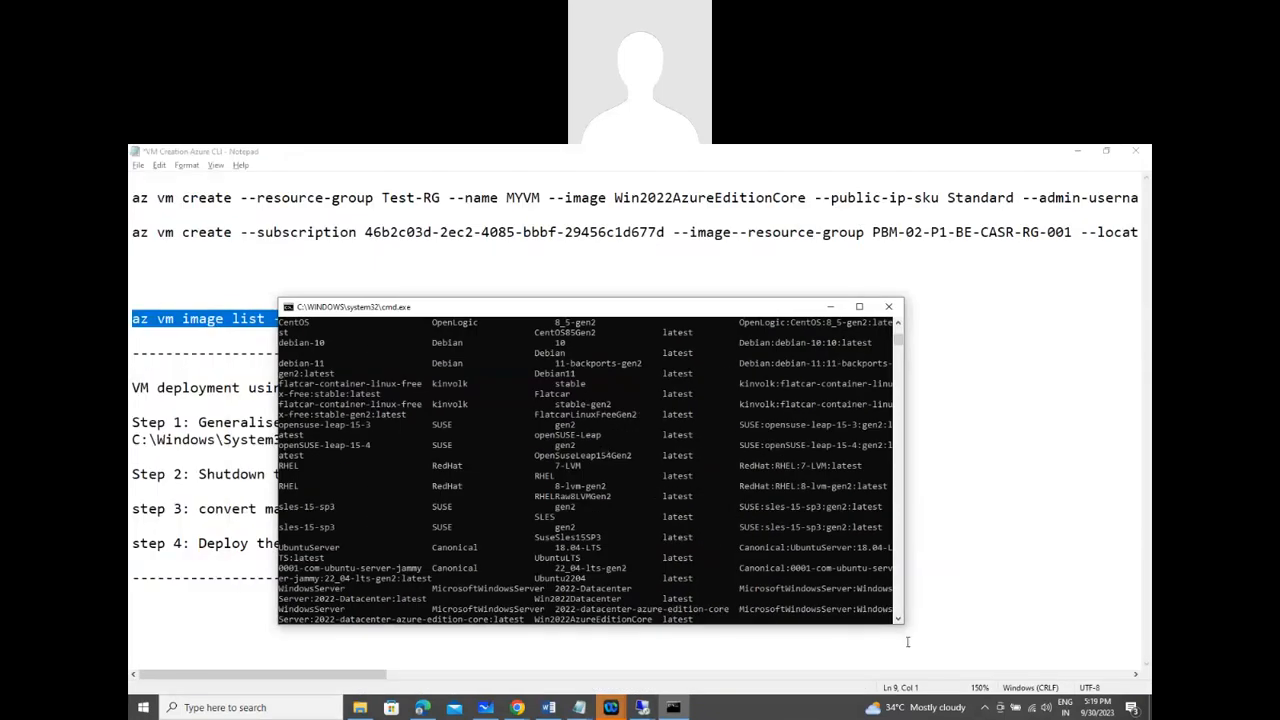
scroll(860, 485, up, 5)
scroll(810, 490, down, 5)
scroll(786, 492, down, 5)
scroll(786, 492, up, 3)
scroll(740, 500, down, 2)
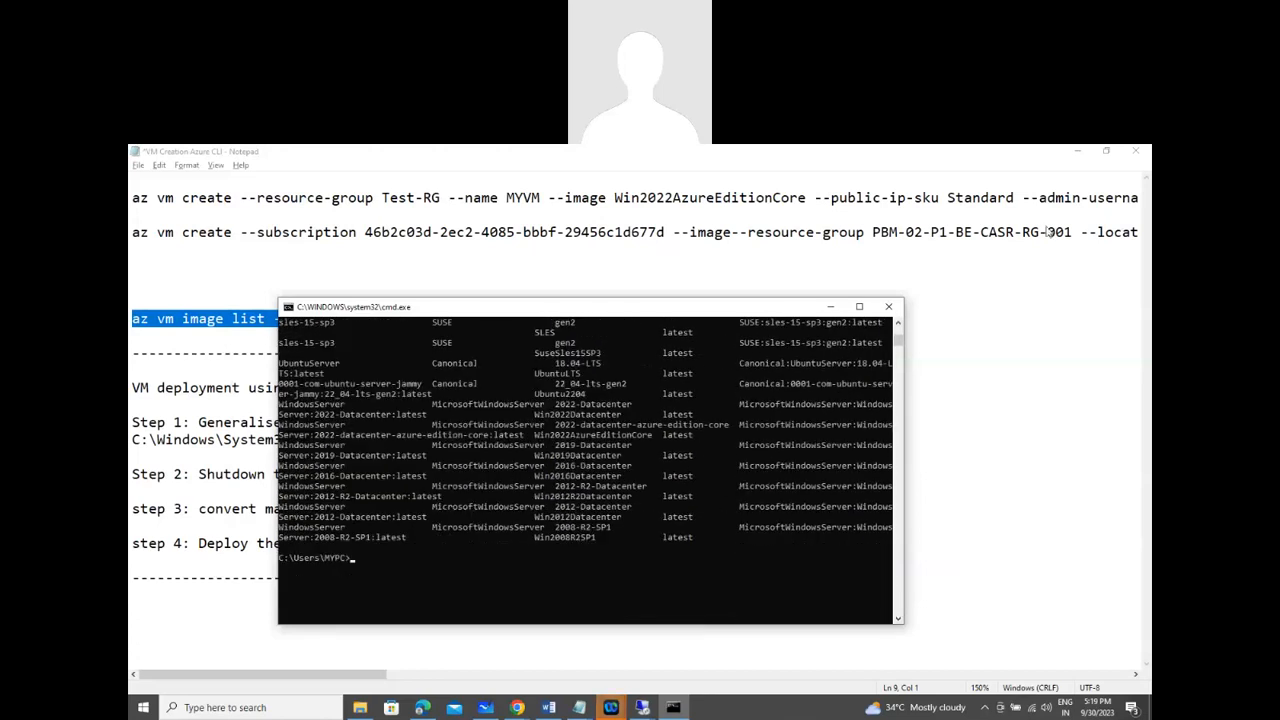
click(859, 307)
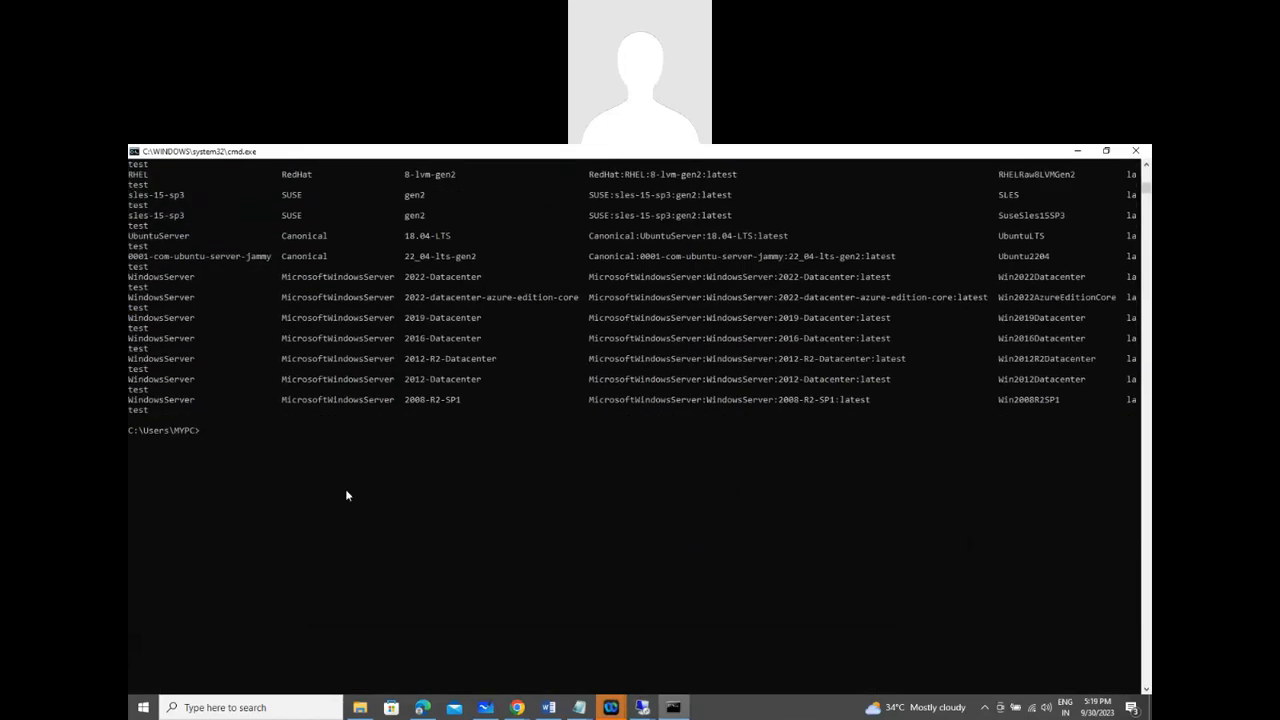
scroll(207, 480, up, 10)
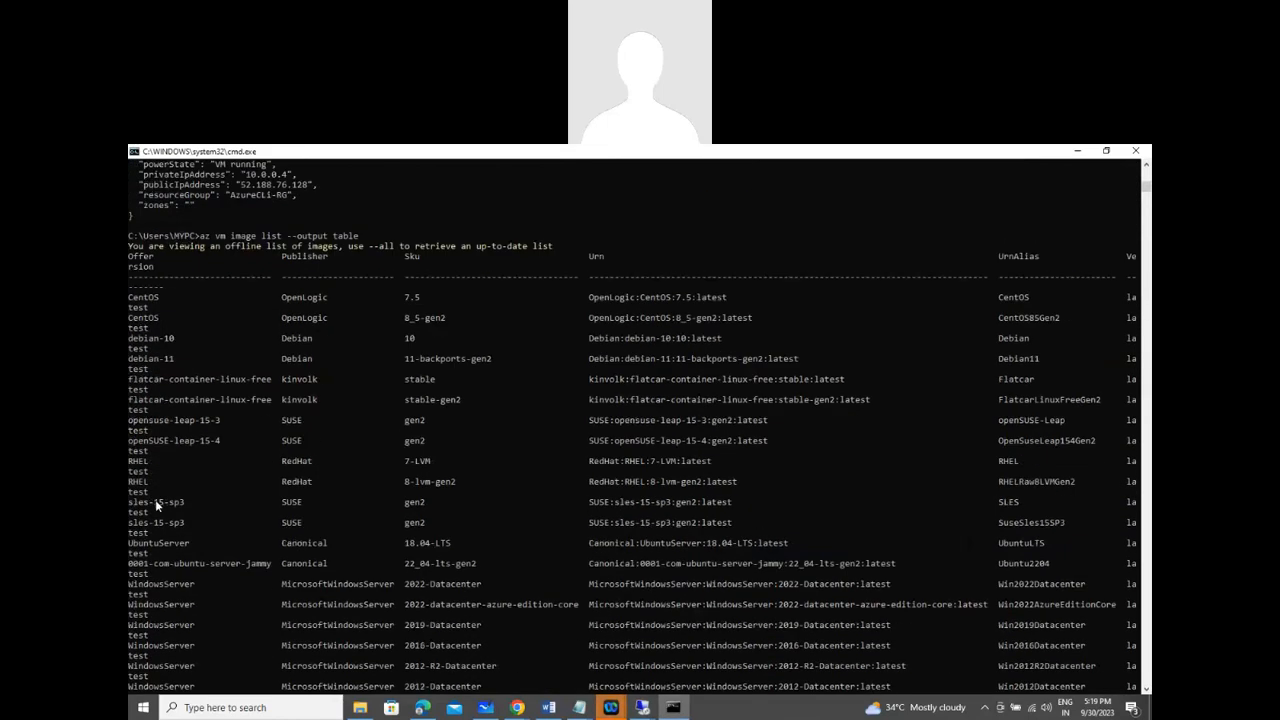
scroll(150, 512, down, 3)
Mark the WindowsServer 2022-Datacenter and 2022 Azure Edition image entries, then maximize the console
click(131, 533)
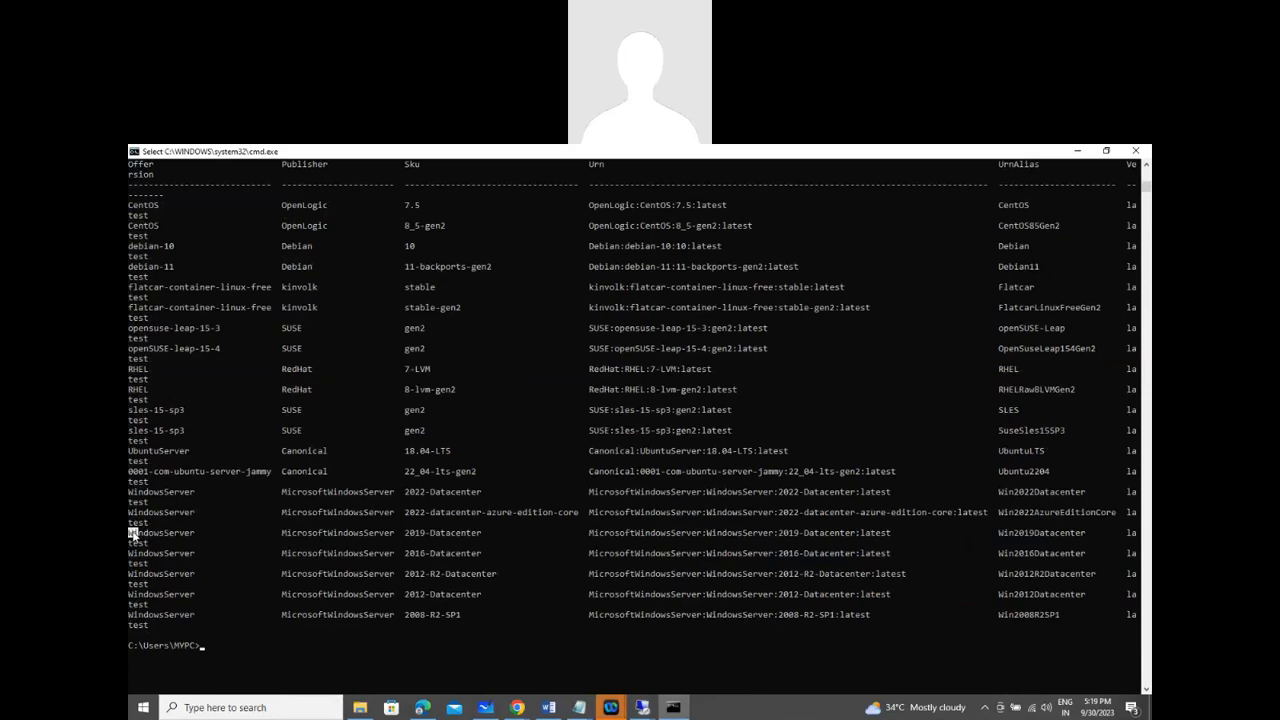
drag(131, 533, 150, 543)
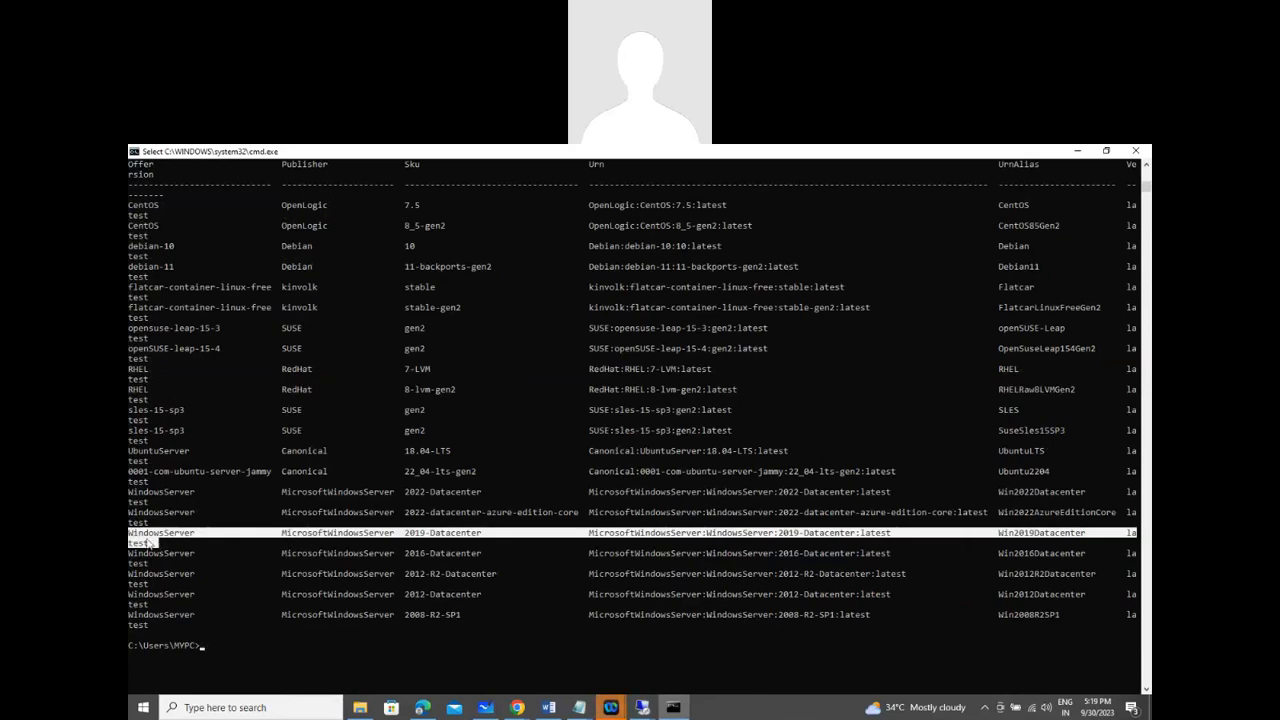
drag(131, 489, 146, 512)
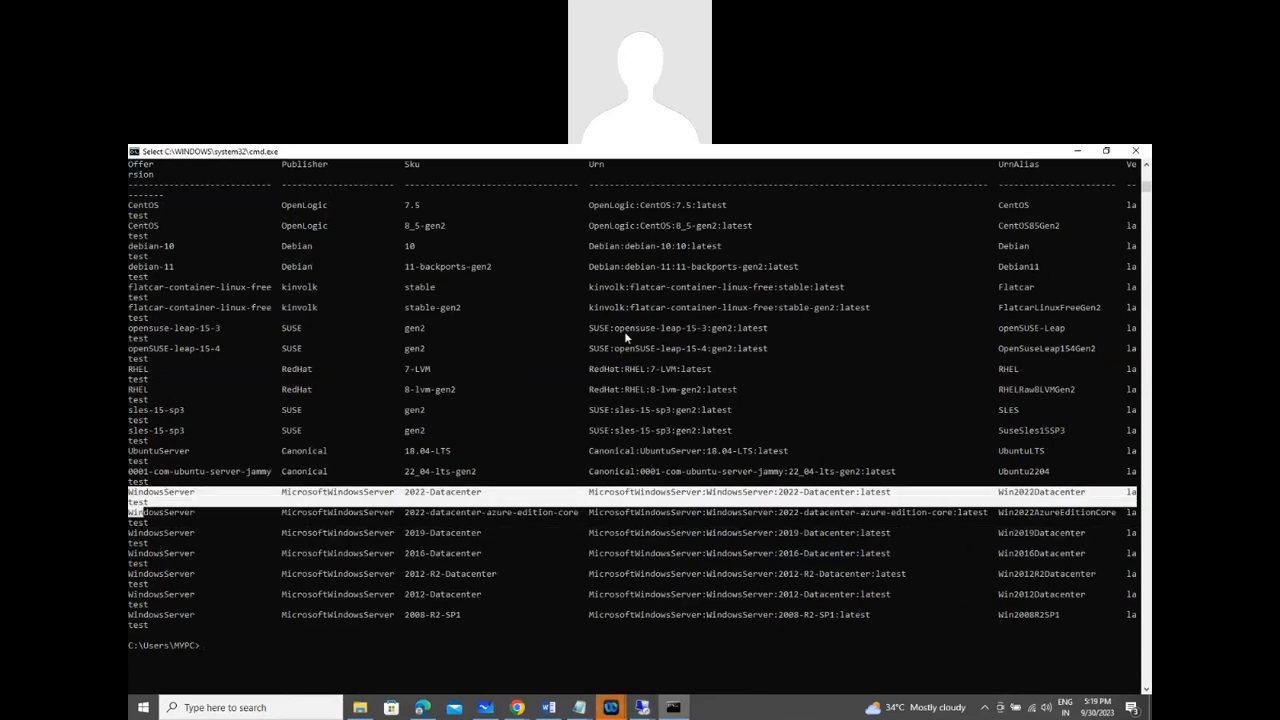
double_click(410, 157)
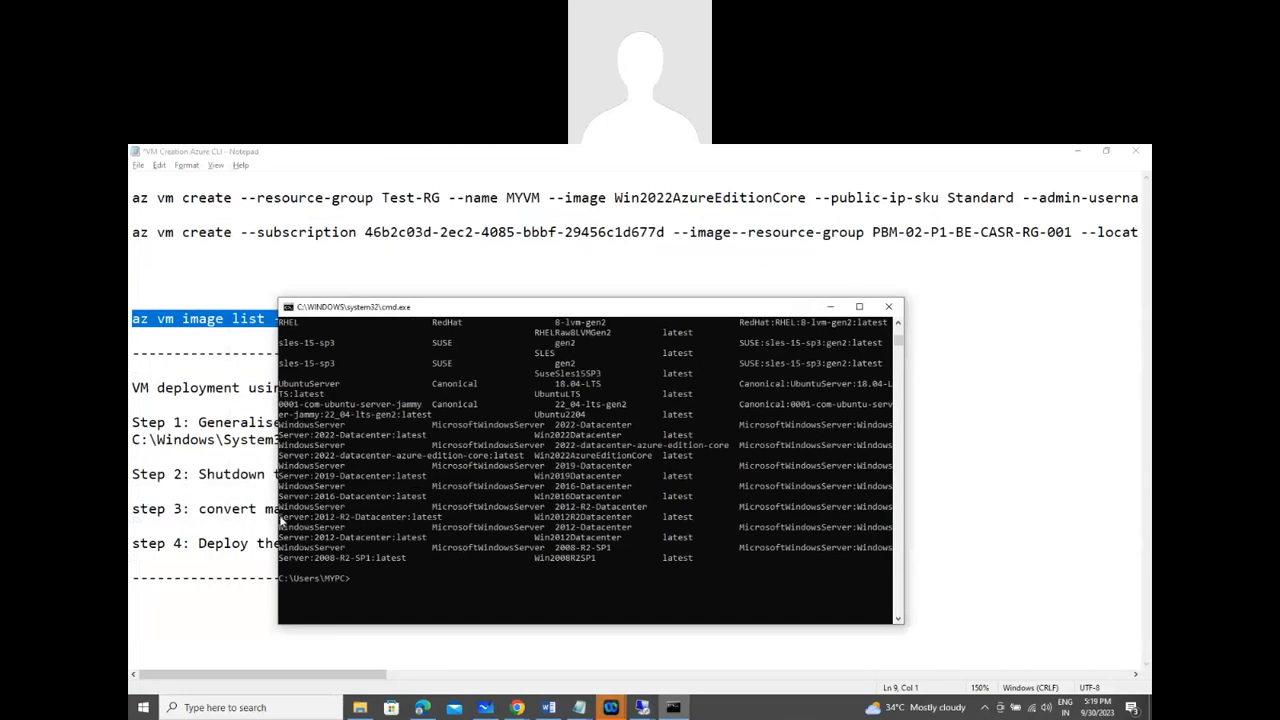
drag(282, 520, 440, 518)
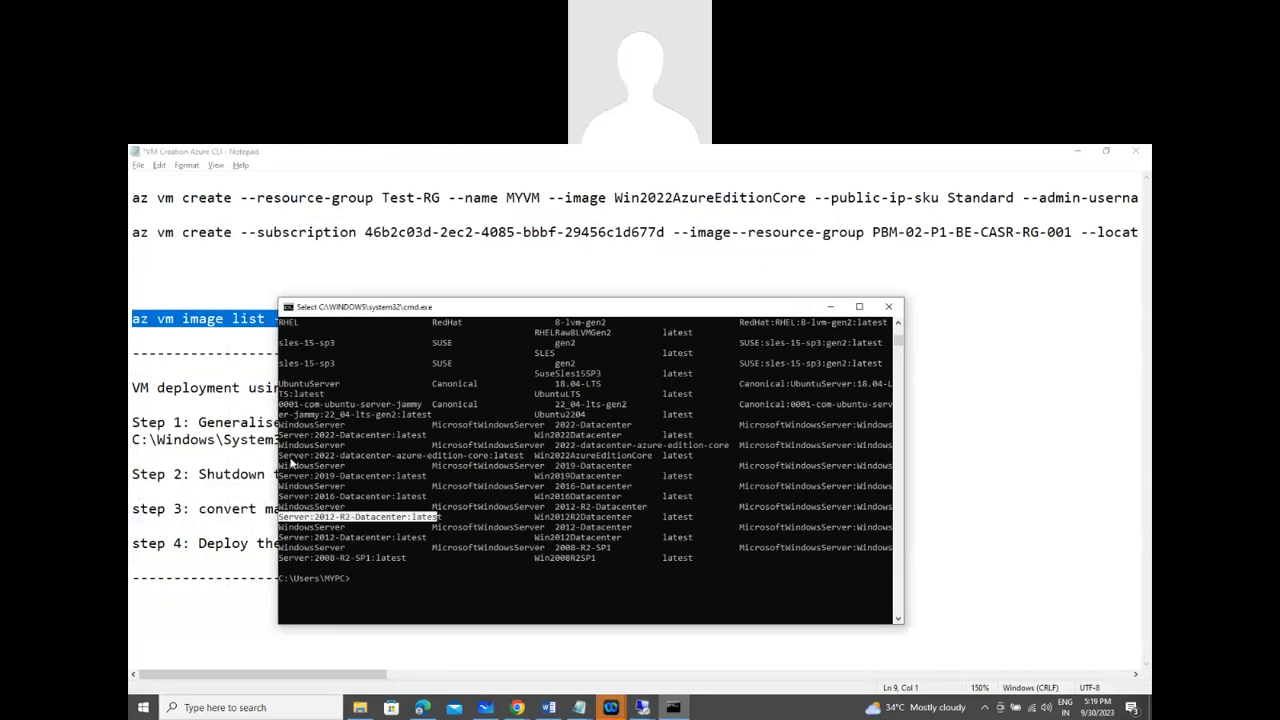
drag(280, 455, 466, 458)
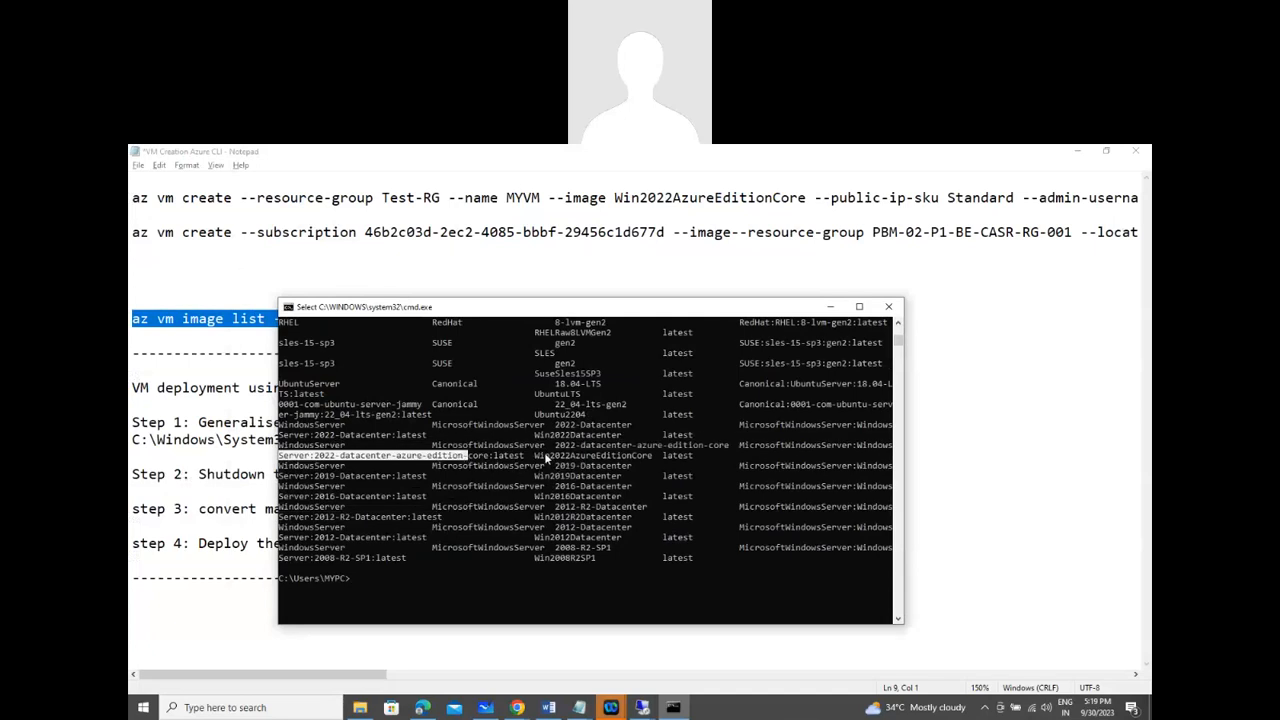
scroll(544, 452, up, 8)
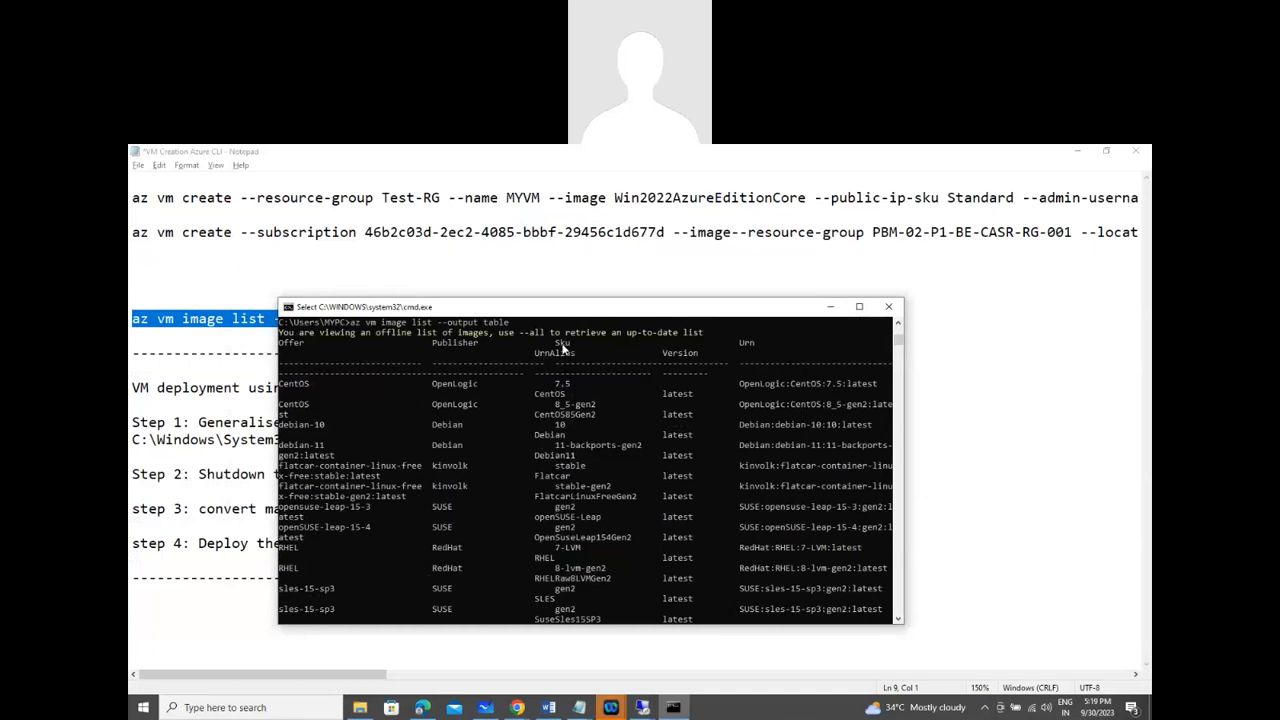
scroll(562, 348, down, 4)
scroll(558, 349, up, 4)
scroll(563, 350, down, 7)
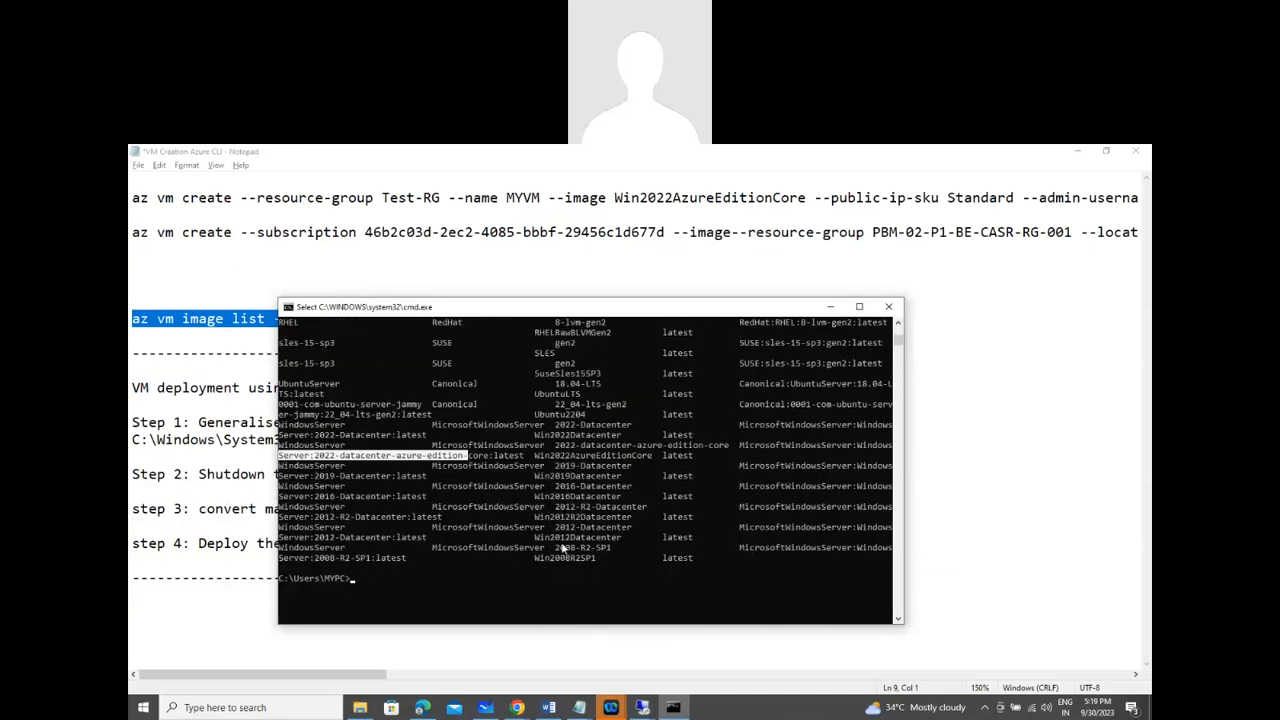
scroll(546, 530, up, 5)
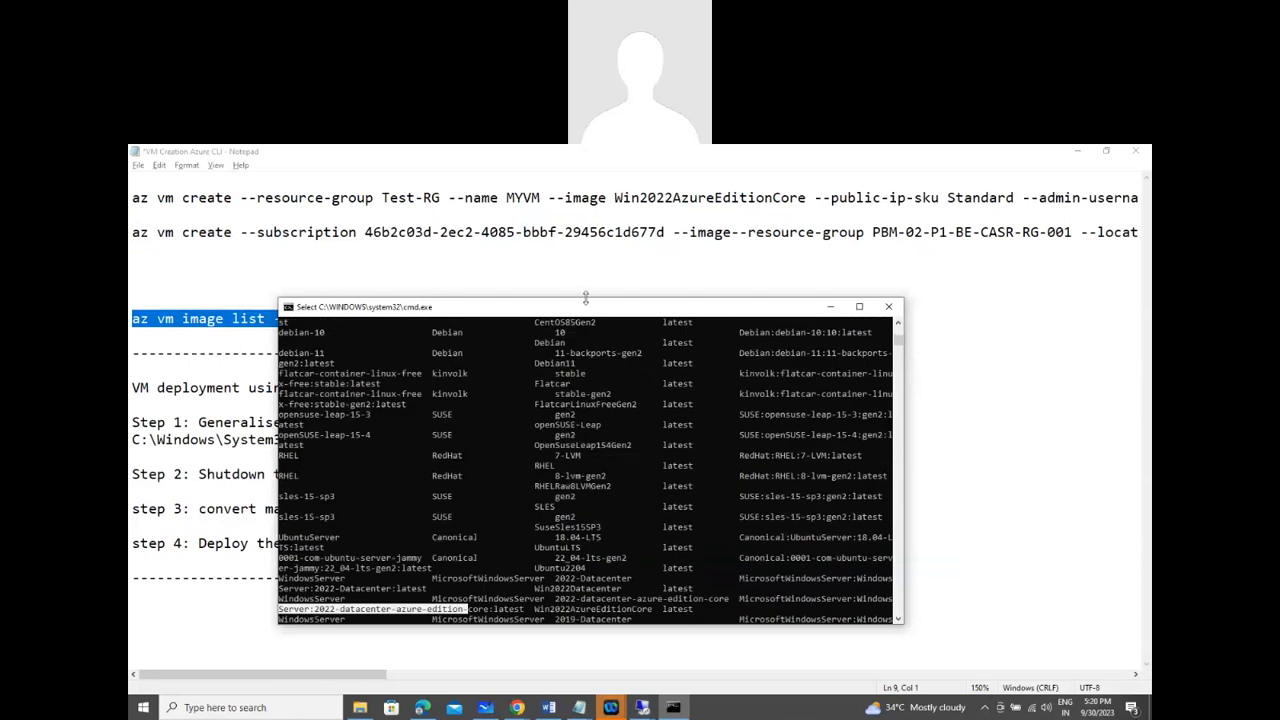
double_click(581, 315)
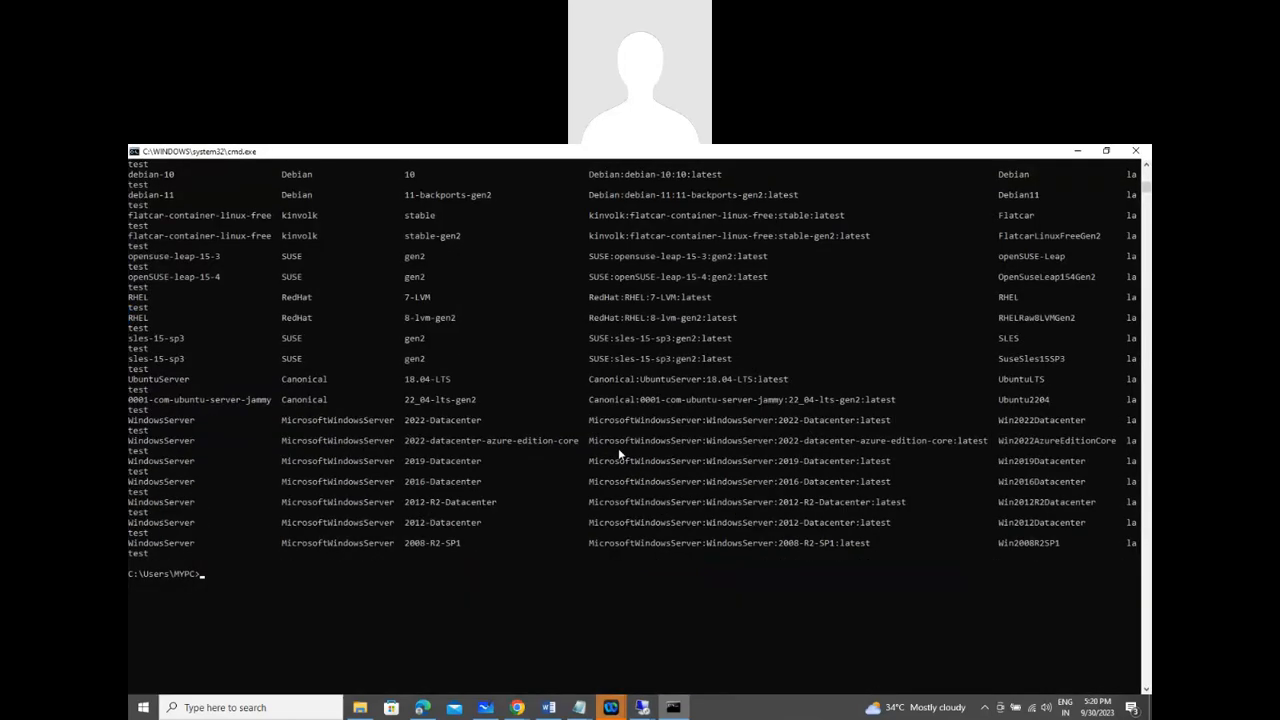
scroll(436, 438, up, 10)
scroll(436, 438, down, 4)
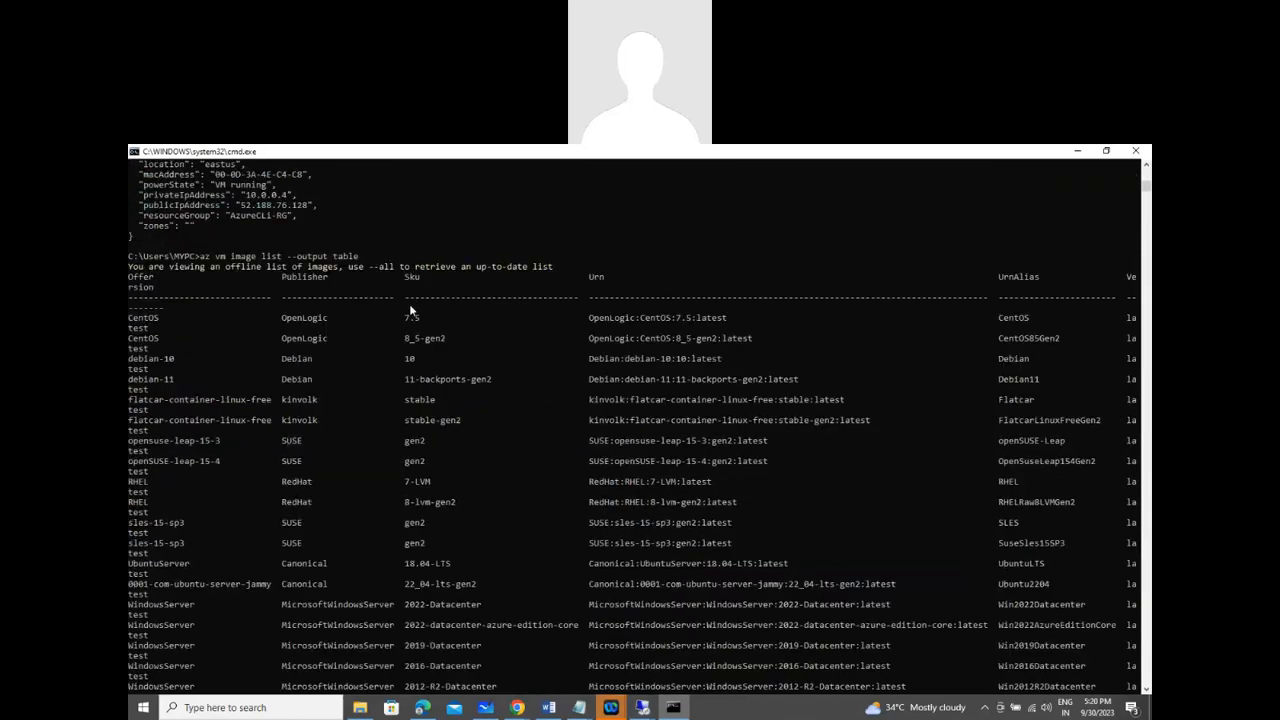
scroll(410, 313, down, 3)
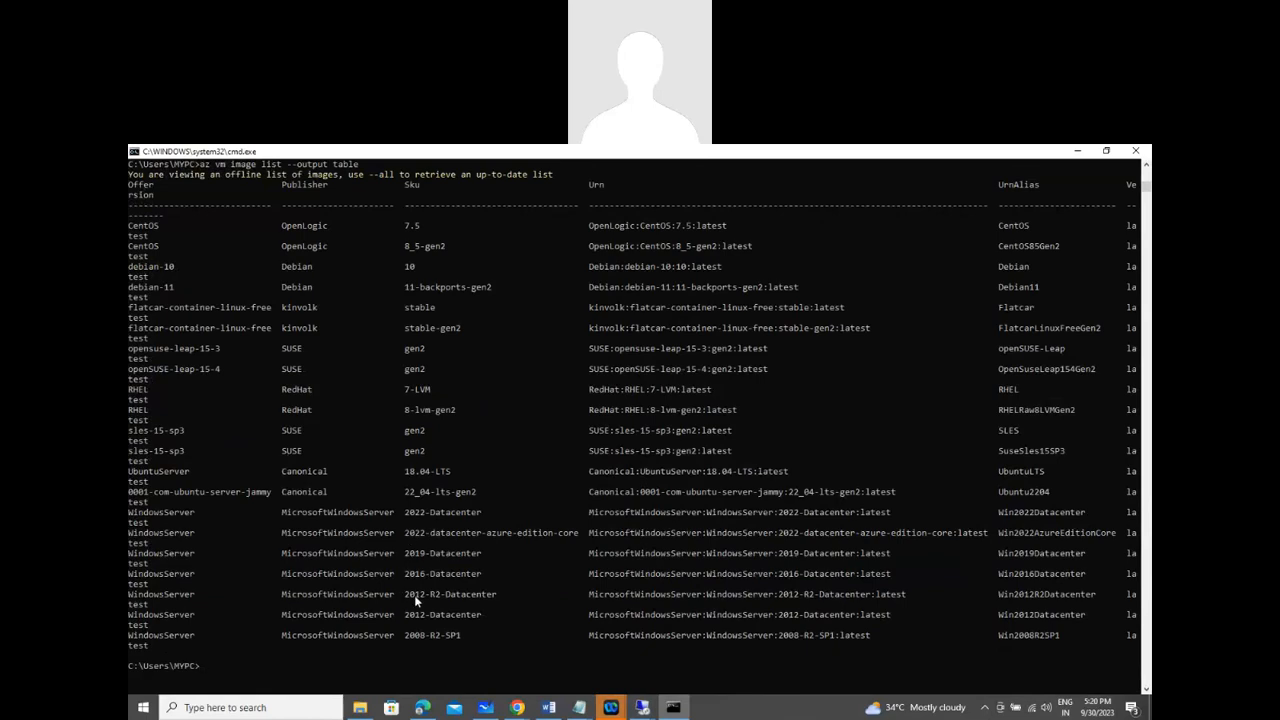
scroll(425, 574, up, 4)
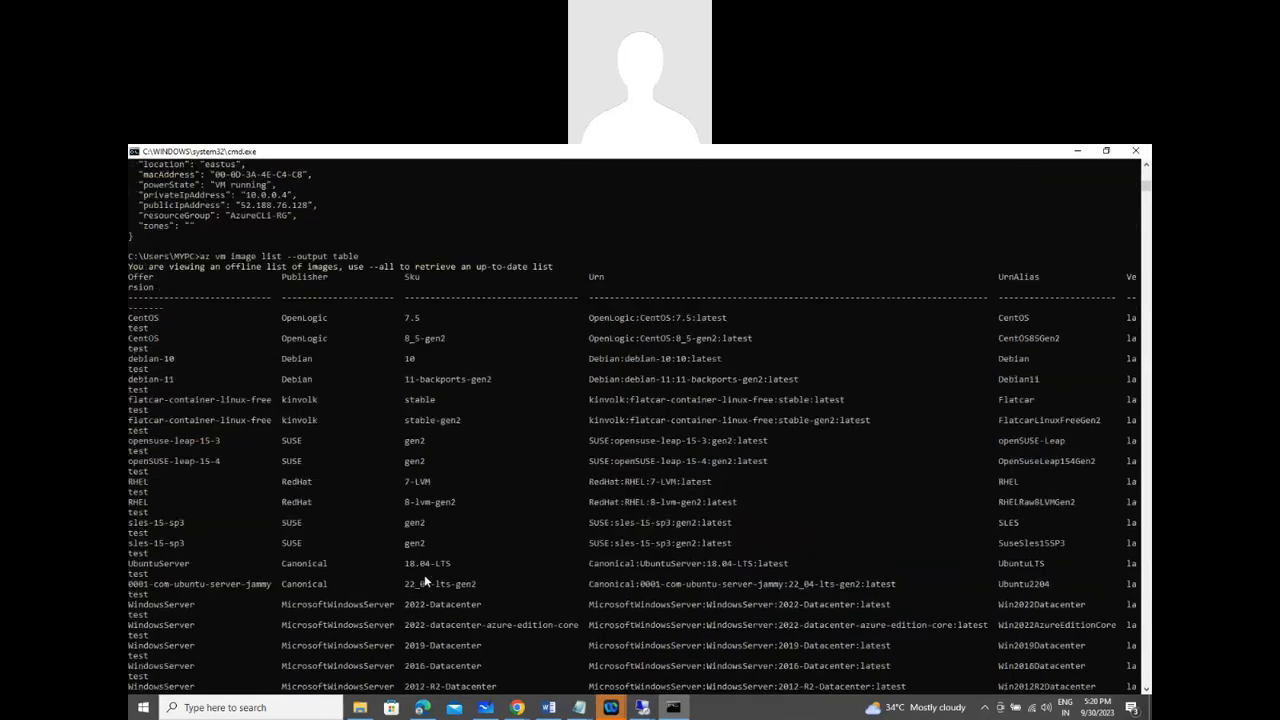
scroll(424, 574, down, 6)
scroll(424, 580, up, 1)
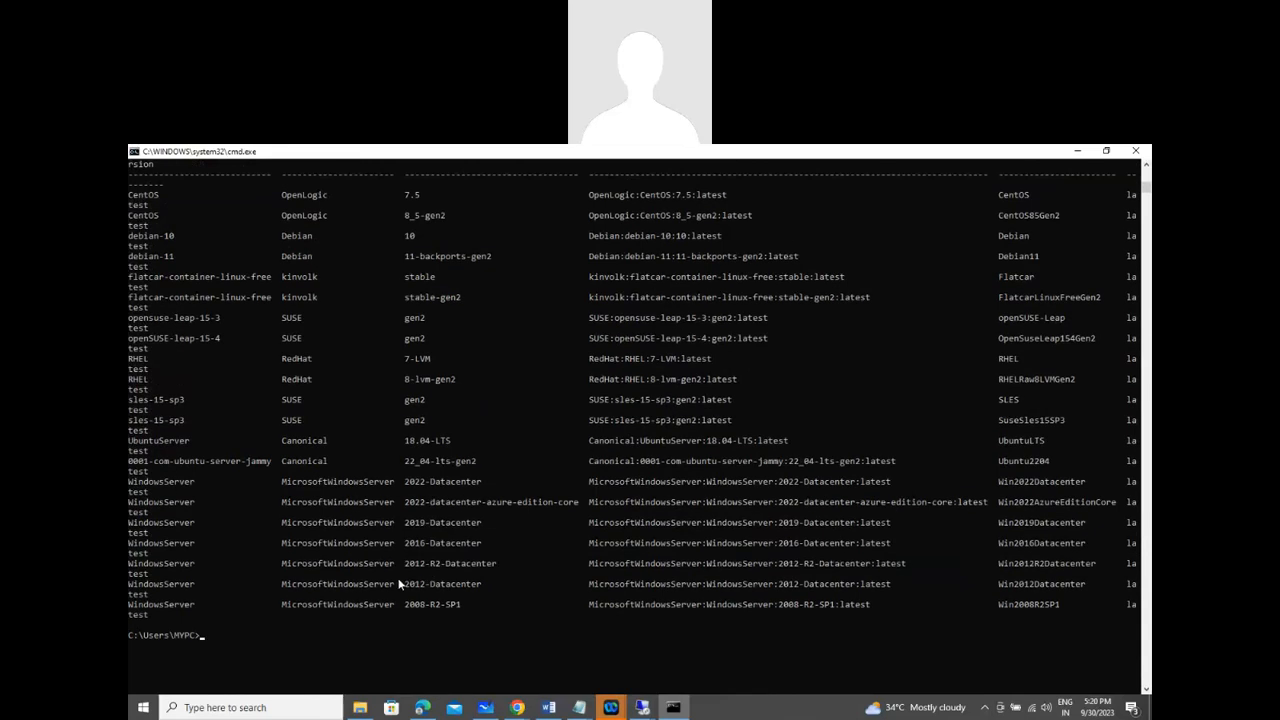
scroll(399, 583, up, 1)
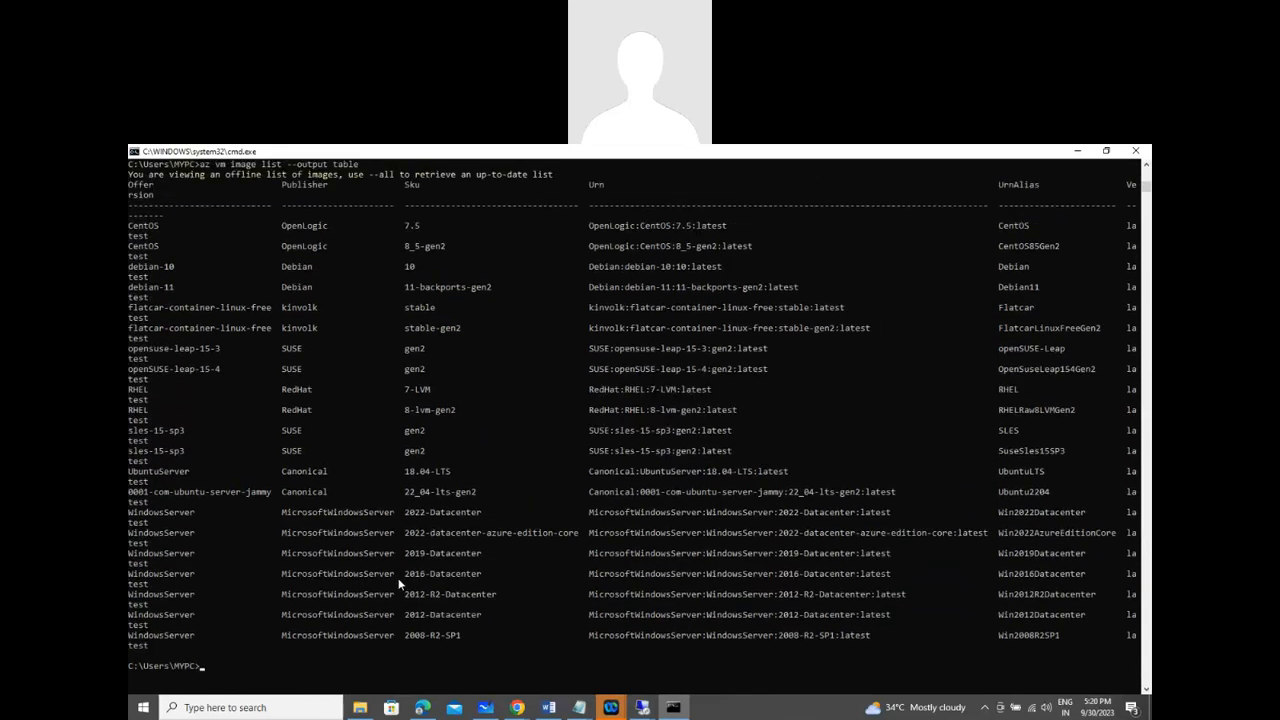
scroll(492, 545, up, 4)
scroll(492, 548, down, 3)
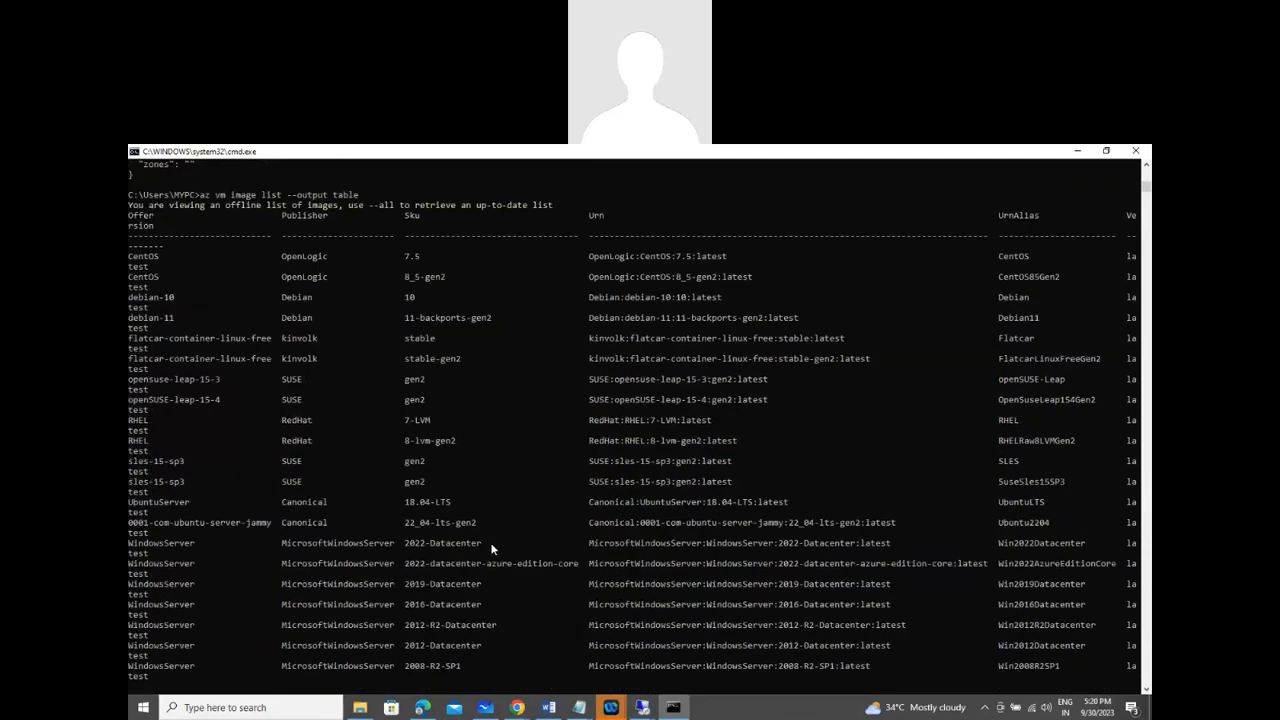
scroll(492, 548, down, 3)
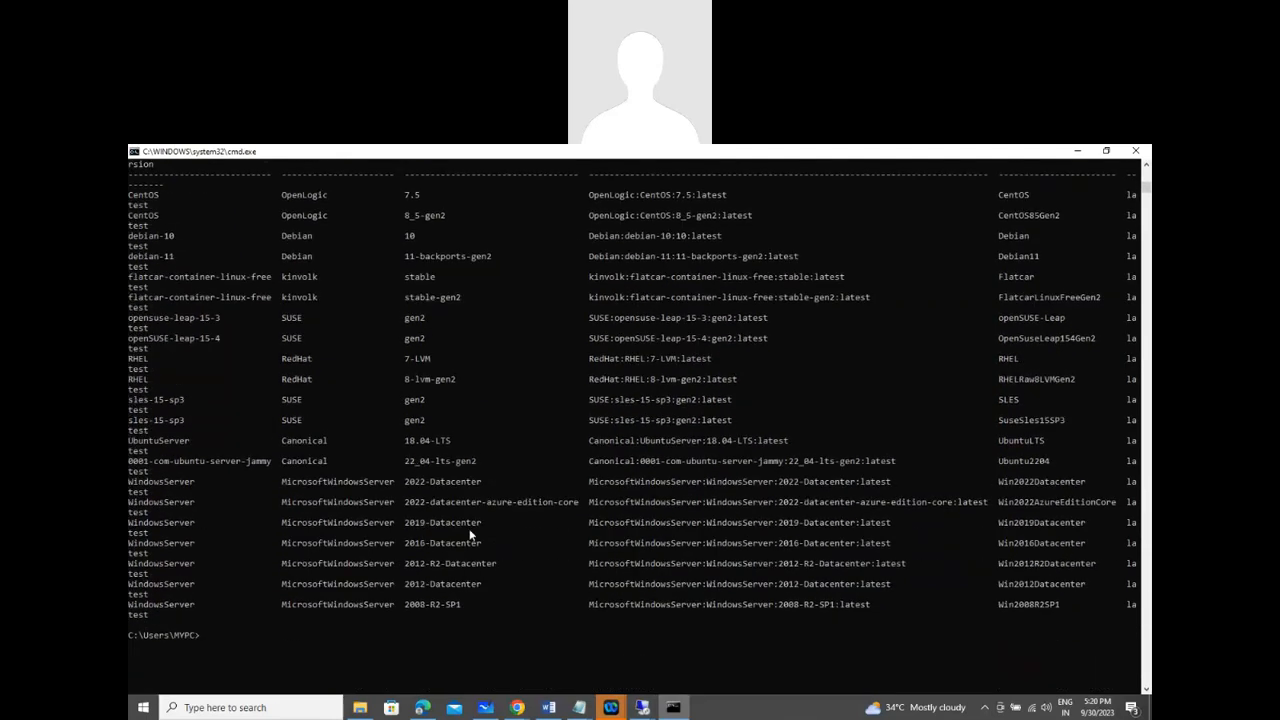
scroll(1045, 508, up, 4)
scroll(1040, 517, down, 5)
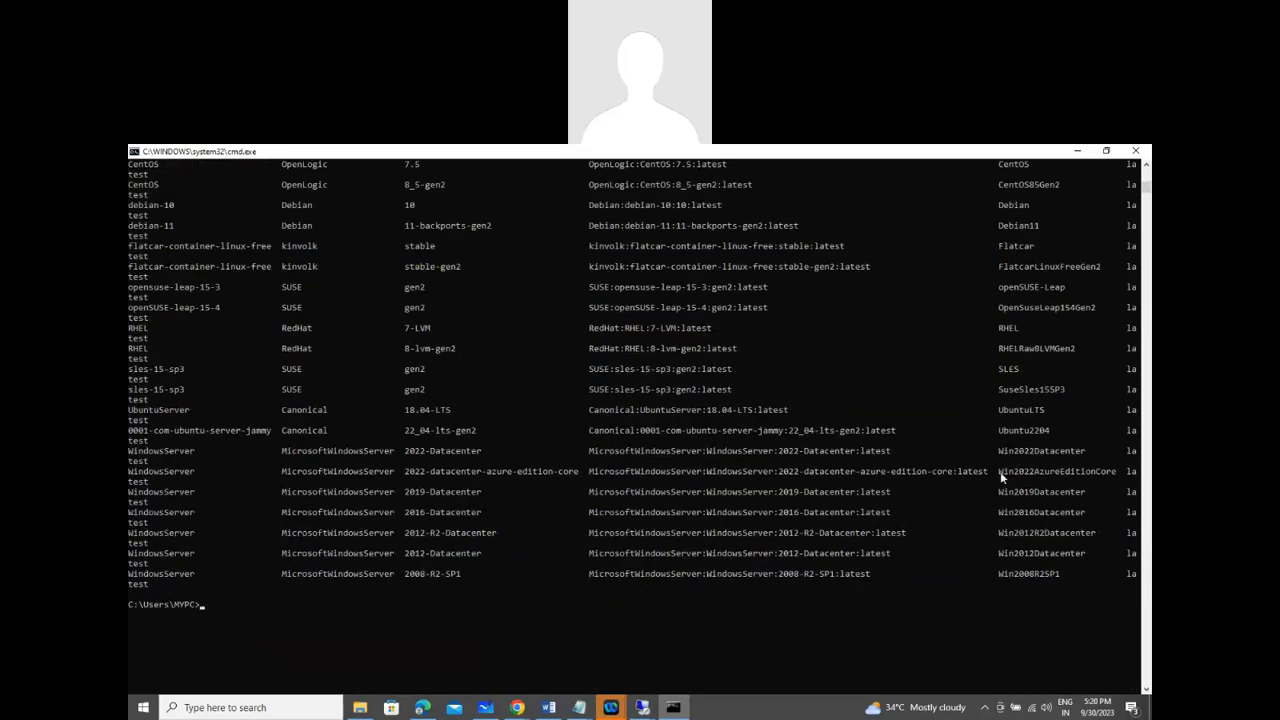
drag(1000, 451, 1086, 452)
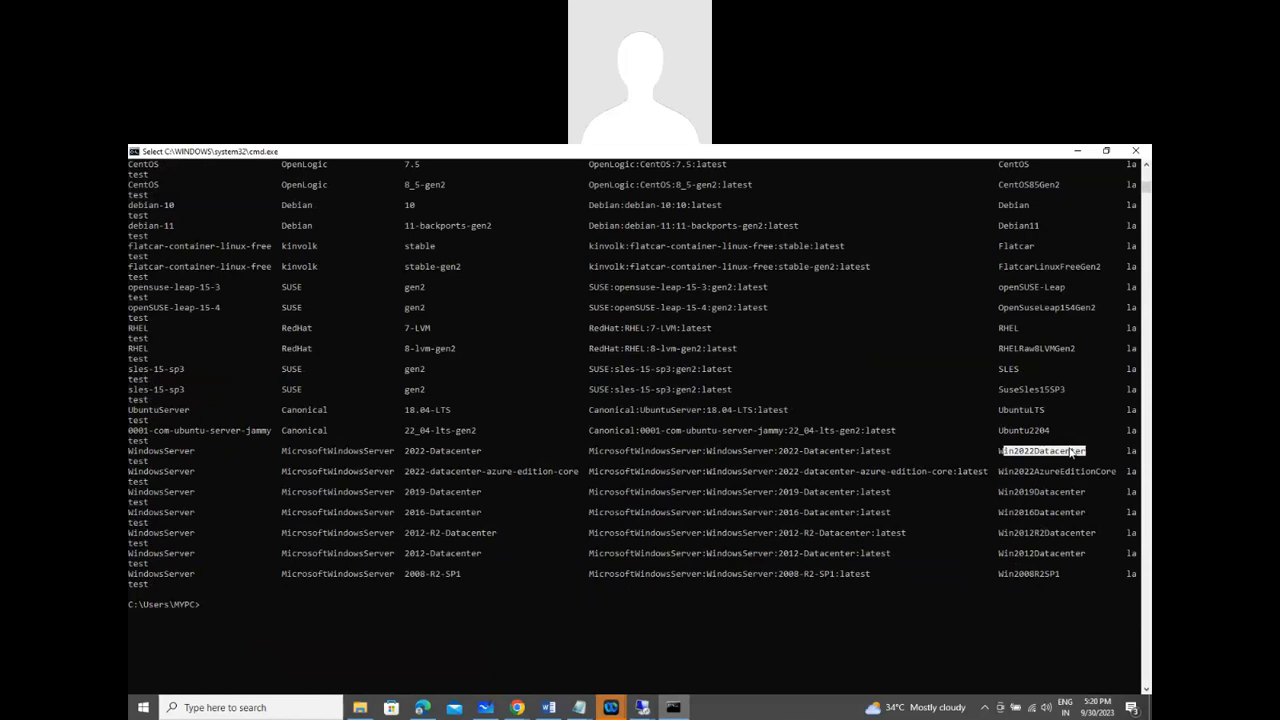
scroll(1020, 490, up, 1)
scroll(1012, 490, up, 6)
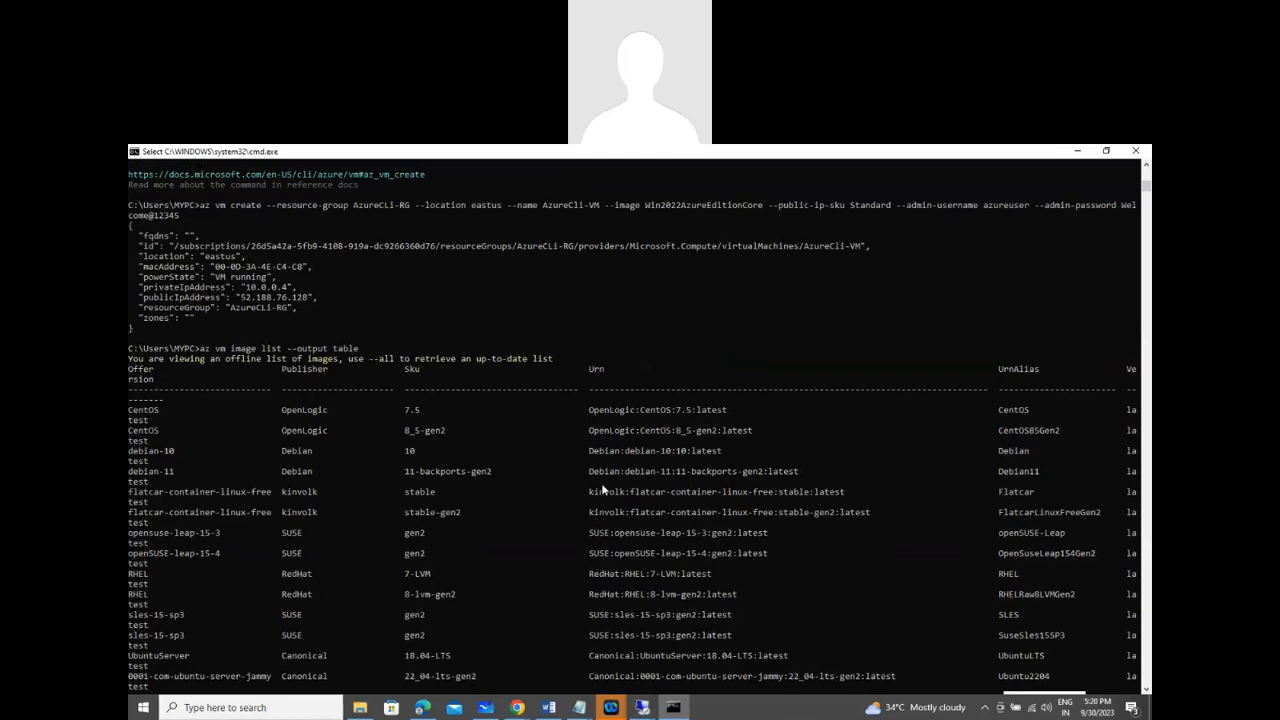
scroll(601, 483, down, 3)
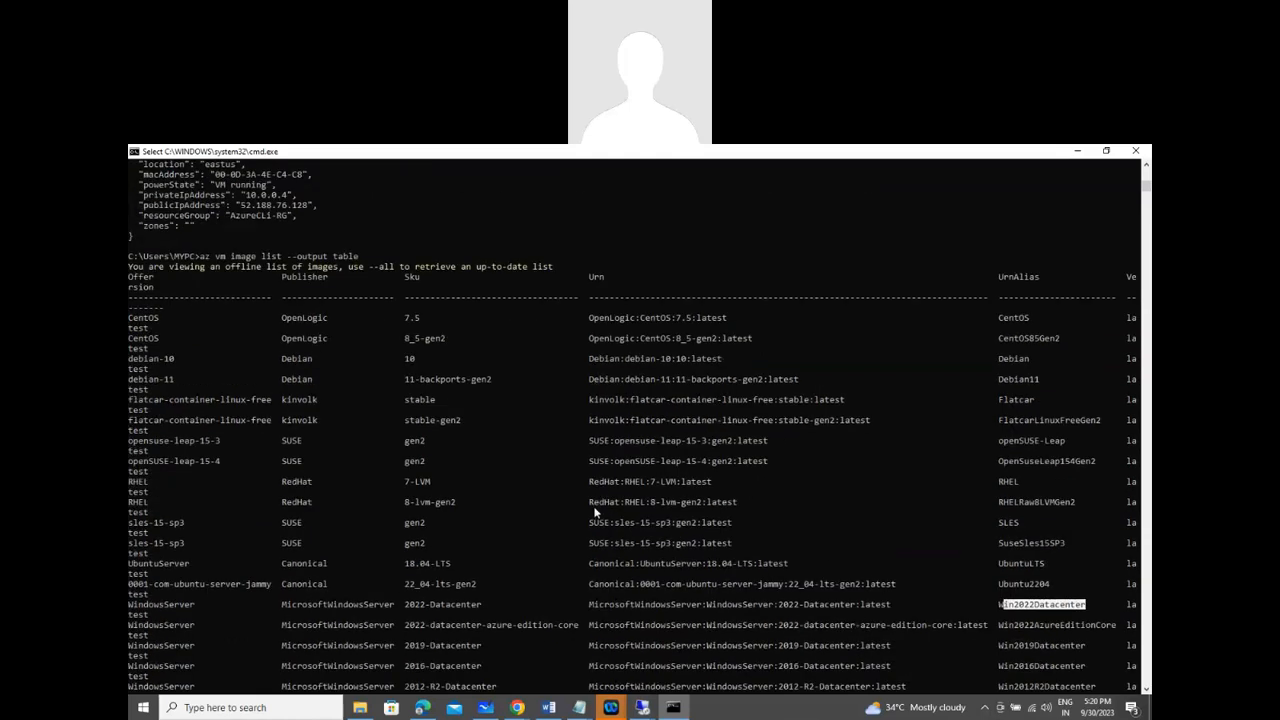
scroll(597, 500, up, 3)
scroll(274, 457, up, 1)
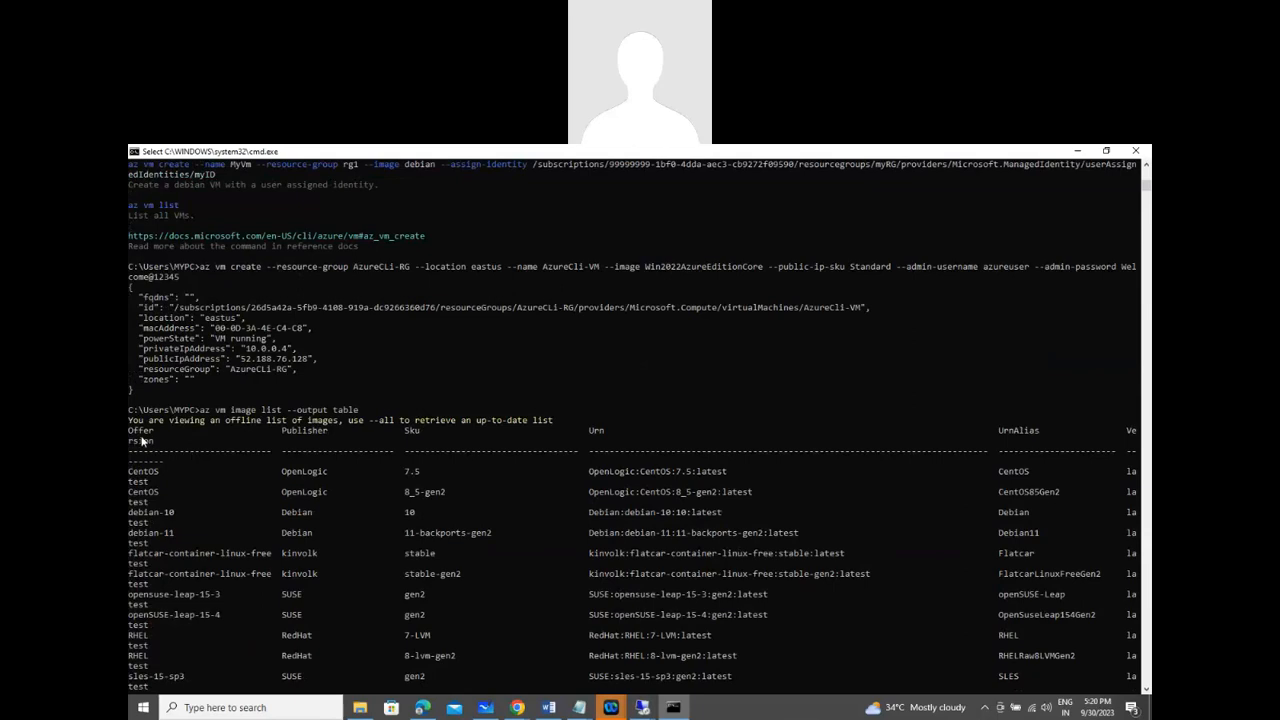
drag(129, 431, 156, 430)
drag(284, 431, 428, 430)
click(412, 432)
drag(345, 160, 679, 289)
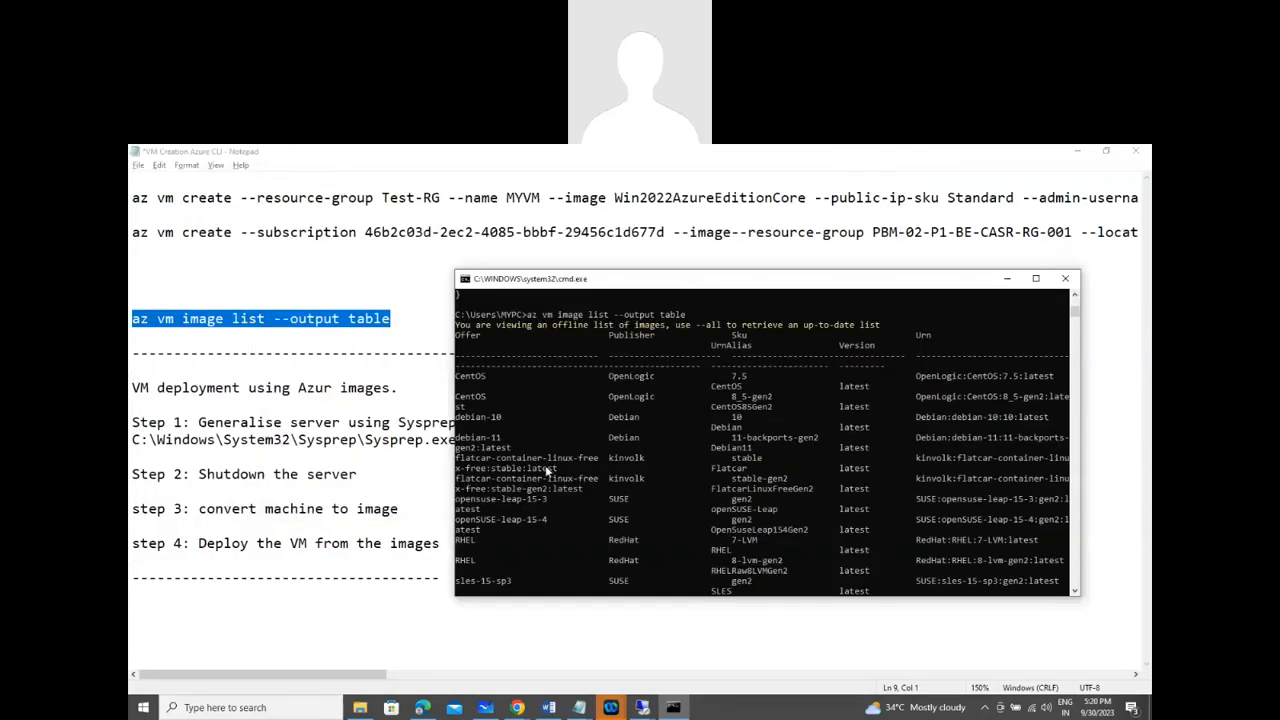
scroll(543, 467, down, 5)
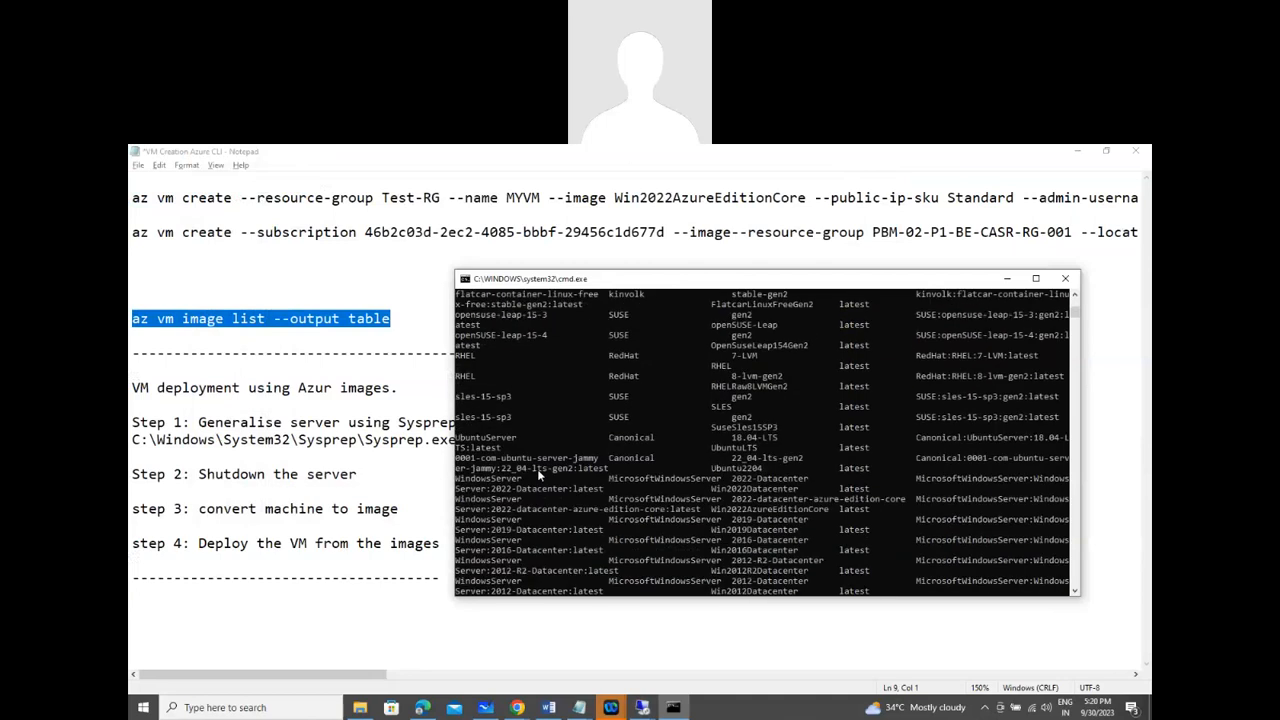
scroll(537, 469, down, 3)
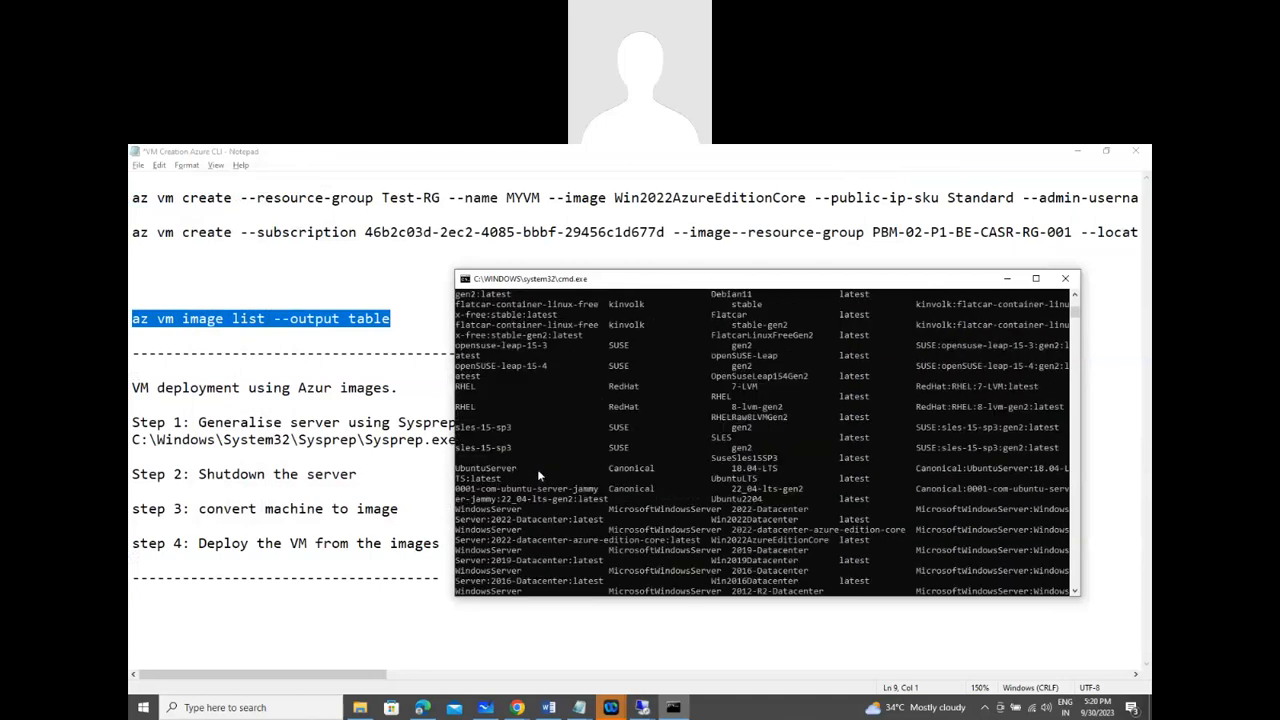
scroll(537, 472, up, 1)
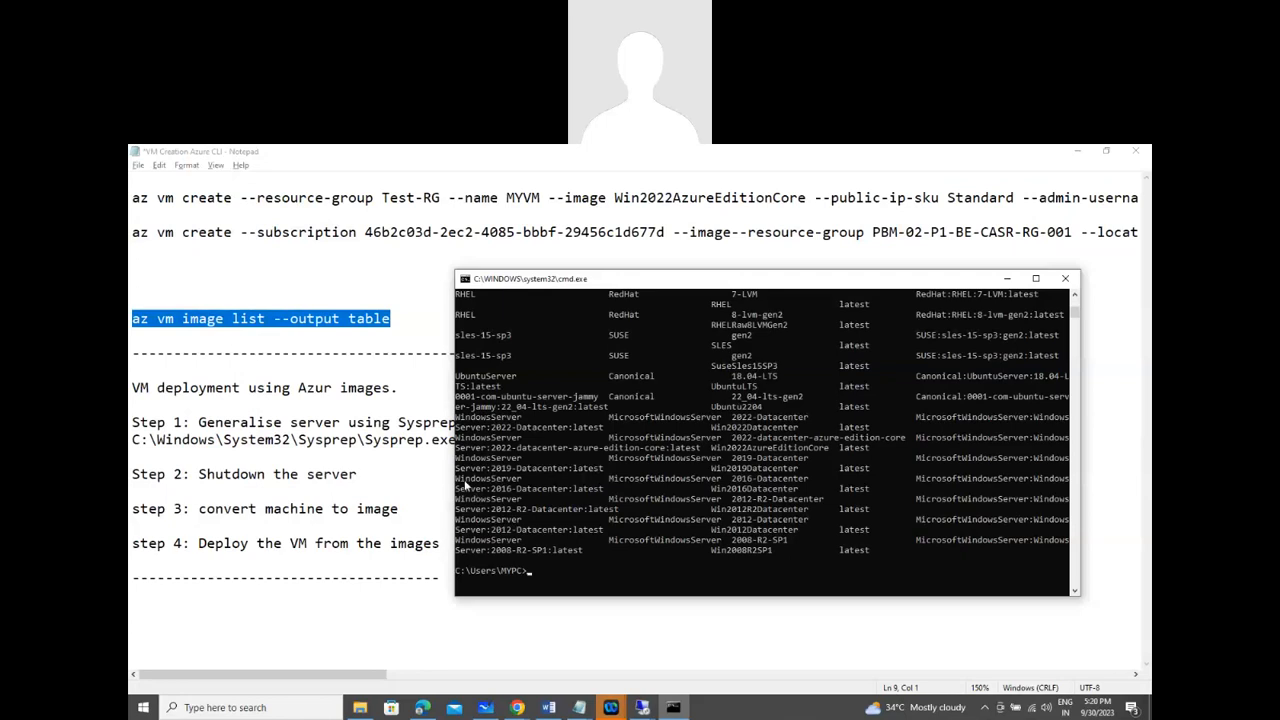
scroll(466, 475, up, 1)
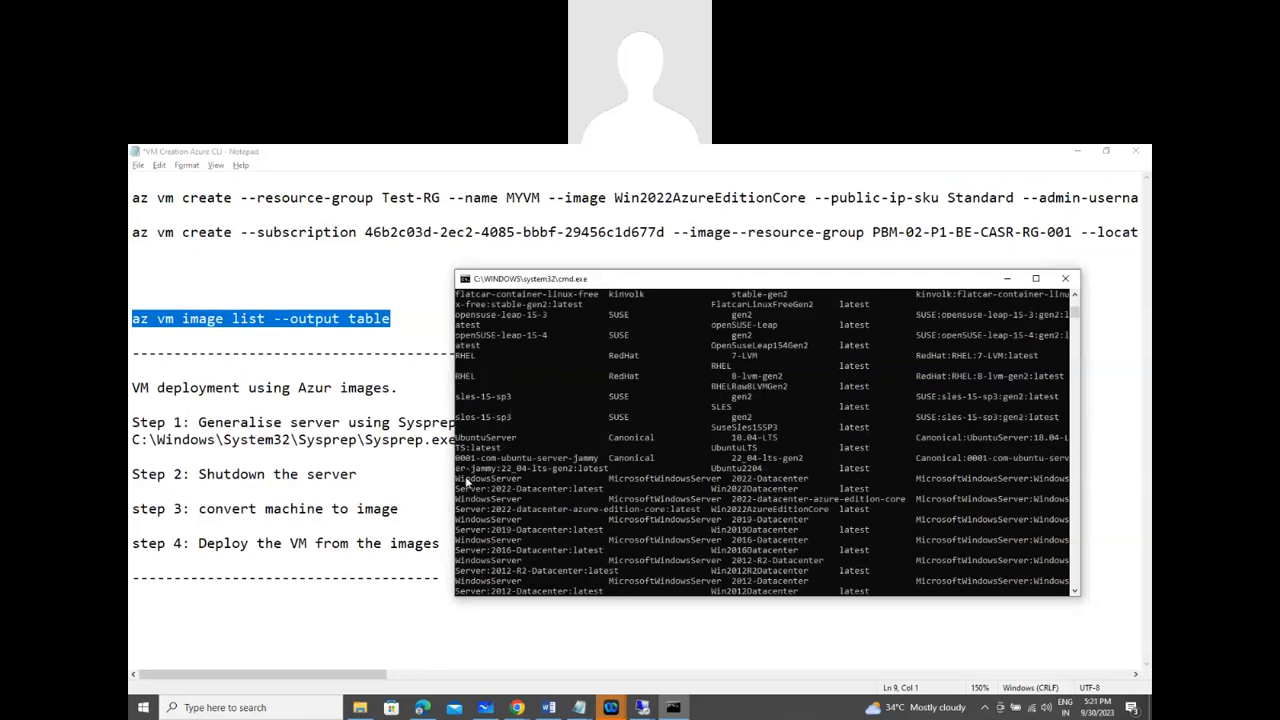
scroll(466, 475, up, 4)
Maximize the console and scroll the image list to the WindowsServer rows
double_click(630, 280)
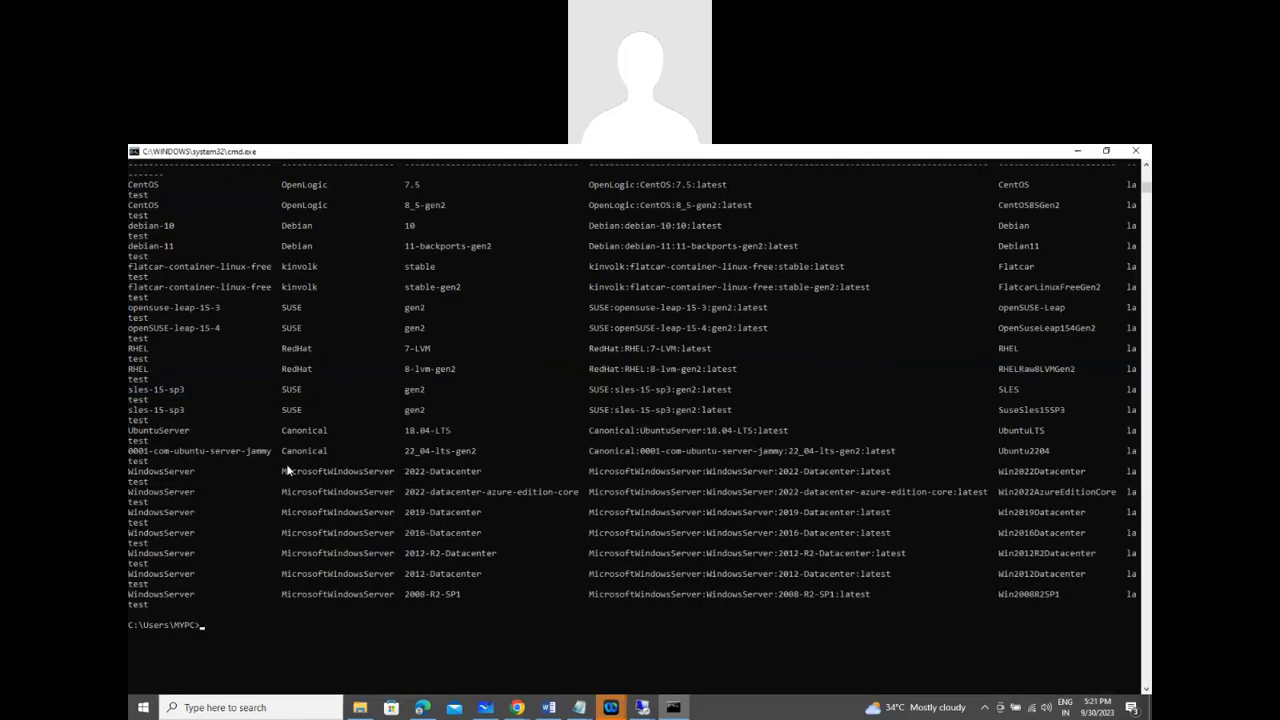
scroll(261, 477, down, 2)
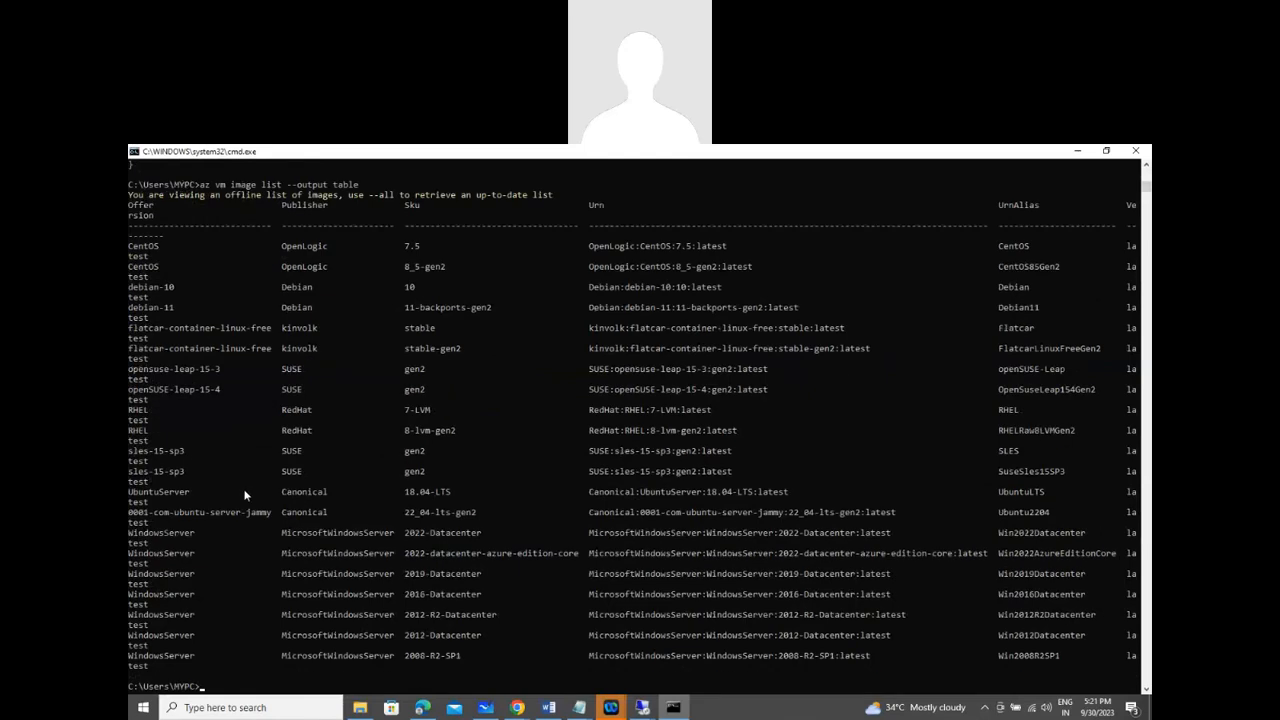
scroll(203, 510, up, 3)
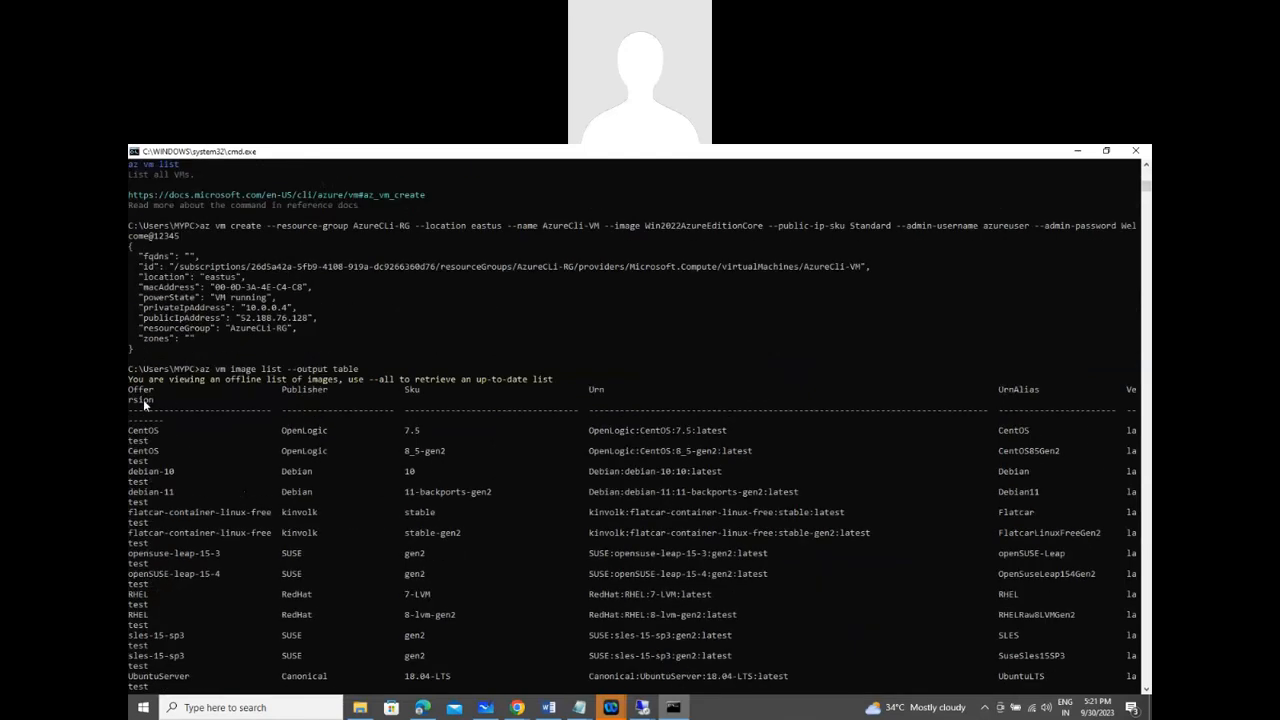
scroll(143, 399, down, 1)
scroll(242, 440, down, 3)
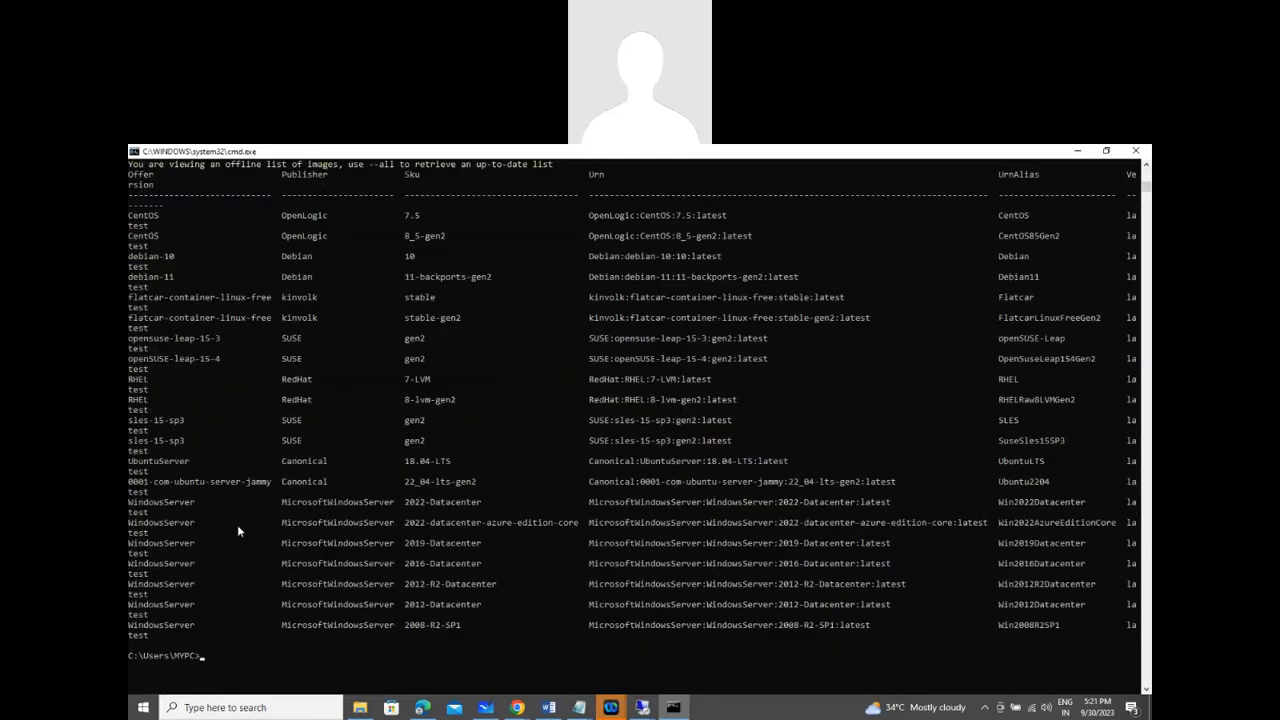
drag(313, 505, 385, 506)
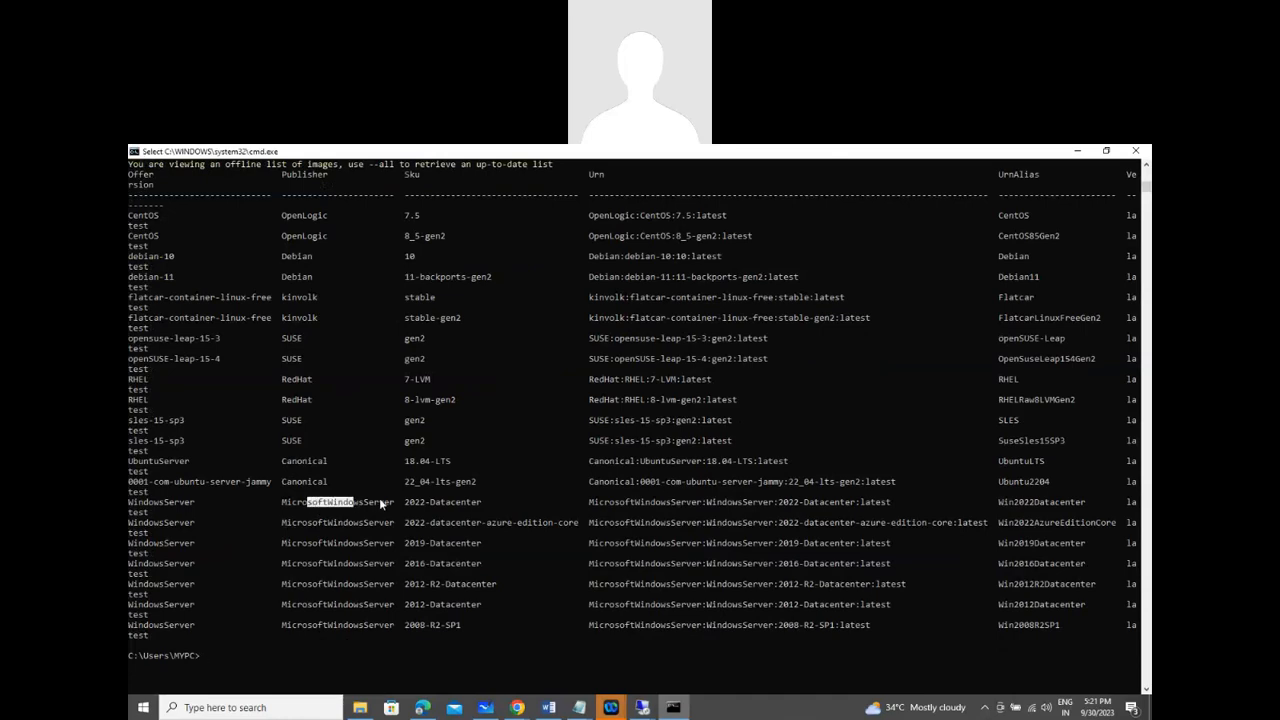
scroll(340, 505, up, 1)
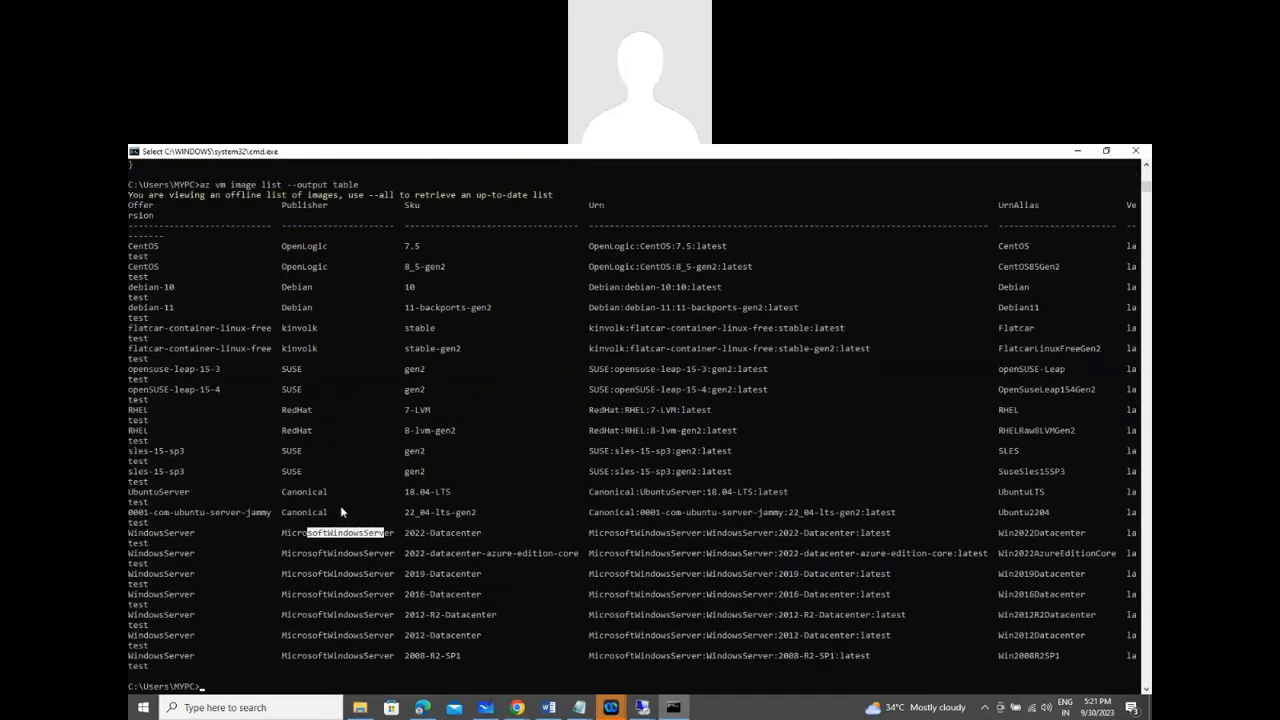
scroll(340, 512, up, 3)
scroll(340, 407, down, 4)
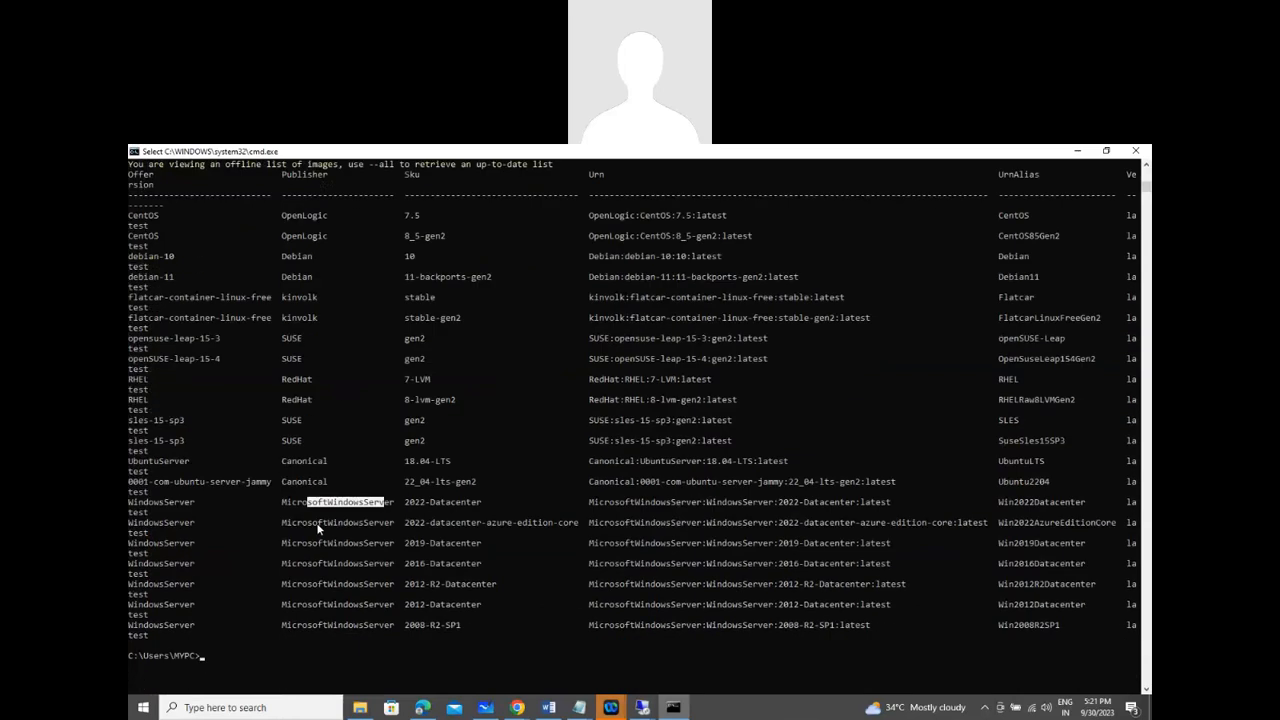
Mark the MicrosoftWindowsServer publisher, WindowsServer offer and 2019-Datacenter URN, then restore the console
drag(281, 525, 390, 530)
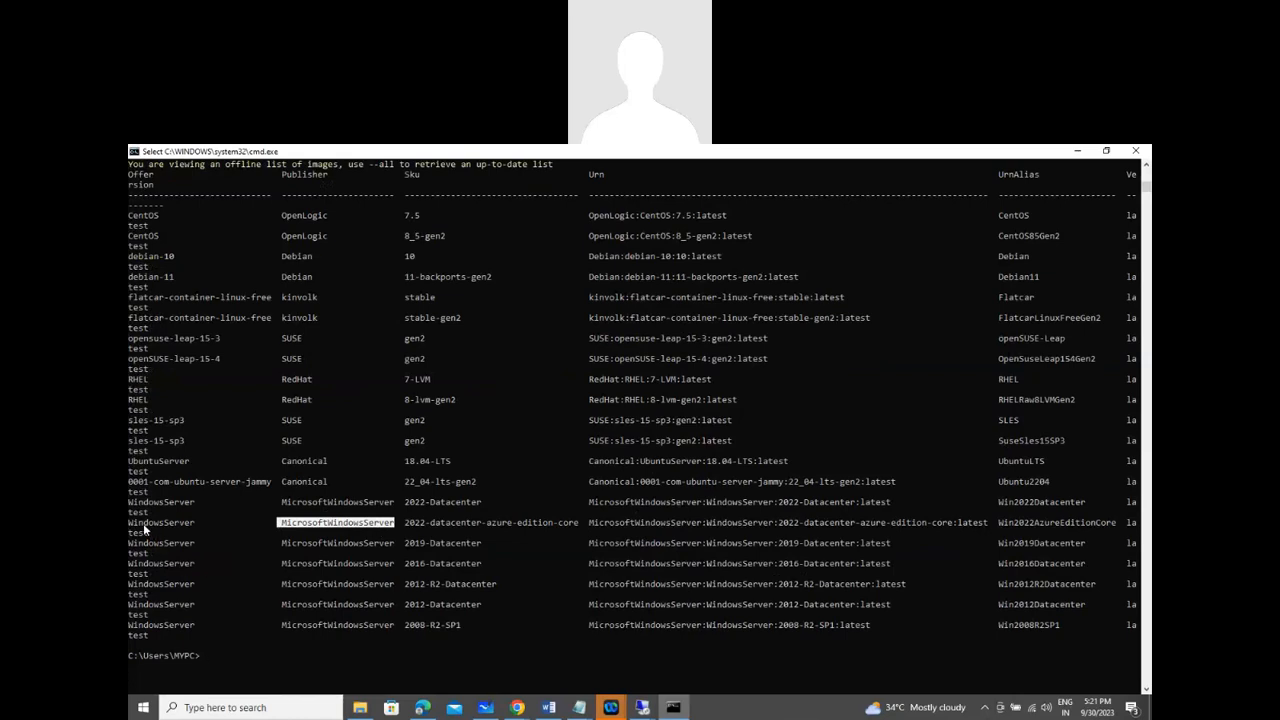
drag(130, 523, 155, 523)
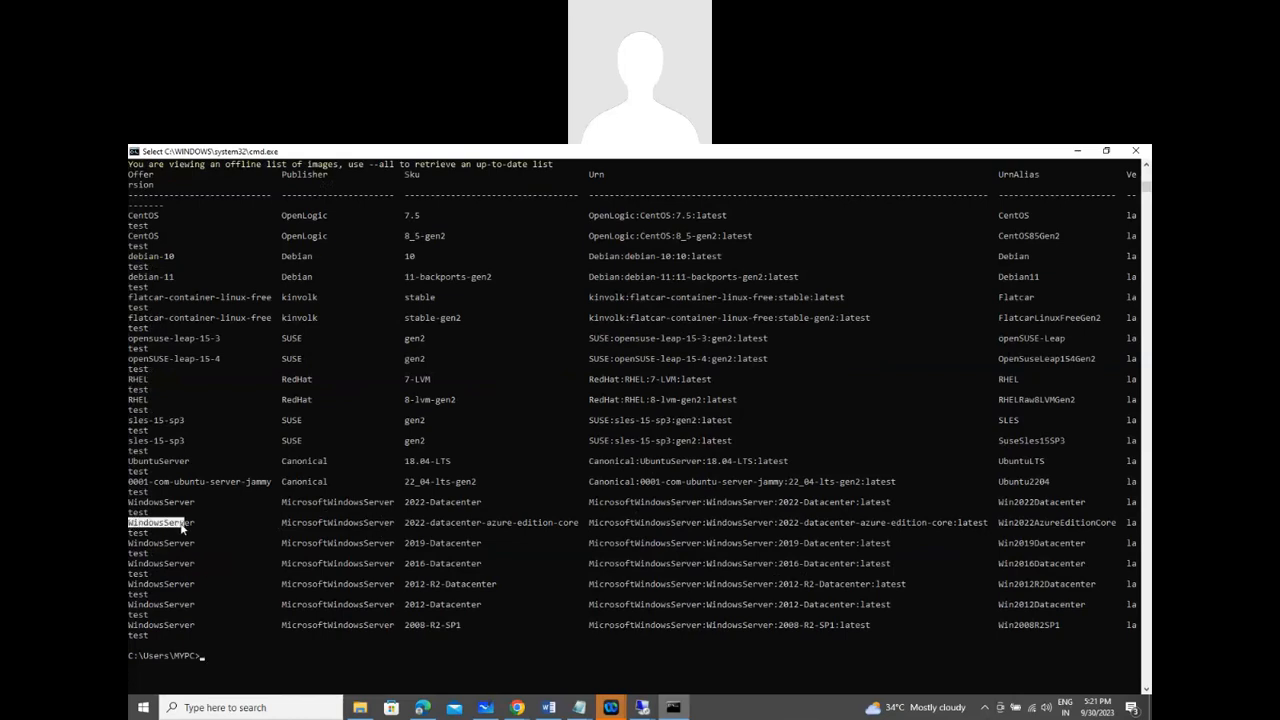
click(177, 523)
drag(405, 543, 475, 543)
scroll(535, 548, up, 1)
scroll(529, 551, up, 1)
scroll(530, 551, down, 1)
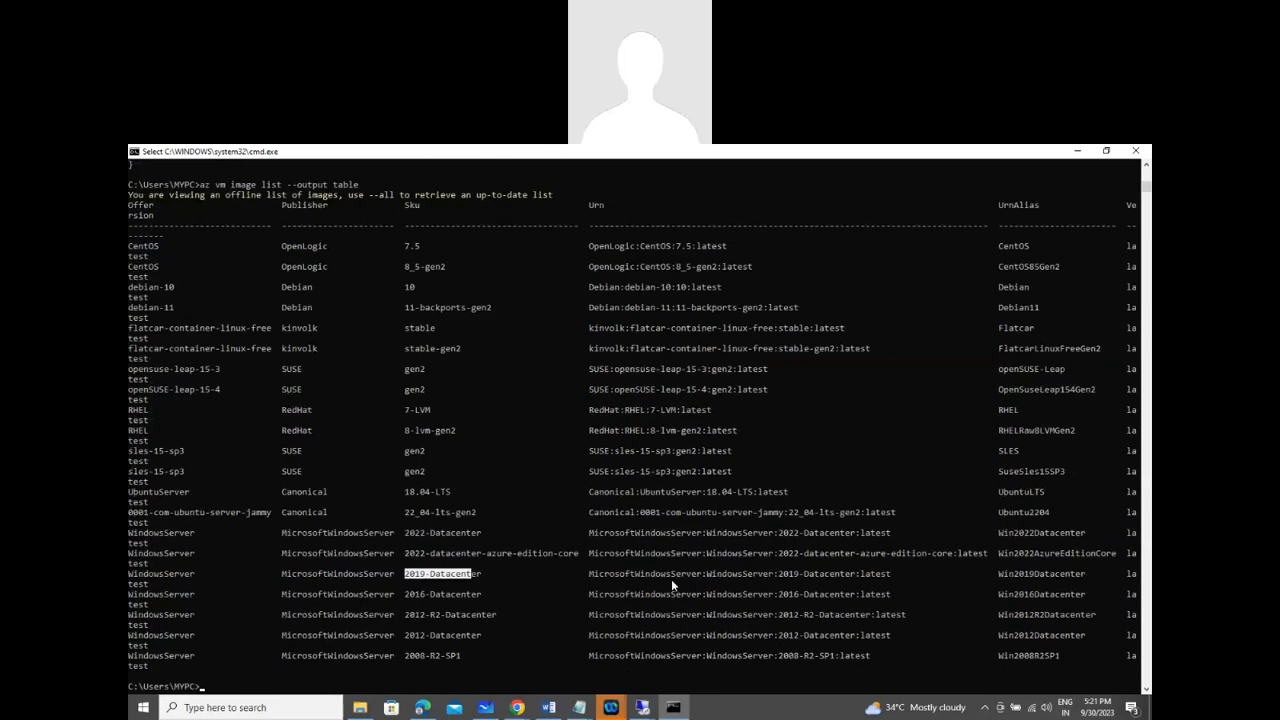
drag(600, 573, 891, 575)
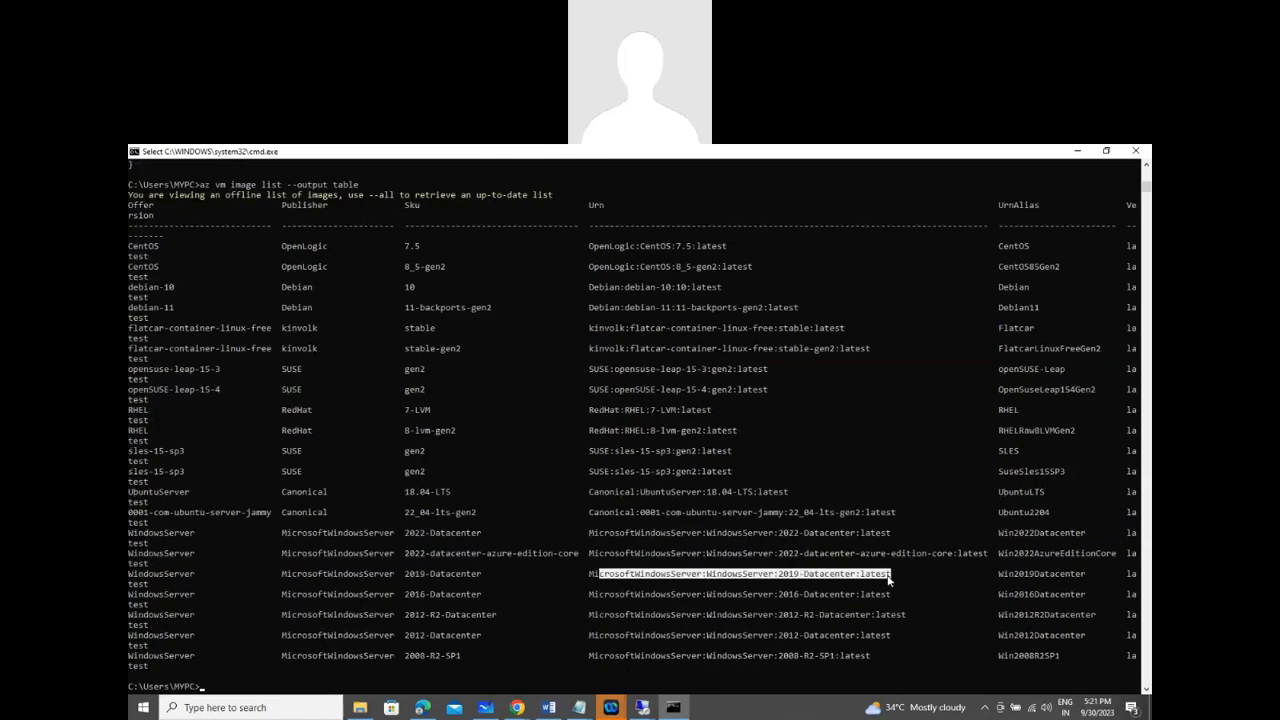
scroll(689, 594, up, 1)
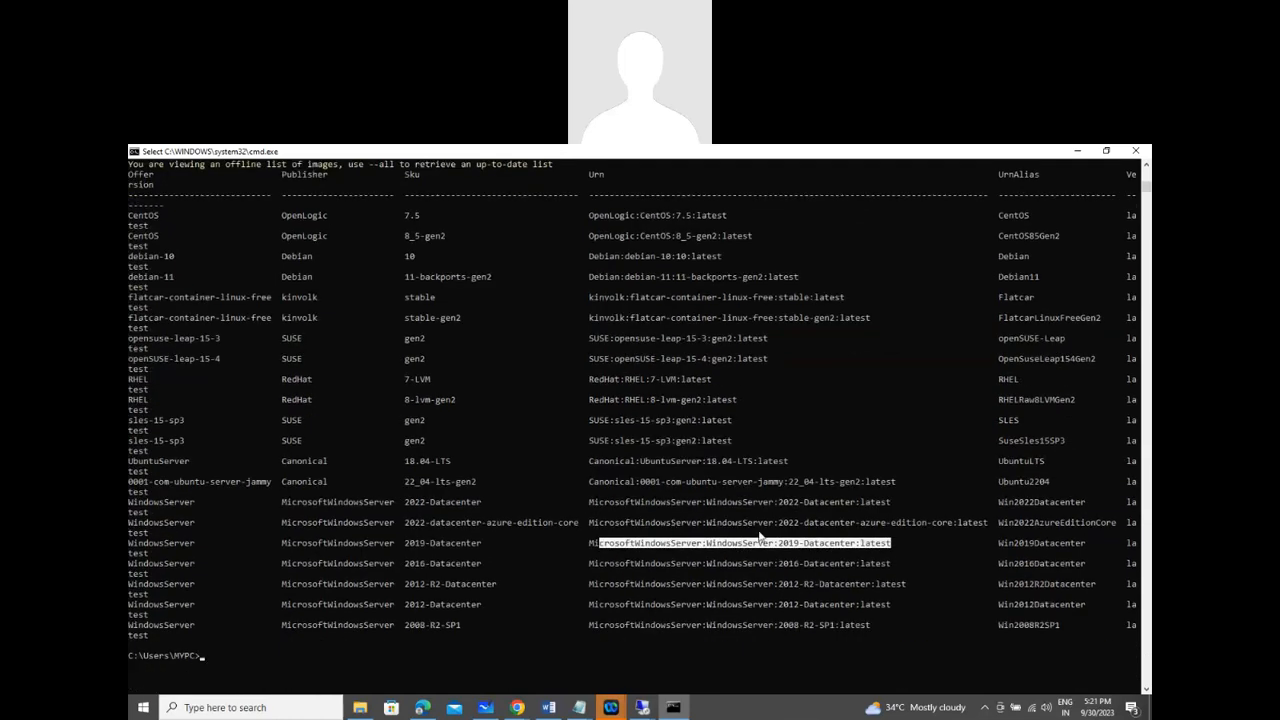
scroll(760, 538, up, 1)
scroll(203, 572, down, 1)
scroll(203, 572, up, 3)
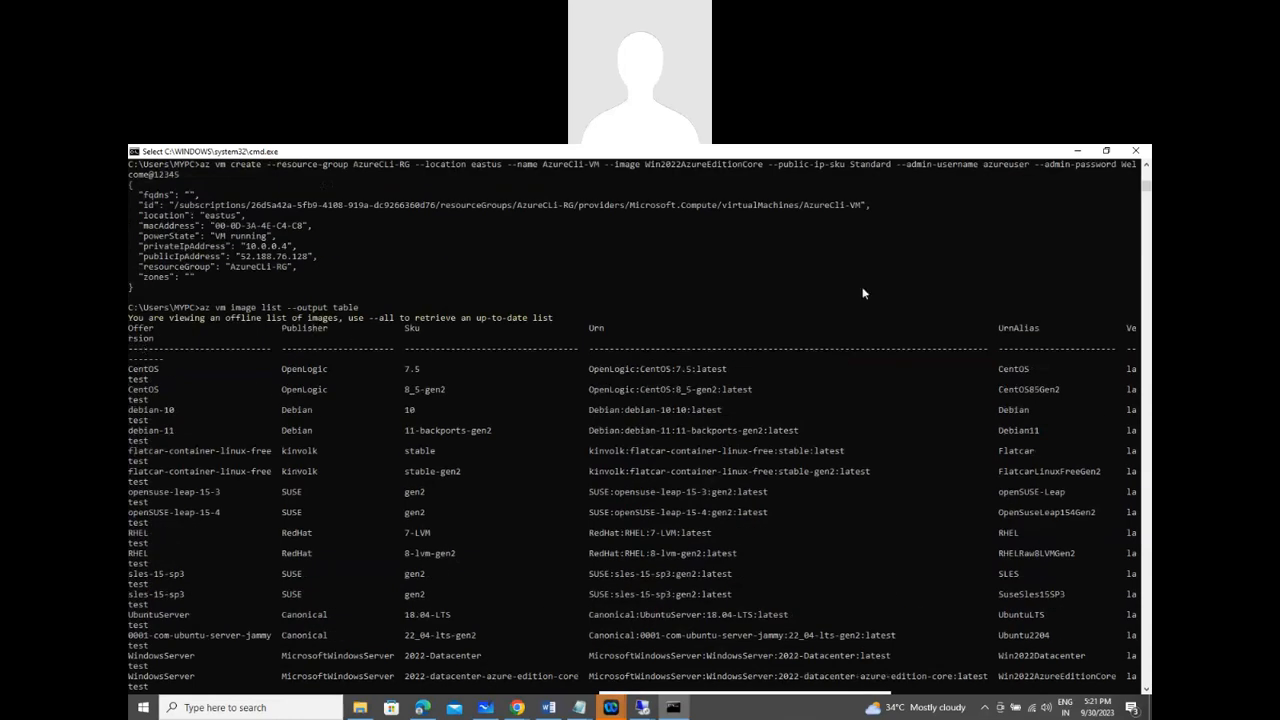
double_click(901, 153)
Clear the console screen with cls
scroll(577, 448, down, 5)
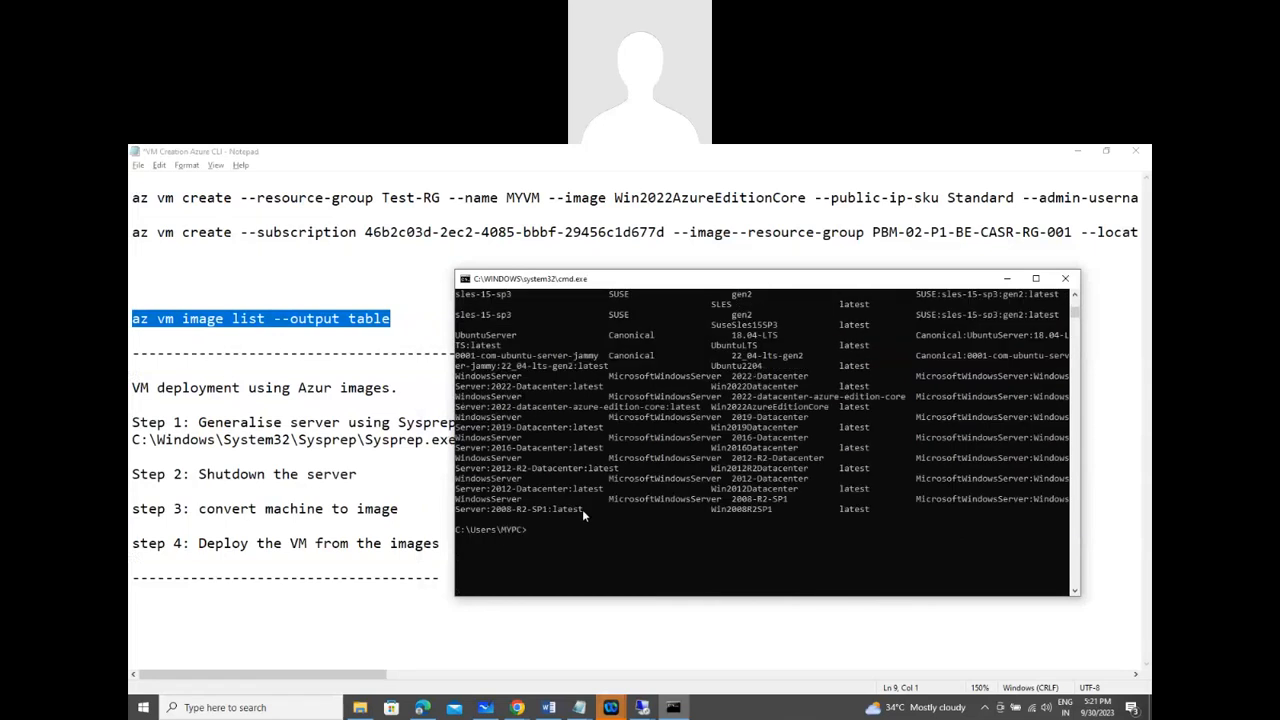
text(cls)
key(Return)
text(cls)
key(Return)
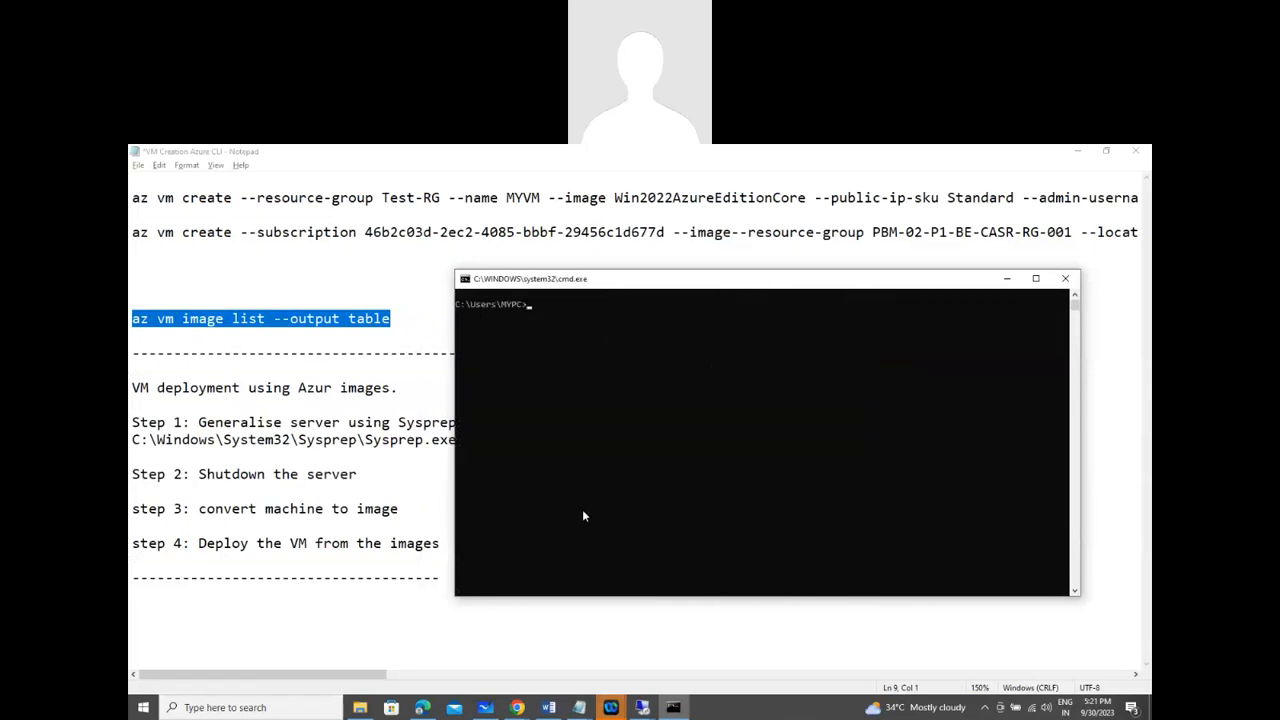
Rerun 'az vm image list --output table', scroll the output, then bring the Notepad notes forward
right_click(669, 507)
key(Return)
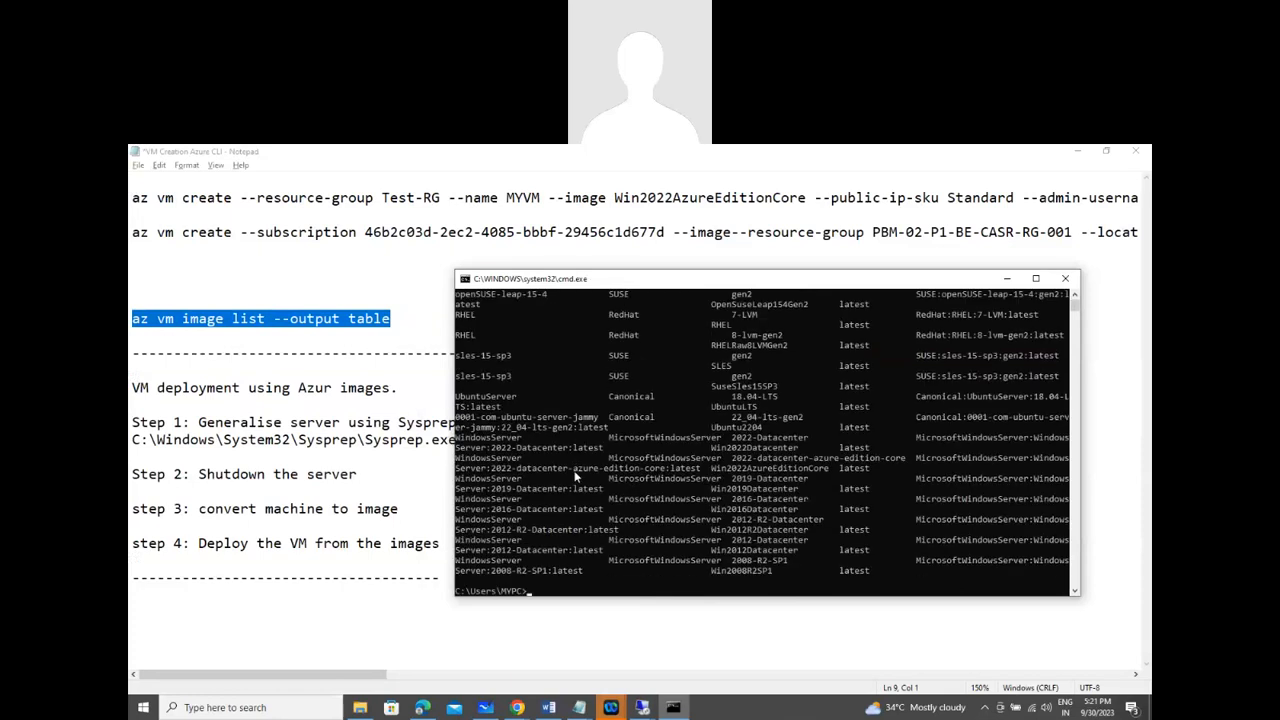
scroll(570, 470, up, 2)
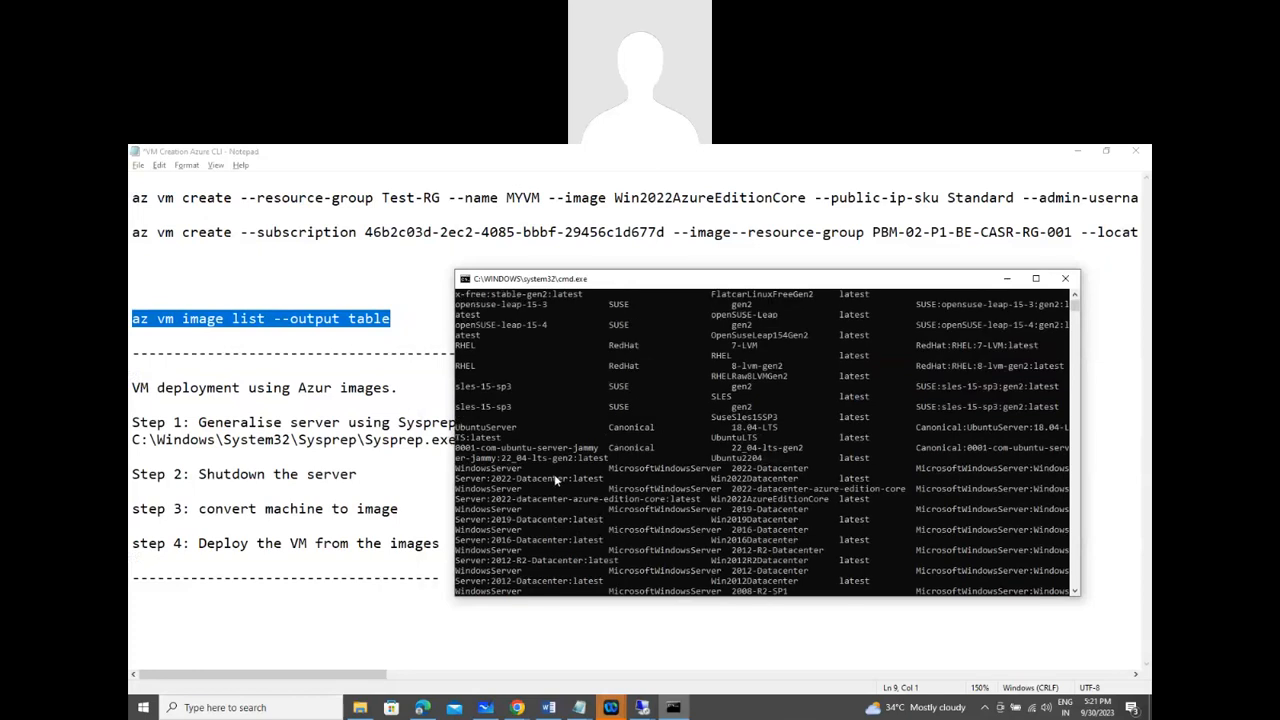
scroll(553, 481, down, 3)
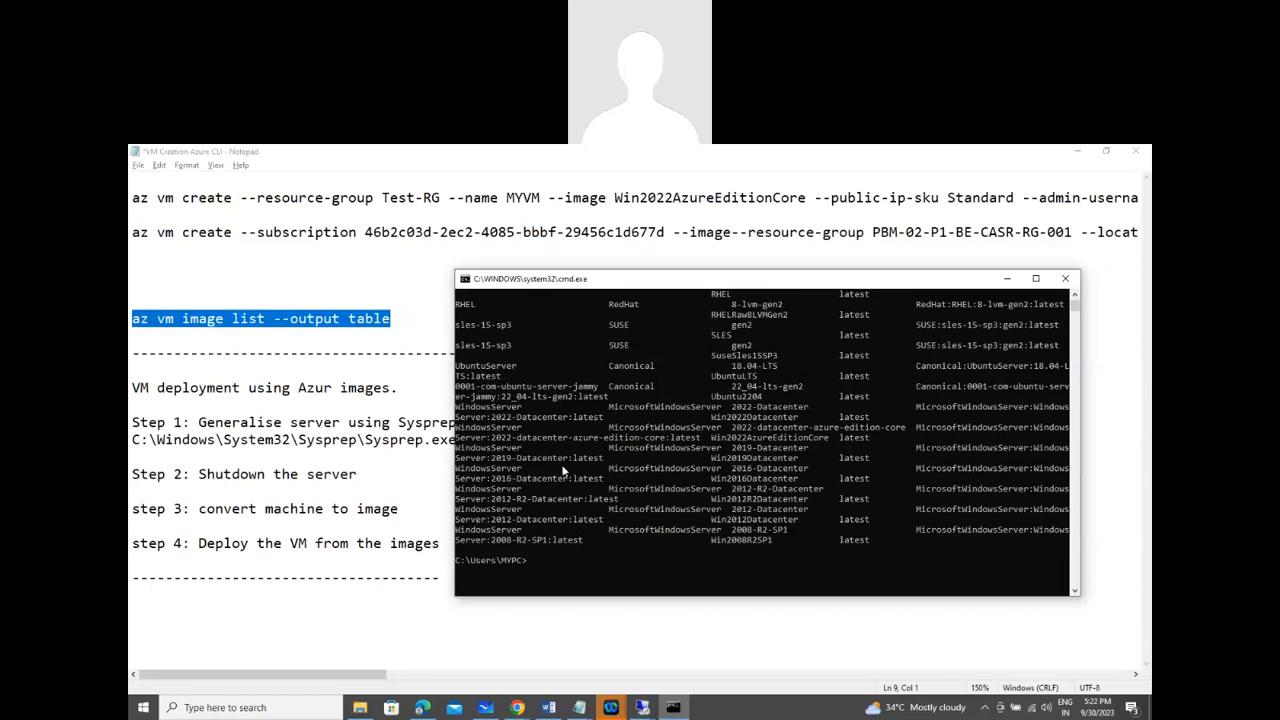
scroll(553, 468, up, 3)
click(390, 456)
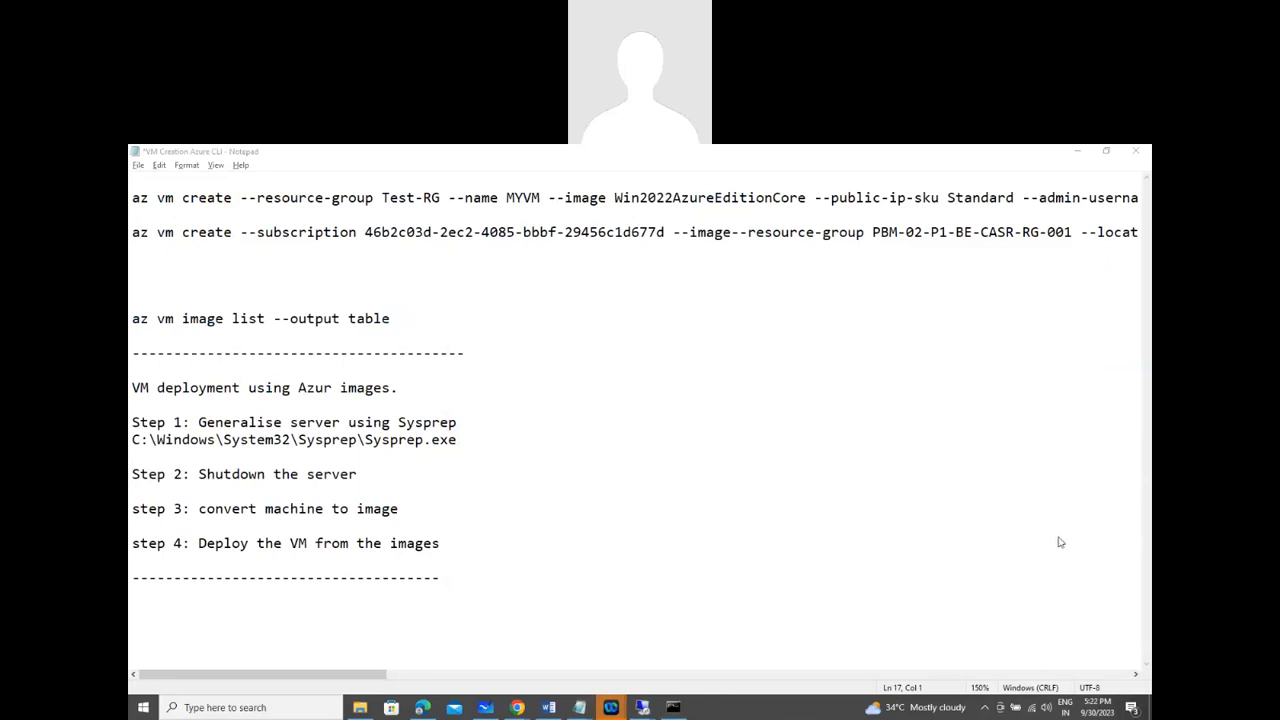
click(927, 556)
click(715, 464)
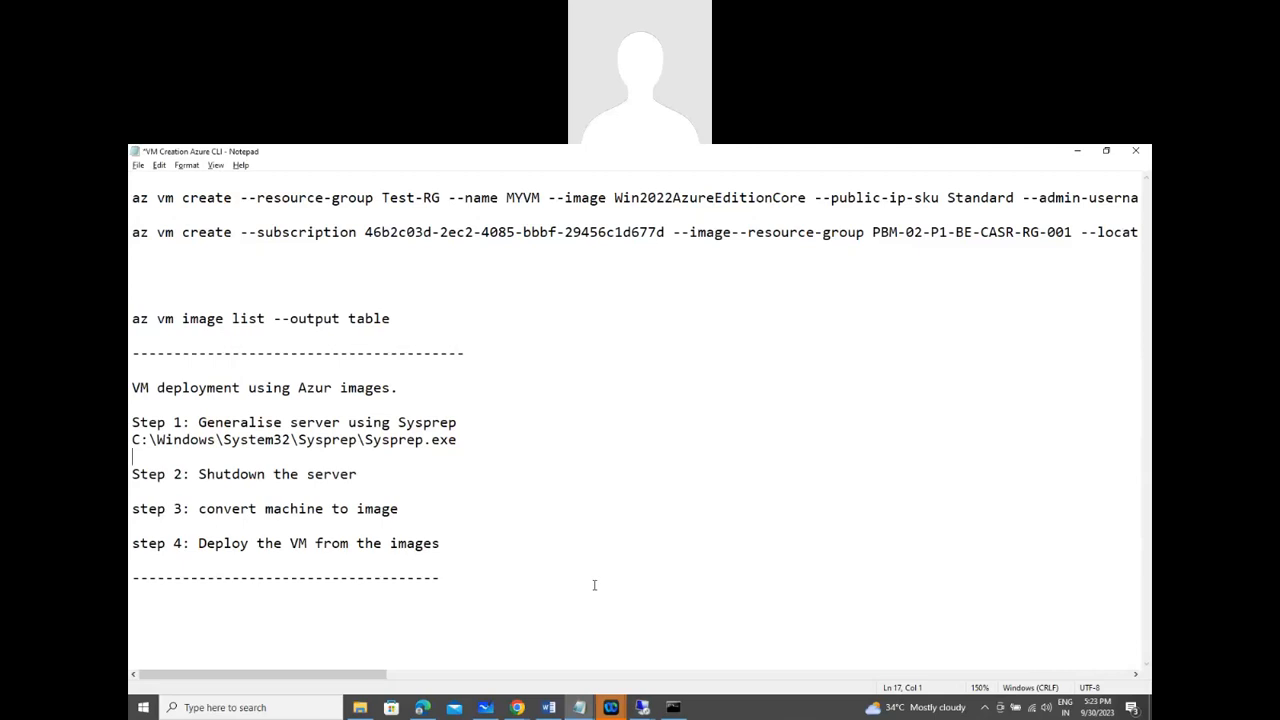
View the Deployedfromimage VM overview showing Windows Server 2022, then return to the Word course outline
click(517, 707)
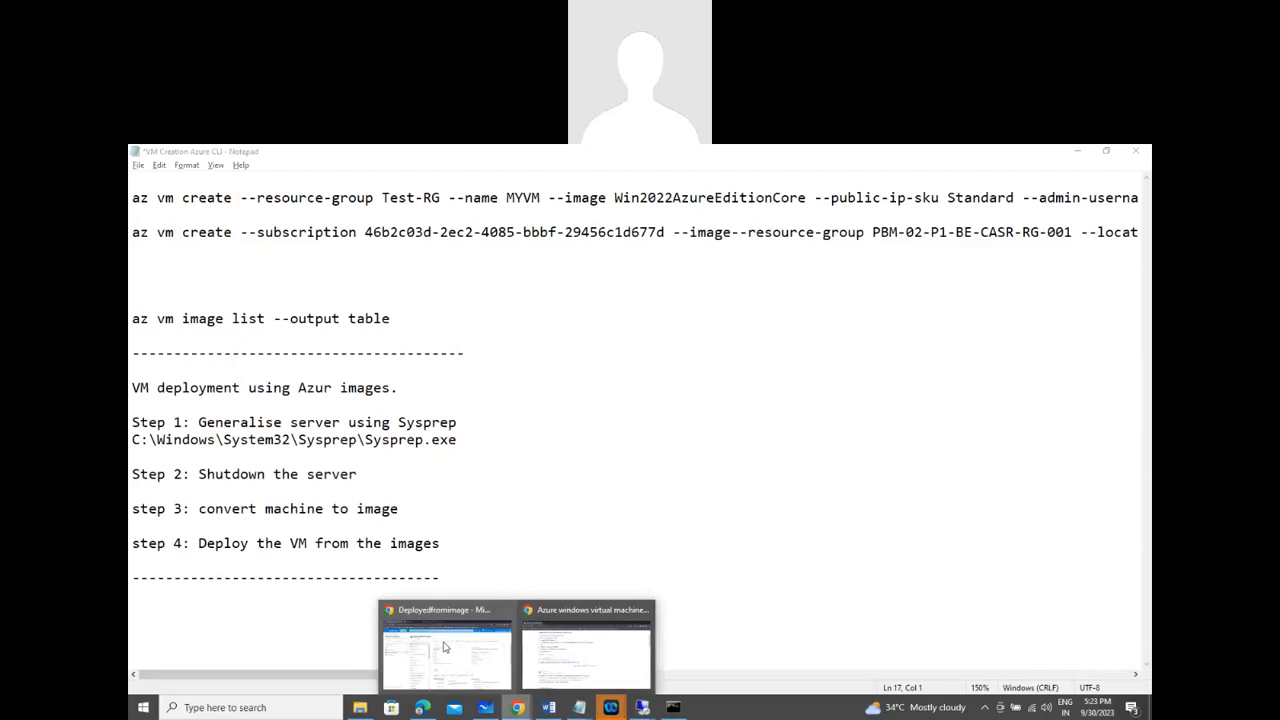
click(445, 648)
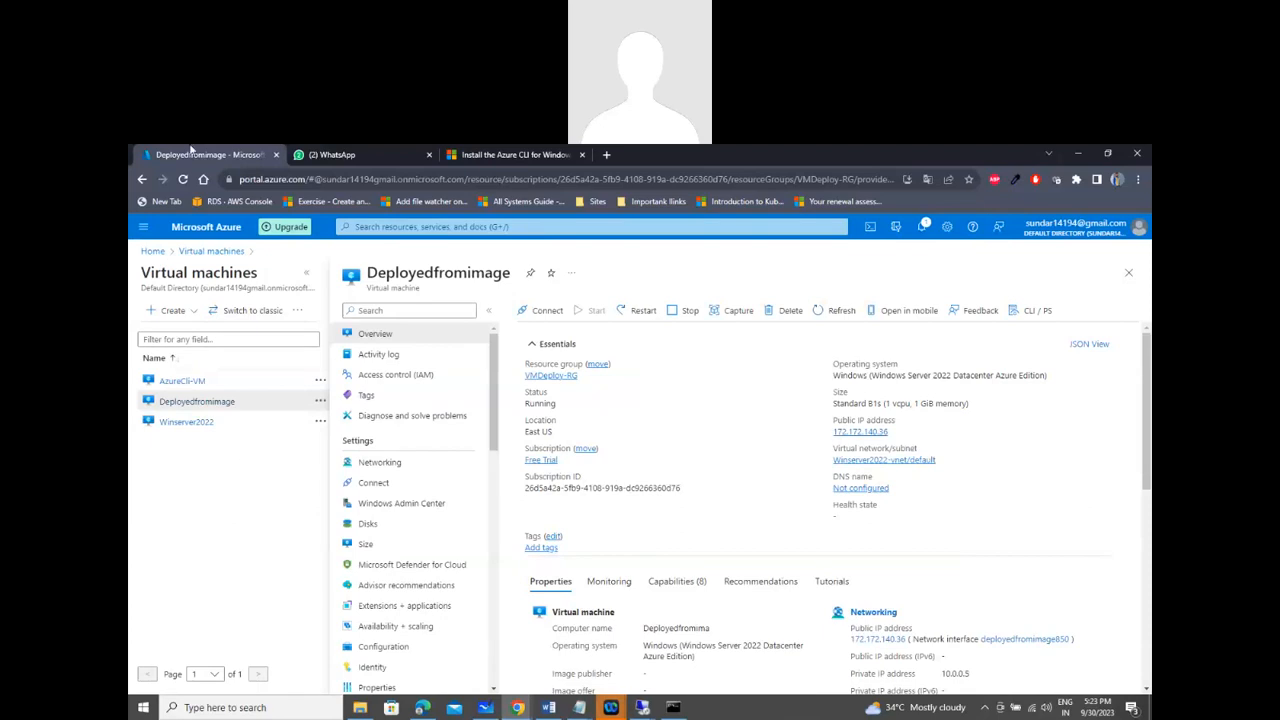
click(1046, 223)
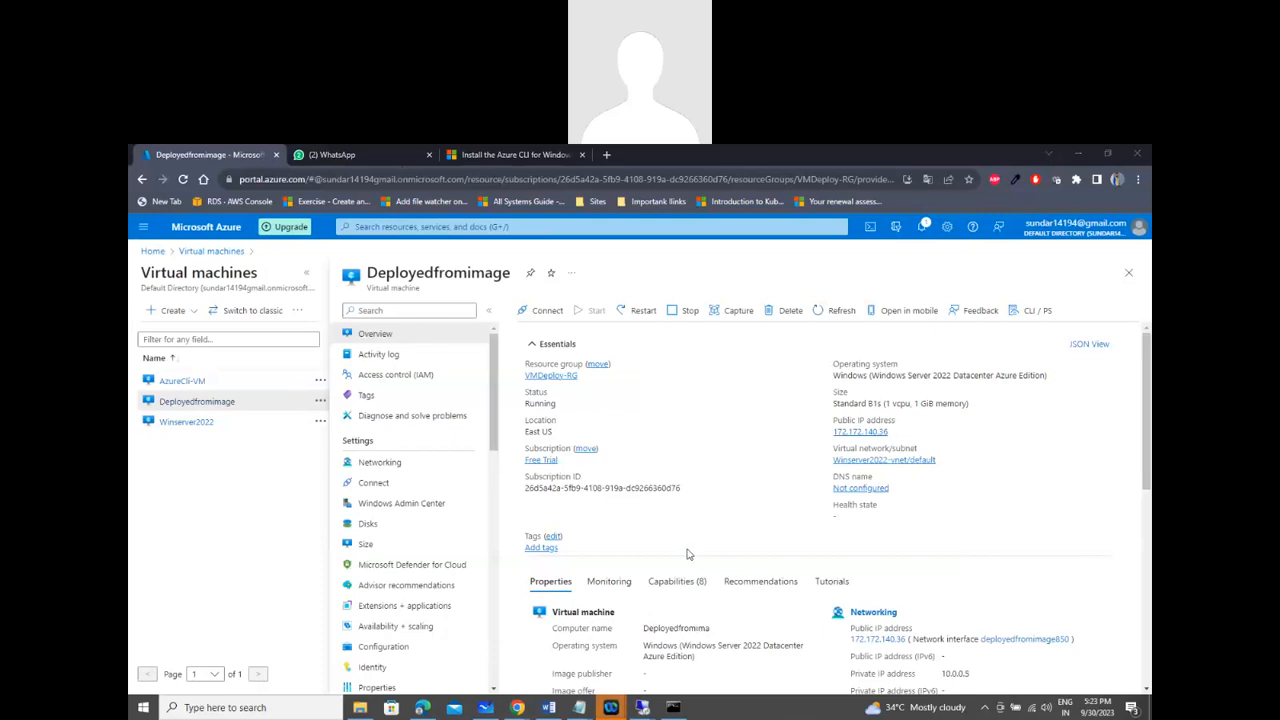
click(688, 554)
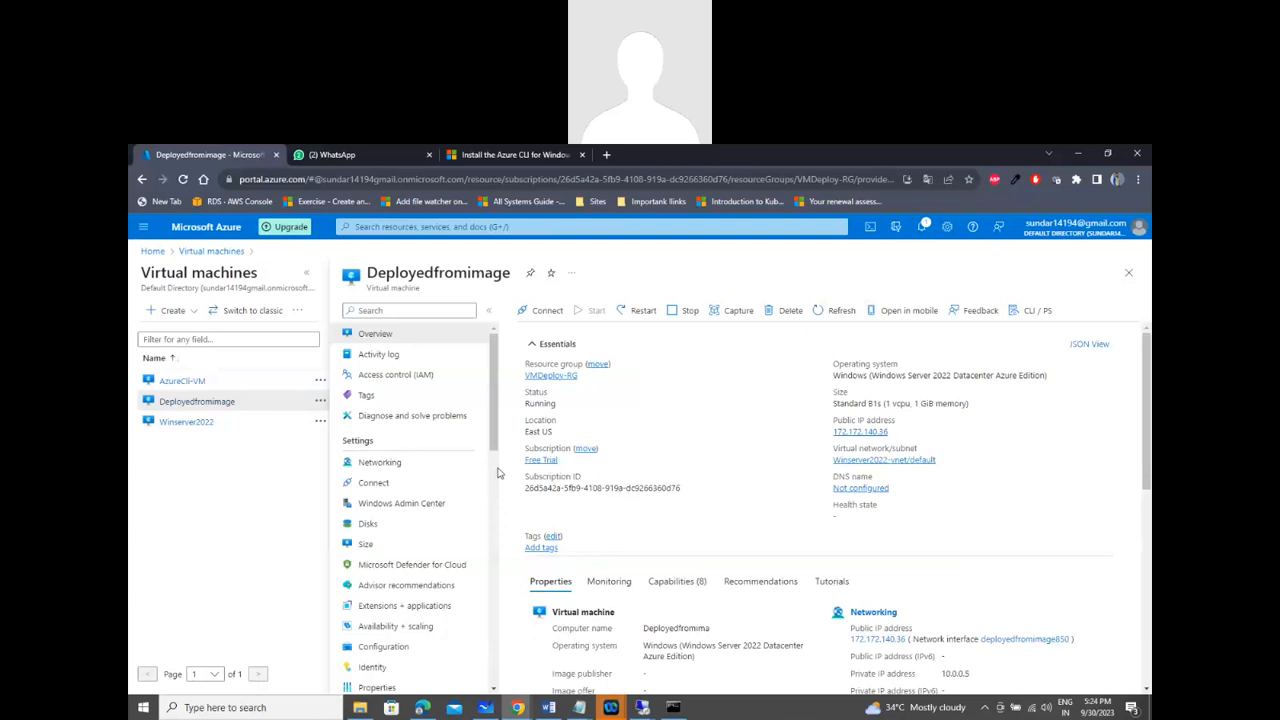
click(548, 707)
scroll(523, 461, down, 1)
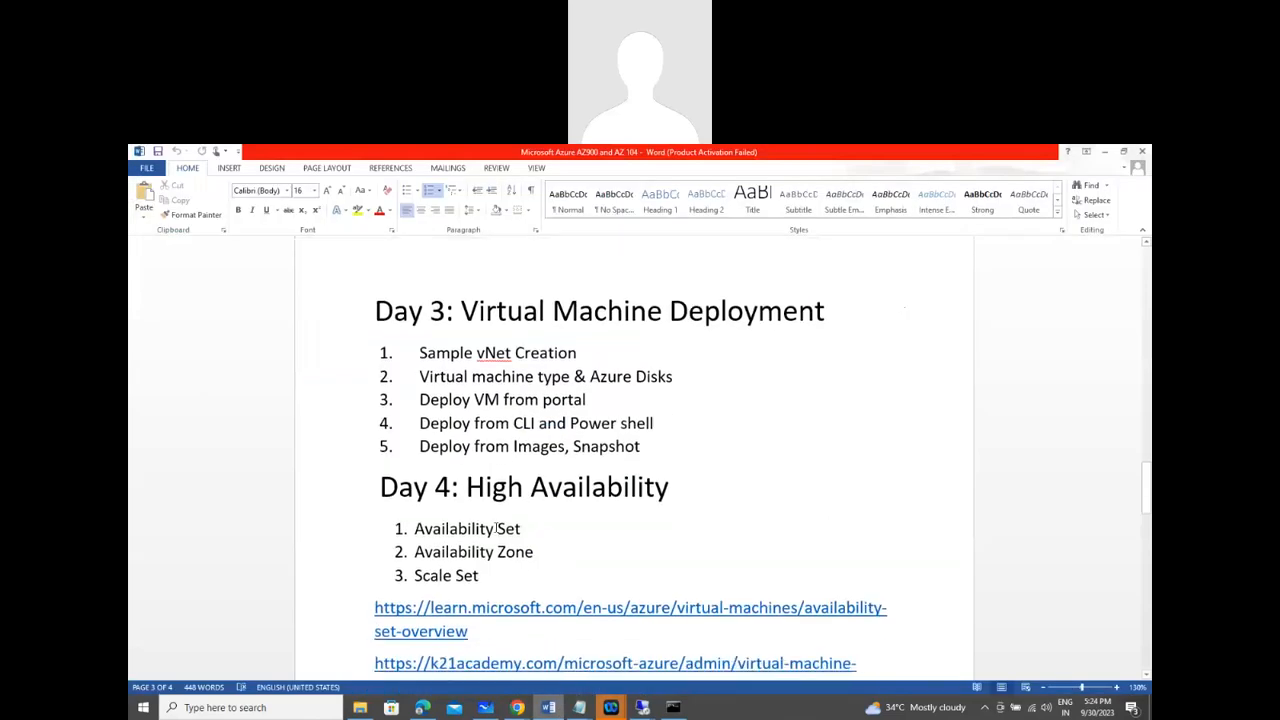